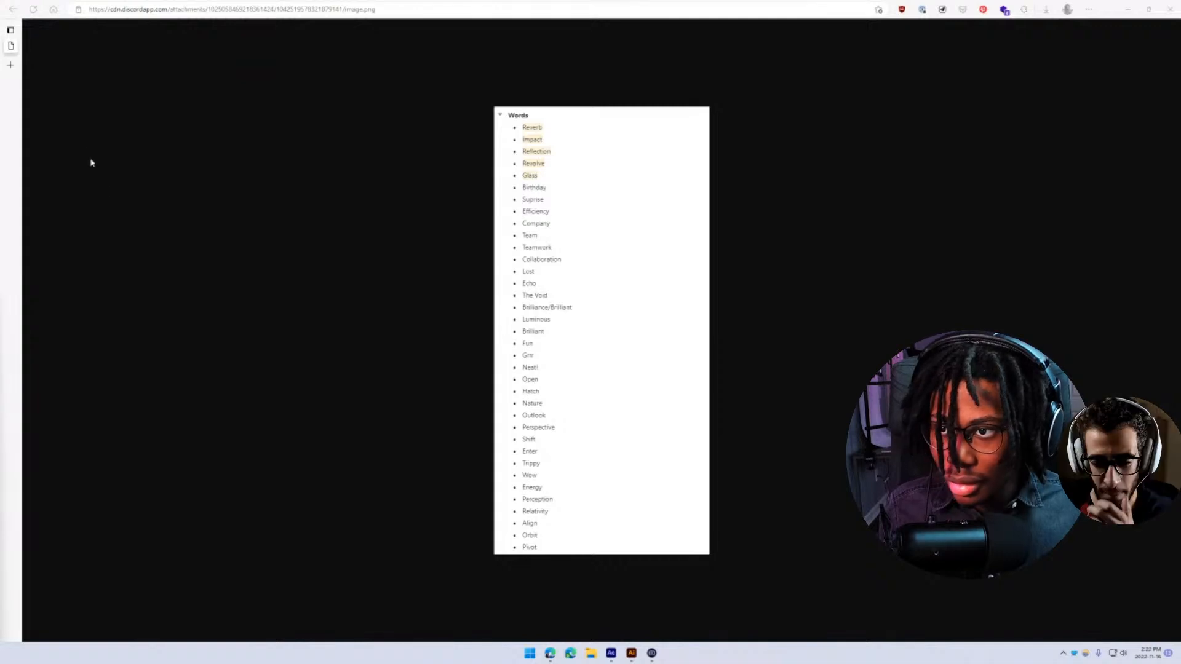
- Search the web for "conductor" in a new browser tab, check its definition, and close the results
click(10, 64)
text(conductor)
key(Return)
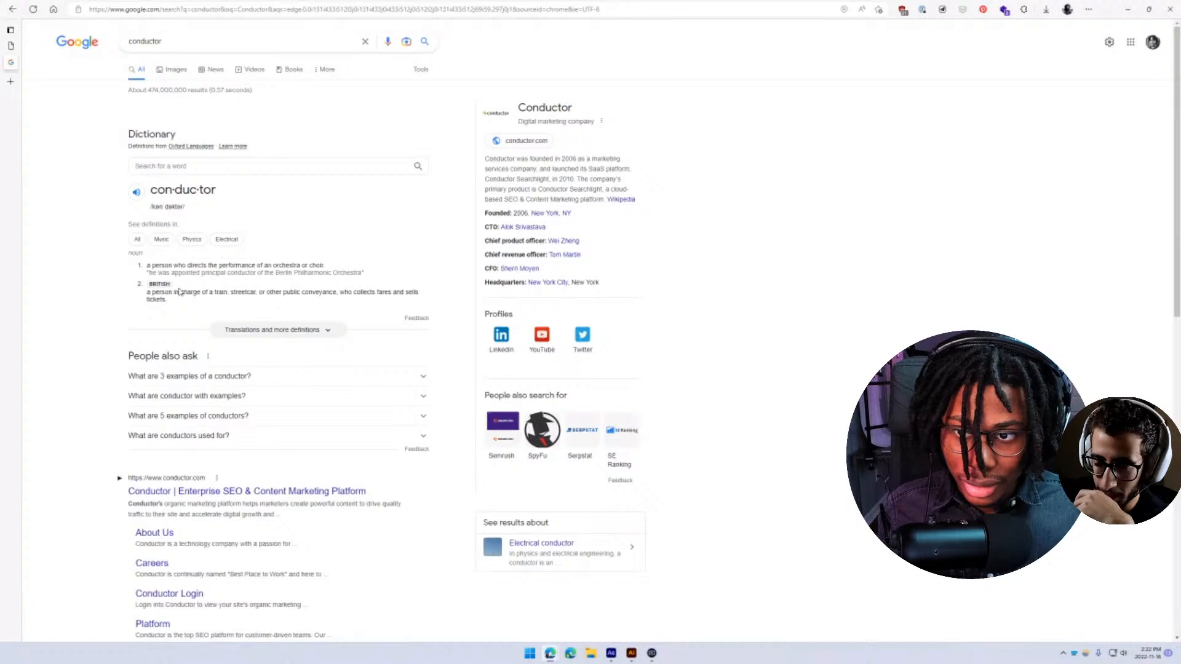
key(ctrl+w)
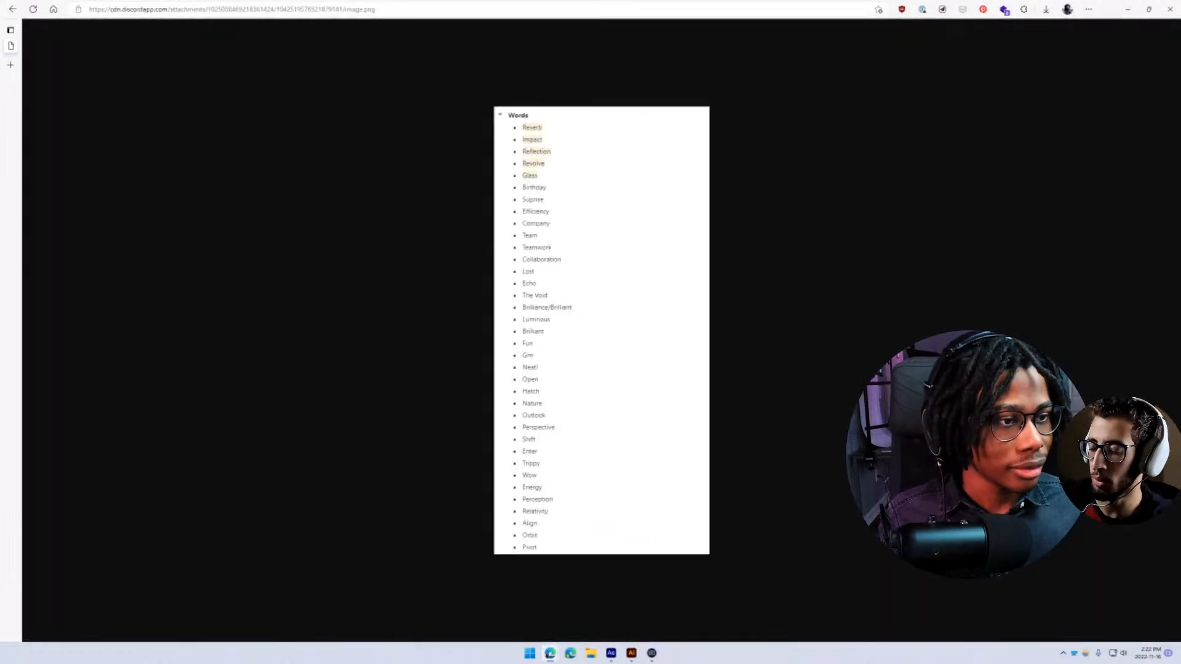
- Switch to After Effects and return to the browser's image.png to read through the Words list
click(611, 653)
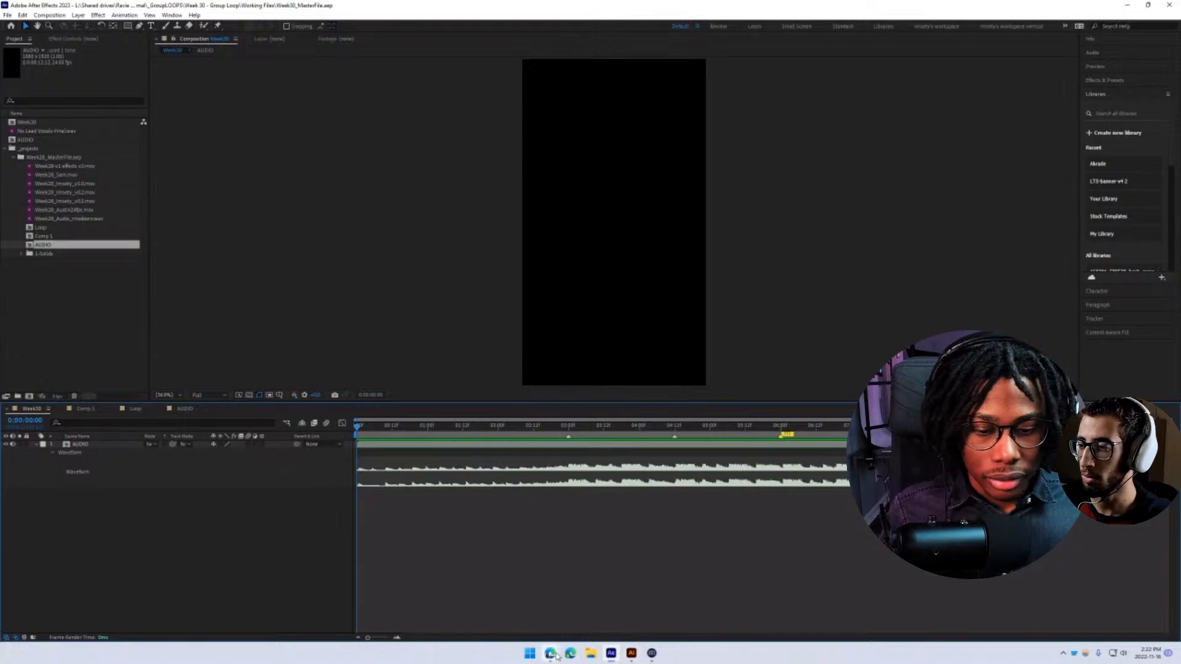
mouse_move(550, 654)
mouse_move(618, 580)
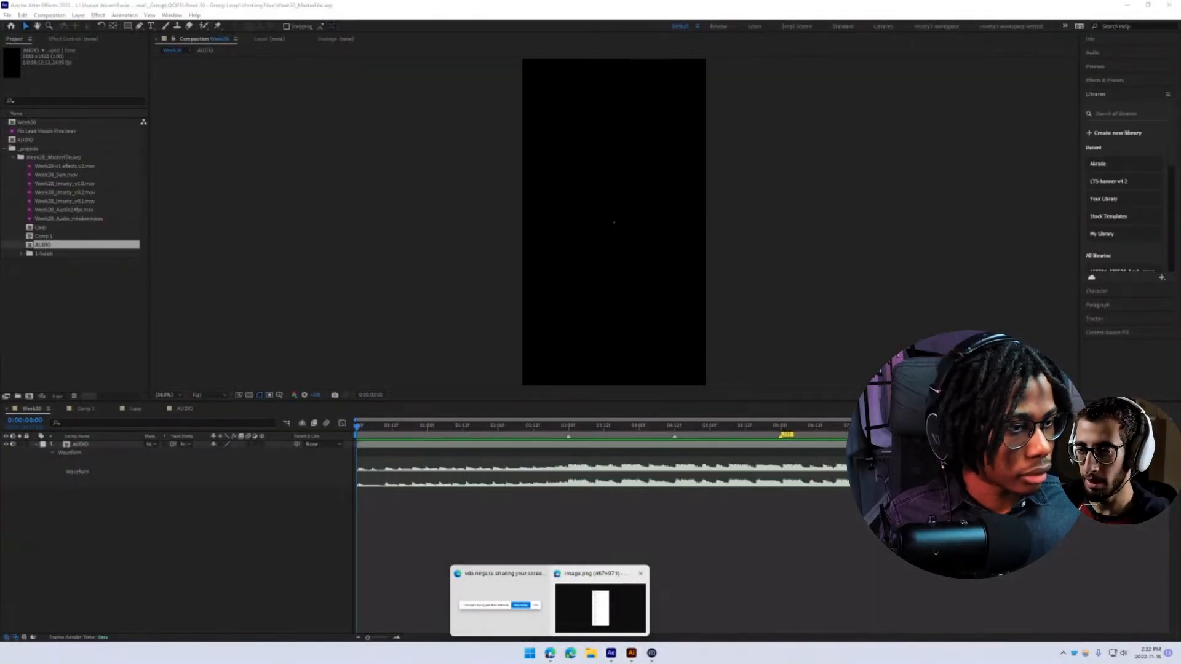
click(594, 612)
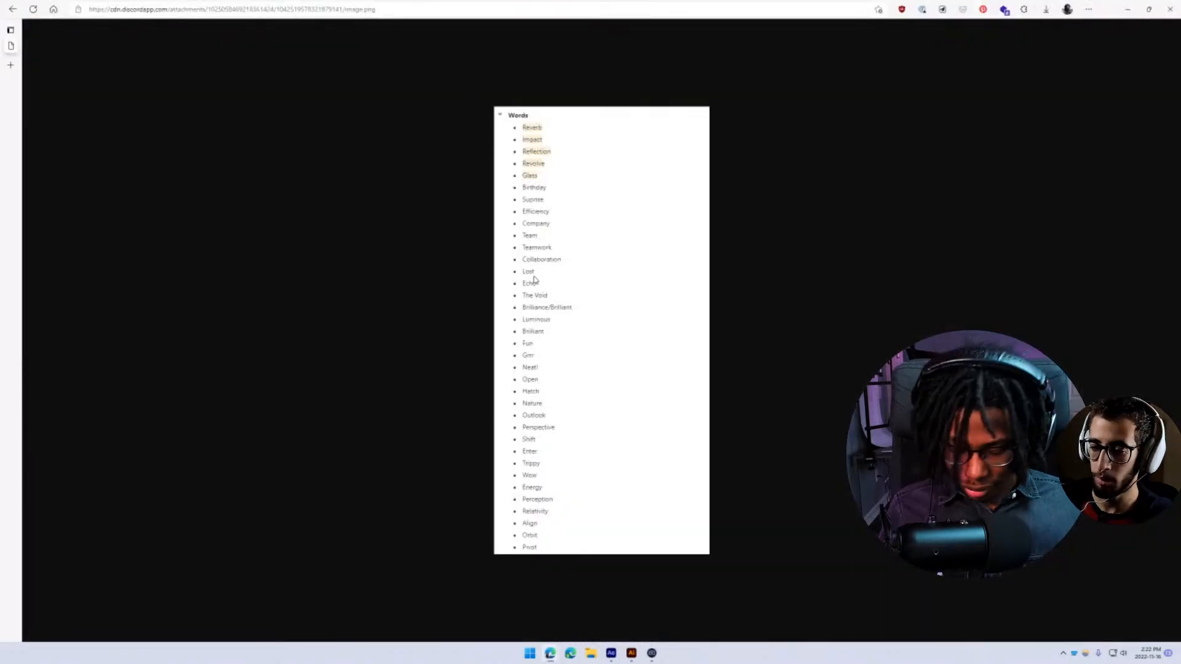
mouse_move(611, 656)
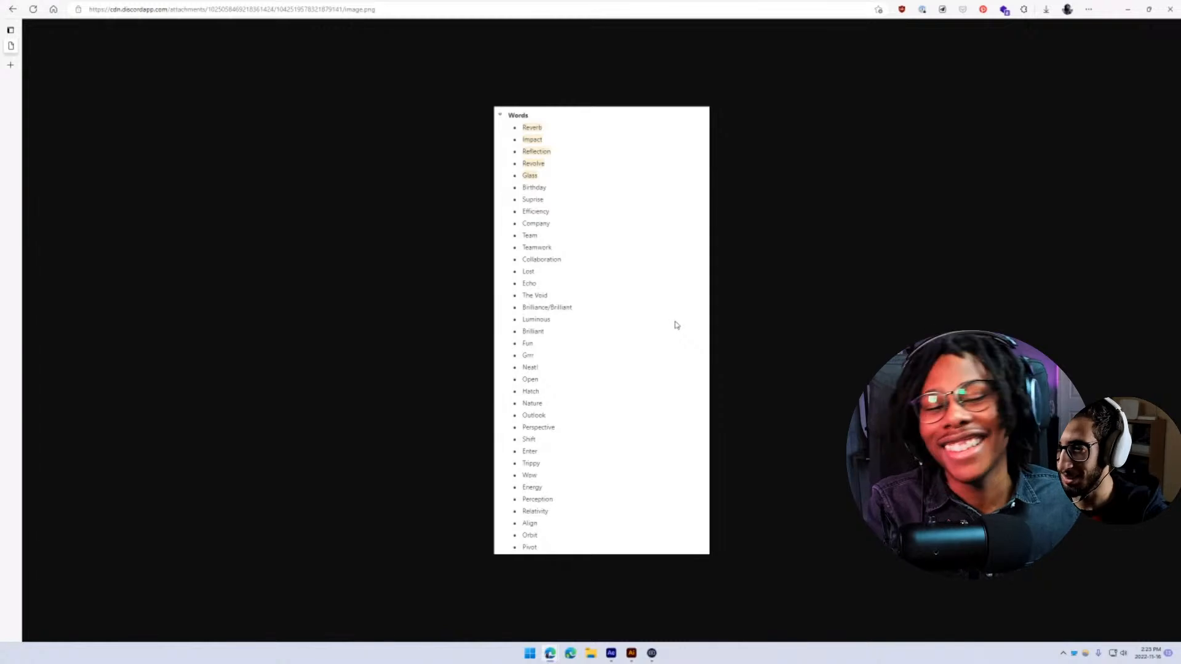
- Minimize the browser, return to After Effects, rewind the Week30 timeline to its start, and open the AUDIO precomp
click(1128, 9)
drag(520, 426, 335, 454)
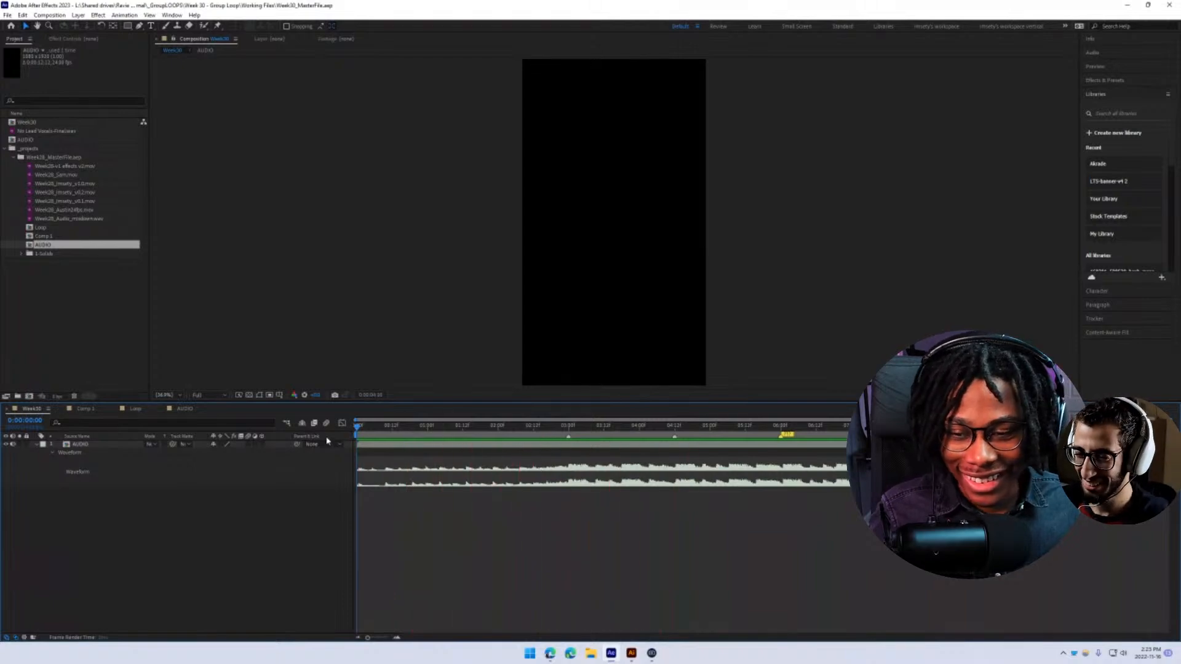
click(75, 443)
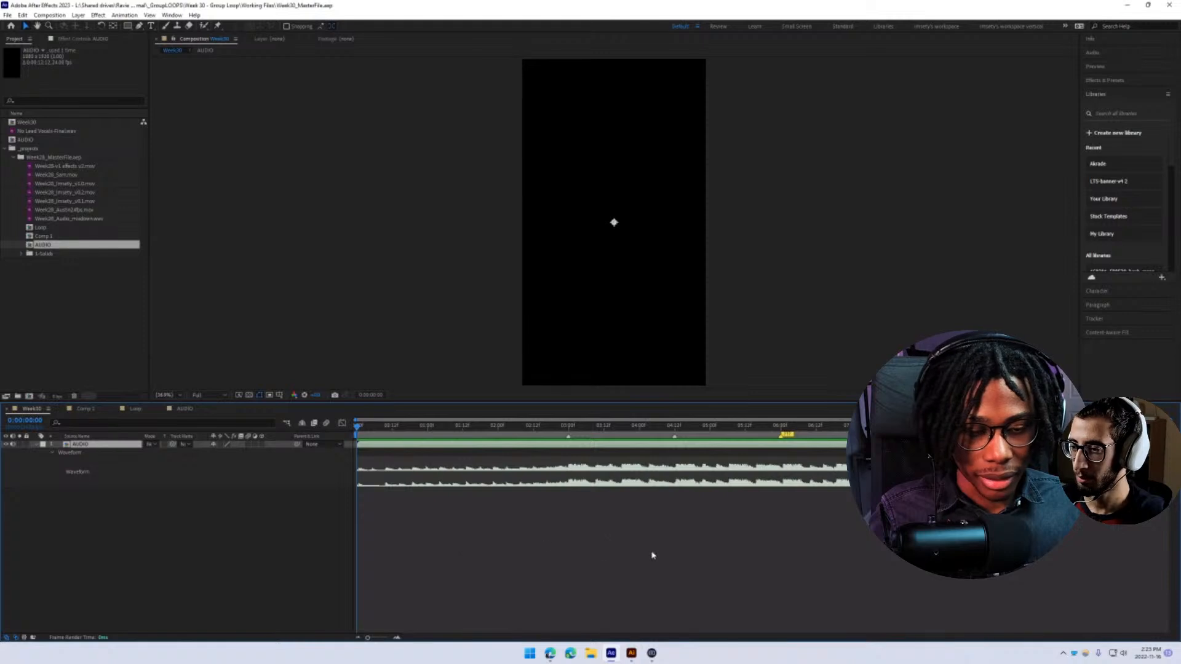
double_click(92, 446)
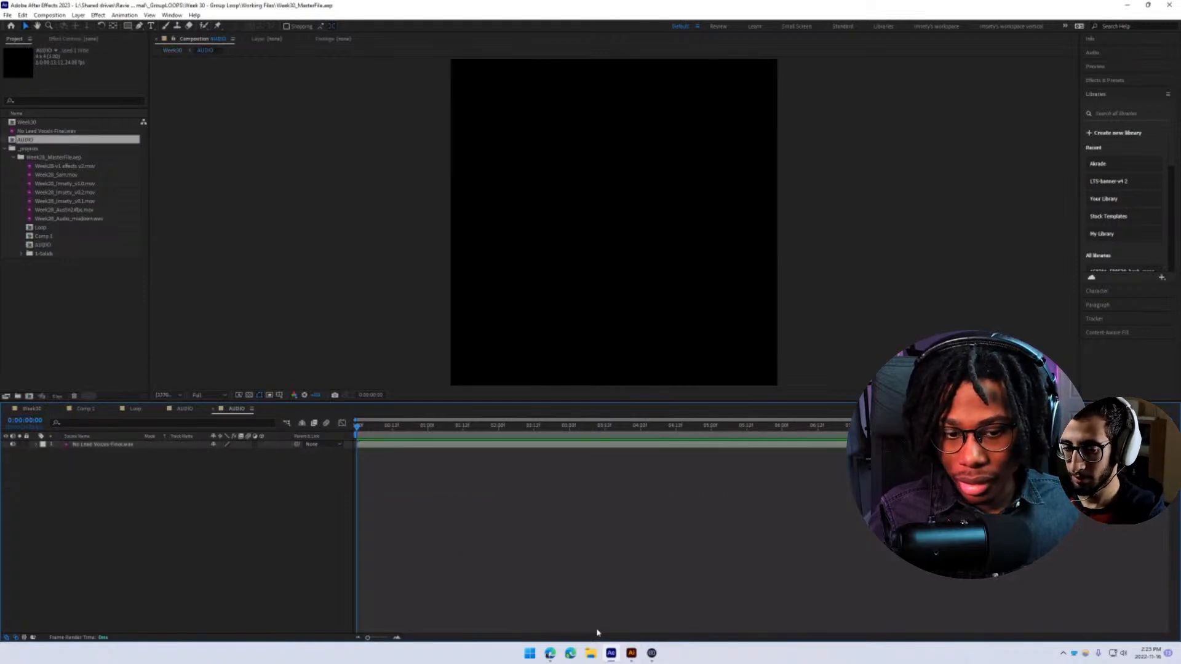
- Open the folder containing No Lead Vocals-Final.wav in File Explorer and check the artist and track title in the .pkf file's name
click(590, 653)
scroll(581, 448, down, 3)
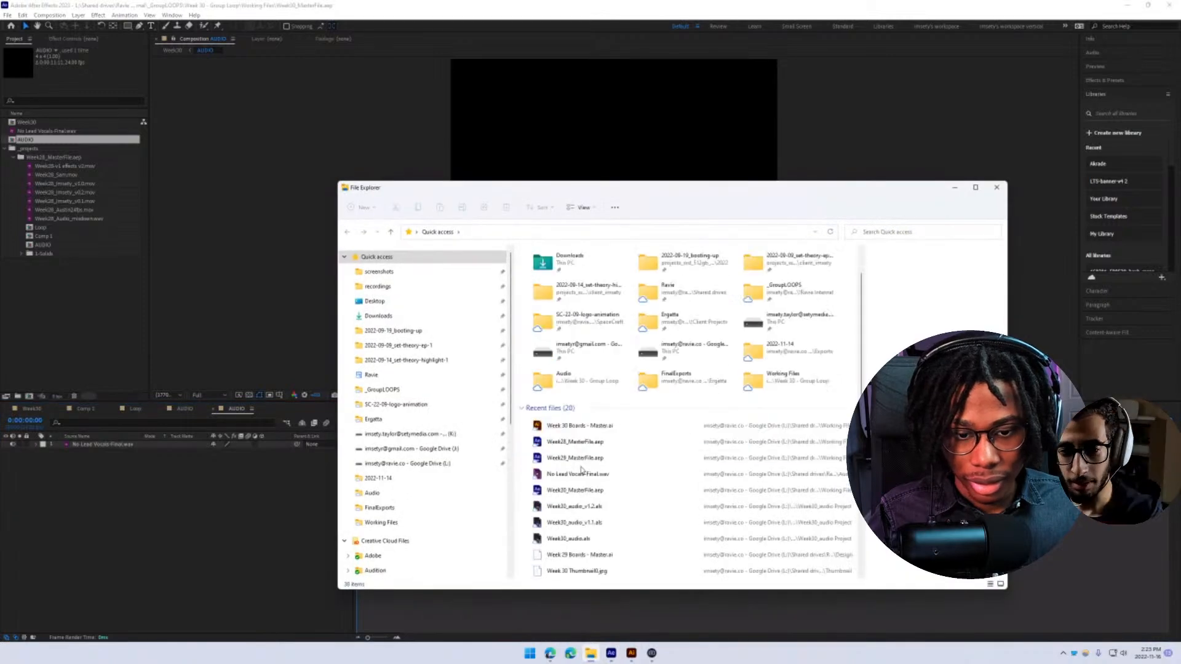
right_click(589, 377)
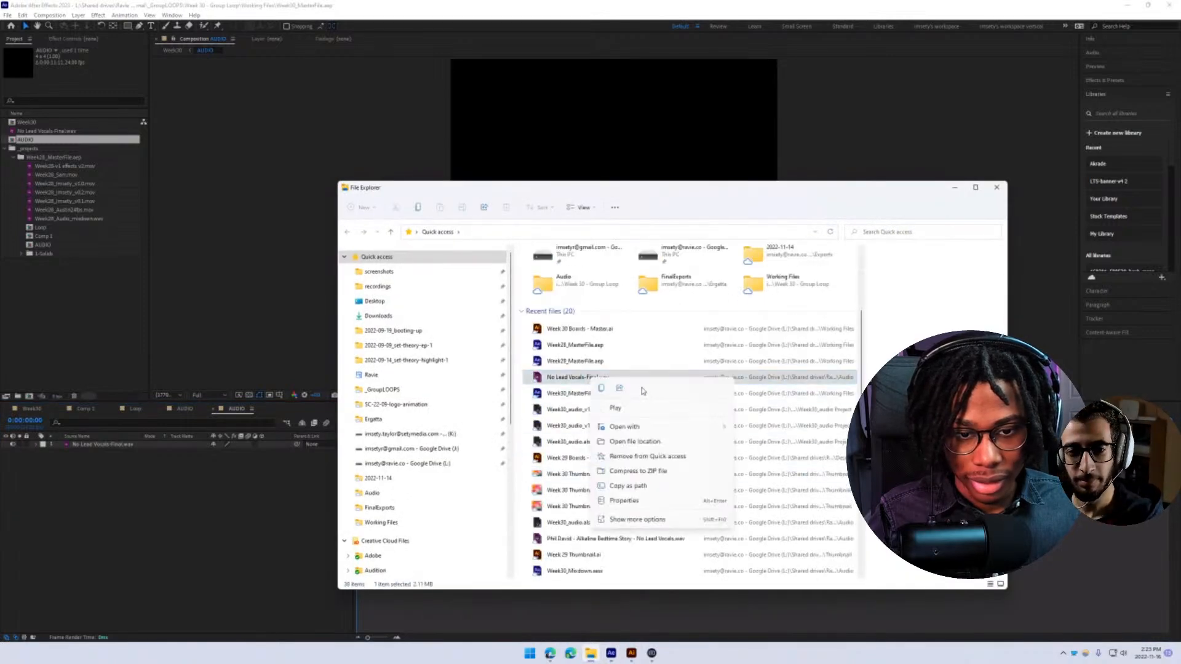
click(635, 441)
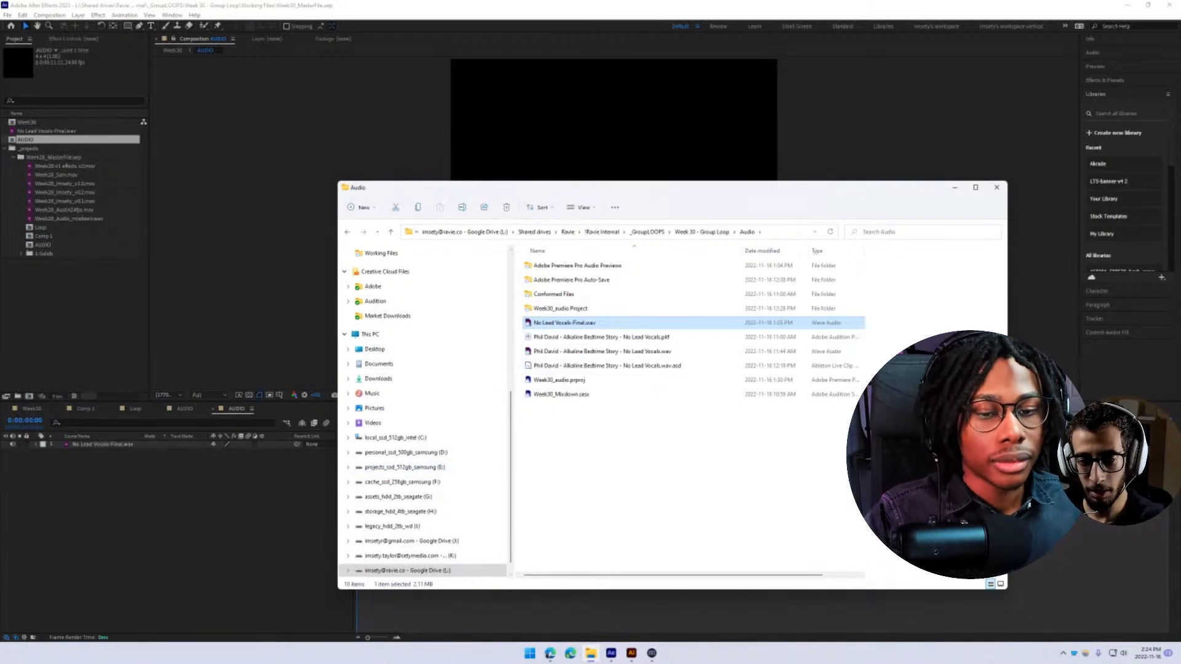
click(628, 337)
click(628, 337)
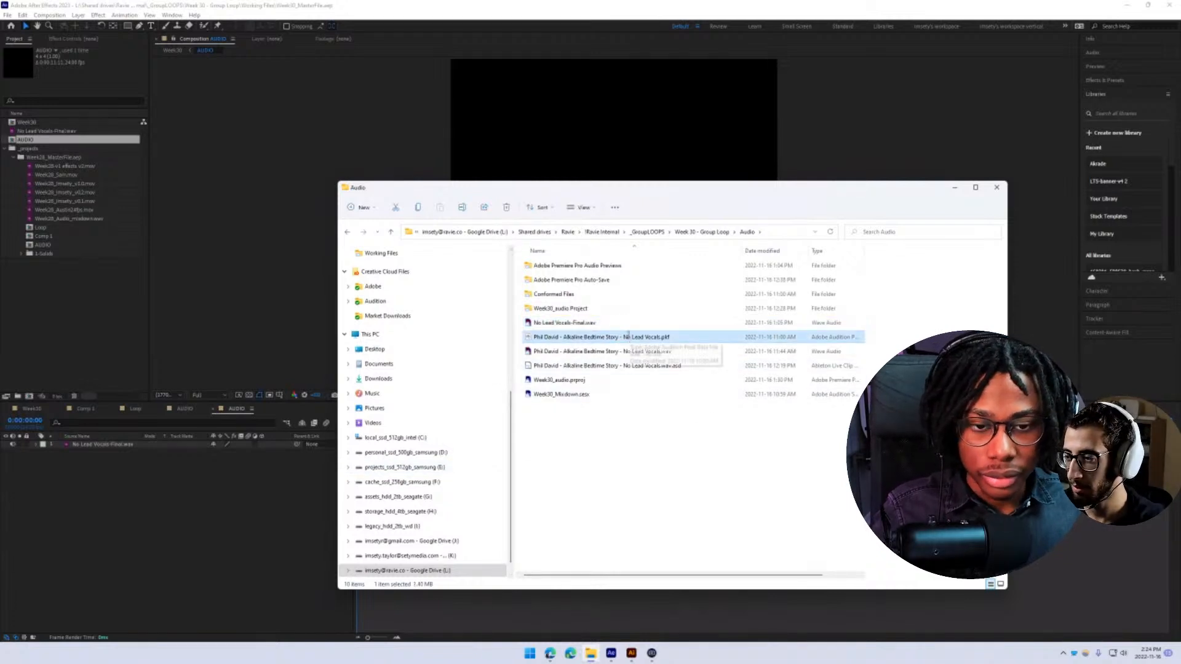
click(620, 337)
drag(620, 337, 498, 344)
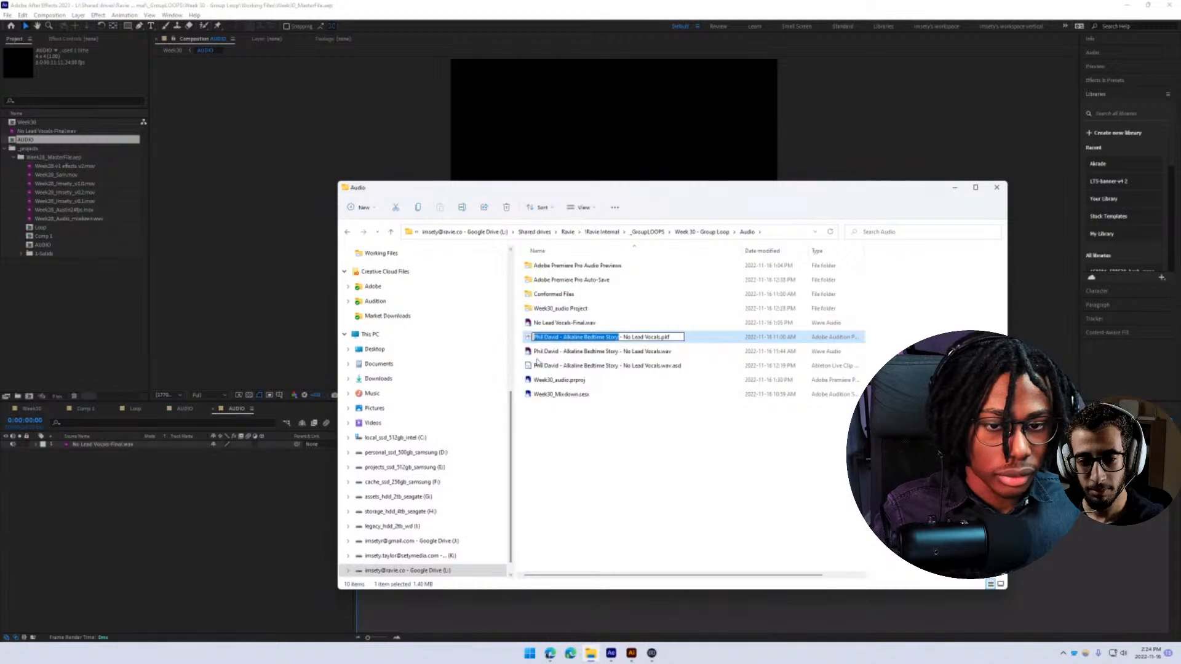
click(626, 444)
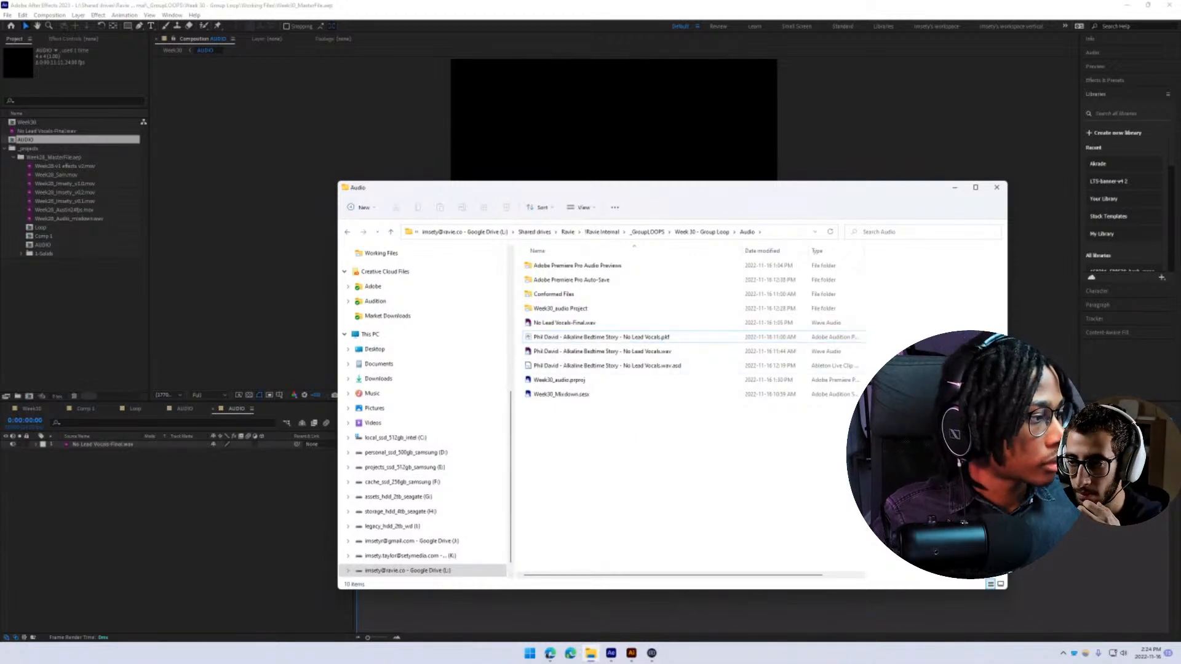
- Return to After Effects and preview the AUDIO composition's track, replaying it from the start
key(alt+Tab)
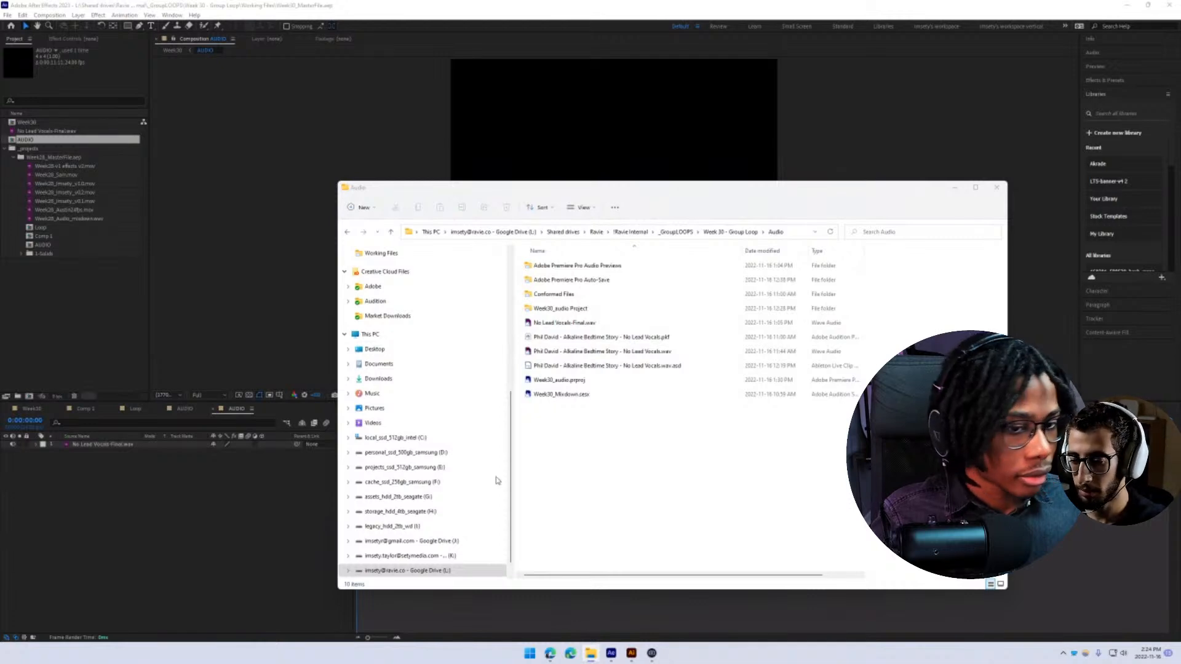
key(alt+Tab)
key(space)
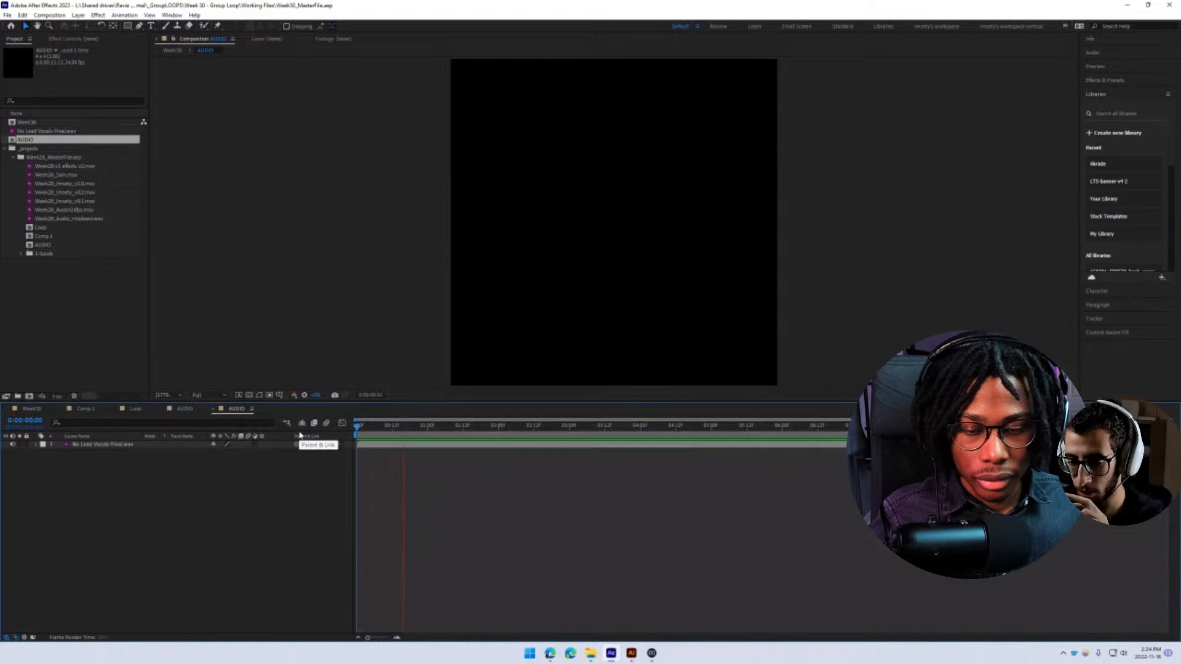
key(space)
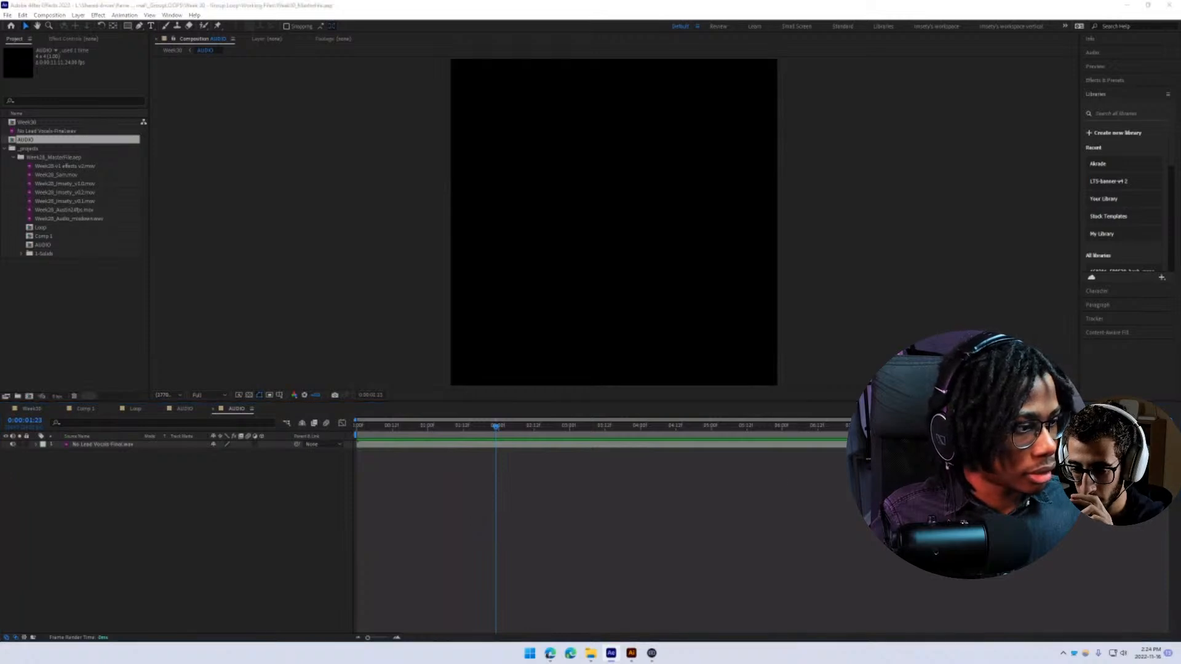
drag(494, 427, 321, 436)
key(space)
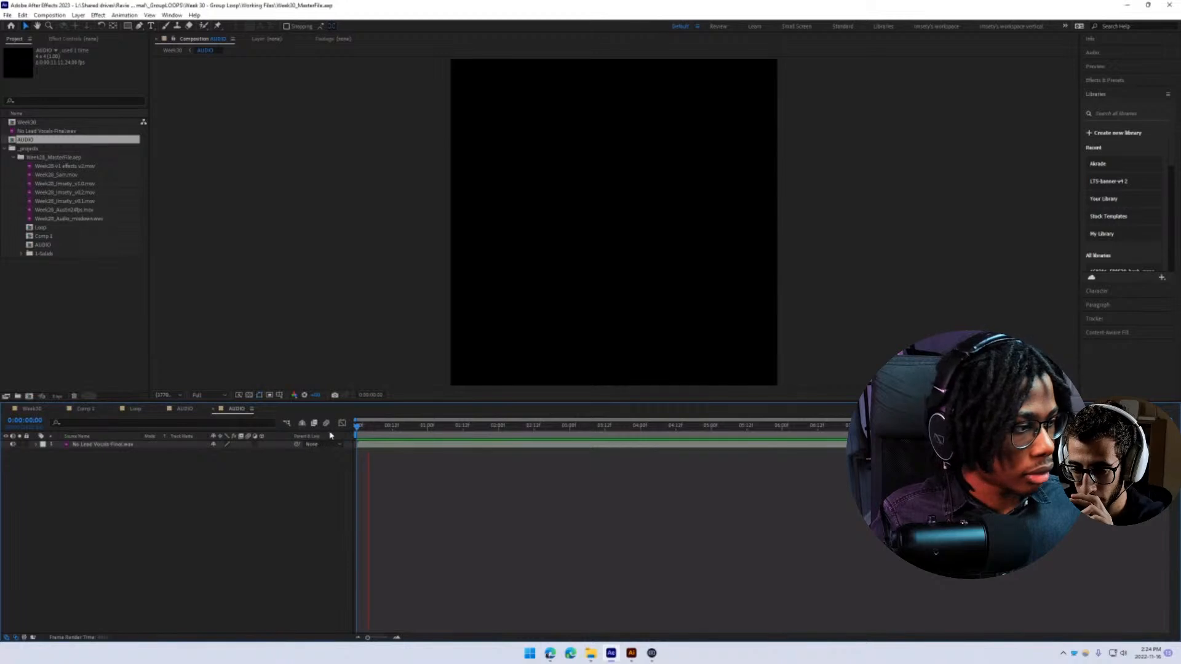
key(space)
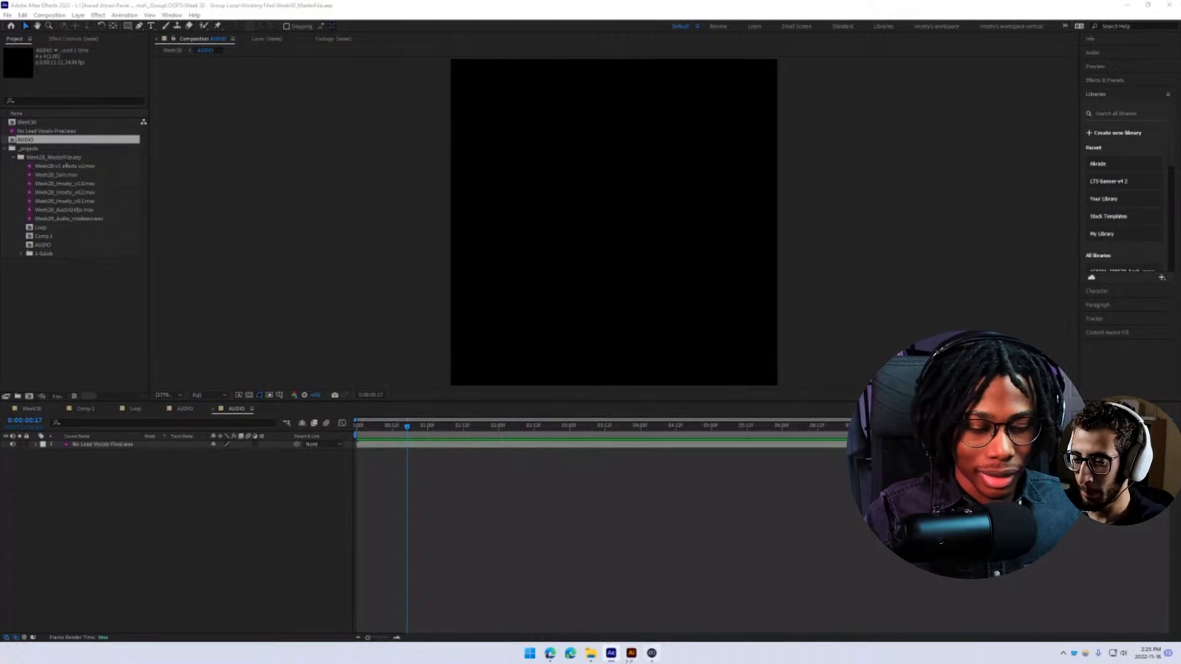
- Bring the Words list image back up in the browser and turn on Focus assist
mouse_move(551, 657)
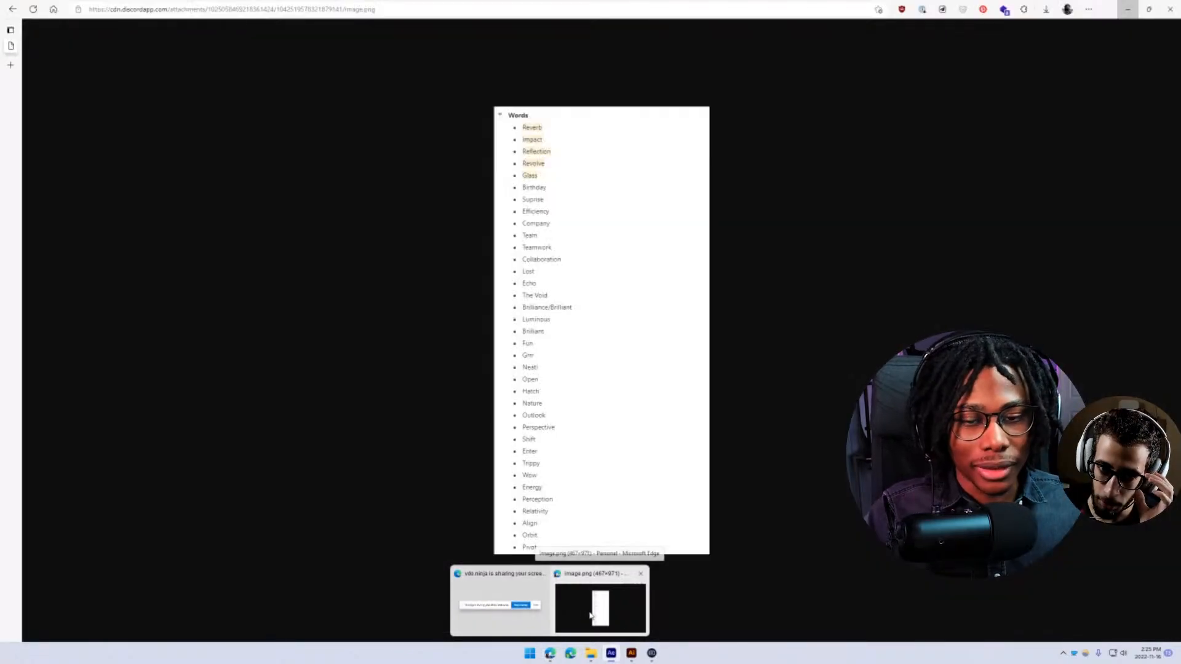
click(590, 615)
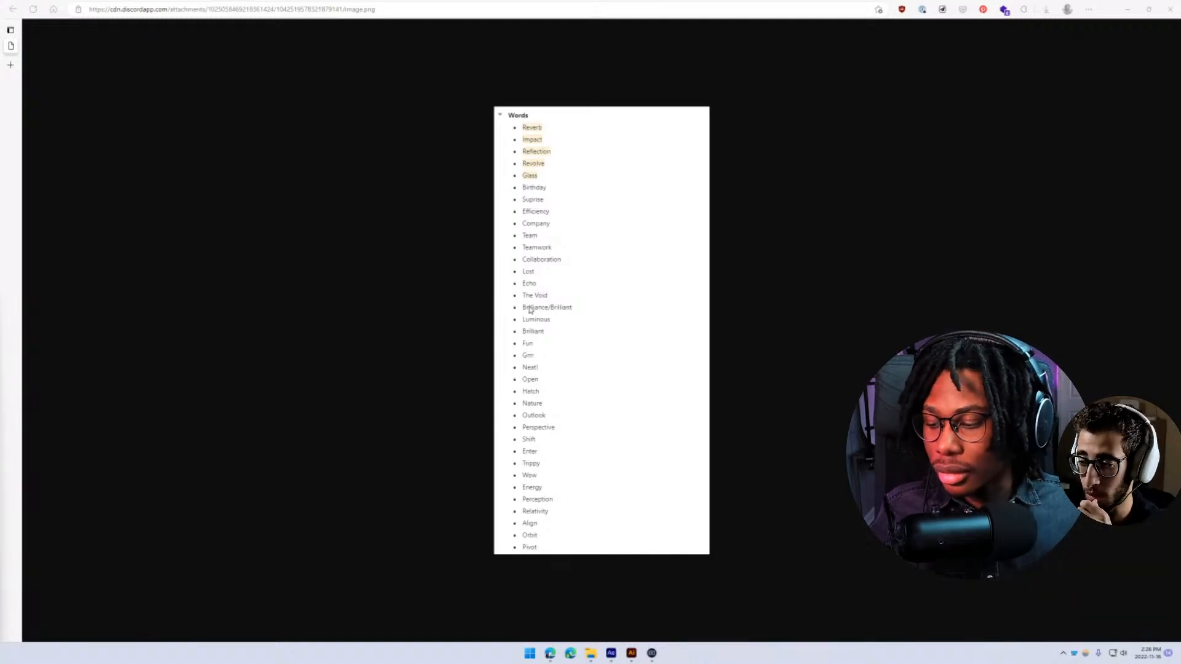
click(1118, 654)
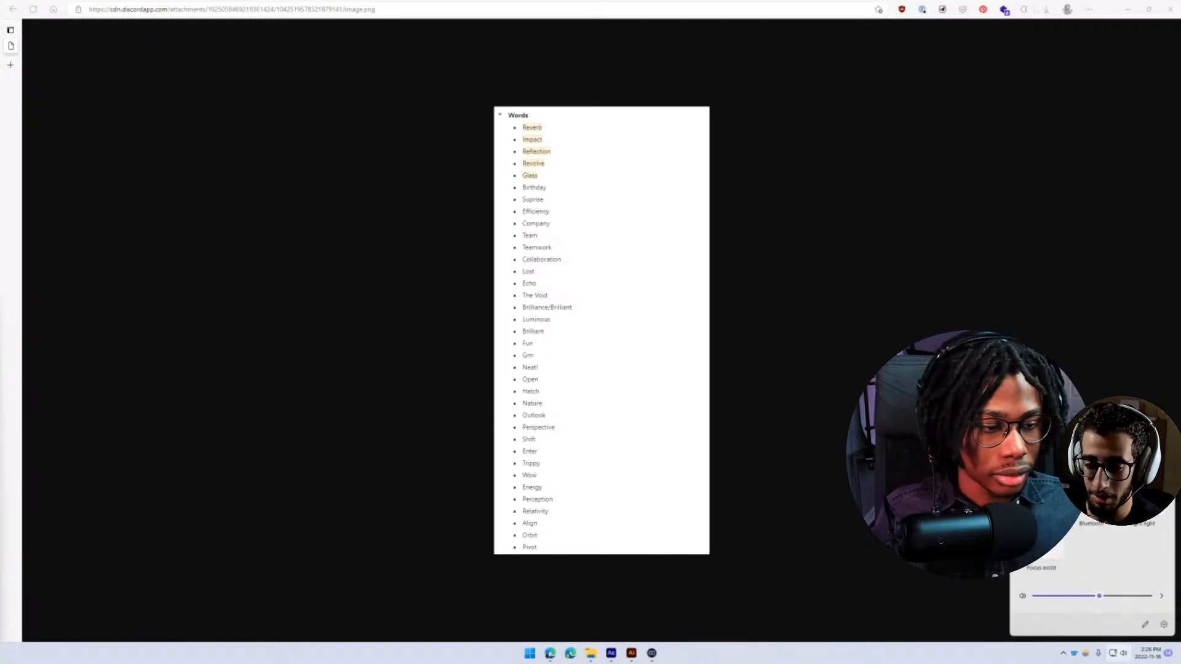
click(1041, 547)
key(Escape)
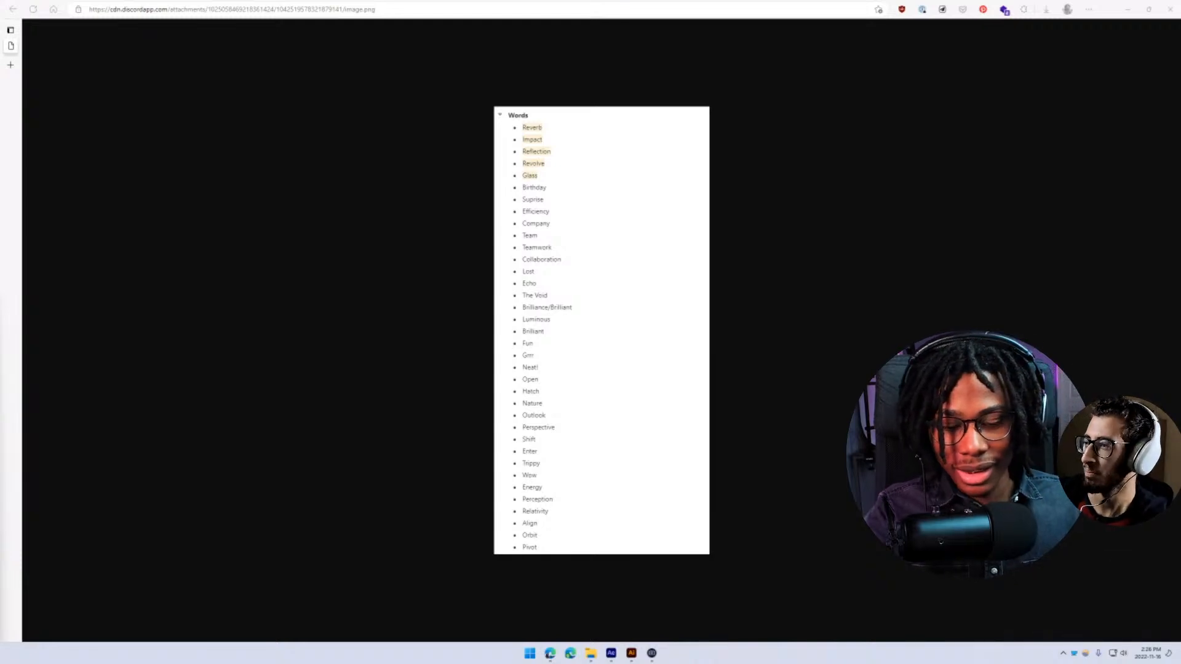
- Switch to Illustrator and examine the dark board and the colour palette swatches beside it
click(636, 653)
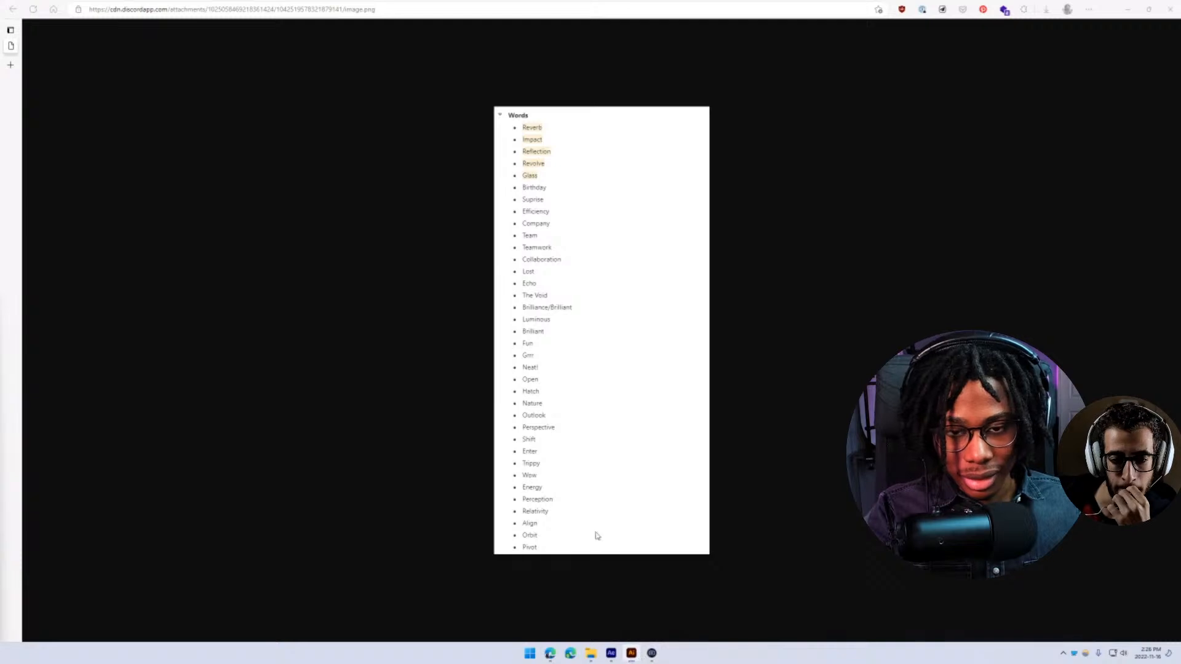
scroll(83, 191, up, 6)
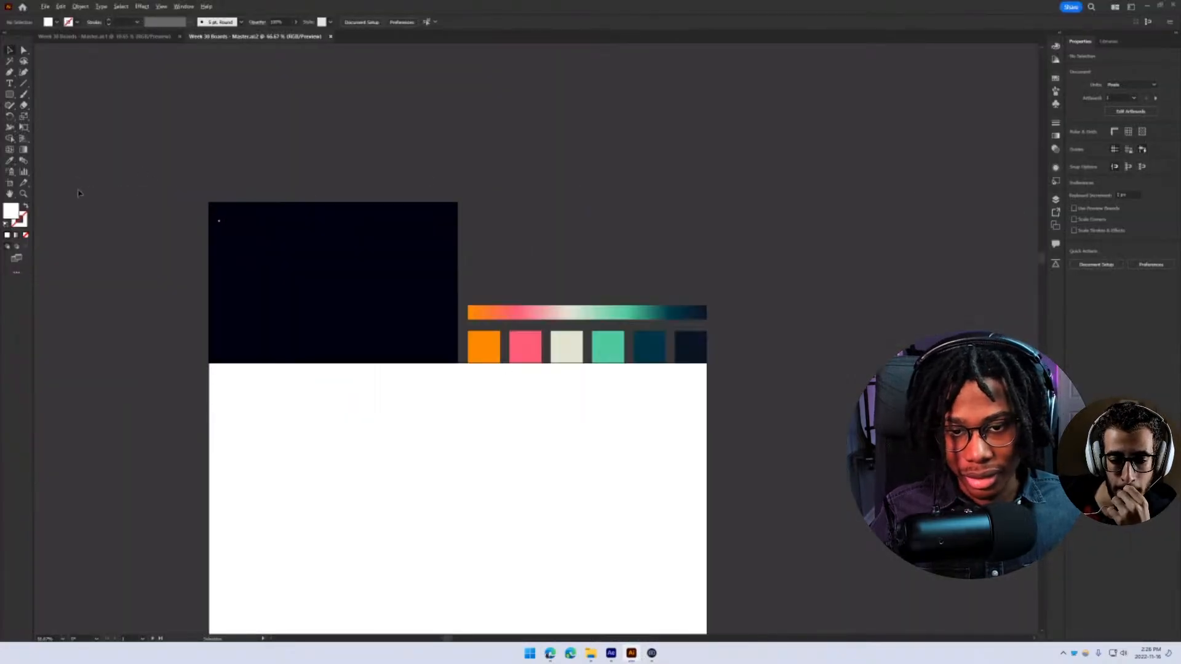
scroll(704, 379, down, 2)
scroll(851, 408, up, 1)
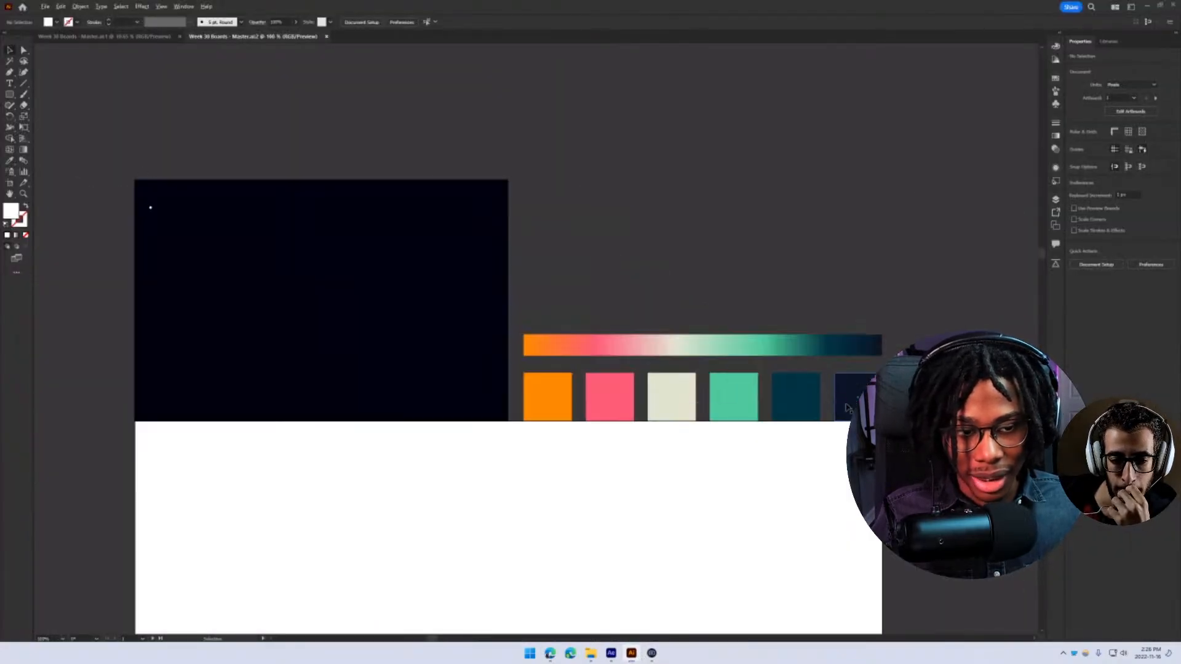
drag(846, 407, 821, 342)
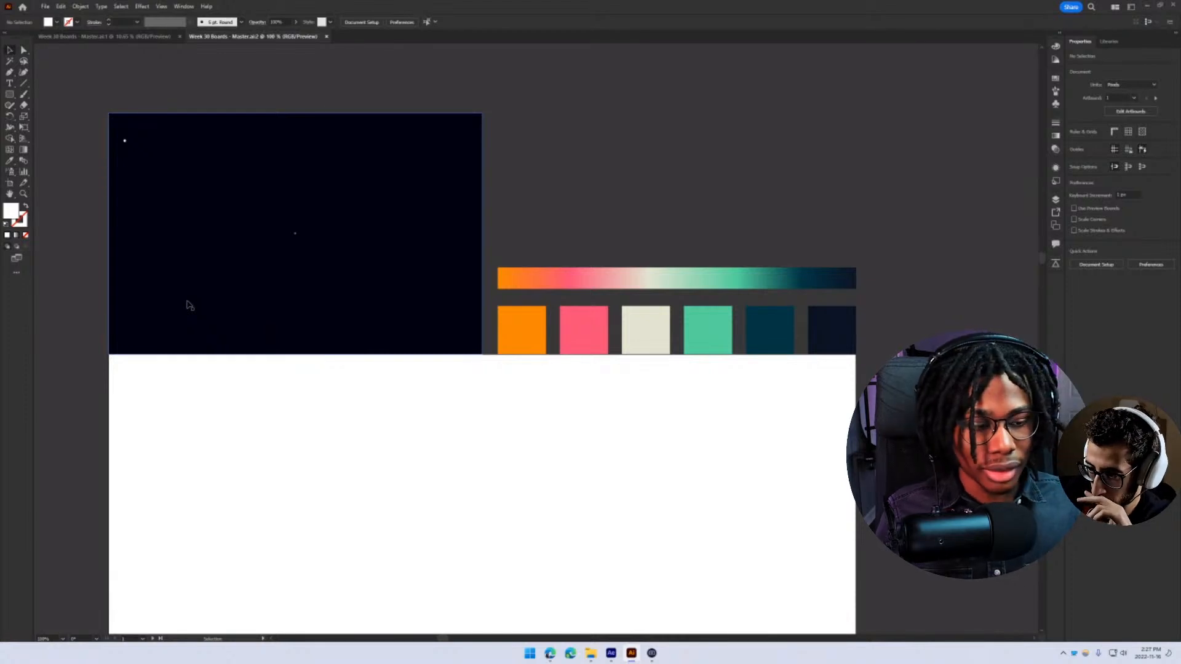
- Return to the Words list in the browser by way of After Effects and open a blank new tab
mouse_move(550, 654)
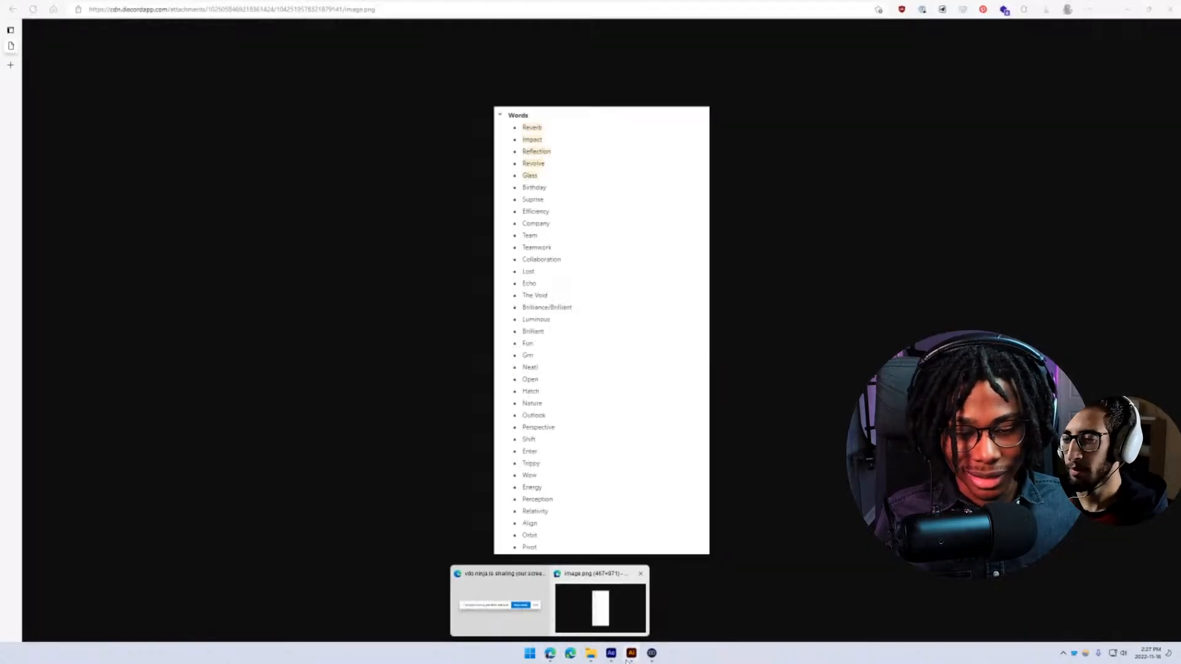
click(610, 655)
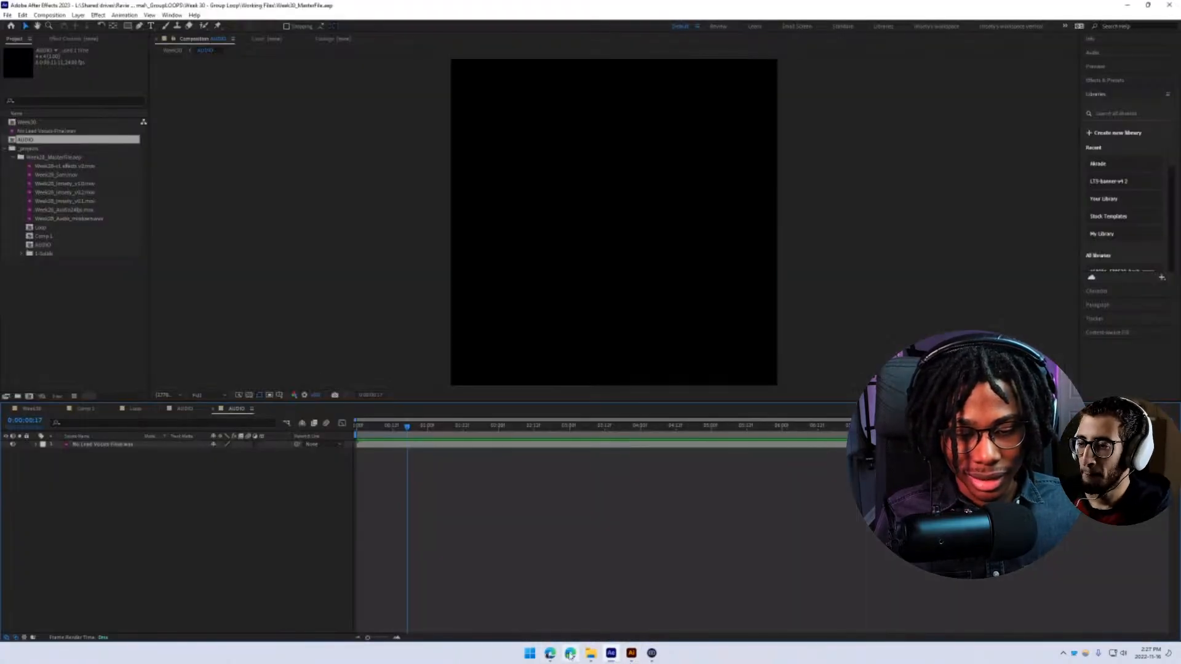
mouse_move(549, 655)
click(573, 619)
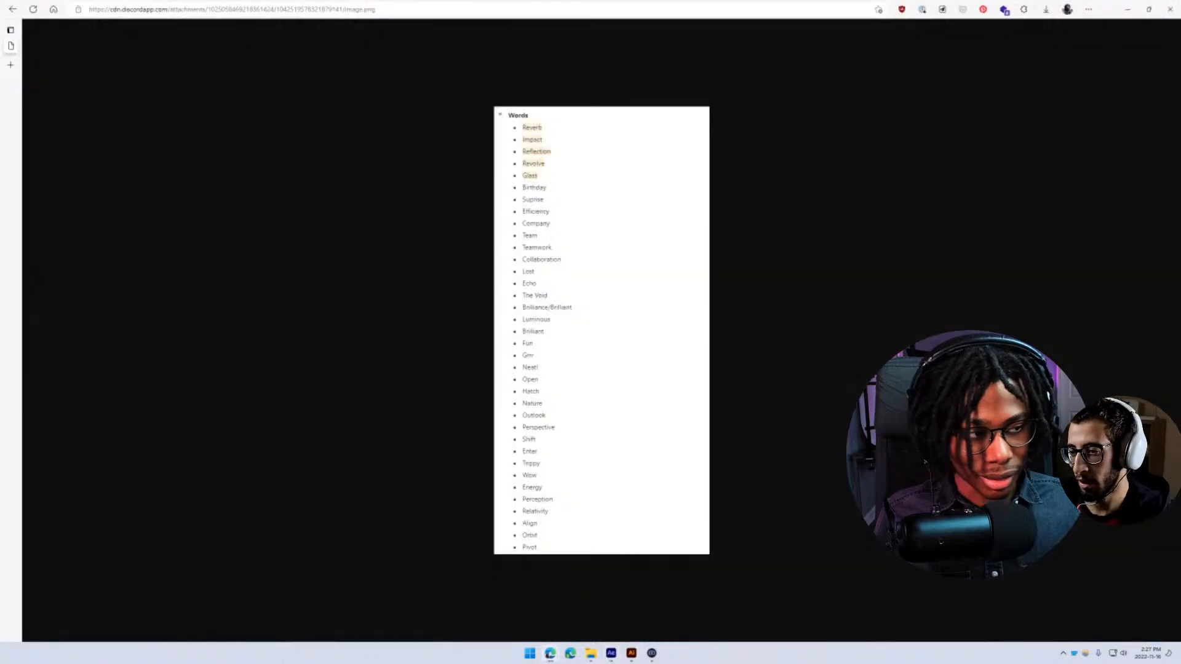
click(10, 64)
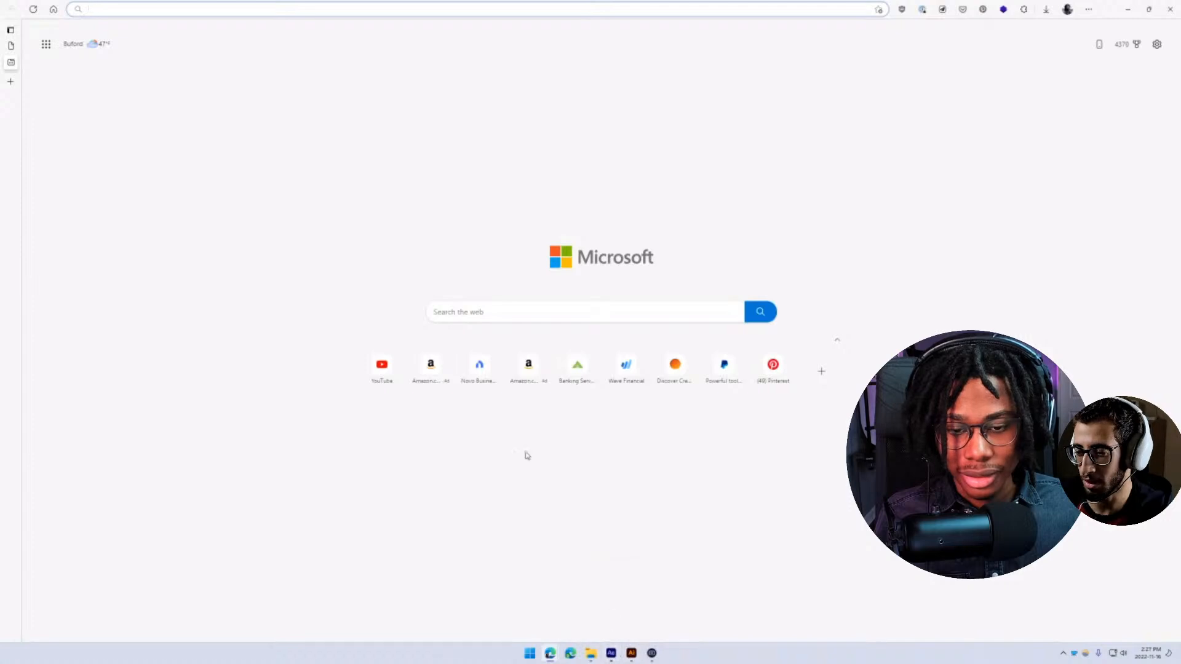
- Switch to After Effects, show the Week30 composition, and close the Comp 1, Loop and older AUDIO timelines
click(615, 659)
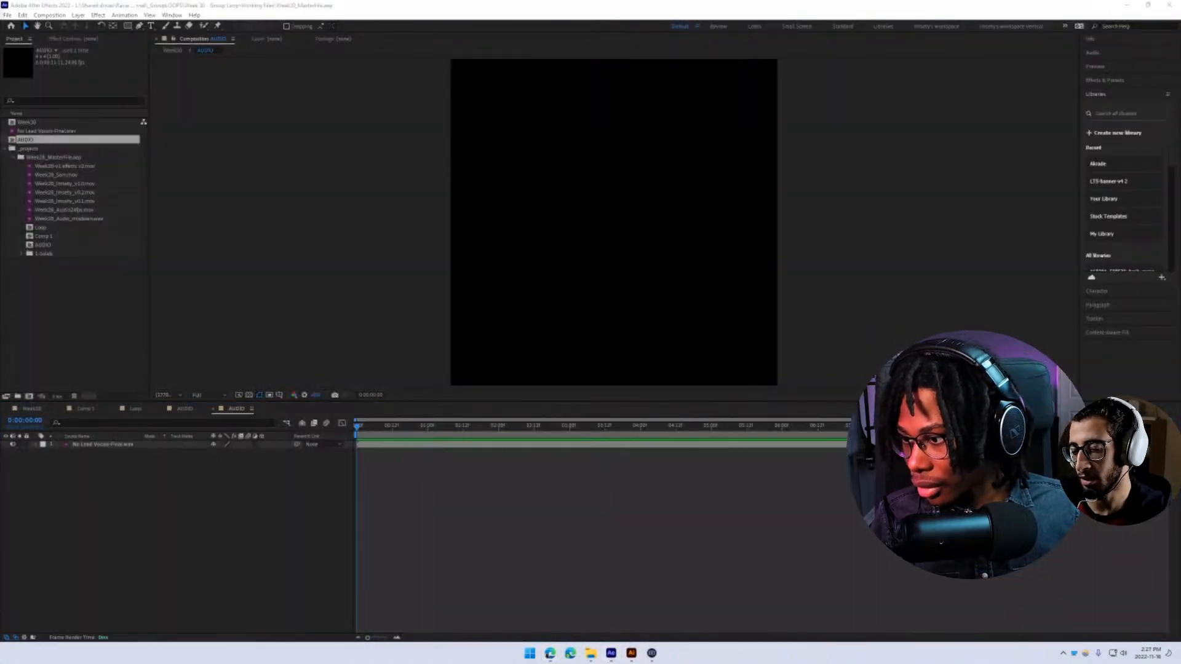
click(401, 452)
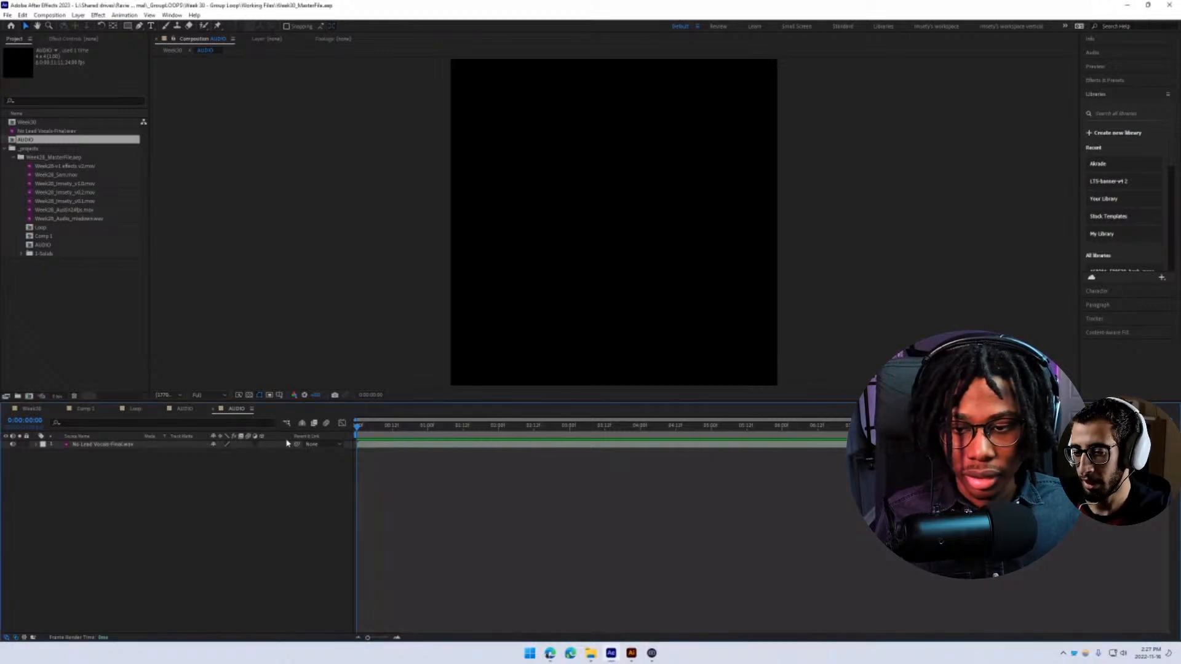
click(35, 409)
click(60, 410)
click(60, 410)
click(61, 410)
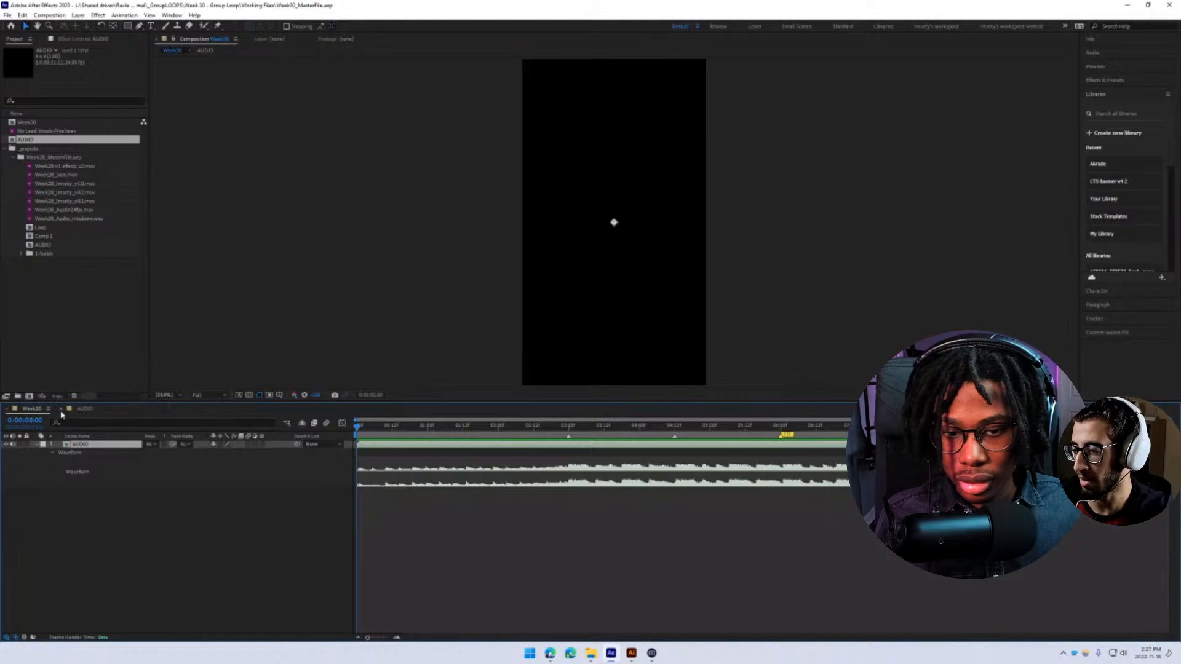
- Close the remaining AUDIO timeline and play back the opening seconds of the Week30 composition's audio
click(61, 409)
mouse_move(463, 428)
mouse_down()
mouse_move(886, 461)
mouse_move(788, 474)
mouse_move(790, 492)
mouse_move(673, 522)
mouse_move(331, 544)
mouse_up()
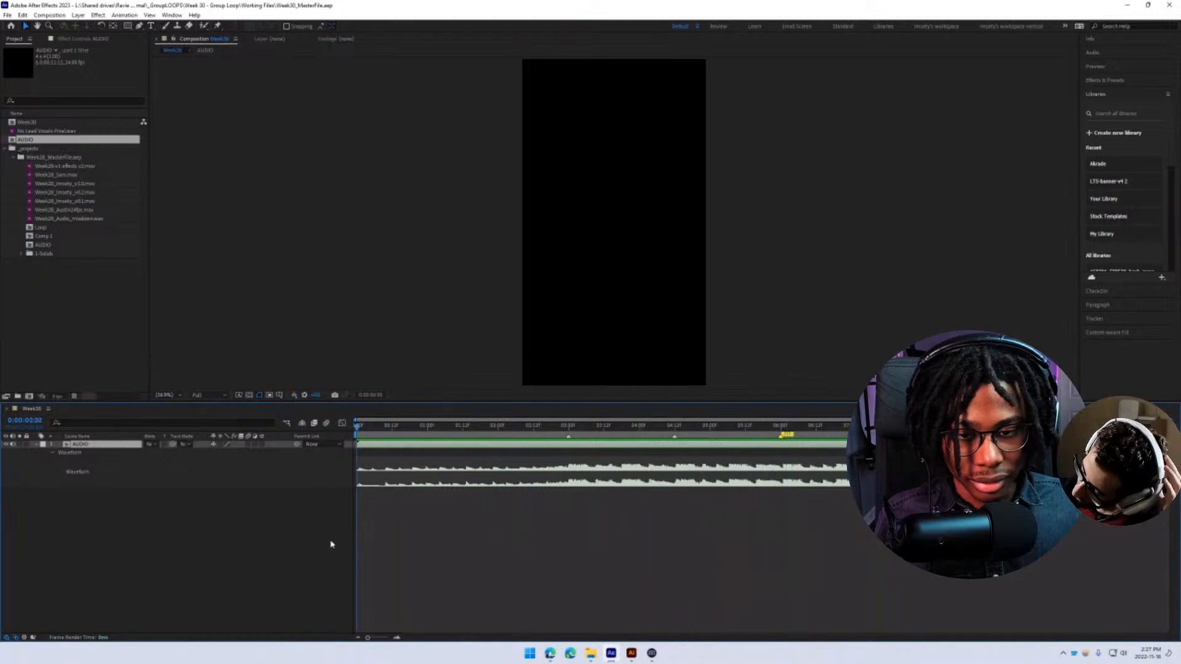
key(space)
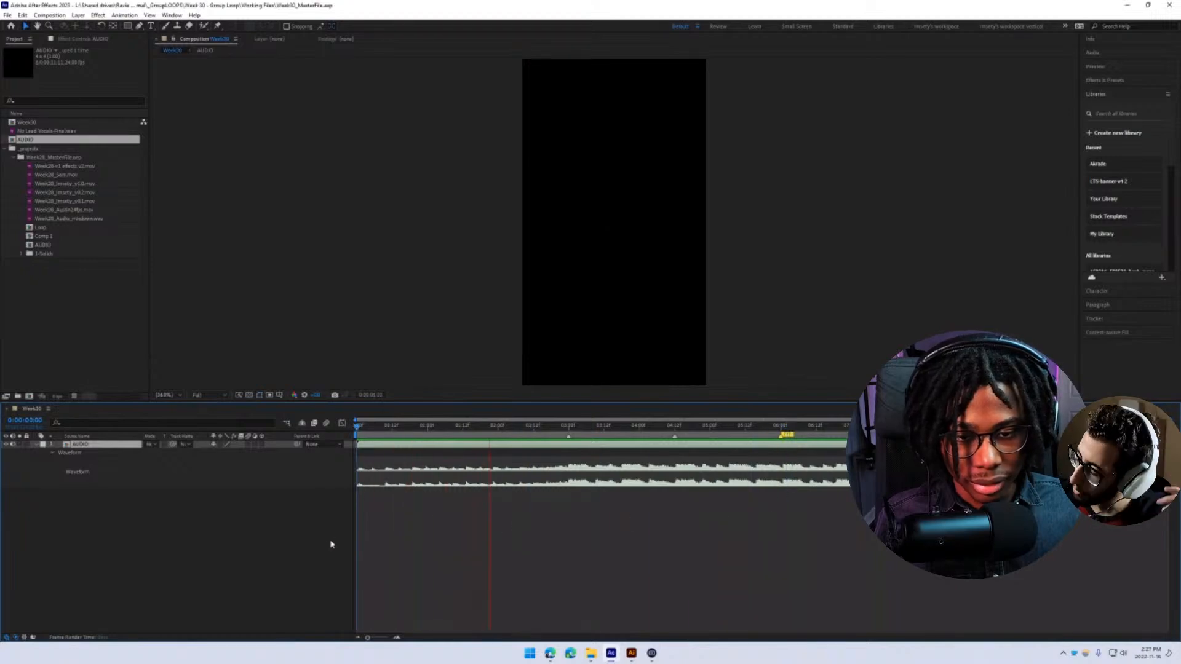
click(526, 429)
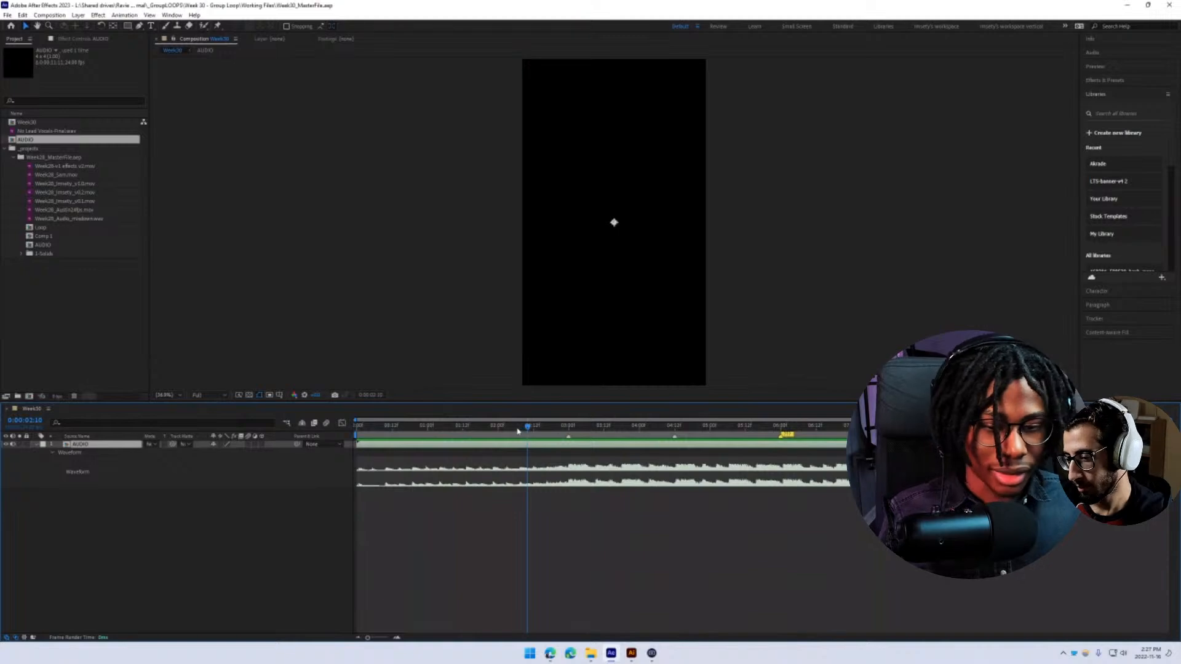
drag(518, 430, 348, 488)
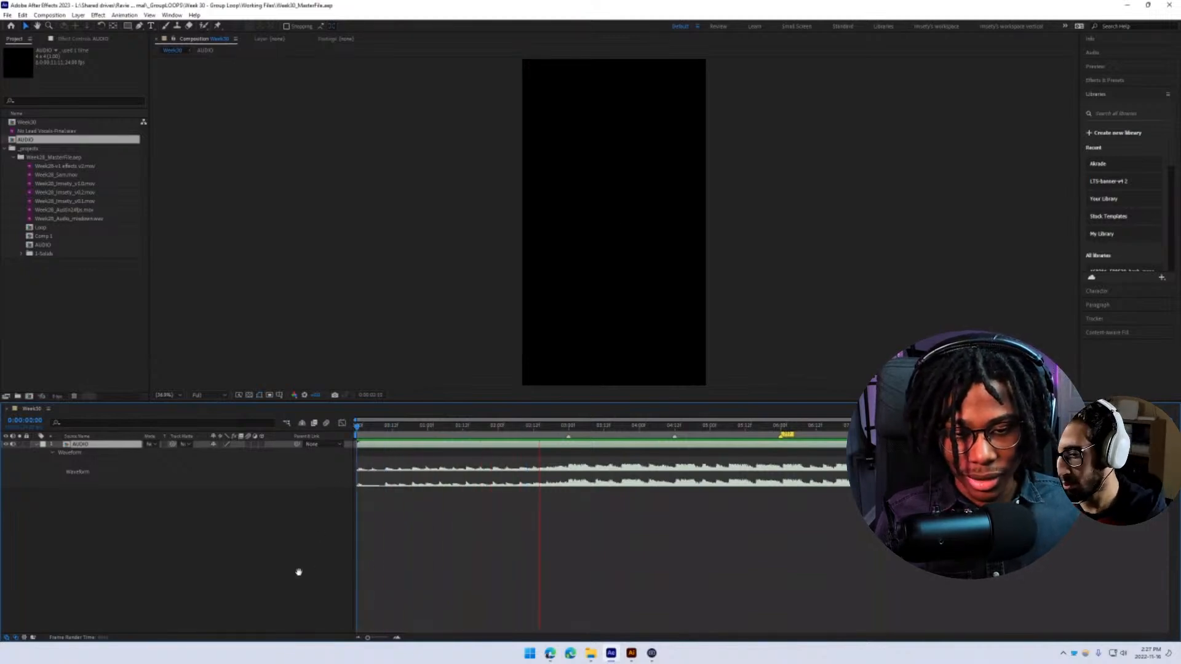
key(space)
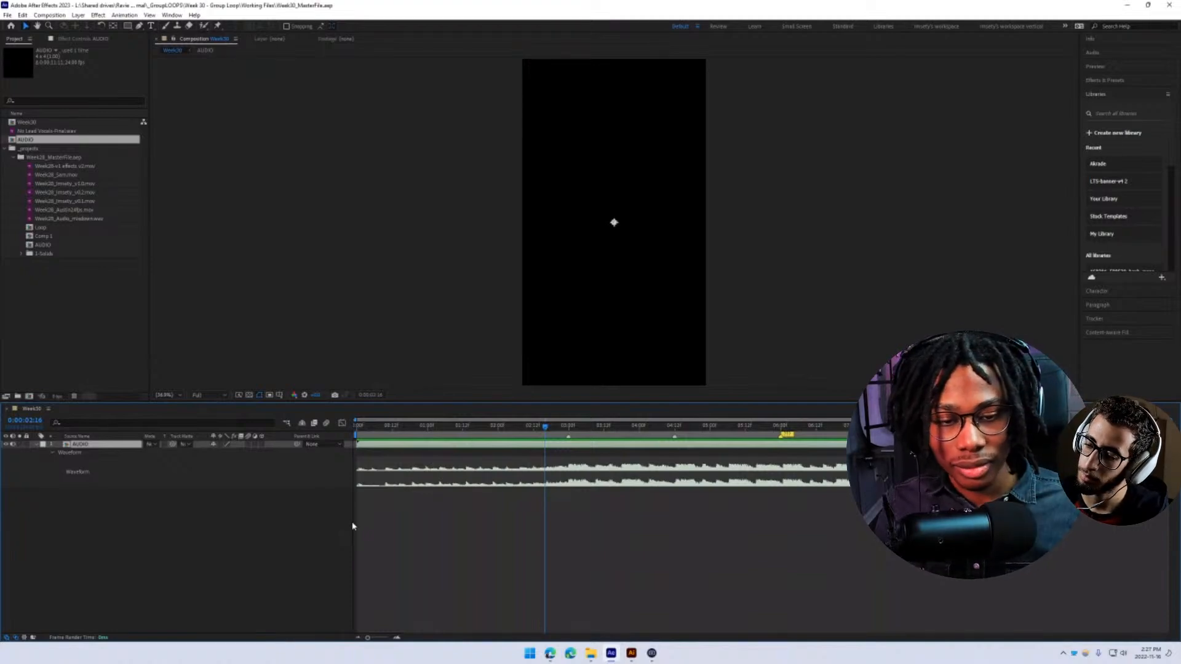
key(space)
key(space)
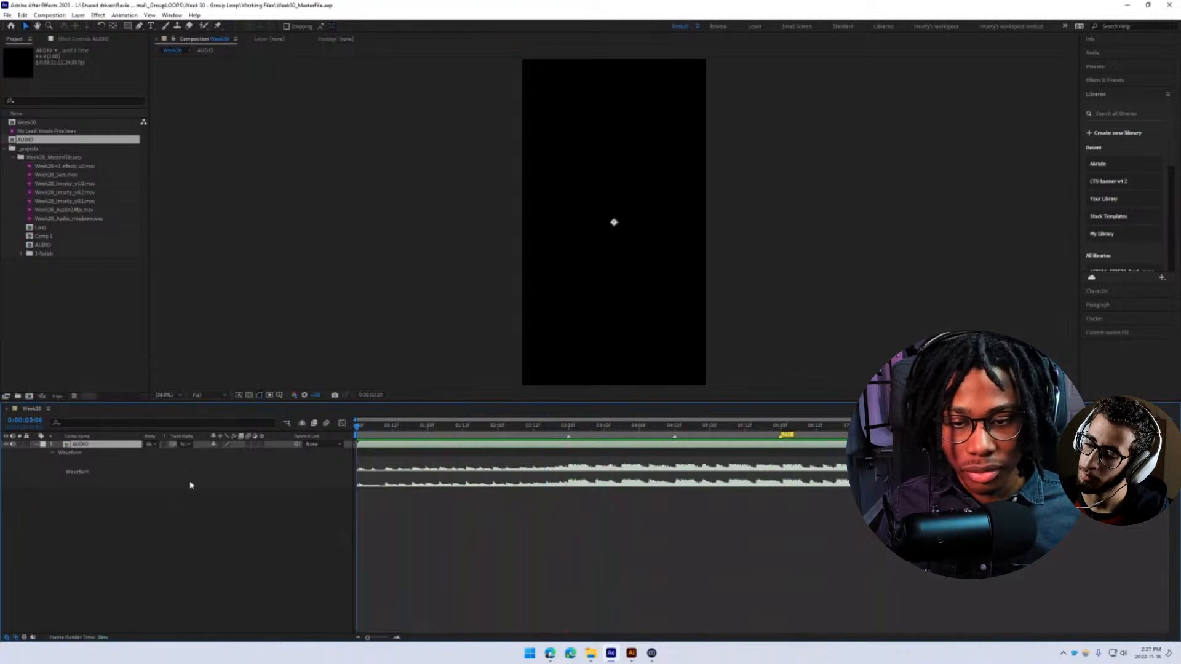
- Switch to the browser window with the blank new tab
mouse_move(549, 654)
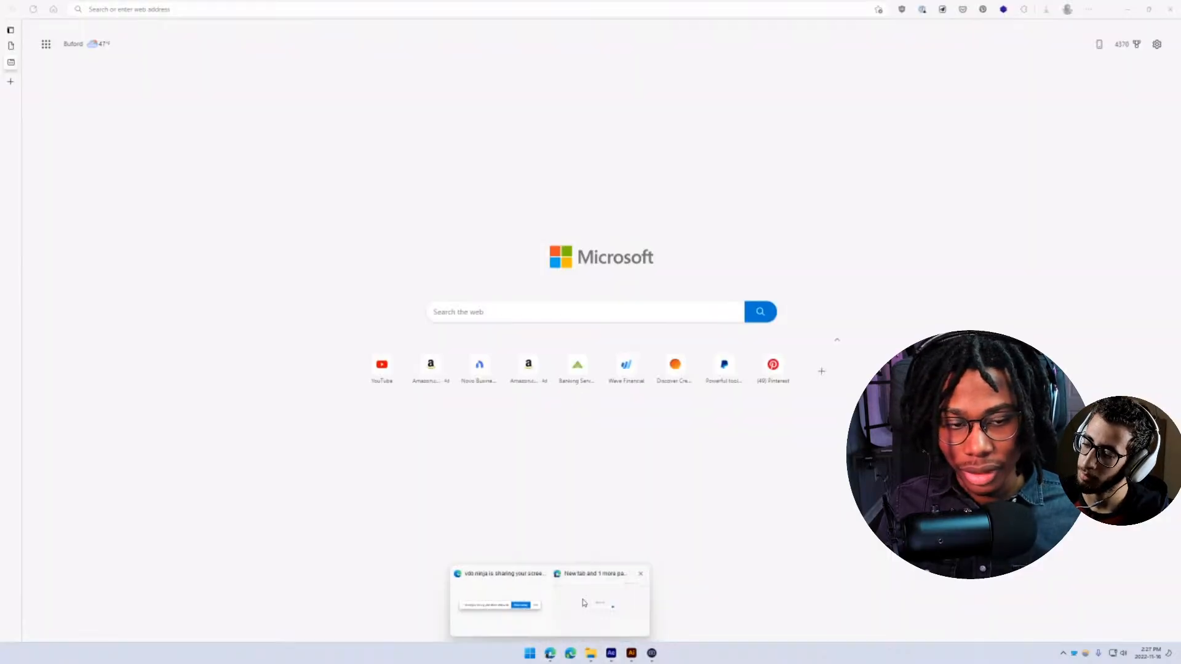
click(584, 603)
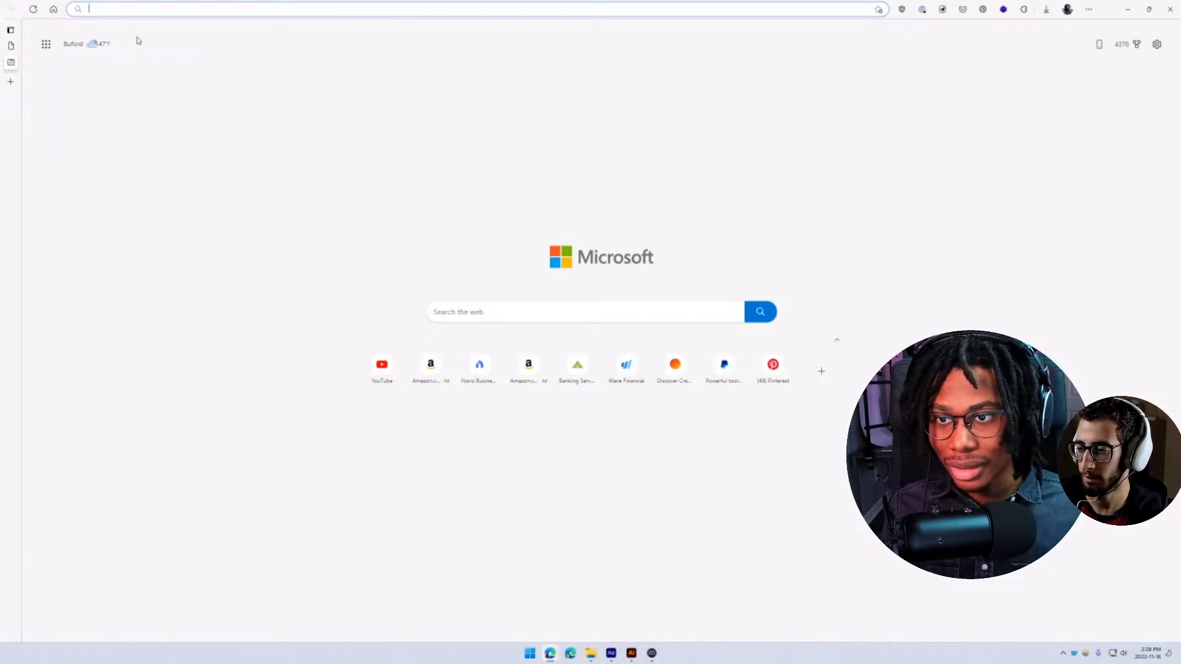
text(flip)
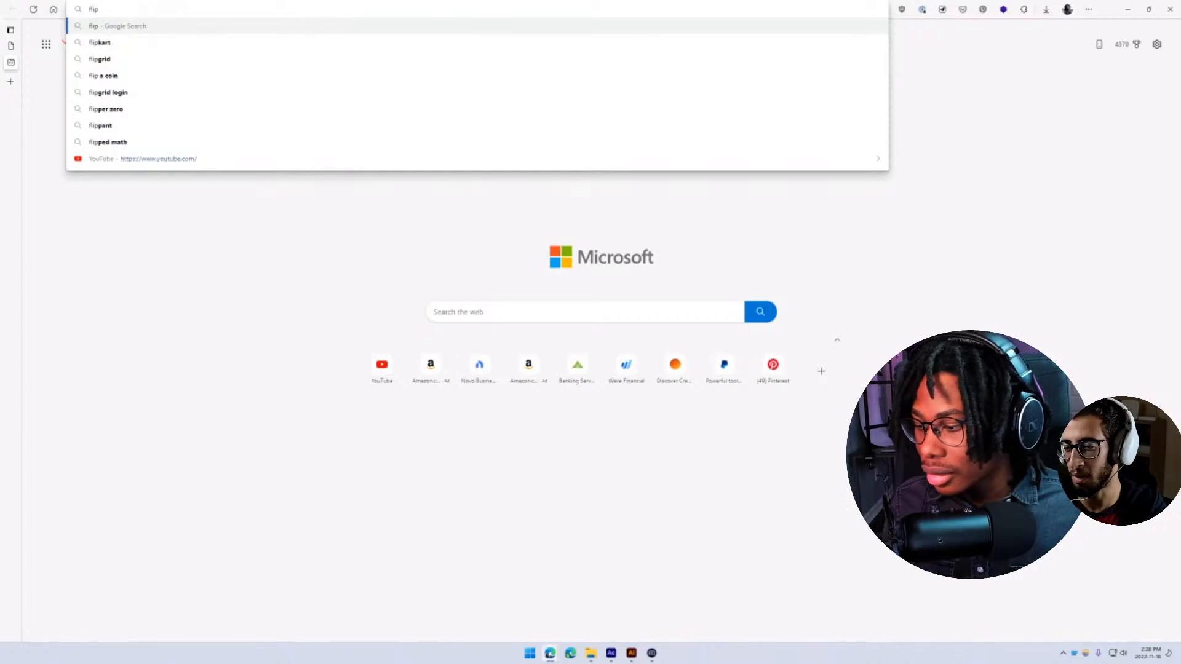
key(alt+Tab)
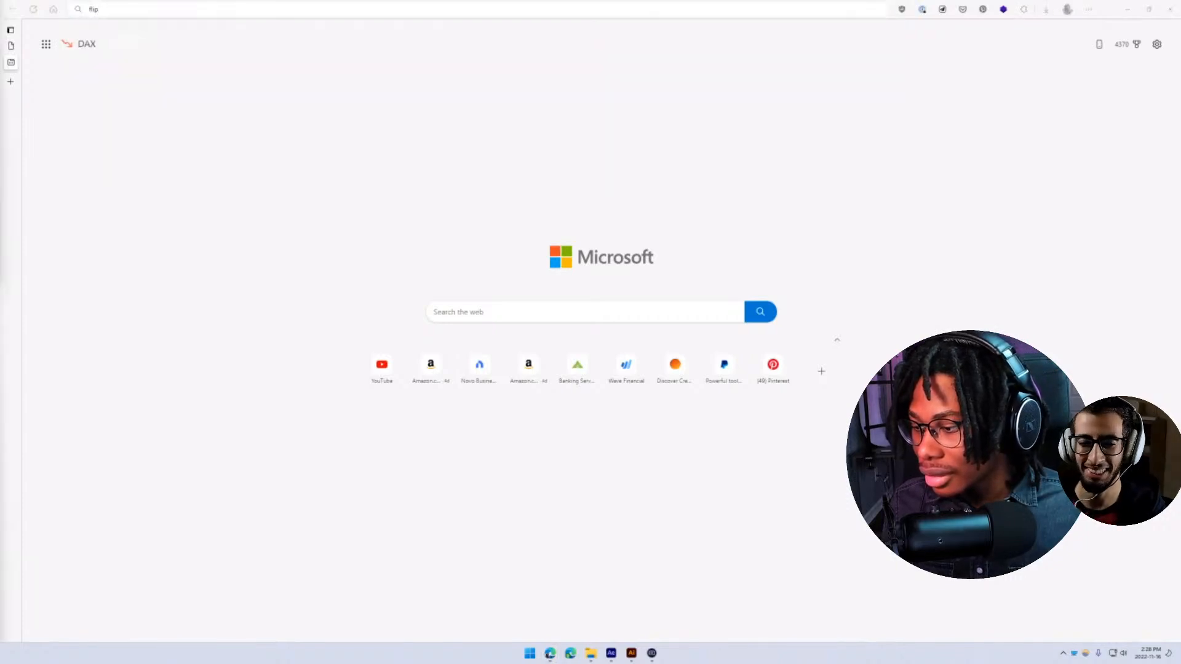
key(alt+Tab)
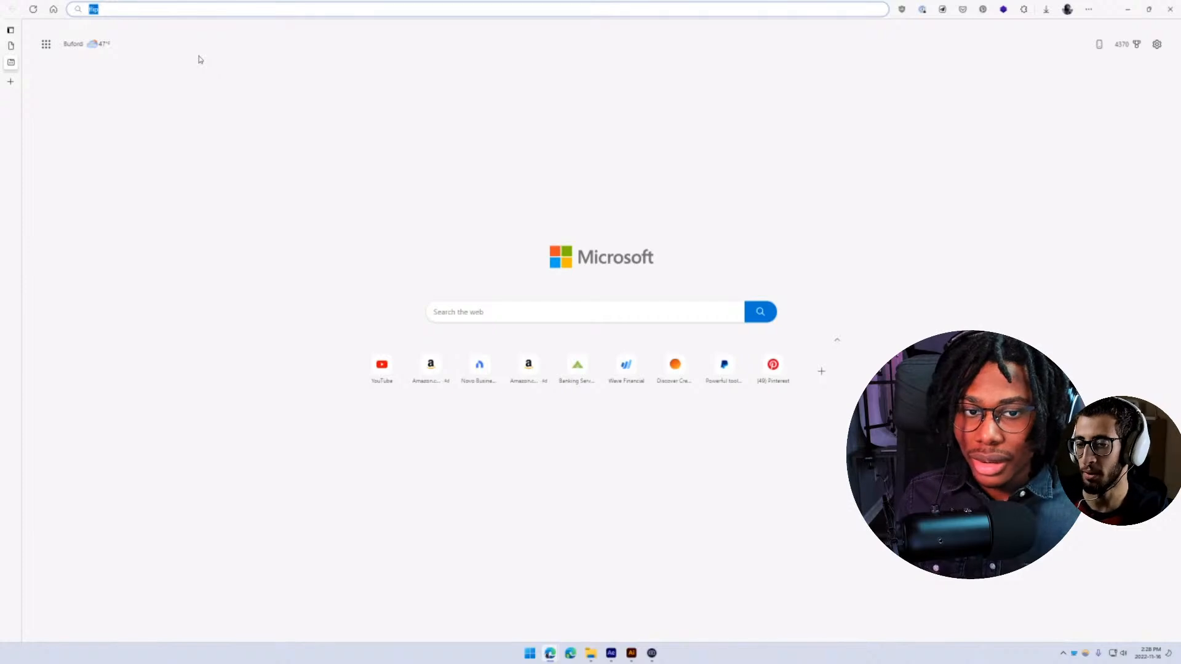
key(super)
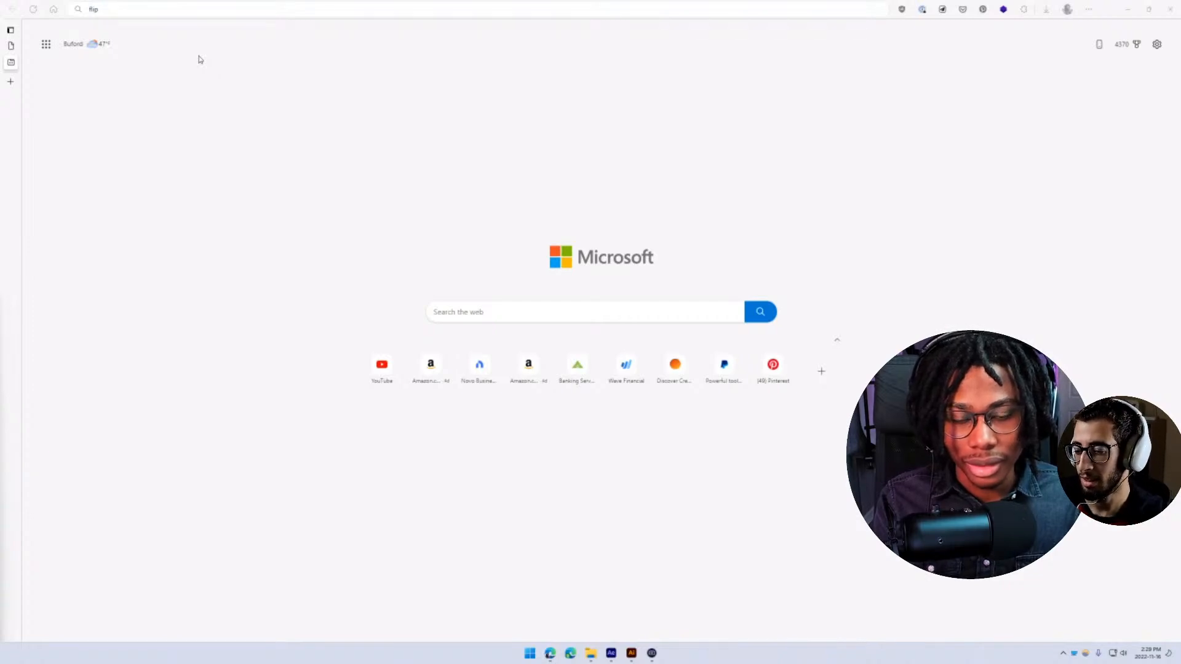
- Search the web for a random number generator
click(166, 11)
key(ctrl+a)
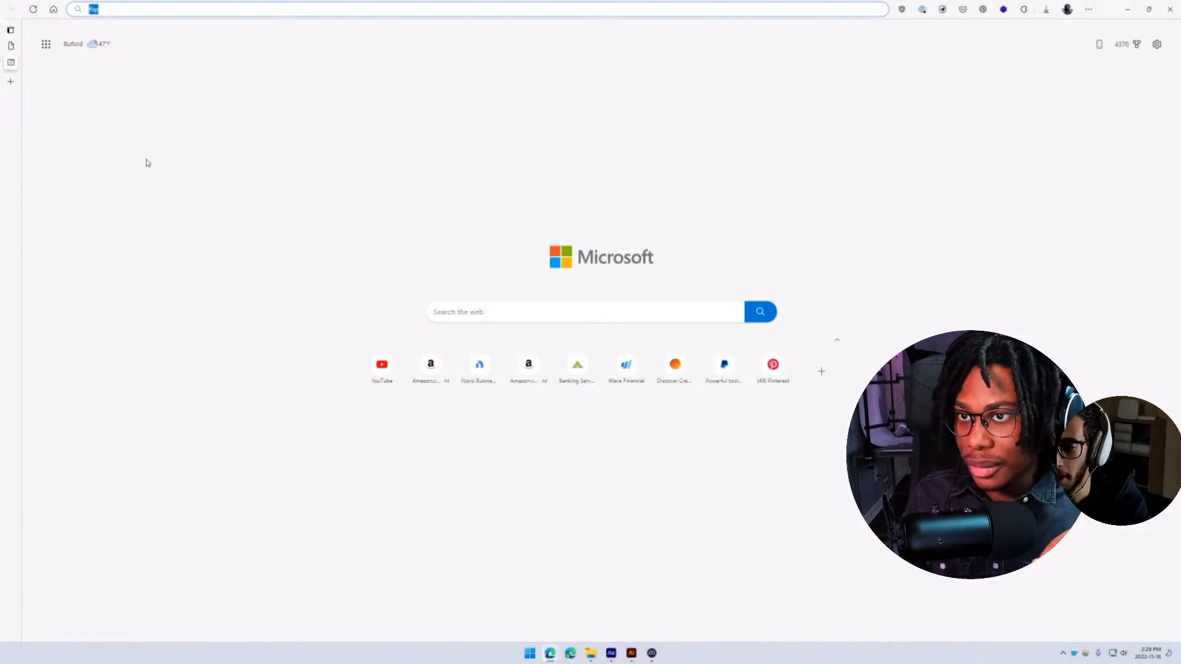
text(random n)
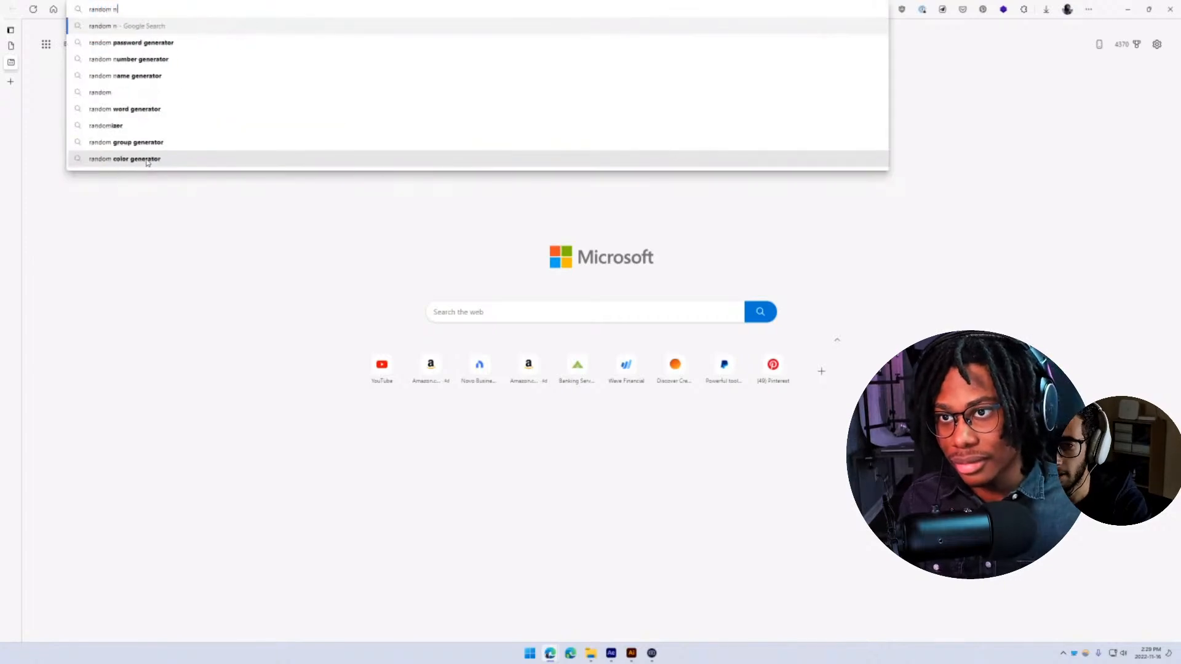
text(um)
key(Return)
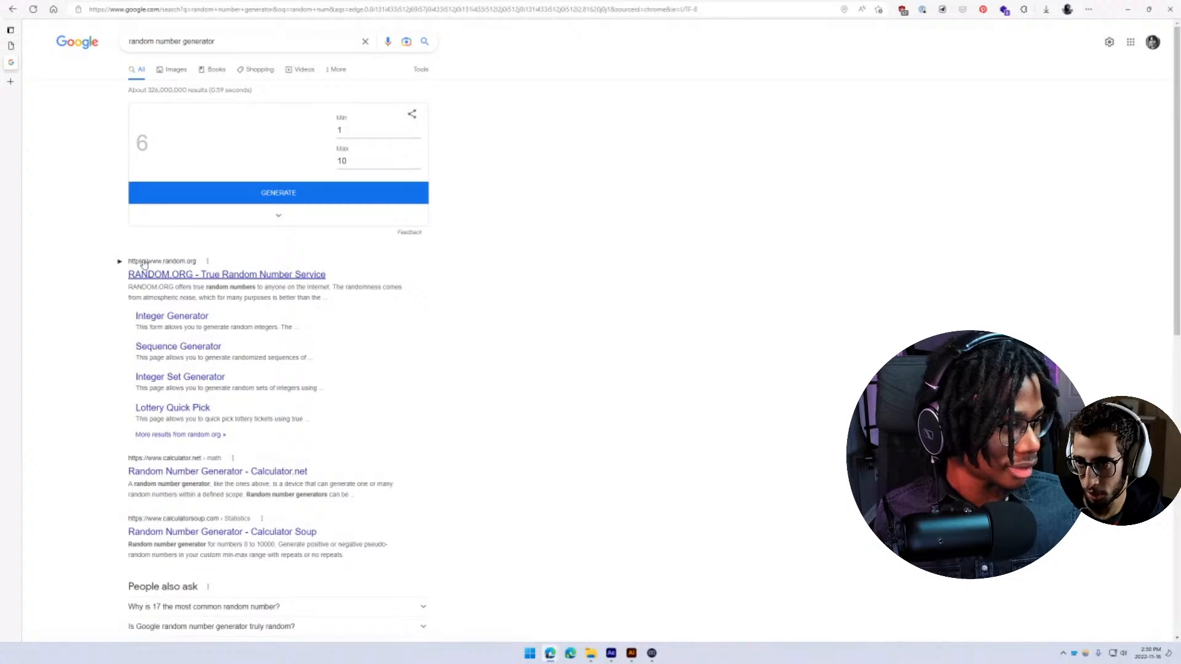
- Set the random number generator's maximum to 2, generate a number, and minimise the browser
double_click(342, 161)
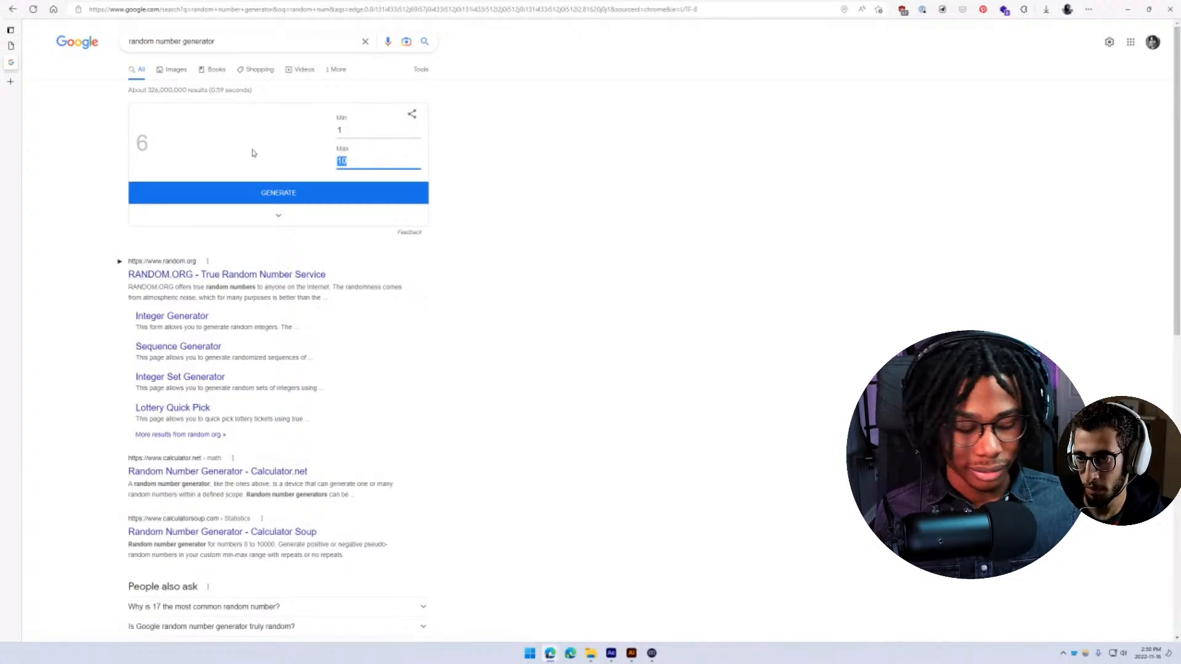
text(2)
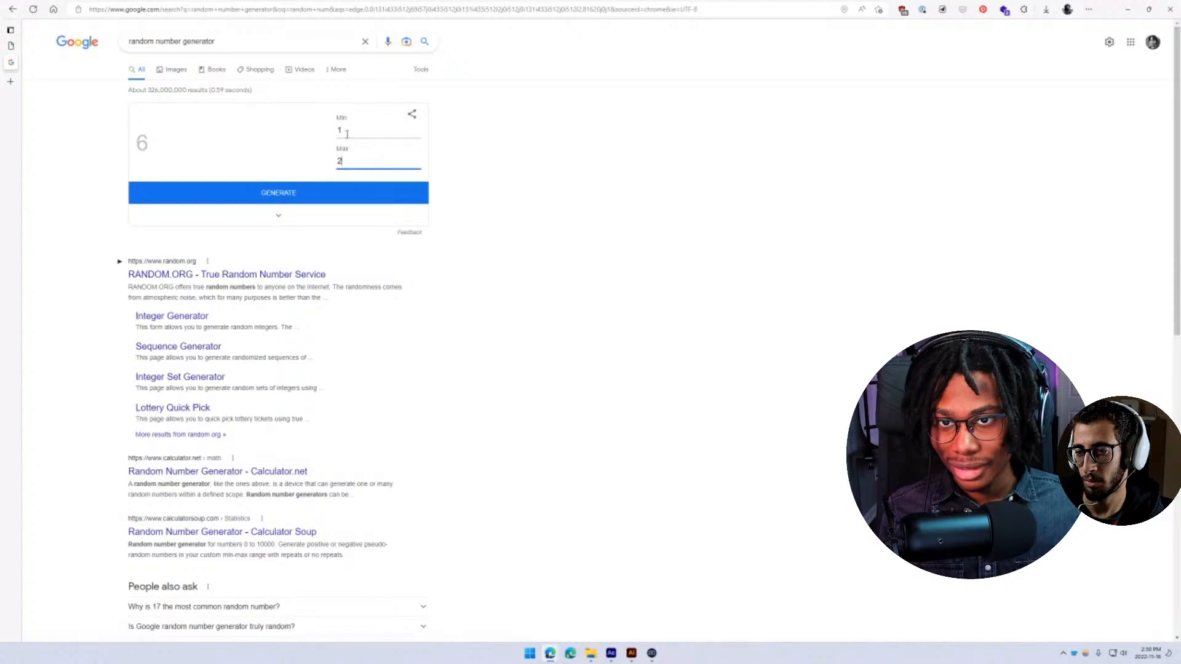
click(281, 196)
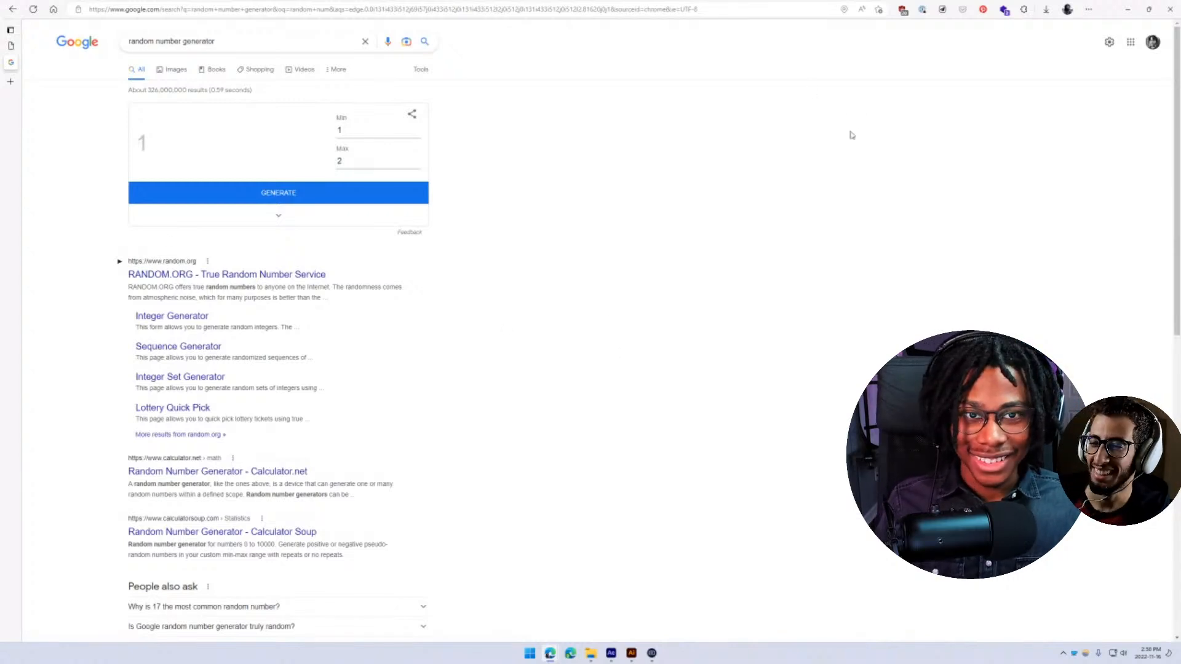
click(1127, 11)
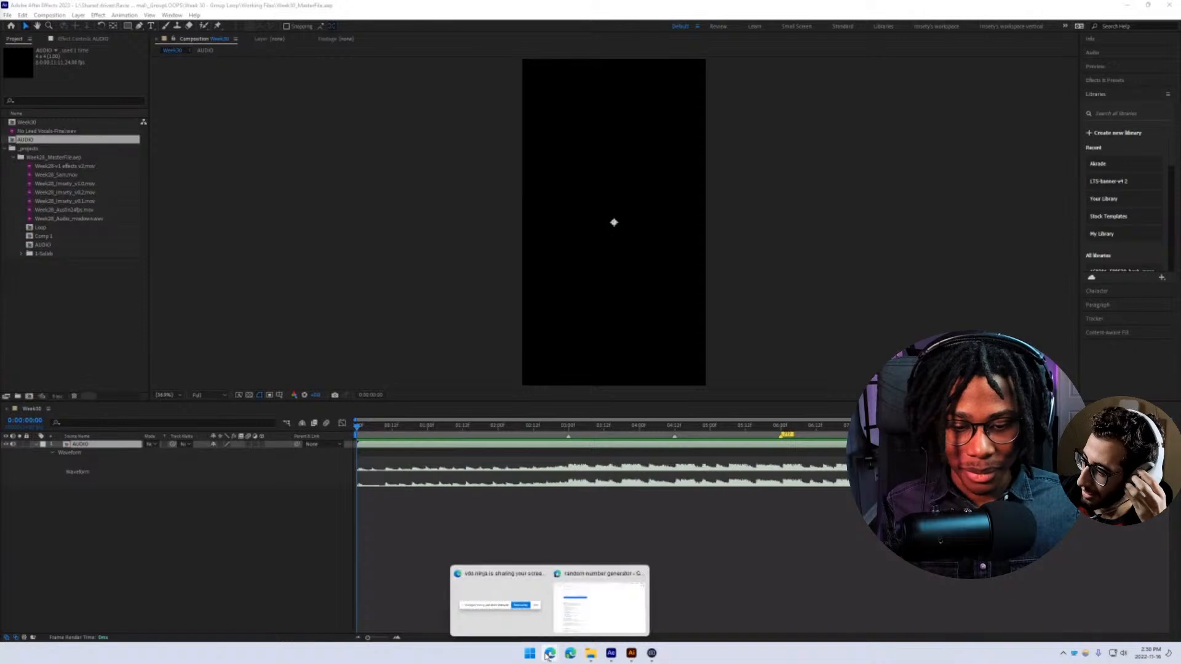
- Switch to Illustrator and close the duplicate zoomed-in window of Week 30 Boards - Master.ai, keeping the overview of all boards
click(640, 657)
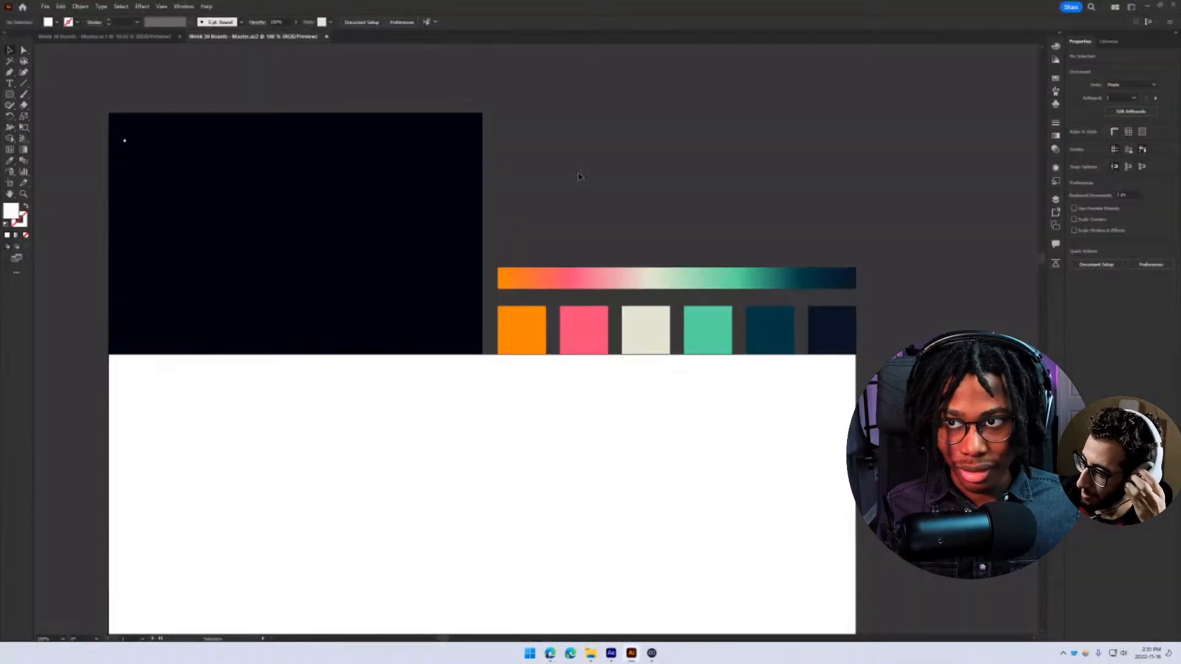
click(121, 37)
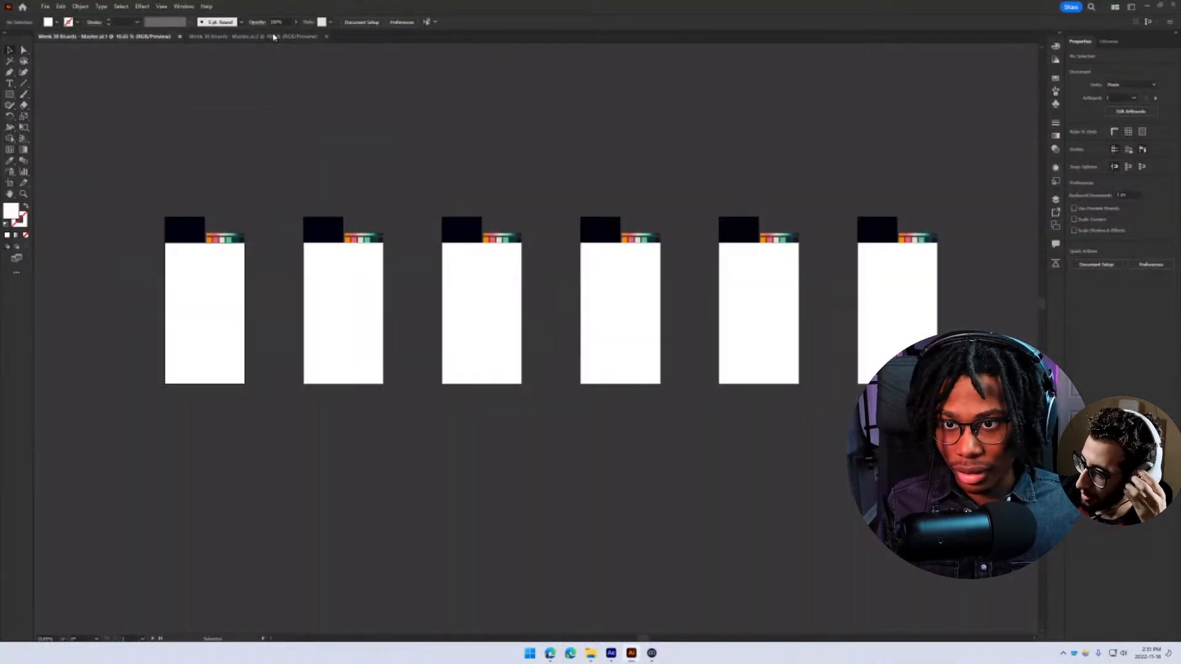
click(323, 36)
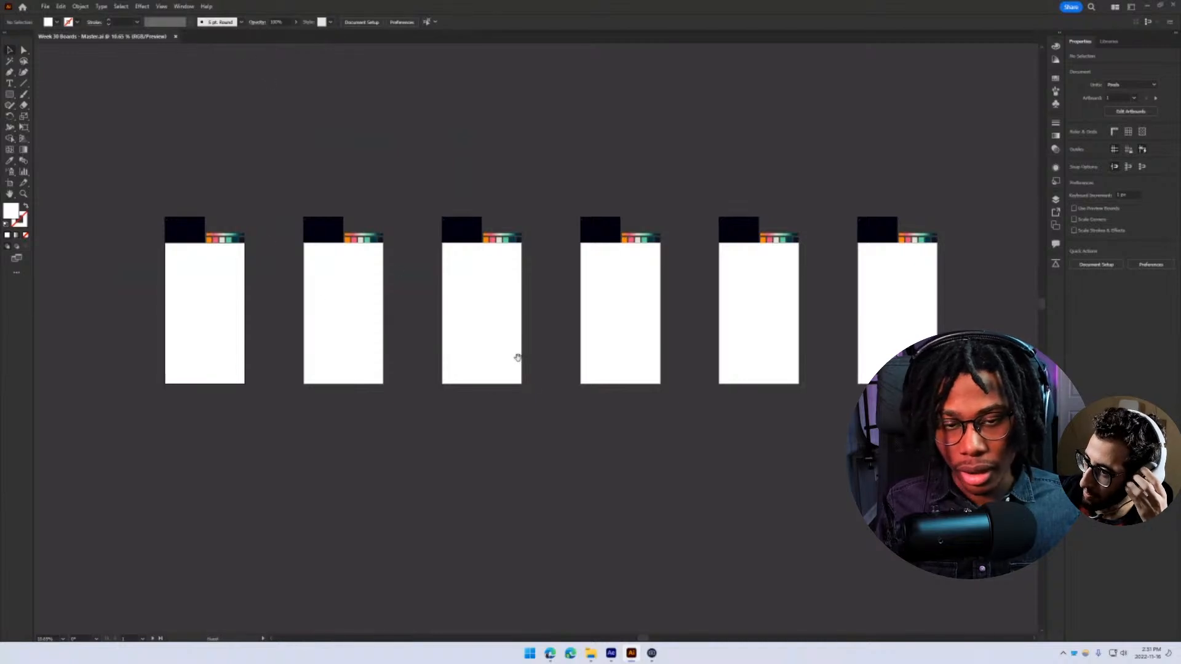
drag(514, 356, 467, 421)
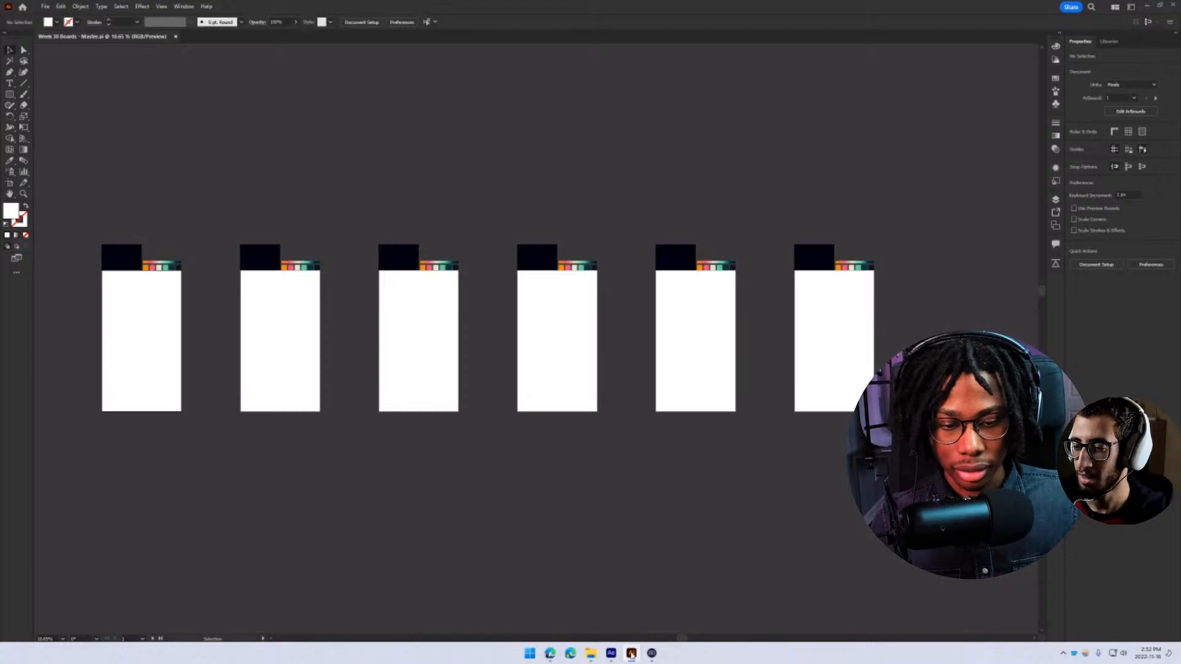
- Switch to After Effects, deselect the AUDIO layer and move the current time to 0:00:02:10
click(612, 652)
click(664, 541)
click(528, 426)
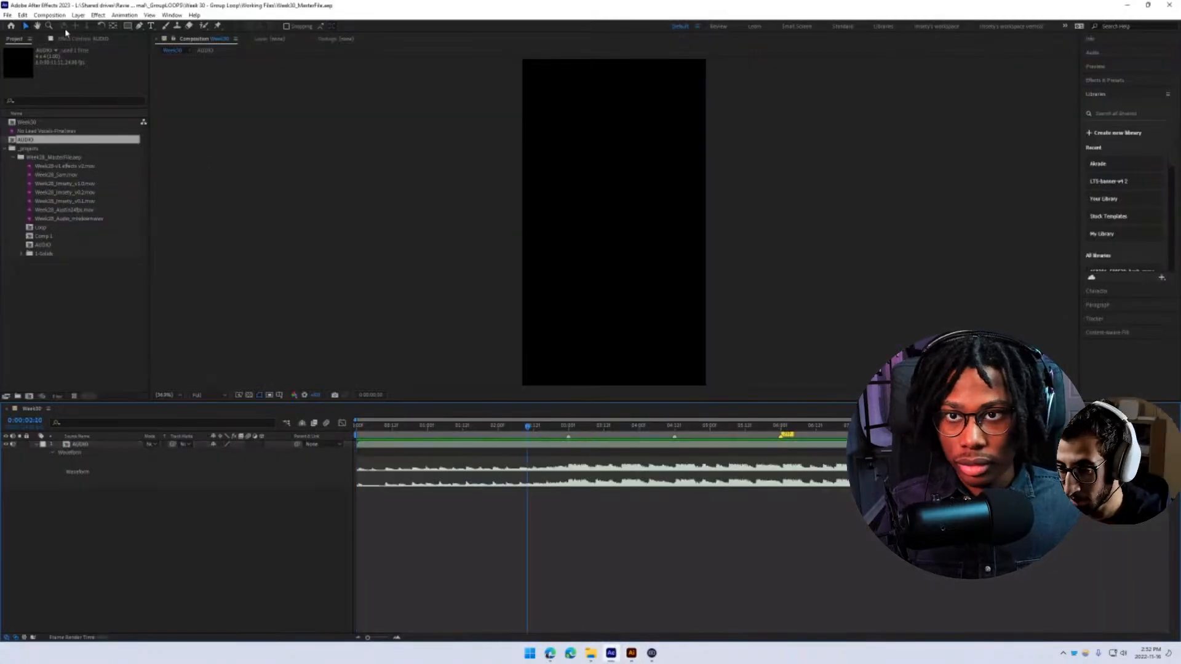
- Try to save the project under a new file, browsing to the Working Files folder of Week 30 - Group Loop
click(7, 15)
mouse_move(92, 108)
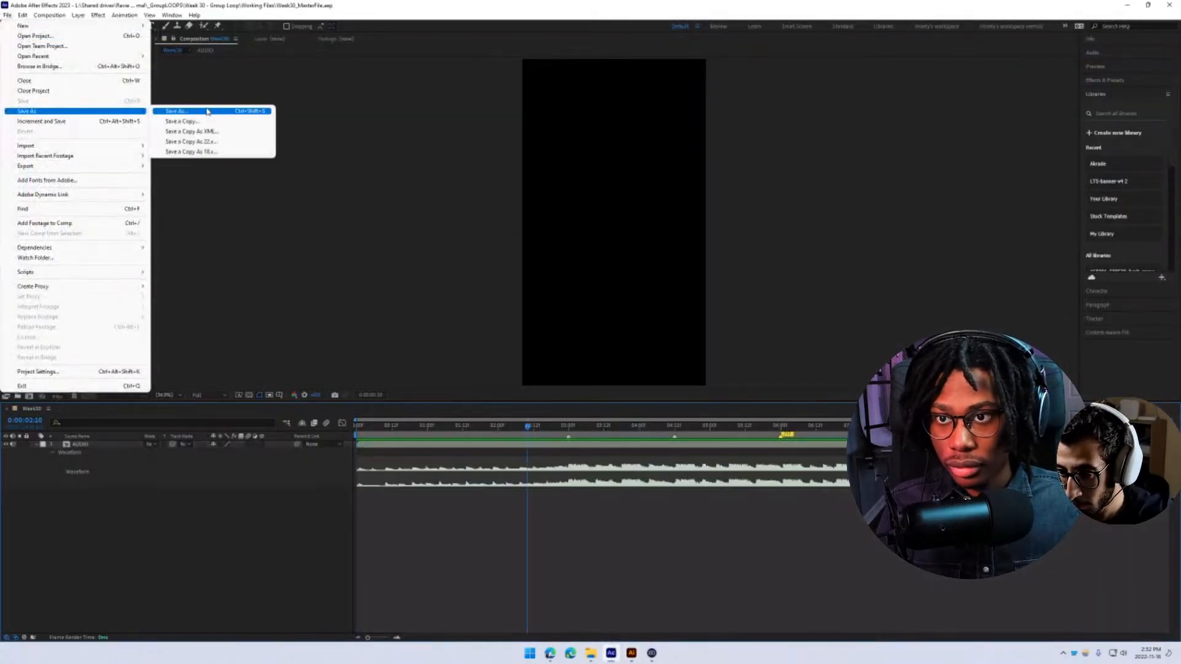
click(227, 153)
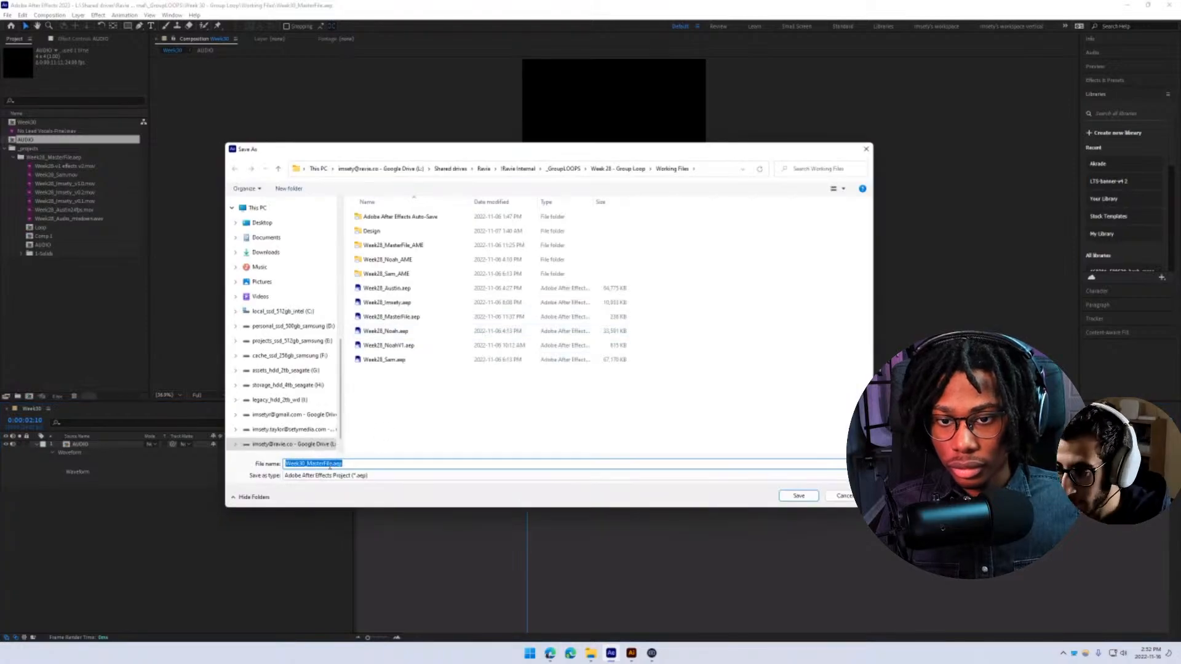
click(564, 168)
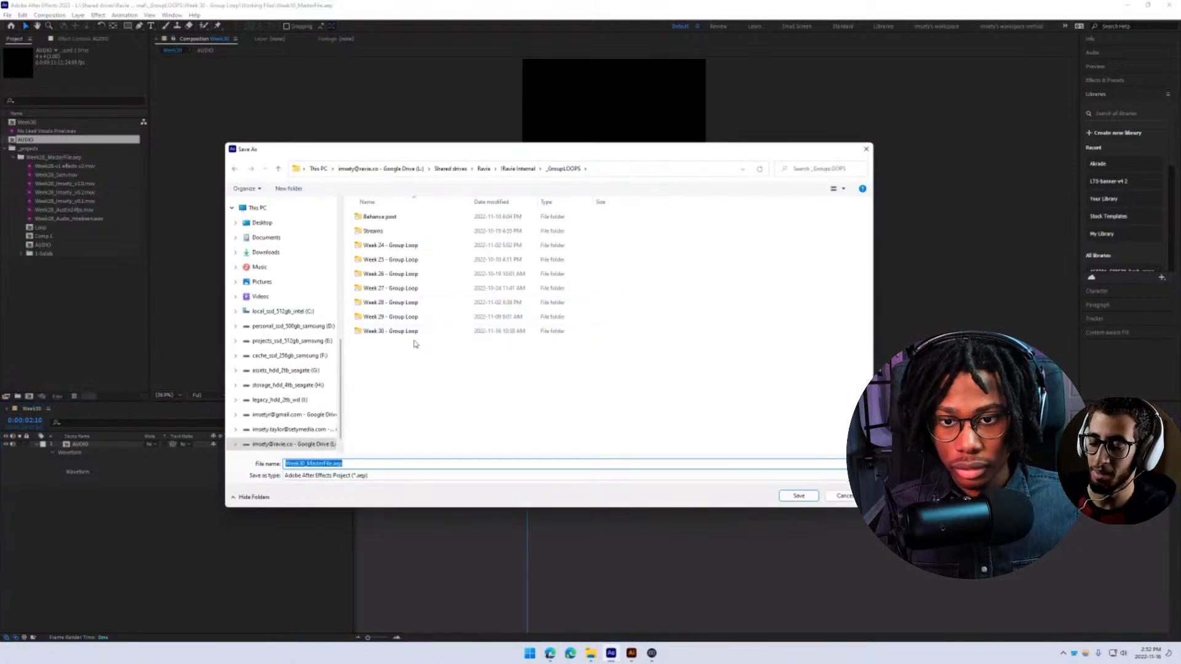
double_click(403, 332)
double_click(395, 259)
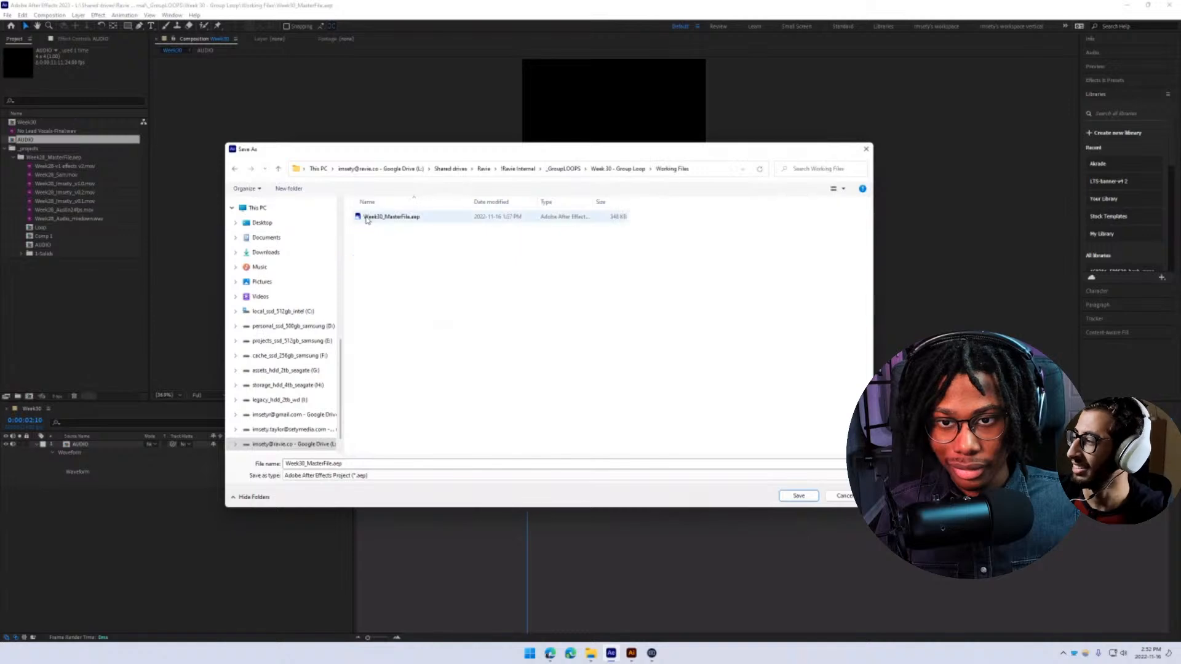
click(233, 172)
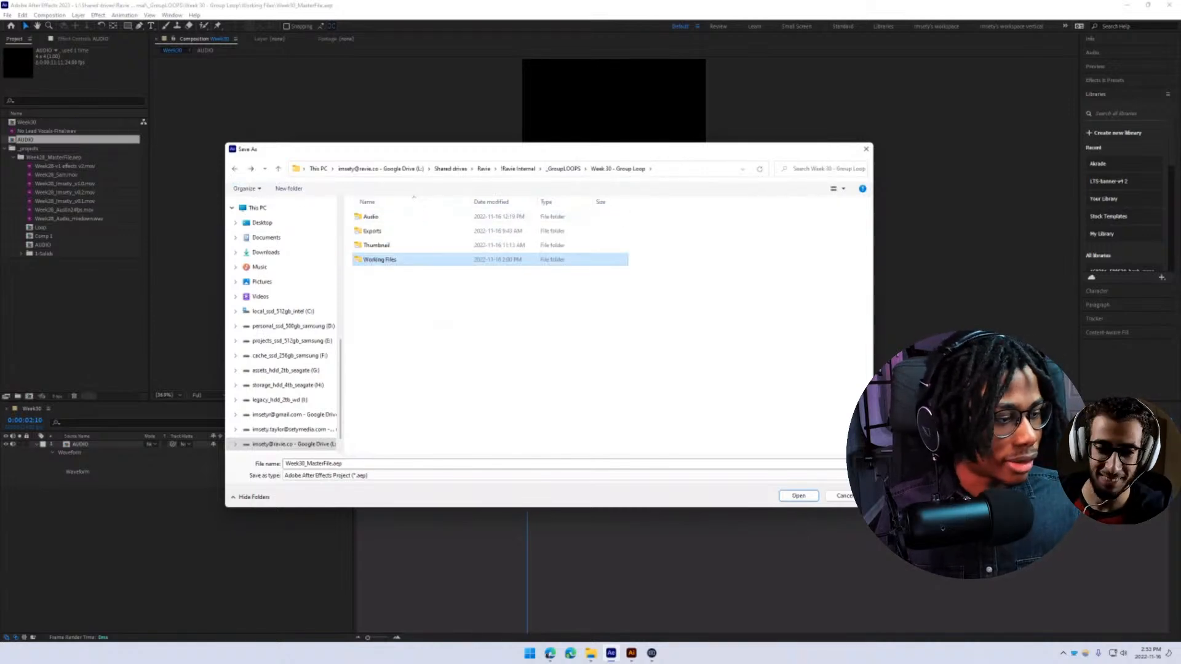
key(Escape)
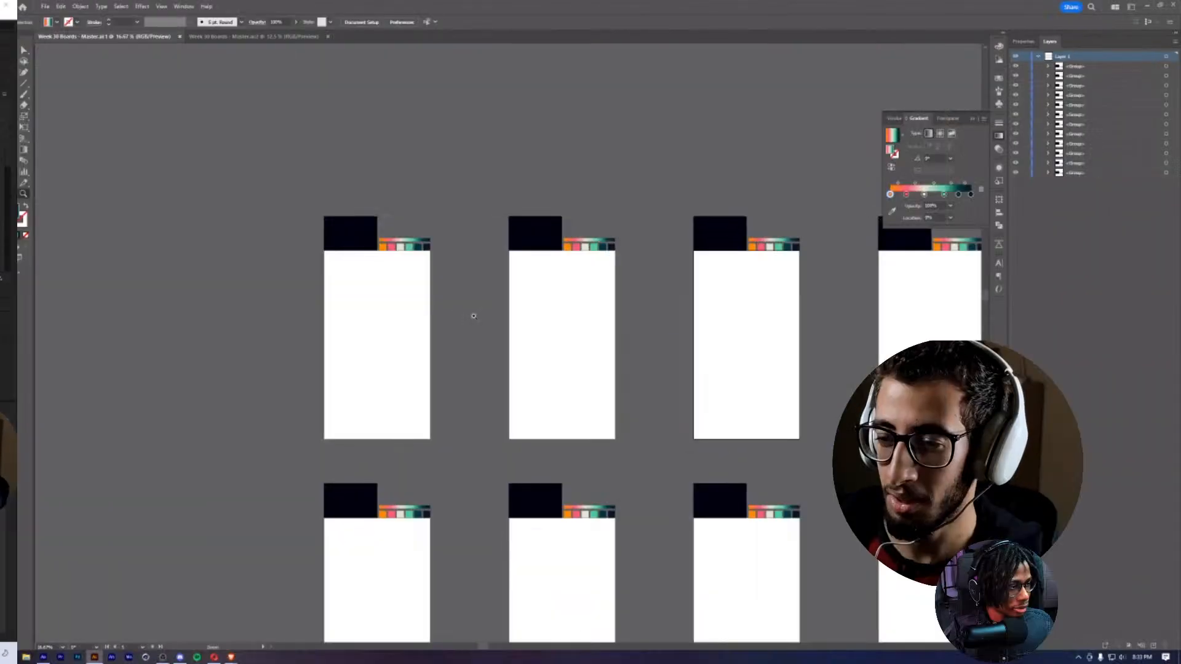
- Save the Illustrator boards document as a new file in Working Files, replacing Master in its name with the designer's first name
scroll(495, 298, up, 3)
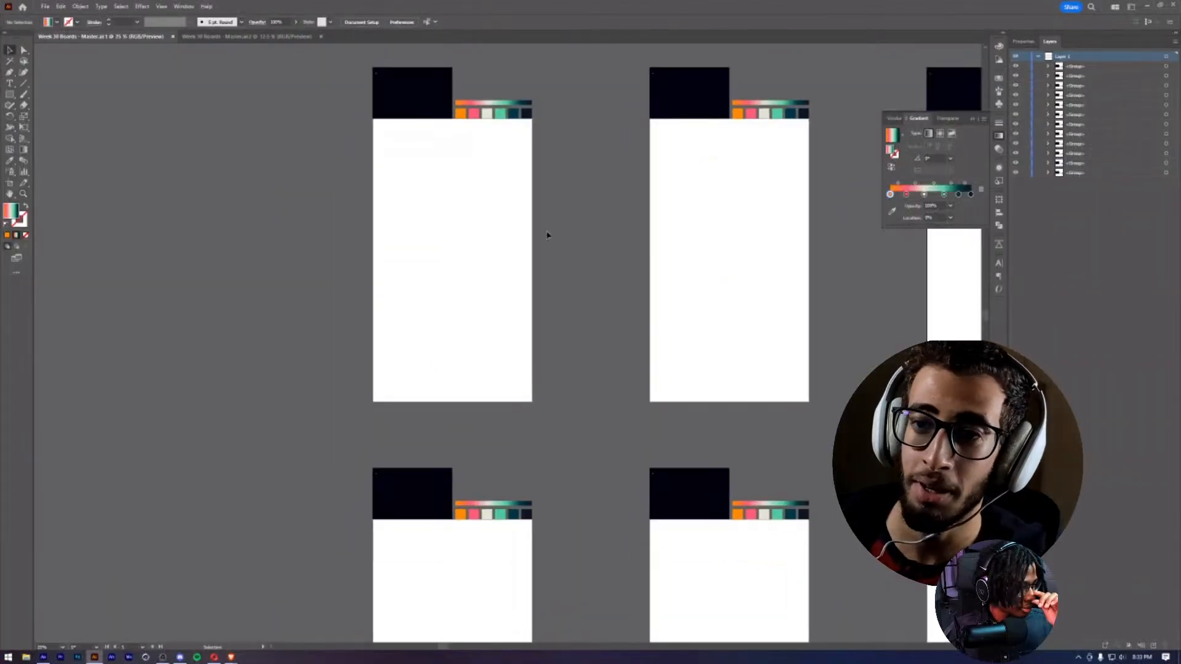
key(ctrl+shift+s)
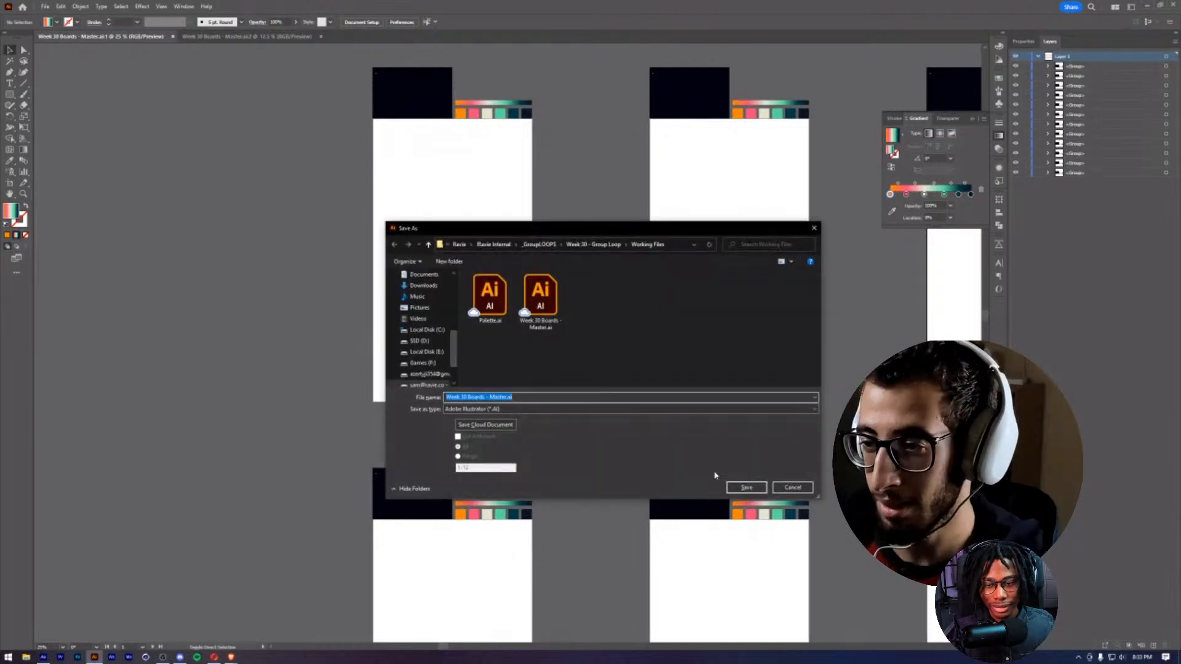
drag(490, 397, 507, 400)
text(Sam)
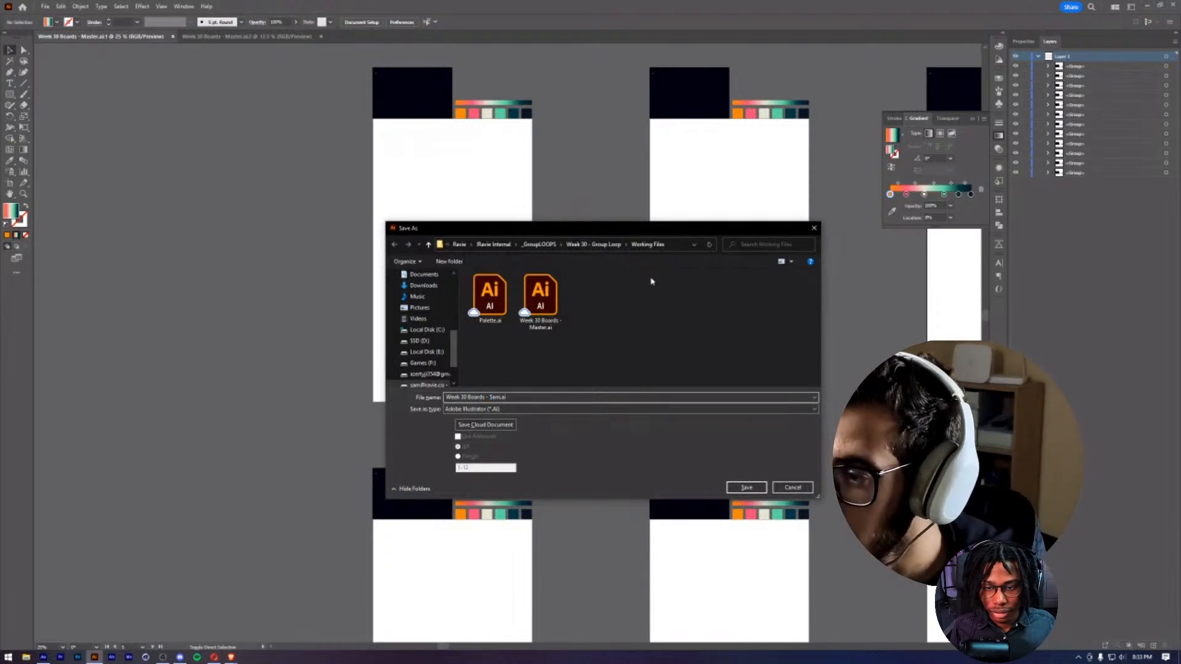
click(745, 487)
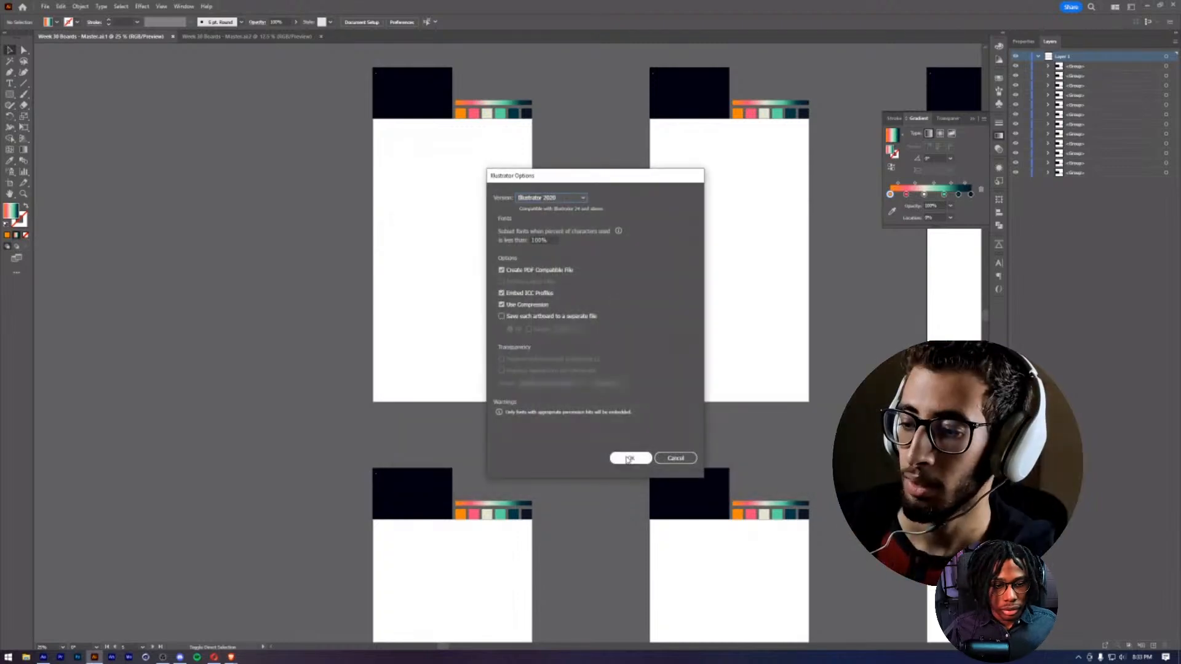
click(627, 457)
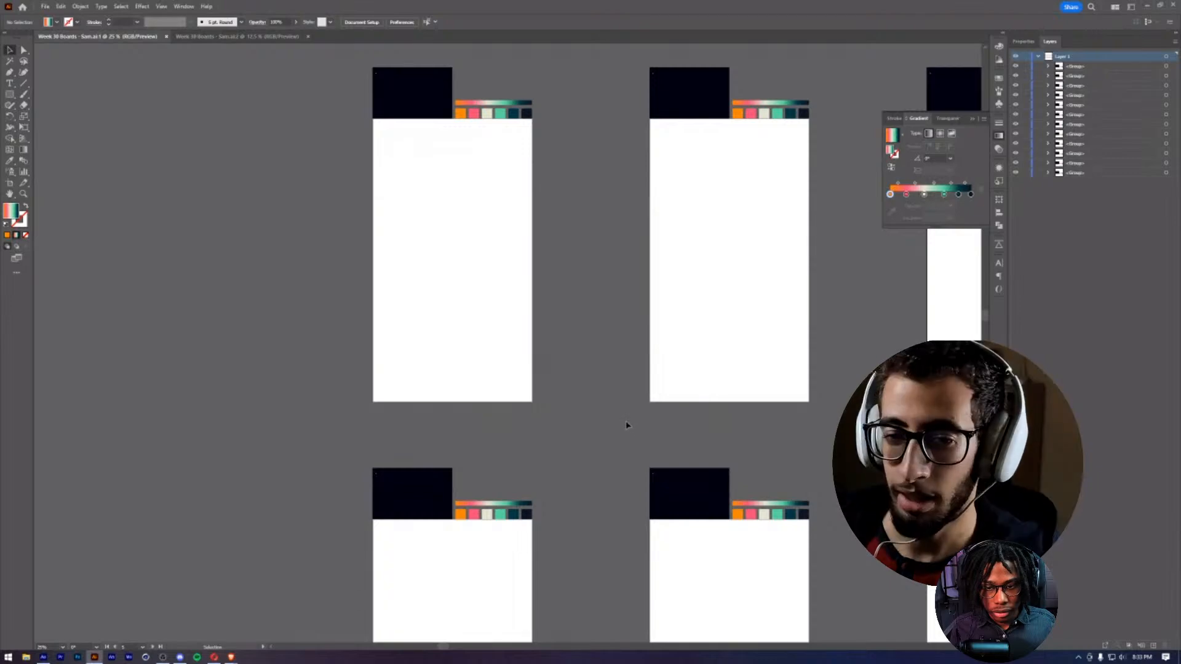
key(alt+Tab)
key(alt+Tab)
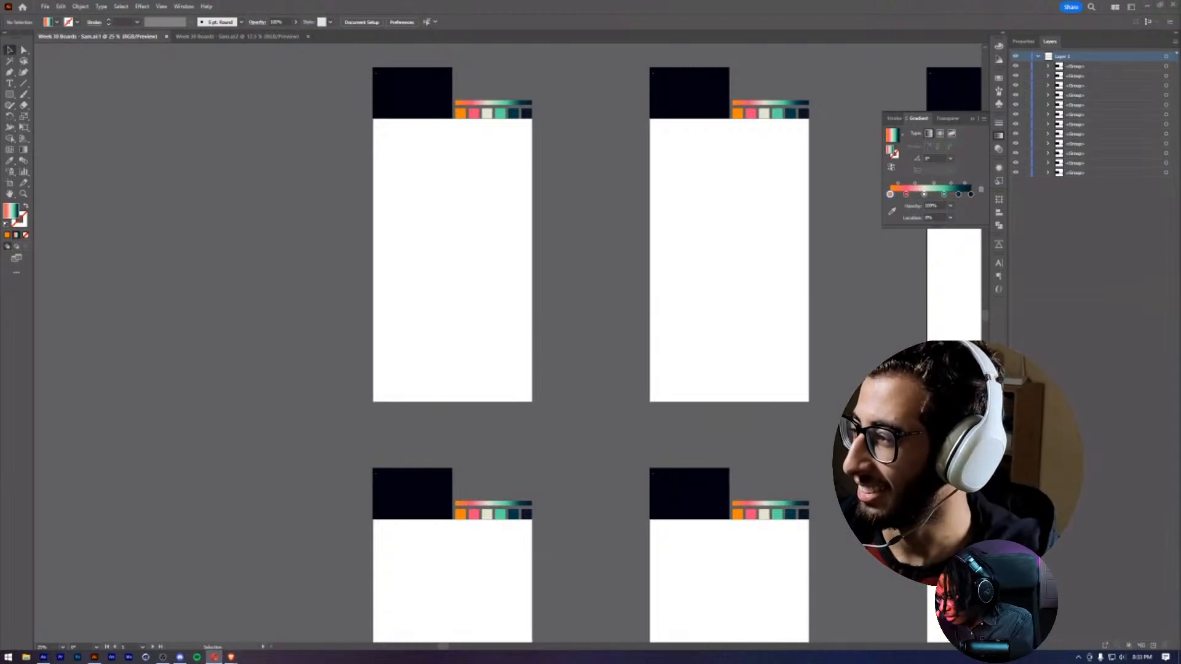
drag(514, 280, 681, 325)
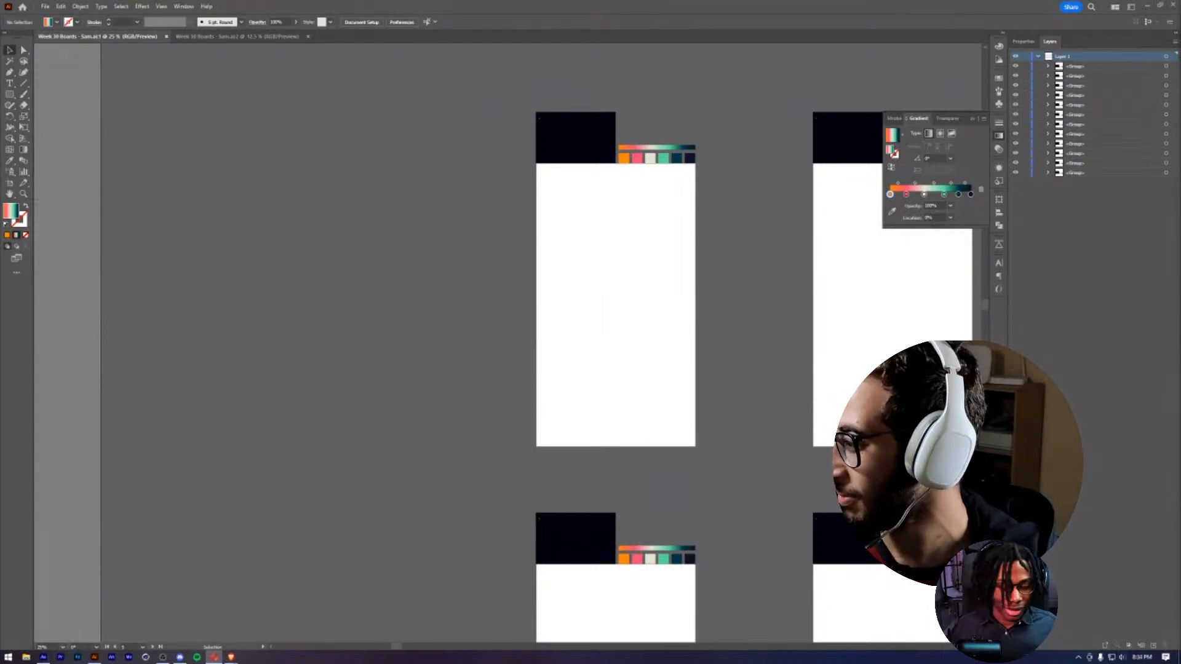
click(693, 306)
drag(693, 305, 651, 283)
- Add the text "Align" on the empty canvas beside the first board
key(z)
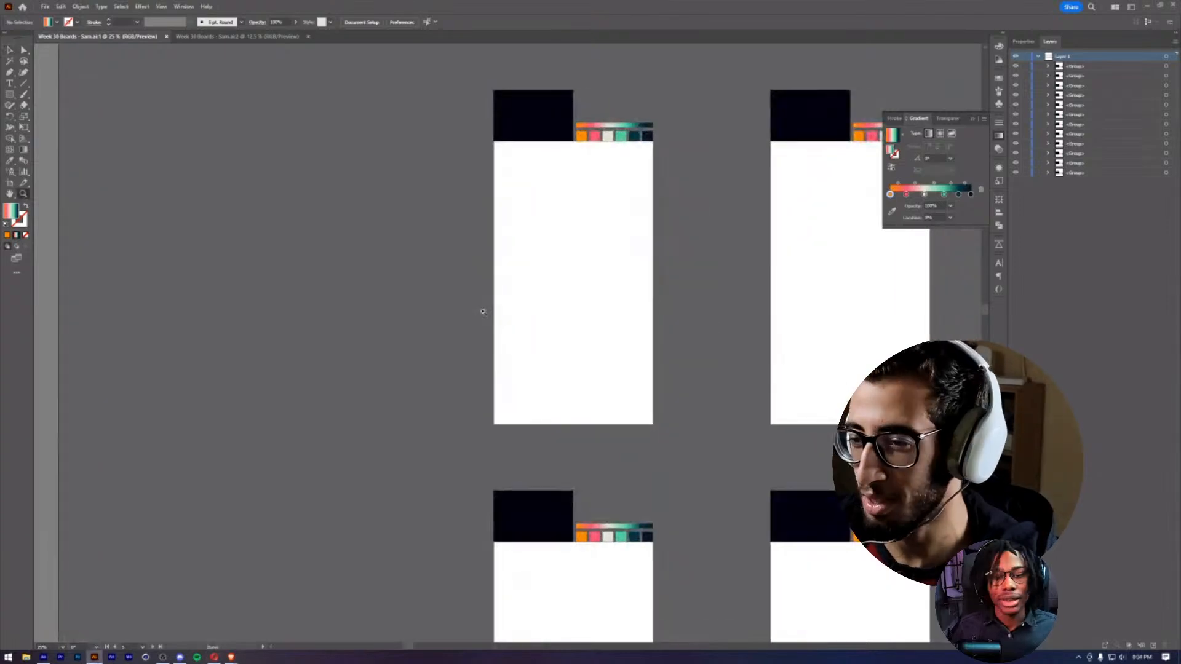
click(482, 311)
key(t)
click(419, 150)
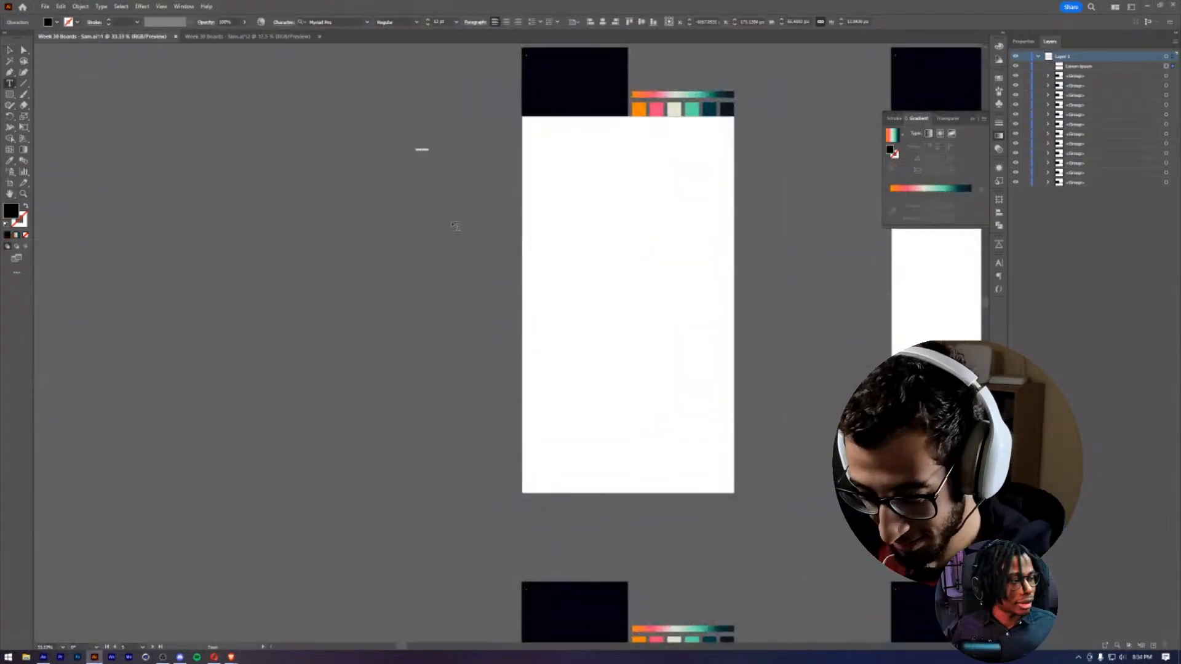
text(Alrigh)
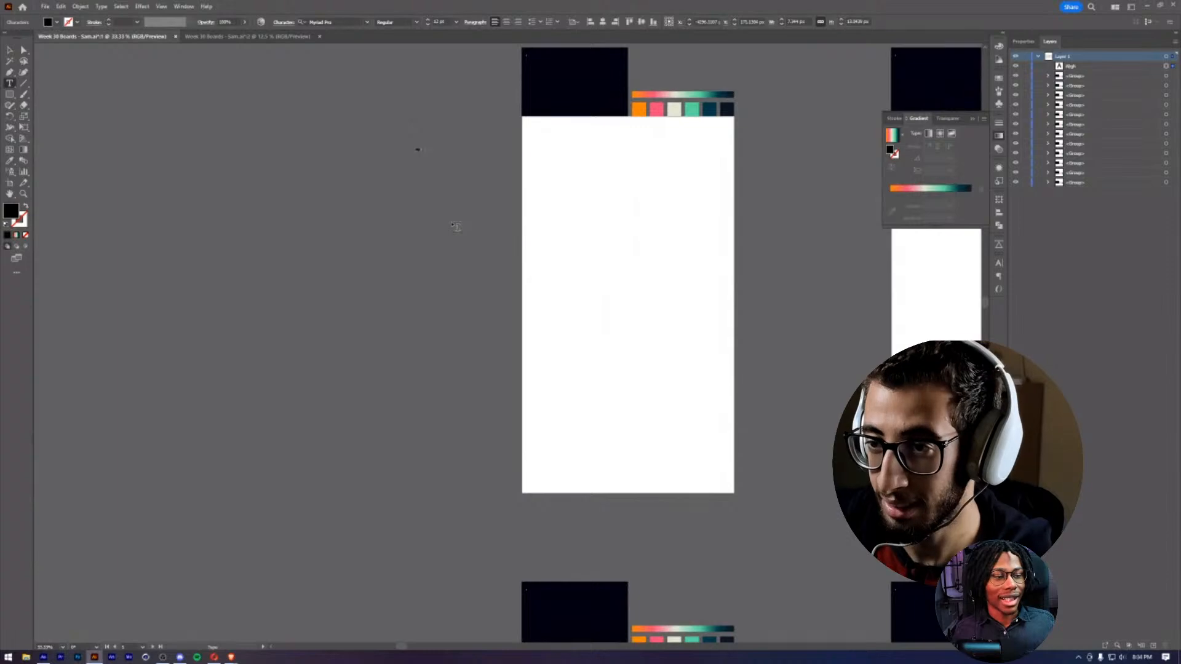
key(BackSpace)
key(BackSpace)
key(BackSpace)
text(ign)
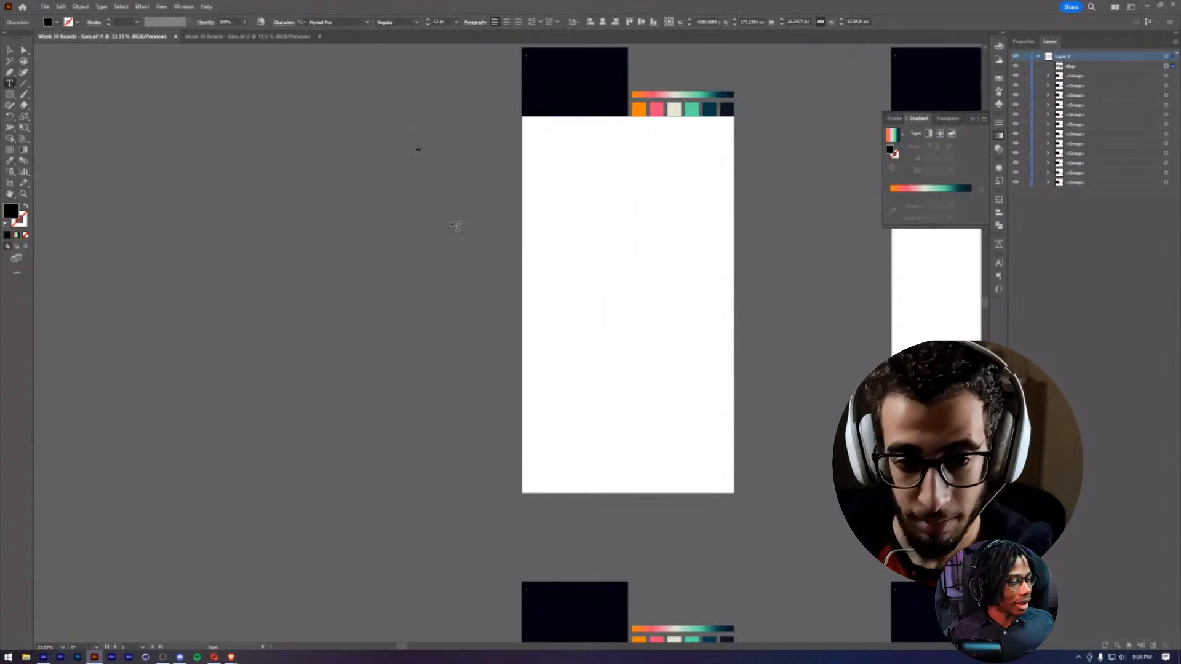
key(Return)
key(Escape)
- Enlarge the Align text to heading size and place it beside the upper part of the first board
drag(423, 155, 514, 245)
click(419, 304)
drag(456, 181, 276, 124)
click(386, 253)
drag(574, 263, 536, 286)
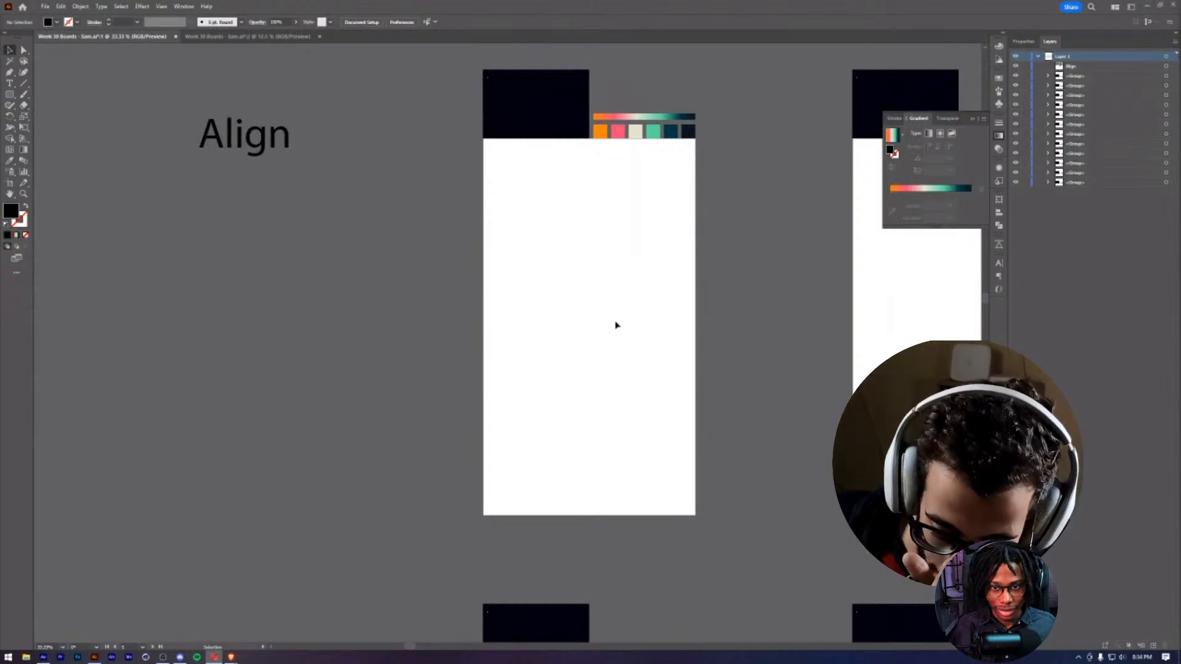
drag(605, 276, 543, 278)
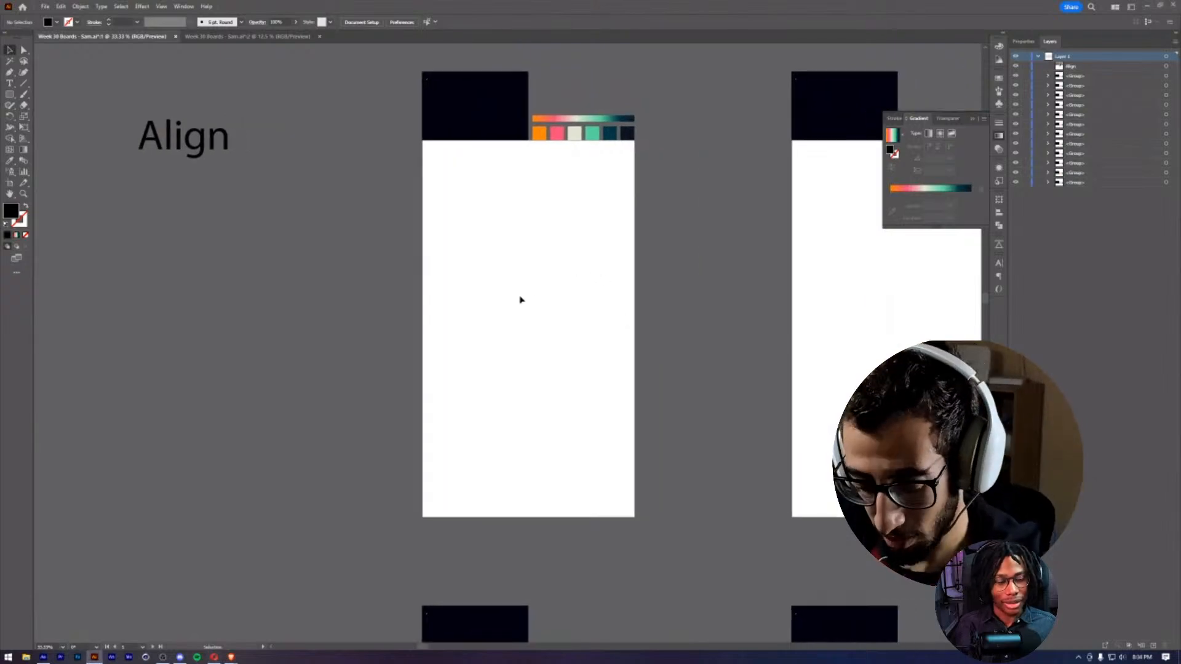
key(p)
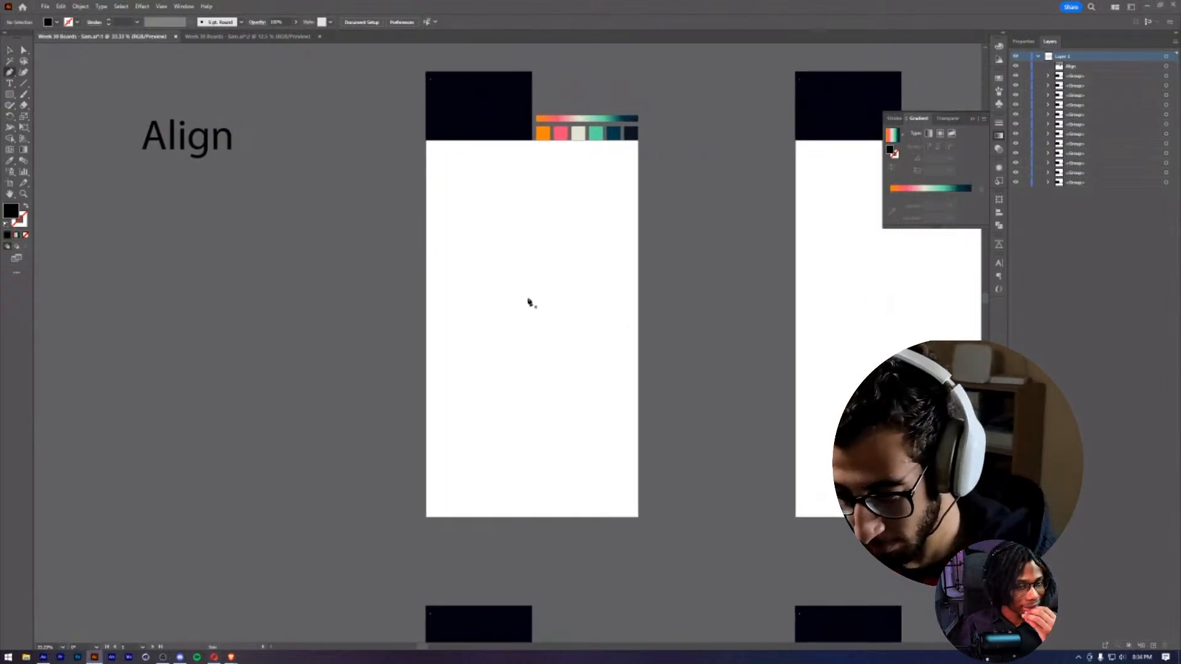
click(407, 221)
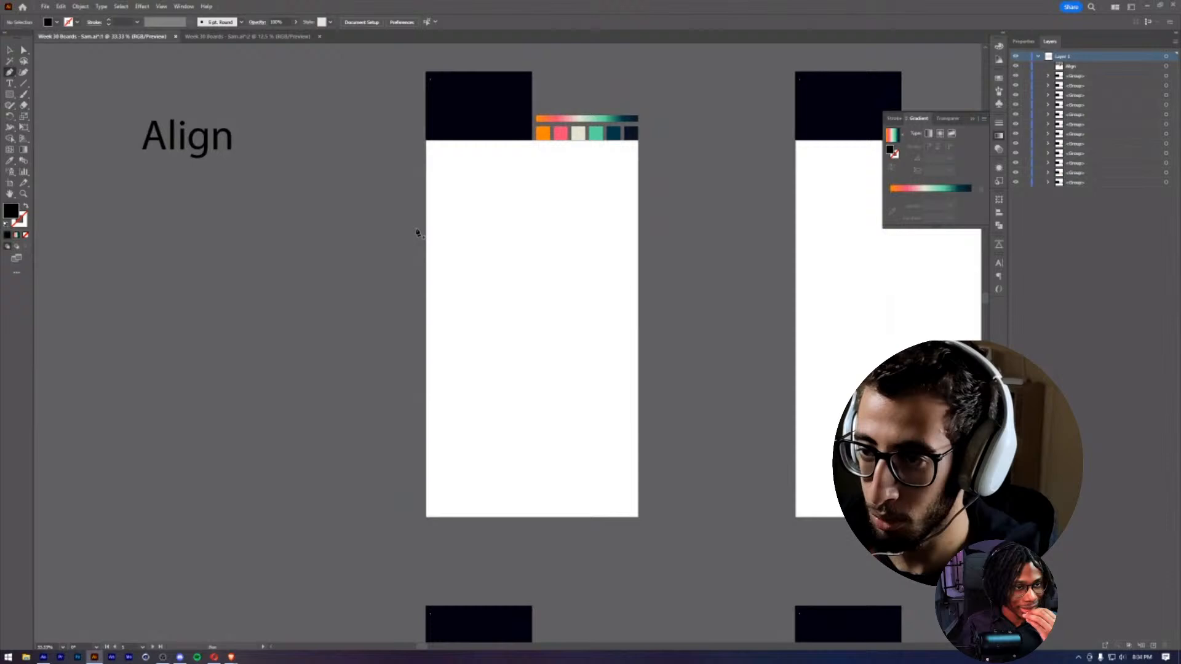
click(530, 345)
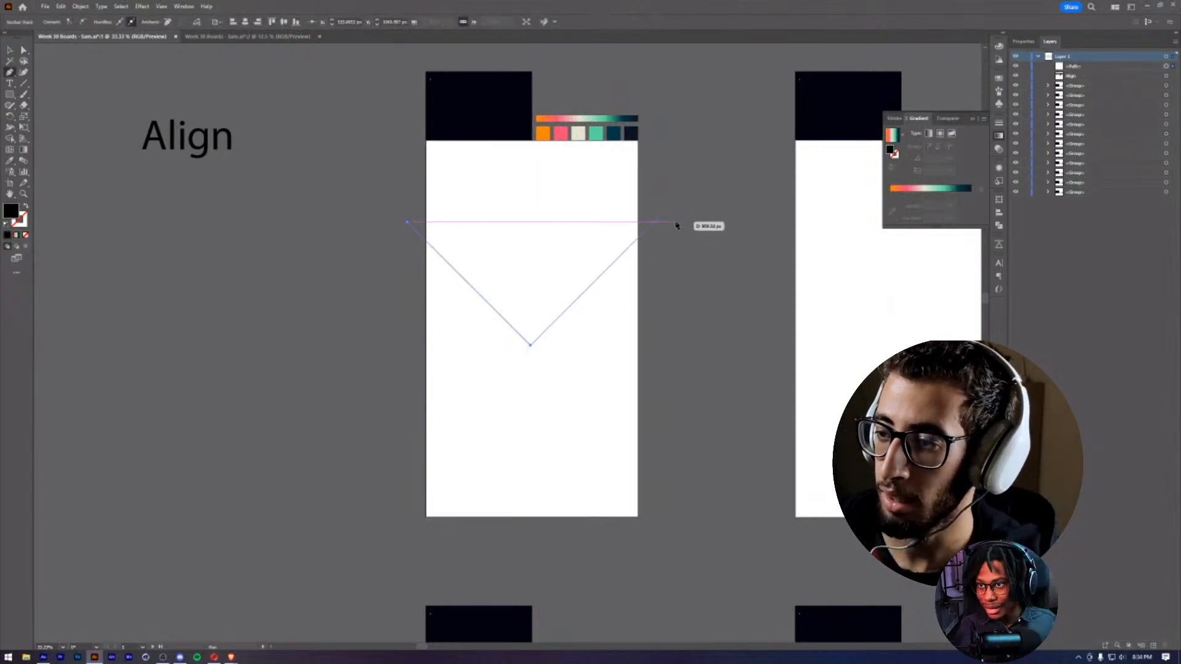
key(v)
drag(664, 315, 424, 362)
key(Delete)
- Draw a black square on the first board, rotate it 45 degrees into a diamond and enlarge it past the board's side edges
key(m)
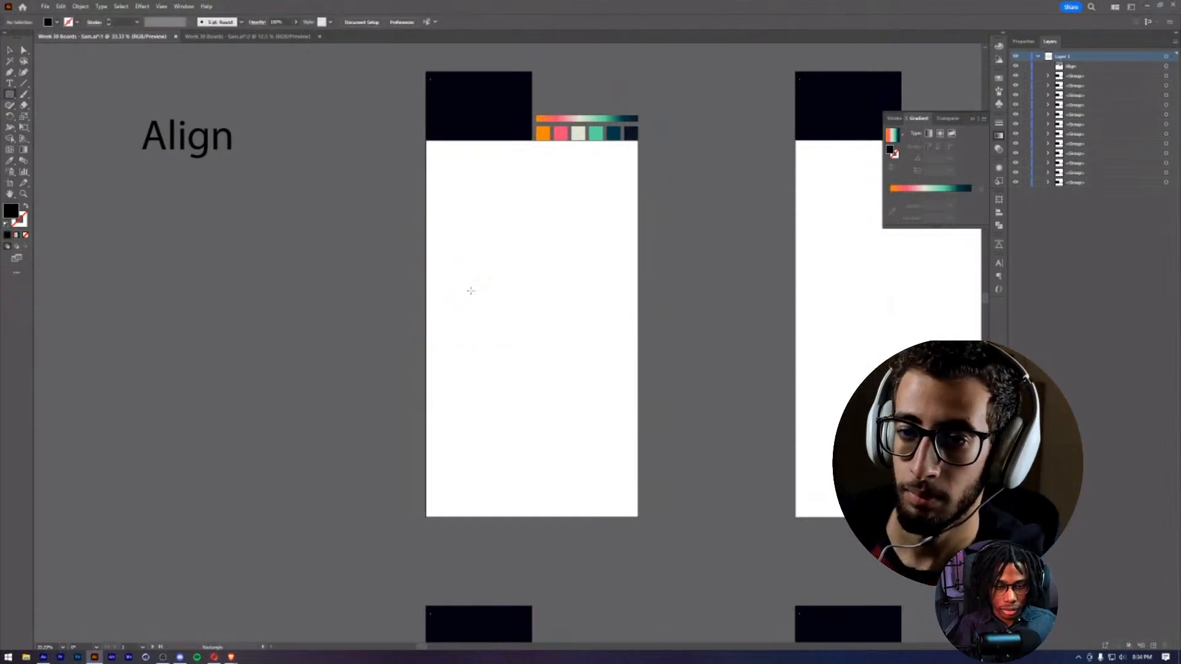
drag(463, 287, 674, 317)
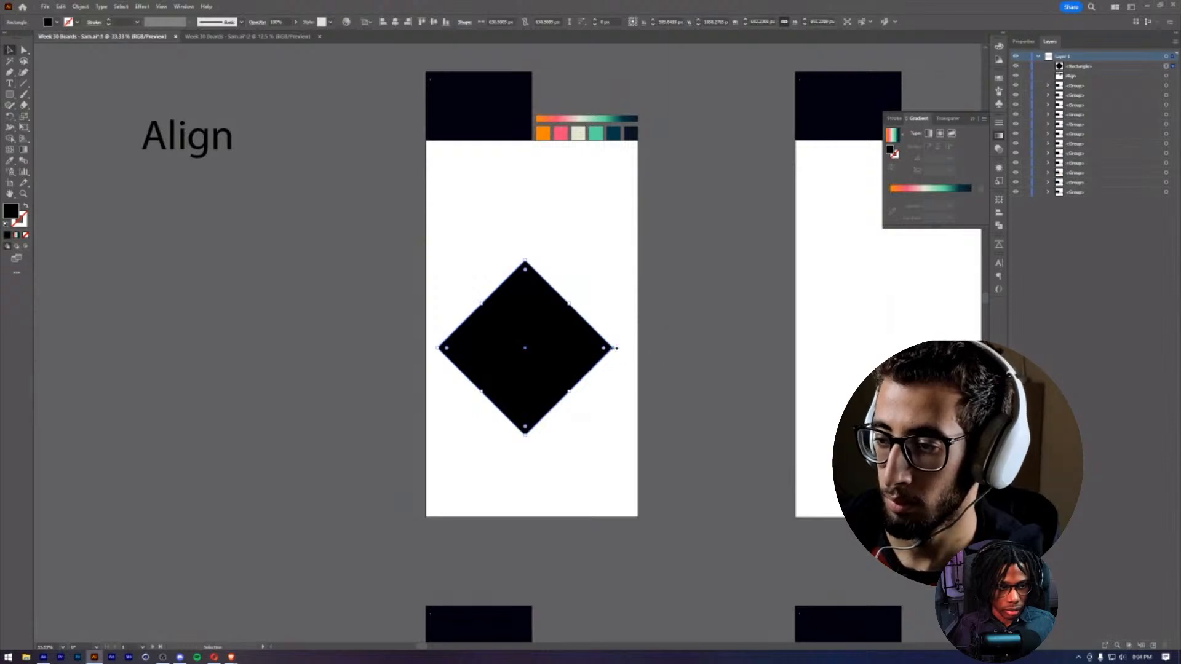
drag(611, 349, 377, 280)
double_click(377, 279)
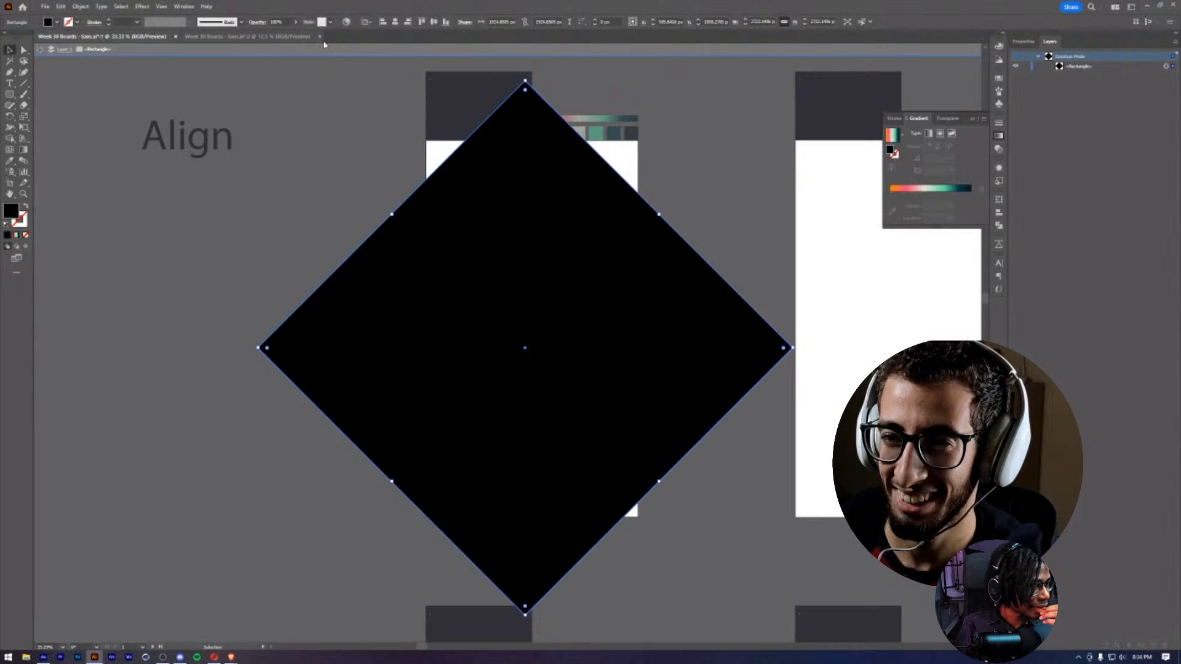
double_click(324, 207)
click(535, 367)
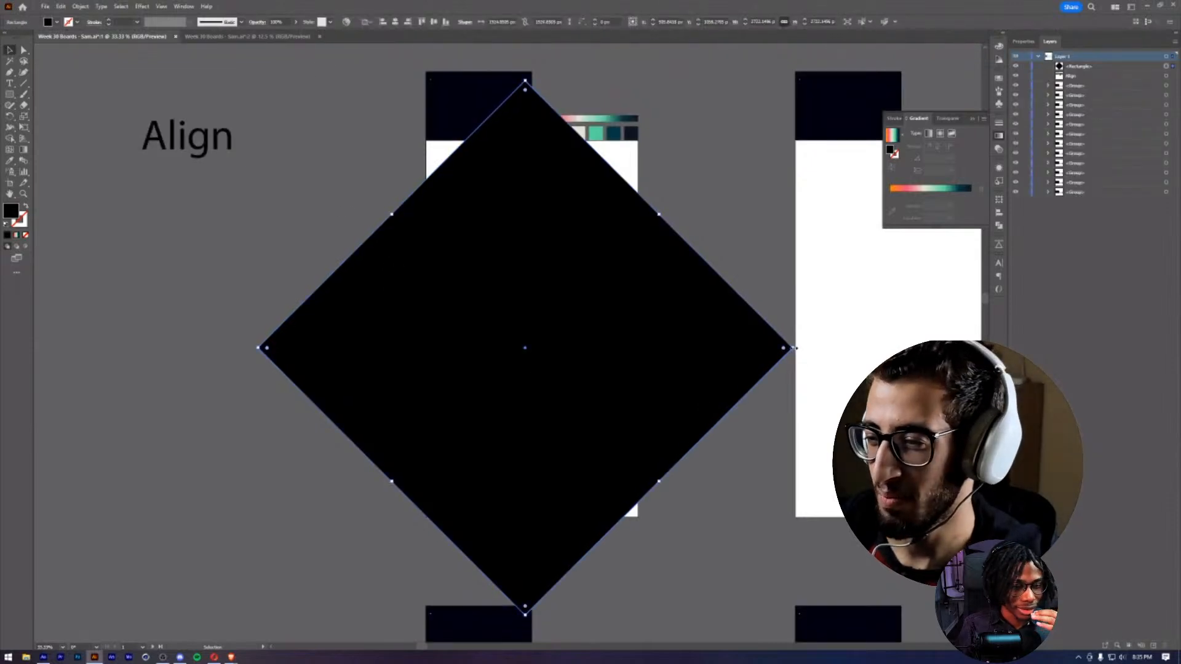
drag(792, 348, 715, 349)
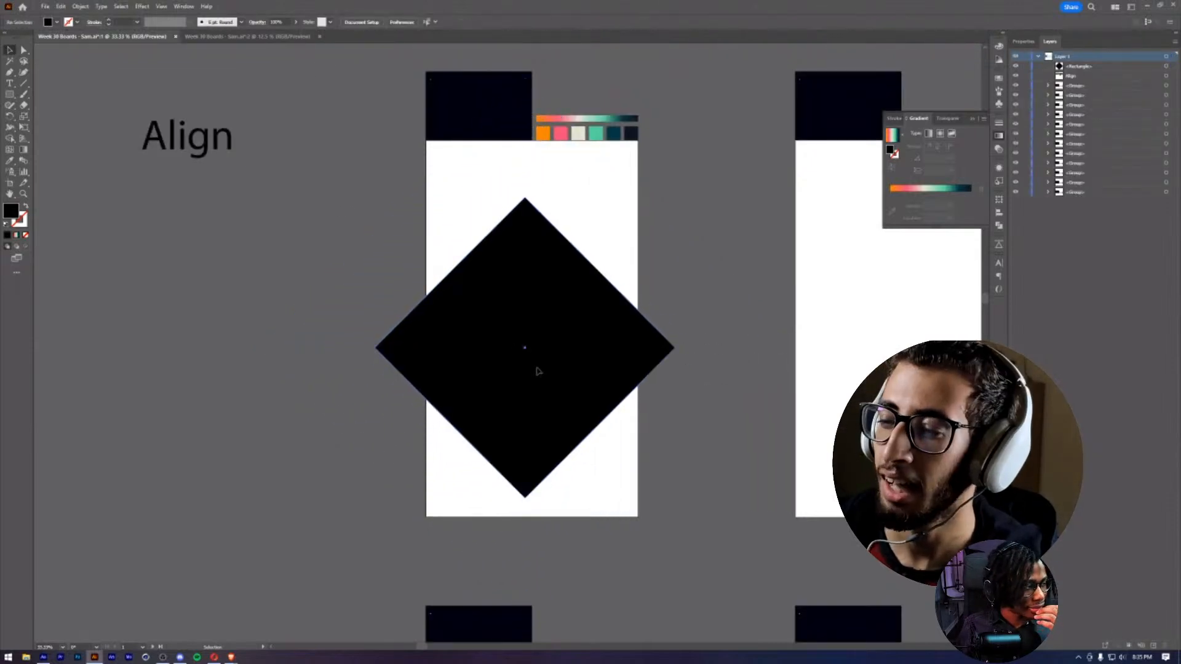
- Duplicate the diamond higher up and cut the copy out of the original, leaving a thick V-shaped chevron
drag(536, 369, 524, 300)
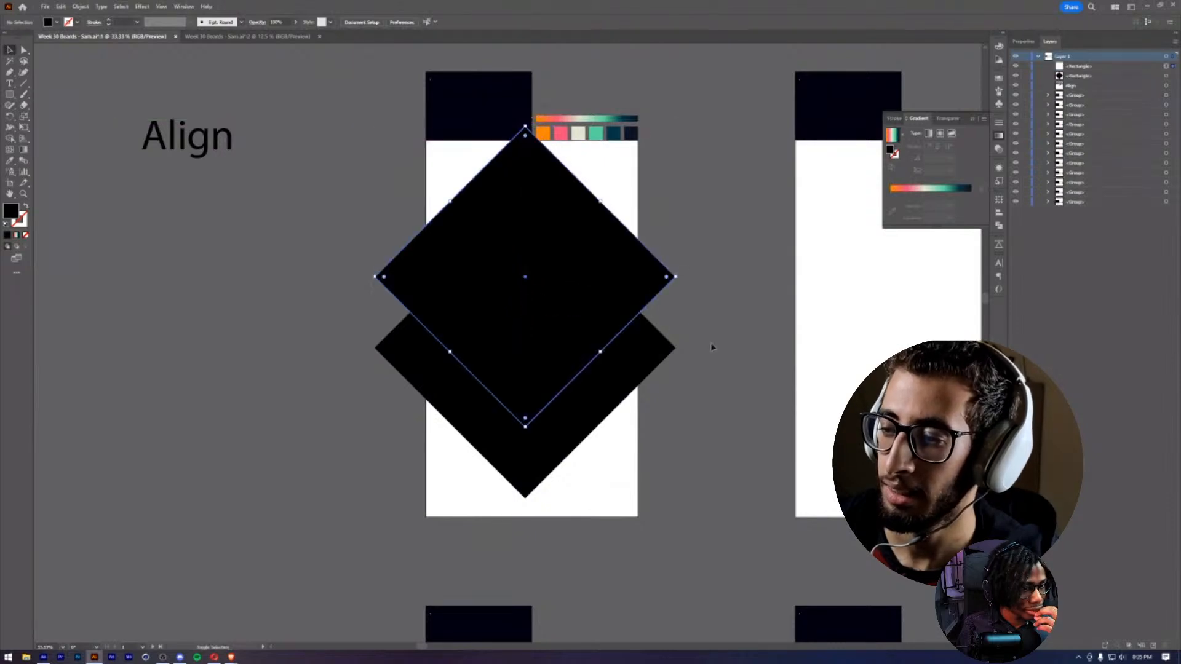
click(712, 346)
mouse_move(646, 433)
mouse_down()
mouse_move(494, 316)
mouse_move(585, 228)
mouse_move(616, 238)
mouse_up()
click(10, 139)
key(v)
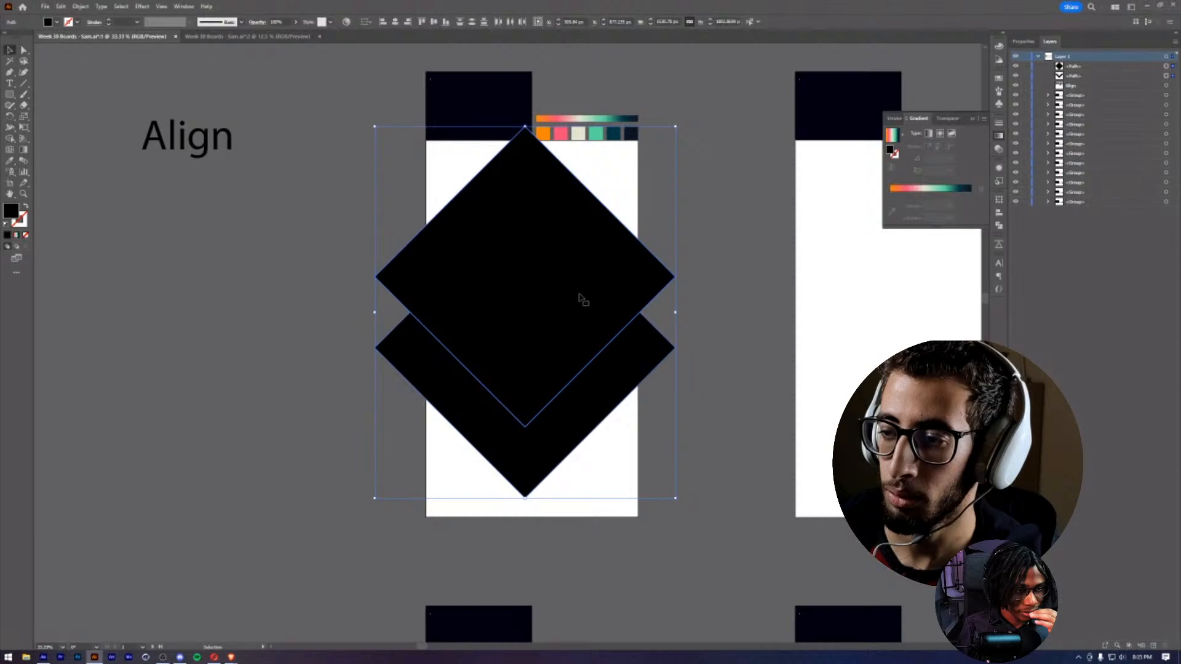
click(105, 170)
click(629, 265)
key(Delete)
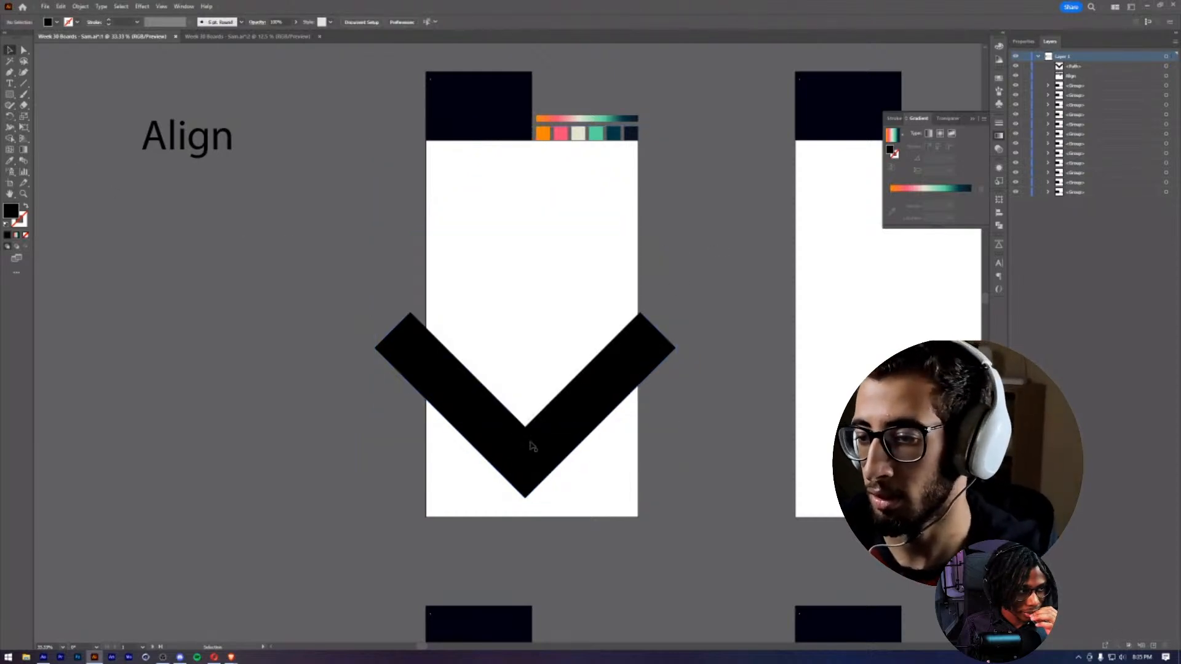
- Move the chevron up to the board's upper edge and reflect a copy below its tip to form an X
drag(529, 452, 533, 284)
key(ctrl+shift+a)
click(533, 285)
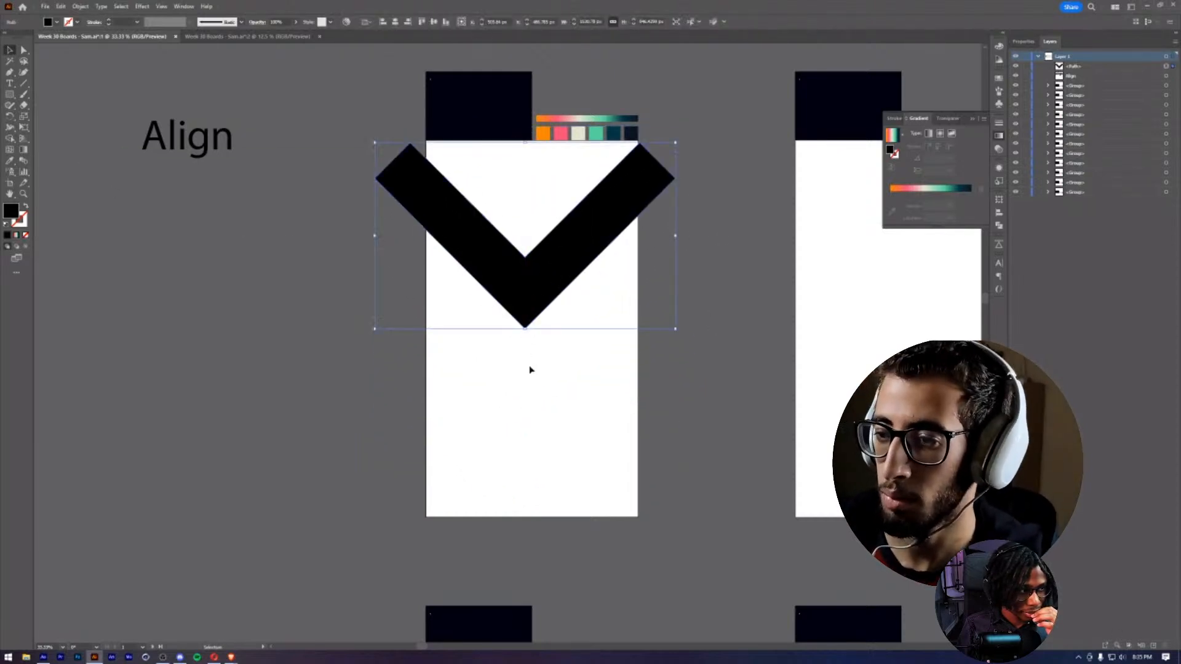
key(o)
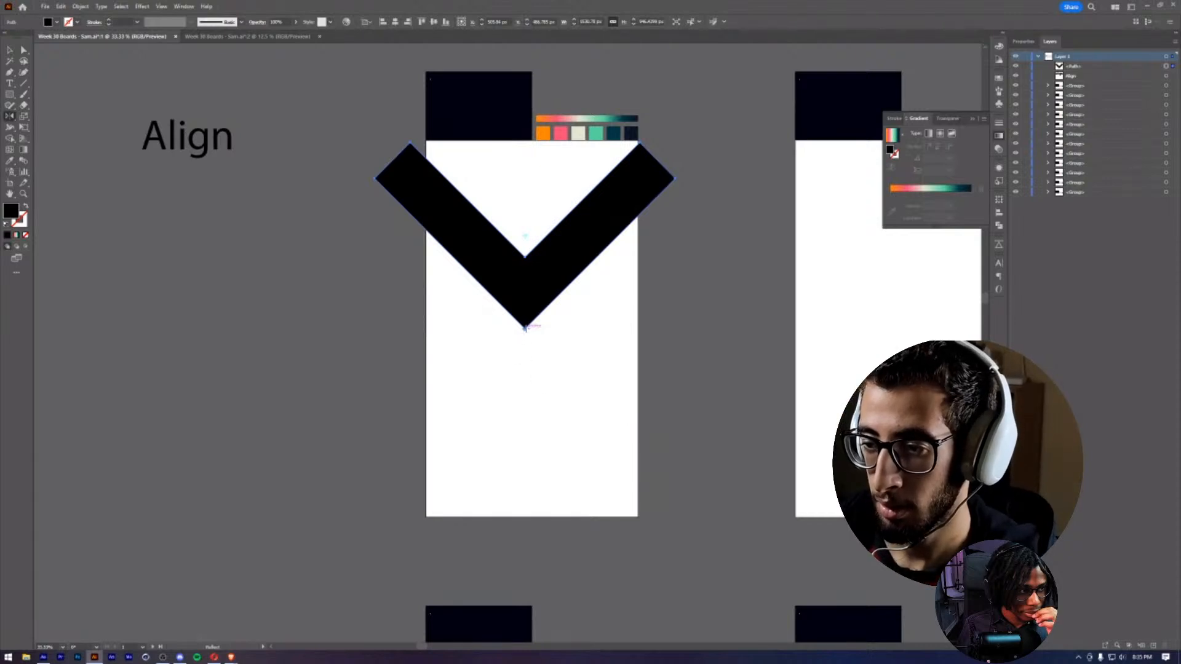
click(525, 329)
drag(541, 272, 555, 418)
key(v)
drag(612, 362, 461, 265)
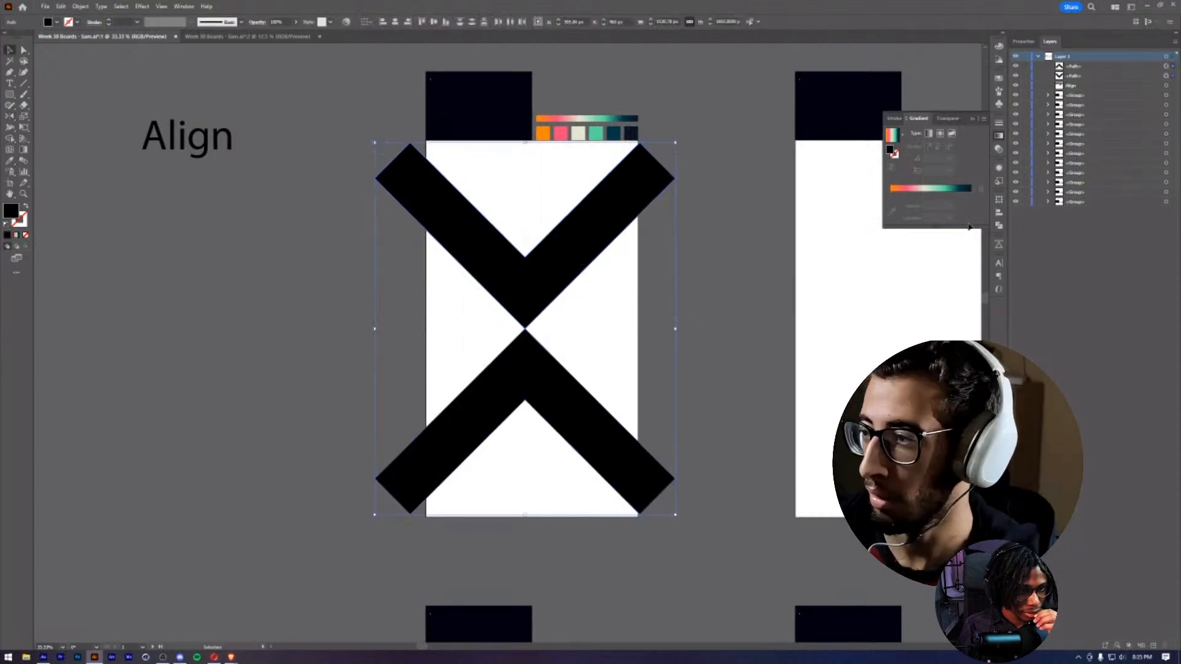
- Check the alignment options for the two chevrons and delete the mirrored lower one
click(999, 213)
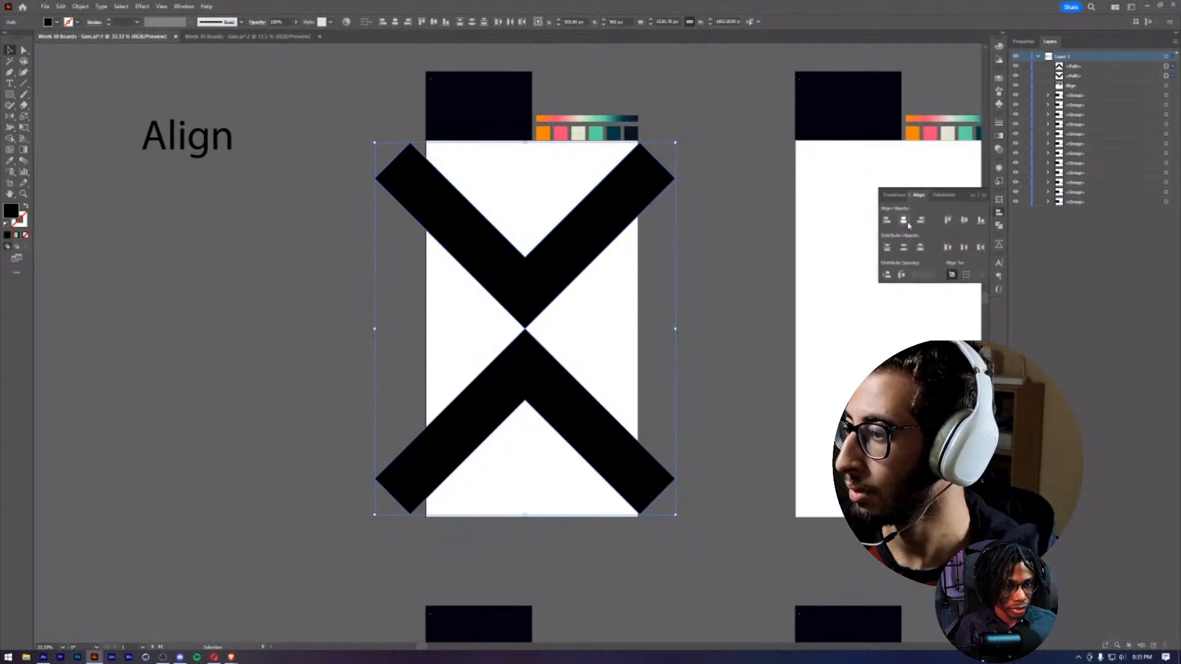
click(649, 344)
scroll(649, 344, left, 2)
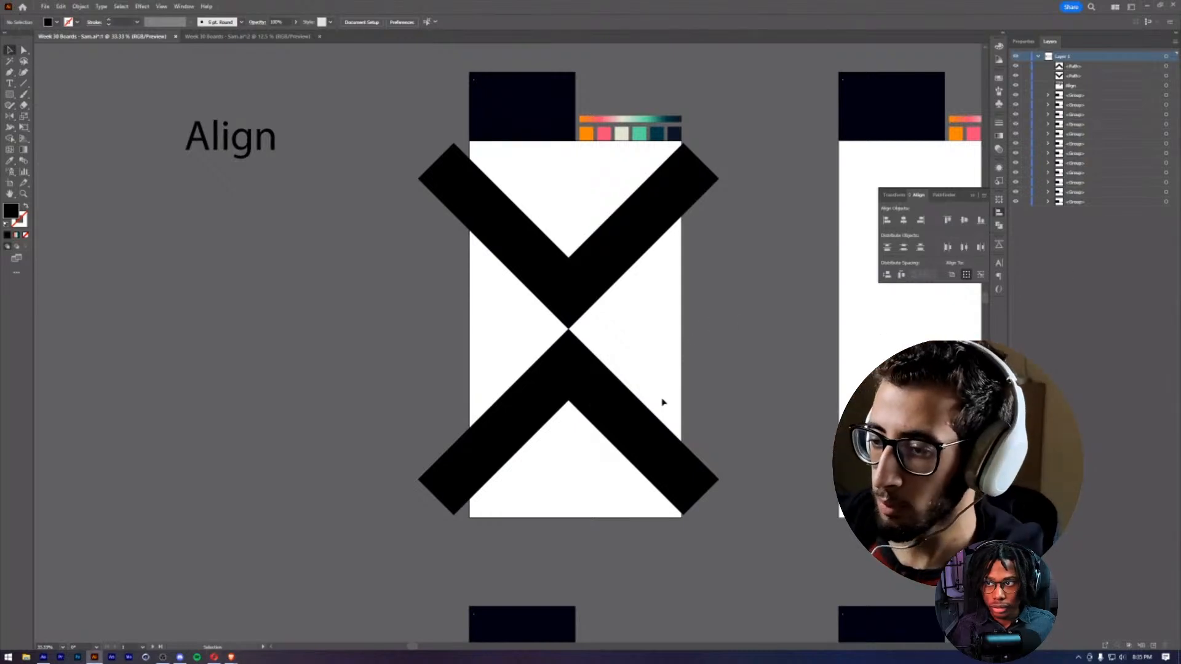
click(615, 416)
key(Delete)
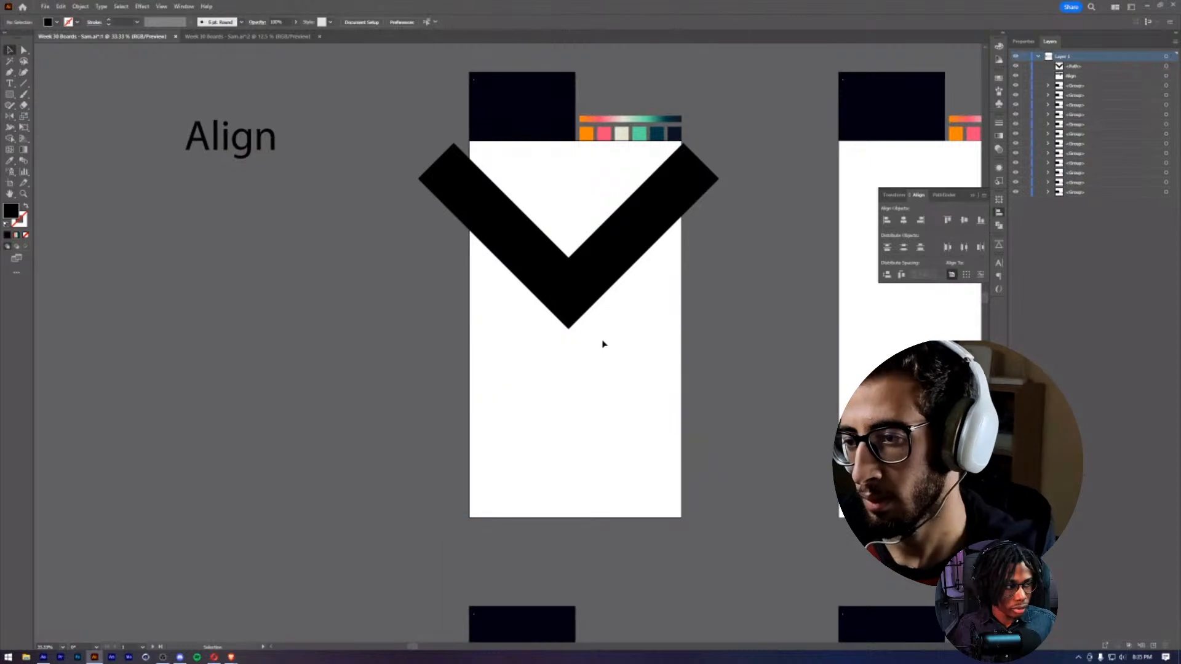
- Try to adjust the anchor points at the chevron's tip and delete the whole chevron from the first board
key(a)
drag(608, 356, 570, 231)
key(ctrl+z)
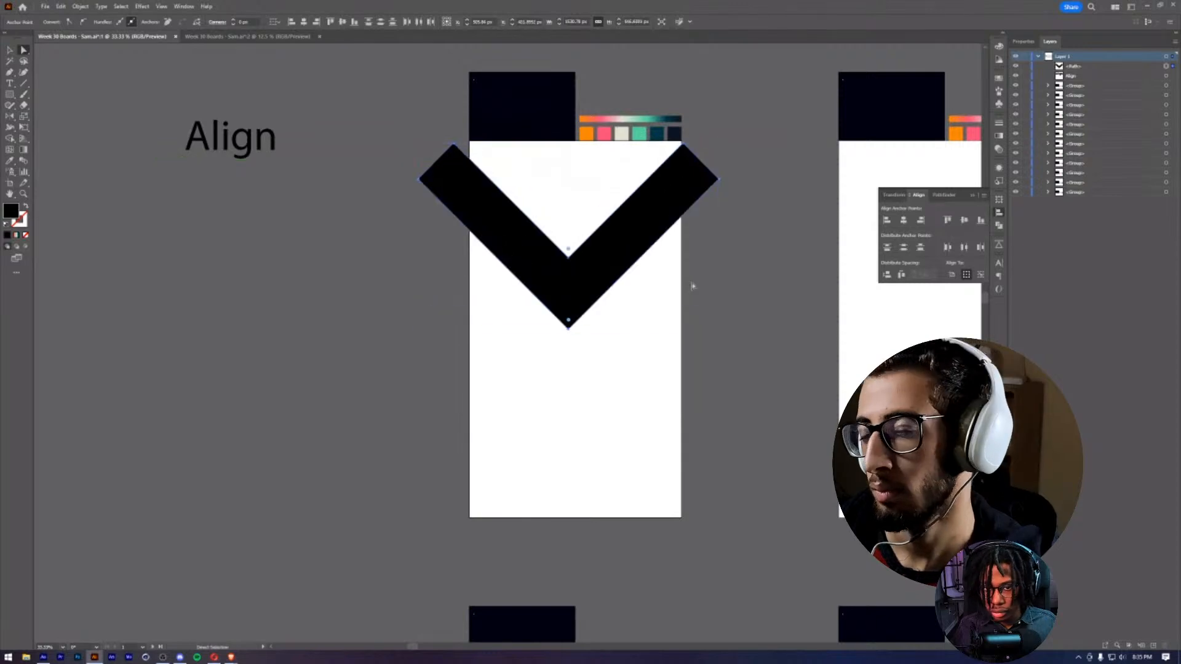
key(v)
click(646, 317)
click(557, 252)
key(Delete)
- Draw an open right-angled path of two segments on the first board with the Pen tool
key(p)
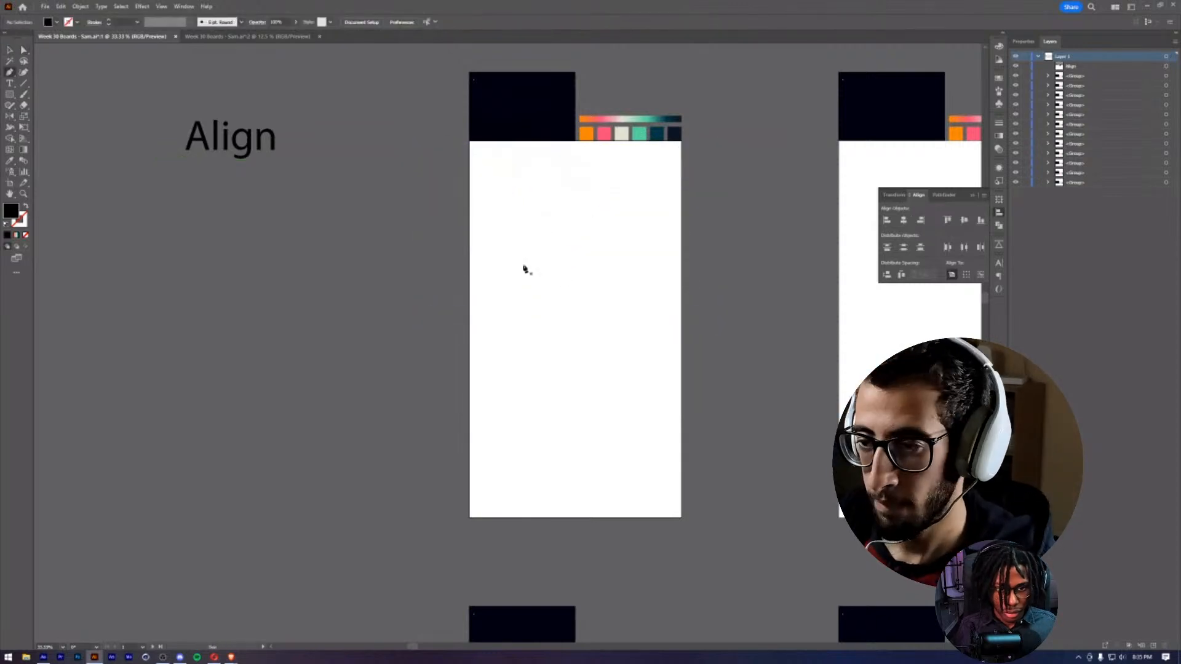
click(435, 186)
click(607, 186)
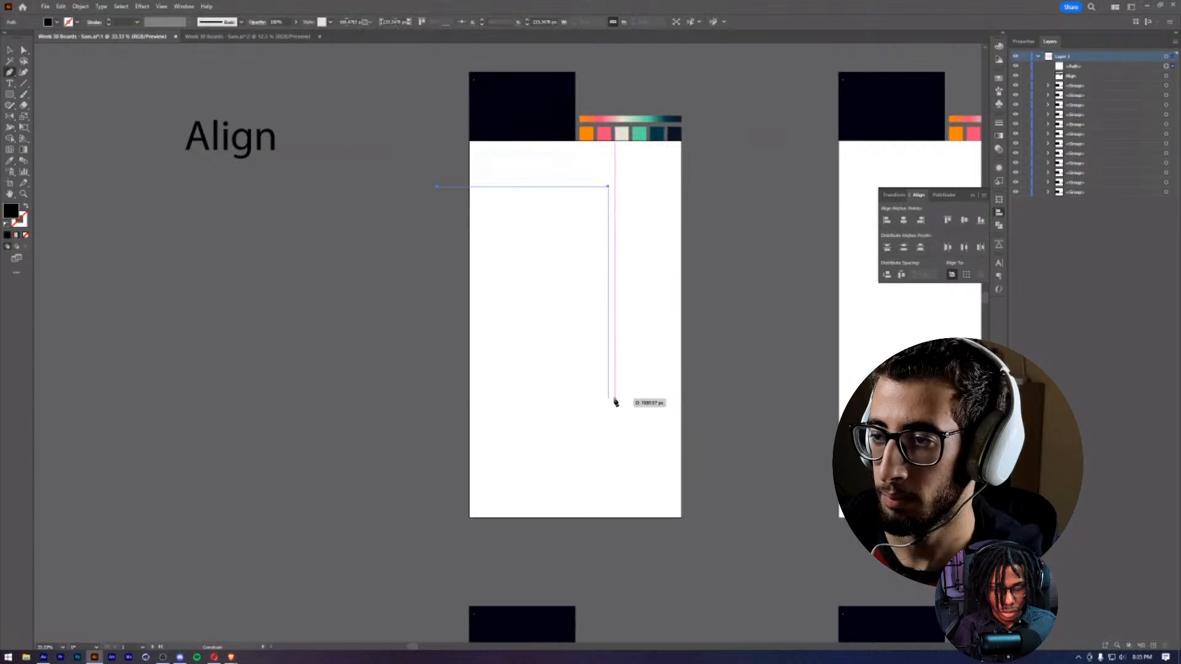
click(608, 330)
key(v)
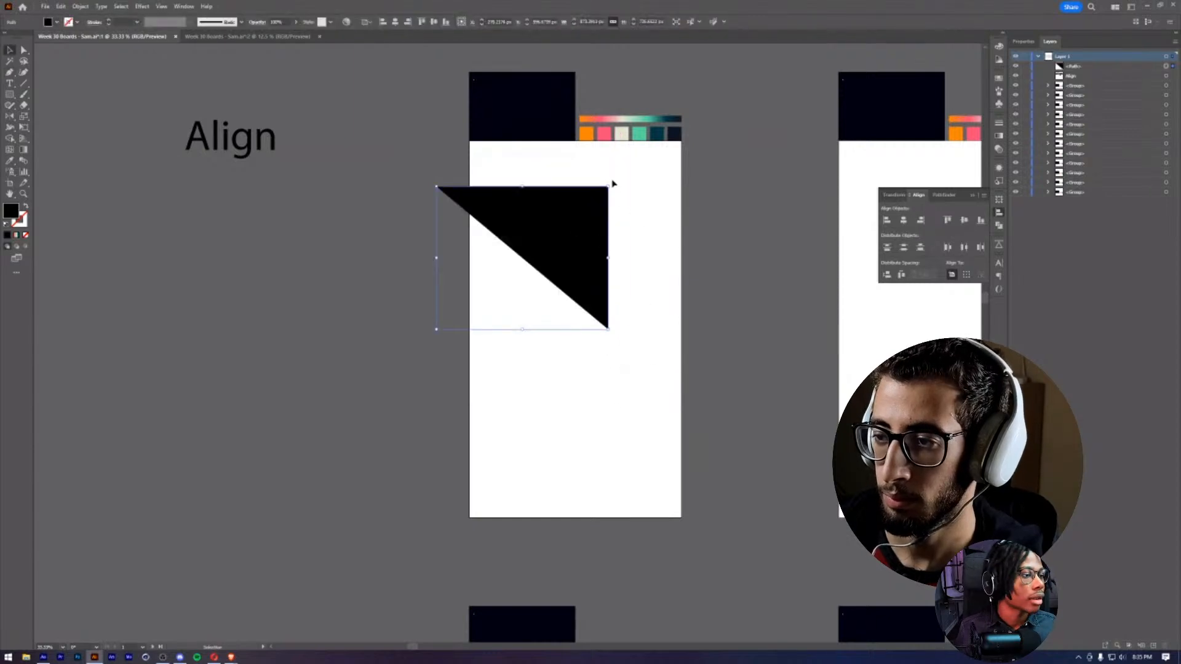
- Rotate the right-angled path into a V pointing down and position its tip on the first board's centre line
drag(630, 201, 554, 385)
click(709, 245)
click(615, 278)
click(617, 278)
key(ctrl+shift+a)
drag(508, 326, 567, 301)
- Give the V-shaped path no fill and a black stroke
click(22, 225)
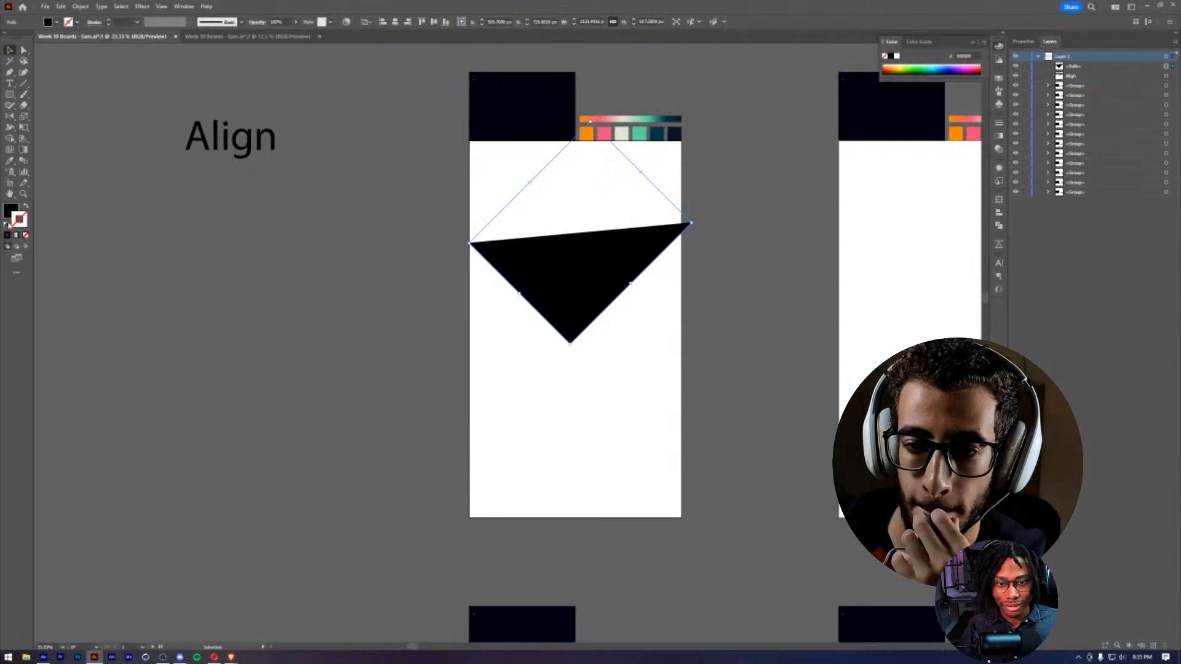
click(6, 235)
click(8, 213)
click(25, 235)
click(20, 224)
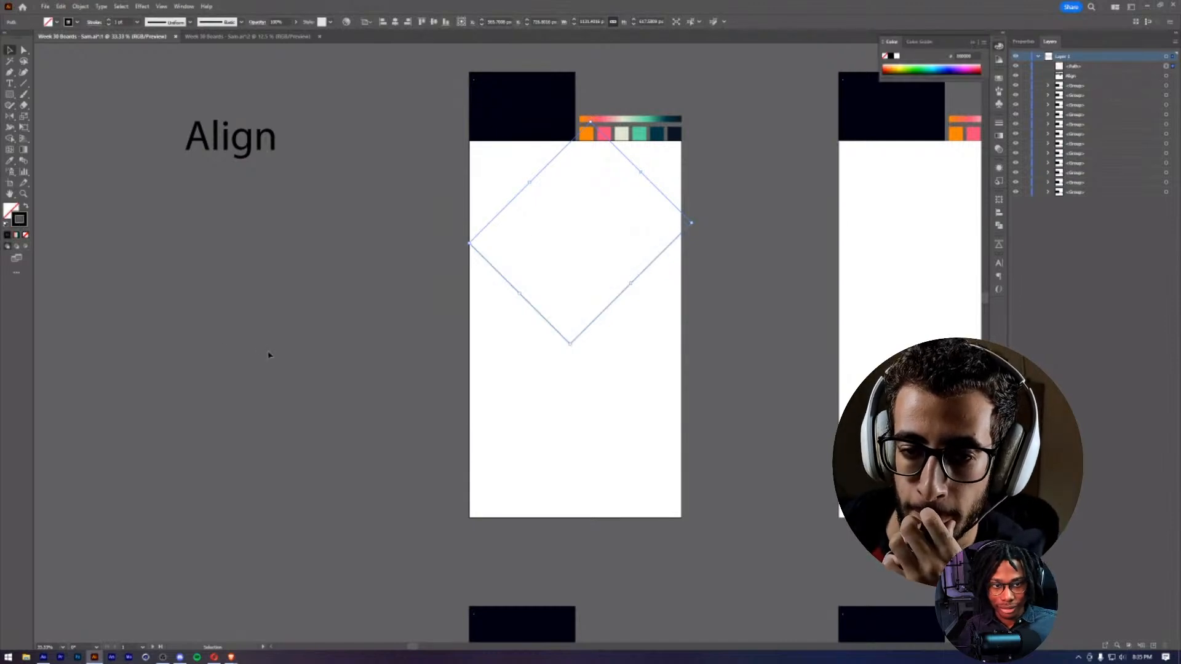
click(332, 350)
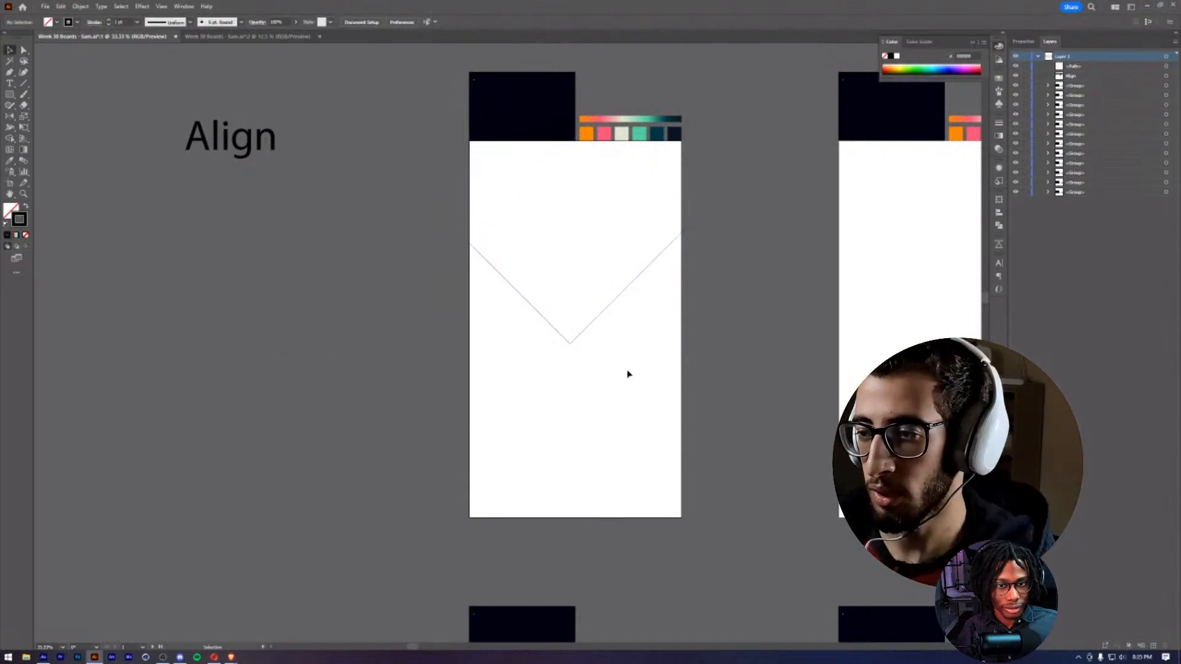
- Extend both upper ends of the V outward along their diagonals, past the board's side edges
key(a)
drag(470, 244, 436, 194)
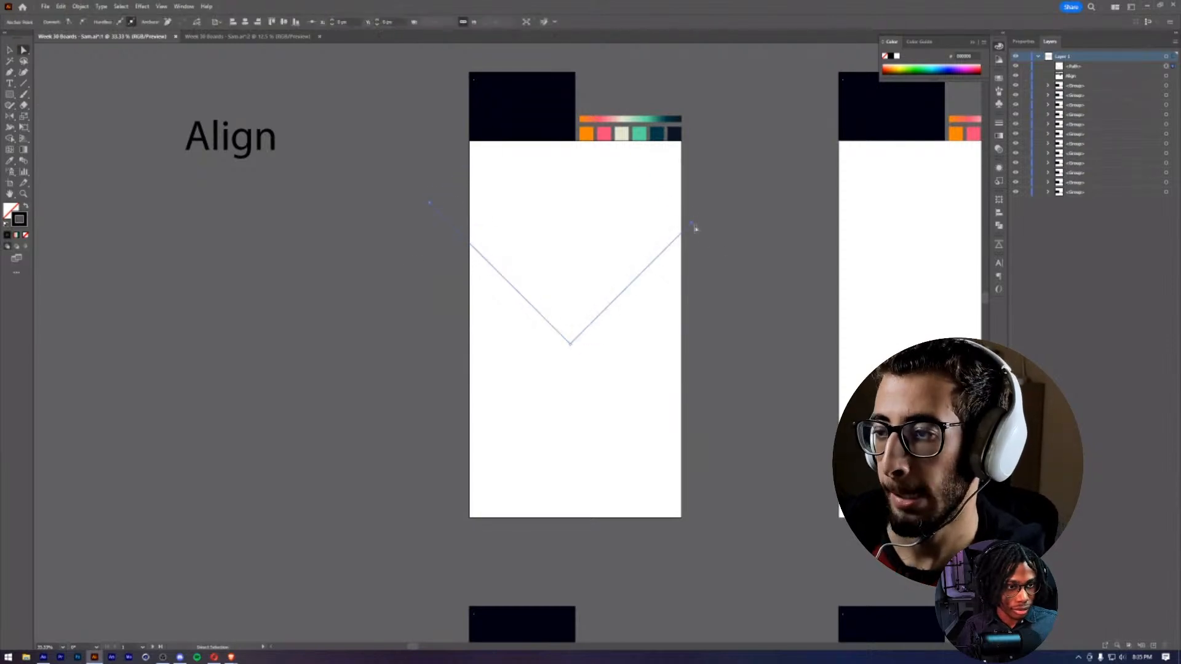
drag(695, 228, 740, 185)
key(v)
click(549, 227)
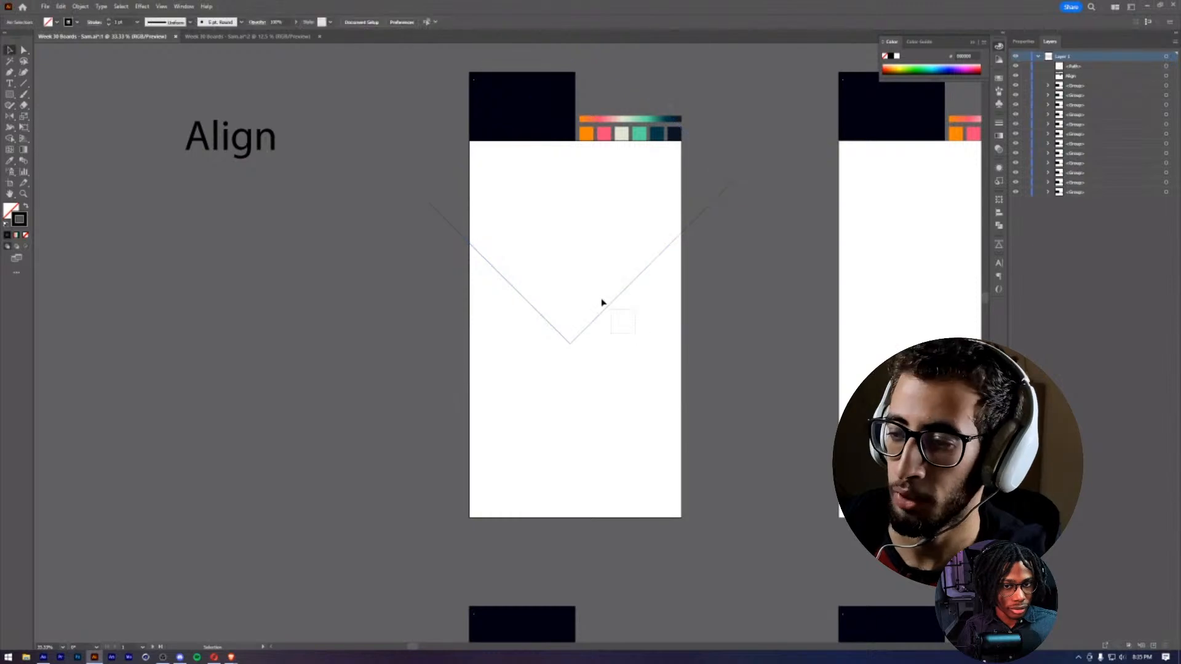
- Set the stroke weight of the V-shaped path on the first board to 250 pt
click(602, 304)
click(997, 125)
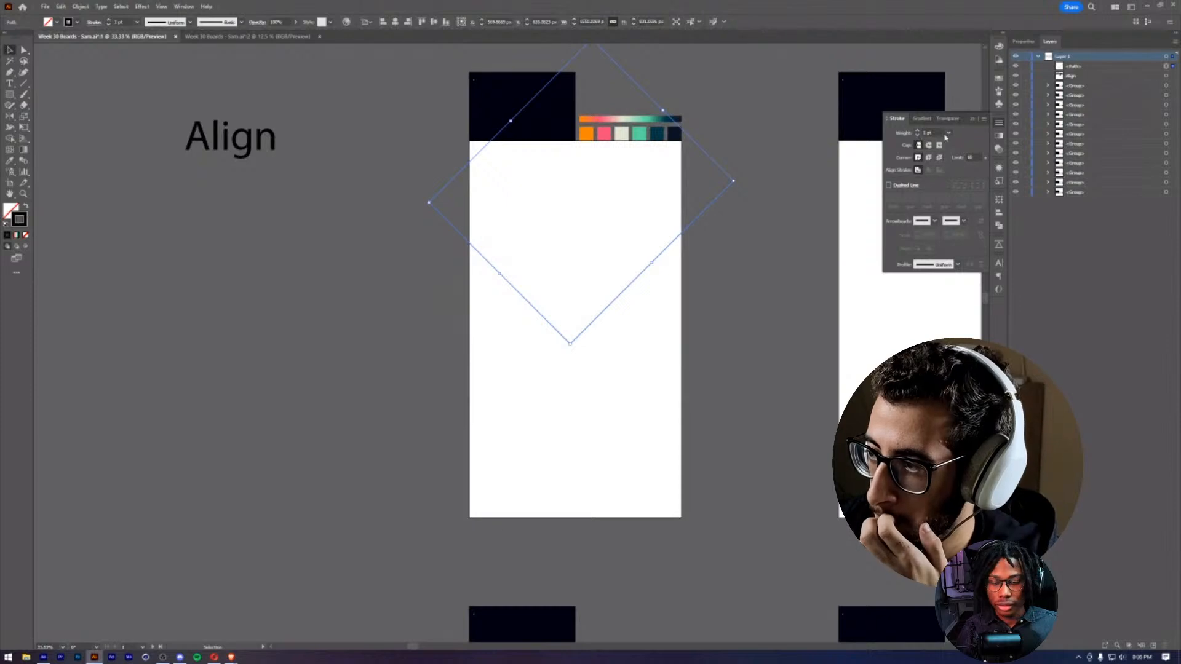
click(931, 133)
text(75)
key(Return)
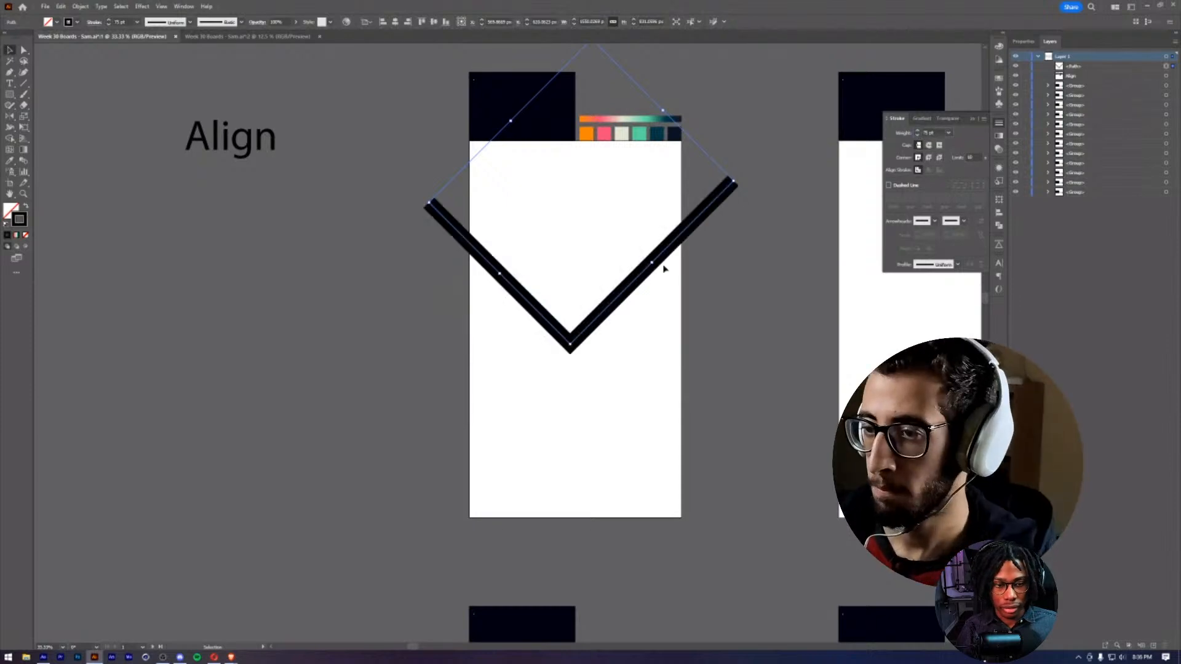
click(930, 133)
text(2)
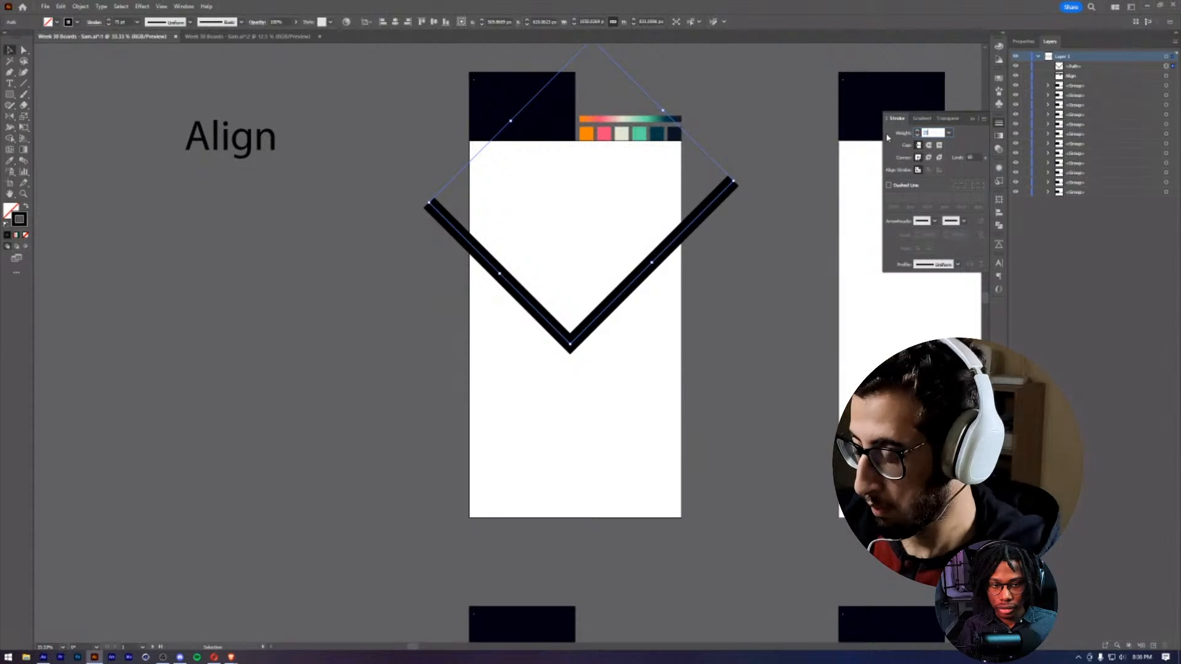
text(50)
key(Return)
click(683, 363)
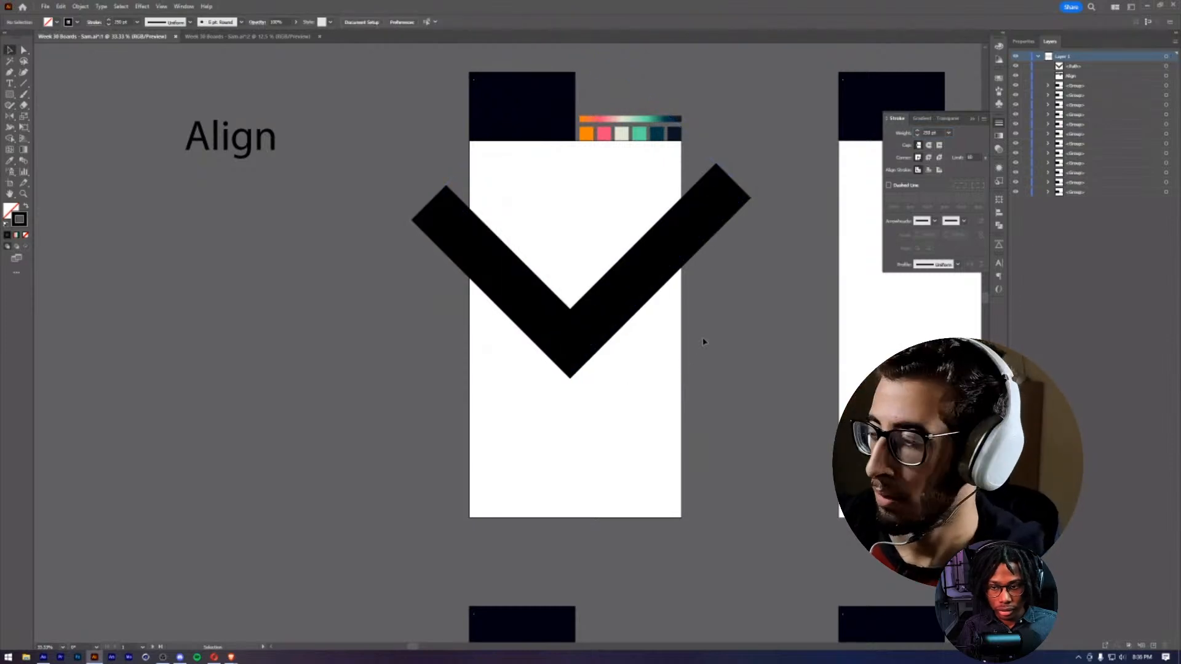
- Raise the V's tip anchor straight up along the first board's centre line to flatten its angle
drag(705, 342, 678, 349)
key(a)
click(543, 350)
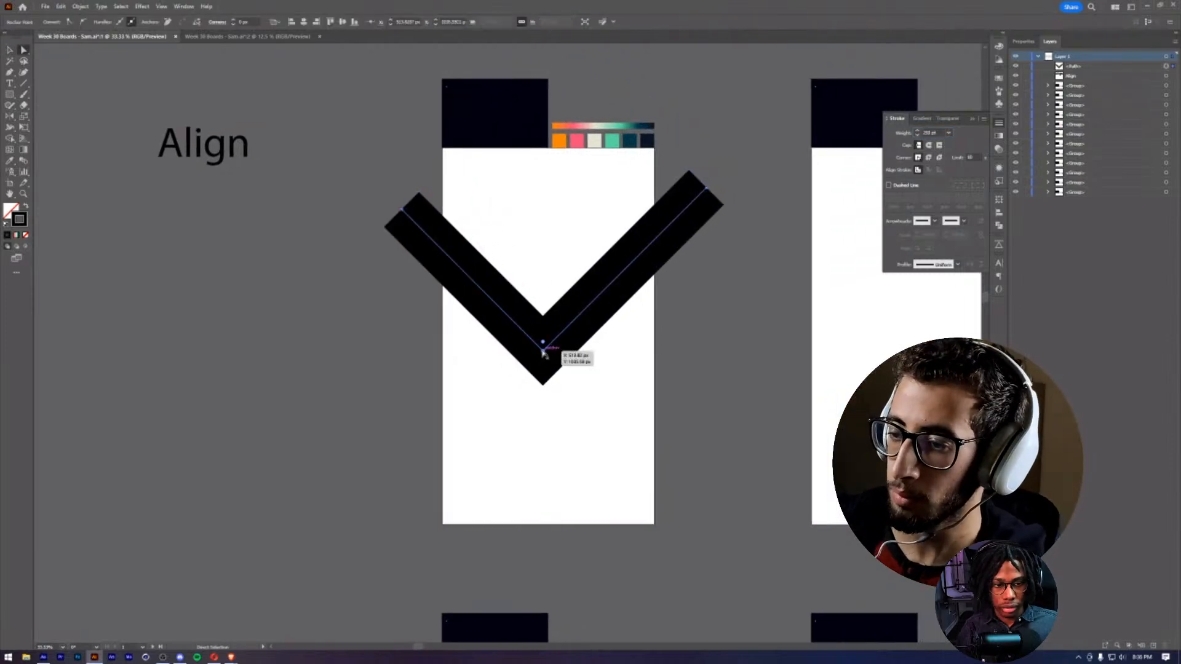
drag(543, 351, 543, 301)
- Reflect a copy of the V vertically into the first board's lower half, with the two tips facing each other
key(v)
drag(574, 362, 624, 436)
key(o)
click(541, 301)
key(v)
click(690, 287)
click(708, 310)
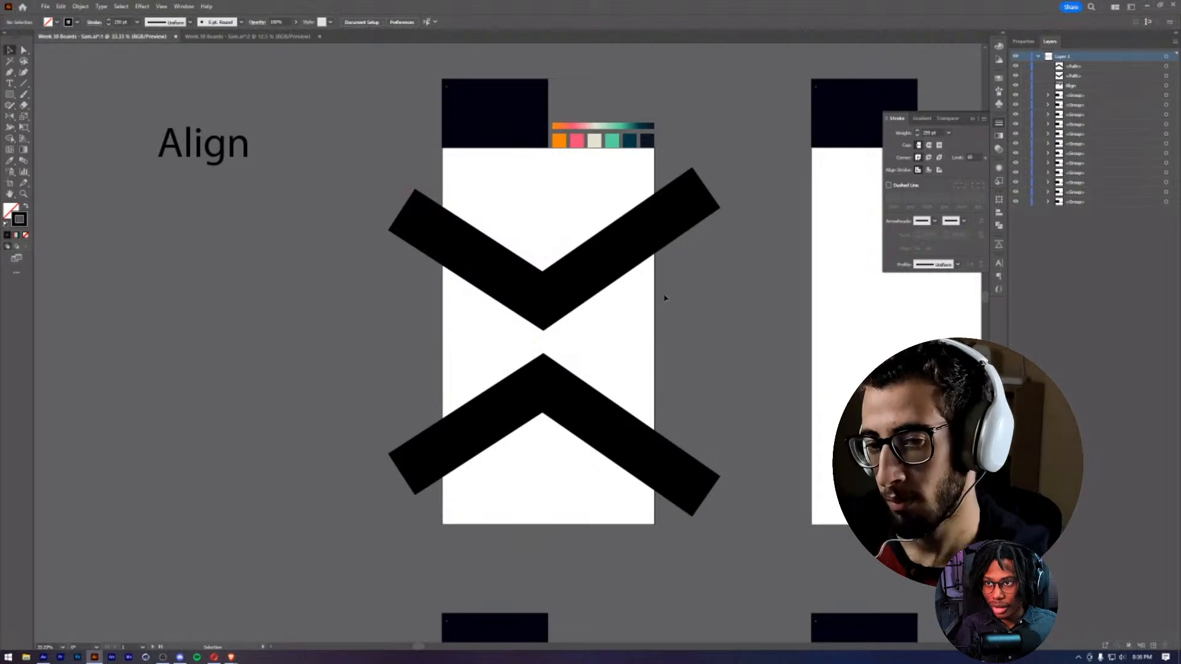
- Look over the rows of empty boards and return to the two chevrons on the first board
drag(683, 310, 658, 317)
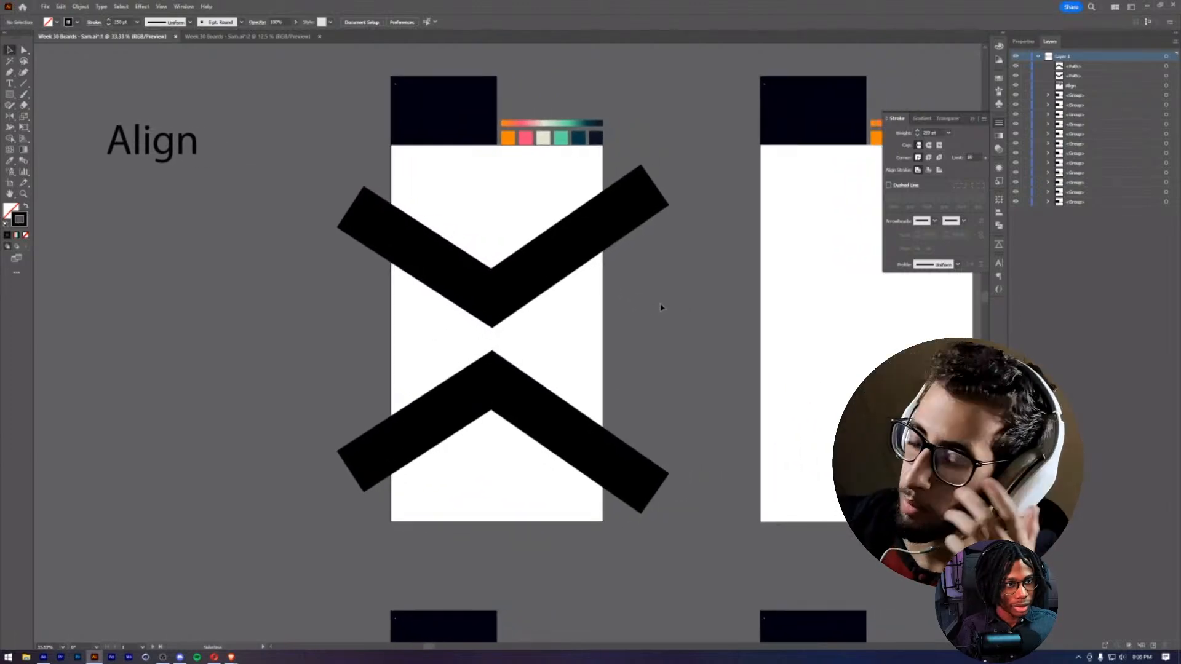
drag(667, 289, 519, 266)
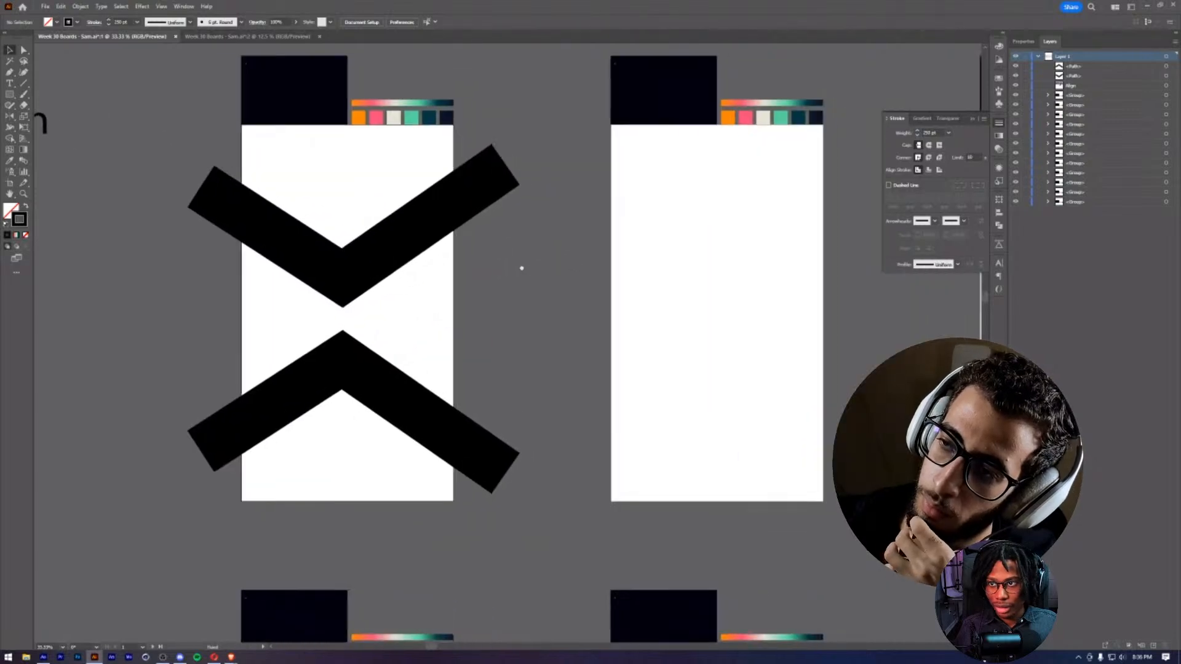
drag(626, 267, 542, 243)
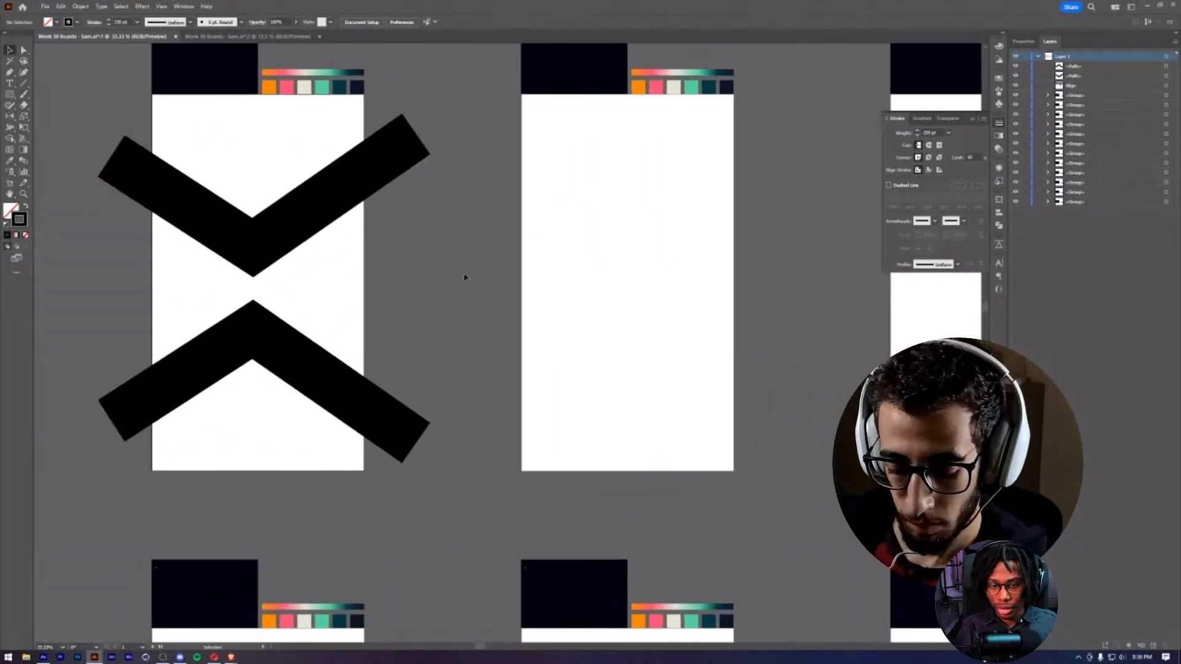
key(z)
alt+click(537, 321)
alt+click(614, 326)
alt+click(587, 327)
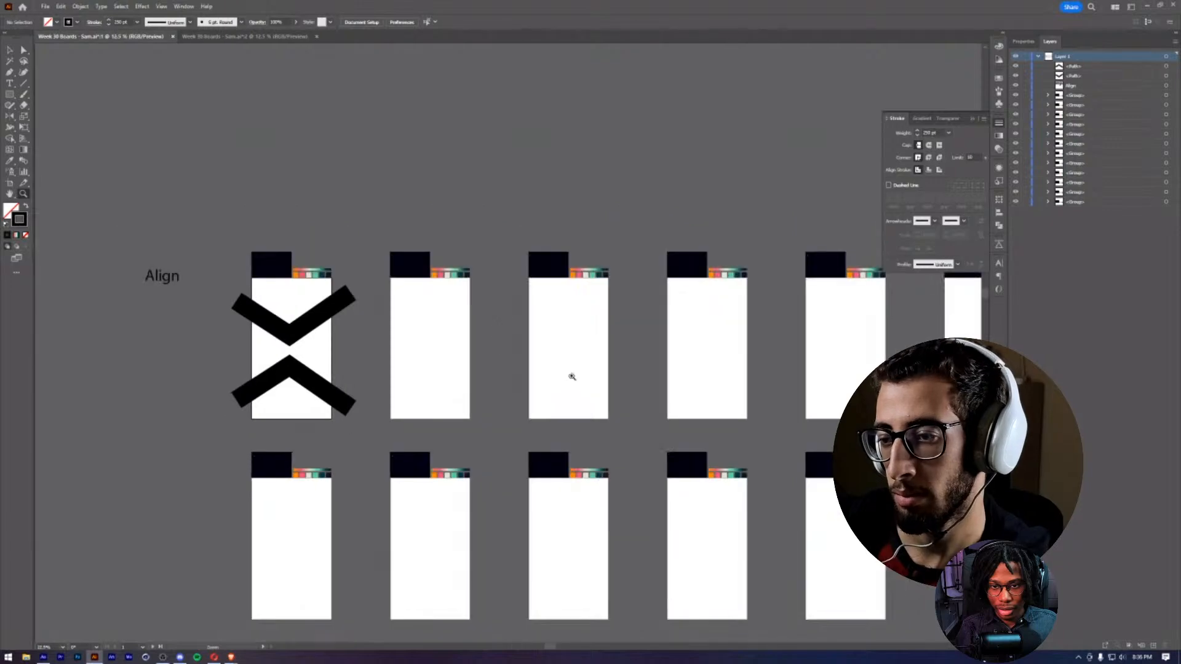
drag(582, 381, 804, 321)
click(609, 310)
click(545, 325)
click(370, 325)
drag(390, 331, 514, 313)
key(v)
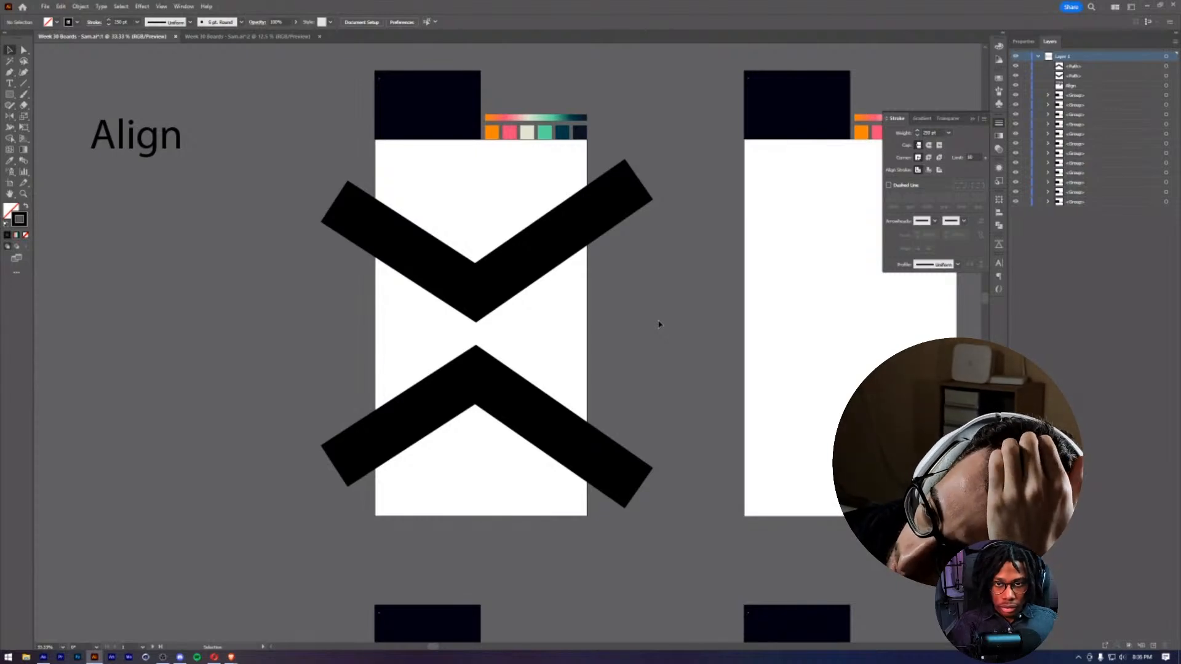
- Switch to After Effects, check the audio waveform at the six-second marker in the Week30 composition, and return to Illustrator
key(alt+Tab)
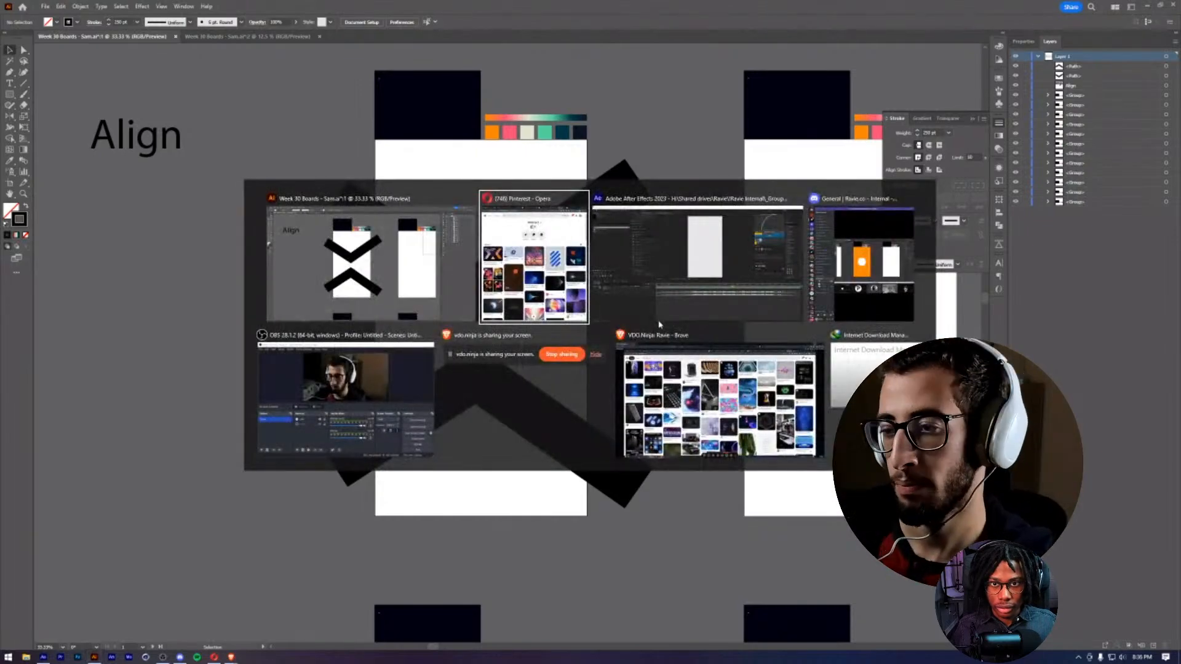
click(771, 269)
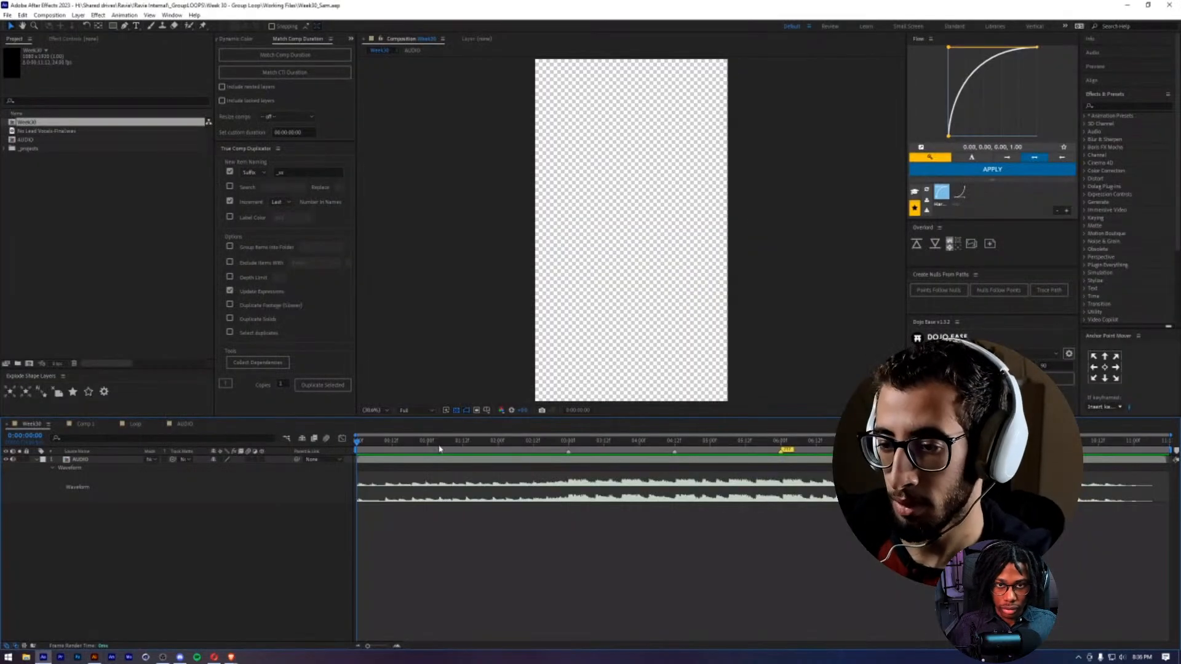
drag(751, 454, 784, 455)
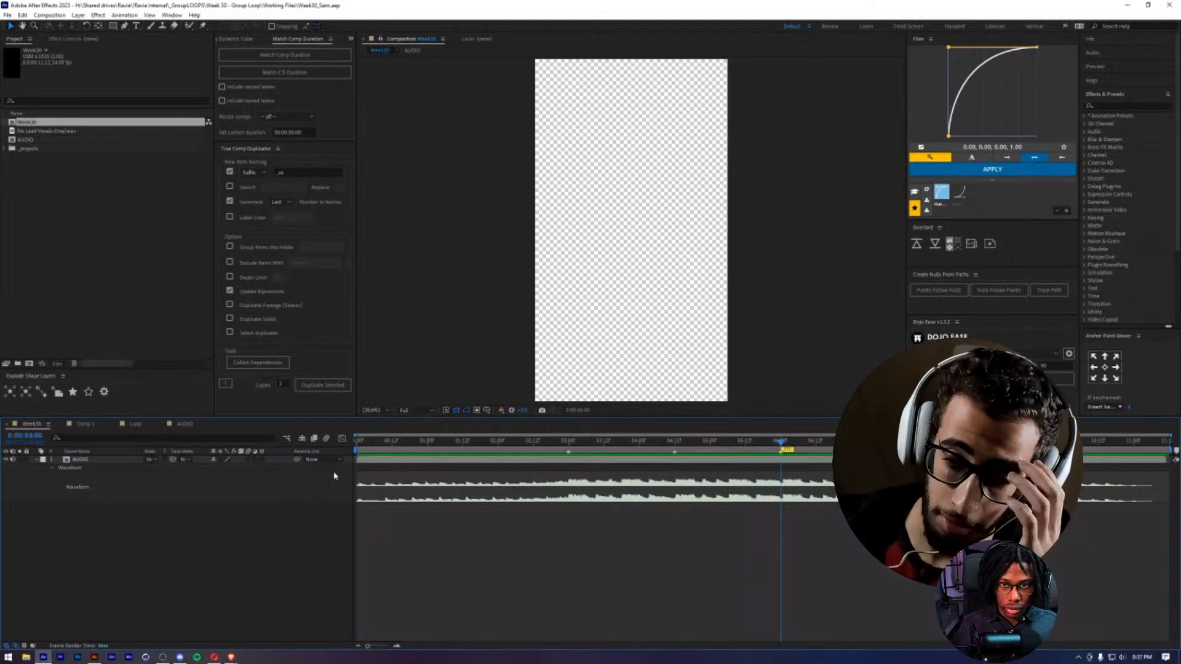
key(Home)
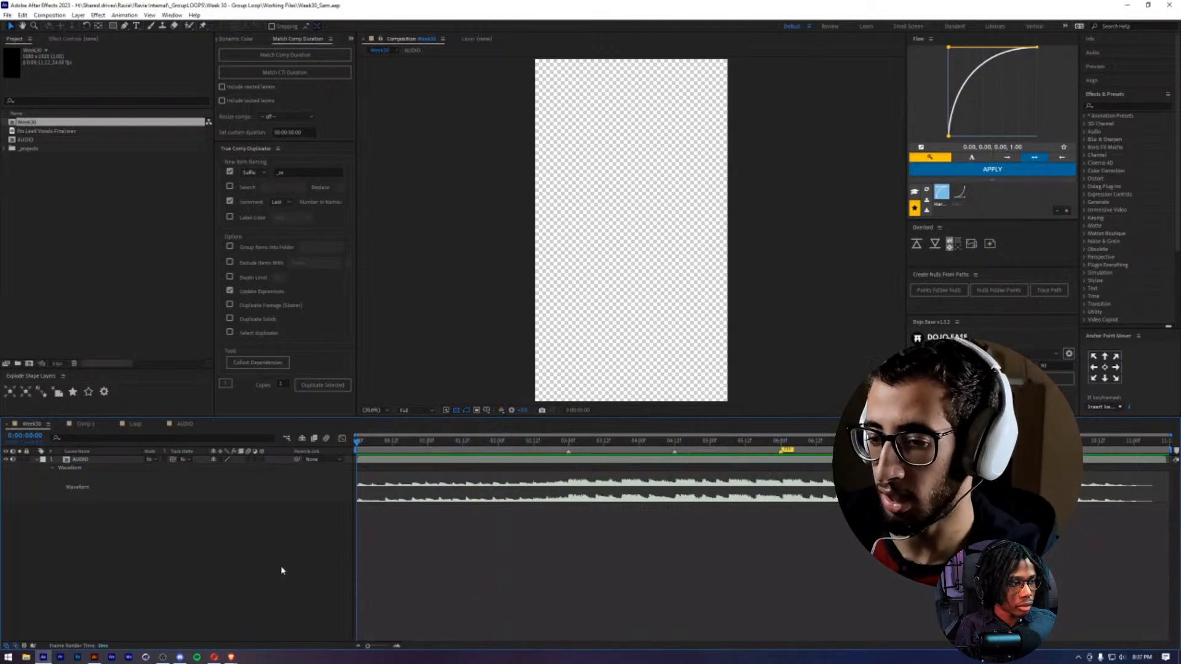
key(alt+Tab)
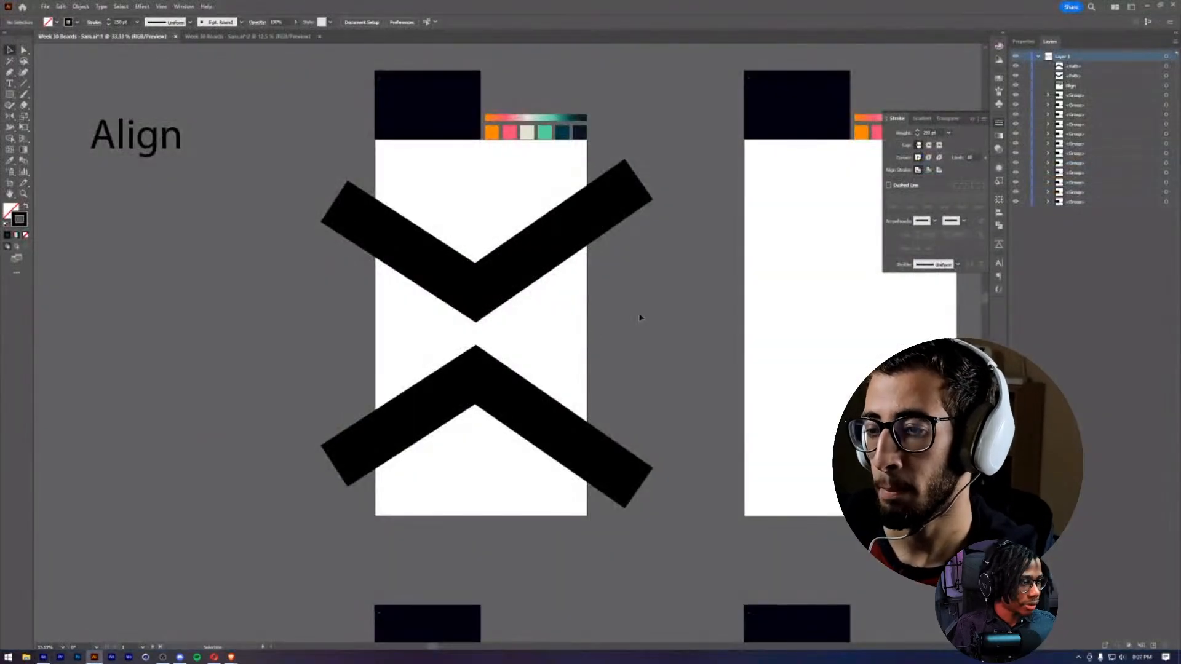
drag(640, 317, 607, 324)
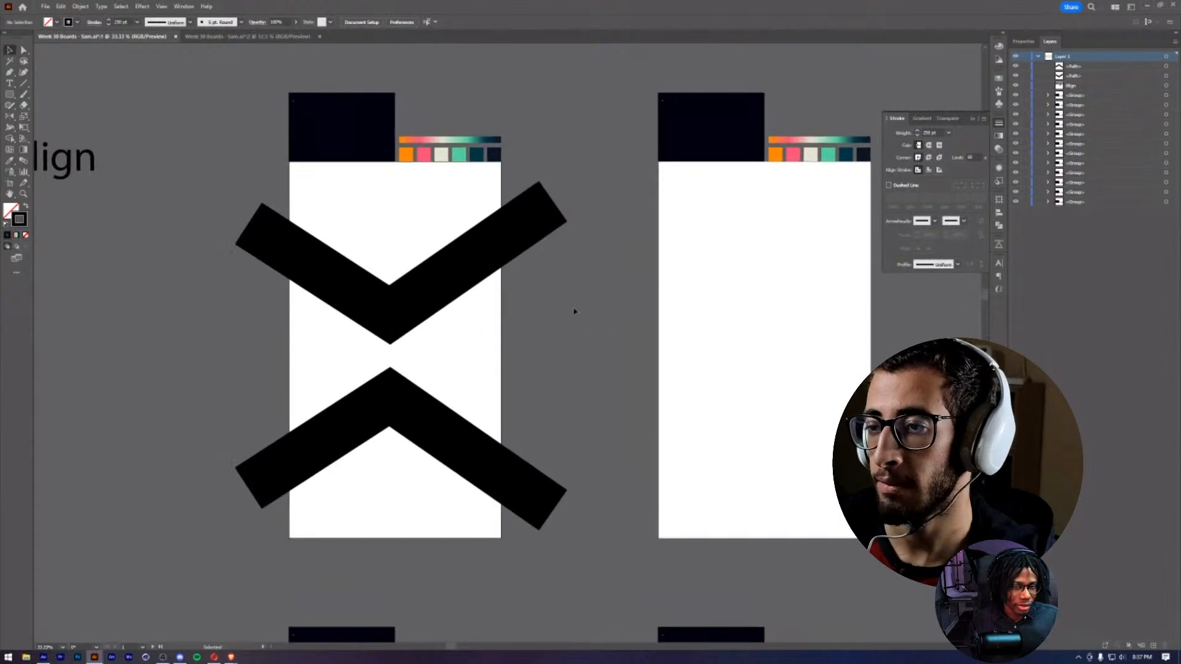
drag(542, 356, 570, 337)
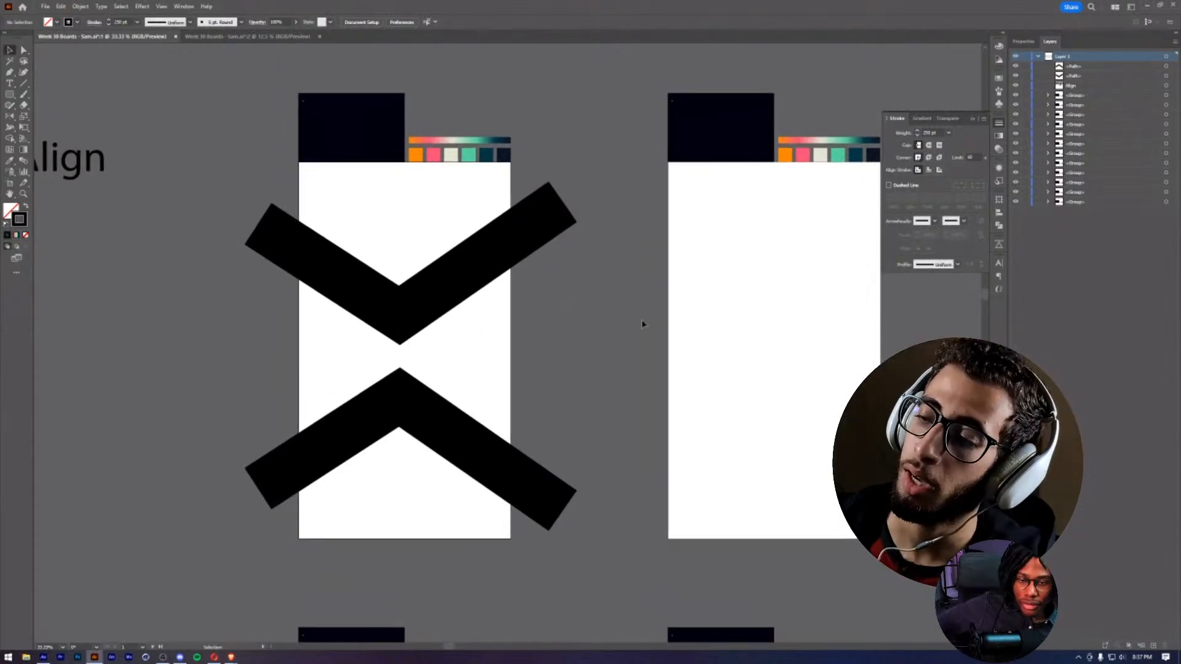
drag(641, 322, 526, 305)
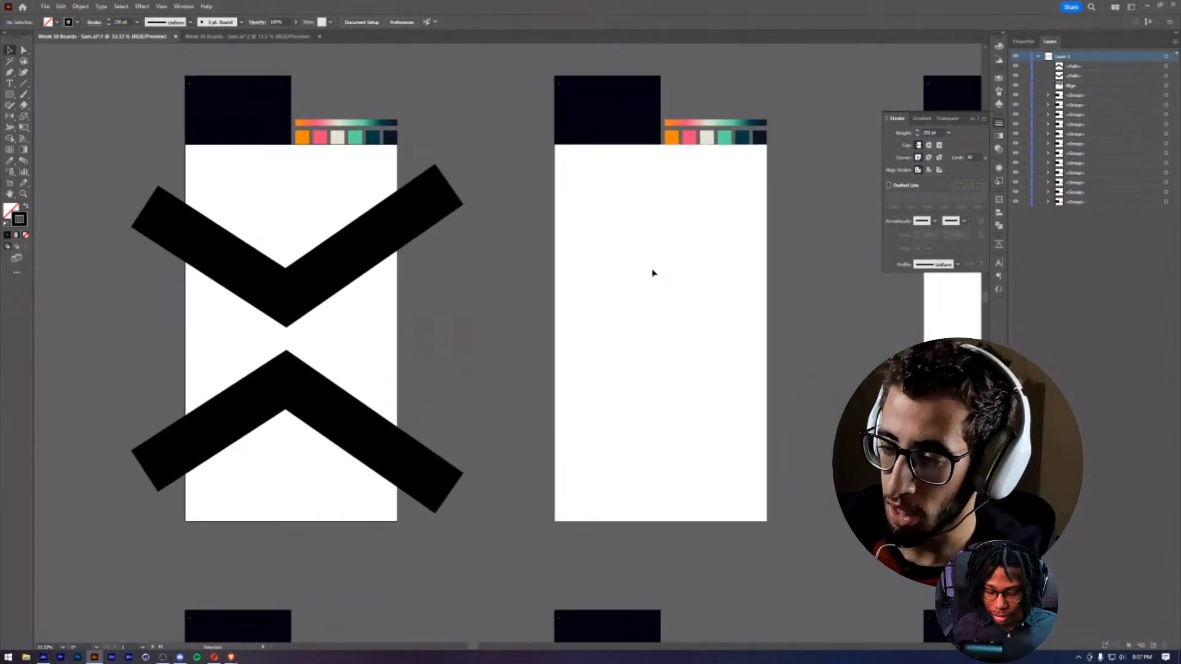
drag(715, 385, 641, 380)
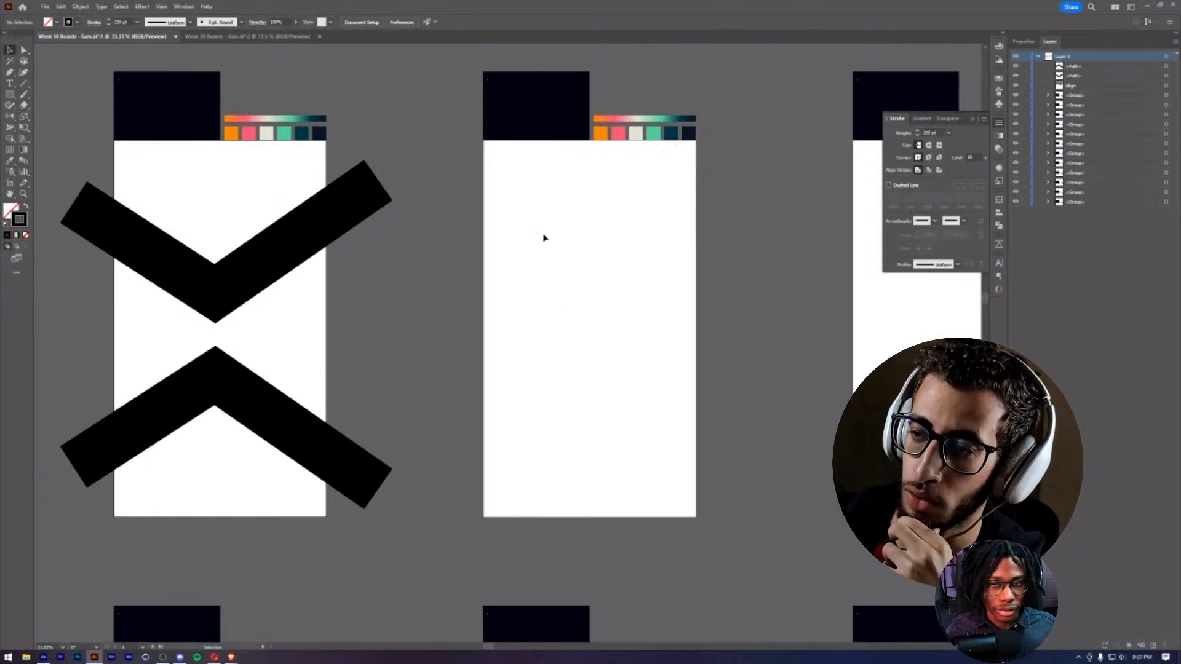
click(575, 120)
click(574, 257)
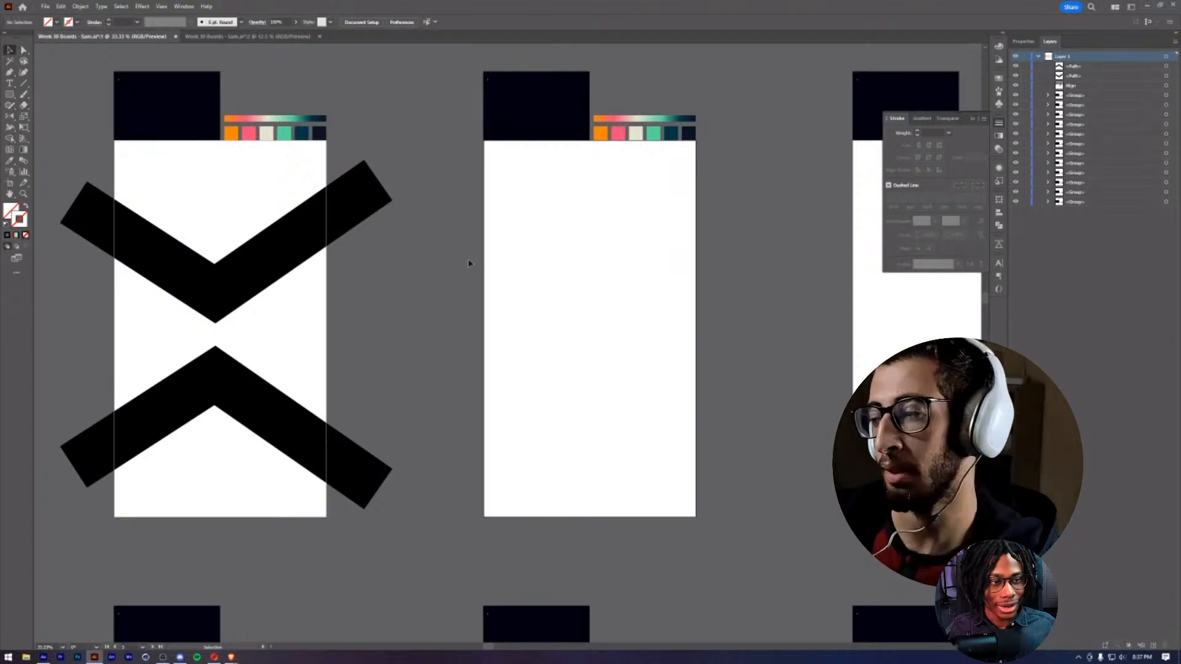
drag(598, 303, 570, 304)
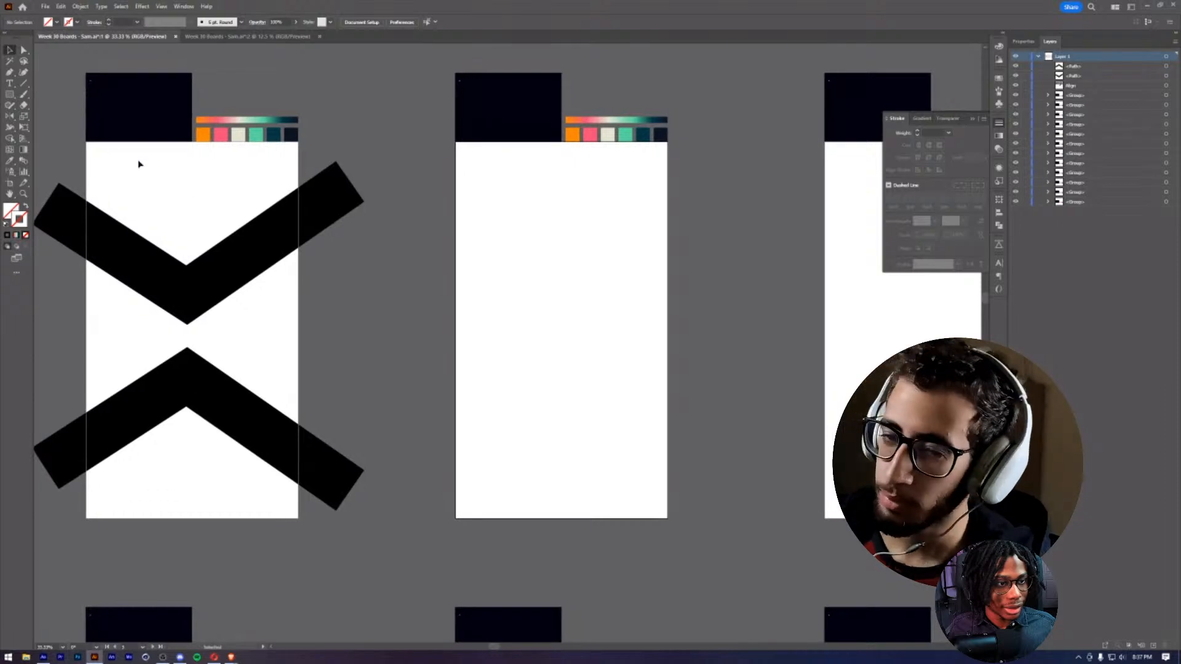
- Draw a closed downward-pointing triangle on the second board with the Pen tool, its tip at the board's centre
click(10, 95)
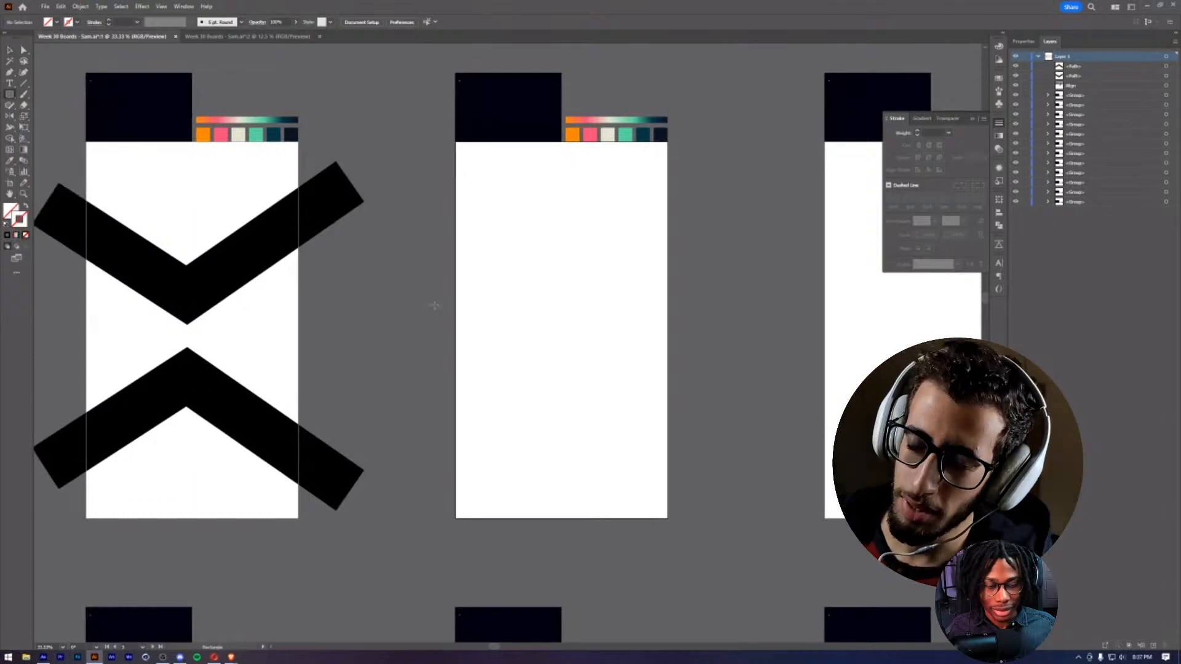
key(p)
click(557, 331)
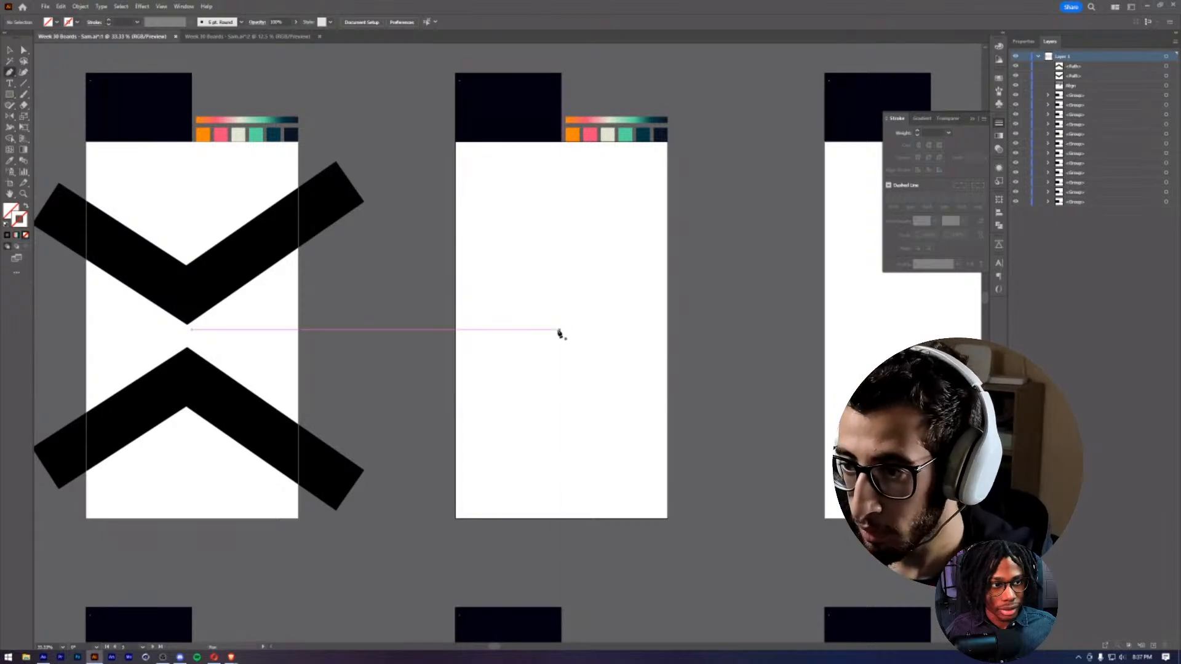
click(439, 123)
click(689, 128)
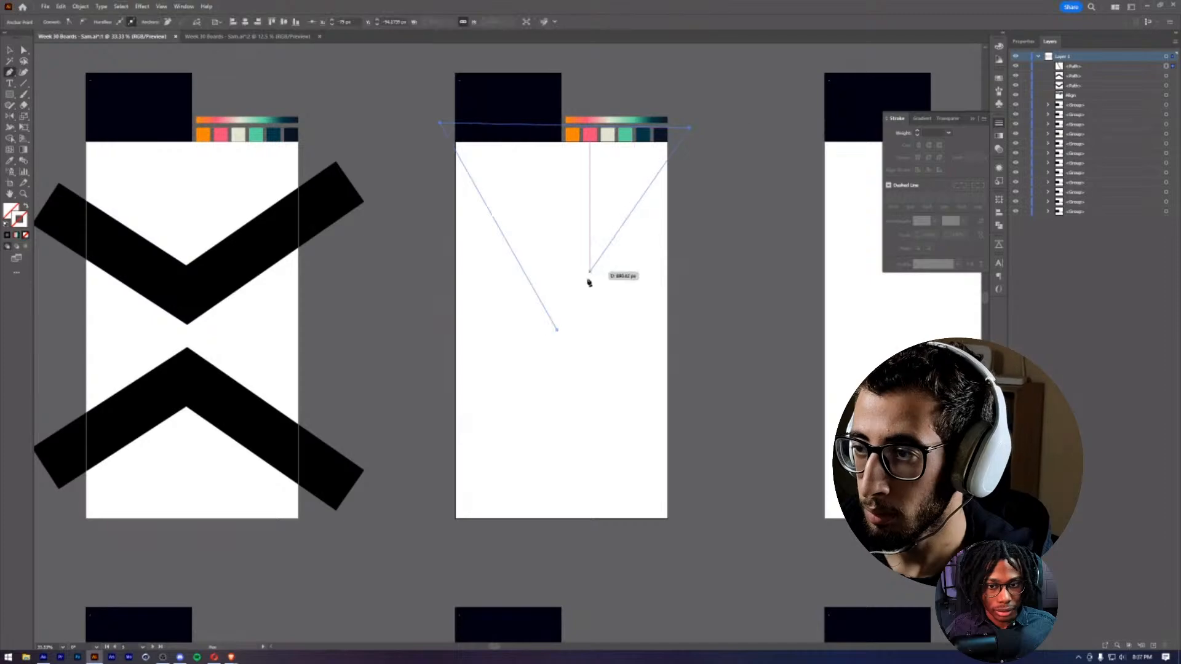
click(558, 330)
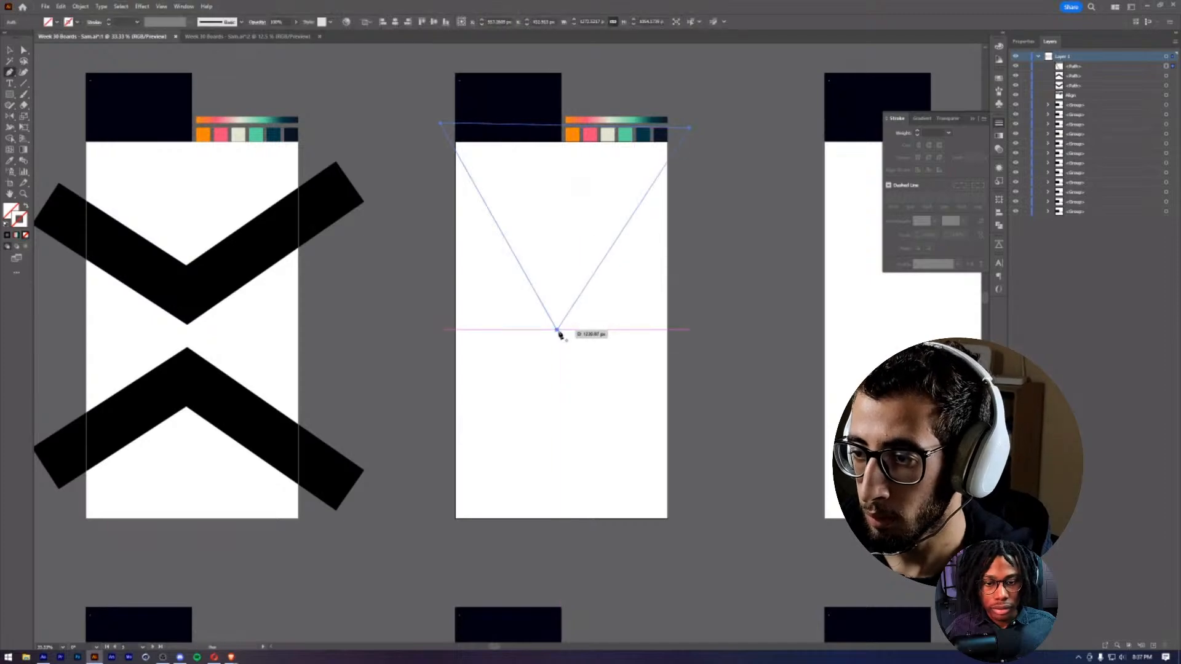
key(v)
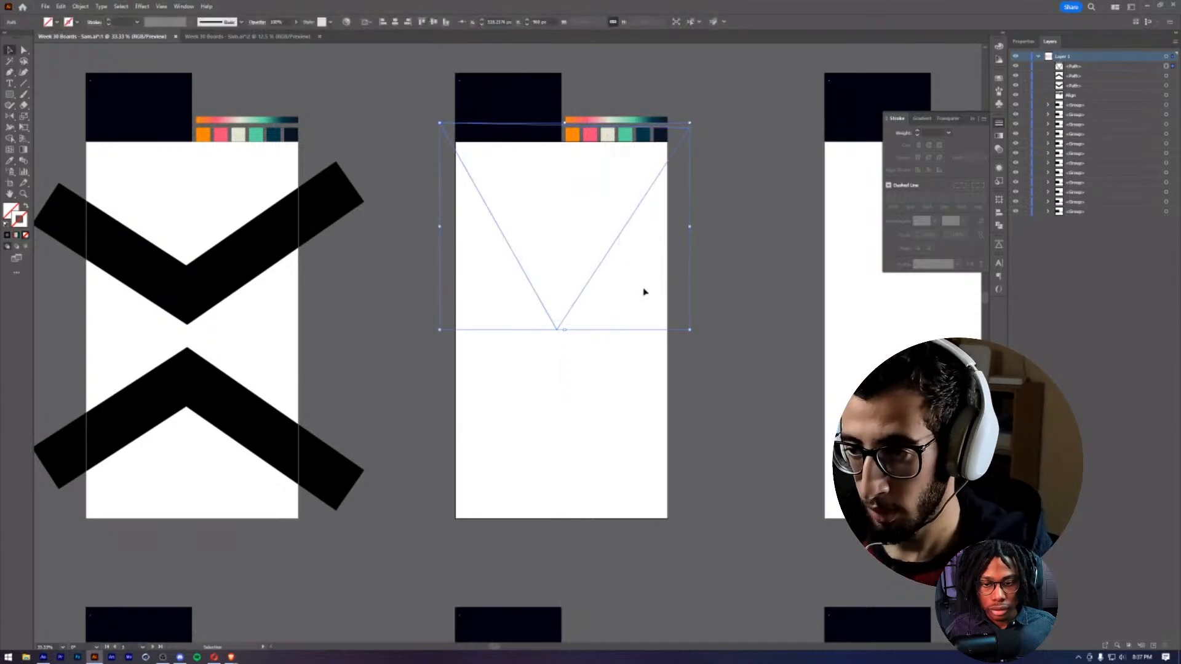
- Fill the triangle with the darkest navy swatch sampled from the second board's palette
key(o)
key(i)
click(658, 134)
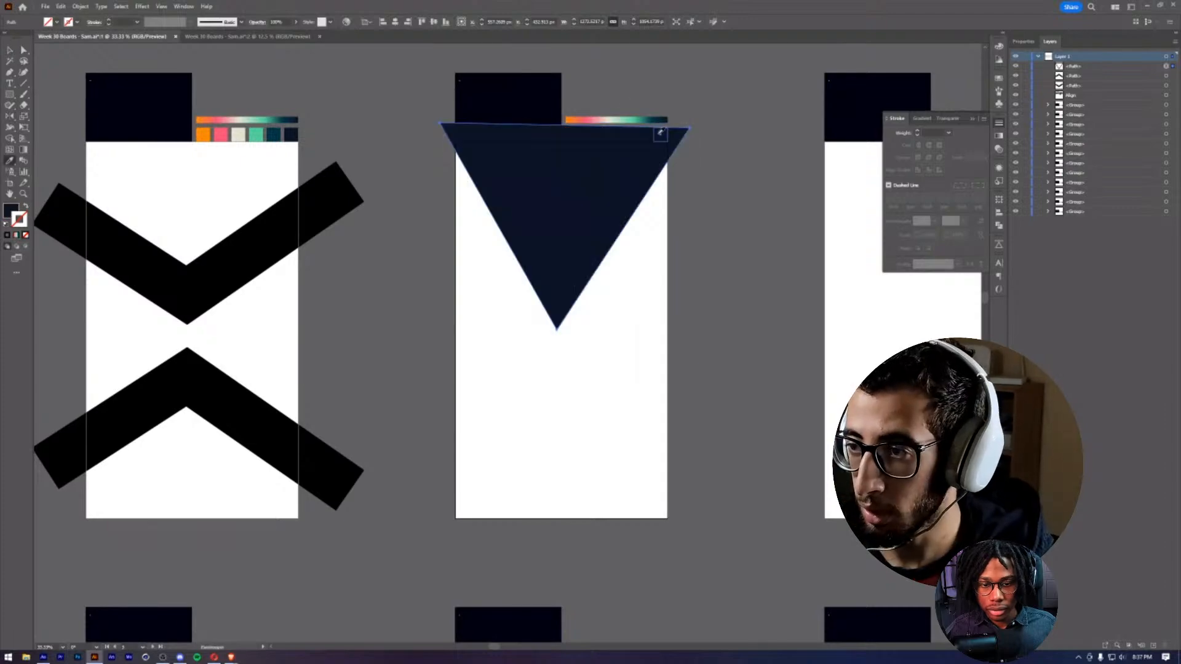
key(v)
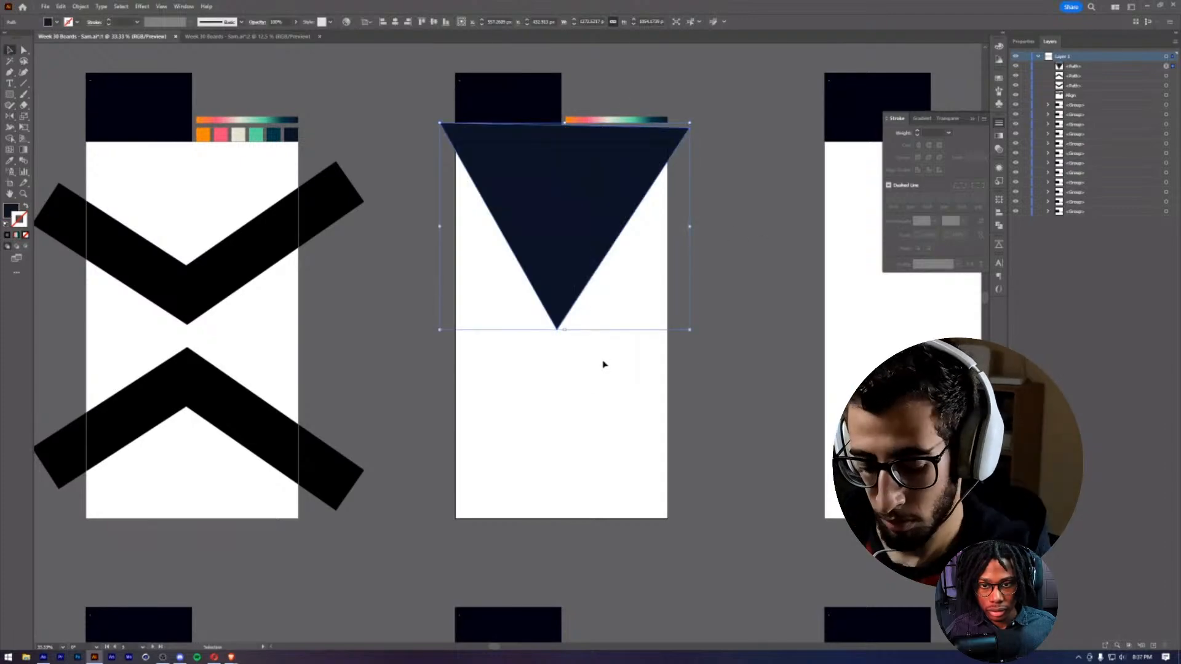
- Rotate a copy of the triangle 180° about its tip so it points up, and delete the original upper triangle
key(r)
click(557, 330)
alt+shift+drag(585, 196, 556, 503)
key(v)
click(560, 217)
key(Delete)
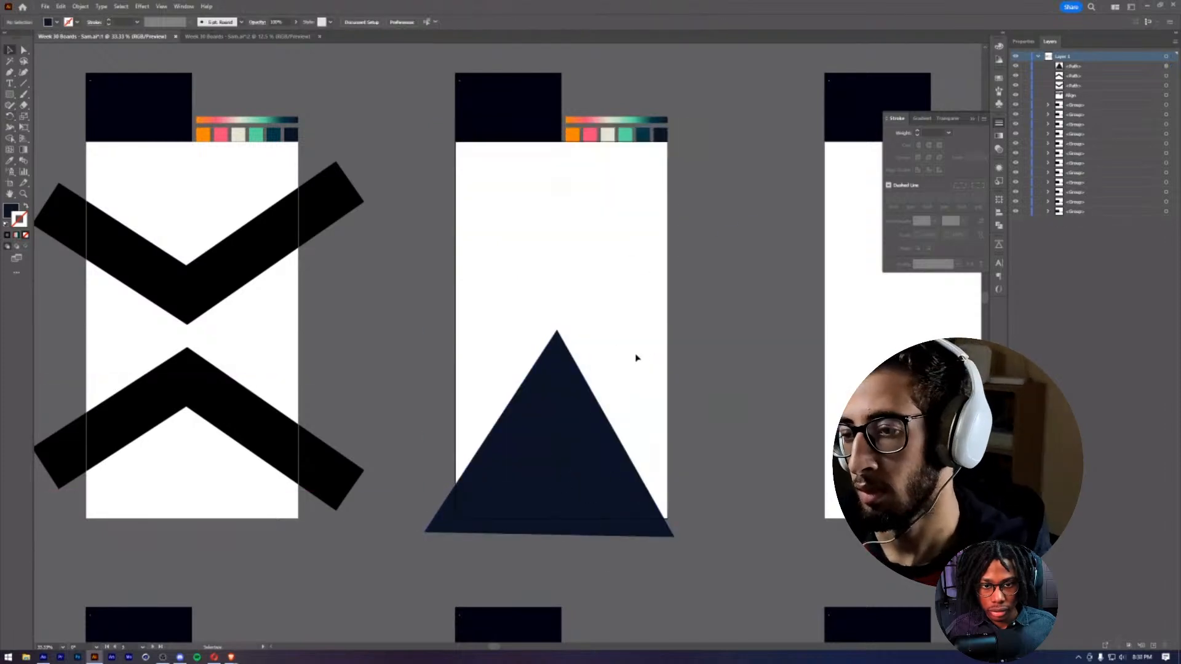
- Even out the upward triangle's sides by moving its right base corner outward and up and its left one inward
drag(588, 451, 562, 459)
click(562, 459)
key(a)
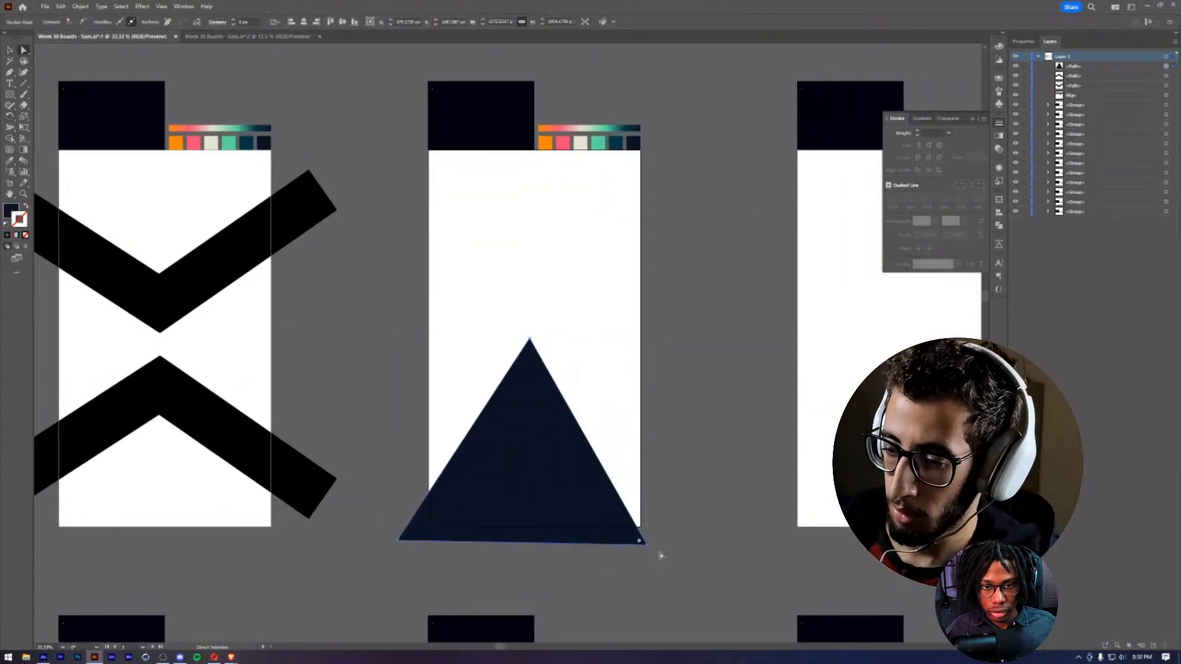
drag(641, 541, 652, 534)
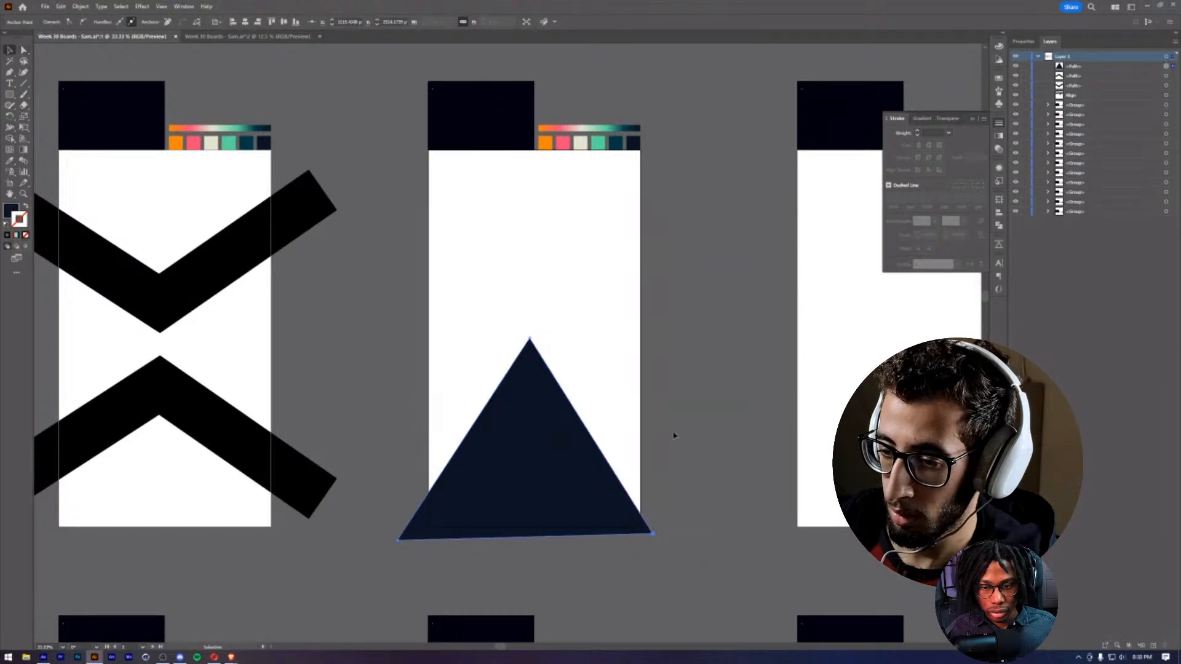
click(674, 426)
key(v)
click(413, 526)
key(a)
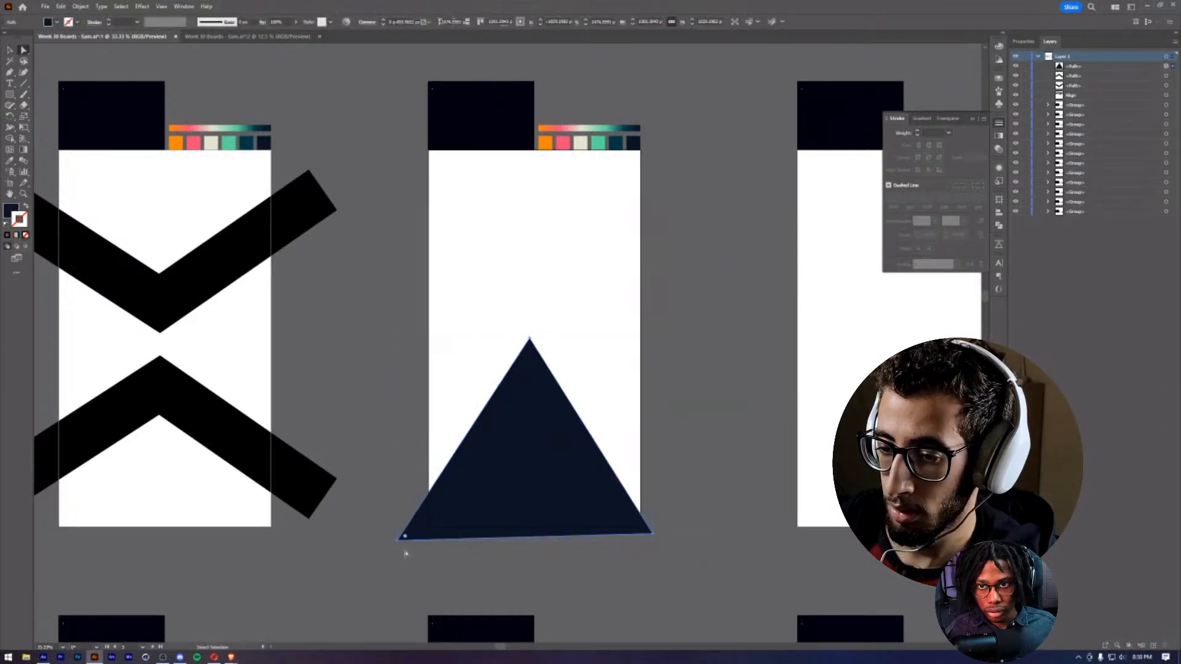
drag(399, 540, 409, 542)
key(v)
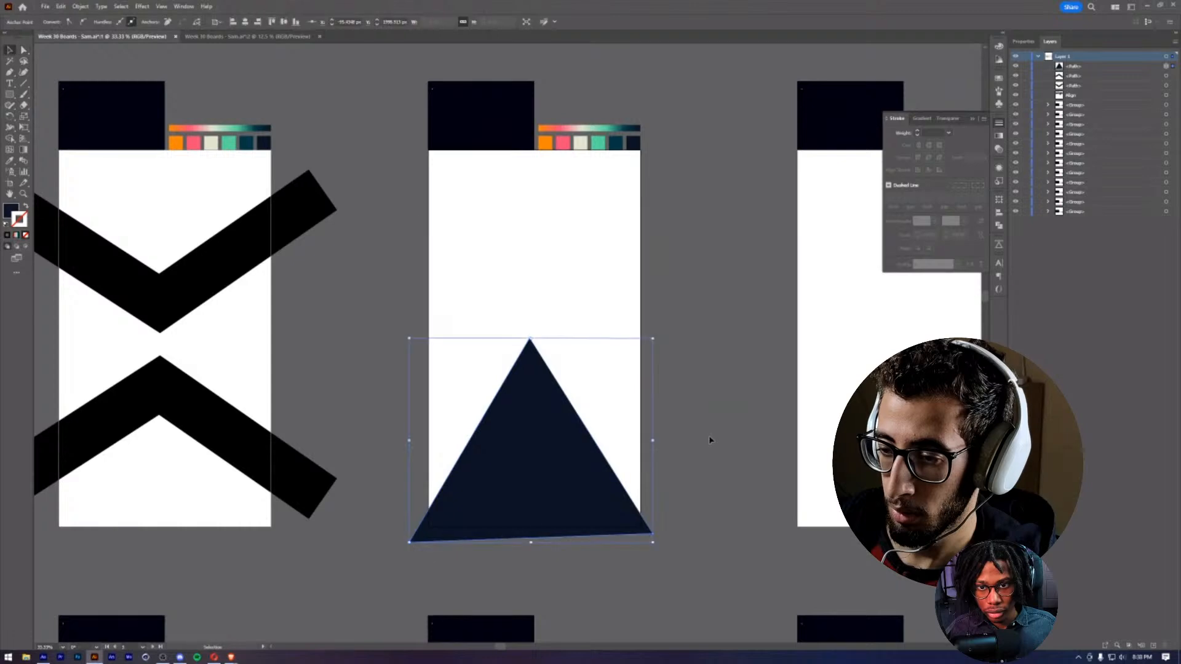
- Try to adjust both base corners of the second board's triangle together
click(712, 439)
drag(714, 430, 713, 459)
click(530, 496)
key(a)
drag(695, 540, 554, 503)
key(ctrl+z)
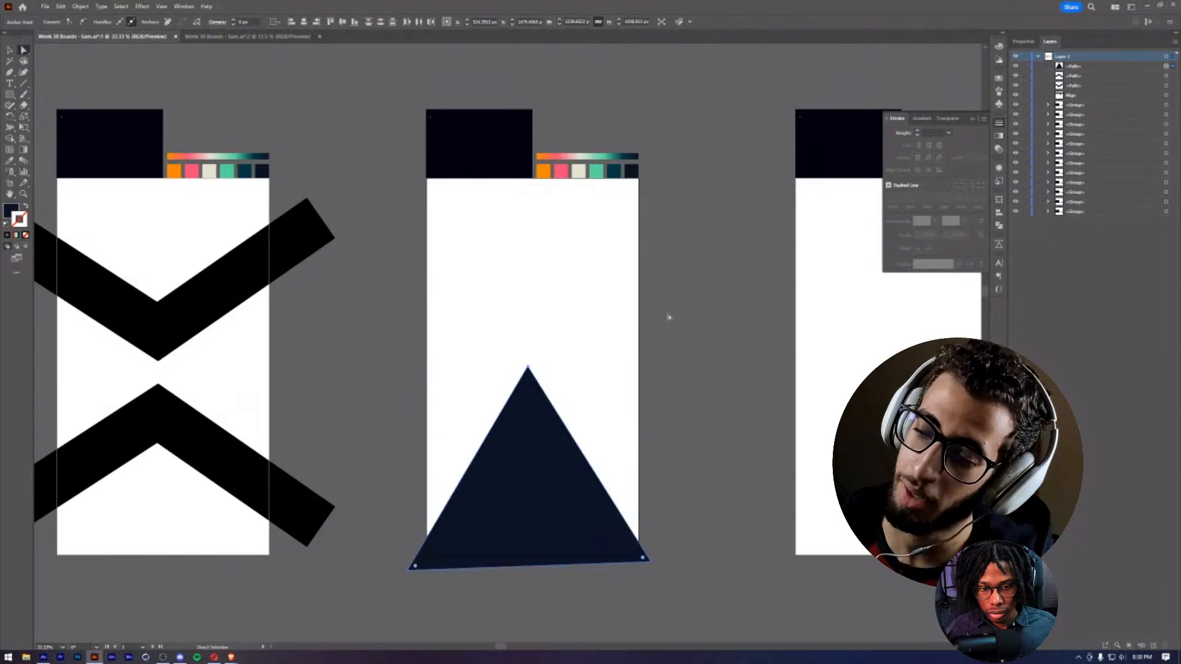
- Review the chevrons on the first board and the triangle on the second beside the empty third board
key(v)
click(671, 302)
click(670, 302)
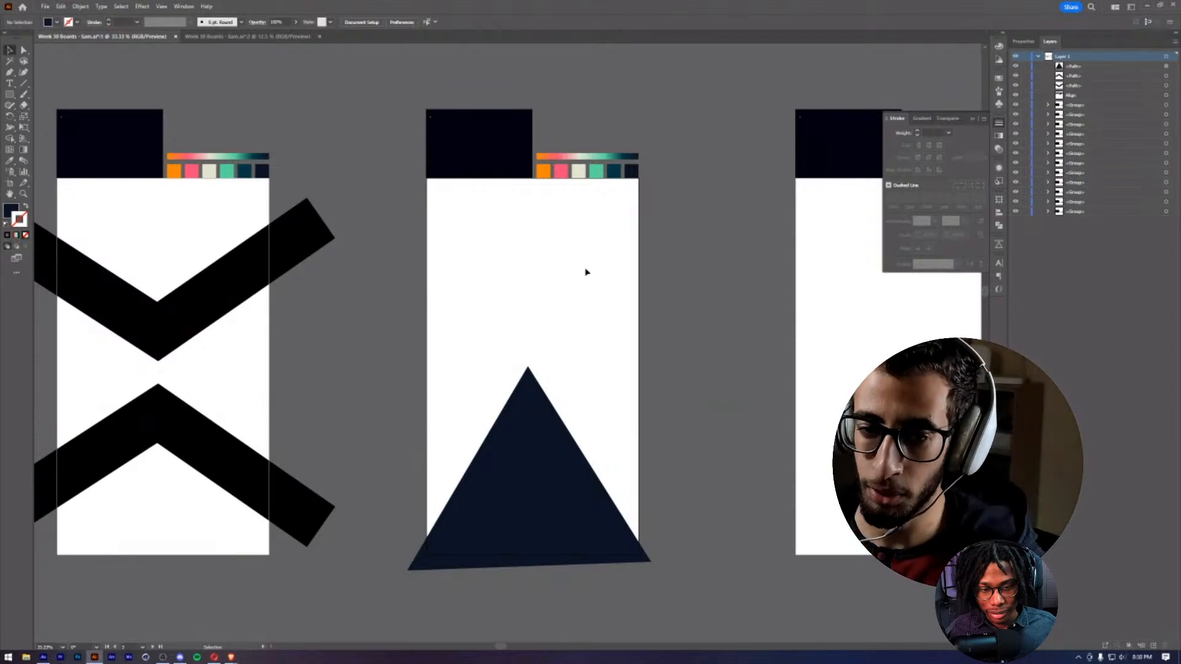
drag(399, 298, 567, 159)
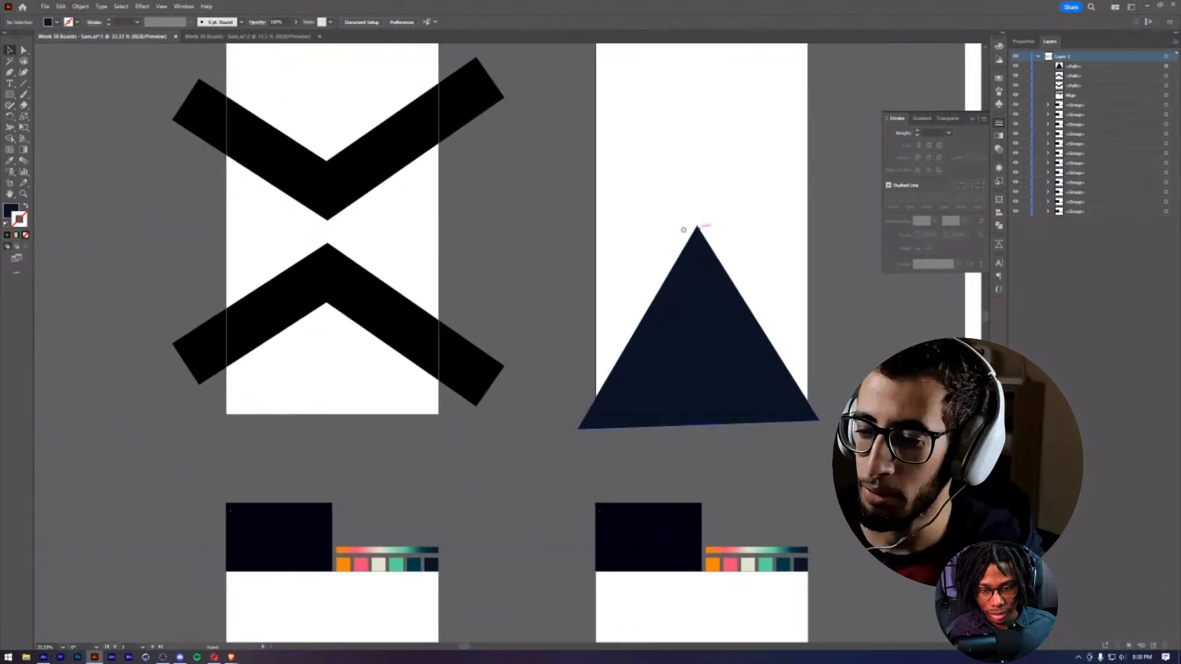
drag(692, 228, 468, 217)
drag(662, 258, 404, 276)
scroll(436, 268, up, 3)
scroll(436, 268, left, 7)
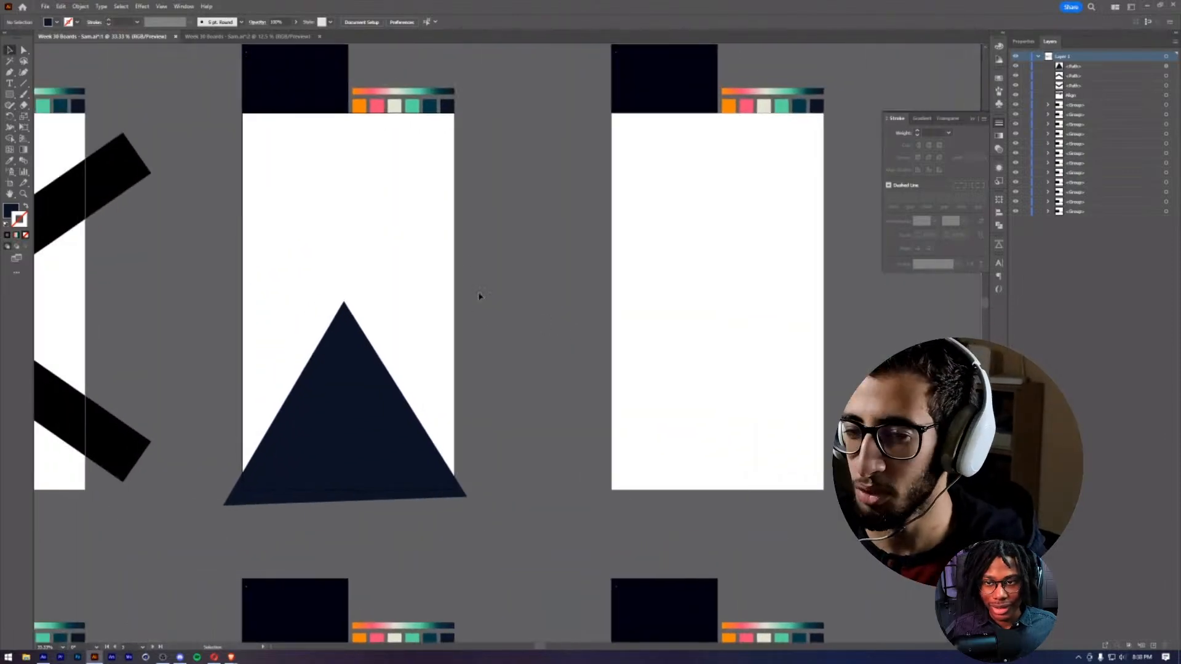
scroll(523, 286, right, 5)
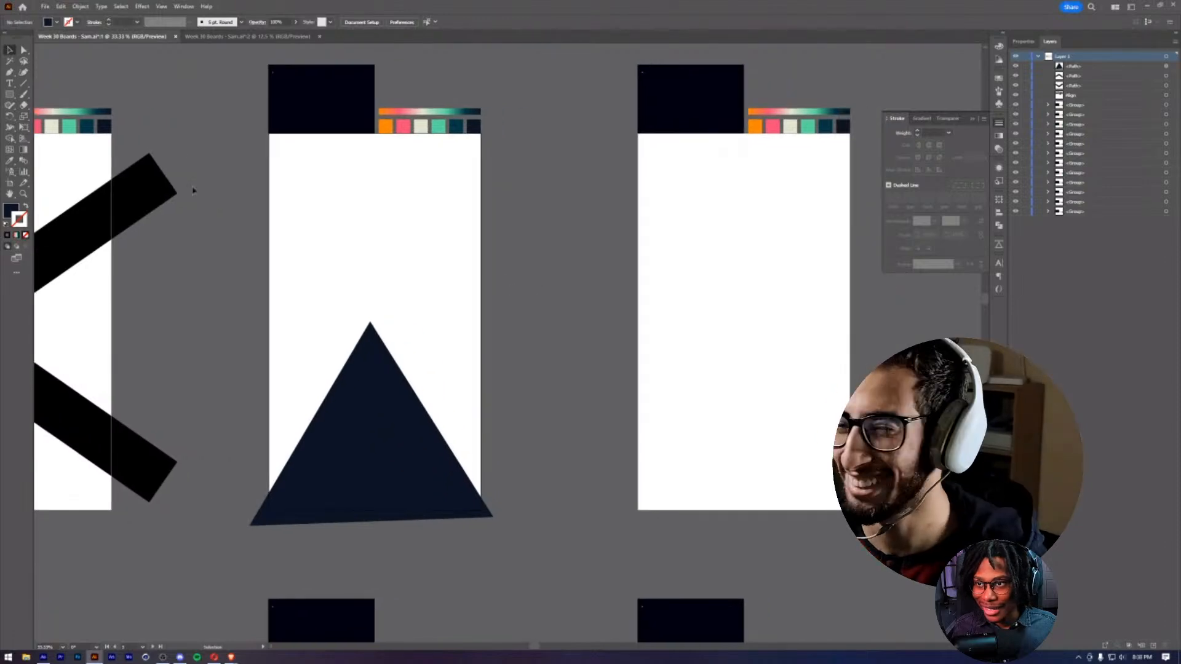
key(z)
click(606, 334)
key(v)
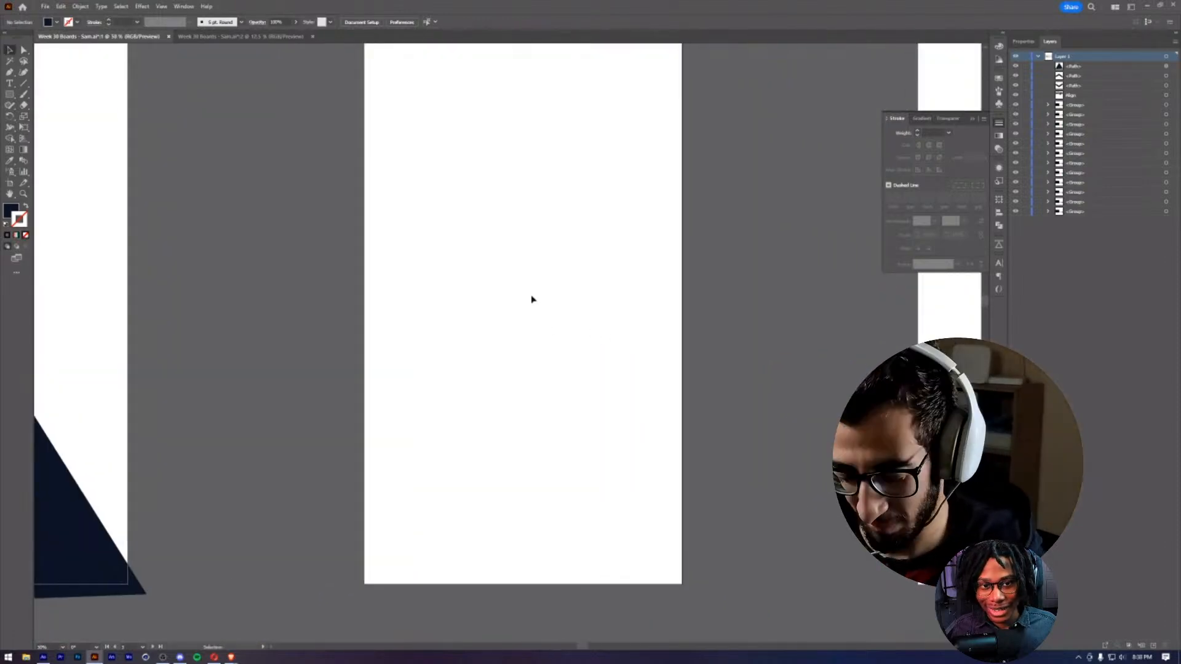
drag(399, 339, 693, 311)
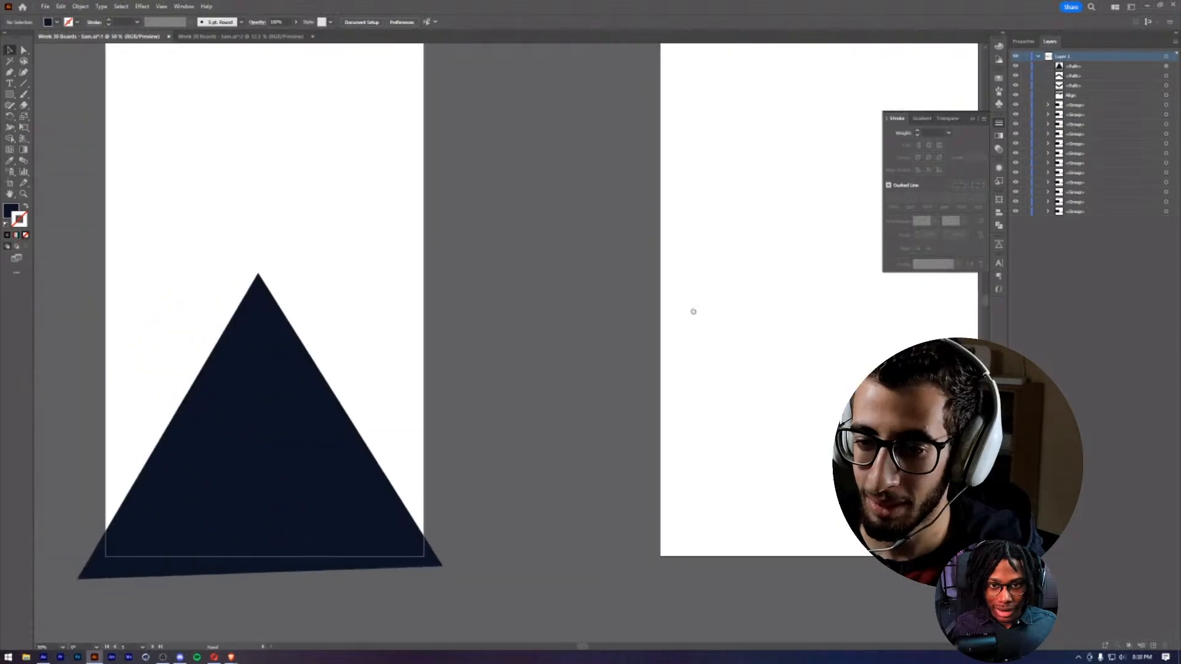
key(ctrl+minus)
key(ctrl+minus)
drag(454, 343, 561, 358)
drag(311, 366, 529, 331)
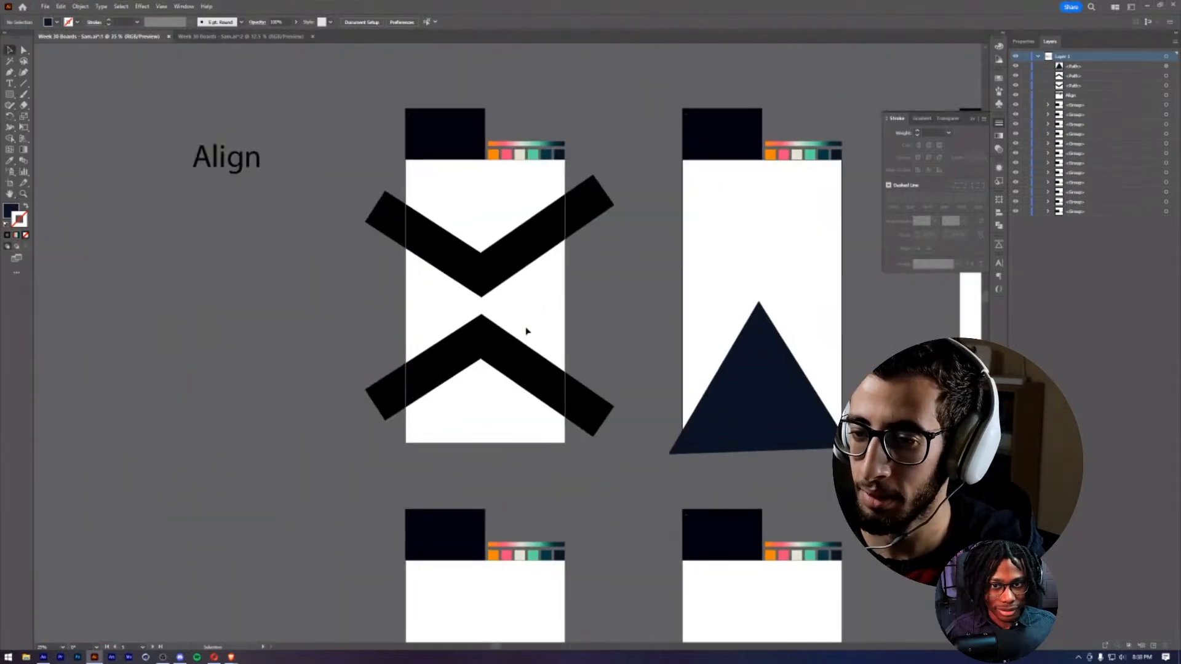
click(524, 248)
click(621, 302)
drag(707, 321, 549, 319)
scroll(572, 327, right, 2)
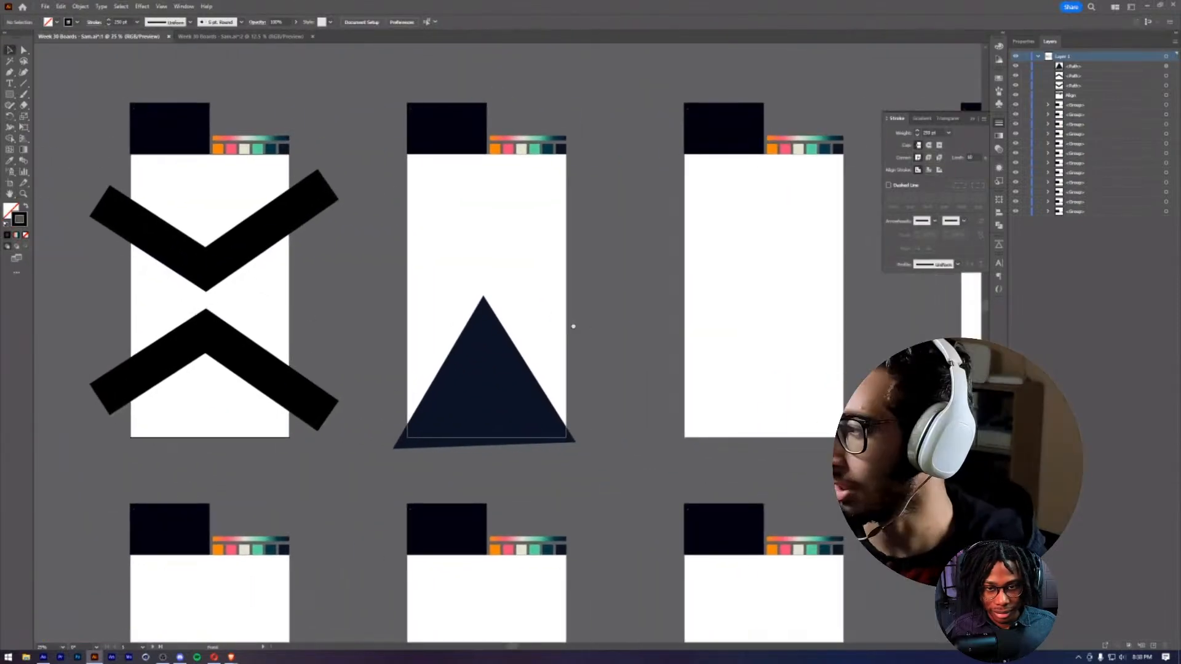
scroll(569, 329, right, 1)
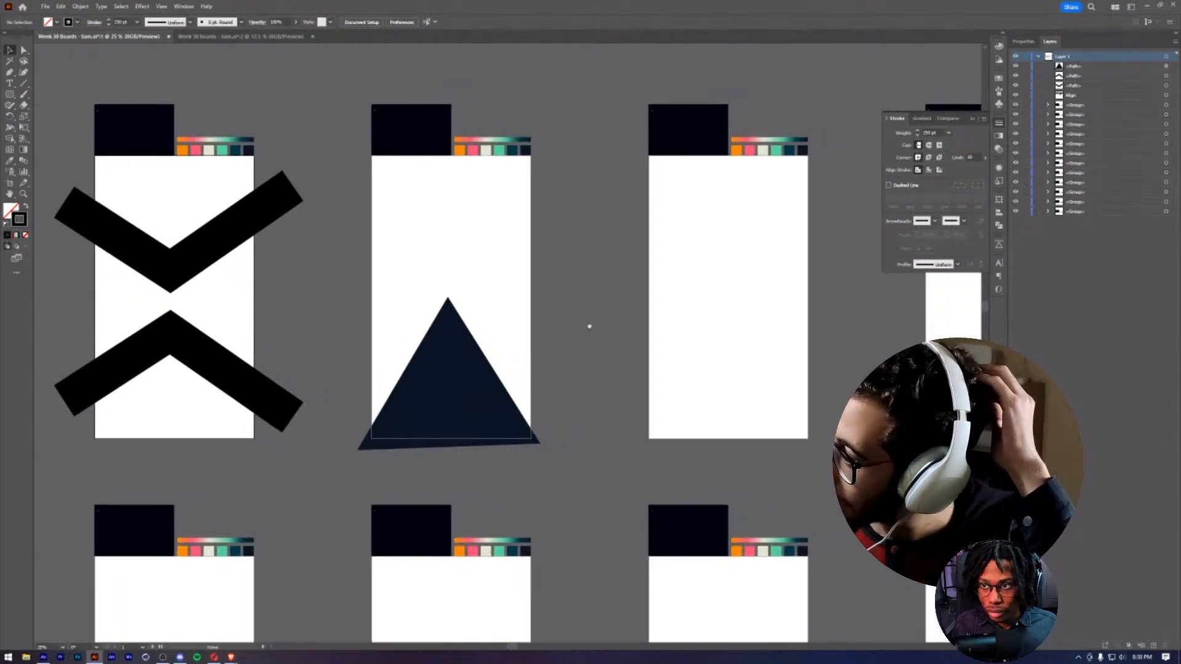
- Draw a small circle in the upper part of the third board and fill it with the palette's green swatch
scroll(580, 296, right, 1)
key(z)
click(597, 309)
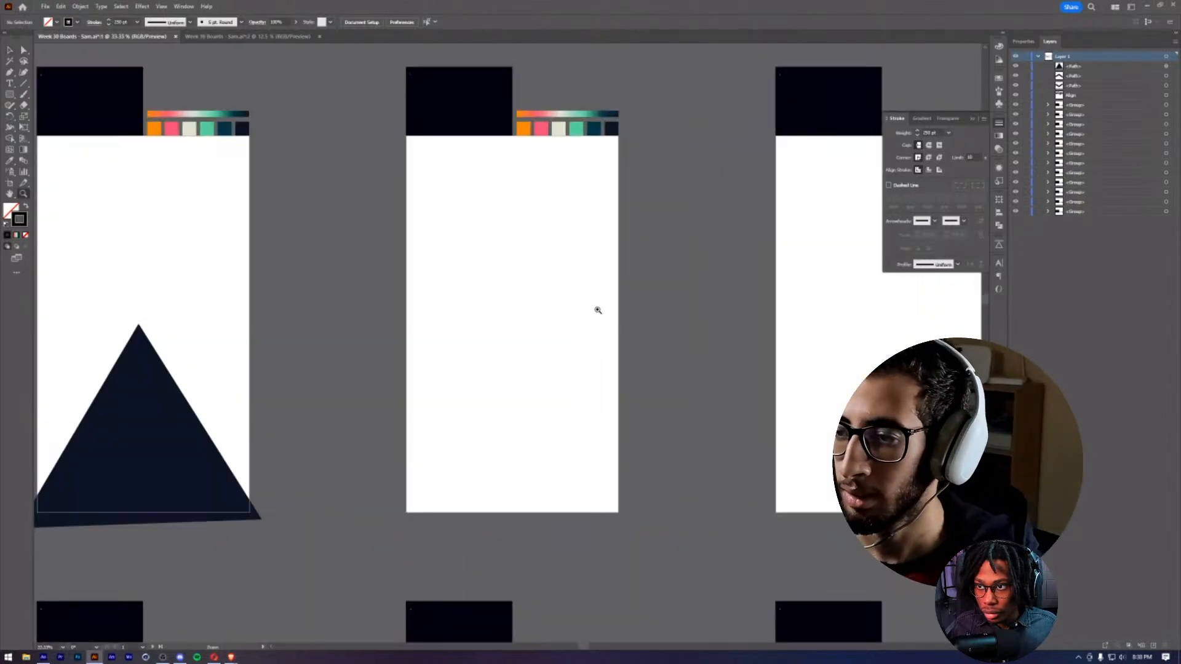
scroll(579, 311, right, 1)
key(v)
click(12, 96)
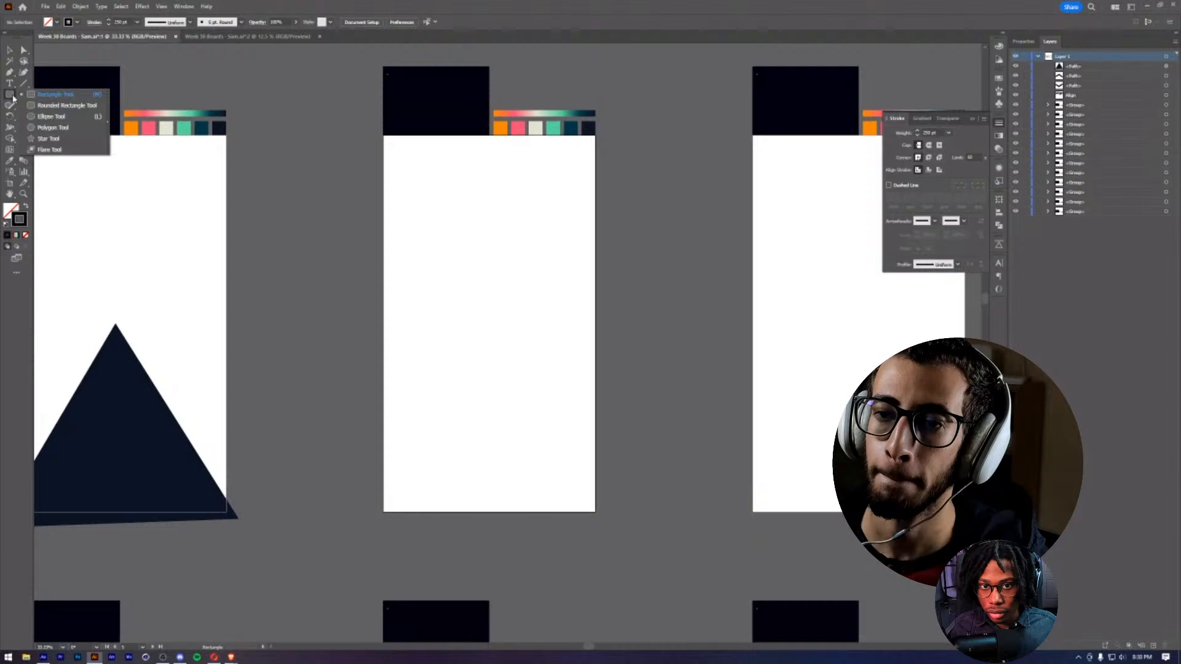
click(51, 117)
mouse_move(511, 237)
mouse_down()
mouse_move(558, 269)
mouse_move(524, 264)
mouse_up()
key(i)
click(553, 128)
key(v)
click(551, 346)
drag(551, 346, 548, 312)
scroll(553, 271, up, 1)
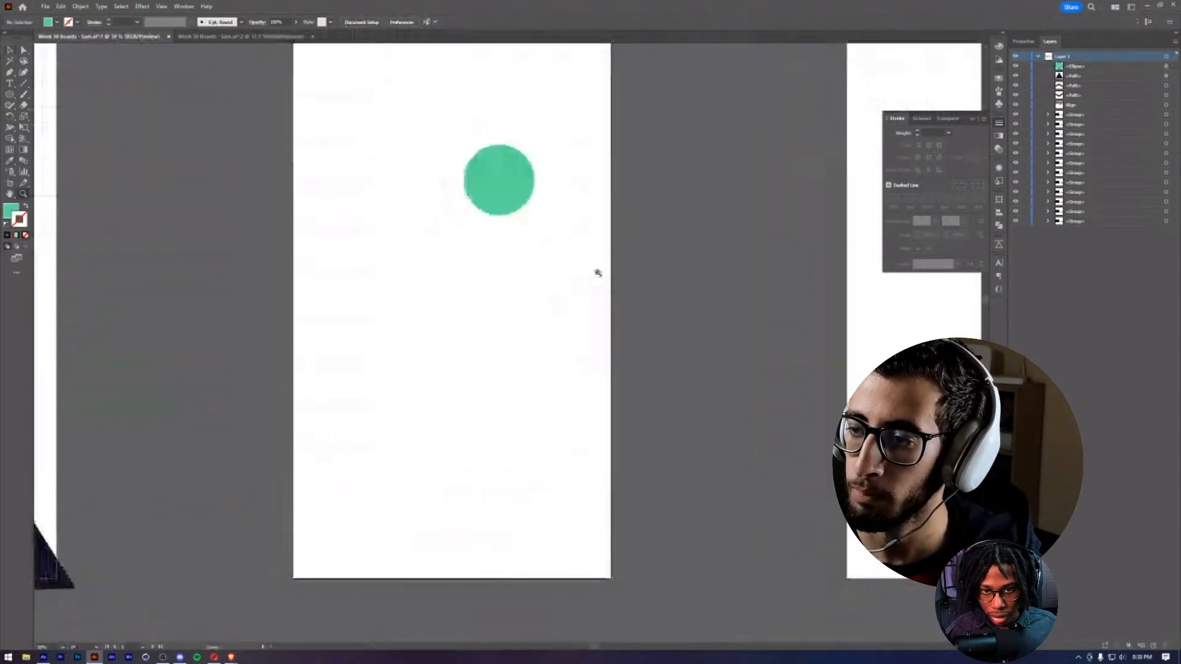
scroll(596, 271, down, 1)
drag(596, 271, 529, 345)
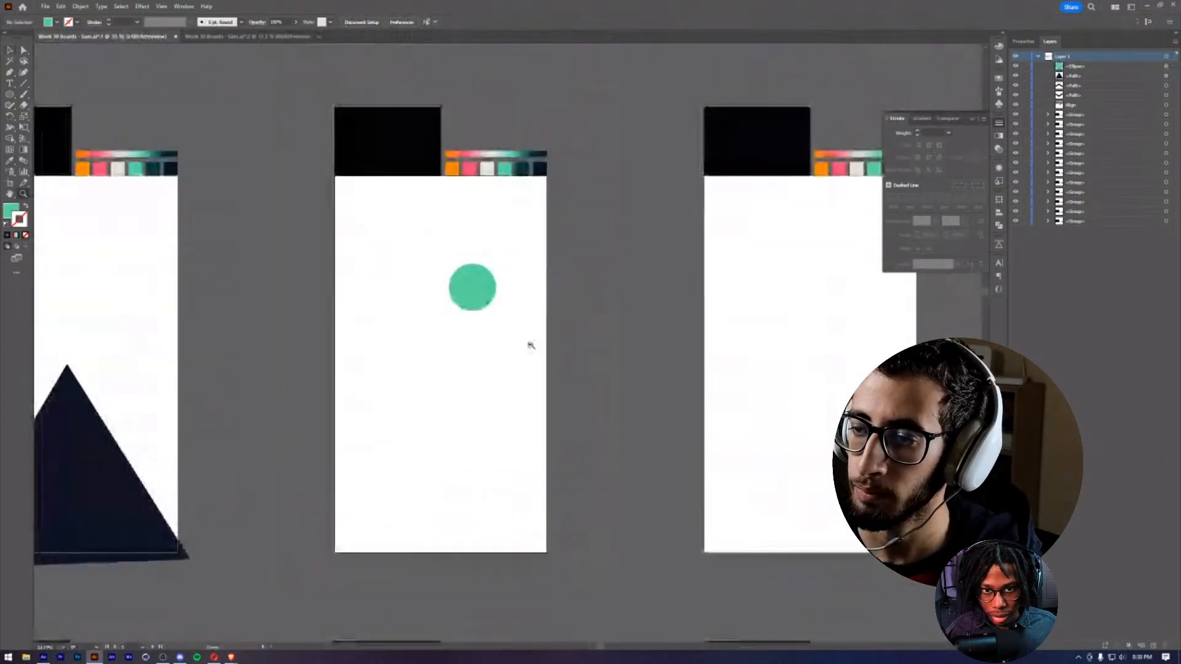
- Draw a large circle and move it so its left edge touches the small green circle's right edge
click(9, 94)
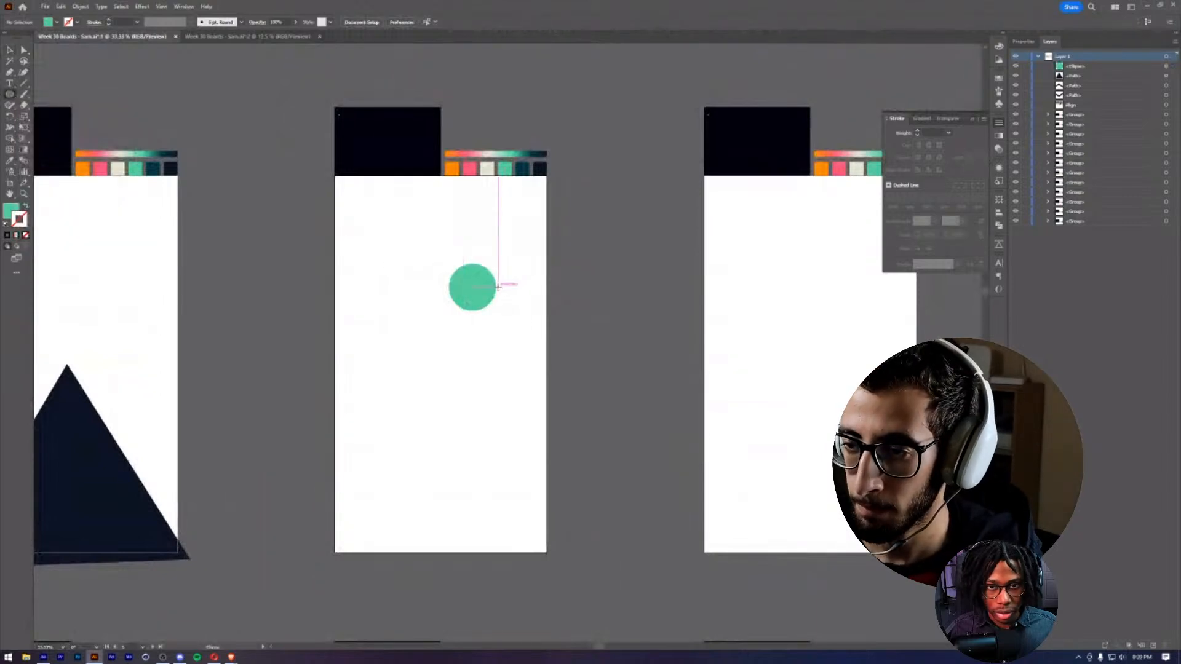
drag(497, 286, 578, 300)
key(a)
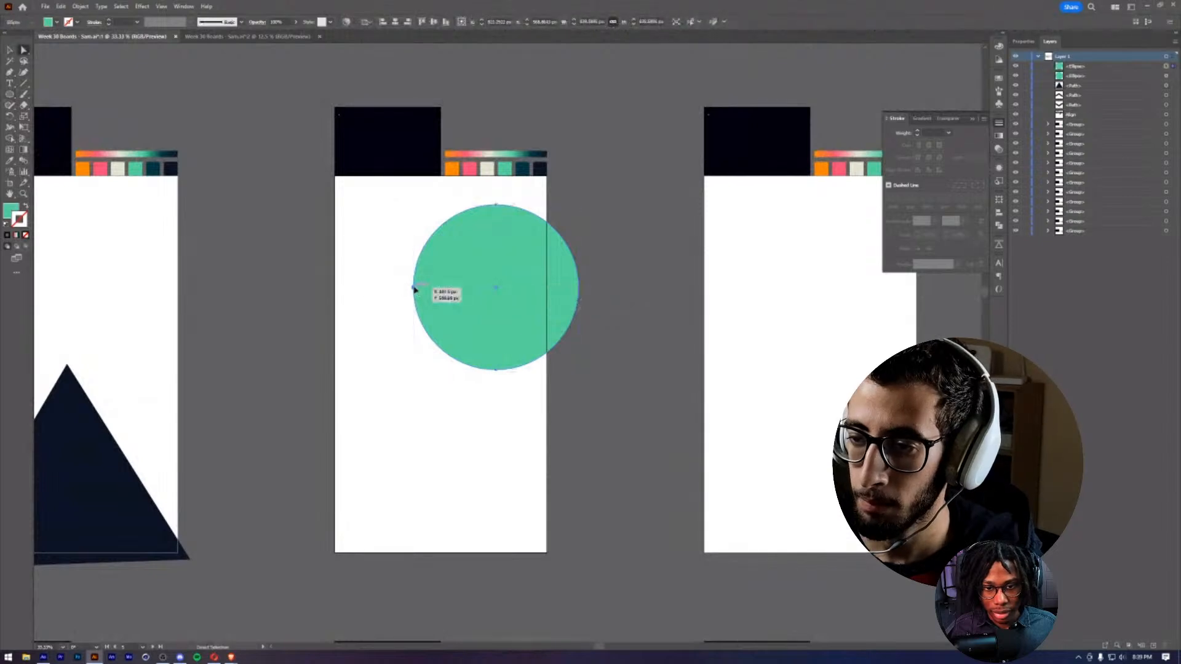
drag(414, 287, 496, 287)
key(z)
drag(529, 327, 459, 318)
key(v)
drag(572, 327, 585, 360)
key(ctrl+z)
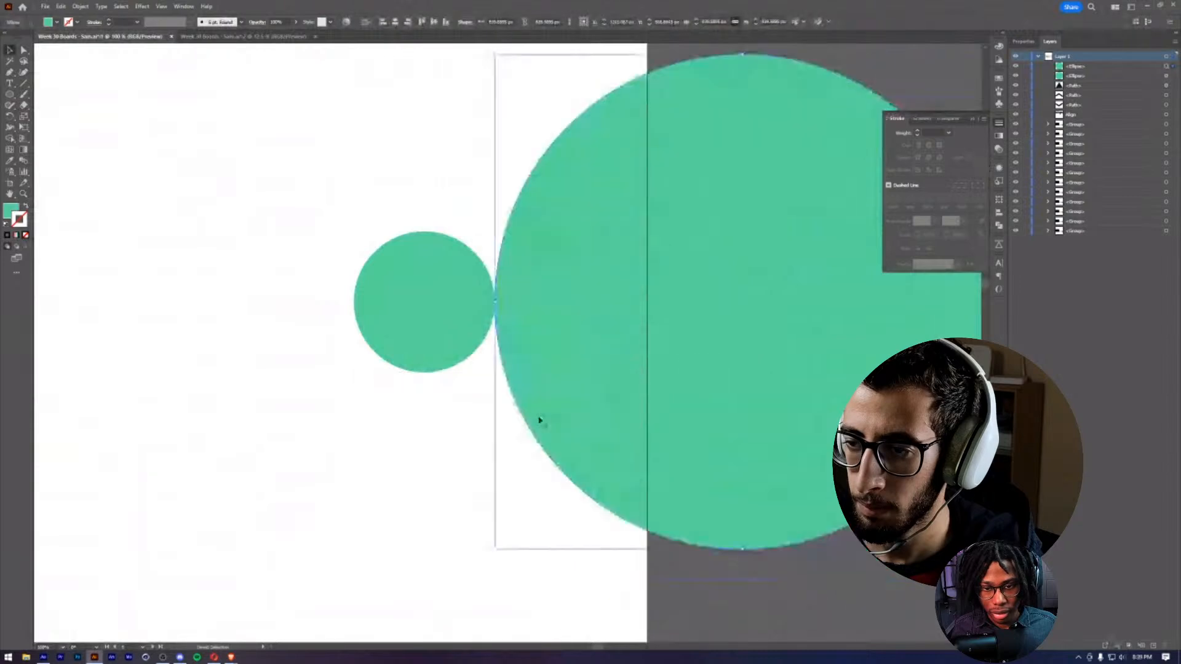
- Recolour the large circle with the palette's dark teal and make that colour its outline, with no fill
key(ctrl+shift+a)
click(625, 333)
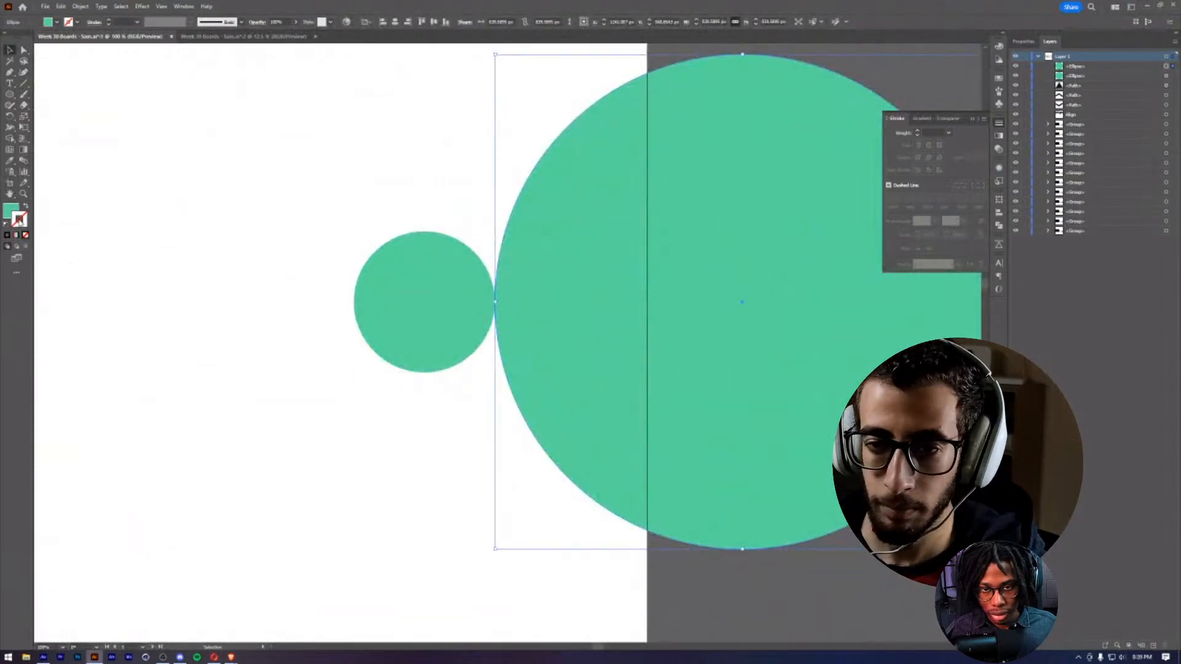
key(i)
drag(500, 78, 538, 200)
click(537, 252)
key(v)
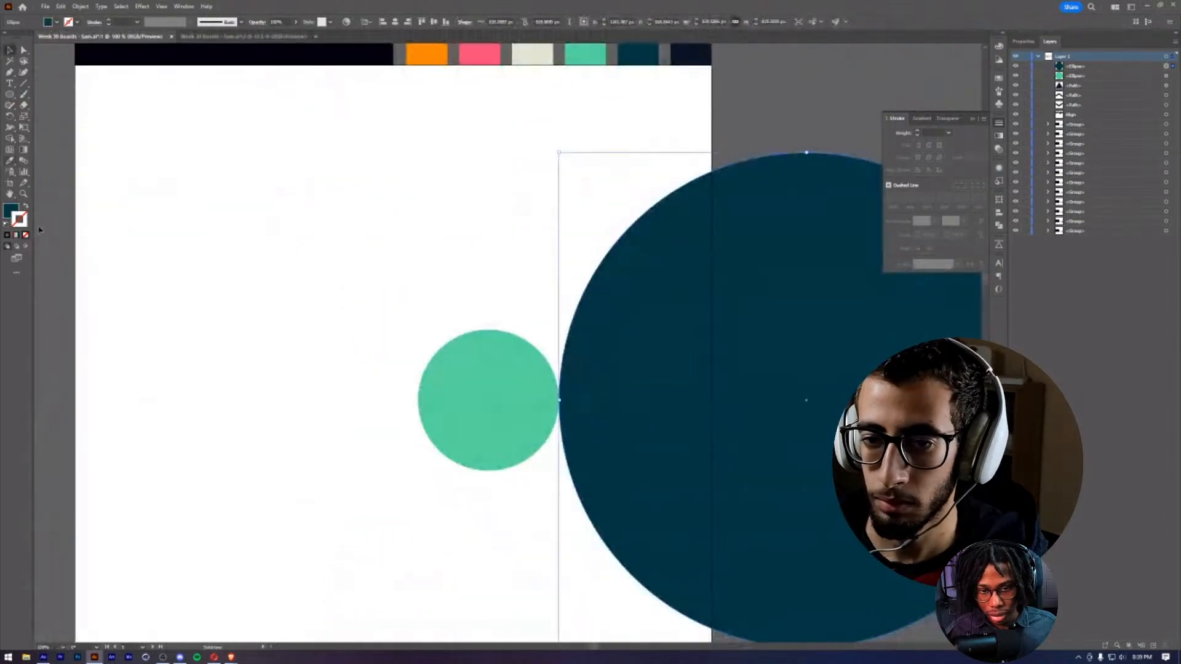
click(16, 216)
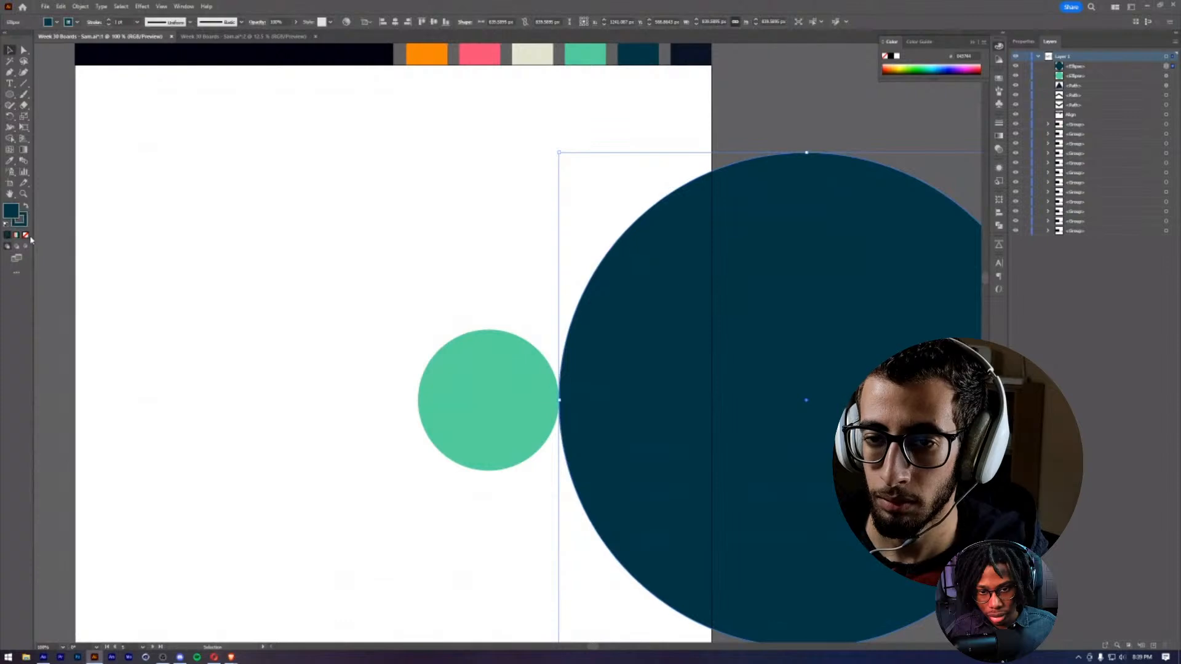
key(shift+x)
click(243, 271)
- Stretch the outlined circle vertically about its centre into a tall ellipse still touching the green circle
key(z)
alt+click(548, 377)
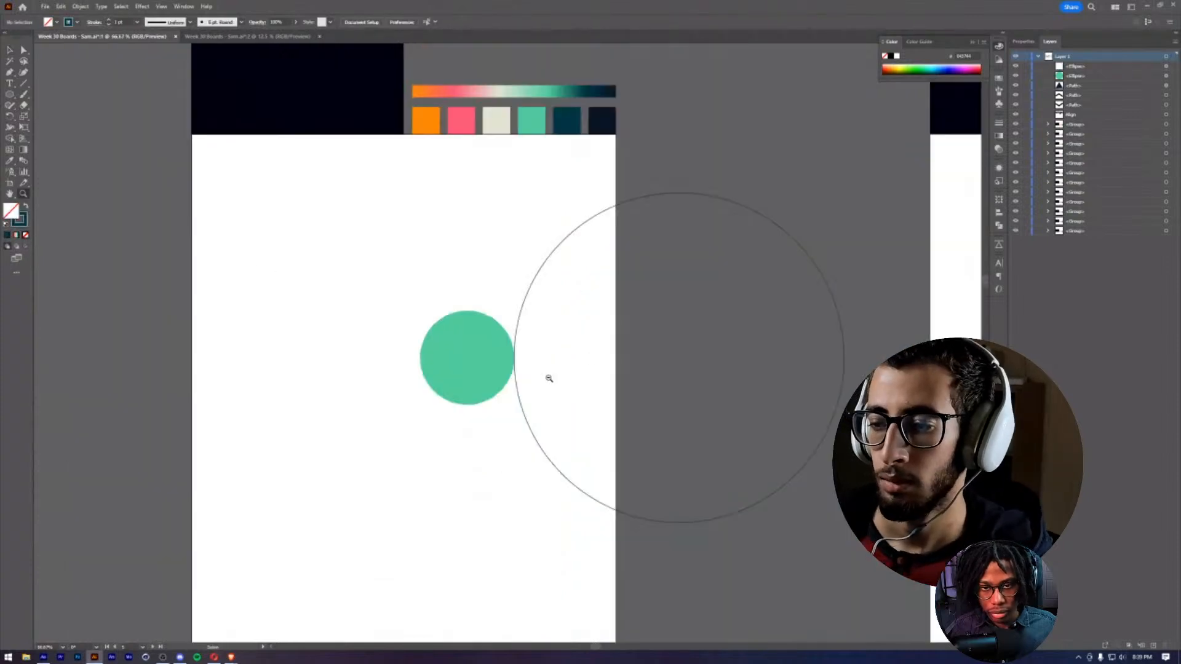
alt+click(548, 377)
alt+click(548, 377)
drag(519, 395, 625, 279)
click(538, 326)
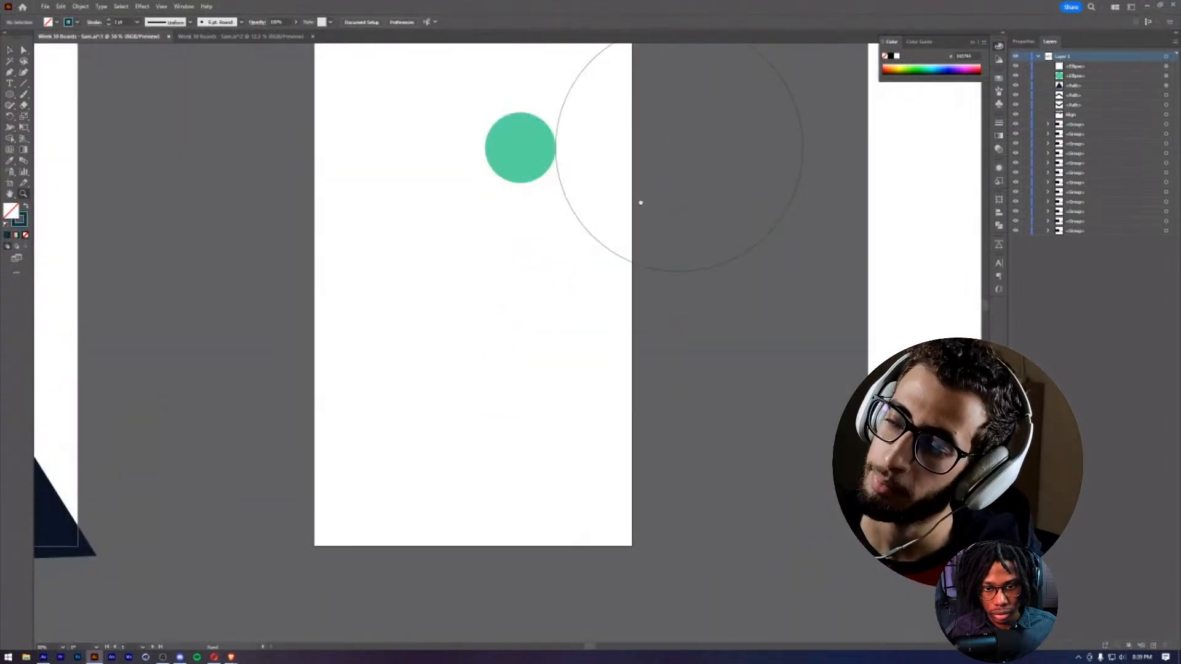
drag(640, 202, 587, 314)
key(v)
click(650, 381)
drag(627, 385, 627, 477)
click(426, 181)
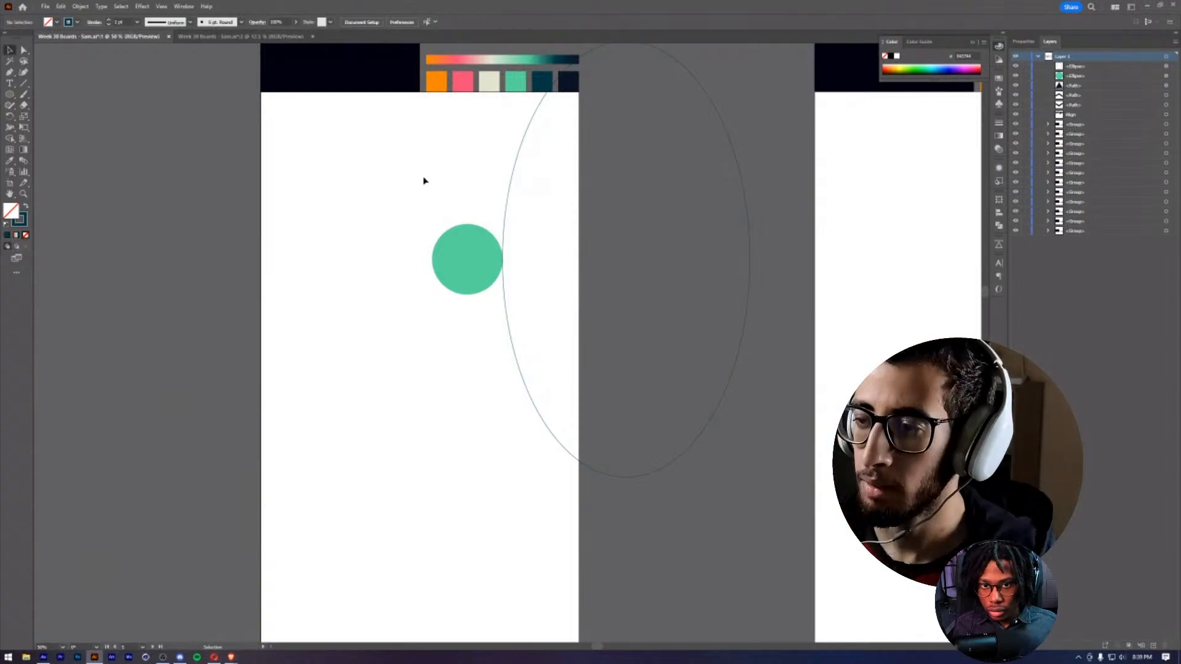
- Duplicate the tall ellipse in place and try a shorter, almost circular height on the copy
click(522, 372)
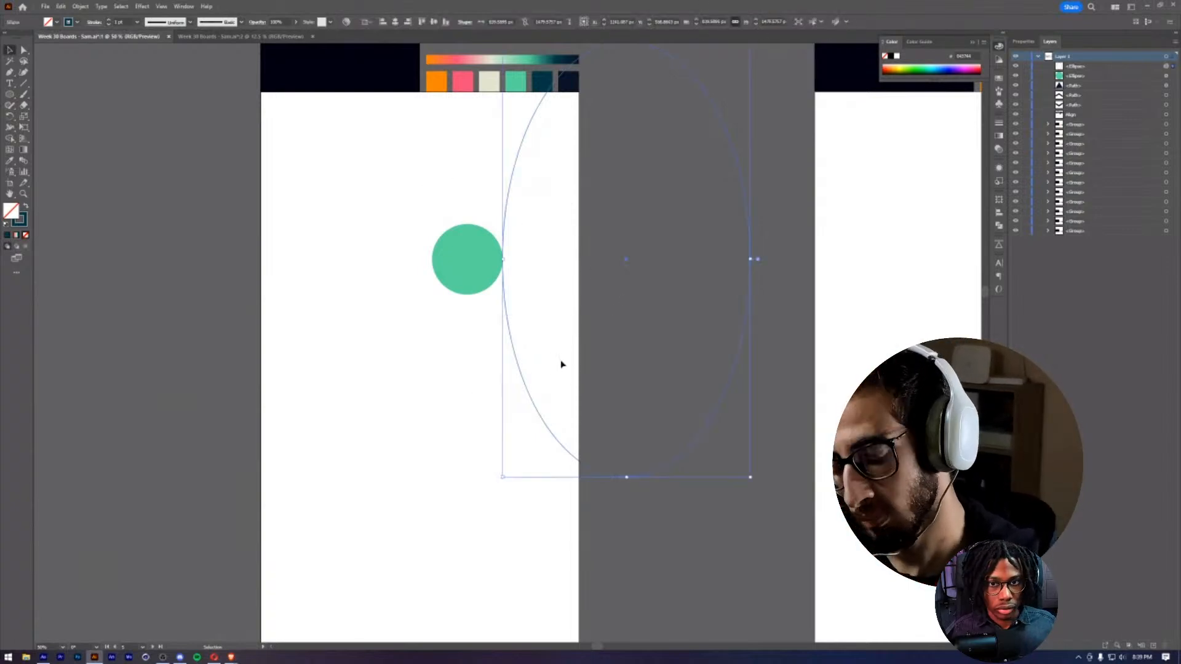
key(a)
key(v)
key(ctrl+c)
key(ctrl+f)
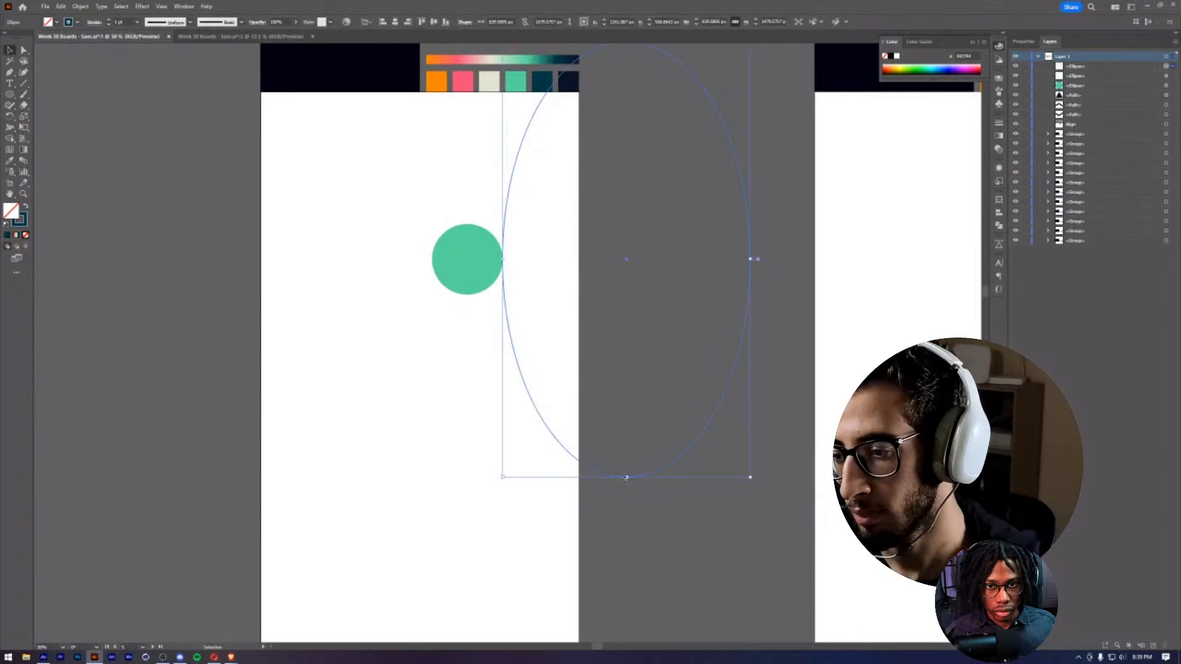
drag(626, 478, 607, 393)
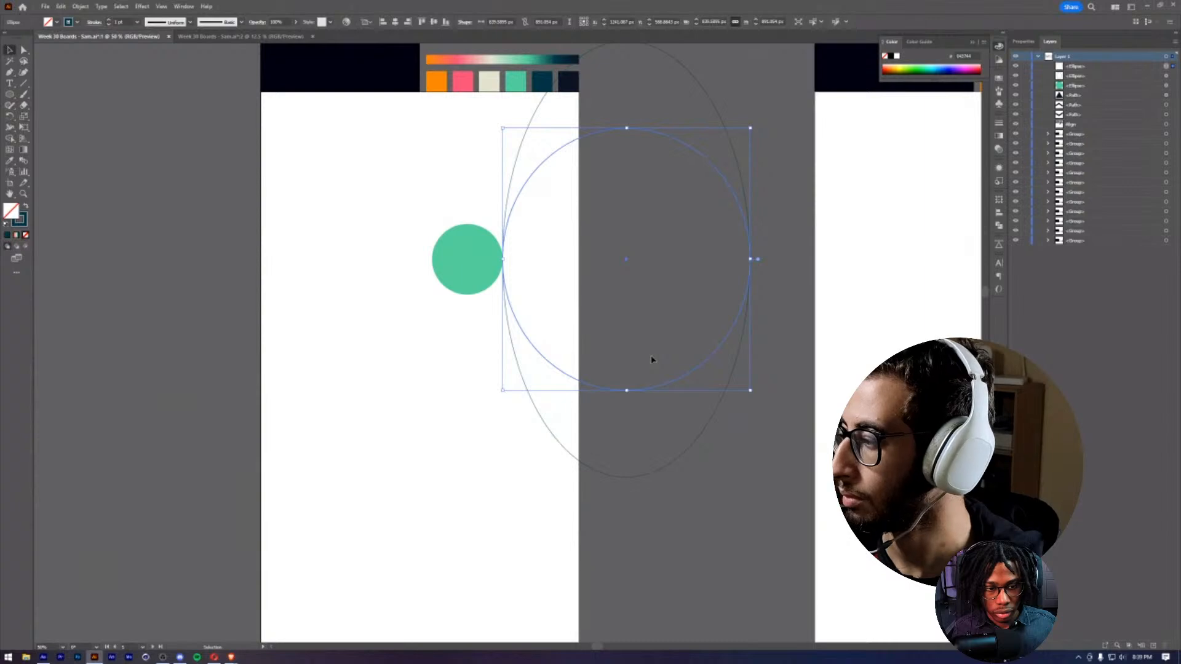
key(ctrl+z)
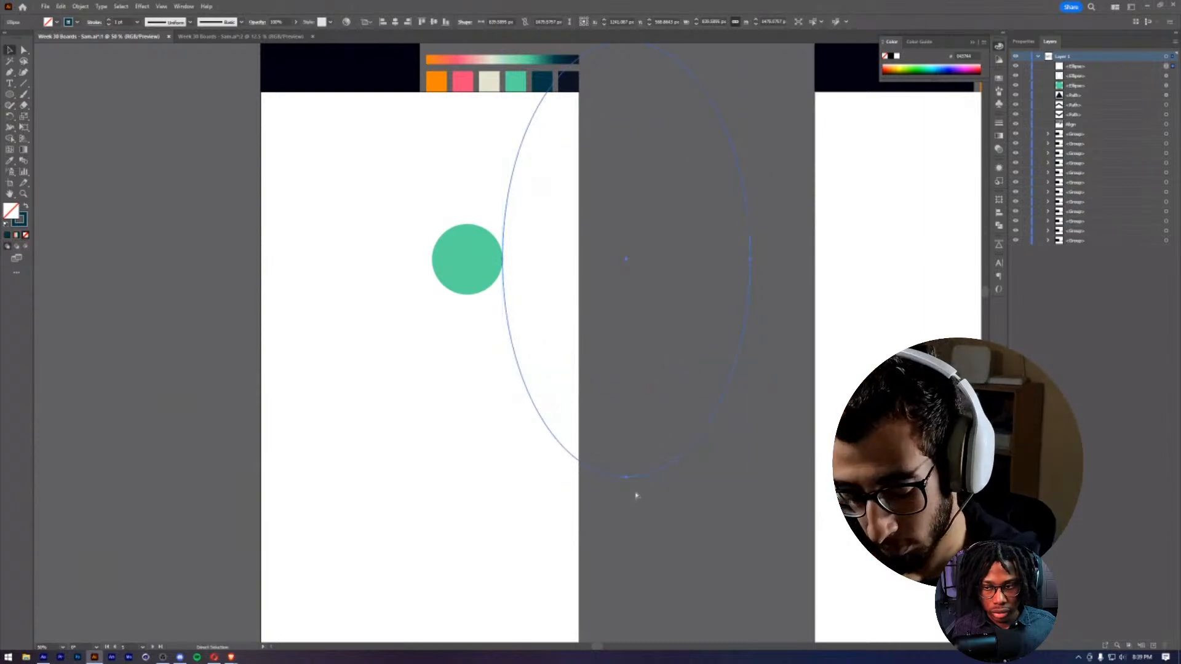
- Duplicate the ellipse in place again and make the copy taller and slightly wider, keeping its left edge against the green circle
key(z)
alt+click(589, 338)
drag(580, 336, 611, 261)
key(v)
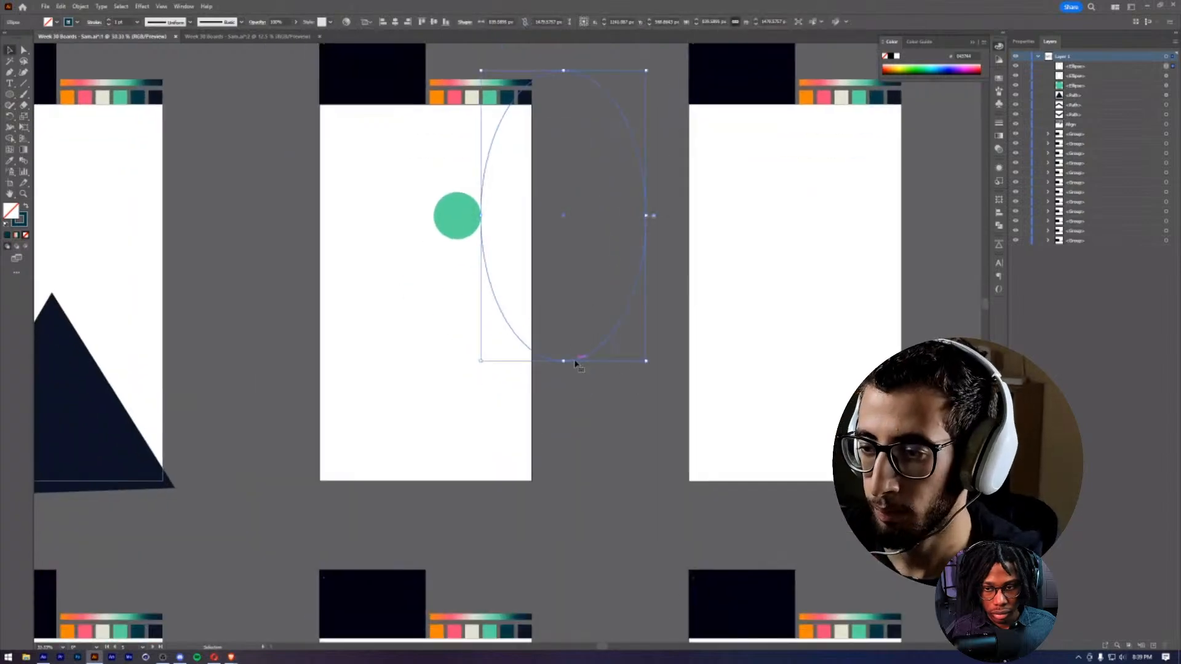
key(ctrl+c)
key(ctrl+f)
drag(564, 361, 564, 437)
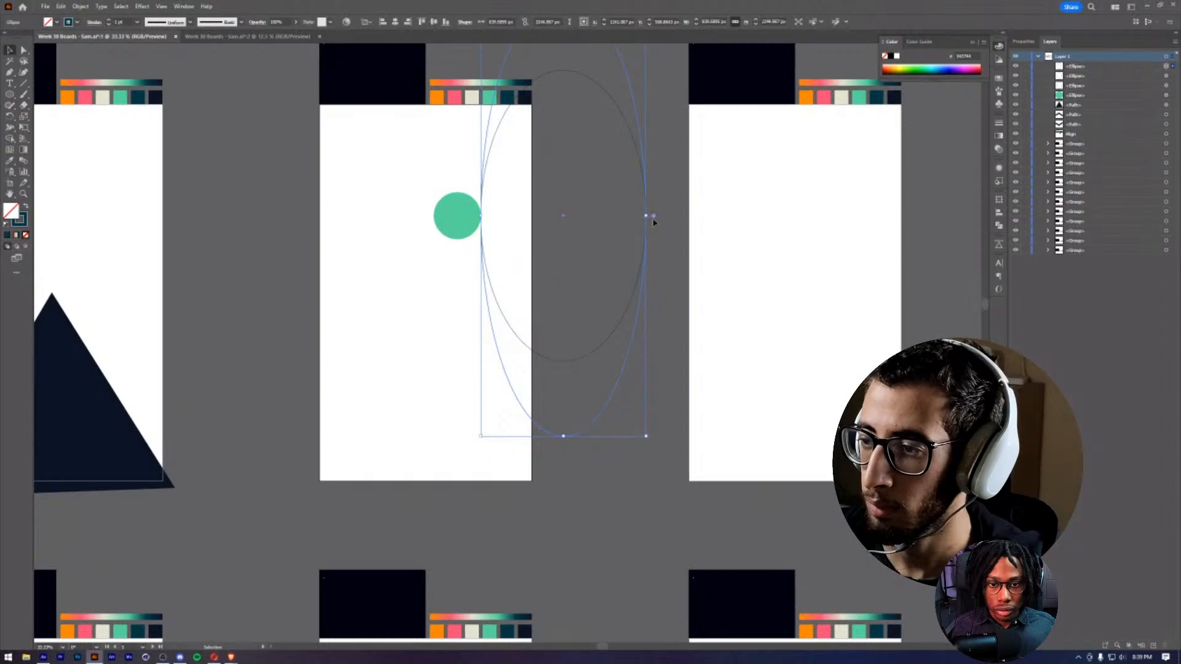
drag(646, 216, 659, 215)
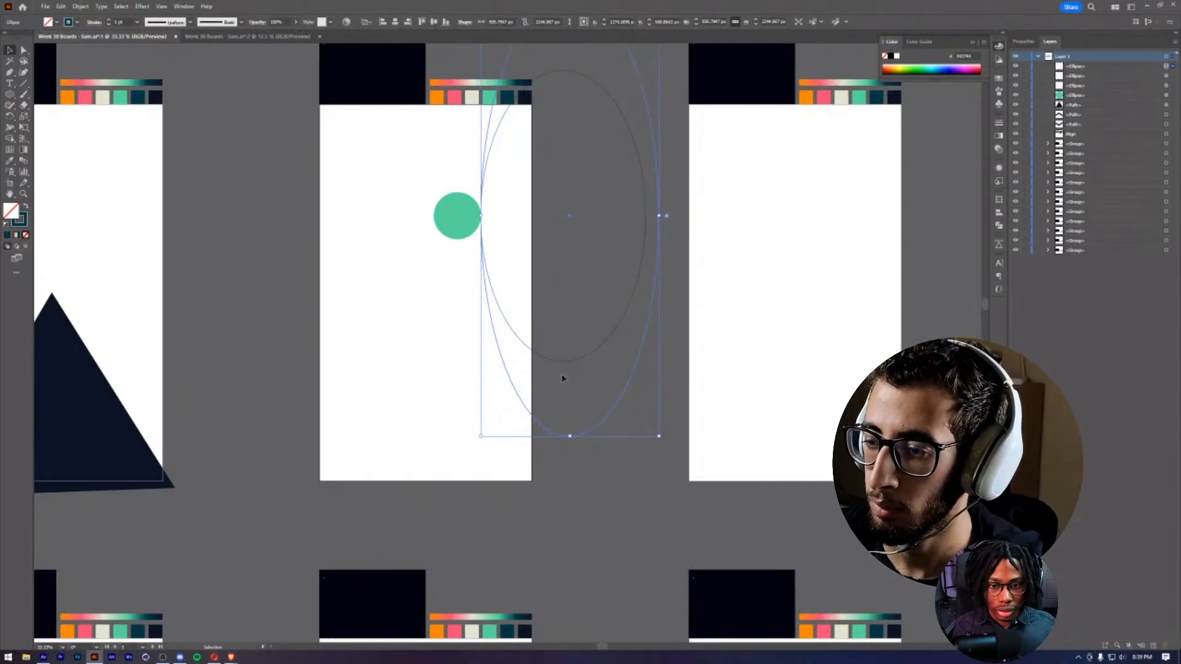
- Duplicate the original tall ellipse in place and make the copy shorter and slightly narrower, anchored at the green circle's edge
key(ctrl+z)
key(ctrl+z)
key(ctrl+c)
key(ctrl+f)
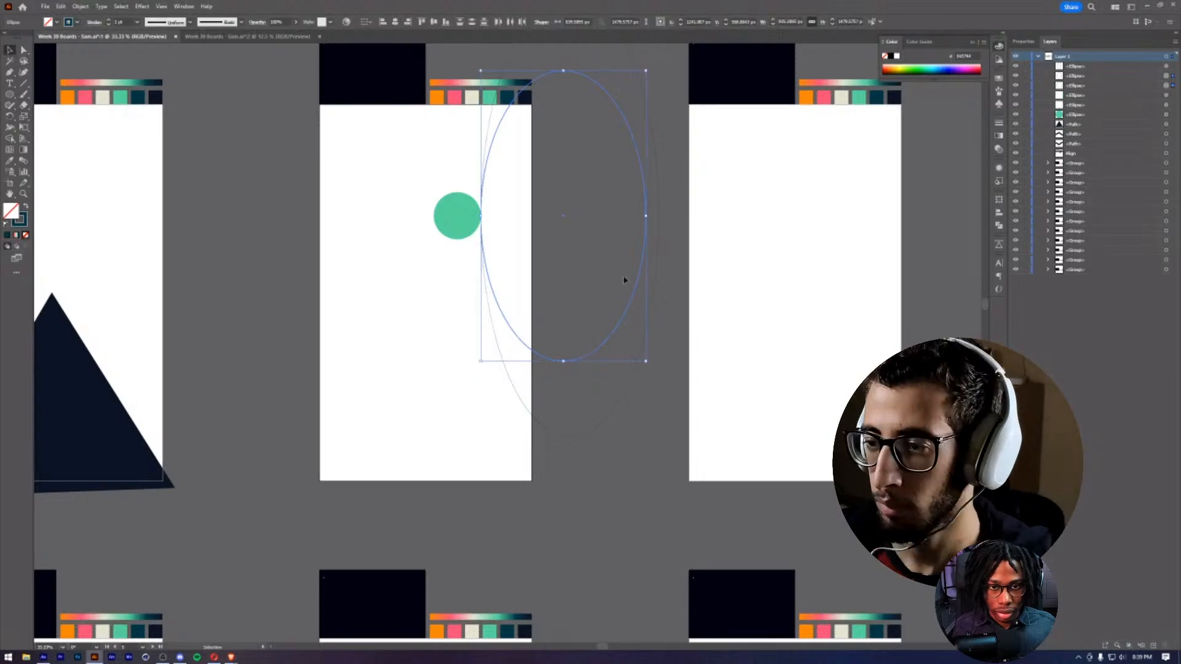
drag(561, 363, 563, 326)
mouse_move(646, 215)
mouse_down()
mouse_move(609, 224)
mouse_move(637, 224)
mouse_up()
scroll(580, 269, up, 3)
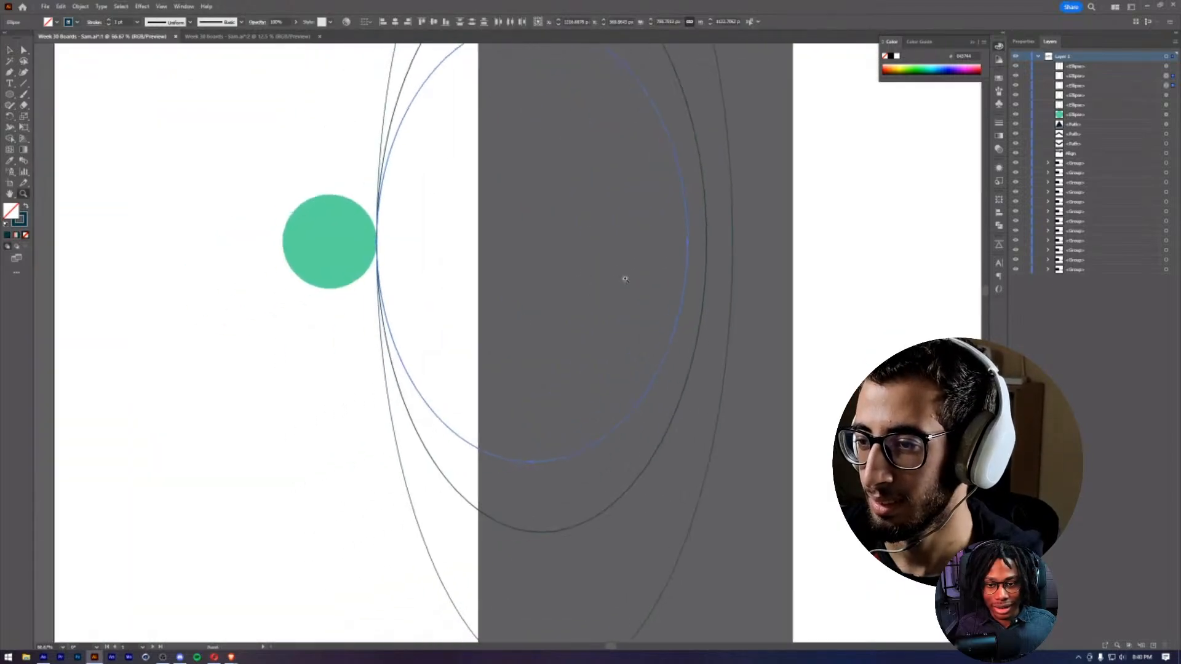
- Add a smaller nested outline by copying the innermost ellipse in place and reducing the copy's height and width from the shared tangent point
key(v)
drag(561, 465, 532, 411)
key(ctrl+c)
key(ctrl+f)
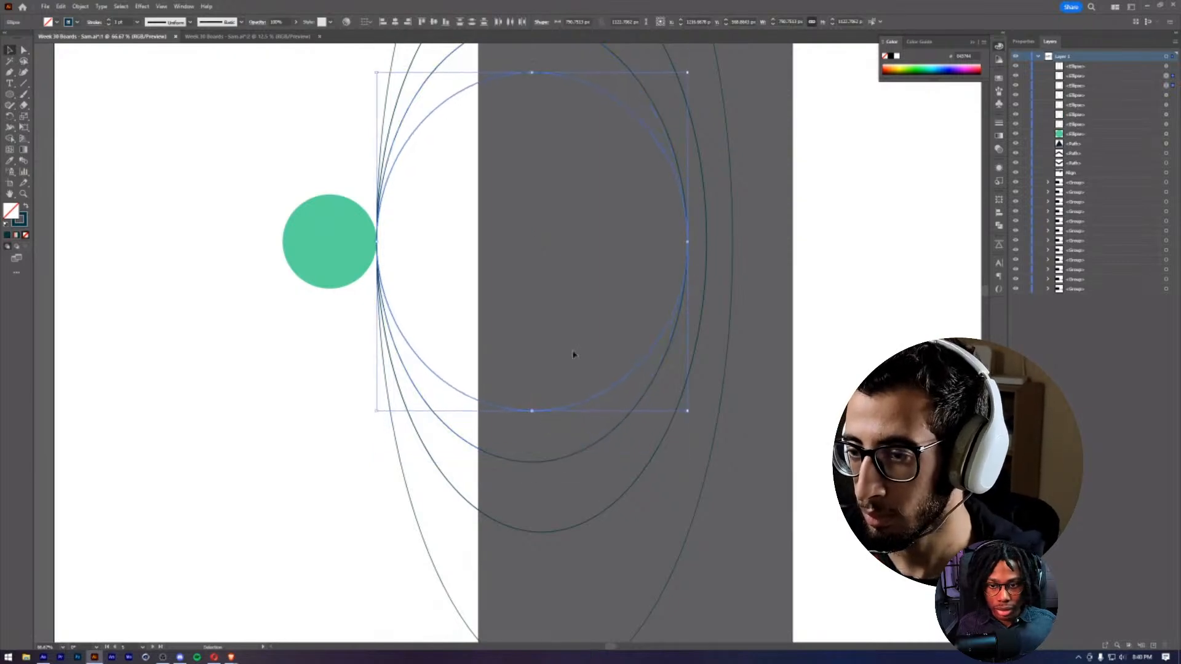
drag(687, 241, 675, 244)
click(540, 426)
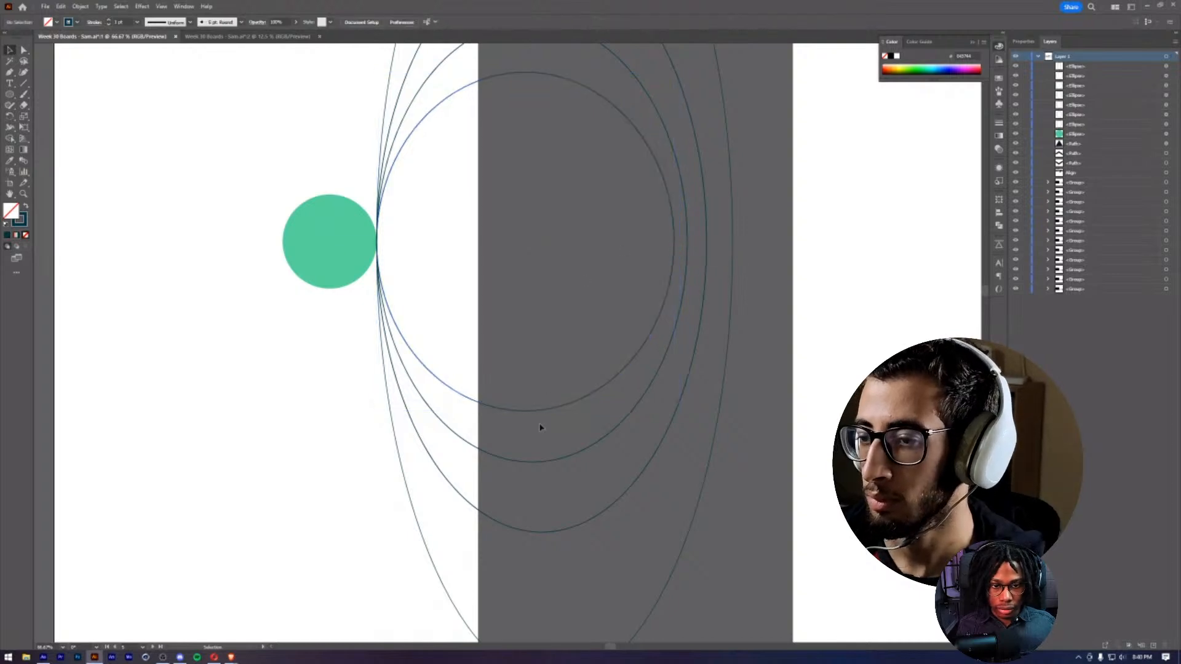
- Nest a further, nearly circular outline inside the others from an in-place copy, shortened and narrowed toward the green circle
drag(518, 383, 524, 371)
key(ctrl+f)
drag(674, 243, 638, 247)
click(528, 393)
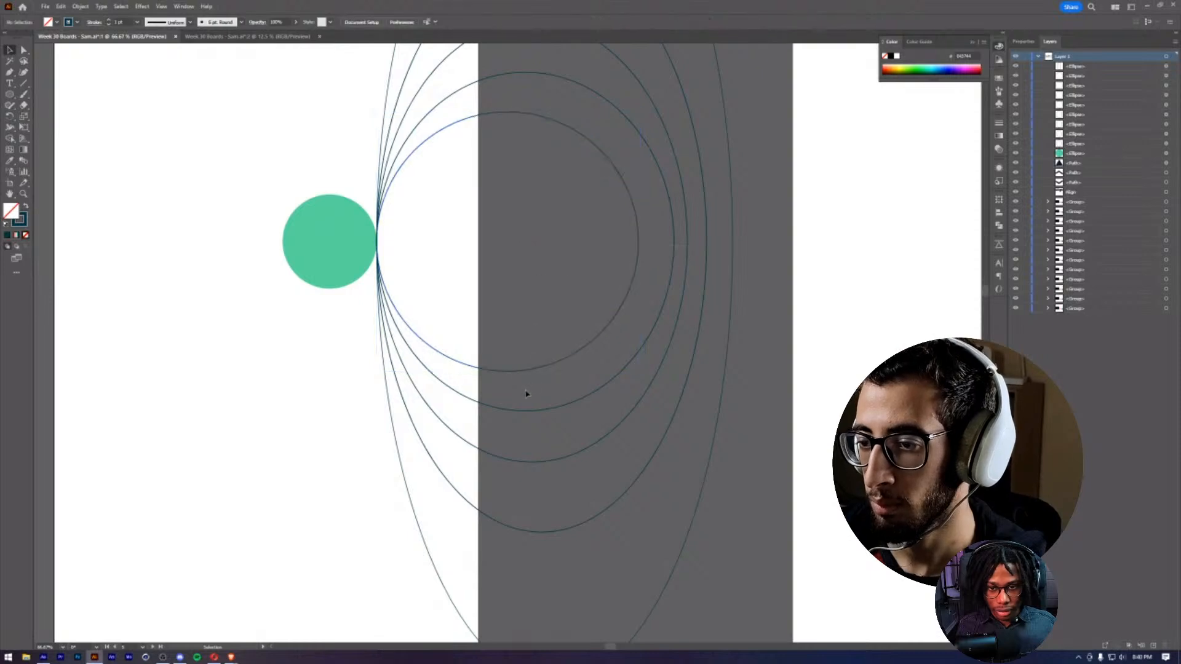
- Duplicate the innermost outline in place and scale the copy down into a smaller circle still touching the green circle's edge
drag(527, 393, 509, 345)
key(ctrl+c)
key(ctrl+f)
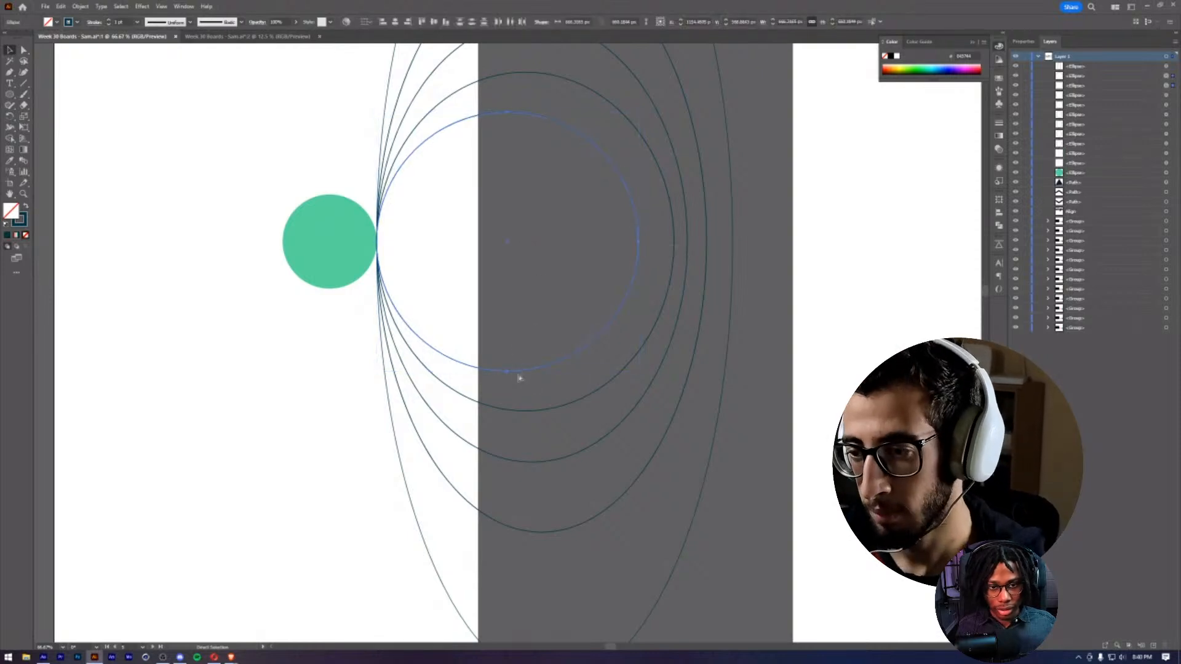
drag(637, 242, 564, 250)
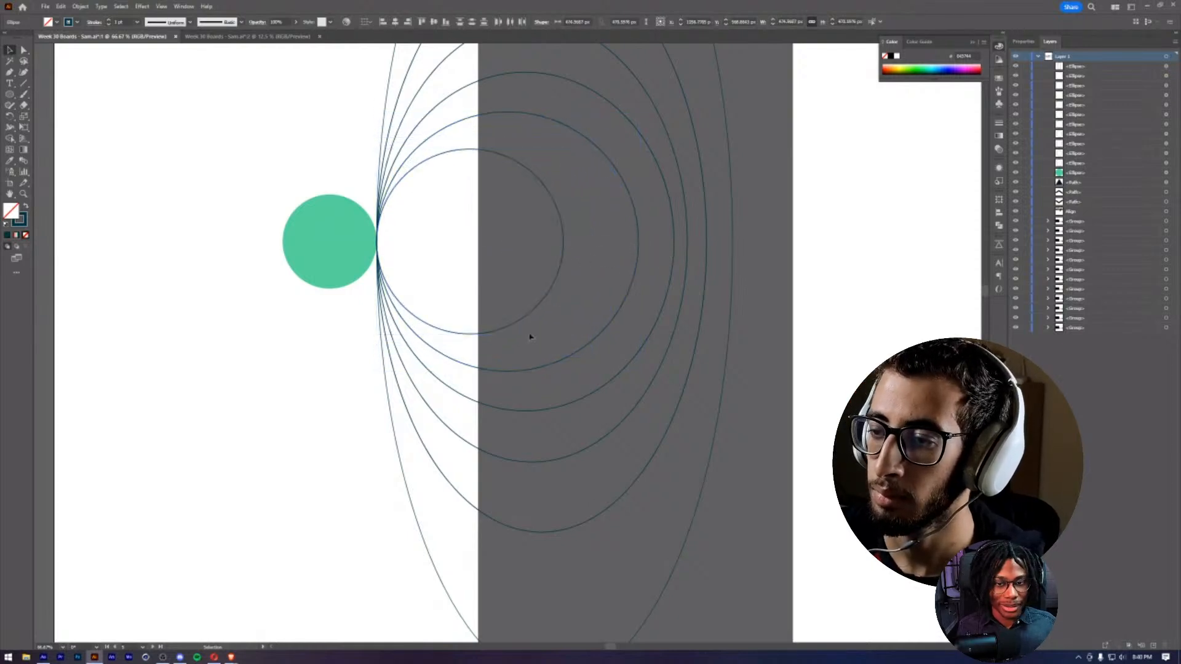
- Nest one more circle from an in-place copy of the new smallest outline, shrinking it toward the shared tangent point
key(ctrl+c)
key(ctrl+f)
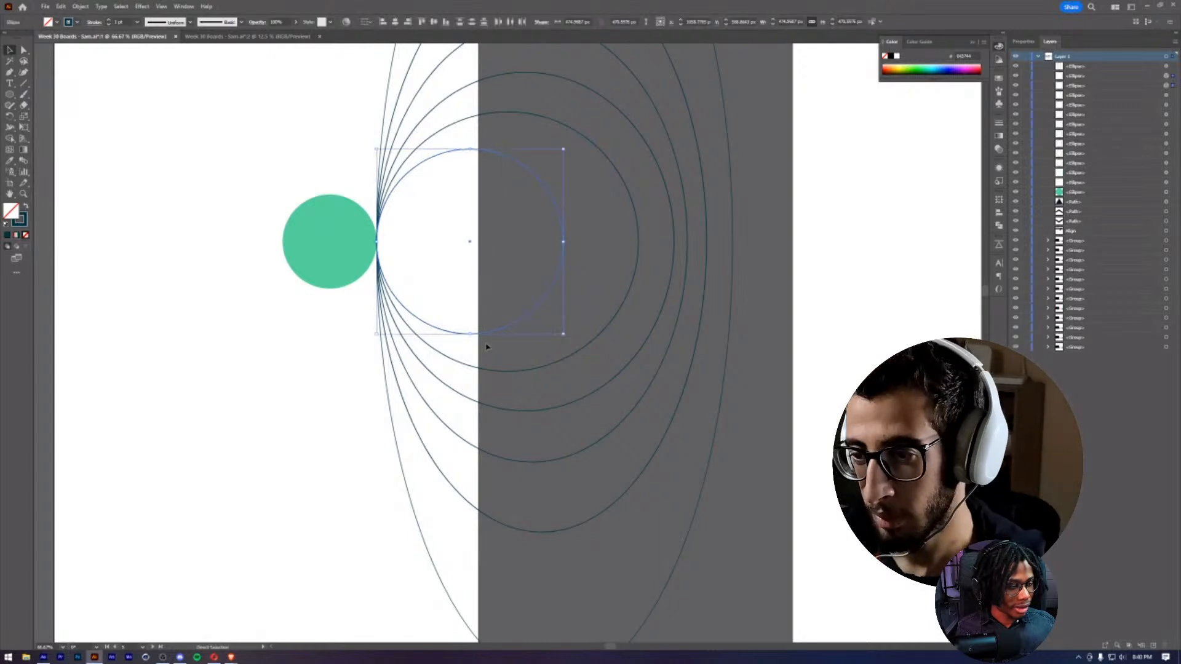
drag(564, 242, 511, 248)
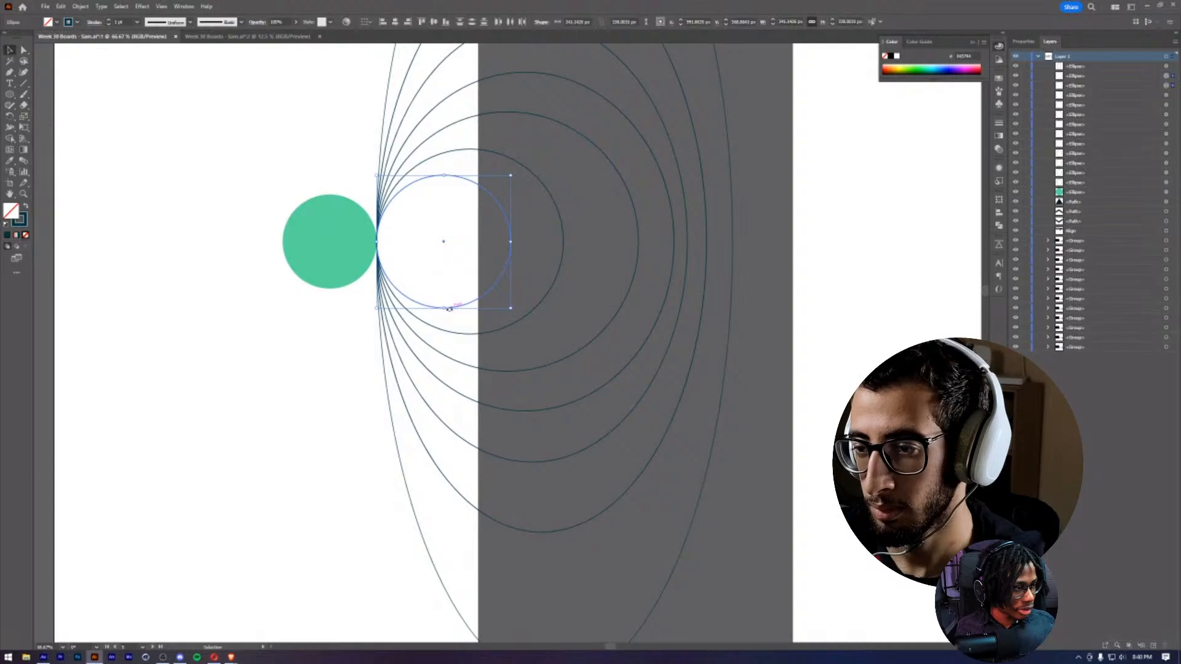
drag(443, 311, 443, 300)
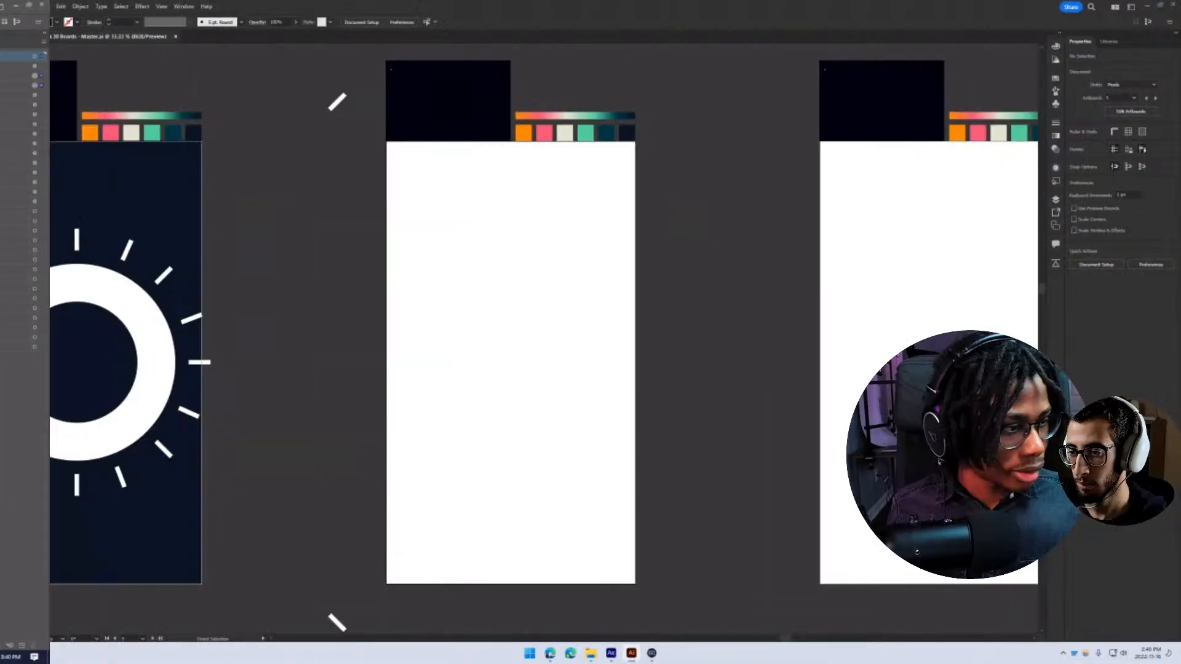
- Delete the stray white dashes lying diagonally outside the corners of the navy dial board
drag(511, 401, 914, 432)
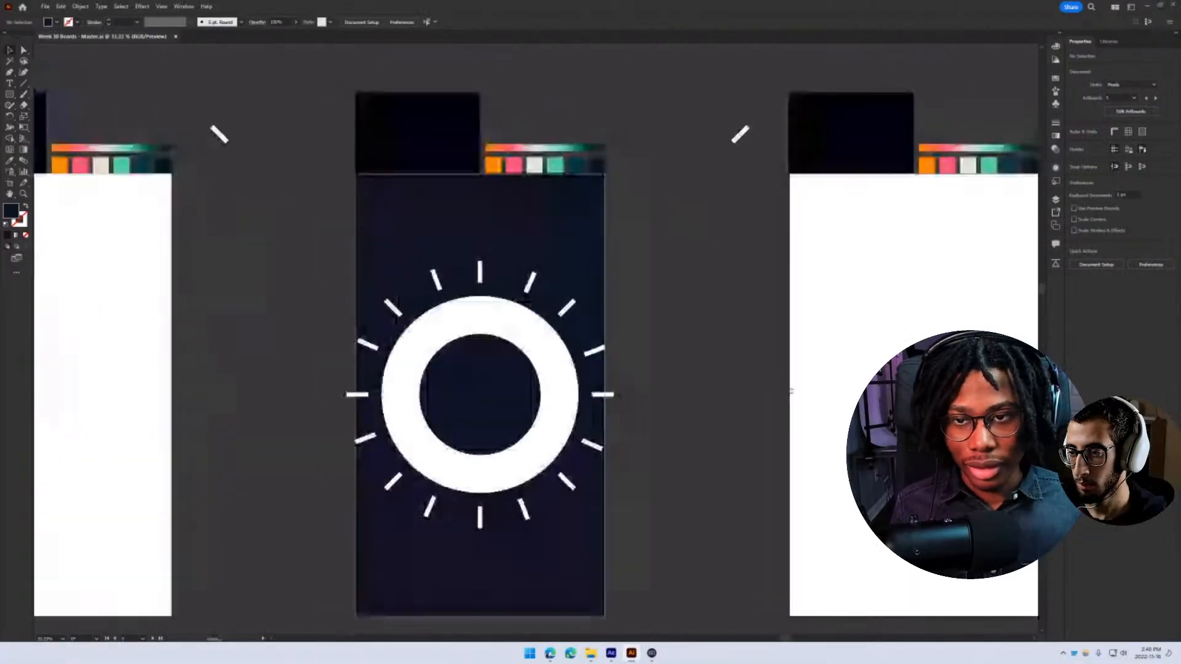
drag(452, 348, 489, 272)
click(256, 578)
key(Delete)
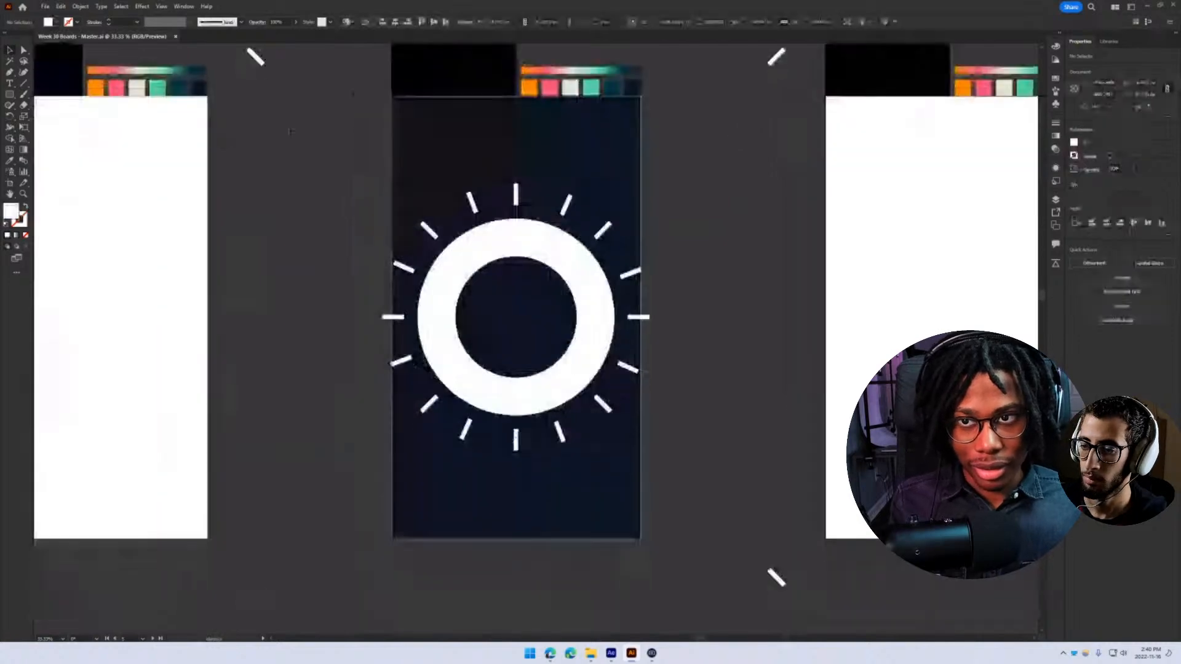
scroll(808, 615, up, 2)
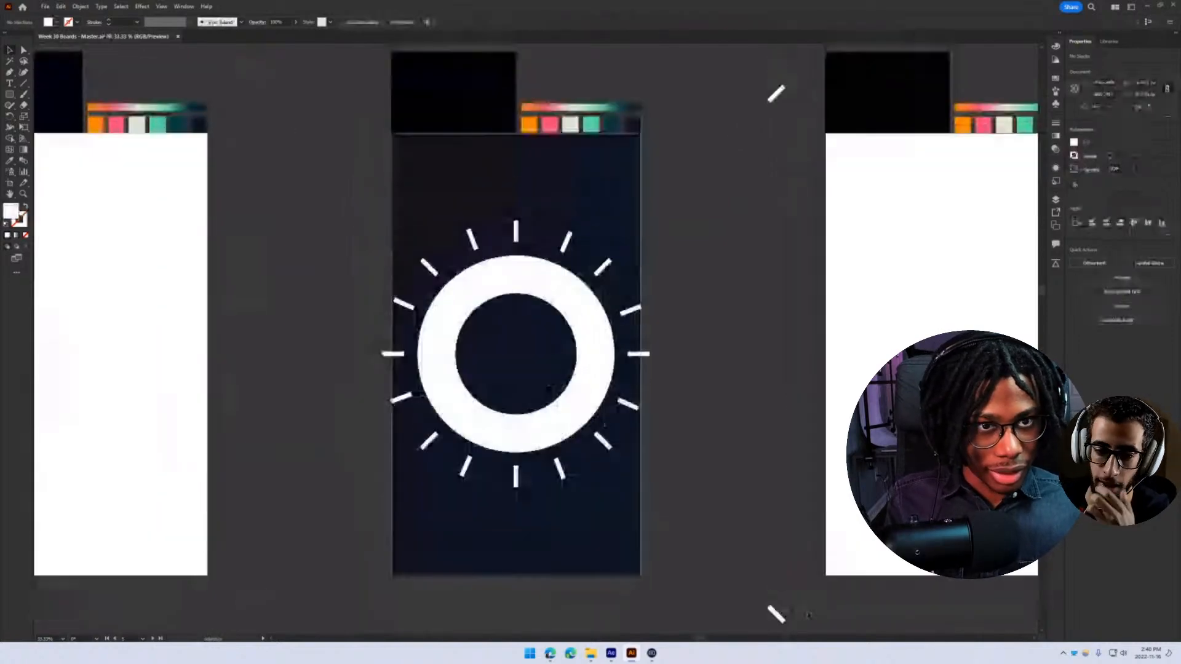
scroll(809, 615, down, 1)
scroll(701, 282, up, 1)
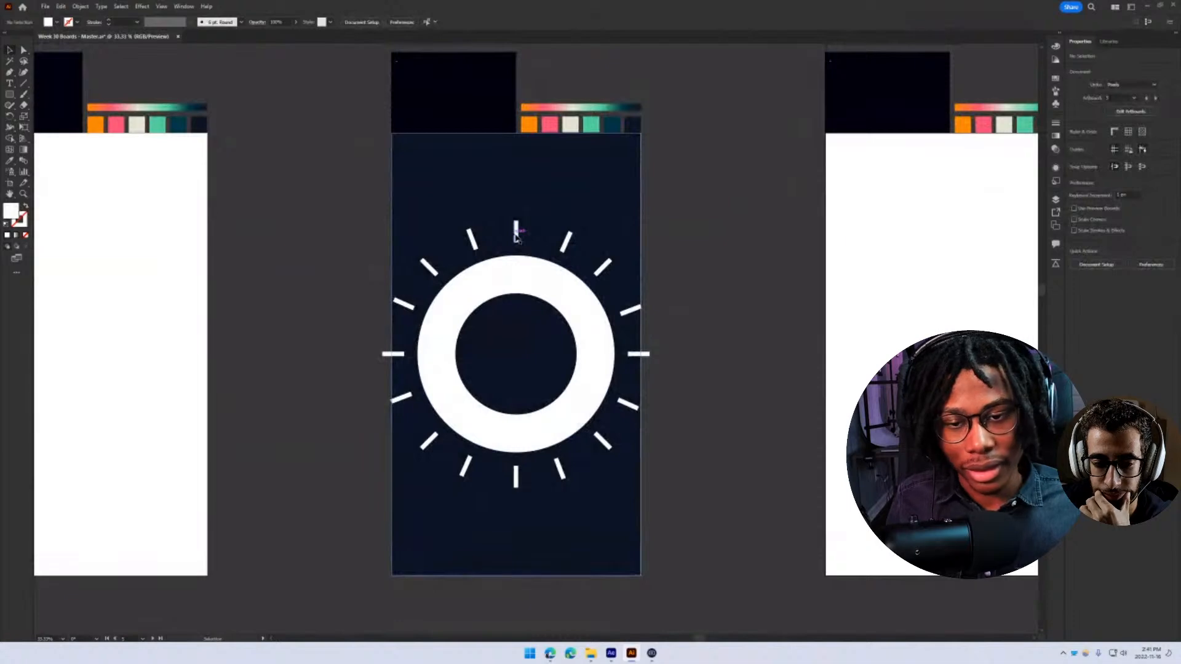
- Draw a small square about 89 px wide on the upper part of the dial's white ring
scroll(516, 234, up, 2)
drag(11, 97, 51, 120)
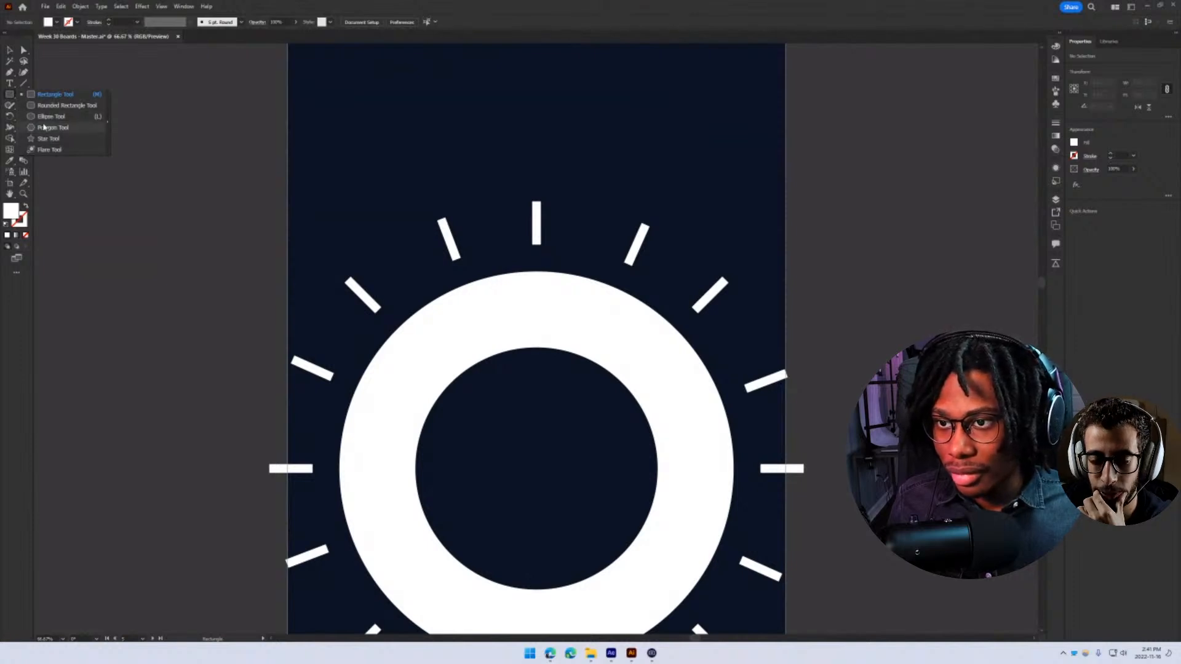
drag(43, 124, 44, 95)
drag(515, 290, 556, 331)
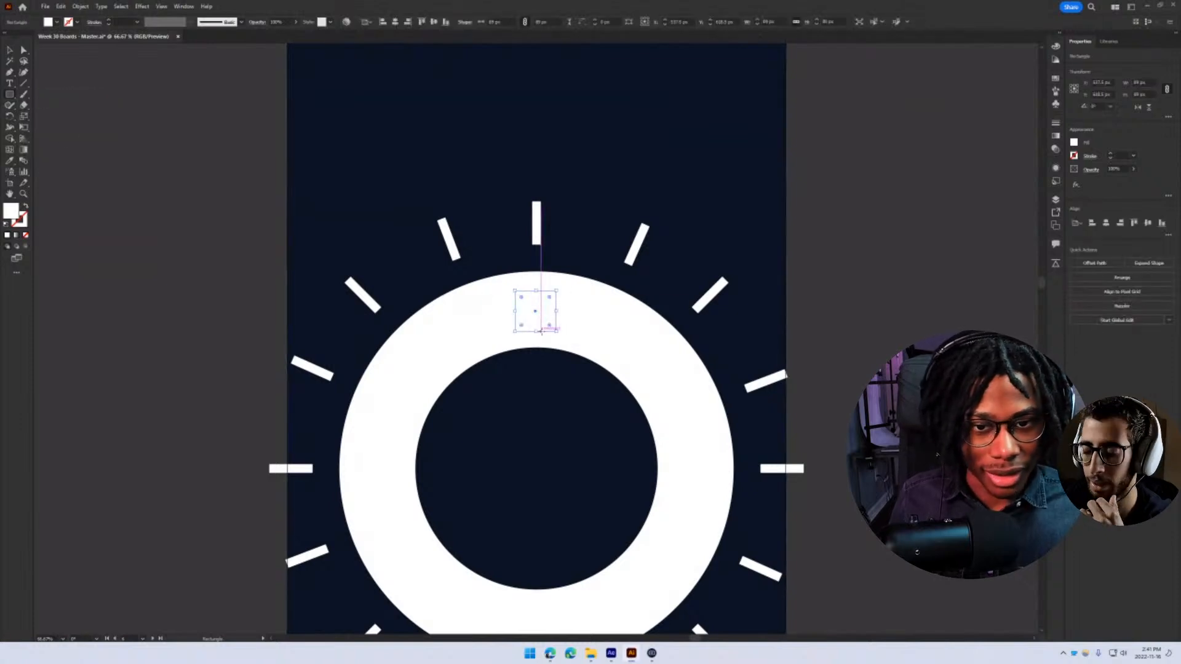
- Fill the small square with the navy sampled from the dial's inner circle
key(v)
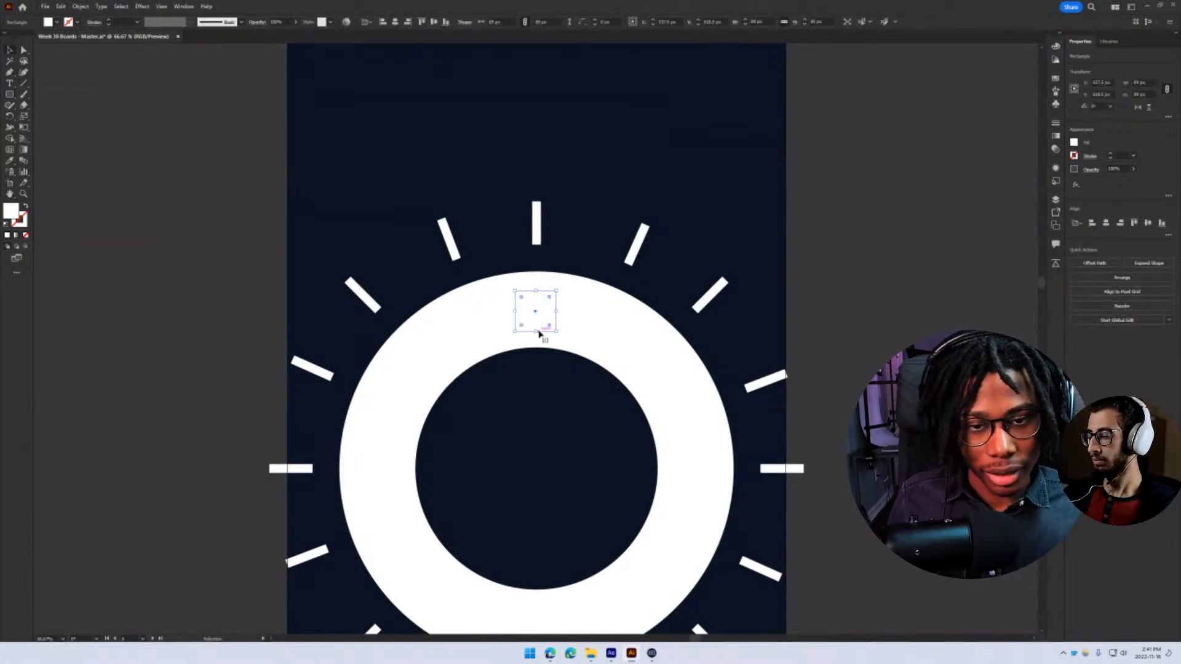
key(i)
click(546, 396)
key(v)
key(a)
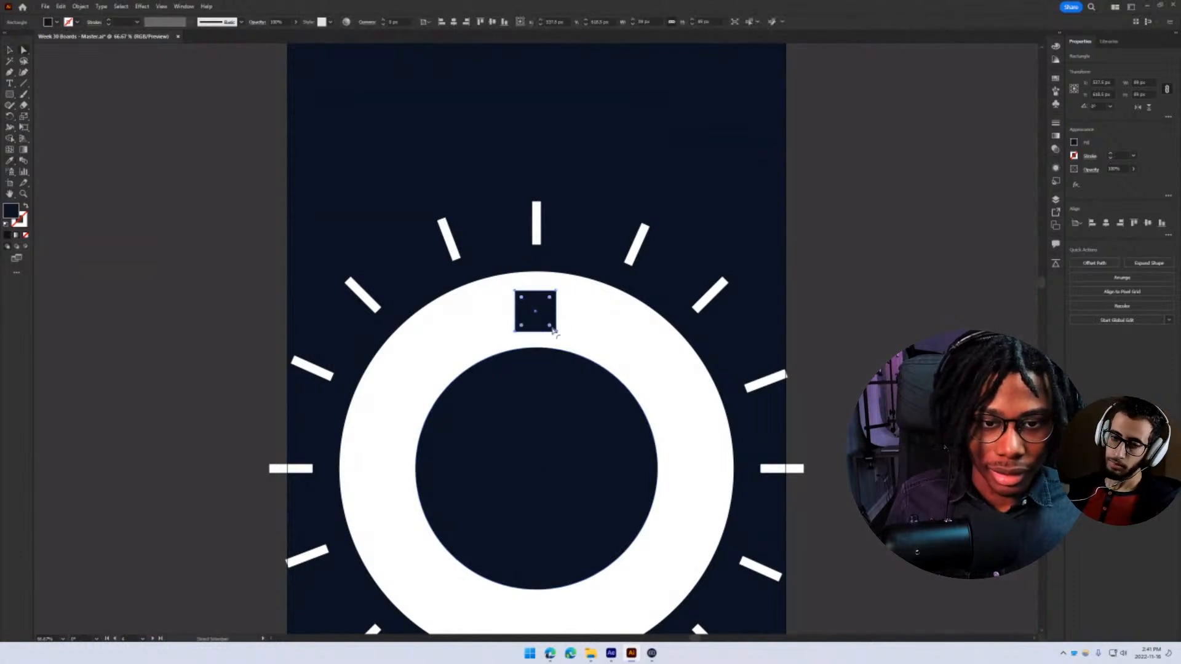
- Delete the square's lower-right anchor point and close the open path to form a triangle
click(555, 331)
key(Delete)
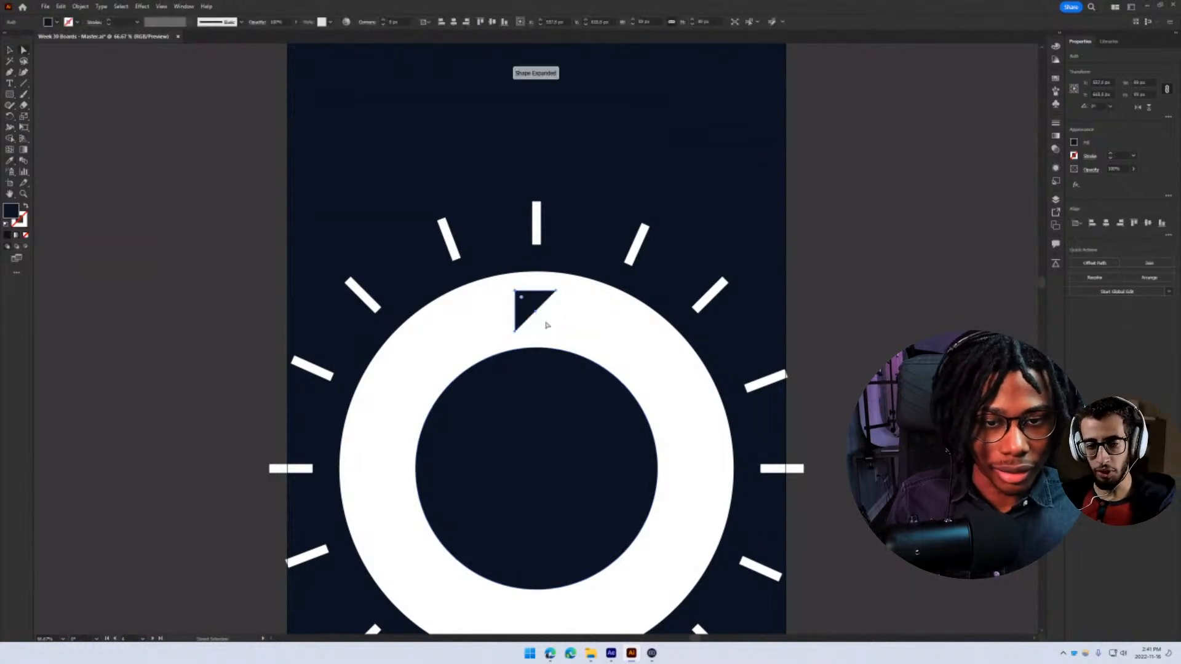
key(p)
click(515, 332)
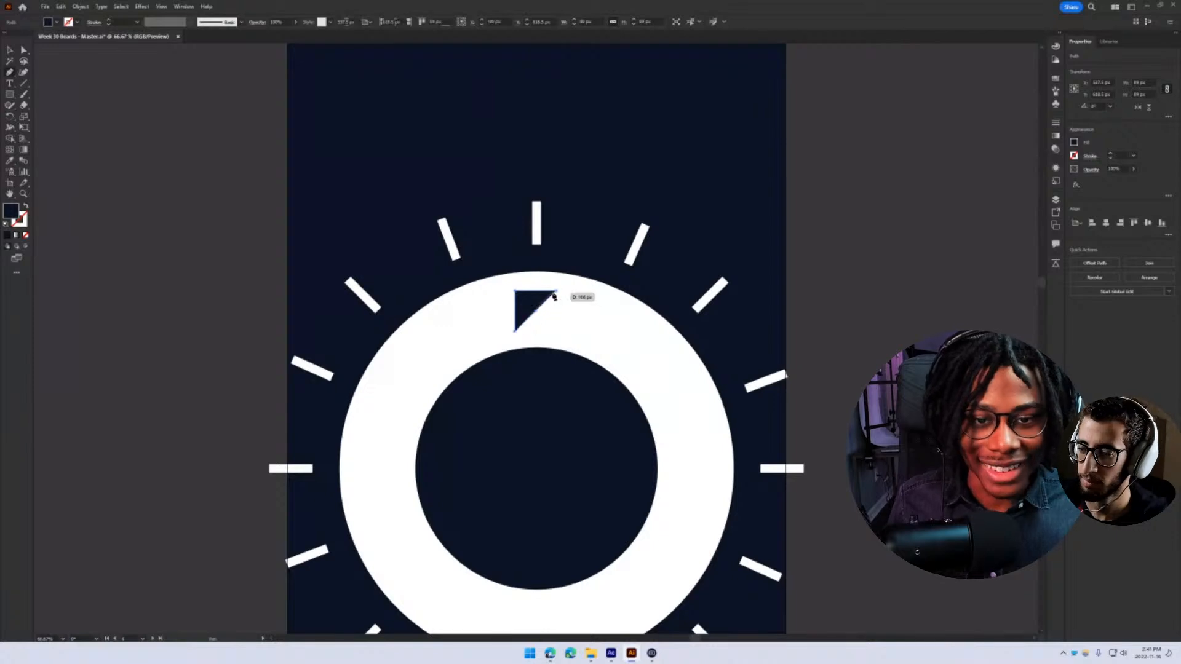
click(556, 290)
- Rotate the navy triangle so that it points straight up on the ring, and deselect it
key(v)
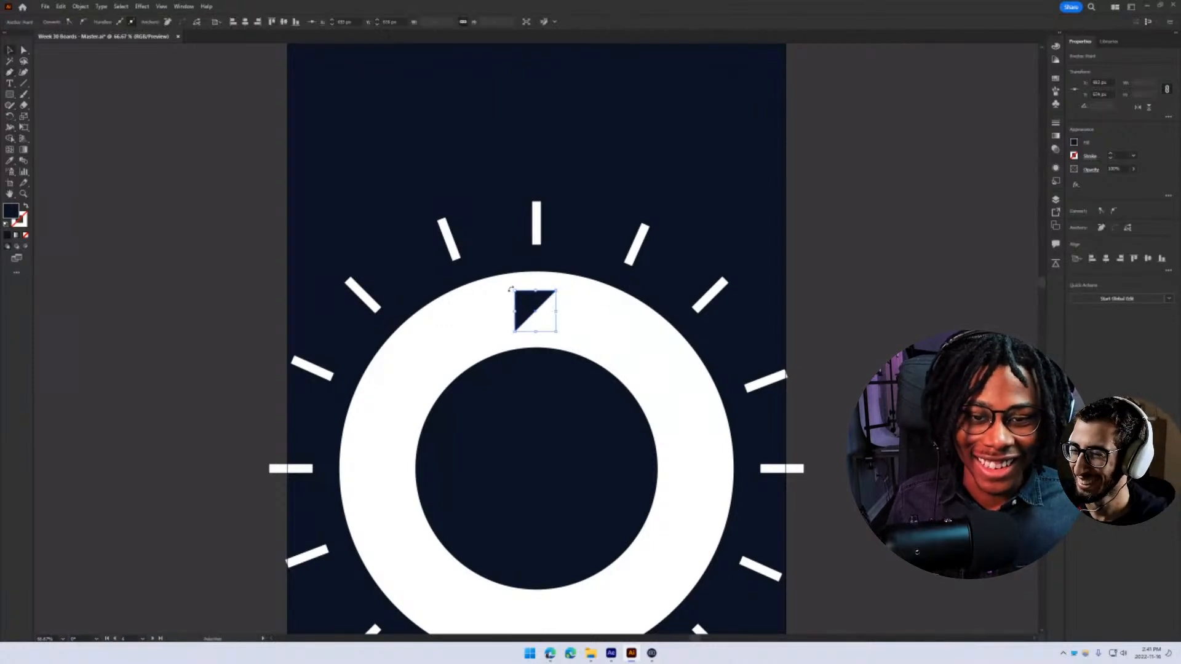
drag(510, 289, 536, 317)
click(588, 336)
key(ctrl+shift+a)
- Try copying the dial's navy background onto the Align board
scroll(646, 476, down, 4)
scroll(695, 514, up, 1)
drag(671, 496, 538, 392)
drag(592, 313, 426, 299)
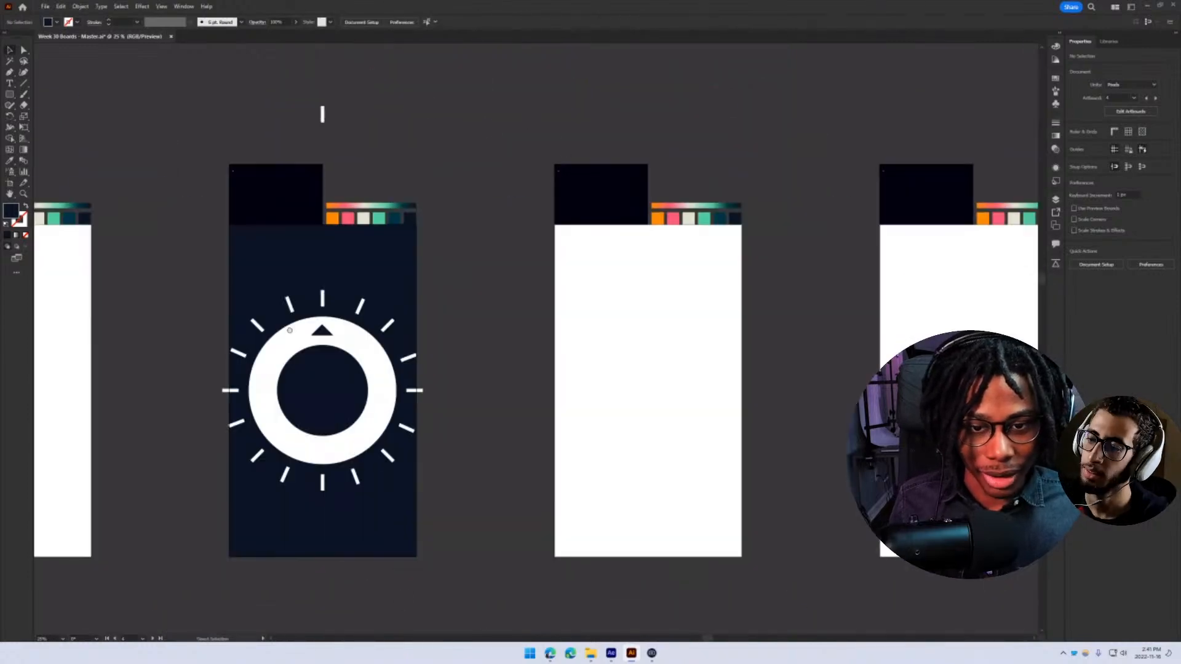
drag(483, 402, 298, 369)
drag(205, 367, 242, 403)
drag(513, 407, 573, 419)
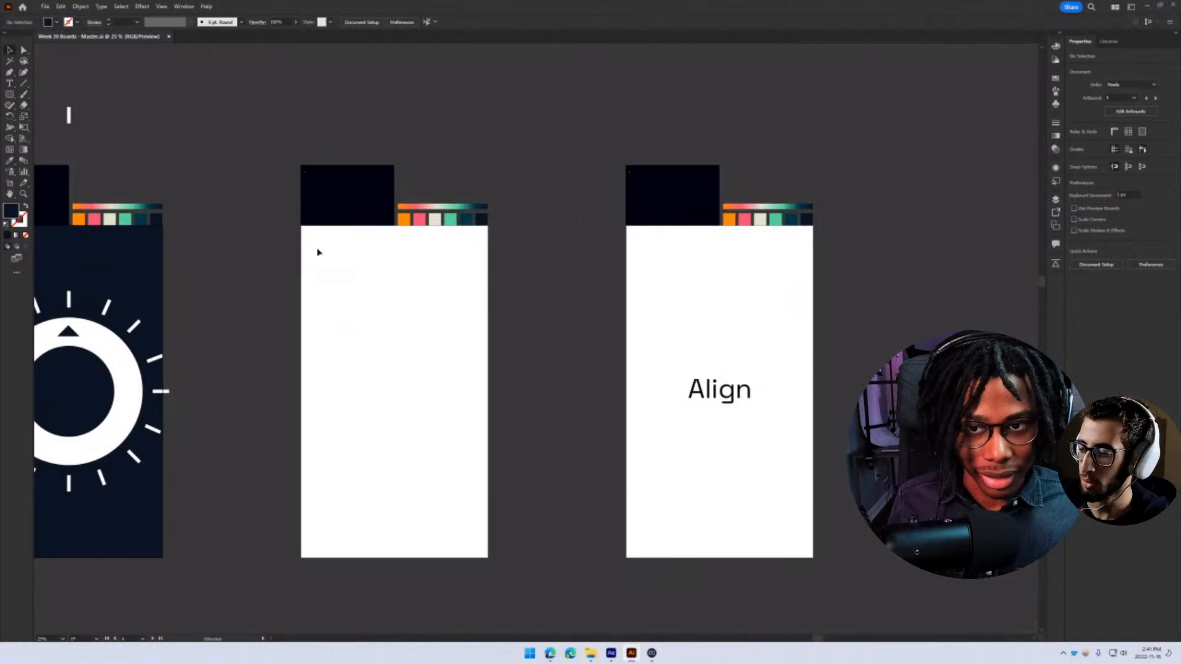
drag(123, 326, 773, 327)
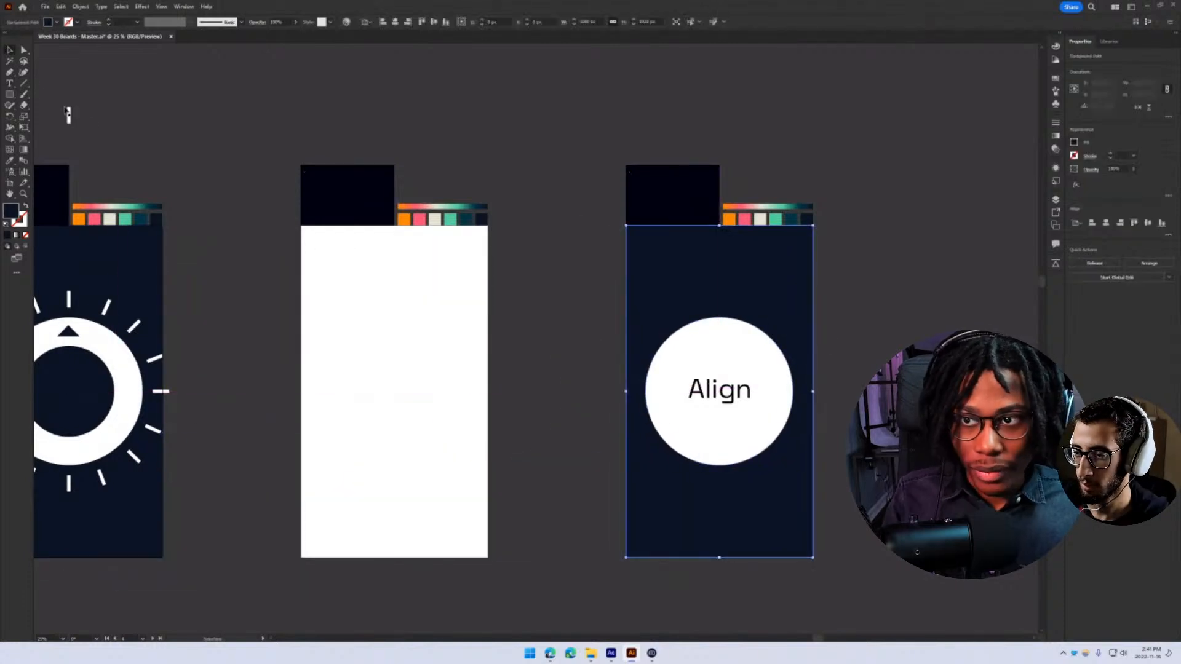
key(Delete)
- Cover the Align board with a full-size navy rectangle and send it behind the text
key(m)
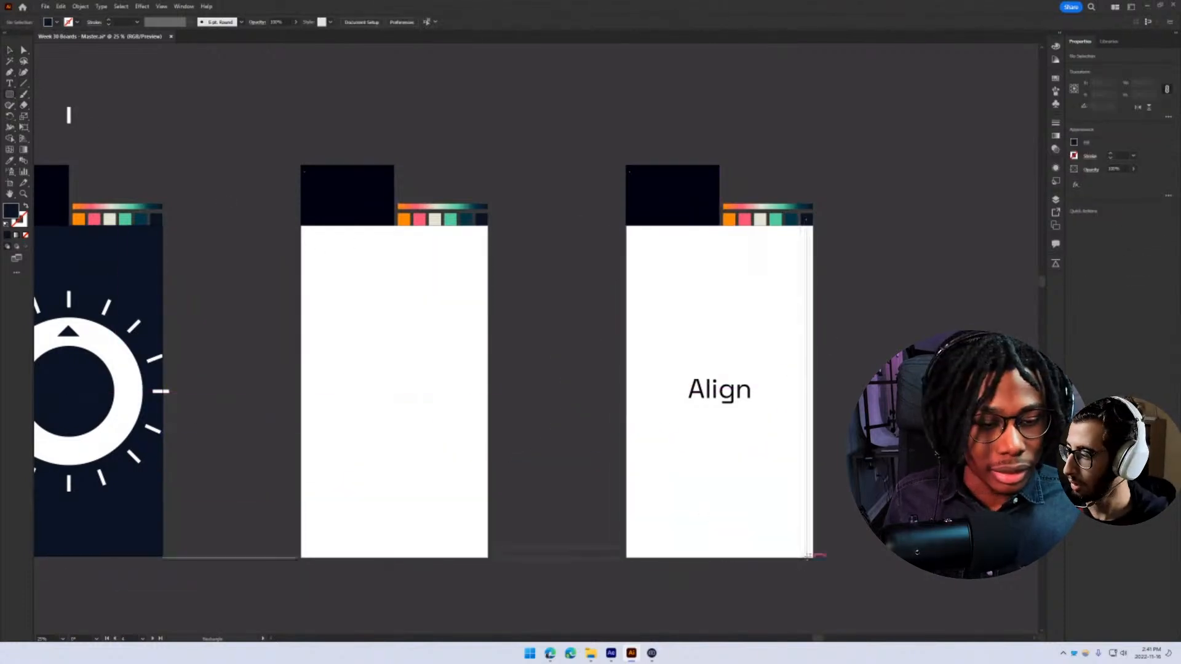
drag(808, 557, 626, 226)
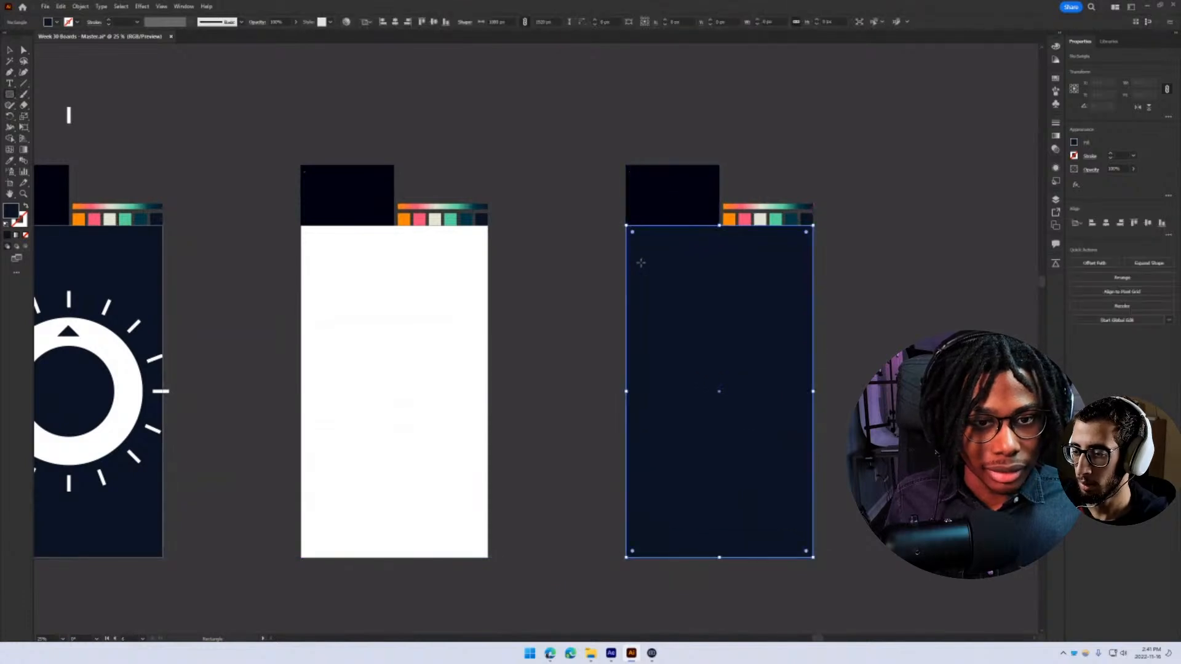
key(v)
key(ctrl+shift+[)
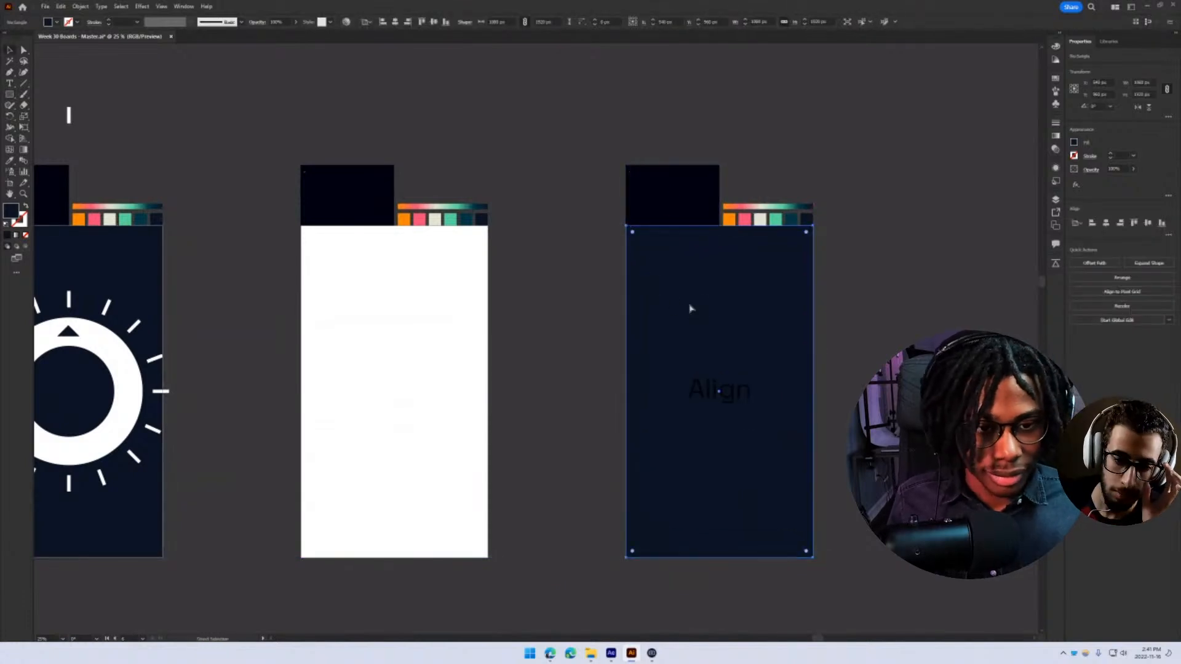
- Recolour the Align text with the off-white palette swatch and deselect it
double_click(719, 389)
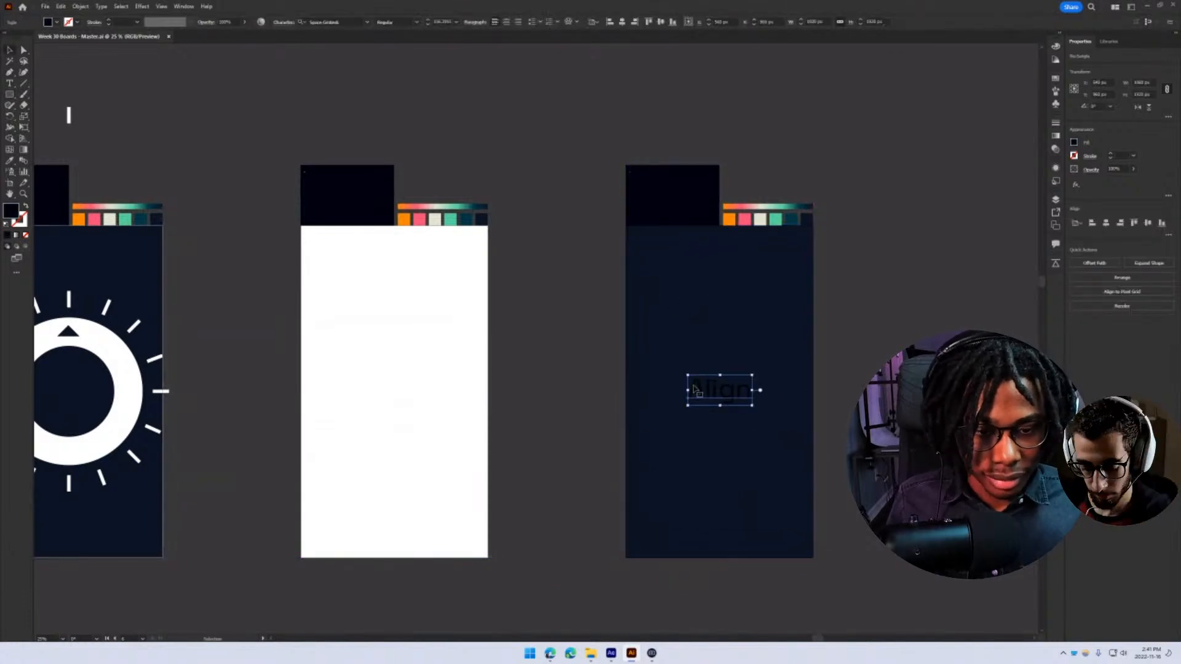
click(761, 219)
key(v)
click(825, 322)
- On the dial board, draw a circle about 1065 px across from the dial's centre, reaching the tick marks
drag(233, 395, 656, 392)
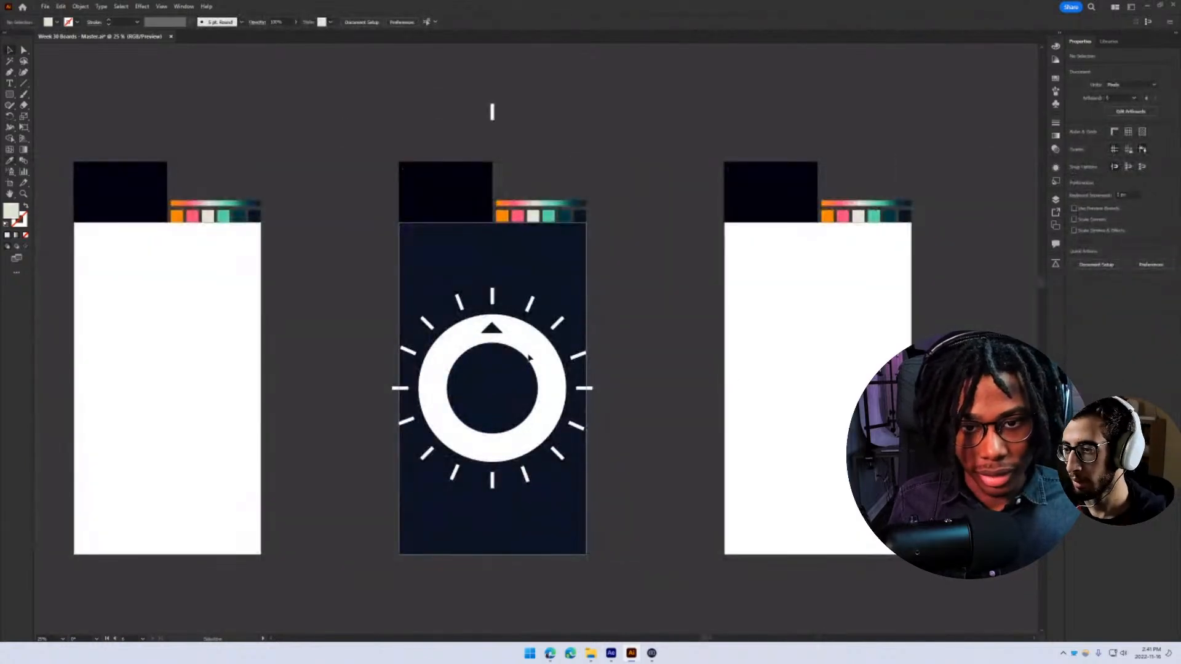
click(500, 349)
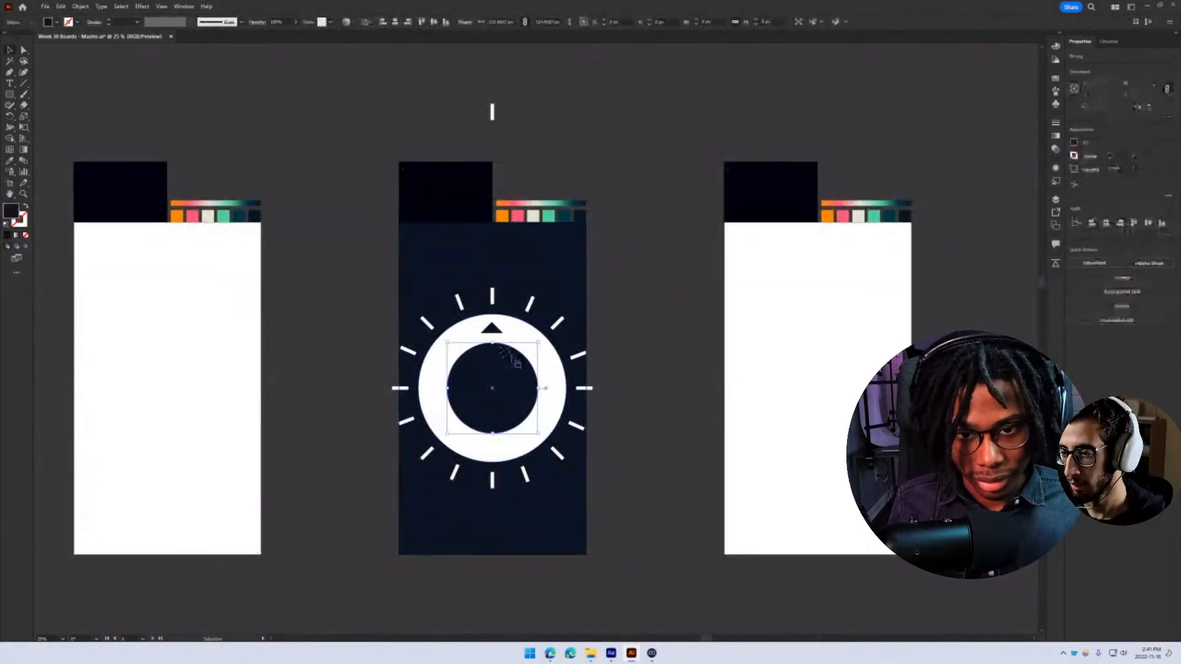
click(342, 360)
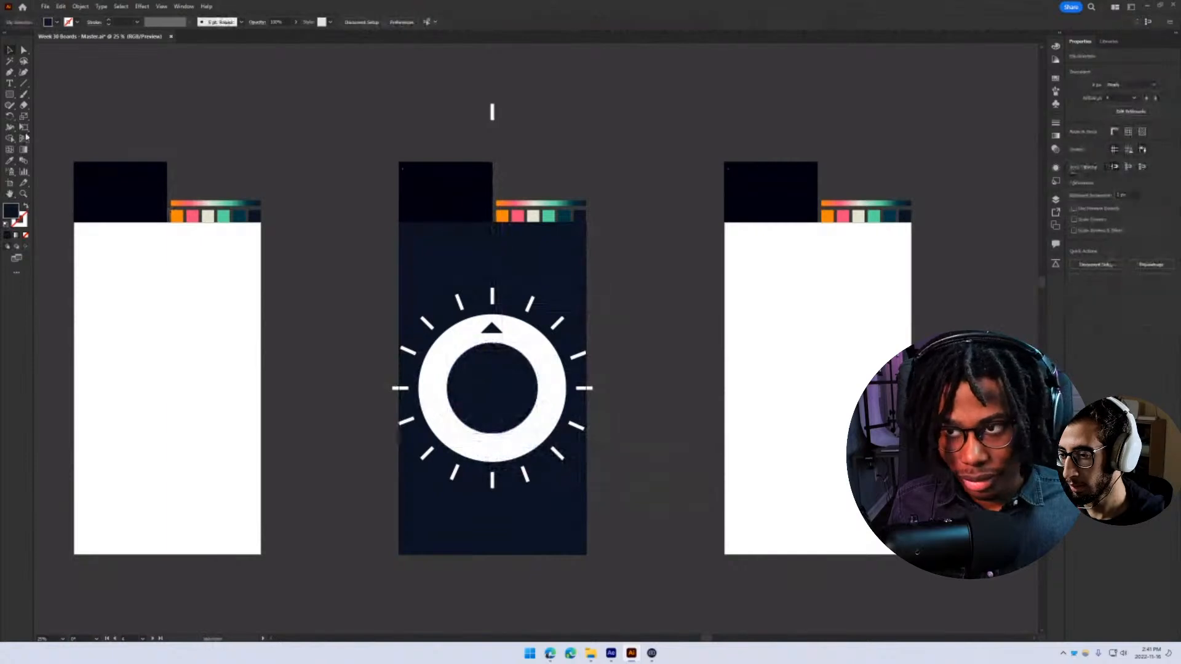
drag(9, 94, 56, 106)
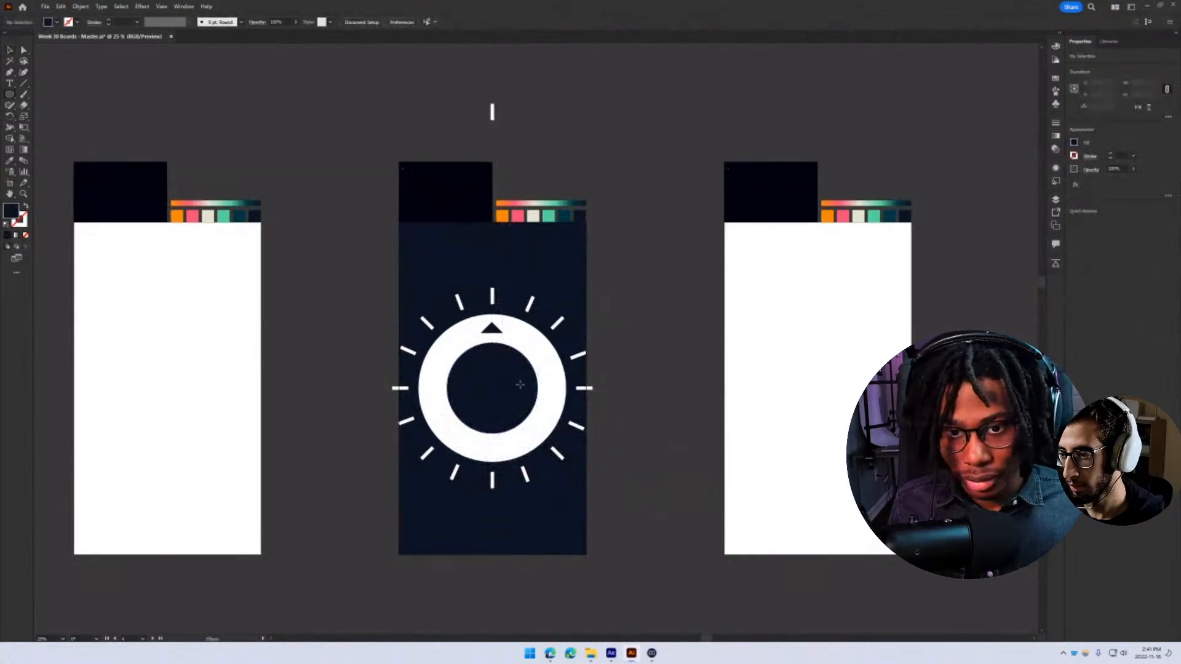
drag(491, 389, 593, 450)
drag(582, 463, 556, 455)
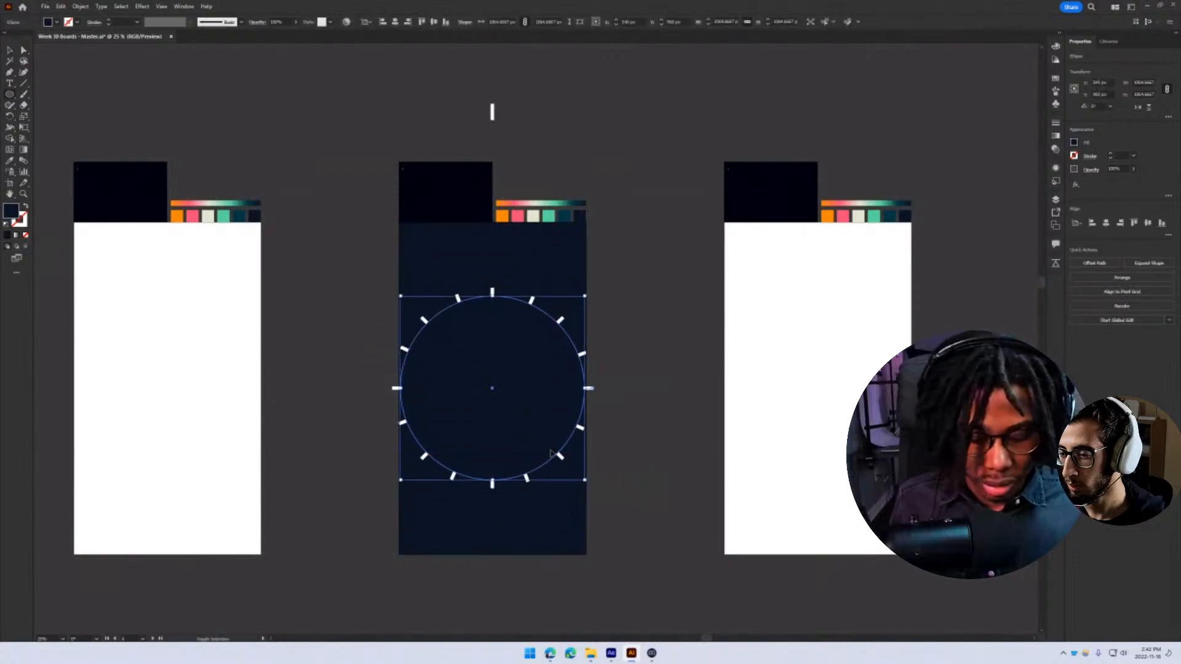
- Fill the large circle with the off-white swatch and send it to the back so it colours the dial's ring
key(ctrl+[)
key(i)
click(531, 214)
key(ctrl+shift+[)
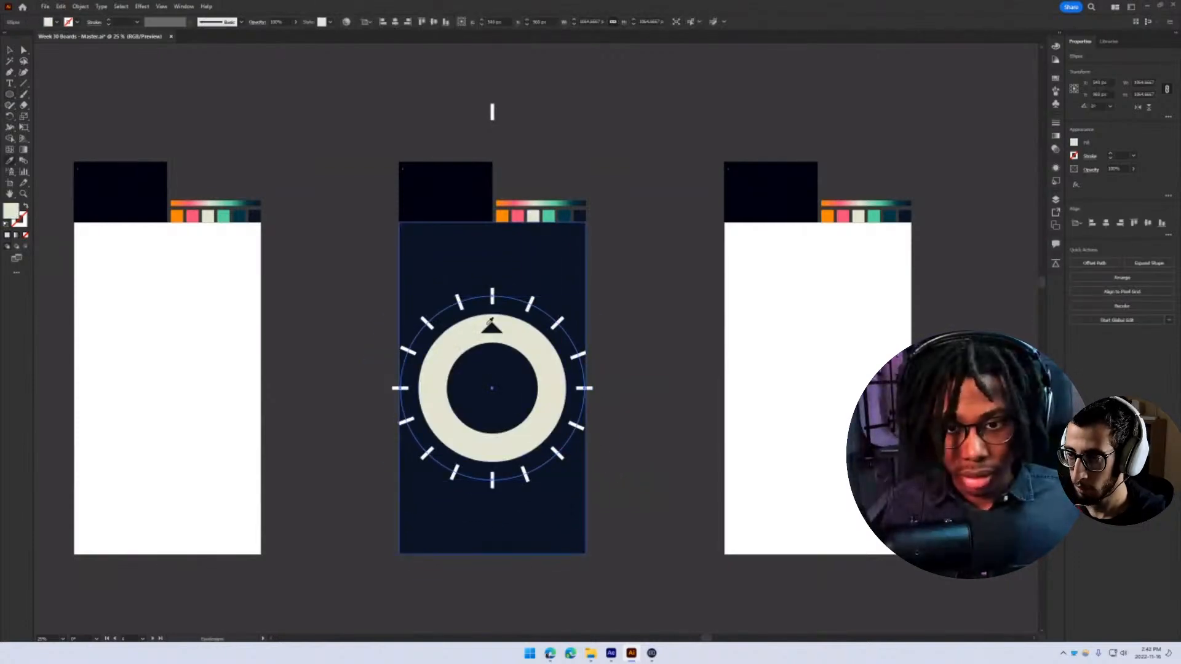
- Select all the tick marks around the dial, group them, and deselect the group
key(v)
click(408, 350)
shift+click(427, 322)
shift+click(458, 304)
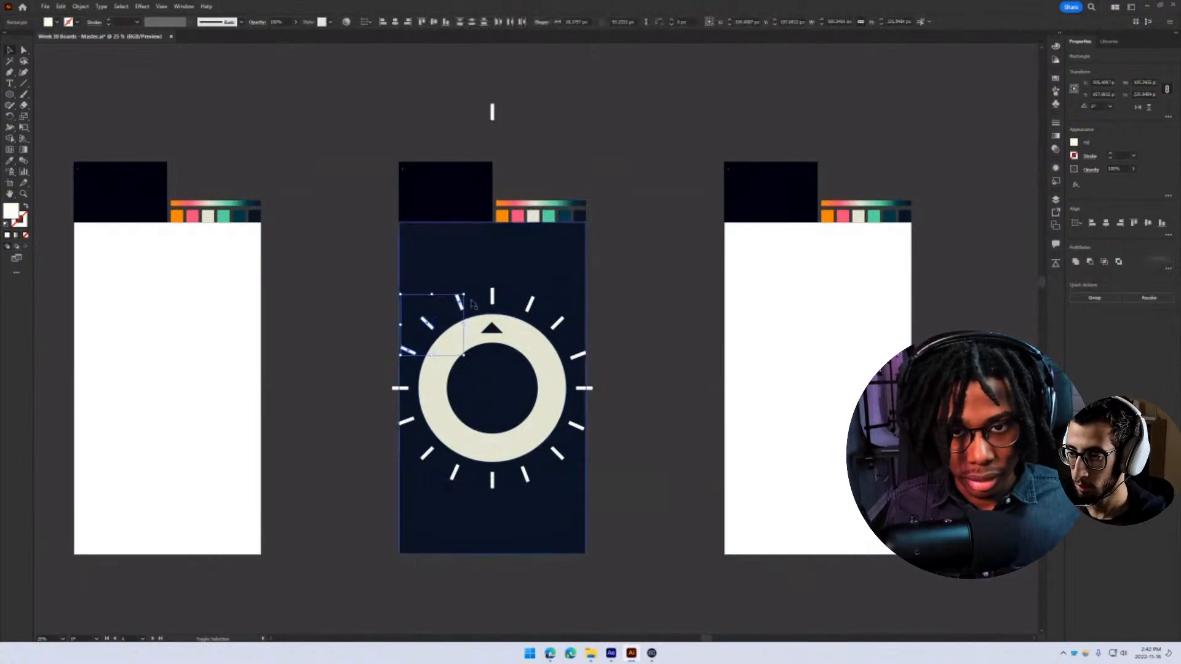
shift+click(492, 298)
shift+click(557, 322)
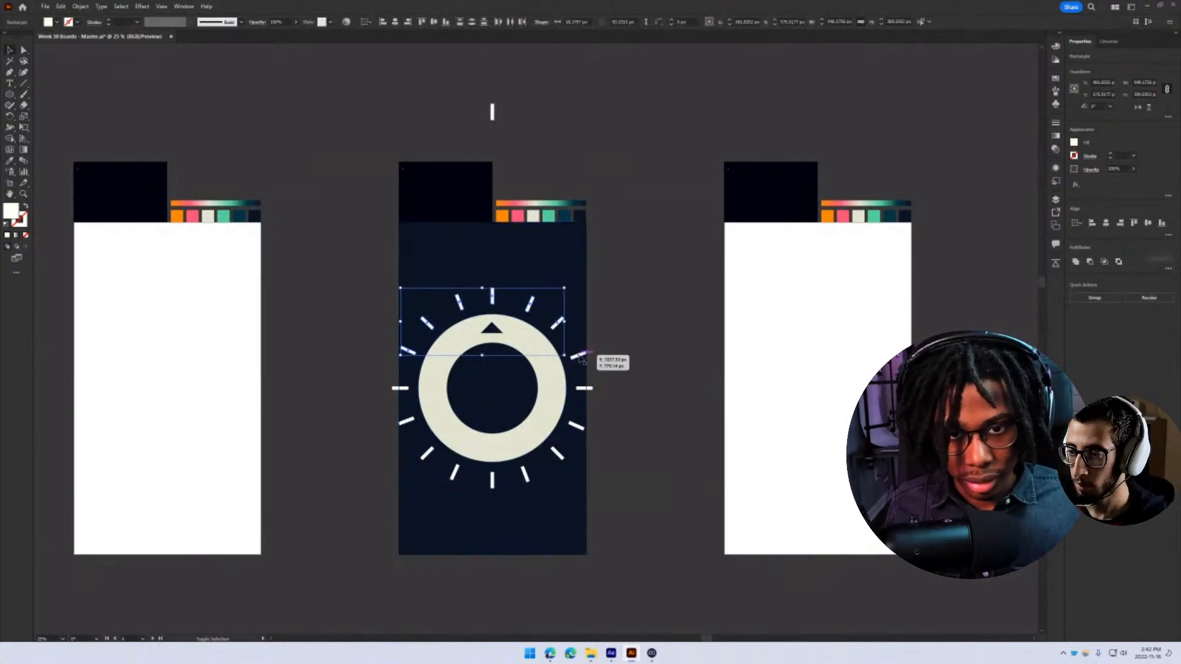
shift+click(579, 356)
shift+click(585, 388)
shift+click(576, 424)
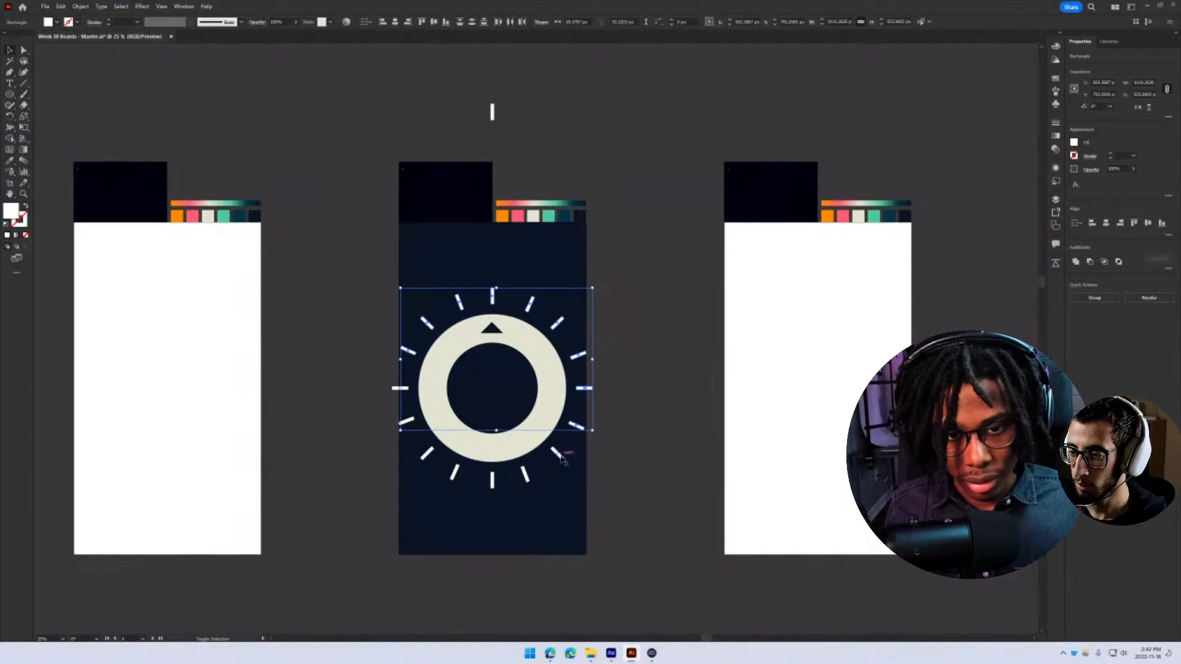
shift+click(557, 453)
shift+click(524, 474)
shift+click(493, 480)
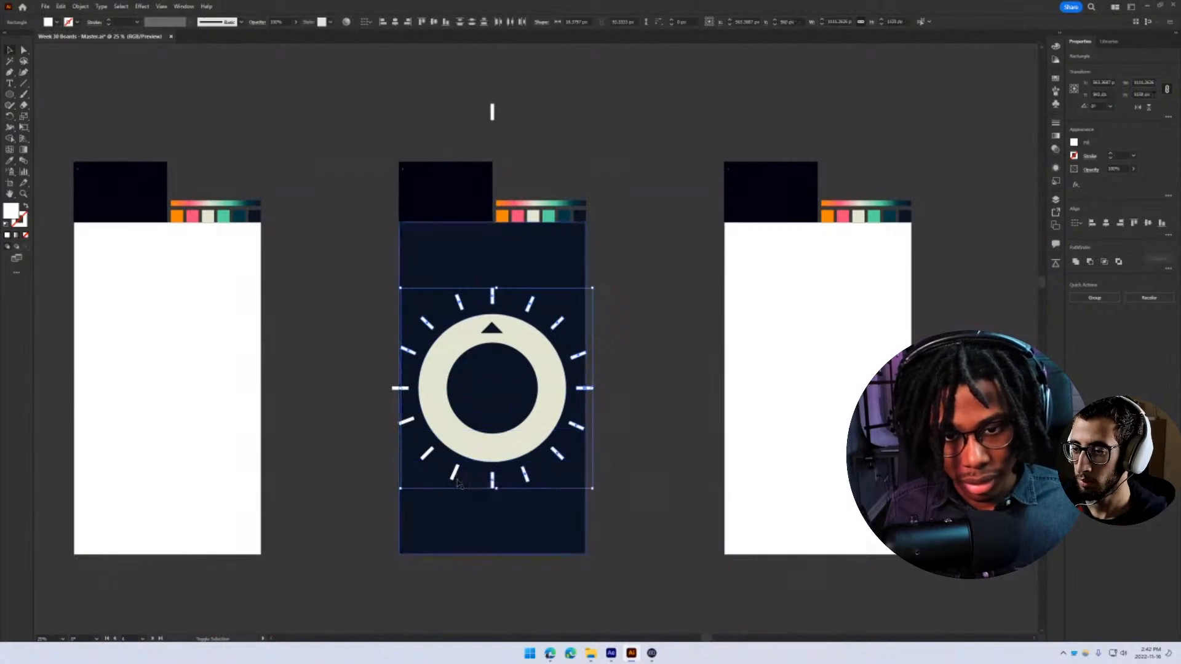
shift+click(404, 422)
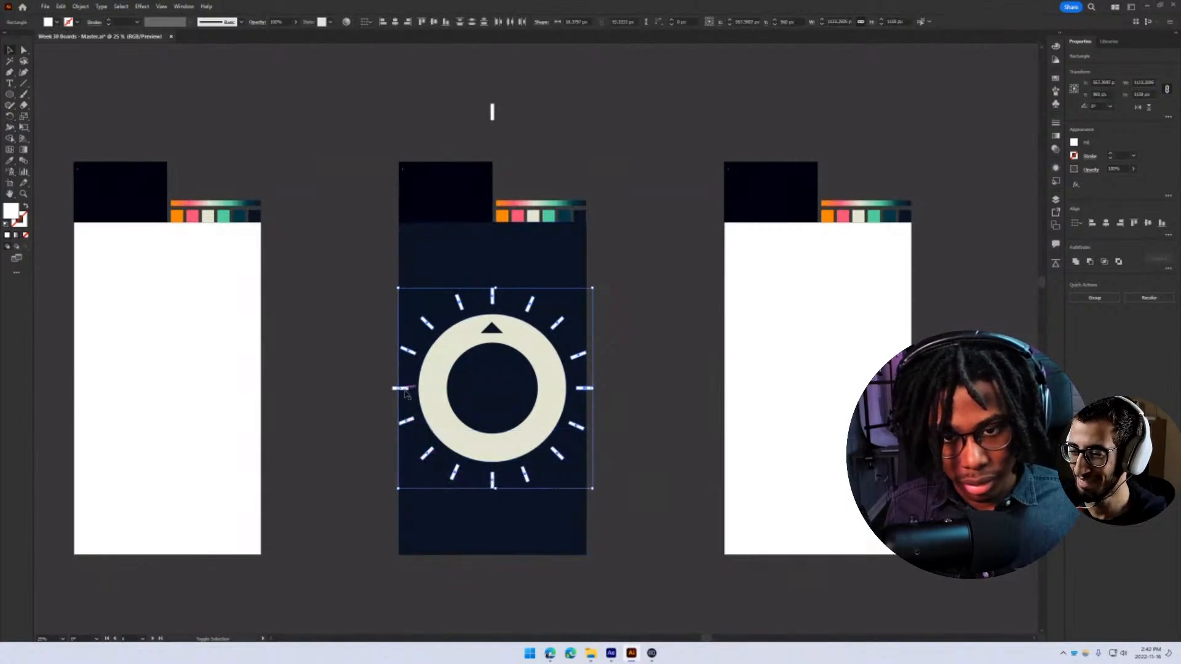
shift+click(401, 388)
key(a)
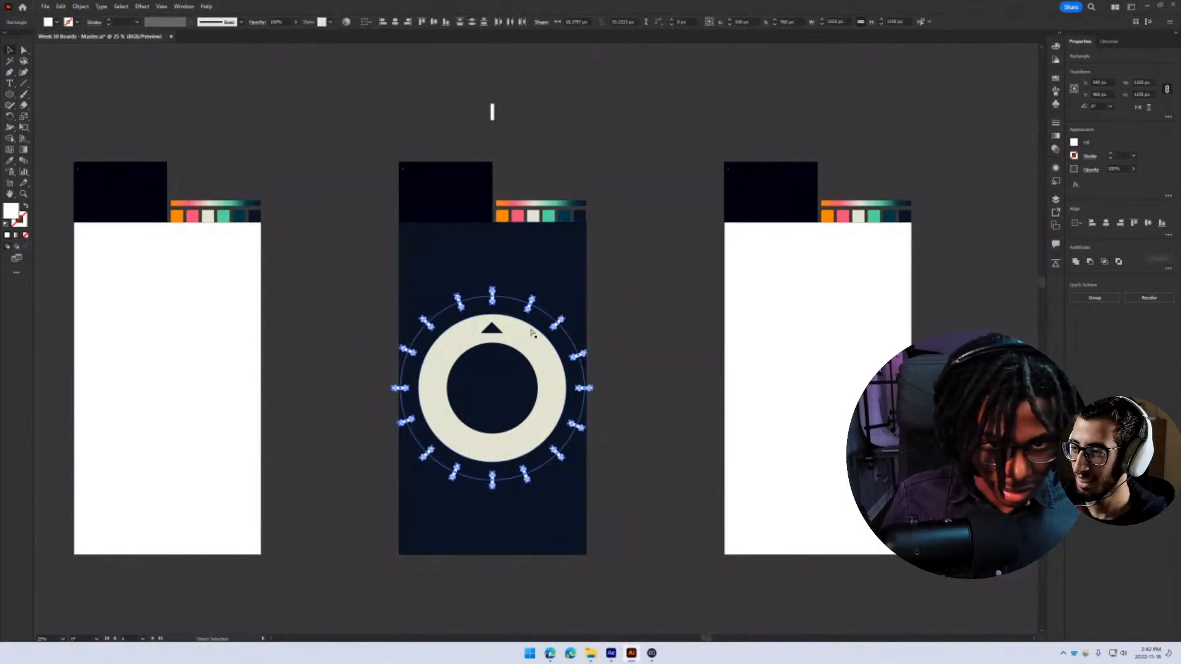
key(v)
key(ctrl+g)
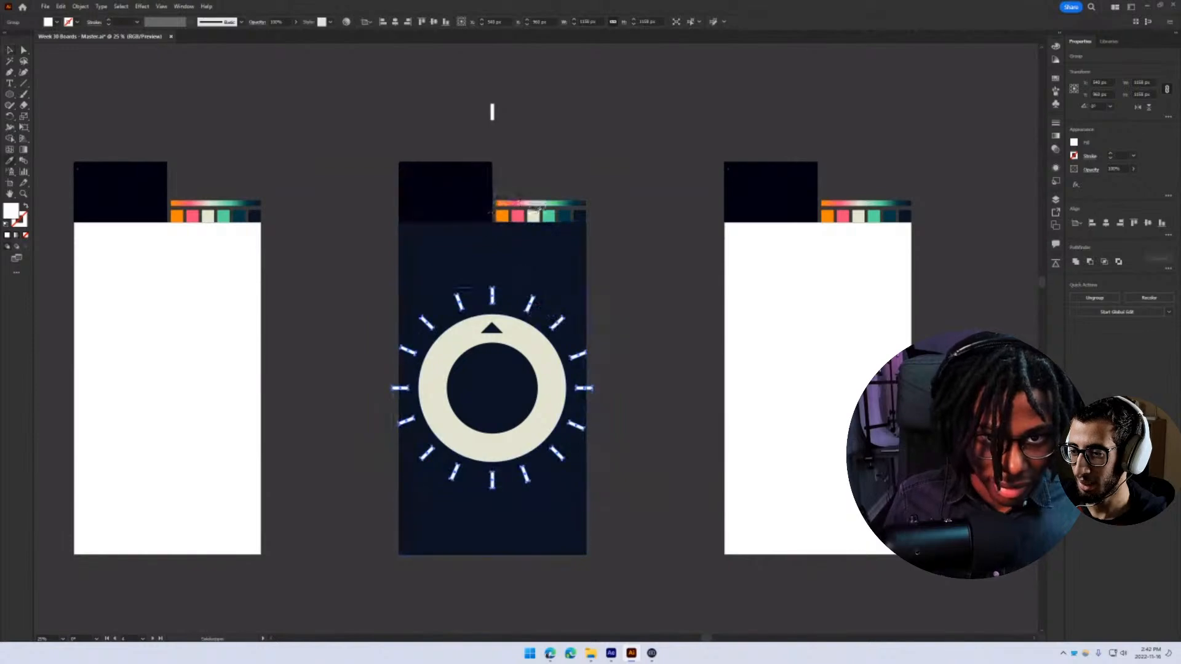
click(680, 388)
drag(681, 390, 351, 348)
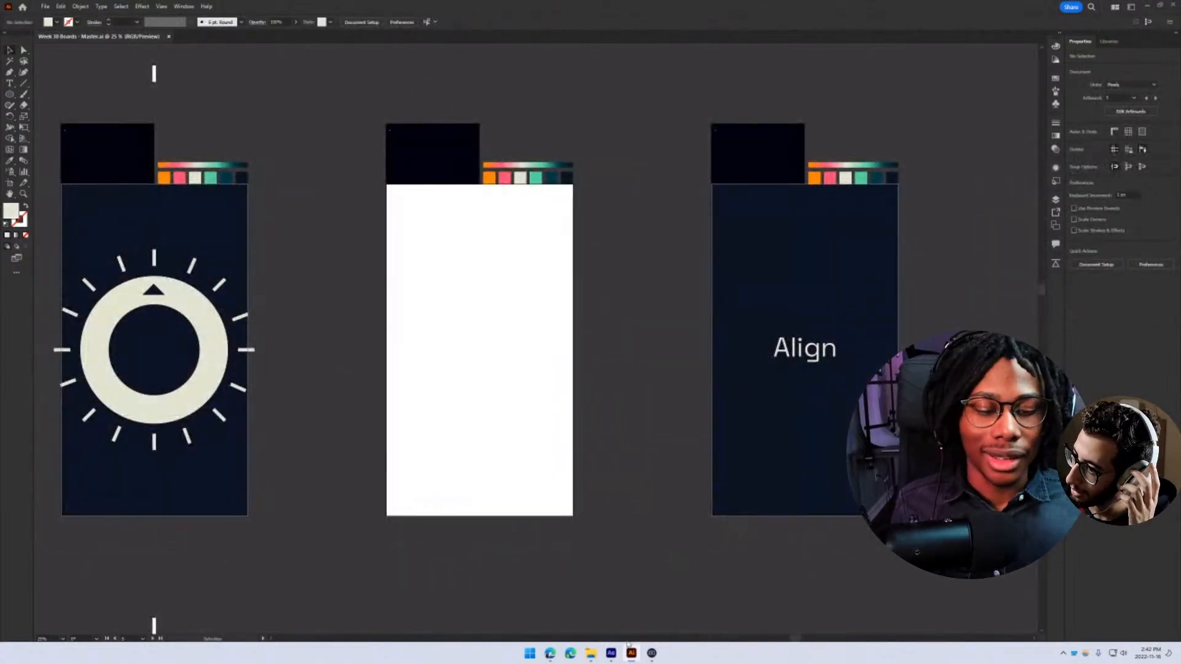
- Switch to After Effects, preview the Week30 composition's audio past the six-second marker, save the project, and return to Illustrator
click(610, 654)
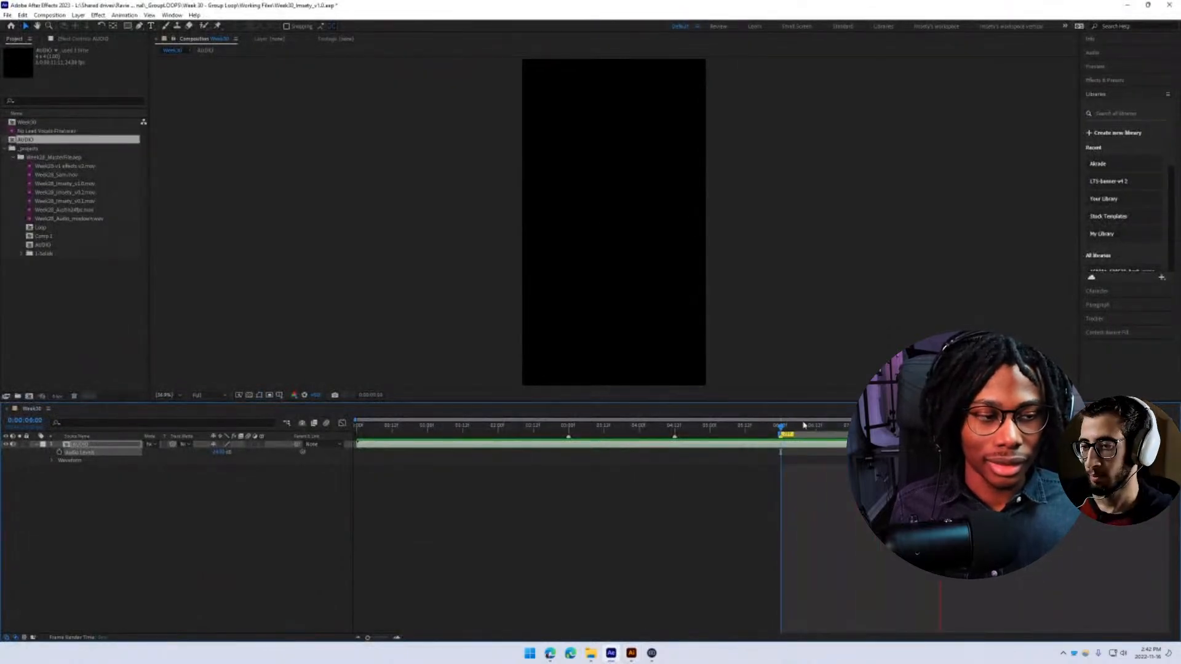
click(890, 426)
key(space)
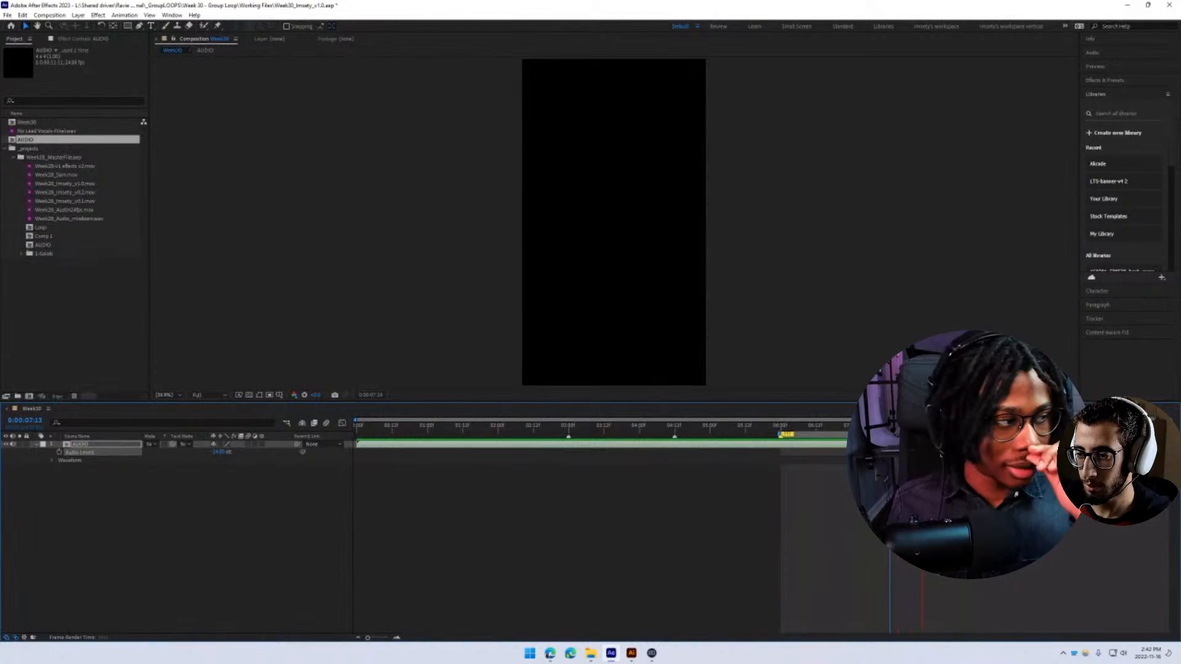
key(ctrl+s)
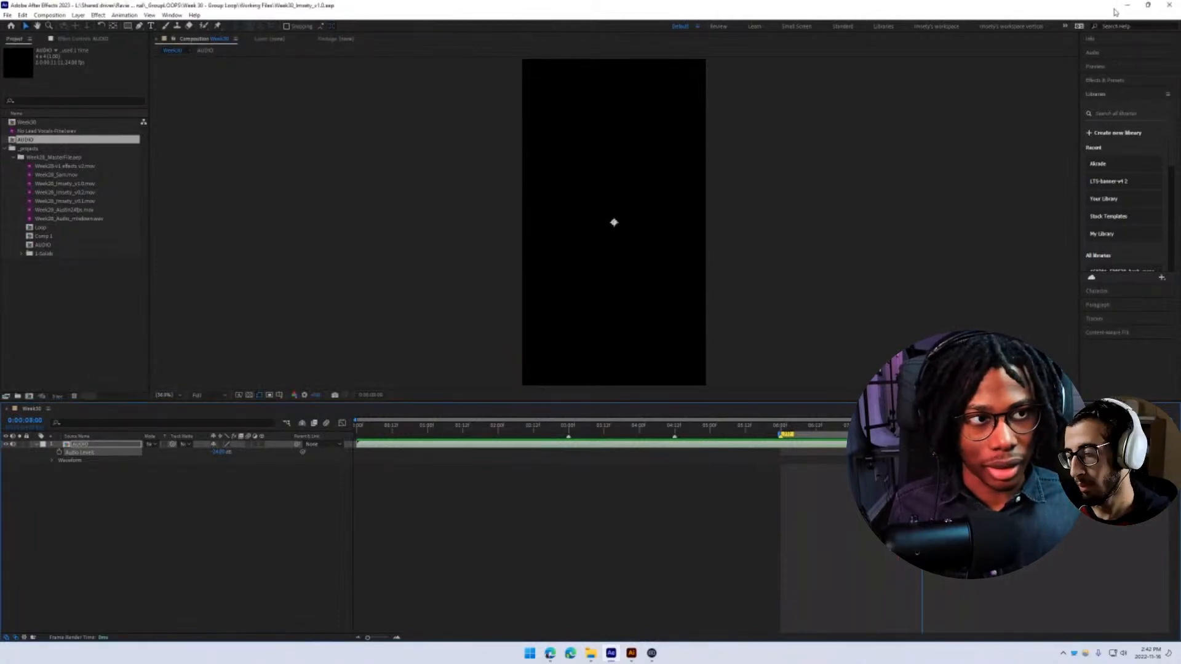
click(1127, 5)
- Give the blank board beside the dial a navy background and centre an off-white circle horizontally on it
drag(10, 94, 49, 116)
drag(444, 264, 500, 317)
drag(726, 326, 434, 320)
click(491, 326)
click(1106, 225)
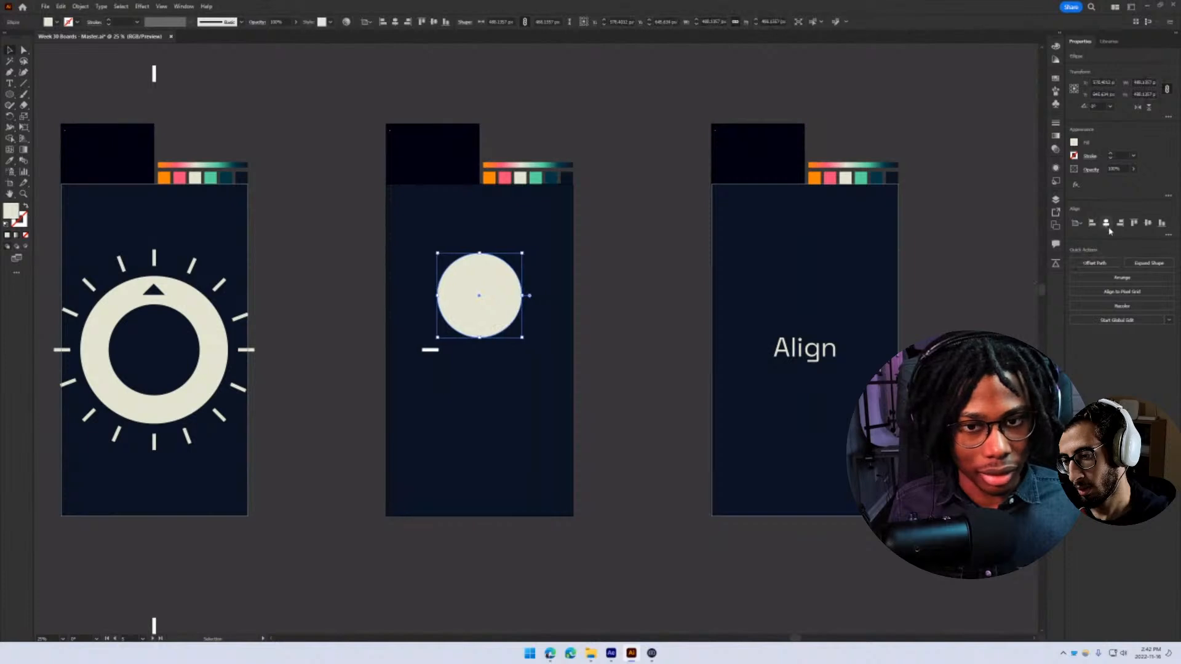
- Shrink the off-white circle to about 280 px across and undo the enlarged copy placed below it
mouse_move(522, 337)
mouse_down()
mouse_move(490, 321)
mouse_move(491, 340)
mouse_move(514, 357)
mouse_up()
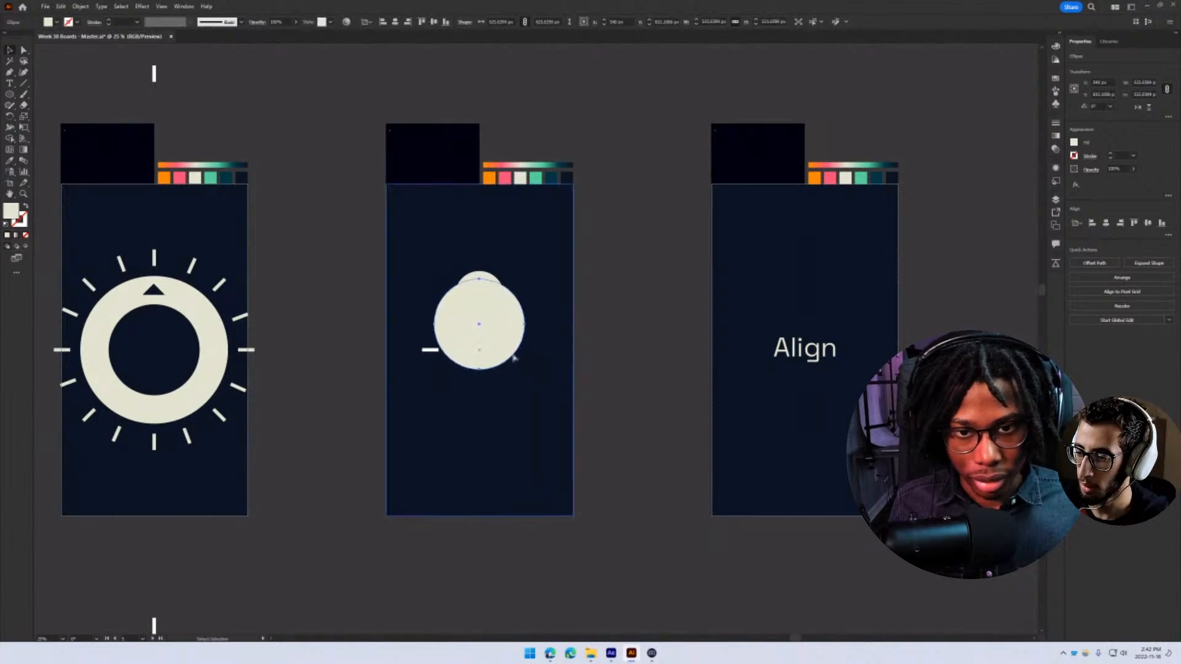
key(ctrl+z)
key(ctrl+z)
key(ctrl+z)
key(ctrl+z)
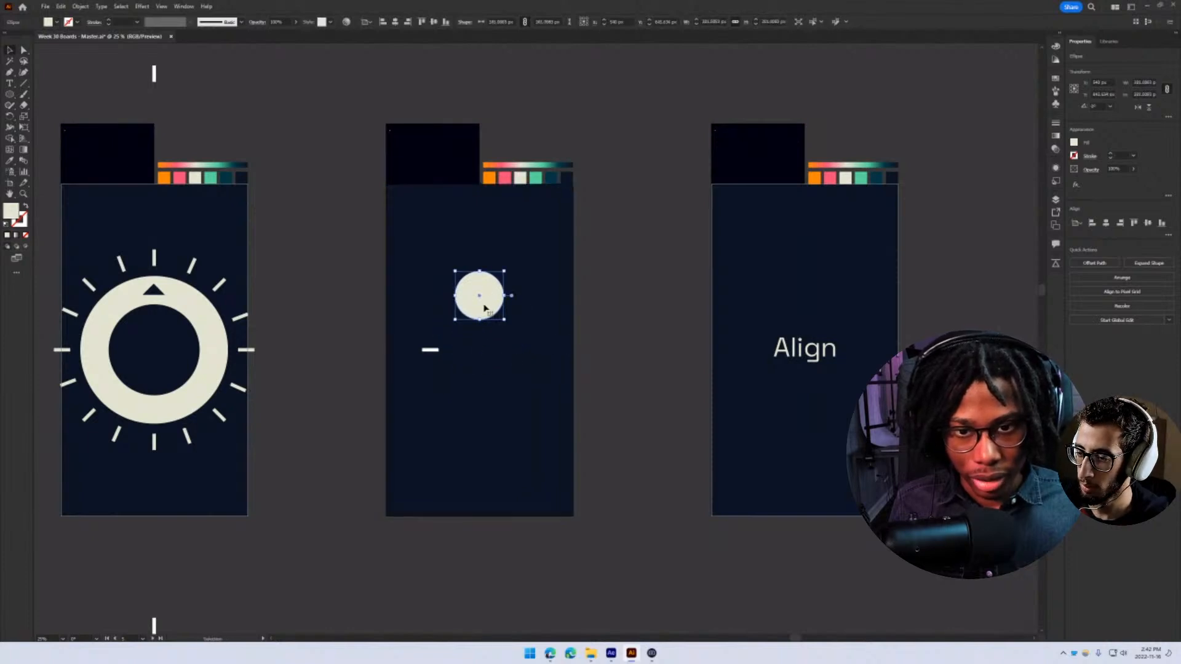
- Build a centred column of four overlapping off-white circles growing downward to about 474 px, and delete the small dash
drag(485, 308, 503, 407)
key(ctrl+z)
click(434, 350)
key(Delete)
- Select the four stacked circles, try Minus Front and Intersect on them, and cut out their overlaps with Exclude
shift+click(490, 346)
shift+click(484, 316)
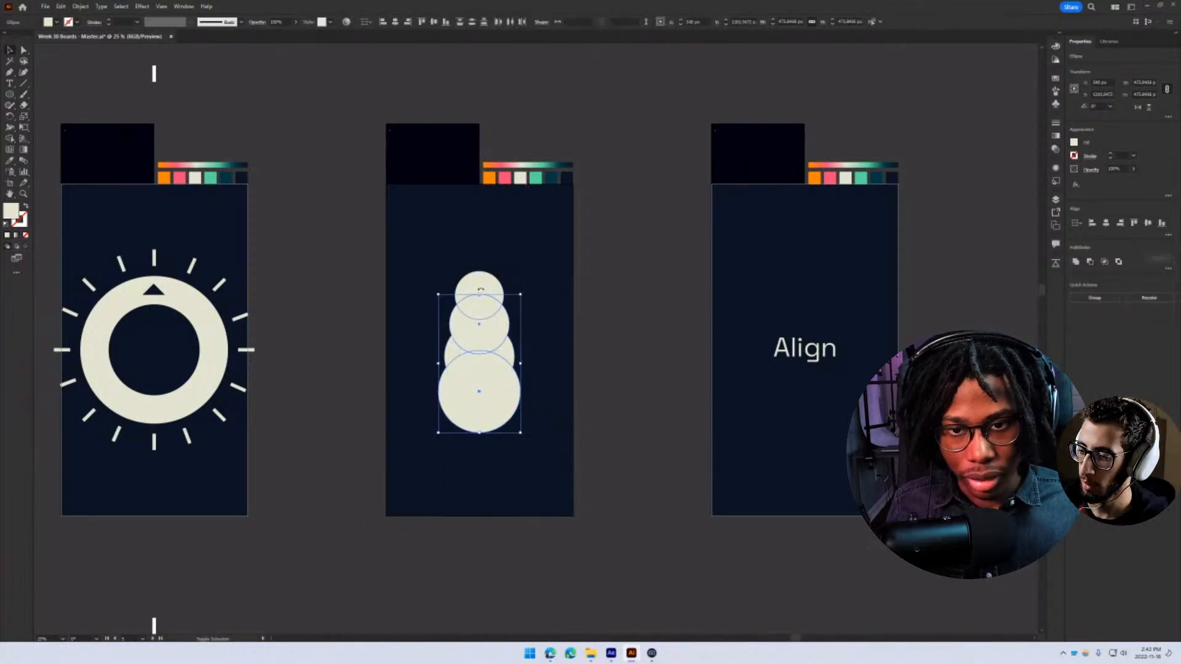
shift+click(481, 287)
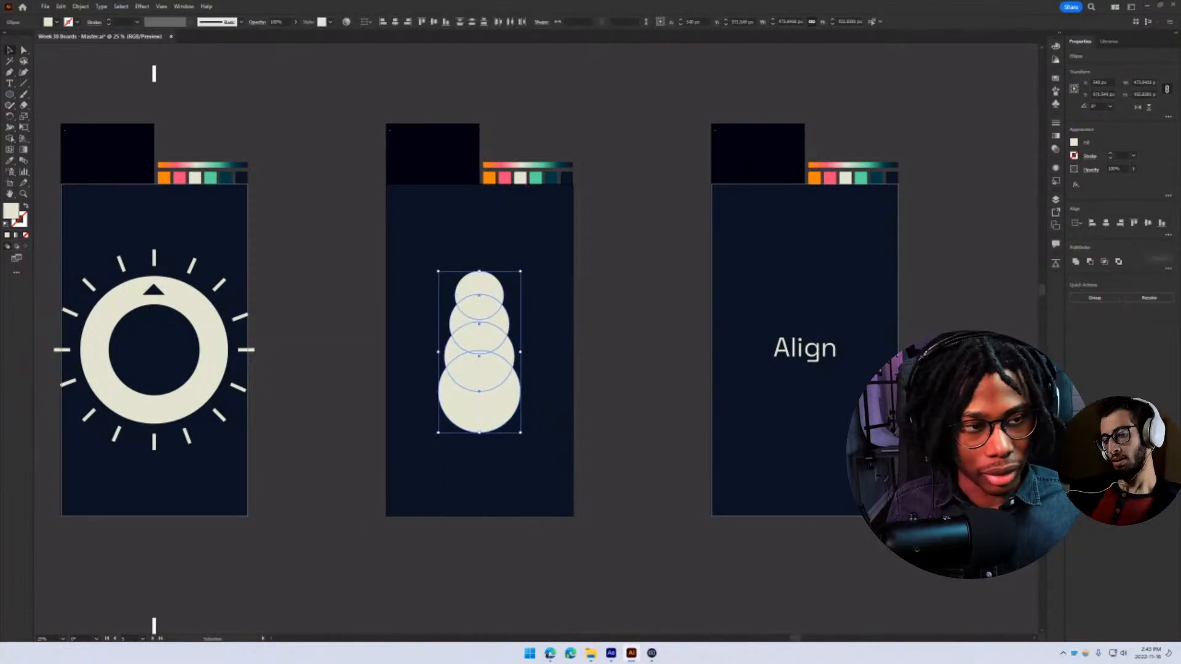
click(1090, 261)
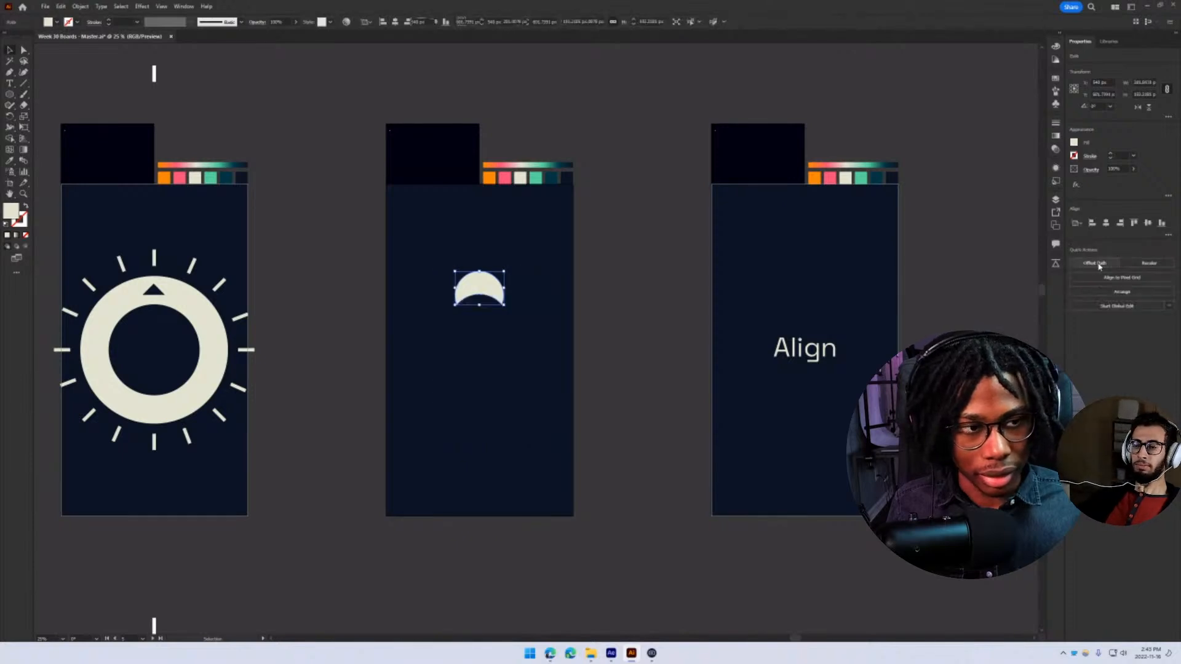
key(ctrl+z)
click(1105, 263)
click(666, 338)
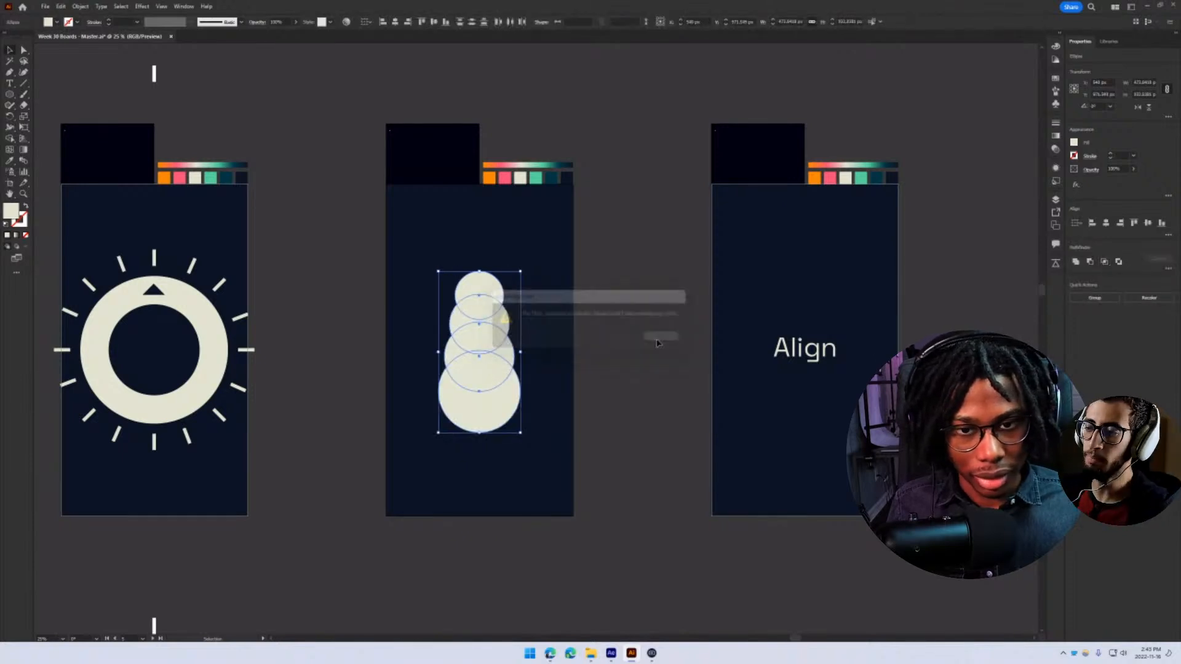
click(1118, 261)
click(593, 364)
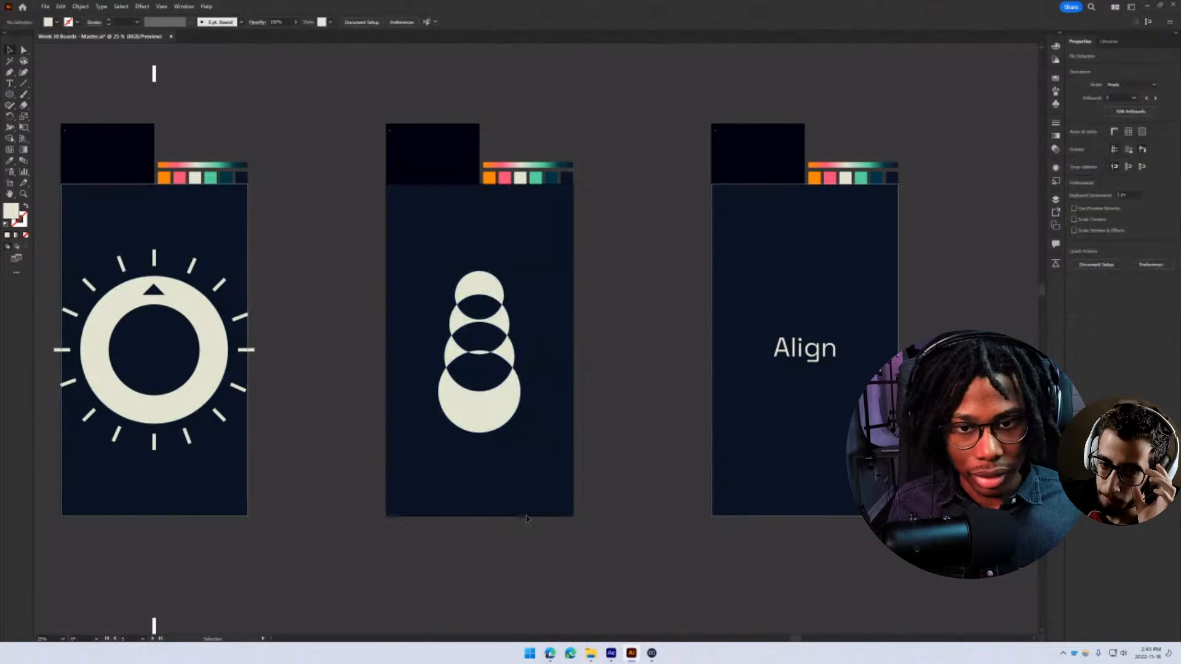
- Check the cut-out circle stack up close, deselect it, and save the boards document
scroll(414, 387, up, 2)
scroll(606, 368, down, 2)
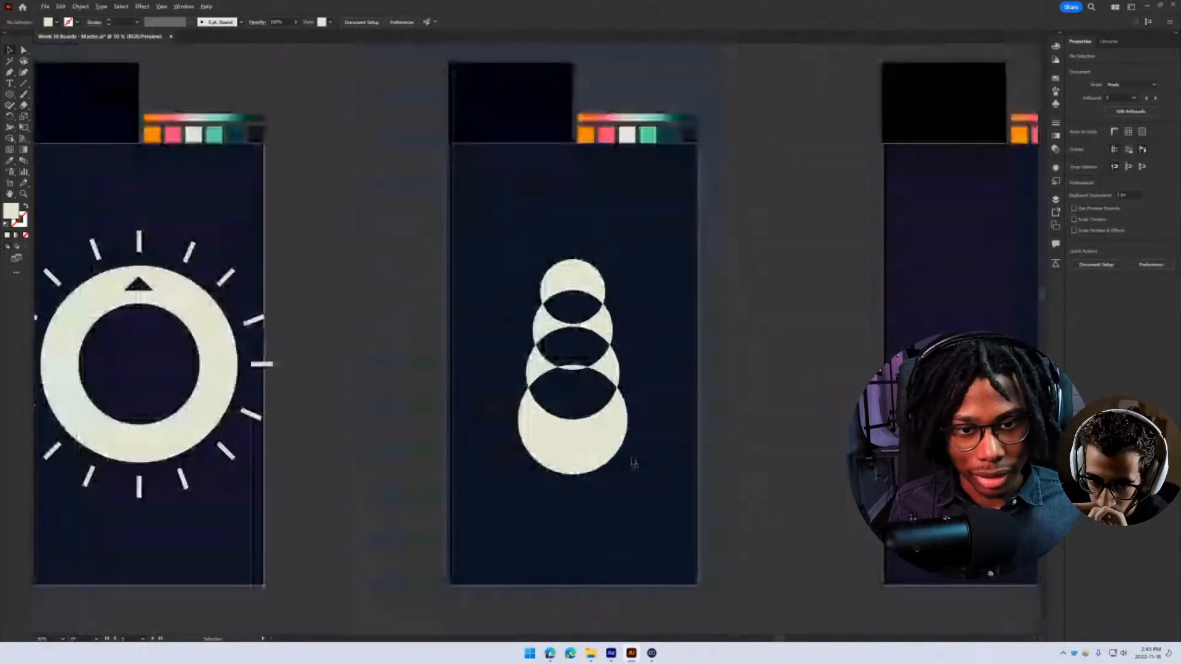
click(609, 449)
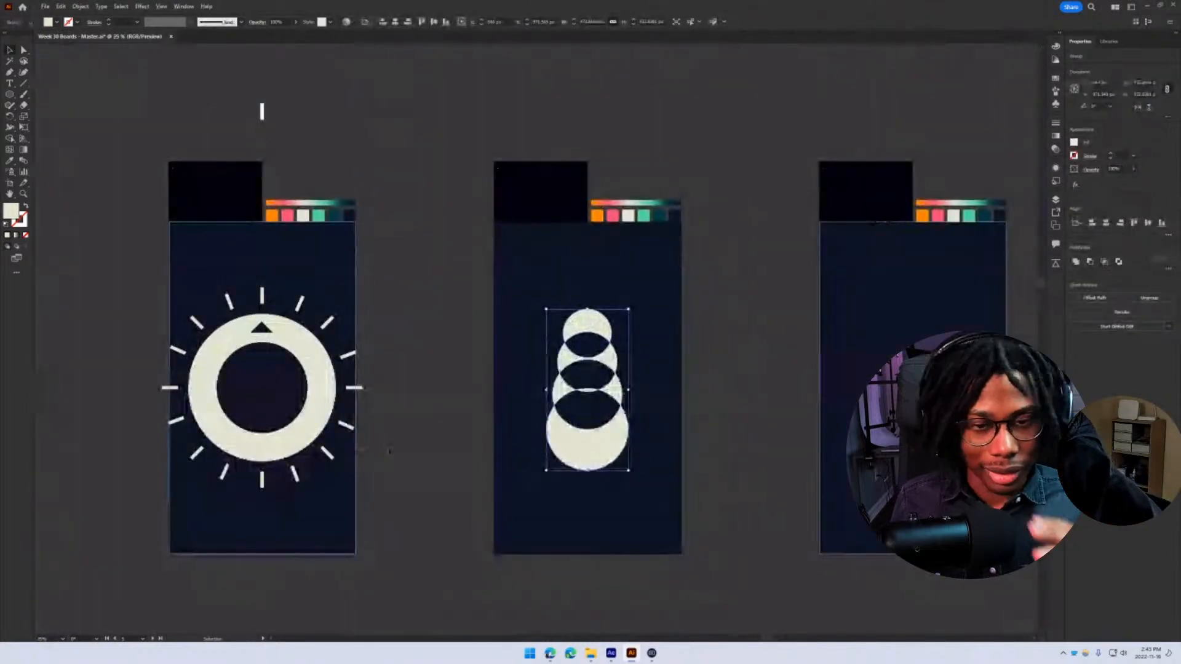
click(561, 526)
key(ctrl+s)
drag(478, 510, 553, 577)
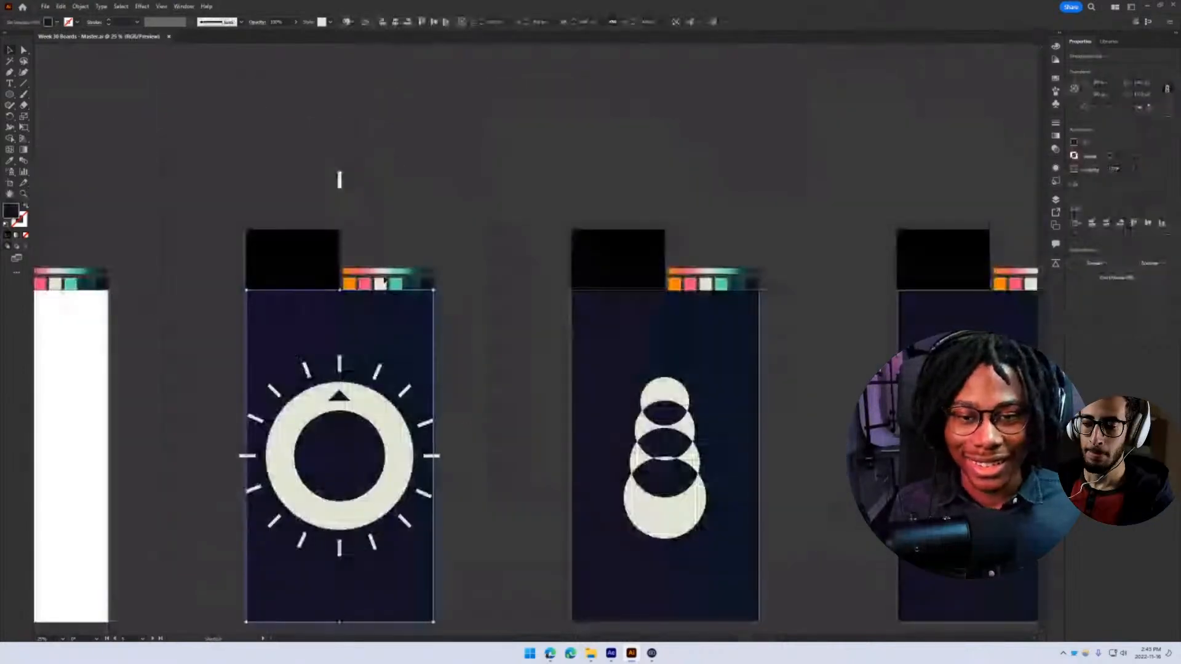
click(357, 403)
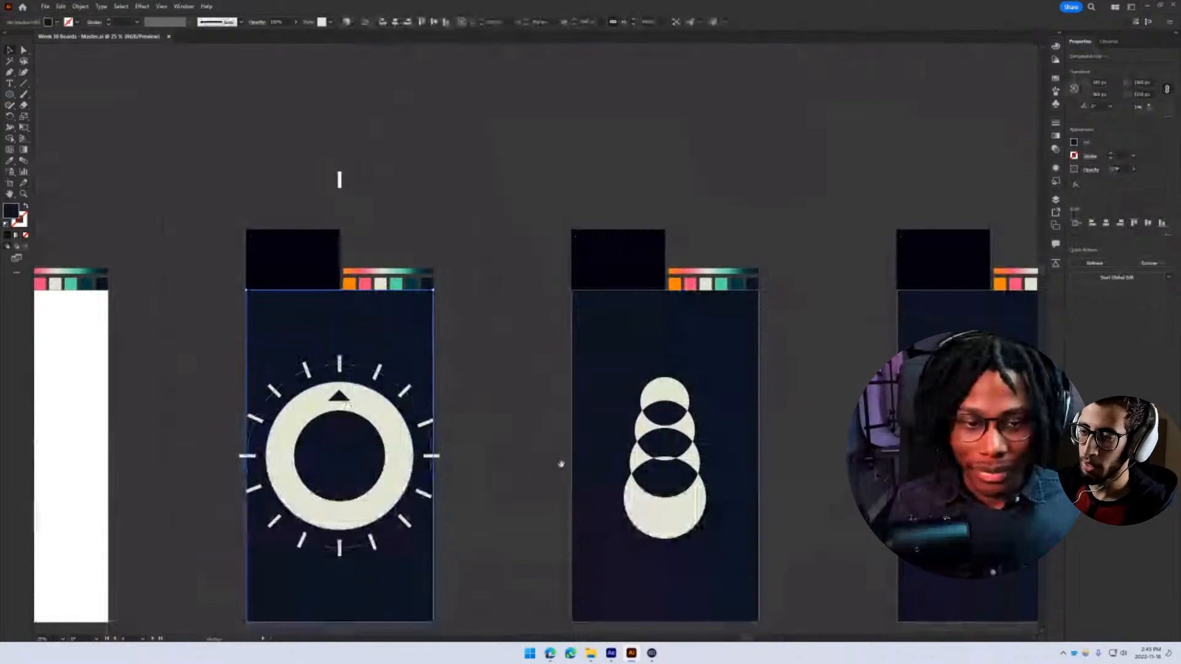
drag(558, 463, 467, 382)
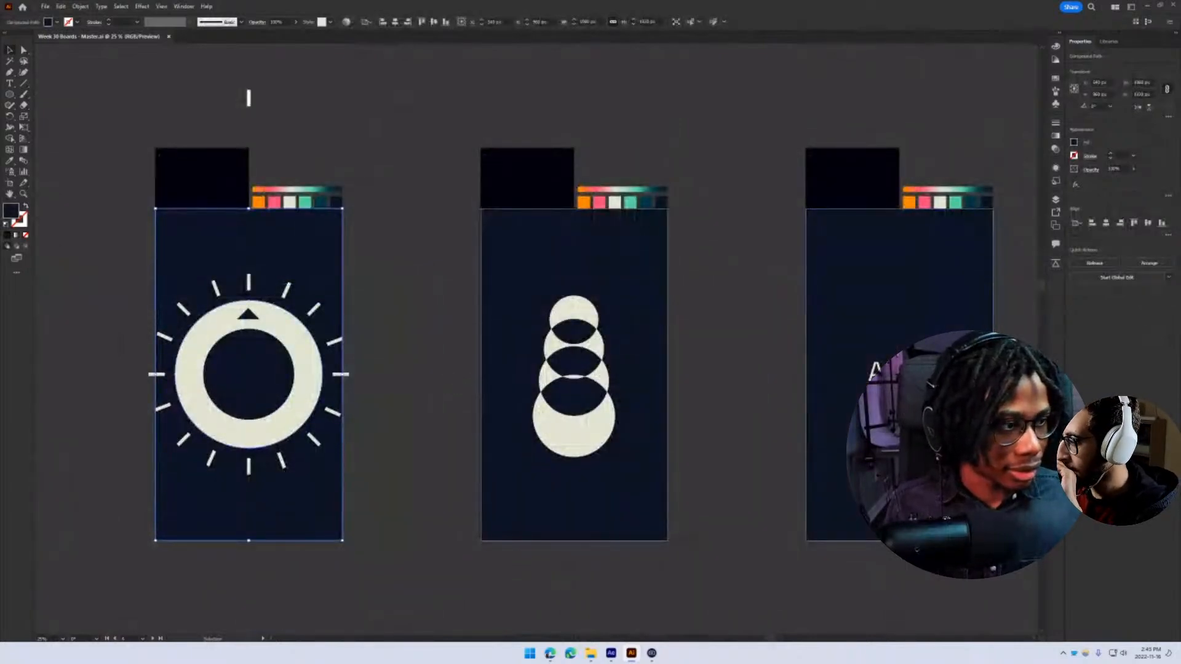
- Delete the stray tick mark lying below the dial board
click(689, 380)
drag(783, 404, 898, 365)
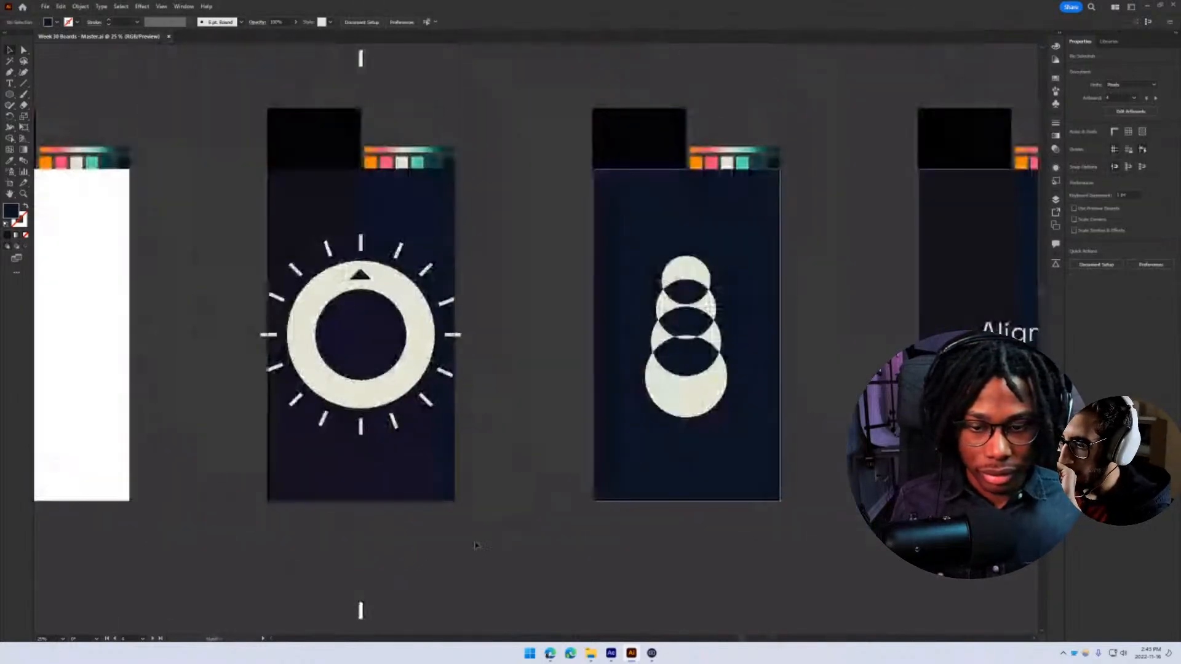
click(361, 611)
key(Delete)
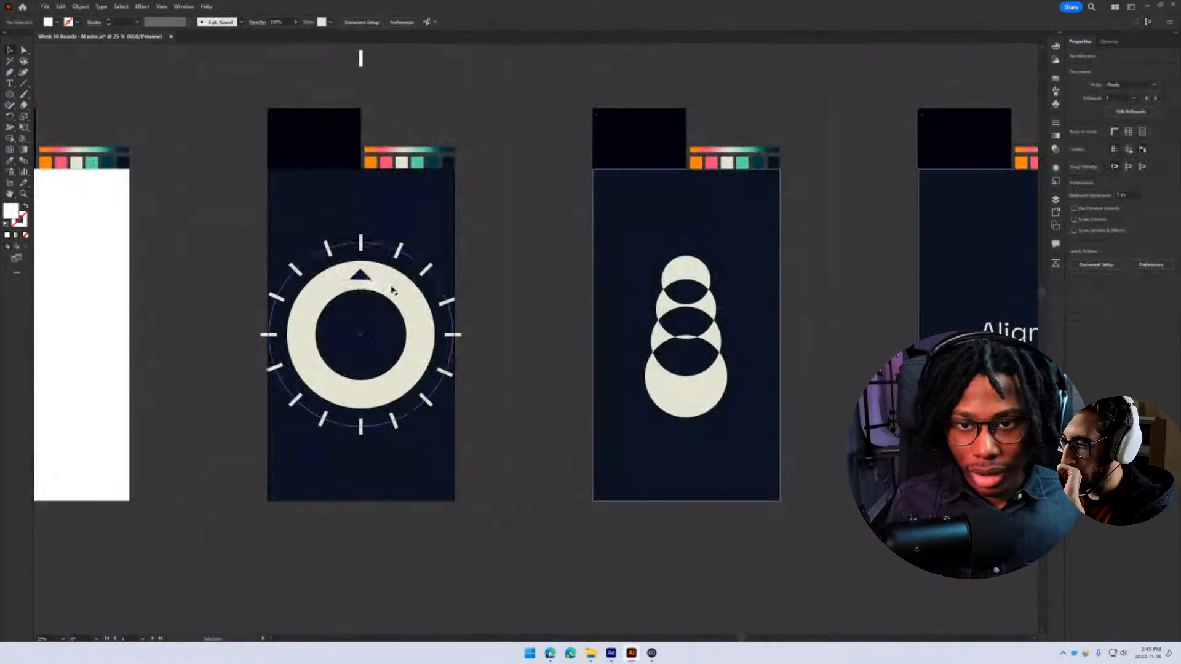
- Recolour the dial's tick group with the off-white palette swatch, undoing a trial of the green swatch
click(390, 285)
key(i)
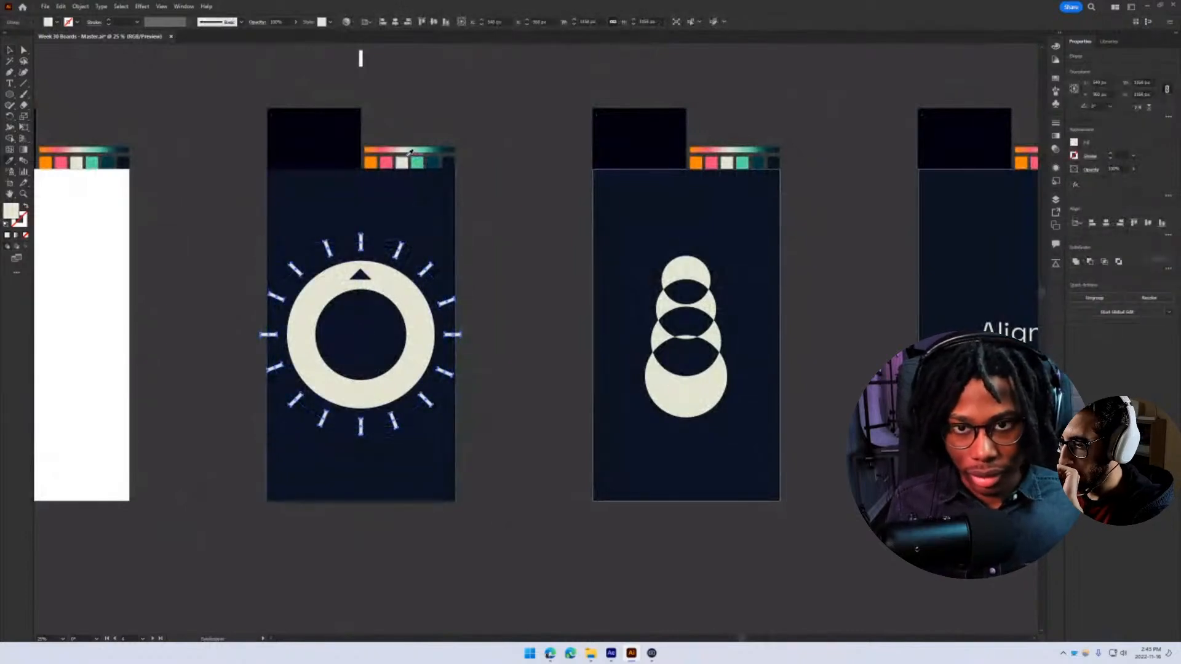
click(433, 161)
key(v)
click(482, 285)
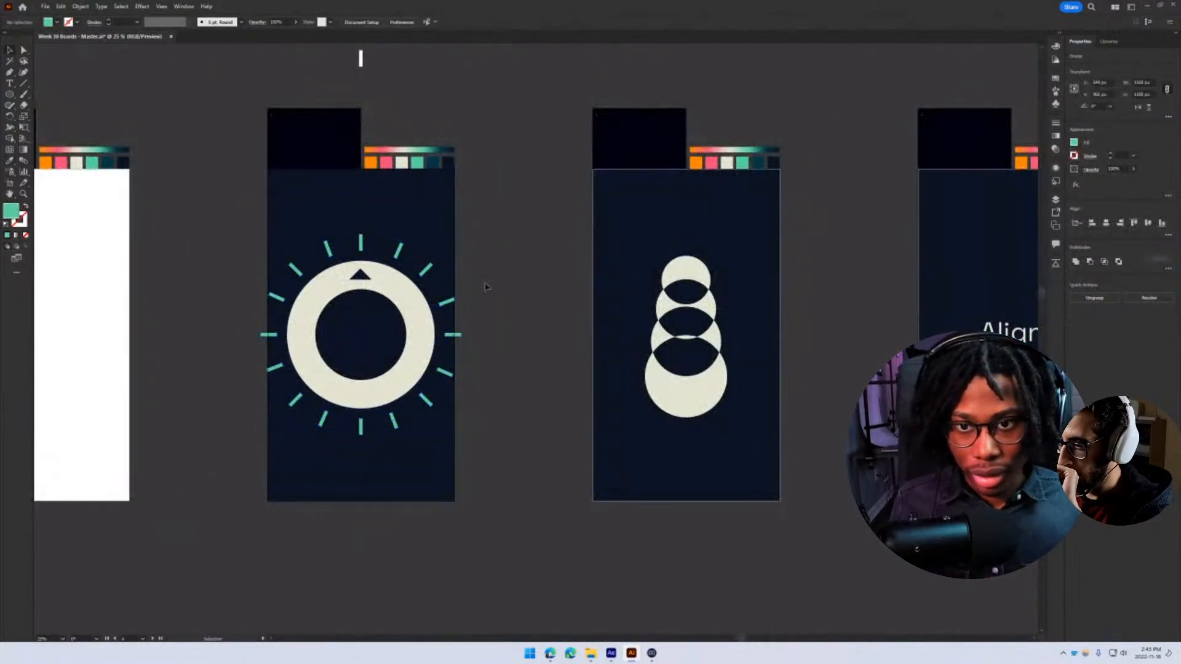
key(ctrl+z)
click(540, 263)
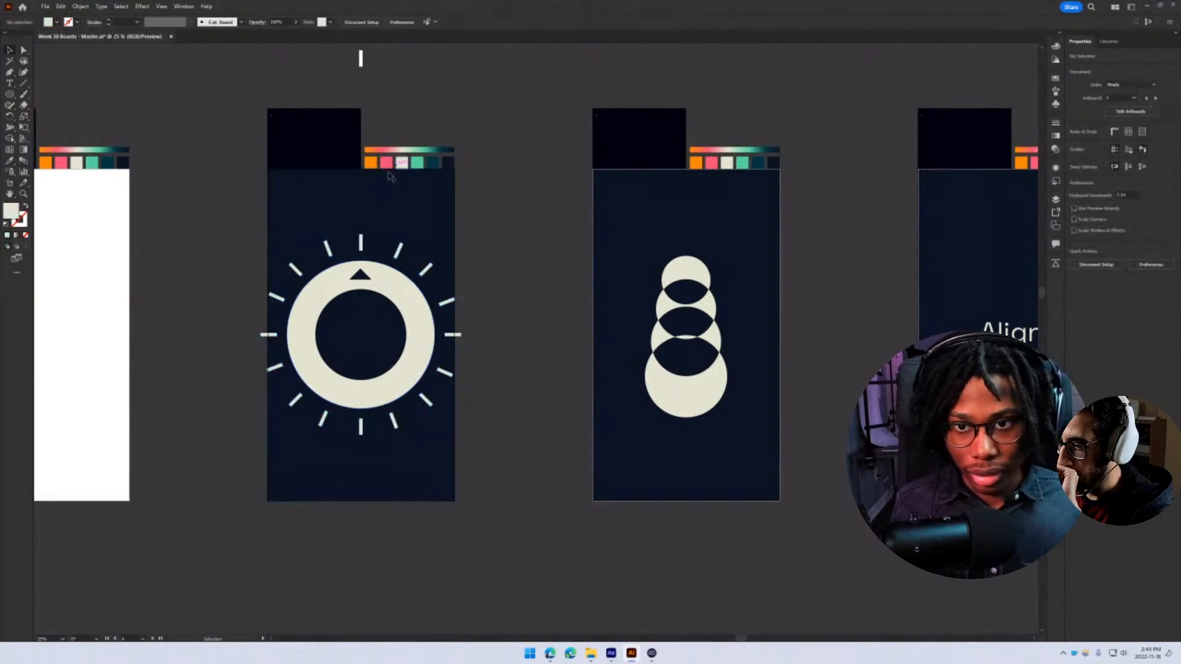
- Try the green palette swatch on the dial's triangular pointer and undo the recolouring
click(361, 275)
click(417, 163)
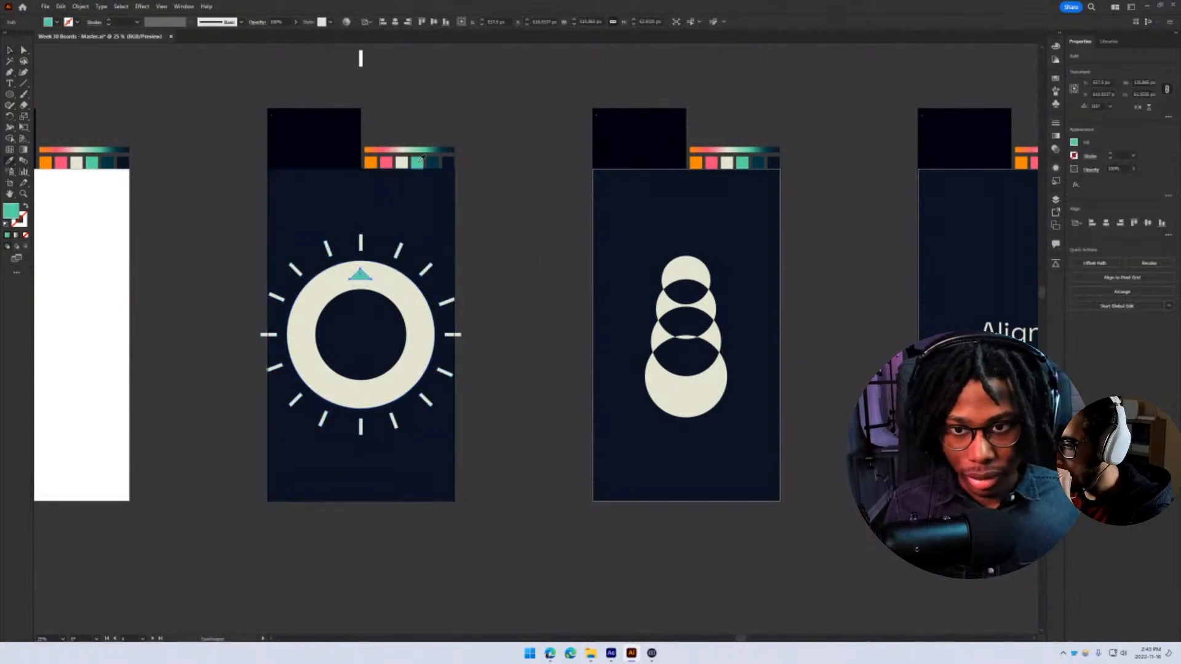
key(v)
click(497, 245)
key(ctrl+z)
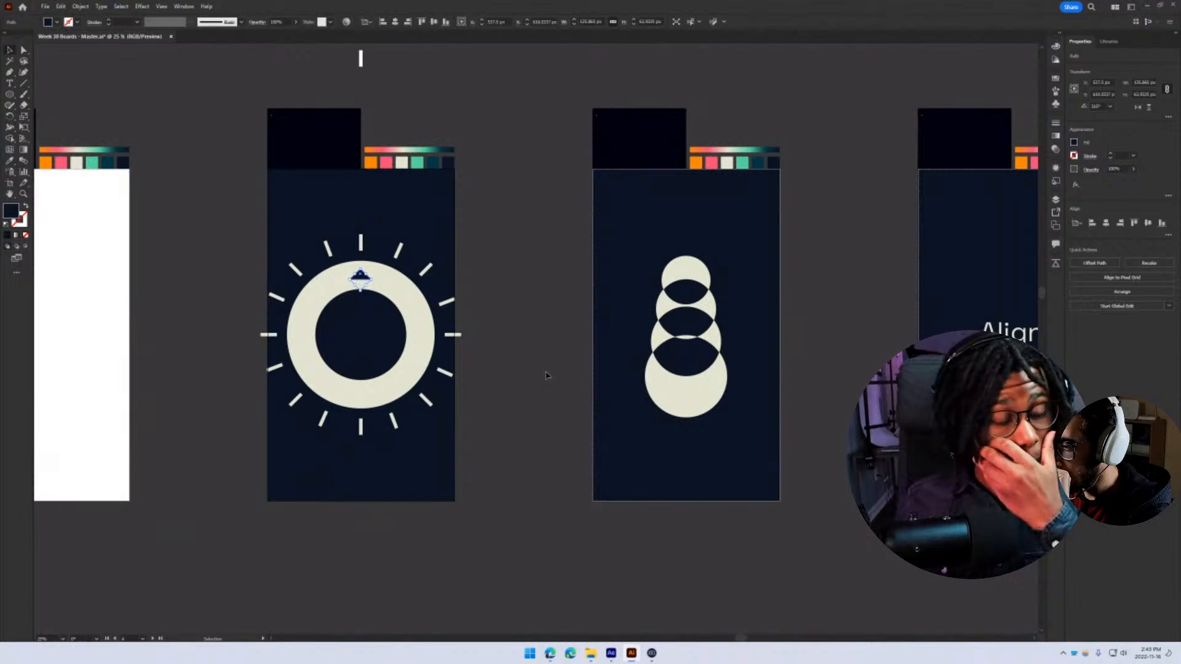
key(a)
key(v)
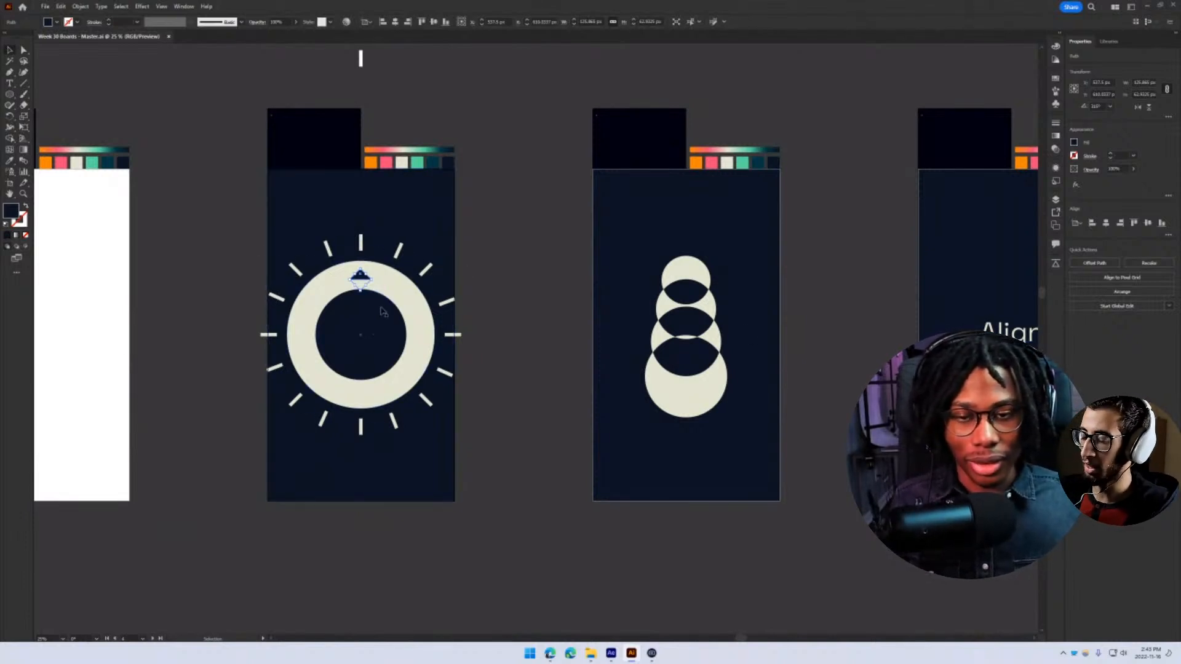
- Delete the remaining stray tick mark above the dial board
click(496, 301)
mouse_move(474, 280)
mouse_down()
mouse_move(683, 342)
mouse_move(469, 298)
mouse_move(459, 283)
mouse_up()
key(v)
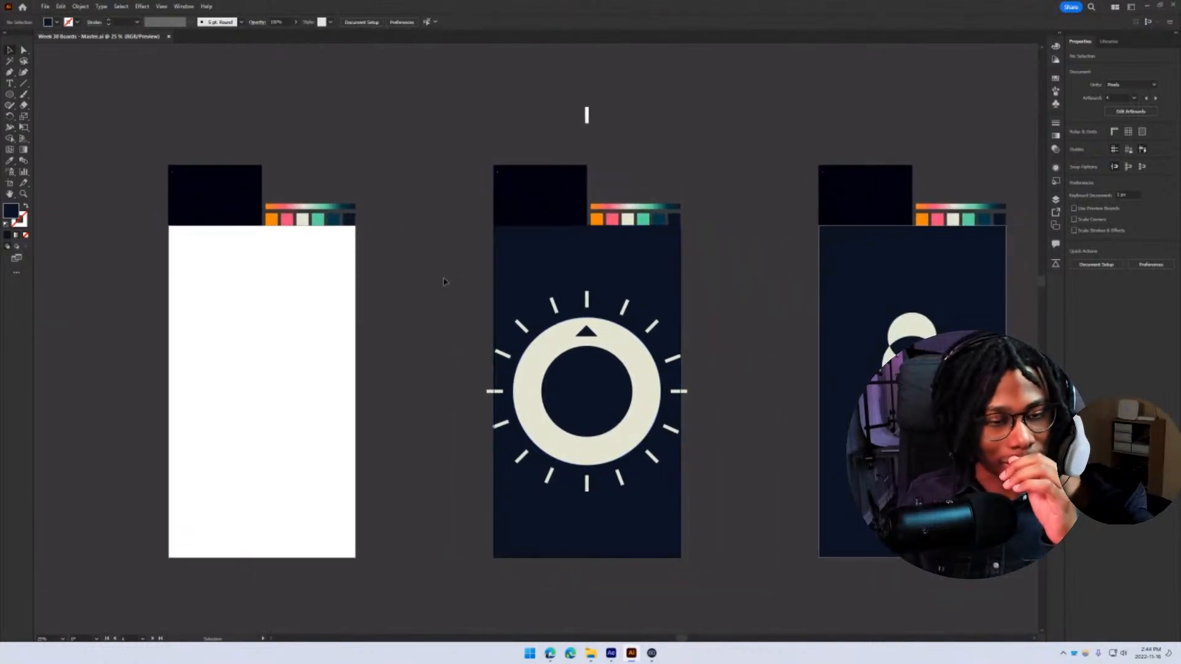
click(586, 115)
key(Delete)
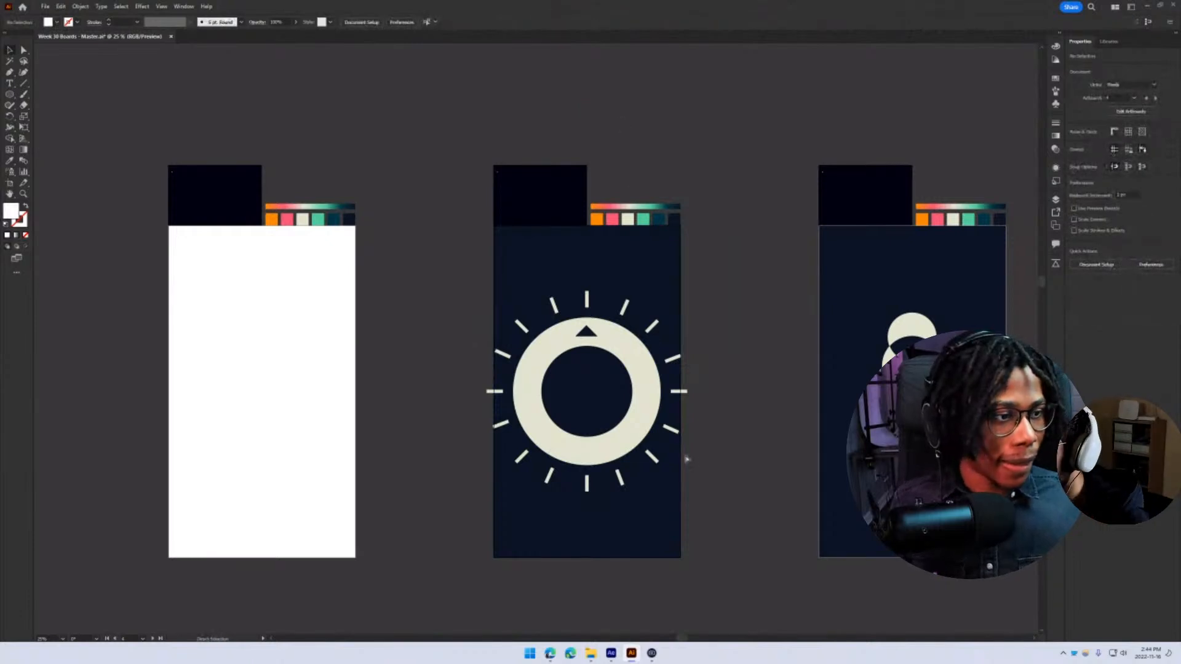
drag(687, 459, 578, 433)
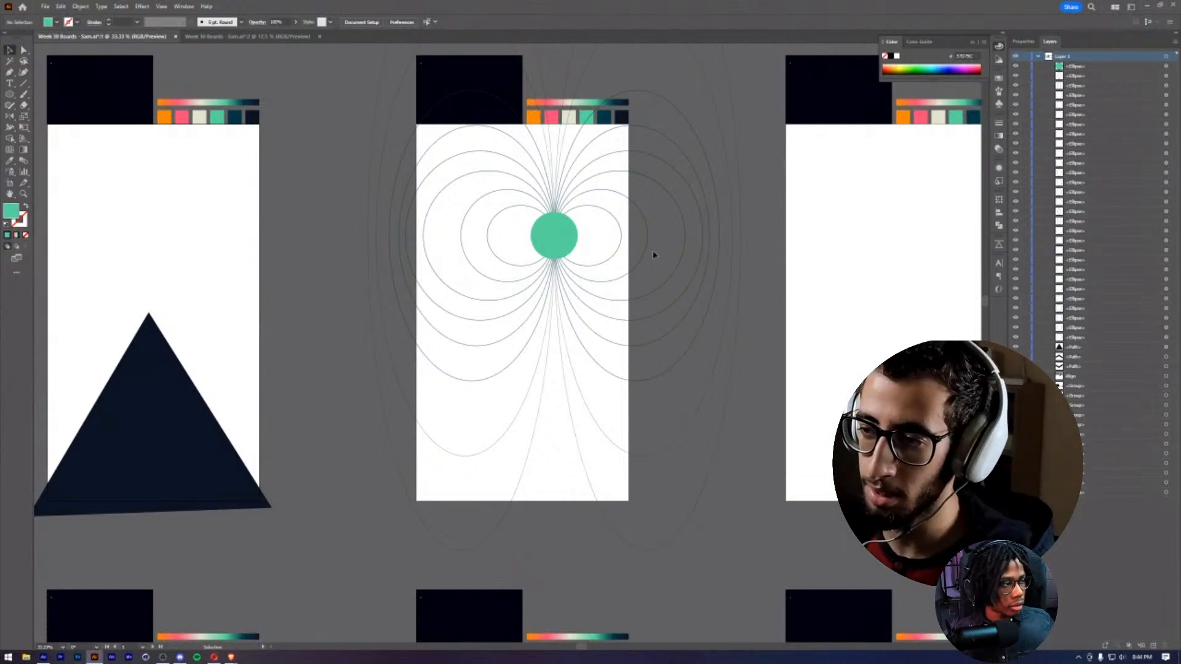
- Examine the tangent ellipses around the green circle on the third board, close up and from a distance
drag(595, 322, 633, 315)
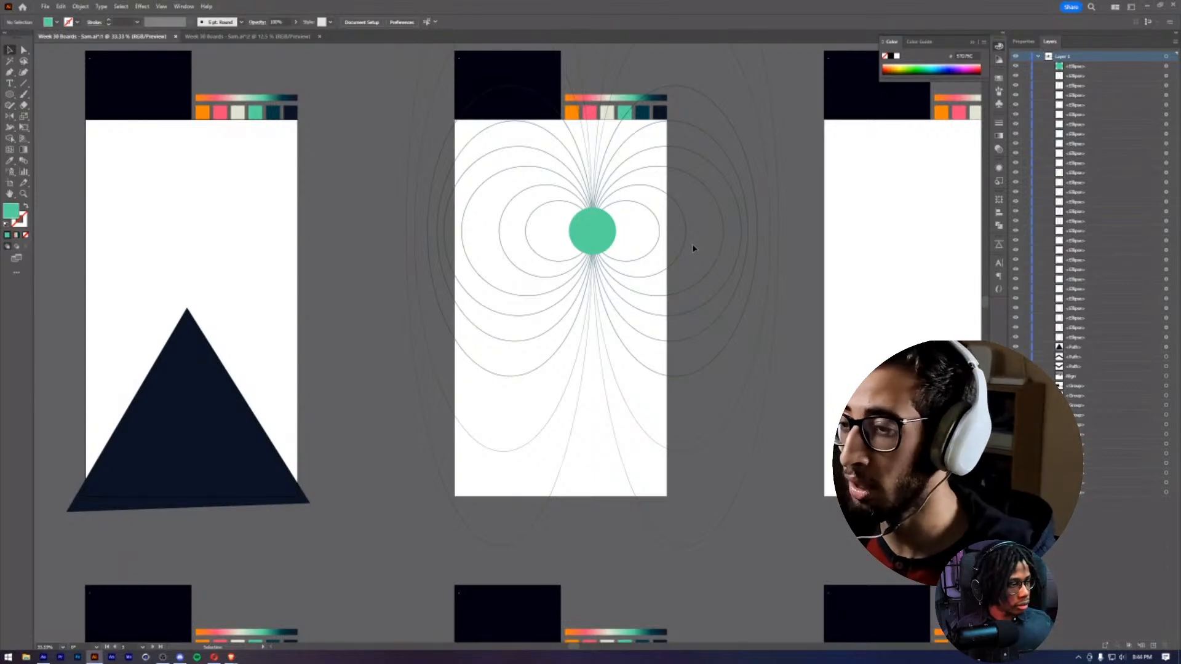
drag(693, 247, 693, 303)
key(z)
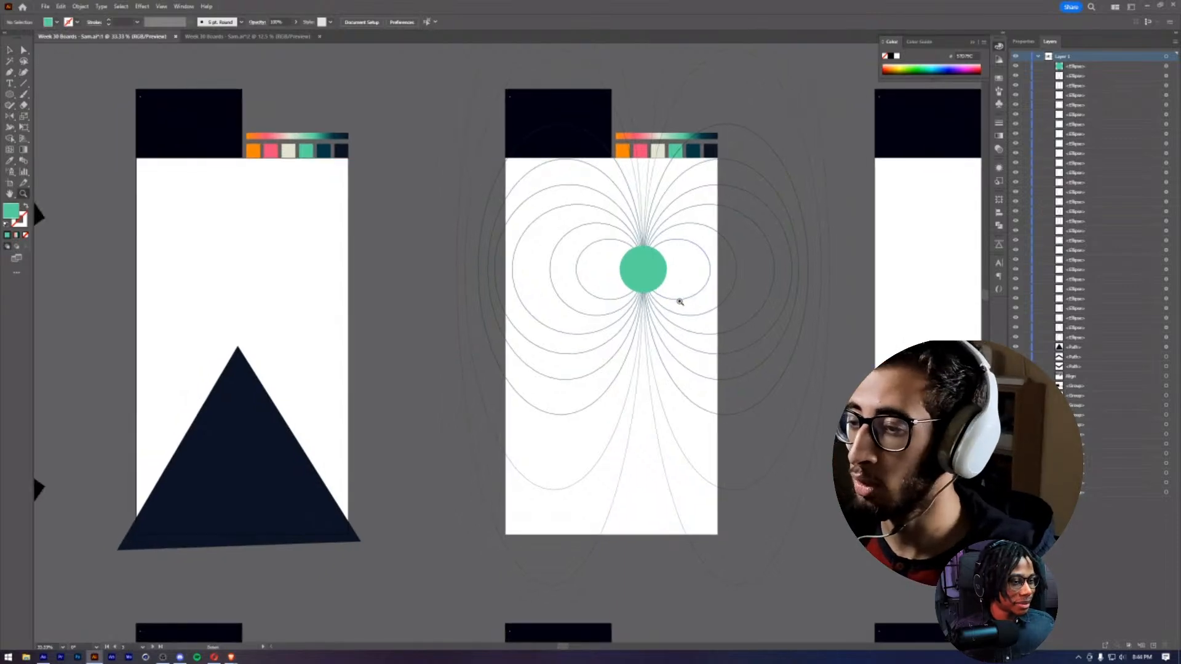
click(680, 301)
key(v)
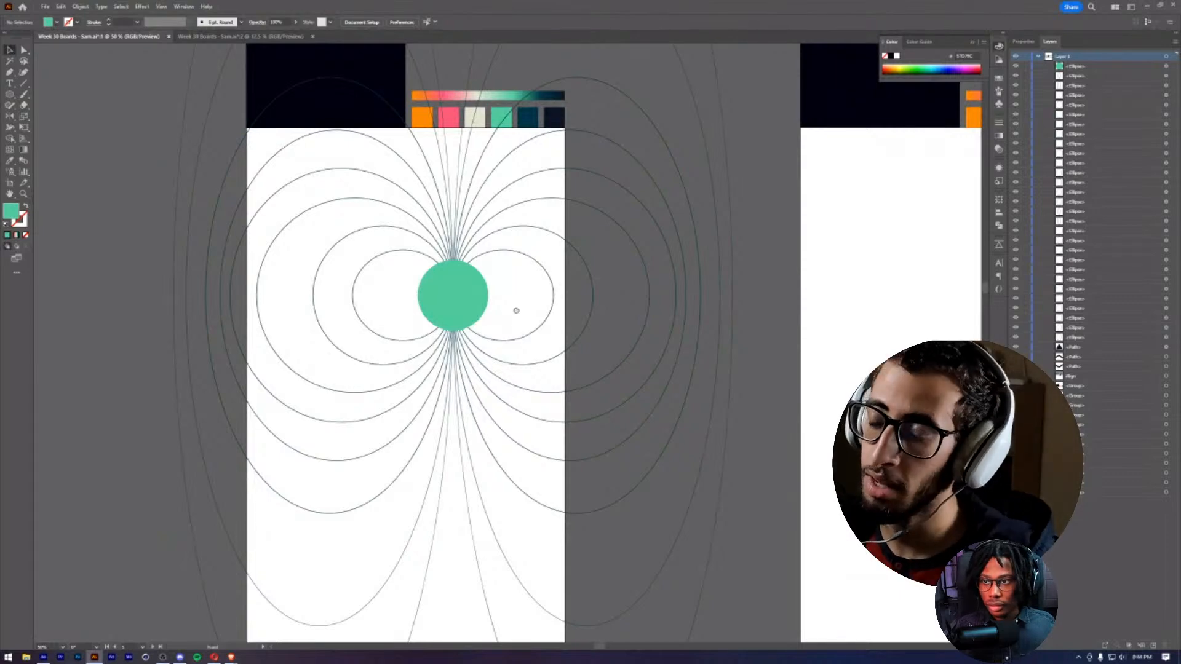
drag(516, 311, 694, 278)
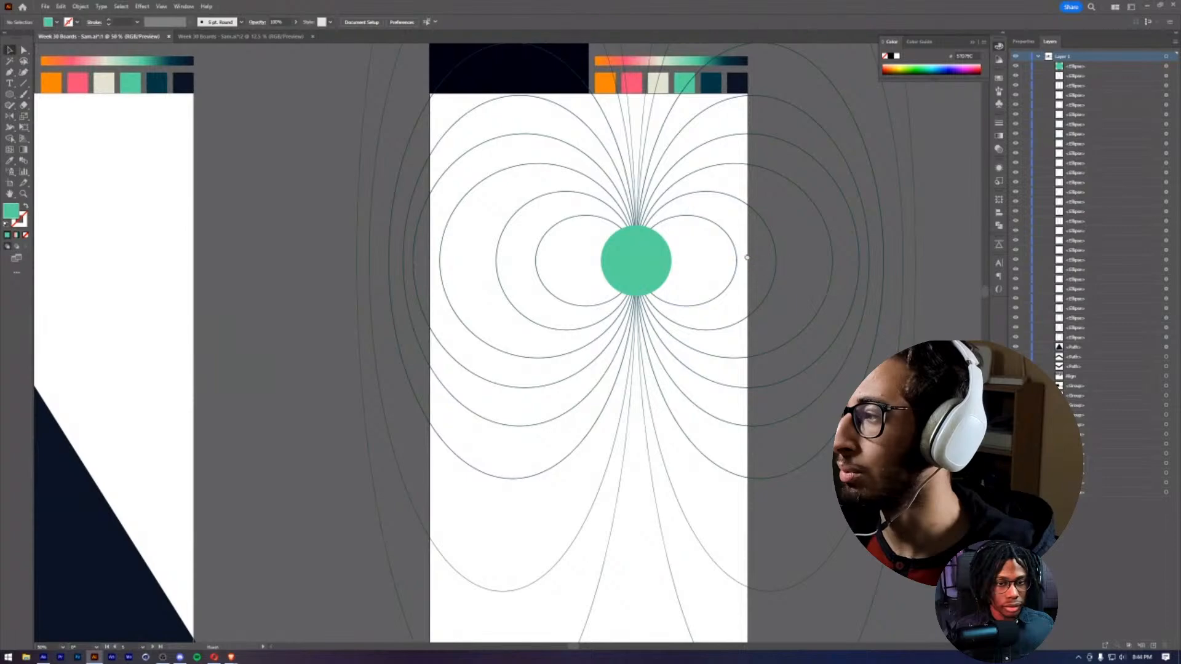
drag(747, 257, 784, 286)
key(z)
alt+click(617, 347)
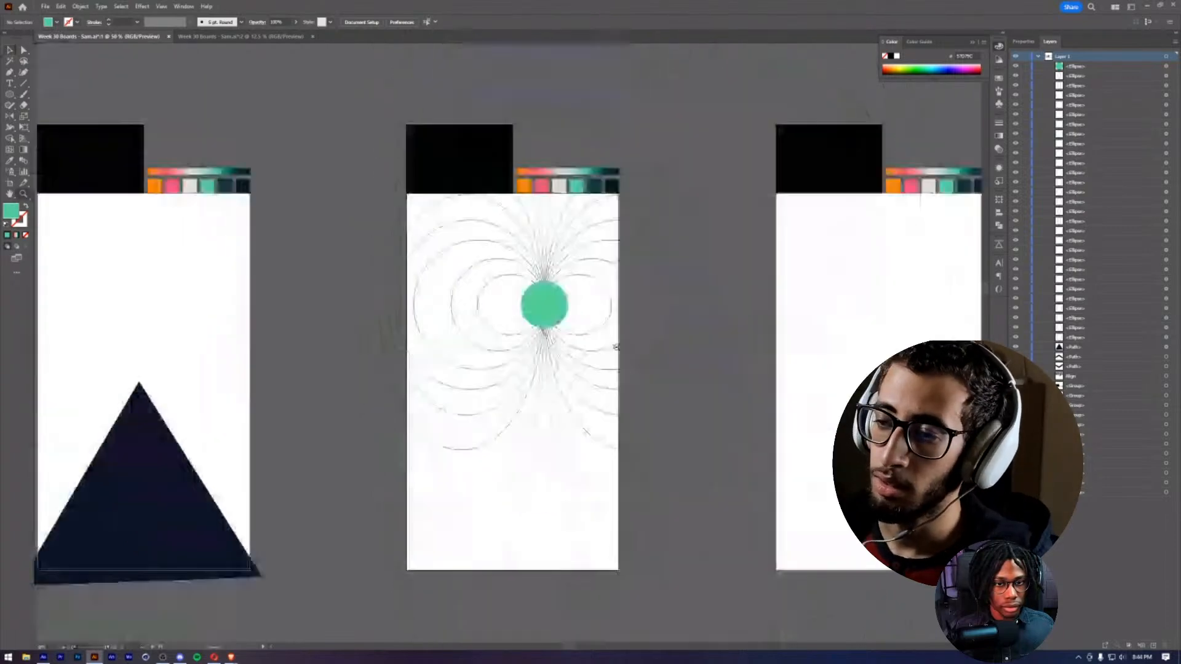
alt+click(510, 333)
- Move the innermost ellipse on the right side of the green circle off its duplicate and delete it
drag(516, 351, 556, 208)
click(557, 208)
key(v)
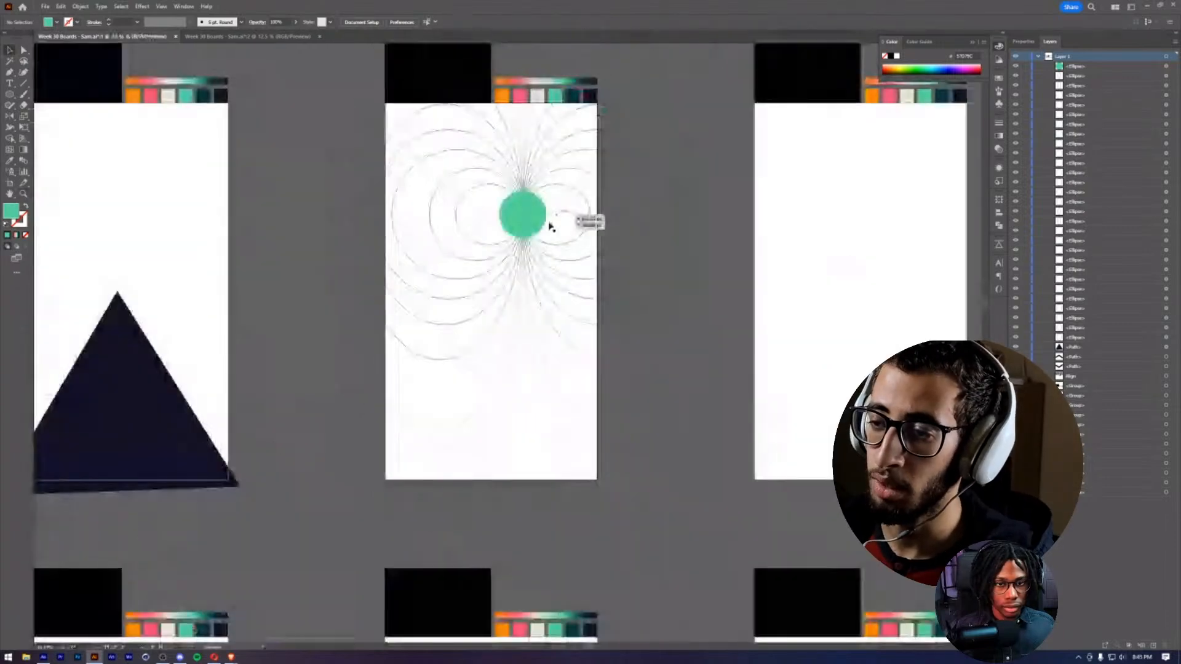
click(575, 236)
drag(567, 224, 548, 282)
click(575, 237)
drag(576, 238, 565, 301)
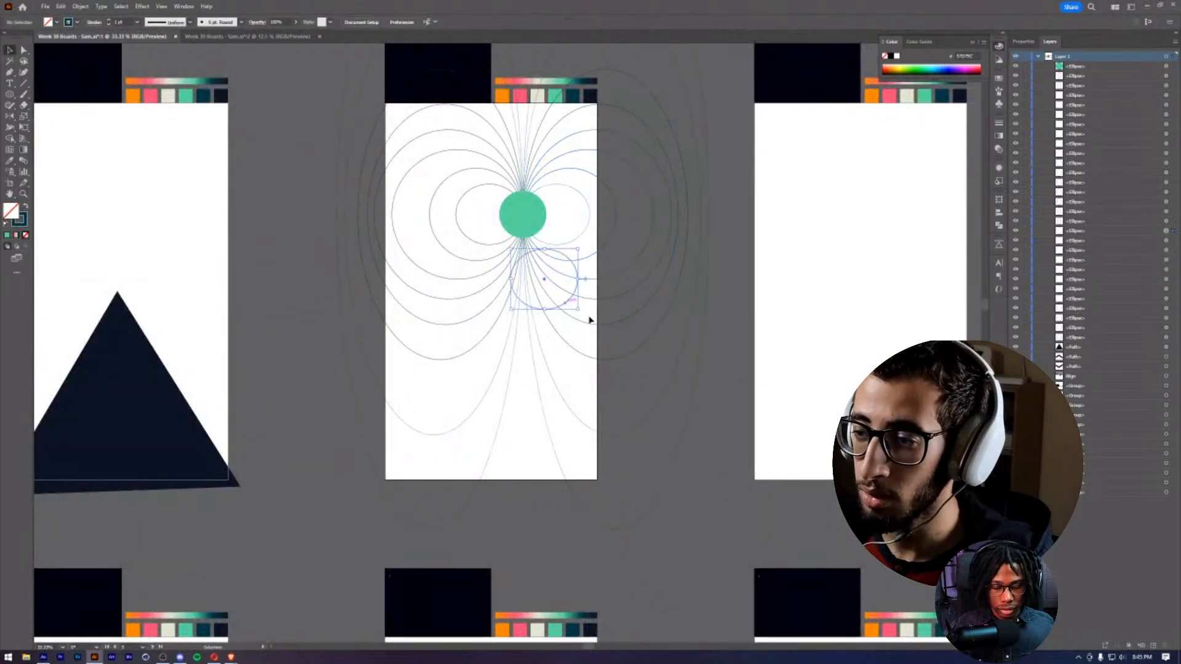
key(Delete)
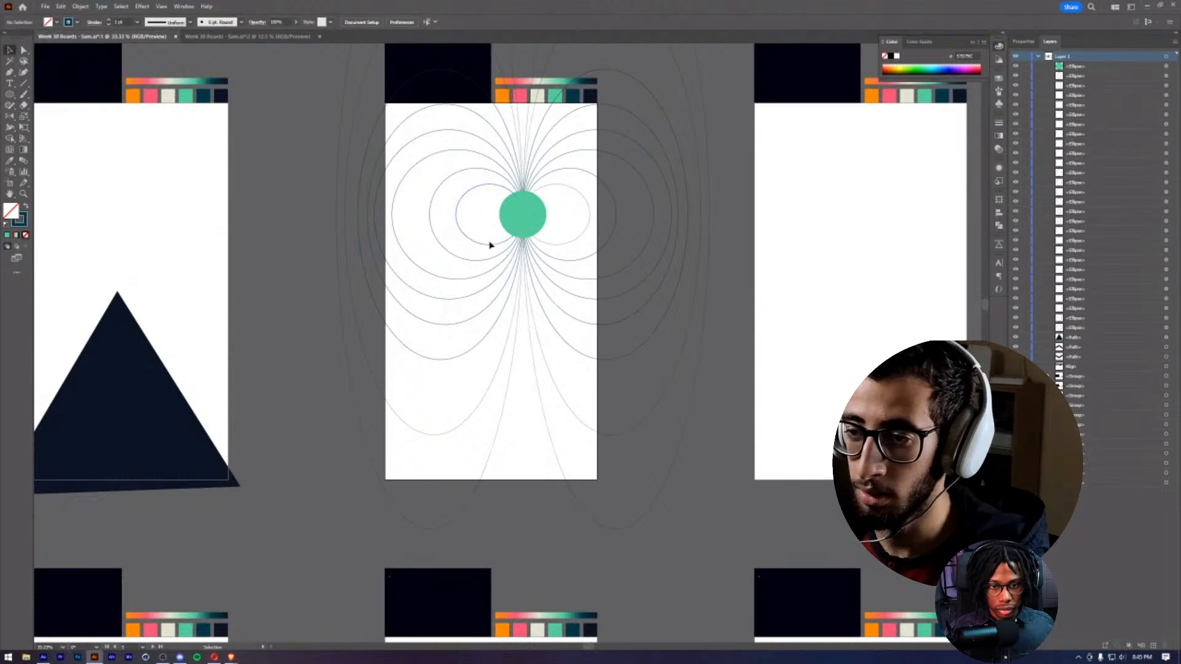
- Delete the duplicate innermost ellipse on the left side of the green circle, undoing a test move of the remaining one
drag(491, 245, 484, 290)
key(Delete)
drag(494, 244, 483, 272)
key(ctrl+z)
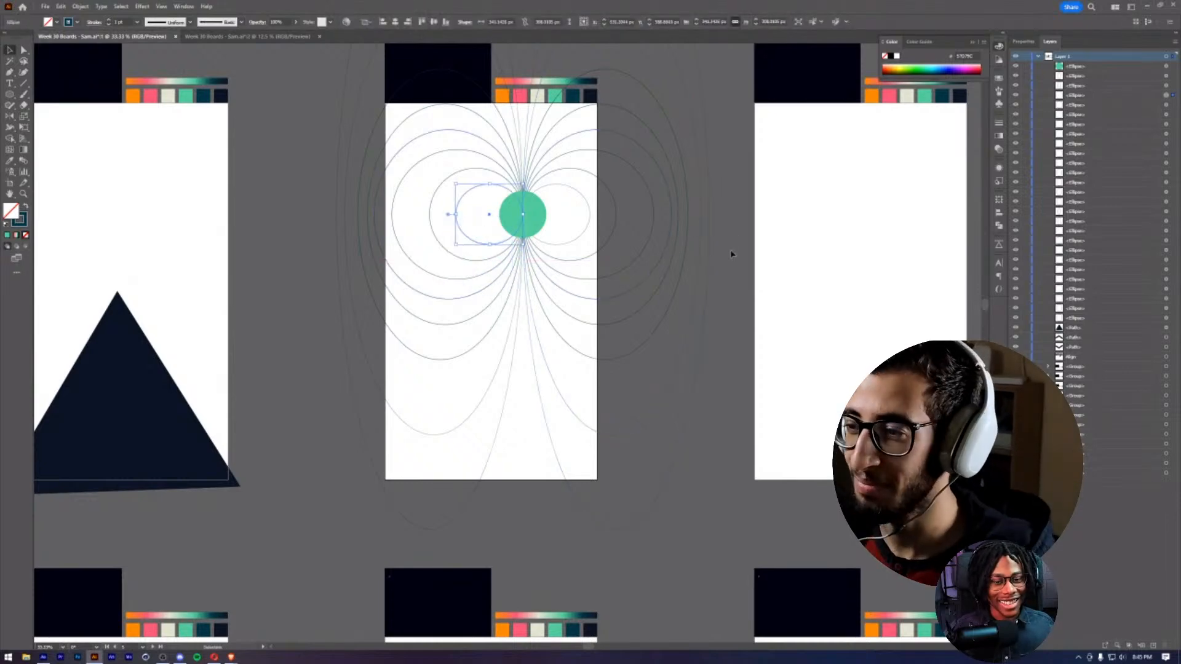
click(736, 264)
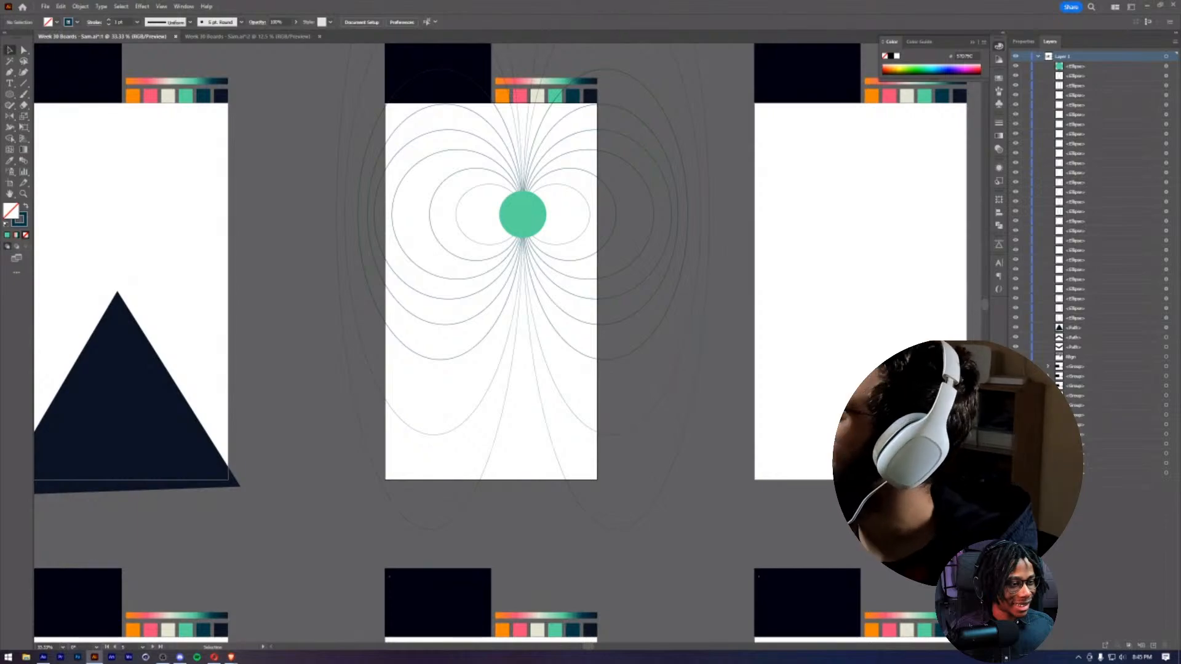
- Switch to the browser to look over the YouTube live stream page, and return to the Illustrator boards
drag(1180, 162, 677, 1)
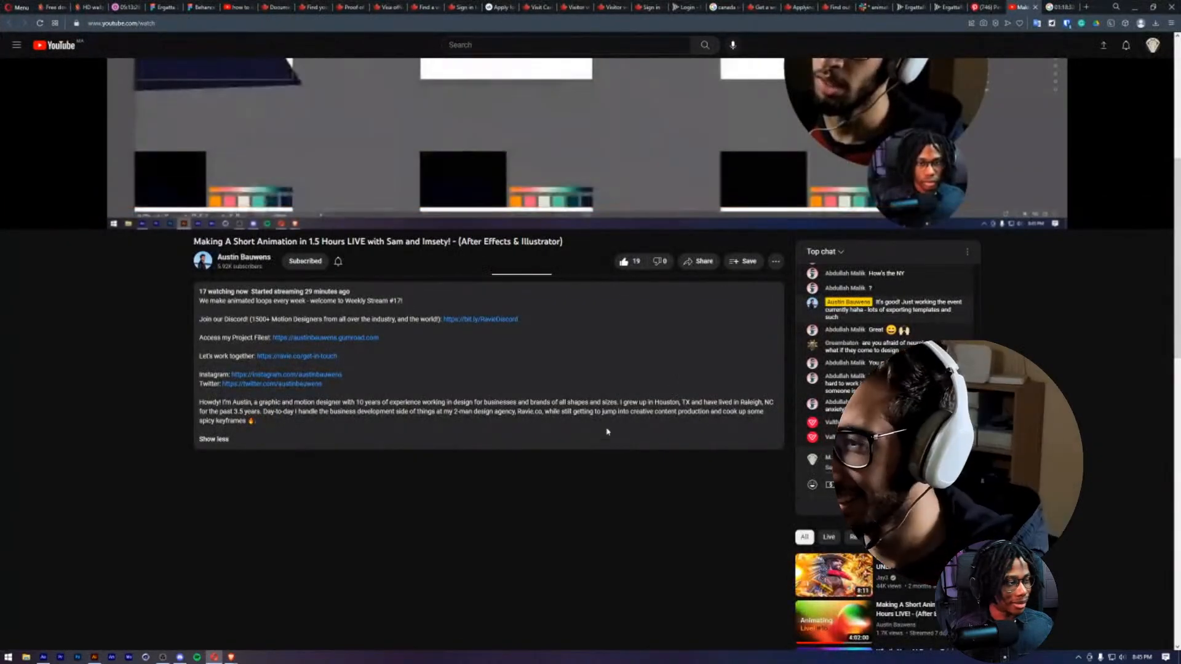
scroll(608, 432, up, 4)
scroll(595, 480, down, 5)
drag(1095, 9, 1180, 123)
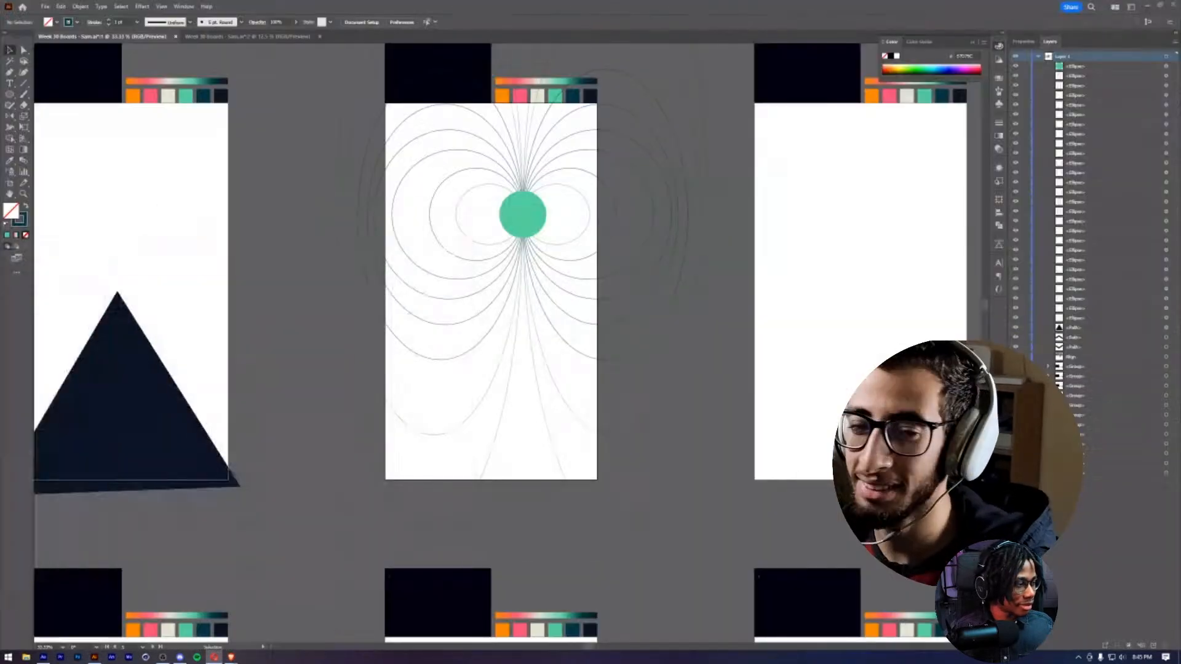
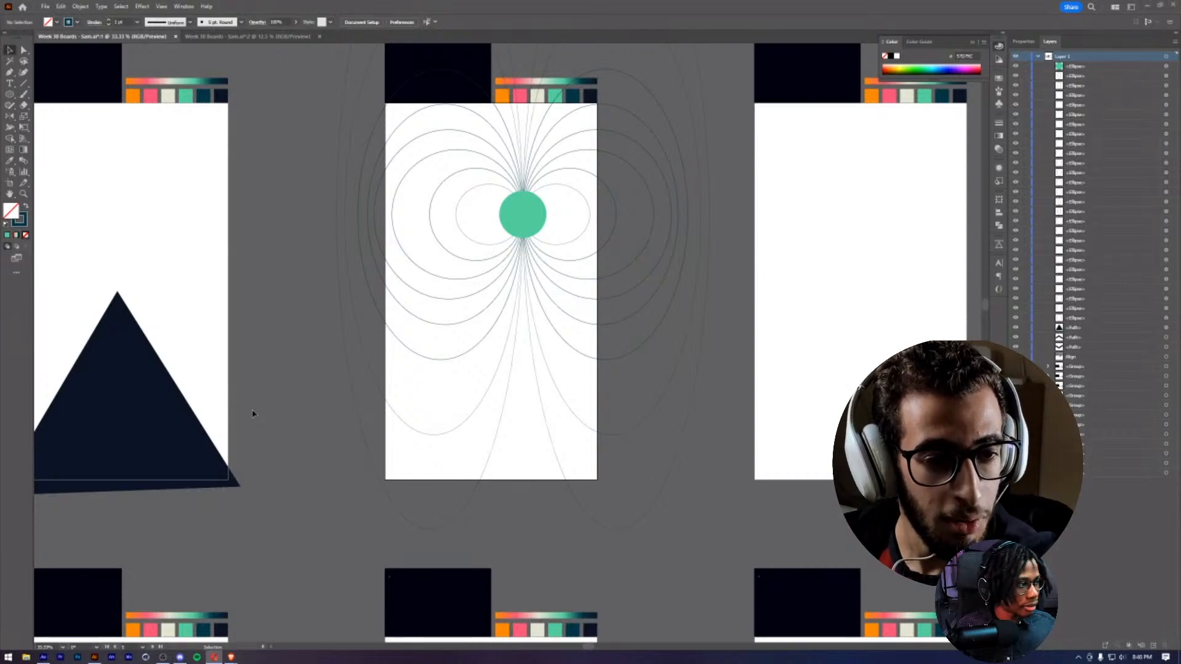
click(291, 414)
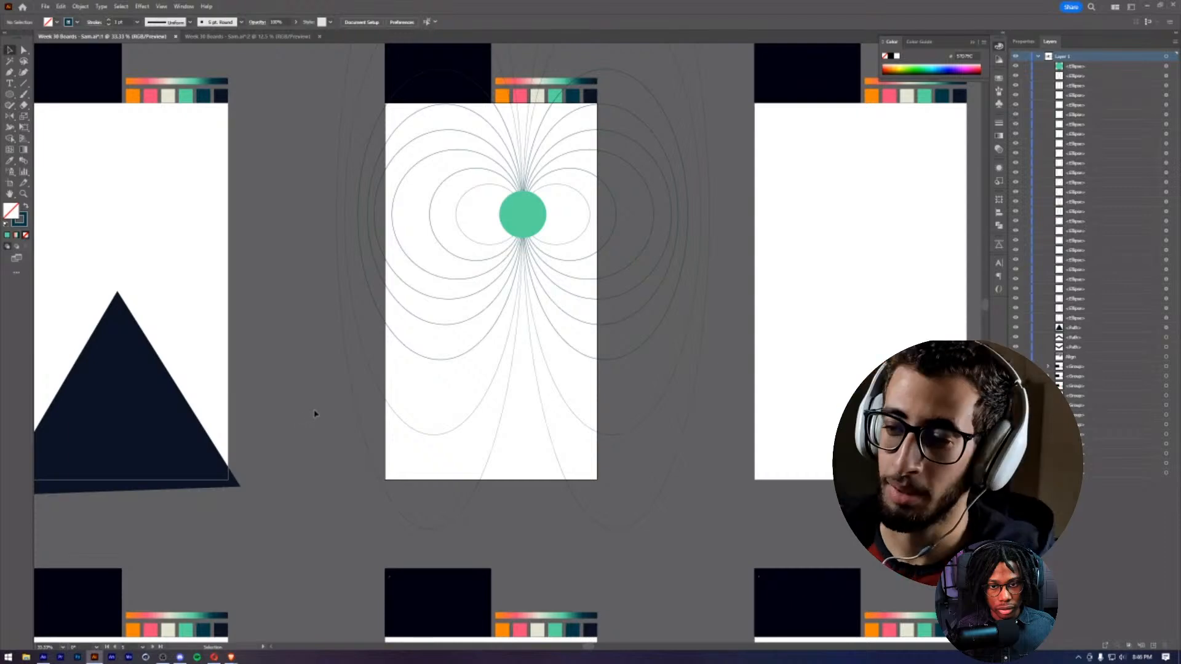
- Bring up the Pinterest Abstract board for reference beside the artwork and dismiss its window
drag(574, 265, 600, 264)
click(556, 216)
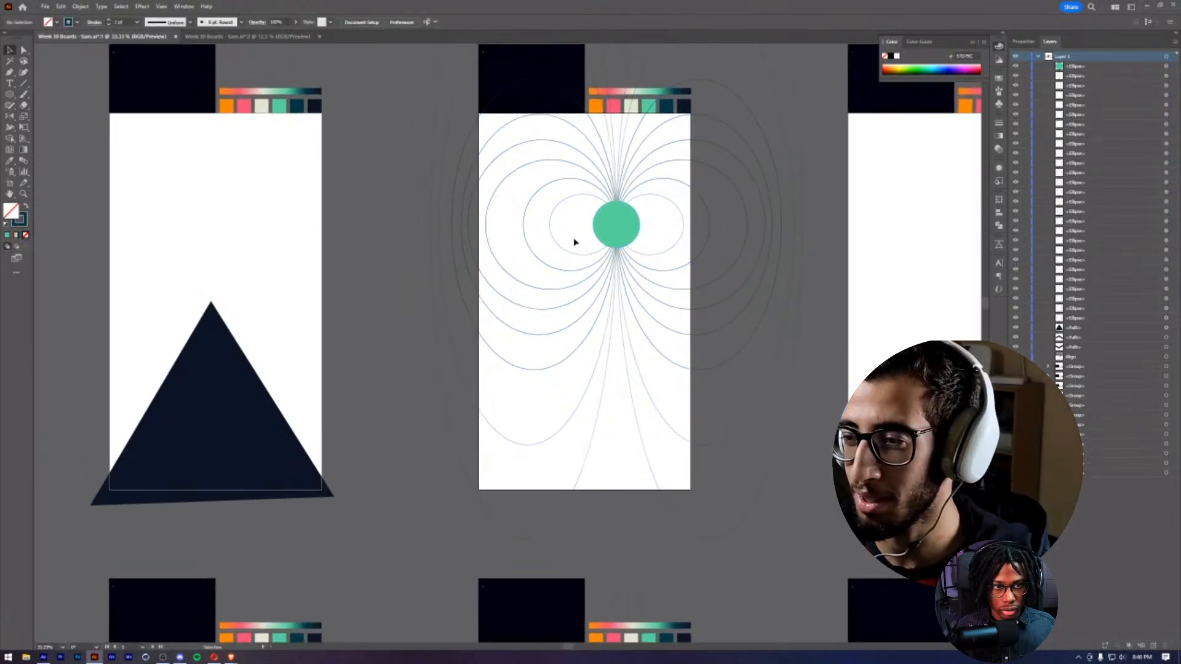
drag(651, 236, 646, 256)
drag(617, 363, 398, 355)
drag(617, 322, 578, 323)
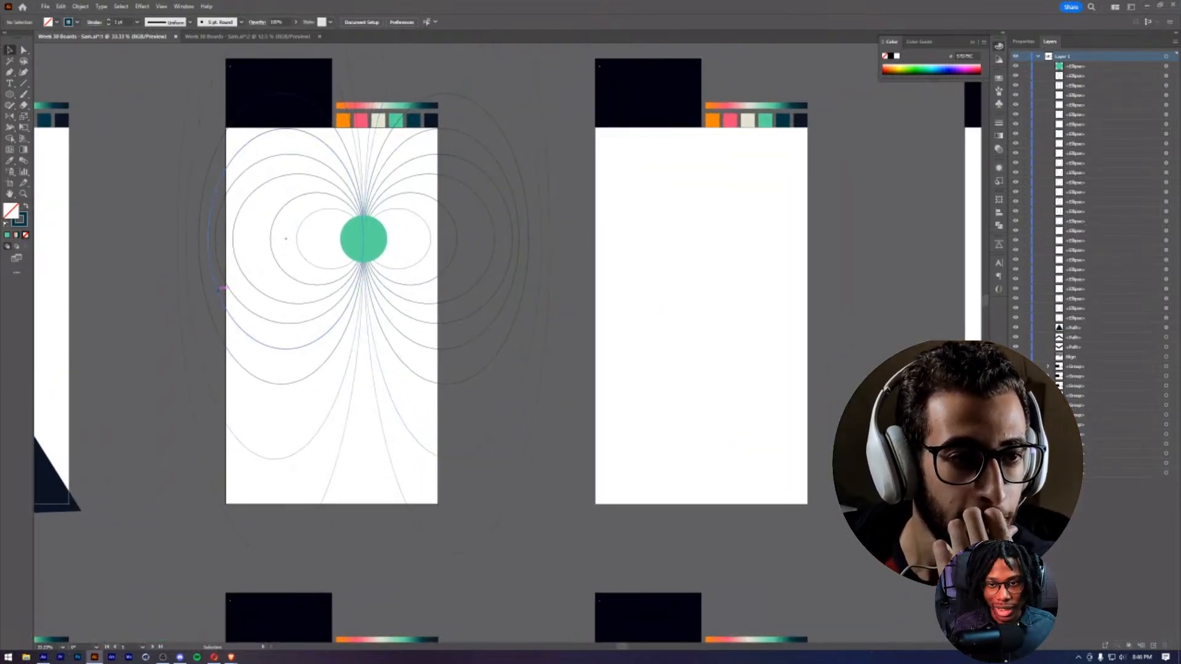
drag(0, 295, 985, 245)
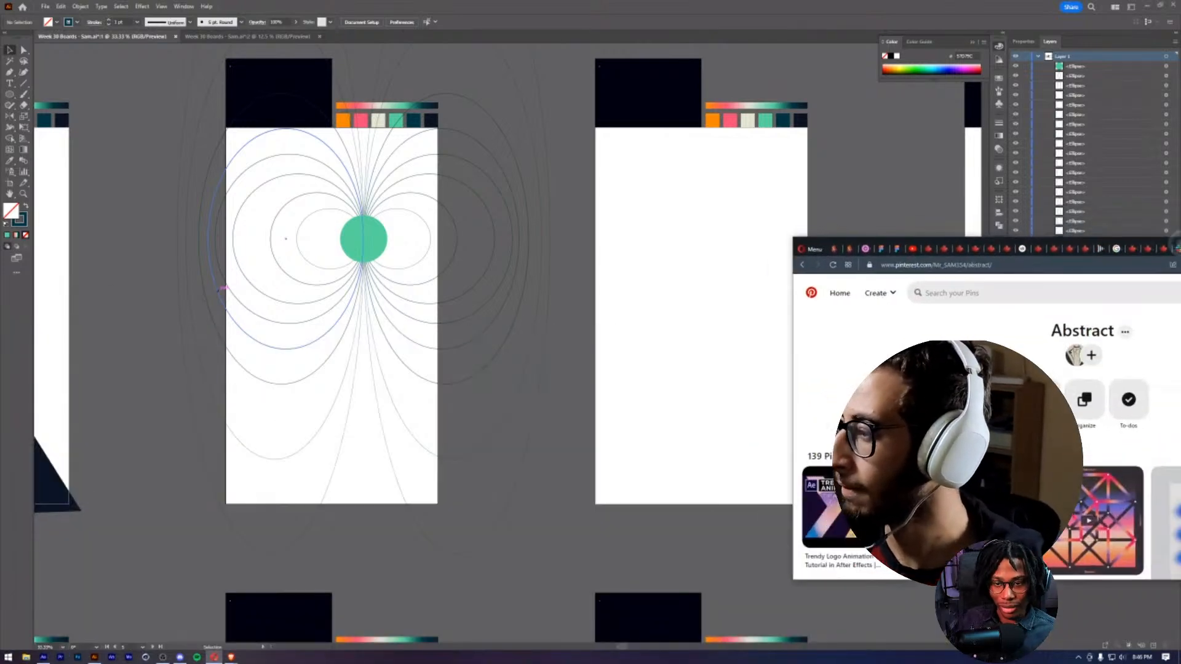
key(super+Down)
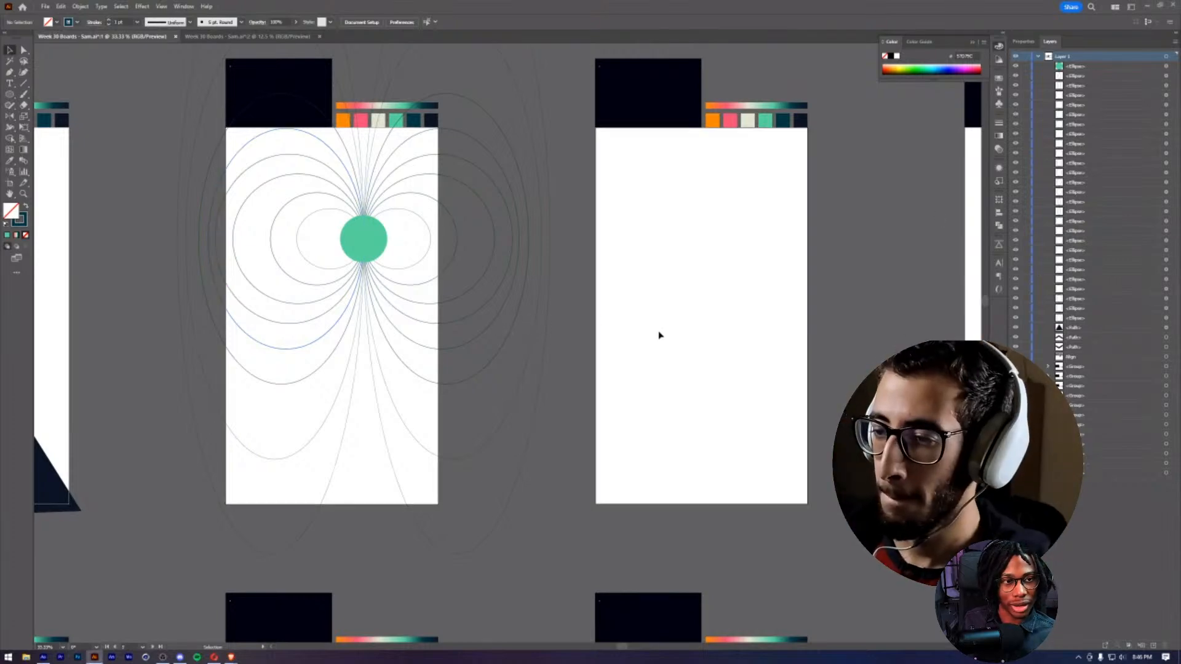
- Examine the full set of boards in overview and the empty fourth board up close
drag(659, 335, 775, 313)
key(z)
alt+click(430, 324)
drag(578, 363, 679, 292)
alt+click(496, 333)
alt+click(495, 333)
drag(589, 355, 493, 334)
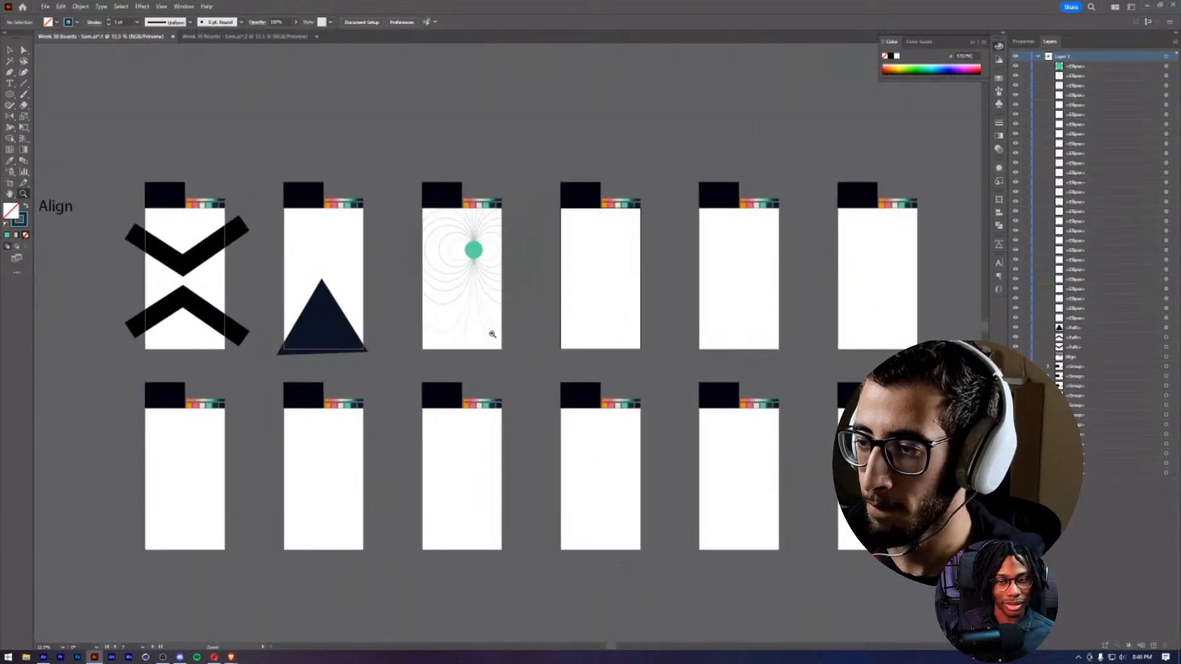
click(538, 340)
click(539, 339)
click(538, 340)
drag(554, 286, 573, 400)
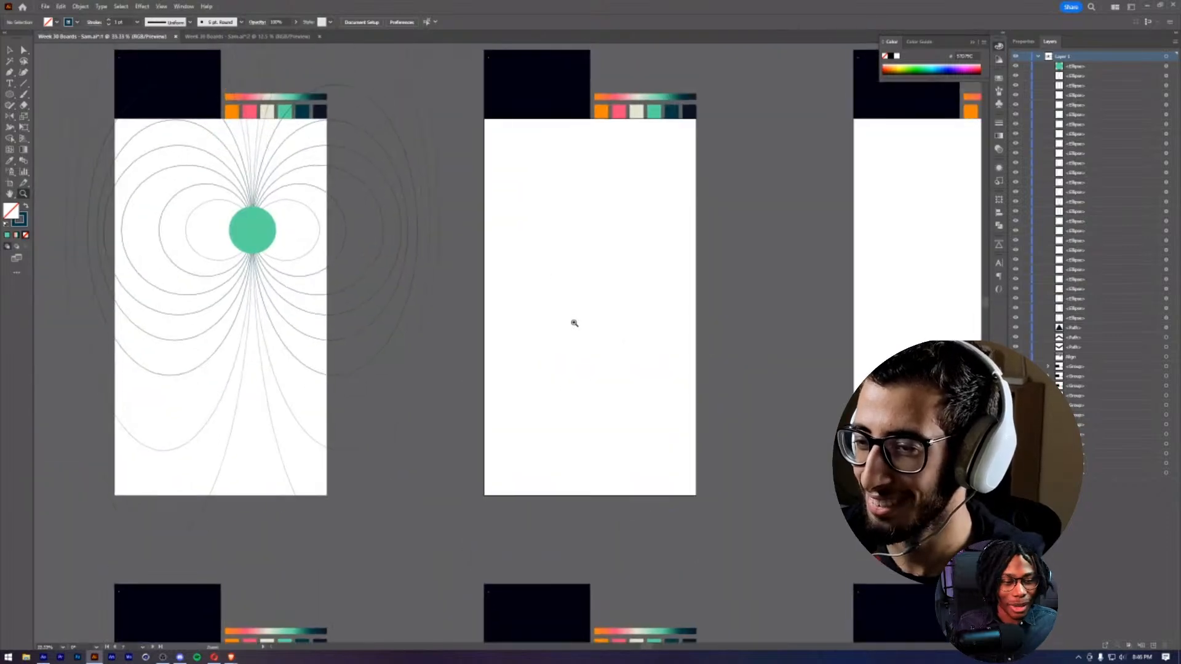
drag(531, 264, 638, 295)
key(v)
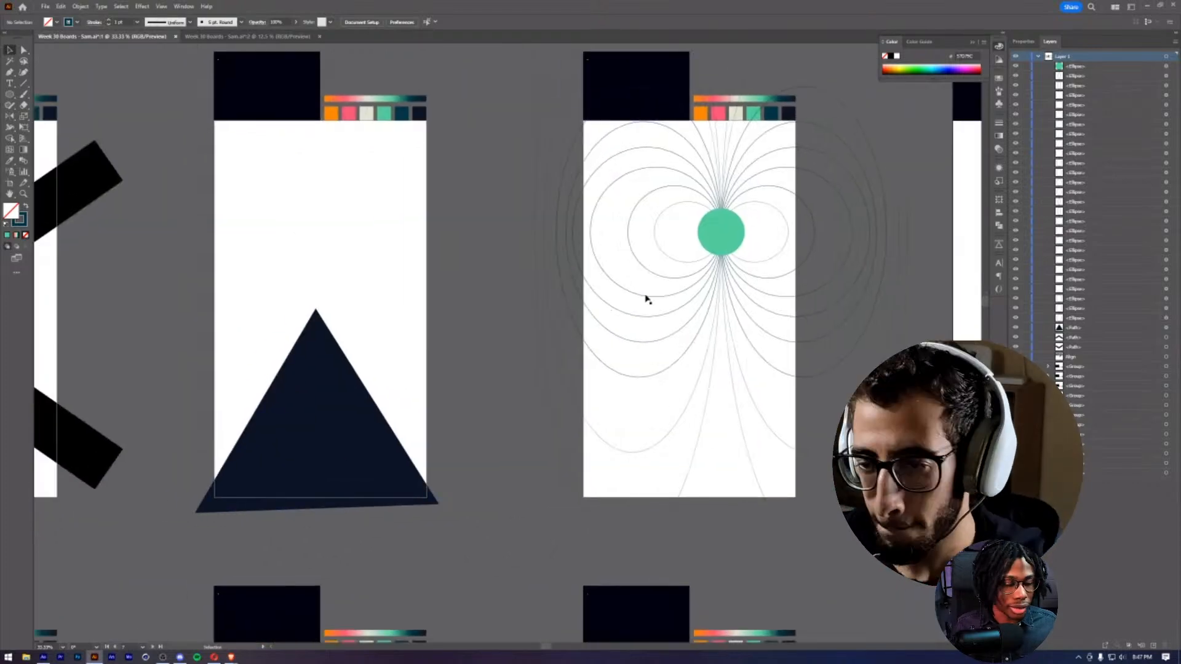
- Compare the chevron, triangle and green-circle boards with the empty fourth board
scroll(646, 300, left, 5)
scroll(625, 161, down, 3)
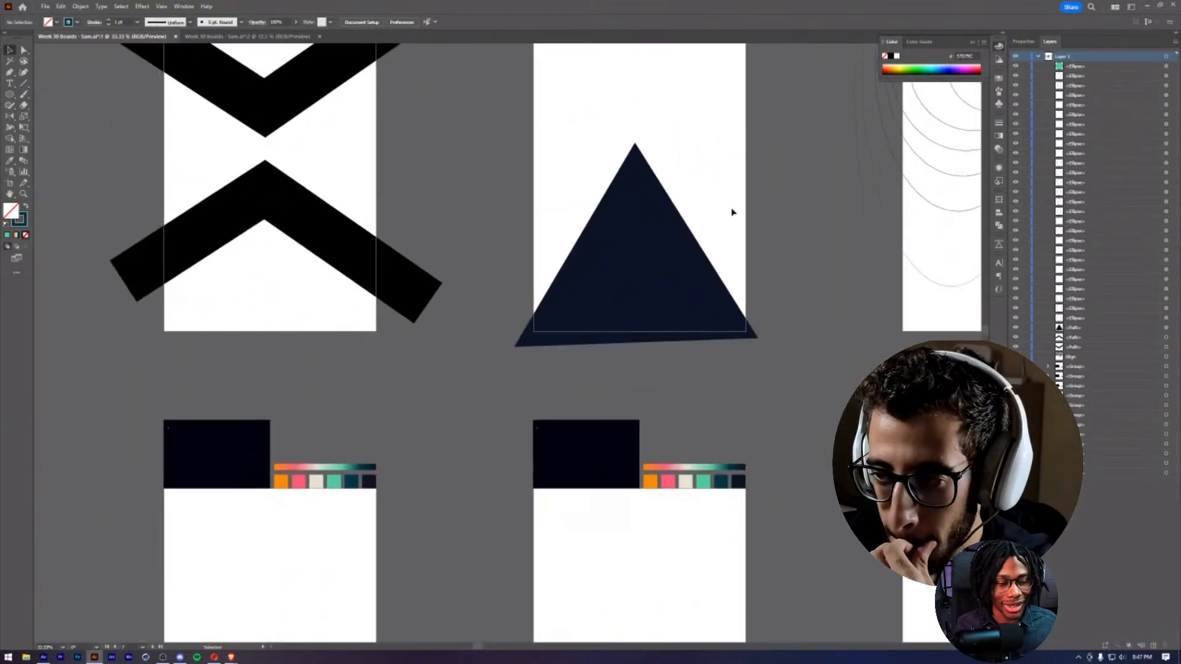
drag(732, 213, 552, 278)
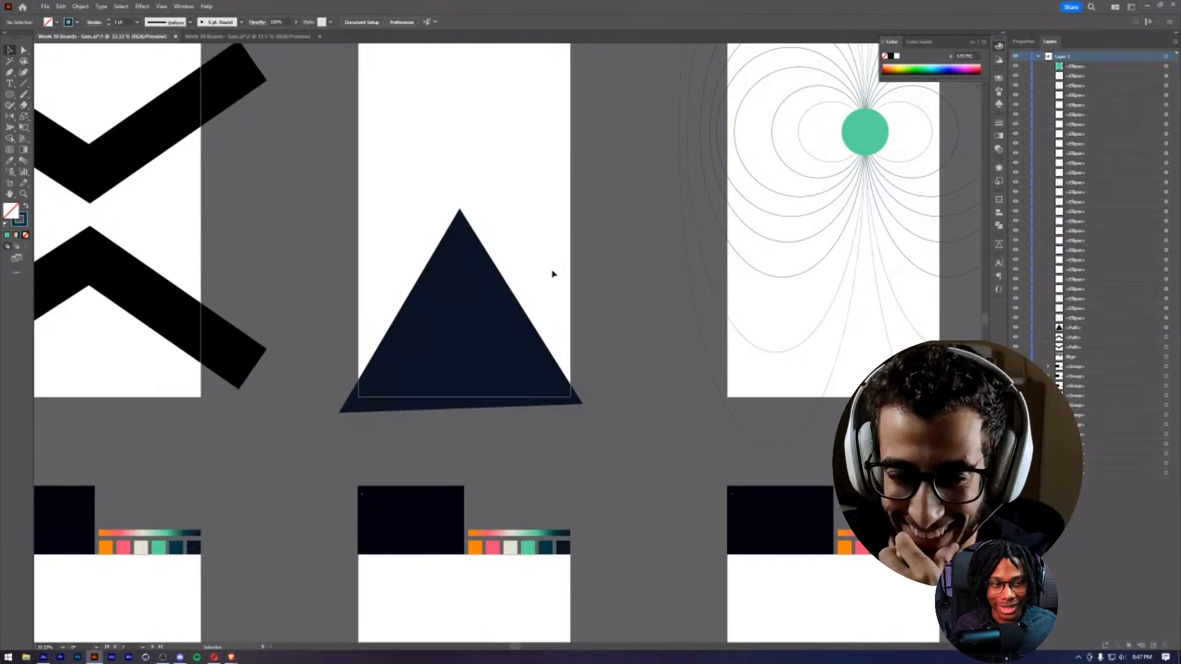
drag(565, 240, 160, 260)
drag(654, 277, 592, 282)
scroll(596, 300, right, 3)
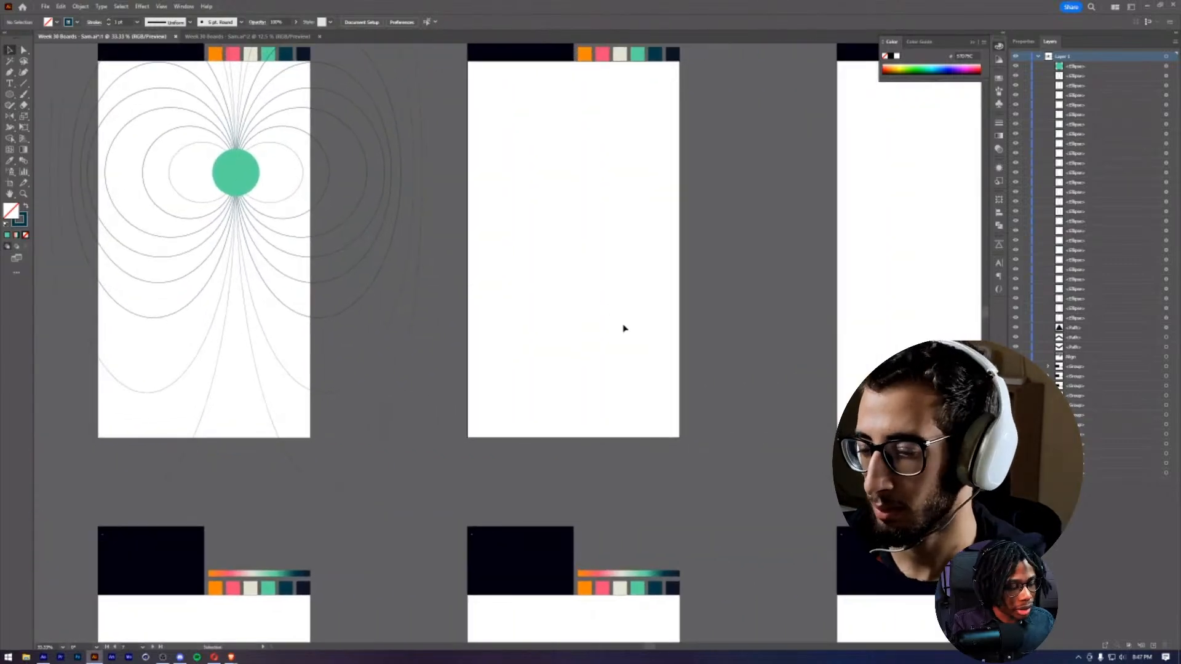
scroll(537, 321, up, 1)
scroll(536, 320, up, 1)
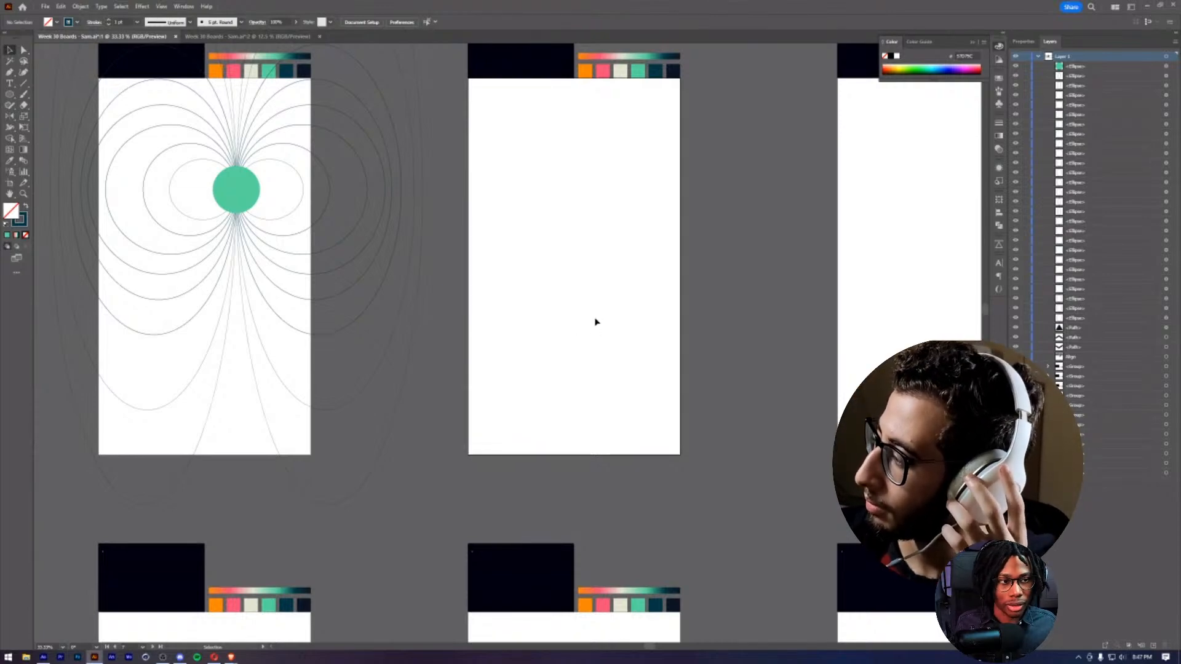
scroll(540, 303, left, 2)
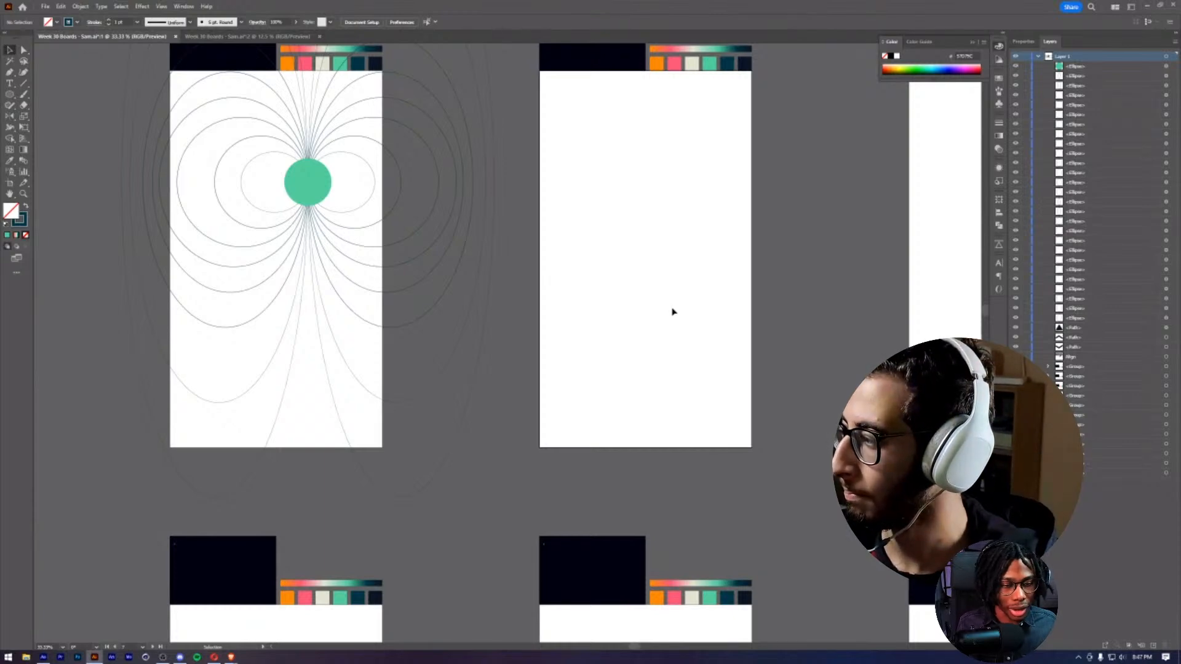
- Draw an open Pen path on the fourth board, curving from its left edge to the centre line and running straight down past its bottom edge
drag(684, 314, 637, 328)
key(z)
click(600, 306)
drag(581, 294, 614, 303)
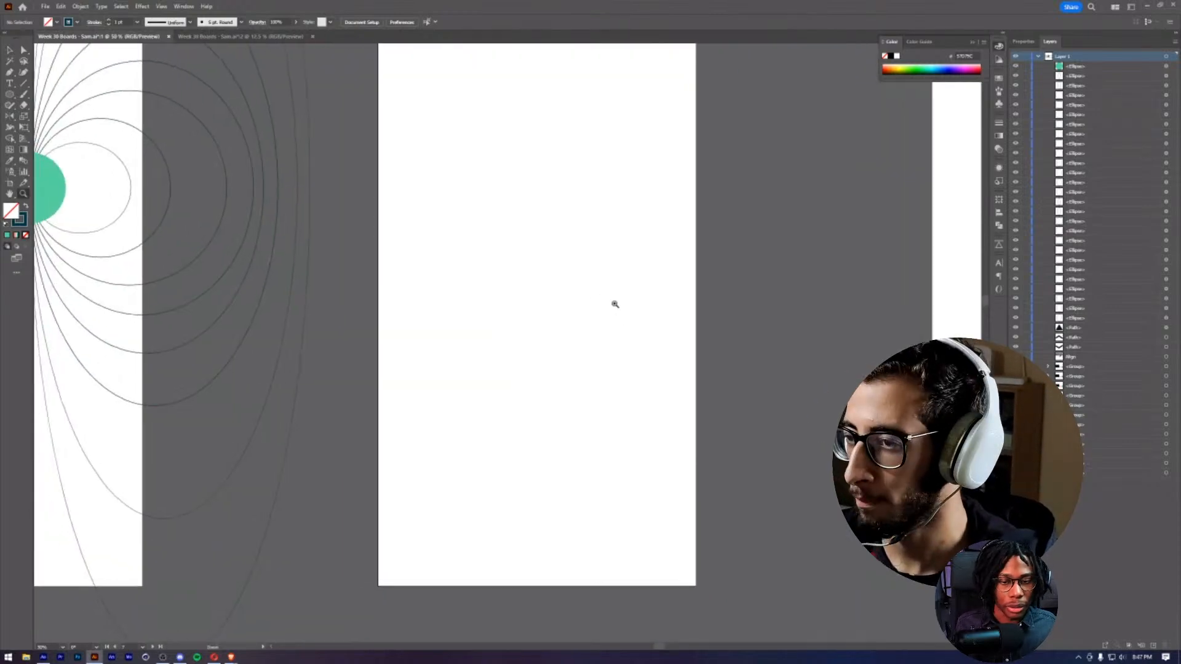
drag(556, 329, 622, 324)
alt+click(566, 272)
key(v)
drag(542, 327, 562, 349)
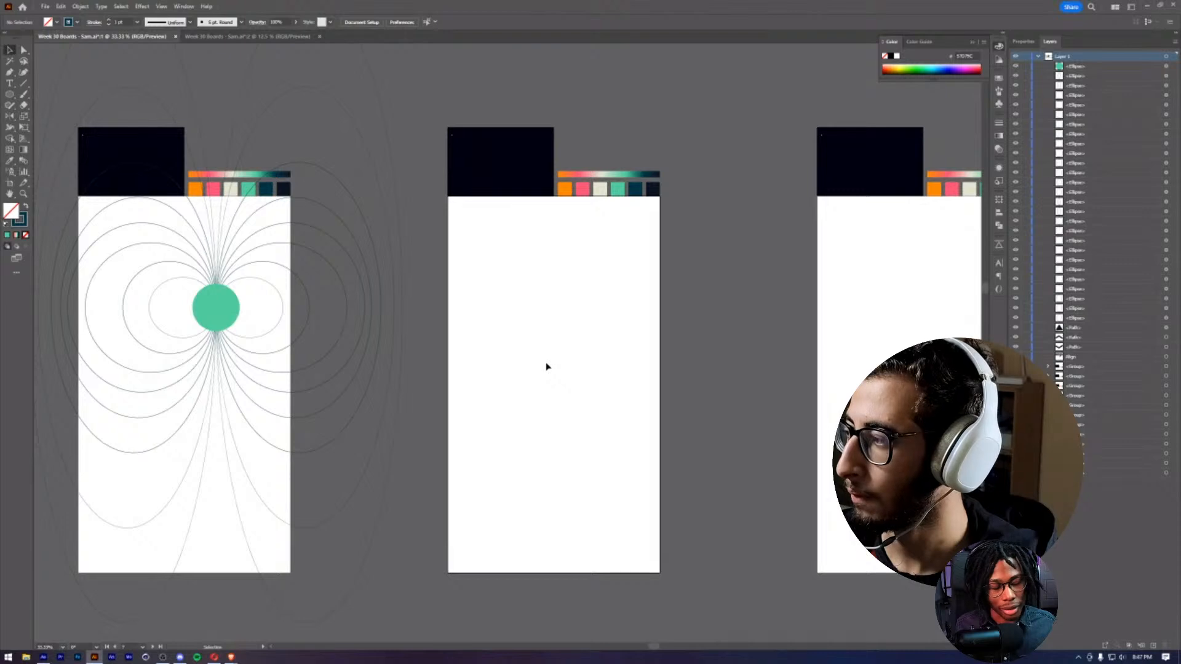
key(p)
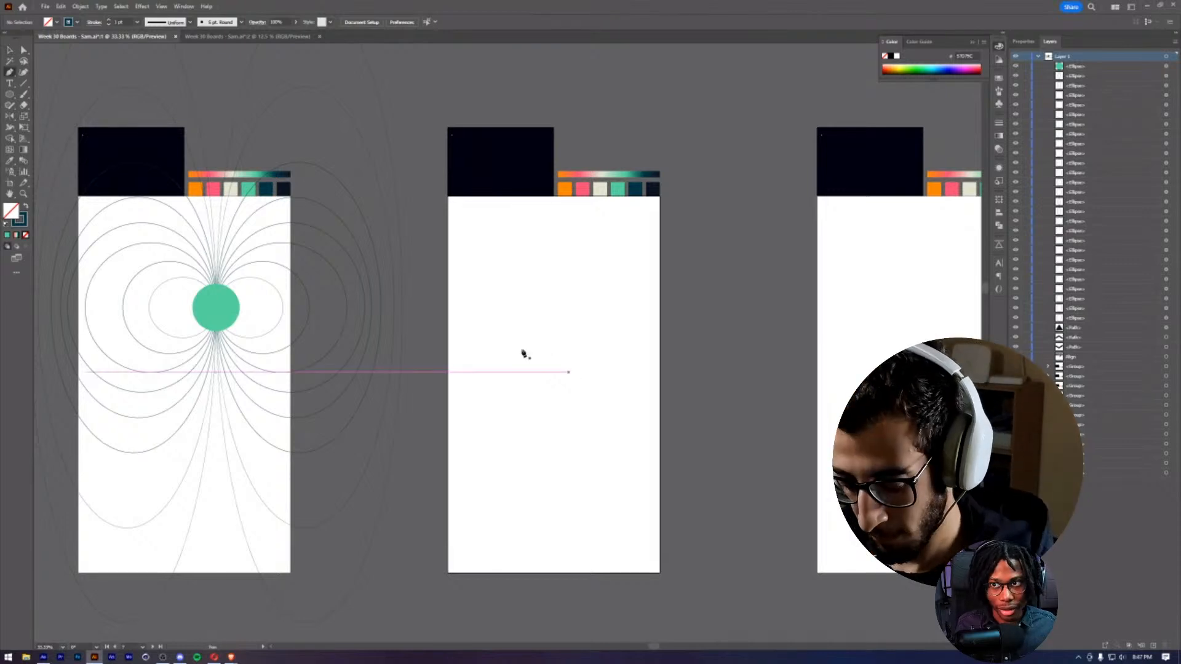
click(441, 278)
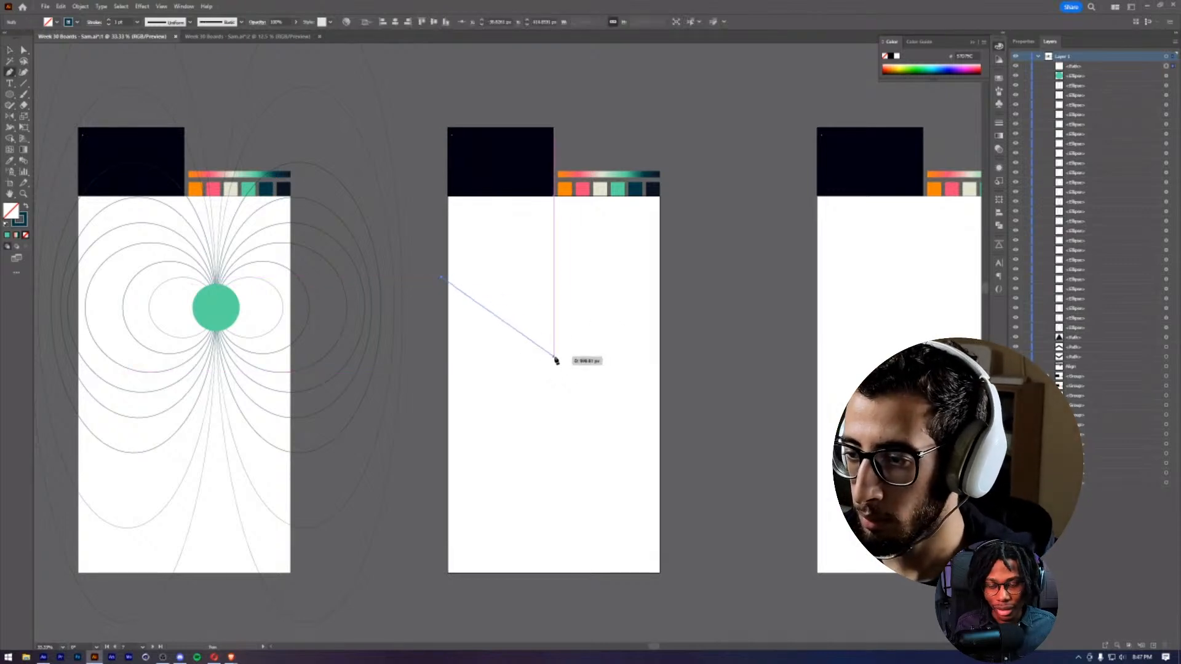
drag(555, 360, 553, 451)
drag(551, 578, 572, 563)
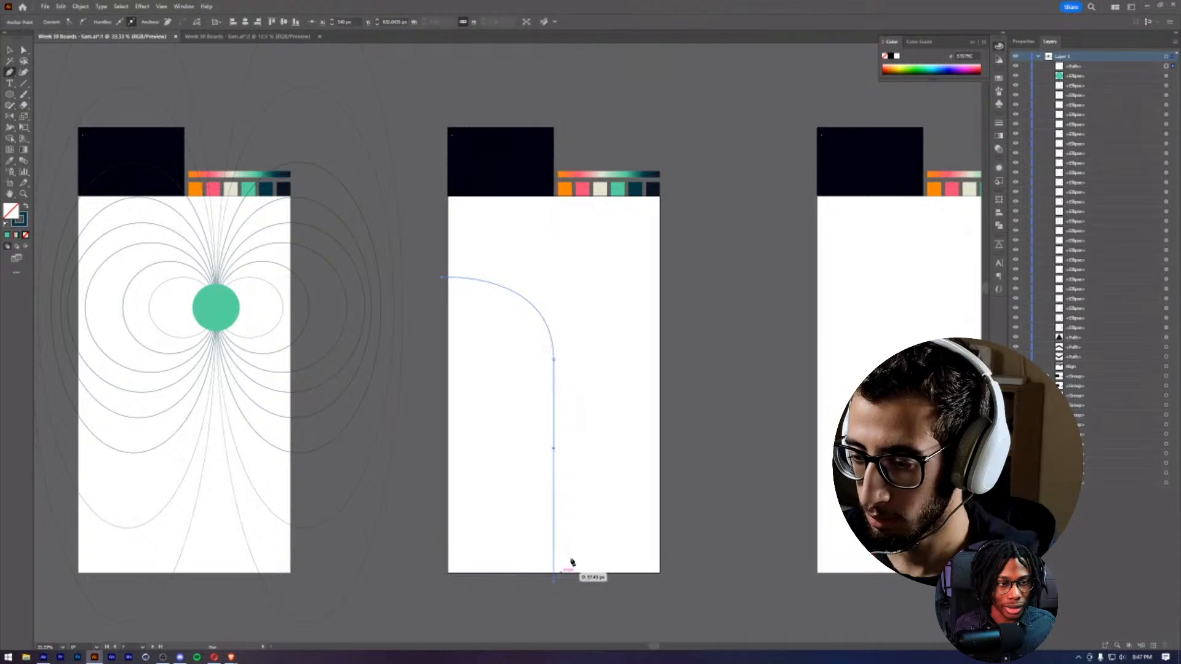
- Reflect a copy of the curved path across the fourth board's vertical centre line to form a symmetrical Y-shaped split
key(a)
click(597, 391)
key(v)
drag(520, 401, 564, 427)
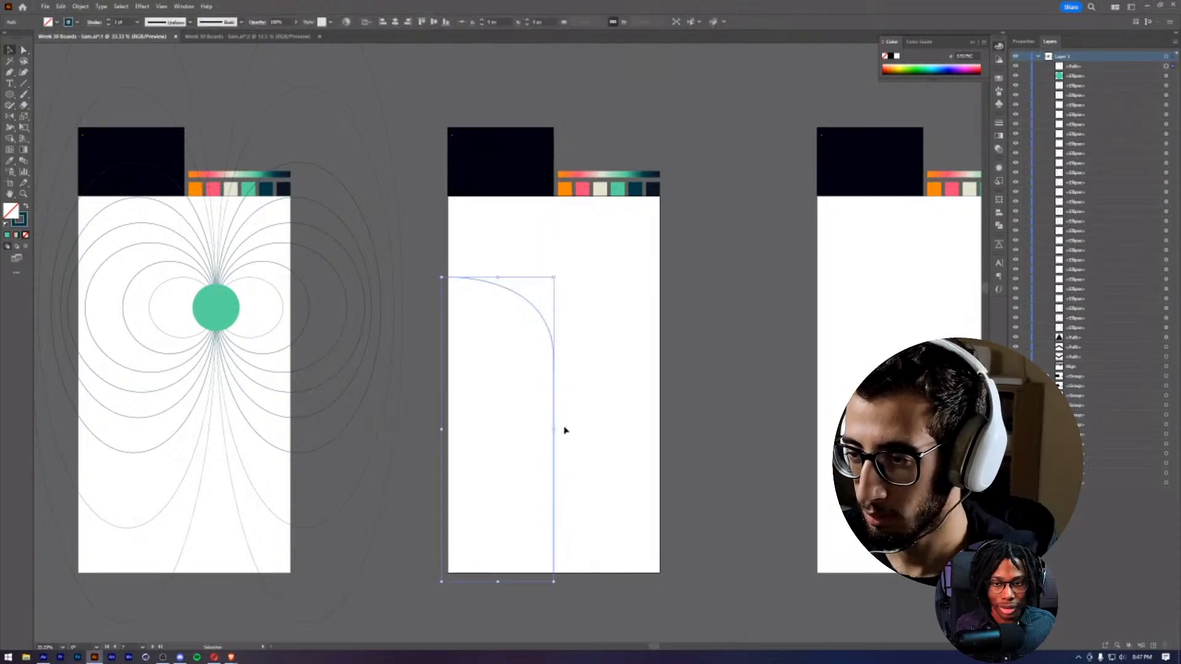
key(a)
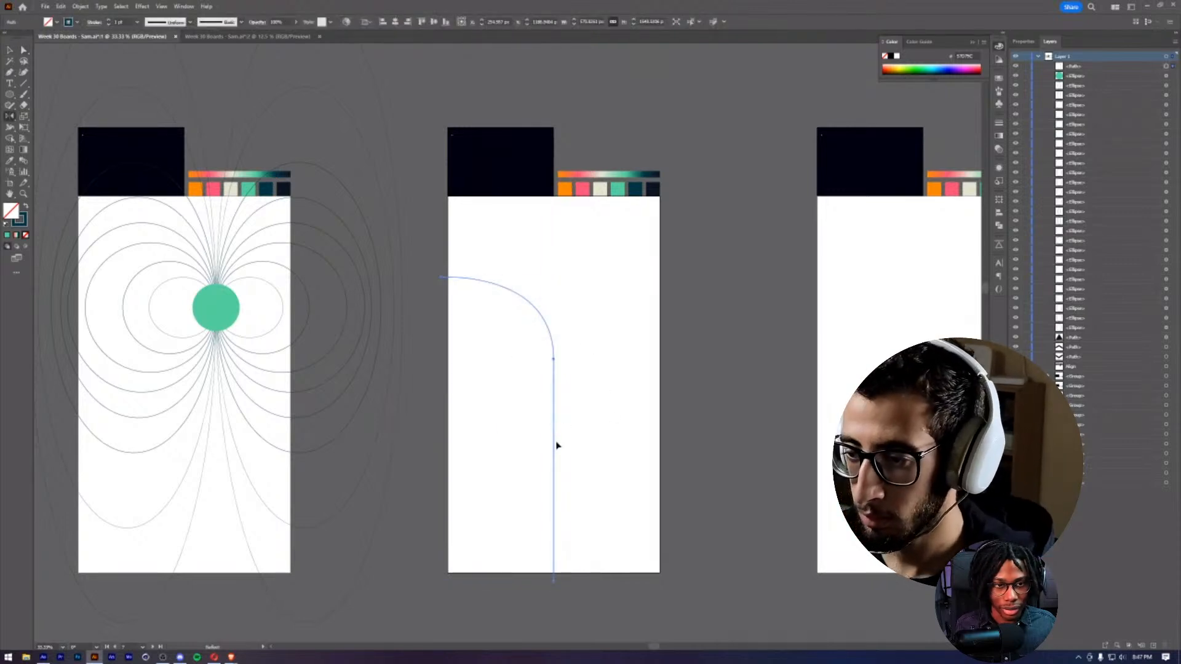
drag(554, 443, 570, 471)
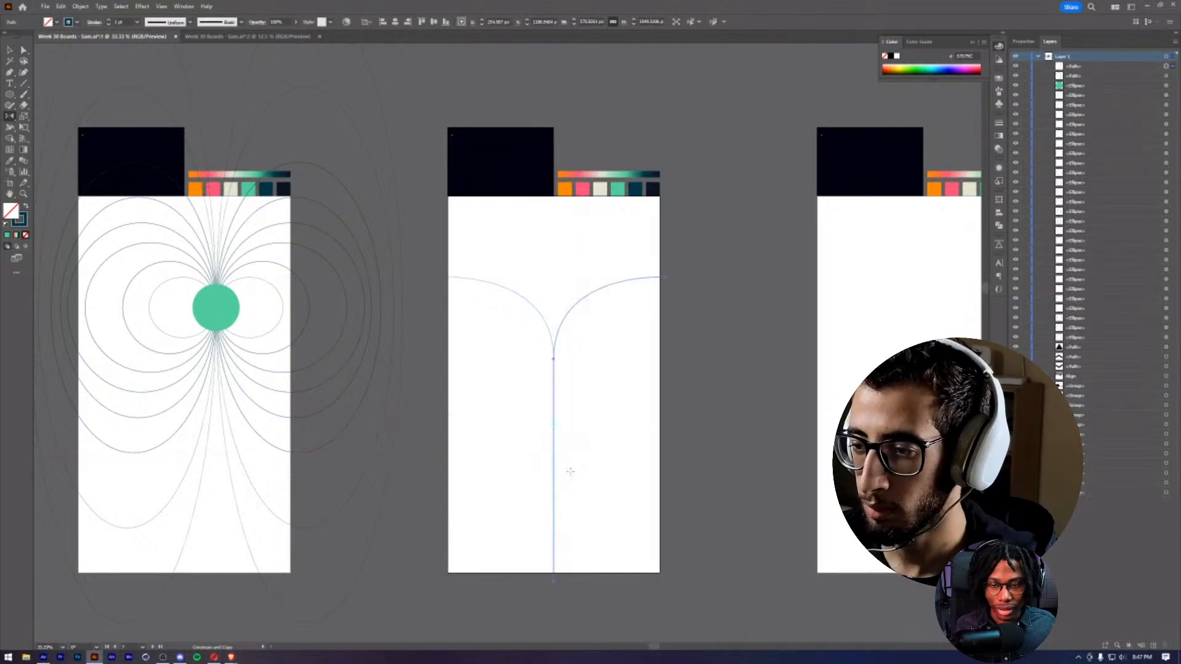
key(v)
click(622, 398)
drag(622, 398, 735, 269)
key(z)
click(633, 320)
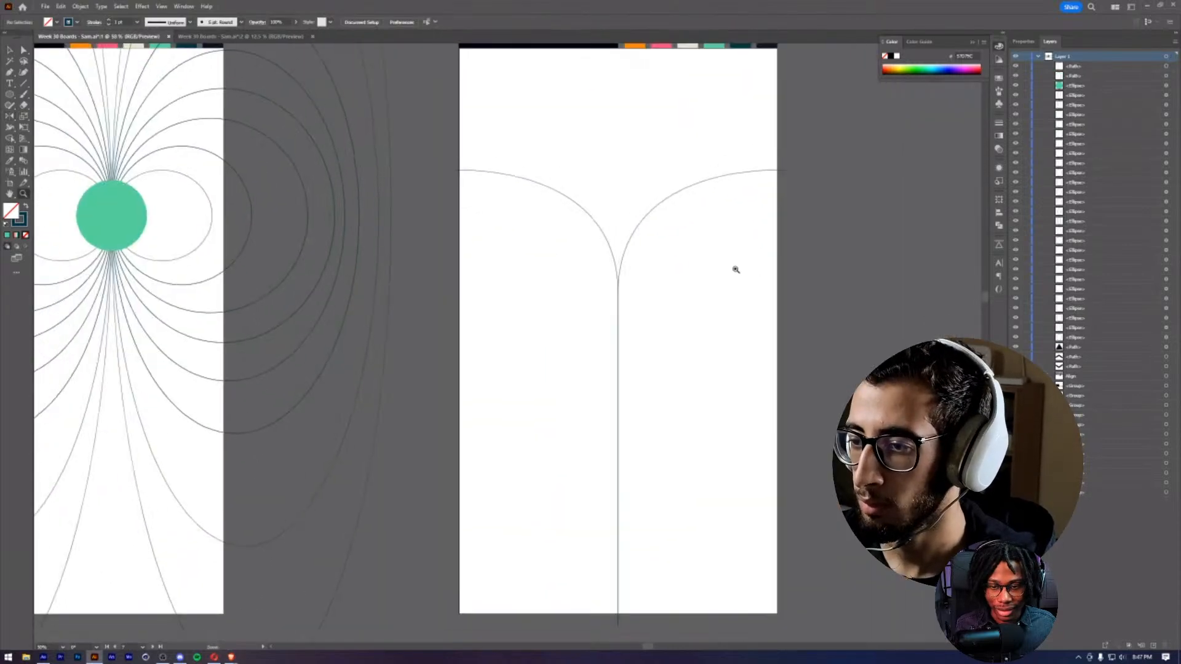
- Lower the junction anchors of both mirrored curved lines straight down the fourth board's vertical centre line
click(620, 290)
click(587, 313)
drag(474, 301, 677, 308)
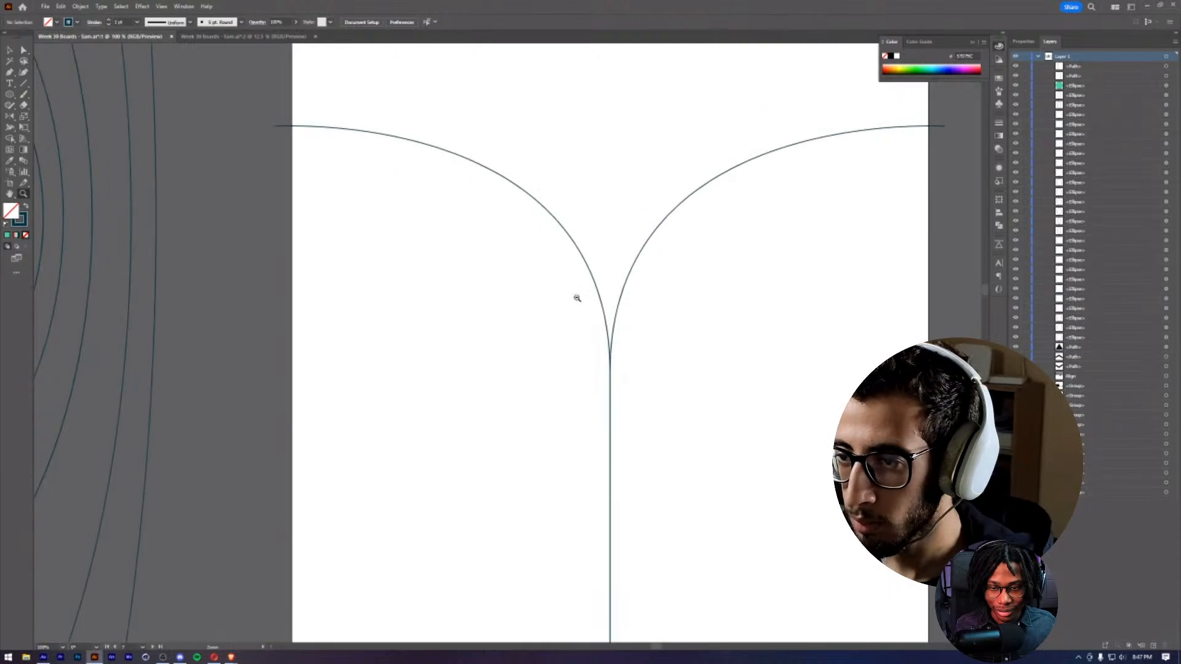
alt+click(577, 298)
alt+click(584, 301)
drag(589, 301, 700, 300)
alt+click(601, 374)
drag(558, 364, 671, 323)
key(v)
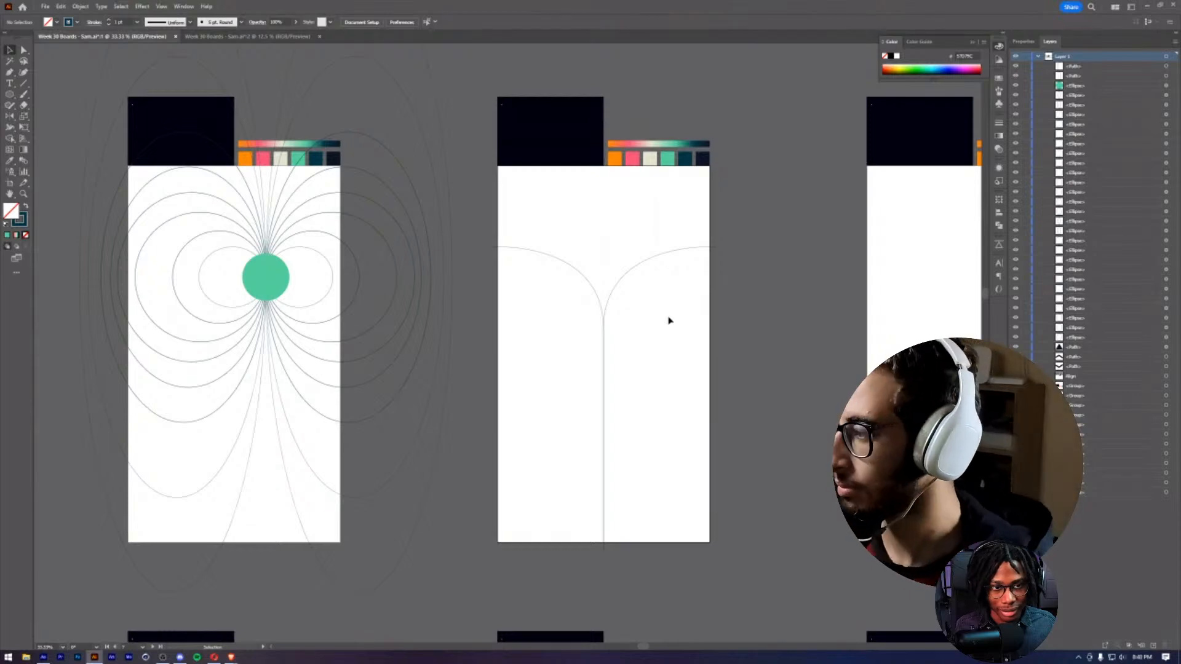
key(a)
drag(563, 305, 641, 363)
drag(604, 316, 604, 361)
click(723, 281)
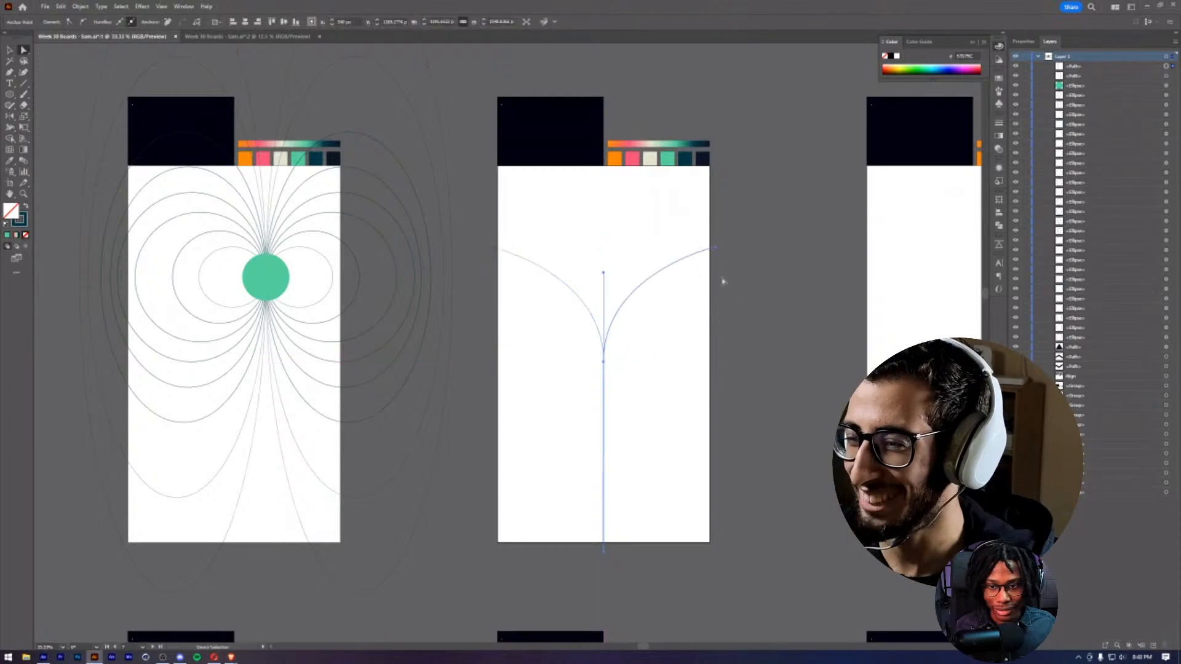
key(p)
click(716, 246)
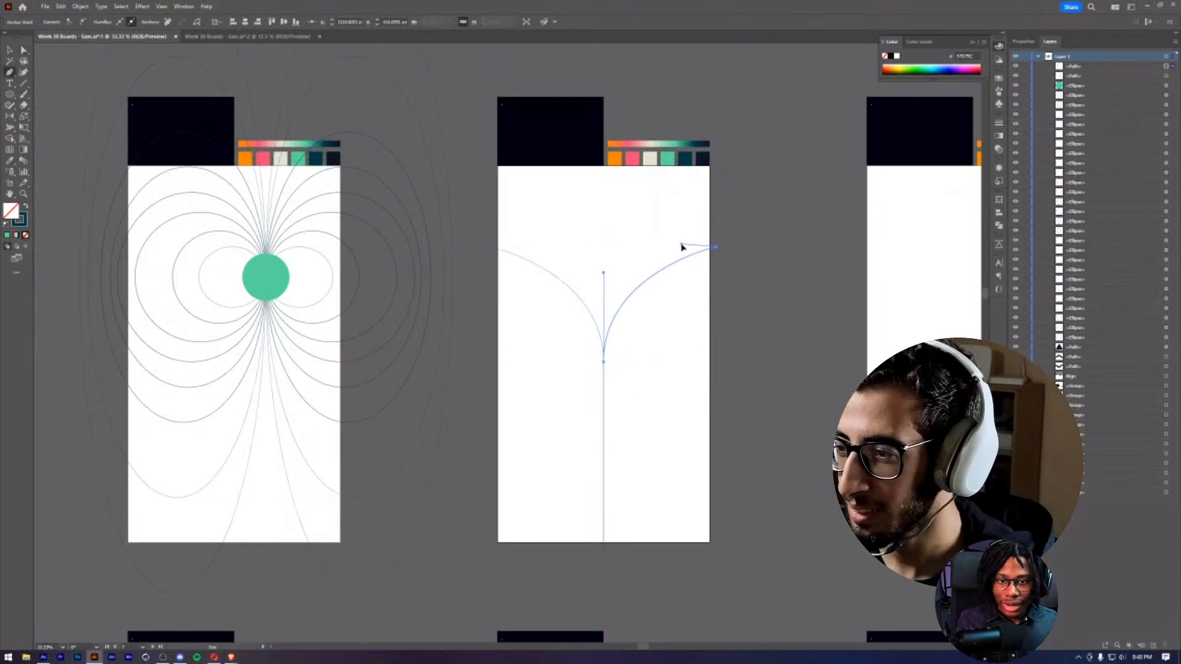
drag(682, 247, 746, 230)
key(ctrl+z)
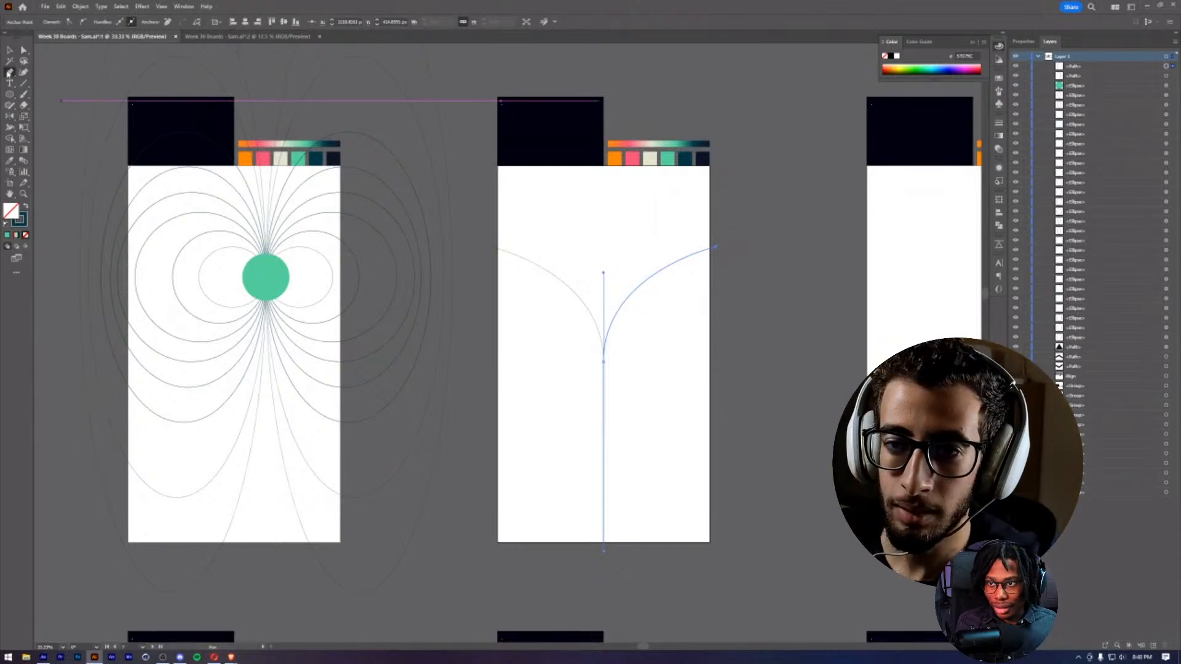
- Reshape the right-hand curve with the Anchor Point tool, pulling a handle from its outer end point to round the arc
drag(10, 72, 62, 104)
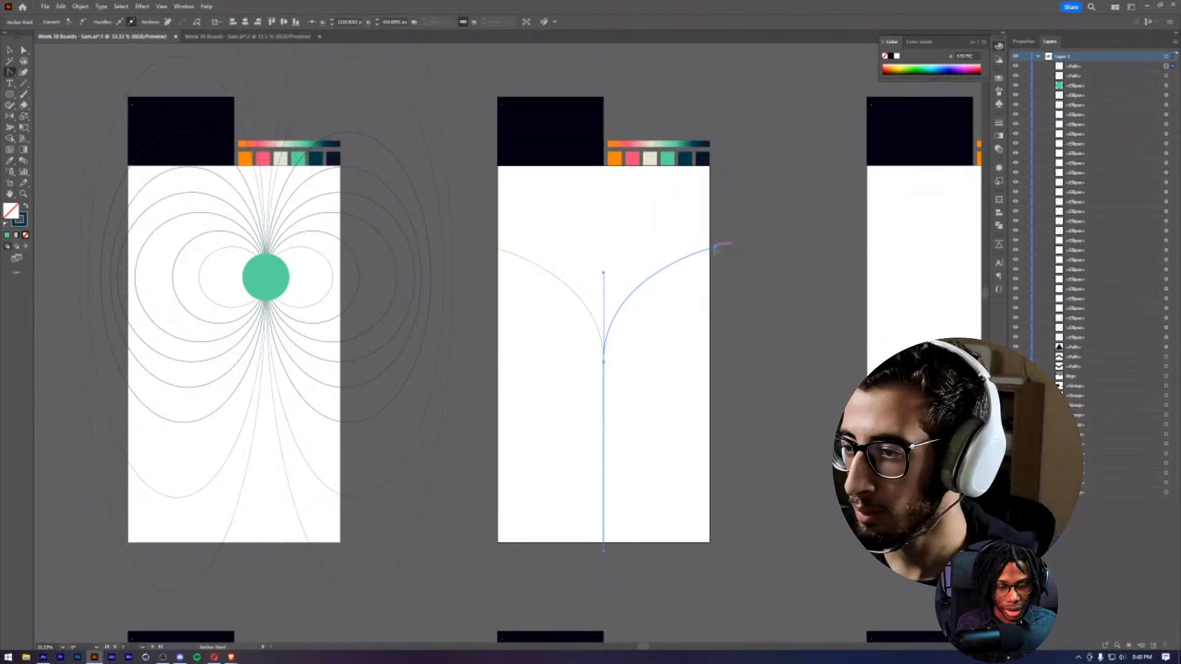
drag(716, 247, 762, 251)
key(v)
click(759, 321)
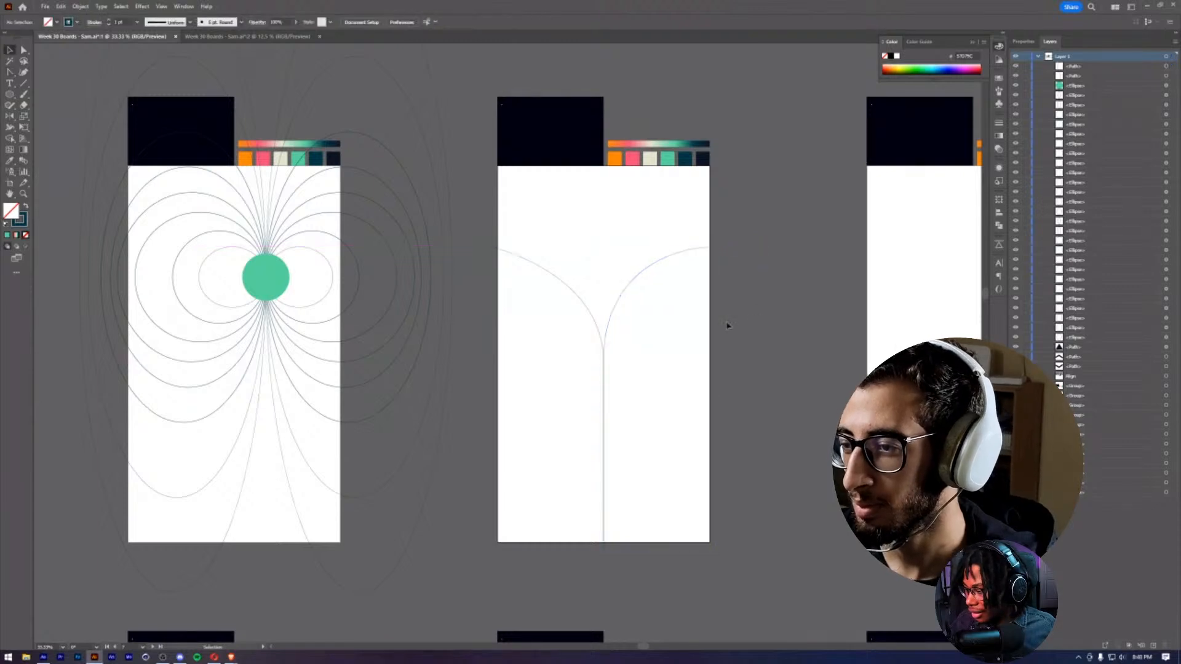
- Delete the left-hand curved line from the fourth board
key(z)
click(625, 319)
key(v)
click(448, 315)
key(Delete)
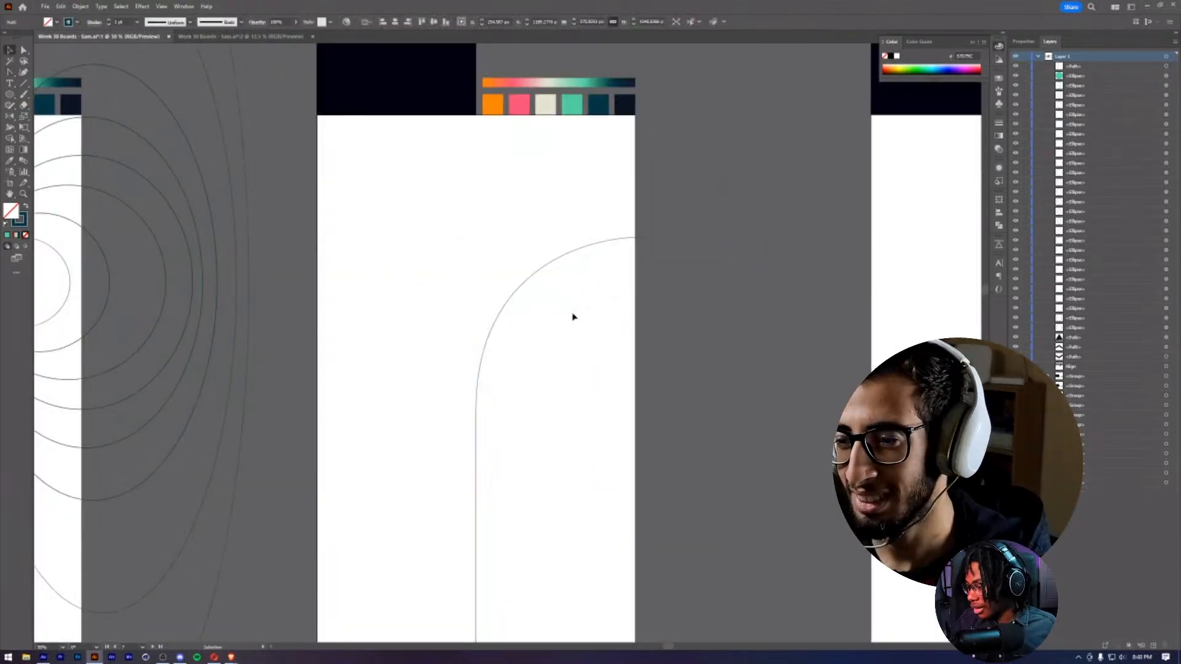
click(557, 248)
key(o)
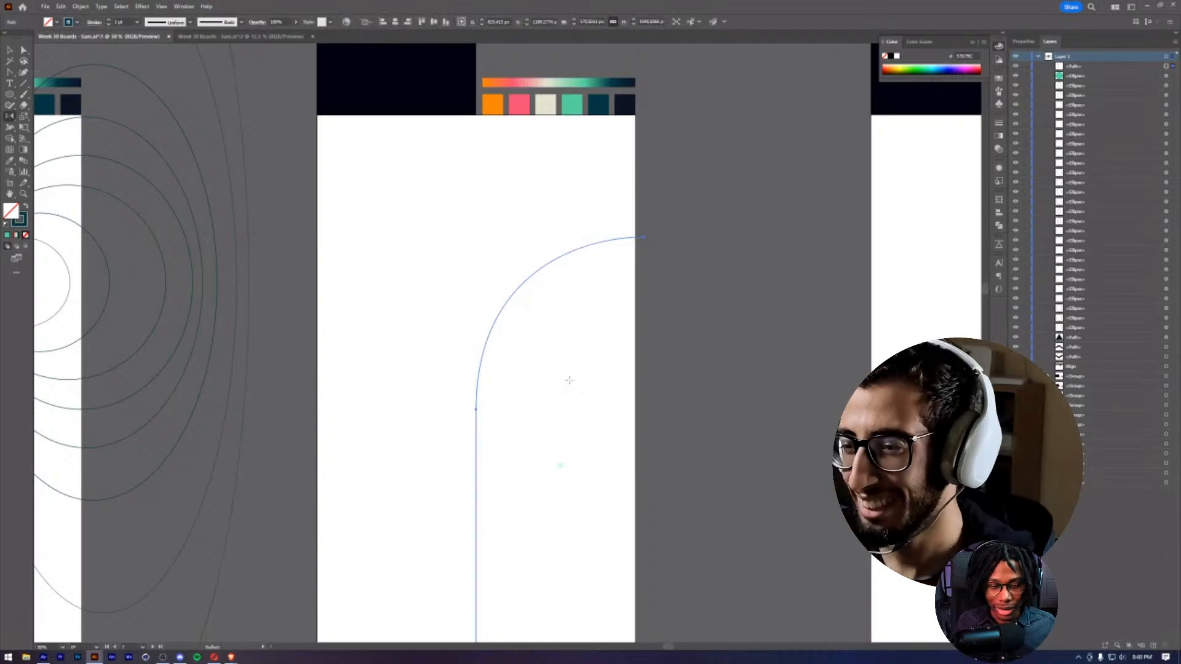
drag(559, 385, 683, 324)
key(z)
alt+click(572, 324)
alt+click(572, 327)
key(v)
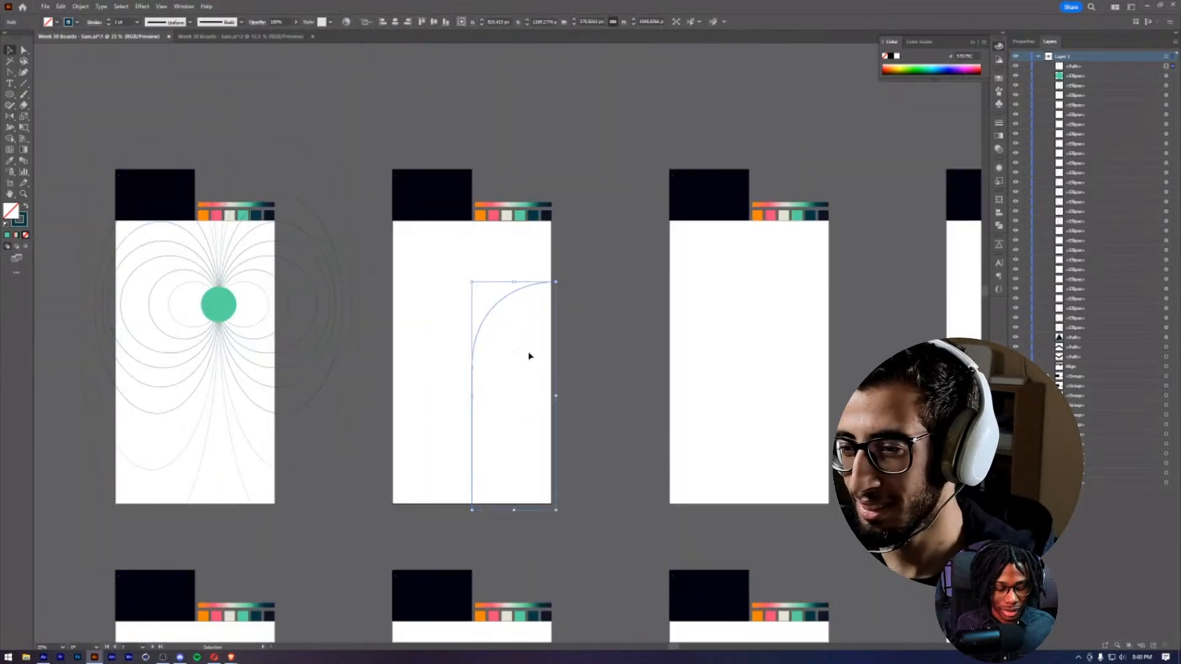
click(509, 340)
- Compare the chevron, triangle and green-circle boards with the single curved line on the fourth board and the empty boards beside it
drag(481, 359, 690, 308)
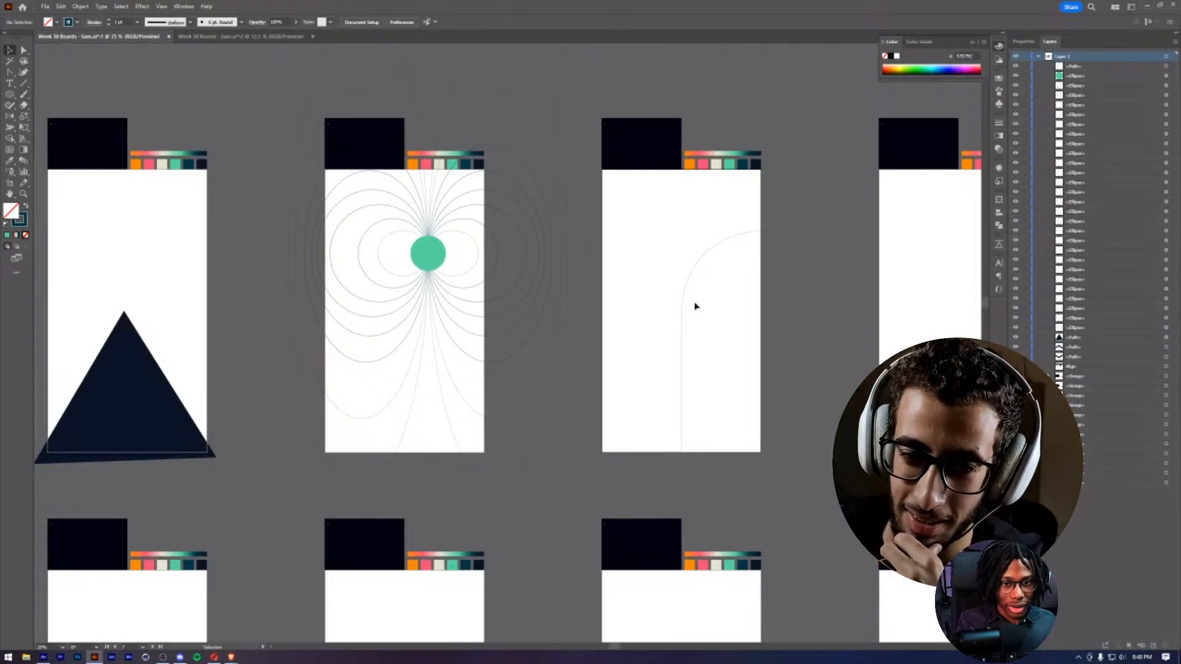
drag(661, 332, 915, 234)
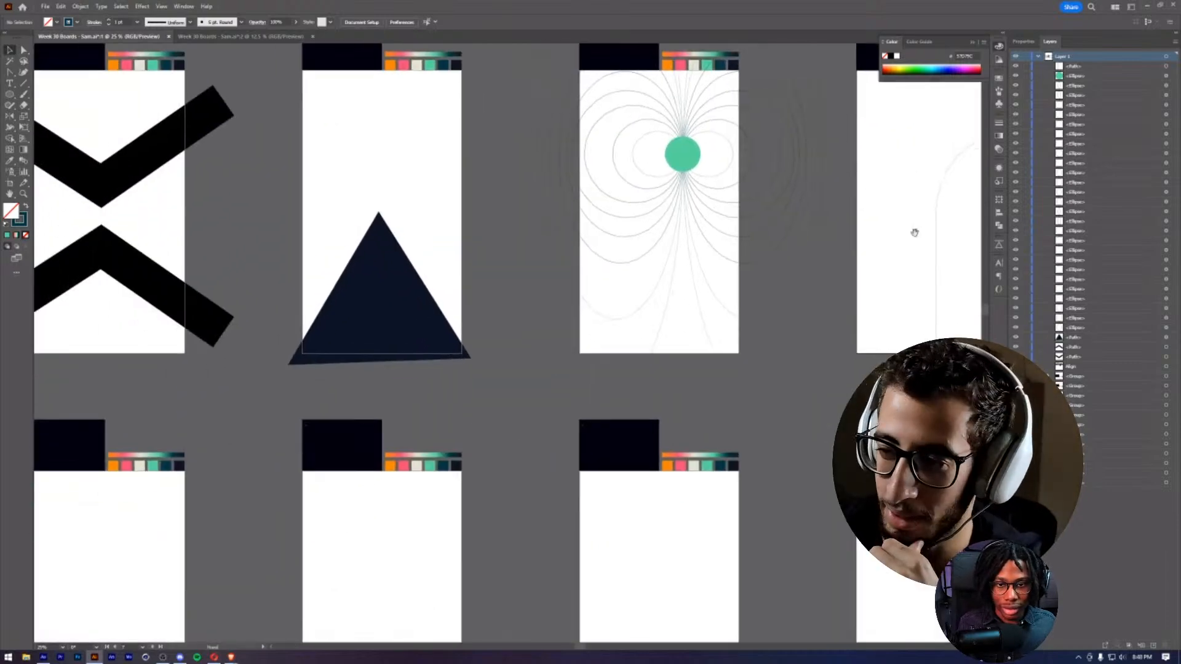
drag(396, 253, 622, 183)
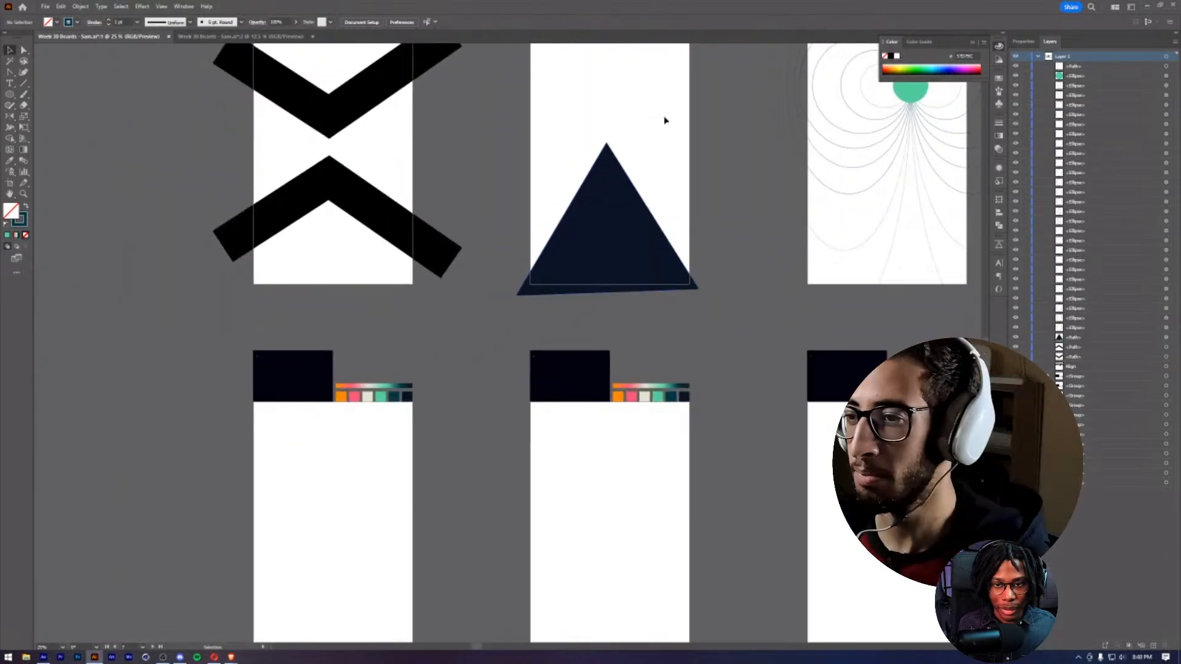
drag(663, 118, 550, 274)
drag(775, 304, 520, 313)
drag(669, 304, 675, 304)
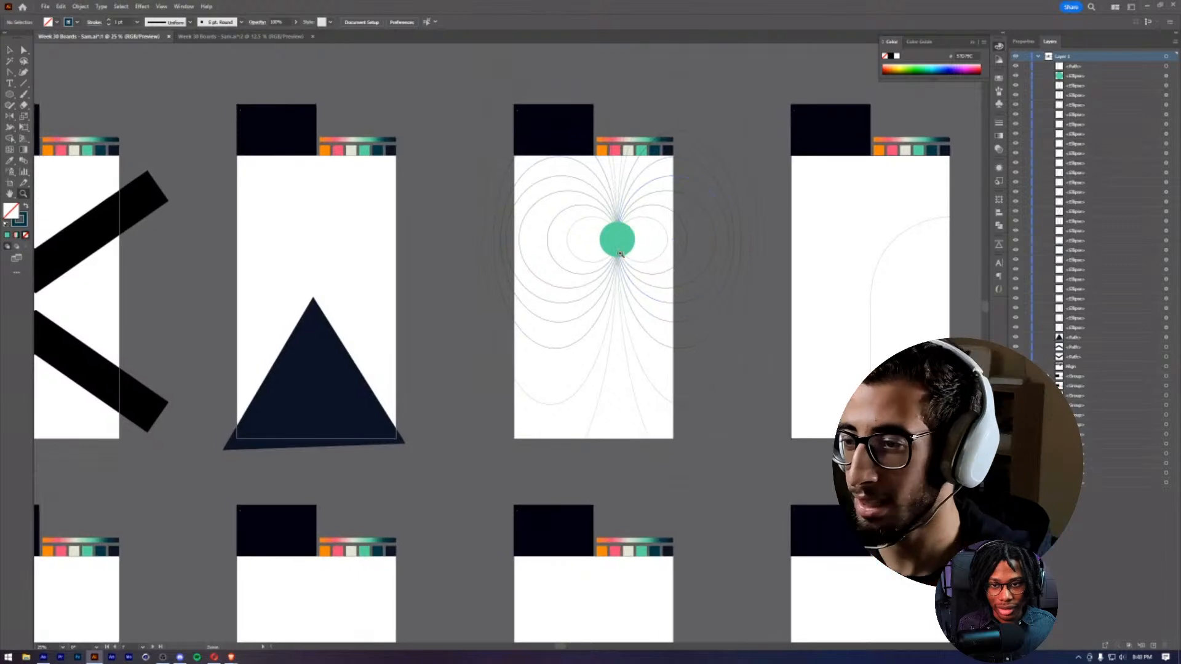
ctrl+click(620, 254)
drag(471, 358, 537, 335)
click(538, 335)
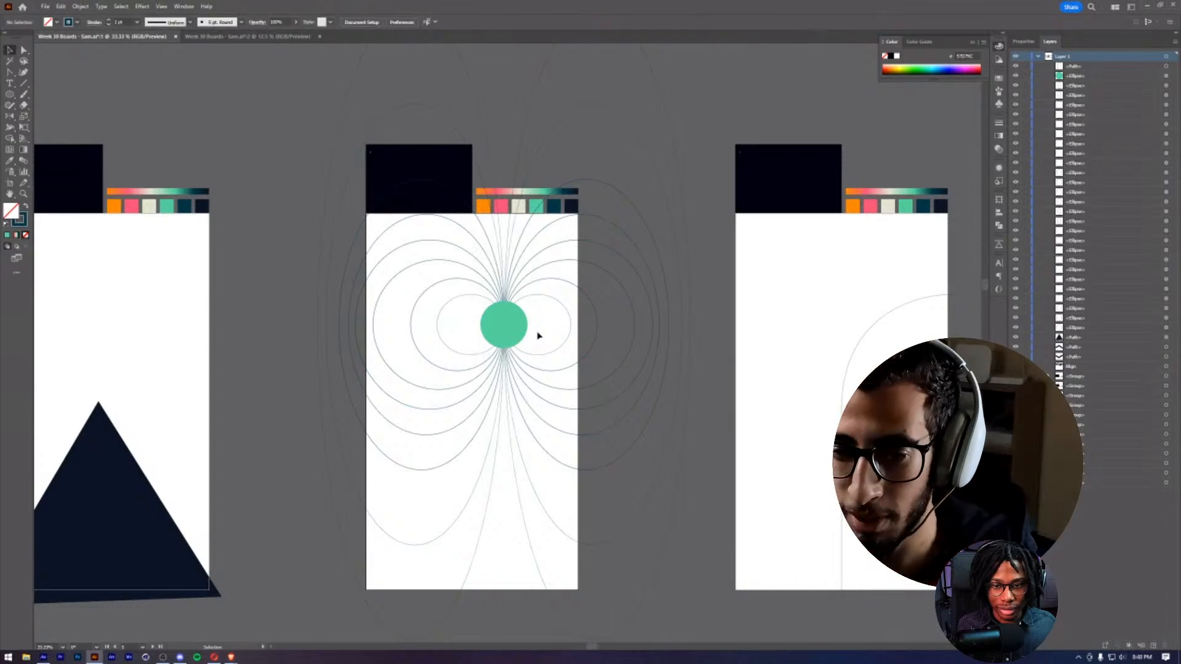
drag(703, 346, 496, 330)
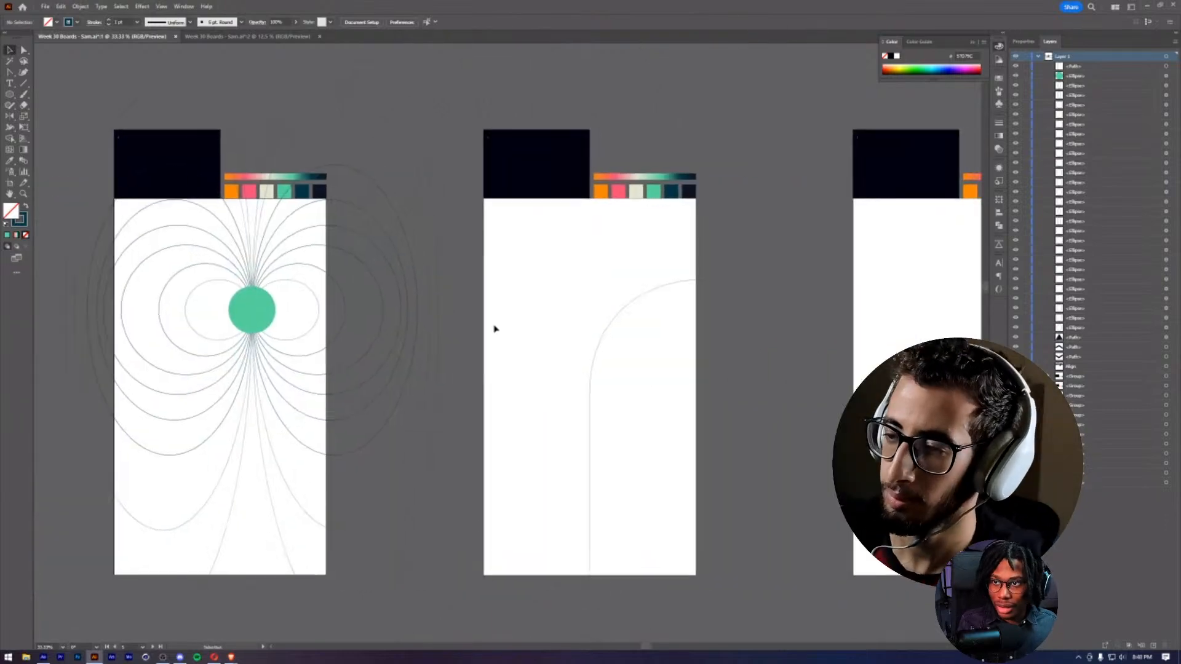
ctrl+alt+click(695, 353)
drag(693, 353, 560, 341)
ctrl+click(550, 367)
scroll(466, 353, right, 2)
key(v)
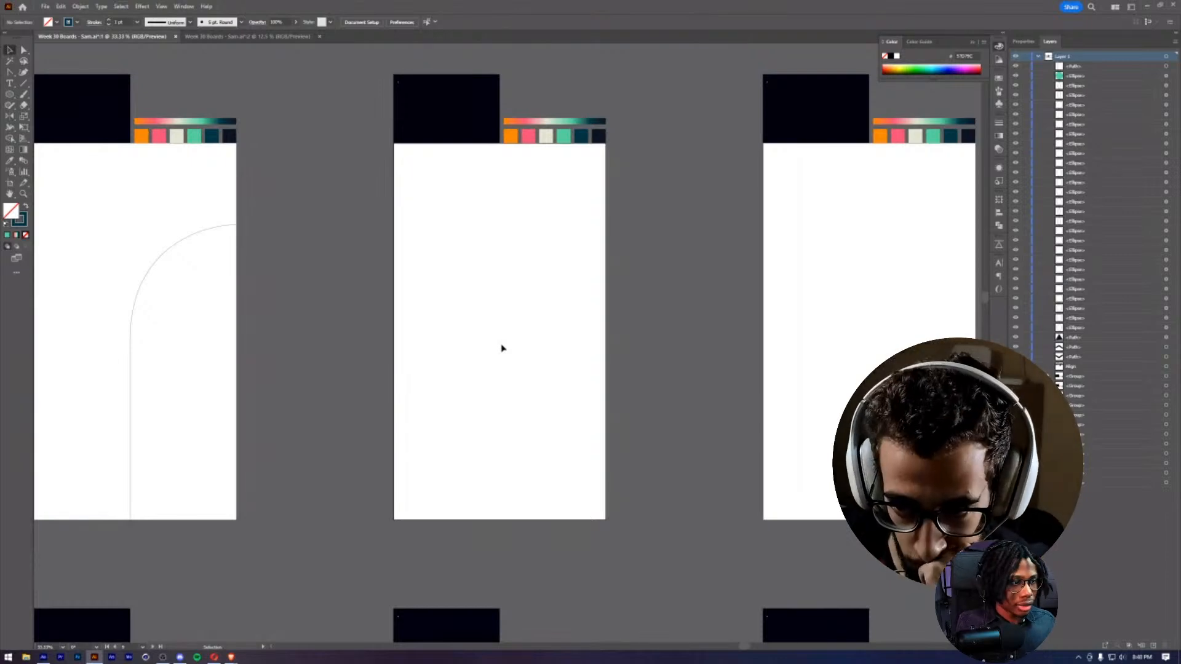
scroll(481, 358, left, 5)
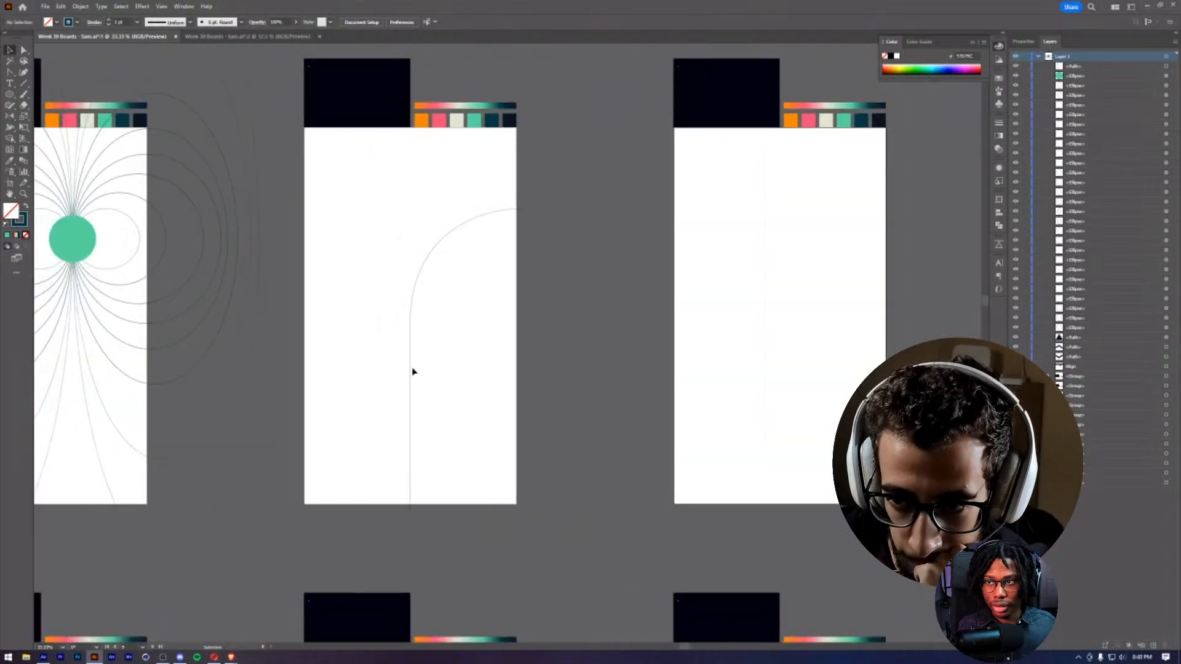
- Reflect a copy of the rounded curved line across the fourth board's vertical centre line to rebuild the symmetrical Y-shaped split
drag(395, 377, 428, 417)
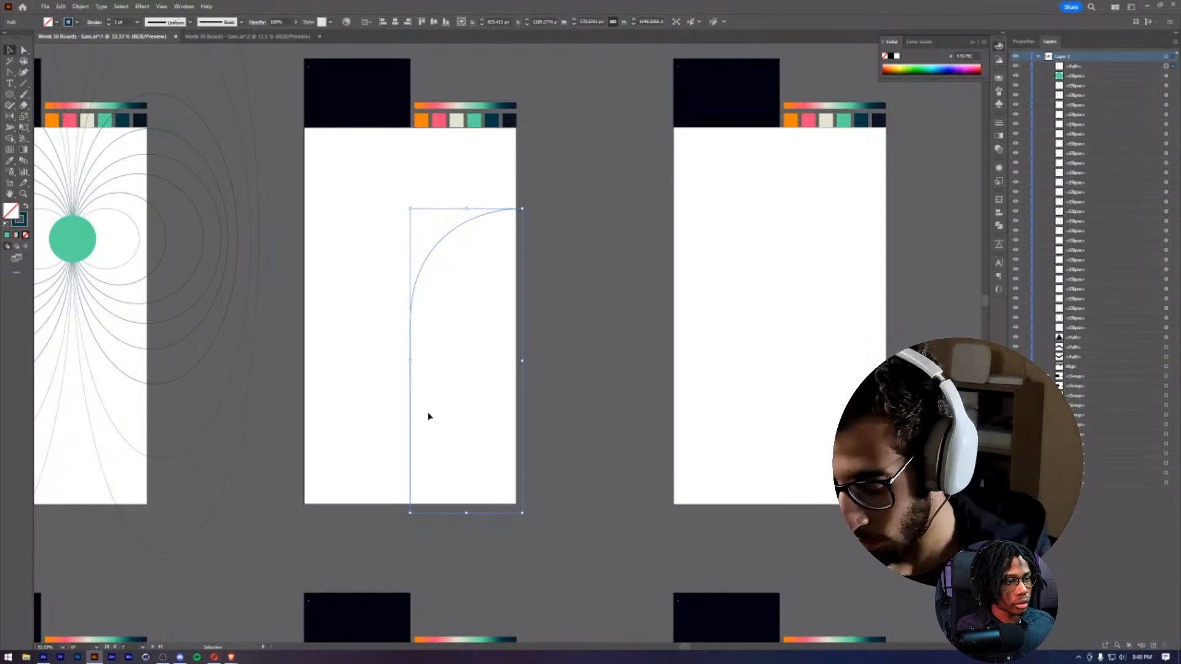
key(c)
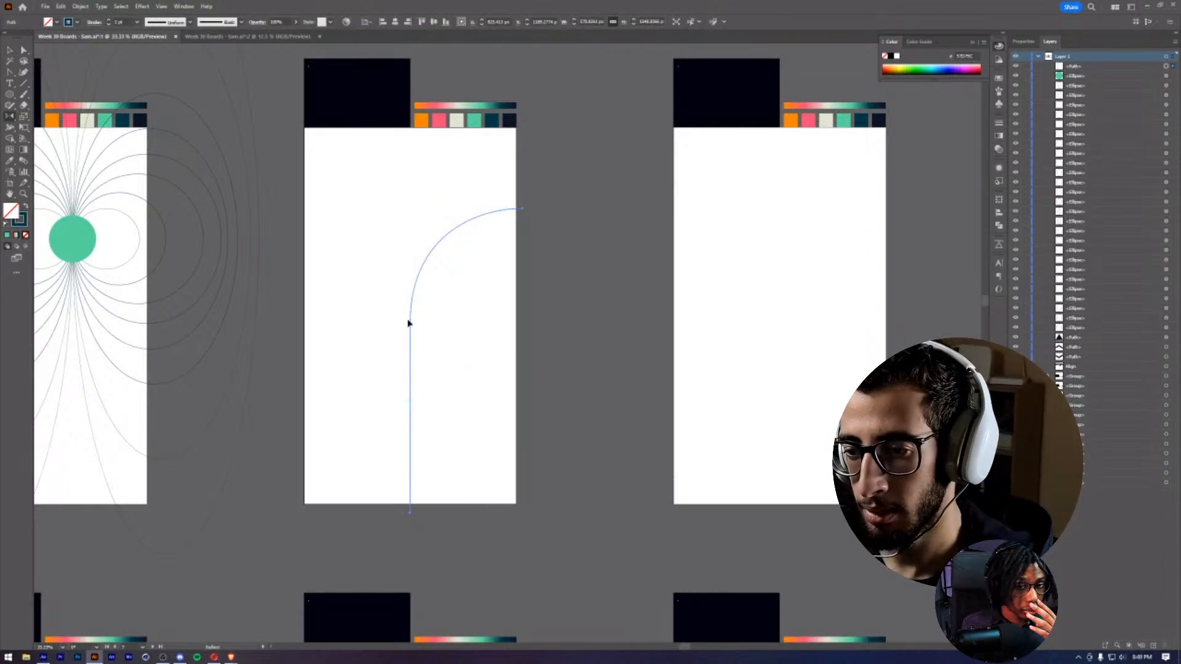
drag(410, 324, 364, 330)
key(v)
click(502, 296)
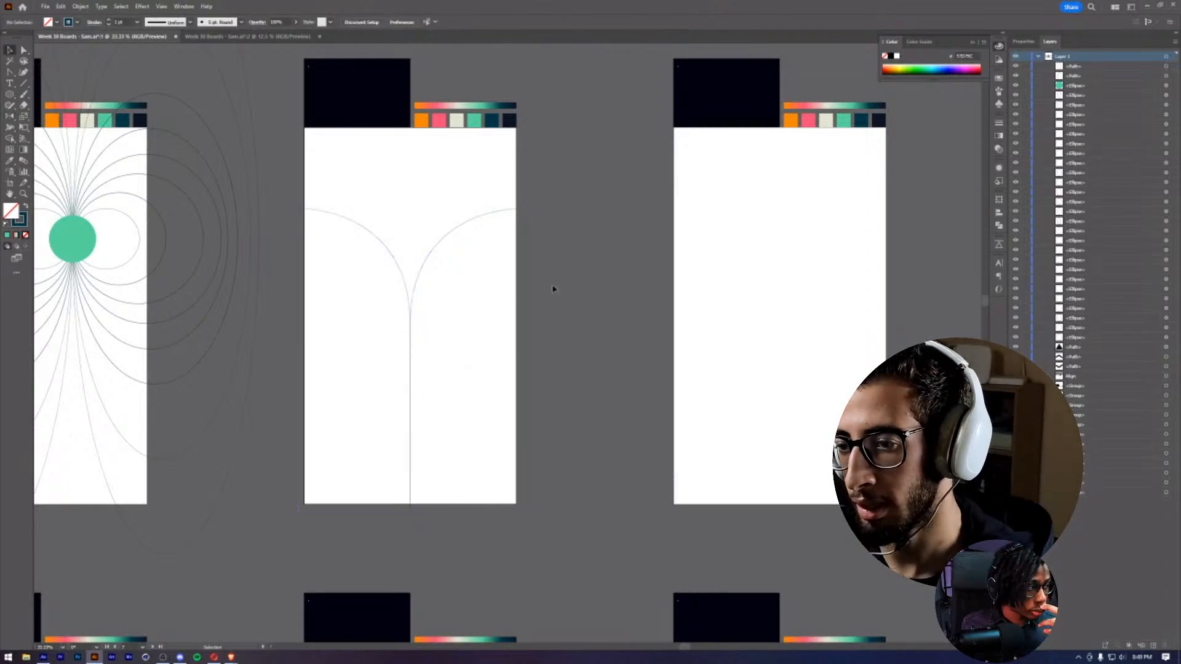
- Examine the mirrored curved lines on the fourth board alongside the green-circle board and the empty fifth board
drag(523, 346, 704, 427)
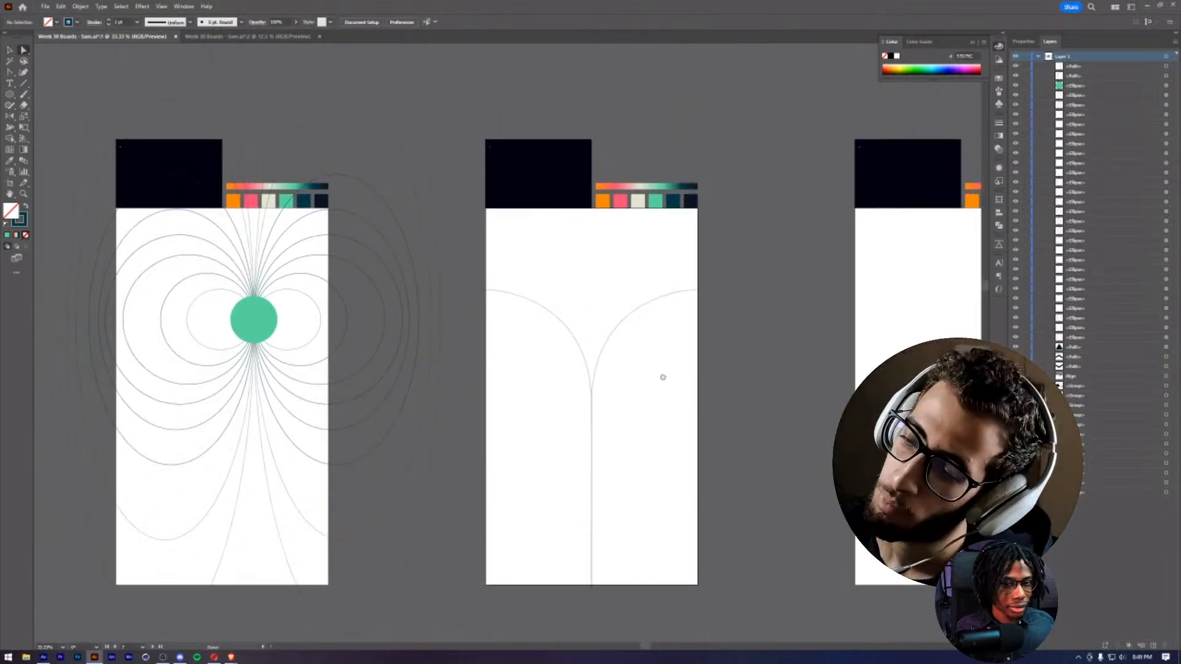
drag(662, 377, 655, 365)
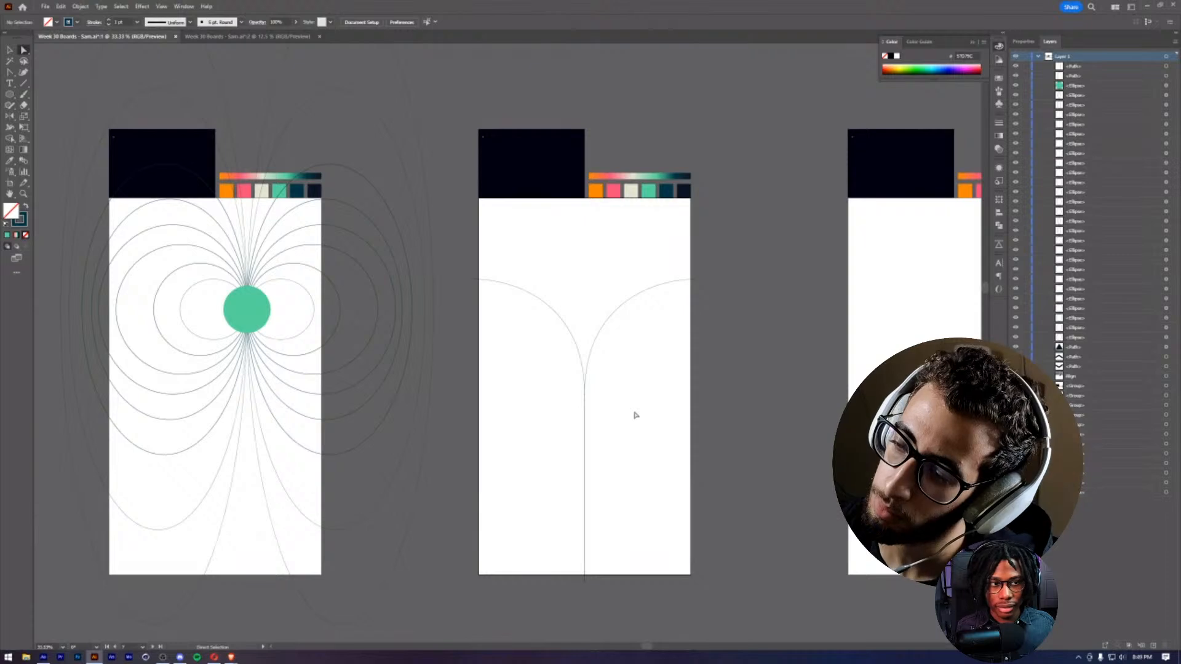
drag(708, 375, 621, 368)
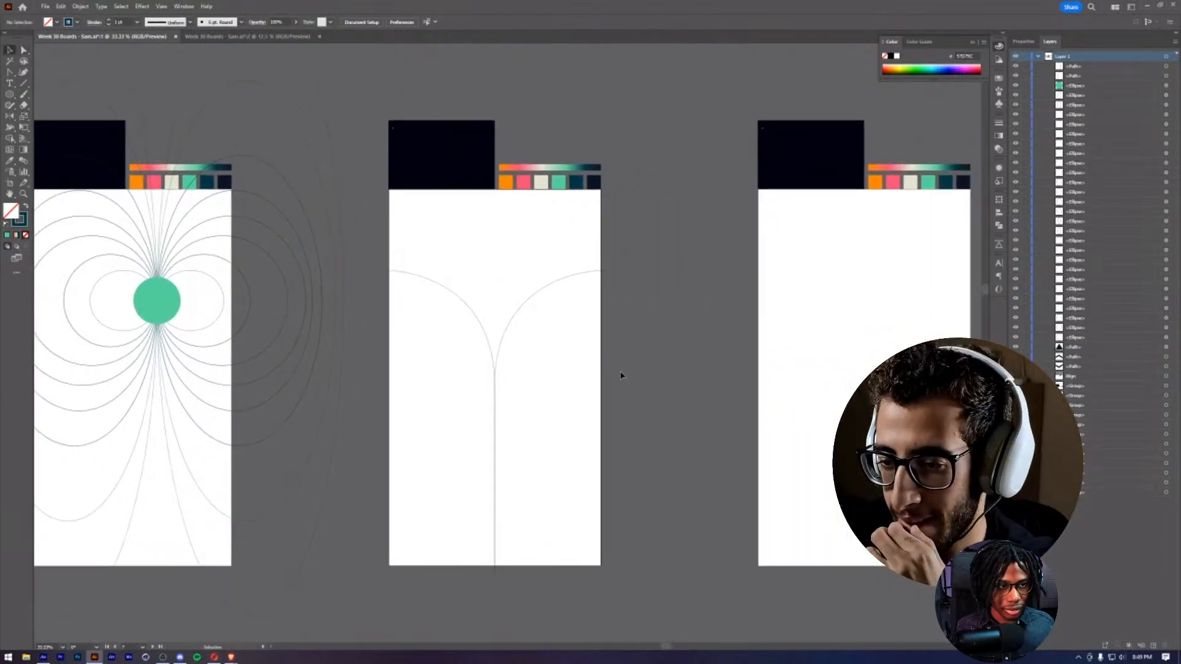
drag(692, 357, 533, 292)
key(p)
drag(672, 291, 580, 290)
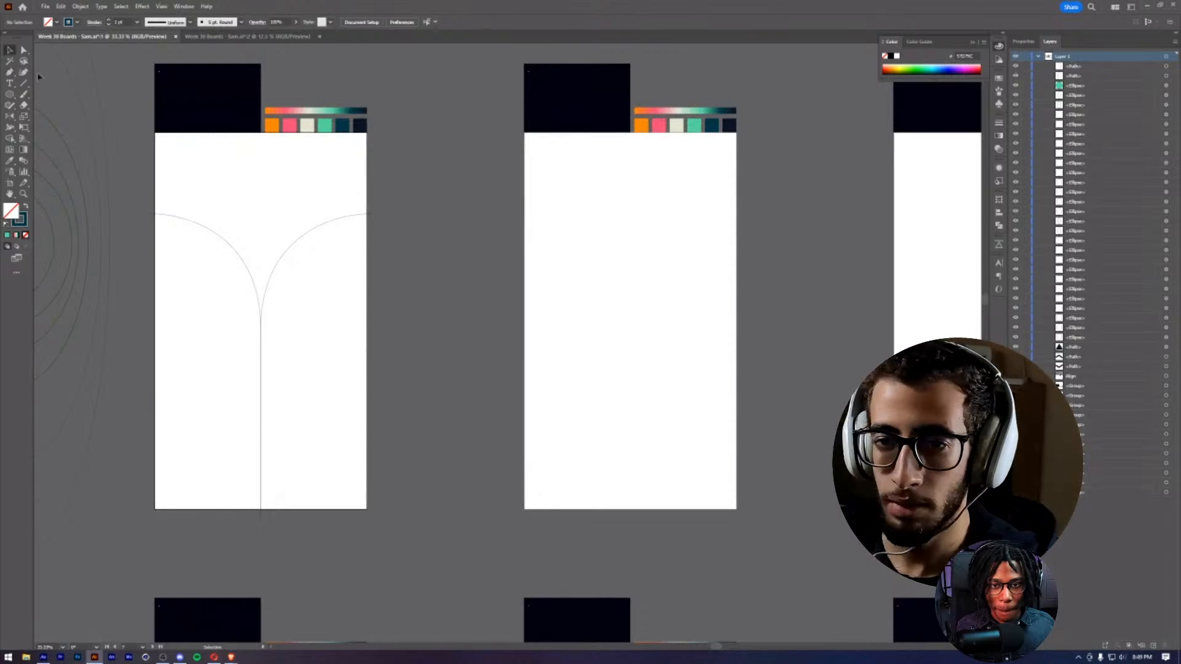
drag(12, 95, 49, 97)
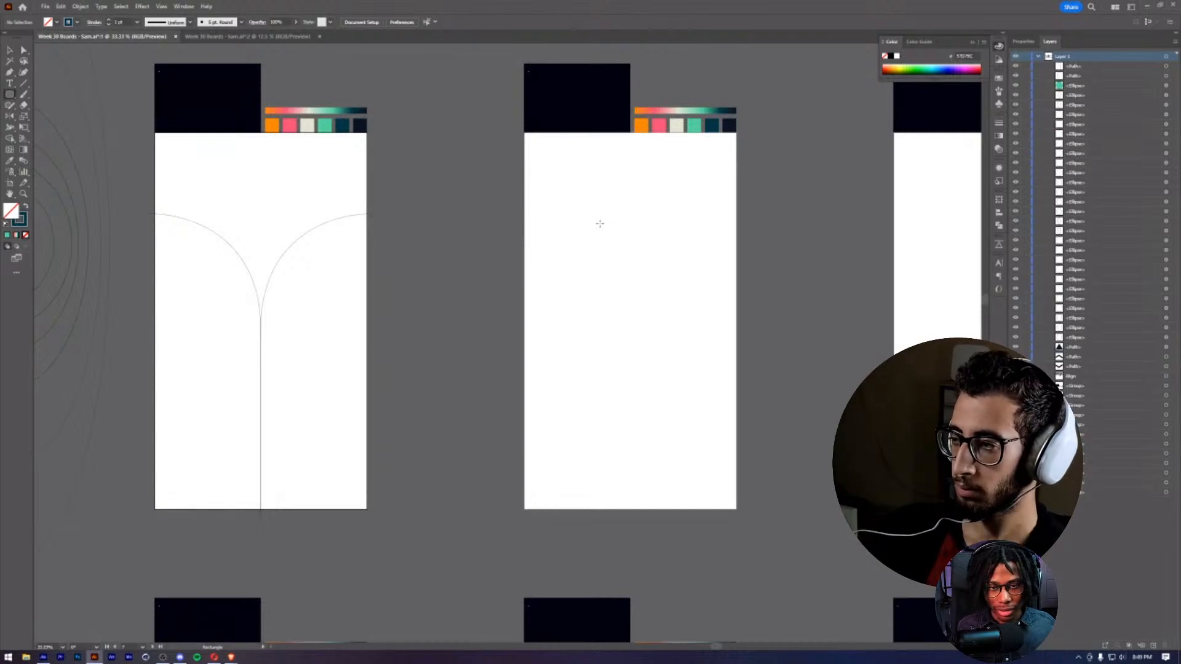
key(v)
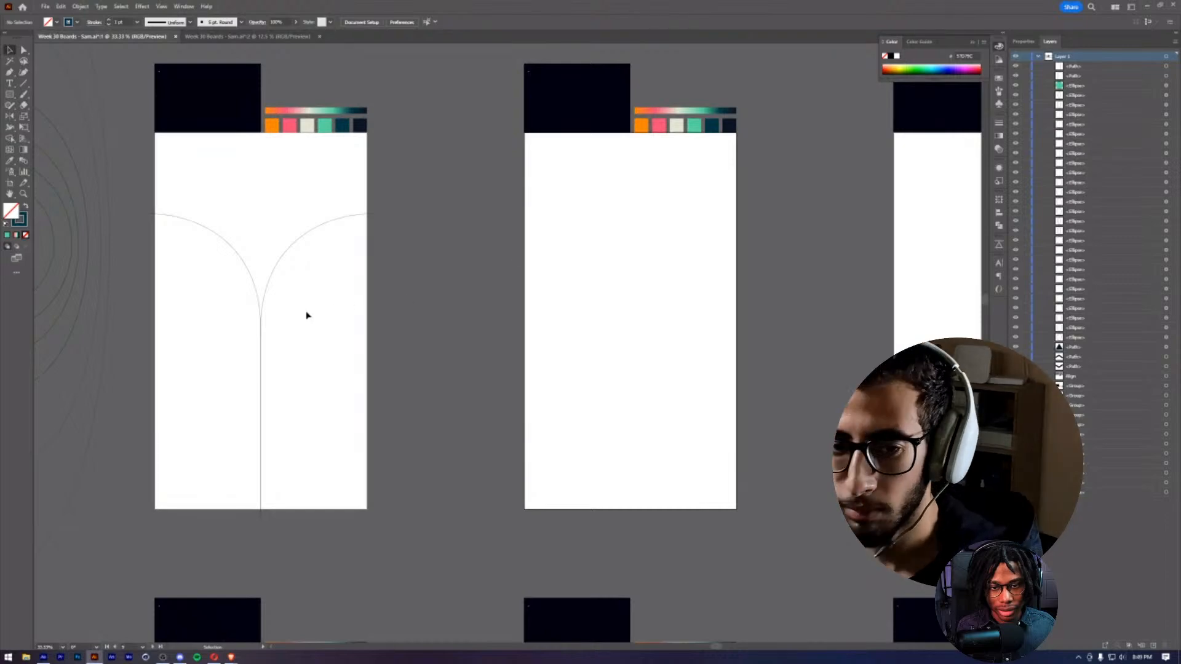
- Review the chevron and triangle boards beside the Align heading
drag(155, 336, 649, 295)
drag(54, 308, 894, 264)
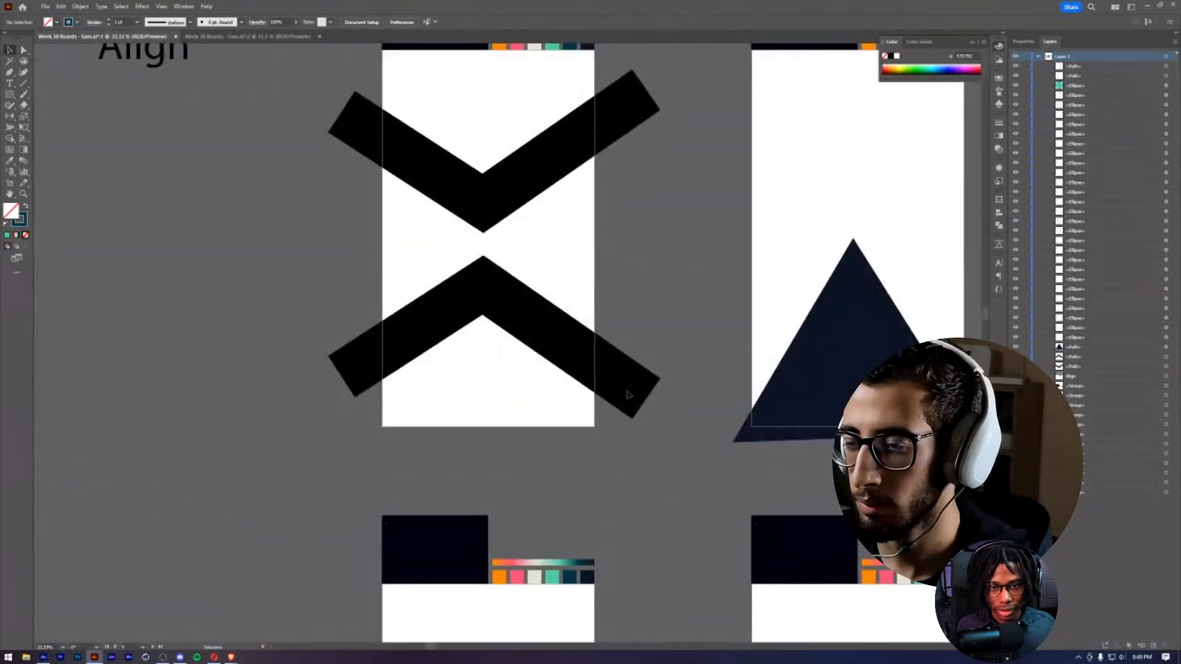
scroll(723, 316, right, 10)
scroll(723, 317, up, 1)
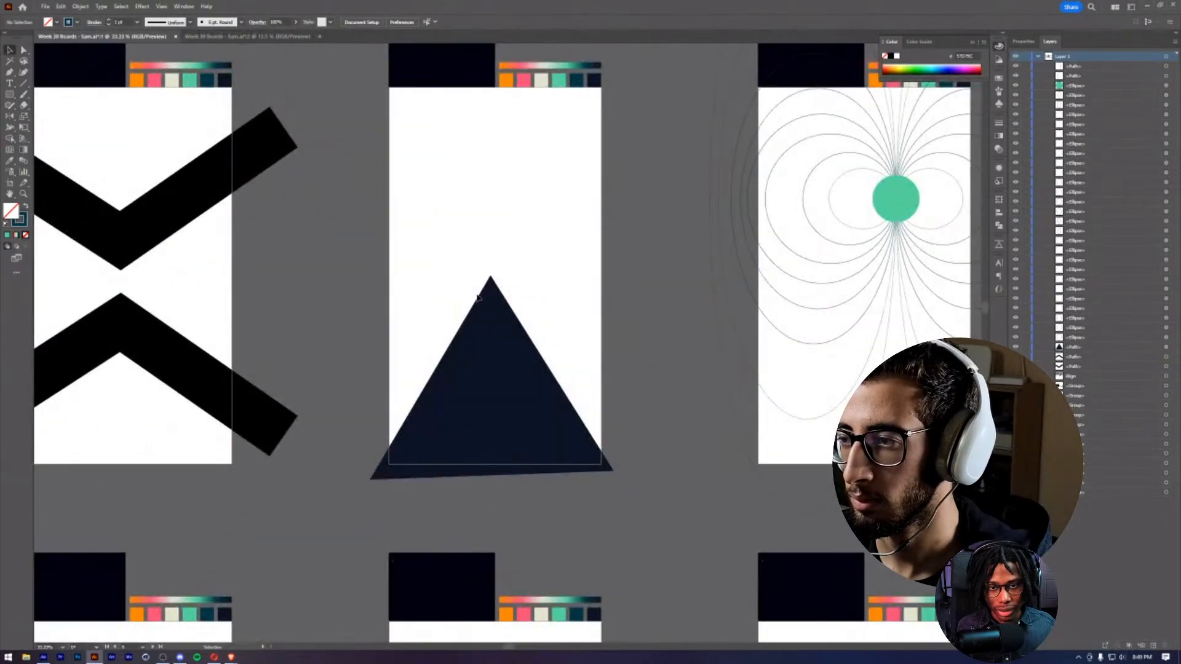
drag(400, 246, 620, 251)
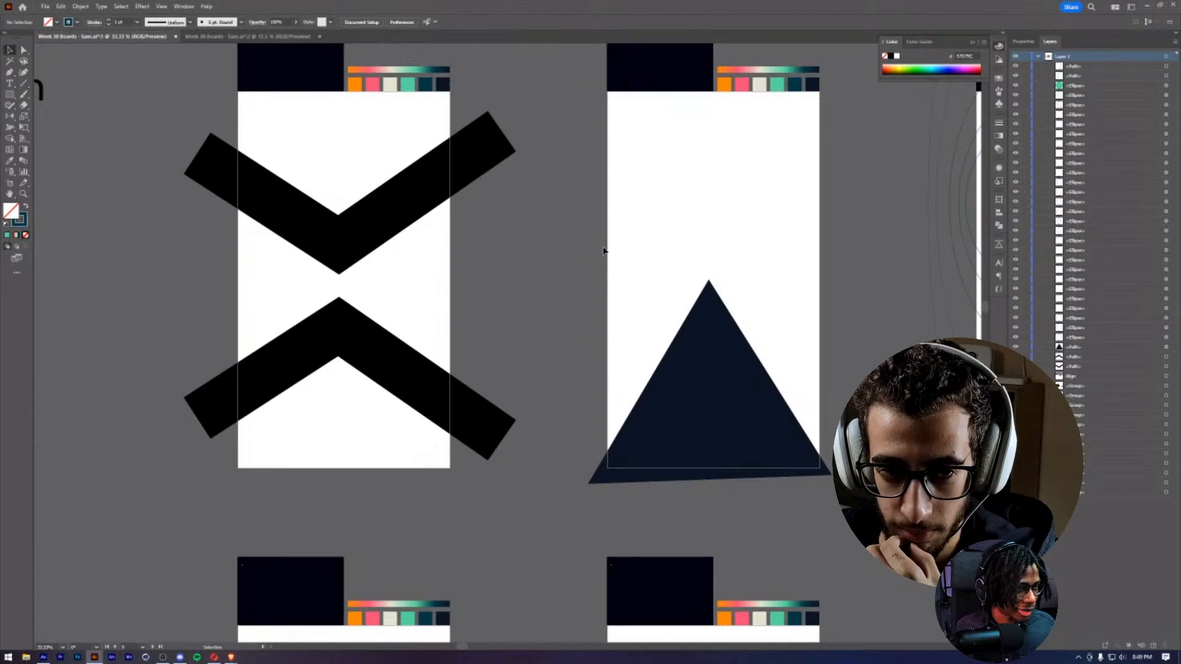
drag(482, 266, 677, 264)
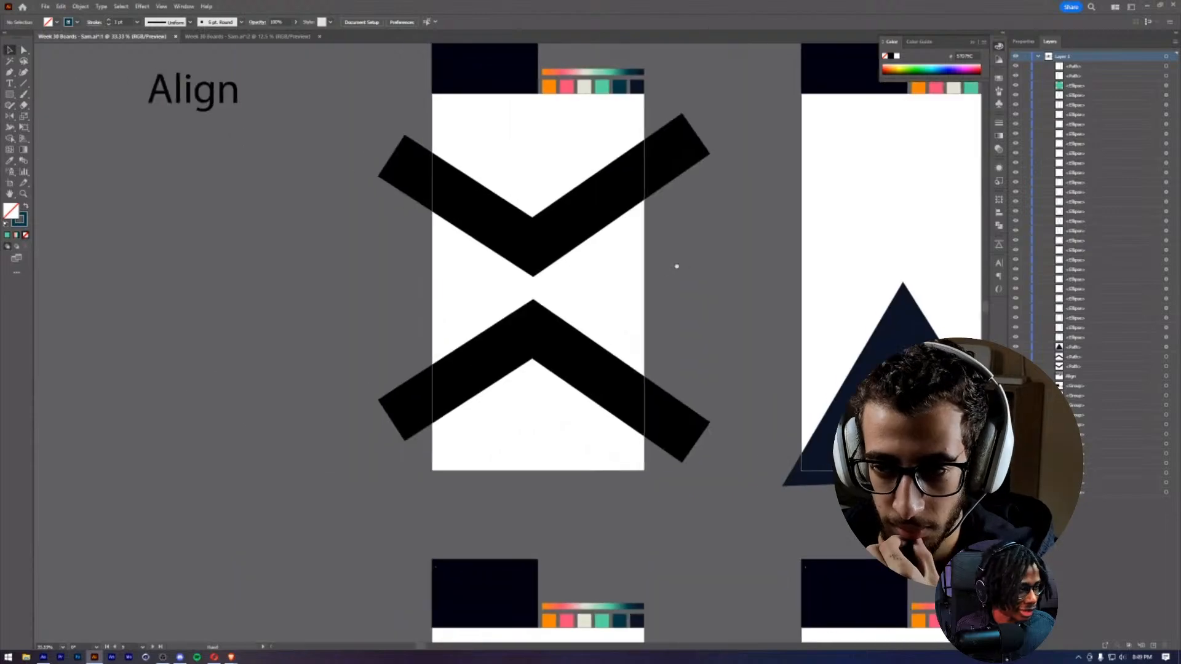
drag(553, 334, 714, 337)
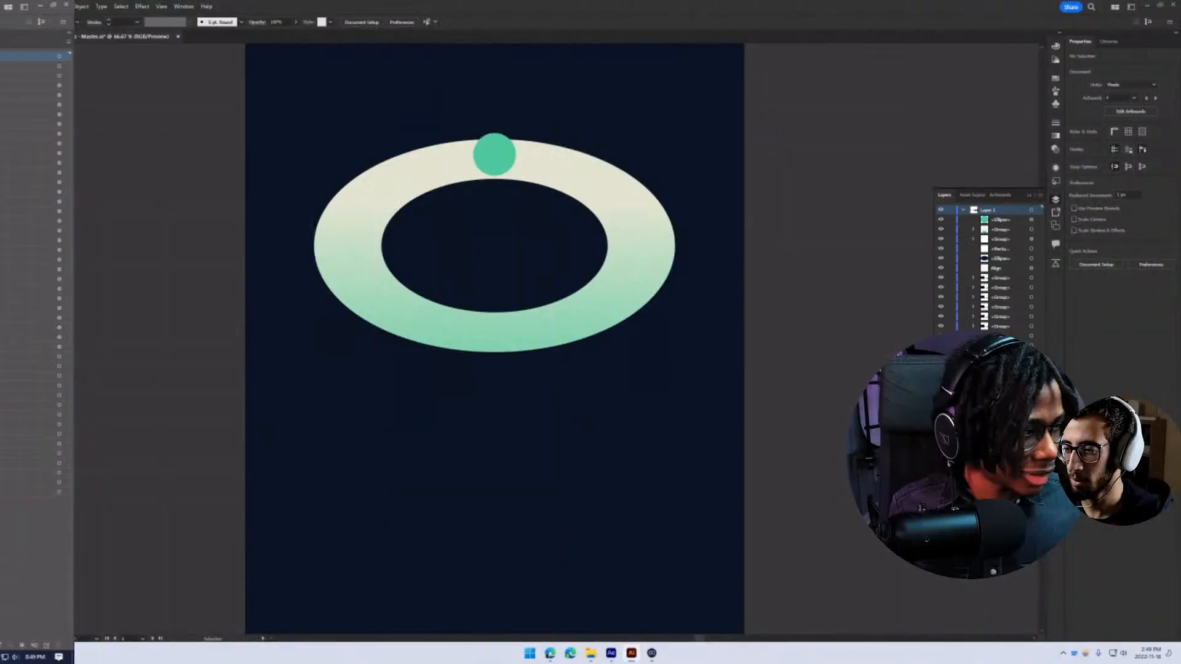
- Undo the vertical squash of the gradient dial ring and its green circle on the dark navy board
click(522, 334)
scroll(527, 253, down, 1)
scroll(530, 270, up, 1)
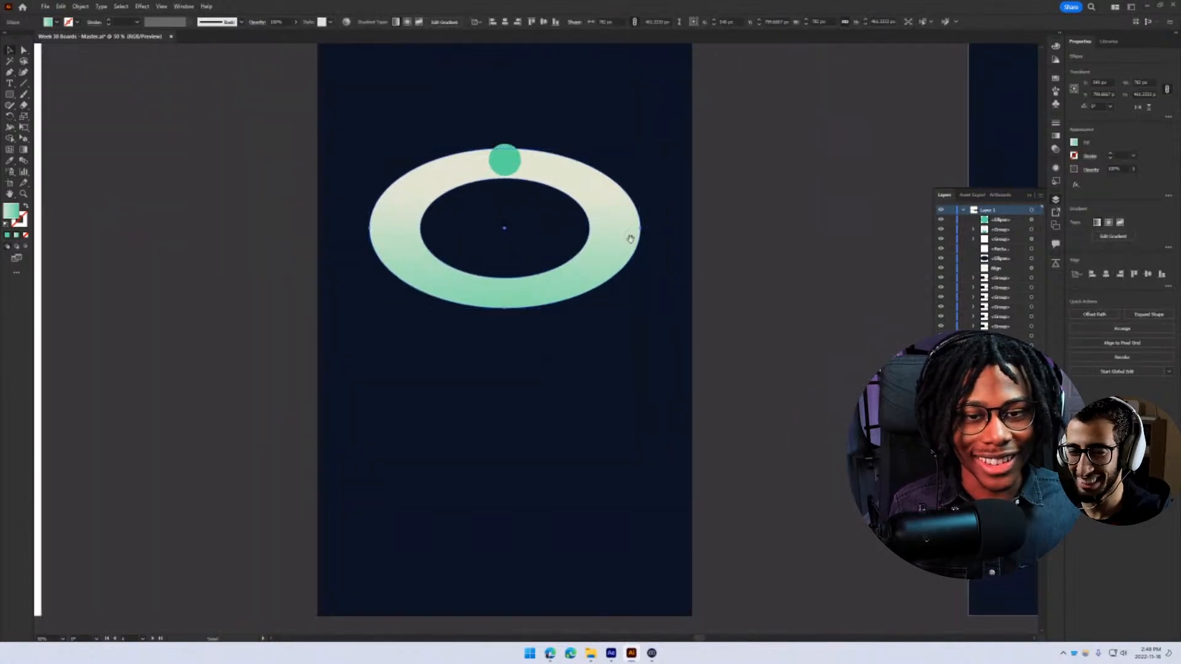
drag(630, 237, 642, 351)
scroll(534, 270, down, 1)
click(523, 274)
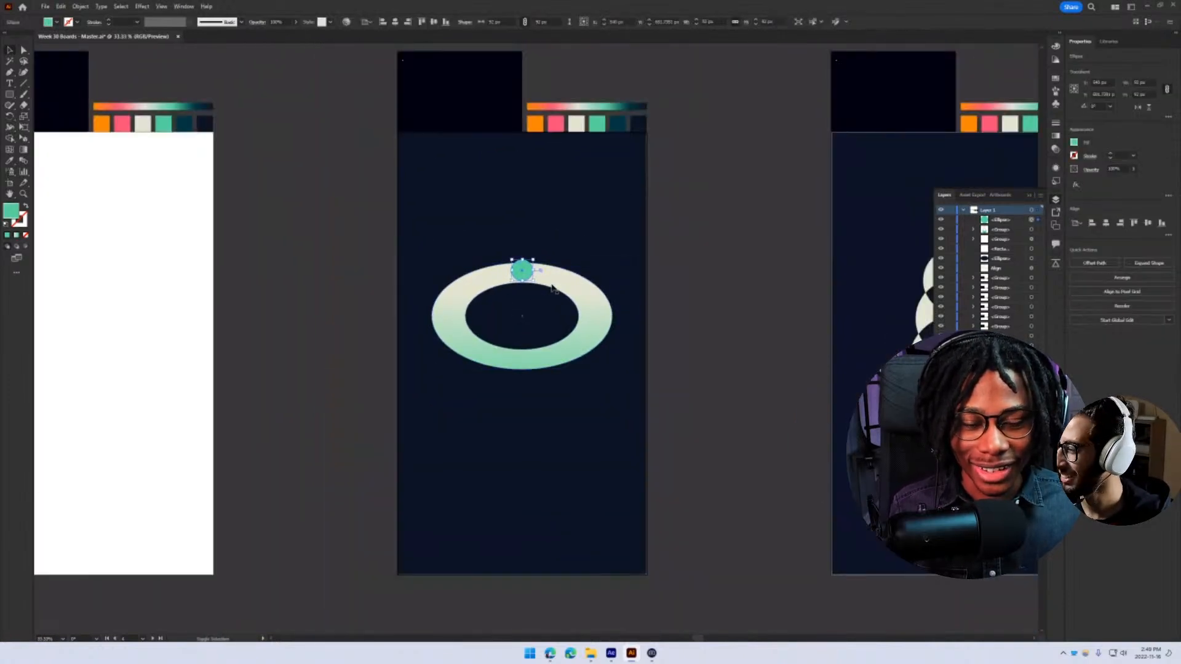
key(ctrl+z)
key(ctrl+z)
click(628, 337)
click(719, 467)
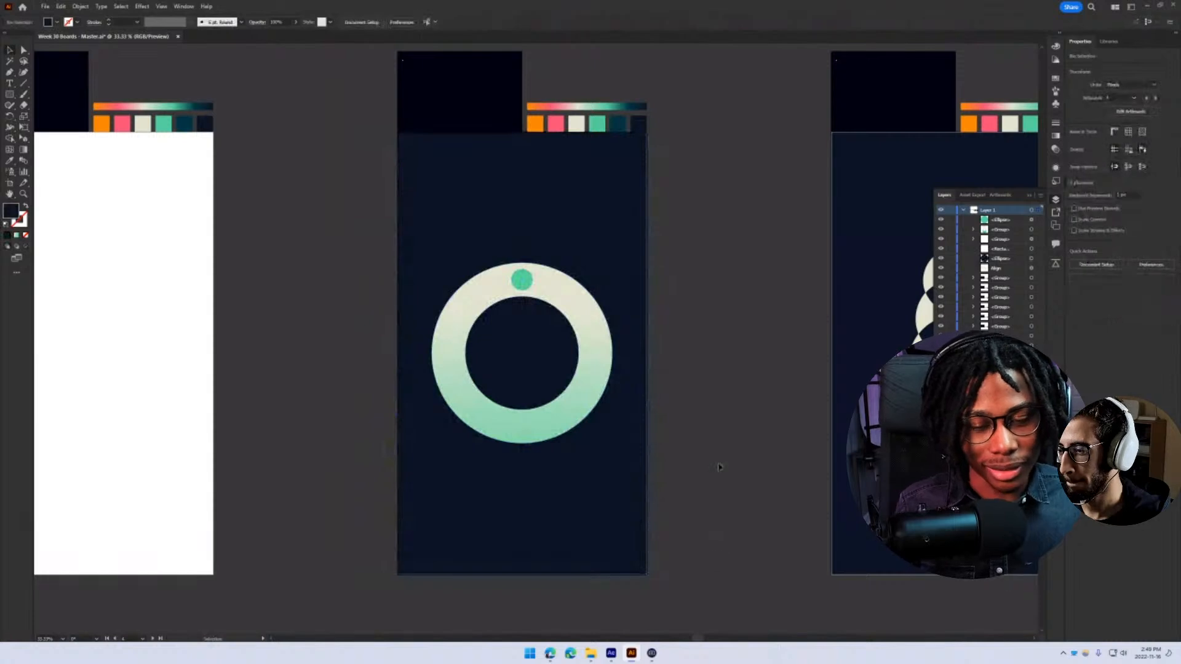
- Redo the vertical squash of the gradient dial ring, flatten the ellipse further and lower it slightly beneath the green circle
key(ctrl+shift+z)
key(ctrl+shift+z)
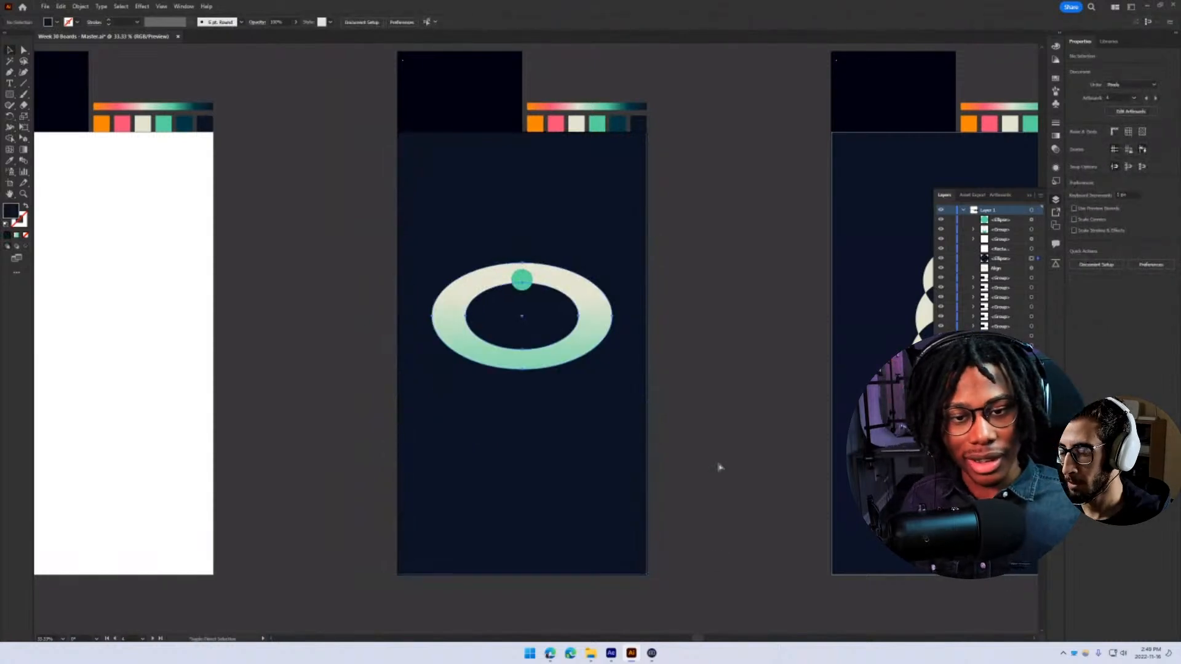
shift+click(566, 276)
drag(522, 370, 523, 336)
key(ctrl+z)
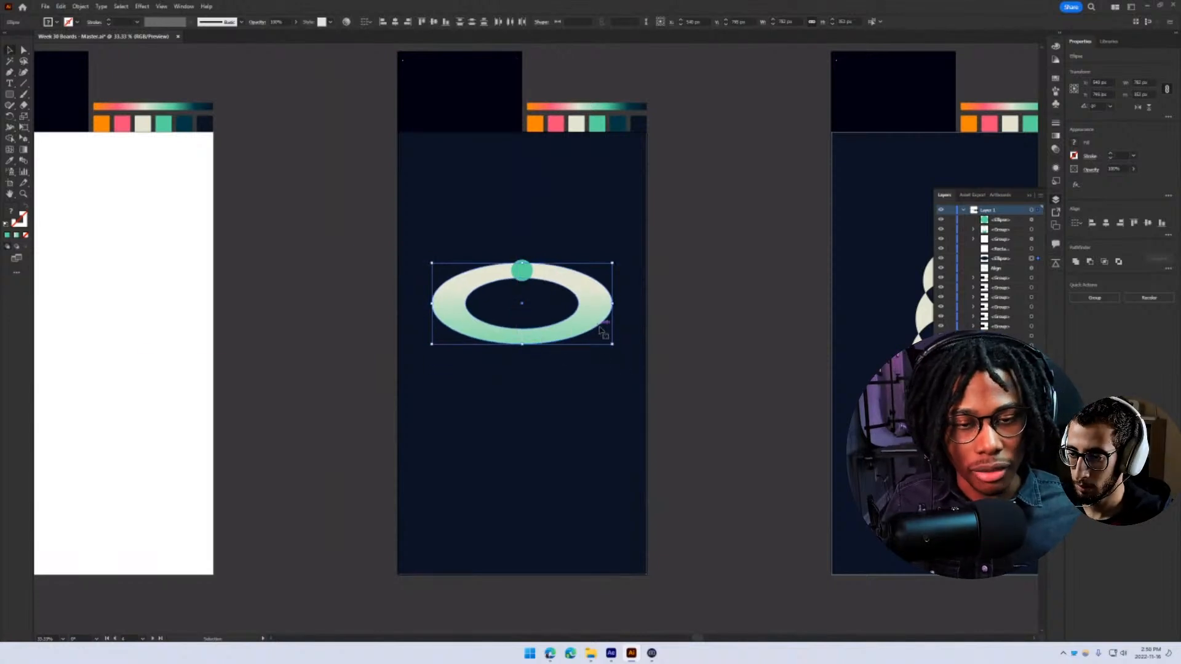
drag(600, 330, 602, 332)
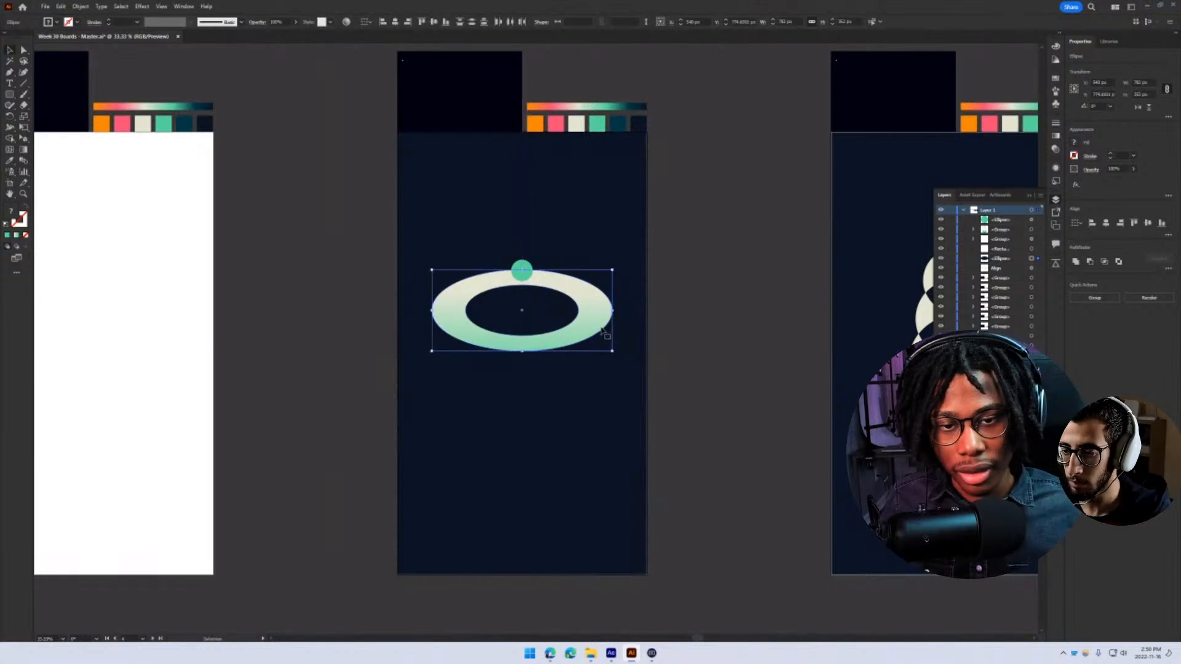
click(662, 366)
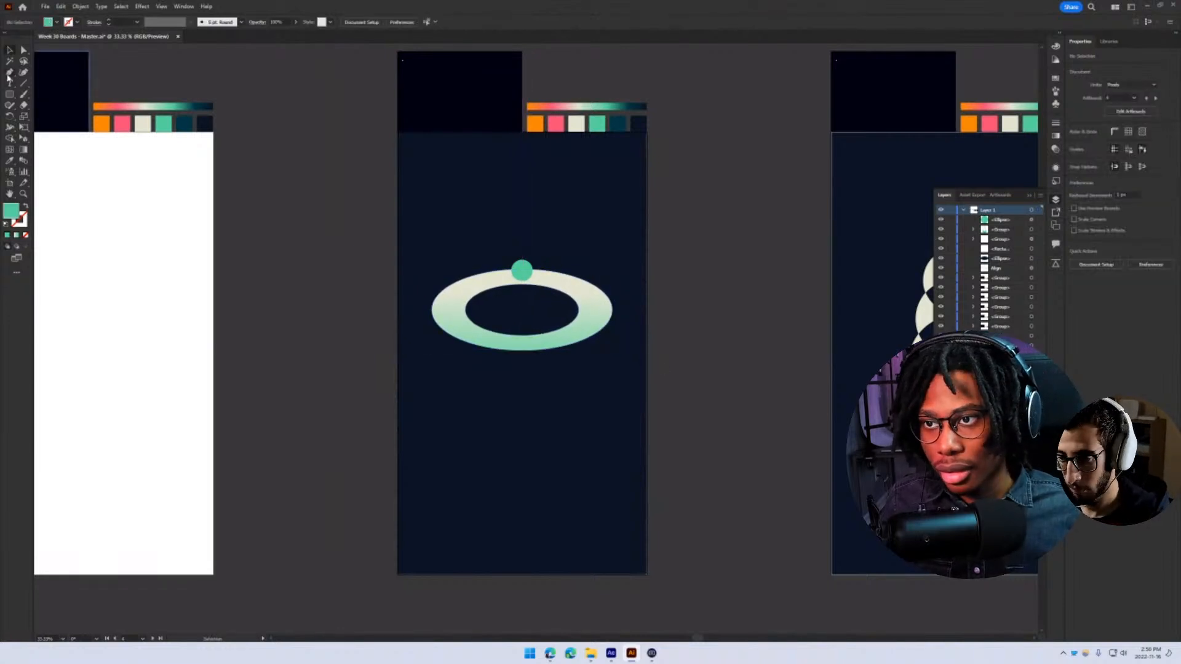
- Draw two straight vertical lines of similar length down from the flattened ring's left and right outer edges with the Pen tool
click(9, 73)
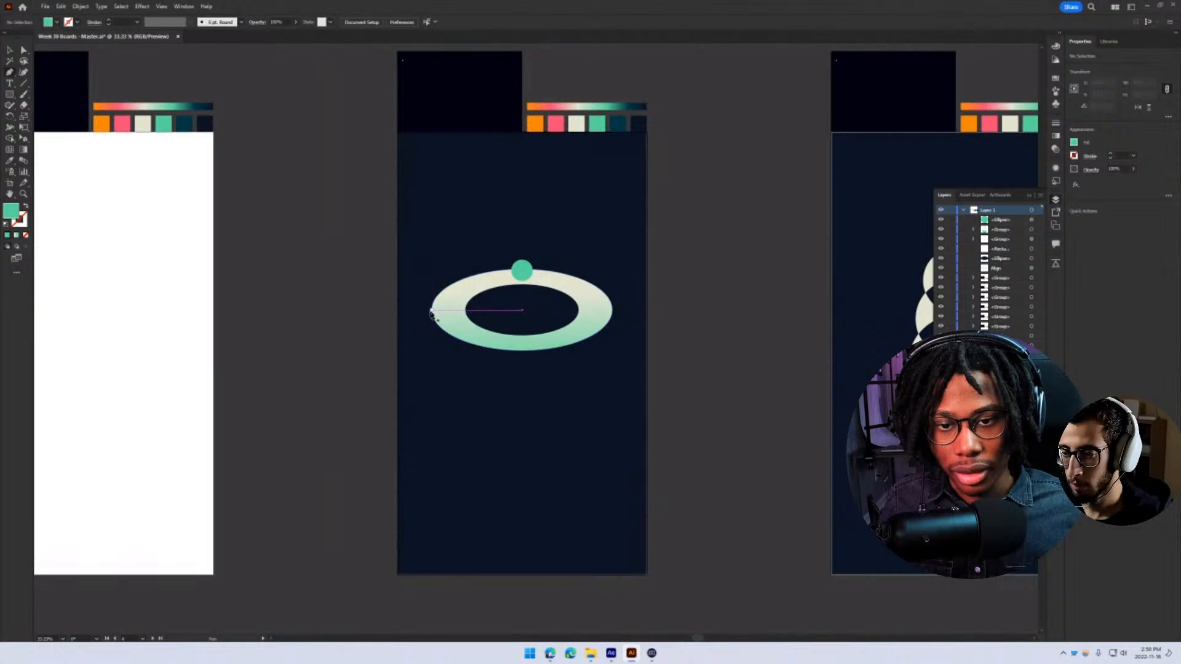
click(432, 312)
click(432, 508)
key(v)
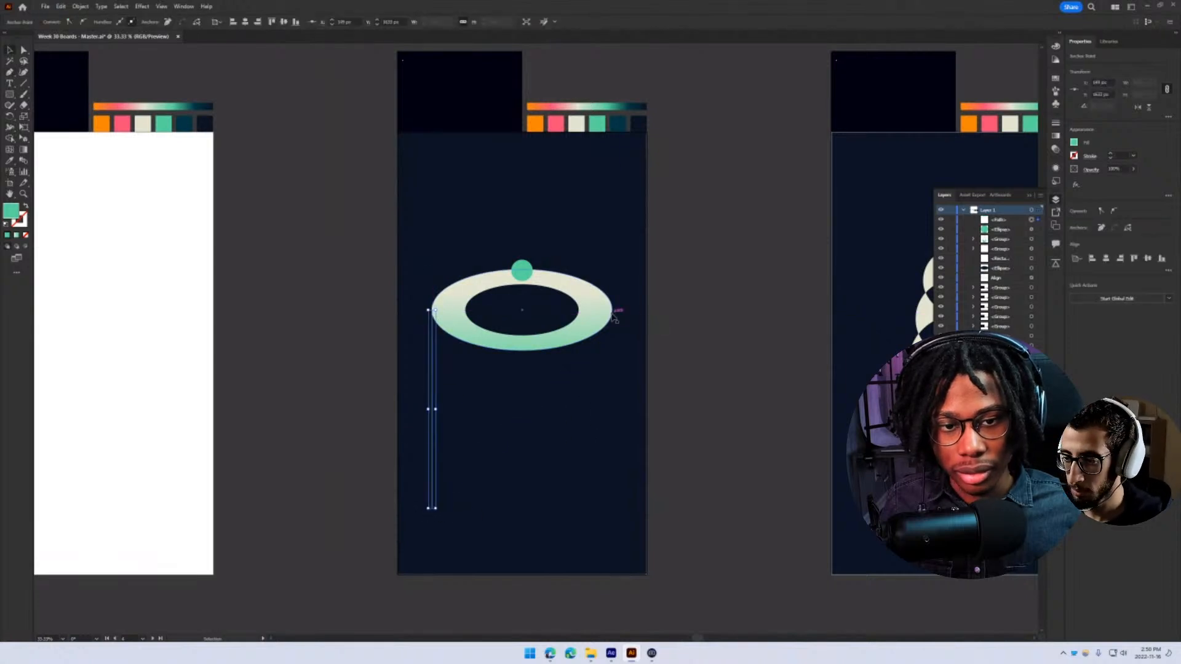
key(p)
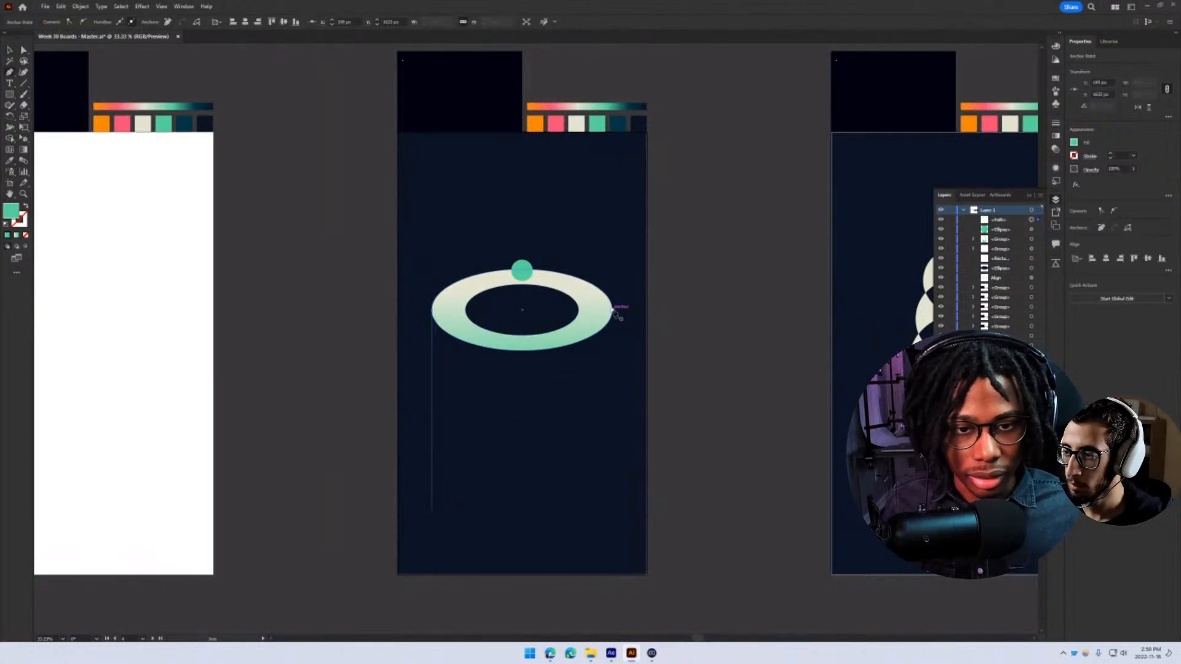
click(613, 310)
click(612, 510)
key(v)
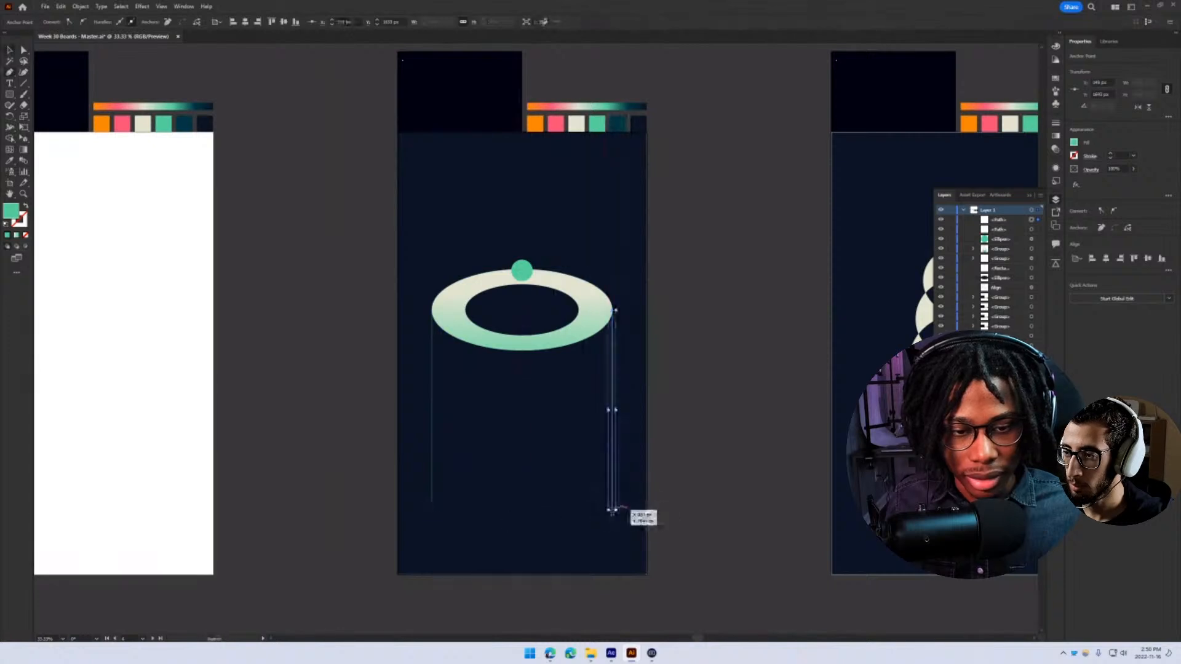
drag(614, 511, 612, 510)
- Try to join the two vertical lines into one shape beneath the ring
drag(681, 482, 411, 392)
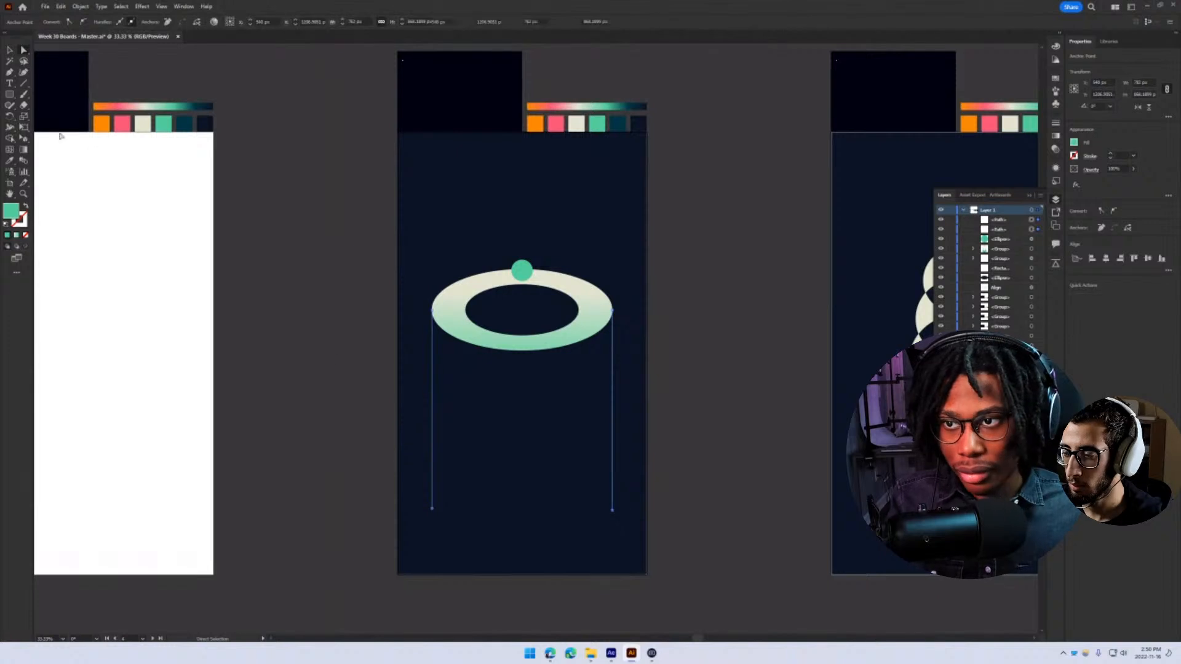
key(Delete)
key(ctrl+j)
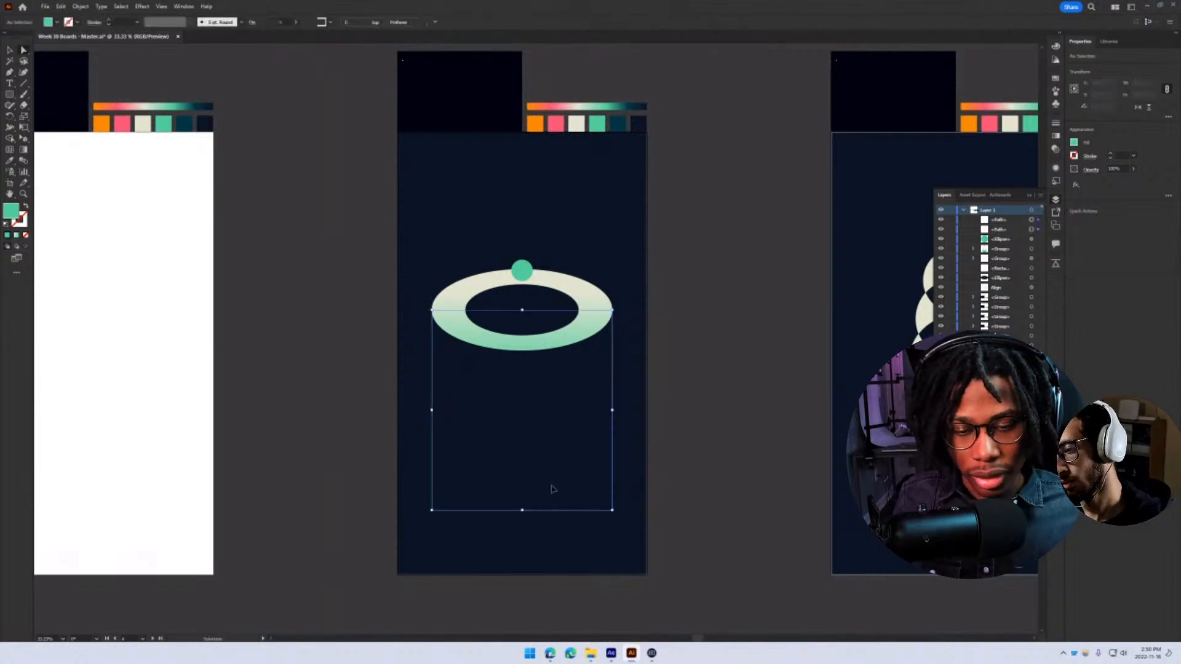
click(556, 491)
- Delete both vertical lines below the ring
click(611, 508)
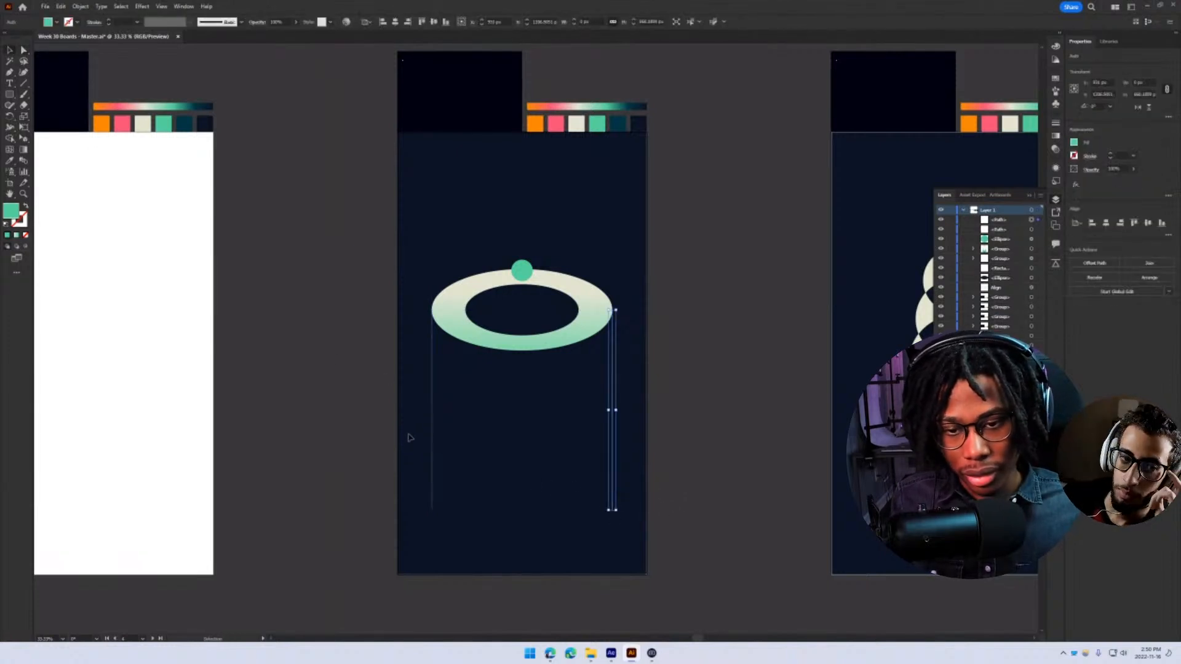
key(Delete)
click(432, 427)
key(Delete)
- Draw a rectangle about 782 by 1028 px down from the ring's horizontal midline and stack it behind the ring, above the navy background
click(9, 96)
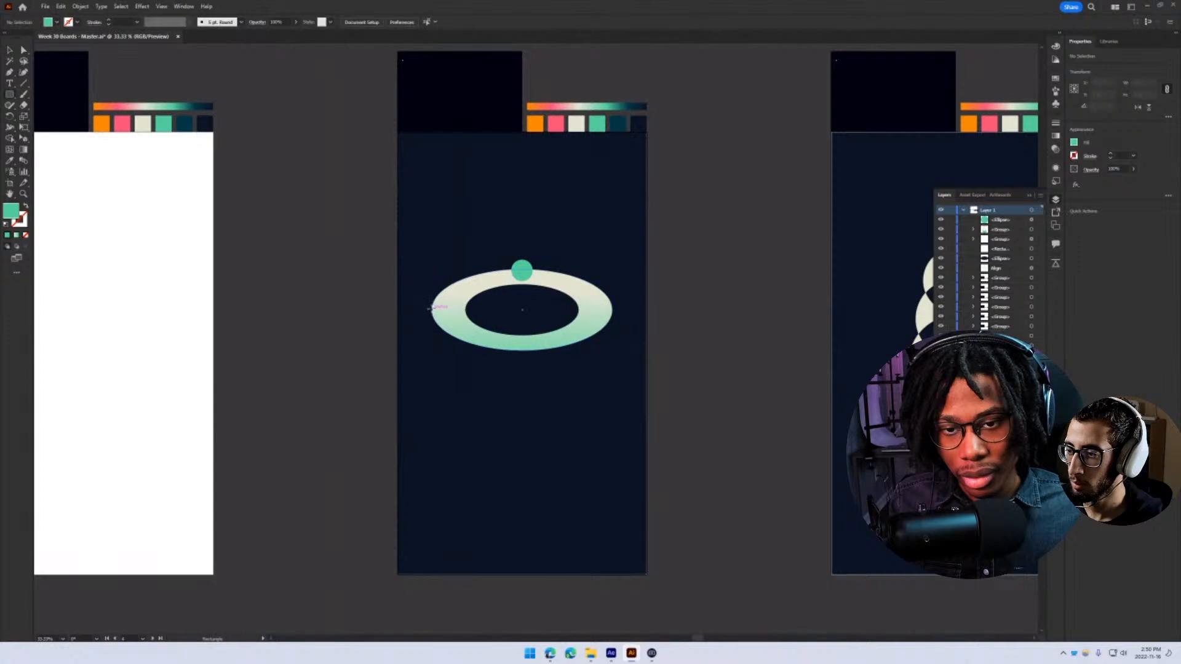
drag(430, 308, 612, 546)
key(ctrl+shift+bracketleft)
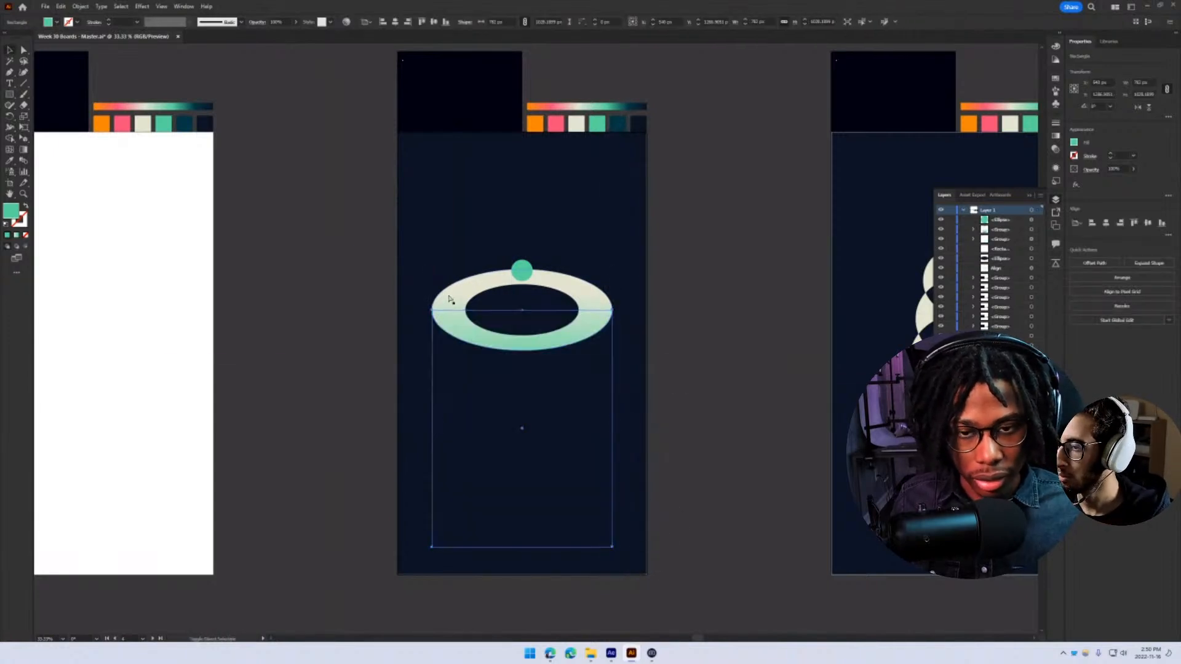
key(ctrl+bracketright)
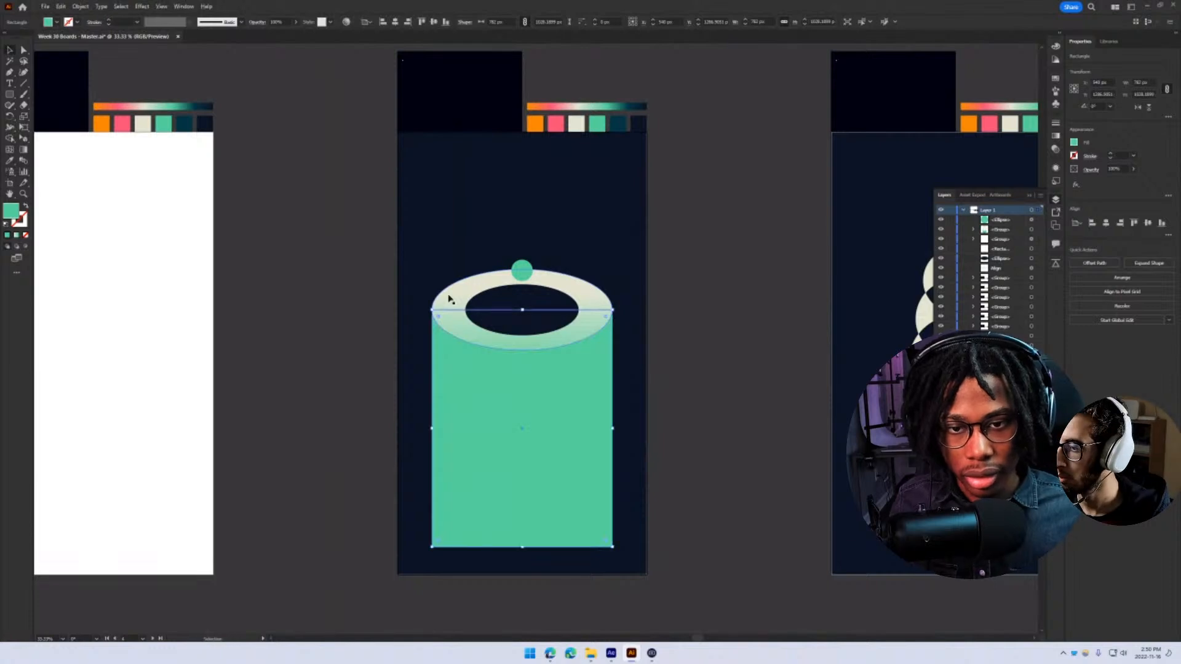
click(699, 403)
- Fill the rectangle below the ring with the cream swatch sampled from the board's palette
click(608, 412)
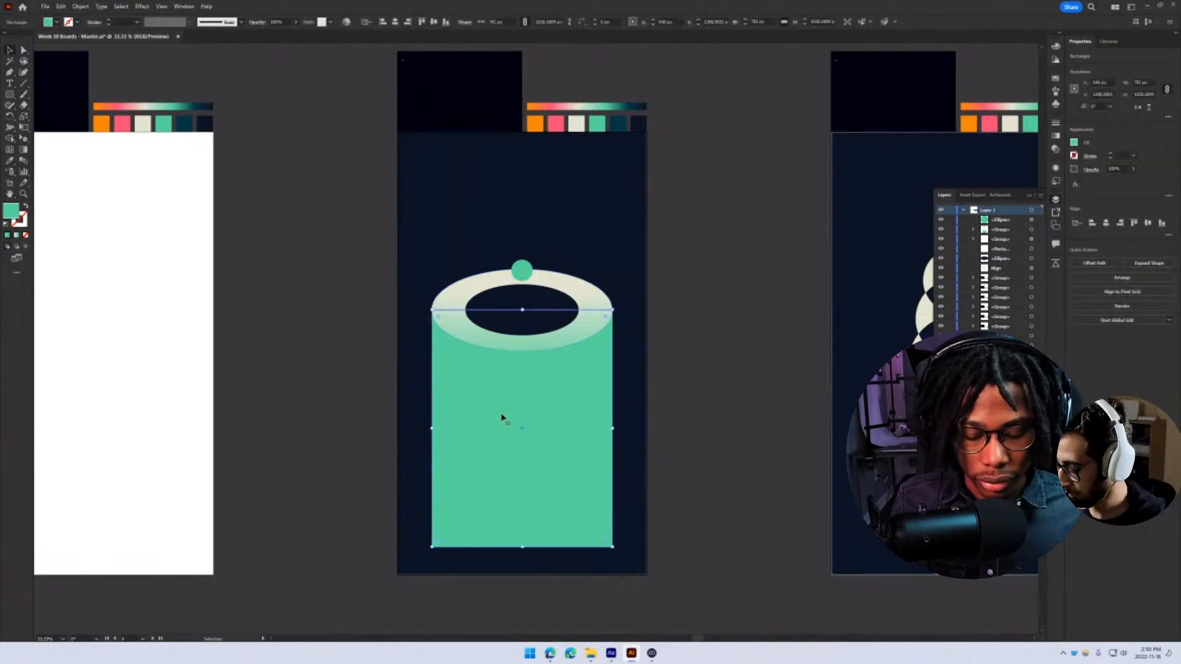
key(g)
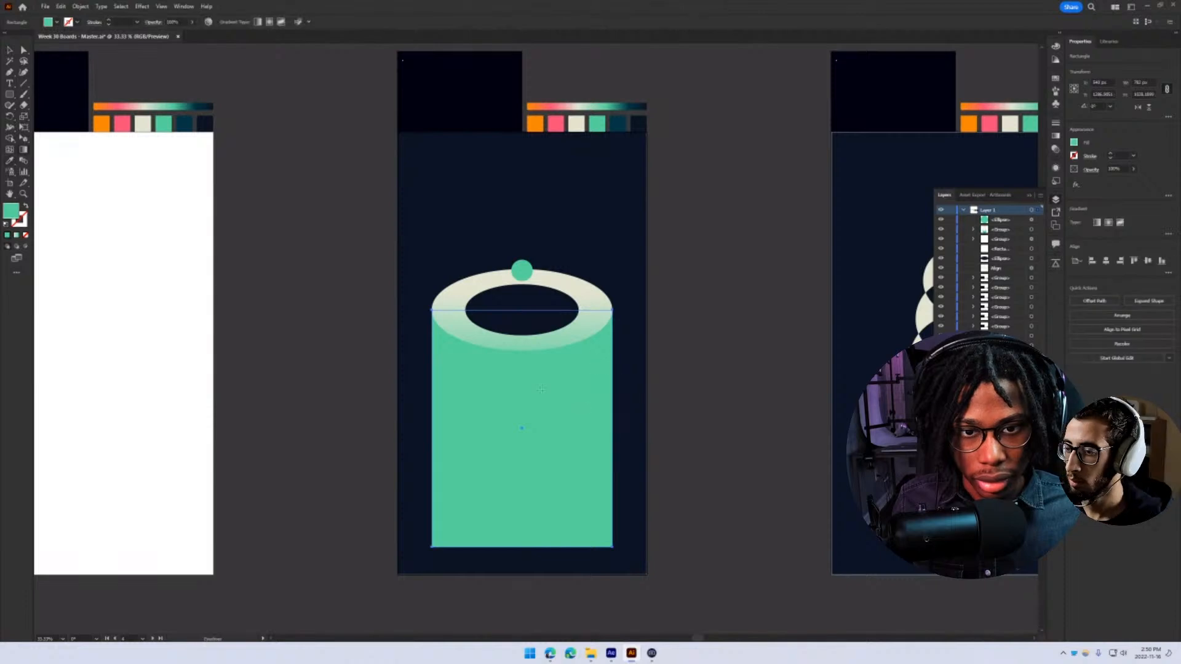
key(v)
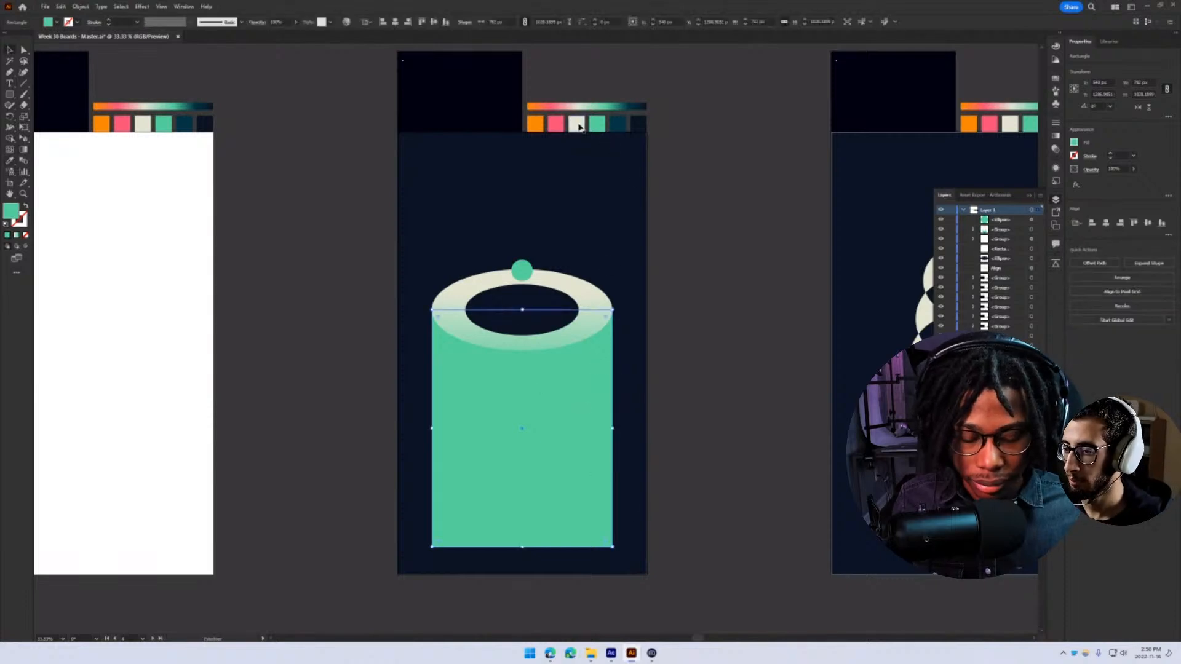
key(i)
click(579, 125)
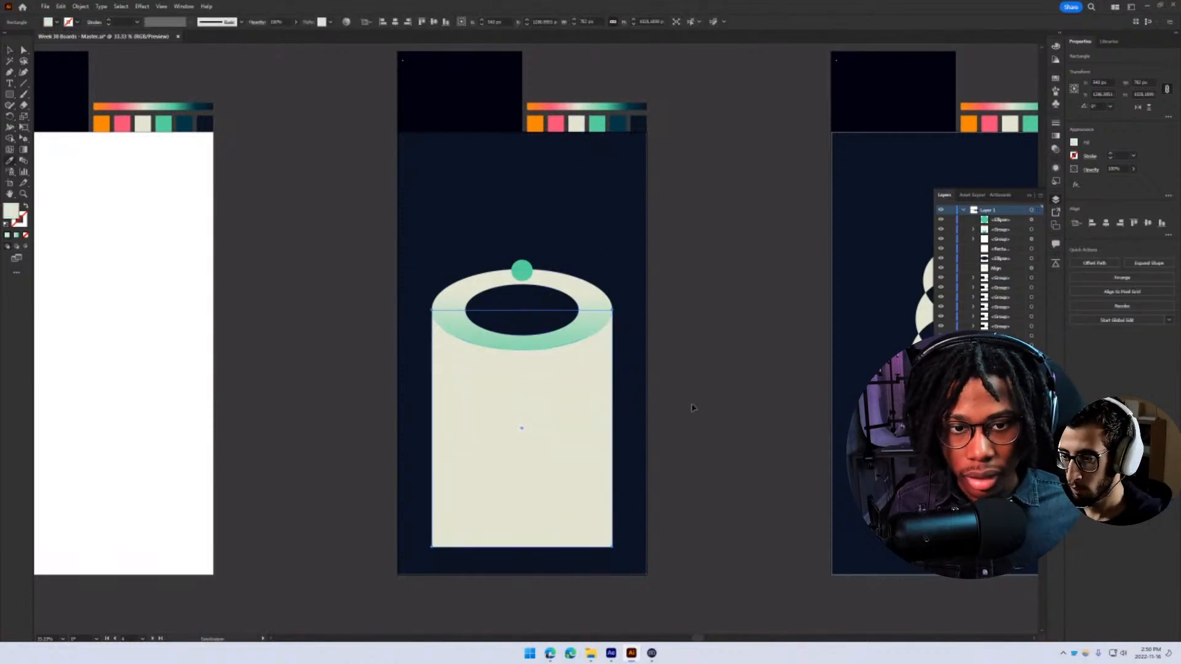
click(712, 391)
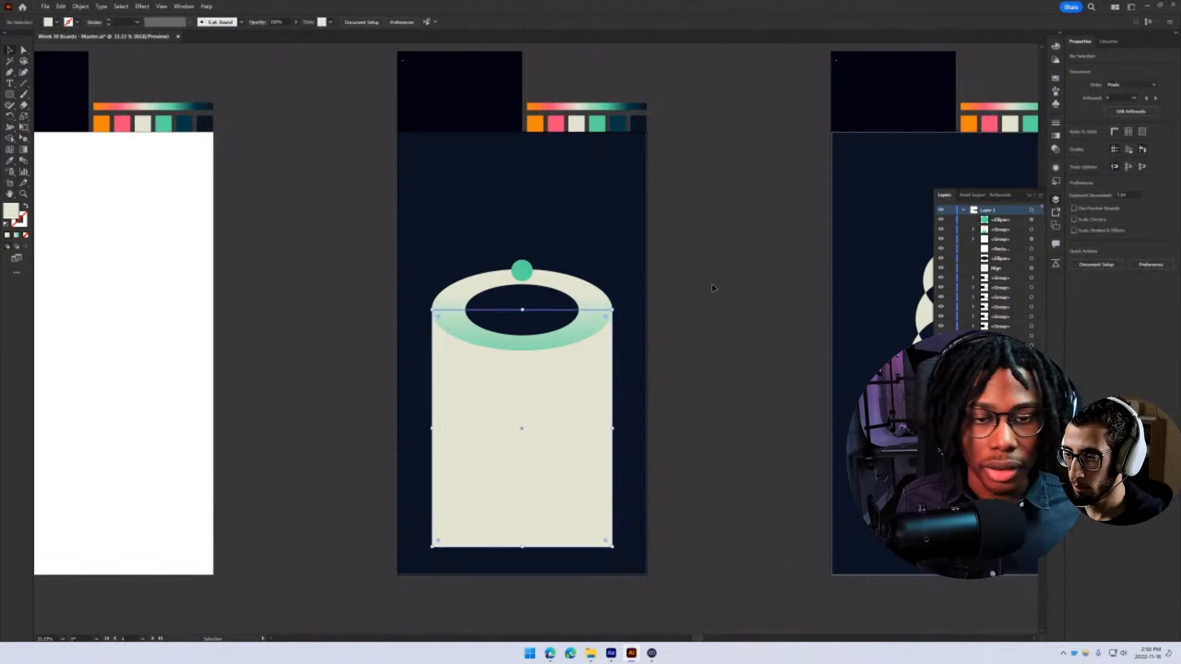
- Apply the cream-to-green gradient to the rectangle and run it diagonally from its upper left to beyond its lower right corner
click(146, 200)
click(16, 236)
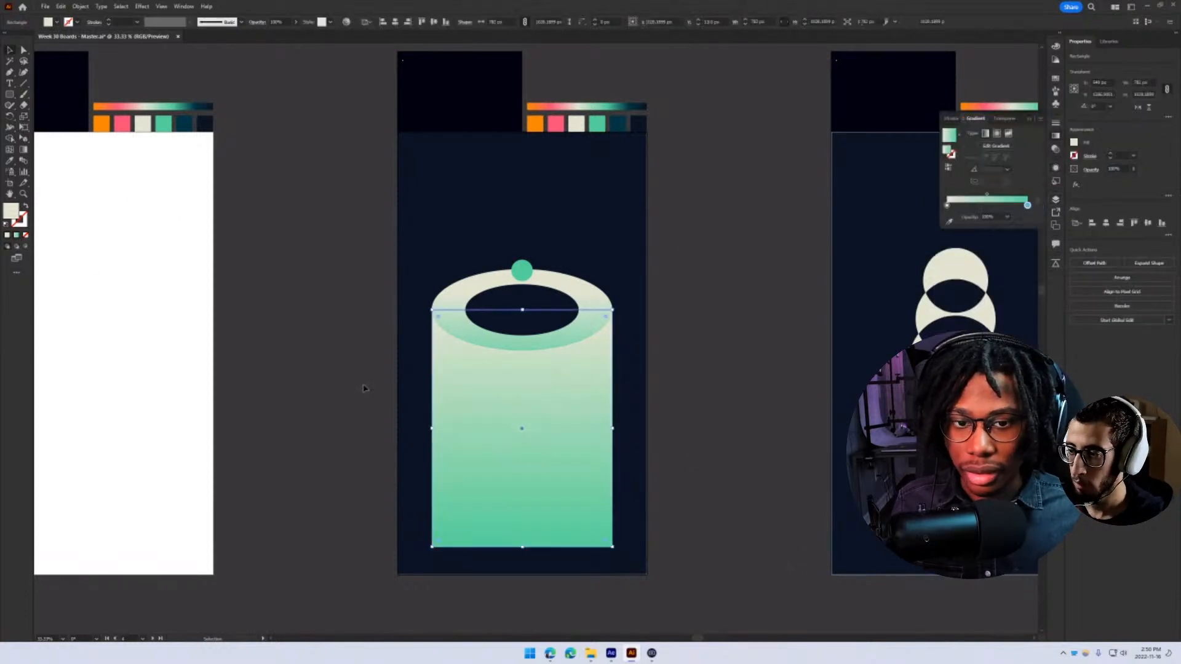
key(g)
mouse_move(455, 377)
mouse_down()
mouse_move(635, 614)
mouse_move(668, 625)
mouse_move(700, 601)
mouse_up()
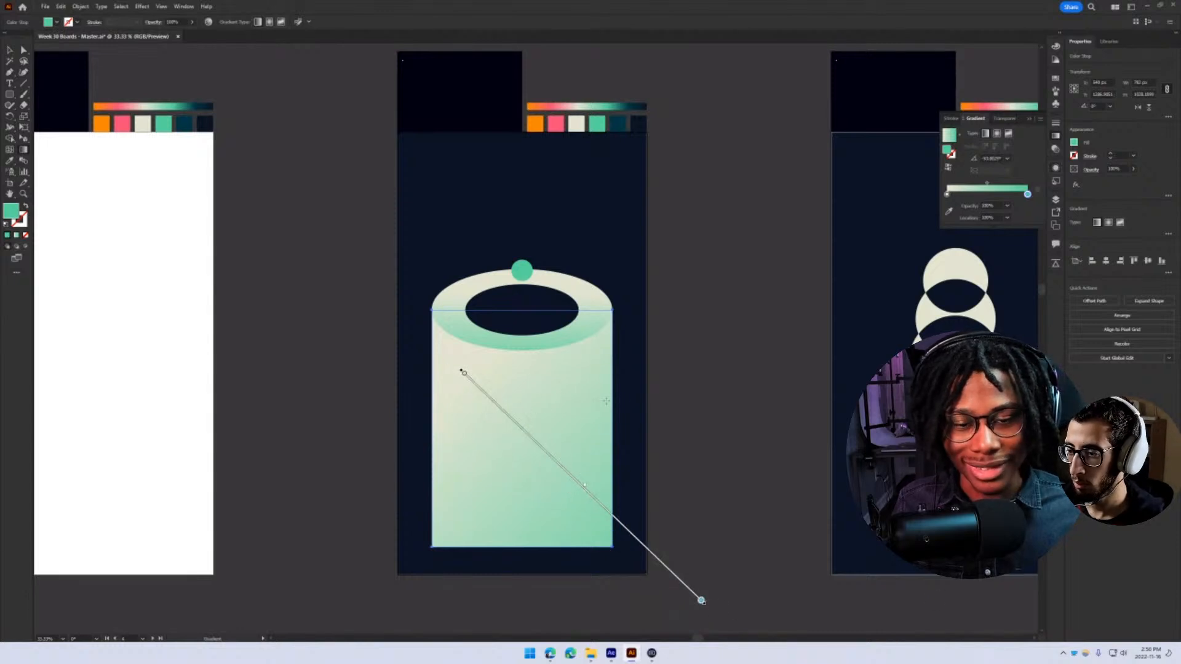
- Redraw the cylinder body's cream-to-green gradient diagonally, from cream at the upper left to green at the lower right
mouse_move(604, 391)
mouse_down()
mouse_move(770, 567)
mouse_move(707, 606)
mouse_move(537, 560)
mouse_move(347, 558)
mouse_move(488, 633)
mouse_move(488, 591)
mouse_up()
mouse_move(668, 300)
mouse_down()
mouse_move(334, 419)
mouse_move(805, 564)
mouse_up()
drag(477, 285, 645, 519)
- Try a cream-to-green gradient running upward across the cylinder's top ring, and undo the last changes
click(572, 250)
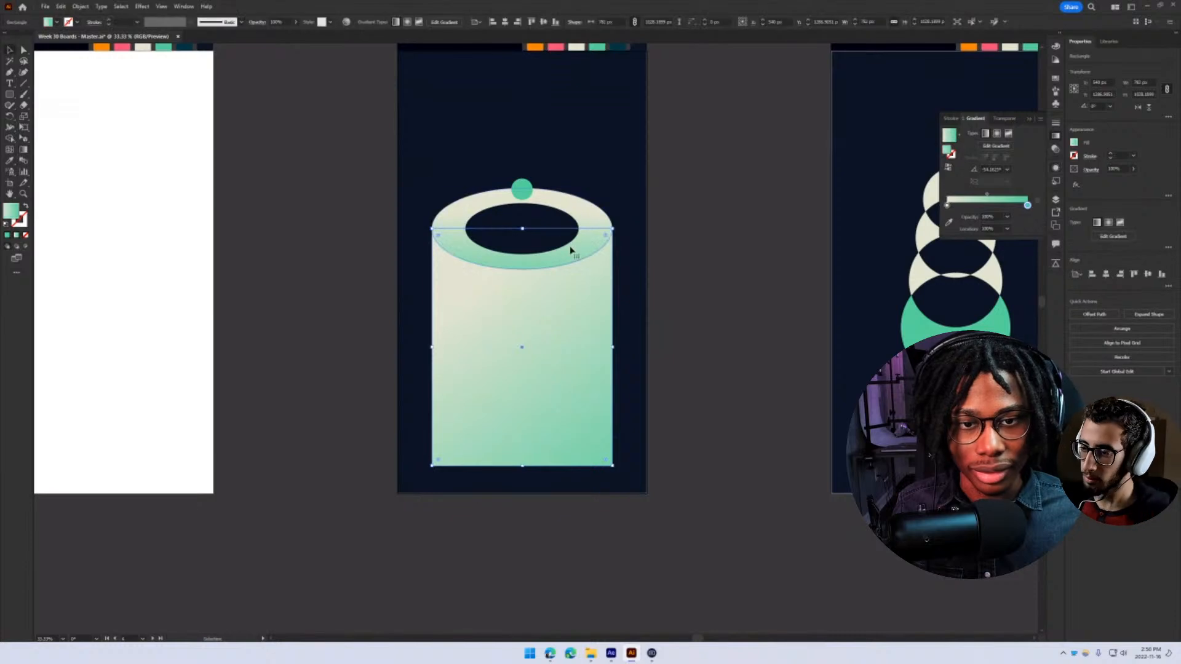
drag(511, 242, 650, 119)
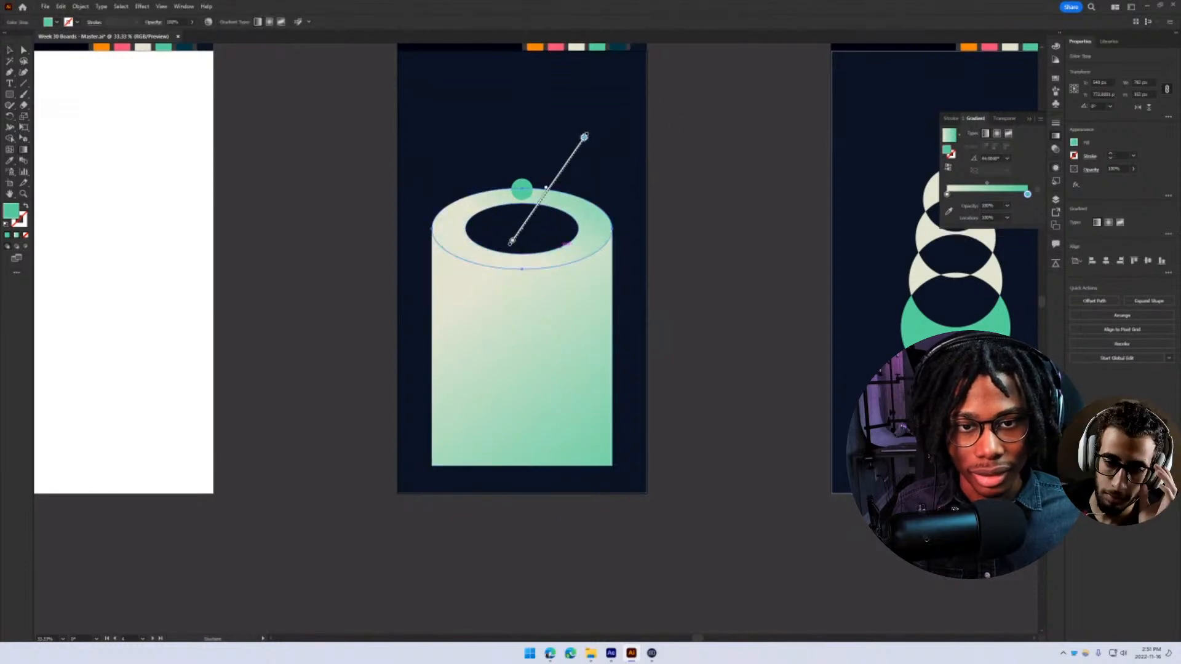
mouse_move(504, 237)
mouse_down()
mouse_move(609, 263)
mouse_move(615, 345)
mouse_move(422, 95)
mouse_move(506, 105)
mouse_up()
key(v)
click(739, 268)
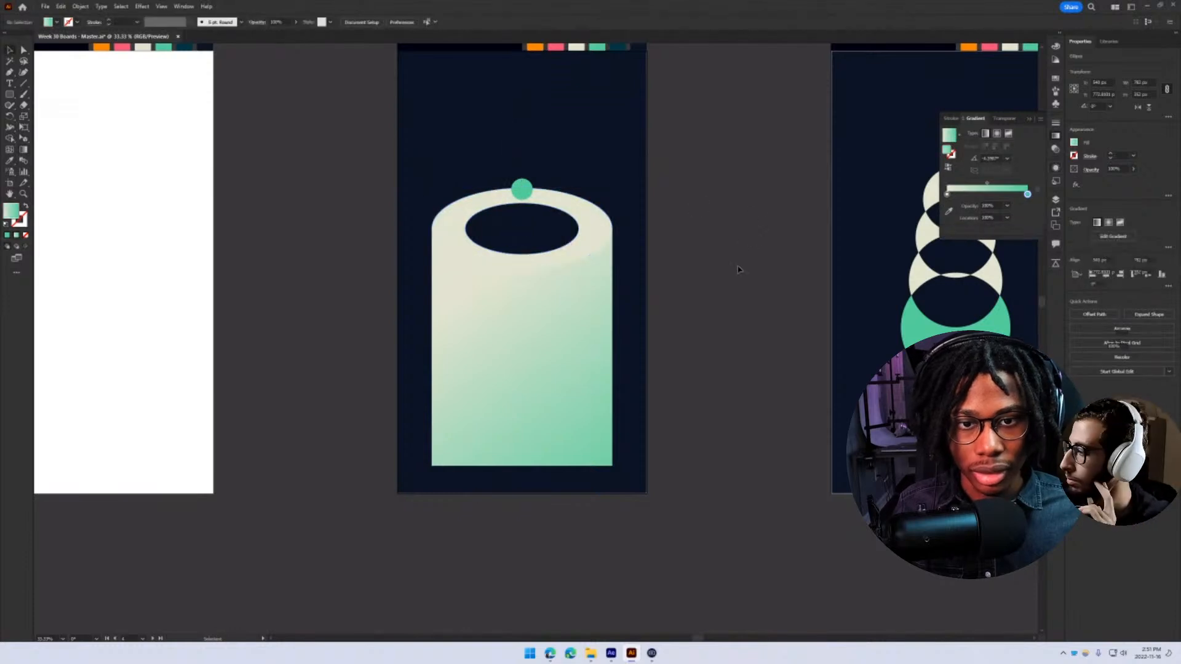
key(ctrl+z)
key(ctrl+z)
- Try a diagonal gradient on the top ring with green toward its right side, and undo it
key(g)
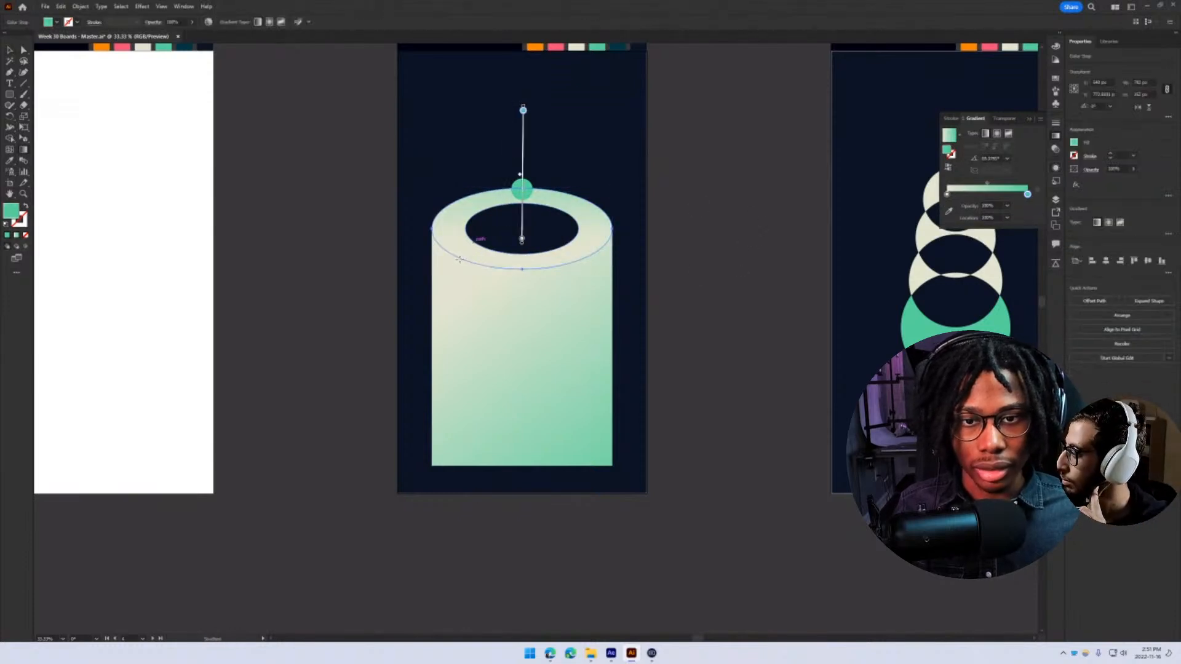
drag(457, 263, 613, 178)
key(v)
click(753, 411)
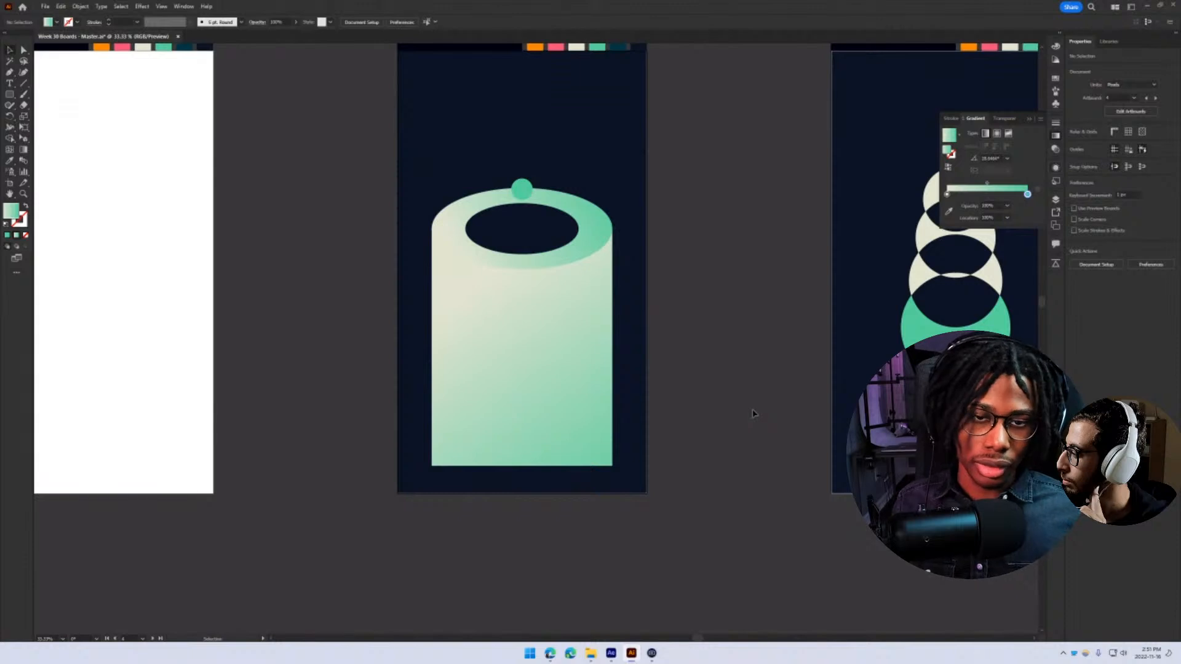
key(ctrl+z)
key(ctrl+z)
- Redraw the top ring's gradient diagonally so that green covers its left and lower-left side
drag(629, 452, 650, 503)
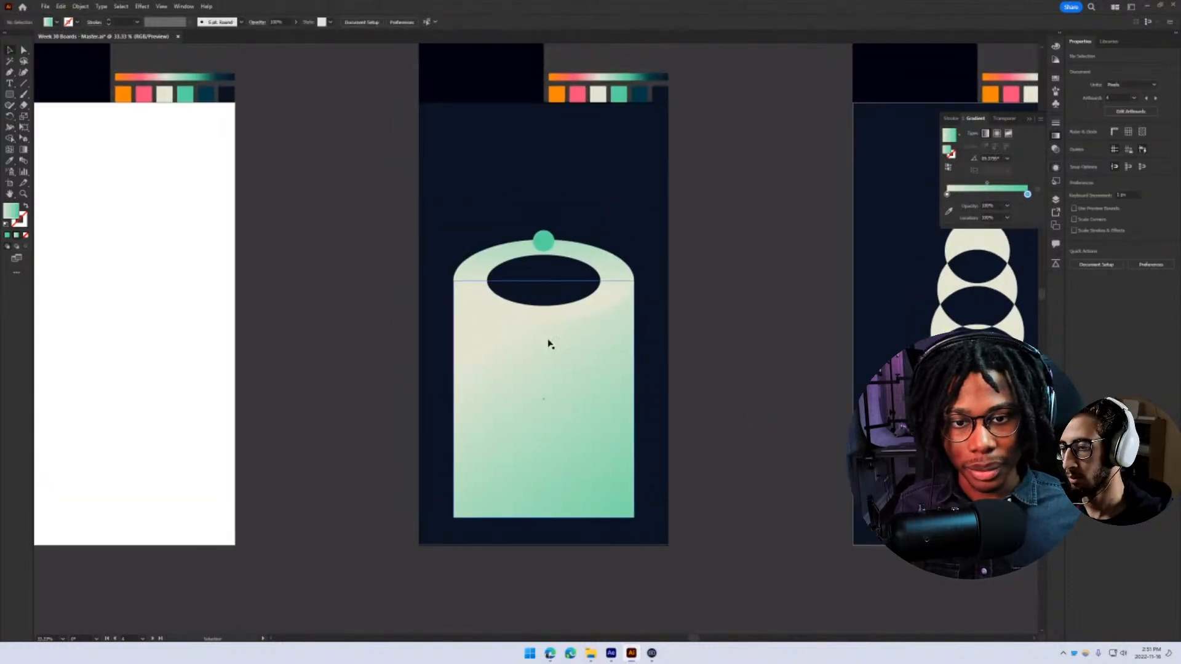
scroll(542, 330, up, 1)
click(548, 313)
key(g)
drag(519, 219, 427, 335)
key(v)
click(778, 346)
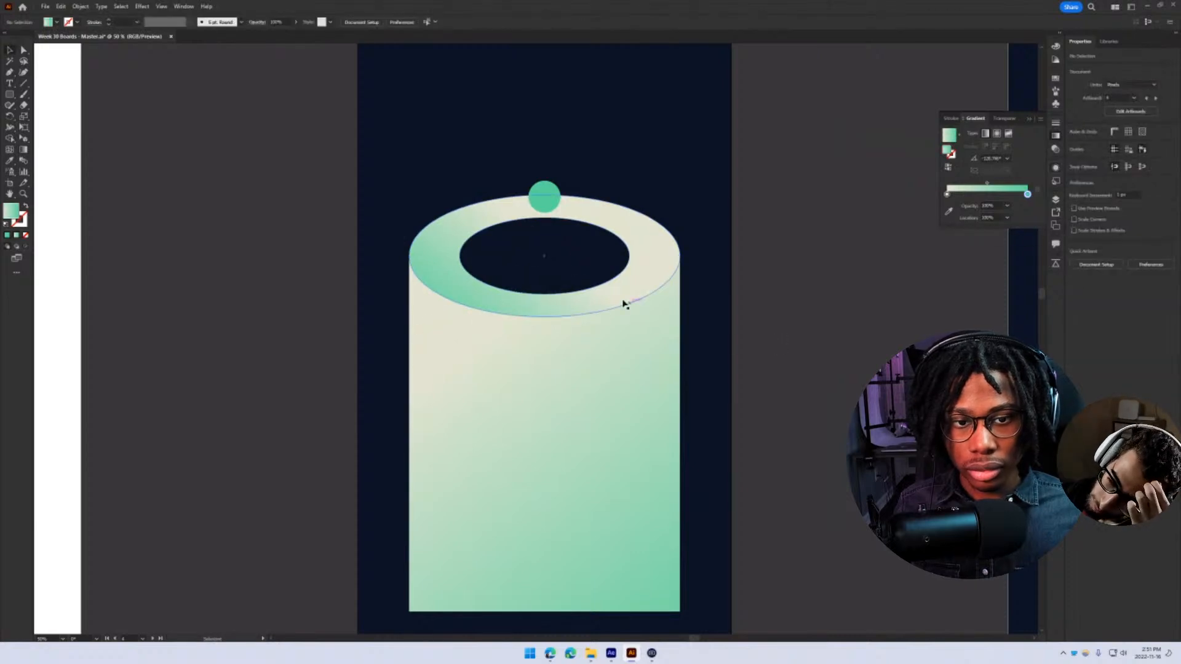
- Redraw the top ring's gradient more steeply downward so green shades only its front-left rim and the rest stays cream
click(591, 304)
key(g)
mouse_move(511, 252)
mouse_down()
mouse_move(440, 360)
mouse_move(461, 358)
mouse_up()
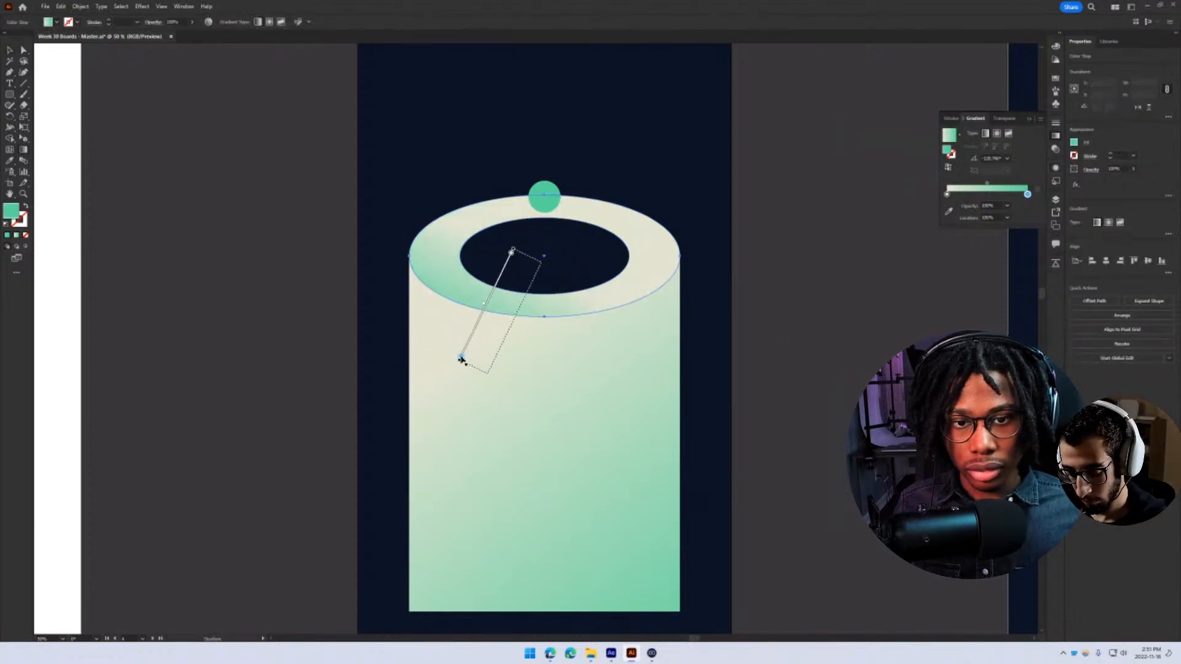
key(v)
click(280, 322)
scroll(280, 321, down, 1)
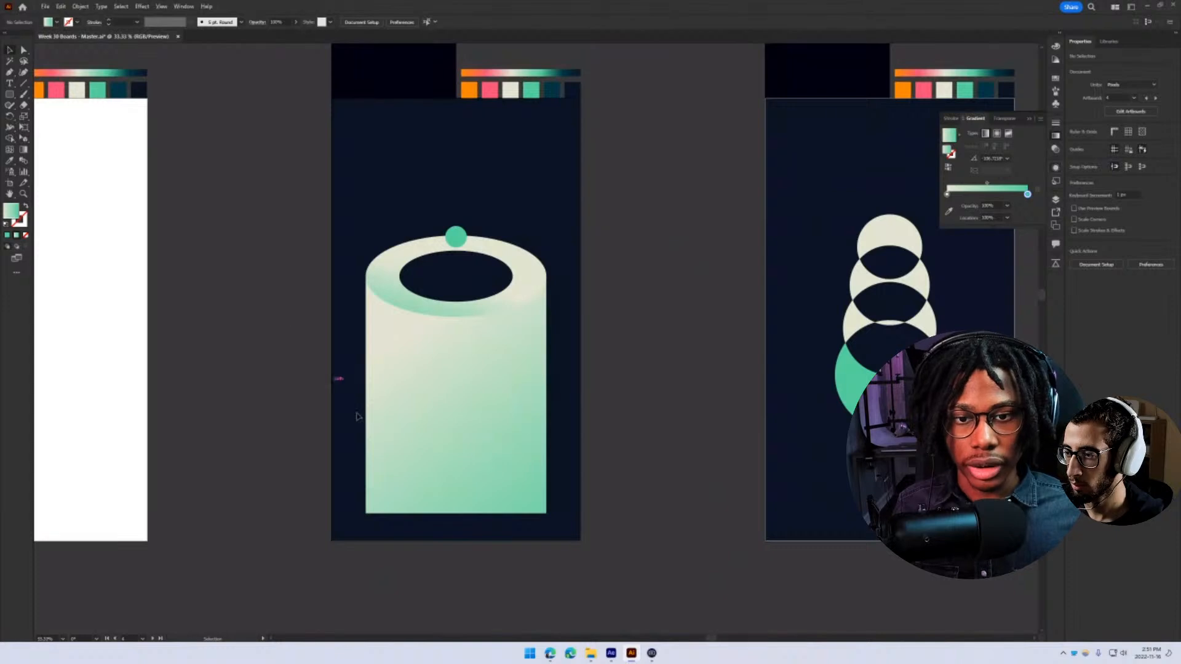
drag(357, 417, 374, 441)
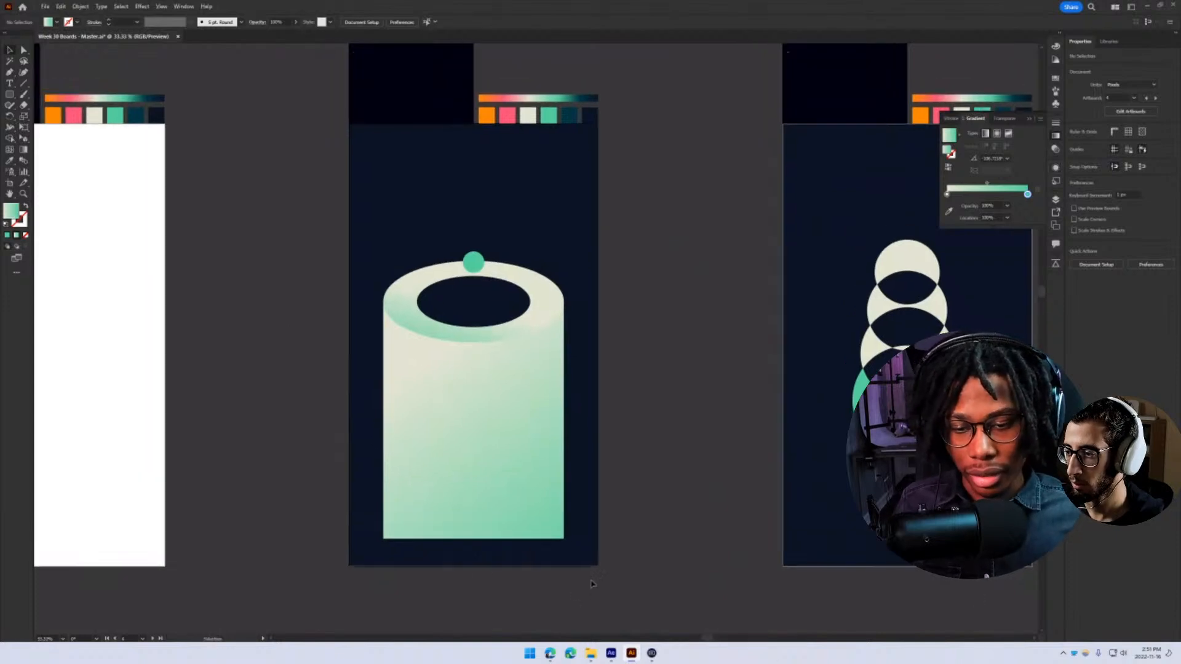
- Shorten the cylinder body from its bottom edge to about 952 px tall and save the document
click(474, 534)
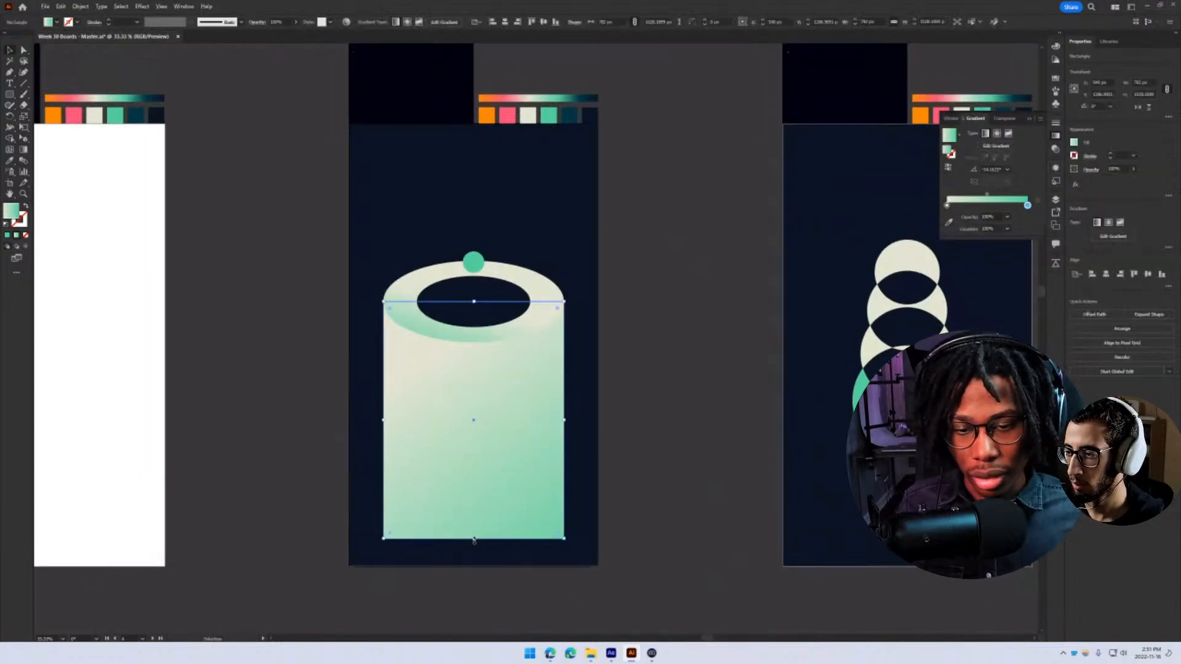
drag(474, 540, 473, 522)
key(ctrl+s)
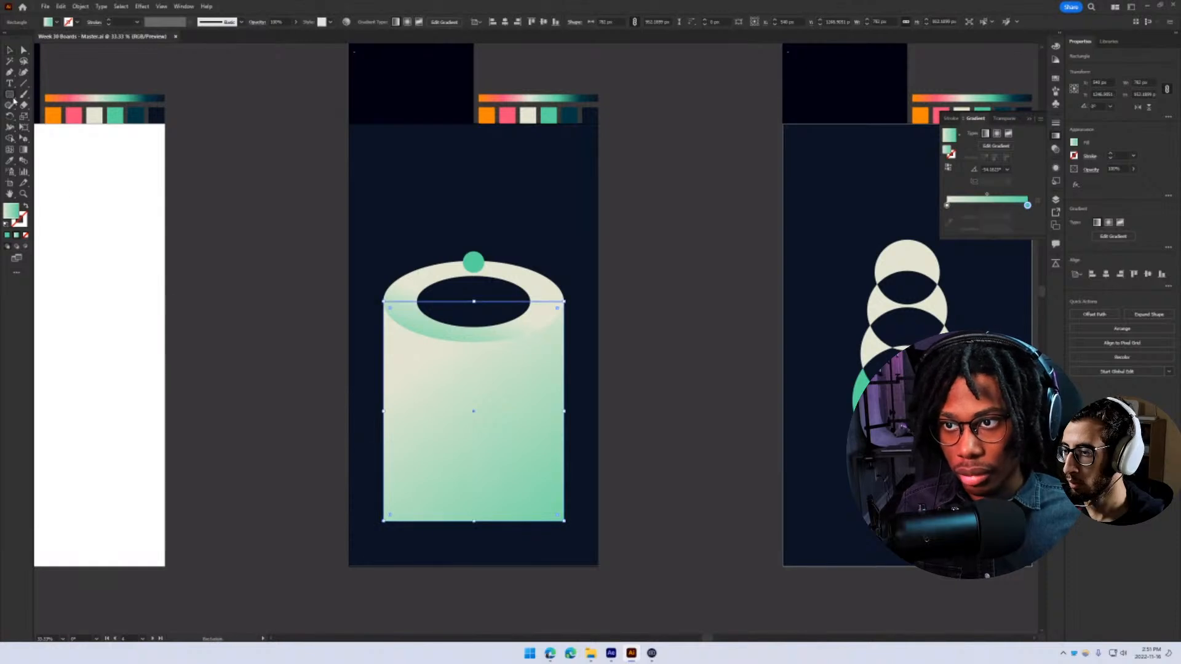
- Add an anchor point at the middle of the body's bottom edge and pull it straight down into a shallow point
key(a)
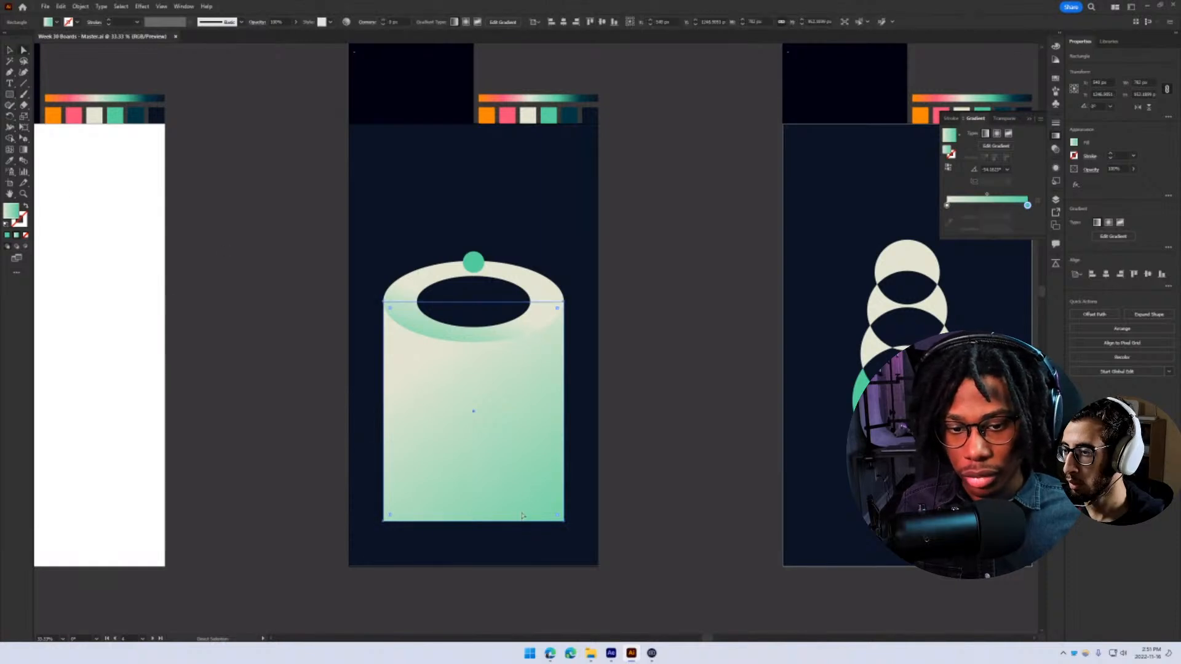
key(plus)
click(474, 521)
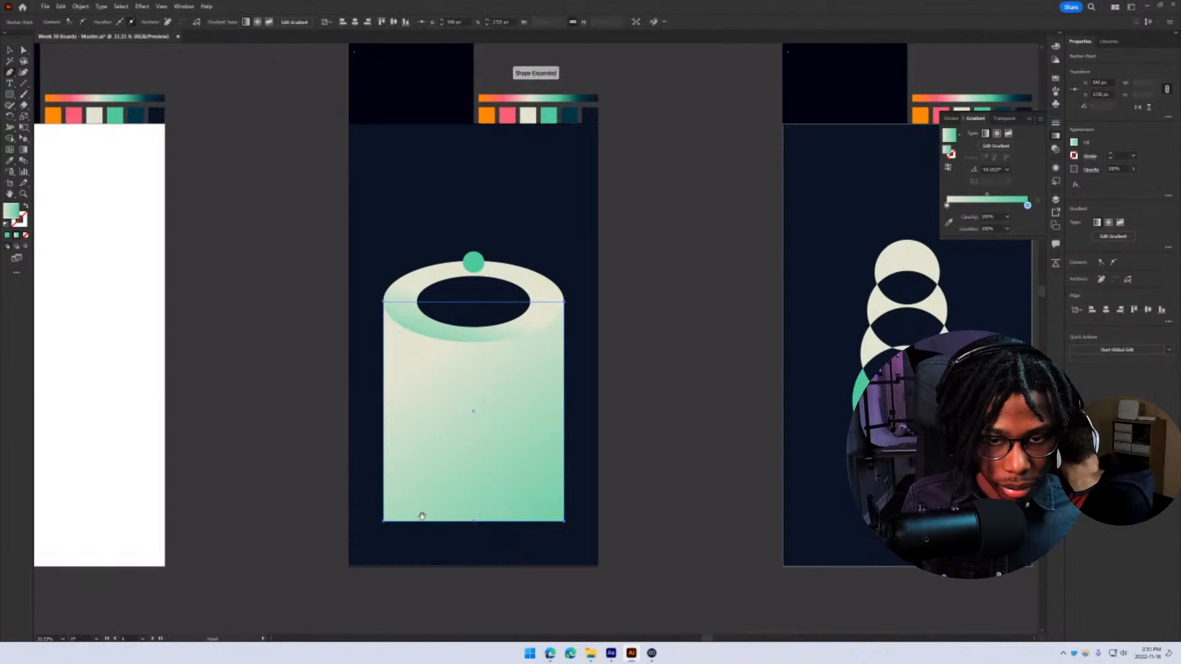
drag(474, 522, 524, 460)
- Convert the bottom anchor to a smooth curve with horizontal handles spanning the body's width, and lower it to deepen the rounding
key(shift+c)
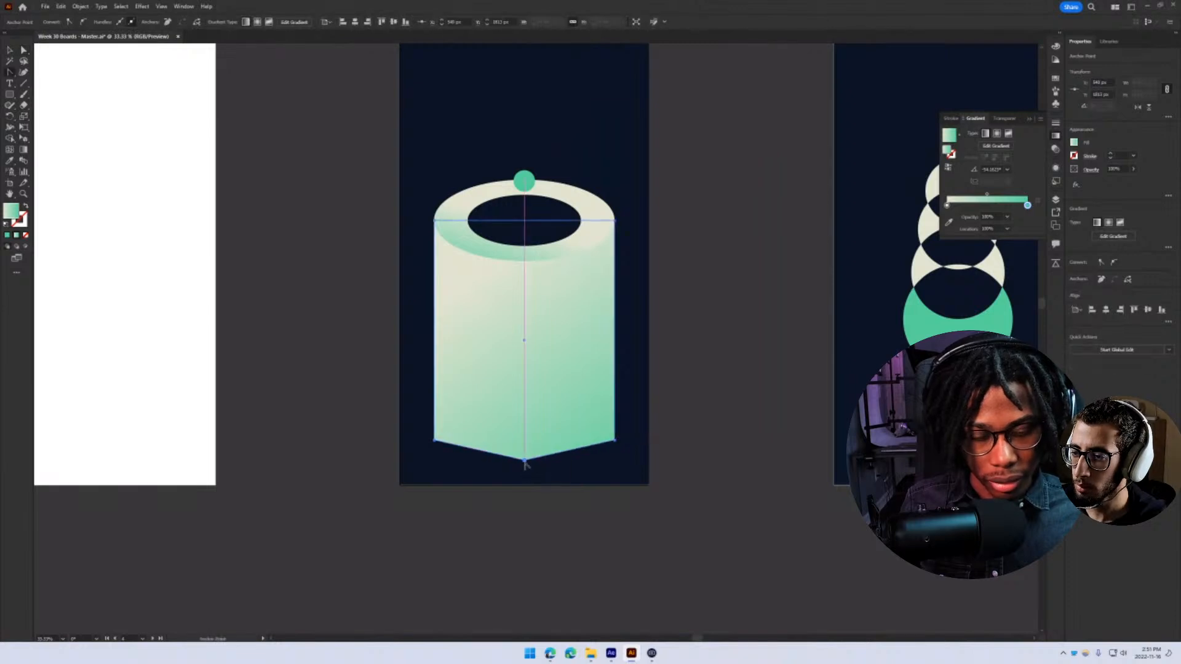
drag(10, 75, 65, 110)
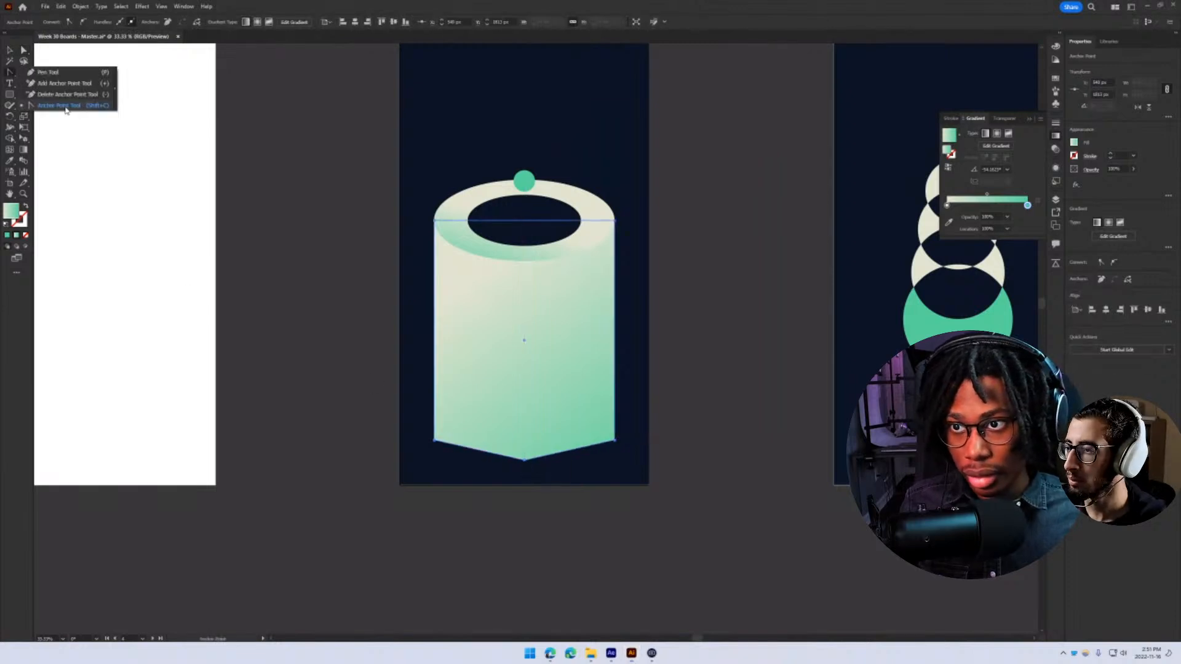
drag(525, 461, 447, 470)
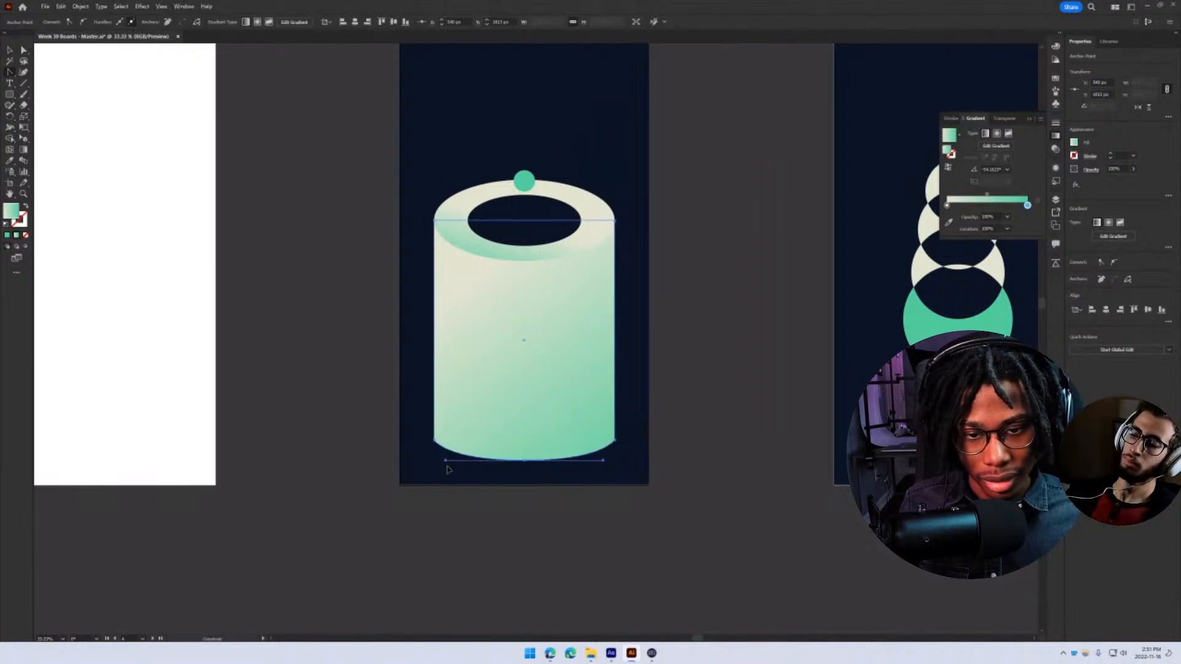
drag(522, 461, 435, 473)
key(ctrl+z)
key(v)
click(570, 522)
mouse_move(513, 504)
mouse_down()
mouse_move(515, 525)
mouse_move(528, 496)
mouse_move(526, 509)
mouse_up()
key(a)
click(476, 591)
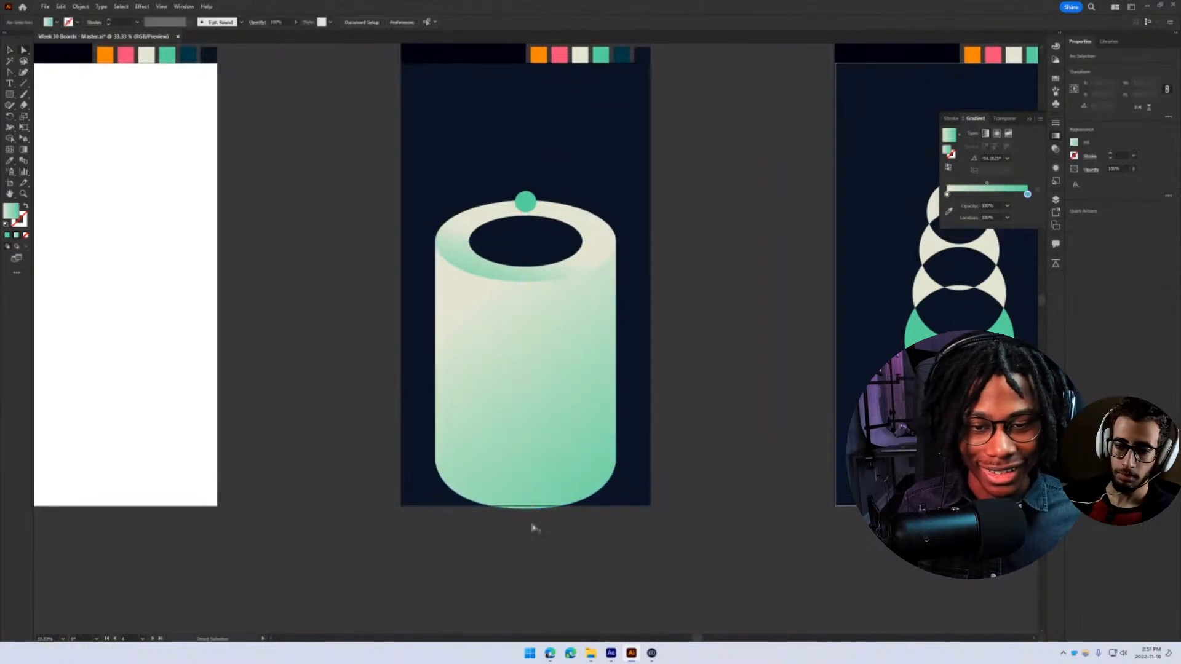
- Try to extend the cylinder body downward by moving its two lower side anchors, and undo it
scroll(530, 502, down, 1)
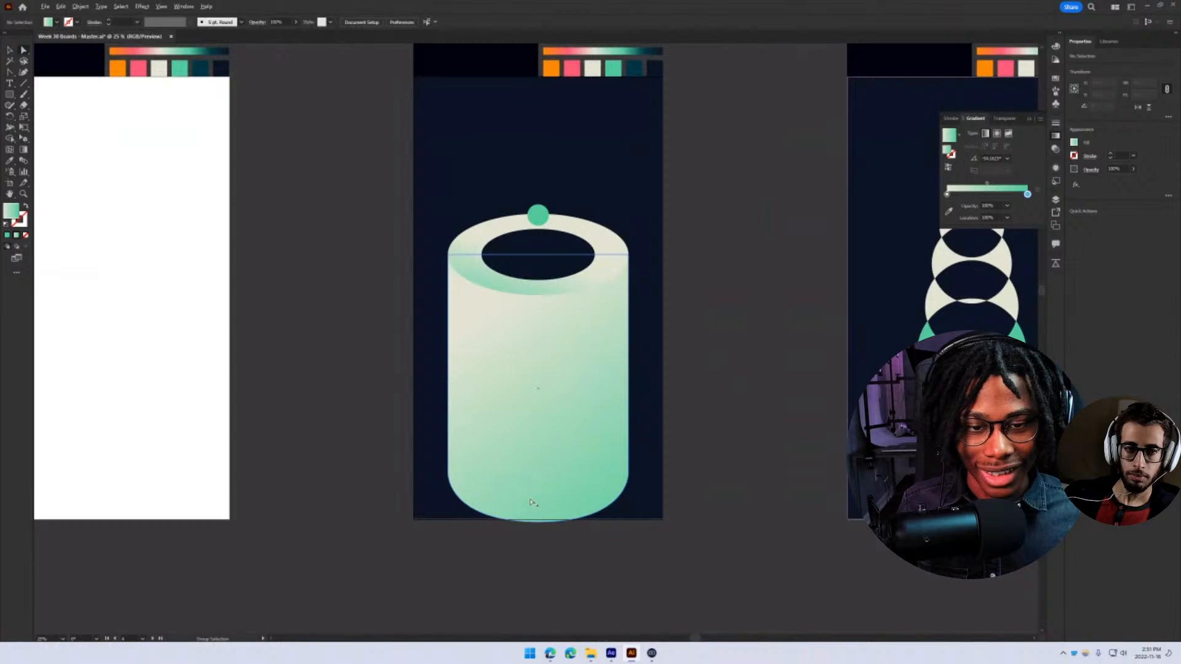
click(449, 473)
shift+click(629, 475)
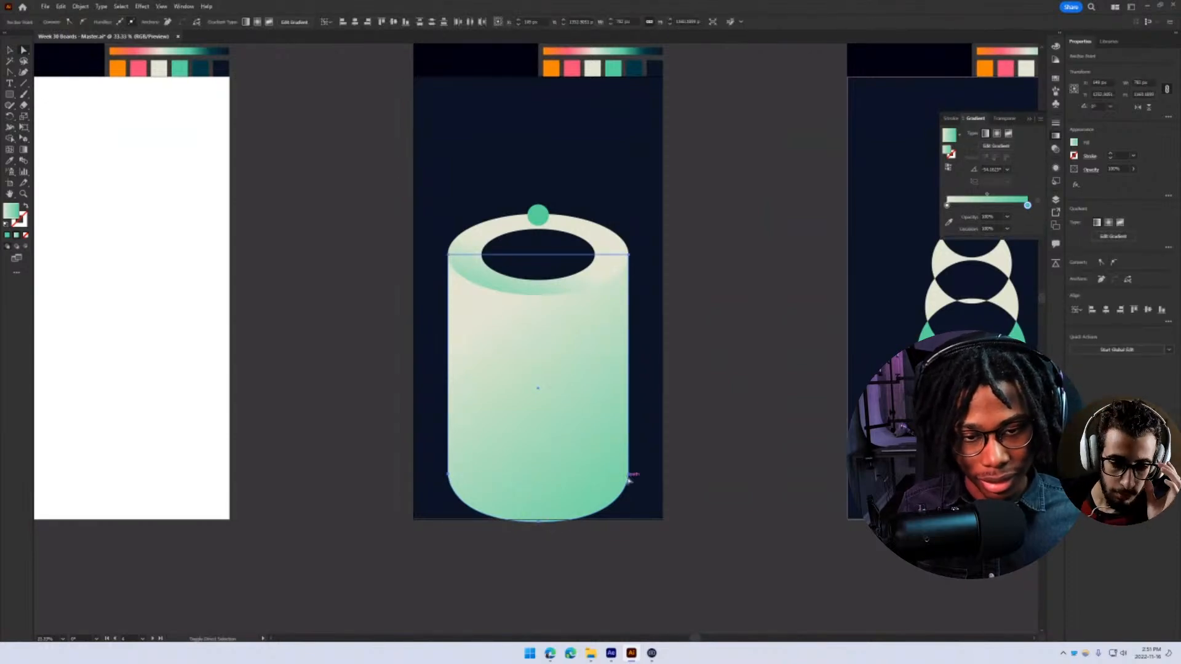
drag(628, 475, 621, 552)
drag(635, 642, 634, 642)
key(ctrl+z)
click(744, 522)
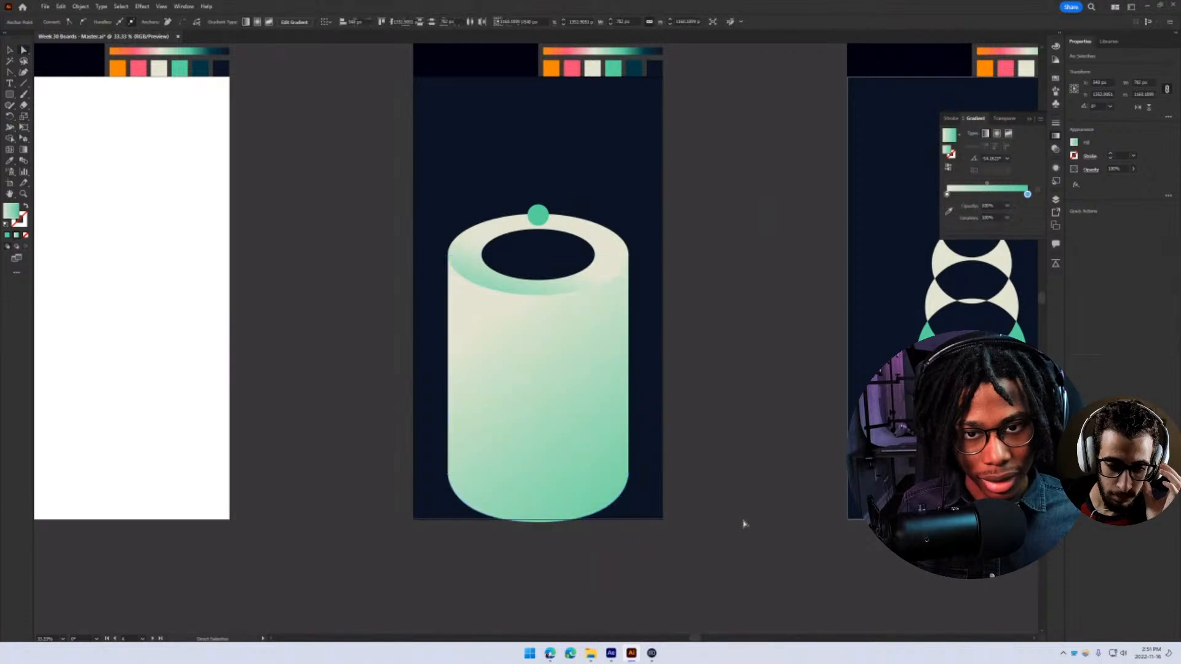
- Extend the cylinder body well past the artboard's bottom edge by moving its bottom and two lower side anchors straight down together
click(606, 491)
click(540, 524)
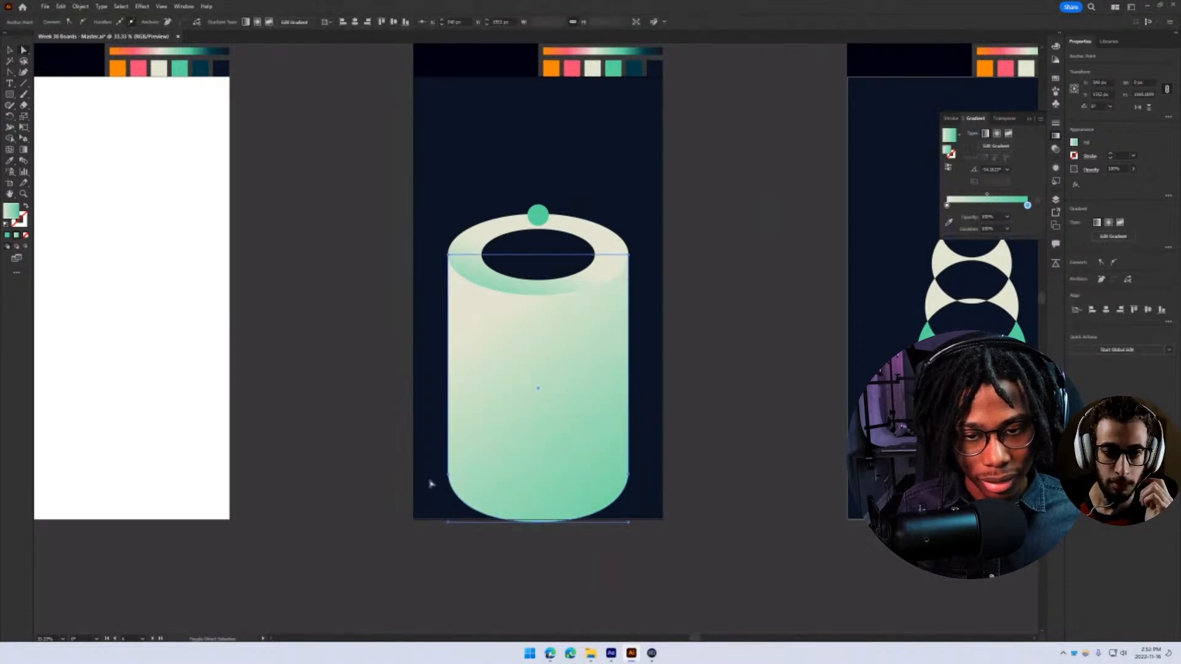
drag(575, 463, 577, 269)
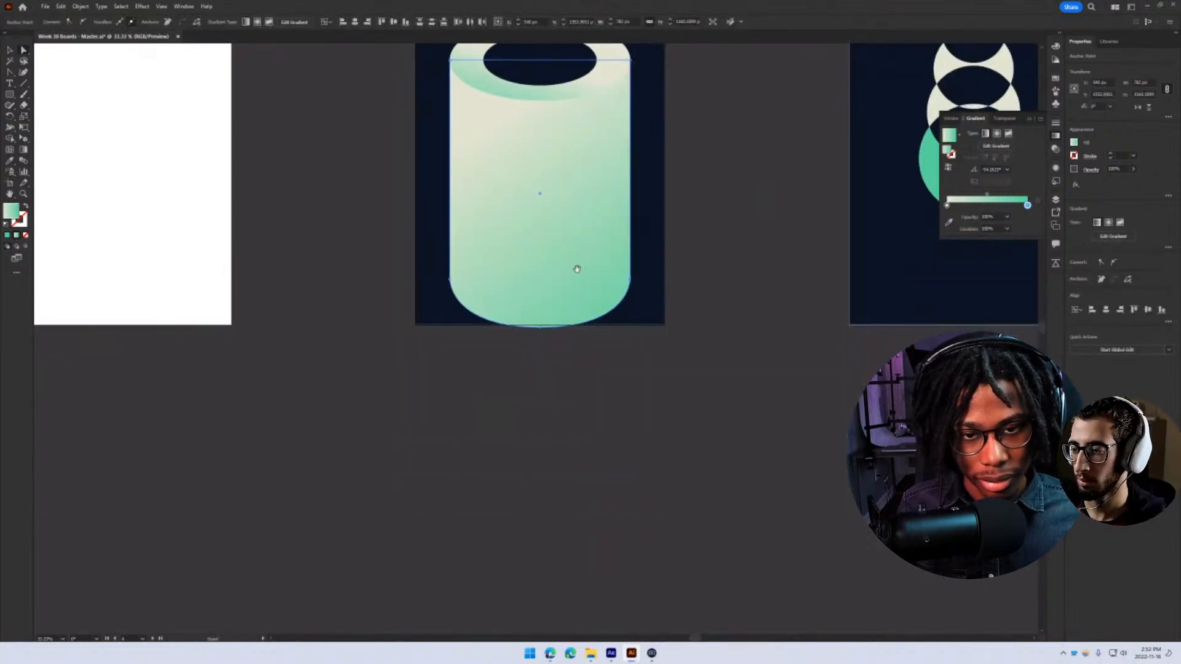
drag(540, 333, 540, 569)
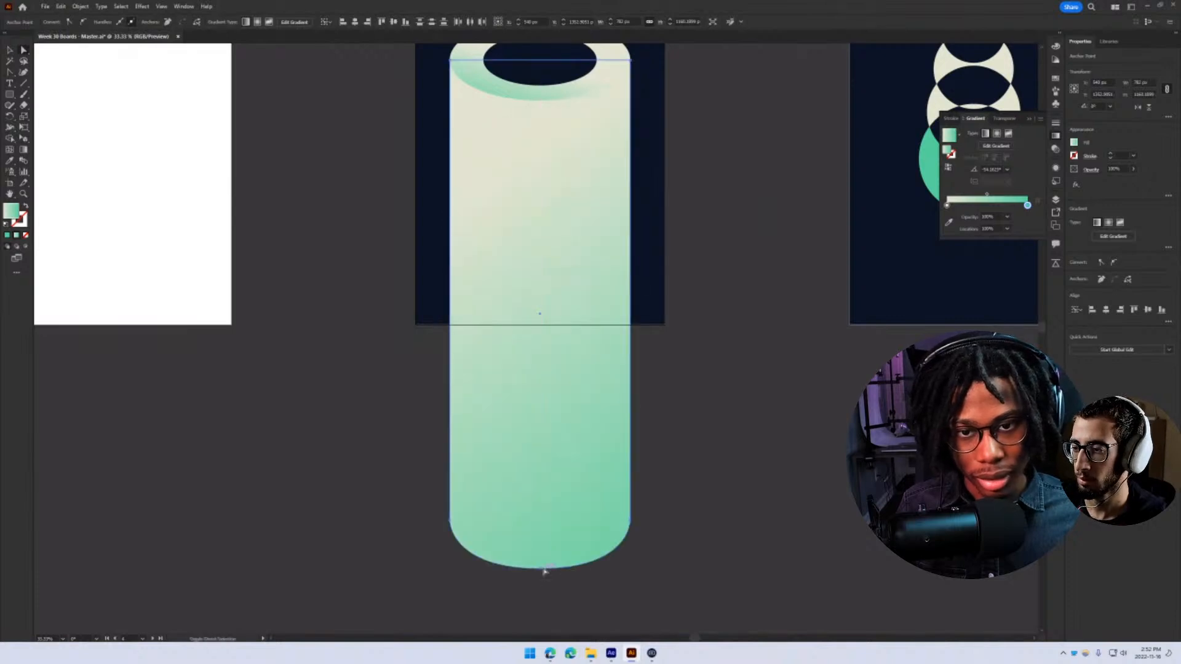
click(700, 379)
- Try moving the small green ball to other spots along the top ring, and undo the moves
drag(705, 292, 642, 557)
scroll(394, 303, up, 1)
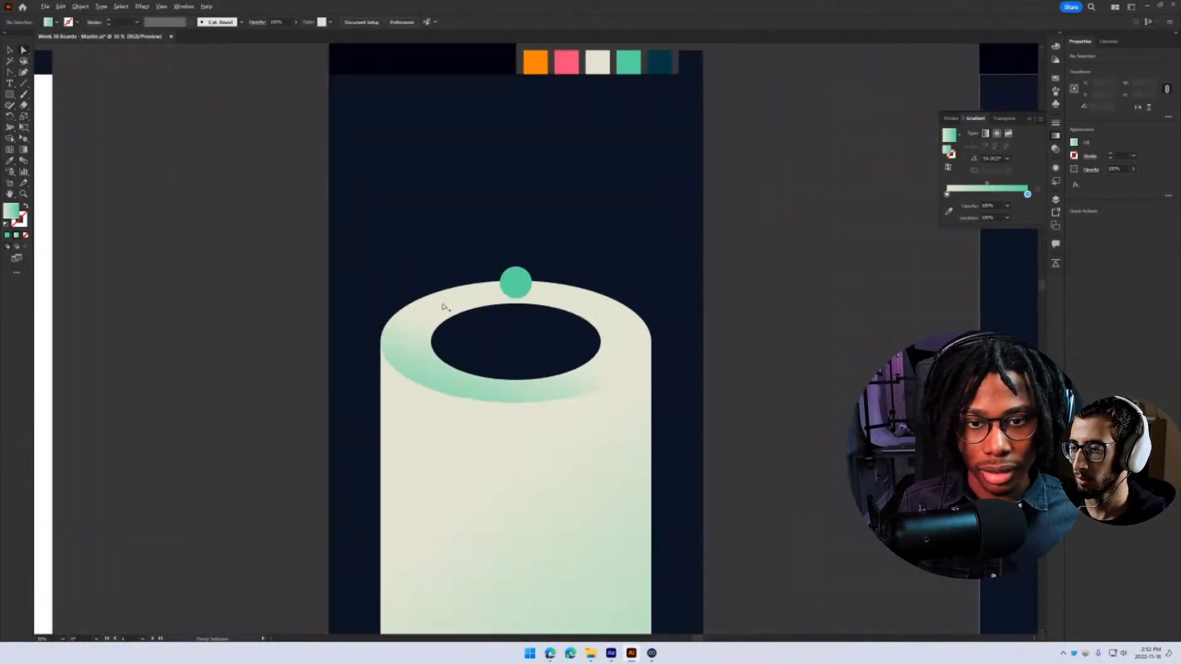
drag(517, 285, 458, 345)
key(ctrl+z)
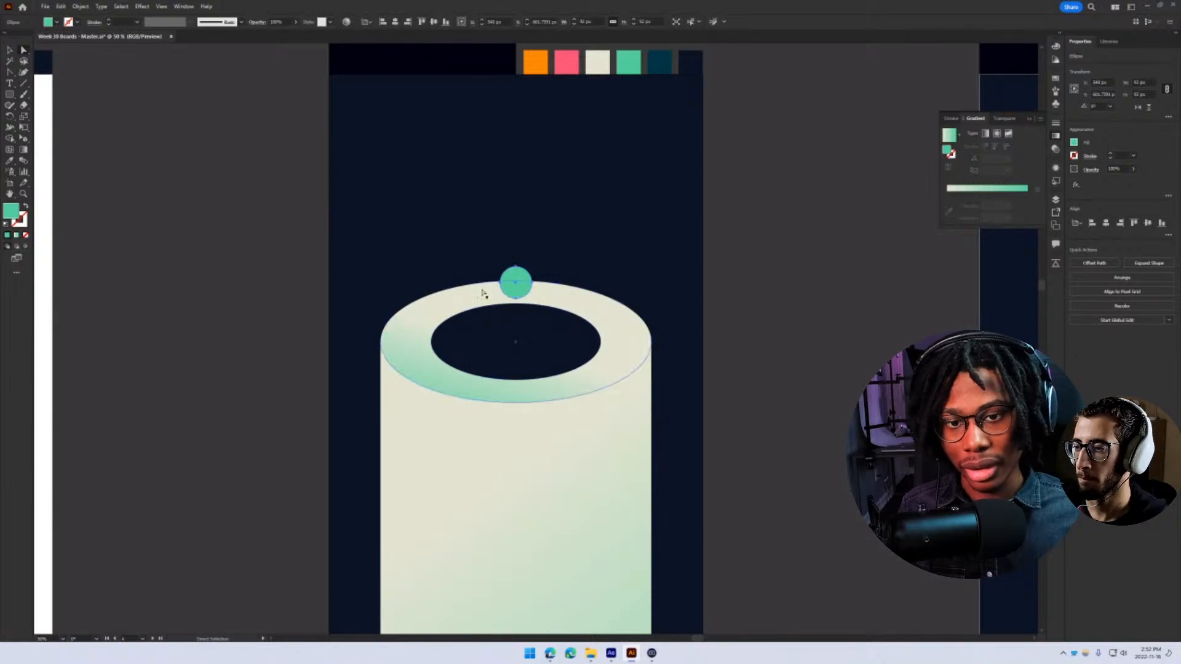
mouse_move(510, 284)
mouse_down()
mouse_move(441, 252)
mouse_move(572, 294)
mouse_move(568, 393)
mouse_move(406, 355)
mouse_move(514, 289)
mouse_move(615, 369)
mouse_move(455, 382)
mouse_move(416, 353)
mouse_move(423, 284)
mouse_move(314, 50)
mouse_move(397, 255)
mouse_move(435, 304)
mouse_move(517, 297)
mouse_up()
key(ctrl+z)
- Save the document and draw a slim vertical green rectangle above the ball, about 6 px wide and 90 px tall
key(ctrl+shift+a)
key(ctrl+s)
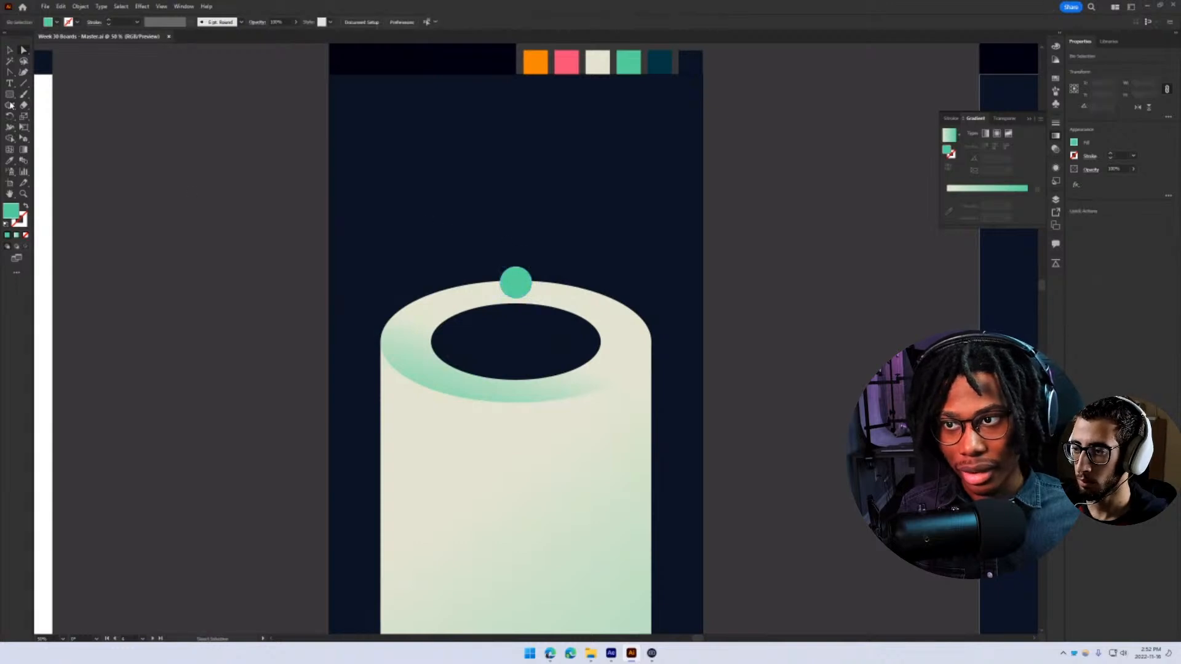
click(11, 93)
mouse_move(523, 162)
mouse_down()
mouse_move(540, 226)
mouse_move(533, 218)
mouse_up()
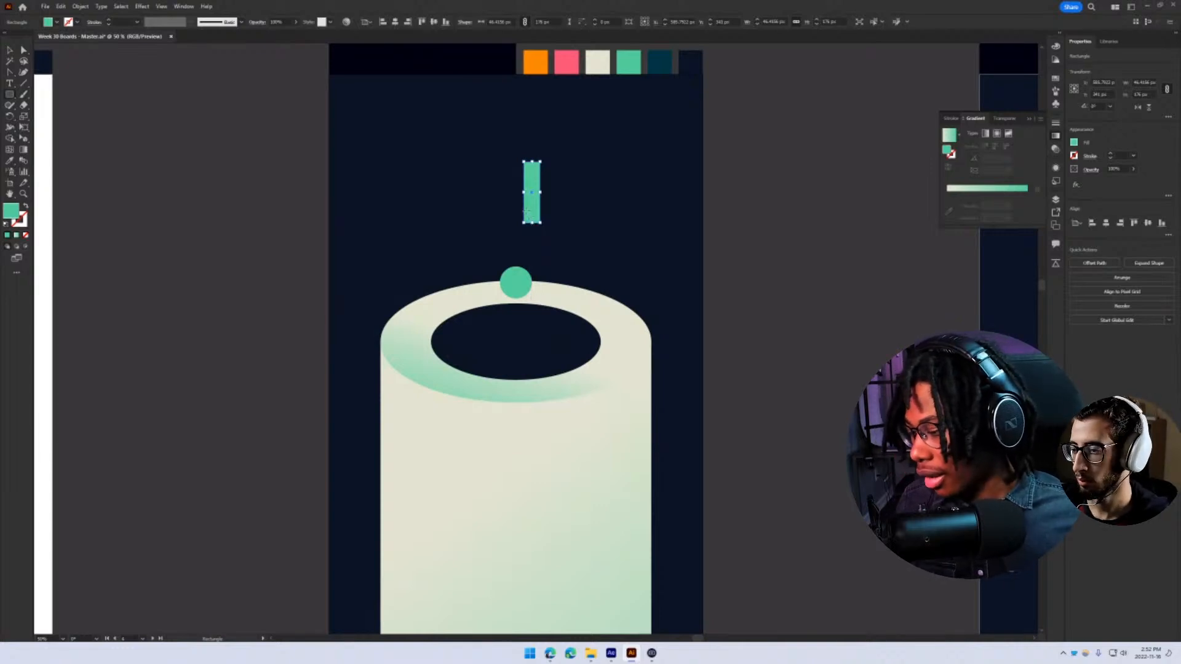
drag(543, 197, 530, 231)
scroll(526, 159, up, 2)
key(a)
key(v)
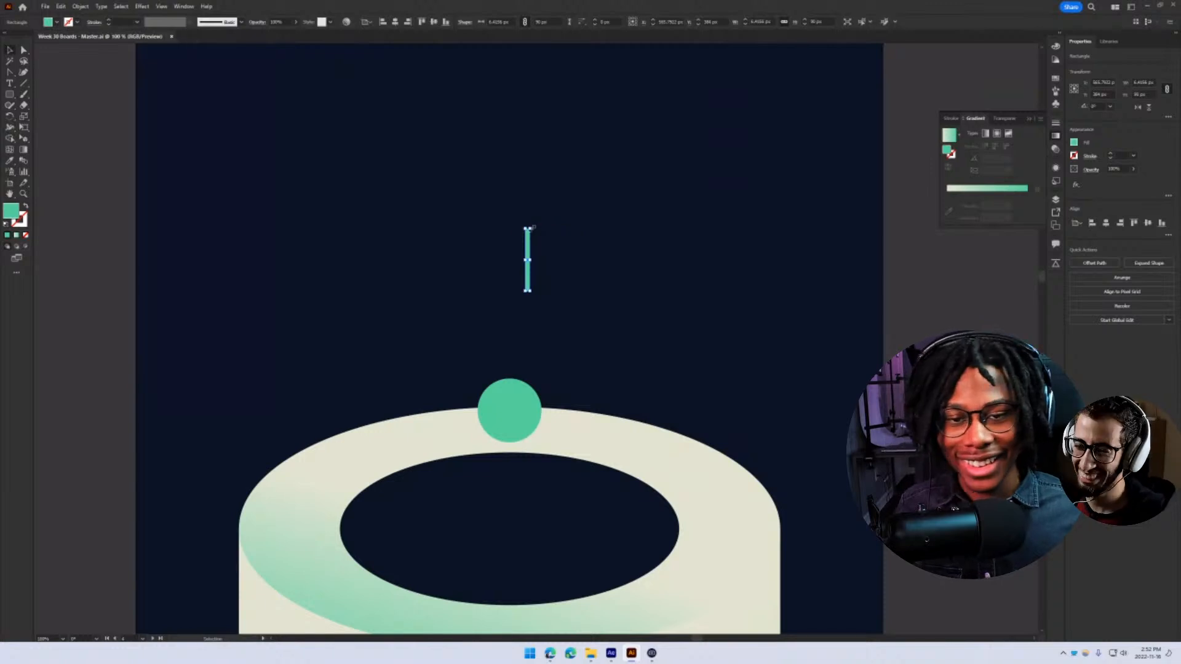
- Reduce the slim rectangle to a tick about 3 px wide and 55 px tall, centred just above the ball
scroll(530, 233, up, 3)
drag(564, 312, 559, 385)
scroll(570, 333, down, 4)
scroll(558, 396, up, 4)
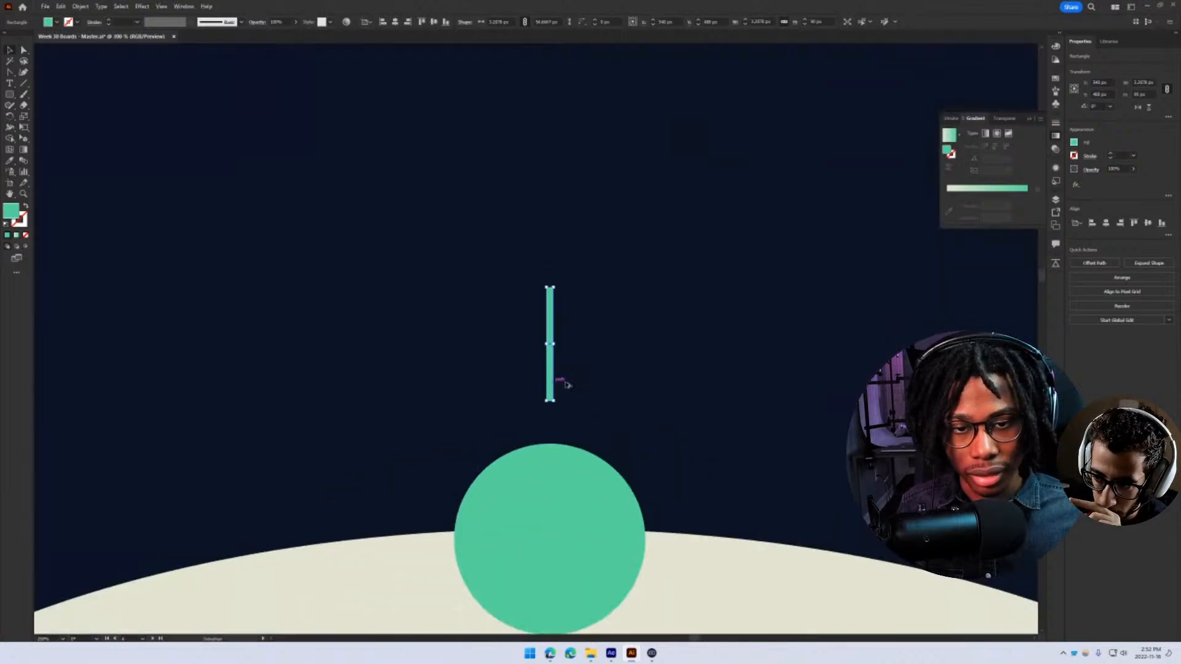
scroll(559, 385, down, 5)
- Recolor the tick above the ball with the dark teal palette swatch
key(i)
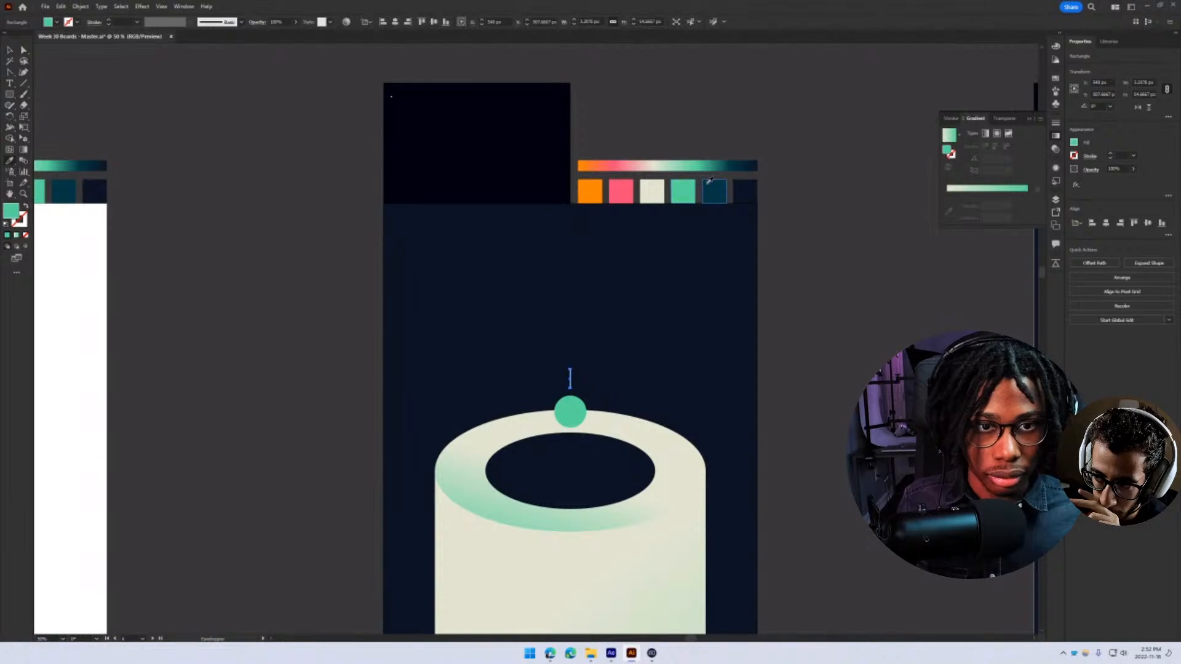
click(713, 191)
key(v)
click(889, 287)
- Recolor the tick above the ball with the cream palette swatch and keep it selected
click(570, 380)
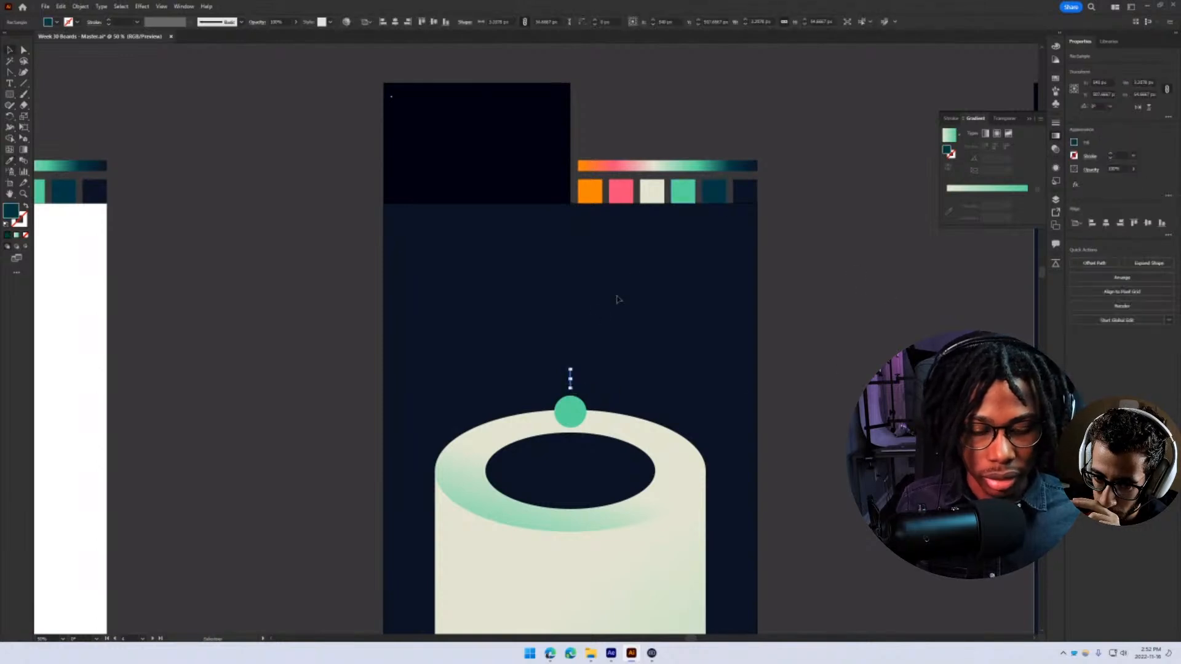
key(i)
click(653, 191)
key(v)
click(749, 382)
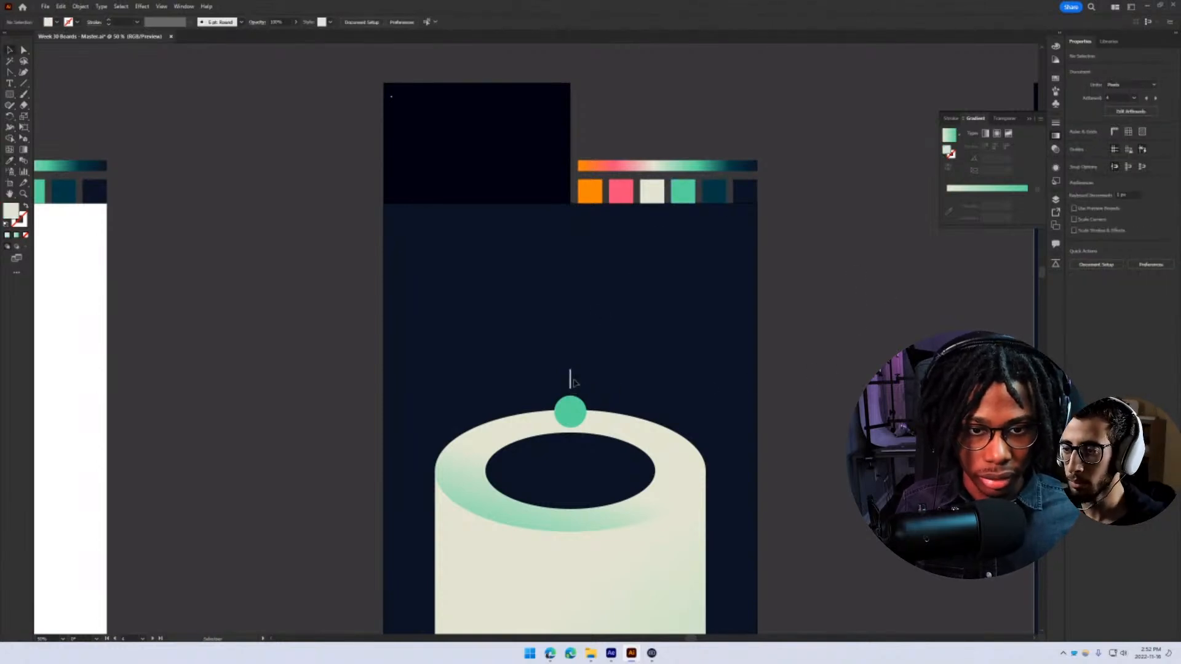
drag(573, 383, 573, 384)
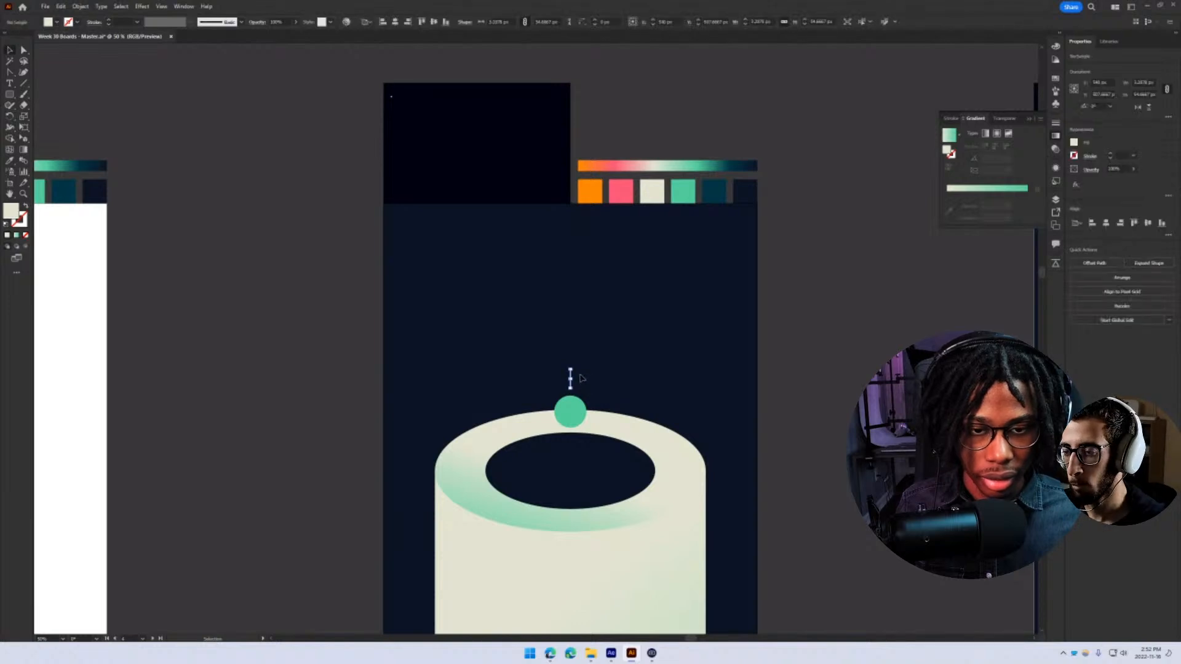
scroll(580, 377, down, 3)
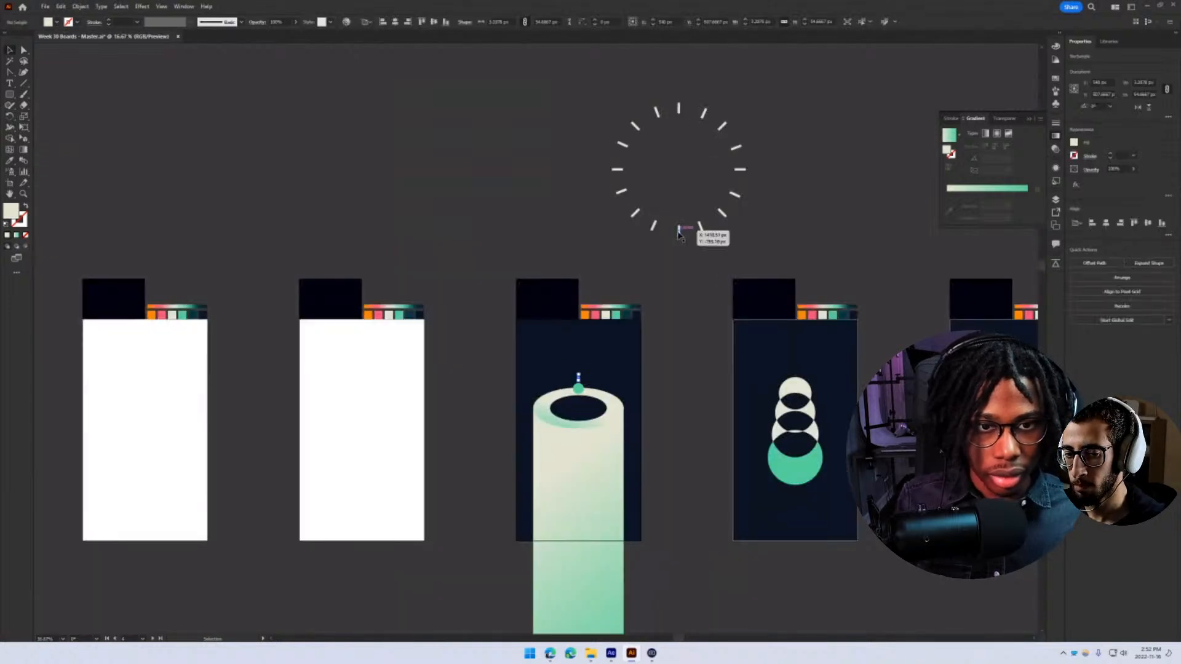
- Deselect the tick, check the tick ring against the cylinder artboard, and save the document
click(744, 240)
scroll(762, 129, up, 2)
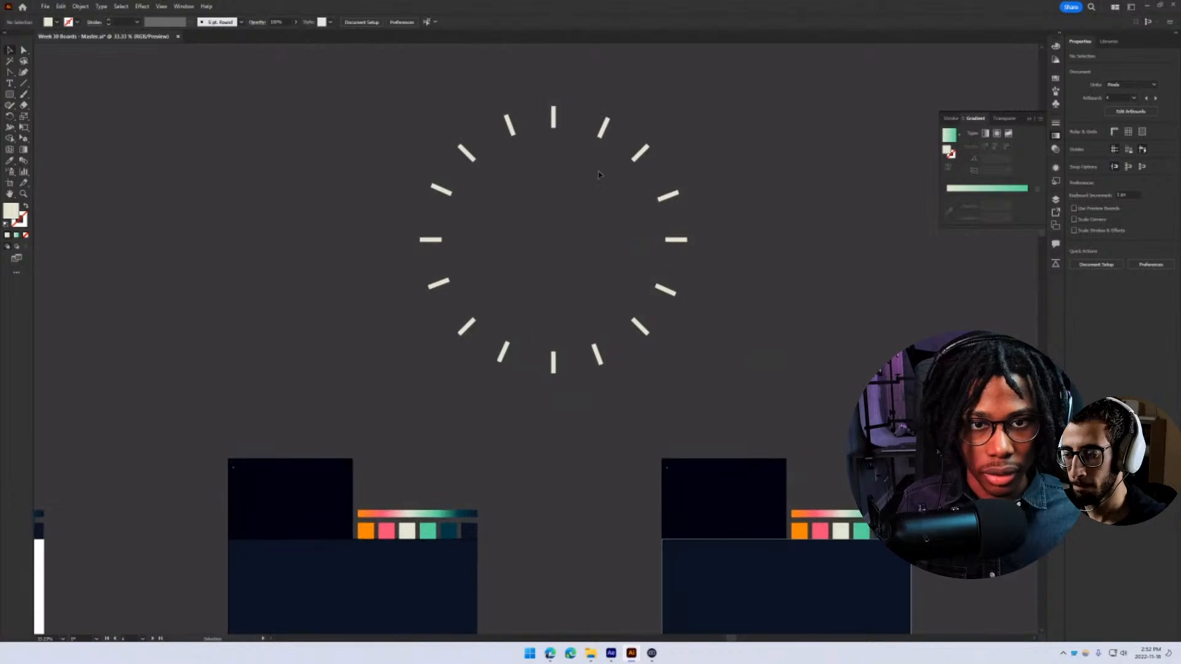
drag(463, 633, 611, 295)
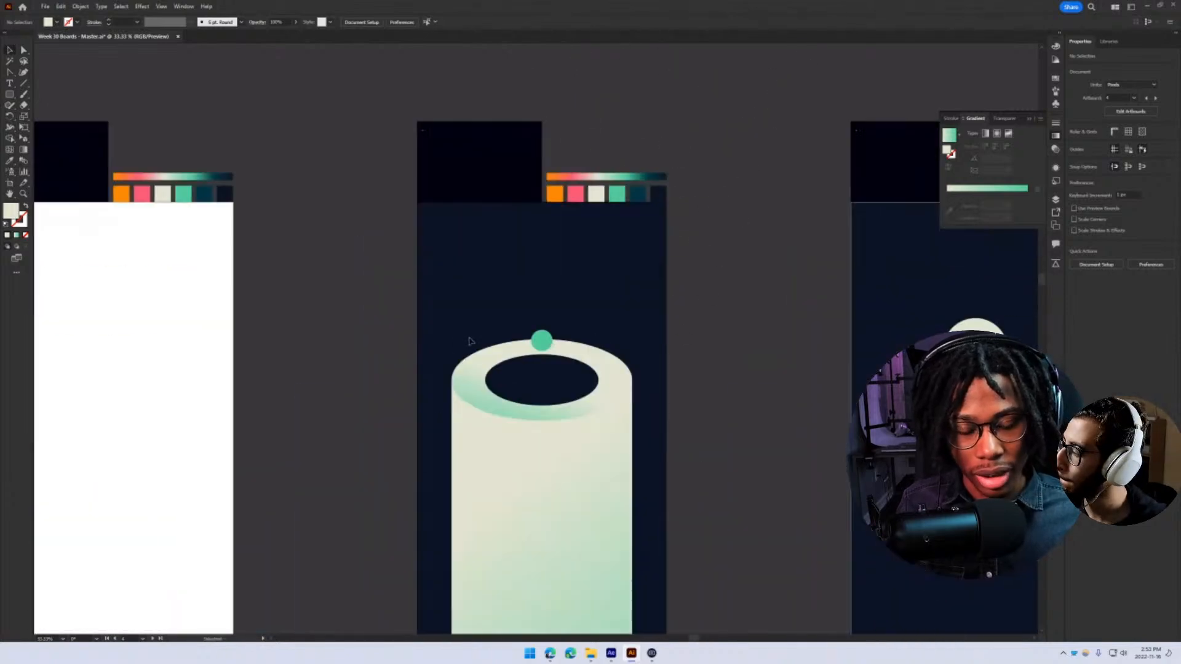
scroll(440, 403, up, 5)
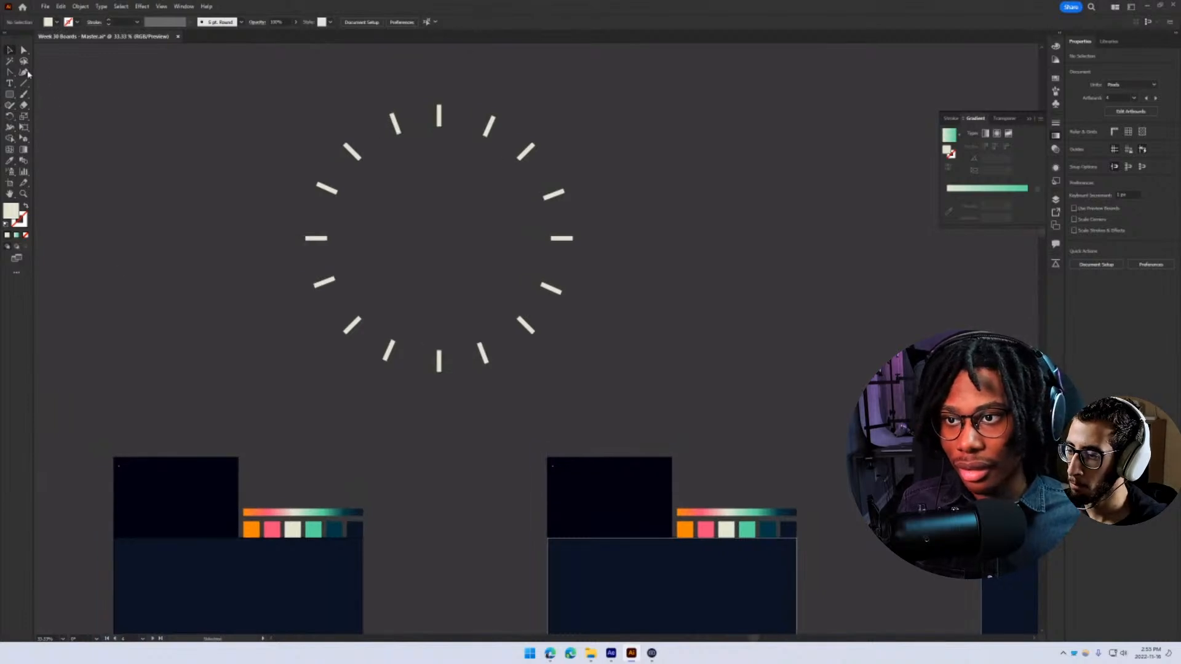
click(25, 72)
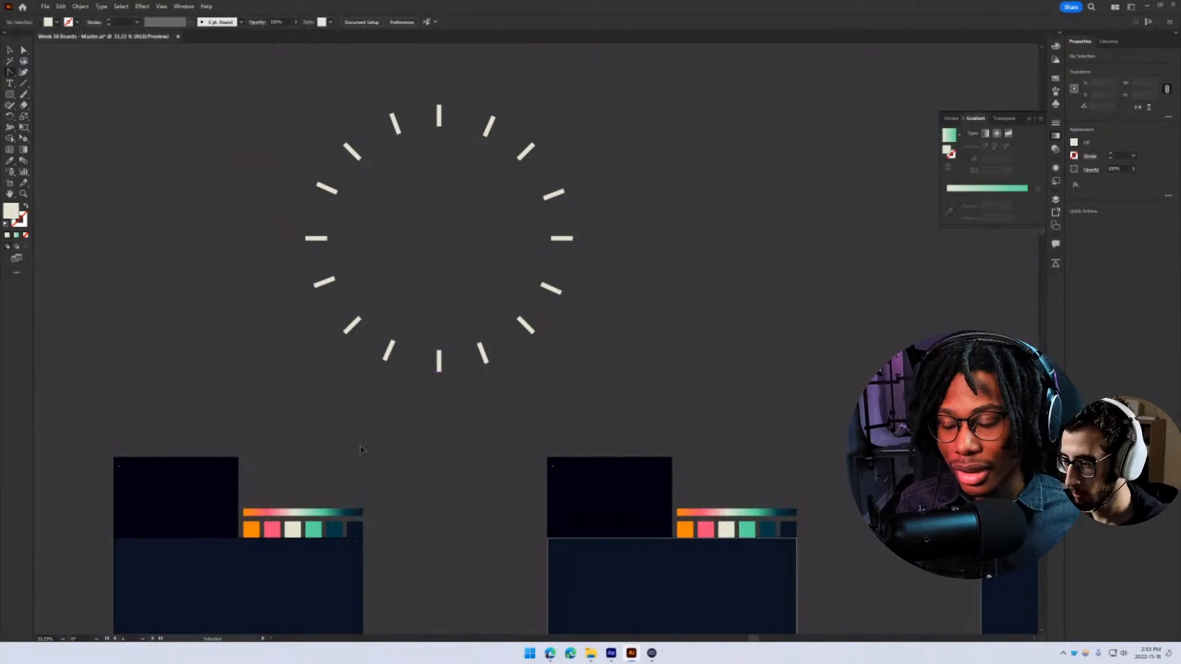
key(ctrl+s)
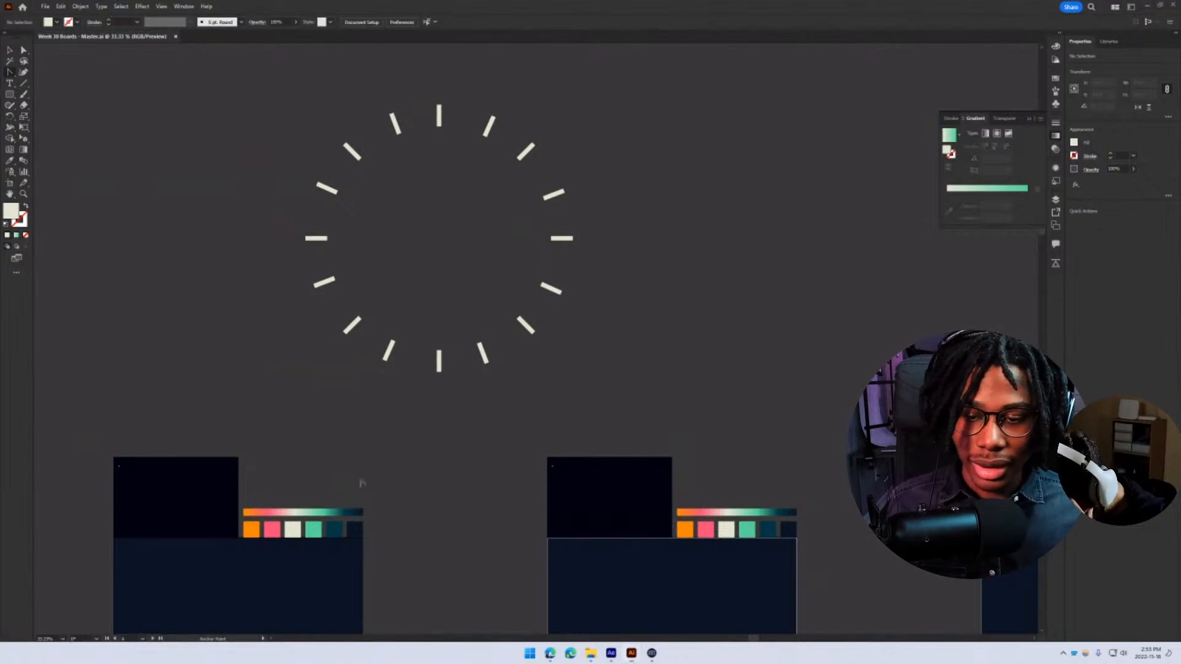
- Compare the cylinder artboard with the tick ring and check the circle-and-ball animation in After Effects before returning to Illustrator
drag(362, 484, 601, 109)
scroll(601, 108, up, 1)
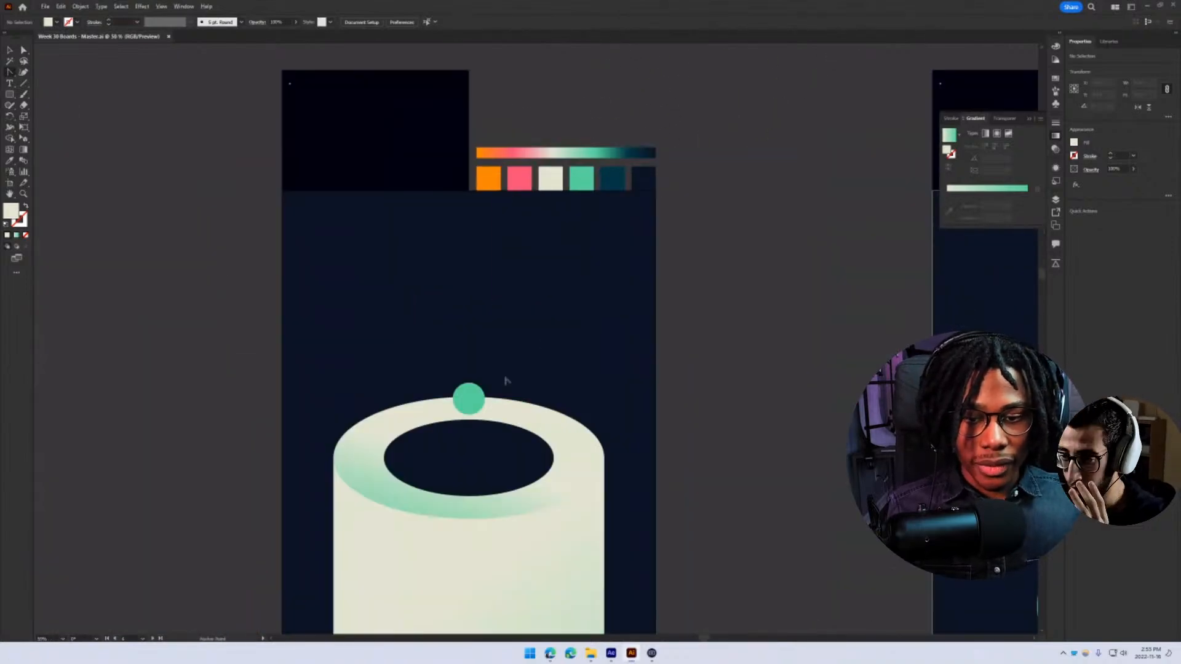
key(v)
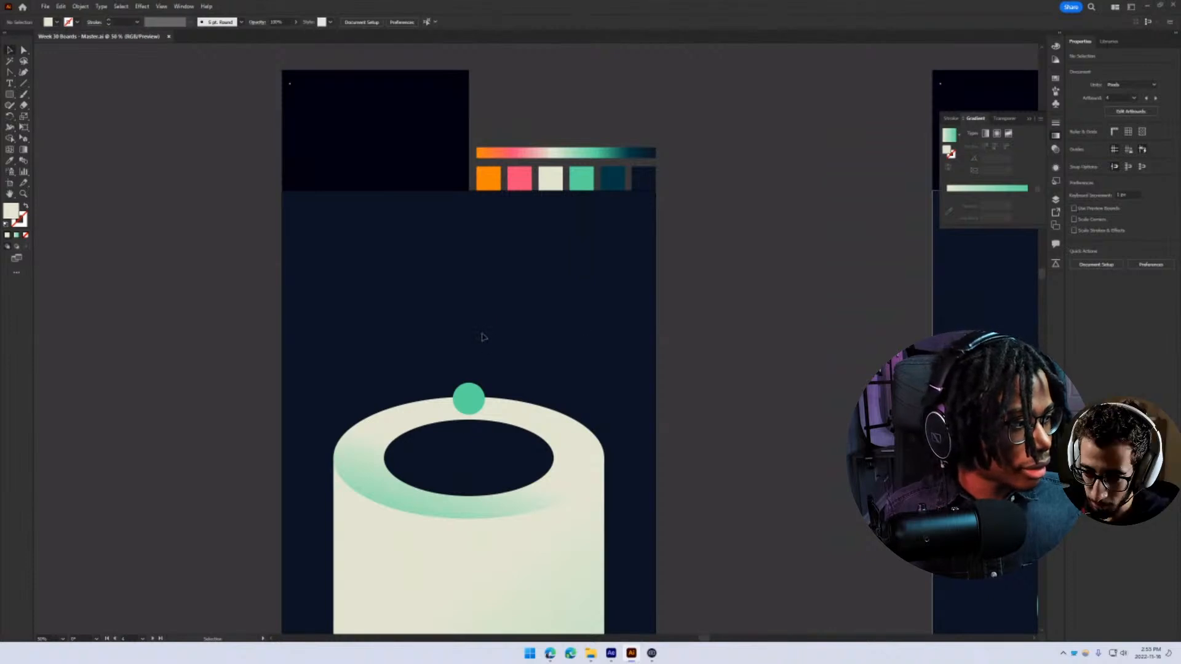
drag(505, 294, 375, 520)
scroll(503, 342, down, 3)
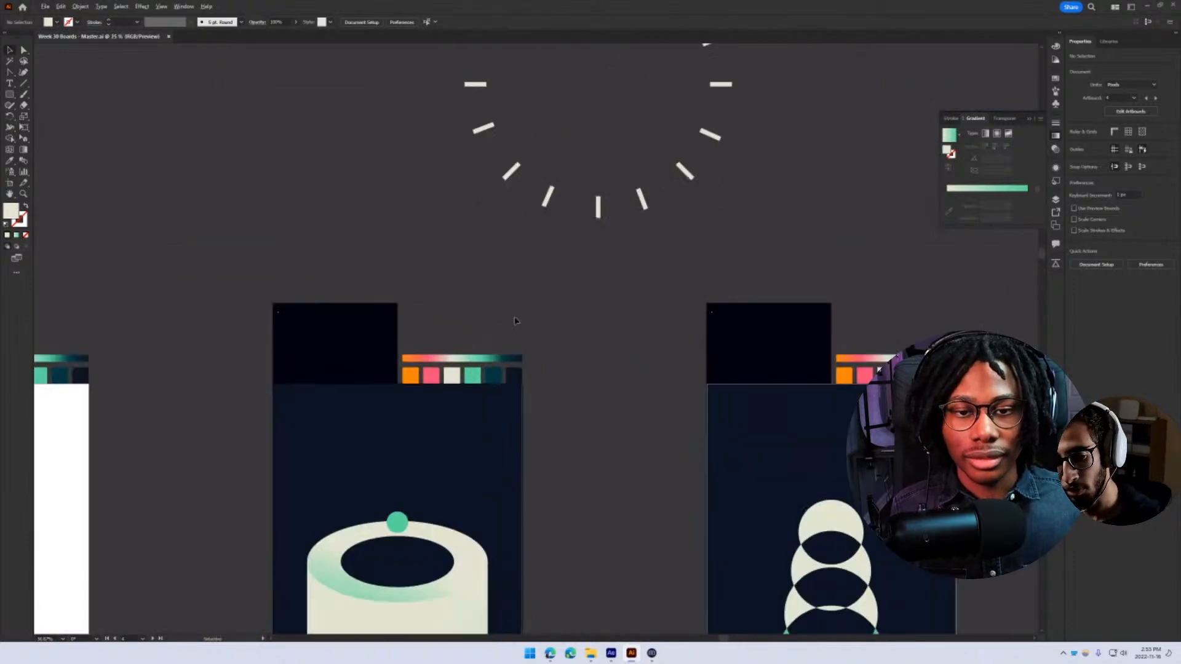
scroll(455, 117, up, 2)
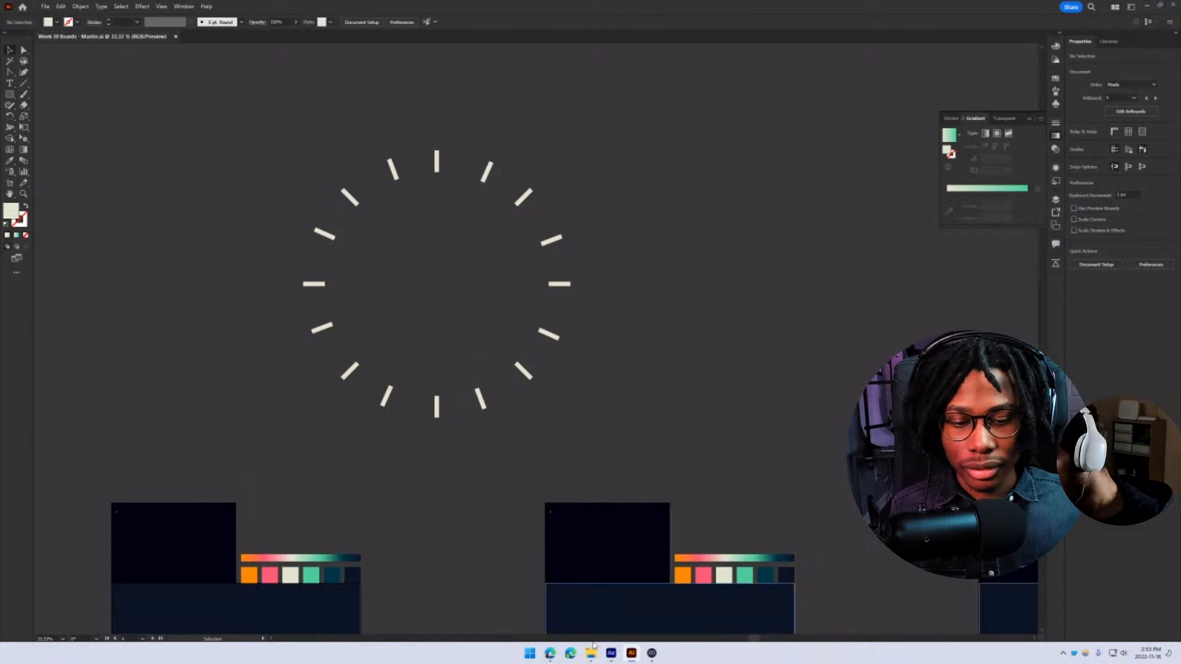
click(611, 653)
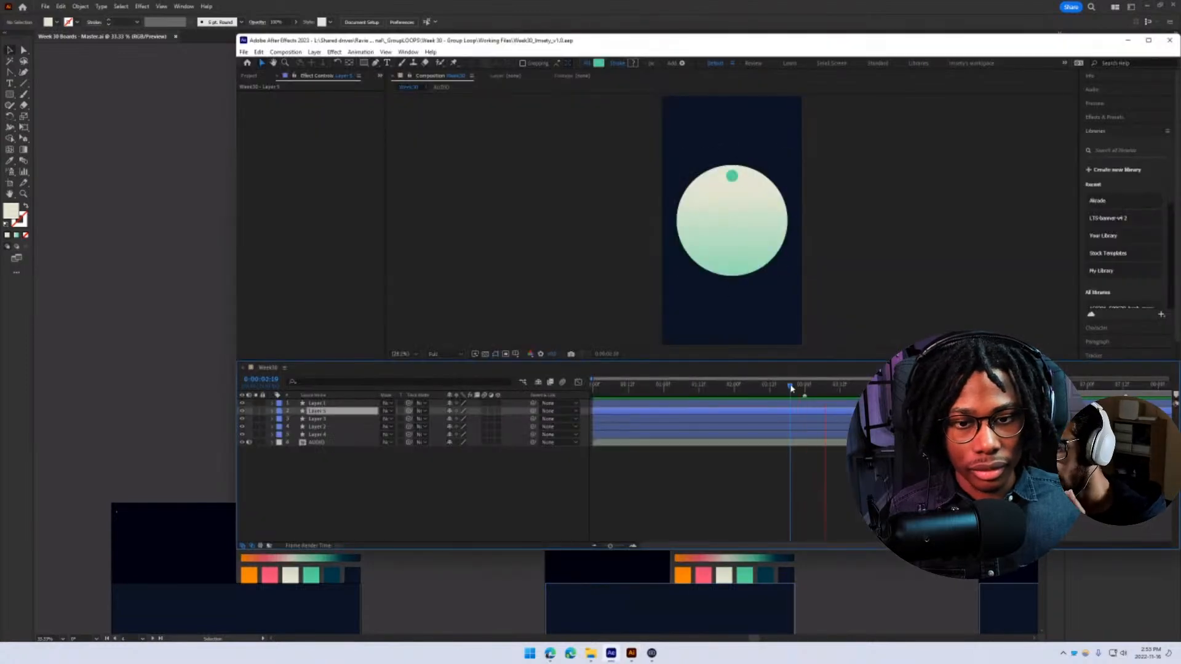
click(24, 128)
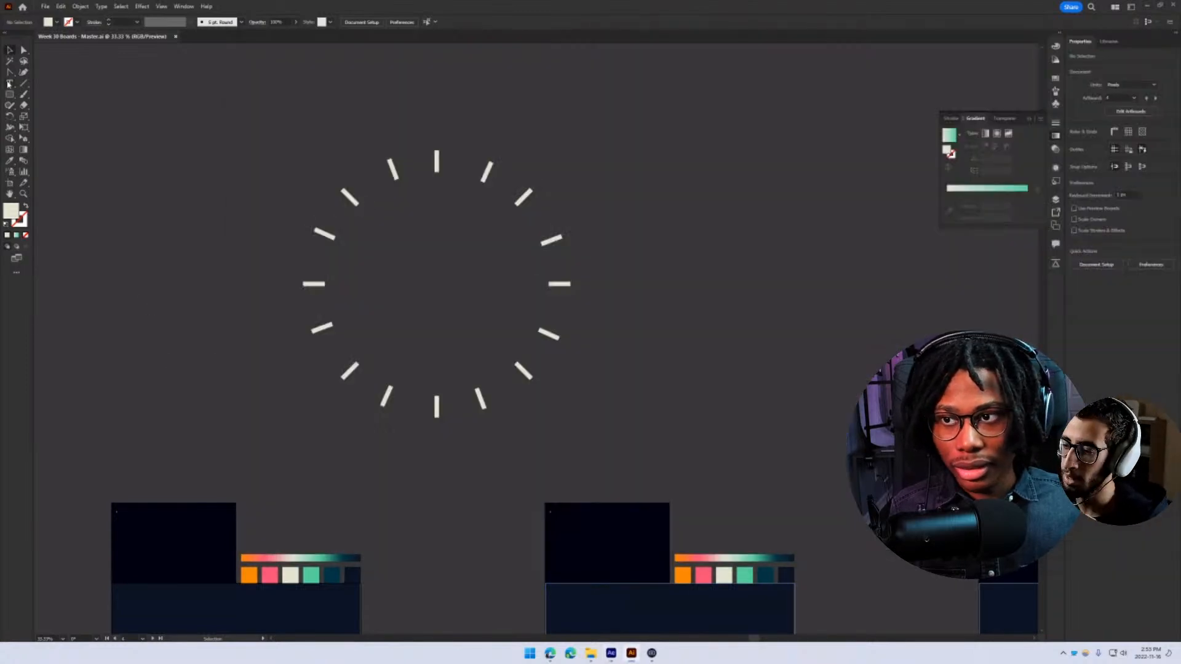
- Draw a straight vertical line about 91 px tall beside the tick ring with the Pen tool and select it
click(25, 74)
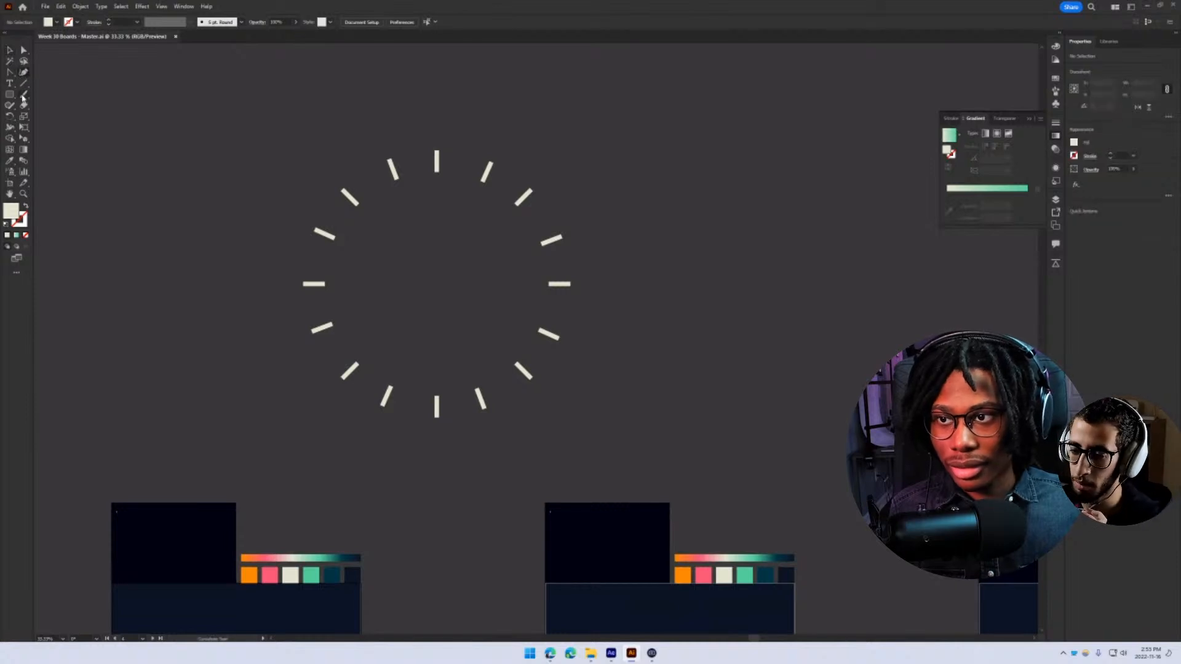
drag(11, 73, 52, 73)
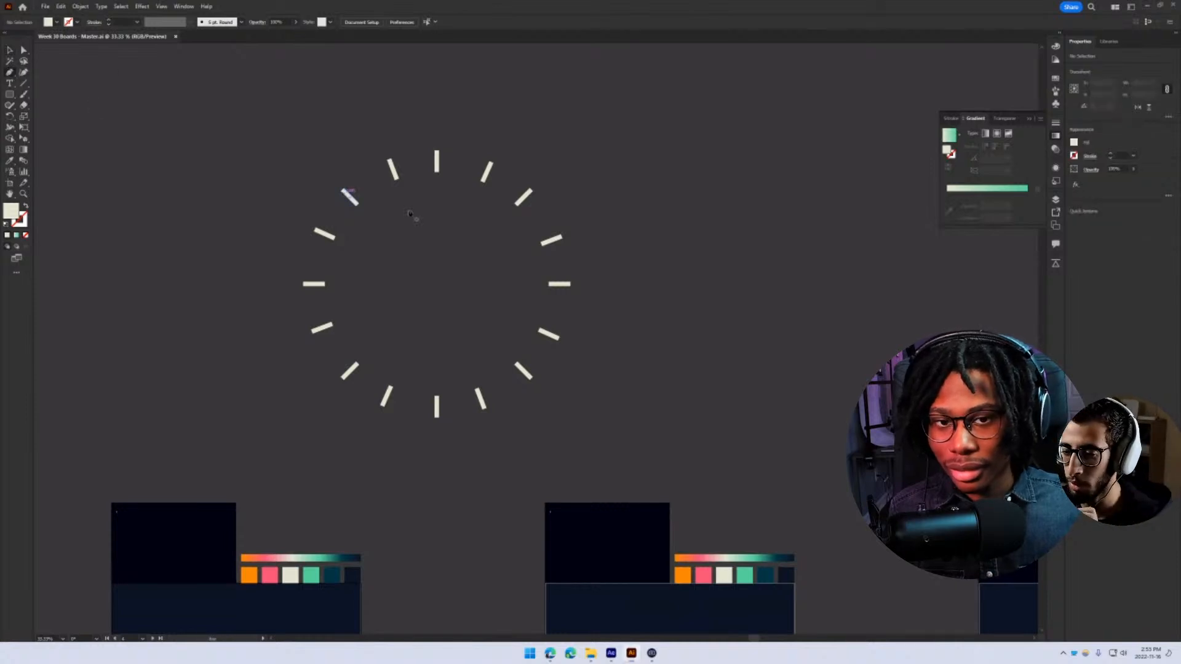
click(696, 240)
click(696, 263)
key(v)
click(751, 308)
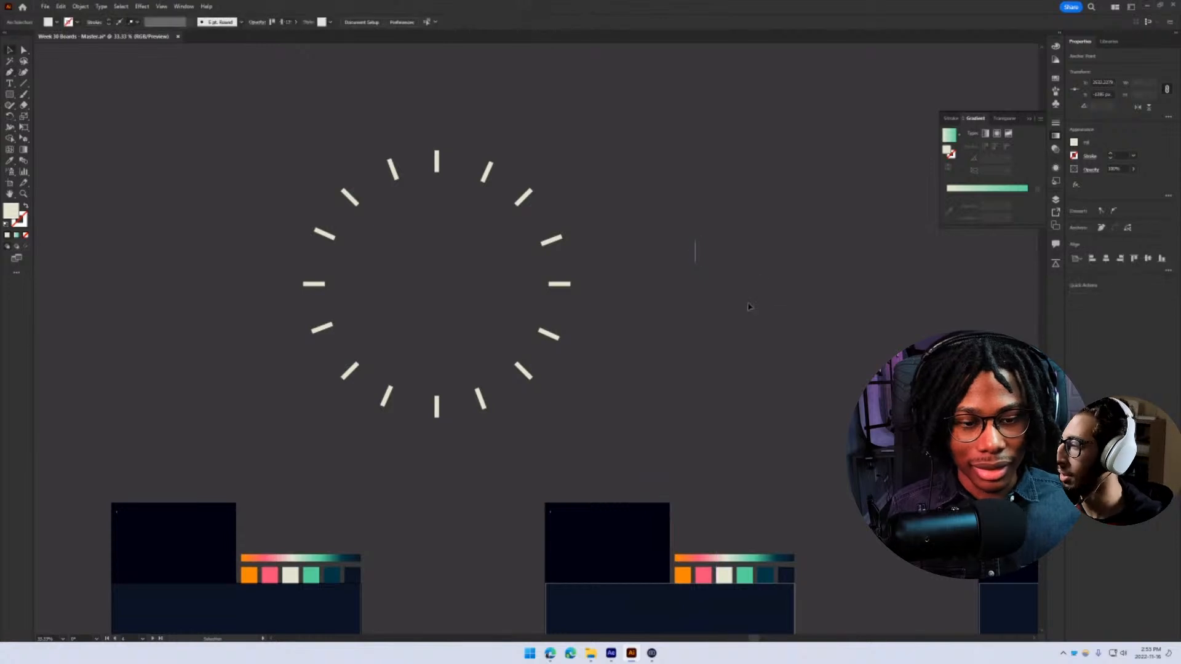
click(548, 334)
drag(642, 239, 751, 281)
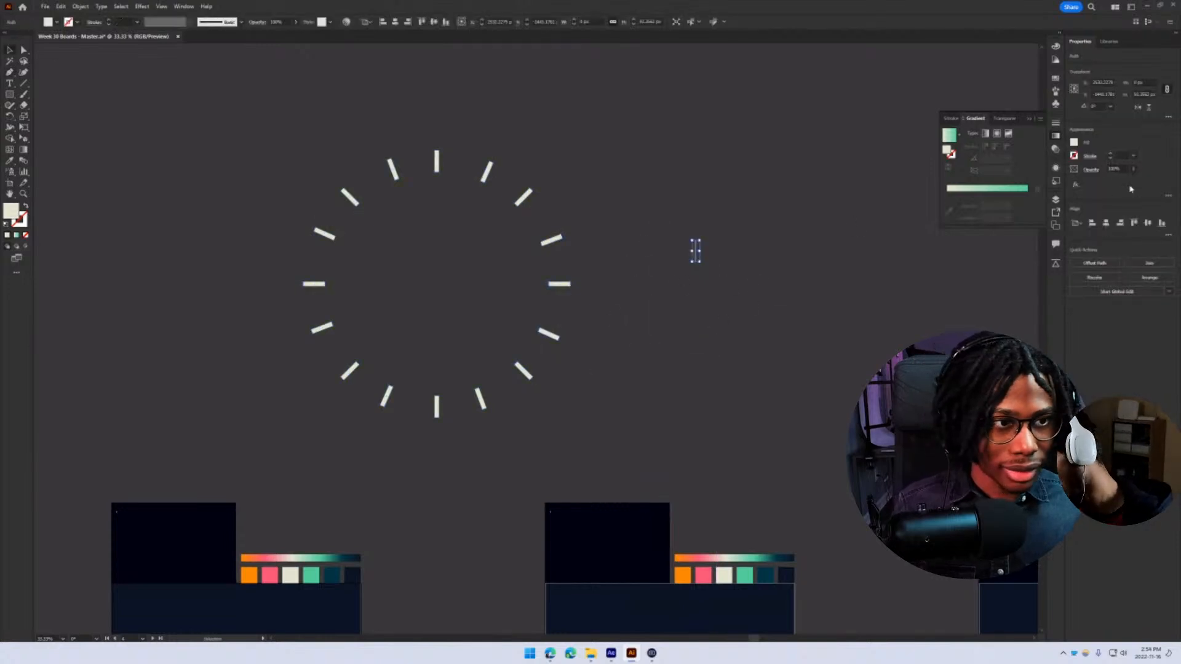
- Remove the new line's fill and give it a 1 pt cream stroke
click(1089, 157)
click(1077, 145)
click(1074, 156)
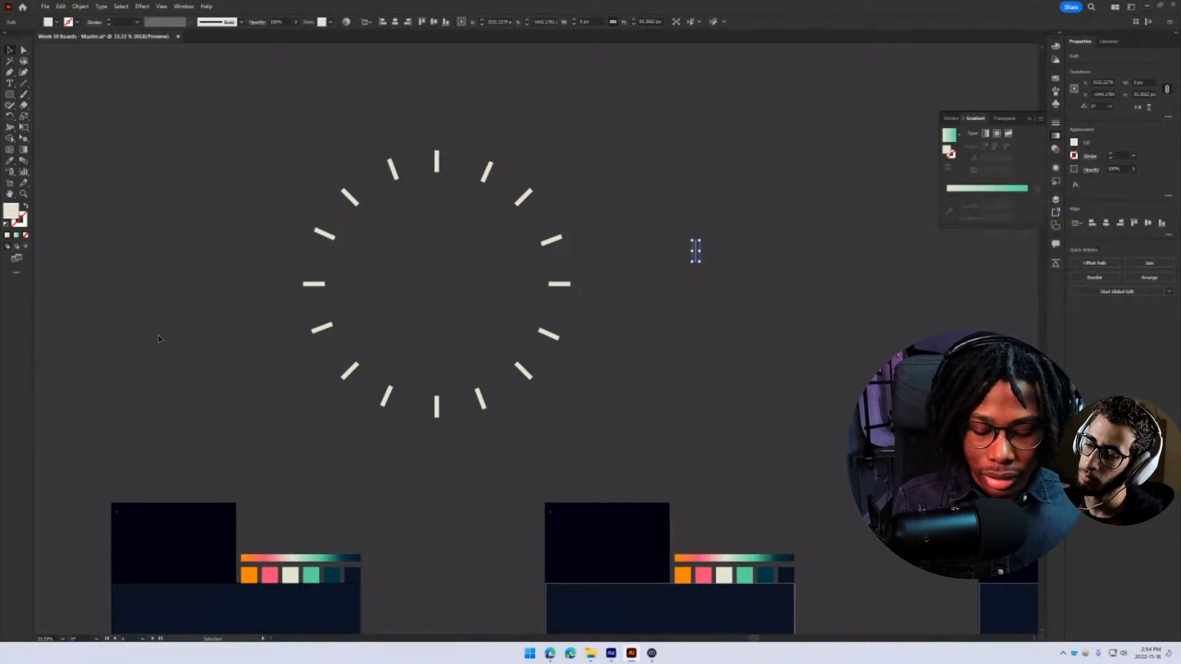
click(26, 235)
click(21, 223)
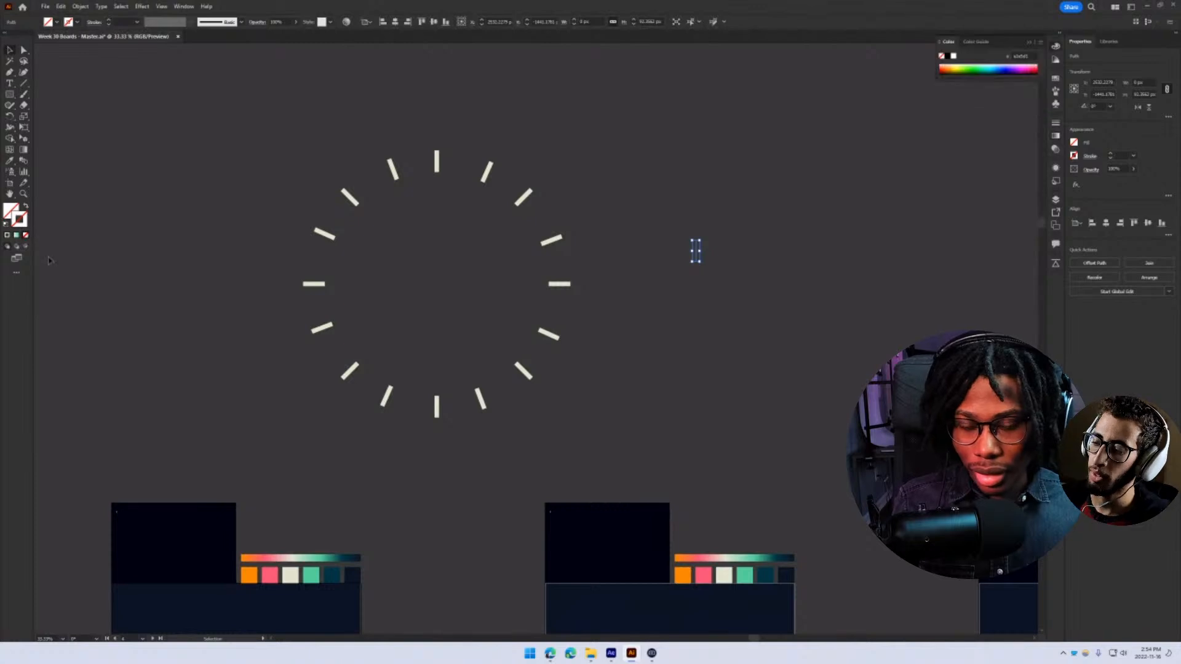
click(684, 223)
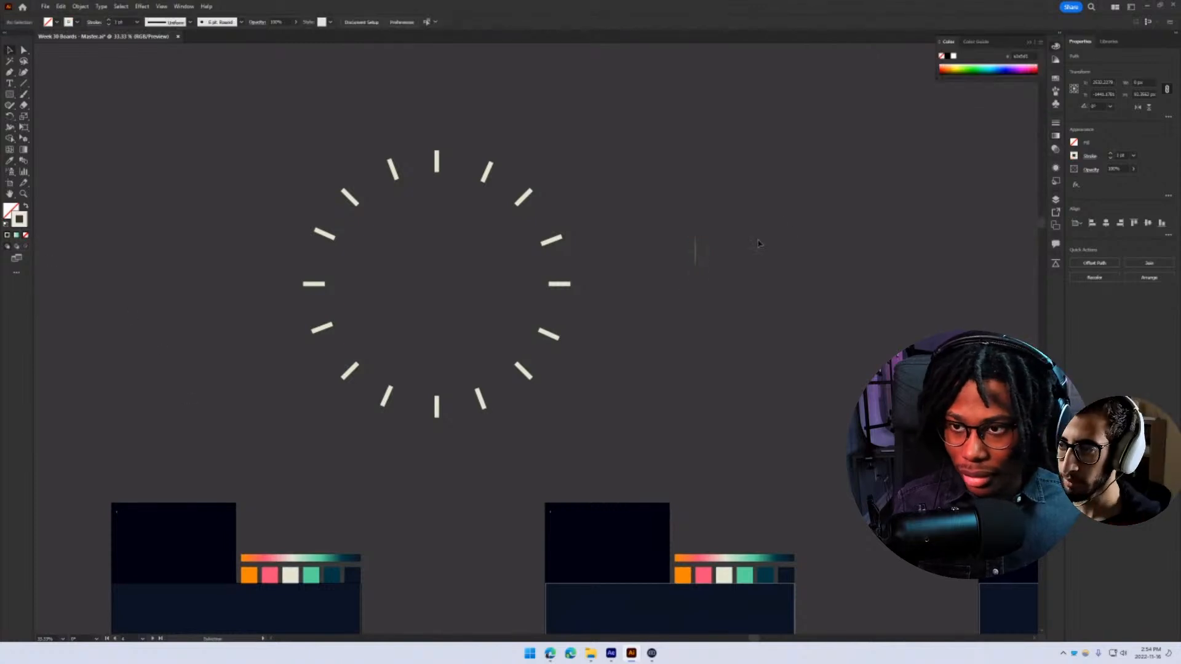
- Set the stroke weight of the line beside the tick ring to 7 pt
click(695, 251)
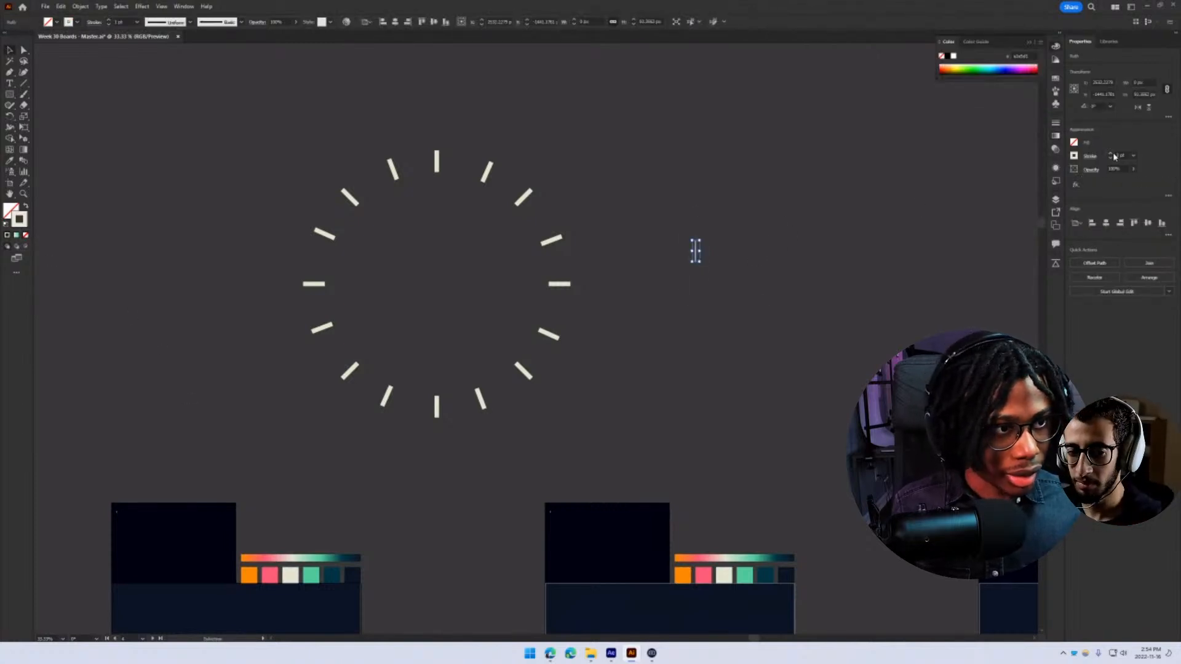
scroll(646, 336, right, 5)
scroll(646, 335, up, 2)
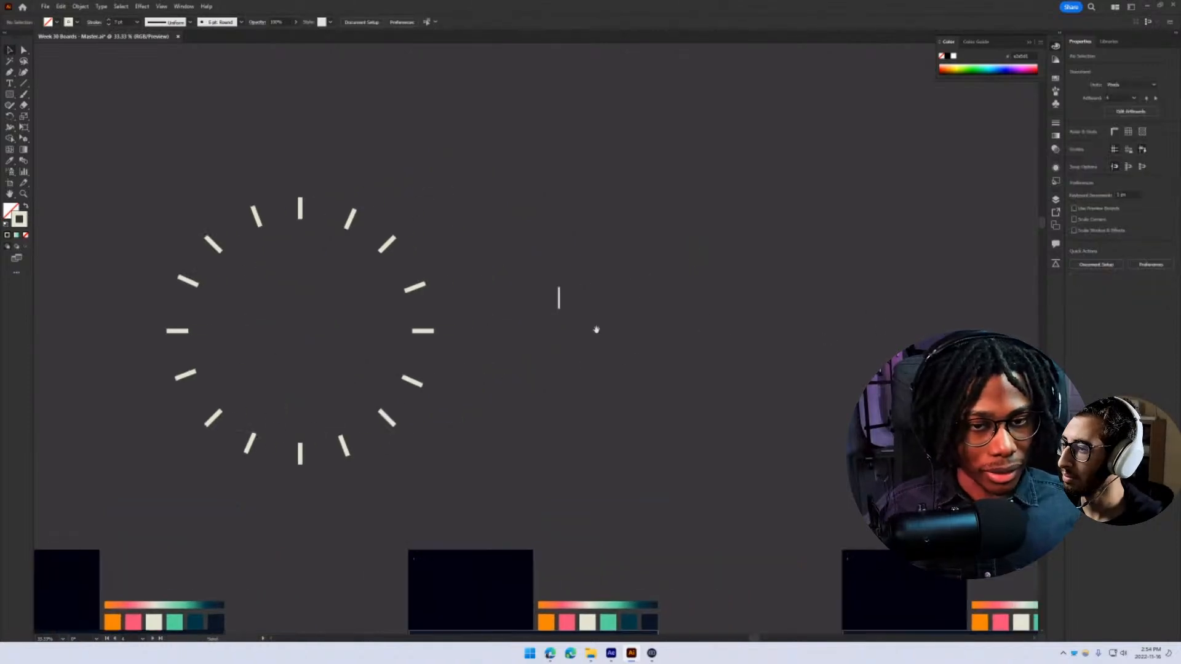
- Place the line as a tick about 58 px tall, centred above the ball on the cylinder artboard
drag(558, 298, 357, 458)
scroll(357, 458, up, 4)
drag(412, 406, 503, 373)
key(v)
key(ctrl+shift+a)
scroll(404, 364, down, 2)
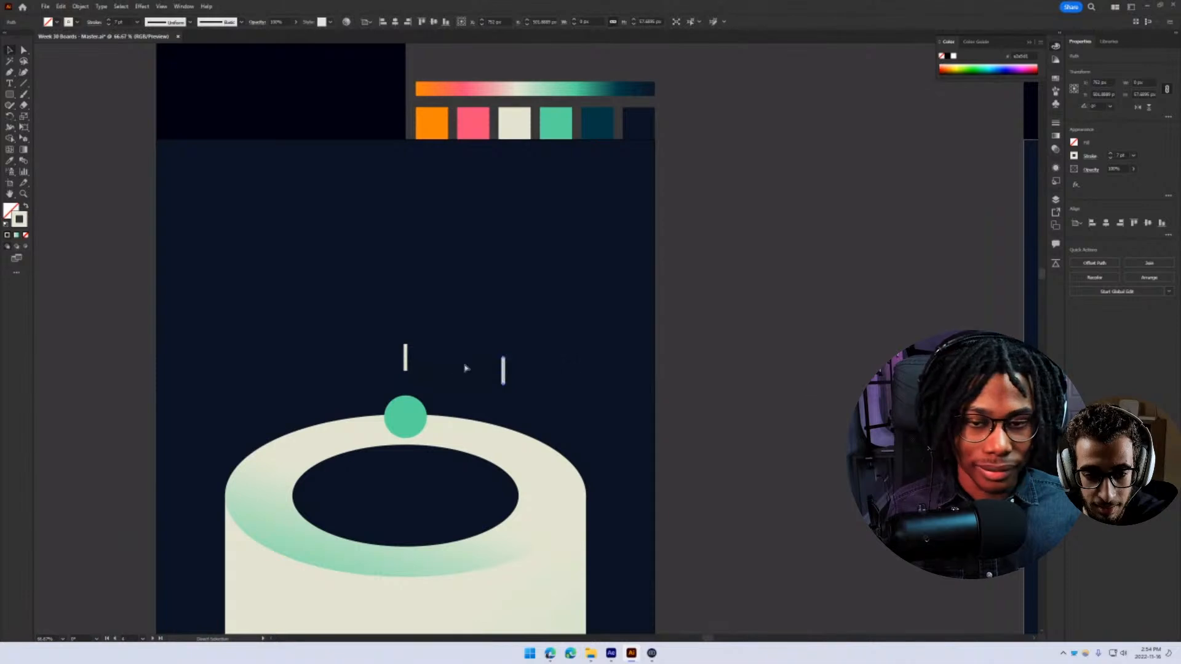
key(ctrl+z)
drag(417, 368, 464, 263)
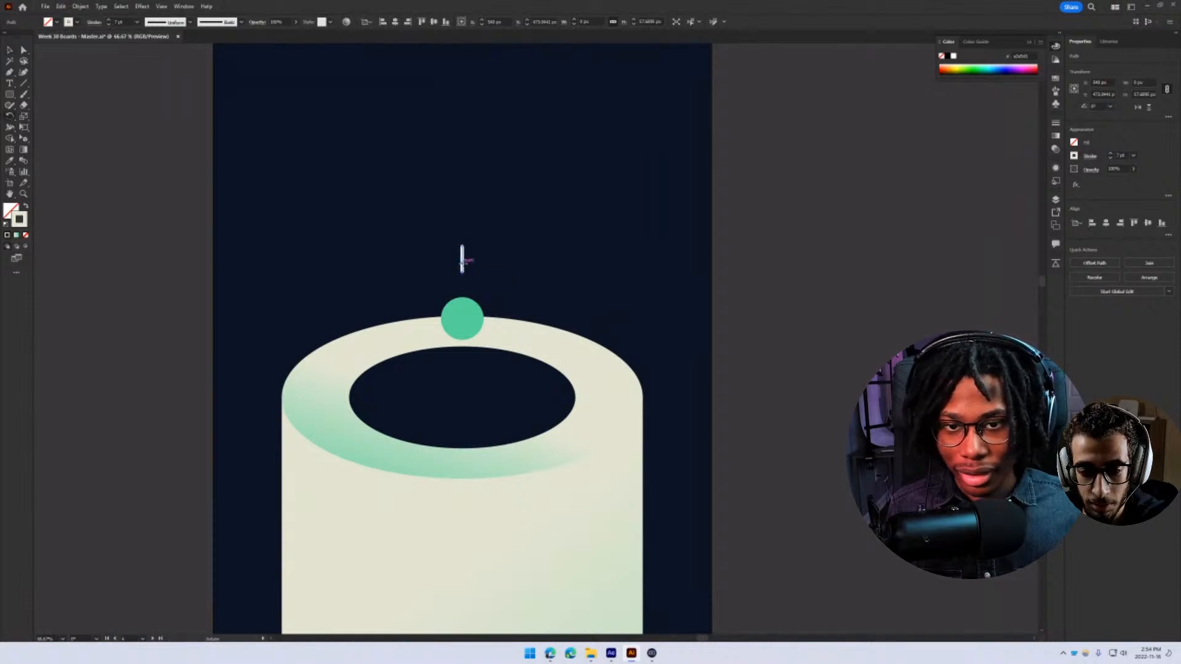
- Try to rotate the tick around the centre of the cylinder's opening, and undo the attempt
click(462, 398)
mouse_move(465, 268)
mouse_down()
mouse_move(540, 297)
mouse_move(506, 277)
mouse_move(535, 271)
mouse_move(489, 271)
mouse_up()
key(ctrl+z)
key(ctrl+z)
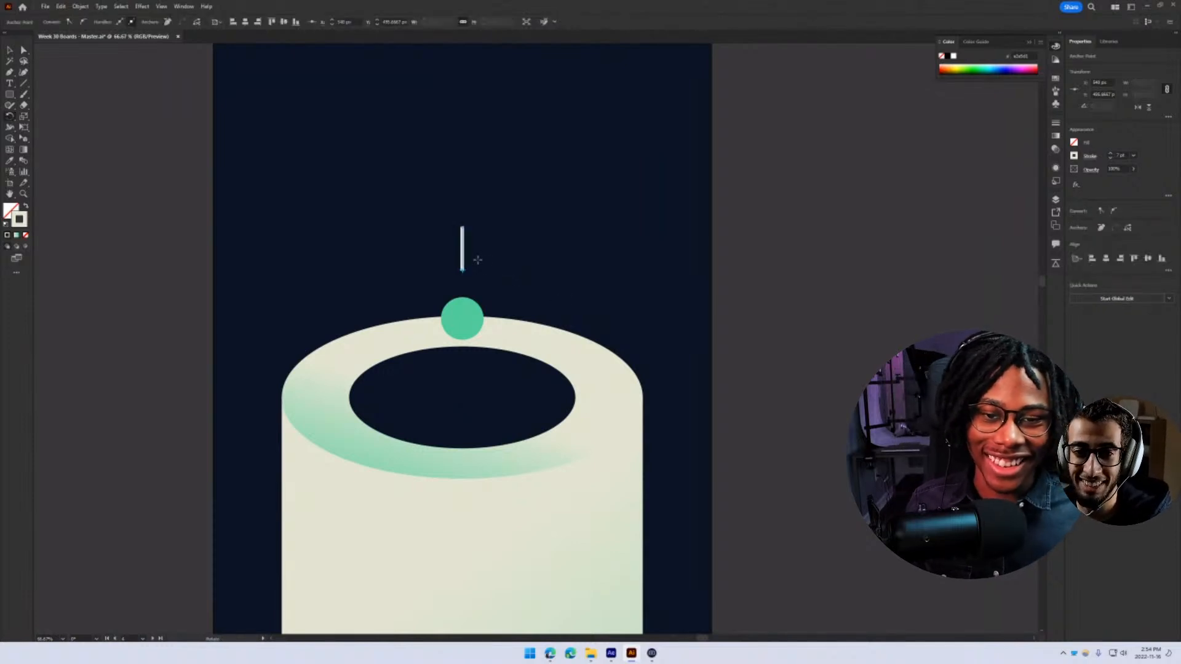
- Shorten the tick above the ball to about 46 px by raising its lower end, and thin its stroke
key(a)
drag(465, 276, 463, 248)
key(v)
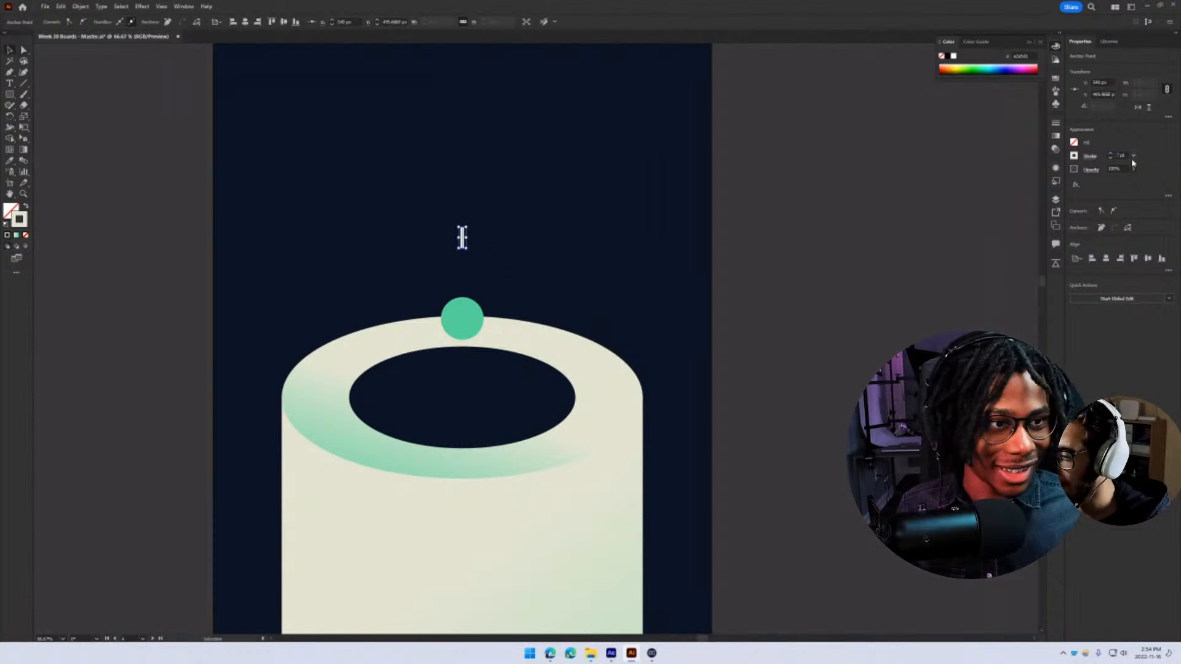
click(490, 243)
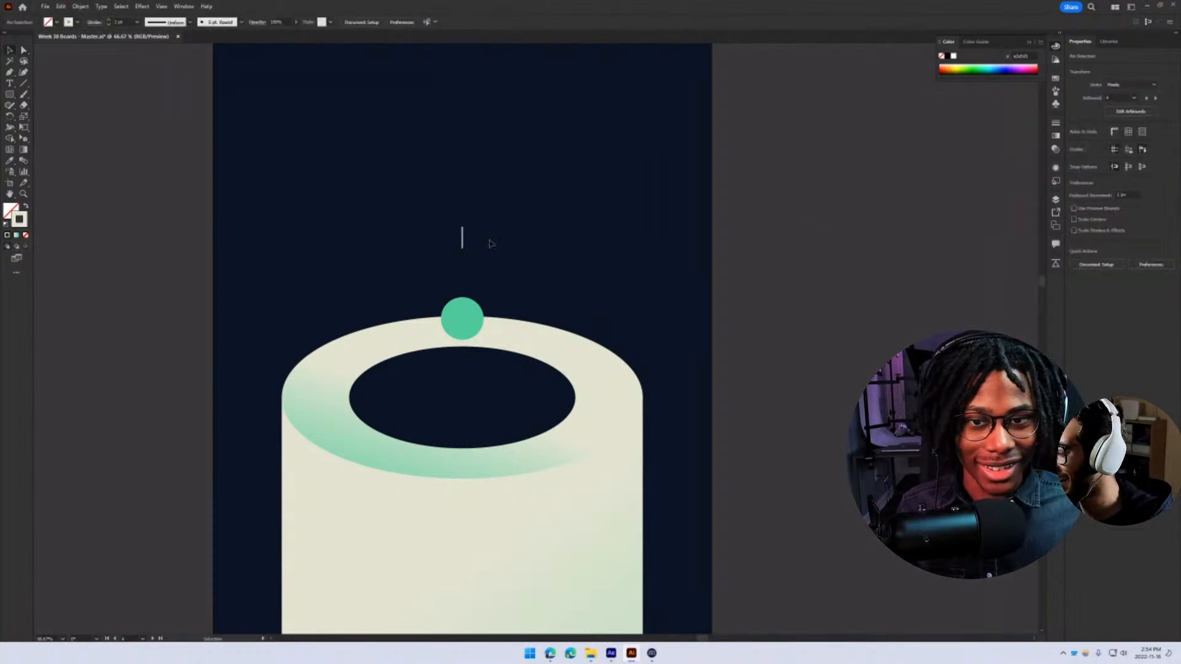
click(463, 237)
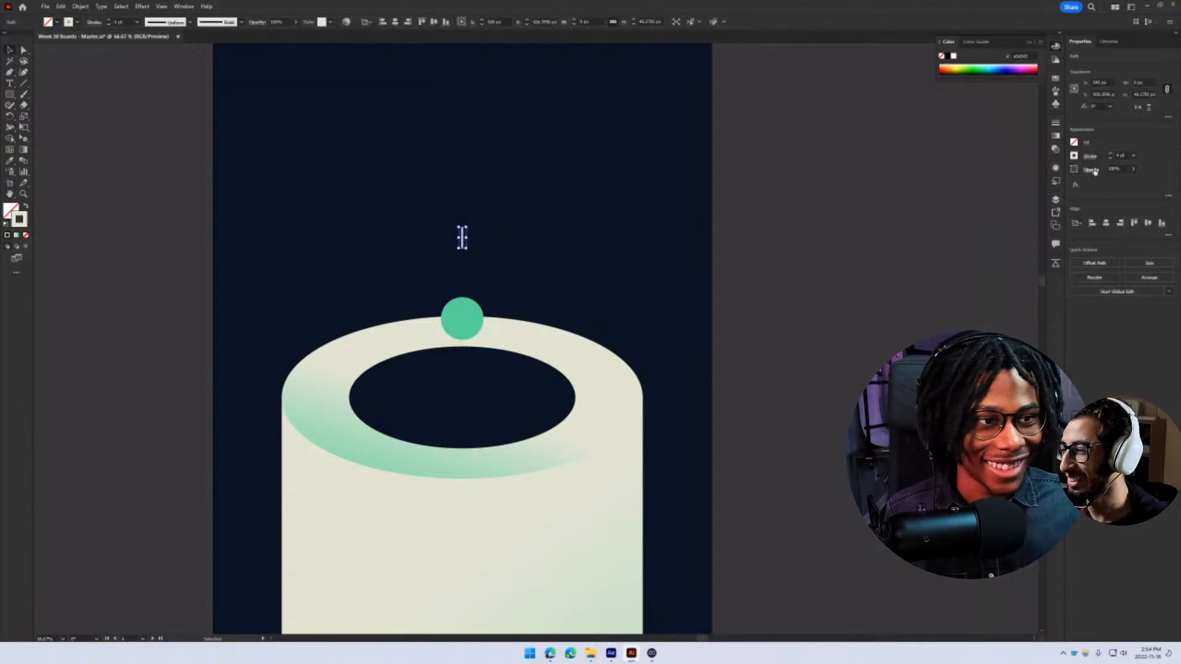
click(619, 216)
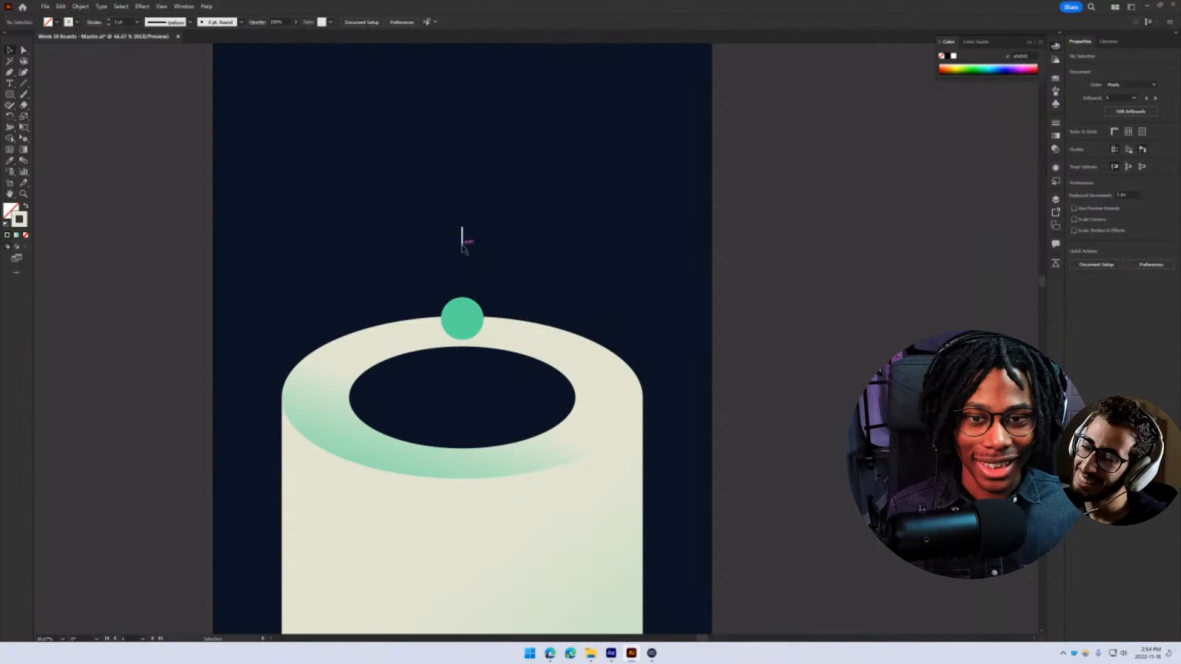
- Try the tick beside the cylinder's left edge, undo the move, and save the document
drag(462, 246, 248, 400)
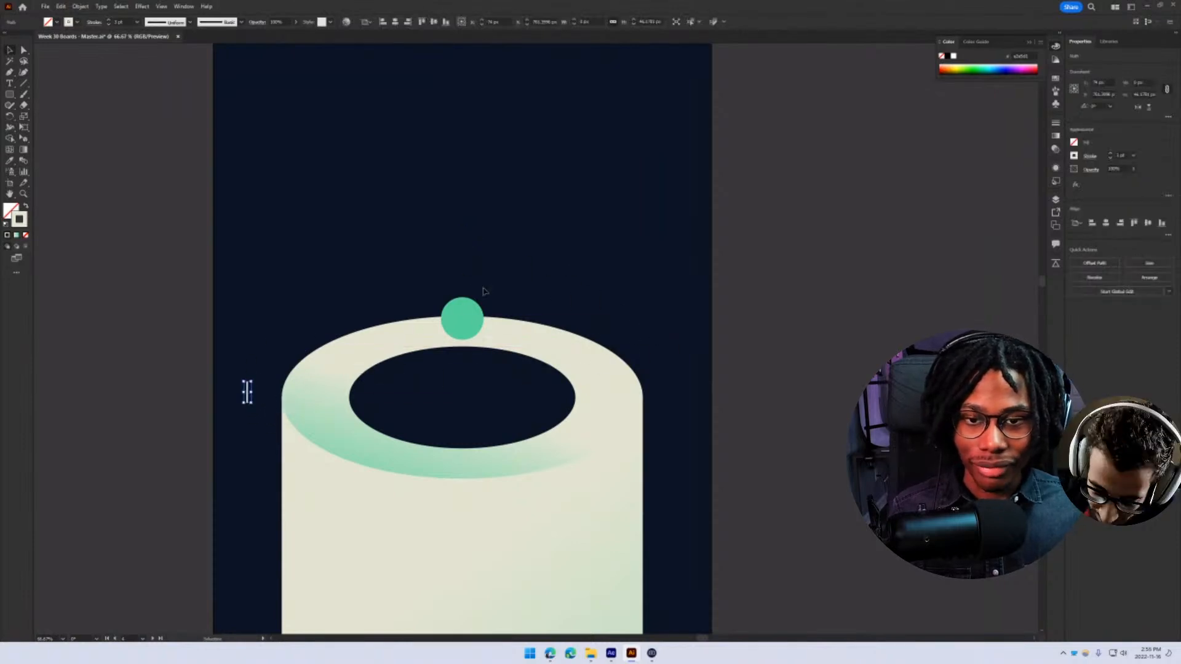
key(ctrl+z)
key(ctrl+s)
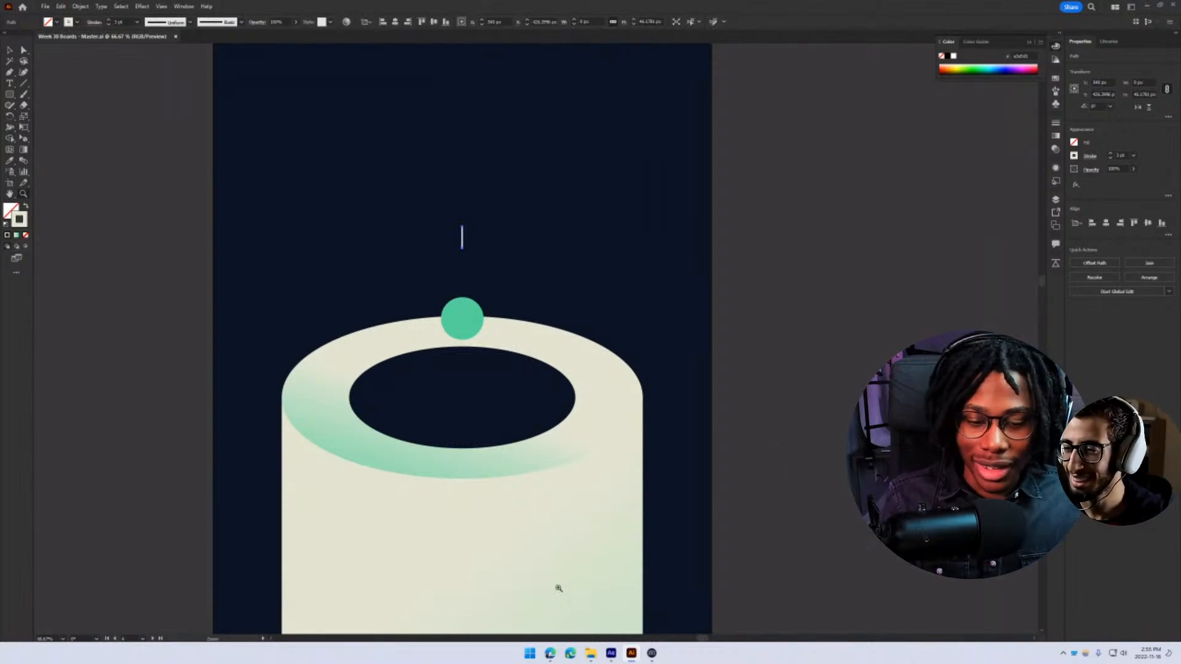
- Switch to the browser and search Google Images for "3d dial"
mouse_move(550, 653)
click(638, 626)
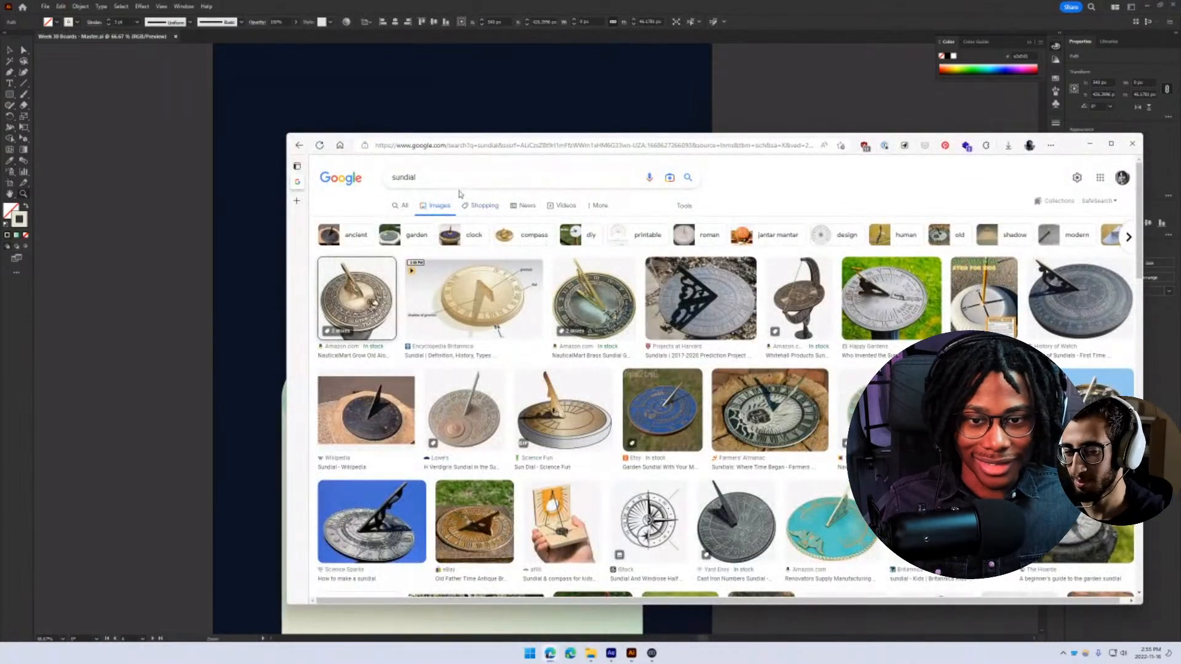
double_click(418, 176)
text(3d dia)
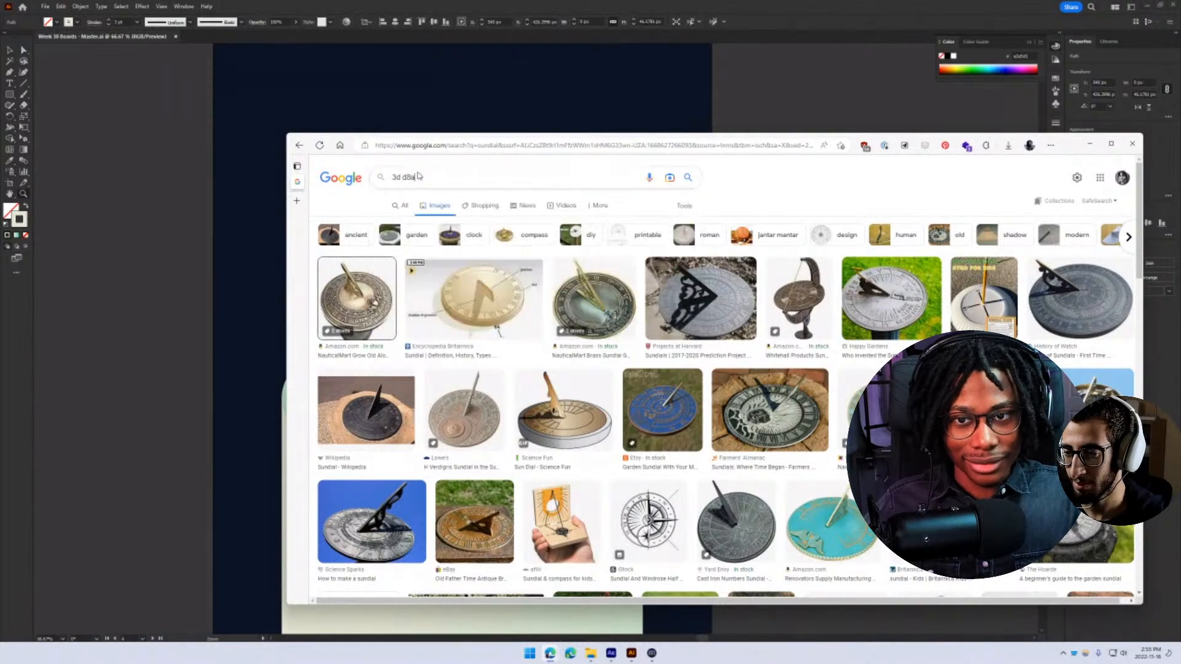
text(l)
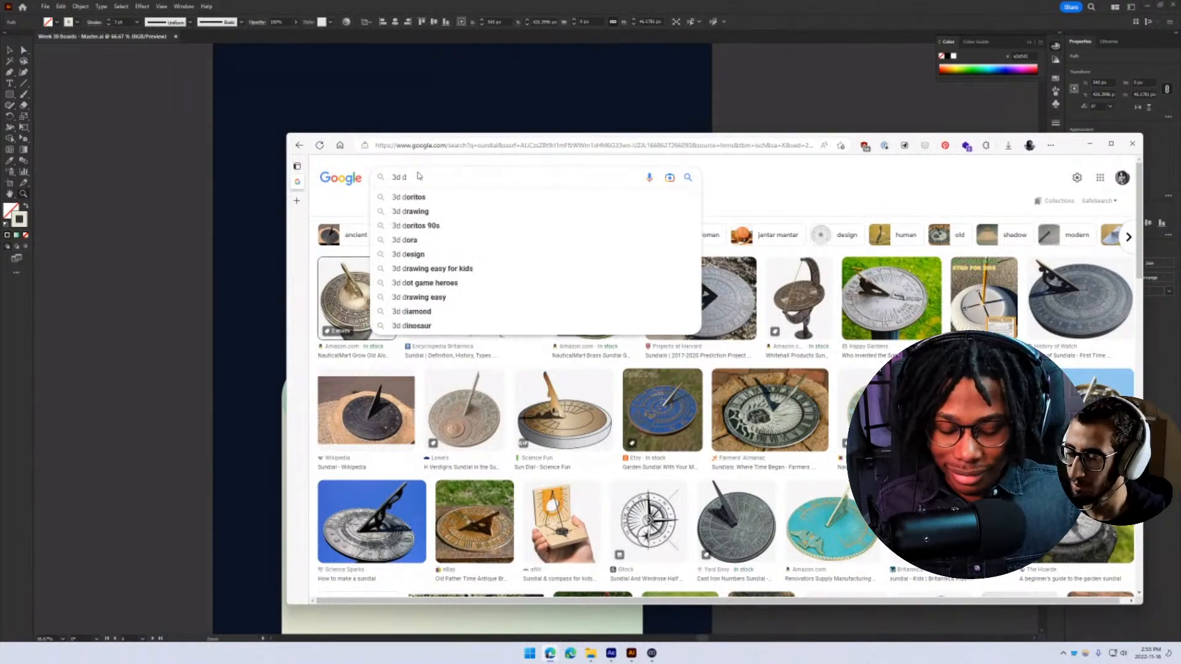
key(Return)
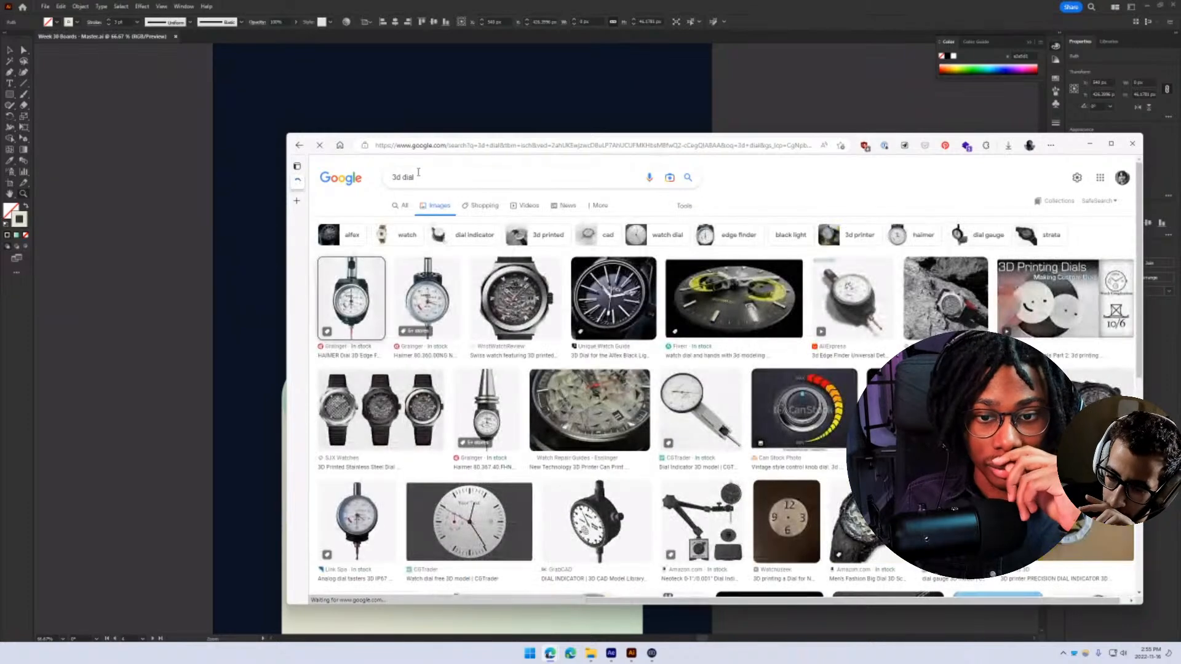
- Search Google Images for "3d safe dial"
click(418, 172)
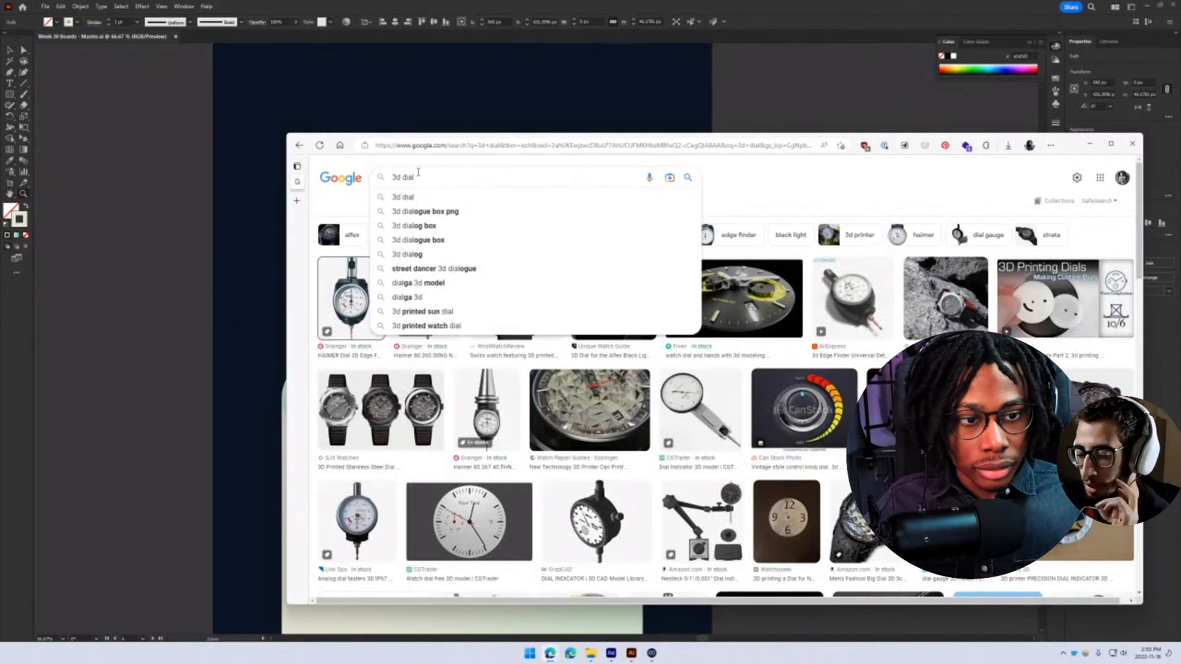
key(ctrl+a)
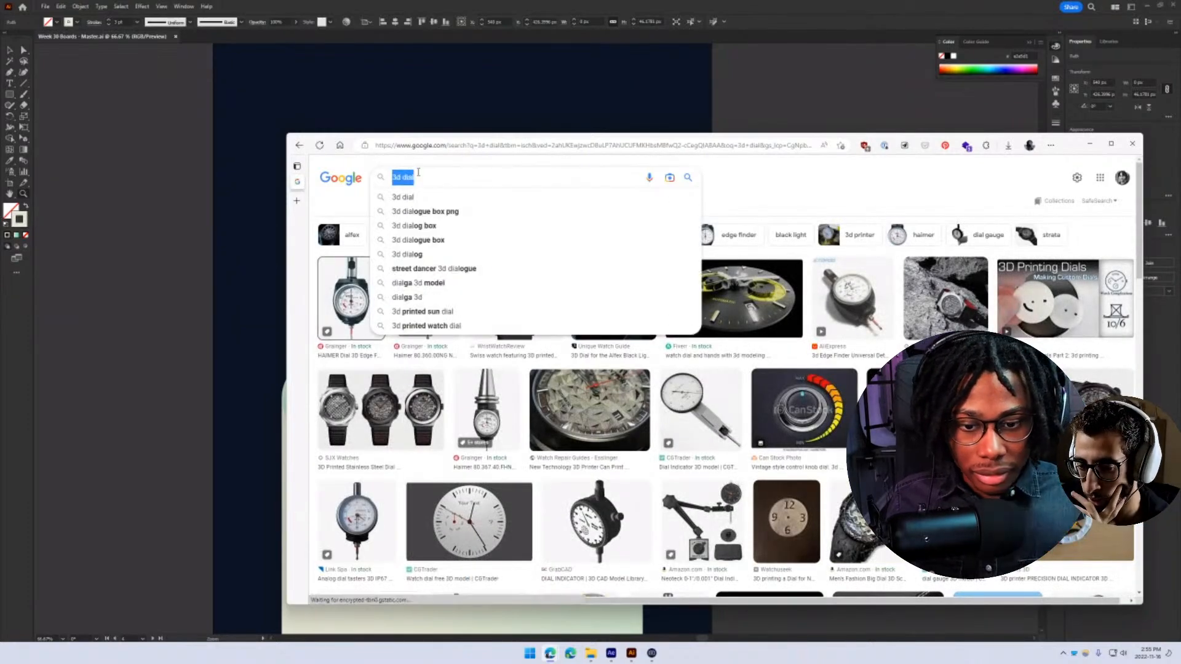
key(BackSpace)
text(3d)
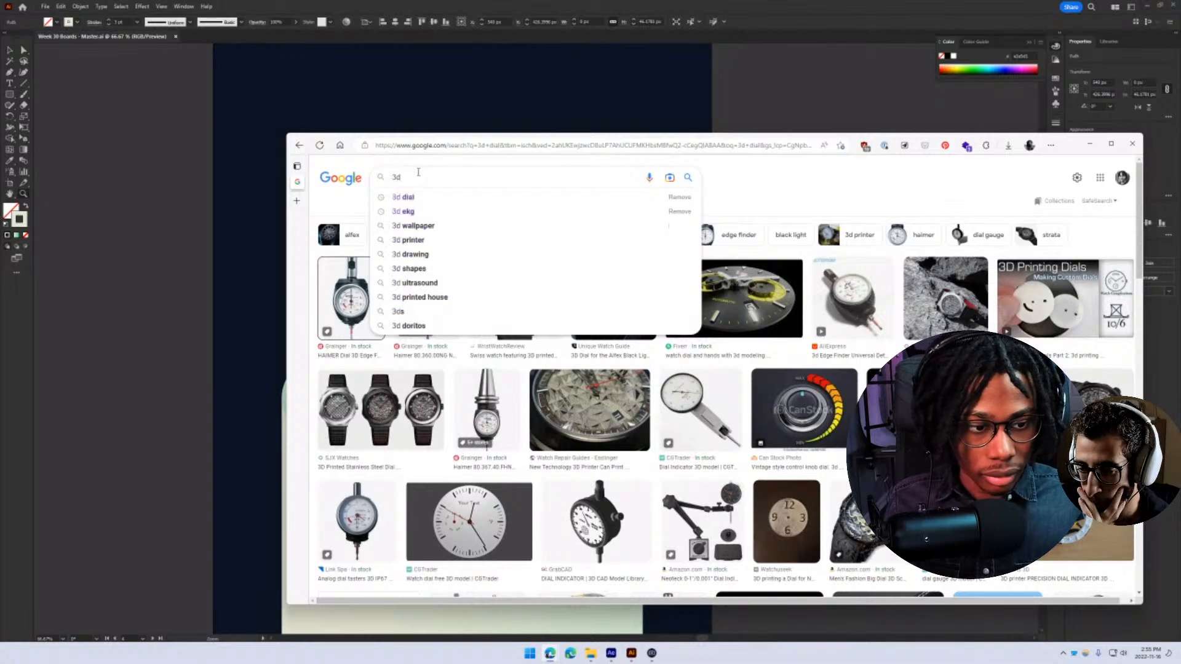
text( safe dial)
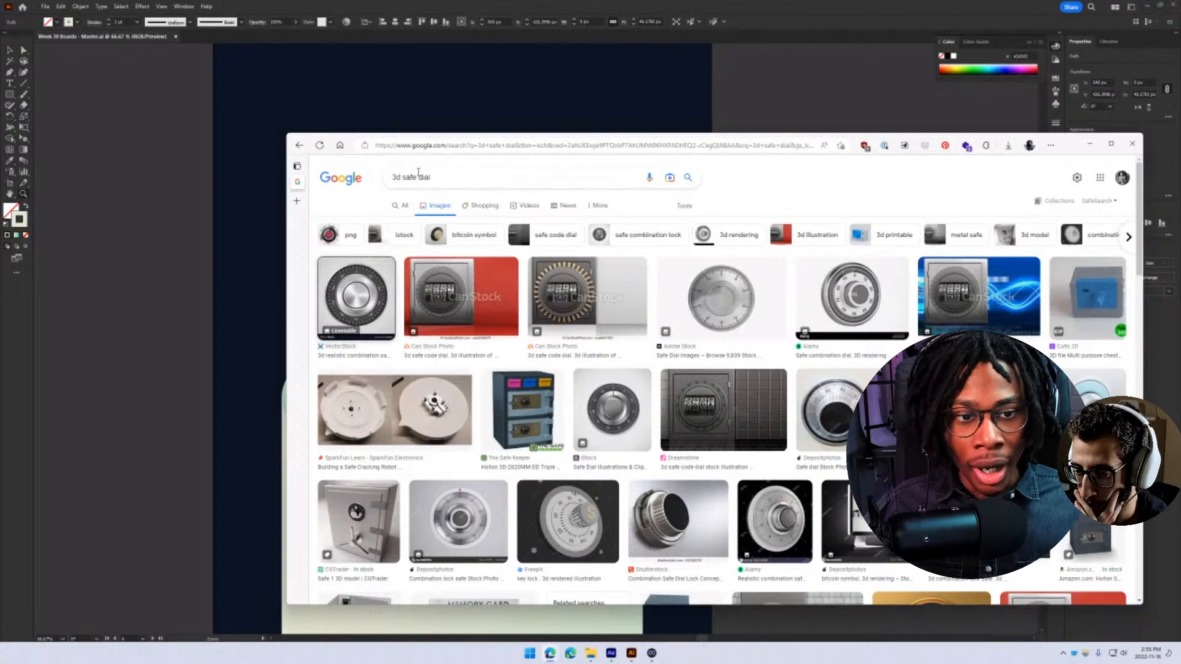
- Launch Cinema 4D and dismiss its quick start dialog to reach the empty project
key(alt+space)
text(c4d)
key(Return)
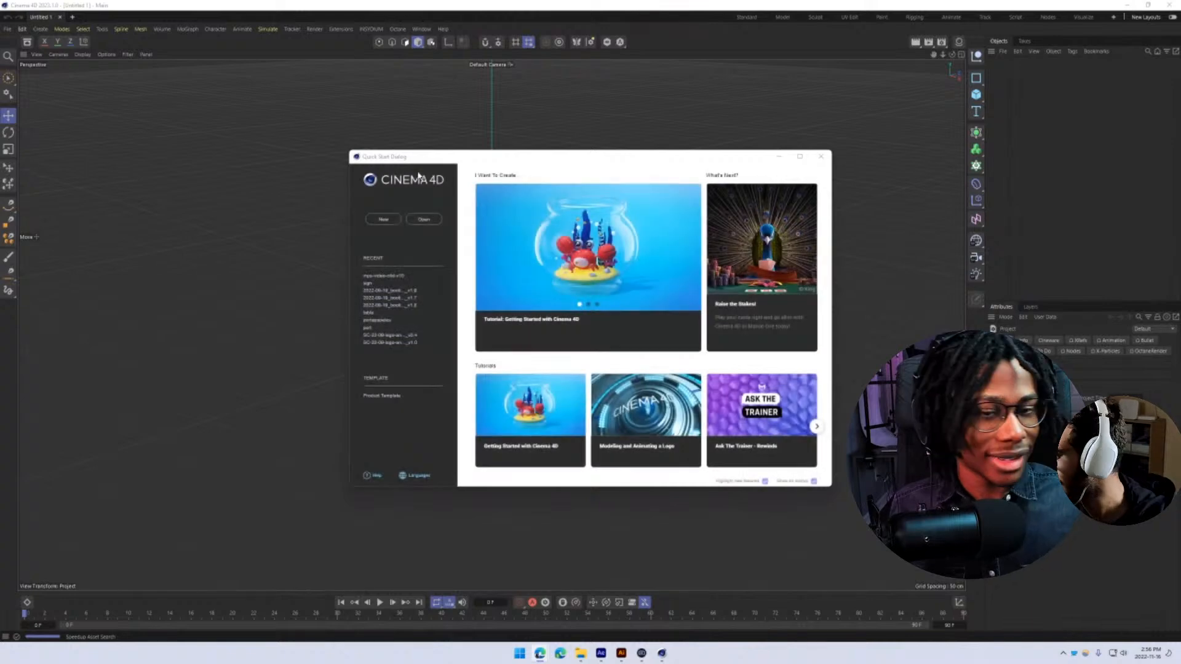
click(821, 158)
- Add a cube and reduce its width and height until it forms a long, thin, flat bar
drag(976, 94, 1008, 112)
alt+drag(504, 256, 504, 256)
scroll(503, 256, up, 4)
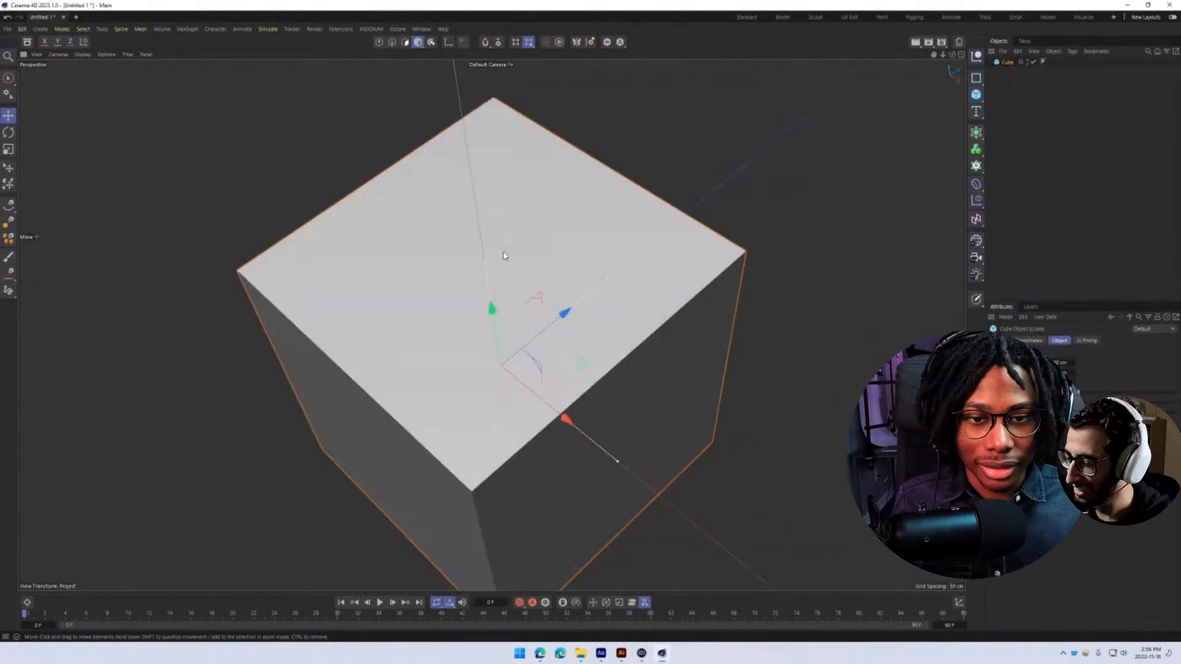
drag(621, 464, 492, 387)
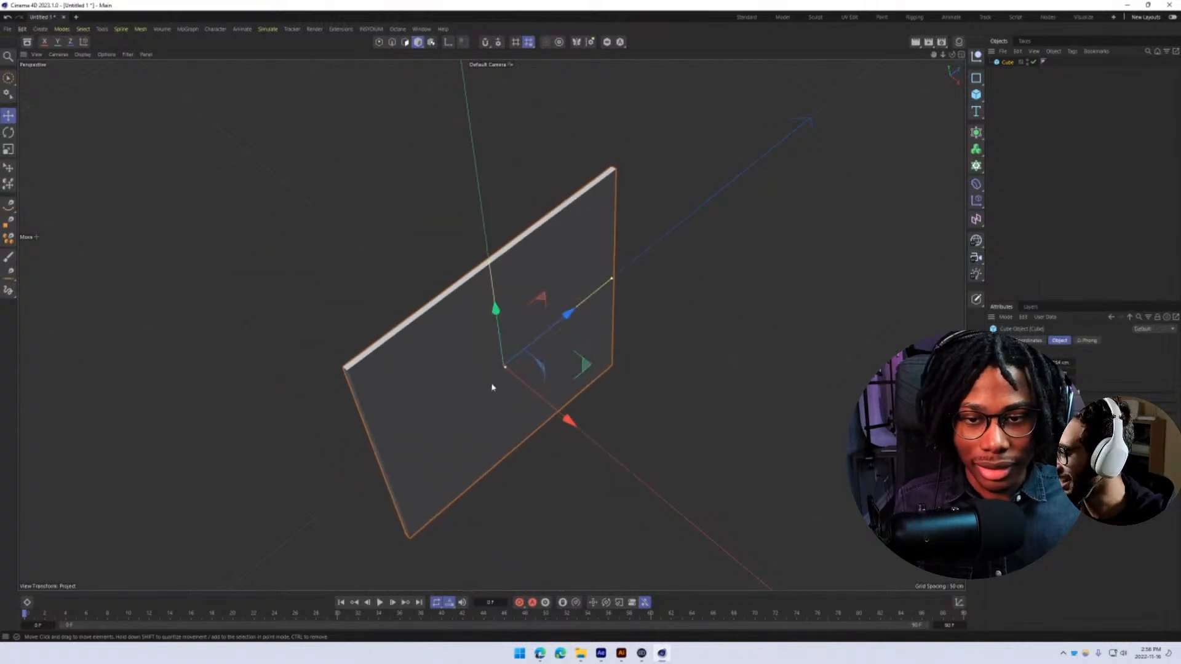
drag(489, 262, 500, 334)
alt+drag(500, 334, 686, 432)
alt+drag(630, 353, 354, 300)
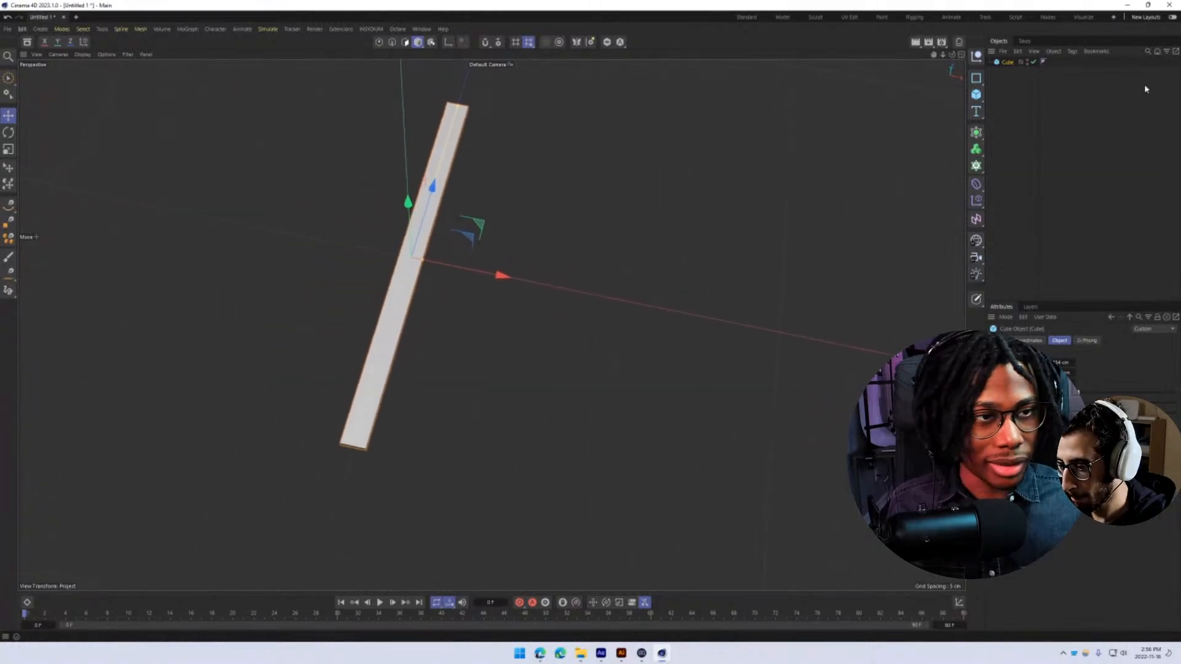
- Return to the Illustrator document, try the tick to the right of the ball, and undo the move
click(1127, 5)
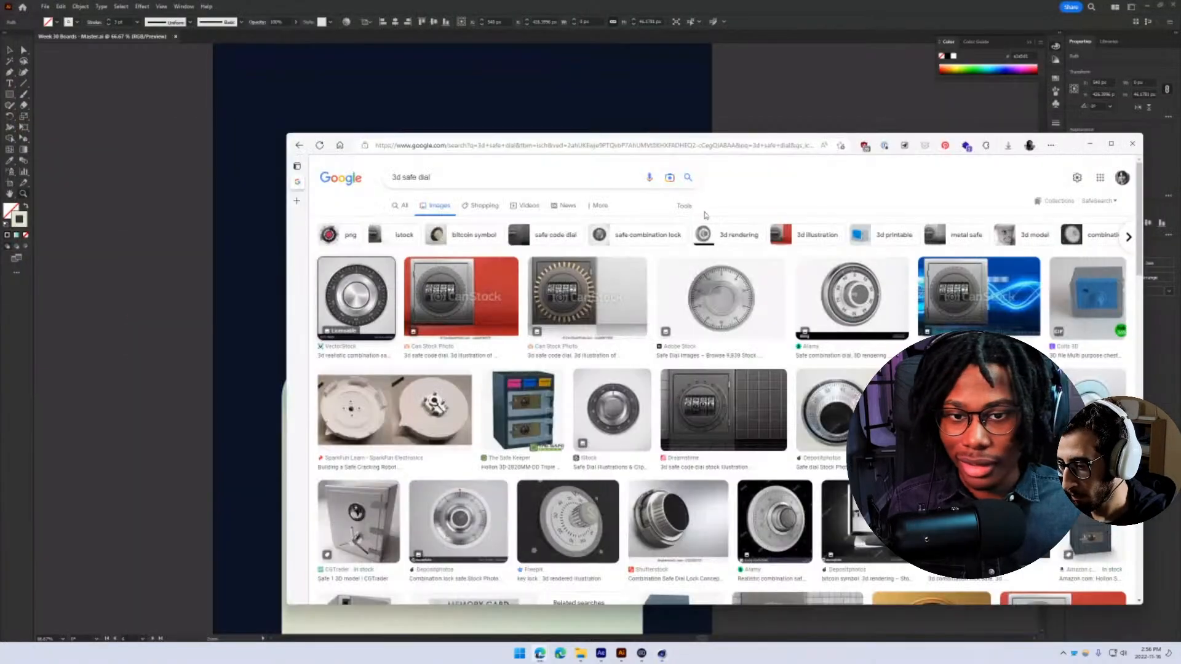
click(1089, 144)
click(22, 48)
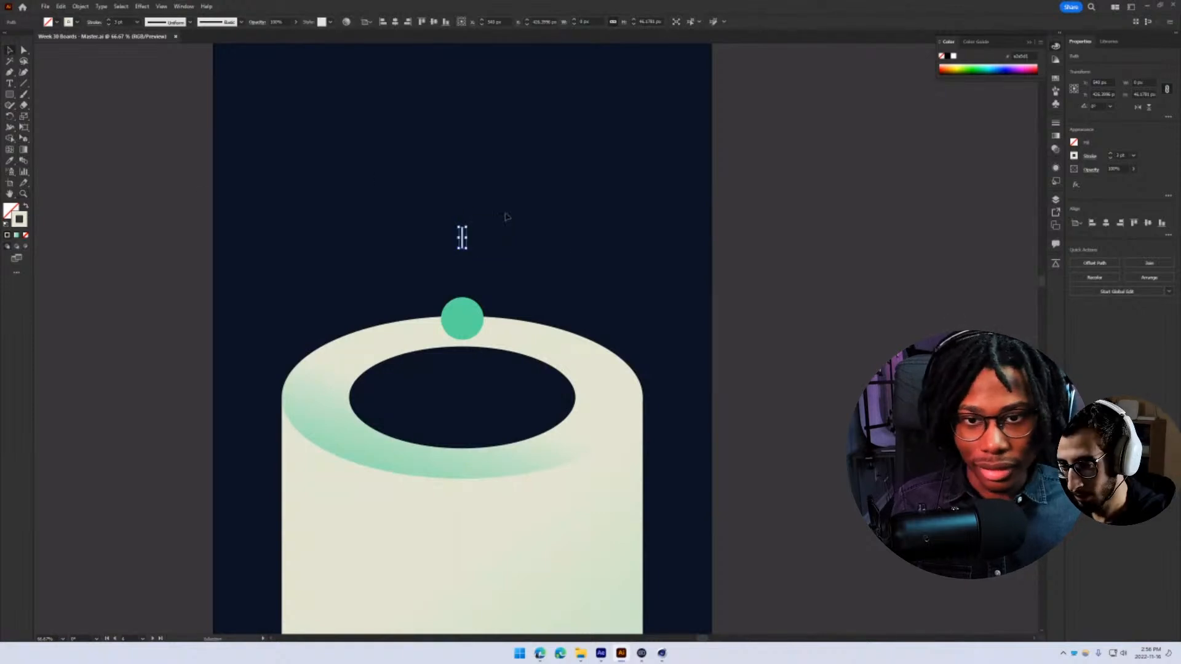
drag(464, 244, 610, 297)
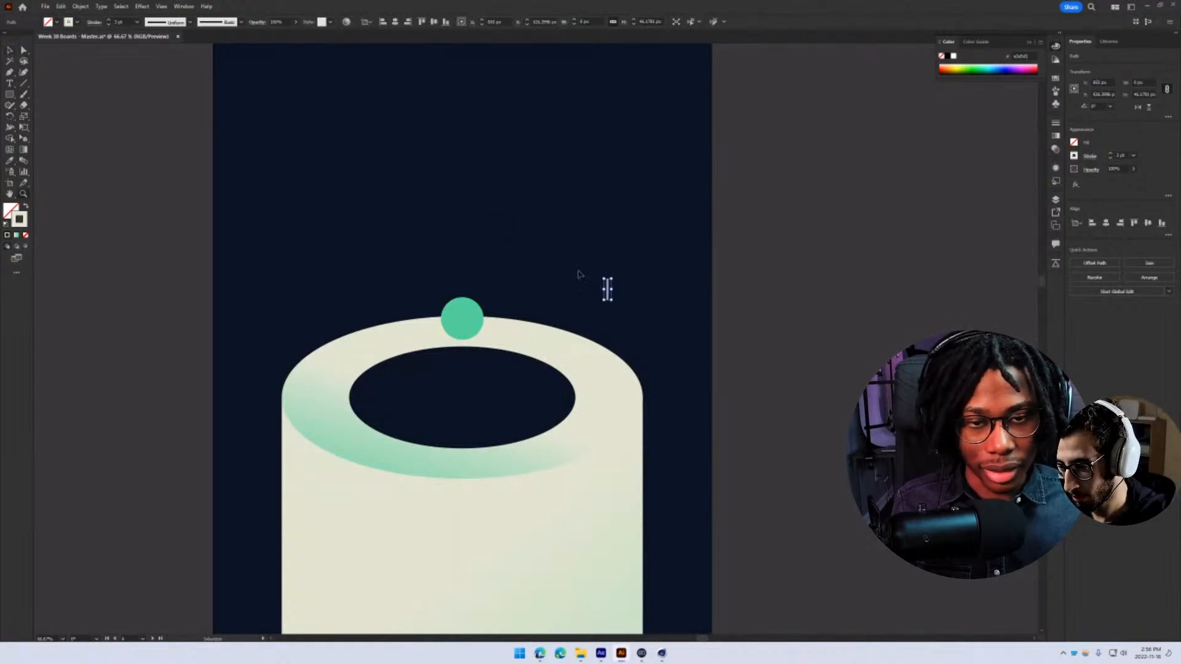
key(ctrl+z)
- Move the tick off the cylinder artboard onto the empty canvas above it
scroll(470, 244, down, 3)
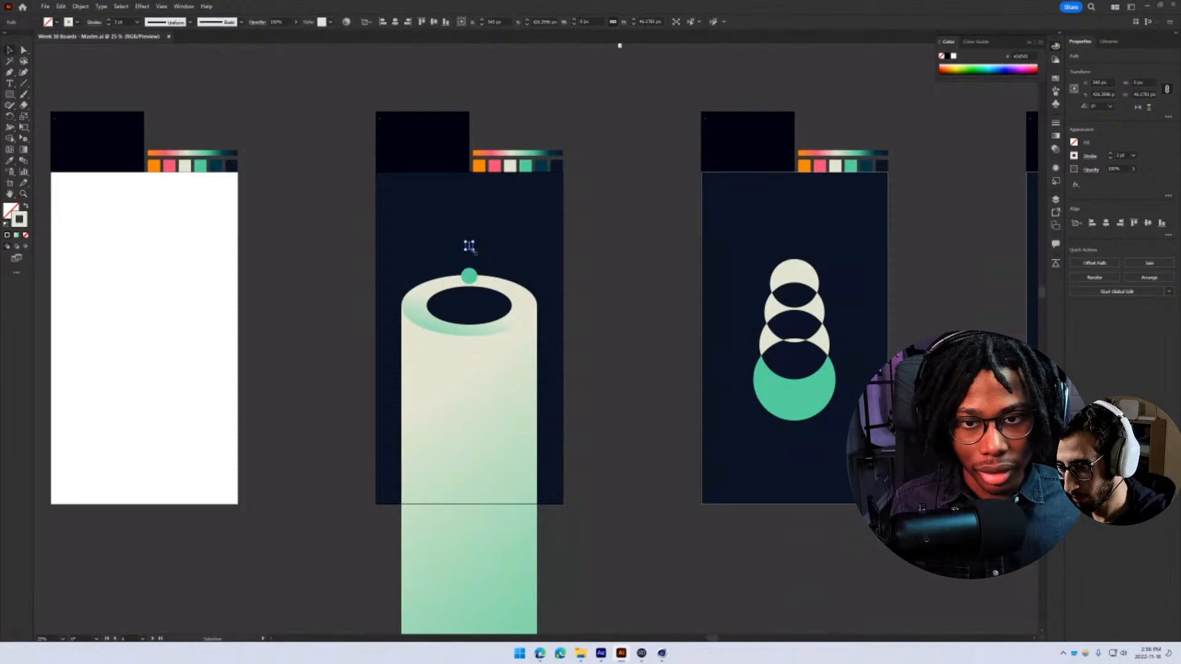
drag(470, 244, 369, 103)
click(322, 74)
scroll(322, 73, up, 2)
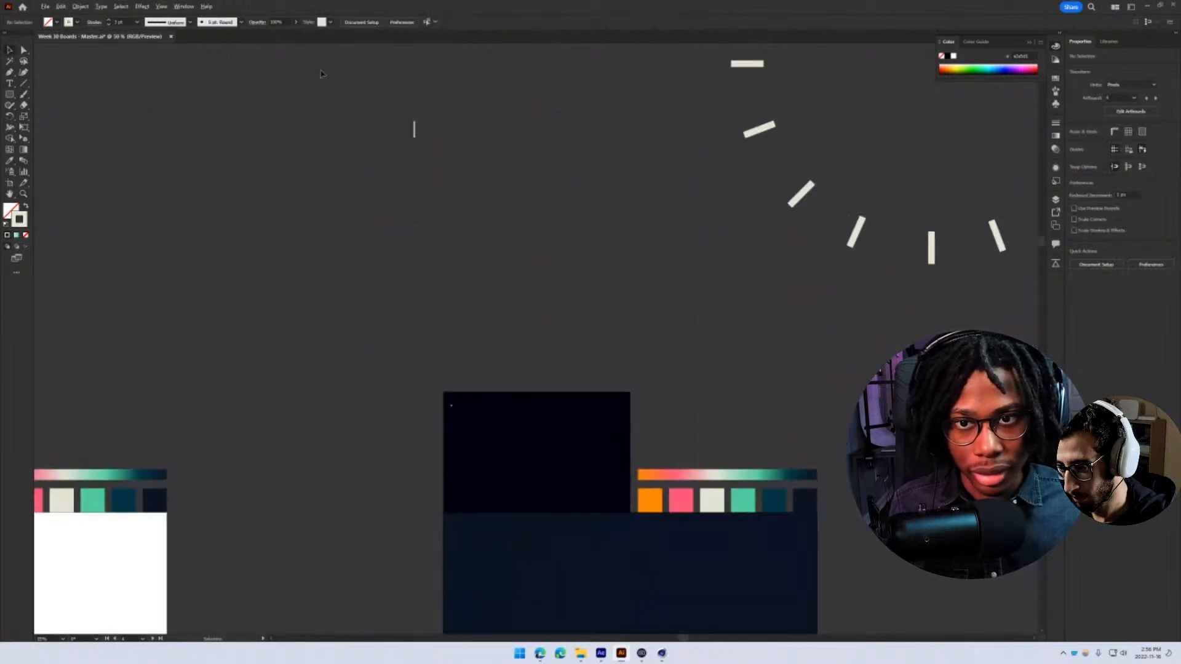
- Draw a guide circle centred below the tick, move the tick slightly closer to it, and save the document
click(416, 133)
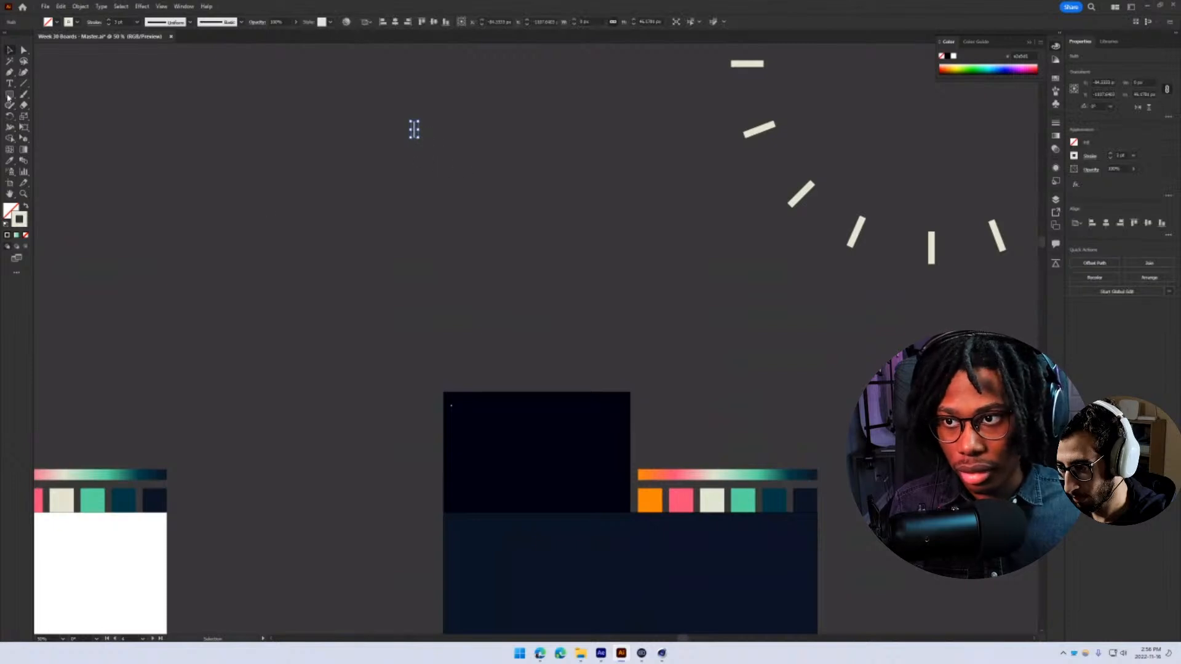
drag(8, 97, 43, 119)
mouse_move(385, 219)
mouse_down()
mouse_move(476, 310)
mouse_move(455, 266)
mouse_up()
click(438, 143)
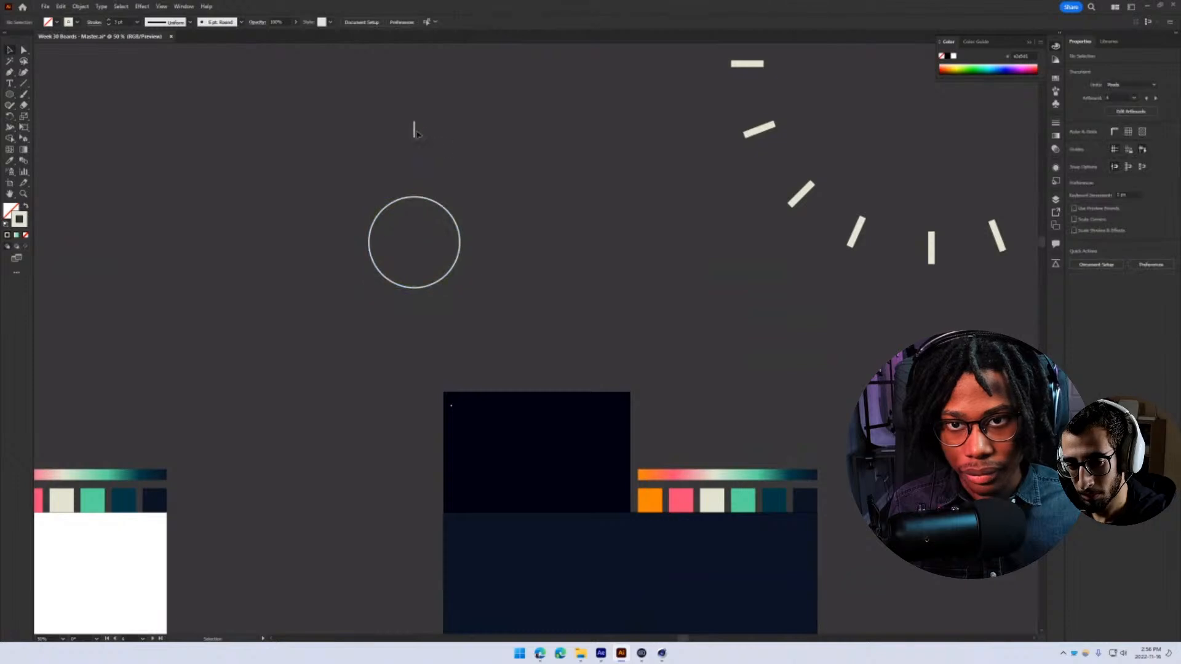
drag(415, 134, 414, 140)
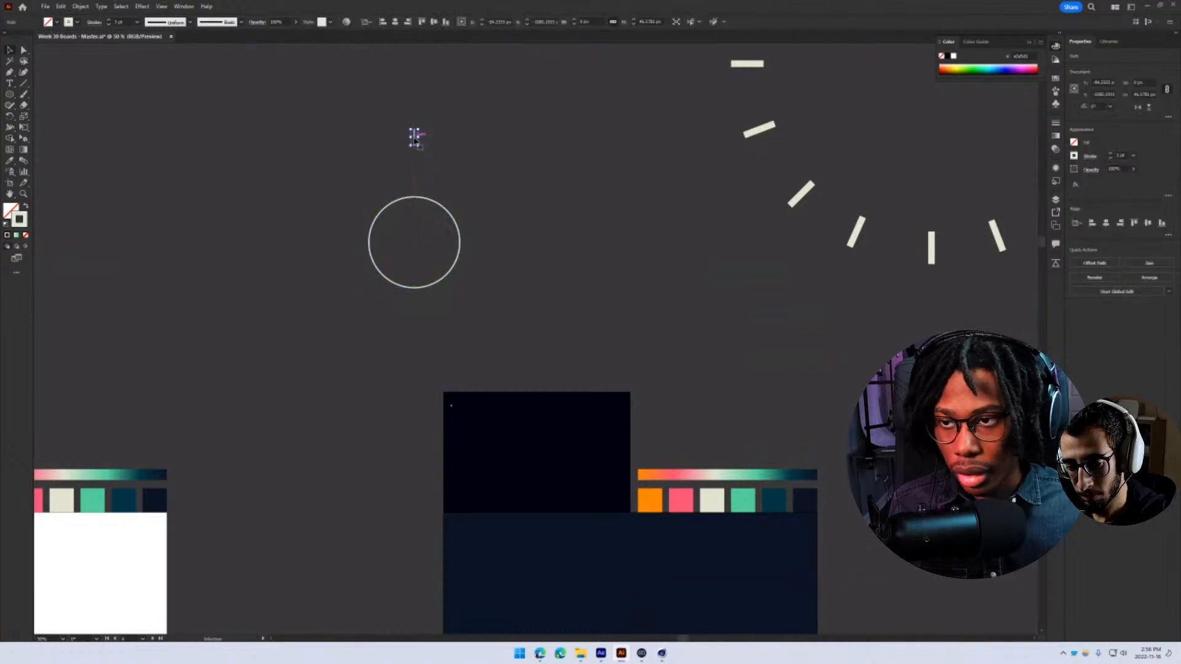
key(ctrl+s)
- Make a rotated copy of the tick clockwise around the guide circle's centre
key(r)
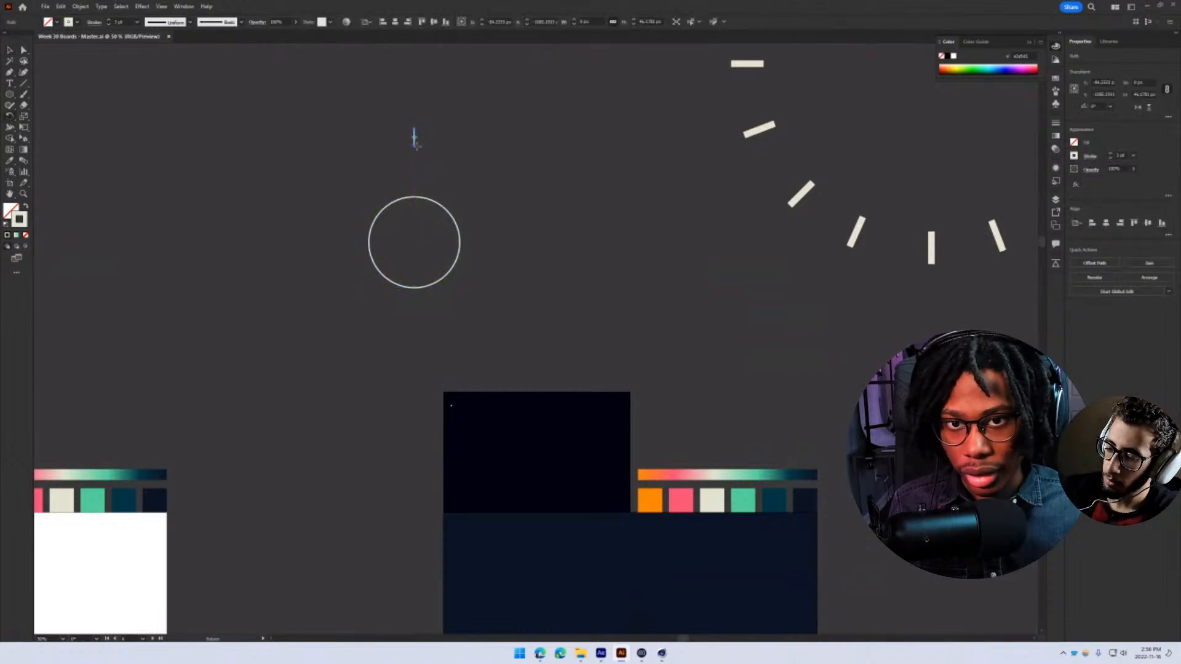
click(415, 242)
drag(417, 141, 447, 164)
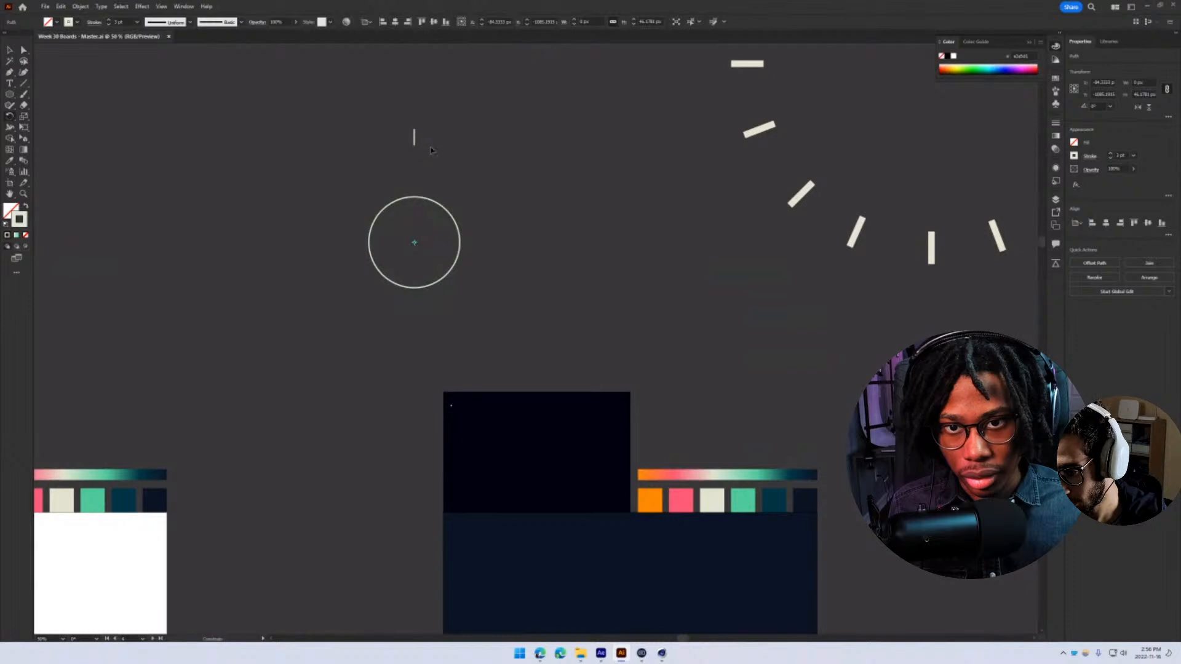
drag(431, 150, 440, 157)
- Repeat the rotated copy until the ticks form a complete ring around the guide circle
key(ctrl+d)
key(ctrl+d)
key(ctrl+d)
key(ctrl+d)
key(ctrl+d)
key(ctrl+d)
key(ctrl+d)
key(ctrl+d)
key(ctrl+d)
key(ctrl+d)
key(ctrl+d)
key(ctrl+d)
key(ctrl+d)
key(ctrl+d)
key(ctrl+d)
key(ctrl+d)
key(ctrl+d)
key(ctrl+d)
key(ctrl+d)
key(ctrl+d)
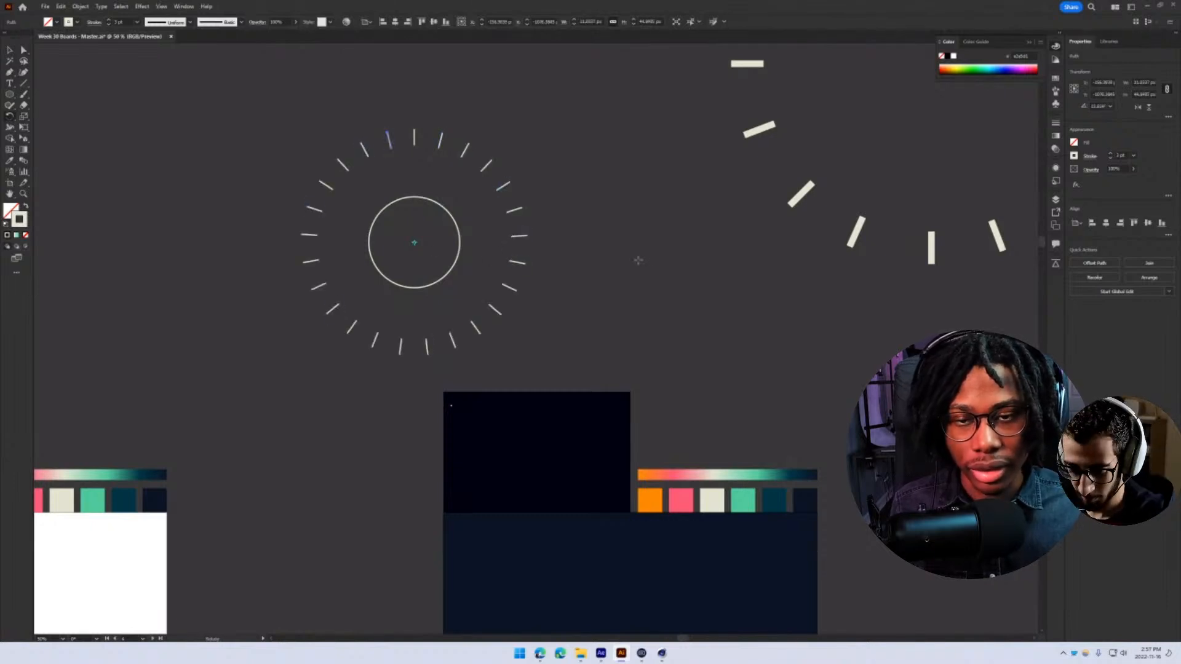
- Delete the guide circle and group all the ticks of the ring
key(v)
click(534, 321)
drag(453, 295, 311, 207)
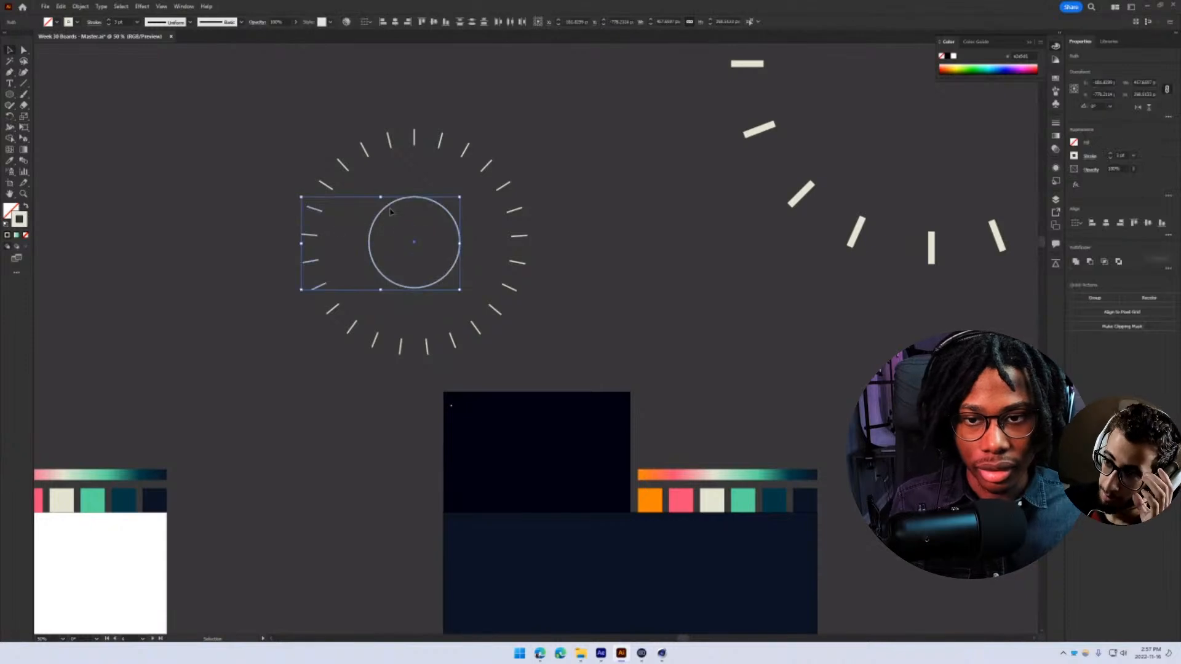
click(453, 296)
click(435, 284)
key(Delete)
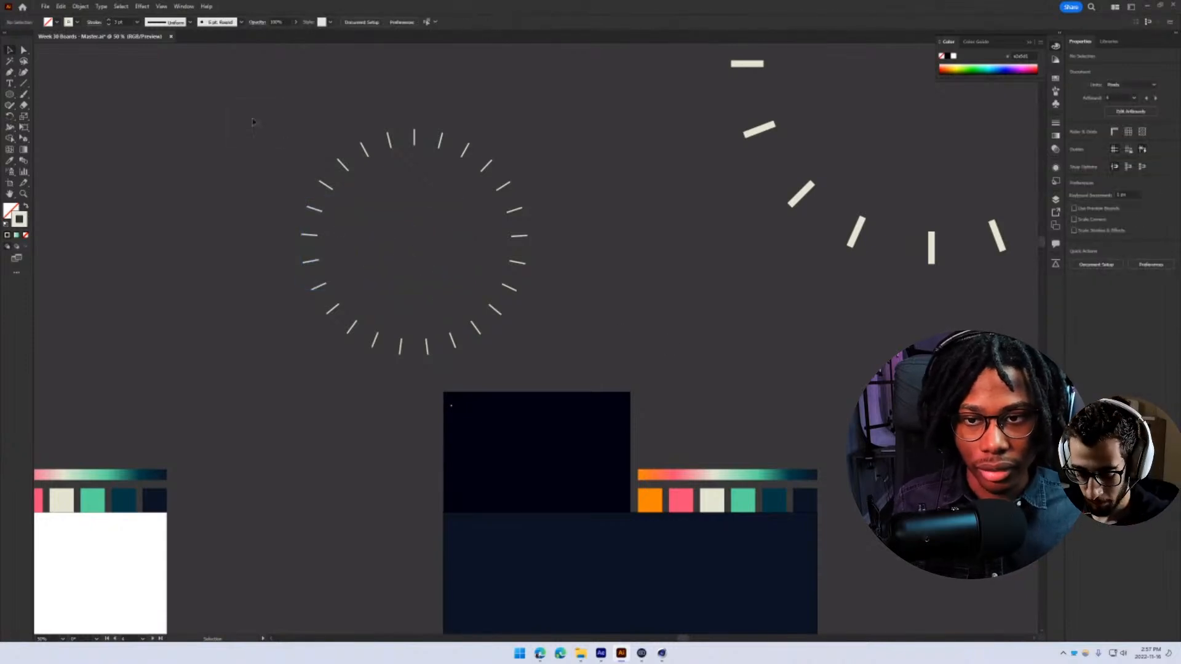
drag(571, 357, 569, 359)
key(ctrl+g)
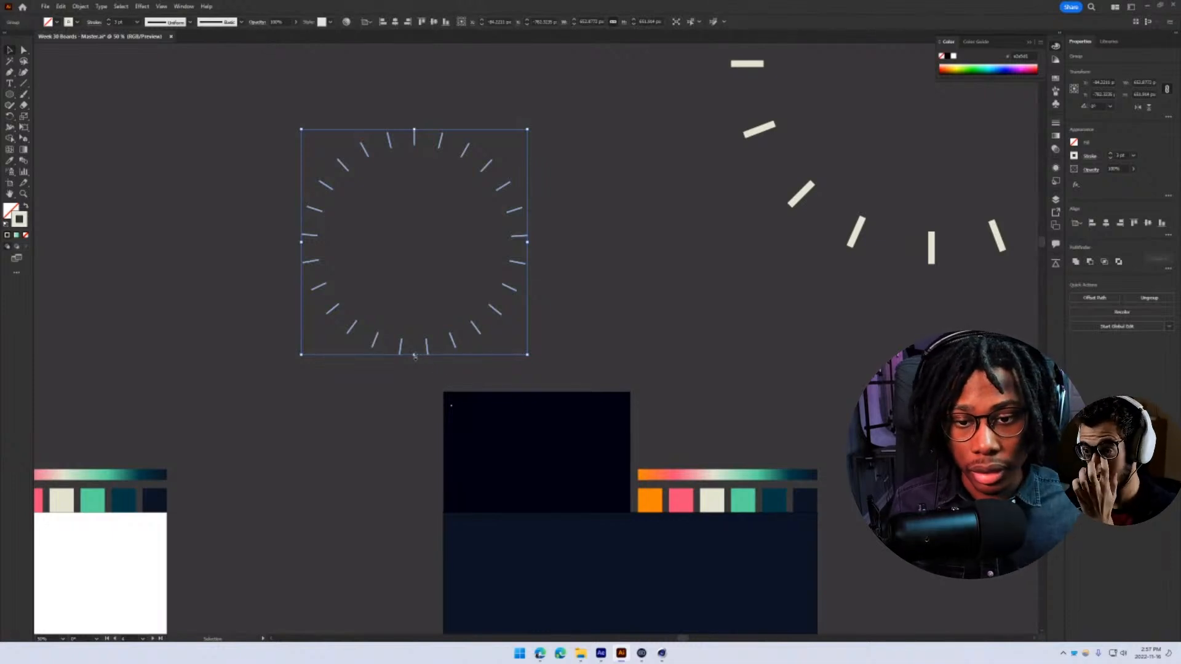
- Try squashing the tick ring vertically into a flat ellipse, and undo the squash
drag(414, 355, 425, 184)
click(425, 184)
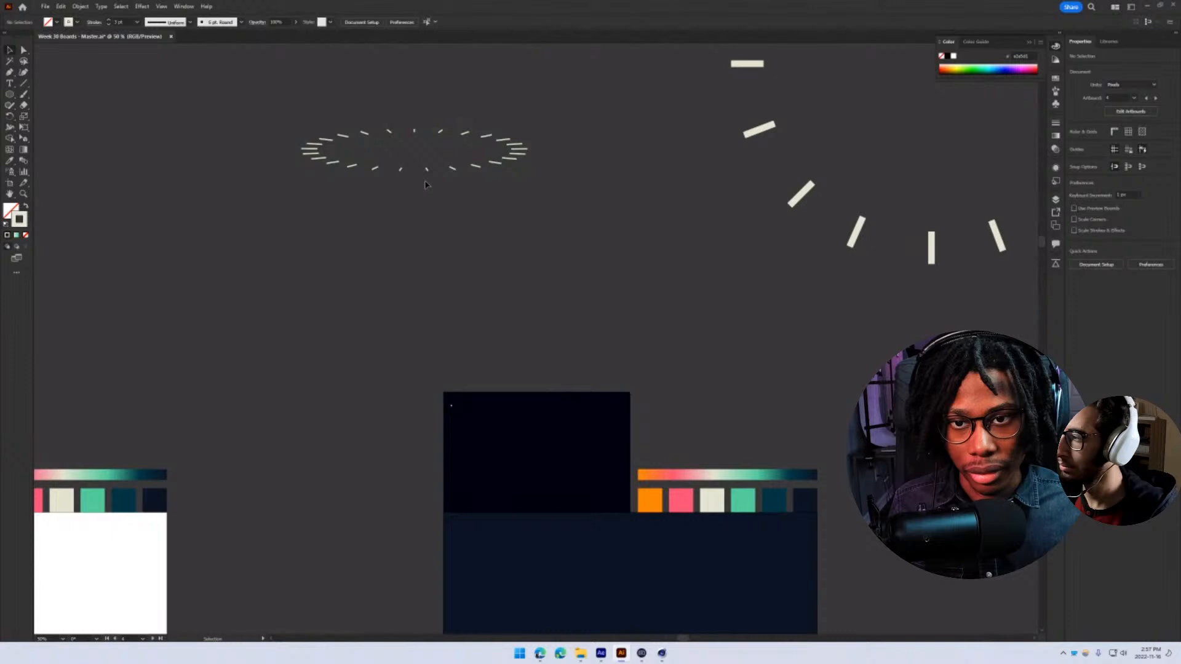
click(406, 140)
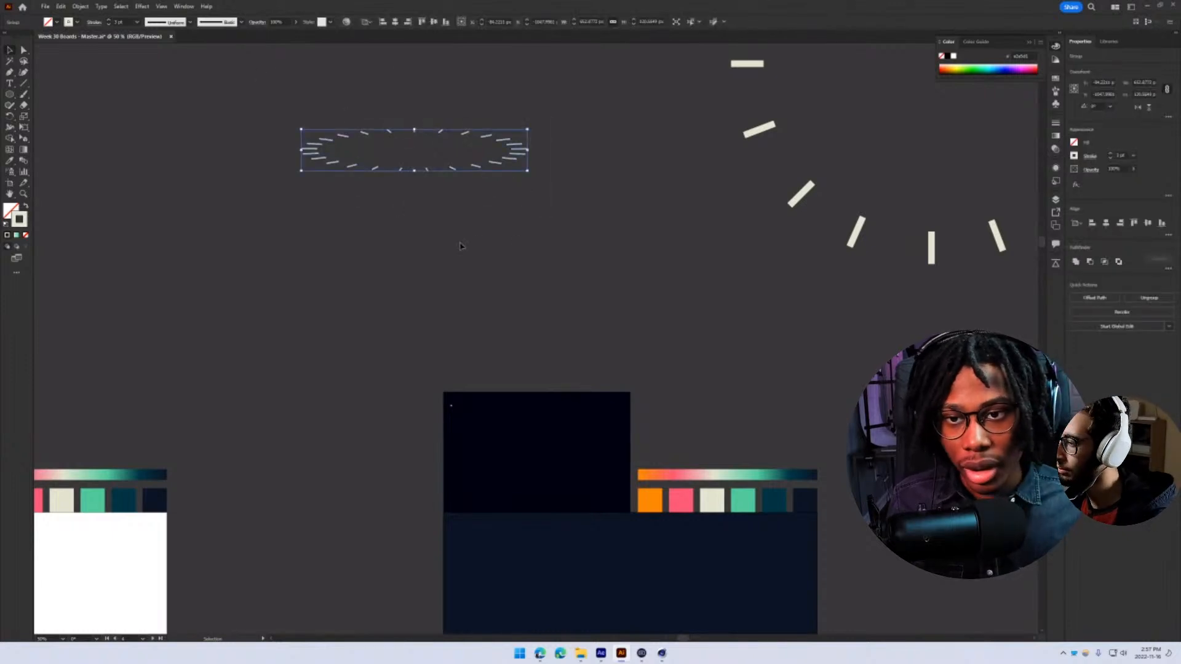
key(ctrl+z)
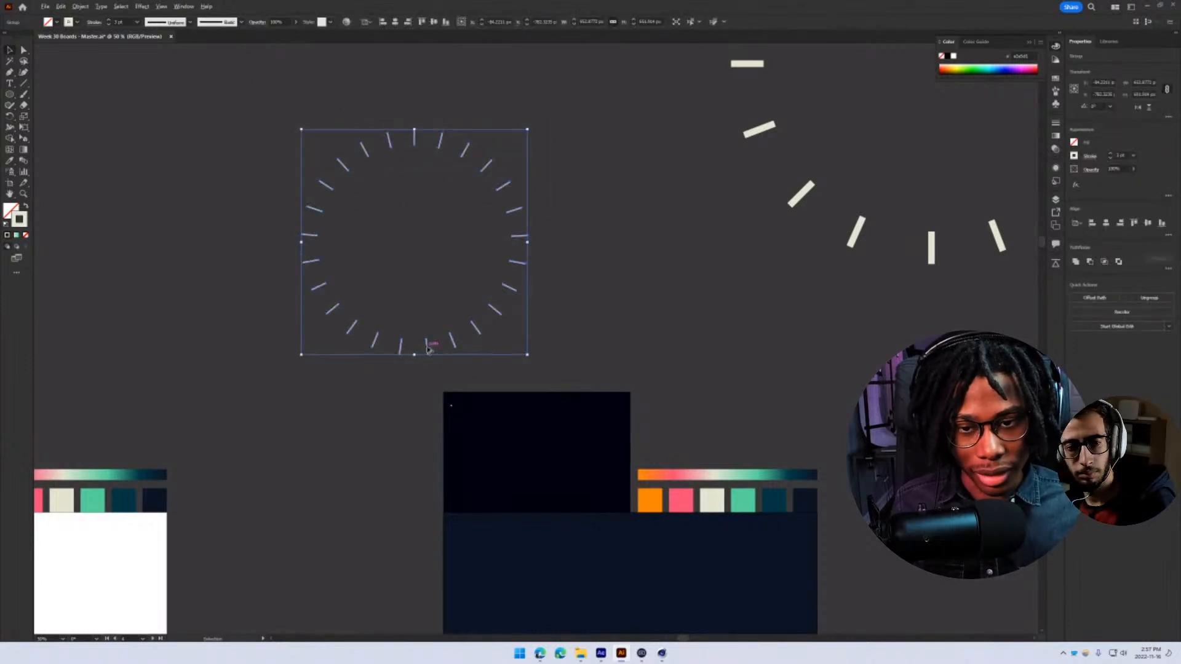
- Place a copy of the tick ring on the cylinder's top and reshape it into an ellipse about 1018 px wide and 352 px tall
alt+drag(429, 349, 403, 370)
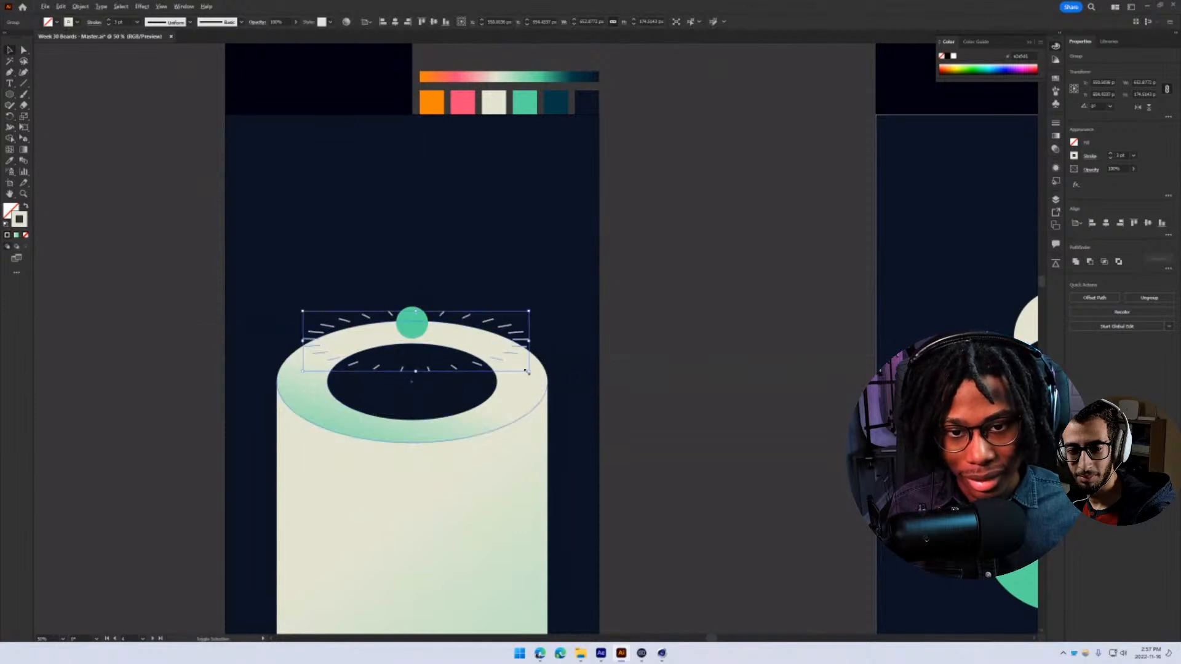
drag(527, 372, 591, 387)
drag(438, 386, 439, 436)
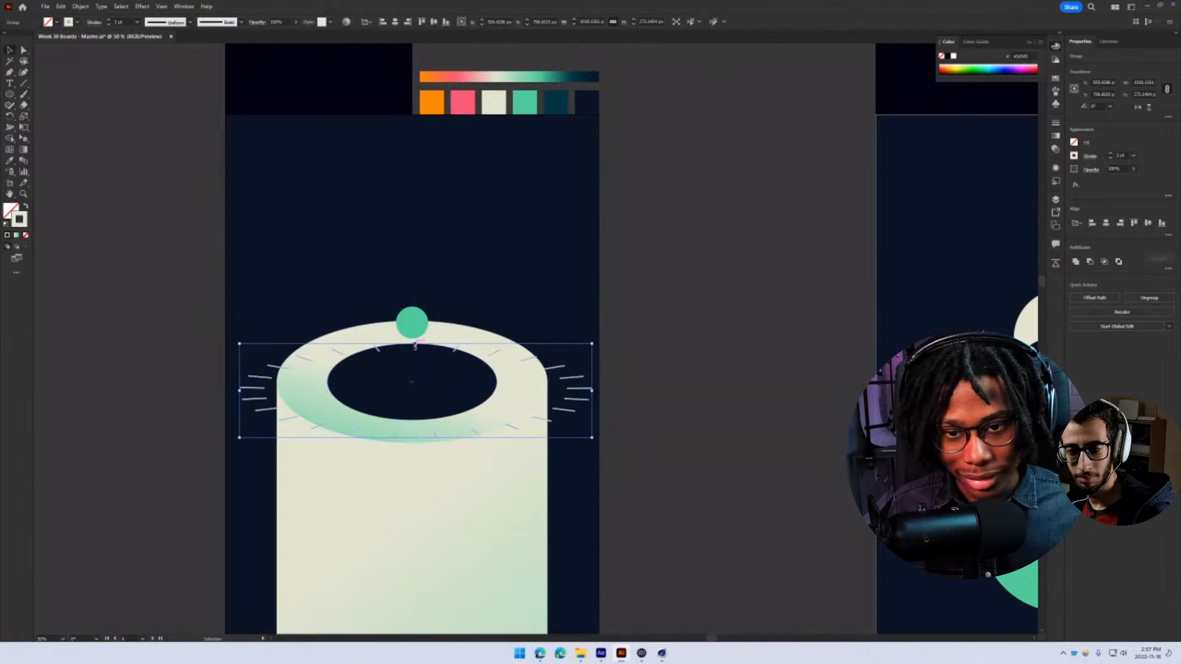
drag(415, 346, 415, 321)
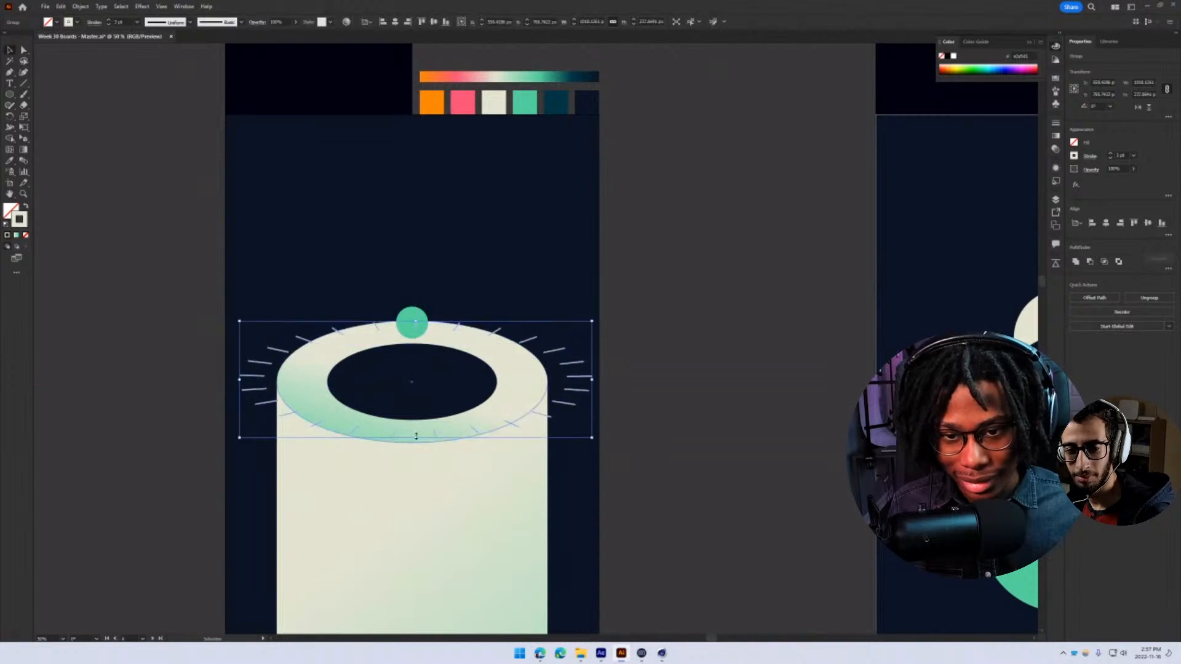
drag(416, 435, 415, 442)
- Centre the tick ring horizontally on the artboard and enlarge it to about 1279 px by 442 px
click(1106, 224)
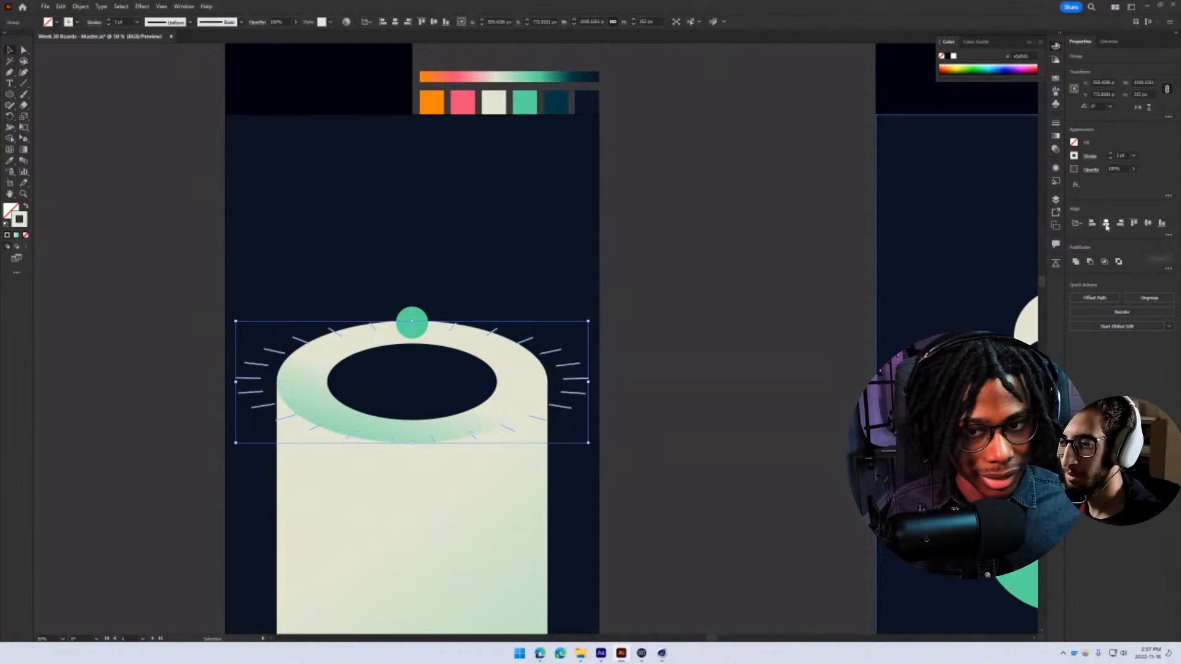
drag(589, 443, 633, 462)
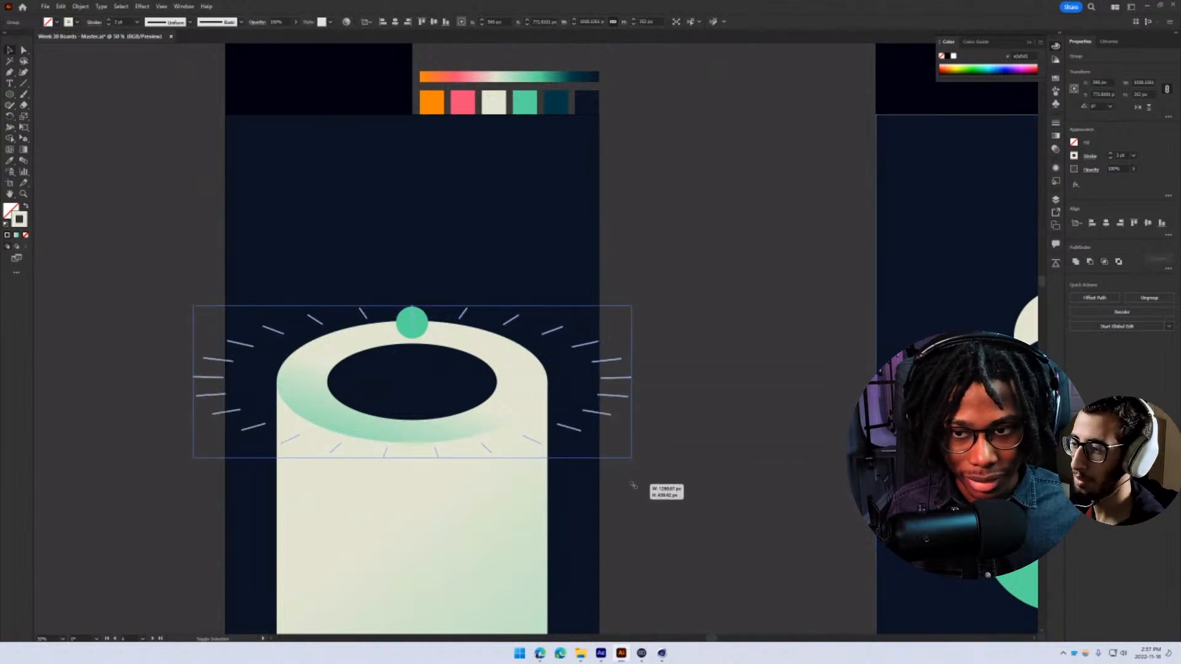
click(640, 468)
scroll(121, 496, up, 1)
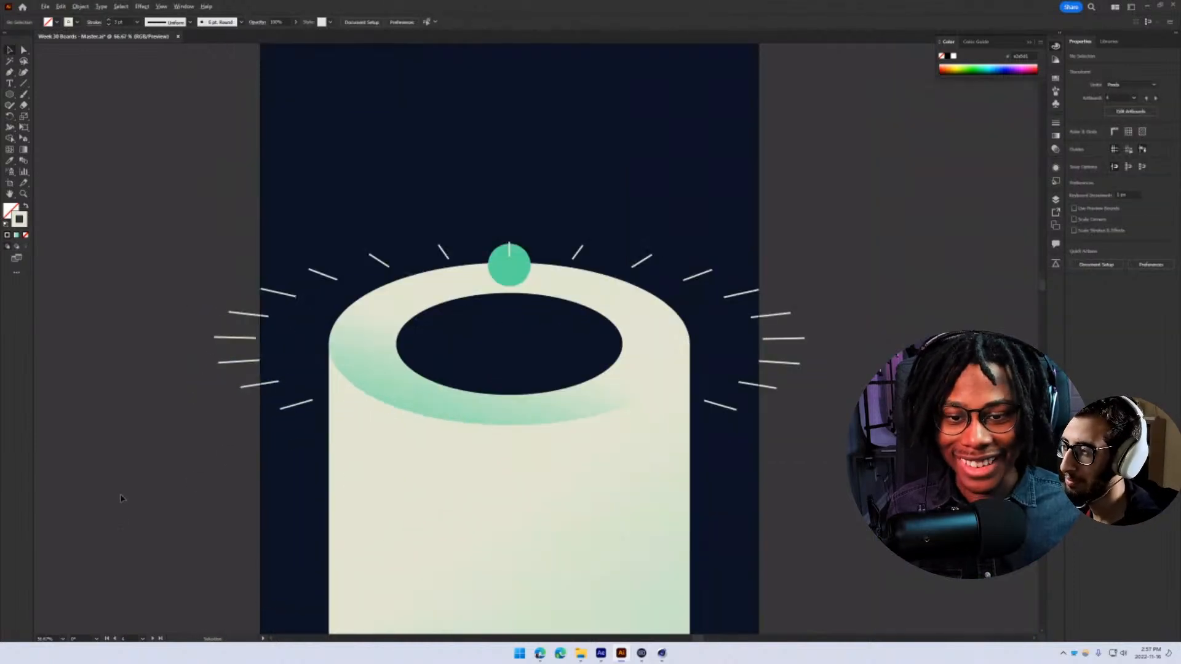
- Bring the tick ring to the front of the stacking order and deselect it
click(321, 275)
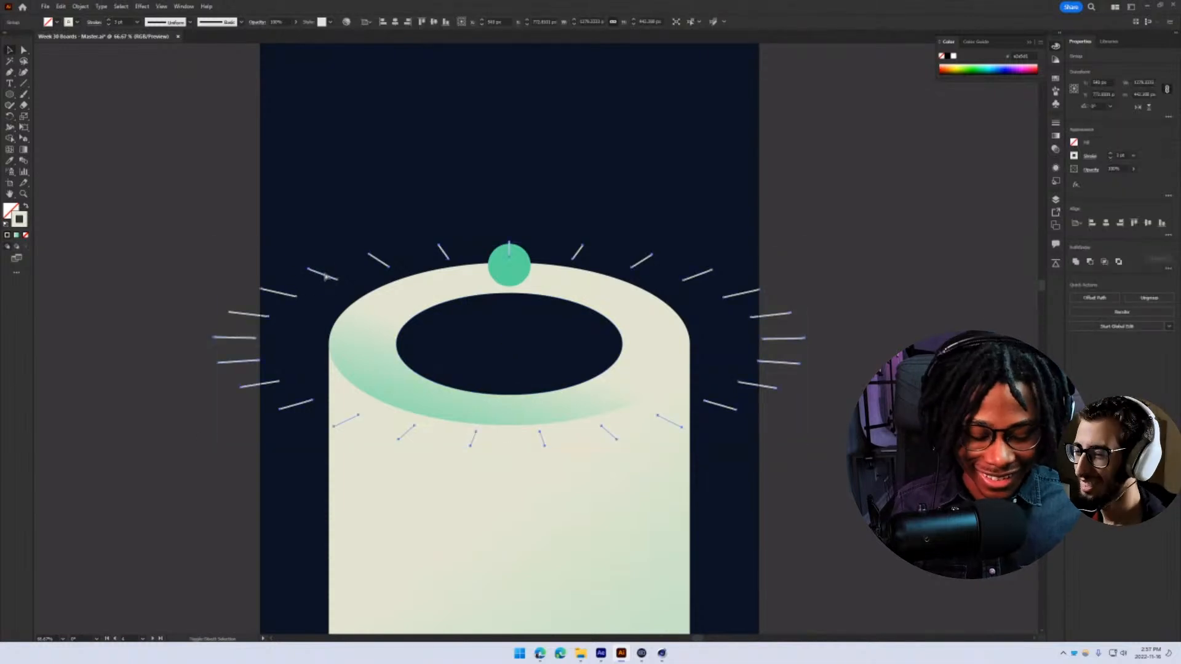
key(ctrl+shift+])
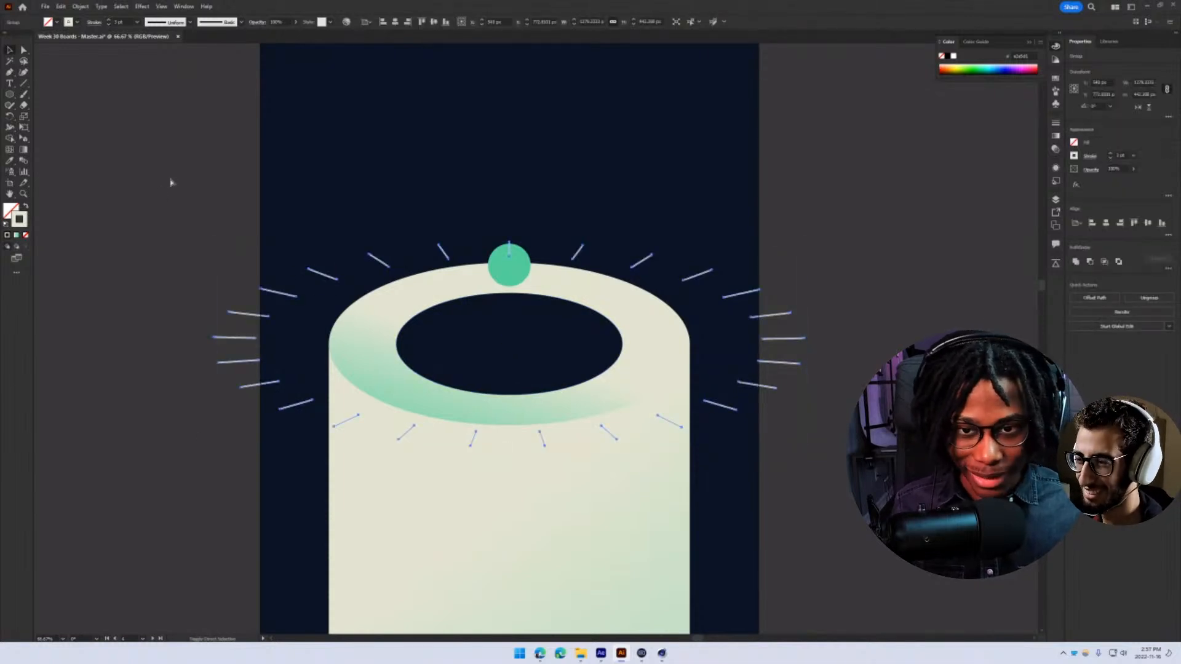
click(171, 182)
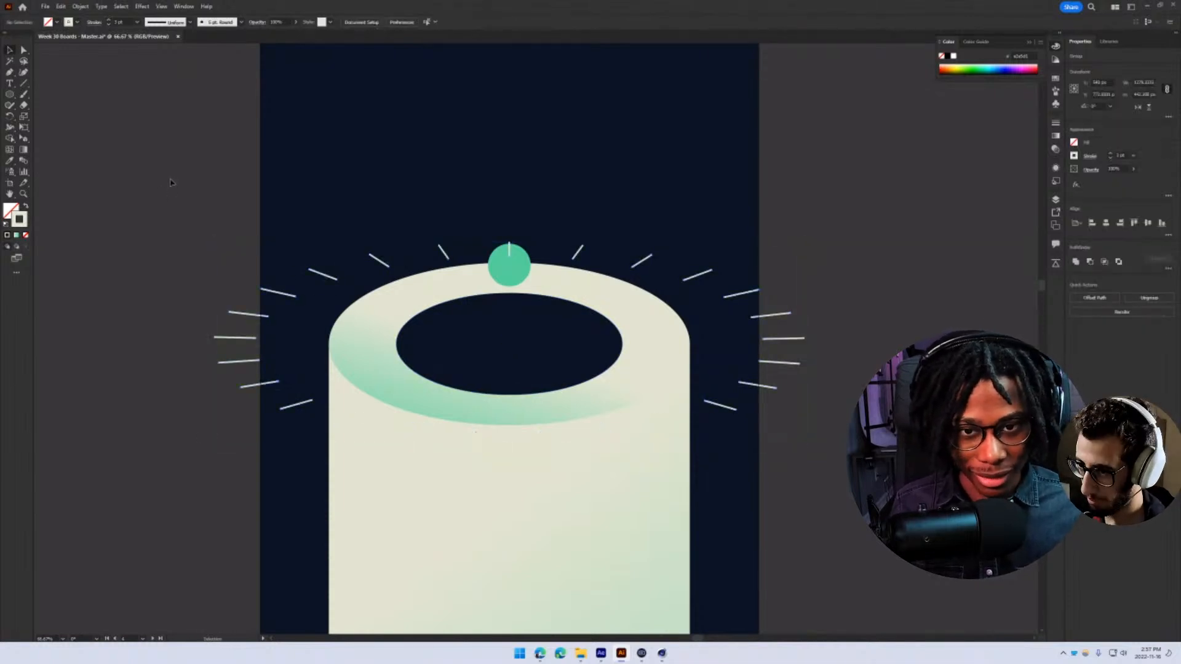
click(276, 297)
key(a)
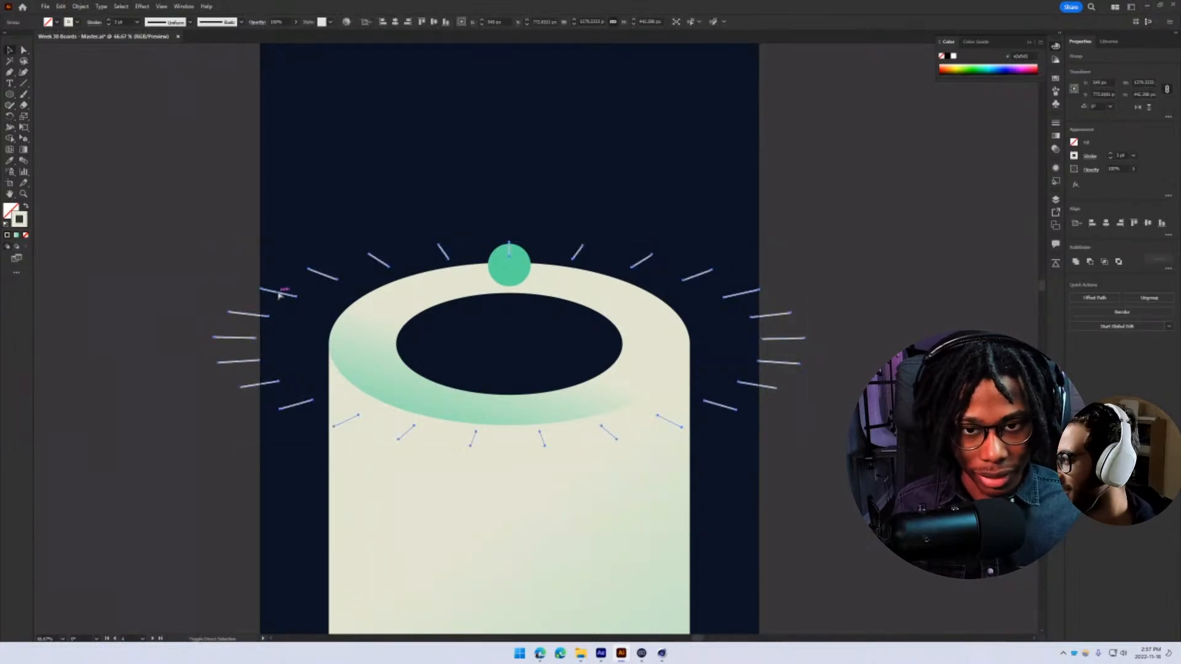
key(v)
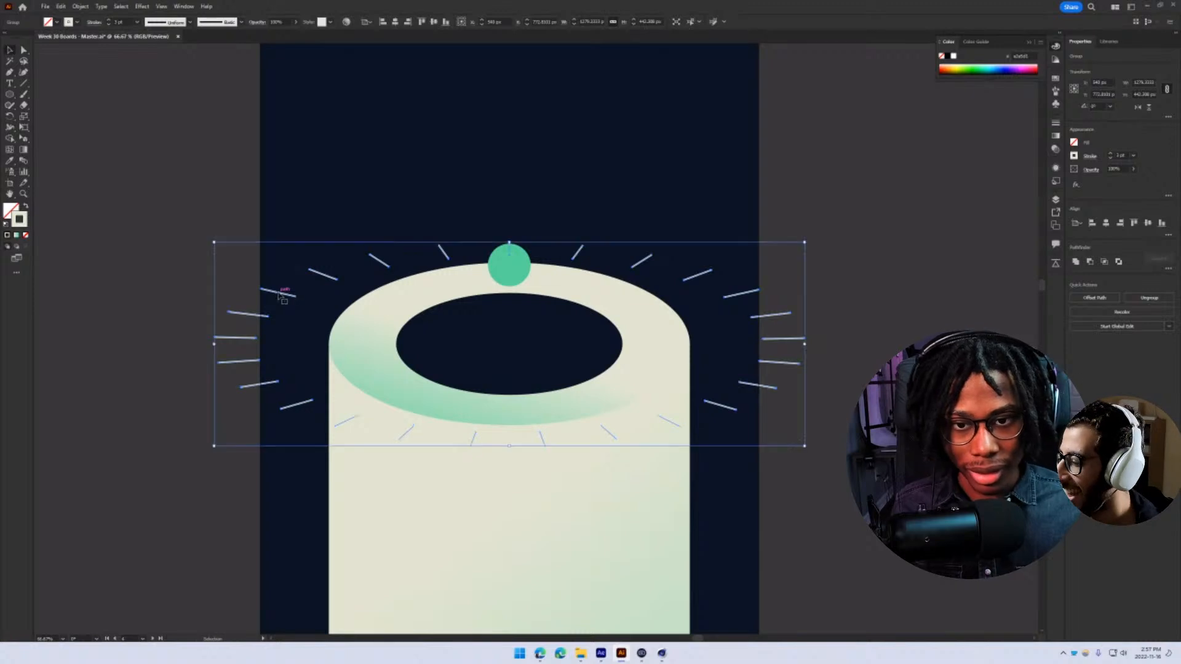
click(179, 261)
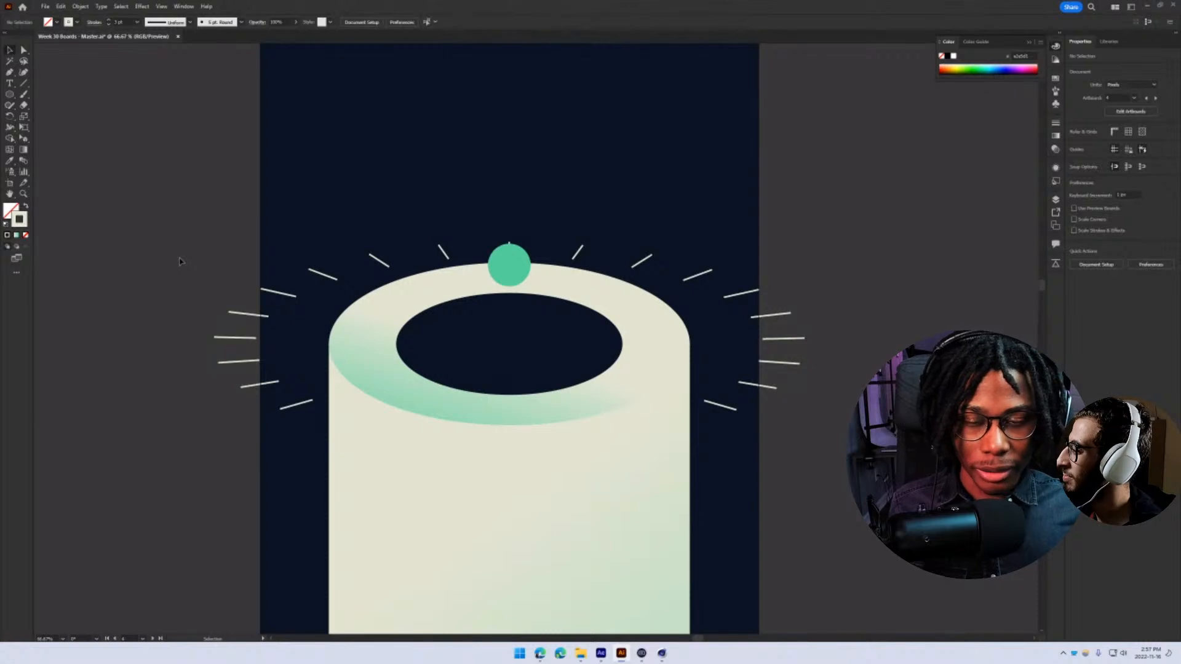
- Scale the tick ring down proportionally about its centre to about 1039 px wide so it fits inside the artboard
click(295, 409)
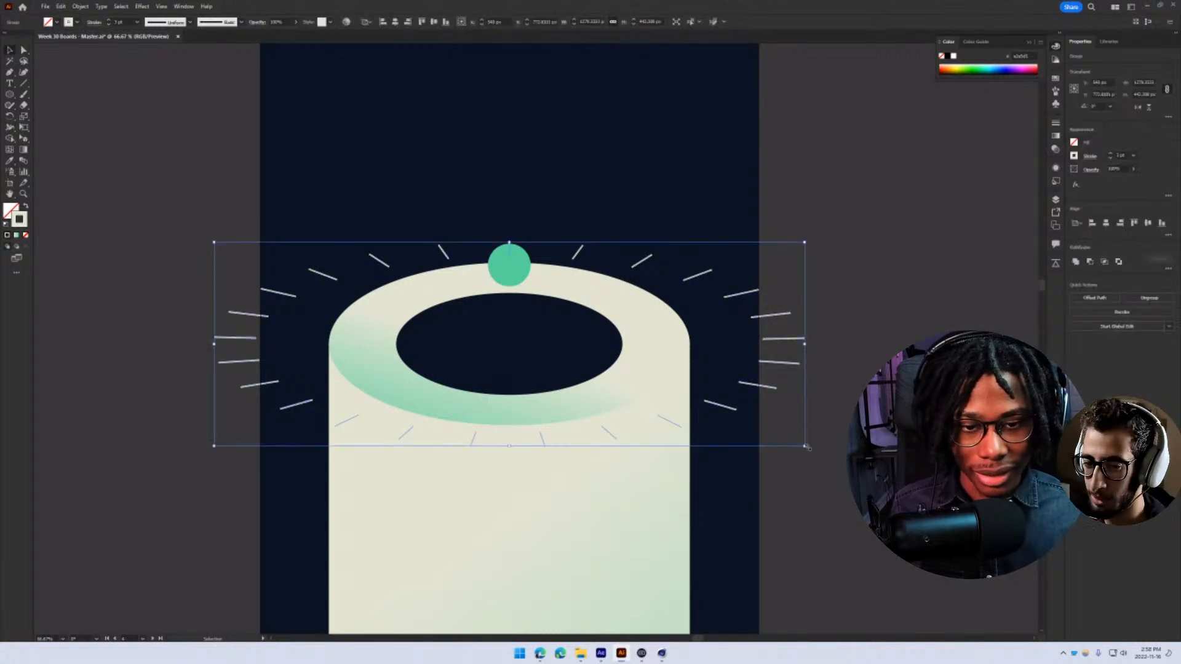
drag(808, 448, 752, 429)
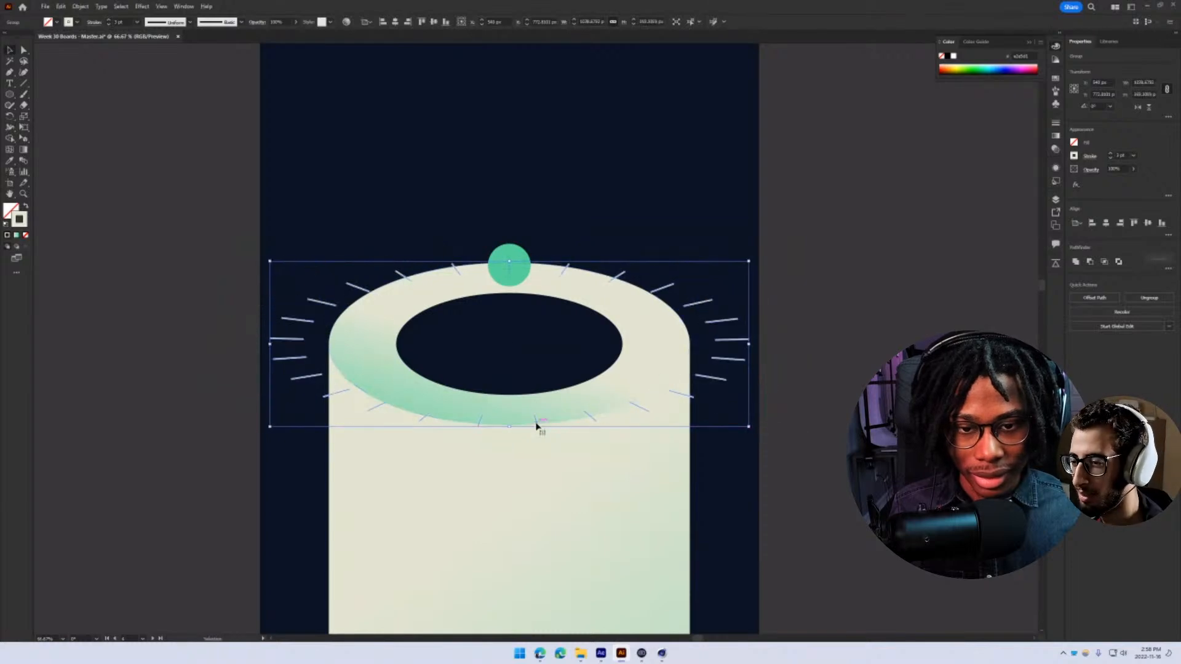
drag(509, 427, 533, 422)
- Try recolouring the tick ring by sampling the dark teal palette swatch, and undo the colour change
key(ctrl+minus)
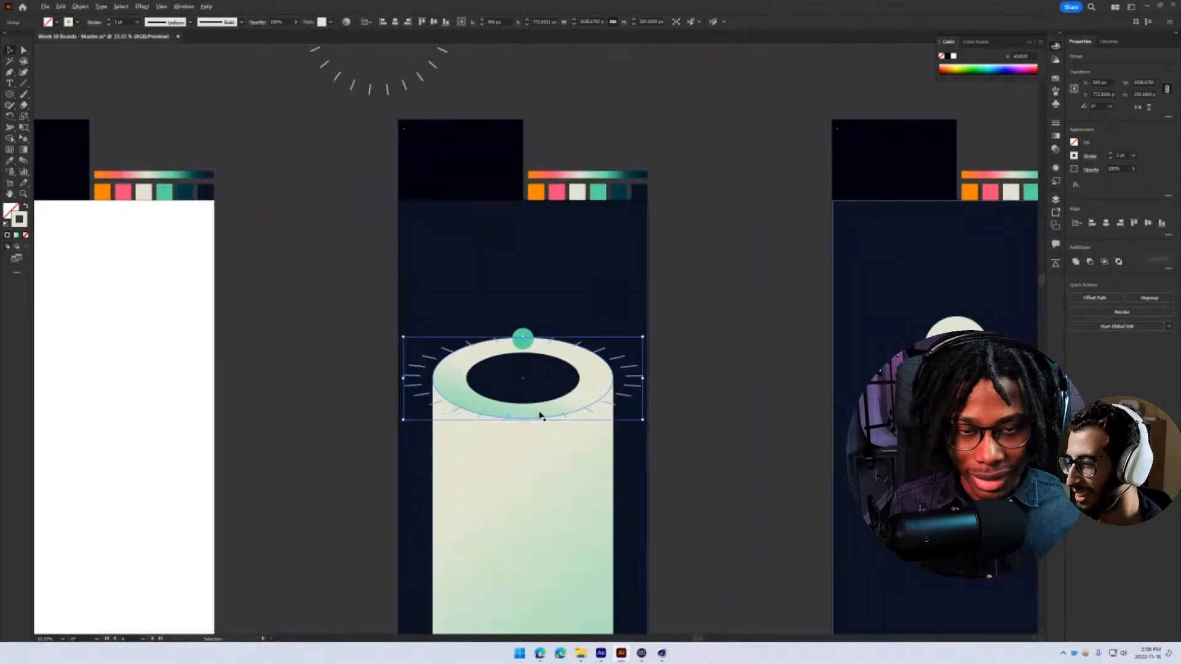
key(i)
click(601, 191)
click(620, 192)
key(v)
click(658, 398)
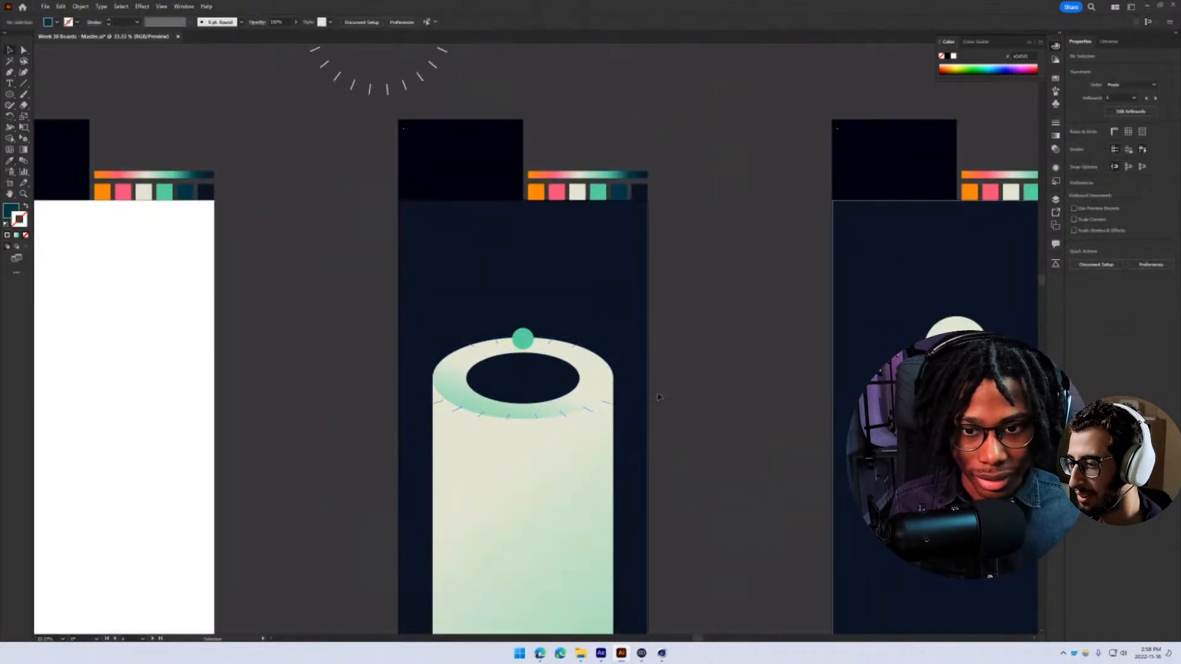
scroll(596, 449, up, 2)
click(533, 384)
key(a)
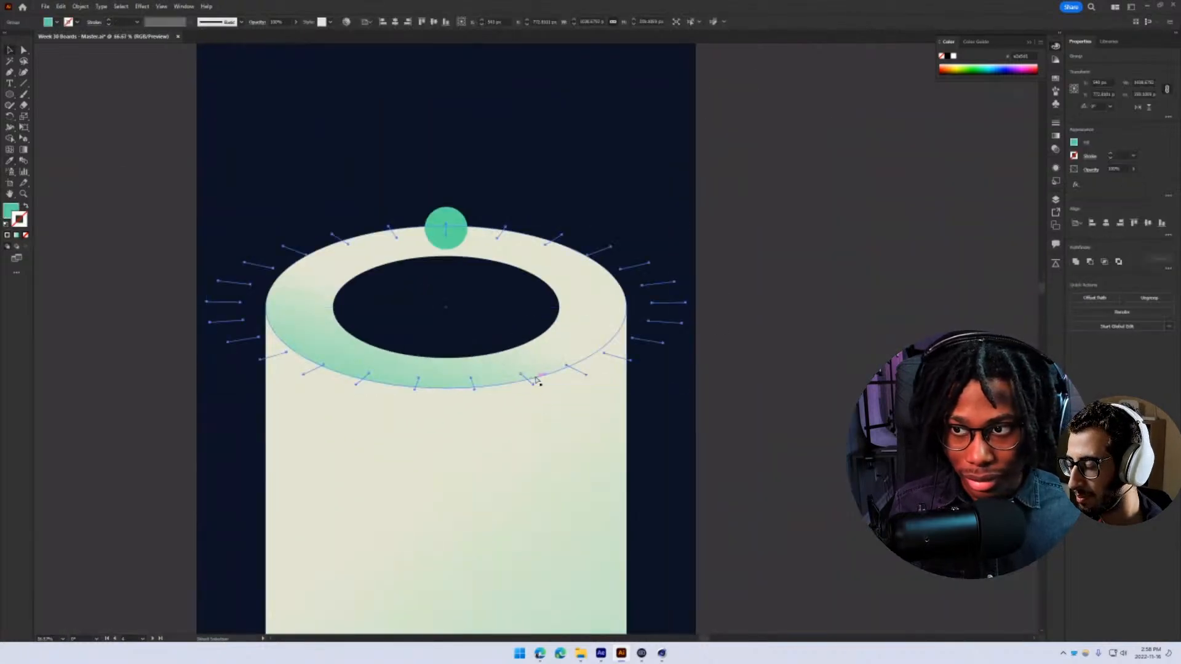
key(ctrl+z)
- Apply the dark teal palette swatch to the tick ring's strokes only, keeping the marks unfilled
scroll(559, 255, down, 1)
scroll(615, 69, up, 2)
key(i)
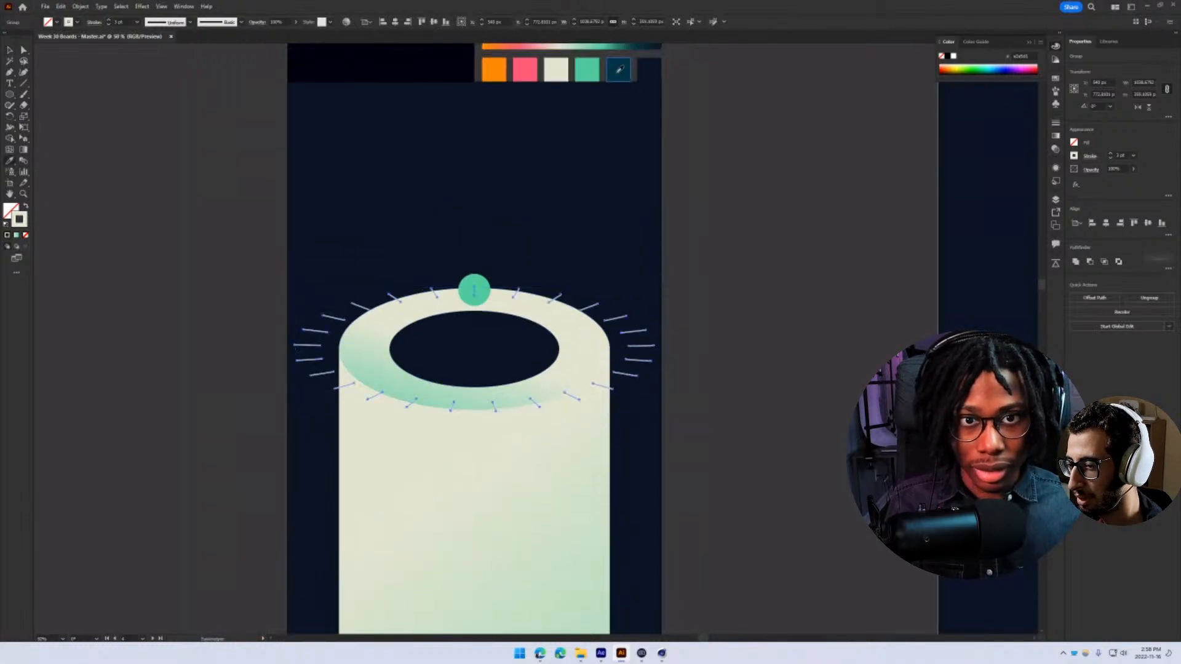
shift+click(617, 73)
key(v)
click(716, 277)
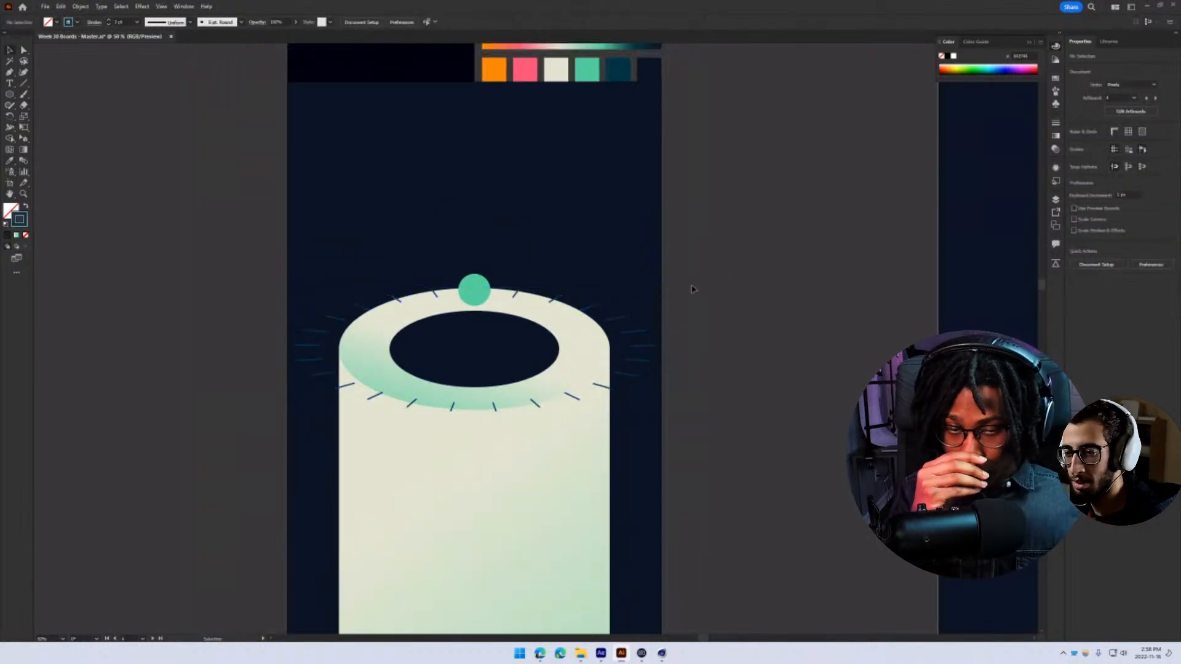
key(v)
- Recolour the tick ring's strokes with the pink palette swatch and deselect the ring
click(555, 301)
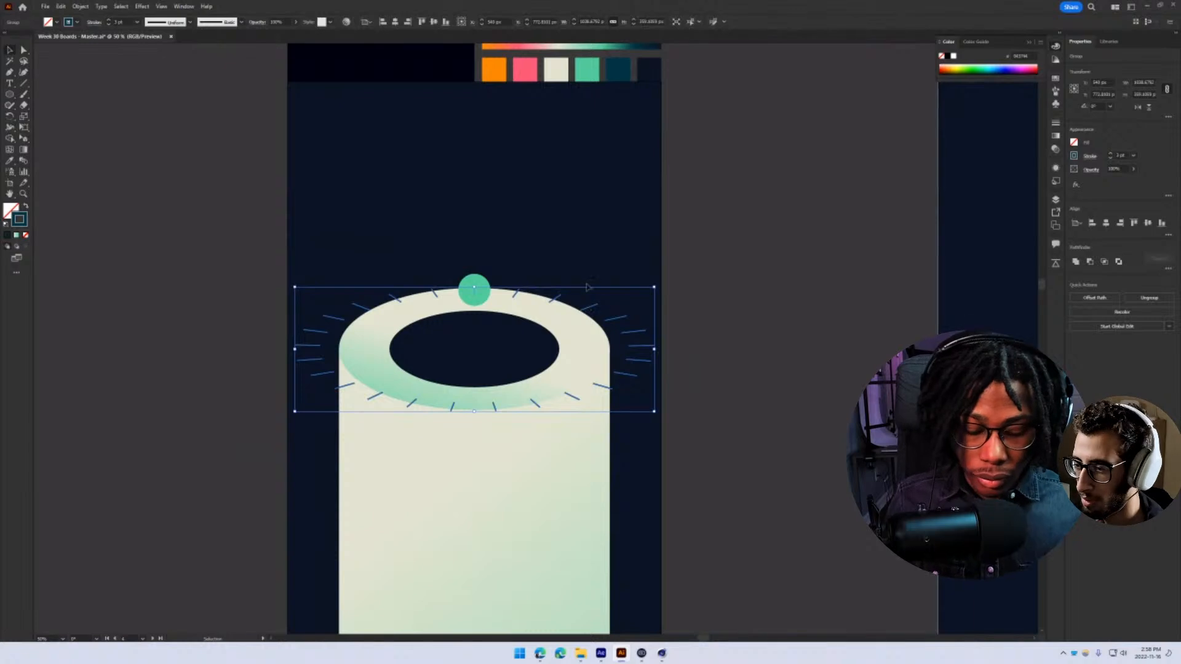
key(i)
shift+click(525, 75)
key(v)
click(752, 249)
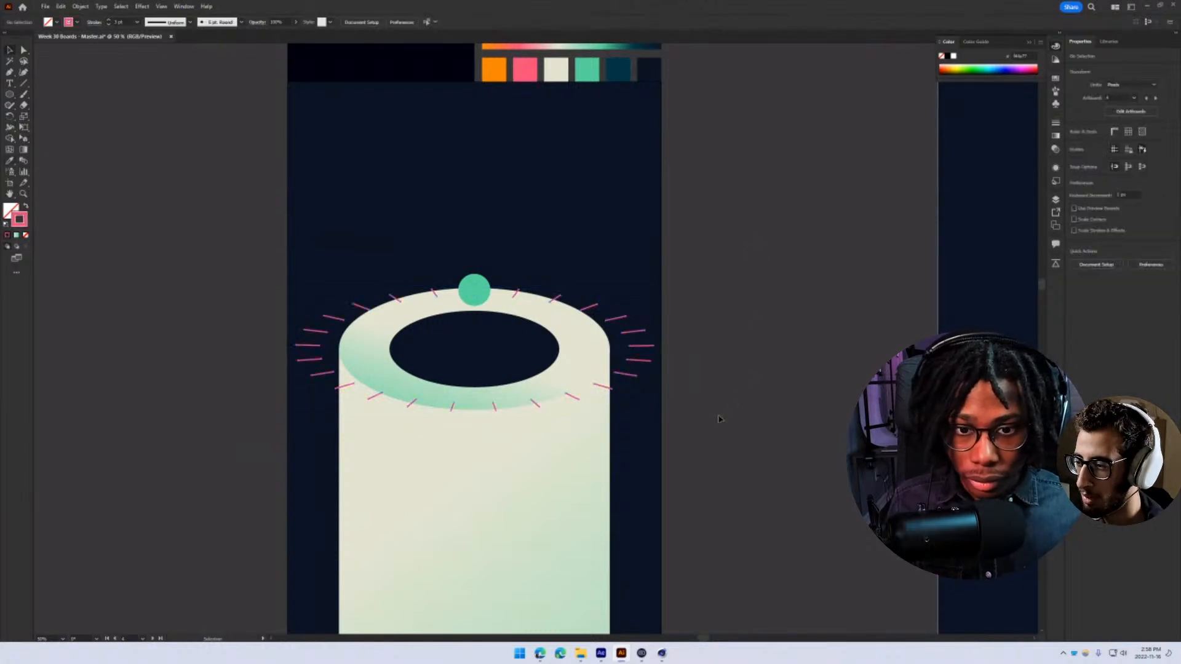
- Reshape the pink tick ring to match the outer ellipse of the cylinder's top, about 784 px wide
click(493, 408)
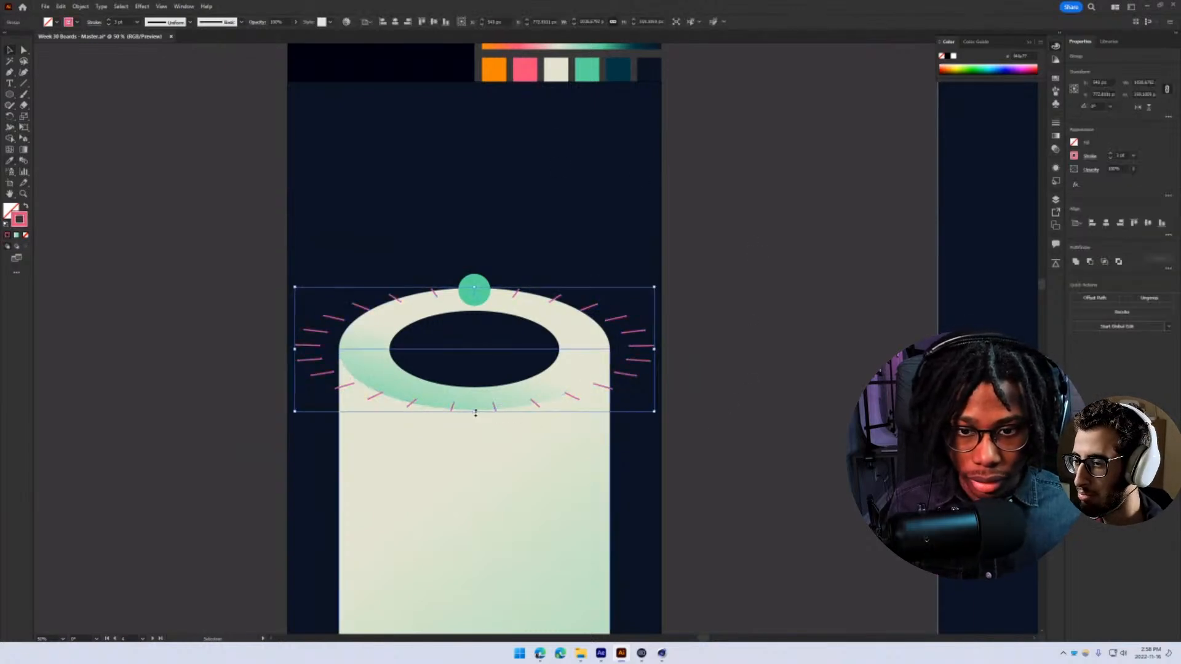
mouse_move(475, 413)
mouse_down()
mouse_move(479, 445)
mouse_move(474, 427)
mouse_up()
key(ctrl+z)
drag(474, 287, 474, 283)
drag(655, 348, 611, 349)
drag(295, 350, 339, 354)
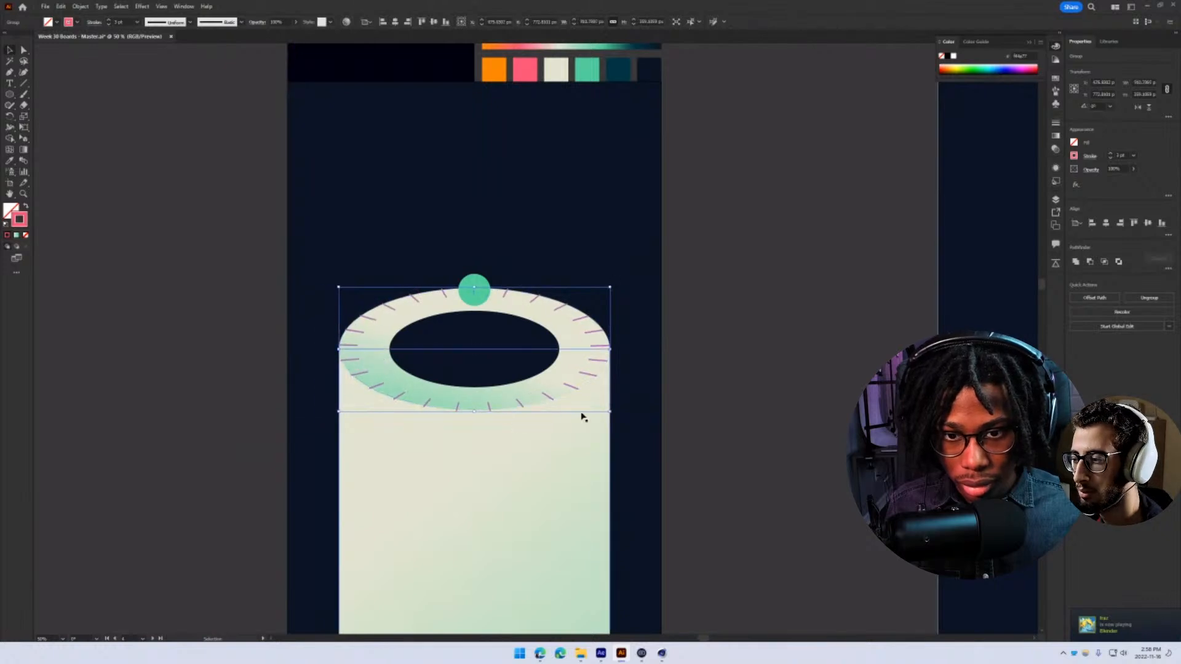
drag(474, 411, 475, 410)
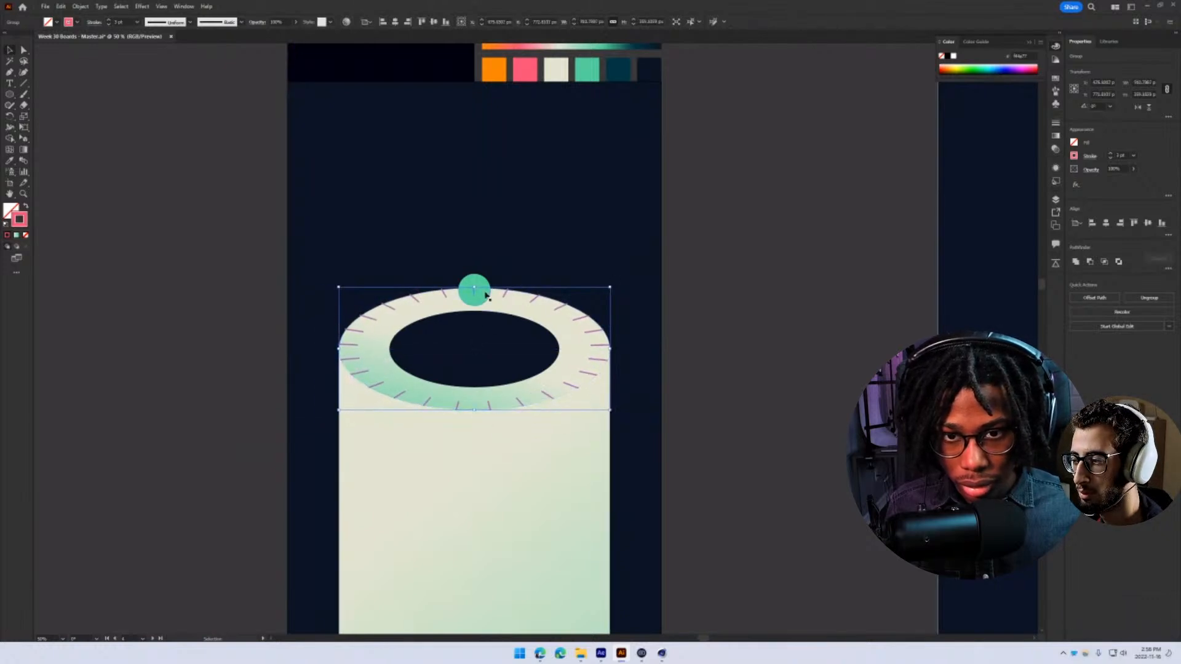
drag(474, 288, 474, 288)
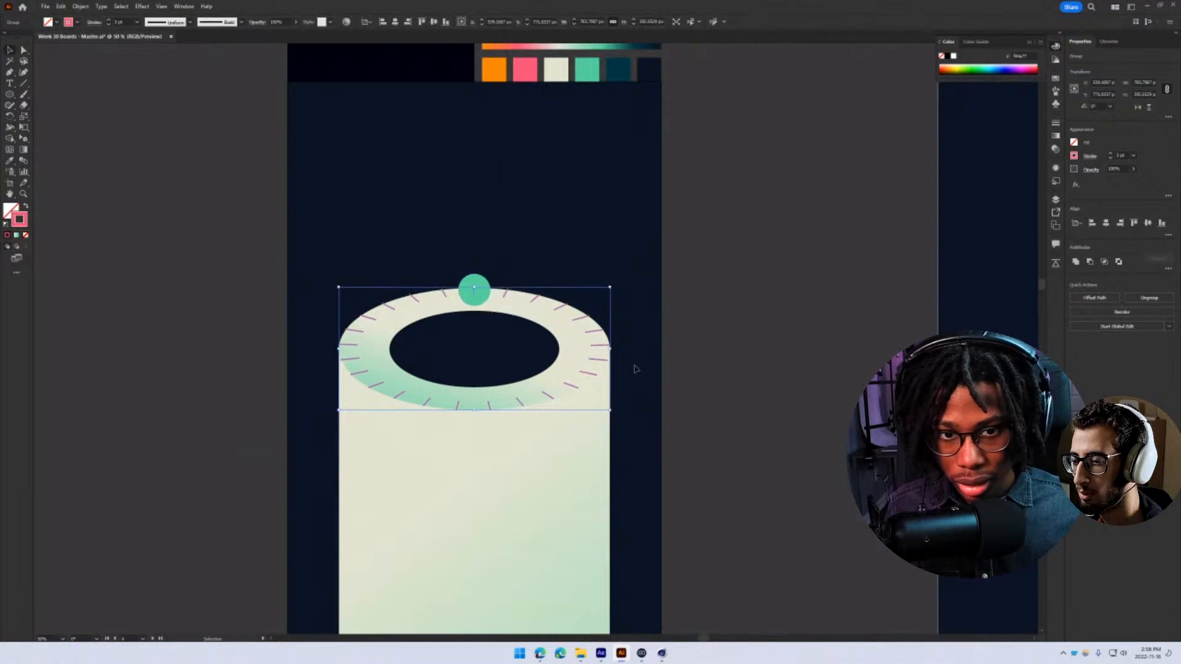
- Enlarge the tick ring proportionally about its centre to about 1023 px by 464 px so it surrounds the cylinder's top
drag(610, 409, 645, 430)
click(716, 434)
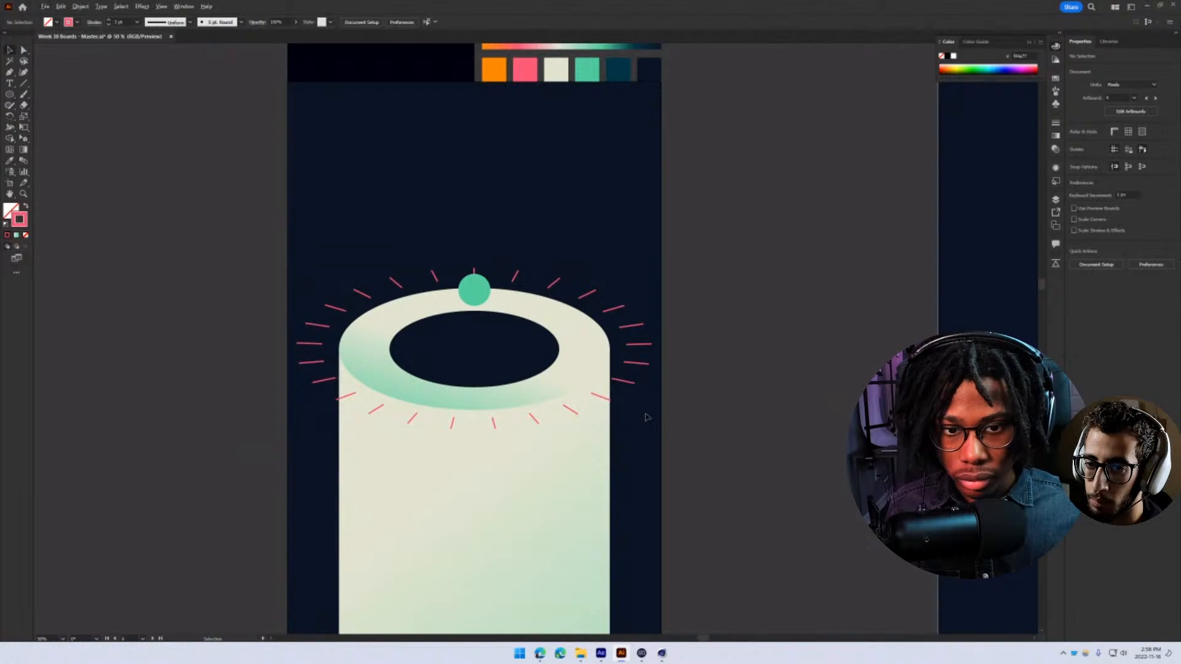
click(625, 380)
drag(654, 431, 651, 429)
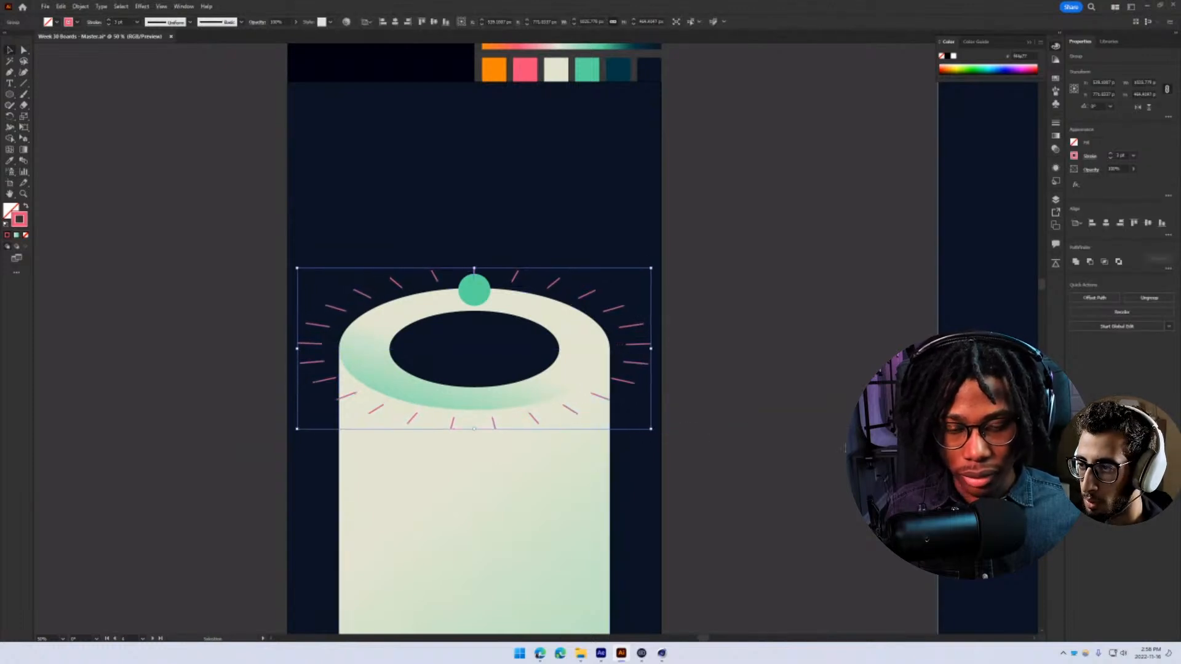
click(675, 425)
scroll(676, 425, down, 2)
scroll(687, 431, up, 2)
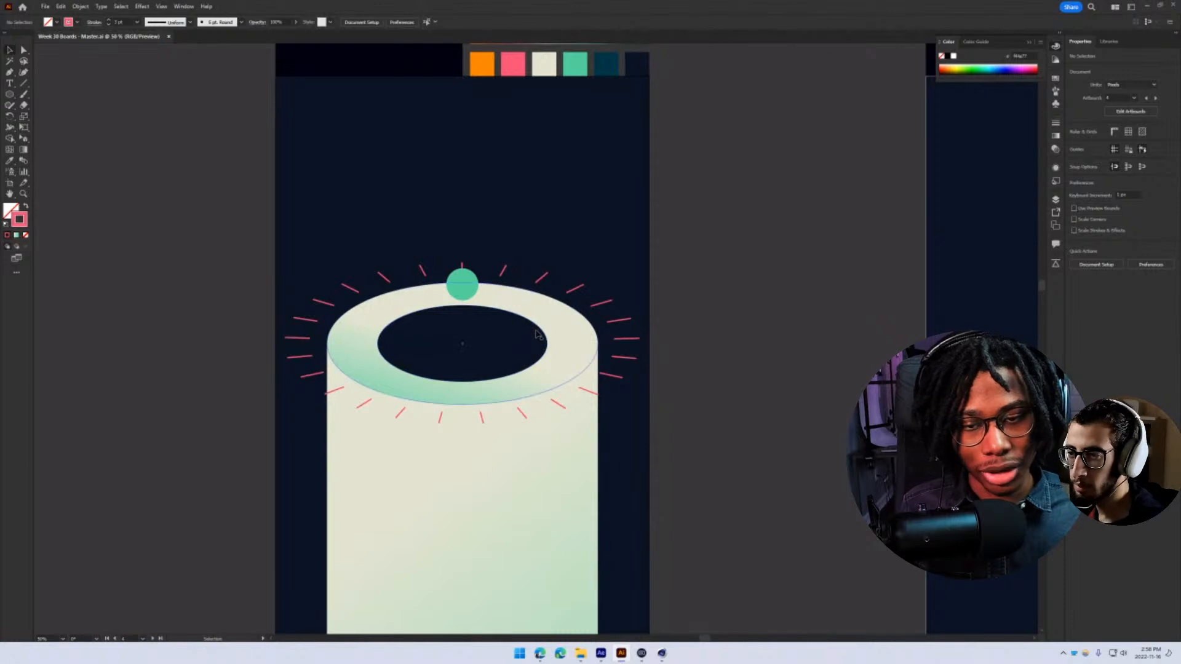
drag(704, 351, 264, 320)
scroll(410, 272, down, 2)
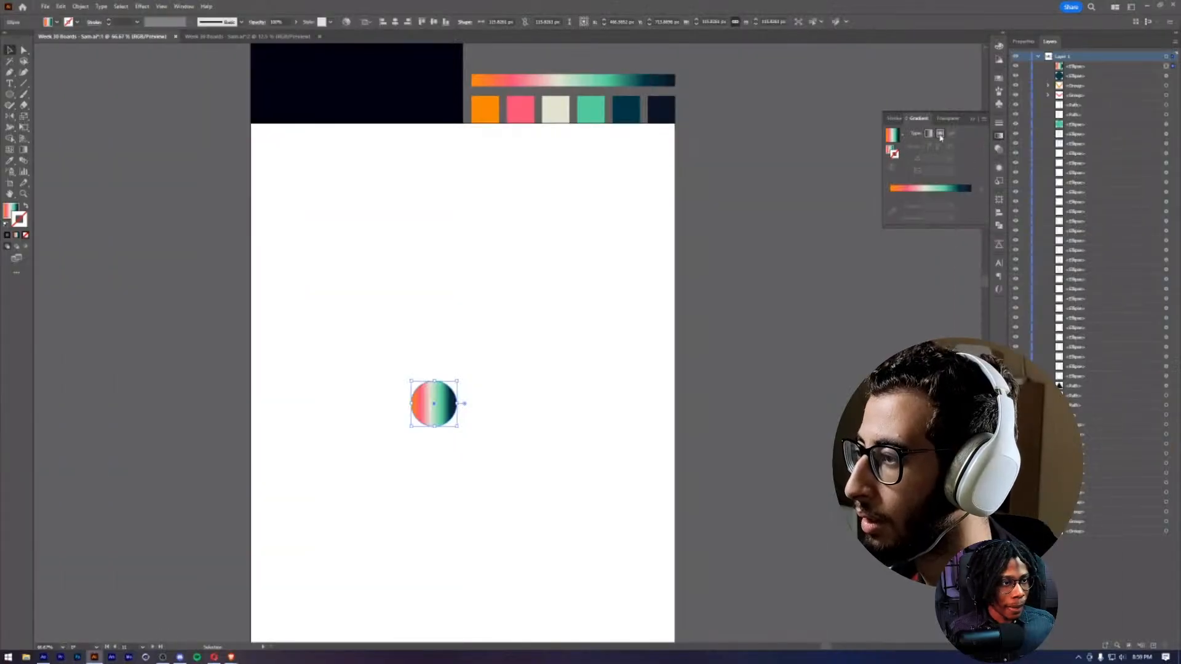
- Try a radial gradient on the small multicoloured circle, and delete the circle from the white artboard
click(941, 135)
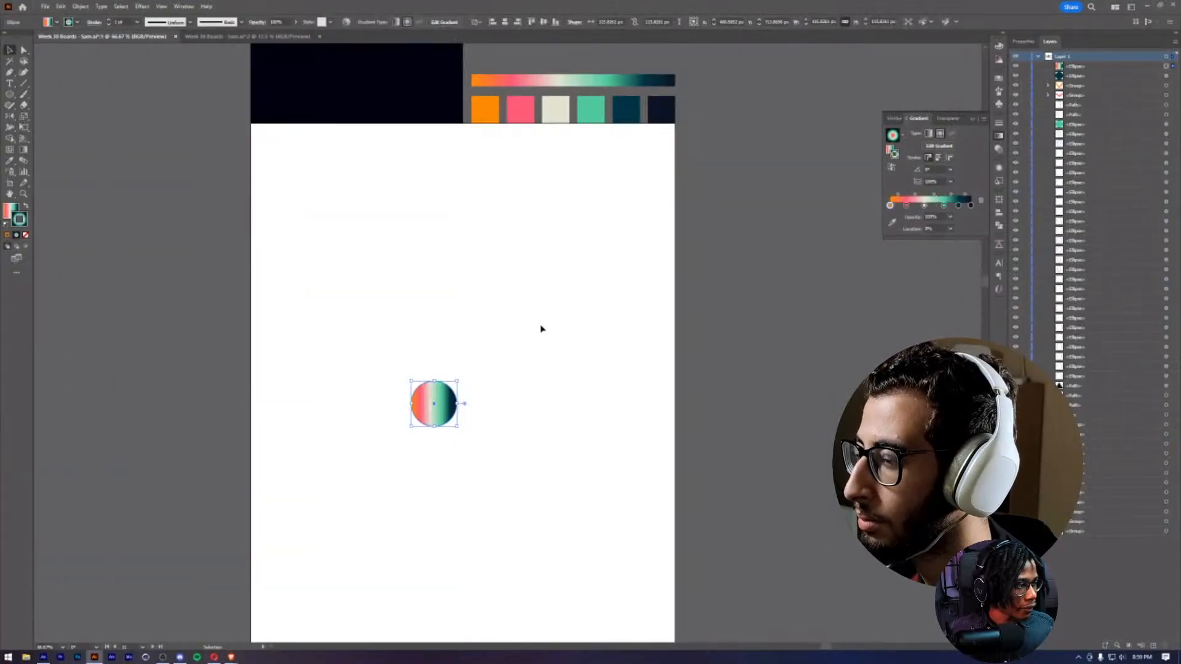
click(527, 379)
drag(500, 384, 396, 435)
click(527, 406)
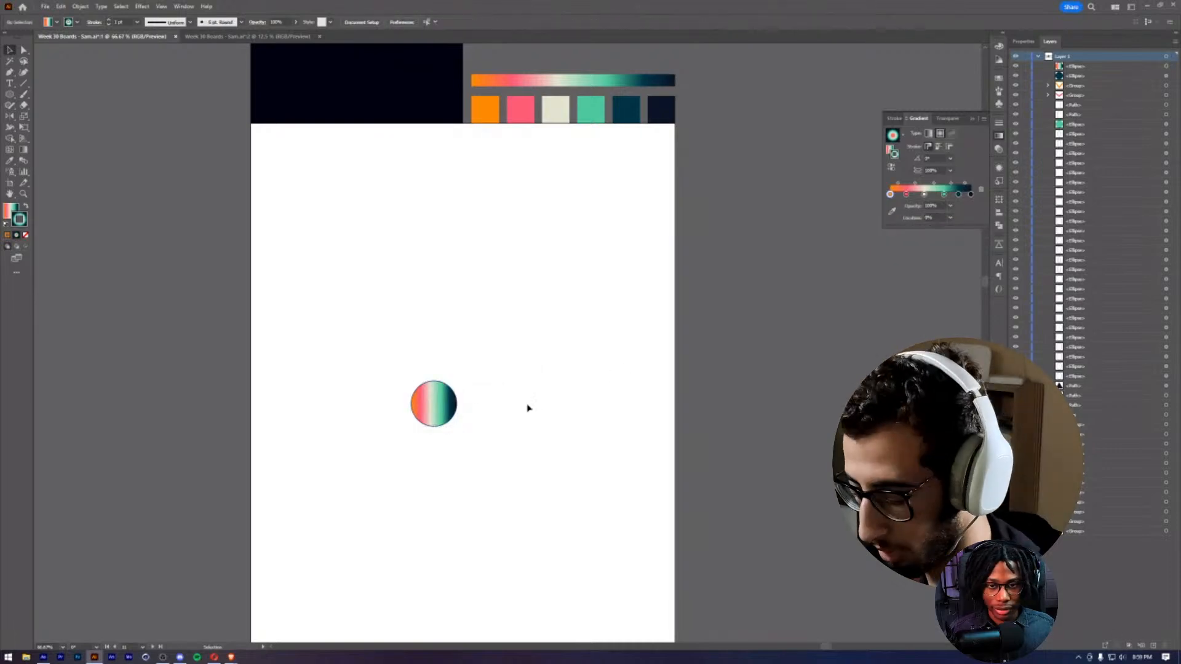
drag(547, 359, 429, 427)
key(Delete)
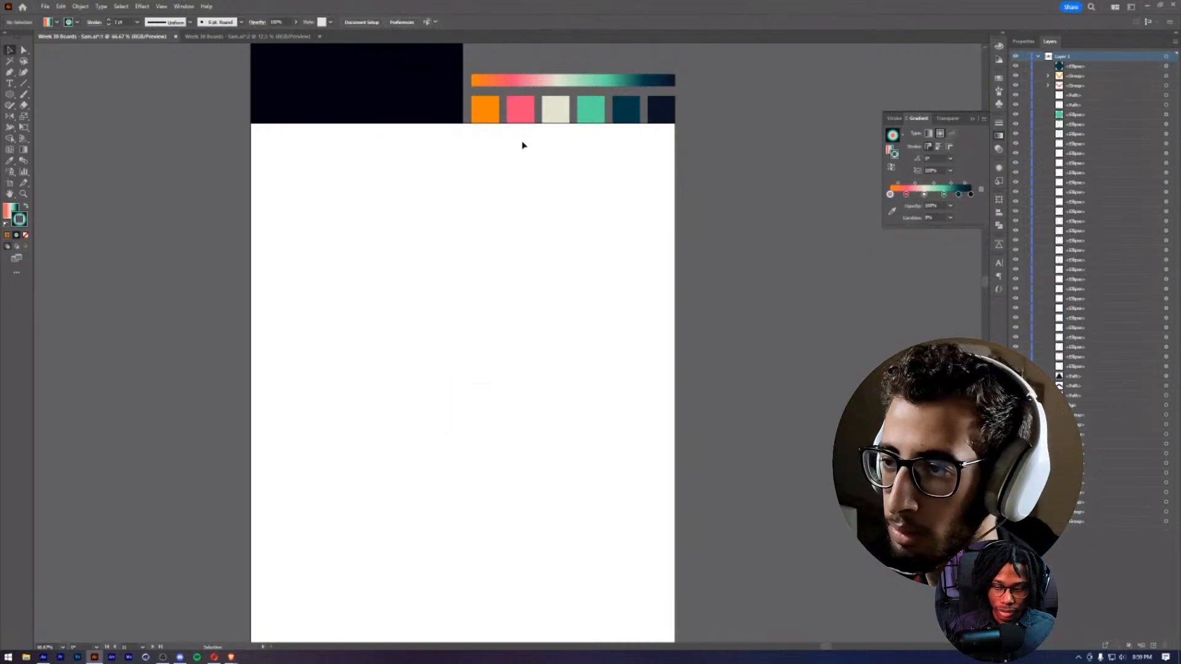
- Draw a circle about 237 px in diameter near the middle of the white artboard and keep it selected
key(l)
drag(397, 316, 493, 377)
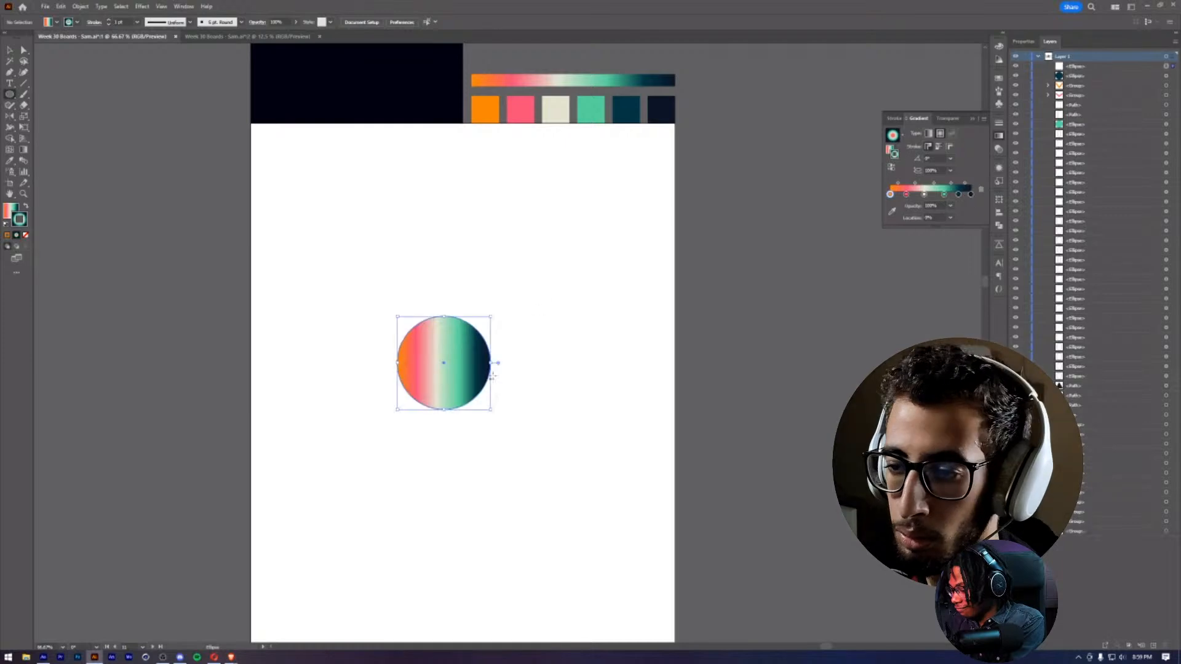
key(v)
drag(543, 297, 414, 380)
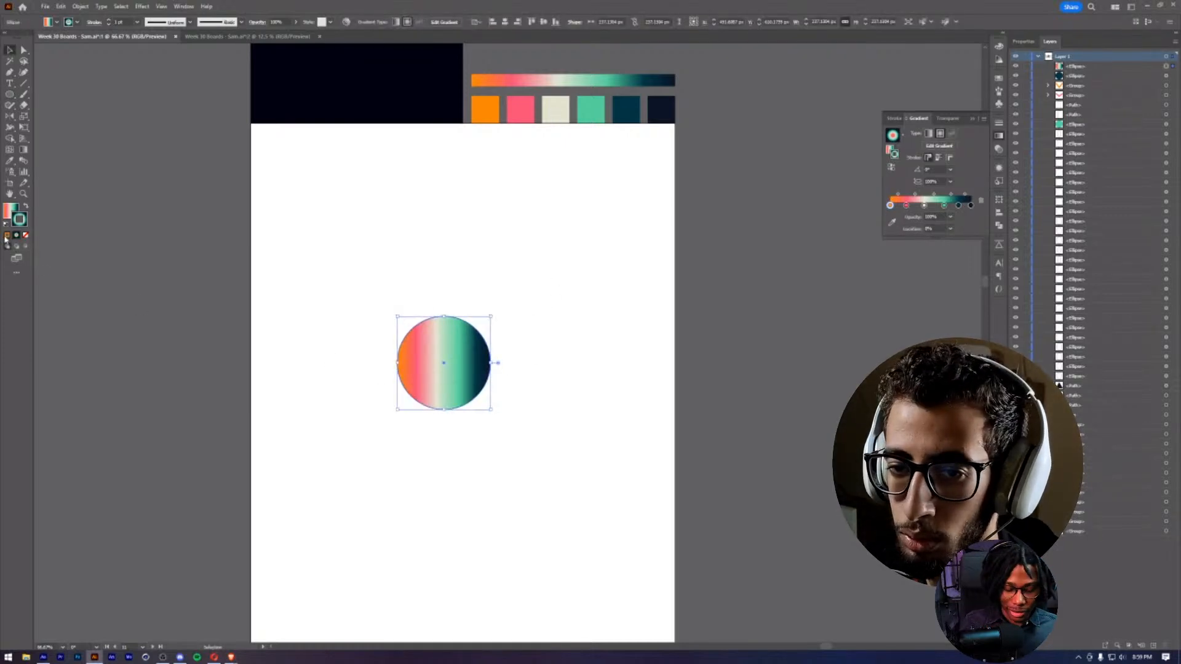
- Try the White, Black gradient preset as a radial gradient on the circle's stroke
click(25, 236)
key(ctrl+z)
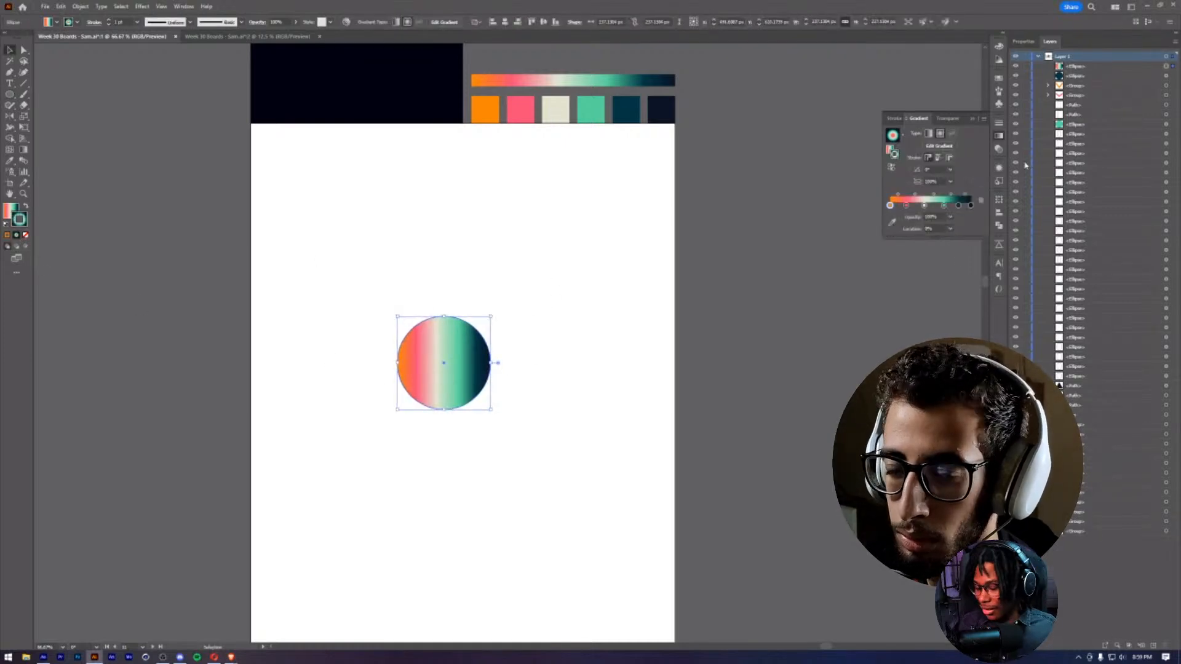
click(902, 141)
click(849, 153)
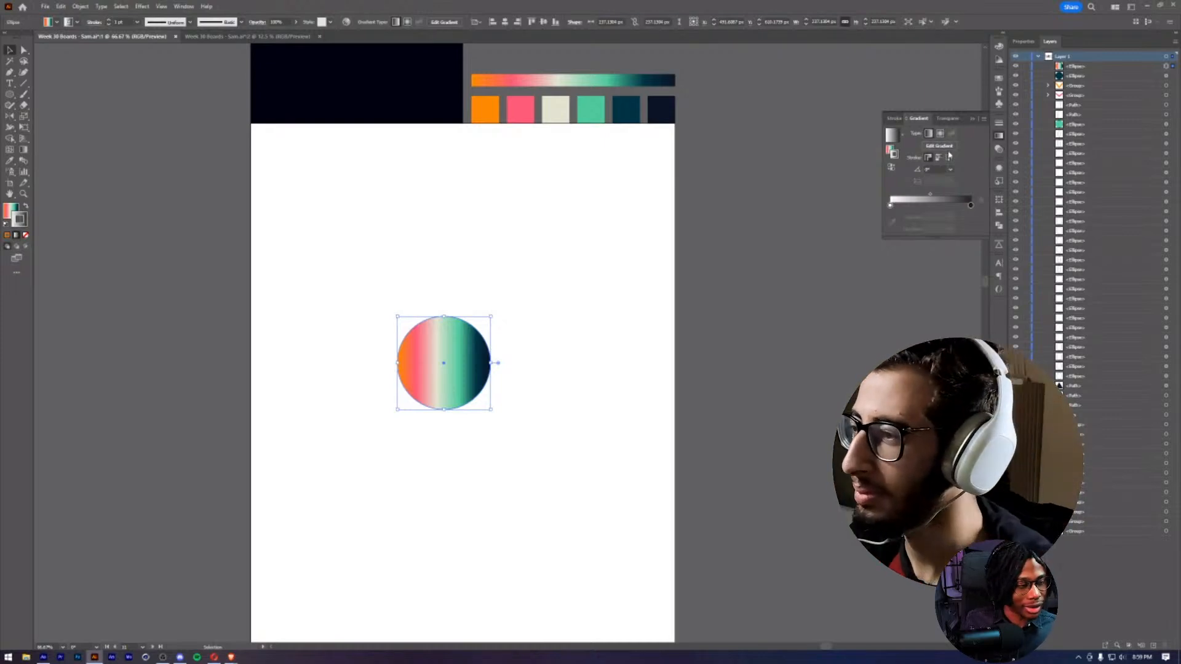
click(940, 133)
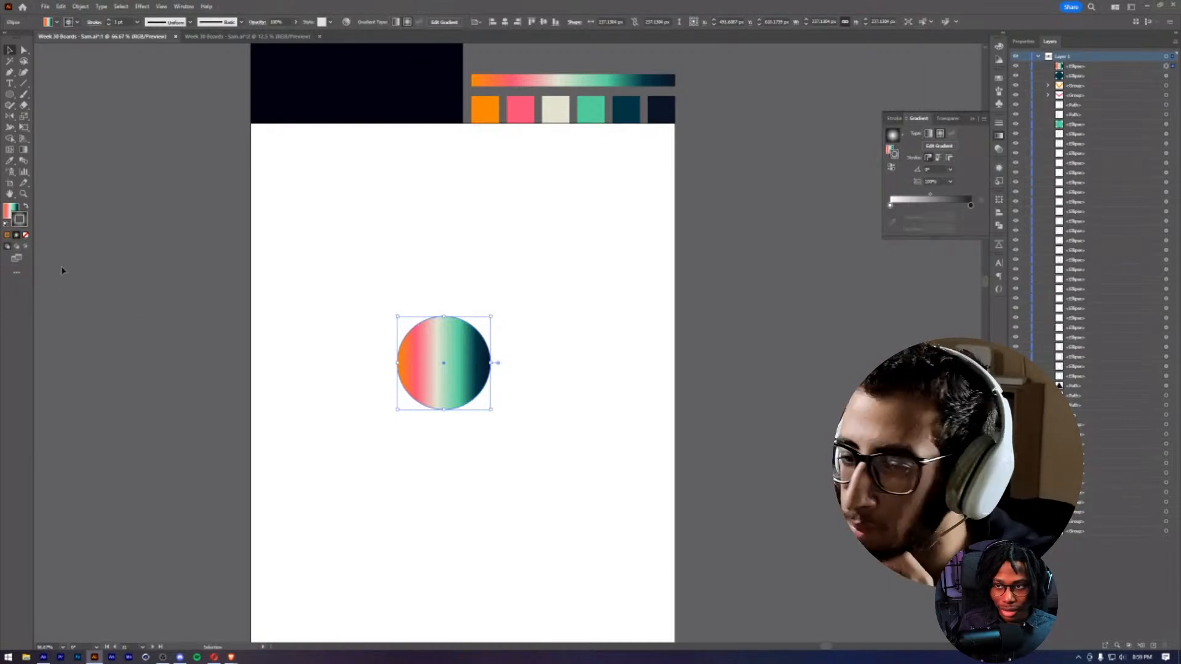
- Remove the circle's stroke and fill the circle with the White, Black gradient preset set to radial
click(25, 235)
click(10, 211)
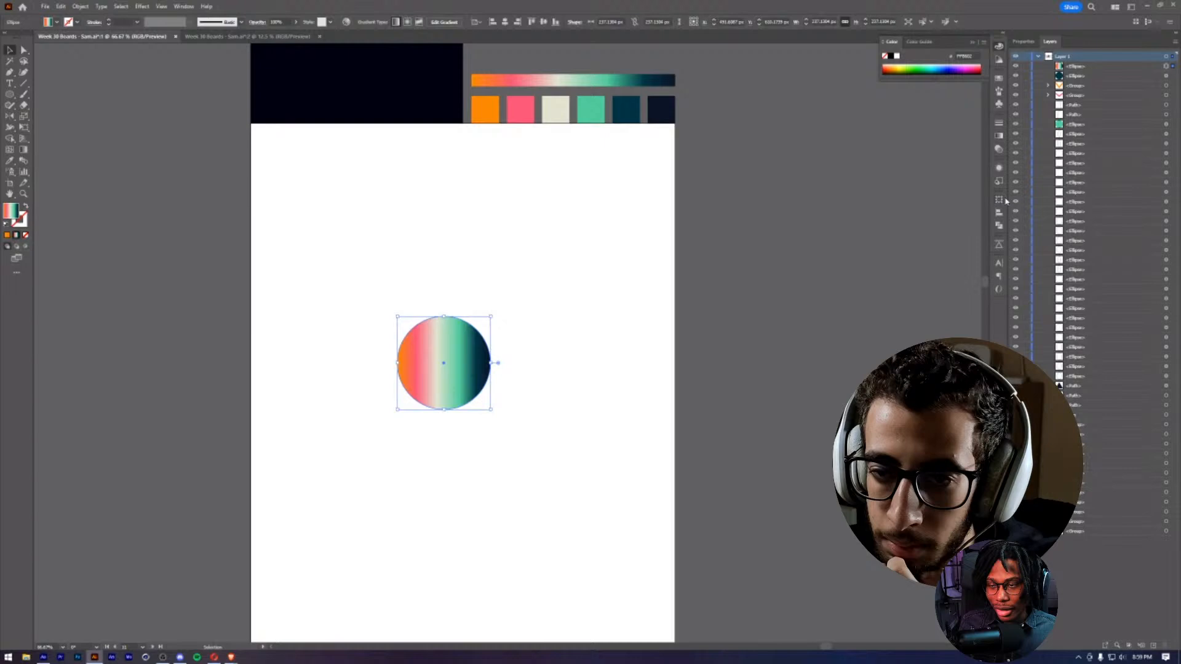
click(999, 136)
click(904, 139)
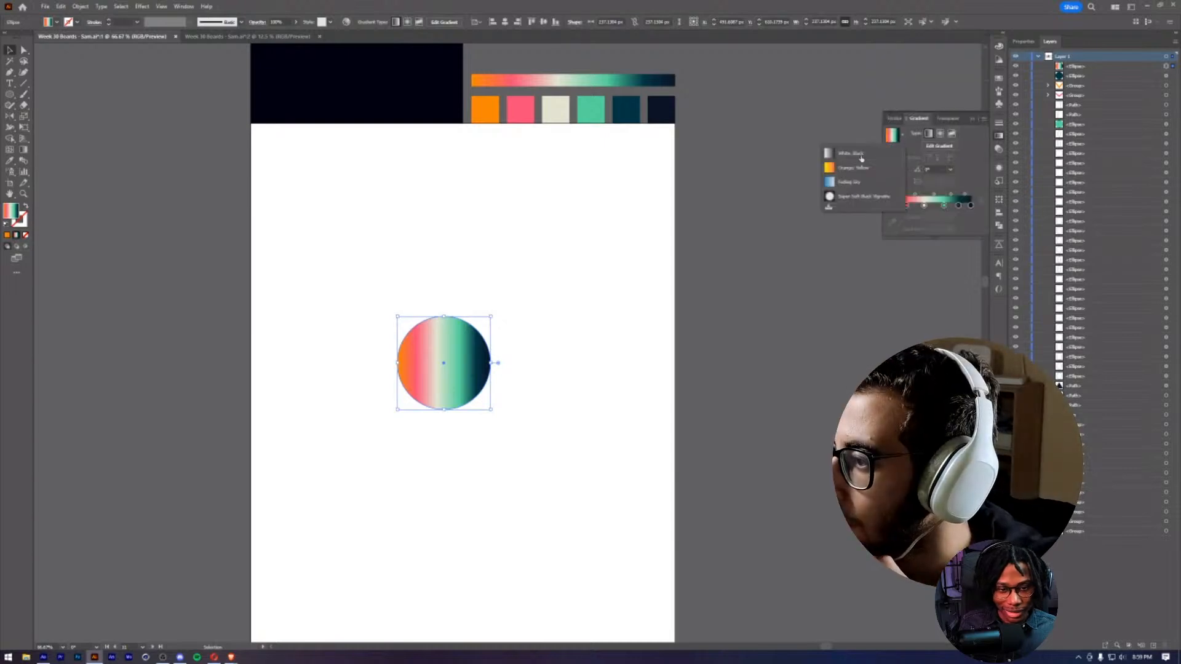
click(861, 159)
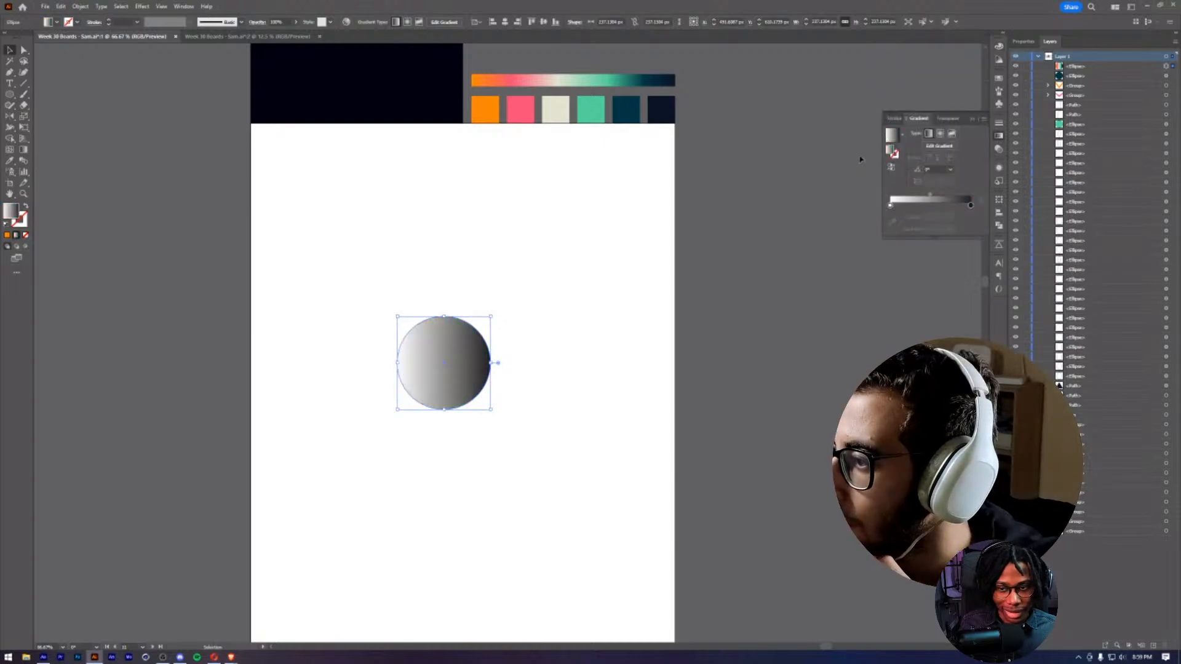
click(940, 133)
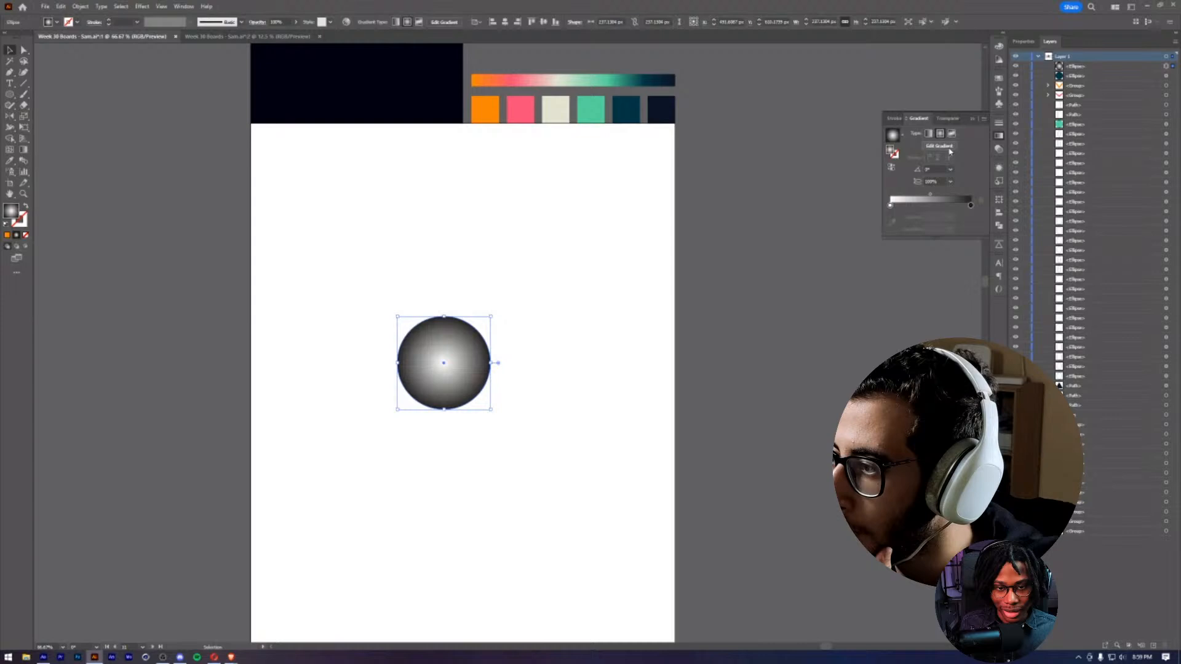
- Colour the radial gradient's outer stop with the mint green palette swatch
click(970, 204)
click(894, 222)
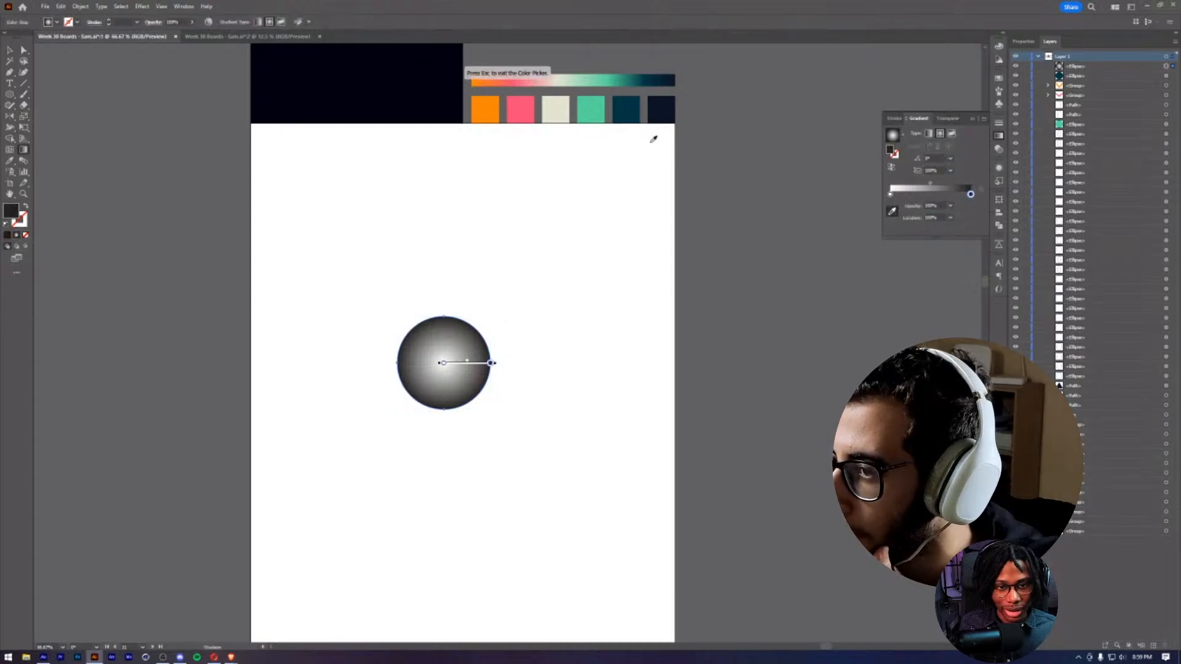
click(590, 110)
- Add a dark teal stop midway along the circle's gradient and colour the centre stop with the darkest navy palette swatch
click(929, 194)
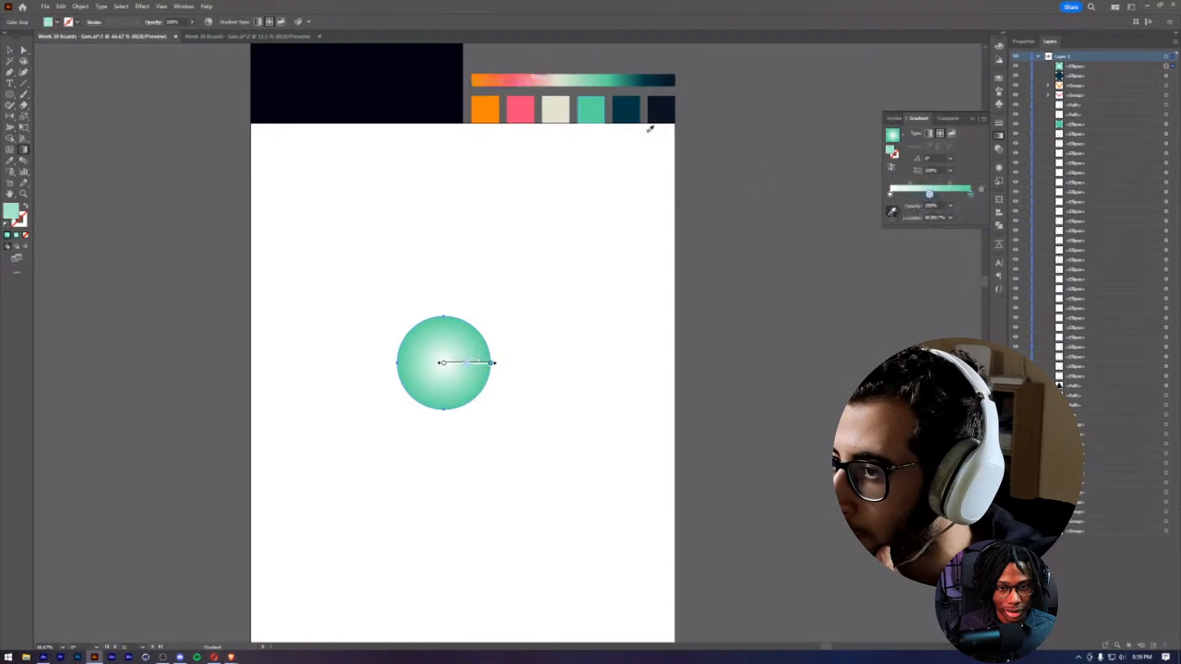
click(626, 113)
click(890, 194)
click(890, 193)
click(662, 109)
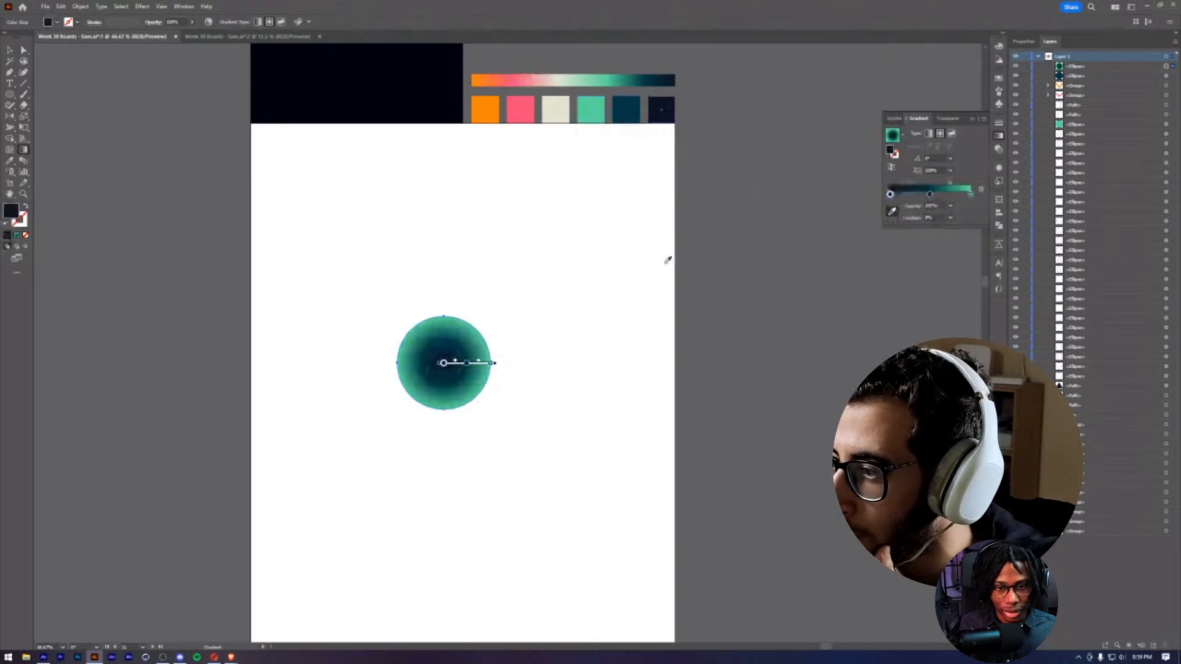
- Reverse the circle's radial gradient so mint is at its centre, and redraw it from the circle's upper-left edge to its lower-right edge
click(891, 166)
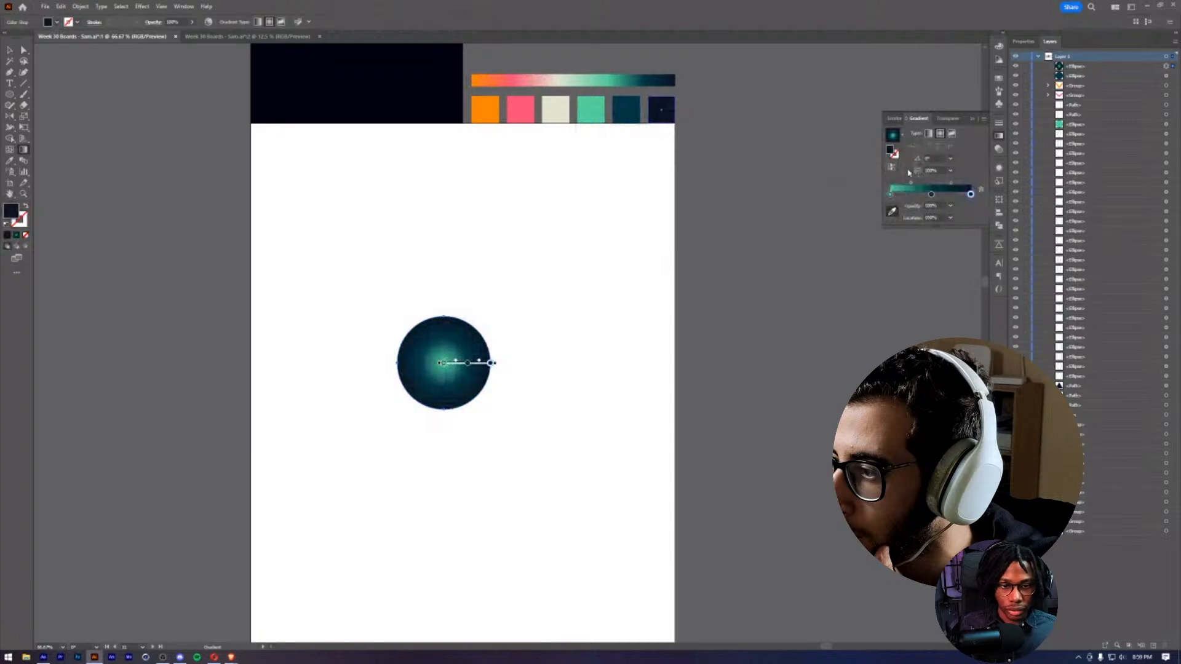
key(v)
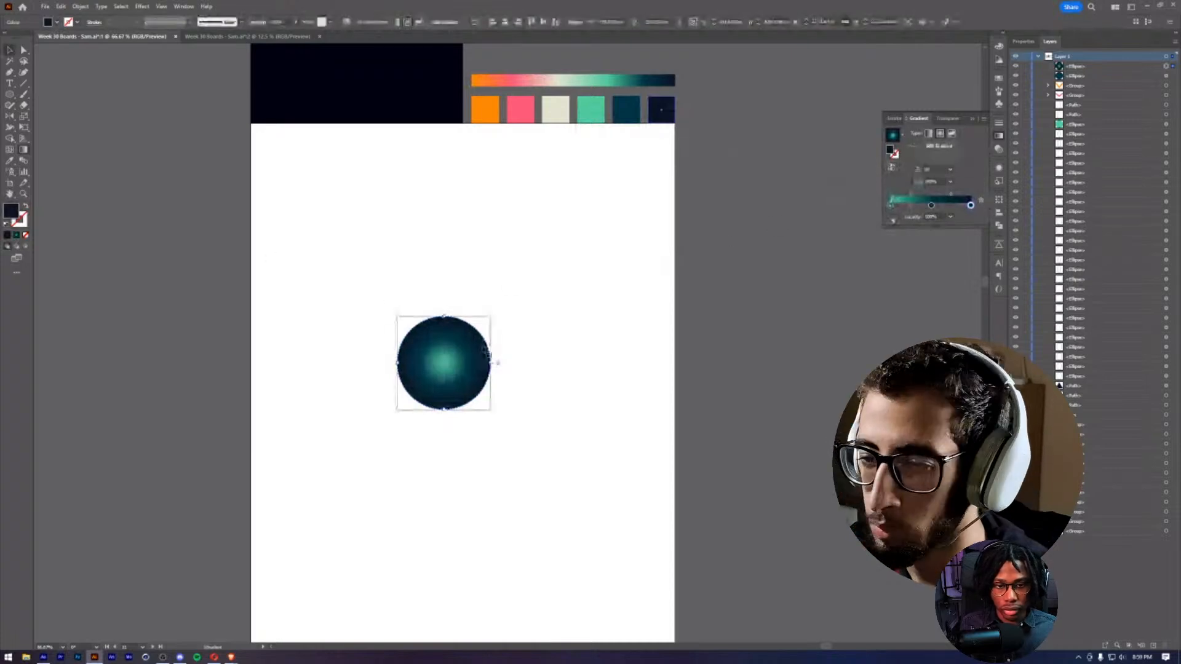
click(940, 147)
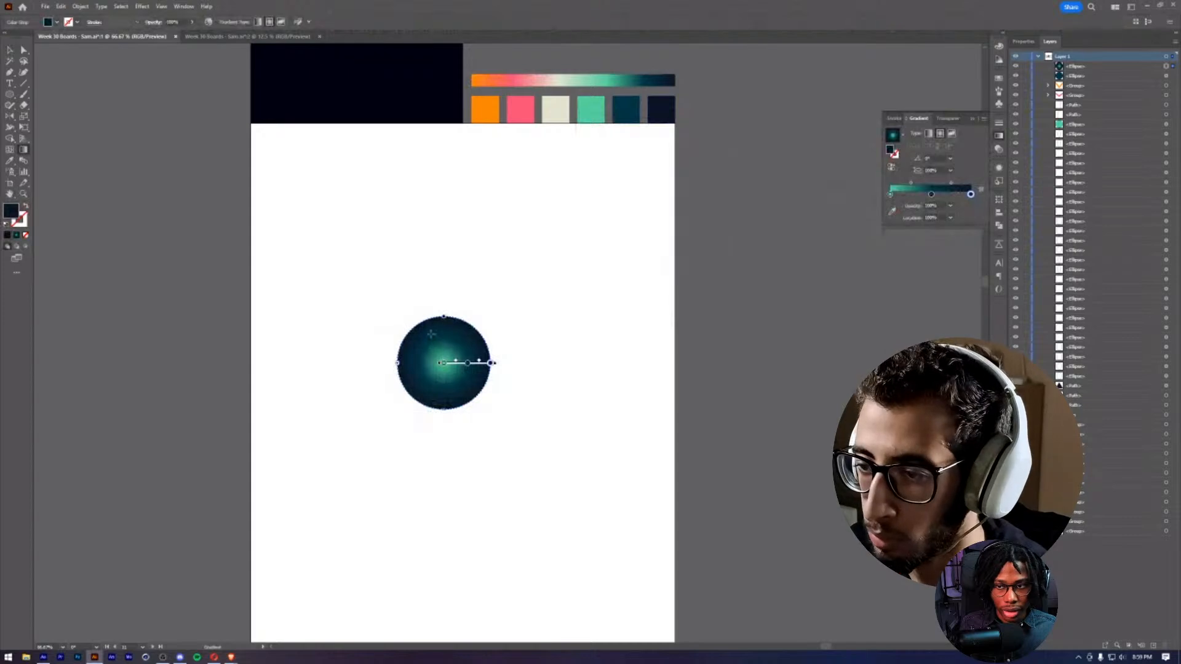
drag(444, 362, 401, 386)
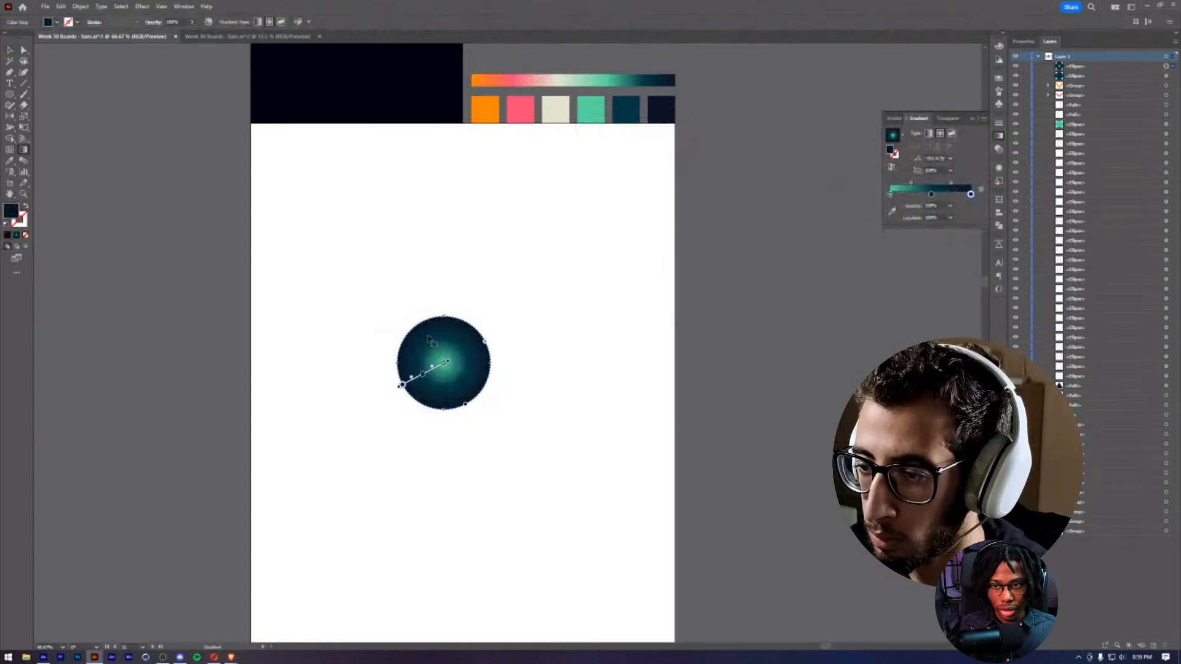
key(ctrl+z)
drag(420, 324, 477, 395)
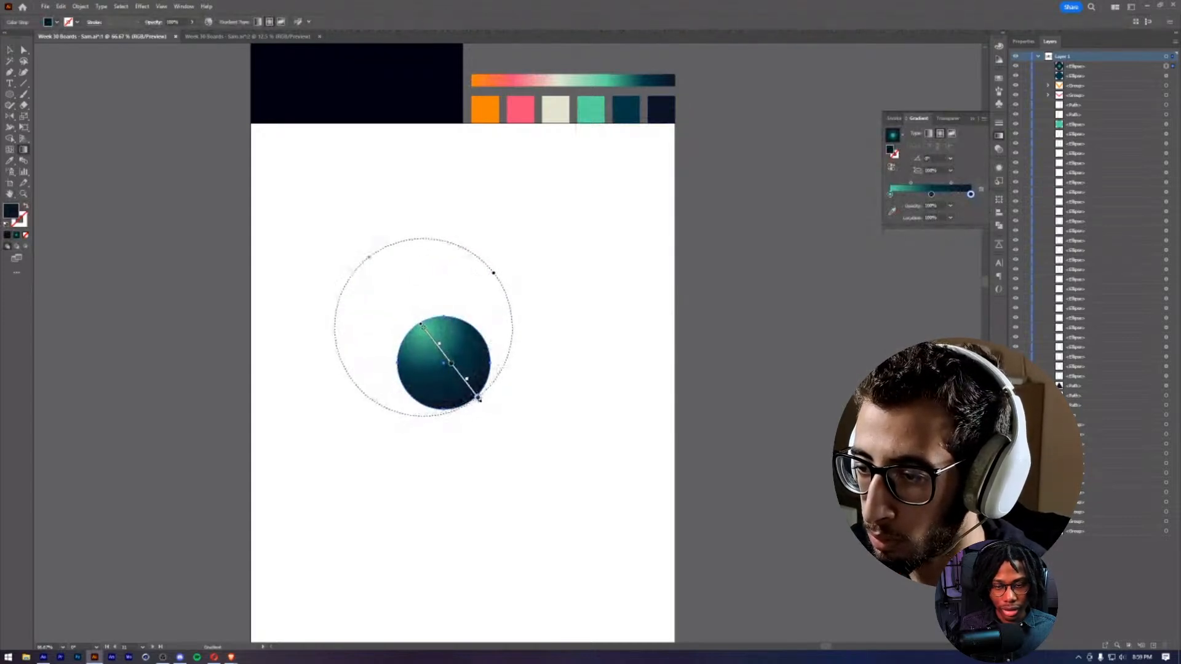
- Deselect the circle and examine its shading both up close and at the scale of the whole board
key(v)
click(488, 379)
click(499, 338)
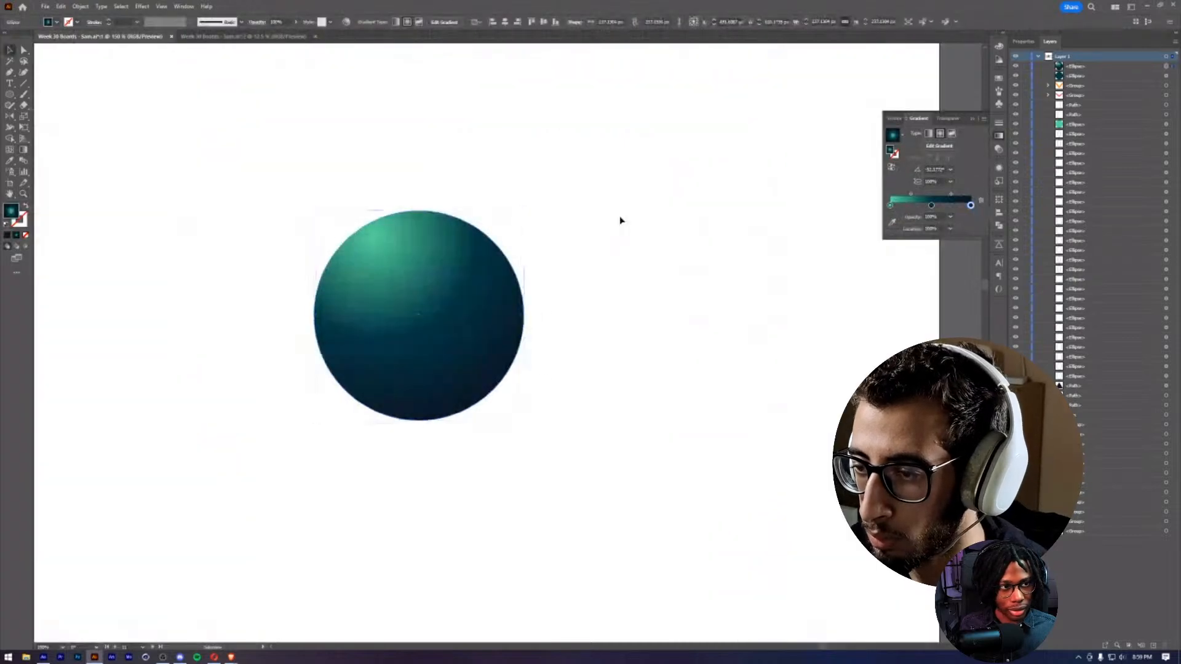
click(619, 221)
drag(624, 222, 803, 328)
drag(777, 398, 767, 269)
key(z)
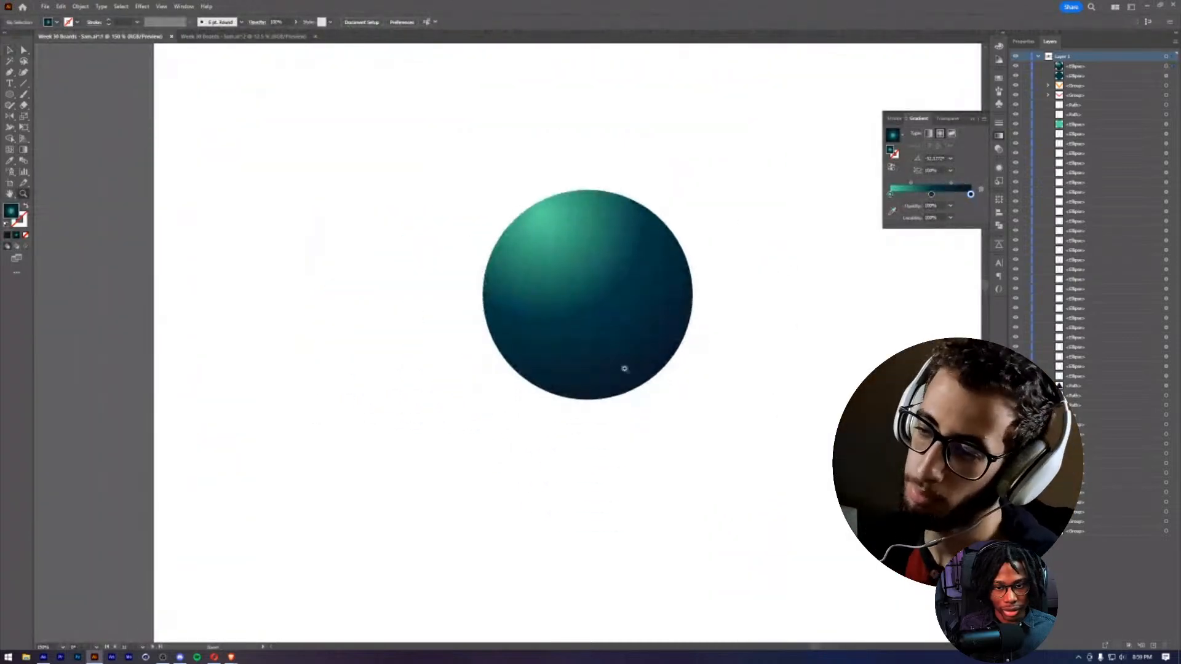
alt+click(583, 396)
alt+click(583, 397)
alt+click(487, 300)
alt+click(488, 300)
click(522, 340)
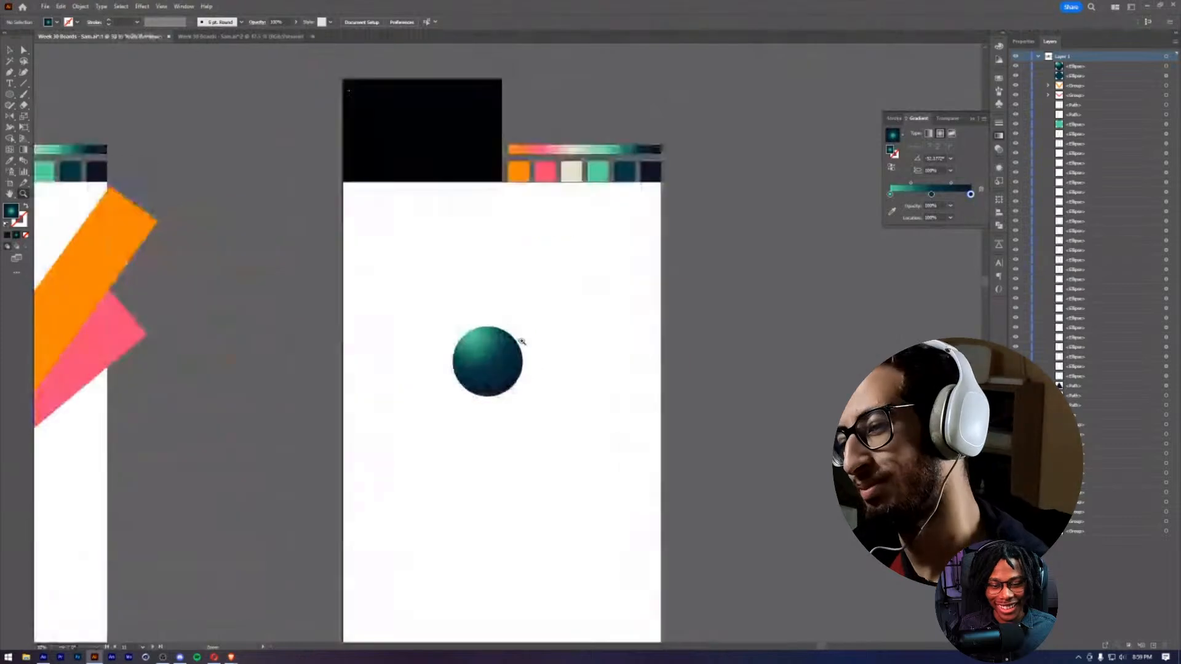
click(495, 350)
click(514, 357)
click(519, 323)
- Redraw the radial gradient larger, starting just outside the circle's upper-left edge and ending at its lower-right edge
key(v)
click(497, 376)
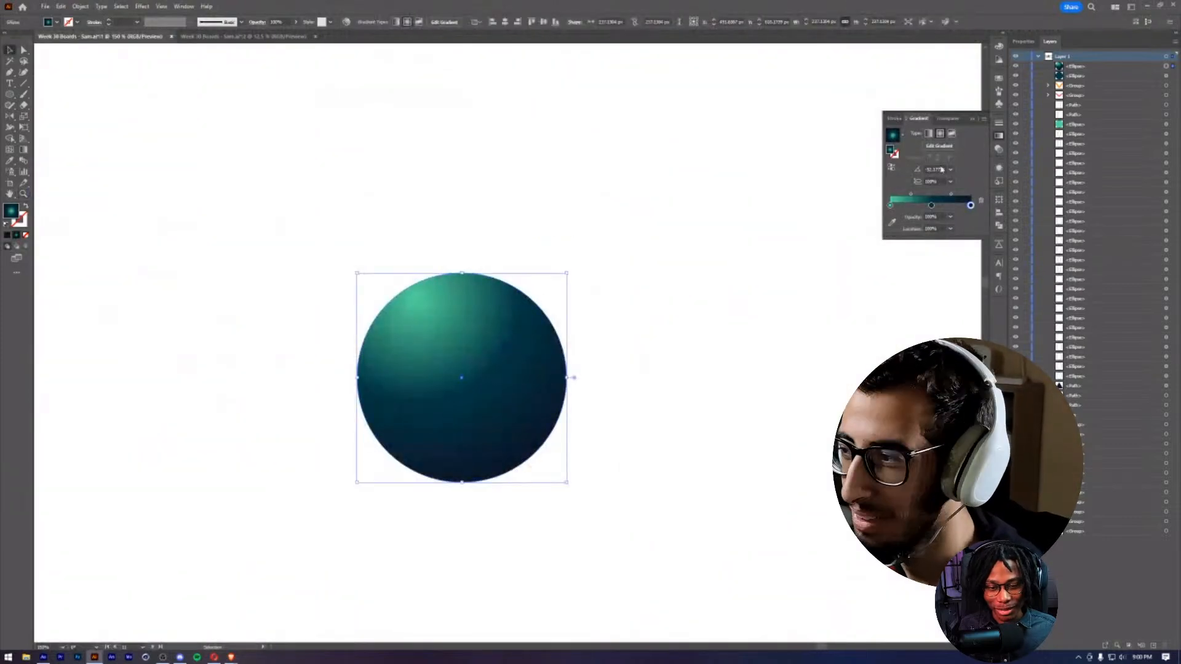
click(945, 147)
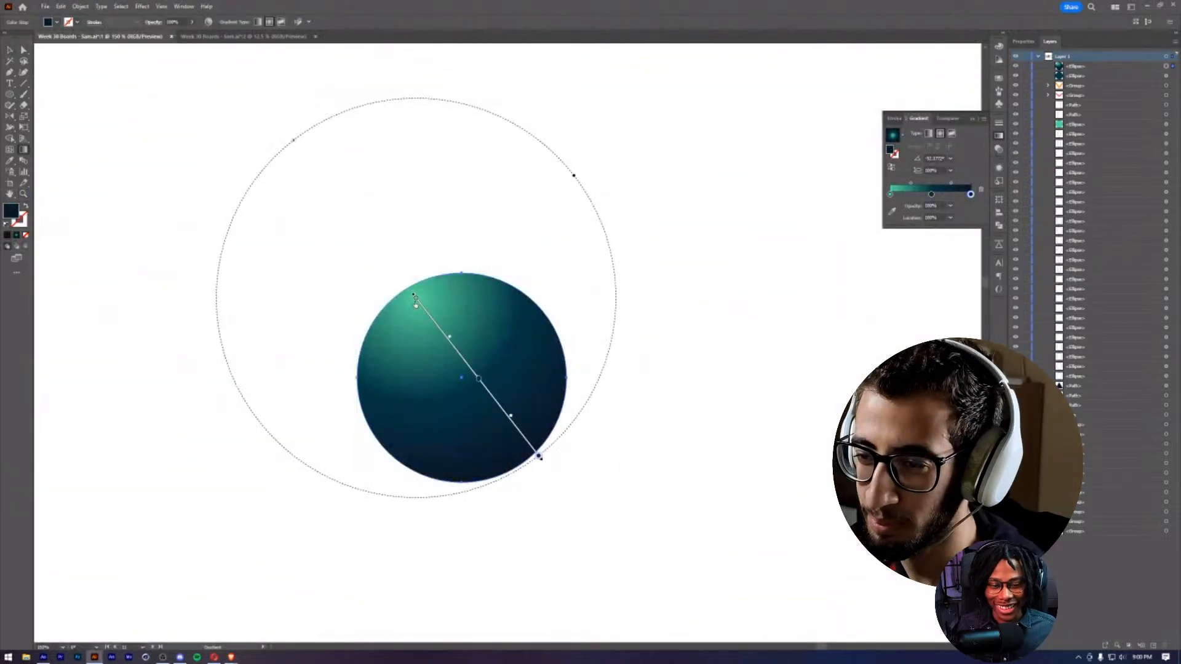
click(416, 299)
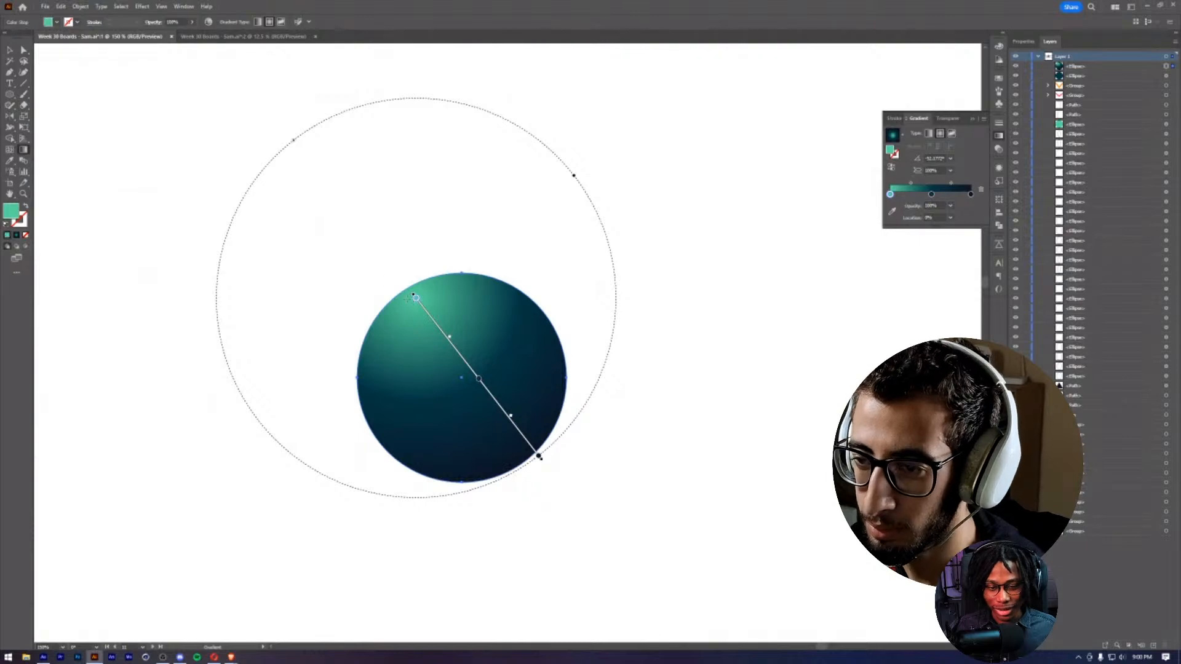
drag(411, 302, 401, 288)
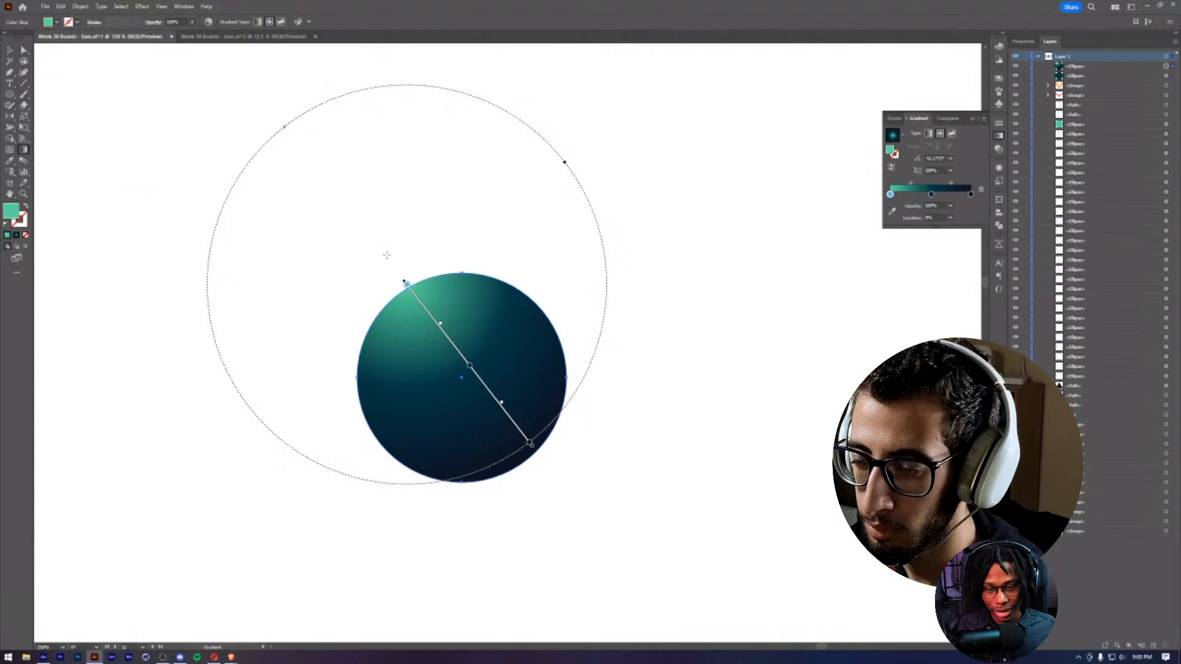
drag(375, 280, 549, 458)
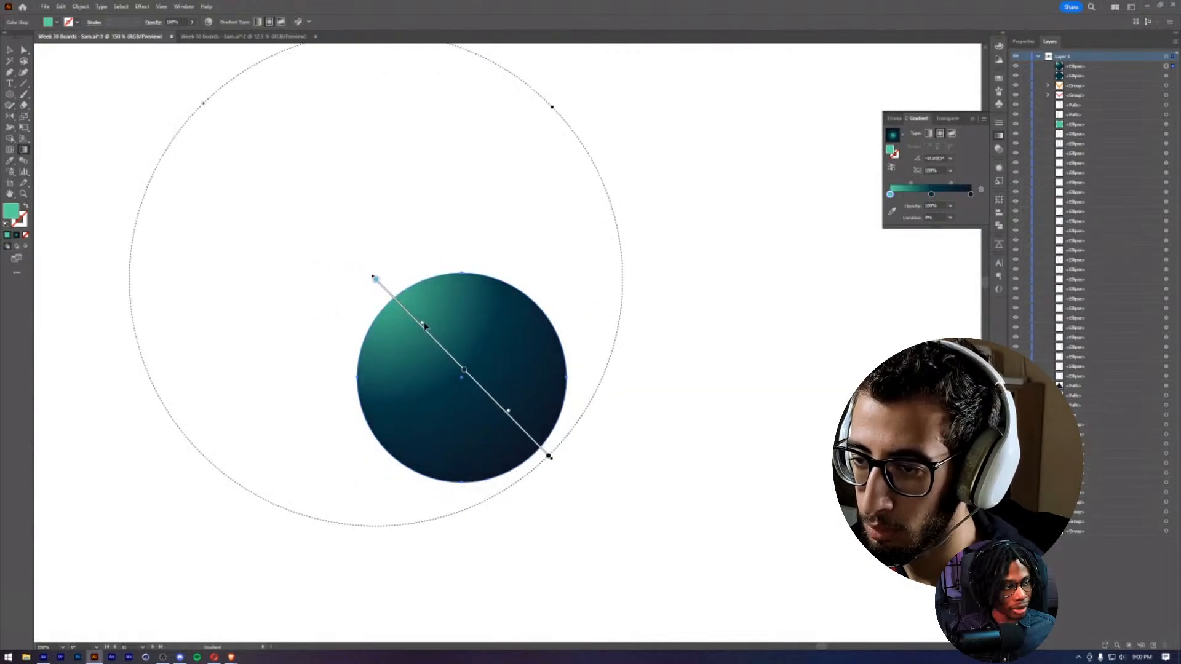
- Shift the gradient's first midpoint towards the mint stop and move the dark teal stop out to about 72%
mouse_move(422, 323)
mouse_down()
mouse_move(409, 301)
mouse_move(414, 315)
mouse_up()
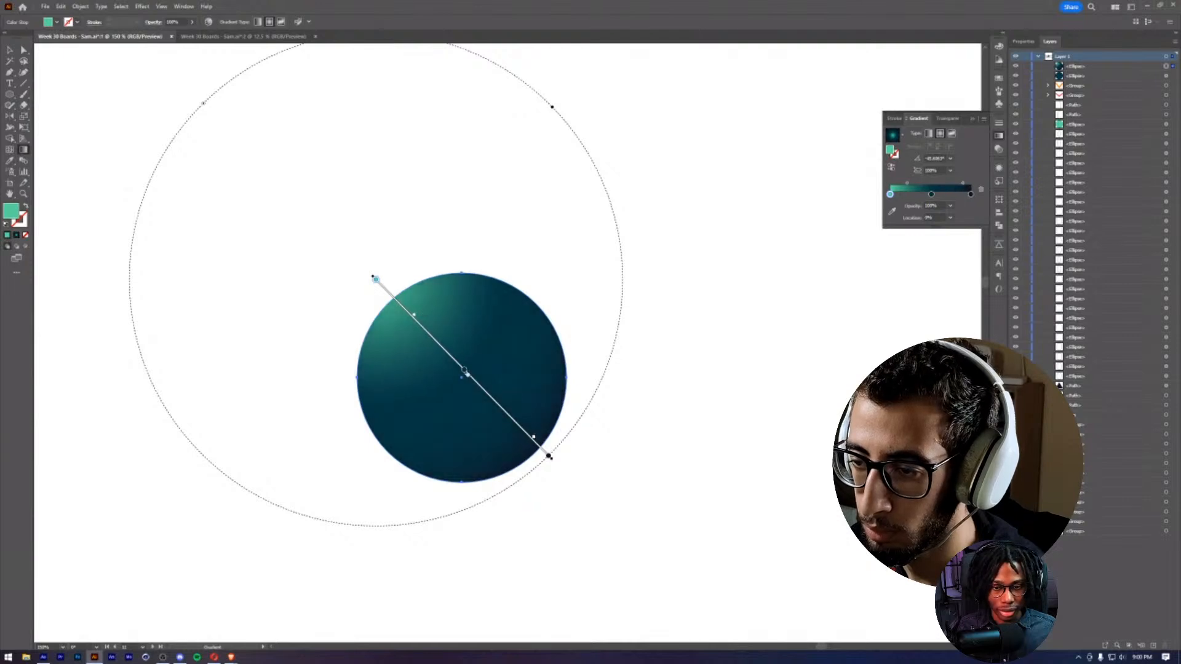
drag(465, 372, 504, 409)
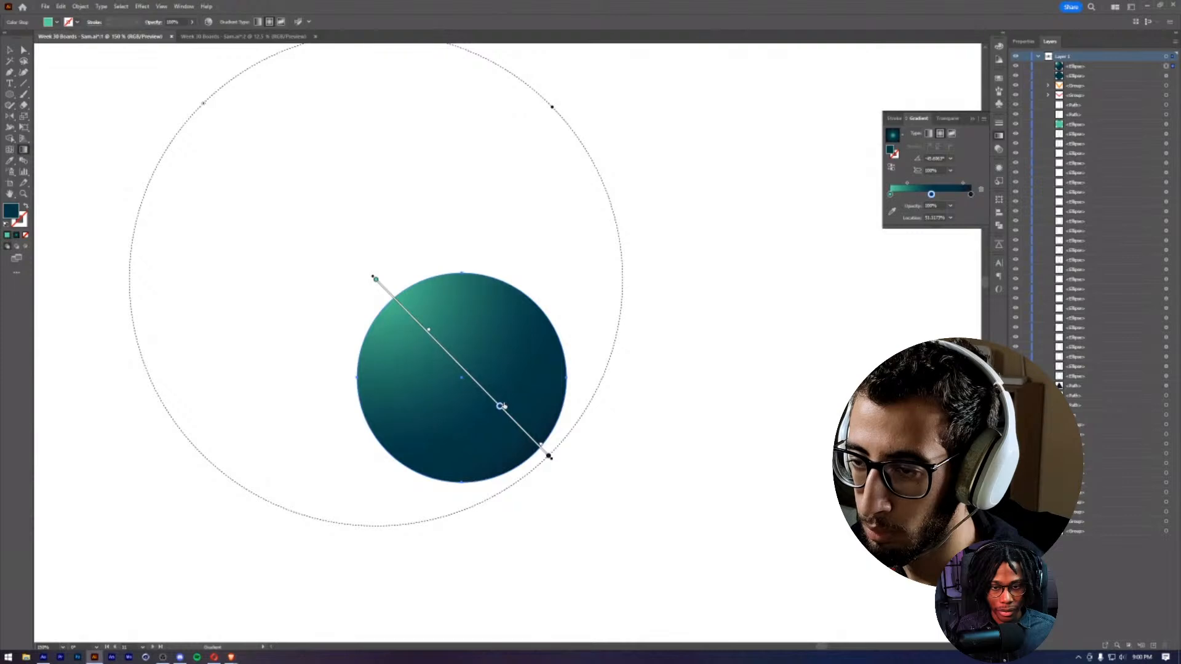
ctrl+click(757, 252)
- Examine the shaded ball's size and look on its board beside the neighbouring storyboard board
key(z)
alt+click(537, 325)
alt+click(537, 325)
alt+click(536, 325)
alt+click(535, 326)
alt+click(535, 326)
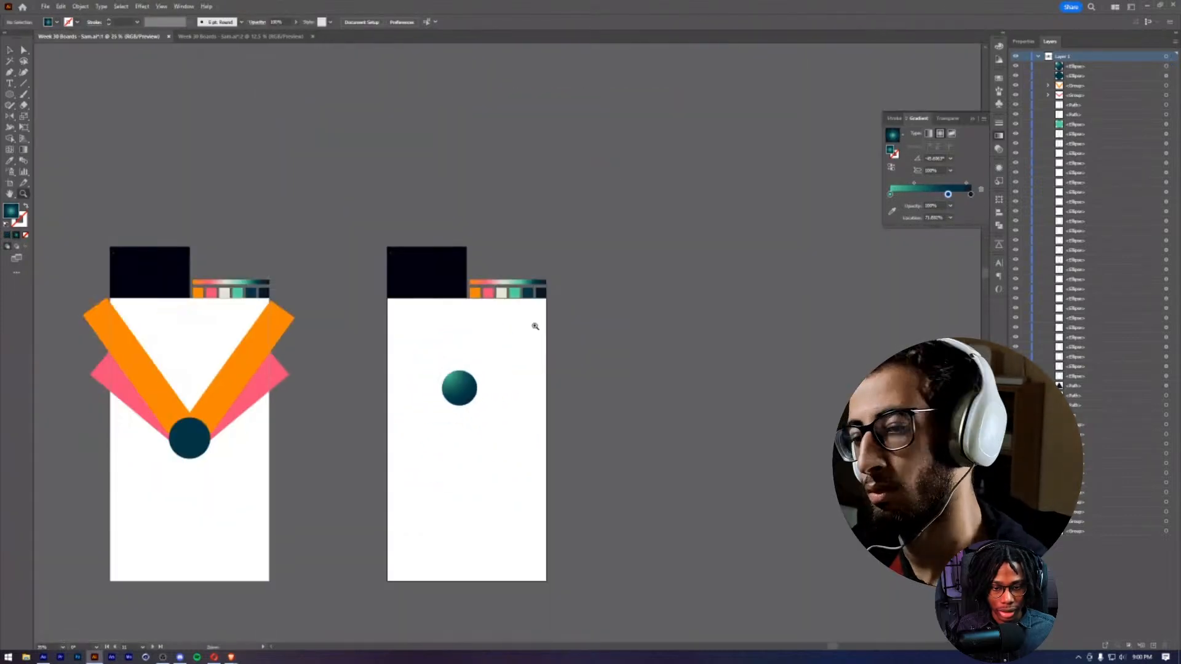
click(467, 388)
click(499, 353)
click(500, 354)
click(522, 305)
- Scale the shaded ball down around its centre to about half its size
key(v)
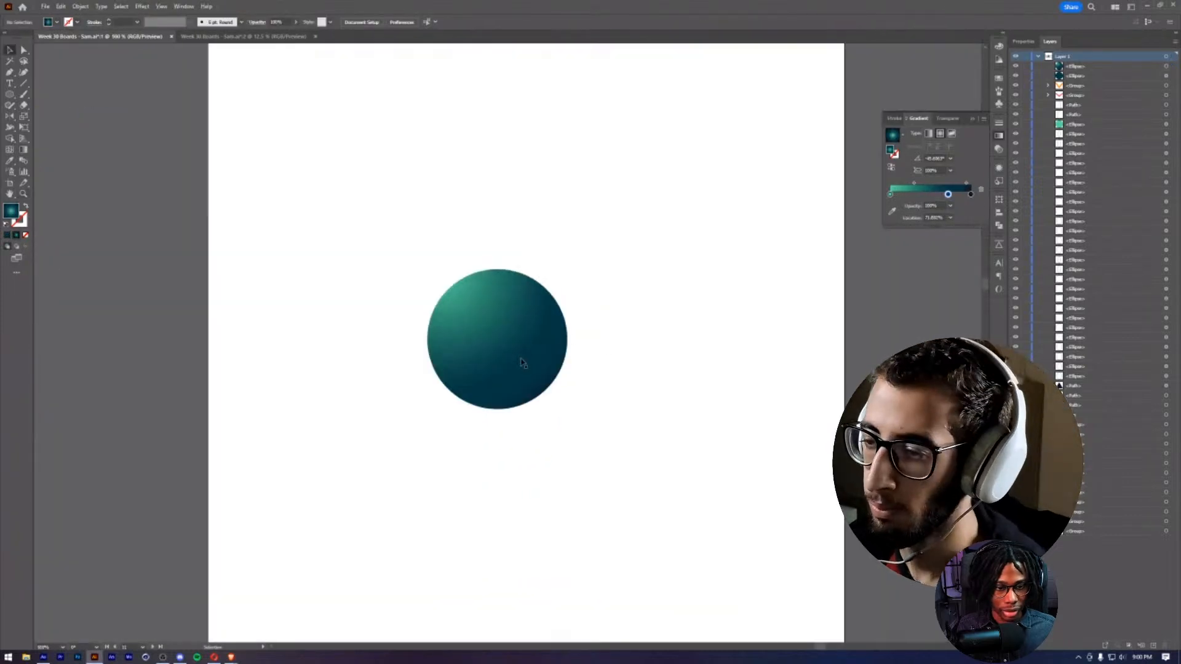
click(521, 362)
drag(566, 339, 534, 399)
click(604, 312)
- Draw a second, smaller ball about 84 px wide below and to the right of the first, with the same radial gradient
key(z)
alt+click(518, 395)
alt+click(517, 396)
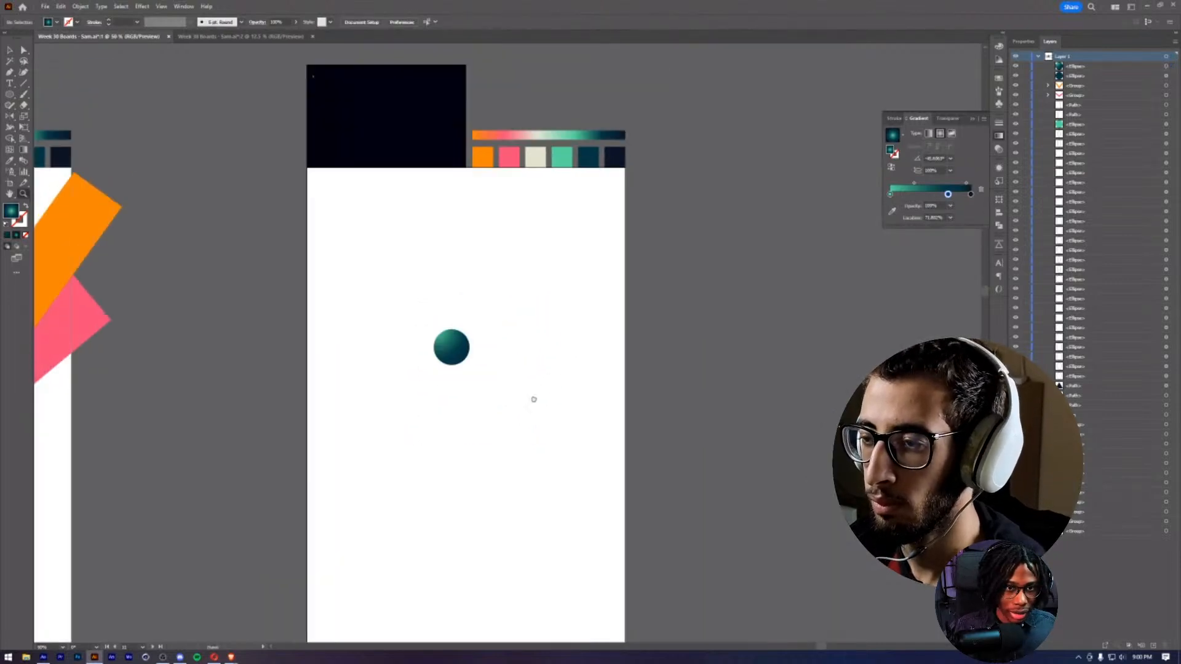
scroll(495, 387, up, 2)
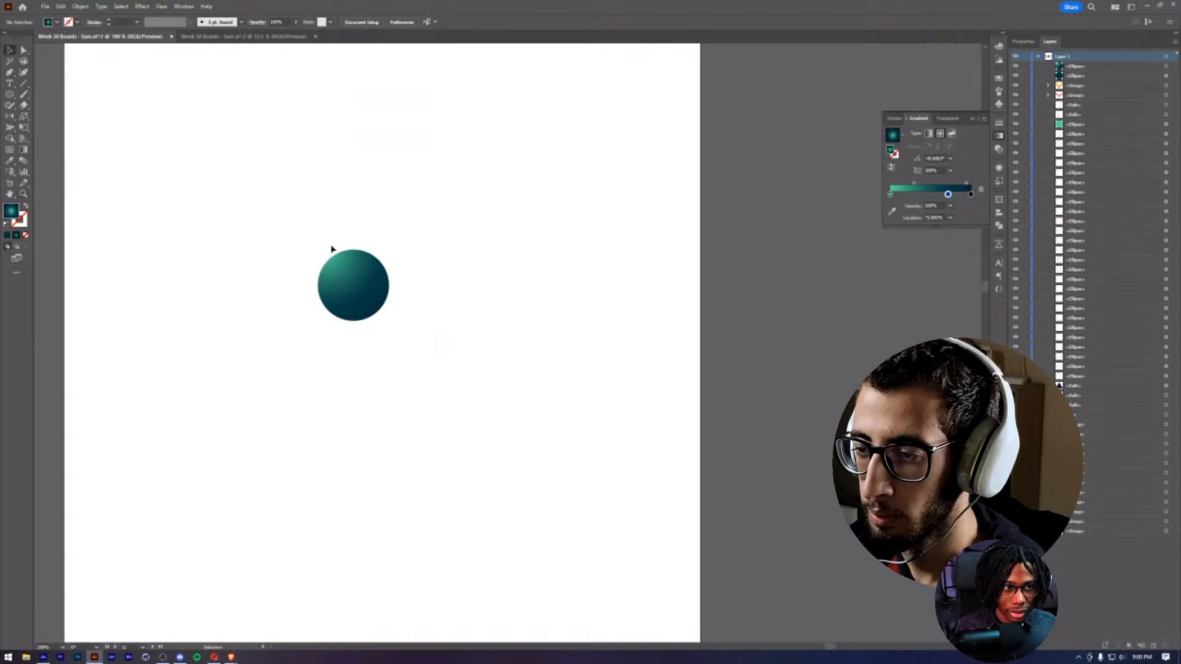
key(l)
drag(417, 357, 466, 403)
key(v)
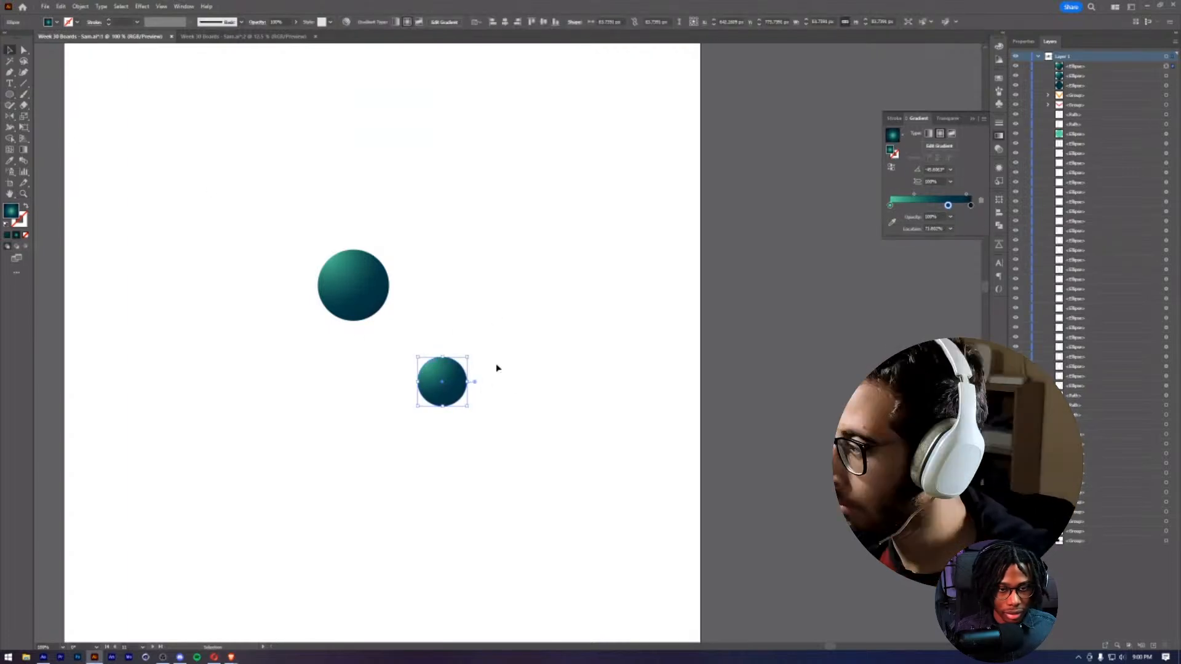
drag(496, 353, 633, 353)
click(589, 309)
- Compare the two-ball board with the other boards in the storyboard
key(z)
alt+click(461, 356)
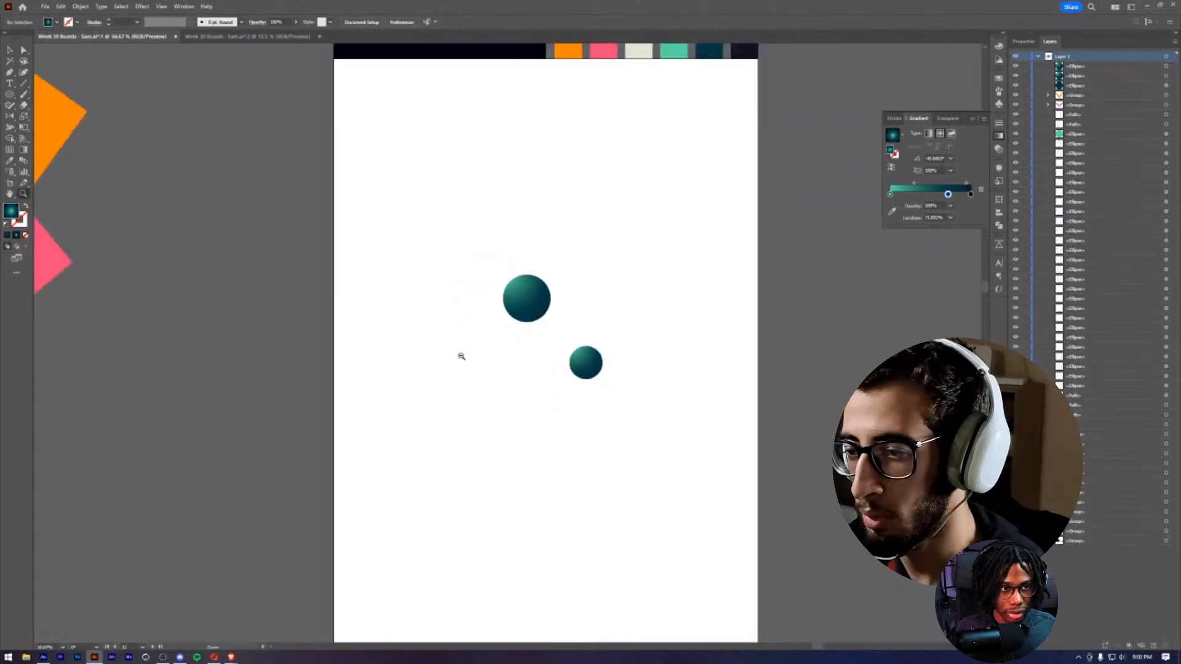
alt+click(461, 357)
alt+click(538, 329)
alt+click(425, 330)
alt+click(396, 330)
drag(474, 422, 652, 275)
key(v)
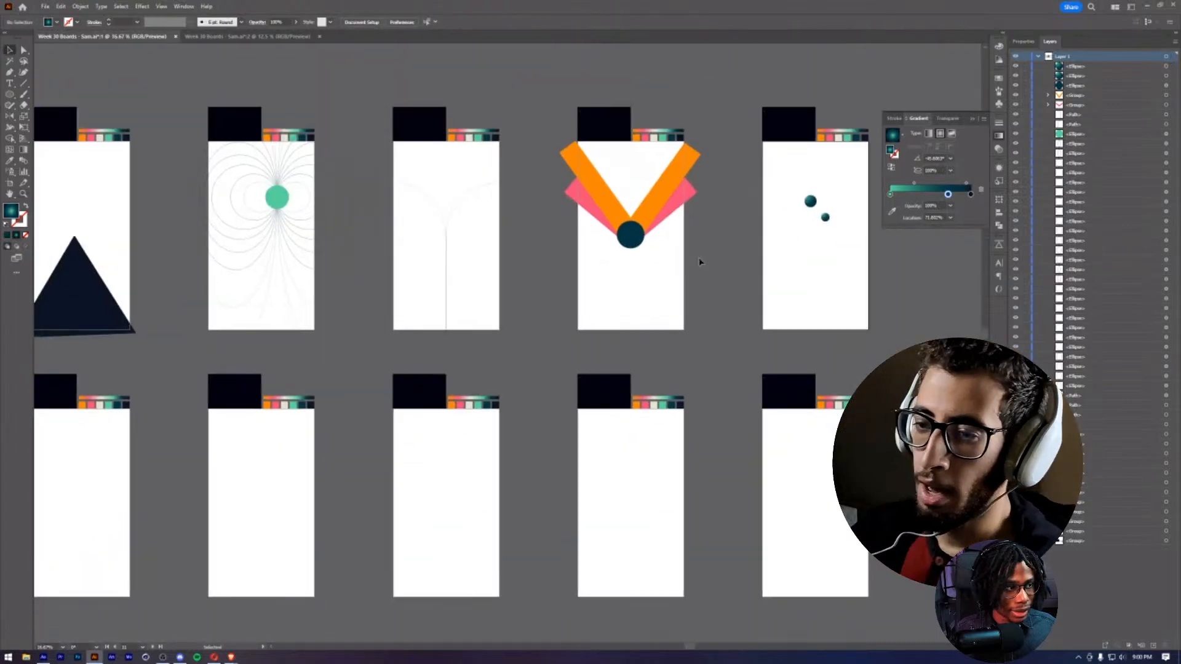
- Switch to After Effects and review the audio waveform's timing between about 3 and 4 seconds in the Week30 composition
key(alt+Tab)
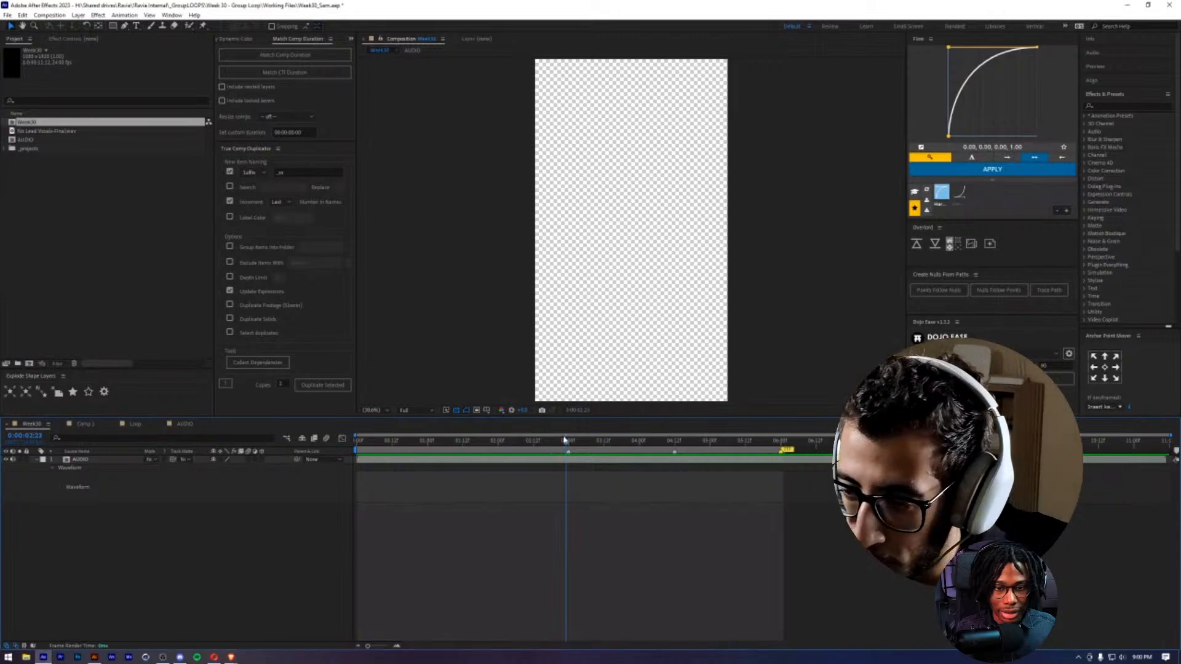
drag(568, 448, 575, 472)
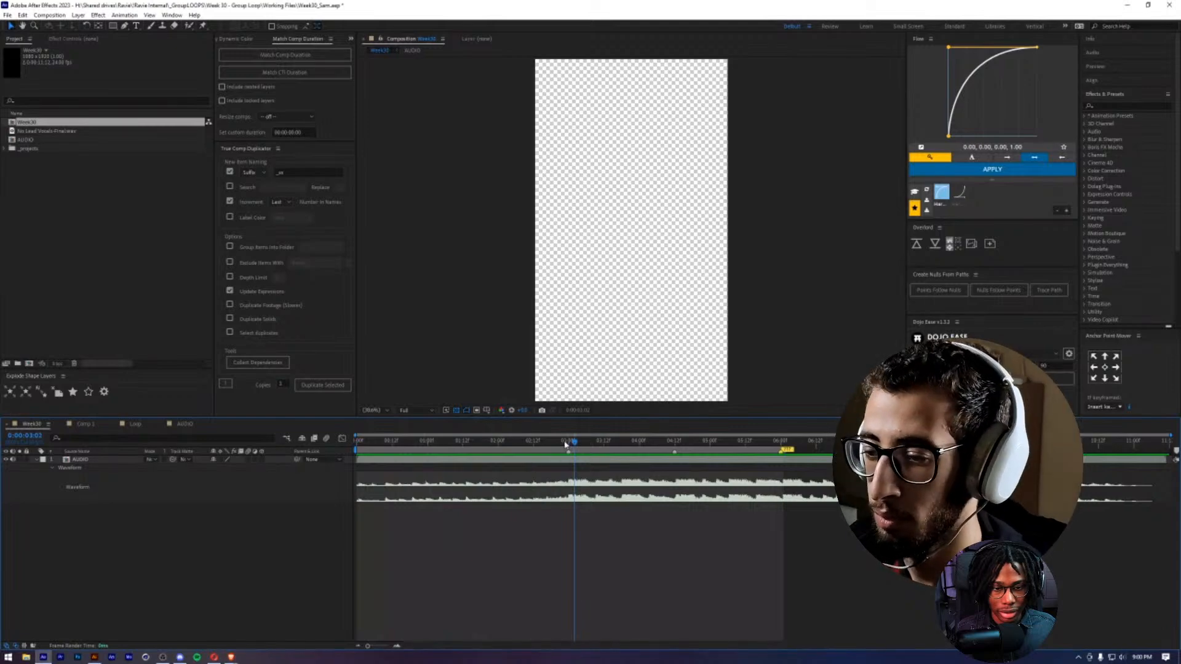
drag(564, 444, 631, 451)
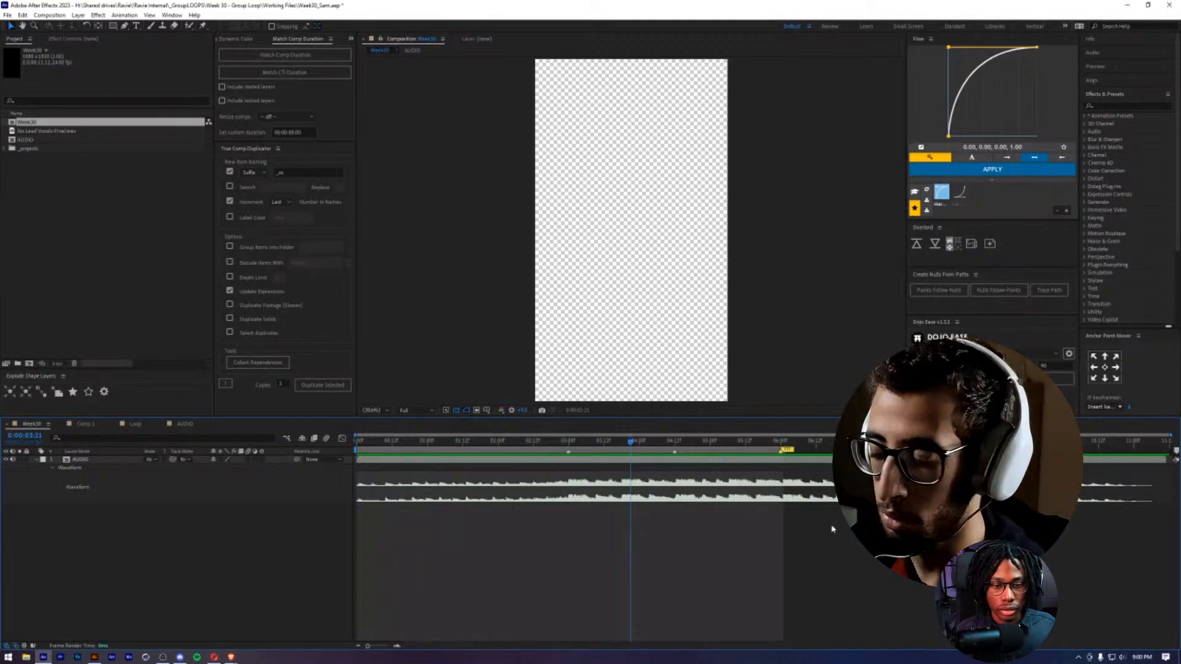
drag(631, 441, 357, 441)
key(alt+Tab)
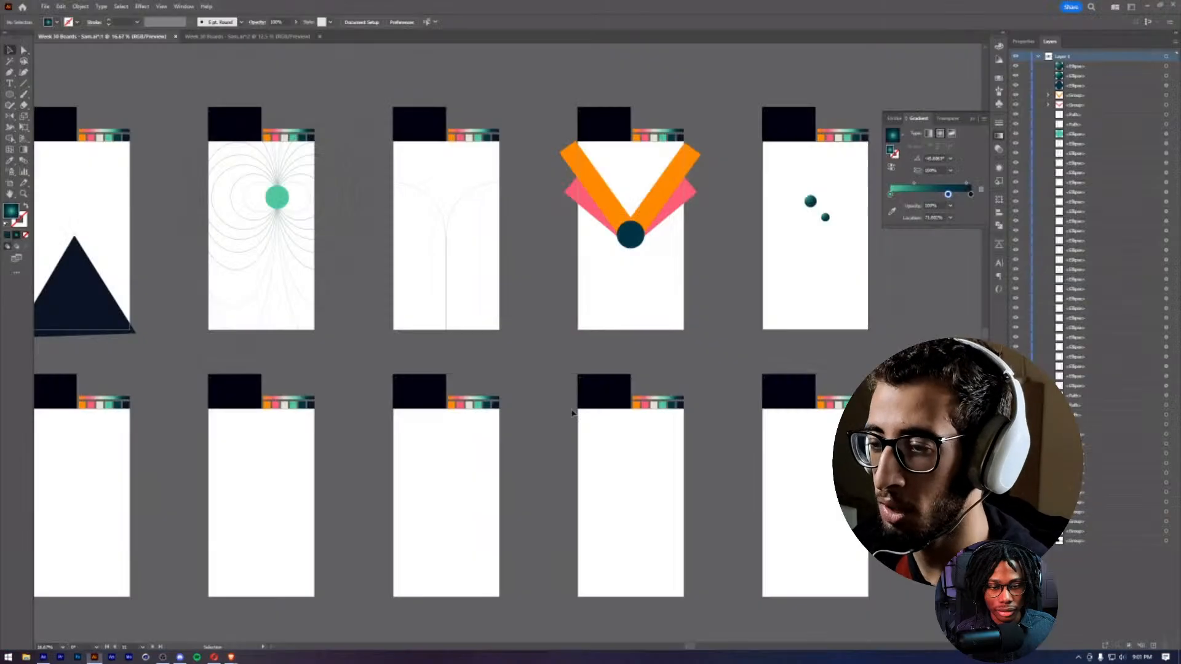
key(alt+Tab)
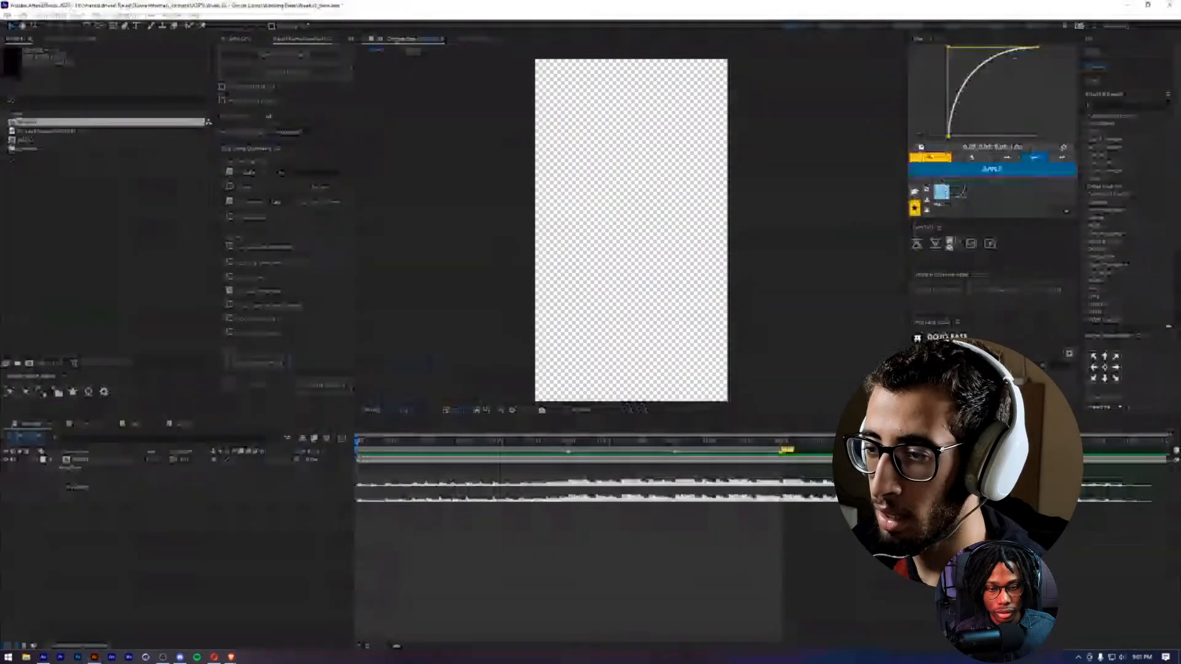
key(alt+Tab)
- Reposition the small ball on the board so it sits below and slightly to the right of the larger ball
ctrl+click(592, 298)
ctrl+click(529, 308)
ctrl+click(492, 373)
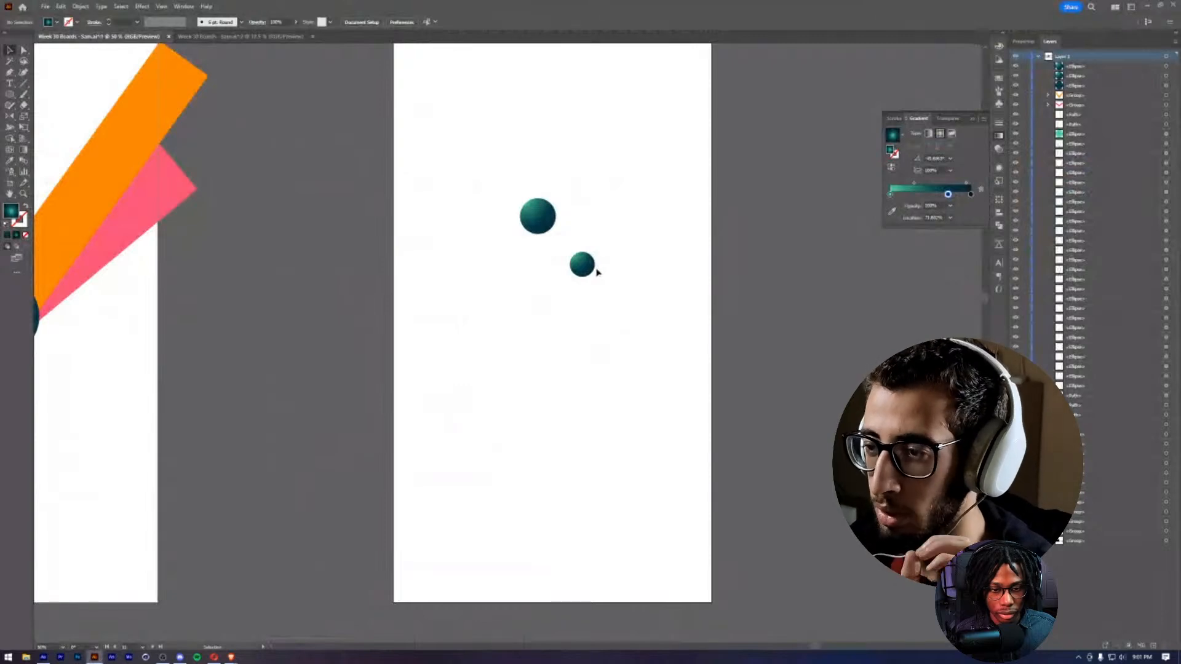
drag(587, 271, 548, 313)
drag(603, 253, 562, 340)
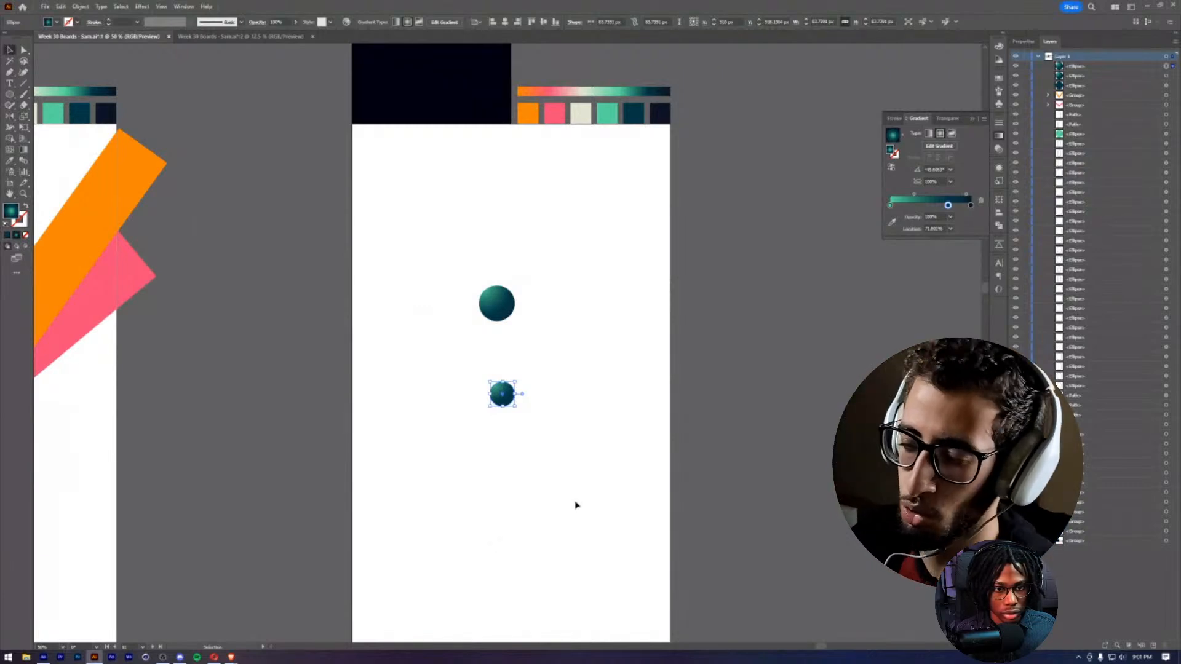
drag(555, 342, 576, 323)
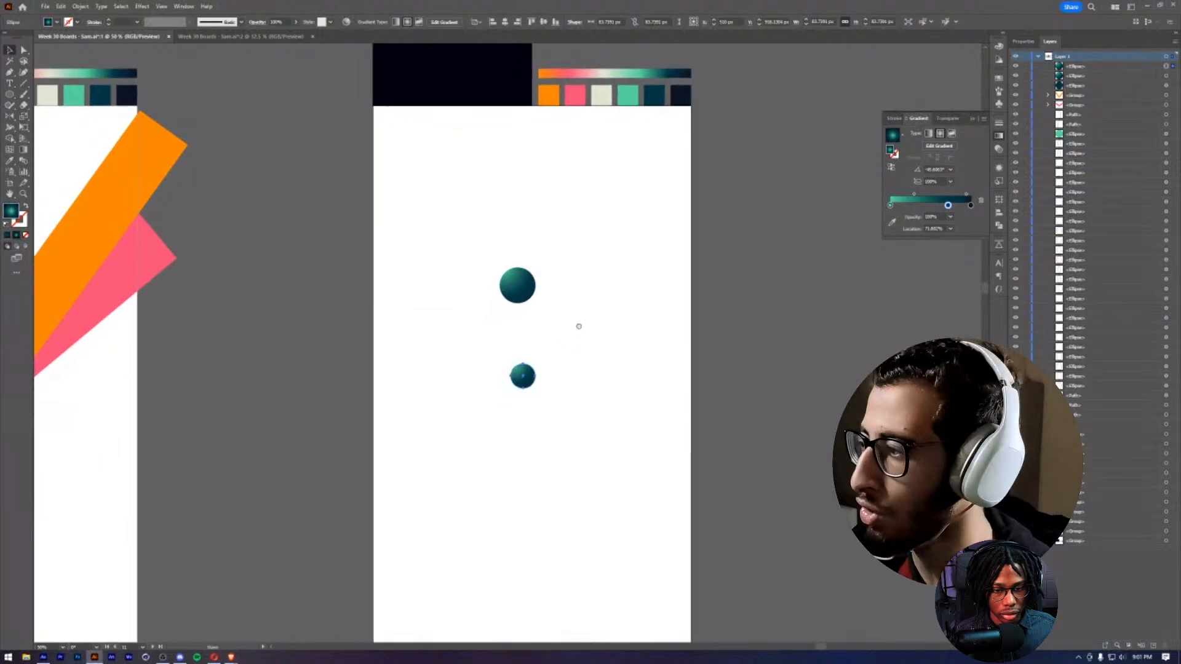
click(577, 363)
drag(526, 378, 544, 352)
click(581, 364)
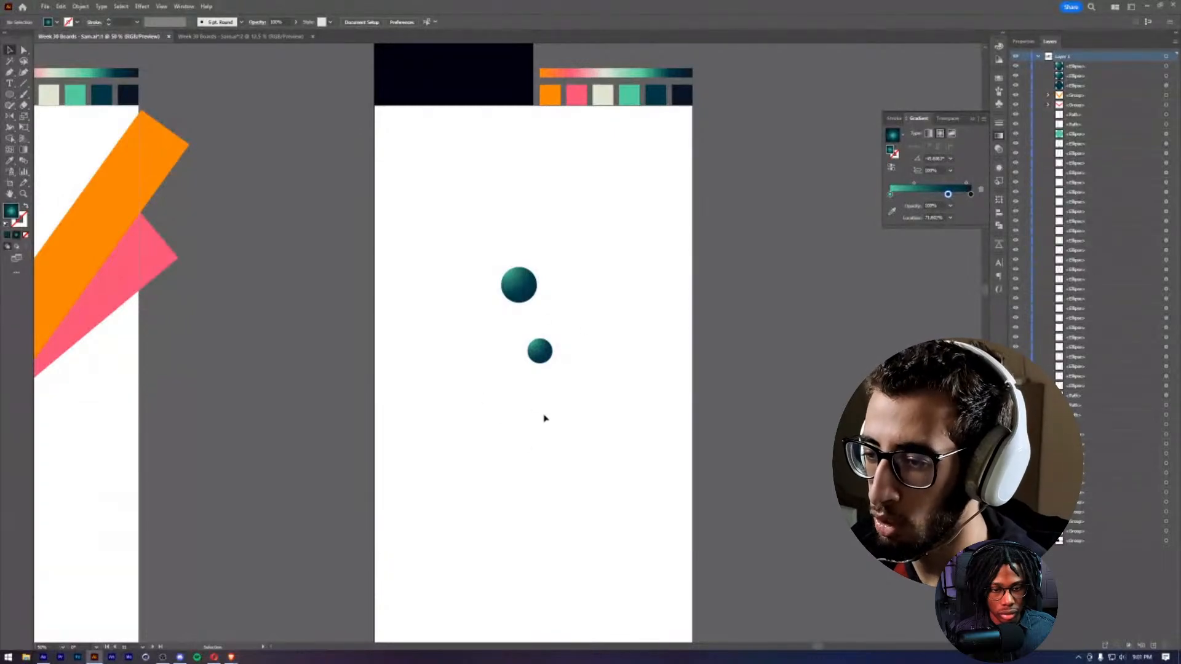
- Check the audio timing around the 3-second marker in After Effects and return to the Illustrator boards
drag(560, 418, 619, 339)
key(alt+Tab)
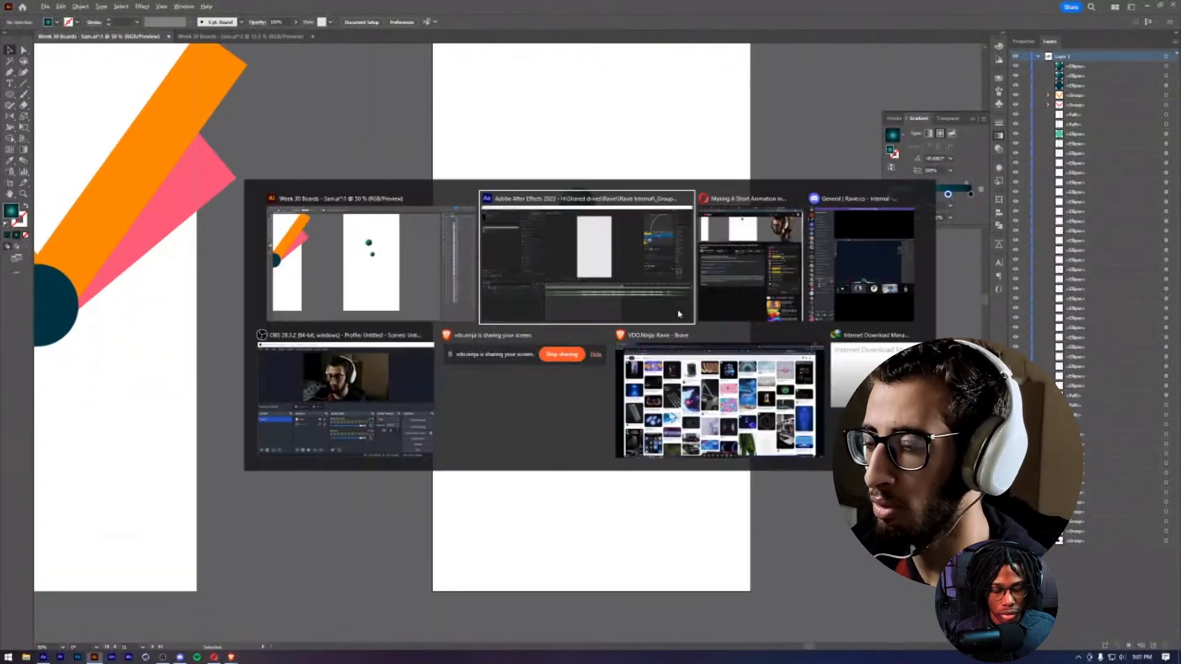
mouse_move(573, 443)
mouse_down()
mouse_move(525, 441)
mouse_move(566, 442)
mouse_up()
key(alt+Tab)
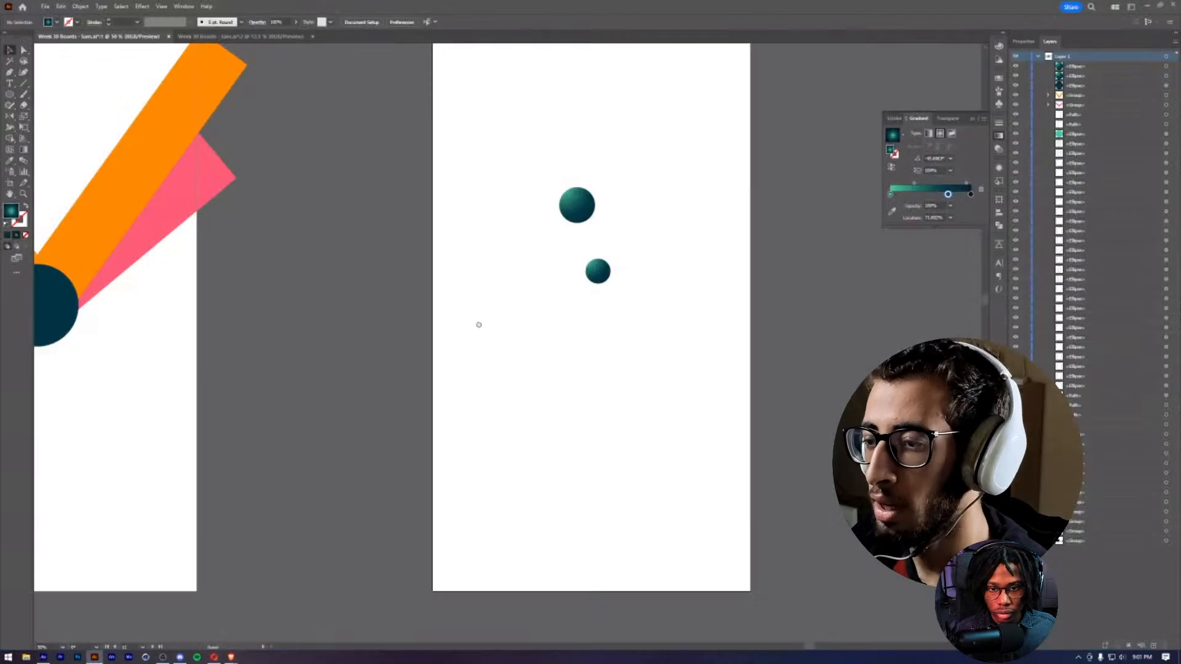
- Rotate the group of curved lines clockwise around the green circle so the pattern tilts diagonally across its board
scroll(523, 323, left, 5)
scroll(575, 344, down, 1)
scroll(696, 306, left, 8)
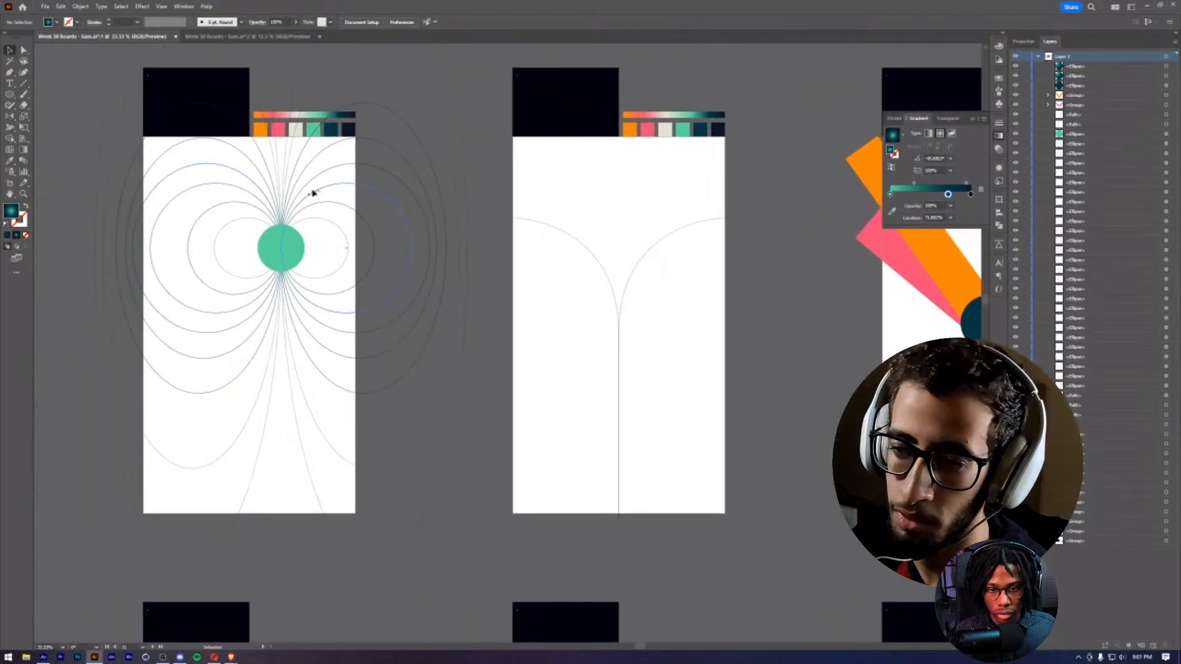
scroll(293, 303, left, 5)
click(585, 263)
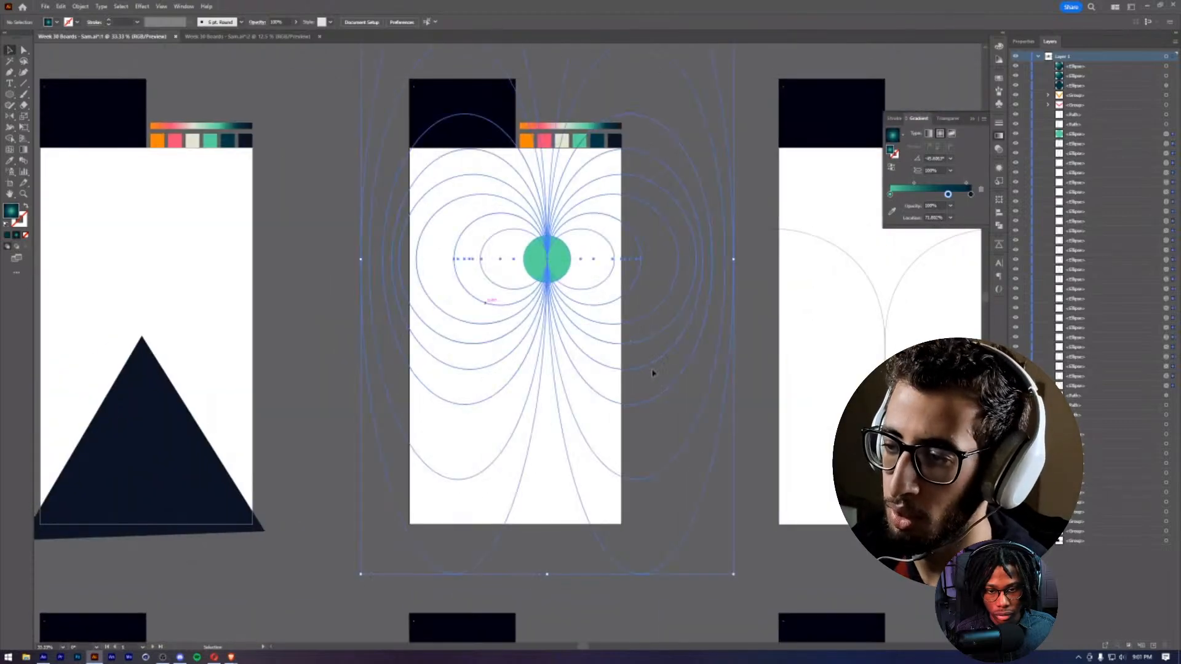
drag(734, 588, 584, 631)
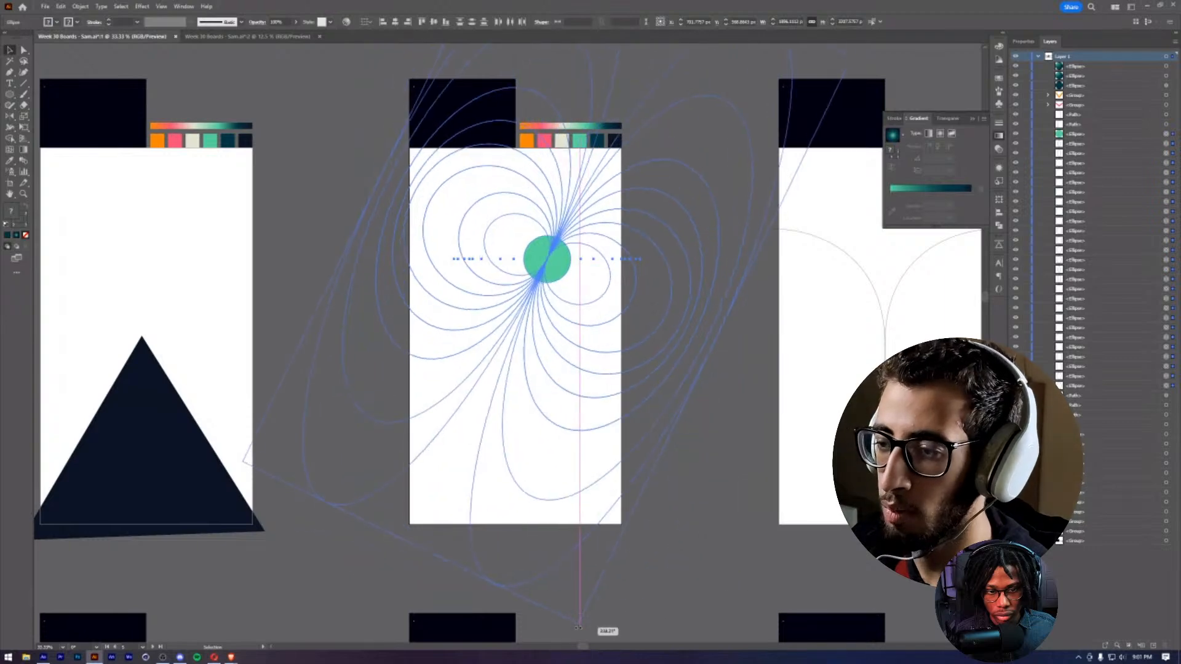
click(740, 391)
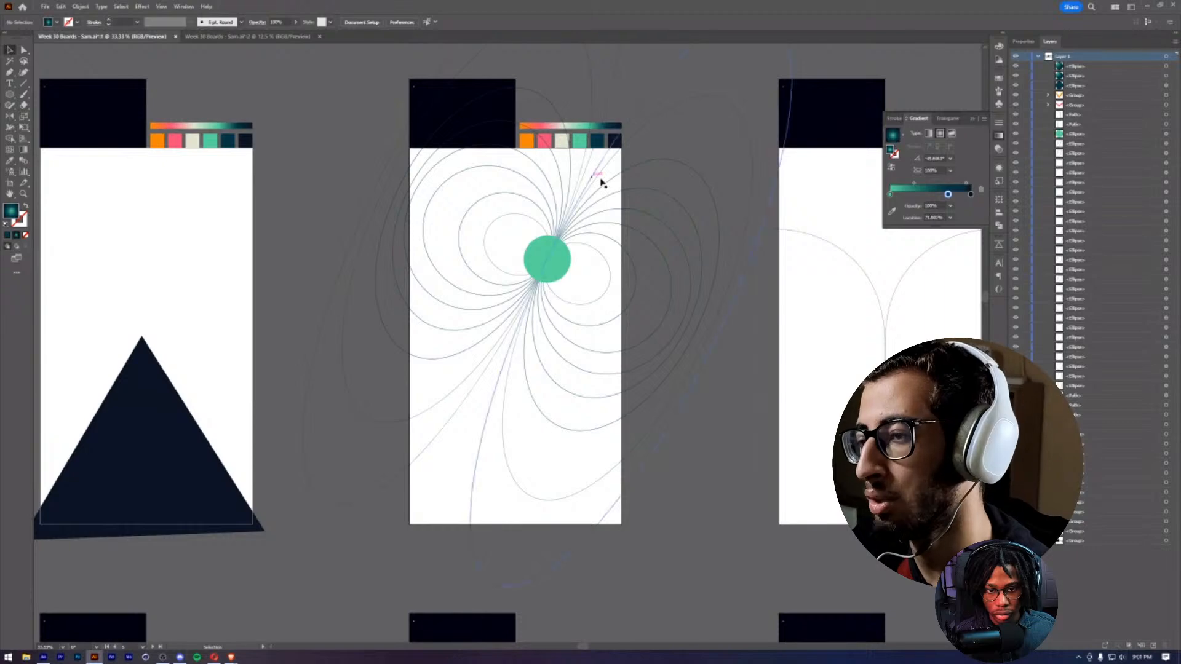
- Compare the tilted curved-line board with the neighbouring boards and the two-ball board
key(space)
drag(756, 372, 482, 359)
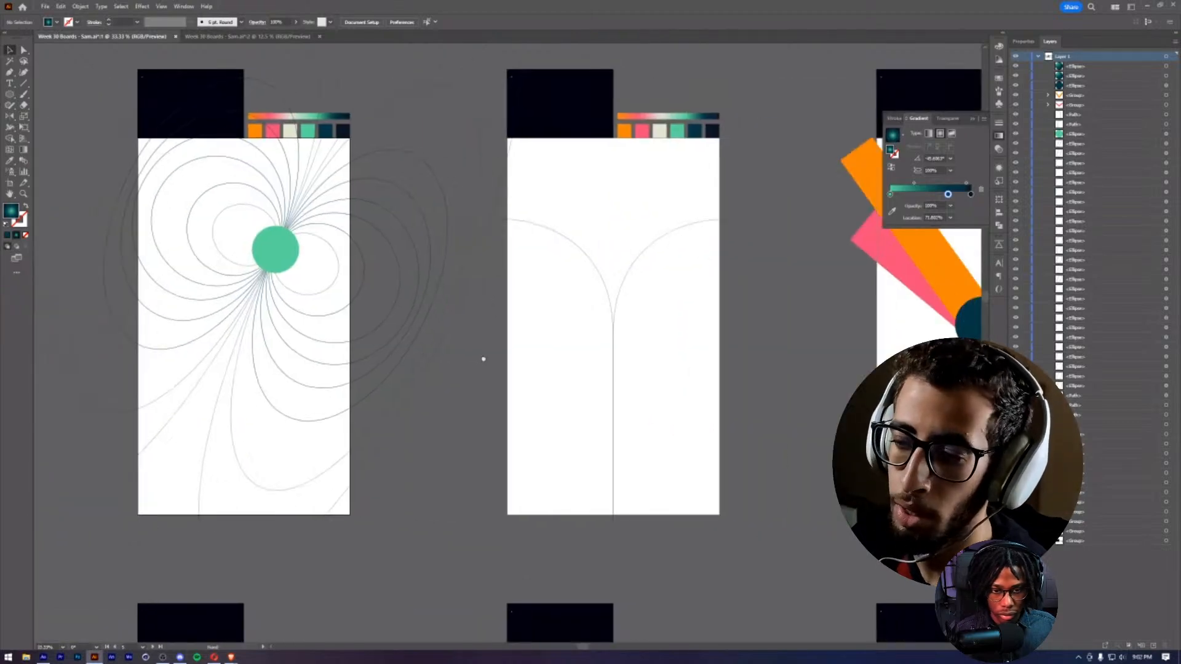
drag(590, 338, 462, 345)
drag(343, 359, 405, 355)
scroll(430, 333, right, 4)
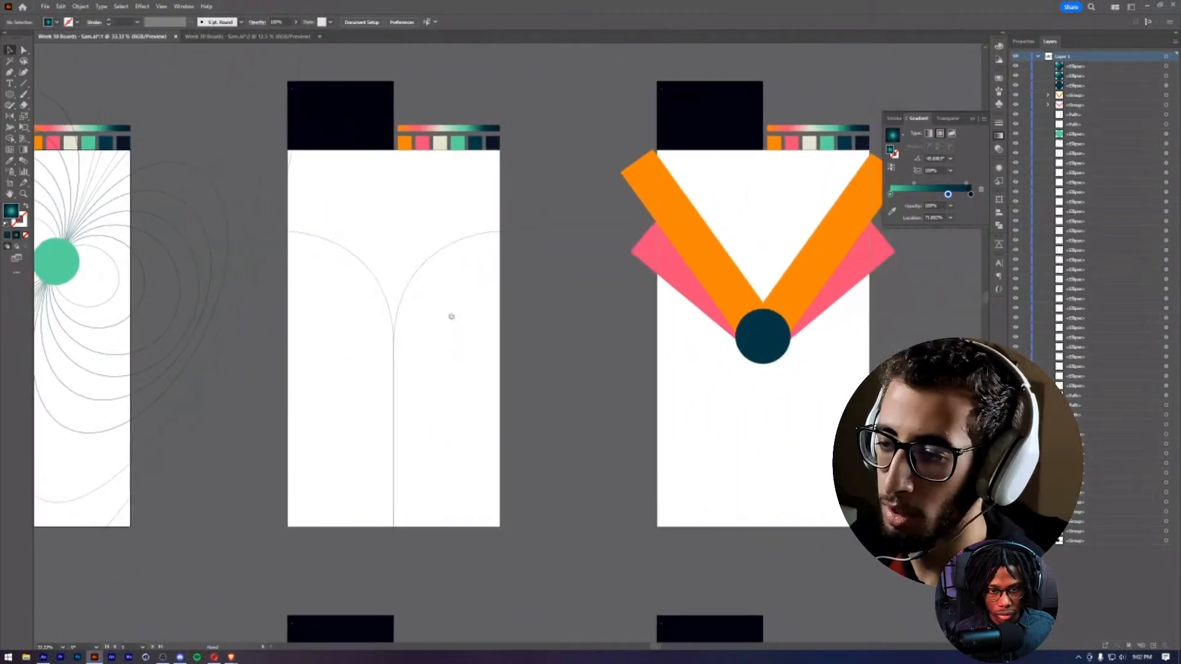
scroll(376, 246, left, 6)
scroll(889, 265, right, 11)
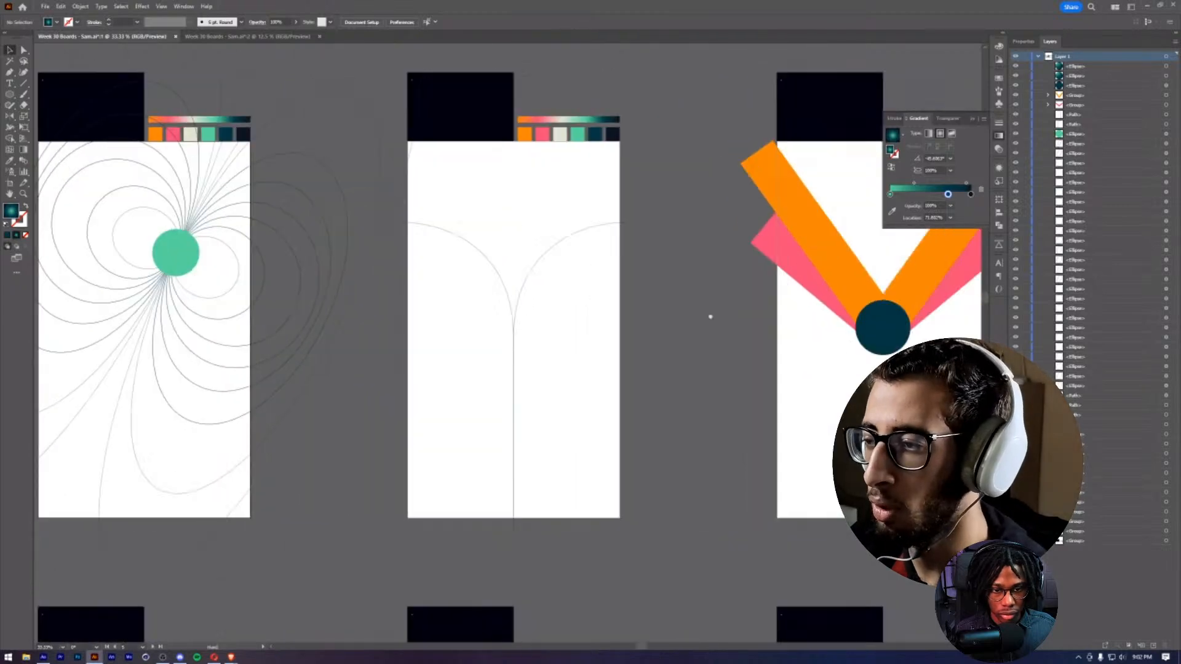
scroll(557, 429, down, 2)
scroll(515, 385, left, 10)
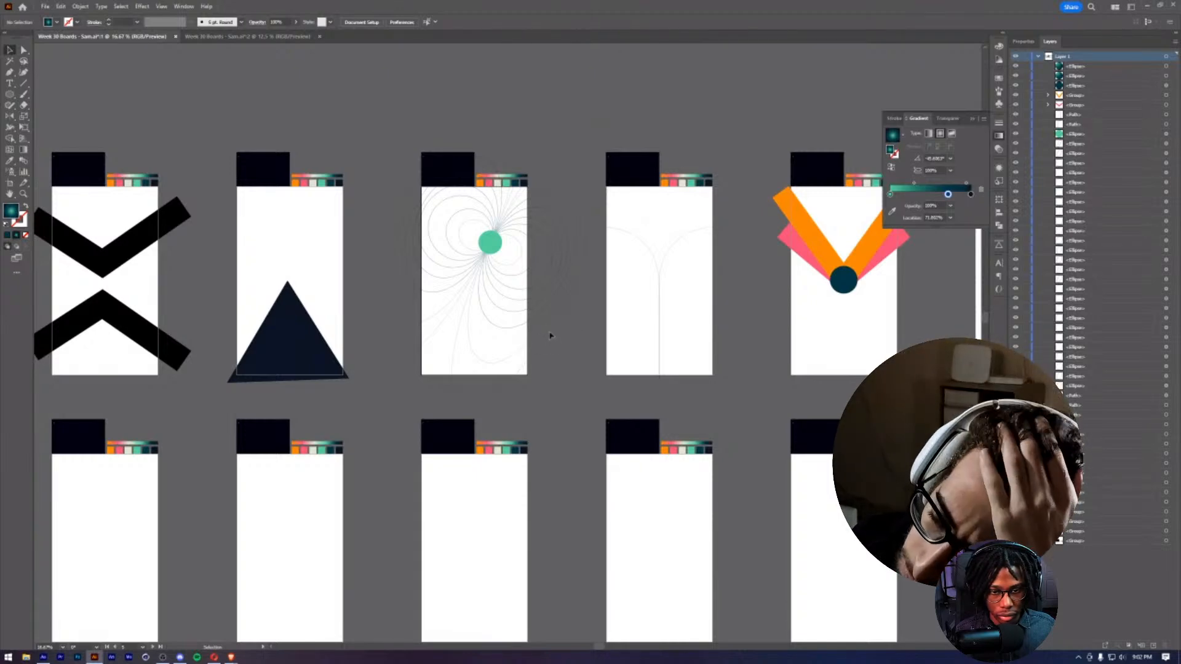
scroll(653, 318, right, 12)
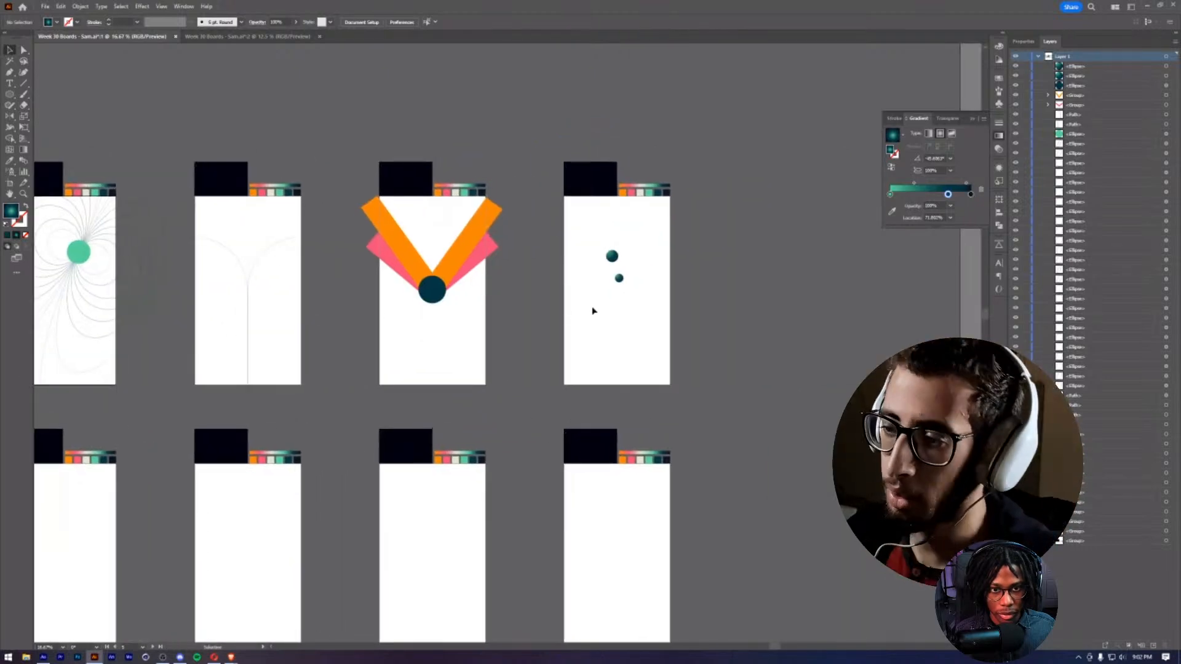
scroll(592, 310, right, 2)
scroll(522, 324, up, 3)
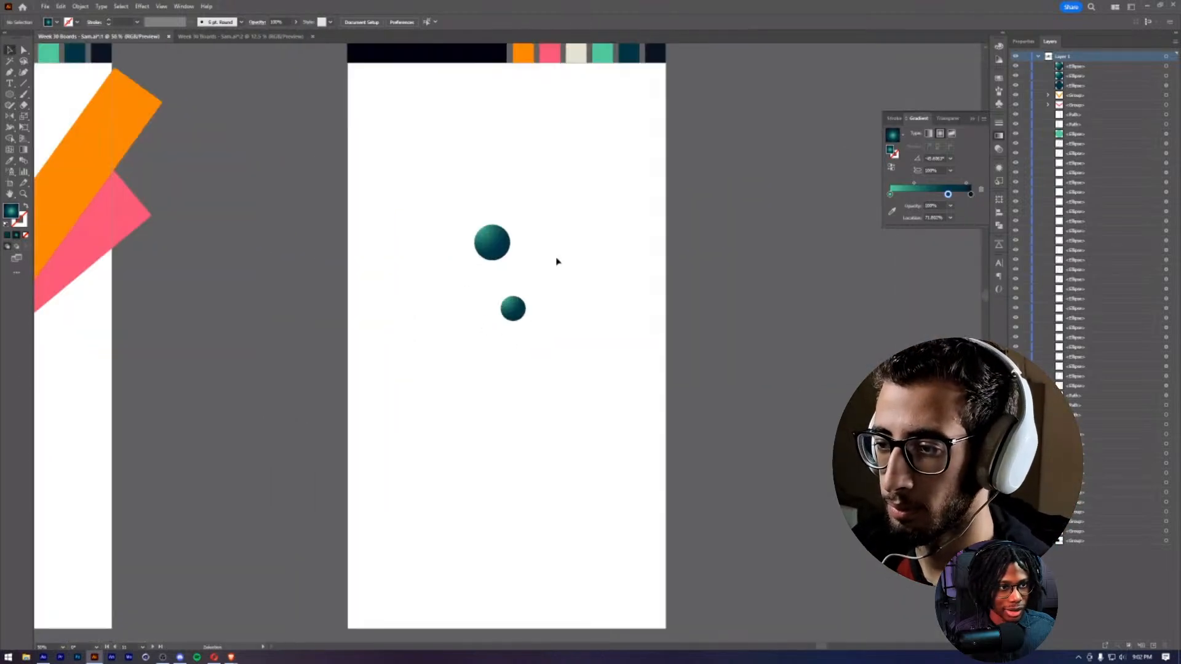
drag(552, 353, 535, 338)
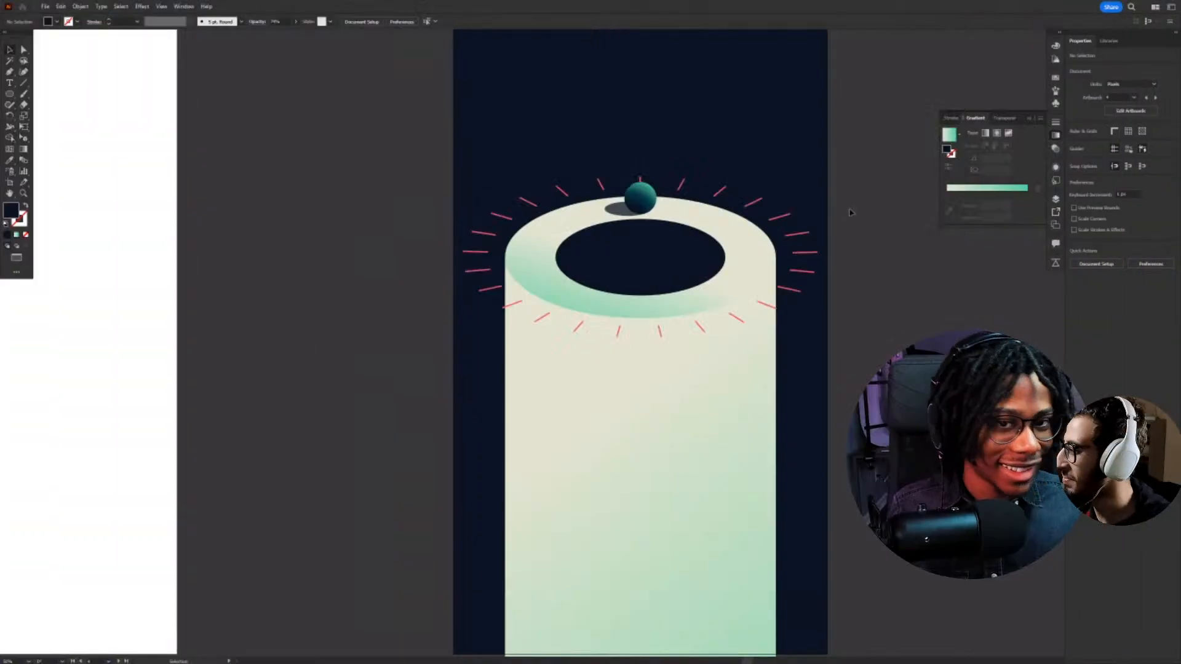
- Examine the cylinder board with its ball and radiating pink lines in the context of the surrounding boards
scroll(658, 156, up, 3)
scroll(462, 343, down, 6)
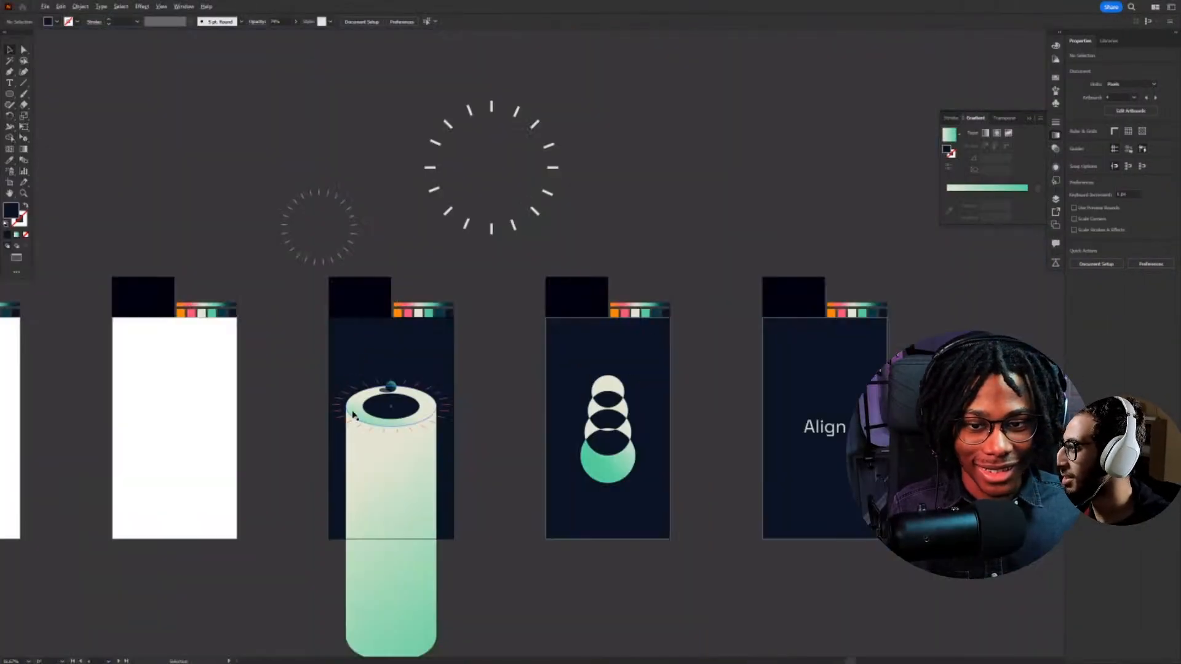
scroll(342, 408, up, 4)
scroll(362, 389, down, 1)
scroll(431, 351, up, 4)
drag(524, 355, 524, 352)
scroll(493, 187, down, 6)
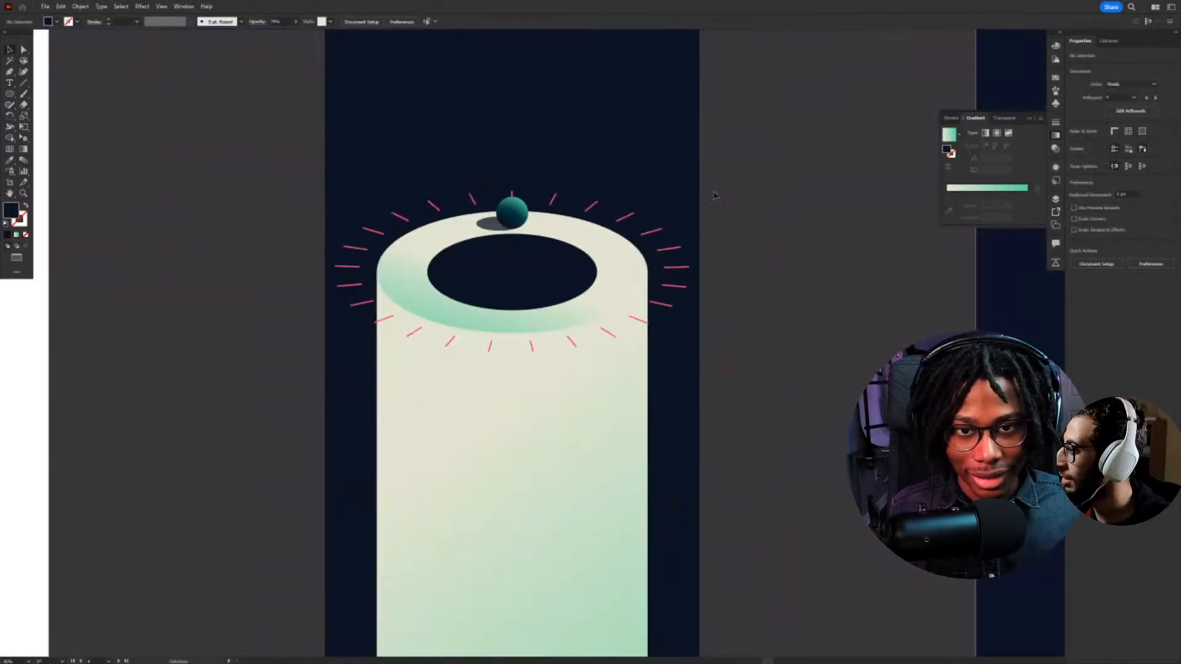
drag(765, 338, 772, 320)
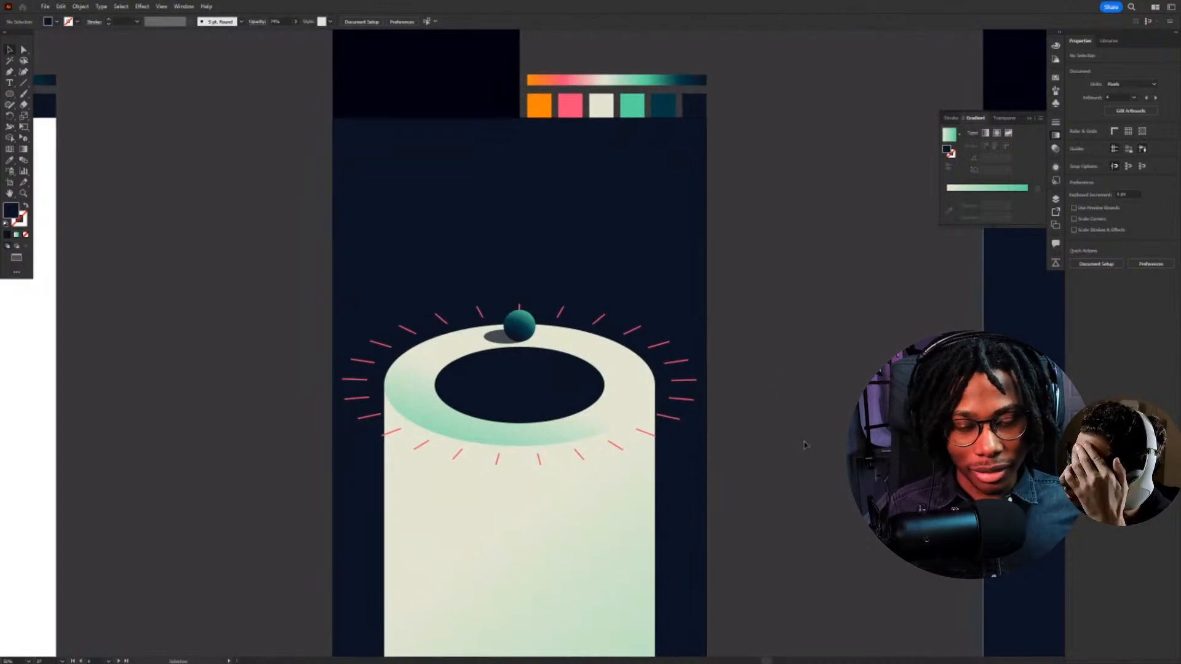
- Compare the cylinder board's artwork with the stacked overlapping circles on the next board
click(685, 401)
click(782, 485)
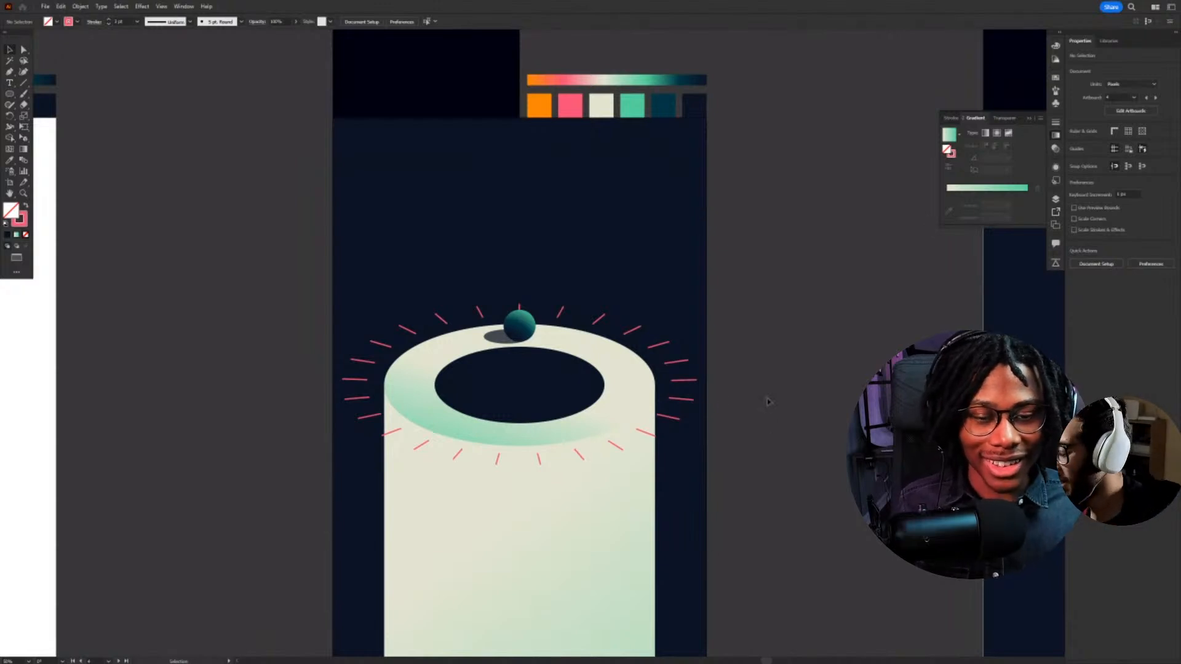
drag(768, 402, 618, 372)
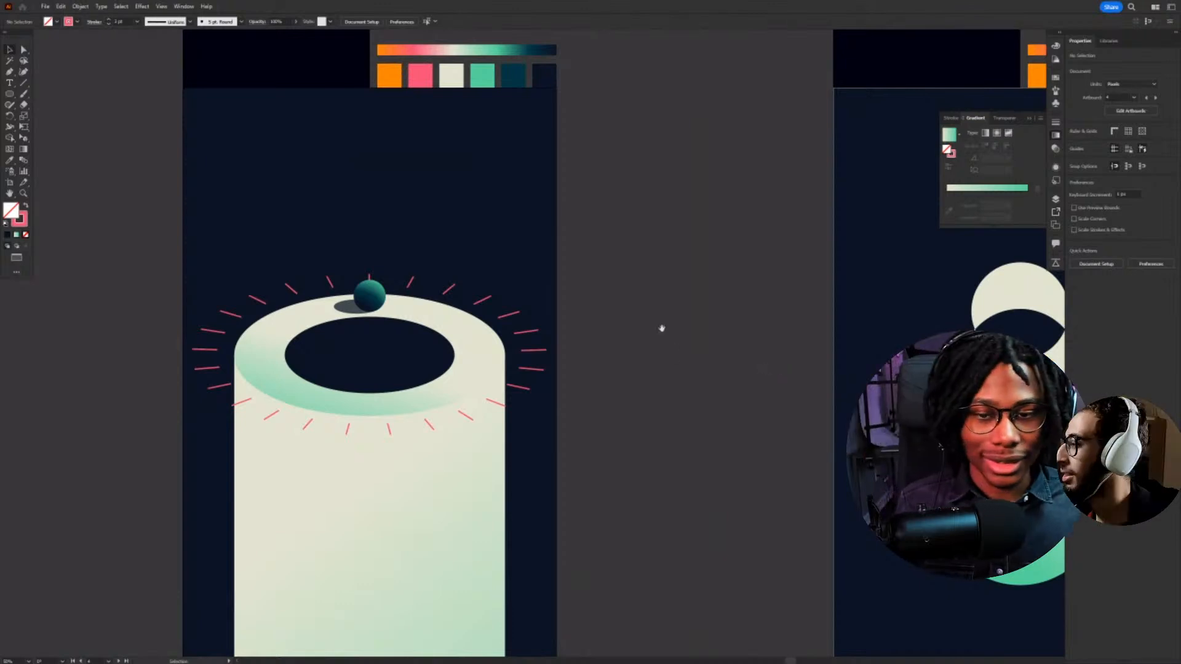
drag(620, 315, 421, 319)
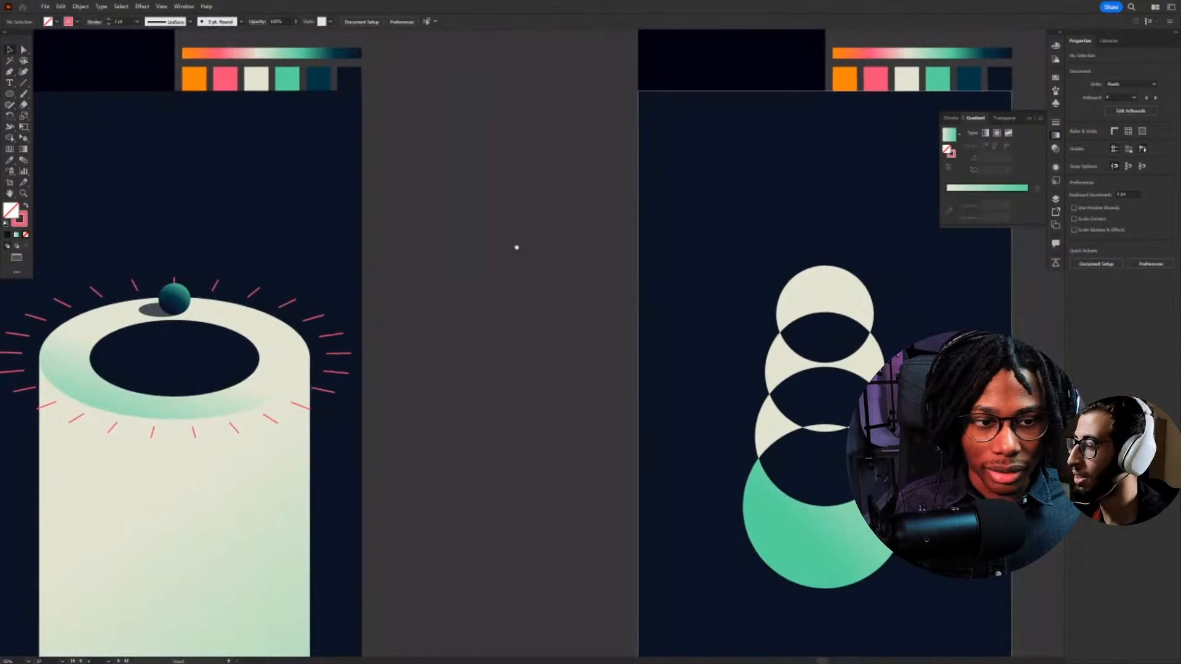
drag(517, 248, 620, 128)
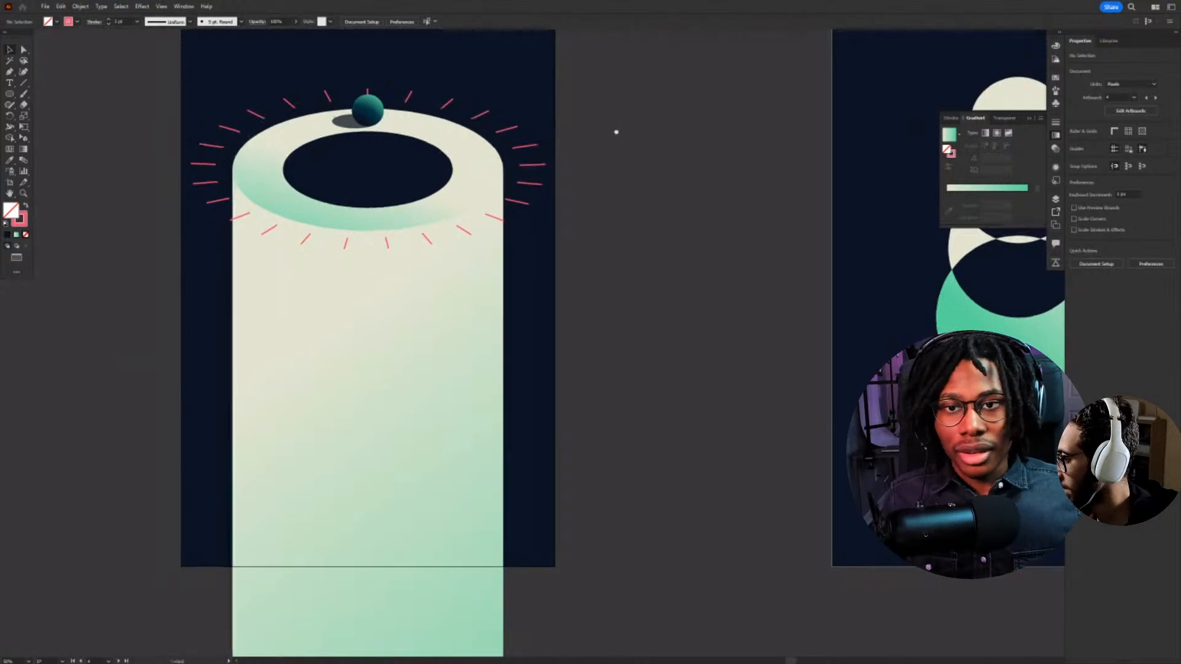
drag(617, 132, 270, 236)
click(640, 485)
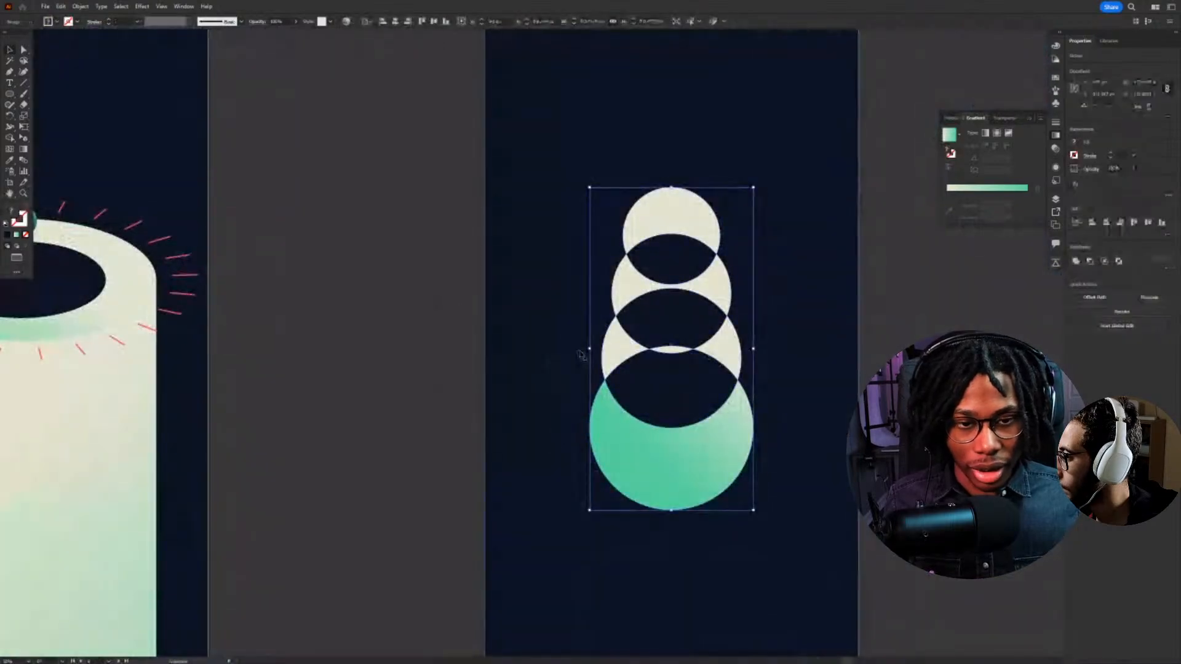
scroll(582, 345, down, 3)
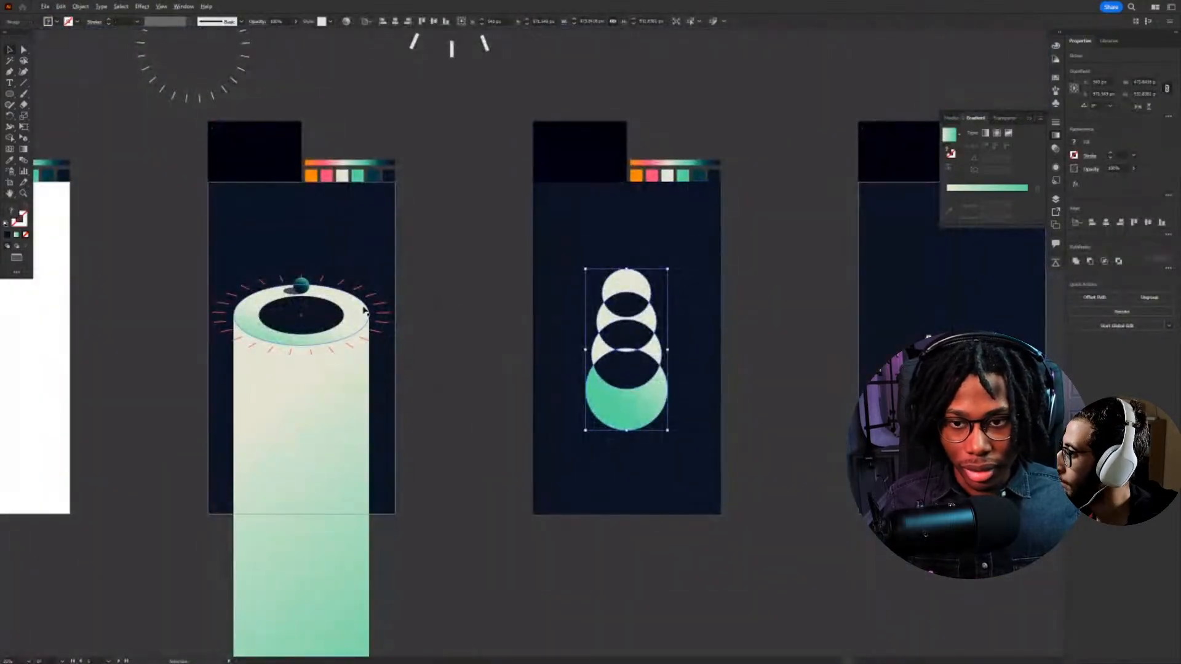
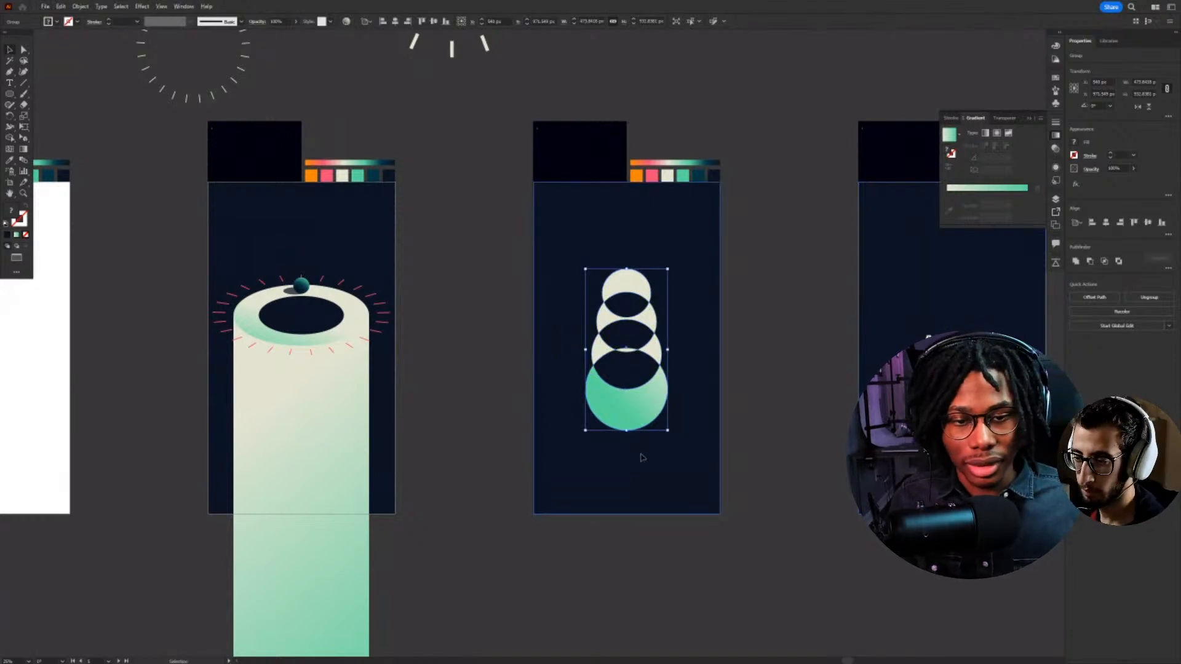
- Inspect how the board background, the cylinder body and the pink radiating lines are built as separate objects
click(643, 457)
click(501, 567)
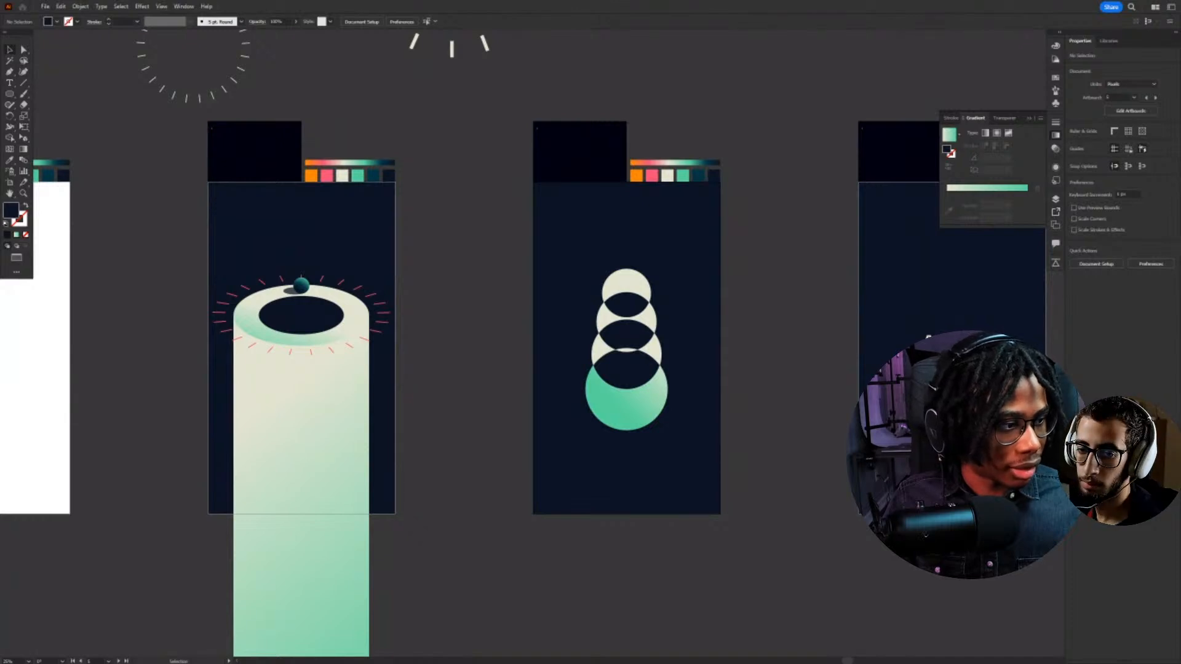
click(548, 449)
click(281, 363)
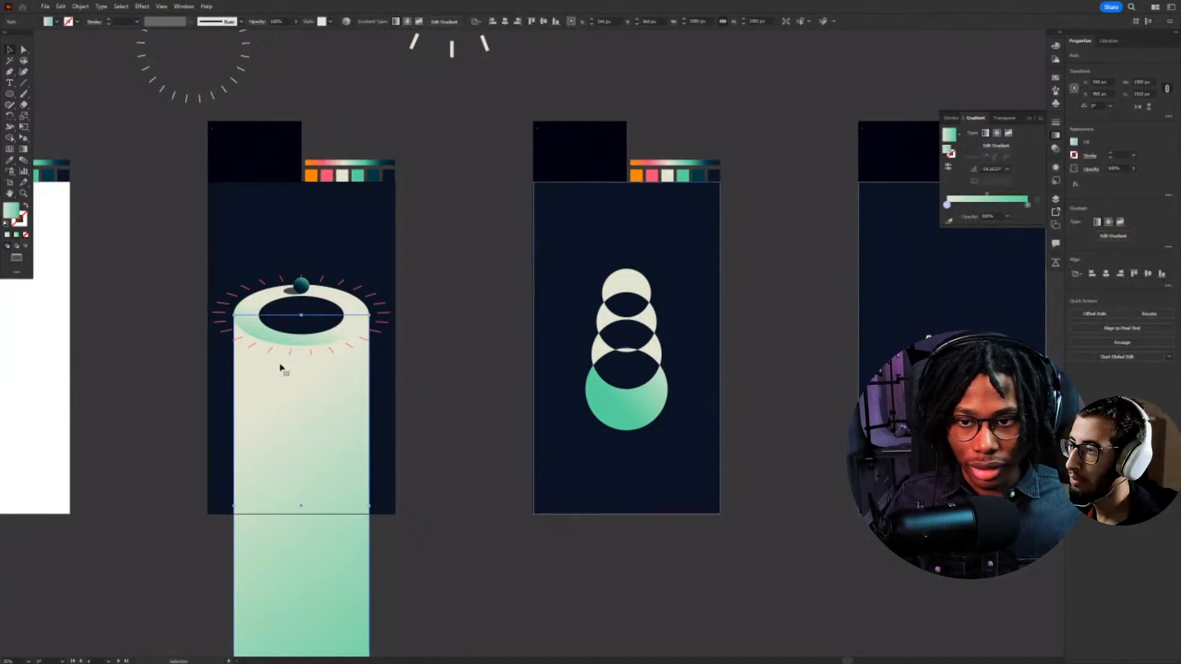
click(254, 349)
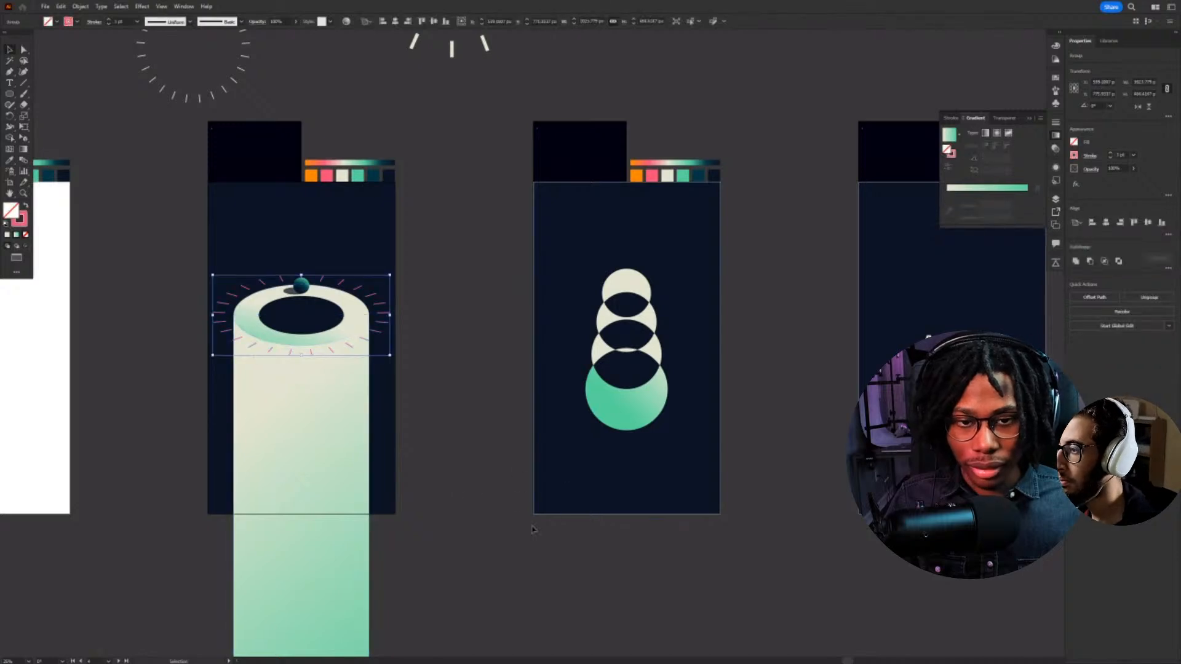
click(685, 109)
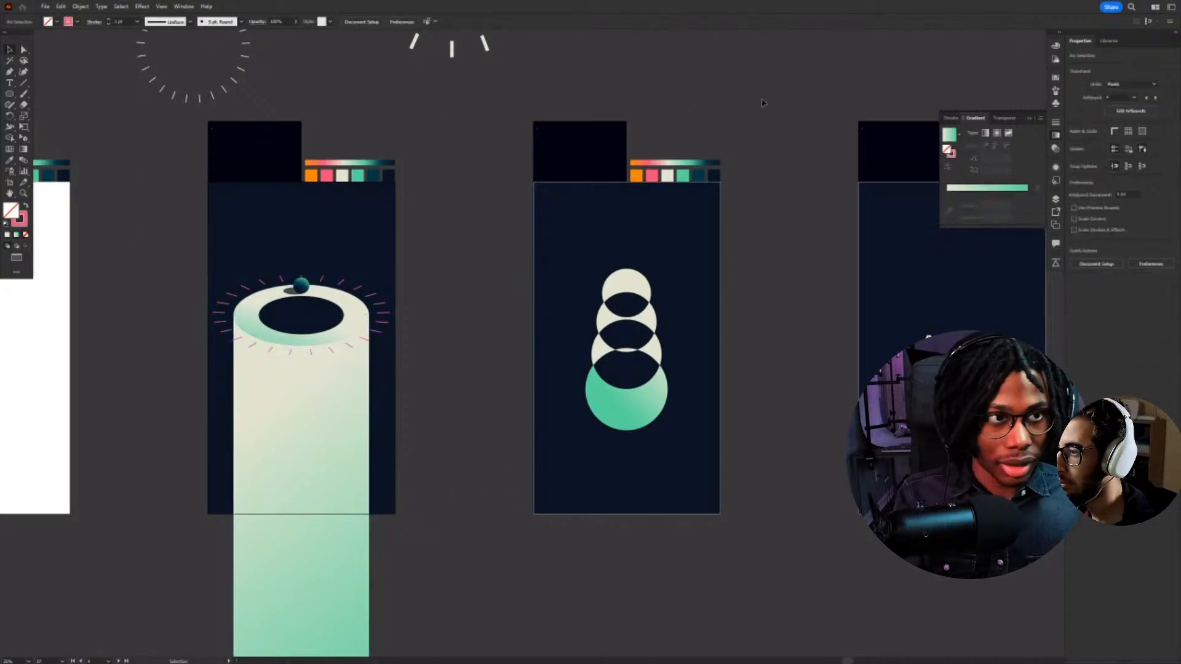
- Switch to After Effects and delete the five artwork layers from the Week30 composition, keeping only the audio layer
key(f)
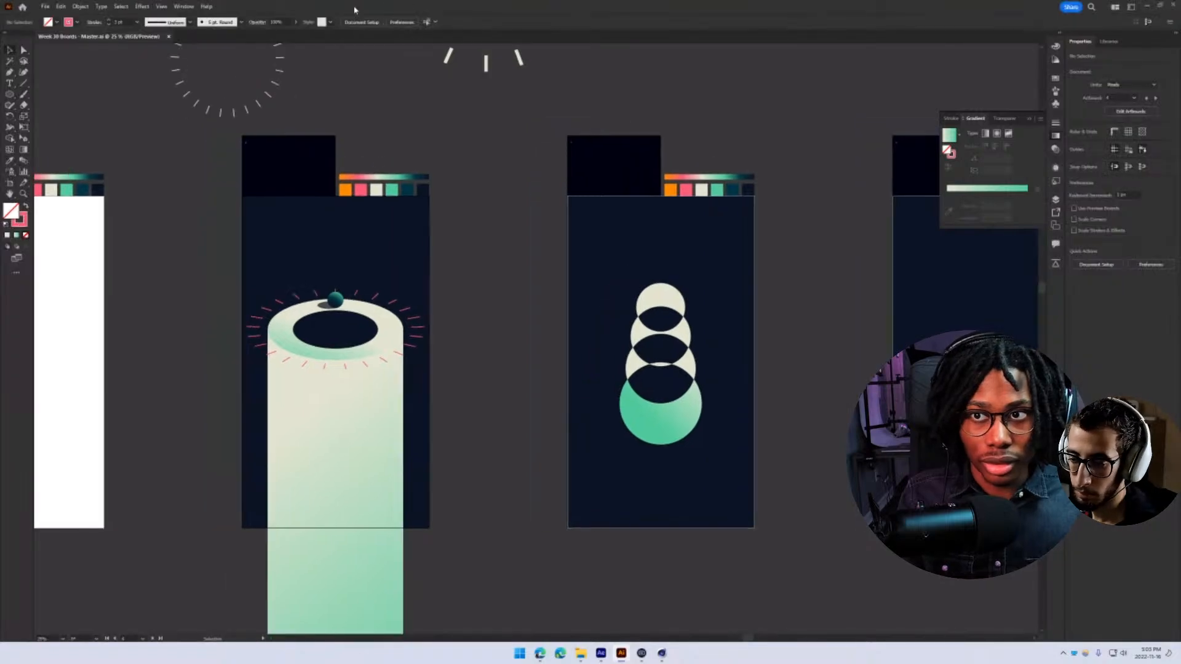
click(601, 652)
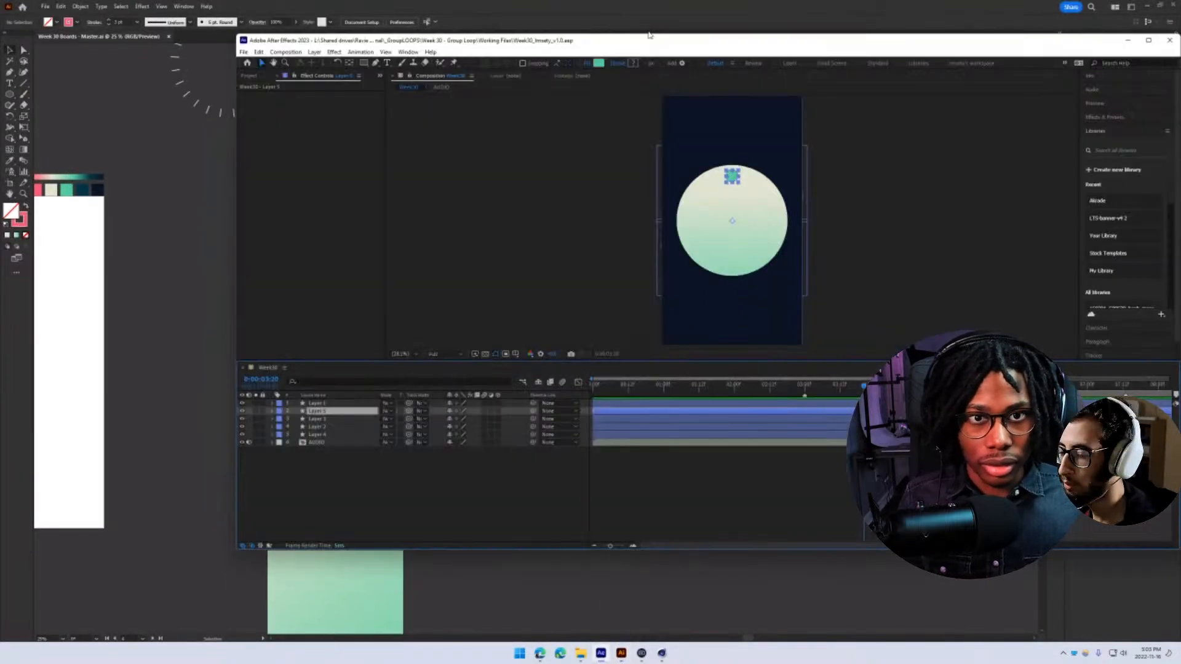
double_click(649, 35)
click(92, 484)
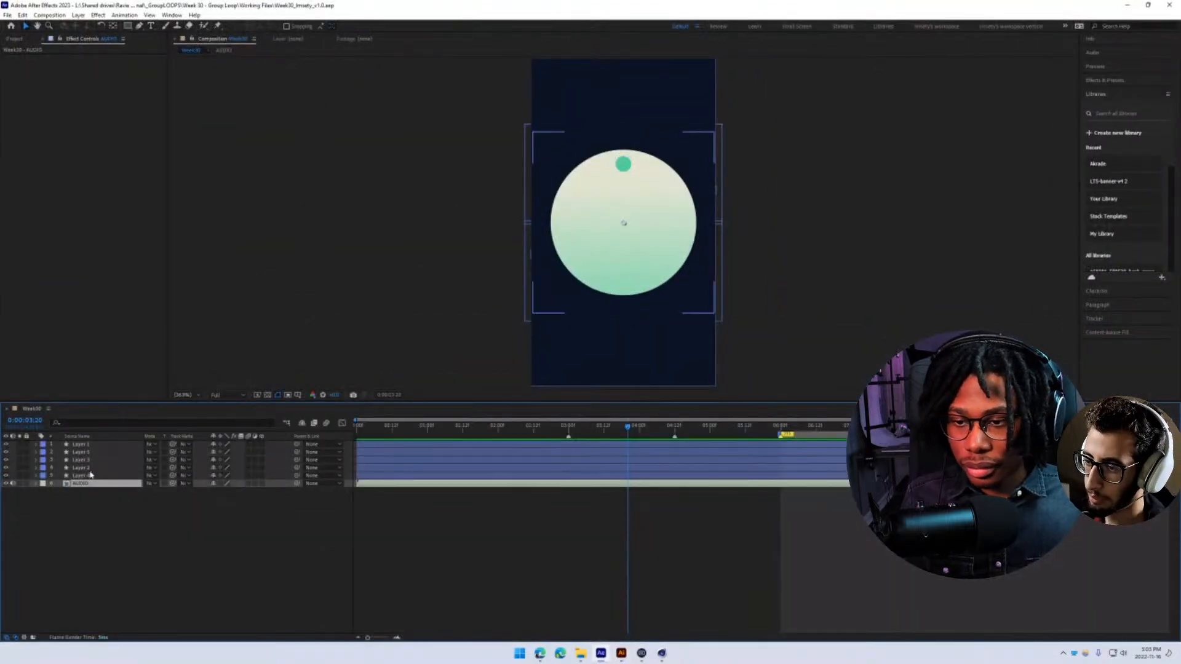
click(88, 467)
click(86, 445)
shift+click(86, 477)
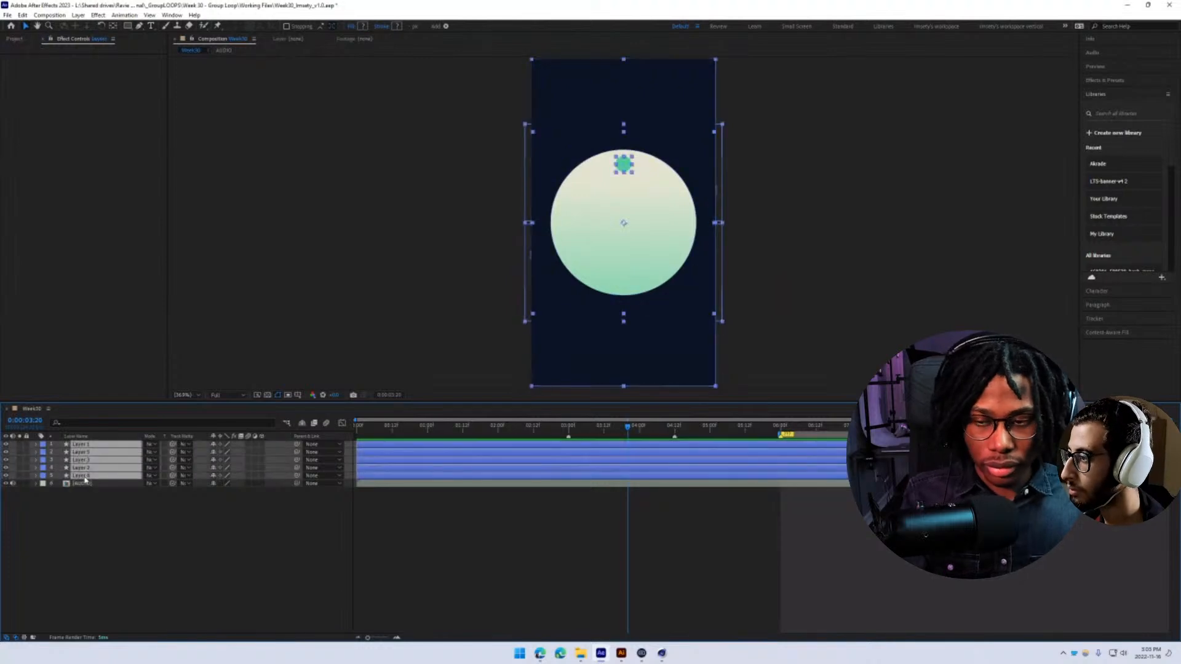
key(Delete)
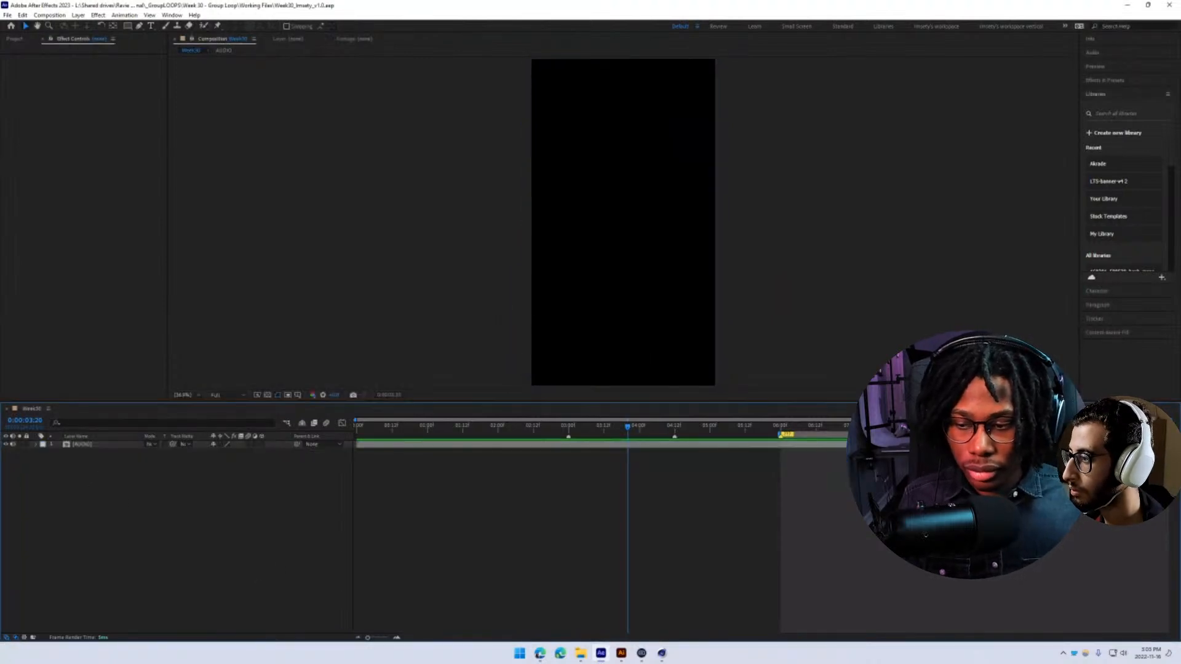
click(229, 587)
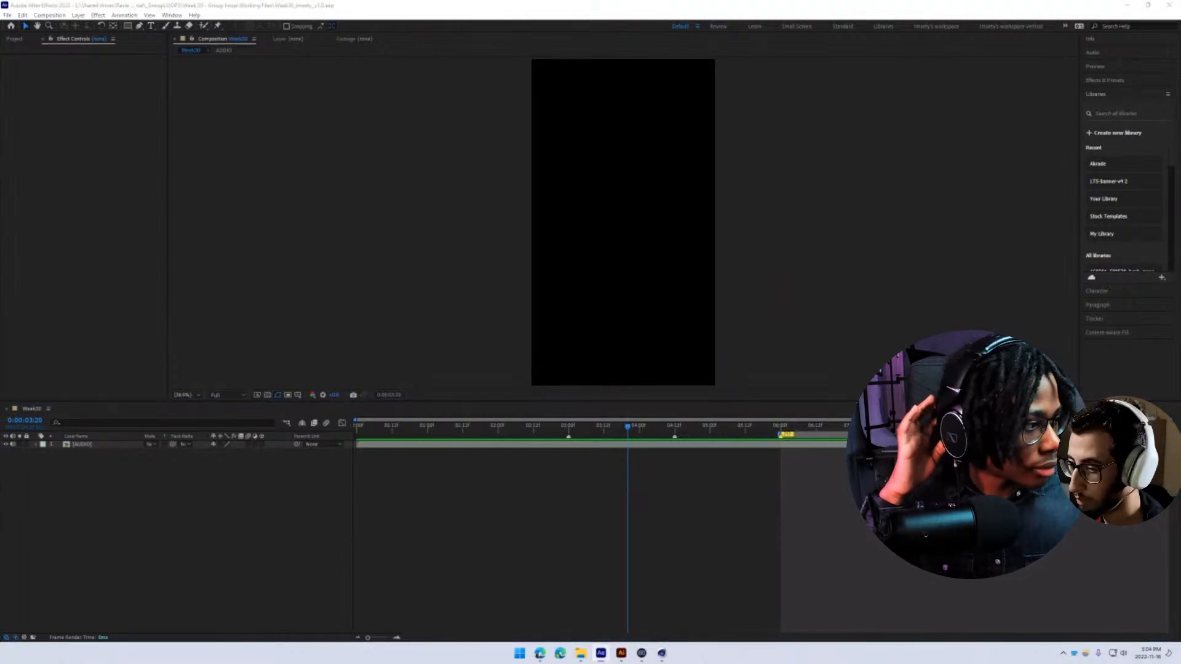
click(485, 544)
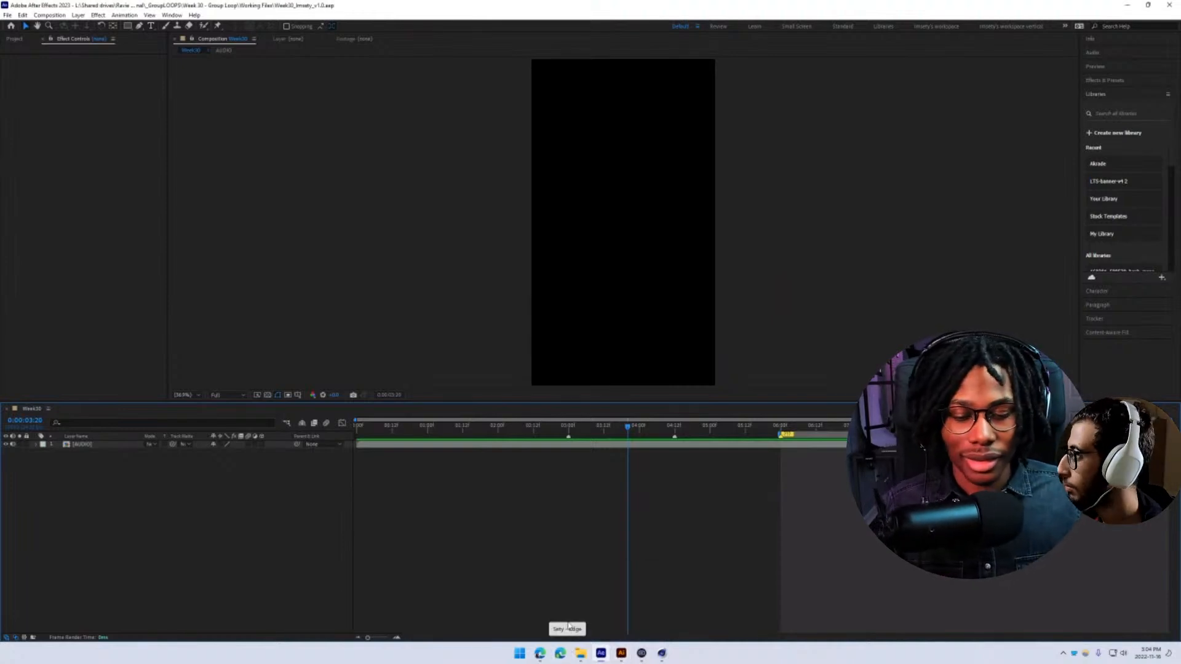
- Switch to Illustrator and send the cylinder board's pink radiating lines into the Week30 composition with Overlord
click(622, 653)
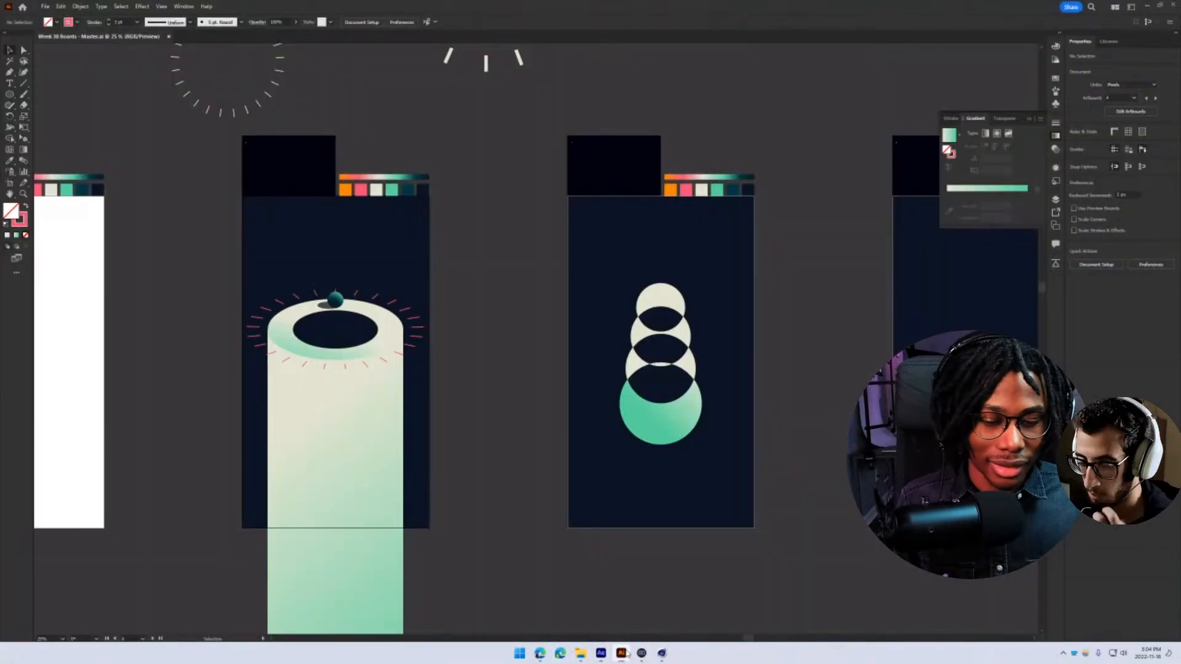
click(260, 349)
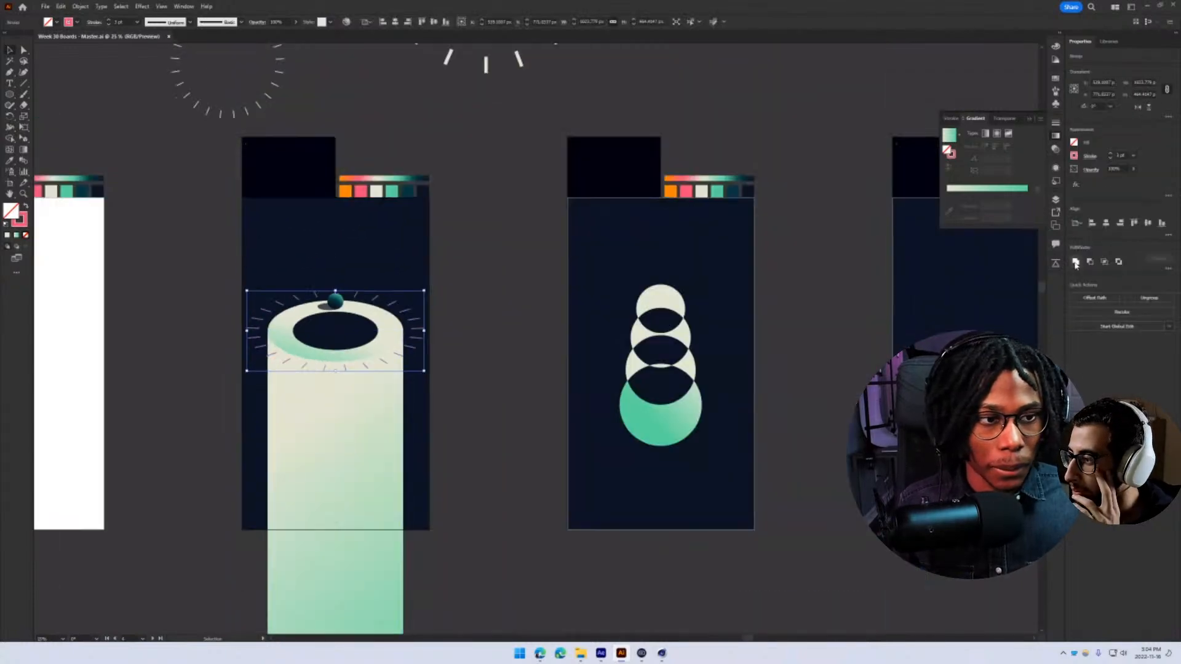
click(1055, 263)
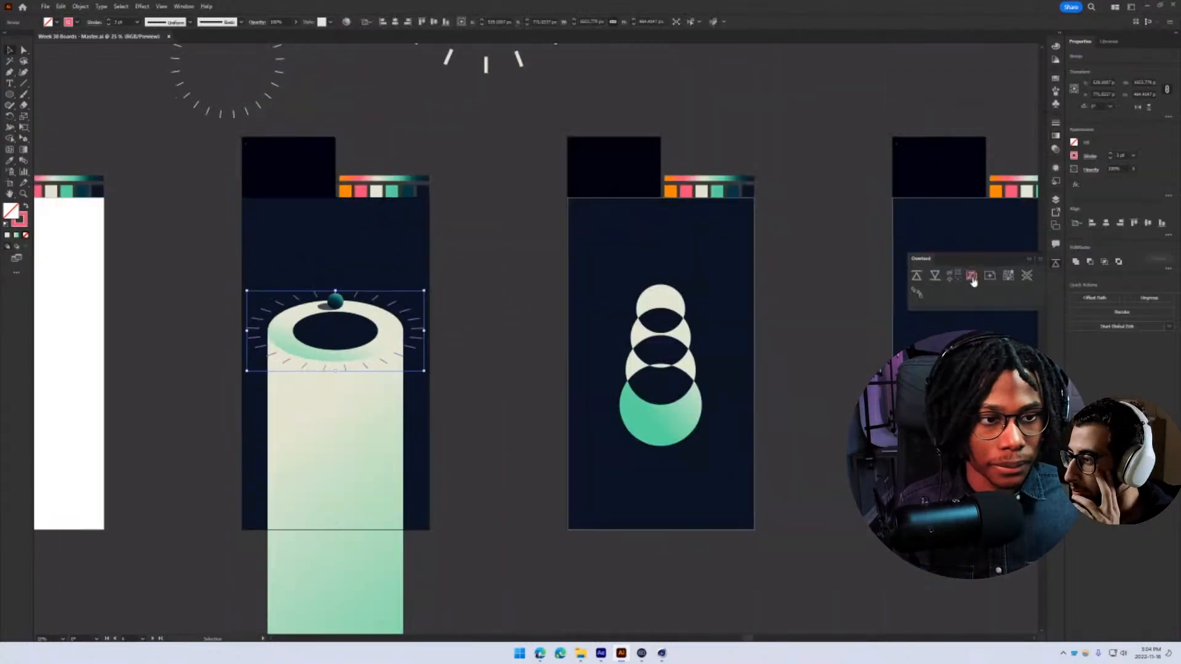
key(alt+Tab)
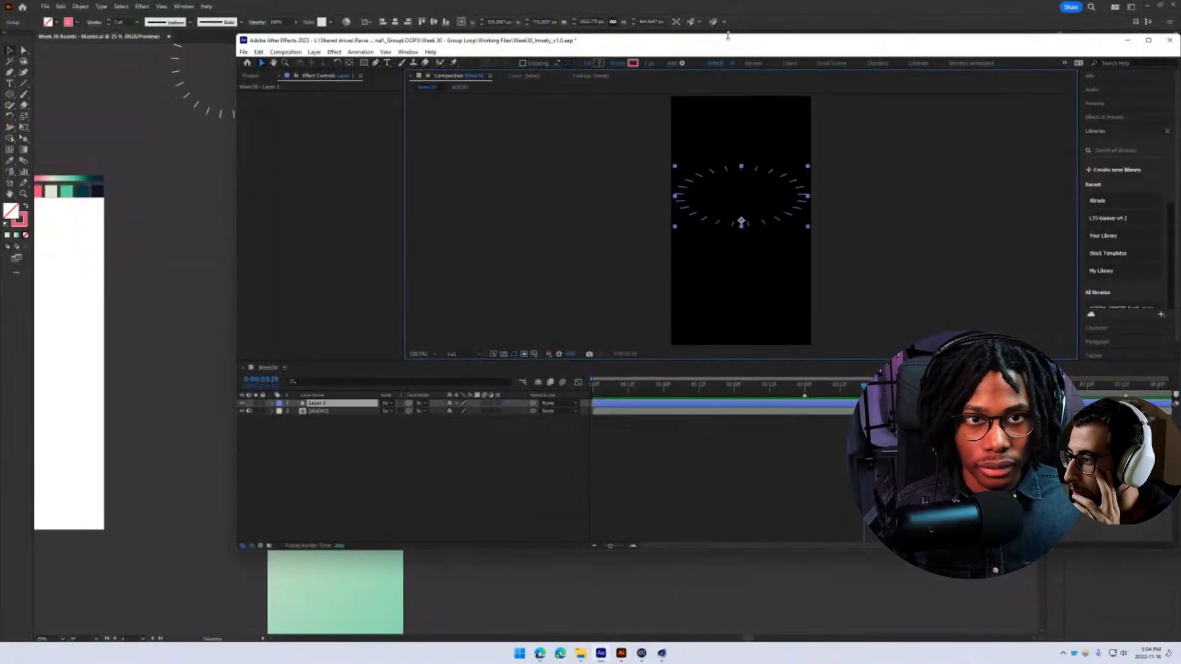
- Send the cylinder's gradient body together with its top ellipse from Illustrator into the Week30 composition
click(308, 572)
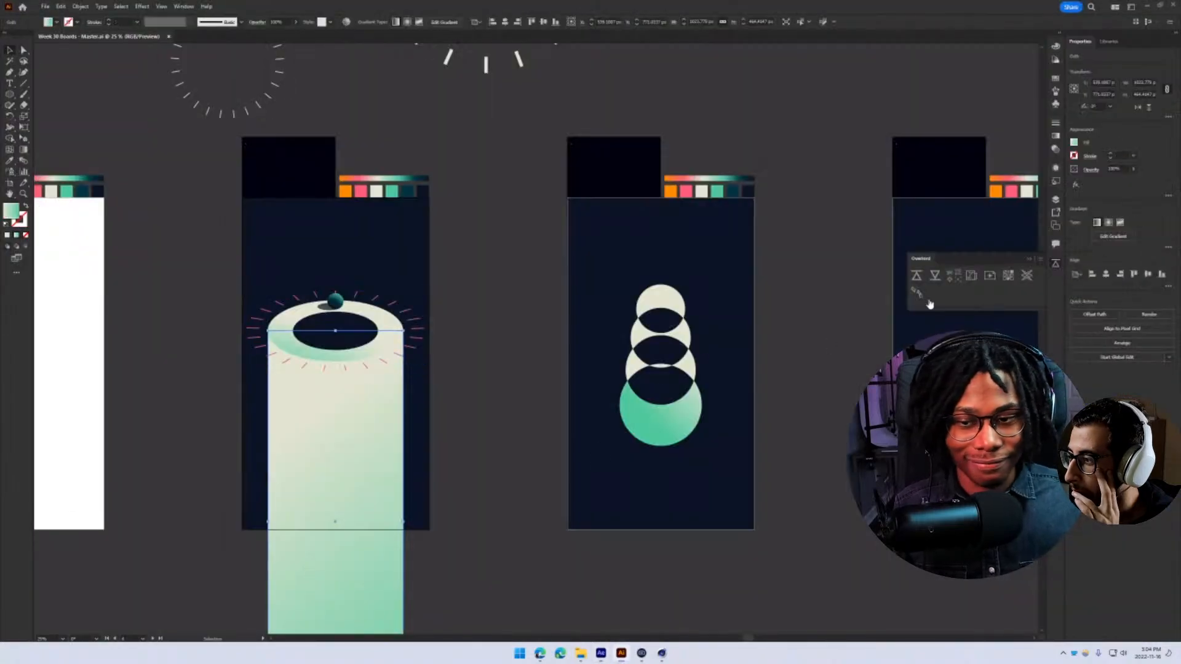
shift+click(322, 354)
click(917, 275)
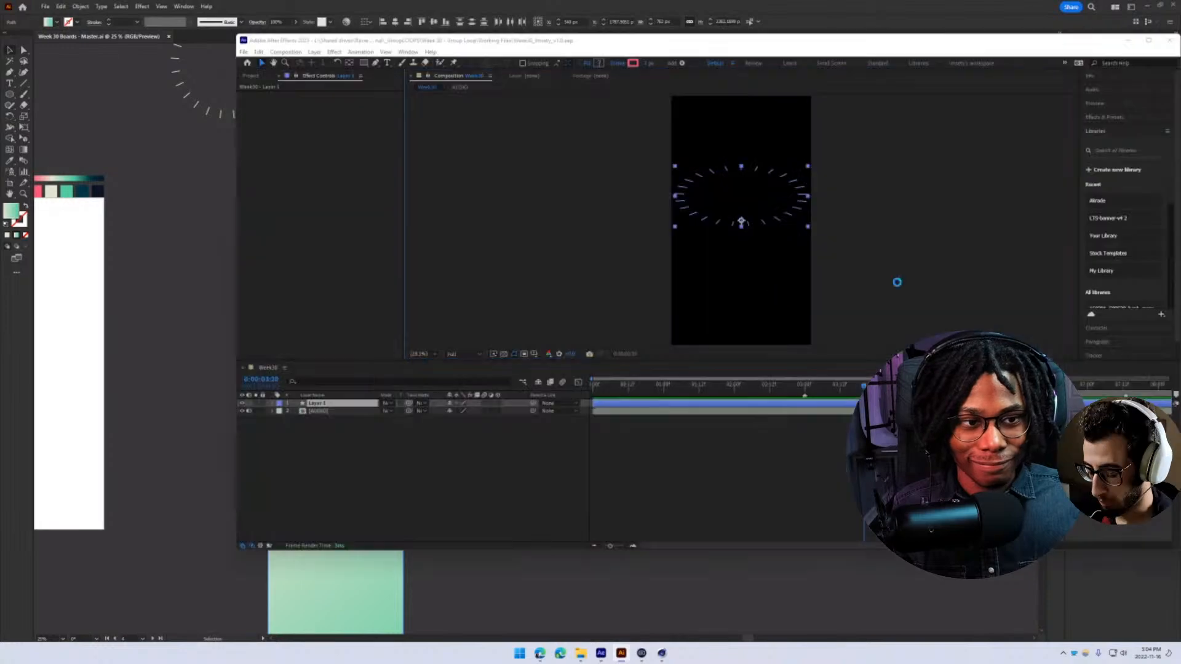
key(alt+Tab)
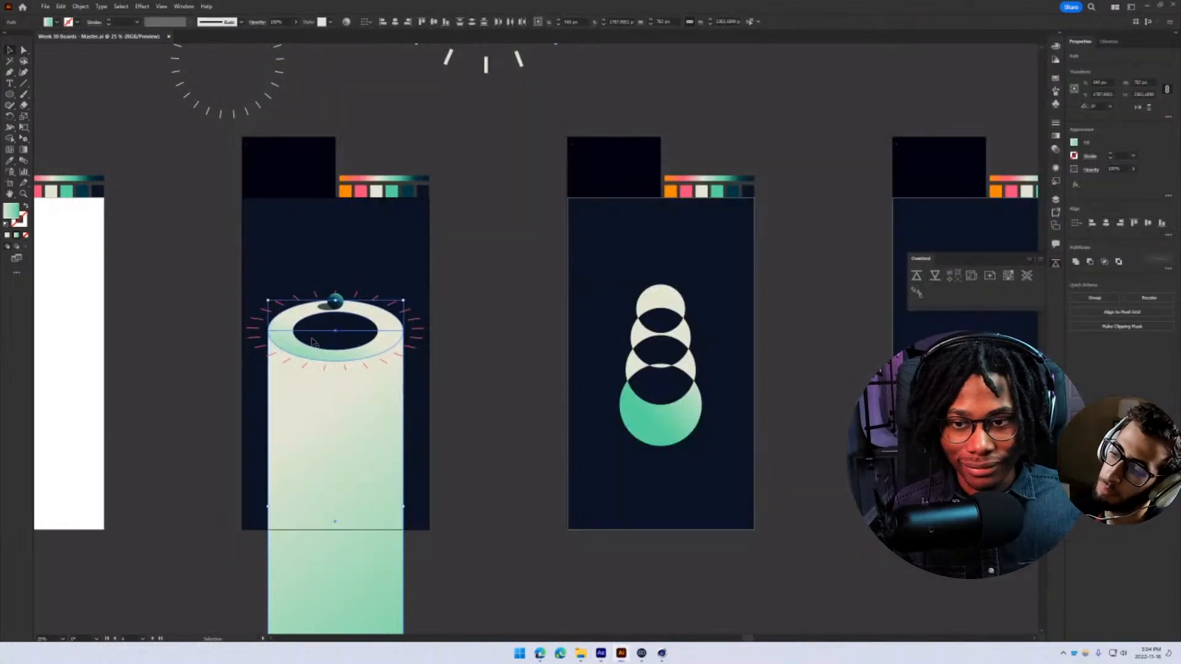
- Send the dark inner ellipse of the cylinder's opening from Illustrator into the Week30 composition
click(313, 339)
key(alt+Tab)
key(alt+Tab)
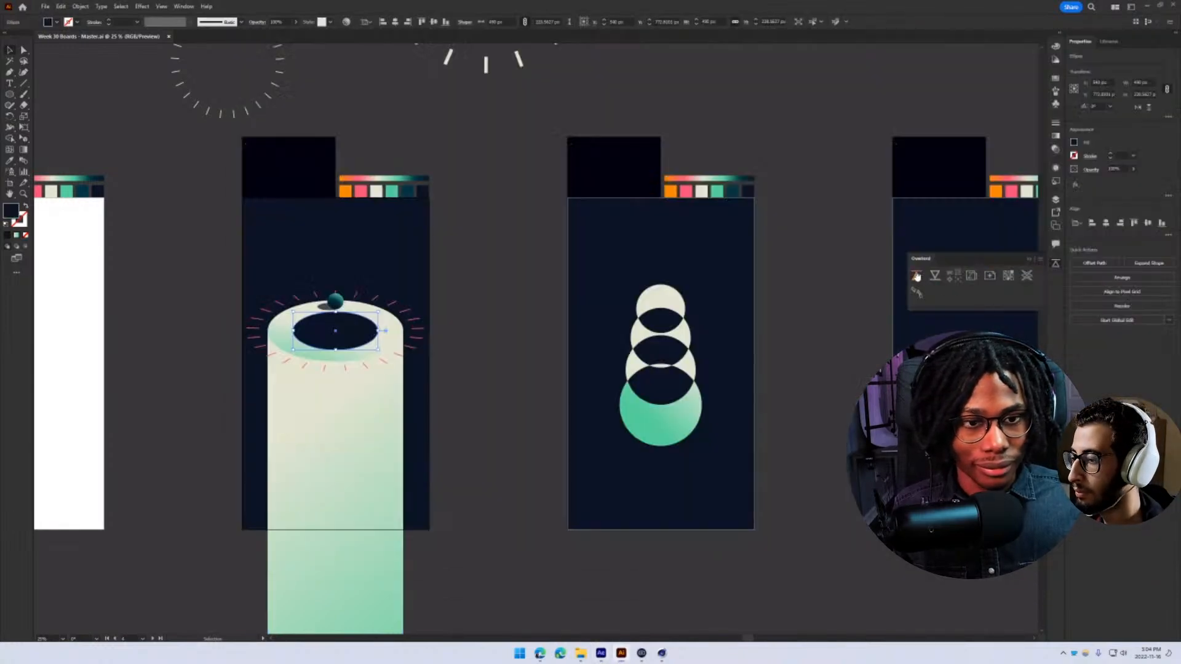
click(917, 275)
key(alt+Tab)
click(701, 406)
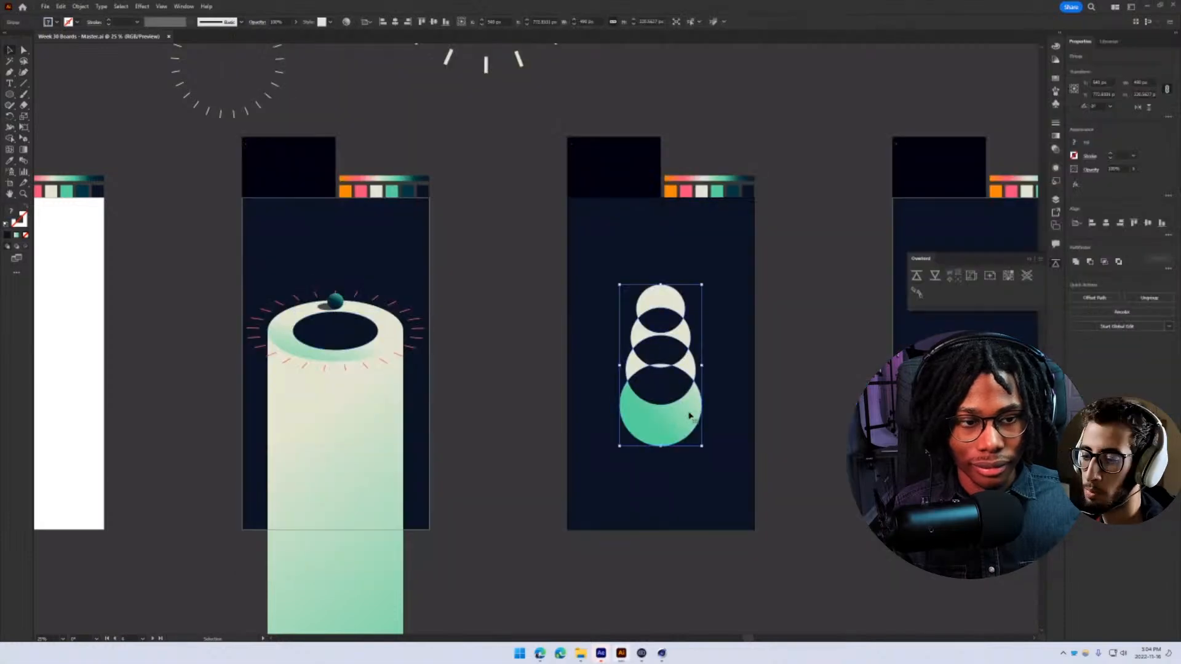
mouse_move(672, 424)
mouse_down()
mouse_move(759, 469)
mouse_move(677, 424)
mouse_up()
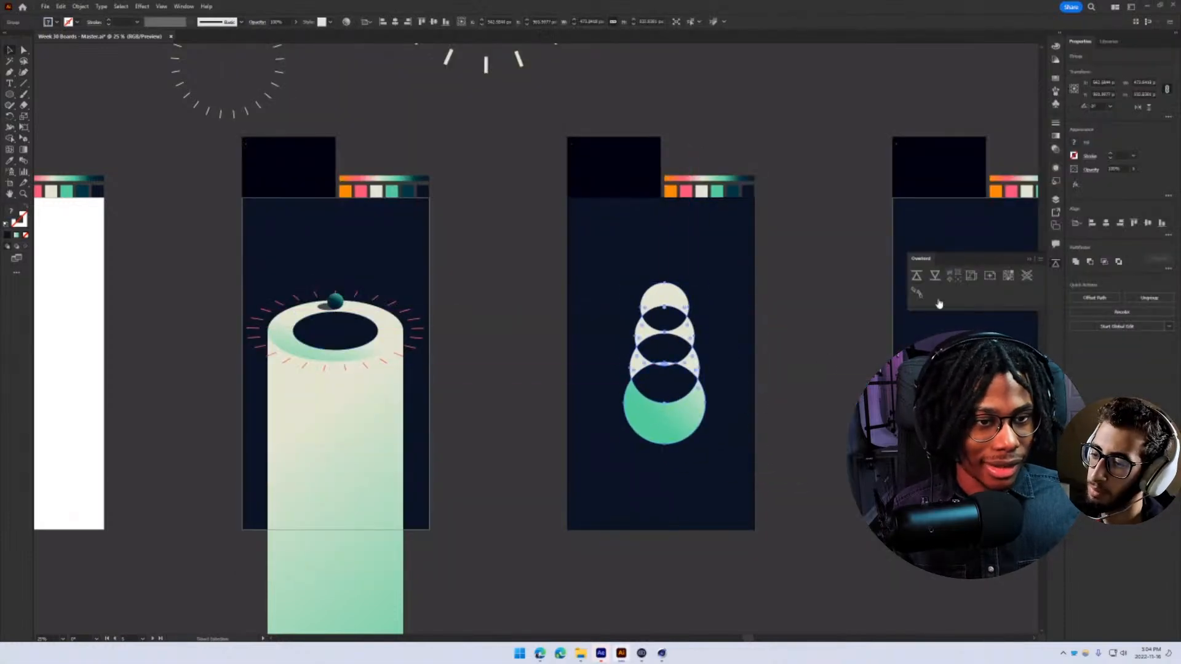
key(ctrl+z)
click(917, 277)
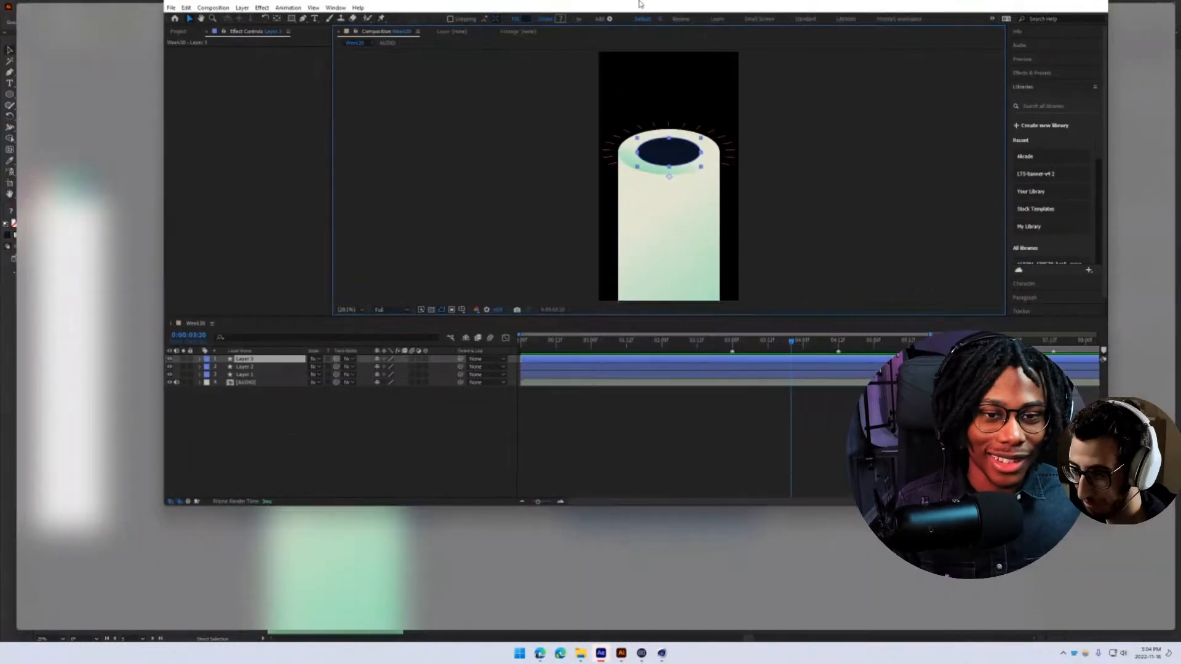
- Maximize After Effects and move the pink radiating lines layer above the cylinder and inner ellipse layers
drag(639, 4, 637, 1)
scroll(527, 179, up, 2)
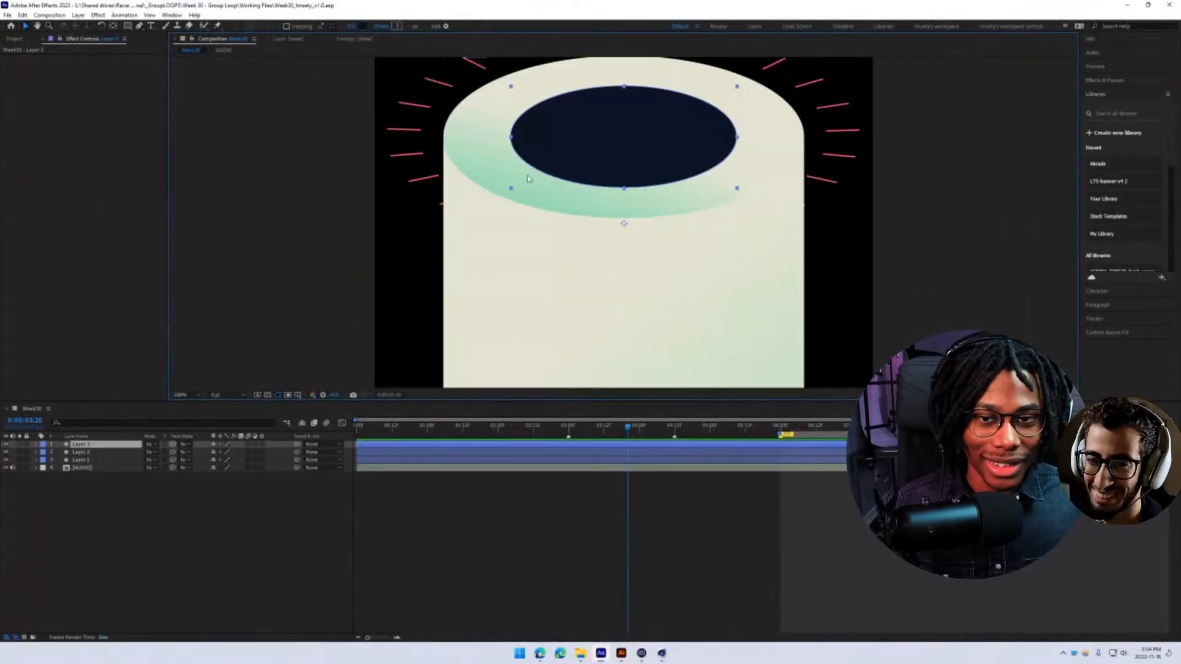
click(80, 460)
drag(73, 453, 84, 442)
click(112, 474)
scroll(416, 246, down, 1)
drag(481, 238, 478, 268)
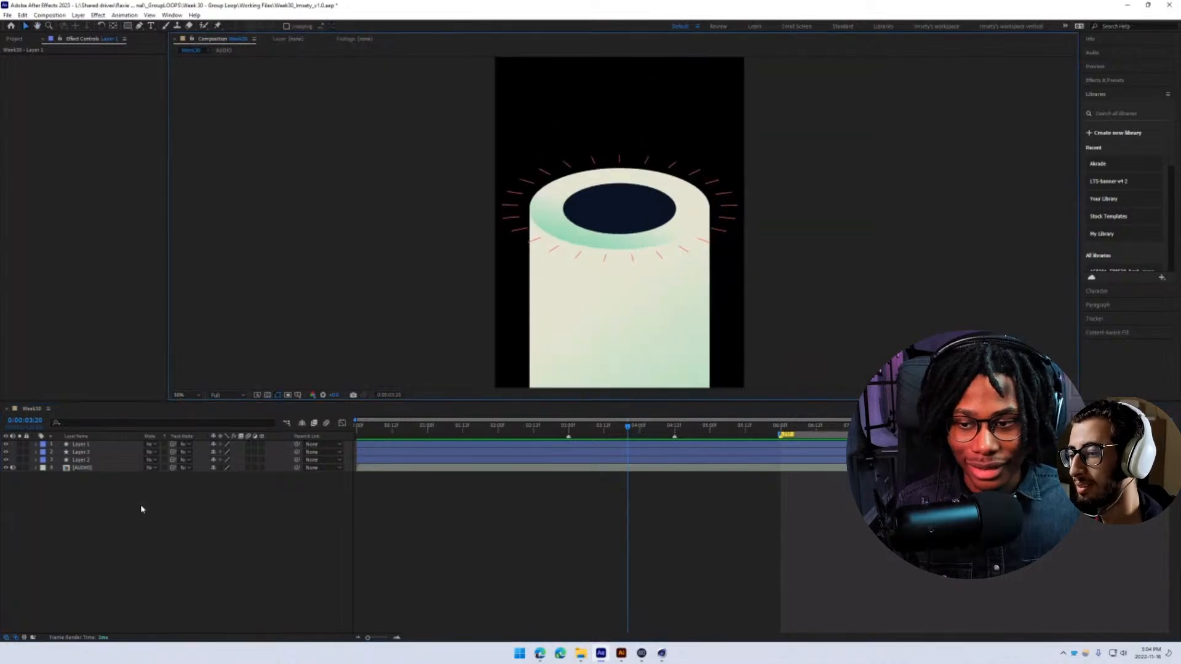
- Add a dark navy full-frame solid as the background, place it beneath the artwork layers above the audio, and save the project
right_click(141, 505)
right_click(93, 502)
mouse_move(110, 508)
click(286, 533)
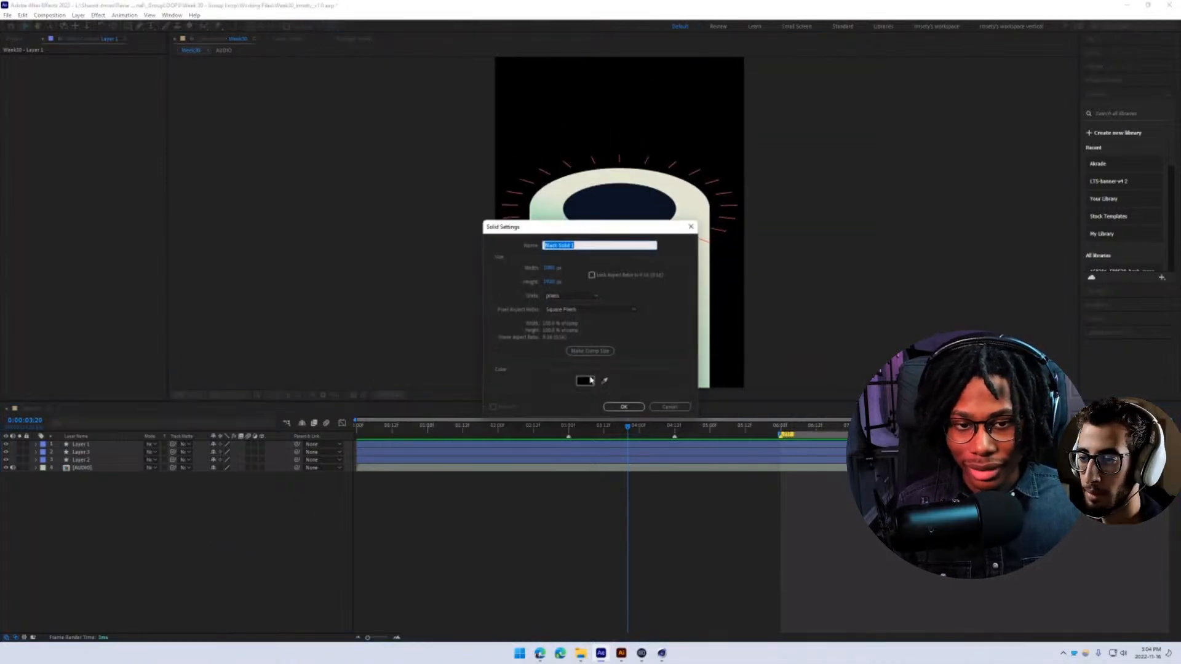
click(623, 406)
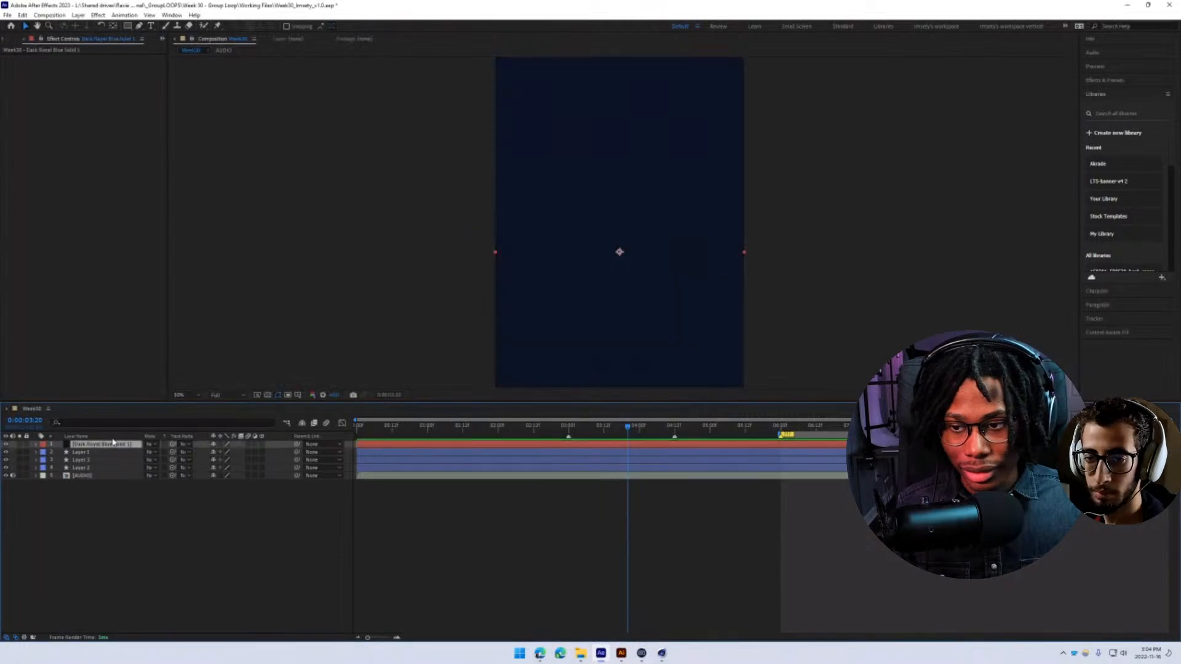
drag(103, 444, 94, 466)
key(ctrl+s)
- Switch to Illustrator and send the cylinder board's gradient bar and six colour swatches into the Week30 composition
key(alt+Tab)
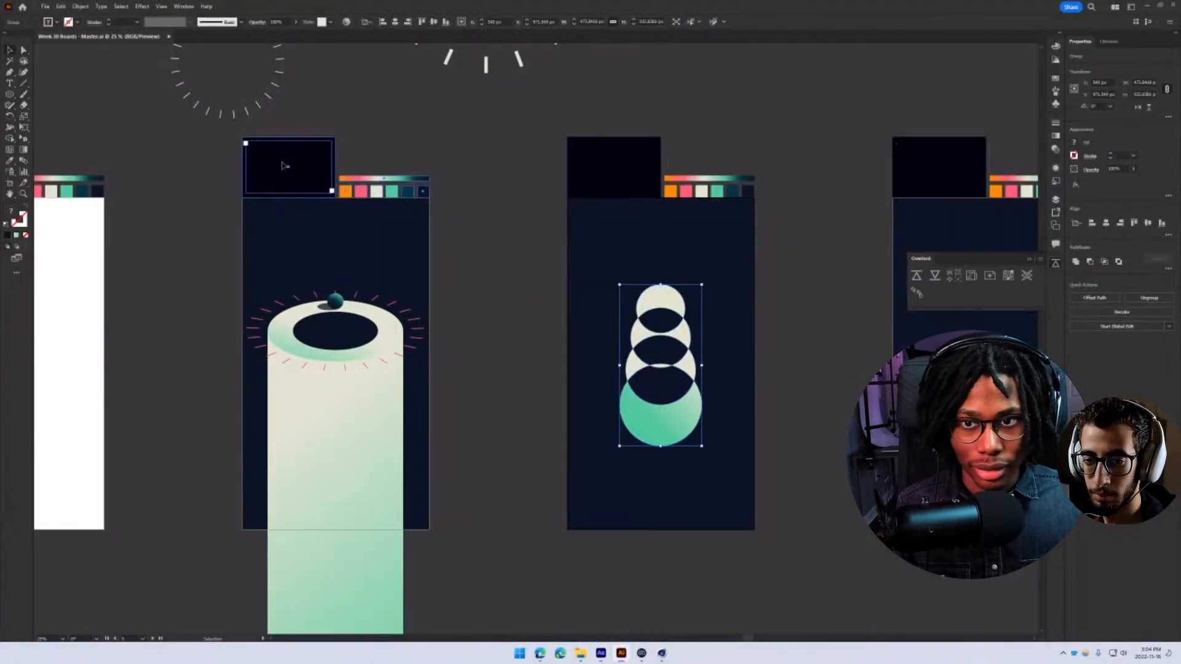
click(244, 143)
double_click(244, 143)
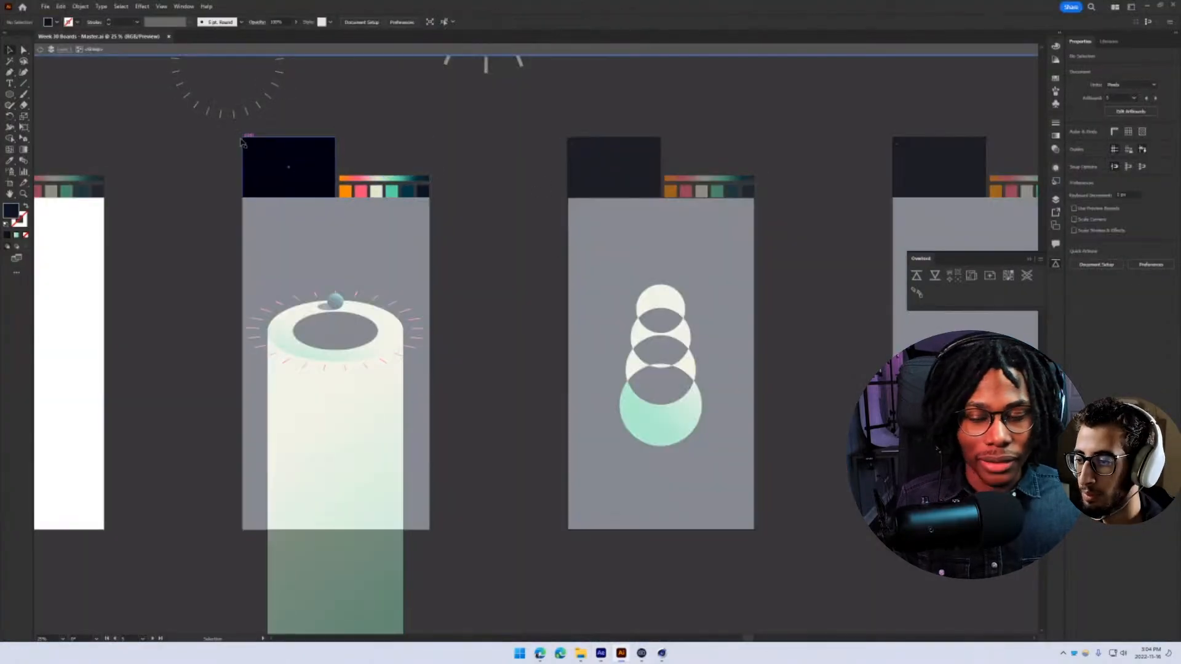
scroll(216, 119, up, 2)
double_click(599, 267)
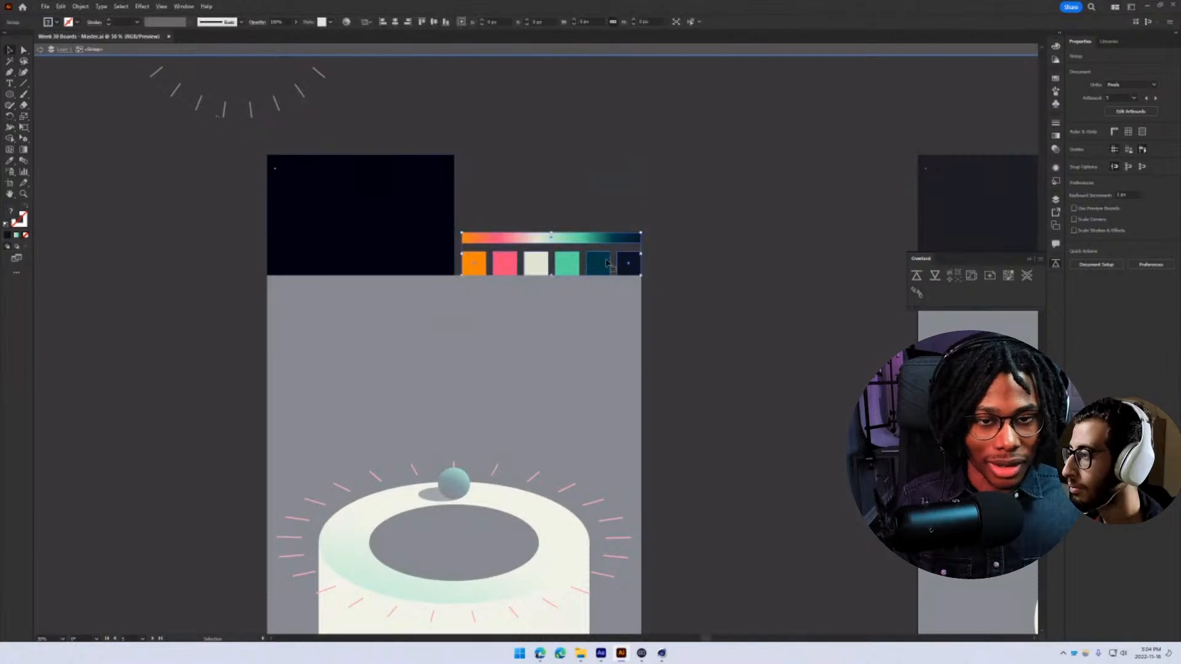
drag(683, 268, 466, 268)
key(ctrl+a)
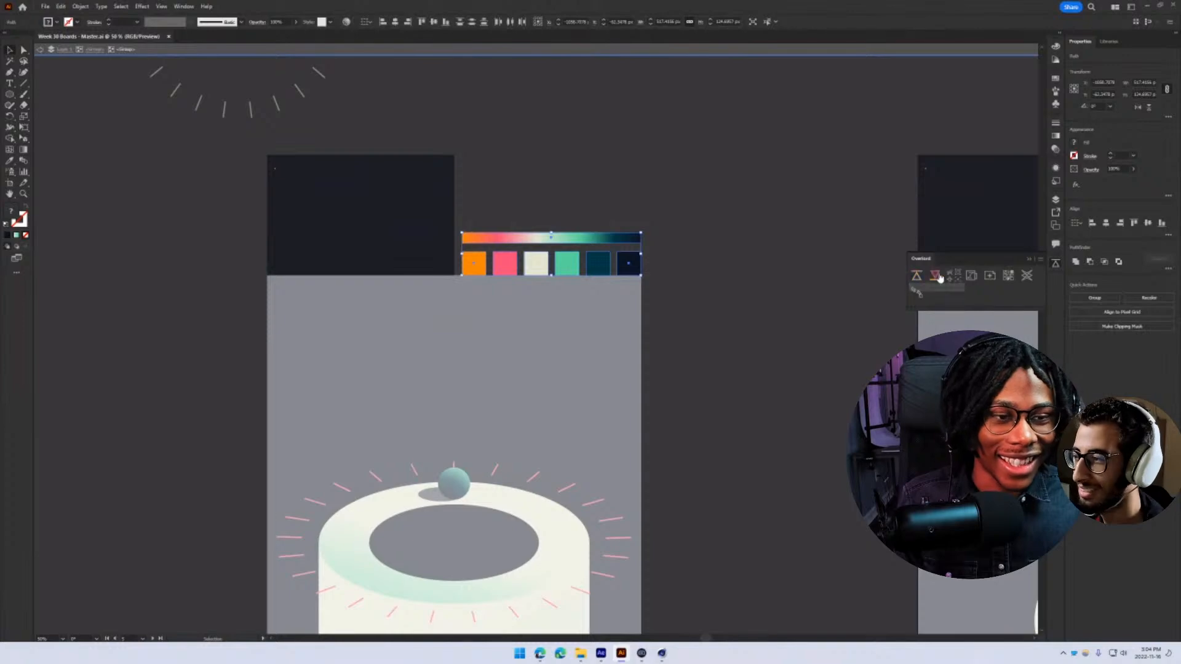
click(916, 275)
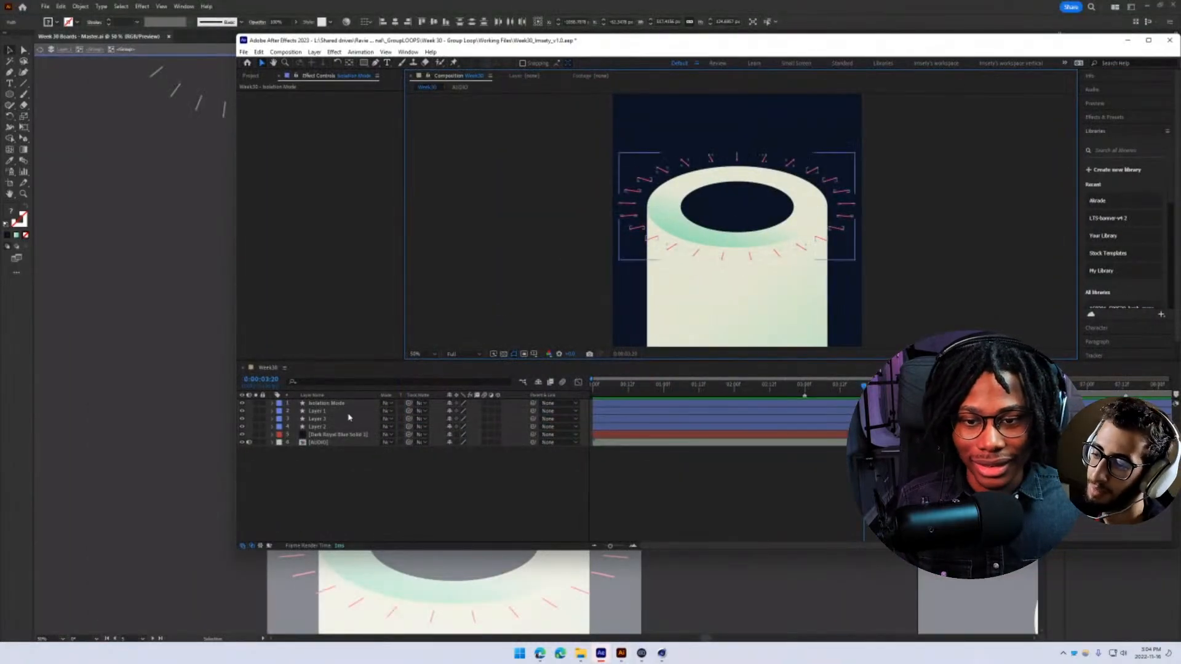
- Move the colour palette layer off the cylinder to the empty area above it in the composition
click(341, 402)
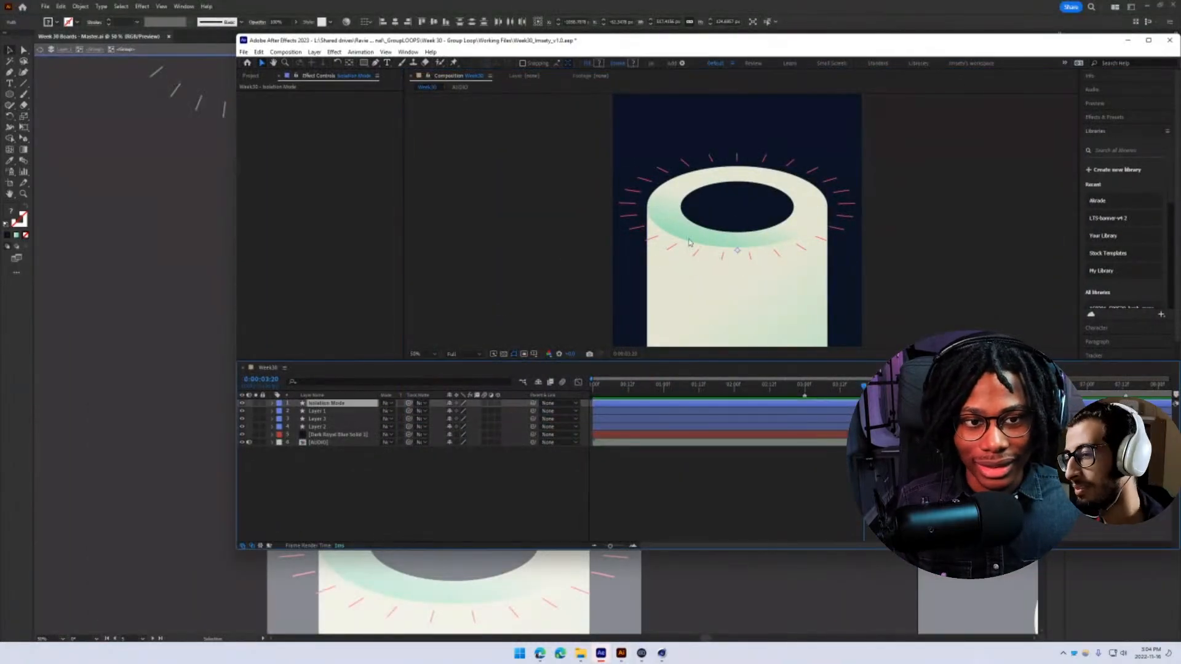
scroll(740, 254, down, 4)
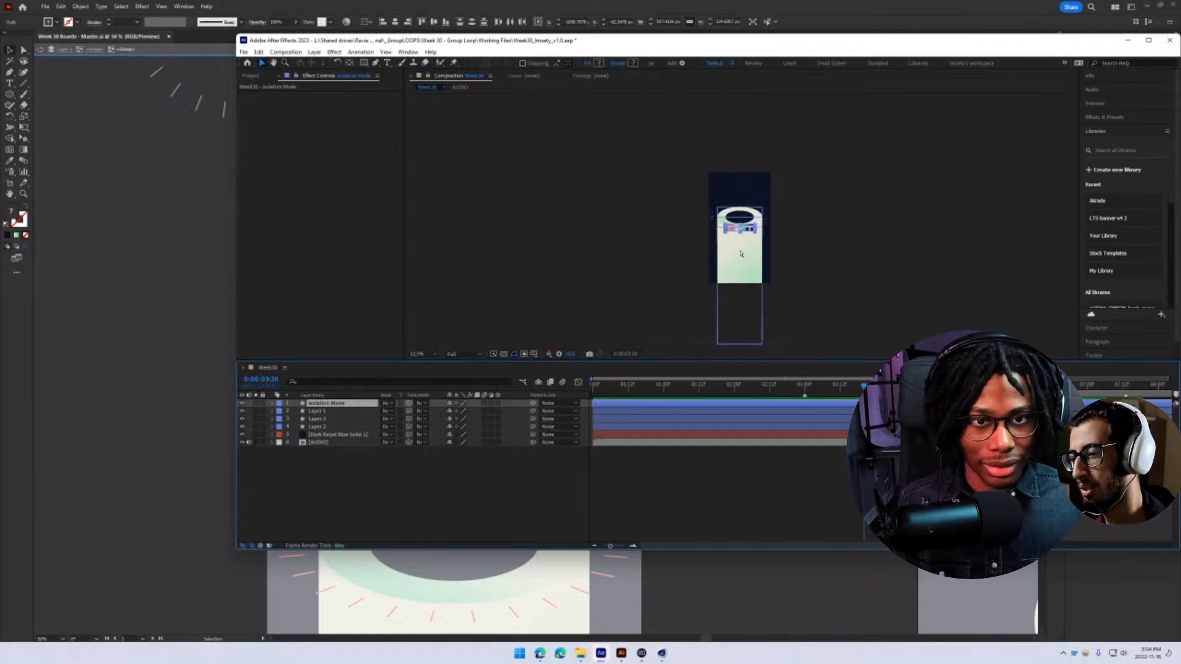
scroll(741, 254, up, 4)
drag(721, 264, 670, 193)
drag(675, 197, 729, 264)
- Switch After Effects from the Default workspace to the custom non-vertical workspace, dismissing the license code form without entering a code
click(1111, 131)
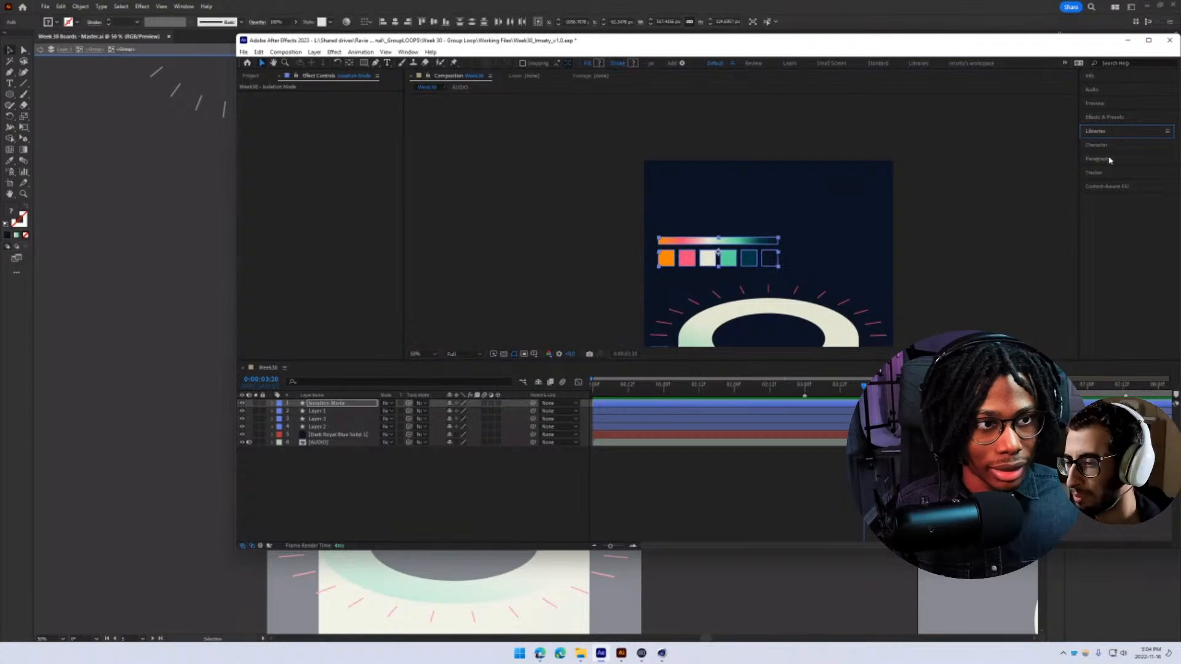
click(1115, 117)
click(1107, 118)
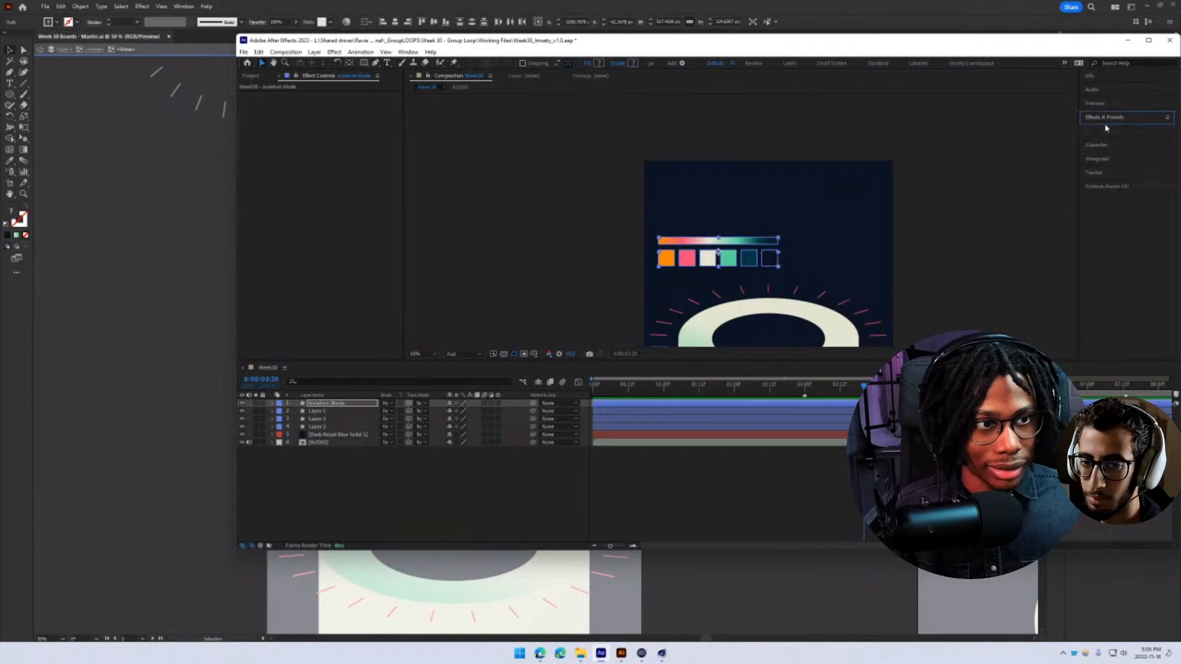
click(408, 51)
mouse_move(443, 63)
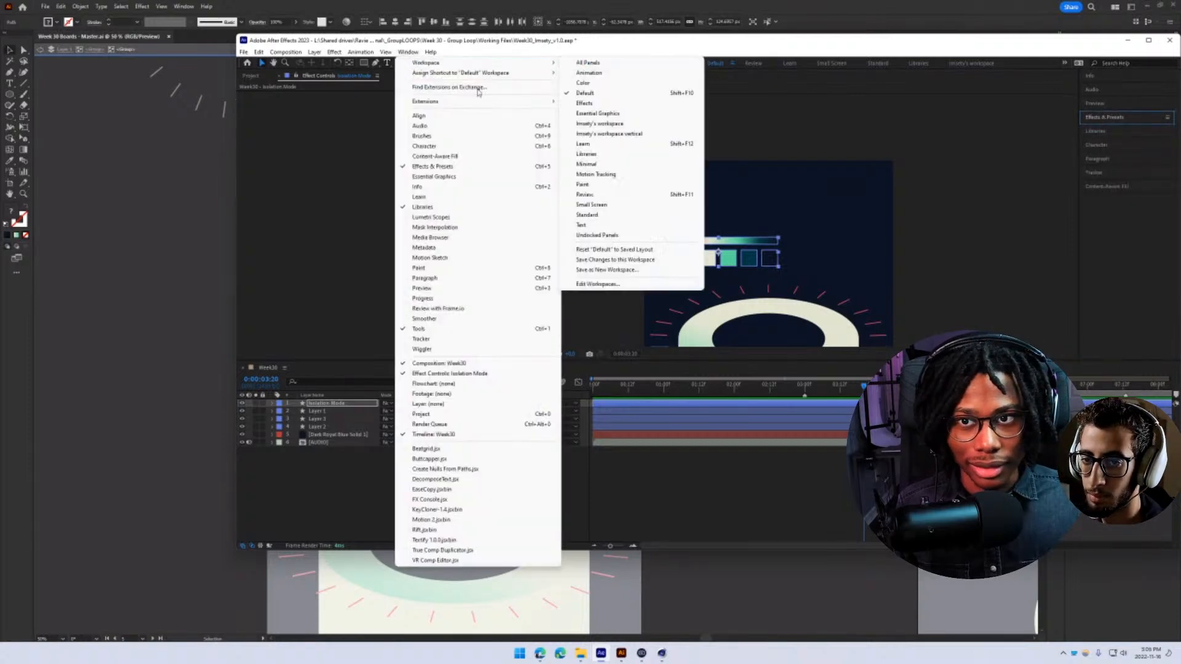
click(618, 124)
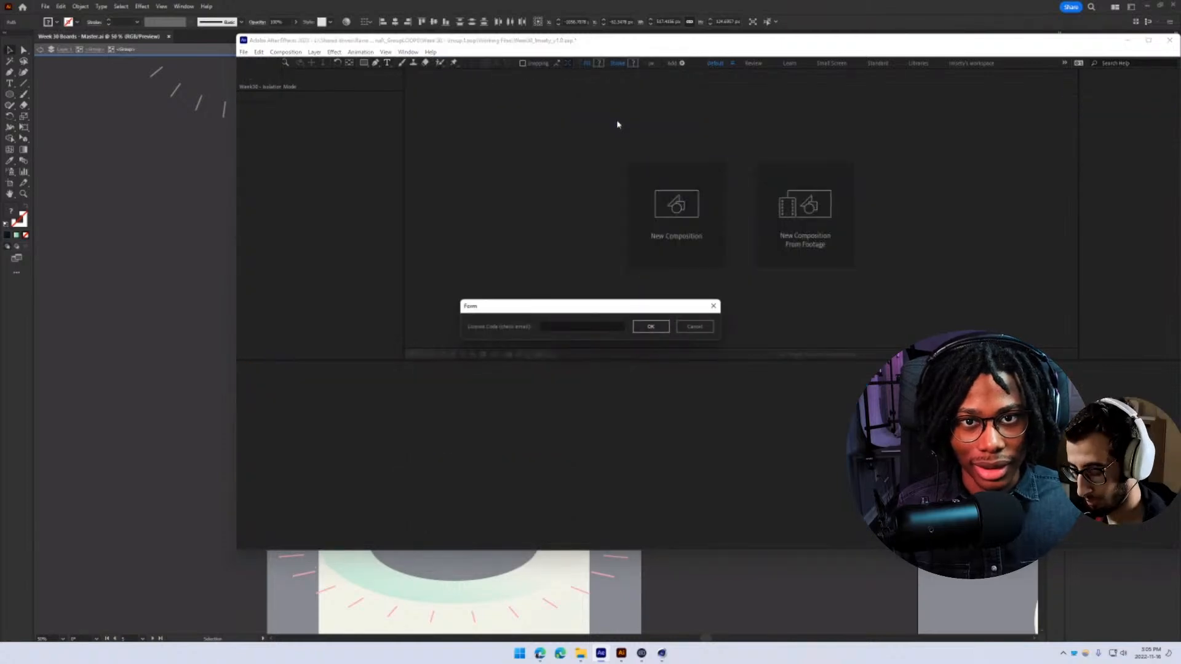
click(690, 336)
click(659, 359)
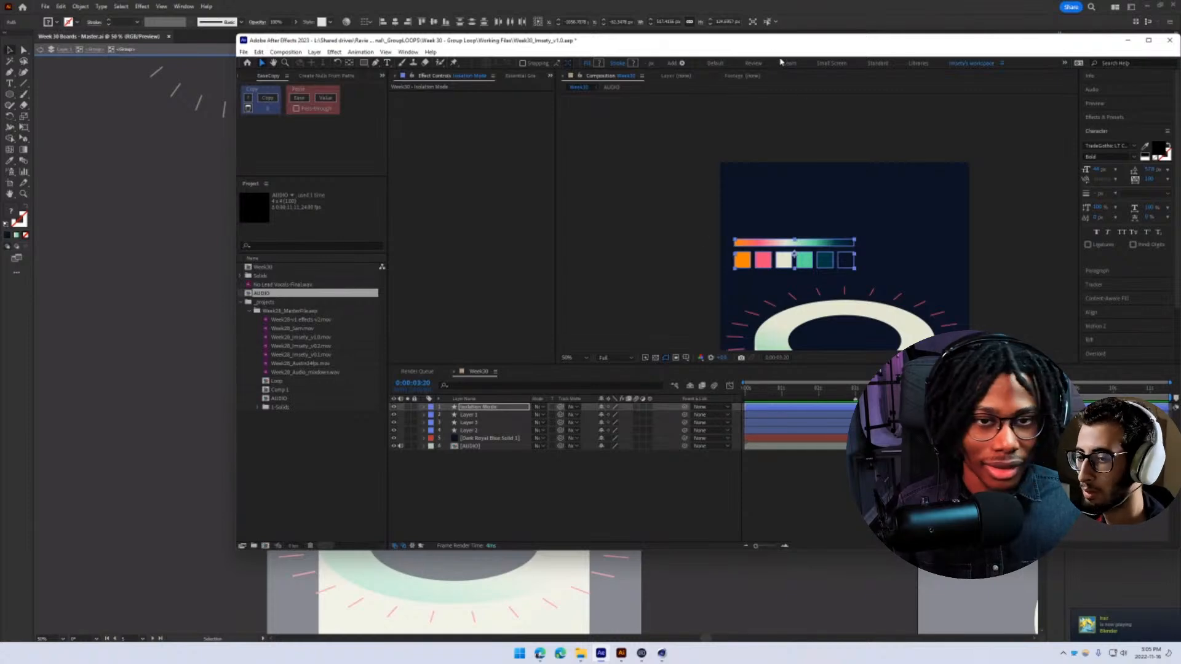
- Set the palette layer's anchor point to its upper-left corner with Motion 2, align it to the composition's upper-left corner, and save
double_click(694, 41)
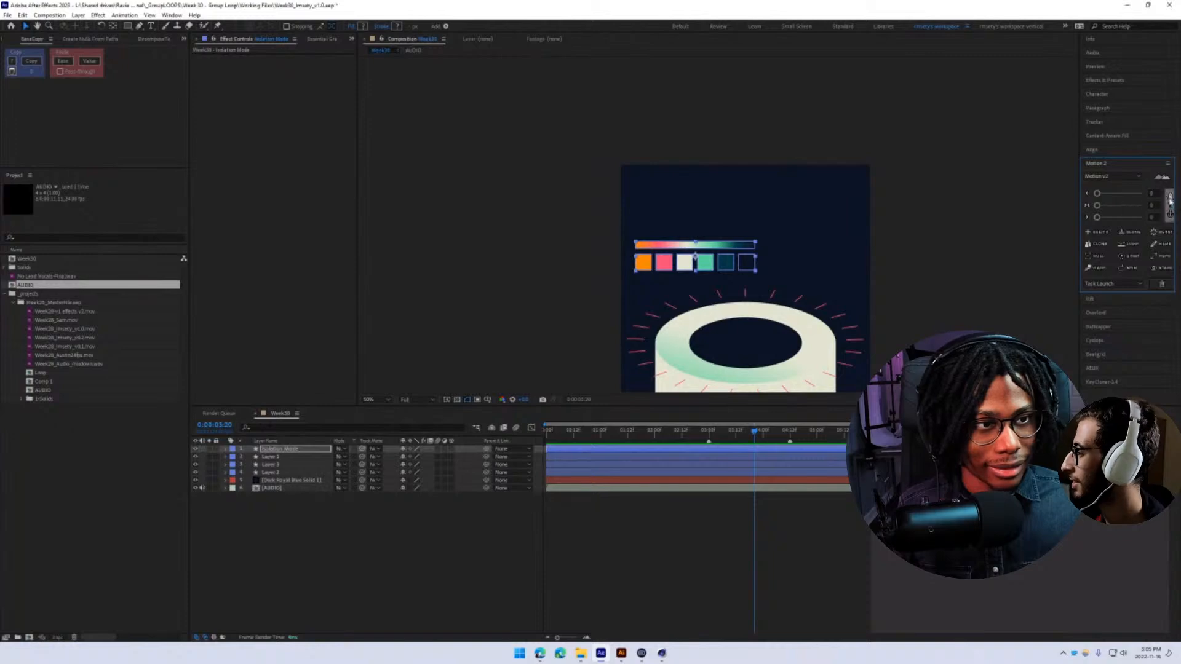
click(1170, 202)
click(1134, 193)
drag(636, 242, 621, 165)
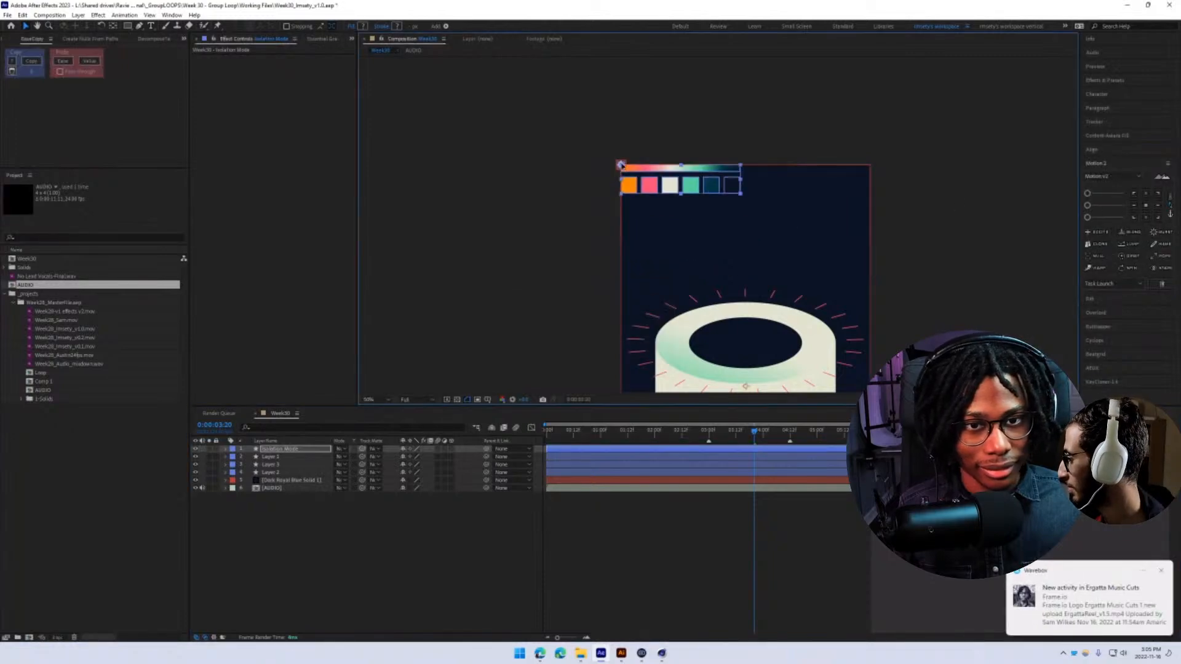
key(ctrl+s)
- Switch to Illustrator and send the teal gradient ball on the cylinder's rim into the Week30 composition
click(620, 653)
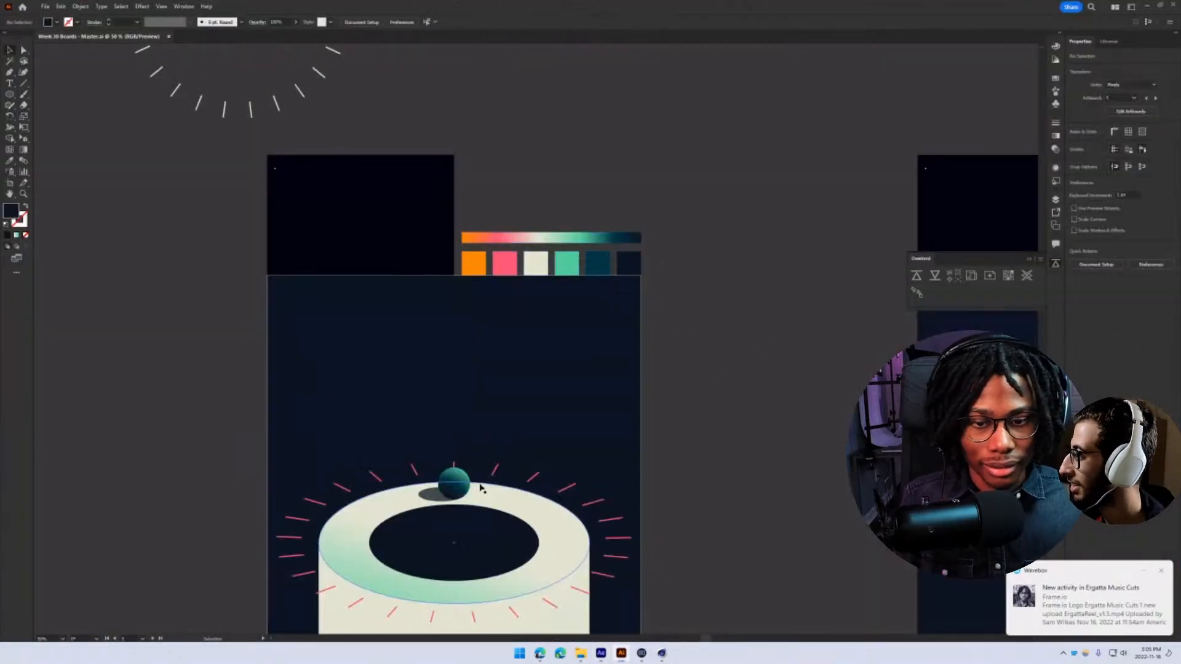
key(alt+Tab)
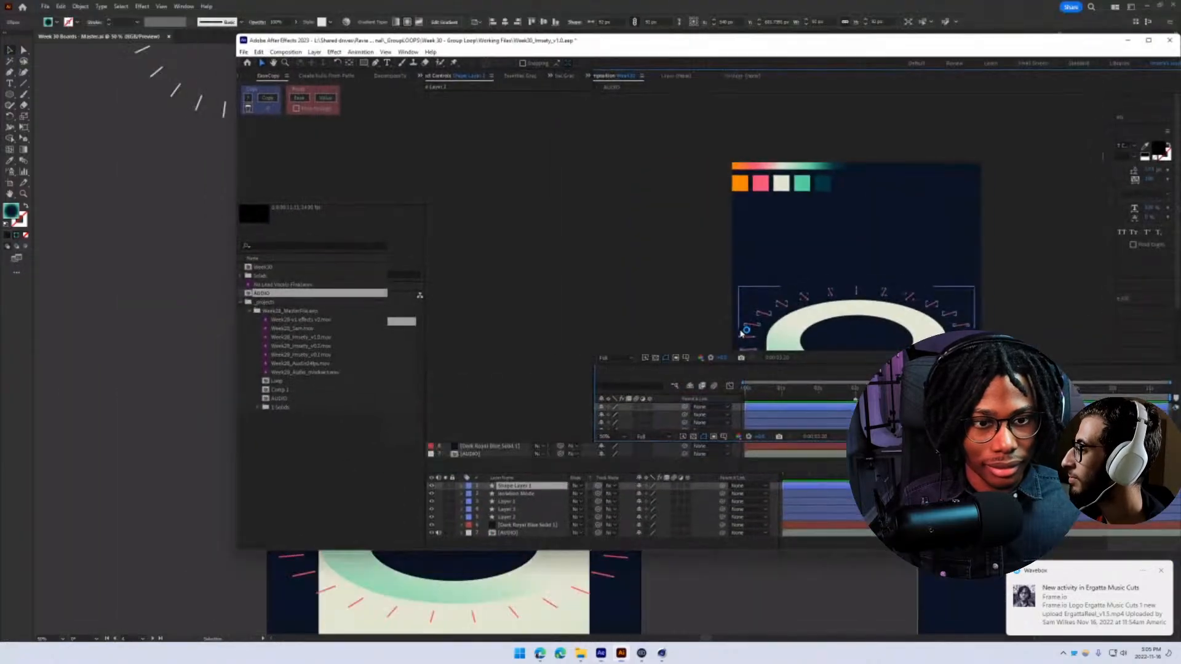
key(alt+Tab)
- Send the ball's shadow ellipse into the Week30 composition and place its layer directly beneath the ball layer
click(443, 492)
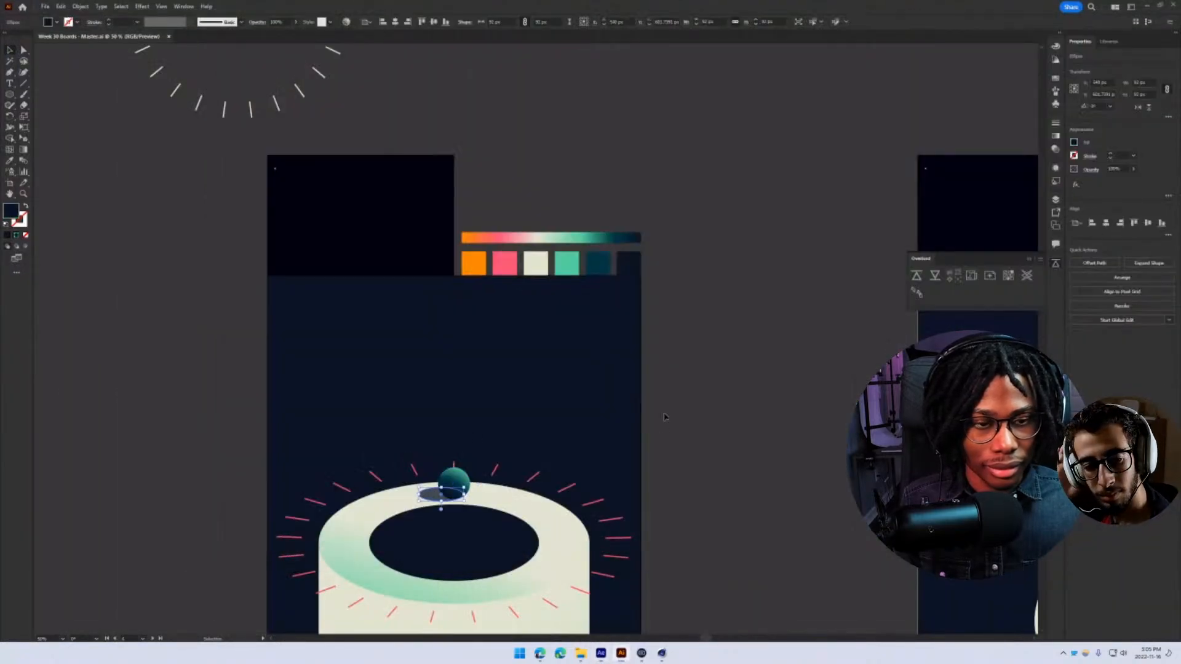
key(alt+Tab)
key(alt+Tab)
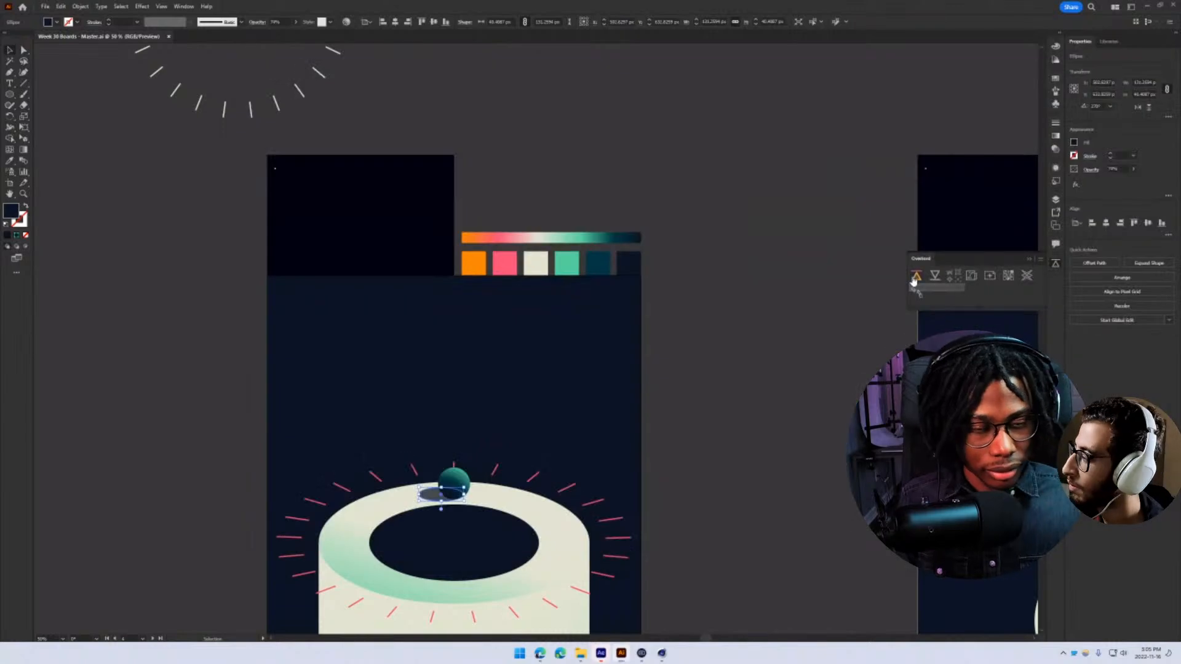
key(alt+Tab)
drag(477, 407, 482, 421)
click(563, 507)
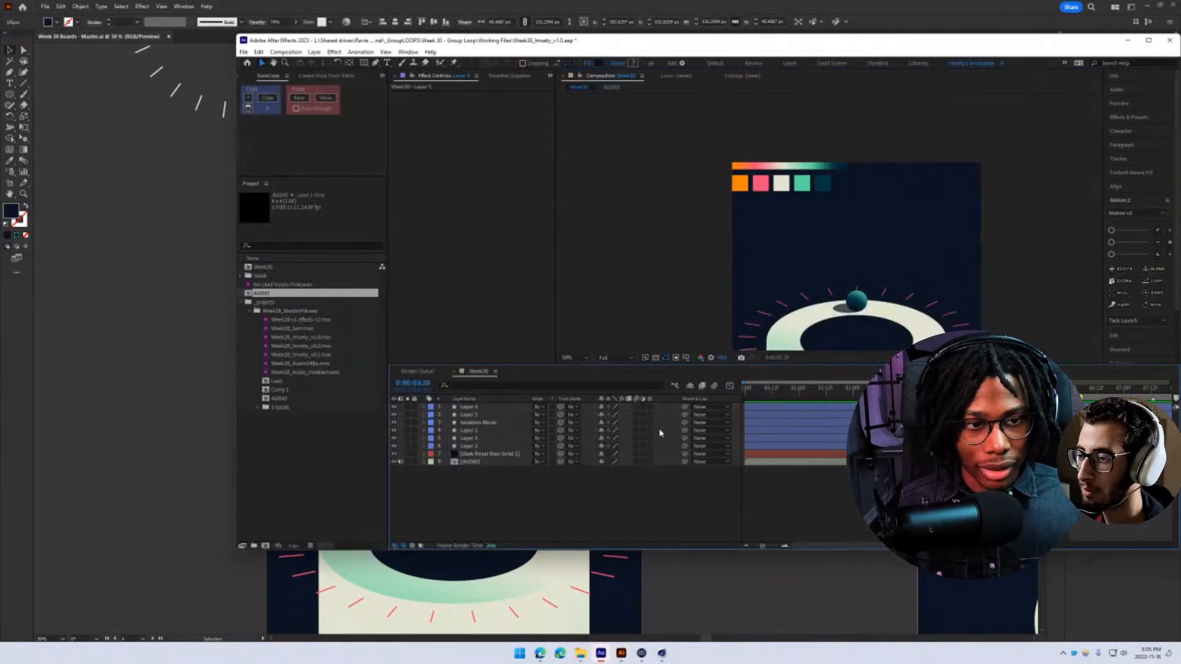
scroll(878, 283, up, 1)
drag(877, 282, 668, 1)
click(571, 357)
click(577, 369)
key(alt+Tab)
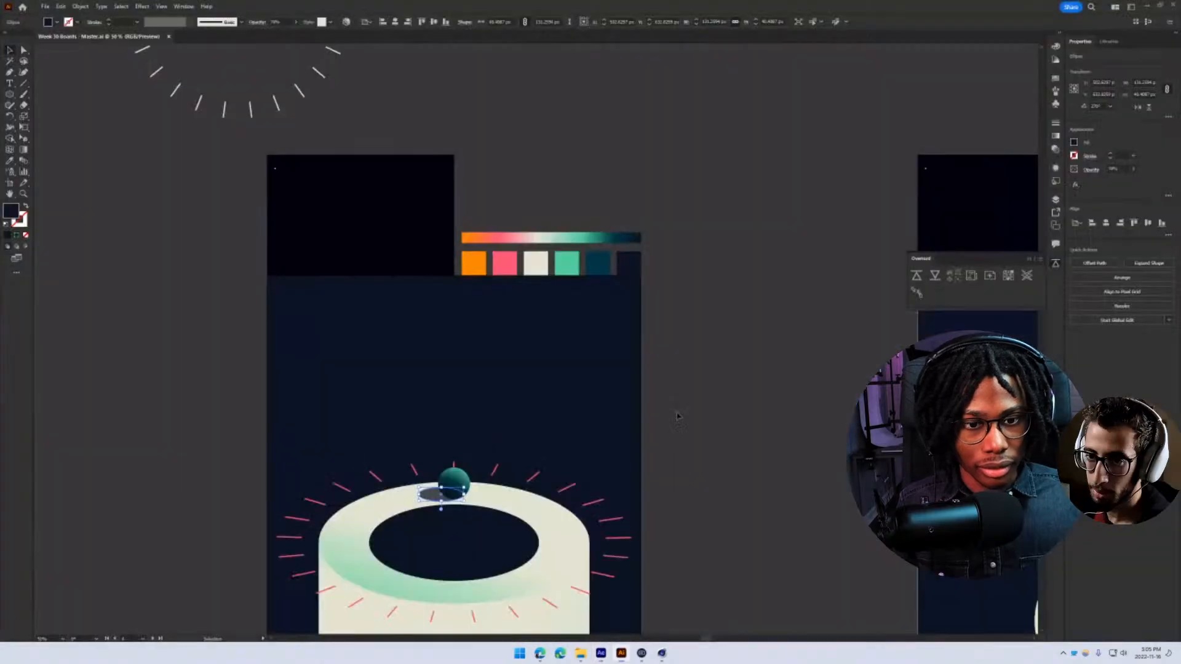
- Group the stacked-circles artwork on the next artboard, try to send it to the Week30 composition, and return to Illustrator
drag(791, 469, 332, 213)
click(660, 464)
key(ctrl+g)
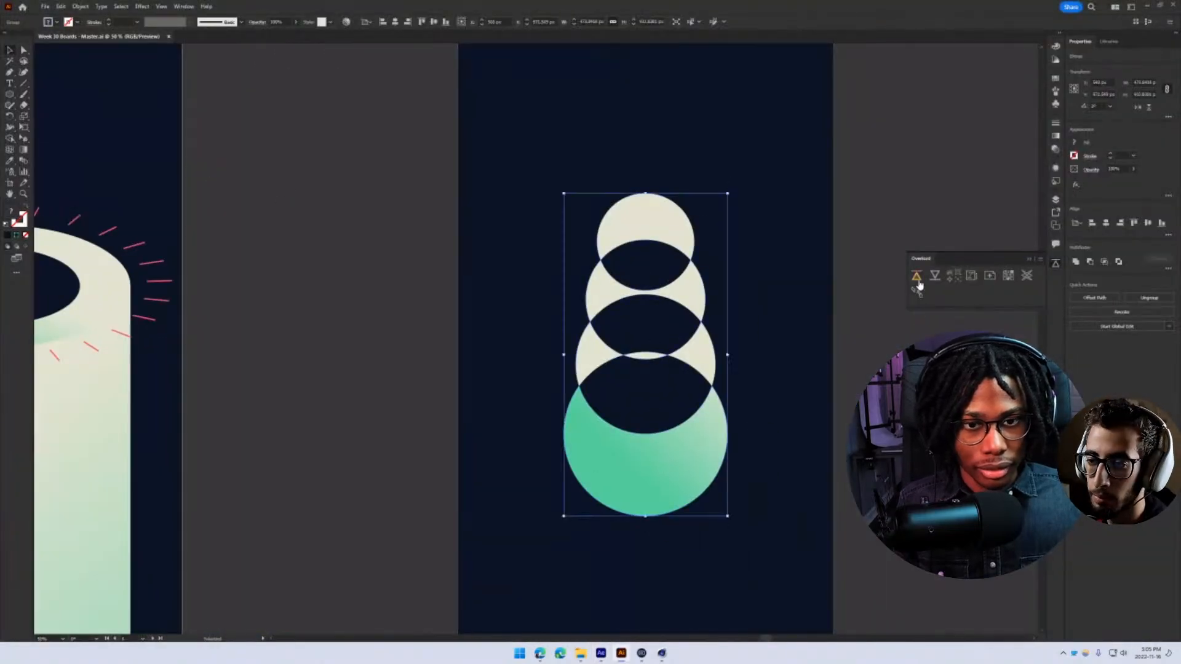
click(917, 280)
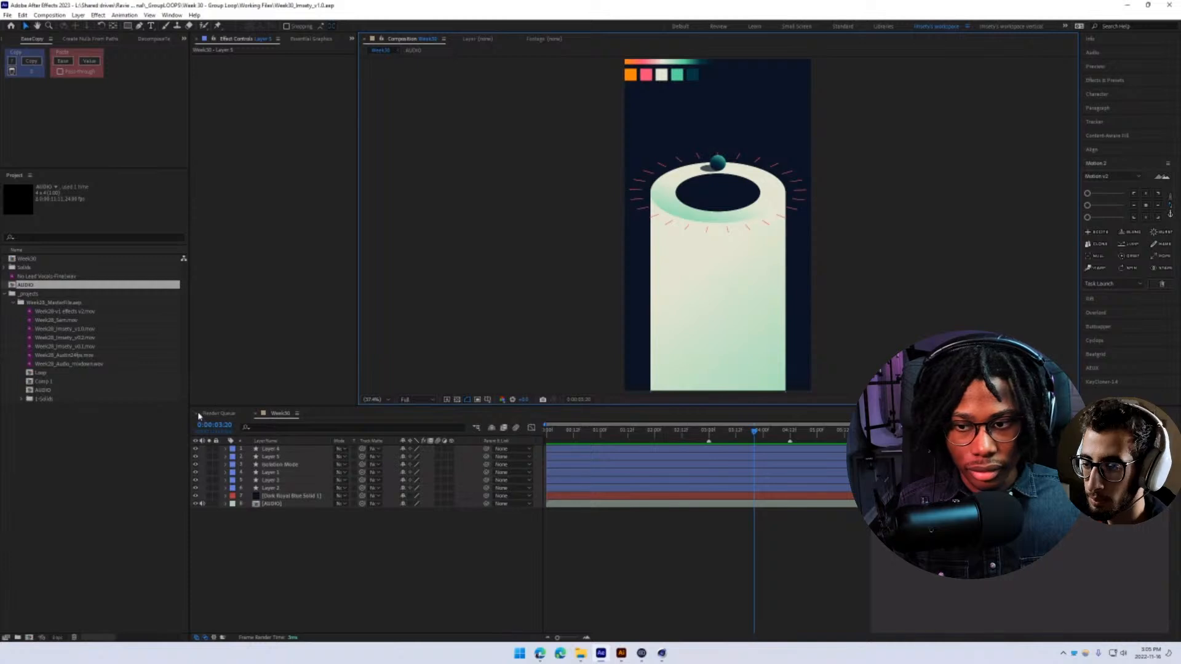
key(alt+Tab)
- Try moving the green crescent inside the stacked-circles group and undo the move
double_click(588, 450)
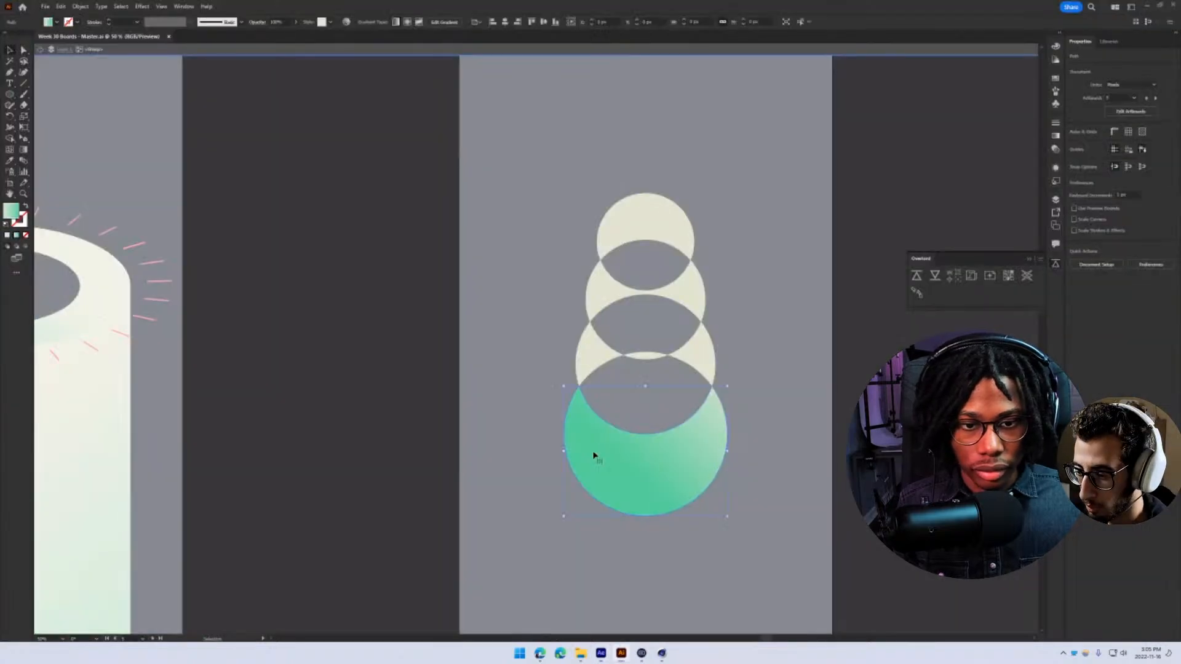
drag(593, 452, 616, 497)
key(Escape)
key(ctrl+z)
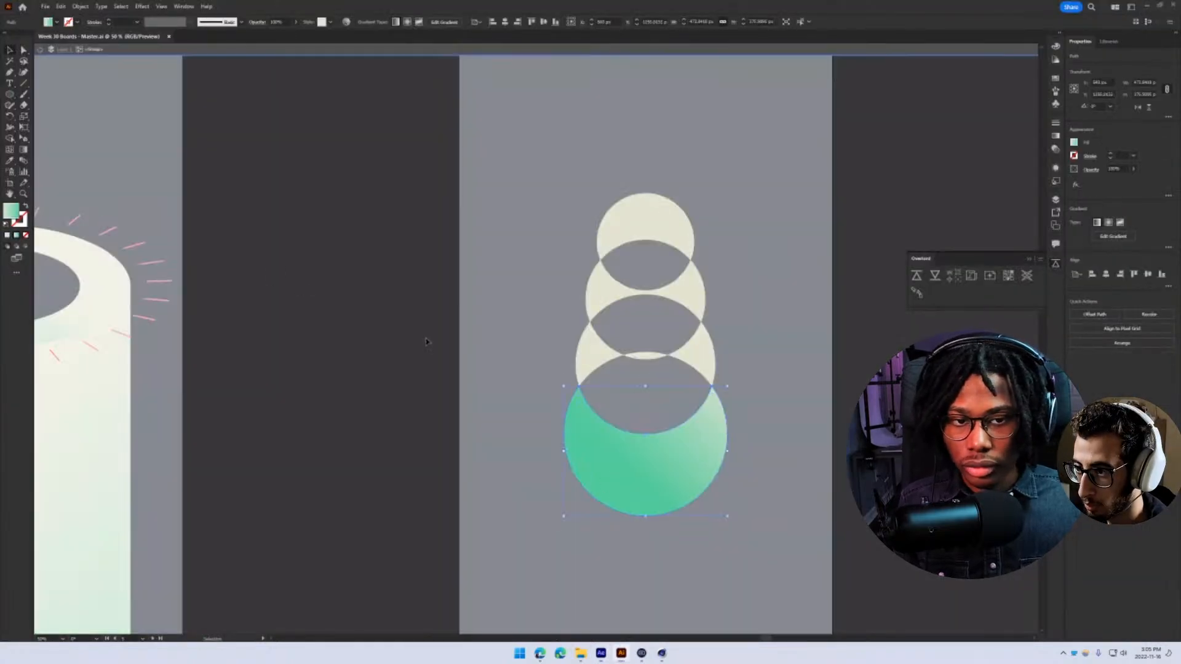
key(Escape)
- Draw a circle about 282 px in diameter over the uppermost circle of the stack, matching its outline
drag(9, 94, 51, 116)
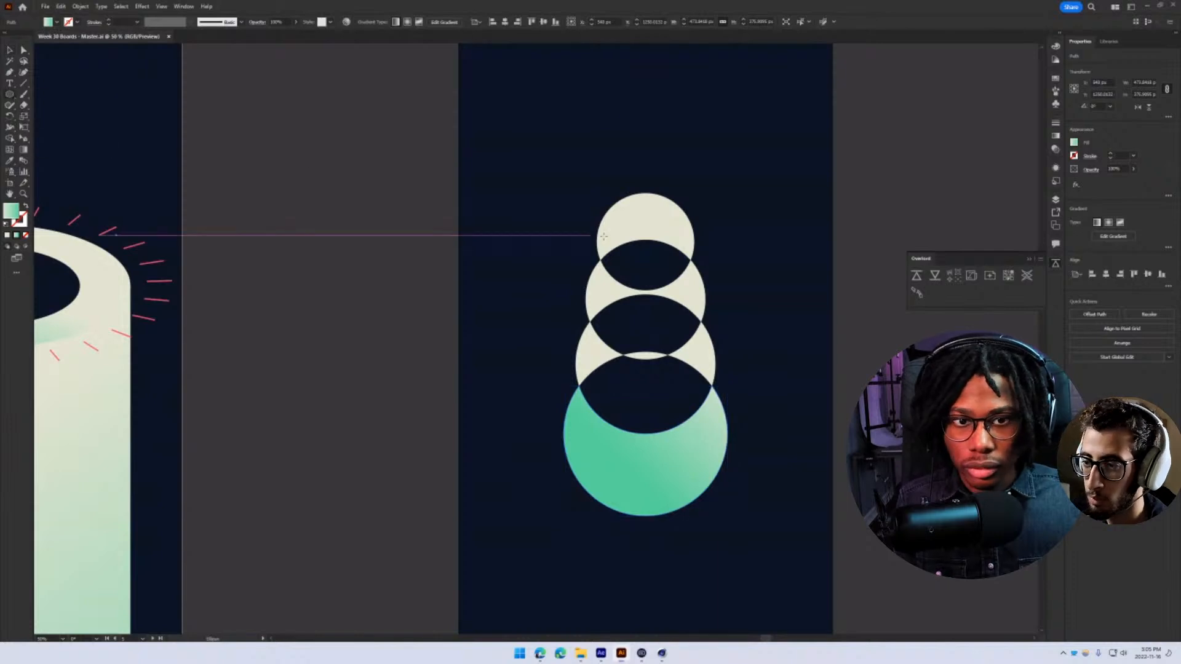
scroll(641, 240, up, 1)
drag(612, 194, 723, 307)
key(v)
drag(657, 280, 633, 267)
drag(704, 303, 712, 307)
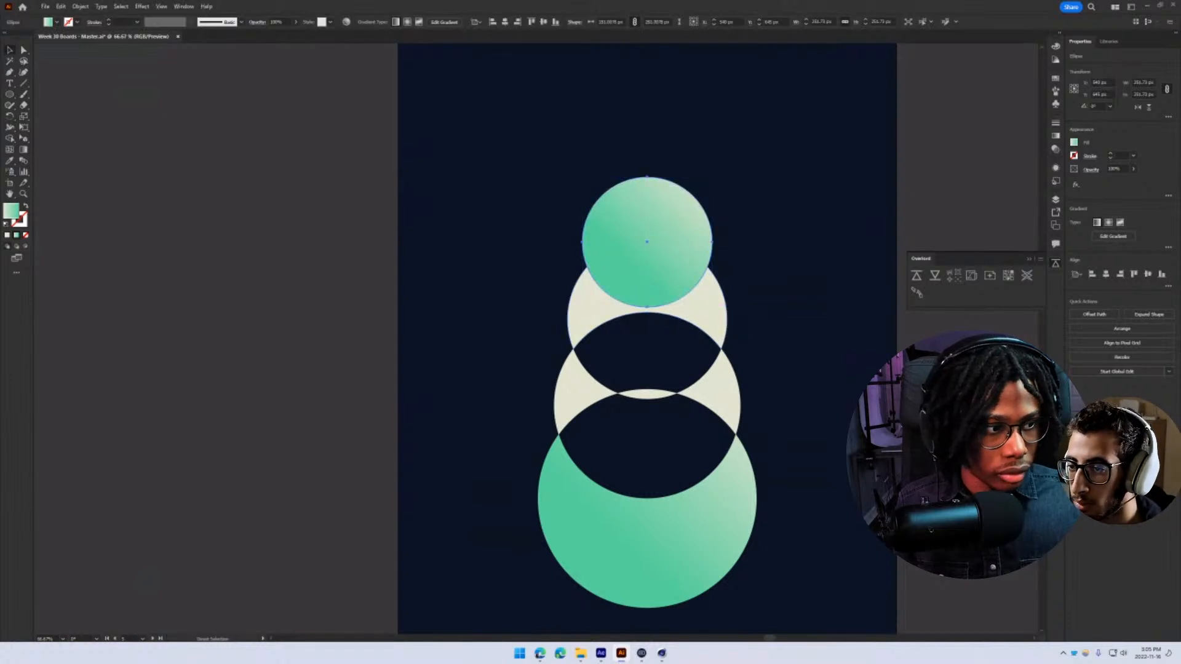
- Save the document and apply the cream colour sampled from the stacked artwork to the new circle
key(ctrl+s)
key(i)
click(714, 335)
key(v)
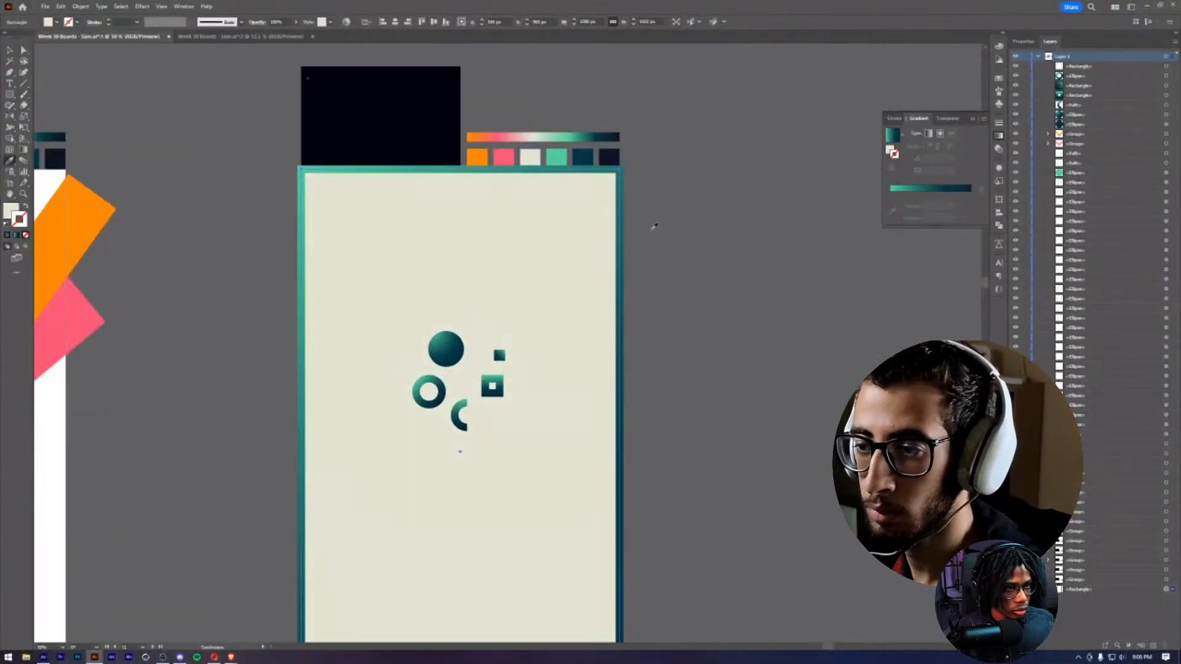
- Cut the cream background rectangle with the gradient border from the artboard holding the small teal shapes
ctrl+click(696, 374)
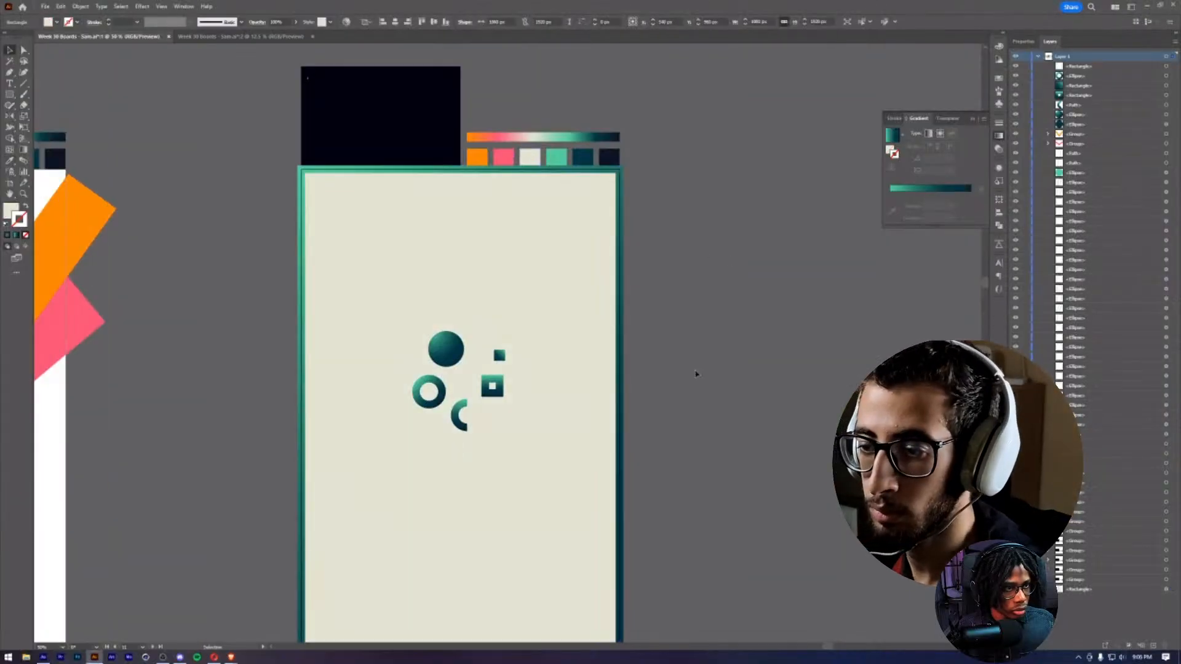
key(z)
drag(586, 498, 662, 330)
alt+click(515, 332)
drag(481, 389, 596, 367)
scroll(596, 367, up, 3)
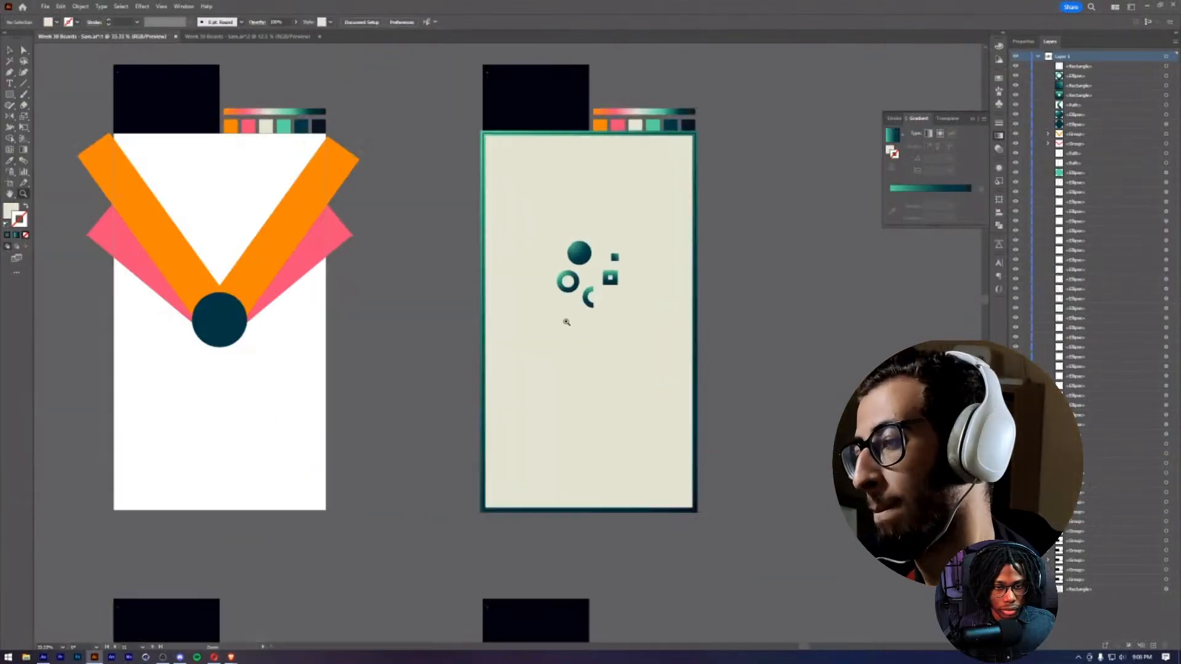
key(Delete)
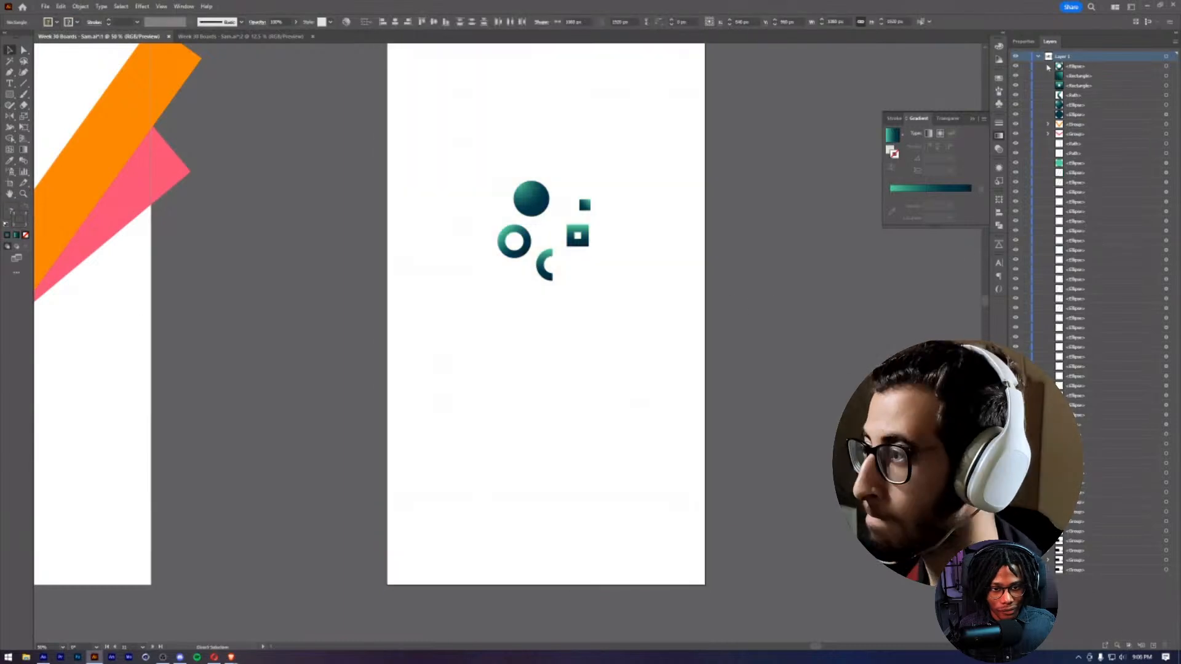
- Paste the cream bordered rectangle in place on a new layer, move that layer beneath Layer 1, and lock it
click(1022, 41)
click(1106, 42)
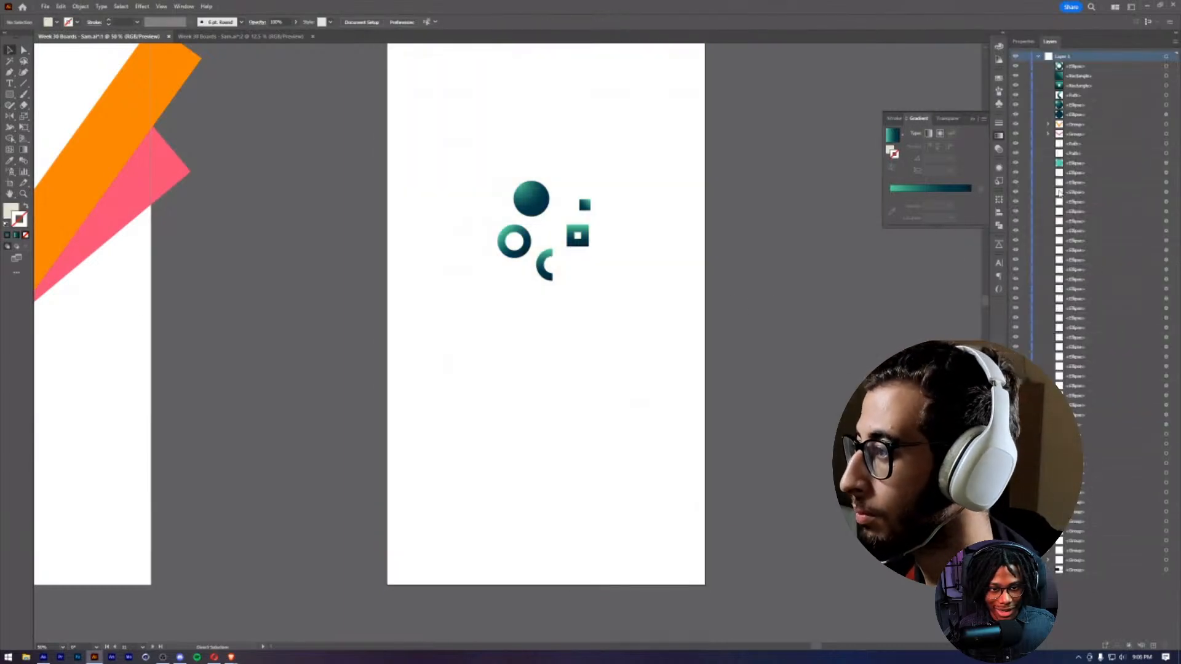
click(1037, 56)
click(1154, 644)
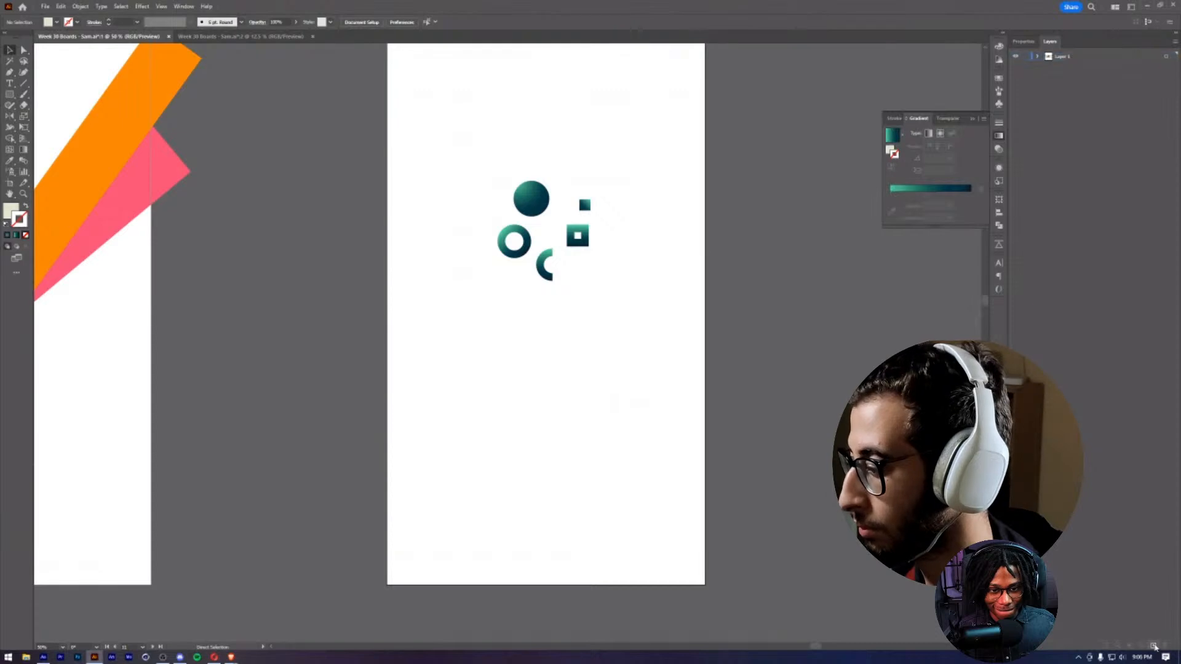
key(ctrl+v)
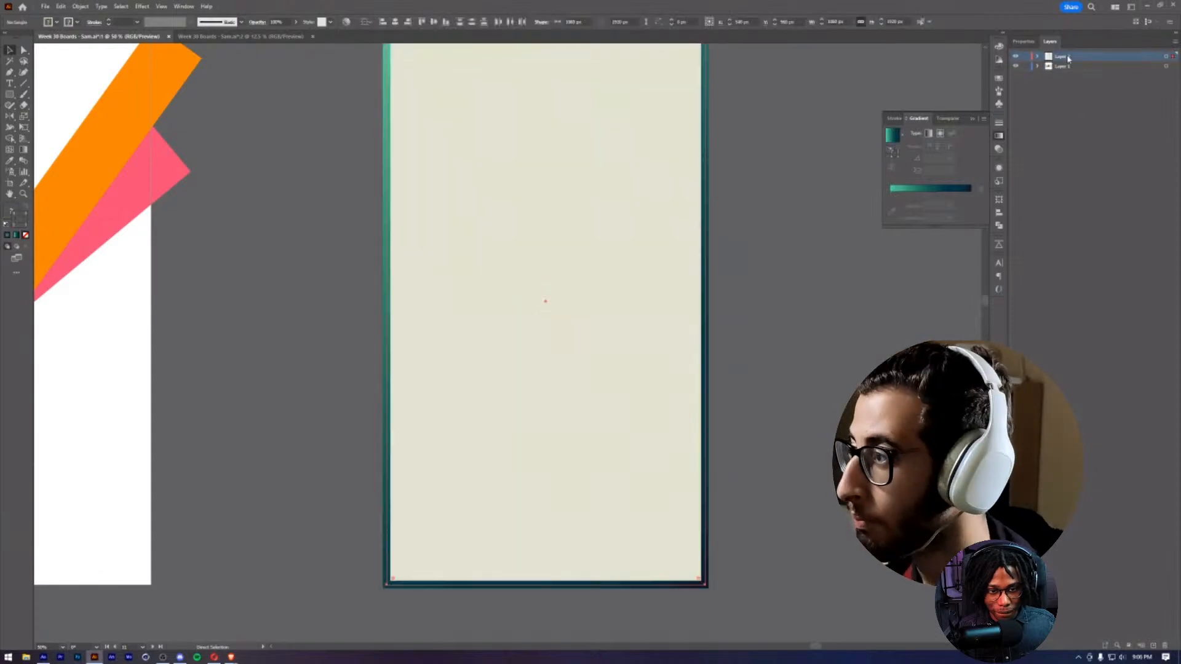
drag(1062, 56, 1062, 70)
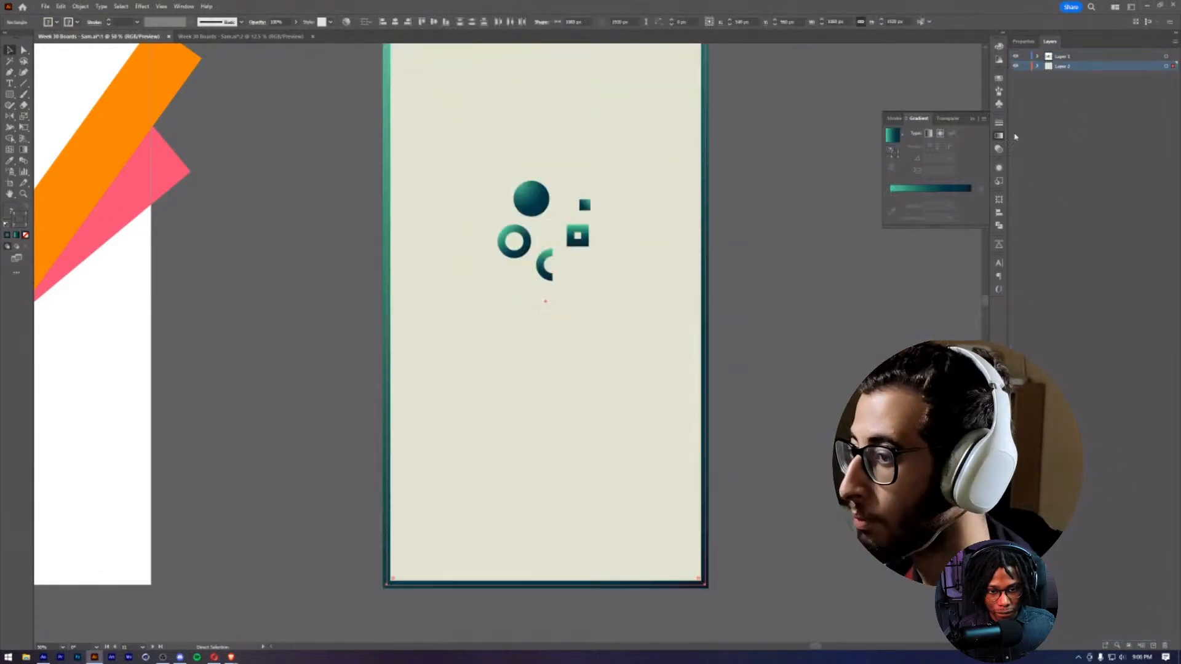
click(1025, 66)
- Draw a straight vertical line on Layer 1 down the artboard's centre, from its lower edge to its upper edge
drag(682, 275, 740, 243)
scroll(739, 243, down, 1)
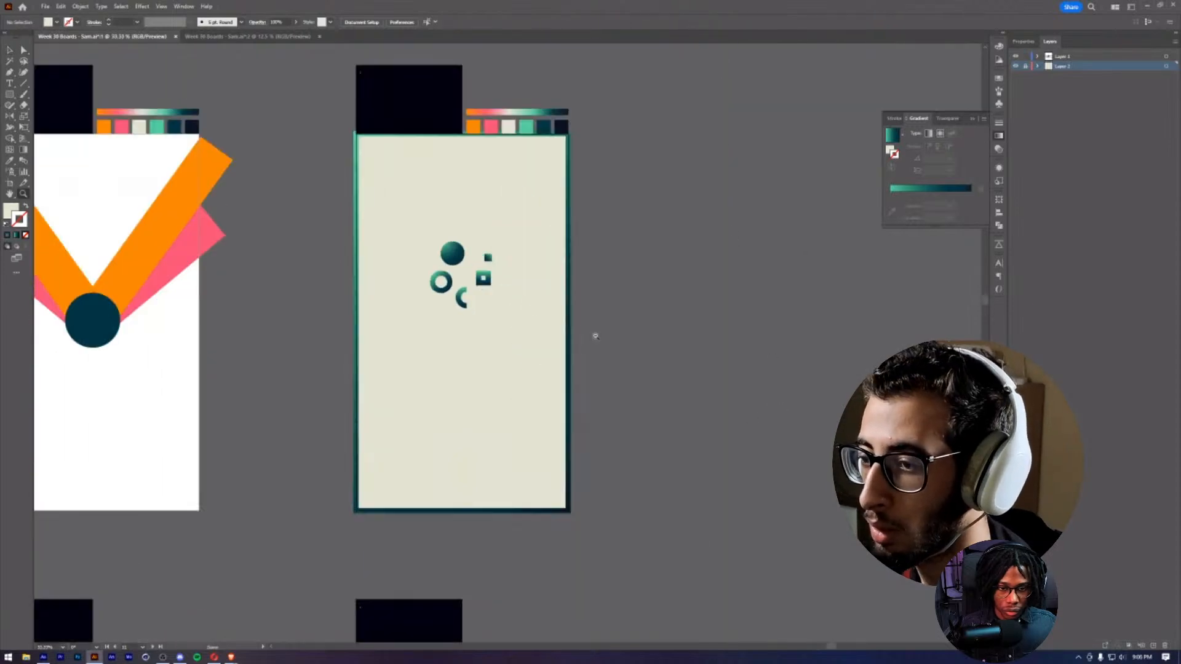
key(p)
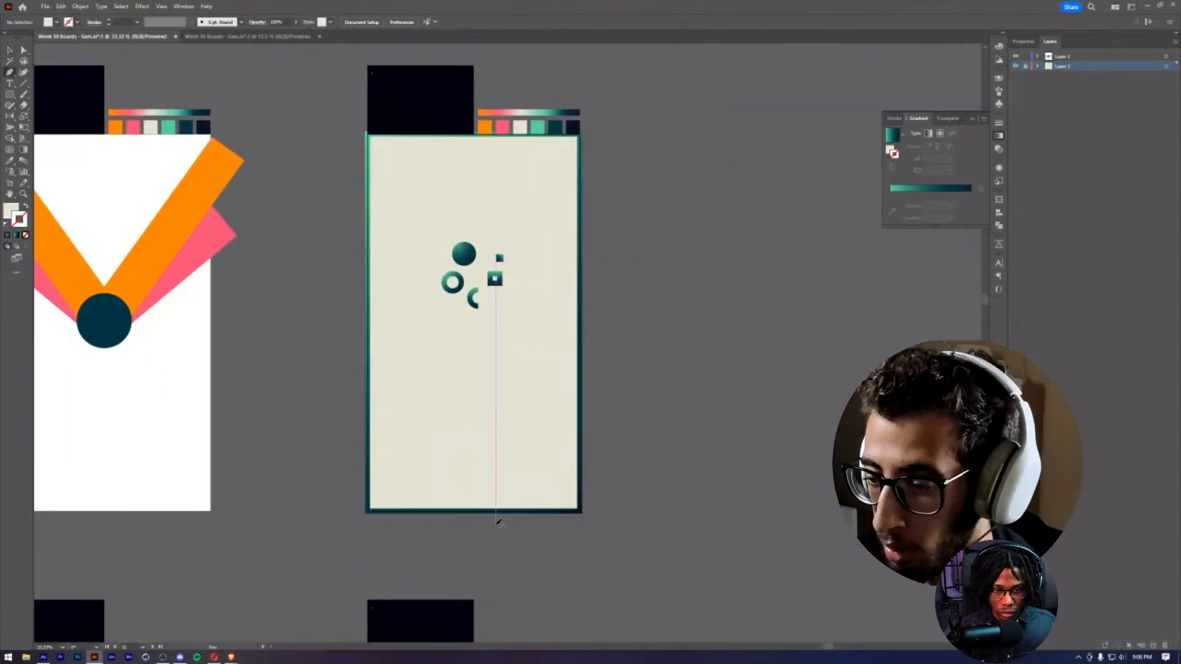
click(1064, 57)
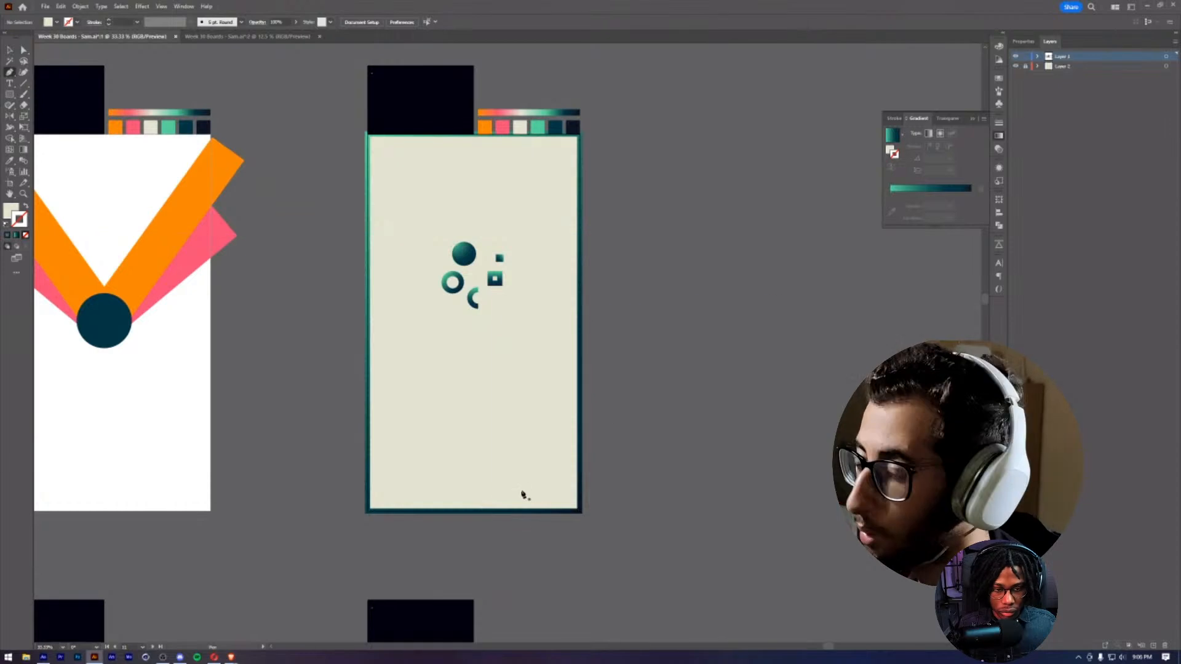
click(476, 513)
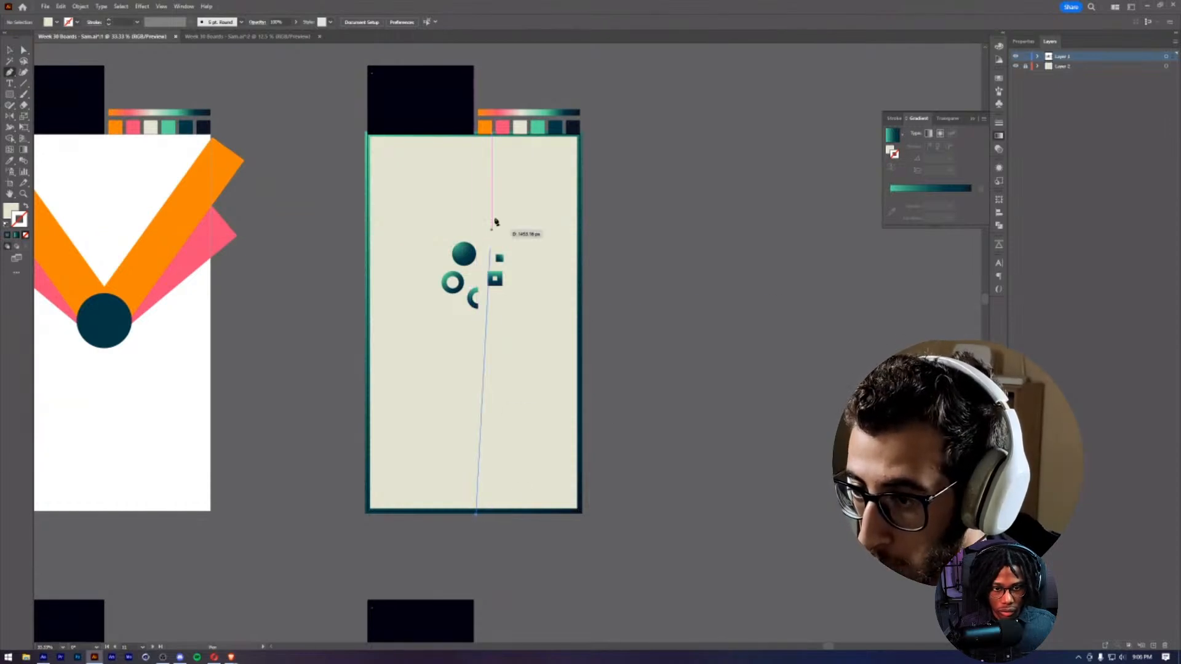
click(479, 133)
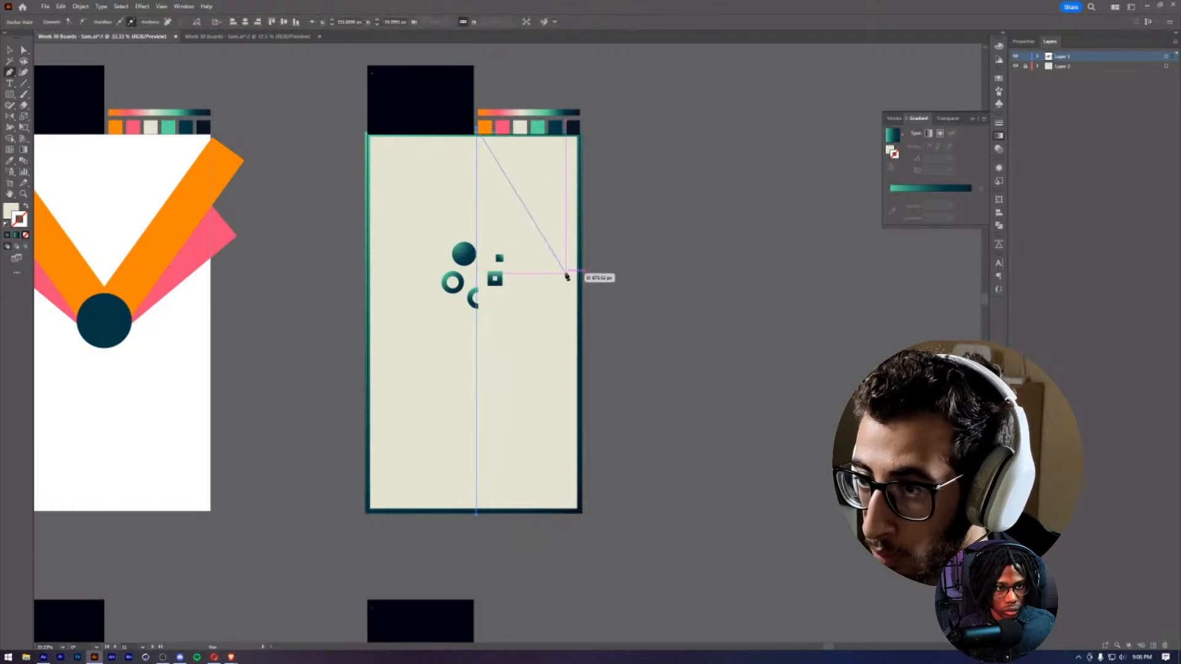
- Copy the border's stroke styling onto the centre line, set its weight to 1 pt, and make the stroke a solid colour
key(i)
click(584, 259)
key(v)
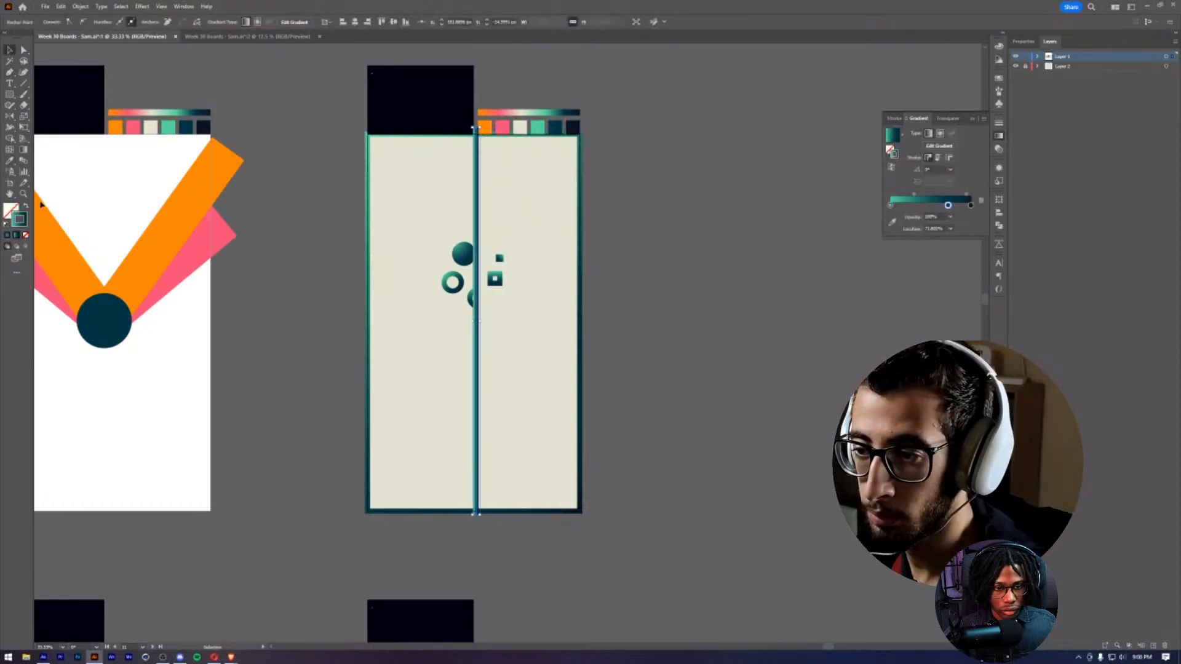
click(1001, 124)
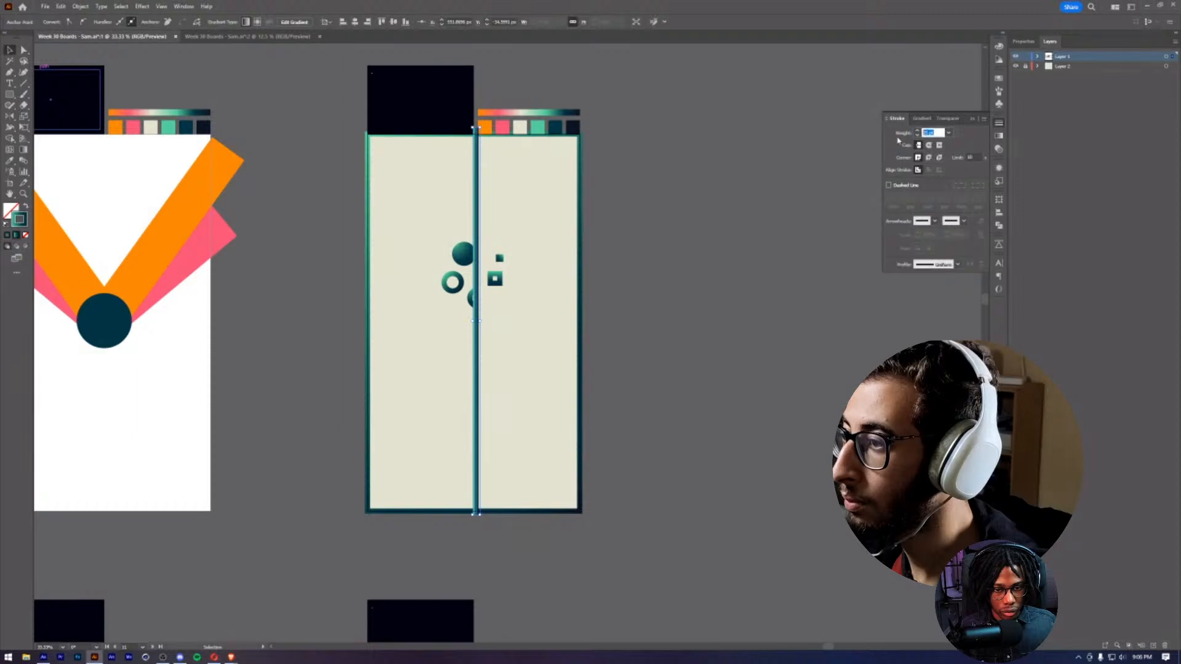
text(1)
key(Return)
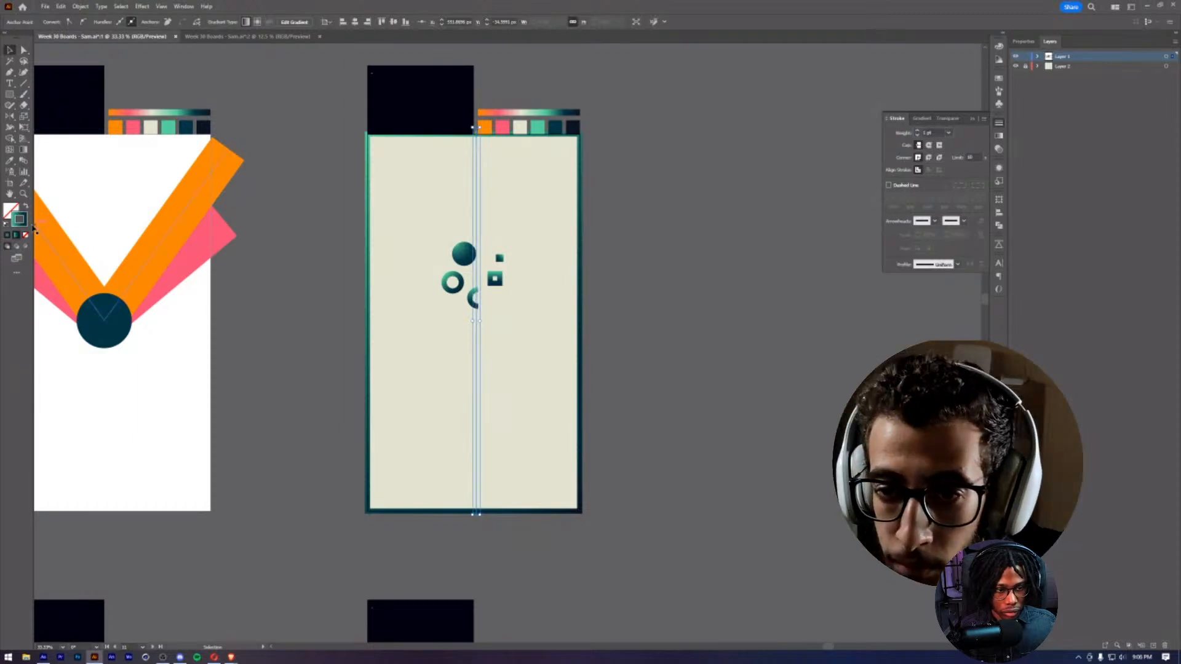
click(8, 237)
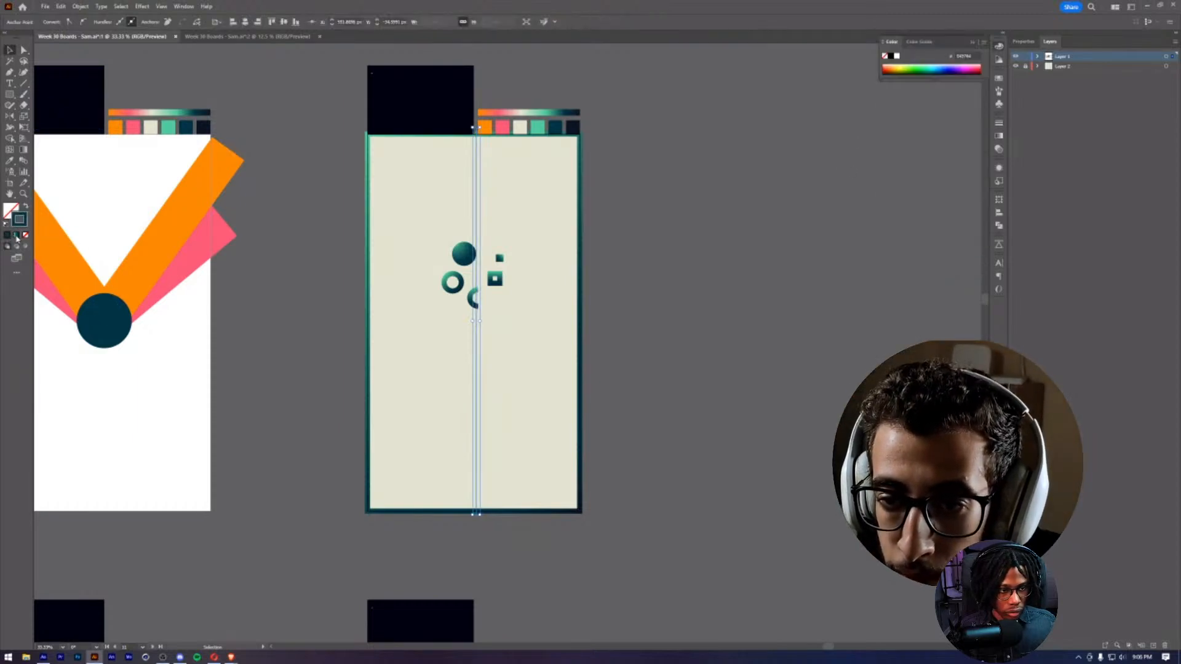
- Apply the green palette swatch's appearance to the centre line with the Eyedropper and deselect the line
scroll(614, 246, up, 2)
key(i)
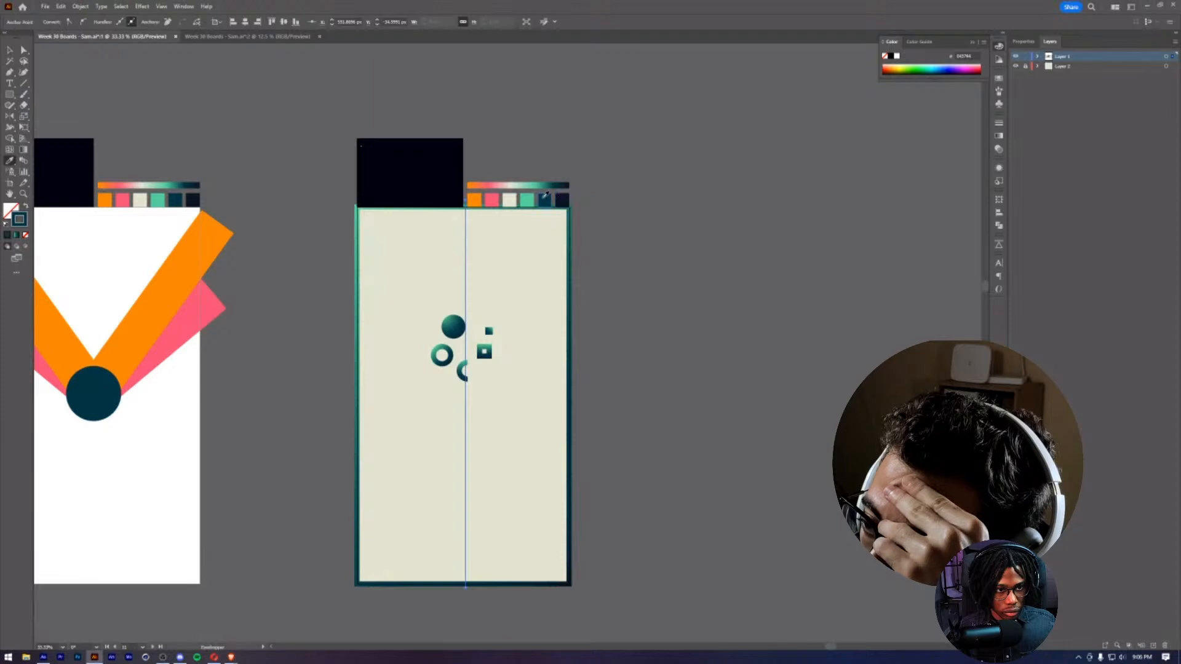
click(529, 198)
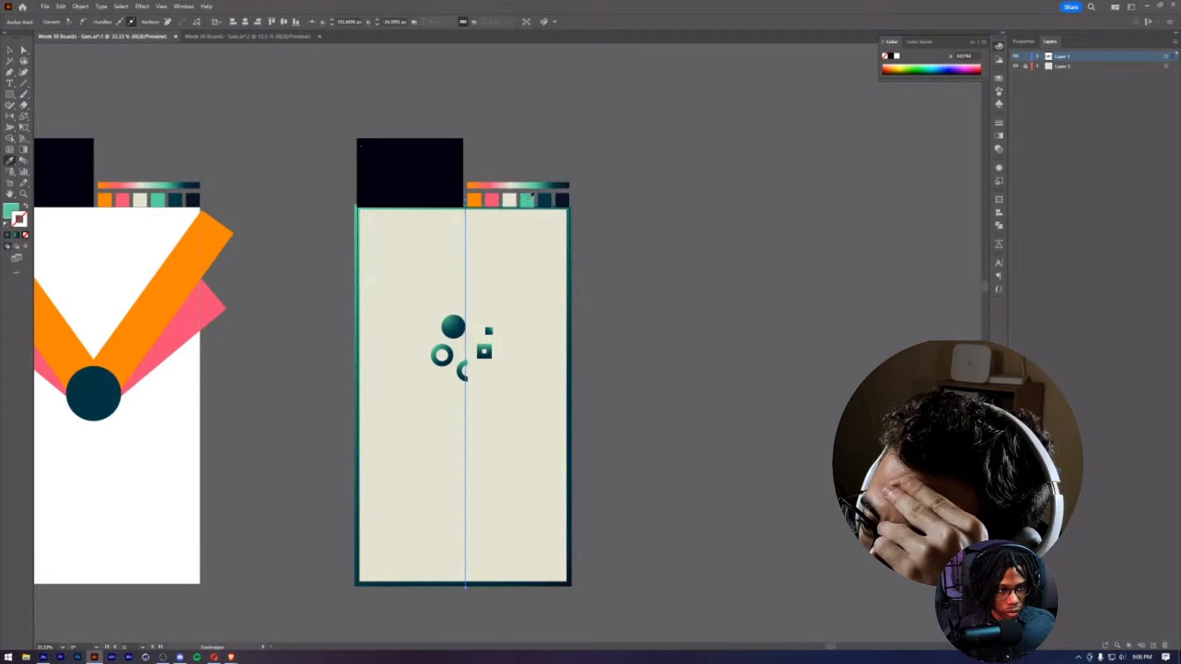
key(v)
click(718, 256)
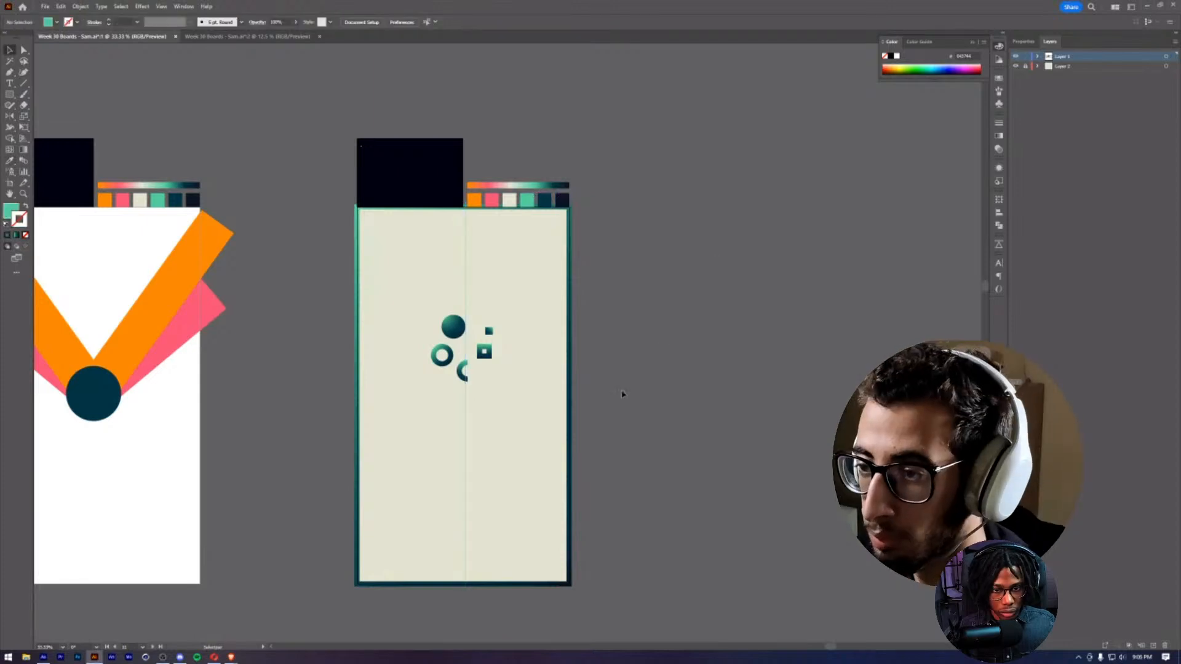
- Reselect the vertical centre line and give it a 1 pt stroke
drag(622, 396, 672, 353)
key(z)
click(524, 363)
drag(543, 382, 463, 429)
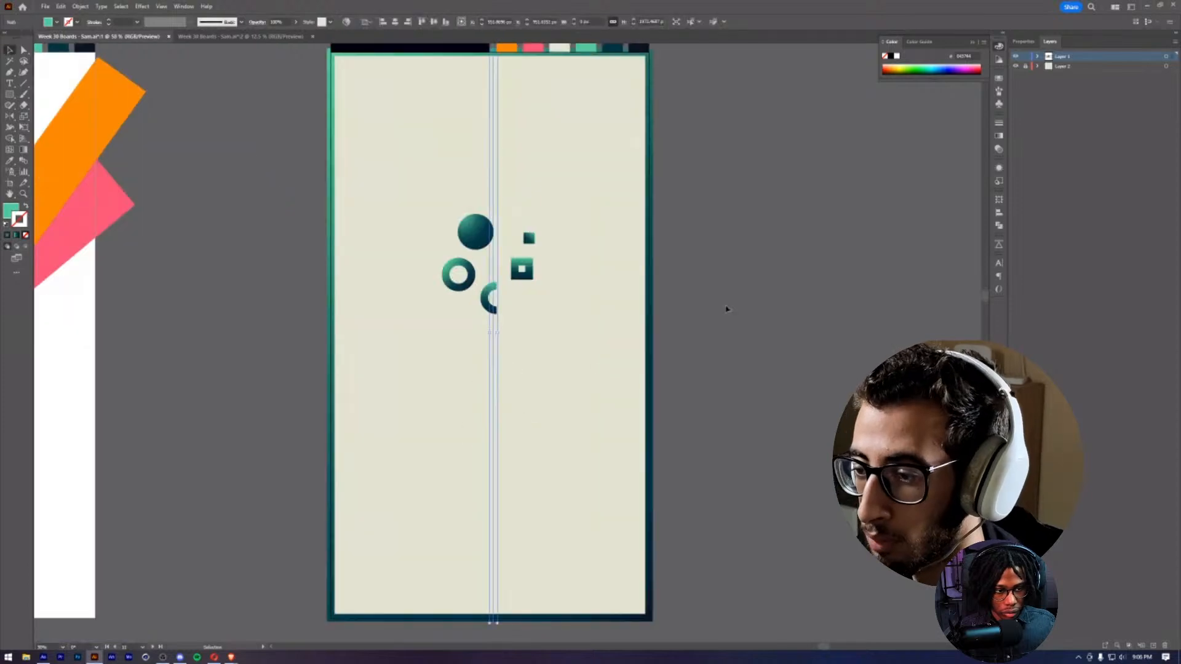
drag(512, 302, 511, 309)
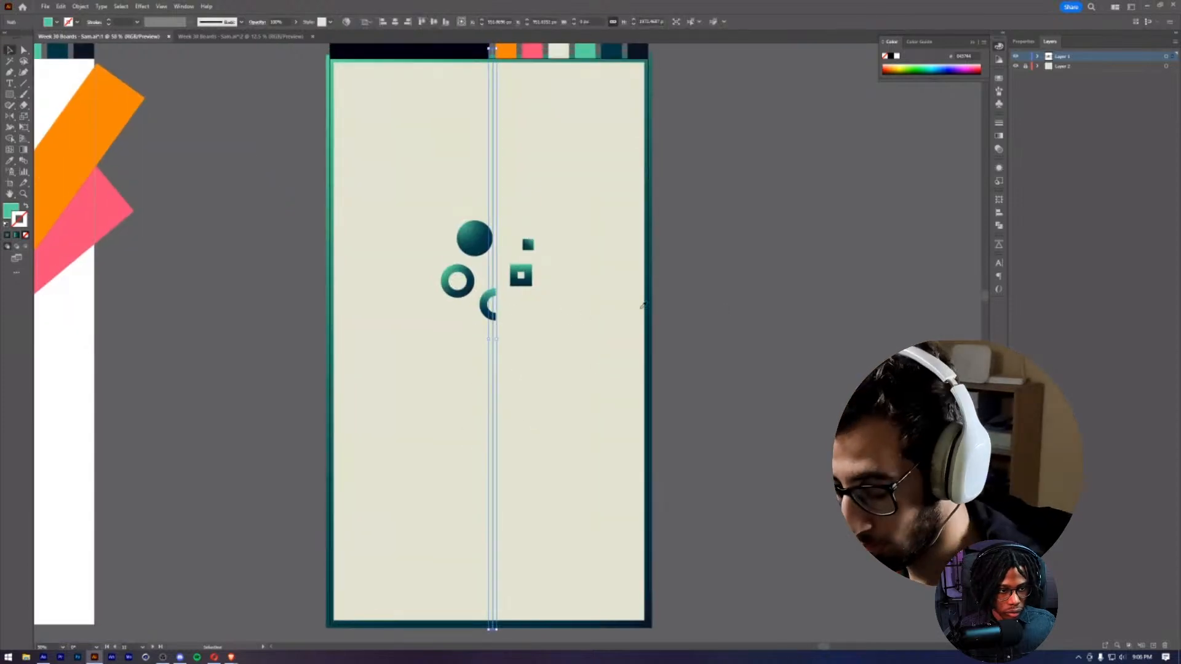
key(i)
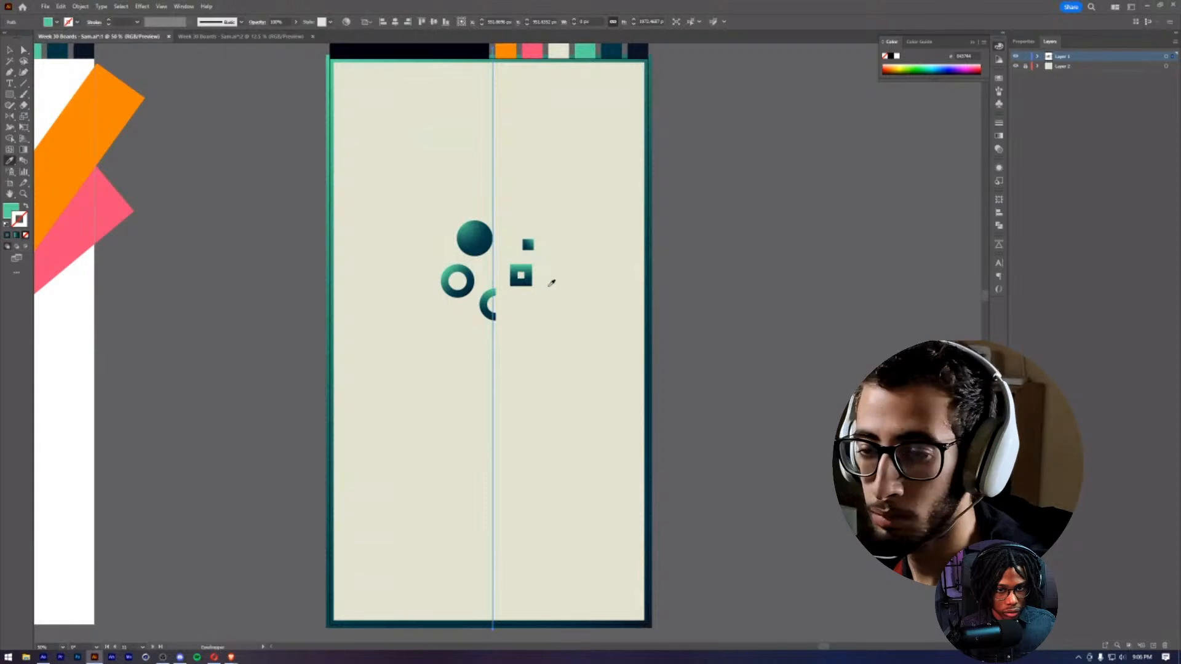
key(v)
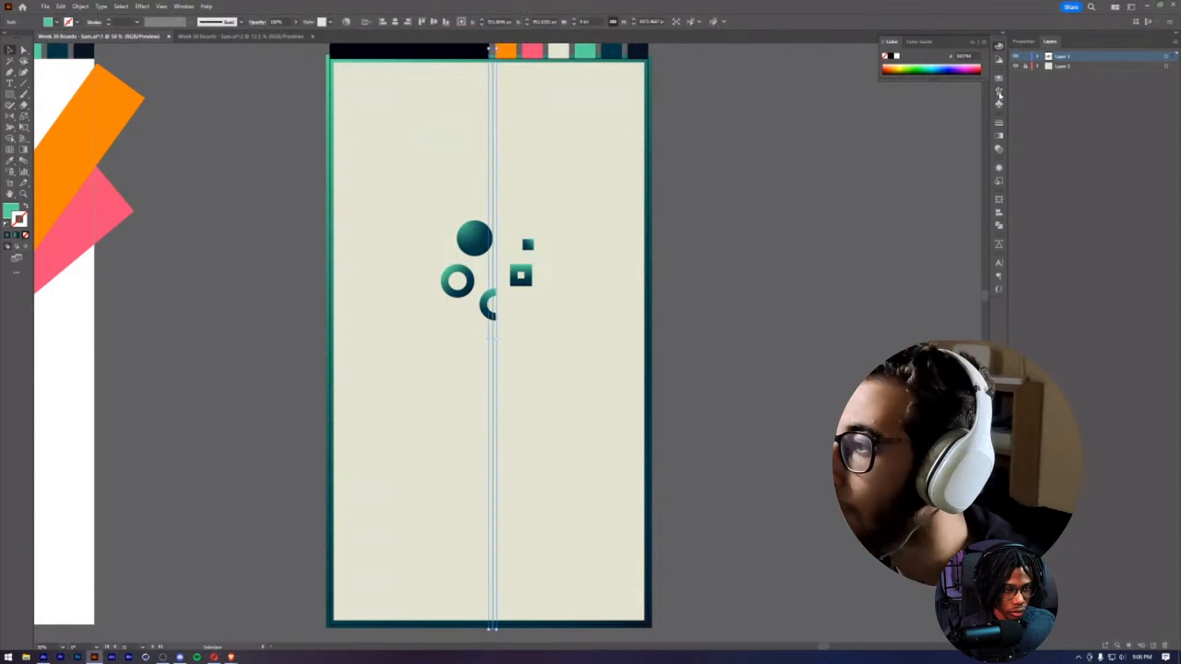
click(999, 124)
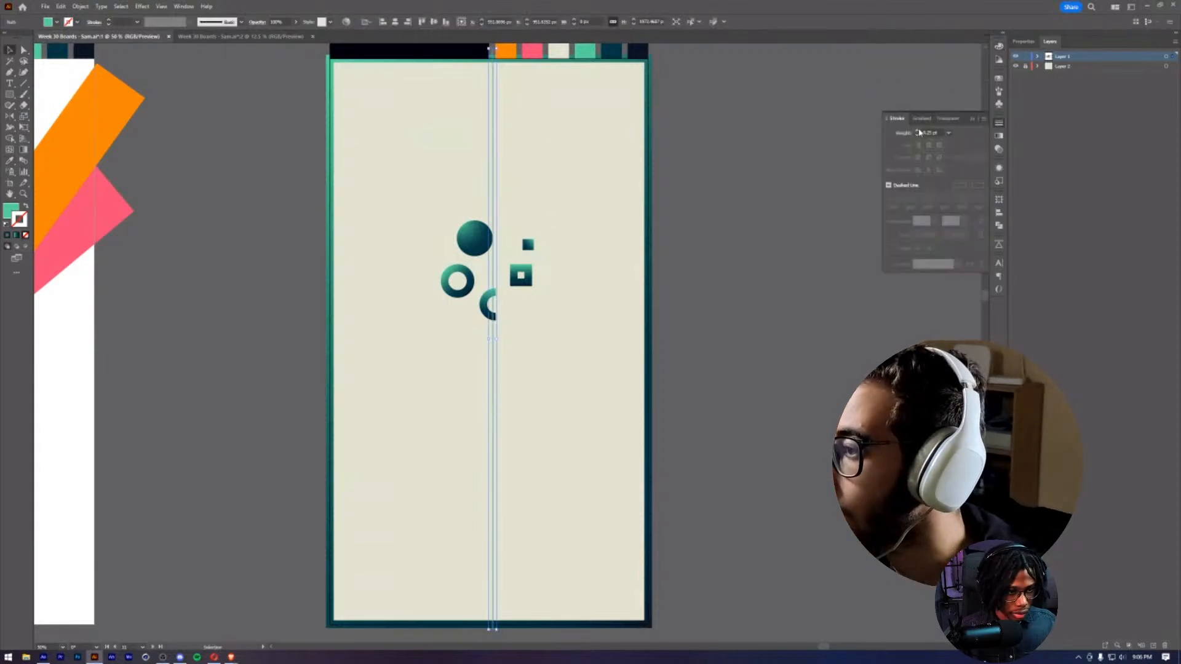
click(919, 133)
click(919, 132)
click(777, 232)
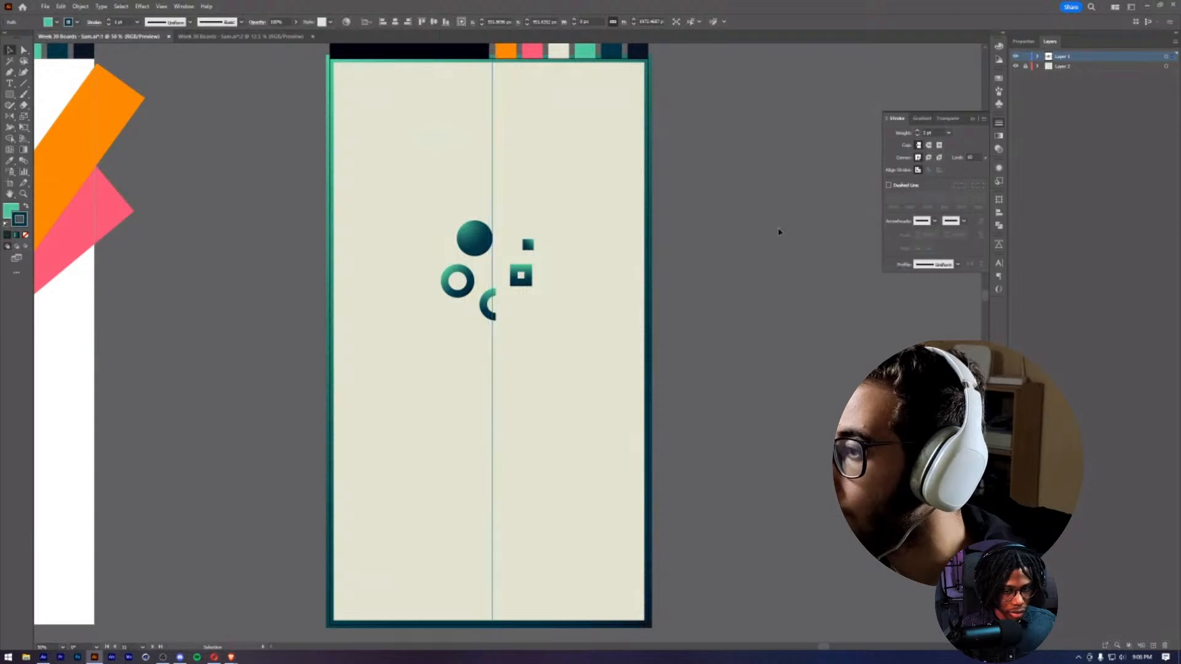
- Remove the green fill from the vertical centre line, leaving only its stroke, and deselect it
drag(587, 177, 464, 160)
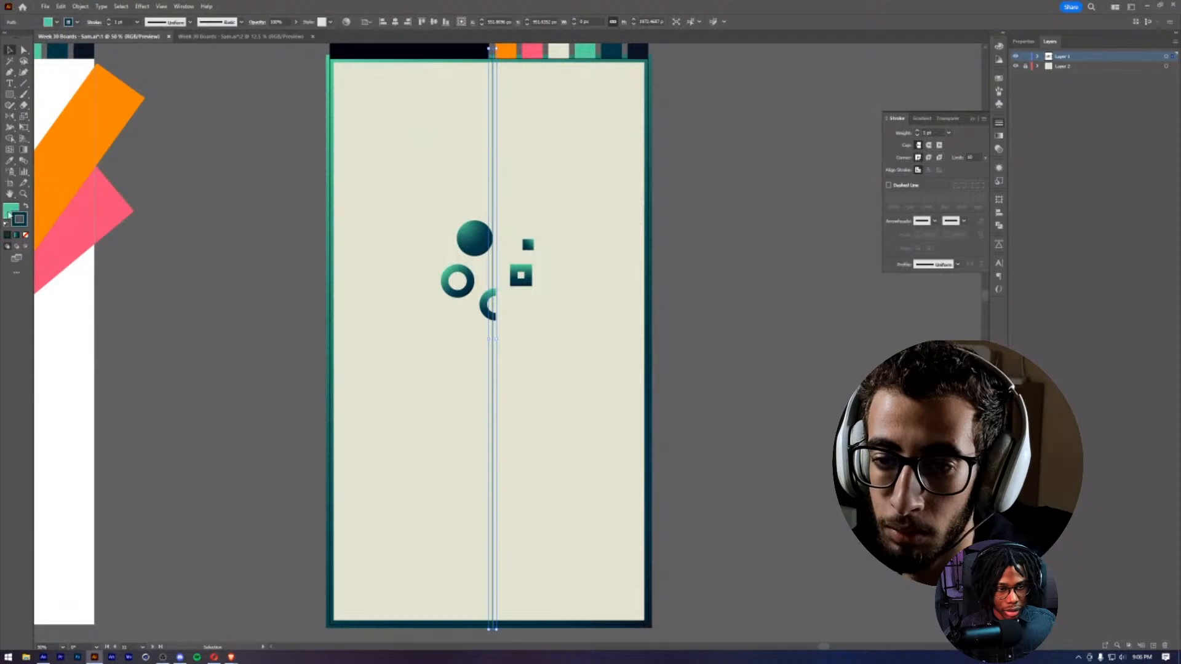
click(10, 212)
click(672, 213)
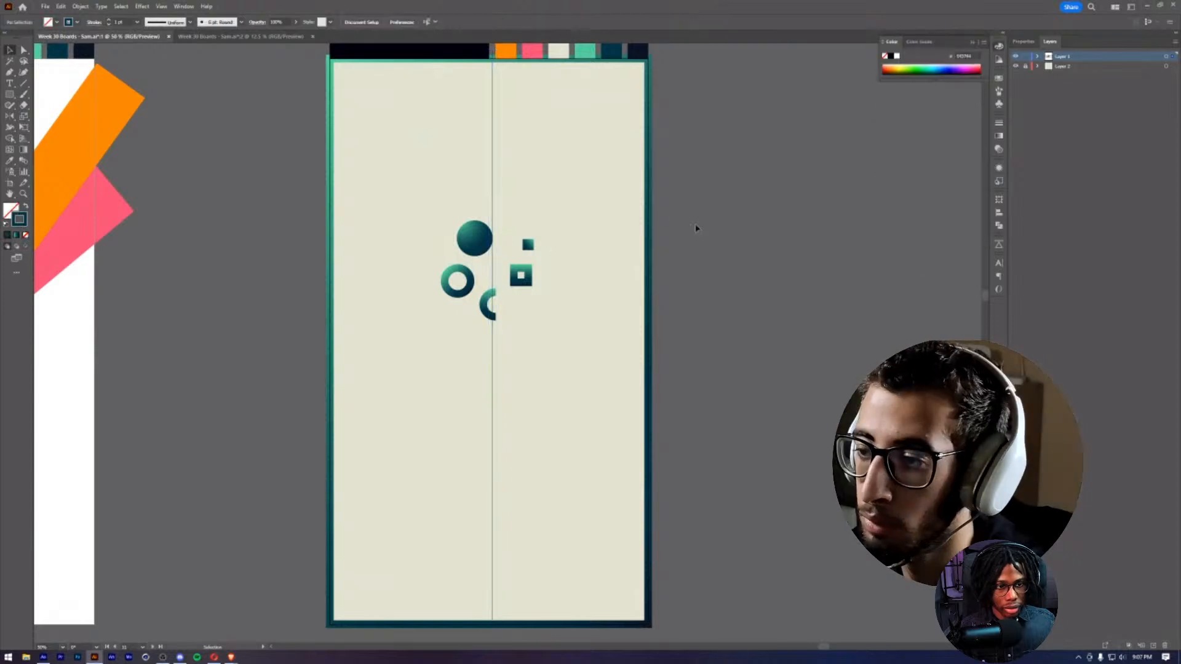
scroll(717, 234, up, 2)
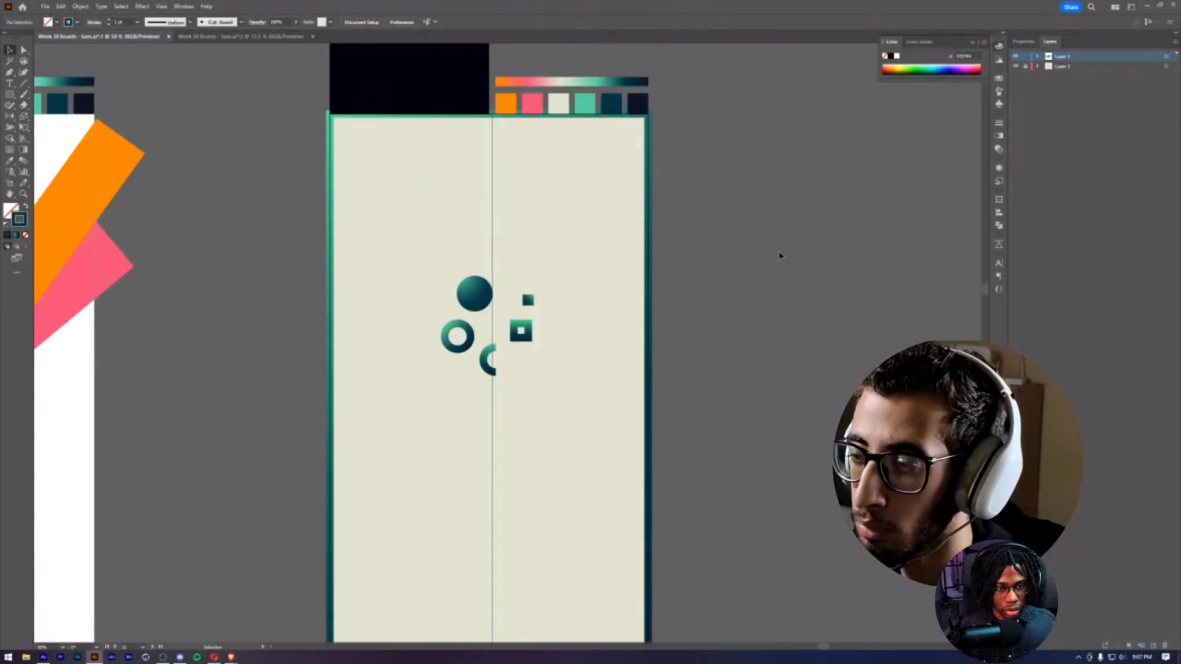
- Thicken the vertical centre line's existing gradient stroke to 2 pt and deselect the line
scroll(718, 252, down, 1)
scroll(713, 239, left, 1)
drag(551, 189, 505, 169)
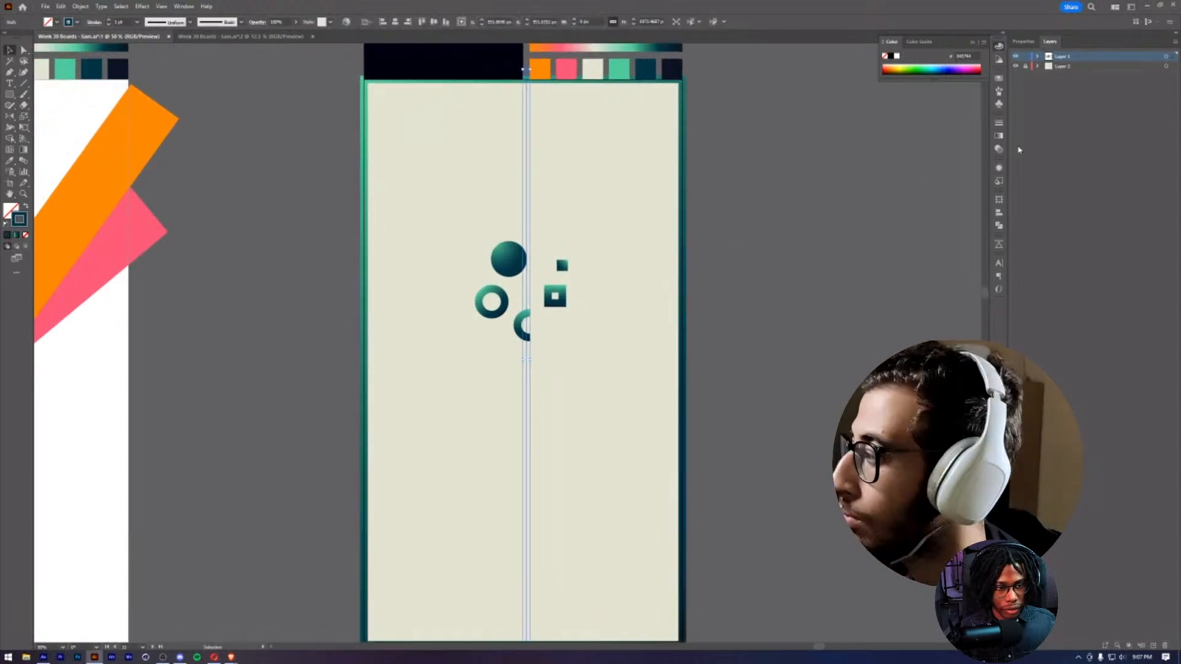
click(999, 123)
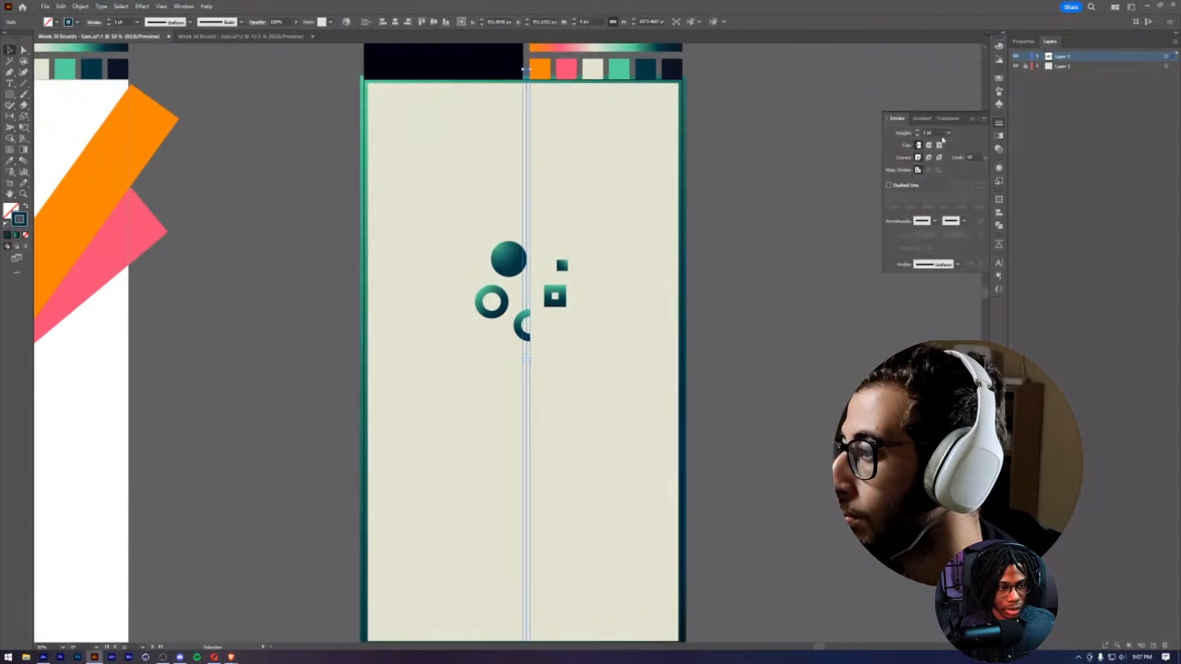
click(921, 131)
scroll(765, 193, up, 1)
scroll(764, 192, right, 1)
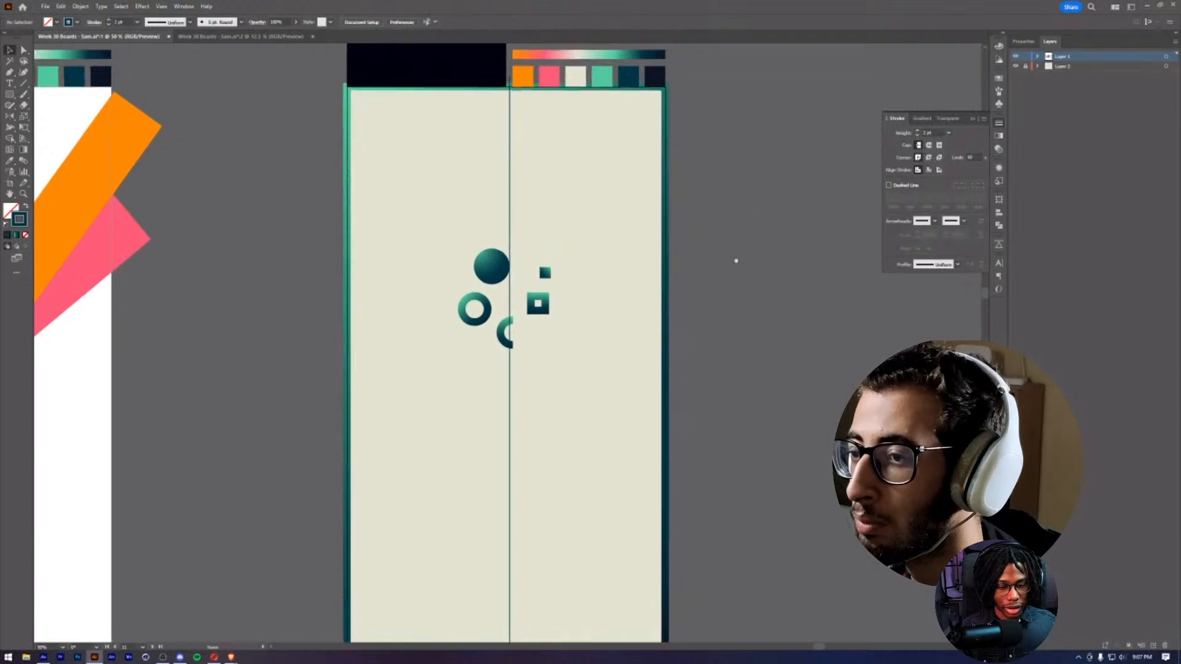
- Recolour the vertical centre line with the green palette swatch, as a solid stroke without any fill
scroll(591, 199, up, 1)
key(i)
click(633, 195)
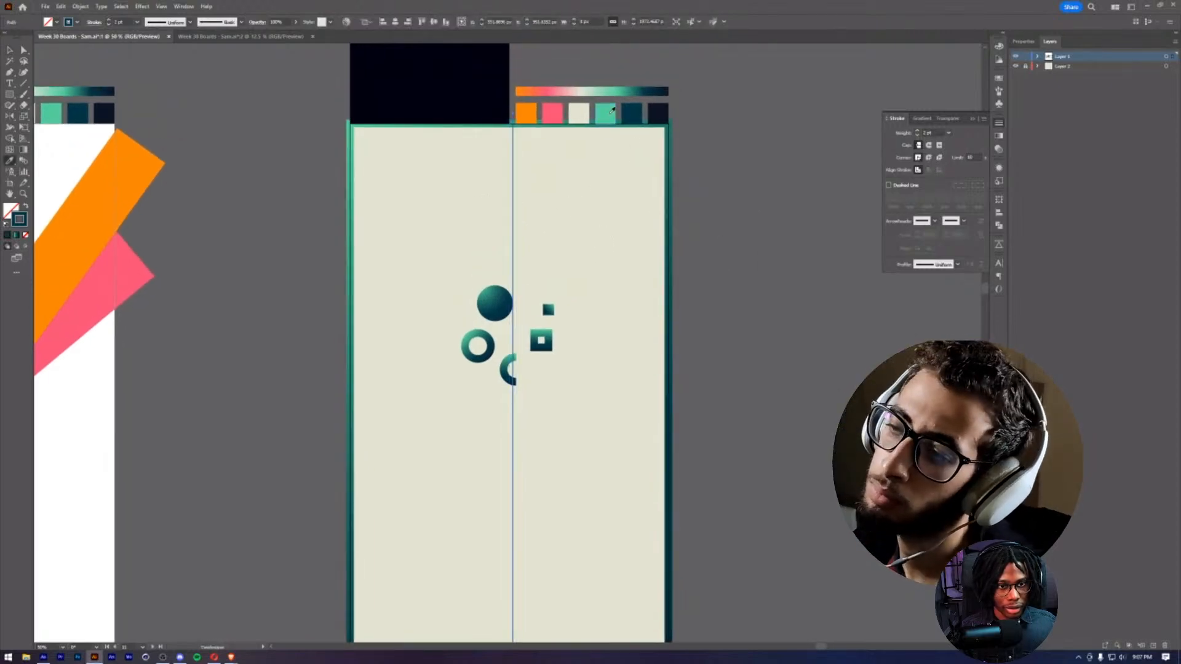
click(610, 114)
key(v)
click(10, 211)
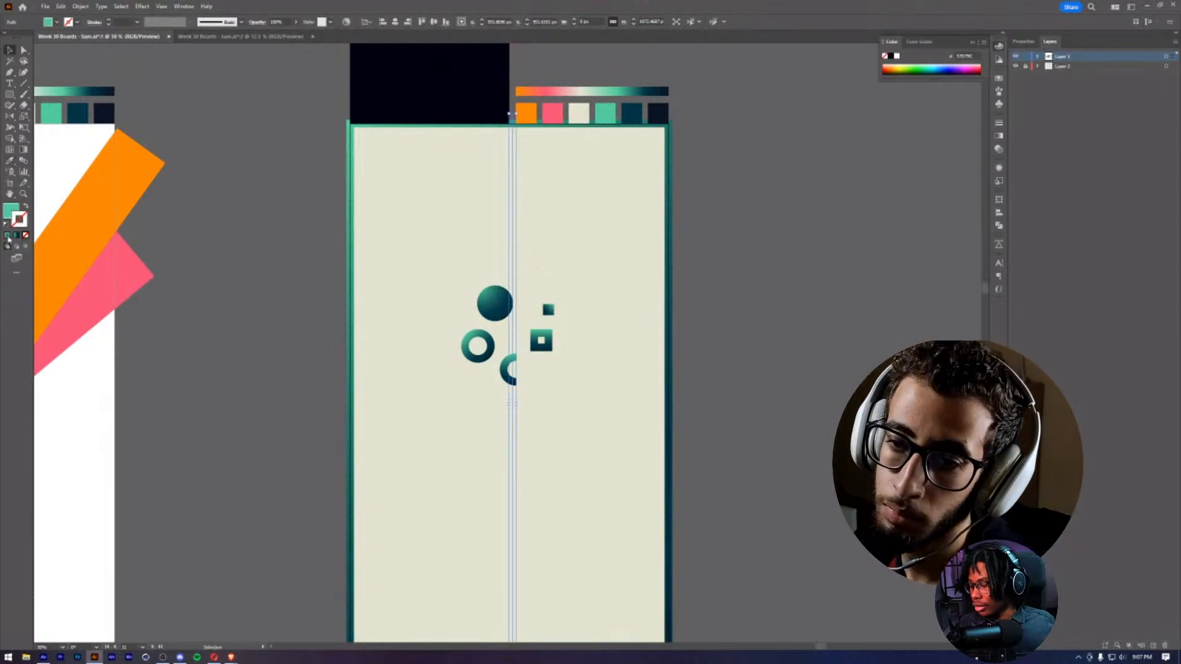
click(7, 236)
click(26, 236)
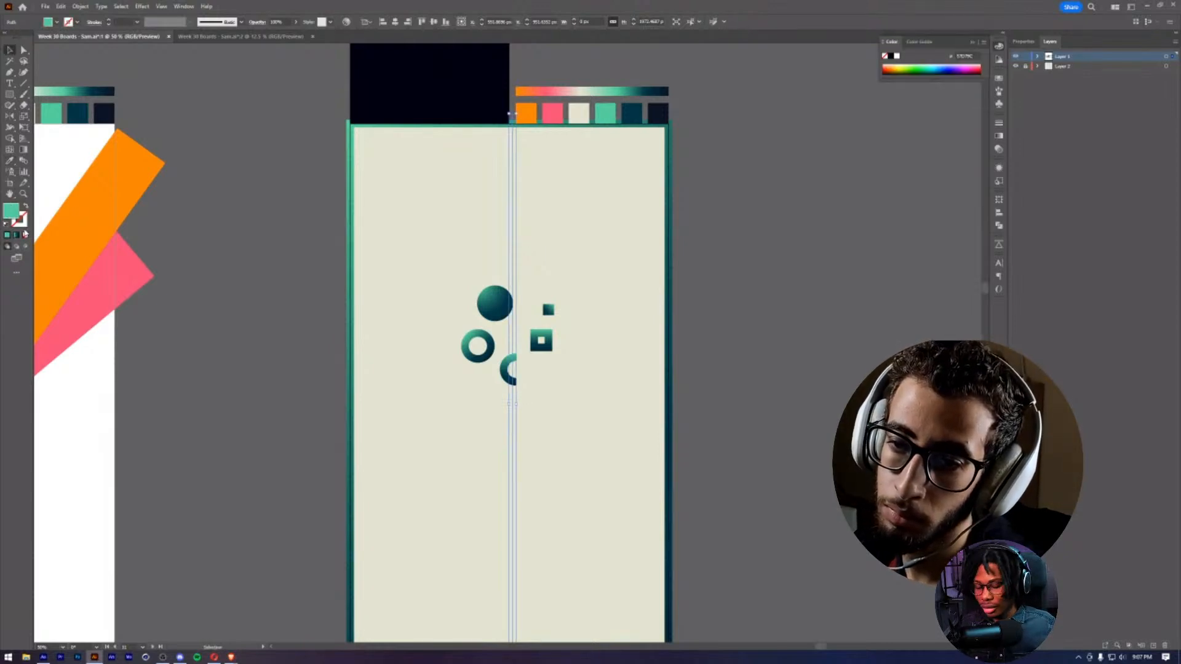
click(7, 236)
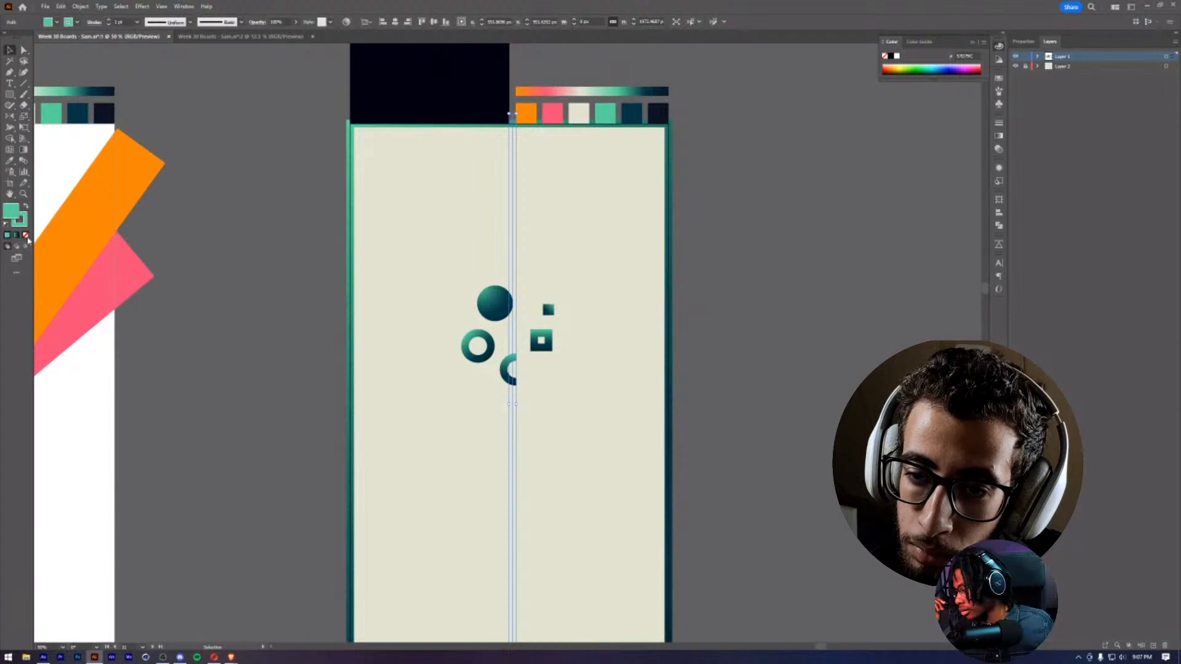
click(27, 237)
- Set the green centre line's stroke weight to 2 pt and deselect it
click(1000, 135)
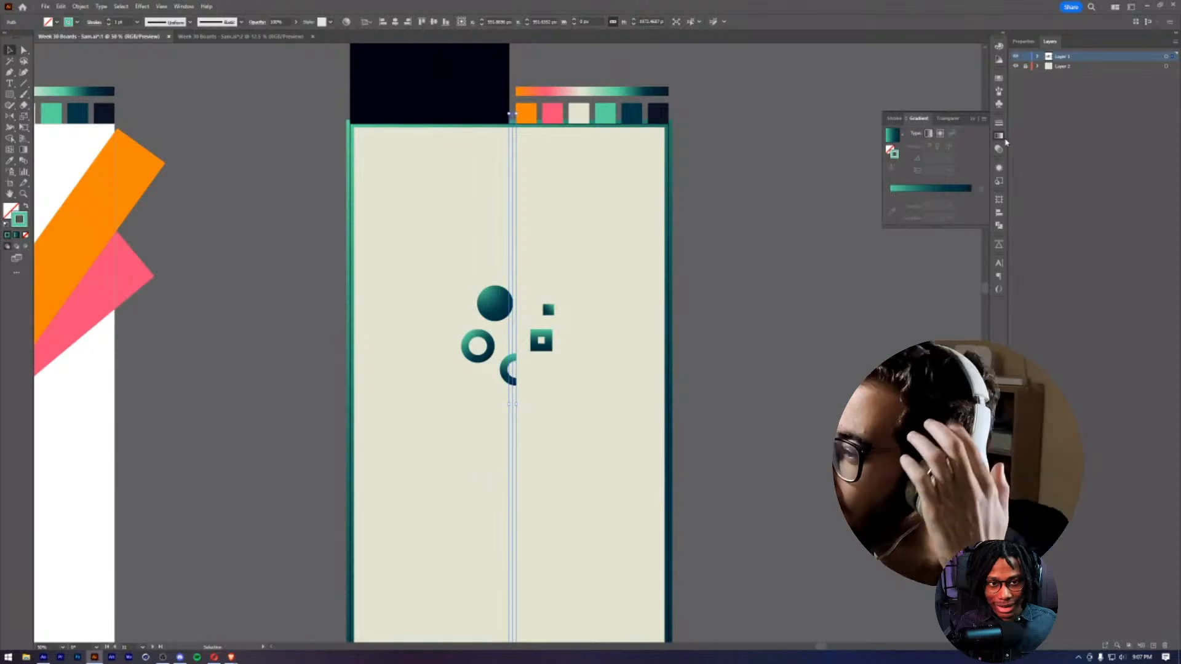
click(997, 124)
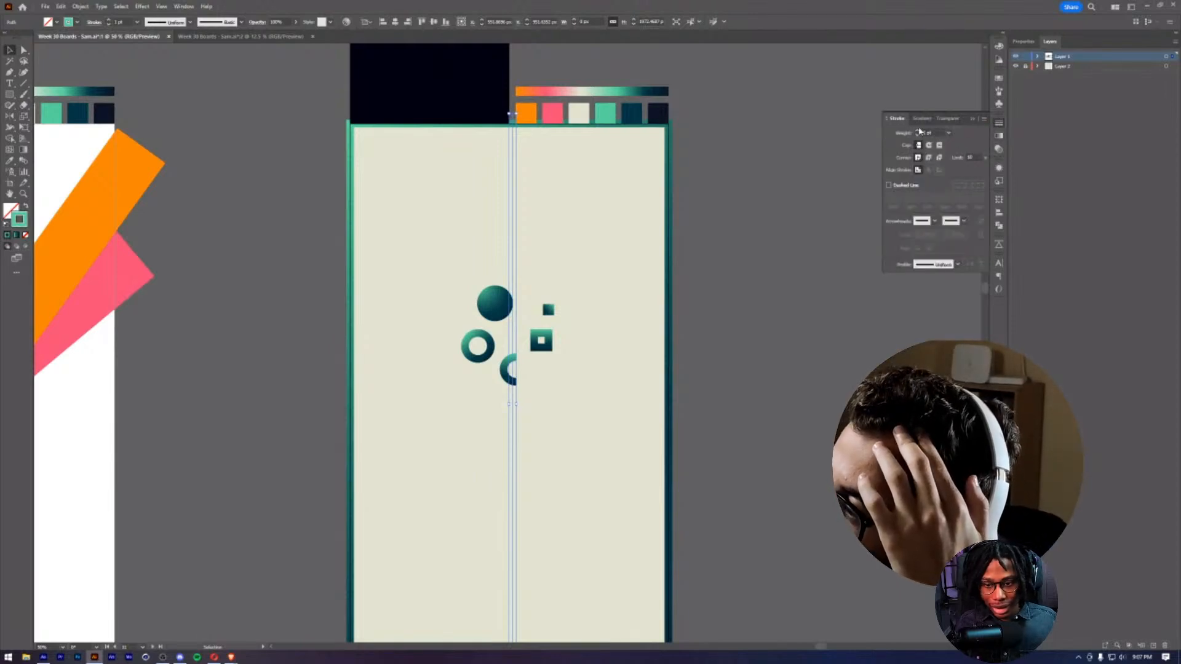
click(607, 229)
- Draw an upright equilateral triangle with the Star tool, to the right of the half ring and below the hollow square
drag(566, 342, 622, 174)
key(z)
click(571, 277)
drag(546, 289, 643, 335)
click(552, 321)
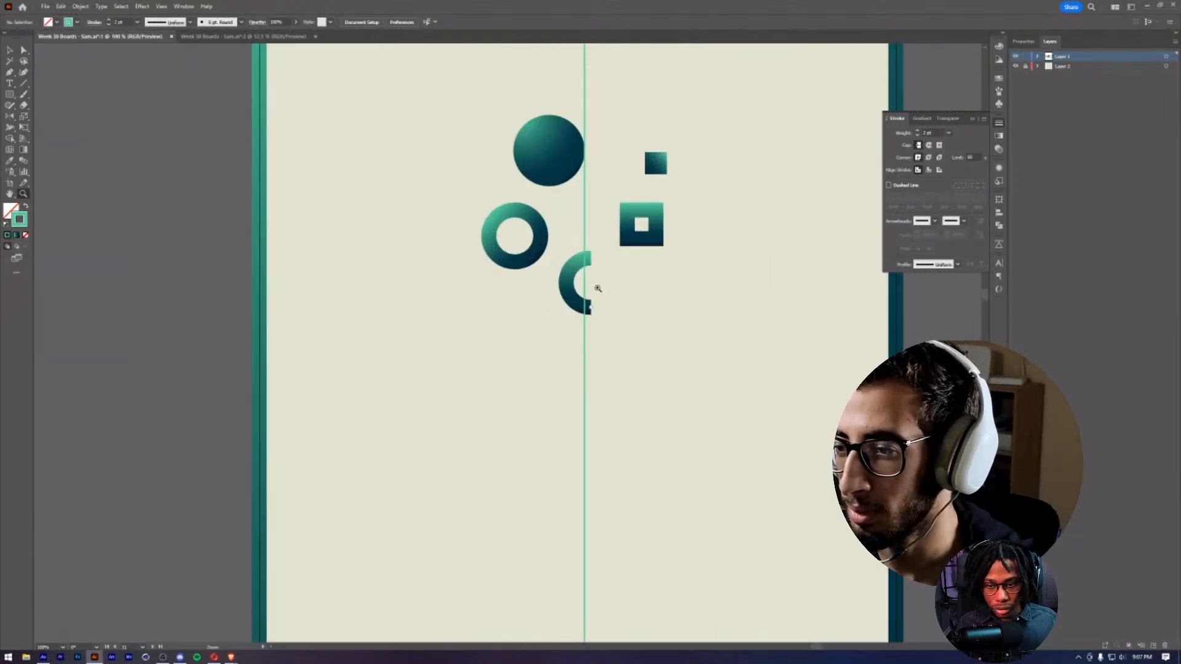
drag(640, 289, 634, 377)
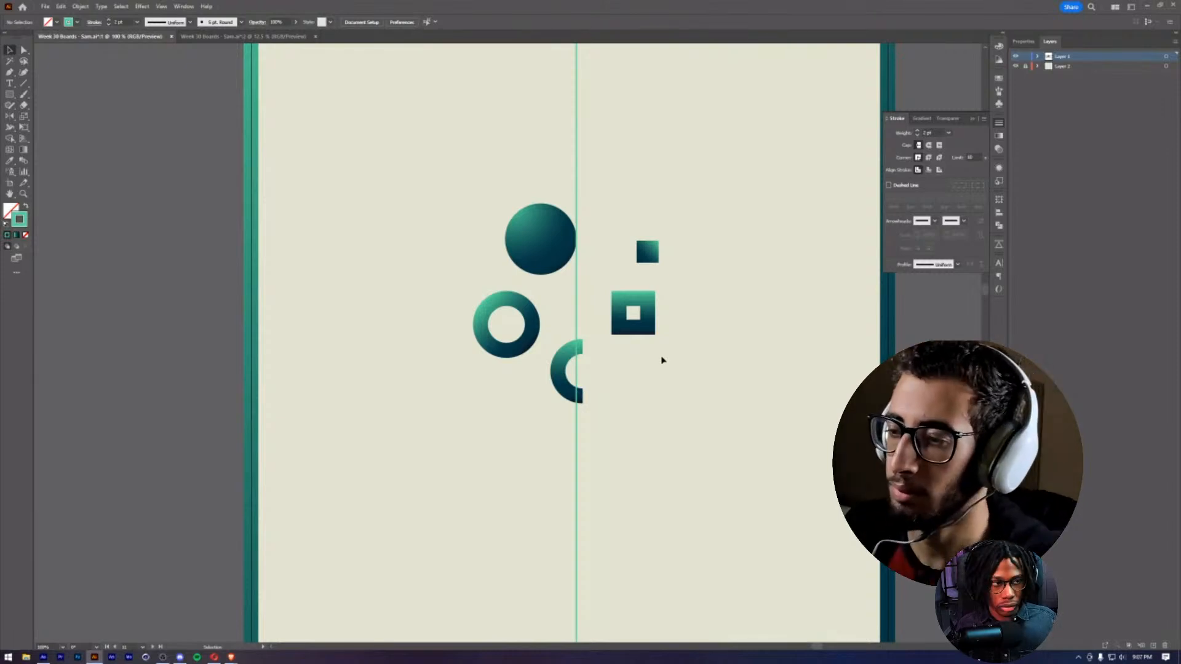
drag(683, 301, 674, 300)
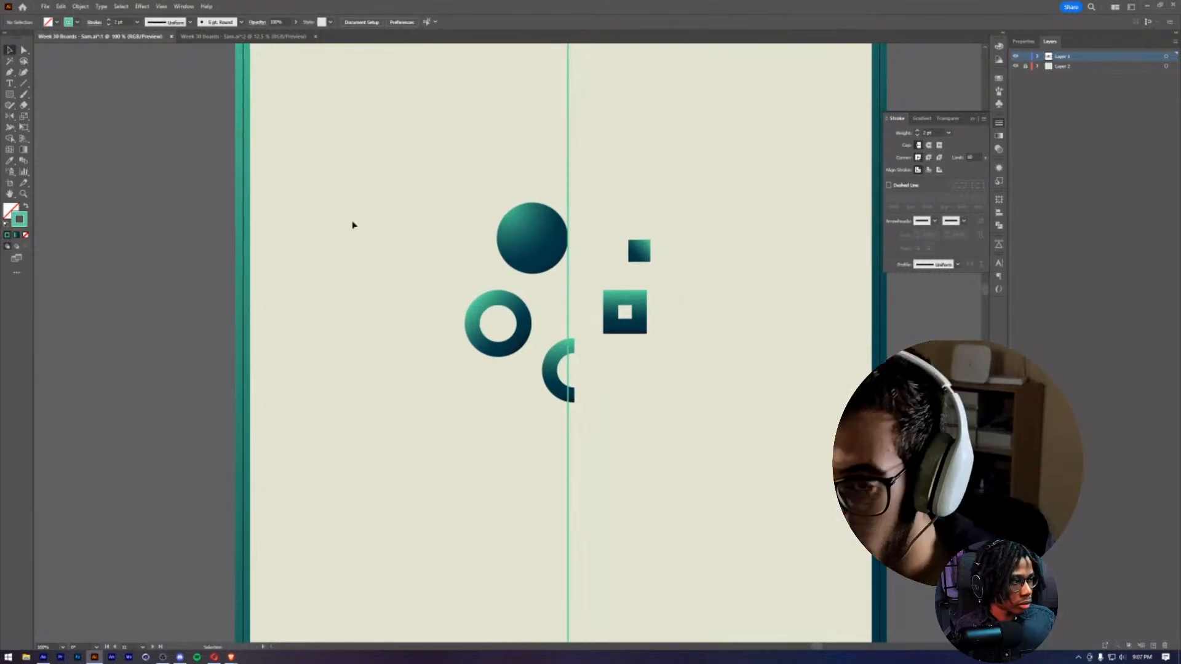
click(8, 96)
click(49, 140)
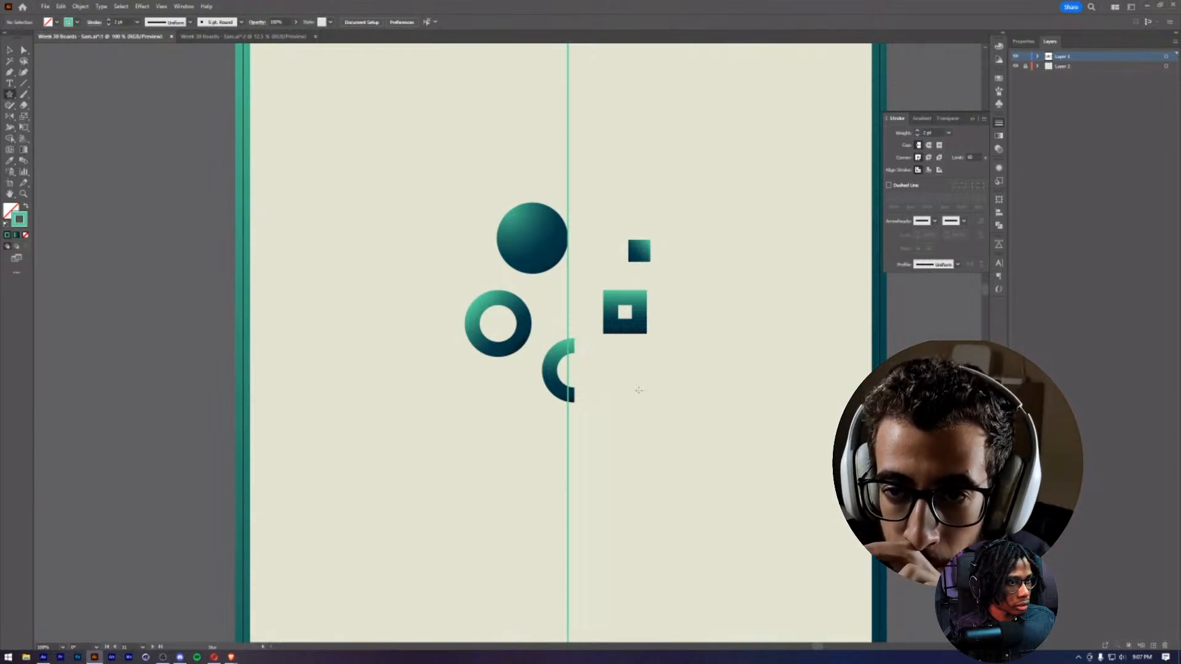
drag(690, 398, 686, 438)
scroll(709, 420, down, 2)
scroll(711, 431, up, 1)
key(Down)
key(Down)
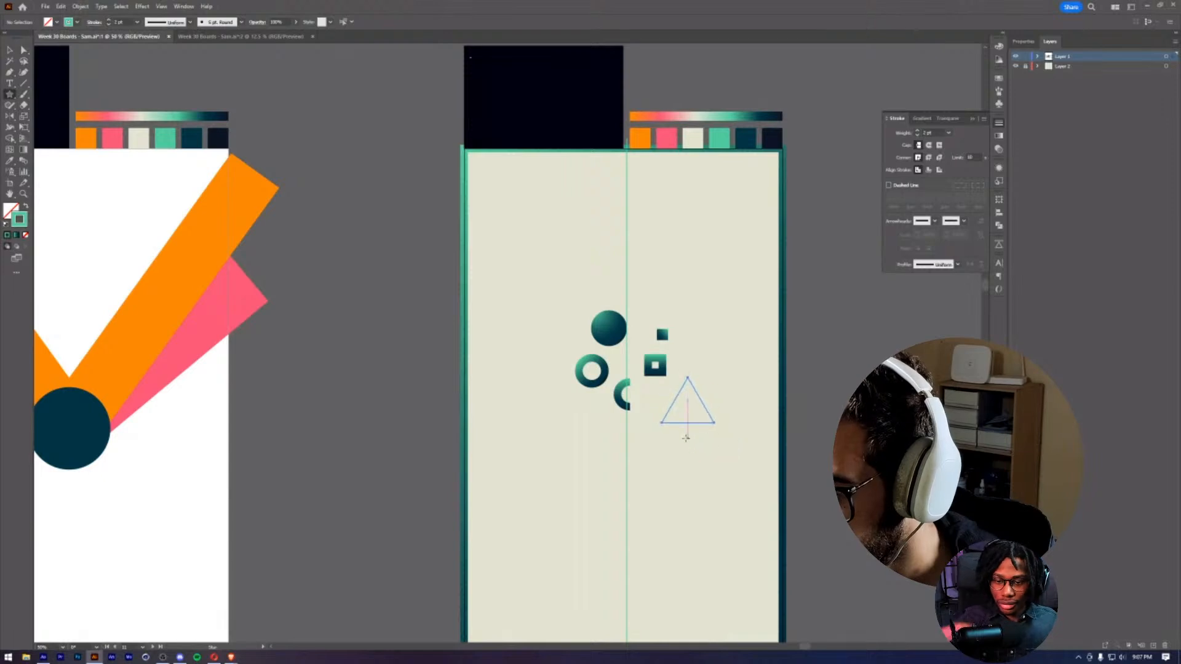
- Apply the pink palette swatch's appearance to the new triangle with the Eyedropper
key(z)
click(668, 415)
click(518, 304)
click(519, 305)
key(v)
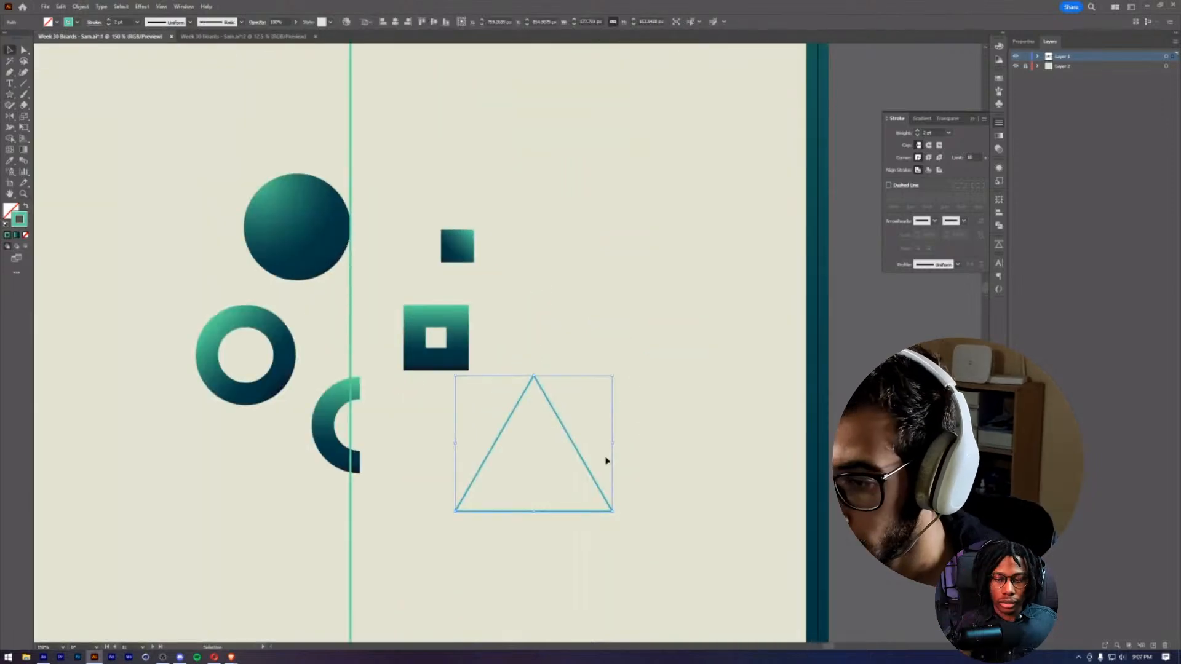
key(i)
drag(425, 283, 474, 277)
drag(491, 215, 553, 221)
scroll(553, 220, up, 10)
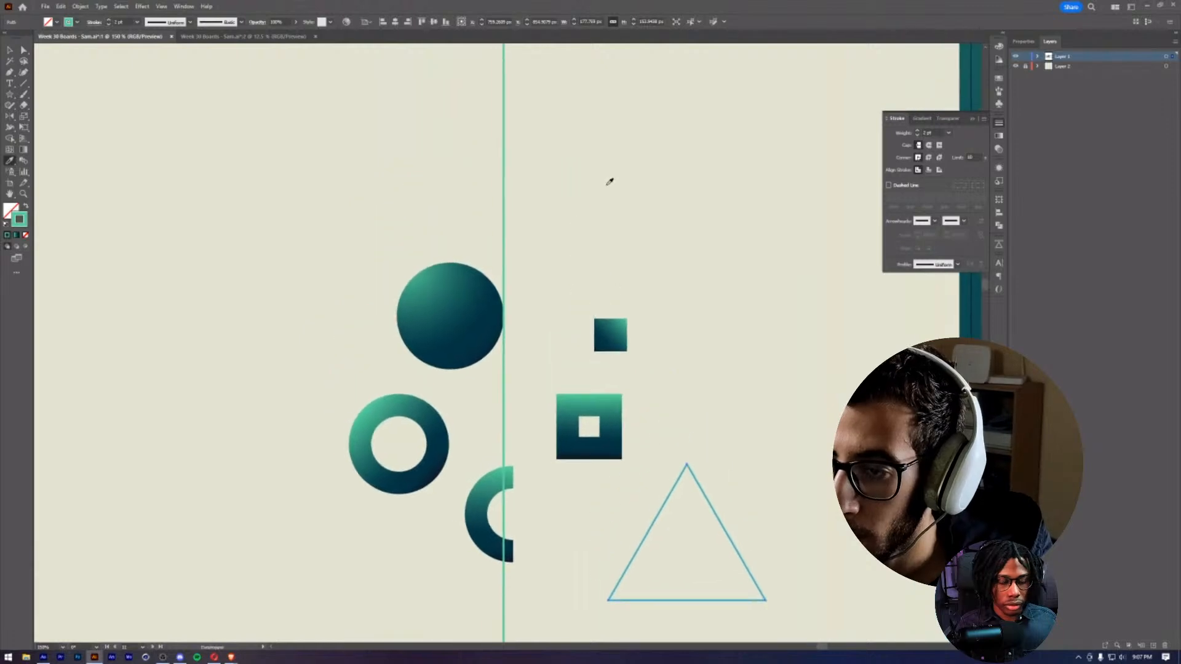
scroll(626, 428, down, 10)
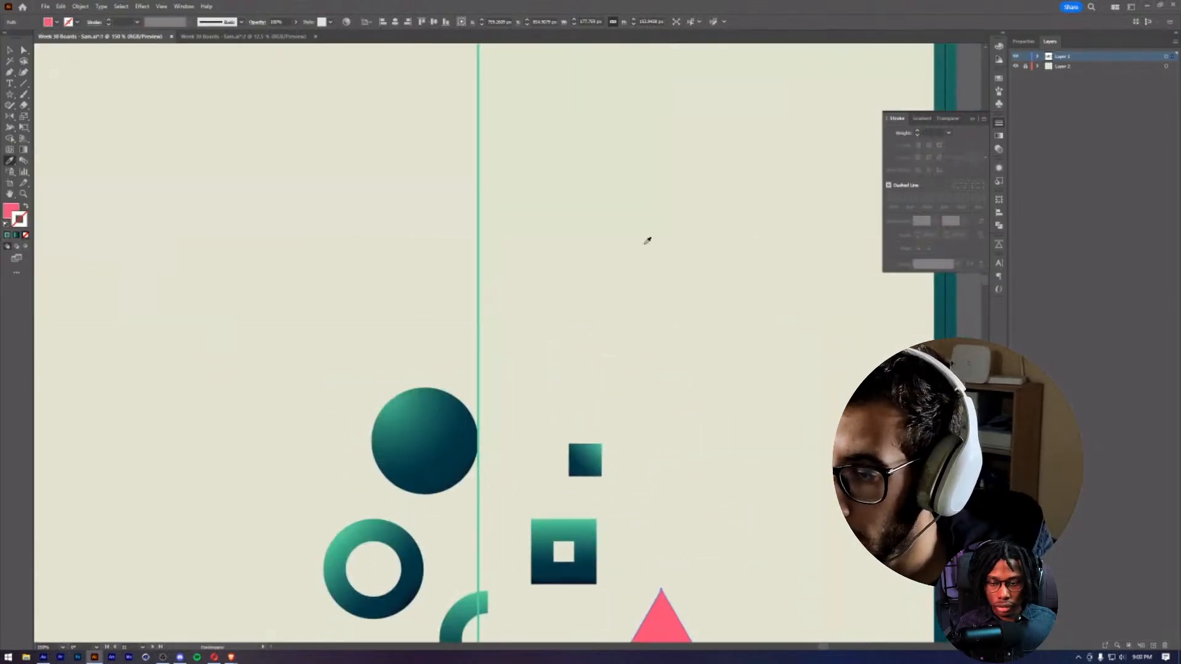
- Duplicate the pink triangle upside down and shift the triangles vertically so they overlap as a six-pointed star
key(v)
click(682, 417)
key(ctrl)
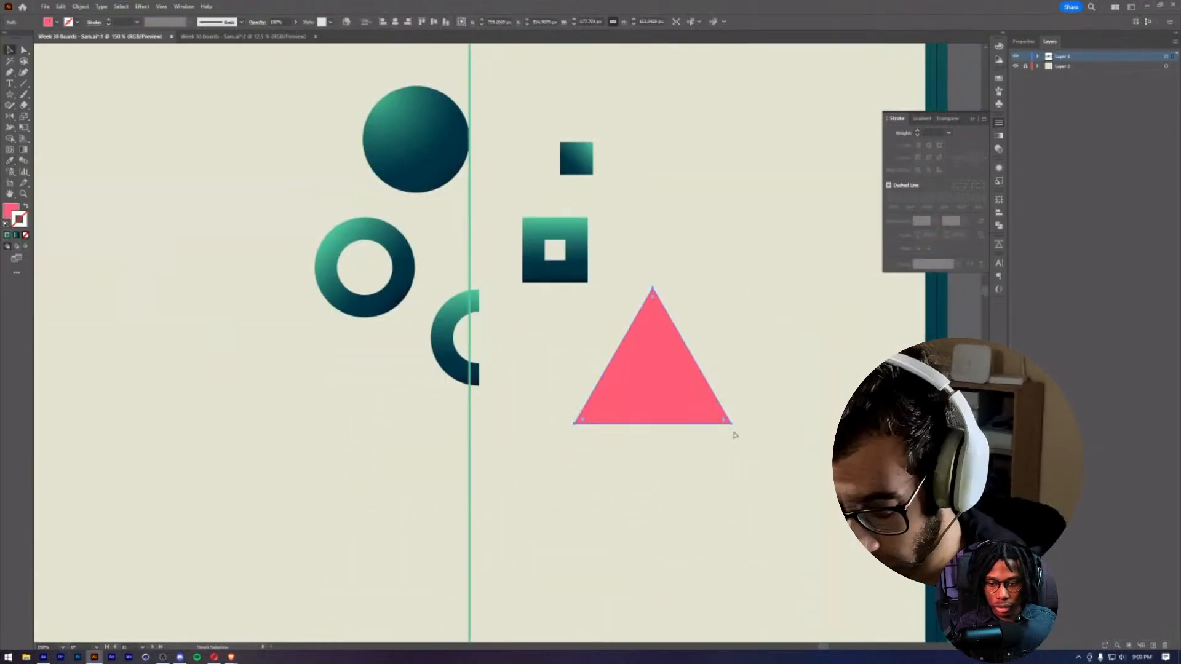
key(ctrl)
key(ctrl+h)
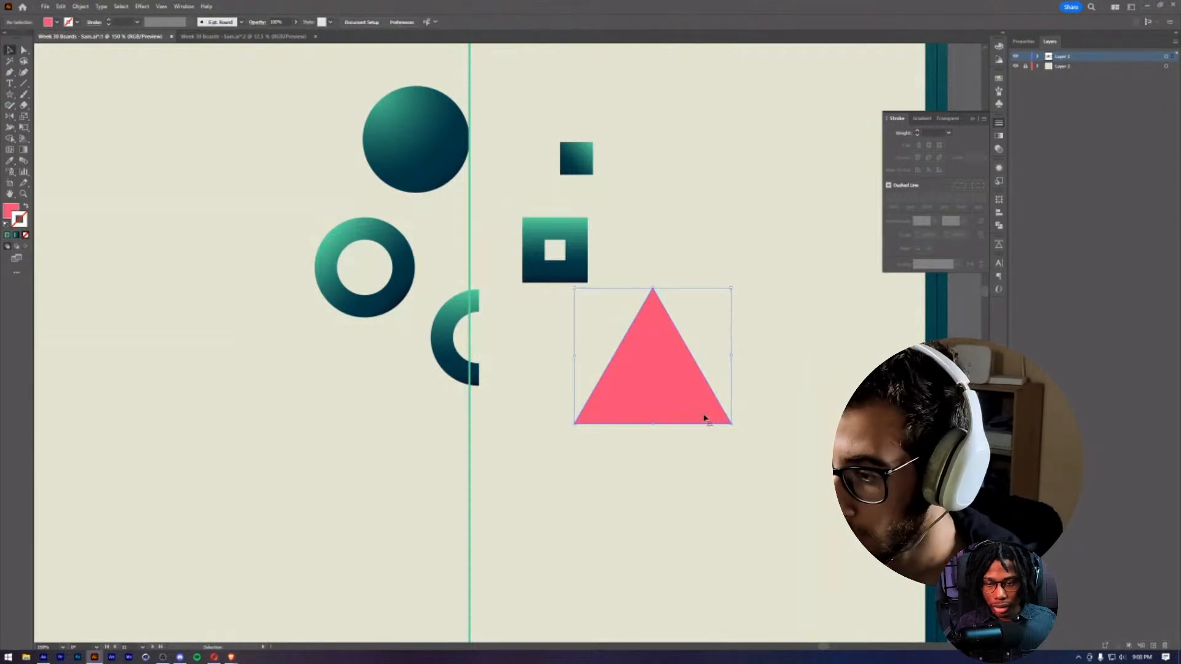
drag(734, 425, 572, 263)
drag(661, 349, 666, 387)
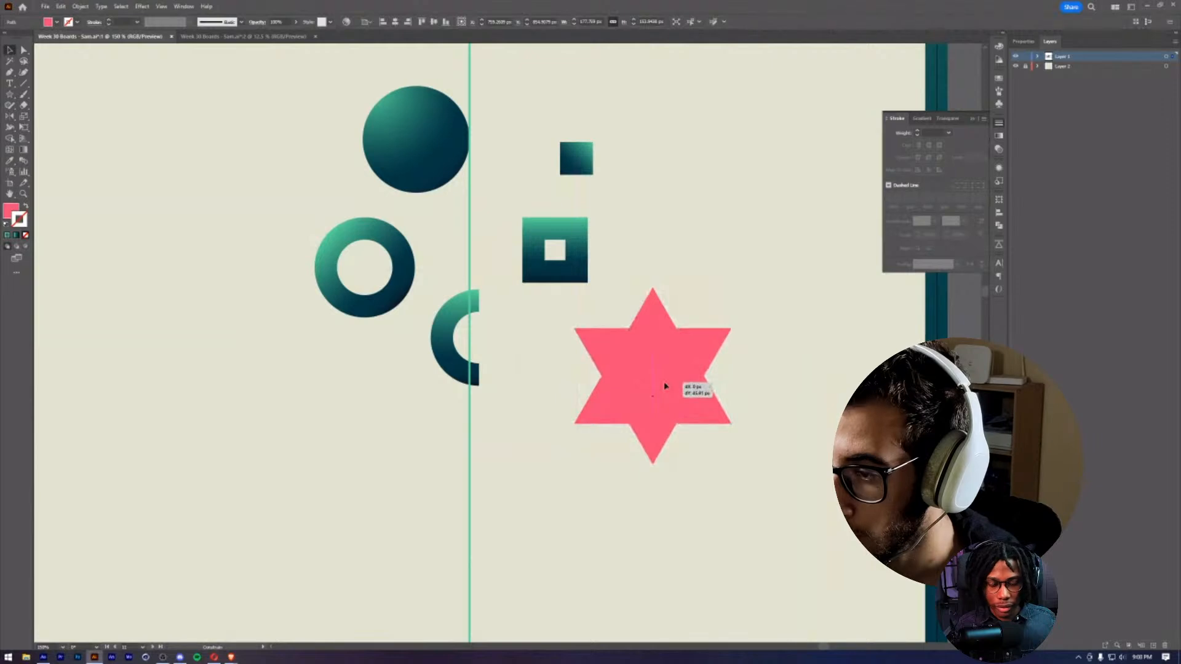
- Group the two overlapping pink triangles as one star and deselect it
click(781, 382)
drag(781, 382, 640, 392)
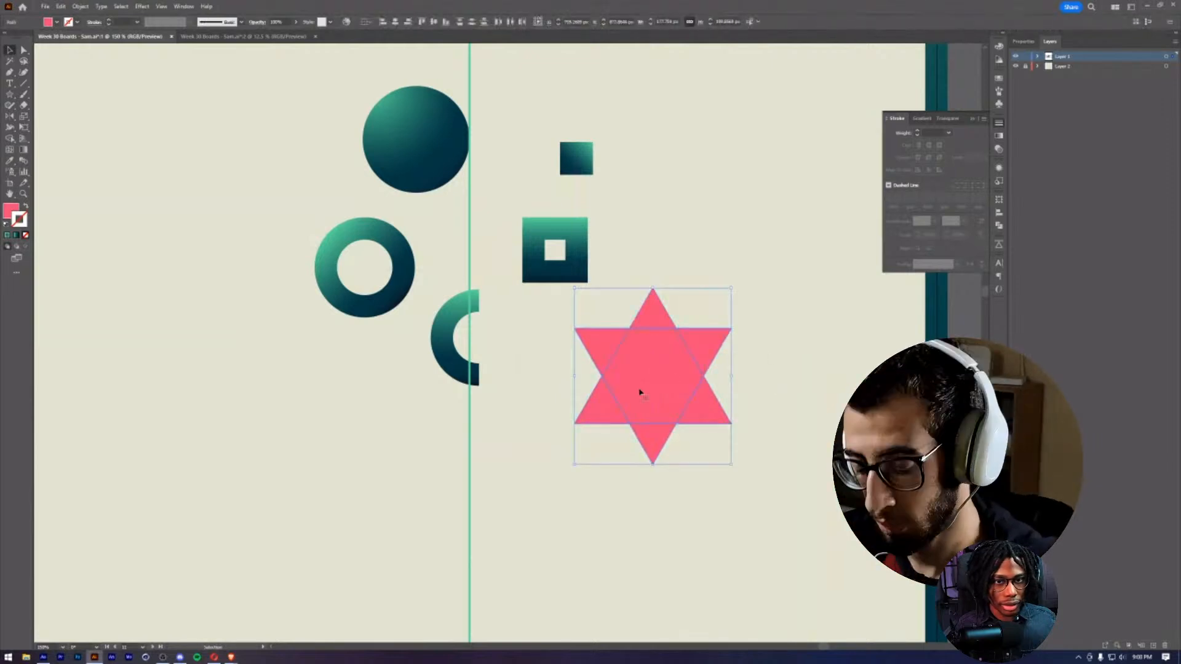
key(ctrl)
click(726, 307)
key(v)
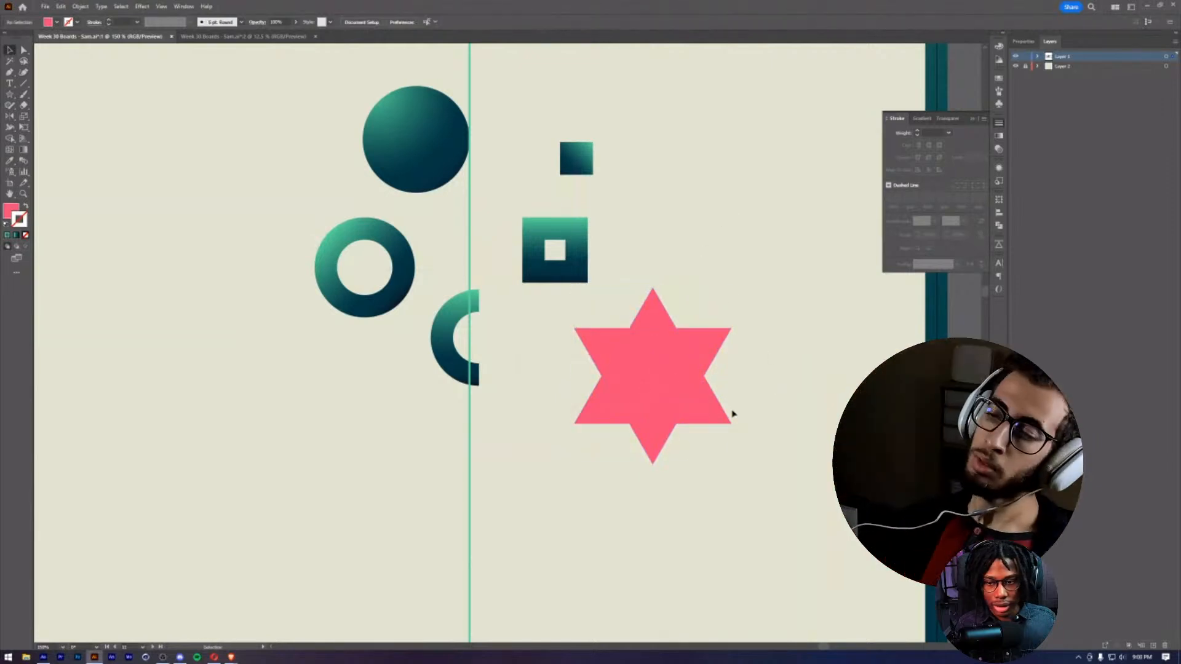
- Scale the pink star down about its centre to less than half its size and deselect it
key(z)
alt+click(527, 398)
alt+click(527, 398)
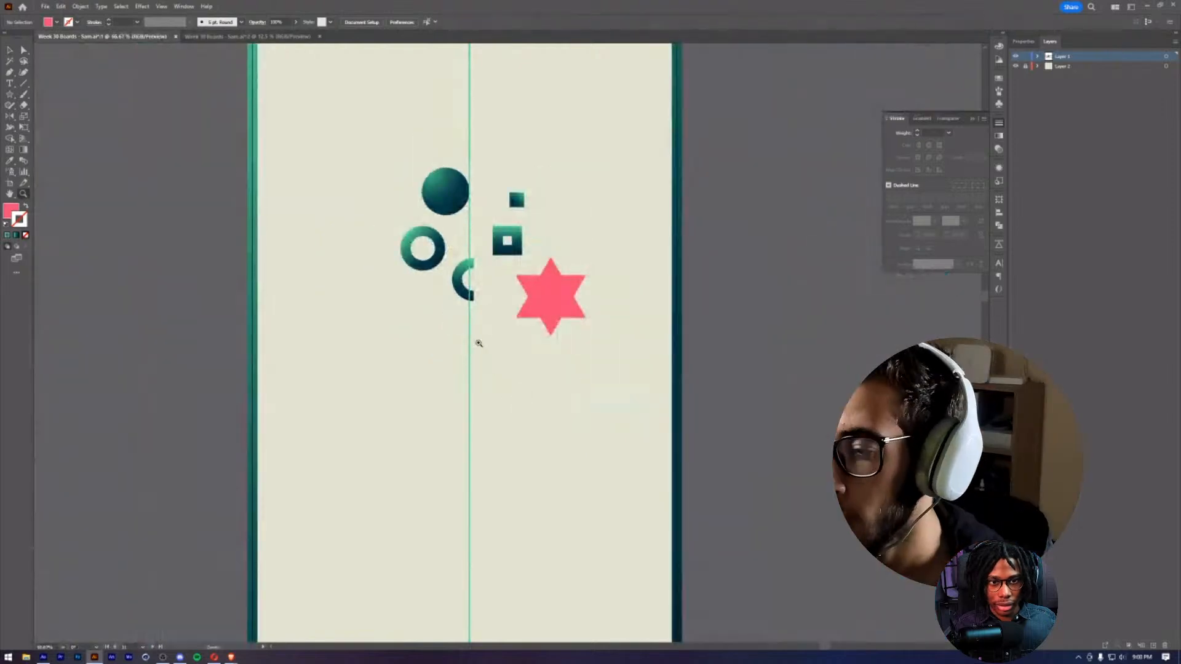
click(497, 321)
click(583, 356)
click(528, 291)
key(v)
click(534, 295)
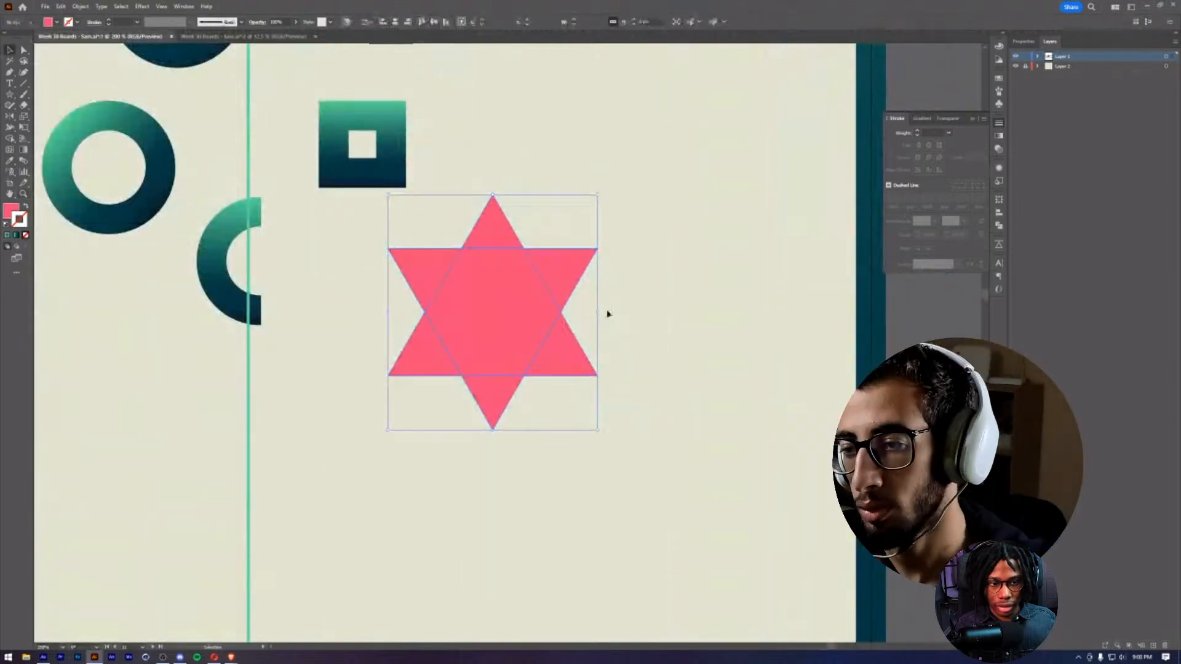
drag(598, 312, 536, 313)
click(579, 299)
key(z)
key(ctrl+minus)
key(ctrl+minus)
key(ctrl+minus)
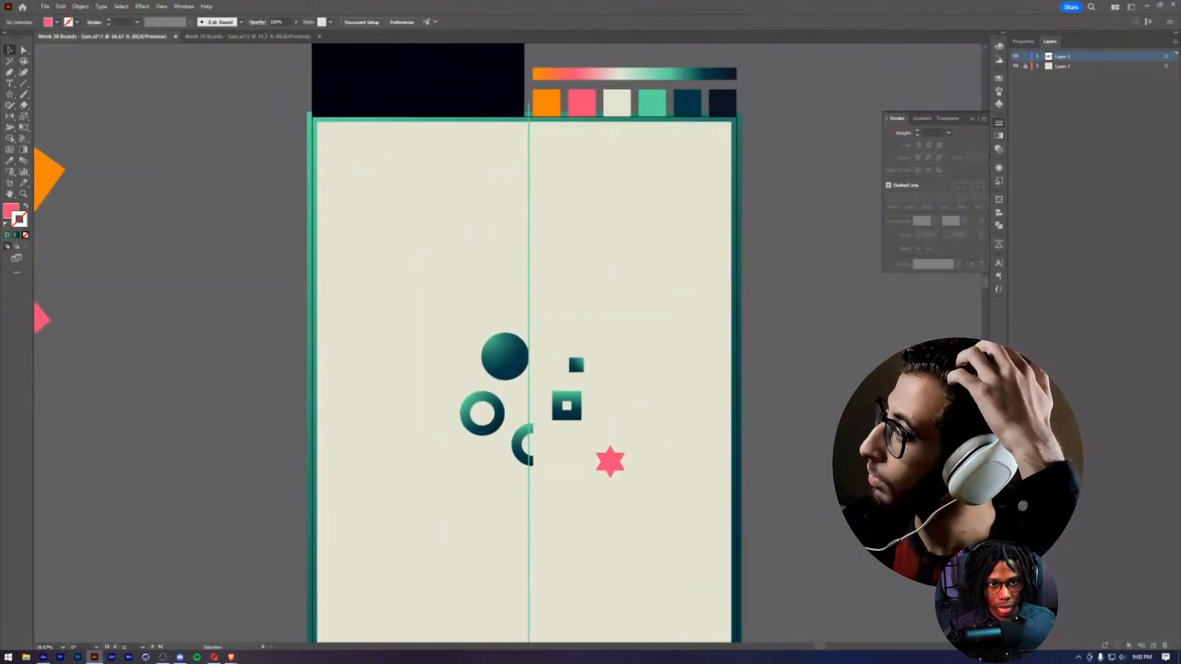
- Examine the small gradient shapes and the pink star around the centre line, and select the half ring
key(alt+Tab)
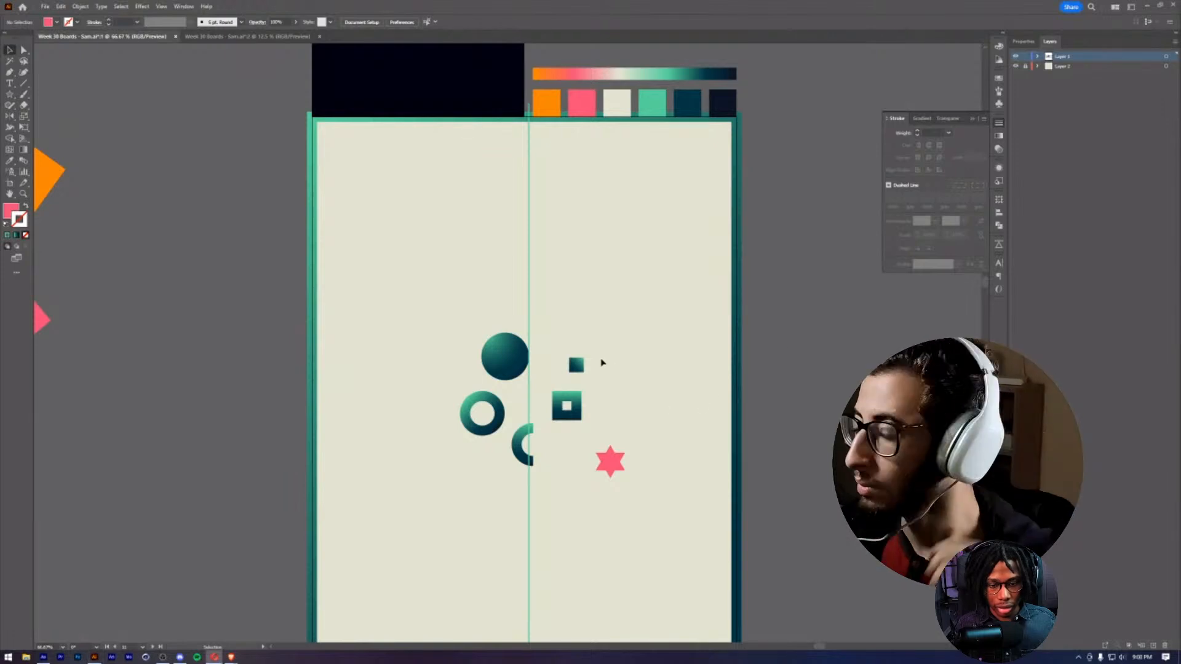
drag(570, 404, 749, 302)
key(z)
click(653, 320)
click(643, 327)
drag(570, 397, 638, 250)
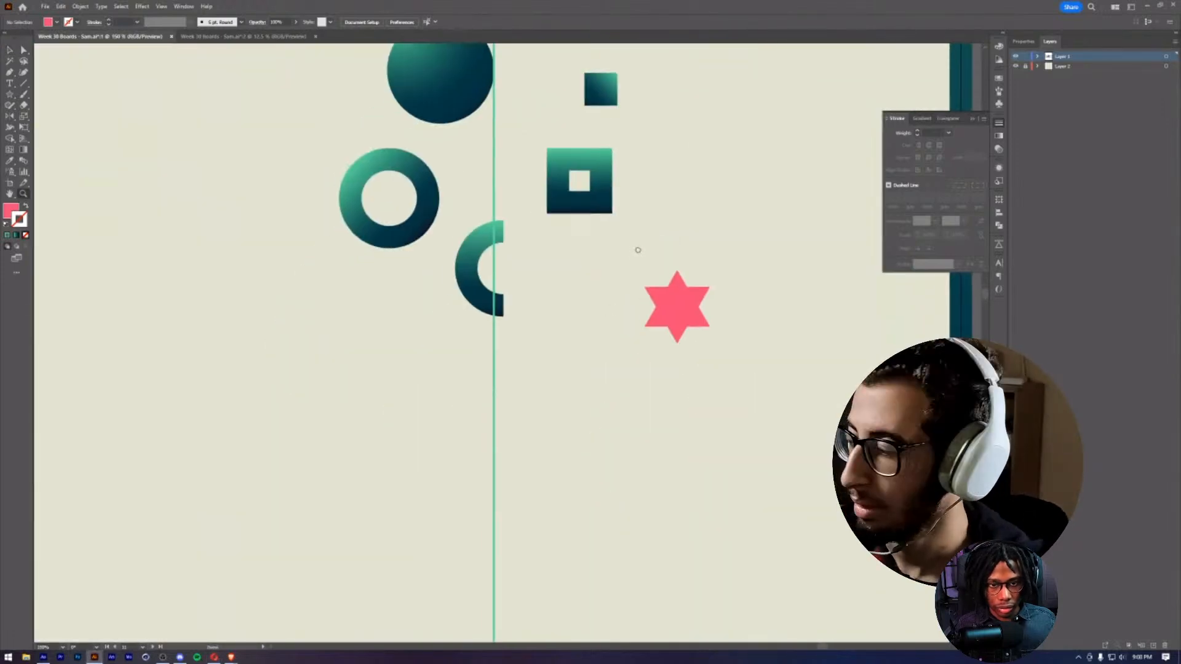
scroll(680, 295, left, 3)
key(v)
scroll(629, 416, up, 4)
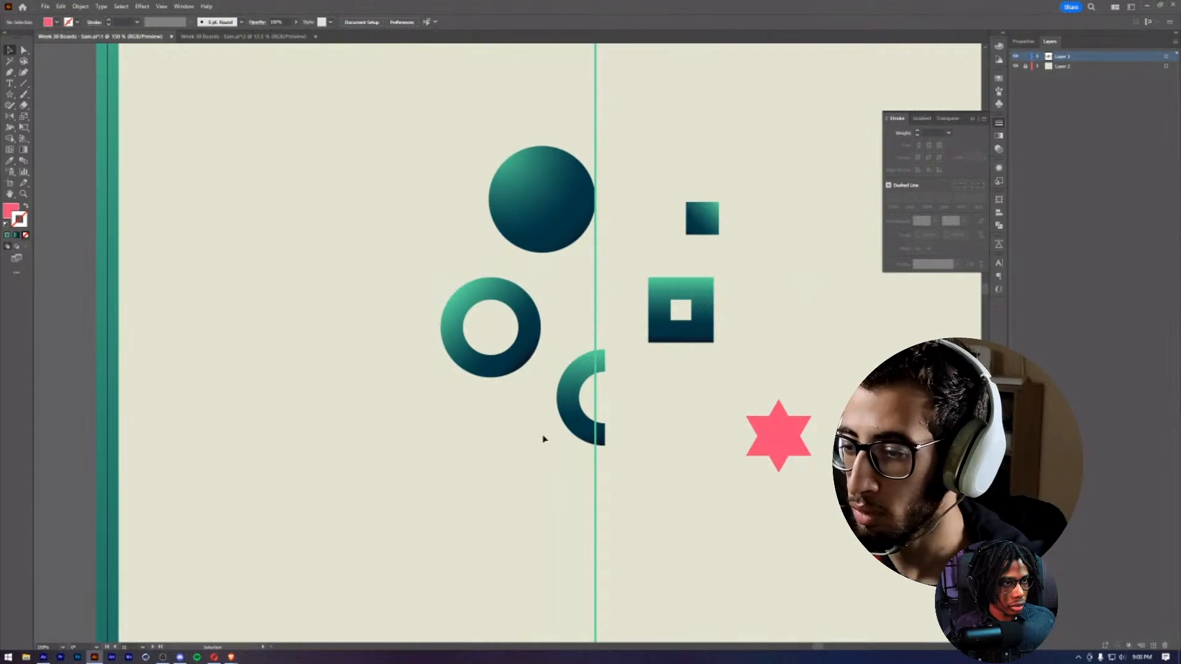
click(580, 394)
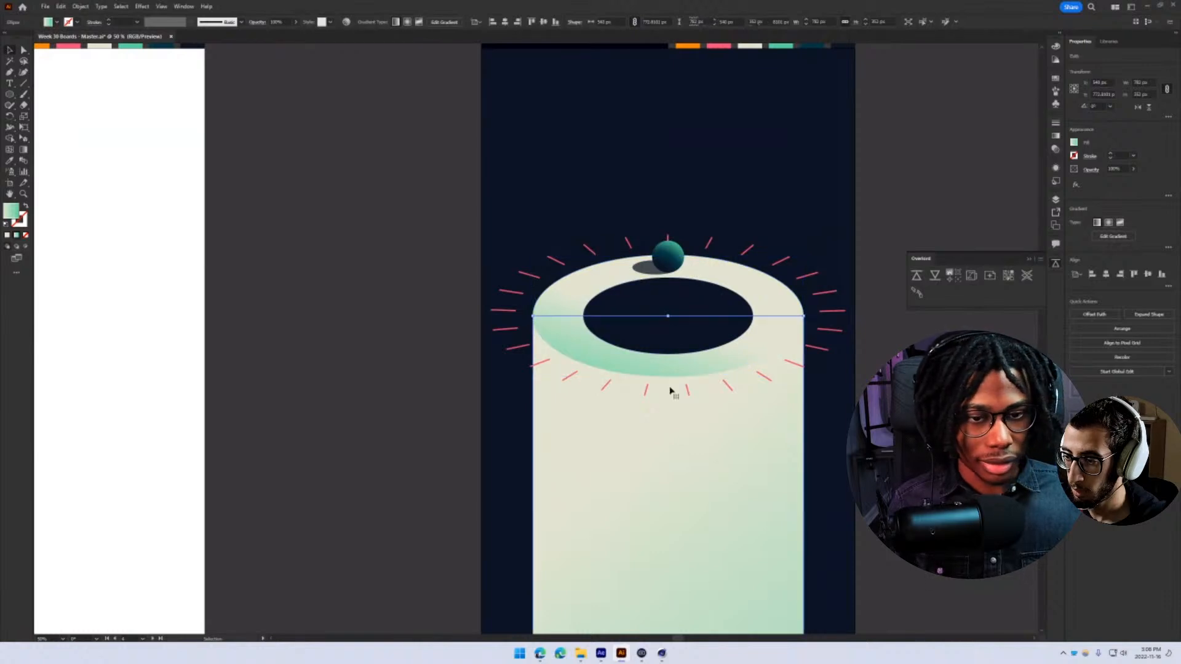
- Try moving the cylinder's body away from its ring-shaped top in the Master board, undoing each move
click(622, 356)
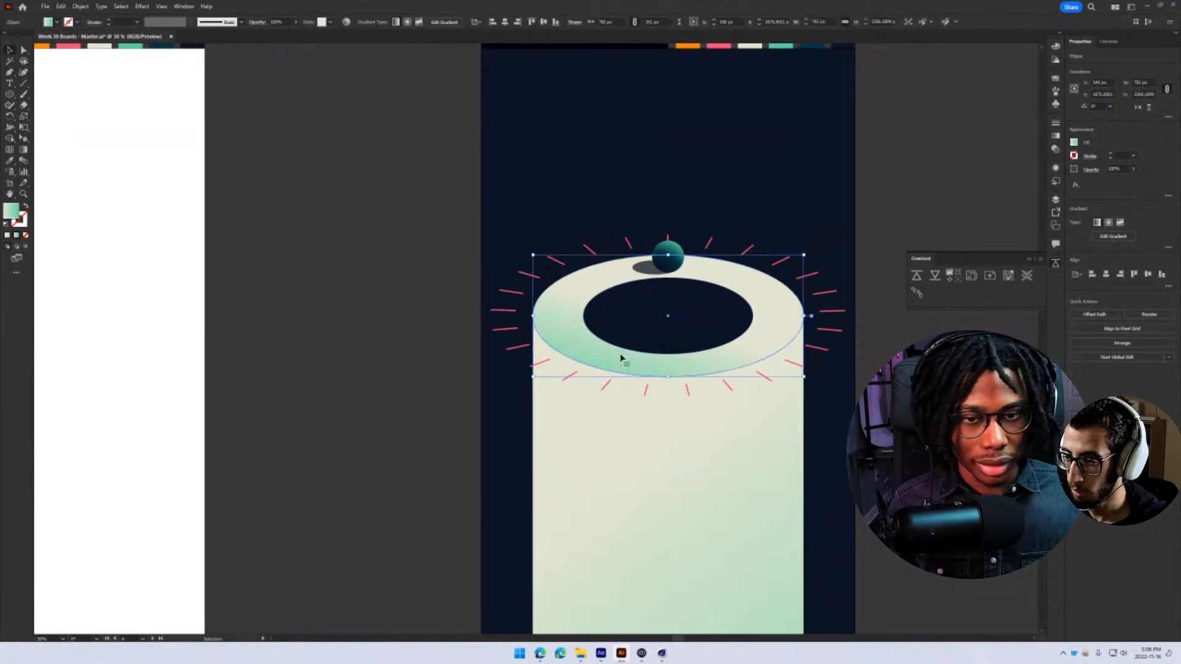
drag(594, 517, 554, 179)
scroll(567, 398, down, 2)
drag(609, 402, 657, 433)
click(735, 442)
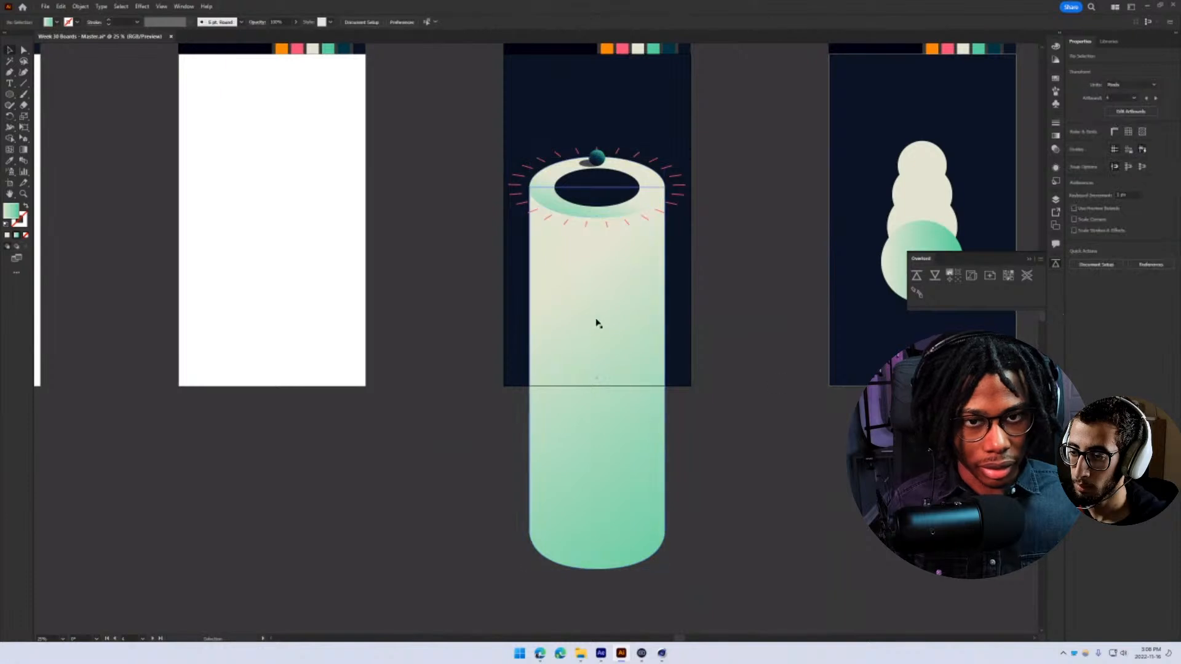
drag(567, 323, 681, 351)
key(ctrl+z)
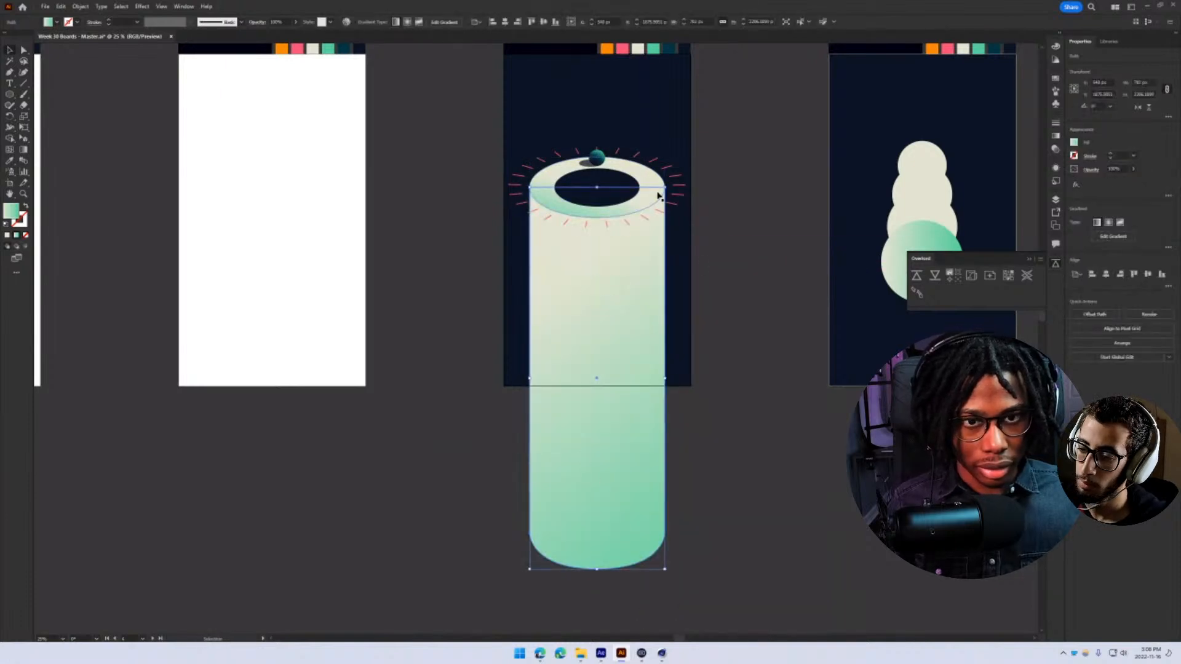
click(658, 196)
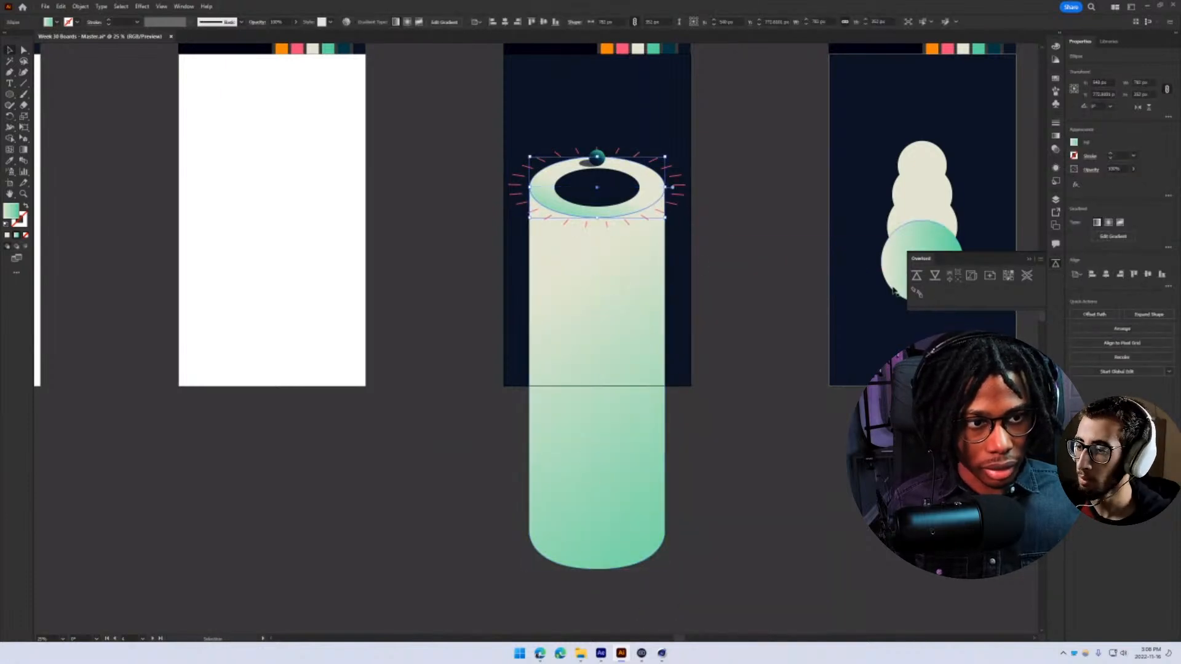
drag(558, 380, 625, 425)
key(ctrl+z)
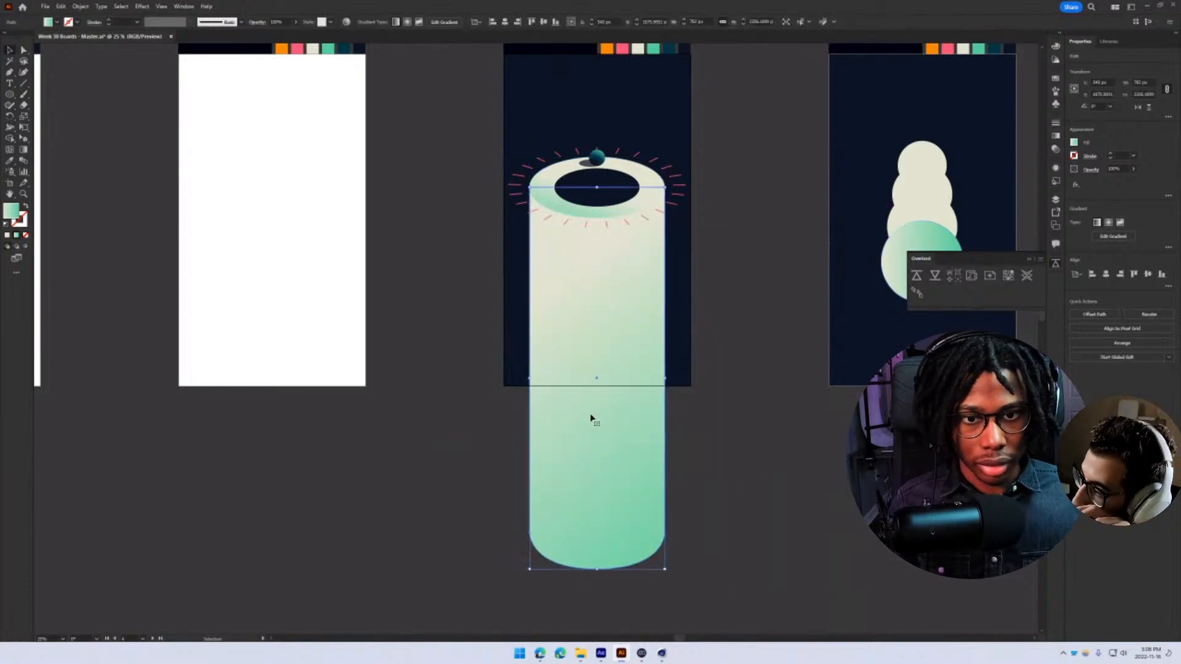
- Switch to After Effects and bring up the Week30 composition
click(601, 654)
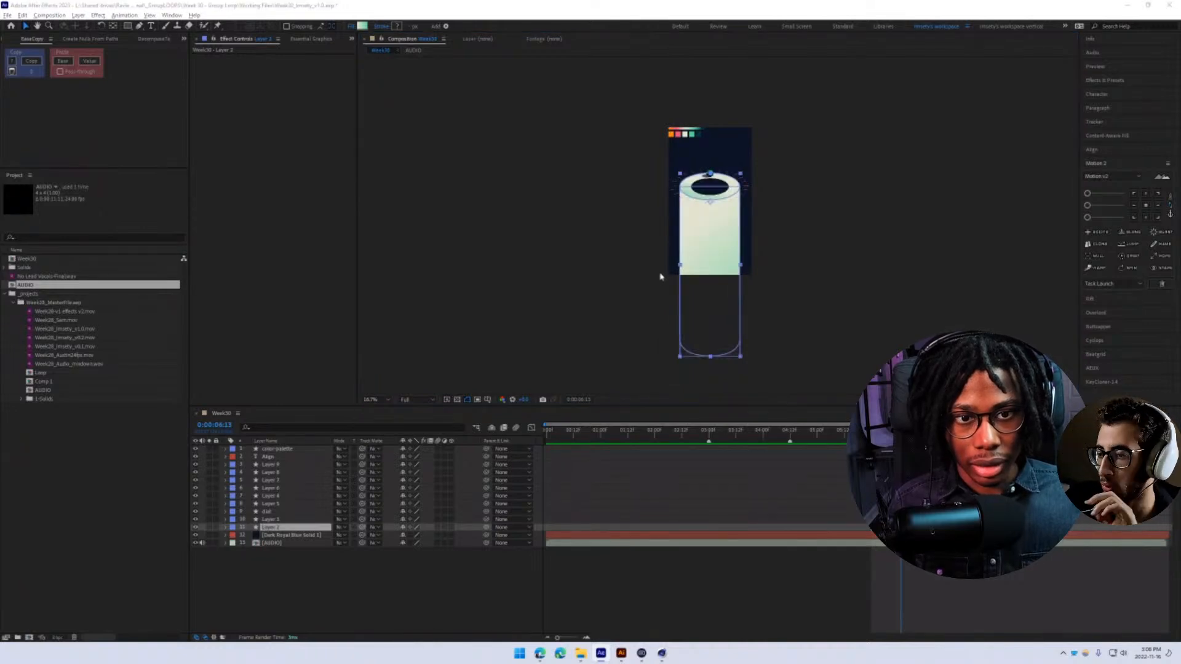
- Check the cylinder body in Illustrator, then delete the cylinder layer and the inner ellipse layer from the Week30 composition in After Effects
click(622, 654)
drag(540, 282, 539, 348)
drag(568, 310, 617, 273)
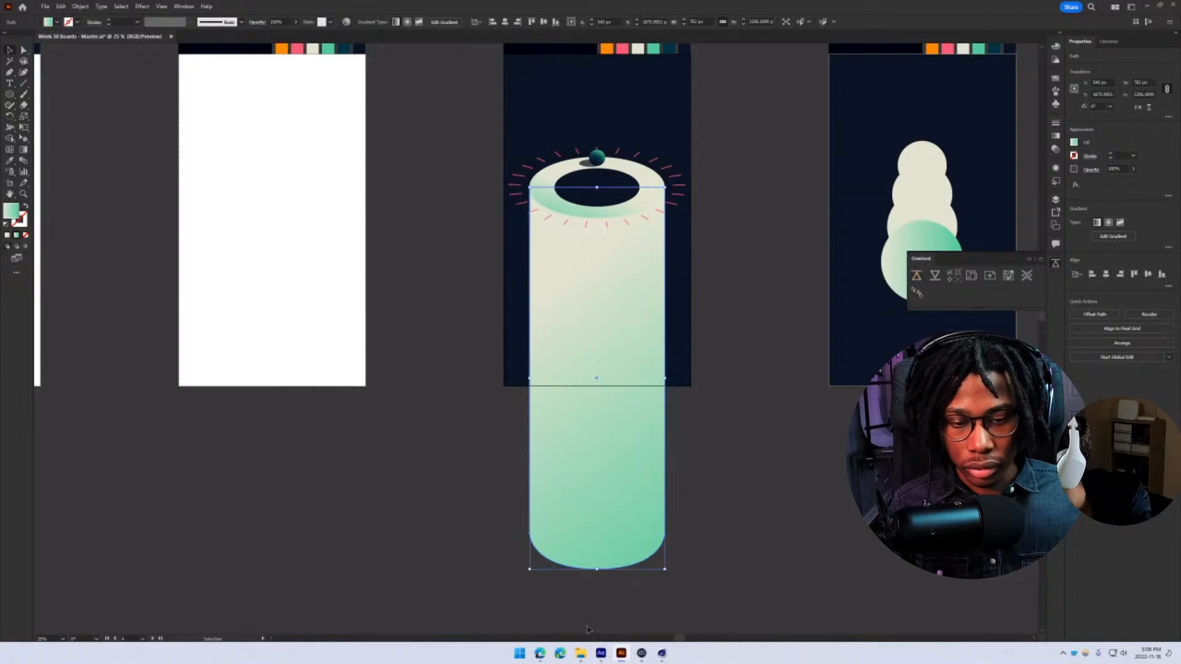
click(601, 653)
click(274, 543)
click(274, 528)
key(Delete)
click(273, 522)
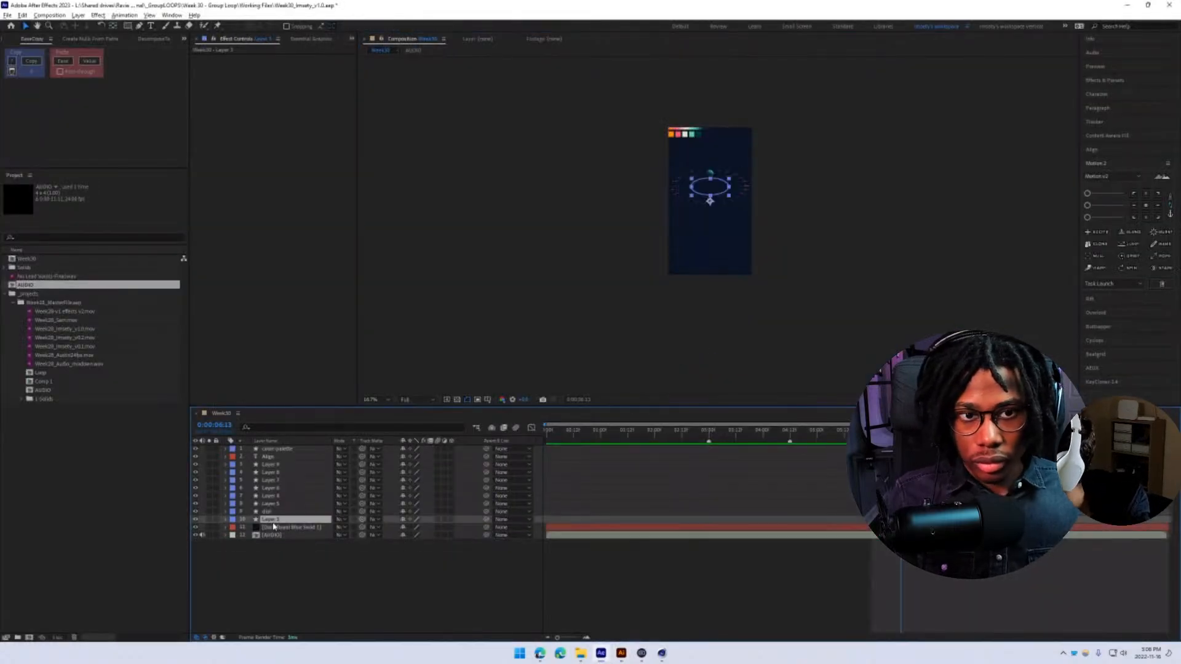
key(Delete)
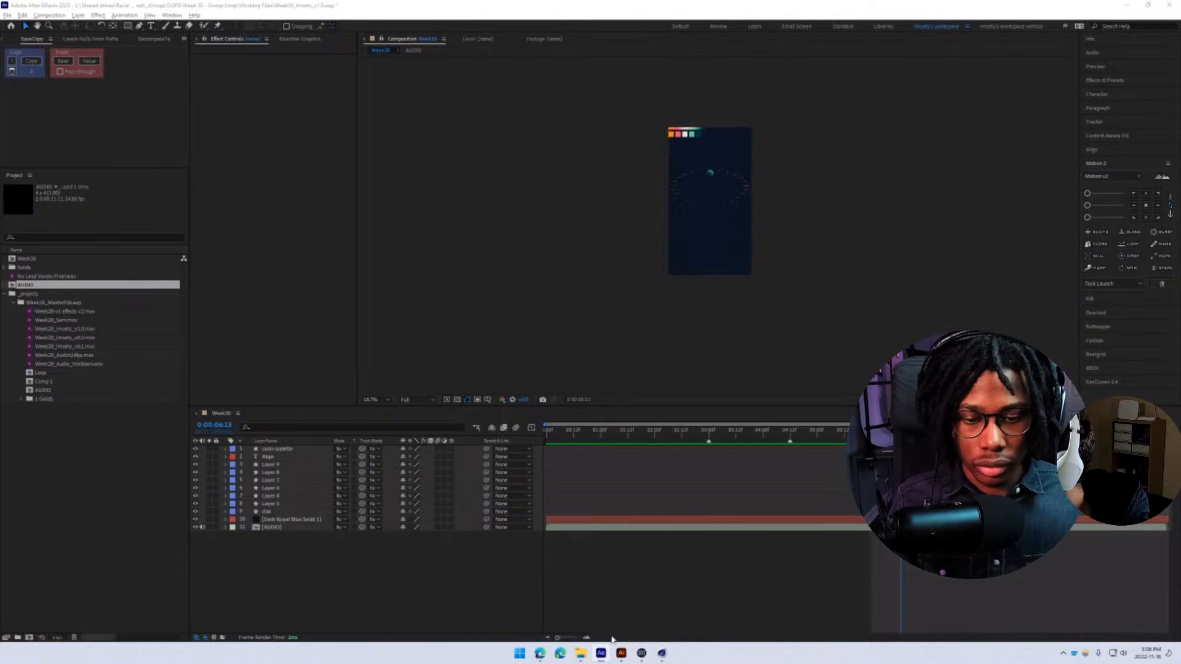
- Transfer the cylinder body and its gradient top ellipse from Illustrator into the After Effects composition with Overlord, one after the other
click(621, 653)
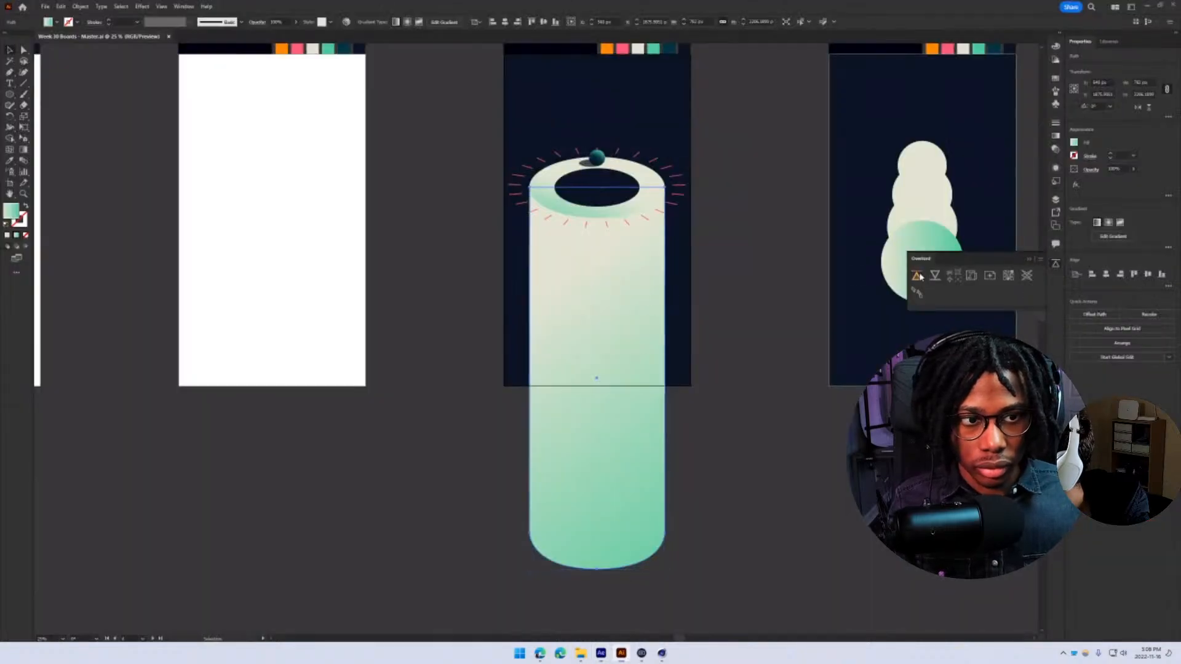
key(alt+Tab)
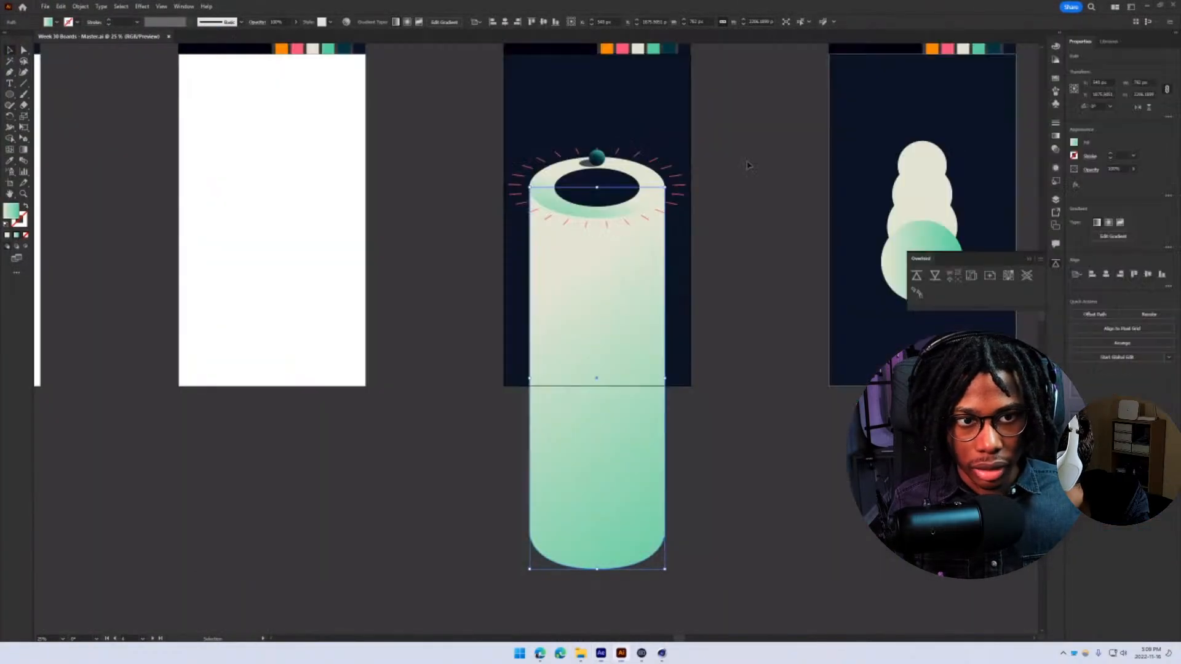
key(alt+Tab)
click(917, 277)
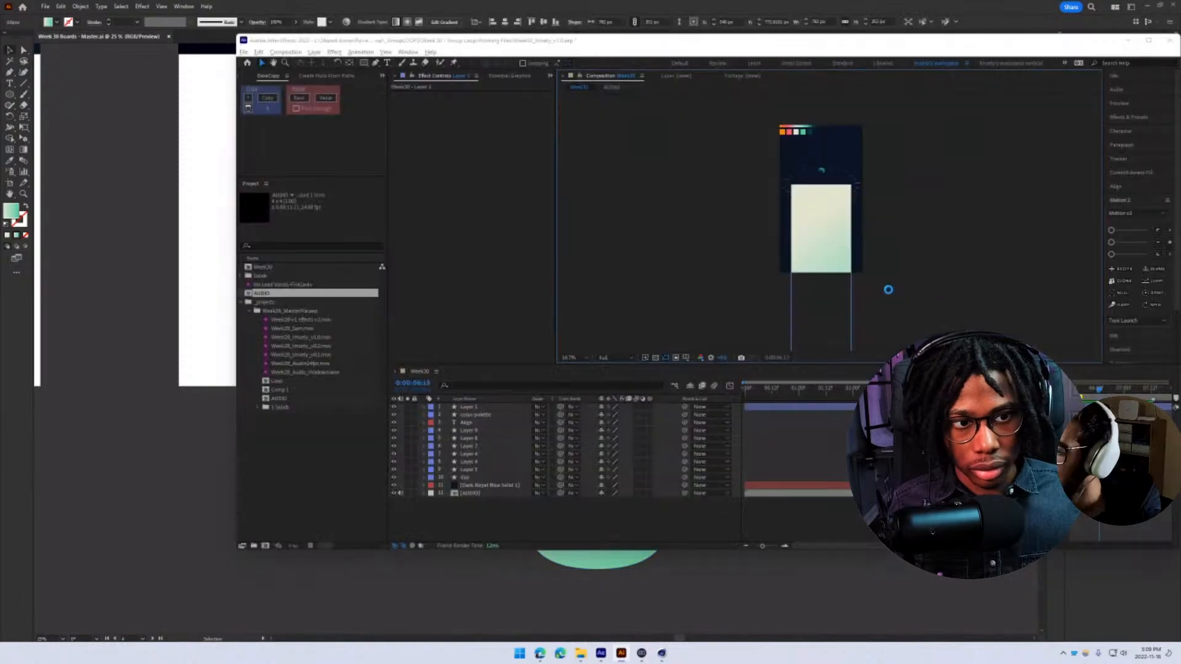
click(629, 280)
key(alt+Tab)
key(alt+Tab)
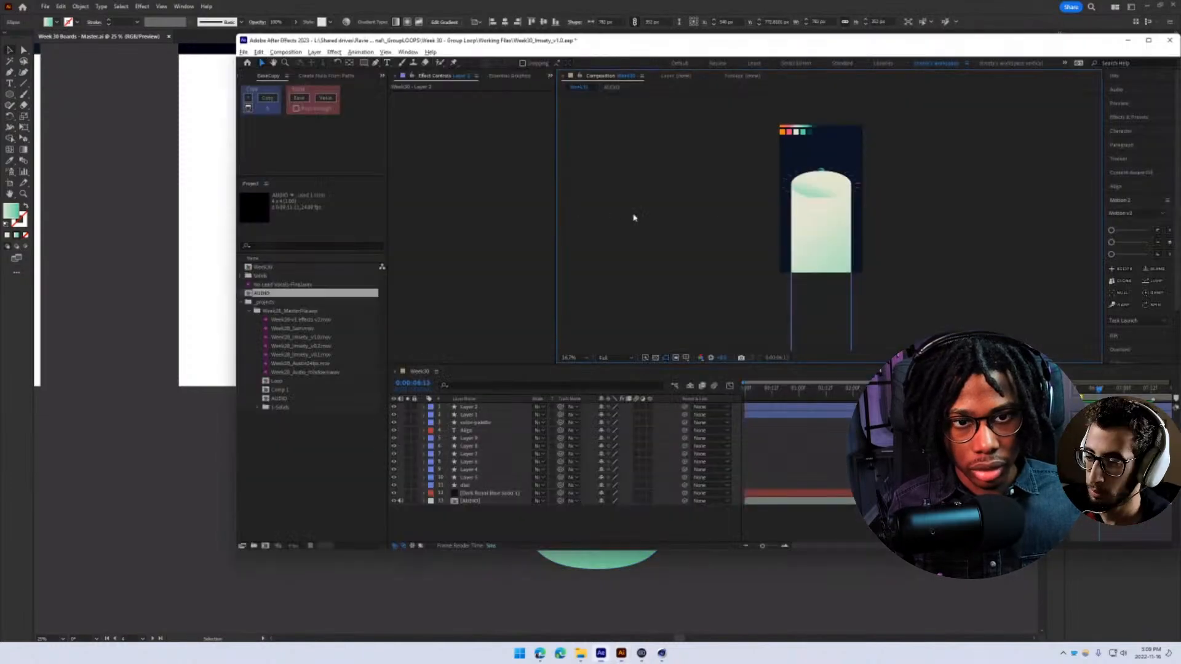
- Move the two transferred cylinder layers down the layer stack to just above the Dark Royal Blue solid
shift+click(468, 415)
drag(468, 414, 489, 494)
scroll(851, 188, up, 4)
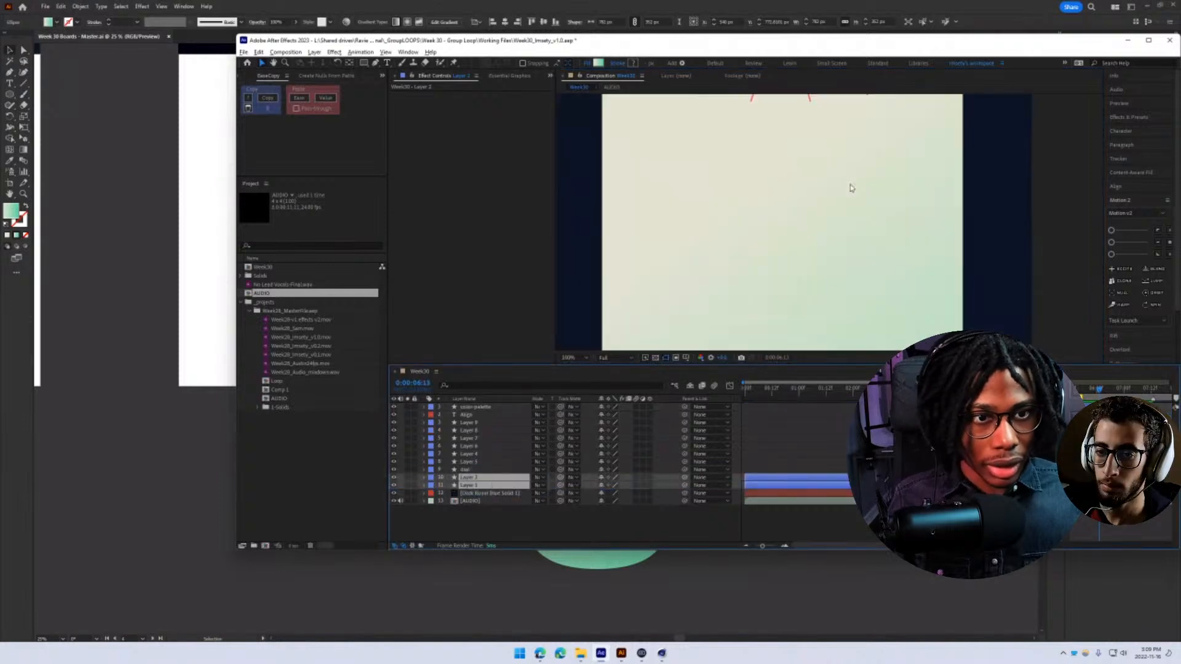
scroll(851, 188, down, 1)
drag(851, 188, 816, 280)
- Transfer the dark inner ellipse from Illustrator into After Effects with Overlord and place its layer directly below Layer 5
key(alt+Tab)
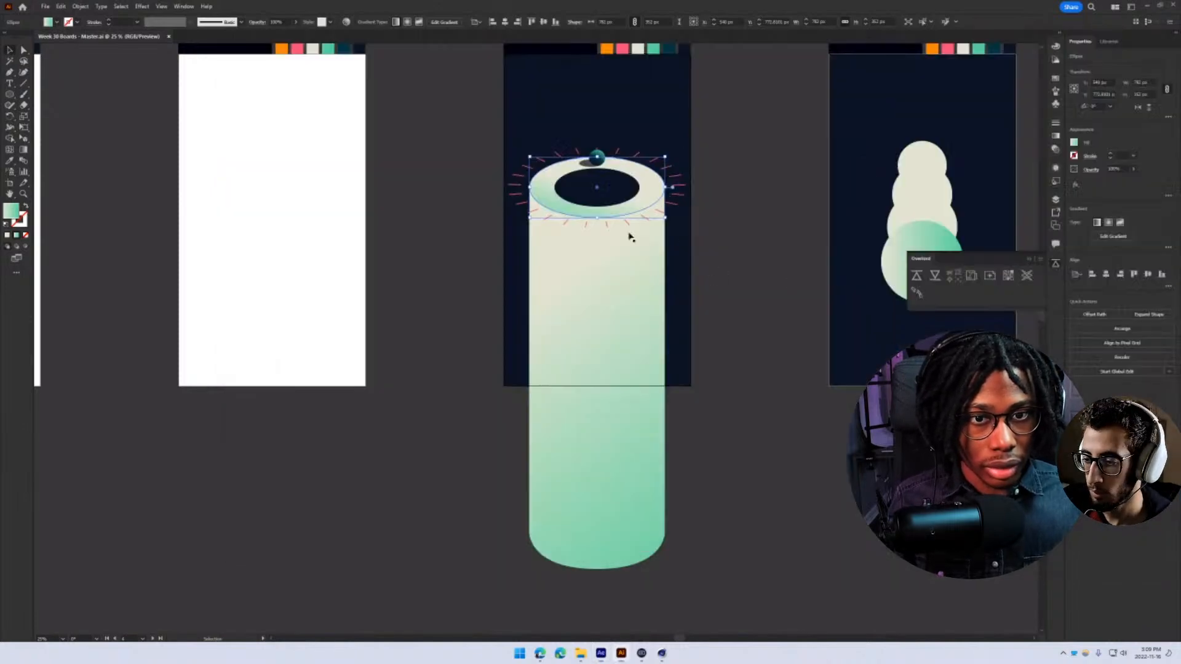
scroll(628, 238, up, 4)
scroll(602, 123, down, 2)
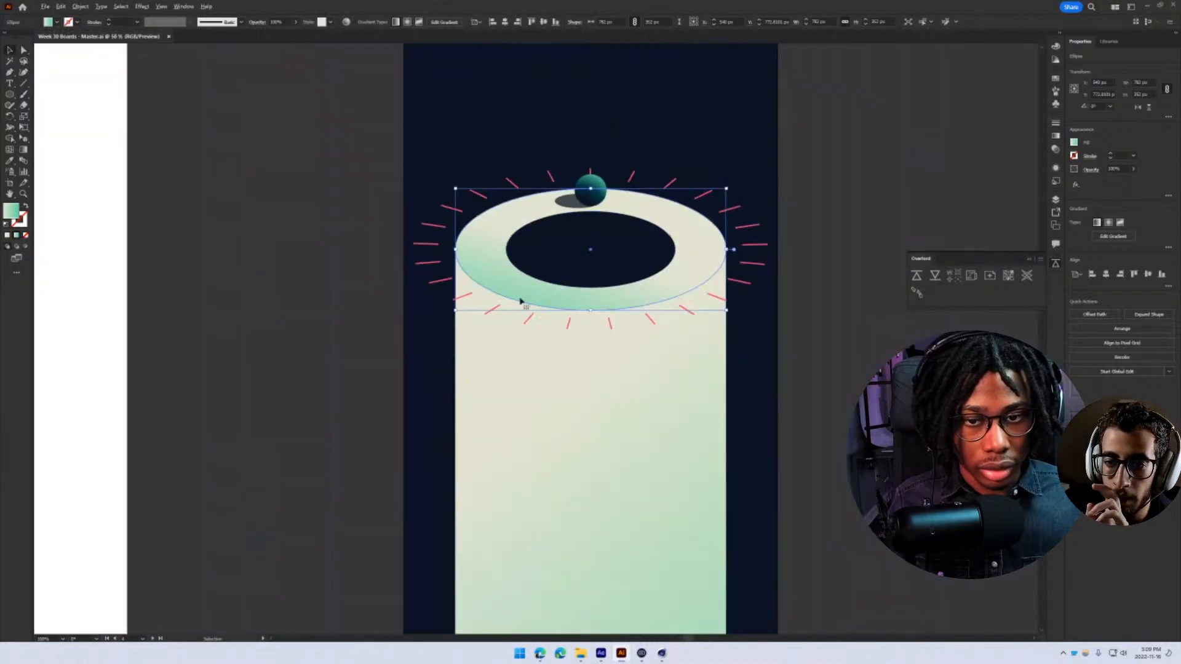
click(551, 256)
key(alt+Tab)
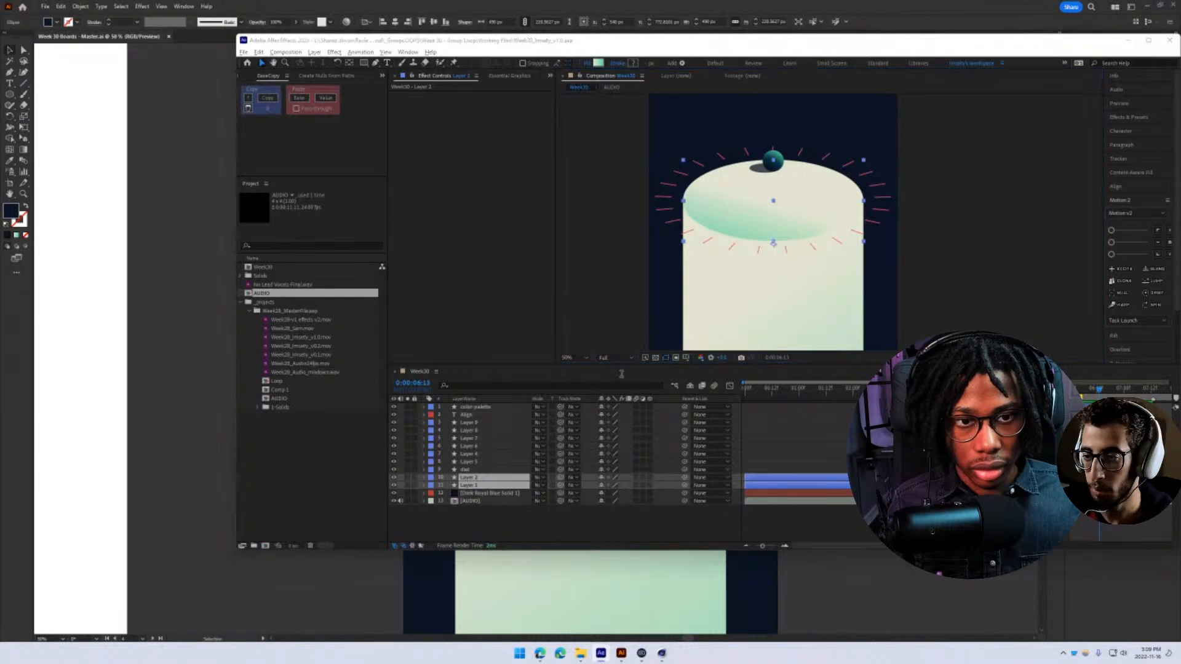
key(alt+Tab)
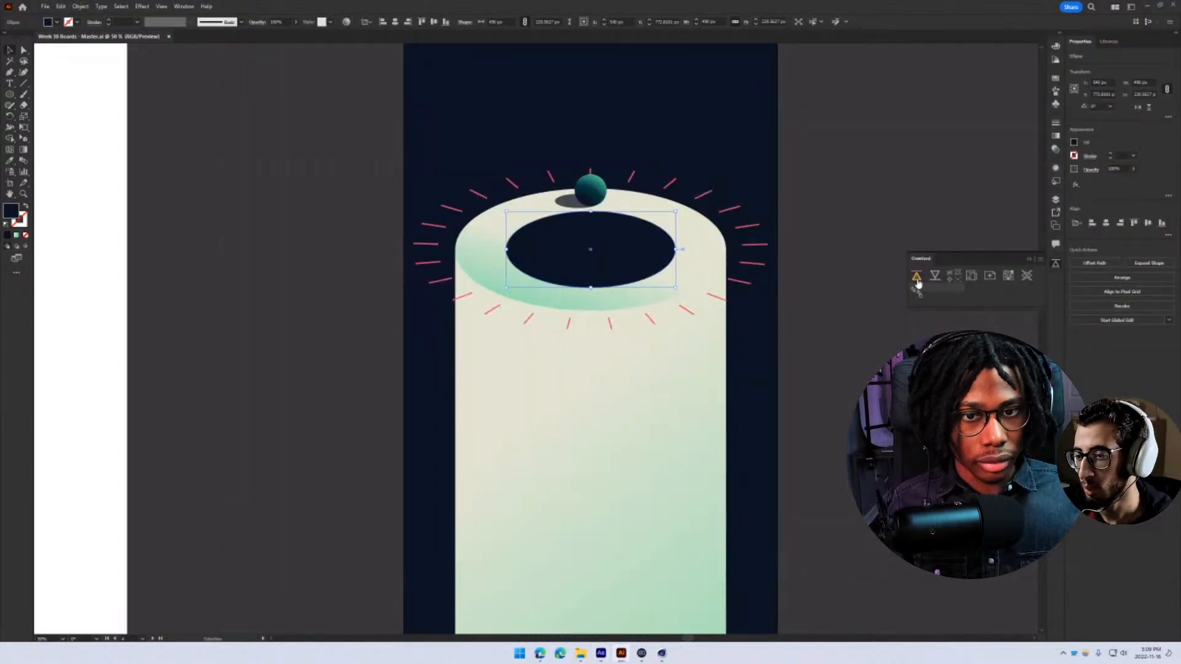
key(alt+Tab)
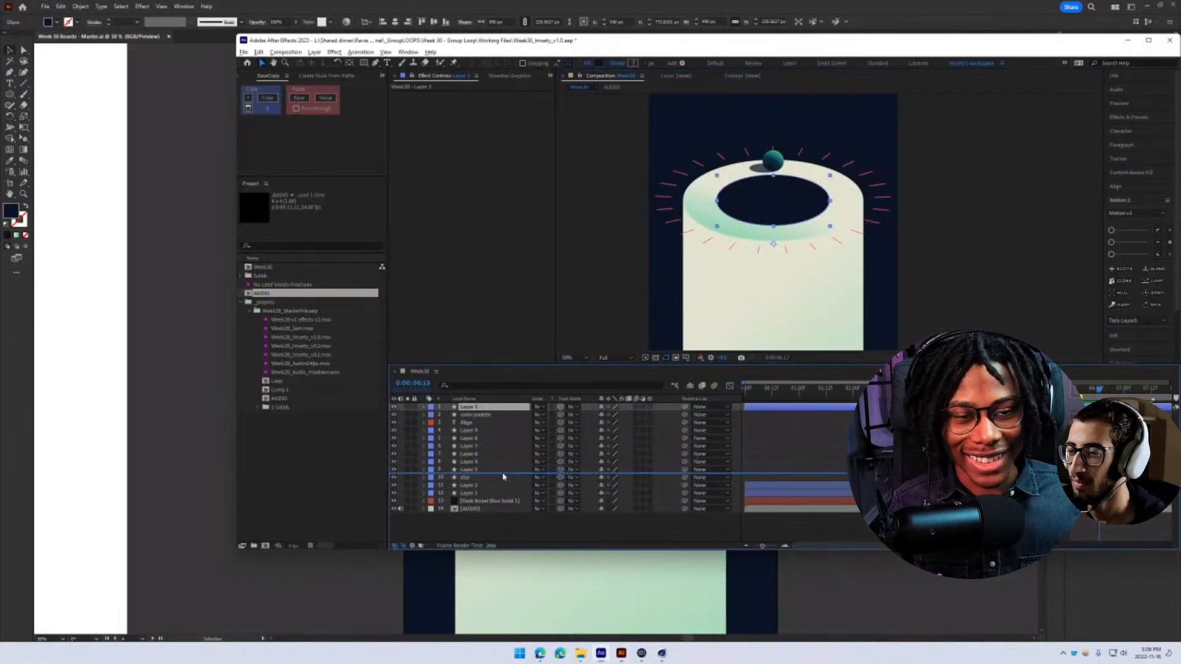
key(alt+Tab)
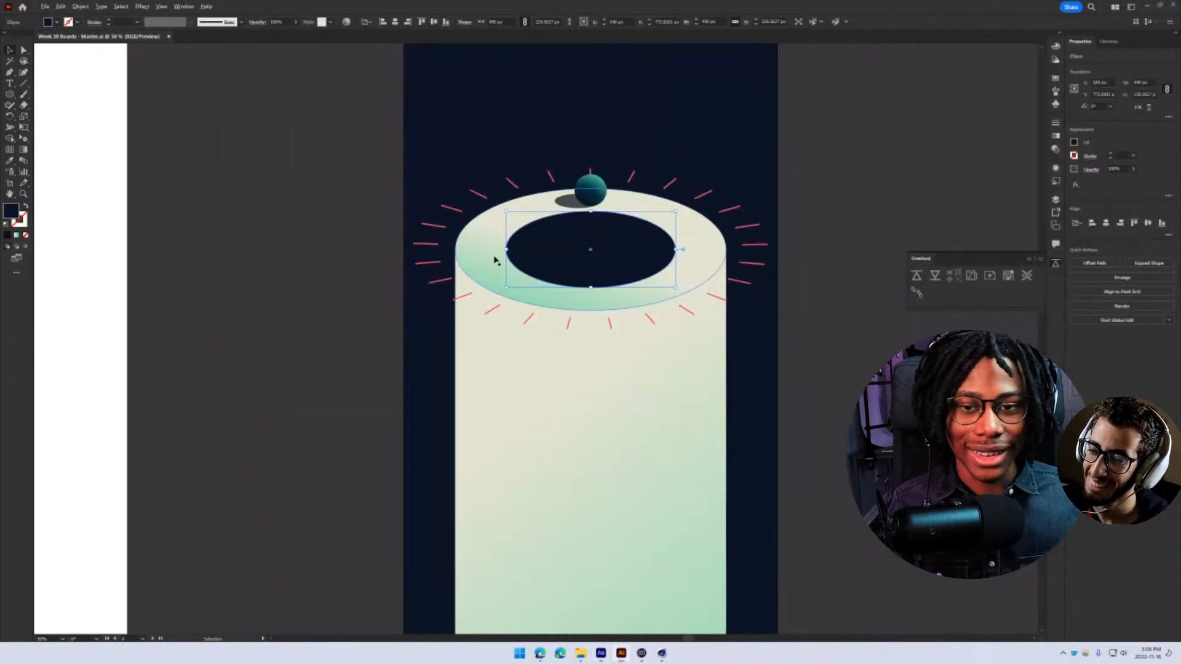
alt+scroll(493, 258, down, 2)
key(alt+Tab)
key(alt+Tab)
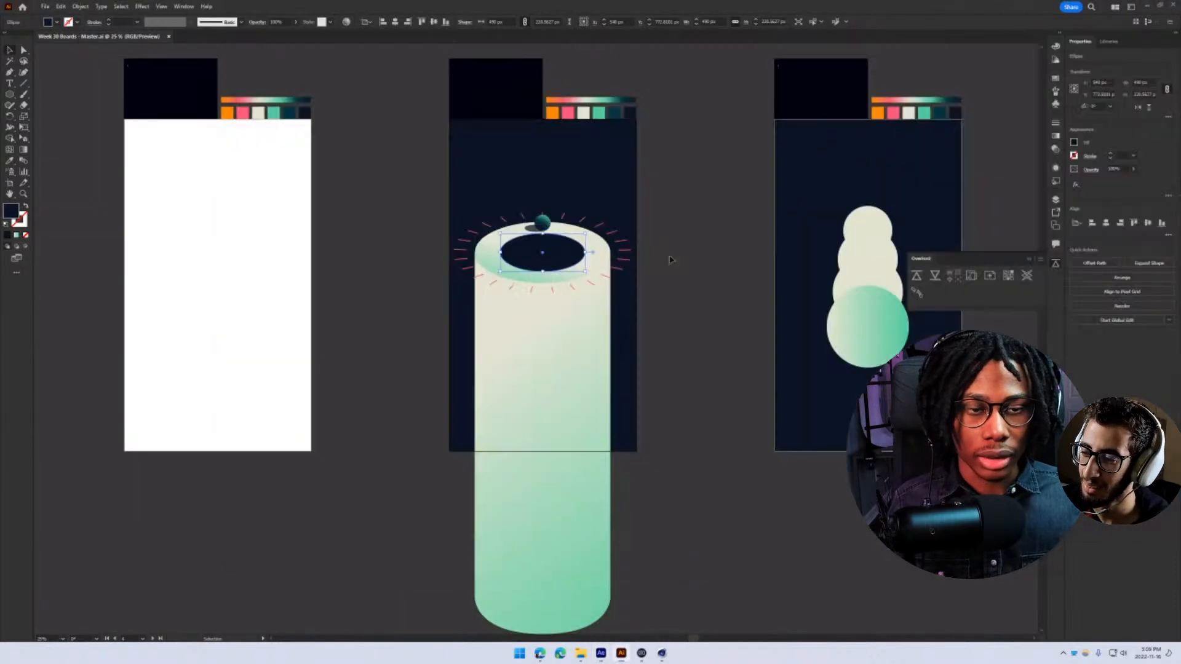
key(alt+Tab)
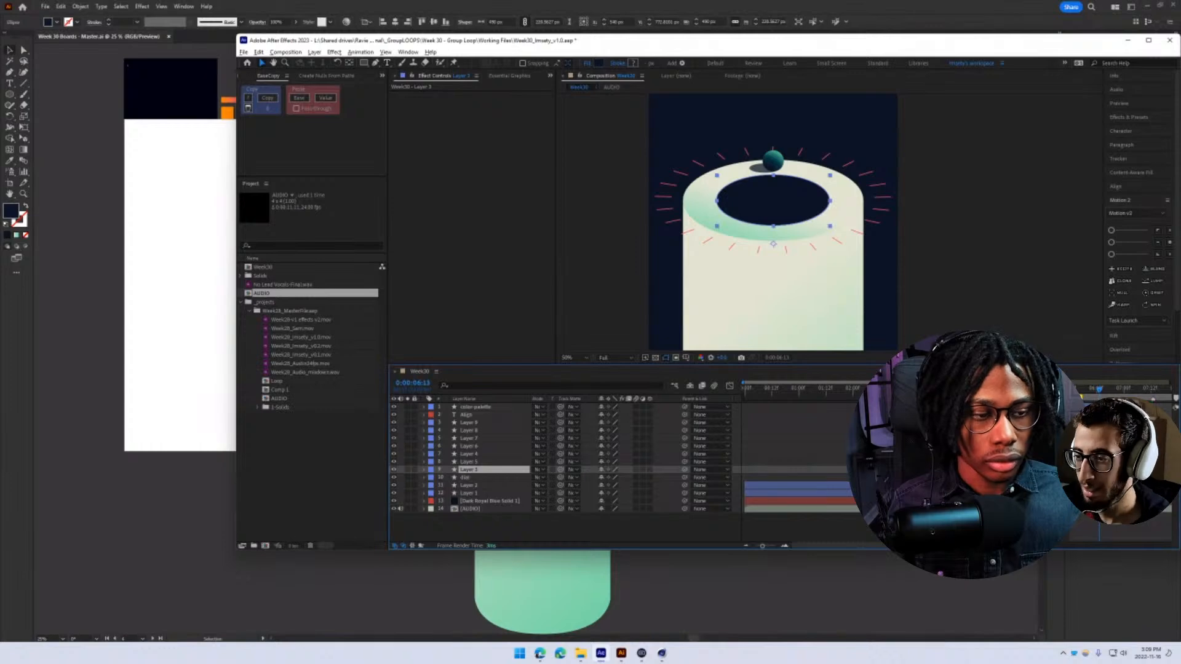
- Trim the new cylinder layers so they end before the stacked circles scene, check Layers 4 through 1, and save the project
drag(809, 473, 837, 500)
key(space)
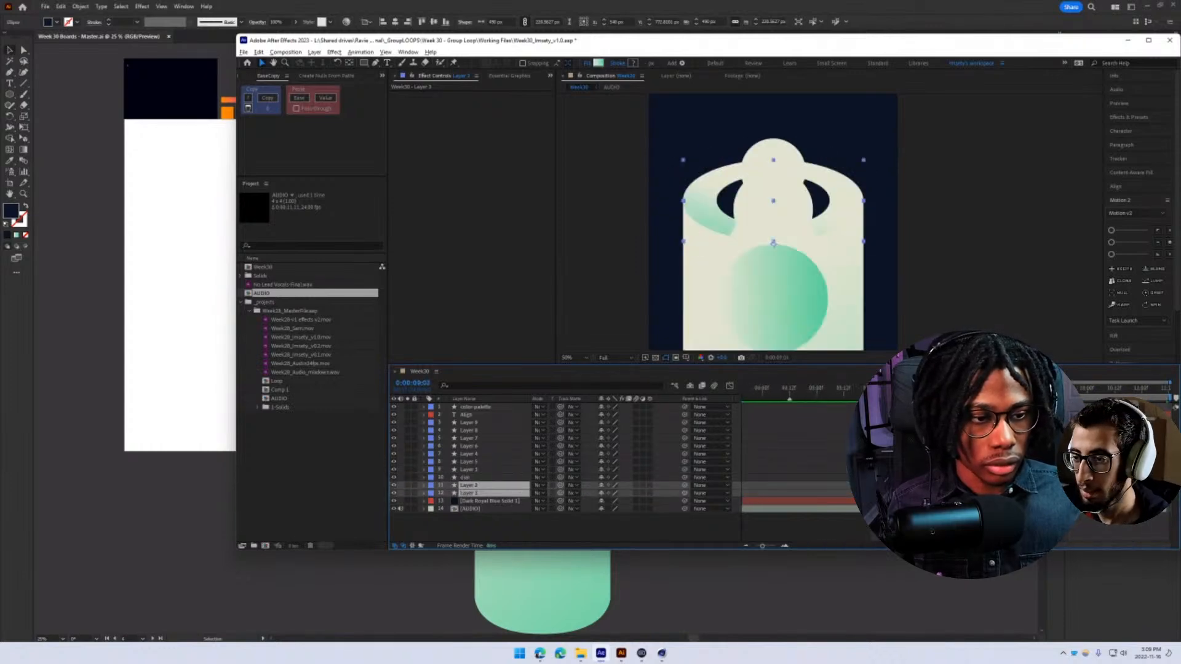
click(469, 454)
key(ctrl+shift+Down)
key(ctrl+shift+Down)
key(ctrl+shift+Down)
key(ctrl+shift+Down)
key(ctrl+shift+Down)
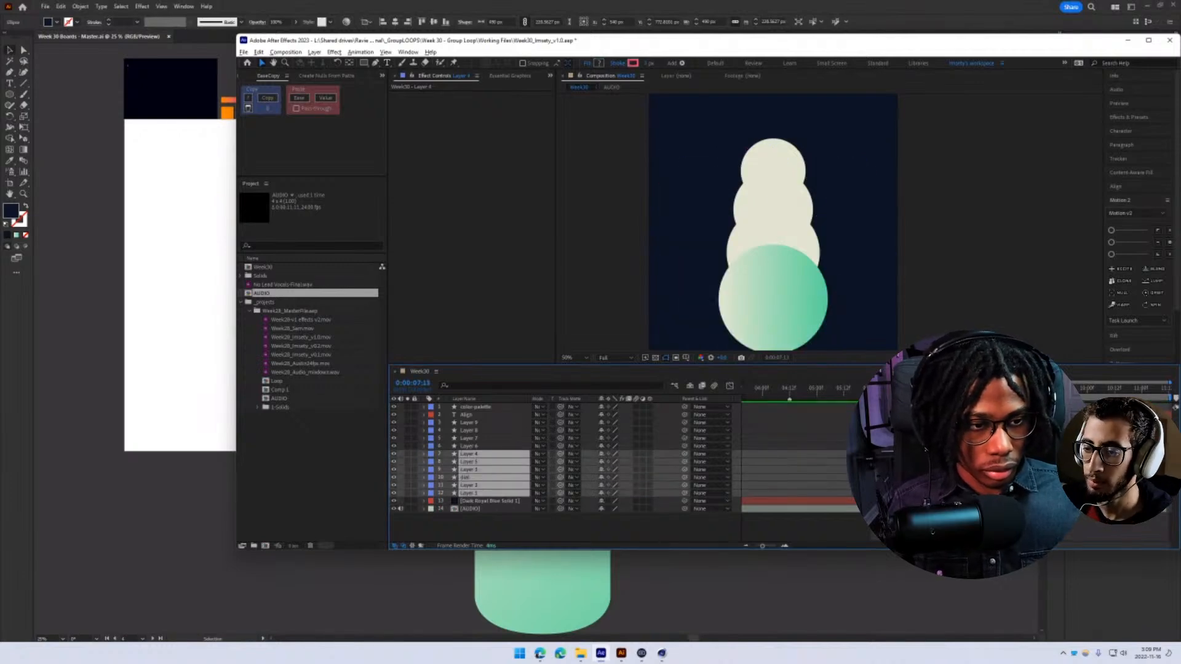
key(ctrl+s)
key(ctrl+shift+a)
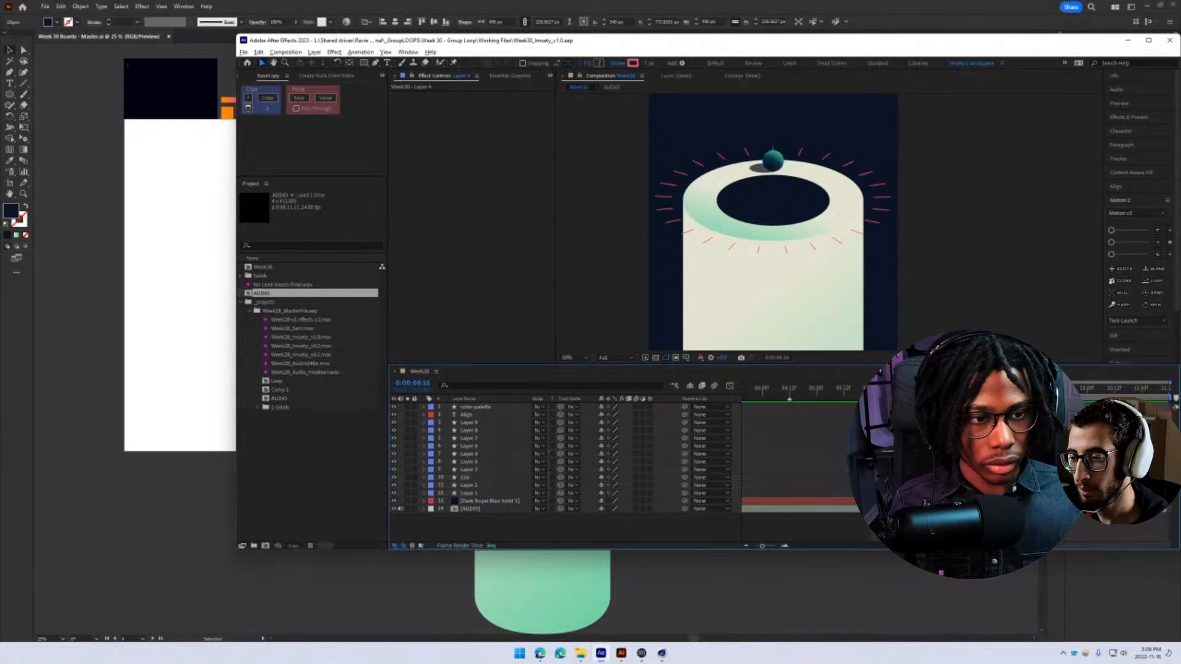
- Hide and show Layer 4 repeatedly to check which part of the cylinder artwork it holds
click(461, 464)
click(462, 454)
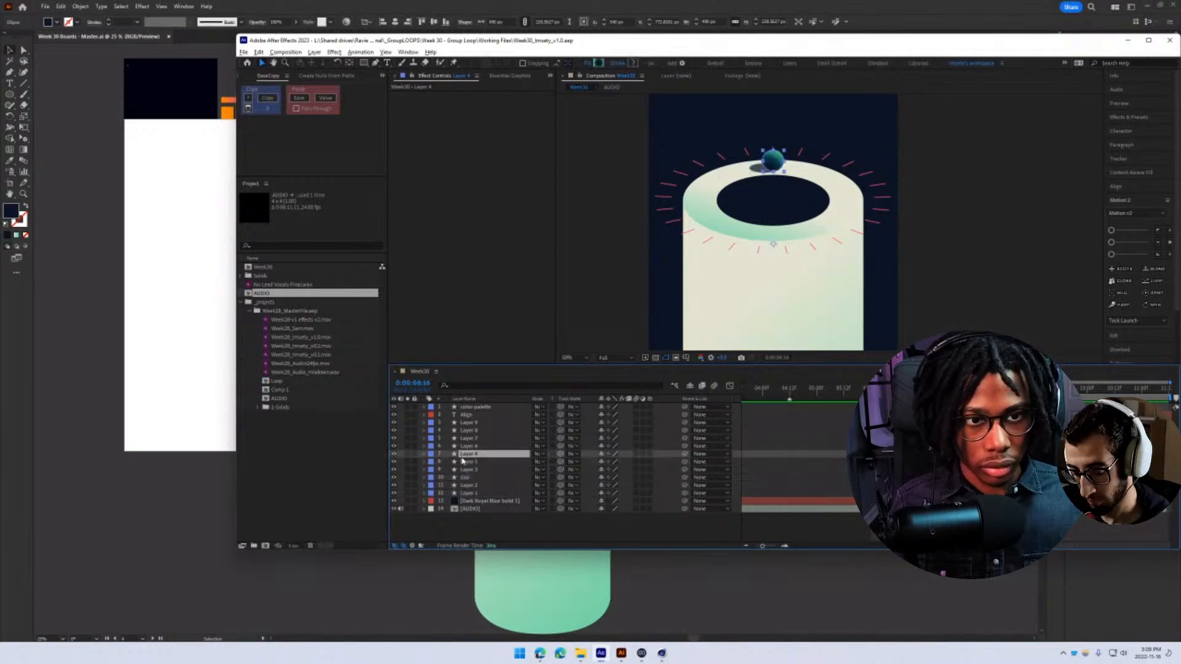
click(394, 454)
click(394, 454)
click(394, 454)
click(394, 454)
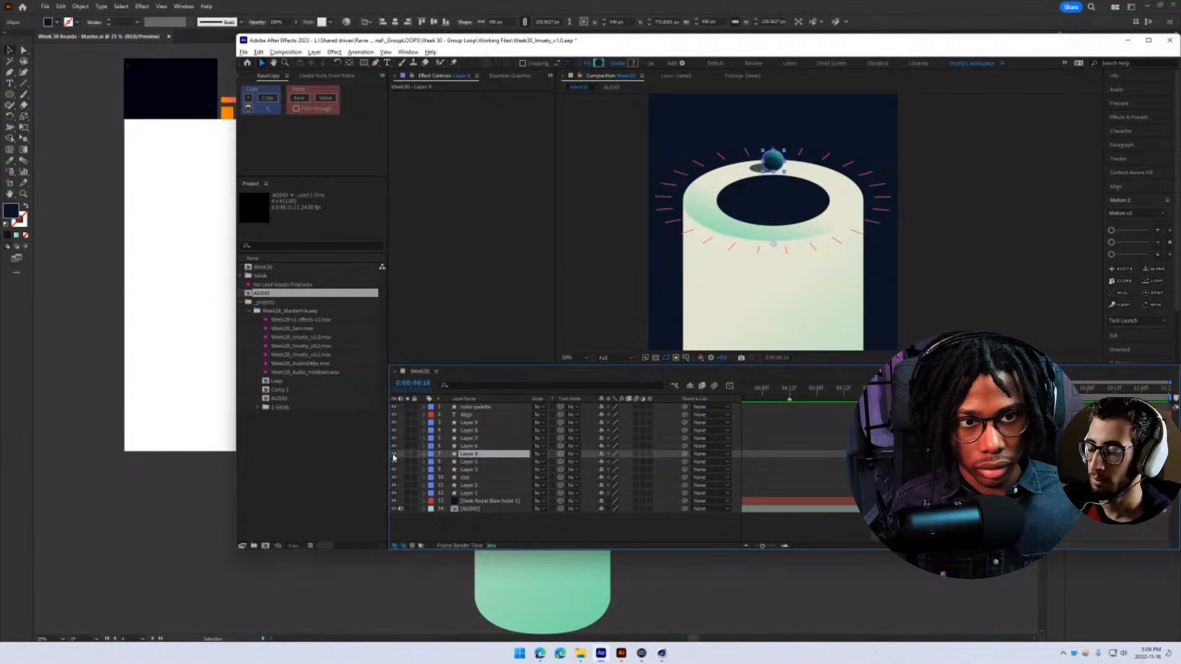
- Rename Layer 3, the inner ellipse, as "inner-dial" and save the project
click(465, 478)
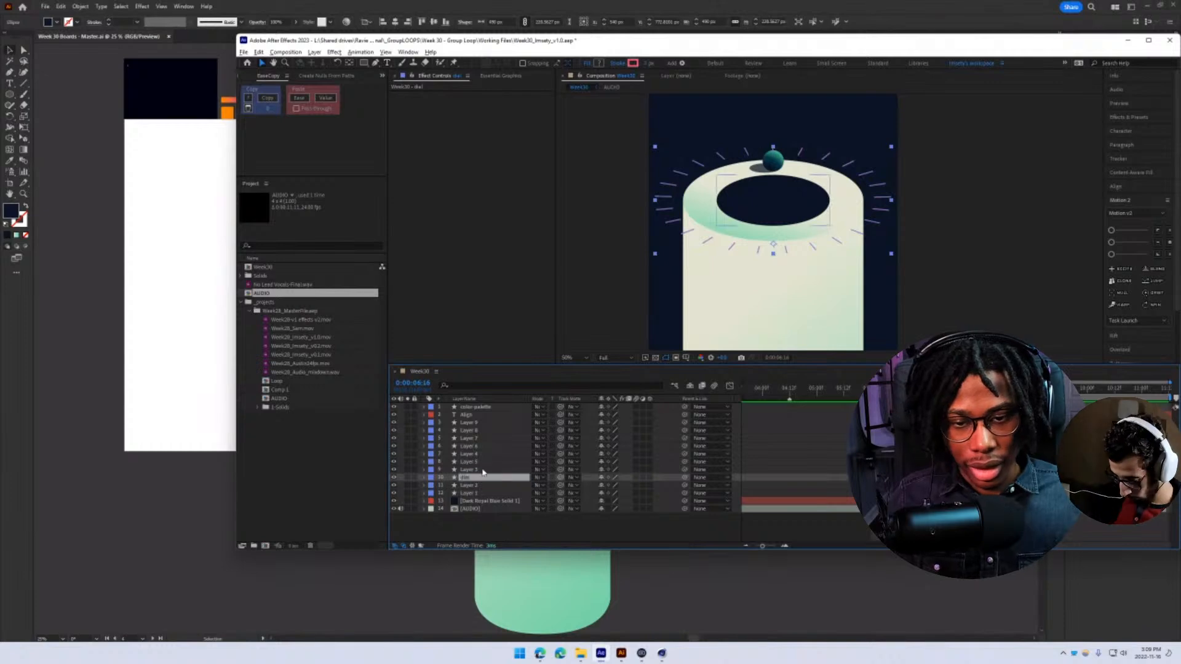
click(481, 470)
key(Return)
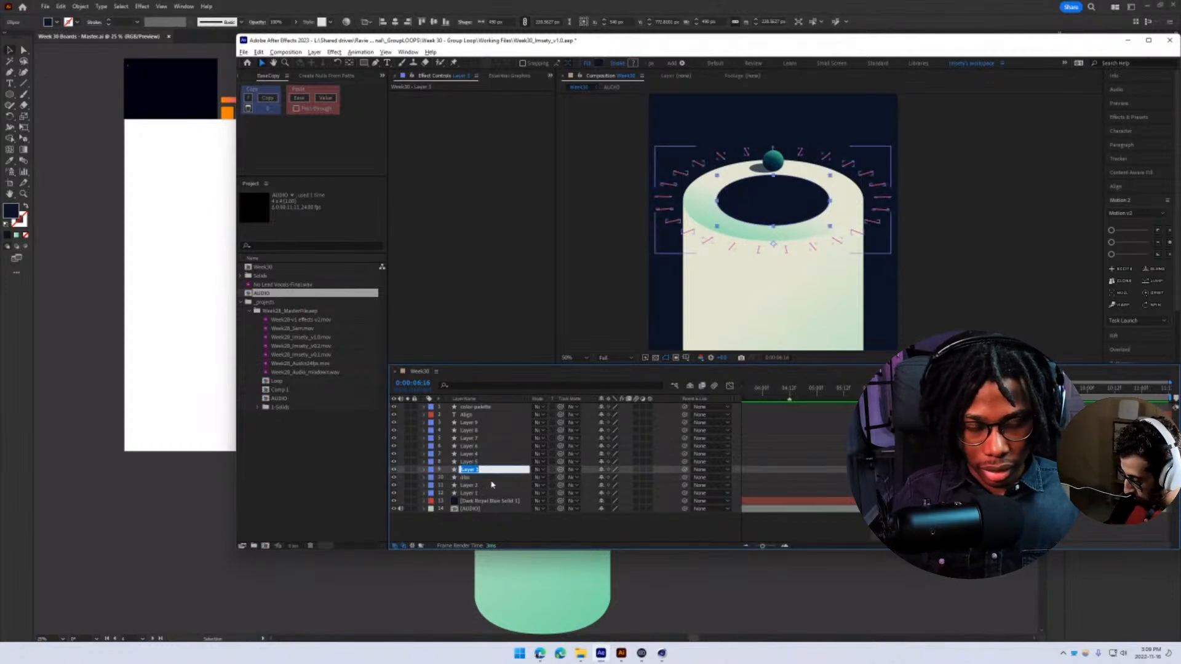
text(in)
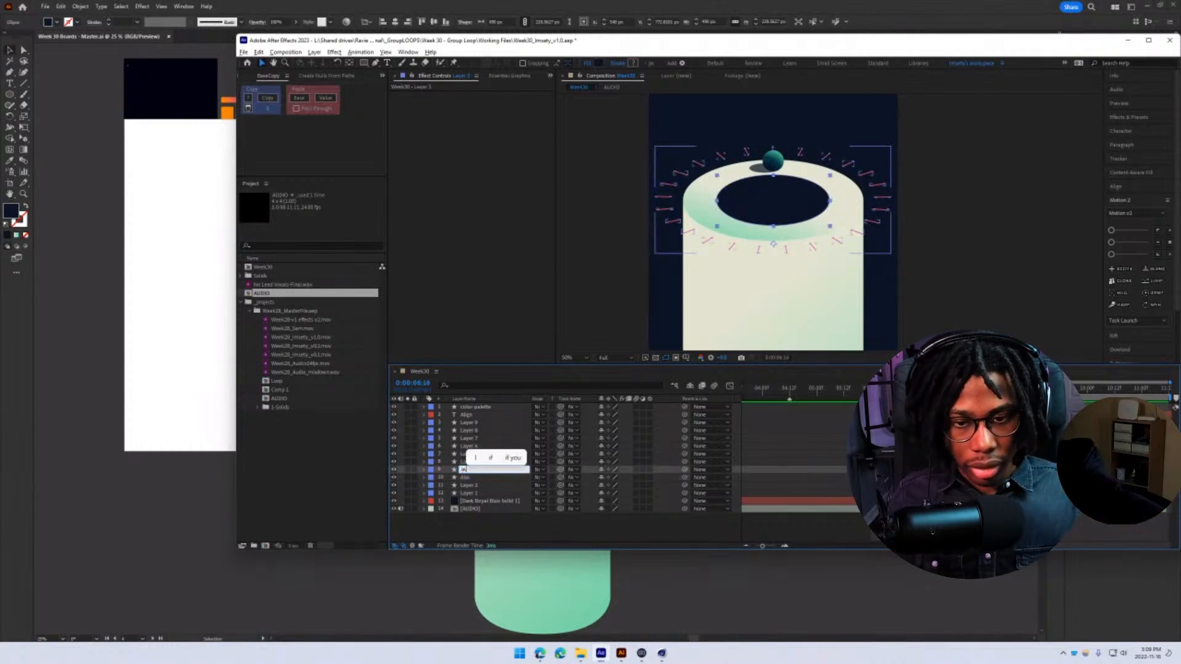
text(ner-di)
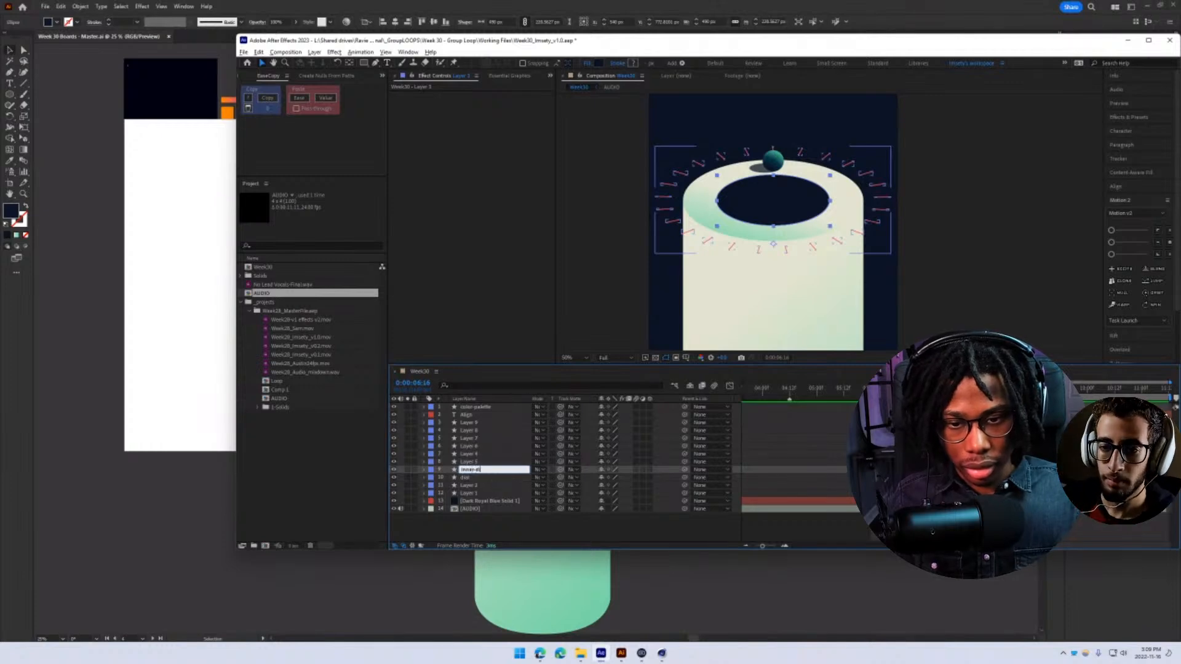
text(al)
key(Return)
key(ctrl+s)
- Rename the layer with the tick marks around the cylinder as "outer-dial"
click(496, 478)
key(Return)
text(oput)
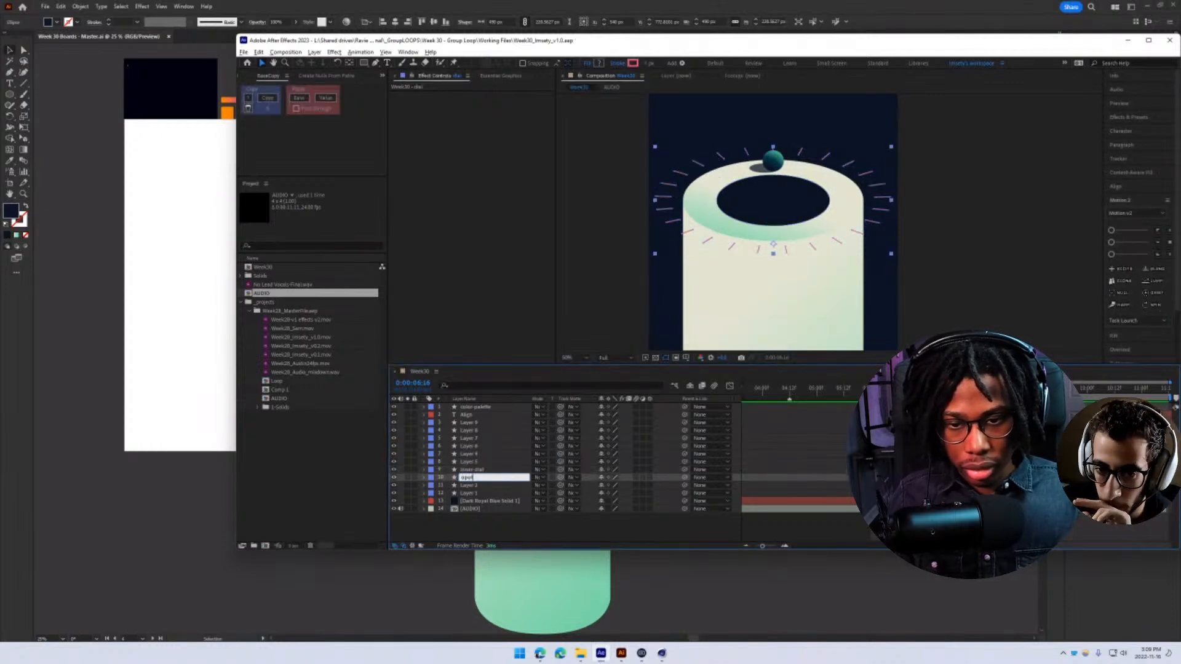
text(UTER)
key(ctrl+a)
text(out)
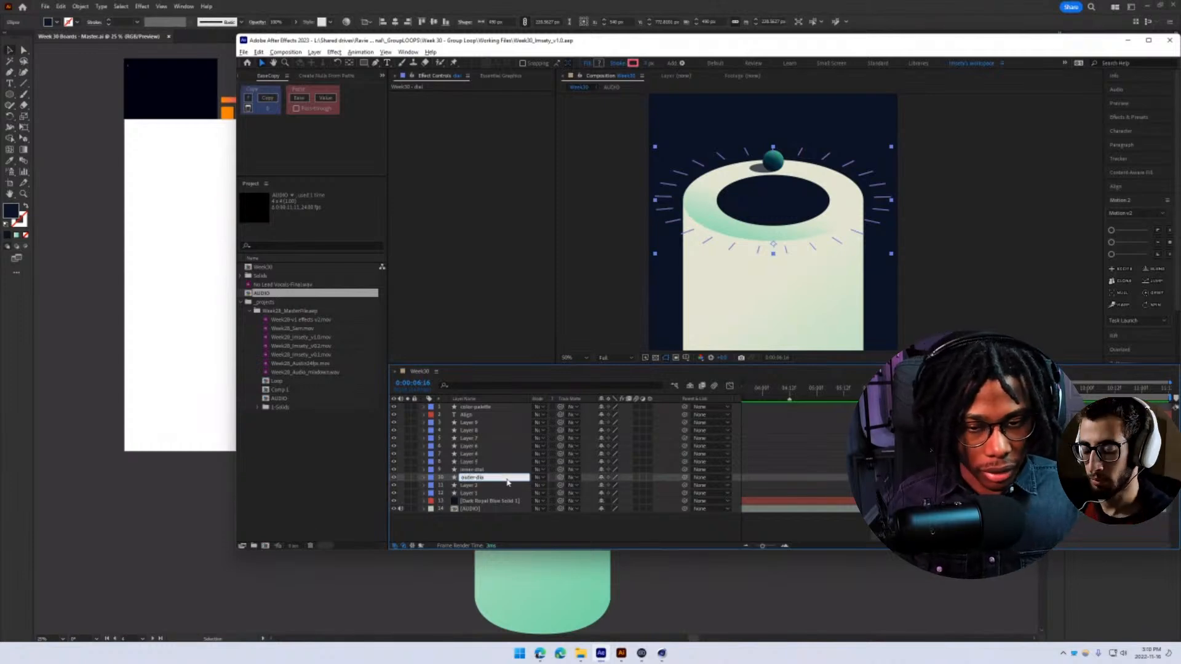
text(er-dial)
key(Return)
key(ctrl+Down)
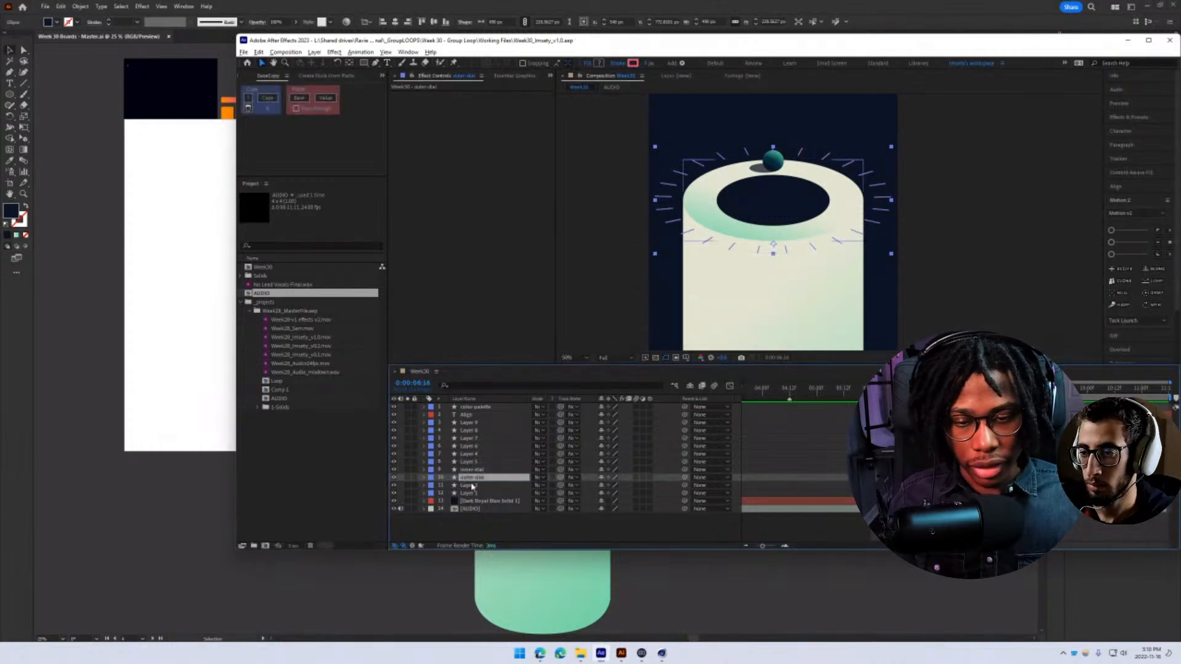
key(Return)
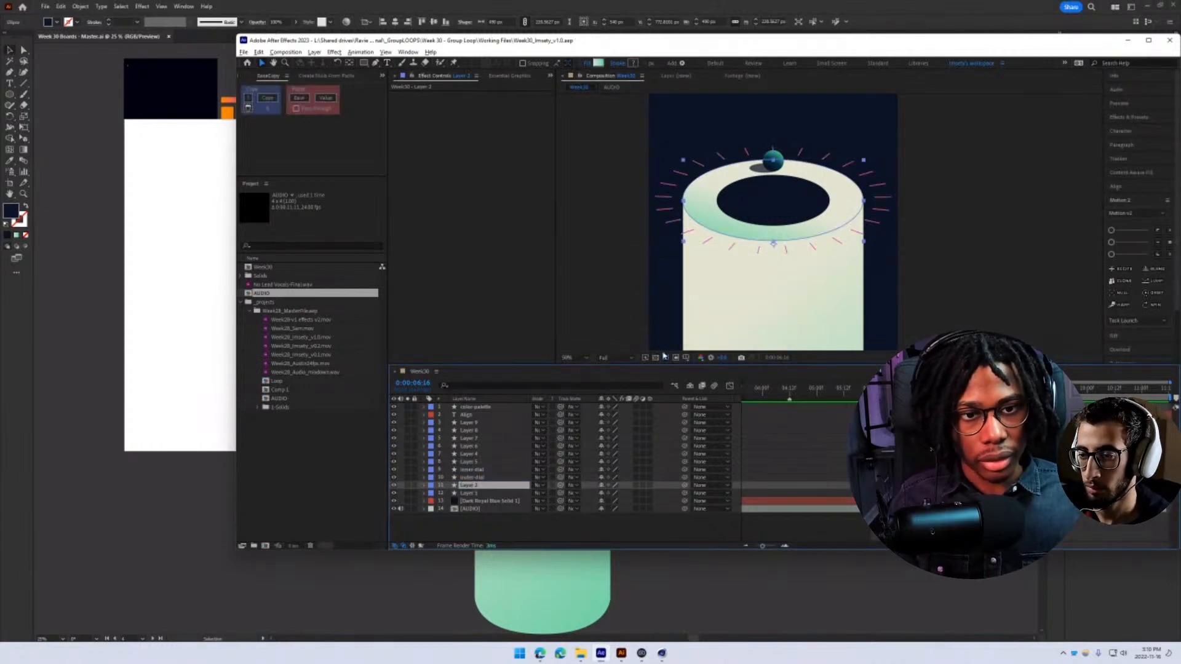
drag(766, 239, 904, 321)
key(ctrl+z)
key(ctrl+s)
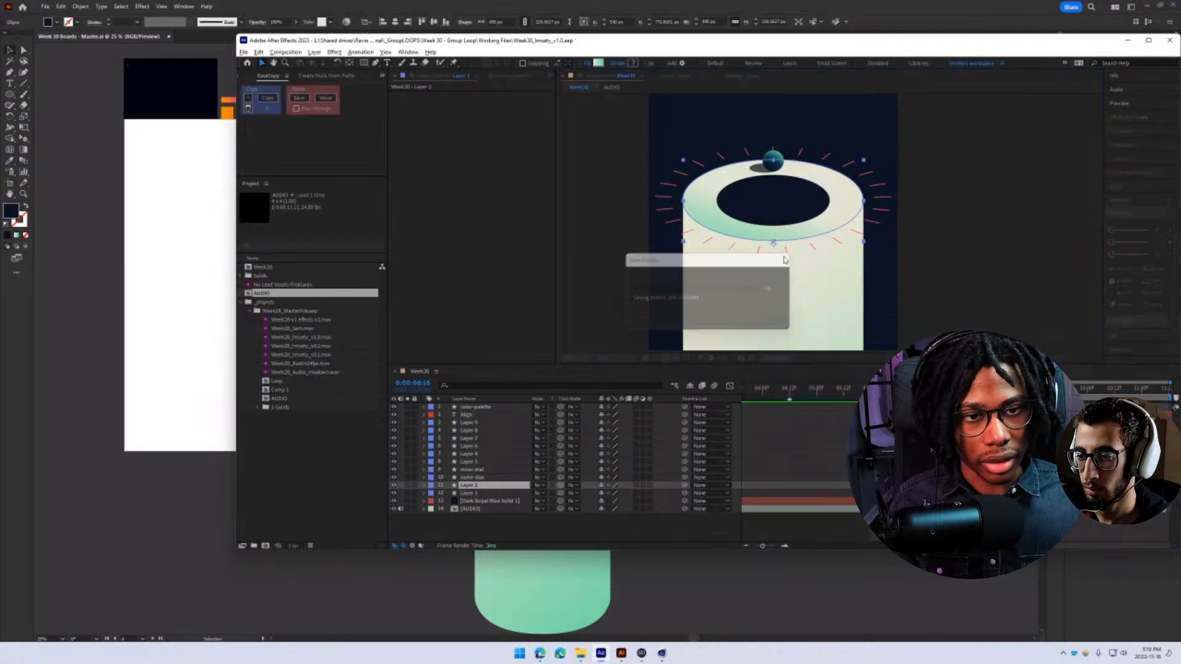
drag(746, 235, 776, 264)
key(ctrl+z)
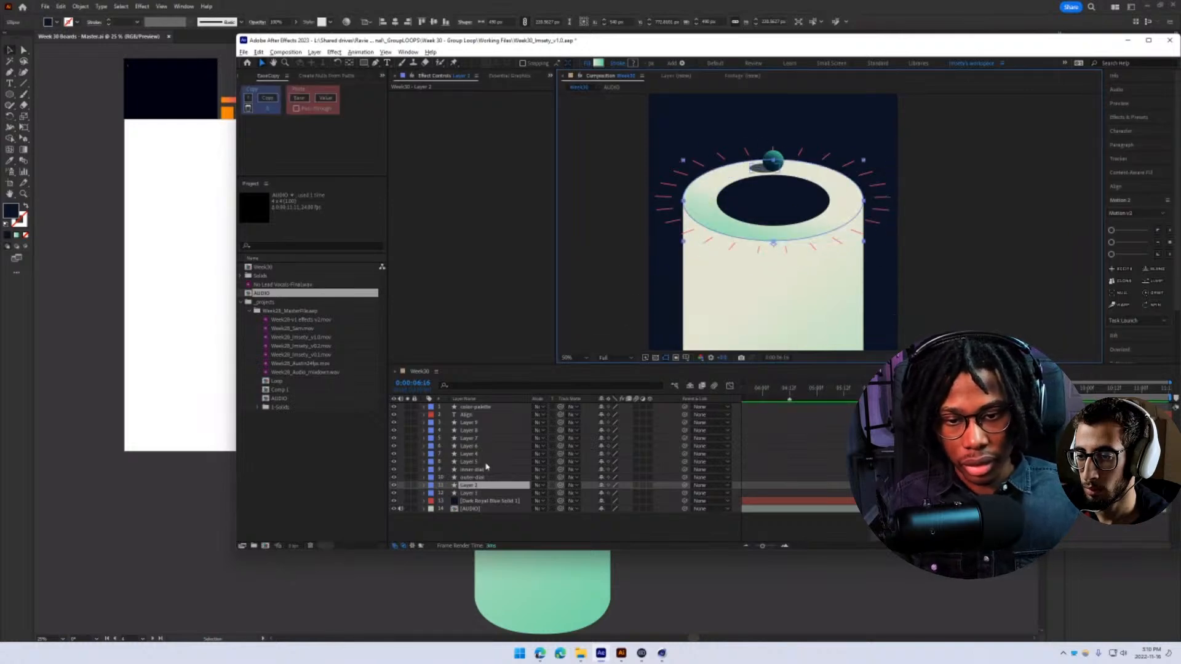
- Rename Layer 2, the large ellipse on top of the cylinder, as "top-pillar"
click(492, 486)
key(Return)
text(t)
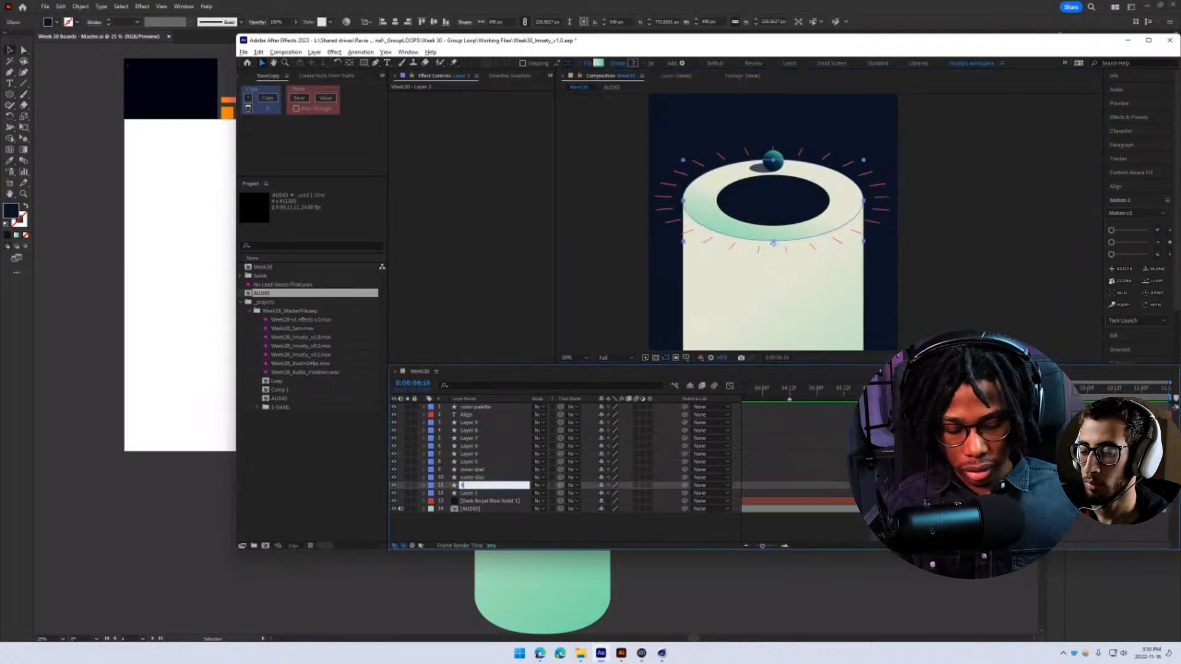
text(op-)
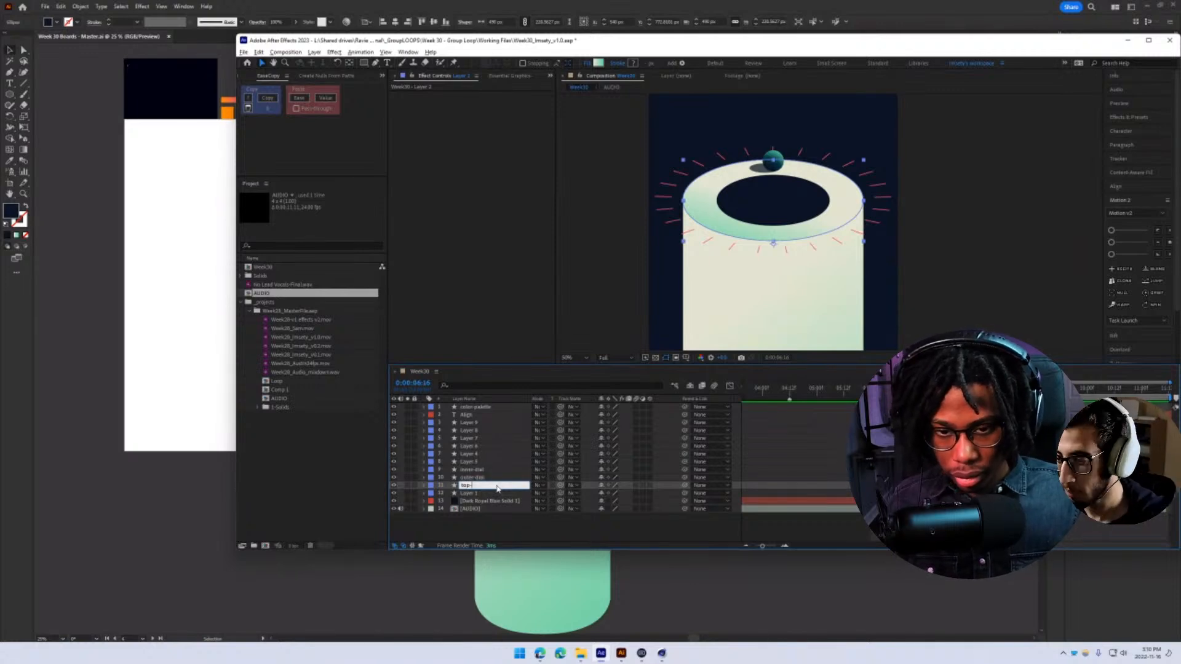
text(pillar)
key(Return)
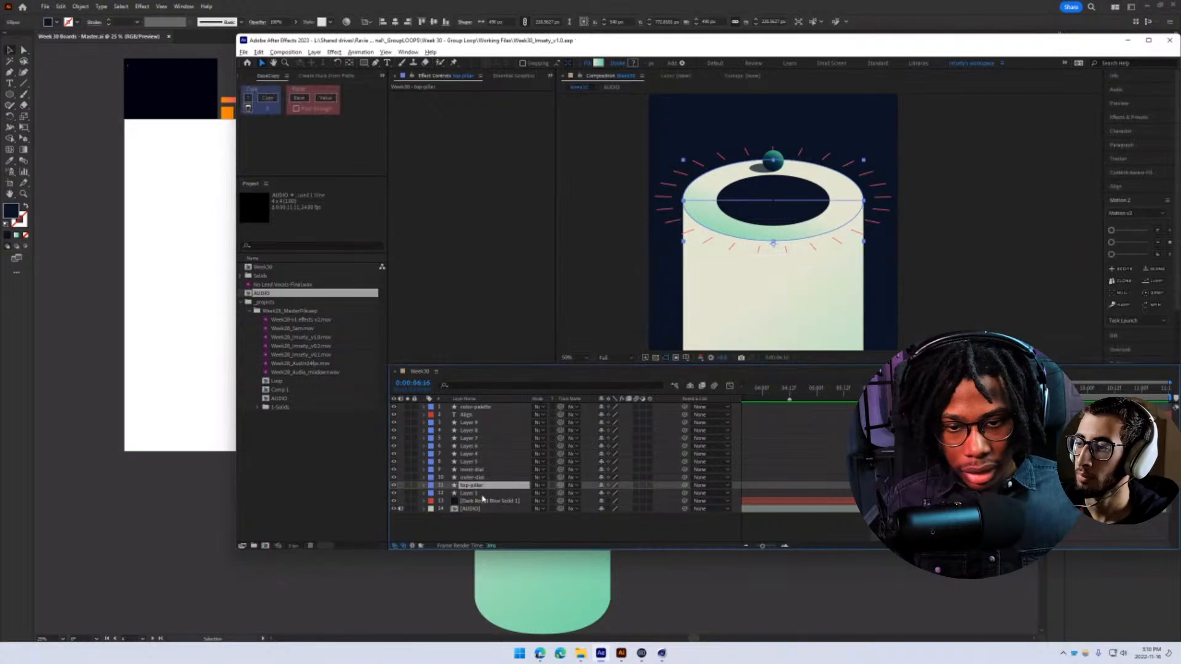
- Rename Layer 1, the cylinder body, as "pillar"
click(482, 493)
key(Return)
text(pillar)
key(Return)
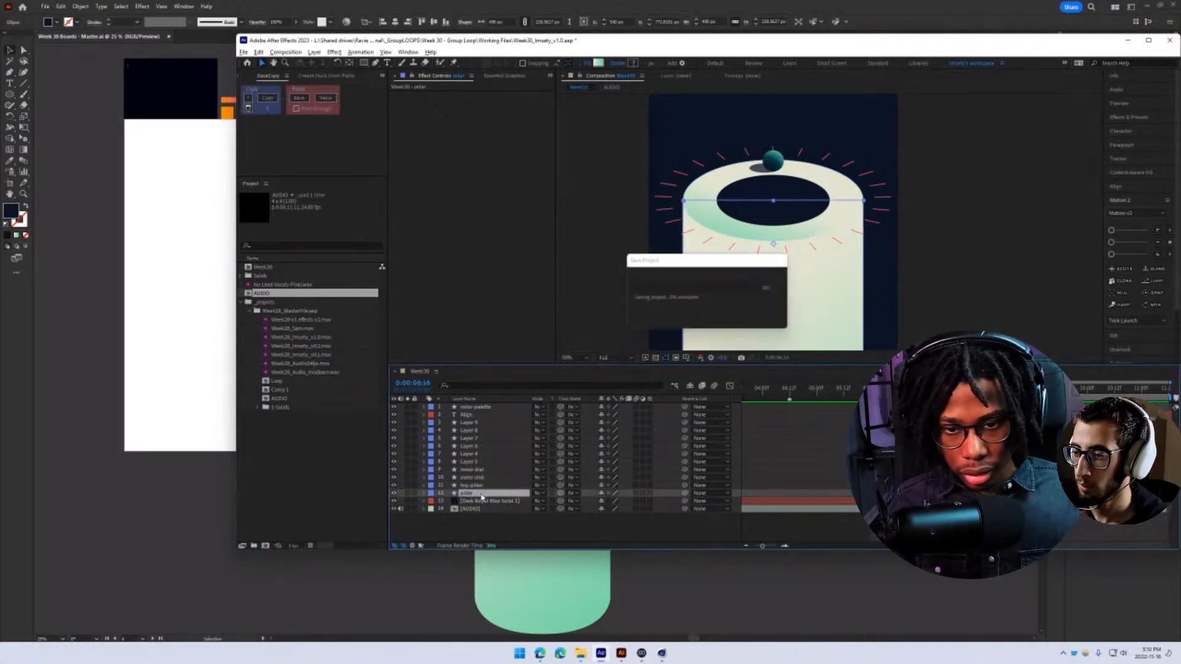
- Rename Layer 5 as "ball"
click(471, 461)
text(ball)
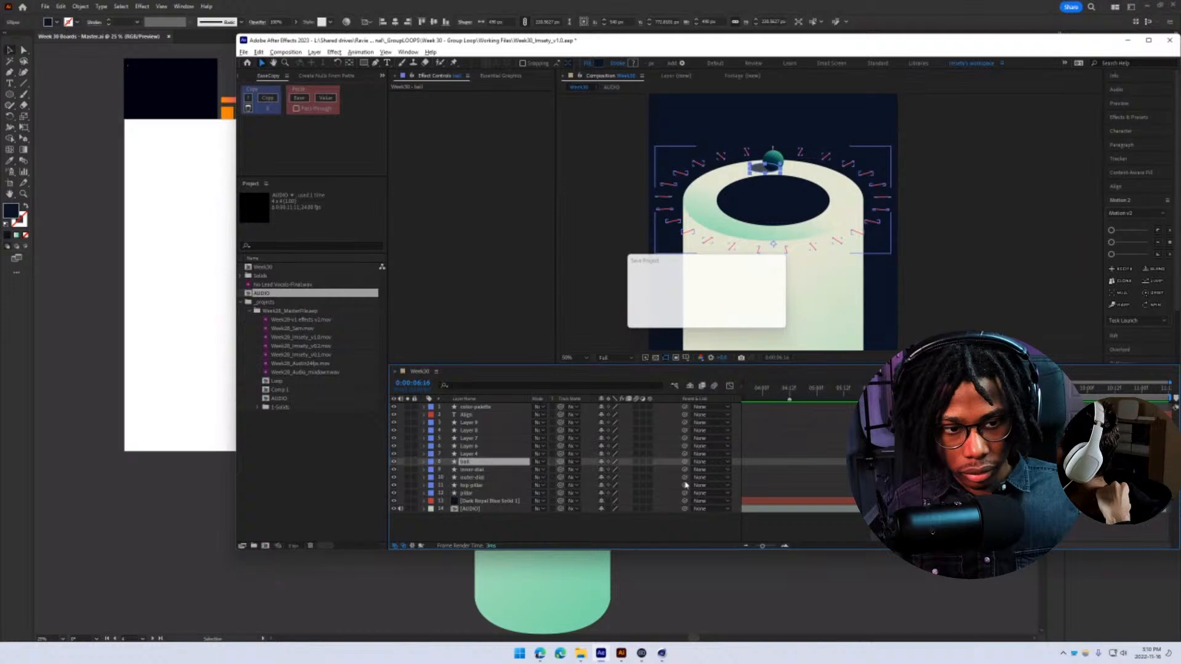
key(Return)
click(470, 453)
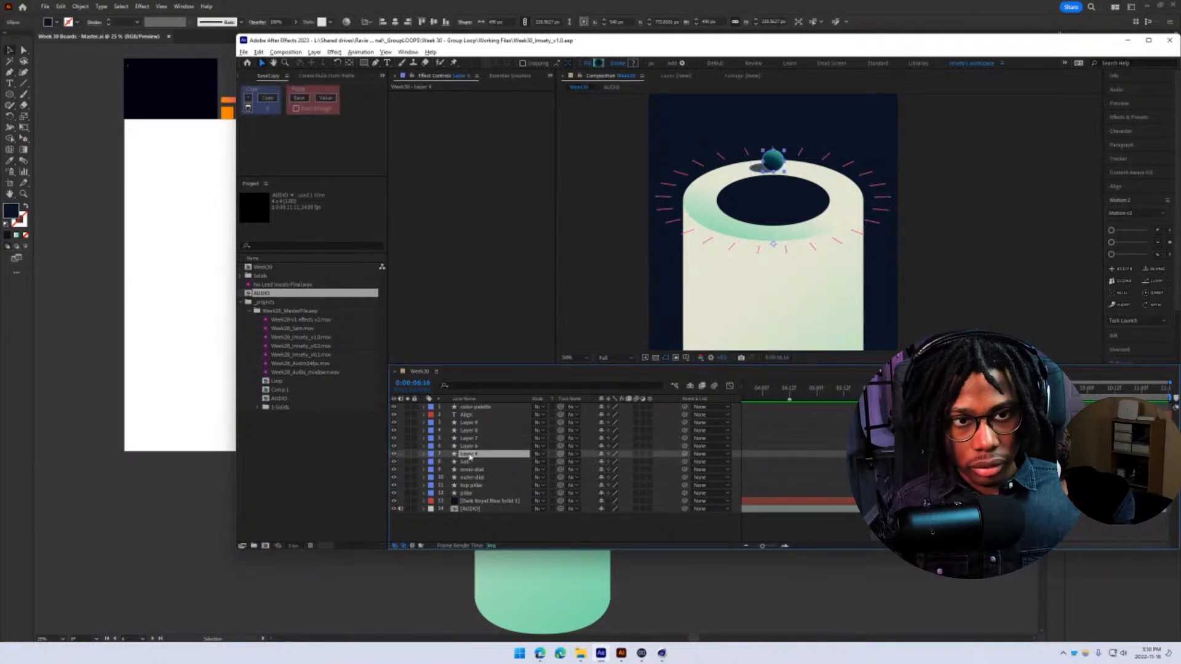
- Rename the layer of the ball's shadow as "ball_shadow" and save the project
click(474, 461)
key(Return)
text(ball_shadow)
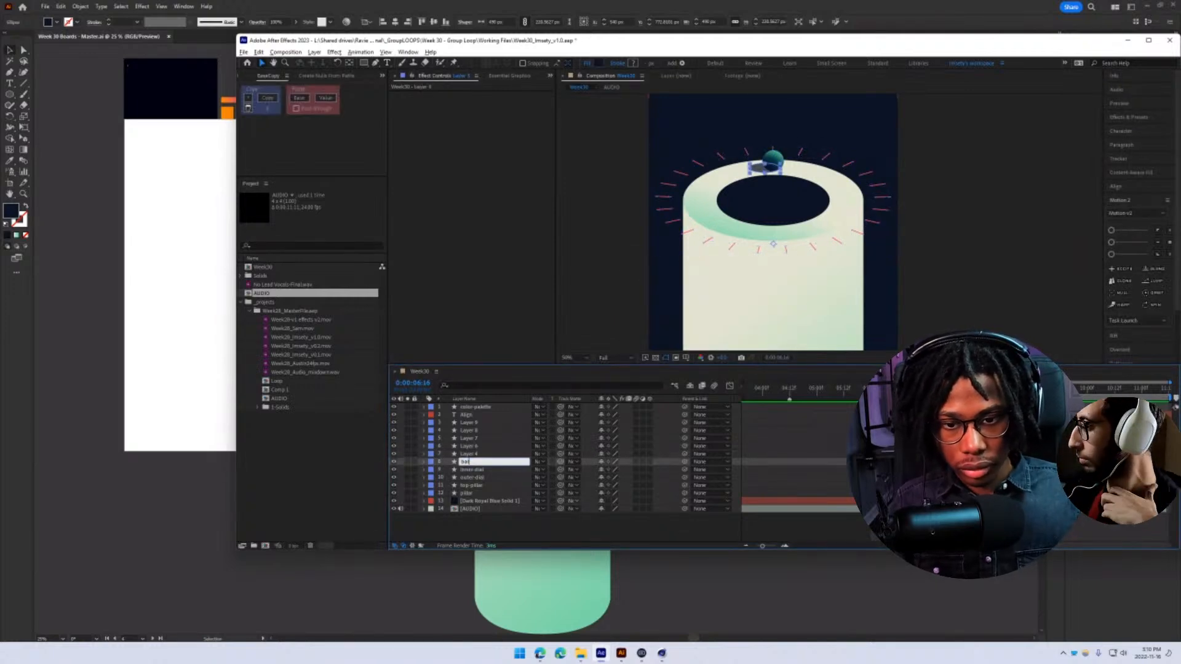
key(Return)
key(ctrl+s)
- Rename Layer 4, the small green sphere, as "ball" and save the project
click(482, 456)
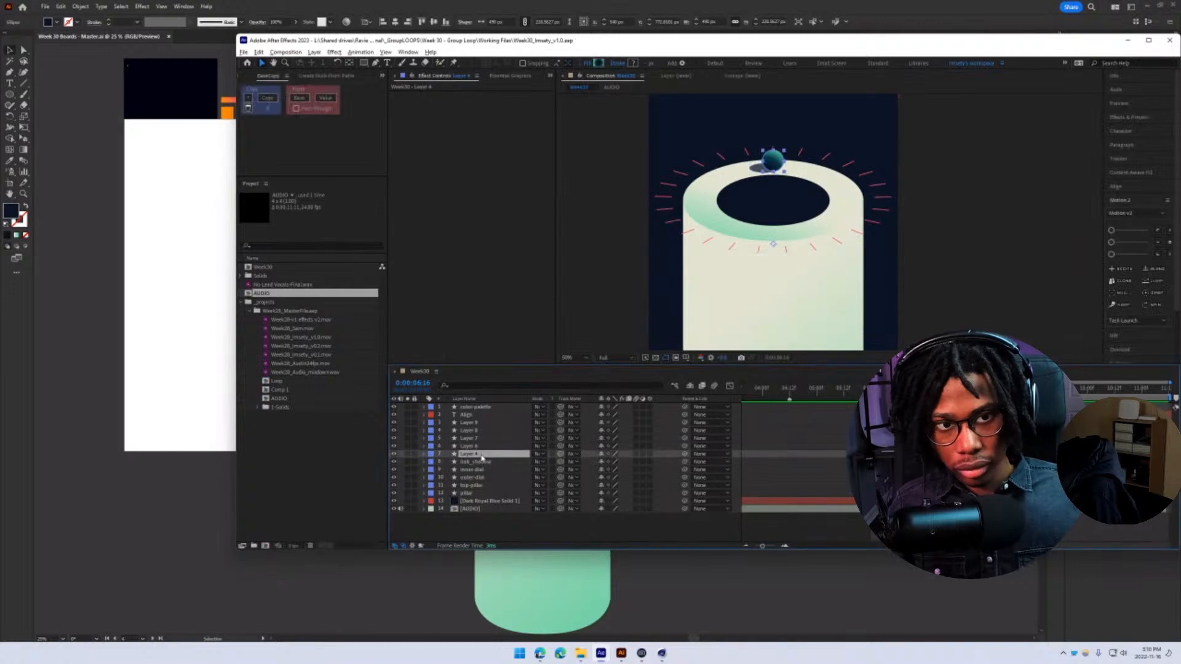
text(ball)
key(Return)
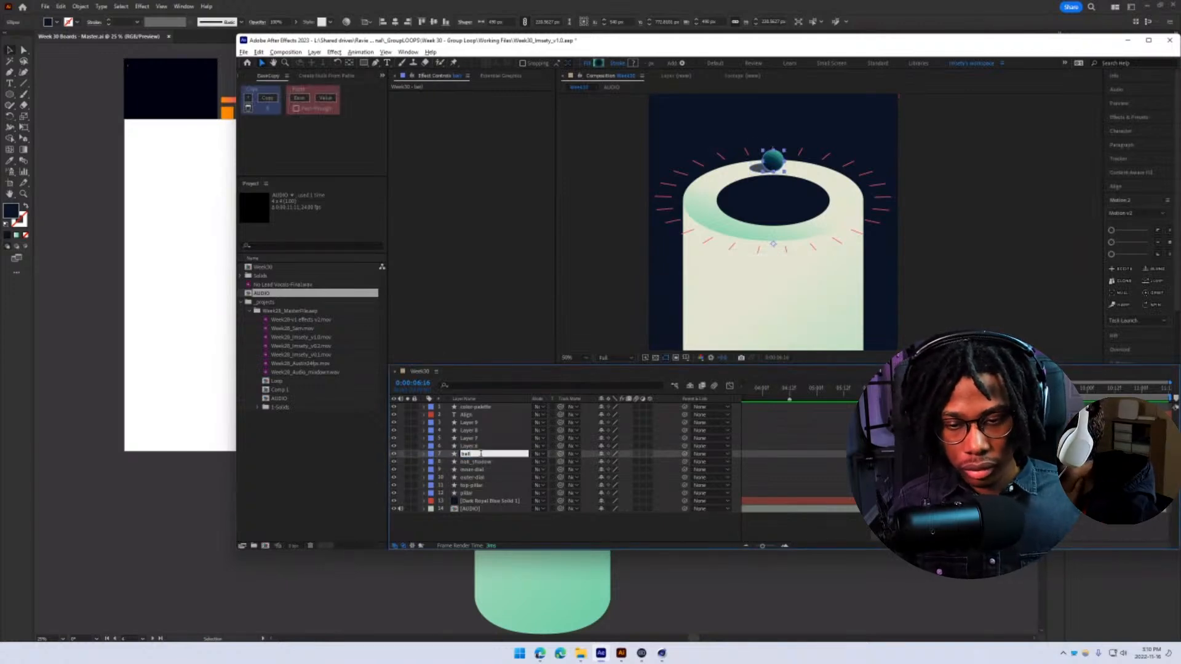
key(ctrl+s)
- Select Layer 6 and move the playhead to 0:00:07:13 to examine which shape it holds
click(472, 447)
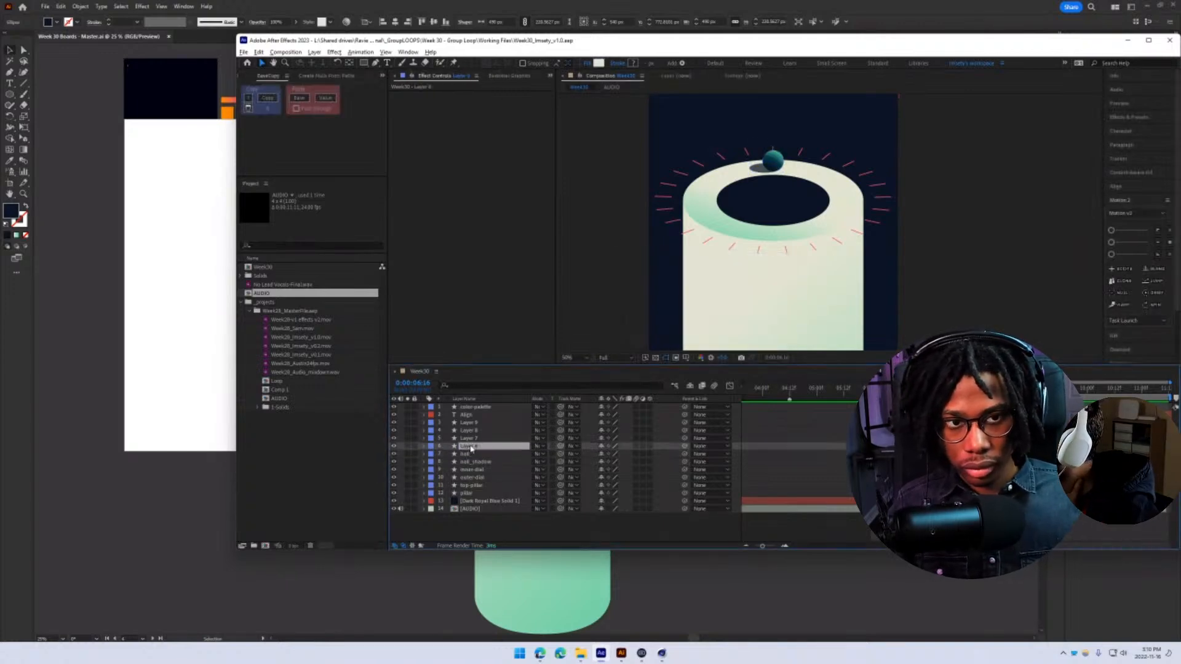
click(689, 231)
click(485, 447)
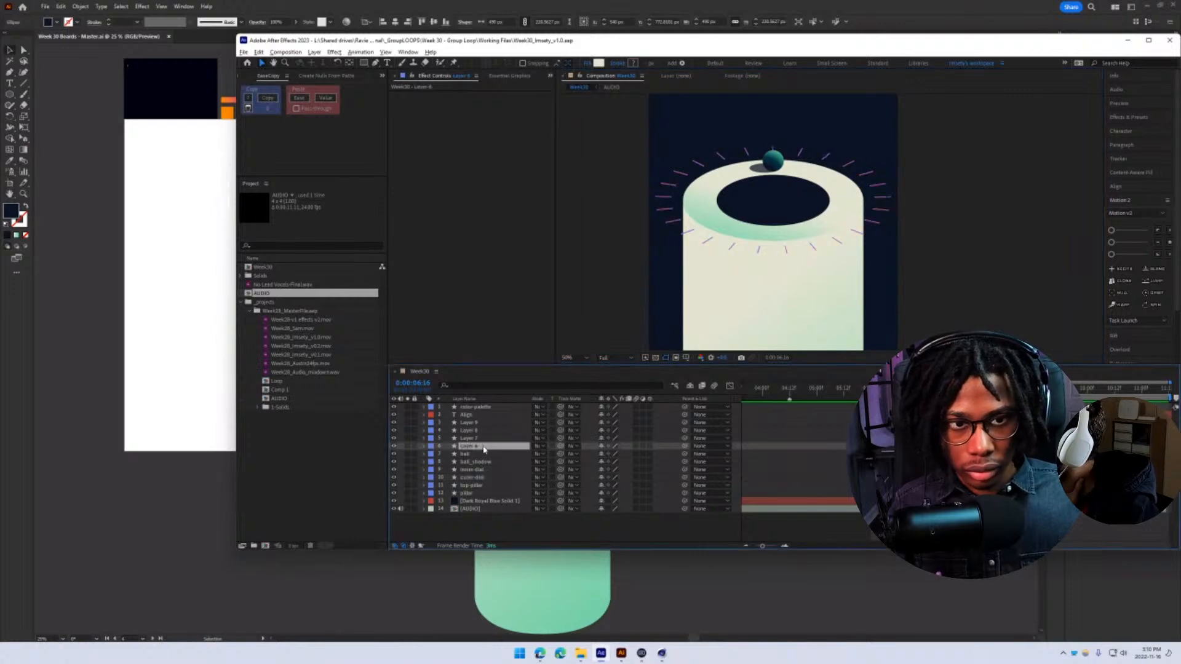
key(Page_Up)
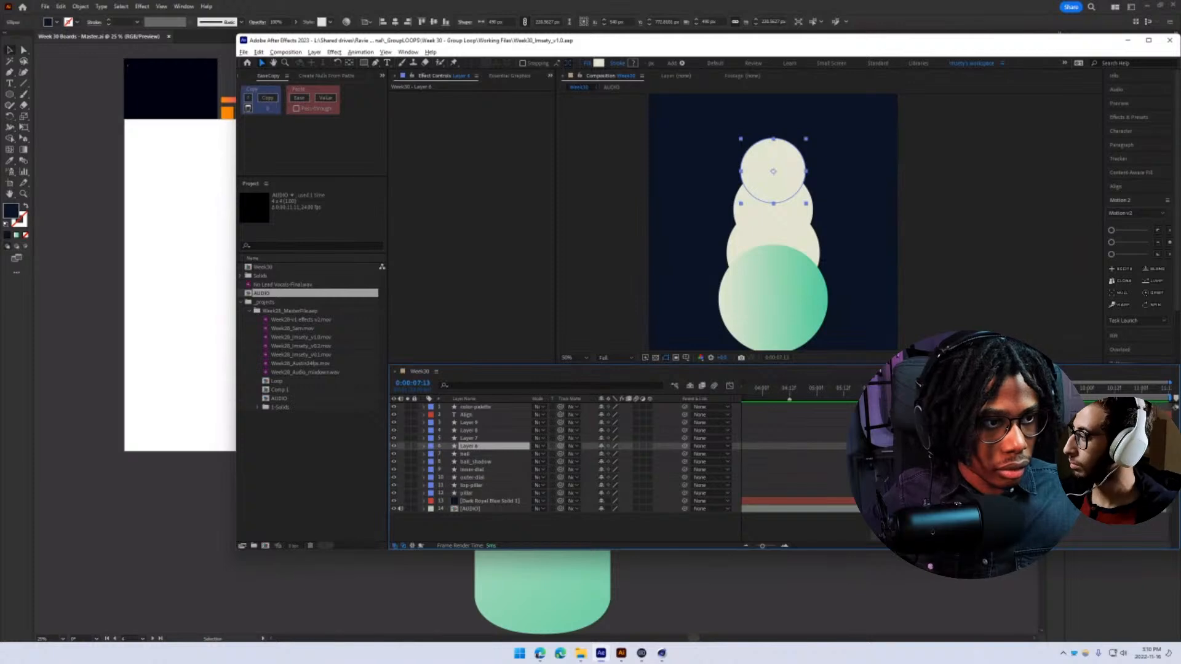
key(alt+Tab)
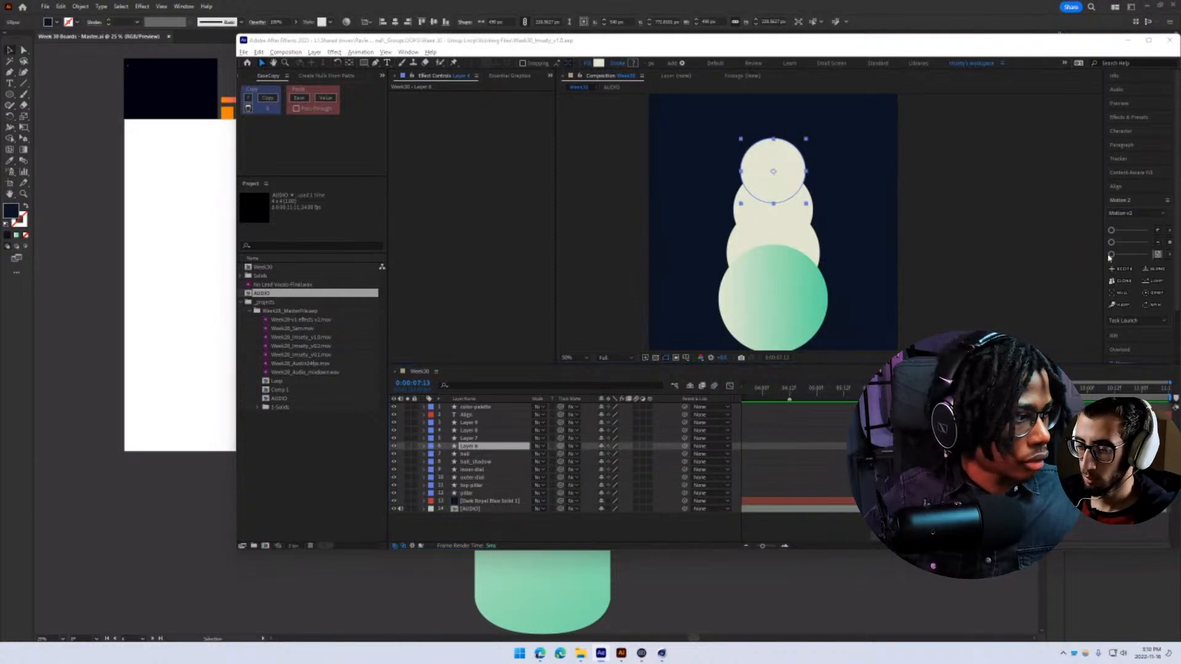
click(796, 486)
key(ctrl+z)
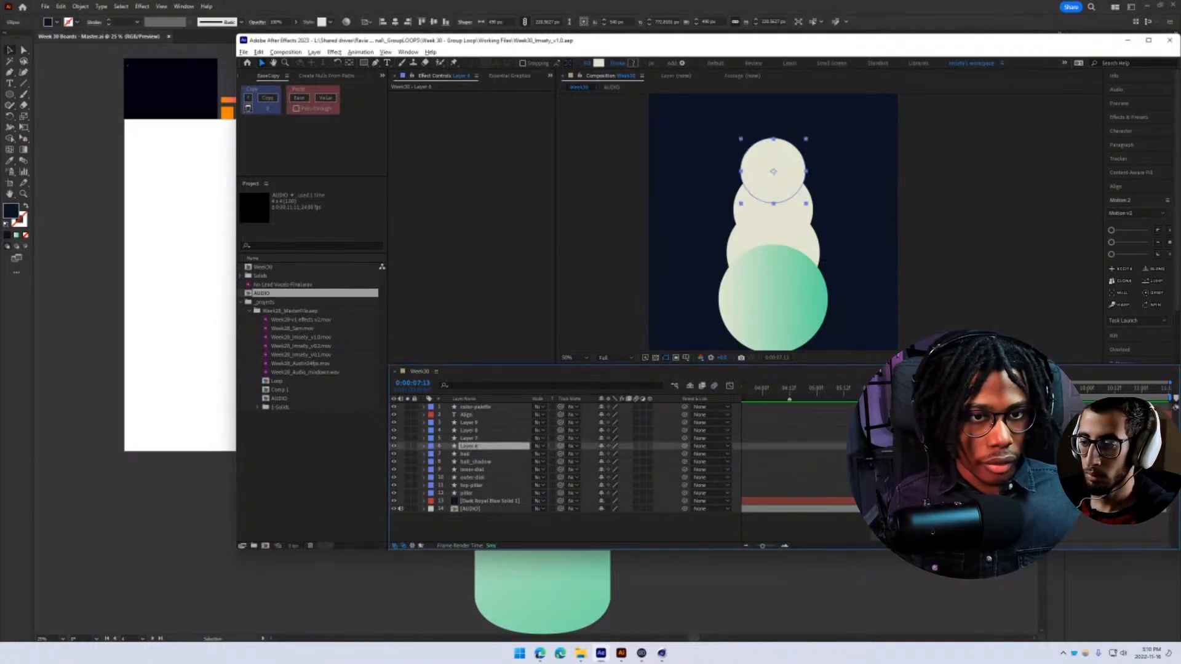
key(Return)
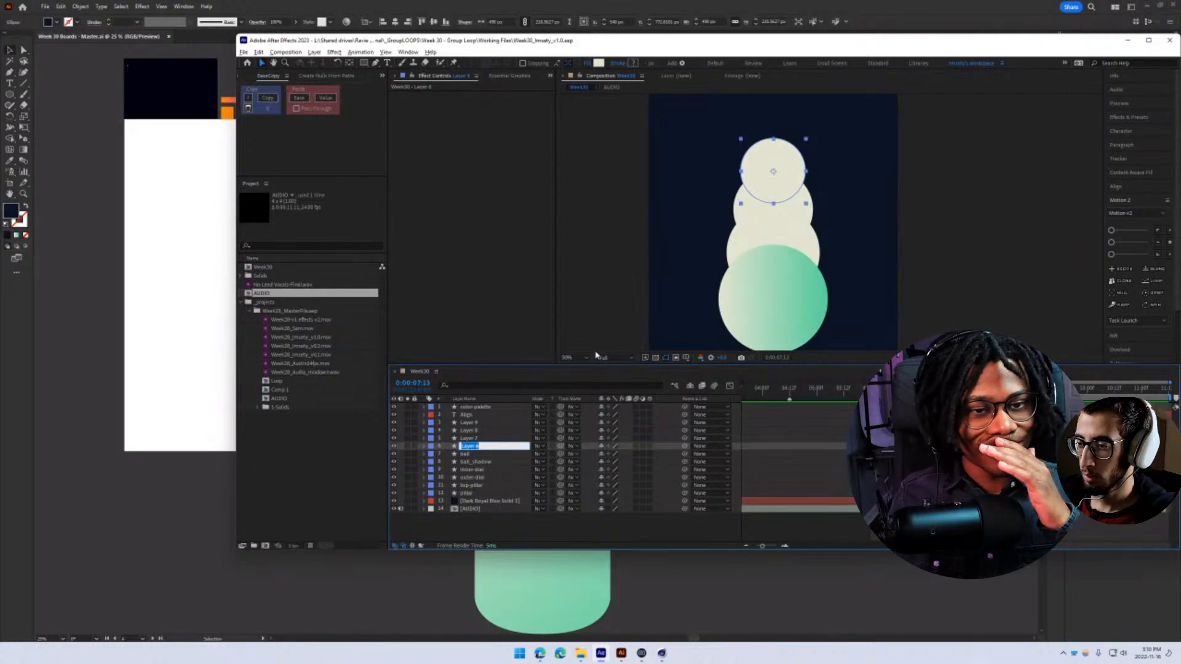
text(circle)
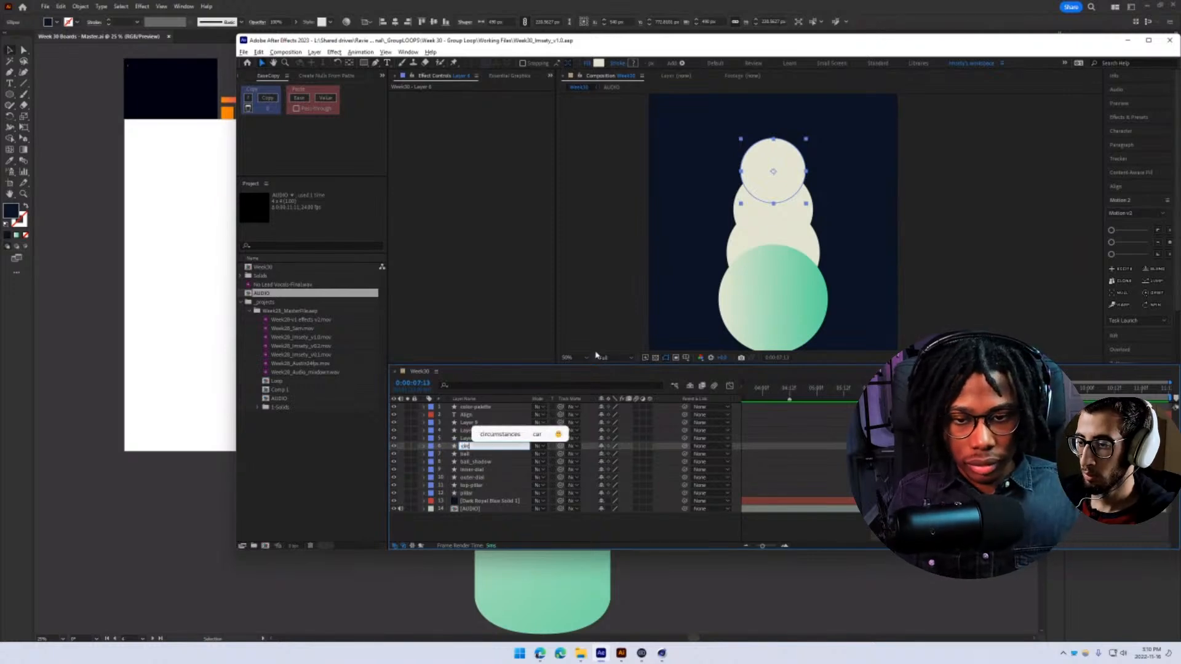
key(Escape)
- Reorder the four stacked circle layers so they run from Layer 6 down to Layer 9, and save the project
click(485, 424)
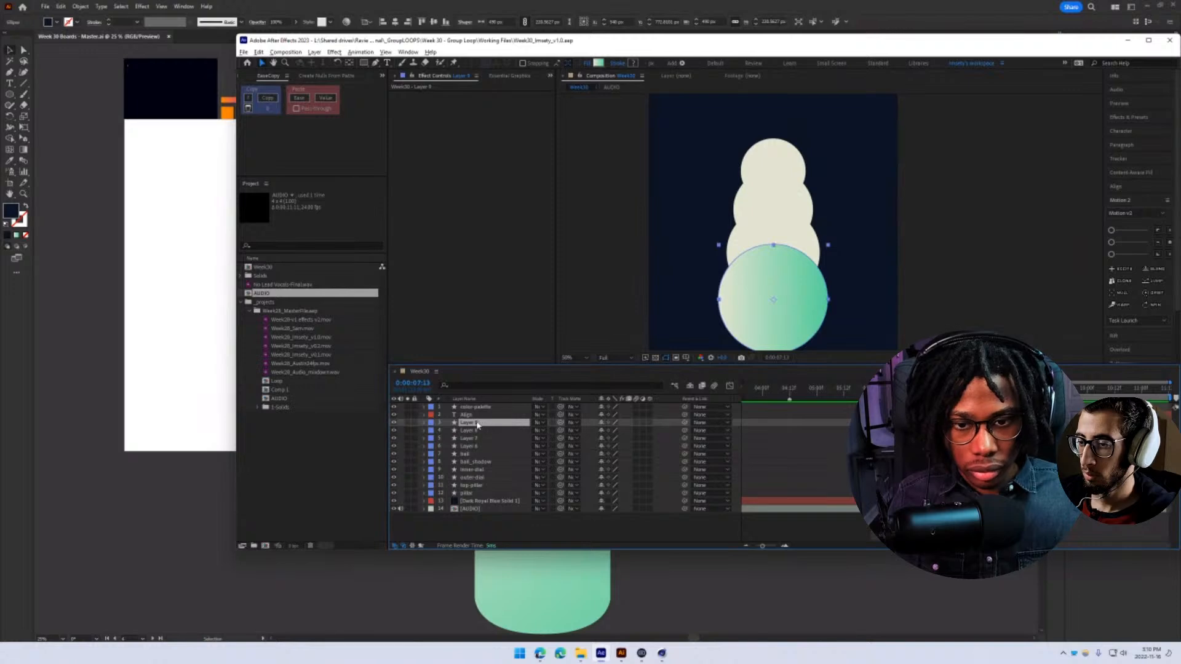
mouse_move(476, 424)
mouse_down()
mouse_move(481, 453)
mouse_move(479, 421)
mouse_up()
click(475, 416)
click(481, 424)
click(480, 436)
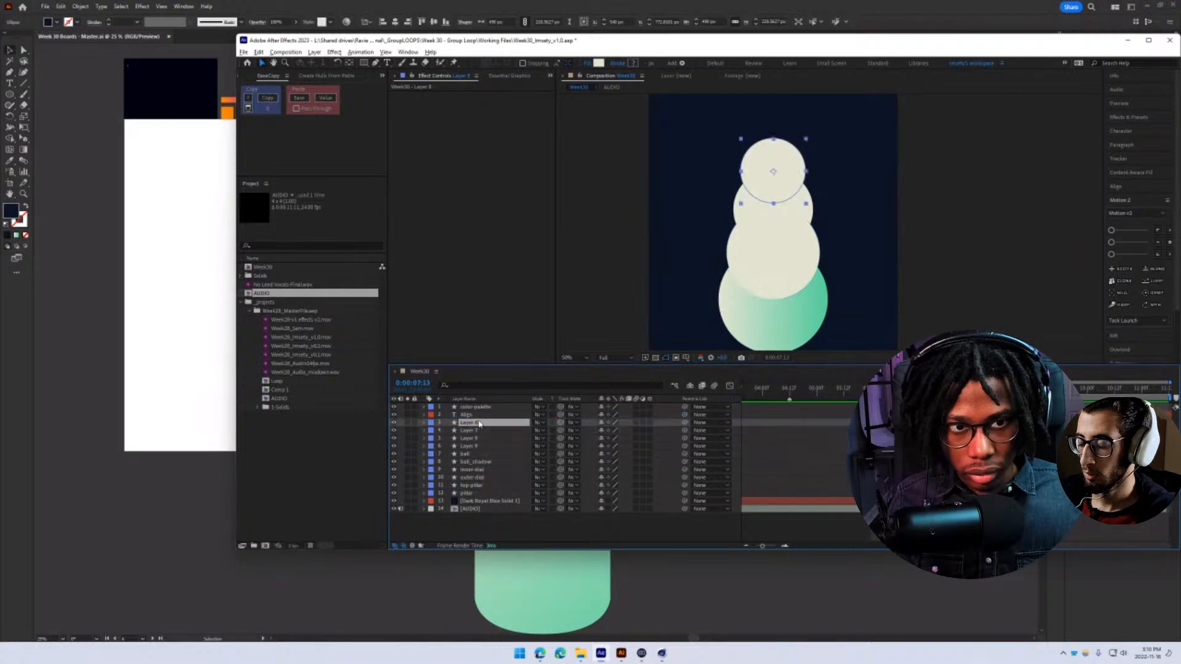
click(482, 430)
click(486, 438)
click(488, 446)
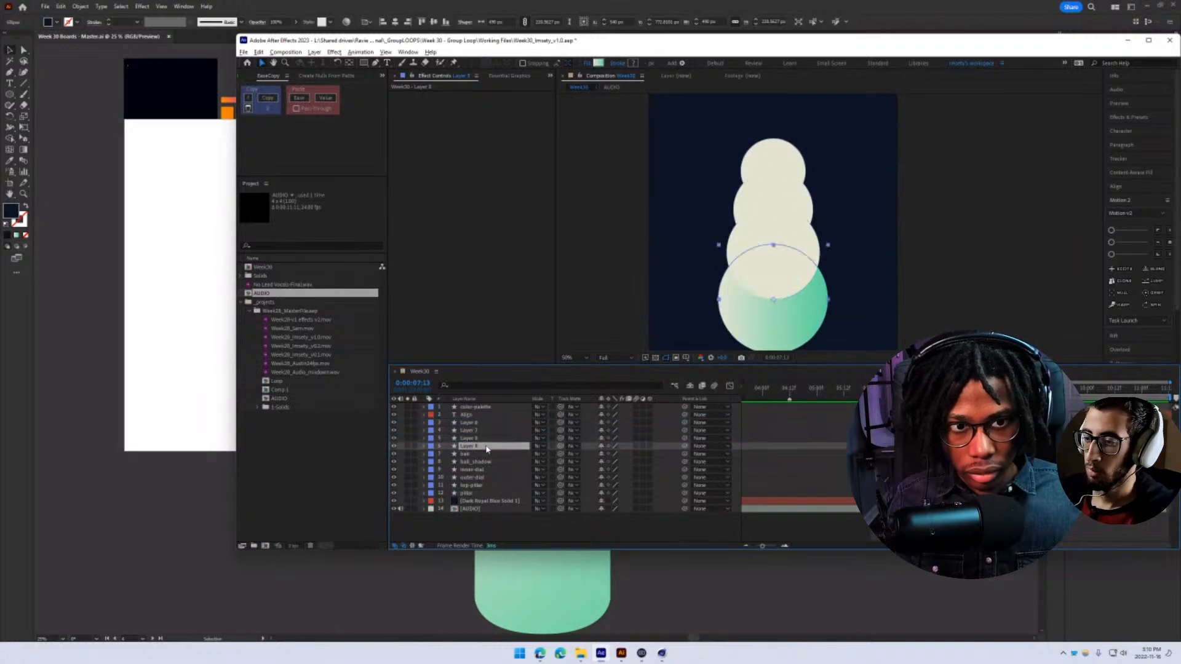
key(ctrl+s)
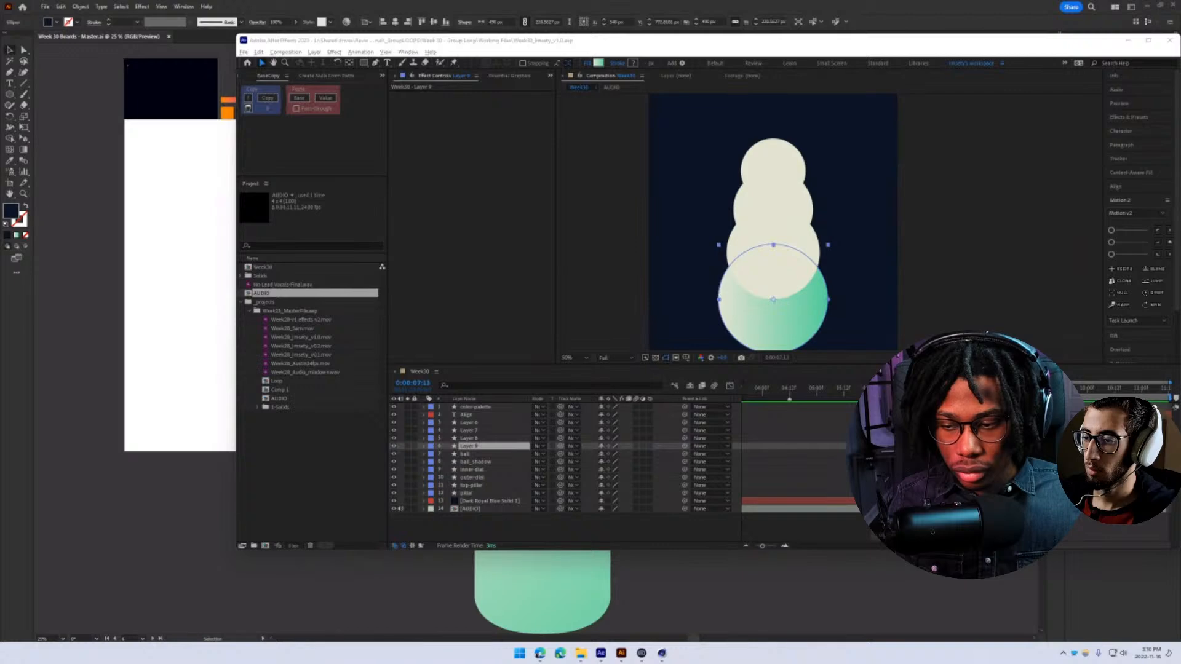
- Batch-rename Layers 6 through 9 as numbered "circle" layers with the Motion v2 rename tool
click(479, 423)
shift+click(479, 446)
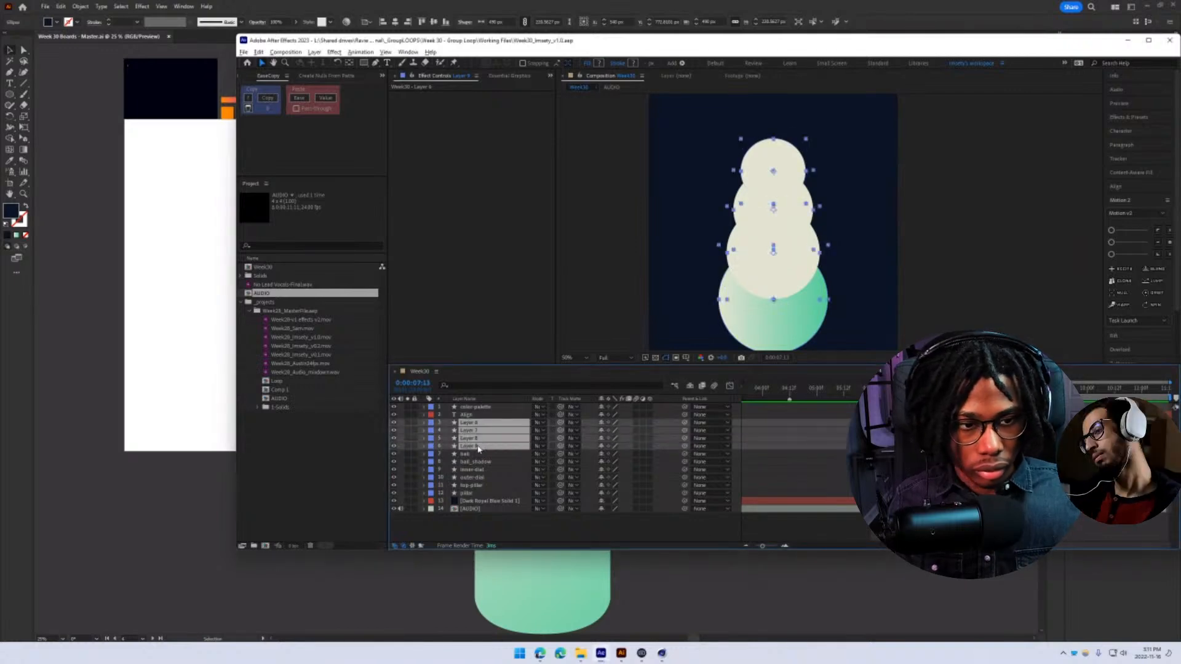
drag(991, 45, 957, 1)
click(1152, 244)
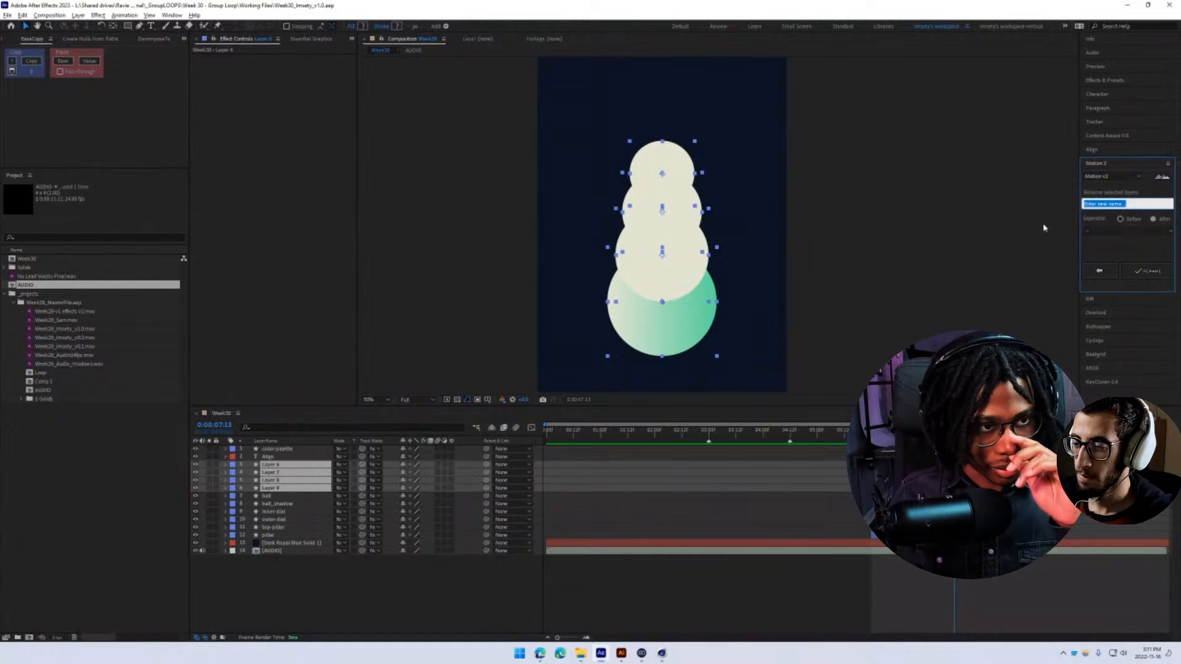
text(ci)
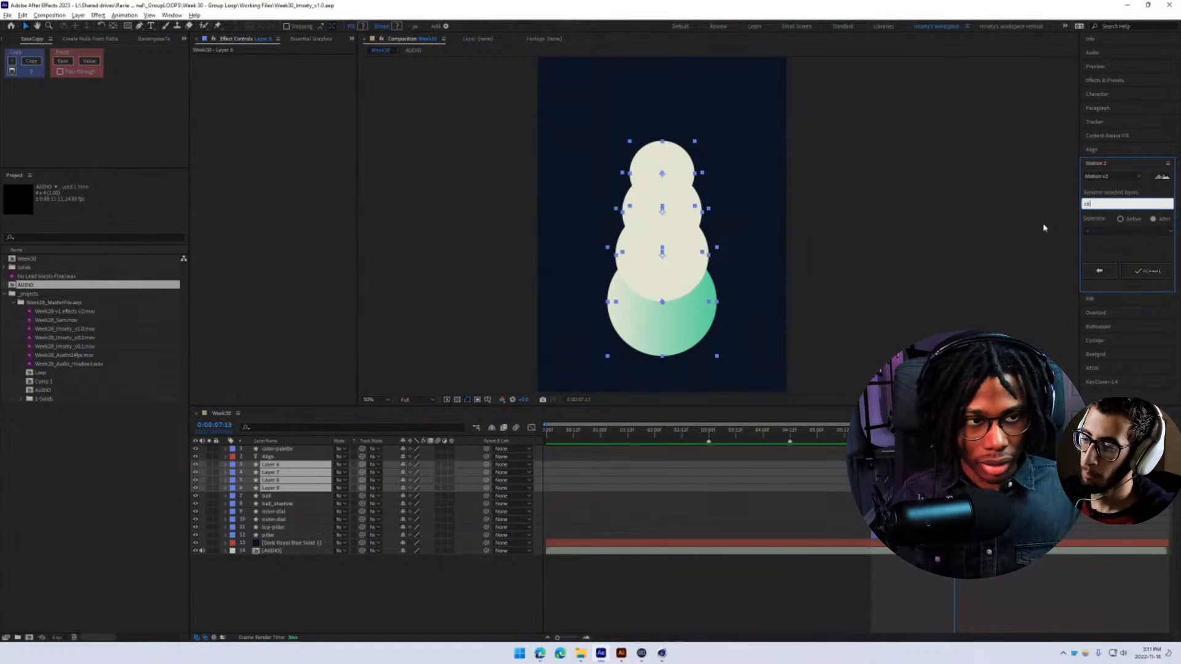
text(rcle)
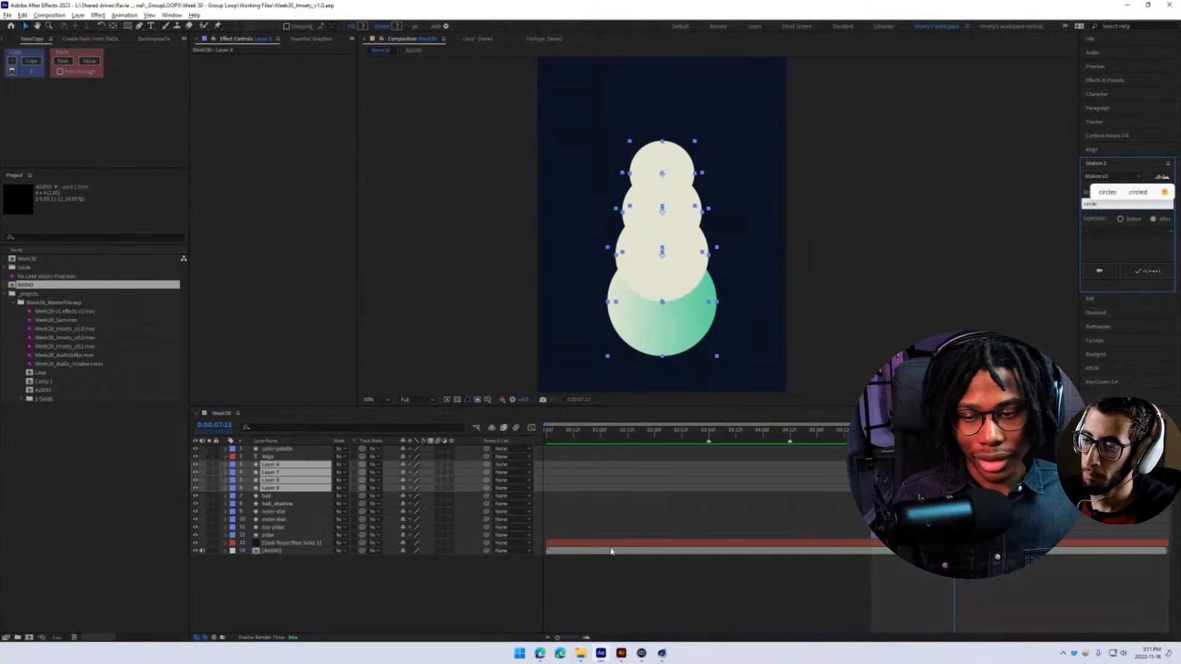
key(Return)
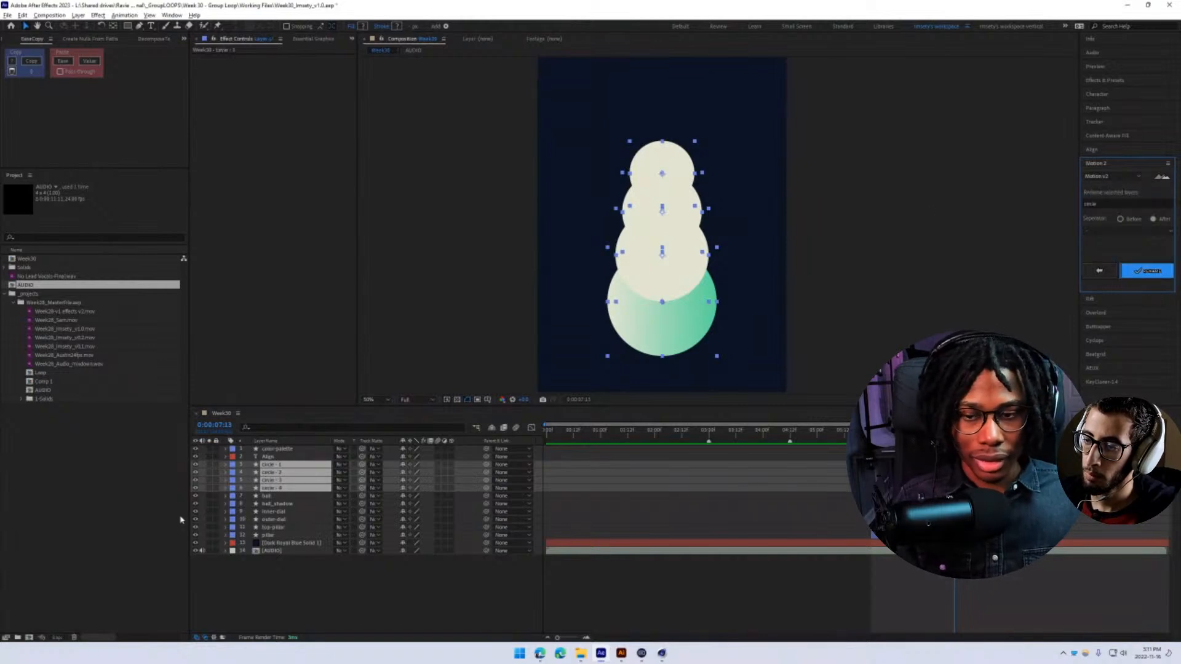
- Turn the color-palette layer into a guide layer, hide it, and save the project
click(275, 458)
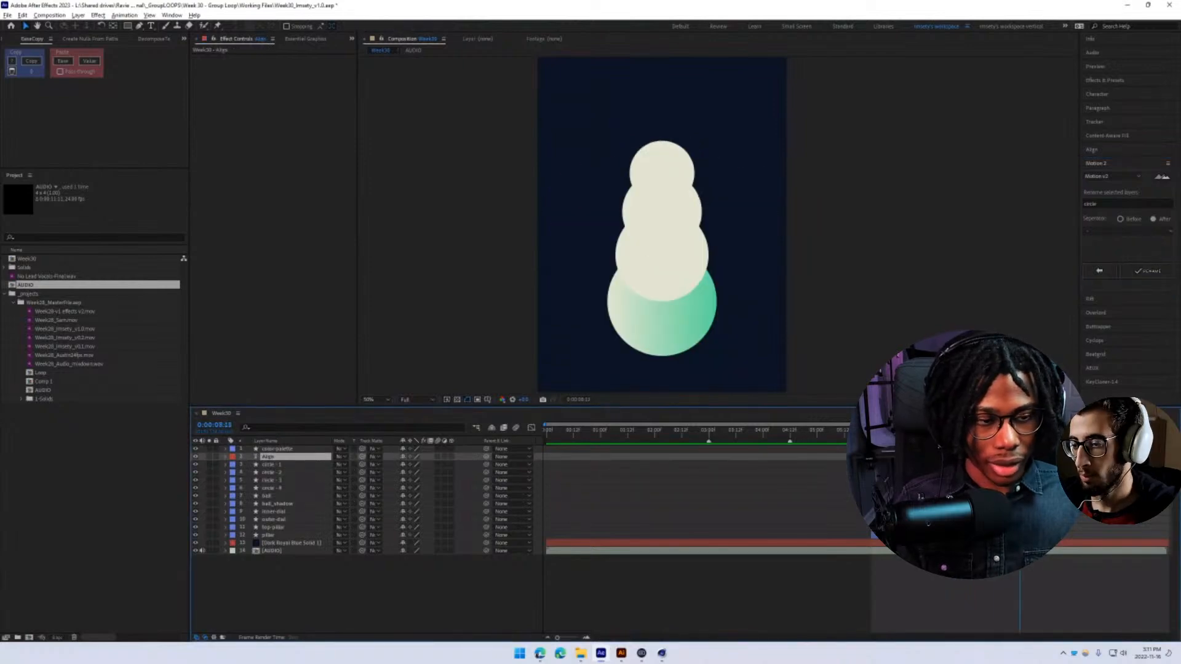
drag(1020, 430, 934, 431)
click(295, 449)
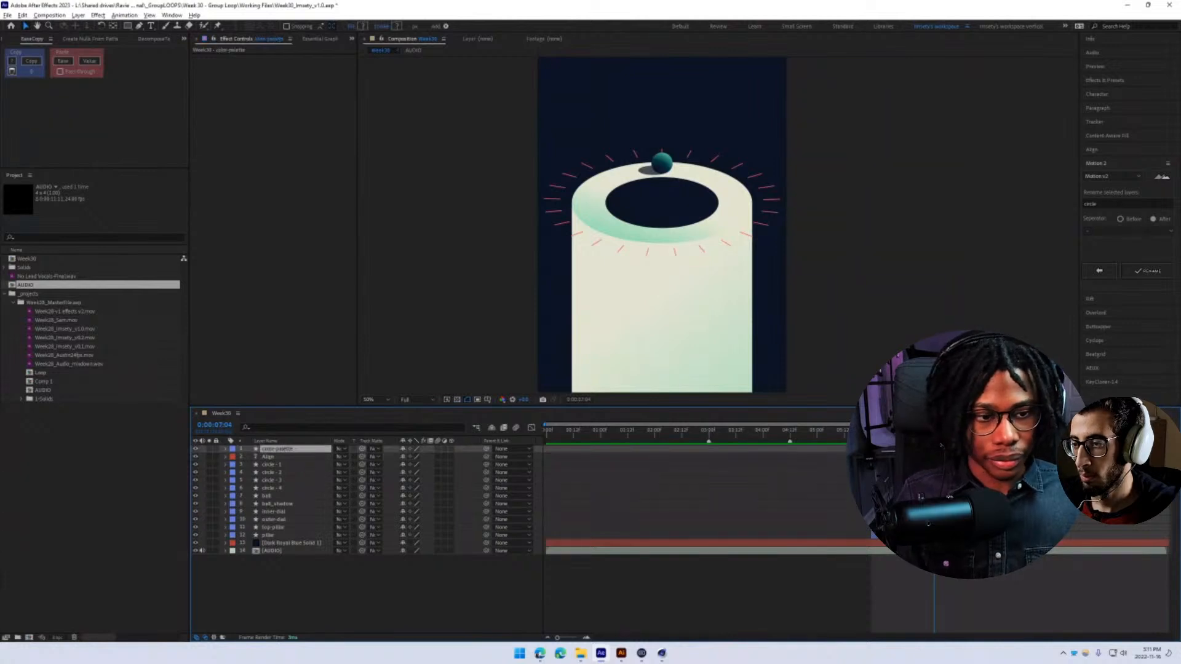
right_click(298, 454)
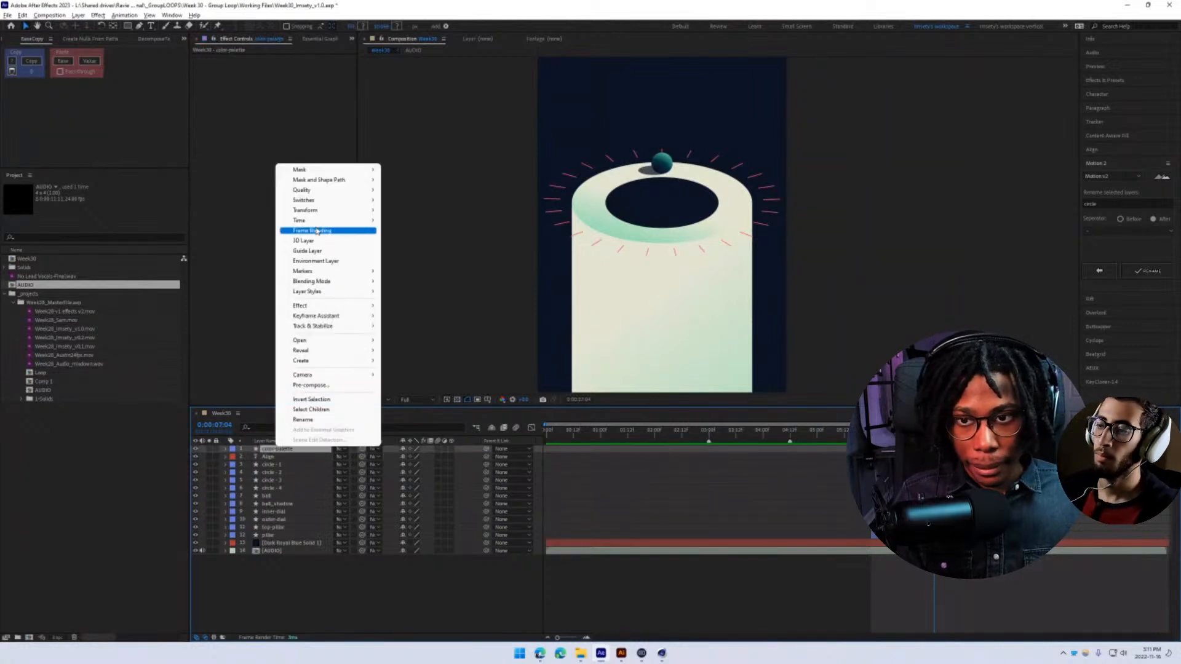
click(689, 217)
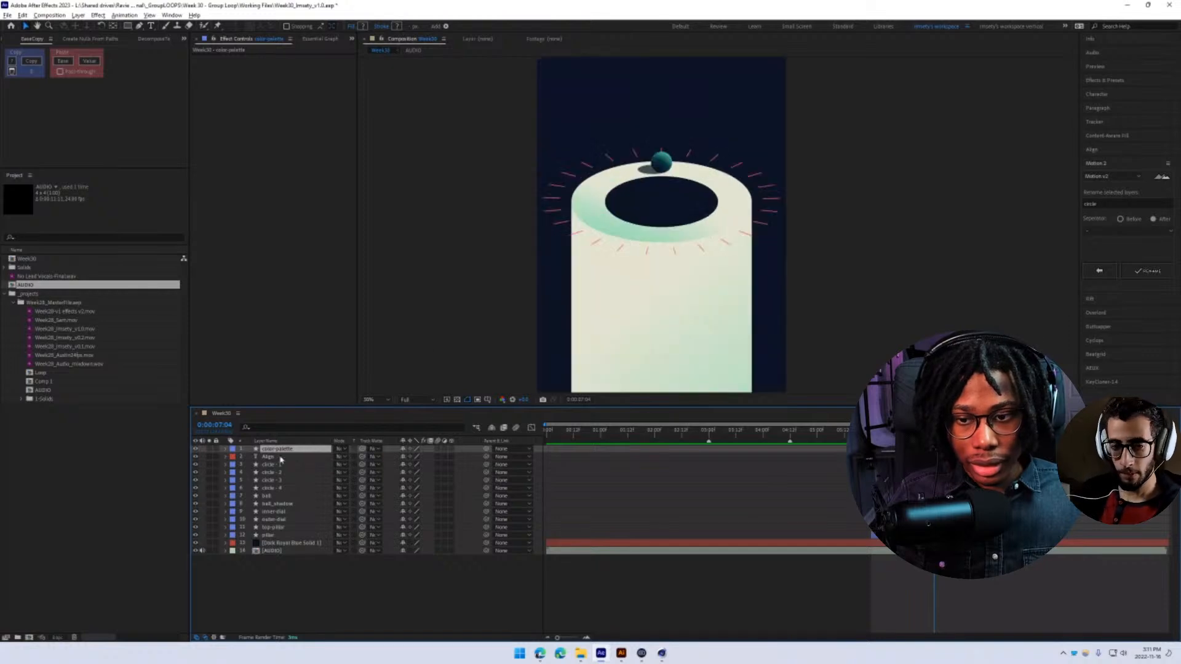
right_click(278, 448)
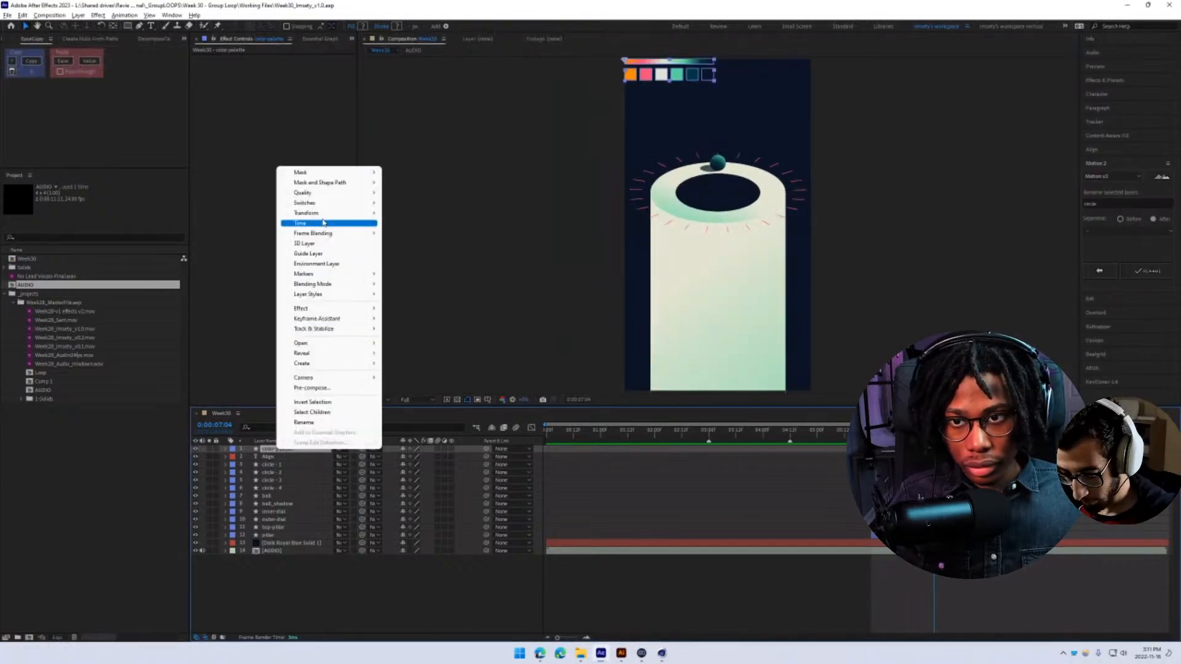
mouse_move(330, 224)
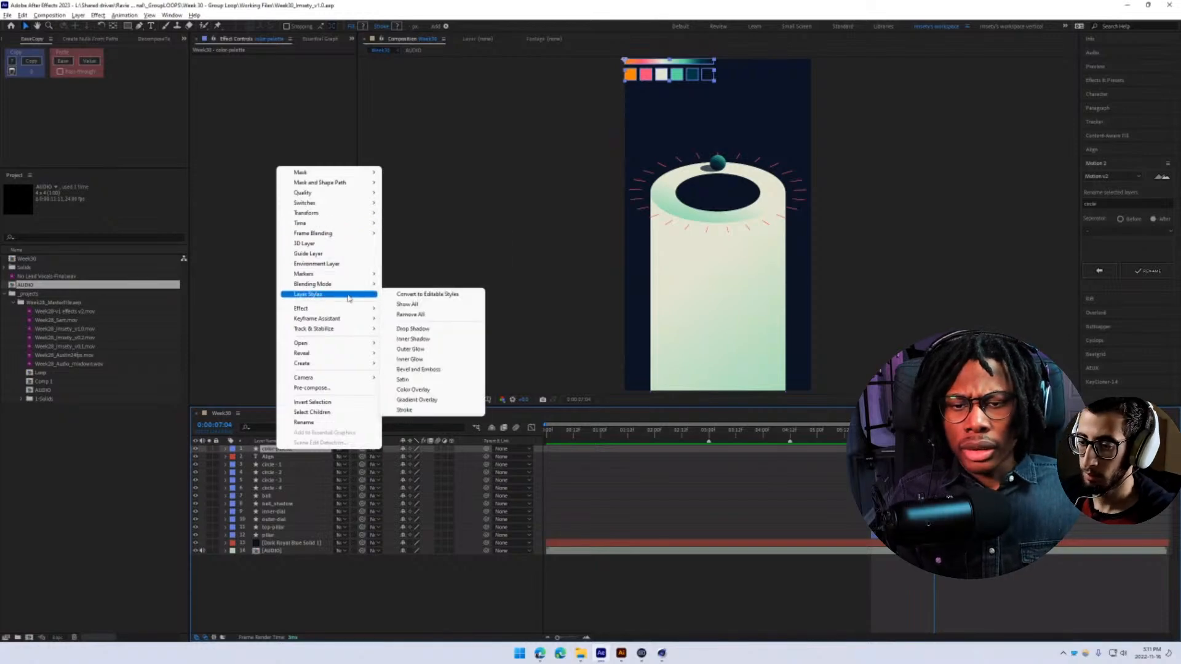
click(335, 243)
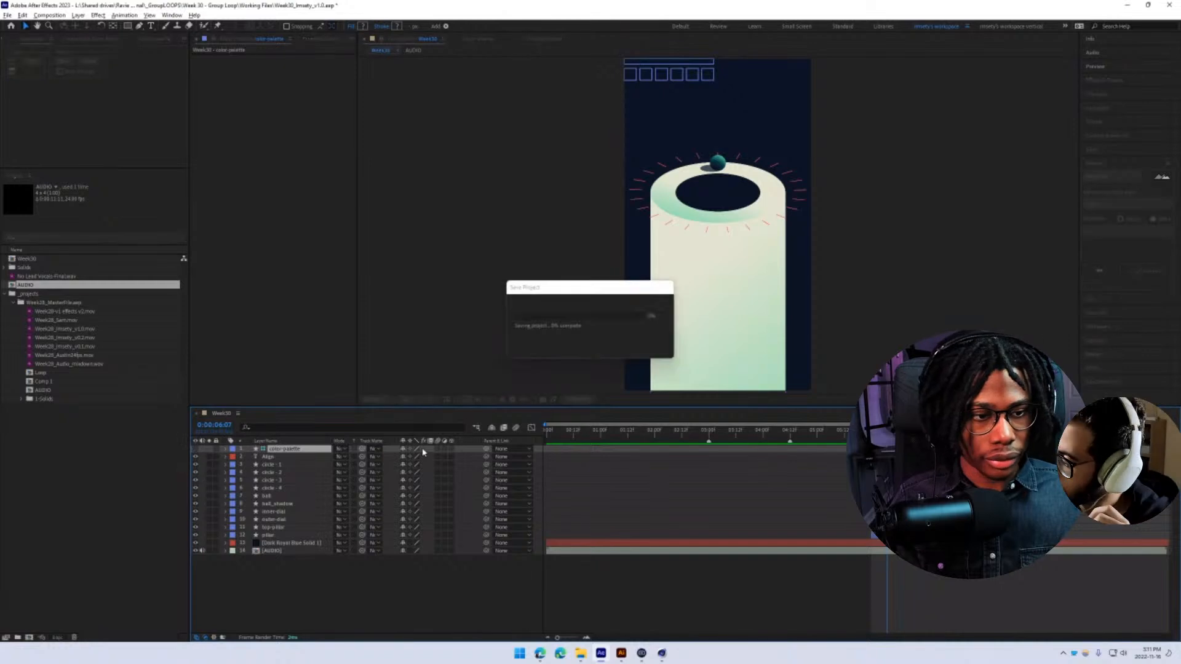
- Set the composition's preview resolution to Quarter and play back the section after 0:00:06:00
key(space)
click(417, 399)
click(411, 454)
key(space)
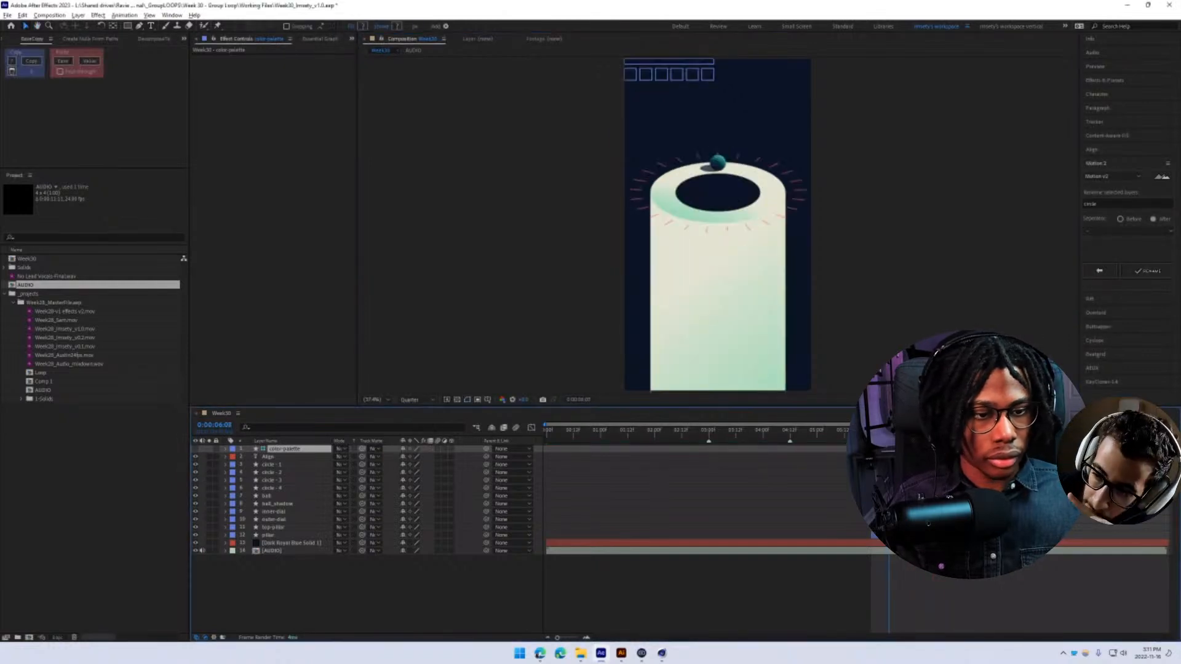
click(467, 400)
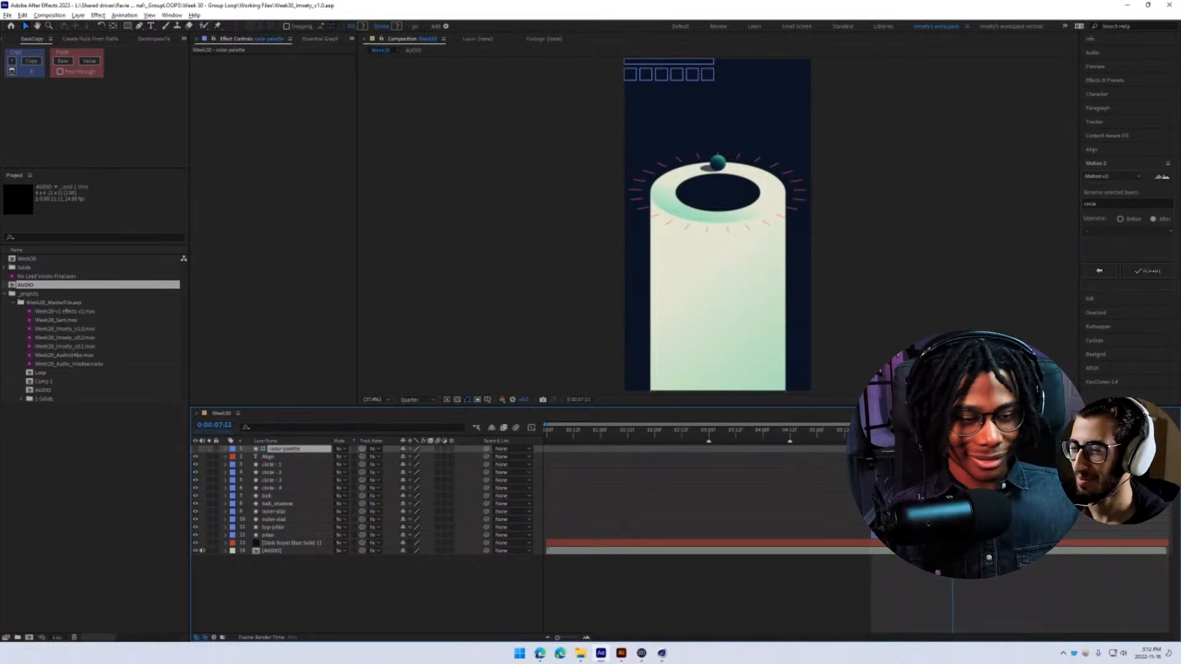
- Keyframe the ball's current position at 0:00:06:00 and 0:00:06:11, return to the first keyframe, and save the project
drag(918, 549, 871, 544)
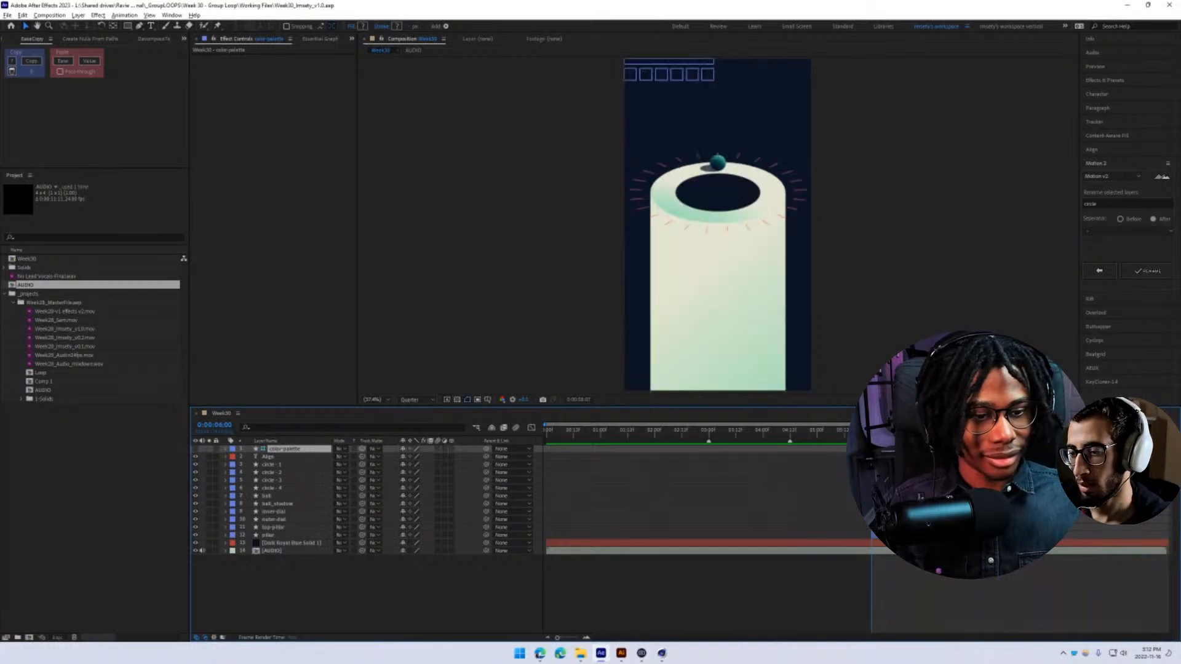
click(717, 163)
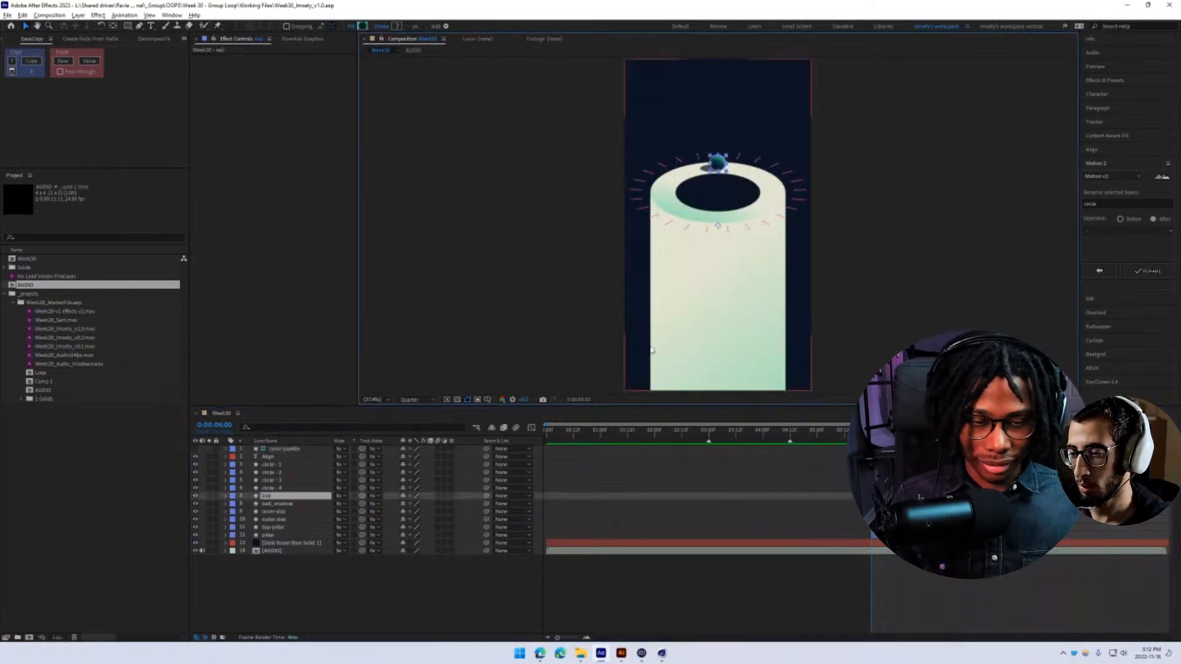
key(p)
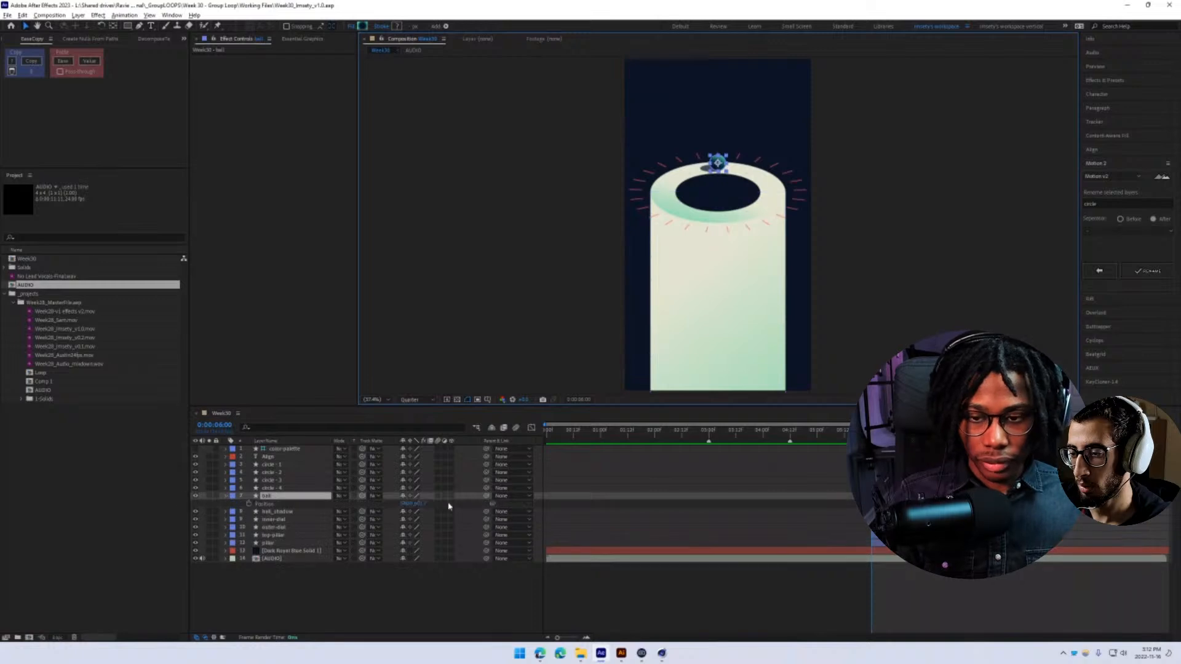
click(248, 503)
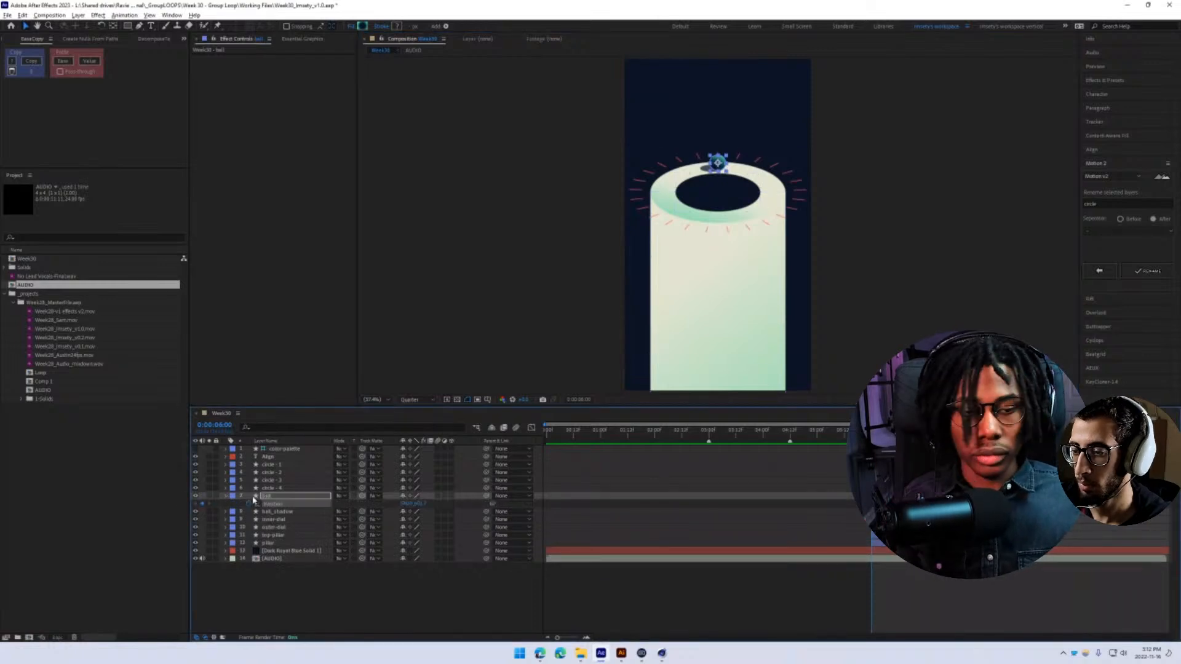
key(space)
key(space)
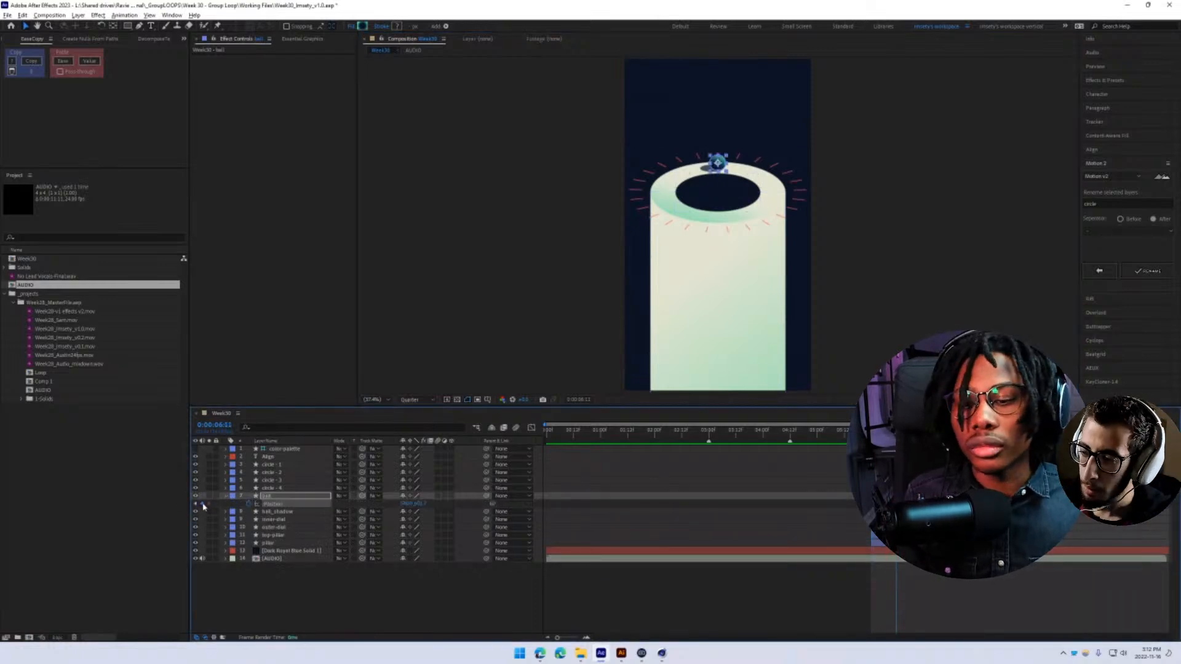
click(197, 505)
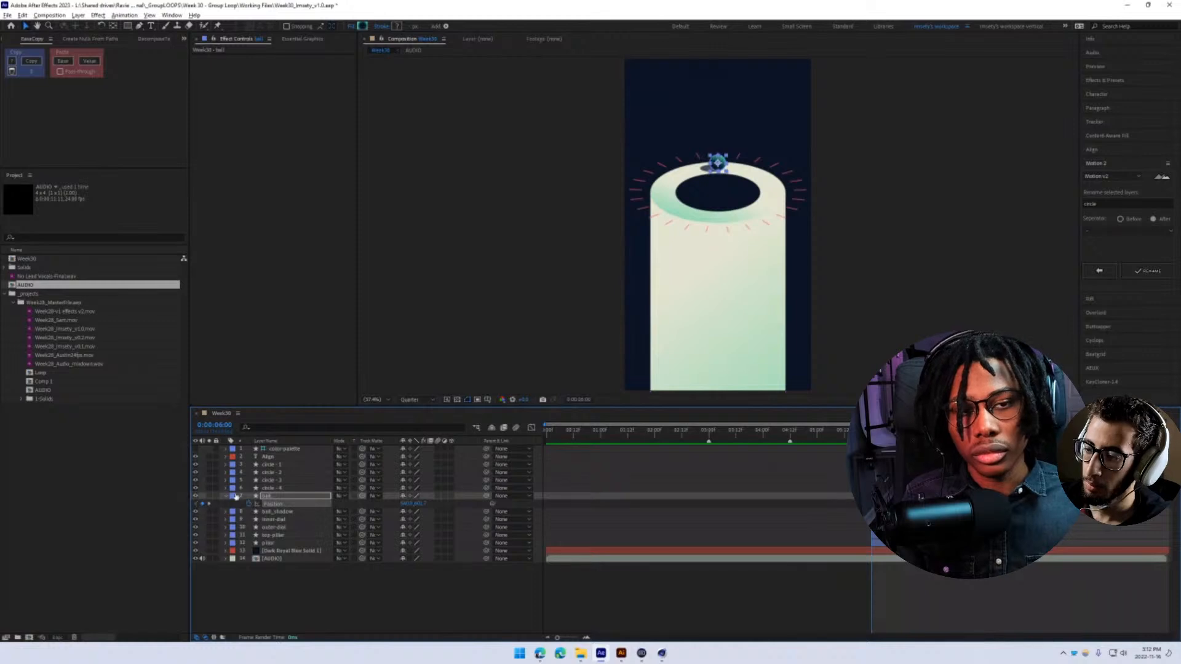
scroll(700, 236, up, 3)
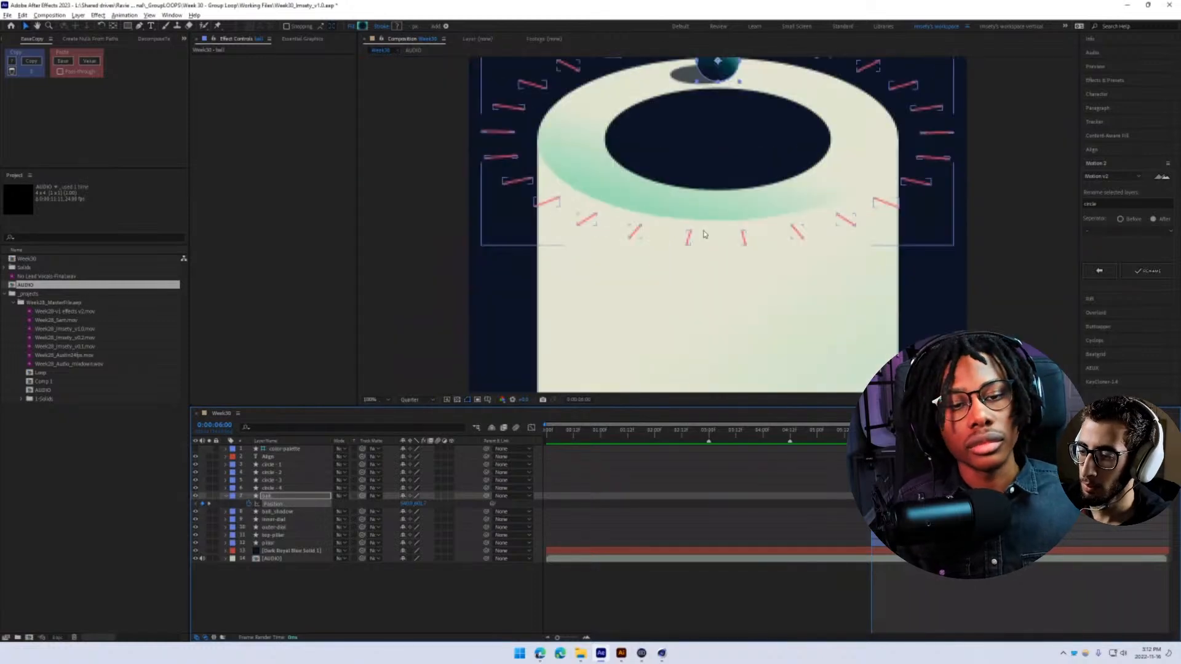
scroll(700, 236, down, 2)
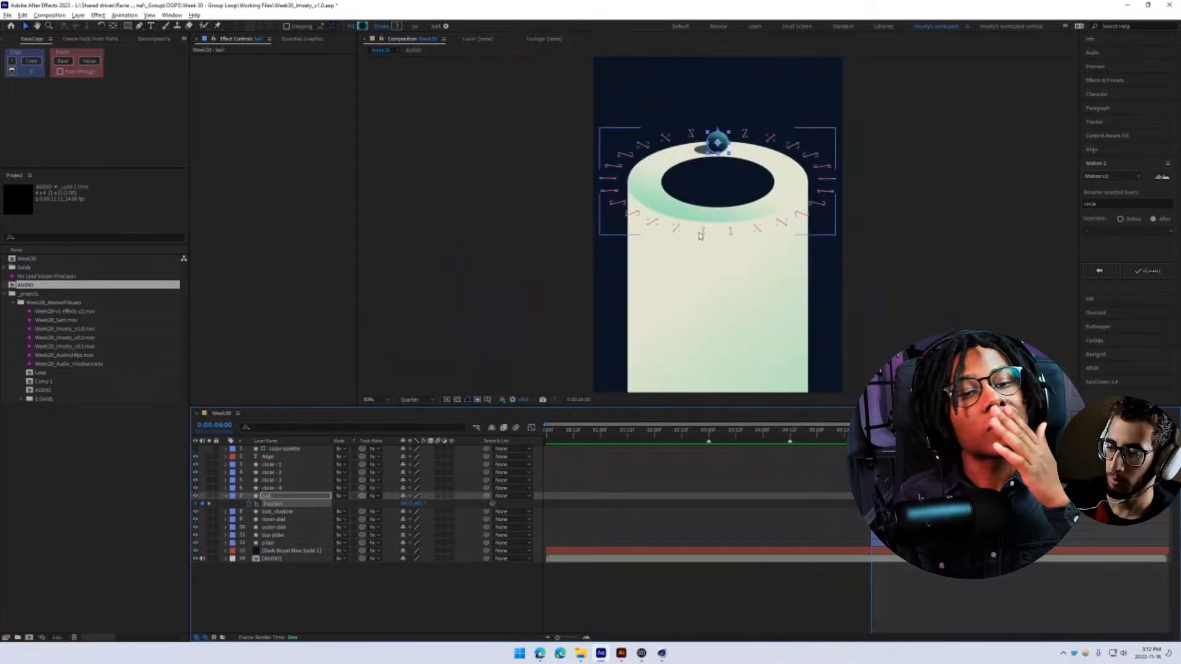
scroll(700, 236, up, 2)
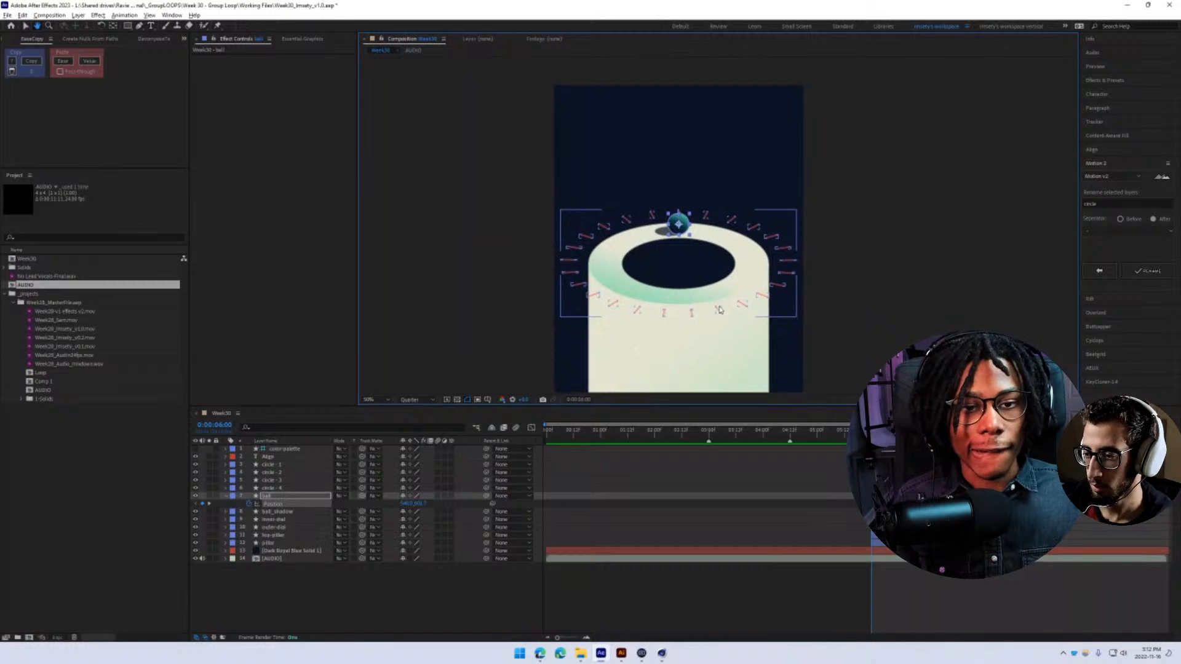
key(ctrl+s)
- Try moving the ball from the back of the pillar's rim to the rim's left side
drag(689, 294, 700, 241)
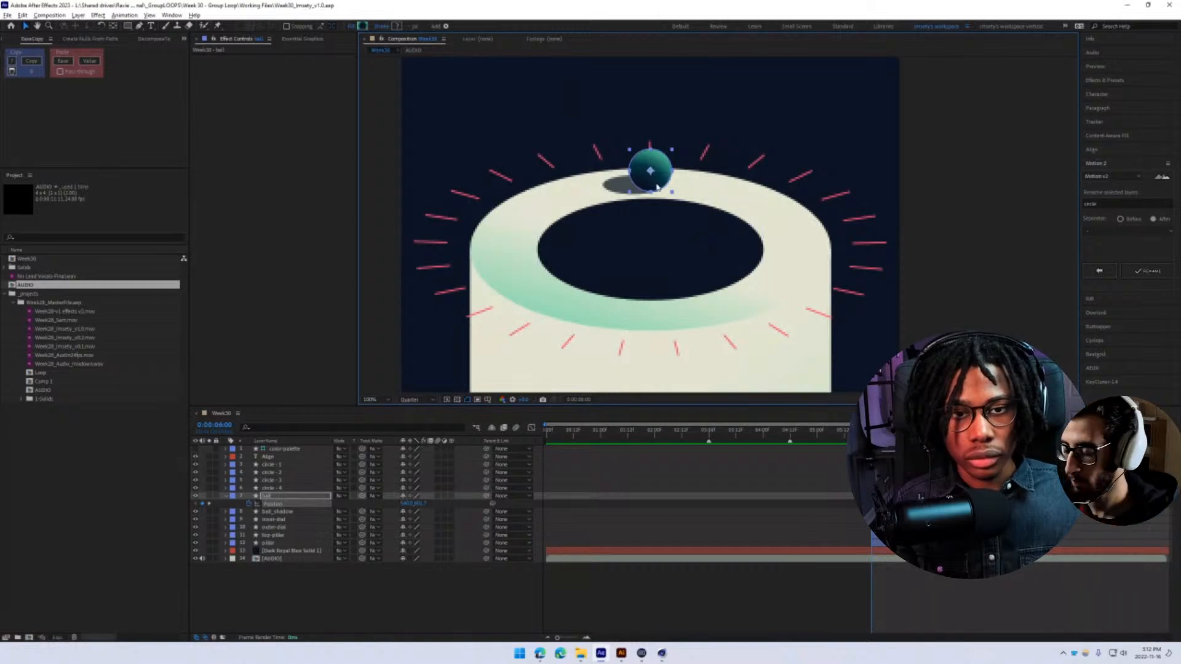
drag(656, 182, 510, 263)
key(ctrl+z)
key(ctrl+s)
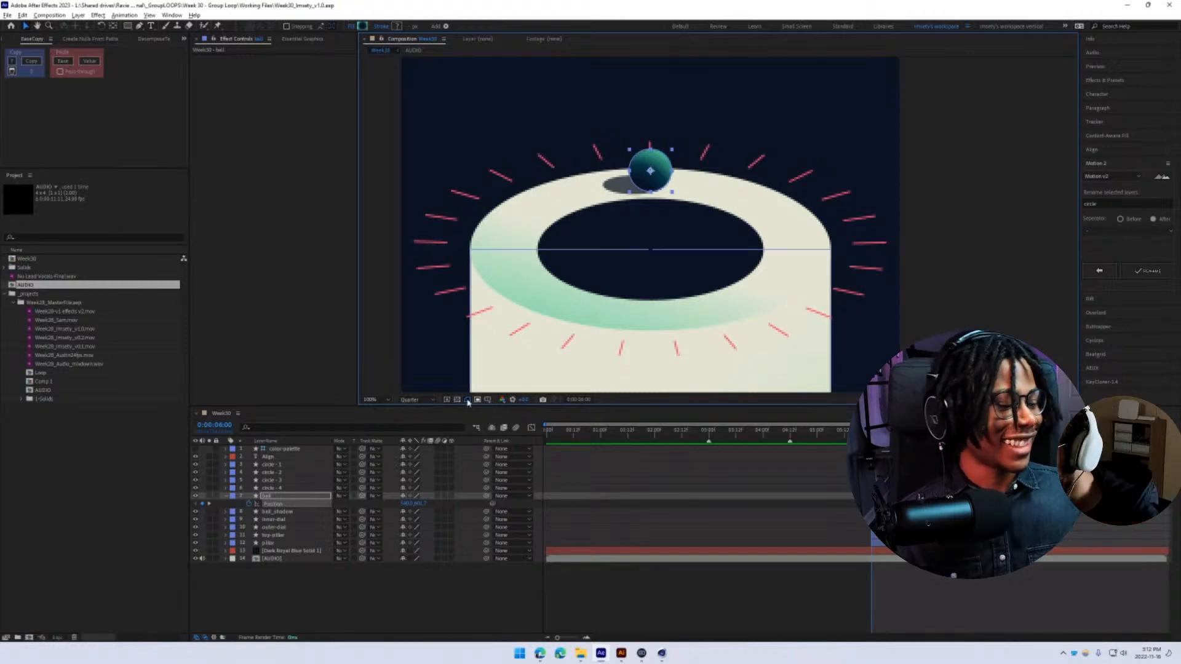
key(comma)
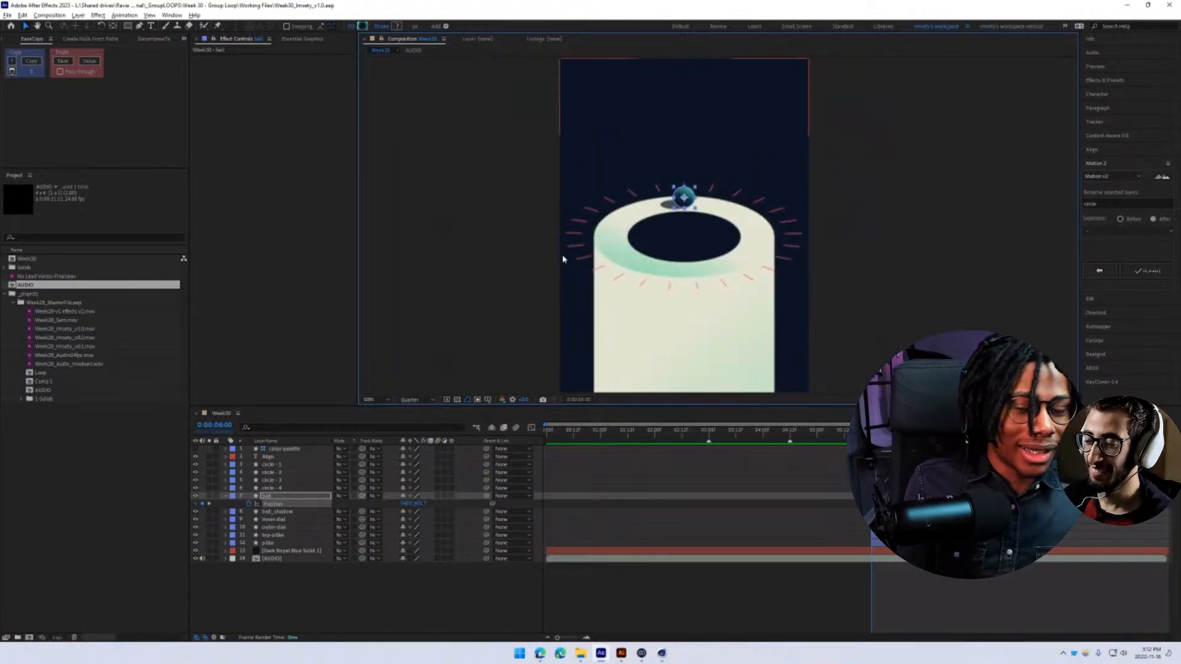
key(period)
key(comma)
key(comma)
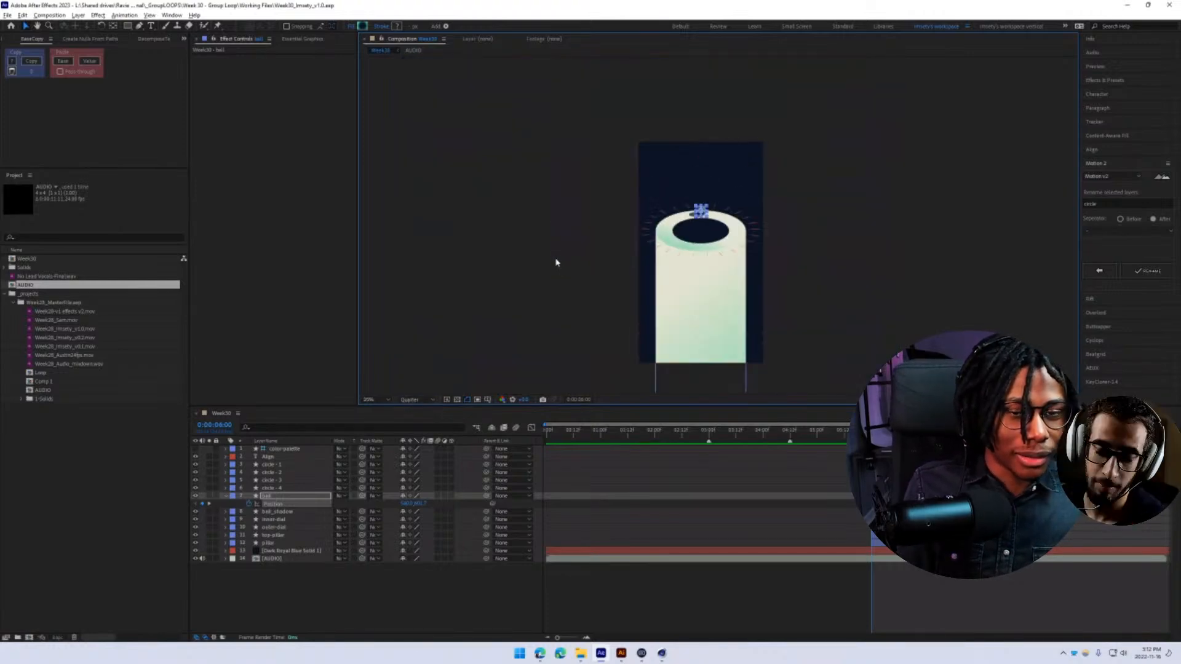
key(period)
key(period)
key(comma)
key(comma)
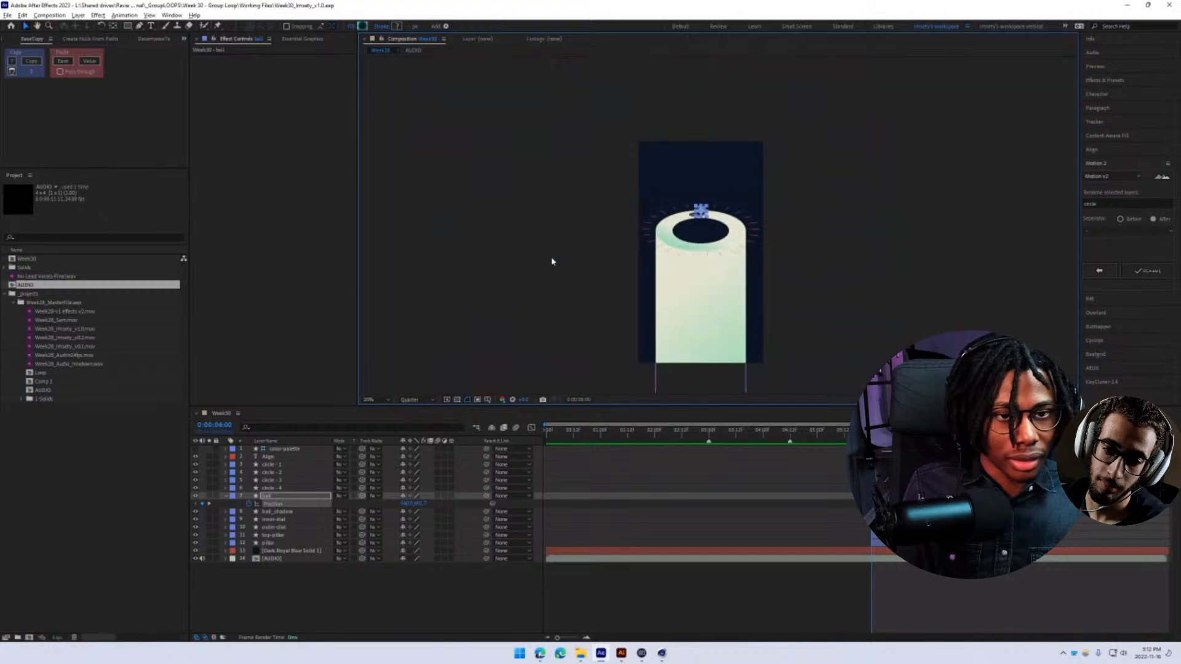
key(period)
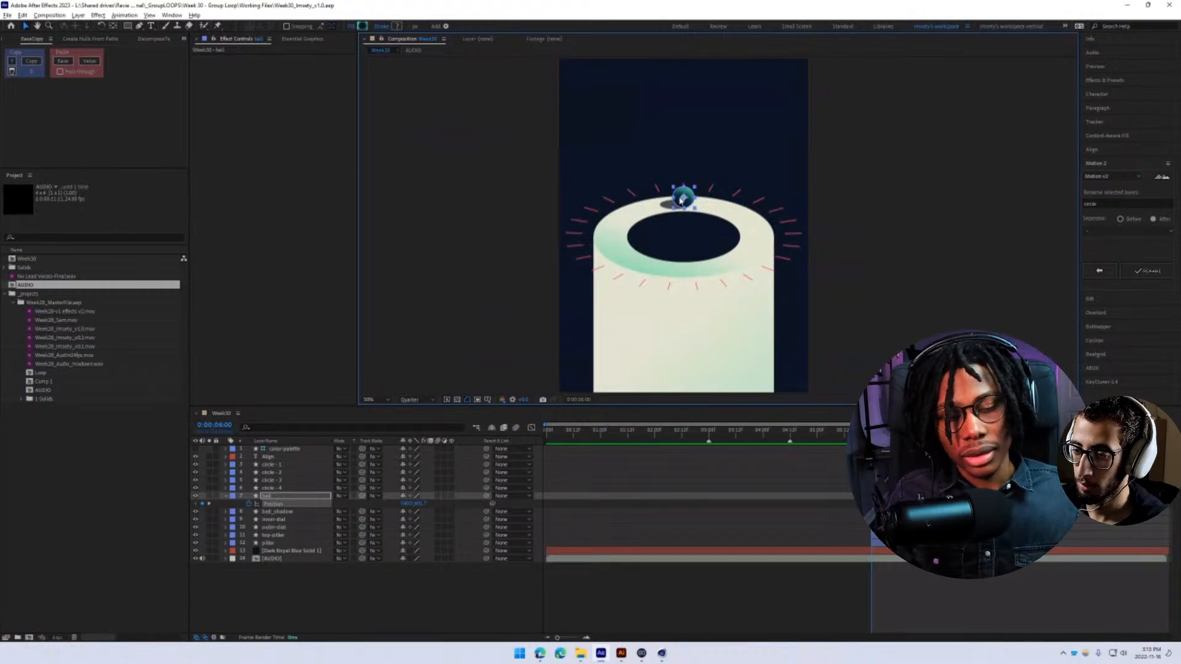
- Move the ball straight up above the composition's upper edge at 0:00:06:00, scrub through its drop, and save the project
drag(681, 199, 694, 237)
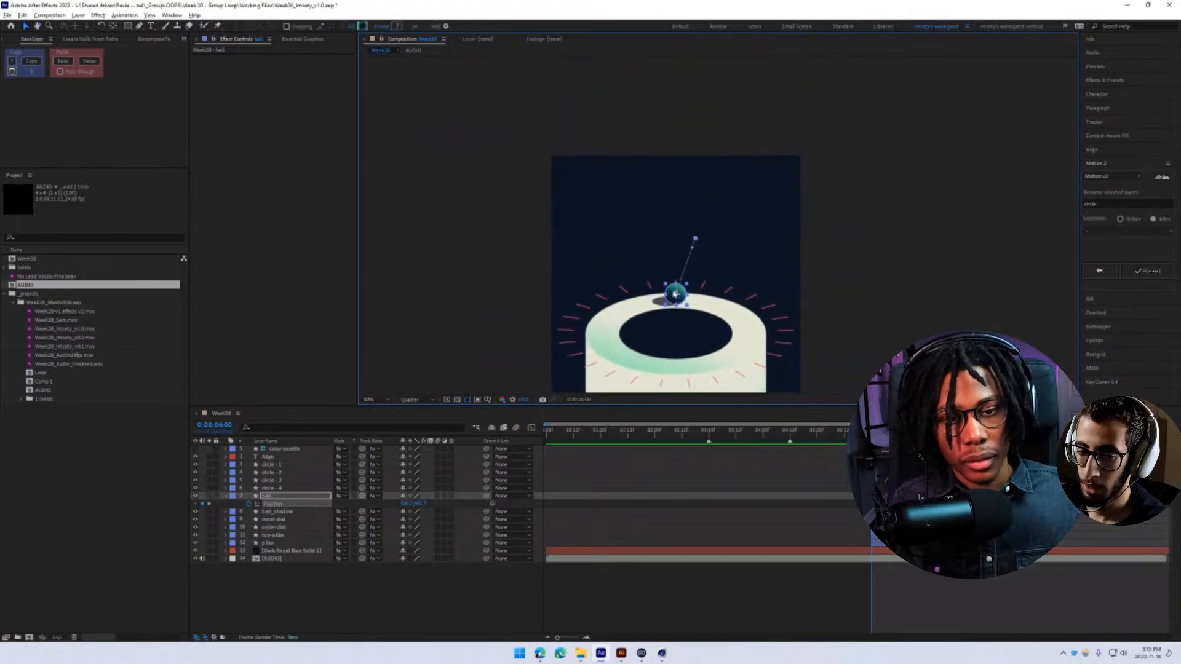
key(ctrl+z)
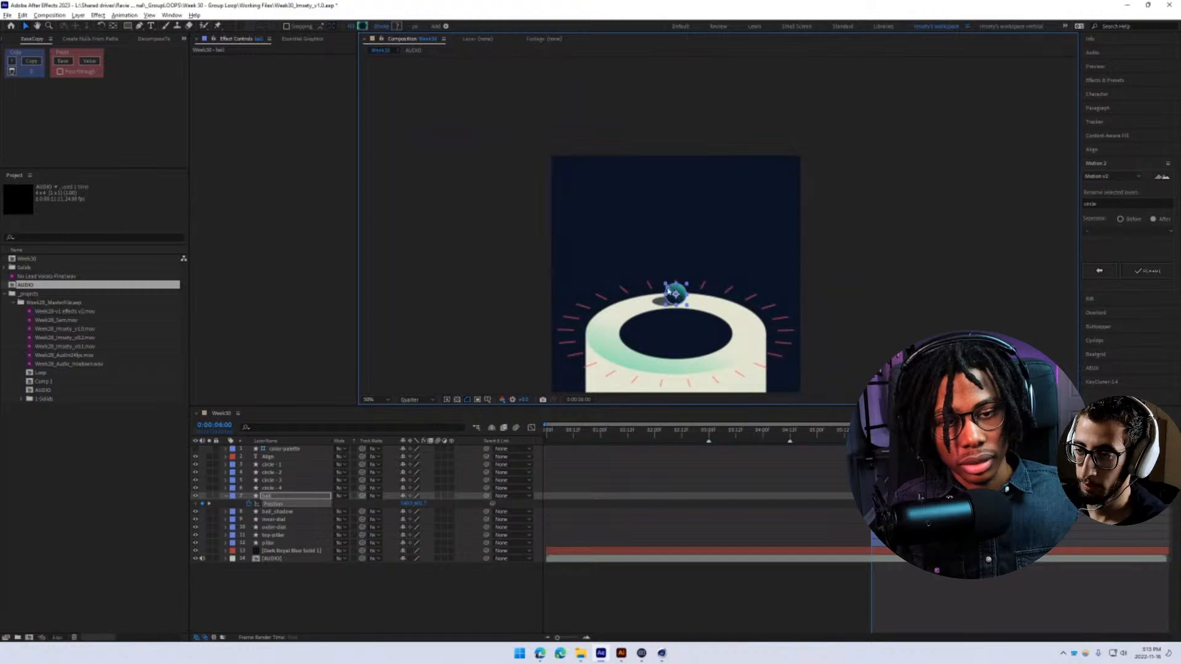
drag(675, 294, 685, 146)
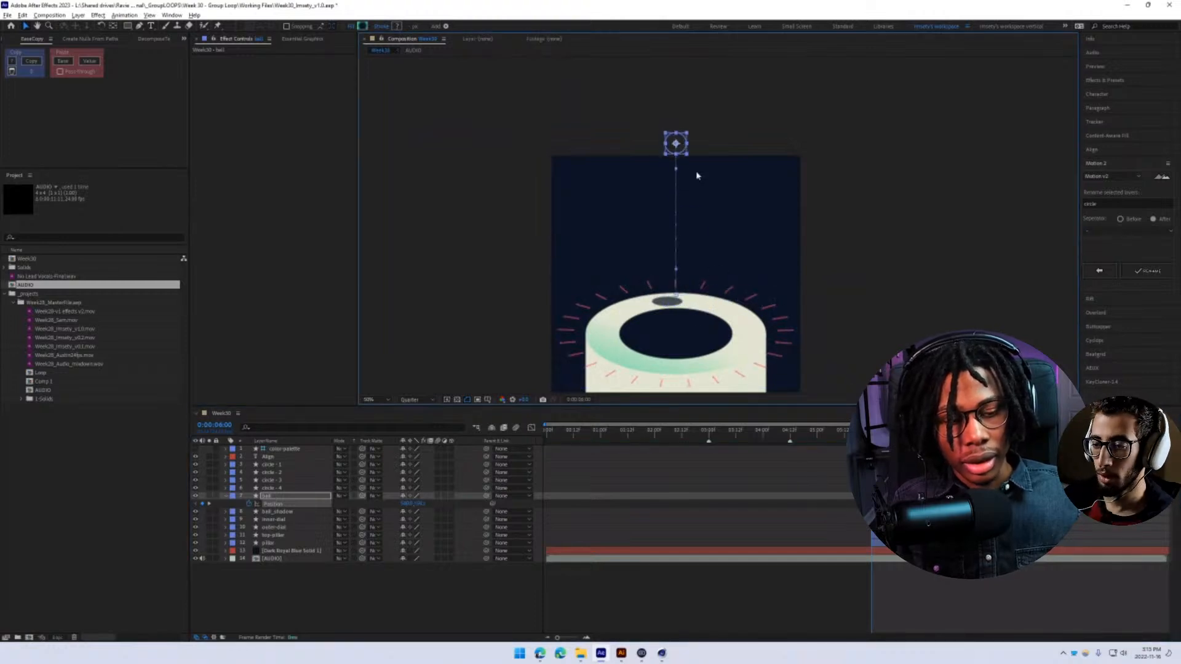
drag(871, 431, 907, 431)
key(ctrl+s)
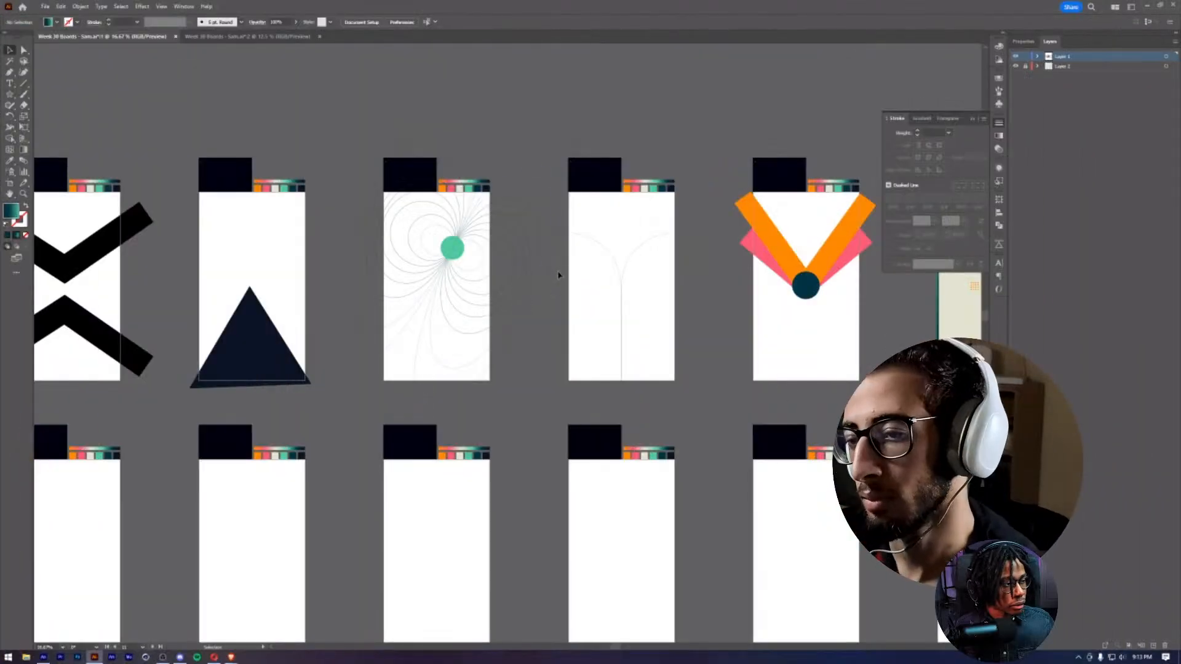
- Examine the Week 30 boards in Illustrator, through to the cream board with the small geometric shapes around a centre line
drag(548, 314, 524, 313)
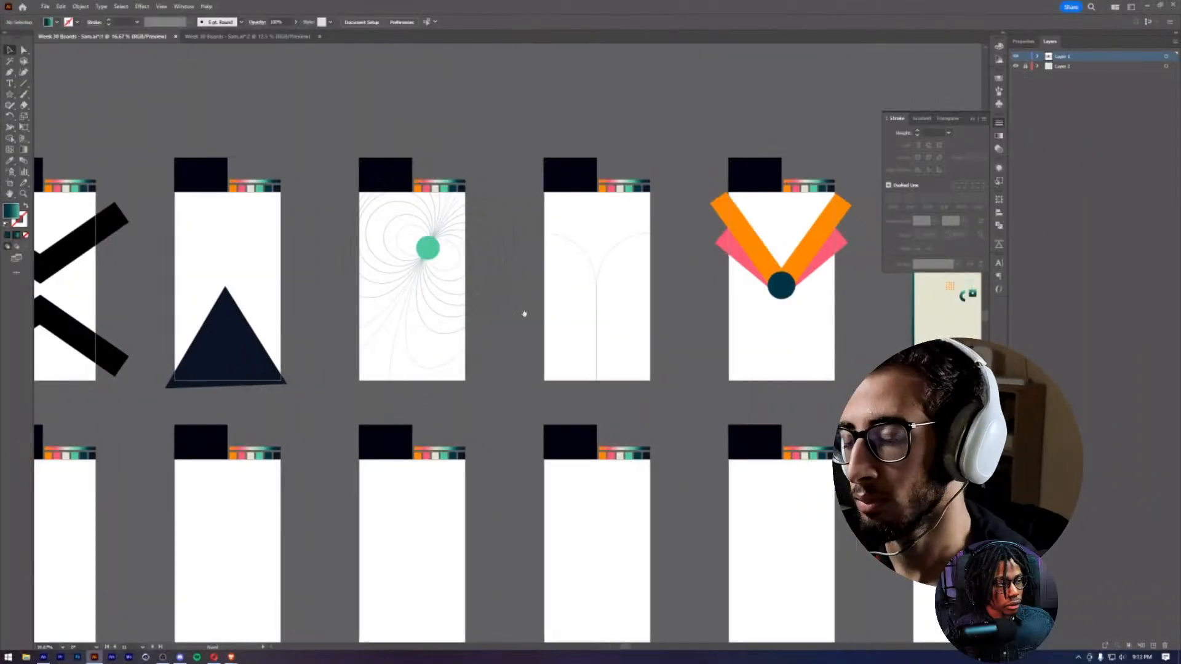
drag(422, 348, 259, 281)
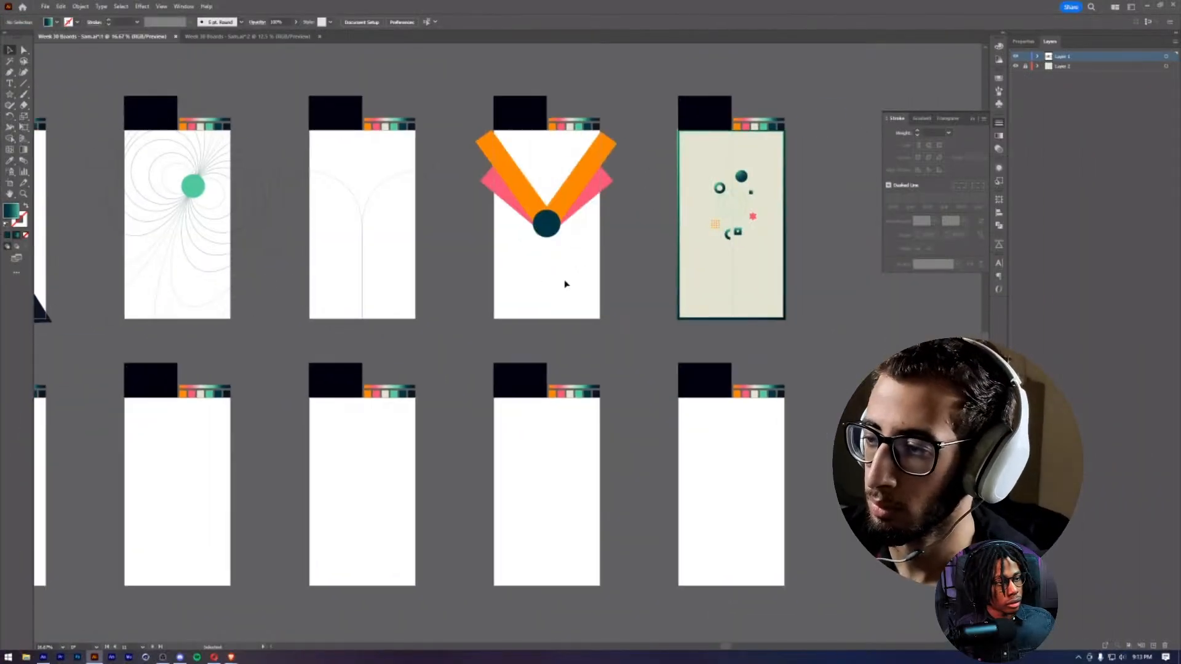
drag(565, 281, 526, 315)
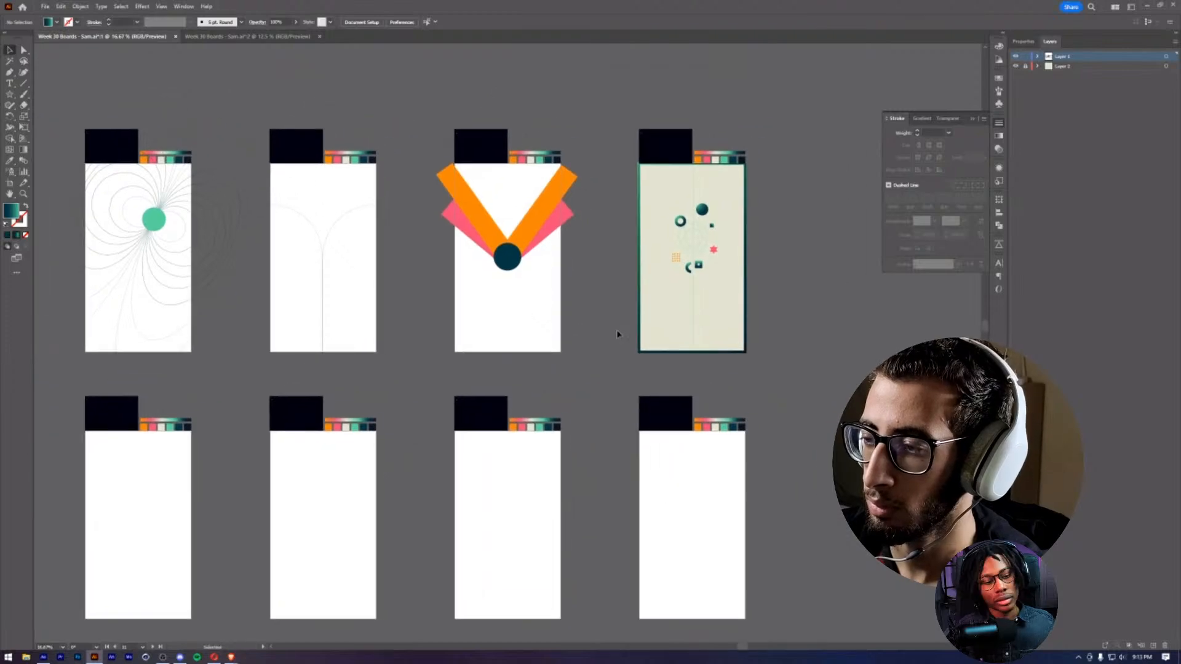
drag(638, 320, 551, 334)
key(z)
click(587, 295)
click(551, 334)
key(v)
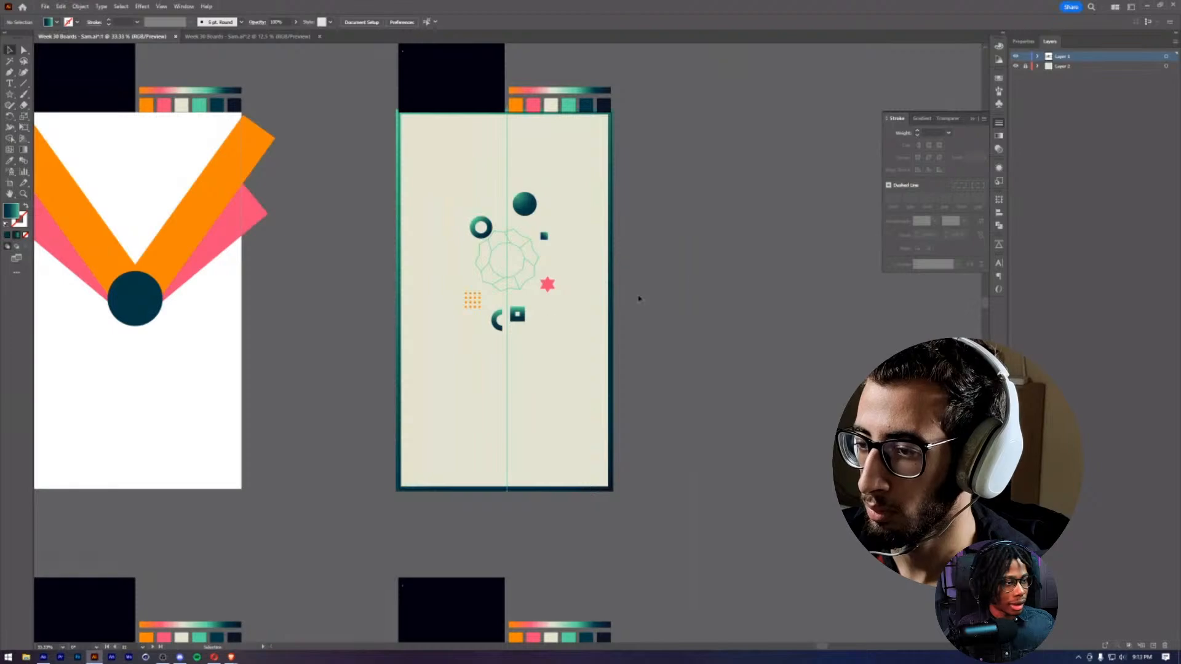
scroll(591, 289, left, 3)
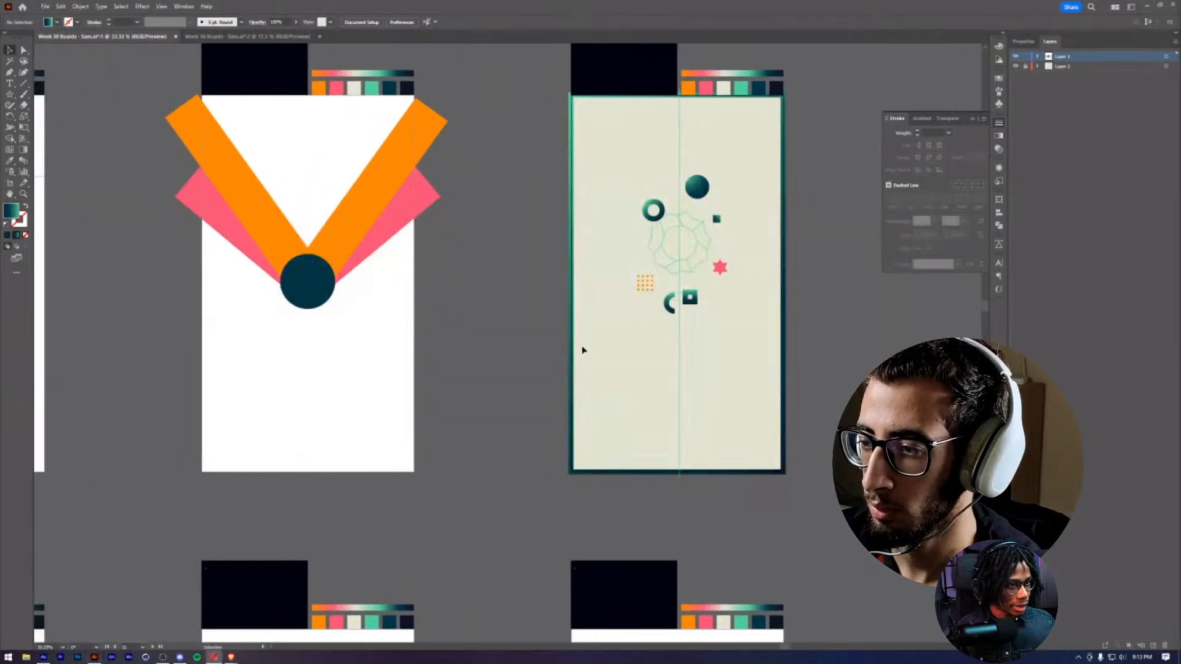
- Switch to the After Effects project and return the Week30 composition's playhead to 0:00:00:00
key(alt+Tab)
key(alt+Tab)
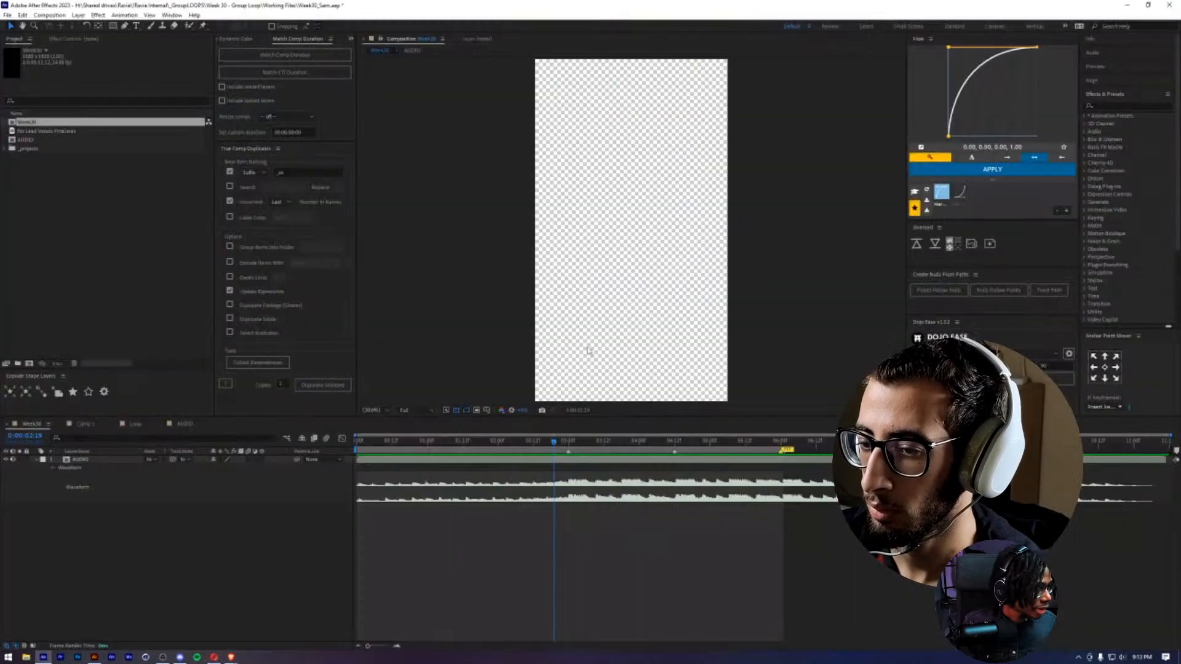
click(503, 466)
key(Home)
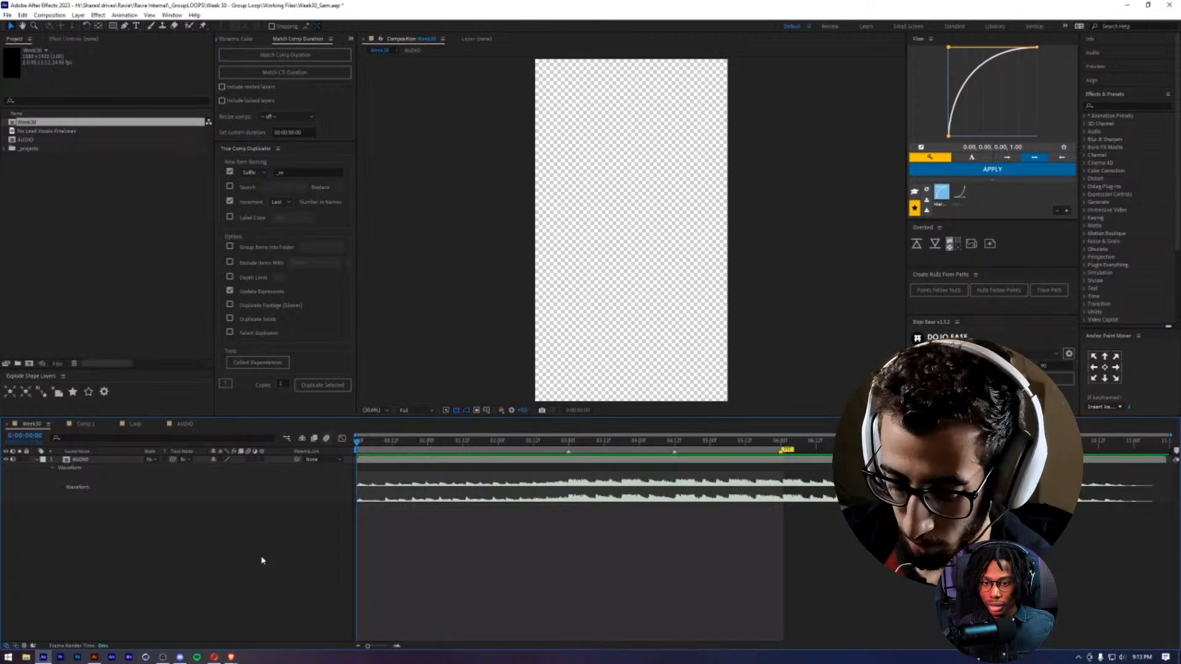
- Play the Week30 composition's audio in After Effects and compare its timing with the Week 30 boards in Illustrator
key(alt+Tab)
key(alt+Tab)
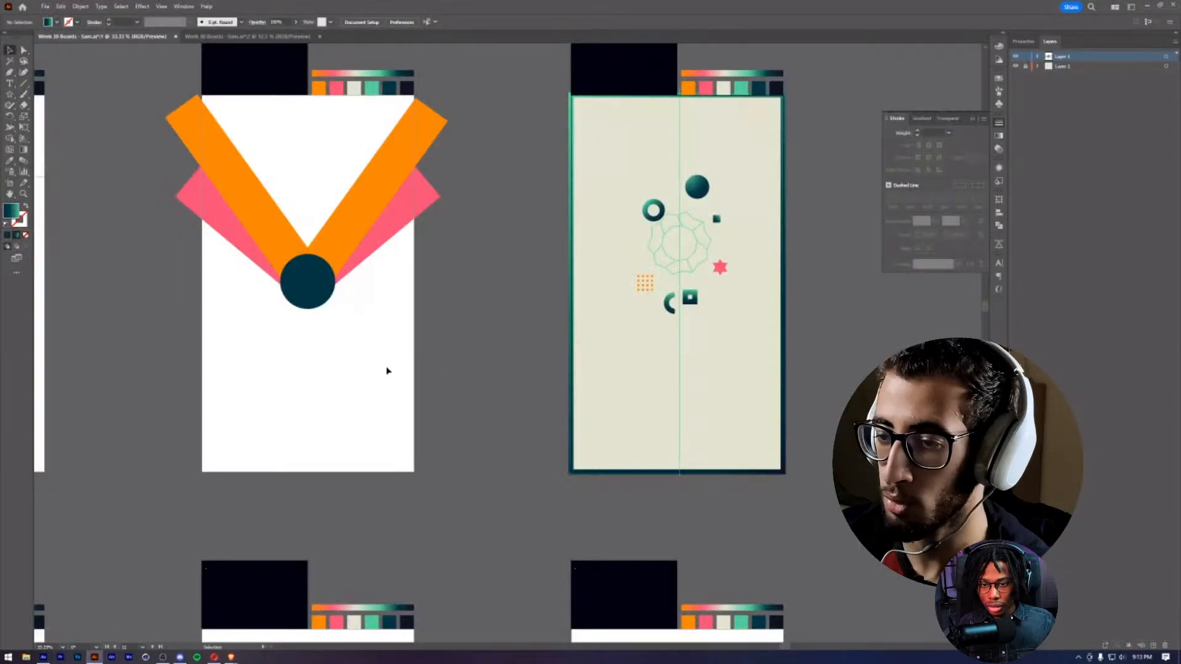
key(alt+Tab)
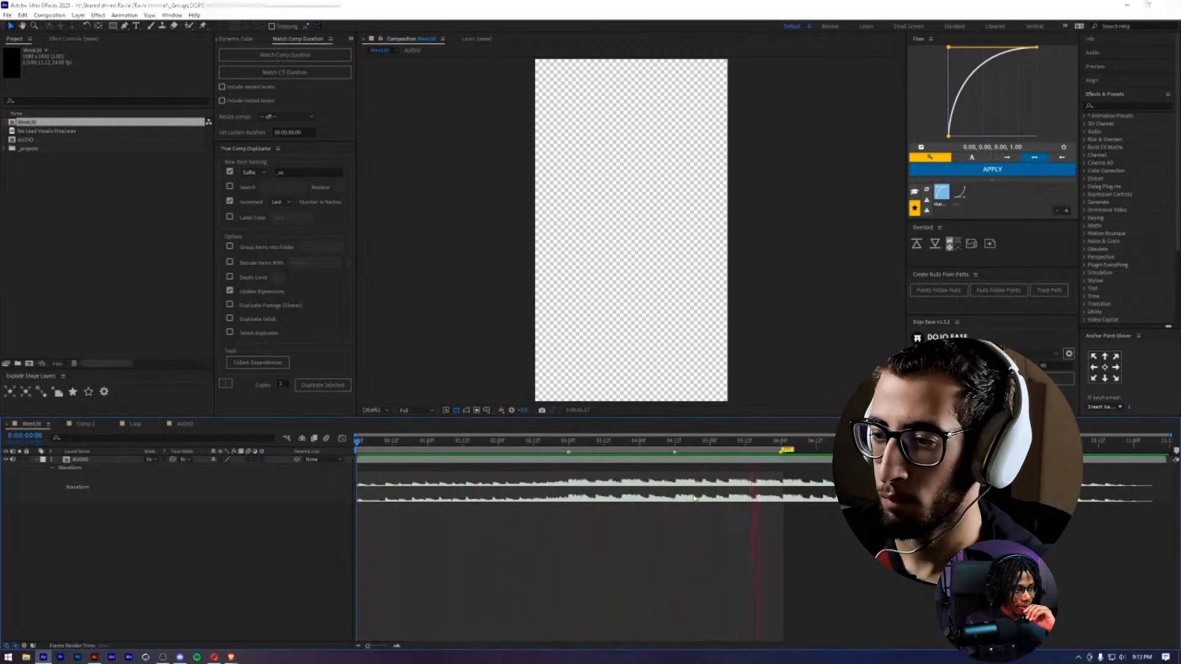
key(alt+Tab)
scroll(411, 356, left, 5)
scroll(511, 355, down, 2)
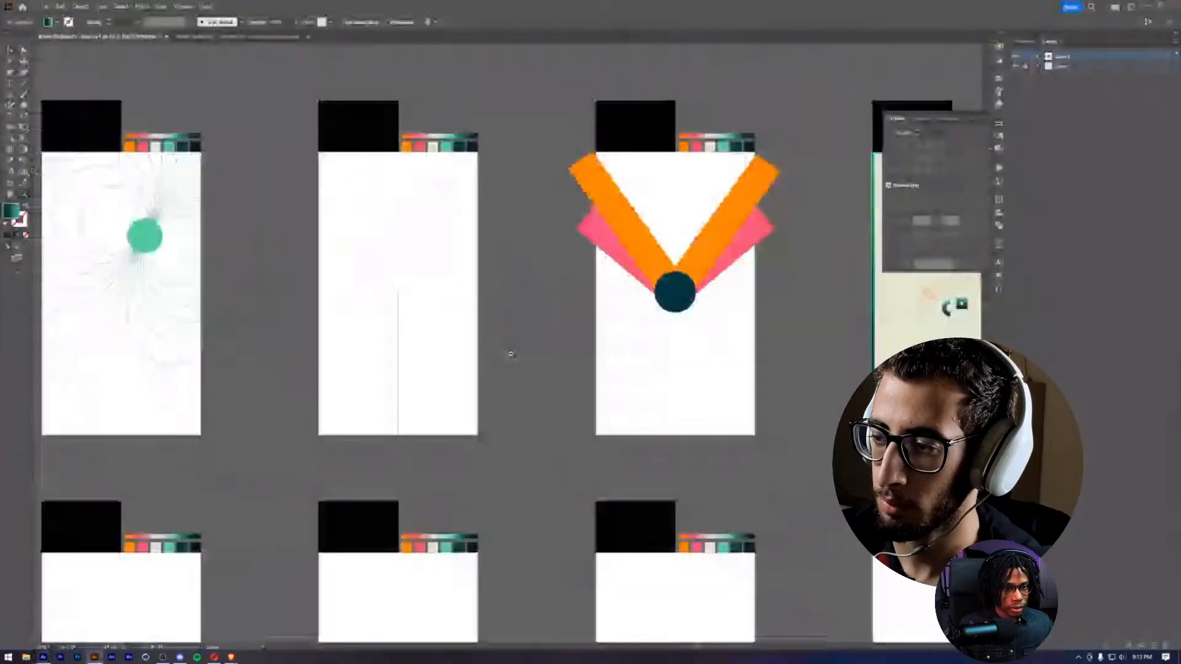
scroll(510, 354, down, 2)
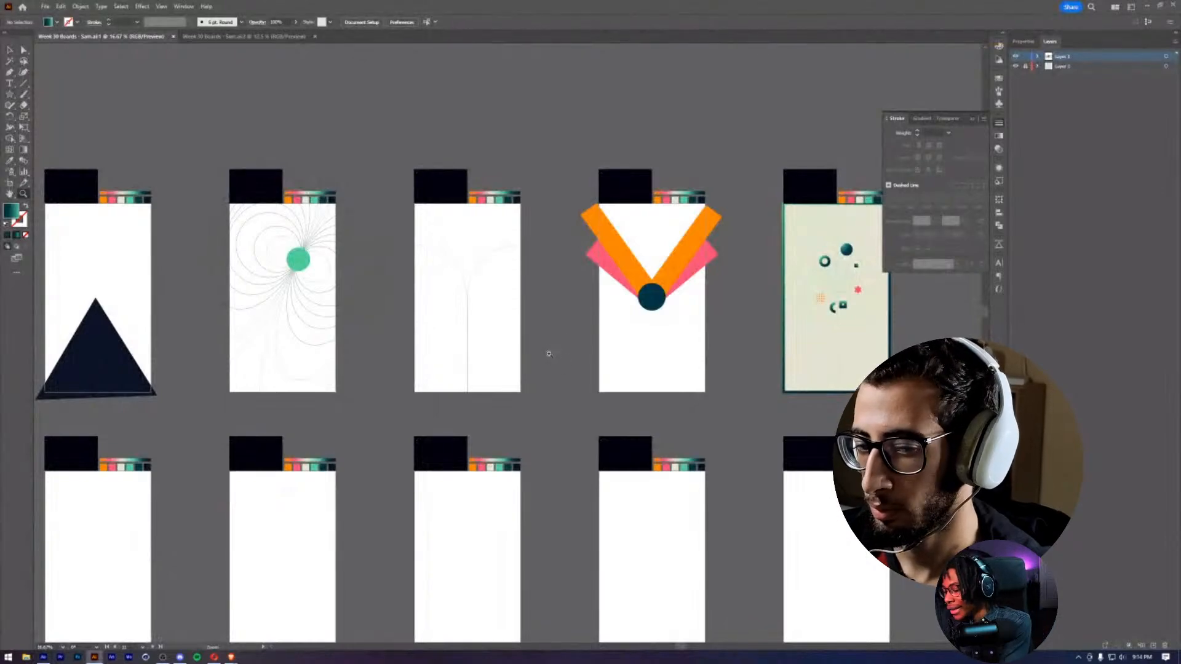
drag(548, 354, 478, 306)
click(510, 277)
key(v)
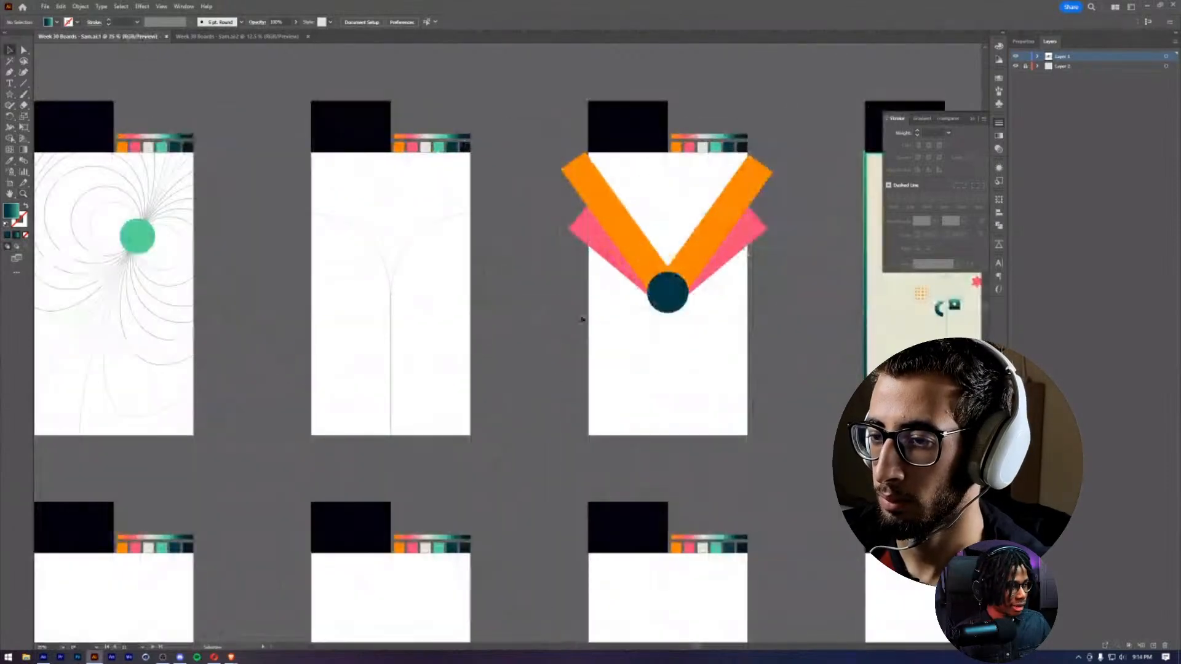
drag(582, 319, 431, 319)
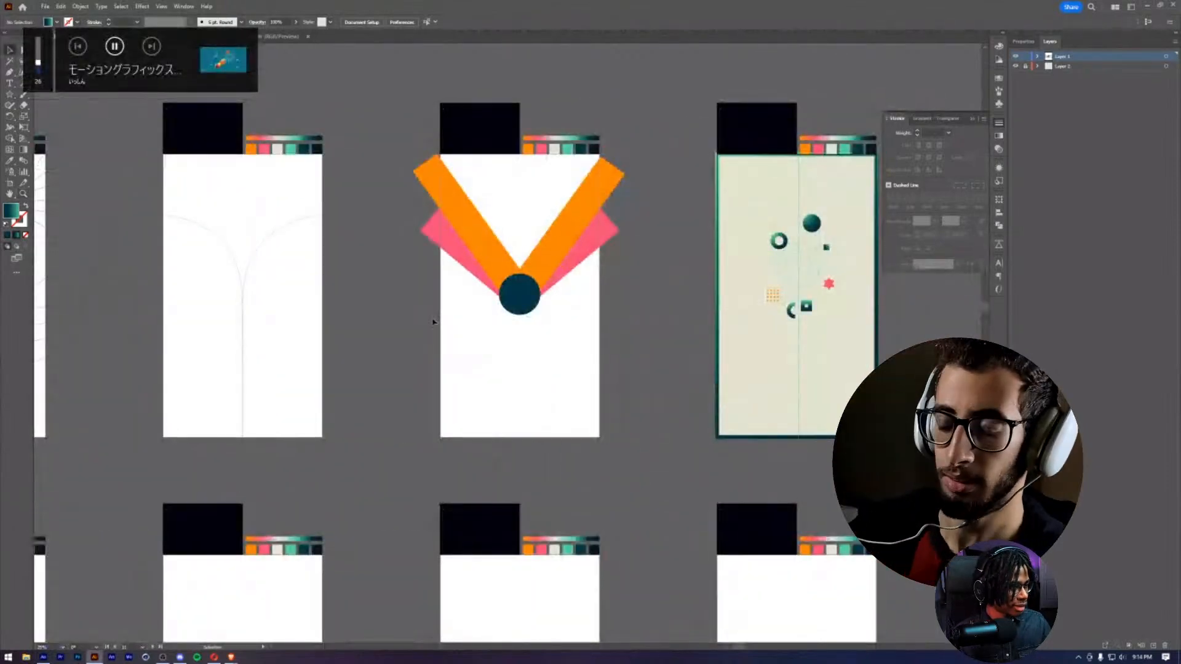
- Hide the Layers panel beside the Illustrator boards and pause the background music
key(F7)
key(XF86AudioPlay)
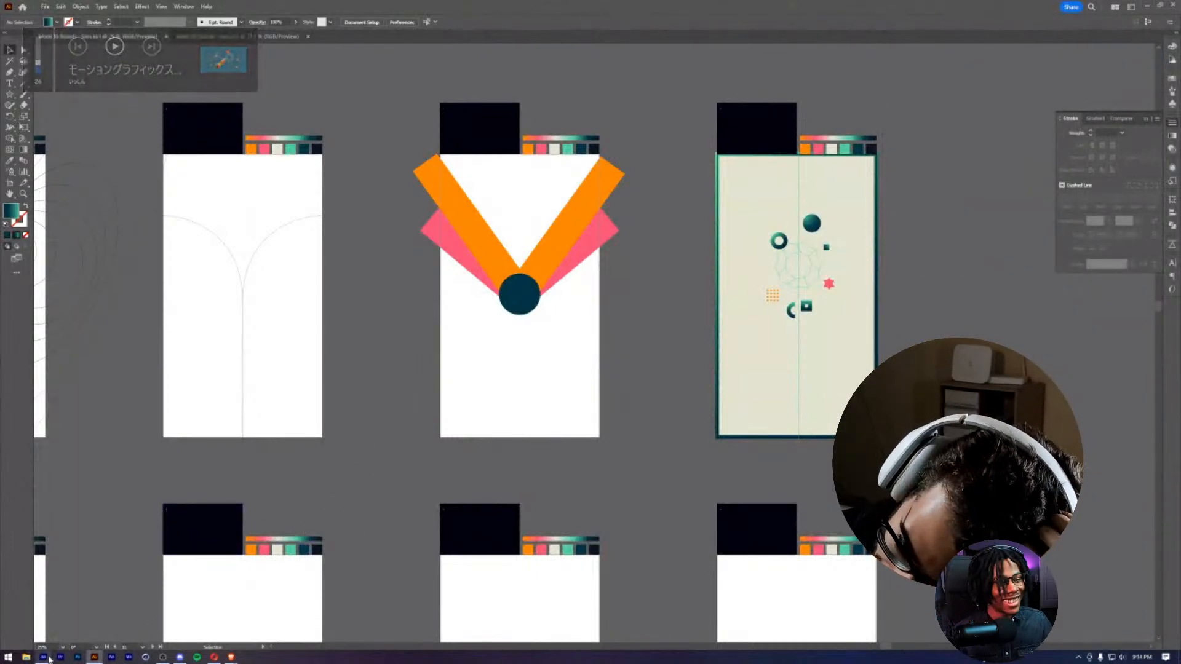
drag(483, 353, 612, 334)
drag(385, 330, 716, 289)
drag(482, 313, 643, 301)
- Check the Week30 audio timing in After Effects and review the Illustrator boards from the black chevrons to the cream board
key(alt+Tab)
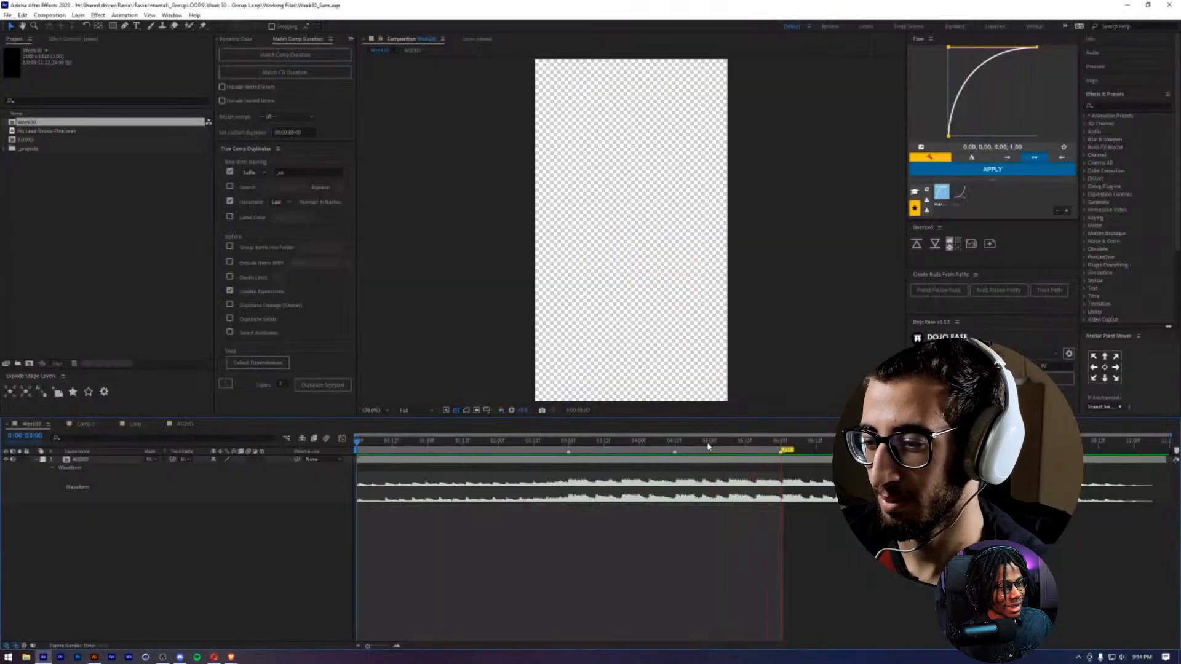
key(alt+Tab)
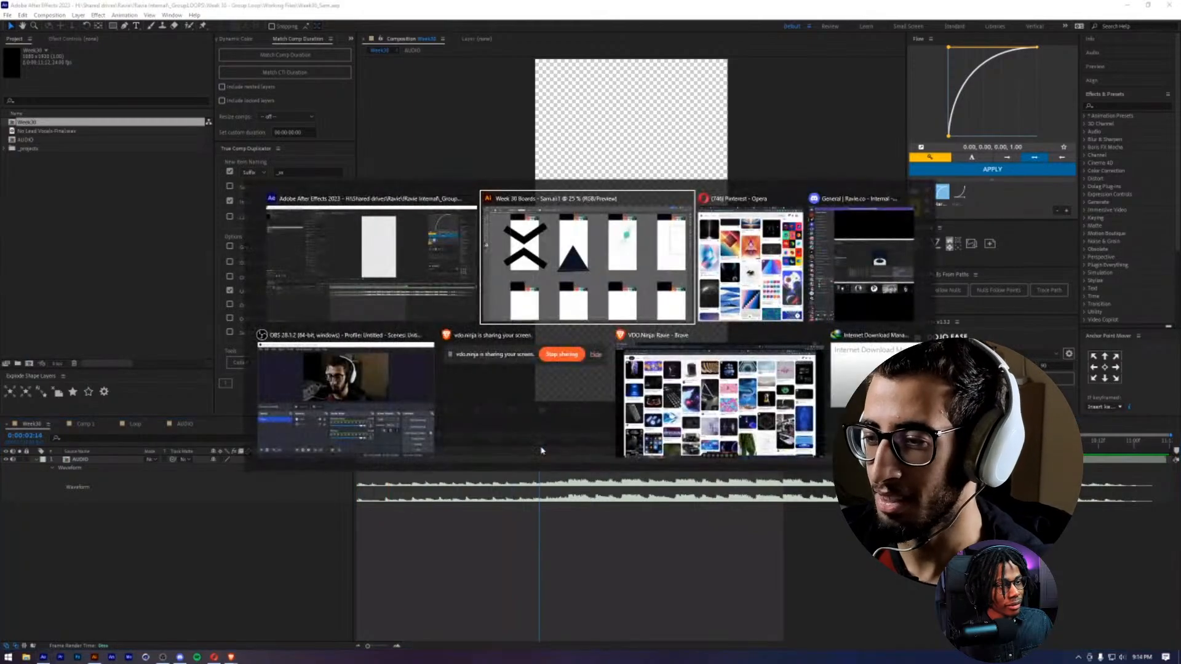
drag(496, 213, 570, 240)
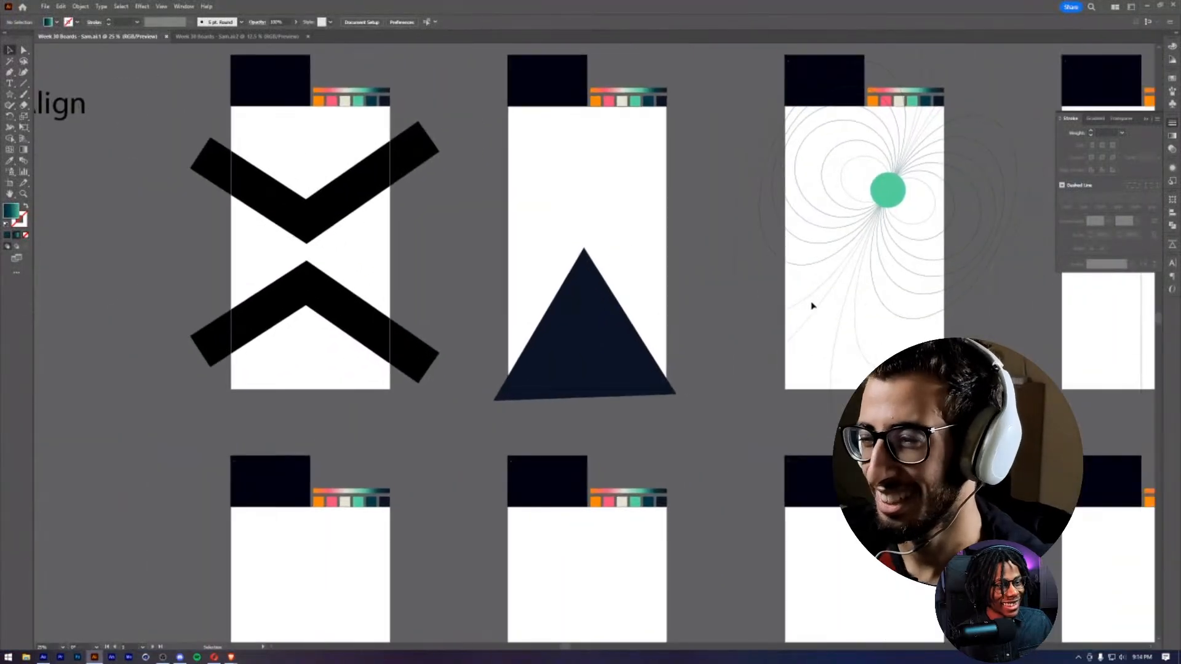
drag(812, 306, 264, 304)
scroll(598, 293, right, 5)
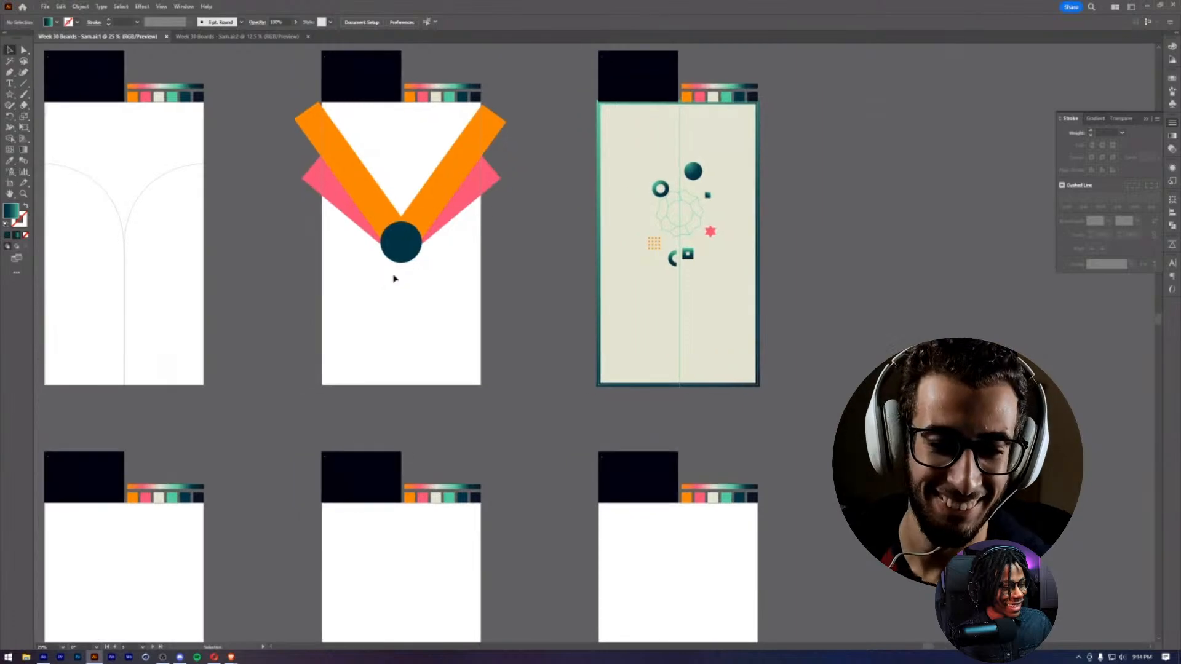
scroll(393, 277, right, 4)
- Examine close up the small geometric shapes and ring outline around the centre line of the cream board
key(z)
click(425, 285)
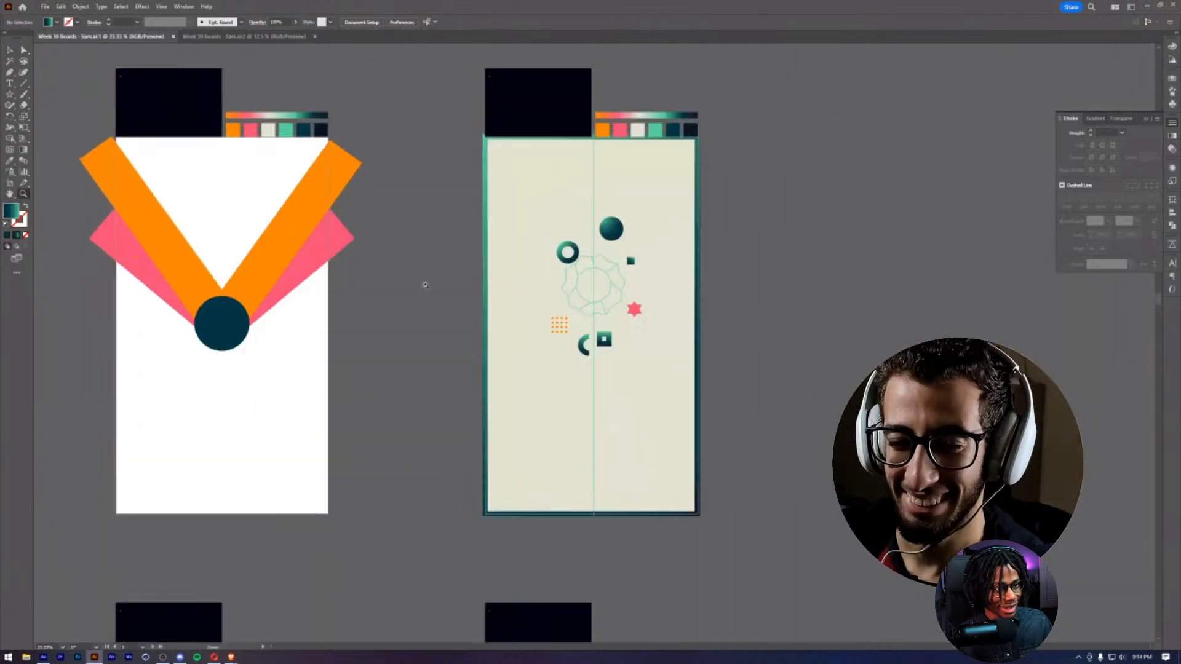
click(571, 352)
key(v)
drag(702, 303, 599, 390)
key(z)
click(566, 361)
click(599, 390)
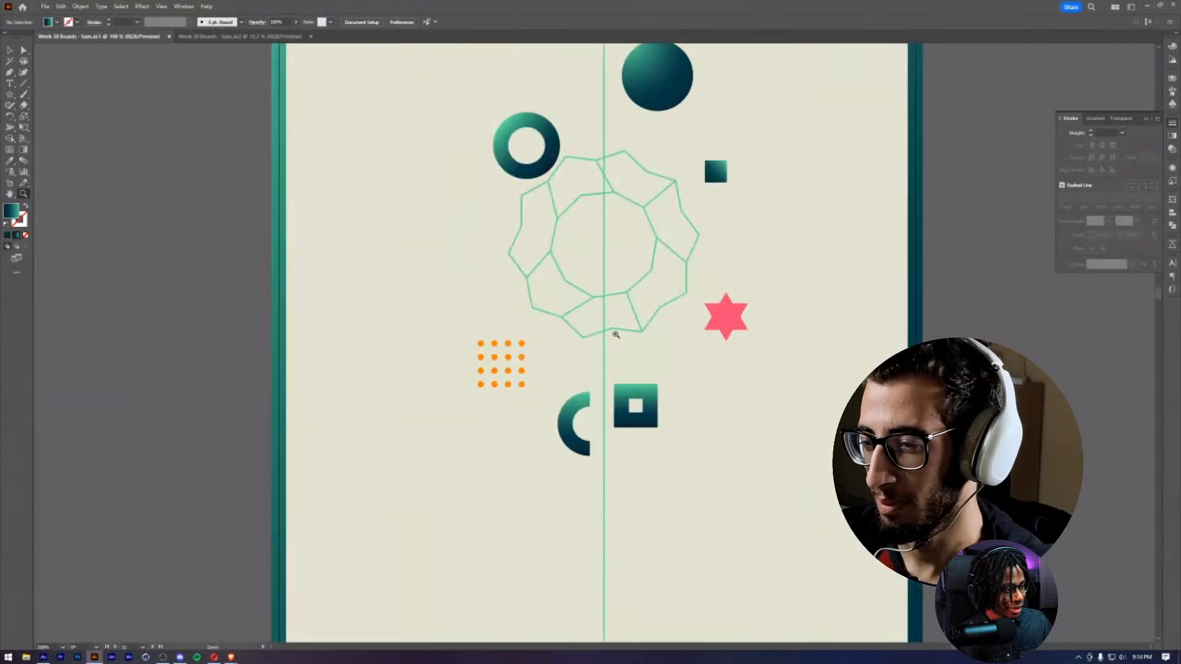
drag(646, 327, 620, 388)
key(v)
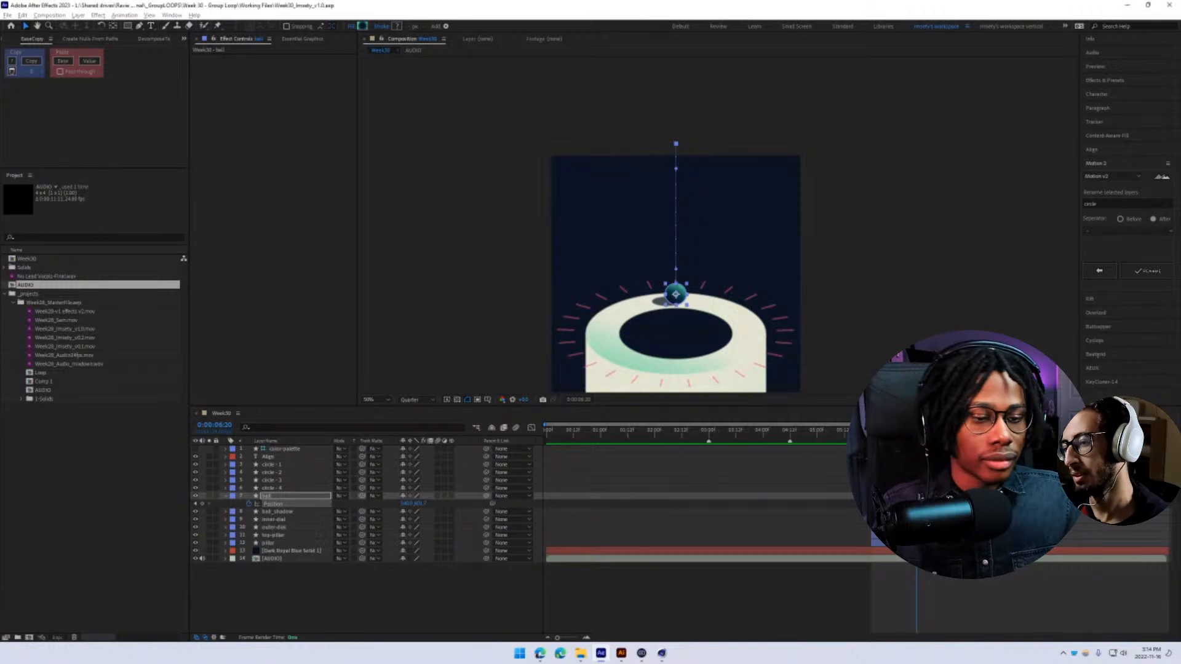
- In the After Effects pillar project, separate the ball's Position into X and Y dimensions
mouse_move(915, 430)
mouse_down()
mouse_move(879, 431)
mouse_move(910, 431)
mouse_up()
click(195, 504)
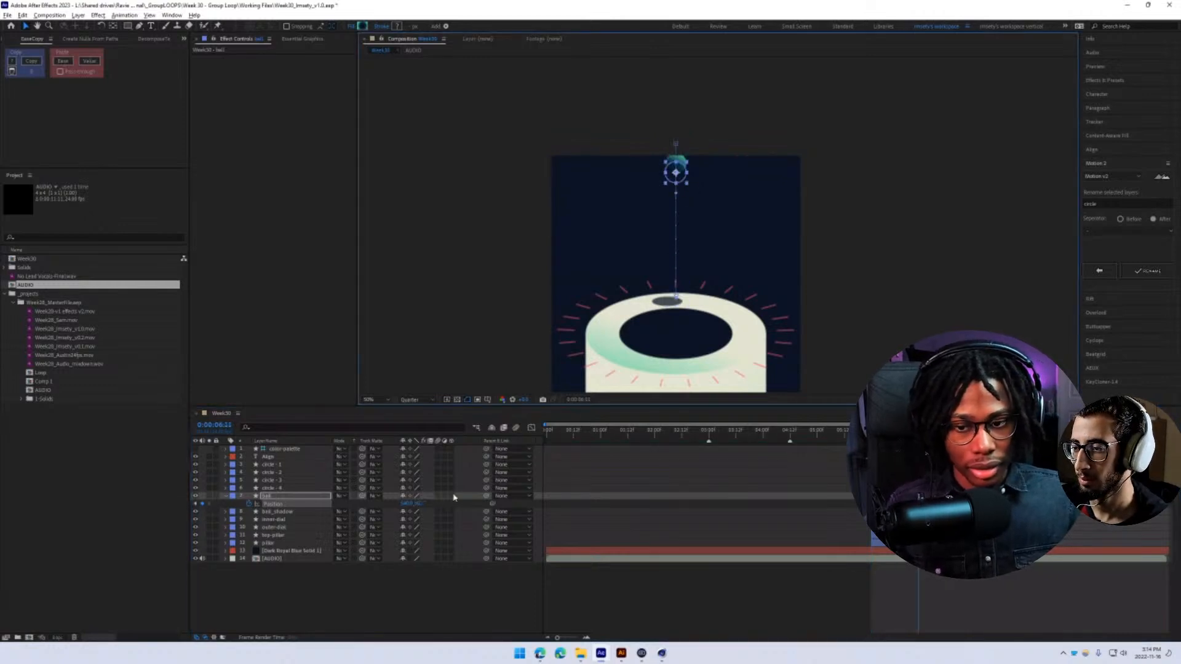
right_click(271, 507)
click(313, 390)
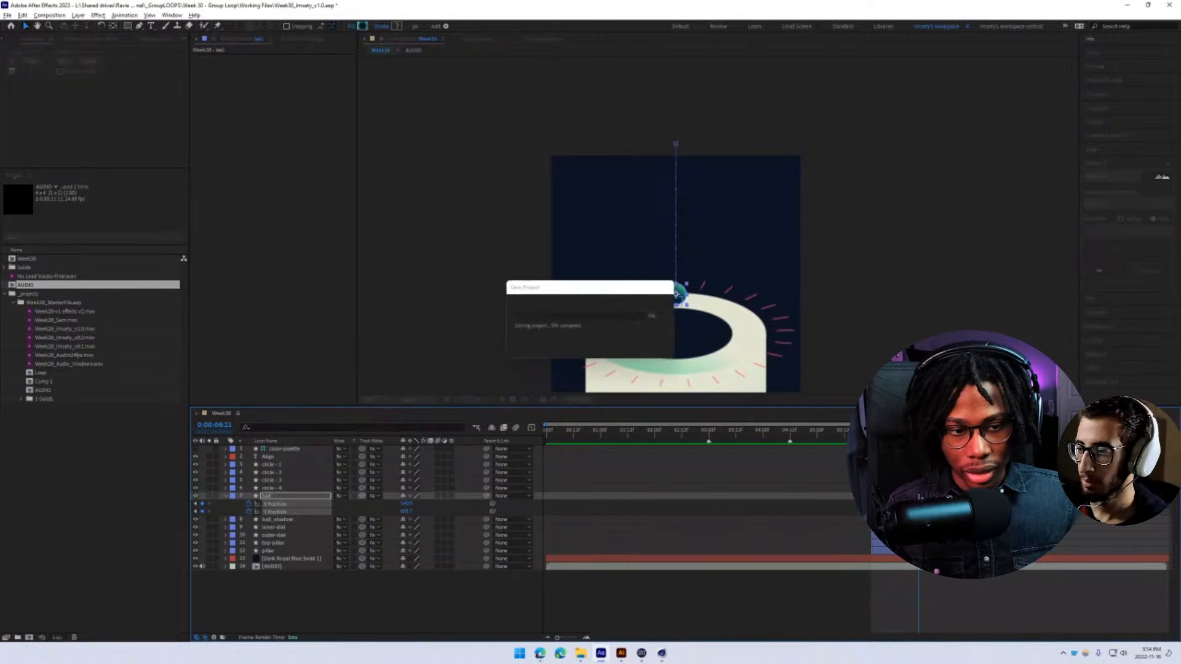
- Save the project and delete the ball's X Position keyframes
drag(947, 520, 926, 503)
key(ctrl+z)
key(ctrl+s)
key(Delete)
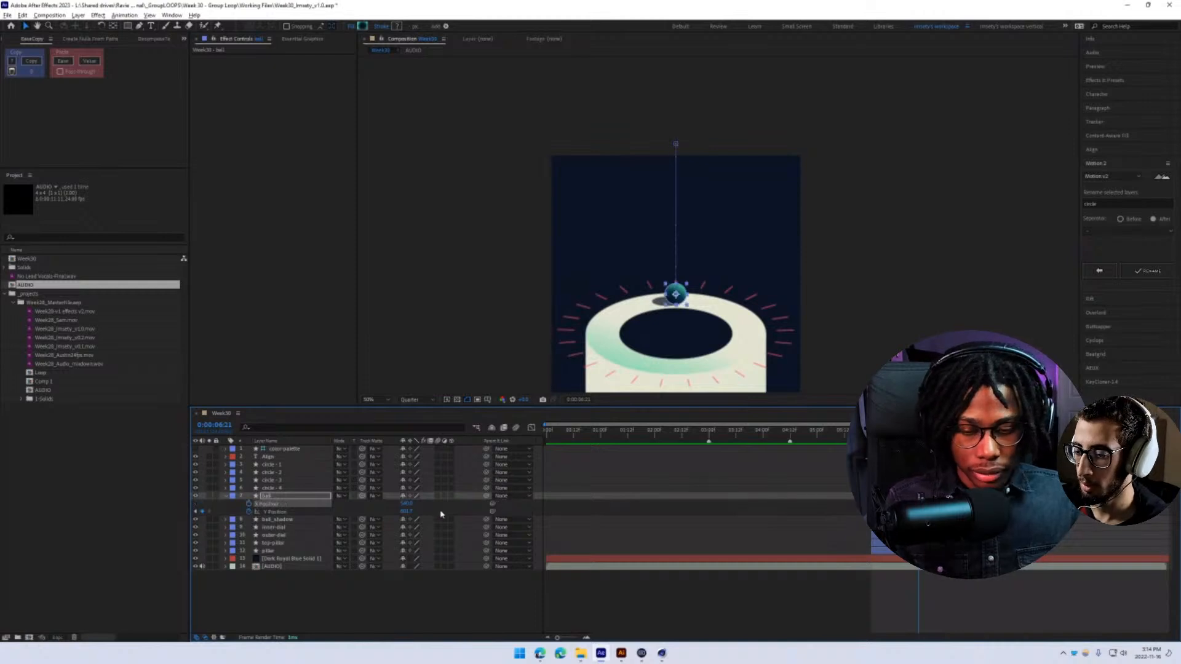
- Try raising the ball's Y Position at its last keyframe to about halfway up the drop path
drag(406, 511, 348, 496)
key(ctrl+z)
click(196, 511)
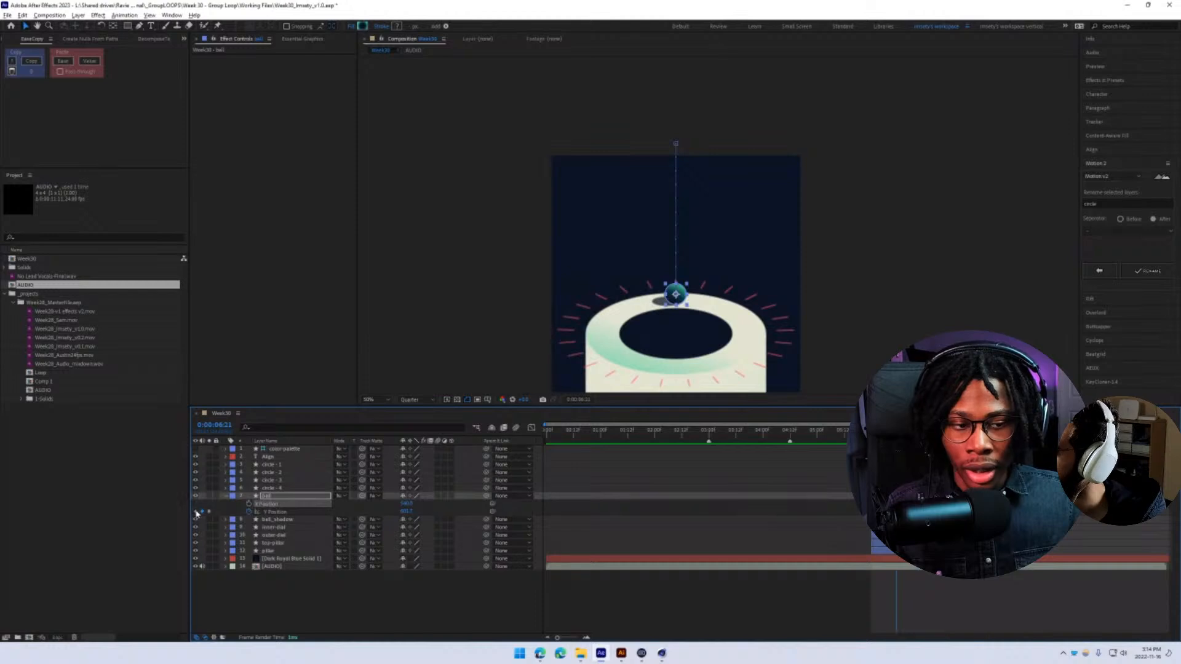
click(196, 512)
click(210, 512)
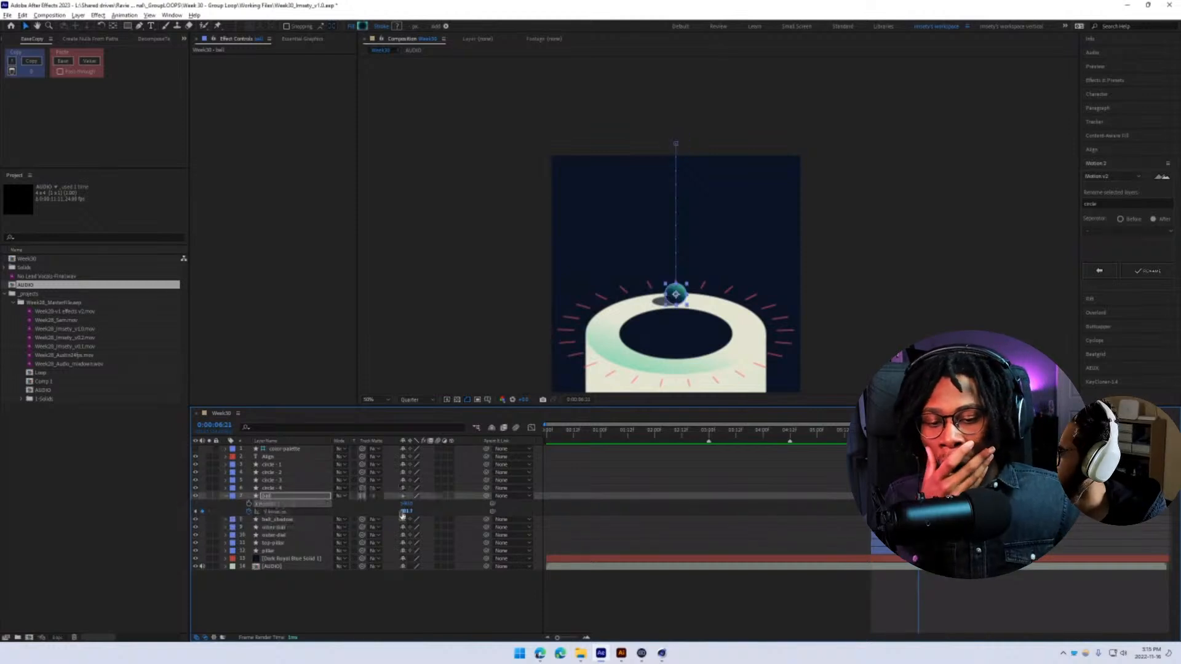
drag(405, 512, 254, 481)
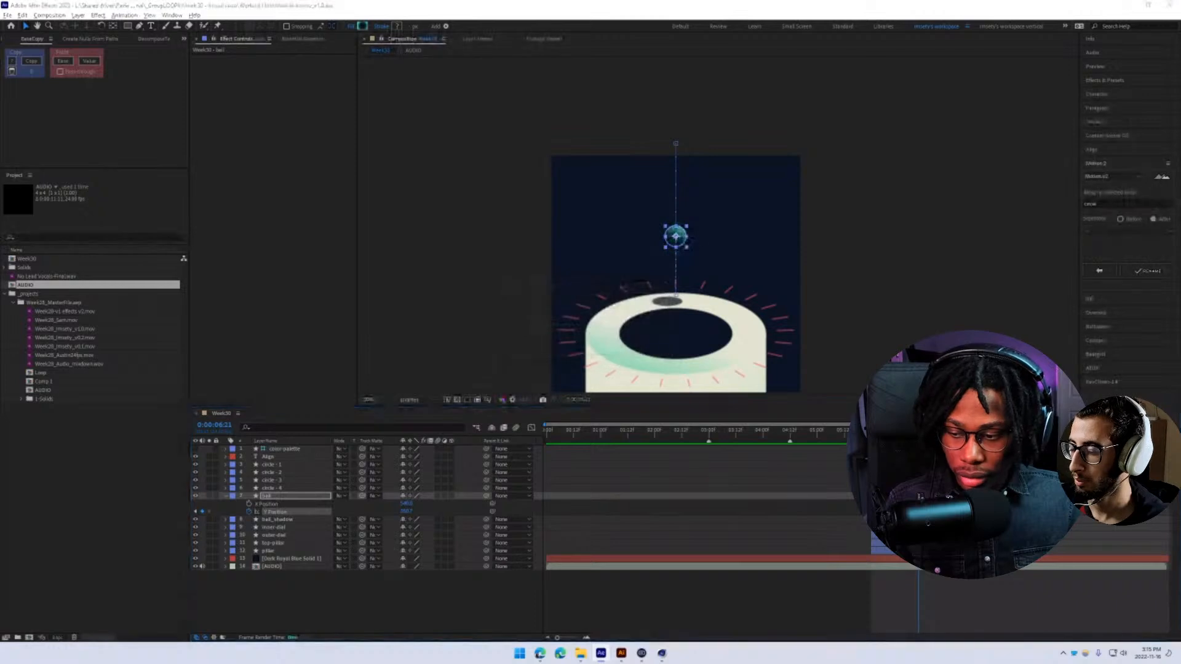
key(alt+space)
text(oib)
key(BackSpace)
key(BackSpace)
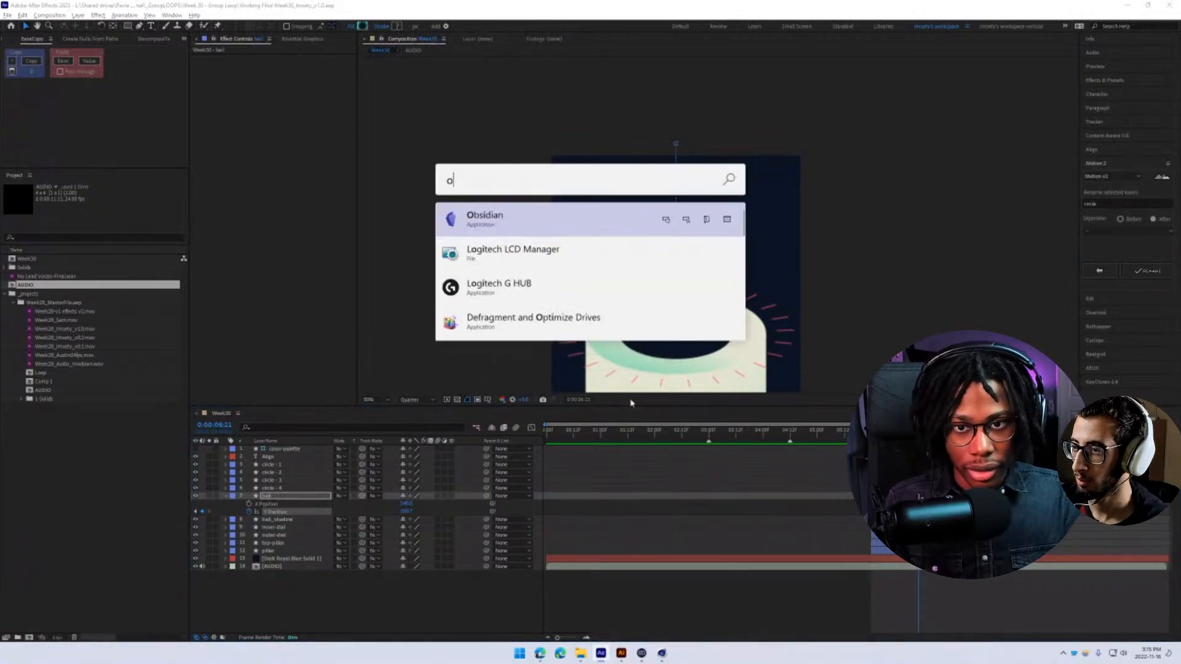
key(Escape)
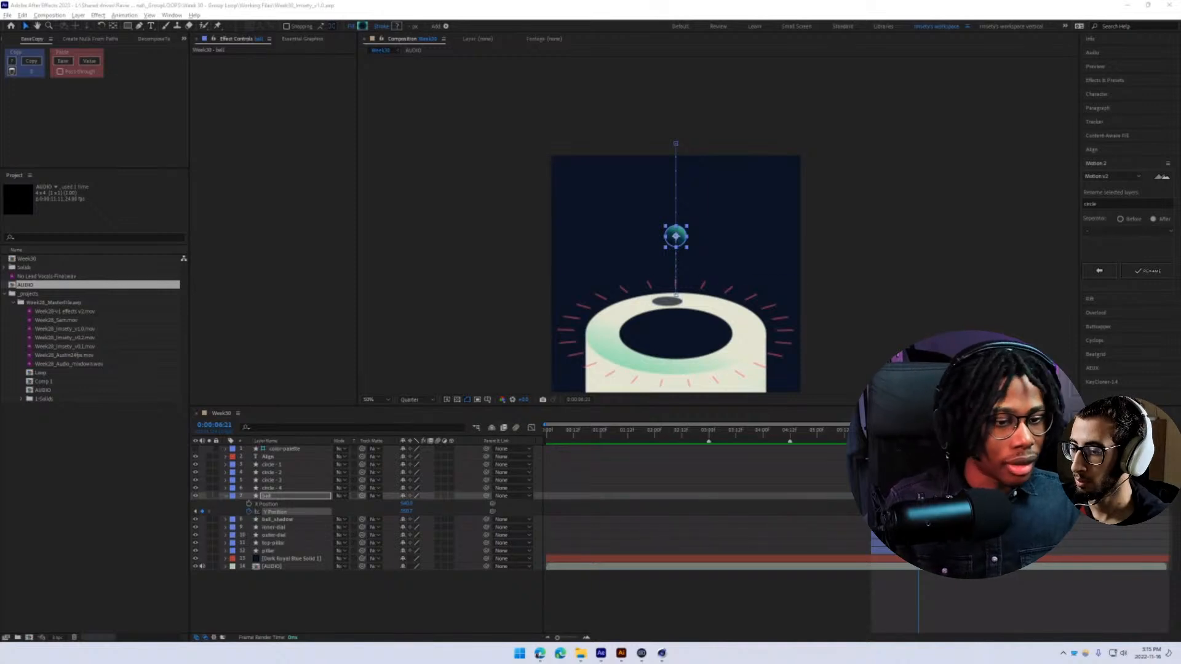
- Switch to Obsidian and copy the Bounce back code from the After Effects snippets note
click(897, 431)
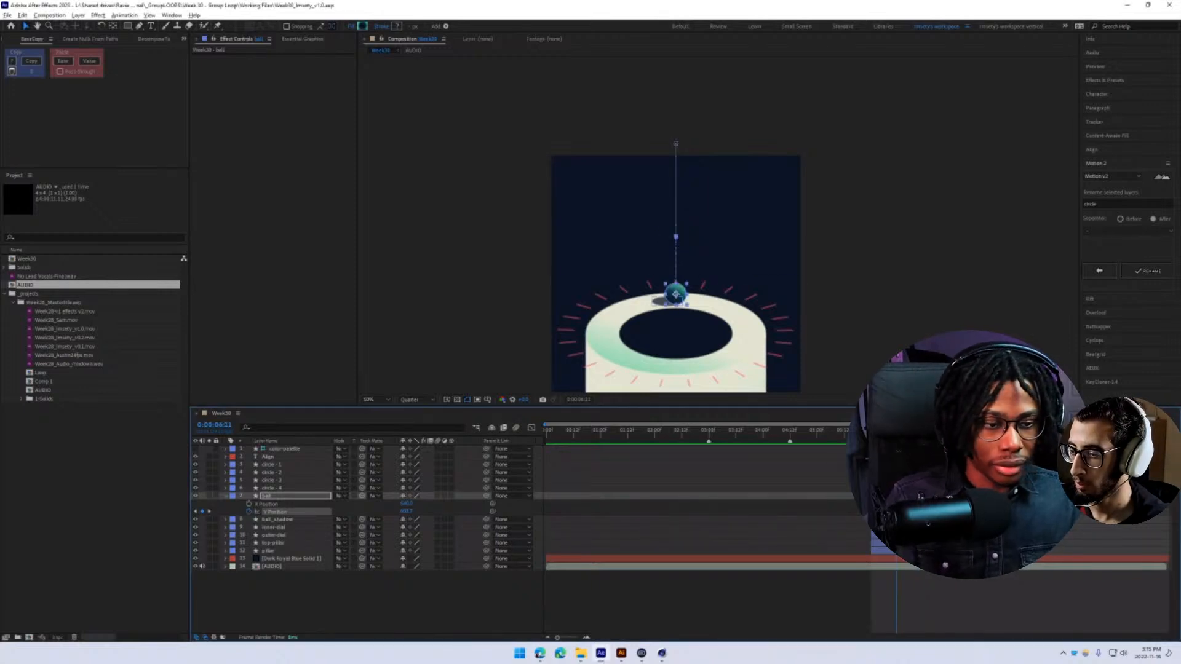
key(Return)
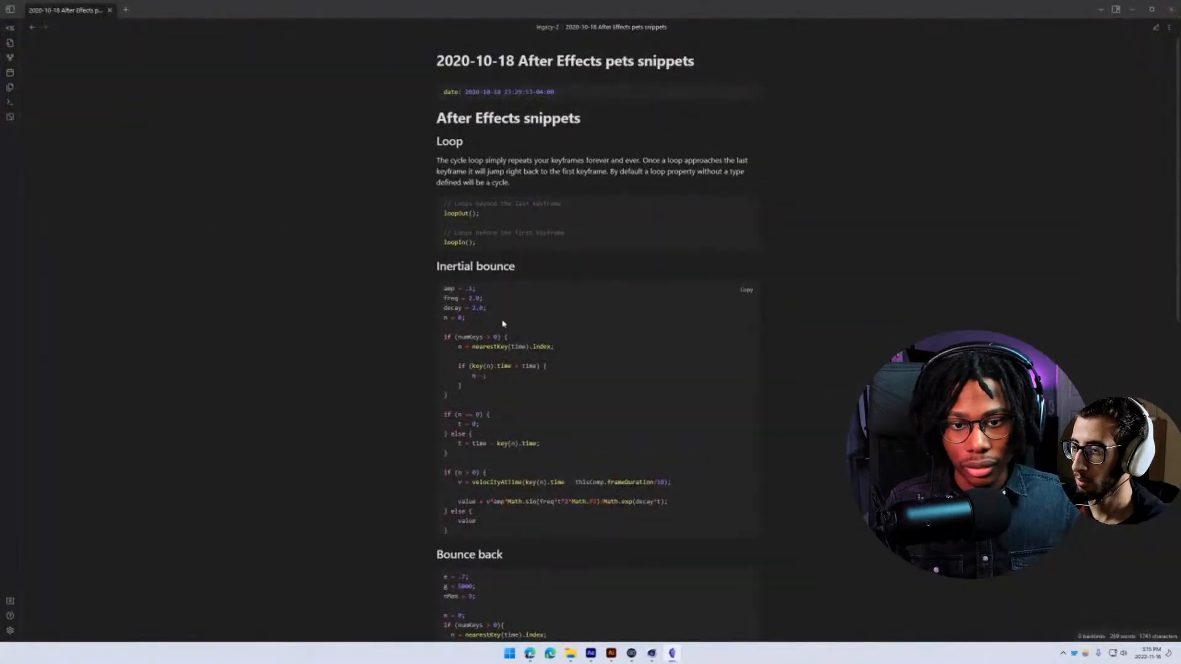
scroll(522, 379, down, 5)
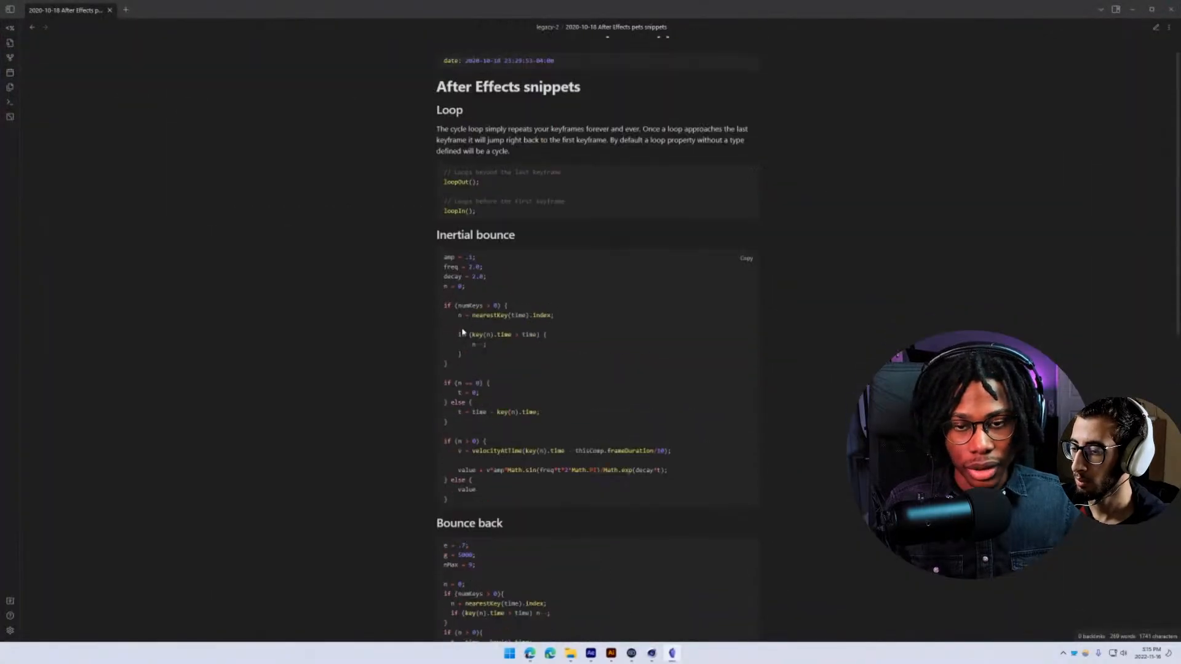
scroll(522, 380, down, 3)
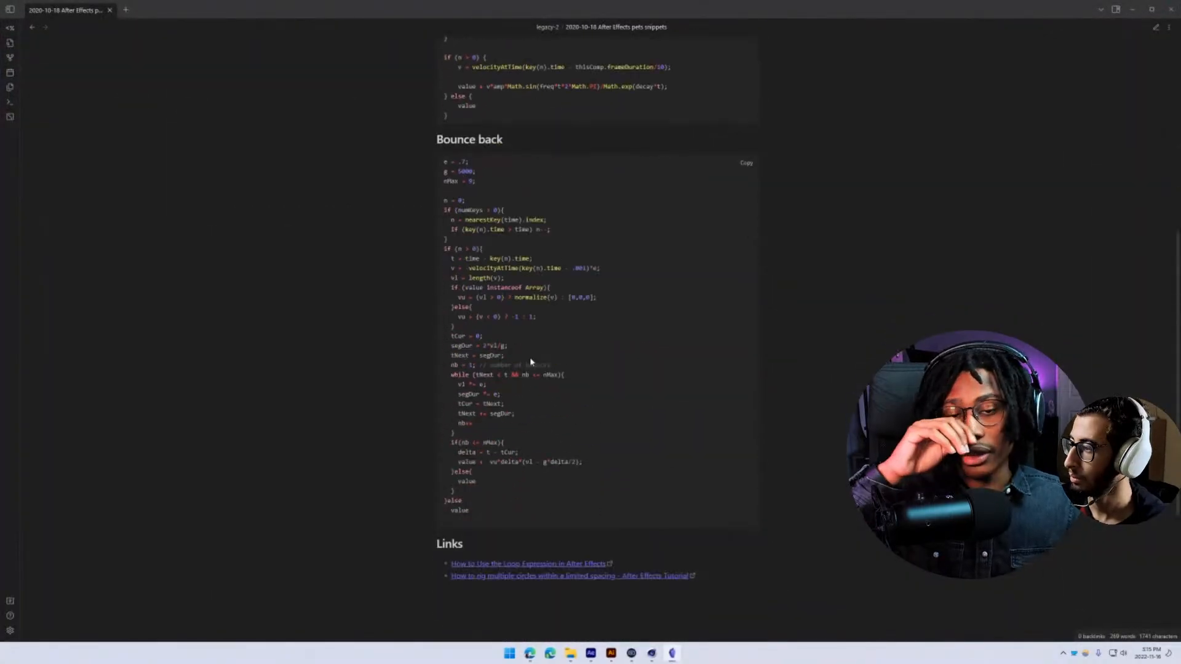
scroll(552, 388, up, 1)
scroll(572, 363, down, 1)
scroll(612, 400, up, 4)
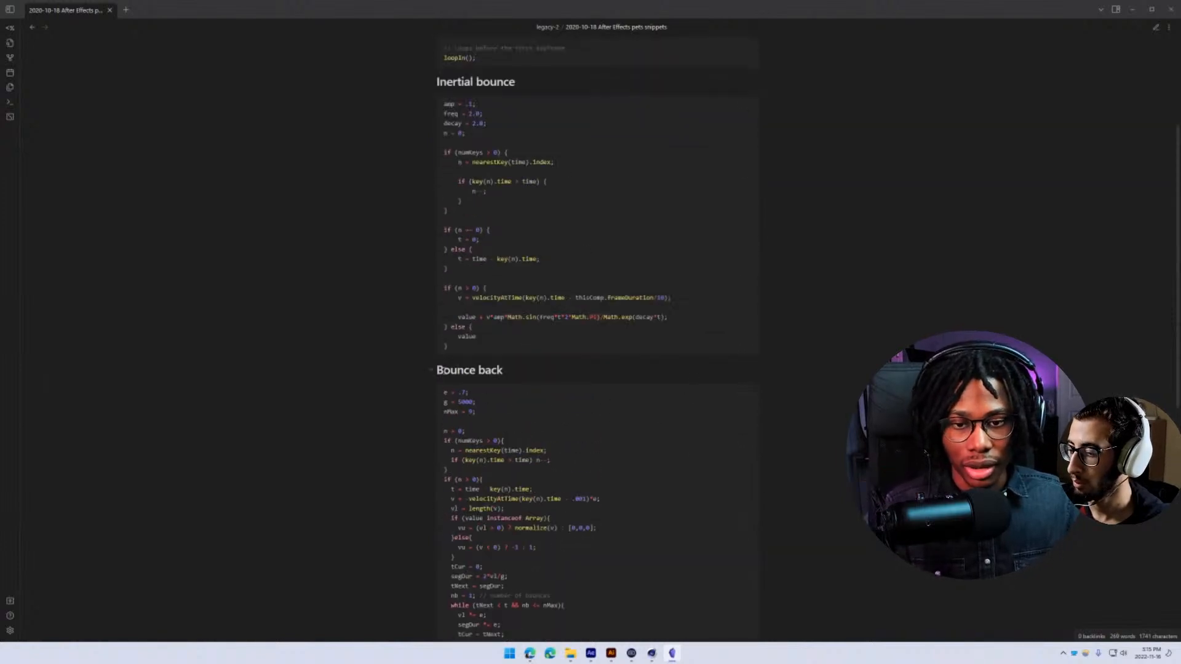
click(748, 395)
drag(617, 10, 2, 185)
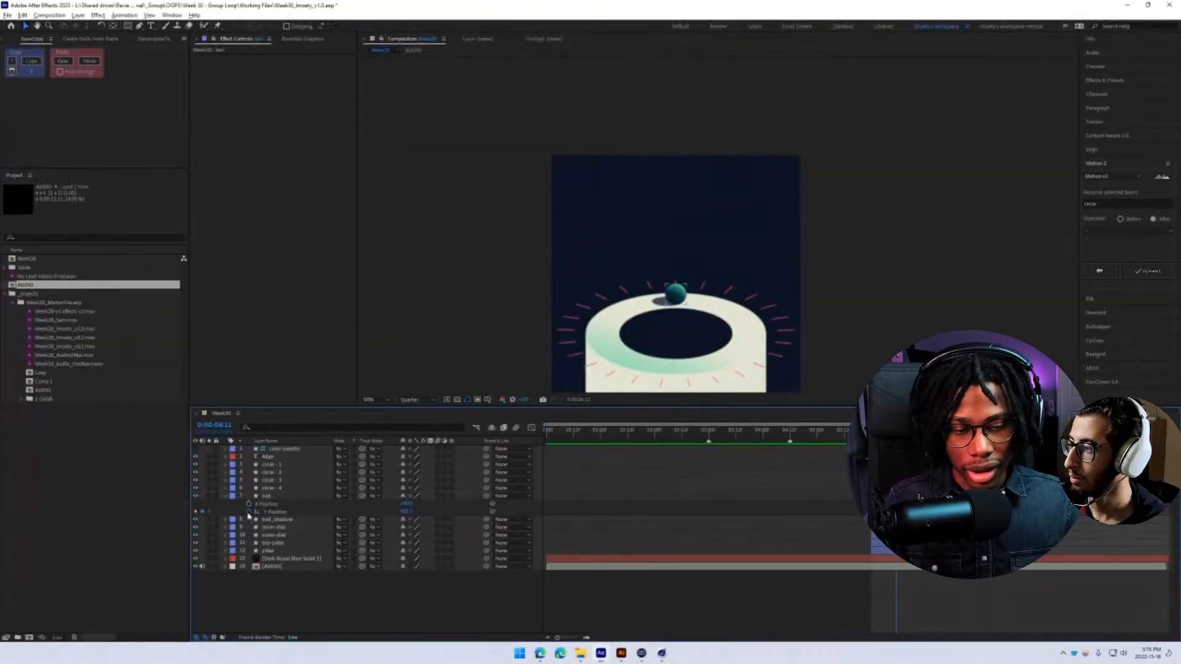
- Try the Bounce back expression on the ball's Y Position and undo it
alt+click(249, 511)
click(572, 483)
scroll(655, 313, up, 1)
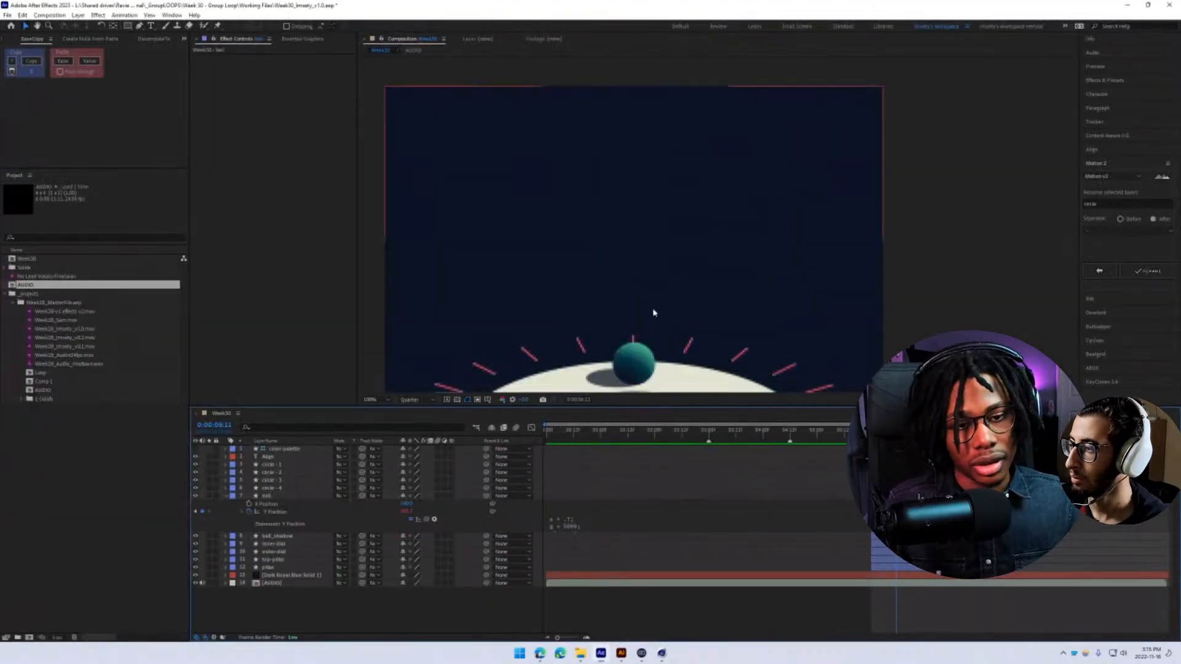
drag(660, 324, 666, 223)
key(ctrl+z)
- Preview the ball's plain drop without the expression from 0:00:06:00
click(872, 431)
key(space)
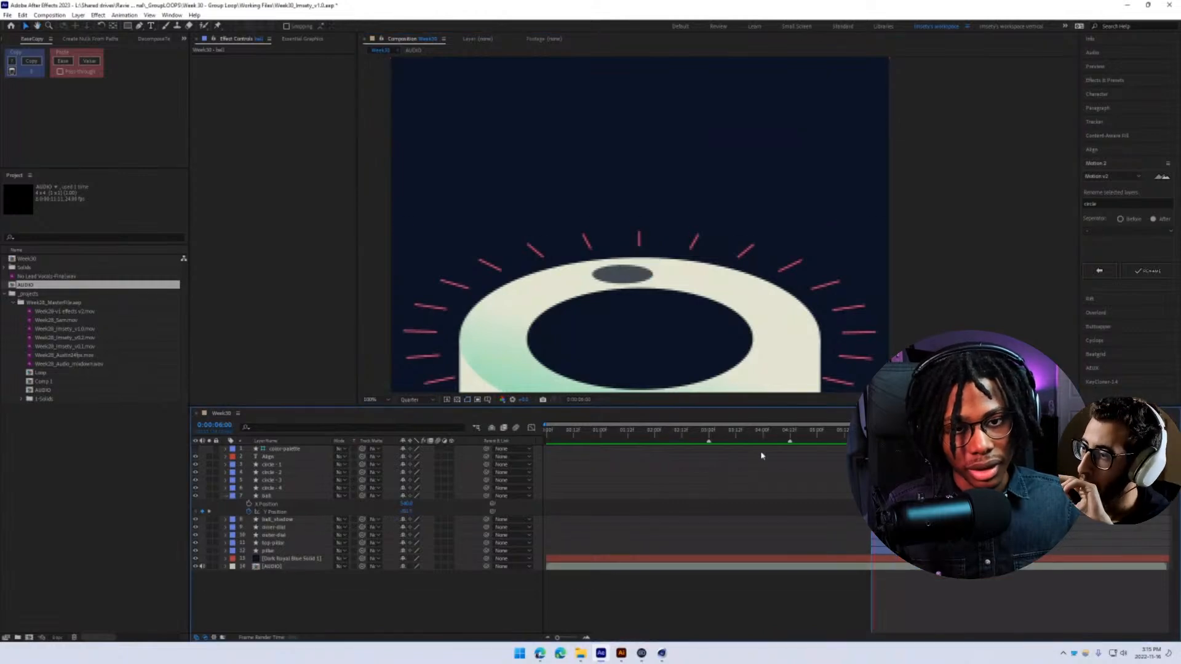
key(space)
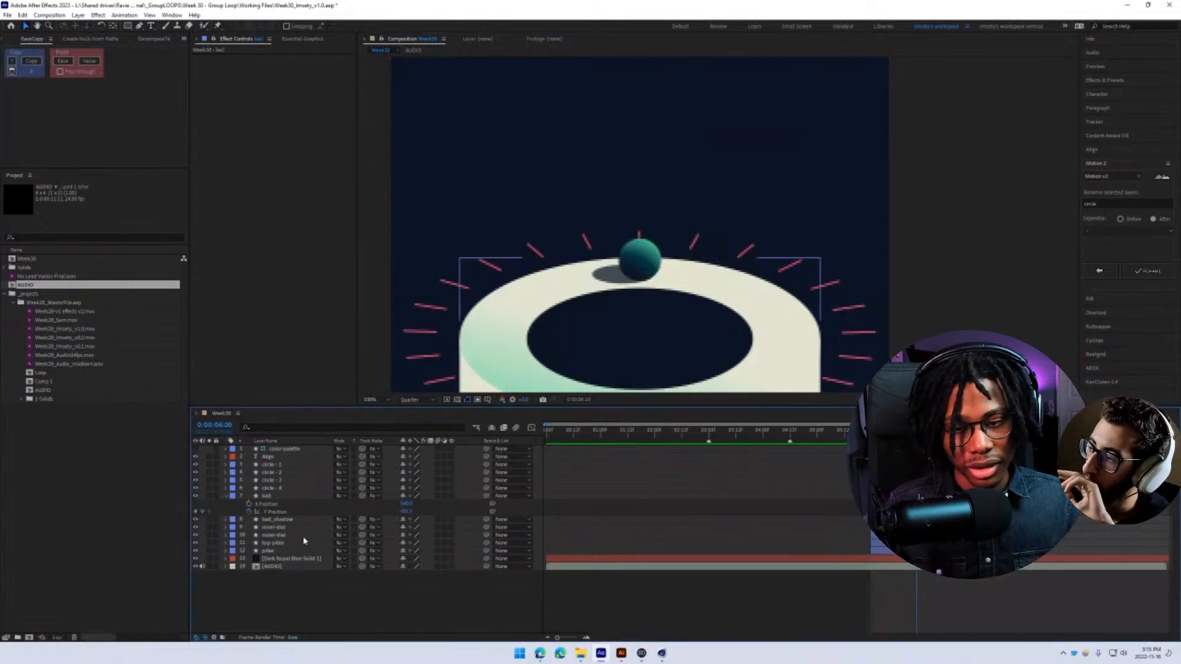
- Apply the copied Bounce back expression, with e = .7 and g = 5000, to the ball's Y Position
alt+click(249, 512)
text(value)
click(776, 541)
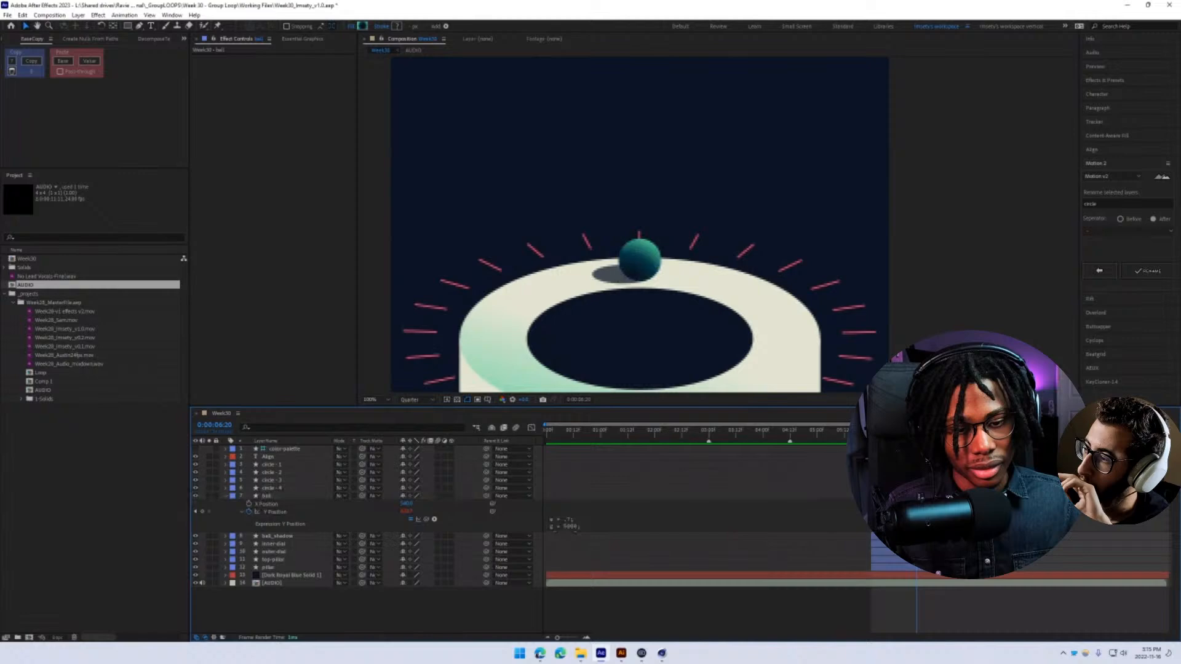
- Mute the AUDIO layer and preview the ball's bounce on the pillar from 0:00:06:00
click(202, 582)
key(space)
key(space)
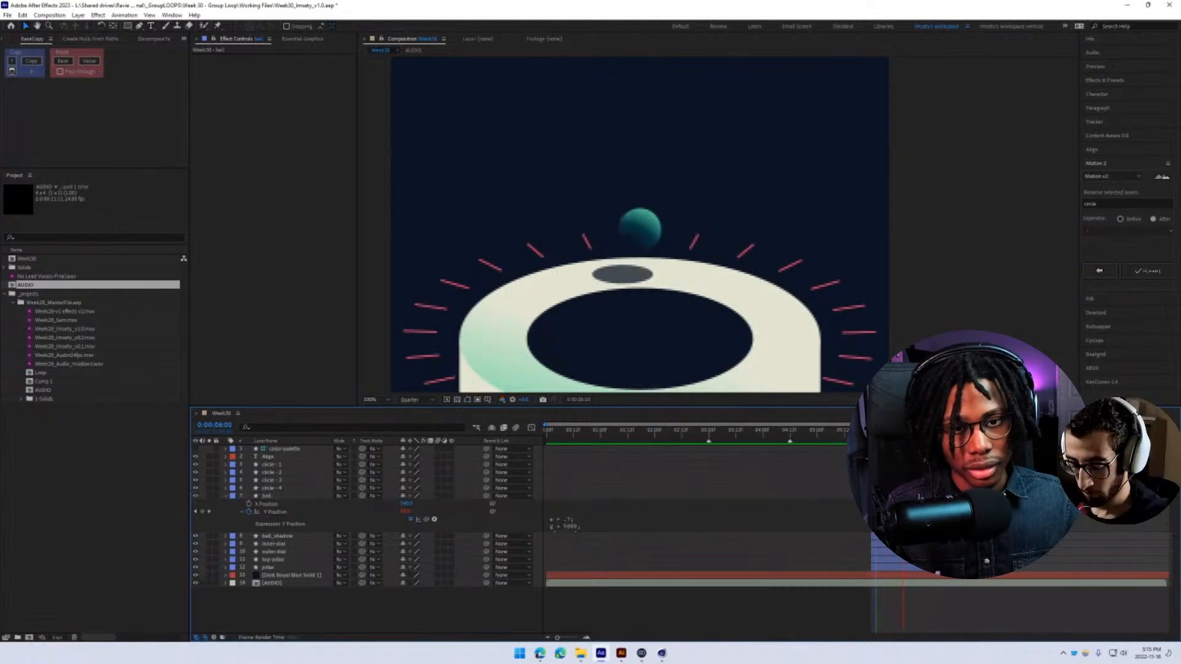
key(j)
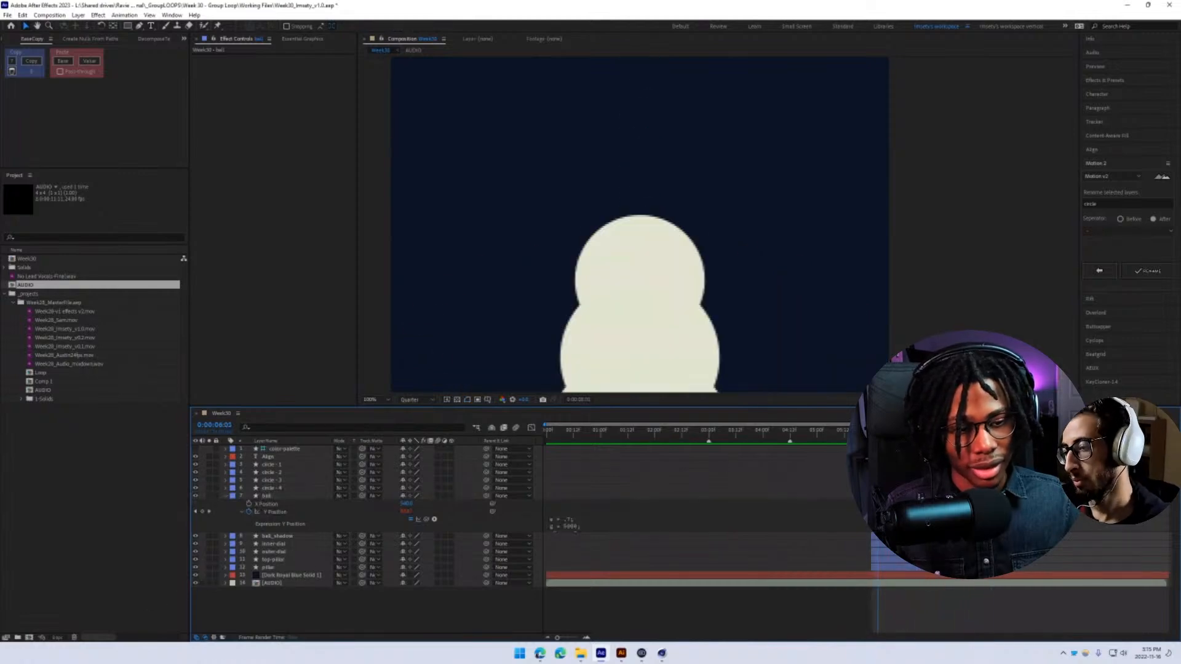
click(871, 511)
key(space)
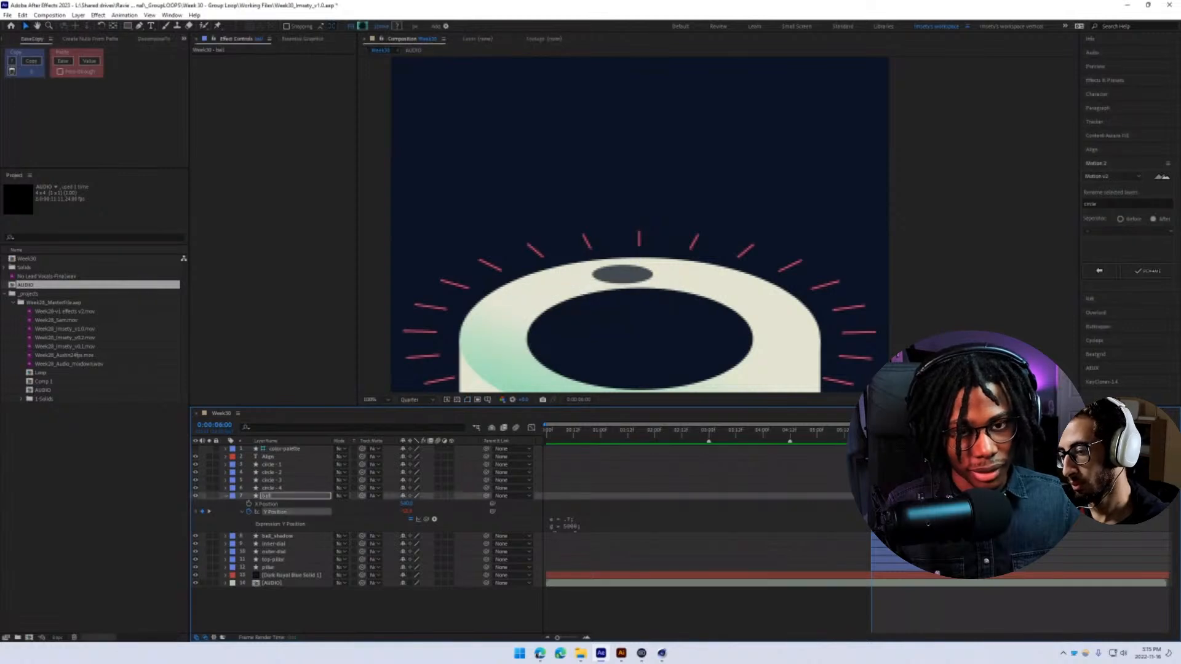
- Set nMax to 1 in the ball's Y Position bounce expression and preview the drop
key(comma)
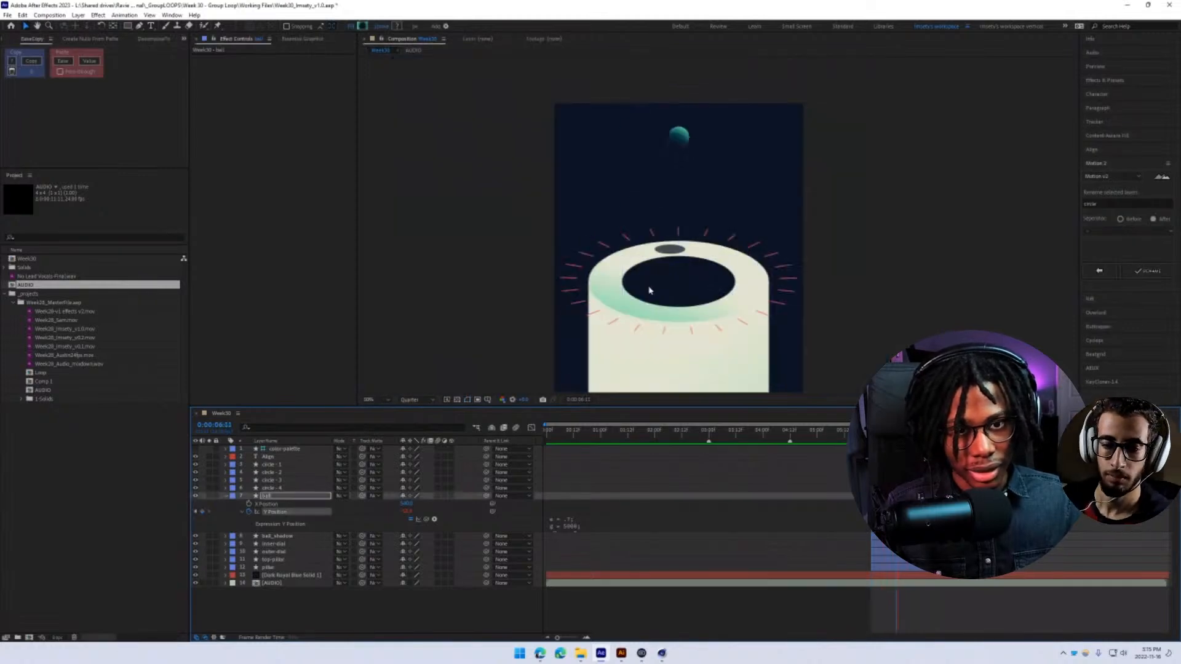
double_click(592, 524)
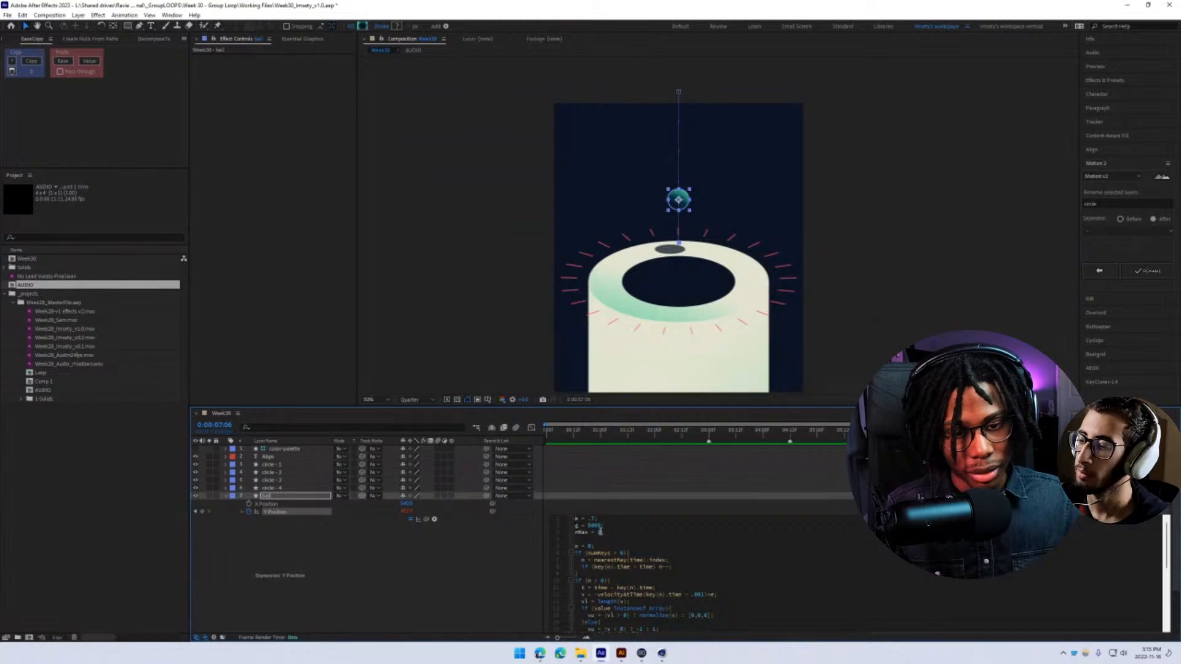
click(519, 573)
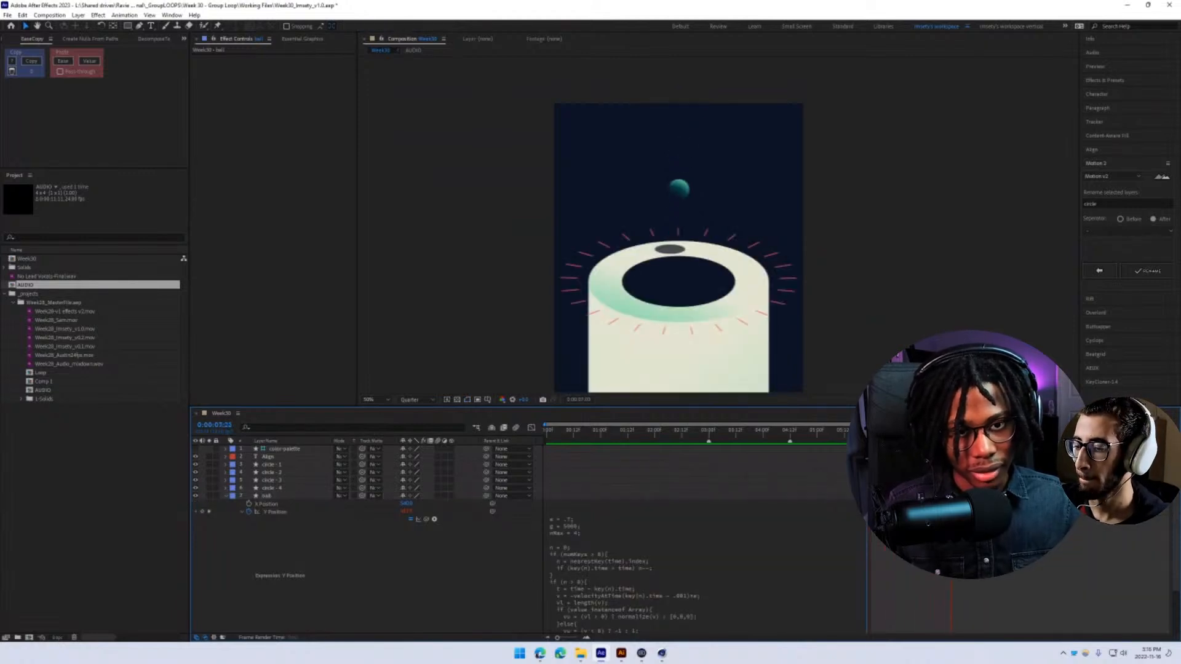
click(606, 552)
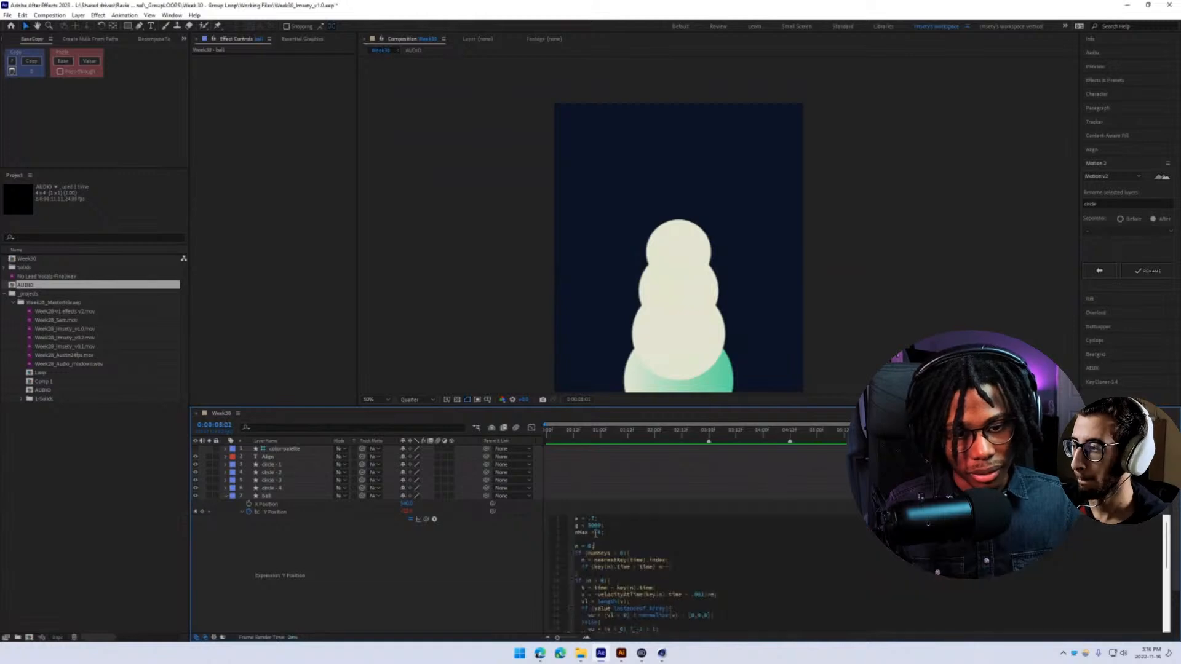
key(KP_Enter)
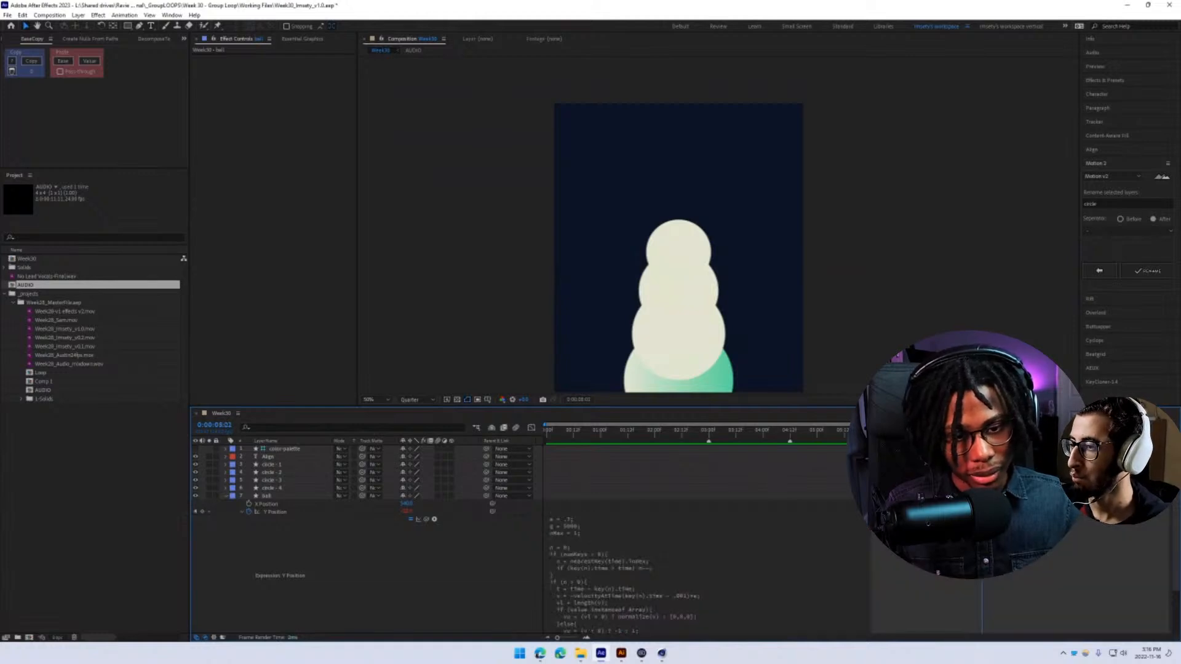
key(space)
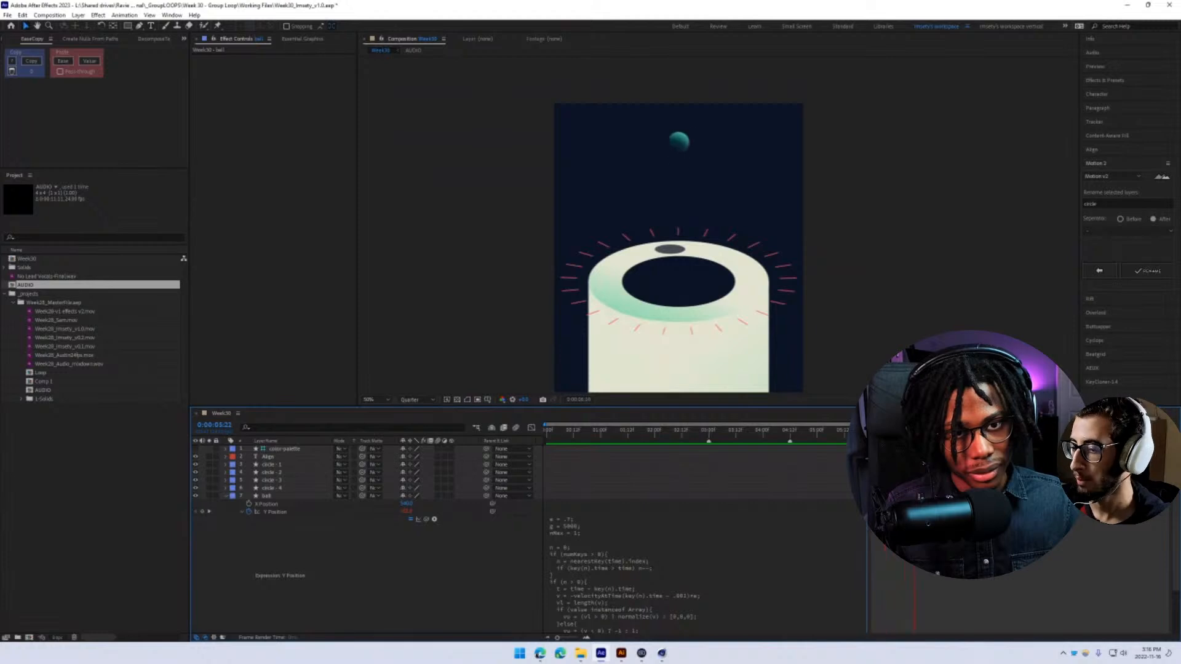
- Set g to 10000 in the ball's bounce expression and preview the faster bounce
click(578, 524)
click(581, 519)
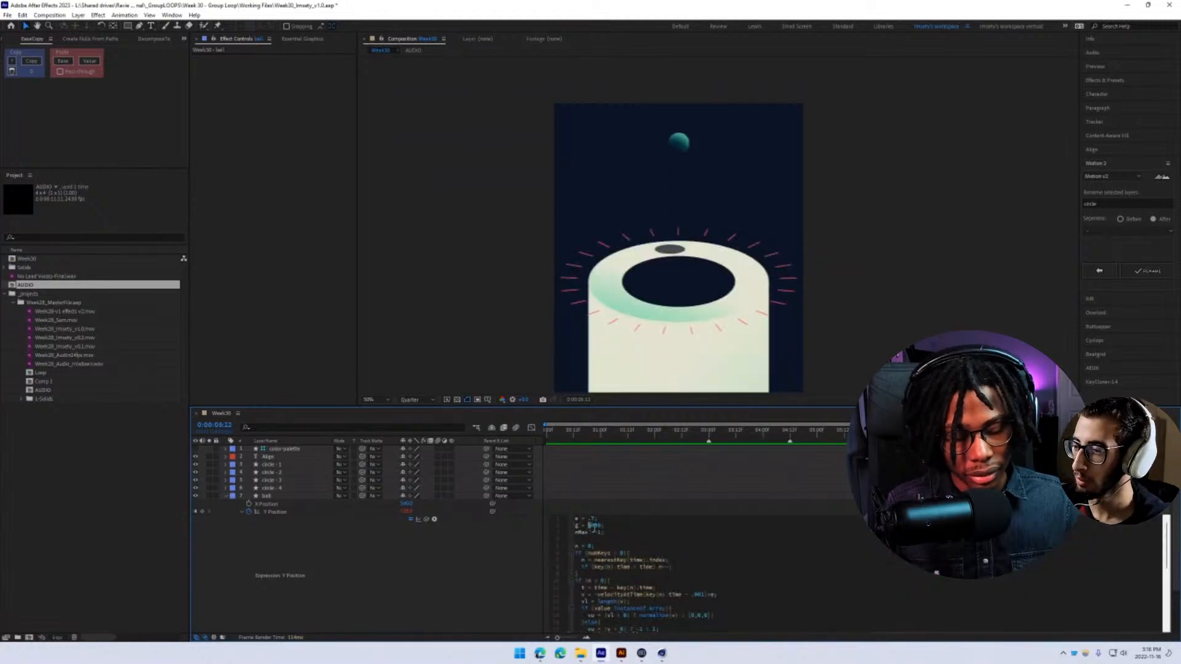
text(10)
click(515, 548)
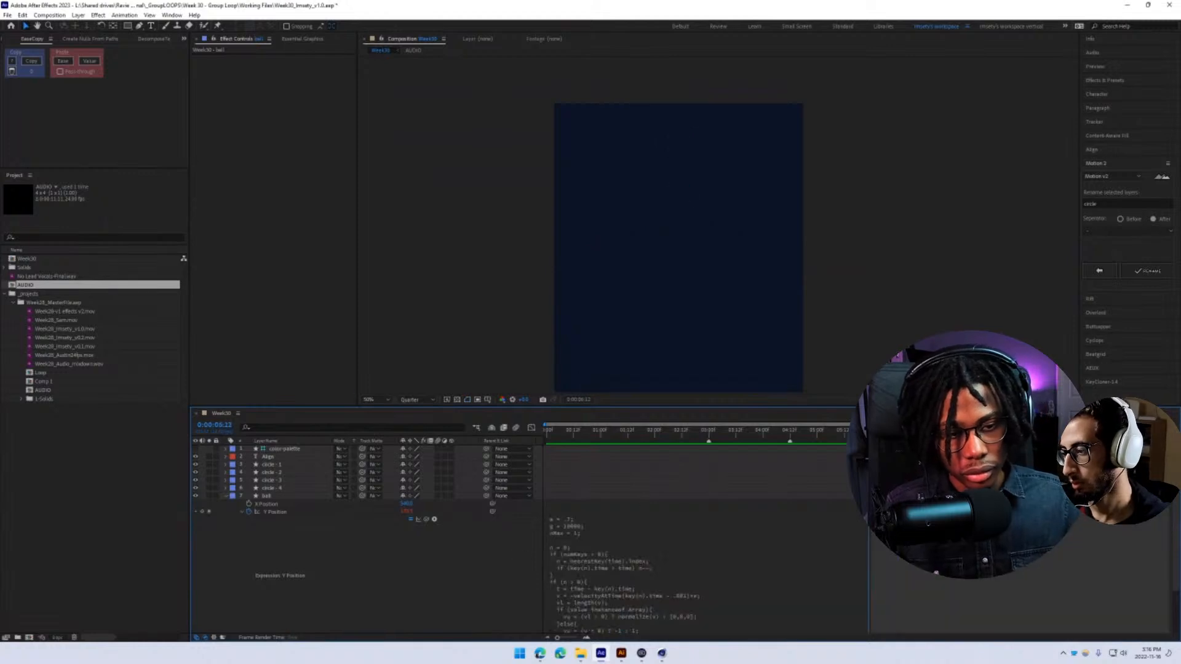
key(space)
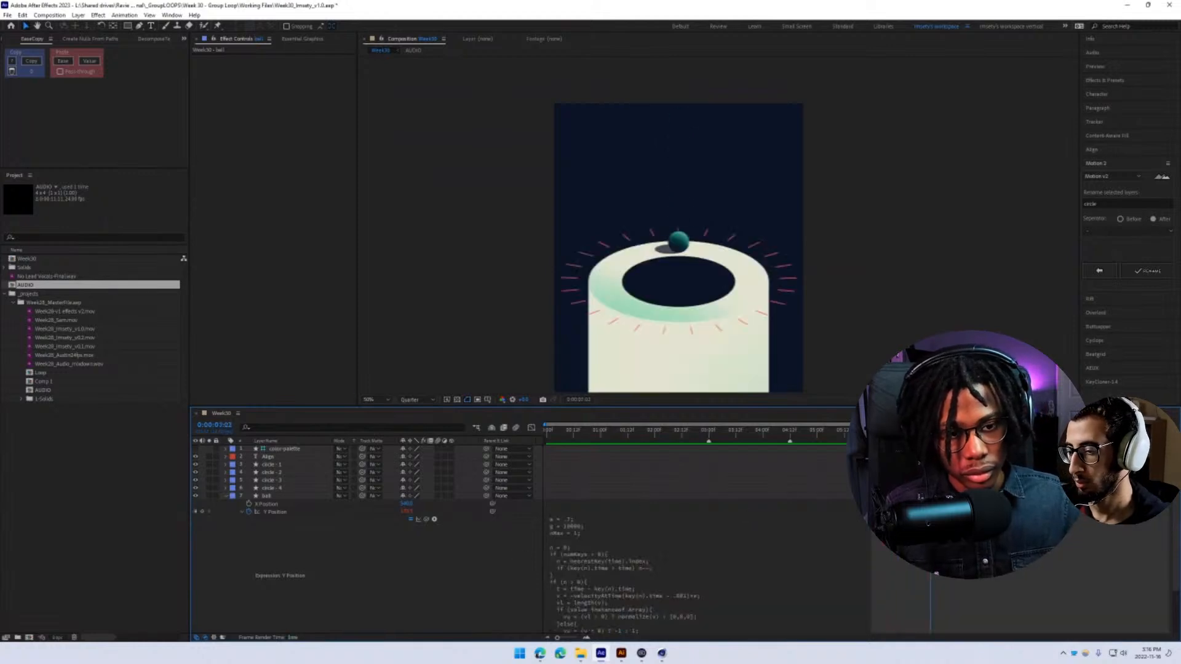
- Try nMax = 2 in the ball's bounce expression and preview the result
click(608, 539)
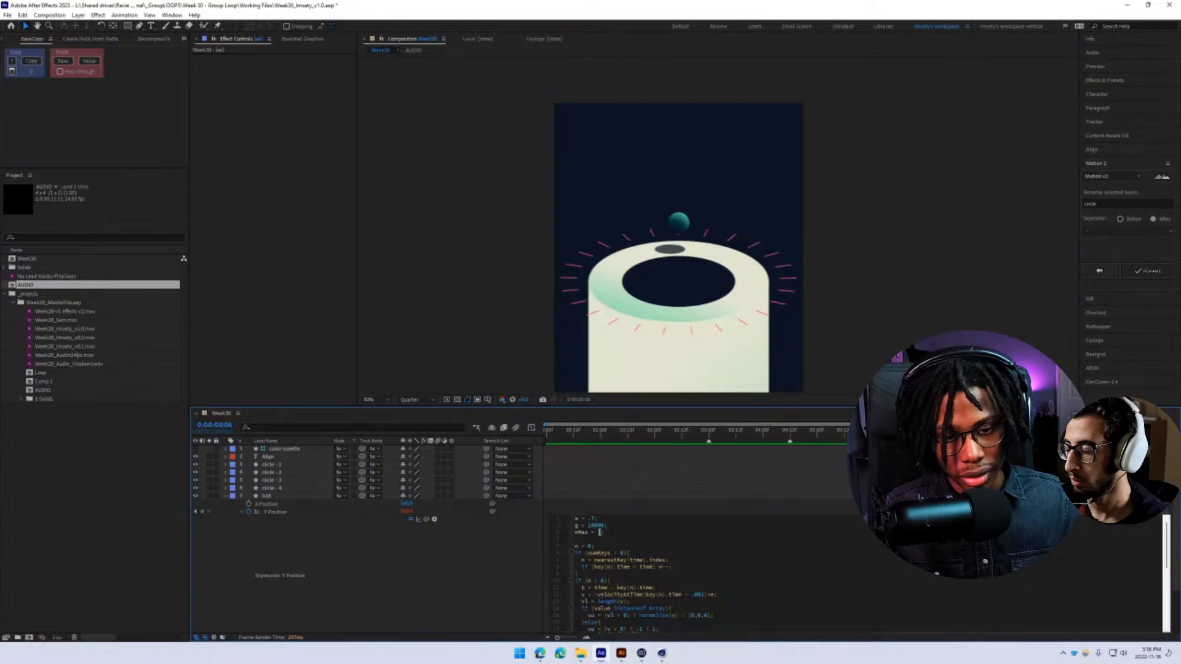
click(460, 572)
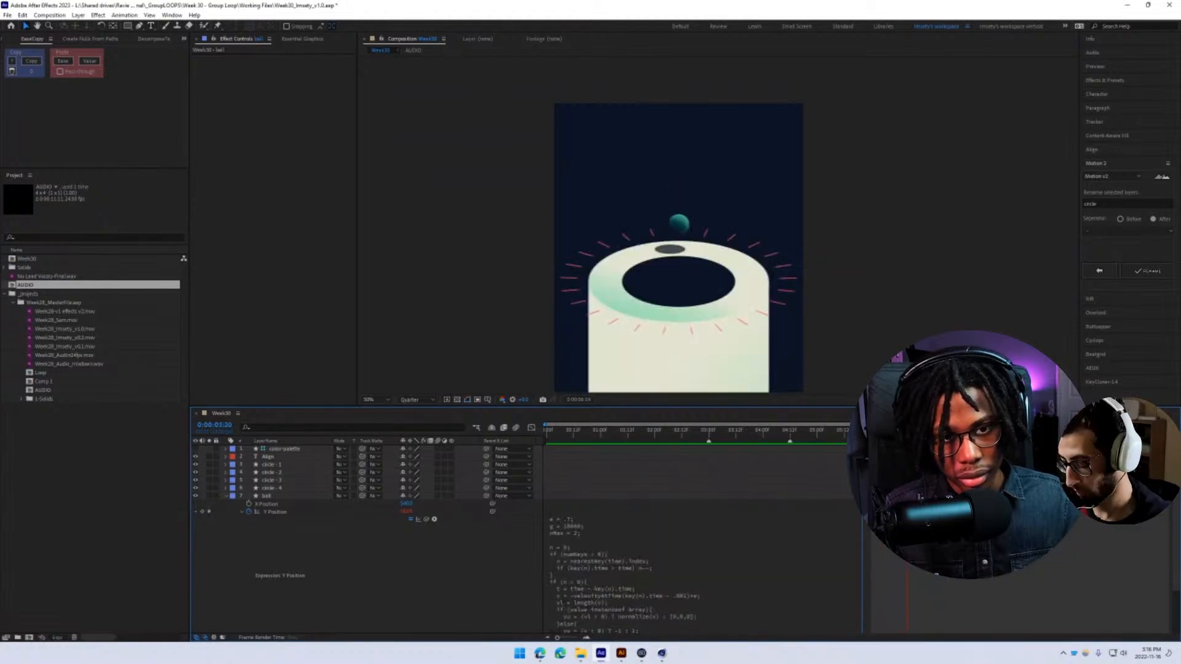
key(v)
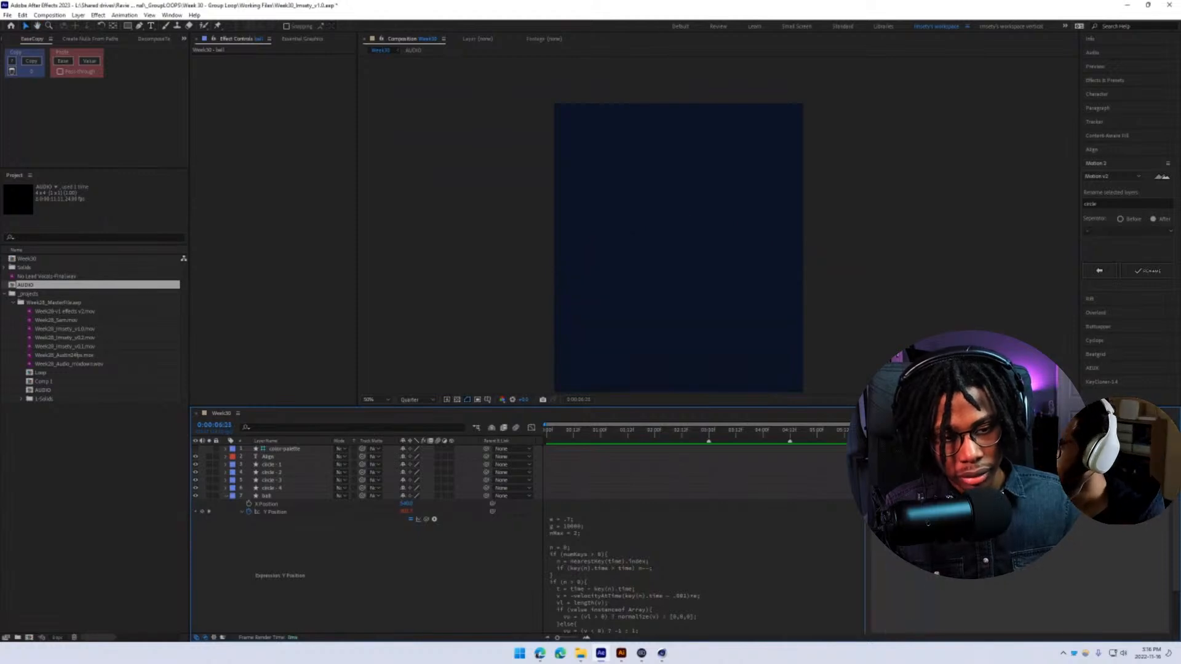
- Ease the ball's Y Position keyframes with the Motion v2 easing sliders, and save the project
click(275, 512)
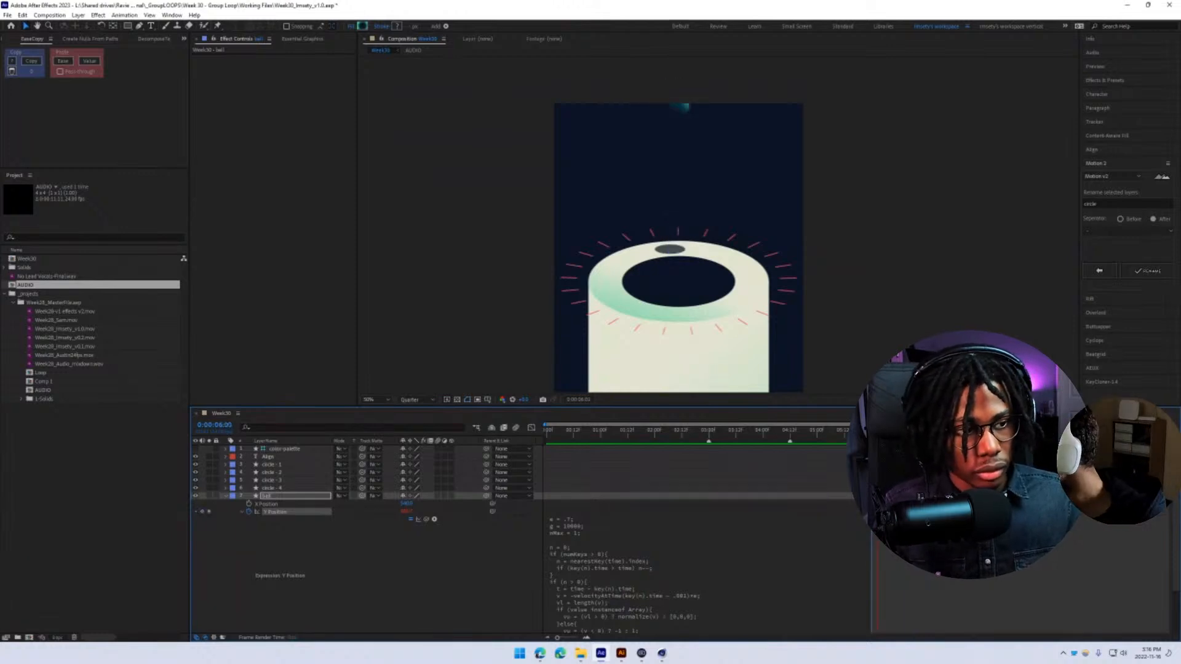
click(1106, 266)
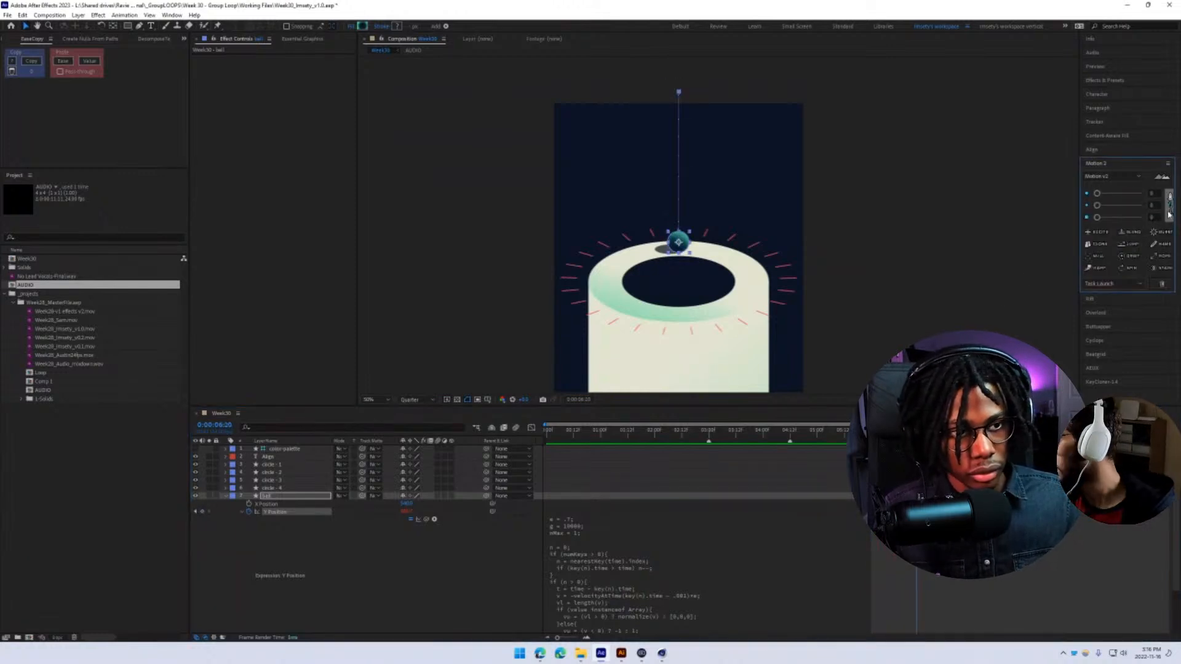
key(space)
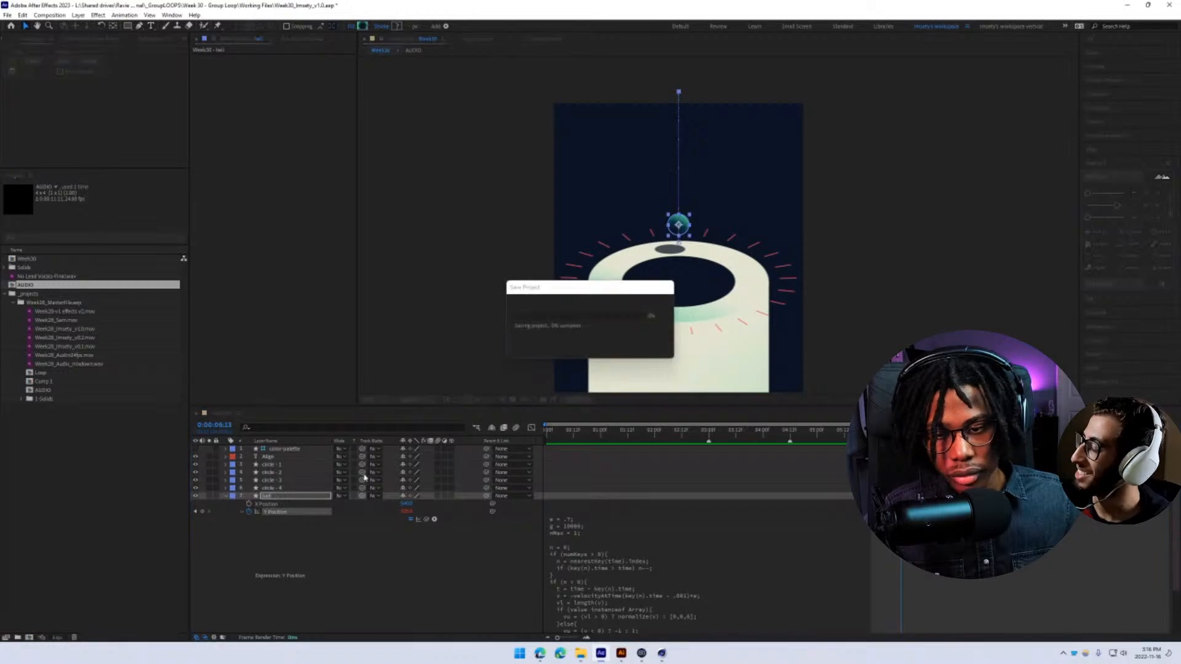
- Preview the eased ball drop on the pillar's rim from 0:00:06:00
scroll(692, 298, up, 2)
drag(686, 219, 683, 206)
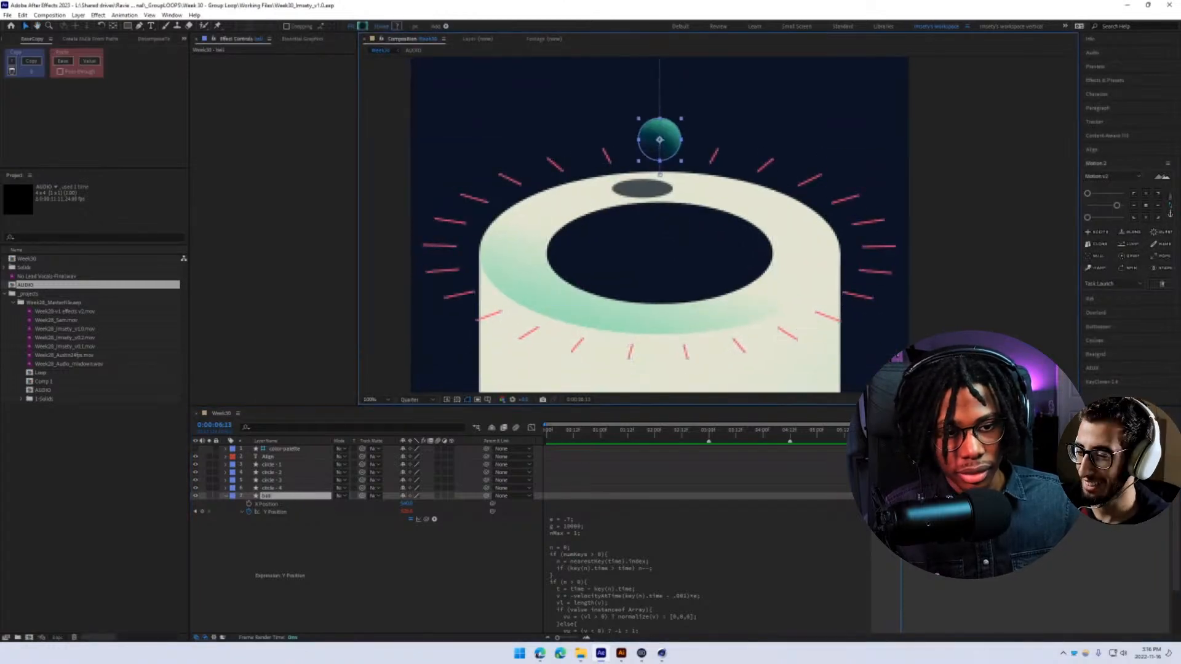
click(872, 431)
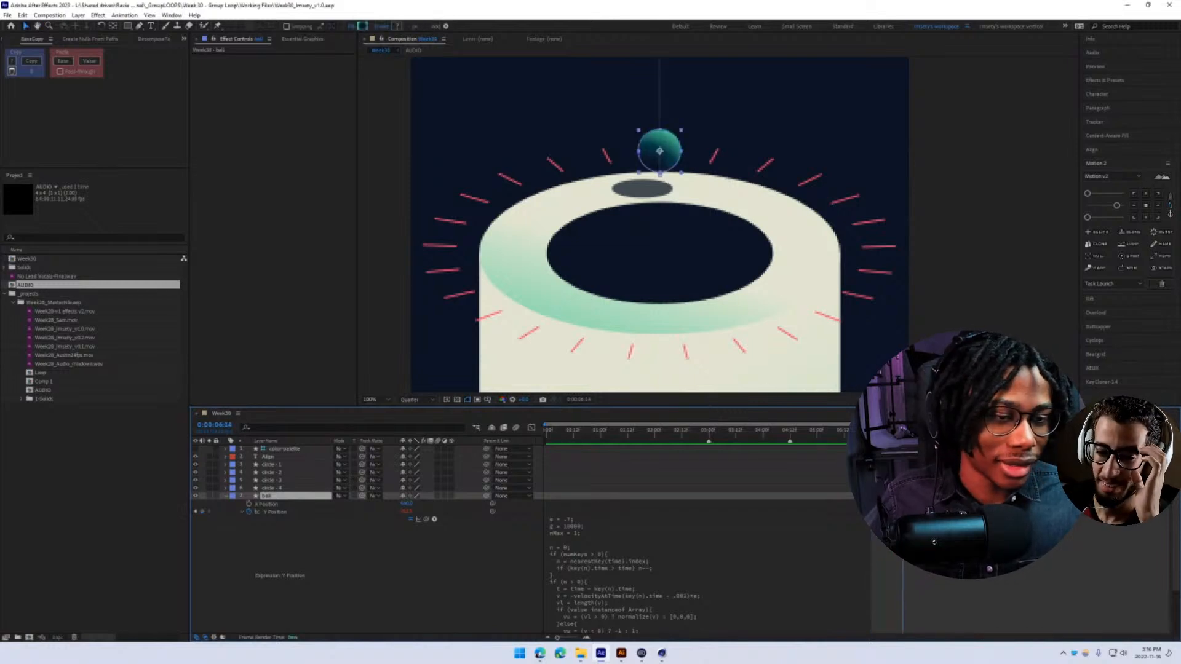
drag(903, 430, 873, 429)
key(space)
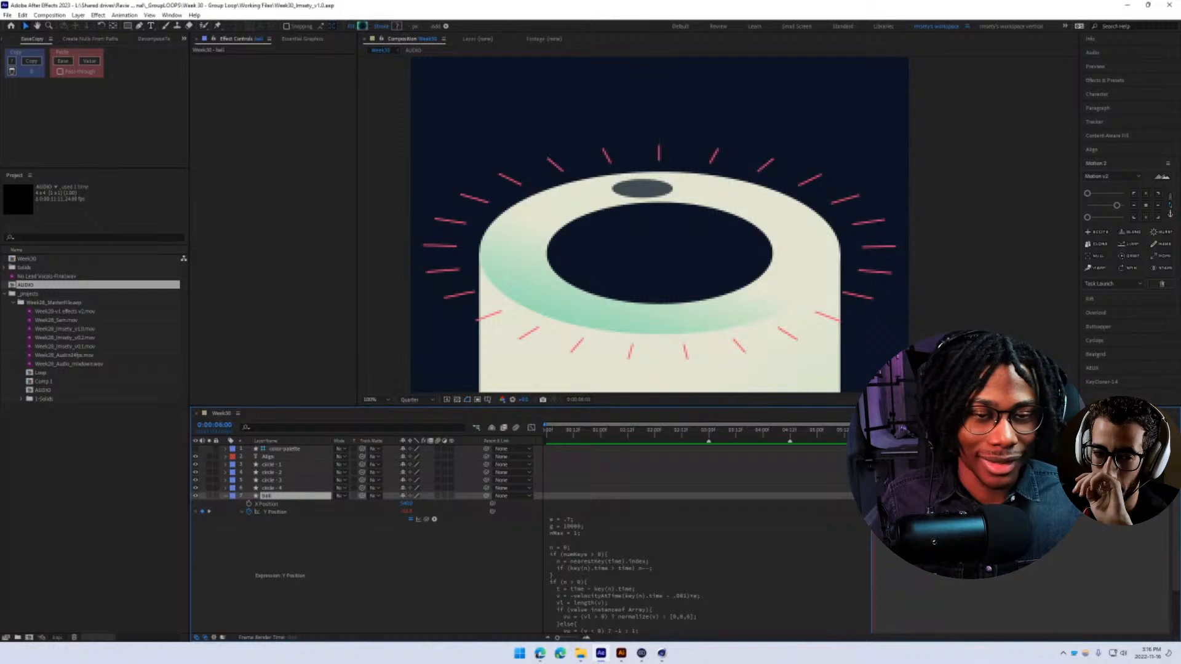
- Show the ball's position properties and add an X Position keyframe at 0:00:06:00
key(r)
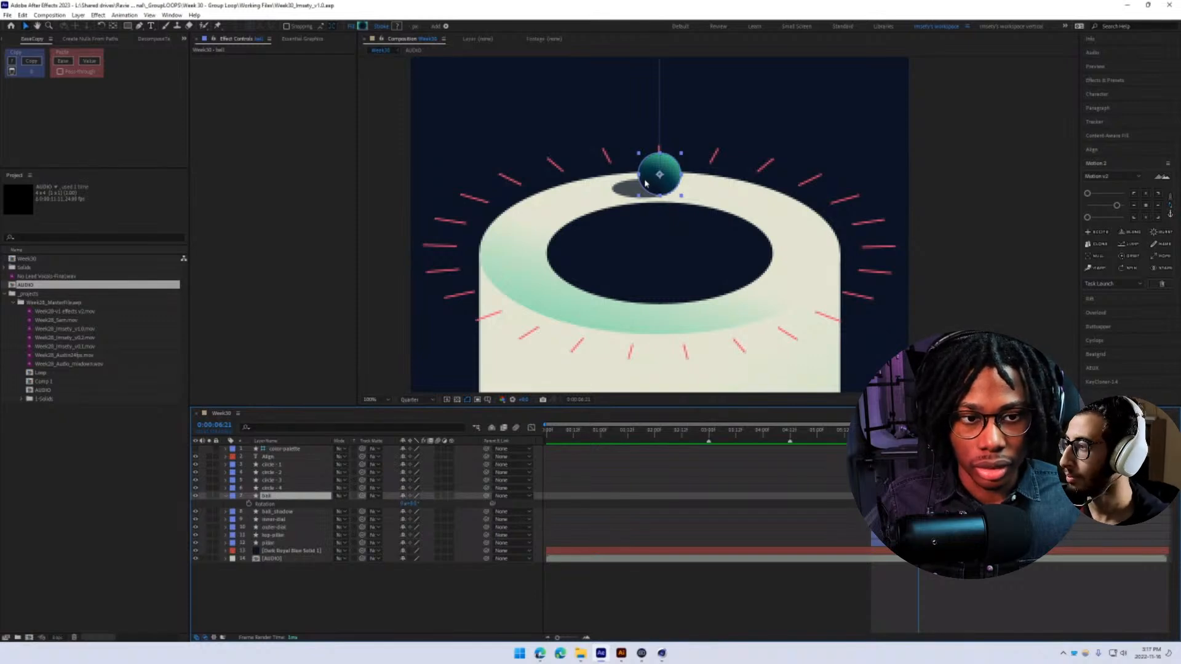
key(i)
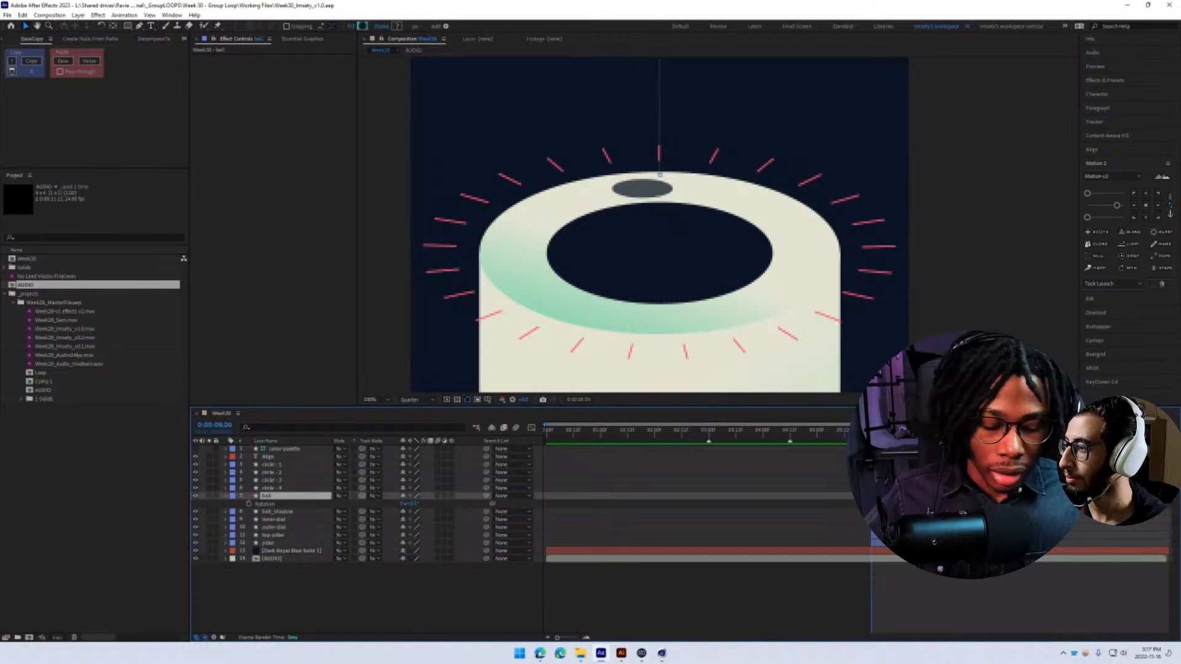
key(p)
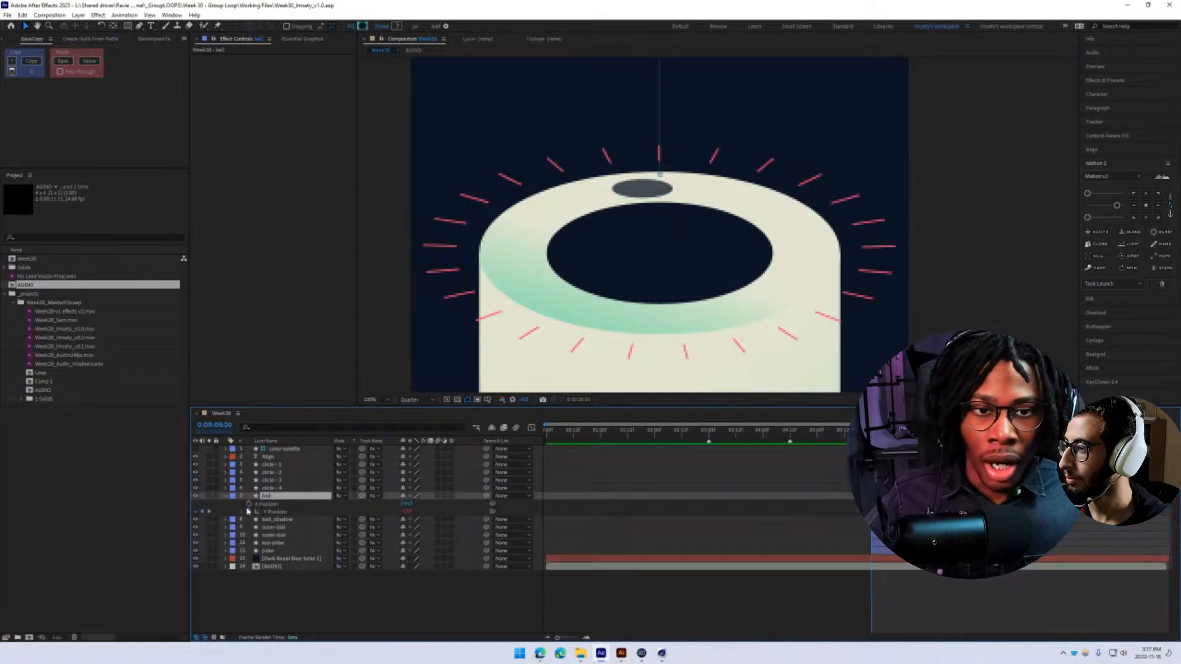
scroll(630, 227, down, 2)
scroll(630, 227, up, 1)
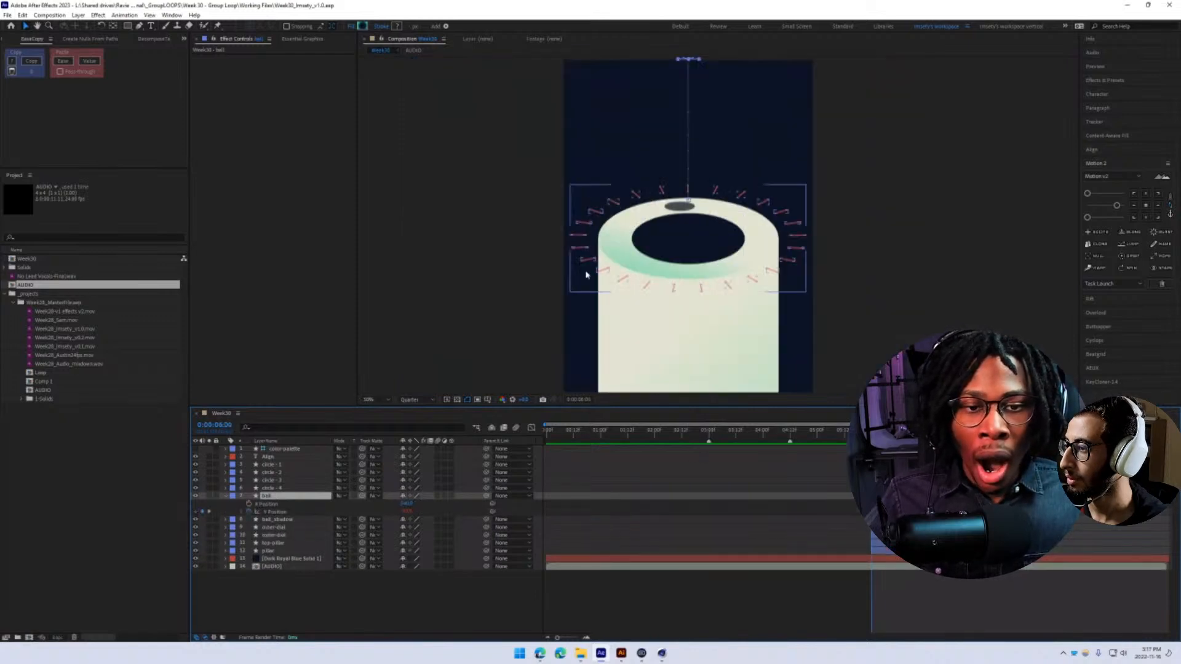
click(249, 503)
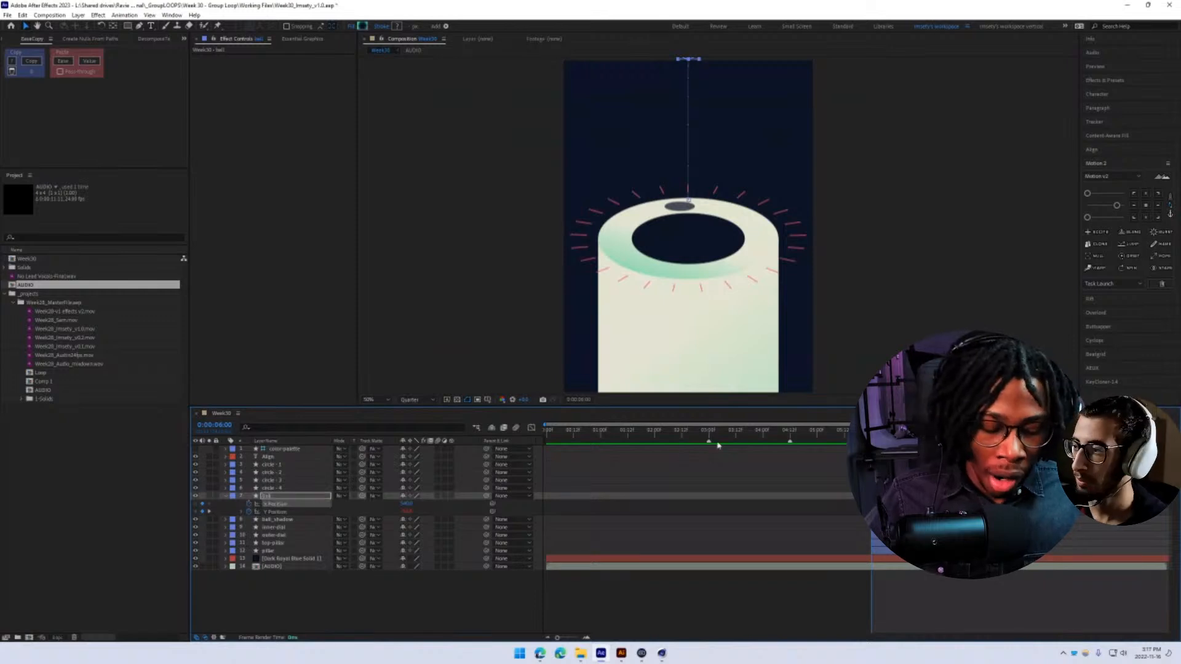
- Try moving the ball from the back of the pillar's rim around to its right side at 0:00:06:09, and undo the move
key(k)
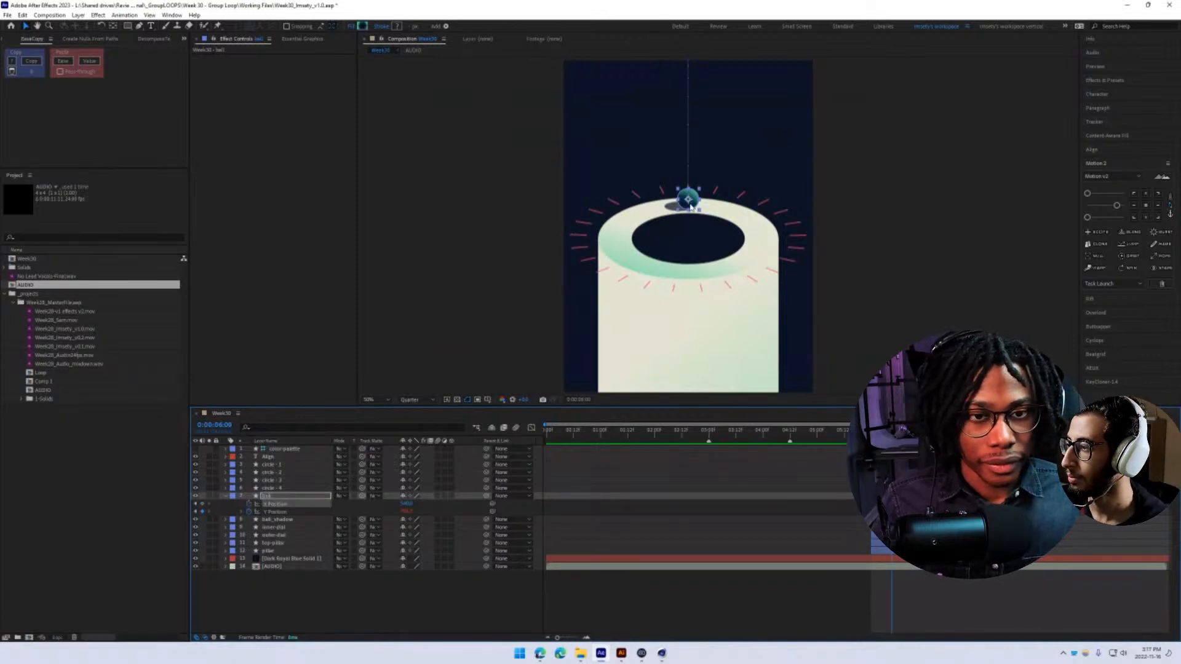
drag(691, 206, 713, 291)
key(ctrl+z)
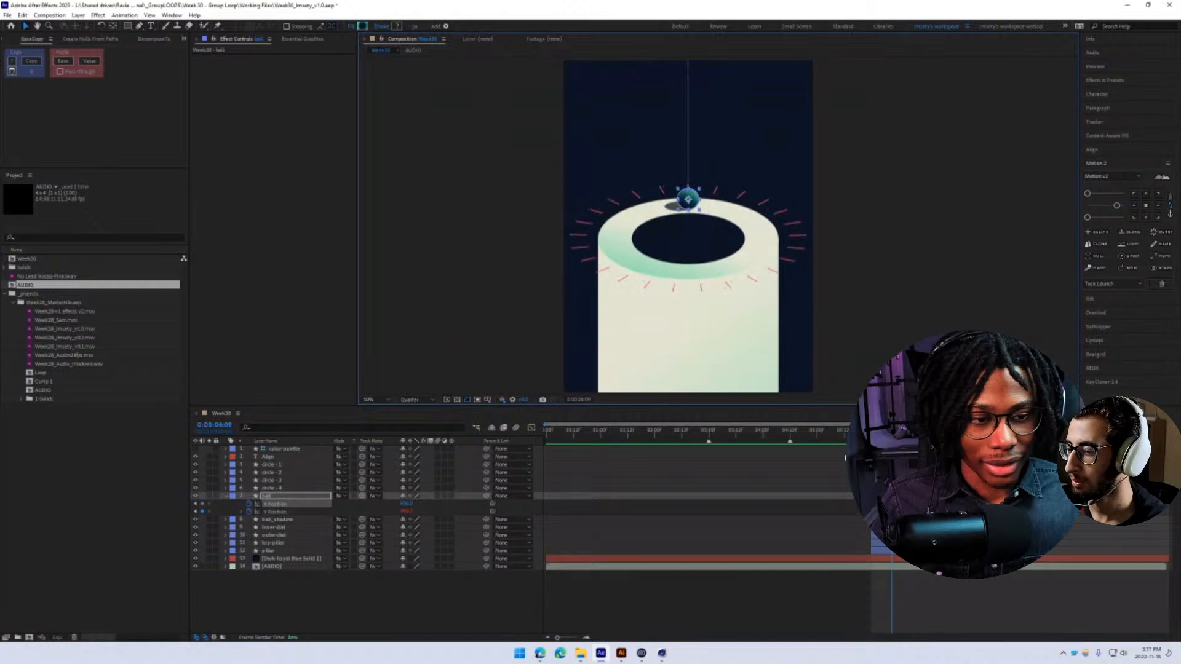
scroll(684, 248, up, 2)
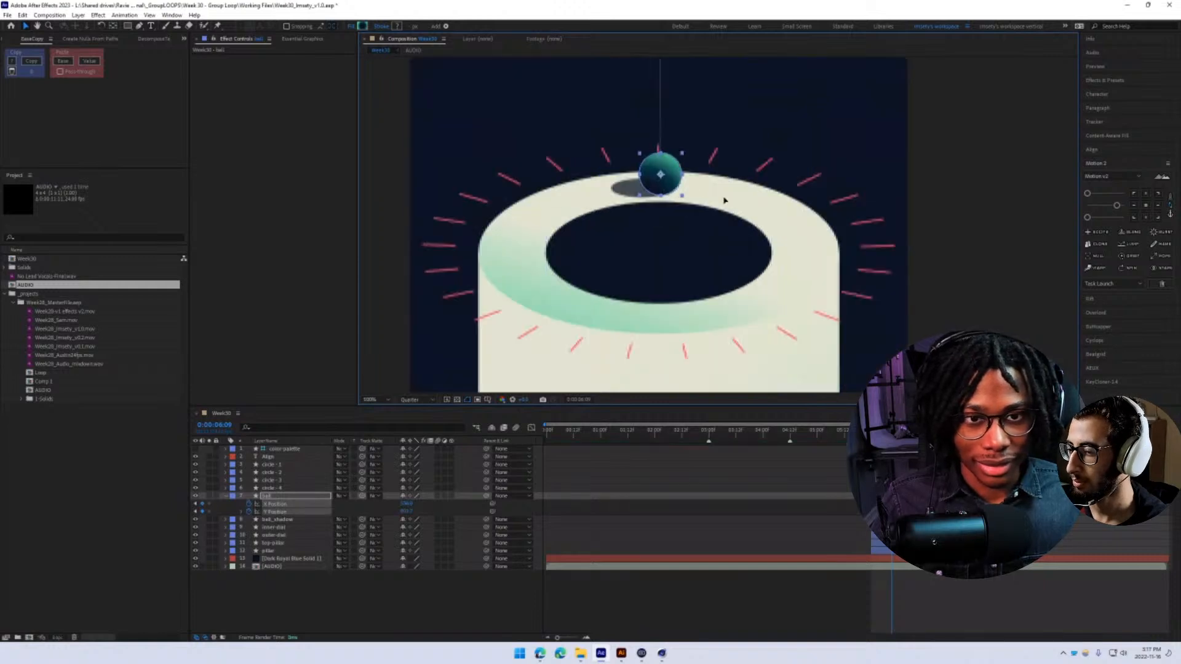
drag(654, 186, 761, 283)
key(ctrl+z)
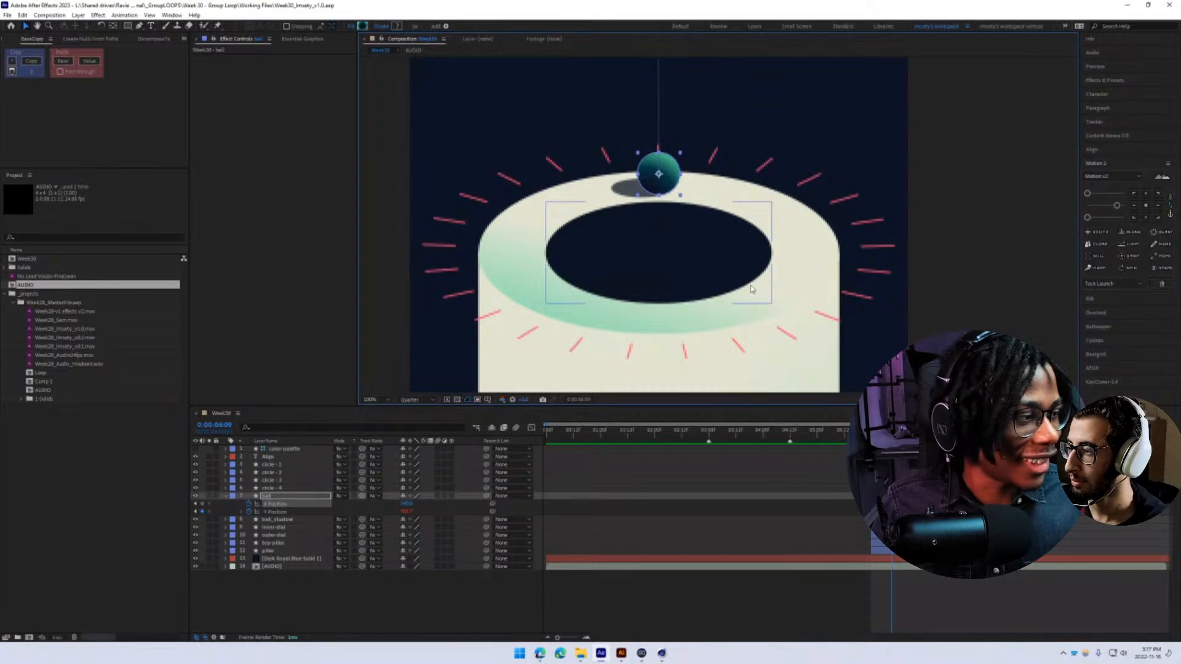
click(537, 255)
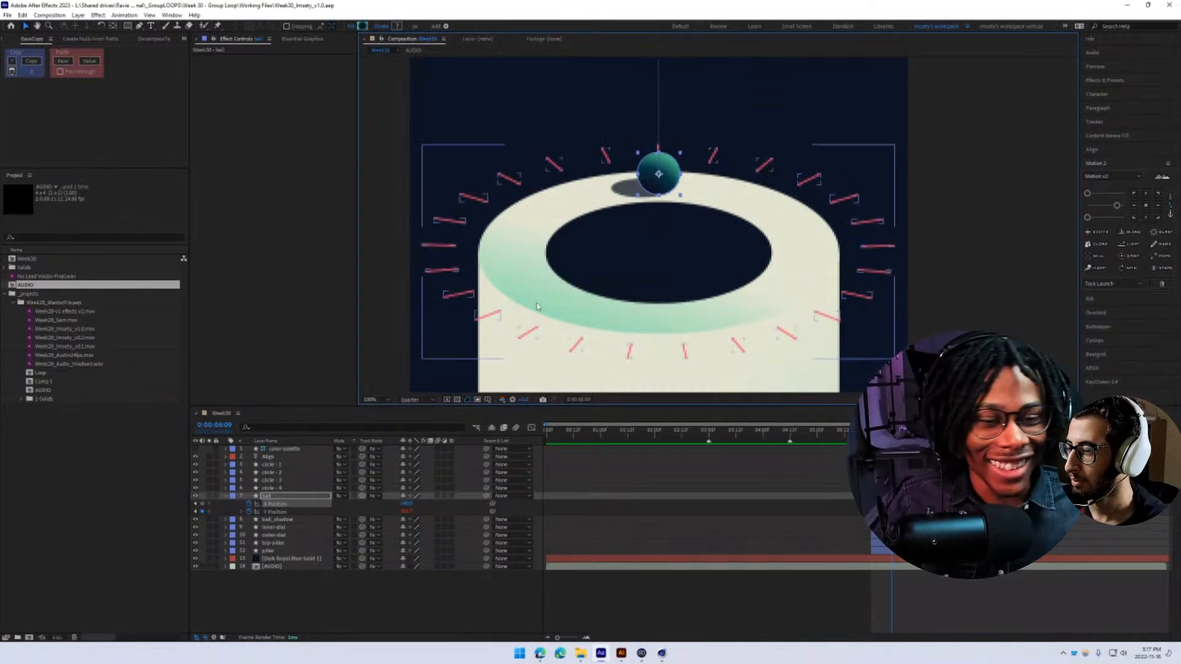
drag(660, 178, 797, 251)
key(space)
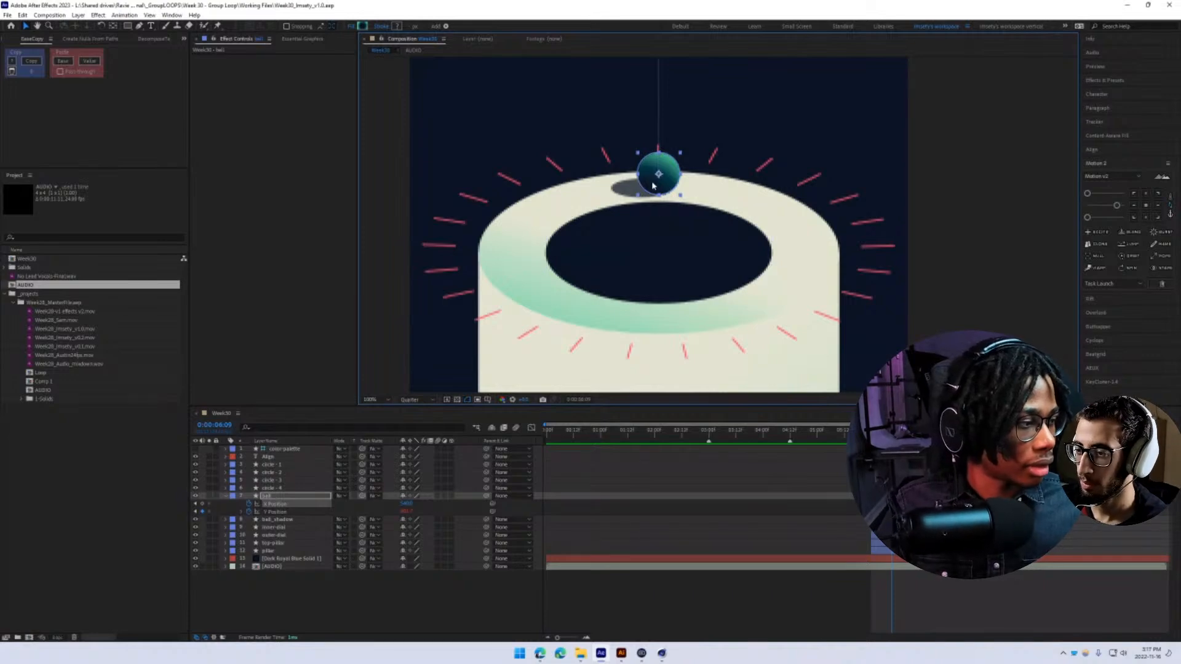
key(super)
click(537, 655)
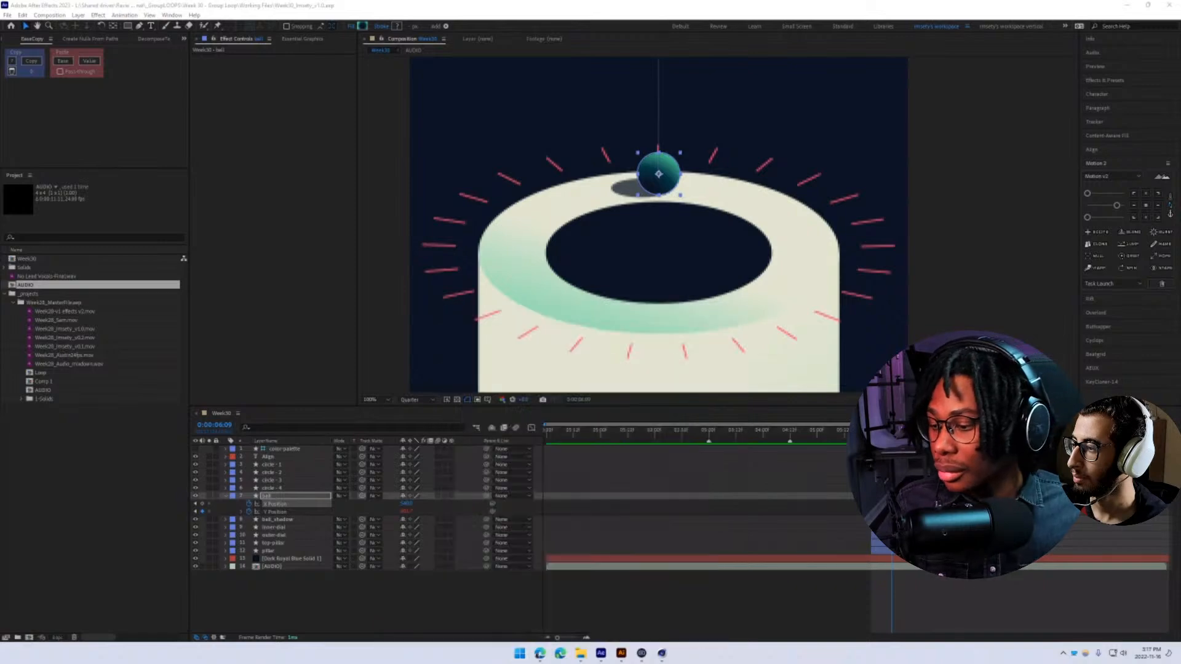
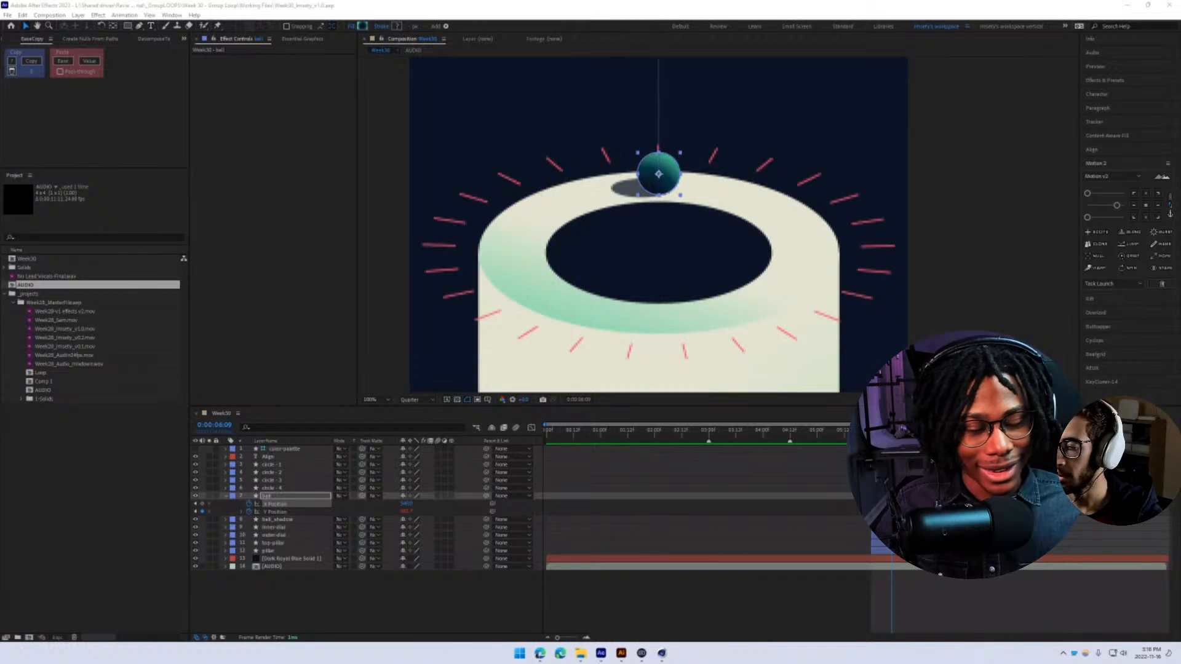
- Scrub between 0:00:06:00 and 0:00:06:09, and replay the ball's landing on the pillar
drag(892, 430, 871, 431)
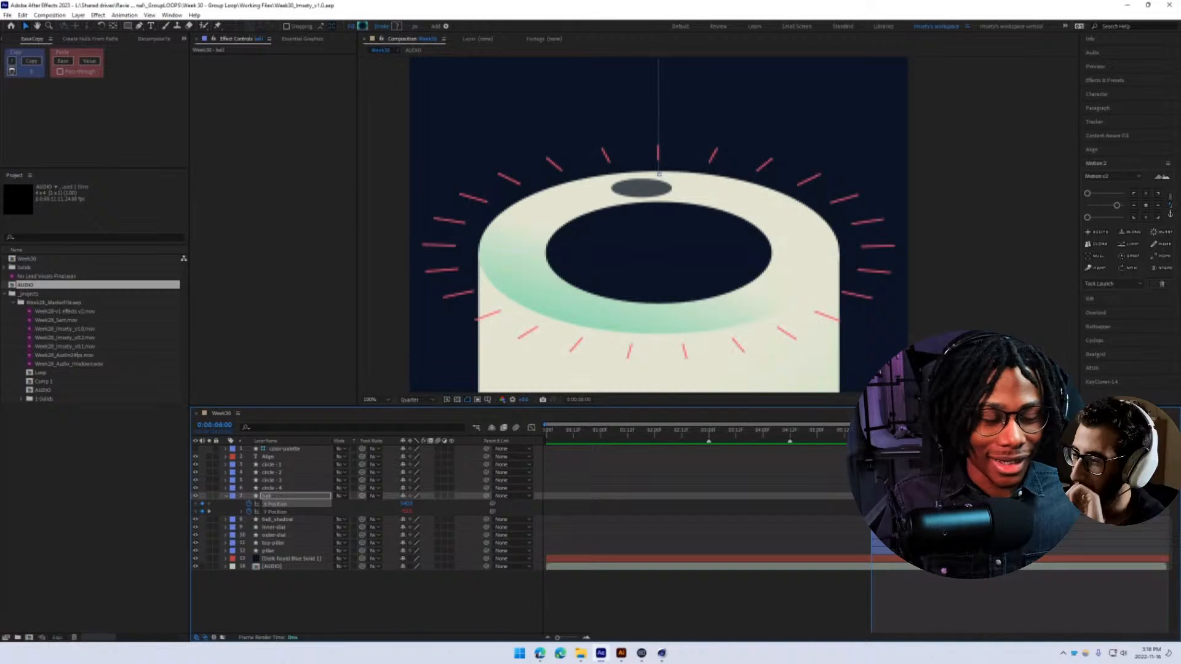
drag(871, 431, 891, 431)
key(space)
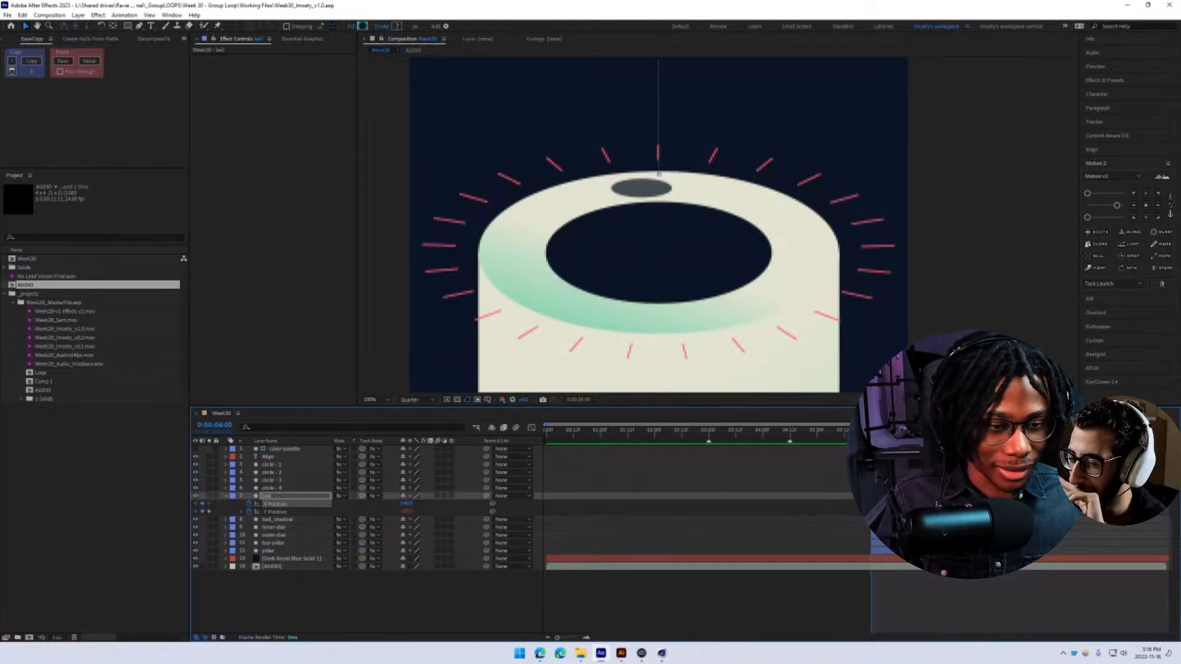
key(space)
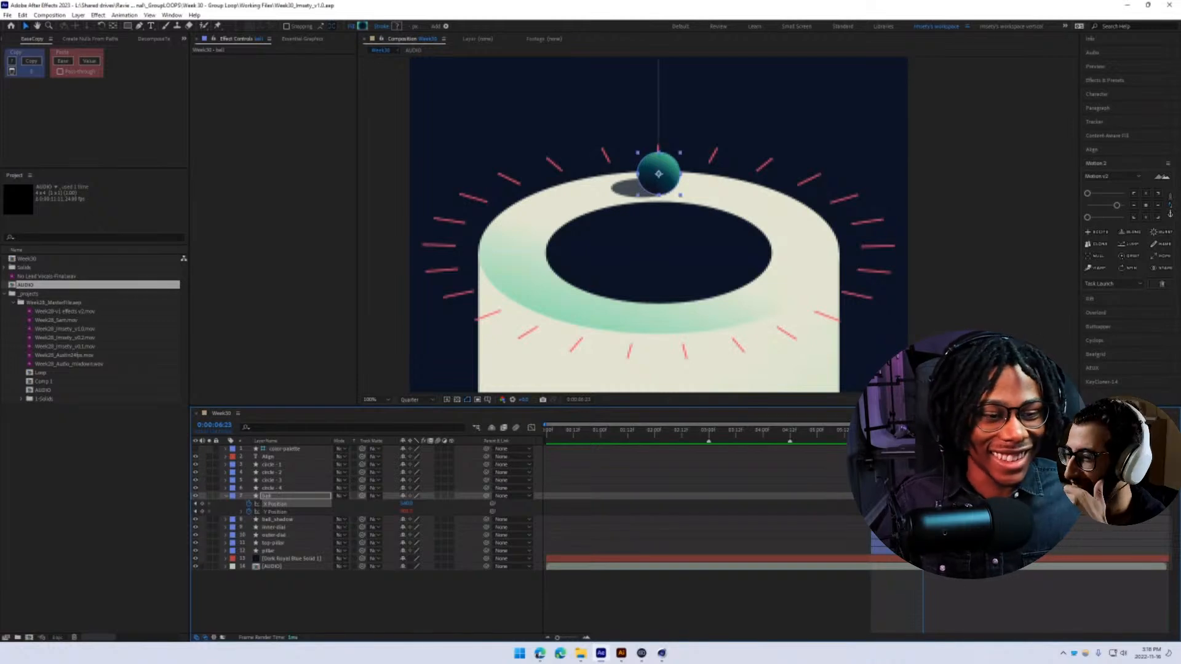
key(space)
key(space)
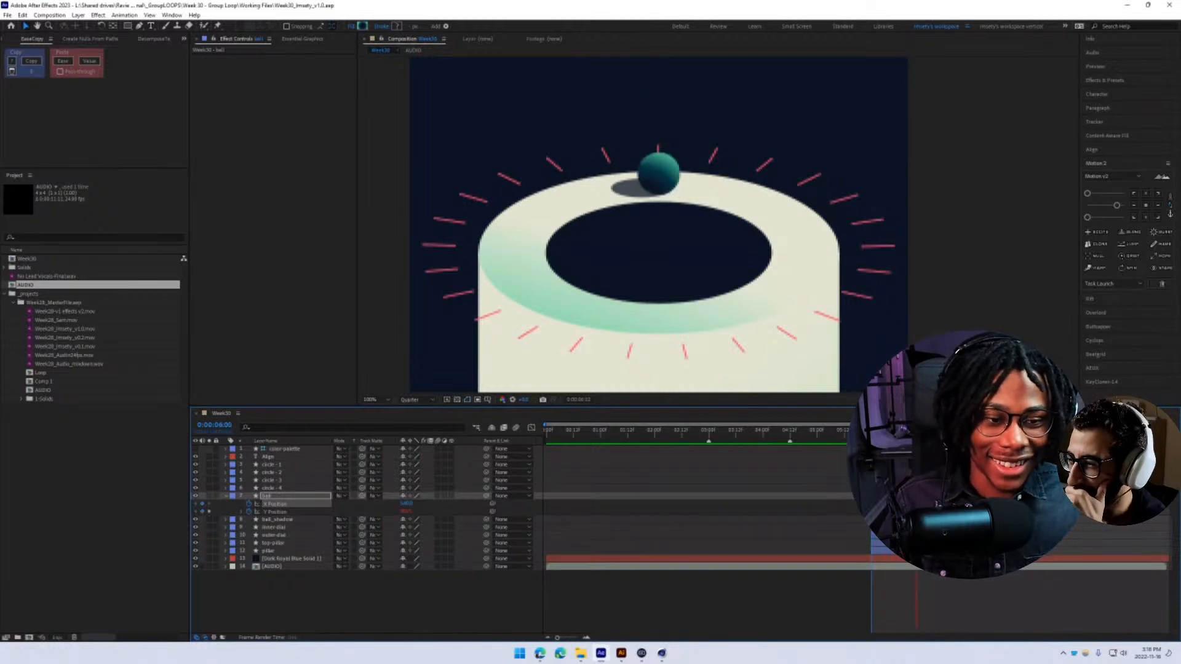
- Replay the ball's landing on the pillar from 0:00:06:00
drag(891, 430, 873, 431)
key(space)
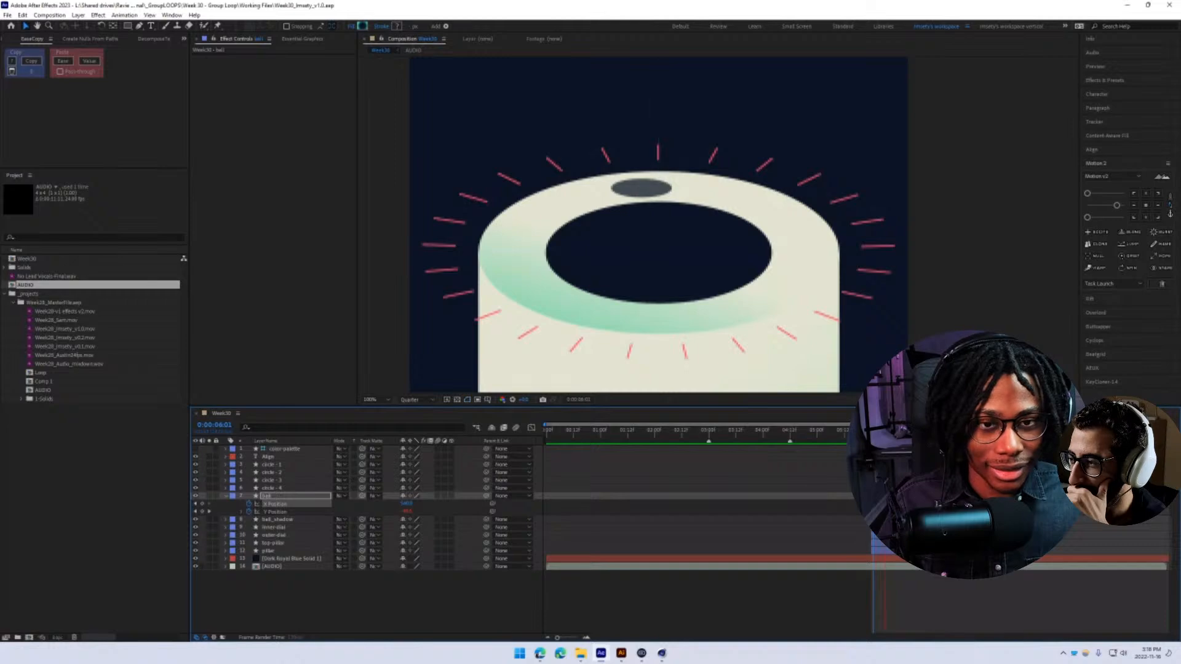
key(space)
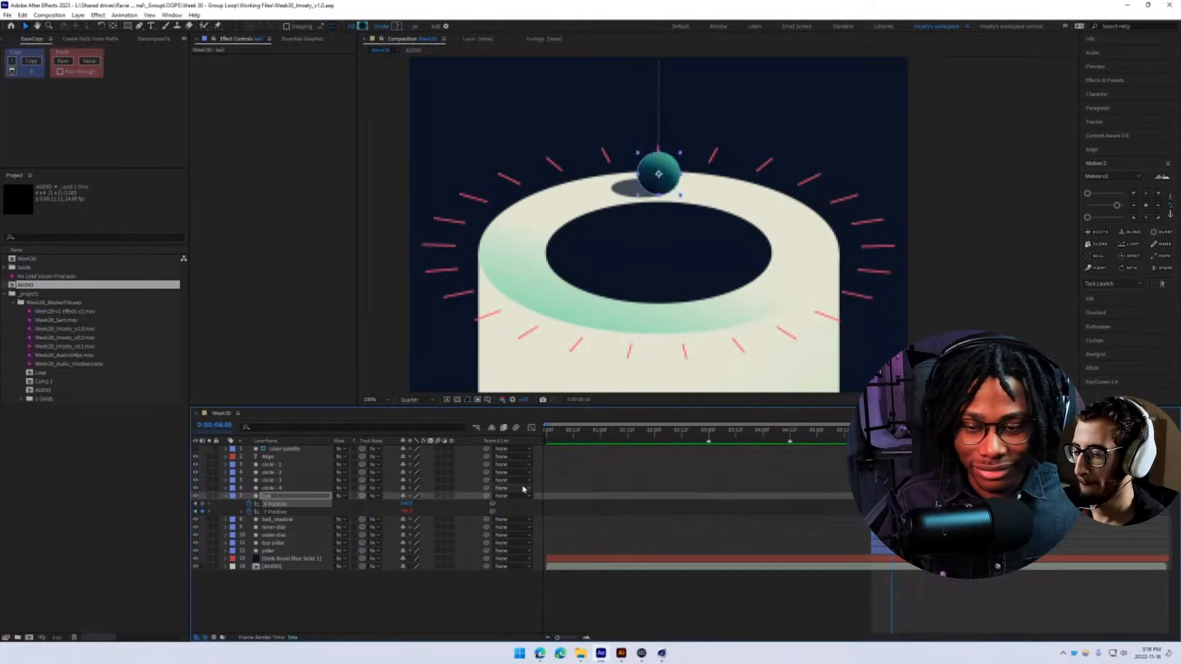
- Try moving the ball from the back of the pillar's rim down to the front, and undo the move
drag(655, 181, 692, 328)
key(ctrl+z)
key(space)
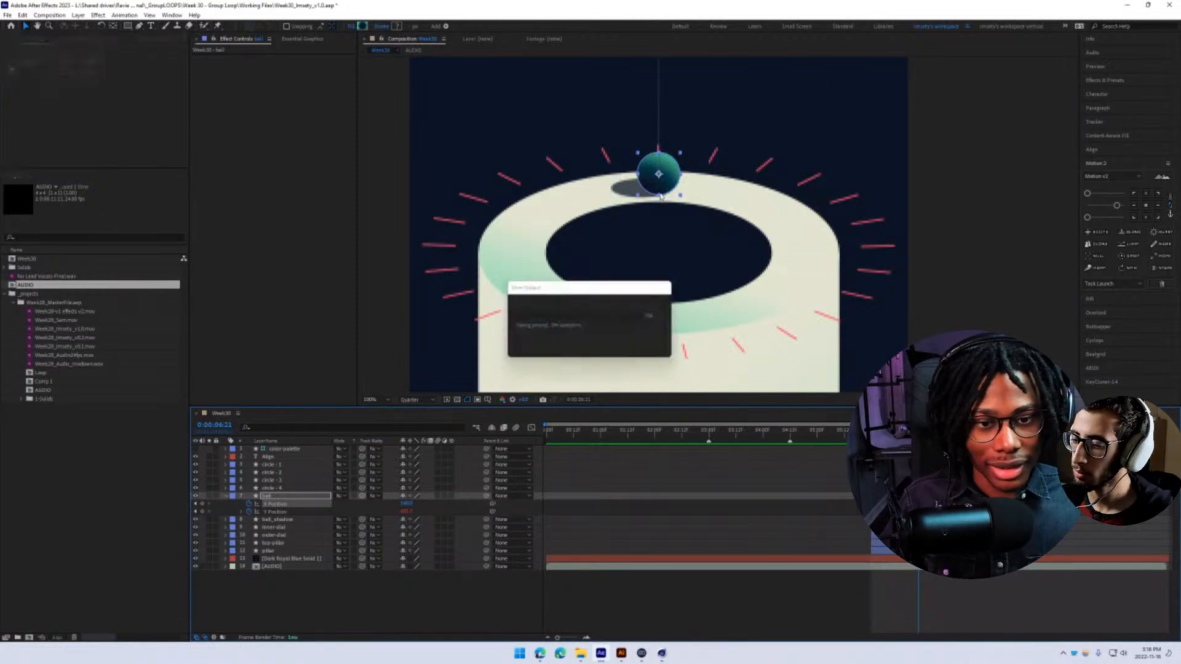
drag(677, 191, 658, 174)
- Review the timing of the ball's drop and bounce with repeated previews and short jumps around 0:00:06:00
drag(889, 433, 873, 433)
key(b)
key(space)
key(shift+Page_Down)
key(shift+Page_Down)
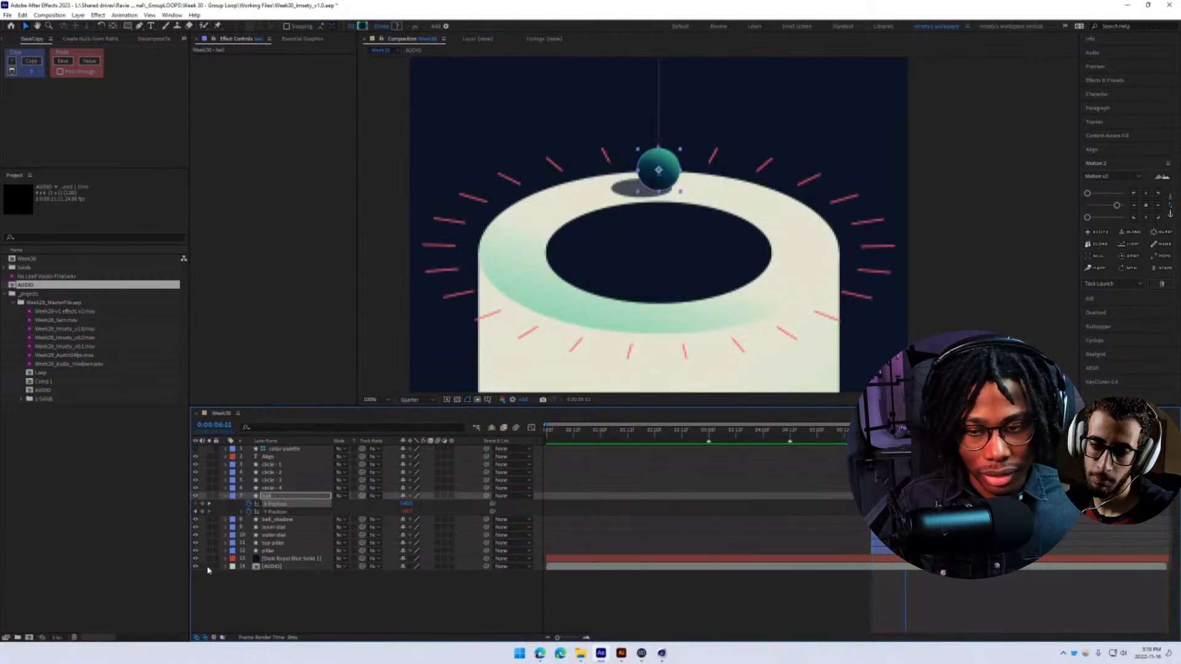
drag(906, 434, 878, 433)
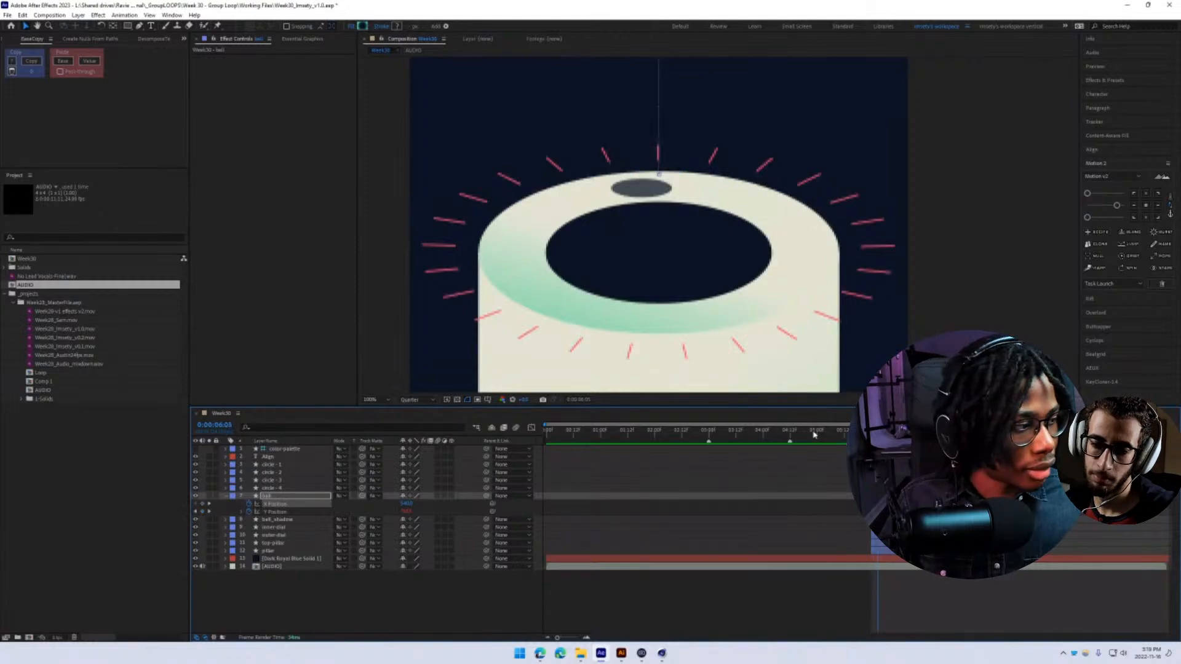
key(shift+Page_Down)
key(shift+Page_Down)
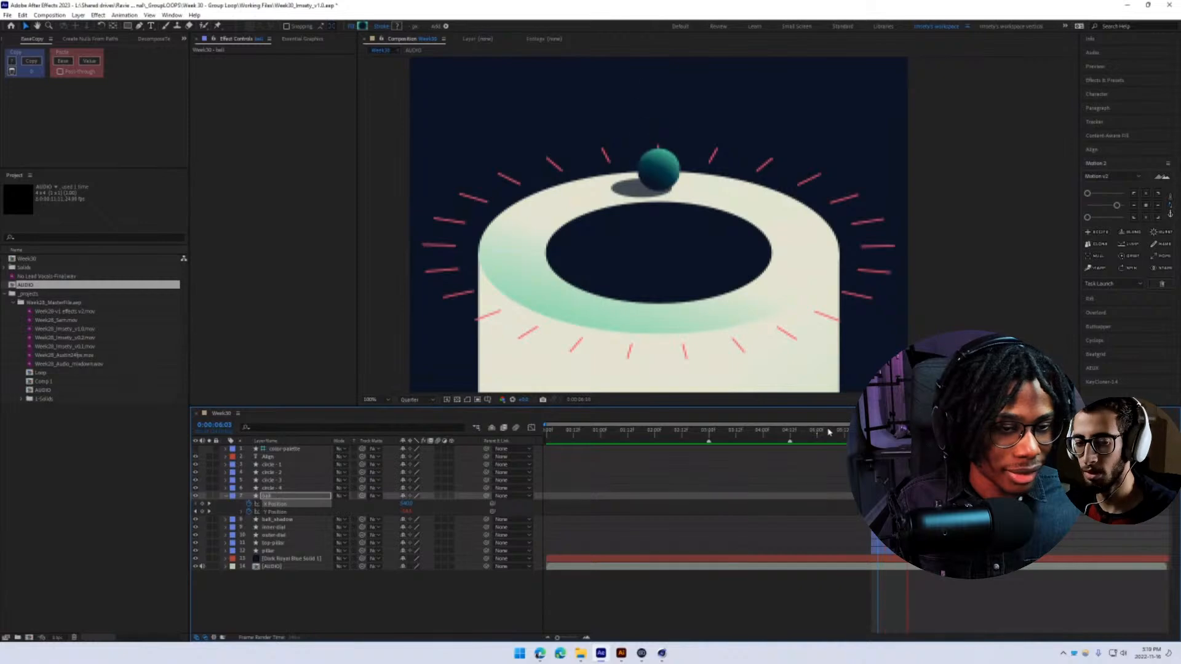
key(shift+Page_Up)
key(shift+Page_Up)
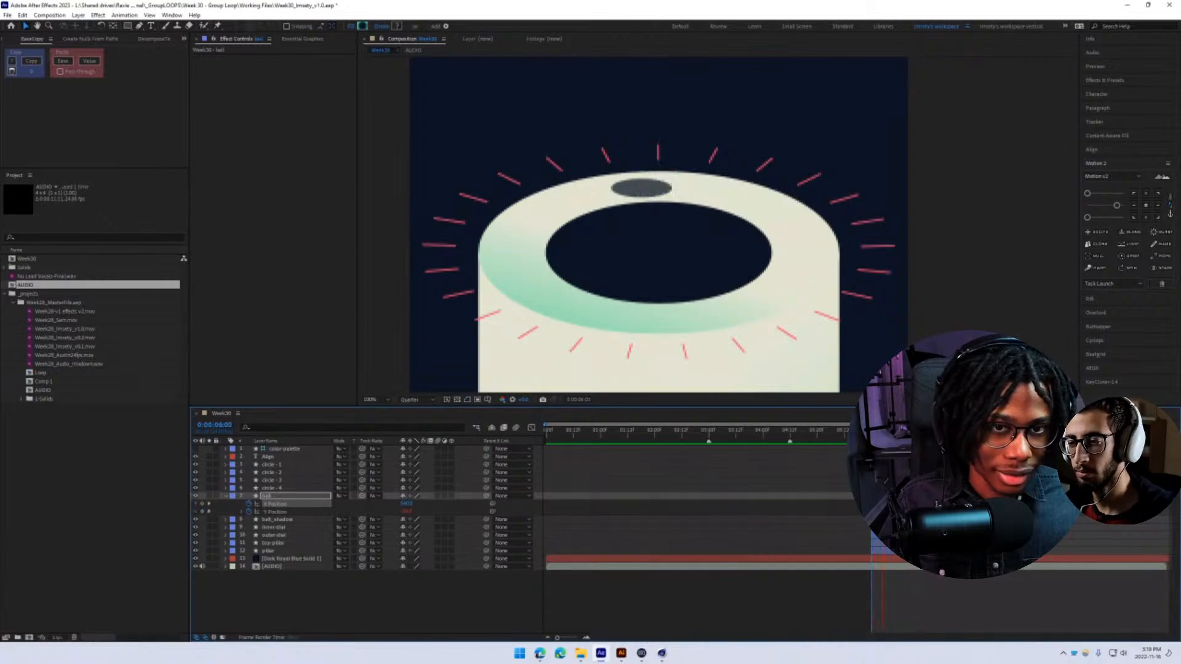
key(shift+Page_Down)
key(space)
key(space)
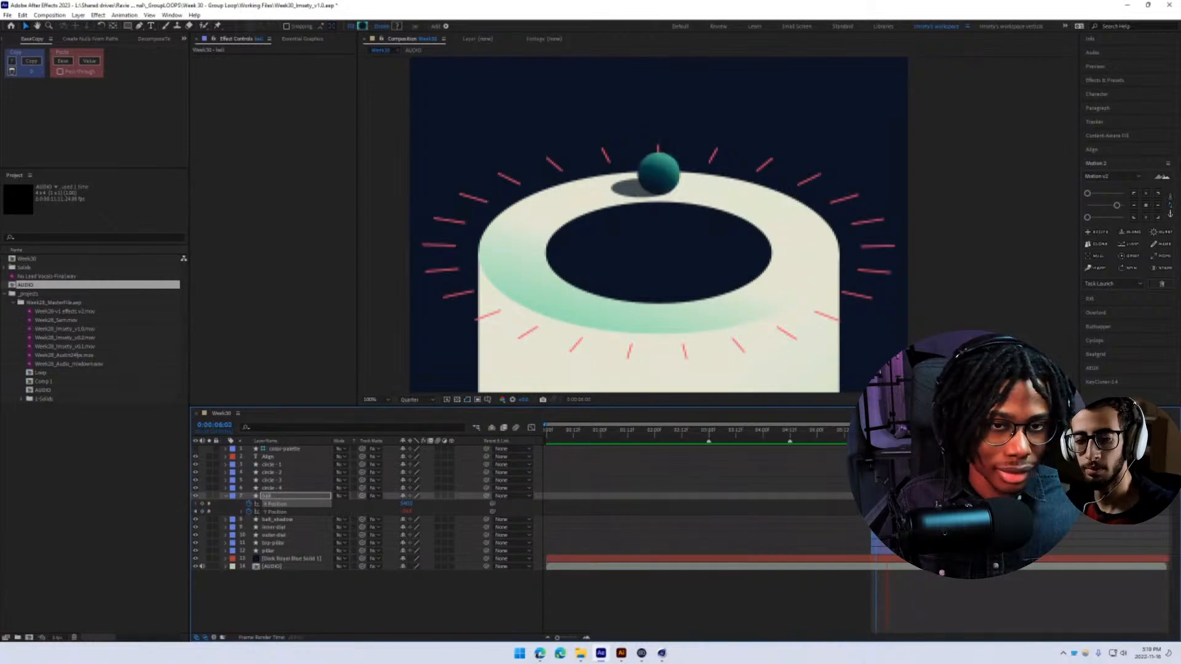
key(space)
key(space)
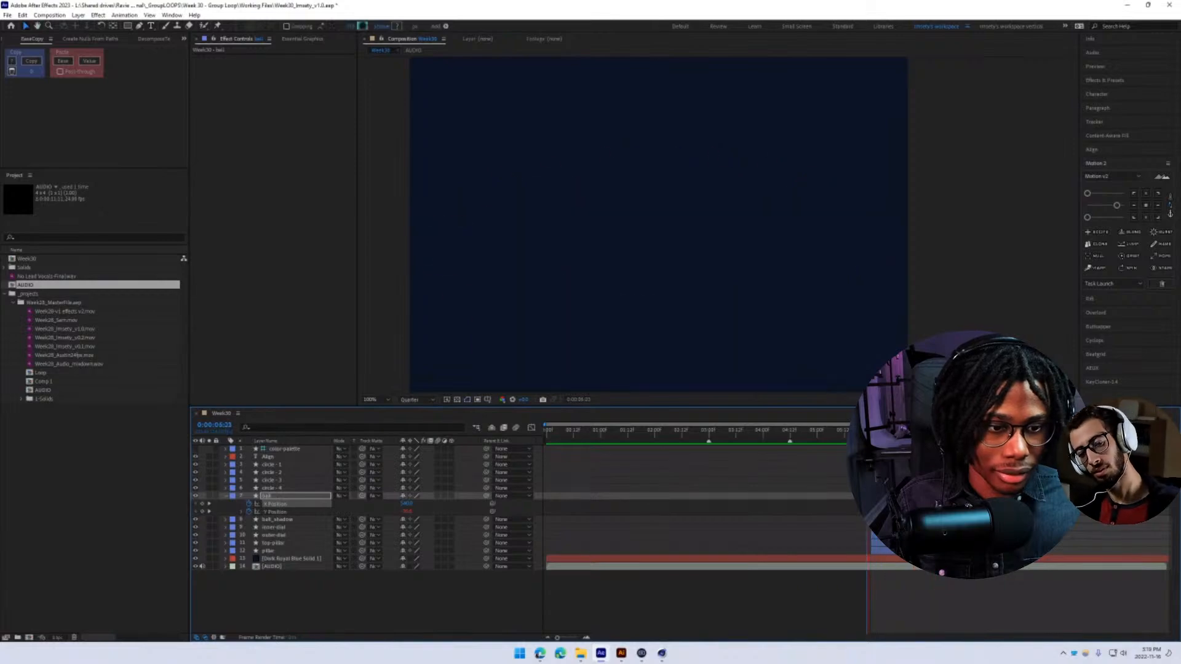
key(Page_Up)
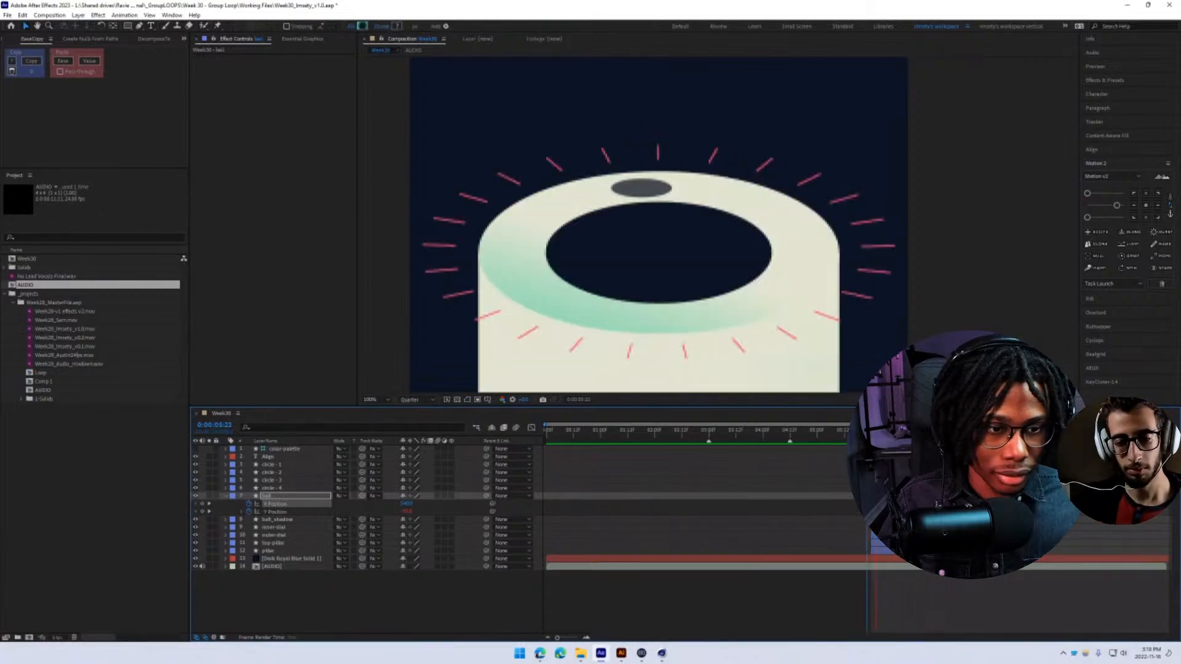
key(space)
key(j)
key(k)
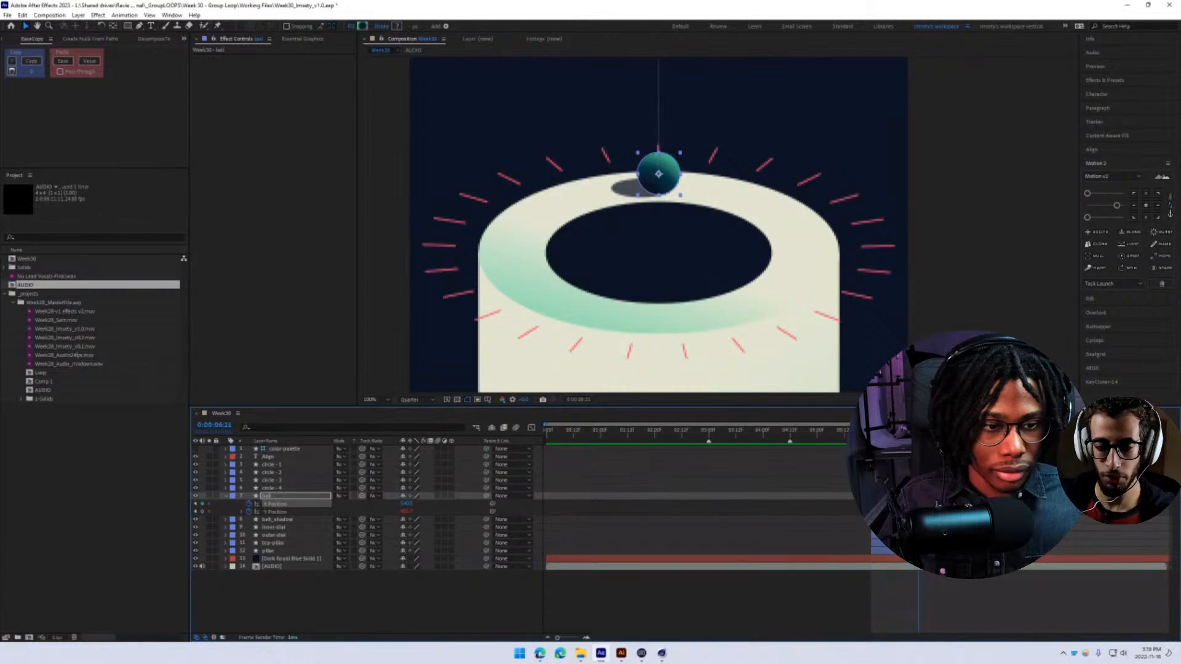
- Add a Y Position keyframe to the ball at 0:00:06:16
key(Page_Down)
key(Page_Down)
key(Page_Down)
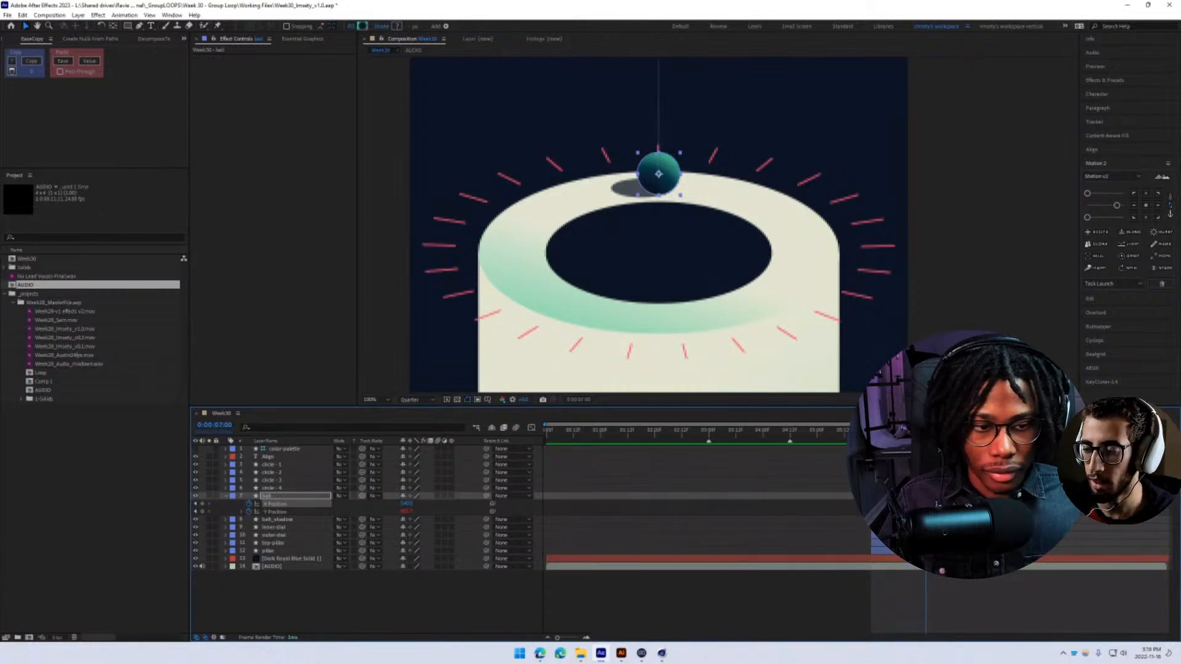
key(j)
click(202, 511)
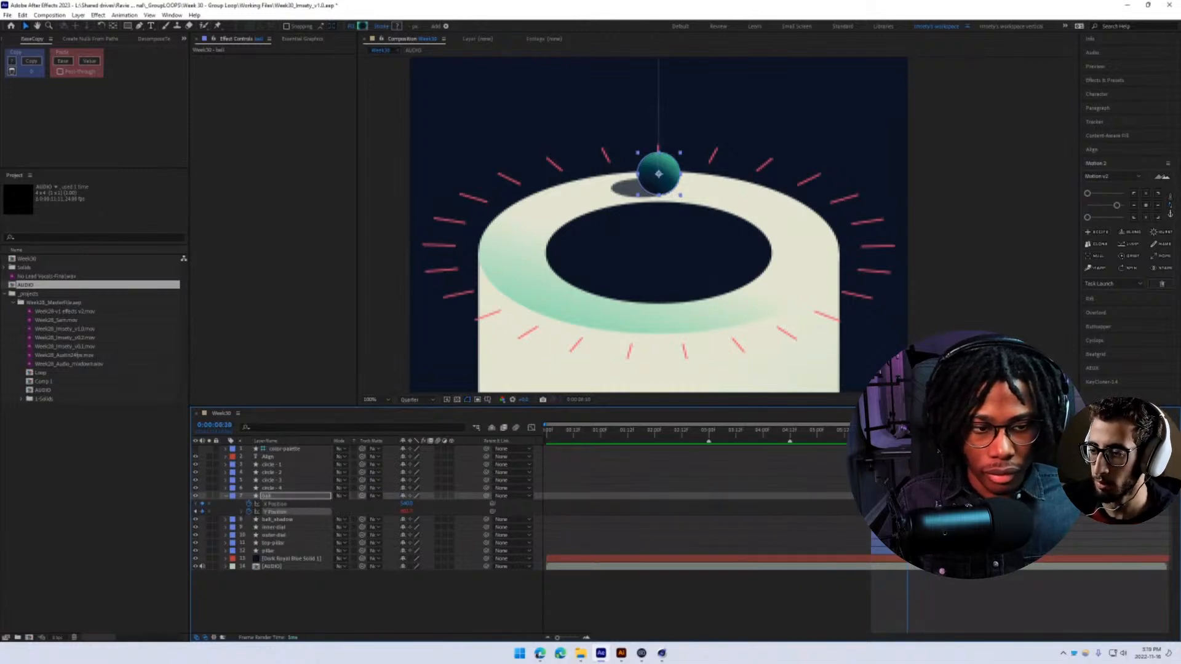
- Move the ball from the back of the pillar's rim to its right side at 0:00:07:00
key(Page_Down)
key(Page_Down)
key(Page_Down)
key(Page_Down)
key(Page_Down)
key(Page_Down)
key(Page_Down)
key(Page_Down)
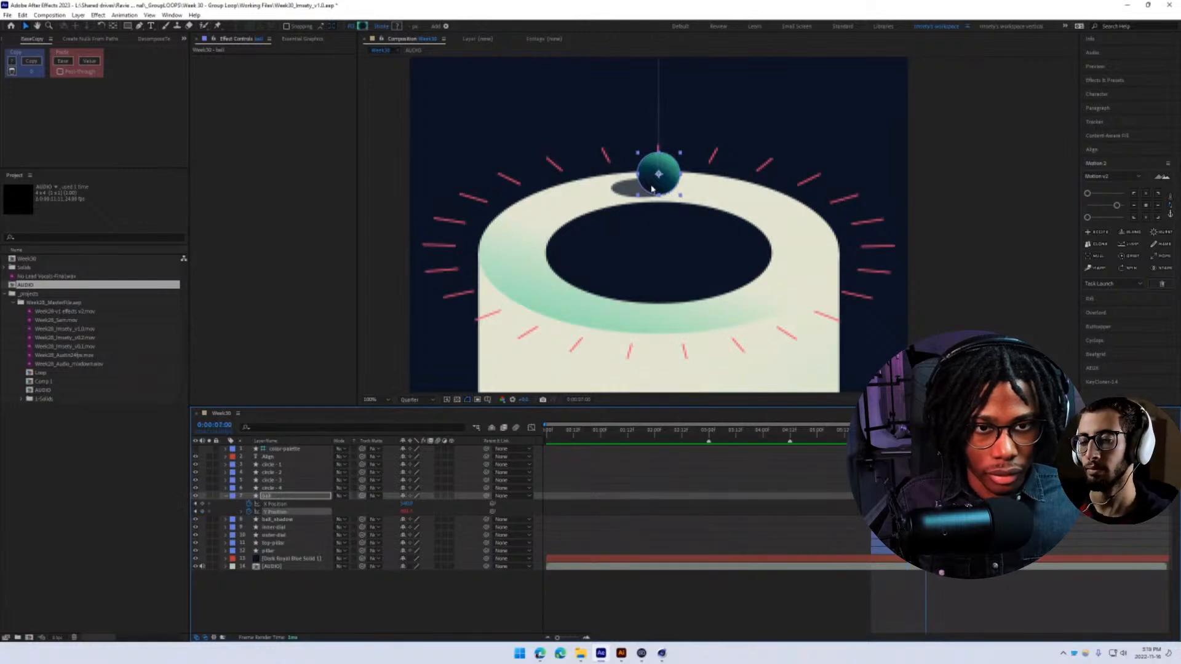
drag(652, 189, 797, 261)
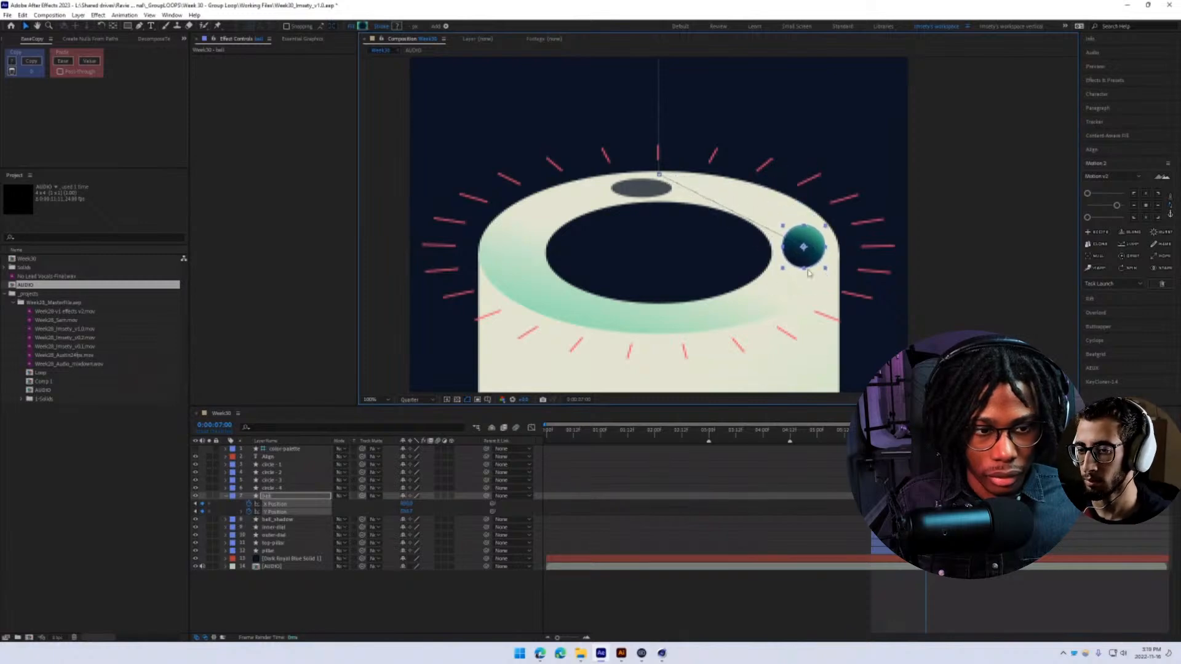
- Check the ball's straight path across the rim frame by frame between 0:00:06:16 and 0:00:07:00
key(Page_Up)
key(Page_Up)
key(Page_Up)
key(Page_Up)
key(Page_Up)
key(Page_Up)
key(Page_Up)
key(Page_Up)
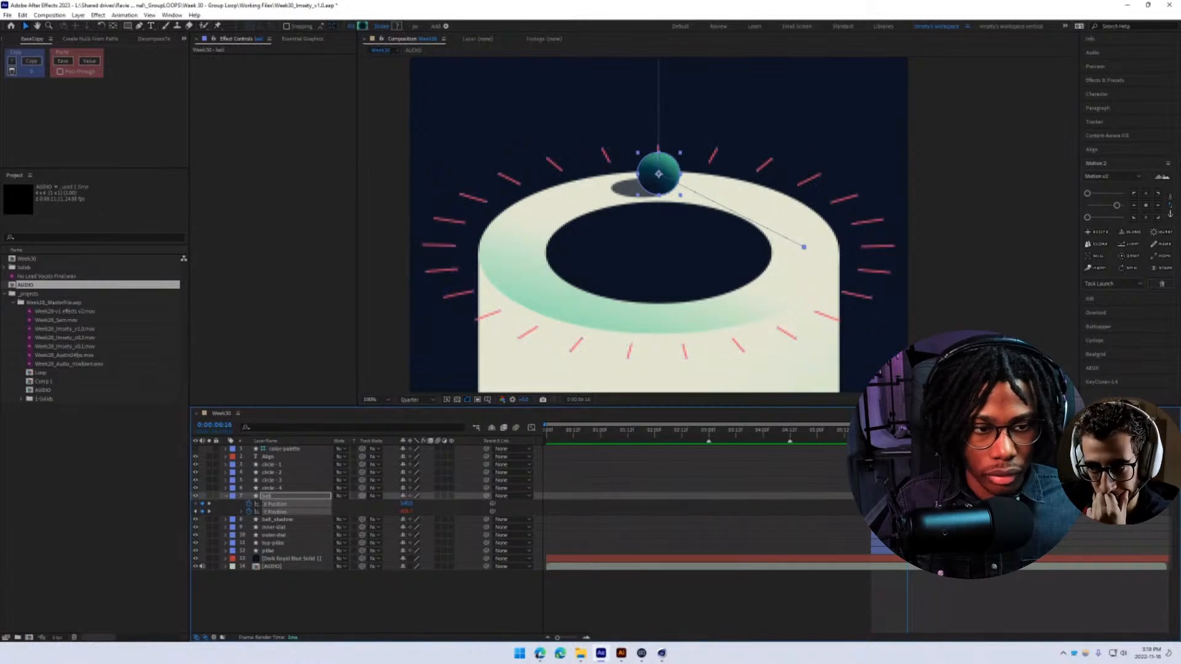
key(Page_Down)
key(Page_Down)
key(Page_Down)
key(Page_Down)
key(Page_Down)
key(Page_Down)
key(Page_Down)
key(Page_Down)
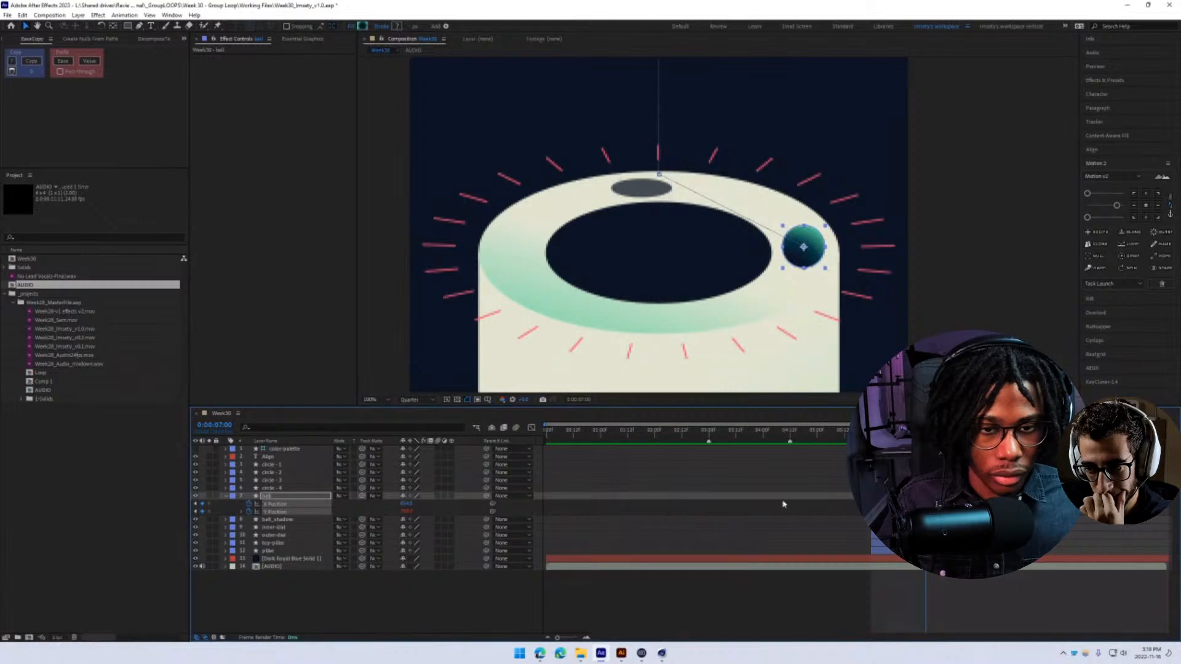
- Reshape the speed curves of the ball's X and Y Position move so it starts fast and slows down toward 0:00:07:00
click(586, 638)
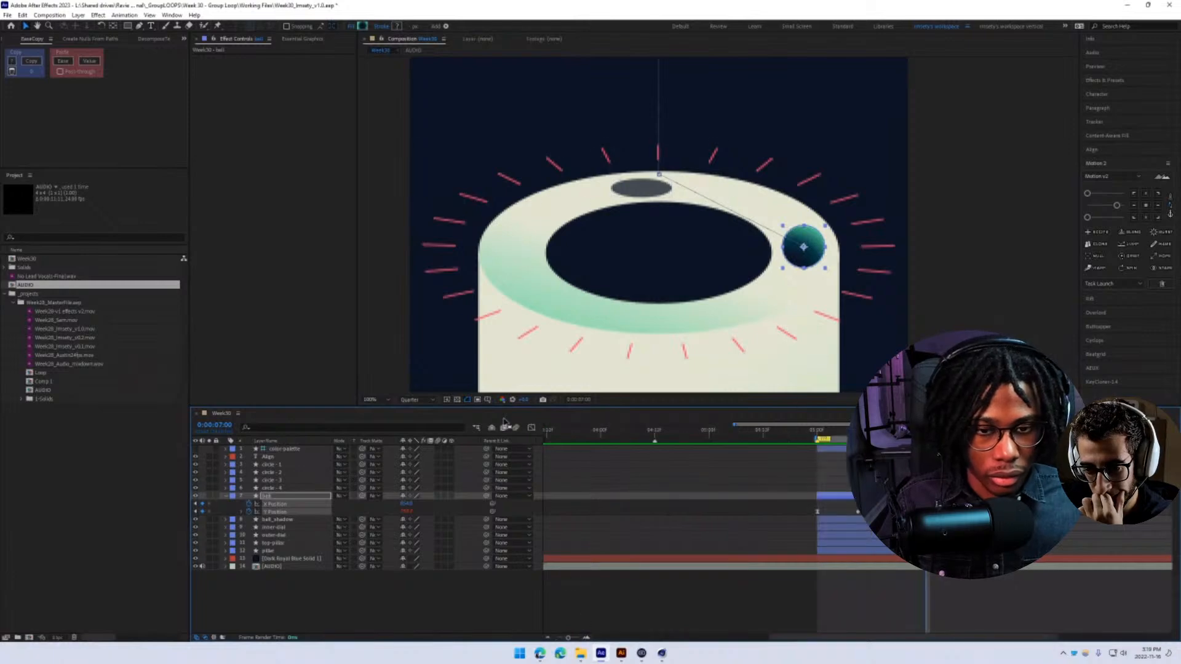
click(926, 511)
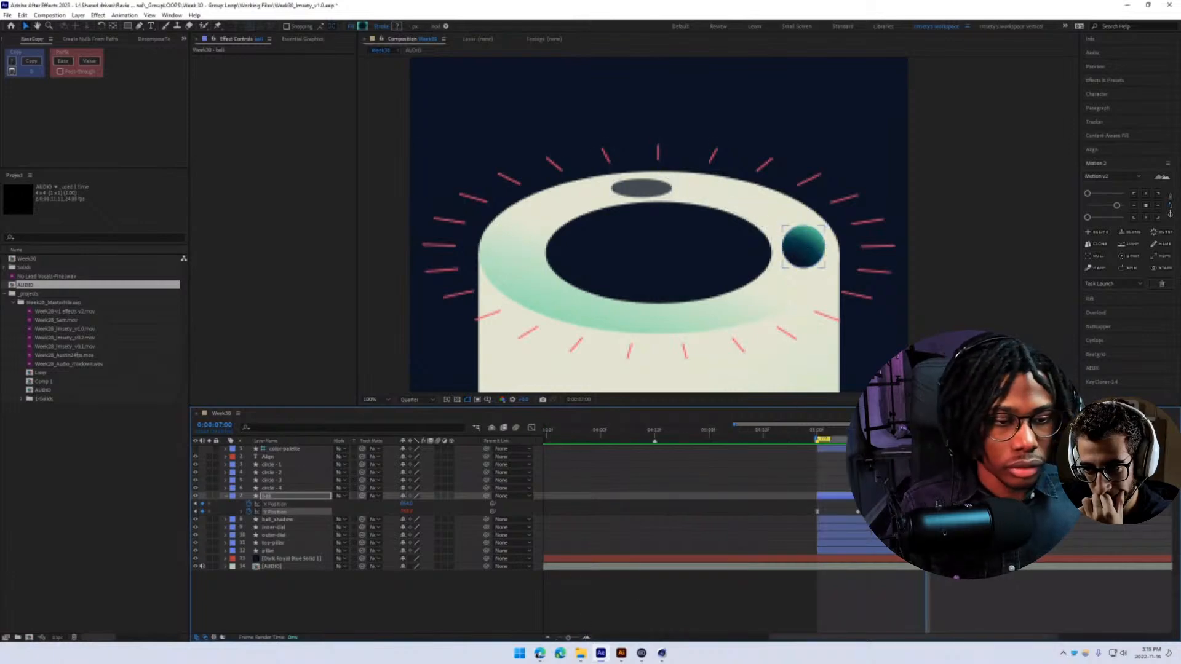
shift+click(926, 503)
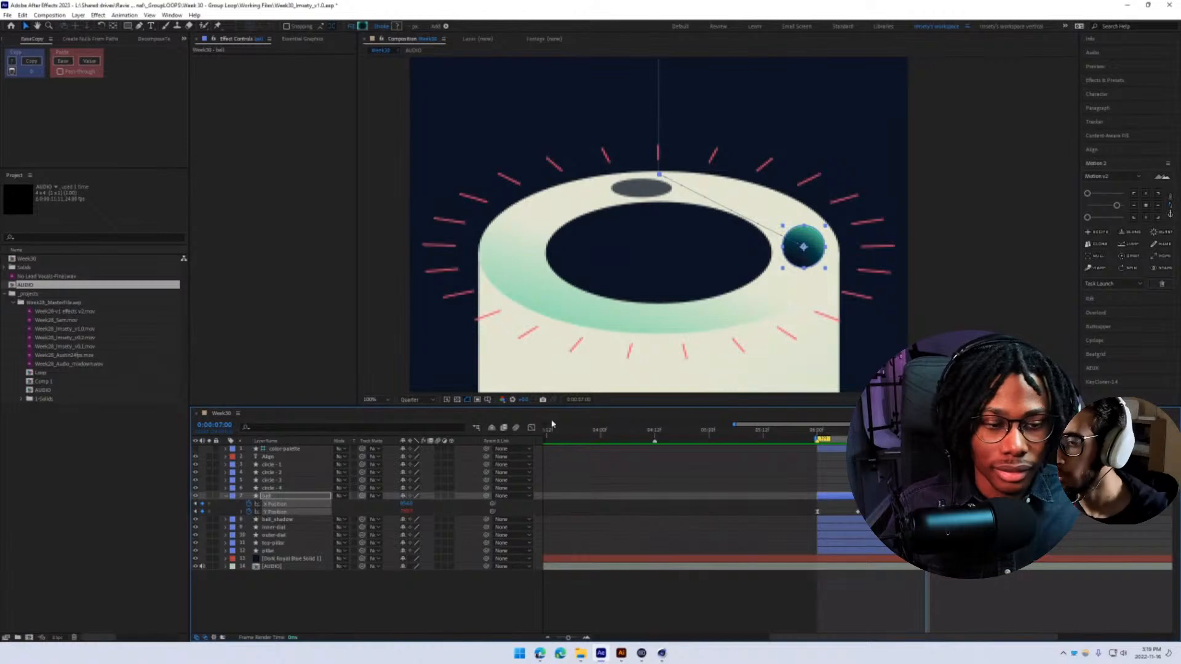
click(531, 428)
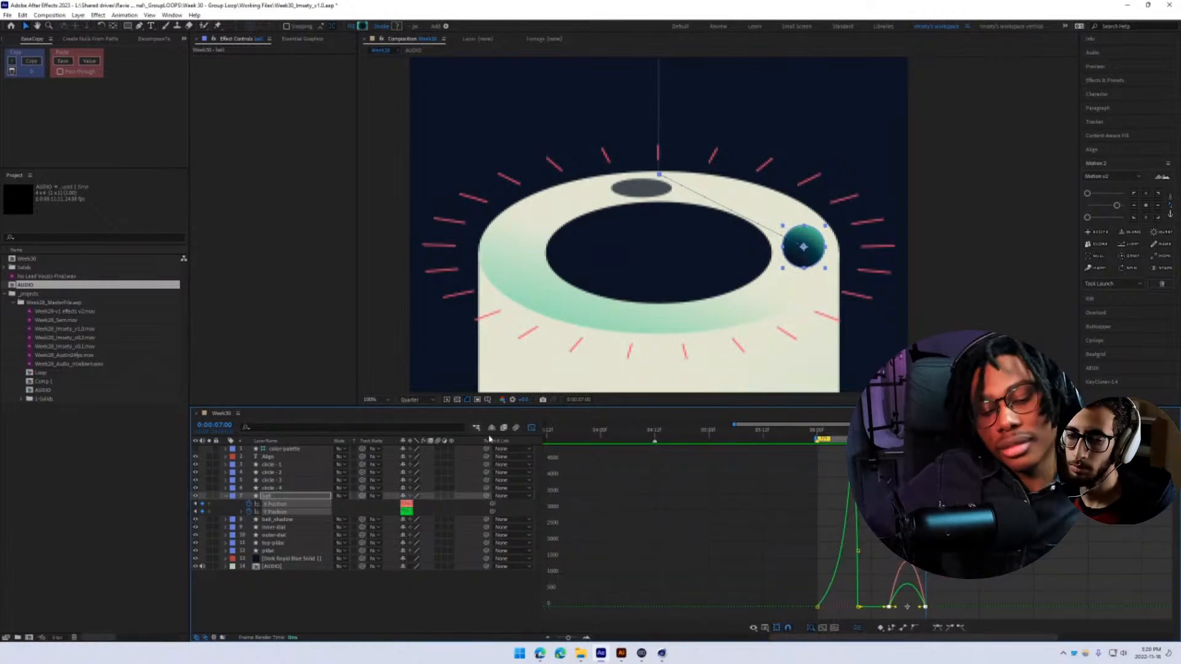
drag(1000, 564, 907, 604)
key(space)
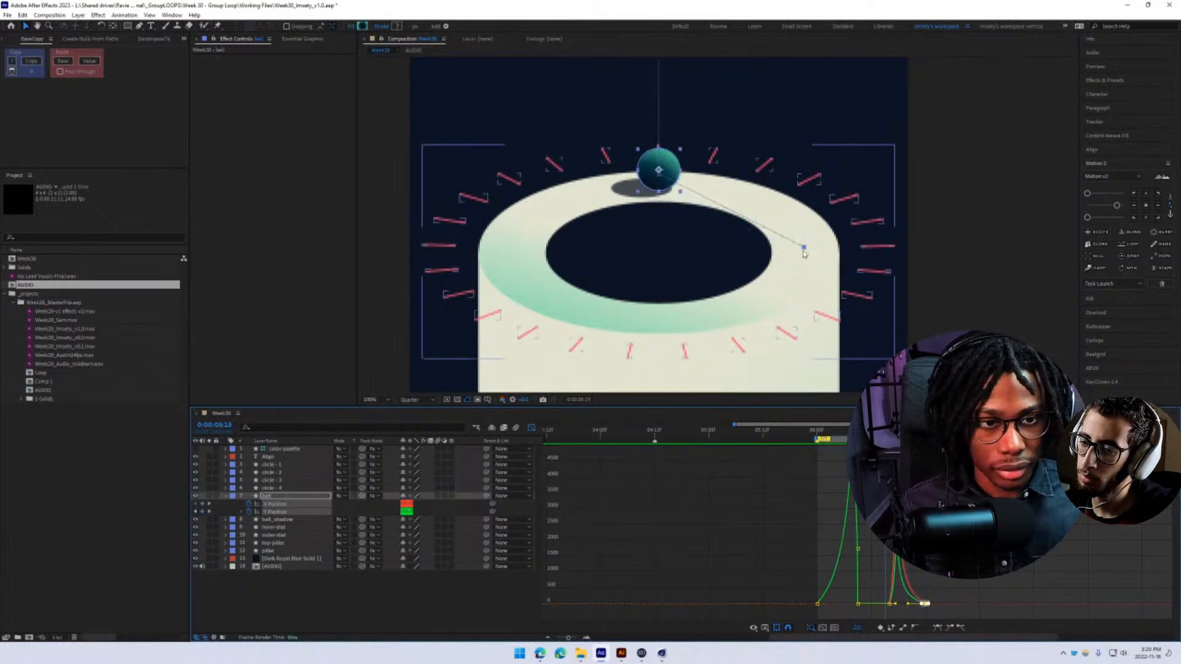
- Try shifting the end point of the ball's motion path, undo it with the speed curve change, and return to the layer view
mouse_move(804, 248)
mouse_down()
mouse_move(815, 224)
mouse_move(821, 245)
mouse_up()
key(ctrl+z)
key(ctrl+z)
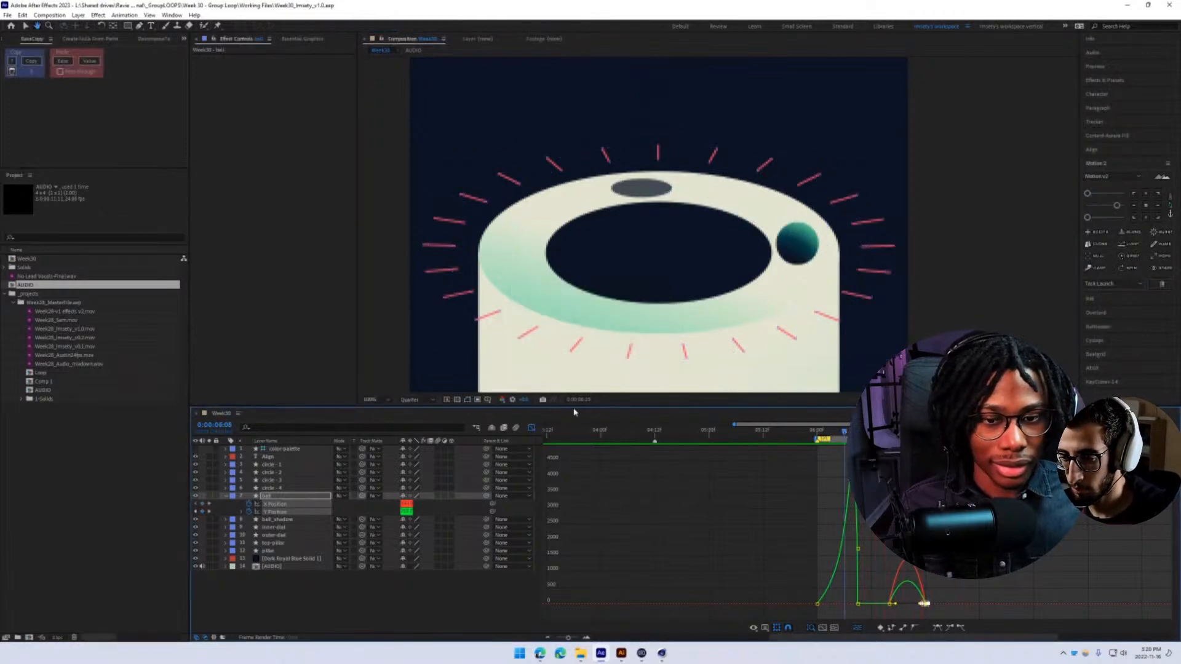
key(shift+F3)
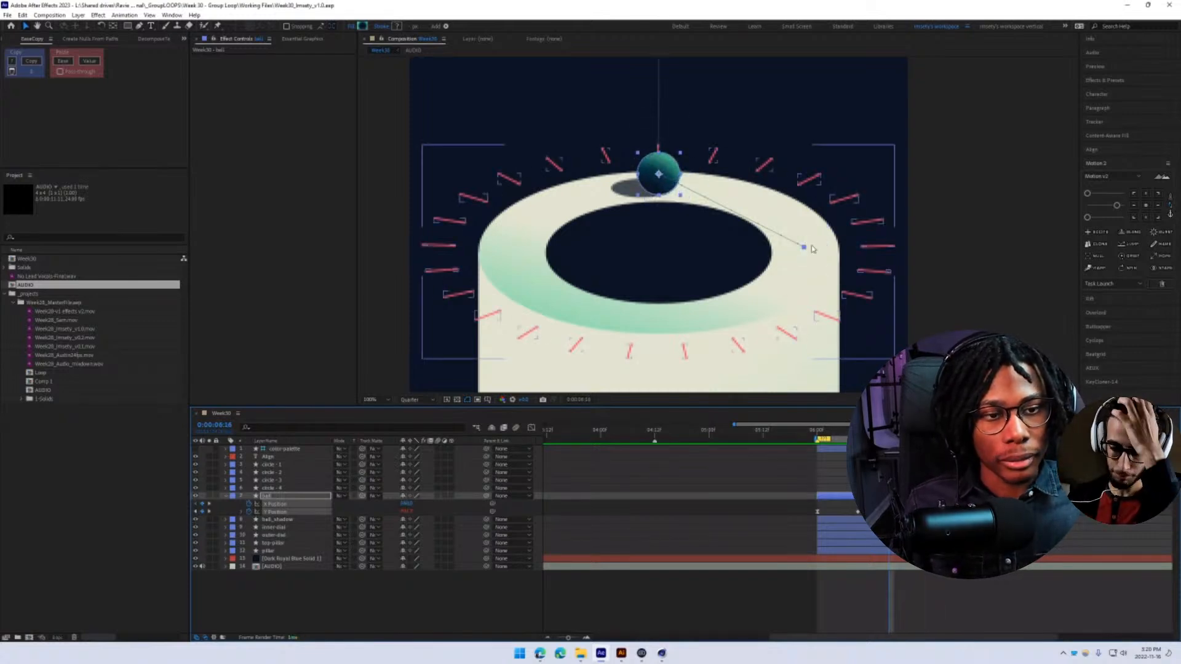
- Undo the ball's move to the rim's right side, its Y Position keyframe at 0:00:06:16 and its X Position keyframes
key(g)
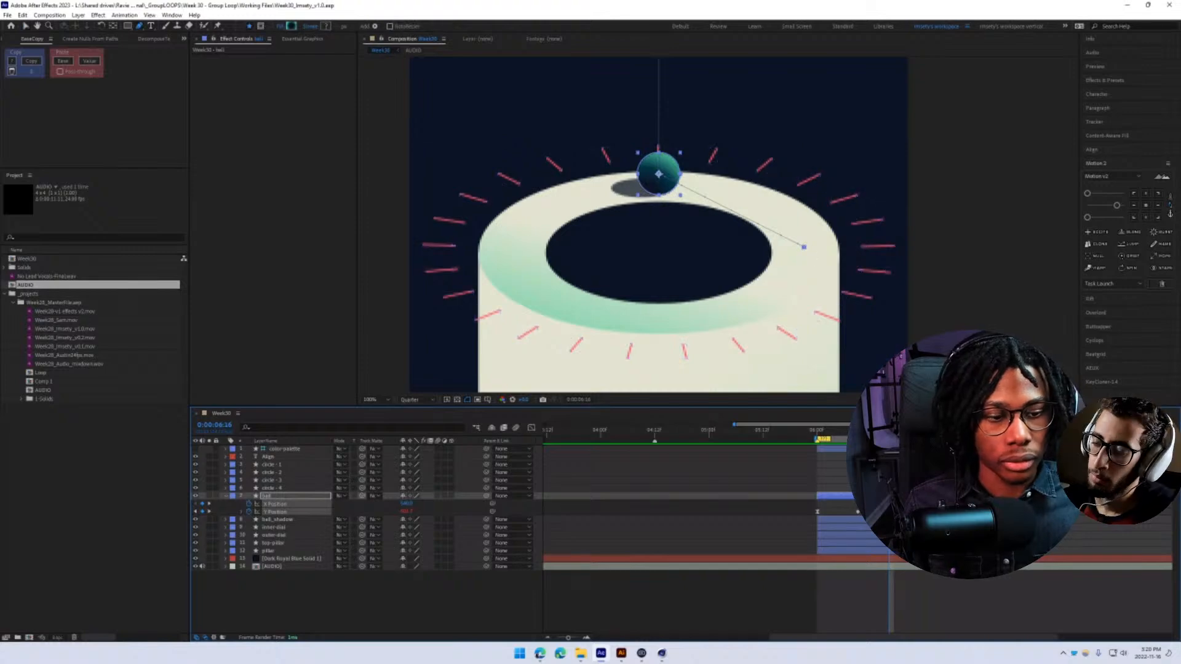
key(v)
key(ctrl+z)
key(ctrl+z)
key(ctrl+z)
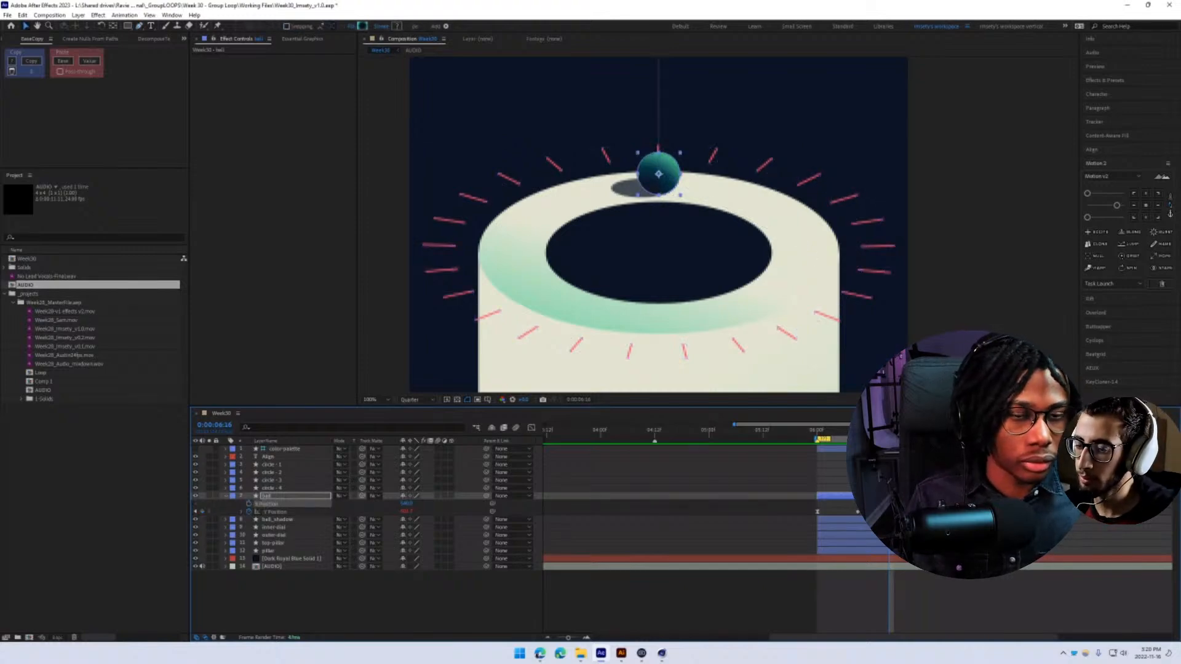
- Open the ball's Y Position bounce expression, and add a Transform effect to the ball layer
key(space)
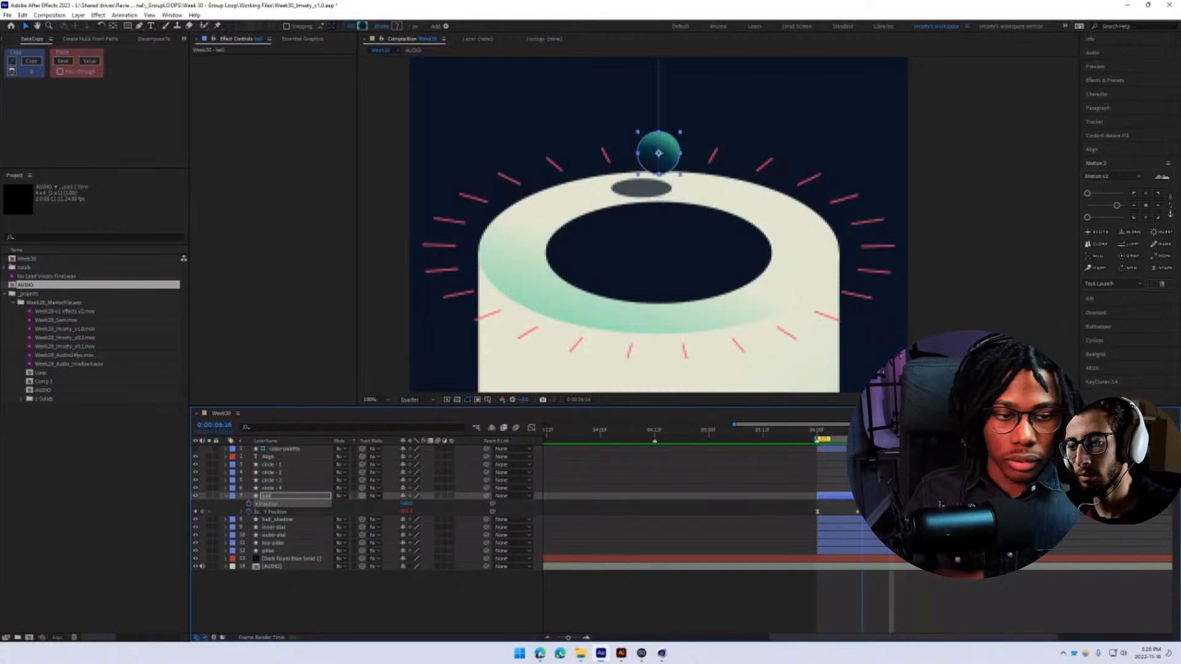
key(space)
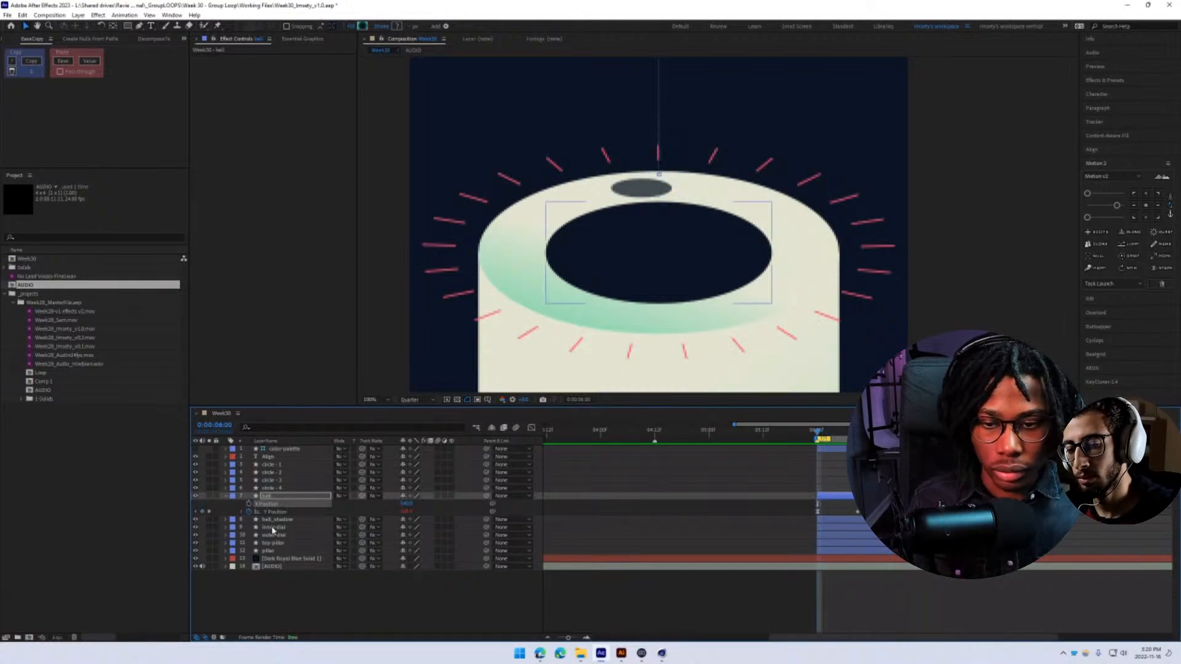
alt+click(249, 511)
key(ctrl+v)
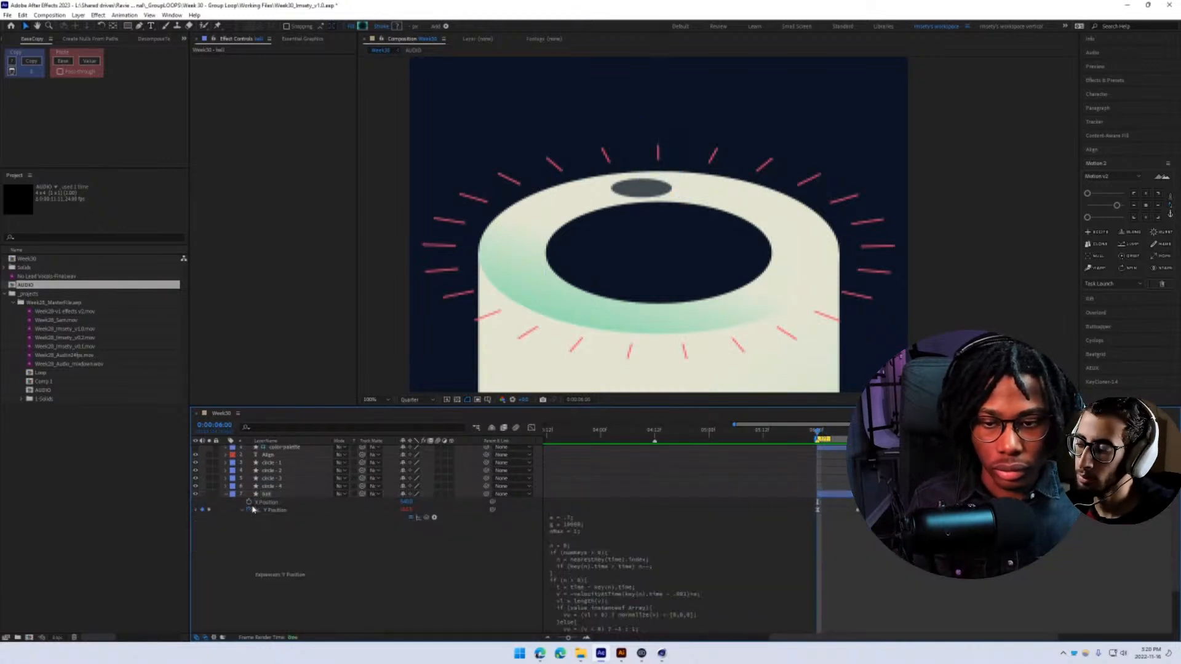
click(275, 486)
click(274, 495)
key(ctrl+space)
text(tr)
click(249, 511)
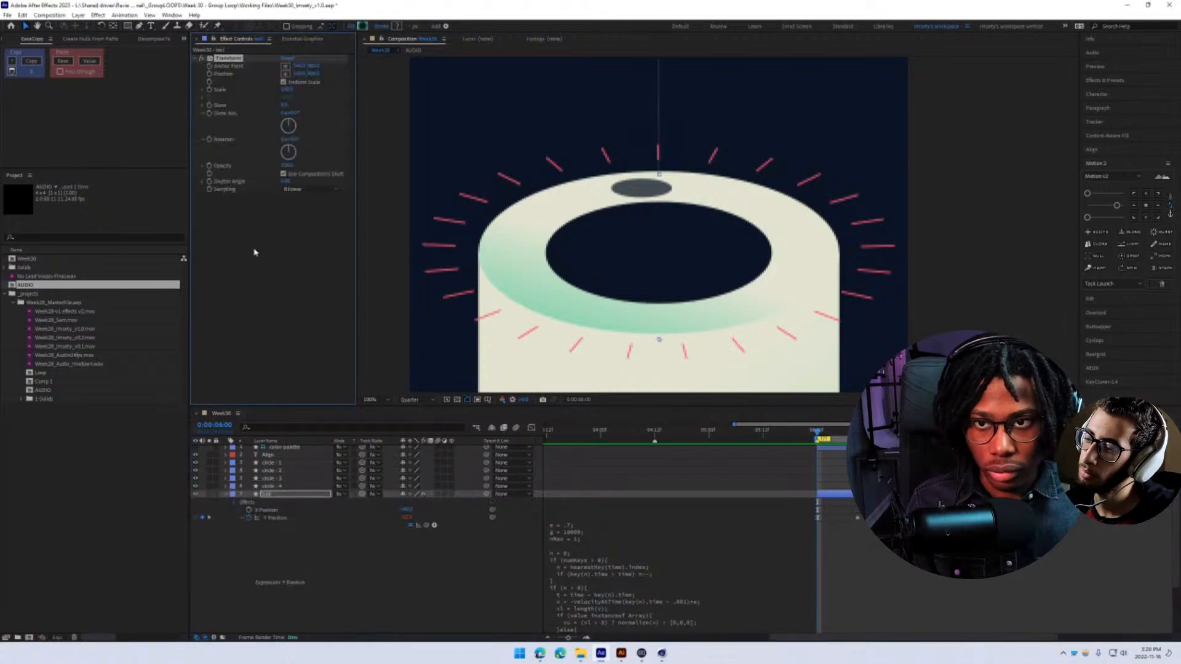
- Apply the bounce expression to the Position of the ball's Transform effect, and collapse the expression
alt+click(209, 74)
key(ctrl+v)
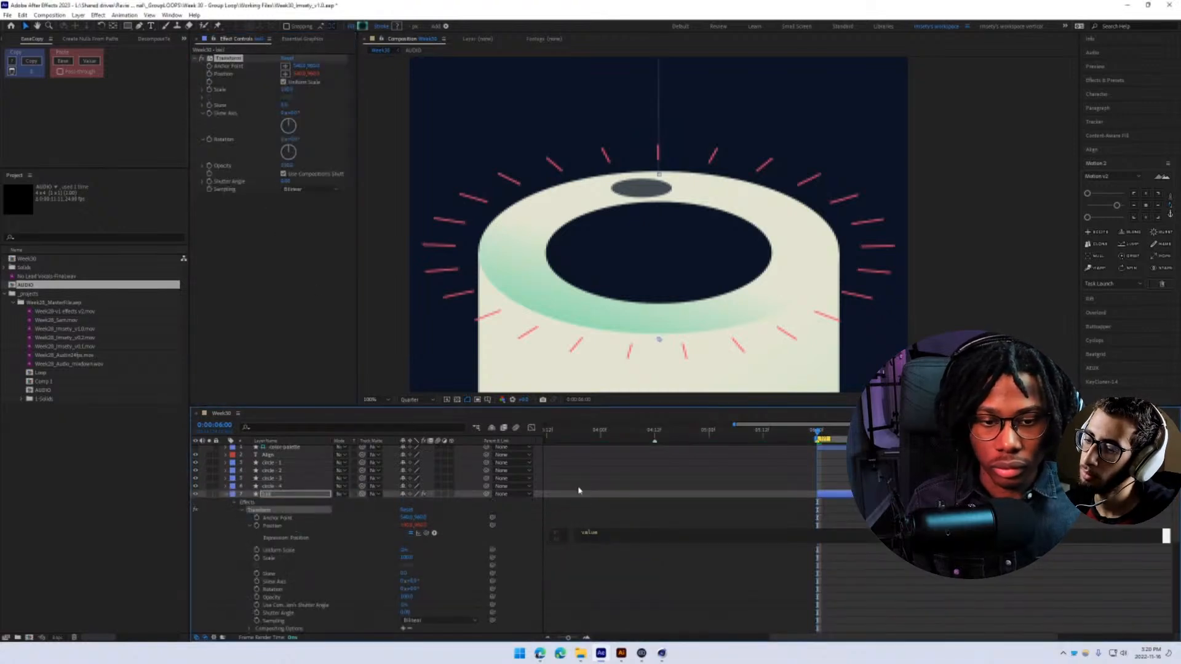
click(580, 490)
click(250, 526)
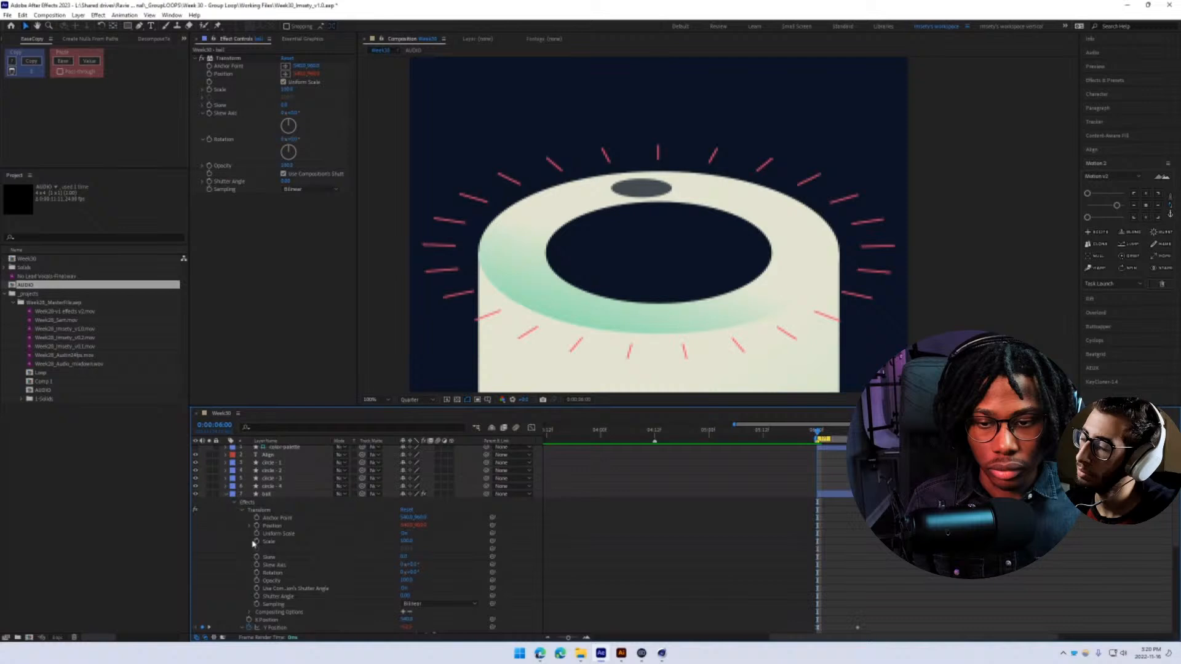
- Delete the ball's Y Position keyframes with the playhead at 0:00:07:02, and save the project
click(250, 629)
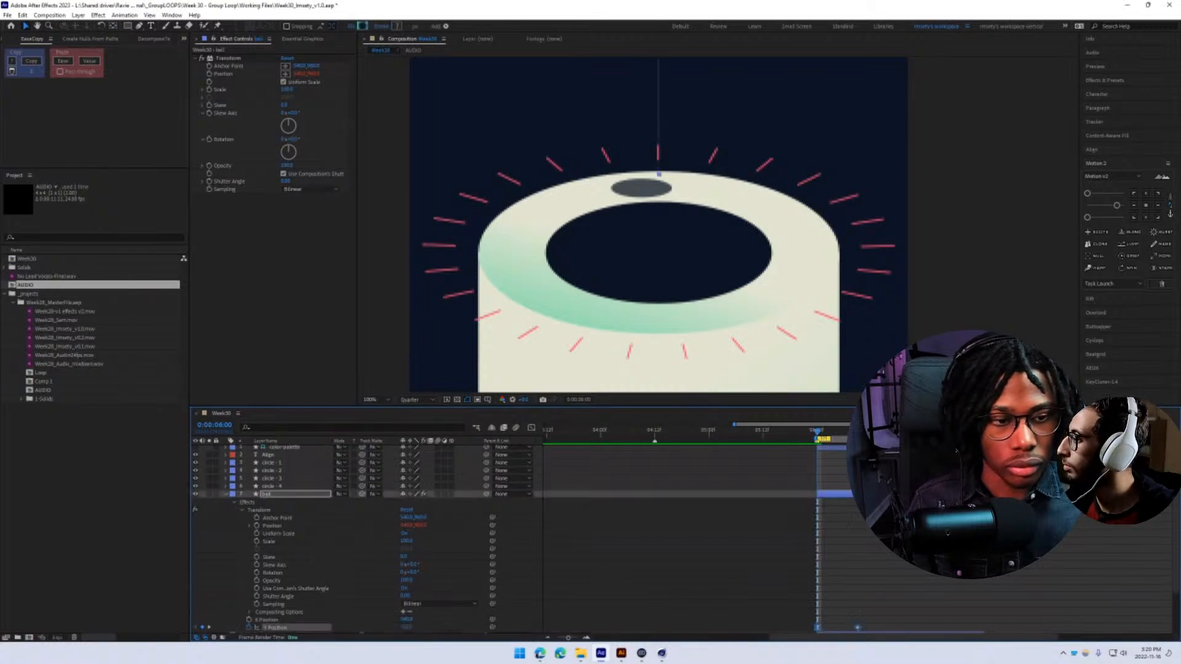
drag(912, 431, 934, 431)
drag(872, 610, 796, 646)
key(Delete)
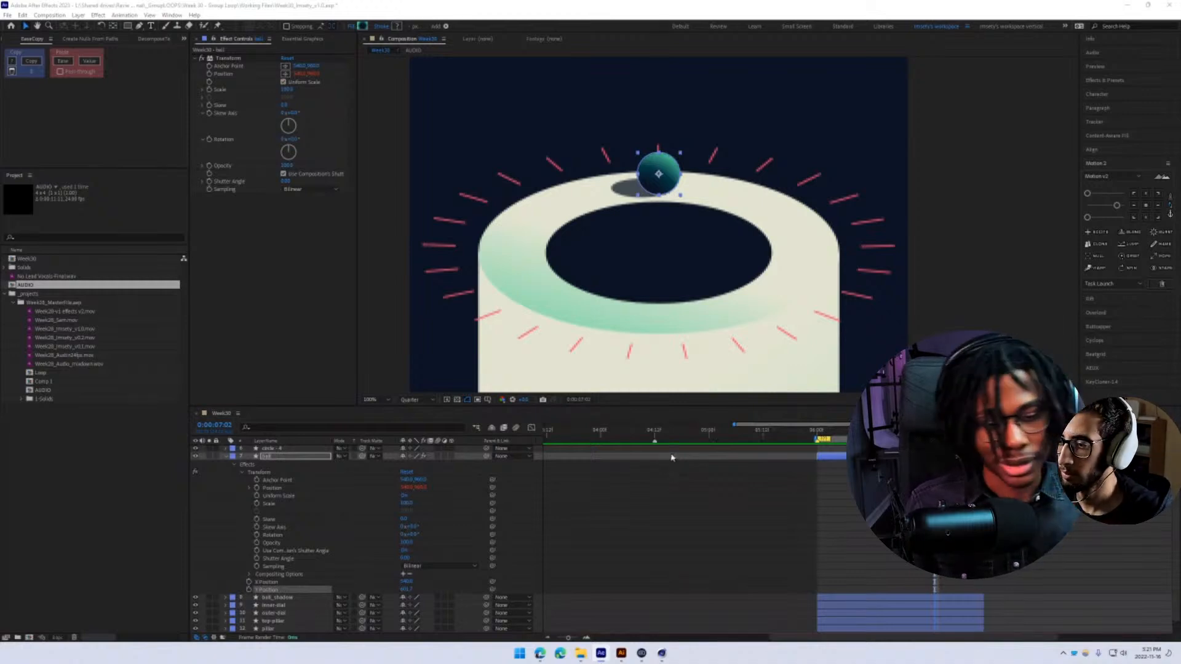
key(ctrl+s)
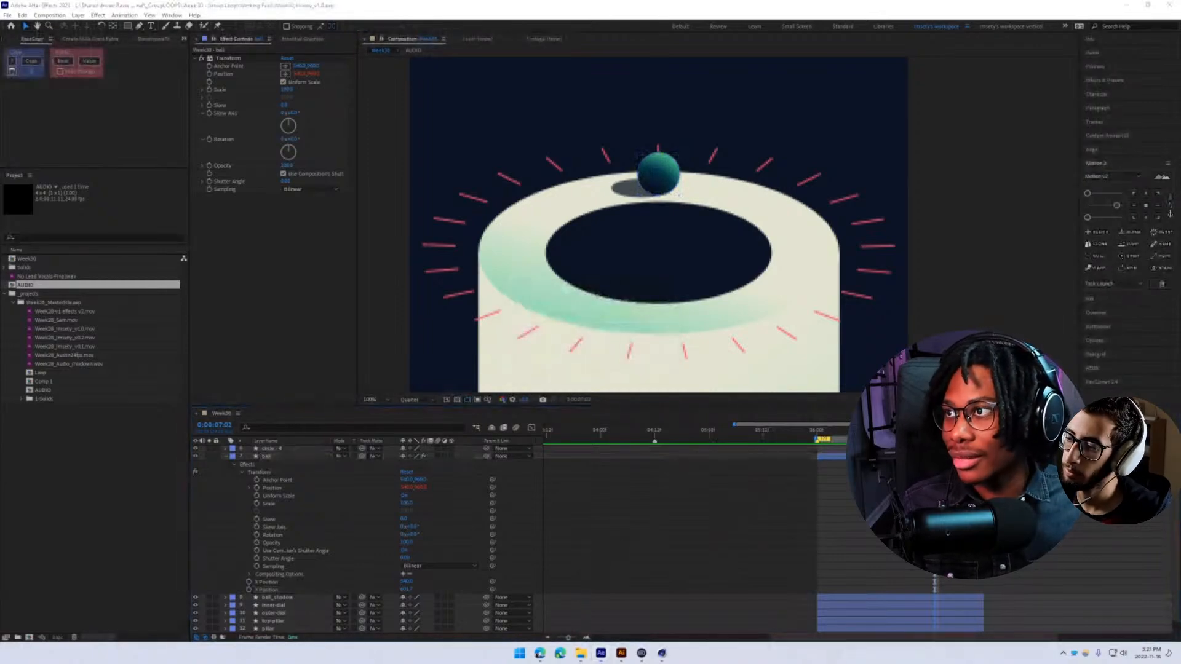
- Switch to the browser and open the motion designer's Instagram profile from the recent searches, filling the whole screen
drag(0, 6, 562, 129)
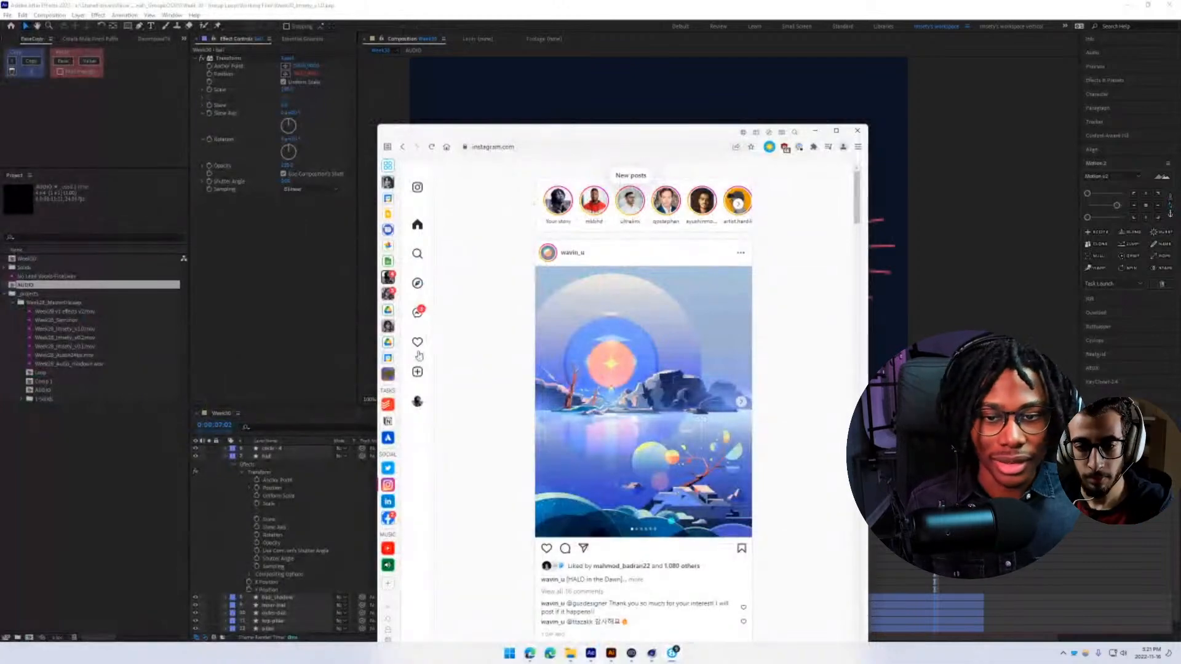
click(417, 253)
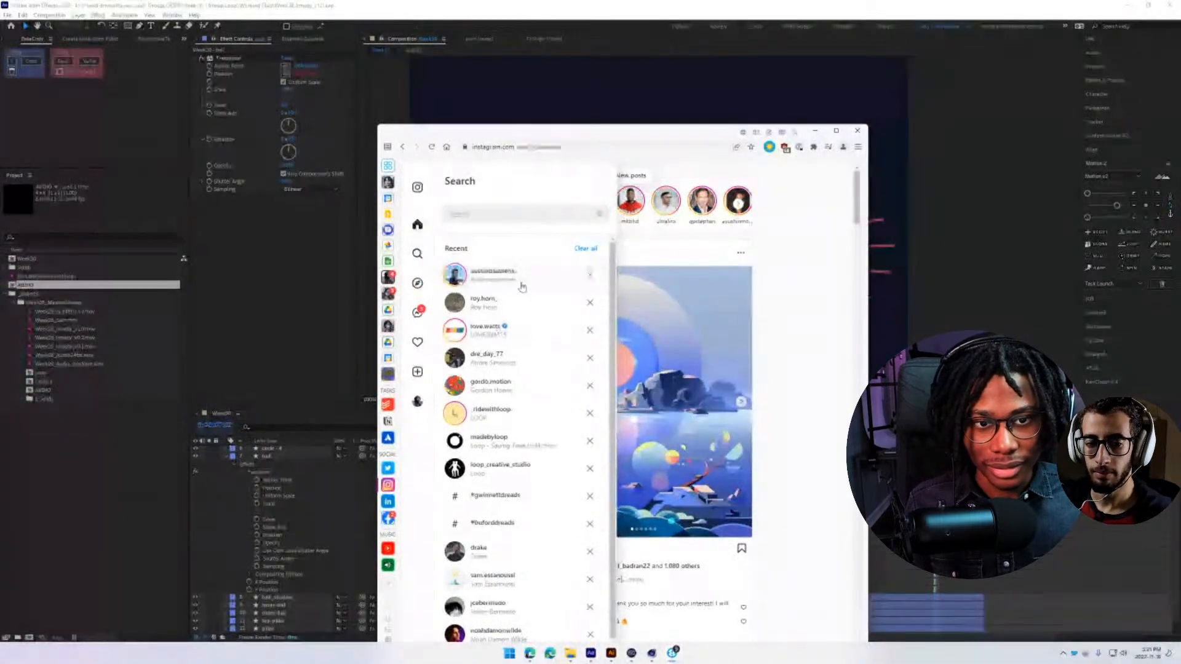
click(522, 286)
key(super+Up)
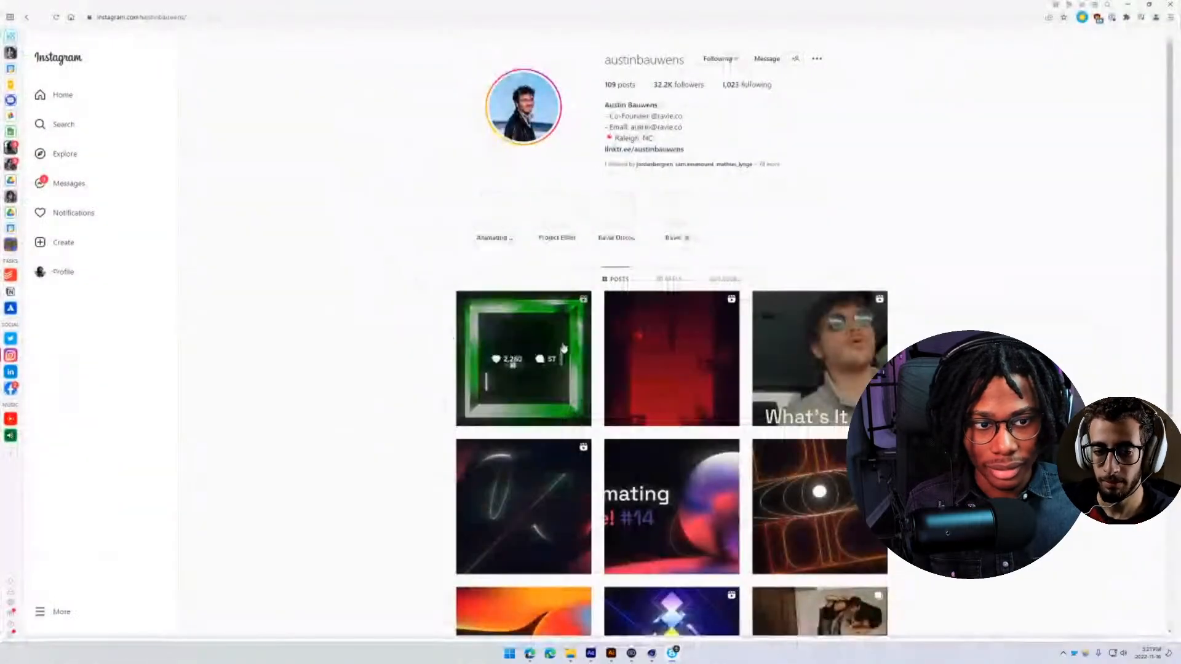
- Look through the profile's posts for a reference animation of an orbiting ball
scroll(566, 399, down, 8)
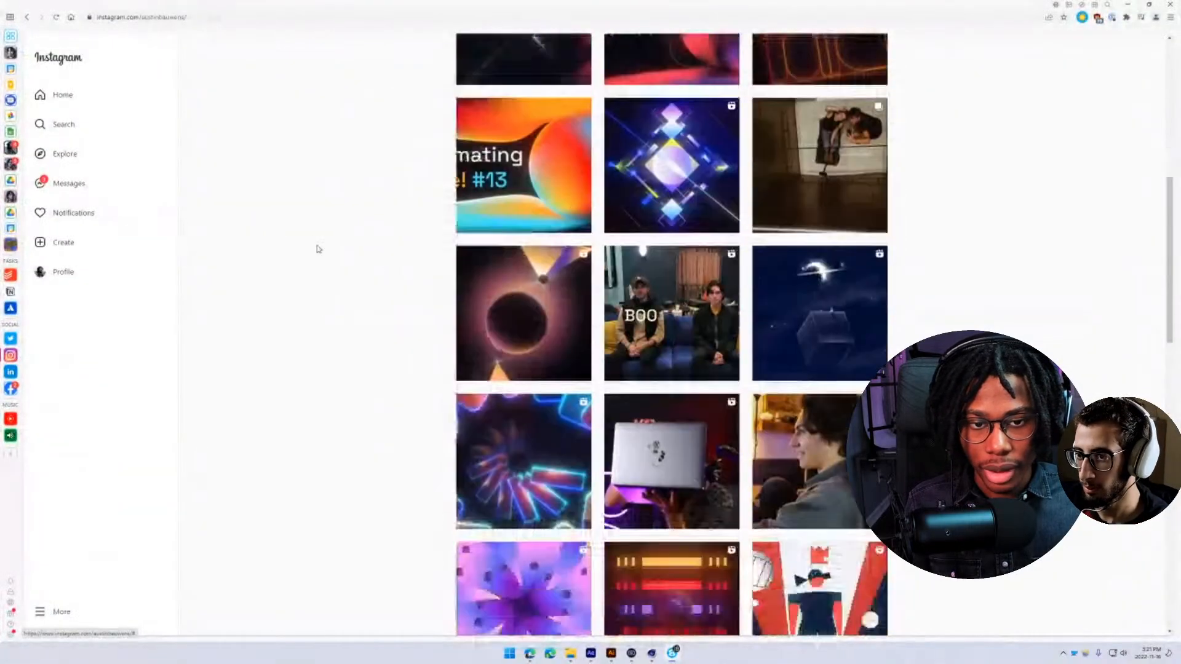
scroll(317, 249, down, 10)
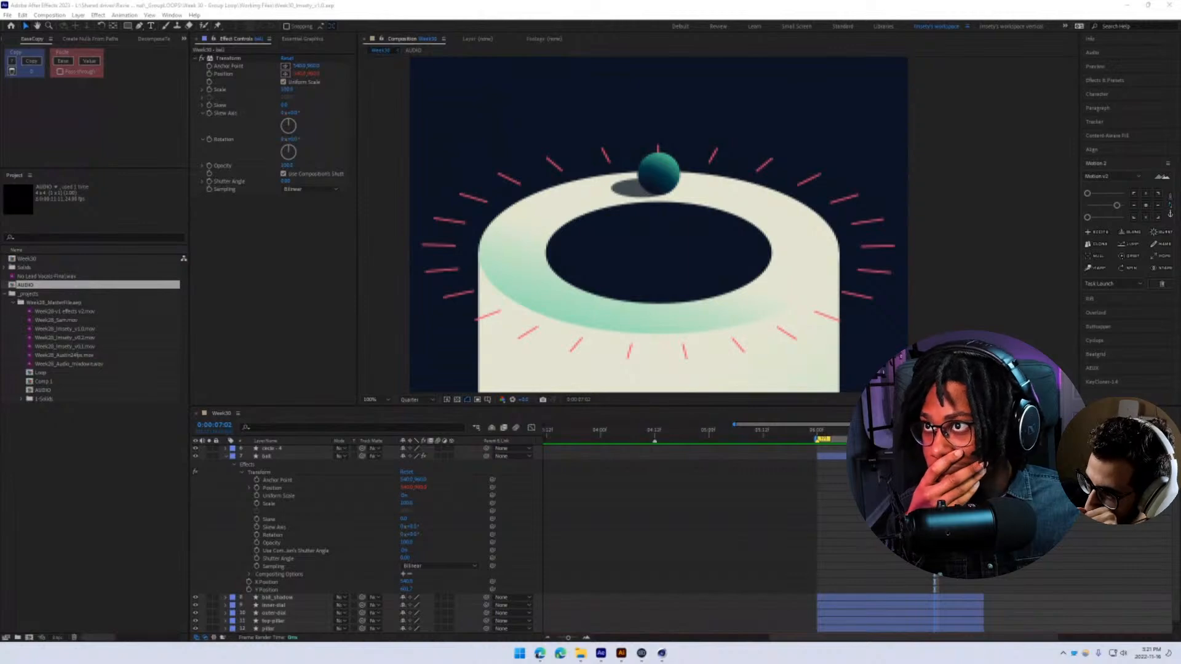
drag(0, 23, 411, 23)
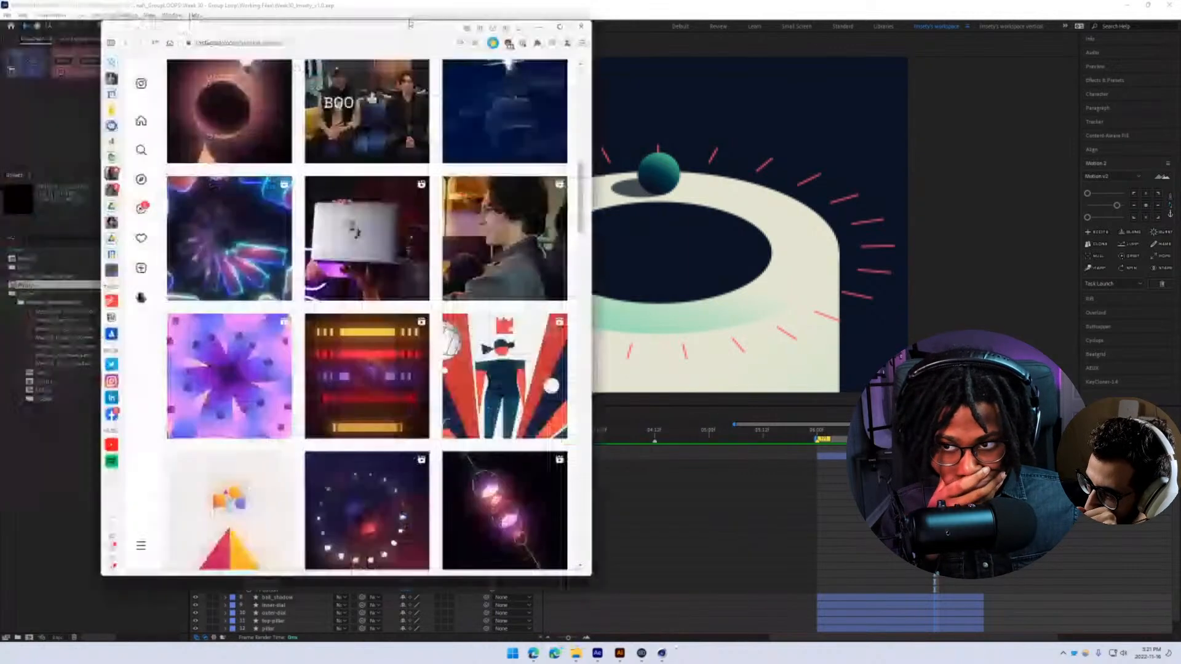
double_click(410, 25)
scroll(625, 345, down, 6)
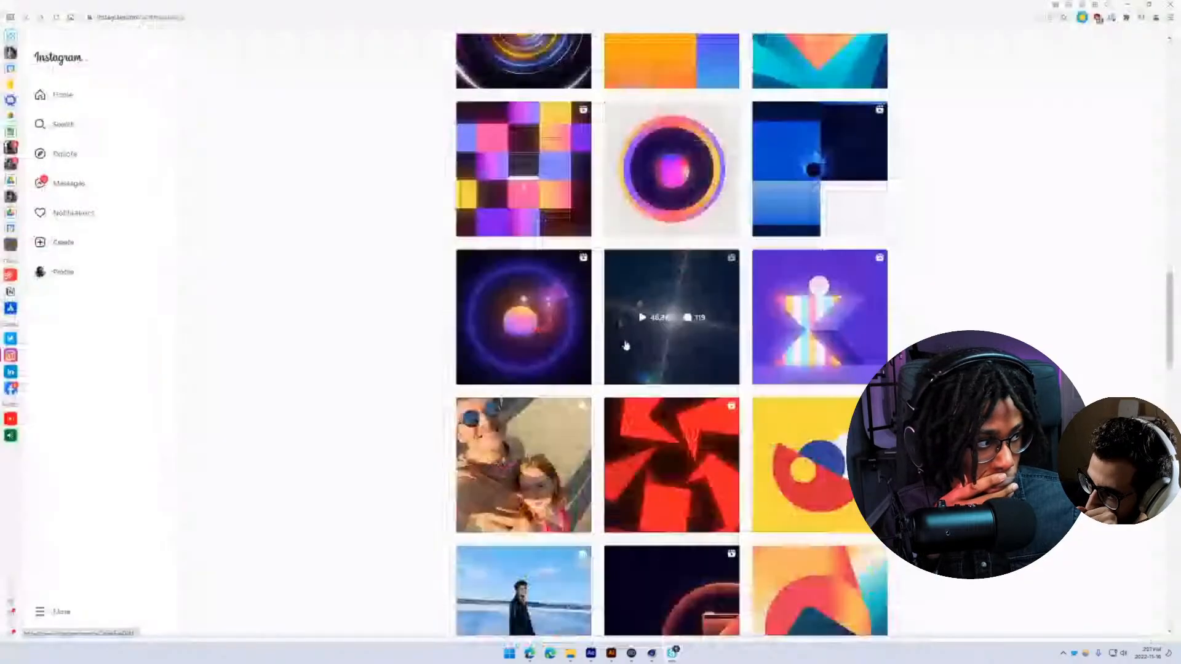
scroll(626, 346, up, 1)
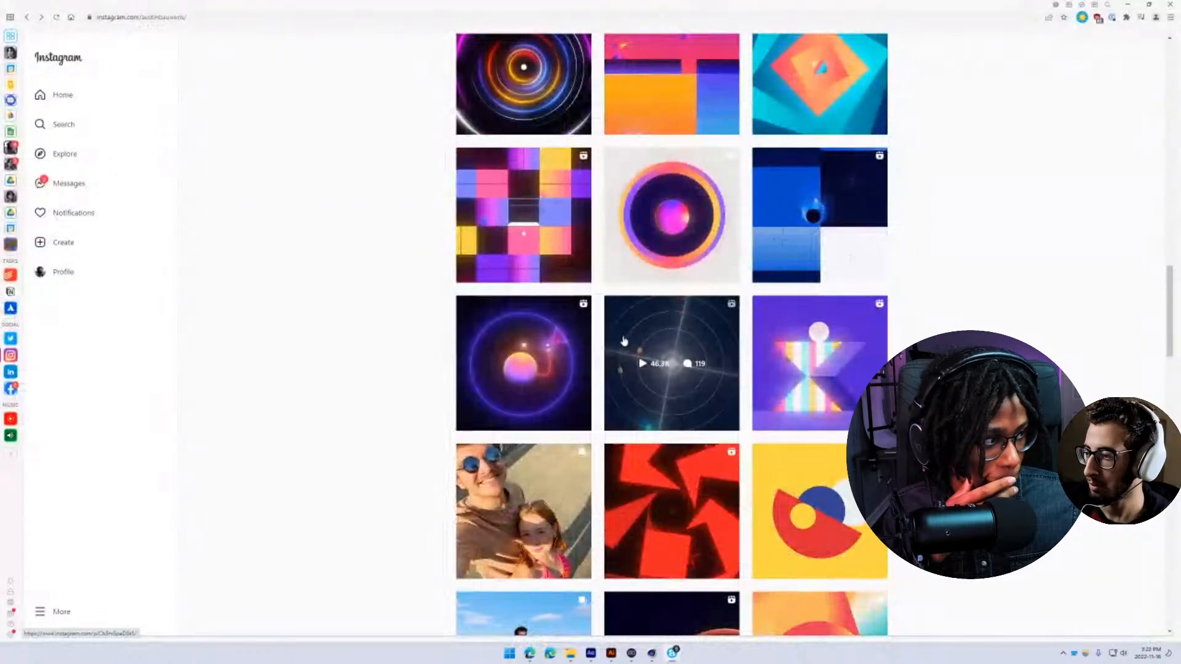
scroll(624, 341, down, 2)
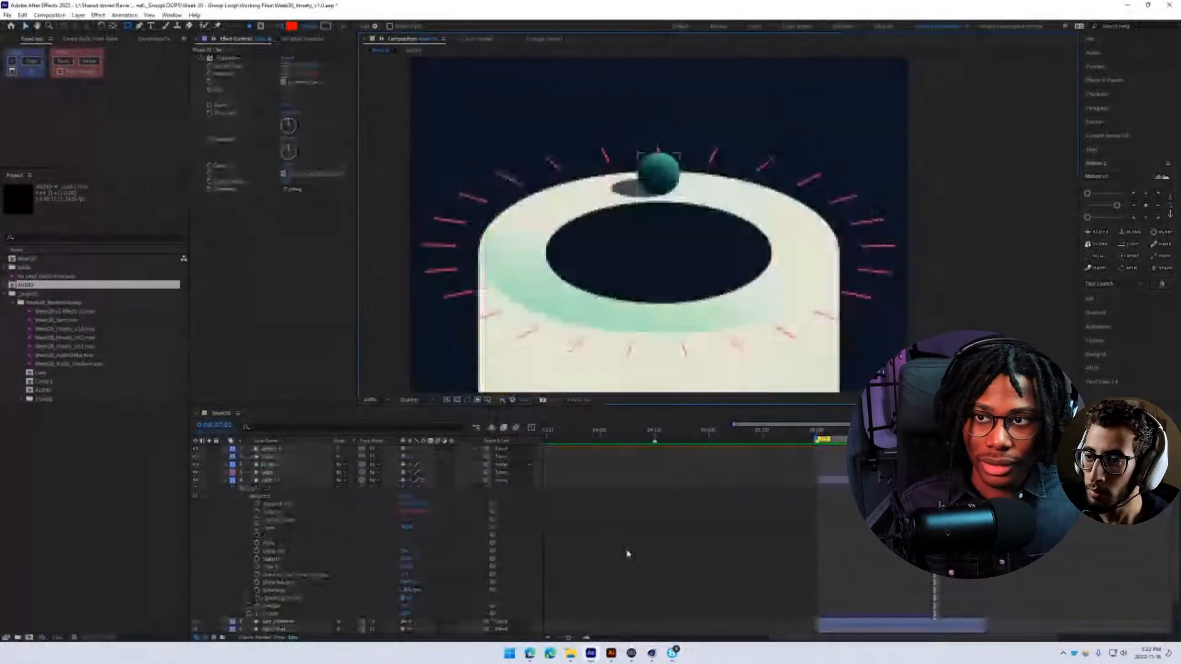
- Switch back to After Effects and draw a red ellipse in Week30, aligned over the pillar's rim
mouse_move(483, 158)
mouse_down()
mouse_move(838, 309)
mouse_move(777, 298)
mouse_up()
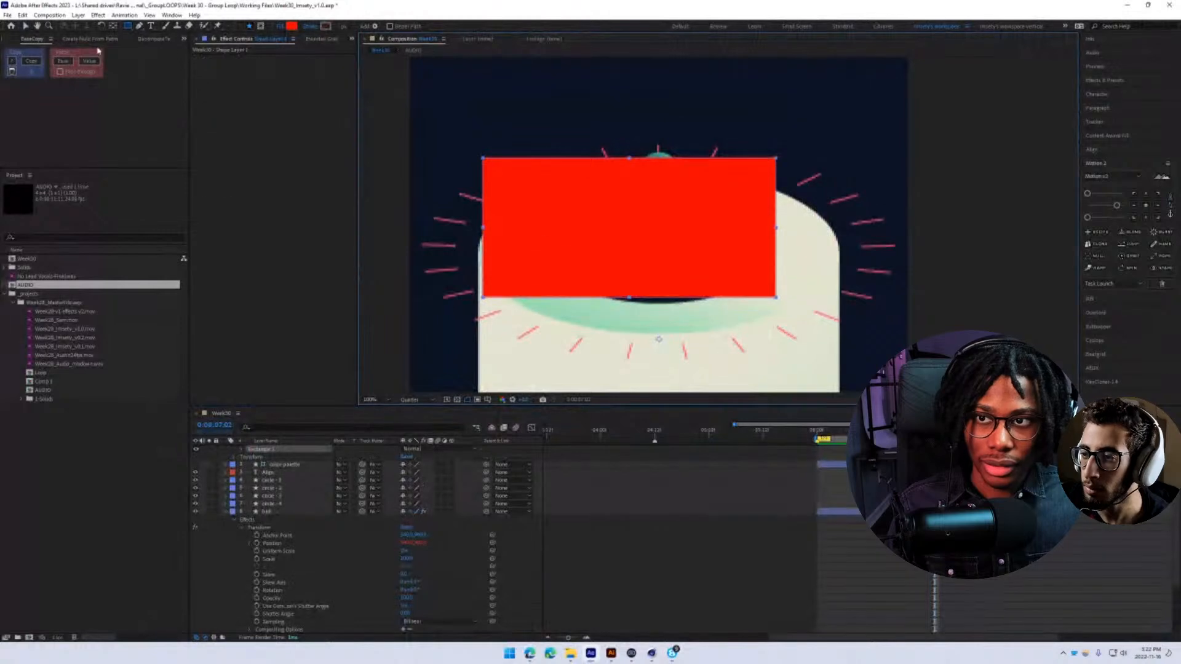
key(ctrl+z)
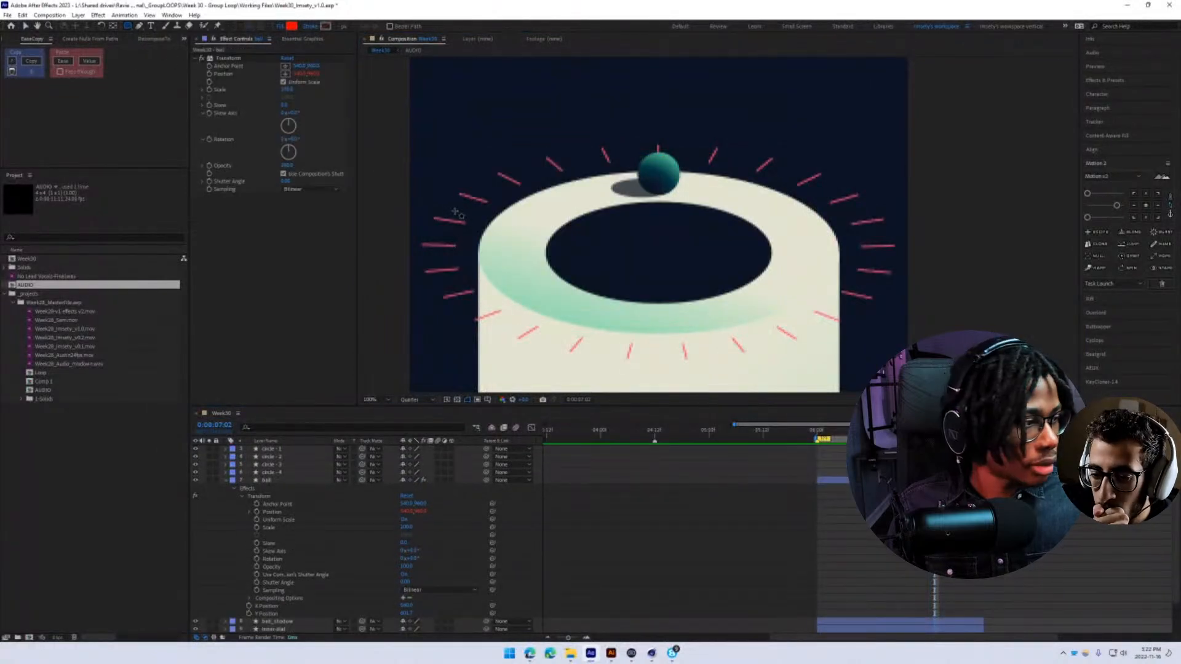
drag(533, 199, 902, 343)
key(v)
drag(771, 301, 709, 281)
- Reveal the ellipse layer's Transform properties and select the Position of the ball's Transform effect
click(235, 457)
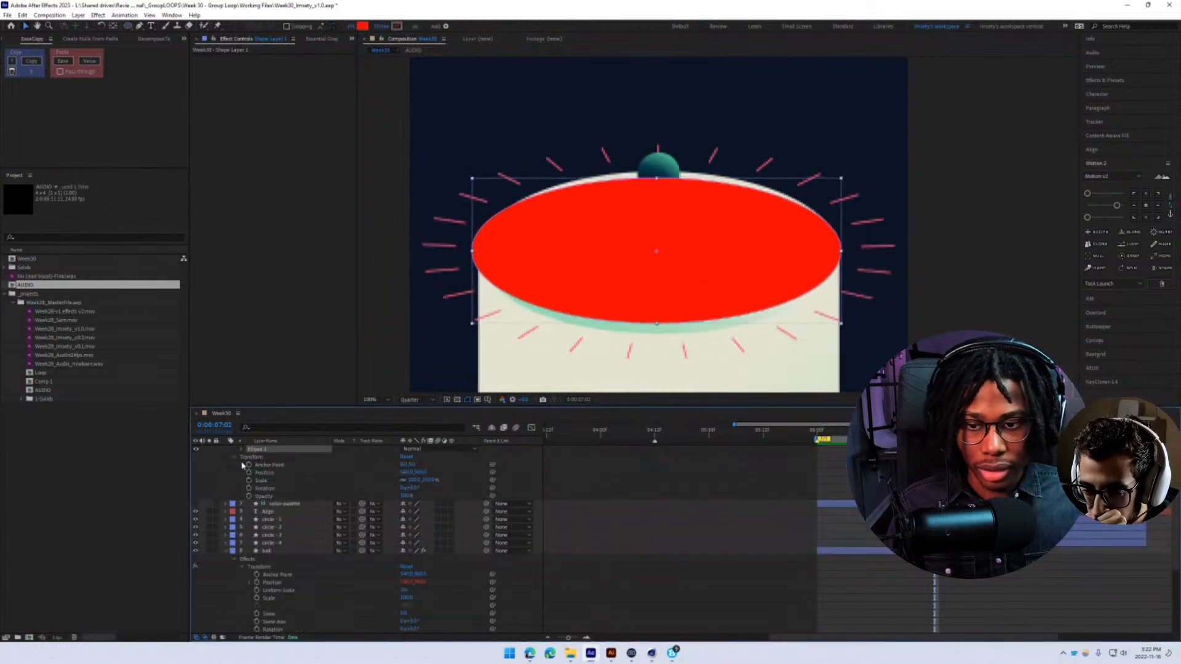
click(265, 474)
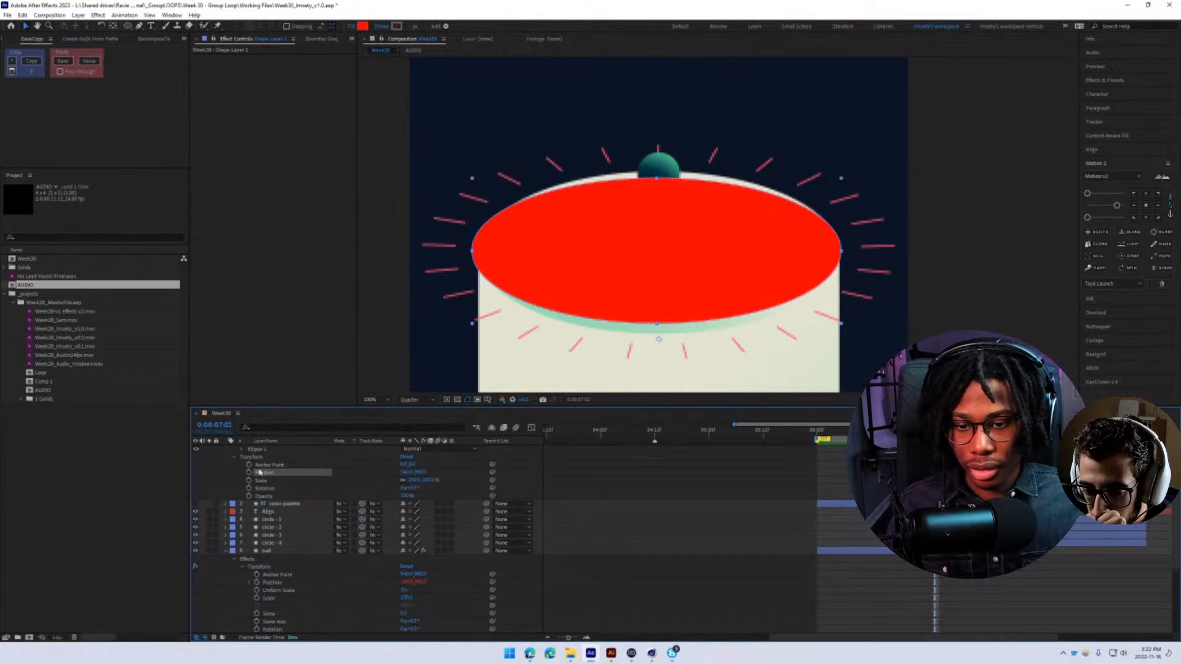
click(278, 582)
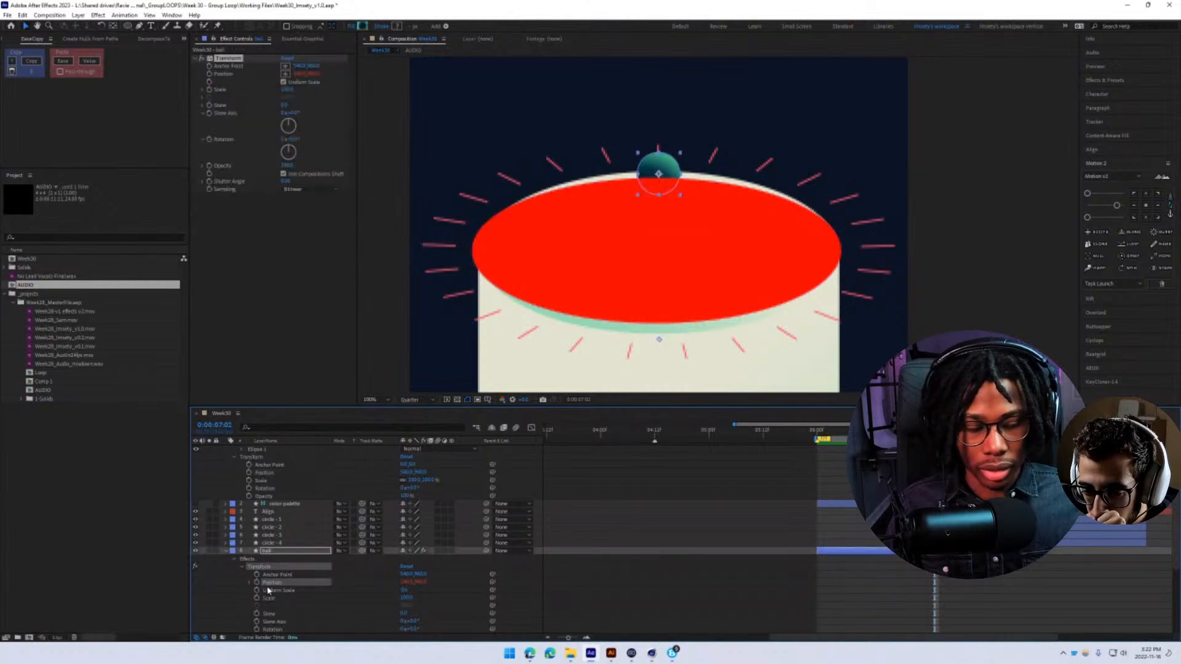
- Switch to the Instagram profile and view the weekly animation posts themed "Community" and "Gravity"
key(alt+Tab)
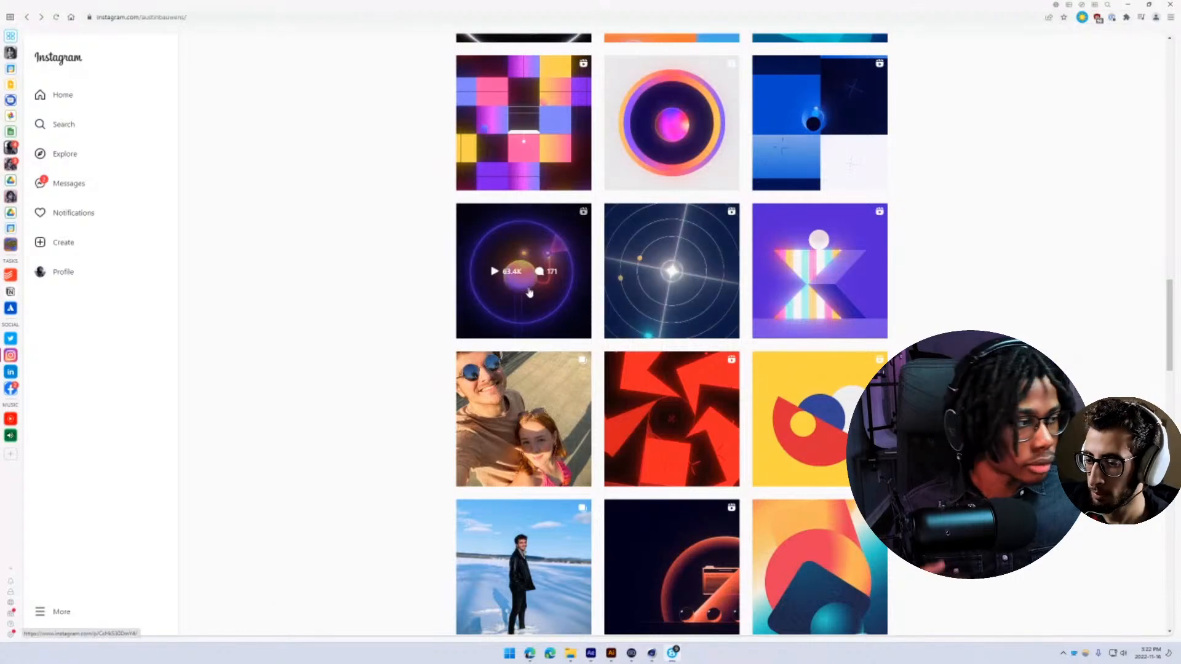
scroll(668, 325, up, 1)
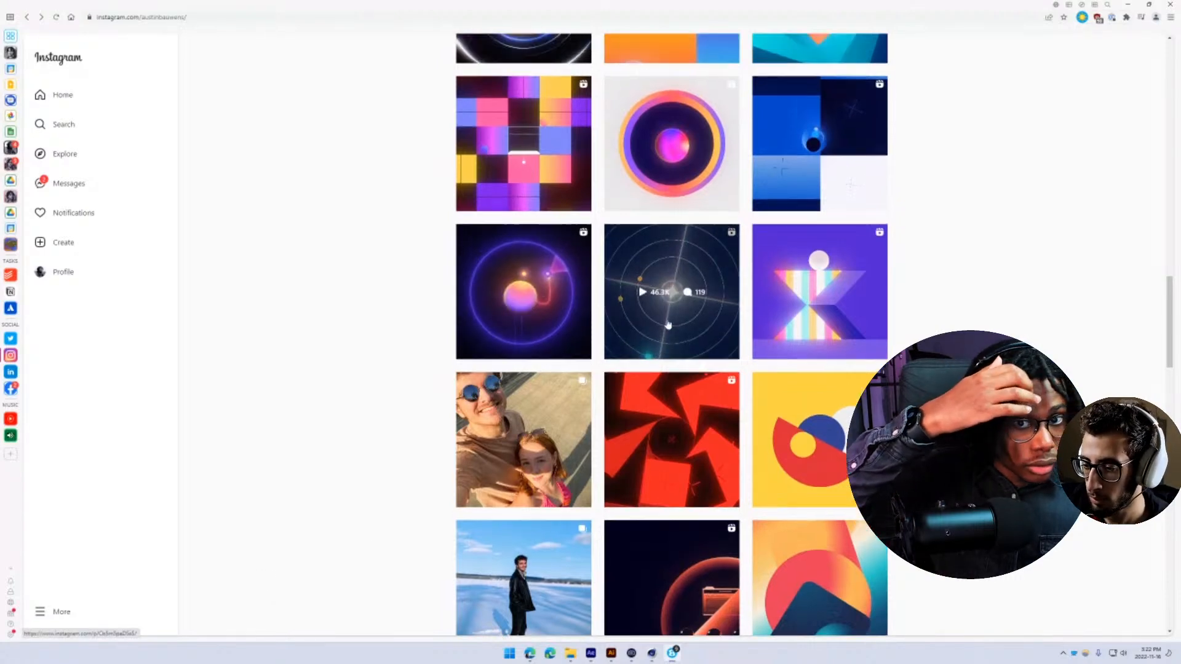
scroll(668, 325, up, 10)
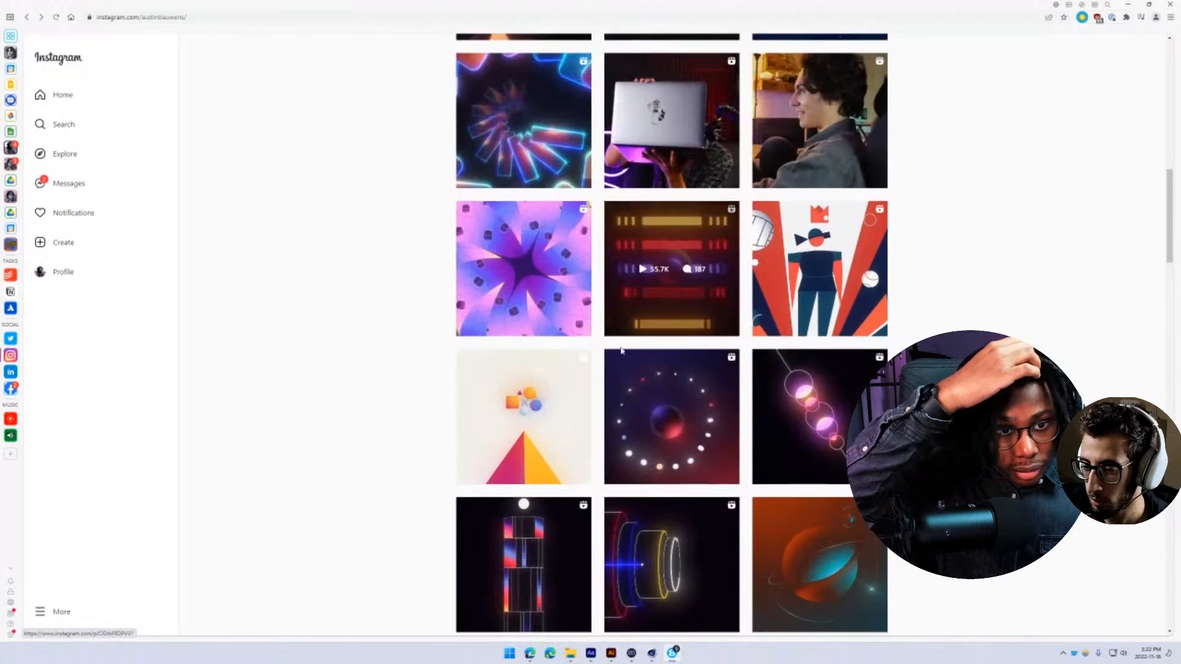
click(815, 417)
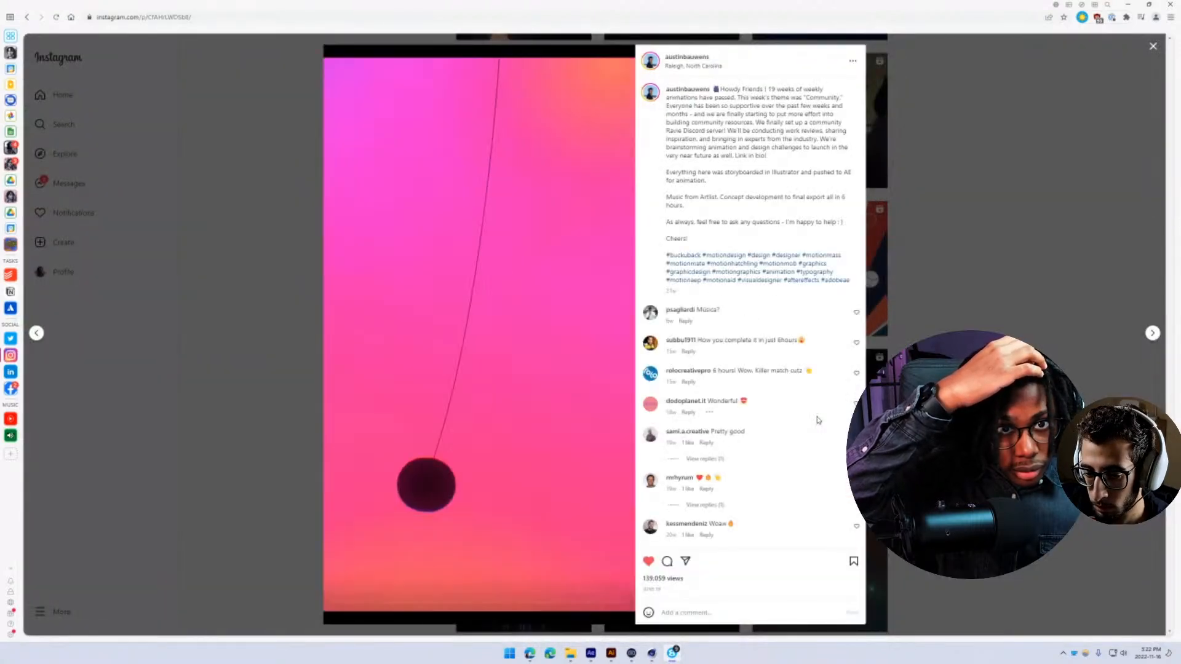
key(Escape)
click(671, 417)
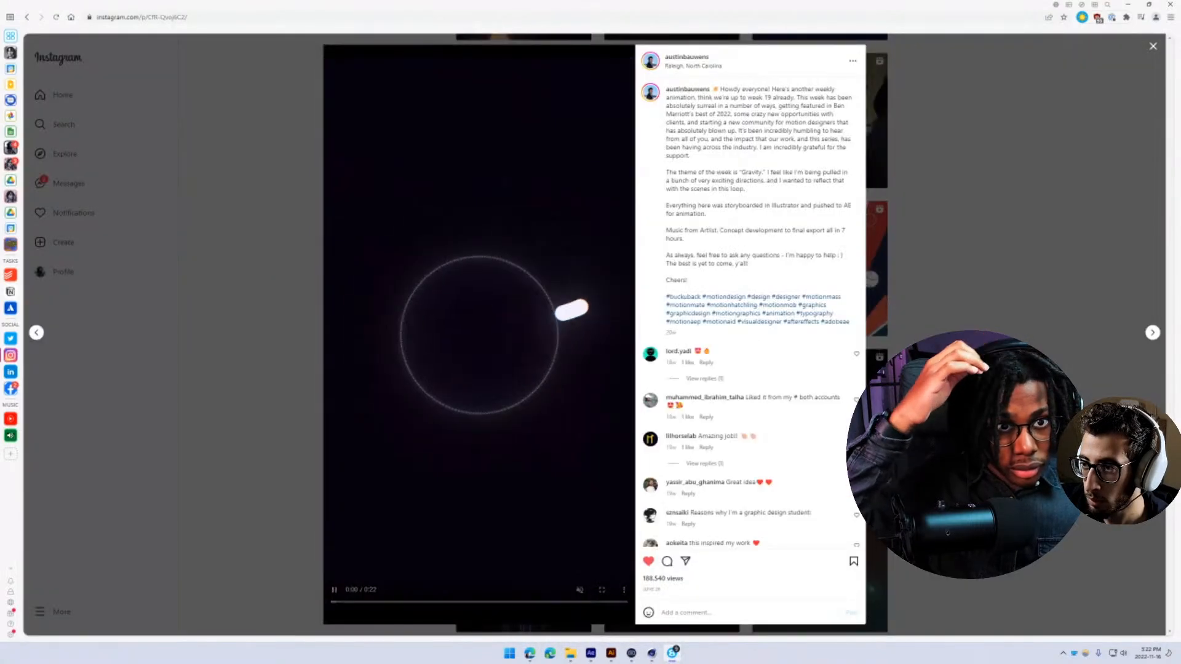
key(Escape)
- Scan the profile's newer and older posts for more reference animations
scroll(591, 400, up, 3)
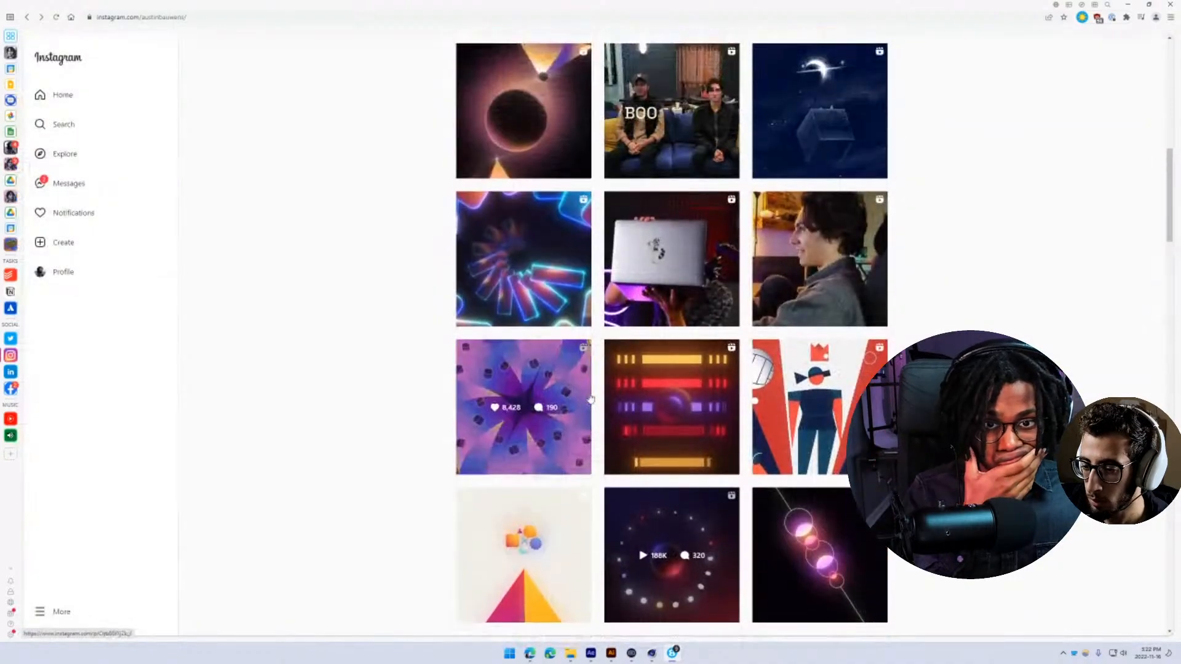
scroll(590, 399, up, 9)
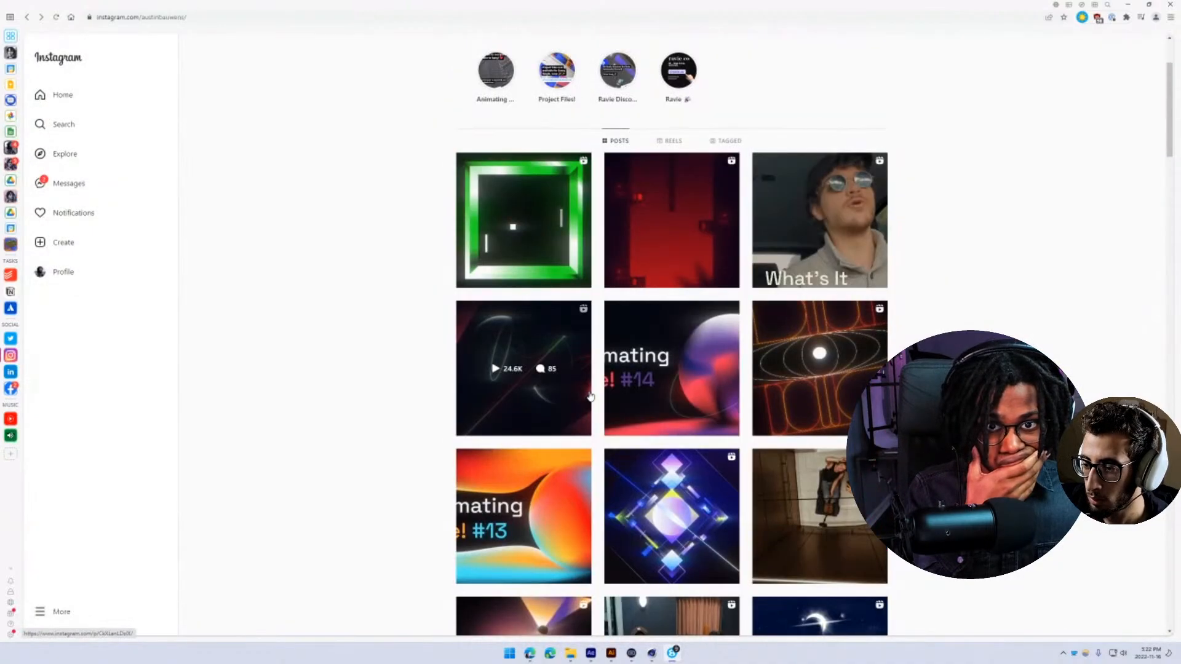
scroll(590, 396, down, 10)
scroll(589, 396, down, 3)
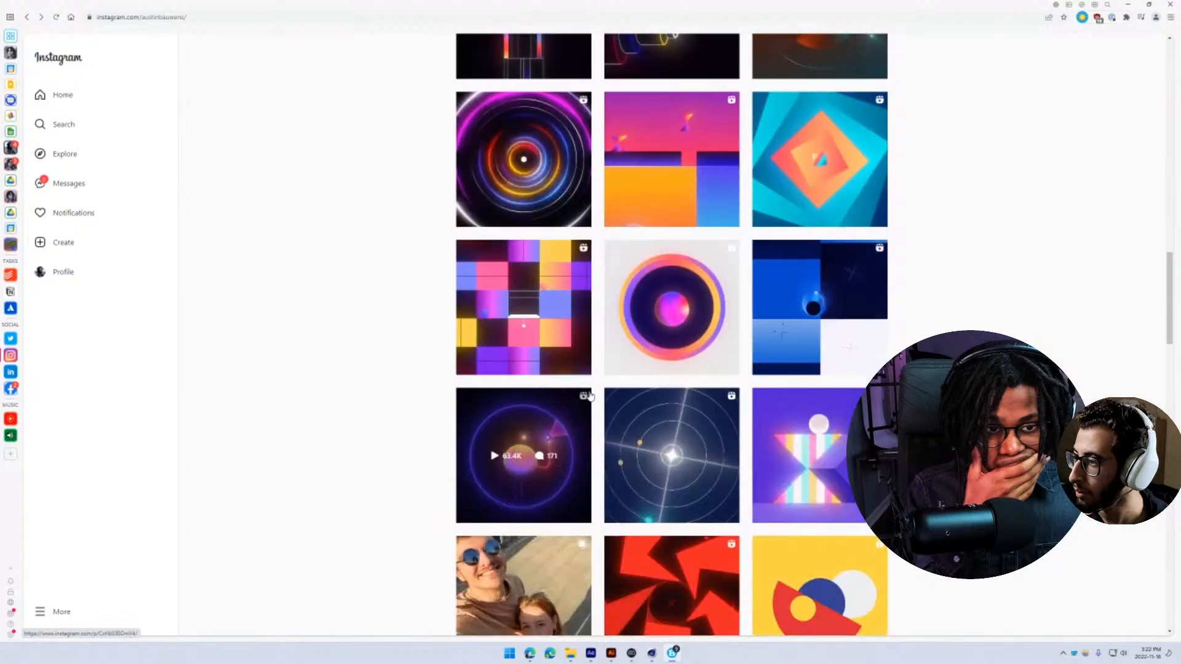
scroll(590, 396, down, 2)
scroll(589, 396, down, 3)
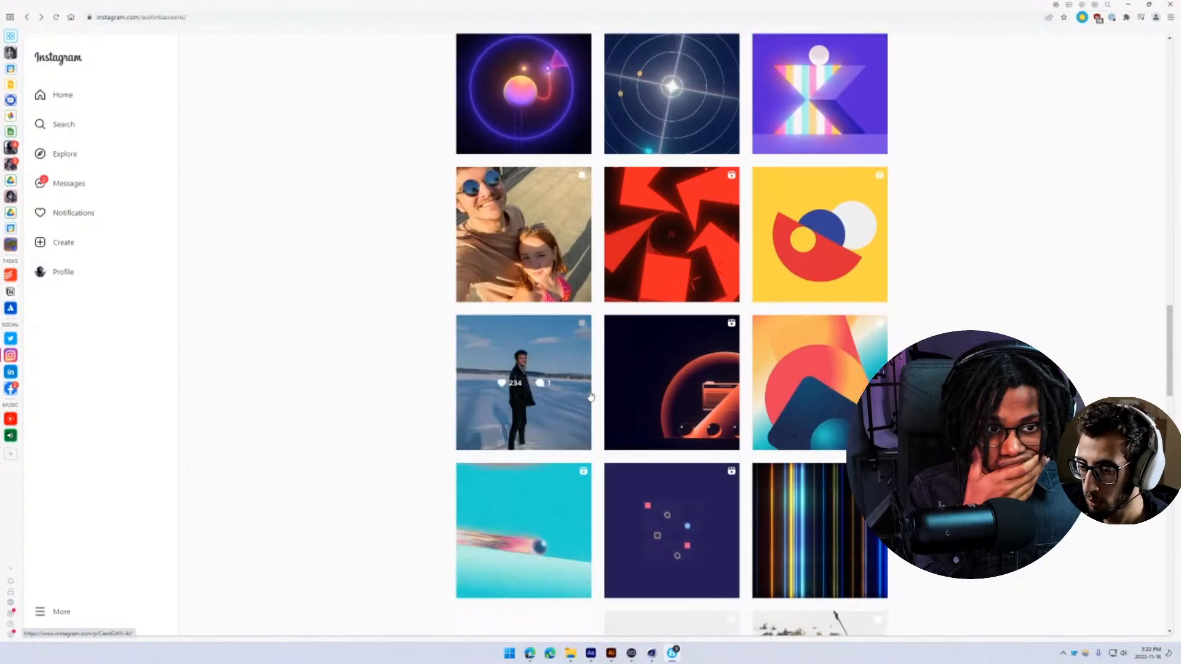
scroll(590, 396, up, 3)
scroll(590, 397, up, 4)
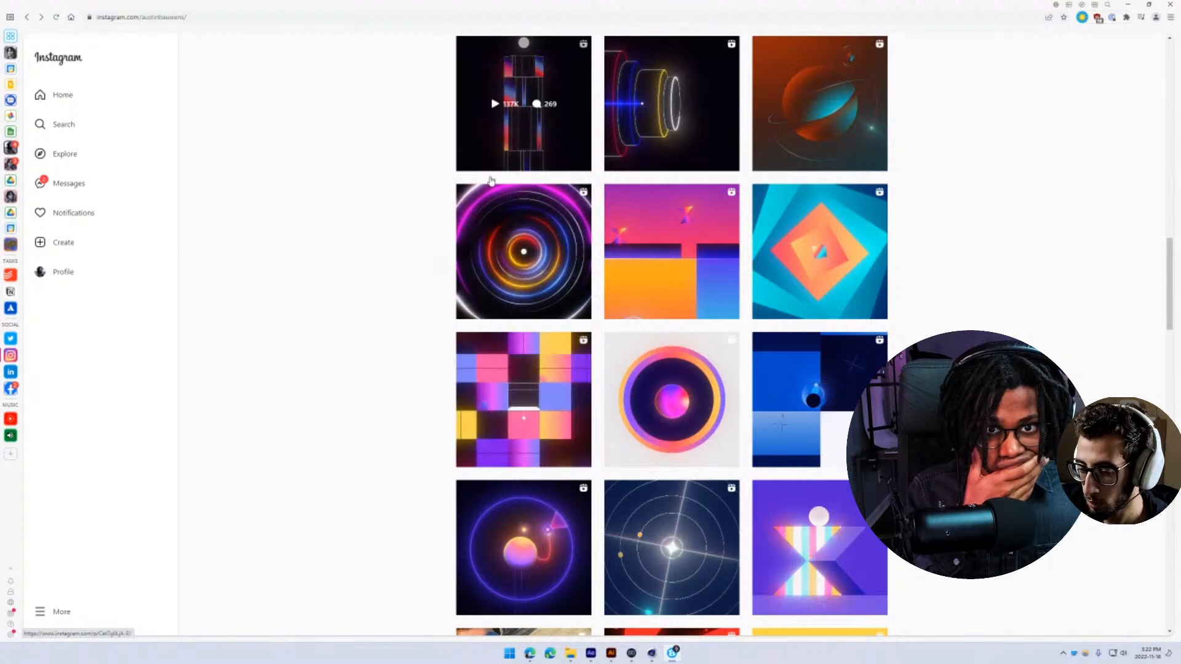
- View the post with the ball in a coloured ring, the blue quadrant post, and the "React" animation, pausing it
click(704, 427)
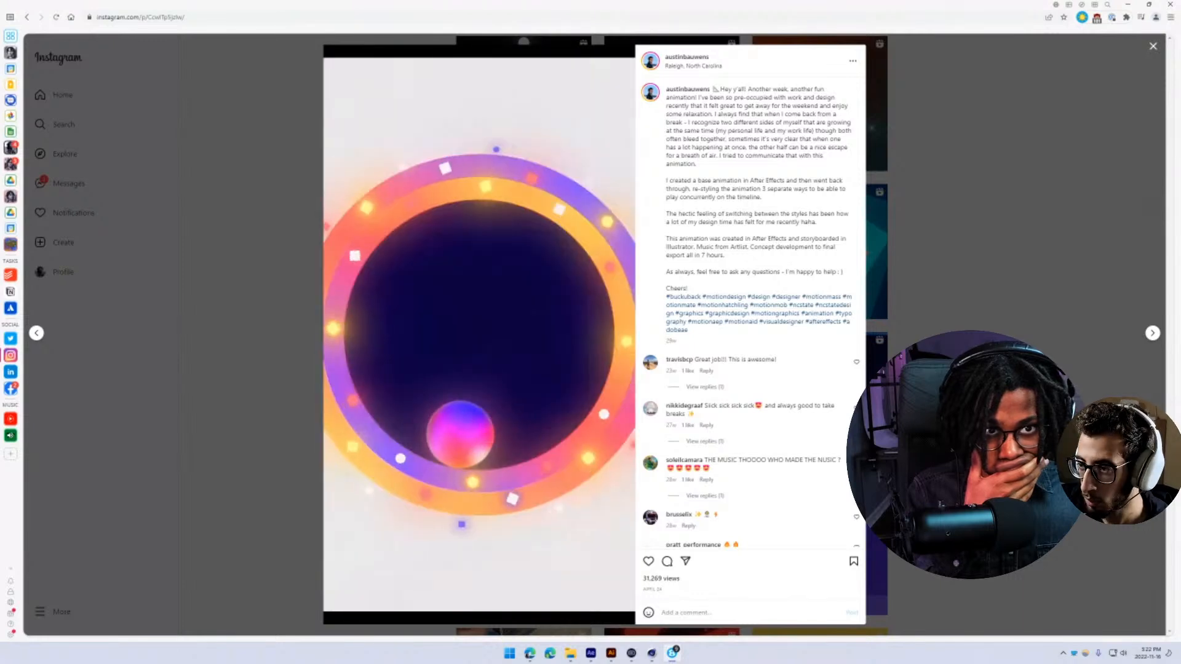
key(Escape)
click(812, 400)
key(Escape)
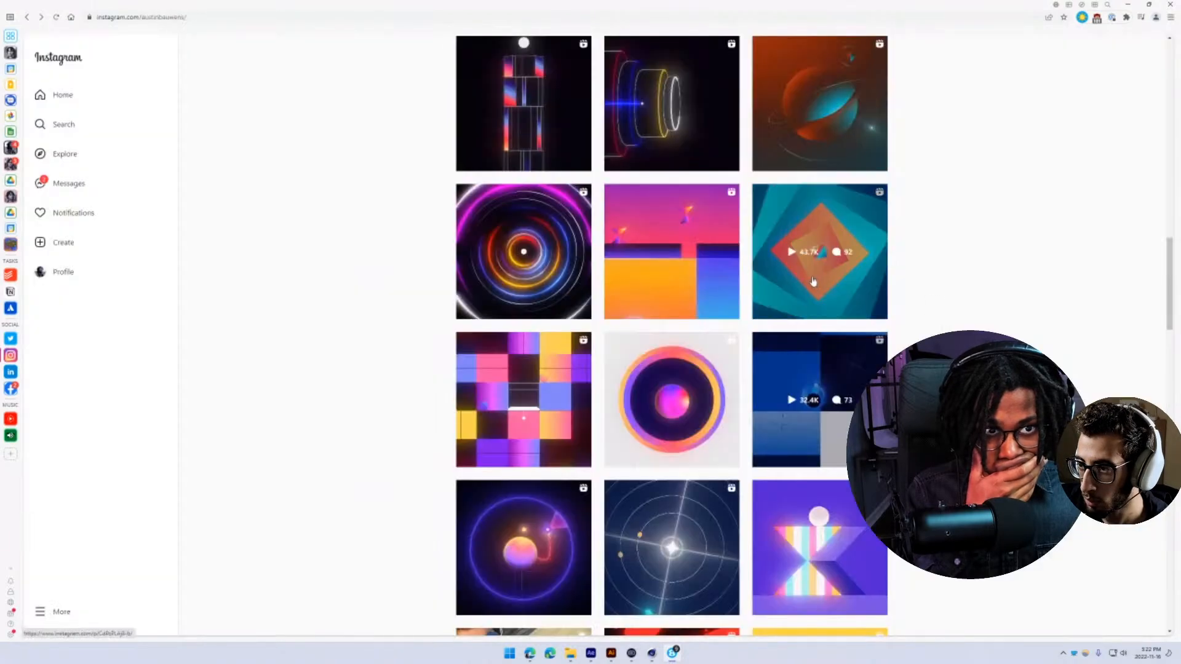
scroll(813, 281, up, 3)
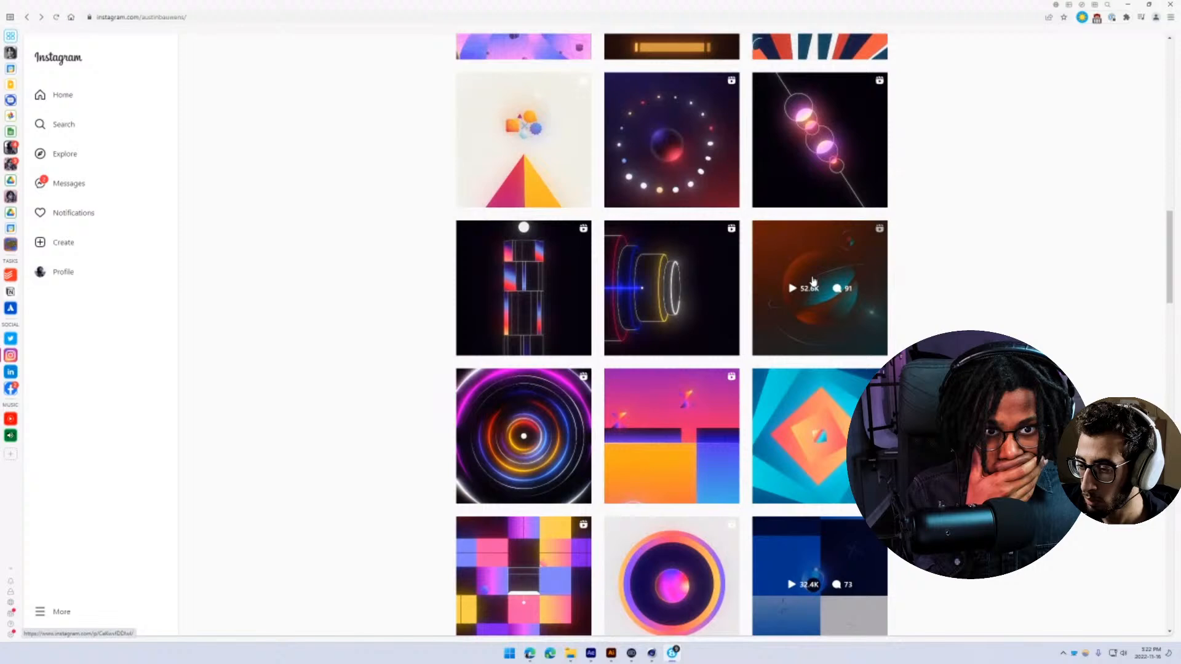
click(554, 180)
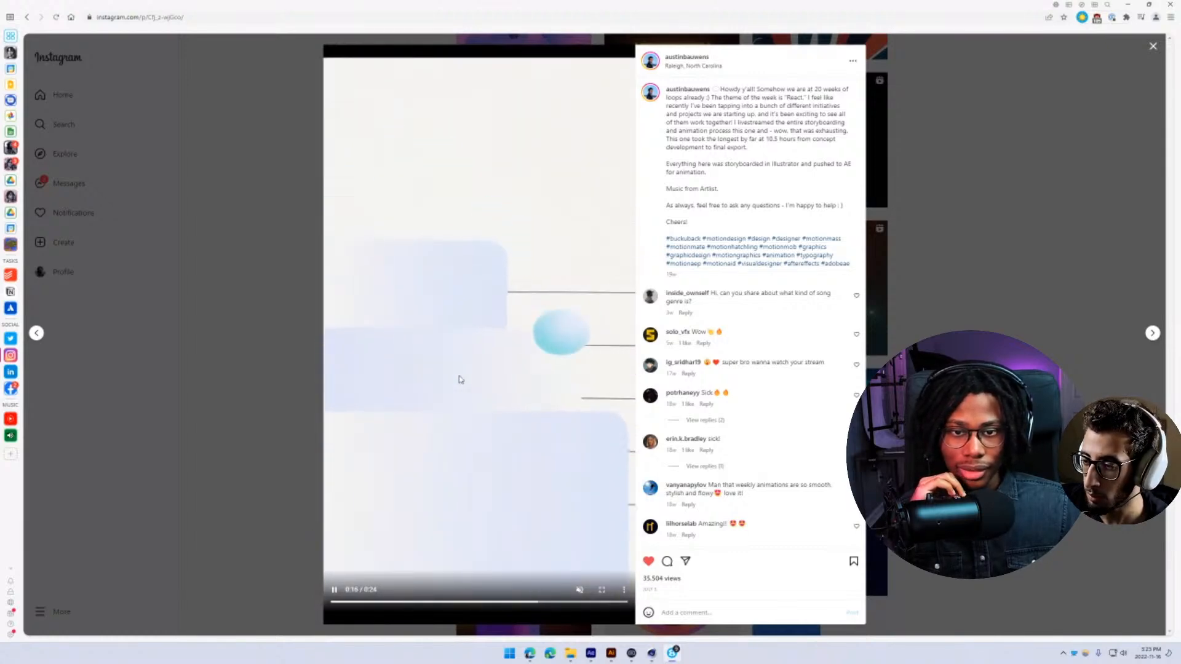
click(460, 380)
- Switch back to After Effects and remove the bounce expression from the Position of the ball's Transform effect
click(590, 653)
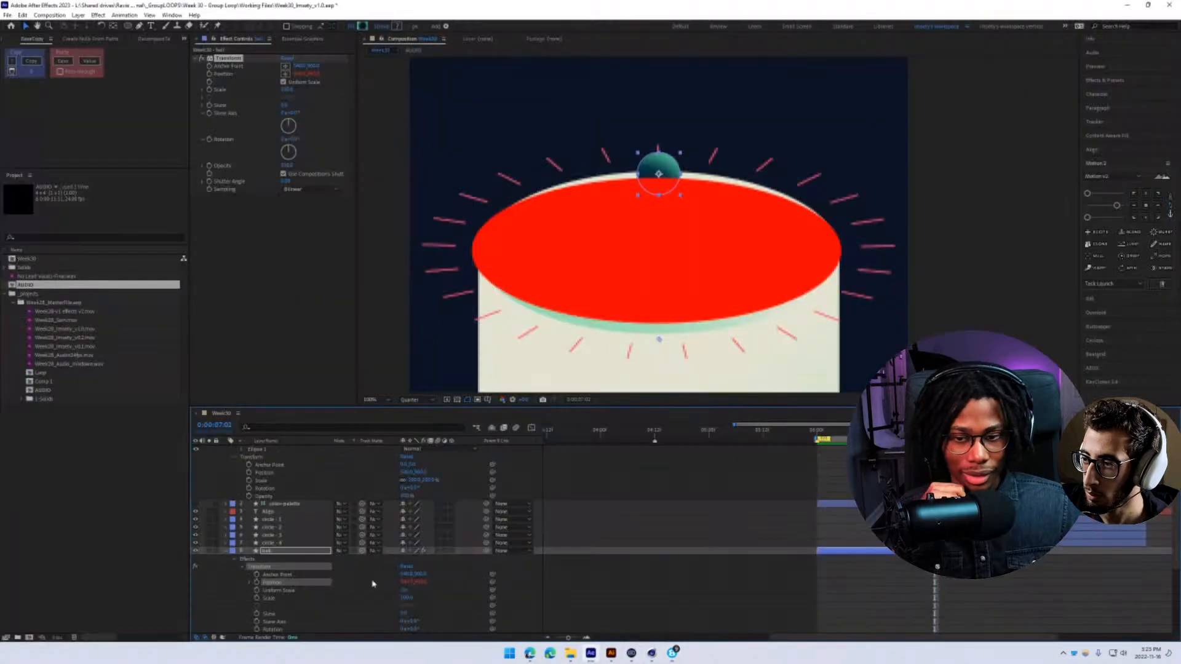
drag(861, 432, 844, 432)
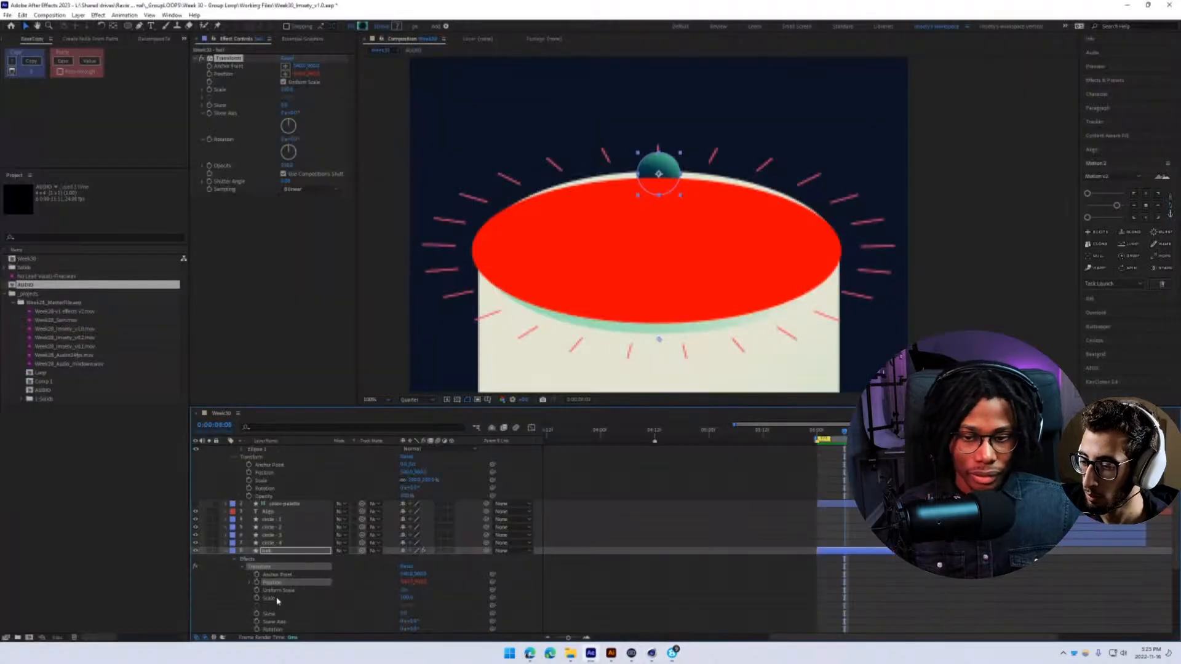
click(258, 586)
click(259, 589)
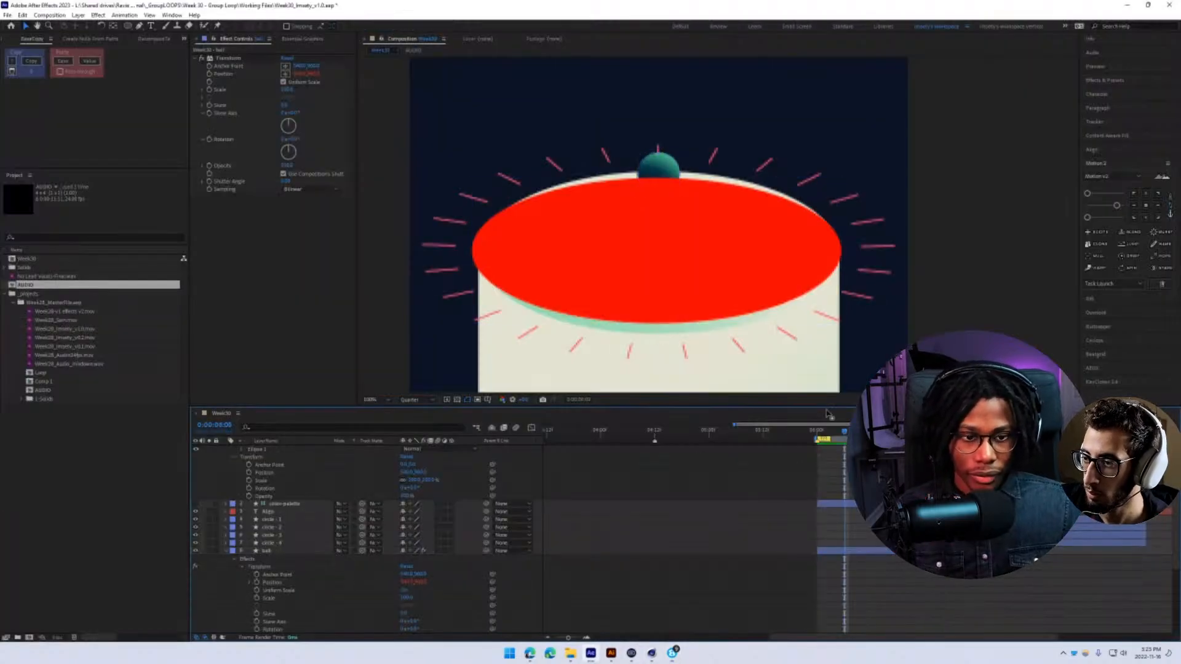
click(258, 587)
- Keyframe the Position of the ball's Transform effect at 0:00:06:00 and 0:00:07:03
drag(835, 437, 823, 432)
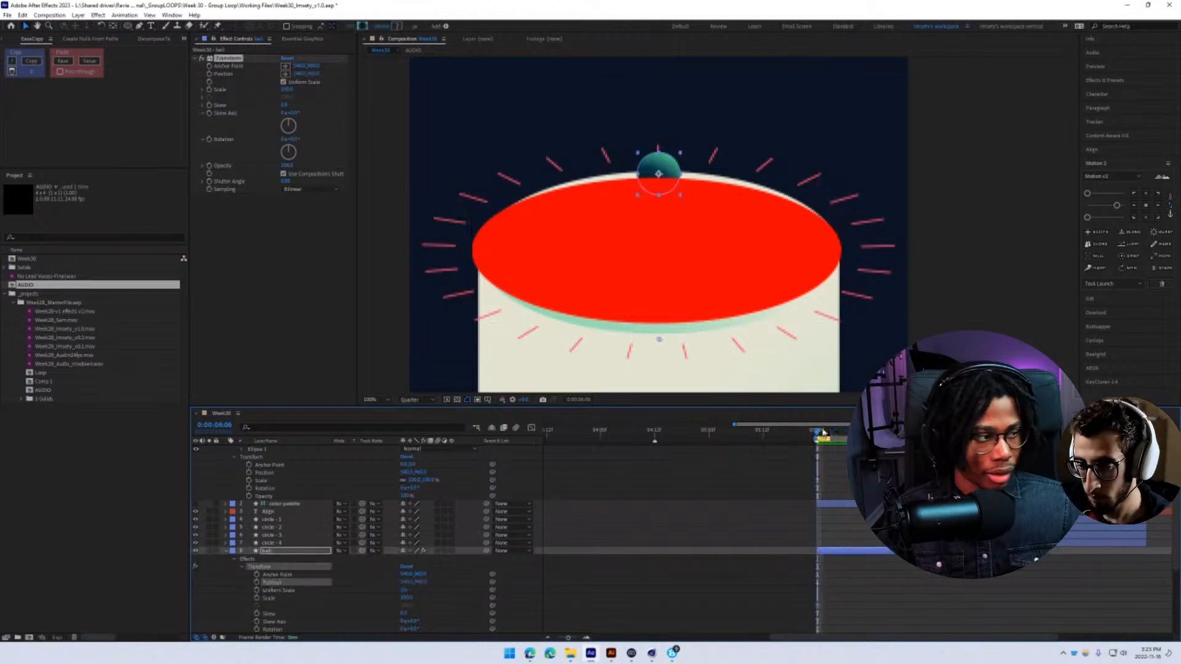
key(ctrl+s)
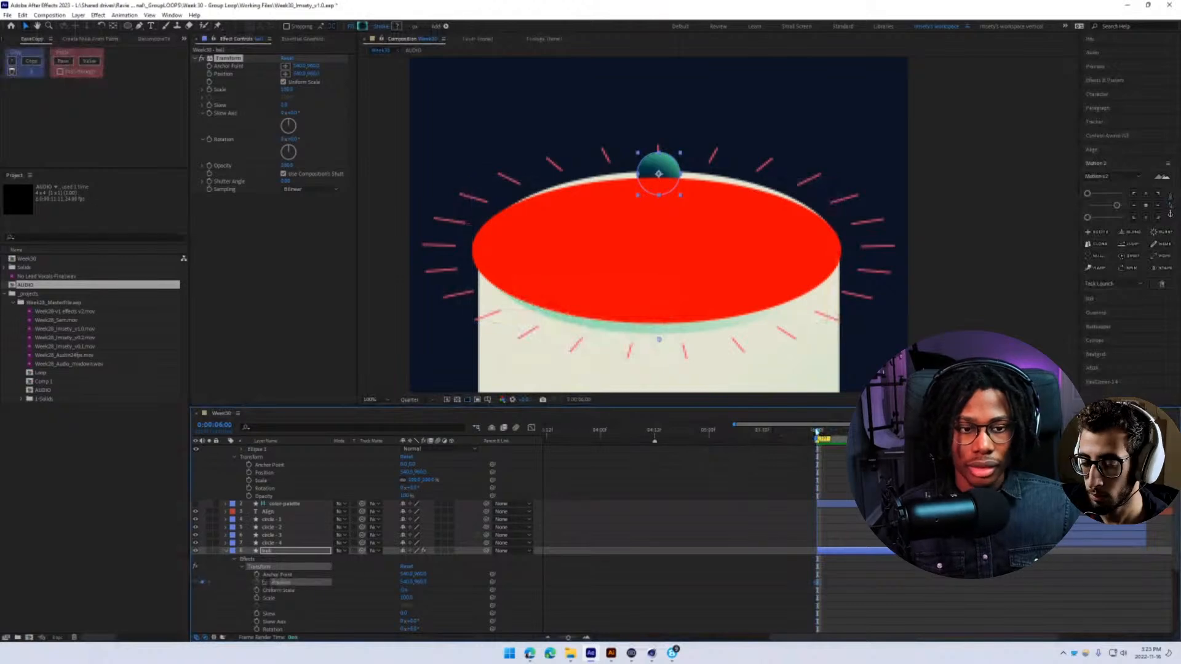
scroll(804, 436, right, 3)
drag(849, 436, 863, 437)
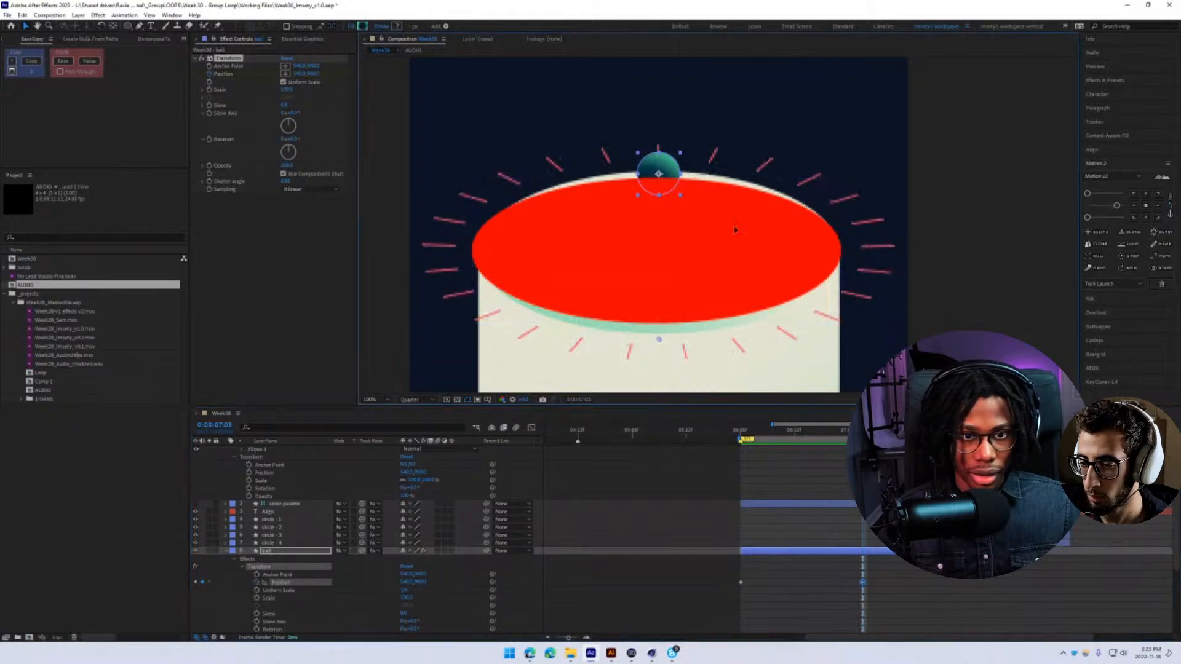
- Try to move the ball straight down to the ellipse's front edge at 0:00:07:03, and undo the move
drag(659, 174, 661, 321)
key(ctrl+z)
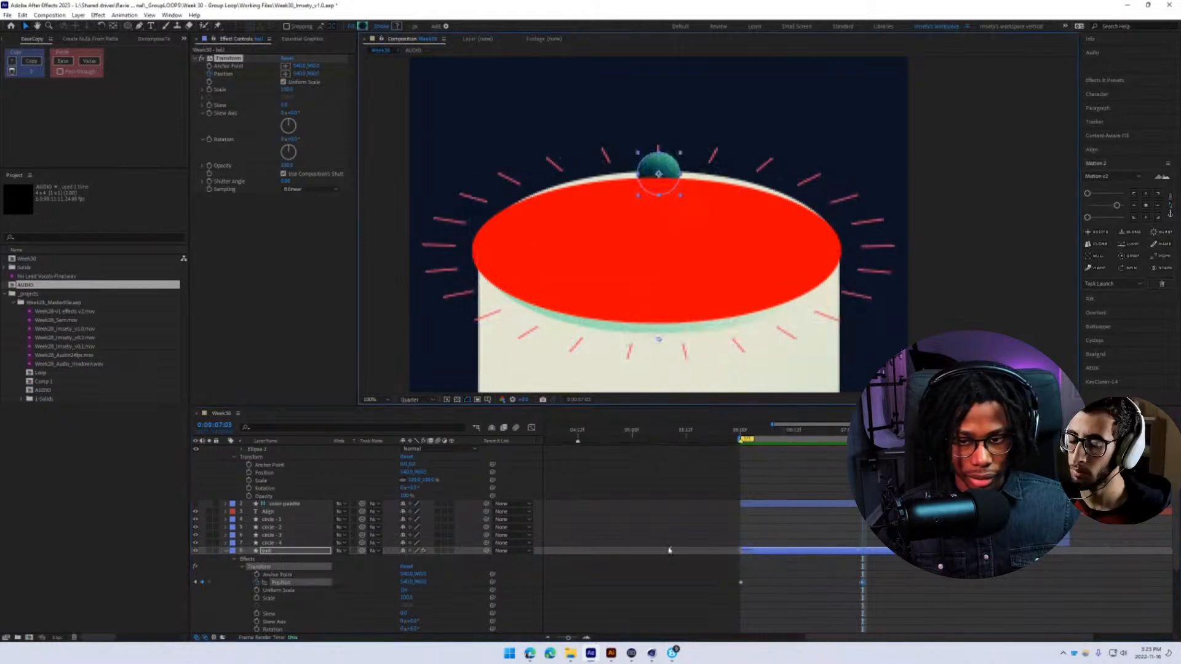
- Merge the ball layer's separated X and Y Position back into a single Position property
key(j)
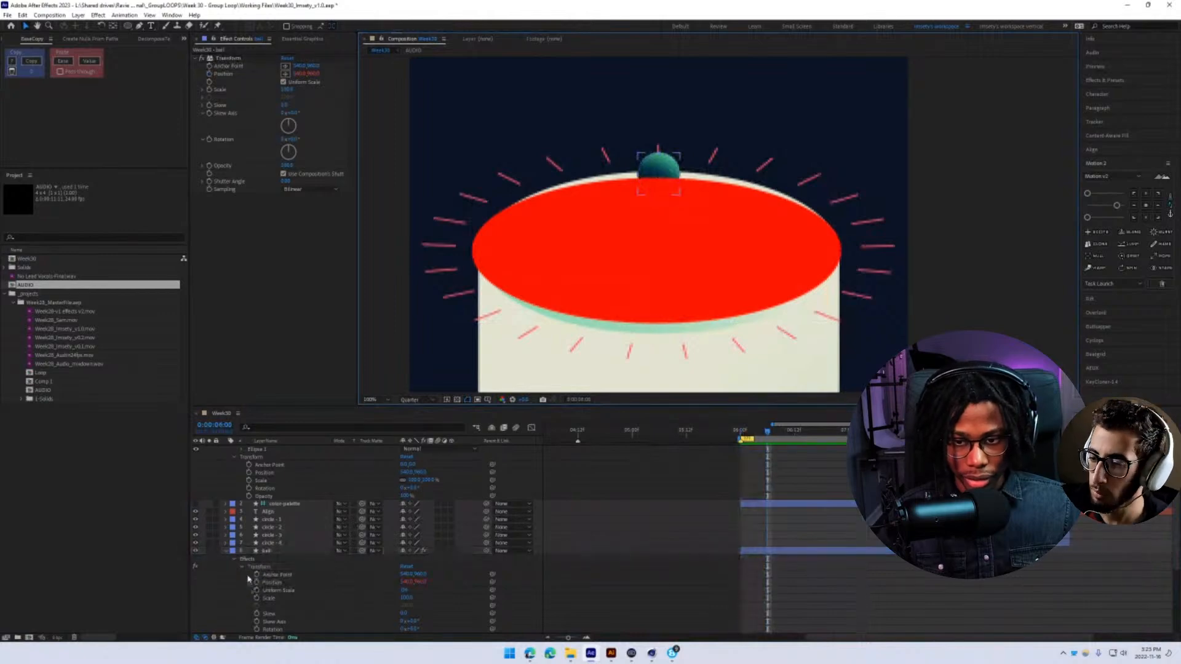
click(242, 567)
click(264, 584)
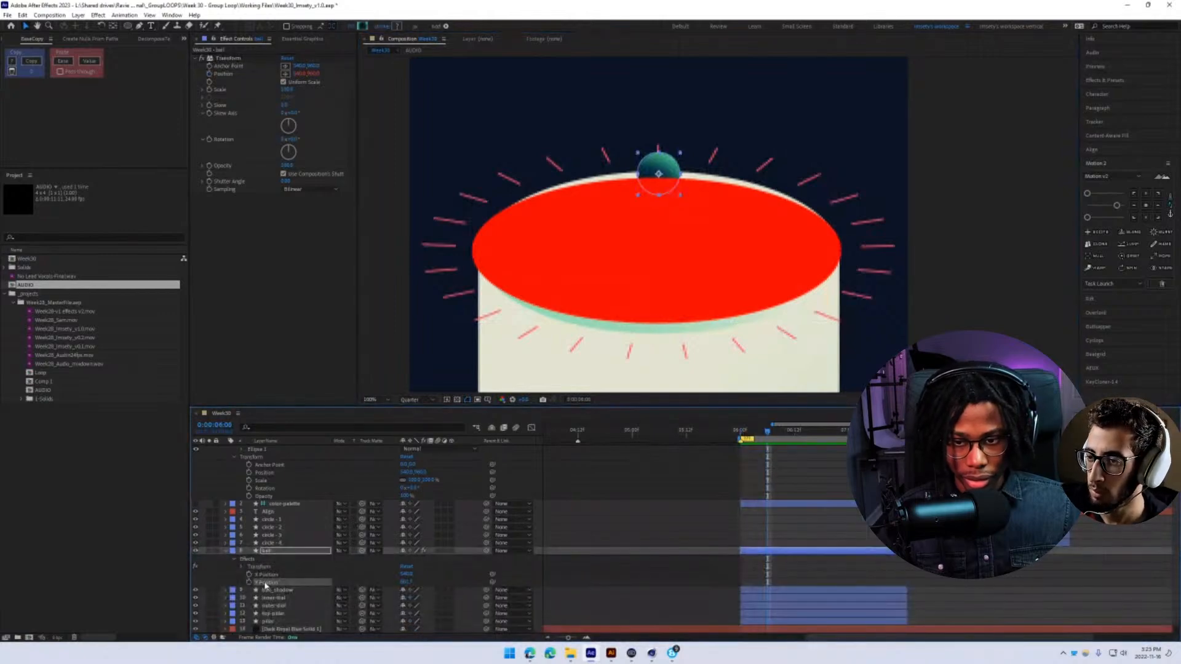
right_click(266, 585)
click(289, 478)
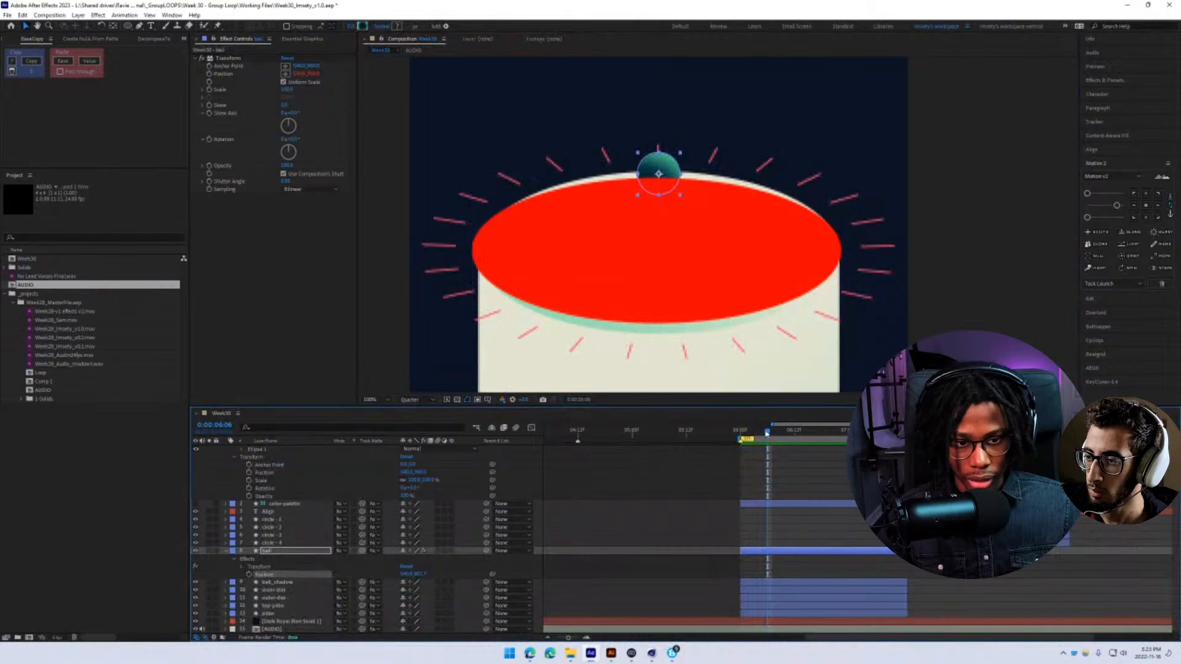
- Keyframe the ball's Position clockwise around the rim, starting at the back at 0:00:06:00, through front at 0:00:07:01 and left at 0:00:07:08, and back again
drag(767, 432, 741, 433)
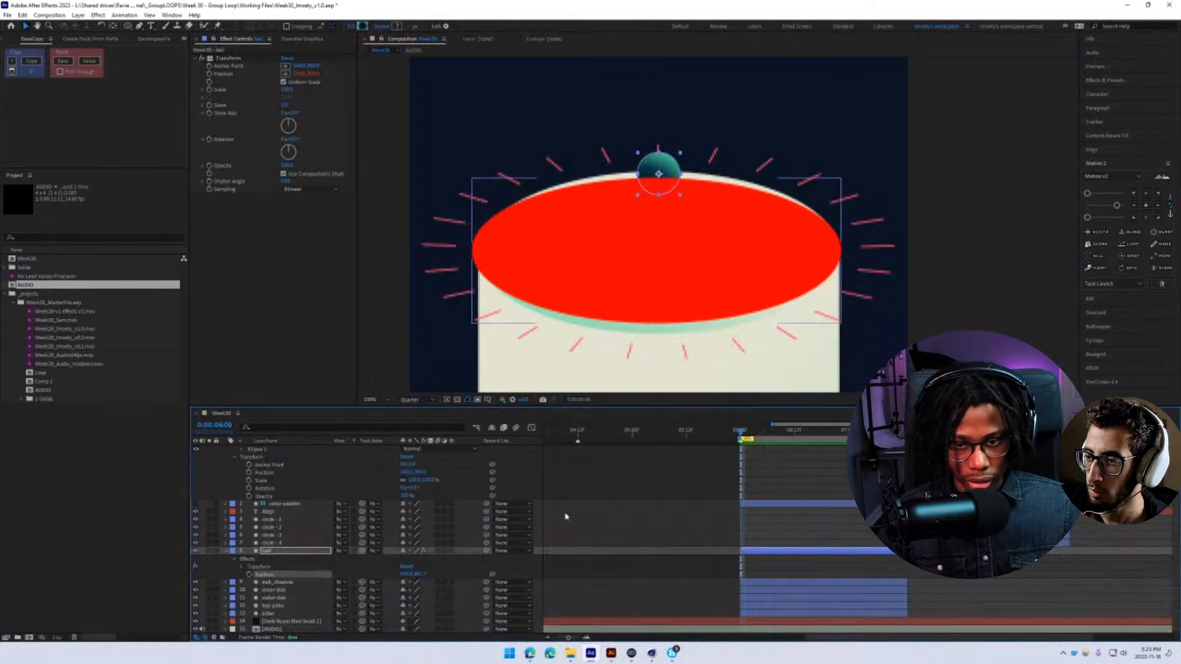
click(817, 429)
drag(671, 190, 678, 324)
click(852, 430)
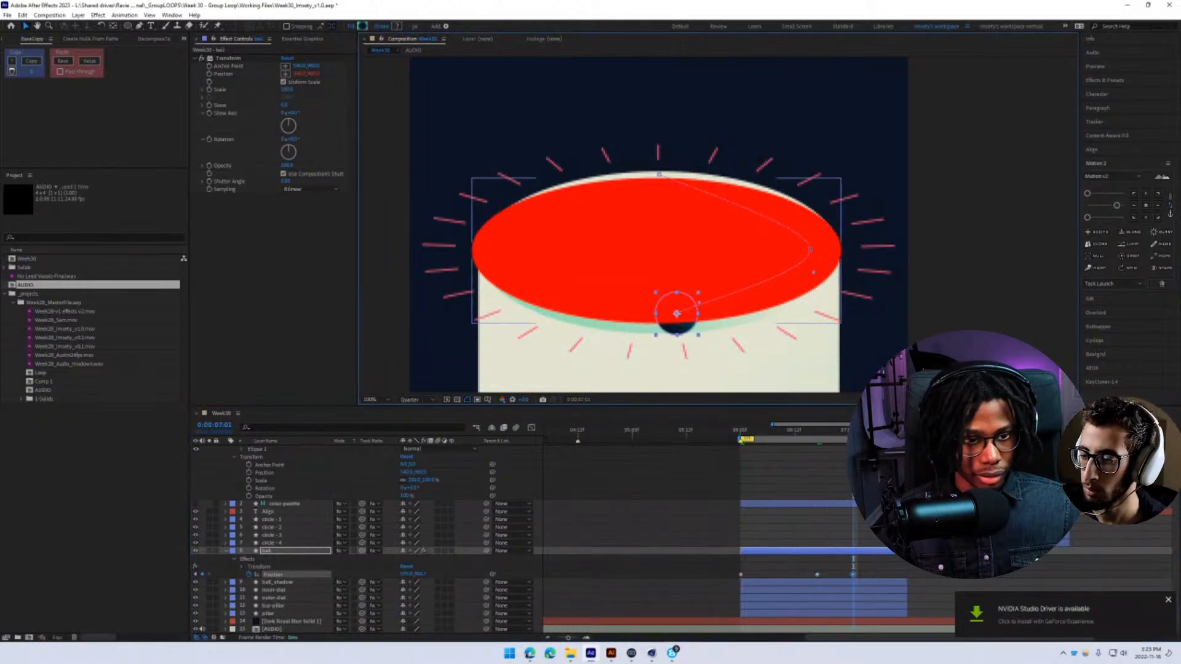
click(886, 429)
drag(677, 314, 512, 237)
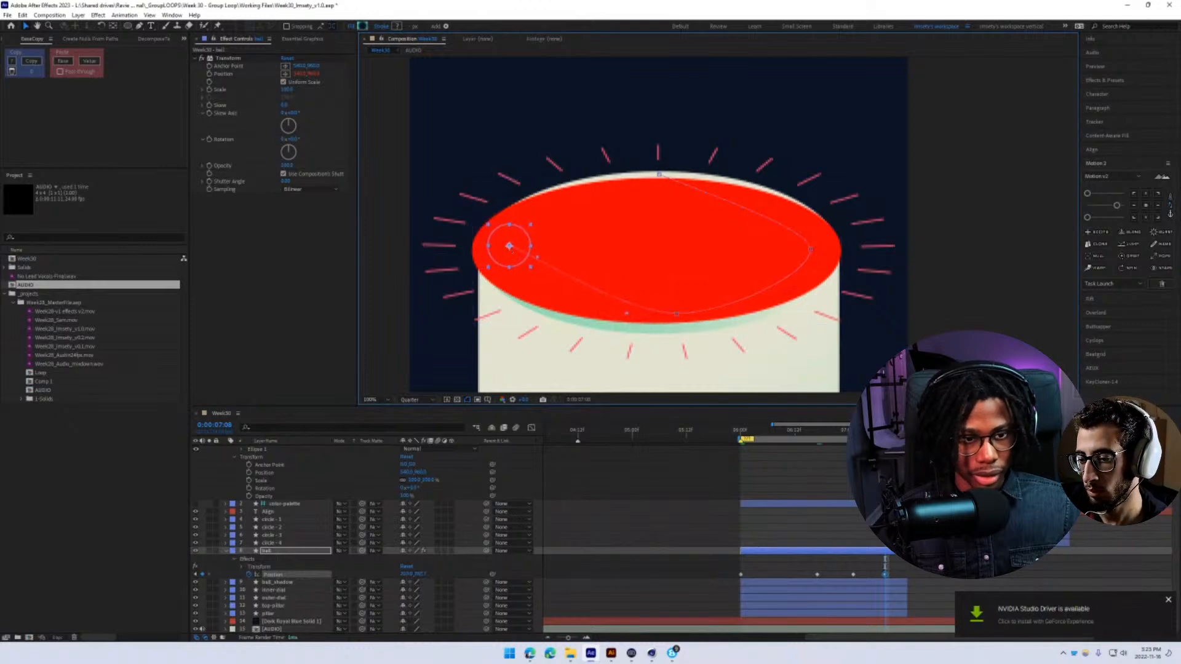
click(899, 429)
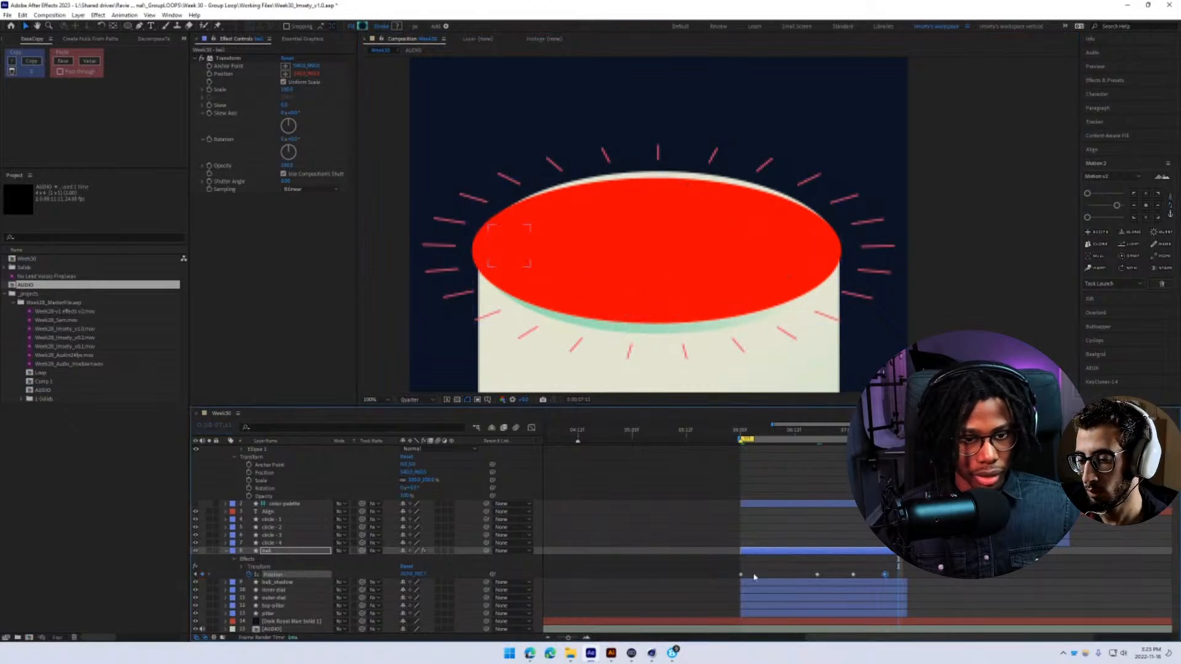
drag(519, 328, 668, 255)
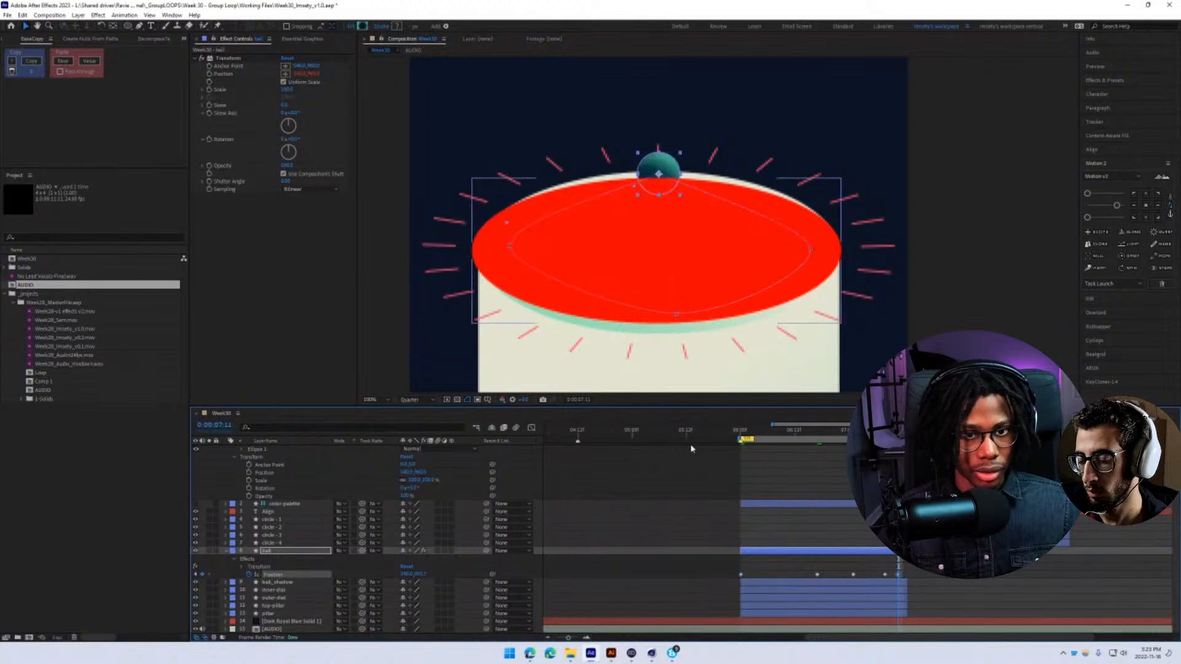
- Space the ball's Position keyframes evenly along its layer, with the last one at the layer's end
drag(808, 564, 1002, 587)
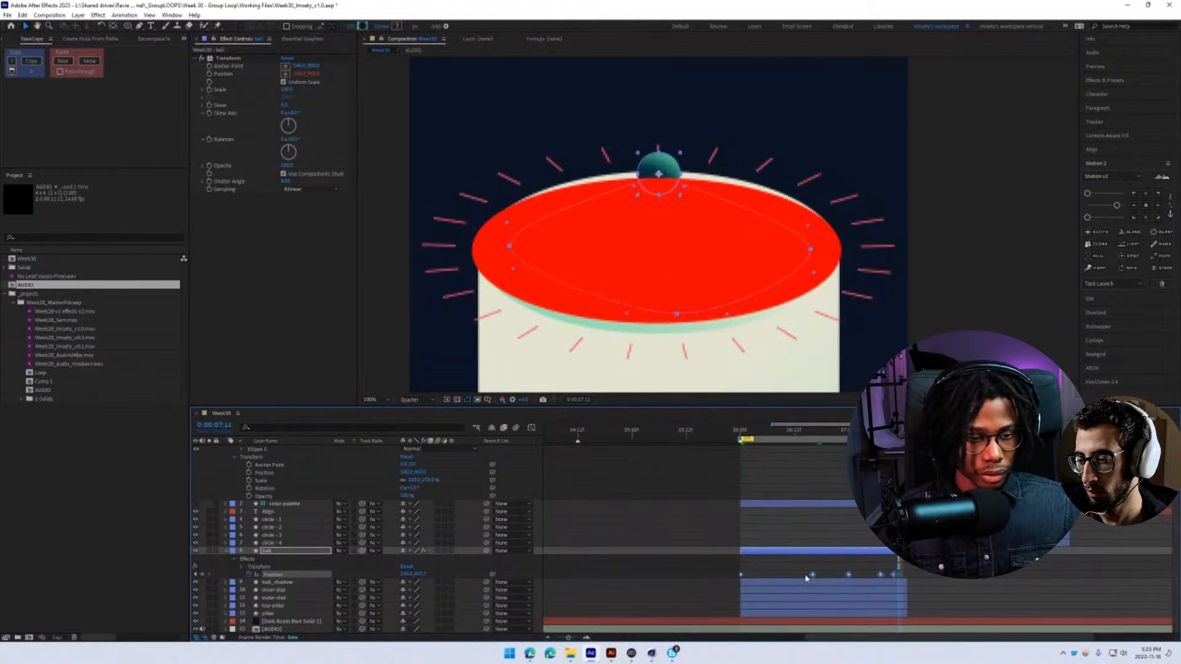
drag(812, 574, 785, 574)
click(875, 561)
mouse_move(866, 575)
mouse_down()
mouse_move(907, 587)
mouse_move(868, 576)
mouse_up()
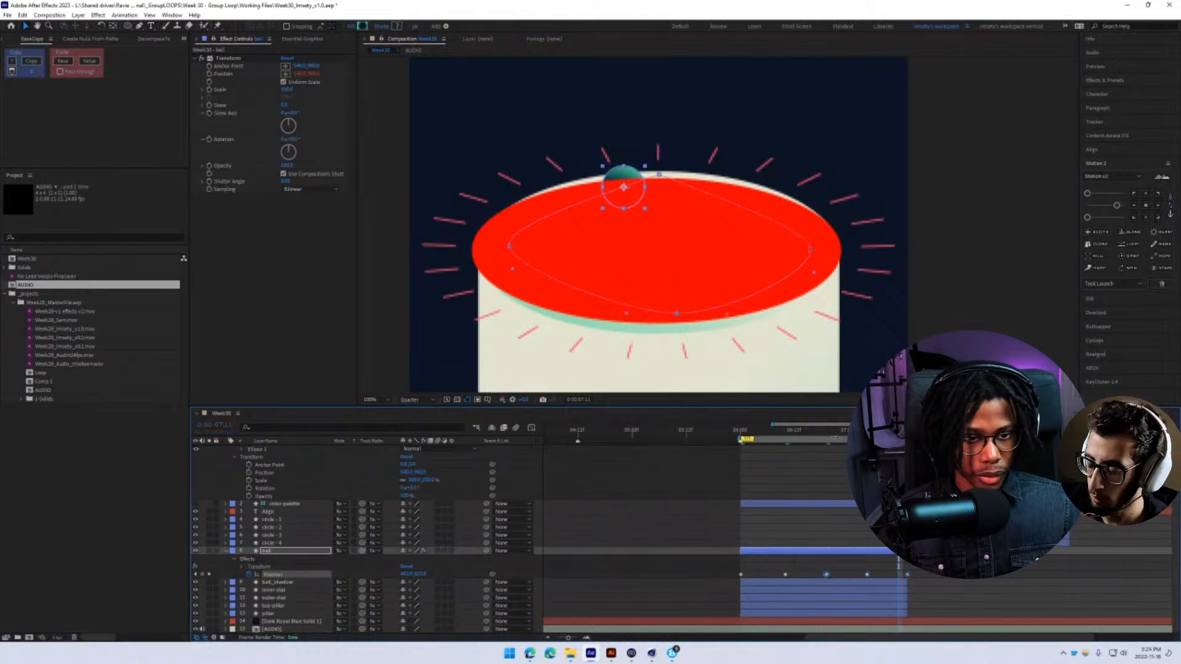
- Delete the red guide ellipse and select the ball layer with the ball on the rim's right side
drag(803, 434, 786, 435)
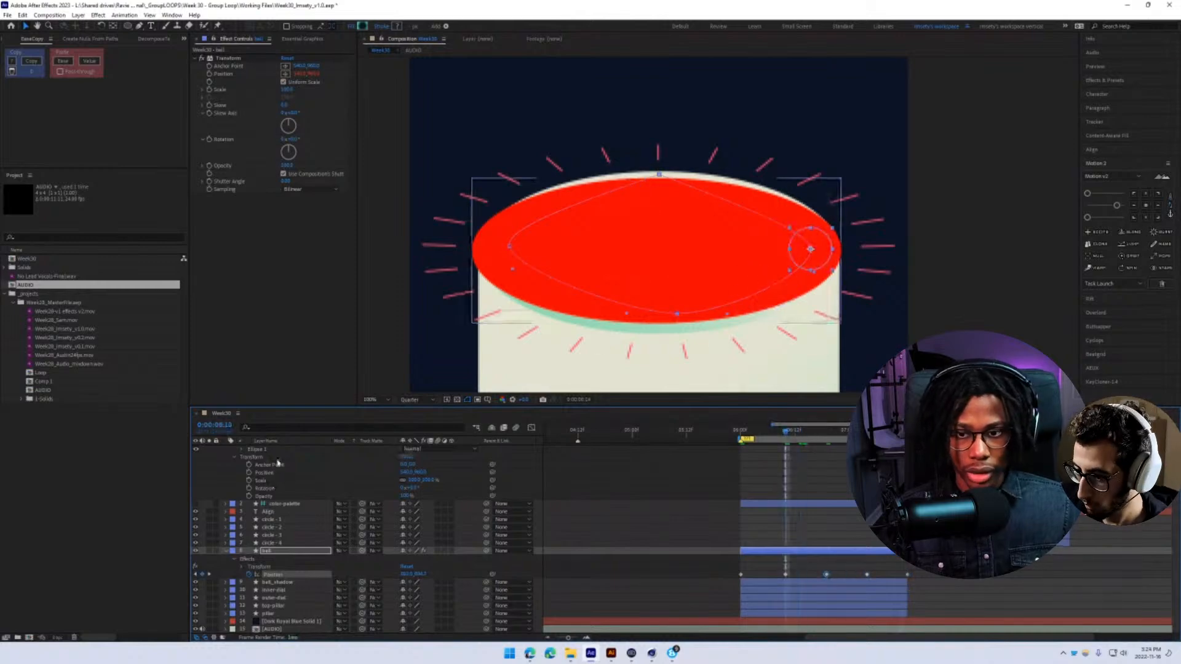
scroll(269, 457, up, 1)
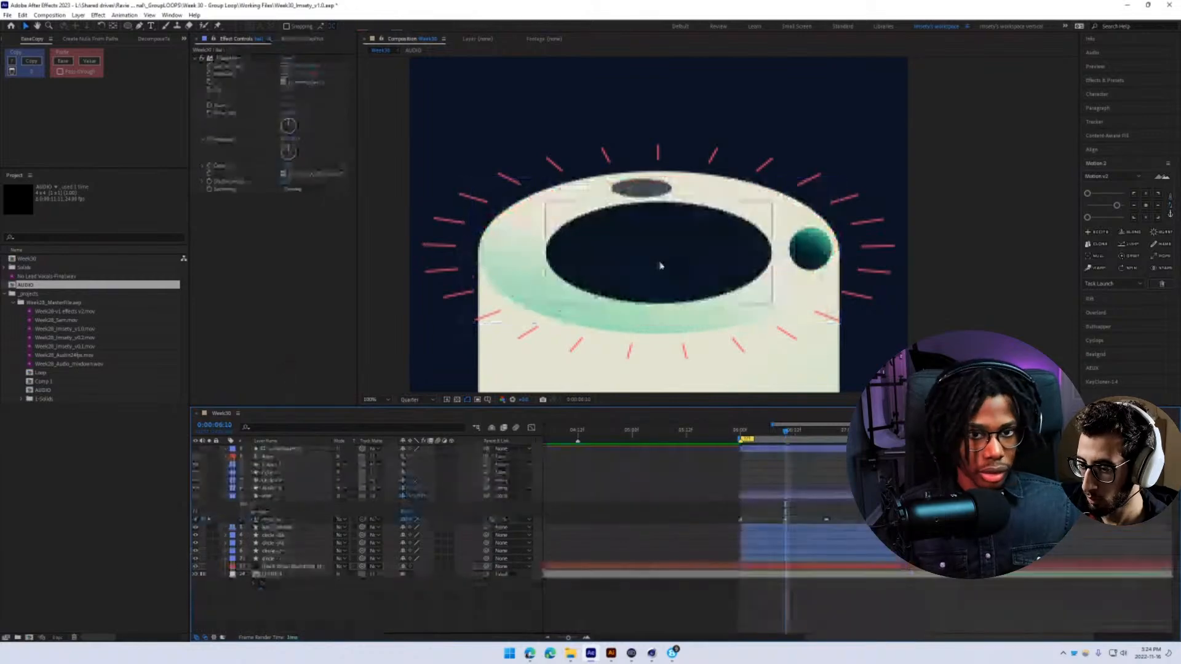
click(271, 497)
click(238, 74)
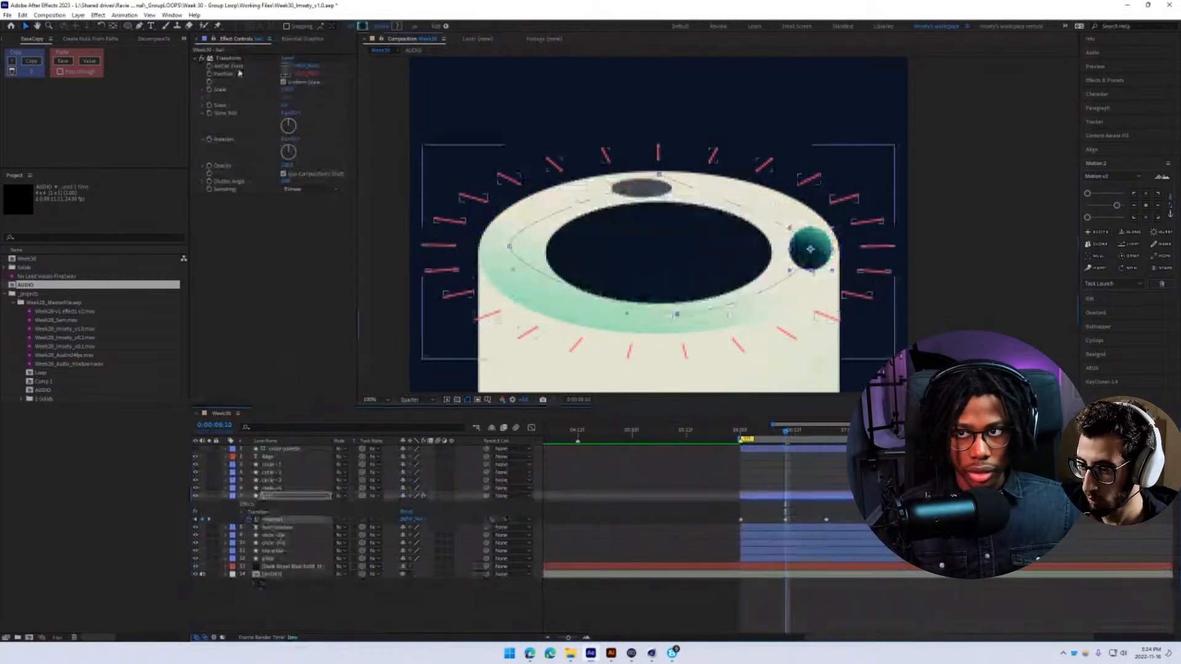
- Give the front point of the ball's motion path long horizontal handles and shift it slightly down and left
click(137, 28)
drag(679, 316, 575, 318)
key(a)
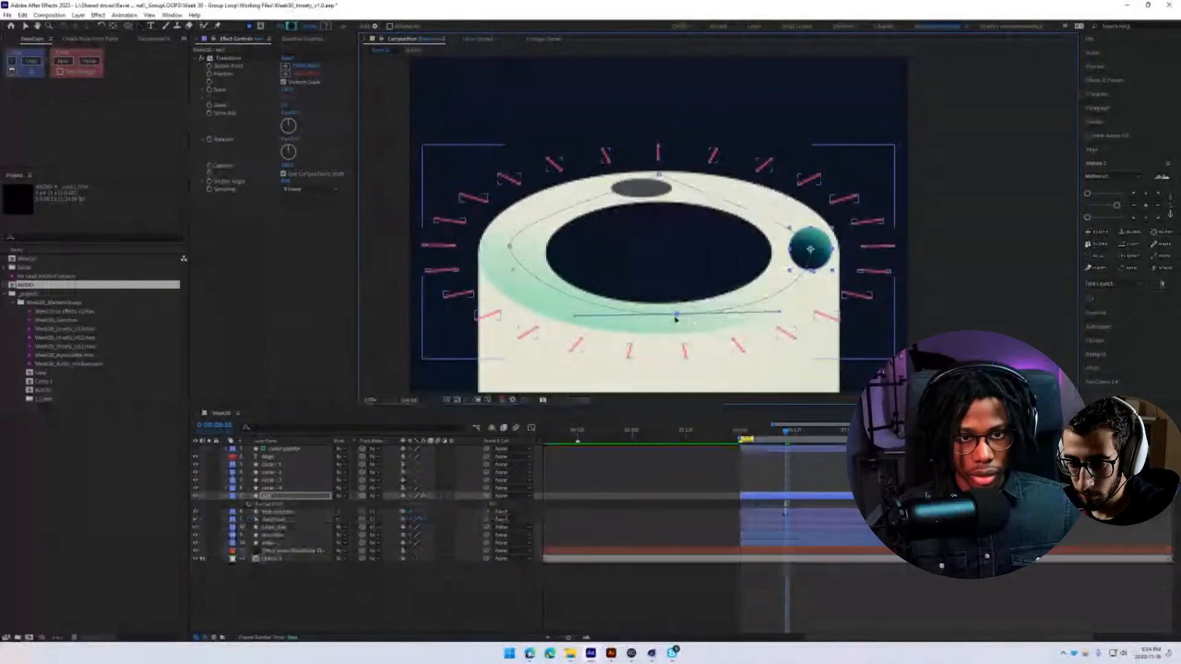
click(677, 315)
key(ctrl+z)
drag(678, 317, 664, 321)
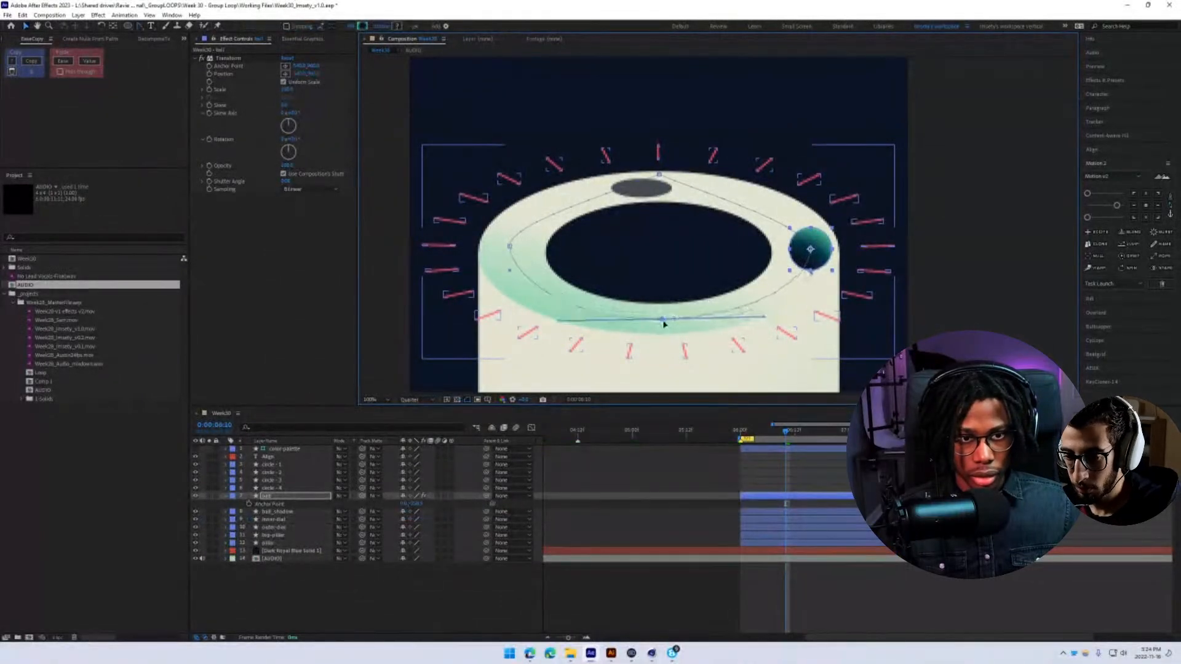
- Pull vertical handles out of the right-hand point of the ball's motion path and save the project
click(139, 27)
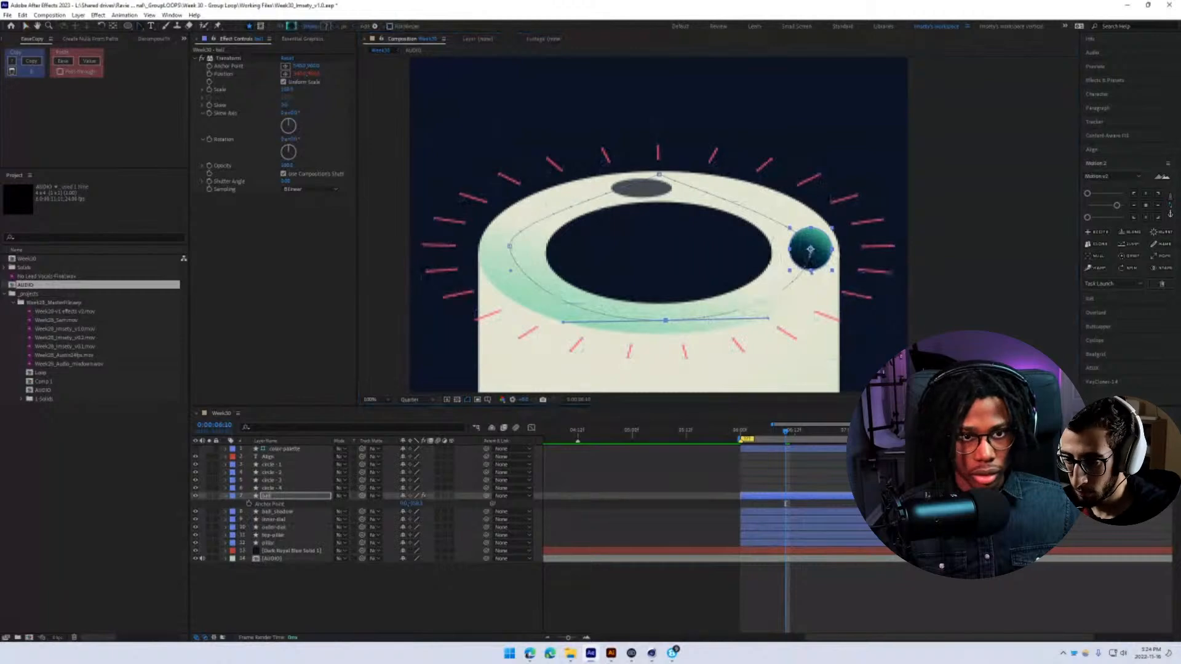
drag(810, 249, 812, 294)
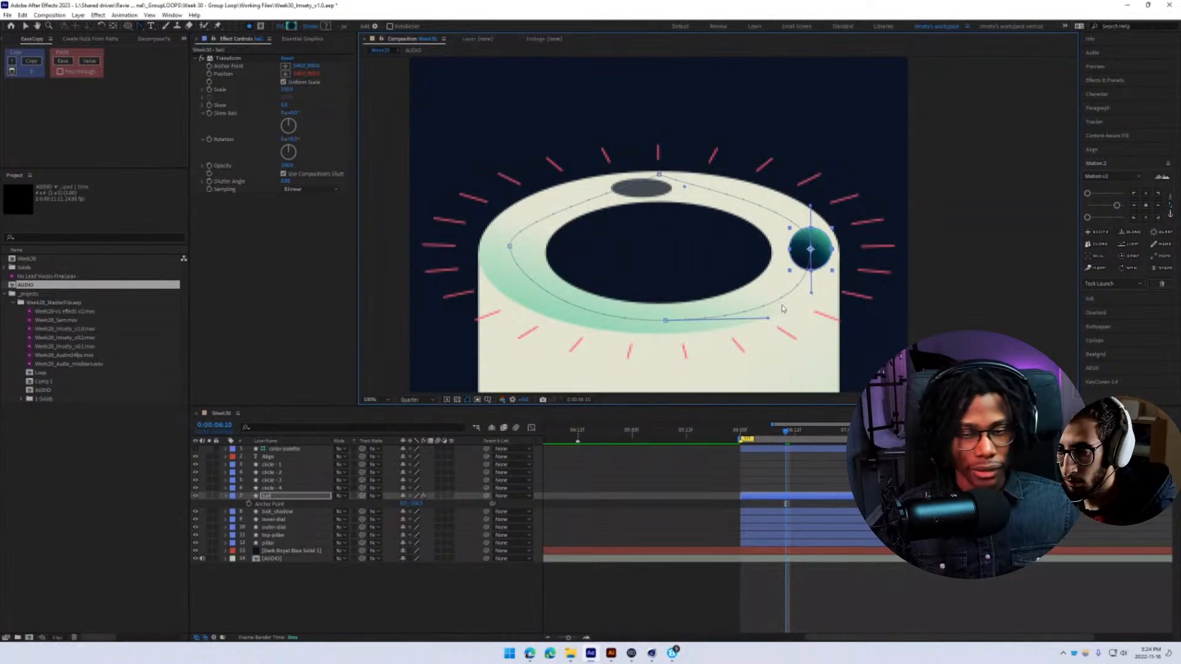
key(ctrl+s)
click(368, 593)
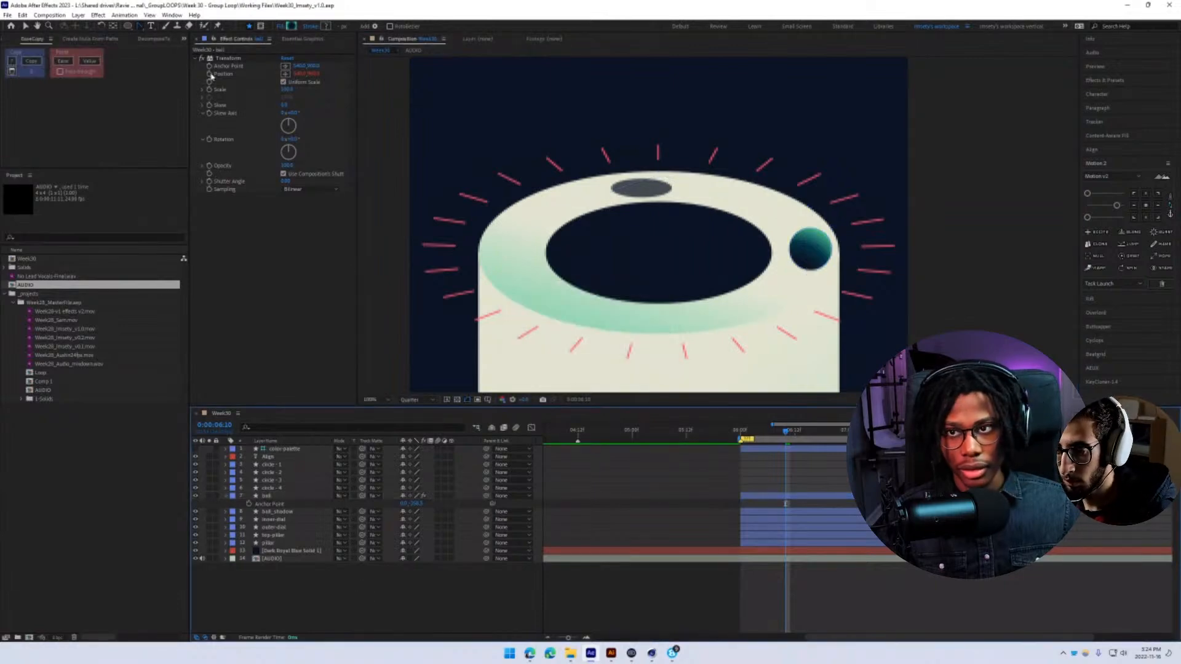
- Find and select the top-pillar layer that forms the pillar's rim
click(269, 496)
click(284, 473)
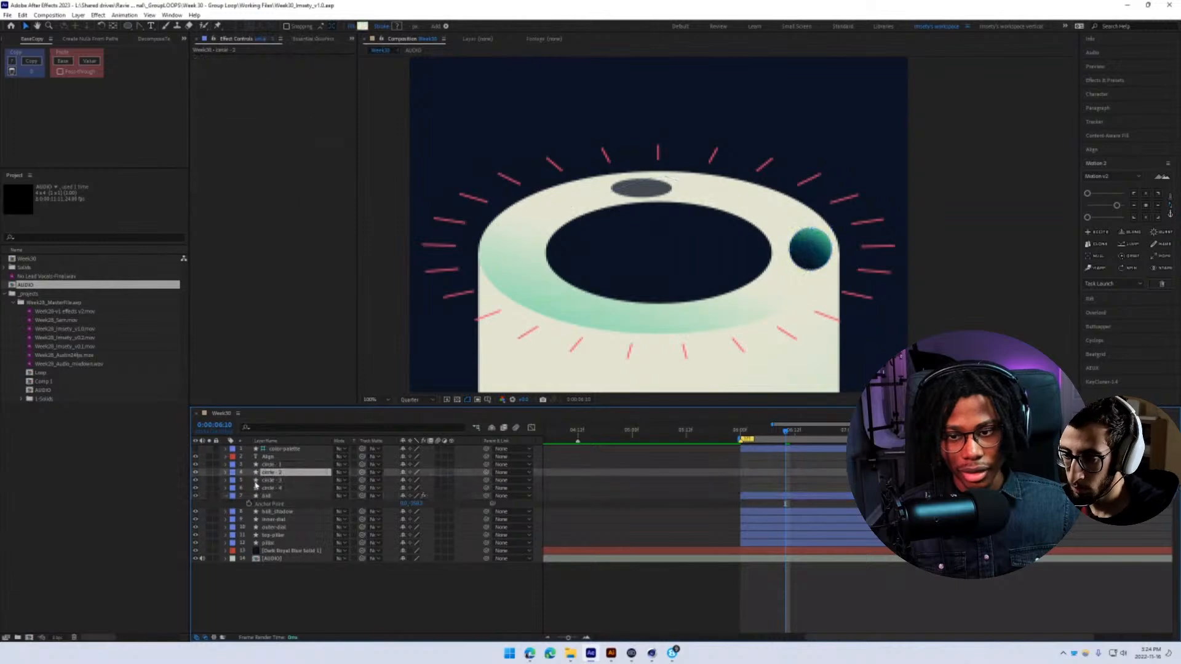
click(270, 457)
click(274, 472)
click(518, 249)
click(344, 526)
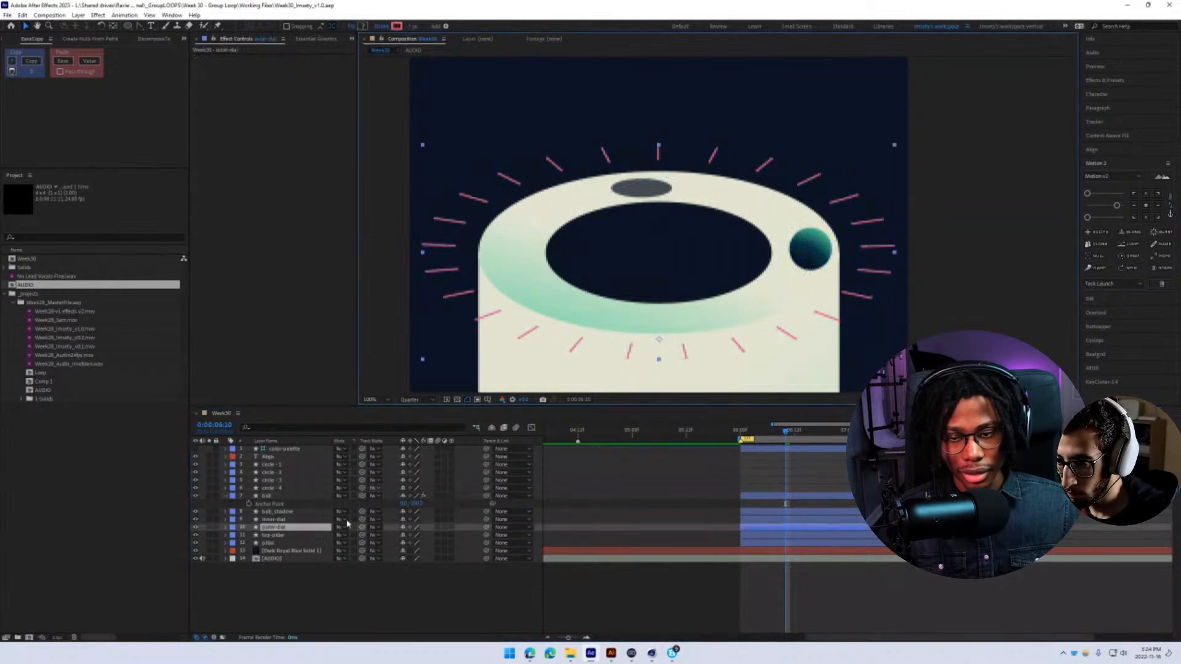
click(274, 536)
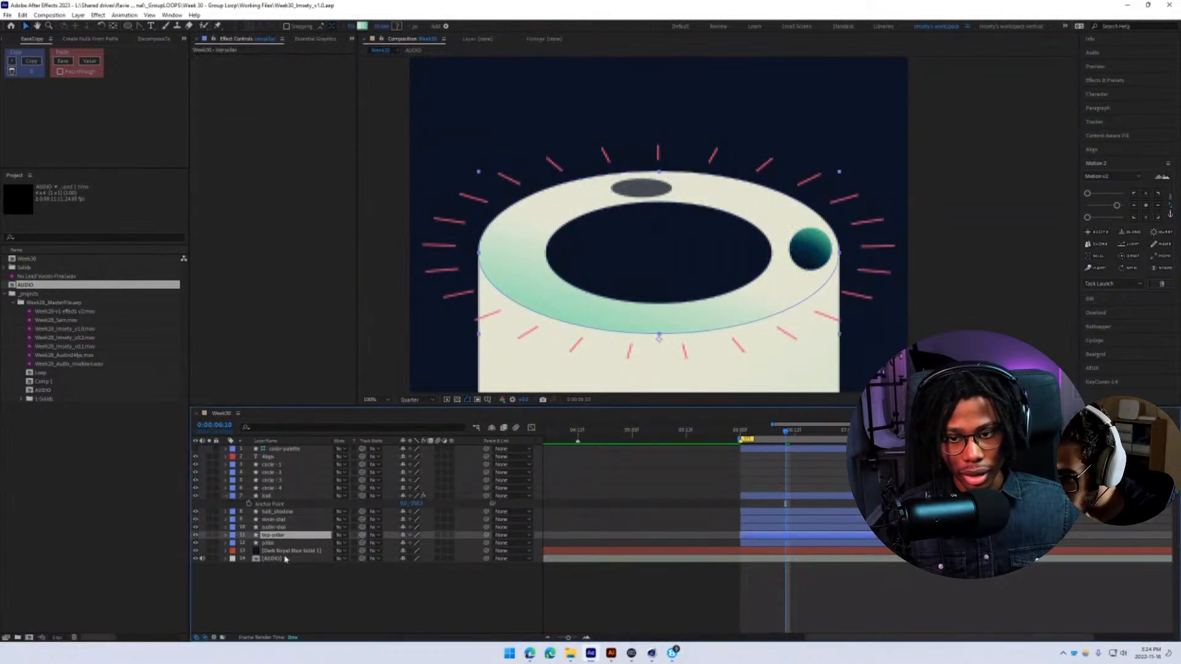
- Add a keyframe to Path 1 in Group 1 of the top-pillar layer and copy that path
click(226, 535)
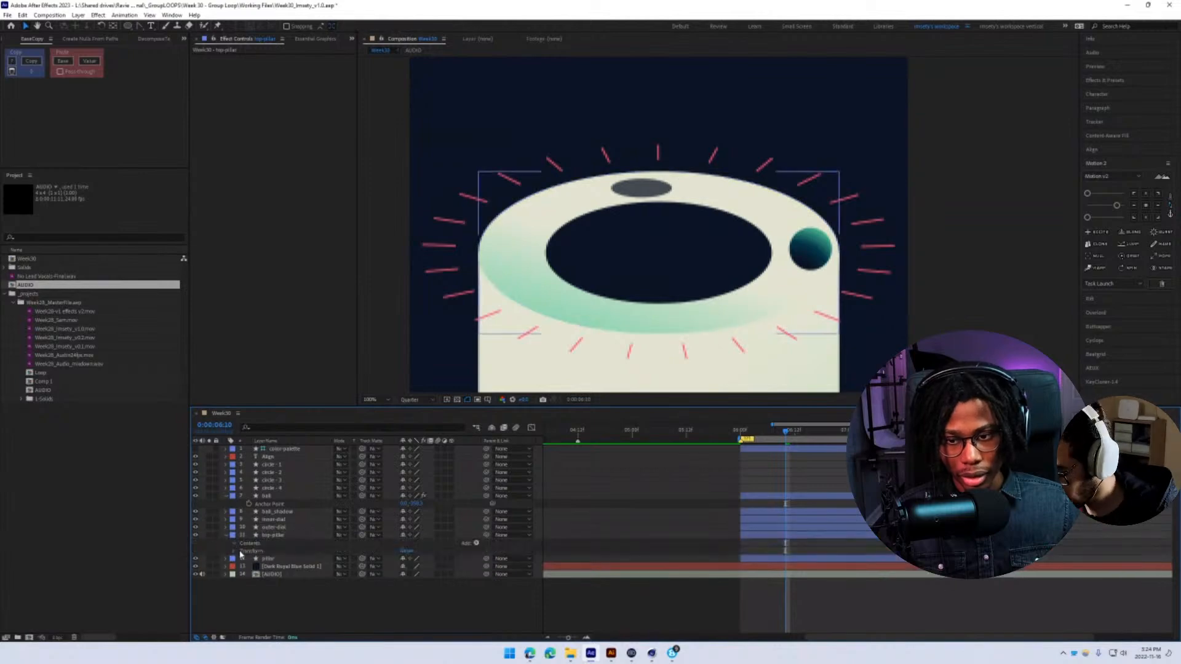
click(234, 543)
click(242, 551)
click(253, 559)
click(251, 559)
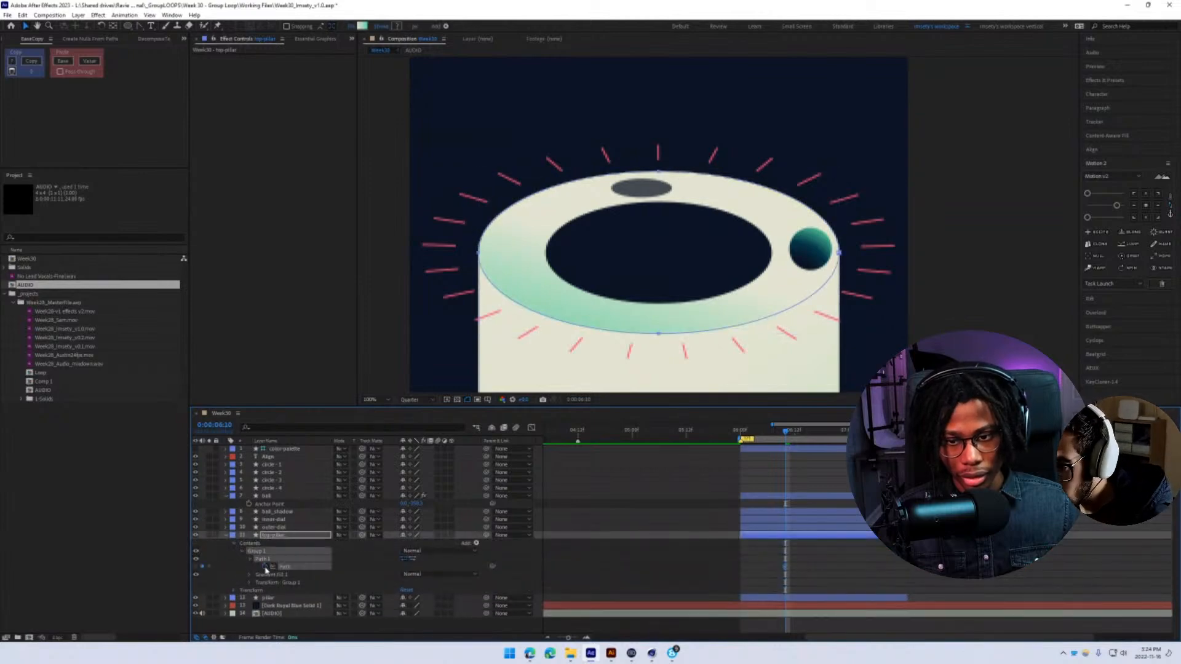
- Duplicate the ball layer and hide the original ball
click(290, 512)
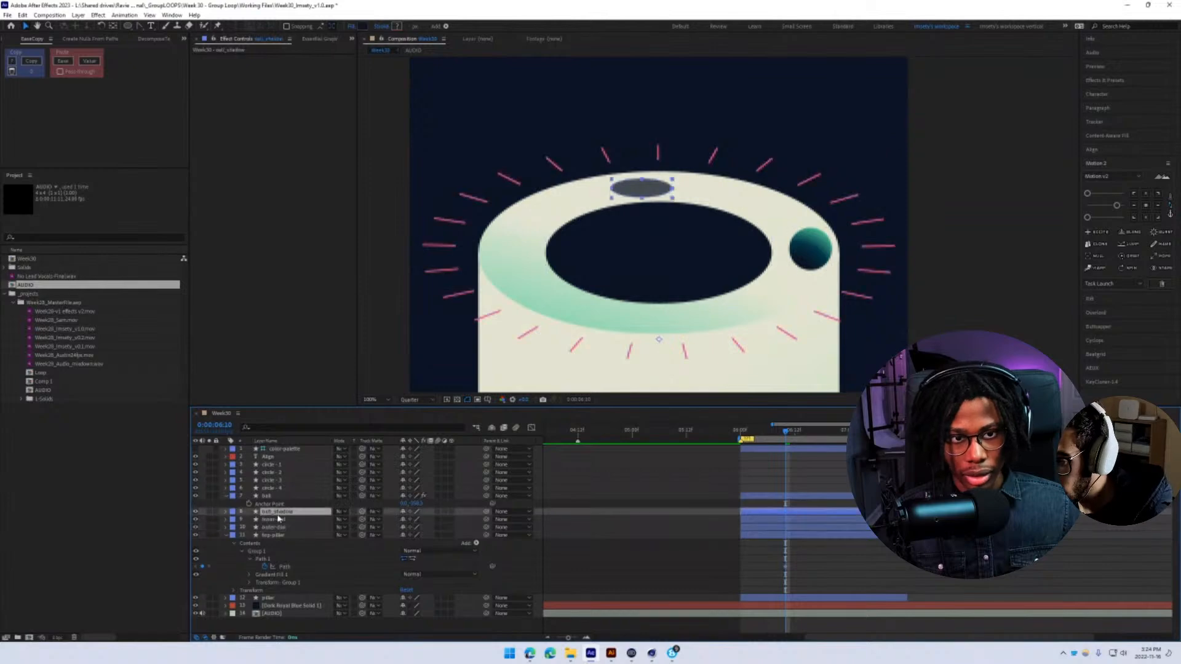
click(805, 248)
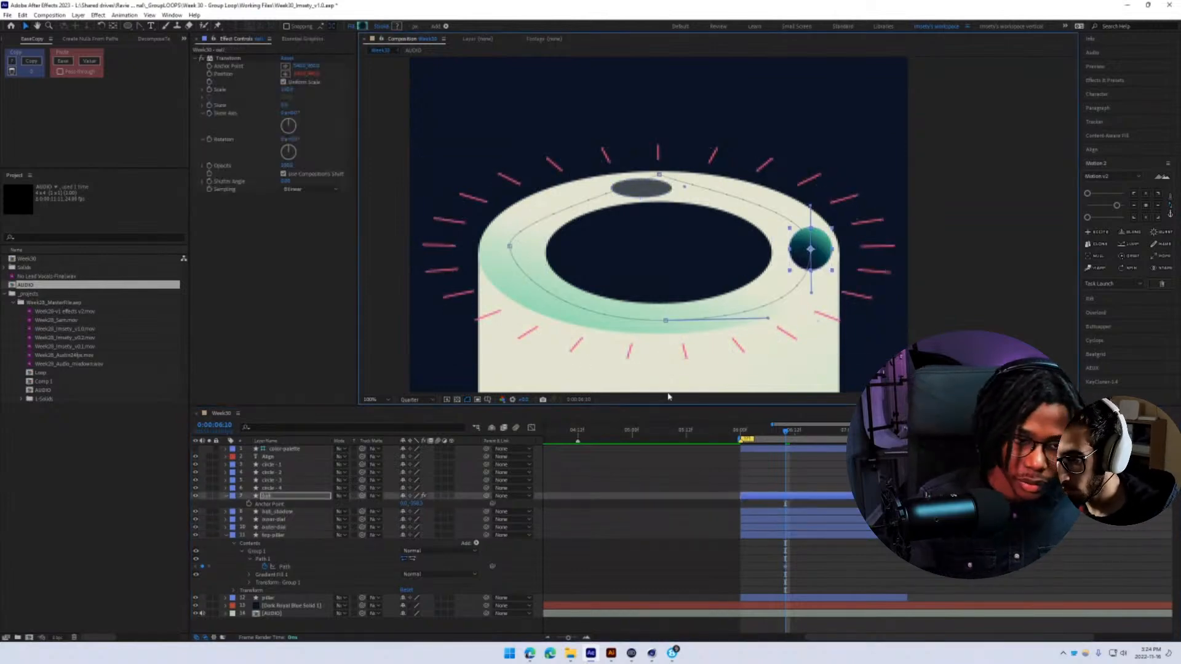
key(p)
click(270, 497)
key(ctrl+d)
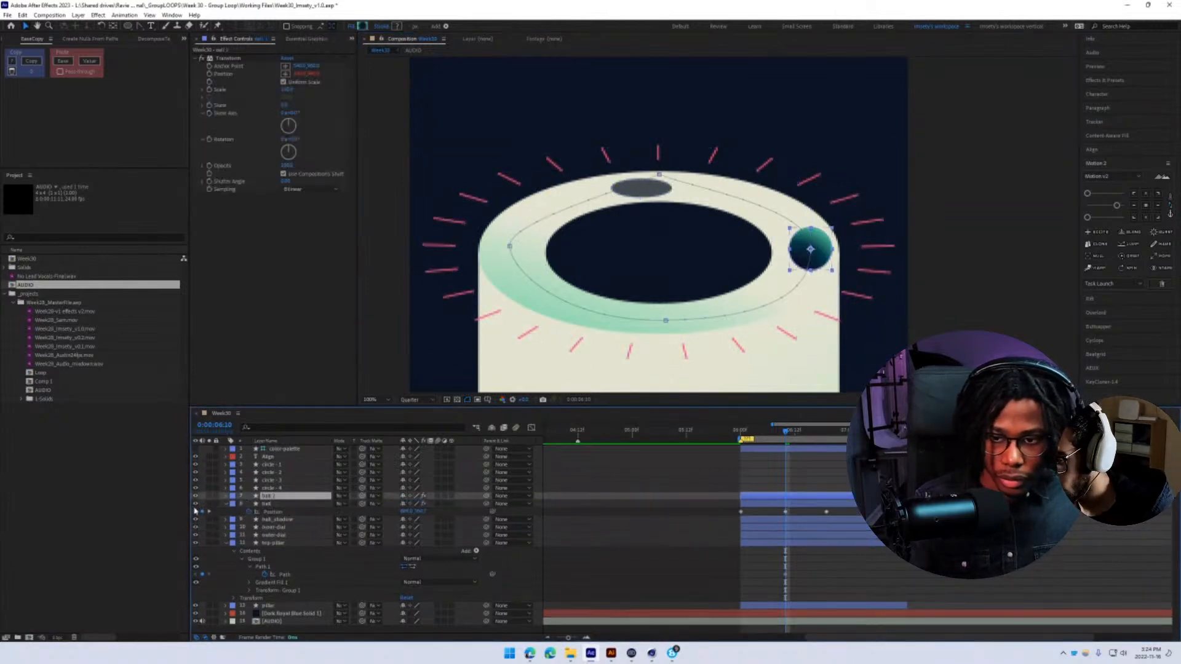
click(196, 504)
- Paste the copied rim path into the Position property of the duplicated ball layer
click(245, 496)
click(226, 496)
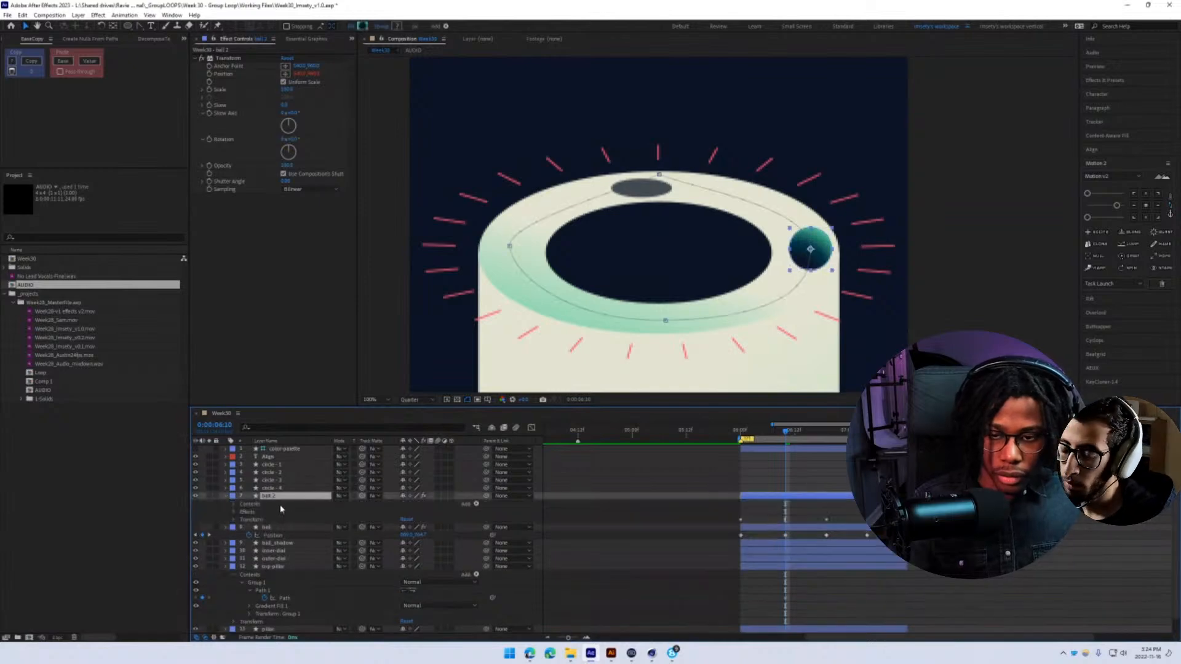
click(252, 504)
key(p)
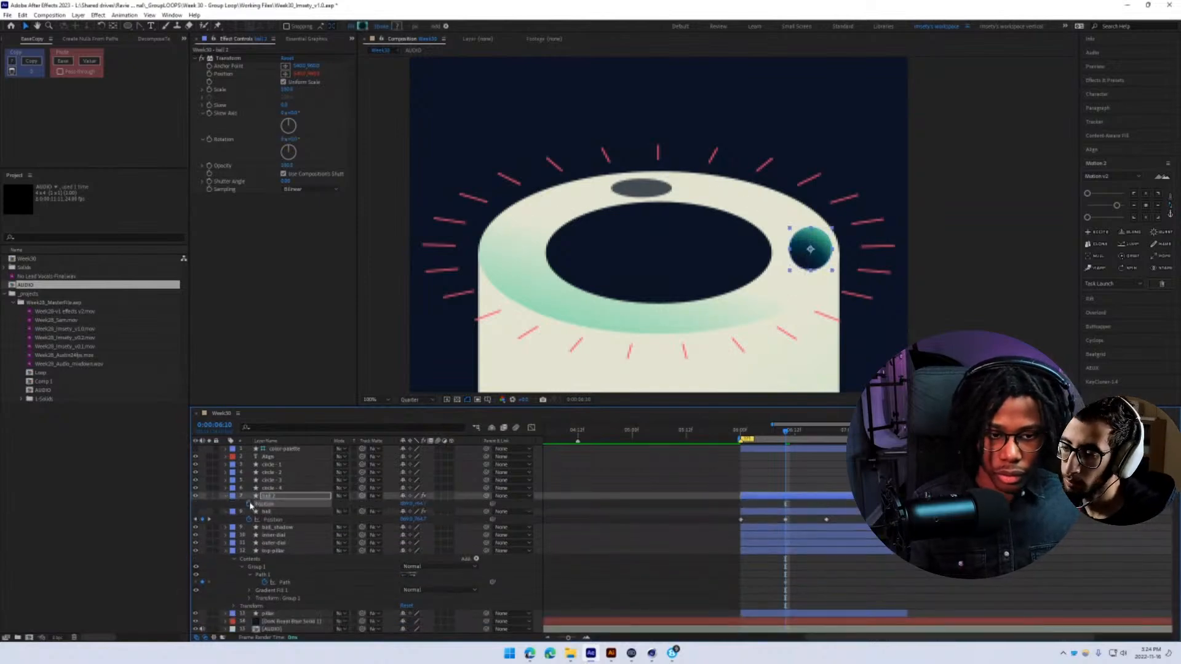
click(290, 504)
key(ctrl+v)
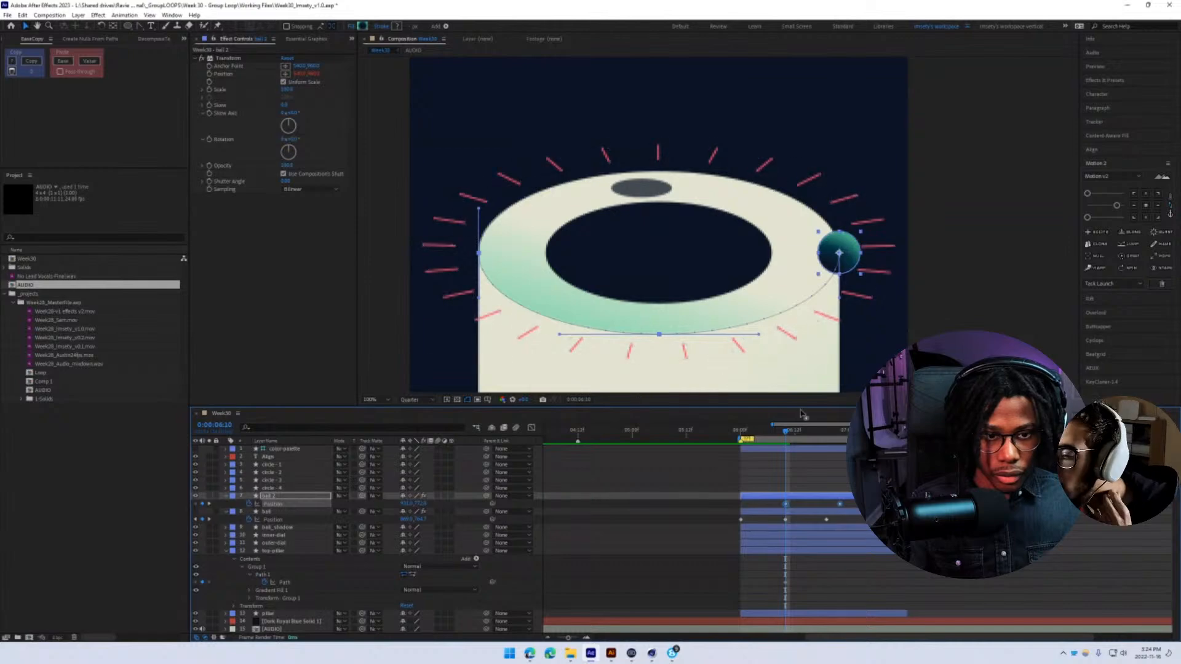
- Start the pasted Position keyframes at 0:00:06:00, compress them to fit the ball layer's length, and preview the motion
drag(796, 436, 741, 523)
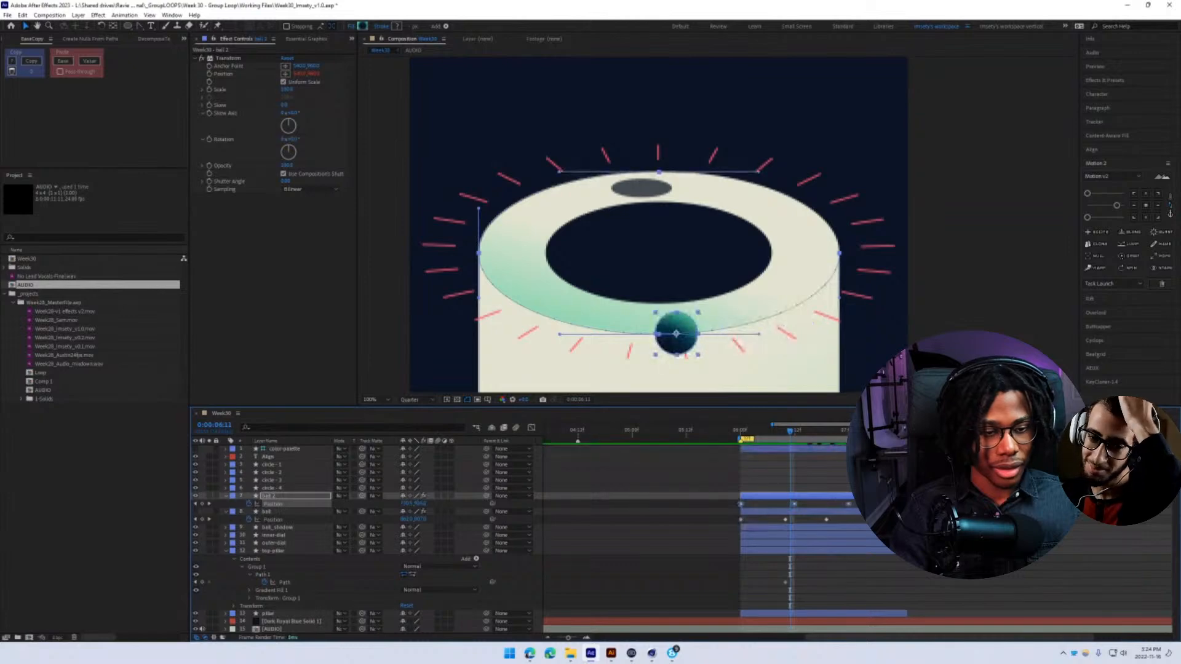
alt+drag(849, 503, 822, 503)
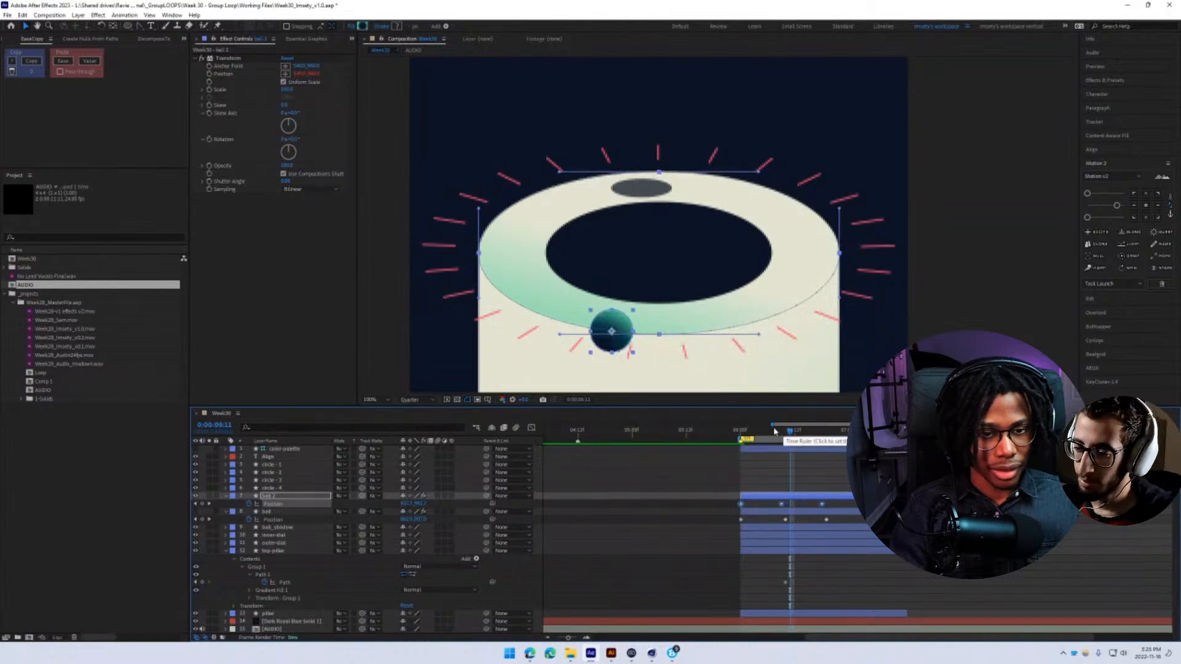
key(space)
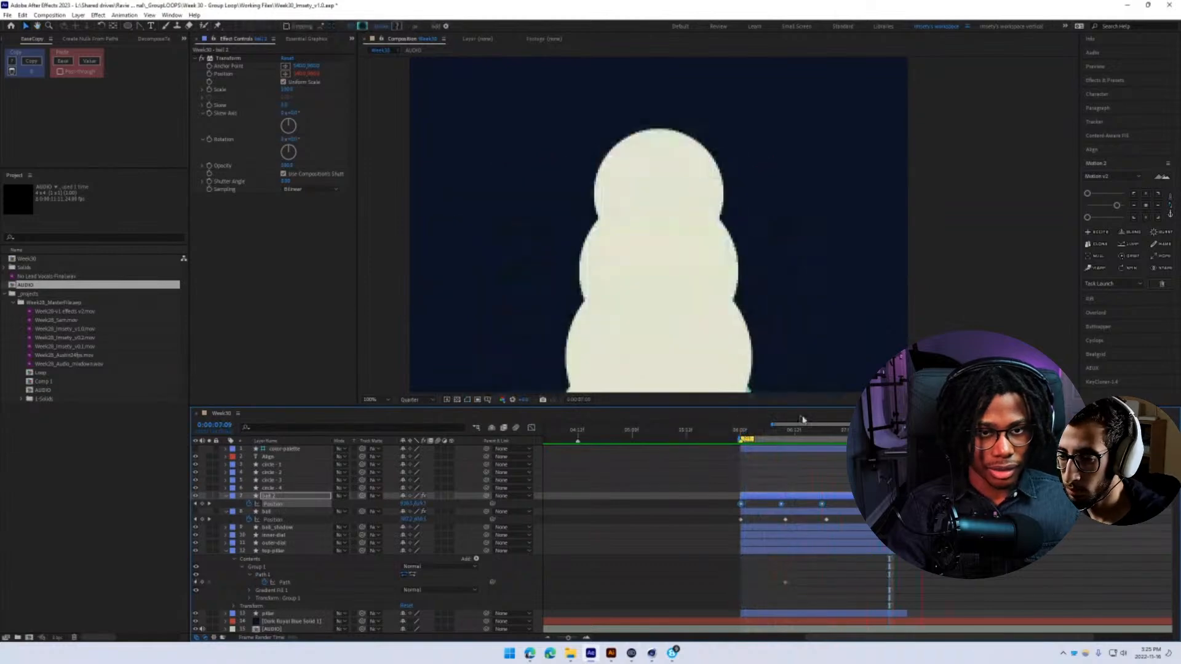
drag(766, 436, 711, 440)
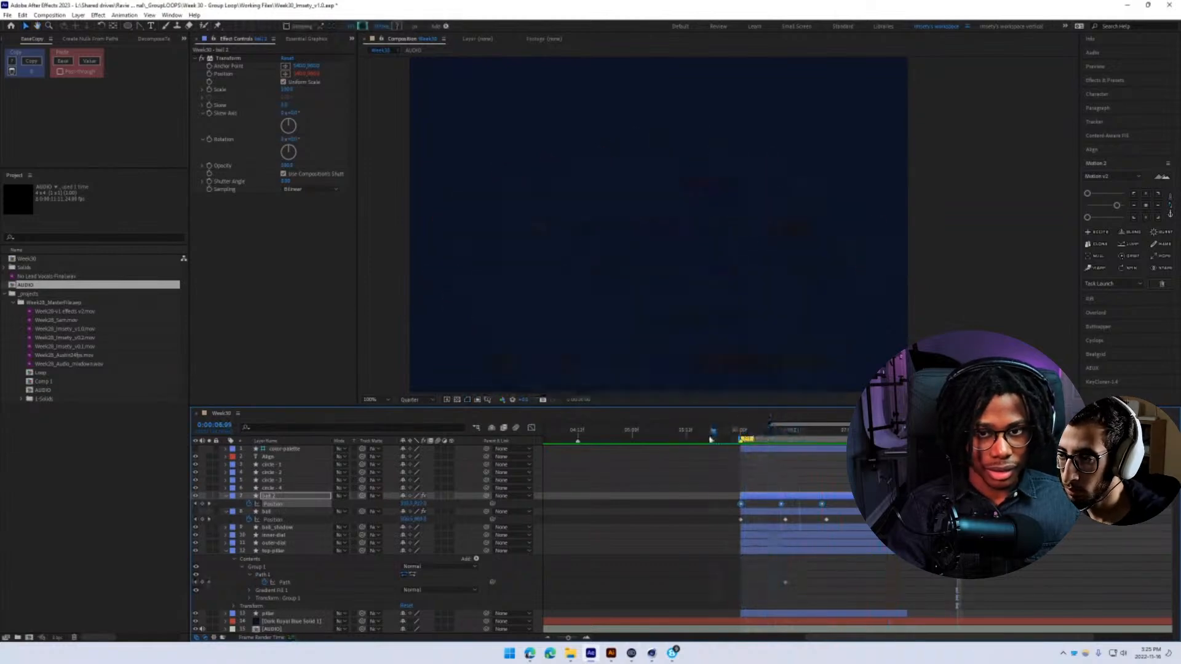
click(282, 497)
click(292, 504)
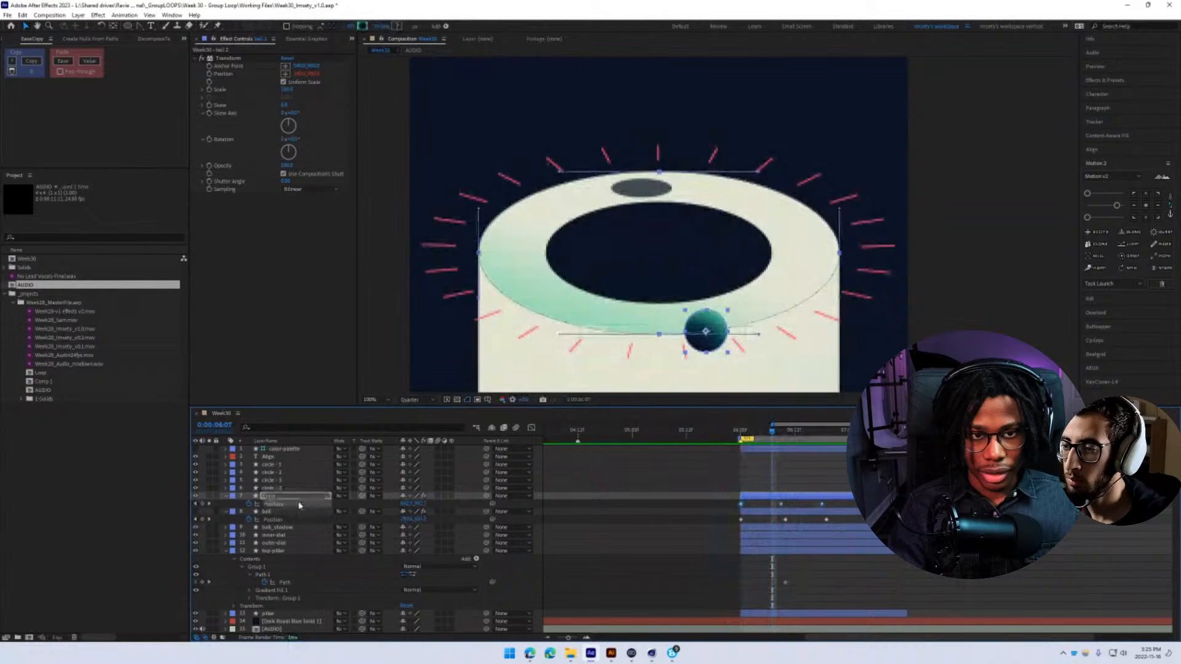
click(659, 336)
key(Page_Down)
key(Page_Down)
key(Page_Up)
key(Page_Up)
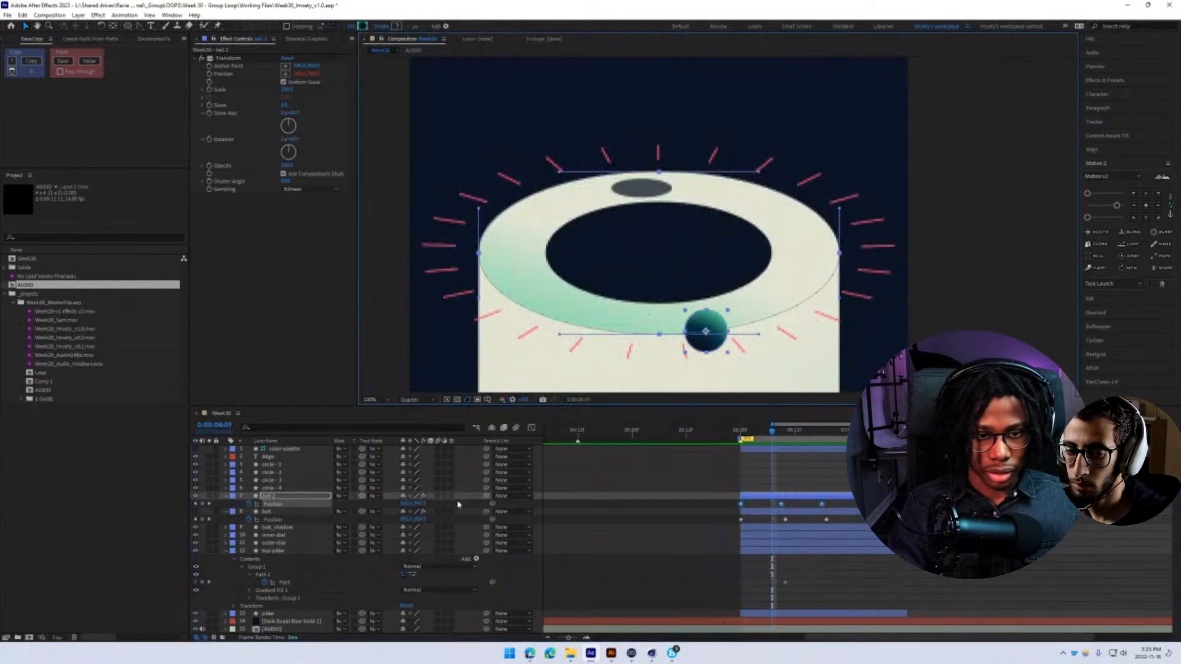
key(Delete)
key(ctrl+z)
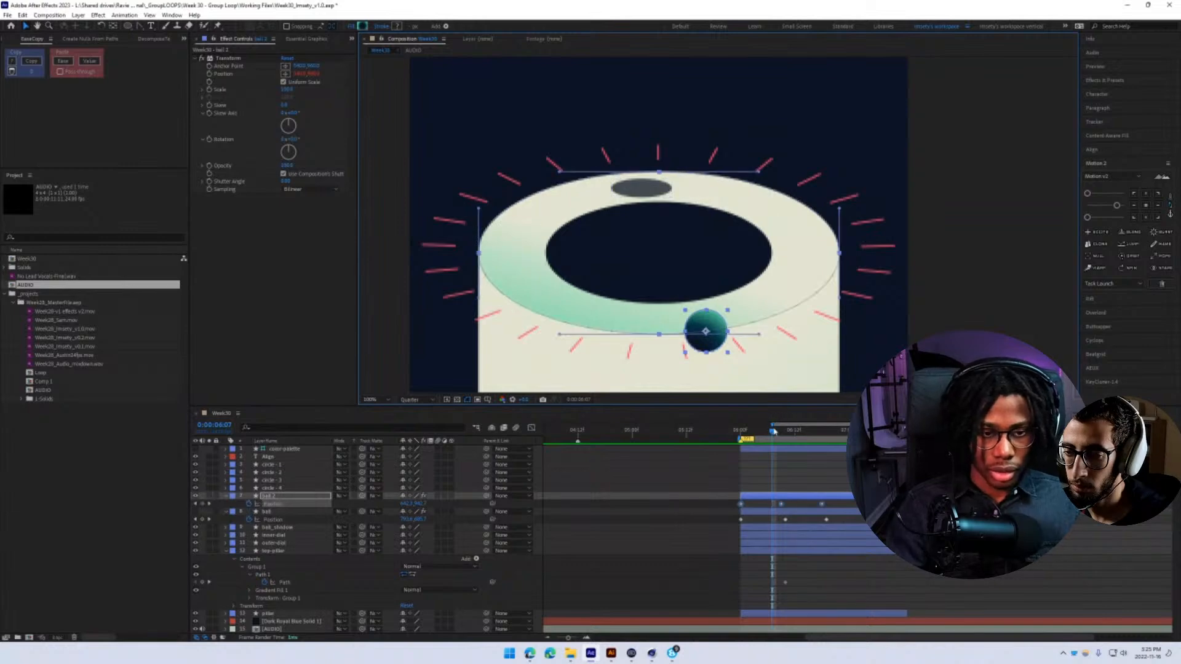
- Preview the ball circling the outer rim and delete all pasted Position keyframes of the ball 2 layer
drag(773, 431, 737, 434)
key(space)
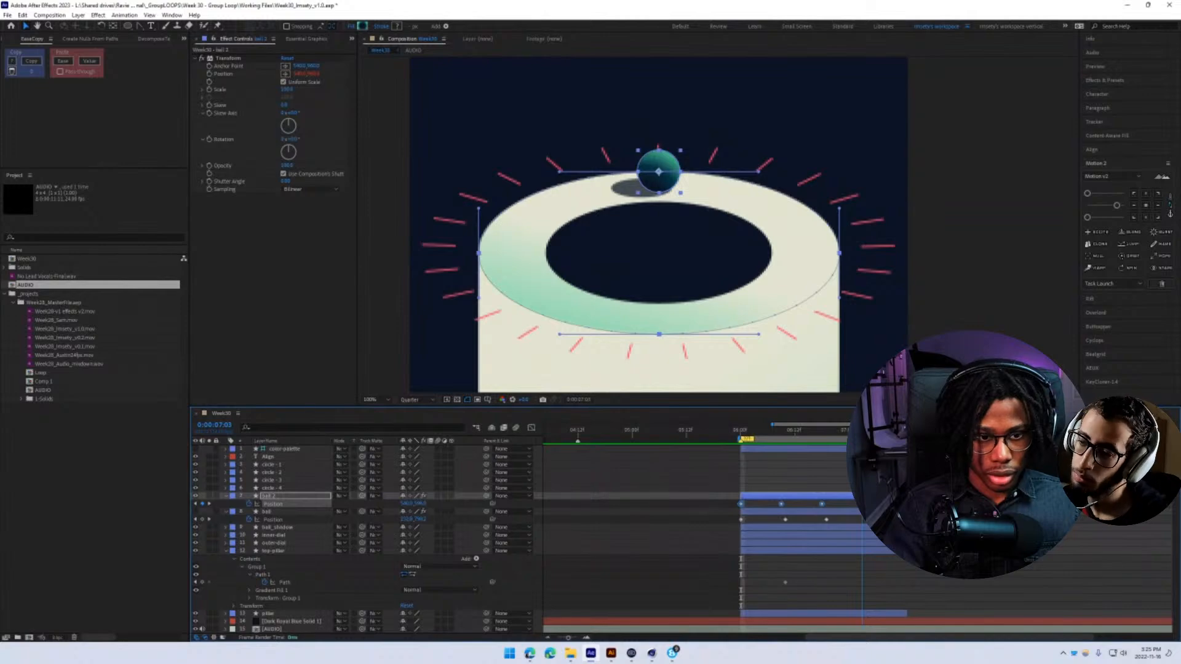
key(Delete)
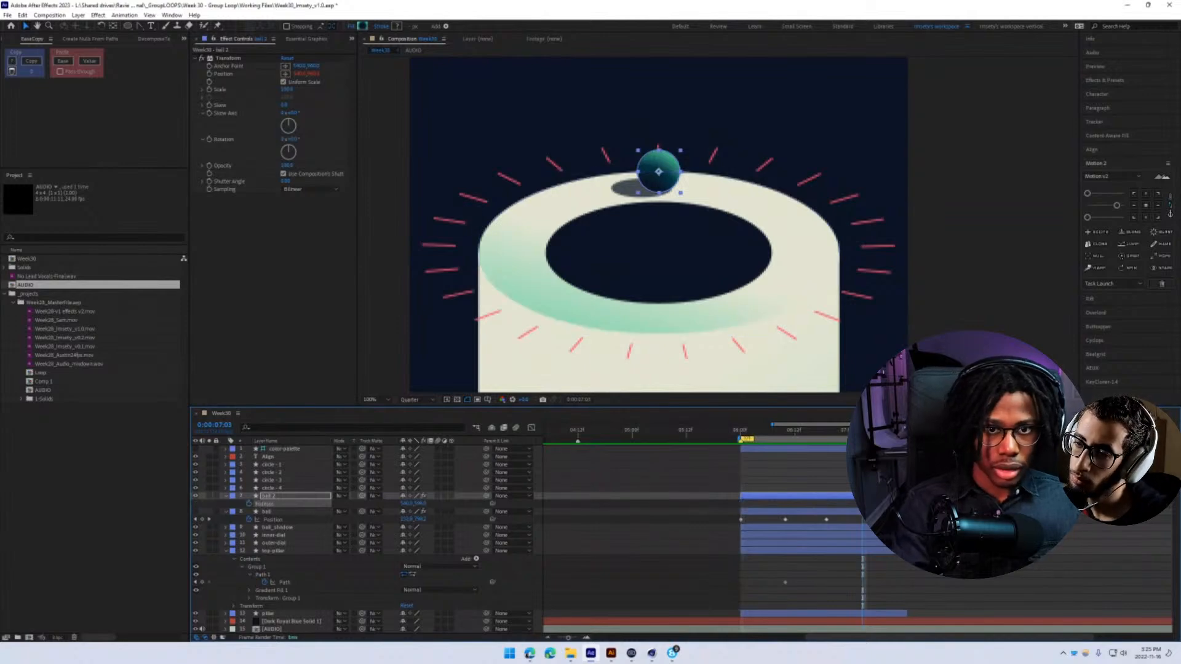
click(277, 550)
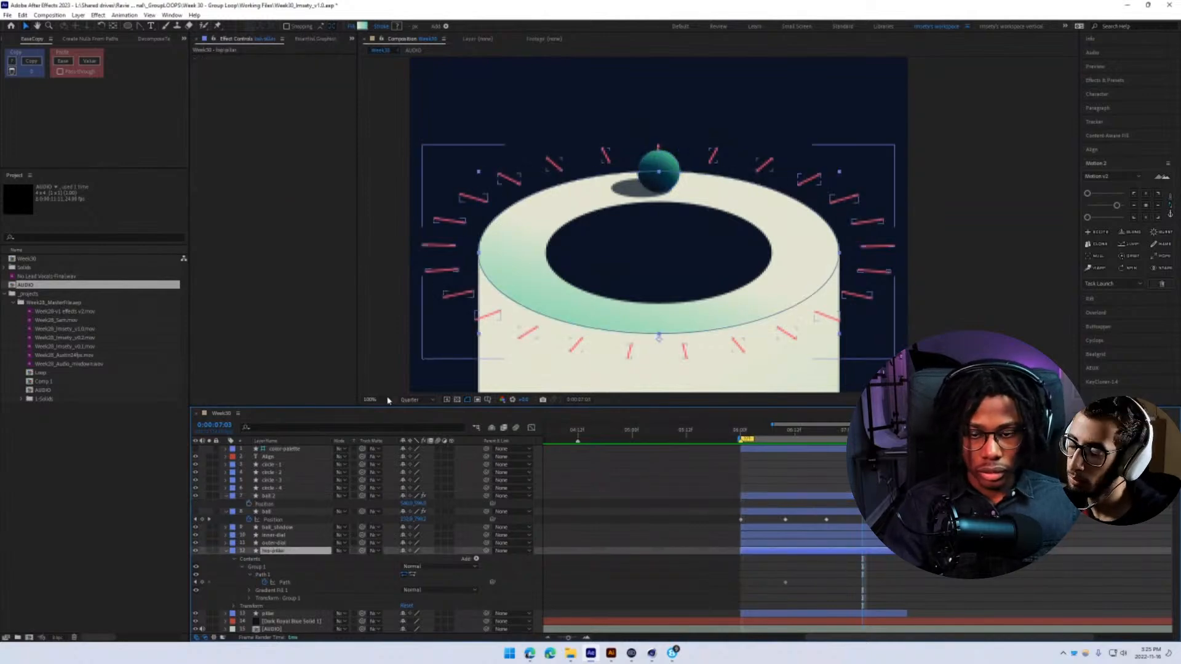
key(ctrl+d)
key(s)
drag(424, 559, 434, 559)
key(ctrl+z)
key(ctrl+z)
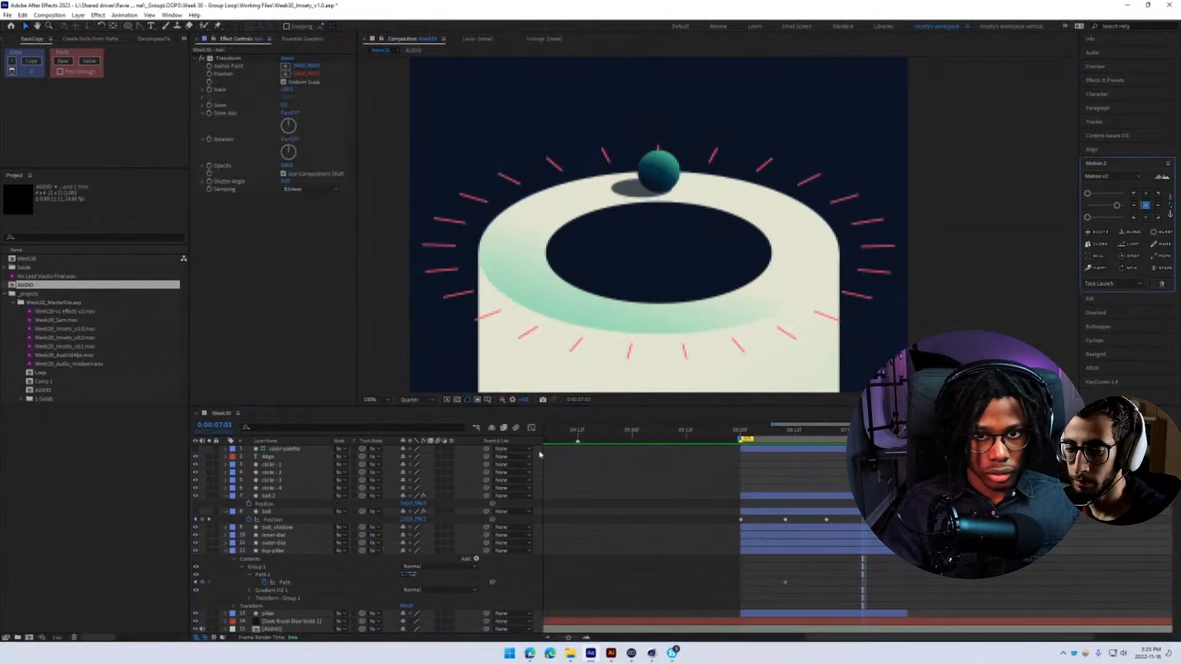
- Duplicate the top-pillar layer, centre the copy's anchor point, and scale the copy down to an ellipse midway across the rim
click(276, 552)
key(ctrl+d)
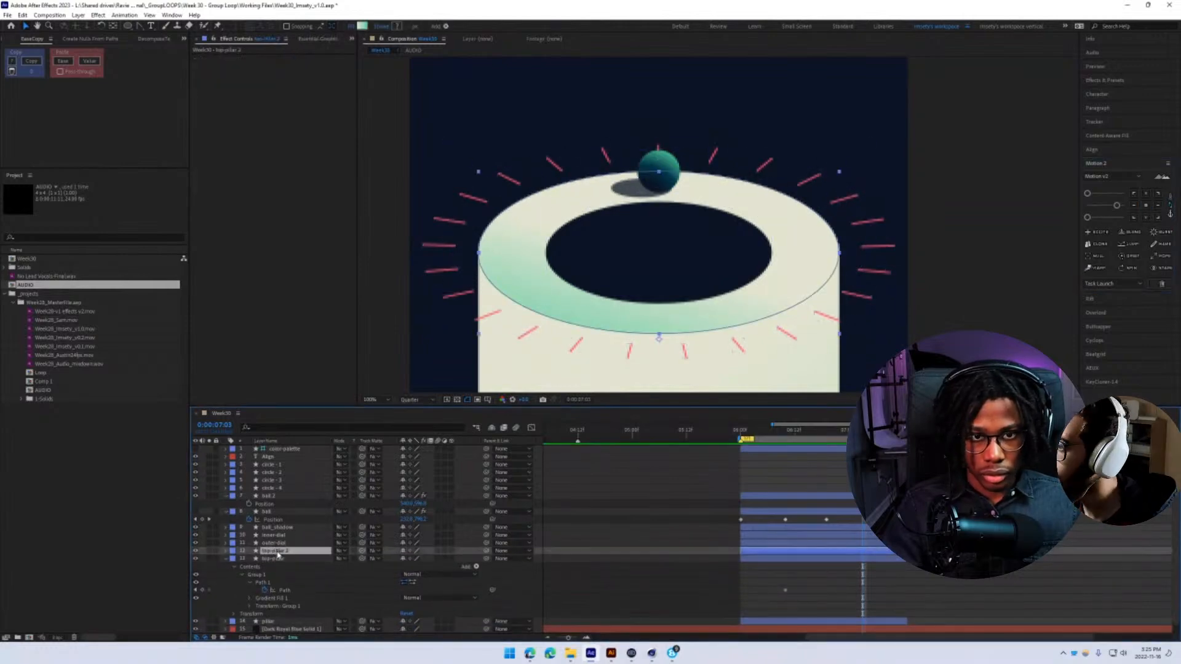
click(1145, 205)
key(s)
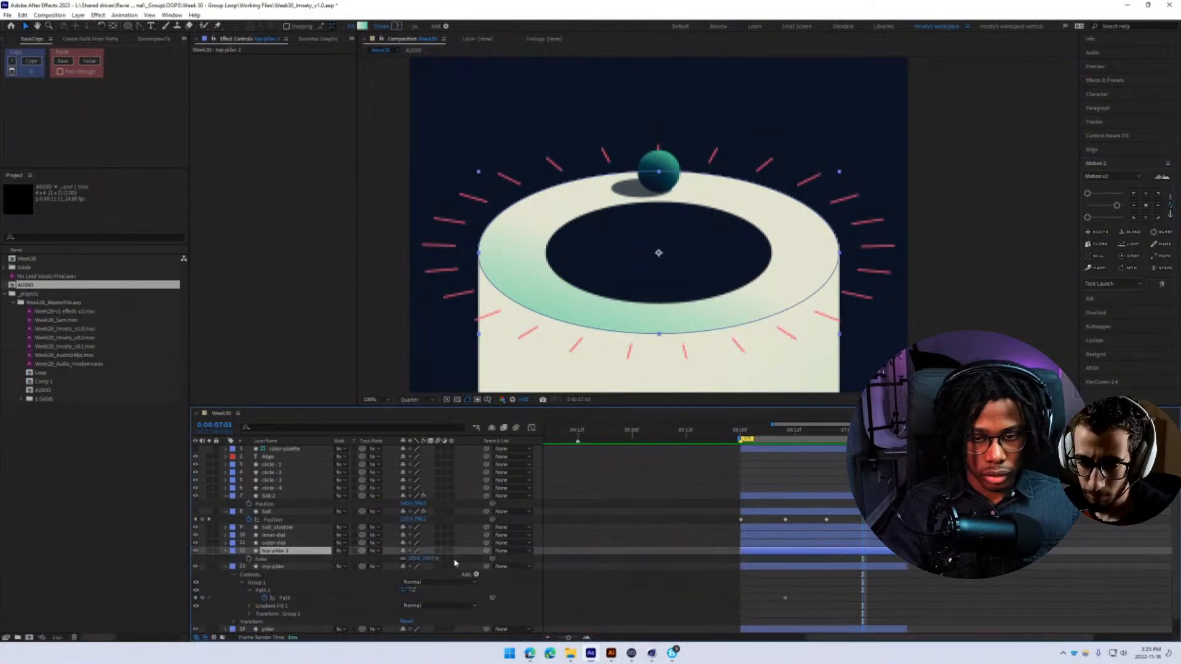
mouse_move(422, 559)
mouse_down()
mouse_move(409, 558)
mouse_move(422, 560)
mouse_up()
click(226, 551)
click(226, 552)
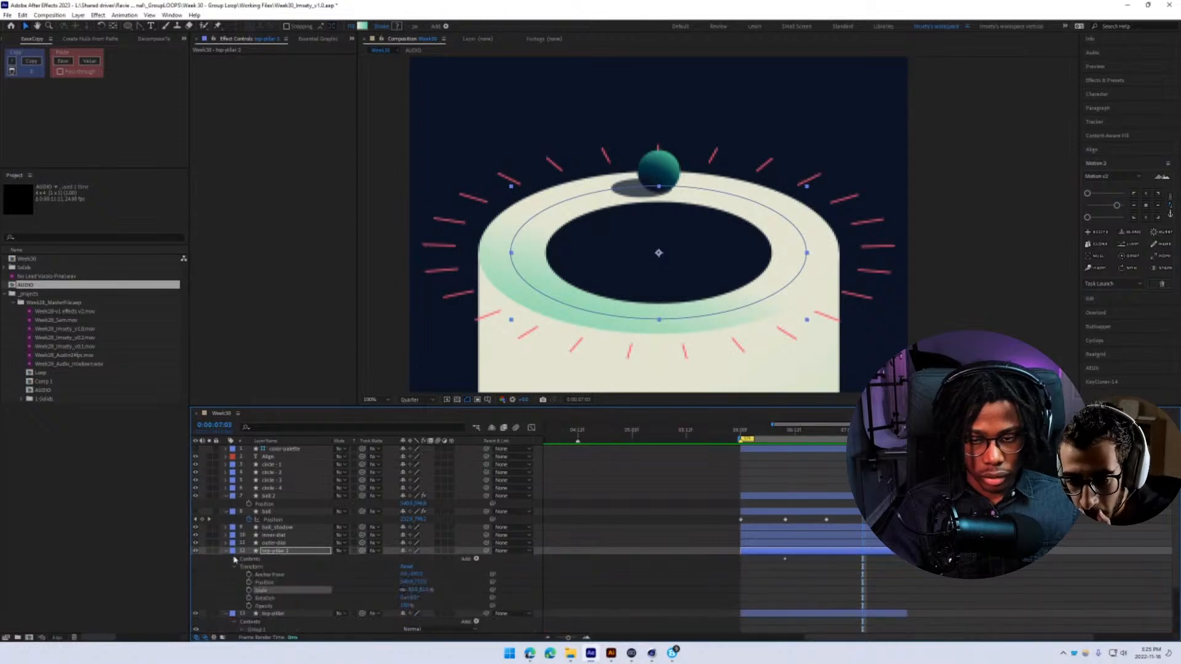
key(F2)
click(225, 614)
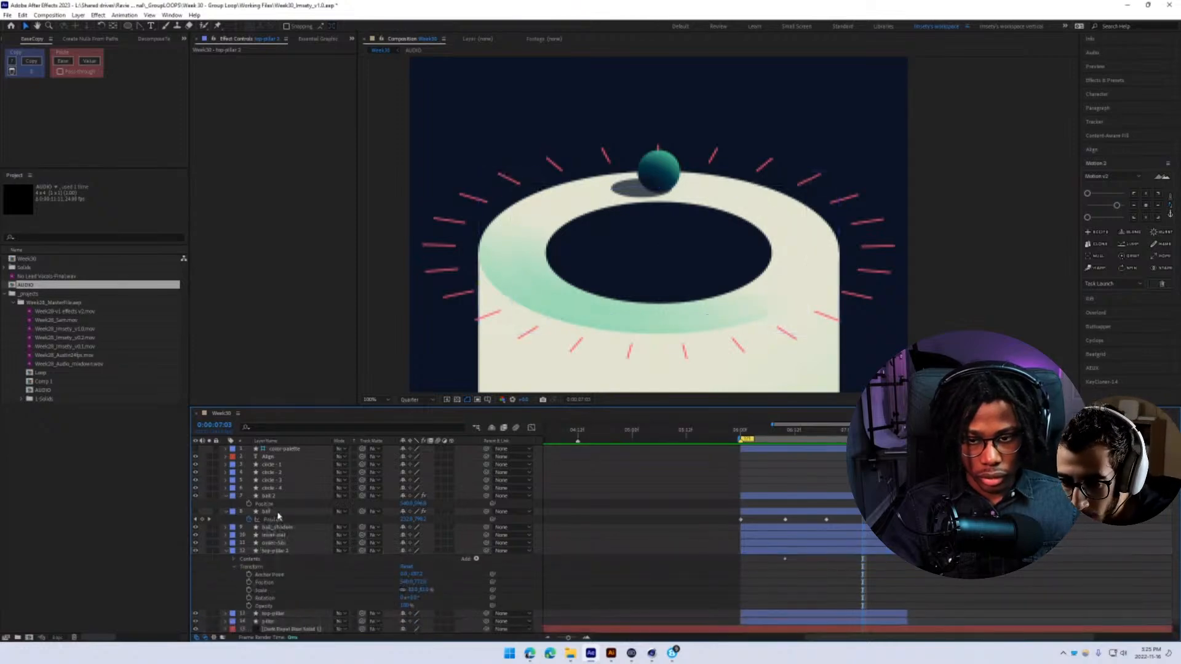
- Delete the hidden original ball layer and rename its remaining duplicate to ball
click(275, 513)
click(276, 497)
click(274, 511)
key(Delete)
click(276, 496)
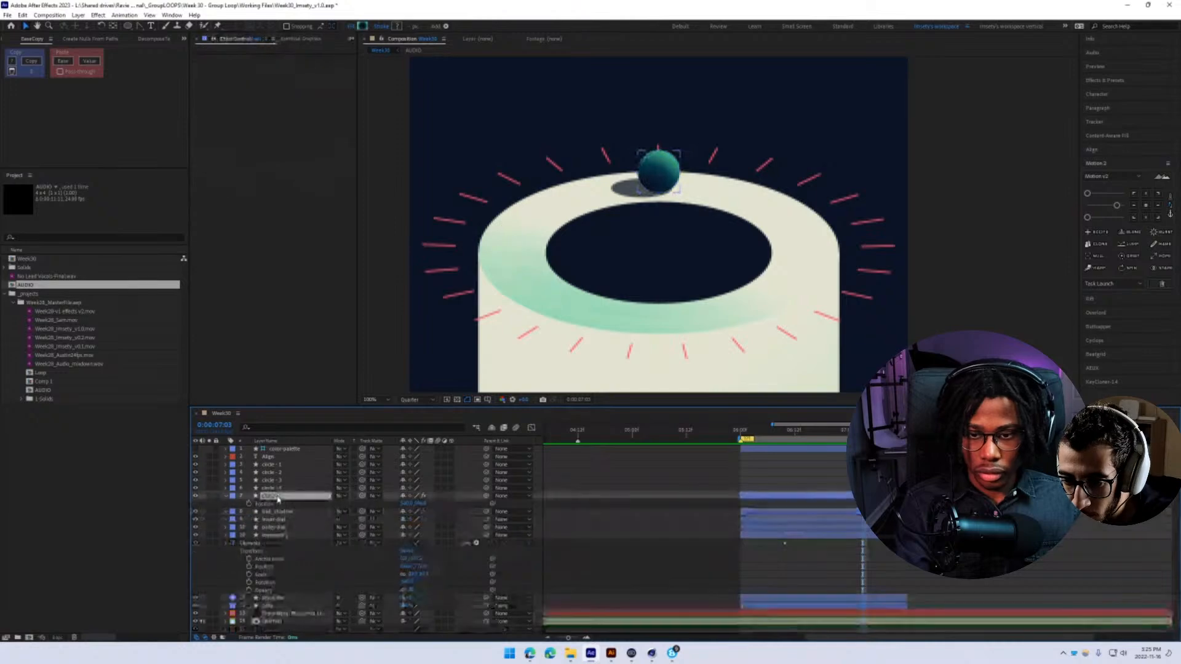
click(274, 527)
click(268, 497)
- Replace the Path keyframe of Path 1 in the top-pillar 2 layer with one at the current time
click(235, 543)
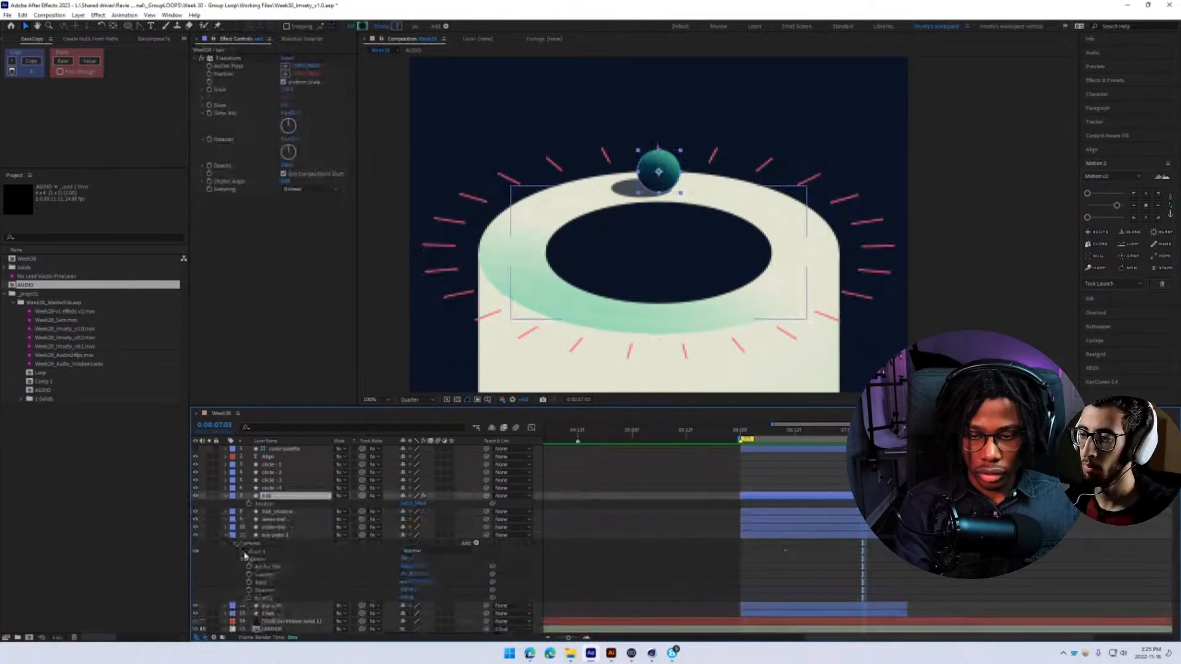
key(F2)
click(242, 551)
click(262, 559)
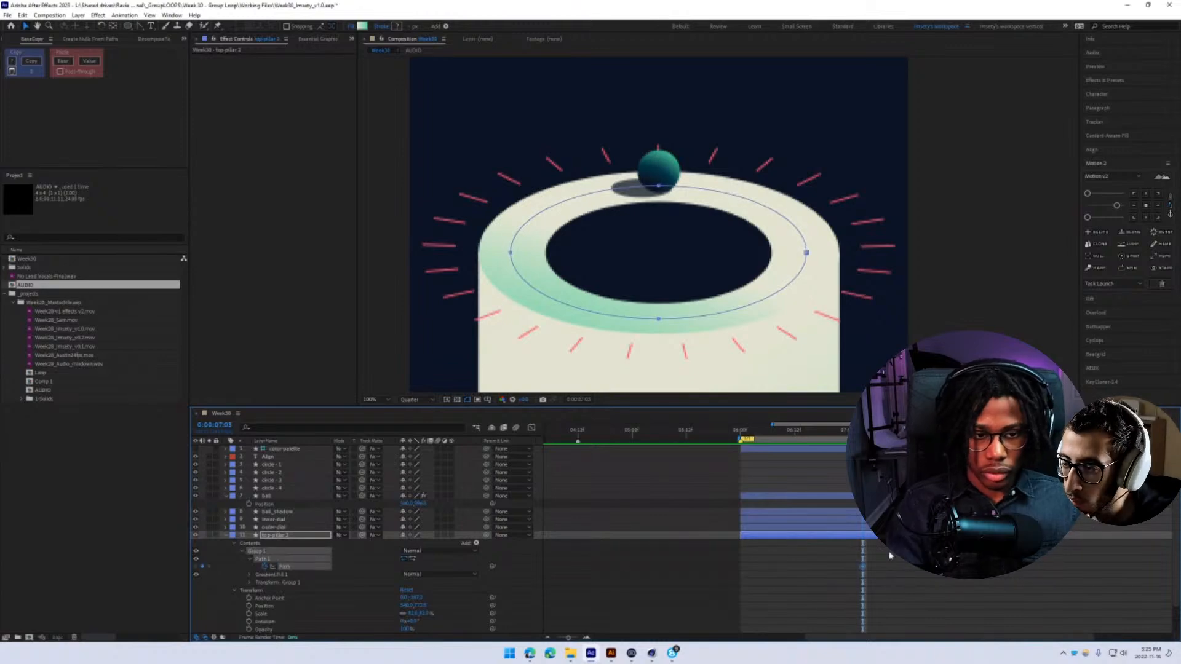
- Reveal the ball layer's Transform properties and the shape group in its Contents
click(269, 497)
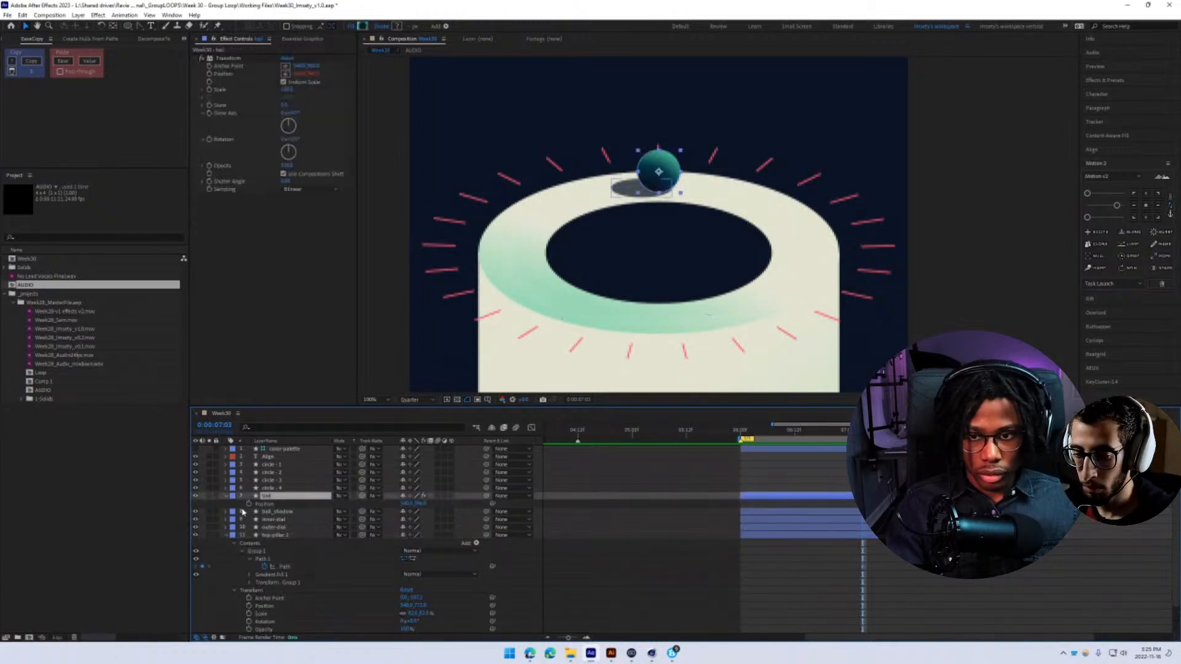
click(225, 496)
click(235, 504)
click(242, 519)
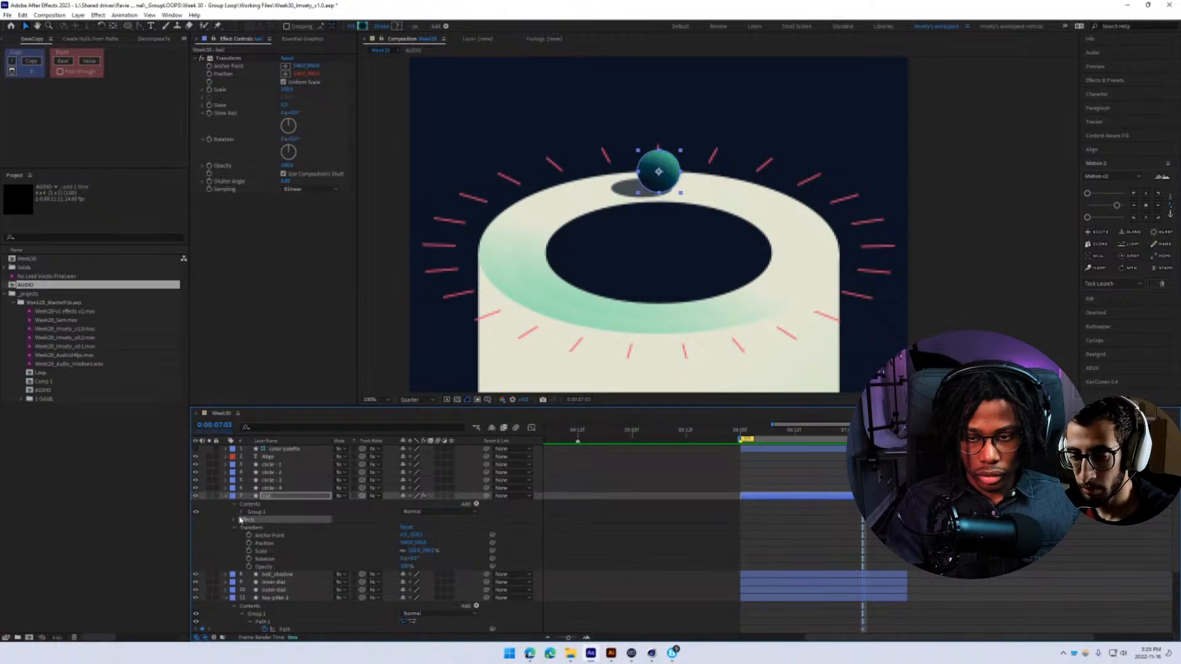
click(242, 513)
- Restore the top-pillar 2 layer's scale to 100% and remove the keyframing from its Path property
scroll(286, 551, down, 5)
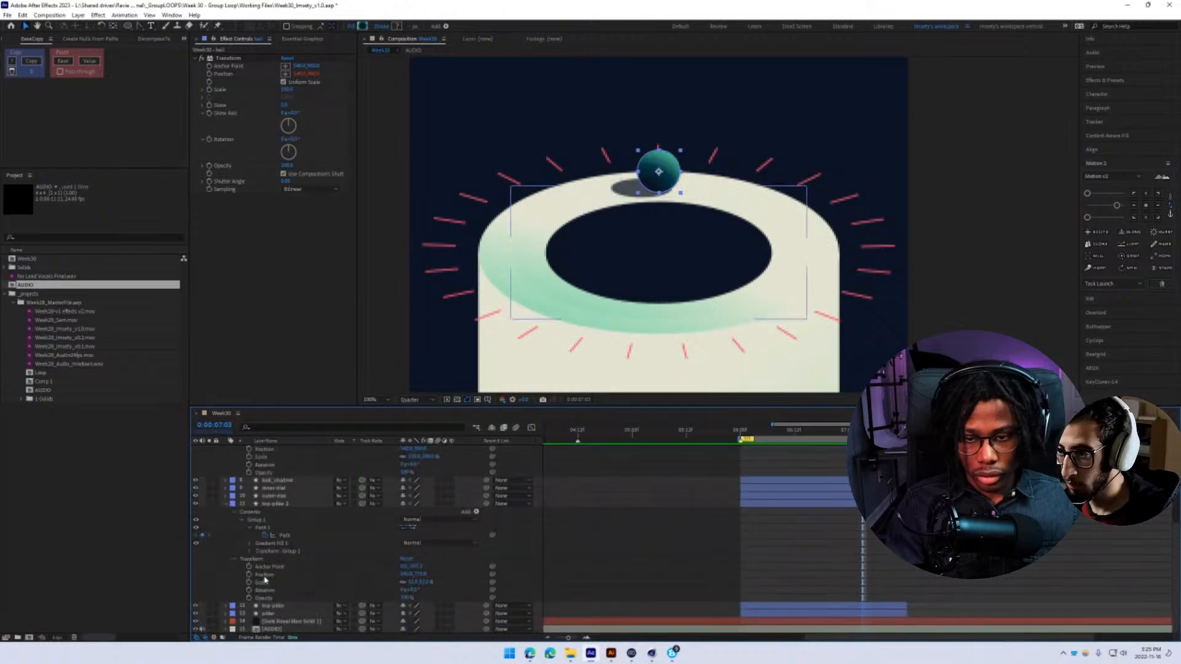
click(276, 583)
key(Return)
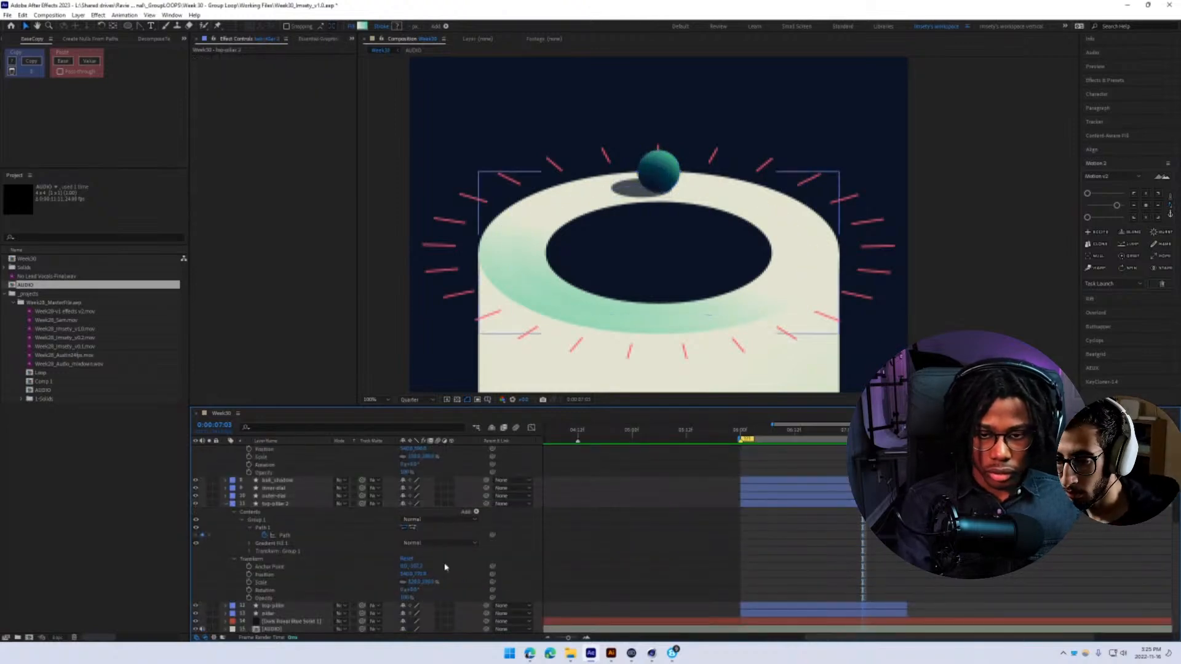
click(266, 535)
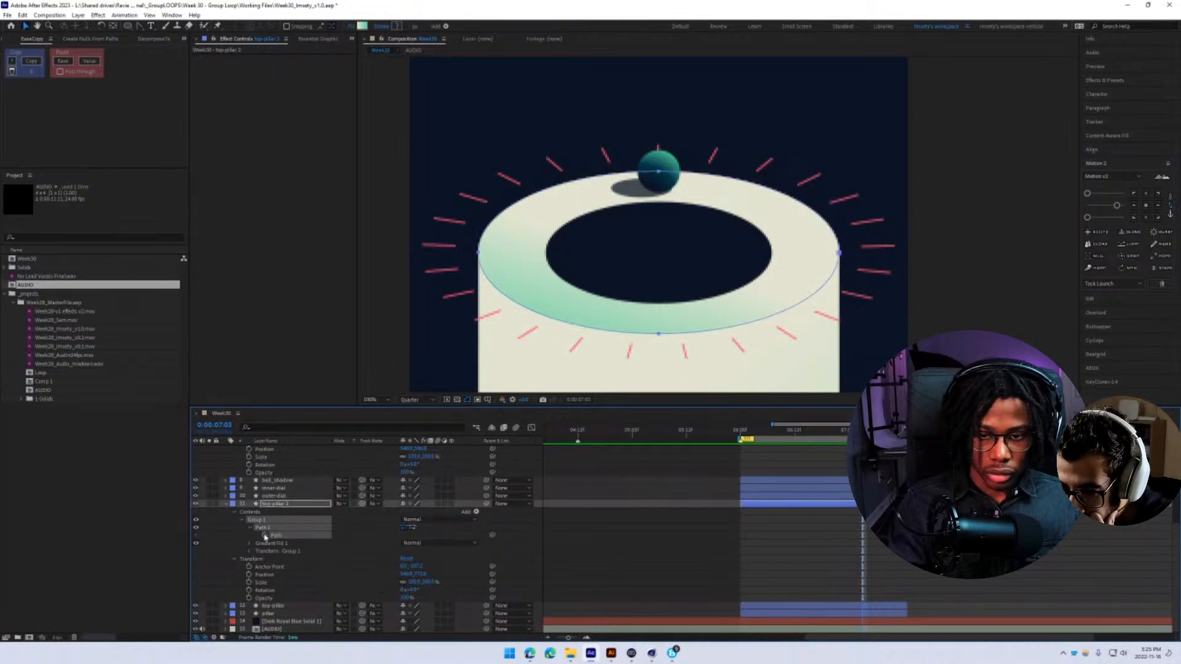
- Shrink the top-pillar 2 path itself about its centre to an ellipse midway across the rim, and save the project
double_click(478, 254)
drag(840, 334, 813, 322)
key(ctrl+s)
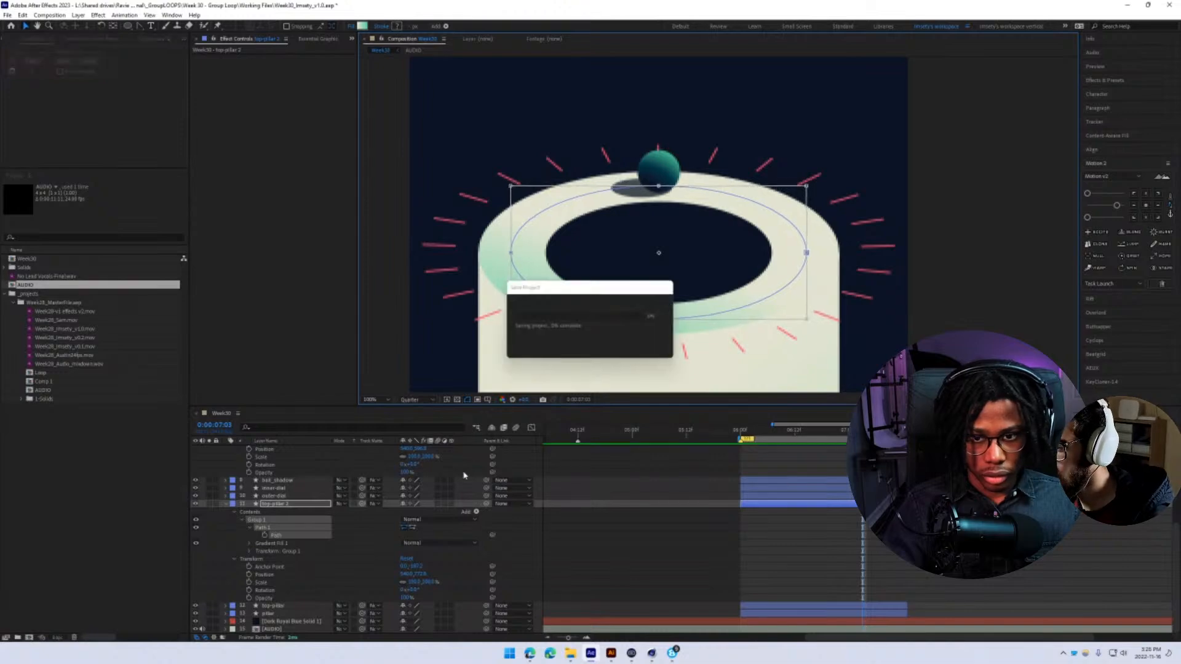
- Keyframe and copy the shrunken top-pillar 2 path, and paste it into the ball layer's Position property
click(308, 561)
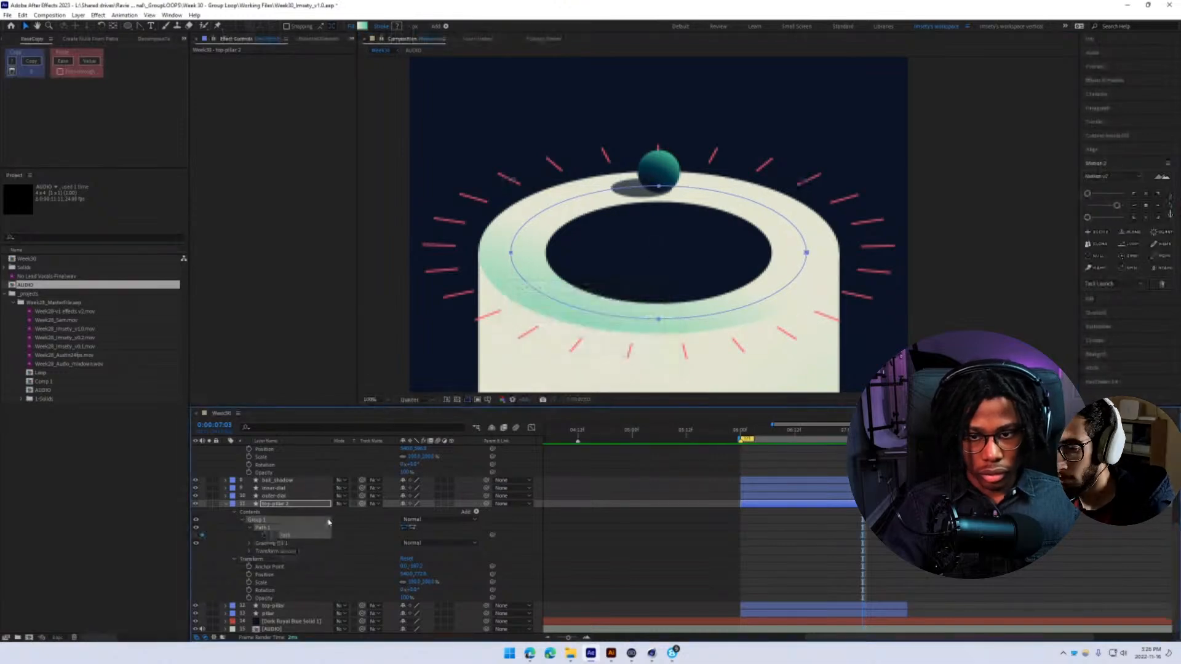
scroll(289, 541, up, 2)
click(277, 496)
key(ctrl+v)
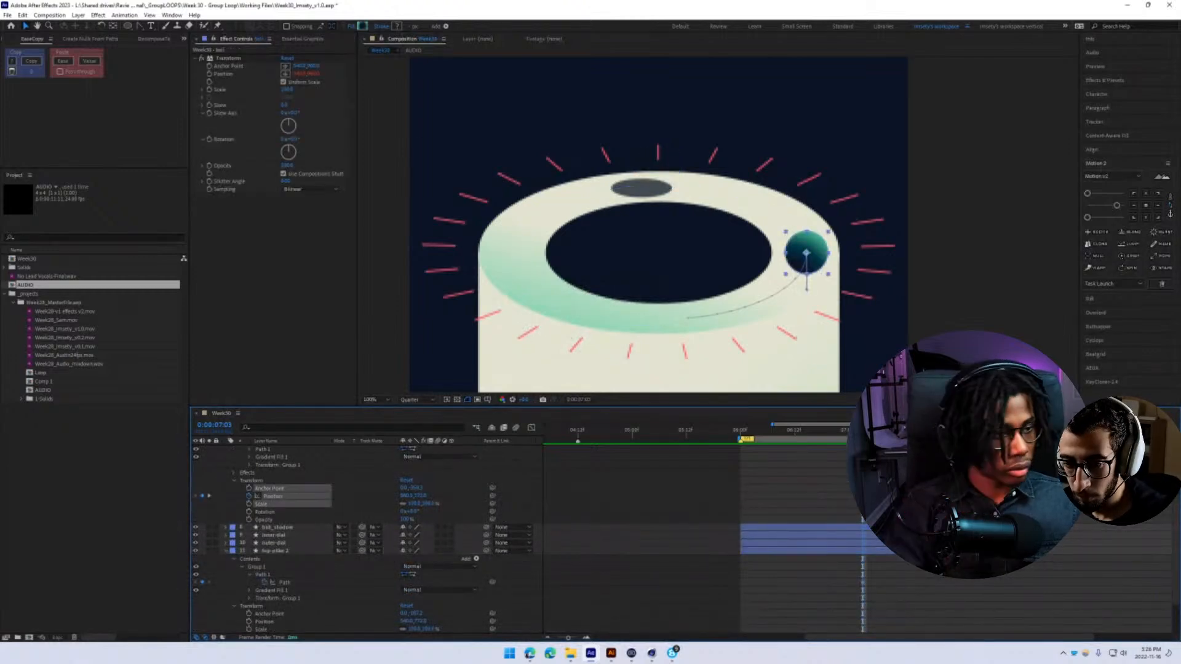
- Move the ball's pasted Position keyframes to start at 0:00:06:00 and preview the motion
click(273, 496)
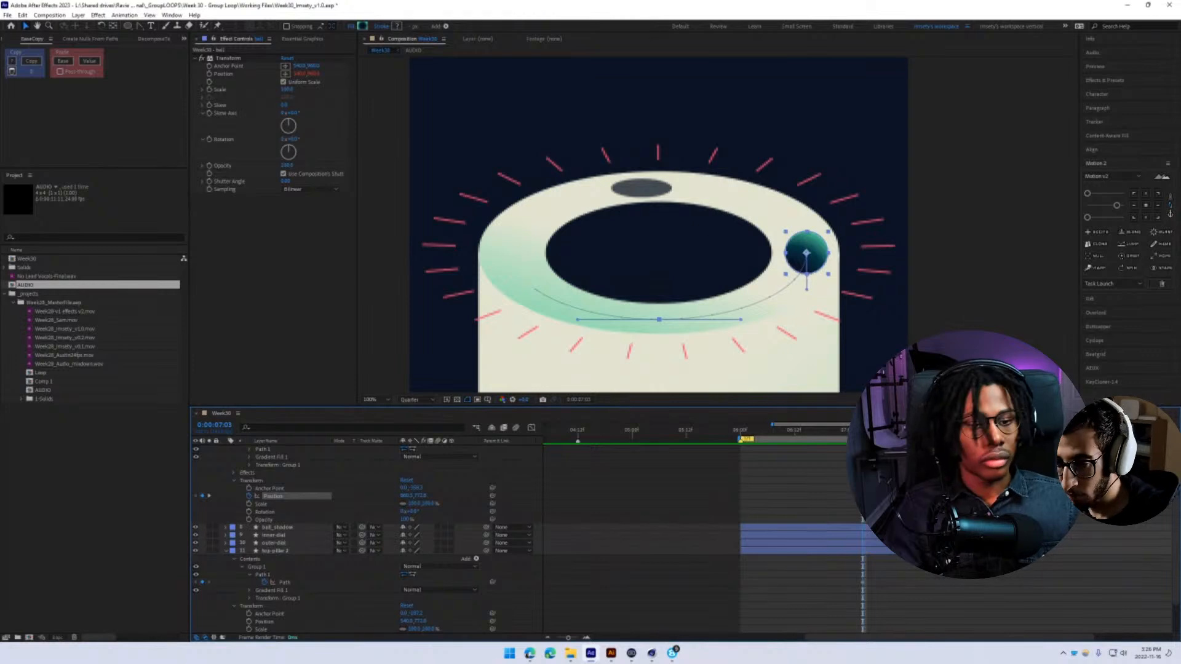
drag(862, 496, 742, 520)
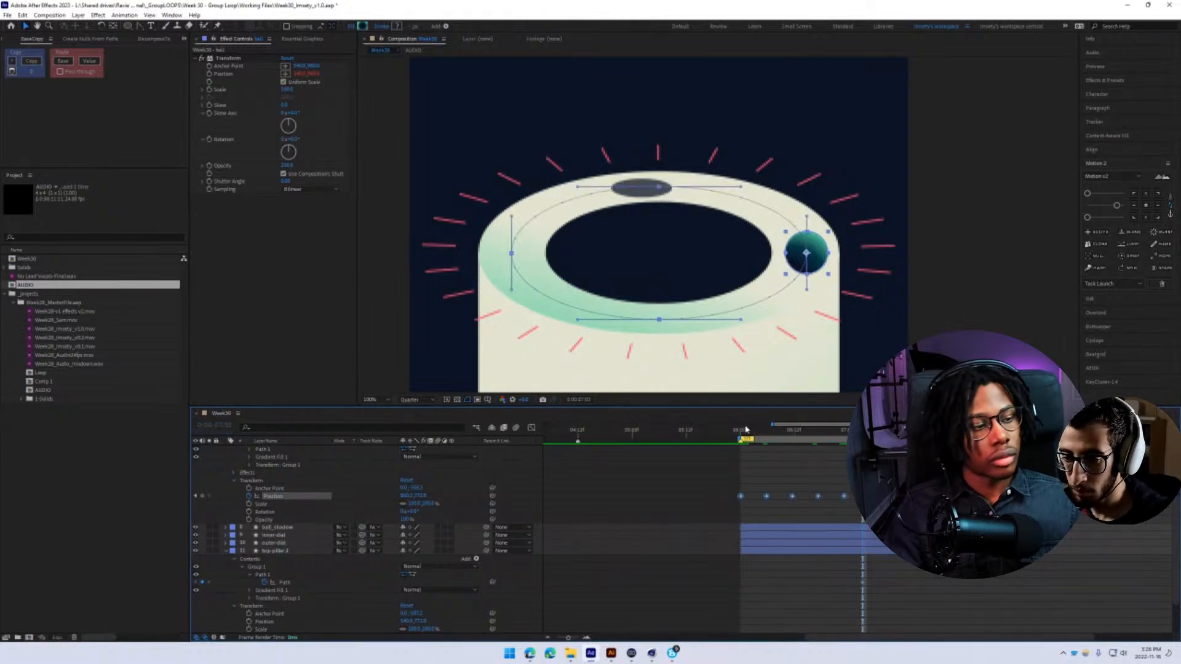
click(711, 449)
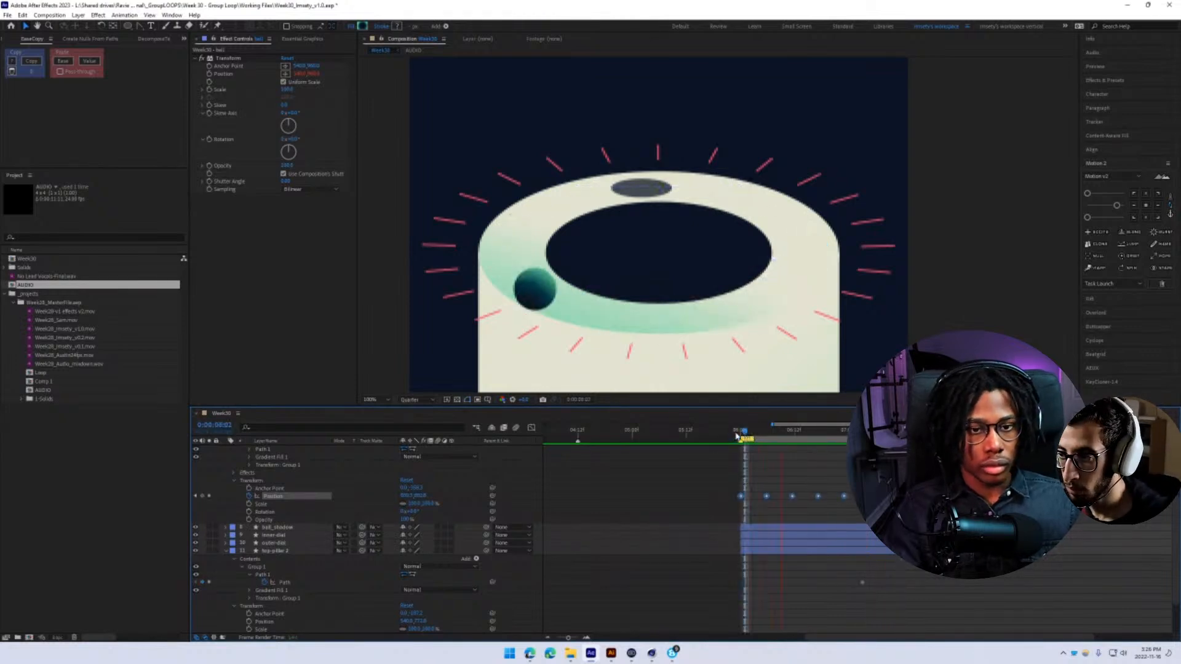
click(780, 435)
- Raise the front point of the ball's motion path to the front edge of the pillar's hole and preview the motion
drag(780, 435, 769, 506)
click(789, 475)
click(768, 434)
drag(662, 323, 662, 325)
key(ctrl+z)
click(587, 636)
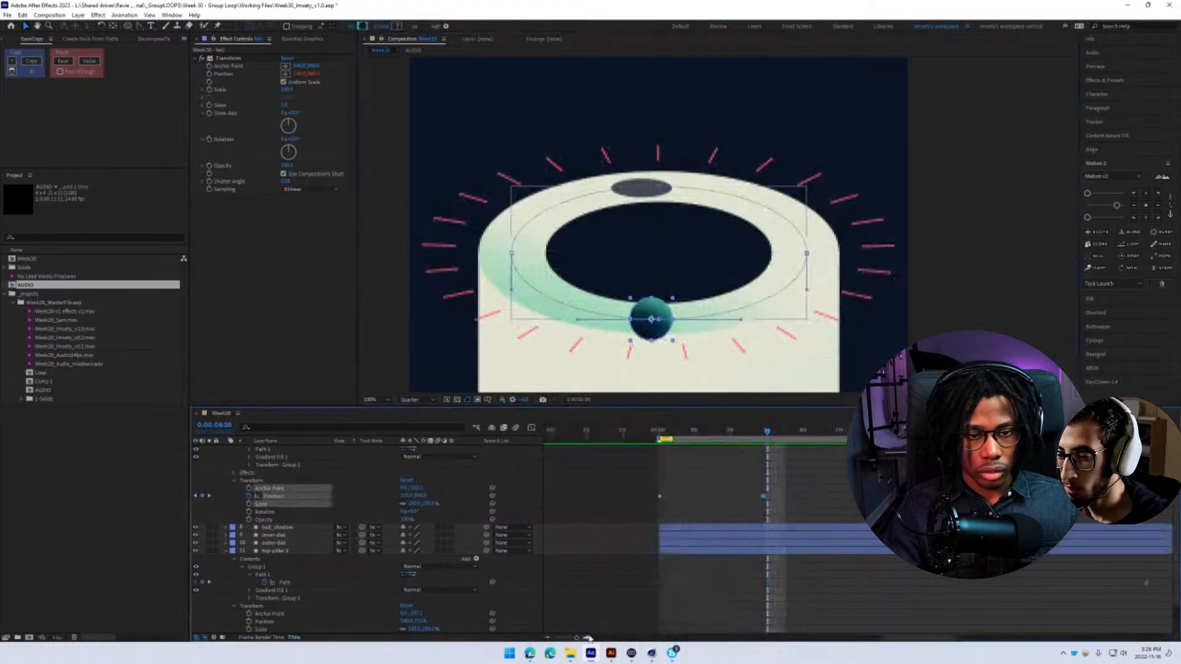
drag(659, 318, 658, 306)
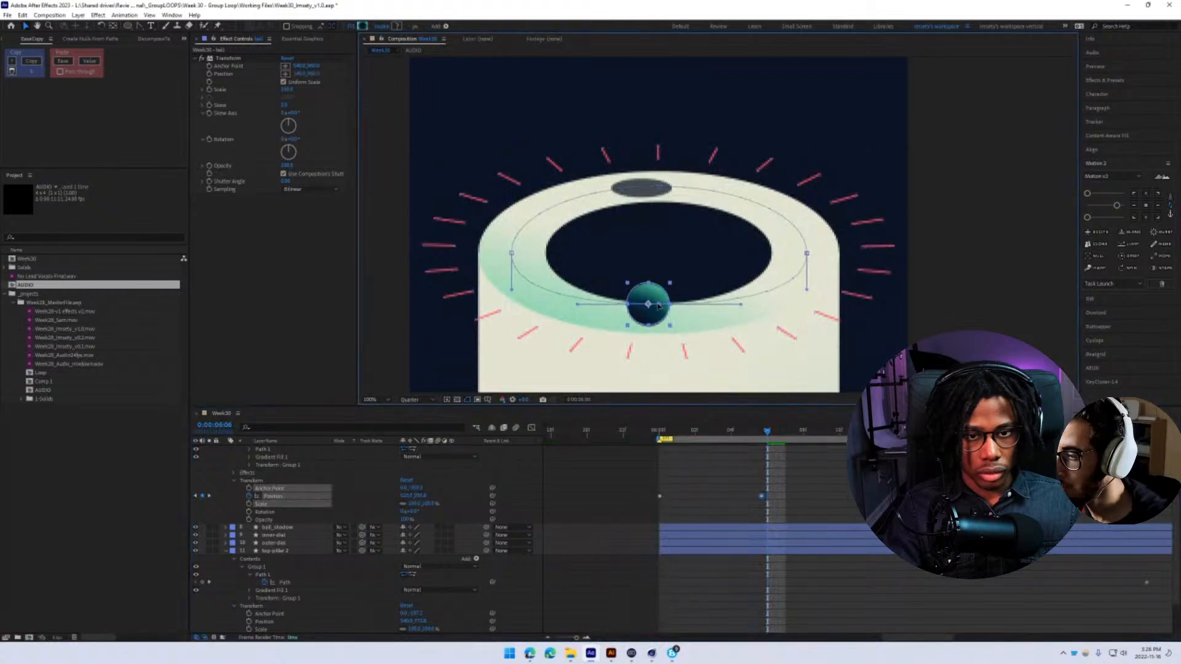
click(712, 434)
key(space)
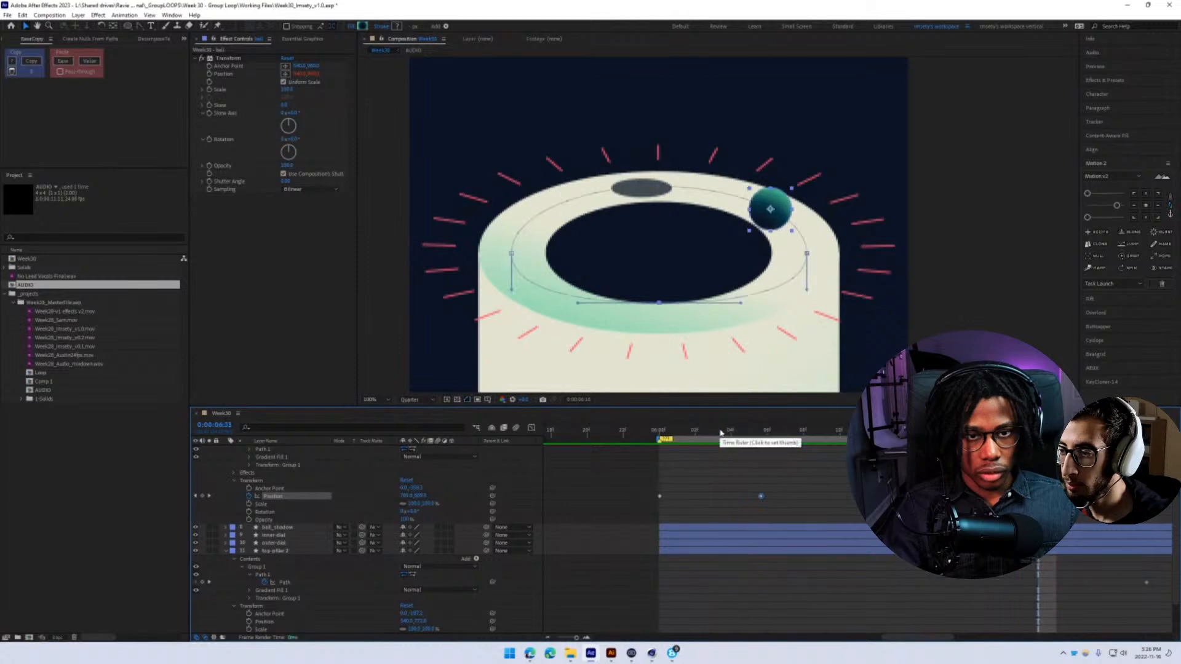
key(space)
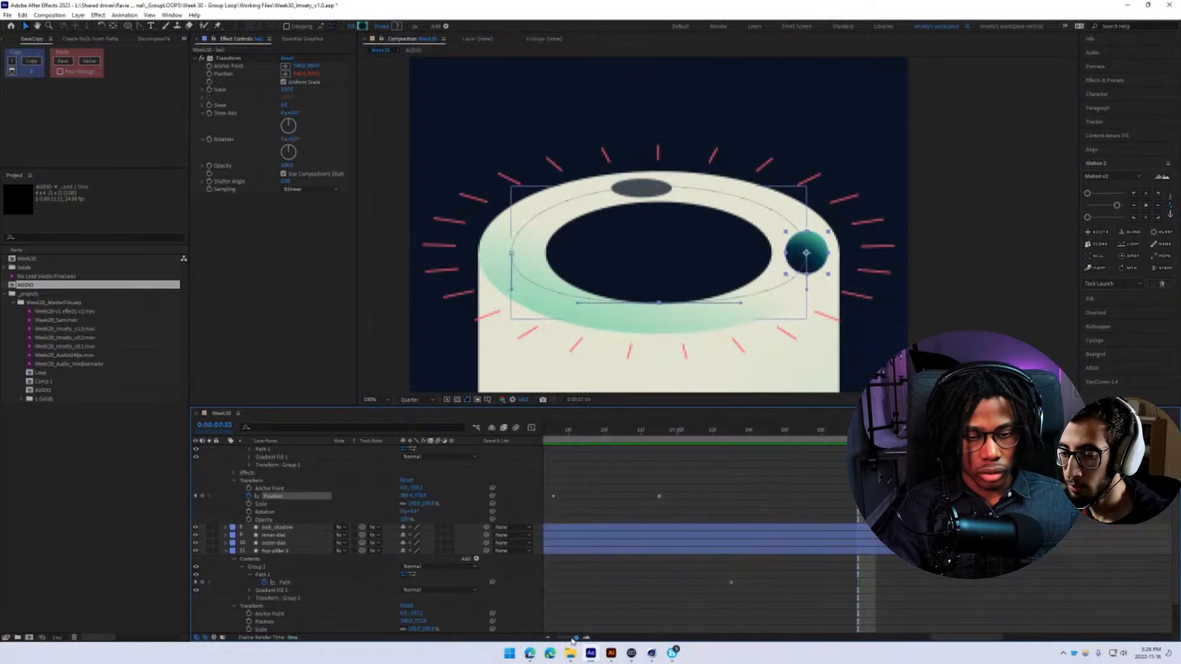
click(571, 637)
key(space)
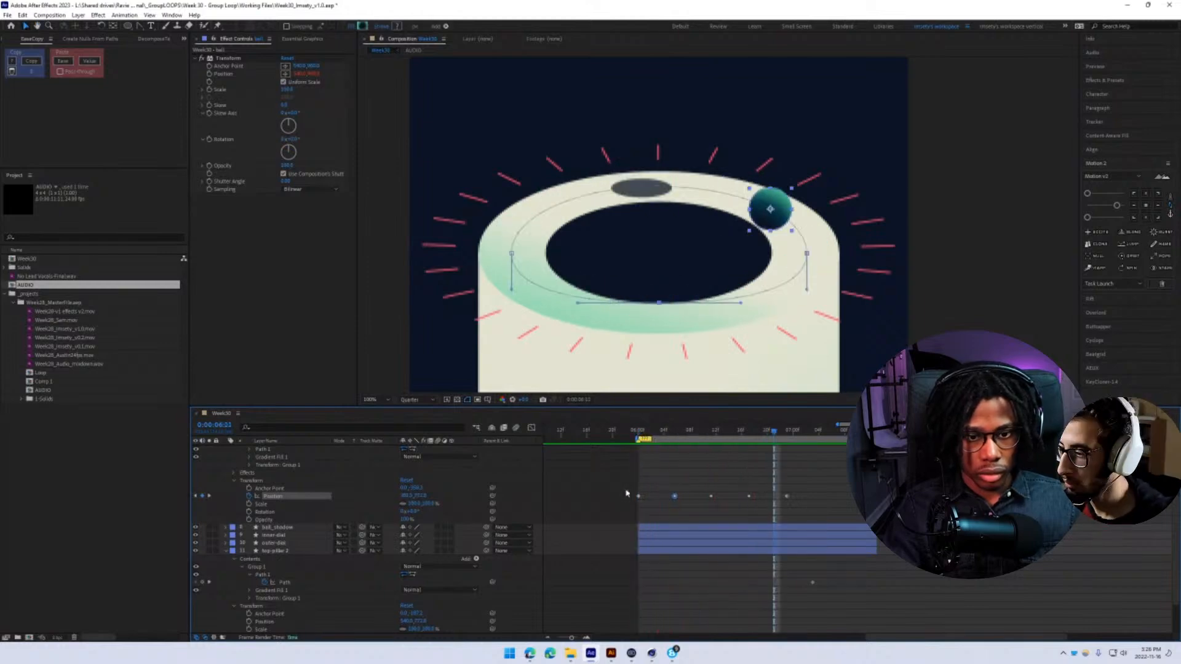
- Apply Easy Ease to the first and last Position keyframes of the ball layer
drag(626, 493, 794, 512)
click(531, 428)
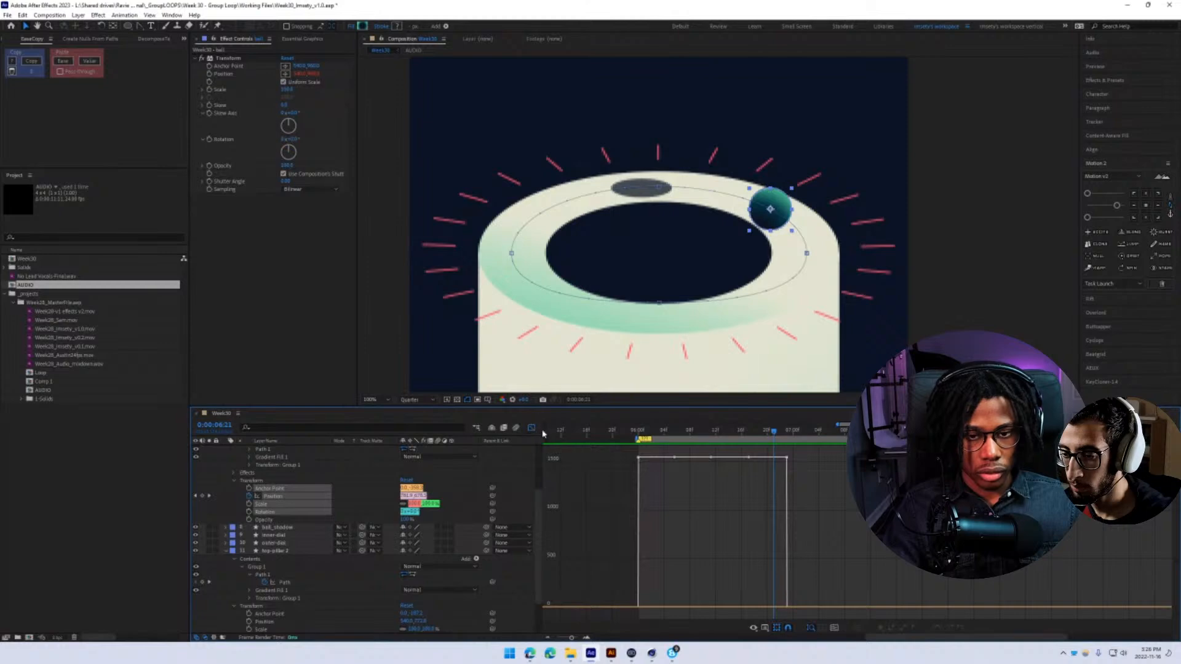
click(532, 428)
drag(633, 486, 659, 506)
key(F9)
drag(845, 510, 775, 479)
key(F9)
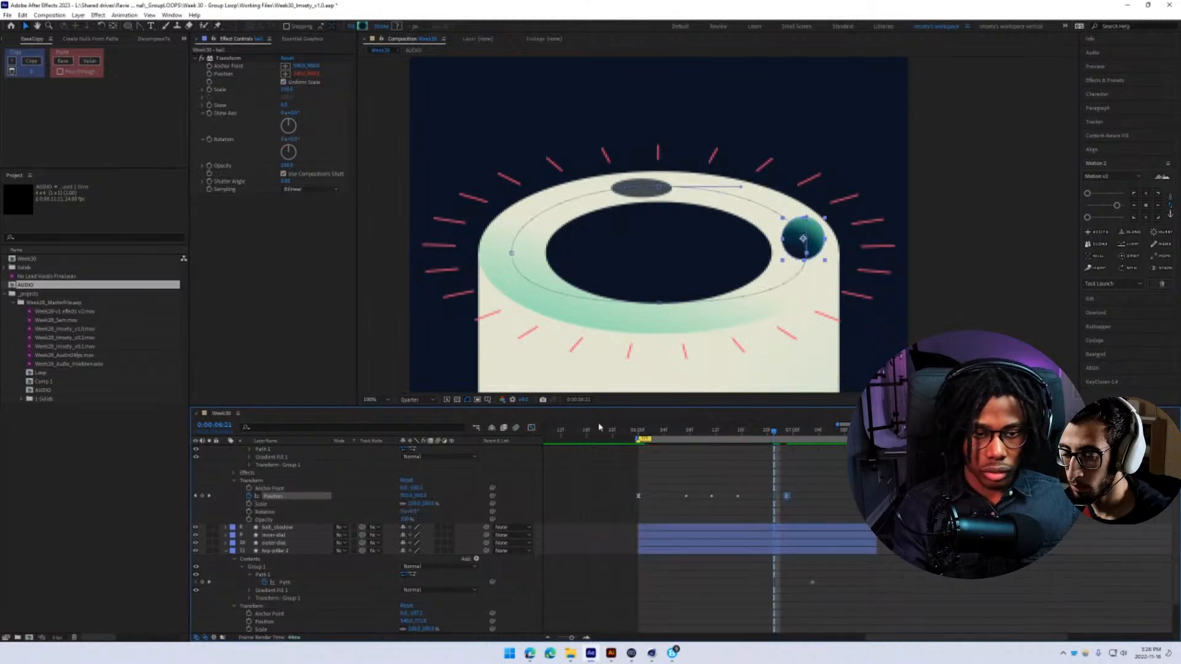
- Lengthen the end keyframes' influence in the speed graph so the ball's speed peaks sharply mid-orbit, and preview it
click(532, 429)
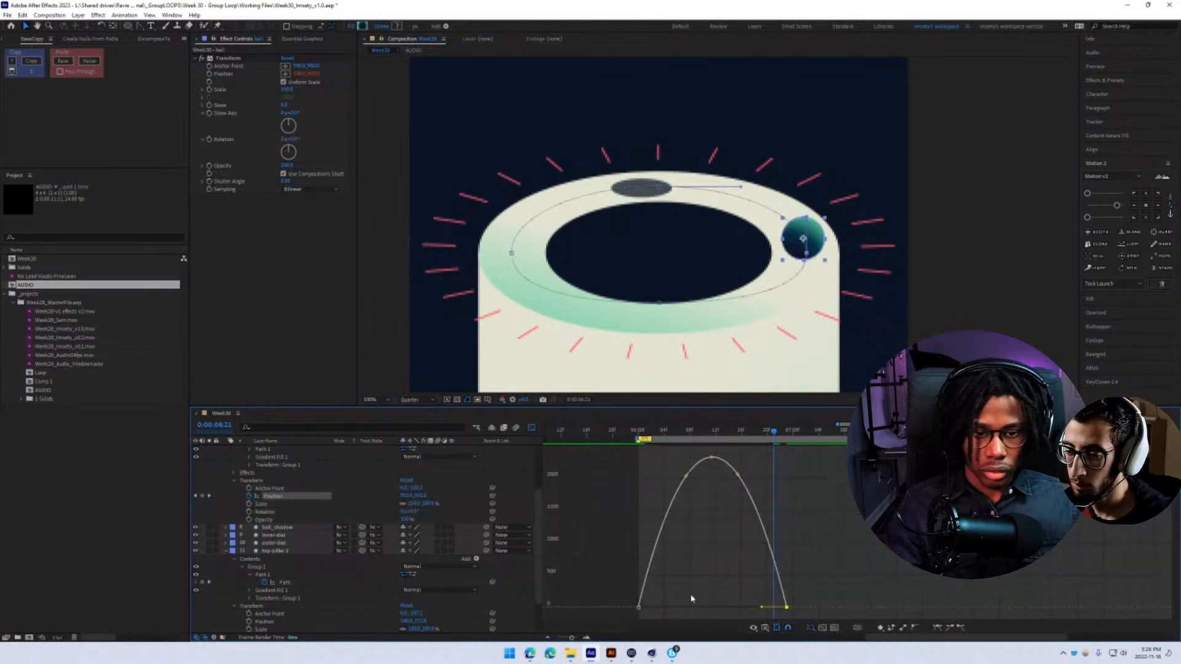
click(639, 607)
drag(663, 608, 720, 611)
click(787, 607)
click(643, 431)
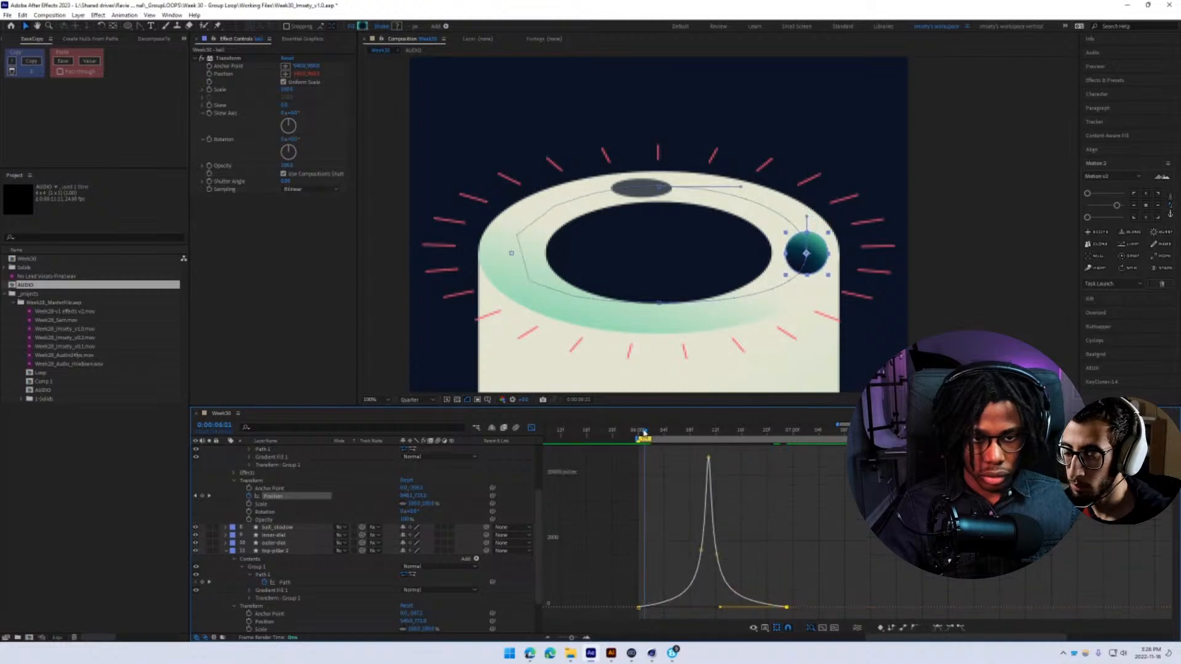
key(space)
key(space)
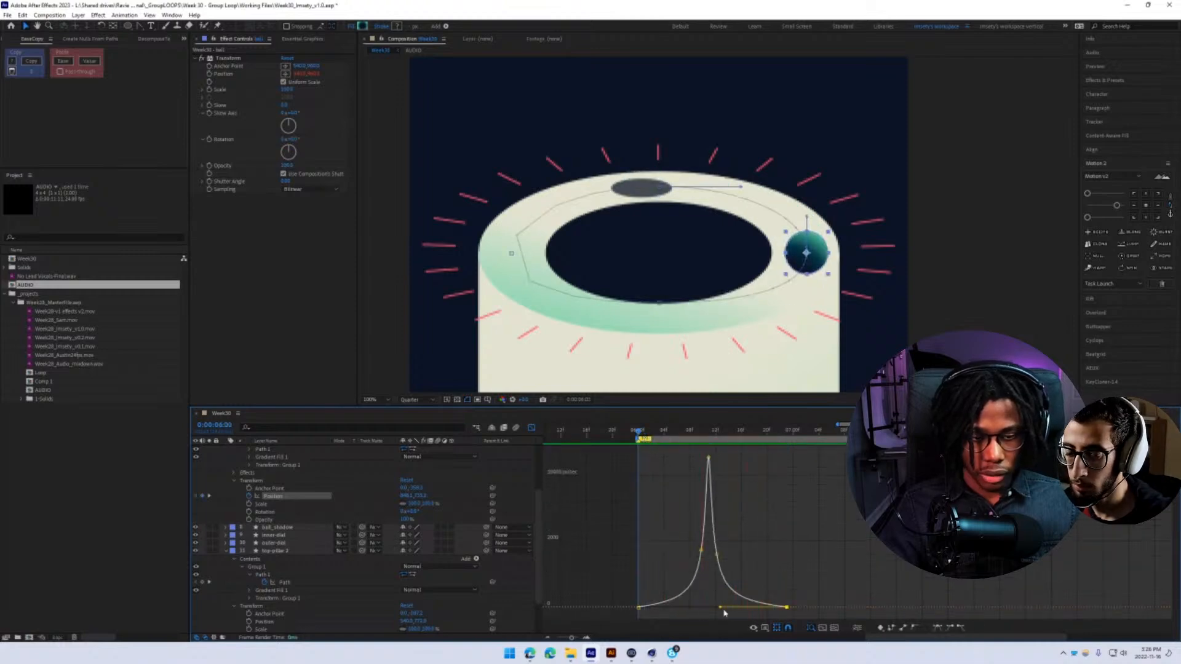
- Shorten the first Position keyframe's influence in the speed graph so the ball's speed peaks early in the orbit, and preview it
drag(704, 610, 669, 609)
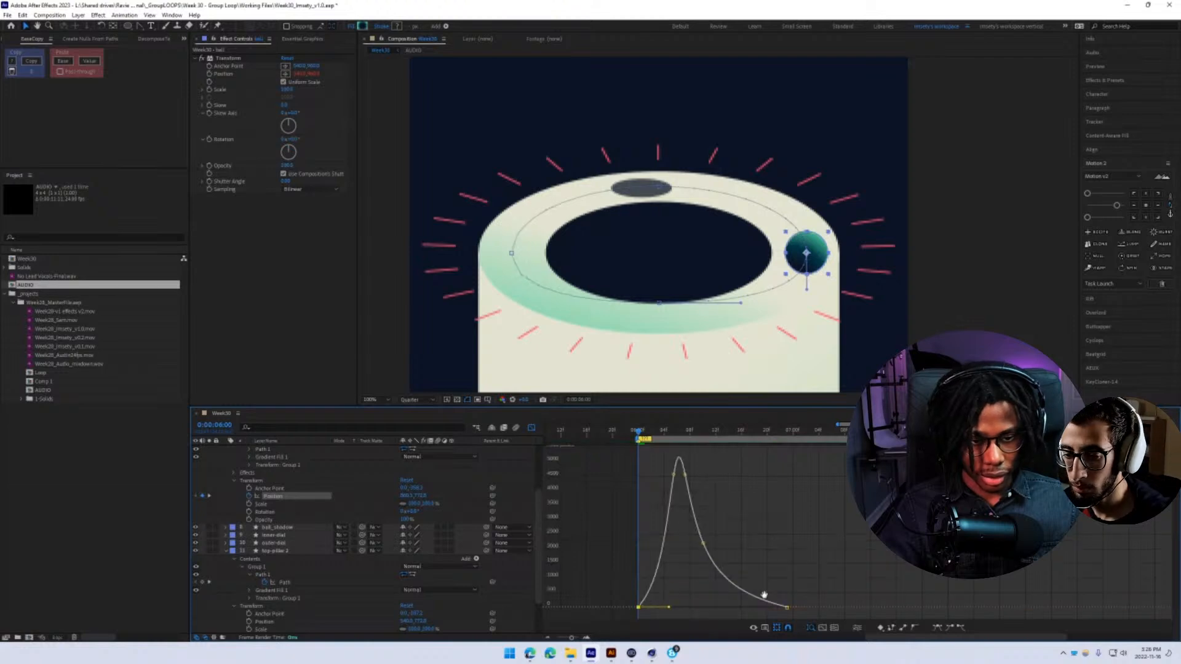
key(space)
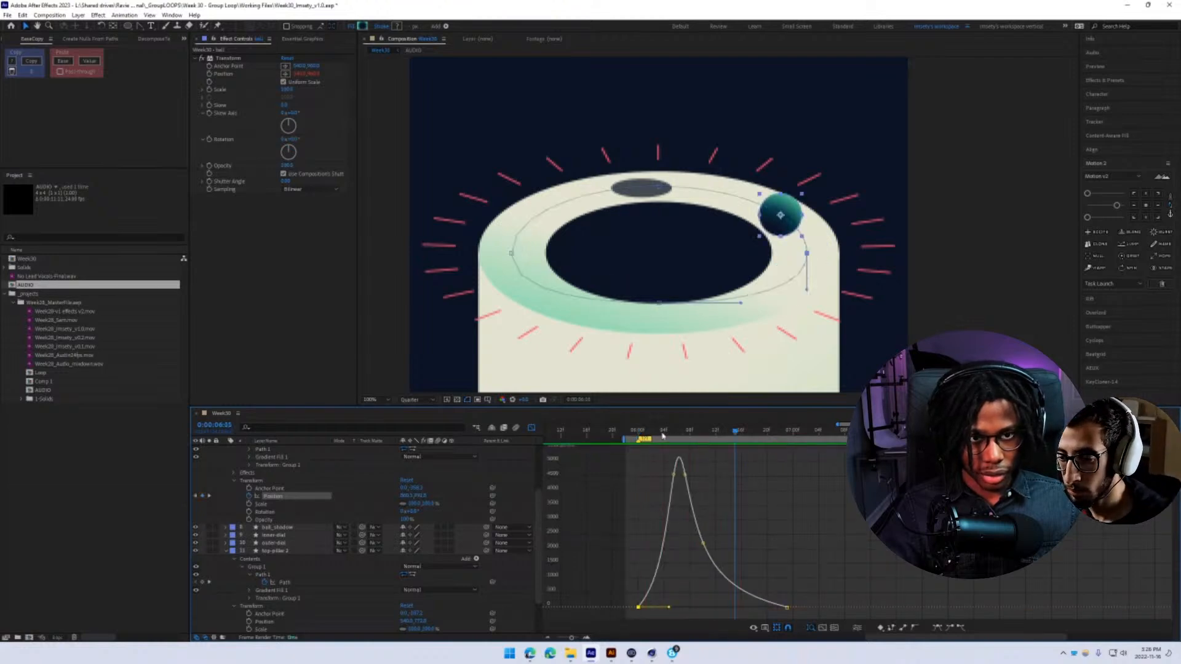
click(638, 434)
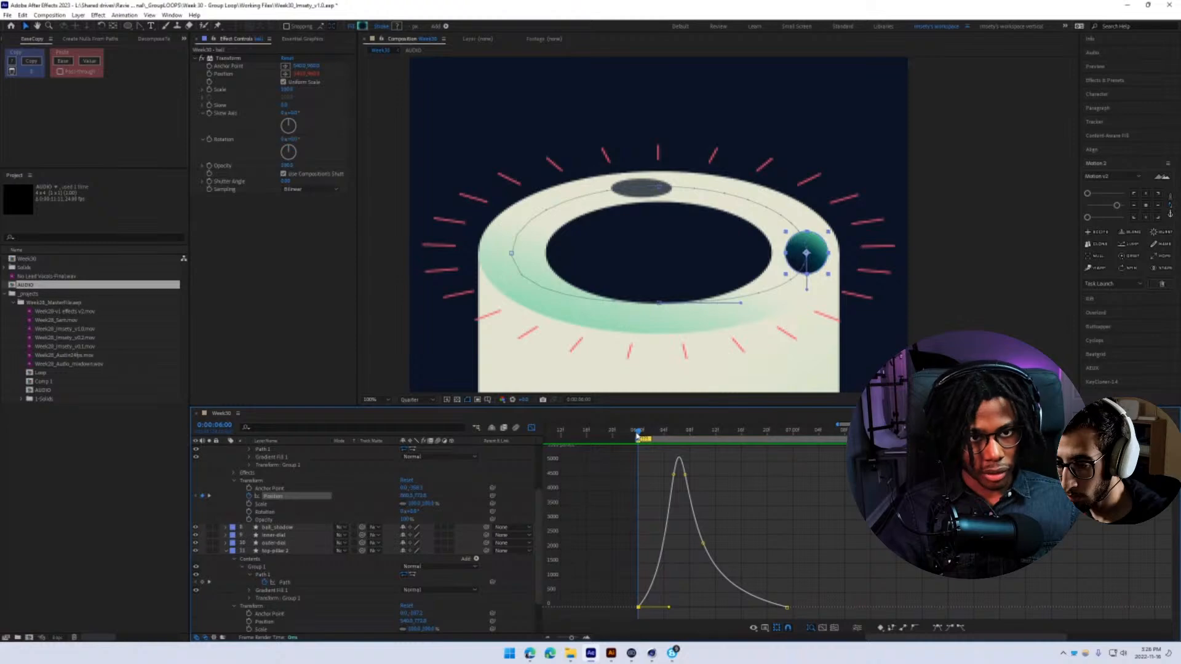
key(space)
key(space)
drag(667, 434, 638, 437)
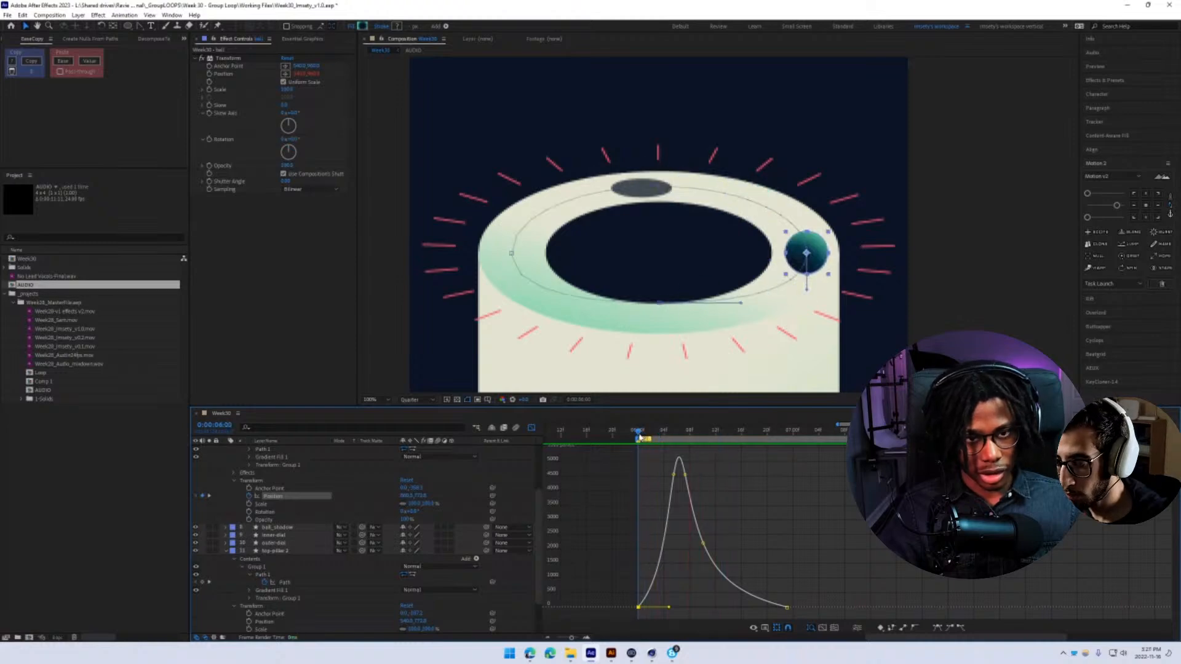
drag(659, 611, 656, 608)
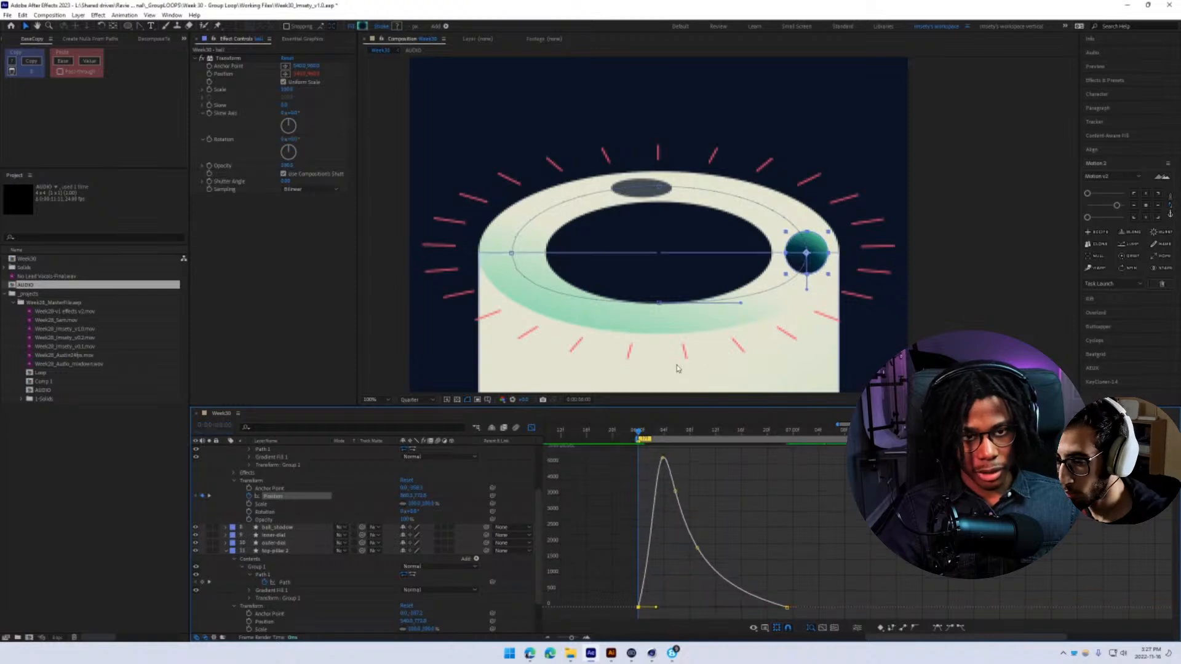
key(space)
click(528, 430)
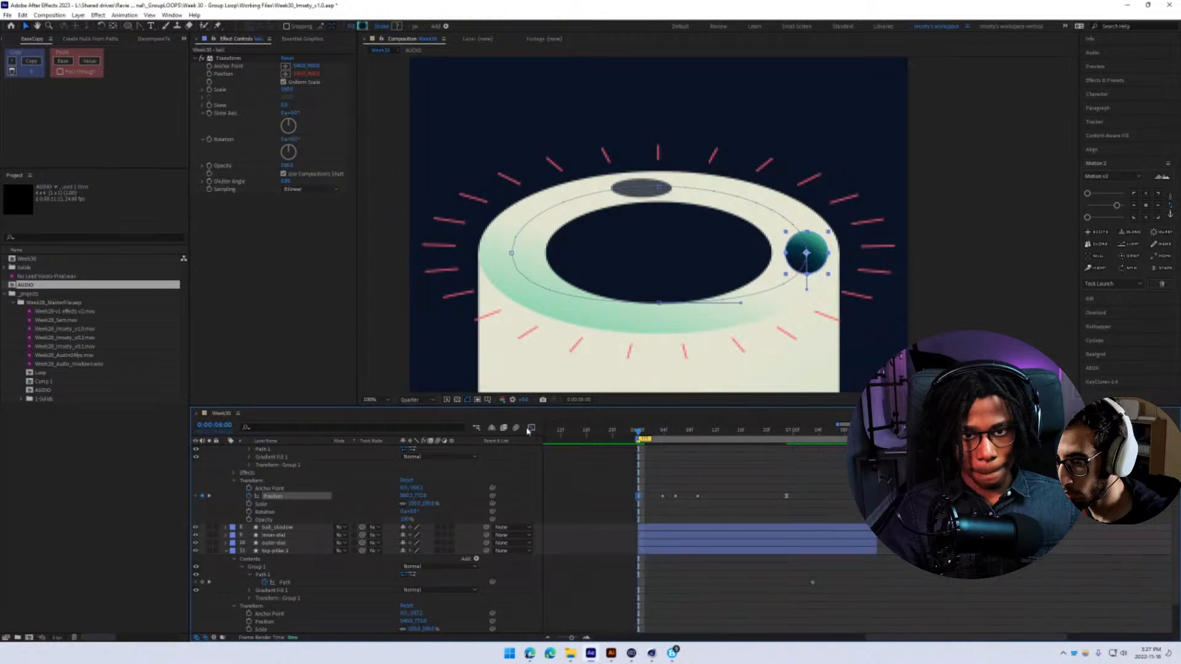
- Try shifting the ball's Position keyframes slightly in time, and undo the shift
drag(654, 435, 663, 435)
drag(670, 484, 650, 520)
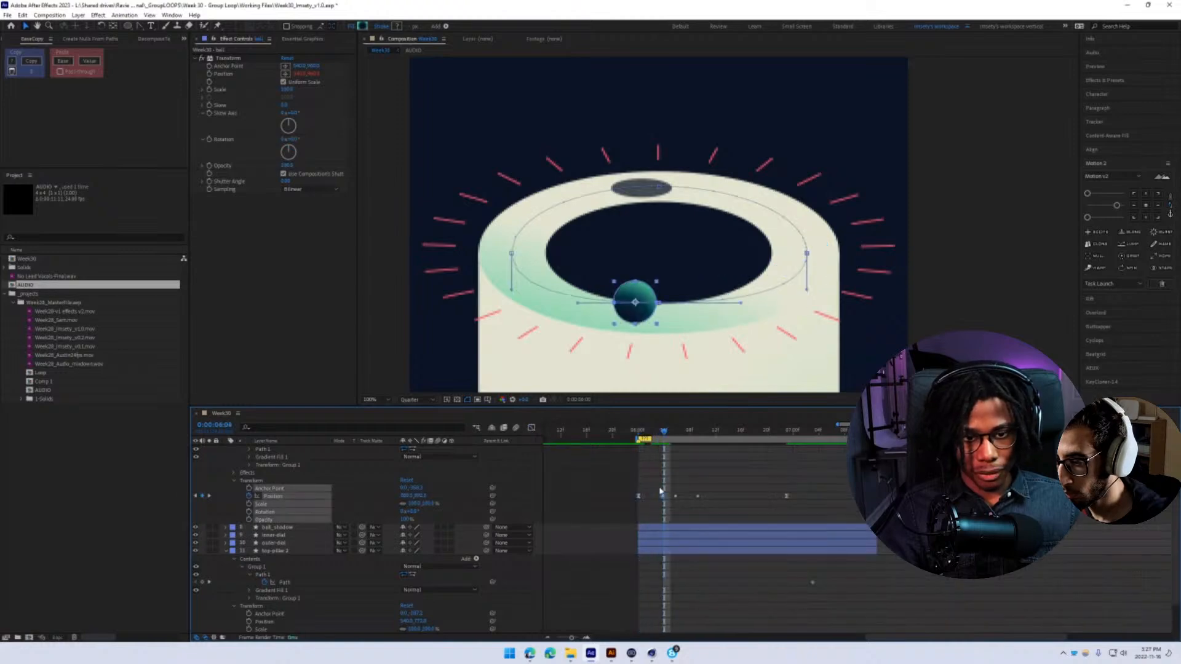
click(586, 638)
drag(860, 450, 606, 517)
right_click(658, 495)
click(662, 488)
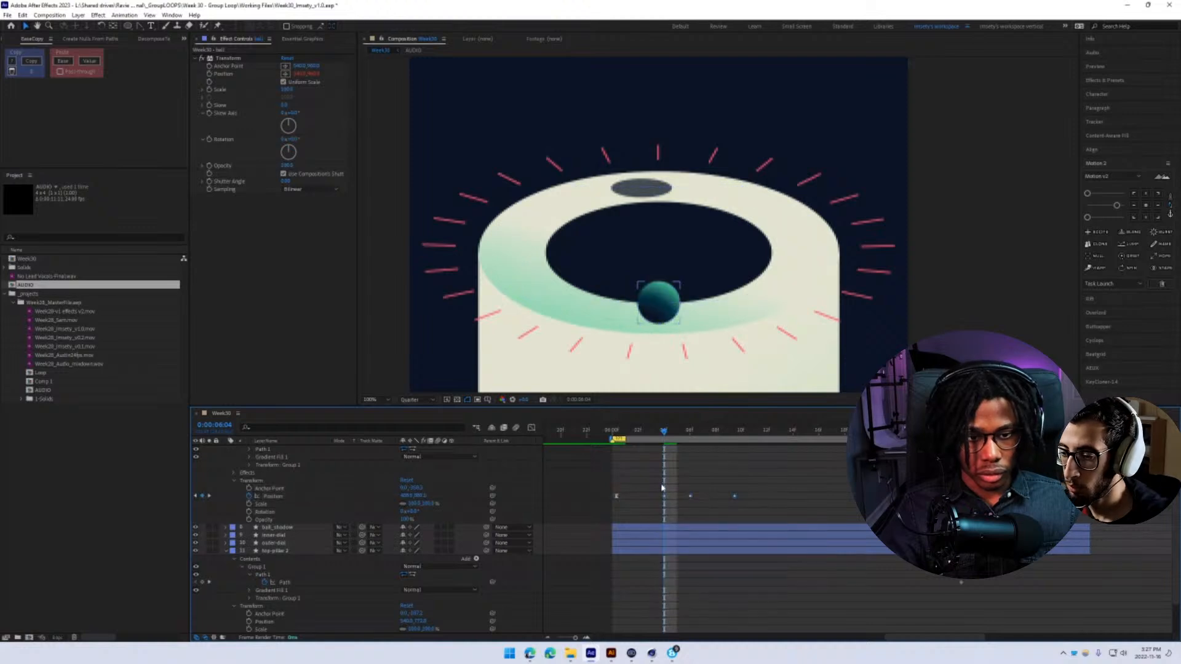
key(ctrl+z)
key(ctrl+z)
- Check the interpolation and roving options of the ball's first two Position keyframes, and scrub through the orbit
click(658, 501)
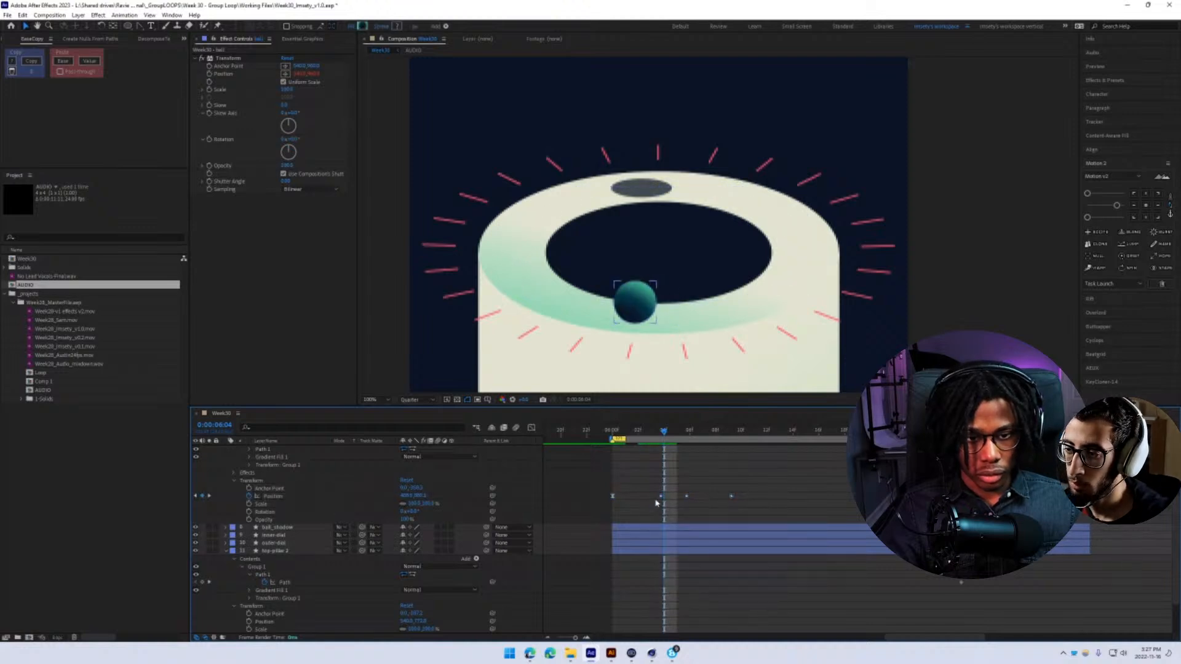
click(661, 496)
right_click(661, 496)
mouse_move(669, 494)
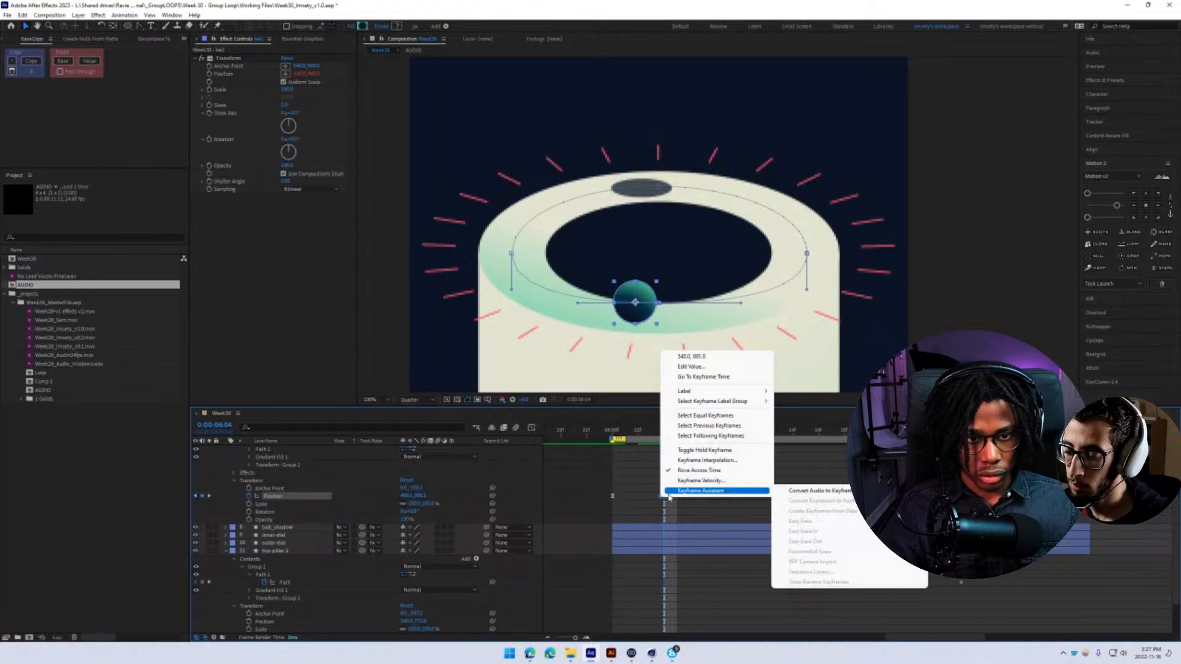
click(612, 497)
right_click(612, 496)
click(612, 497)
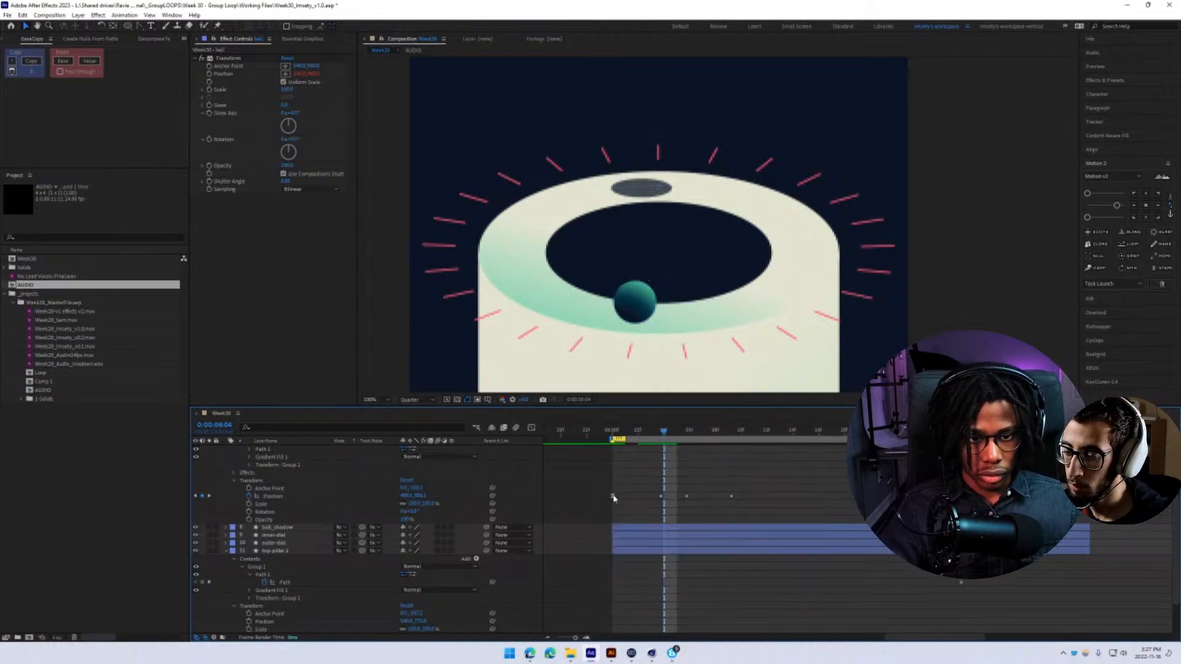
right_click(613, 497)
click(613, 497)
click(635, 468)
drag(641, 433, 658, 451)
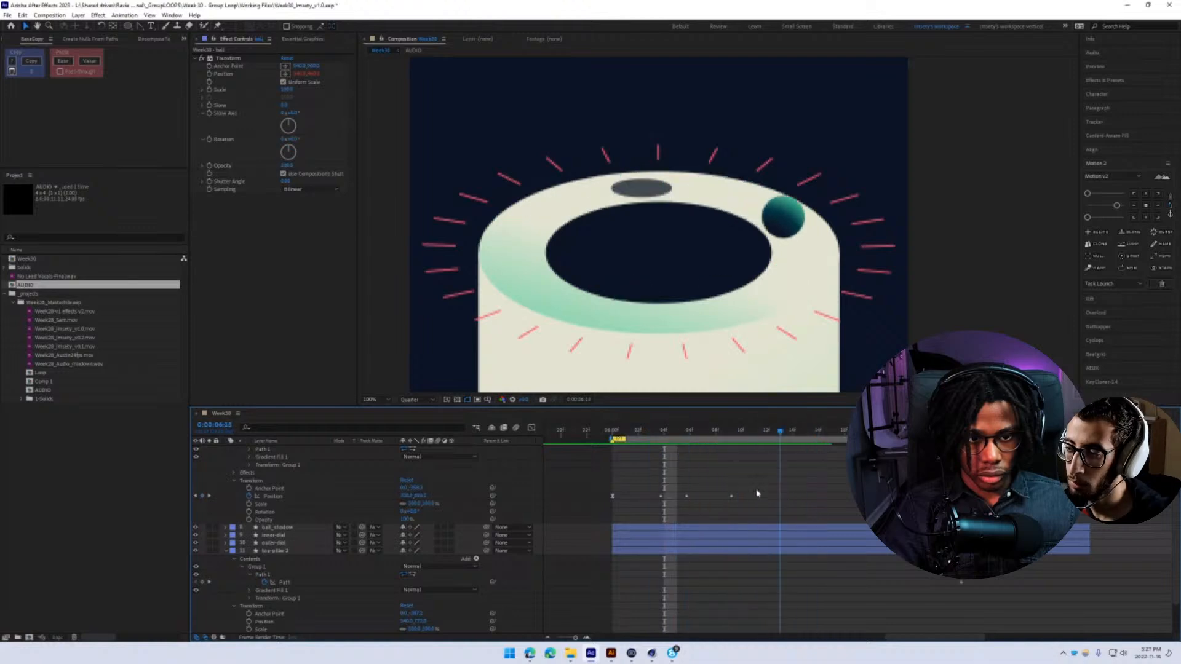
- Move the ball's Position keyframe at the back of the orbit to 0:00:06:09
click(729, 497)
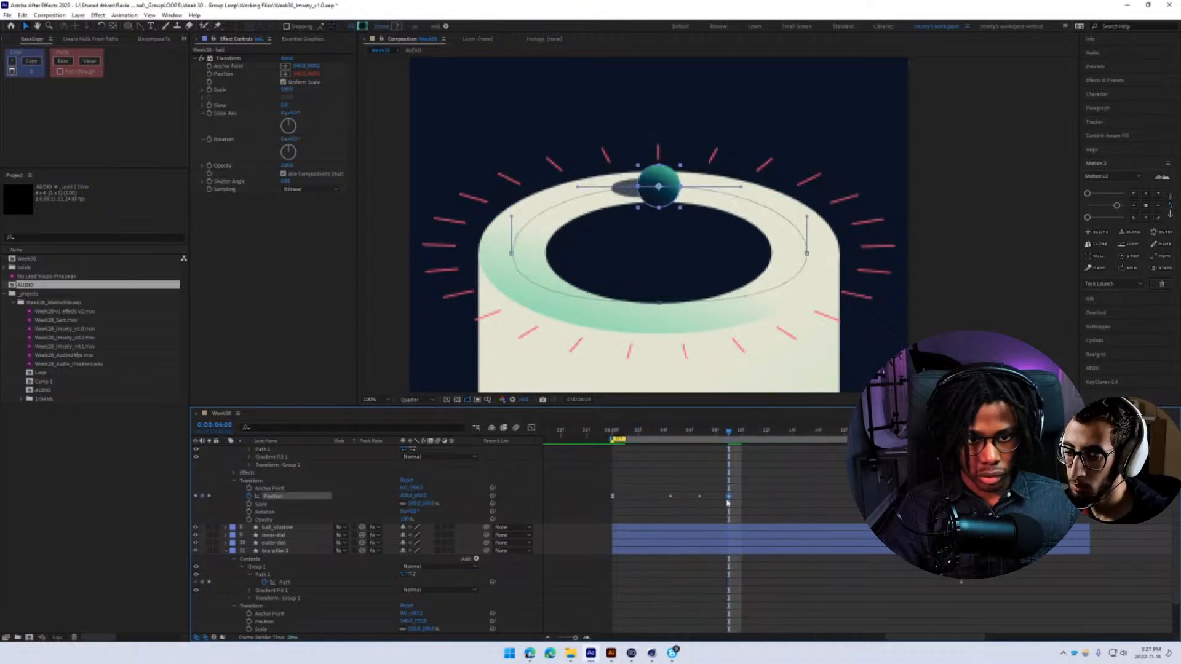
click(737, 508)
mouse_move(707, 499)
mouse_down()
mouse_move(664, 488)
mouse_move(727, 499)
mouse_up()
click(722, 508)
click(731, 512)
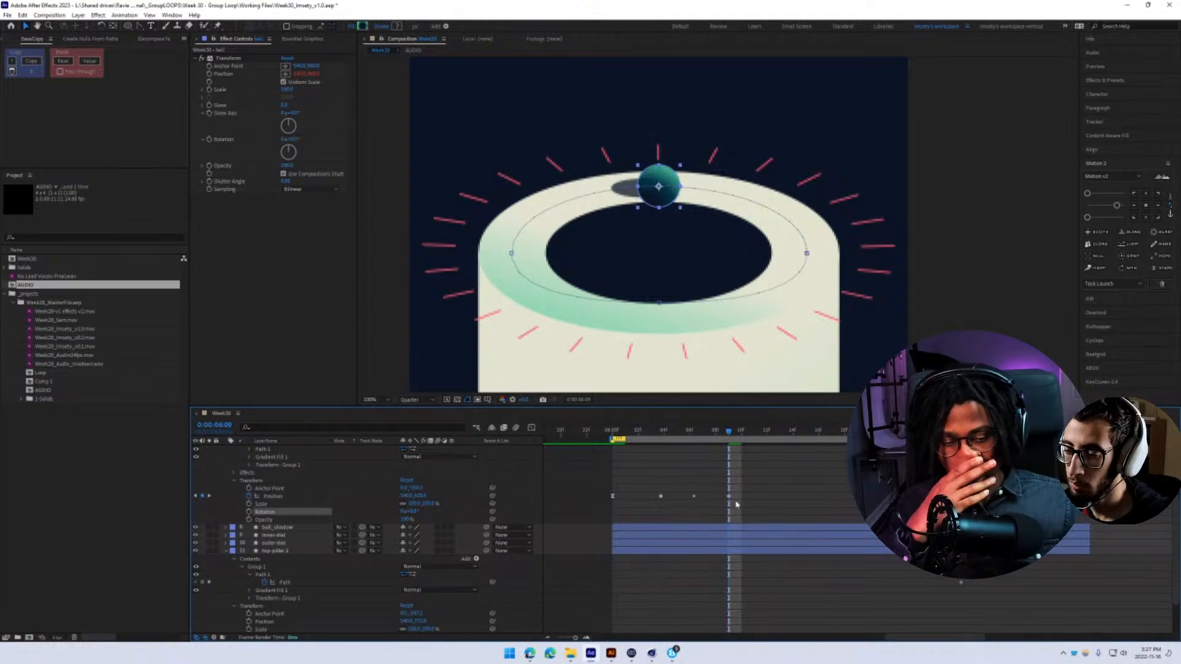
- Move the ball's first Position keyframe past the back-of-orbit keyframe to 0:00:06:16 and preview the motion
drag(615, 493, 797, 519)
click(613, 496)
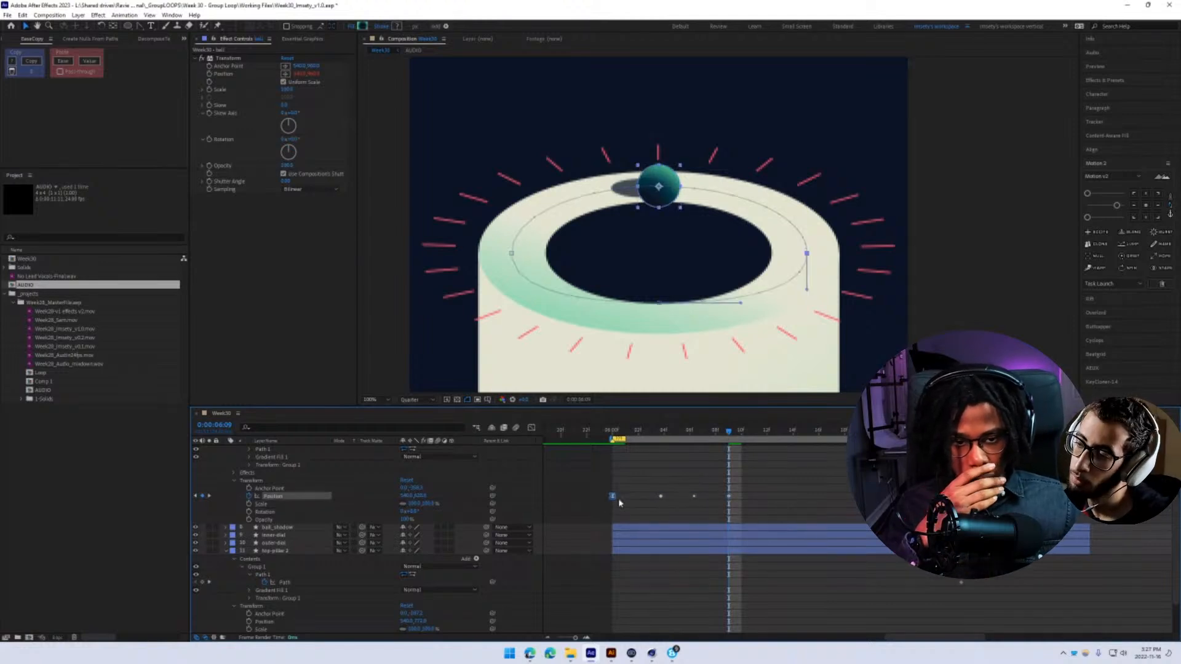
drag(614, 496, 793, 497)
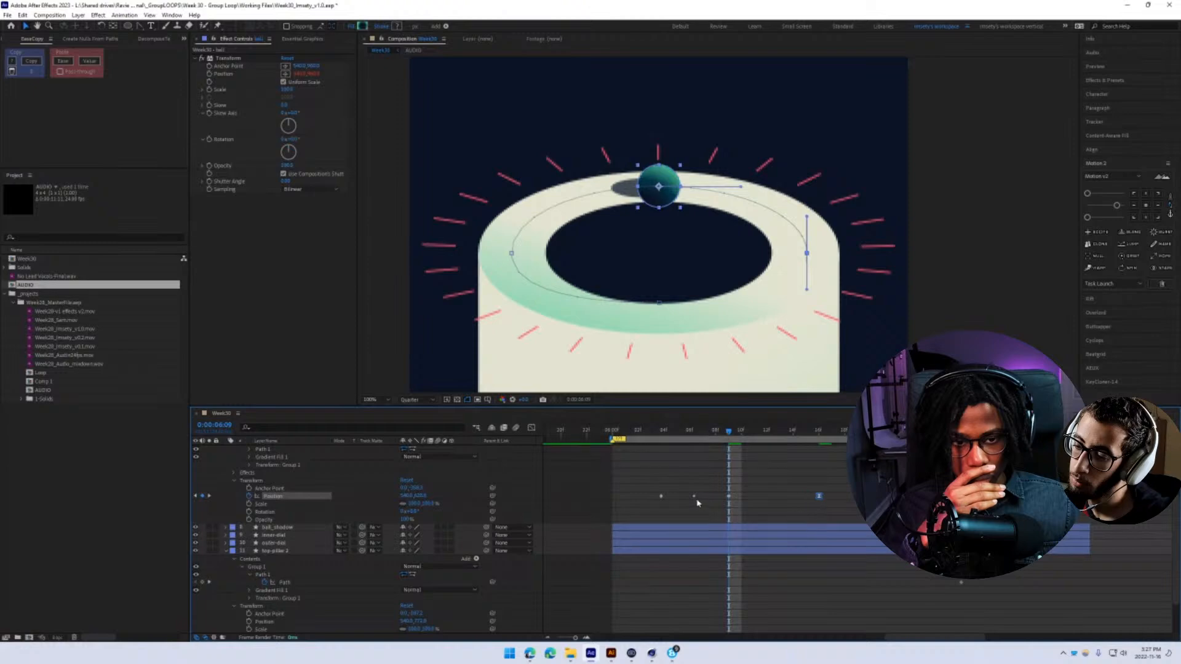
drag(728, 423, 825, 462)
key(space)
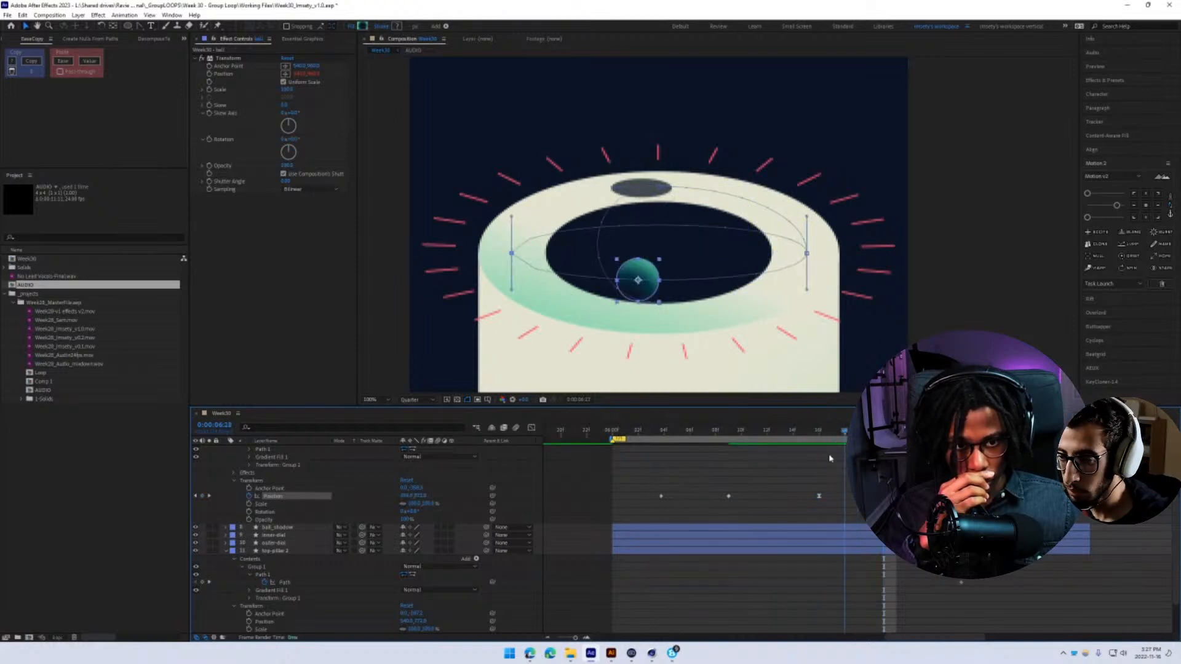
- Move the ball's Position keyframe at the front of the orbit to 0:00:06:17 and scrub through the motion
drag(662, 497, 832, 496)
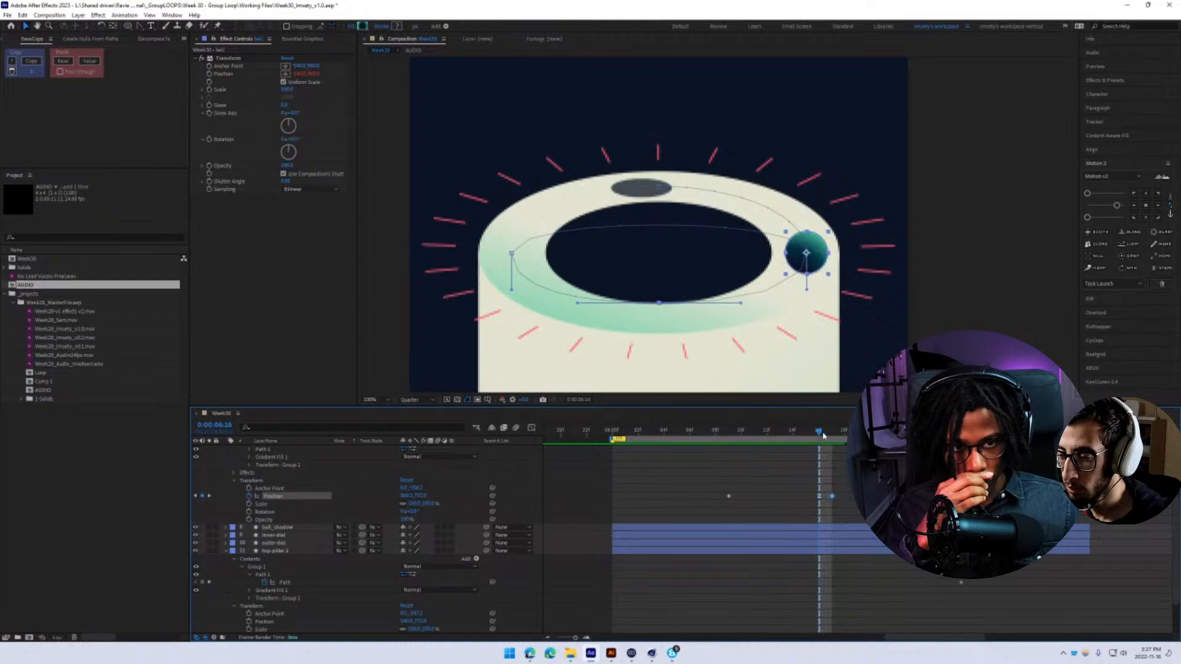
drag(823, 435, 870, 434)
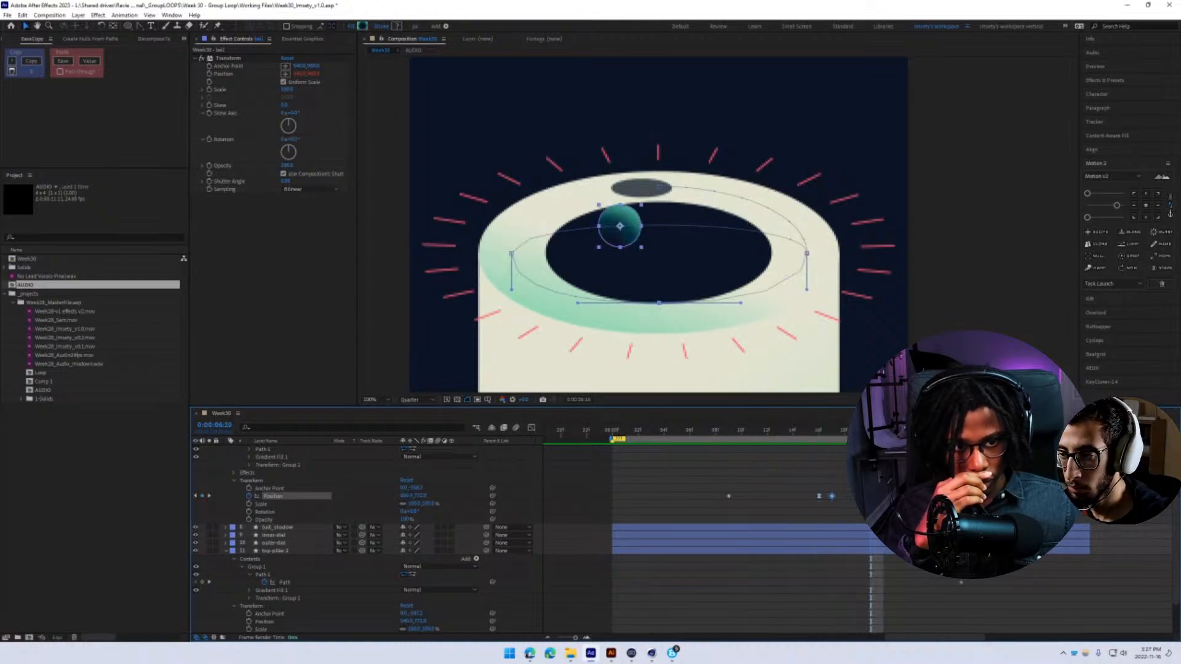
drag(870, 434, 910, 434)
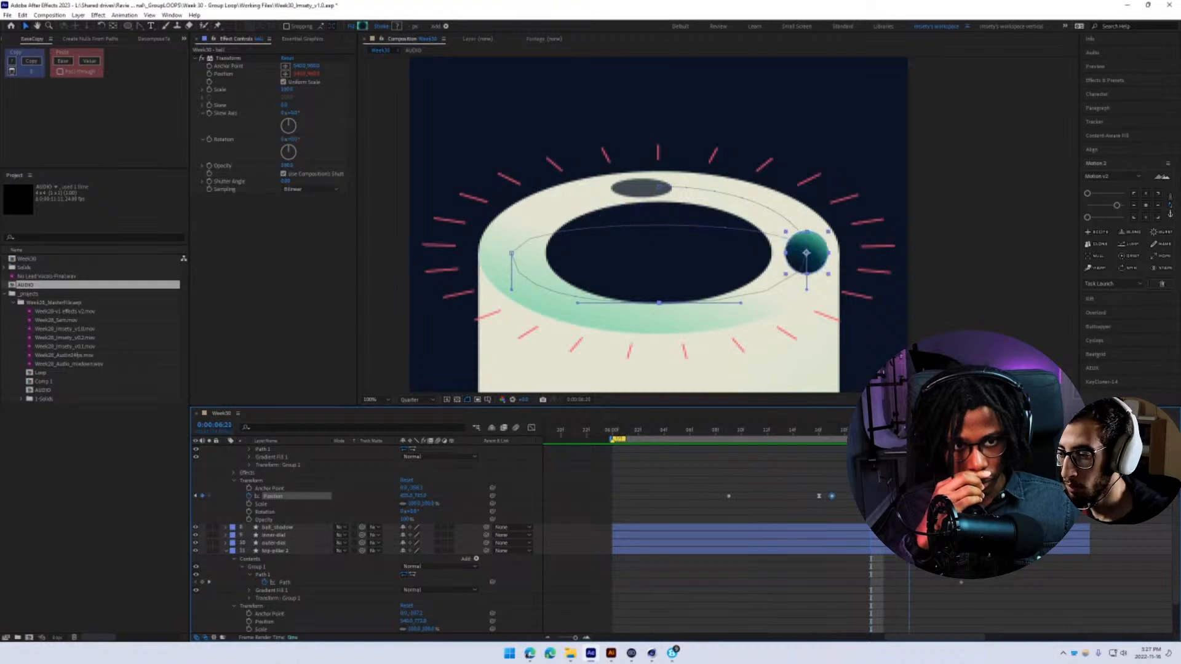
- Duplicate the back-of-orbit Position keyframe from 0:00:06:09 to 0:00:06:22 so the ball's orbit ends where it starts
click(728, 431)
drag(739, 461, 897, 482)
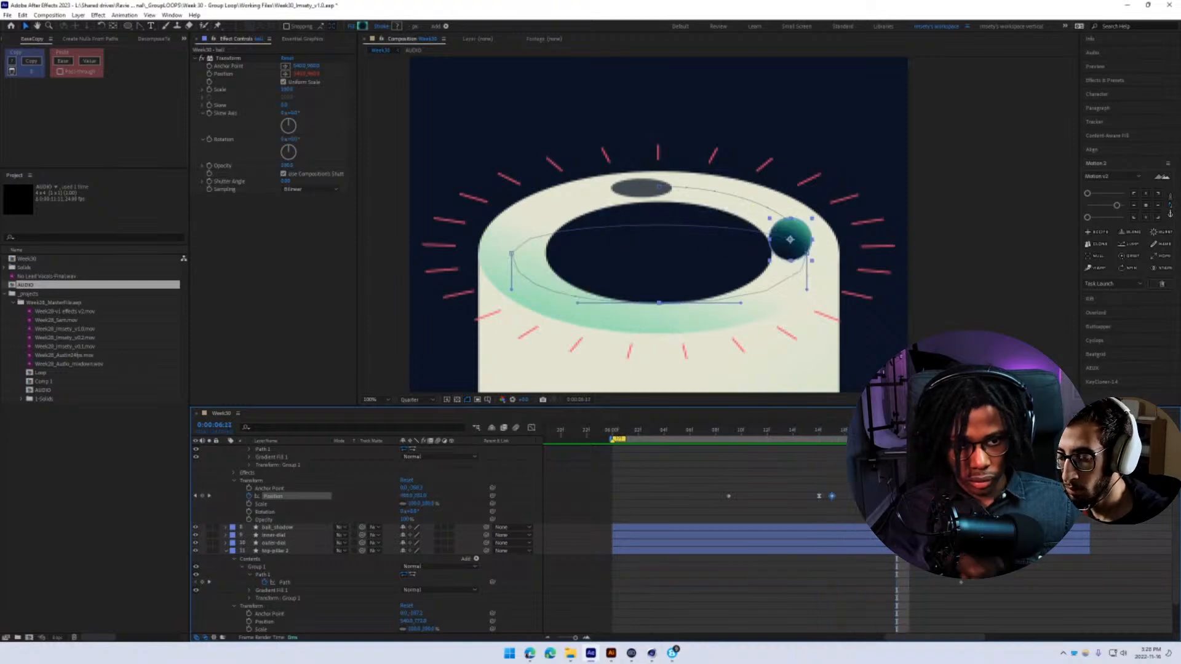
key(shift+F2)
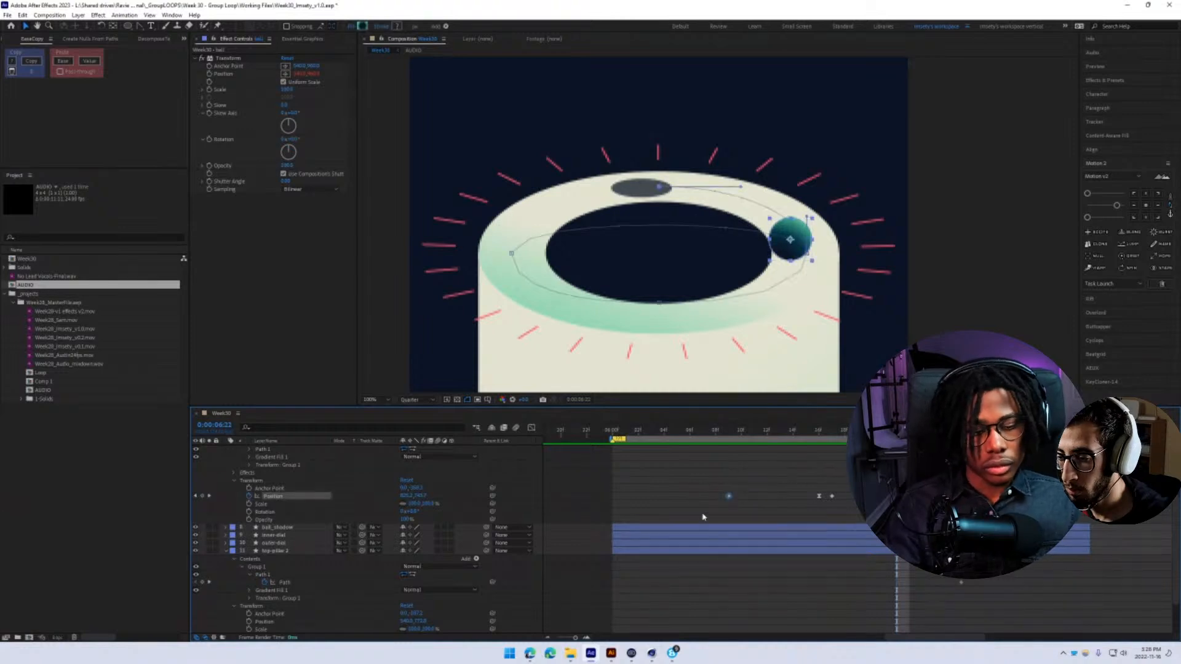
key(ctrl+v)
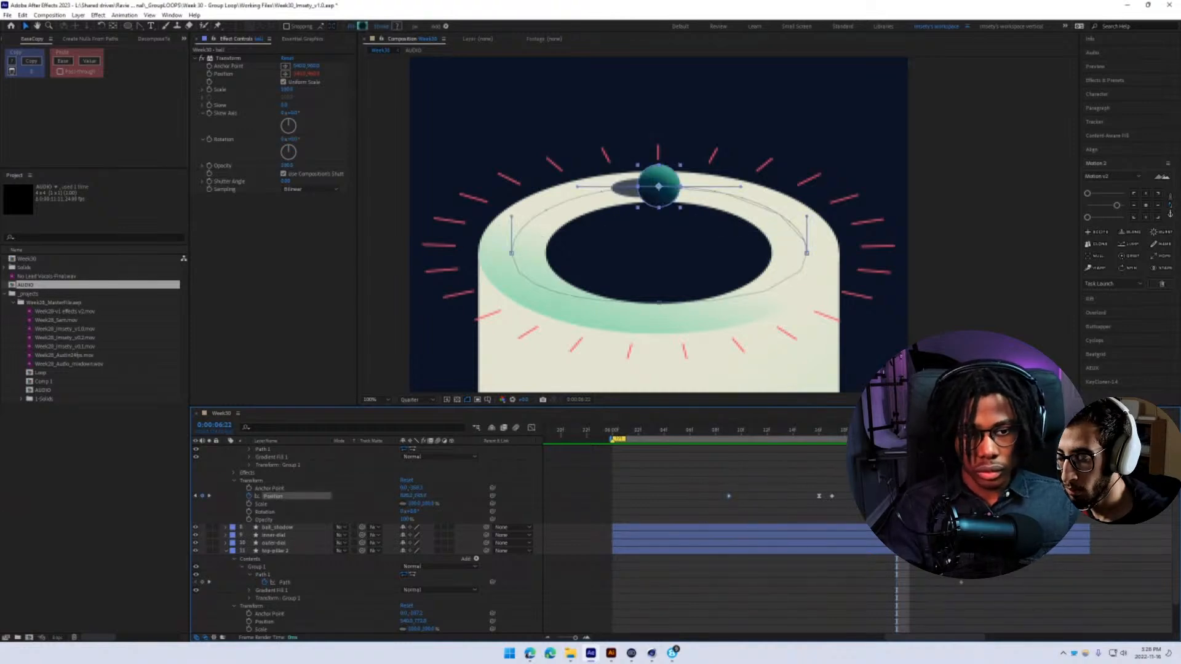
- Move the Position keyframe at the right side of the orbit to 0:00:06:14
key(shift+F2)
drag(896, 433, 793, 496)
click(832, 495)
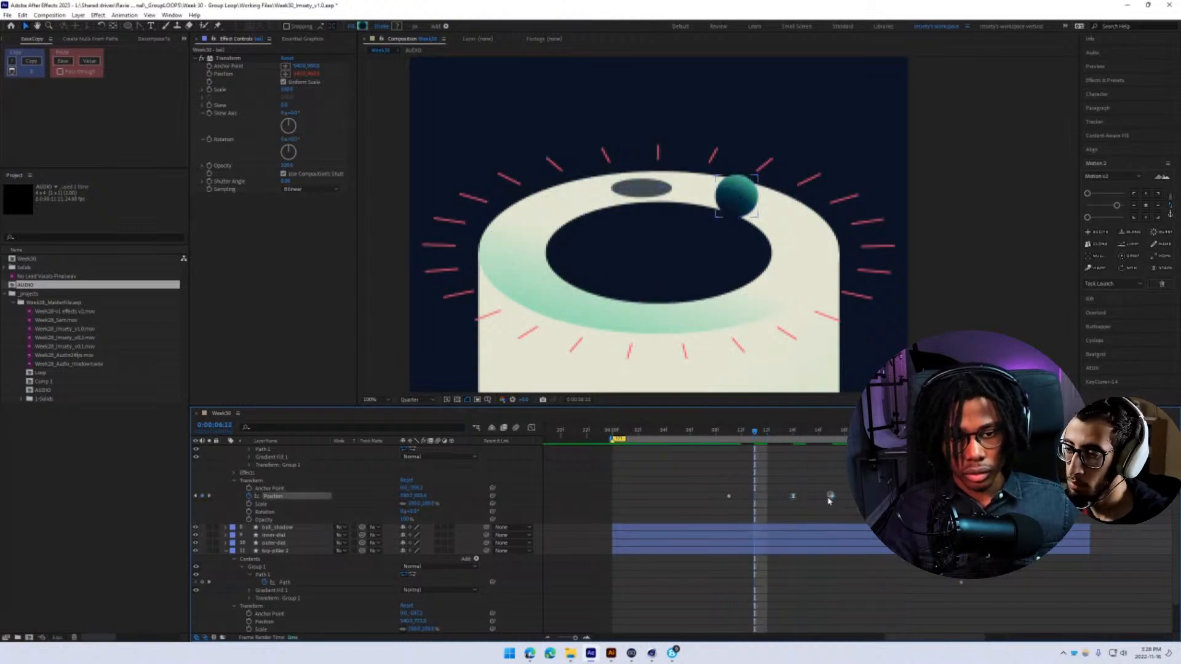
- Set the Position keyframes between the orbit's first and last ones to rove across time, and preview the motion
drag(885, 491, 793, 497)
right_click(795, 495)
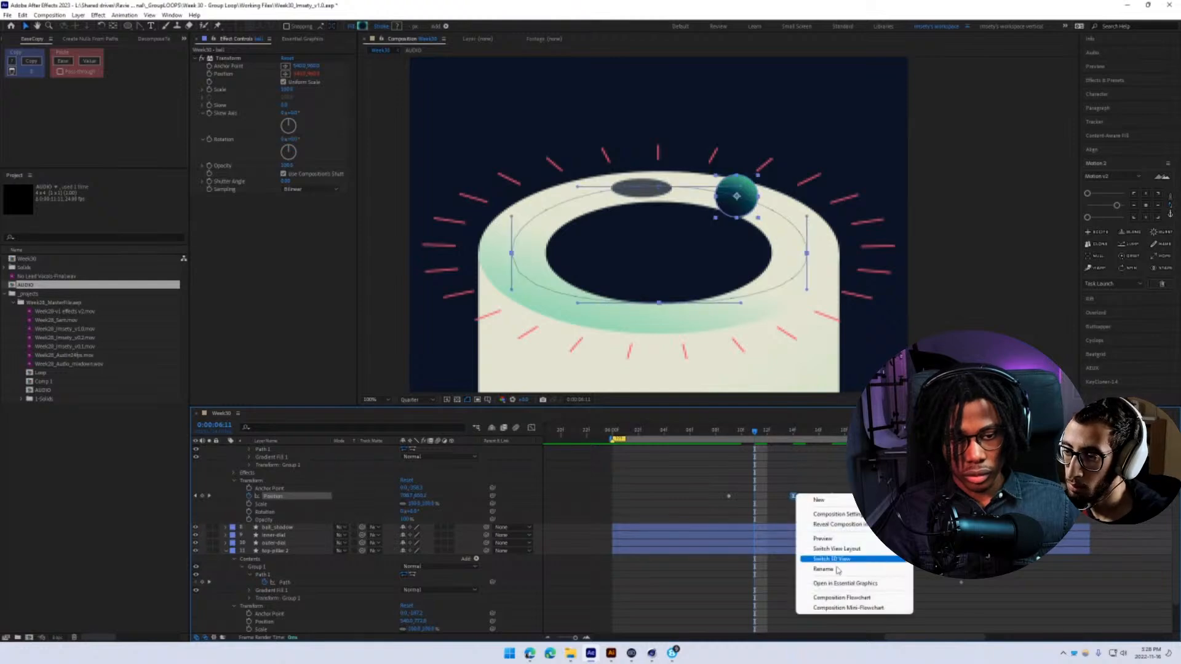
key(Escape)
right_click(794, 496)
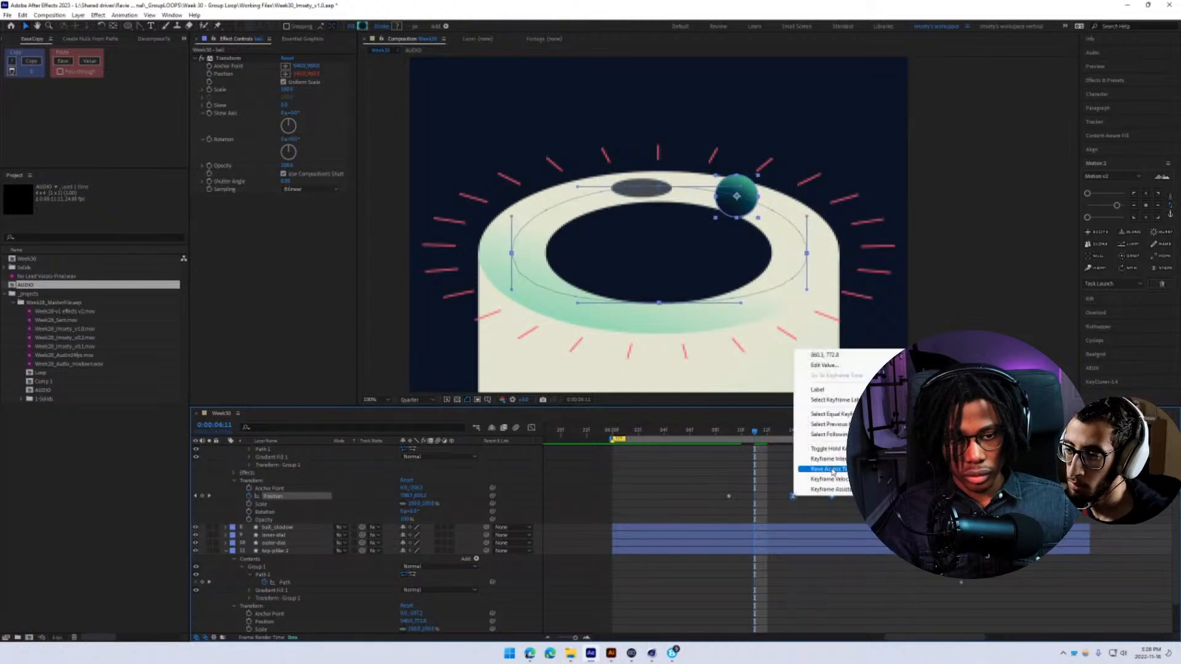
click(818, 473)
click(729, 429)
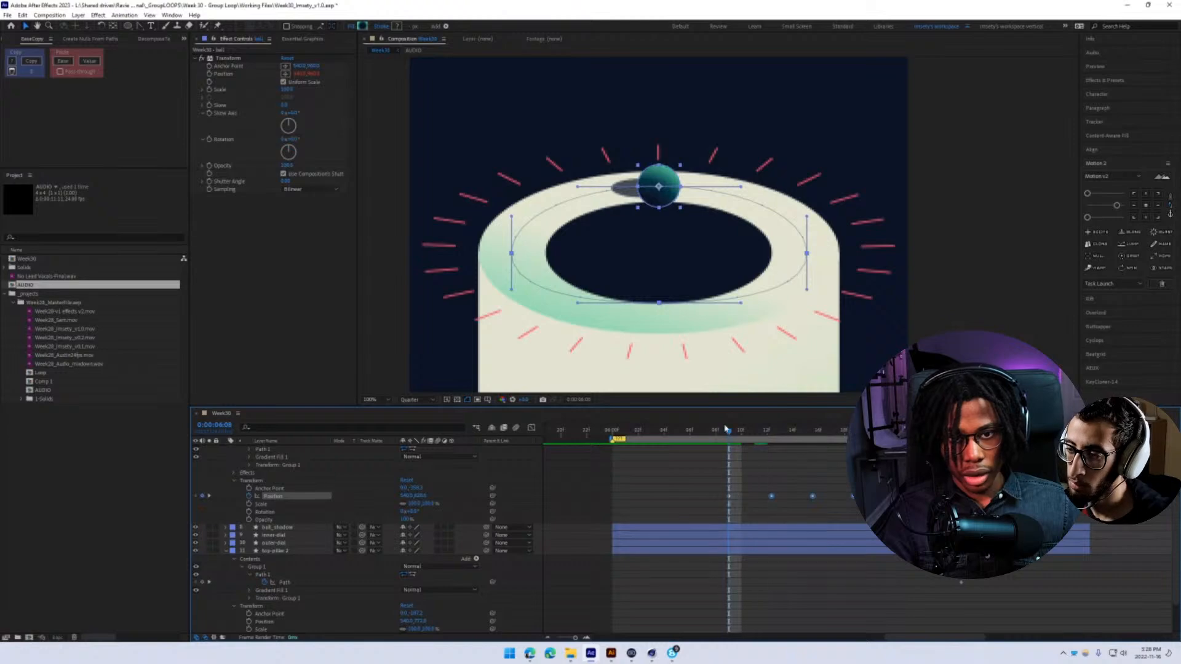
key(space)
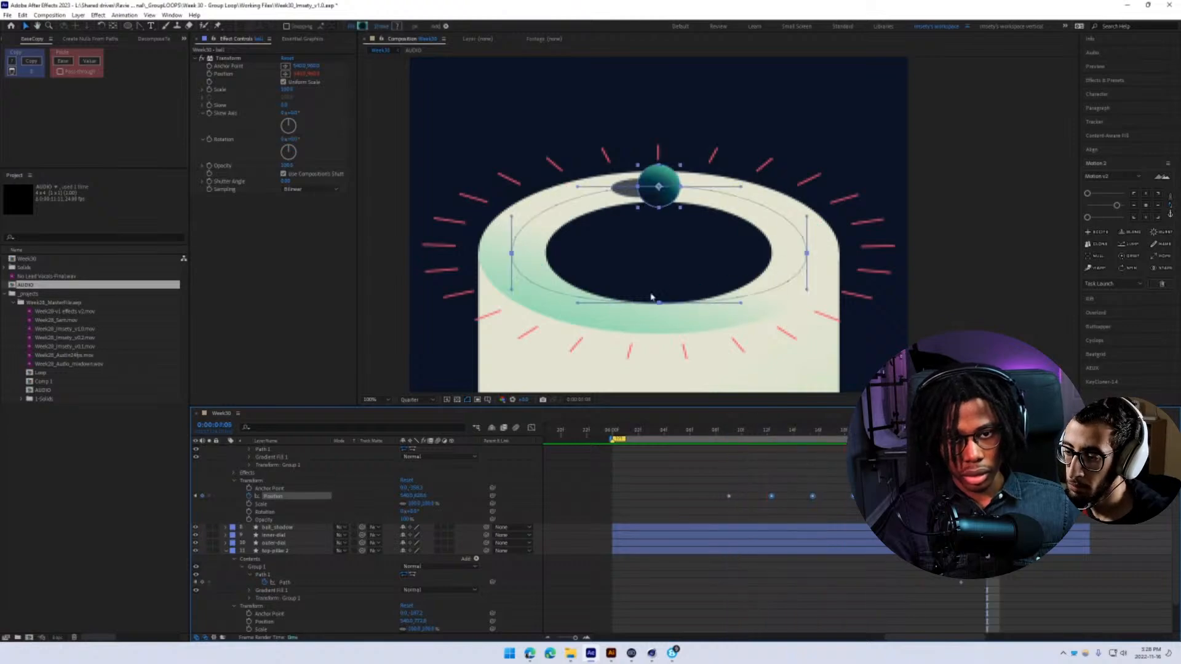
- Try lowering the middle points of the ball's motion path together, undo the move, and save the project
mouse_move(660, 304)
mouse_down()
mouse_move(661, 336)
mouse_move(661, 321)
mouse_up()
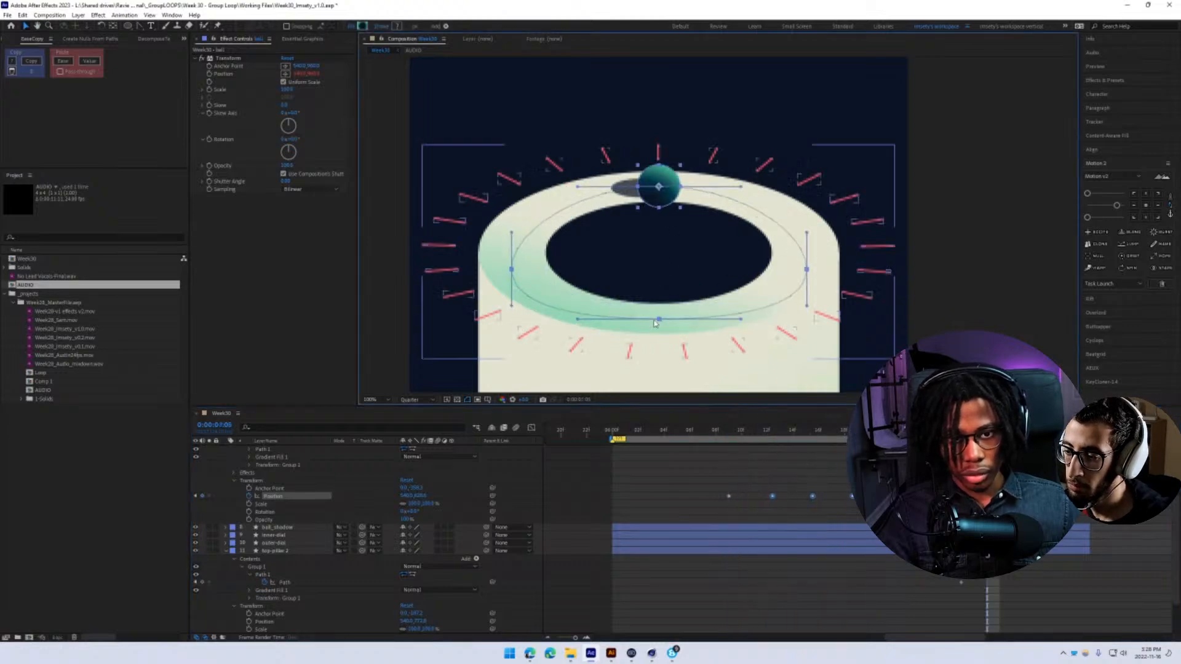
key(ctrl+z)
key(j)
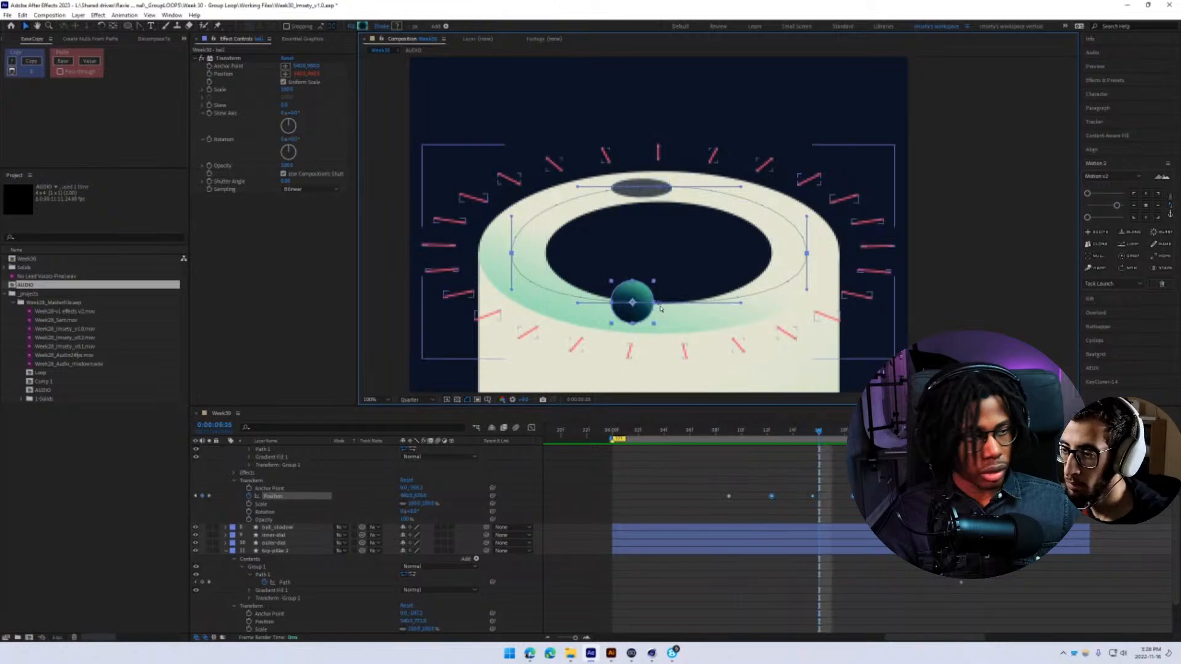
key(ctrl+s)
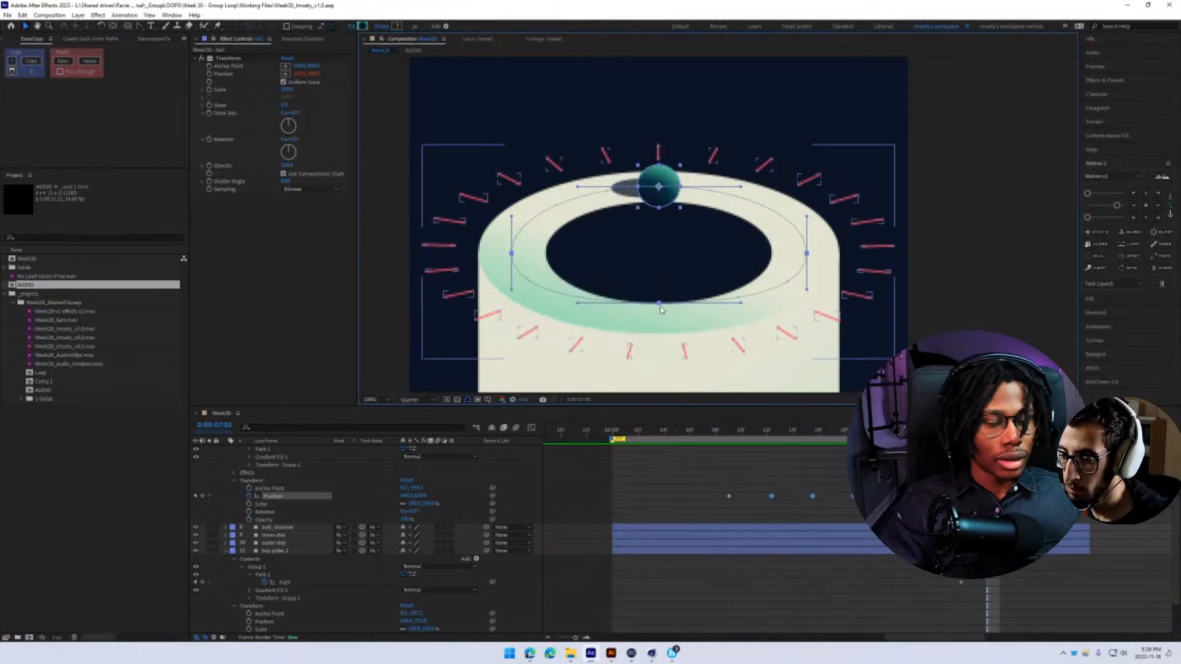
- Lower the front point of the ball's motion path slightly below the hole's front edge, scrubbing to check the ball's placement
drag(660, 307, 659, 323)
click(717, 431)
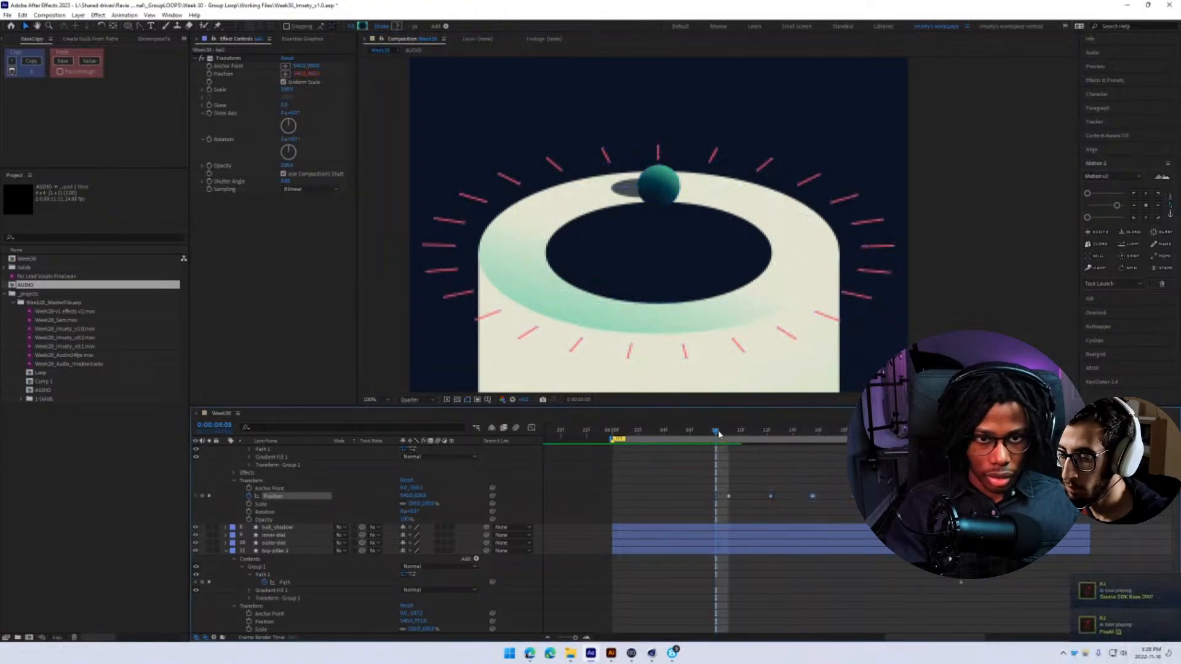
key(space)
drag(719, 435, 810, 467)
drag(659, 318, 660, 308)
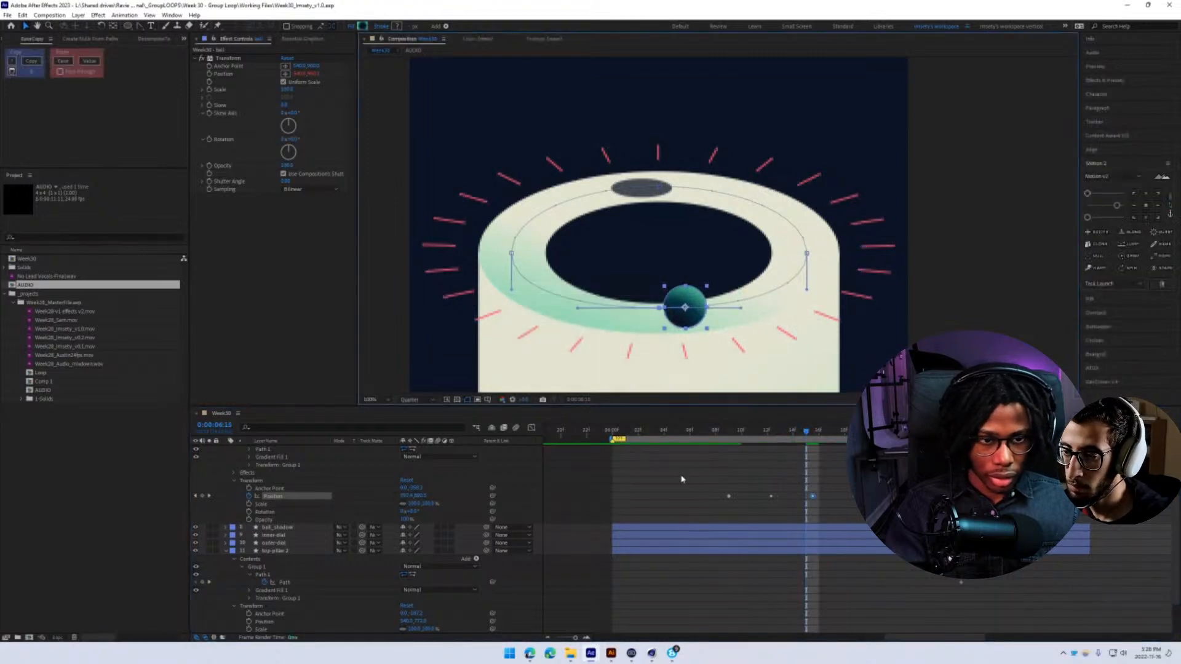
- Apply Easy Ease to the ball's orbit Position keyframes and check the speed graph
drag(690, 475, 904, 515)
key(F9)
click(531, 428)
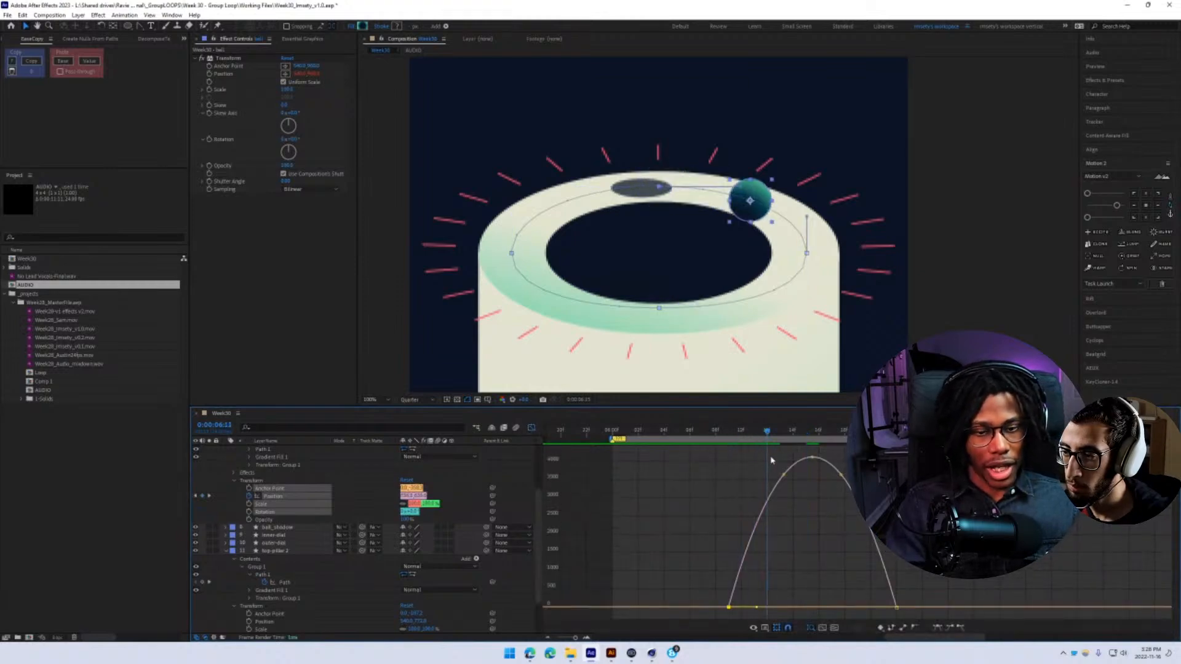
click(533, 428)
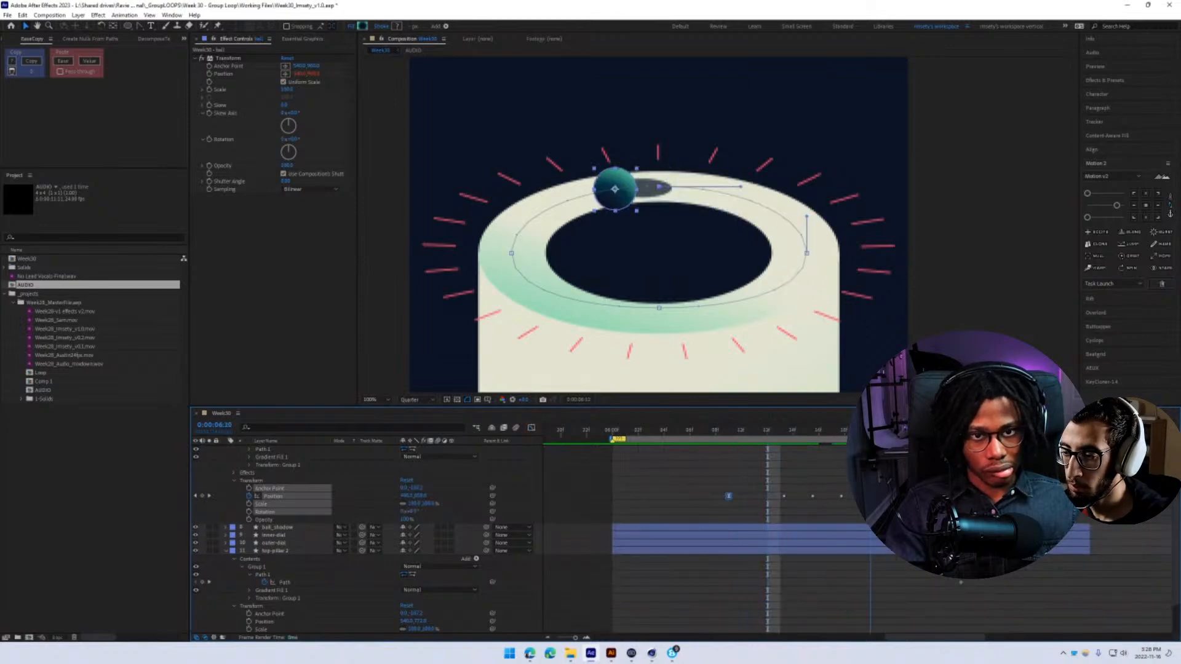
- Retime the middle Position keyframes of the ball's orbit and set them to rove across time
click(568, 503)
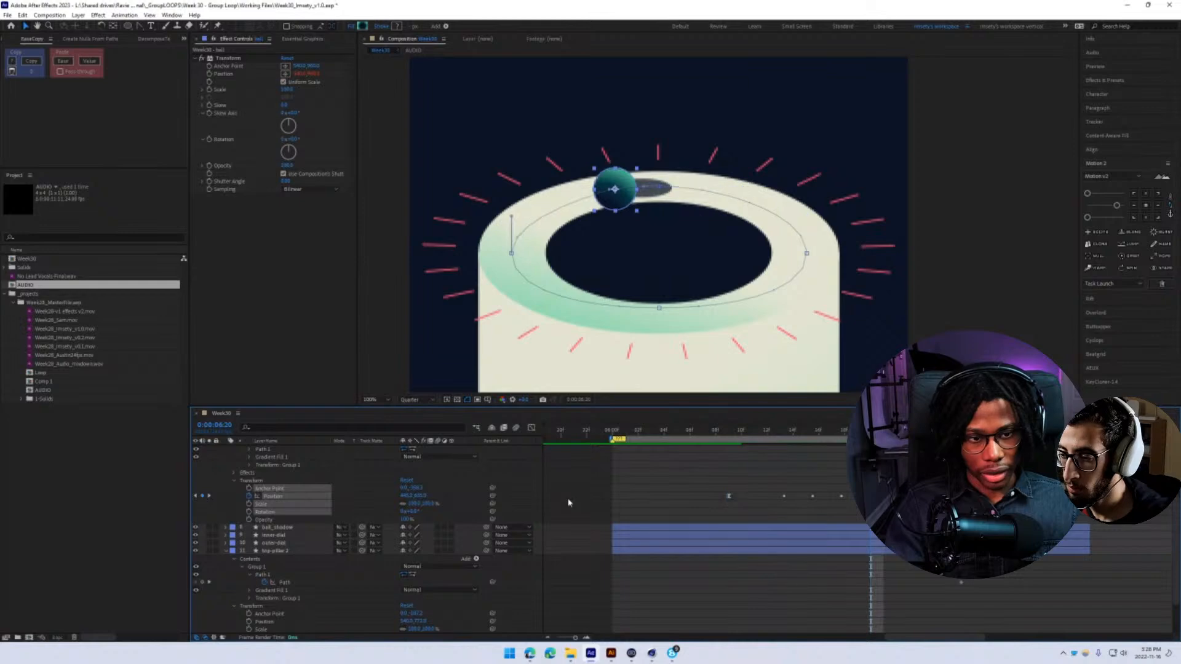
drag(871, 495, 817, 499)
key(ctrl+z)
right_click(817, 498)
click(842, 470)
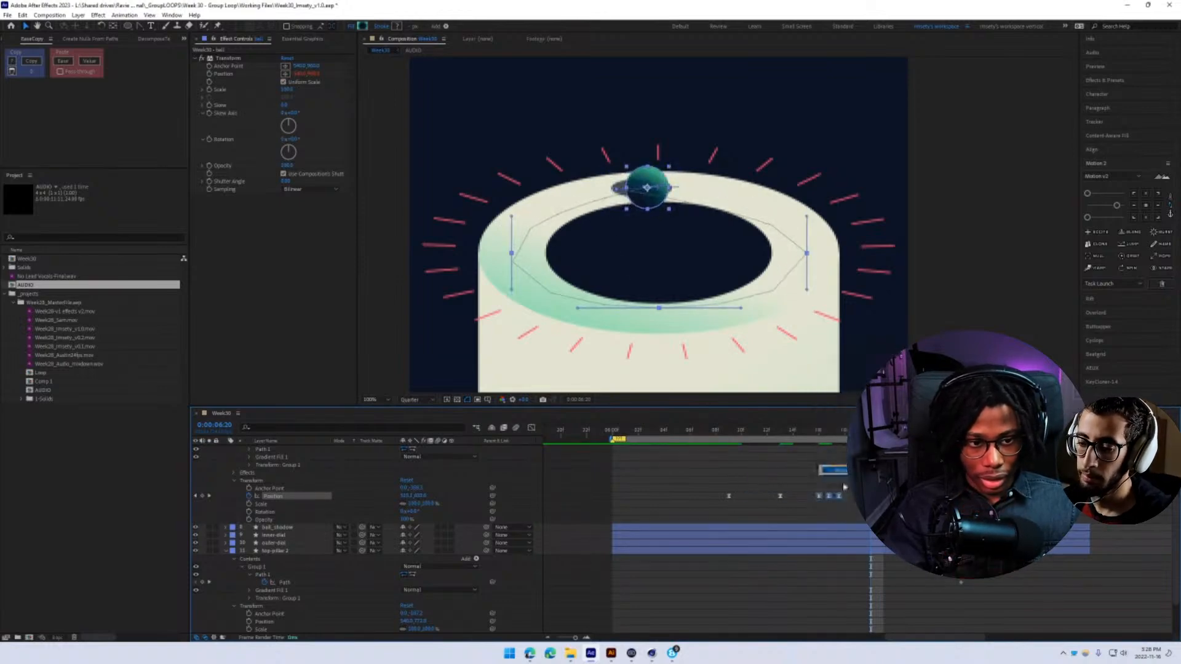
right_click(819, 498)
click(861, 612)
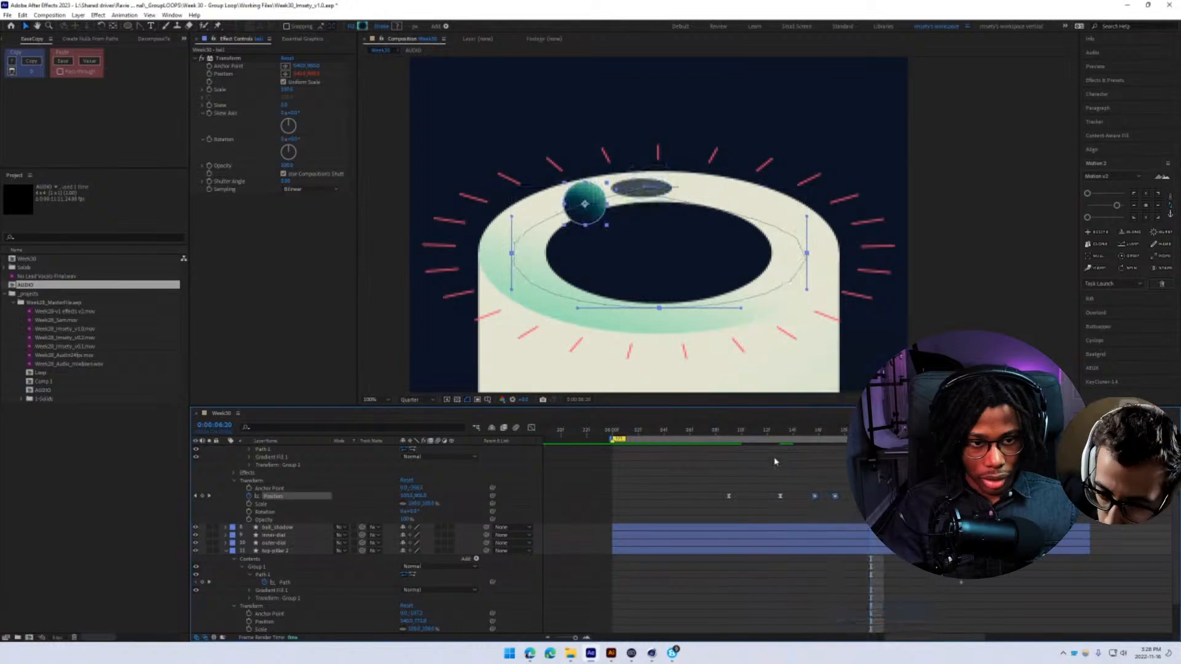
- Apply Easy Ease to the ball's first Position keyframes and preview the motion
drag(740, 434, 800, 515)
key(F9)
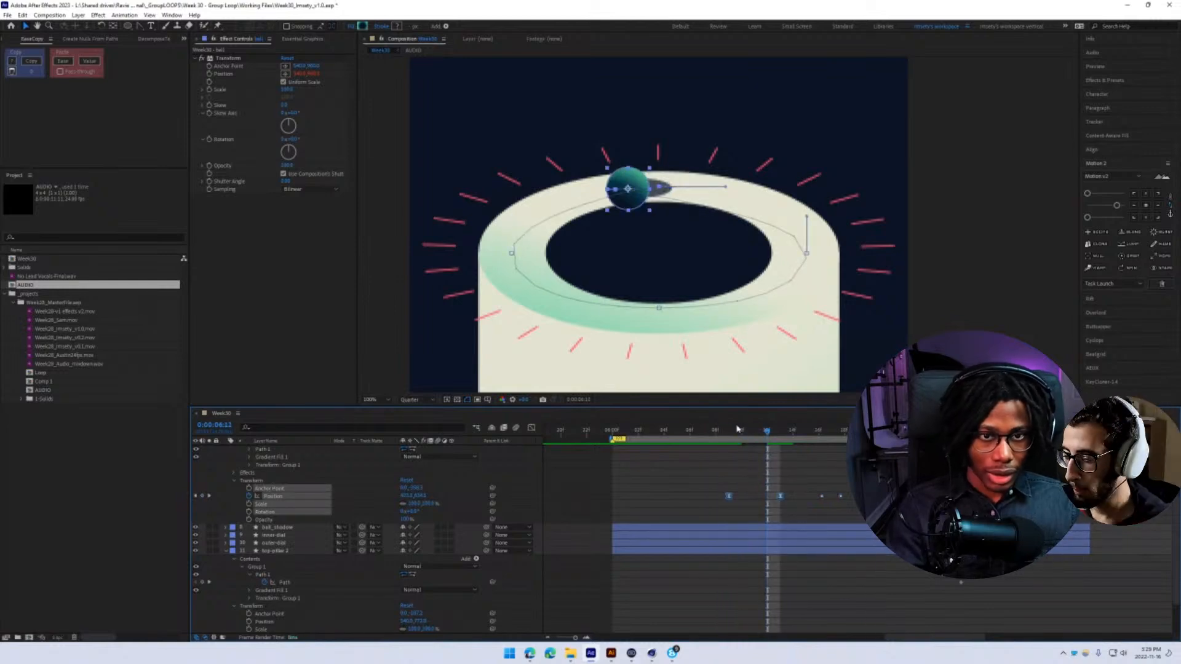
mouse_move(767, 438)
mouse_down()
mouse_move(869, 441)
mouse_move(730, 443)
mouse_move(757, 445)
mouse_up()
key(space)
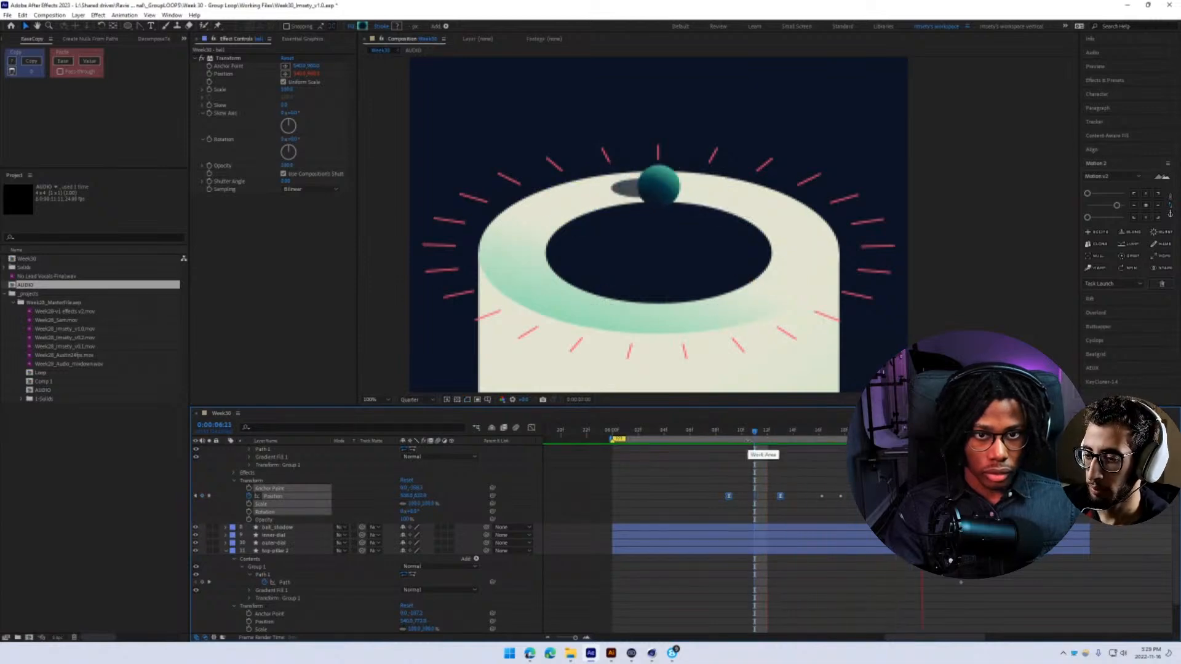
key(space)
- Shift the ball's Position keyframes to the start of its layer, stretch them to end at the playhead, preview, and save
drag(855, 491, 613, 497)
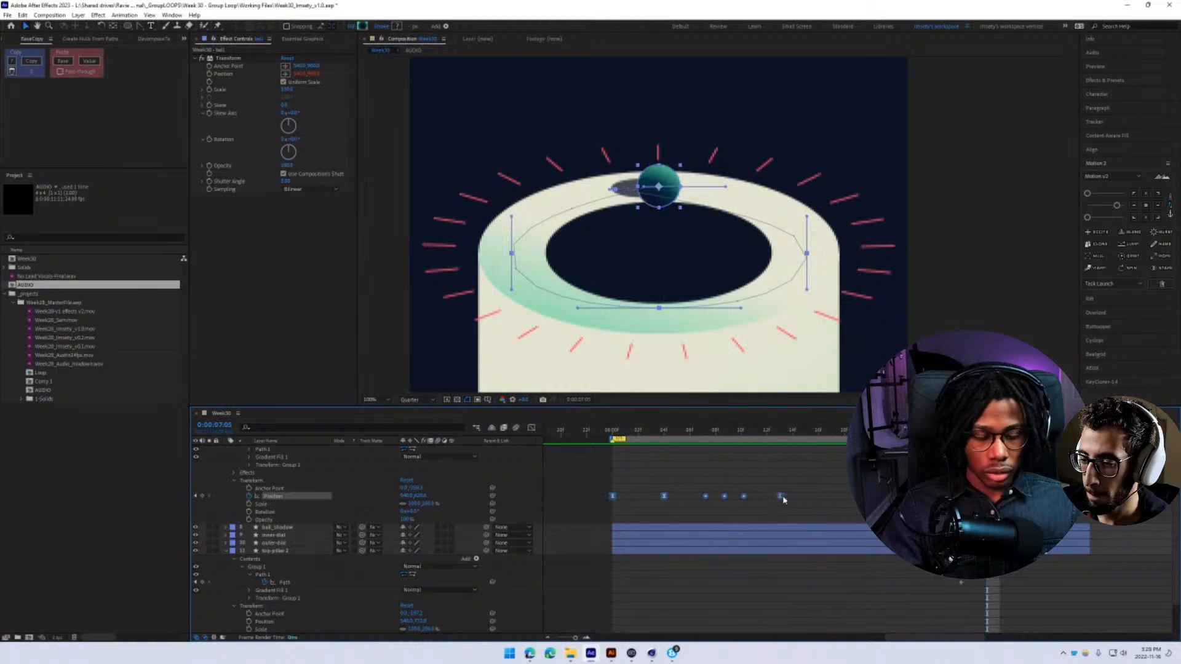
drag(781, 497, 987, 497)
drag(631, 432, 612, 432)
key(space)
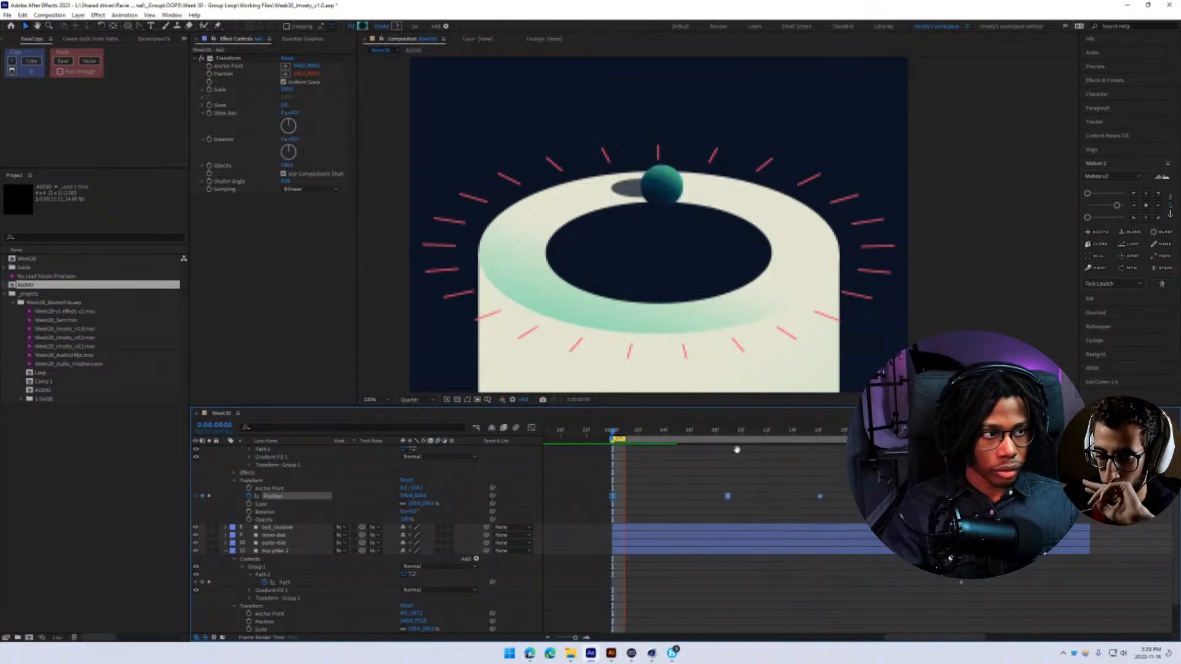
key(ctrl+s)
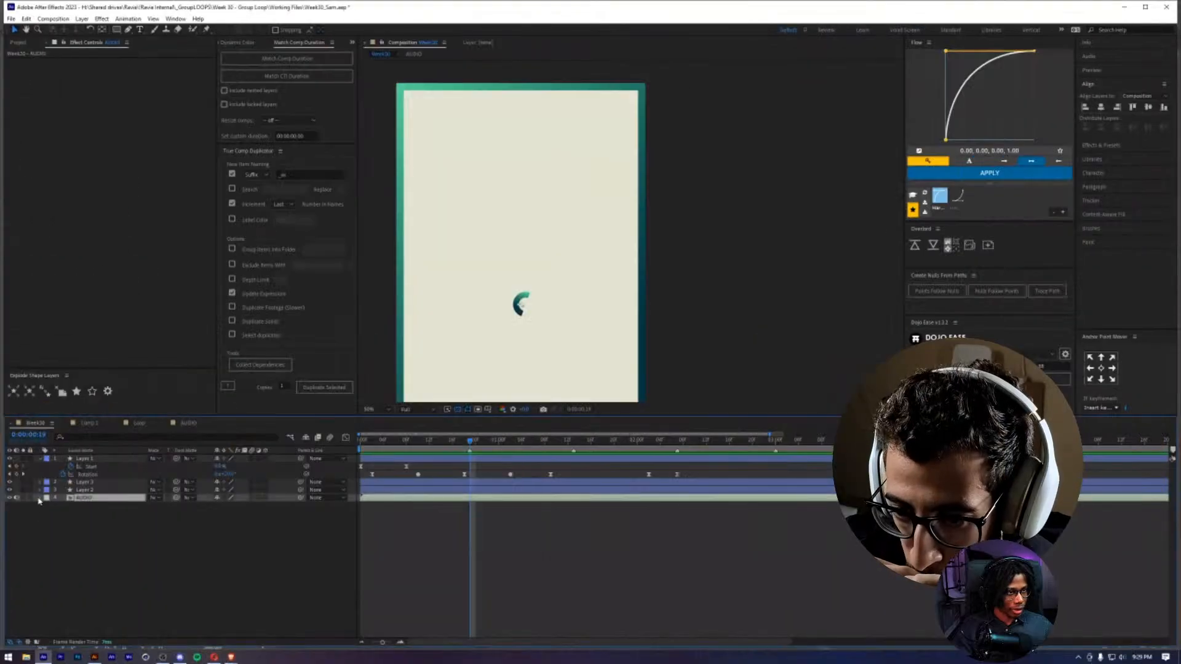
- Reveal the AUDIO layer's waveform in the Week30 timeline of the Week30_Sam project
click(47, 515)
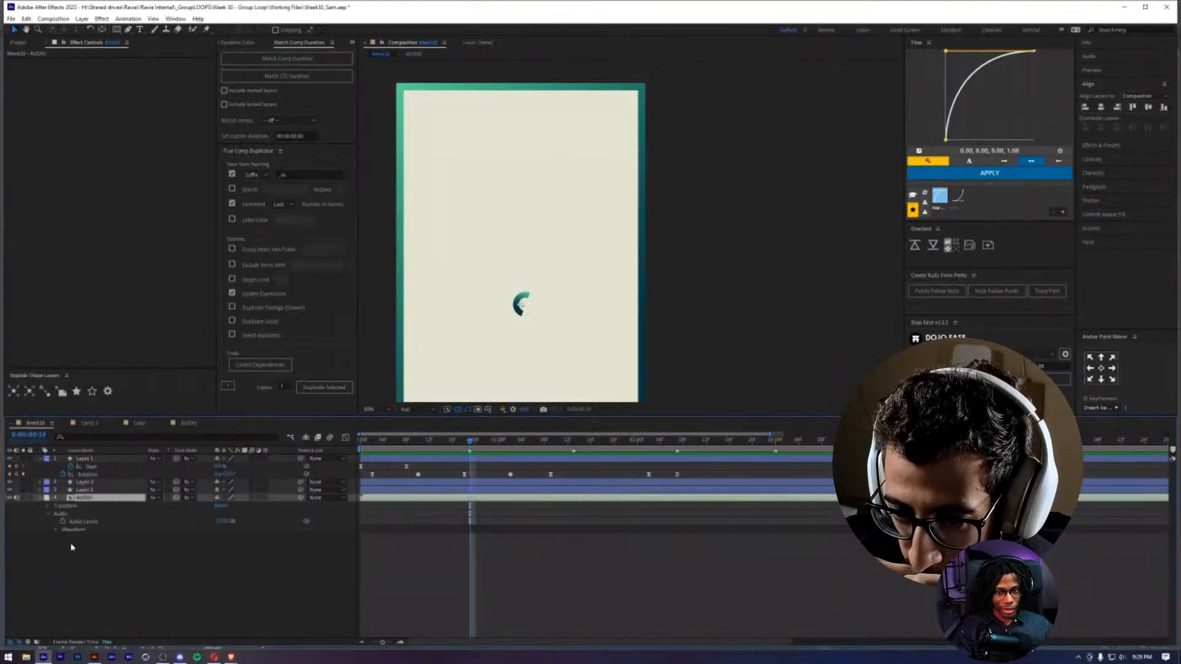
click(55, 530)
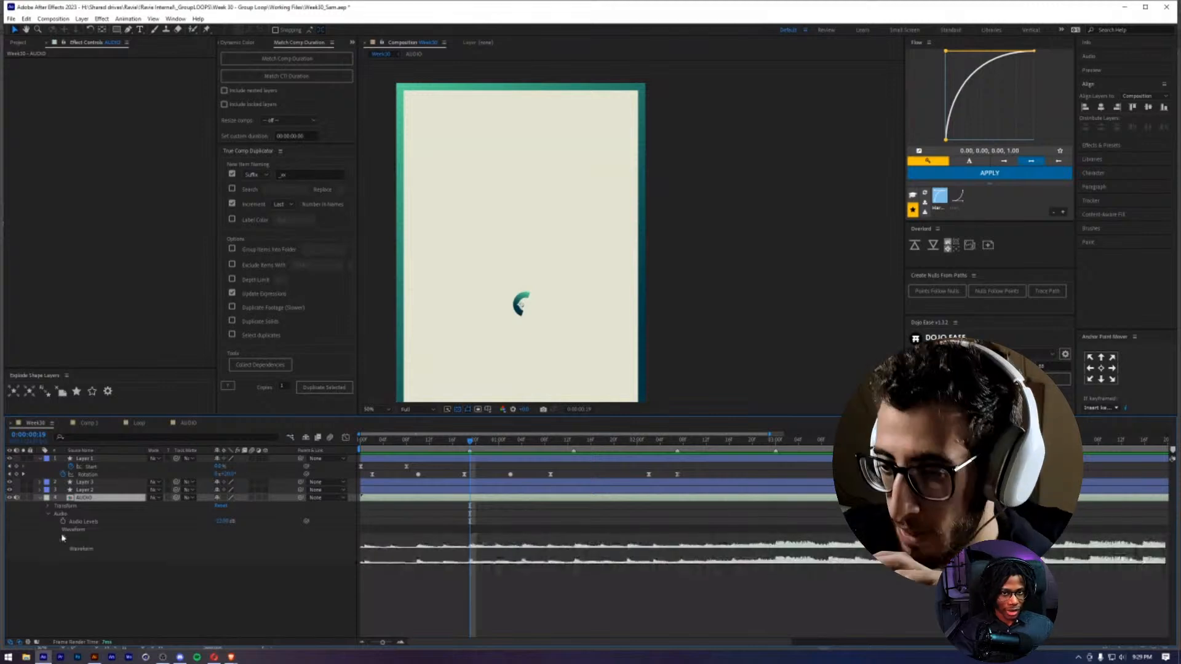
click(179, 604)
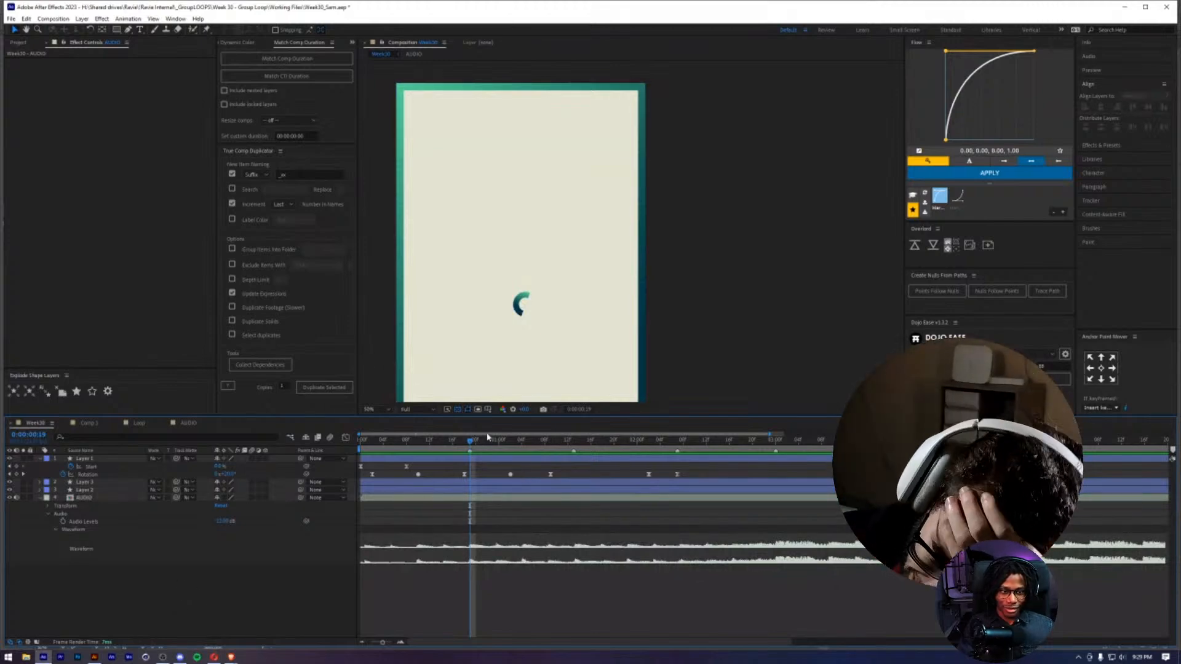
- Fit the whole Week30 frame in the viewer and preview the animation from the first frame
drag(469, 441, 353, 449)
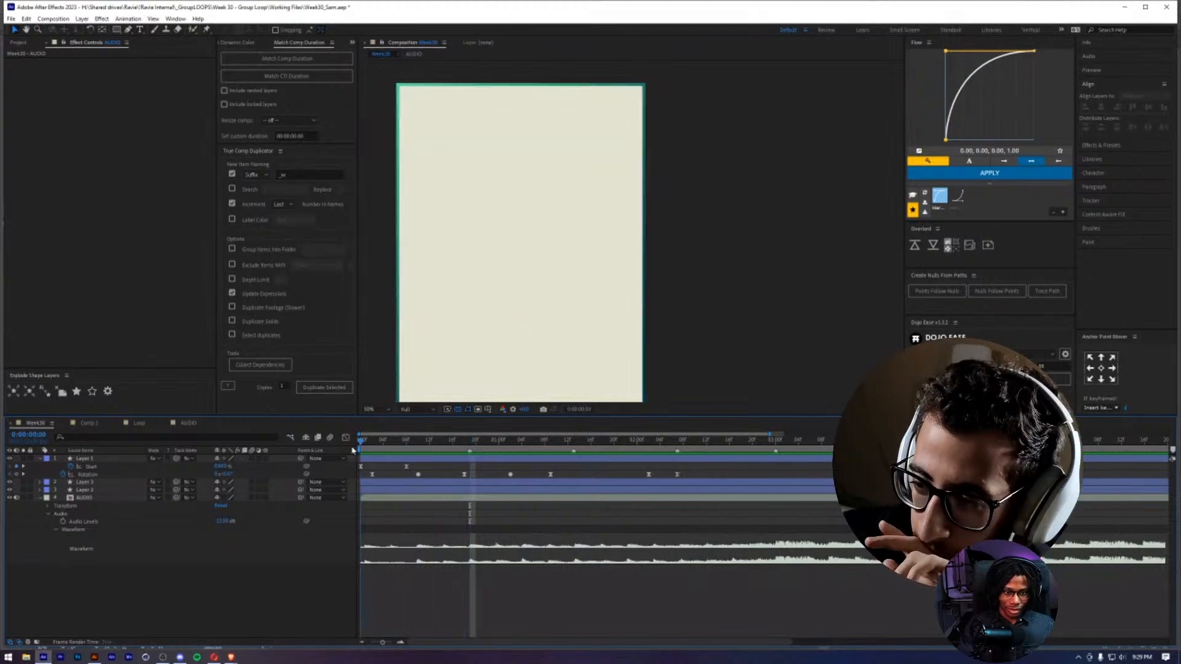
drag(545, 316, 587, 225)
scroll(587, 240, down, 2)
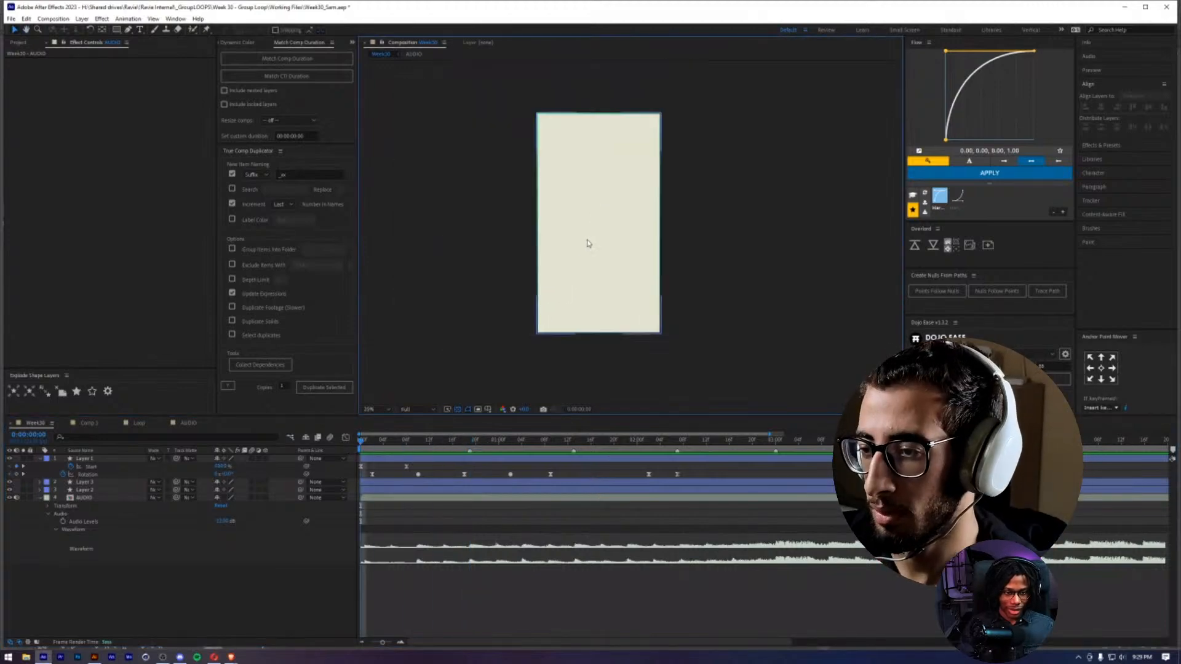
click(378, 410)
click(395, 417)
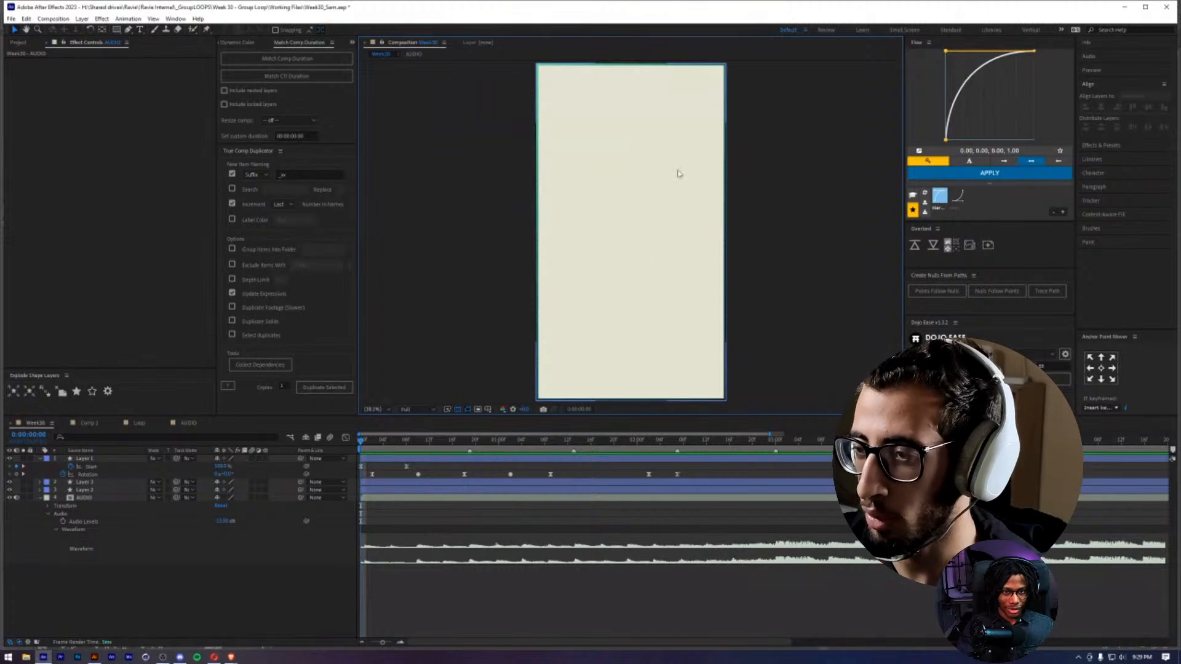
key(space)
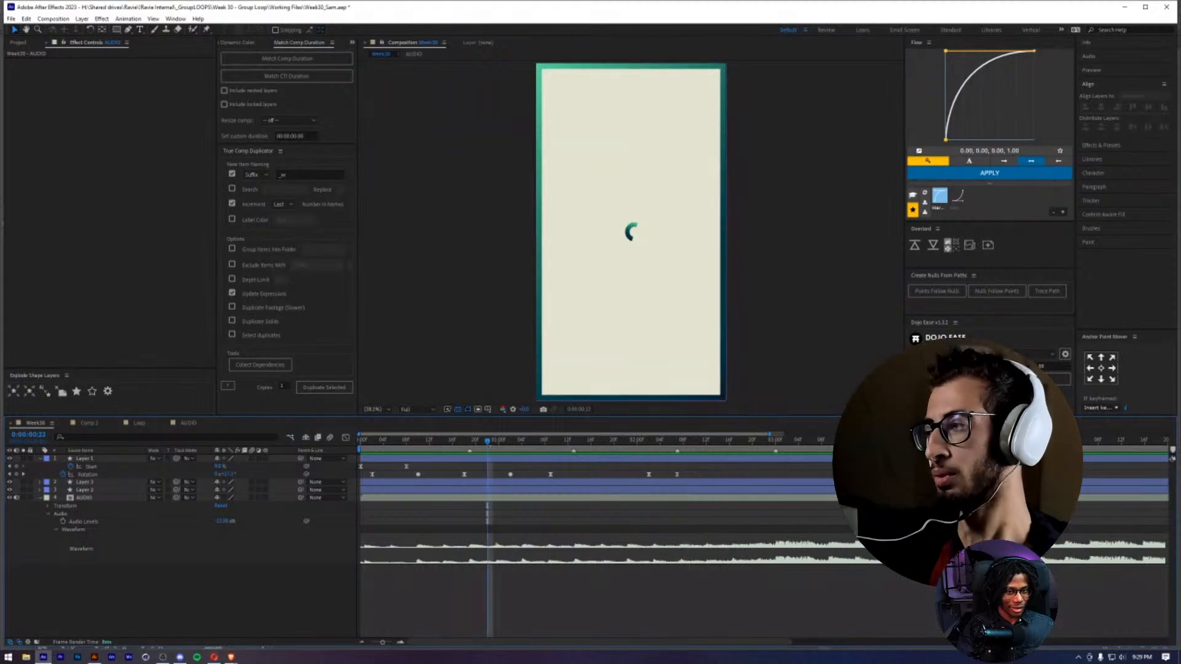
key(alt+Tab)
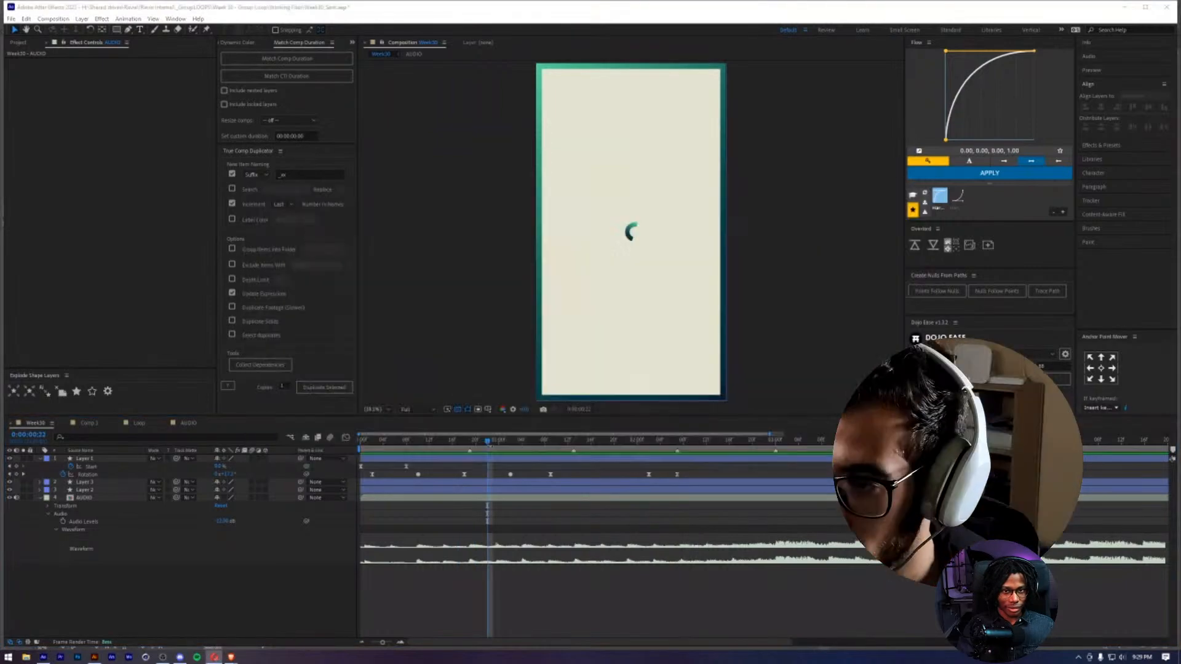
key(alt+Tab)
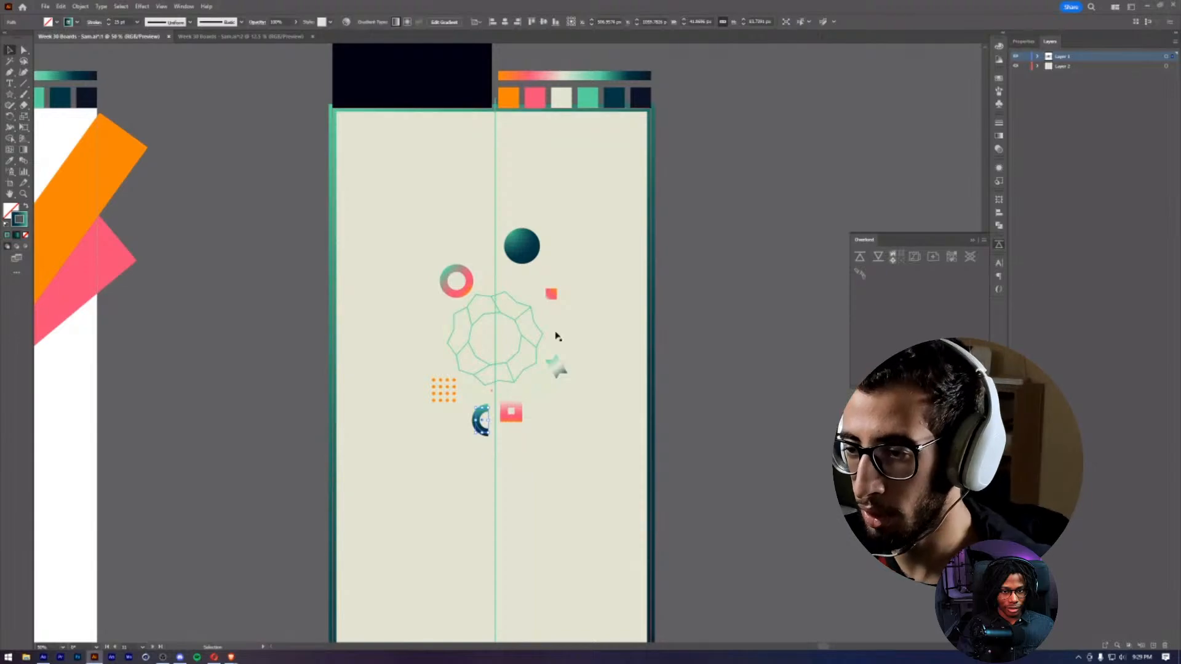
key(super+Tab)
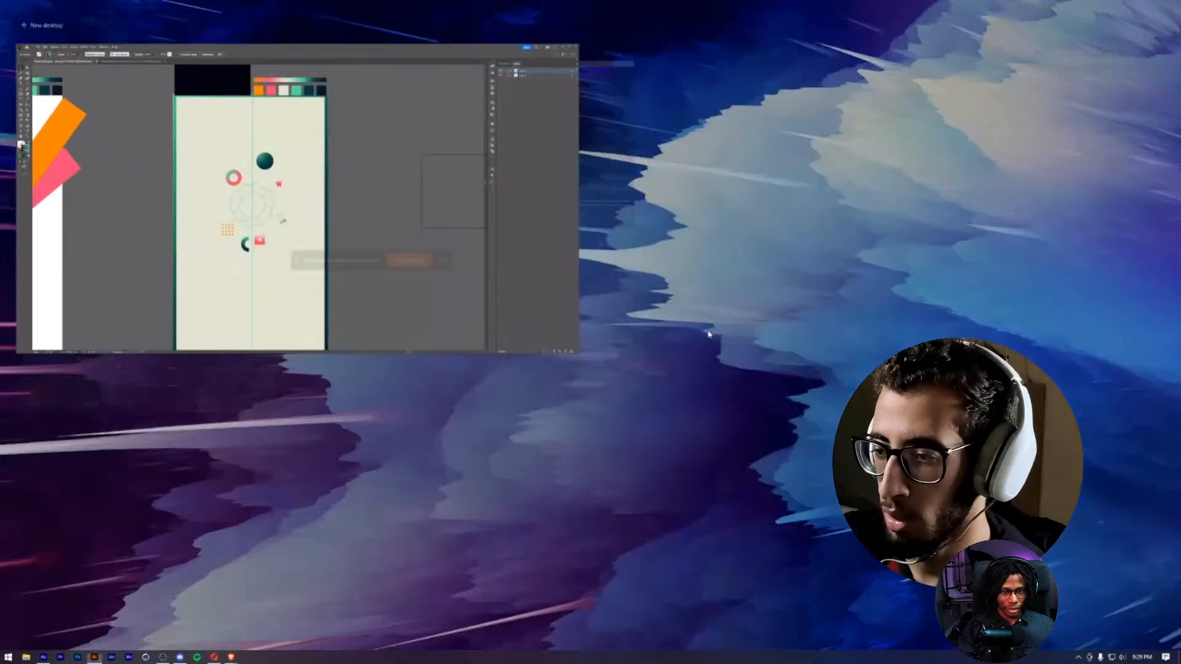
click(165, 165)
key(alt+Tab)
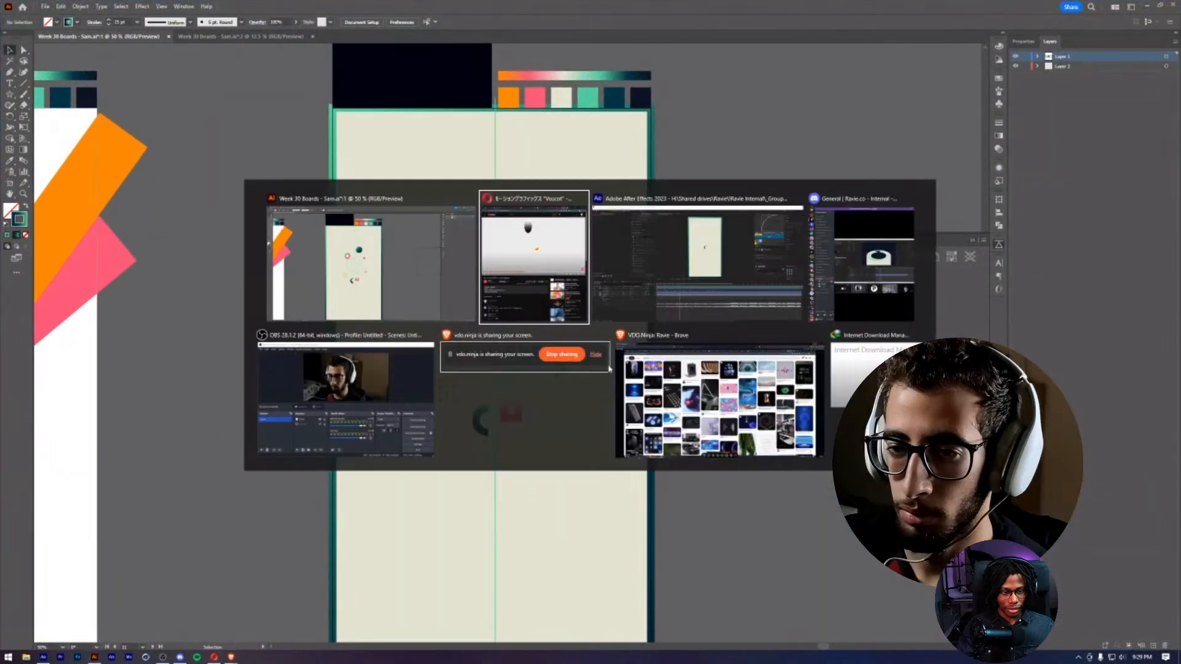
key(alt+Tab)
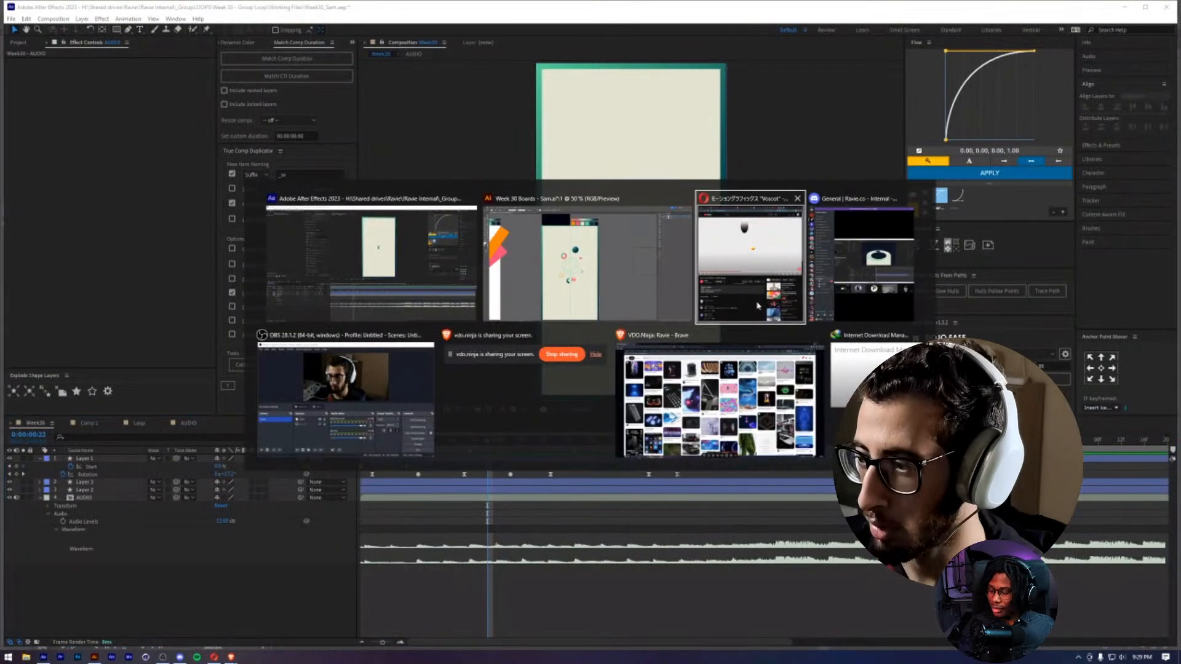
key(alt+Tab)
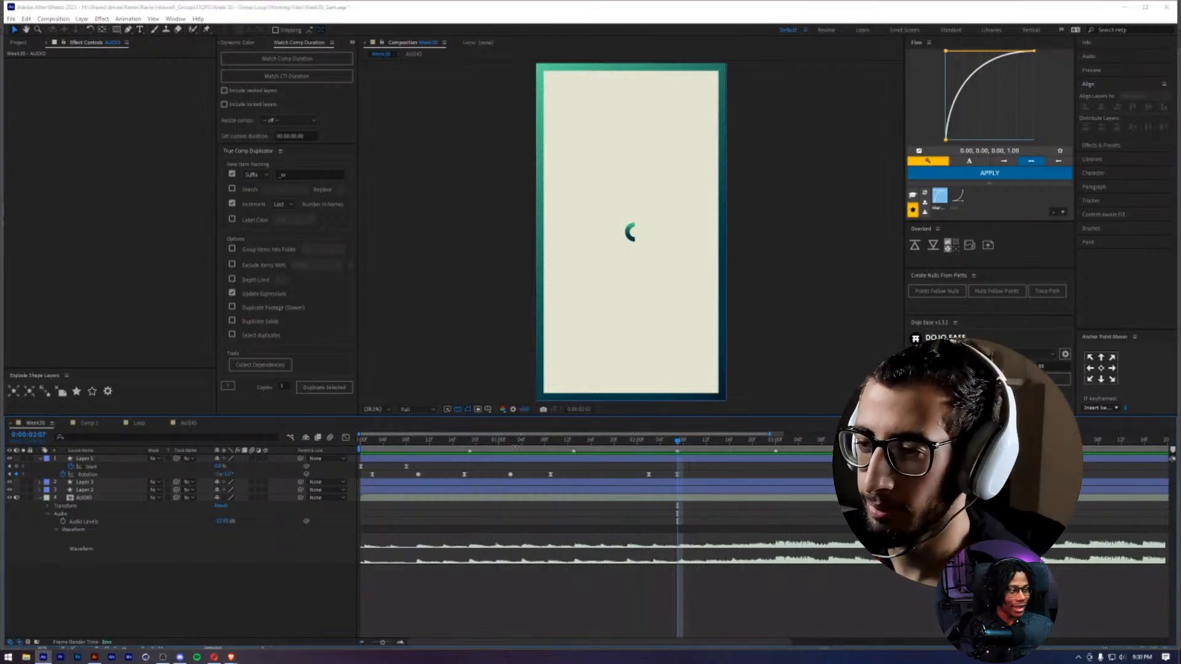
- Switch to Illustrator and send the orange four-by-four dot grid to the After Effects composition with Overlord
key(alt+Tab)
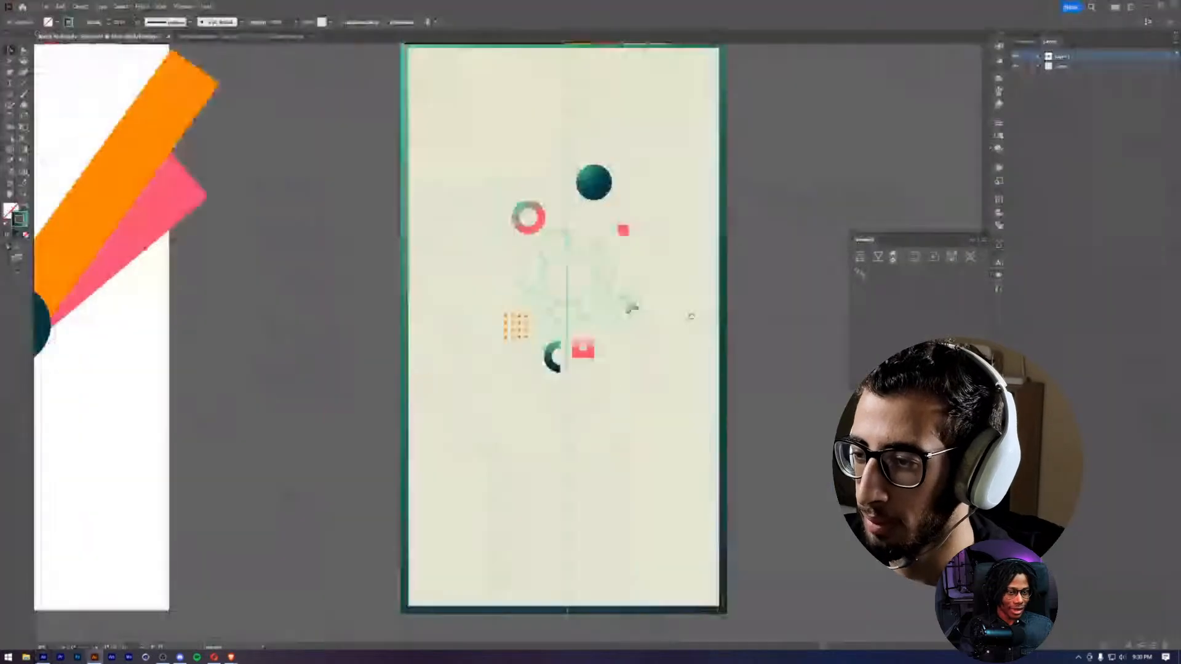
key(z)
click(557, 314)
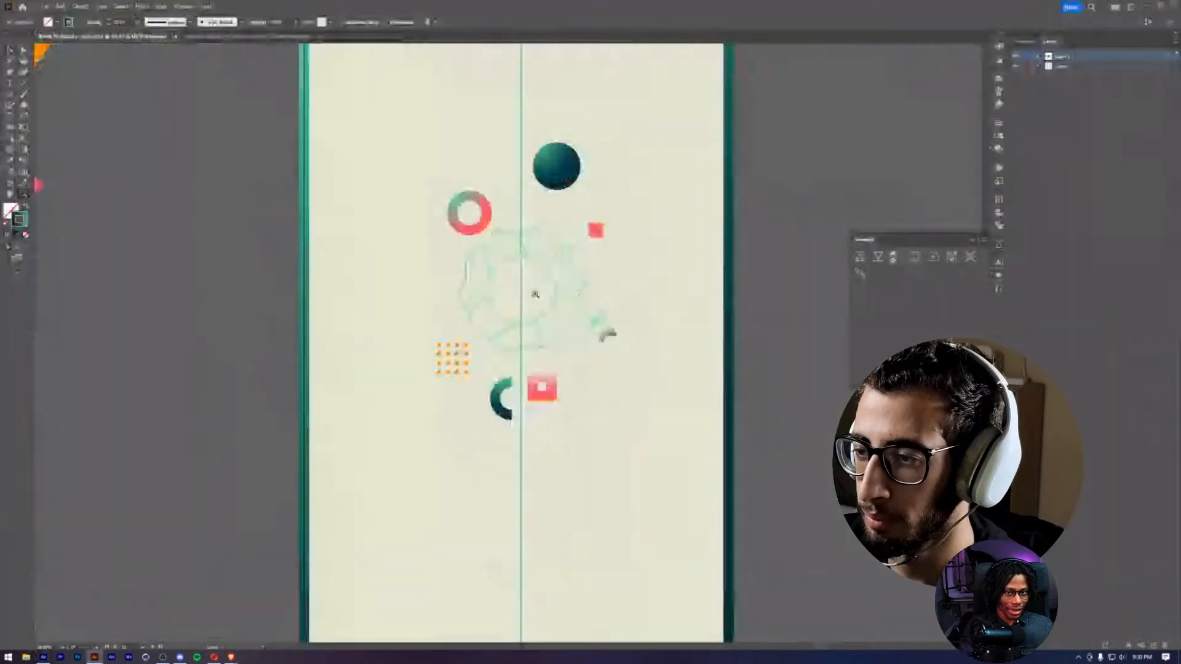
drag(548, 277, 554, 303)
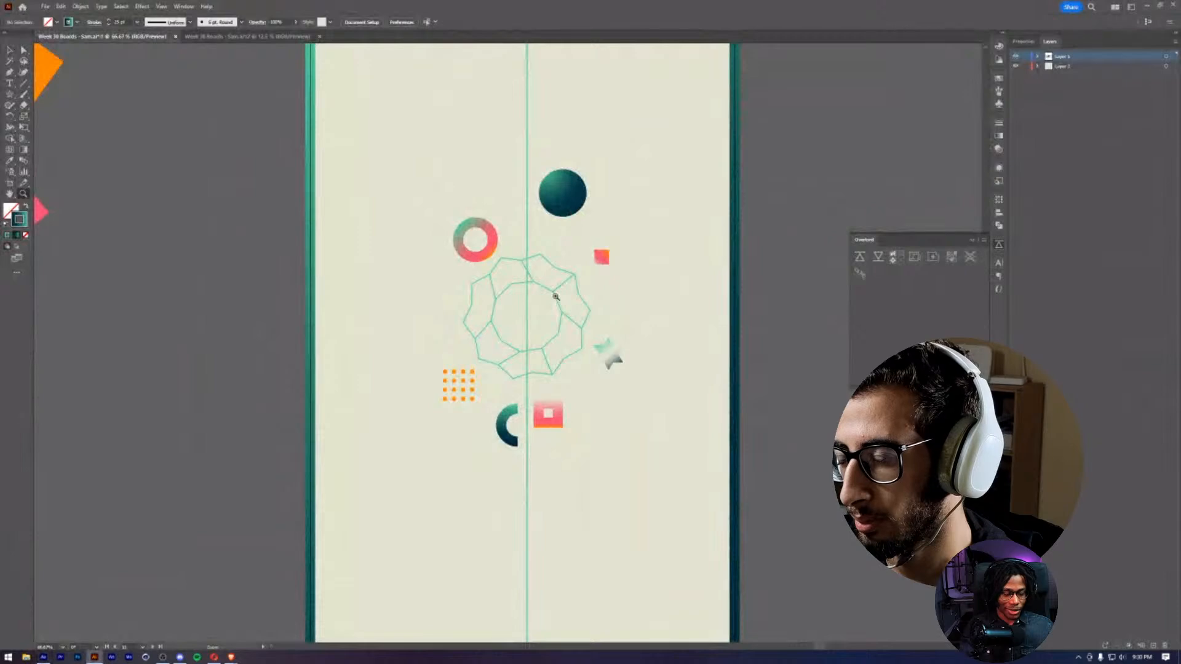
click(472, 389)
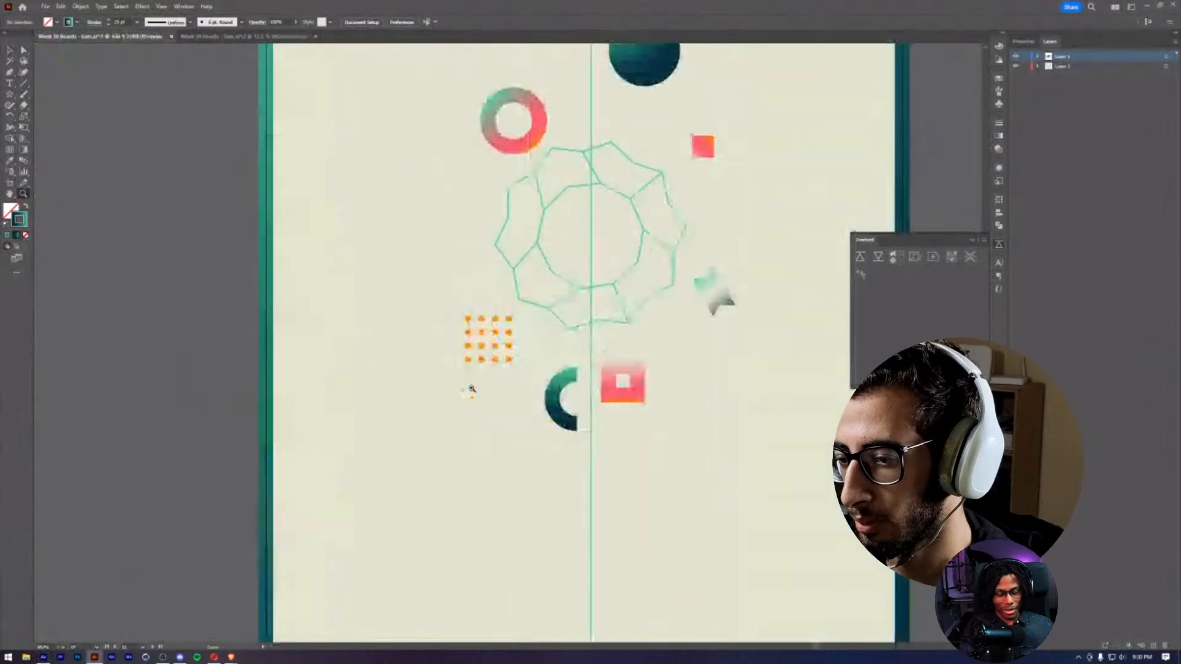
key(v)
click(499, 347)
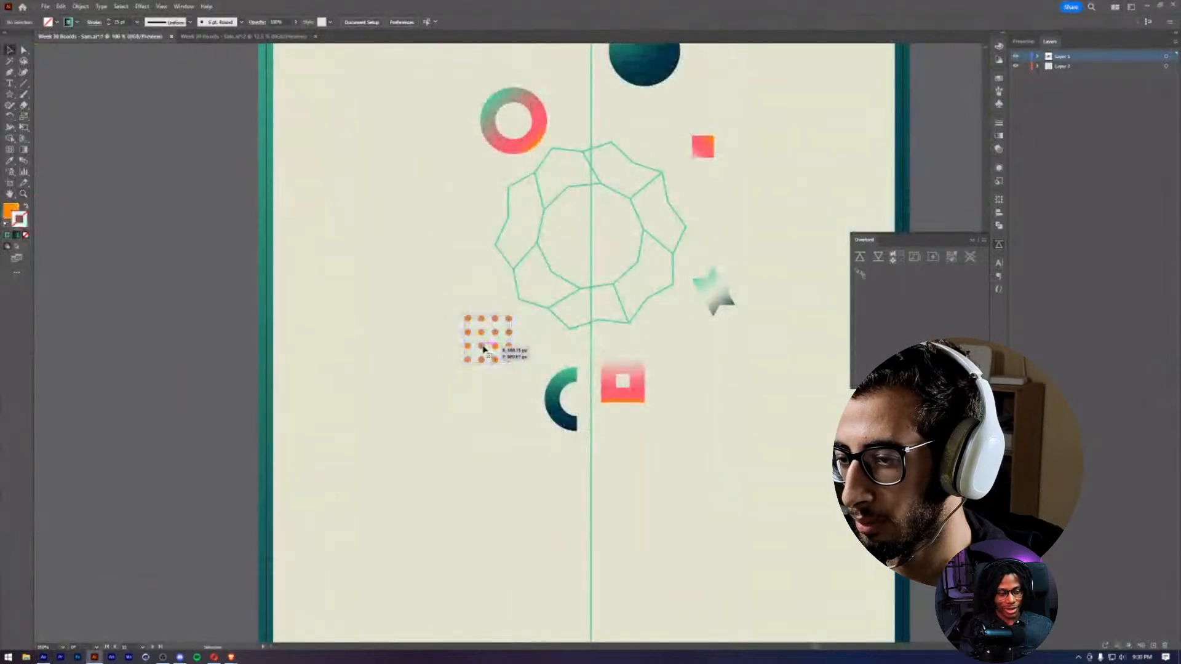
click(860, 257)
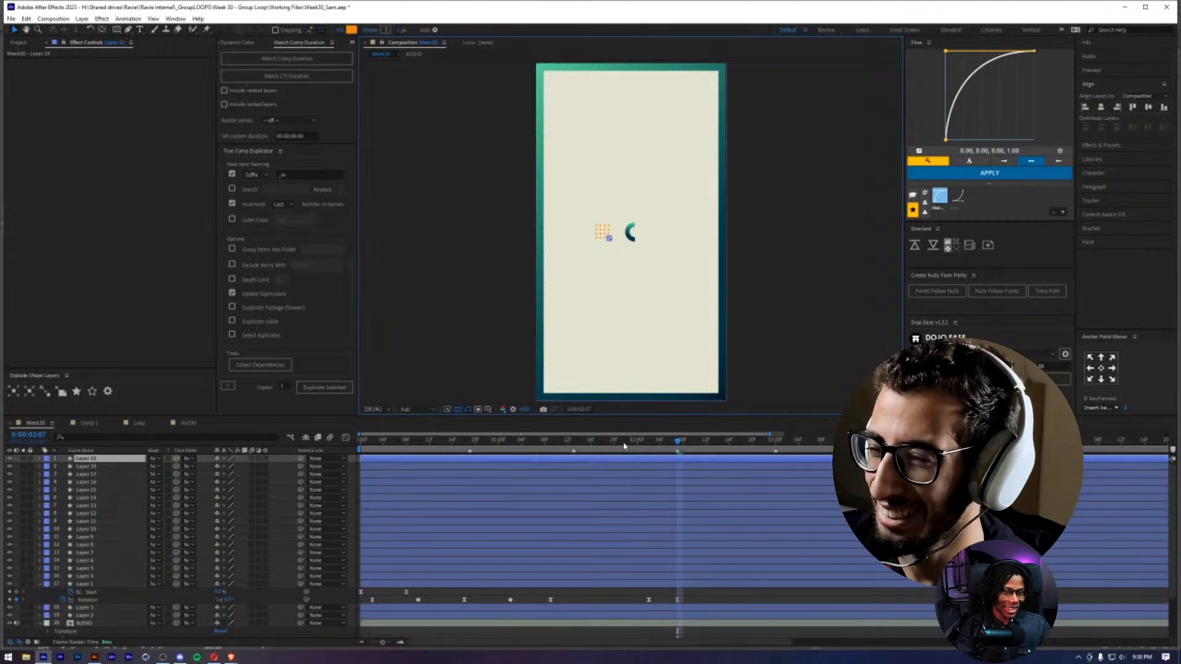
- Return to the composition's start, select all sixteen dot layers and set their label colour to Orange
click(632, 441)
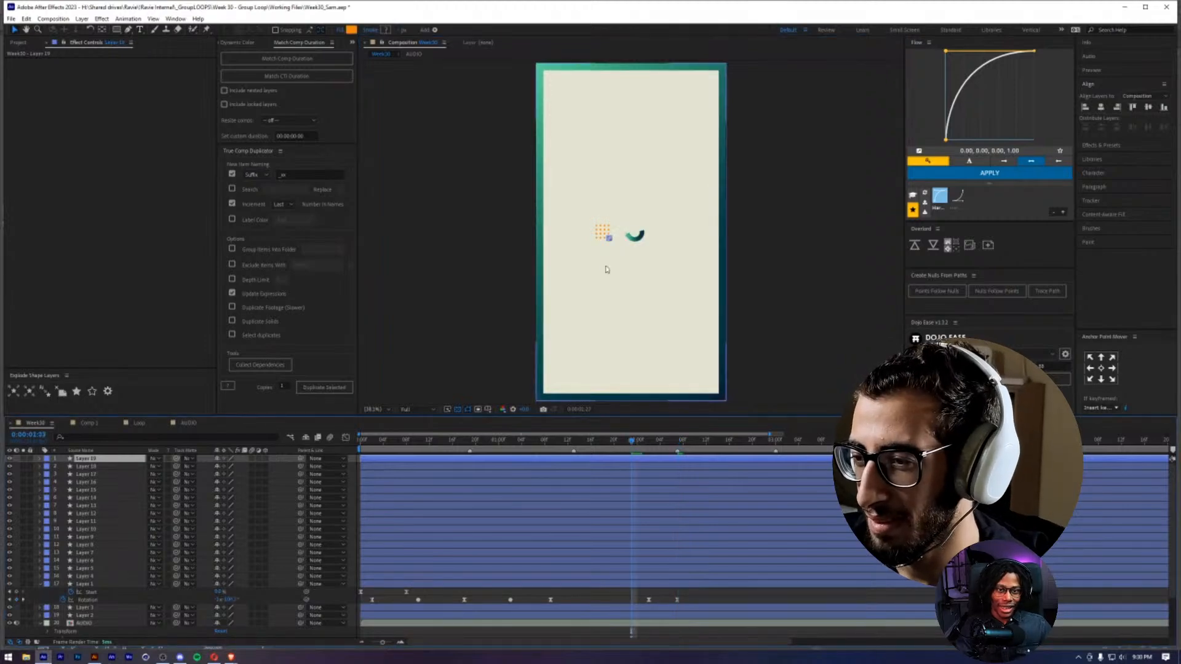
scroll(606, 237, up, 5)
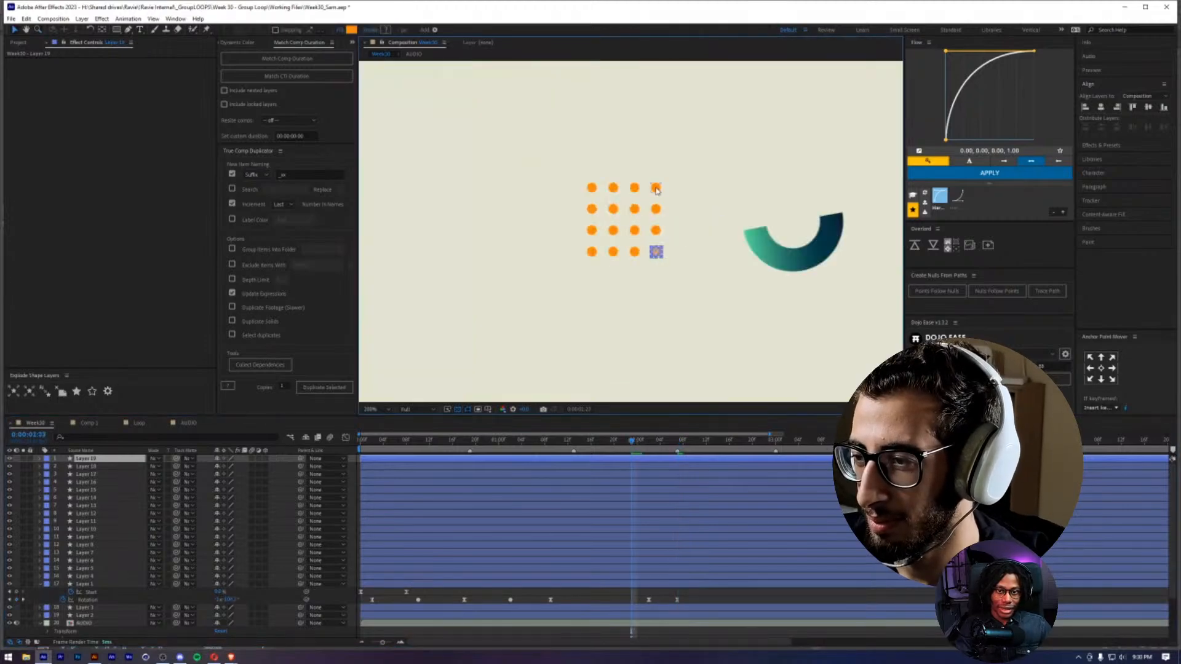
click(656, 187)
key(Home)
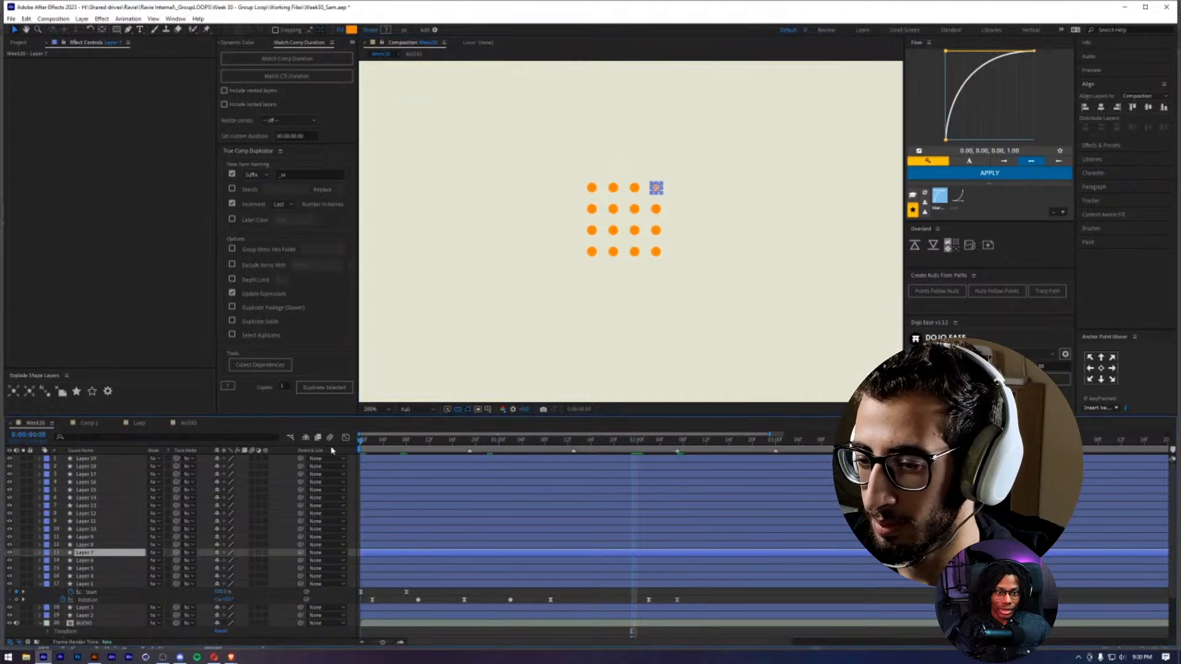
drag(581, 270, 683, 187)
key(ctrl+z)
scroll(100, 608, down, 3)
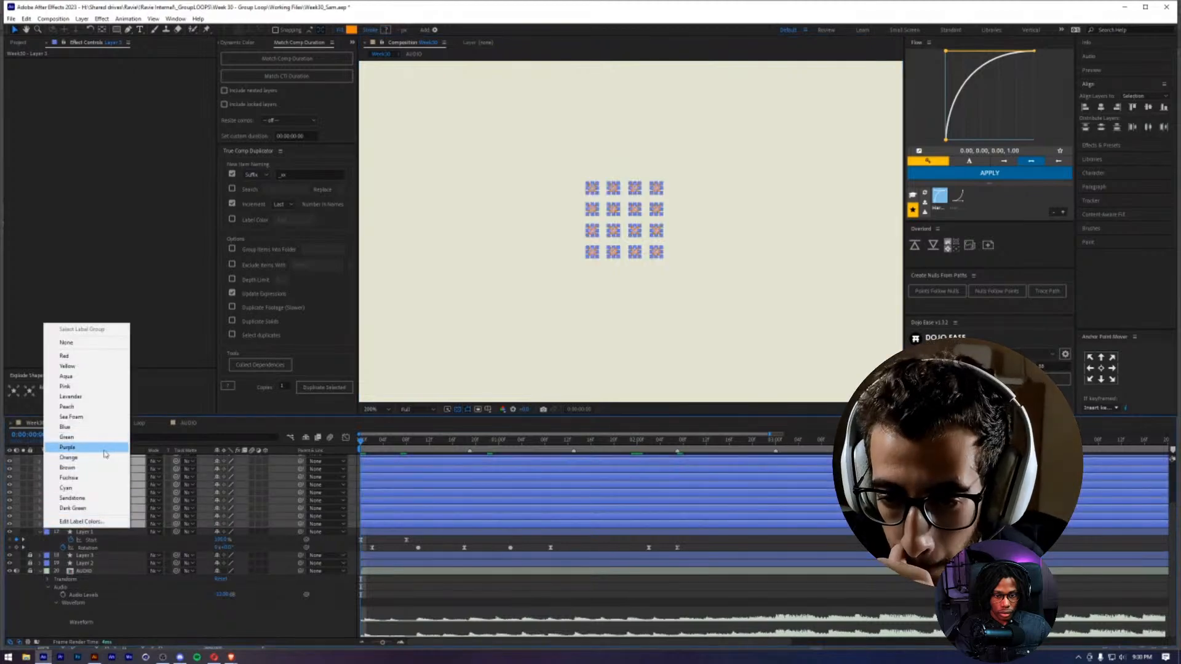
click(69, 458)
click(670, 205)
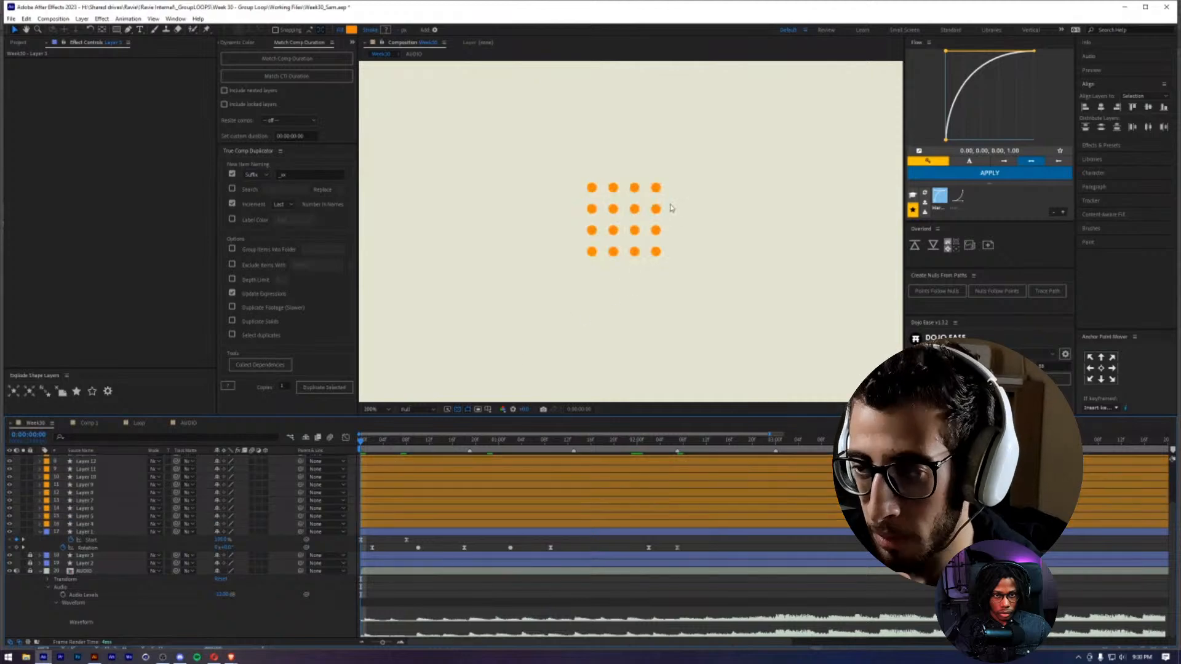
- Select all the orange dot layers, reveal their Scale property and set a Scale keyframe at the composition's start
click(645, 226)
drag(661, 316, 528, 197)
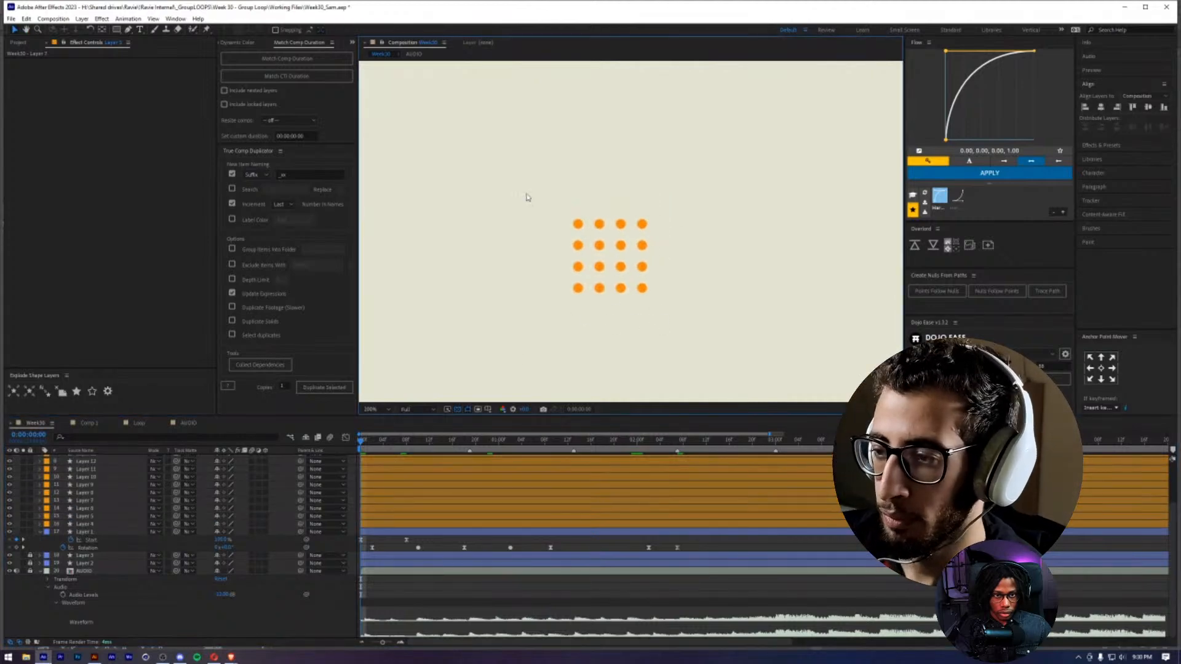
key(ctrl+a)
key(s)
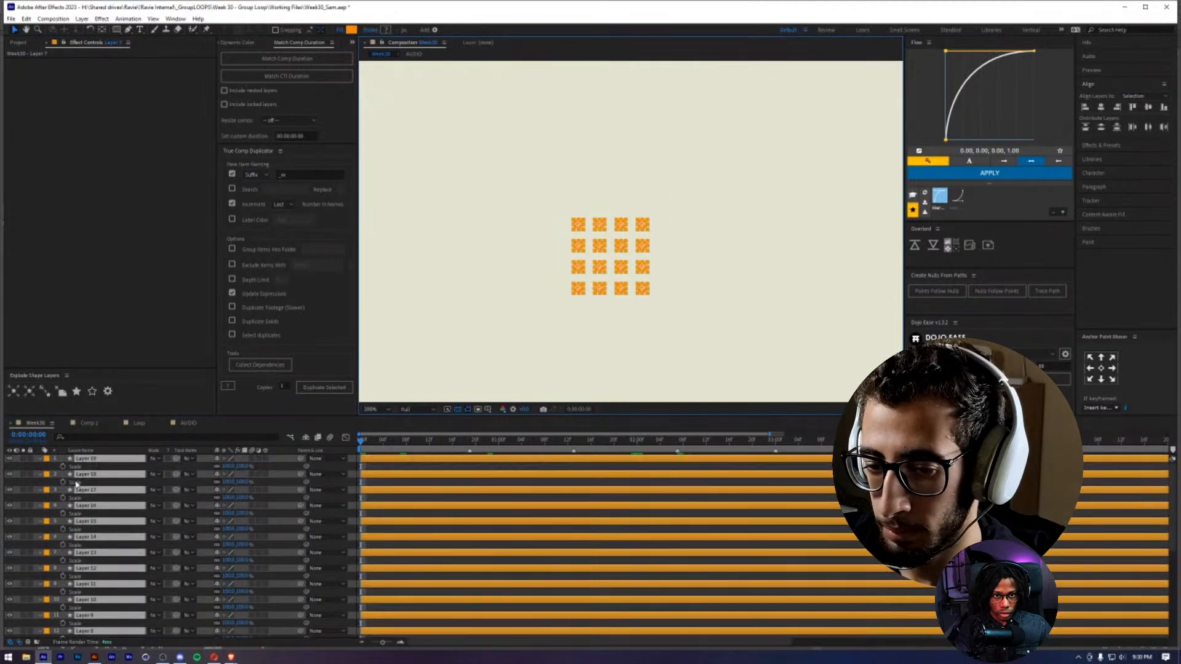
click(63, 466)
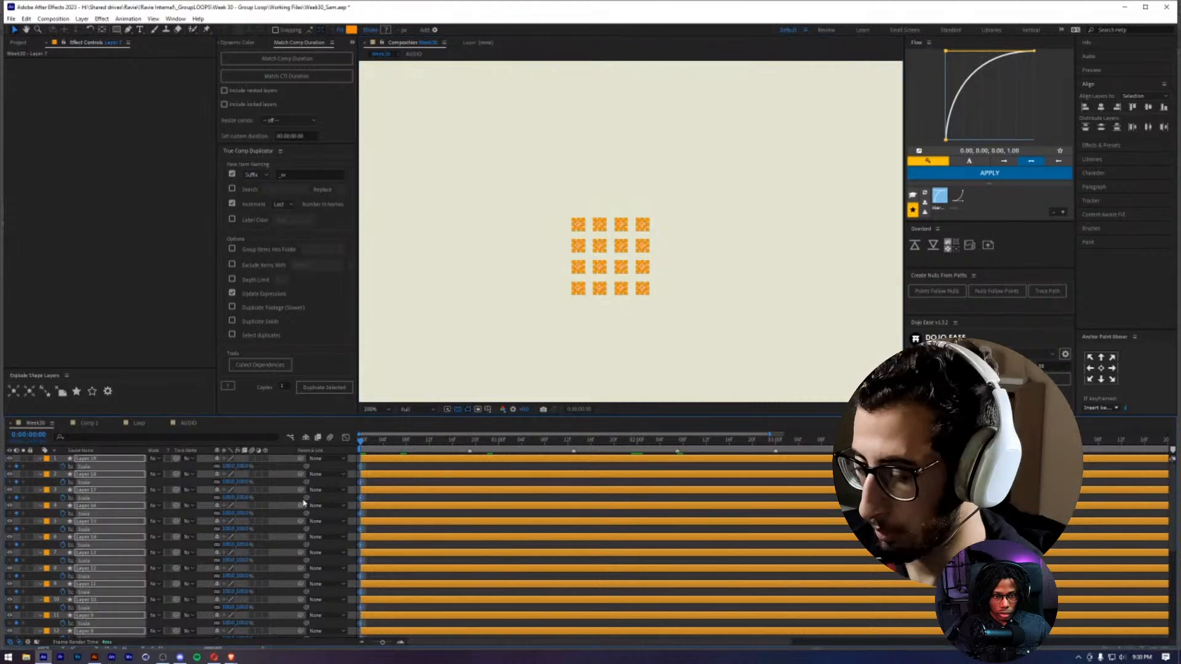
- Add Scale keyframes to all the dot layers at frames 10 and 20
key(shift+Page_Down)
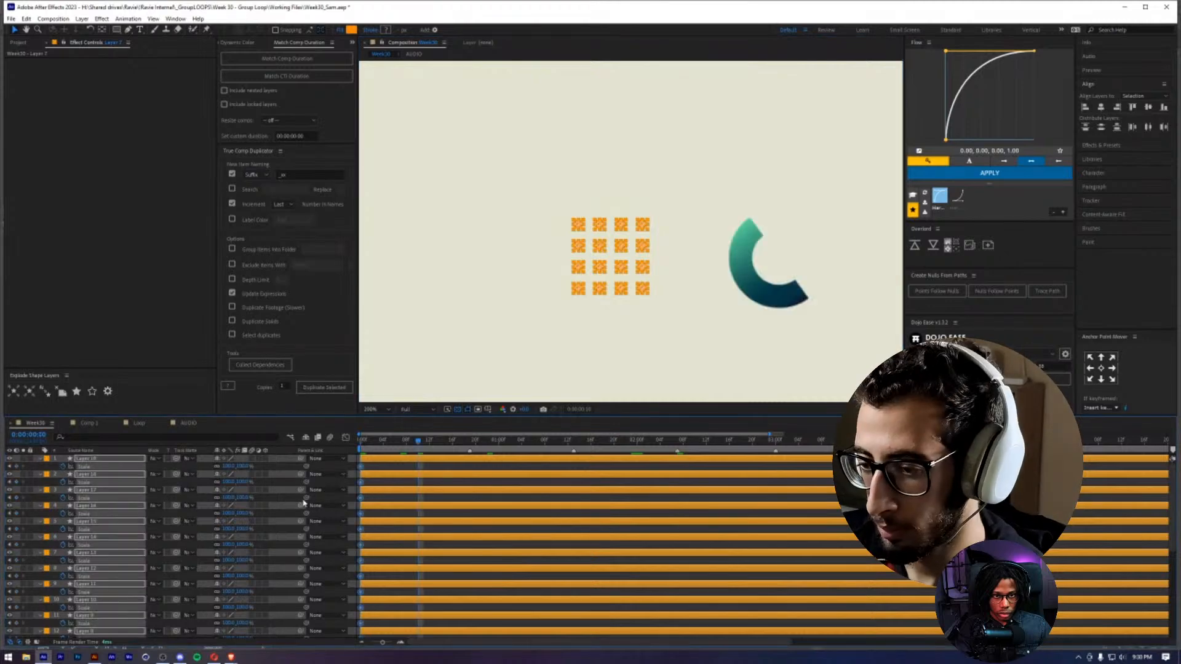
click(17, 482)
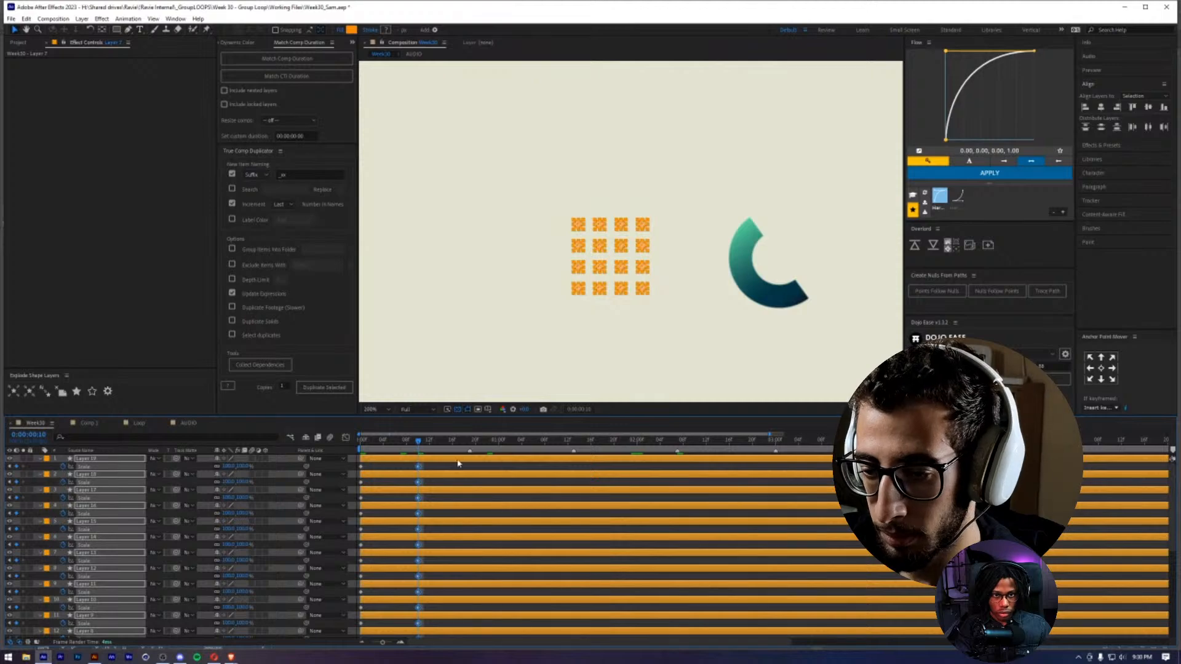
key(shift+Page_Down)
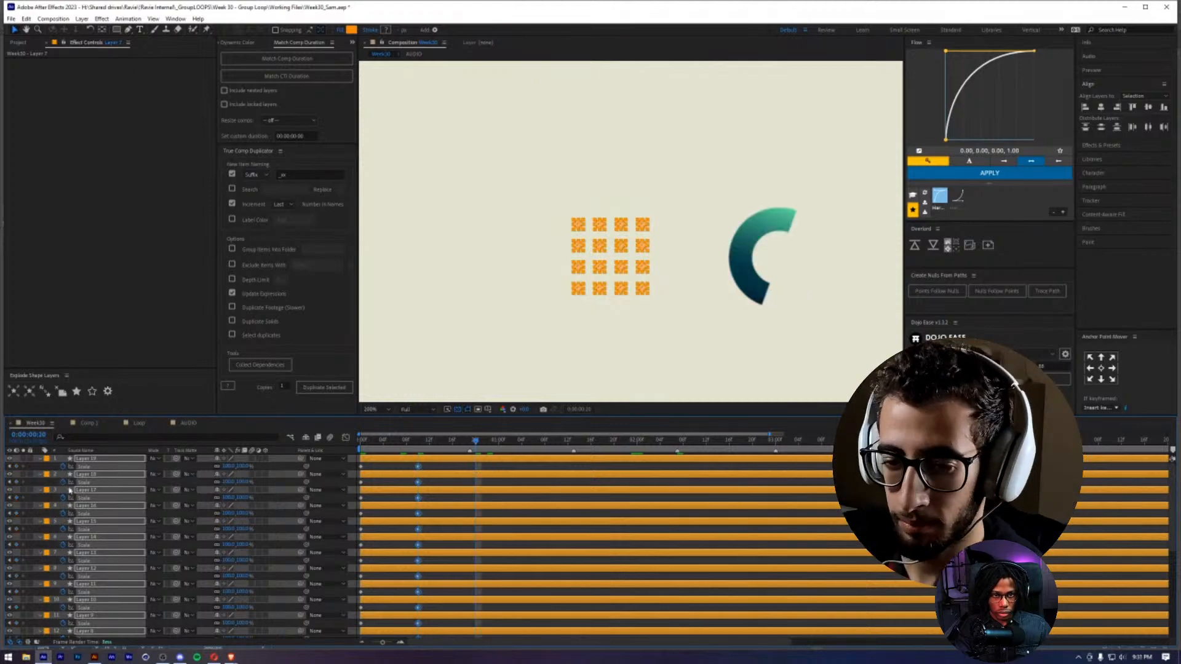
click(17, 468)
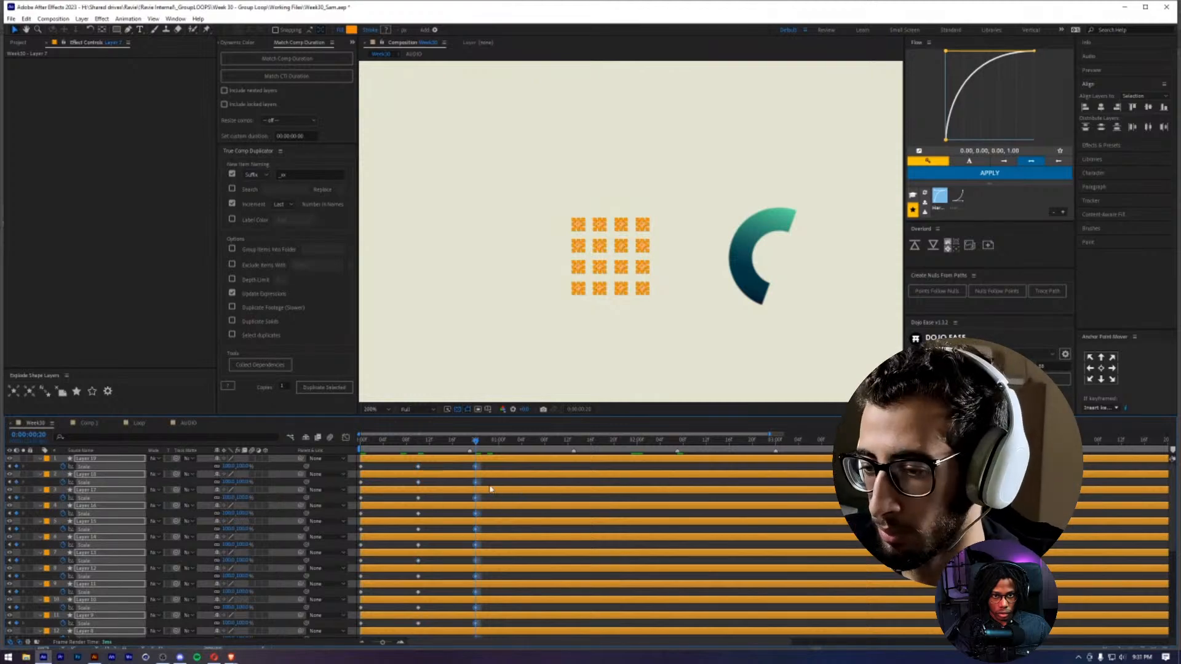
- Reselect all the orange dots and set their Scale to 50% at frame 20
click(579, 323)
scroll(578, 322, down, 2)
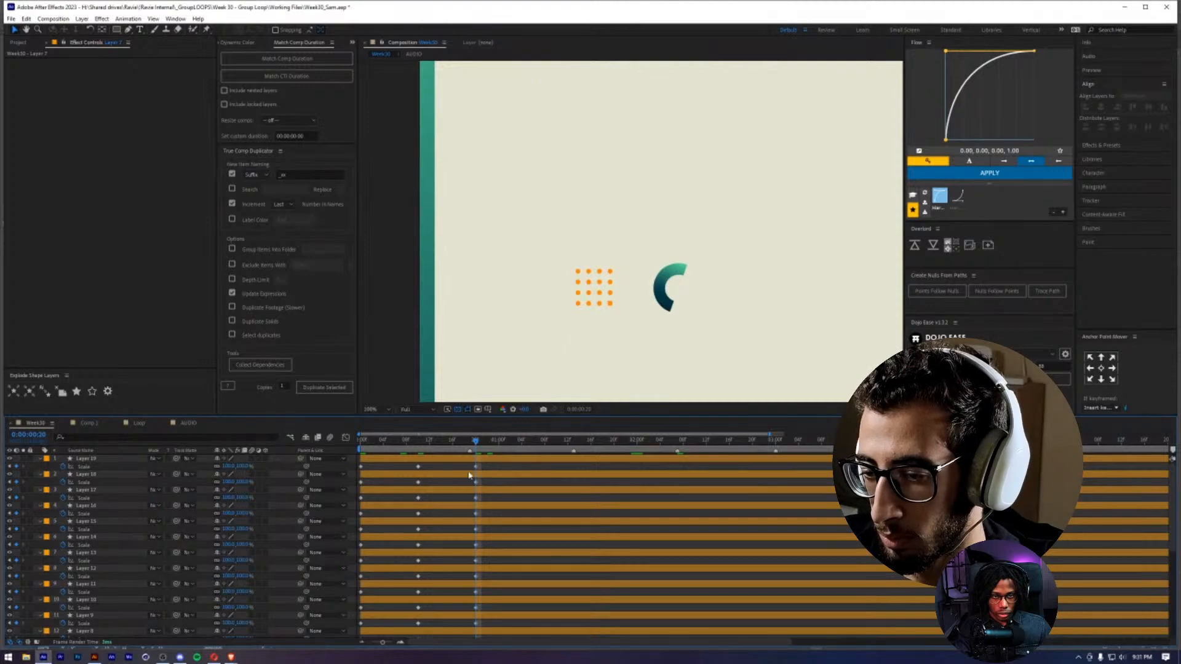
drag(631, 332, 562, 237)
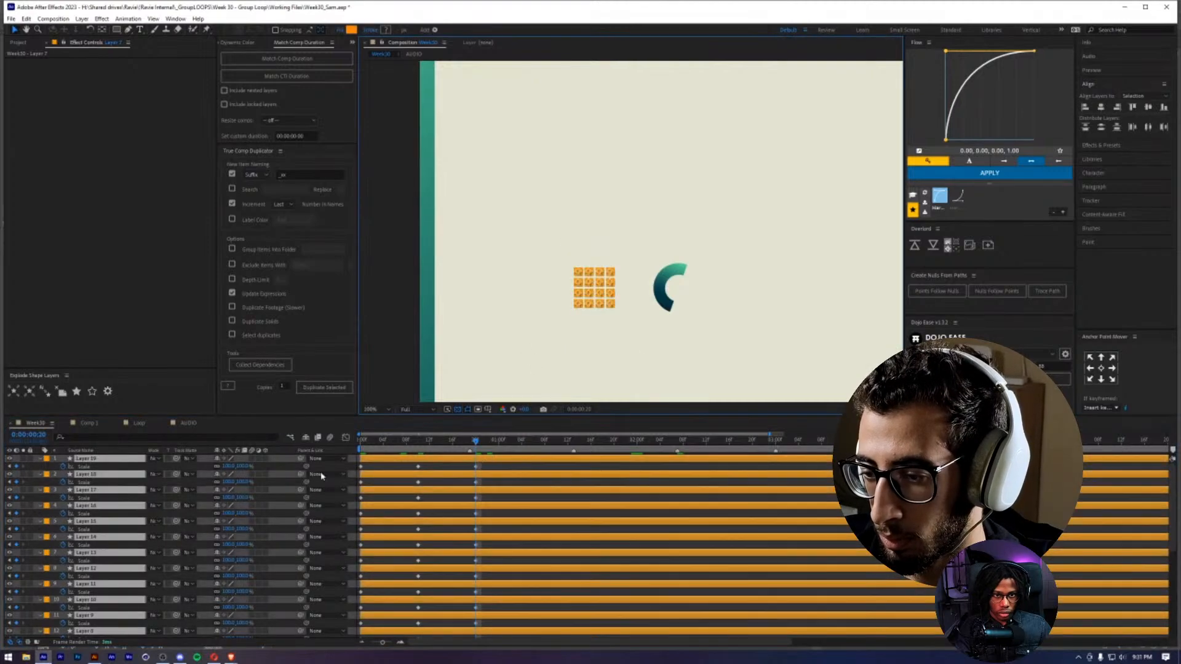
click(230, 466)
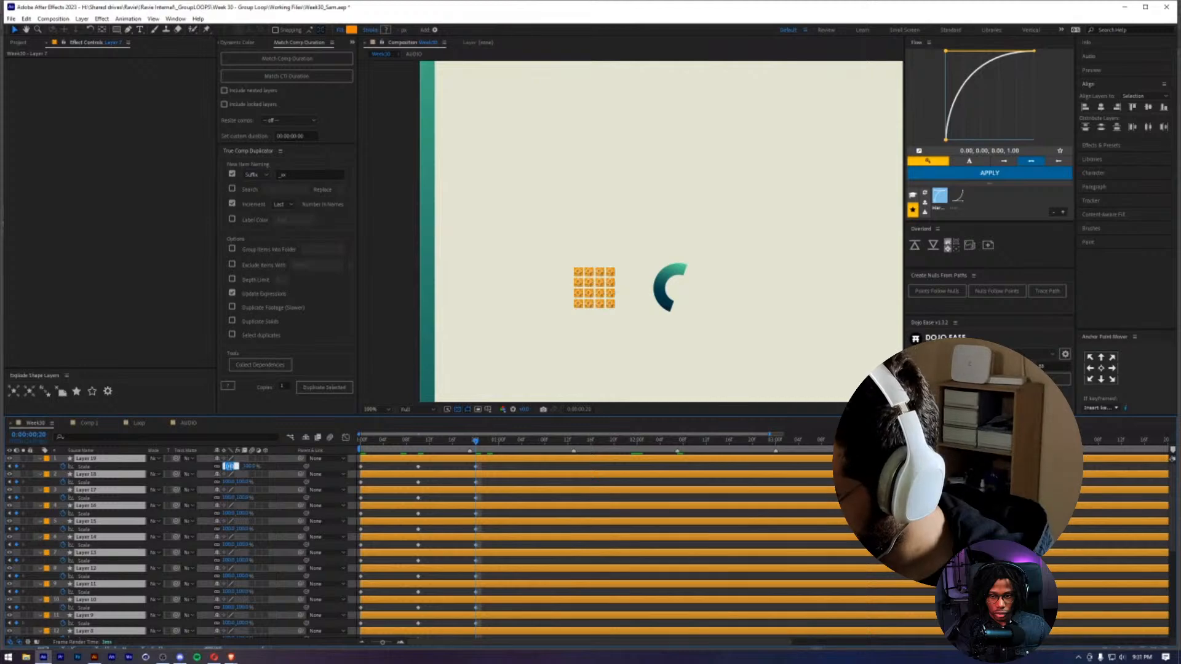
text(50)
key(Return)
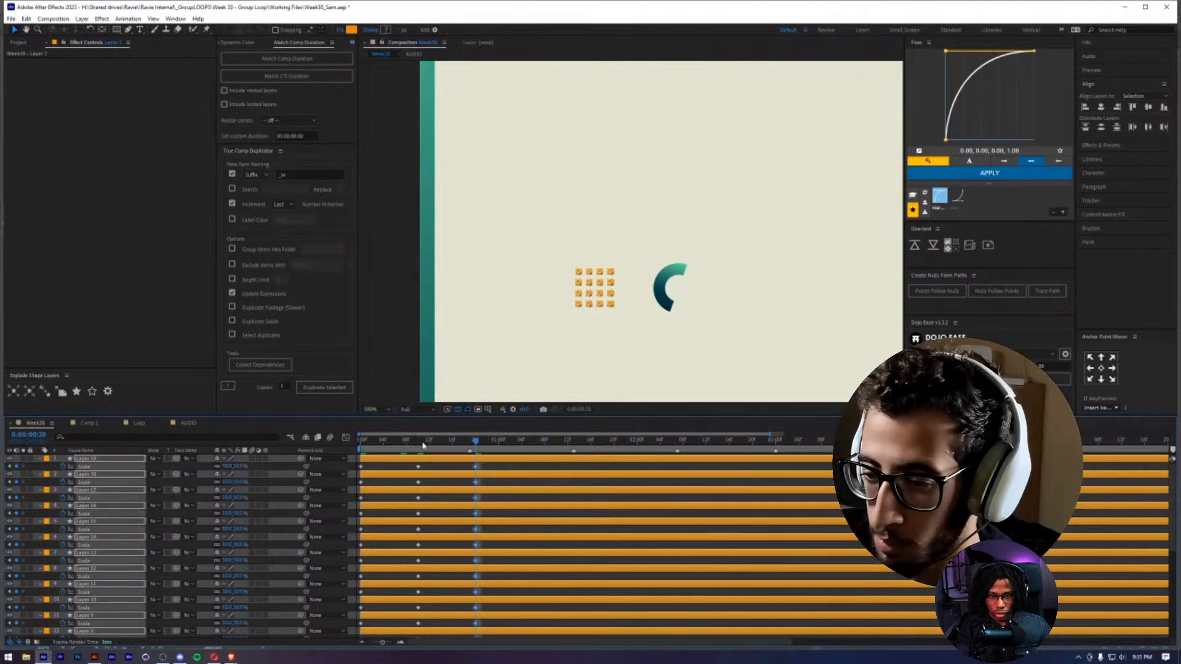
- Set the Scale of all the dot layers to 130% at frame 10
click(423, 445)
click(229, 466)
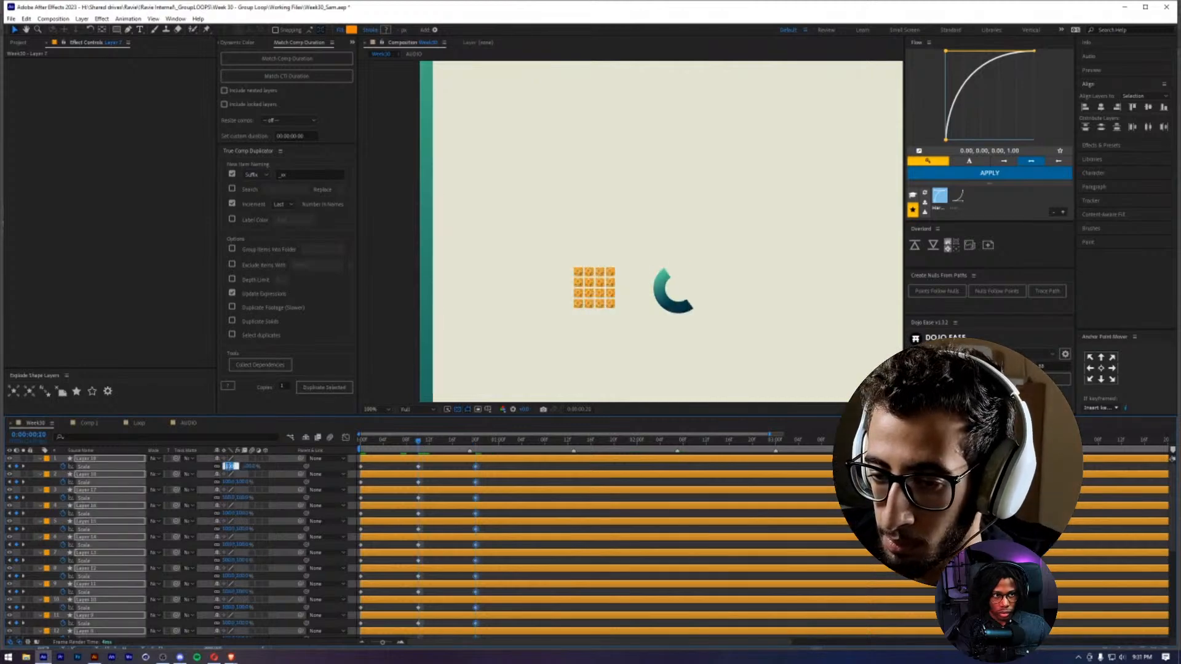
text(130)
key(Return)
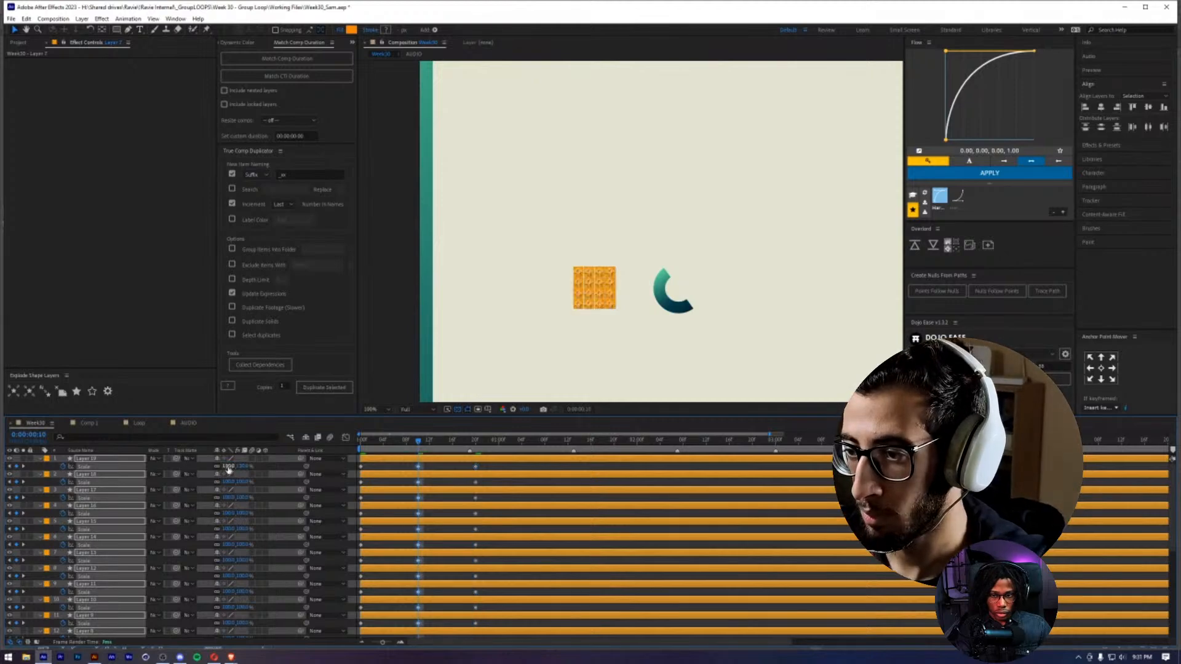
click(389, 469)
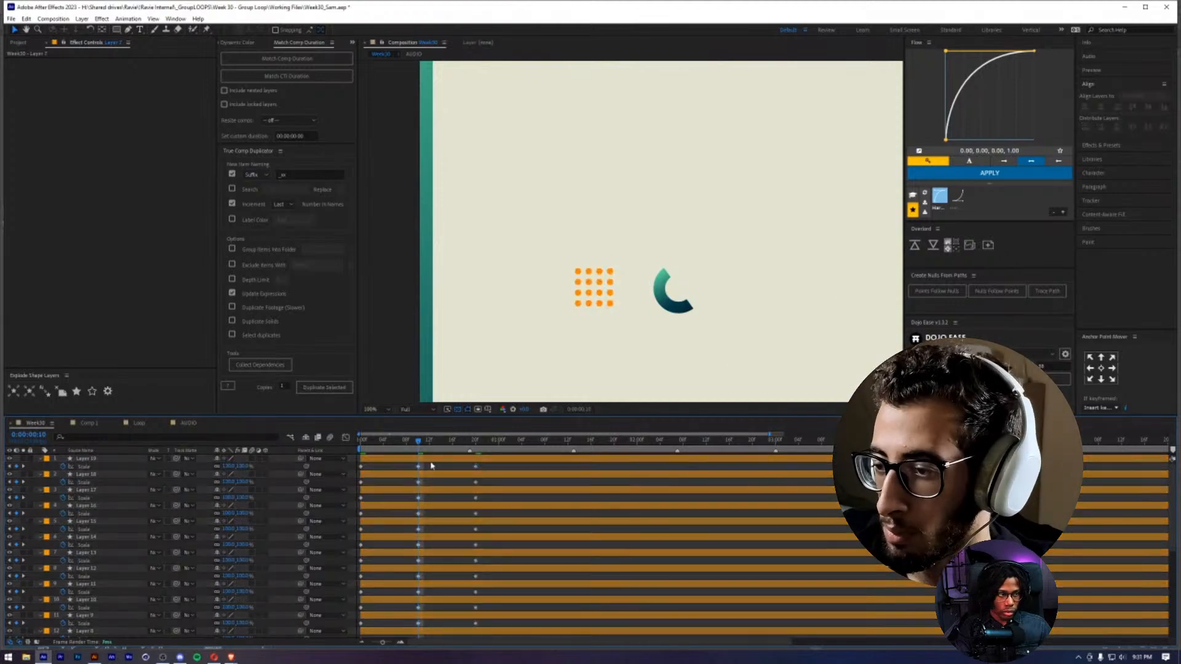
- Reselect all the dots and set their Scale to 0% at the composition's start
drag(629, 343, 563, 252)
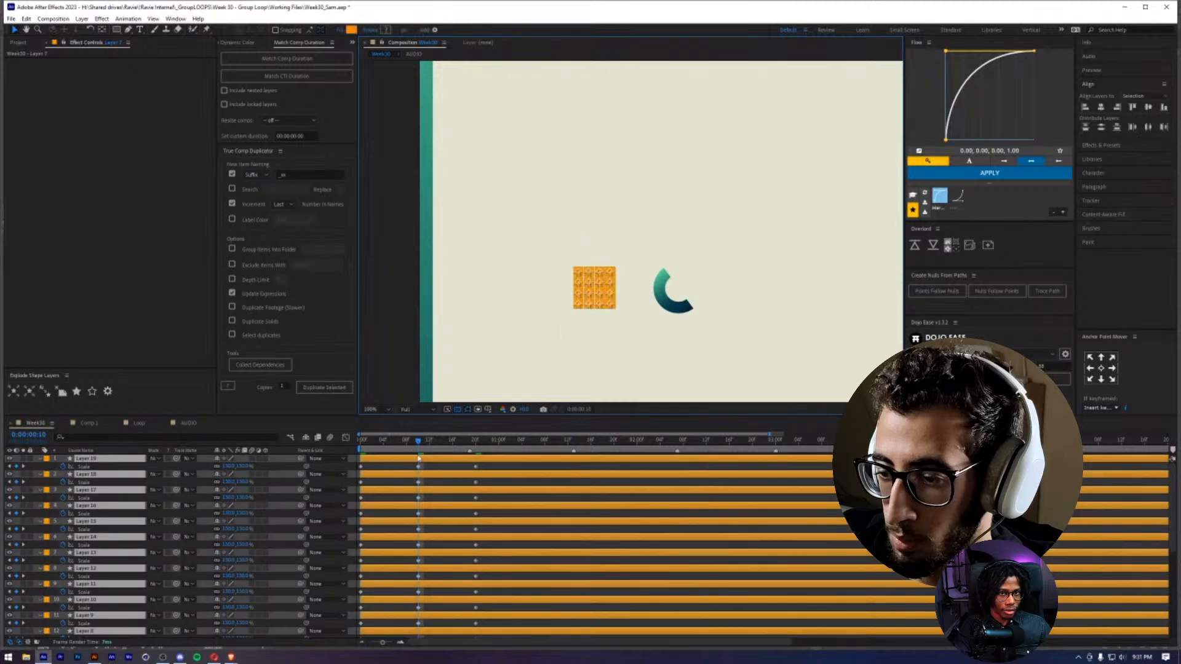
drag(405, 441, 360, 442)
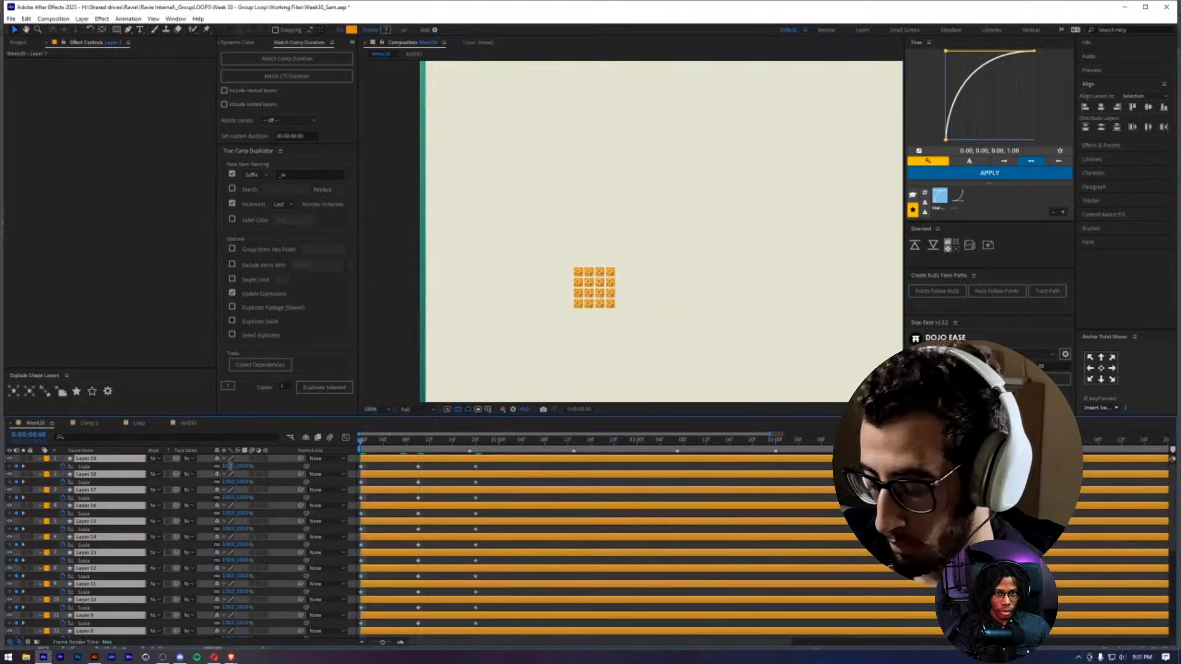
click(229, 467)
text(050)
key(Return)
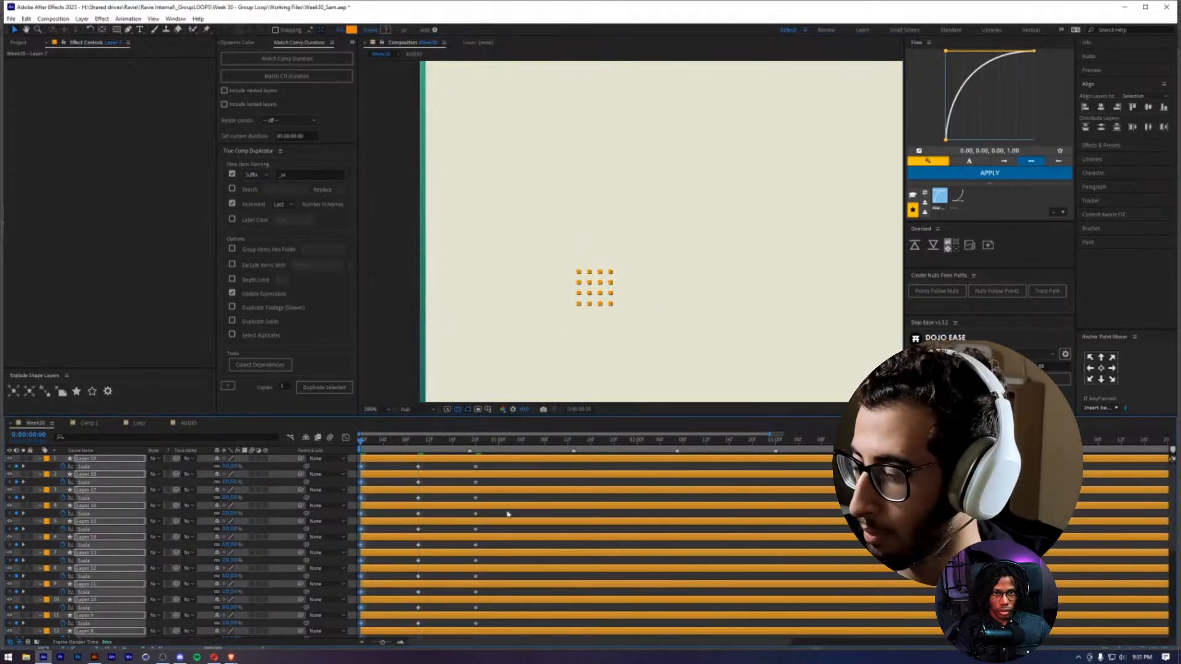
- Ease all the dot layers' Scale keyframes with Dojo Ease and play back the result from the composition's start
scroll(508, 514, down, 3)
key(grave)
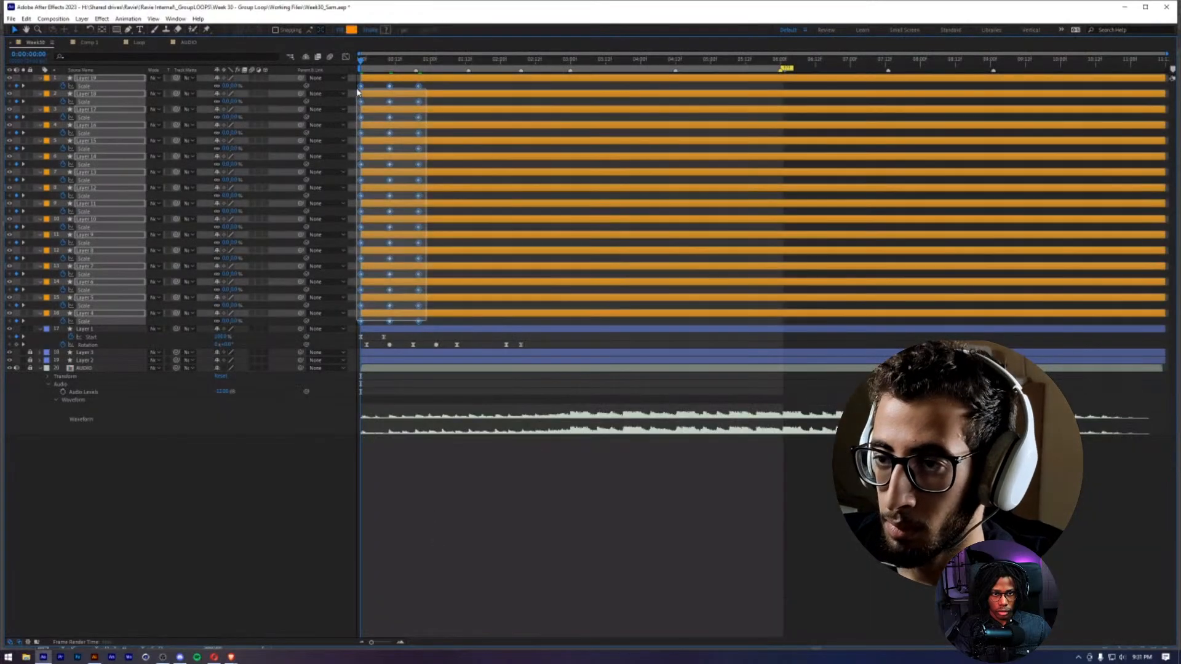
key(grave)
click(1055, 379)
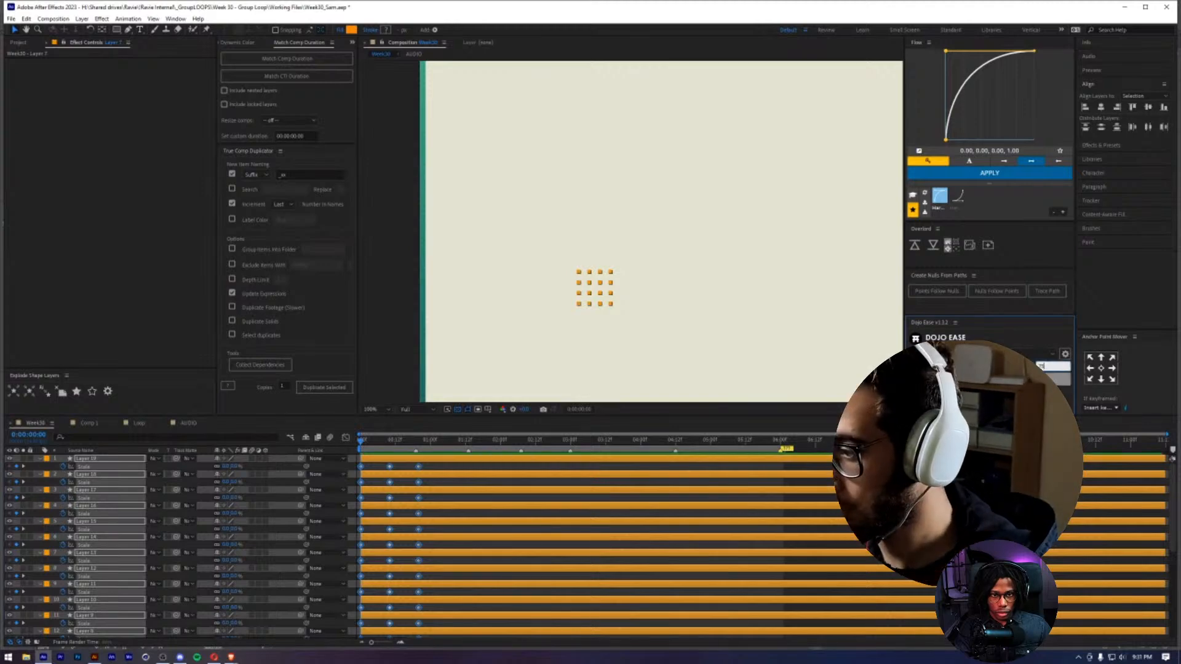
click(398, 496)
key(space)
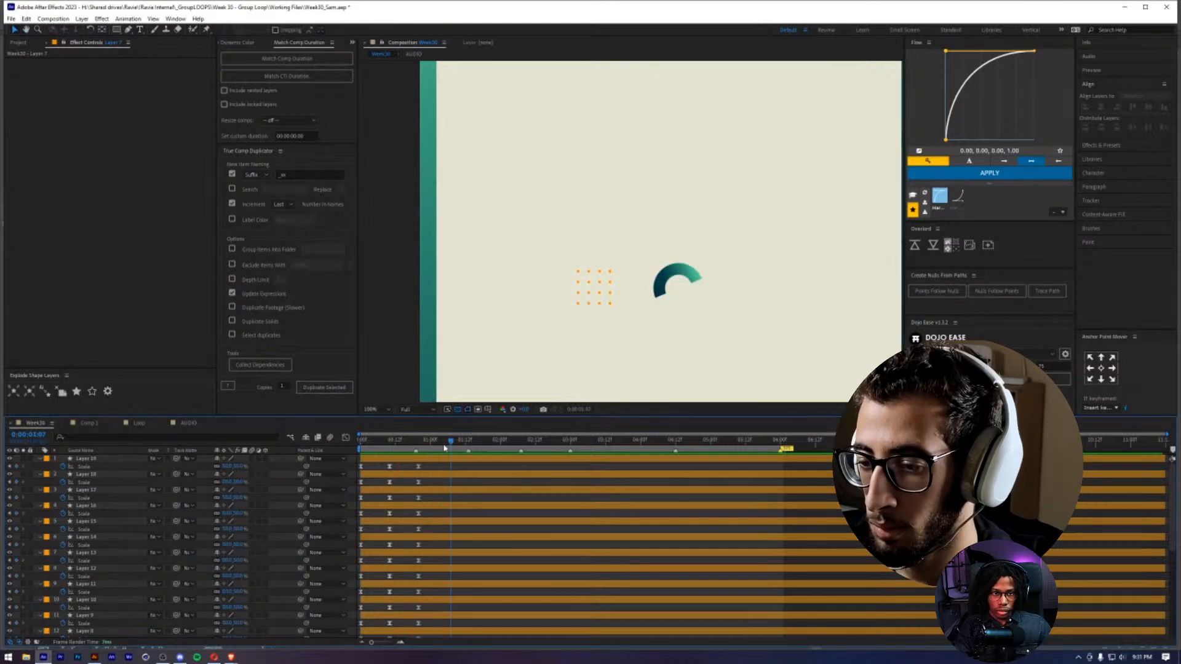
key(space)
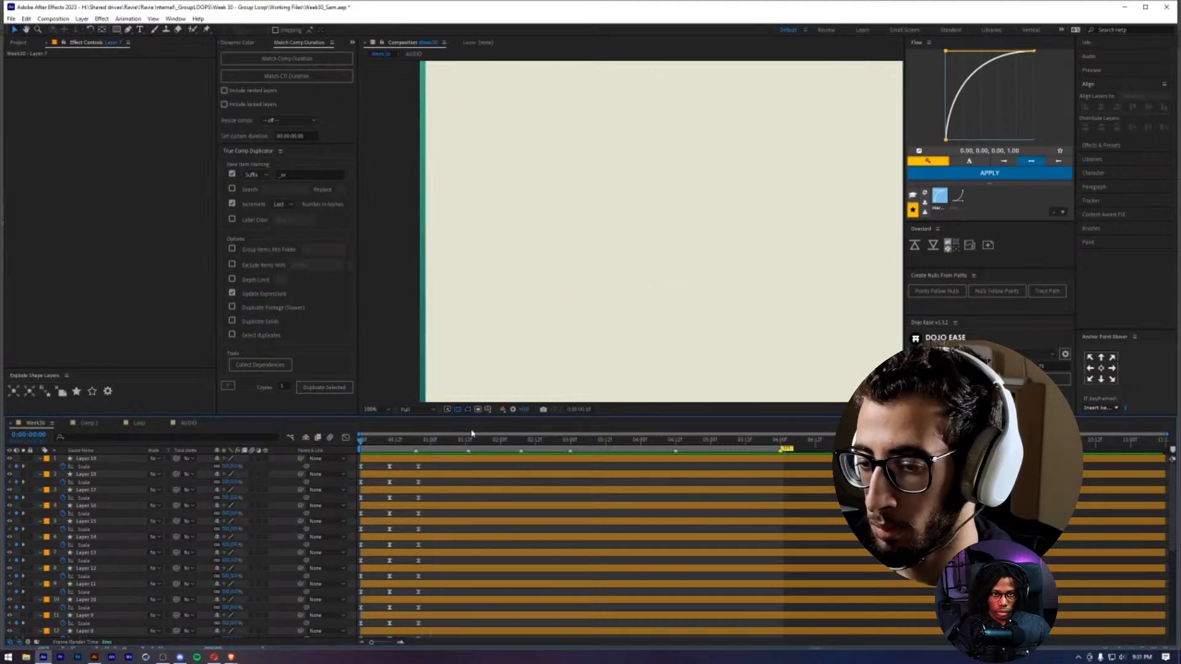
- Delay the two dots diagonally adjacent to the grid's upper-right dot so their layers start at frame 1
drag(388, 445, 427, 444)
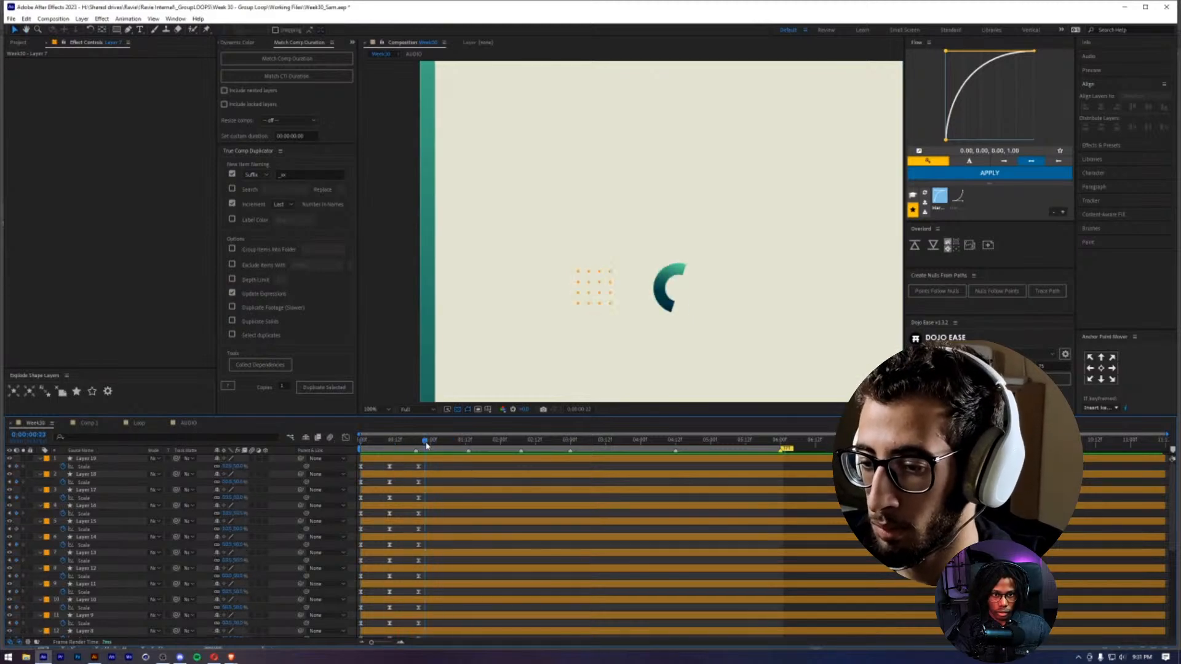
key(z)
click(611, 271)
click(614, 254)
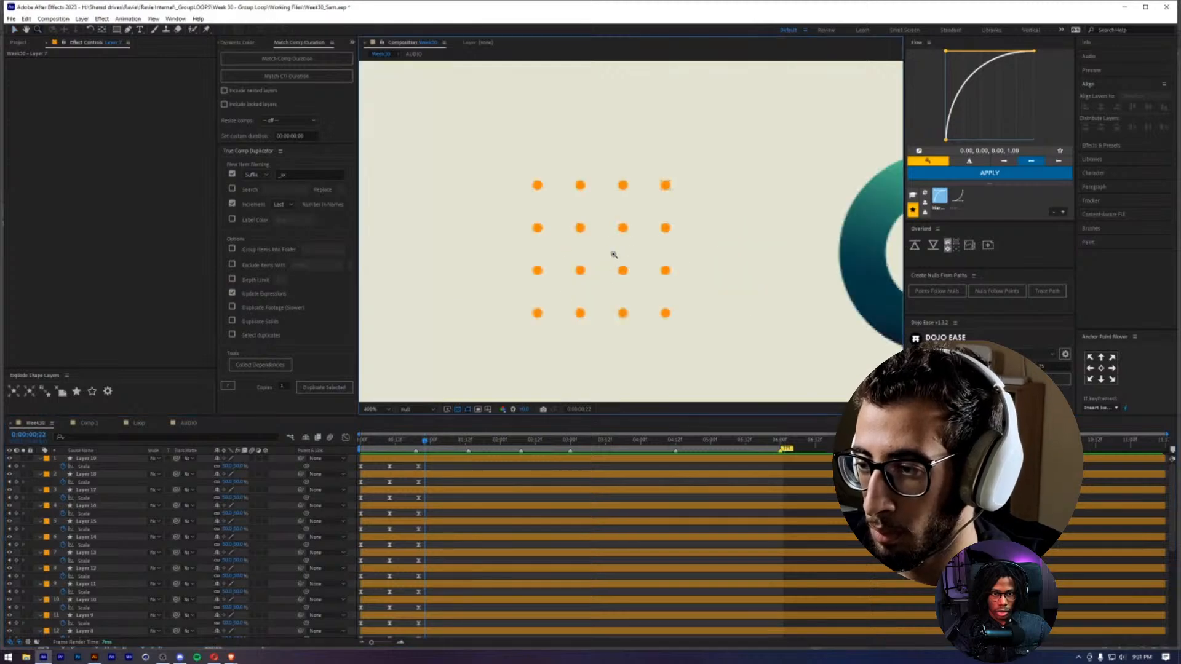
click(665, 186)
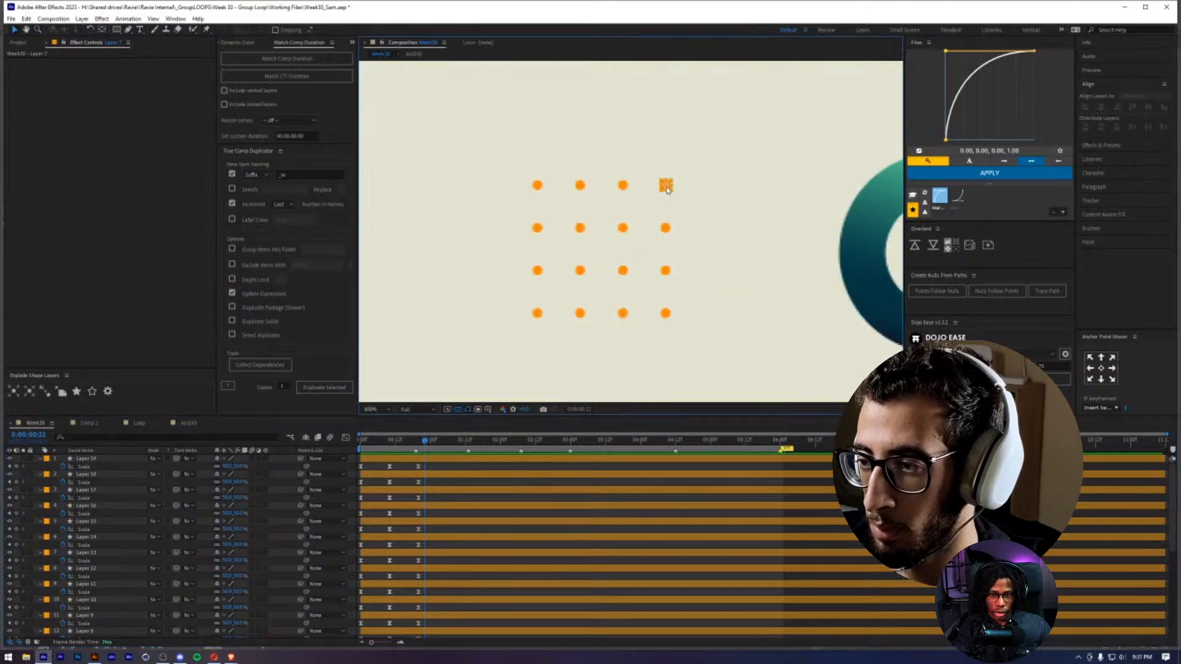
click(623, 187)
shift+click(666, 228)
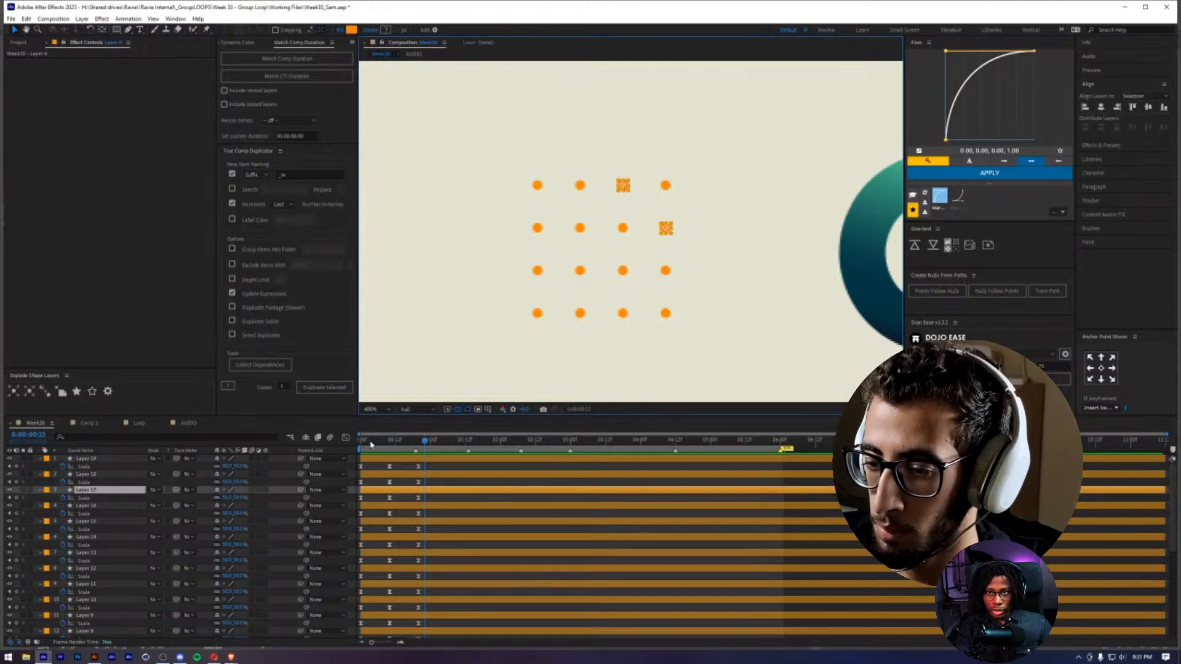
drag(371, 444, 363, 445)
key(Page_Down)
key(bracketleft)
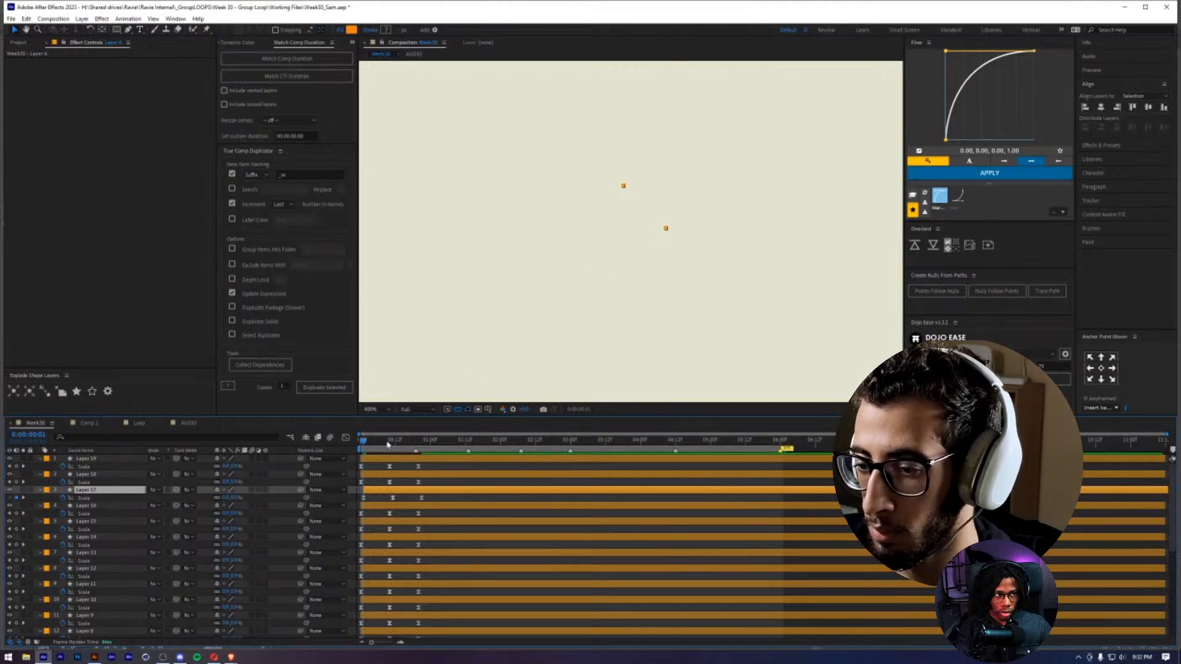
- Delay the three dots along the grid's next diagonal so their layers start at frame 2
click(468, 440)
click(556, 372)
click(666, 270)
shift+click(623, 229)
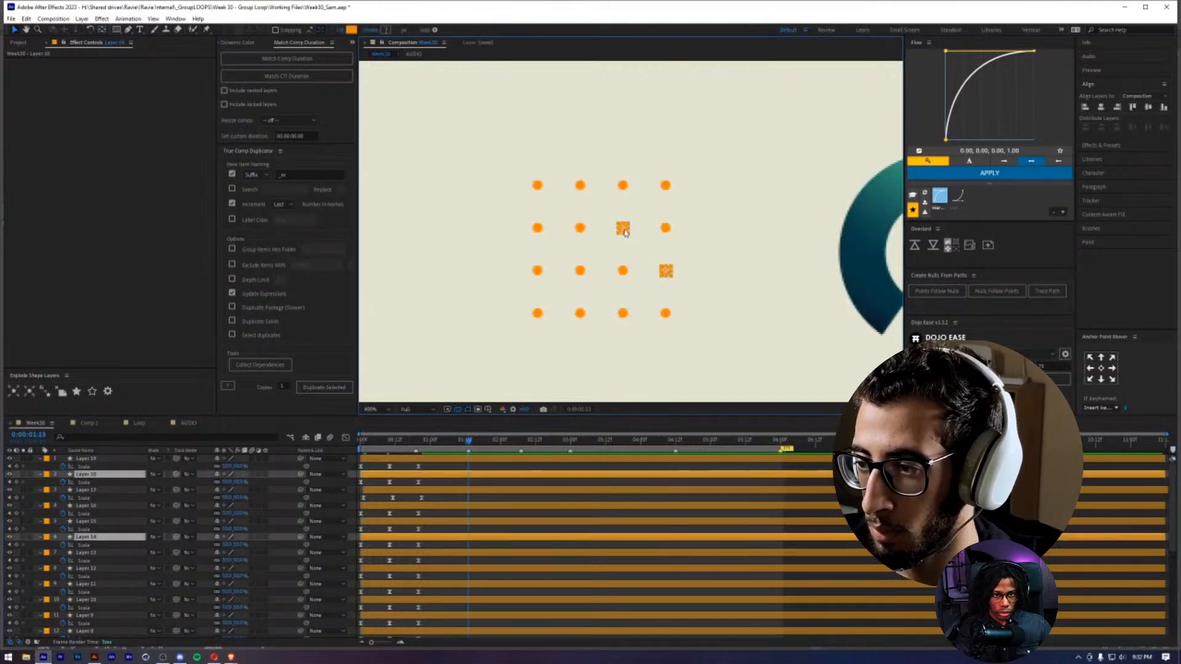
shift+click(581, 185)
click(367, 442)
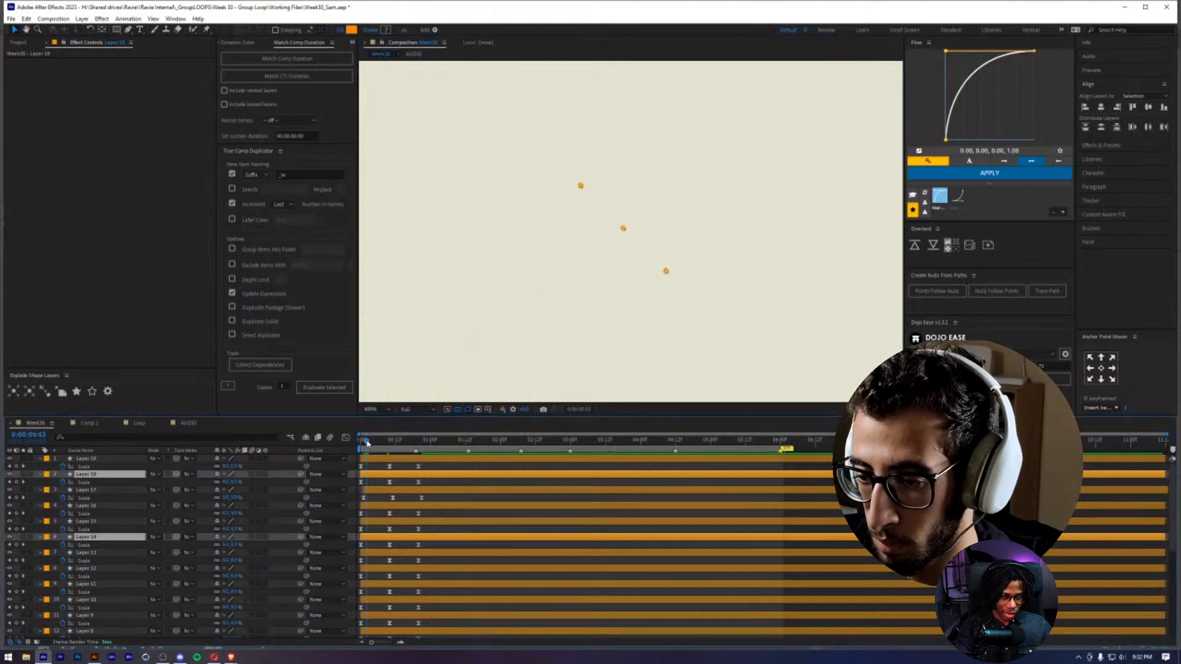
scroll(430, 537, up, 3)
drag(470, 640, 418, 640)
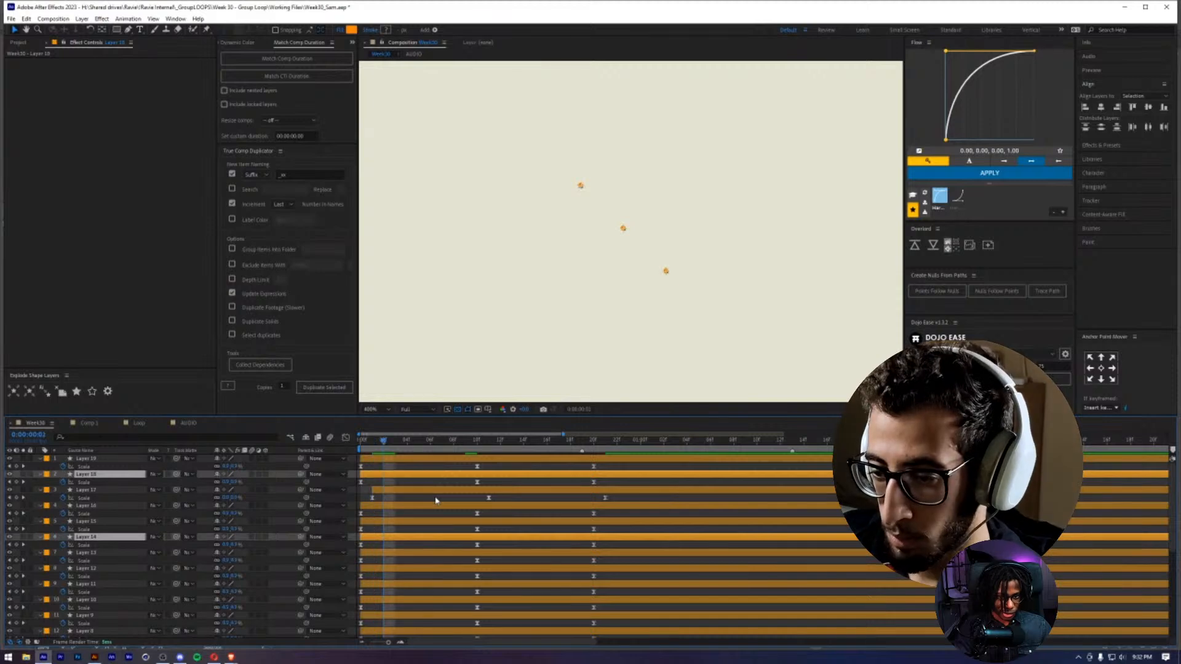
key(alt+bracketleft)
key(alt+Right)
key(alt+Right)
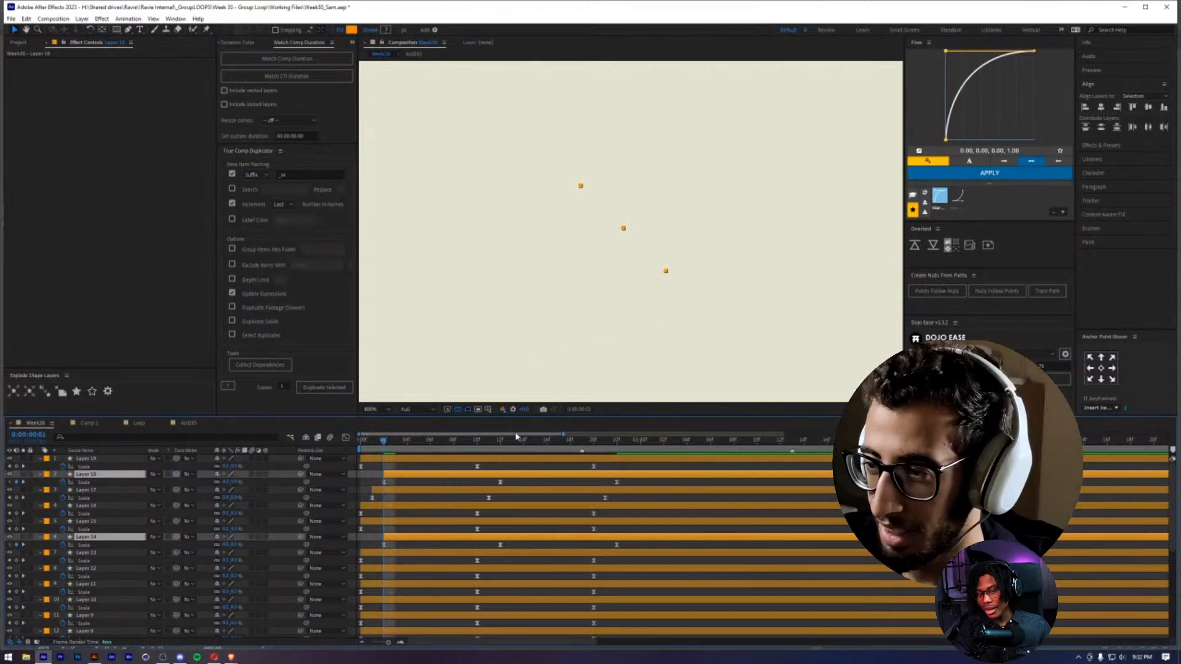
- Select the four dots along the diagonal from the grid's upper-left to lower-right corner and return the playhead near the start
key(space)
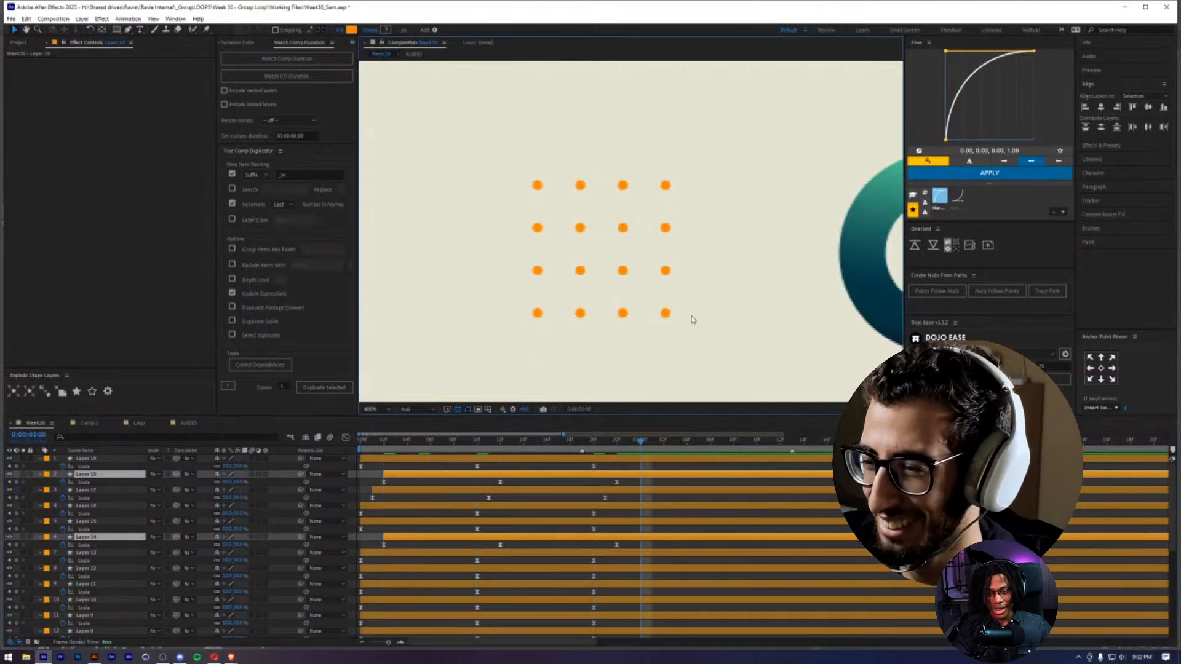
click(666, 313)
shift+click(623, 270)
shift+click(580, 228)
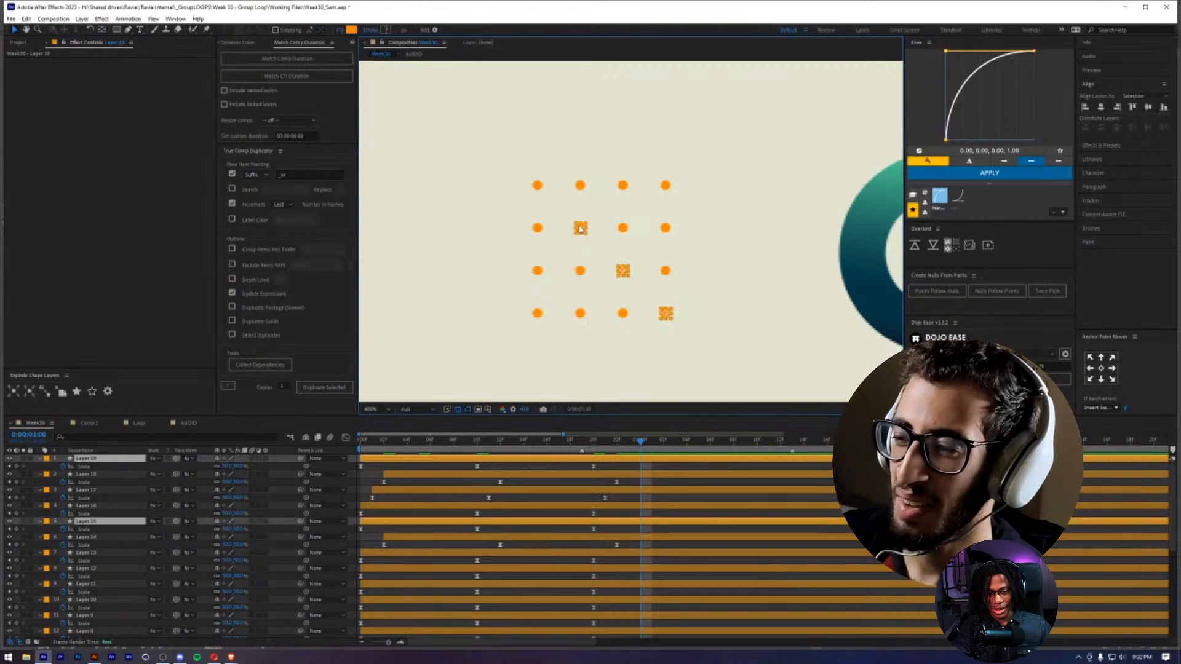
shift+click(538, 184)
click(388, 445)
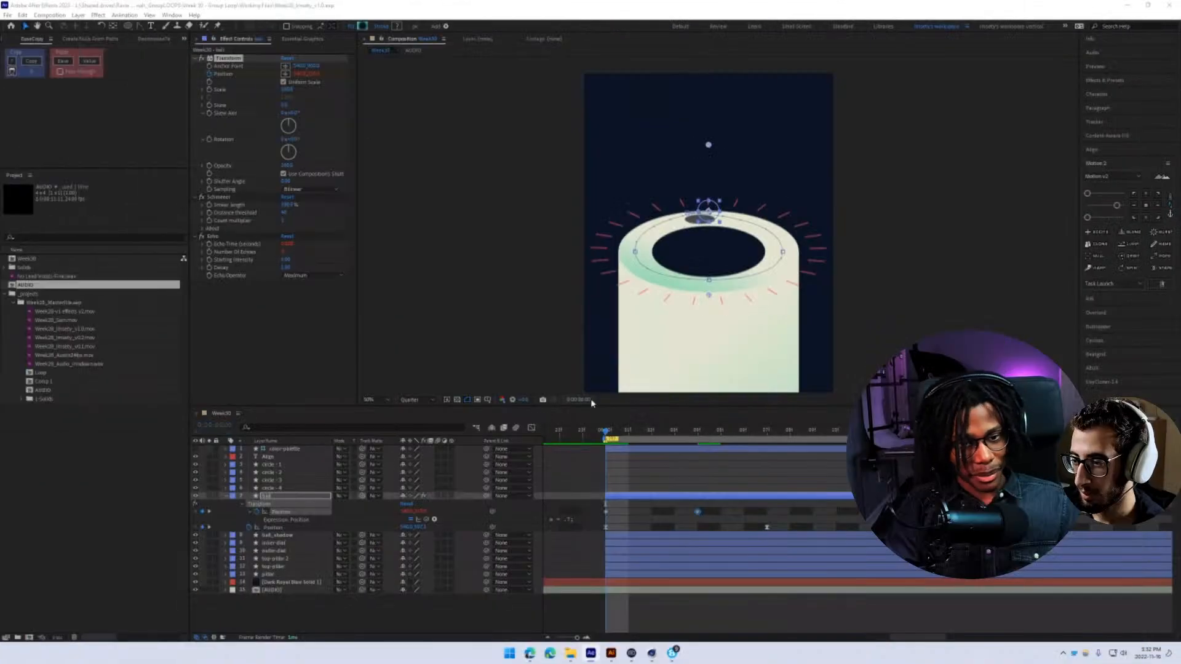
- Play back the ball's movement around the pillar from 0:00:06:00 to check its timing
click(605, 433)
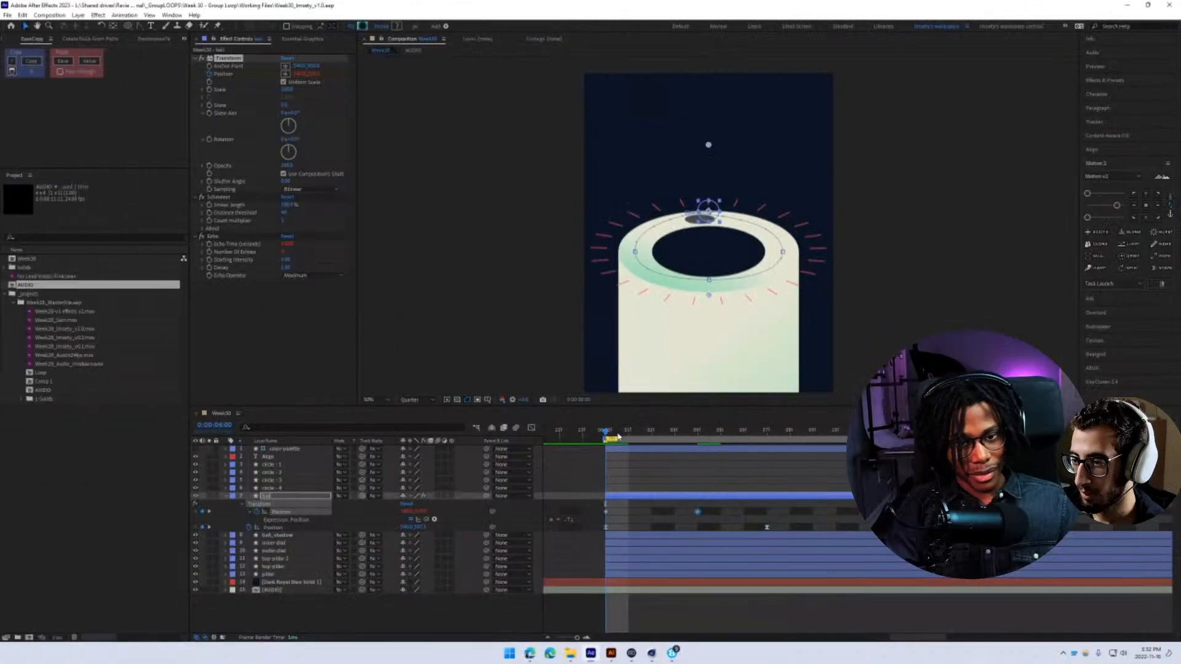
key(space)
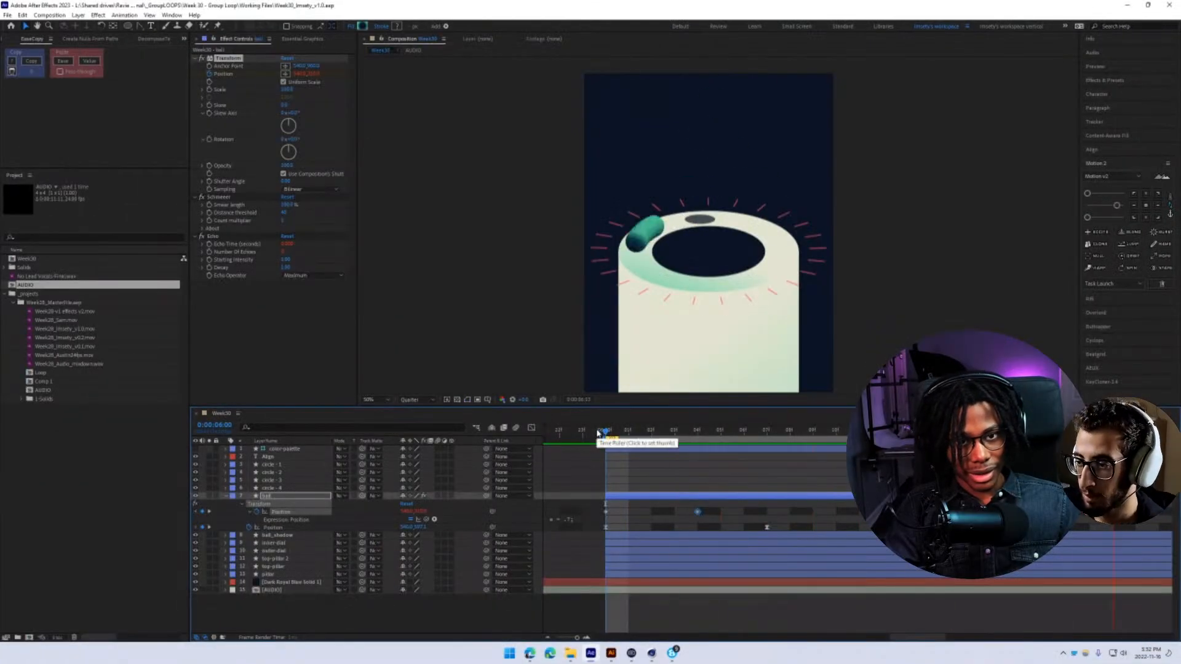
key(space)
drag(577, 638, 572, 641)
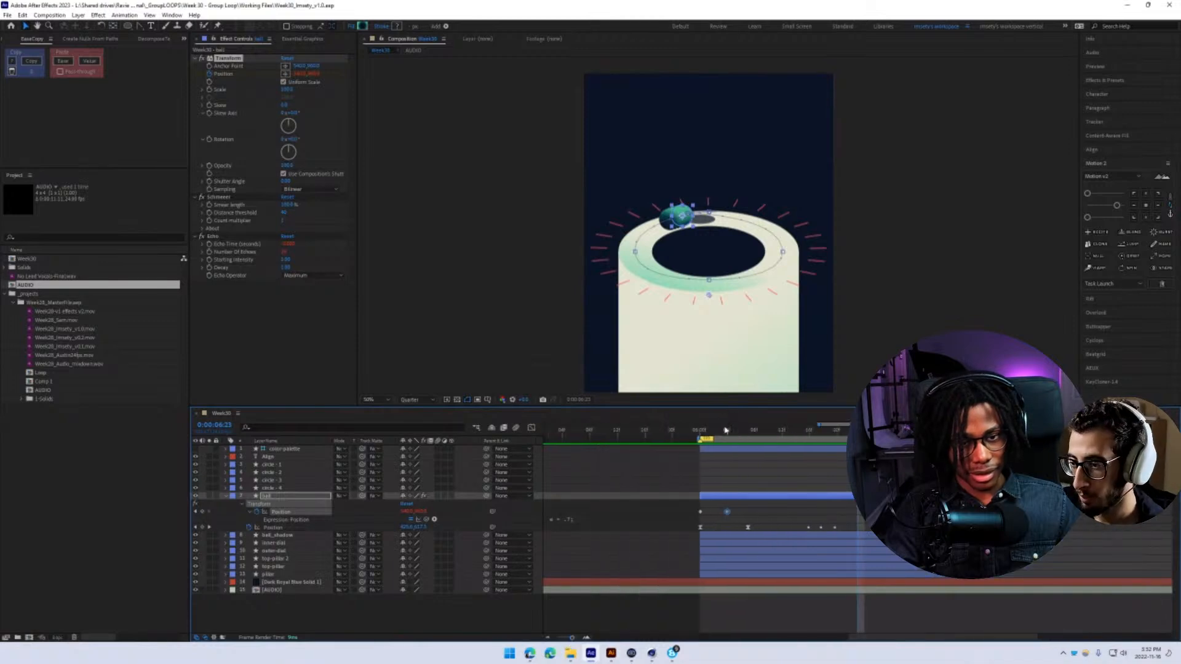
key(space)
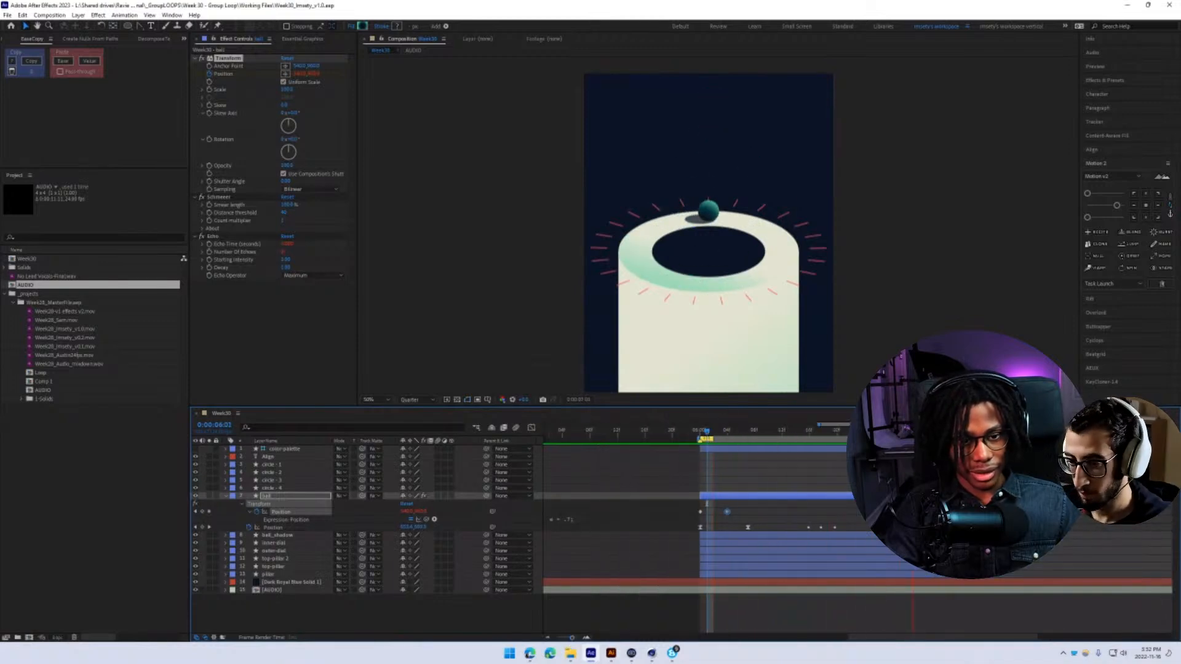
key(space)
- Shift the ball's circular-path Position keyframes three frames later to start at 0:00:06:03, and save the project
drag(876, 543, 721, 527)
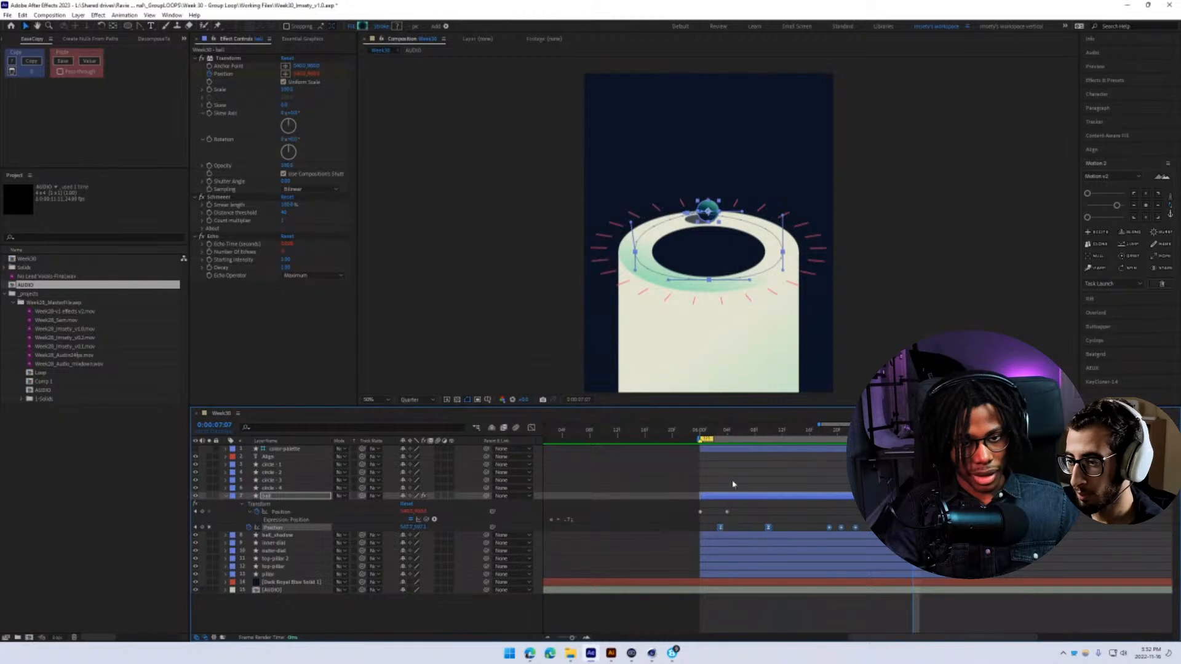
key(ctrl+z)
click(700, 434)
key(space)
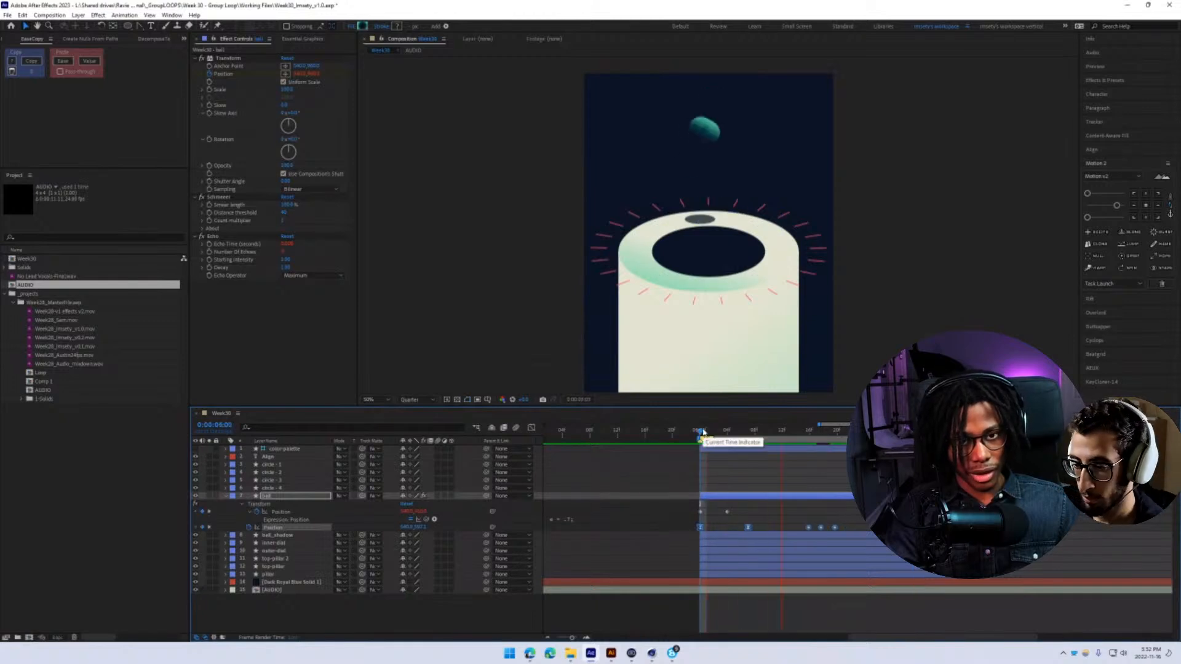
key(space)
key(space)
drag(701, 527, 721, 528)
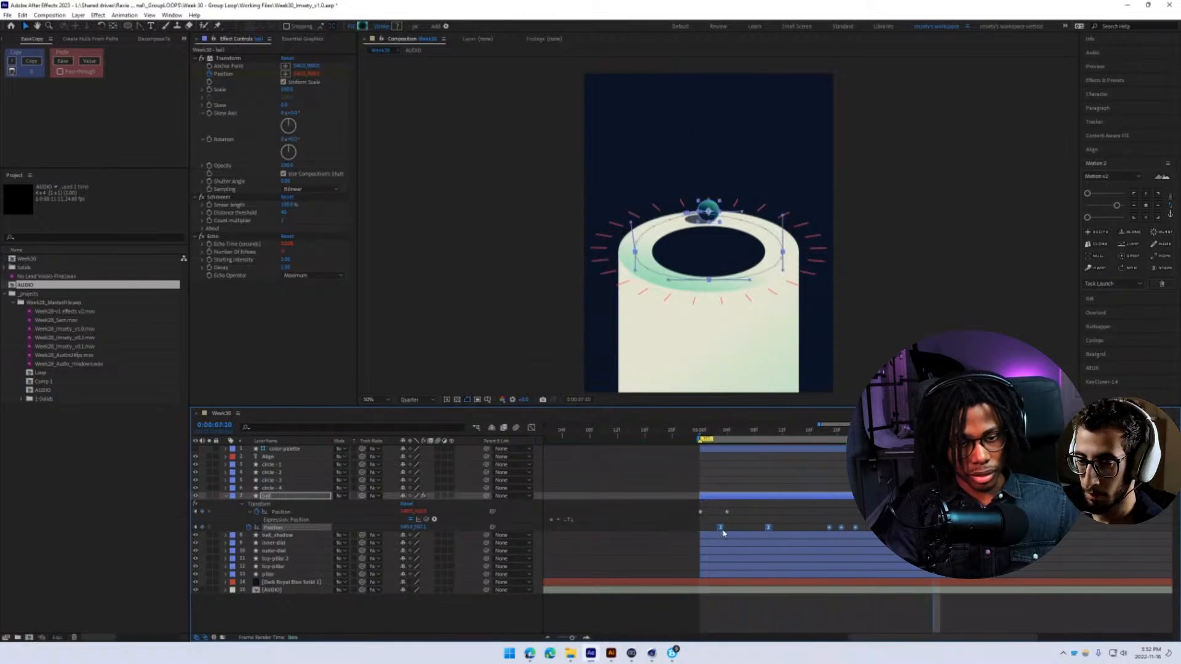
key(ctrl+s)
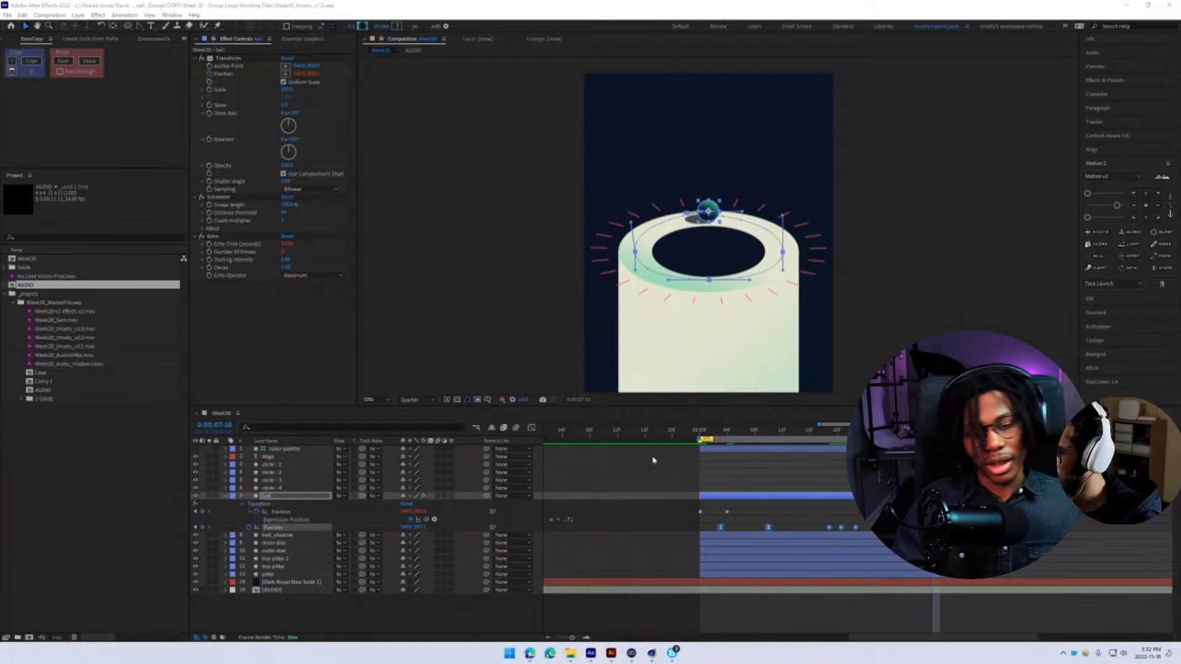
- Replay the ball's drop and roll from 0:00:06:00 to check the shifted Position keyframes
click(703, 433)
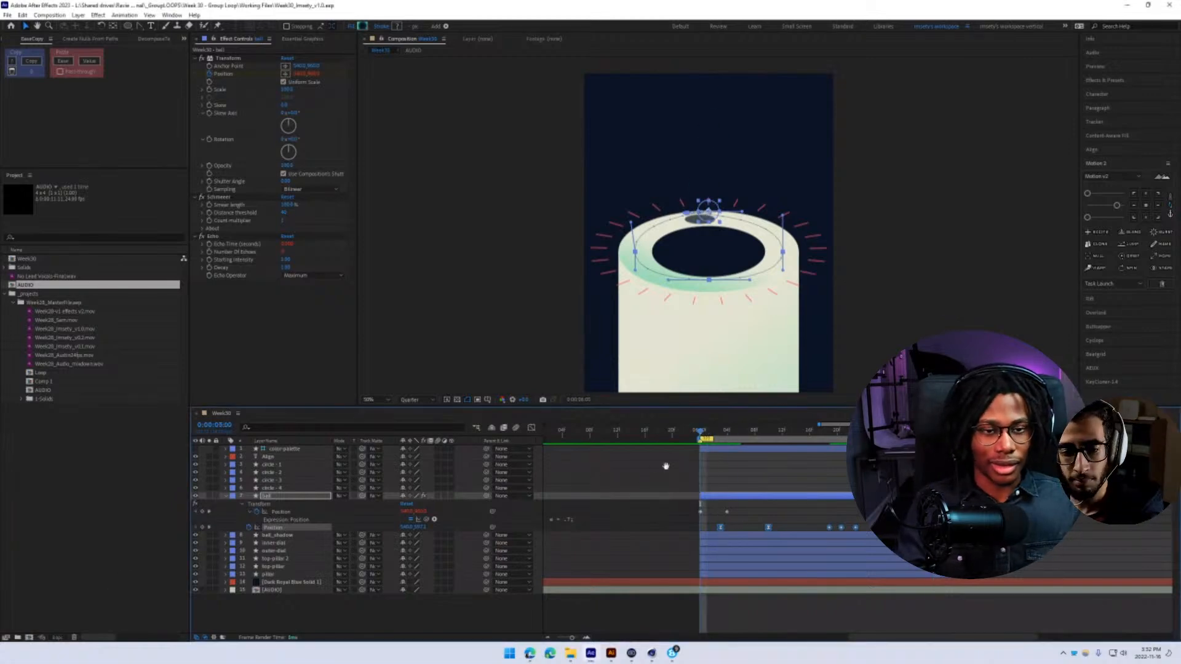
key(space)
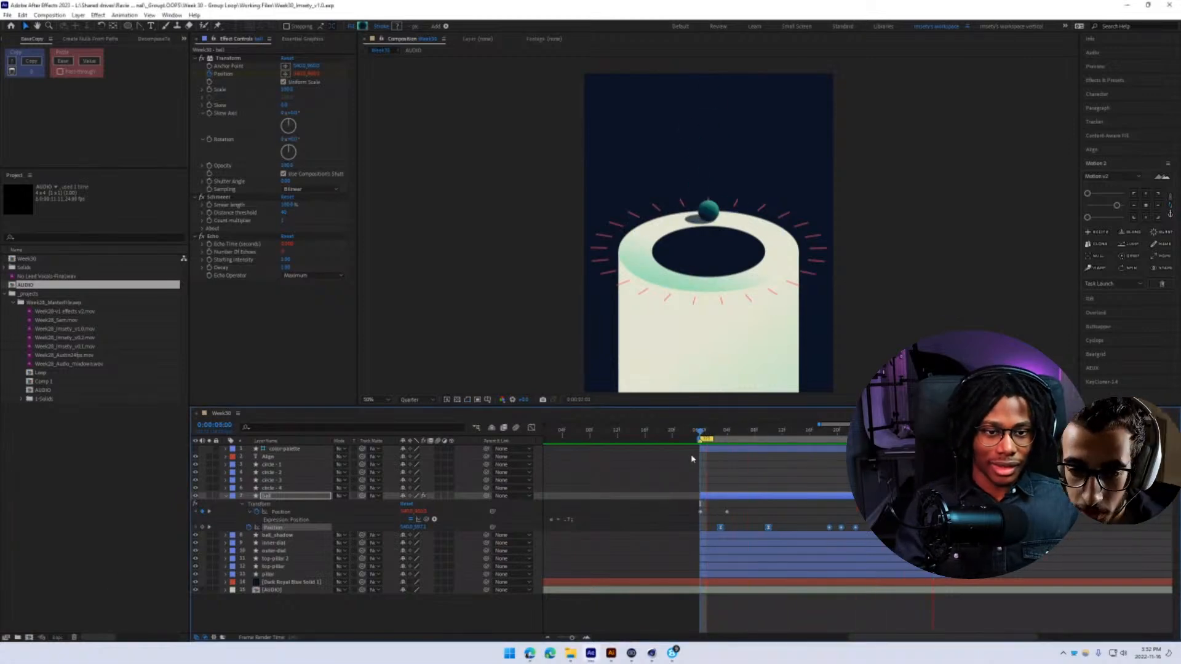
click(700, 438)
key(space)
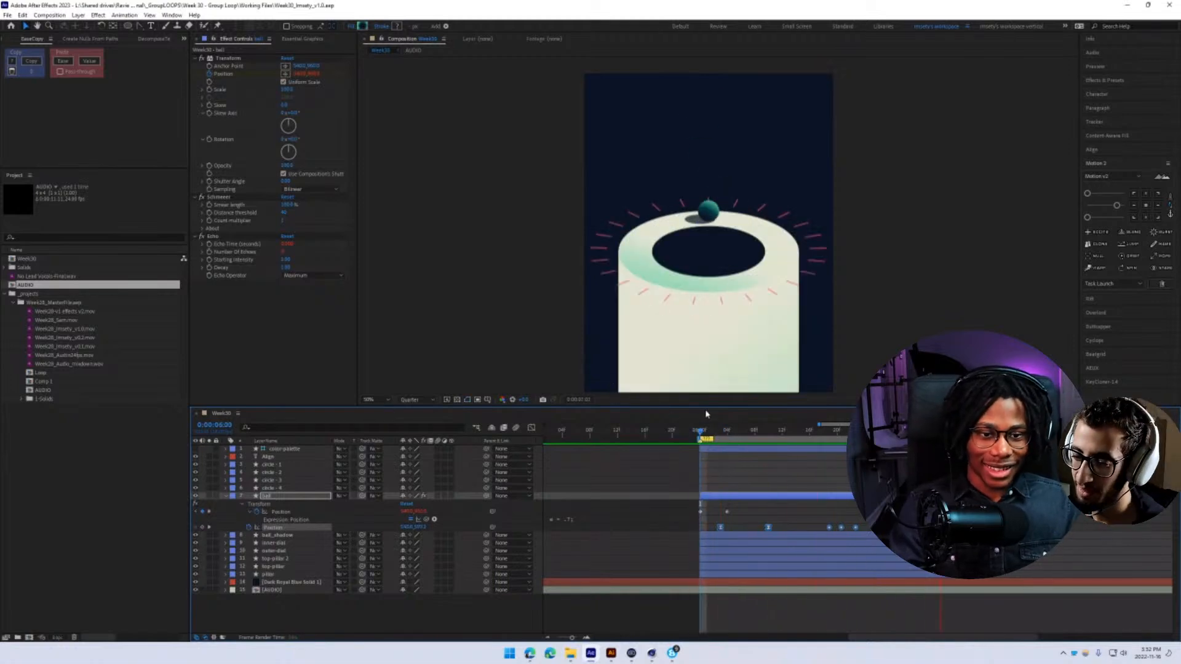
click(701, 446)
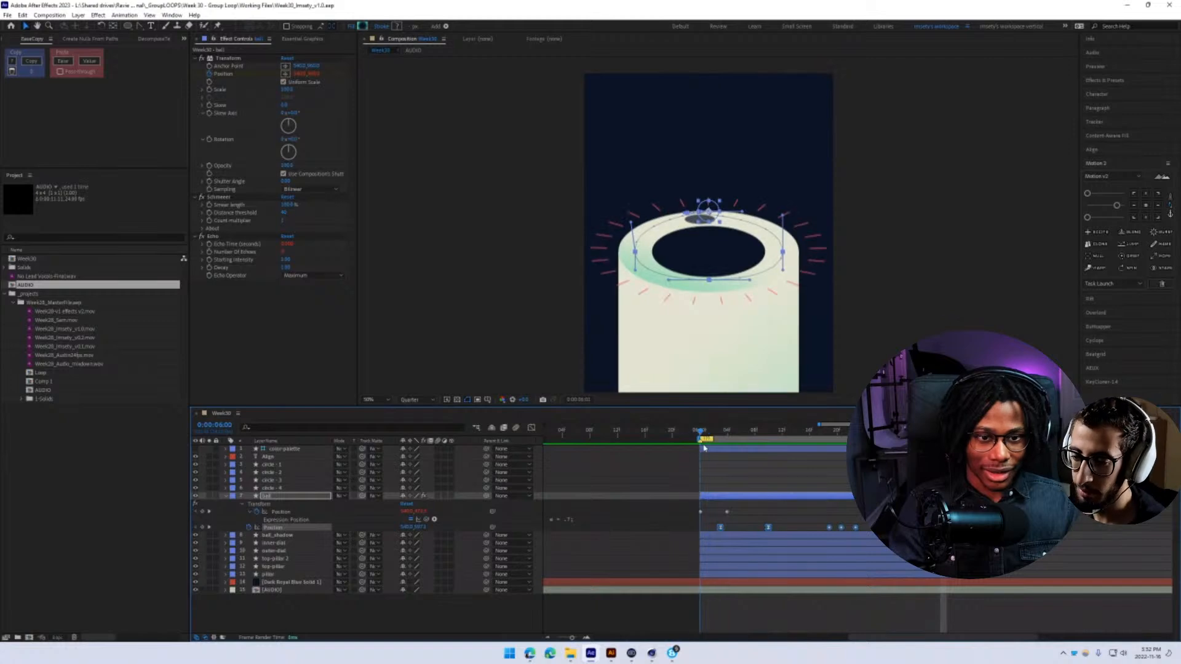
click(726, 512)
key(space)
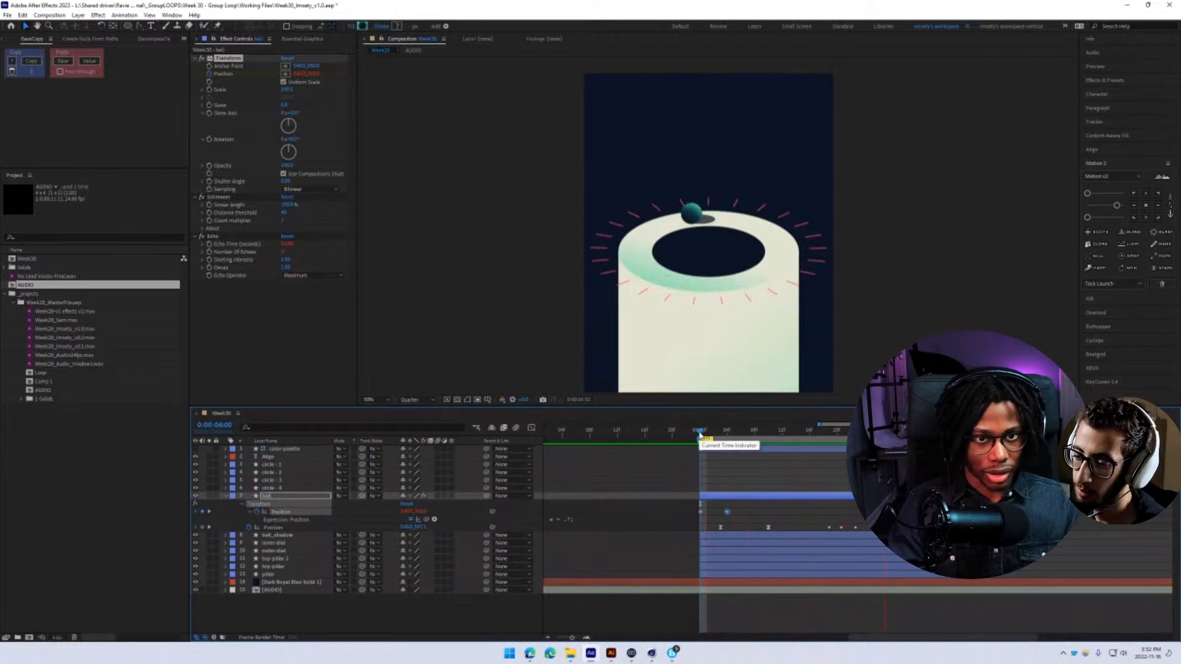
- Shift the ball's circular-path Position keyframes one frame later to start at 0:00:06:04, and preview the motion
drag(700, 435, 726, 461)
drag(714, 524, 881, 536)
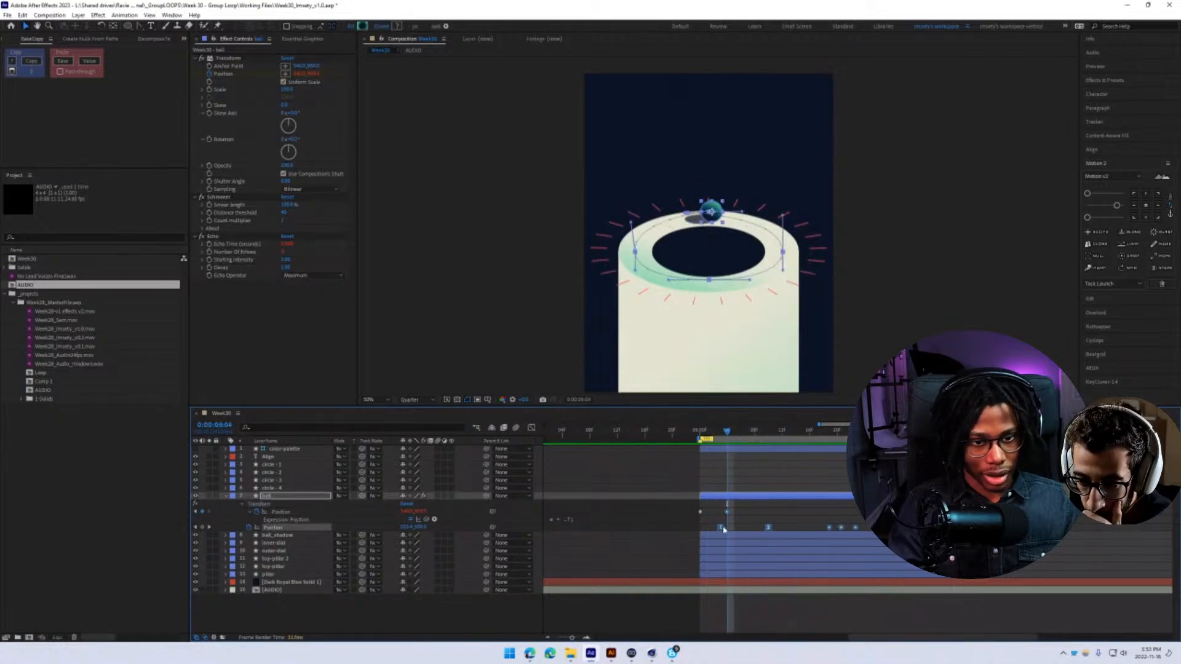
drag(723, 529, 730, 529)
click(706, 432)
key(space)
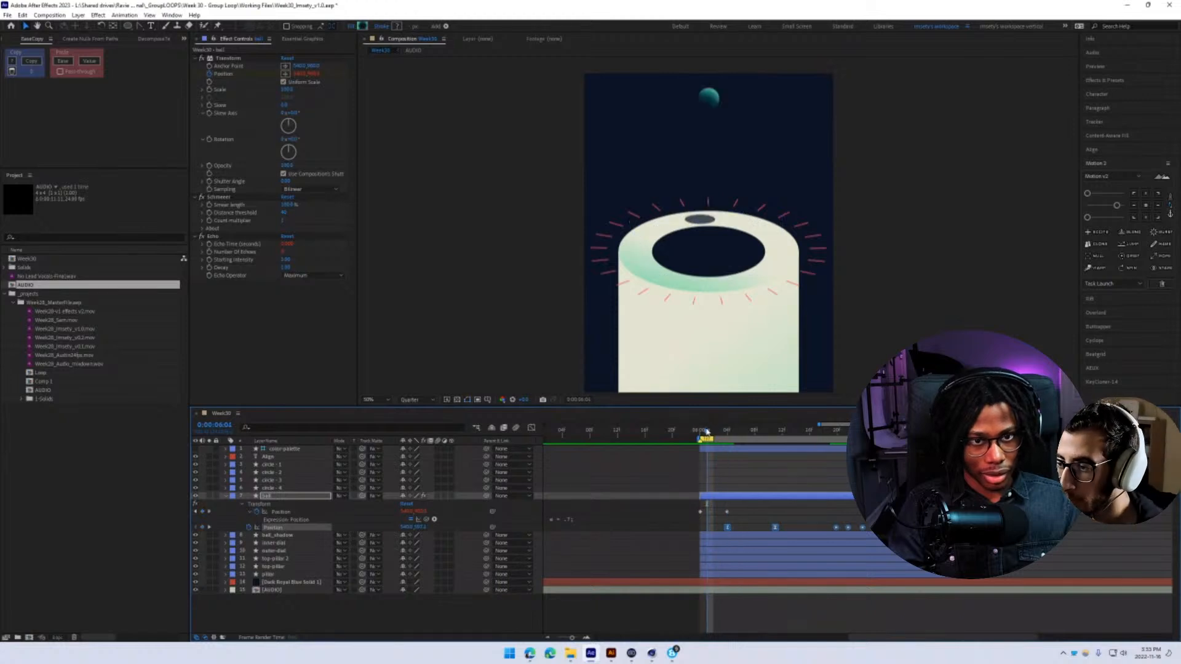
key(space)
- Try a later start and a reshaped speed curve for the ball's circular-path Position keyframes, and undo both
drag(727, 527, 748, 528)
key(ctrl+z)
click(730, 433)
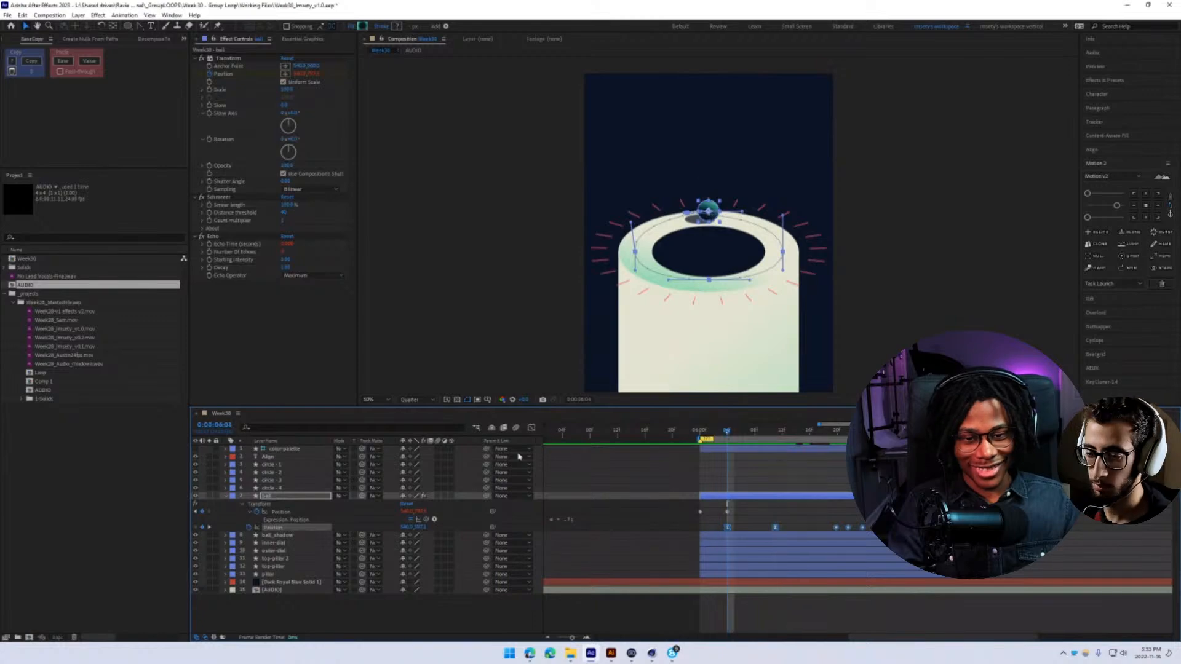
key(shift+F3)
mouse_move(746, 617)
mouse_down()
mouse_move(695, 584)
mouse_move(756, 607)
mouse_up()
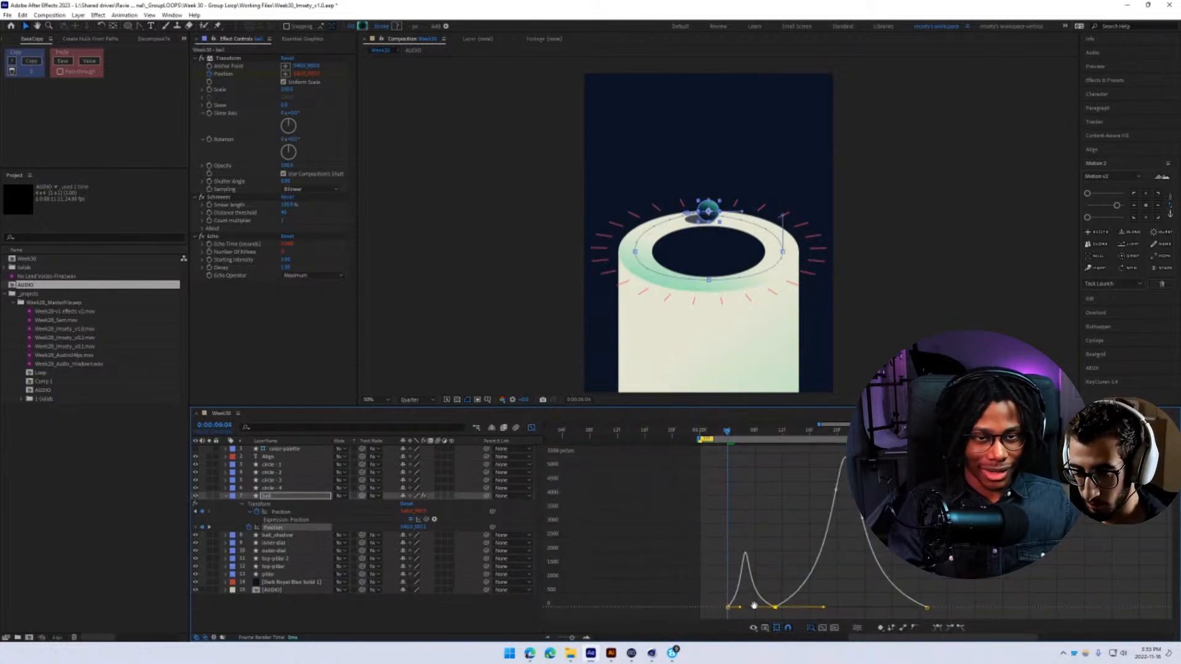
key(space)
key(ctrl+z)
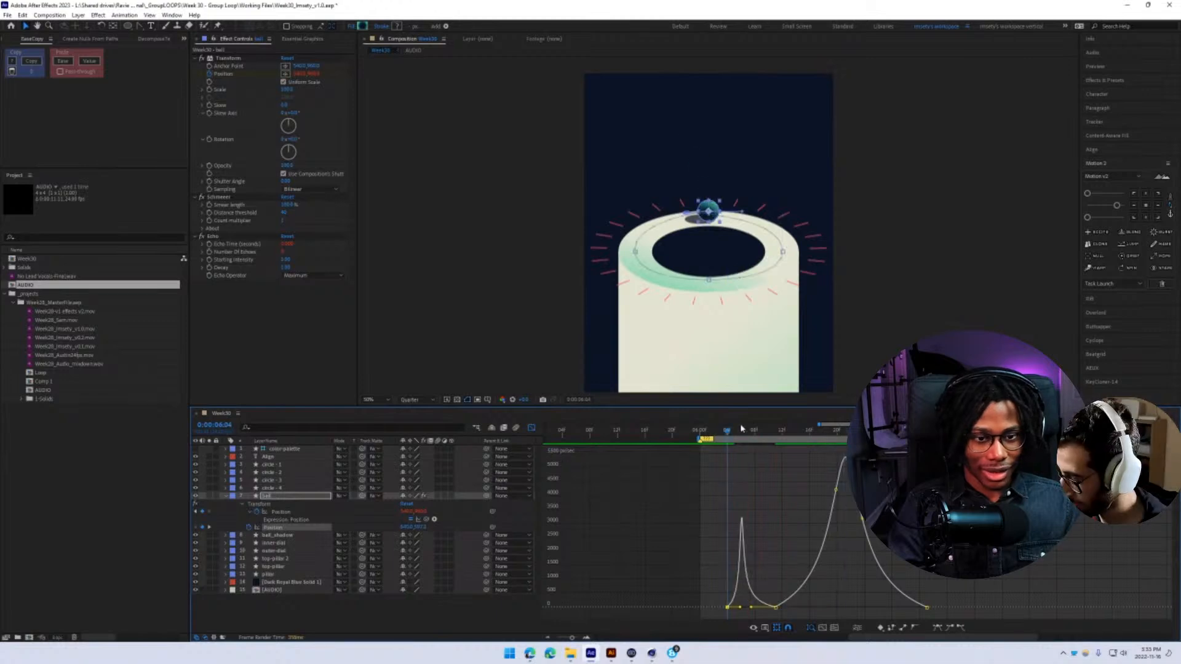
key(ctrl+z)
click(531, 429)
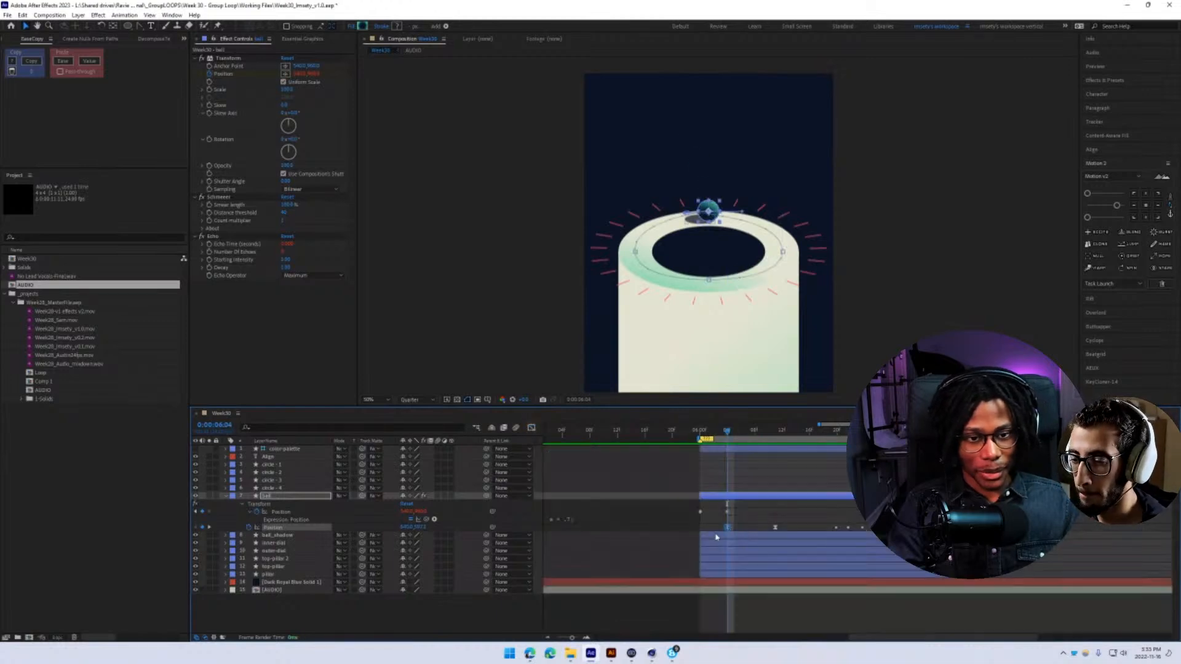
- Save the project with the ball's retimed circular-path keyframes
key(ctrl+s)
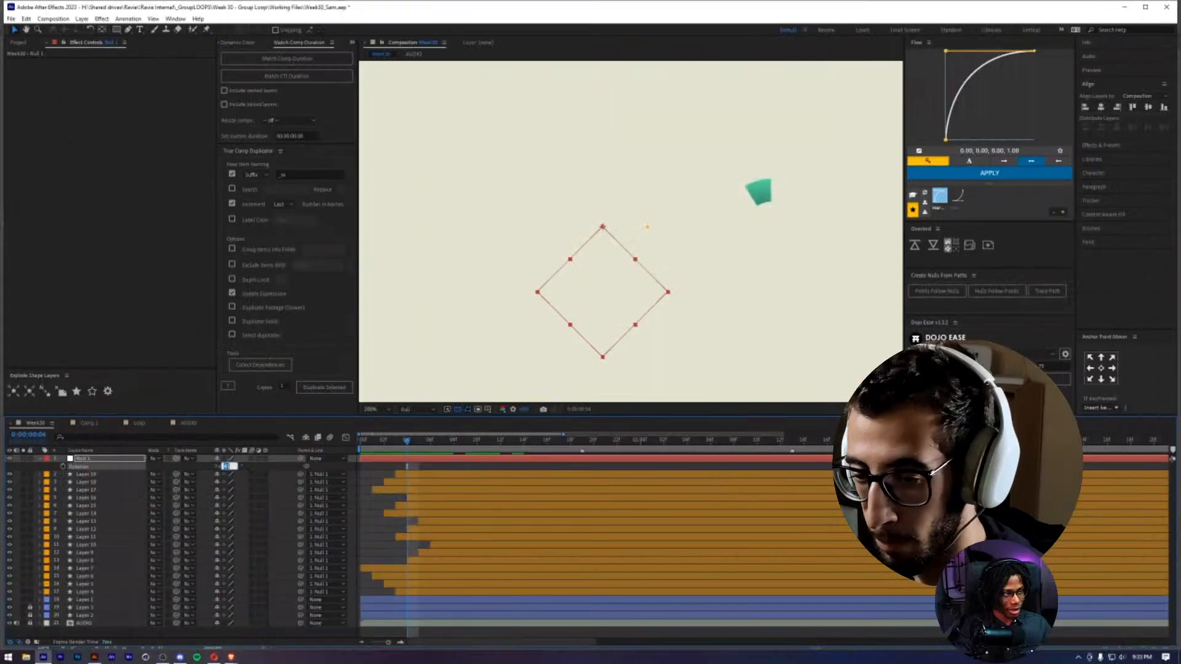
- Set the rotation of the null controlling the orange dots to 135°, and preview the dots' new reveal direction
text(135)
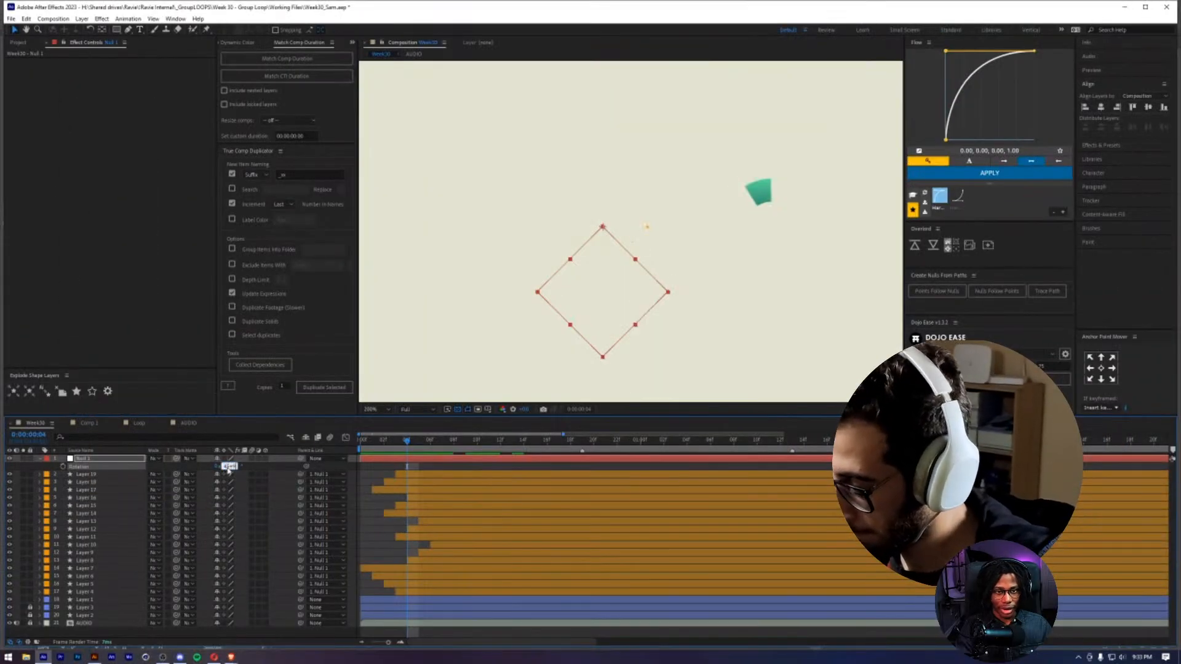
key(Return)
key(space)
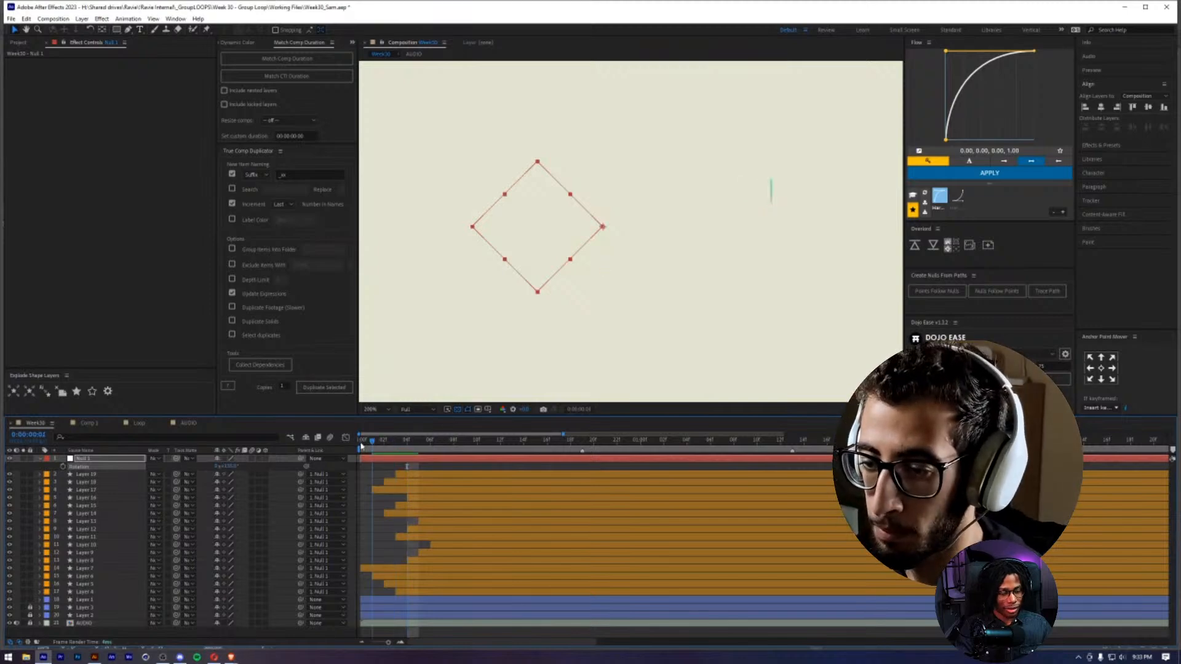
key(space)
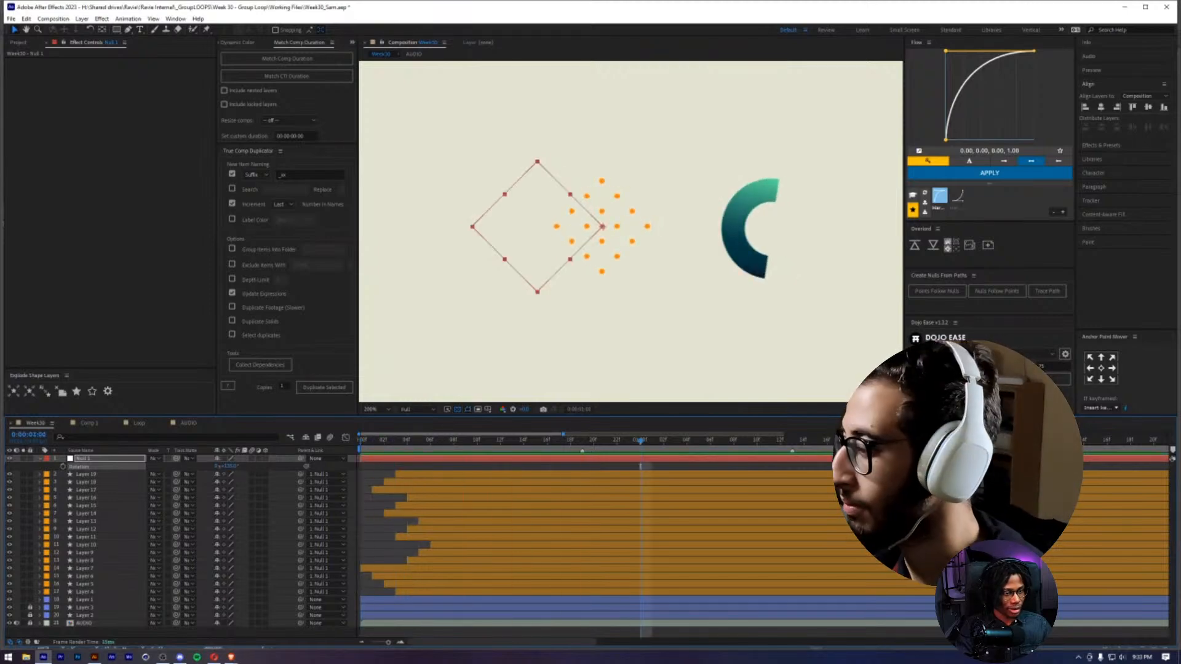
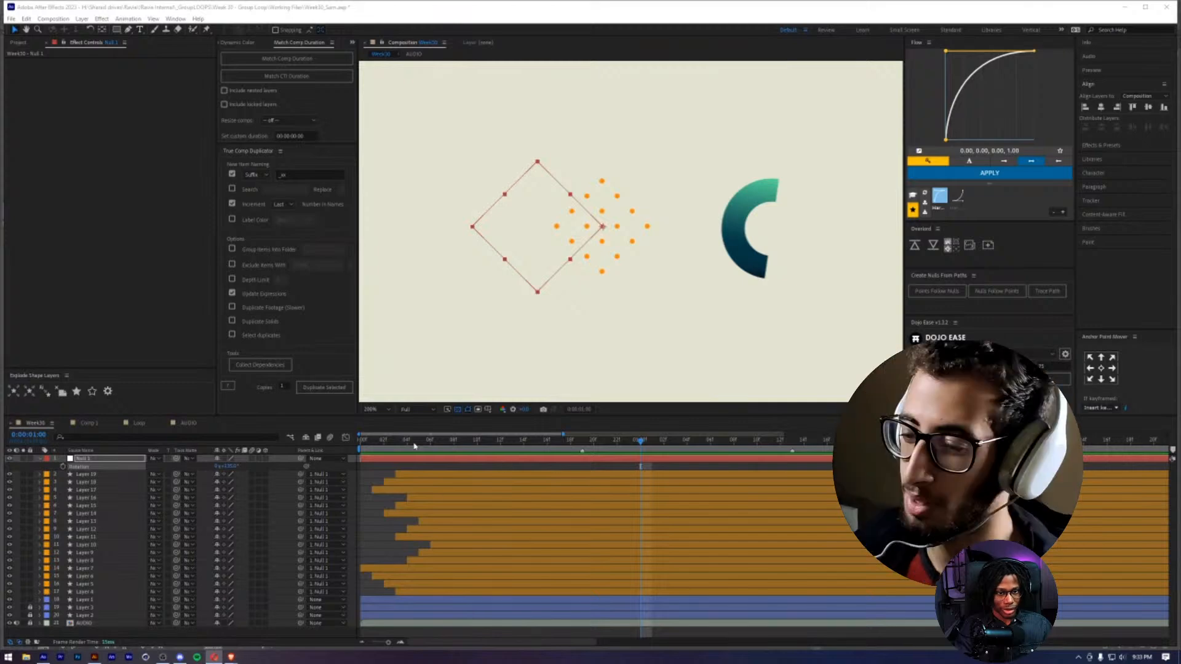
- Replay the orange dots' staggered scale-in from the start of the composition to check the rotated reveal direction
click(371, 442)
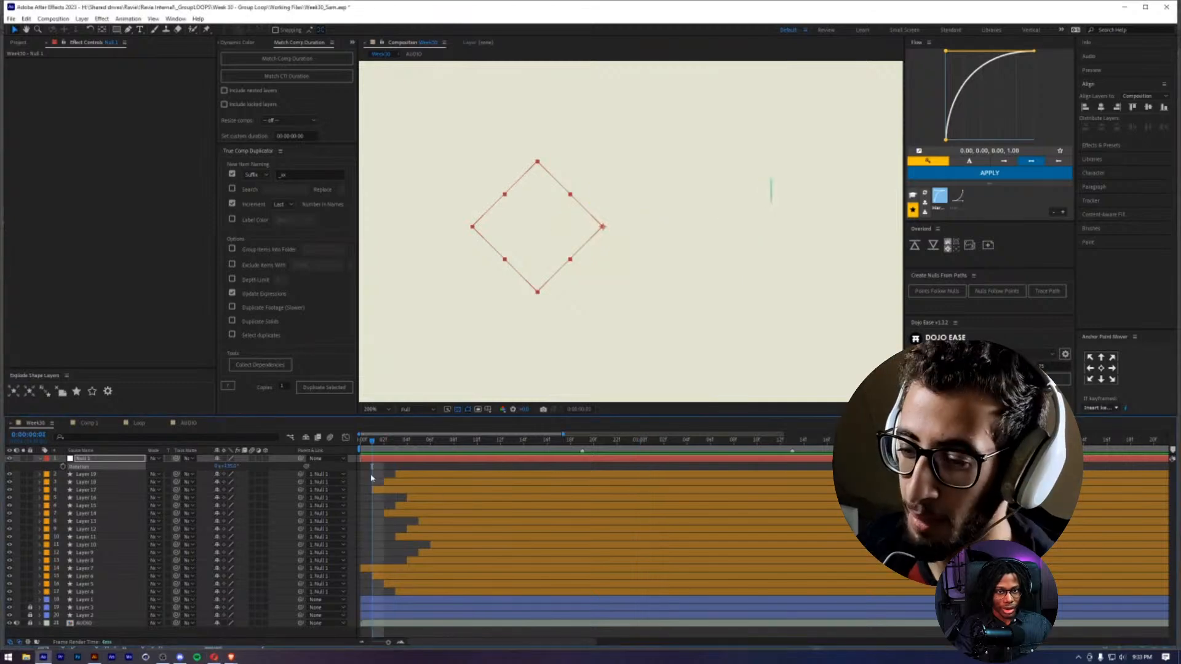
click(361, 441)
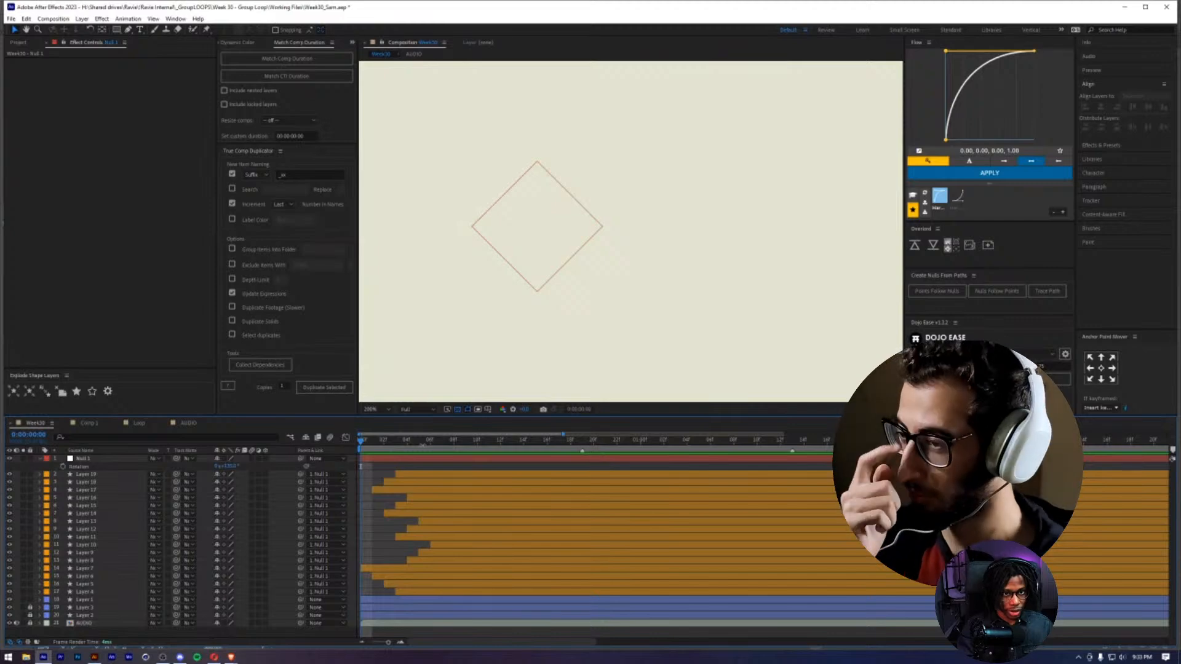
key(space)
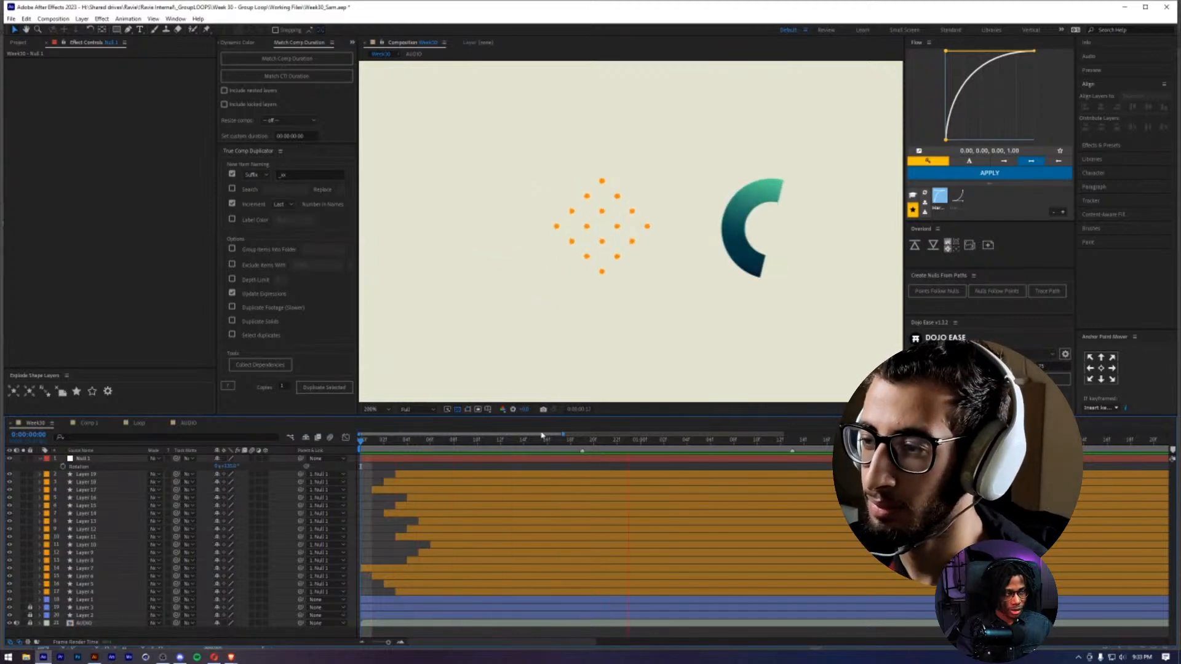
scroll(600, 276, down, 3)
scroll(642, 271, up, 3)
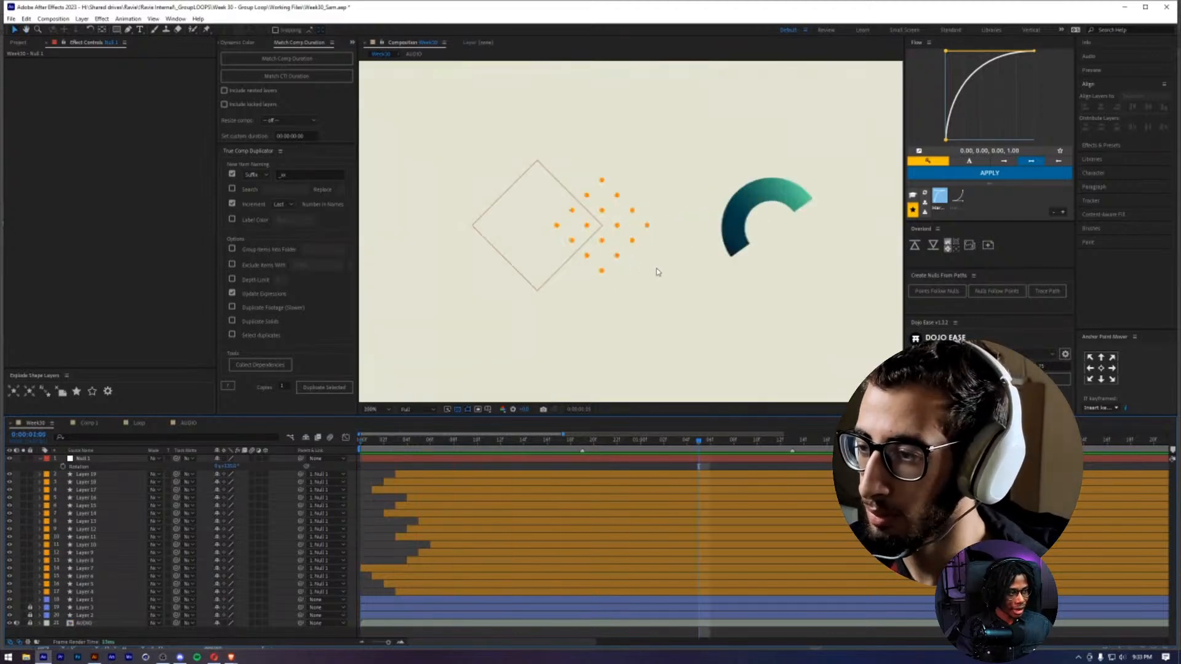
drag(669, 262, 636, 264)
key(space)
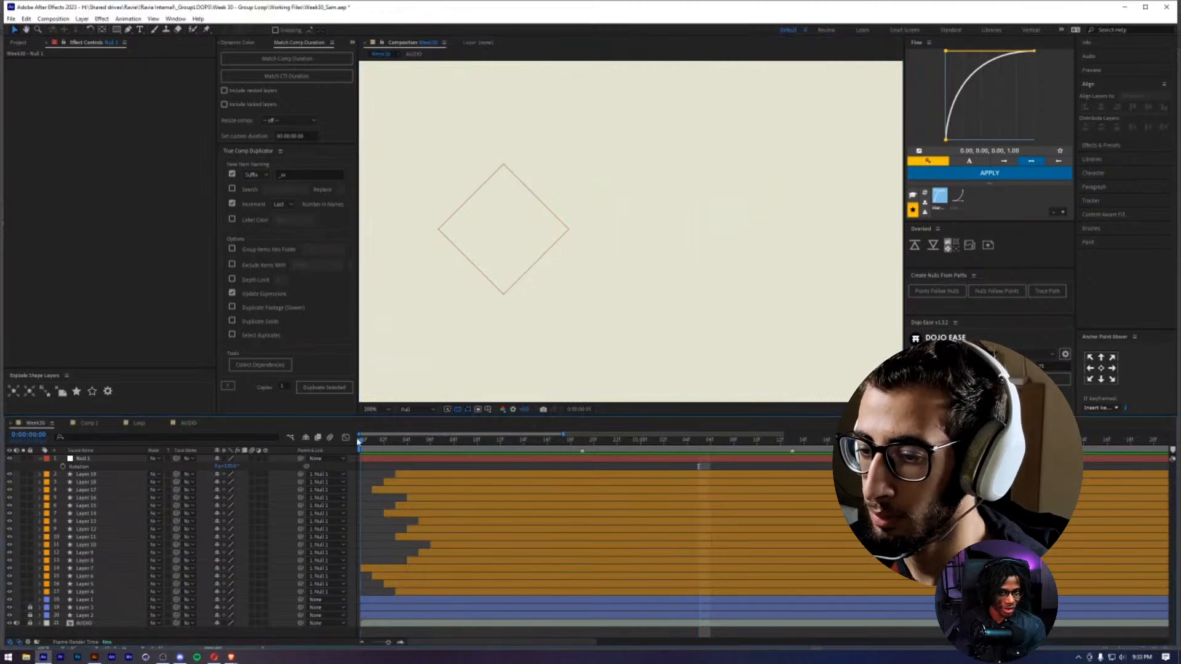
scroll(648, 274, down, 2)
scroll(609, 261, down, 3)
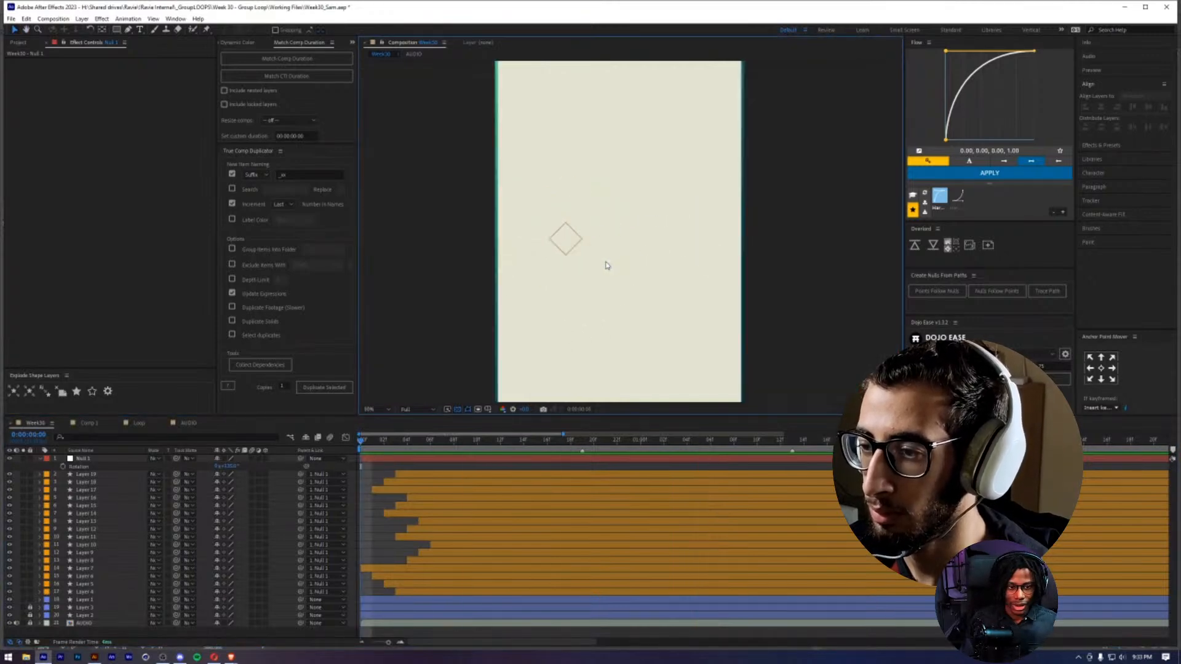
- Shift the null and all its orange dot layers together so the staggered sequence begins at 0:00:00:19
click(374, 409)
click(411, 438)
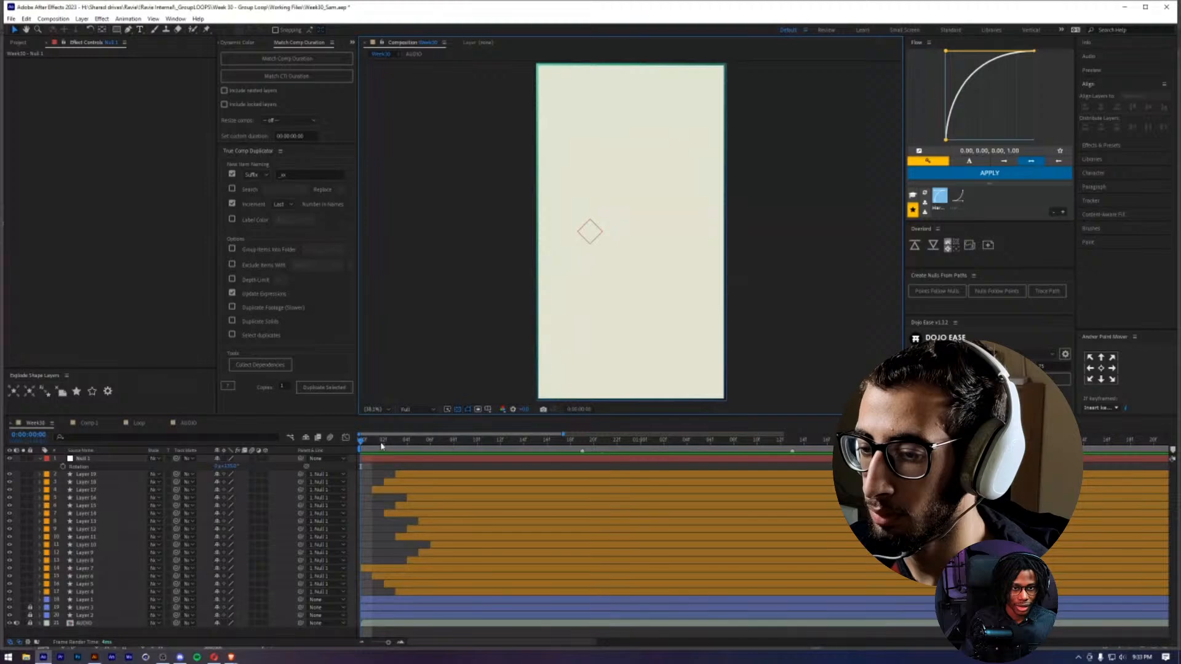
key(space)
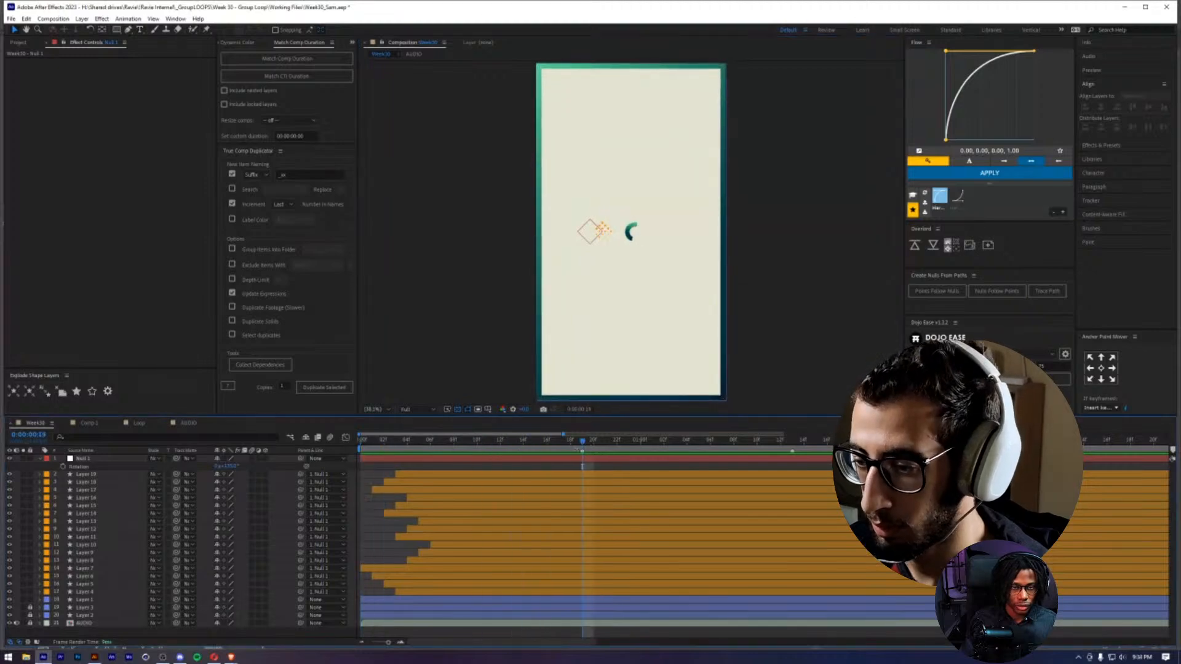
click(419, 461)
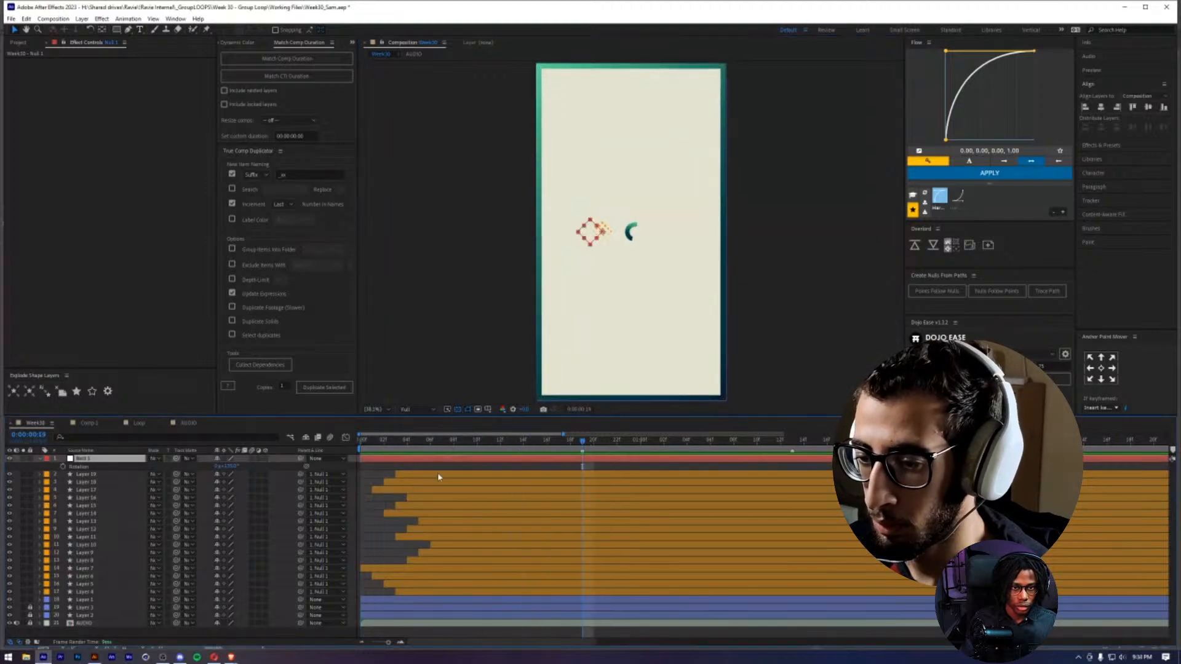
shift+click(421, 594)
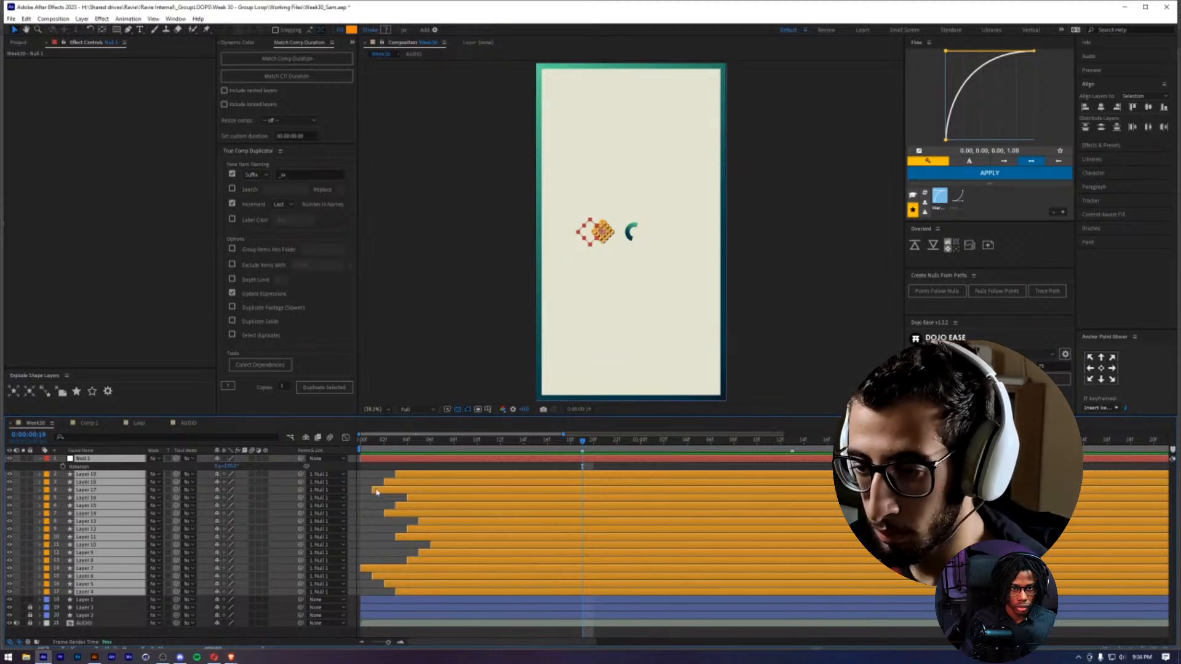
drag(419, 489, 640, 489)
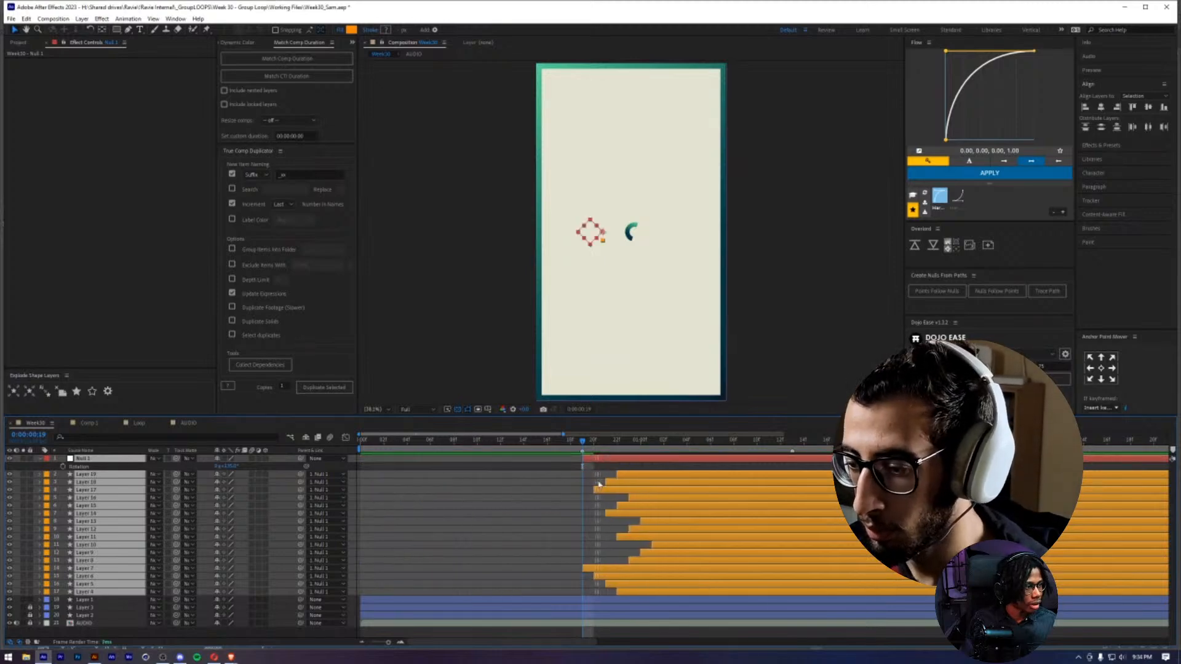
click(599, 485)
click(592, 459)
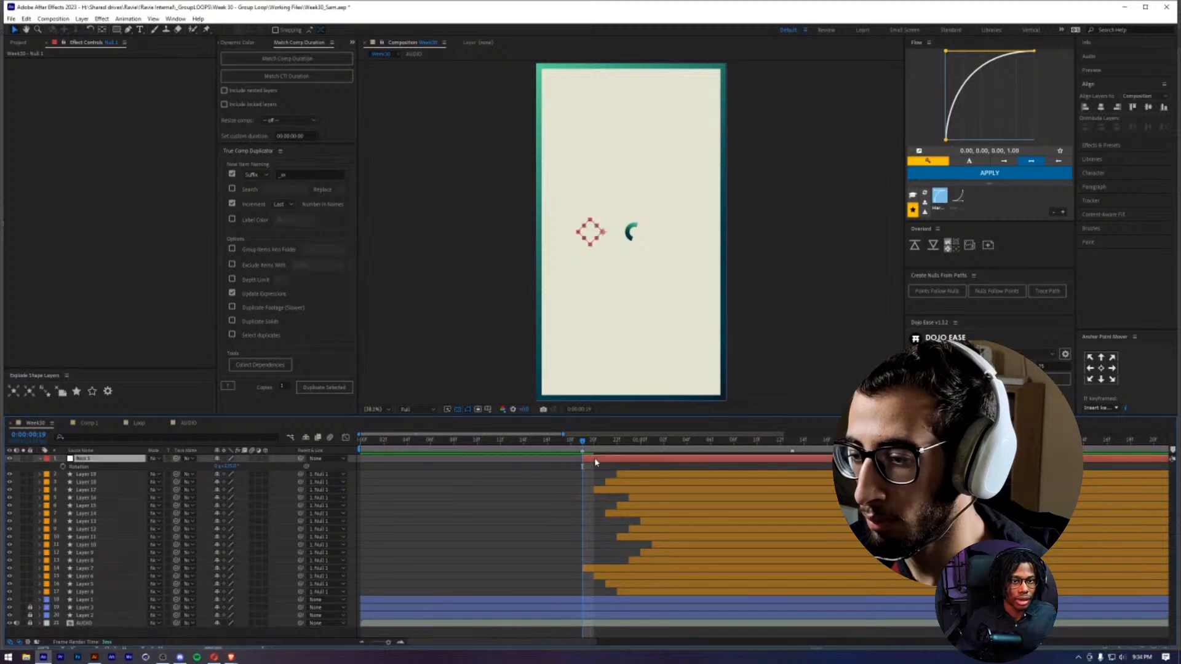
click(530, 507)
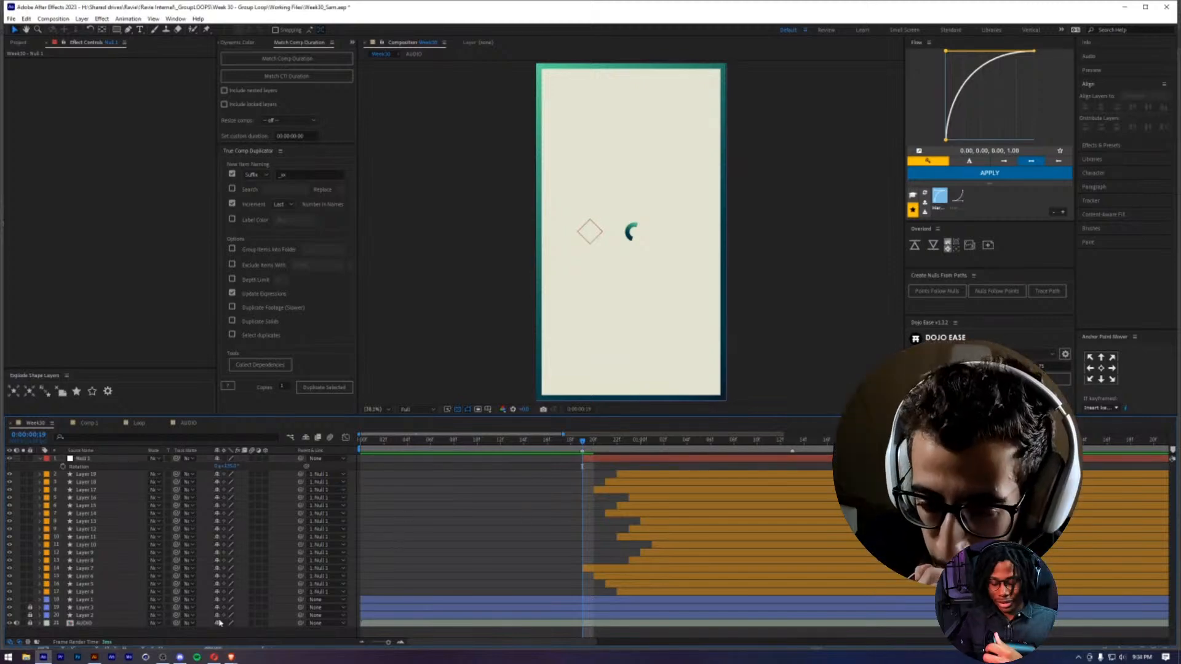
- Switch to Illustrator and send the pink square with the hollow centre to the After Effects composition with Overlord
key(alt+Tab)
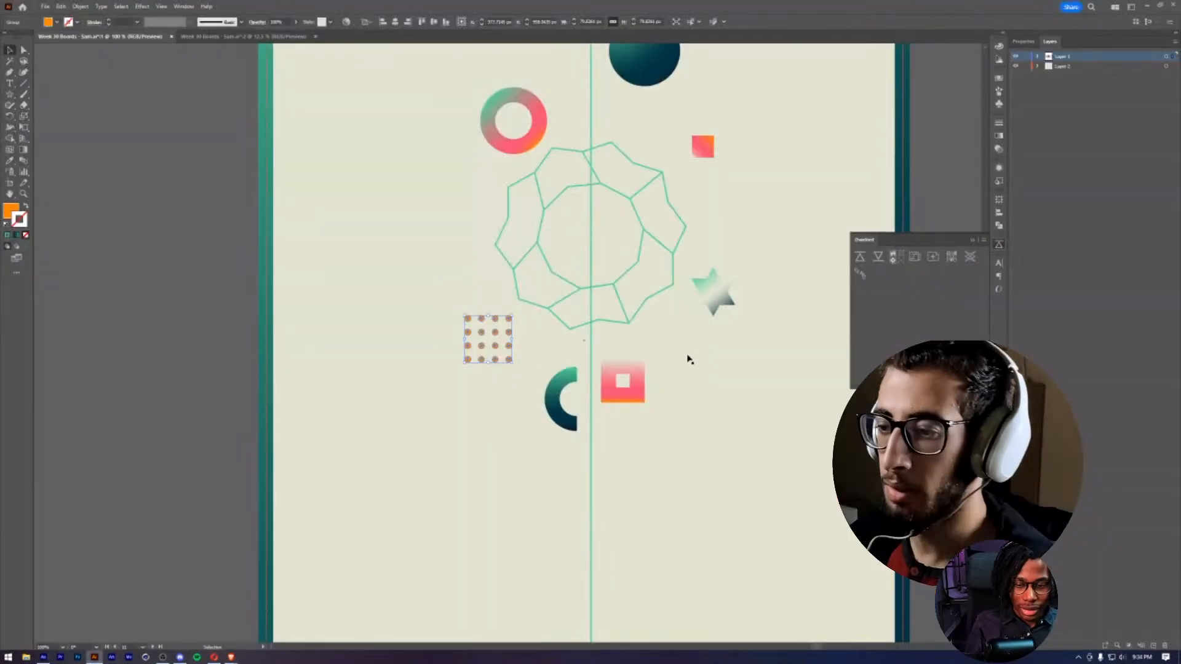
drag(580, 402, 559, 403)
key(z)
alt+click(560, 404)
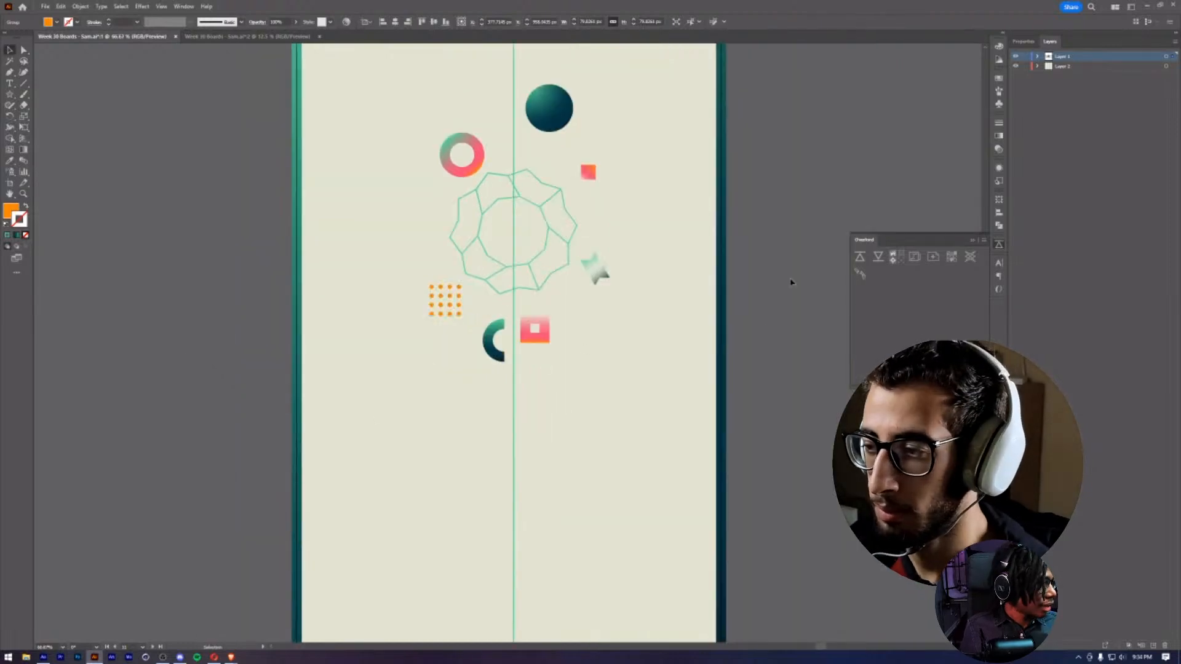
key(v)
click(544, 336)
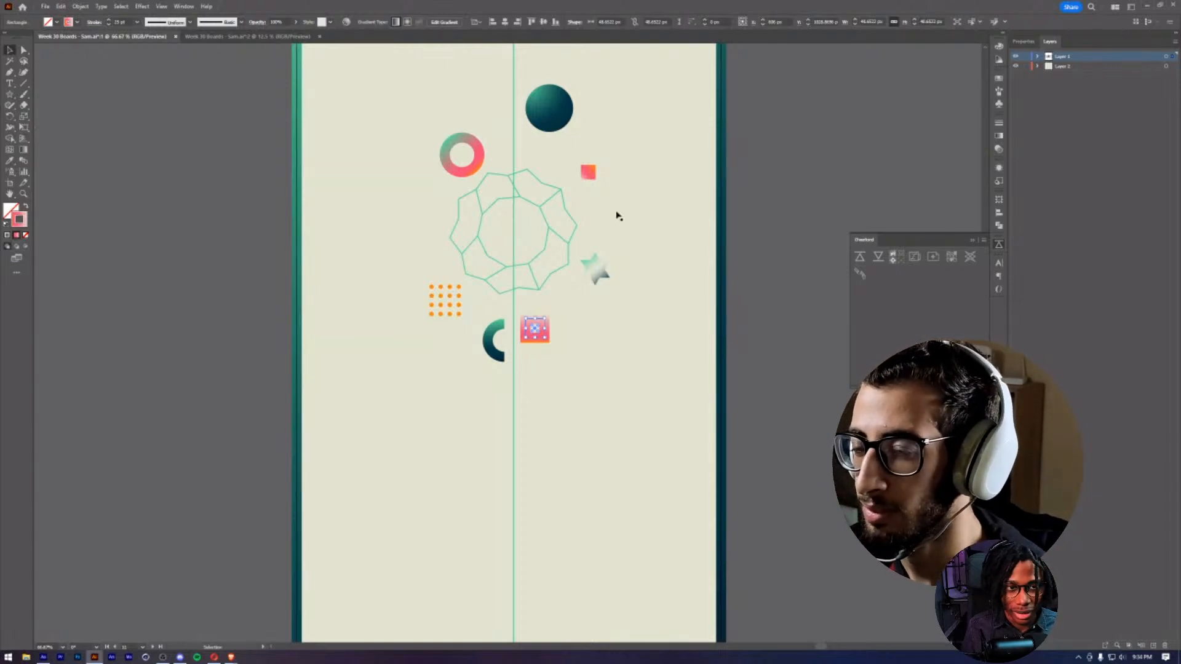
click(467, 173)
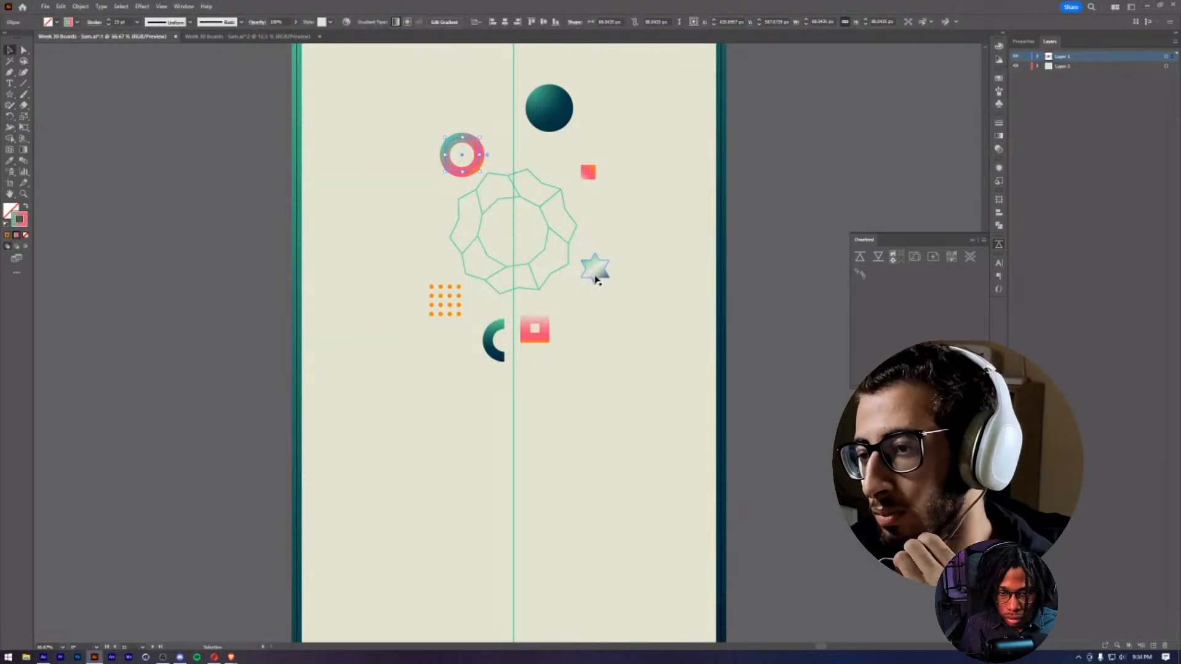
click(589, 172)
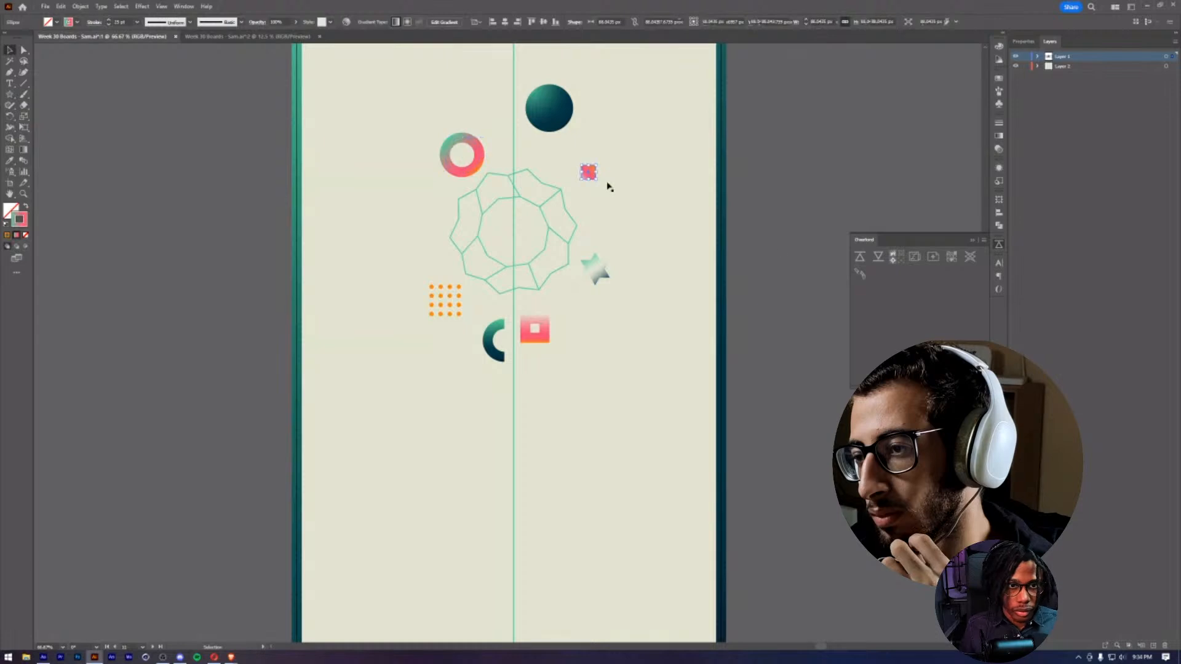
click(540, 343)
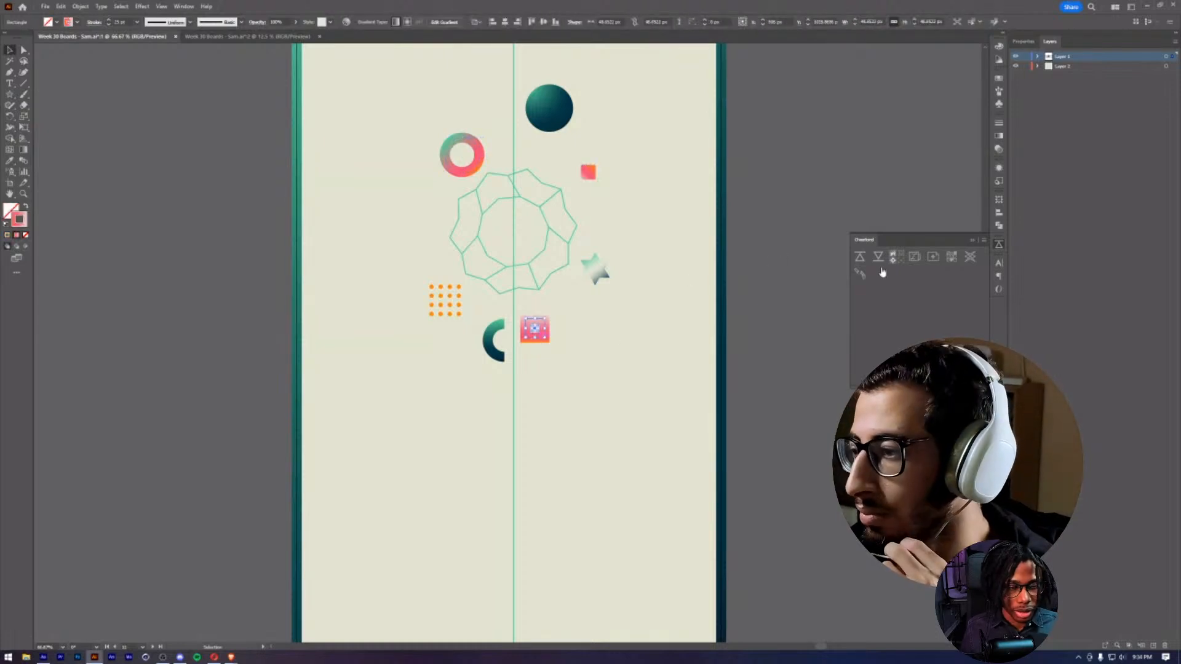
click(860, 259)
key(alt+Tab)
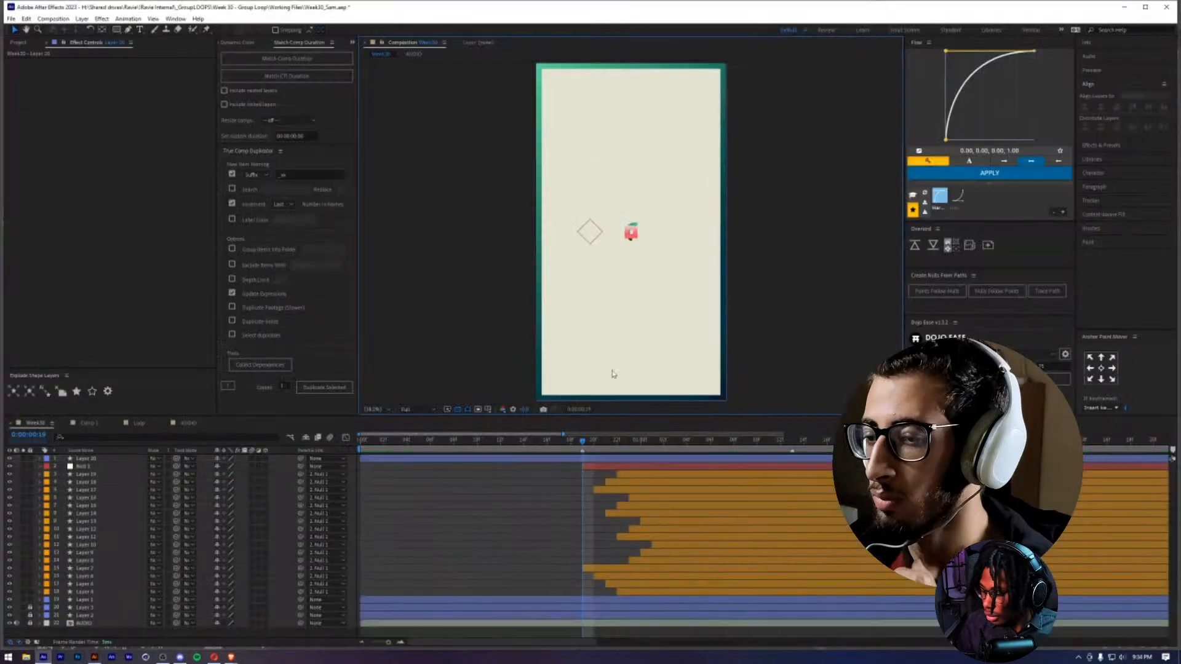
- Trim the start of the imported pink square's layer to 0:00:01:13
click(578, 460)
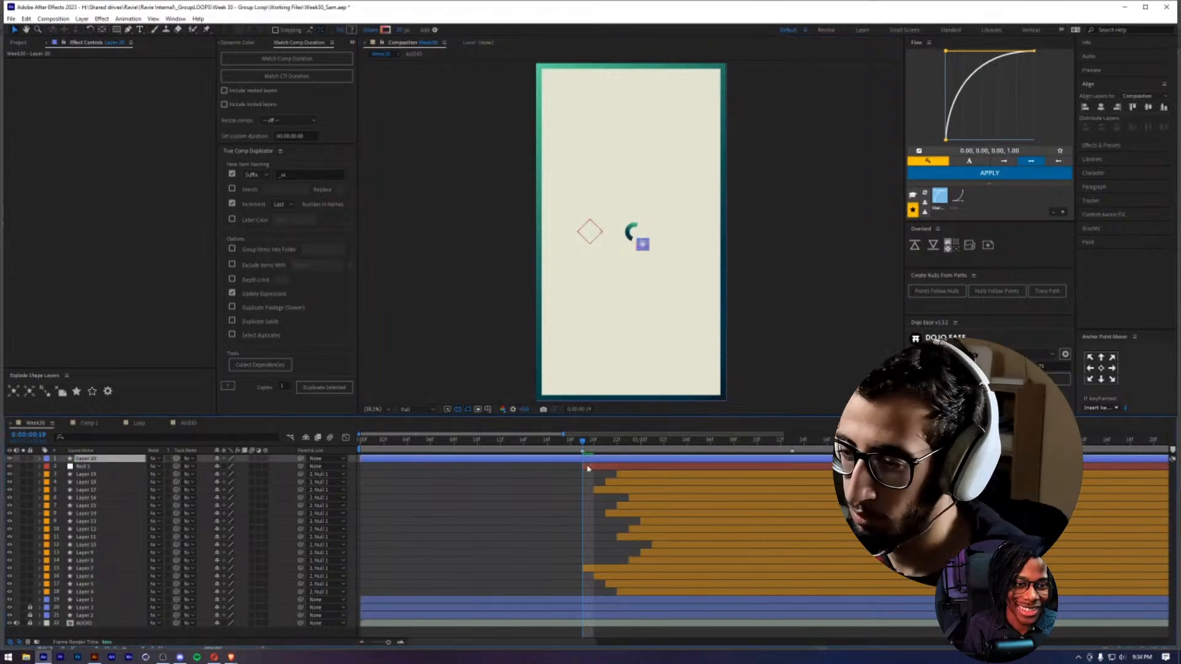
click(784, 442)
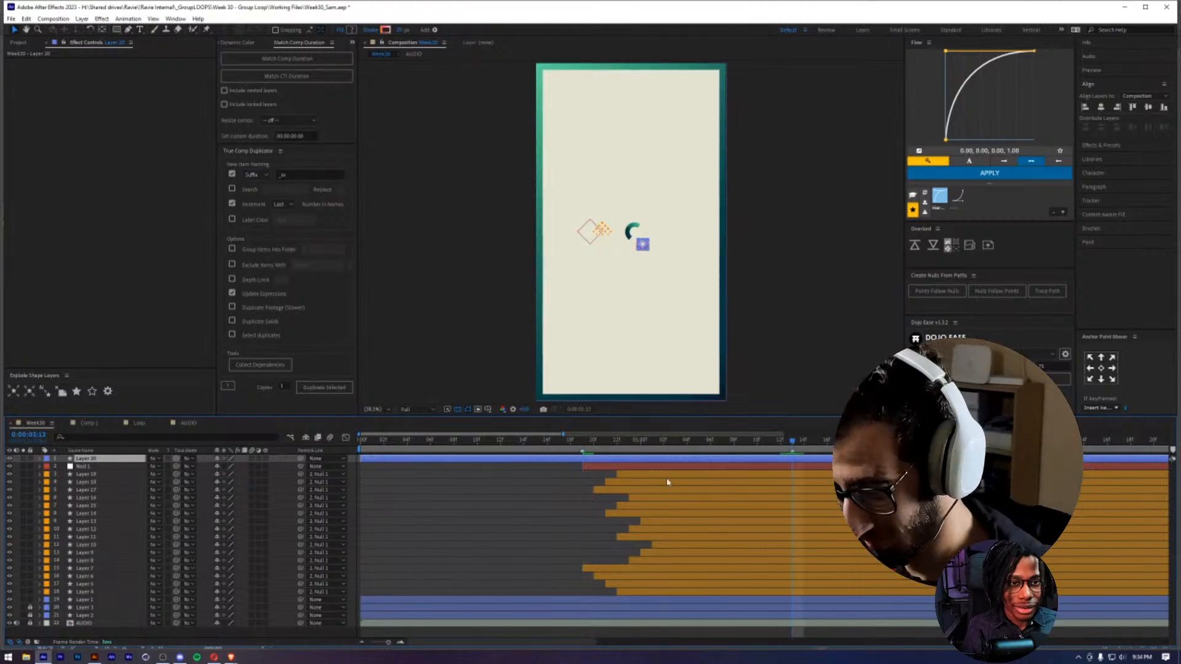
key(alt+bracketleft)
key(slash)
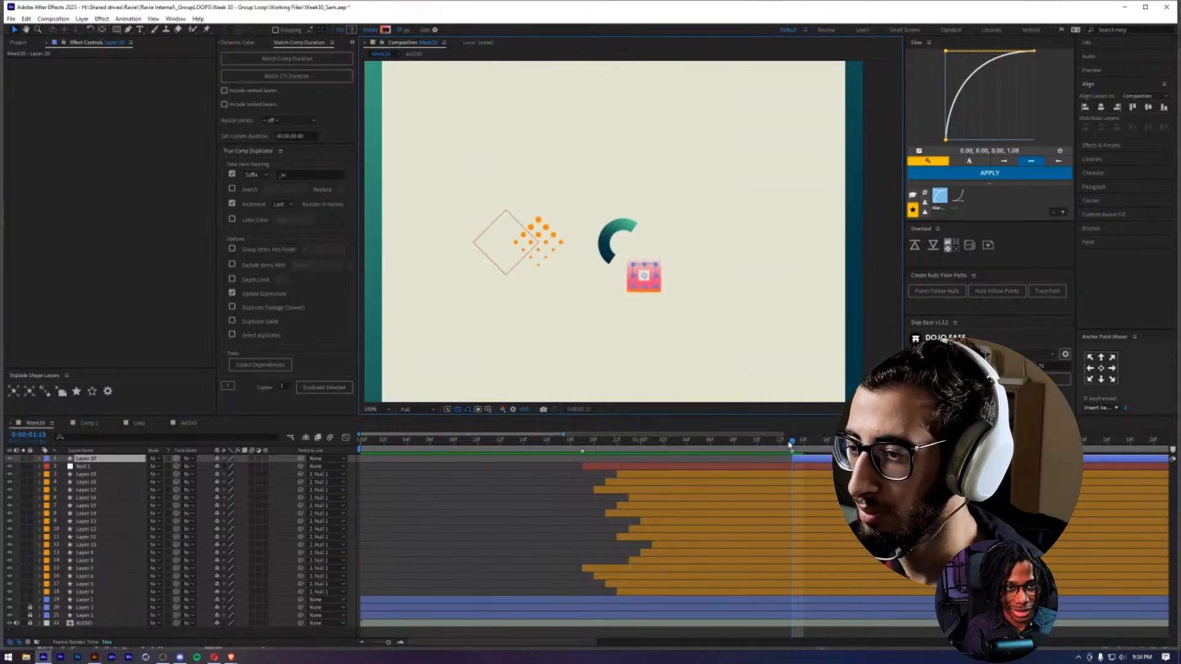
- Set initial Scale and Rotation keyframes for the pink square at 0:00:01:13
key(s)
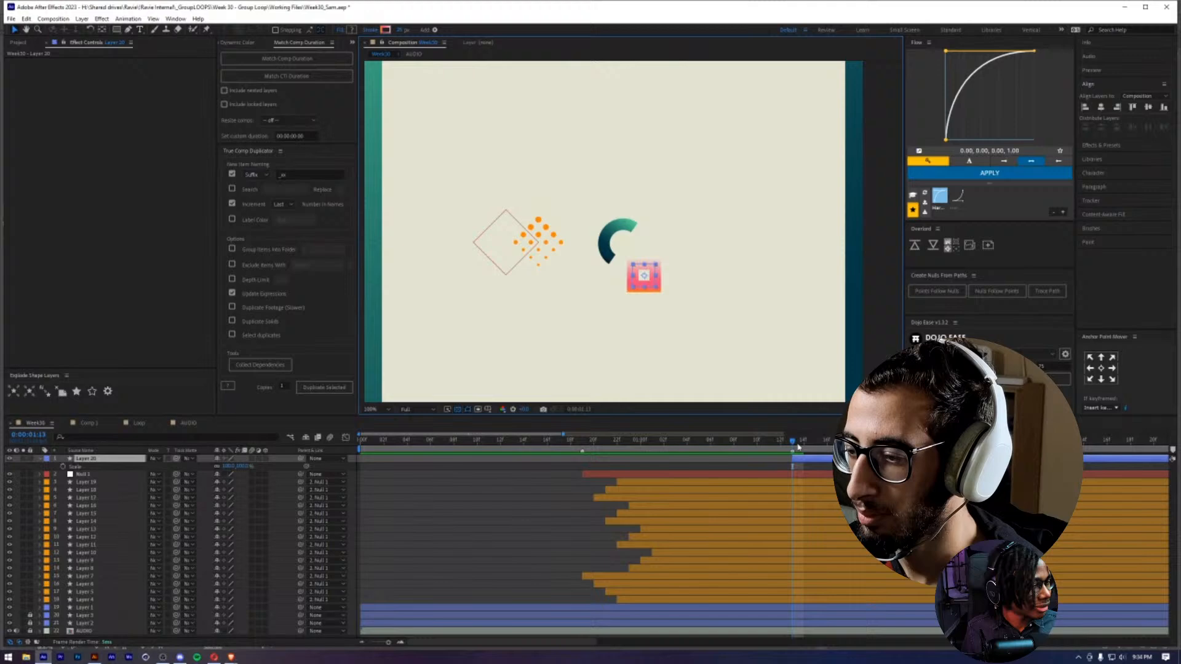
click(136, 467)
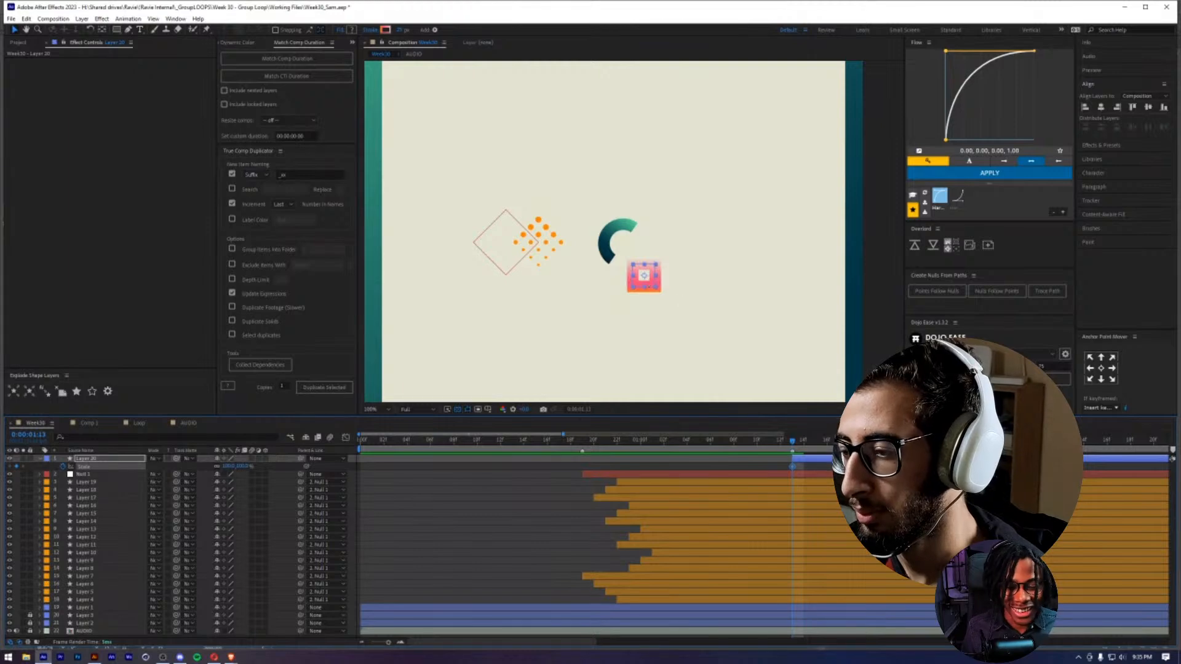
key(shift+r)
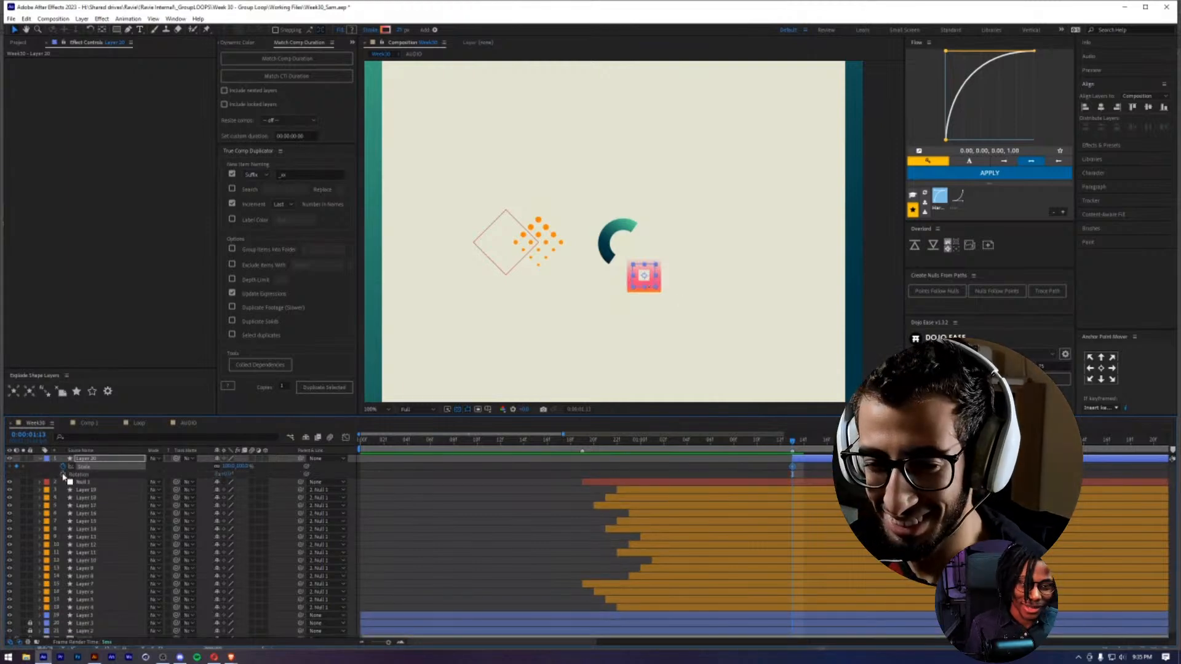
click(35, 473)
- Add a second pair of Scale and Rotation keyframes to the pink square at 0:00:01:20
drag(792, 441, 886, 440)
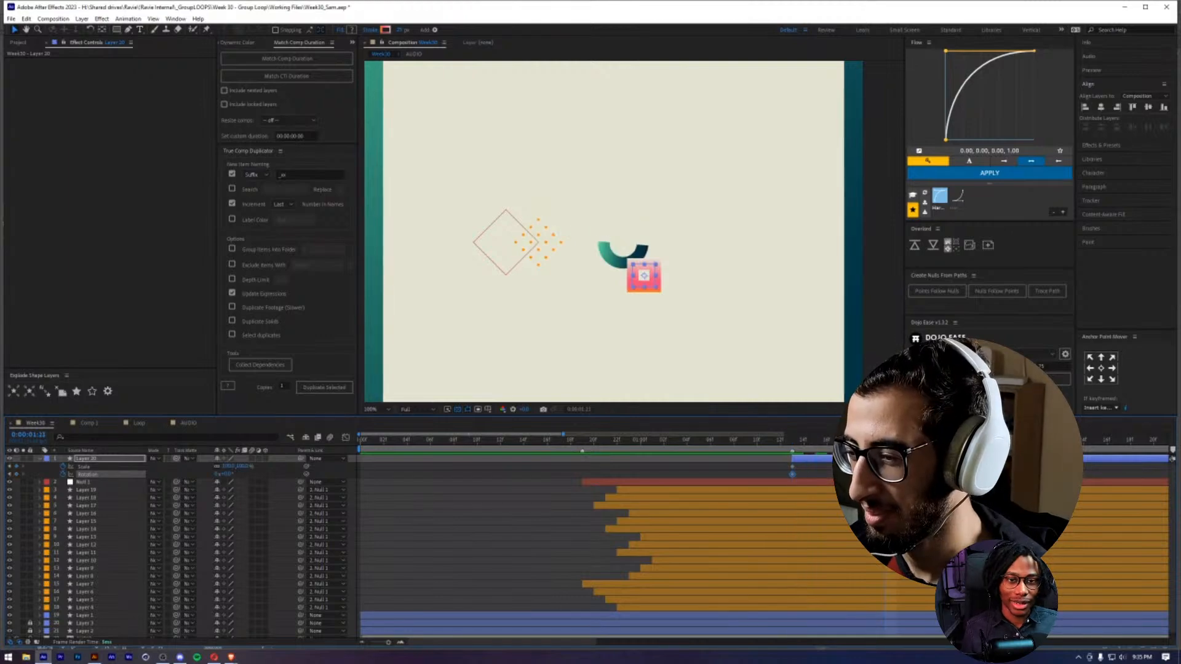
click(11, 470)
key(space)
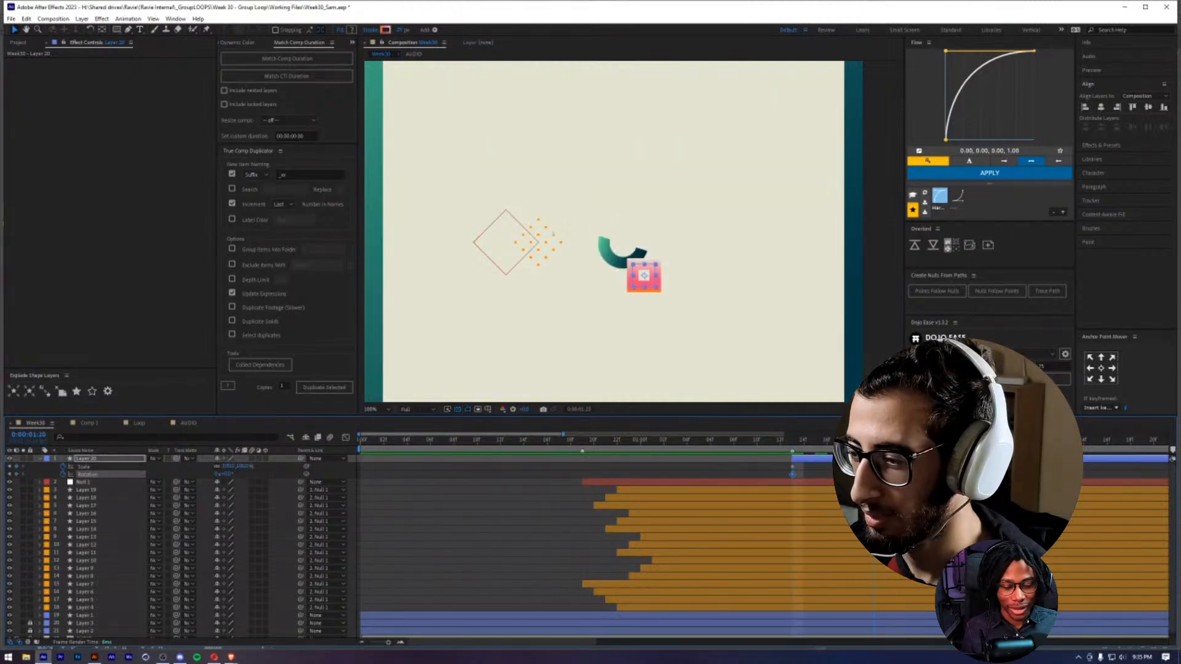
click(17, 467)
click(17, 474)
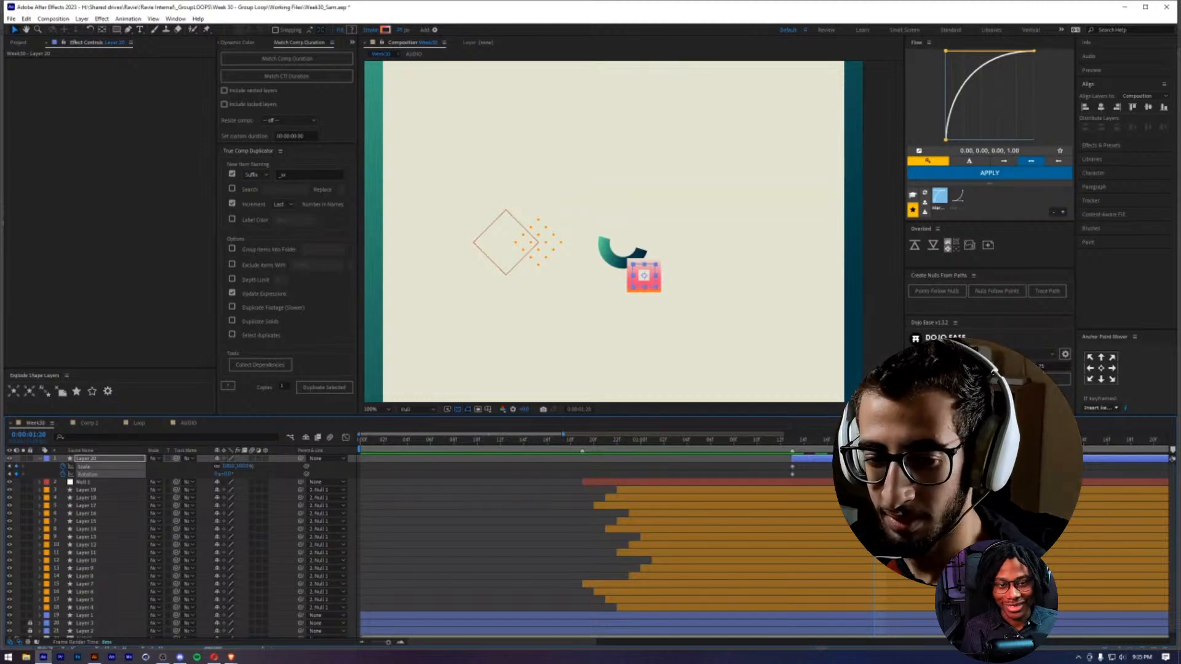
key(z)
click(658, 302)
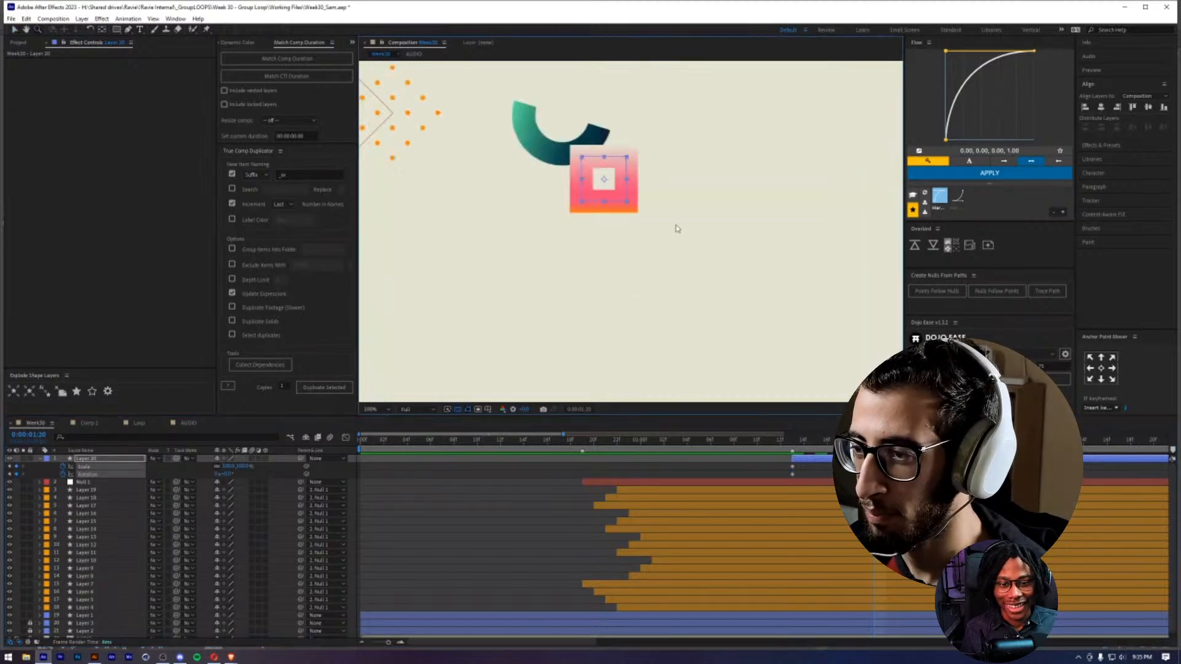
- Add a third pair of Scale and Rotation keyframes to the pink square at 0:00:02:00
drag(676, 228, 678, 239)
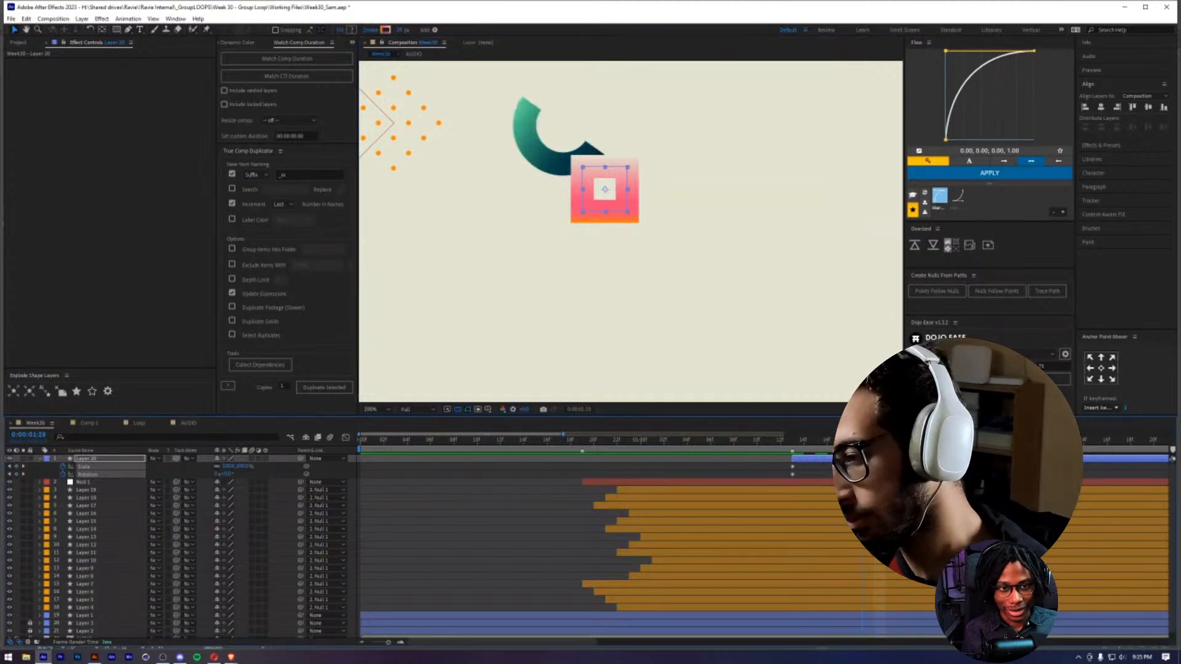
key(ctrl+shift+a)
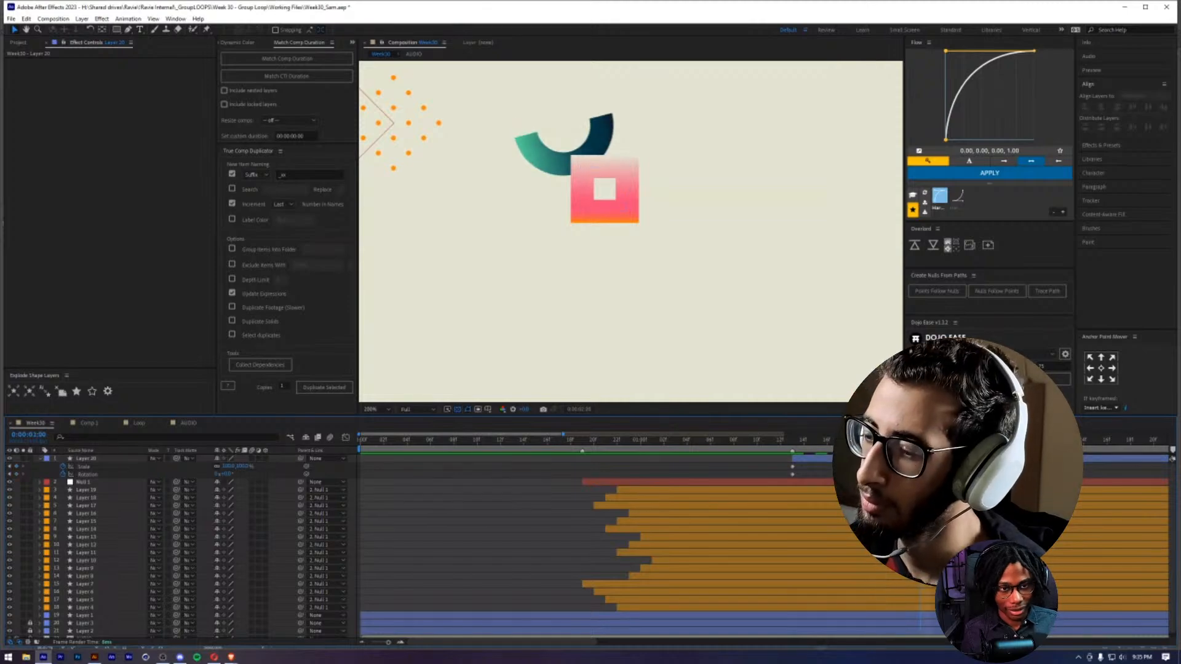
click(144, 468)
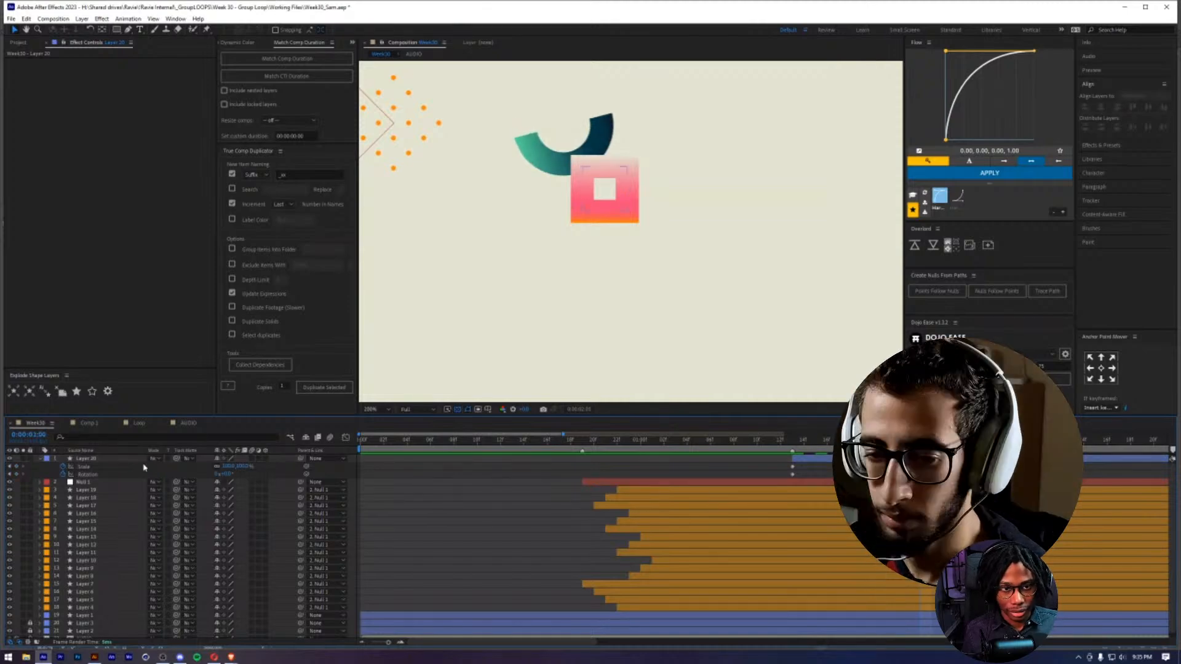
click(16, 467)
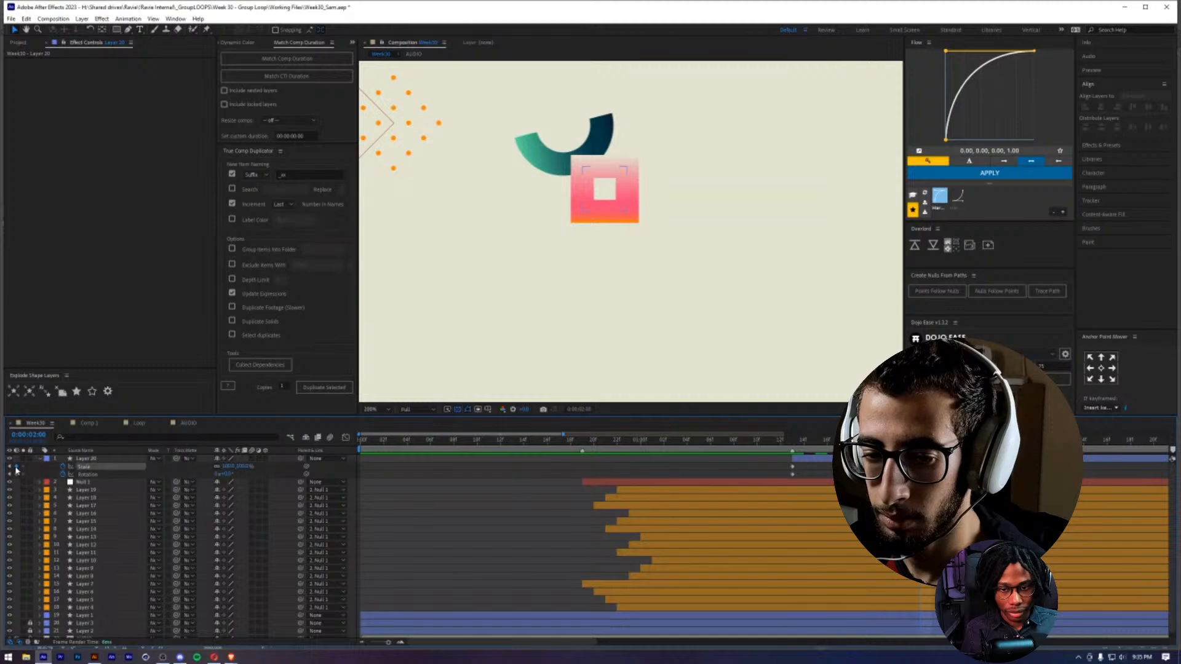
click(17, 474)
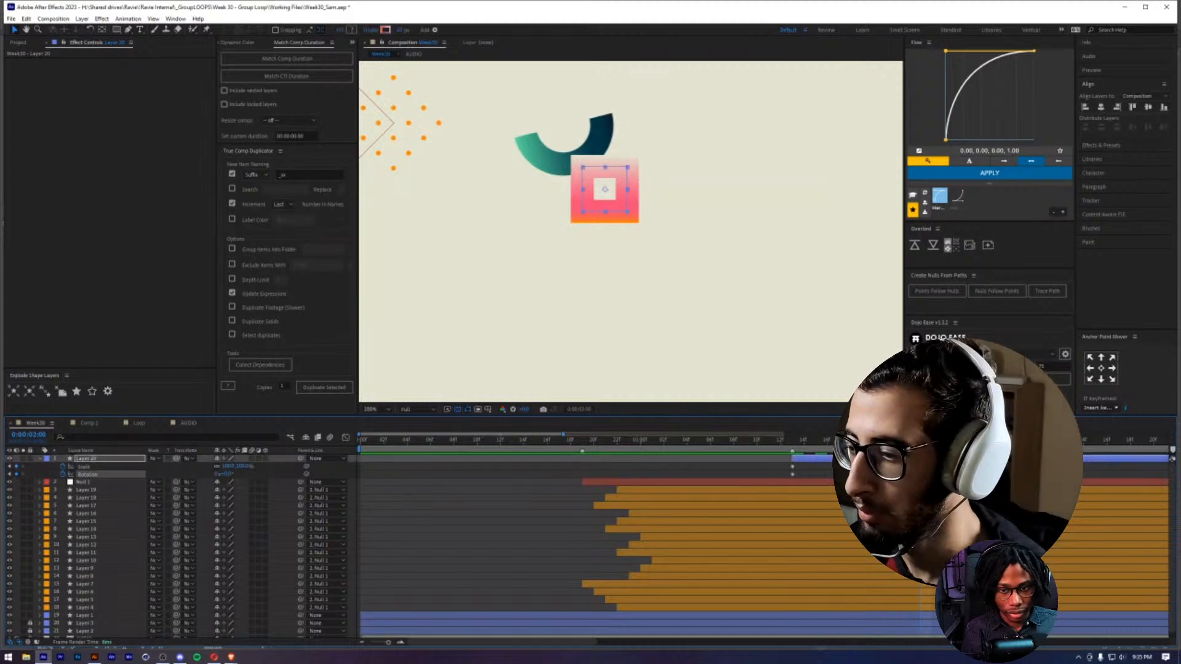
- Set the pink square's Scale to 120% at its second keyframe, 0:00:01:20
key(Page_Up)
key(Page_Up)
key(Page_Up)
key(Page_Up)
click(227, 466)
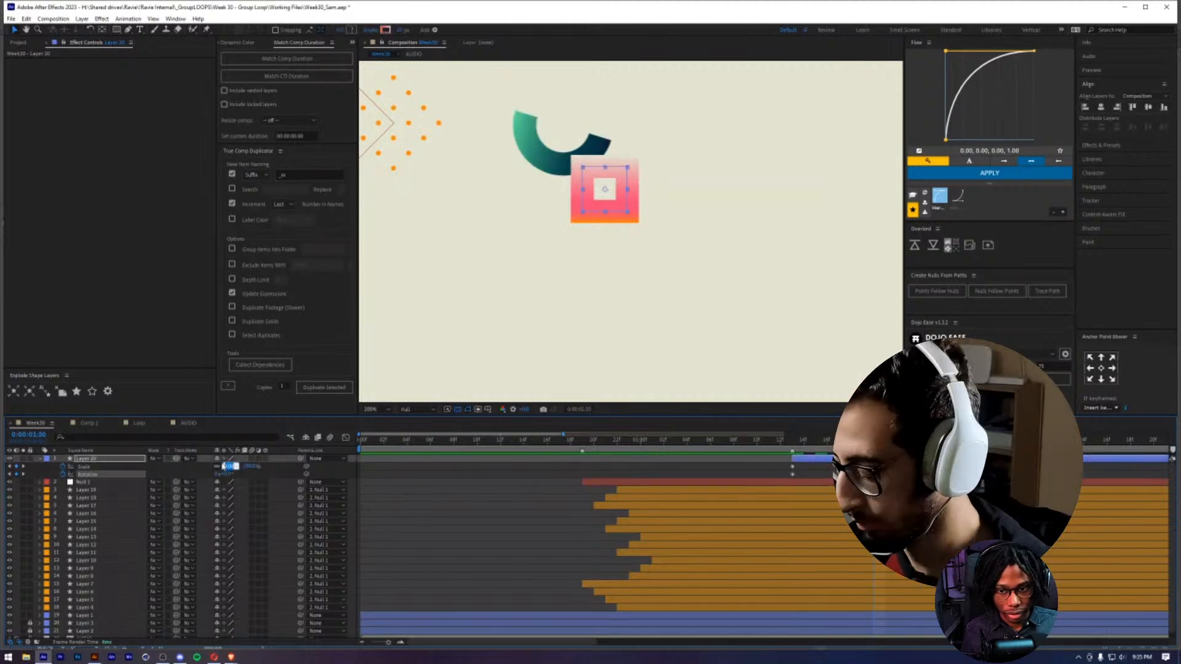
text(120)
key(Return)
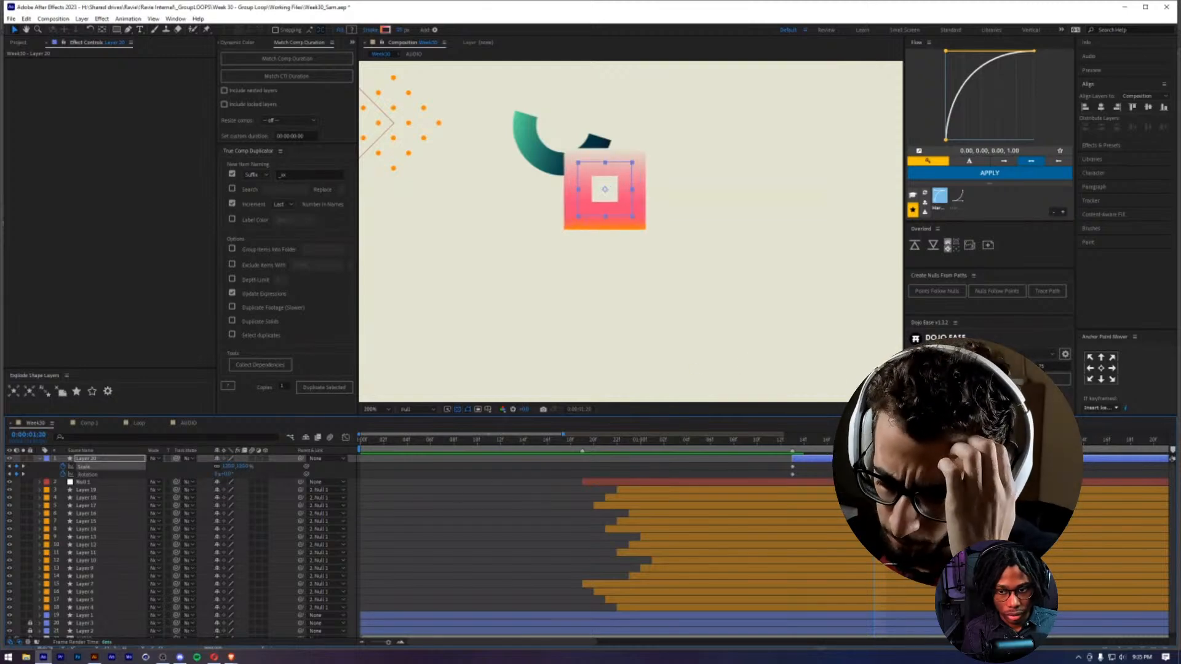
- Apply Easy Ease to the pink square's Scale and Rotation keyframes and deselect them
drag(874, 449, 798, 478)
key(F2)
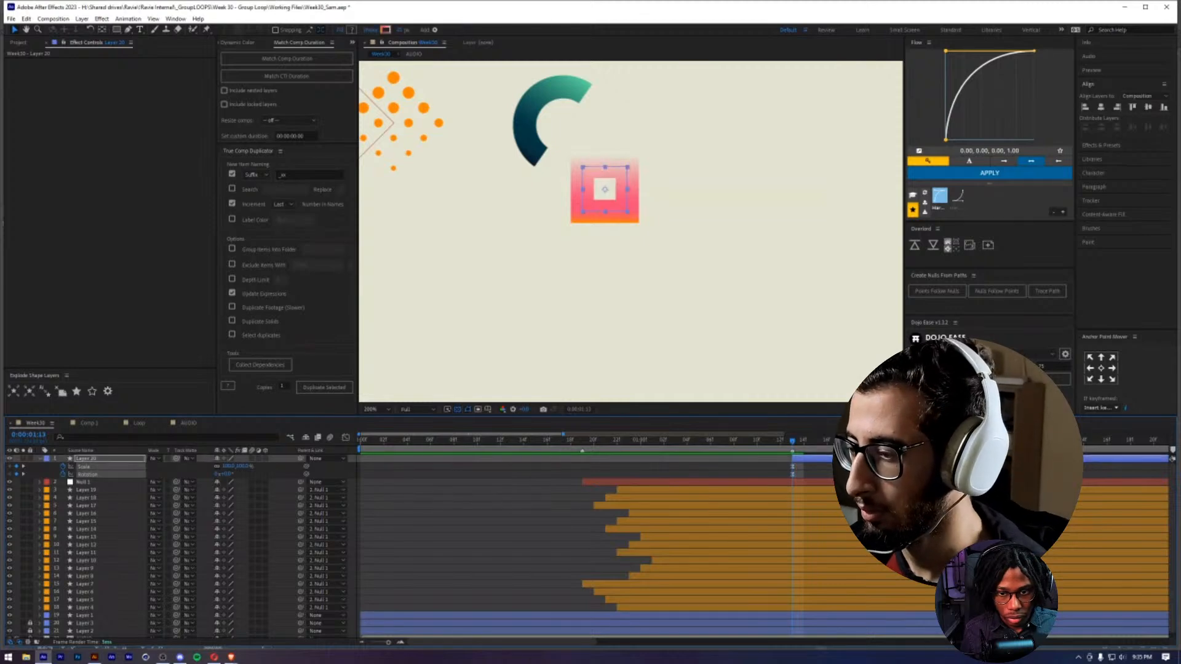
key(F2)
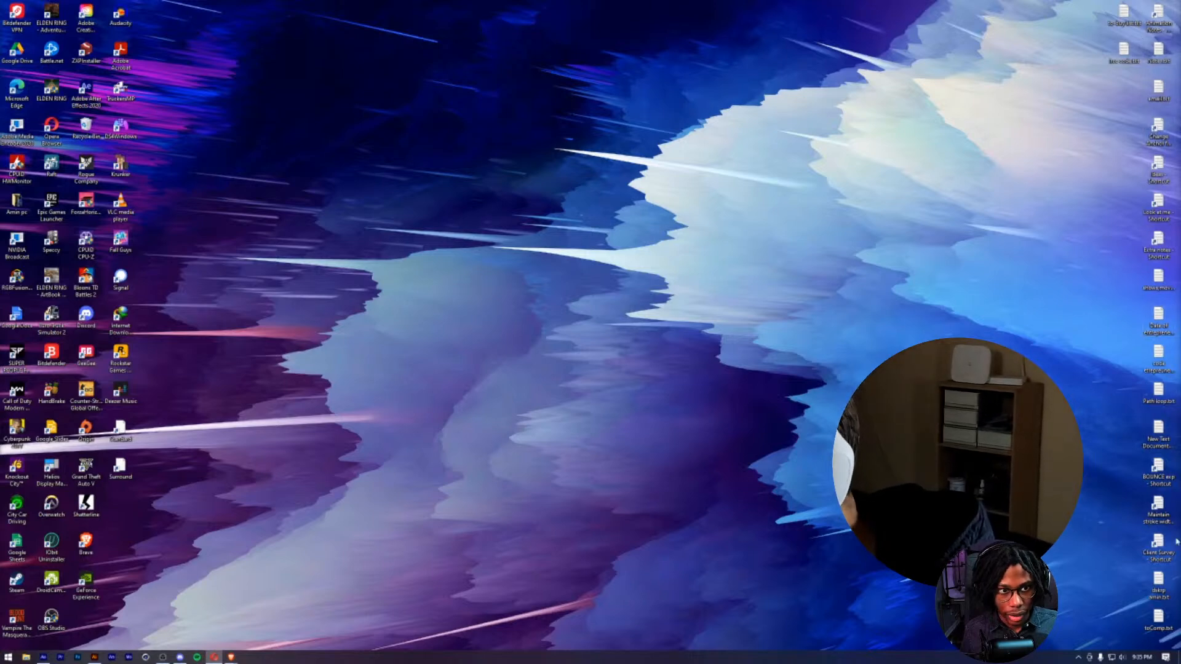
- Copy the entire bounce expression from the desktop text file BOUNCE exp.txt and return to After Effects
click(1158, 469)
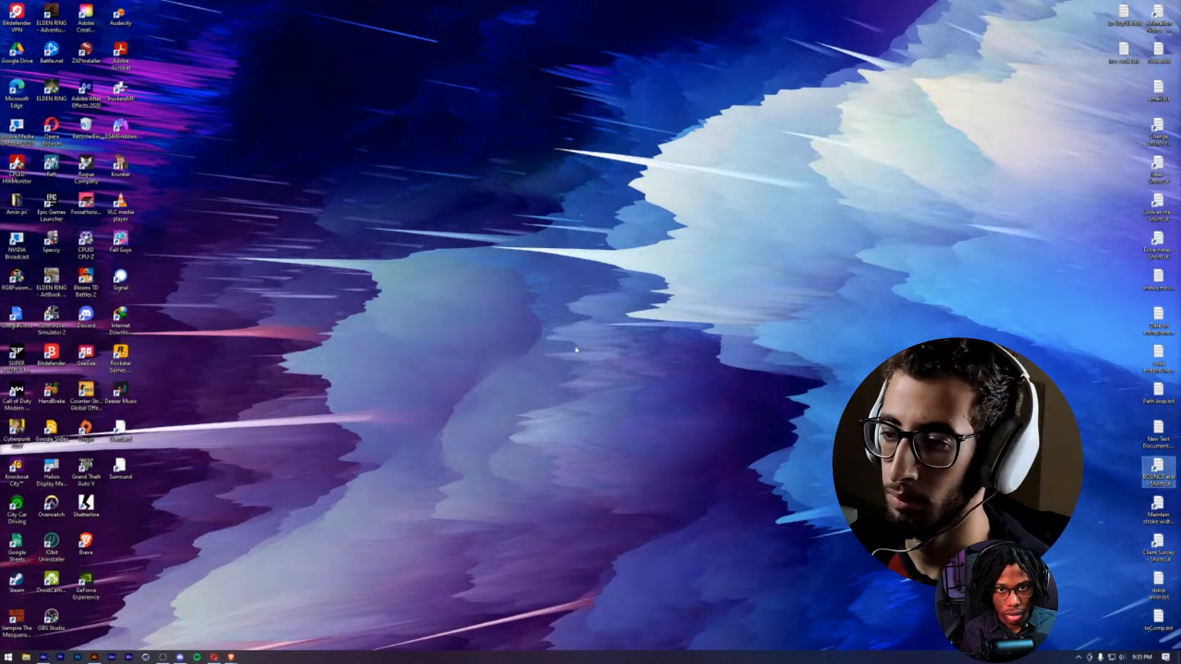
key(Return)
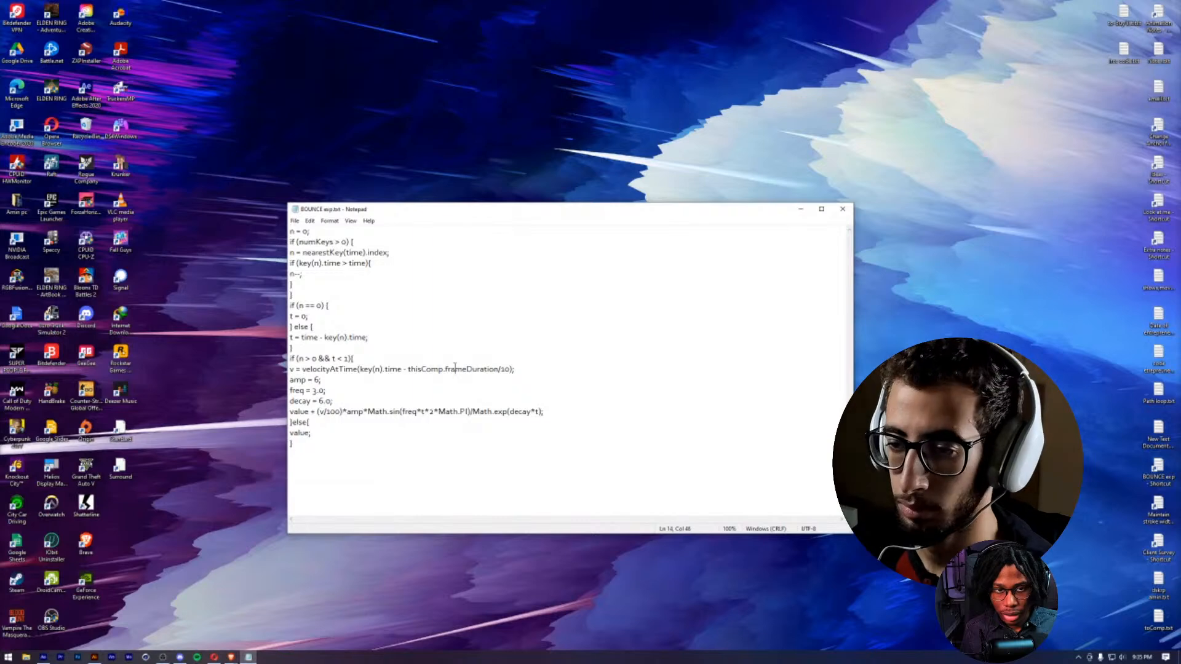
key(ctrl+a)
click(842, 209)
key(alt+Tab)
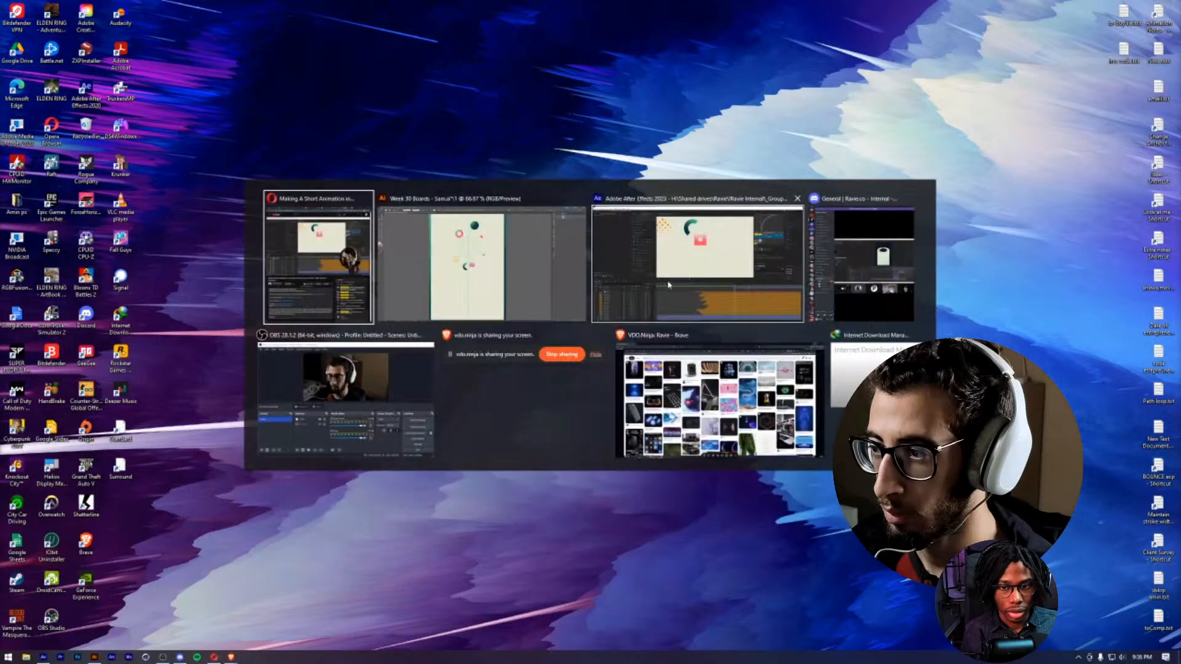
click(653, 279)
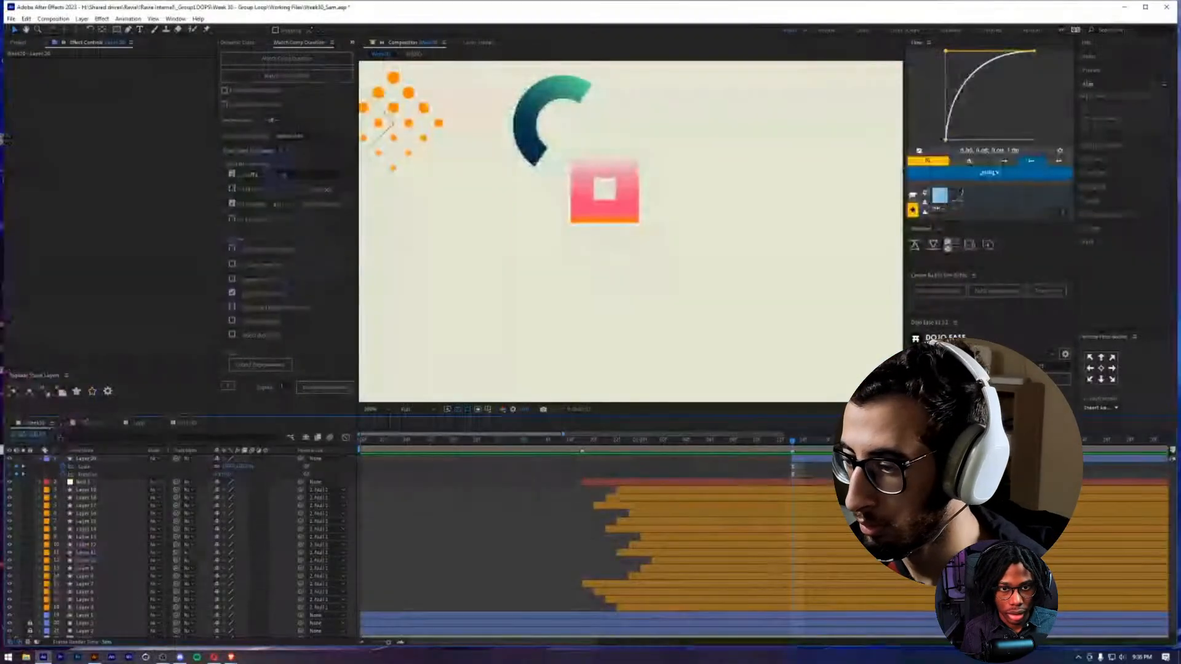
- Paste the bounce expression onto the pink square's Scale property and check the motion just after 0:00:01:13
alt+click(64, 467)
key(ctrl+v)
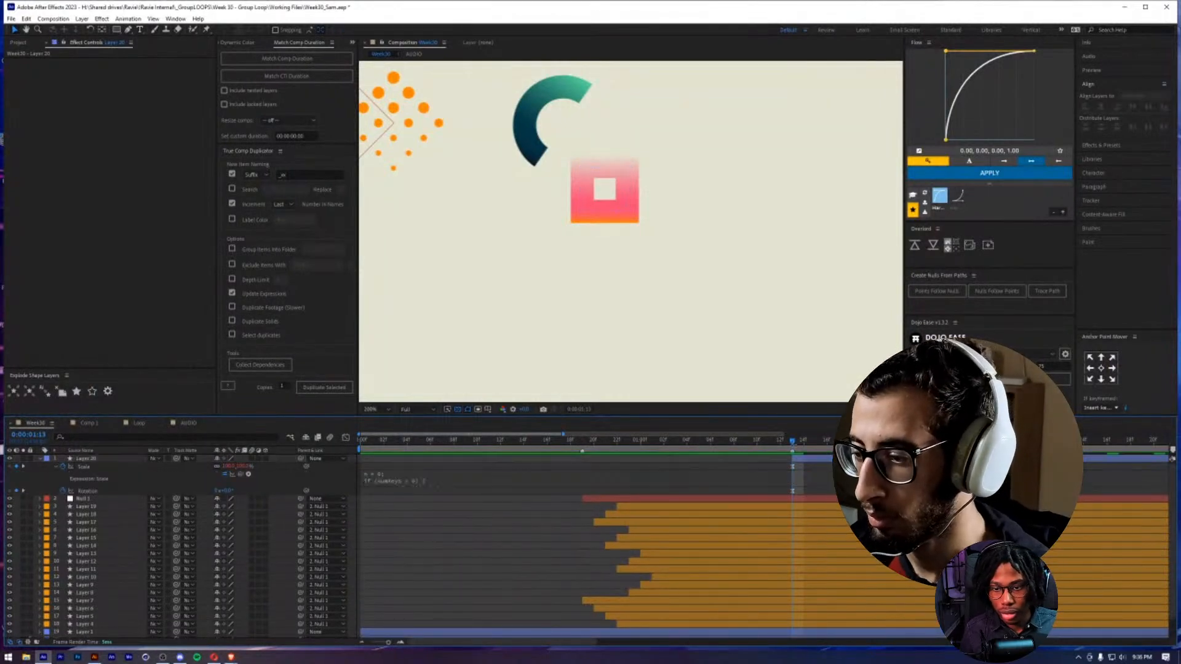
drag(793, 445, 827, 442)
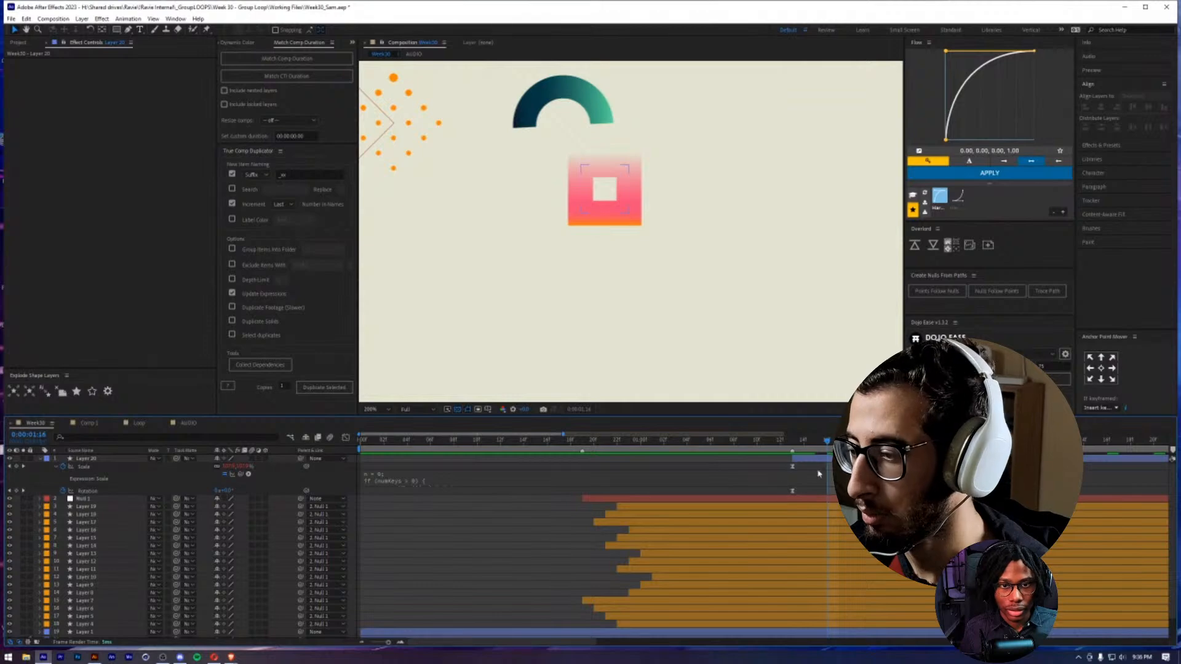
click(792, 466)
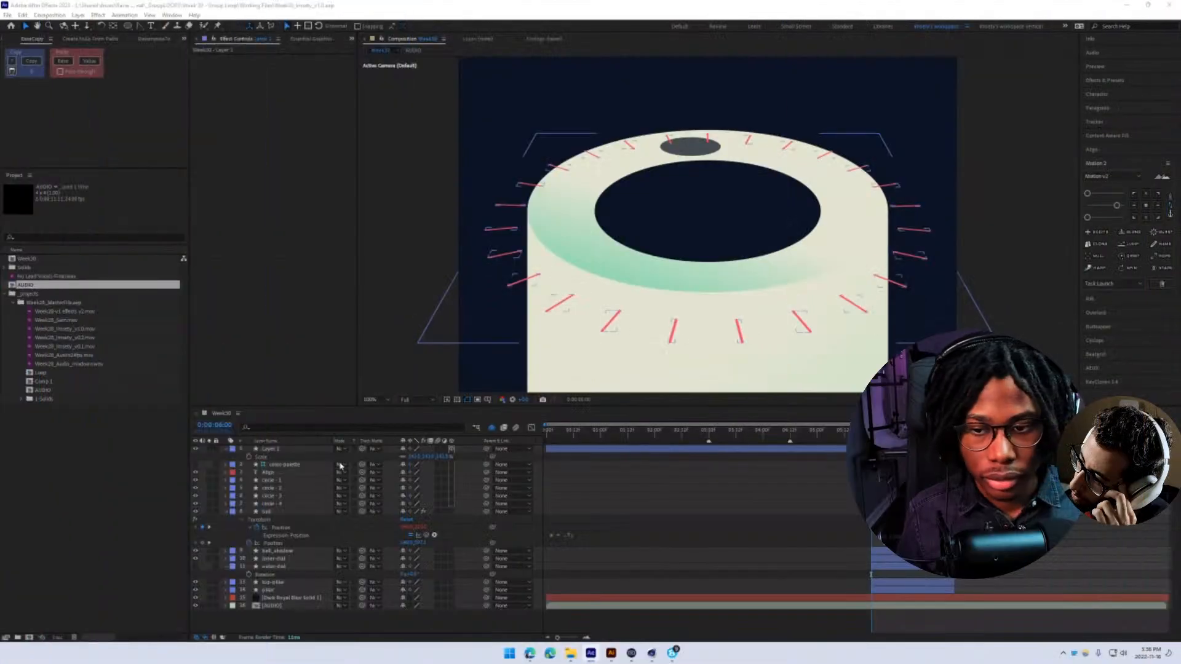
- Try to raise the pink tick-mark ring on Layer 1 vertically around the pillar top
click(278, 450)
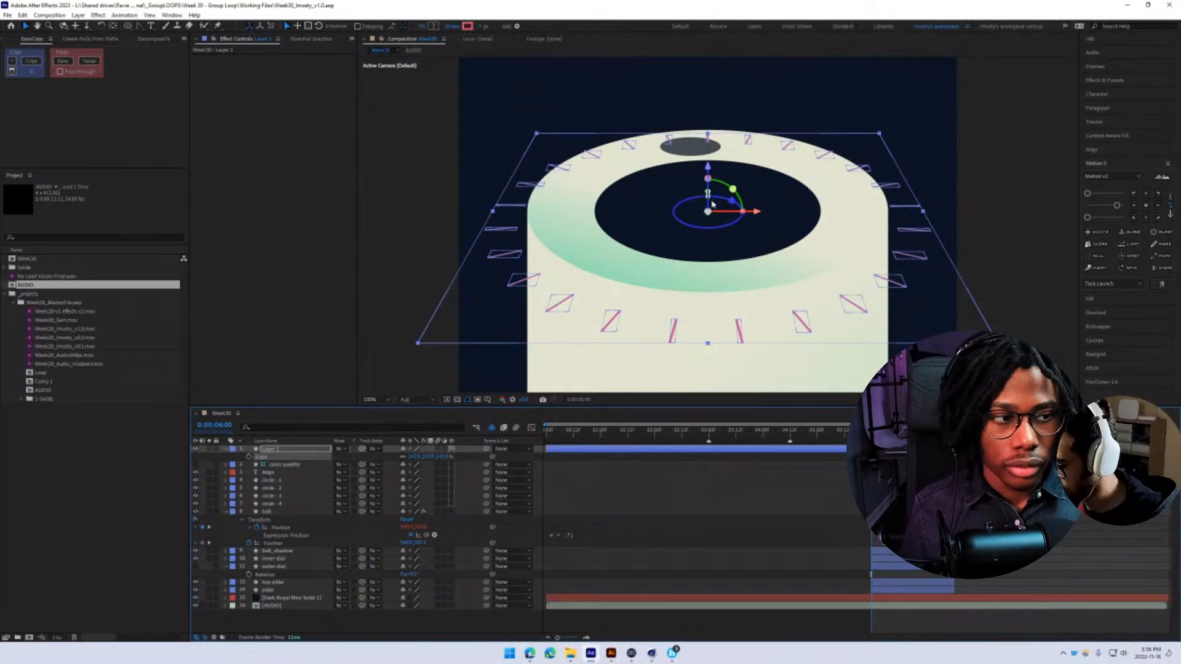
click(268, 511)
click(268, 450)
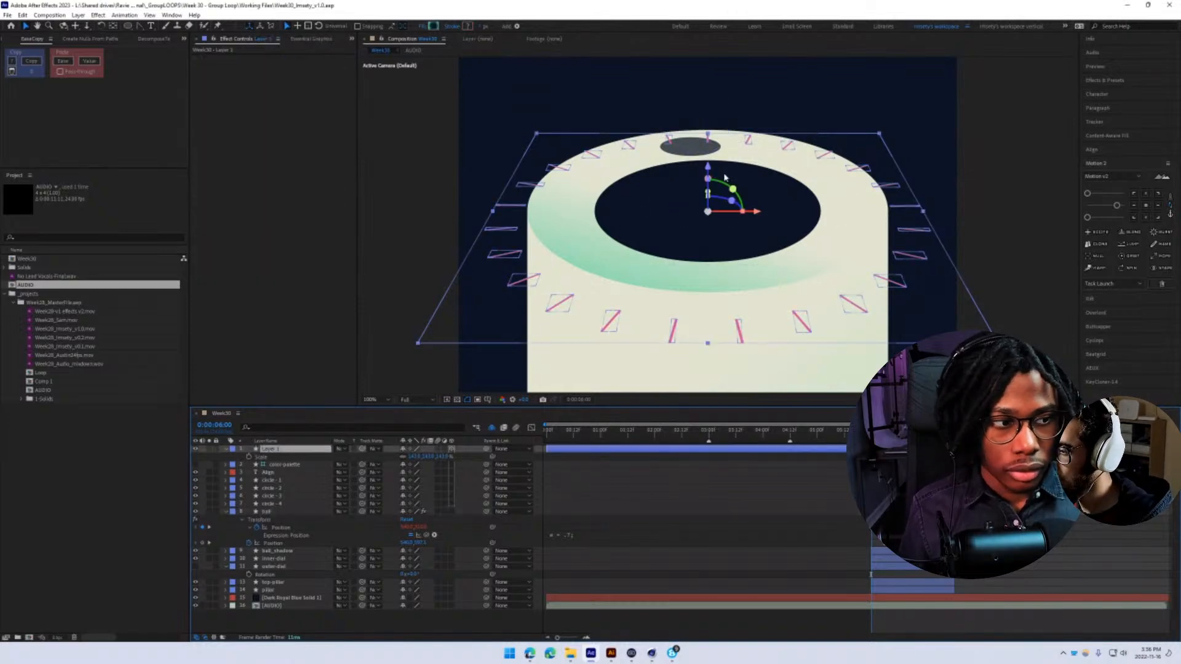
drag(709, 171, 710, 144)
click(646, 521)
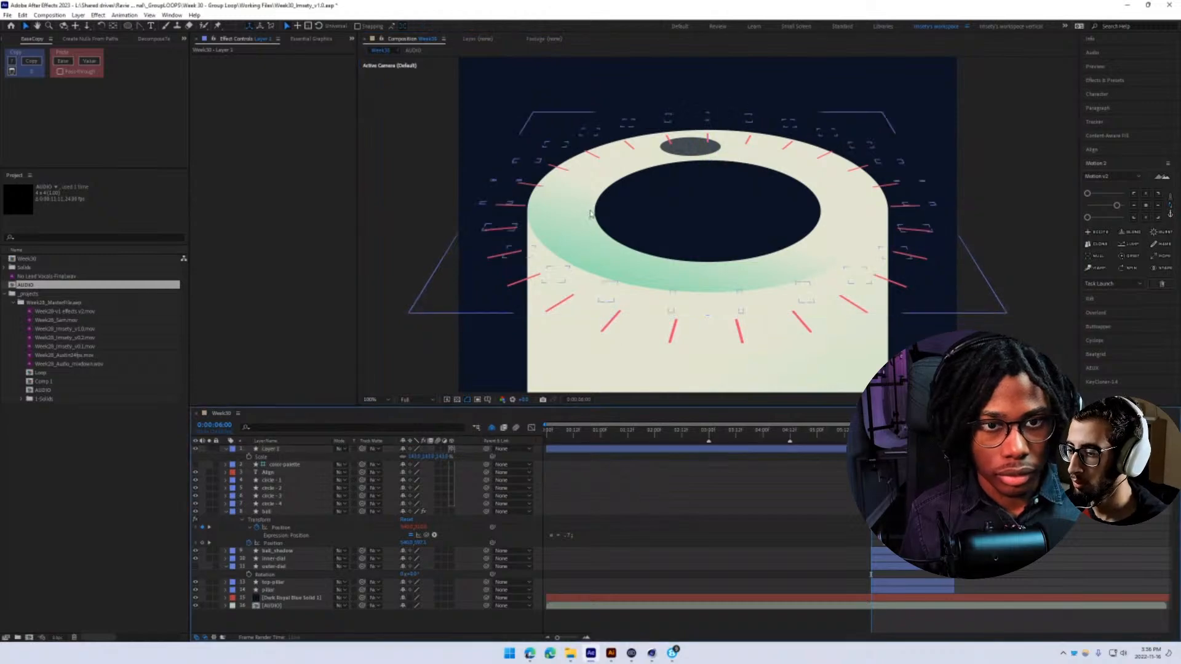
- Move the tick-mark ring's Layer 1 directly above outer-dial in the layer stack and collapse the expanded layer properties
drag(268, 449, 298, 567)
key(Tab)
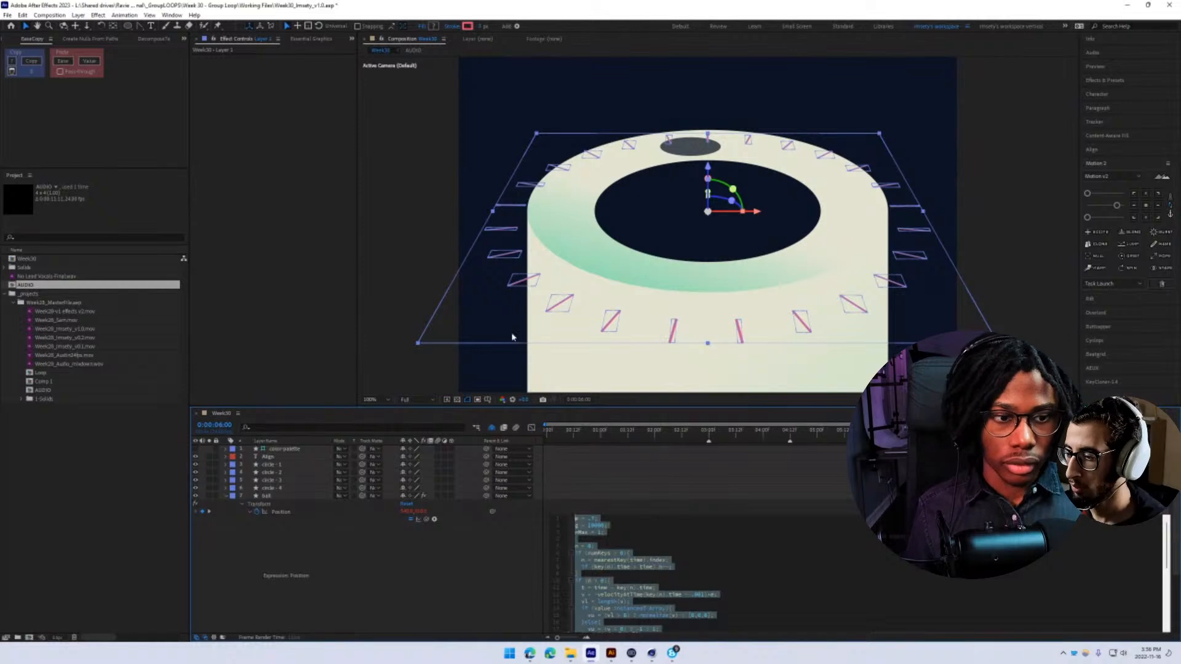
click(719, 449)
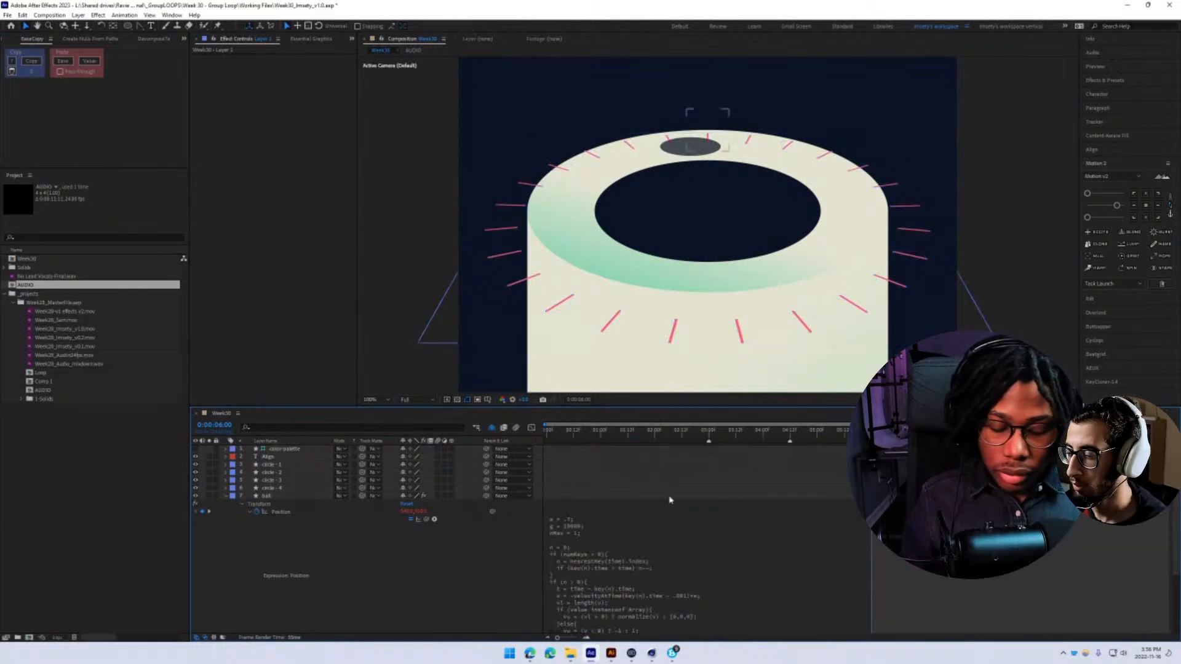
key(u)
- Try bringing Layer 1 to the top of the layer stack, then undo the reordering
click(289, 528)
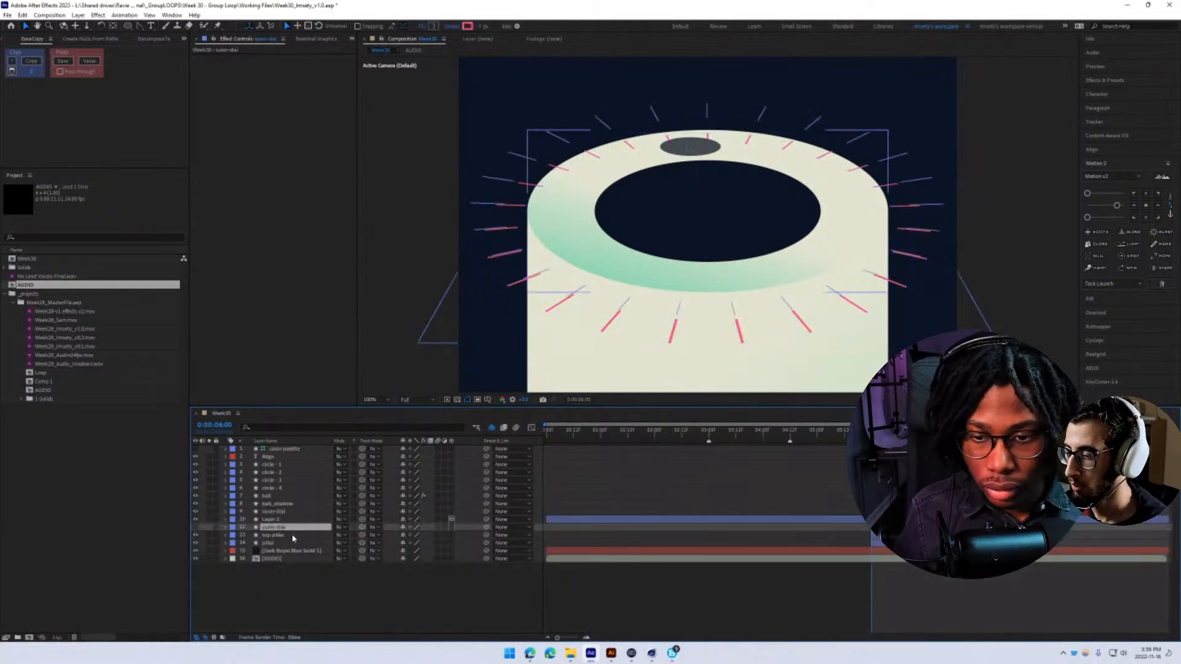
click(283, 520)
key(ctrl+shift+bracketright)
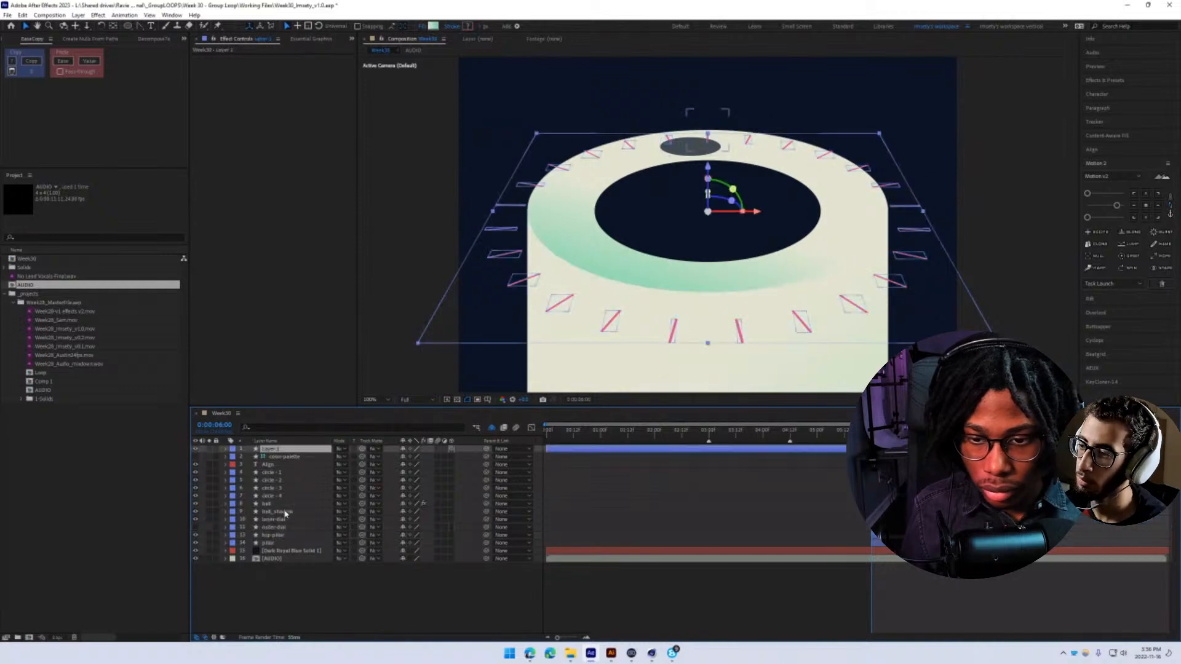
key(ctrl+z)
- Move Layer 1 between top-pillar and pillar in the layer stack and deselect it
click(269, 527)
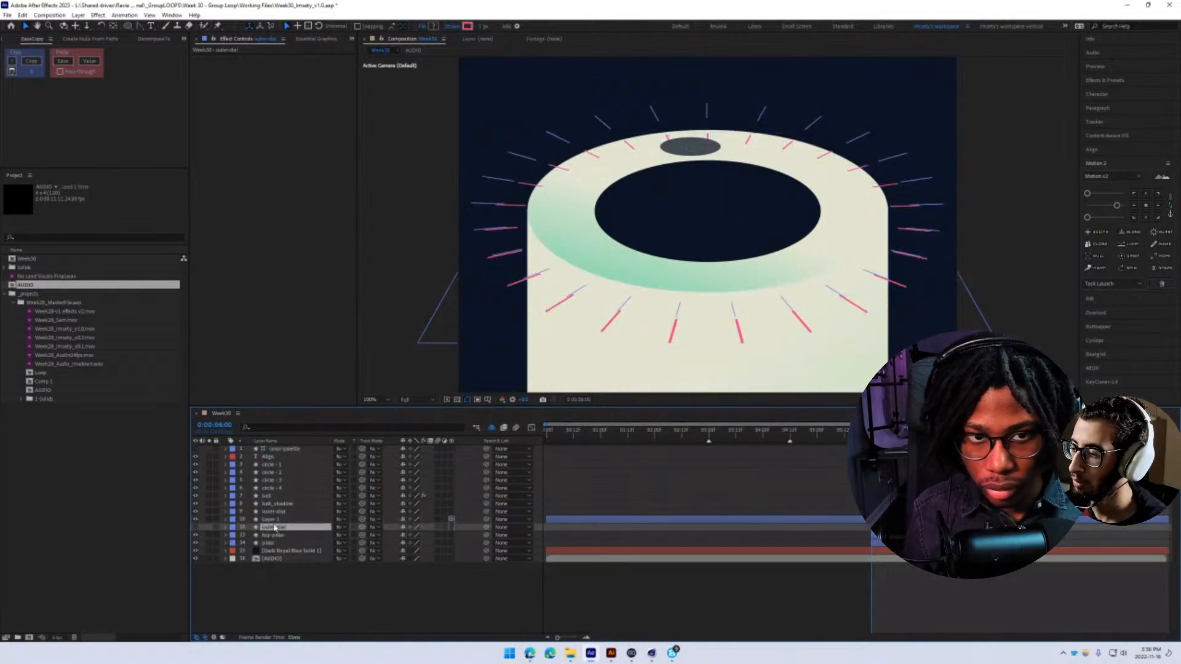
click(275, 520)
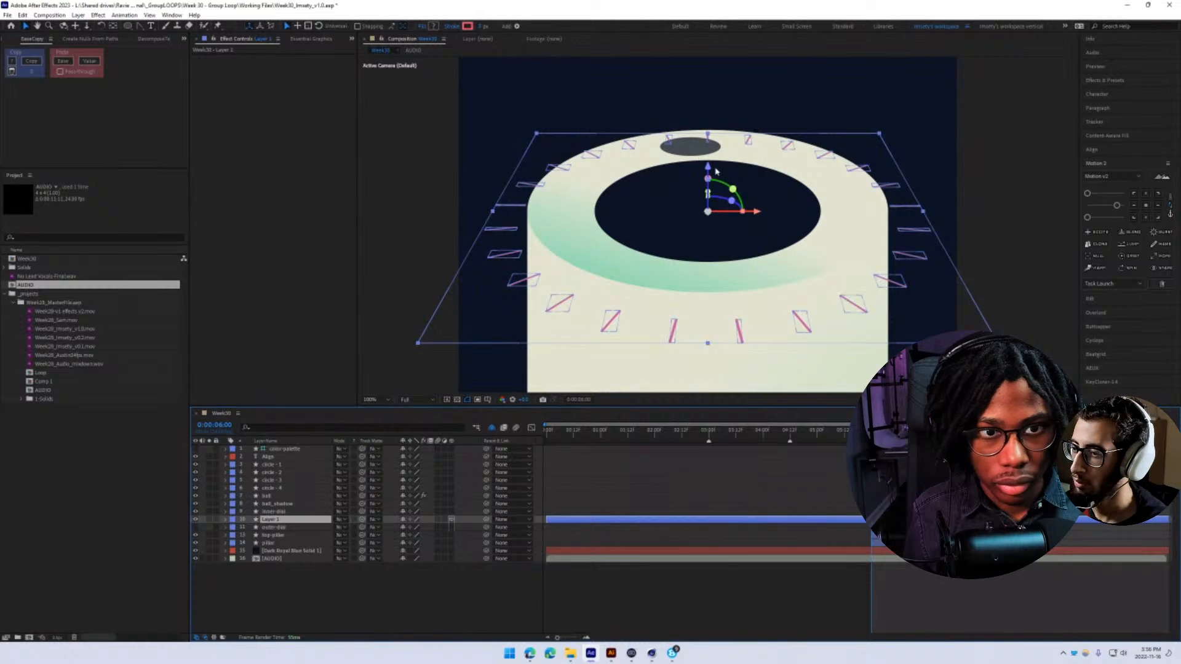
mouse_move(284, 528)
mouse_down()
mouse_move(282, 554)
mouse_move(275, 539)
mouse_up()
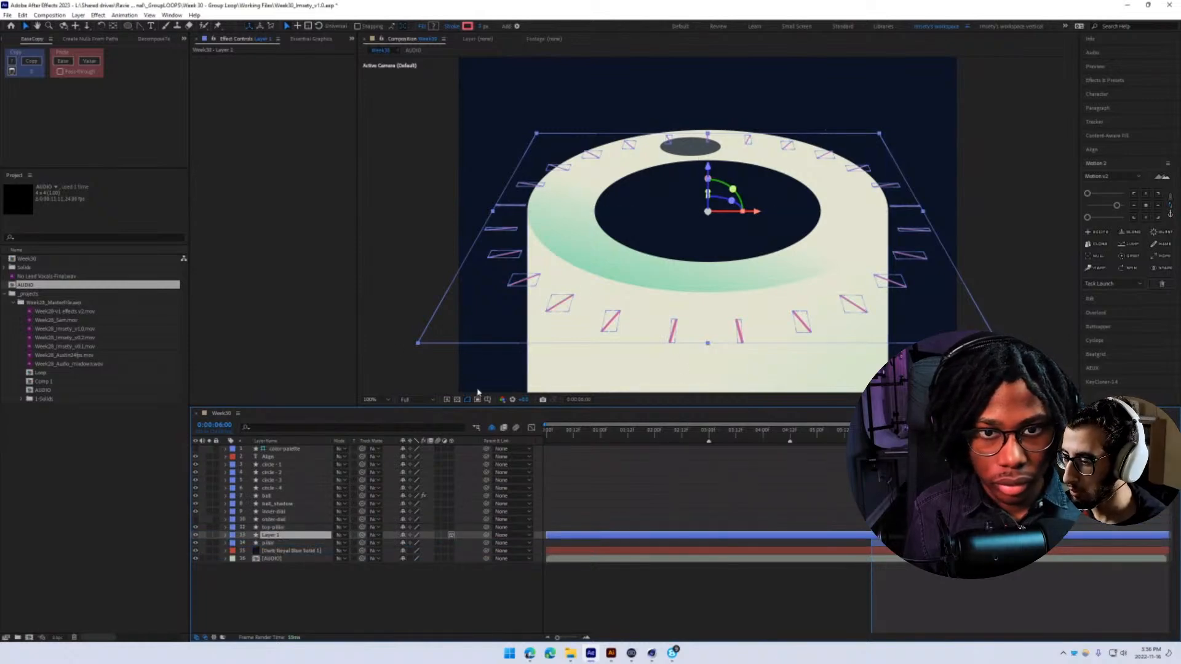
click(455, 250)
scroll(450, 245, down, 1)
scroll(450, 246, up, 1)
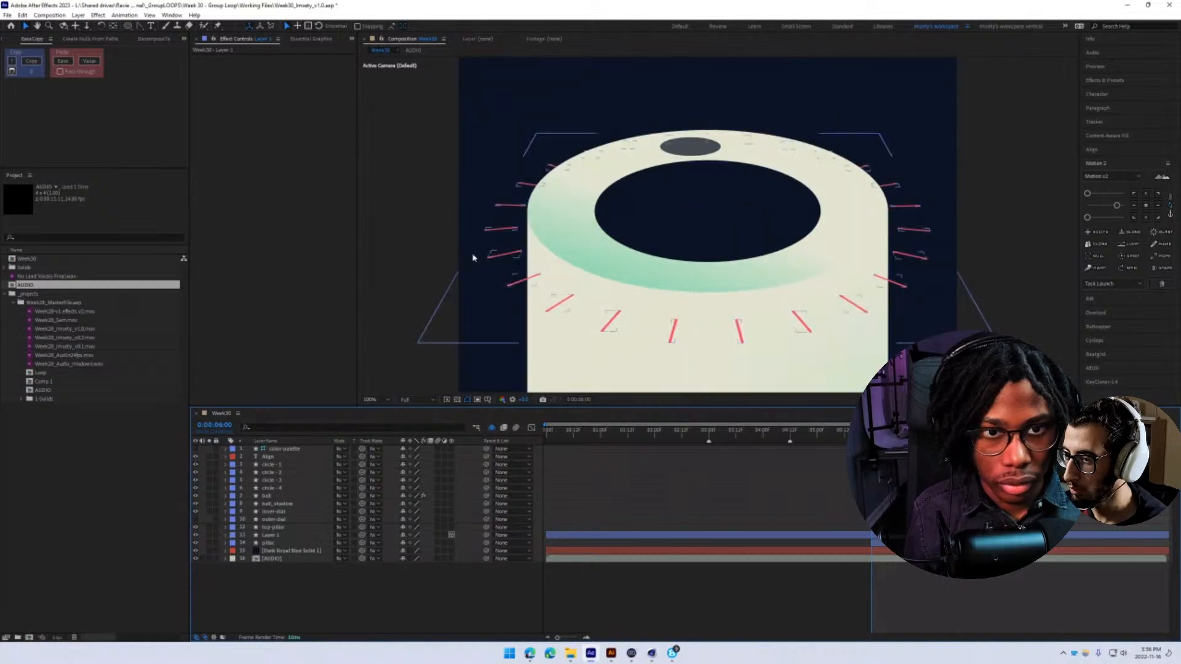
- Try raising the tick-mark ring behind the pillar top, then undo the move
click(277, 535)
drag(702, 172, 703, 139)
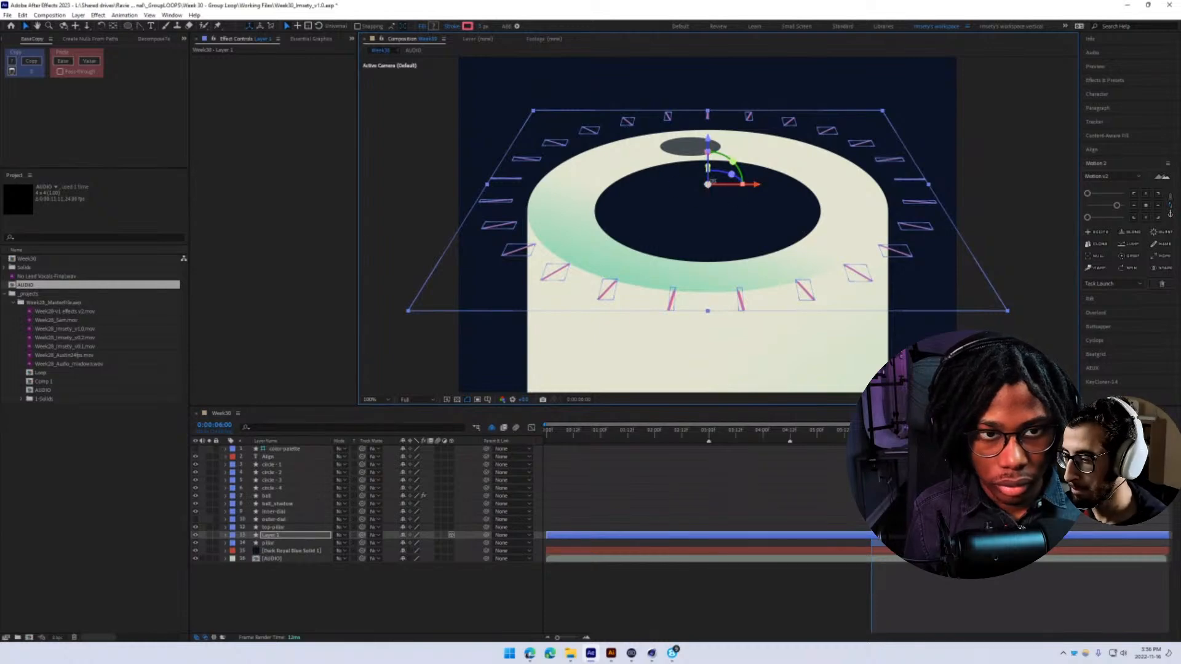
key(ctrl+z)
- Scale the tick-mark ring up slightly and raise it so it circles the pillar's top rim
key(s)
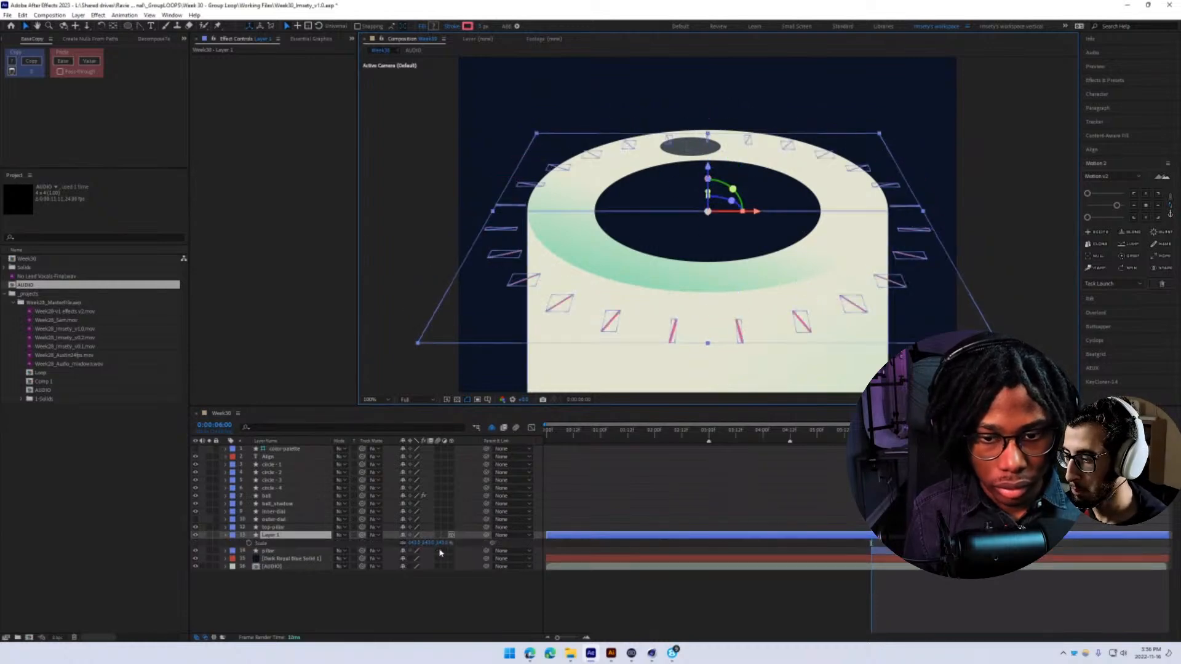
mouse_move(444, 543)
mouse_down()
mouse_move(459, 547)
mouse_move(449, 548)
mouse_up()
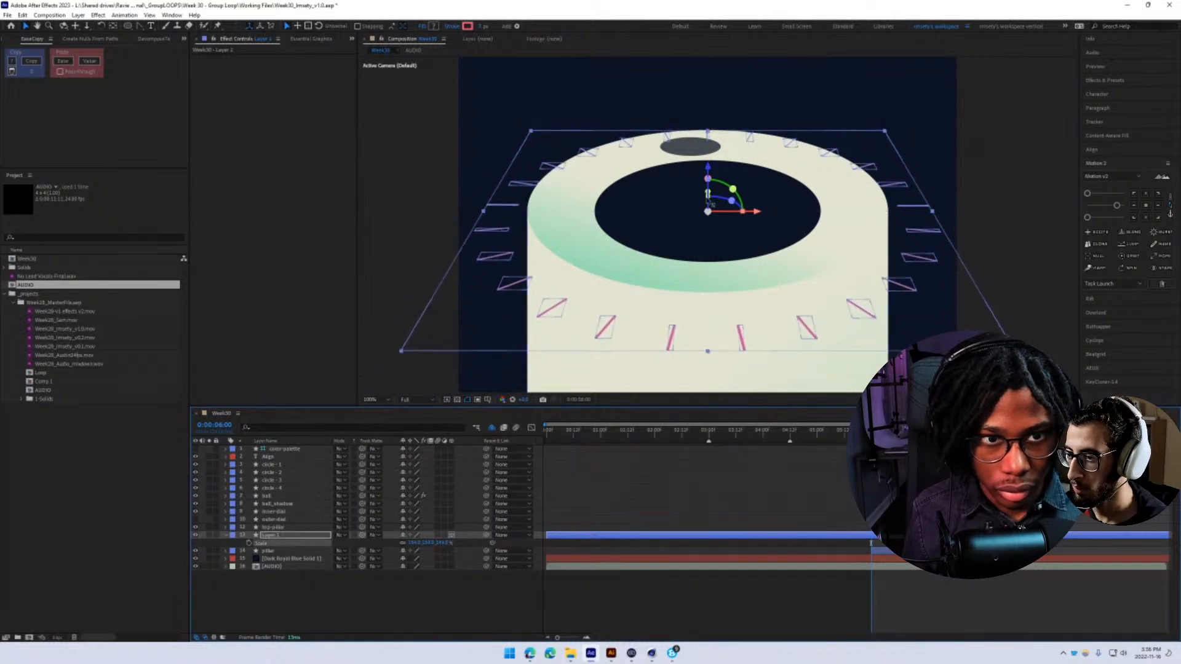
drag(708, 169, 708, 152)
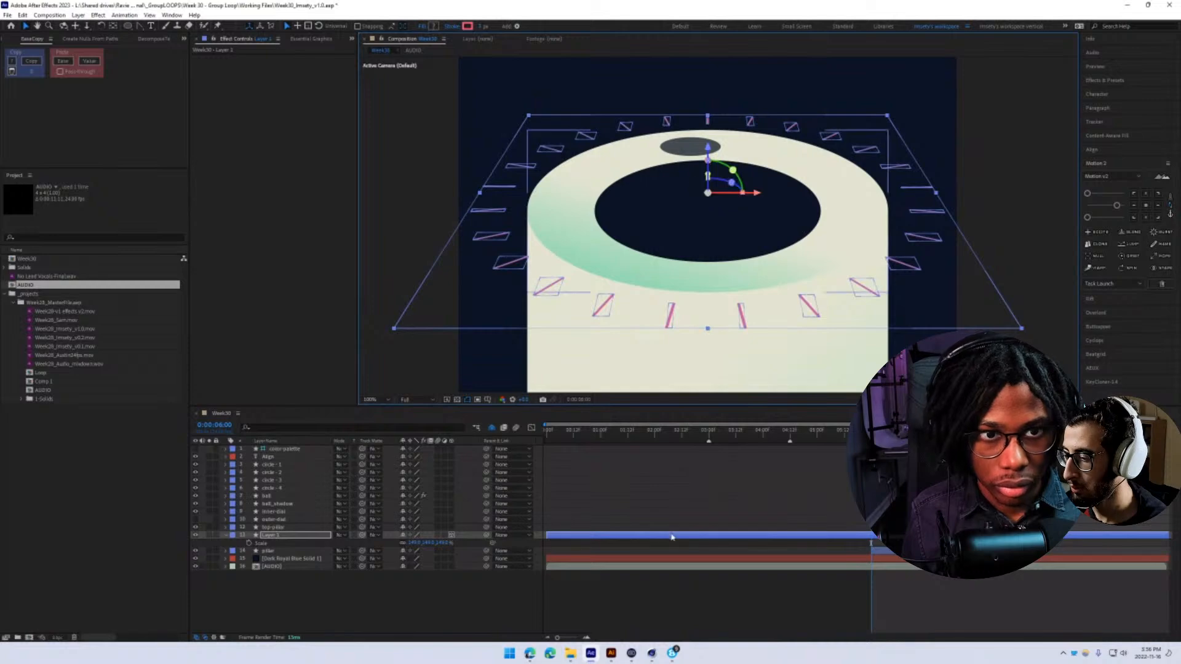
click(672, 536)
click(640, 446)
scroll(612, 245, down, 3)
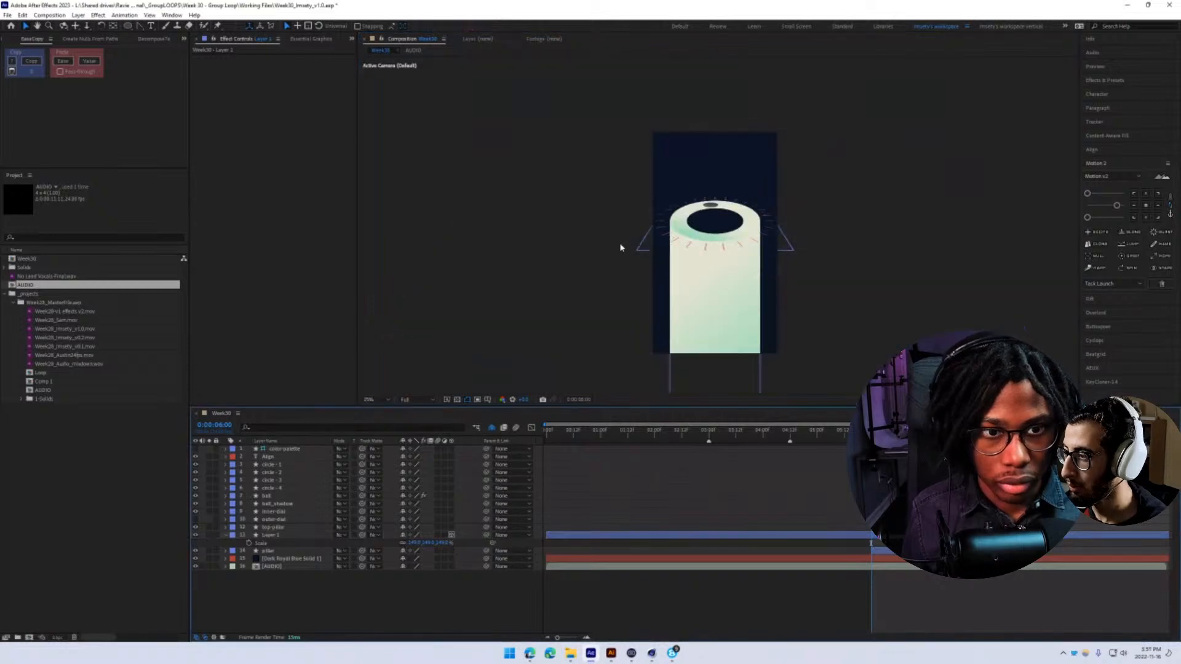
scroll(622, 248, up, 2)
scroll(598, 302, up, 1)
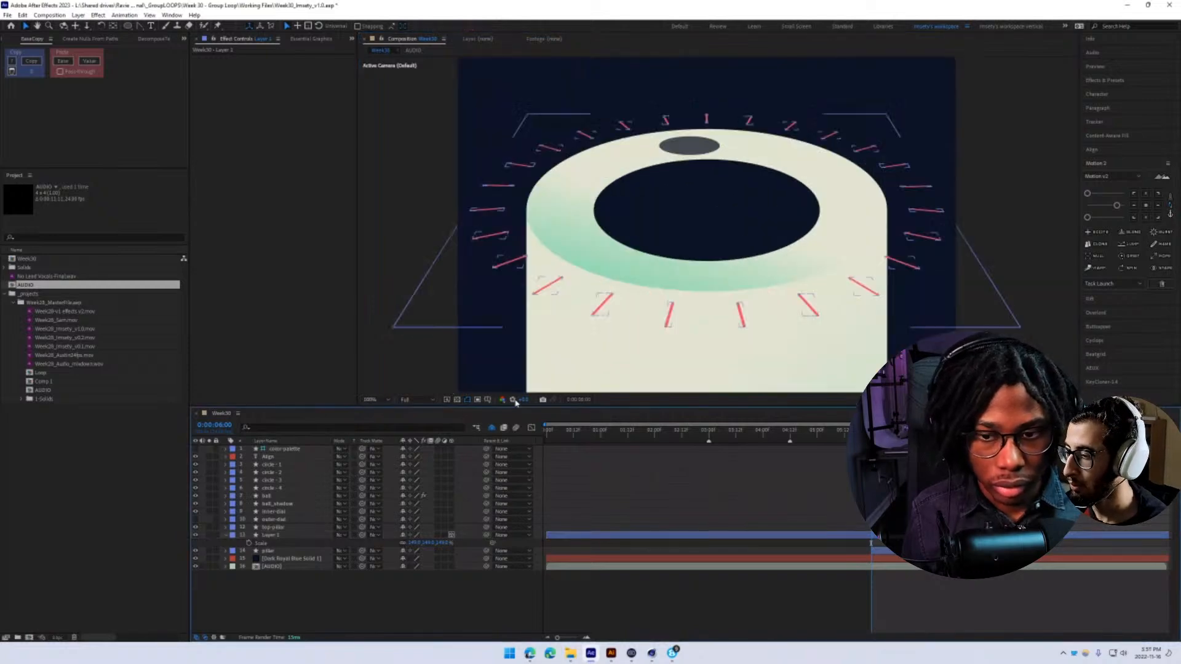
click(277, 536)
drag(707, 149, 707, 153)
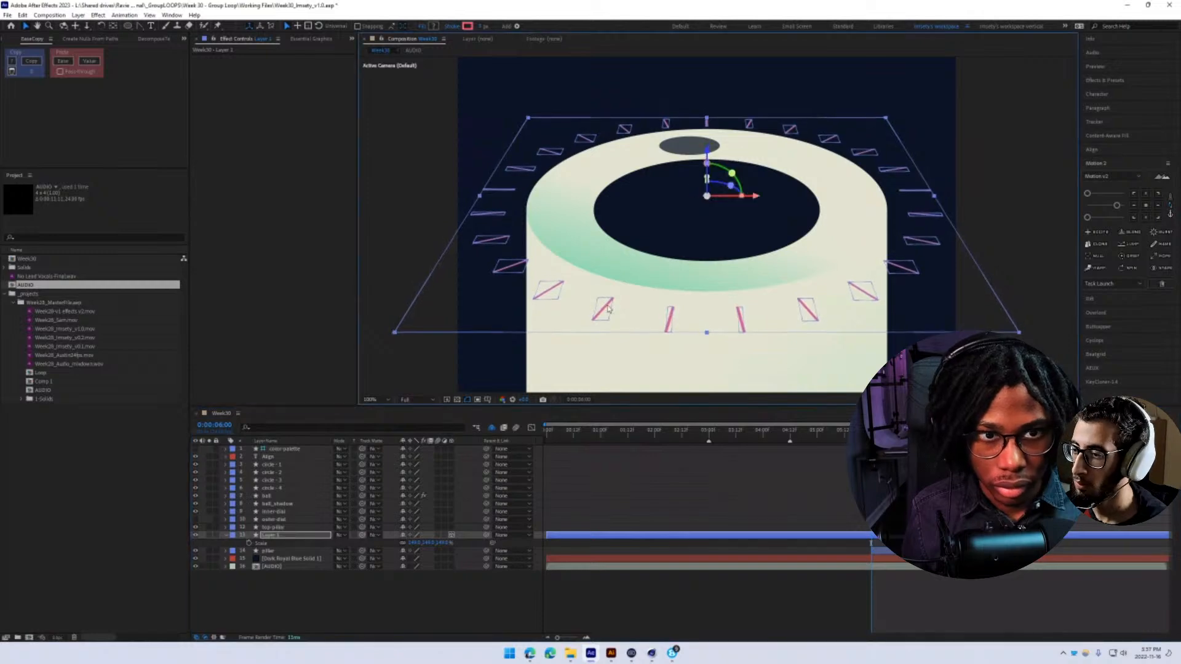
- Rotate the tick-mark ring about its Z axis and save the project
key(r)
mouse_move(412, 553)
mouse_down()
mouse_move(447, 556)
mouse_move(427, 567)
mouse_move(467, 567)
mouse_move(415, 568)
mouse_move(474, 572)
mouse_up()
key(ctrl+z)
key(ctrl+z)
click(606, 526)
key(ctrl+z)
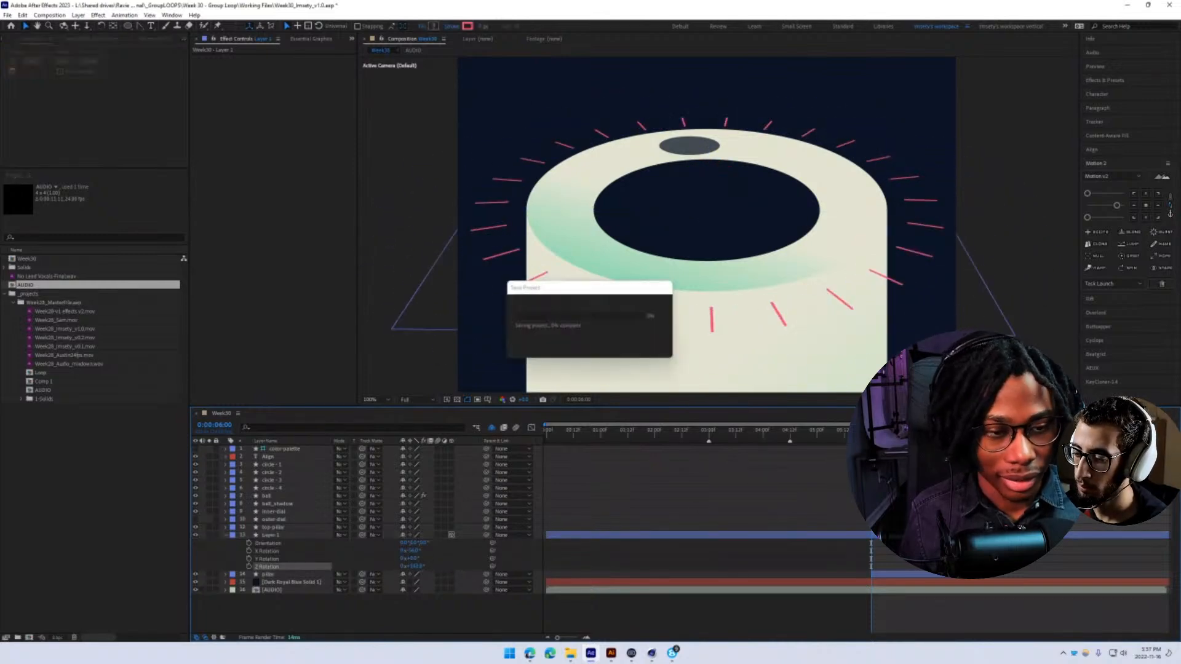
- Start keyframing the tick-mark ring's Z Rotation at 0:00:06:00 and set that keyframe to 0°
click(249, 567)
key(space)
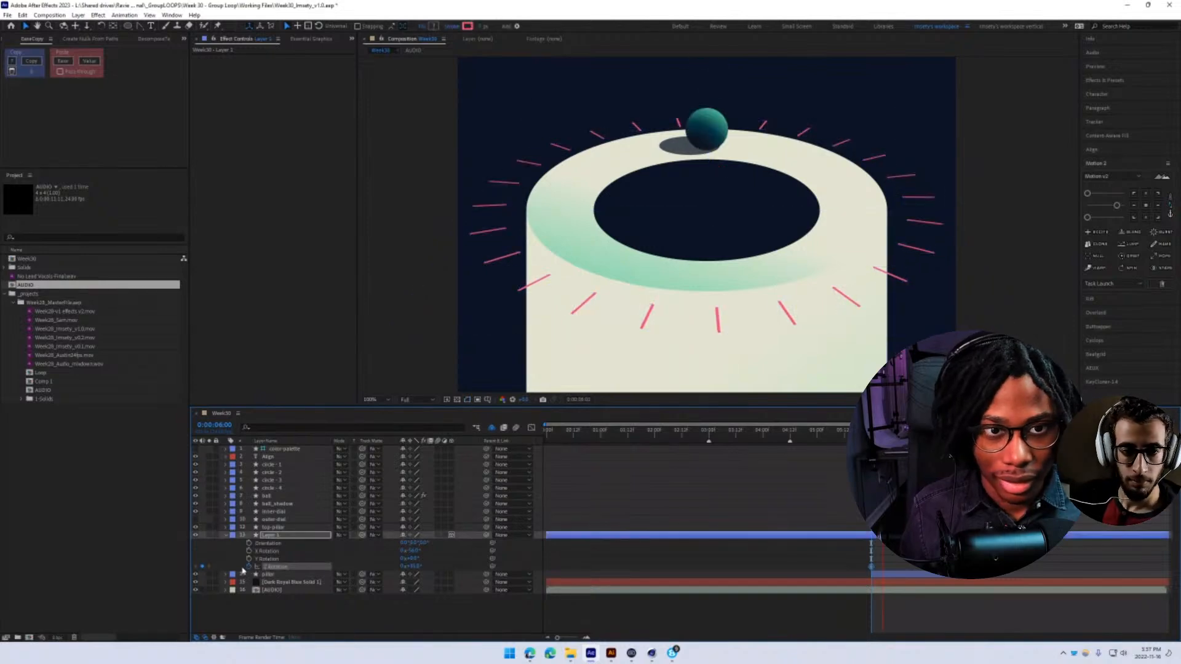
key(space)
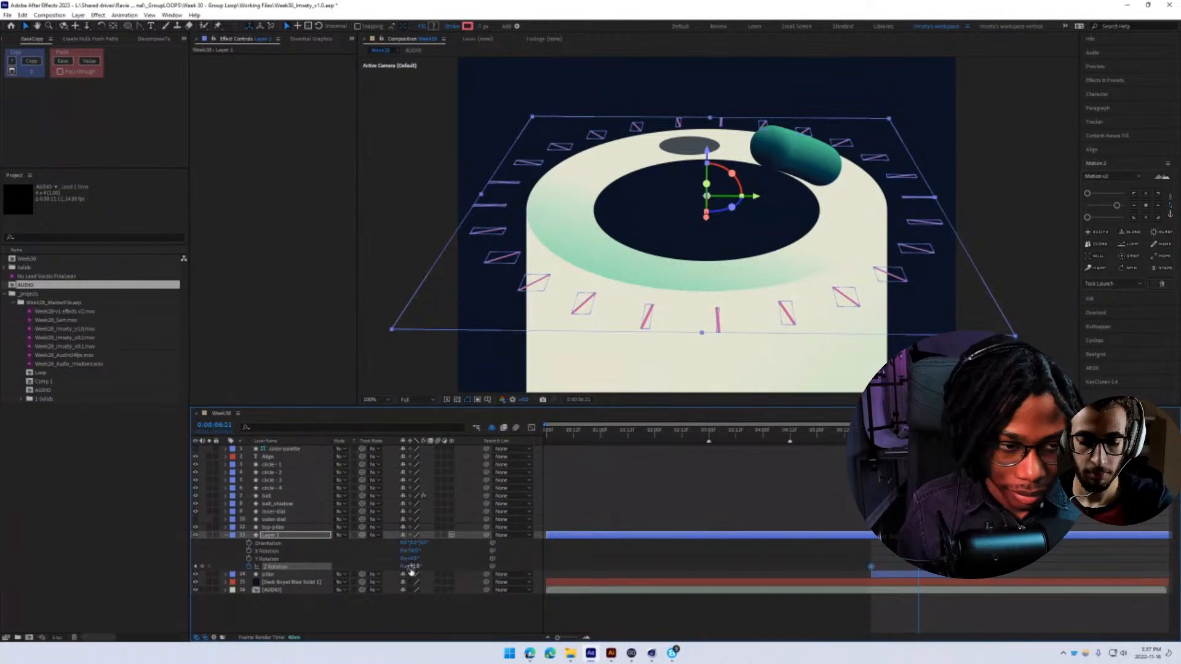
key(j)
click(412, 567)
text(0)
key(Return)
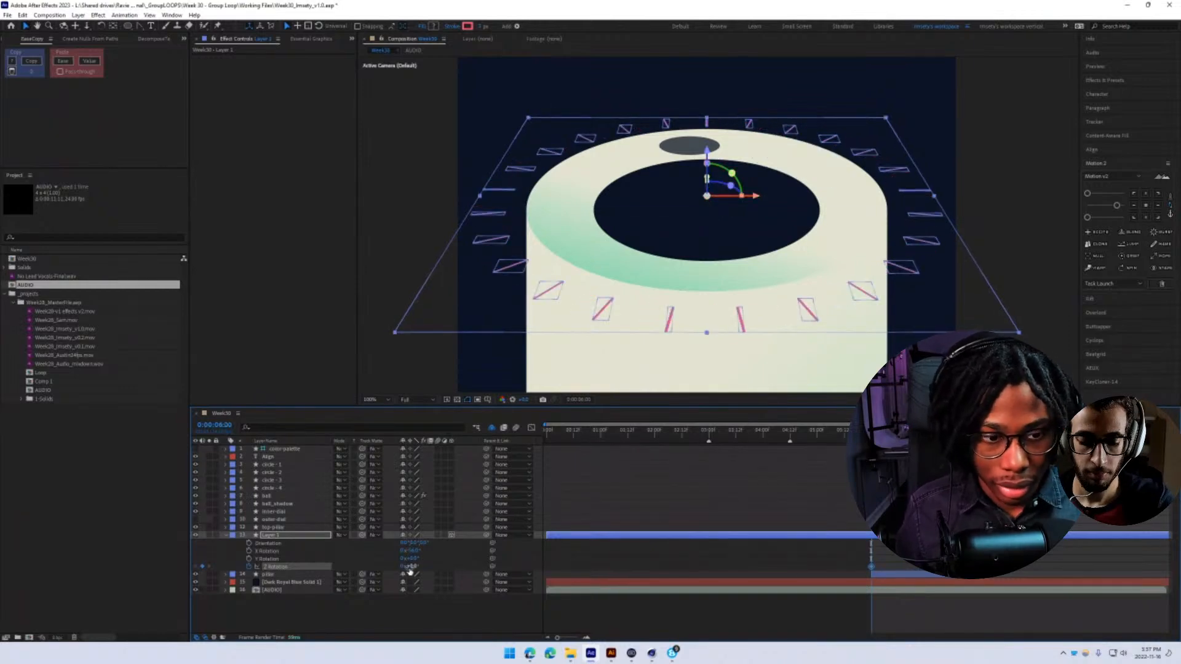
- Add a second Z Rotation keyframe at 0:00:06:20 that turns the tick-mark ring further around the pillar
click(837, 495)
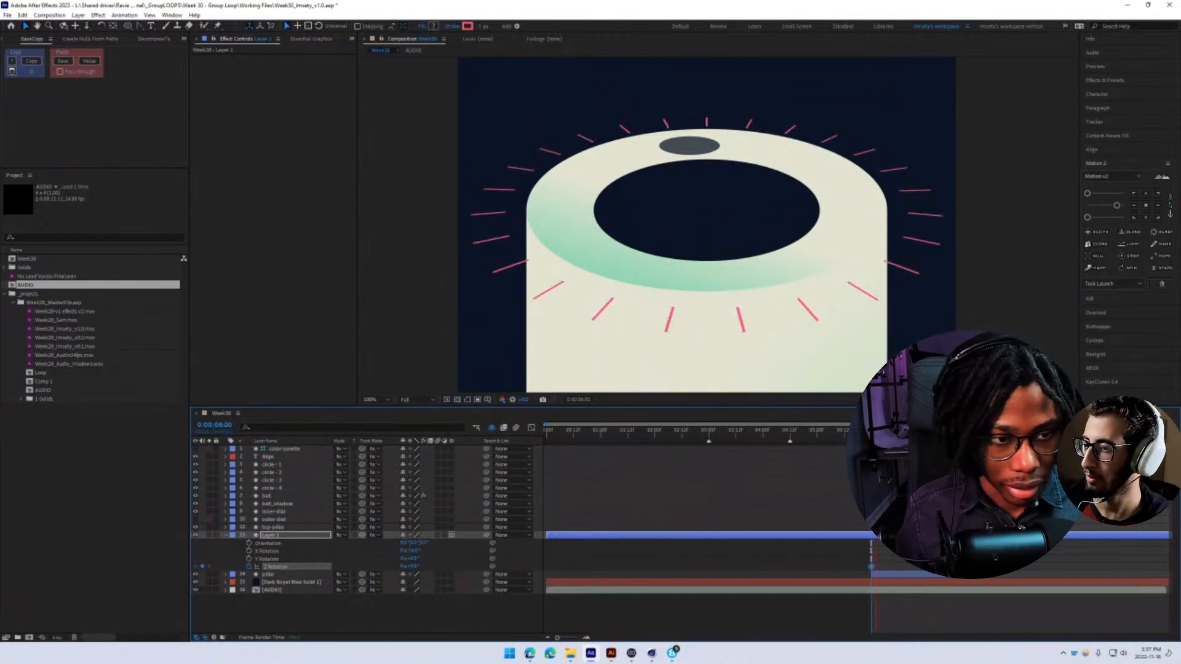
key(space)
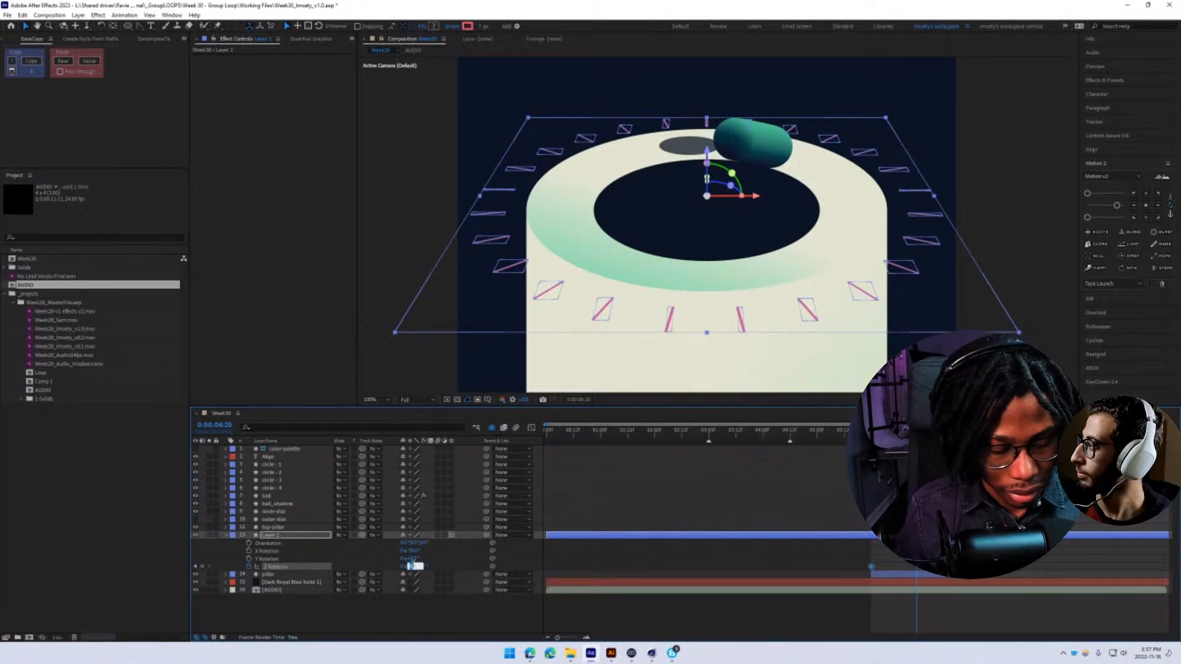
key(Return)
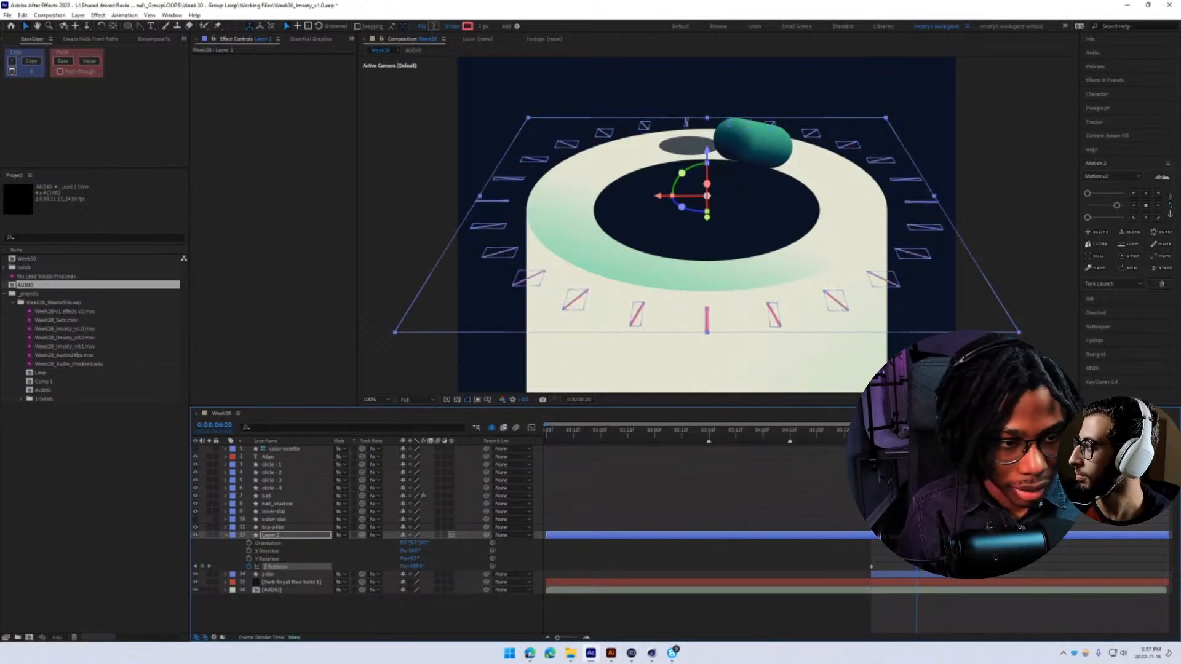
- Ease the tick-mark ring's Z Rotation keyframes and save the project
drag(917, 567, 835, 585)
key(F9)
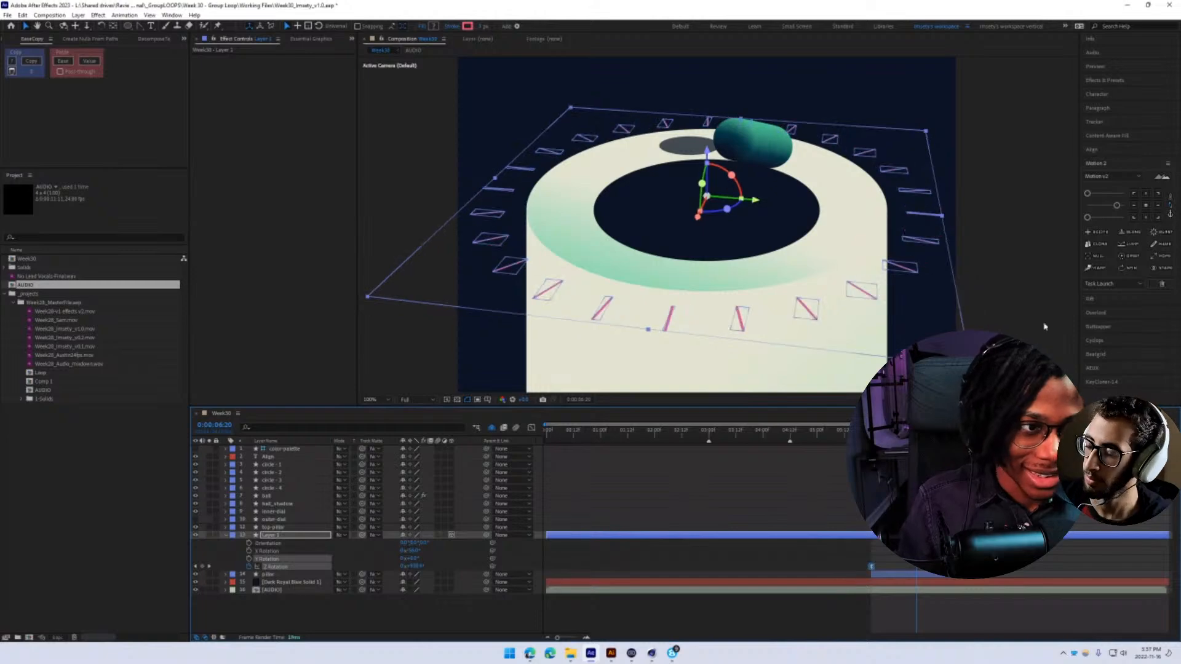
click(1115, 207)
key(ctrl+s)
- Preview the eased tick-mark ring rotation from 0:00:06:00
drag(916, 431, 871, 430)
key(space)
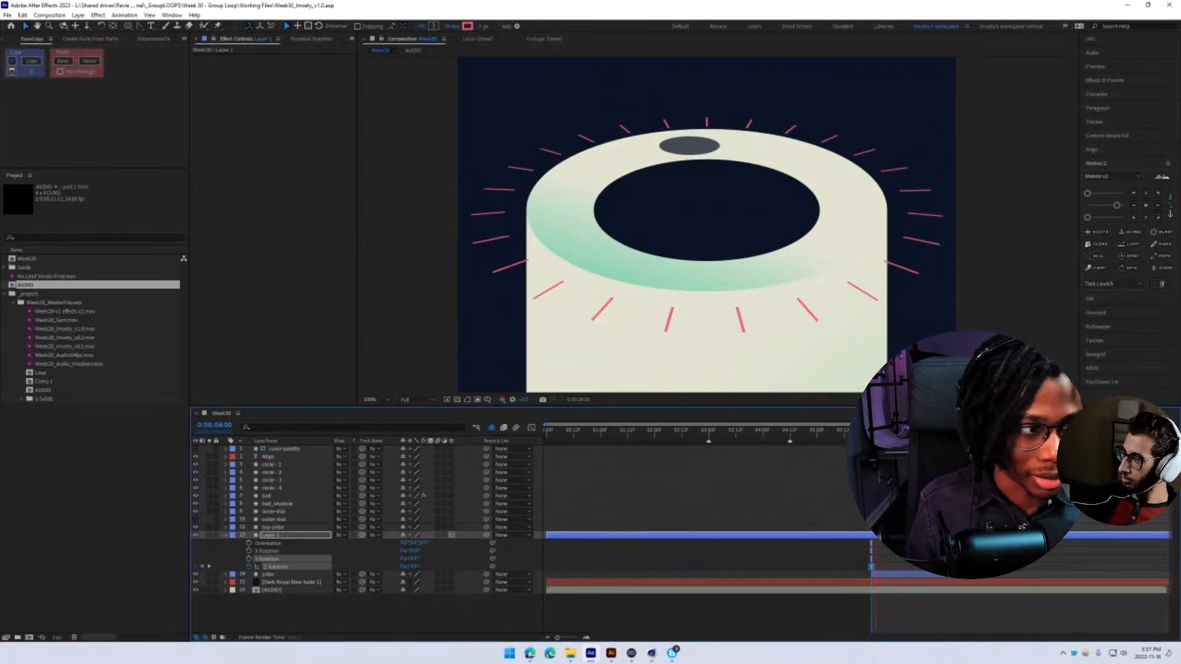
key(space)
key(space)
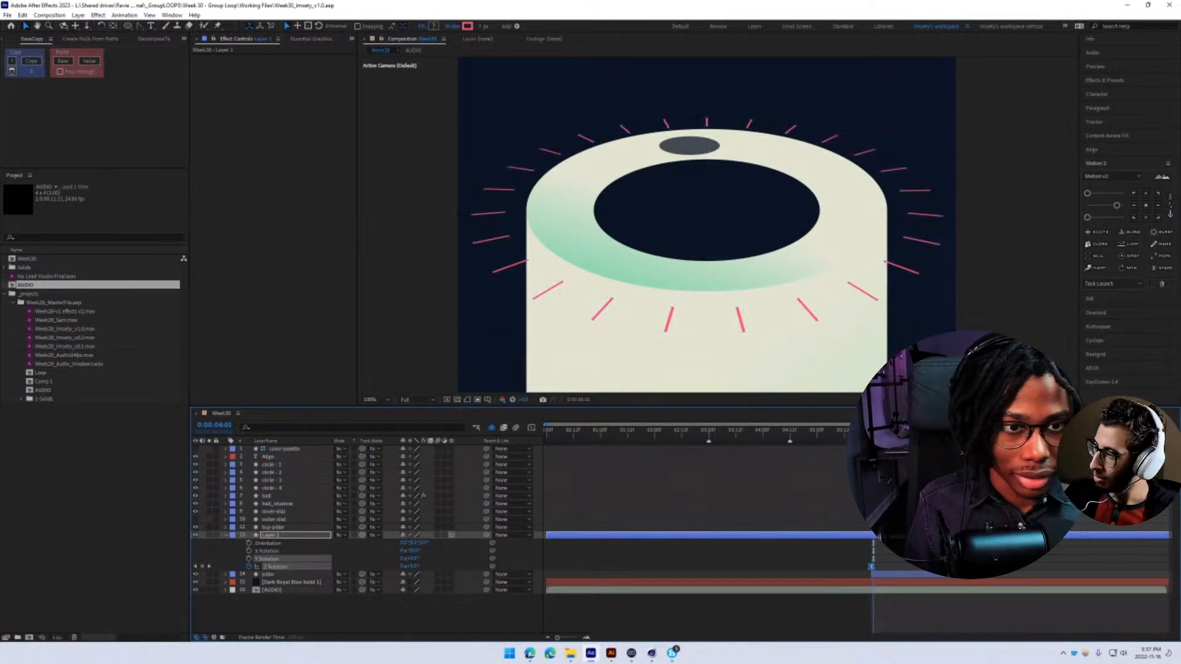
key(ctrl+shift+z)
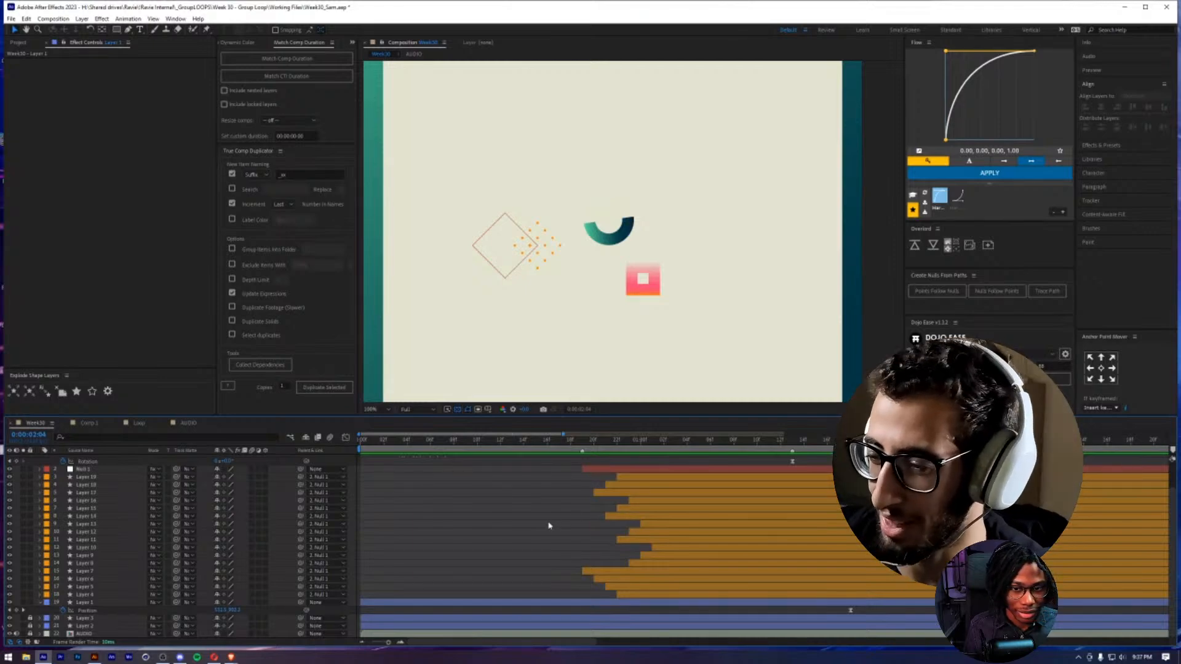
- In the Week30_Sam project, change the pink square's Rotation on Layer 20 at 0:00:02:04 so it ends tilted
scroll(552, 525, up, 2)
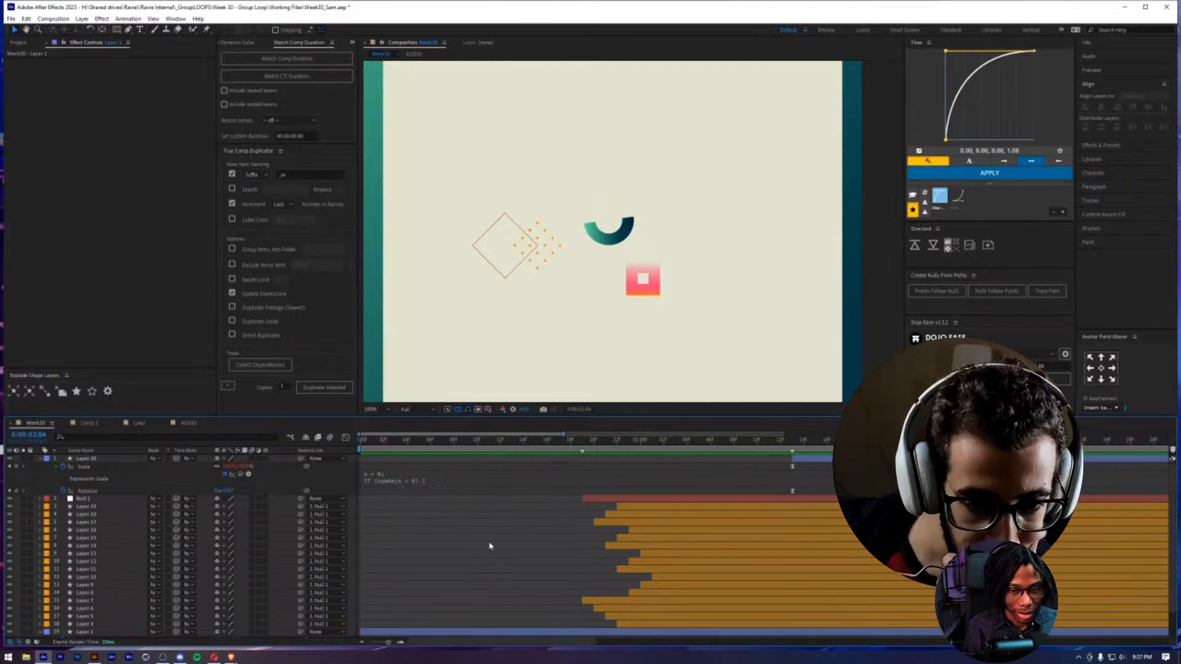
click(757, 440)
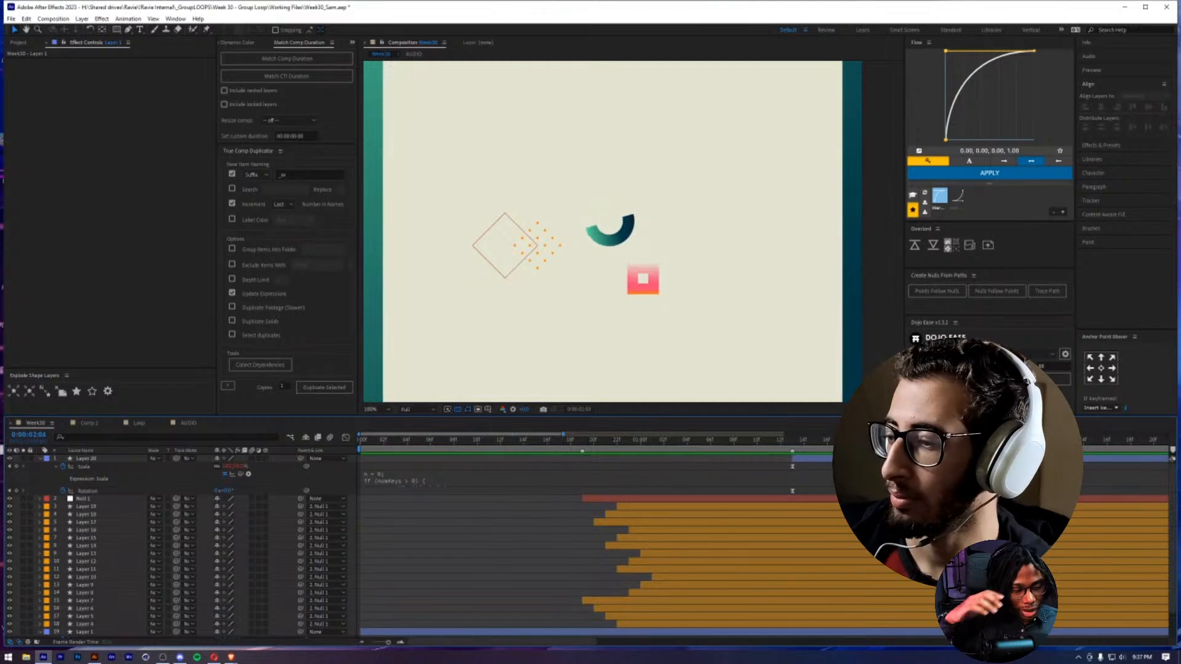
drag(760, 463, 792, 462)
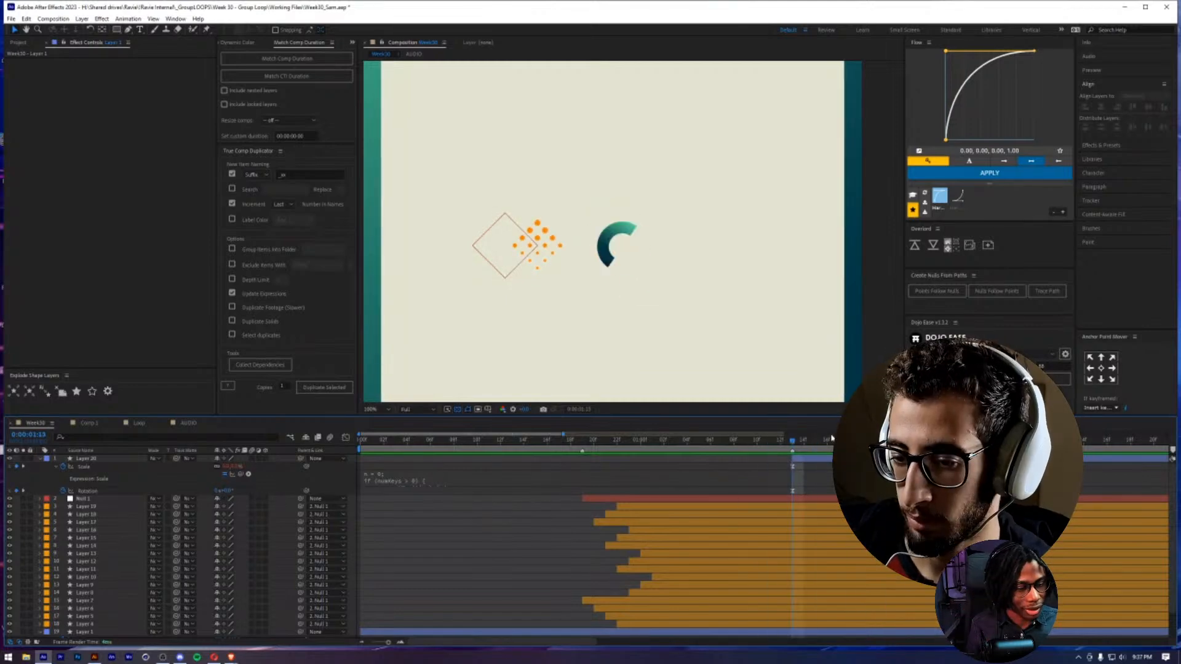
key(space)
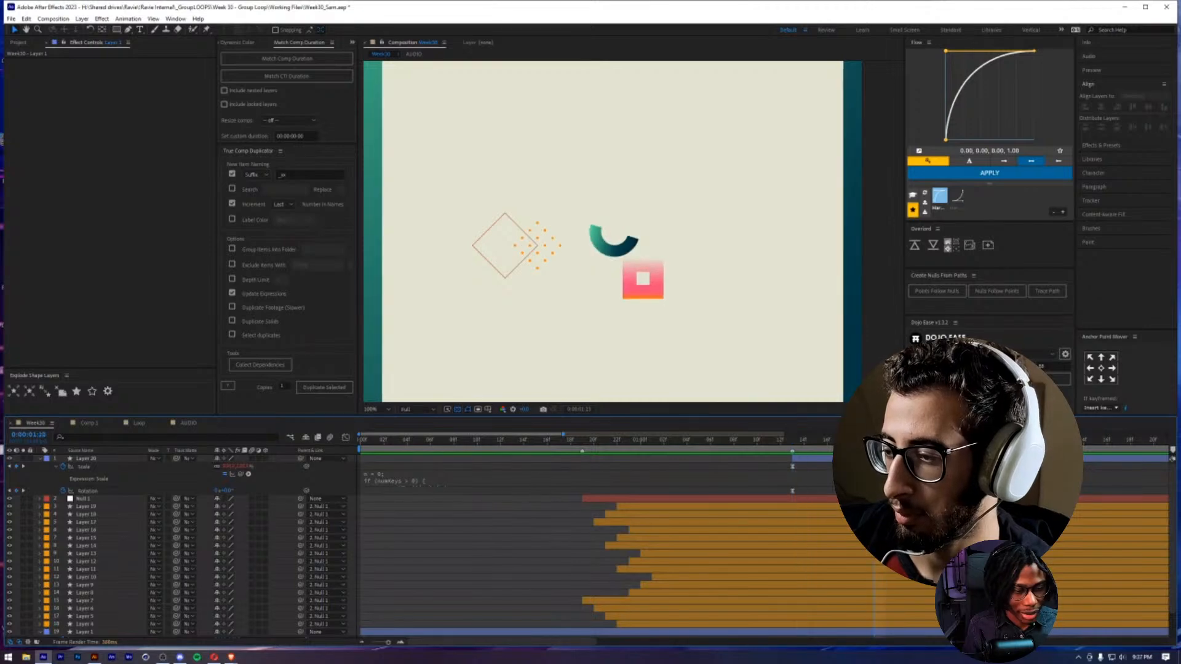
click(87, 490)
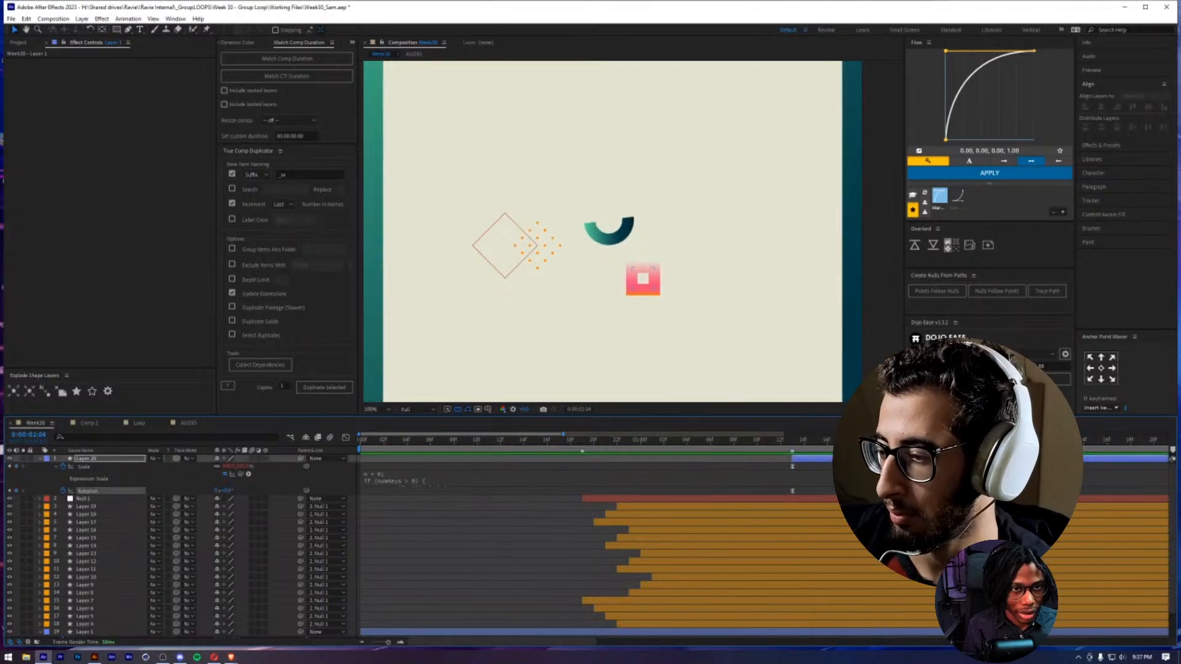
click(86, 458)
drag(222, 492, 258, 492)
drag(415, 481, 424, 481)
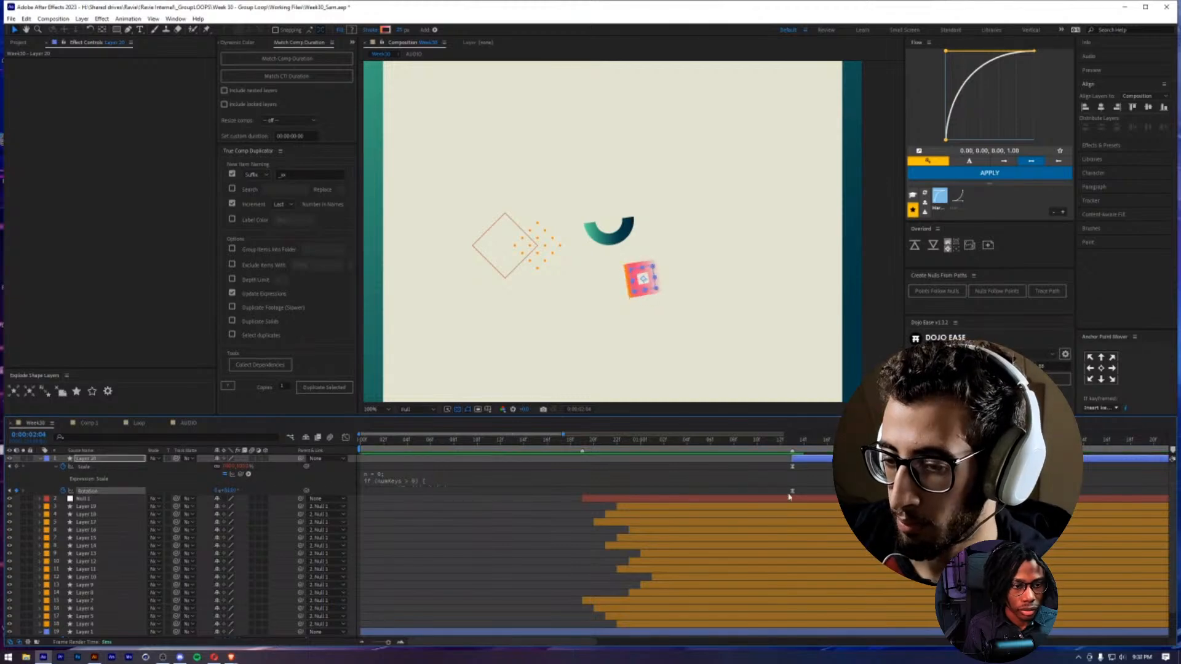
- Apply easing to the pink square's selected Rotation keyframe and preview the spin
click(792, 491)
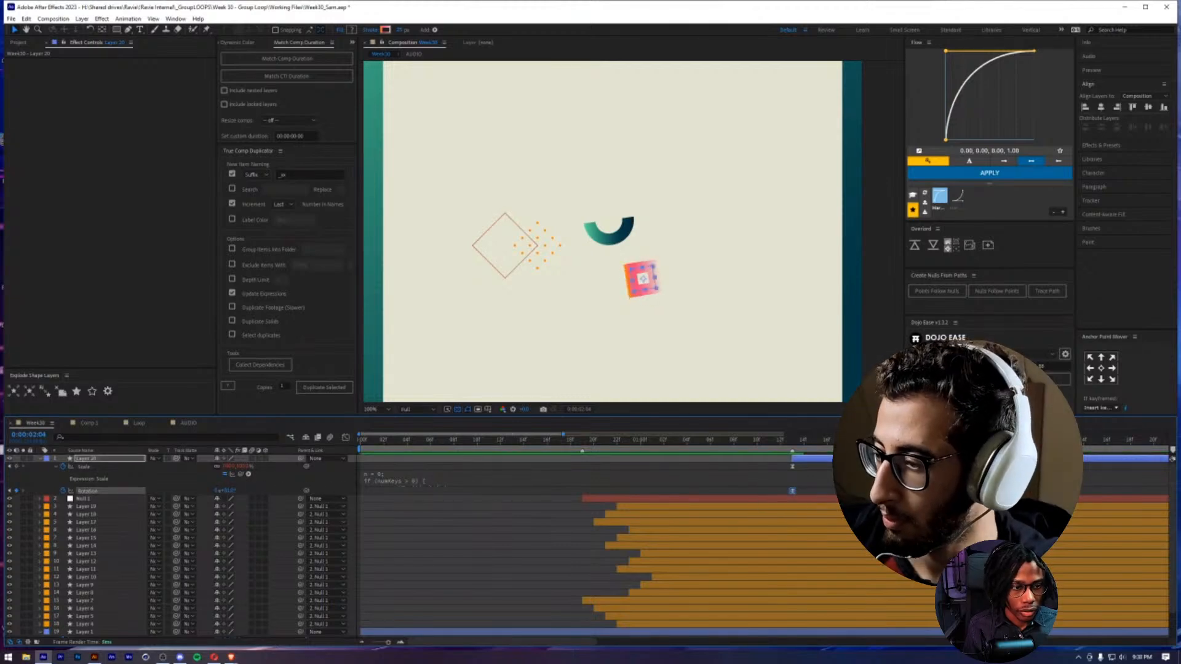
click(989, 379)
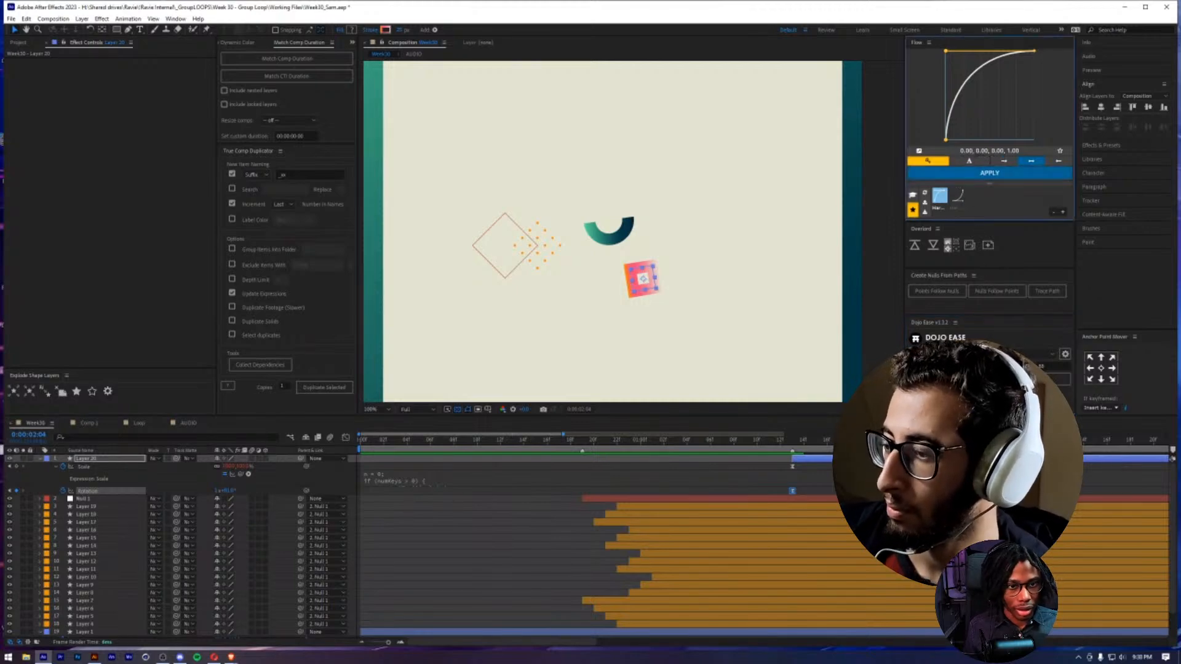
click(735, 441)
key(space)
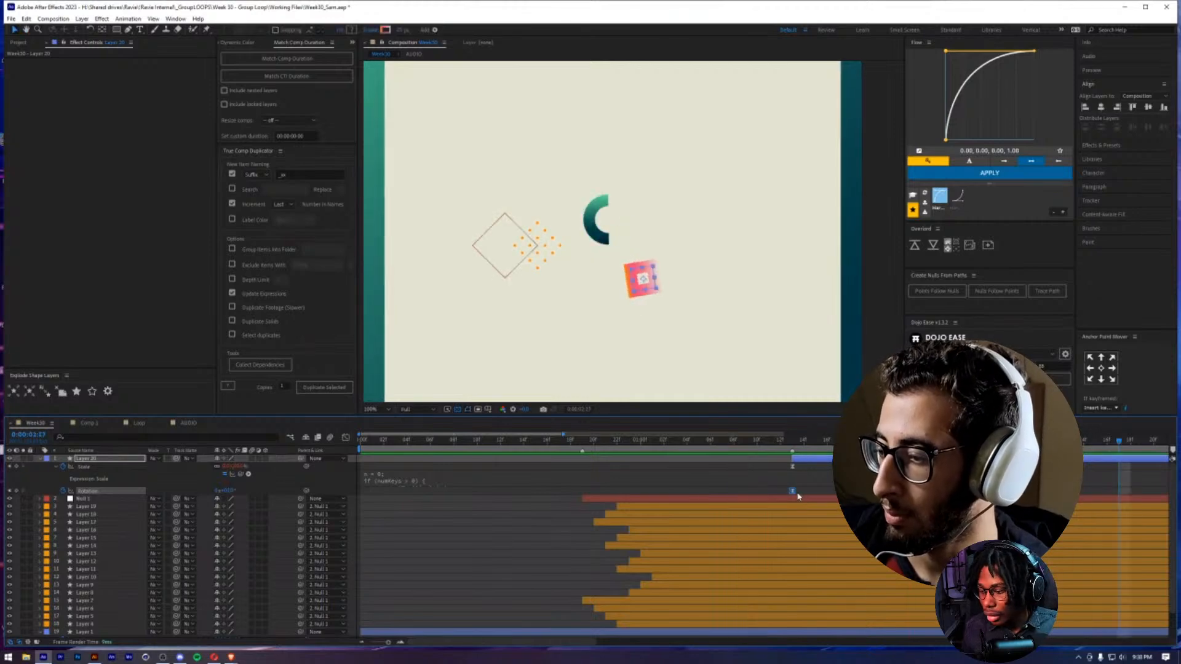
- Move the pink square's end Rotation keyframe later to lengthen its spin, and preview the new timing
drag(791, 493, 831, 489)
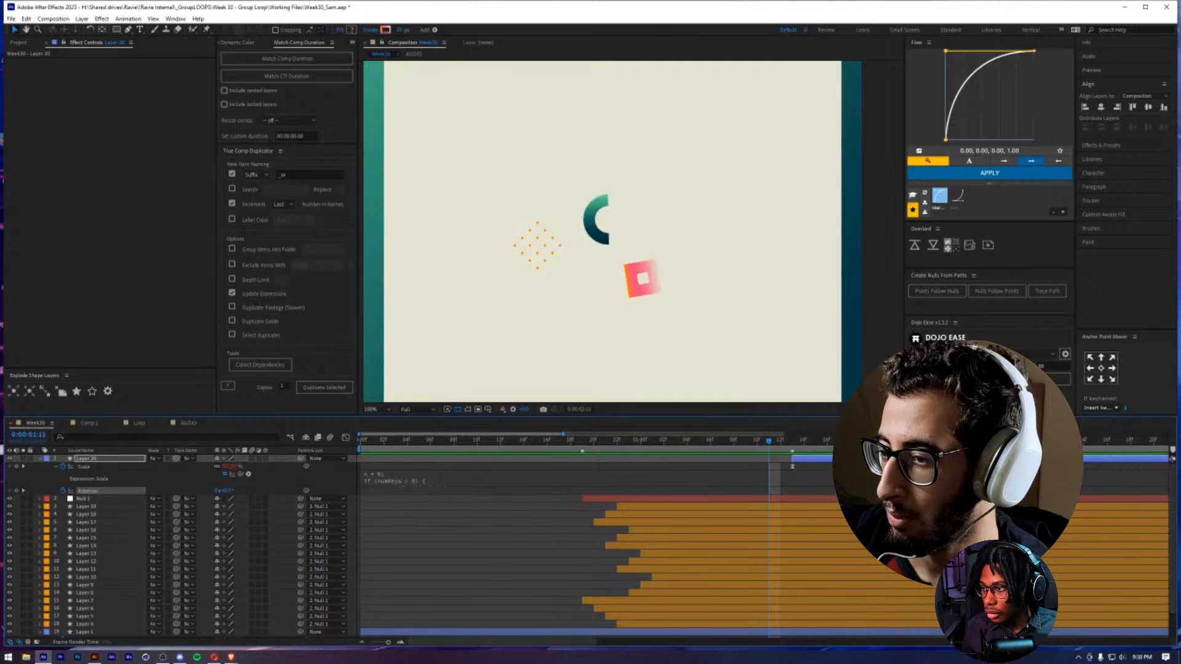
key(space)
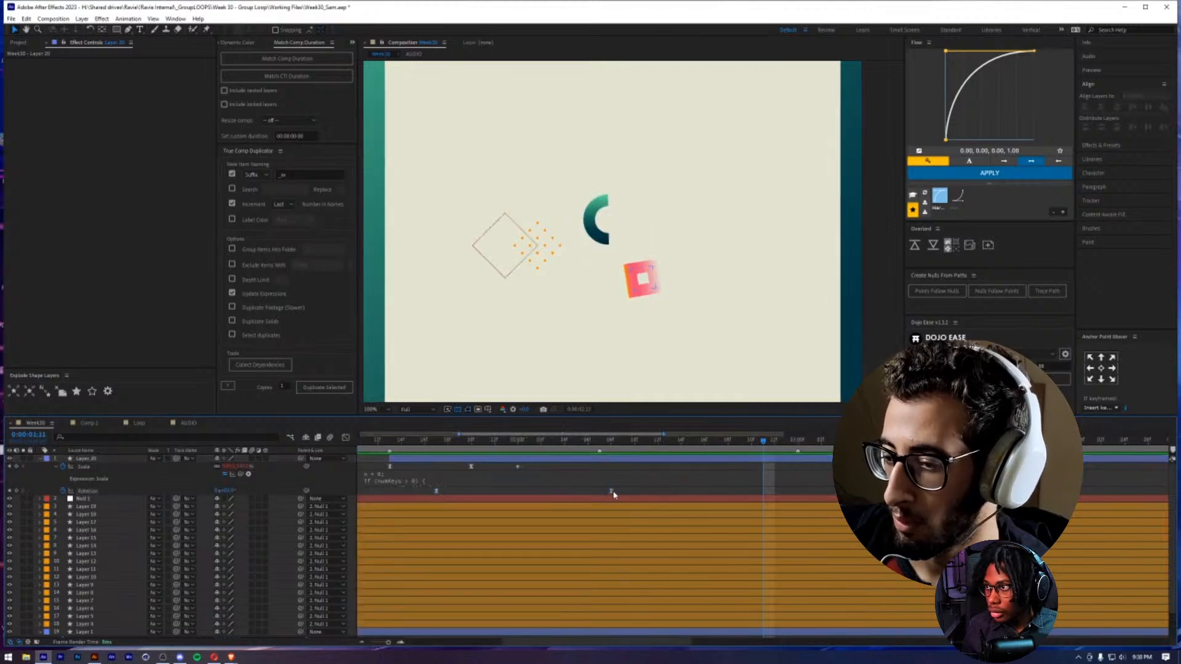
drag(611, 491, 658, 491)
drag(357, 442, 352, 442)
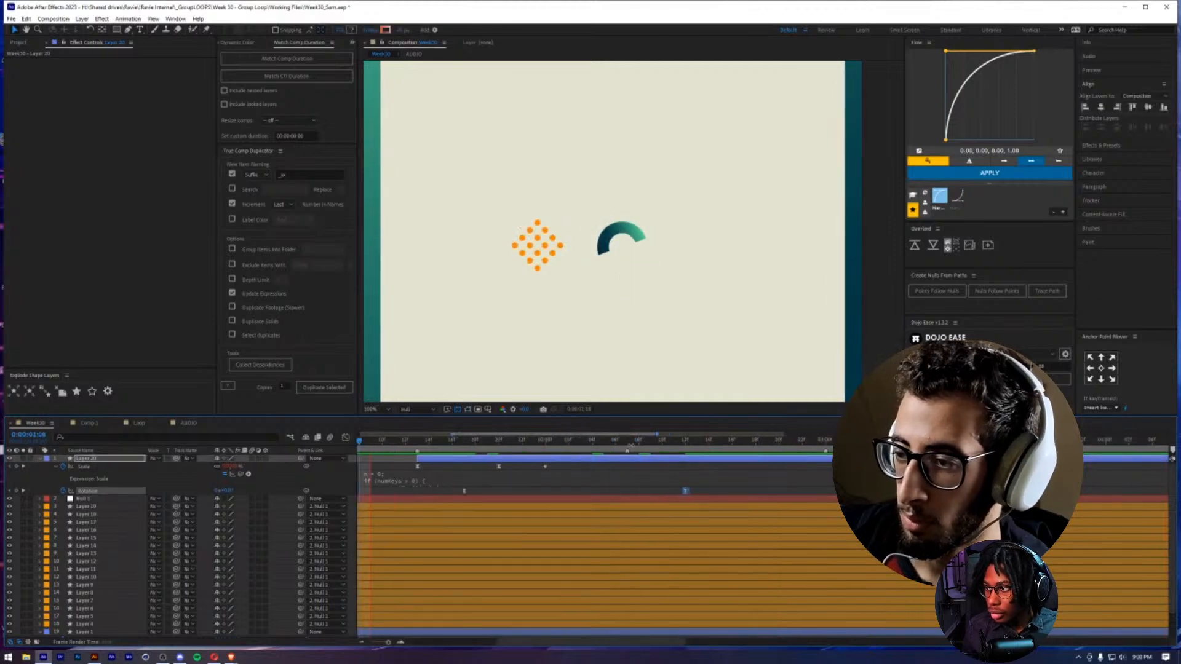
key(space)
key(space)
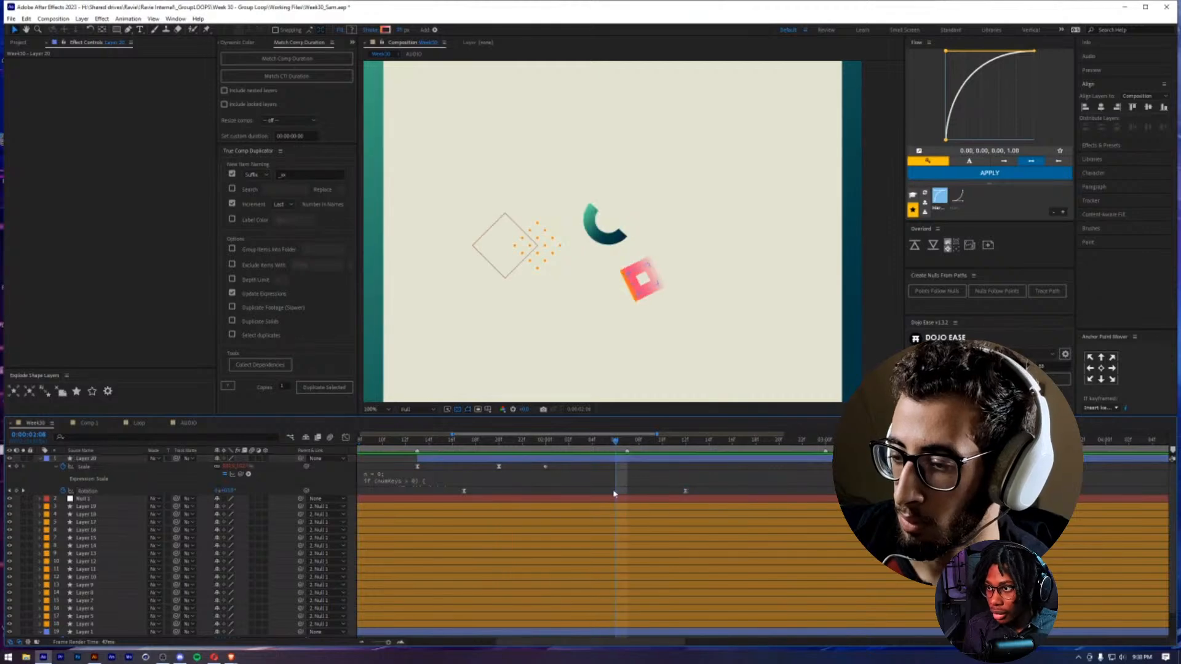
- Fit the whole composition in the viewer and review the animation from the beginning
scroll(560, 499, down, 3)
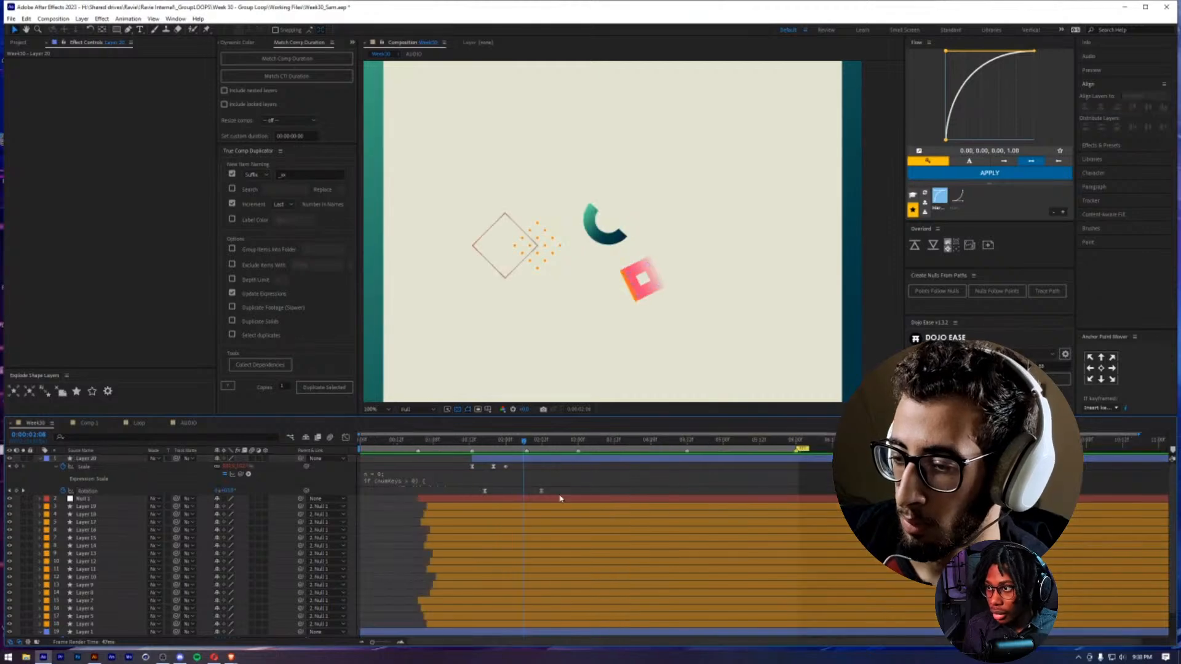
click(372, 408)
click(382, 419)
drag(519, 441, 358, 443)
key(space)
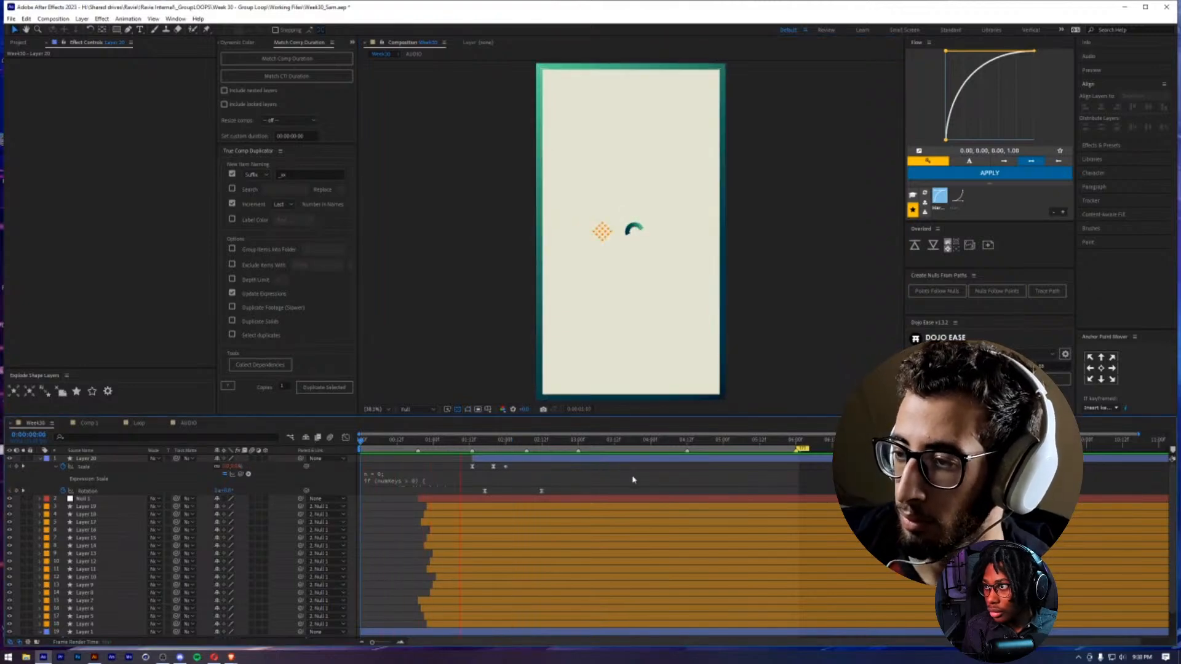
key(space)
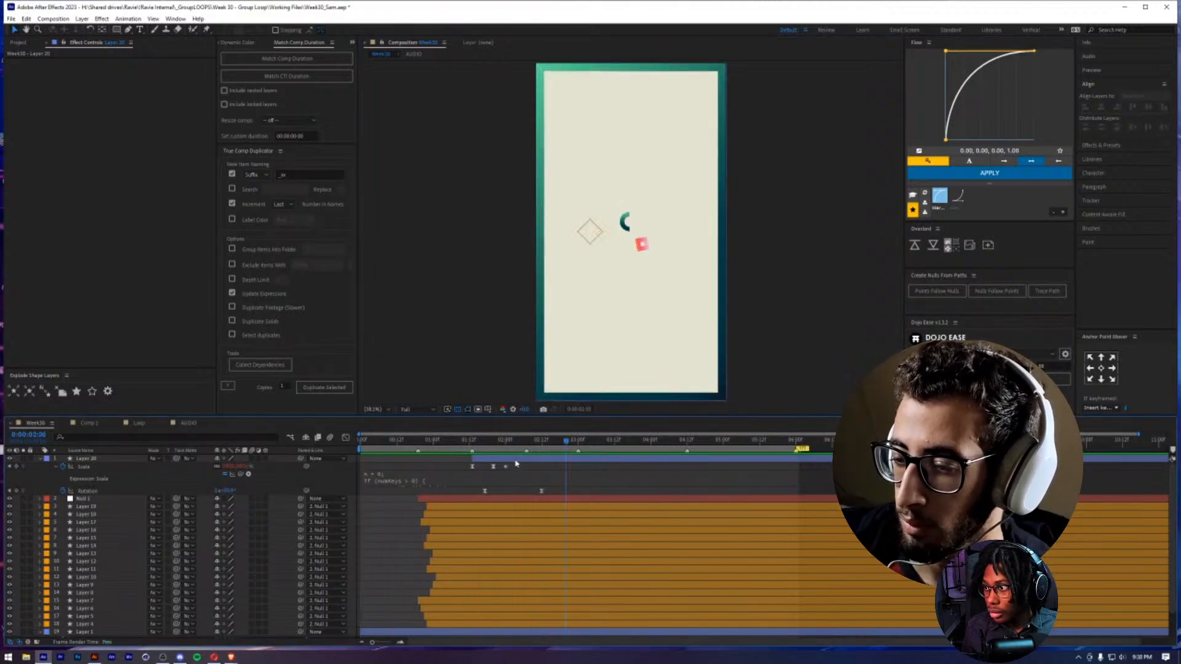
drag(528, 445, 557, 451)
key(space)
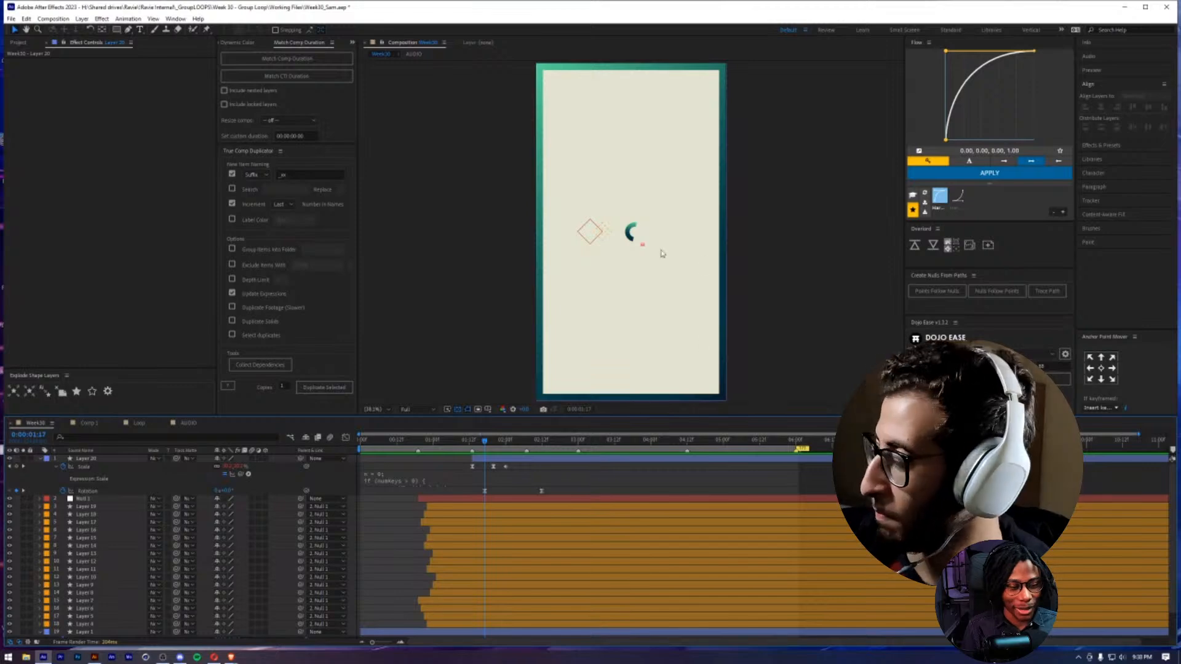
- Move Null 1 with the orange dot grid closer to the green arc, so it sits just above the arc
click(580, 241)
scroll(682, 267, up, 2)
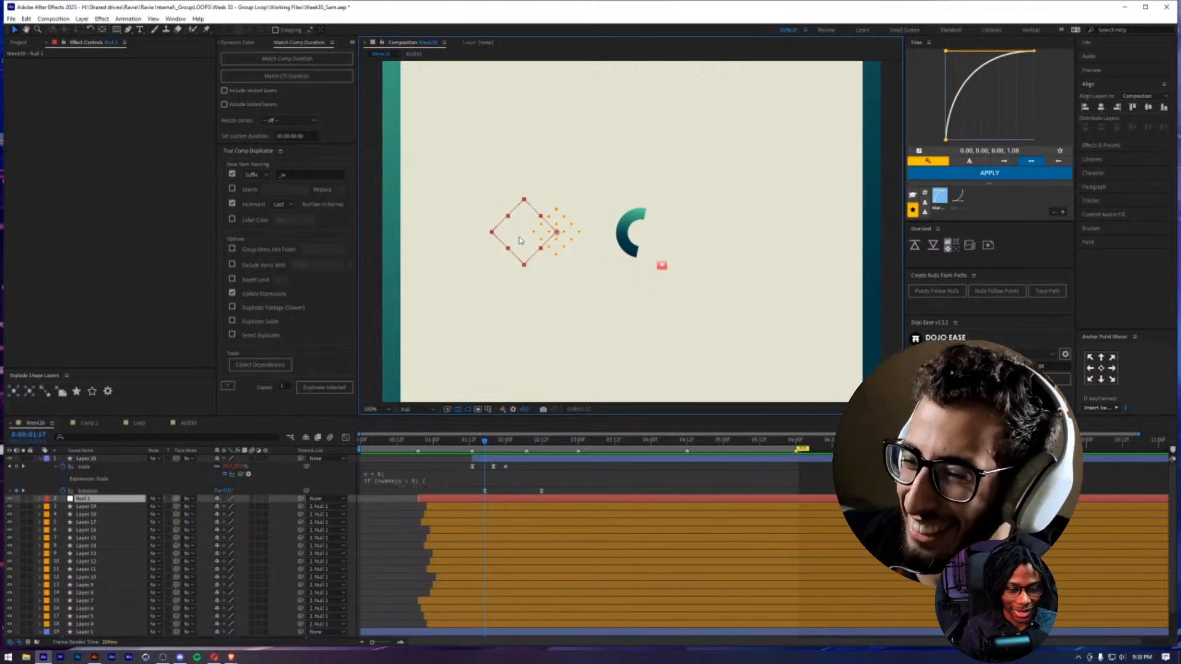
drag(519, 241, 593, 252)
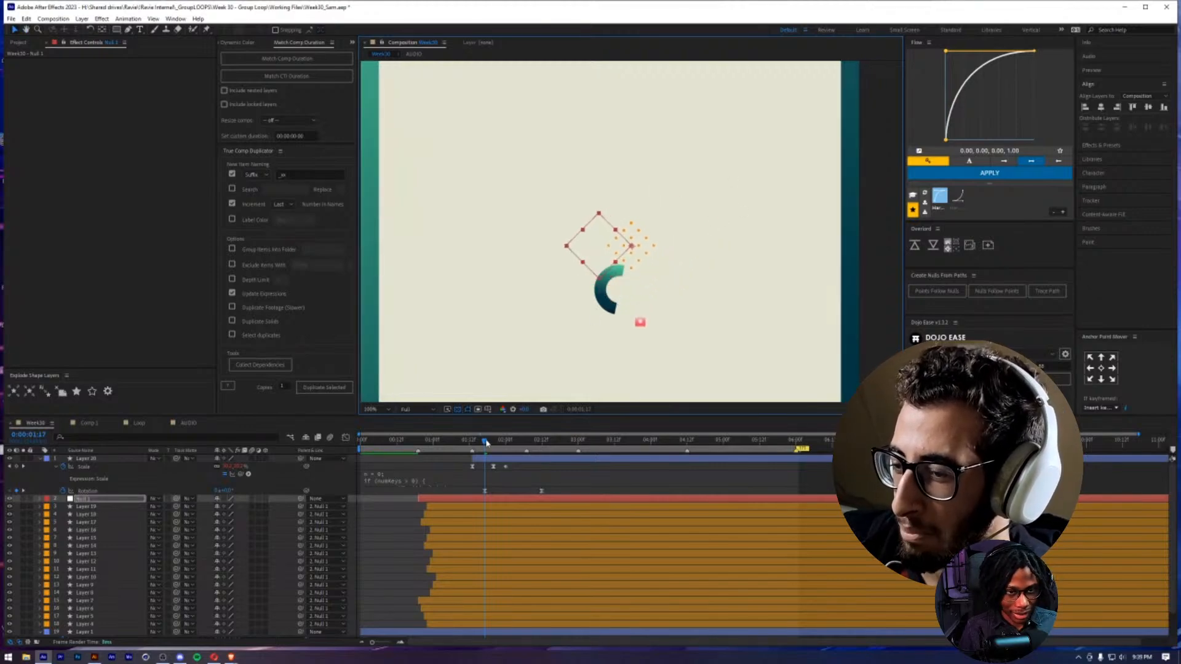
key(space)
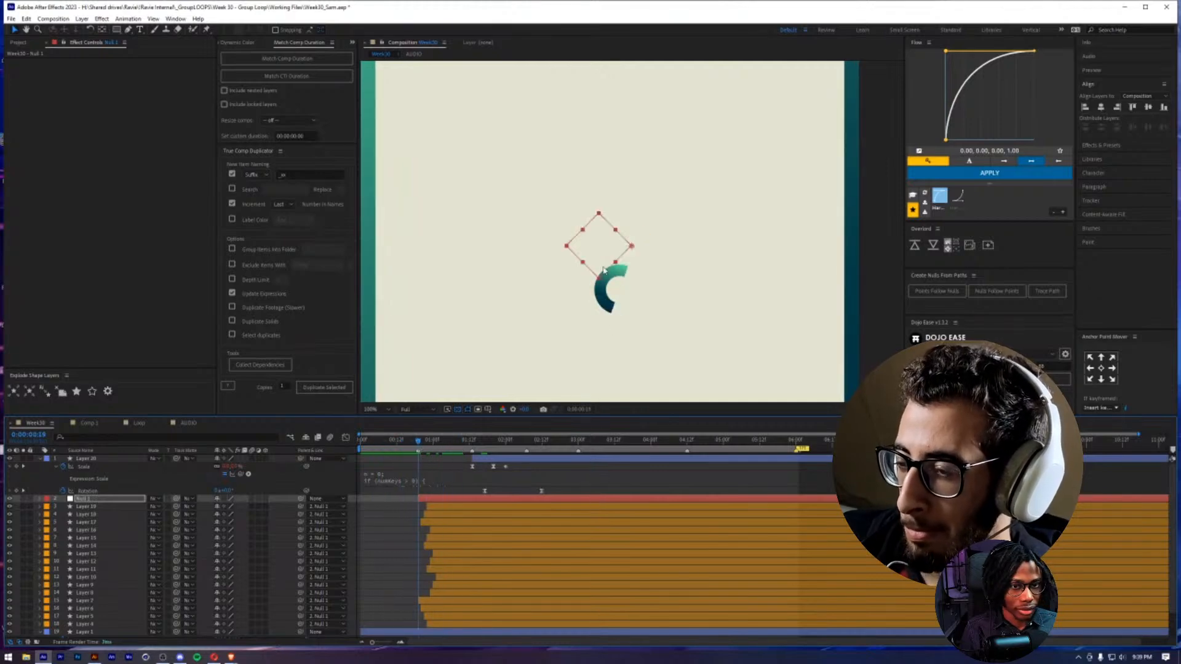
drag(597, 254, 591, 256)
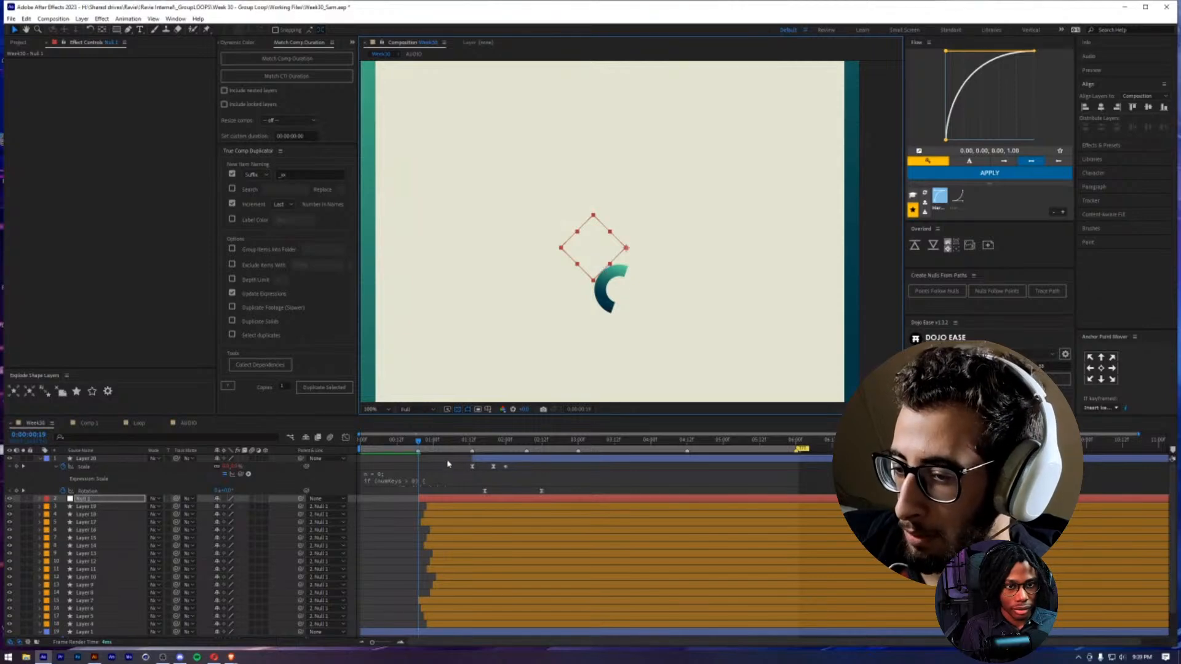
- Keyframe Null 1's Position at 0:00:00:20 and move it up and to the right at 0:00:01:18
mouse_move(421, 443)
mouse_down()
mouse_move(438, 453)
mouse_move(424, 451)
mouse_up()
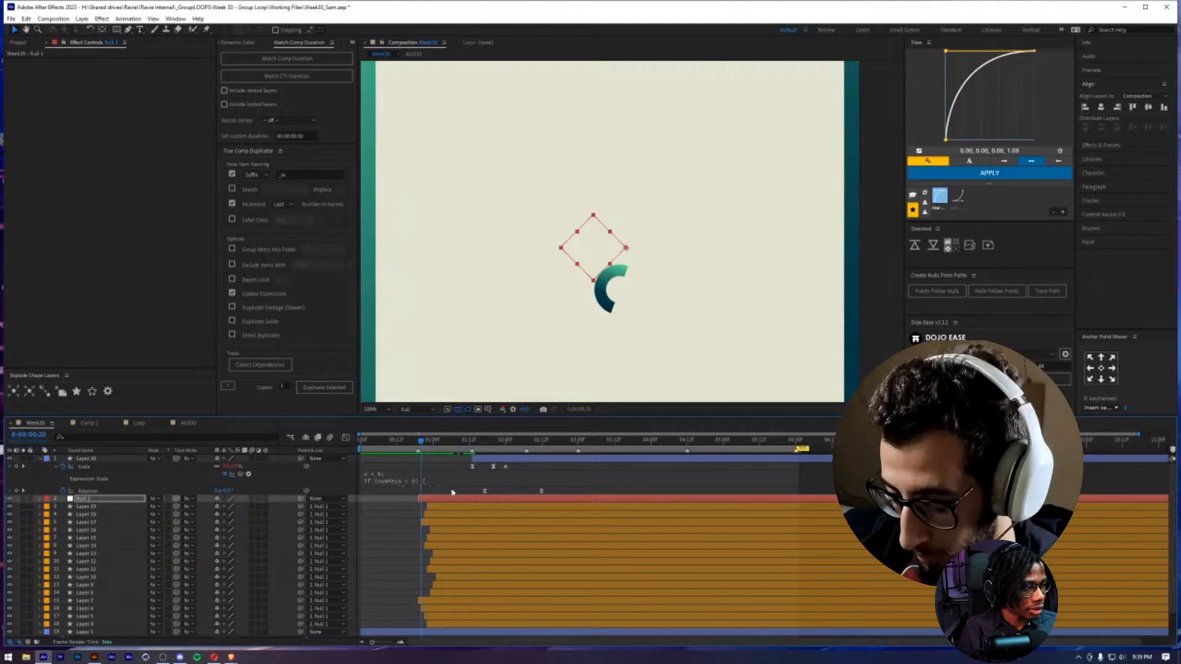
key(alt+shift+p)
click(64, 508)
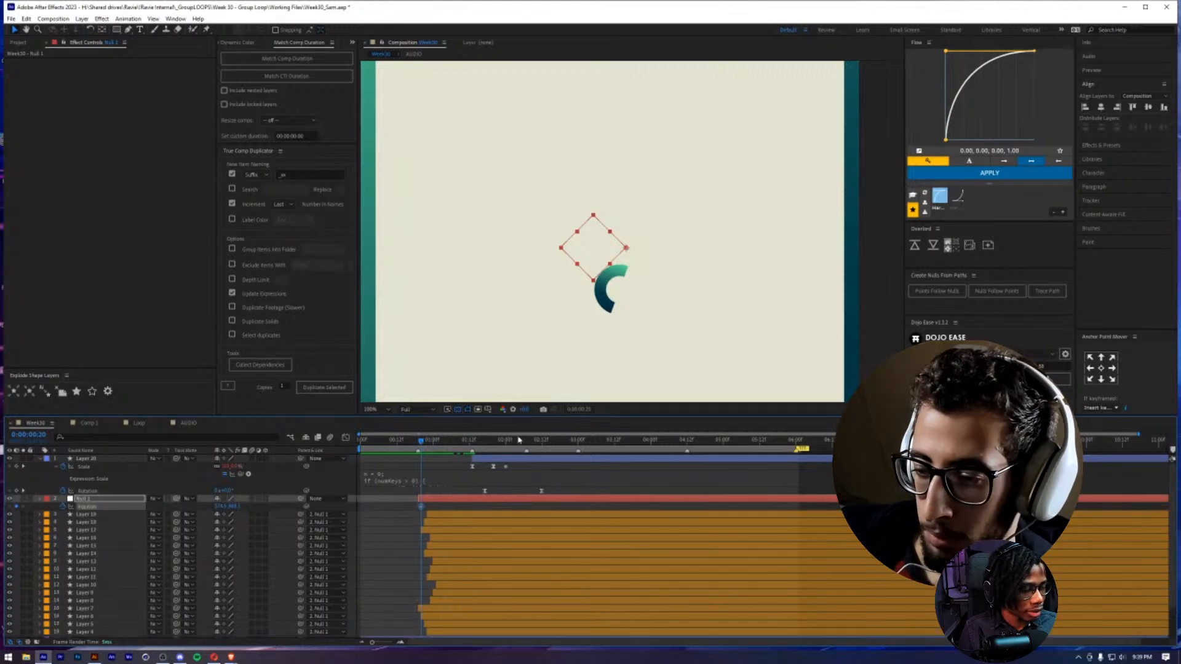
drag(459, 443, 488, 447)
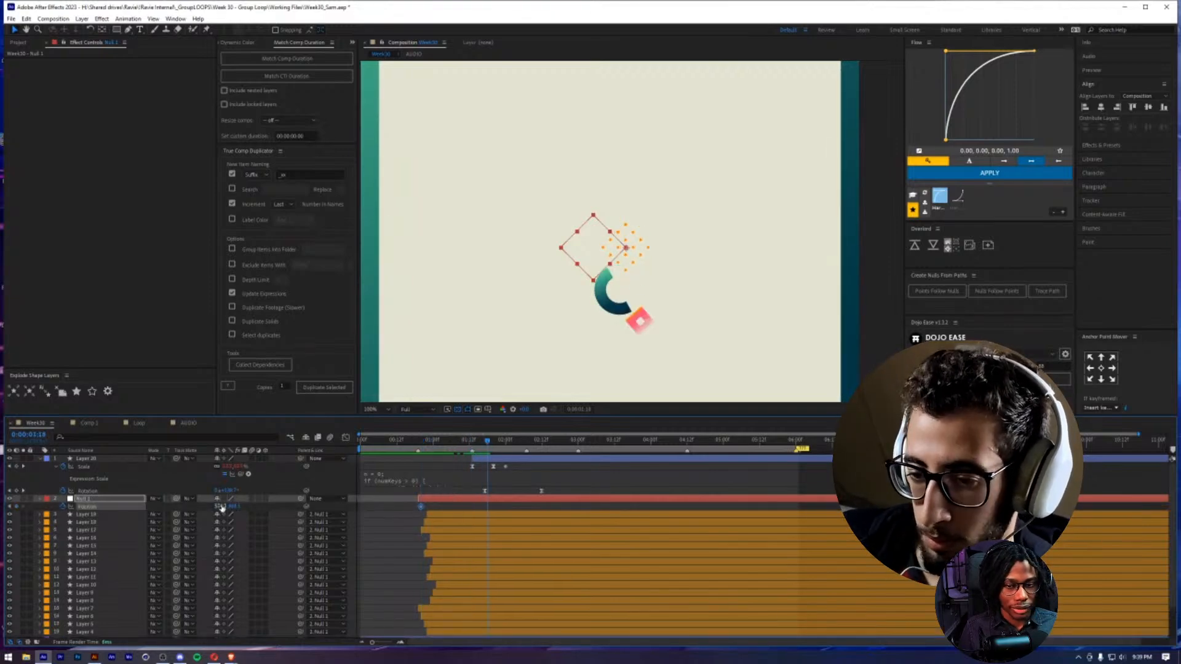
drag(603, 272, 642, 205)
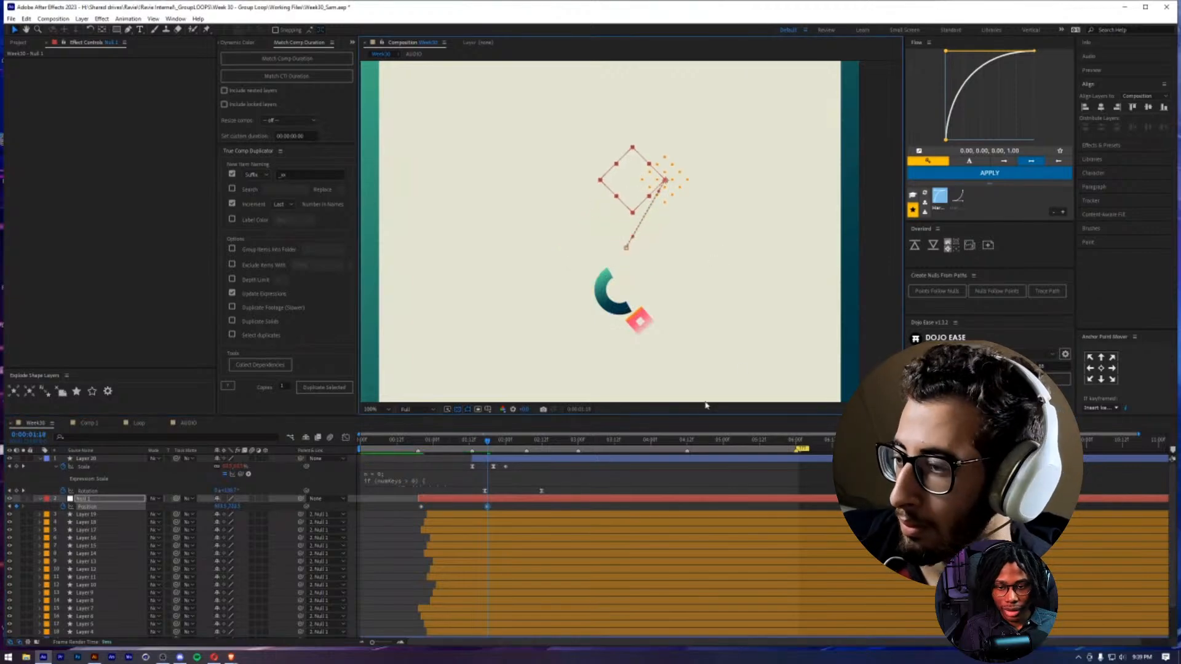
- Apply the current Flow easing curve to both Position keyframes of Null 1 and check the dot grid's movement
drag(504, 511, 396, 518)
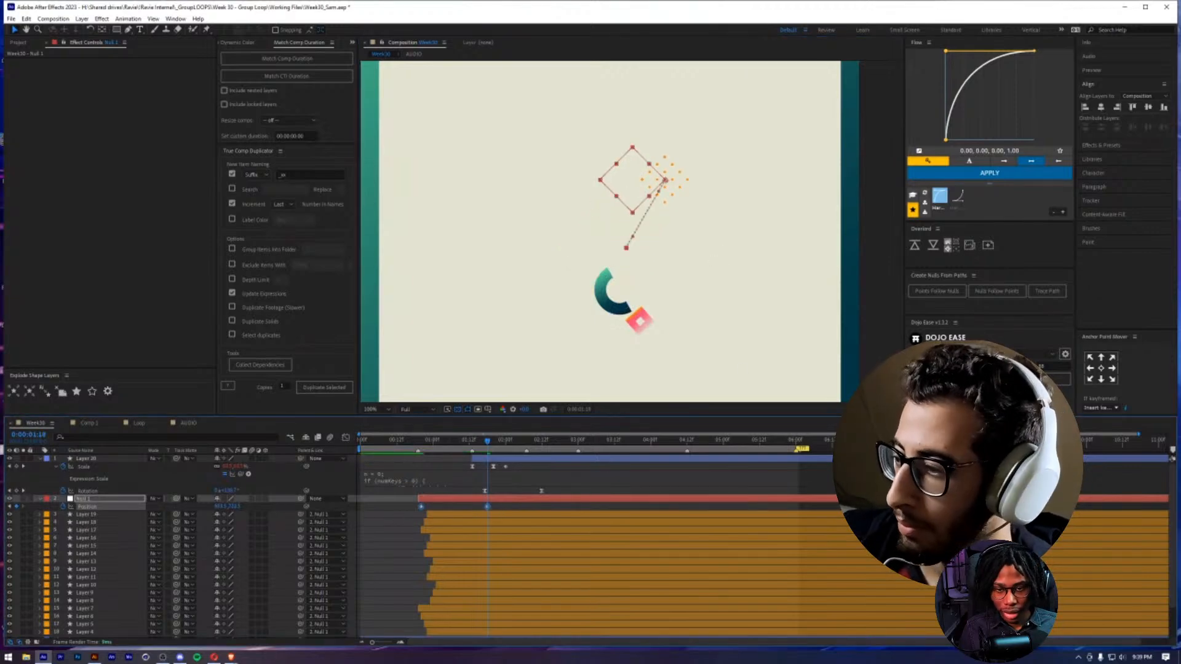
click(989, 173)
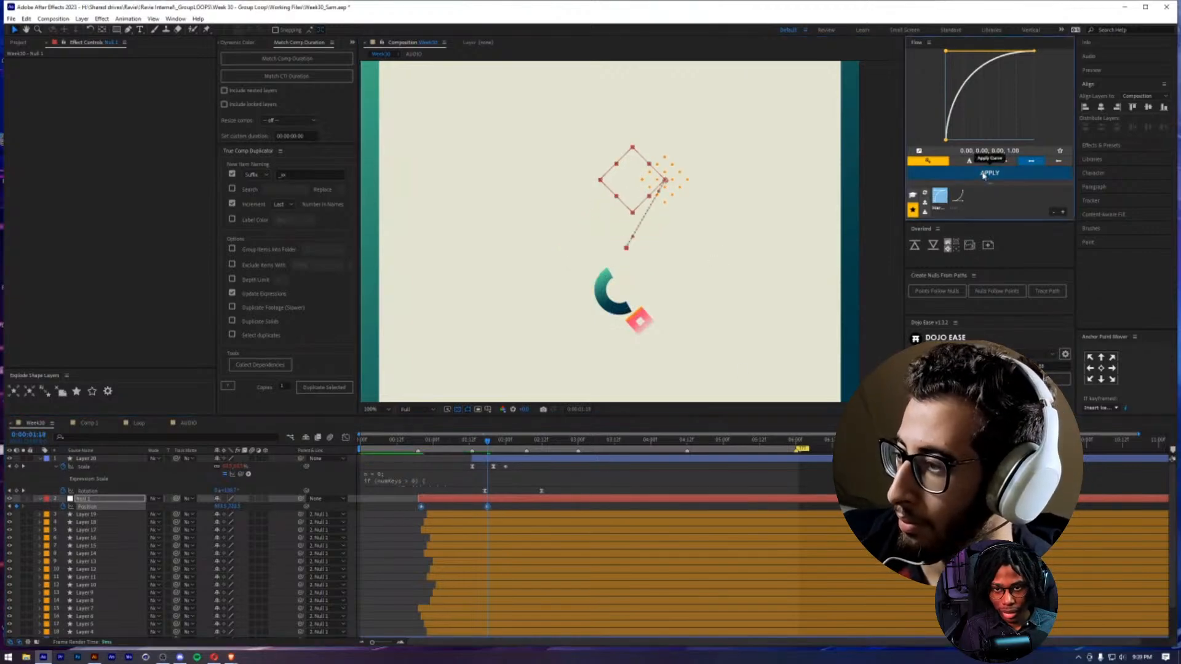
click(422, 442)
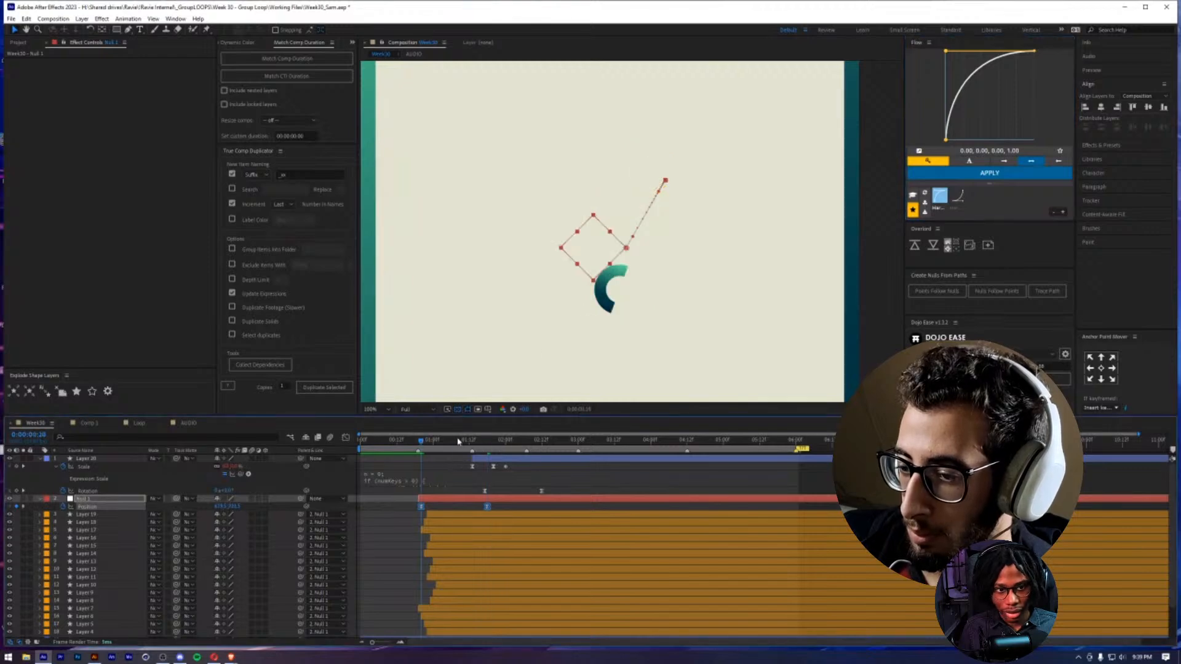
drag(458, 441, 501, 445)
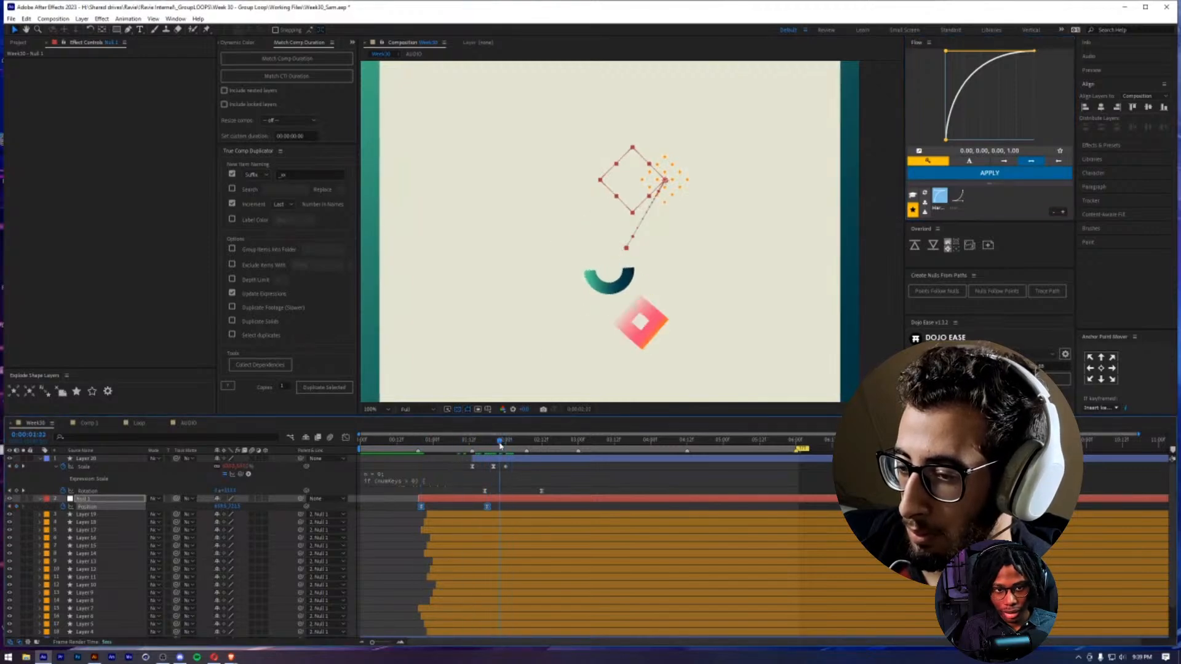
- Add Position keyframes to the green arc's Layer 1 at the dot grid's entrance and at 0:00:01:10
click(491, 459)
click(462, 522)
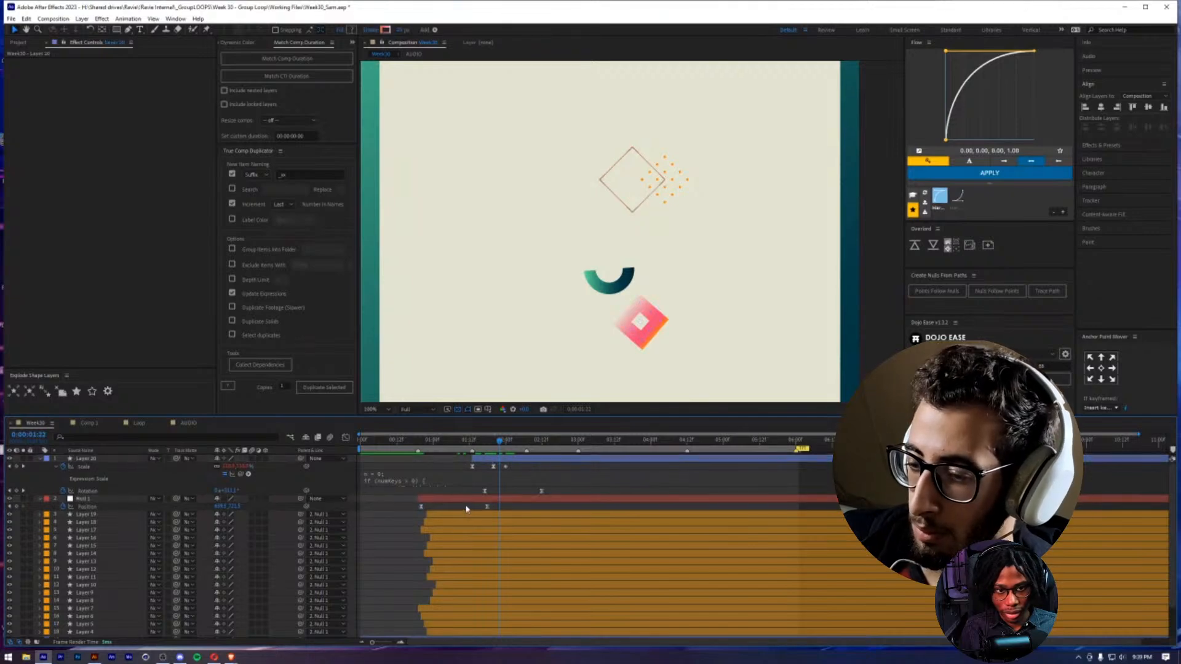
scroll(472, 526, down, 2)
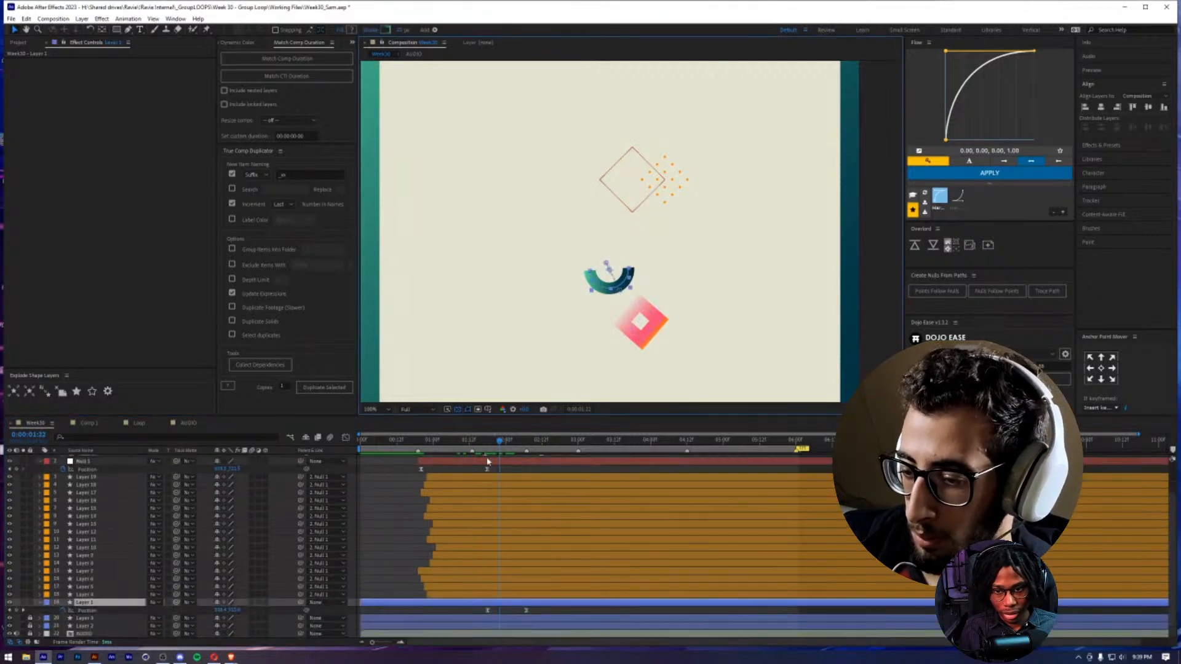
drag(490, 444, 418, 465)
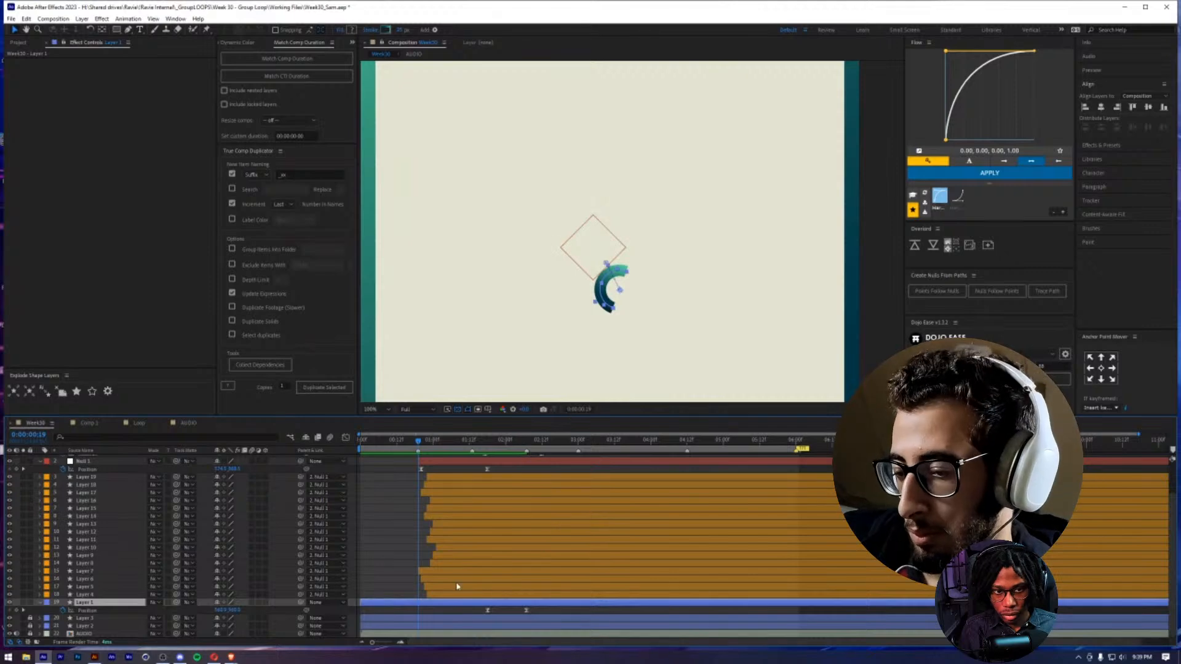
click(15, 611)
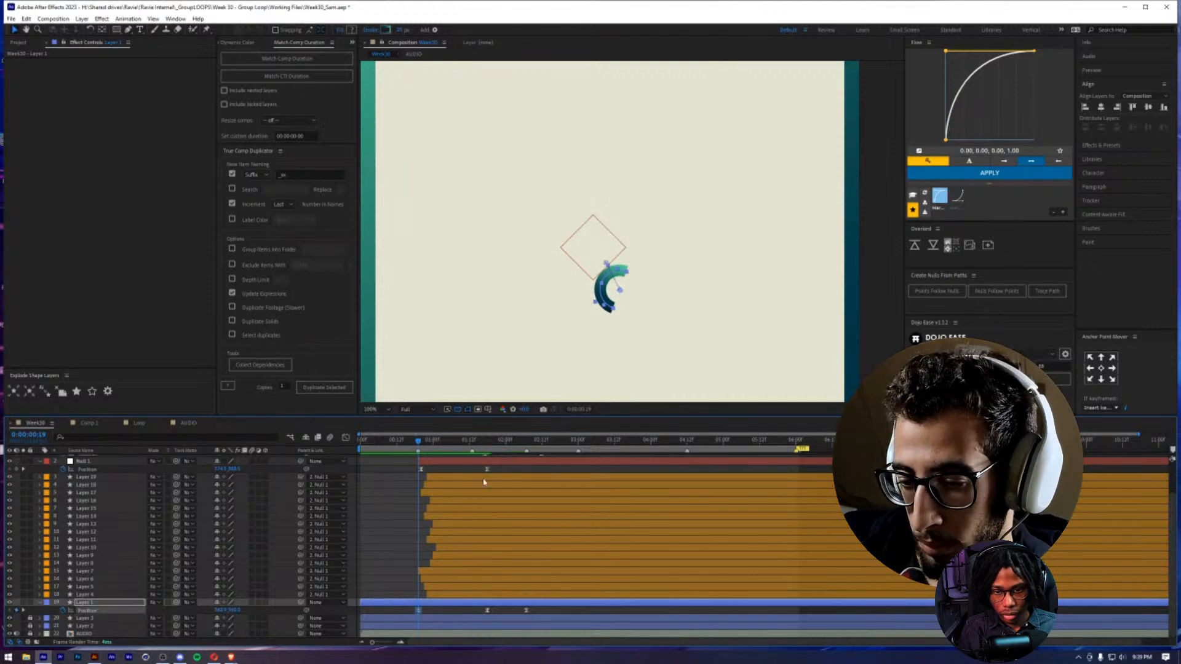
click(464, 444)
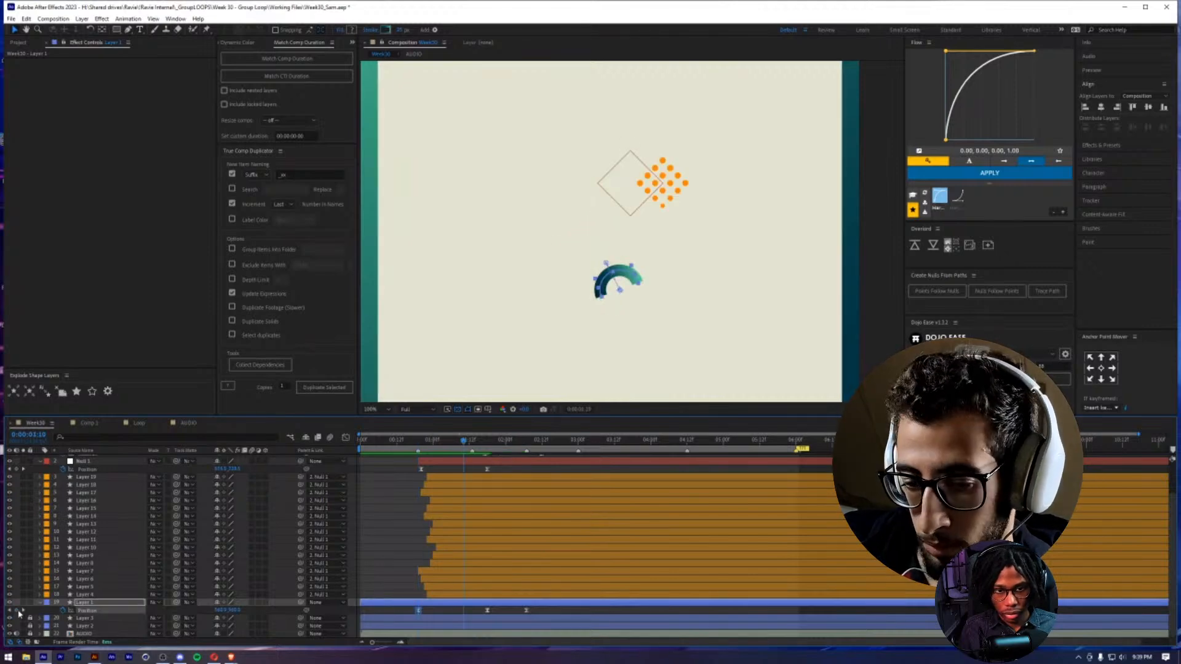
click(16, 612)
click(11, 612)
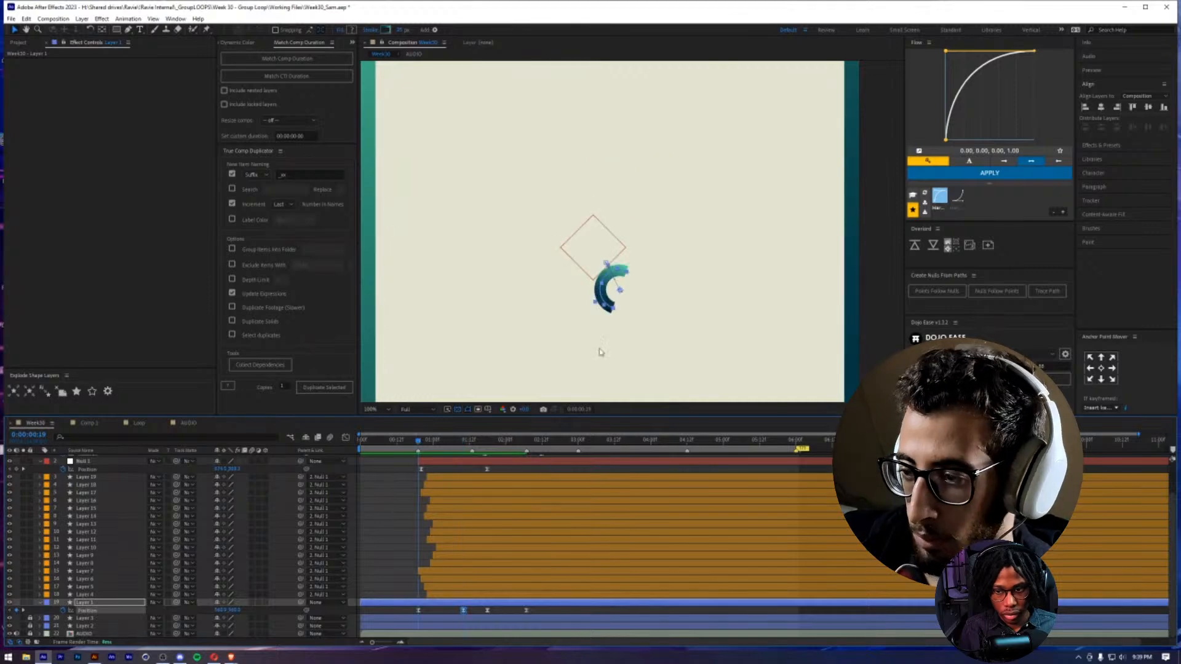
- Move the green arc up and slightly left at its first Position keyframe, and ease its first two keyframes with the Flow curve
drag(611, 296, 602, 269)
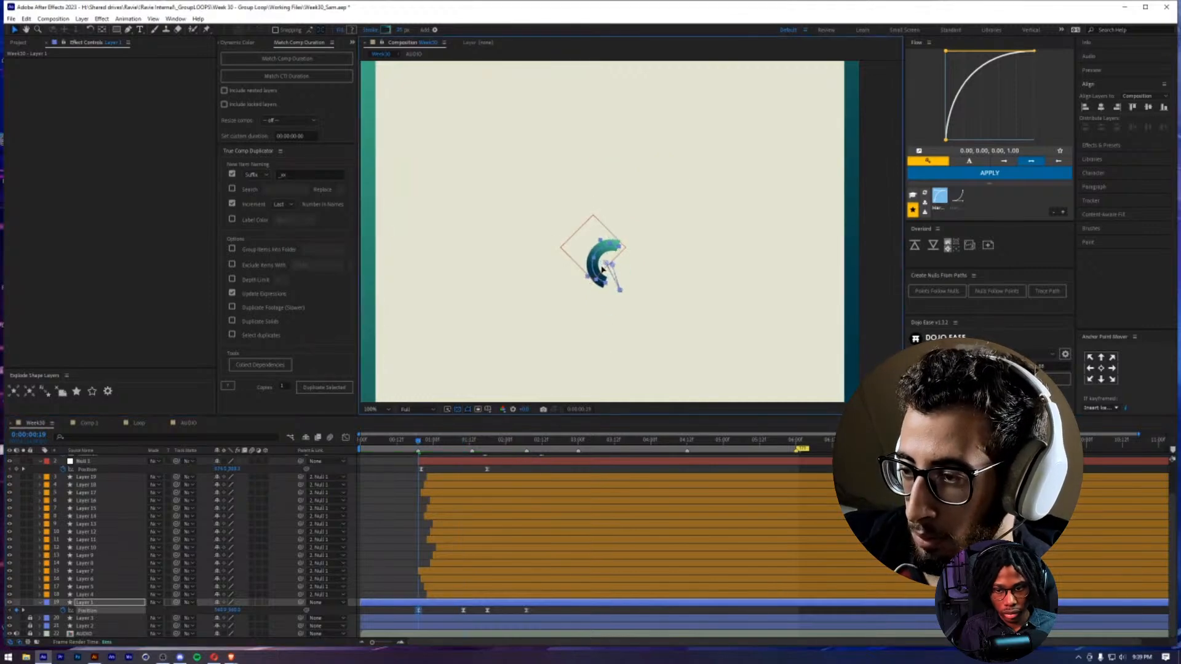
drag(474, 617, 377, 609)
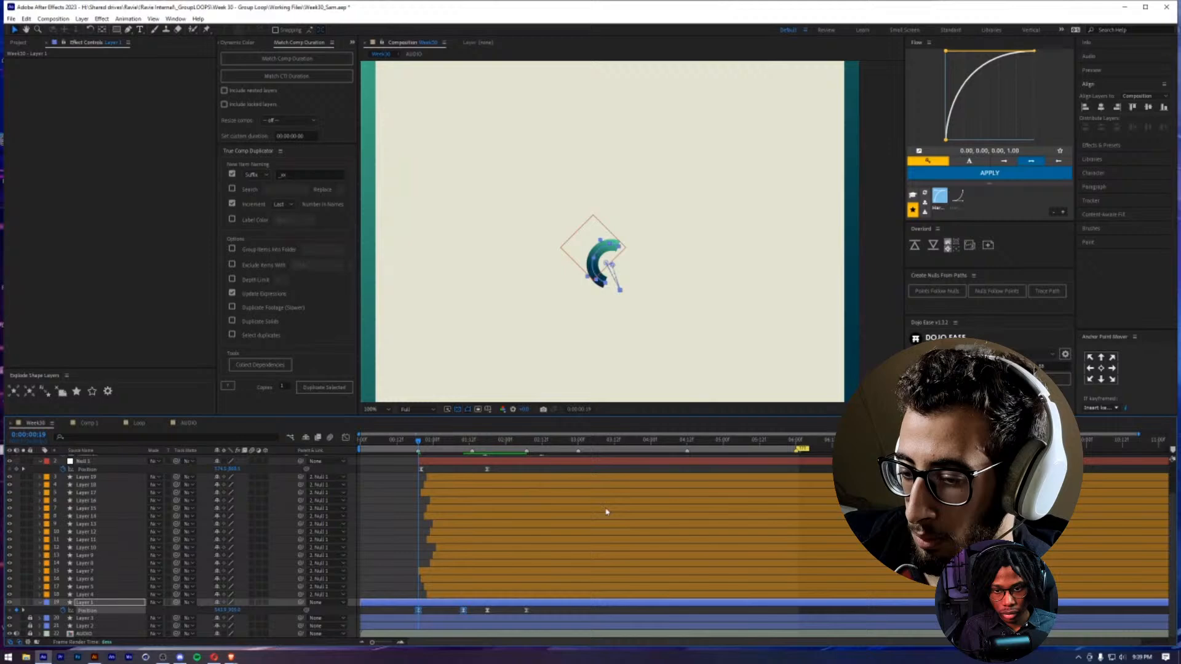
click(992, 174)
click(429, 441)
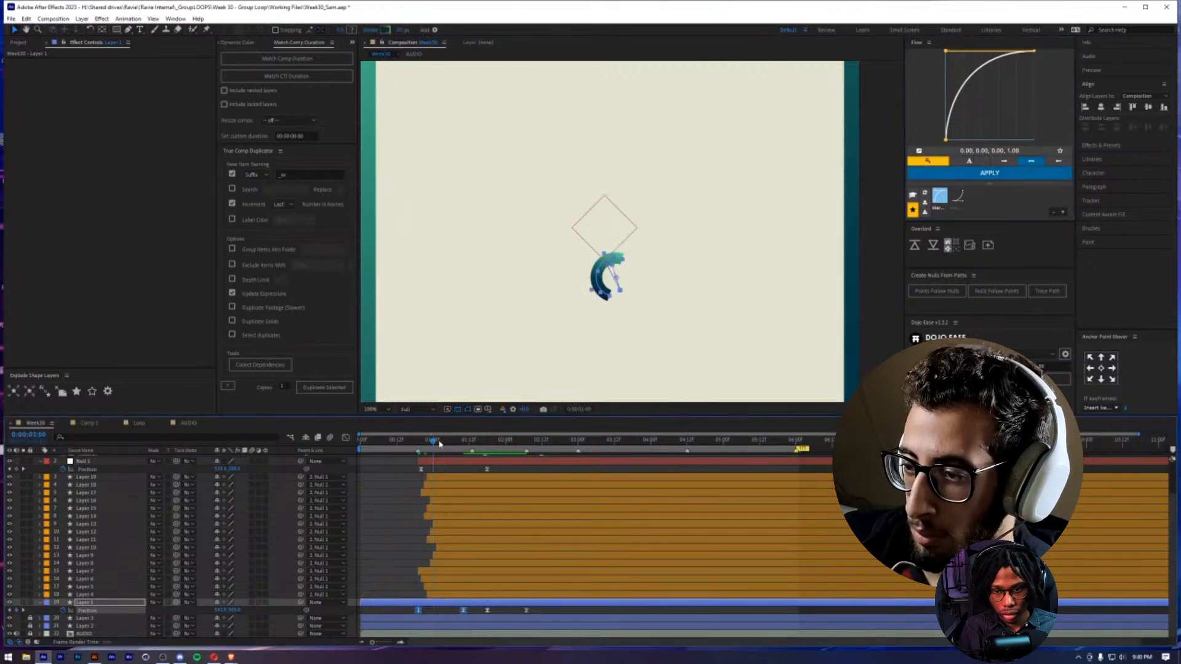
drag(430, 447, 456, 455)
click(427, 616)
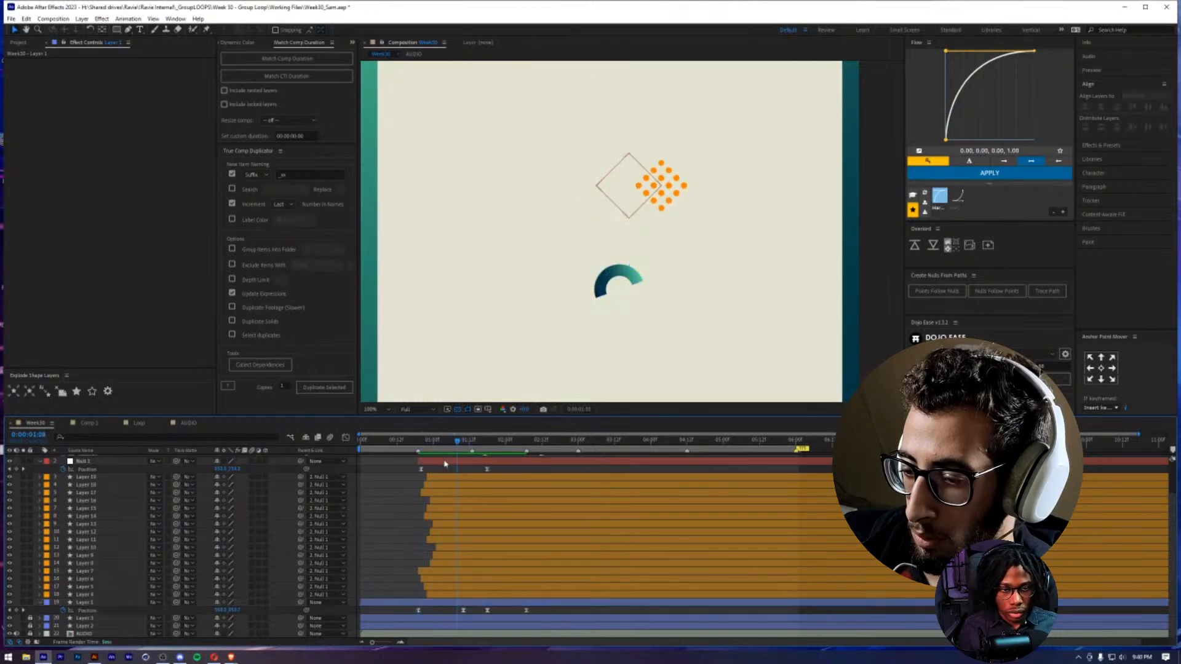
- Shift the green arc's first Position keyframe to 0:00:01:00 and move its starting position up and to the right
click(424, 447)
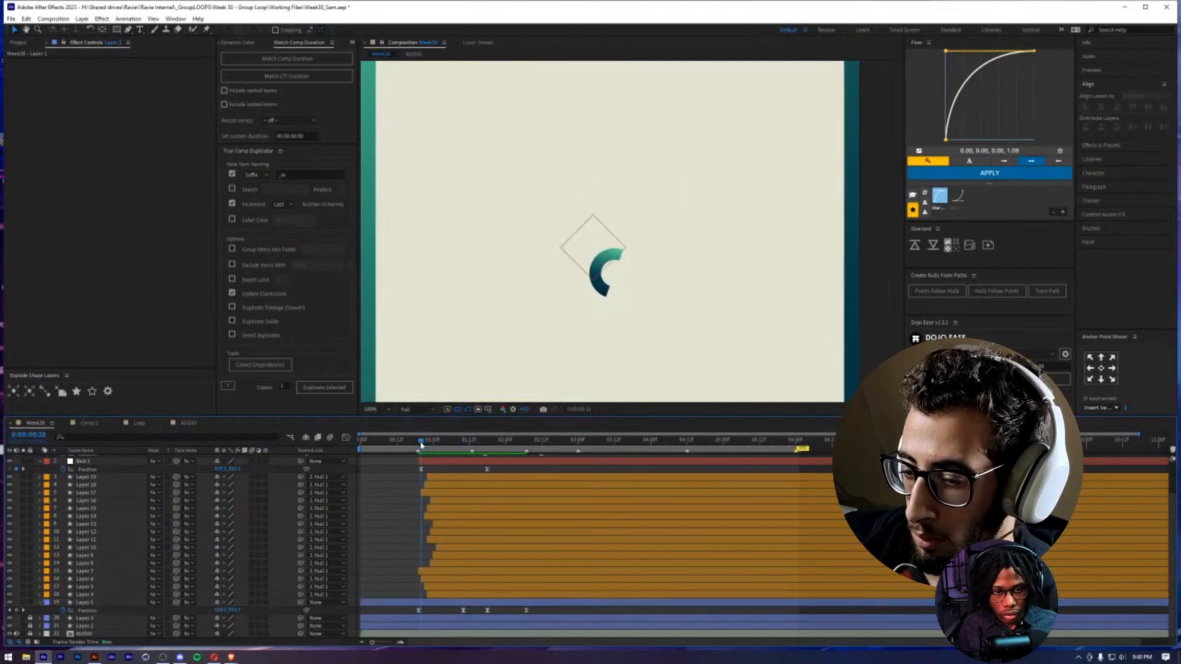
click(431, 605)
drag(606, 262, 627, 253)
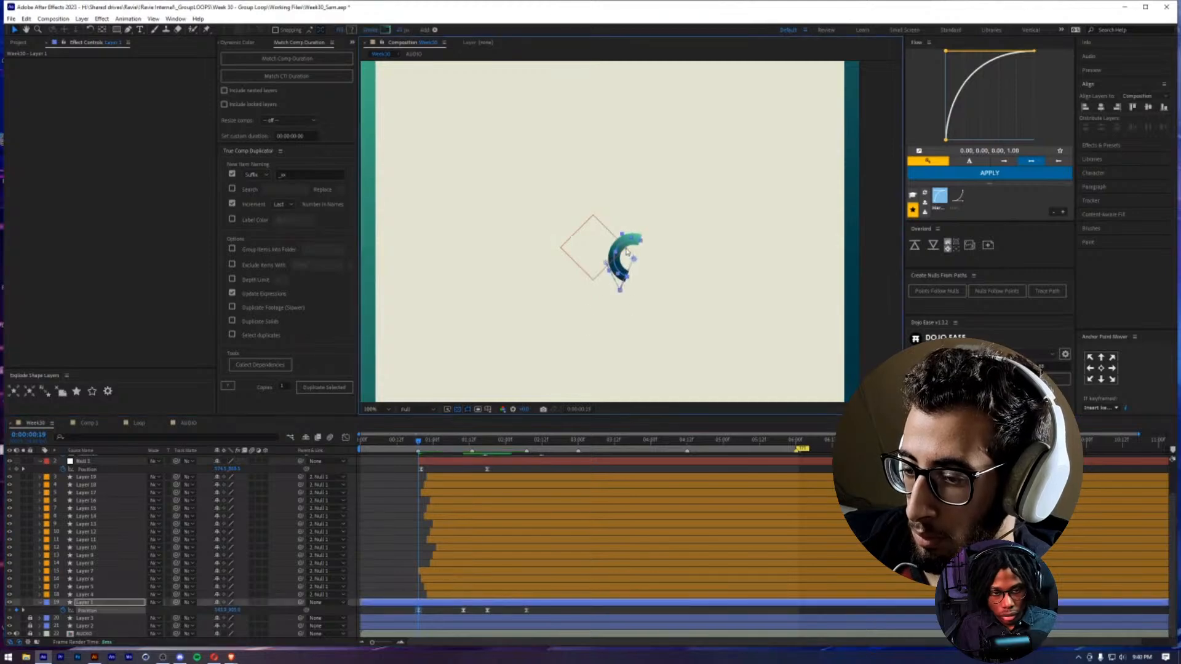
drag(422, 447, 436, 451)
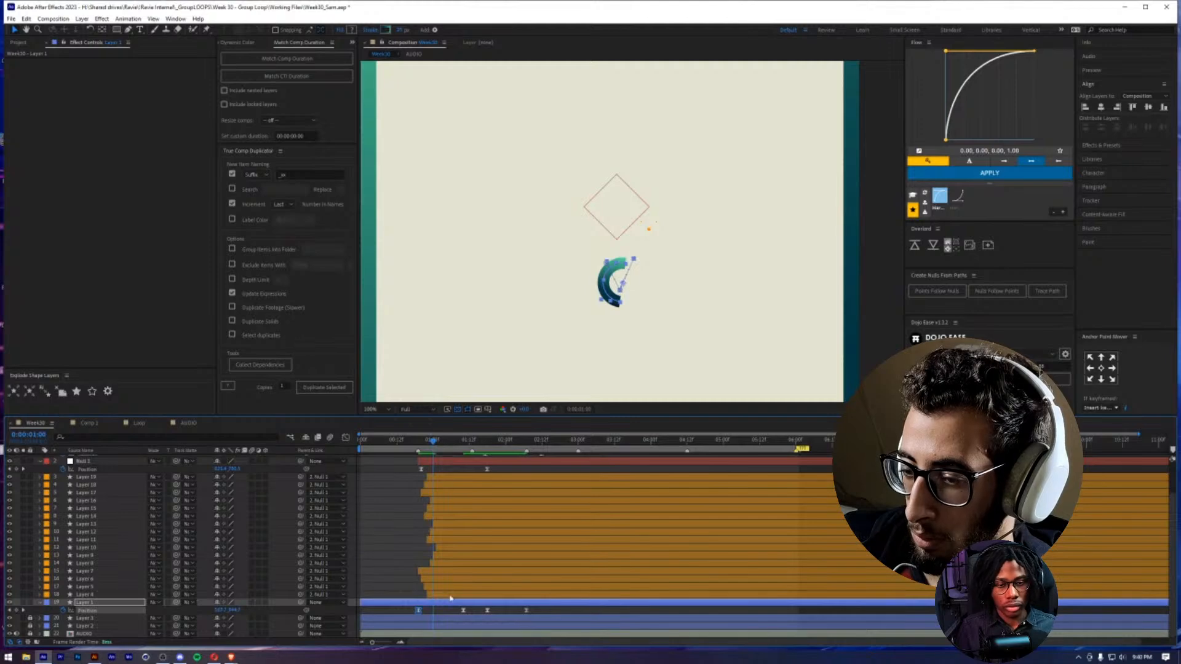
drag(417, 615, 435, 612)
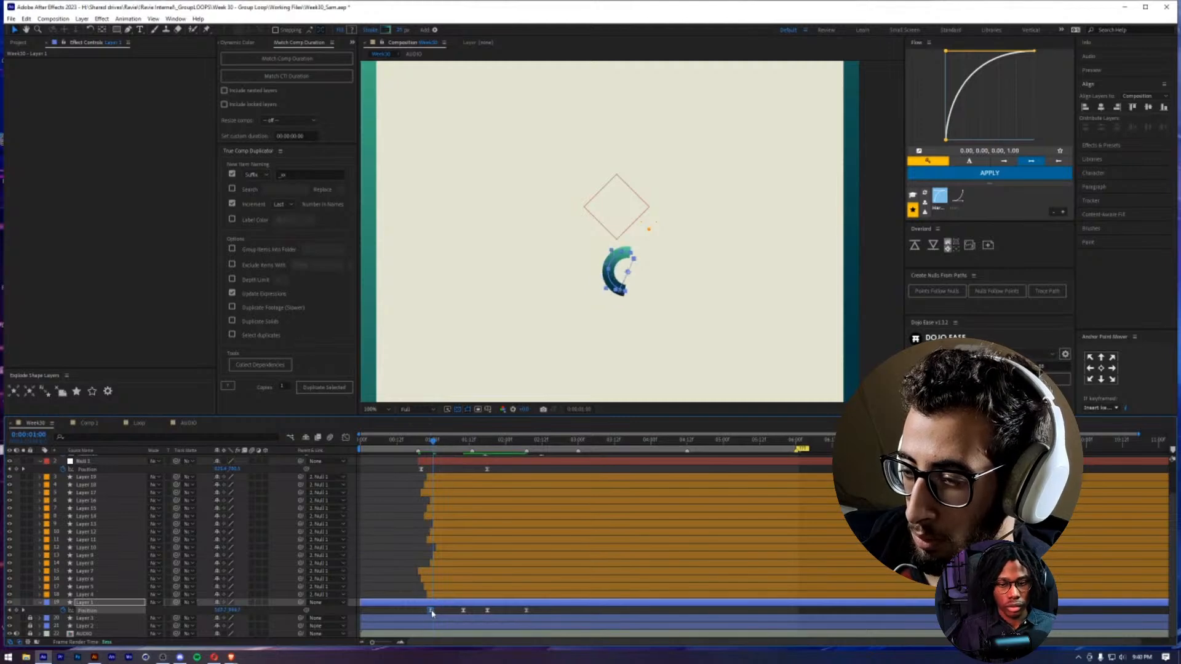
drag(625, 264, 641, 255)
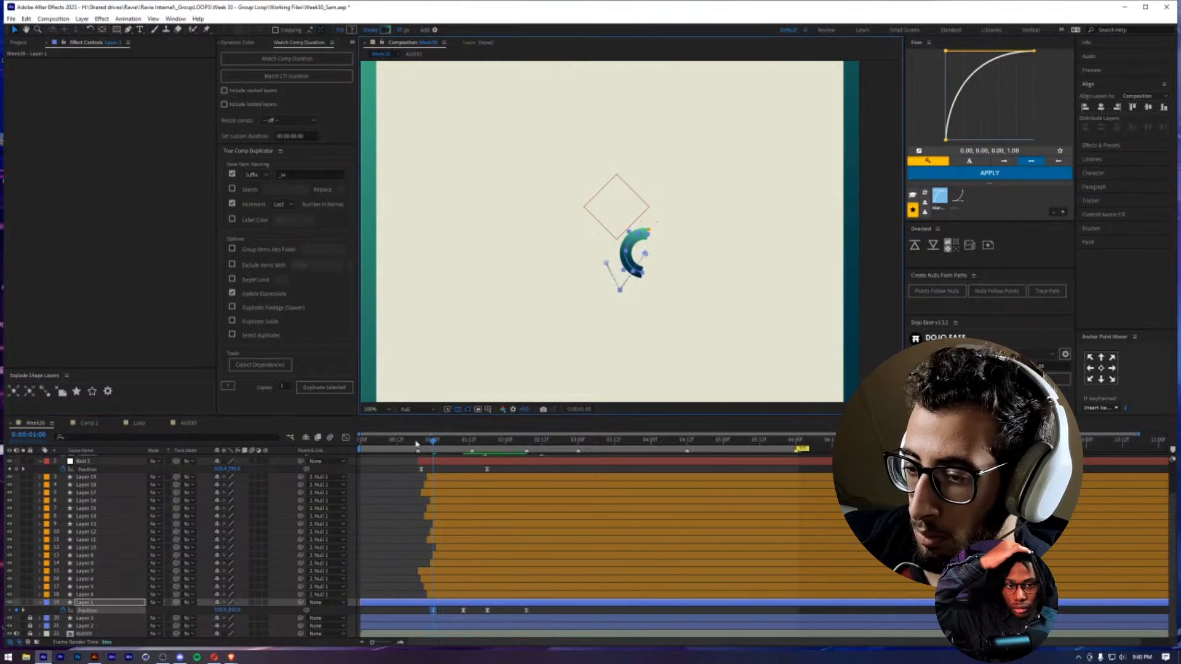
- Preview the animation from the beginning to review the green arc's new motion alongside the dot grid
key(space)
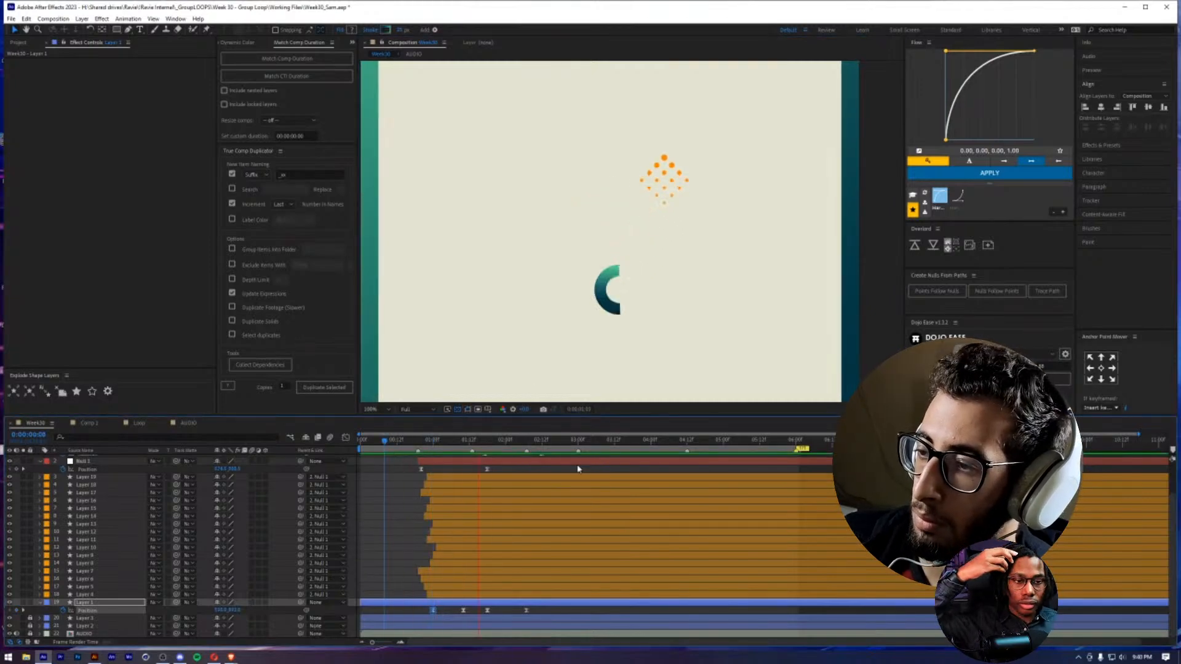
key(space)
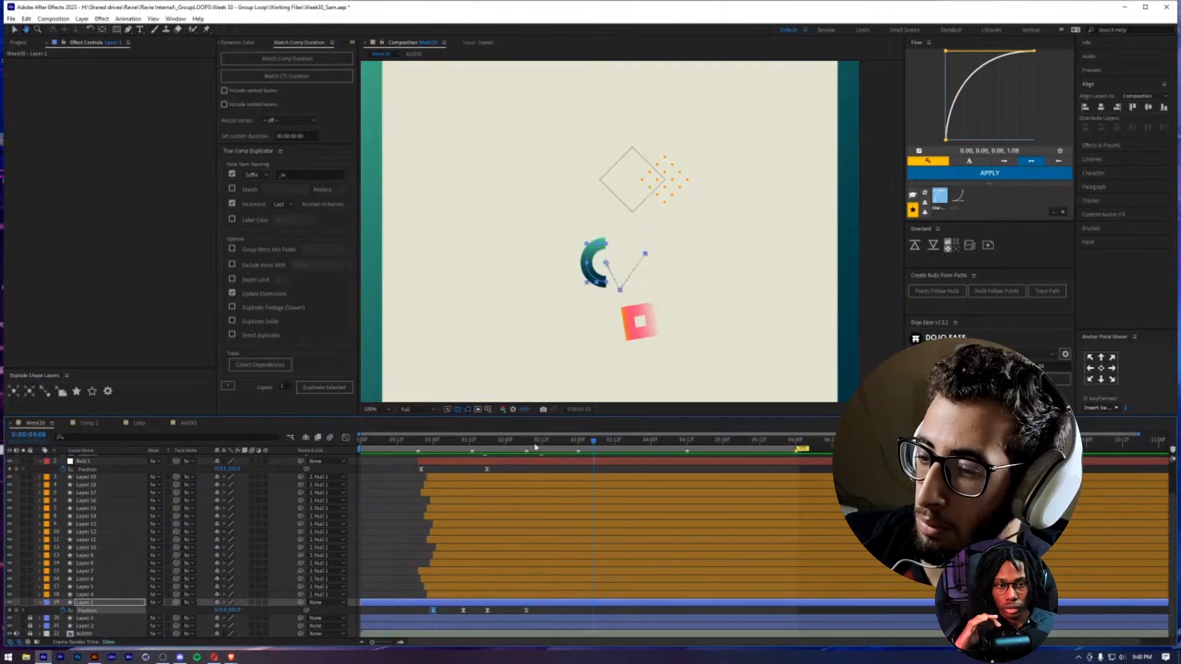
key(space)
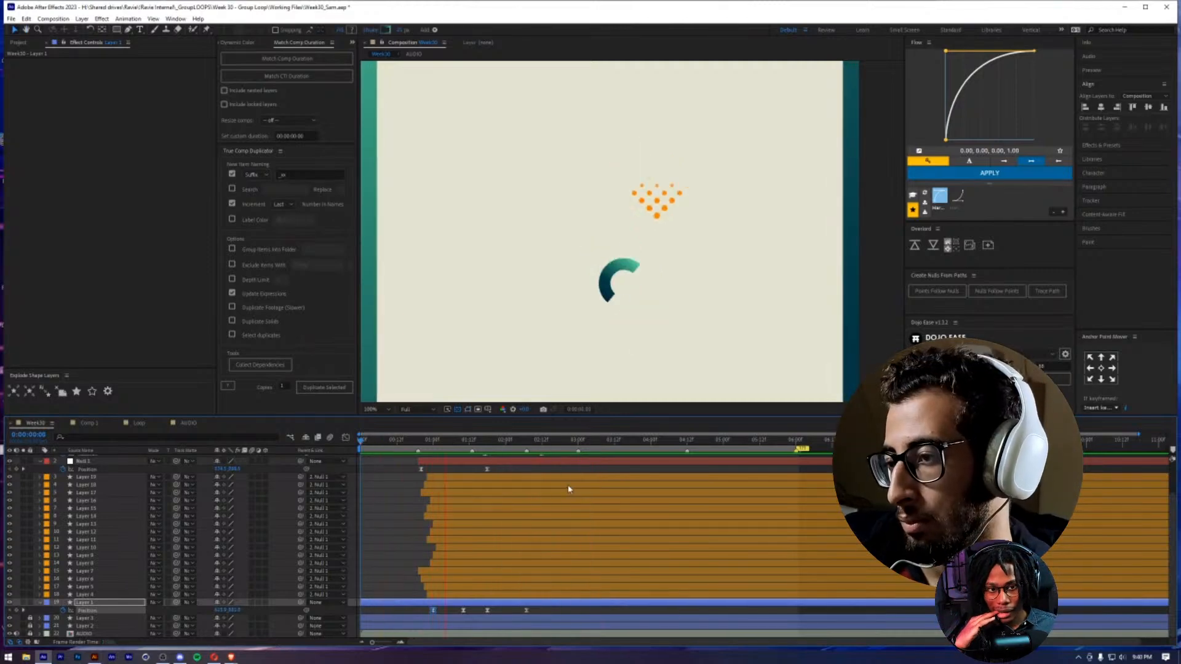
key(space)
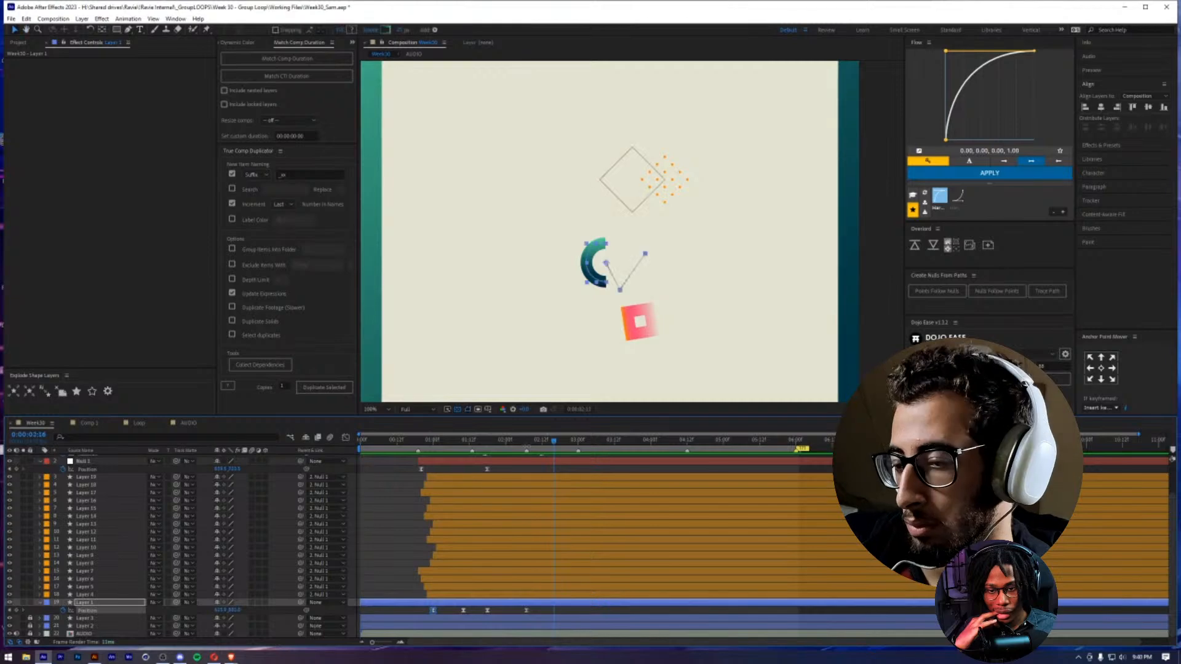
key(space)
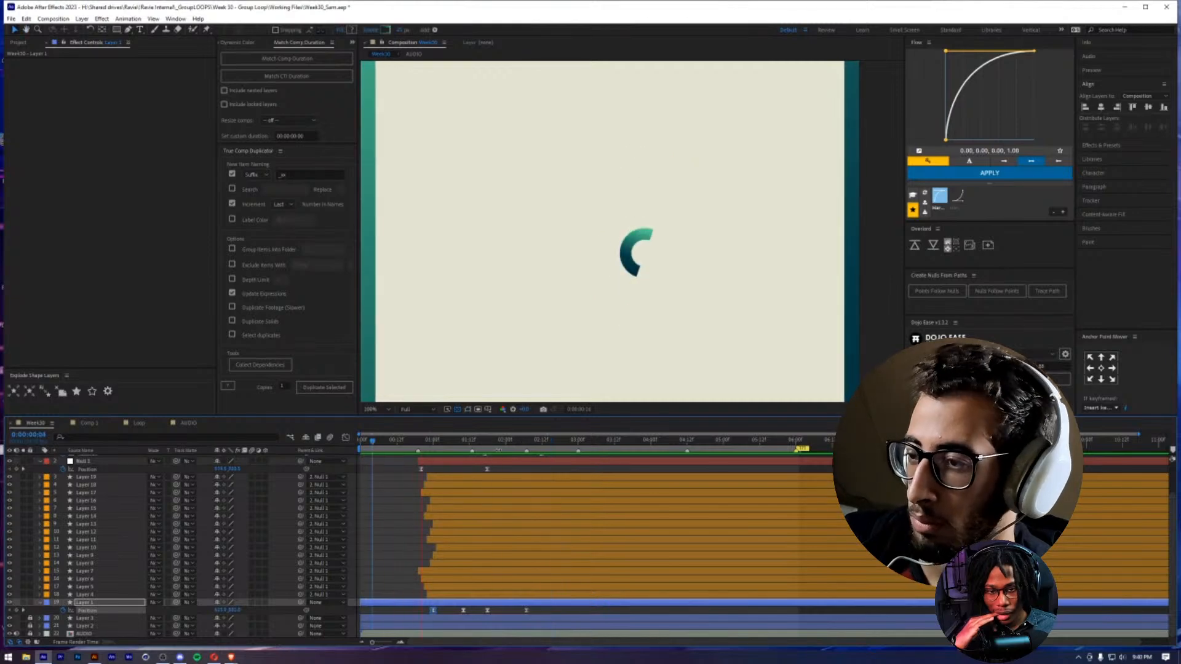
key(space)
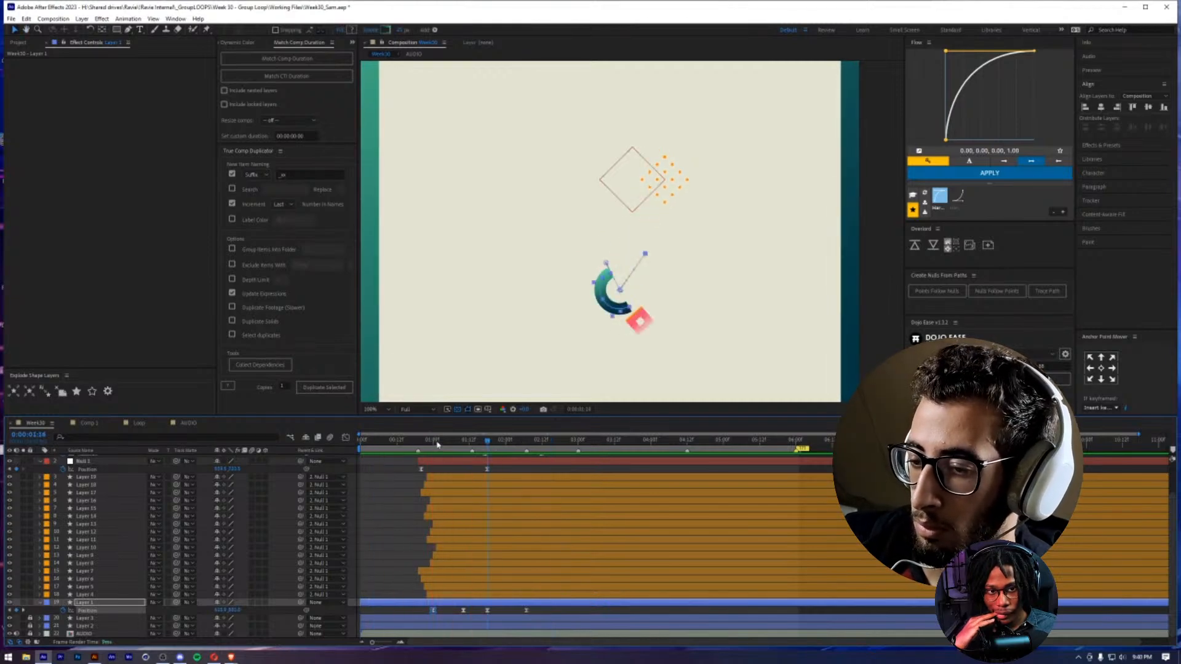
- Keyframe Null 1's Rotation from 0:00:00:20 to an increased angle at 0:00:02:17, and ease both keyframes with the Flow curve
drag(437, 444, 422, 444)
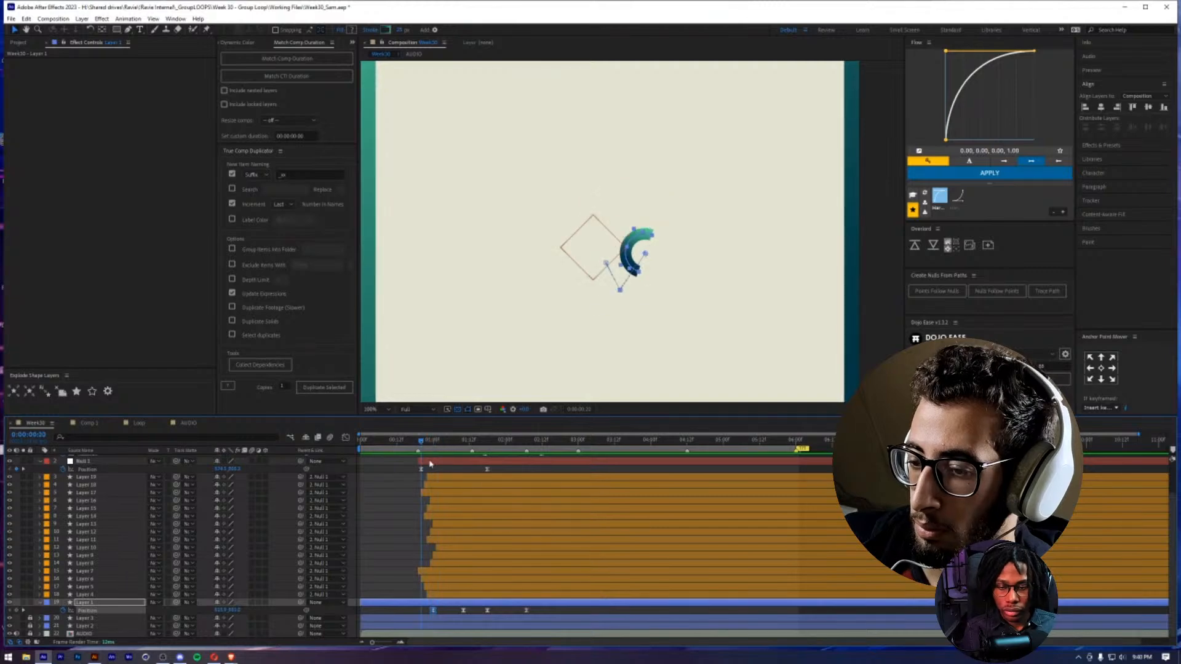
click(430, 462)
key(r)
click(86, 469)
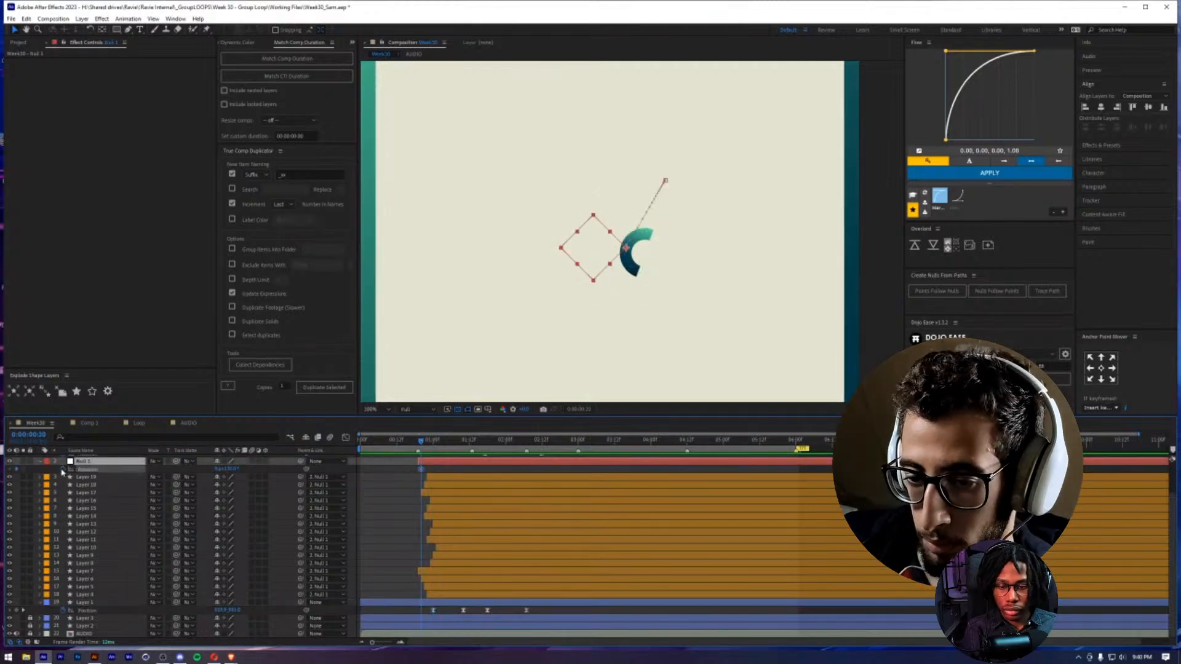
click(557, 442)
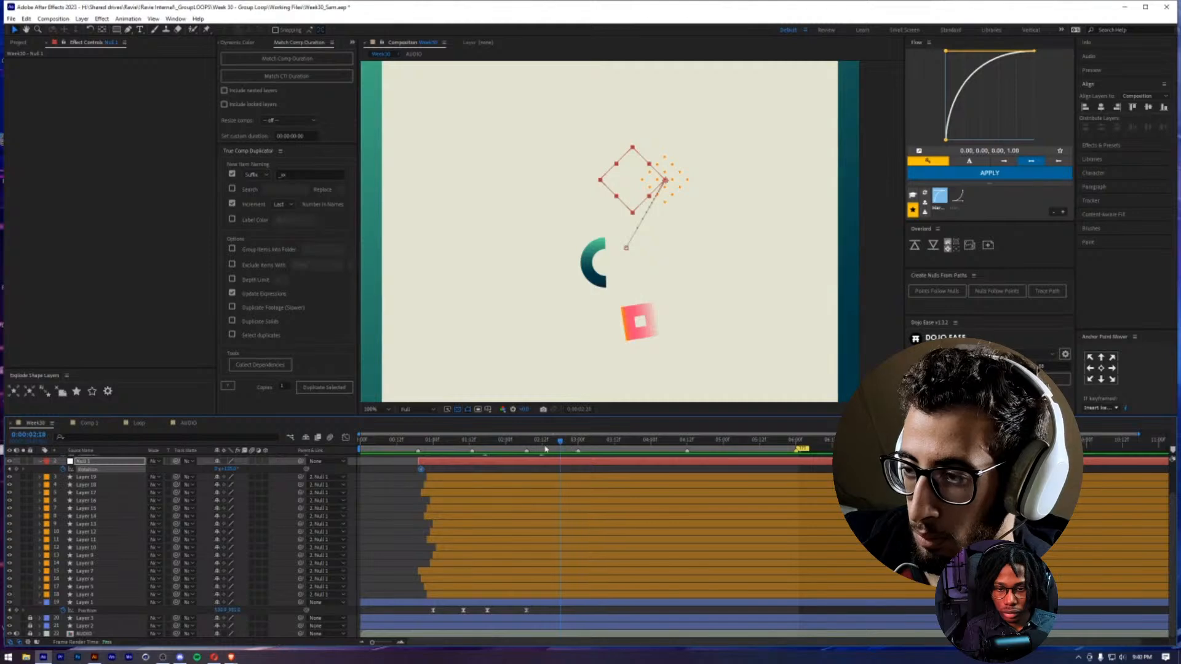
drag(226, 469, 487, 469)
drag(567, 467, 406, 485)
click(1009, 175)
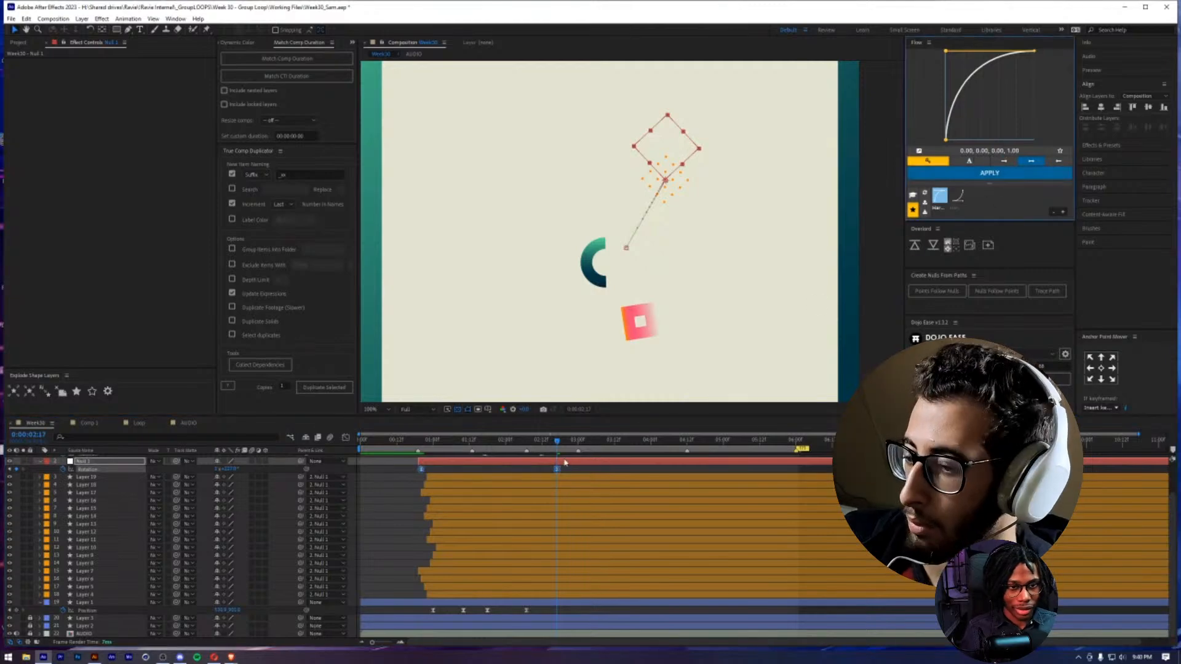
- Play the animation from the start to review the dot grid's rotation
drag(549, 441, 361, 451)
key(space)
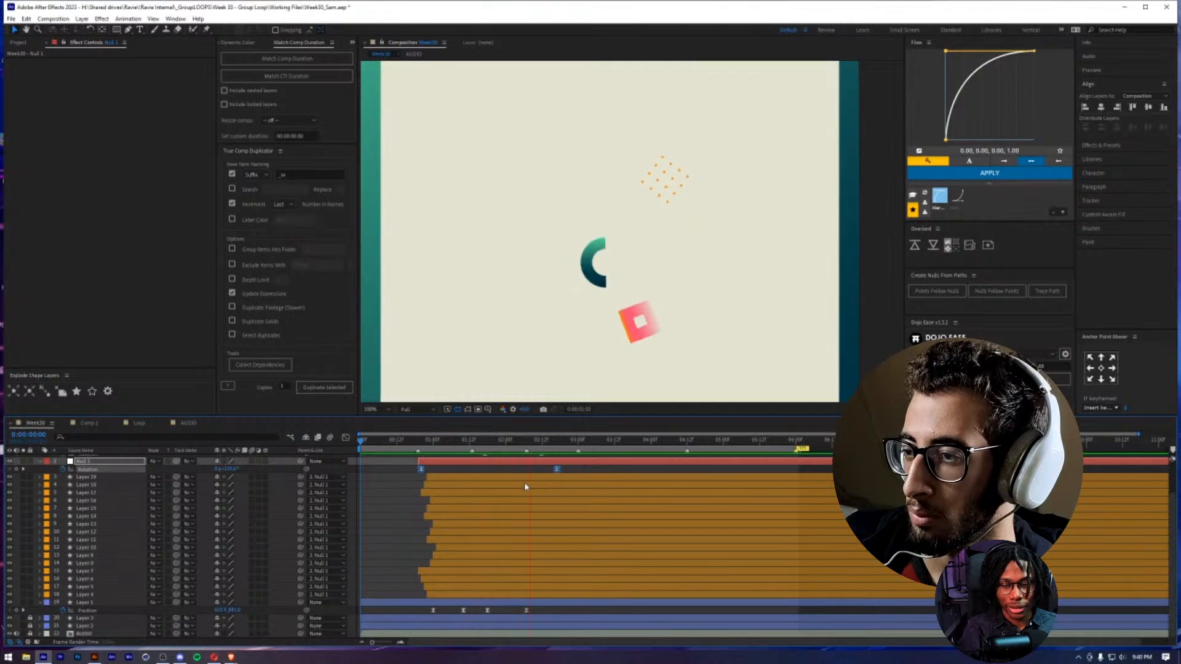
key(space)
drag(539, 442, 361, 450)
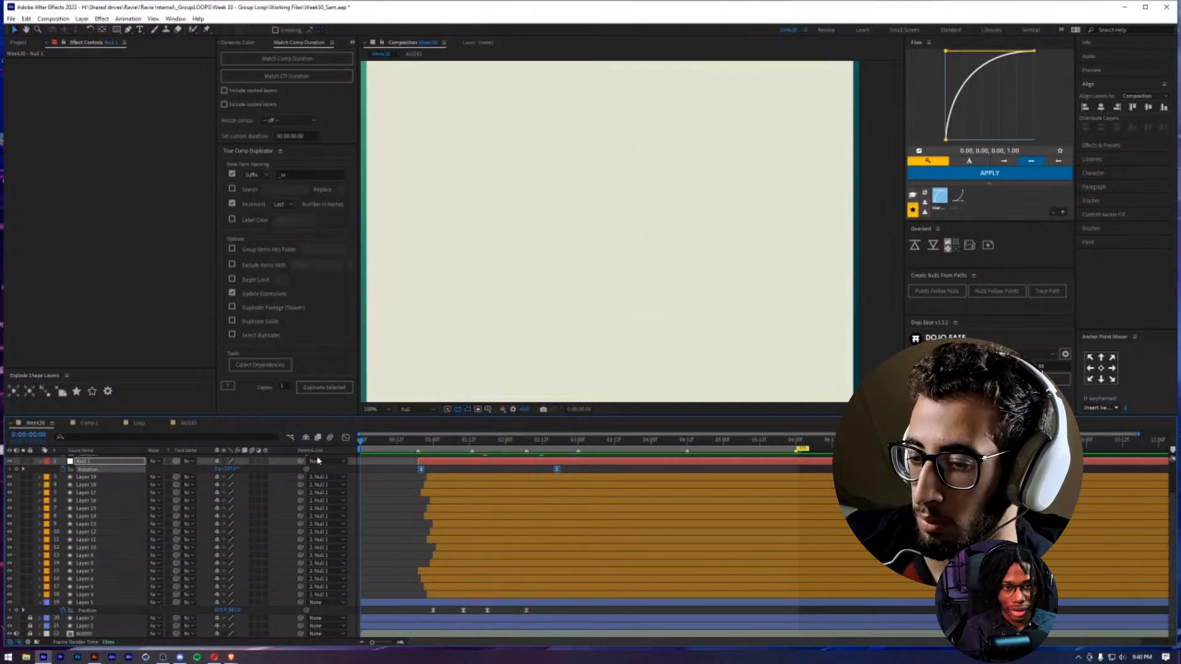
key(space)
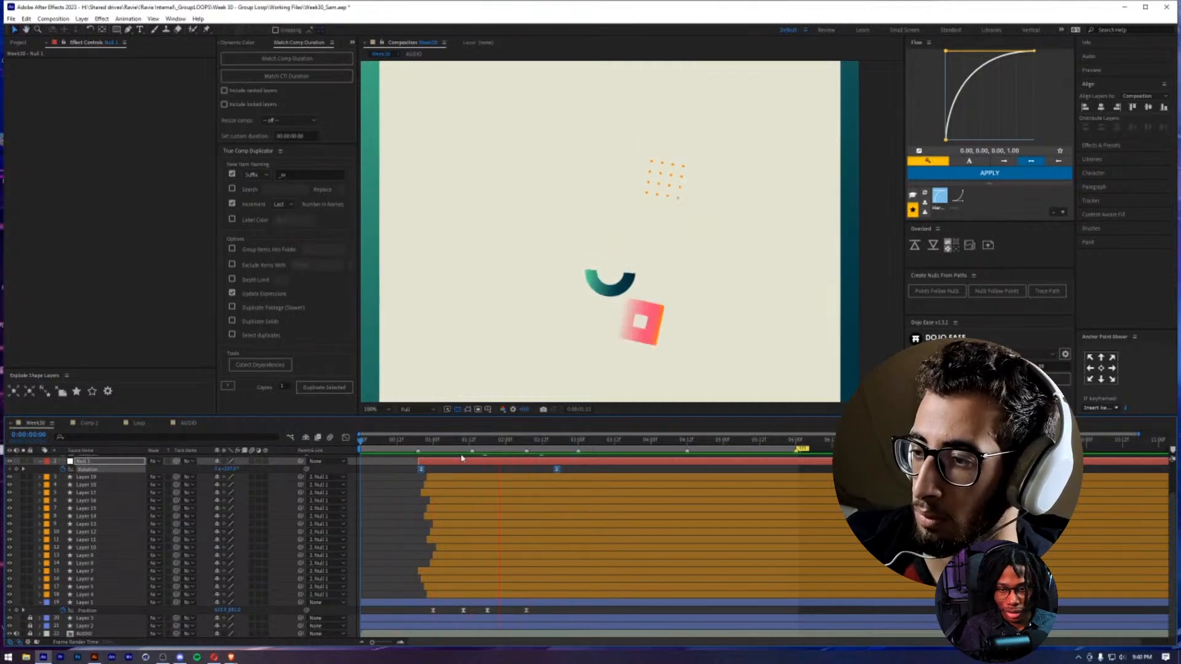
click(403, 522)
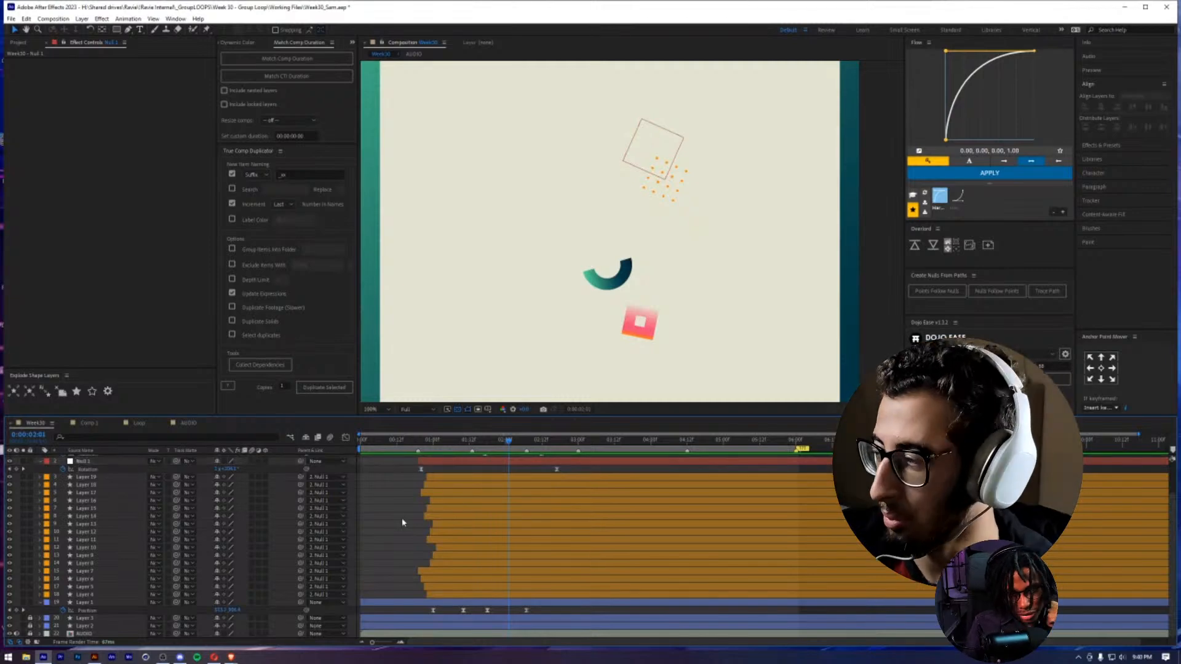
- Switch to Illustrator and examine the arrangement of shapes around the ring on the Week 30 board
key(alt+Tab)
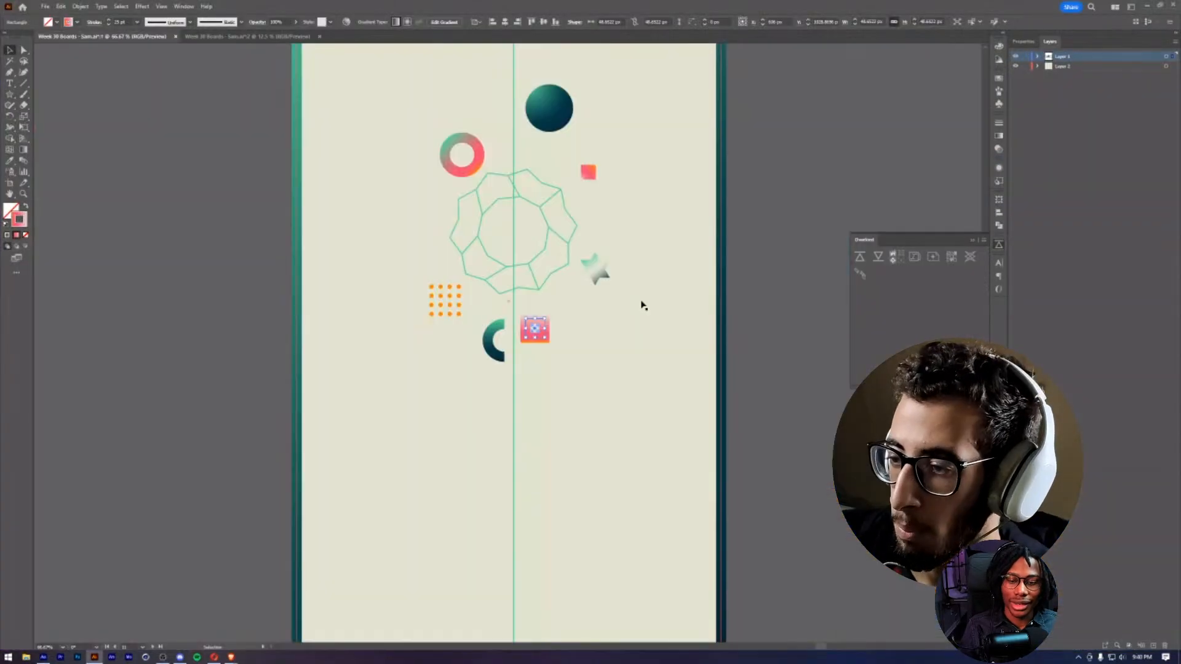
drag(598, 279, 620, 295)
click(774, 189)
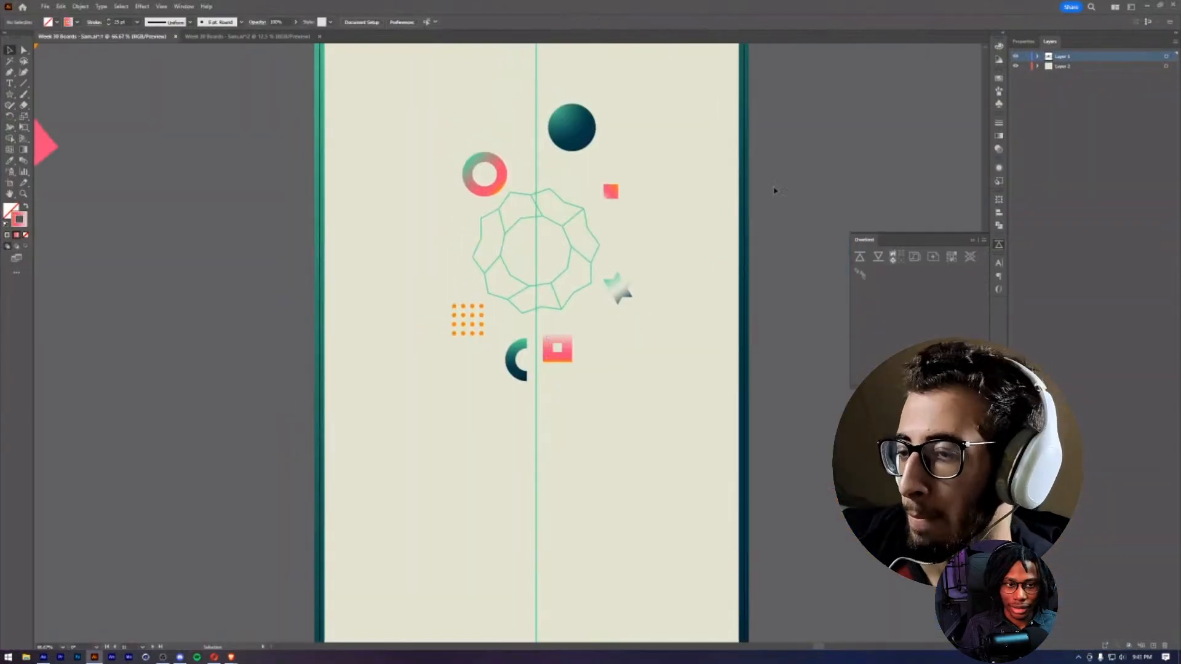
- Inspect the small pink square and the gradient ring among the shapes around the central pattern on the board
drag(610, 201, 600, 259)
click(600, 253)
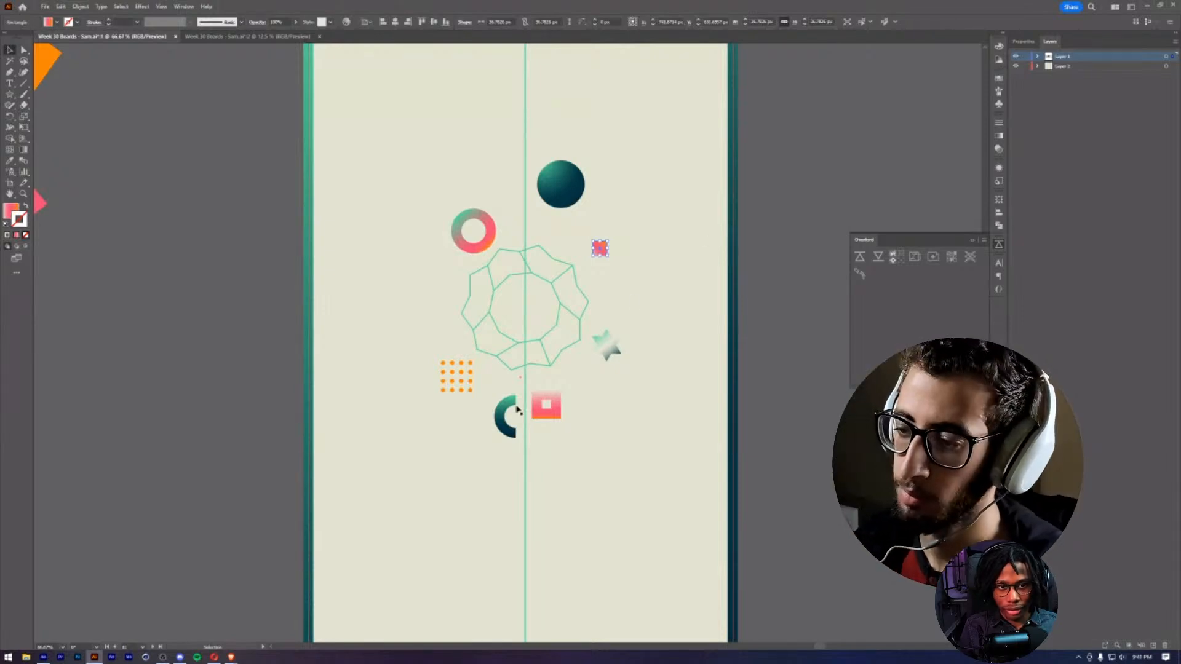
click(490, 243)
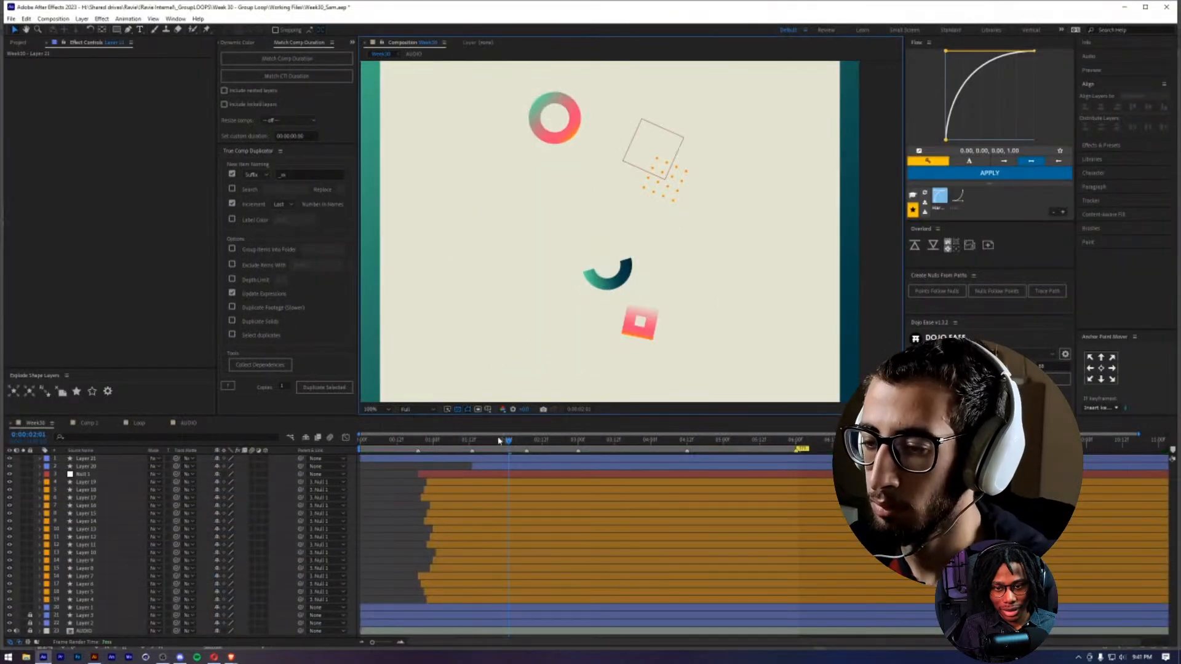
- Switch back to After Effects, play the Week30 composition from the start, and scrub through the shapes' motion
drag(500, 442, 360, 455)
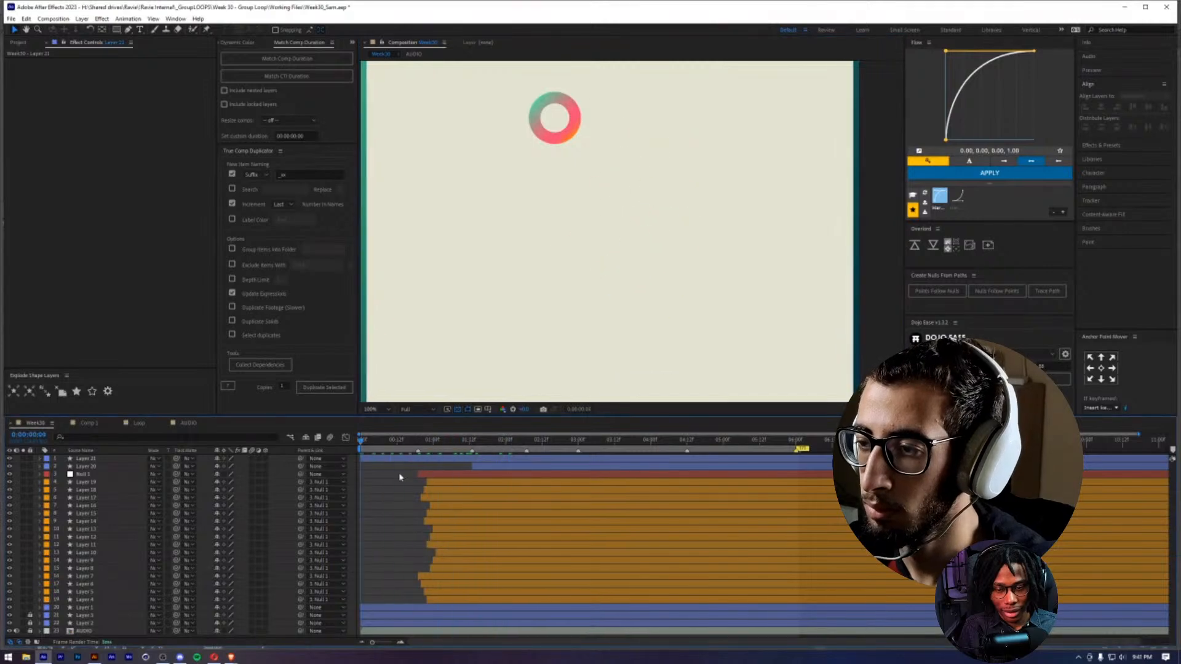
key(space)
key(space)
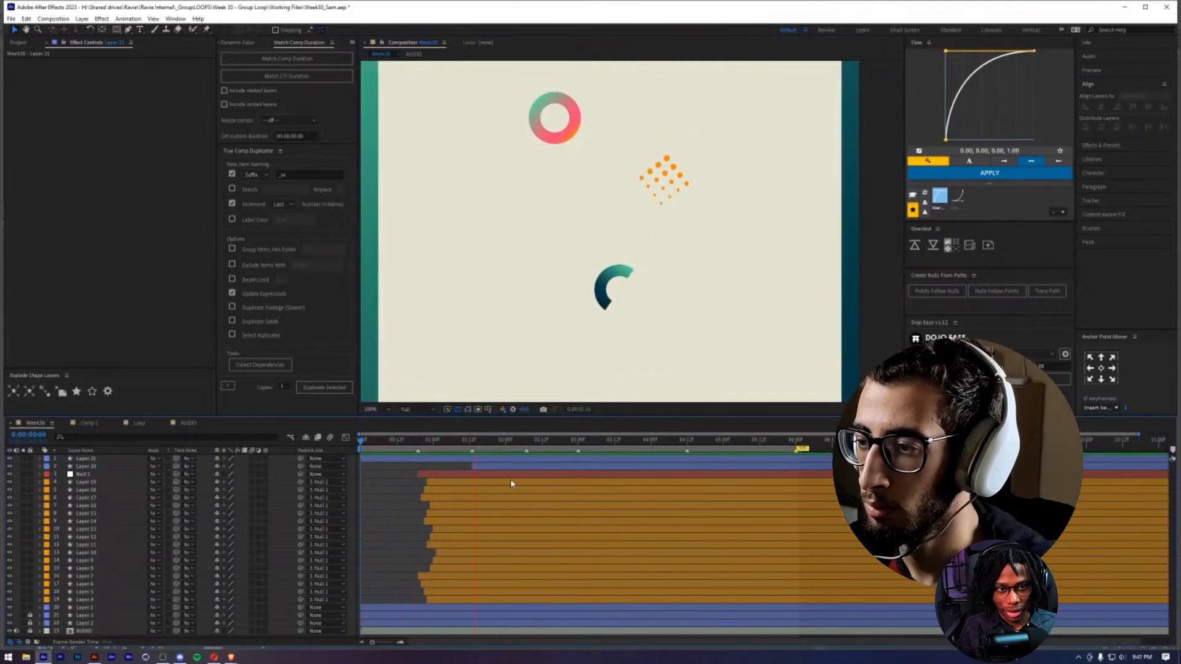
key(space)
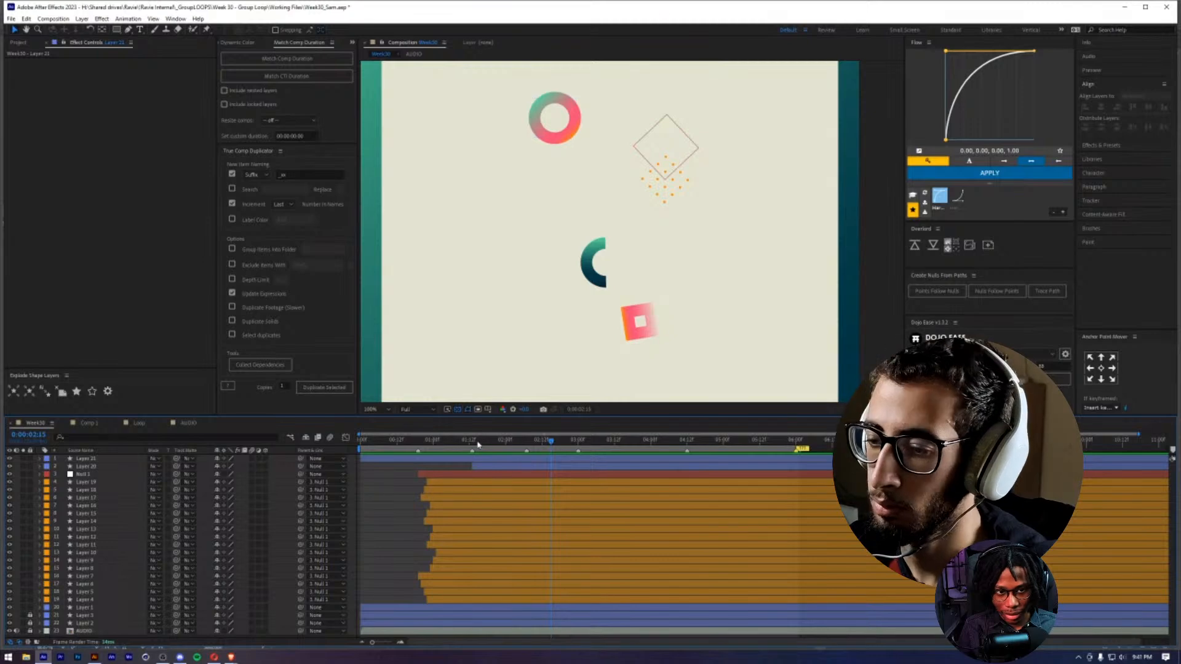
drag(473, 443, 613, 457)
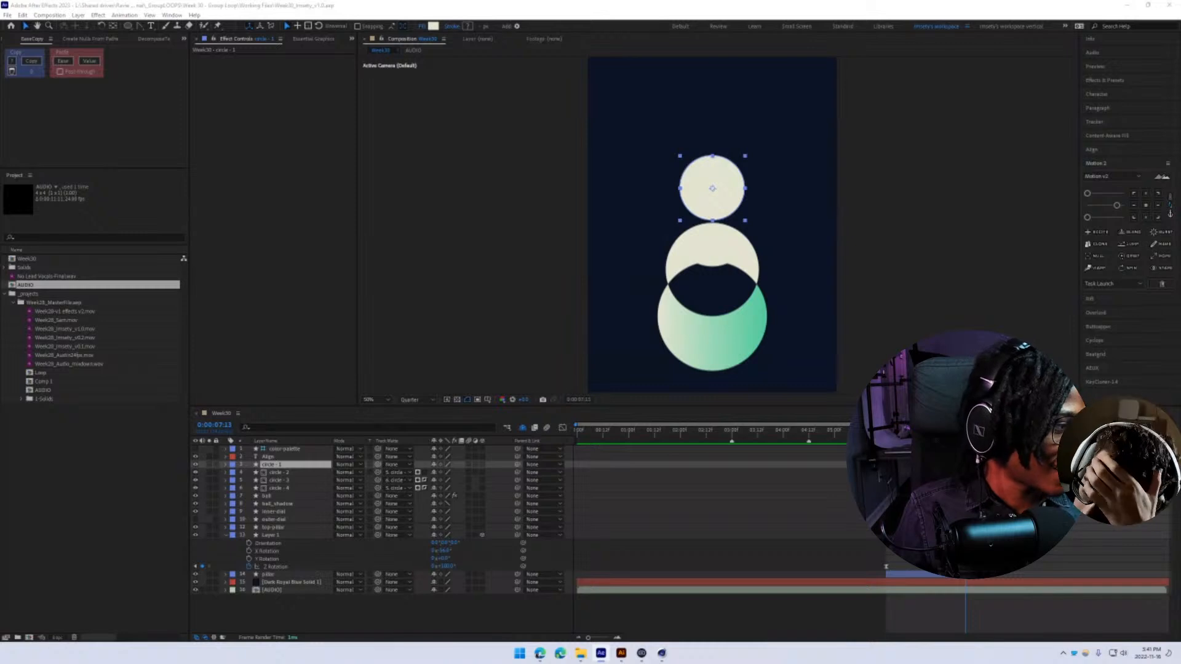
- Remove the track mattes from circle - 2, circle - 3 and circle - 4, and reverse the circle layers' order with circle - 4 on top
click(296, 473)
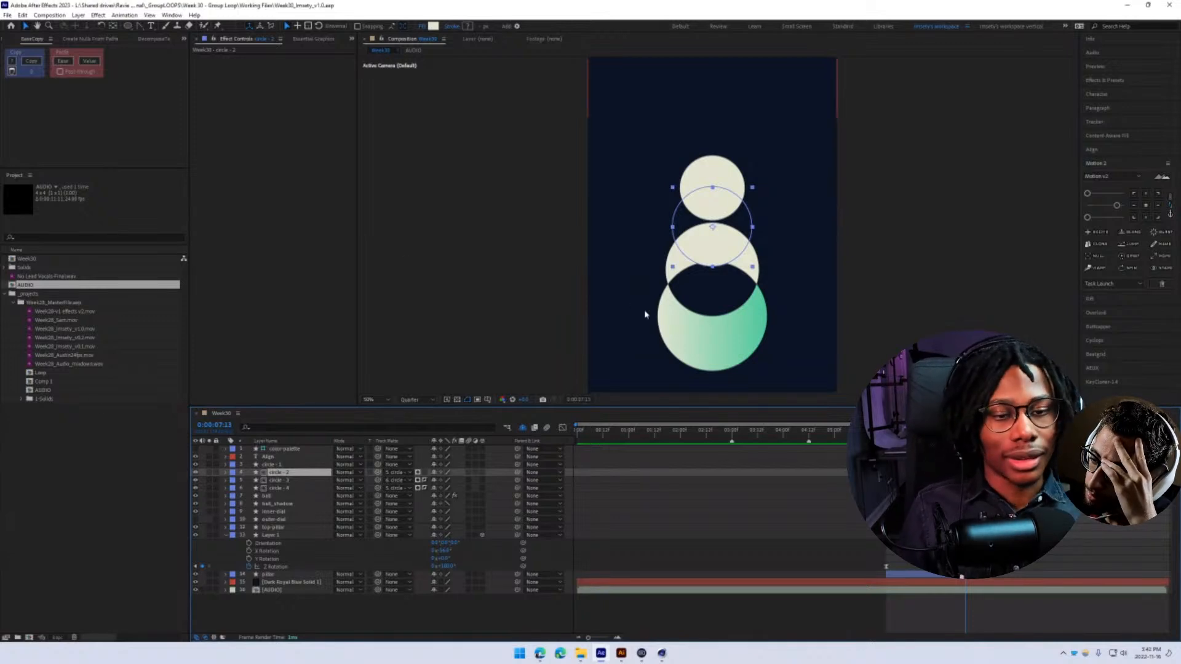
click(705, 326)
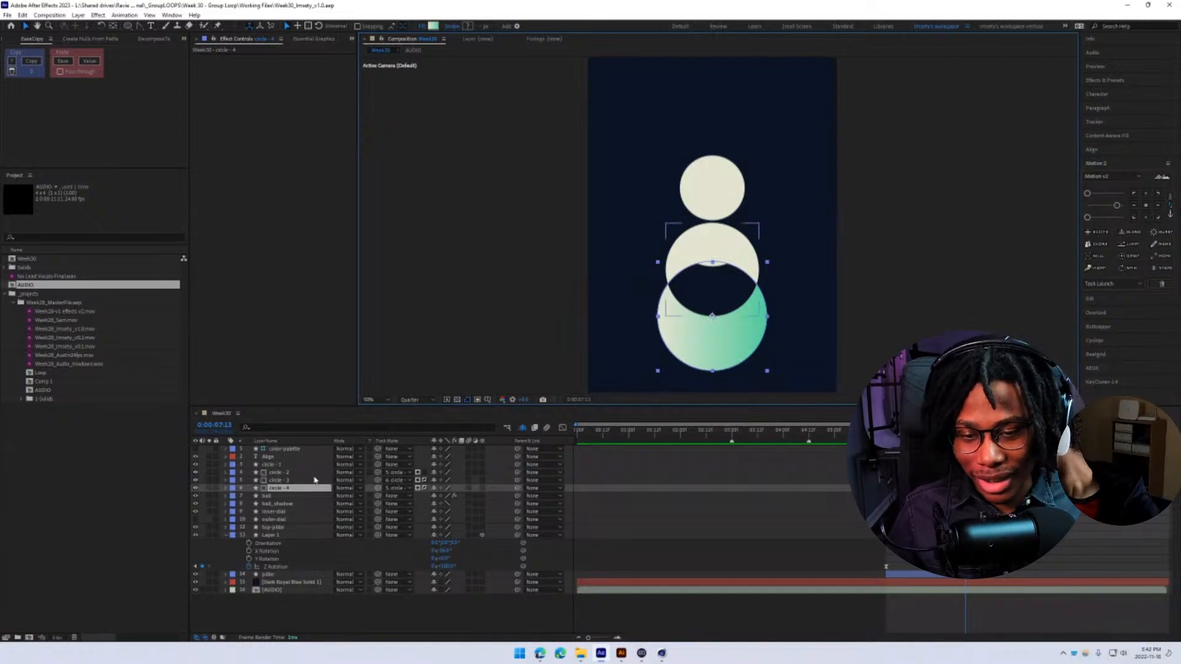
shift+click(276, 472)
click(394, 473)
click(418, 297)
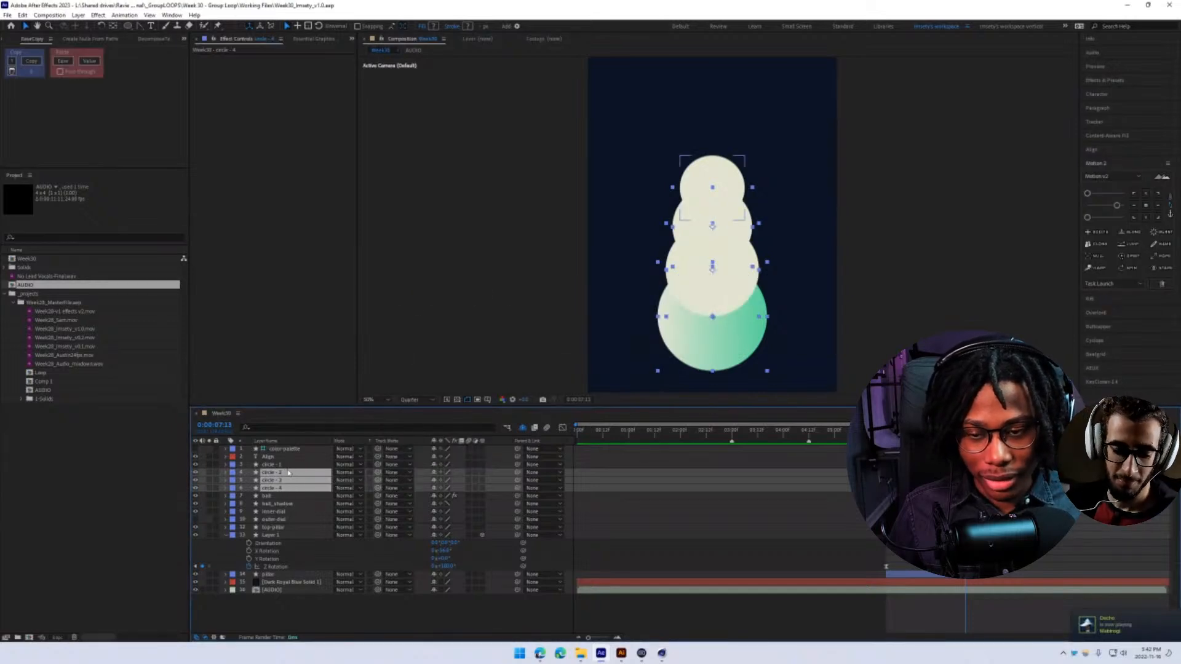
mouse_move(289, 465)
mouse_down()
mouse_move(294, 495)
mouse_move(292, 481)
mouse_up()
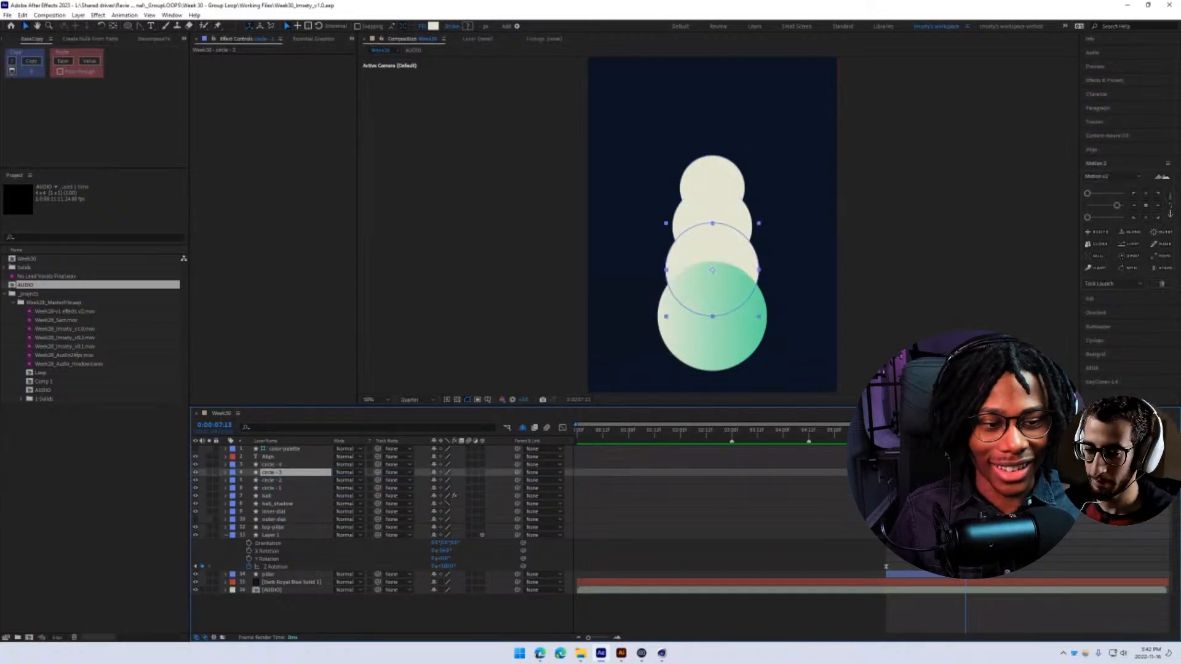
- Add Position keyframes to all four circle layers at 0:00:07:13 and 0:00:08:00
click(285, 488)
shift+click(288, 465)
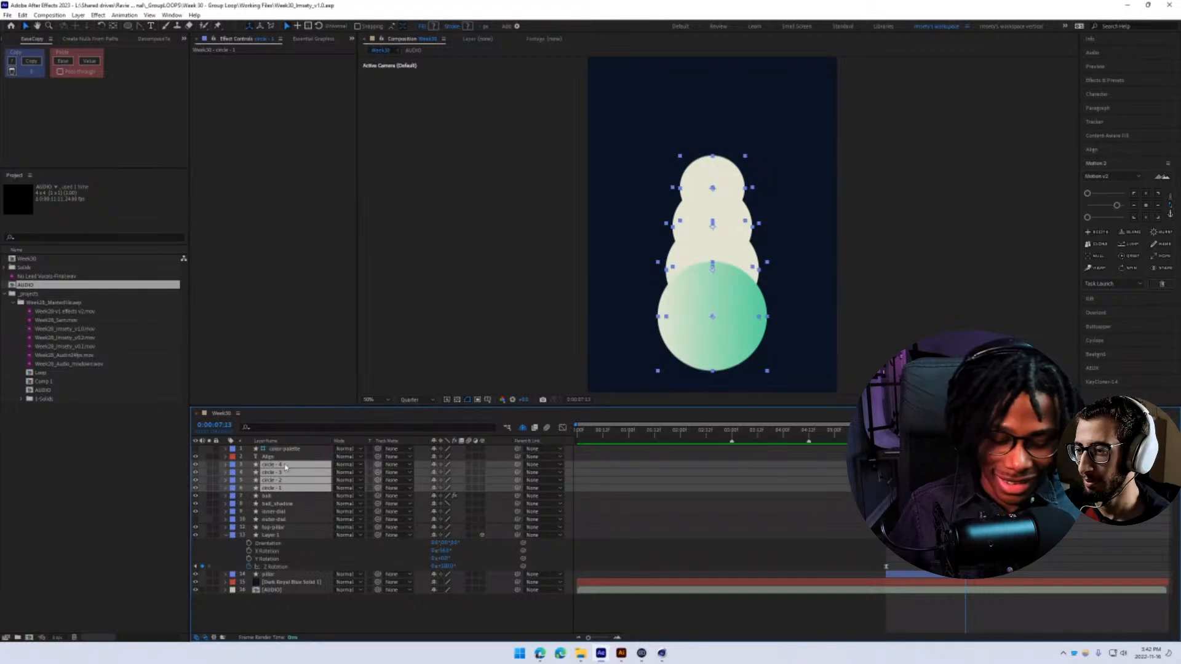
key(p)
click(248, 473)
key(shift+Page_Down)
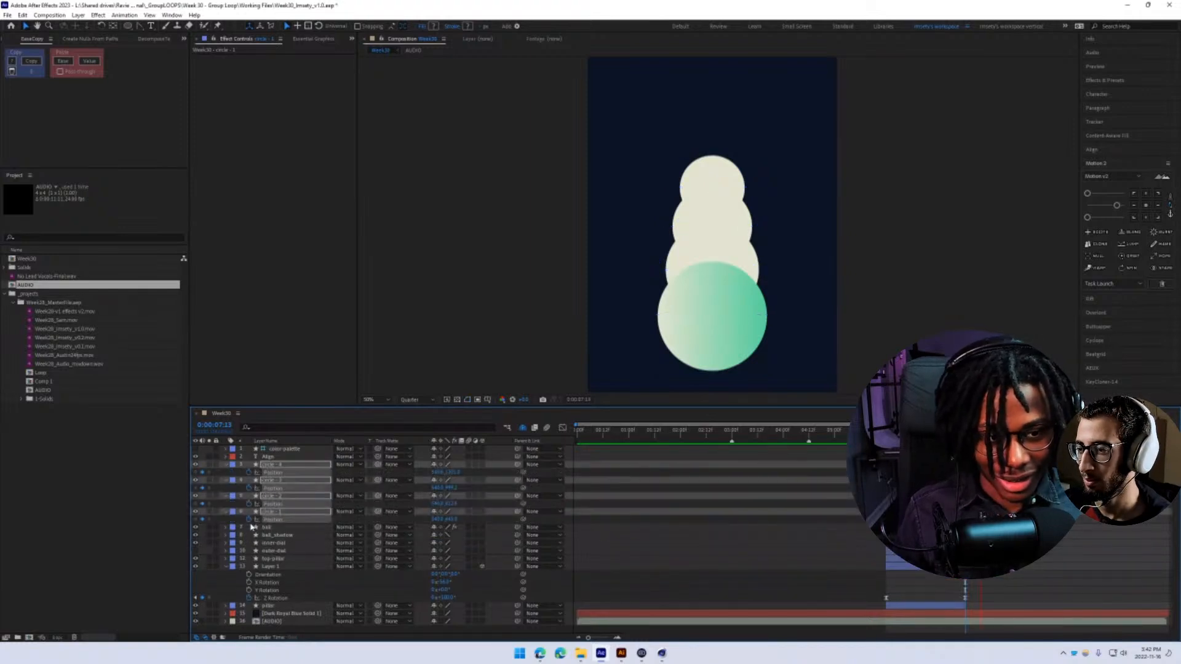
key(Page_Down)
click(203, 473)
click(206, 519)
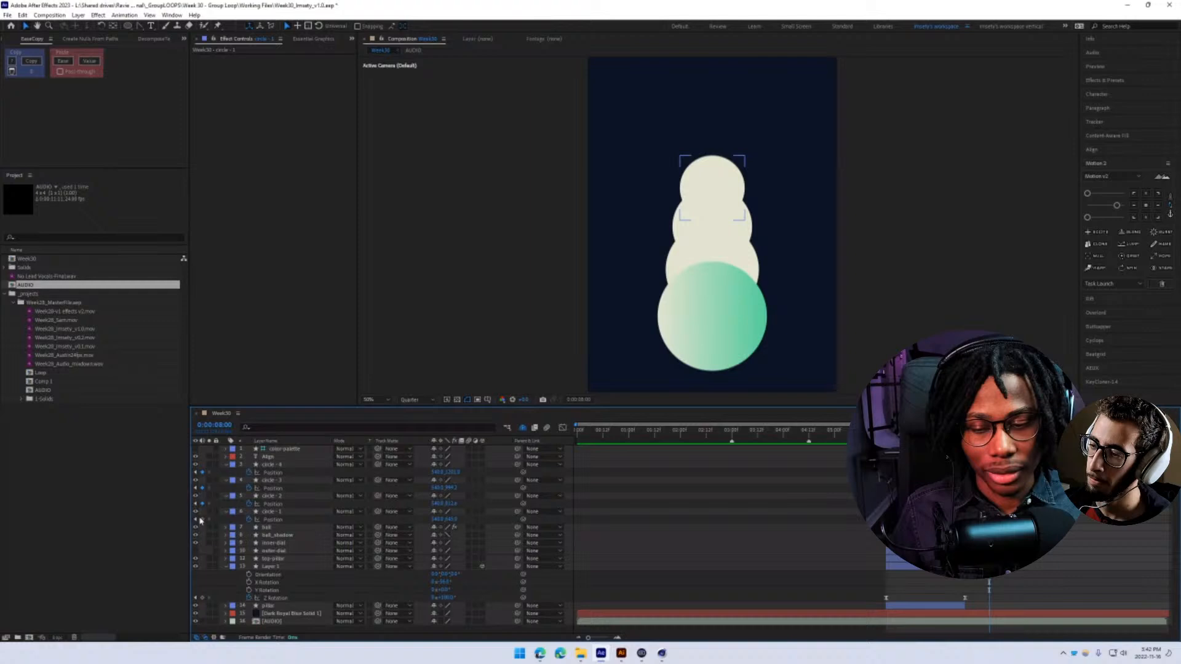
click(202, 520)
key(j)
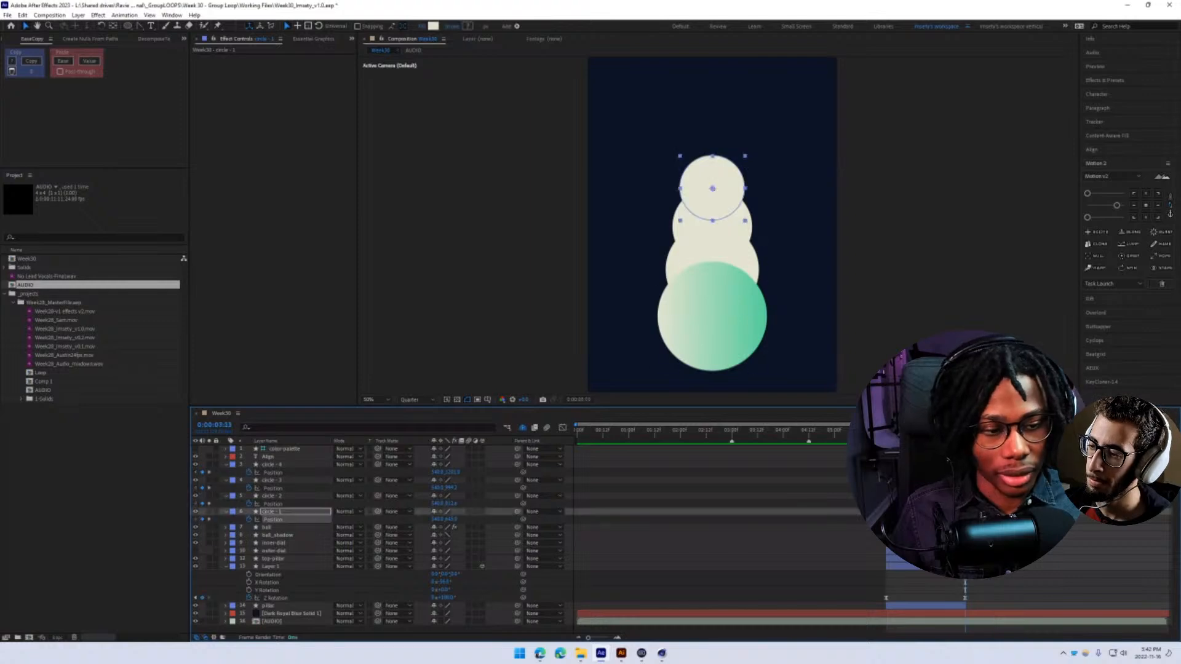
- Stack all four circles at the same central Position in their 0:00:07:13 keyframes, and save the project
drag(984, 523, 950, 468)
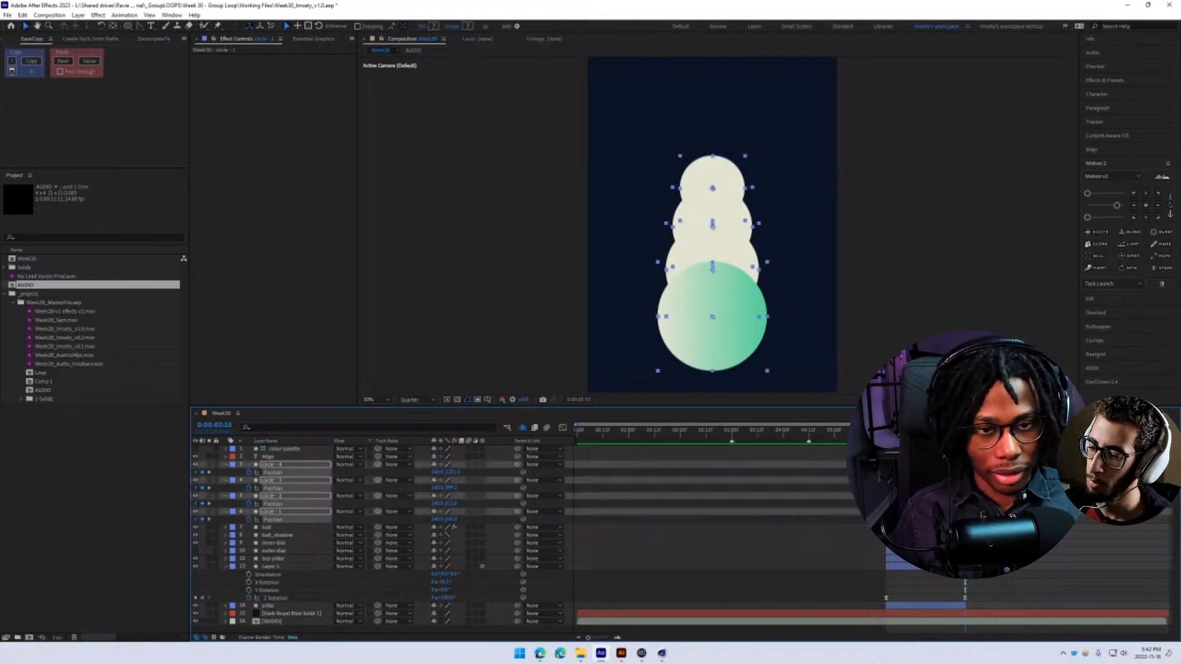
key(ctrl+v)
key(ctrl+s)
- Preview the four circles' motion from 0:00:07:13 to 0:00:08:00
click(1009, 570)
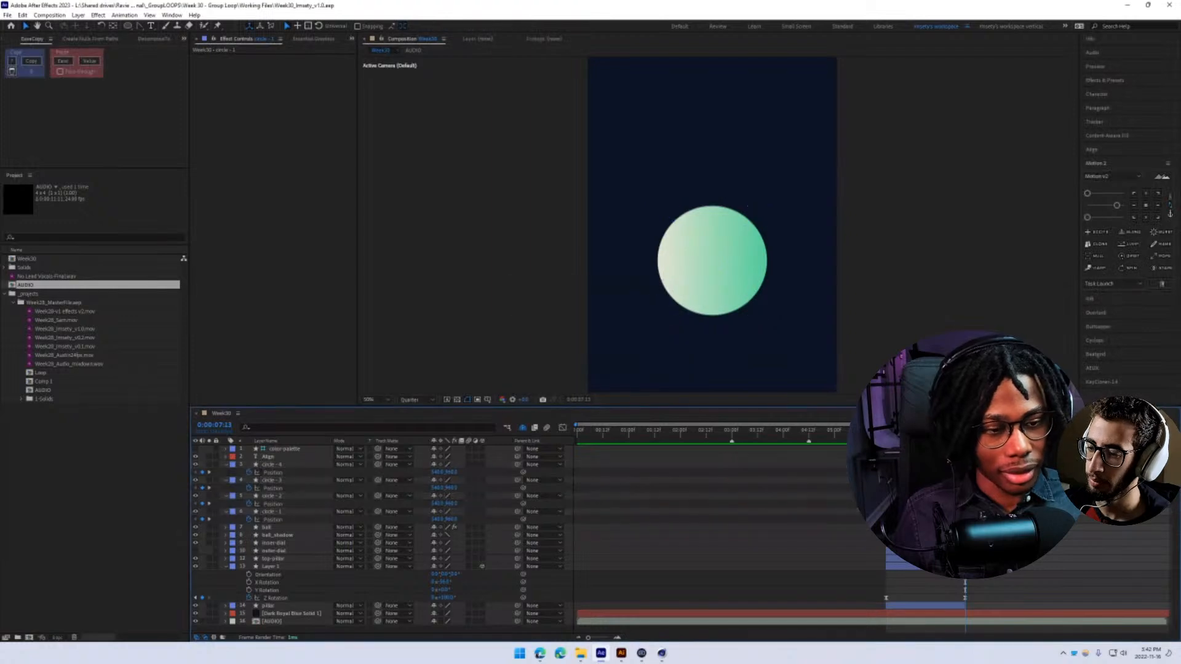
key(space)
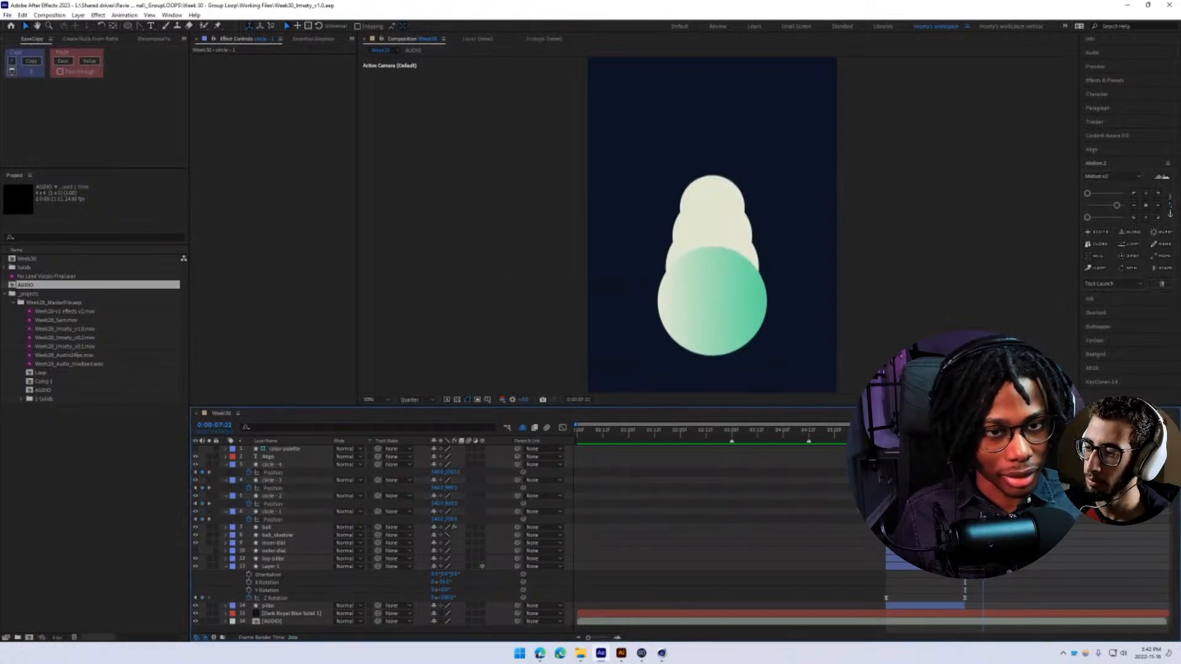
key(space)
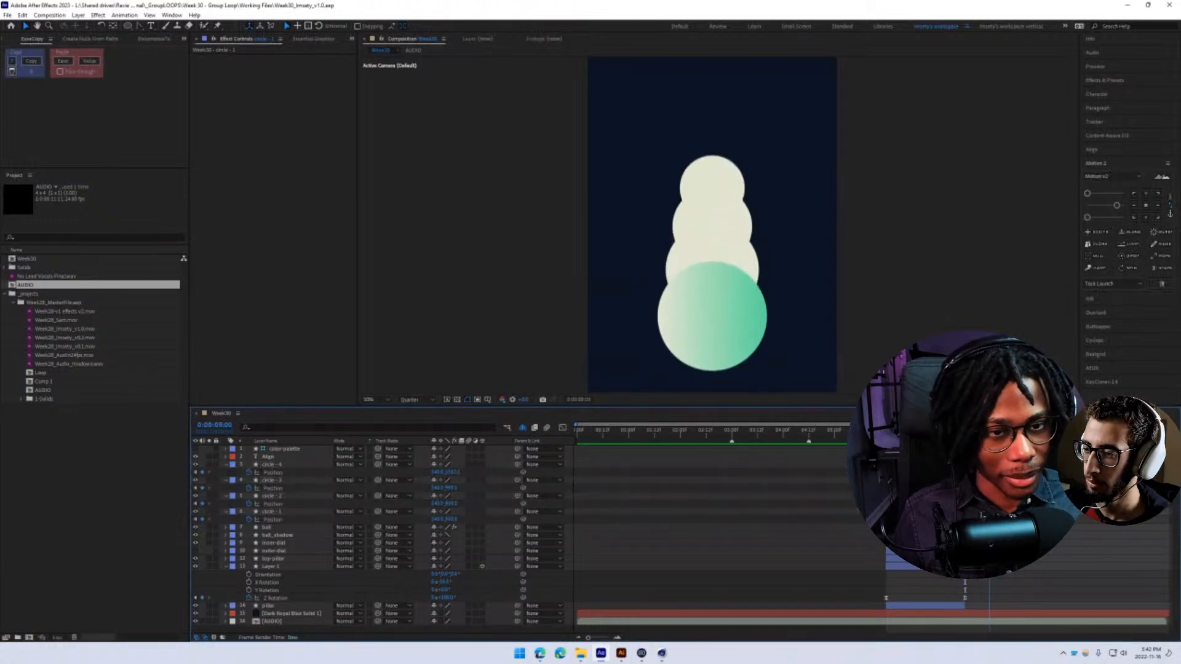
click(663, 265)
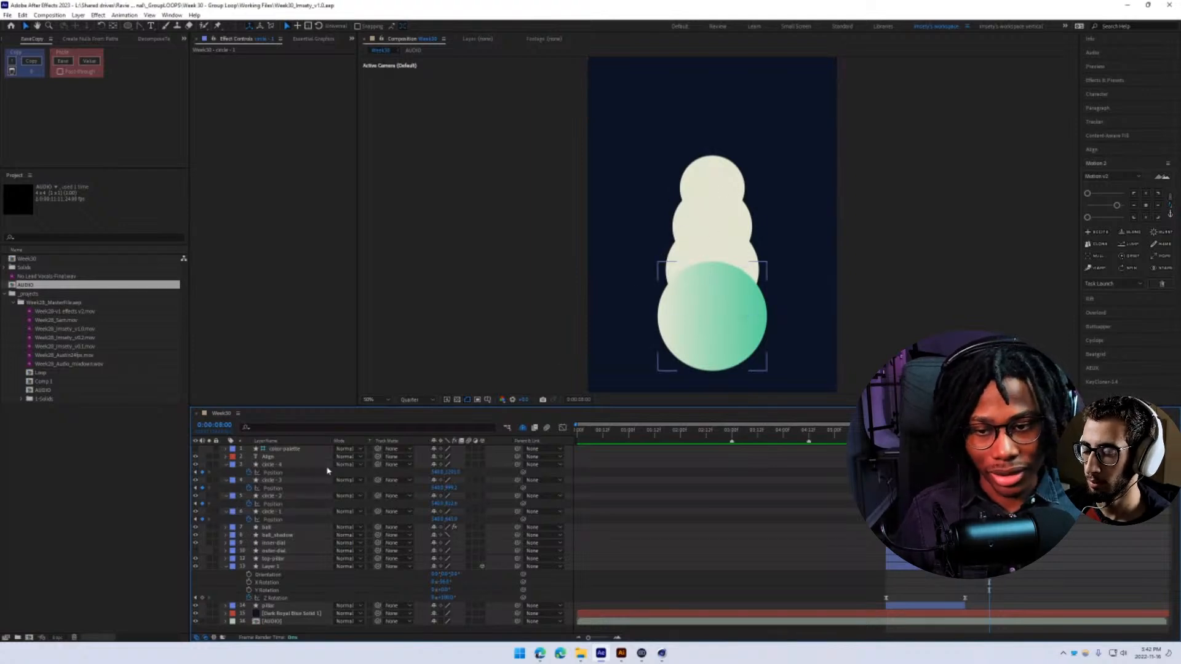
- Try the Hue and Subtract blending modes on the four circle layers
click(290, 465)
shift+click(269, 511)
click(356, 465)
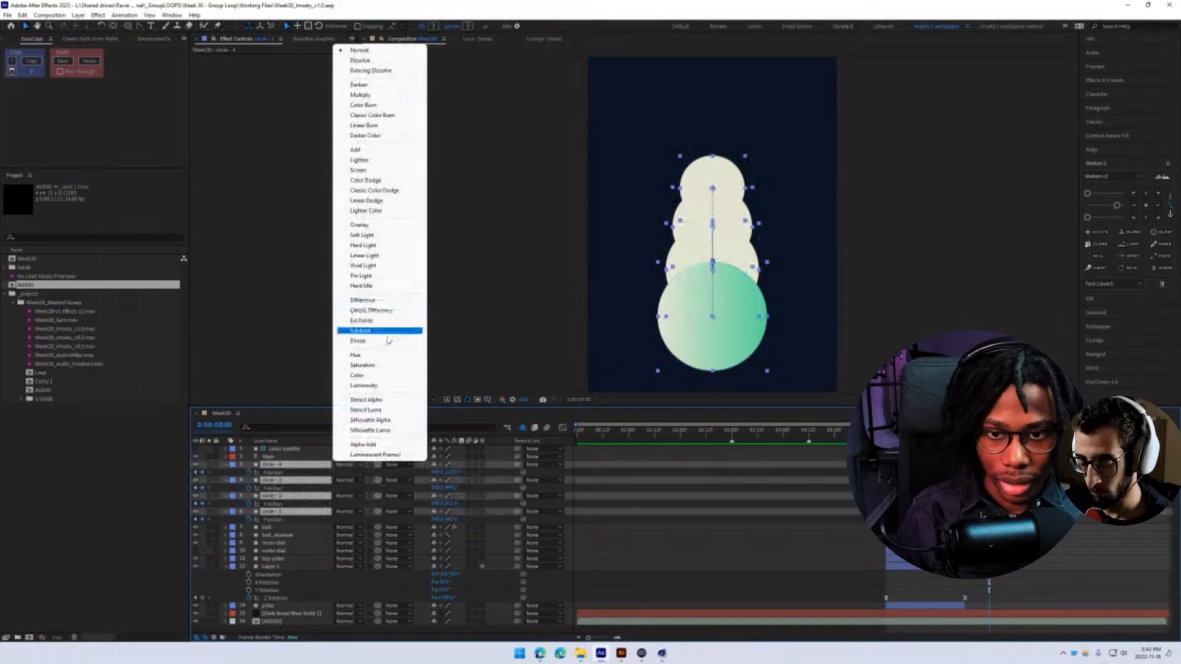
click(363, 355)
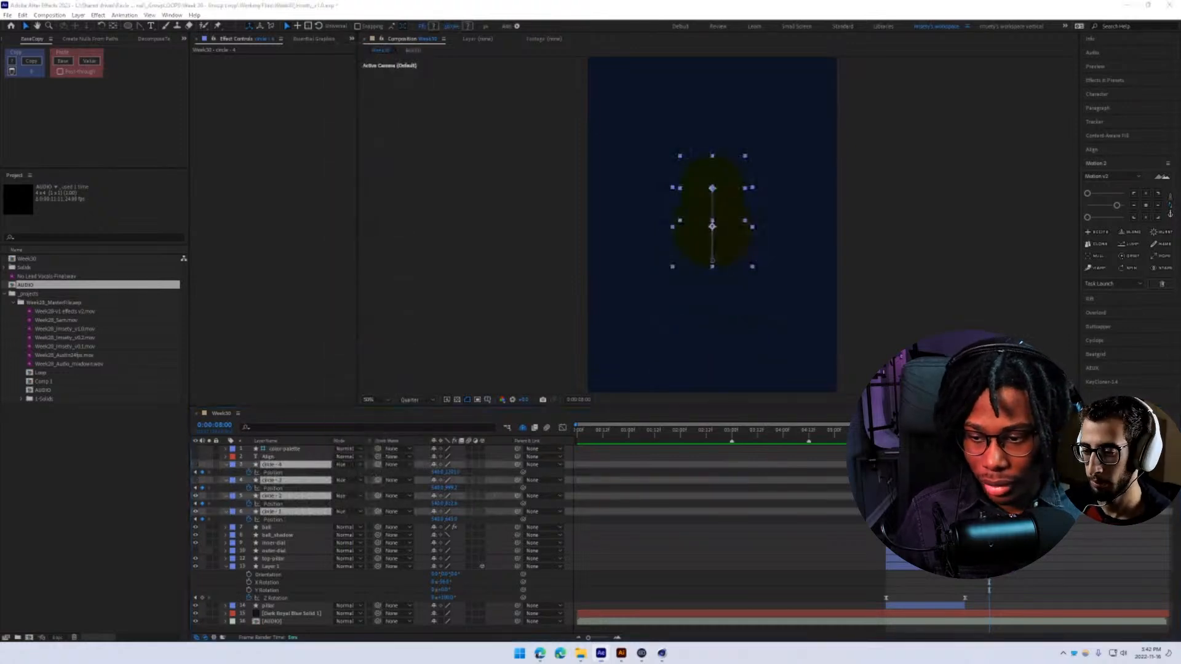
click(354, 496)
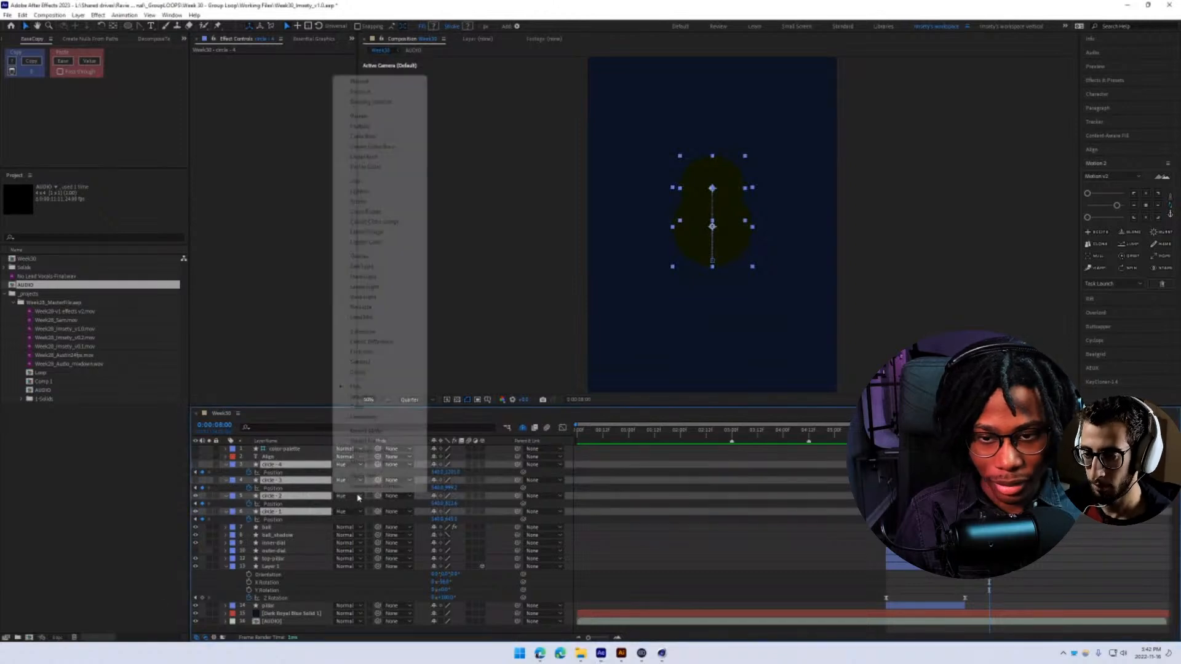
click(379, 364)
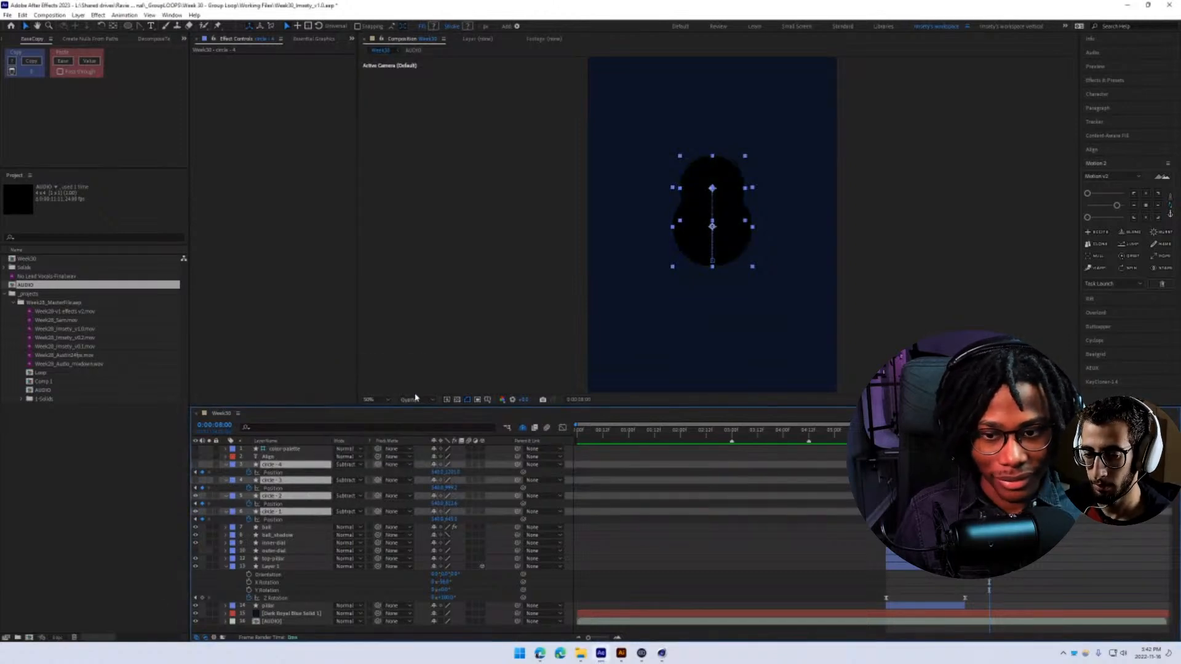
- Try the Multiply, Divide and Subtract blending modes on the four circle layers, toggling the visibility of circle - 4 and circle - 3
click(355, 483)
click(378, 123)
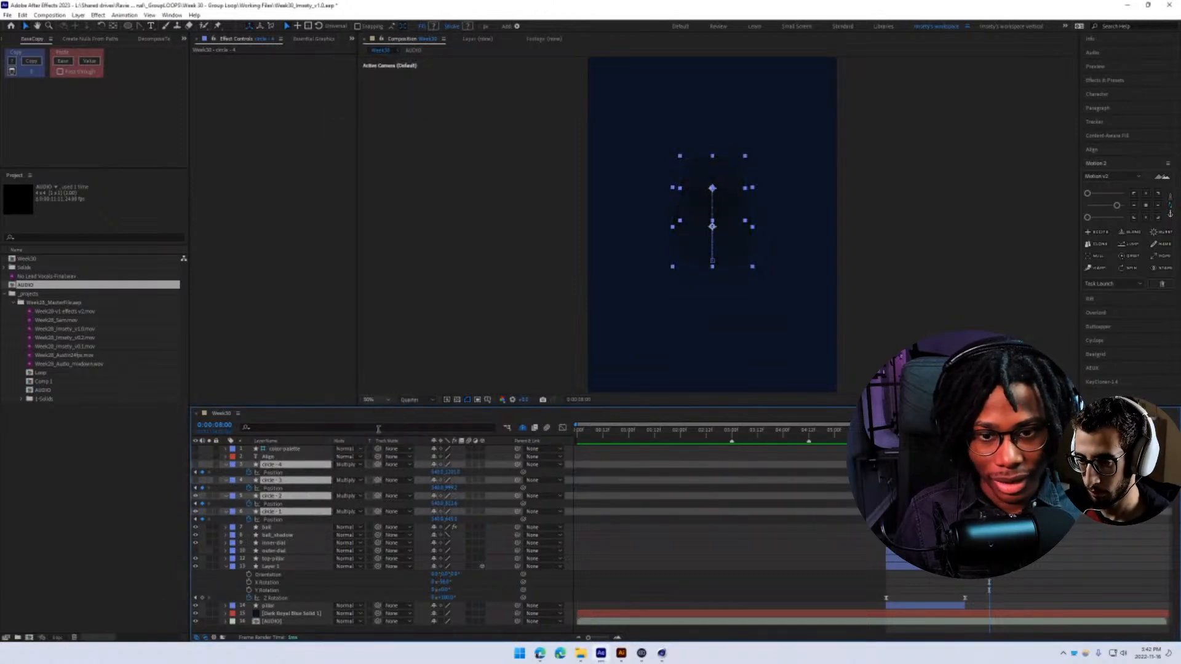
click(349, 483)
drag(195, 465, 196, 480)
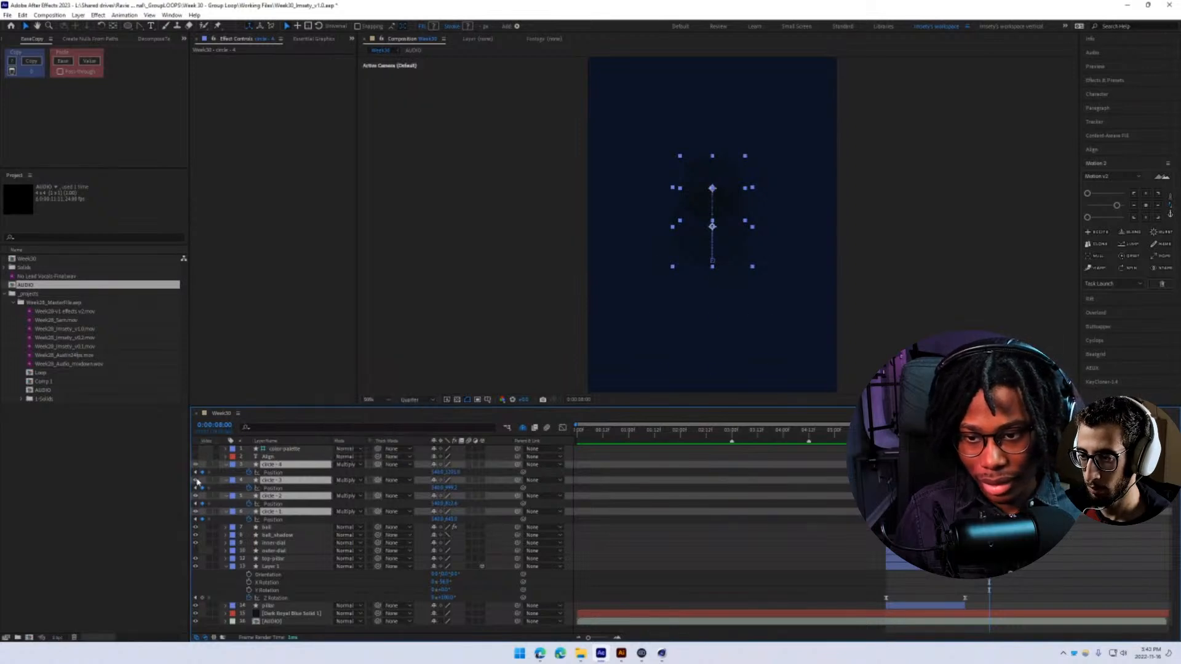
click(370, 483)
click(370, 363)
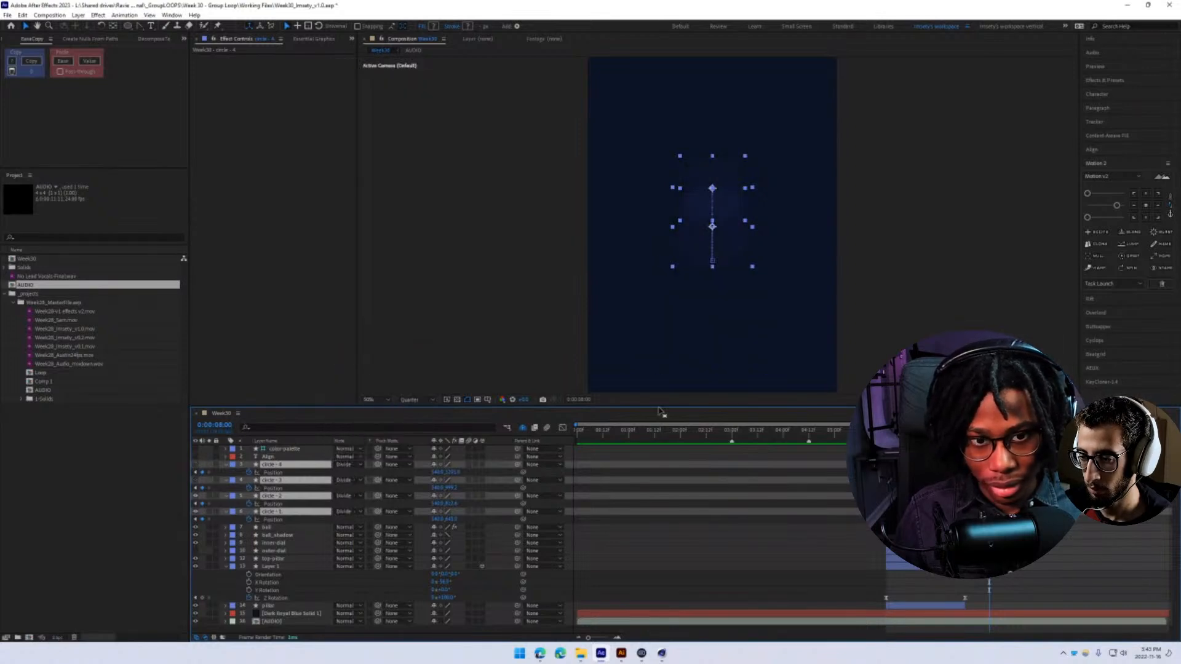
click(348, 497)
click(375, 355)
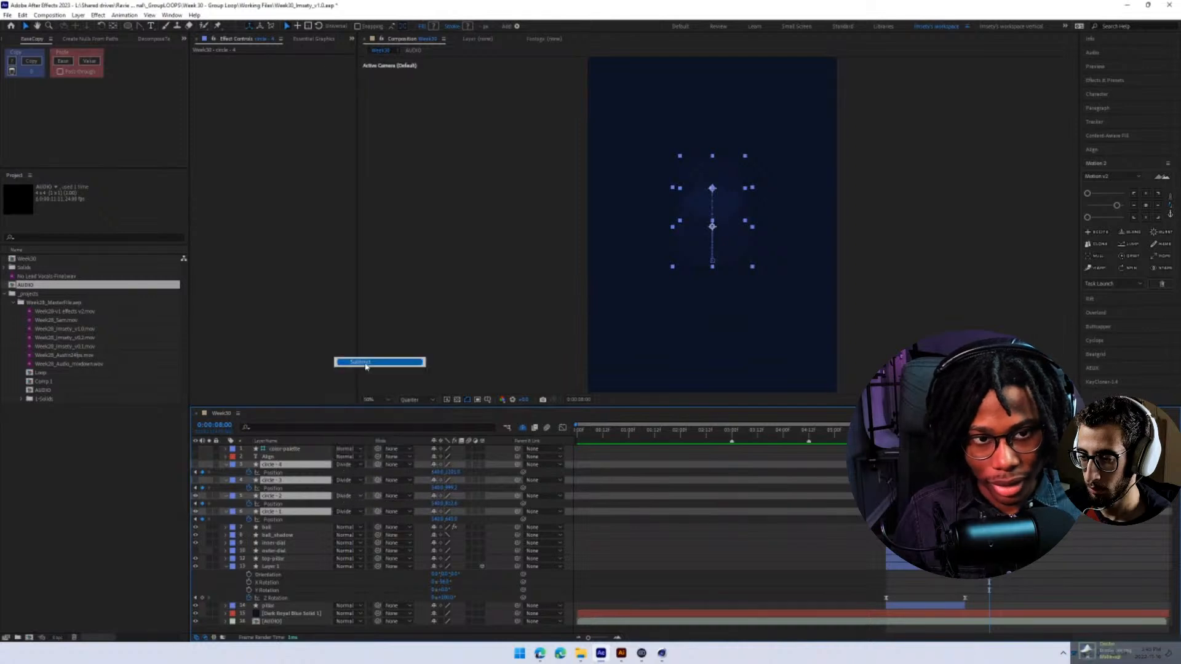
- Try the Exclusion blending mode on the four circle layers, and preview the overlaps with the hidden circles shown
click(354, 502)
click(366, 354)
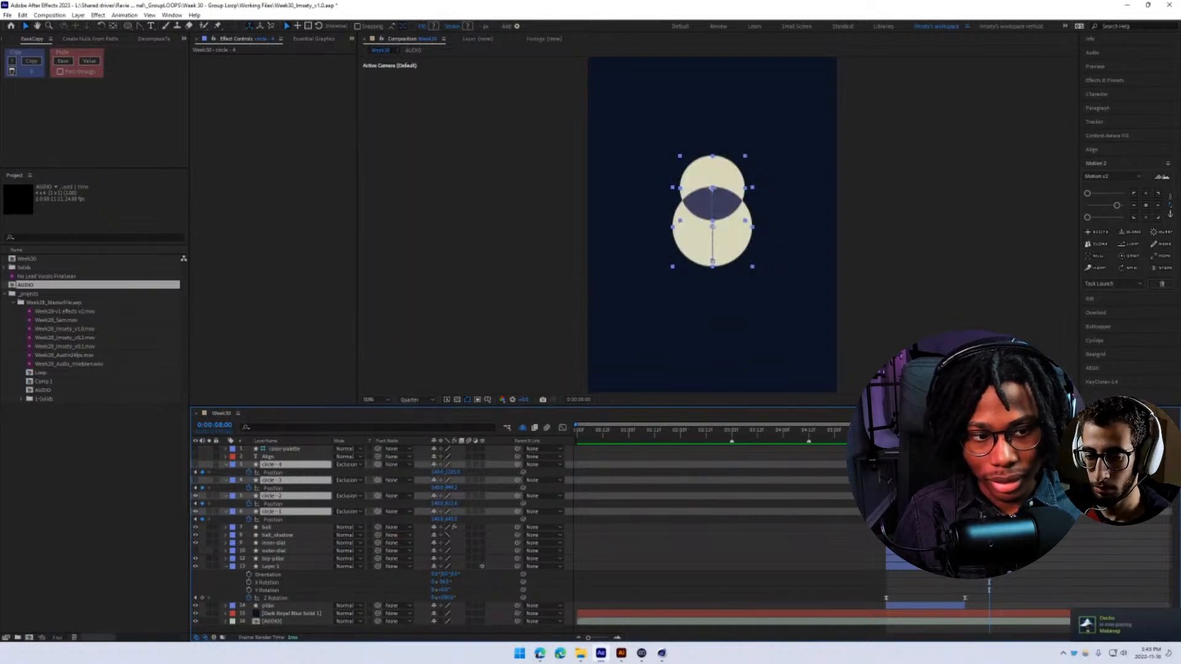
key(space)
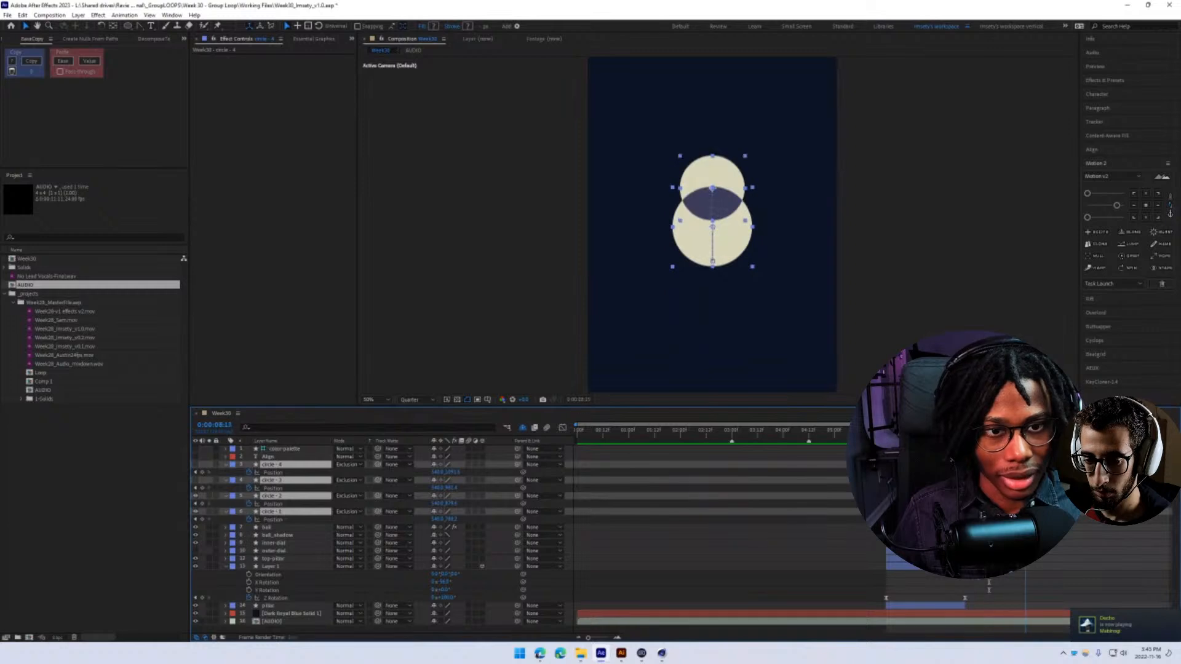
click(195, 481)
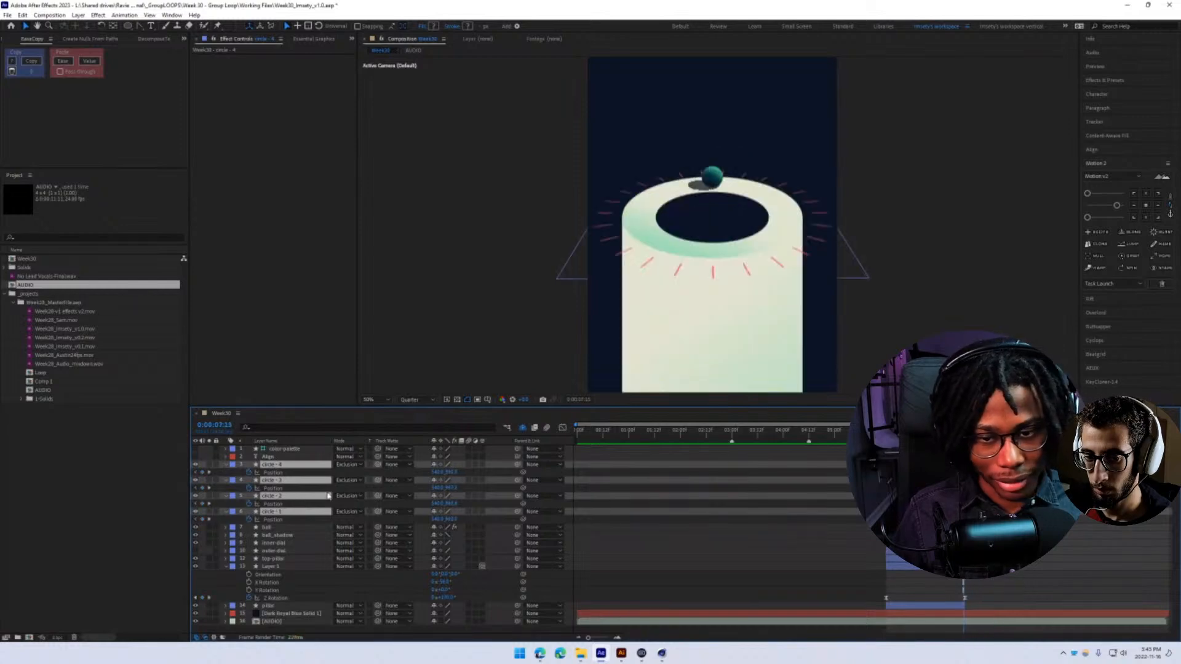
- Set the blending mode of the four circle layers to Classic Difference after trying Subtract
click(347, 466)
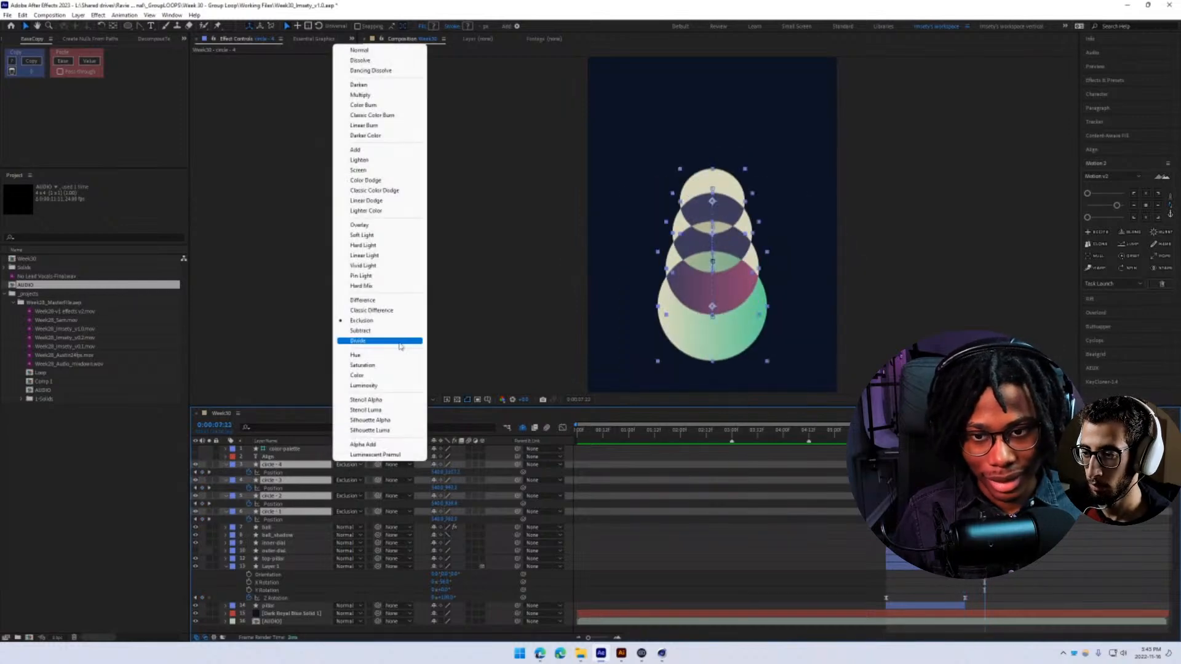
click(379, 330)
click(342, 466)
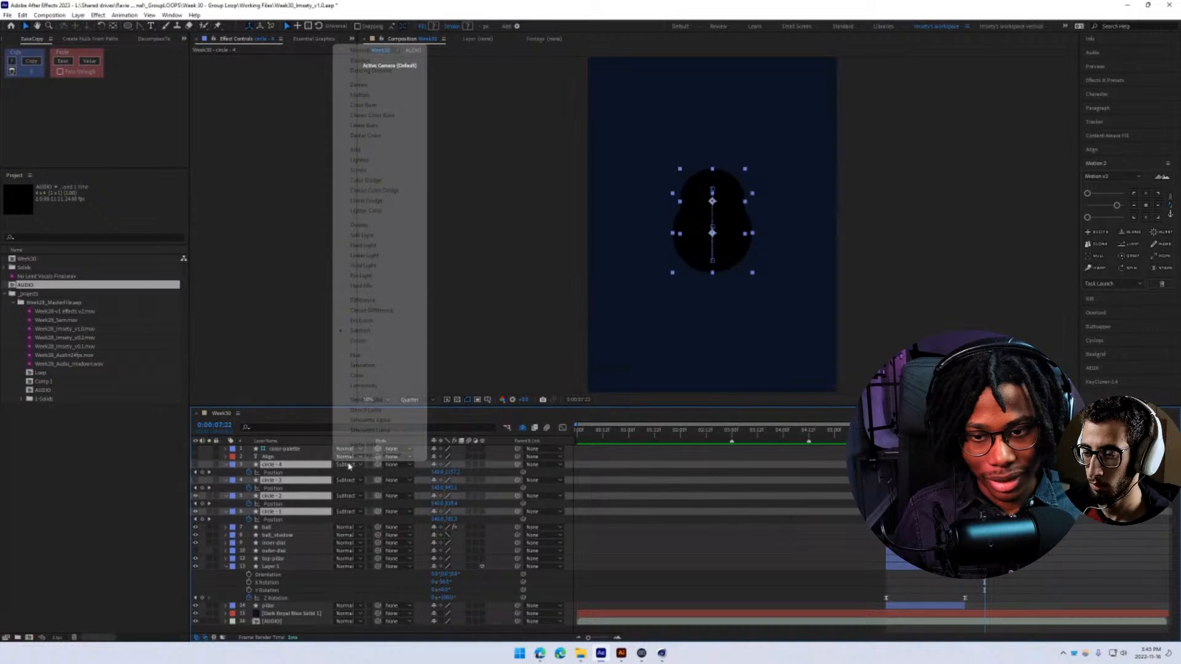
click(385, 310)
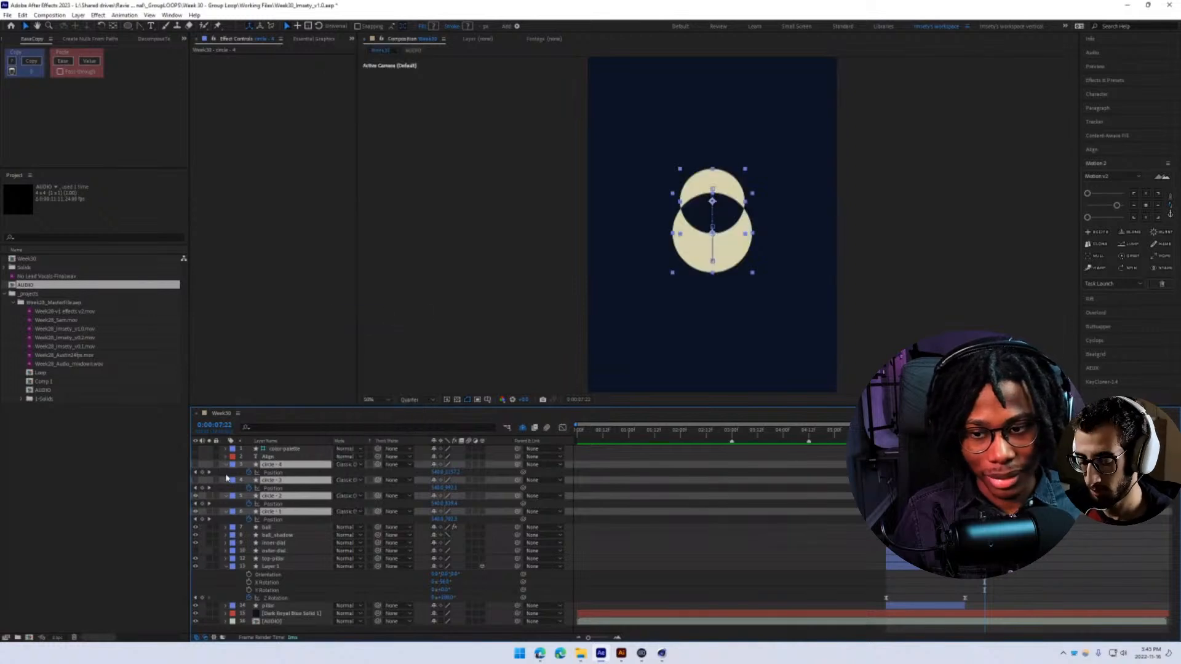
- Show circle - 4 and circle - 3 to check the overlaps in Classic Difference, and undo the last changes
click(195, 465)
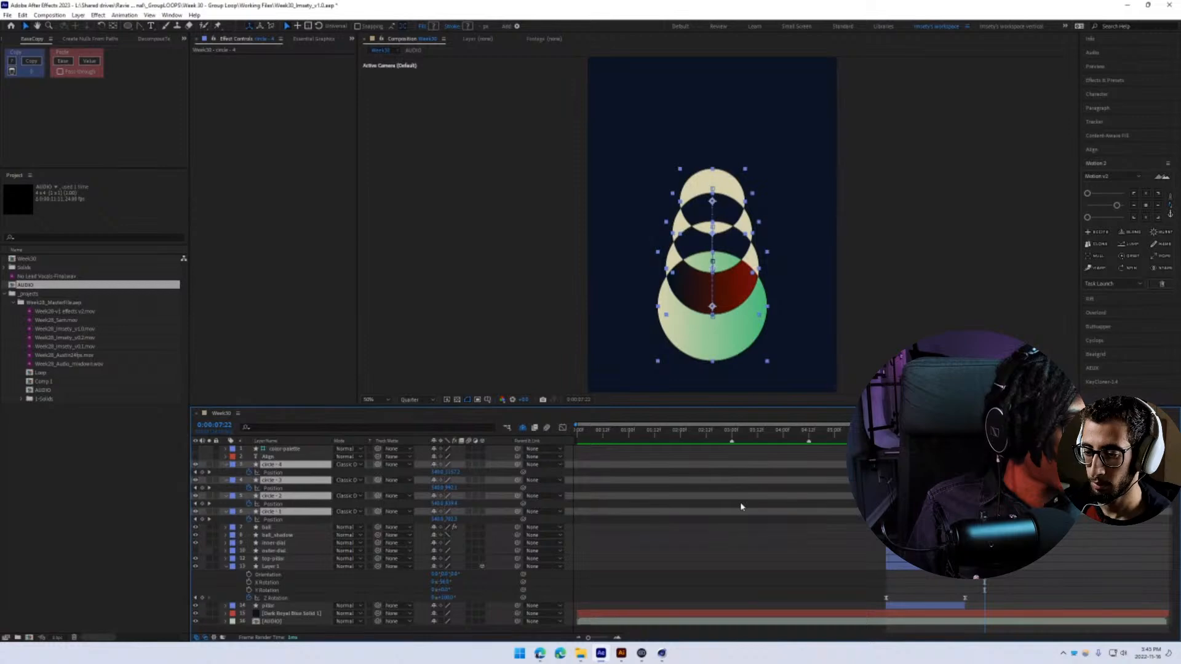
key(ctrl+z)
key(ctrl+z)
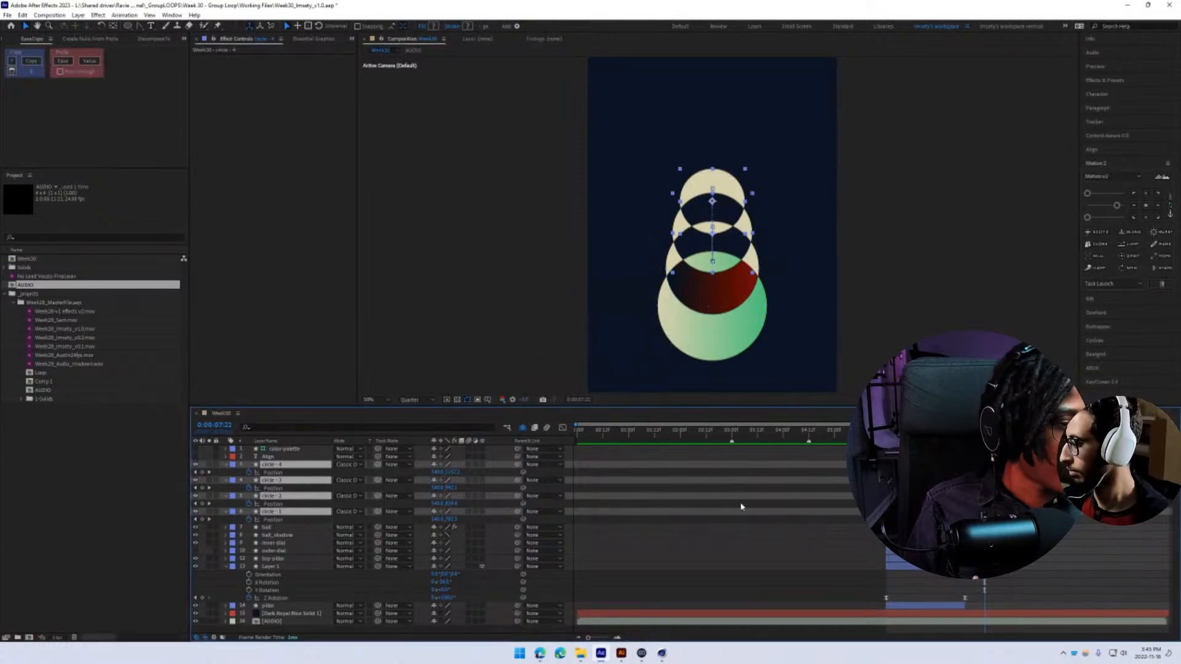
- Undo the blending mode trials until all four circle layers are back in Normal mode, and save the project
key(ctrl+z)
key(ctrl+z)
key(ctrl+z)
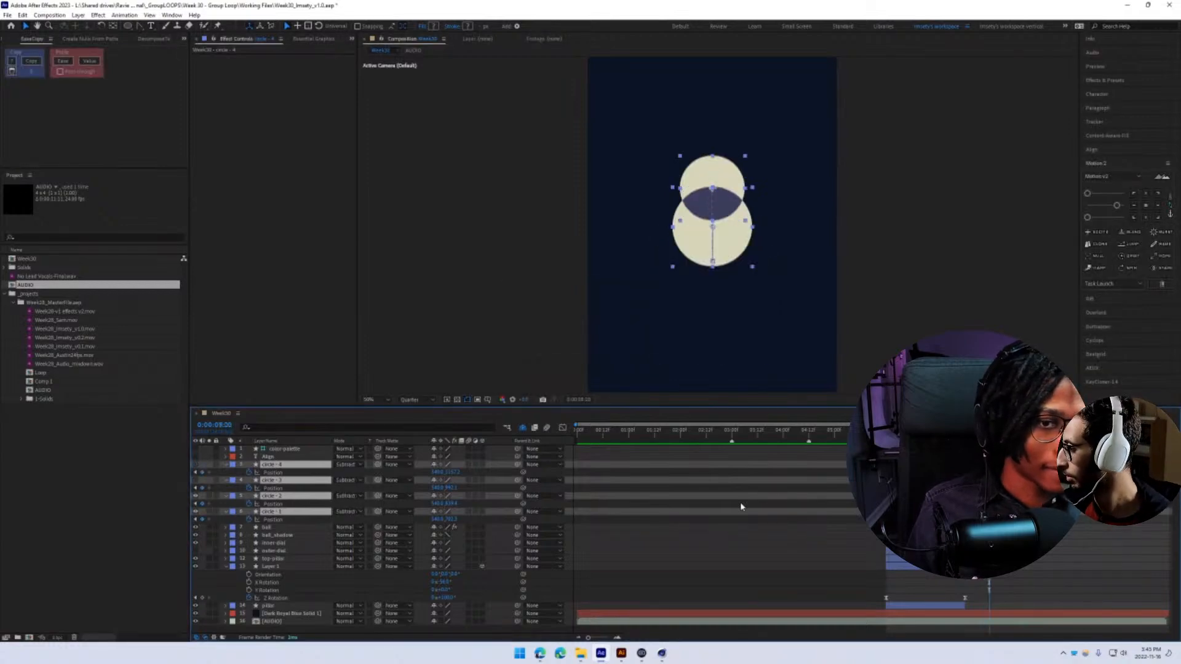
key(ctrl+z)
key(ctrl+z)
key(ctrl+z)
key(ctrl+z)
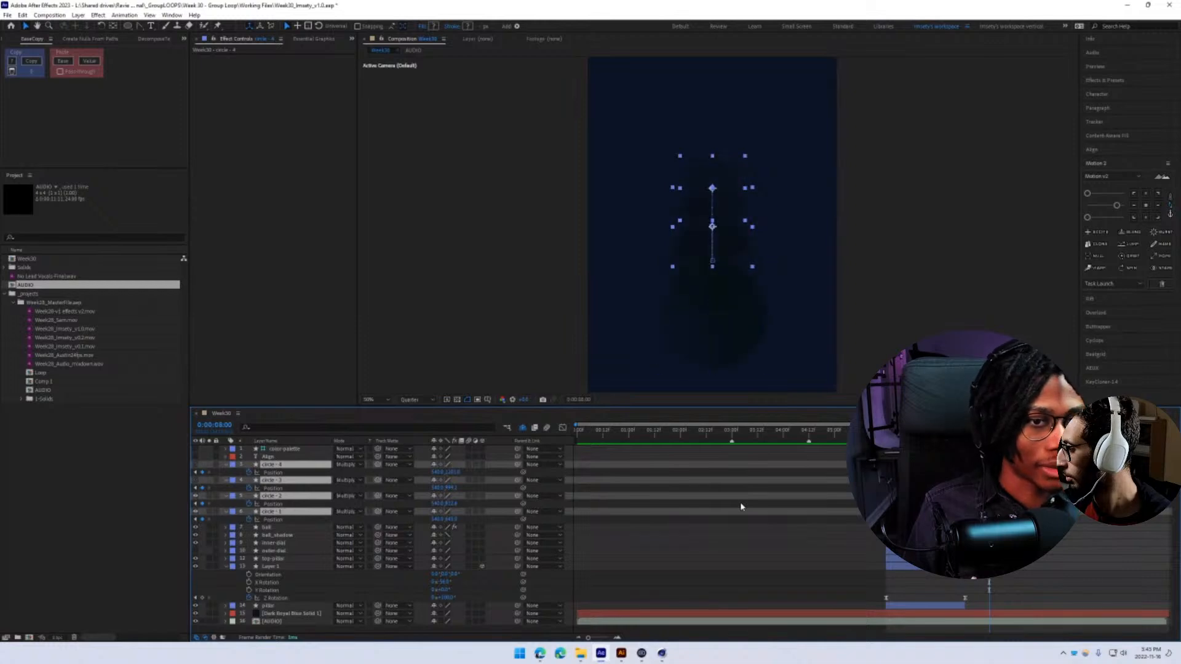
key(ctrl+z)
key(ctrl+z)
key(ctrl+z)
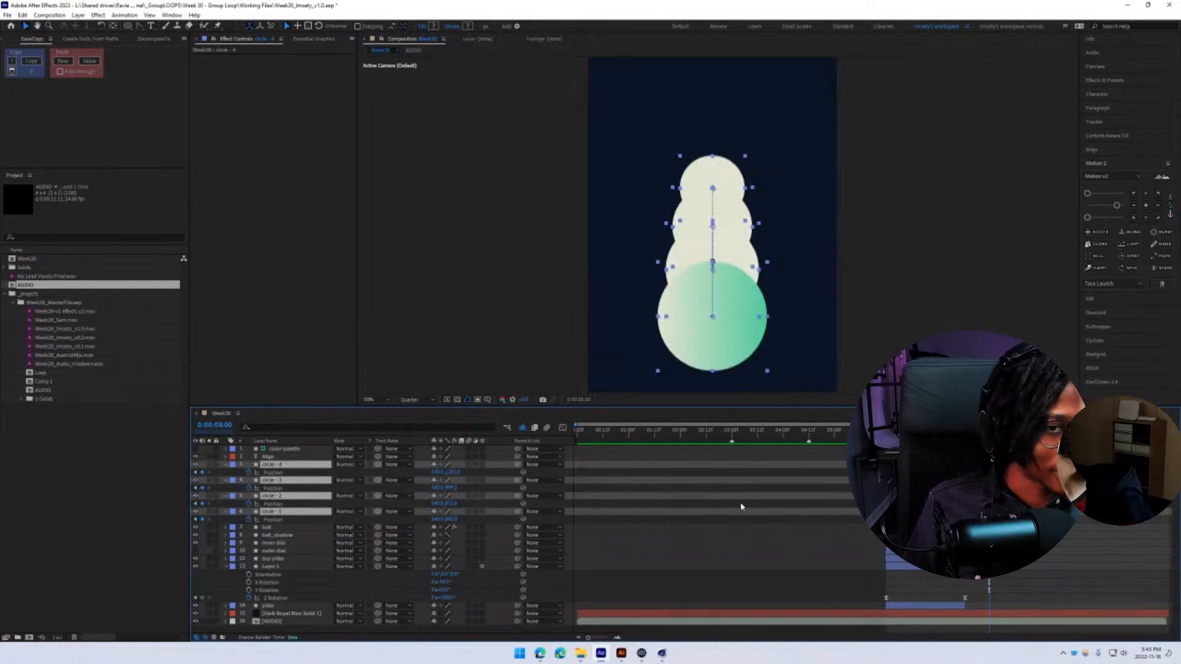
key(ctrl+s)
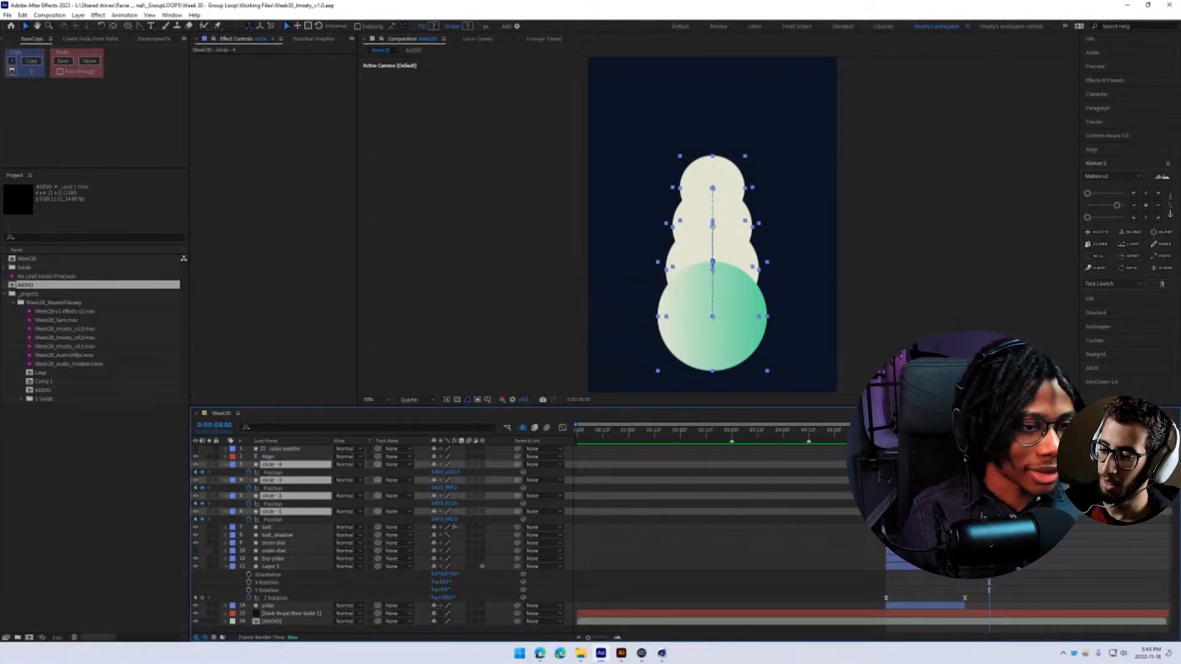
- Reduce the scale of circle - 3 so it is clearly smaller than circle - 4
key(space)
key(space)
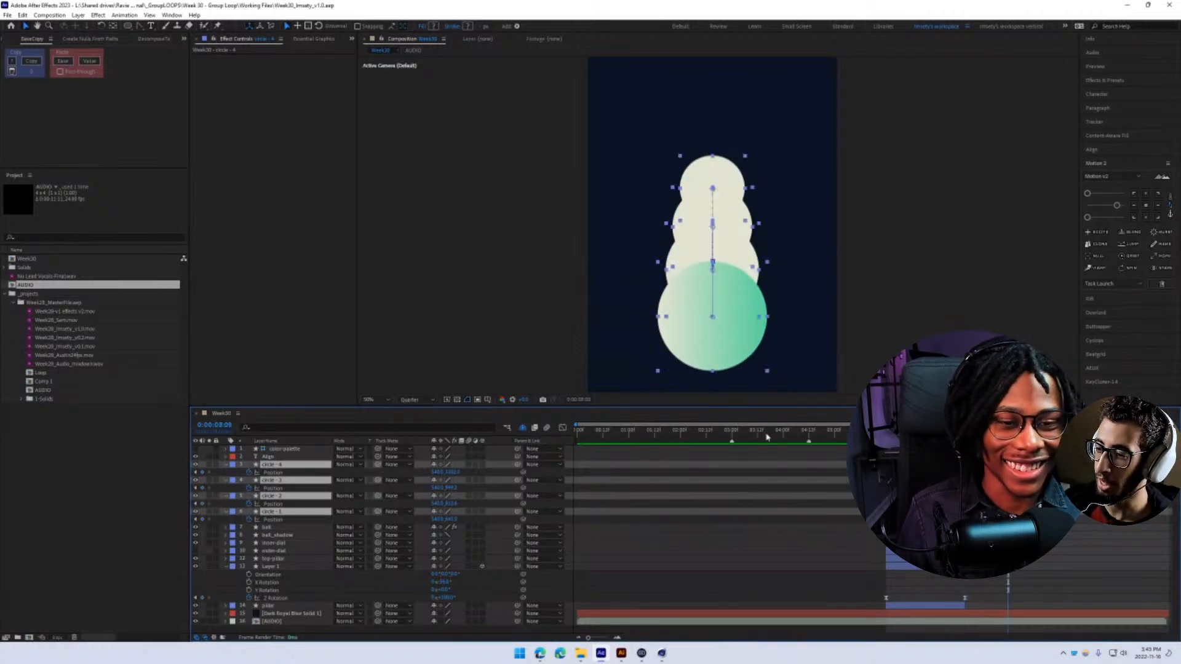
click(269, 567)
click(272, 512)
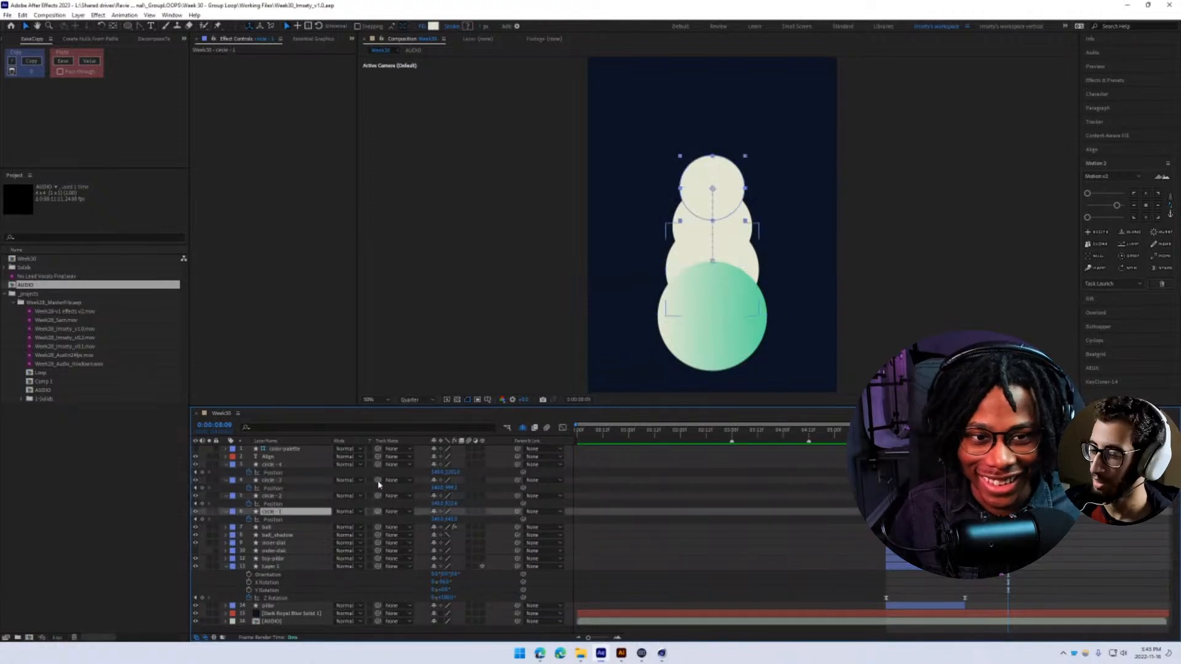
click(280, 481)
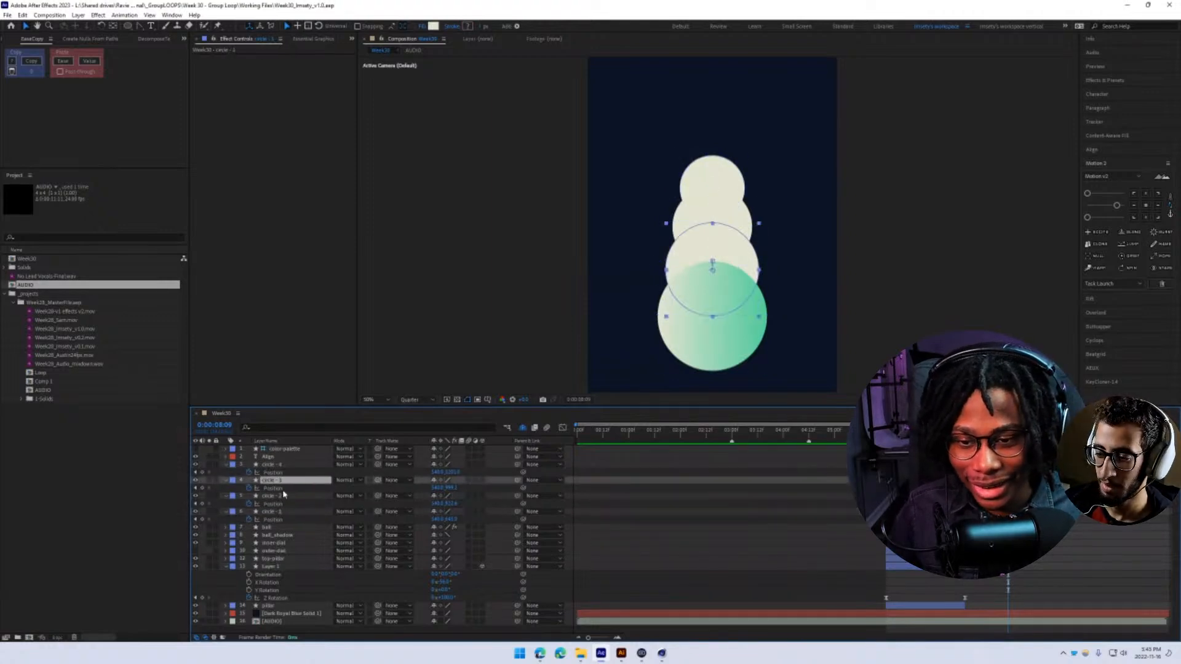
key(s)
drag(445, 488, 446, 521)
- Scale down circle - 2 and circle - 1 so the circles shrink progressively toward the top of the stack
click(271, 496)
key(s)
click(271, 511)
click(451, 520)
key(ctrl+z)
key(s)
scroll(698, 192, up, 1)
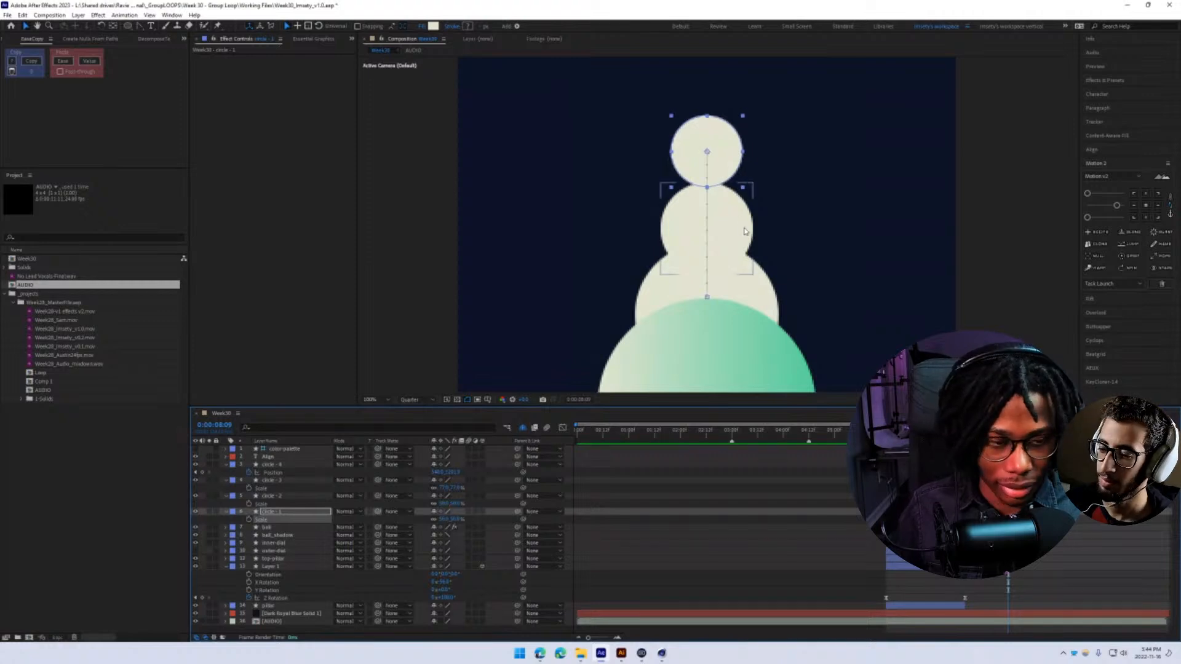
- Show only the Position property of the four circle layers and go to their keyframes at 0:00:08:00
key(p)
click(1101, 628)
key(u)
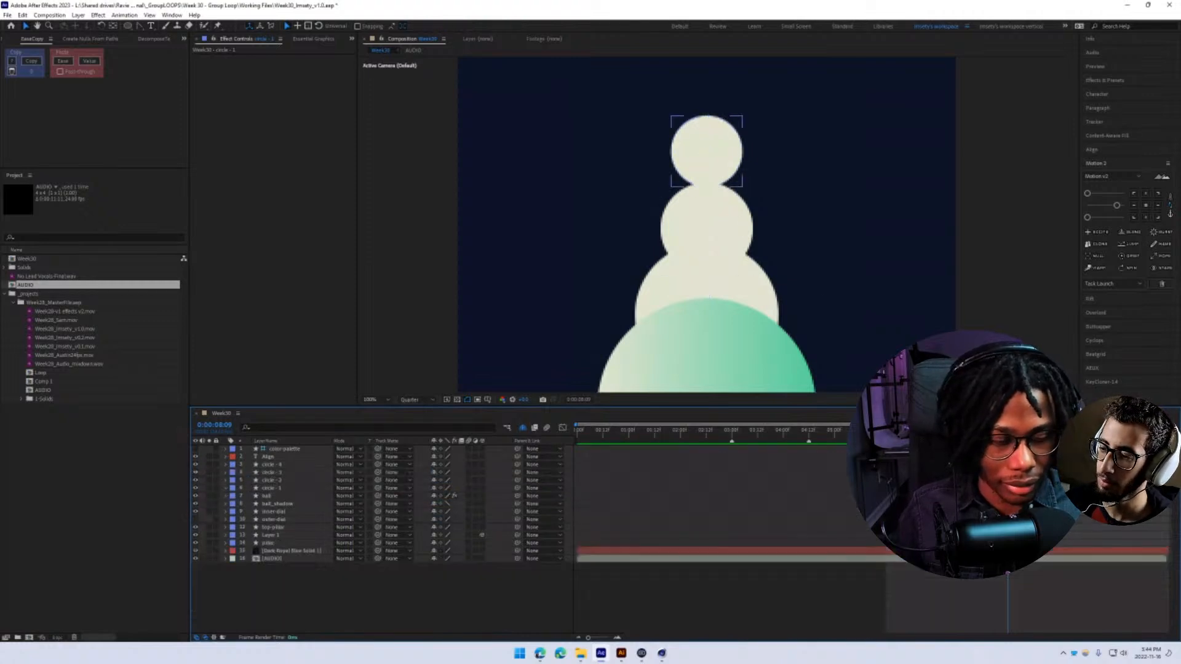
click(1101, 488)
shift+click(1101, 464)
key(p)
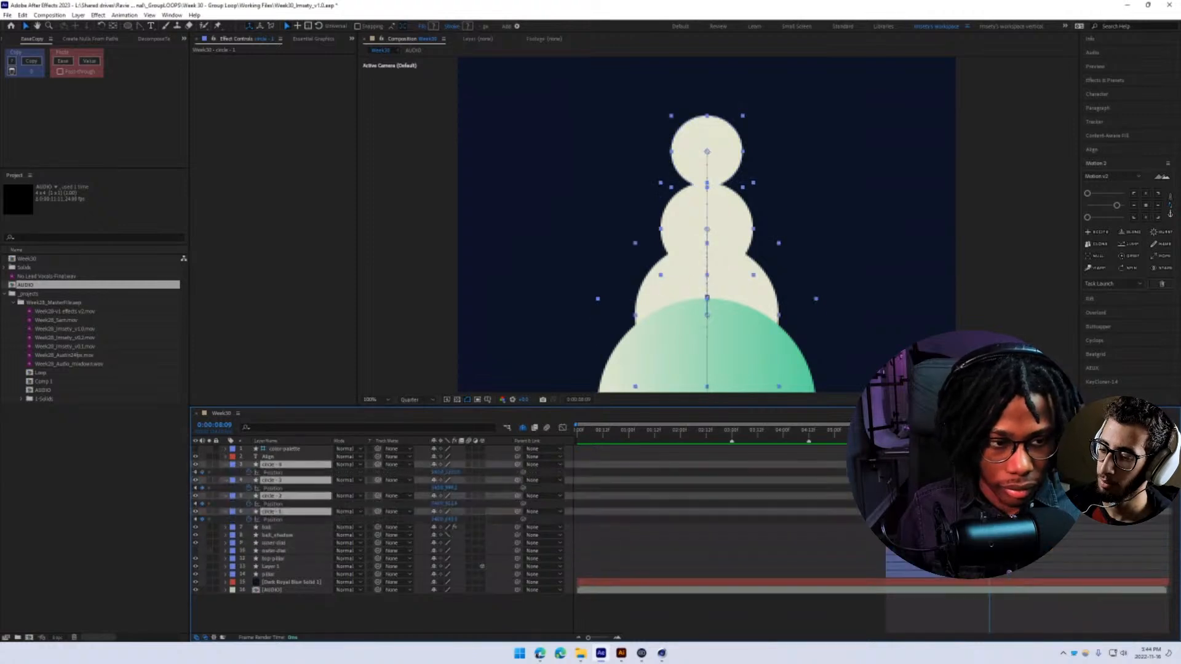
- Move circle - 1 down at 0:00:08:00 so it overlaps the top of circle - 2
click(799, 224)
click(751, 335)
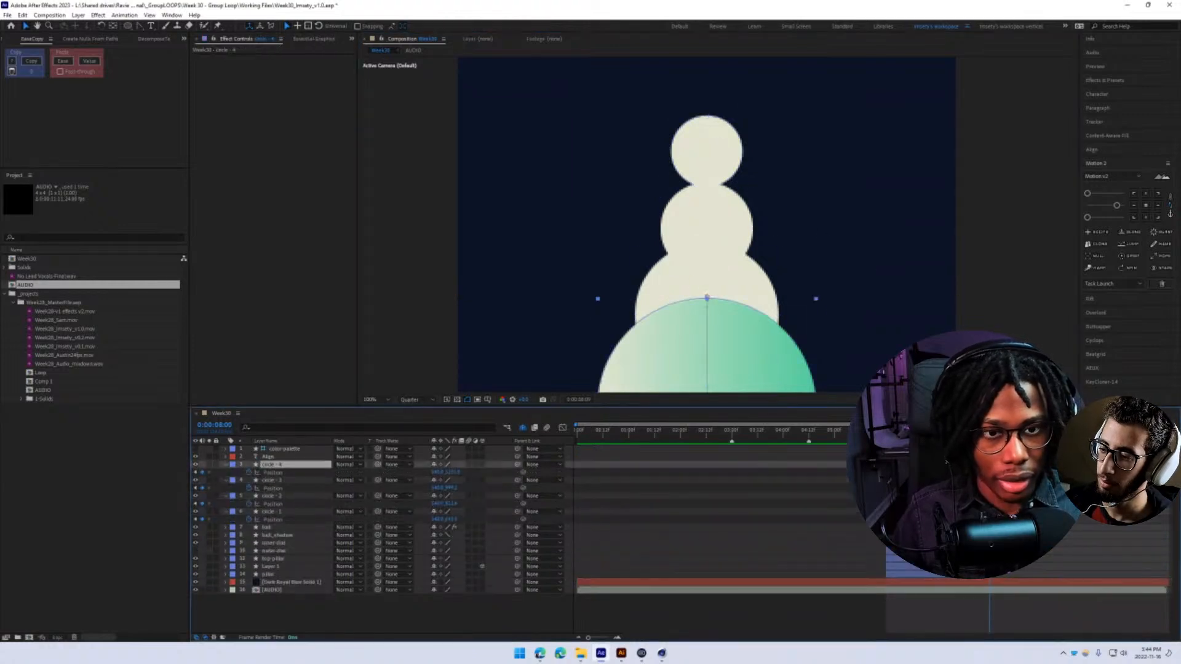
click(274, 480)
click(278, 495)
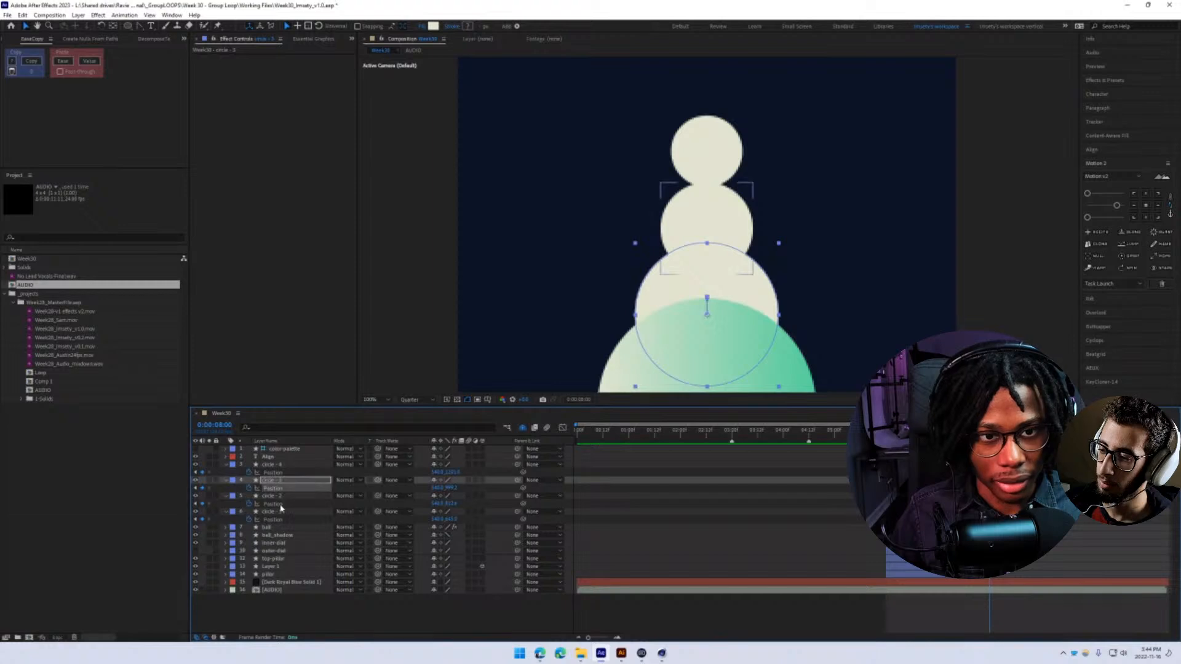
click(277, 512)
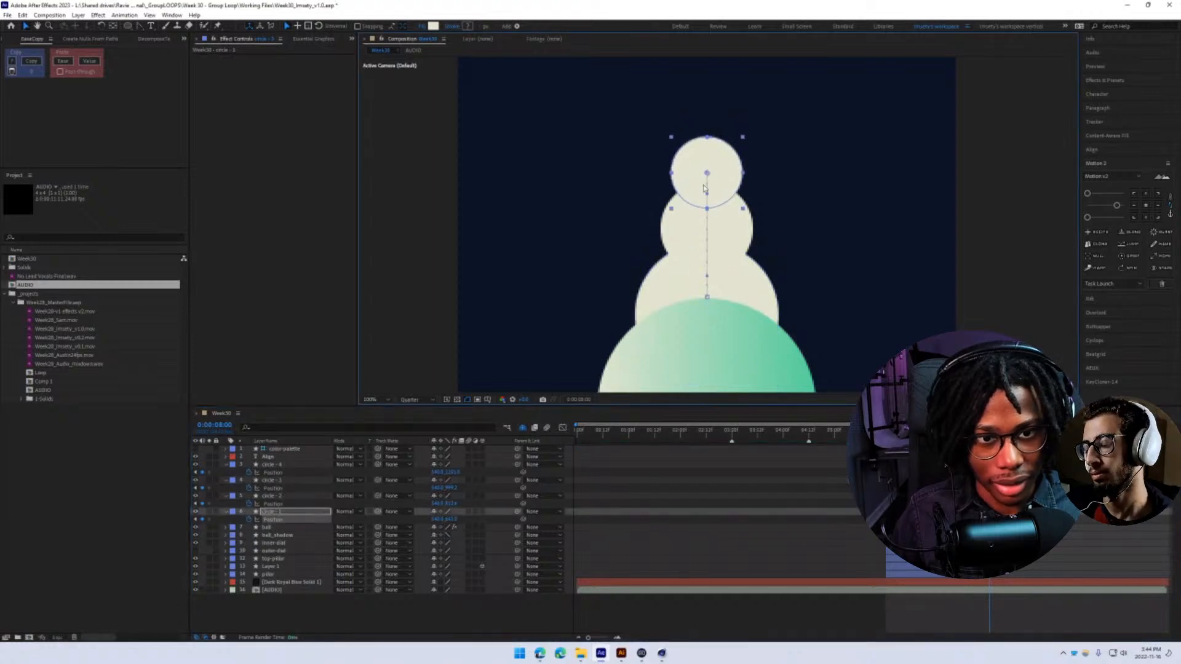
- Apply a Drop Shadow effect to circle - 4
click(294, 462)
scroll(563, 291, down, 1)
key(ctrl+space)
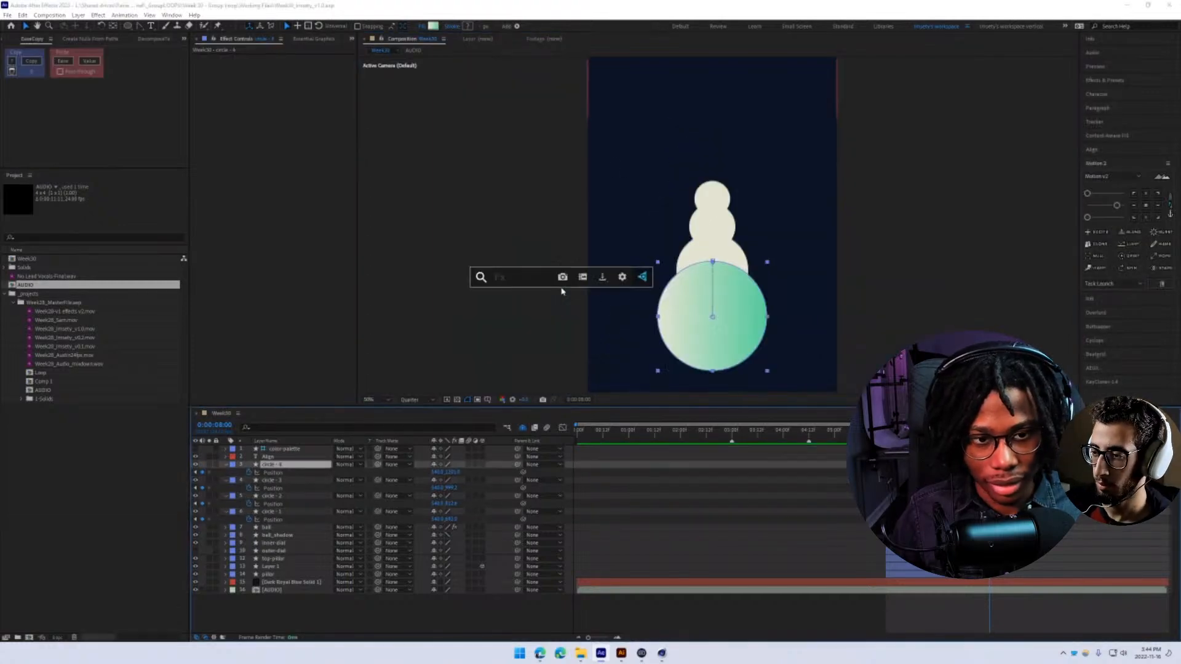
text(dr)
key(Return)
scroll(627, 270, up, 2)
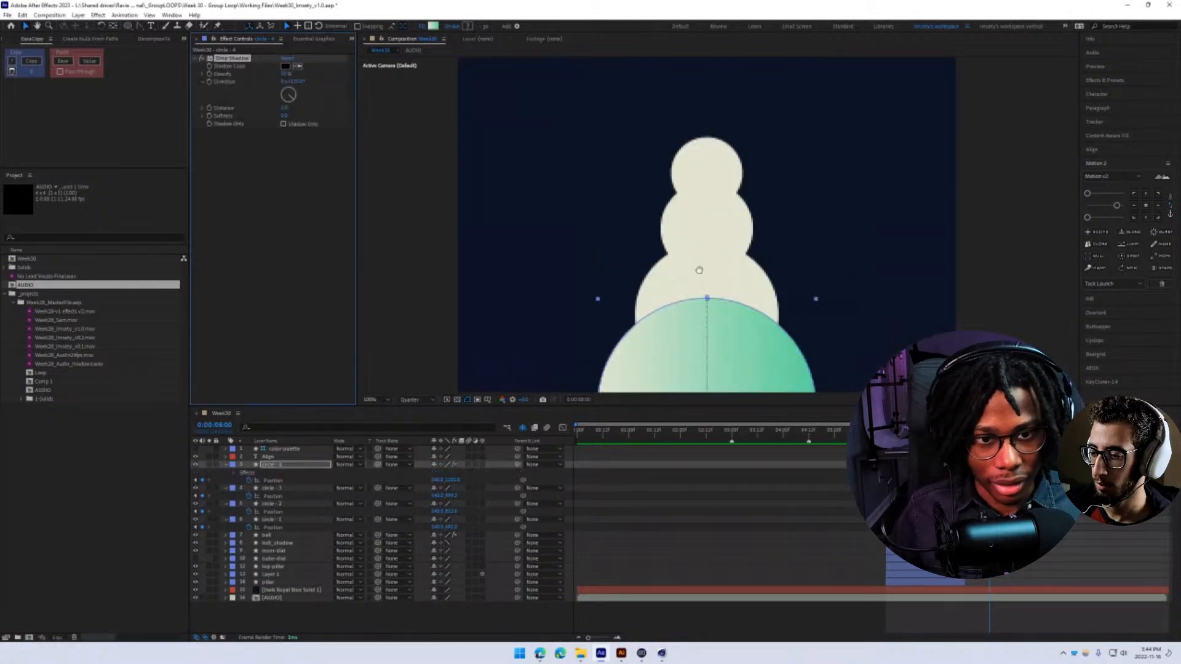
- Set circle - 4's drop shadow direction to 0°, lower its opacity, and tune distance and softness for a subtle shadow on circle - 3
drag(285, 108, 284, 68)
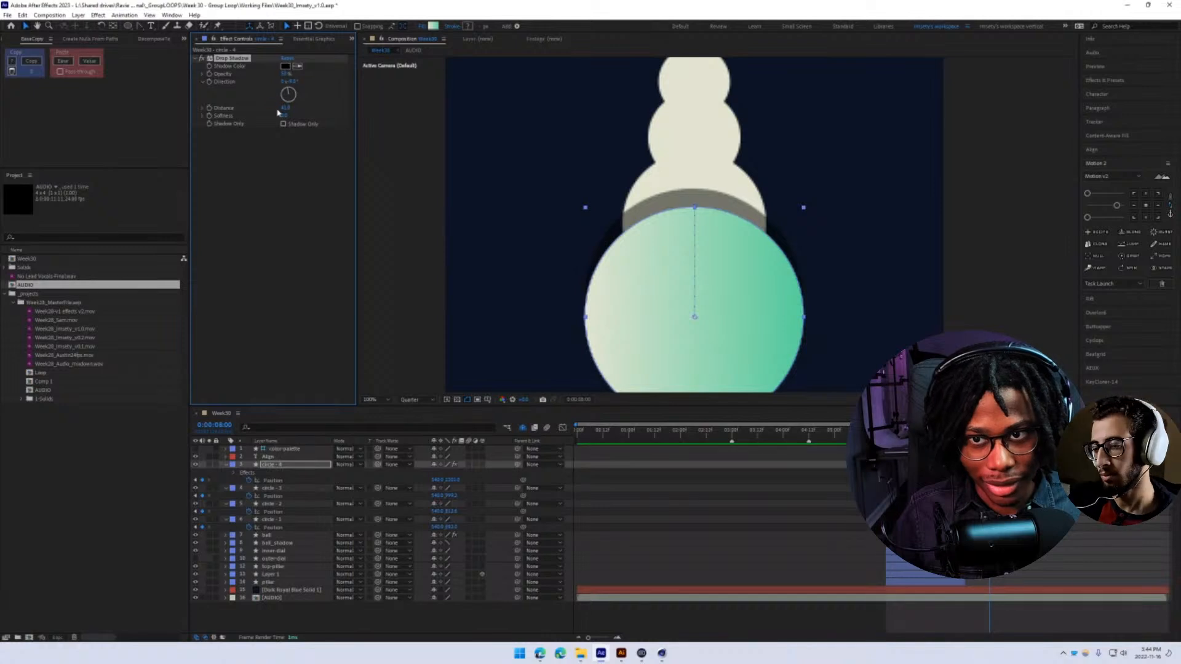
drag(301, 114, 348, 116)
scroll(766, 208, down, 1)
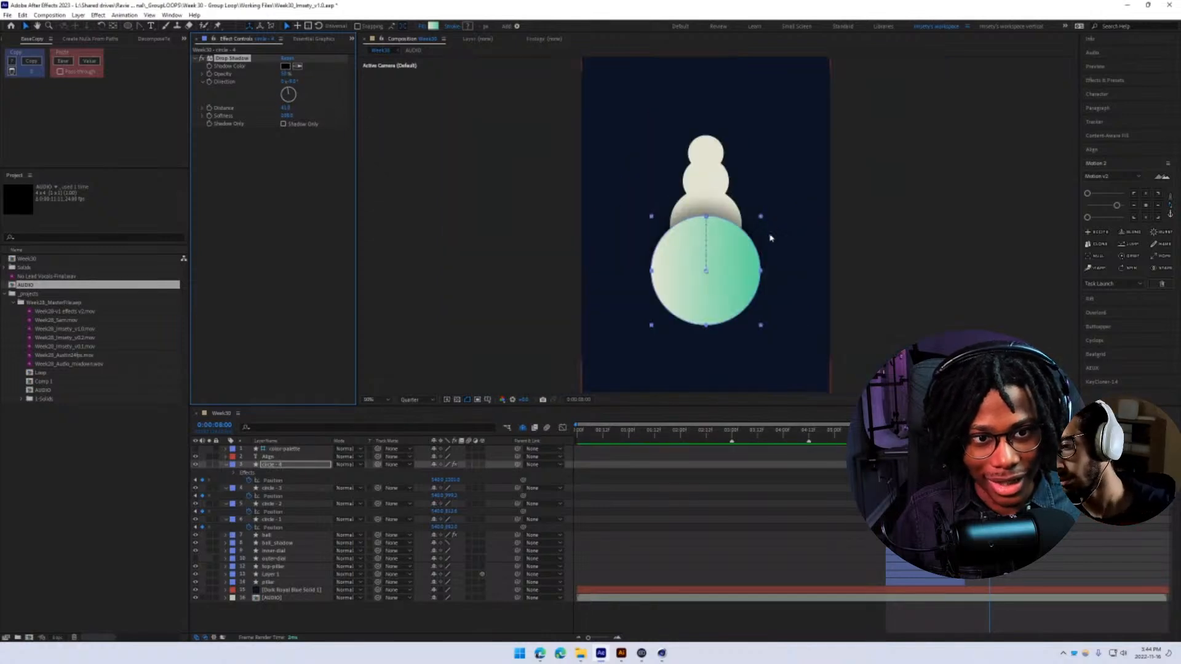
scroll(592, 236, up, 2)
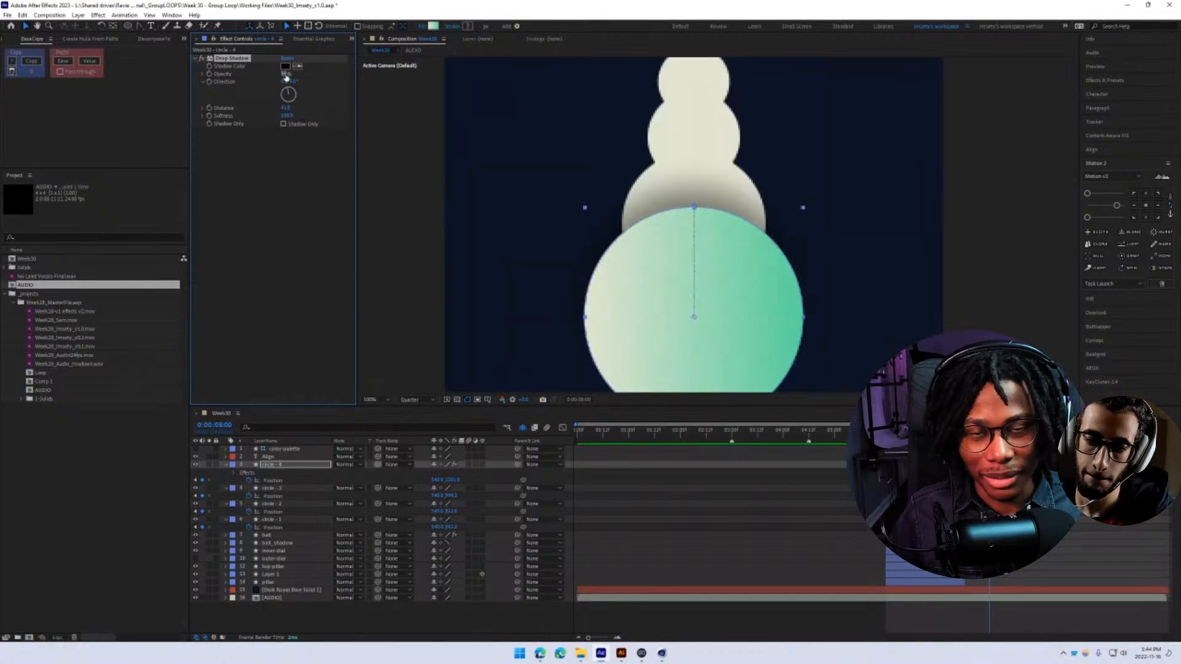
drag(286, 77, 241, 79)
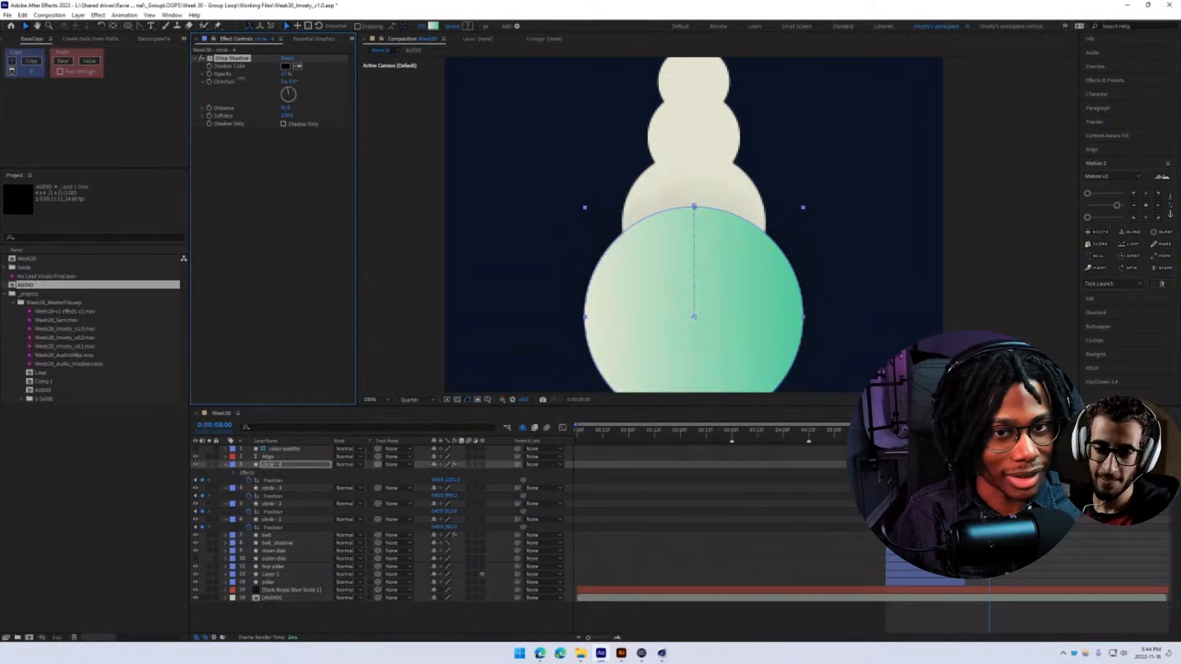
scroll(637, 266, down, 2)
click(627, 270)
scroll(626, 269, up, 2)
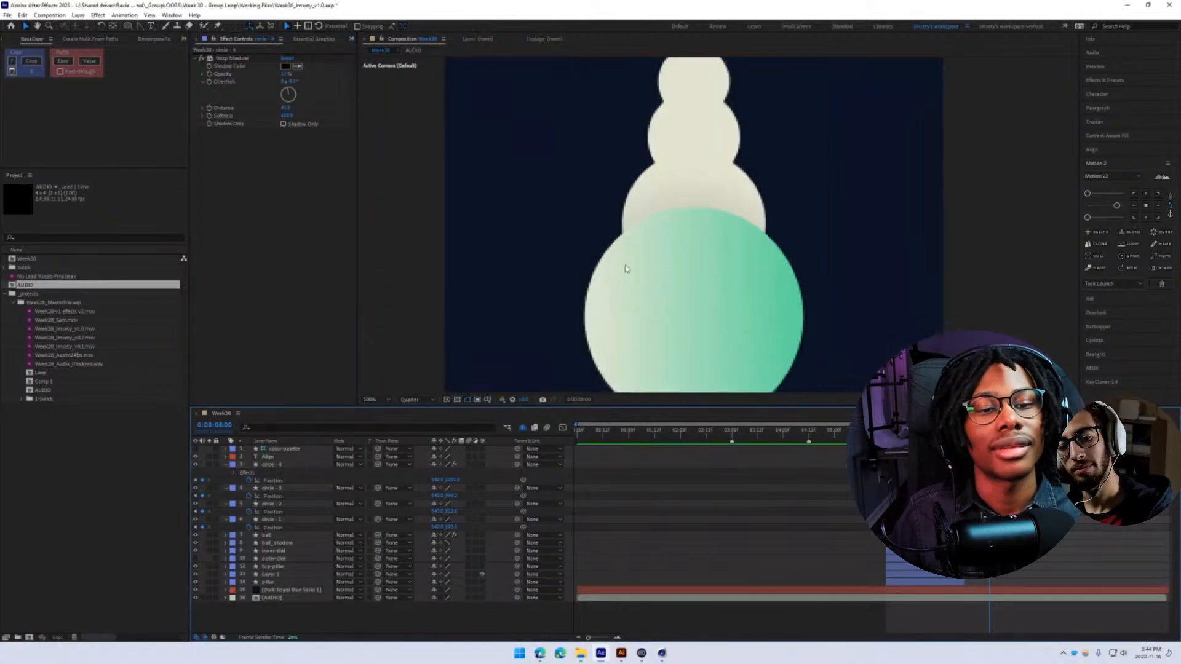
mouse_move(286, 116)
mouse_down()
mouse_move(226, 115)
mouse_move(290, 109)
mouse_move(278, 109)
mouse_up()
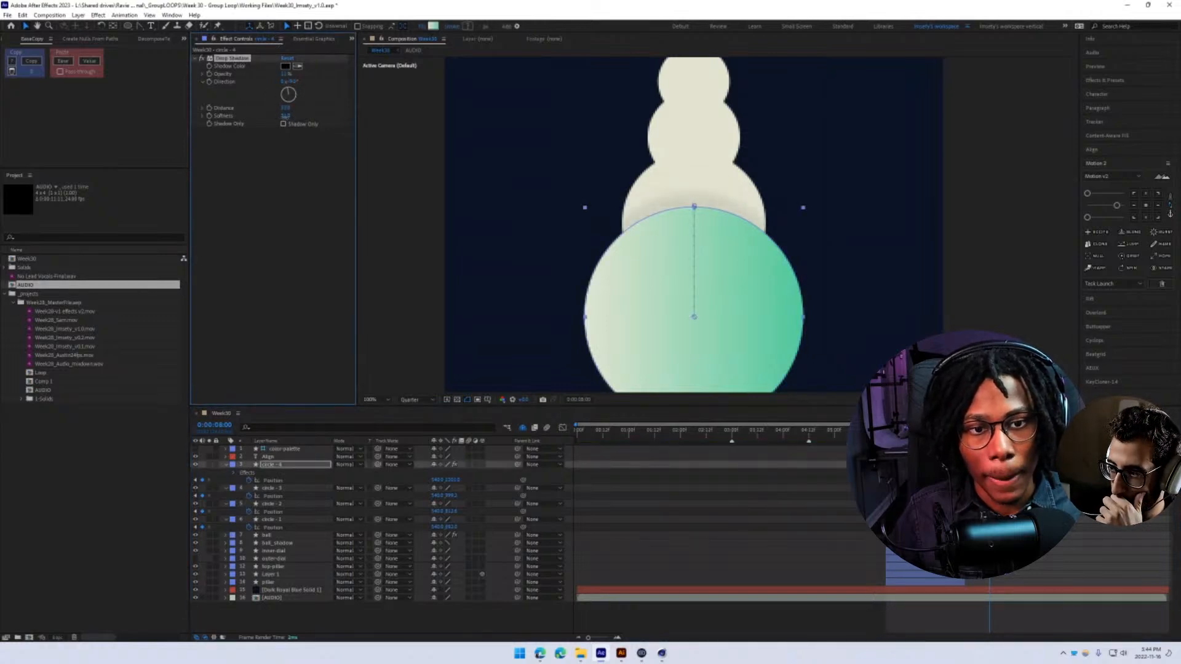
- Copy the Drop Shadow effect from circle - 4 to circle - 3
key(ctrl+c)
click(282, 488)
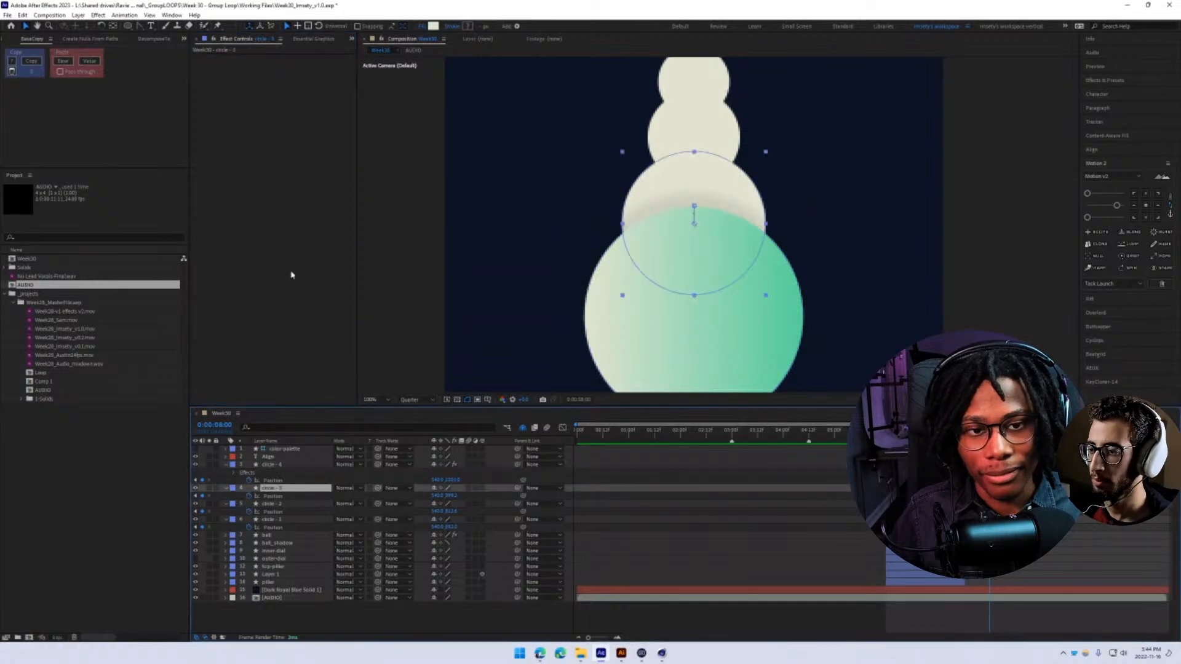
key(ctrl+v)
click(463, 364)
scroll(532, 253, down, 1)
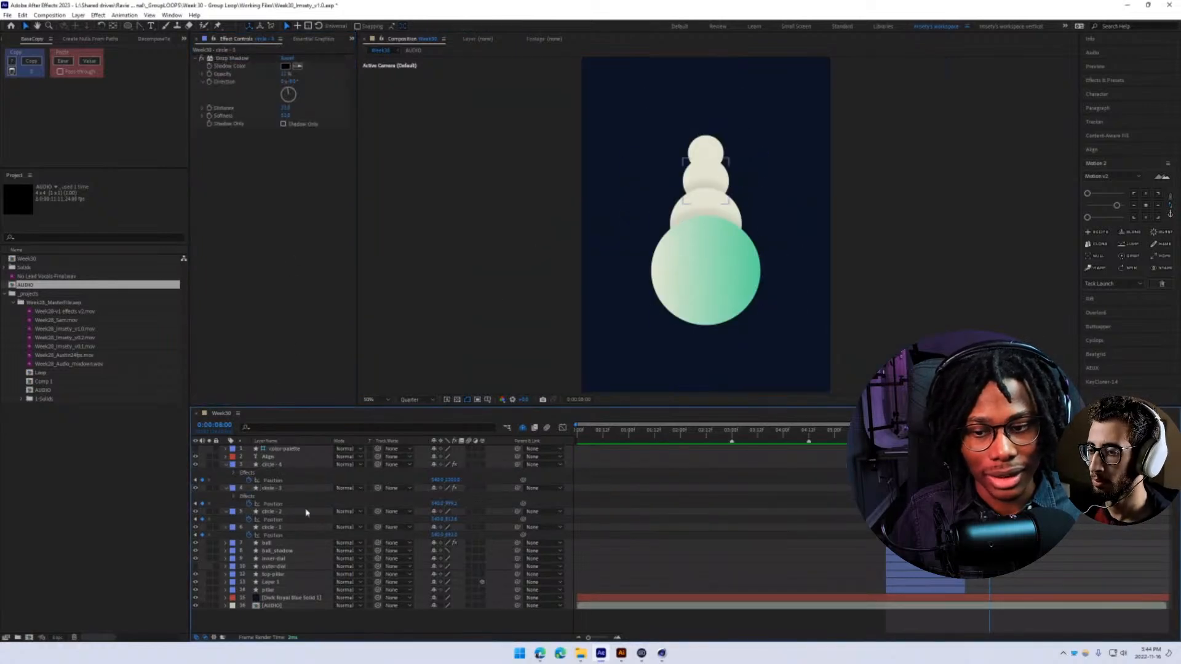
click(288, 527)
key(ctrl+v)
key(ctrl+z)
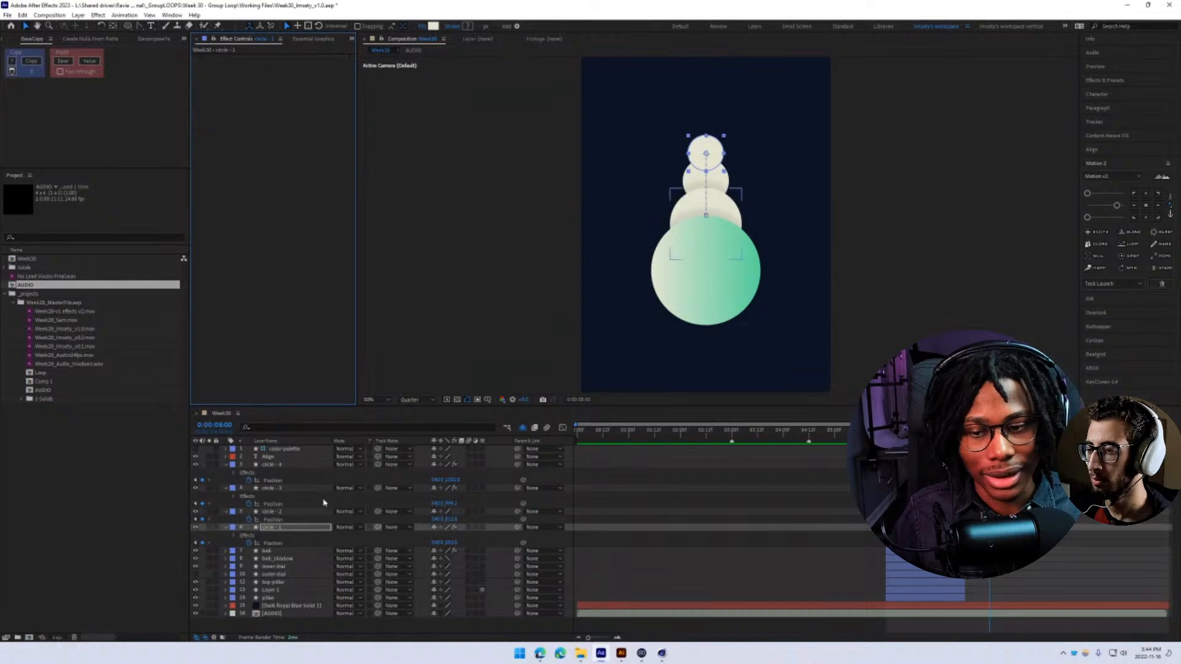
- Paste the copied Drop Shadow effect onto circle - 2
click(290, 503)
click(280, 511)
key(ctrl+v)
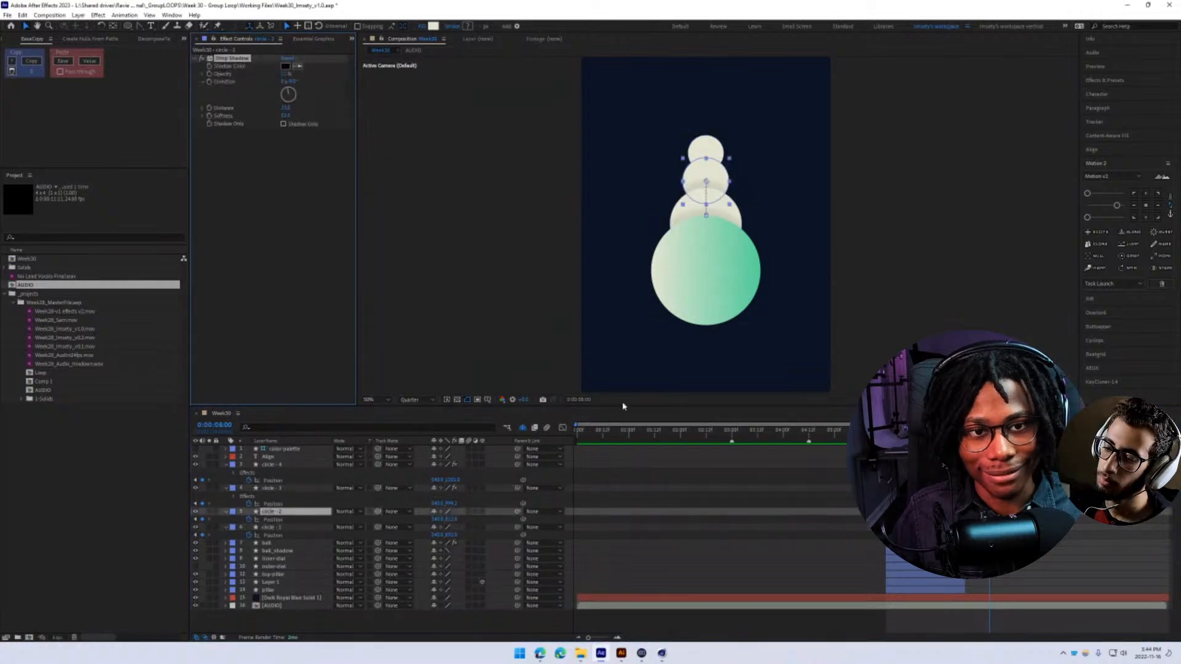
click(545, 244)
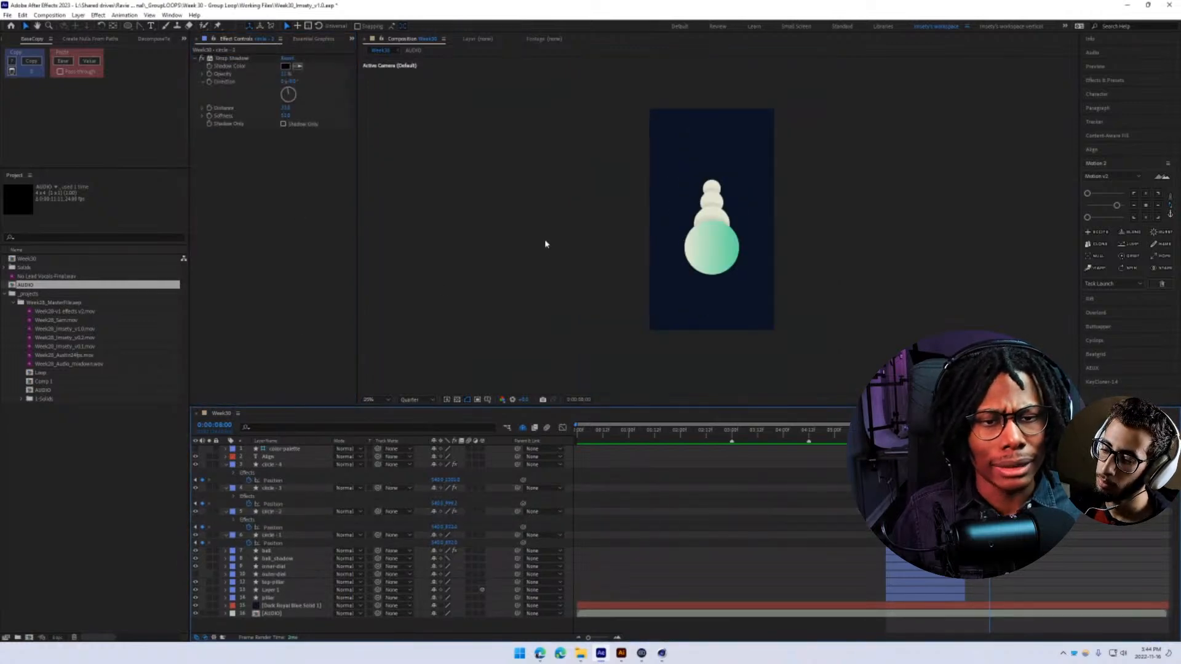
- Fit the composition in the viewer and preview the four circles spreading apart with their shadows
scroll(545, 241, up, 2)
click(382, 399)
click(388, 411)
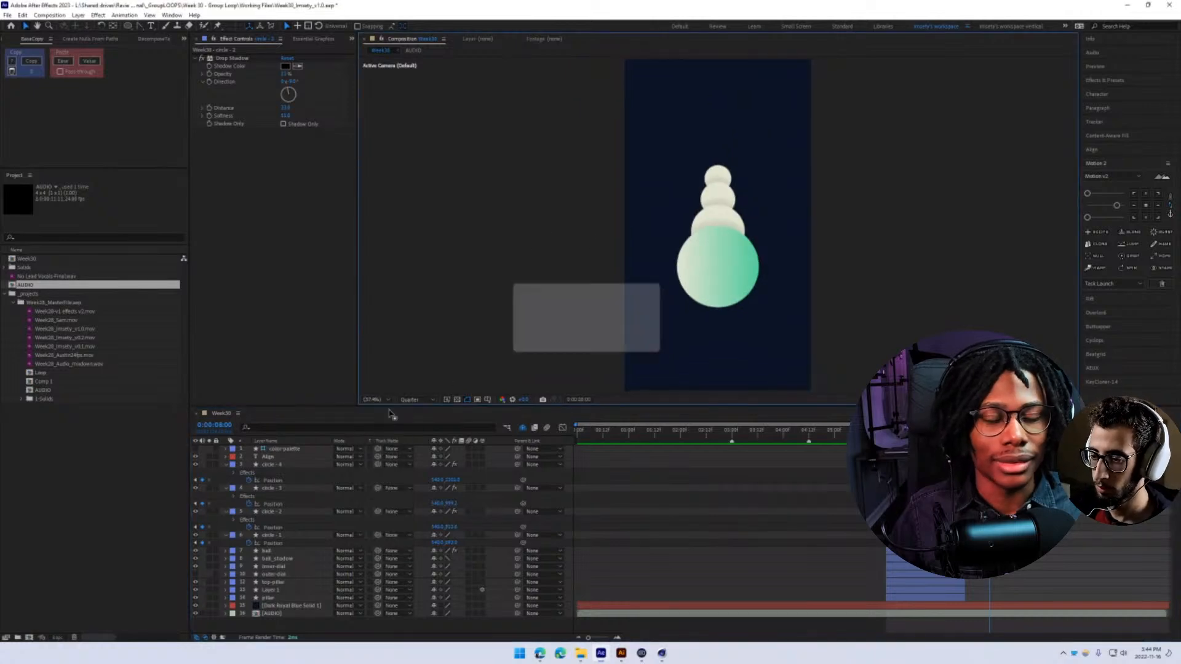
click(535, 502)
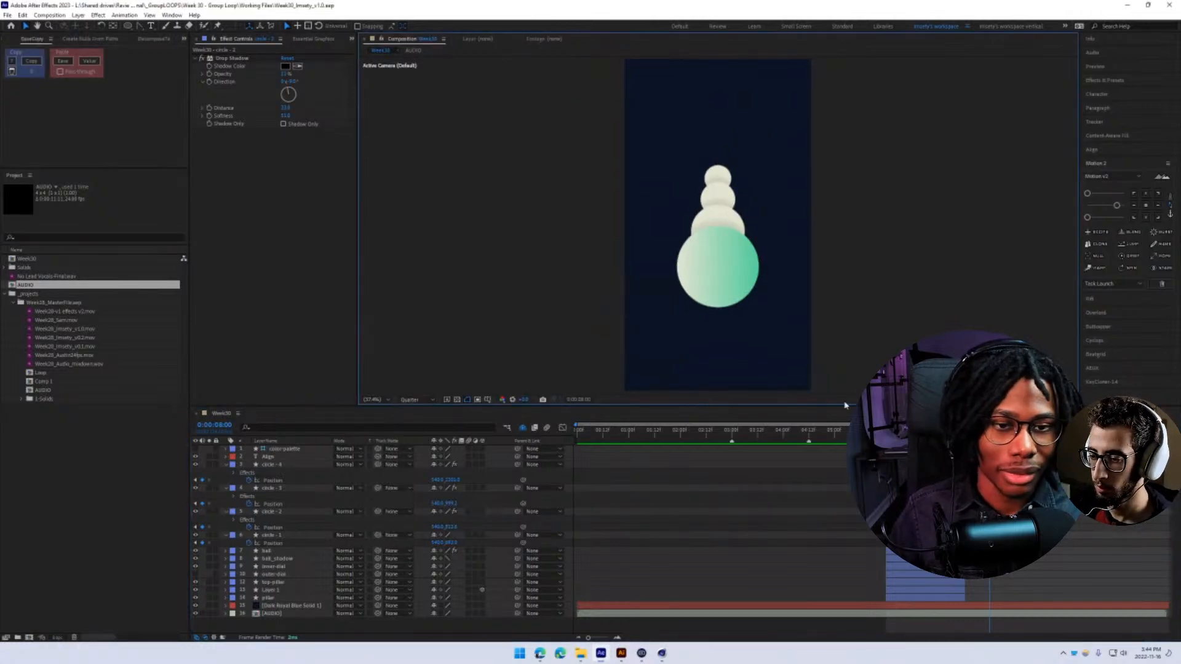
key(space)
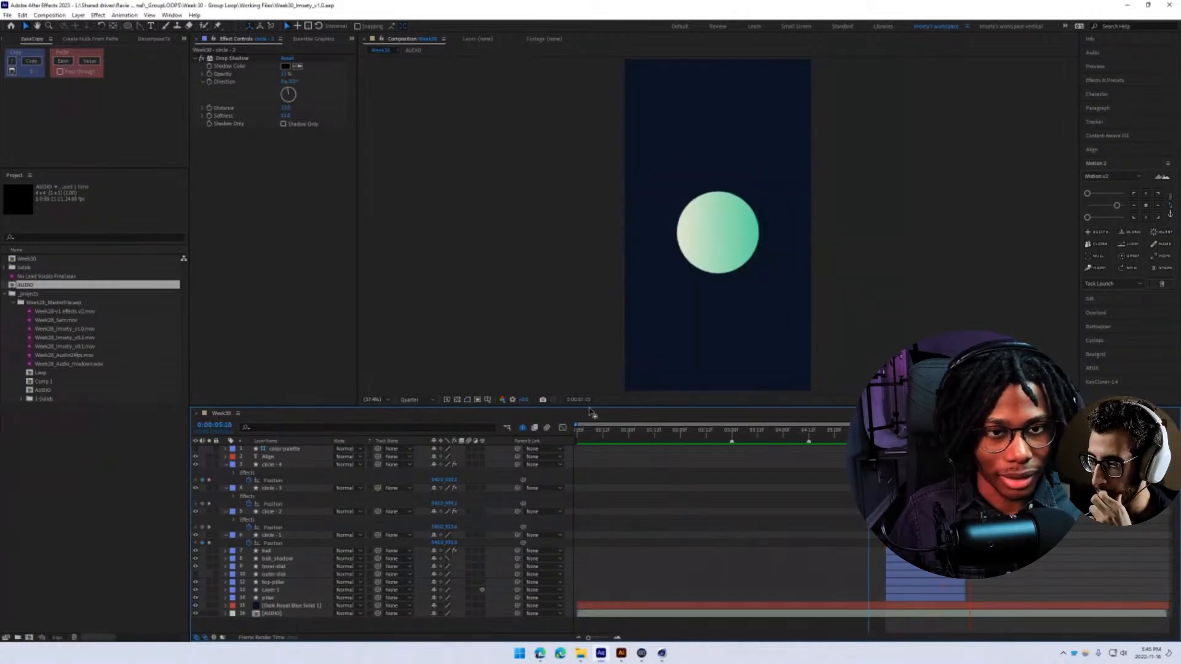
key(space)
key(j)
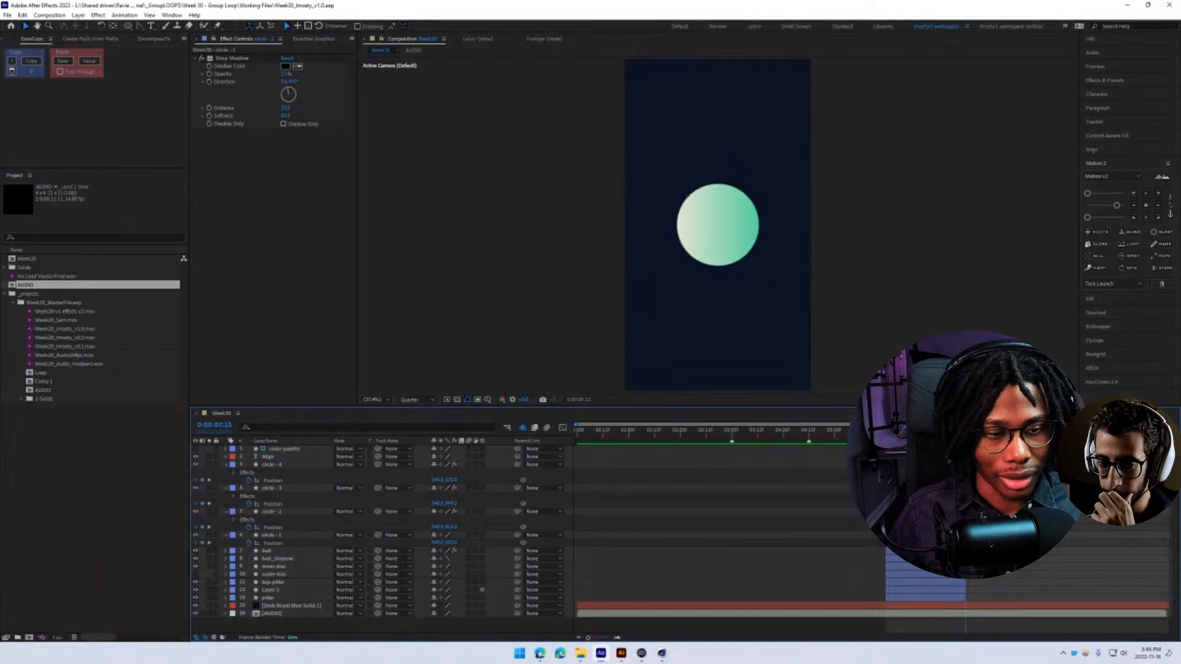
click(709, 98)
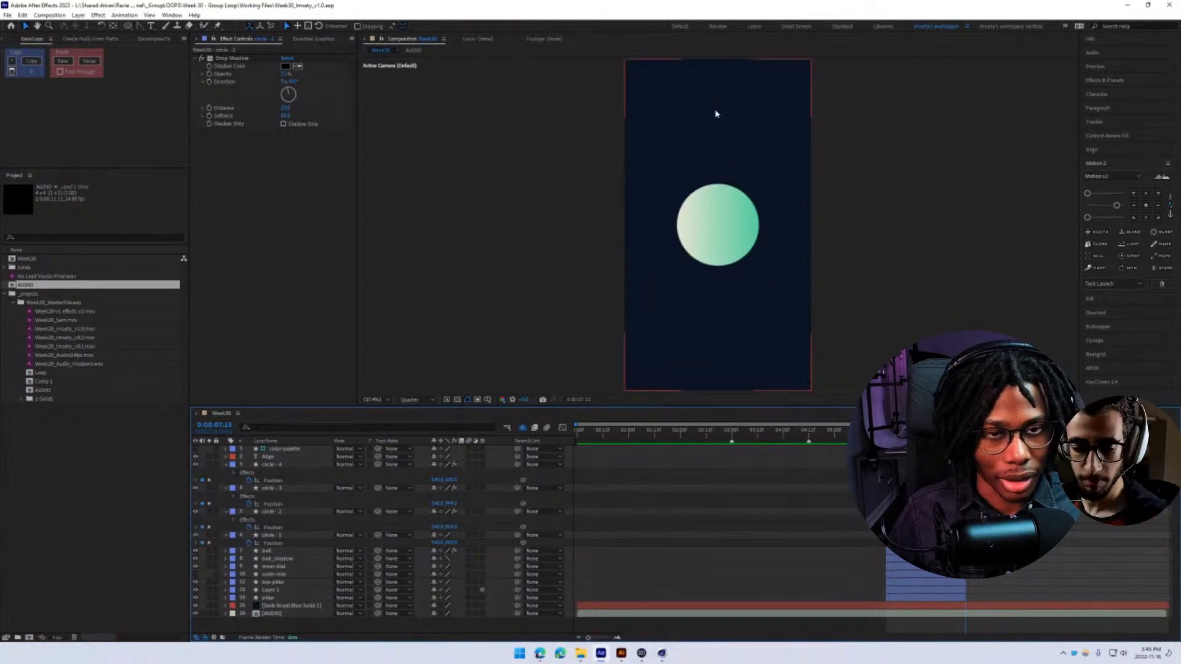
key(space)
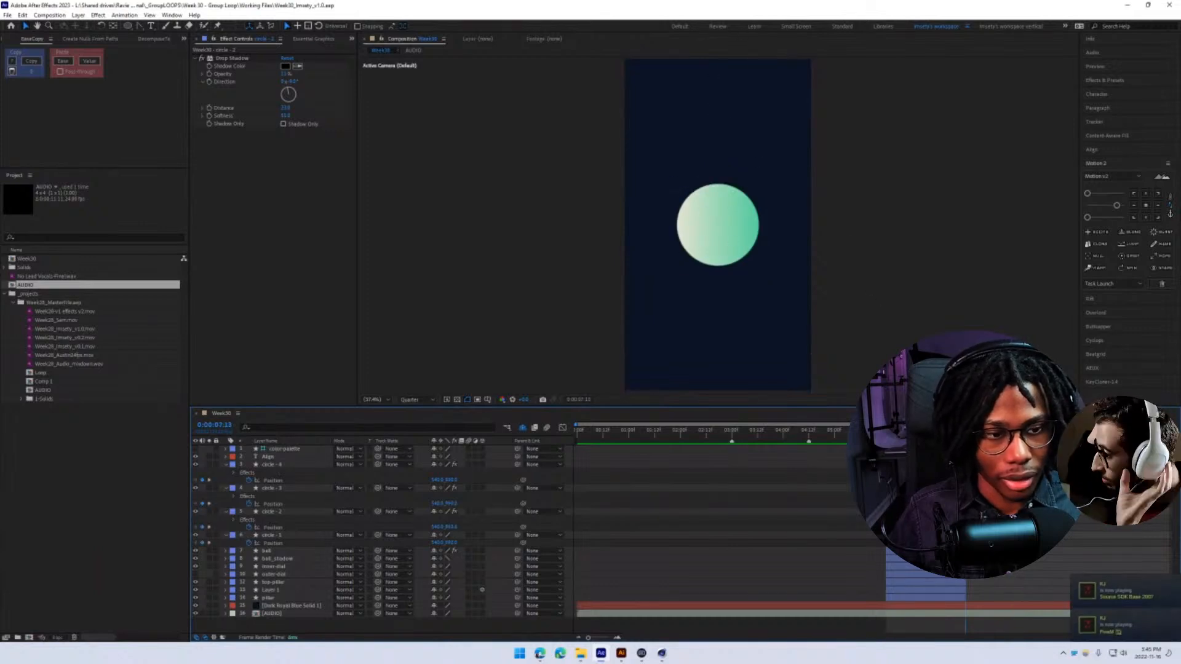
key(space)
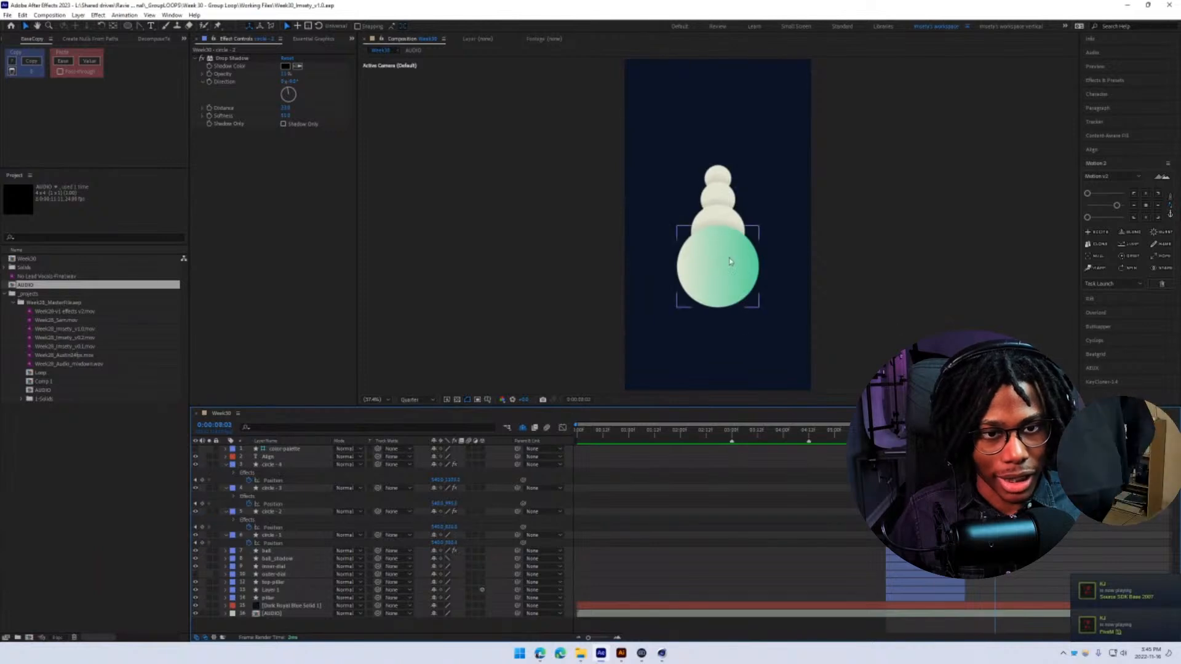
- Move circle - 4 straight up at 0:00:08:17 so it sits above circle - 3
key(ctrl+shift+a)
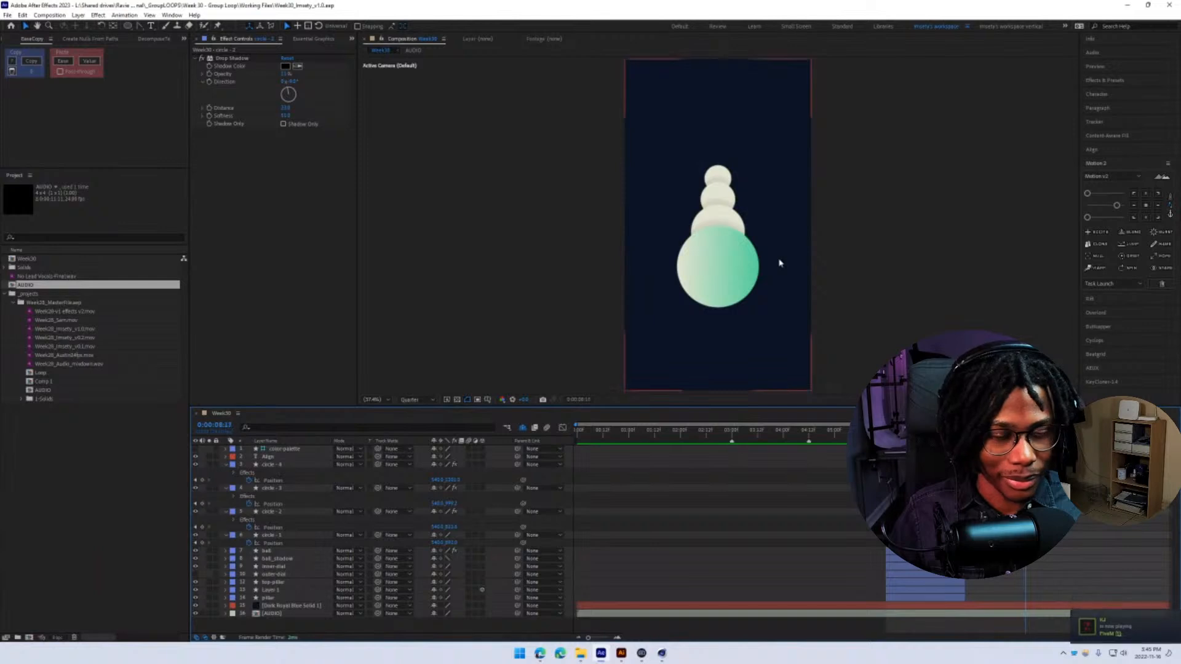
click(725, 257)
drag(717, 264, 718, 161)
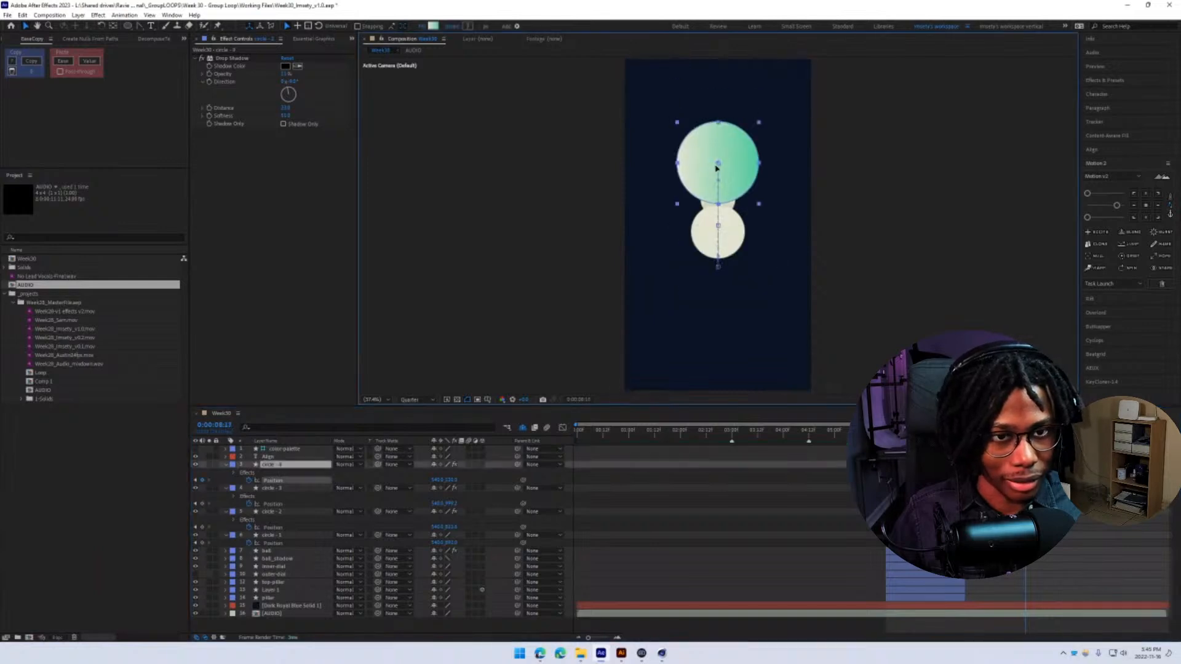
- Reposition circle - 3 and circle - 2 vertically at 0:00:08:17 so each peeks out below the larger circle above it
drag(717, 247, 718, 198)
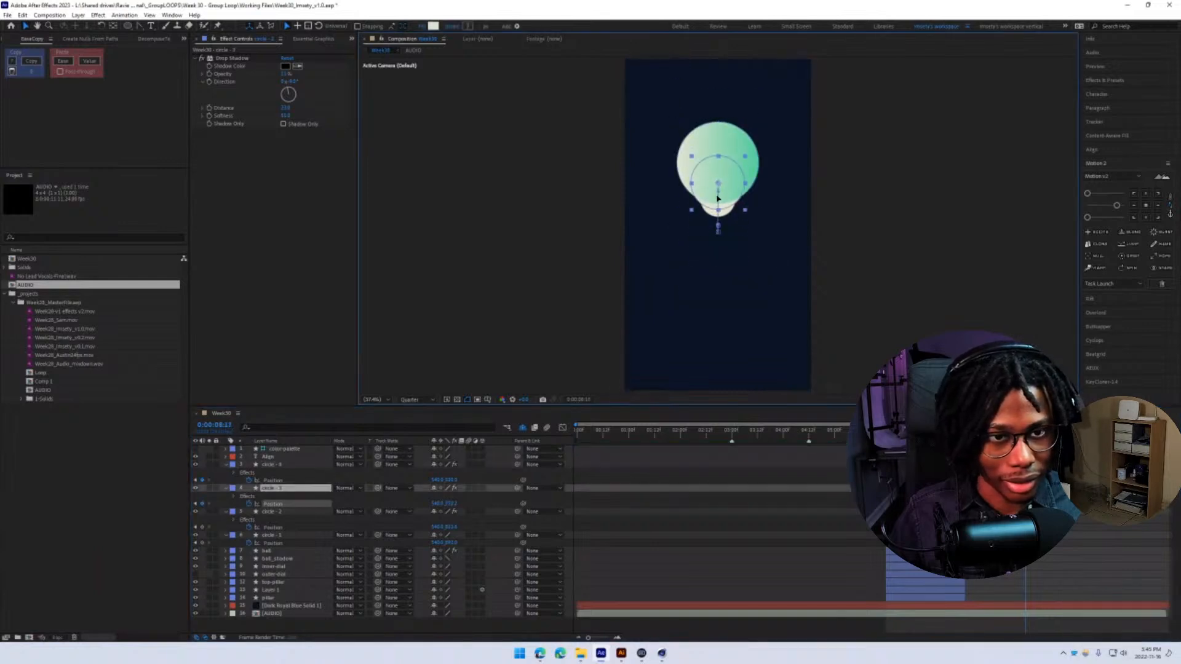
click(718, 236)
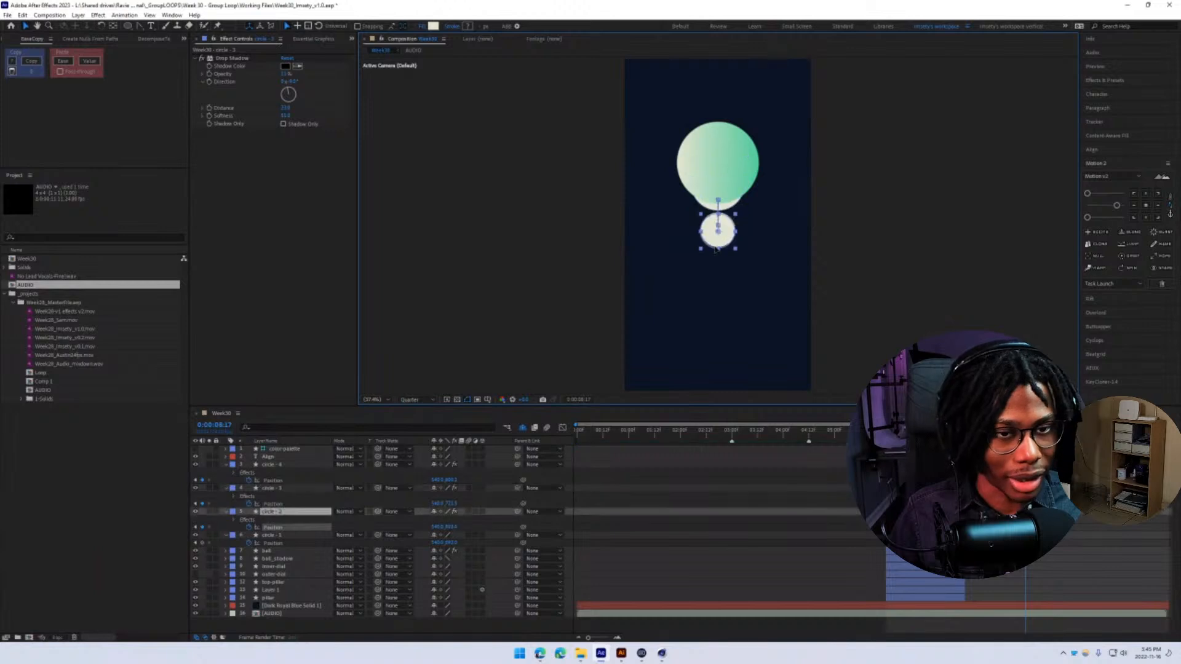
click(726, 213)
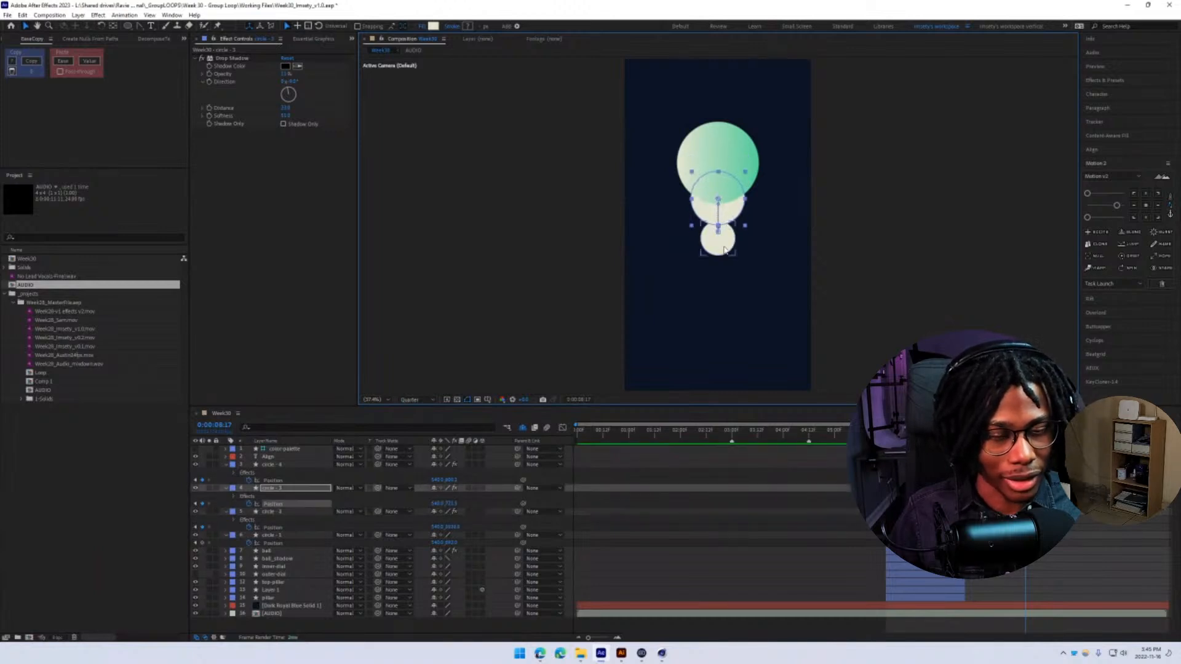
drag(724, 248, 723, 236)
click(717, 350)
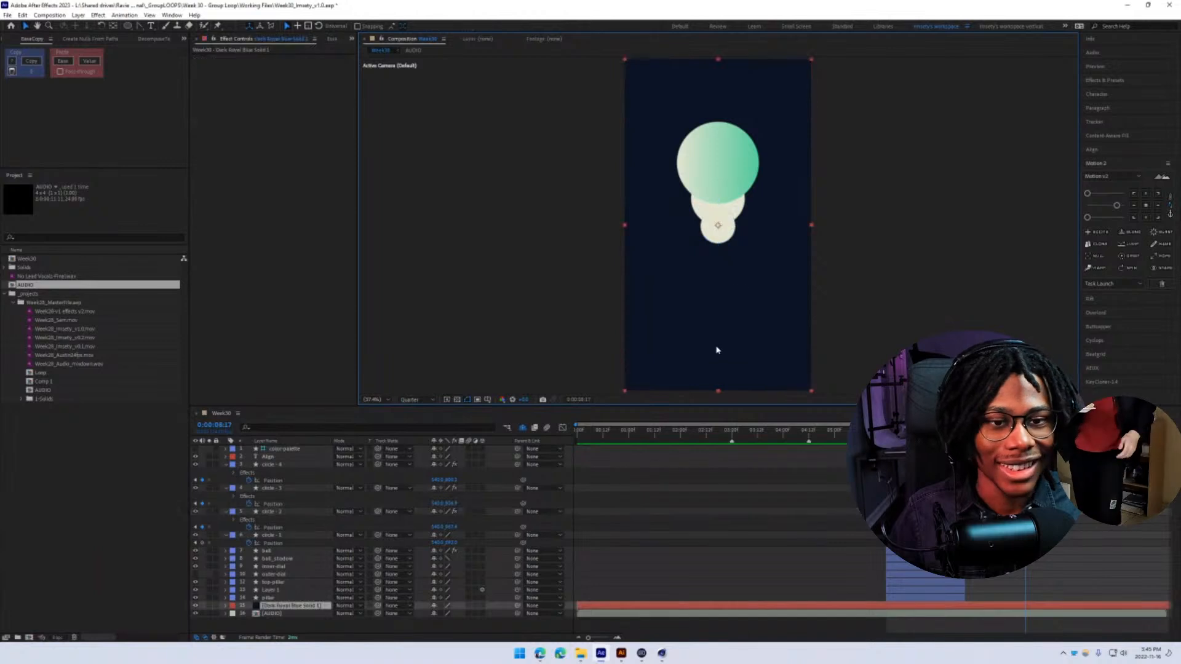
- Move circle - 1 straight down at 0:00:08:17 so it forms the lowest circle, overlapping the underside of circle - 2
click(284, 512)
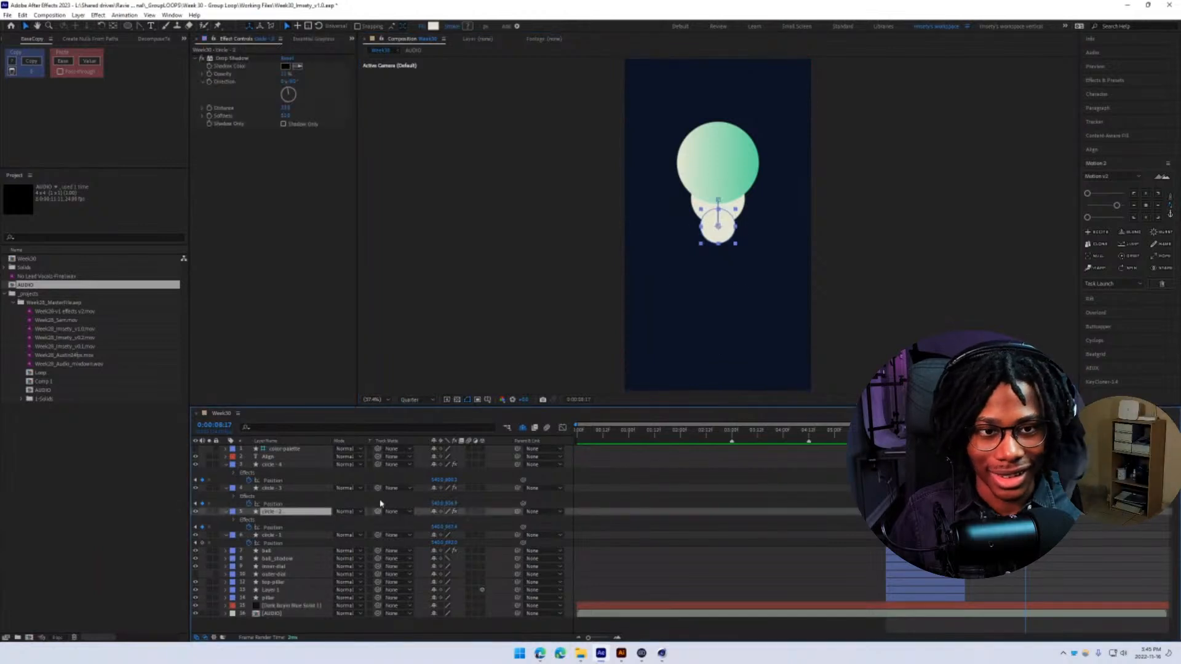
scroll(718, 225, up, 2)
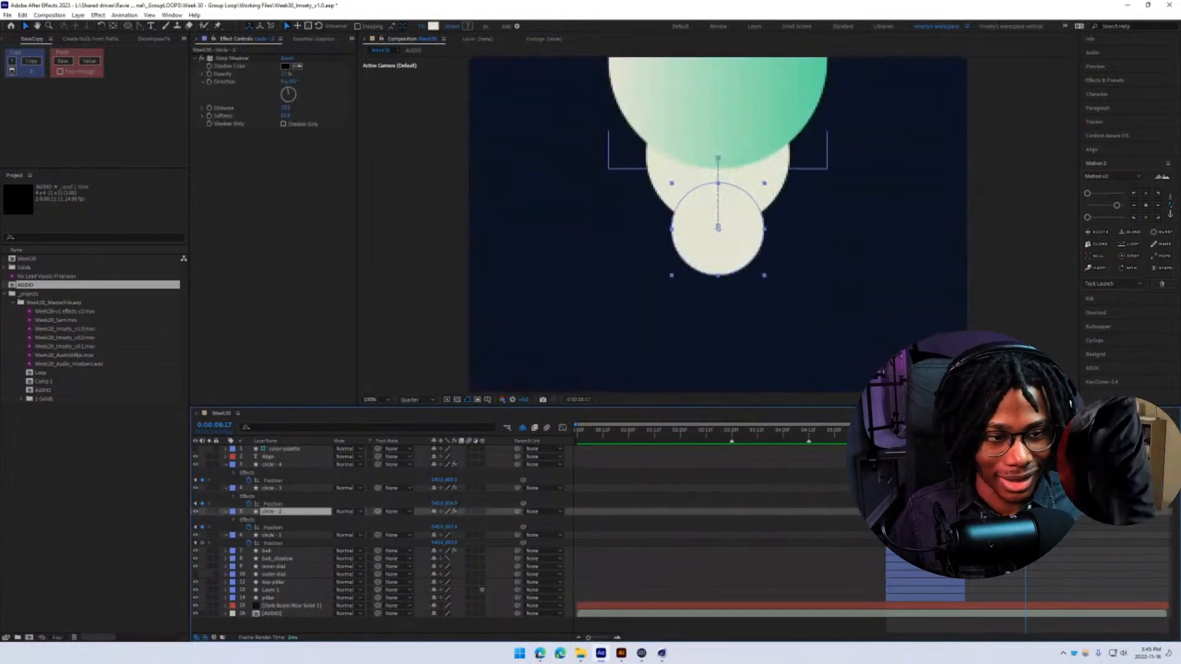
click(283, 489)
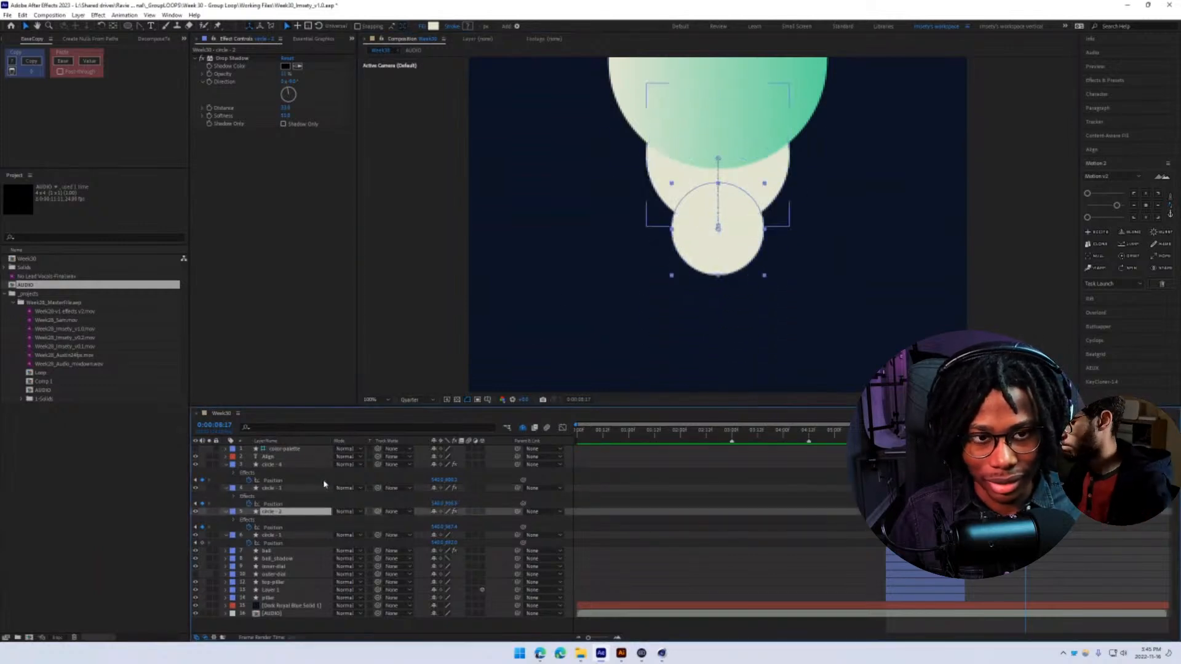
click(268, 511)
click(265, 537)
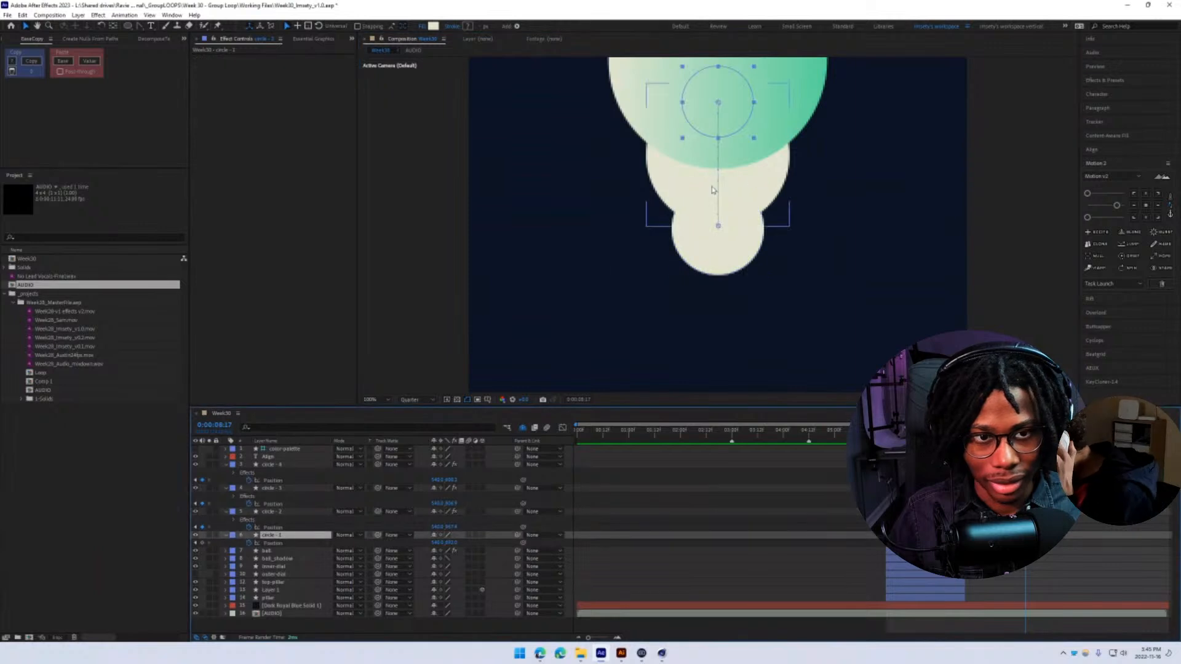
drag(700, 126, 694, 305)
scroll(694, 305, down, 4)
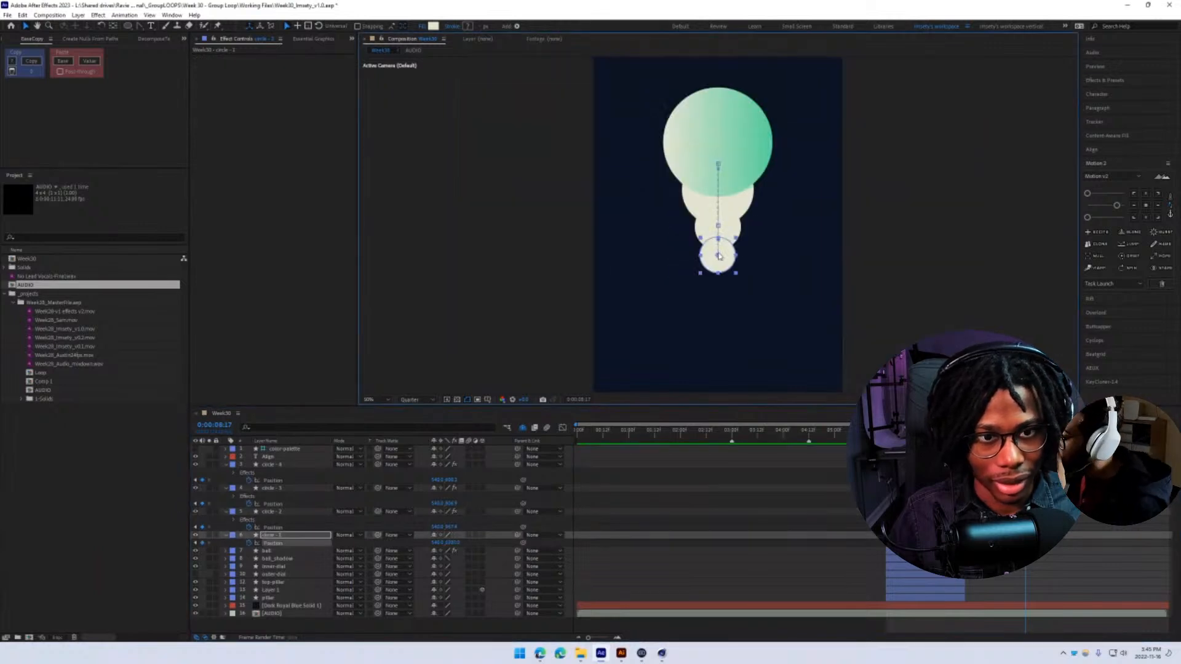
scroll(719, 264, up, 4)
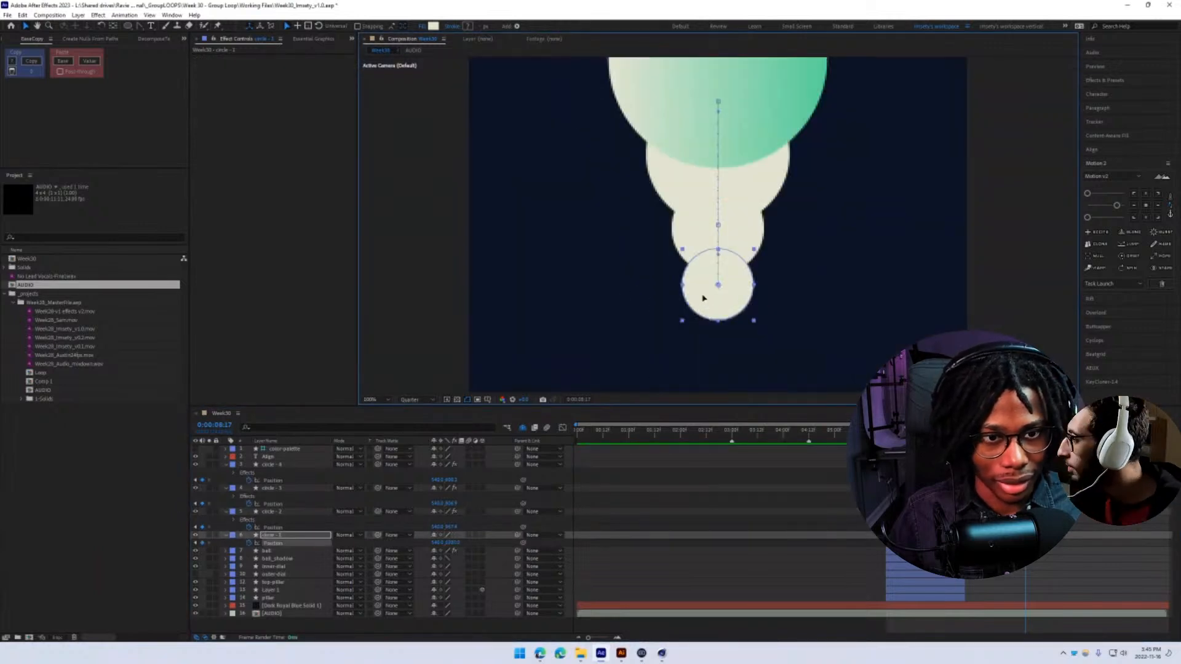
scroll(944, 287, down, 1)
- Preview the four circles spreading into the vertical stack and save the project
drag(1025, 431, 970, 430)
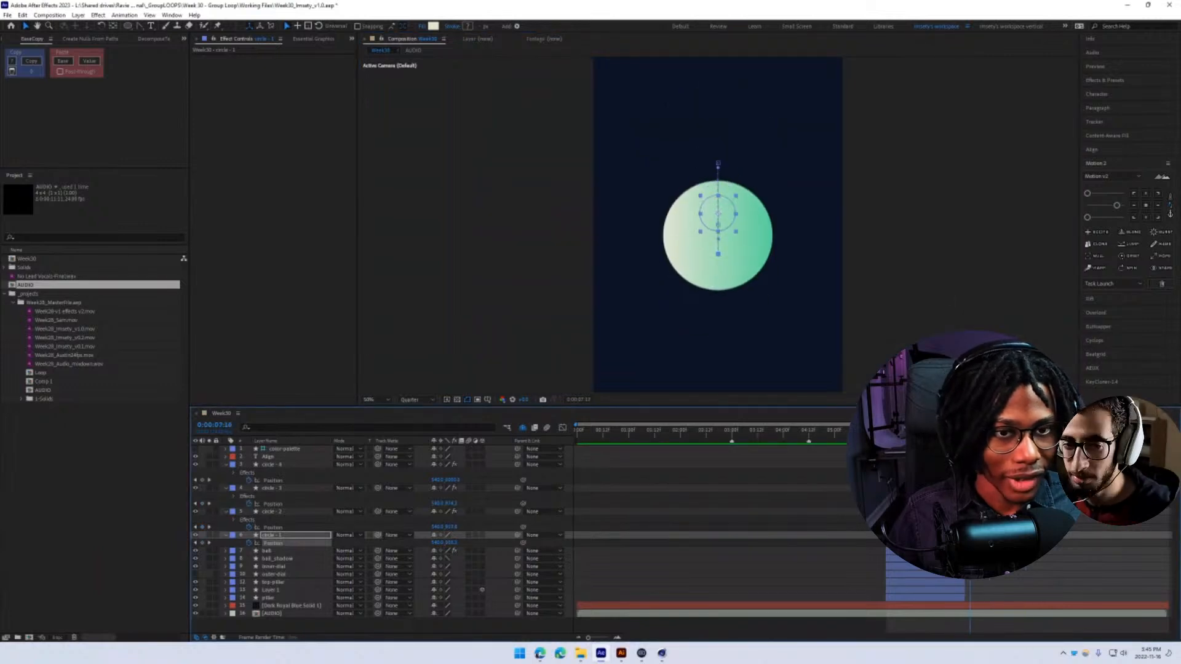
key(space)
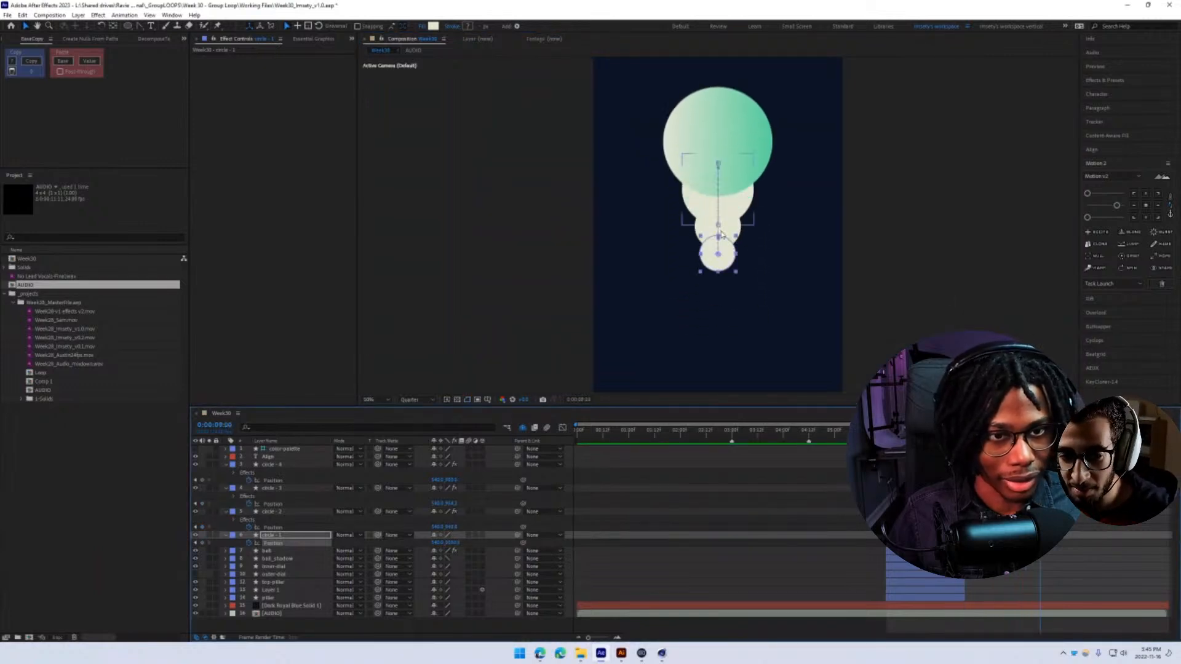
scroll(722, 234, down, 3)
key(ctrl+s)
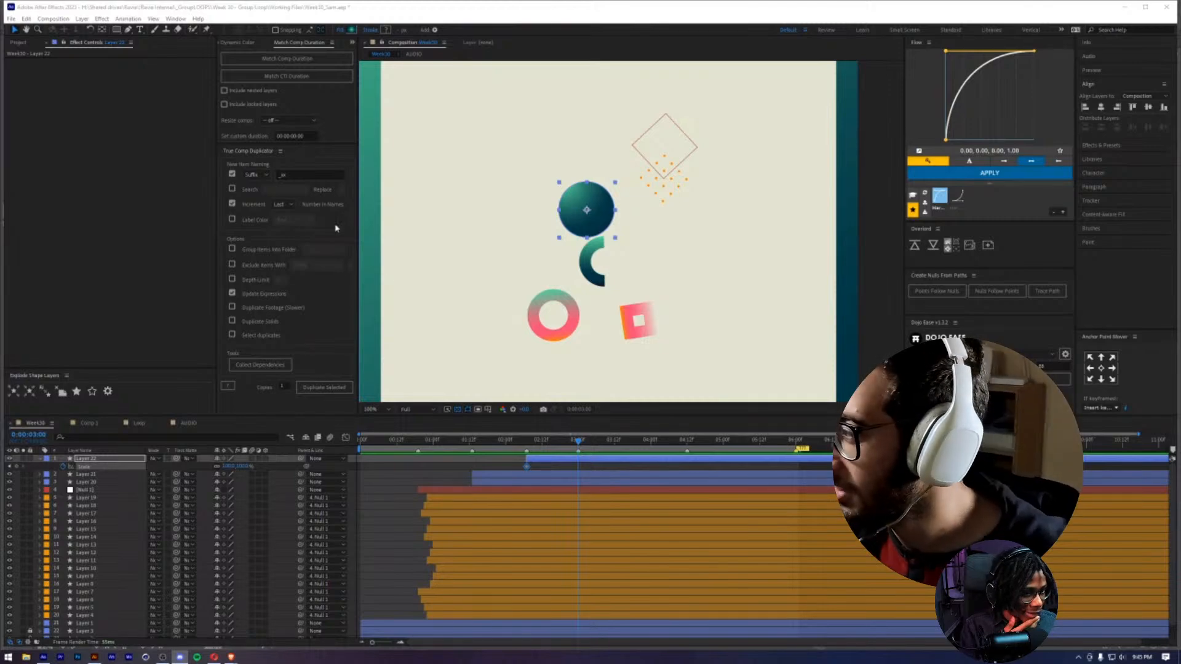
- Start Position and Rotation keyframes on the dark green gradient circle, Layer 22, at 0:00:03:00
mouse_move(571, 440)
mouse_down()
mouse_move(548, 442)
mouse_move(578, 443)
mouse_up()
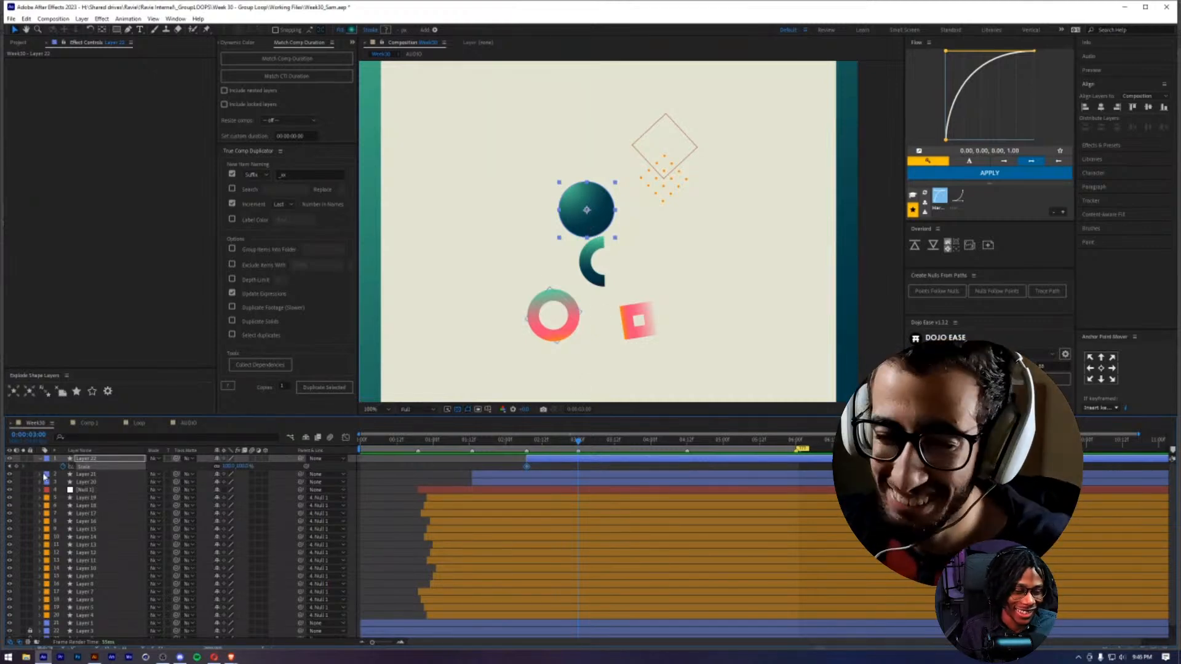
click(89, 460)
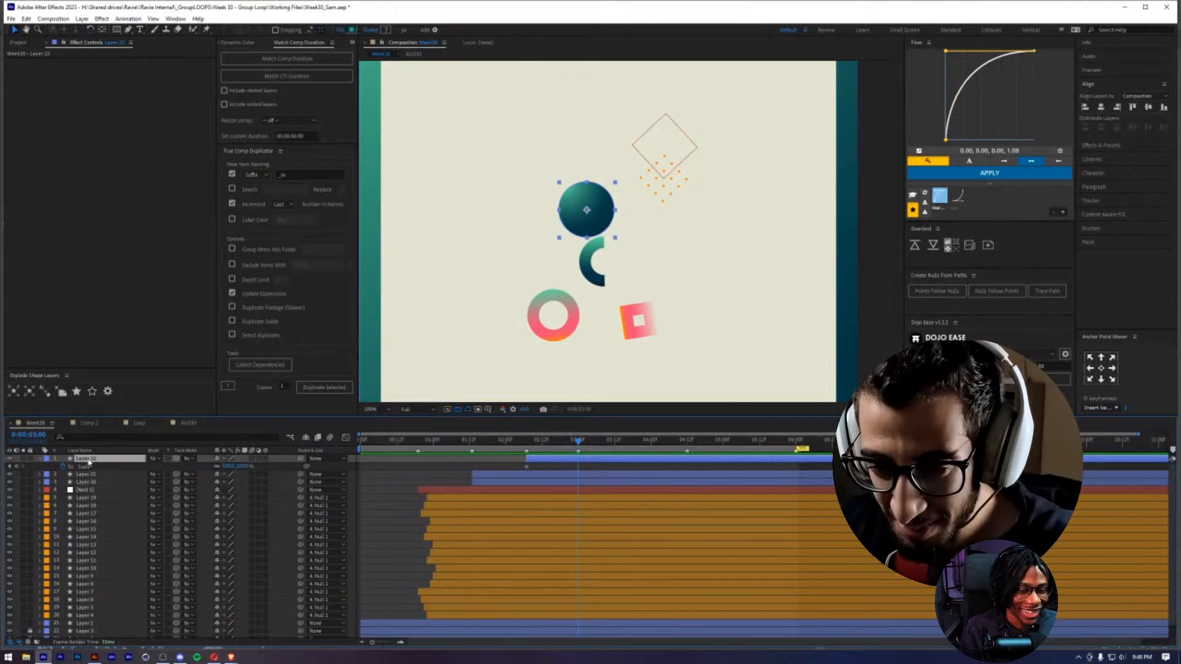
key(s)
key(s)
key(shift+r)
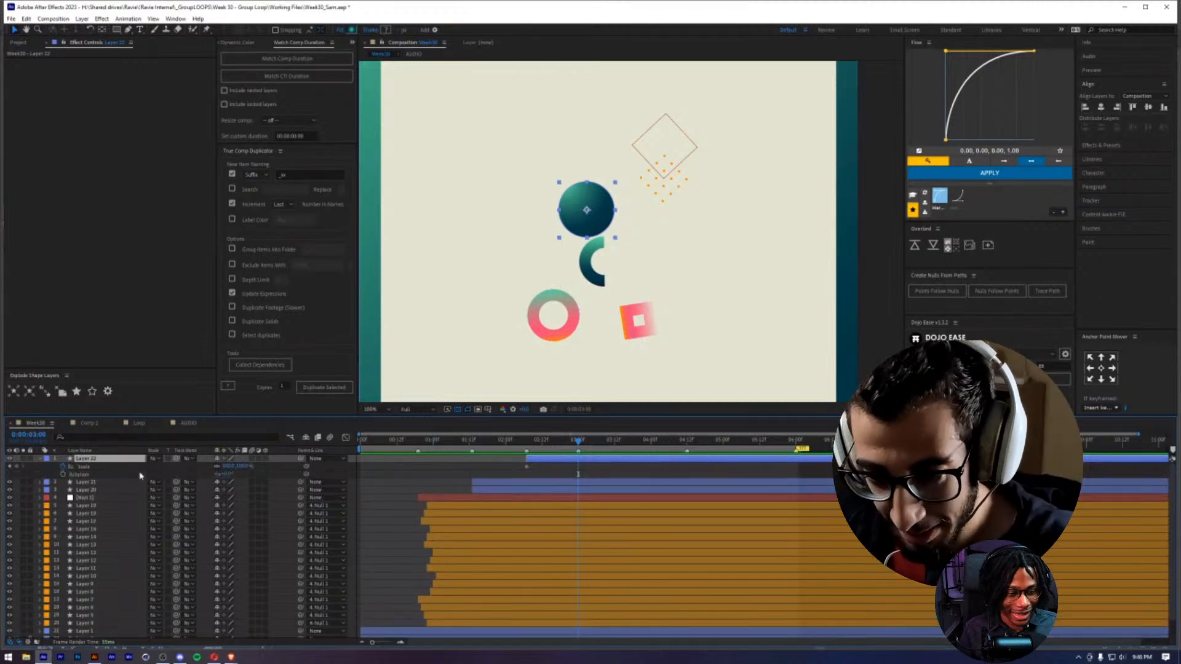
key(shift+p)
click(62, 467)
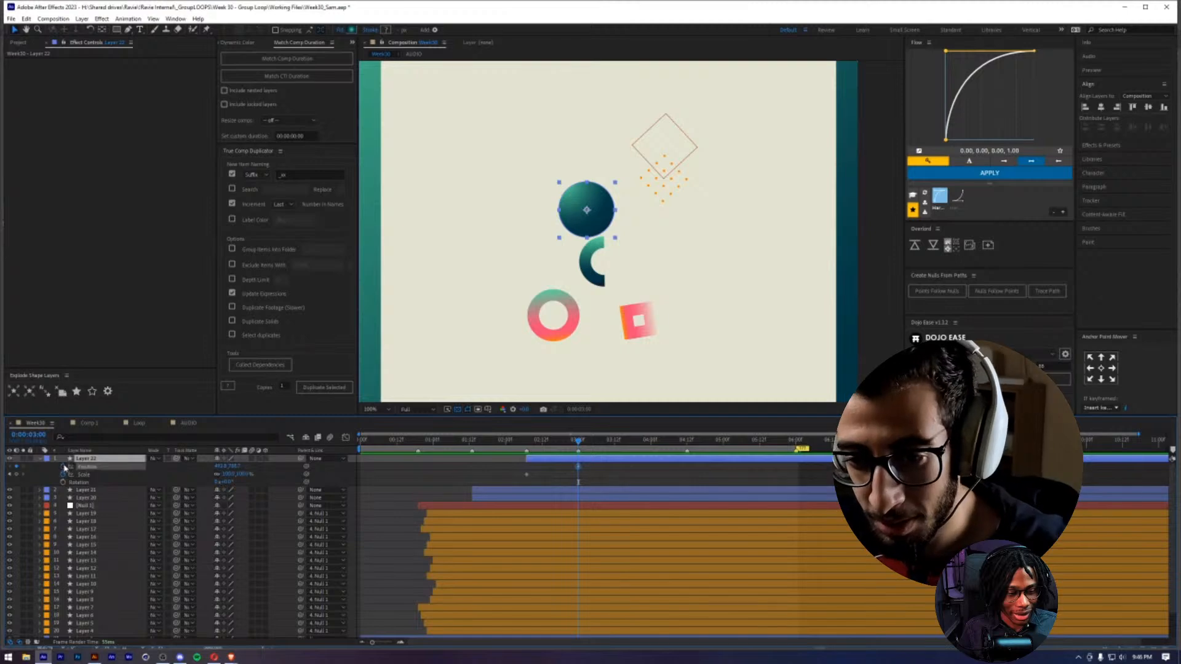
click(63, 482)
- At 0:00:02:07, add Position and Rotation keyframes to Layer 22 and move the circle down over the green arc
click(527, 447)
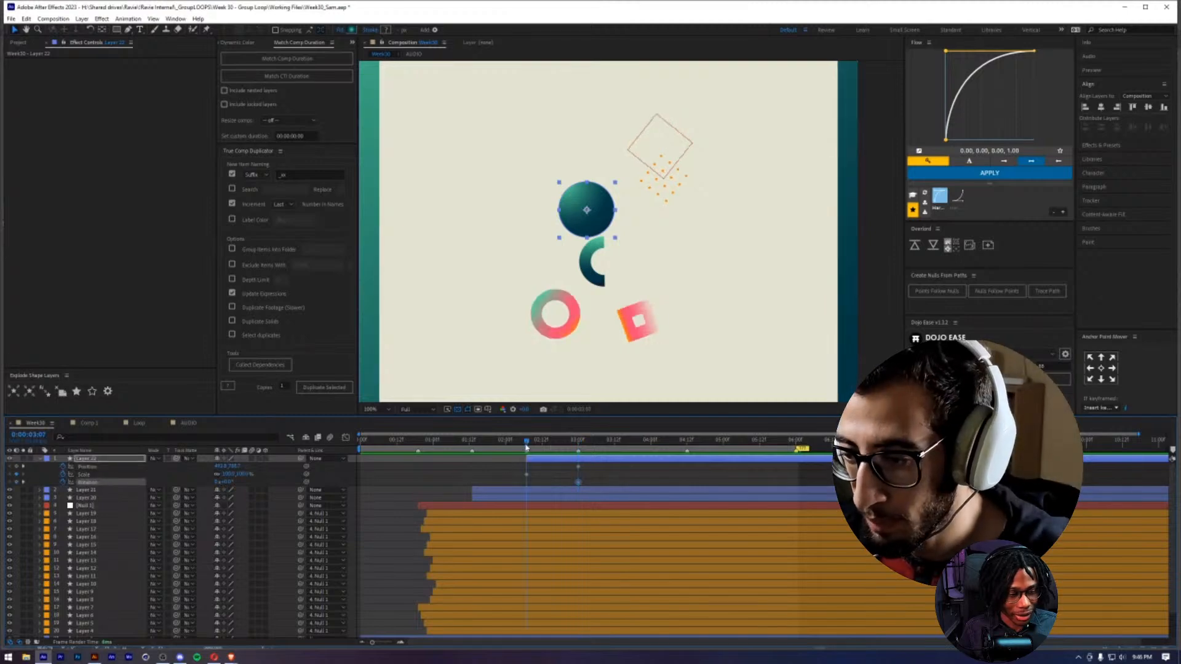
click(16, 466)
click(16, 482)
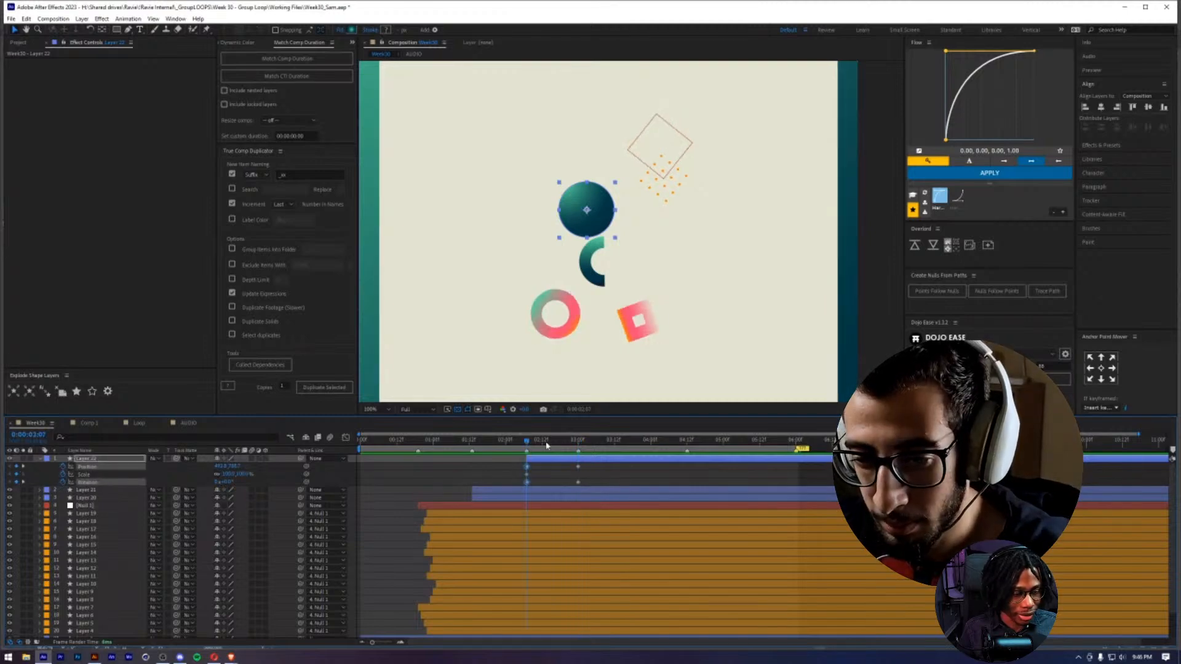
drag(547, 443, 529, 461)
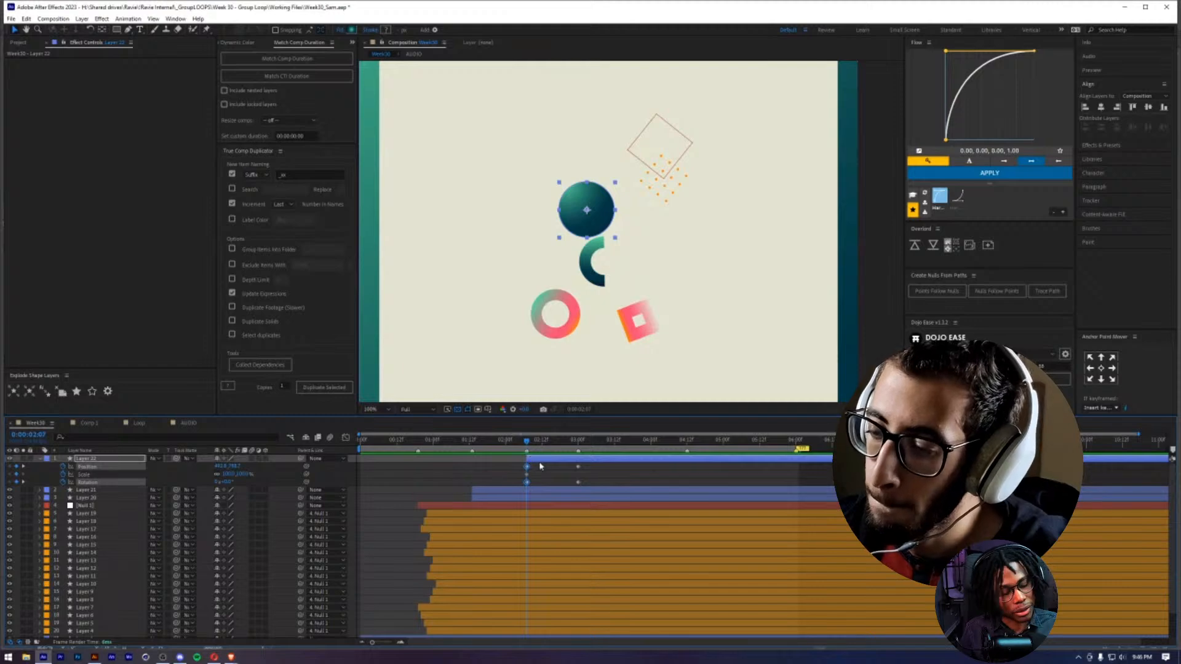
click(542, 466)
drag(586, 228, 595, 249)
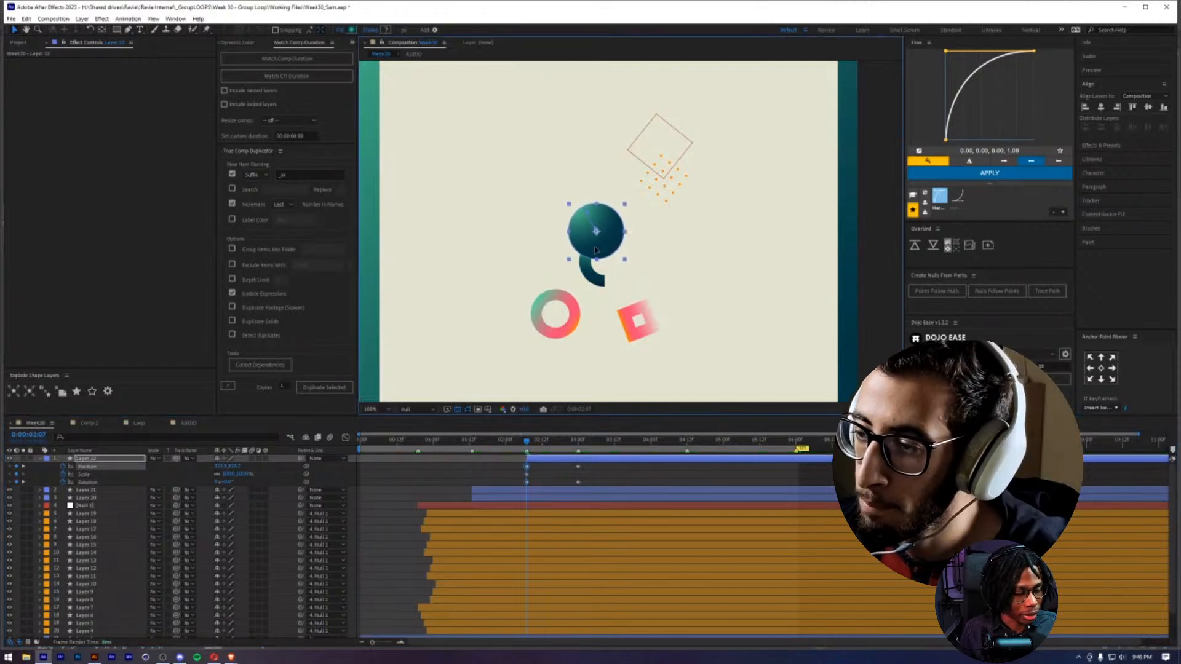
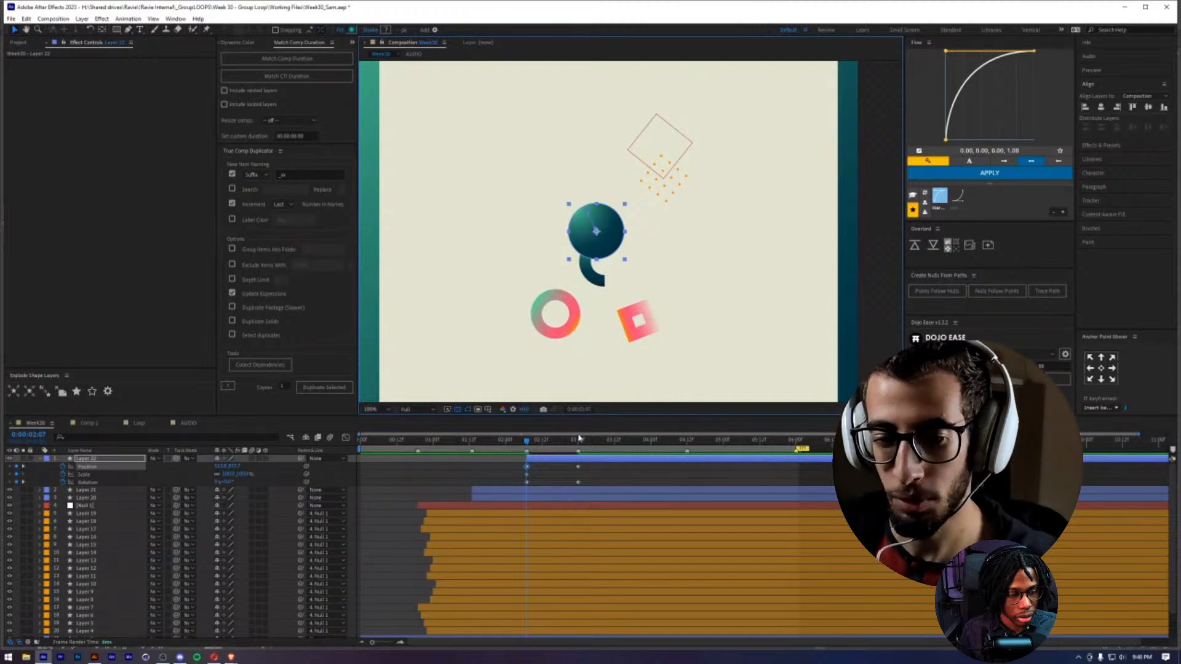
click(546, 476)
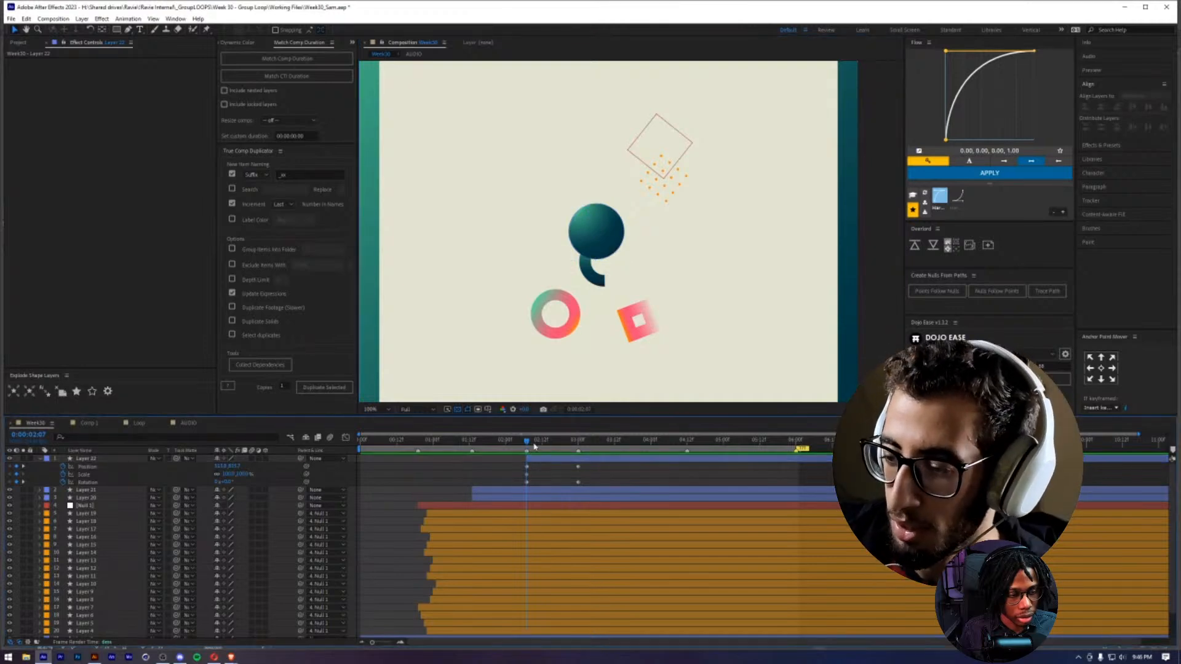
- At 0:00:03:00, move the Layer 22 circle up and to the left, well clear of the arc
click(582, 442)
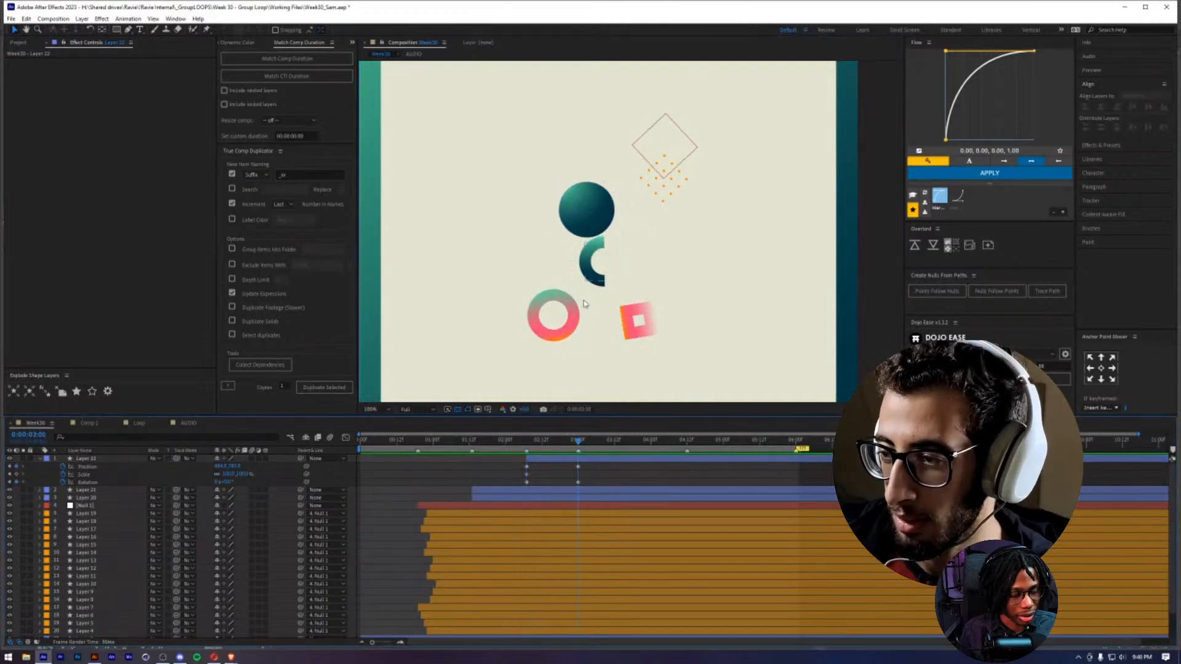
click(558, 463)
drag(580, 225, 559, 166)
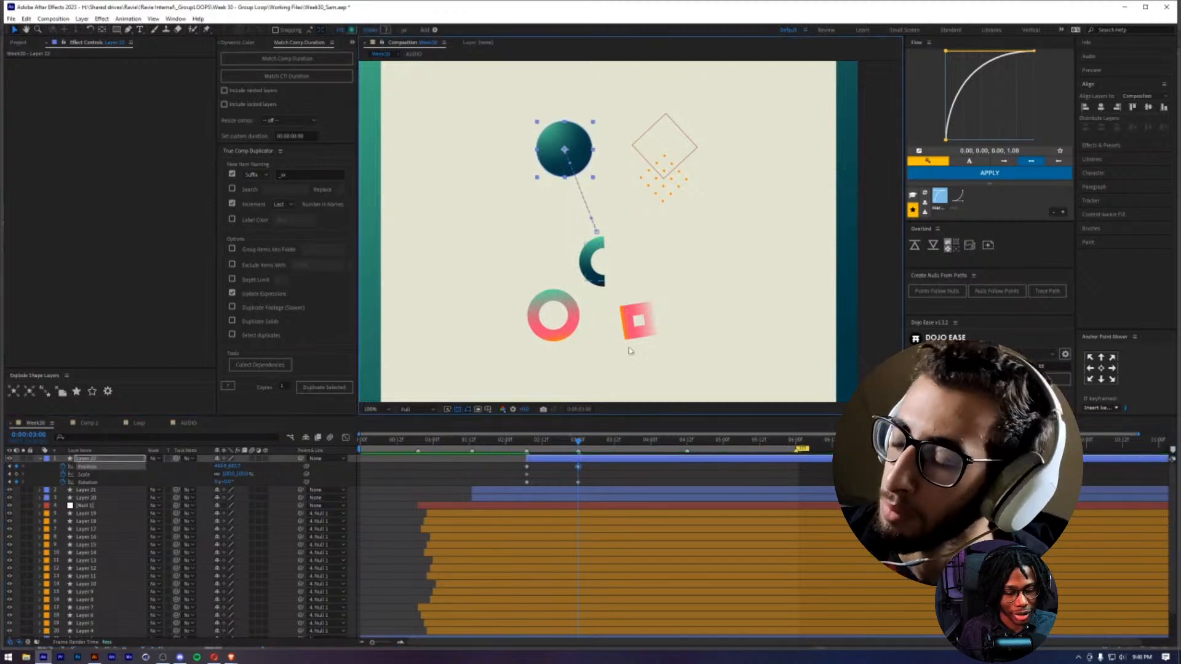
- Keyframe Layer 22's current Scale at 0:00:03:00 and set its Scale to 0% at 0:00:02:07
click(86, 474)
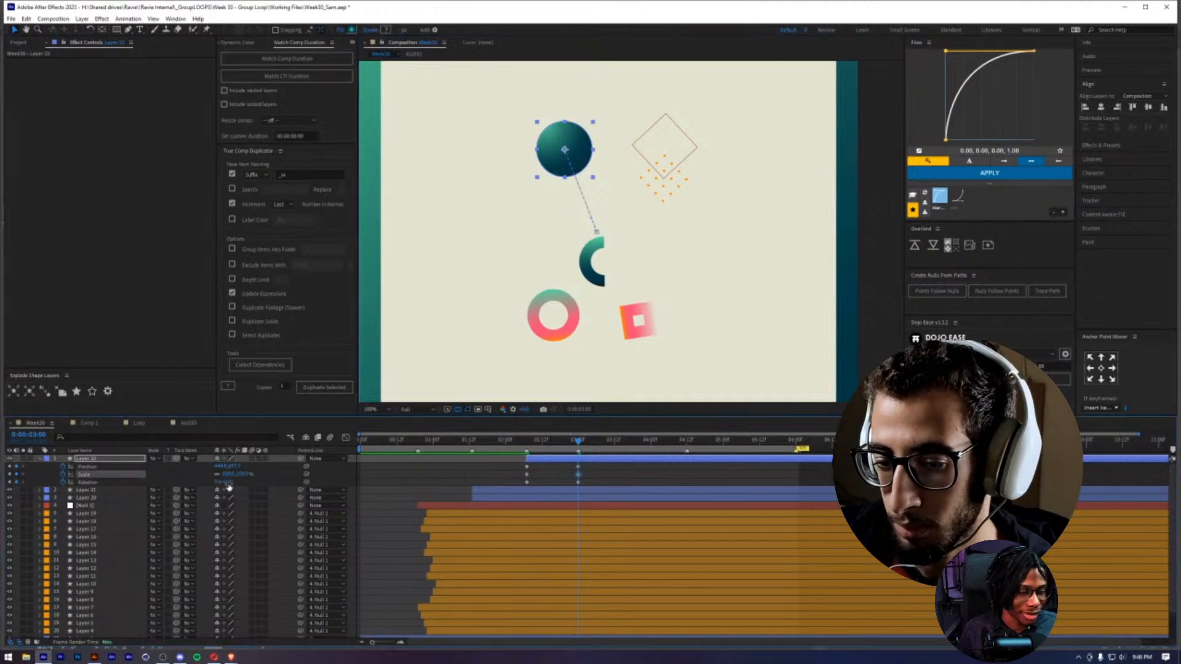
drag(560, 445, 531, 447)
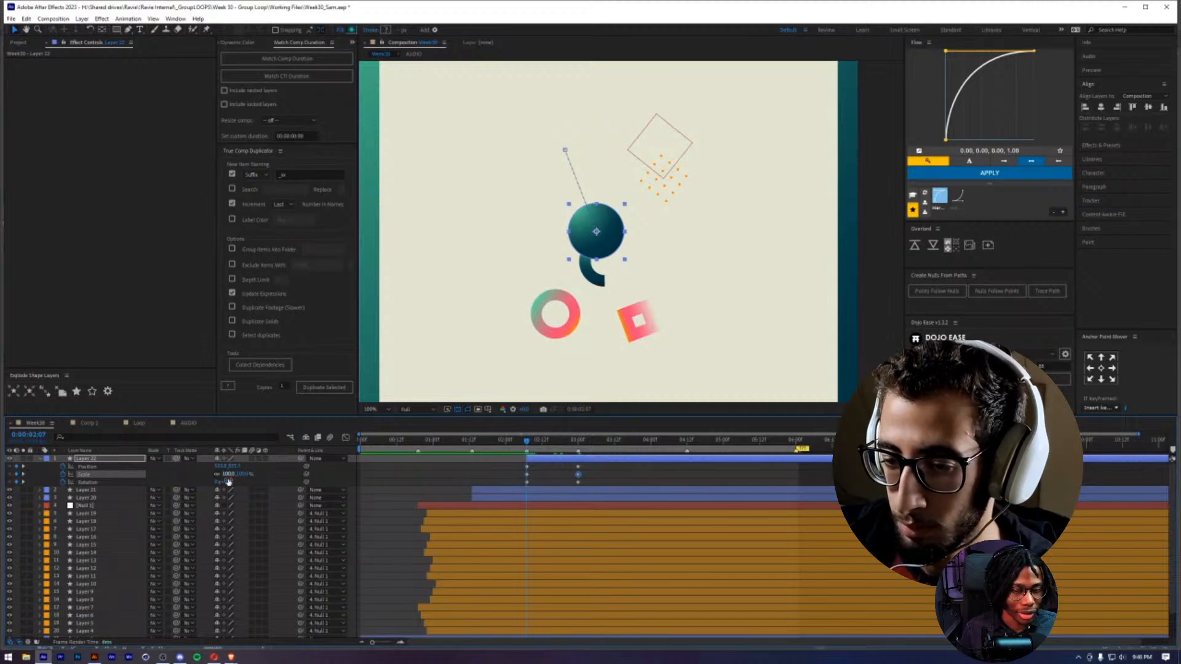
text(0)
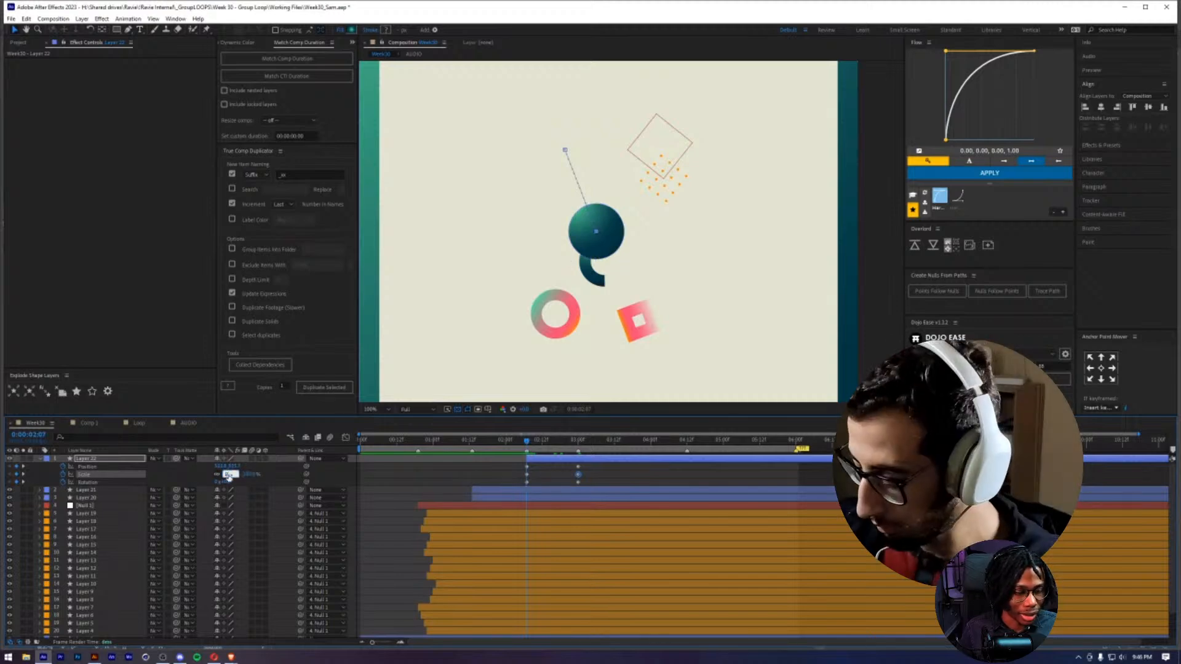
key(Return)
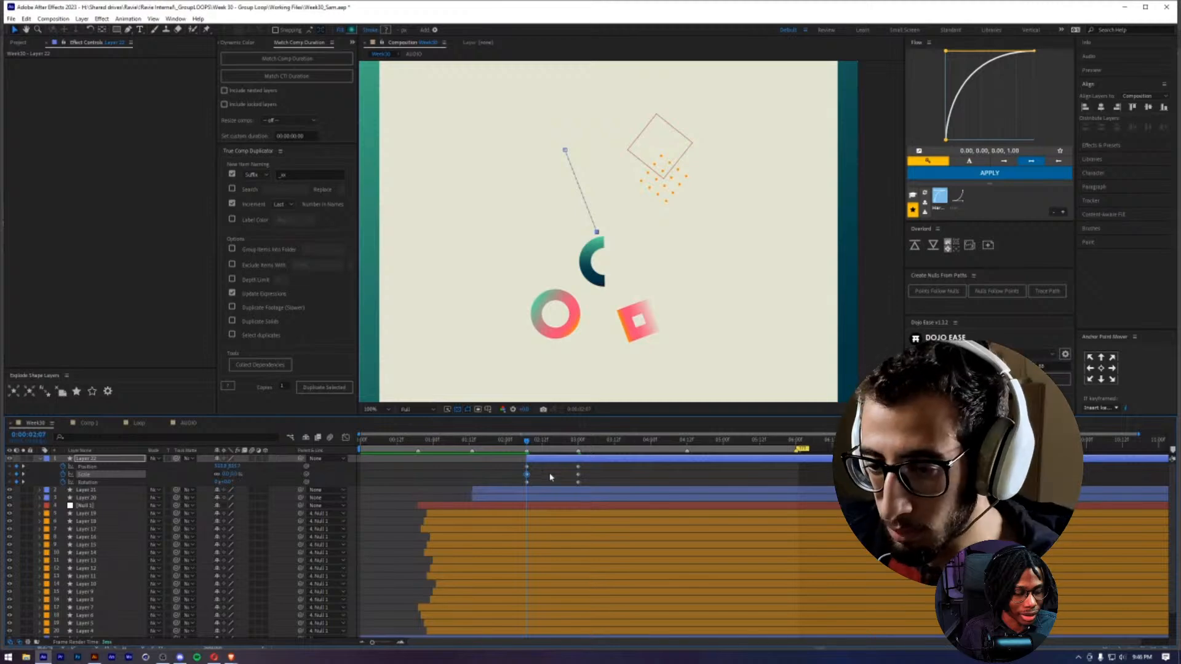
- Increase Layer 22's Rotation at 0:00:03:00 and apply the 0.00, 0.00, 0.00, 1.00 Flow curve to all its keyframes
drag(543, 444, 580, 446)
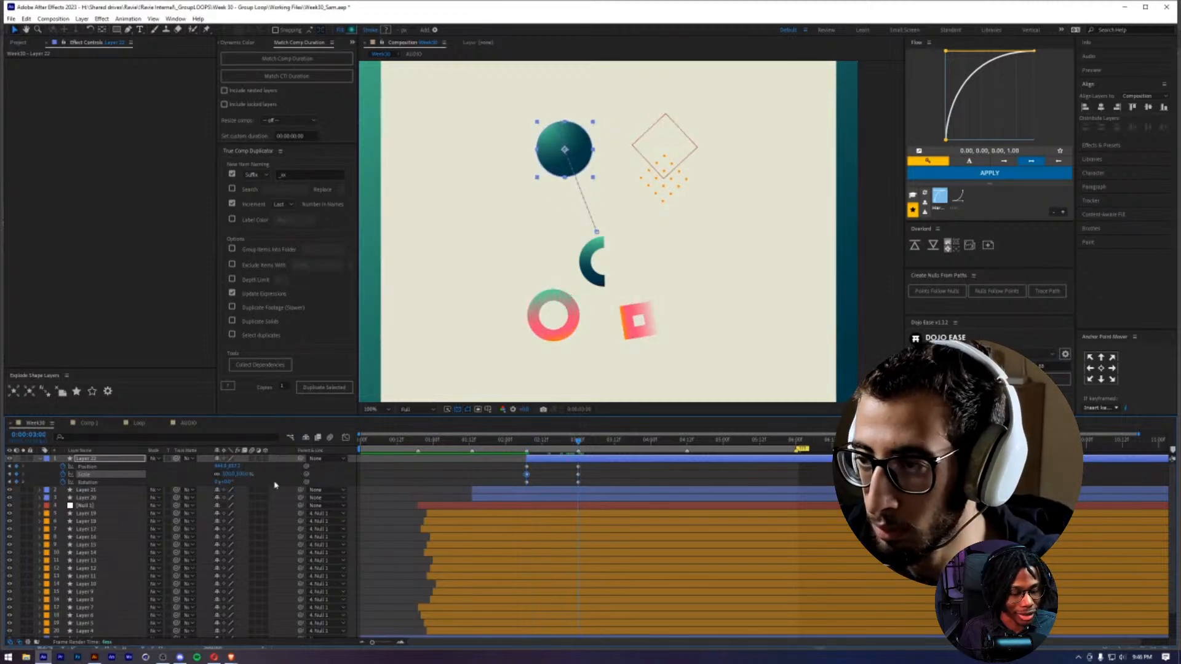
drag(229, 482, 420, 468)
click(578, 482)
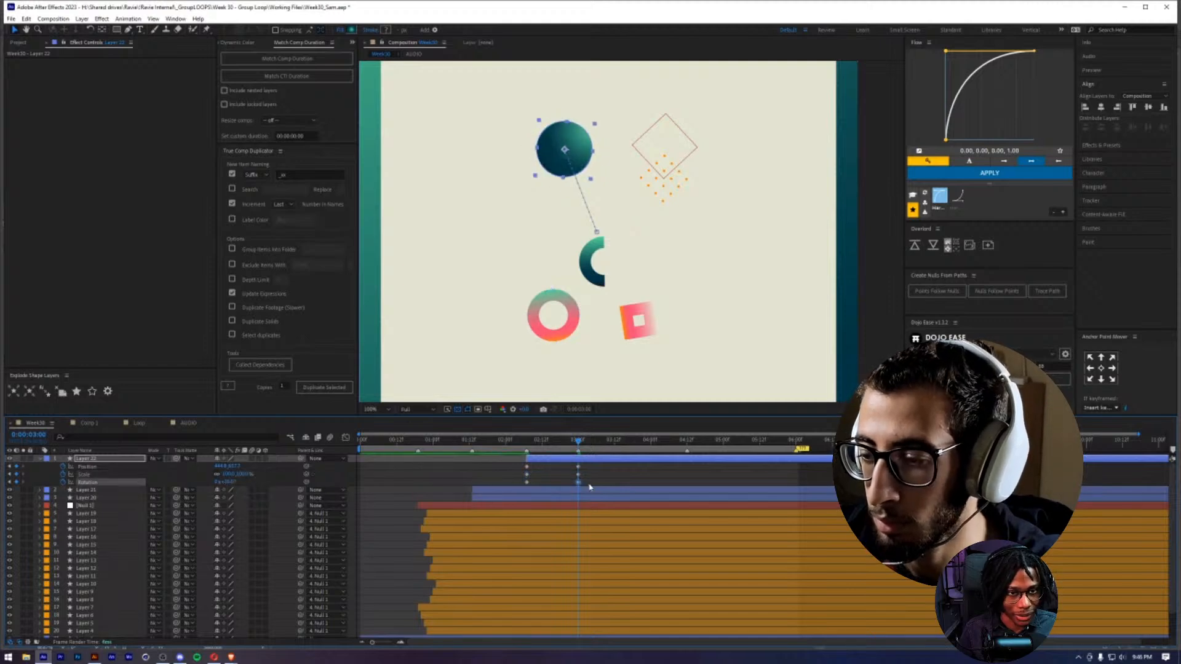
drag(589, 487, 510, 462)
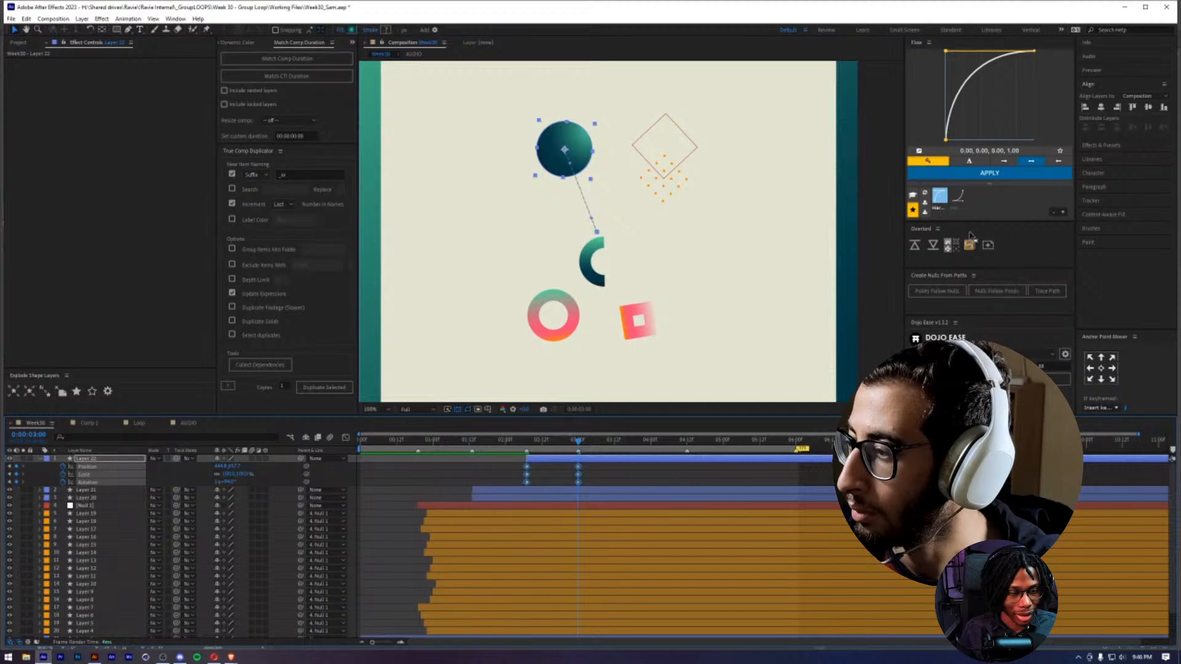
click(990, 173)
- Shift only Layer 22's first Position keyframe to 0:00:02:08, leaving its Scale and Rotation keyframes in place
click(524, 440)
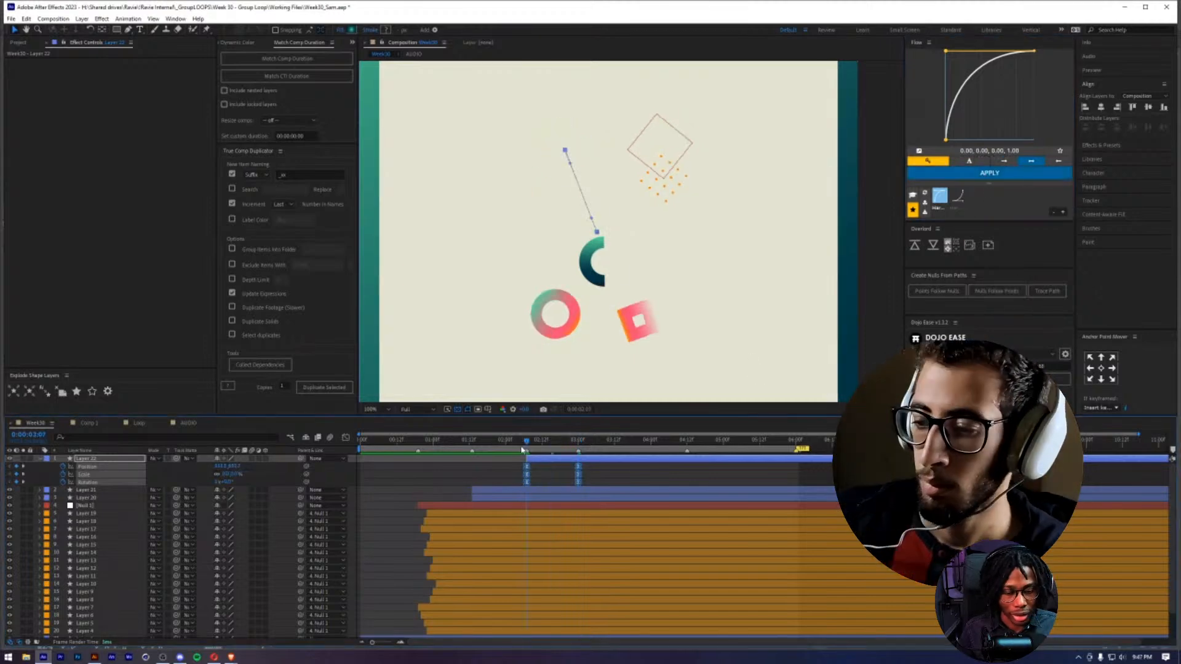
click(502, 477)
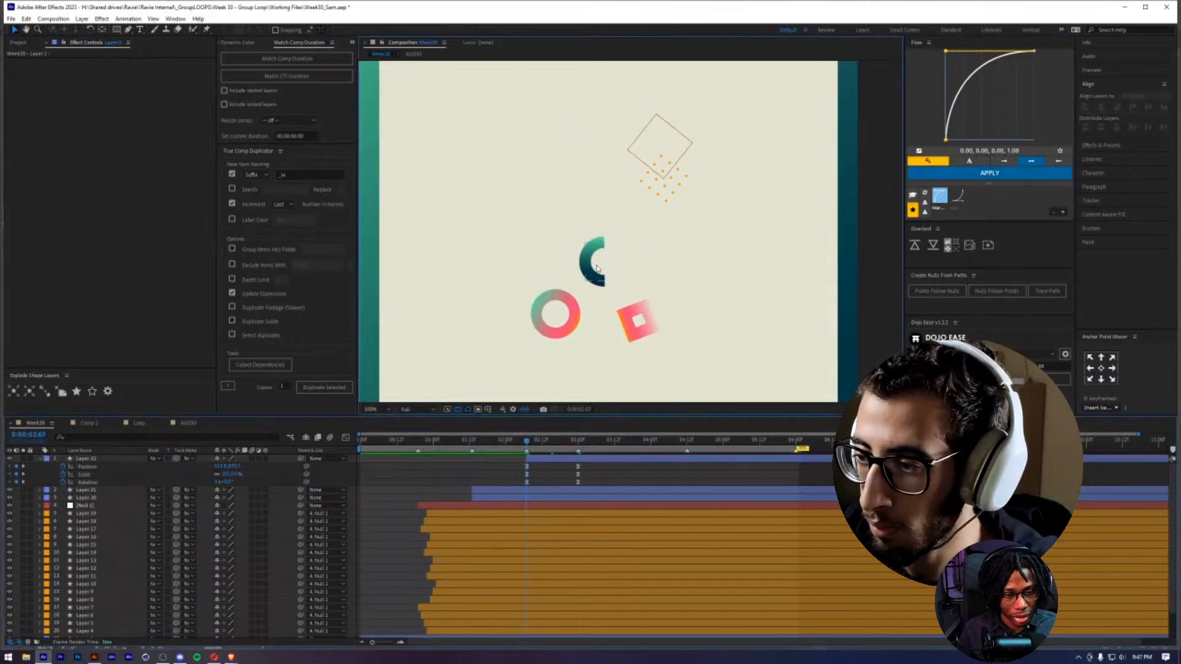
scroll(551, 496, down, 2)
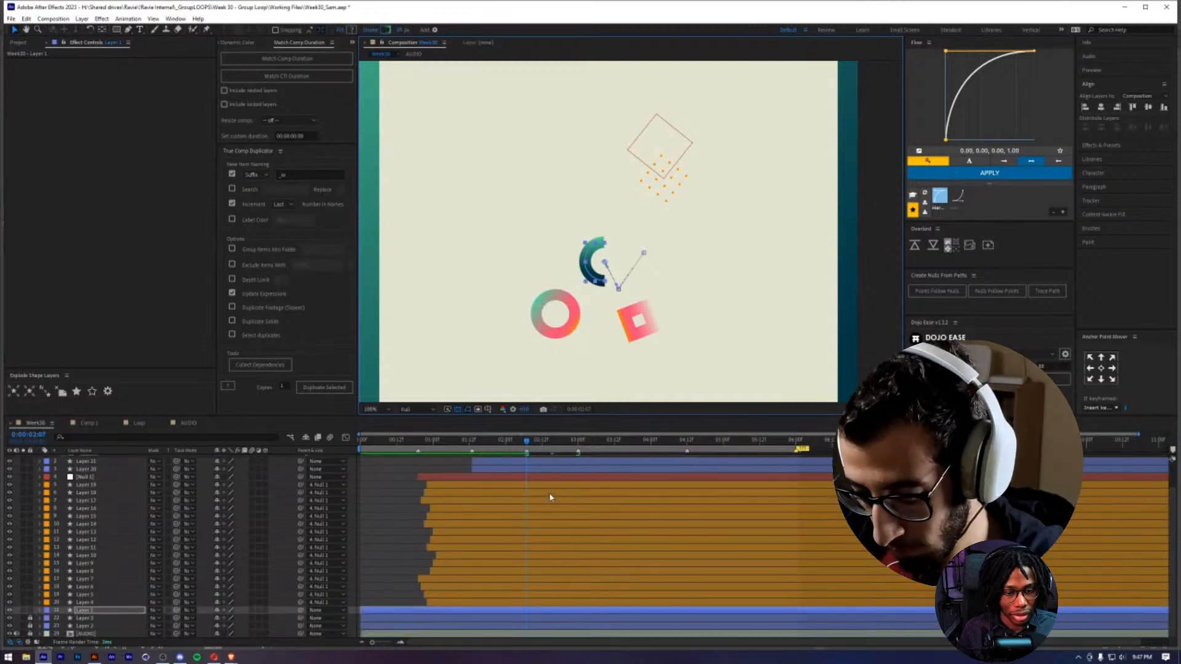
key(u)
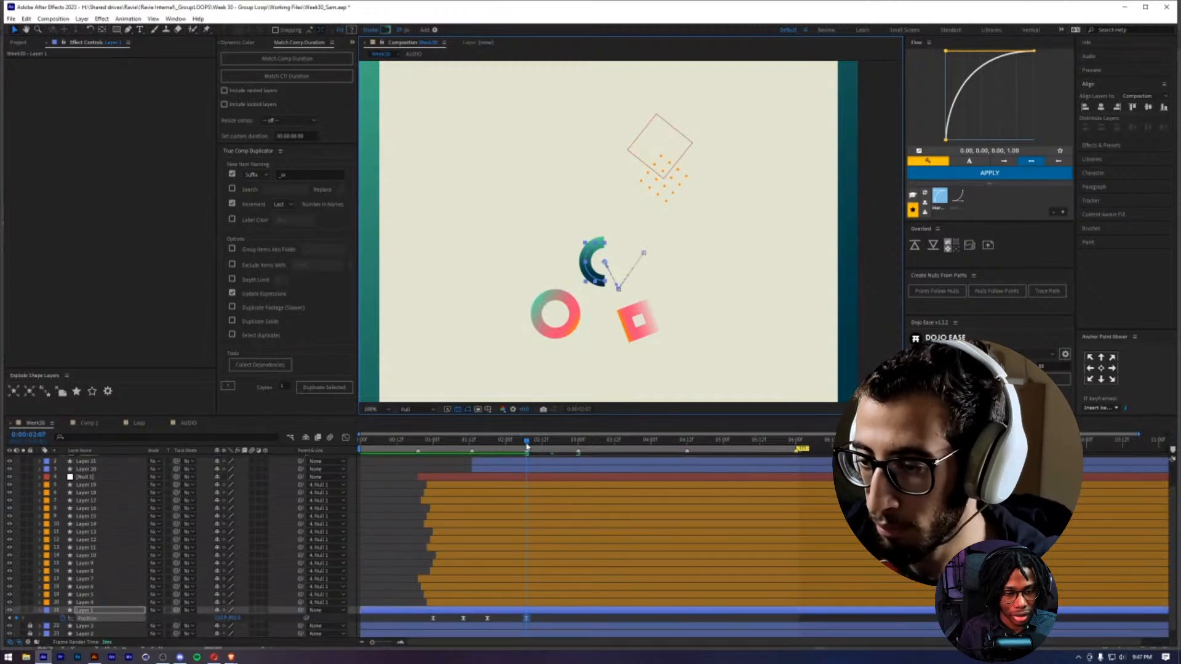
drag(528, 443, 532, 444)
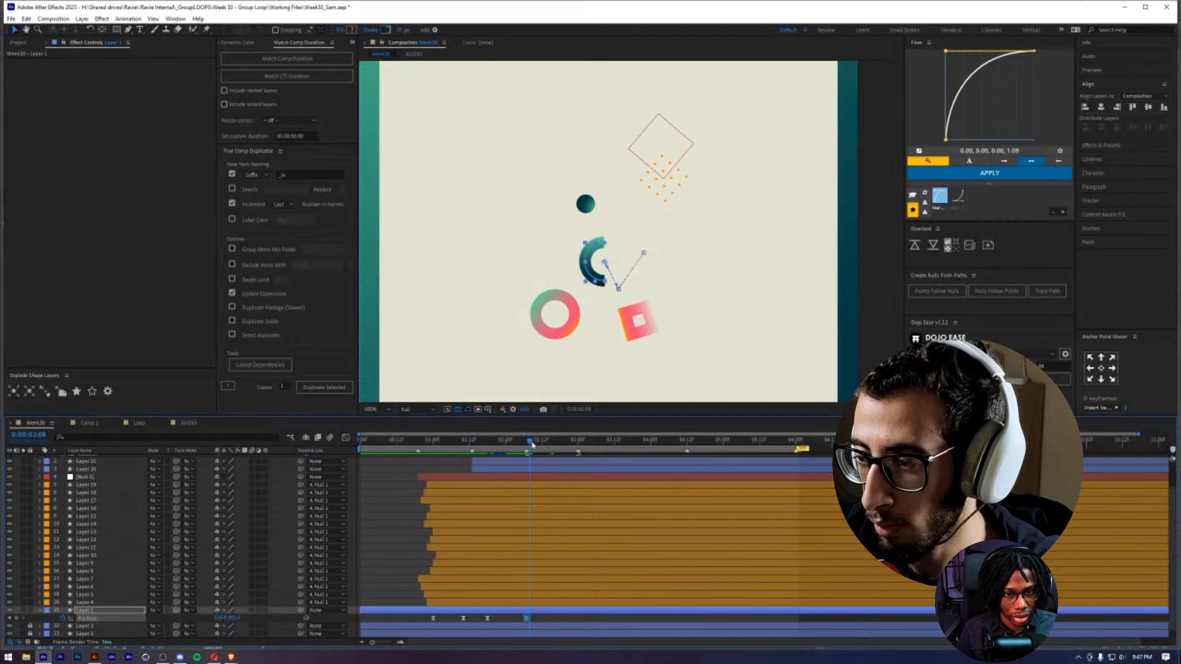
scroll(531, 480, up, 2)
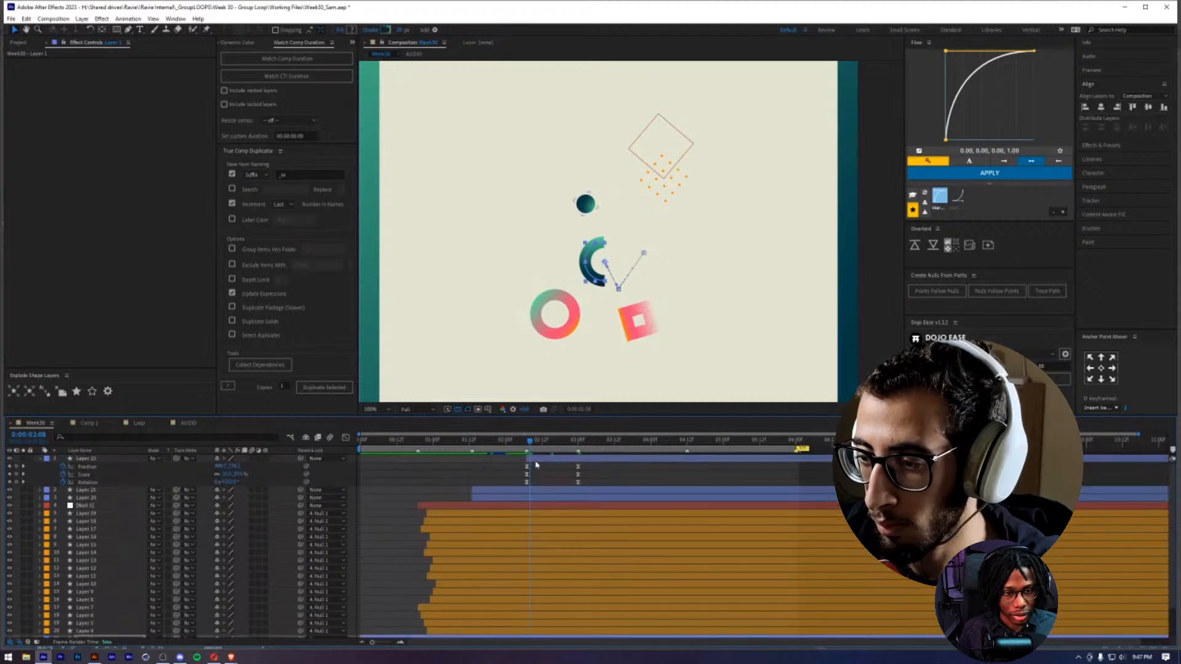
click(536, 458)
drag(526, 467, 530, 467)
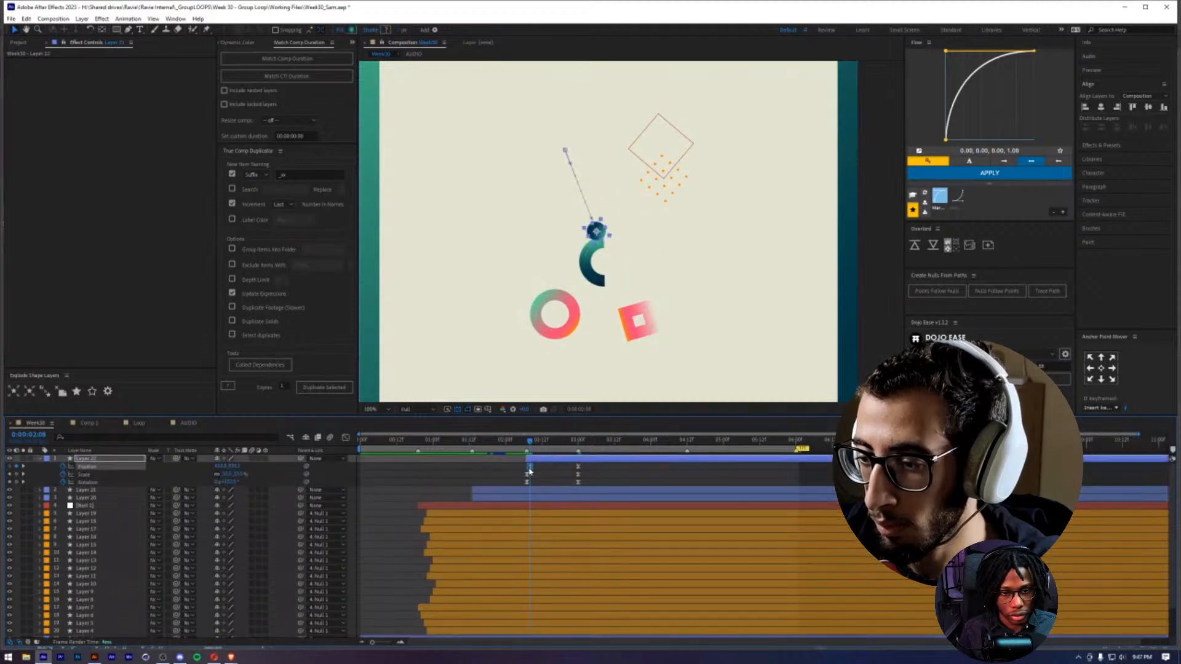
- Add a Position keyframe to the green arc, Layer 1, at 0:00:02:08
scroll(564, 539, down, 2)
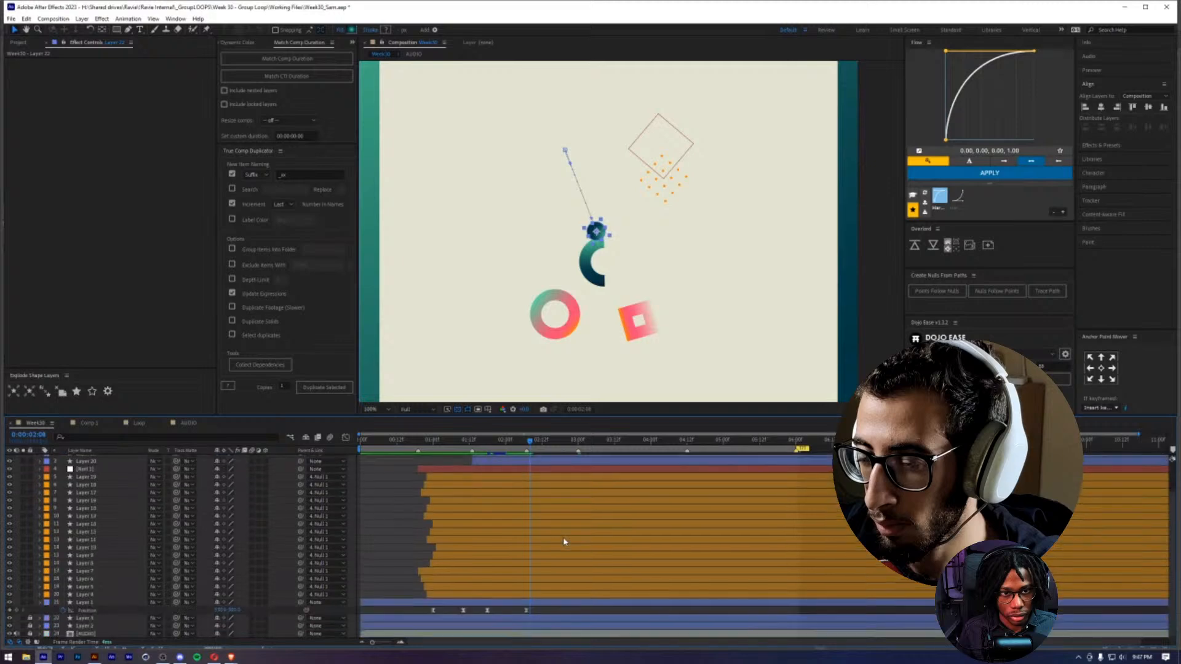
click(532, 603)
click(16, 610)
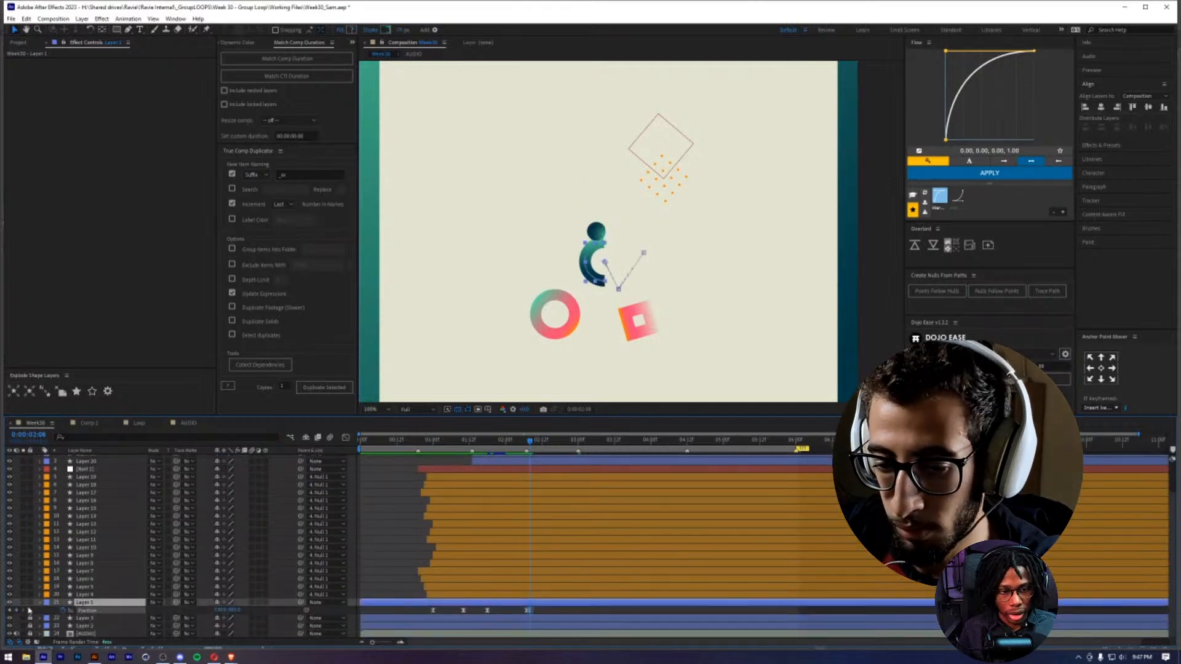
- At 0:00:03:02, move the green arc down and left over the ring's edge and apply the 0.00, 0.00, 0.00, 1.00 Flow curve to this movement
drag(571, 443, 585, 446)
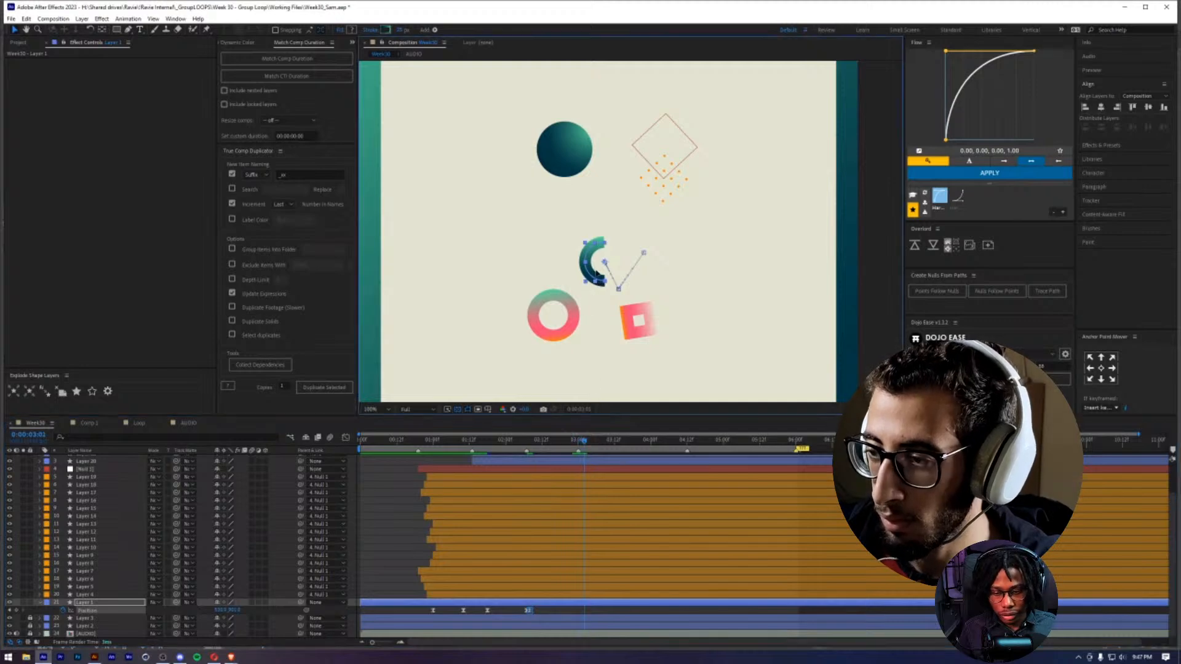
drag(593, 264, 574, 320)
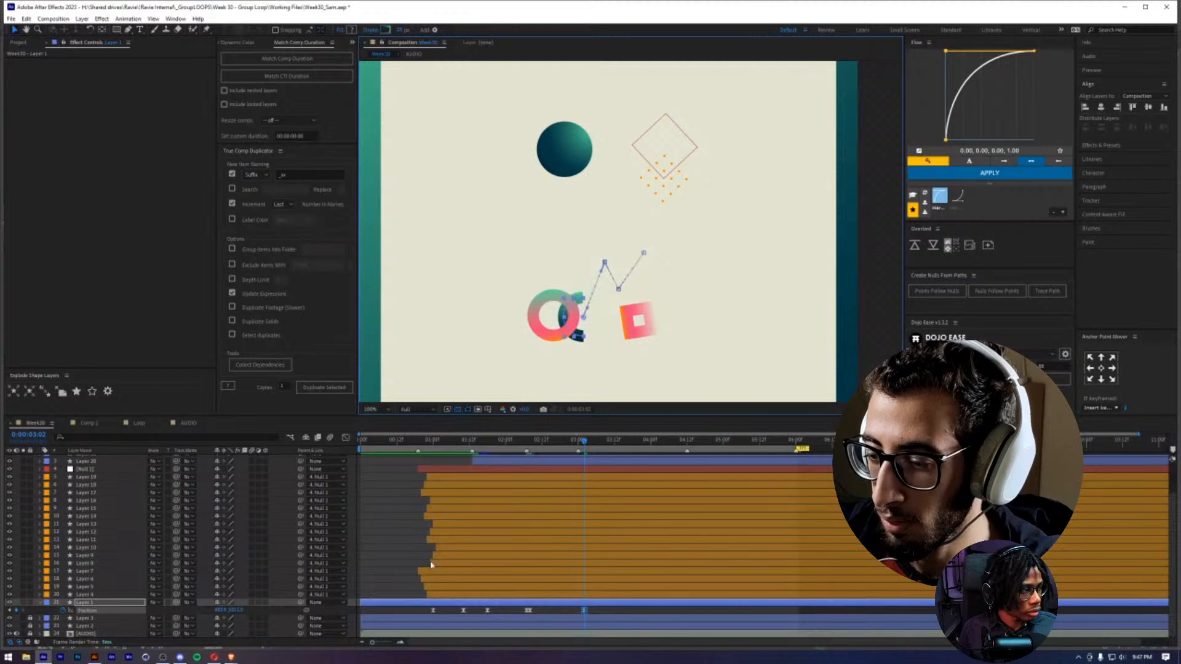
drag(593, 608, 528, 620)
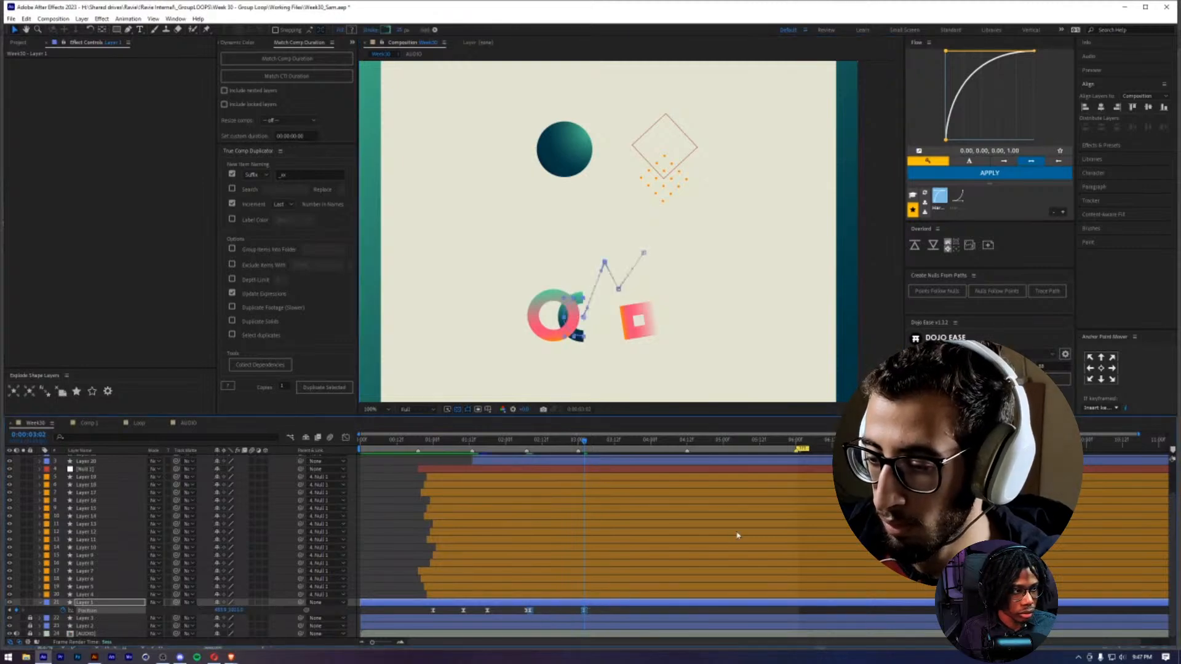
click(1006, 175)
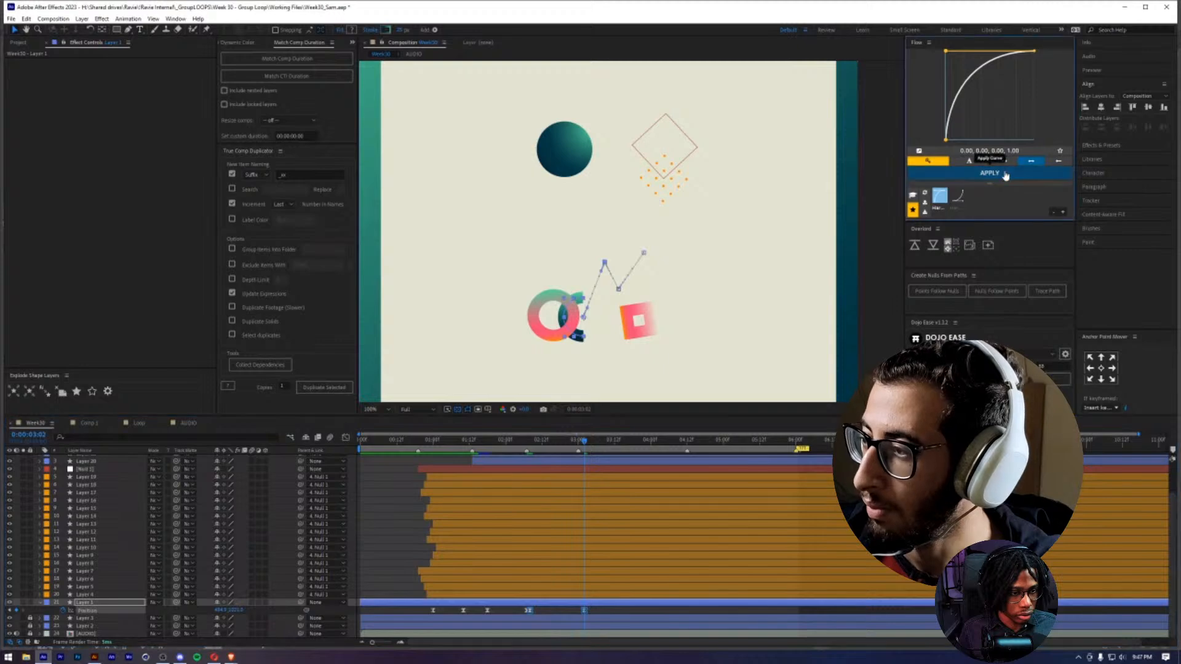
- Move the last Position keyframe of the pink-green ring, Layer 21, earlier to 0:00:02:10
click(543, 447)
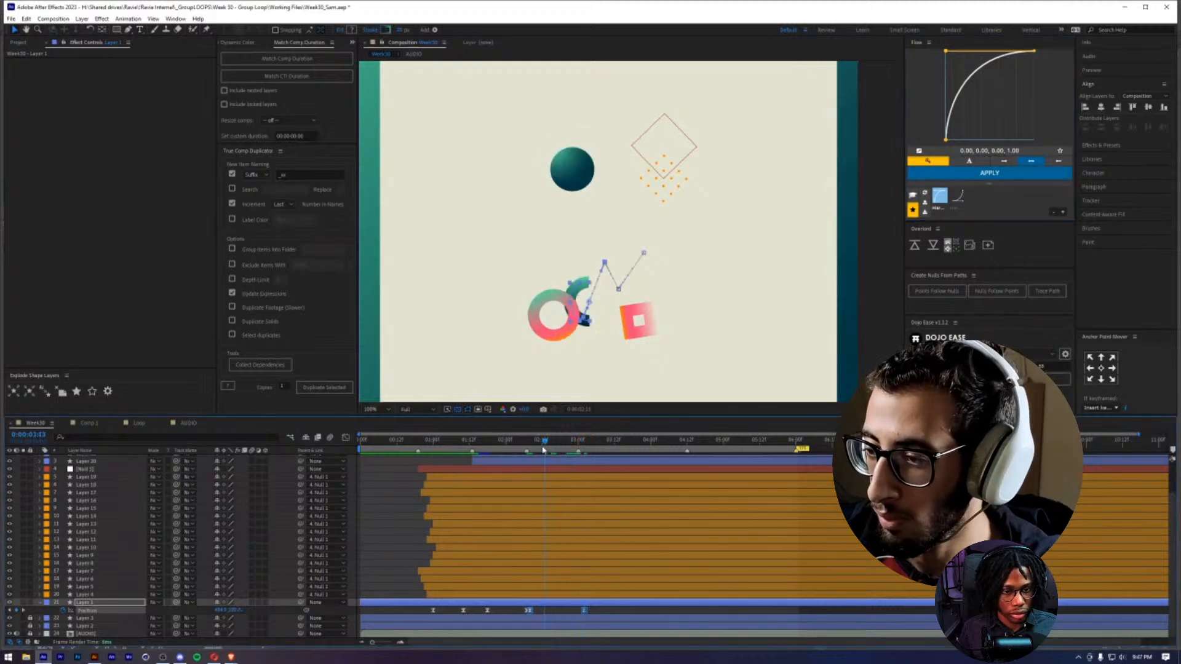
drag(543, 448, 536, 448)
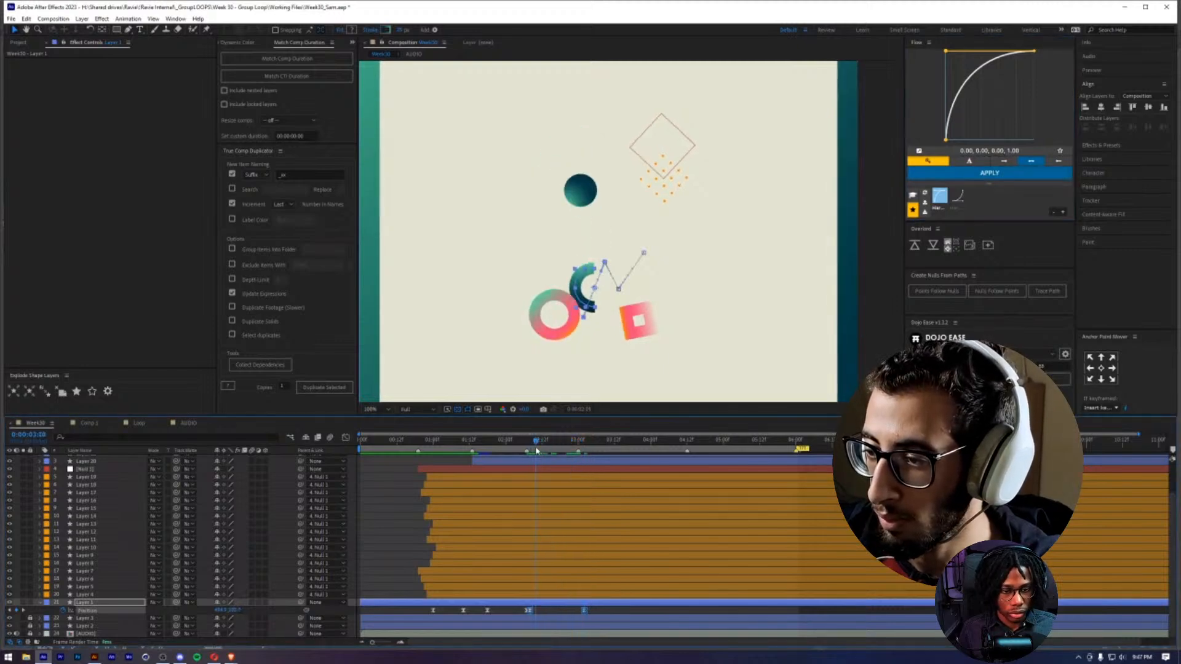
click(574, 540)
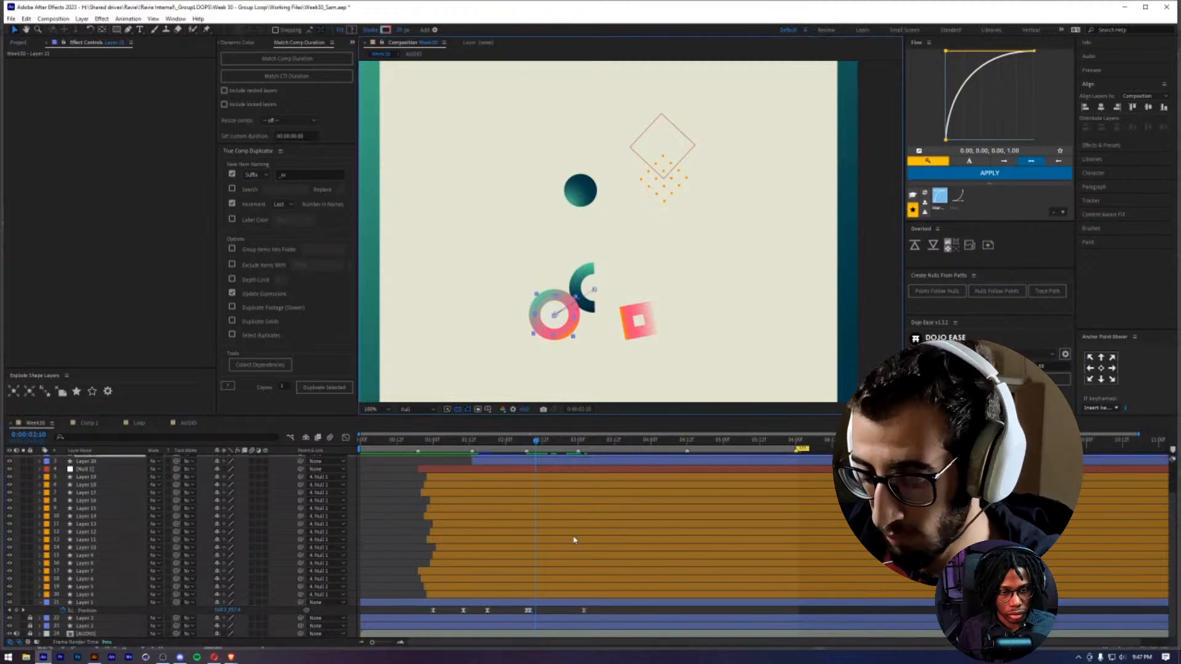
scroll(572, 539, up, 1)
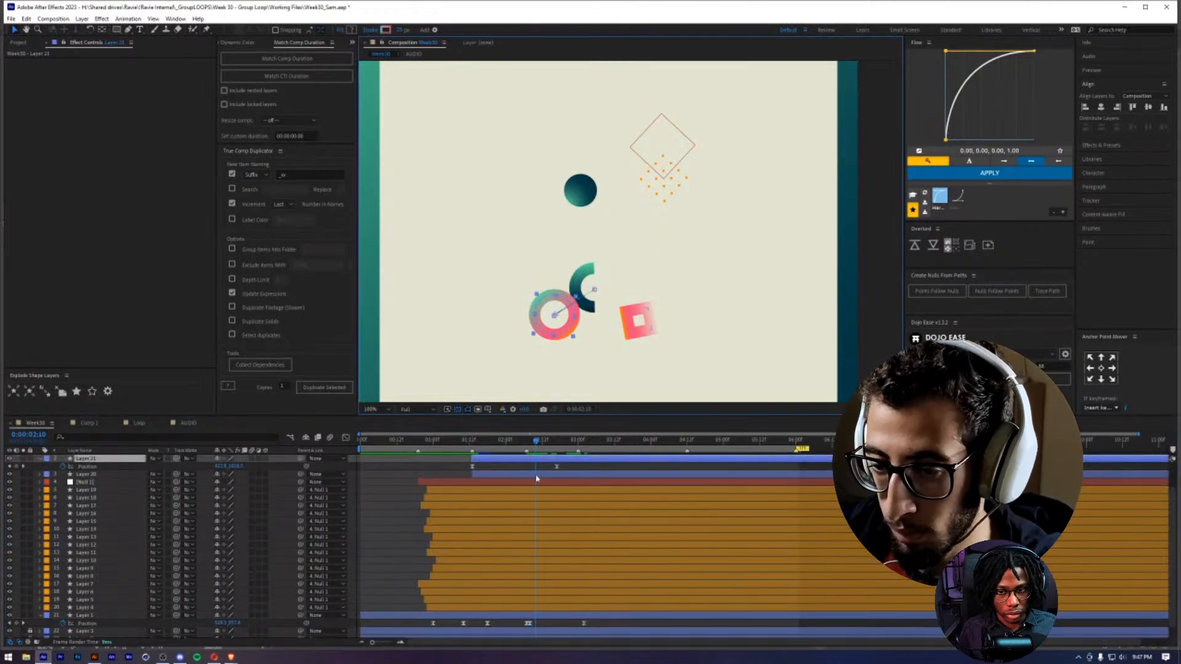
drag(556, 466, 536, 467)
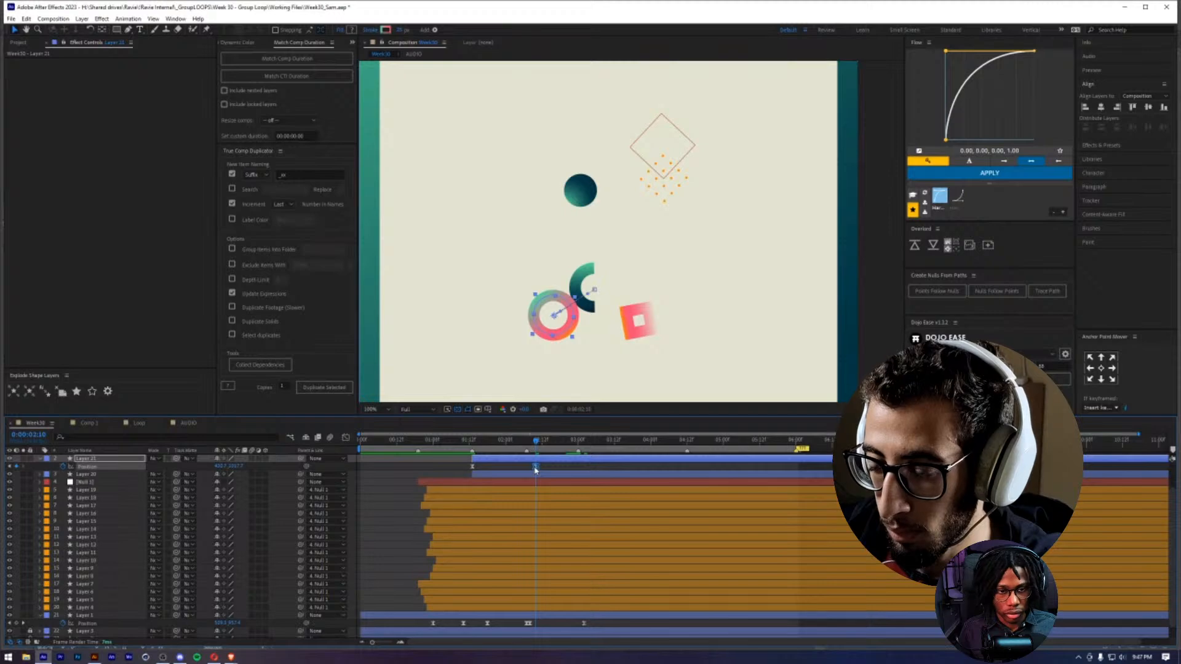
- Keyframe the pink-green ring's Position at 0:00:03:01 by moving it left, clear of the teal half-ring
click(577, 441)
drag(575, 441, 580, 443)
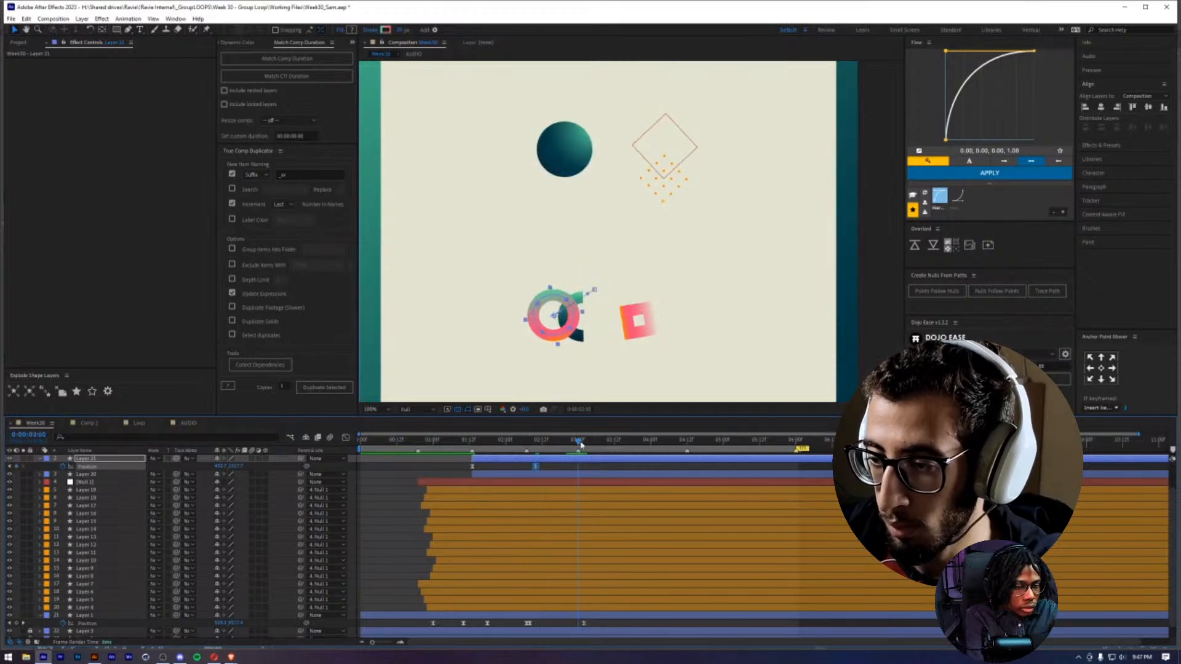
drag(545, 319, 507, 321)
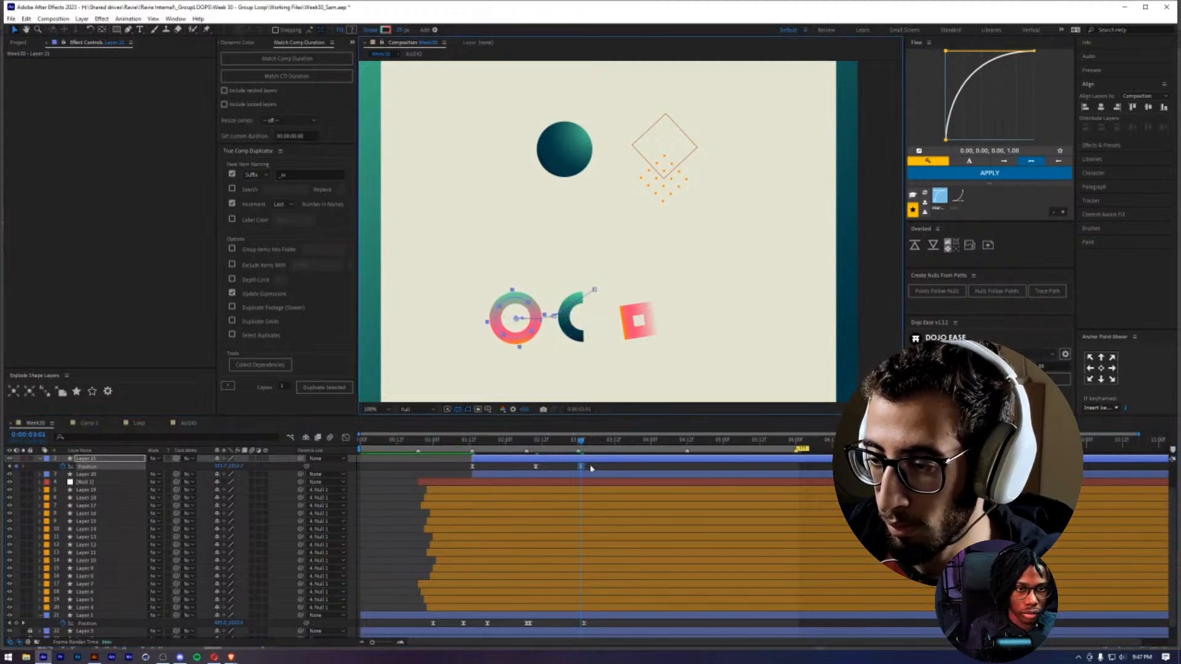
- Set both the temporal and spatial interpolation of the ring's three Position keyframes to Linear
drag(594, 472, 469, 469)
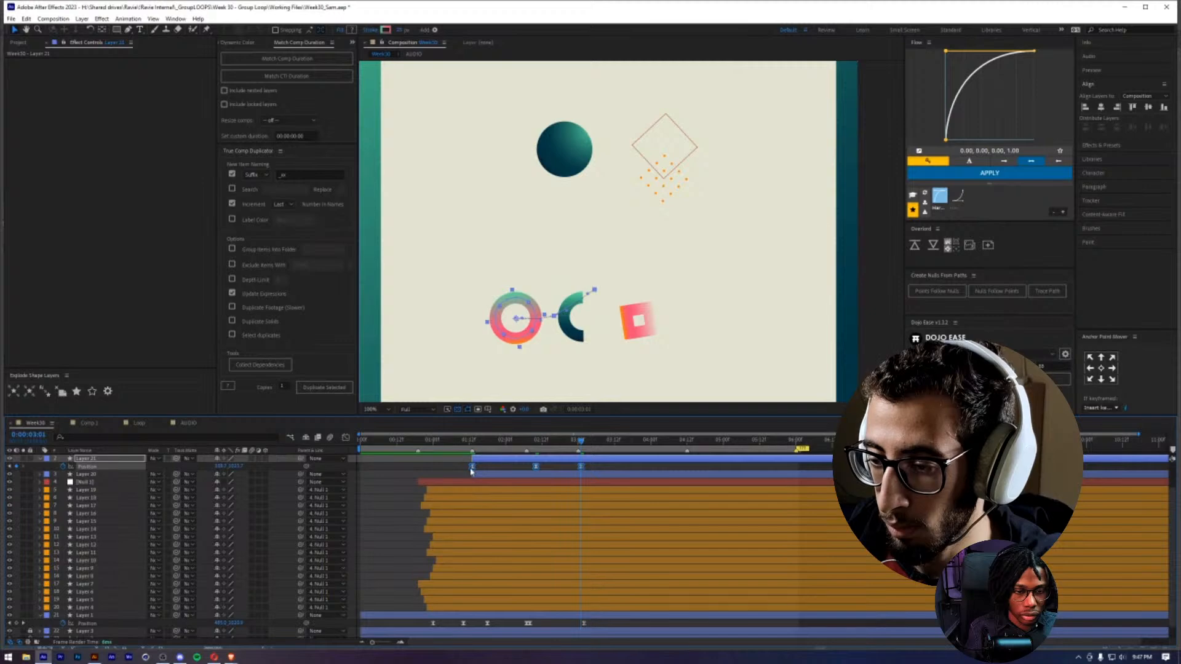
right_click(471, 468)
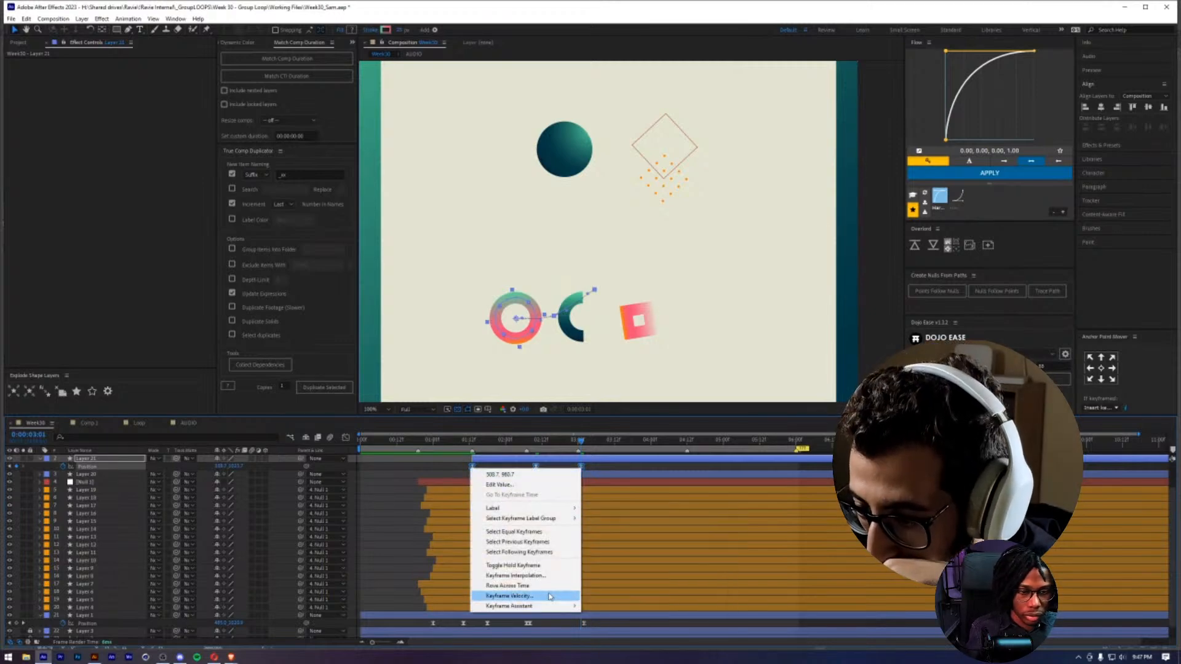
click(549, 597)
click(564, 286)
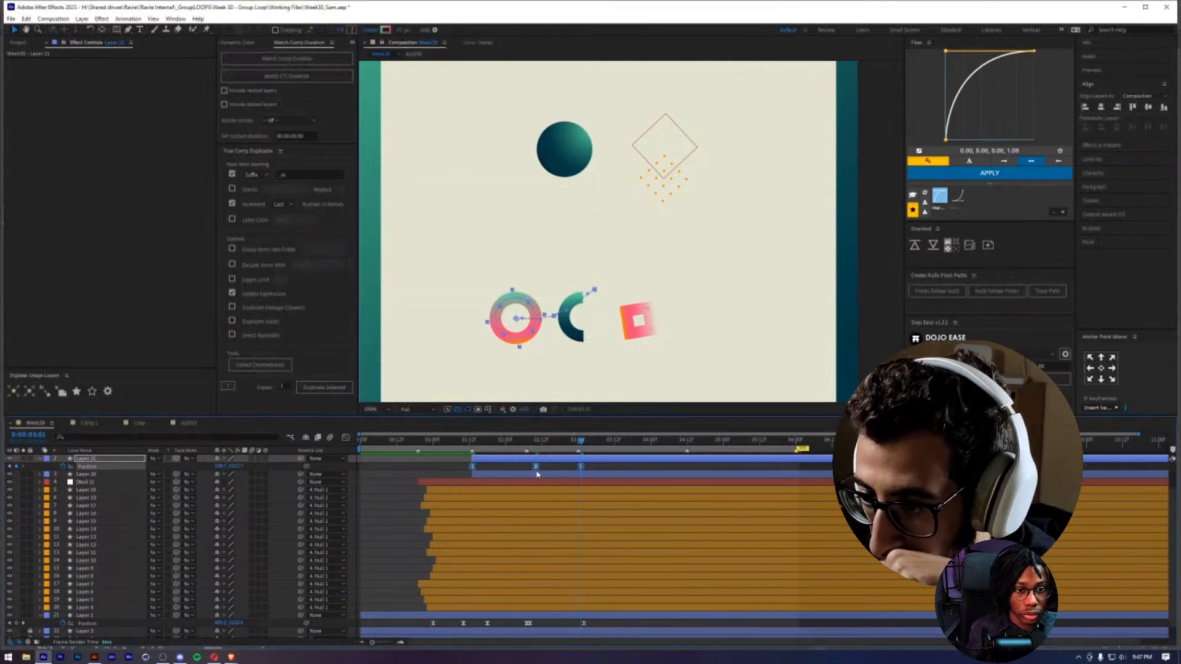
right_click(537, 474)
click(554, 581)
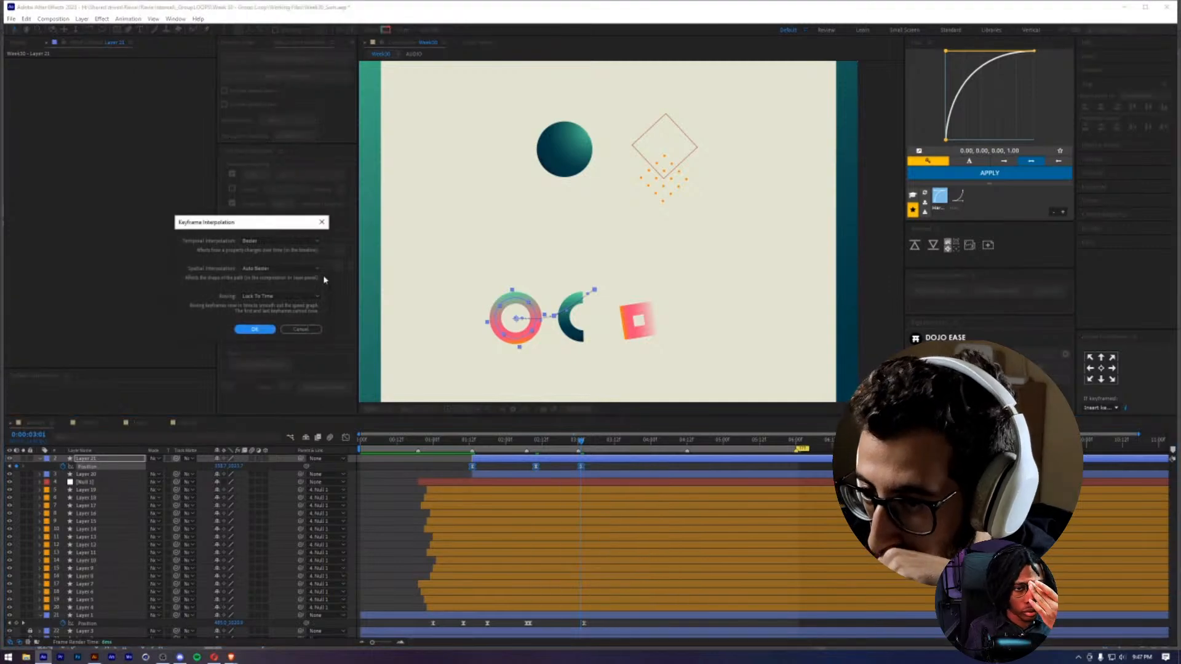
click(288, 241)
click(290, 263)
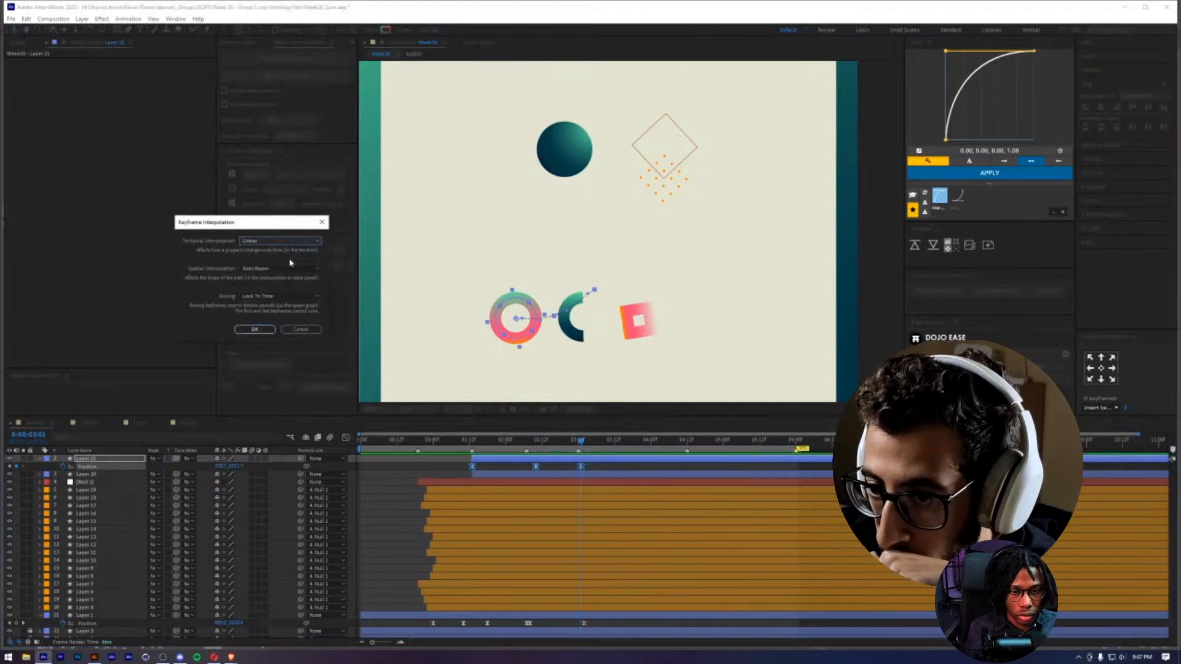
click(280, 269)
click(283, 307)
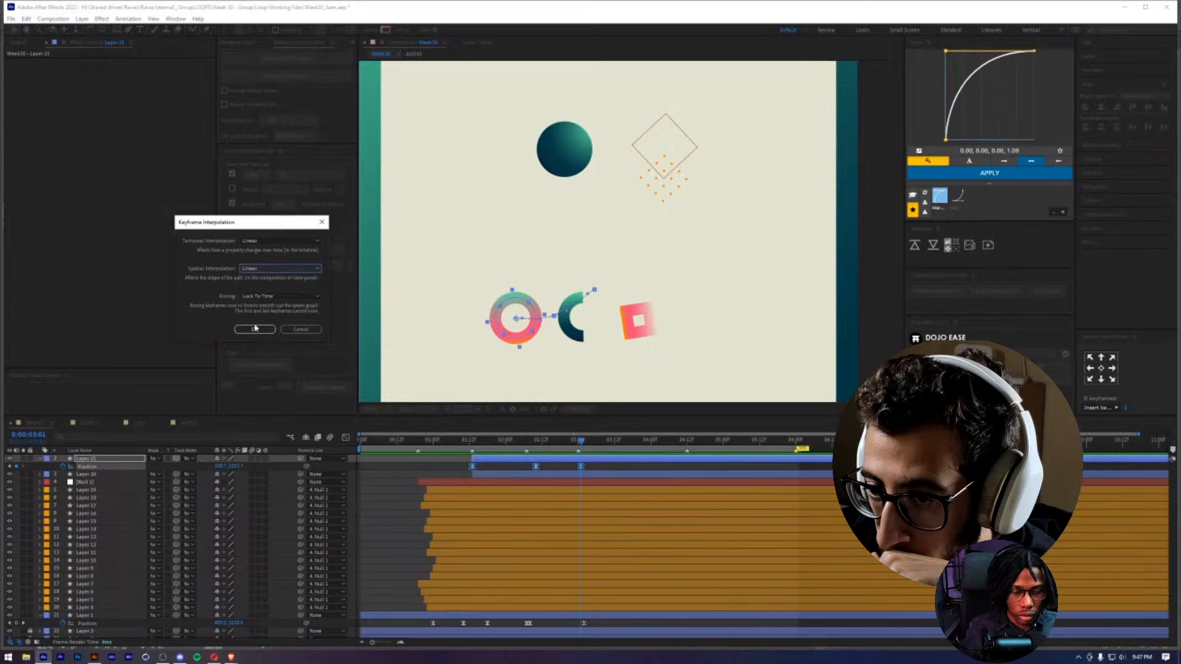
click(254, 330)
- Apply the Flow easing curve 0.00, 0.00, 0.00, 1.00 to all of the ring's Position keyframes
drag(591, 465, 441, 467)
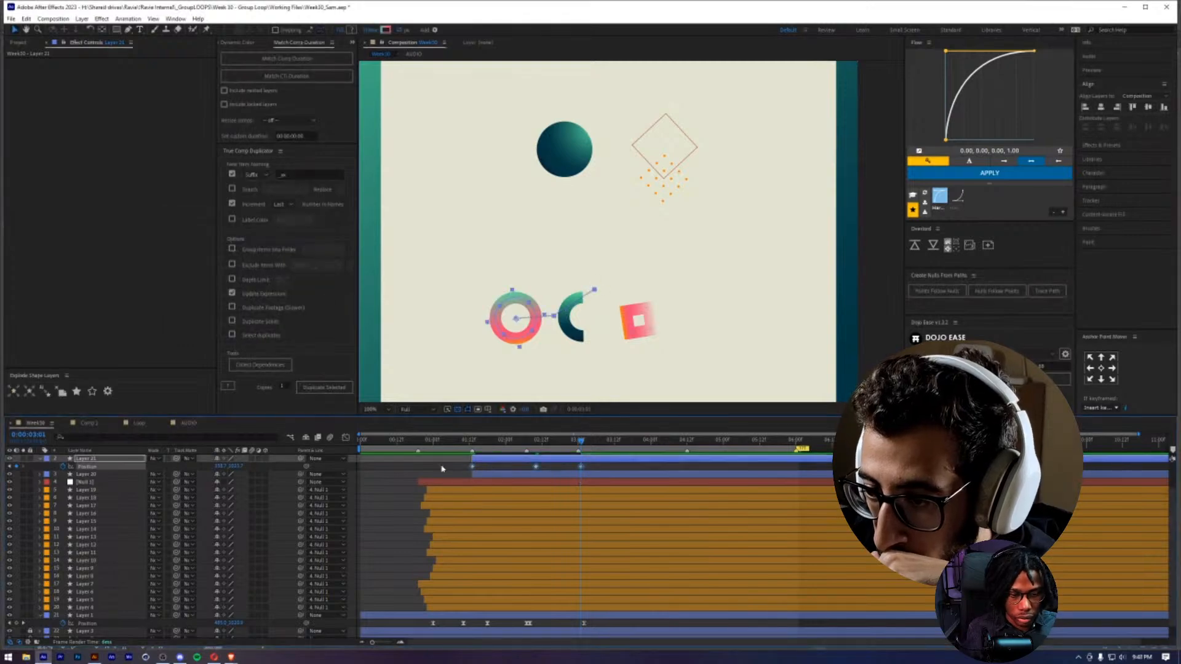
click(981, 174)
click(544, 470)
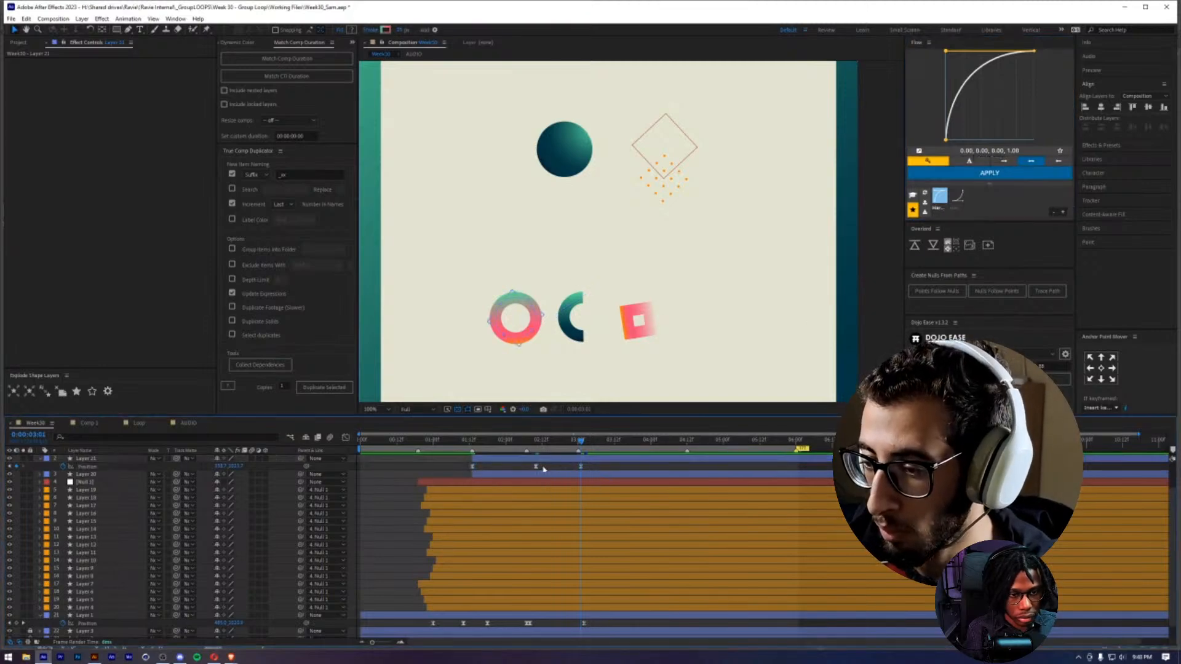
- Add a Position keyframe beside the ring's middle keyframe near 0:00:02:10 and reapply the Flow easing to its final move
click(537, 443)
drag(537, 445, 537, 467)
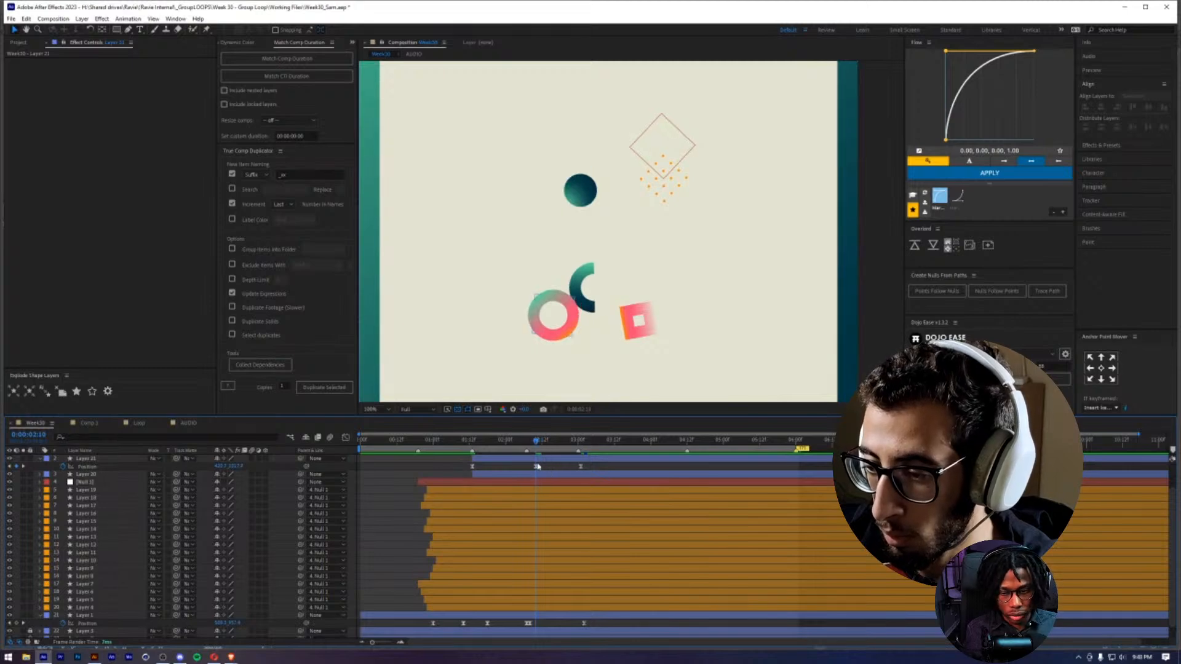
click(537, 467)
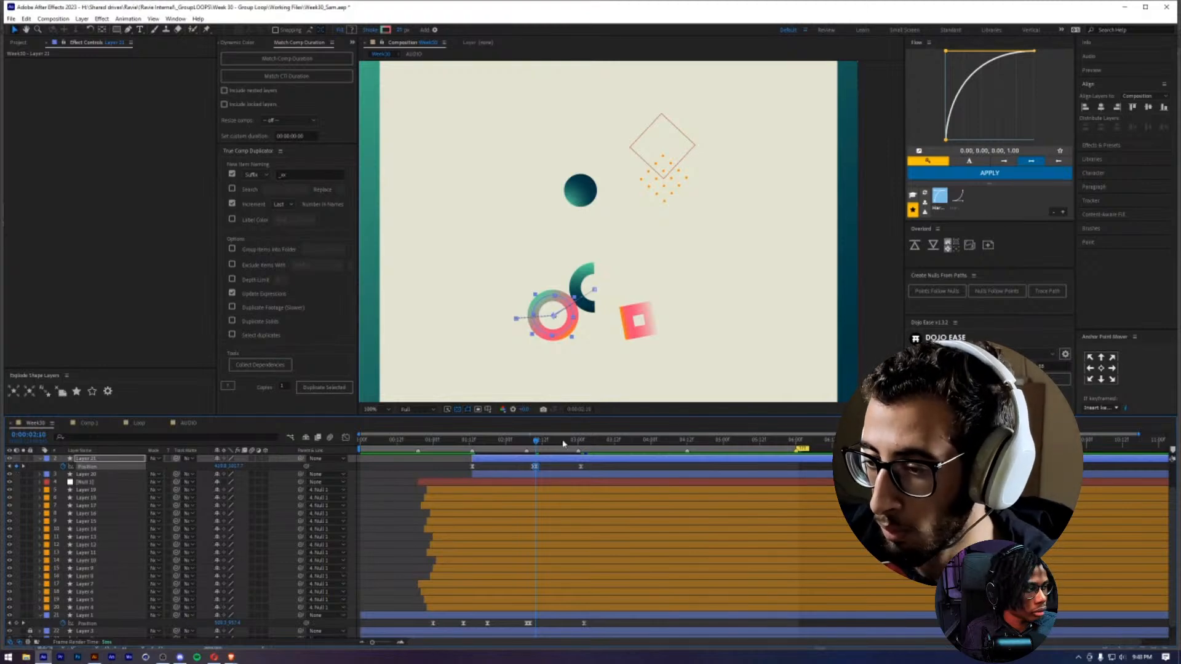
drag(563, 443, 535, 468)
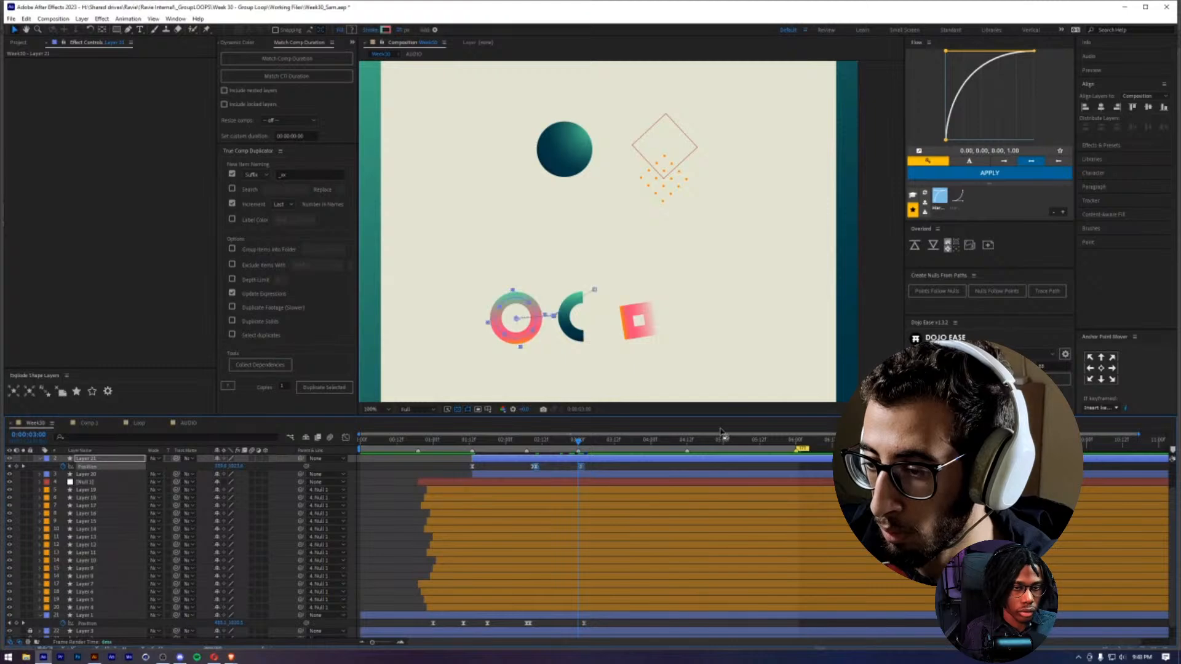
click(1008, 173)
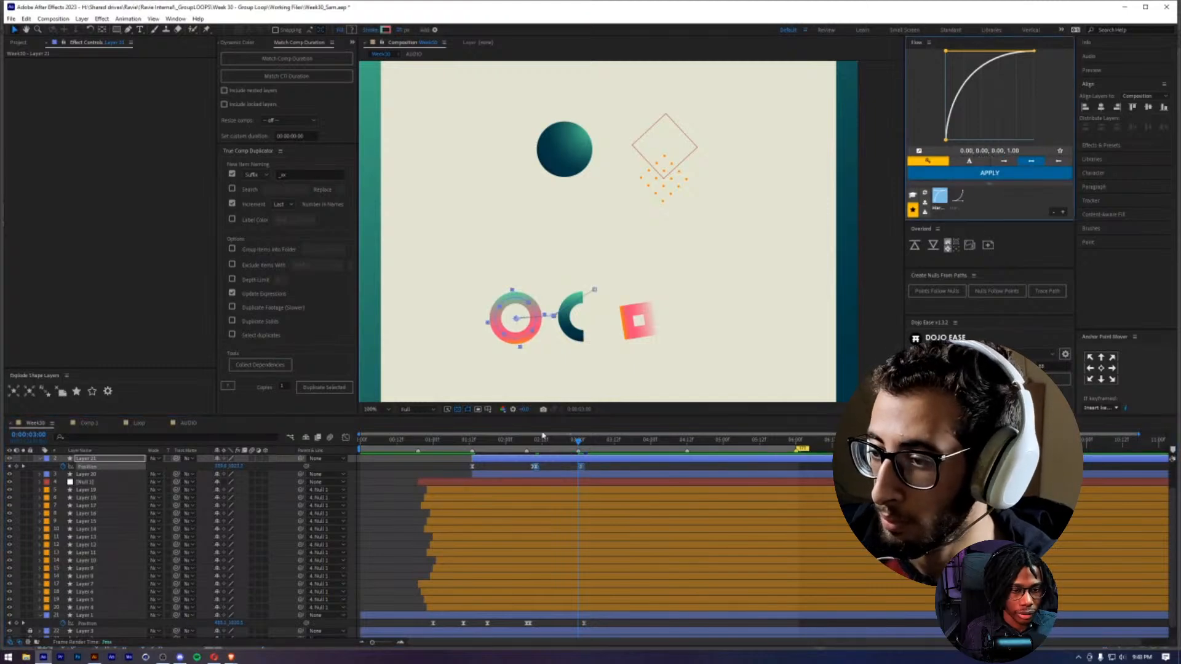
- Preview the ring's eased movement from 0:00:00:17
drag(570, 442, 411, 441)
key(space)
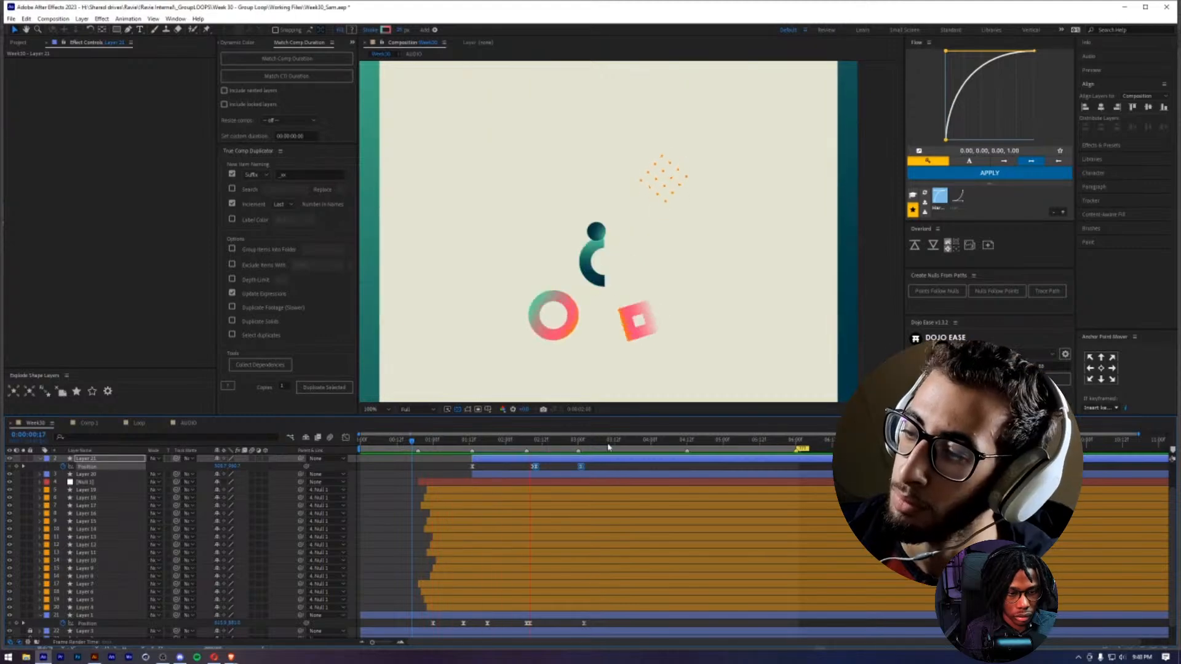
click(564, 467)
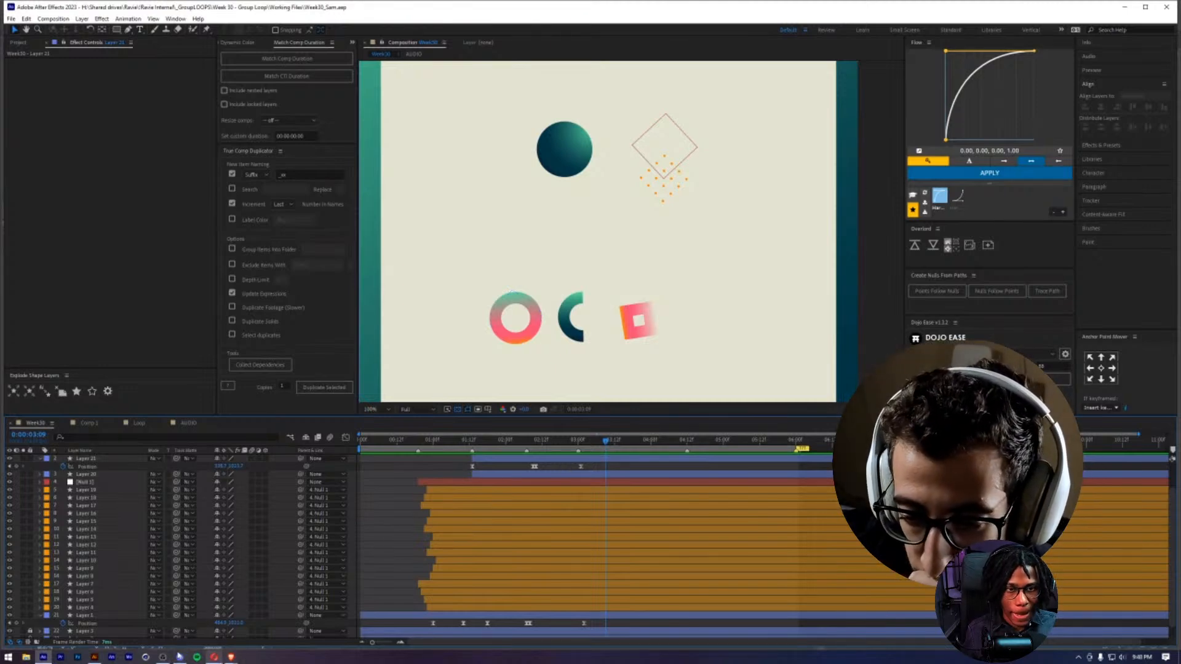
- Switch to Illustrator and select the small pink square above the star in the storyboard
click(95, 657)
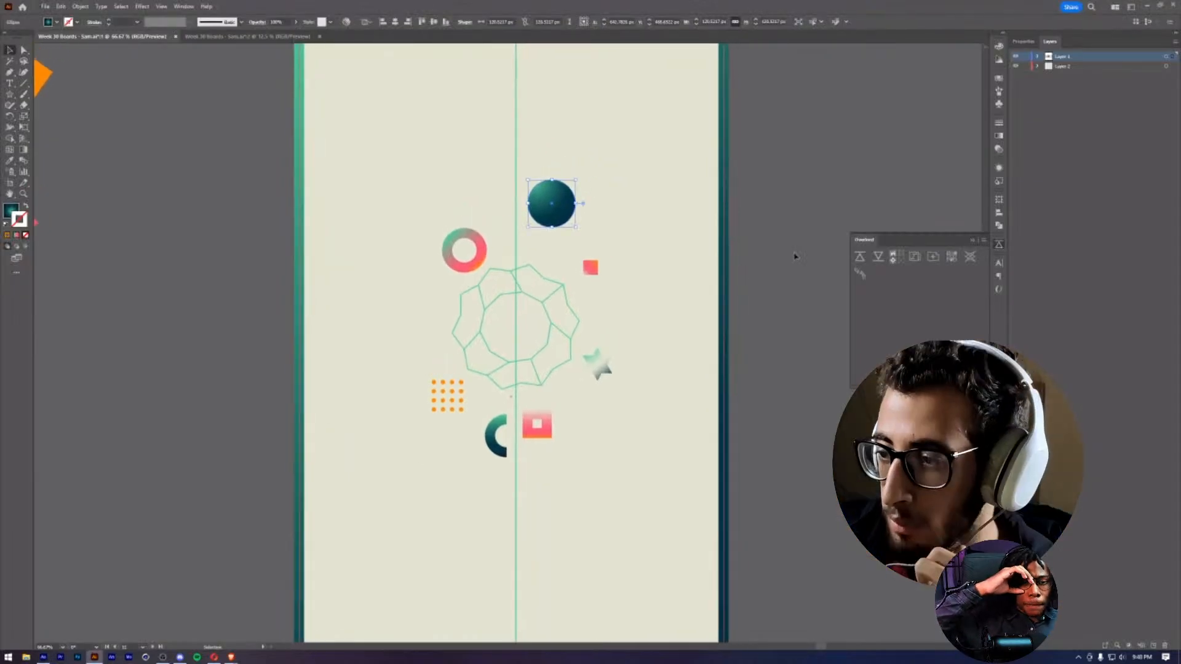
key(alt+Tab)
key(alt+Tab)
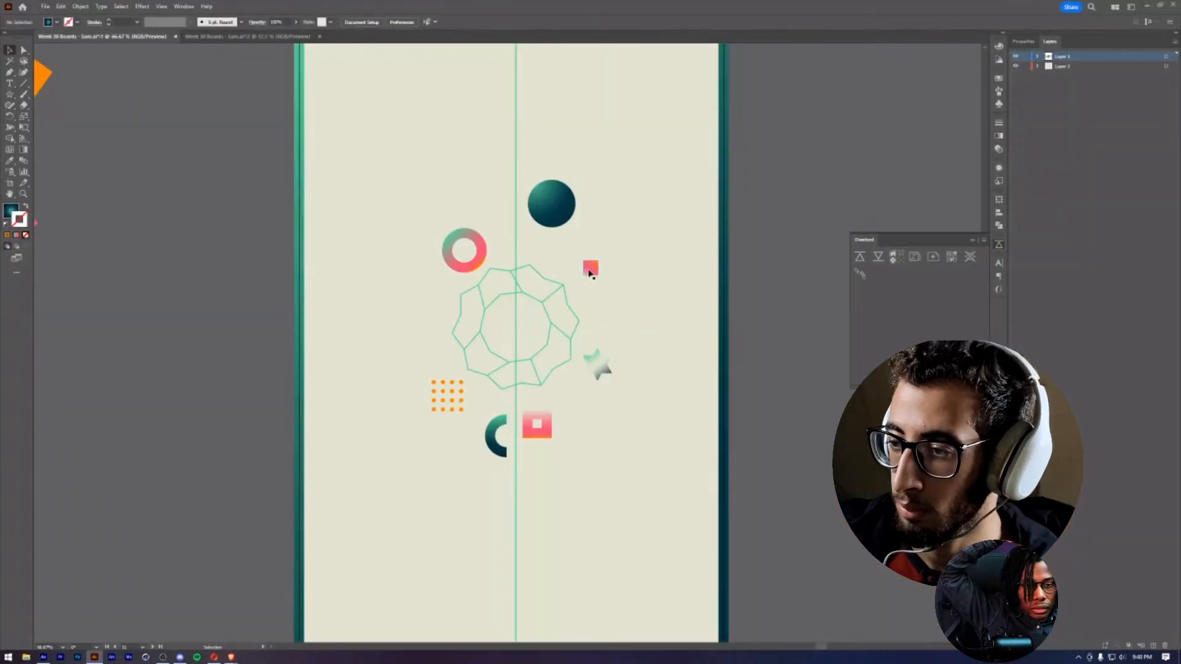
click(591, 268)
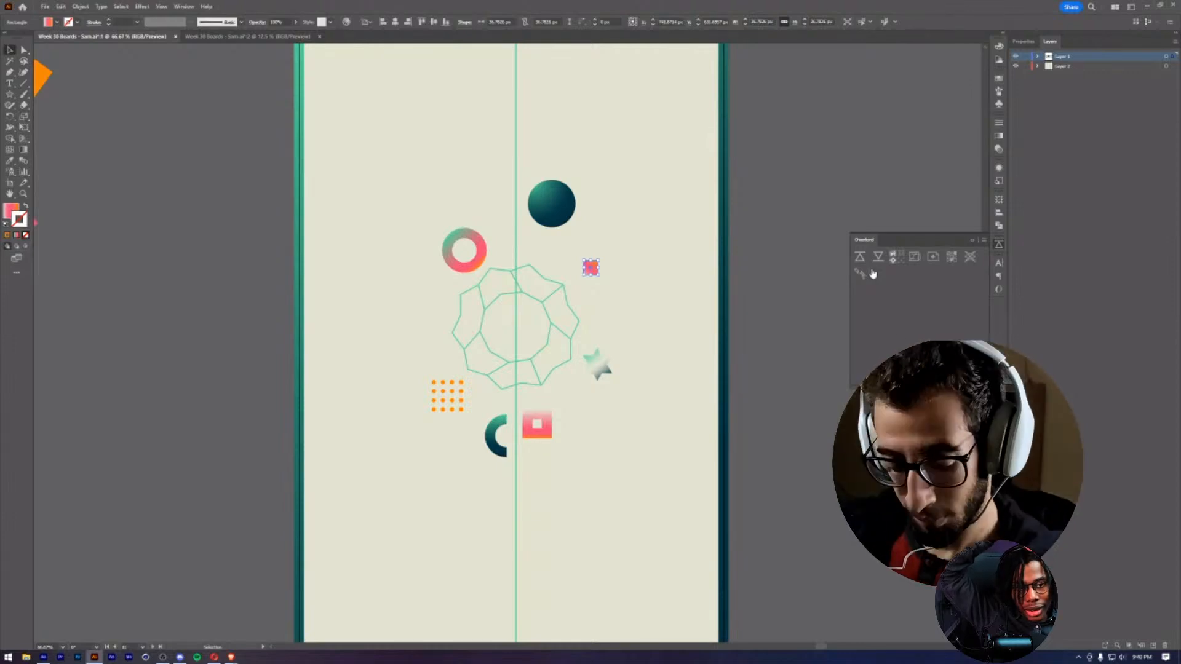
- Switch to After Effects, preview the animation from the start, and fit the whole composition in the viewer to review it again
key(alt+Tab)
drag(597, 442, 353, 469)
key(space)
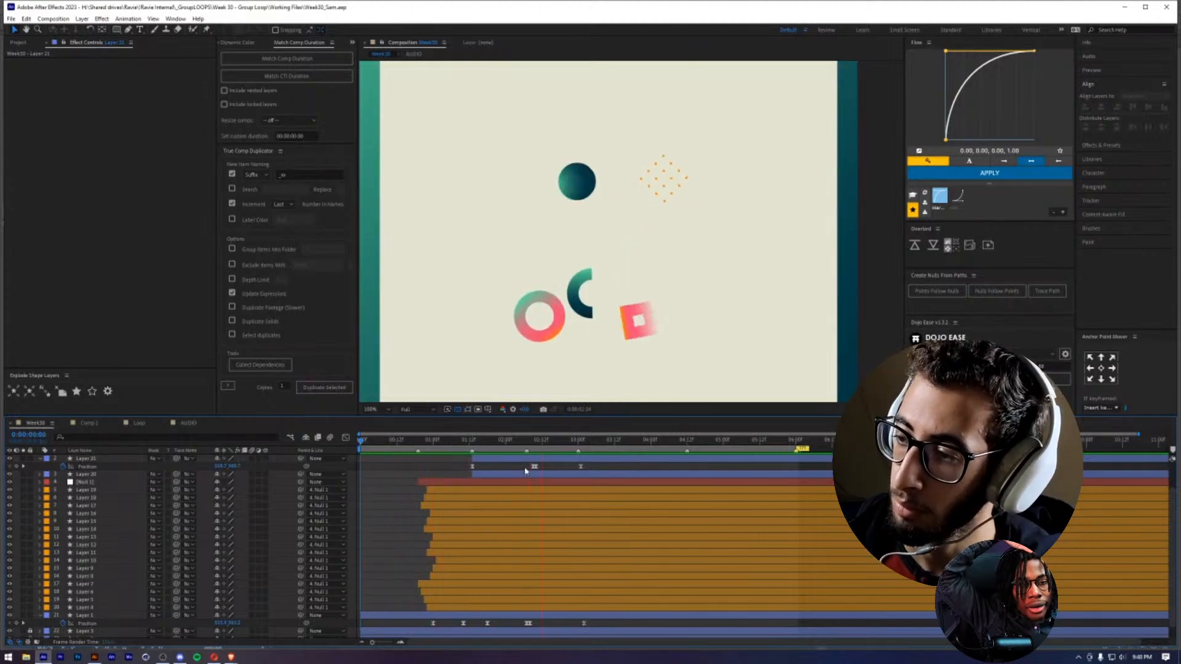
click(375, 409)
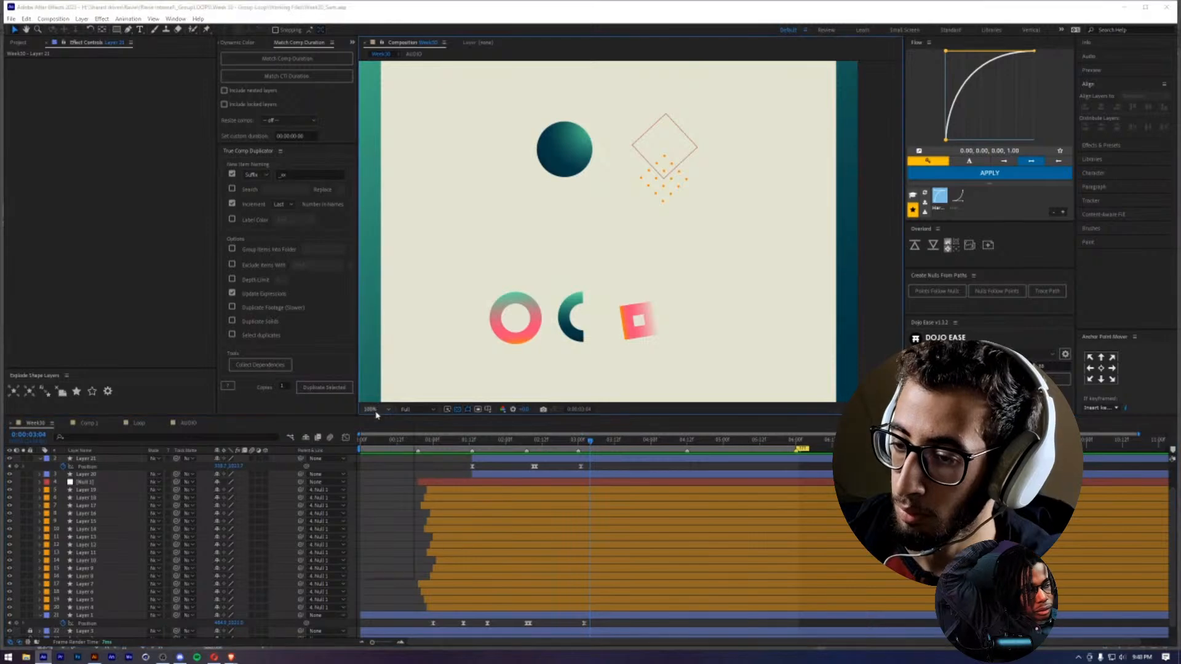
click(381, 429)
click(361, 441)
key(space)
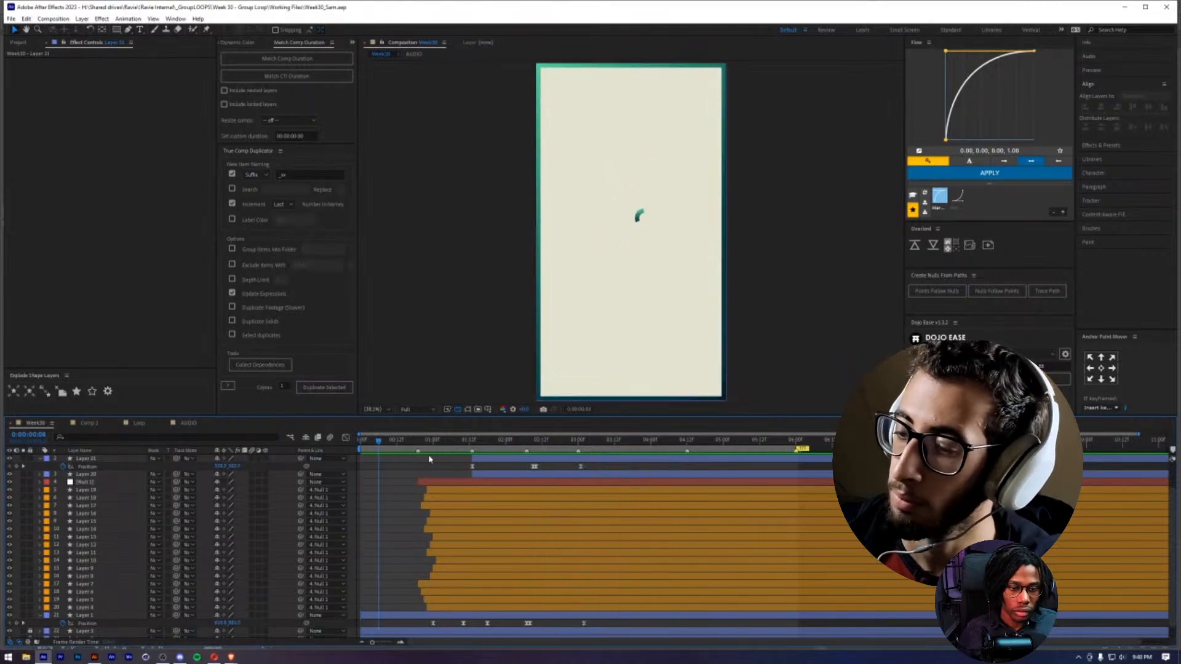
click(552, 443)
drag(551, 451, 526, 449)
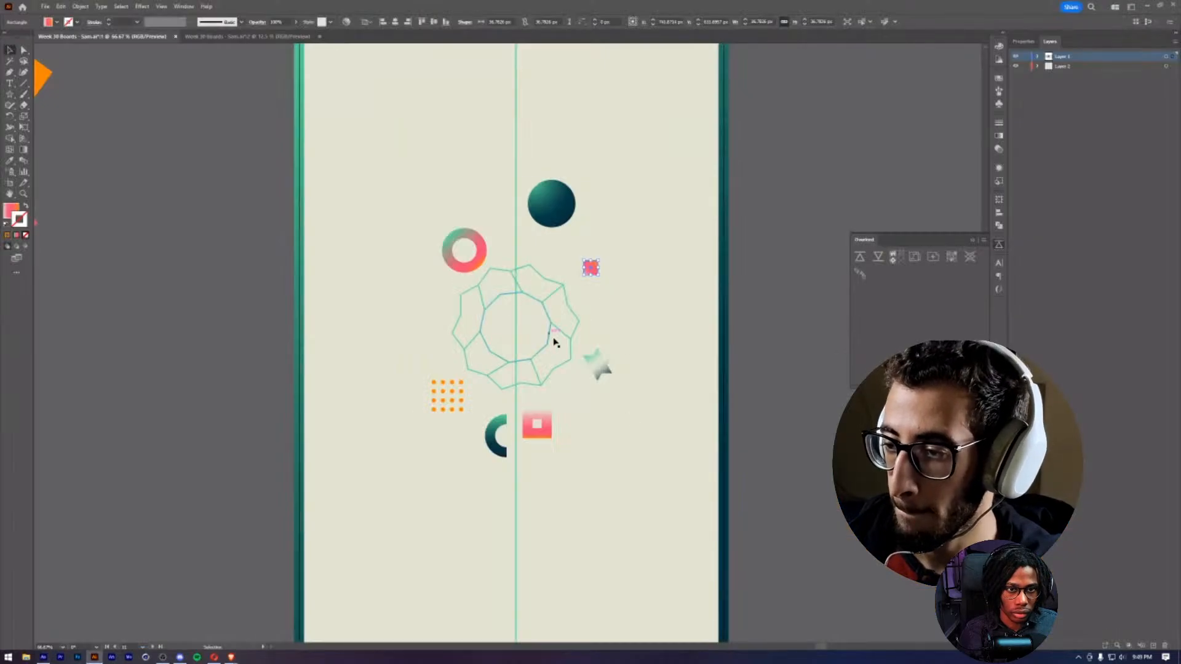
- Select the green faceted polygon outline in Illustrator and send it to the After Effects composition with Overlord
click(549, 336)
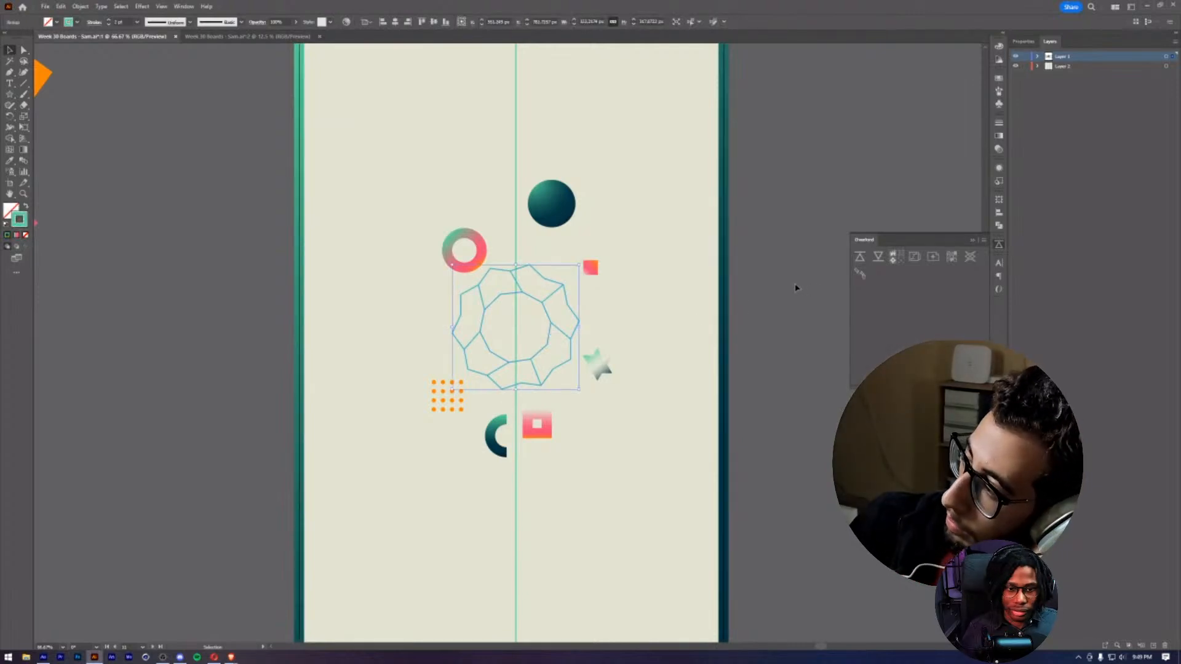
click(861, 273)
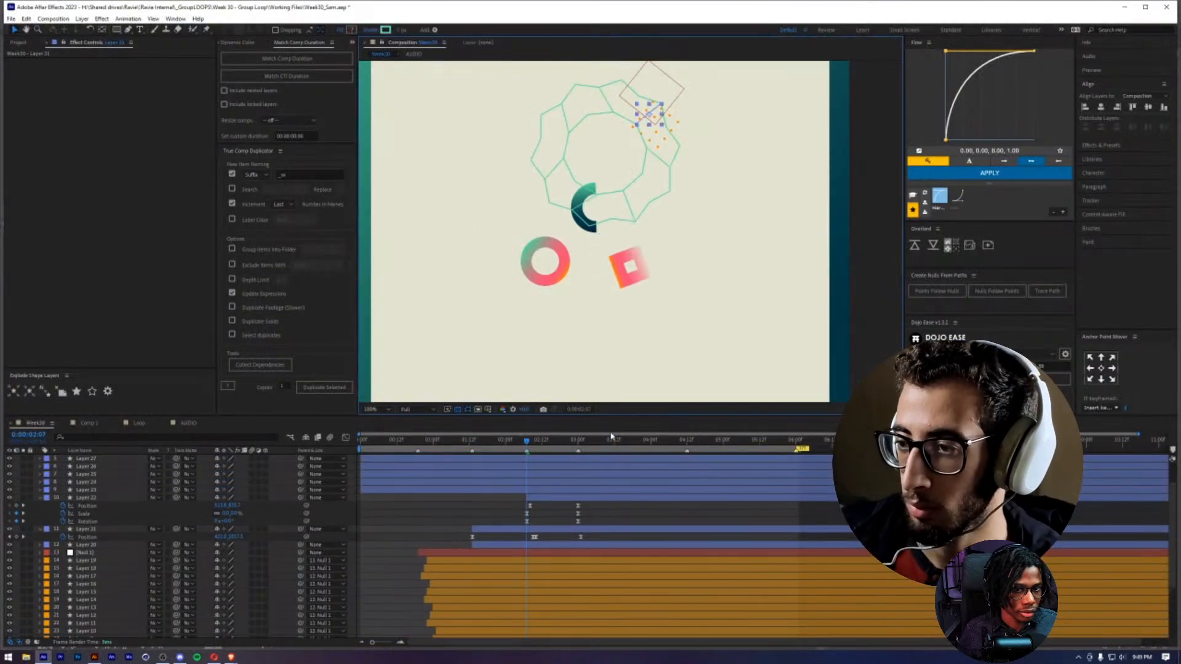
- Try to merge five of the imported polygon line layers into one shape layer and reposition it
drag(511, 492, 515, 460)
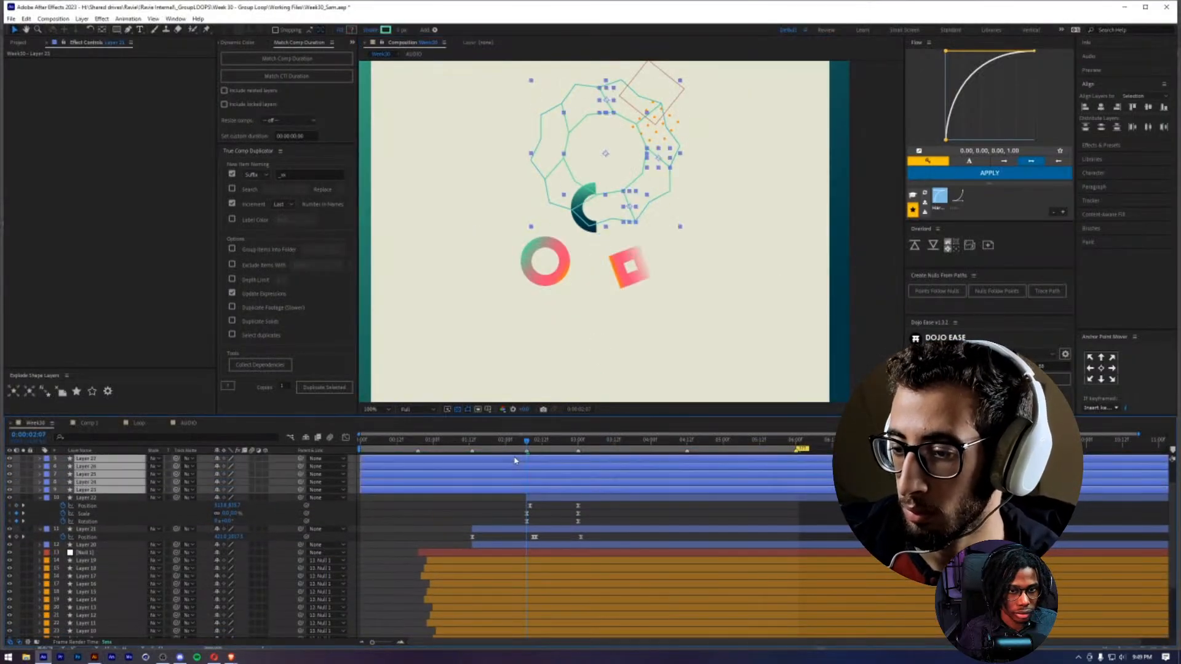
click(30, 394)
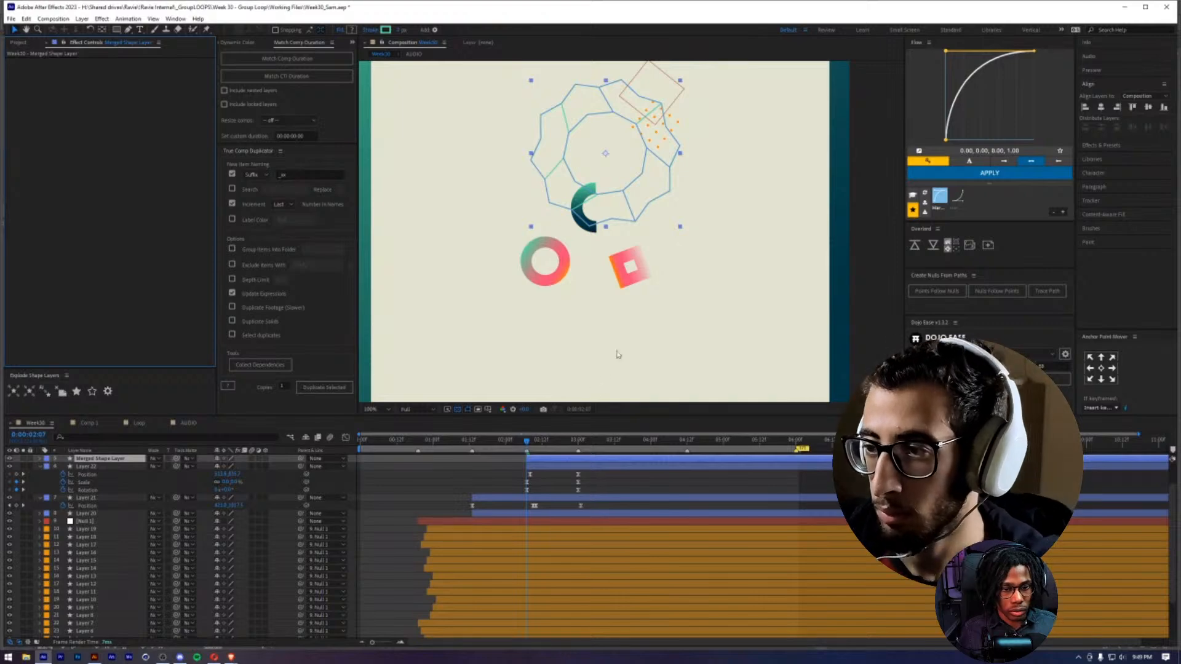
drag(679, 252, 657, 284)
drag(585, 190, 621, 206)
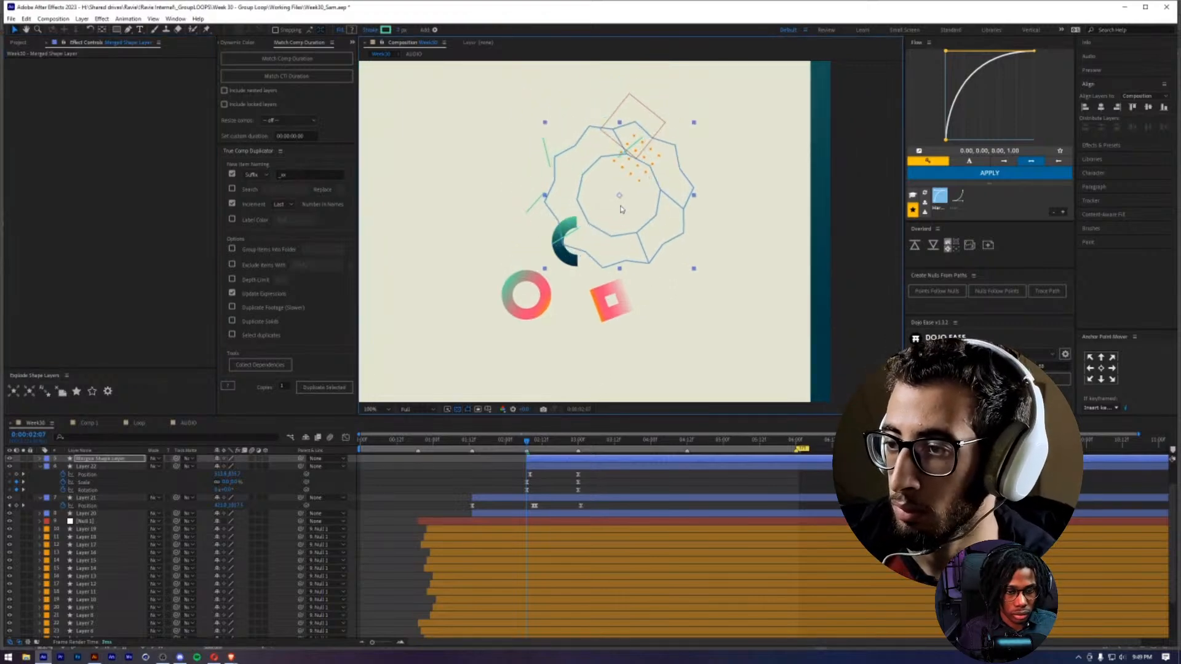
scroll(560, 513, up, 2)
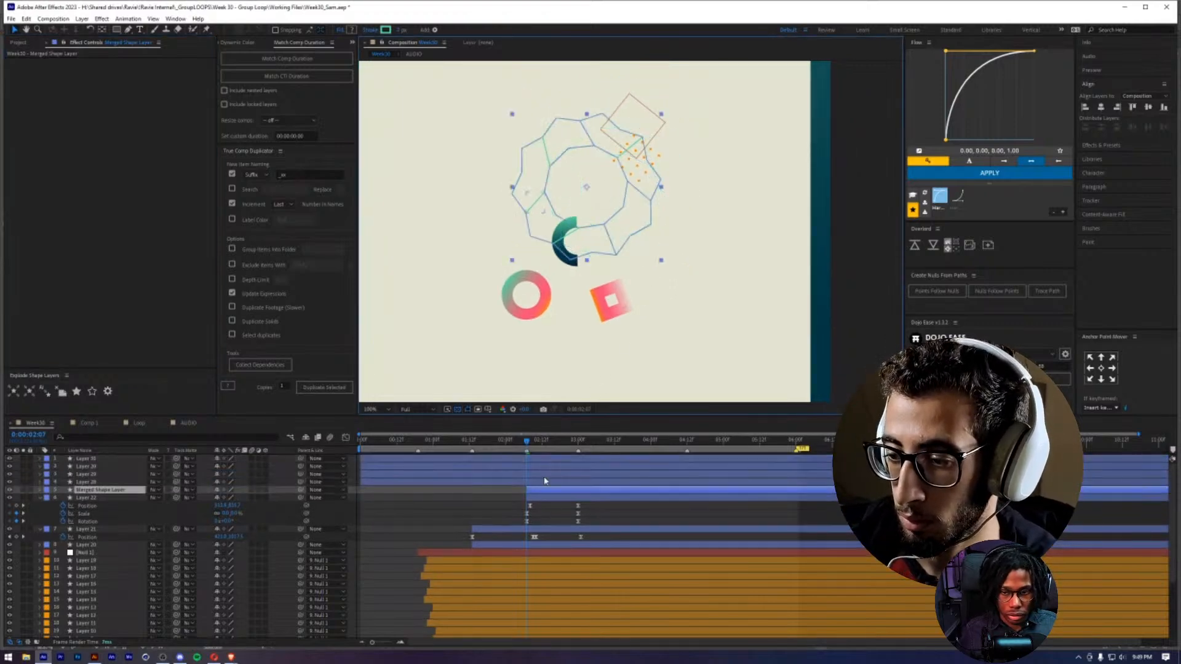
key(ctrl+z)
key(ctrl+z)
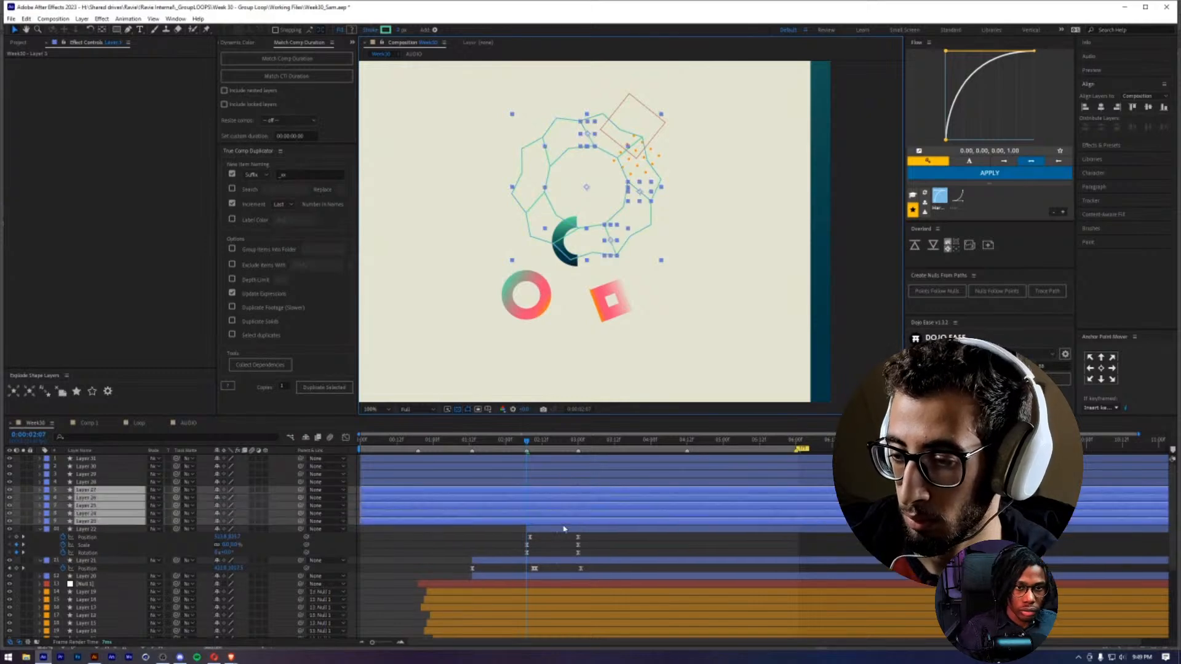
- Merge all the imported polygon line layers into one shape layer and trim its start to 0:00:02:07
shift+click(542, 460)
click(29, 391)
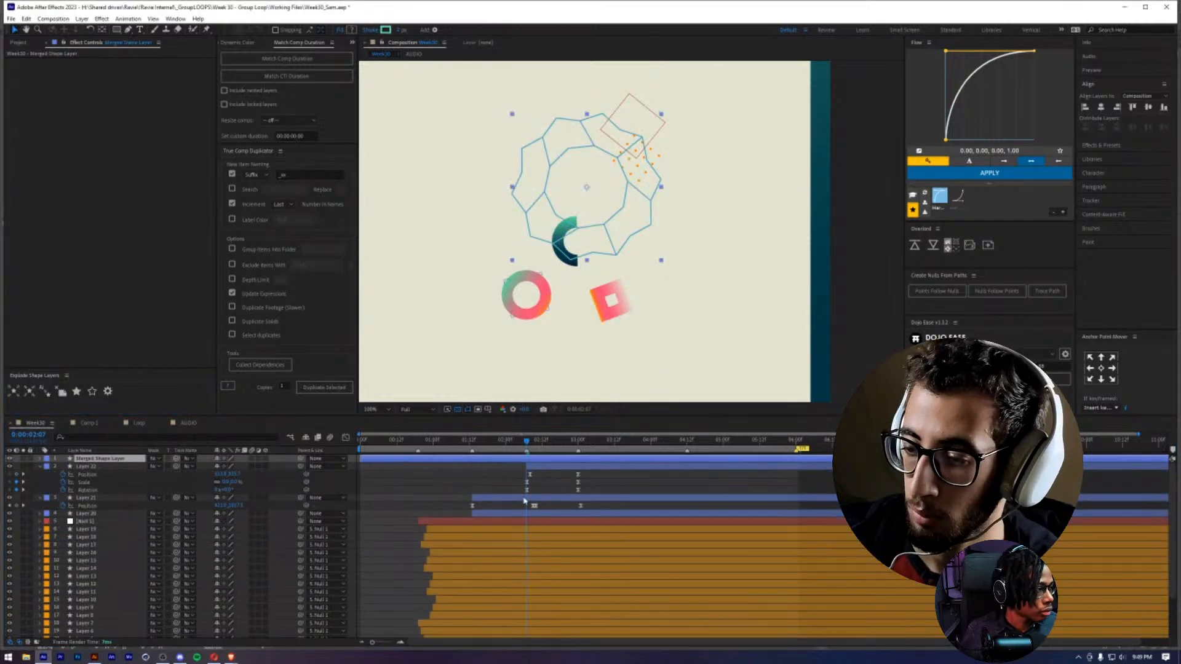
key(alt+[)
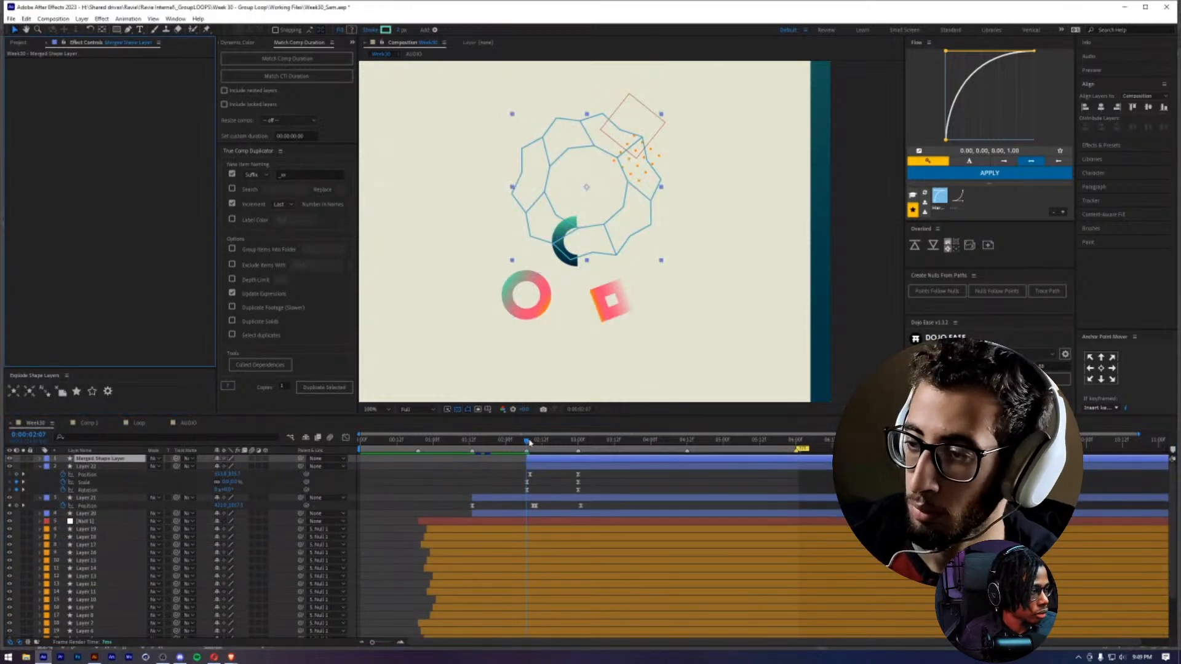
- Add Scale and Rotation keyframes to the merged polygon layer at 0:00:02:07
key(s)
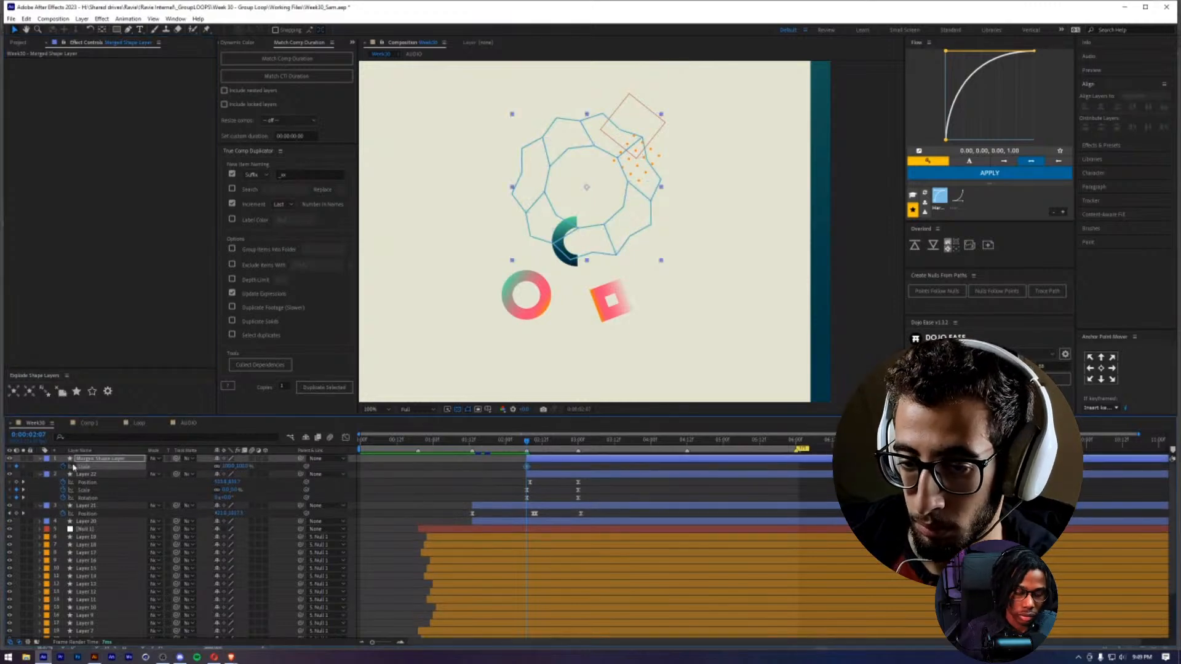
key(shift+r)
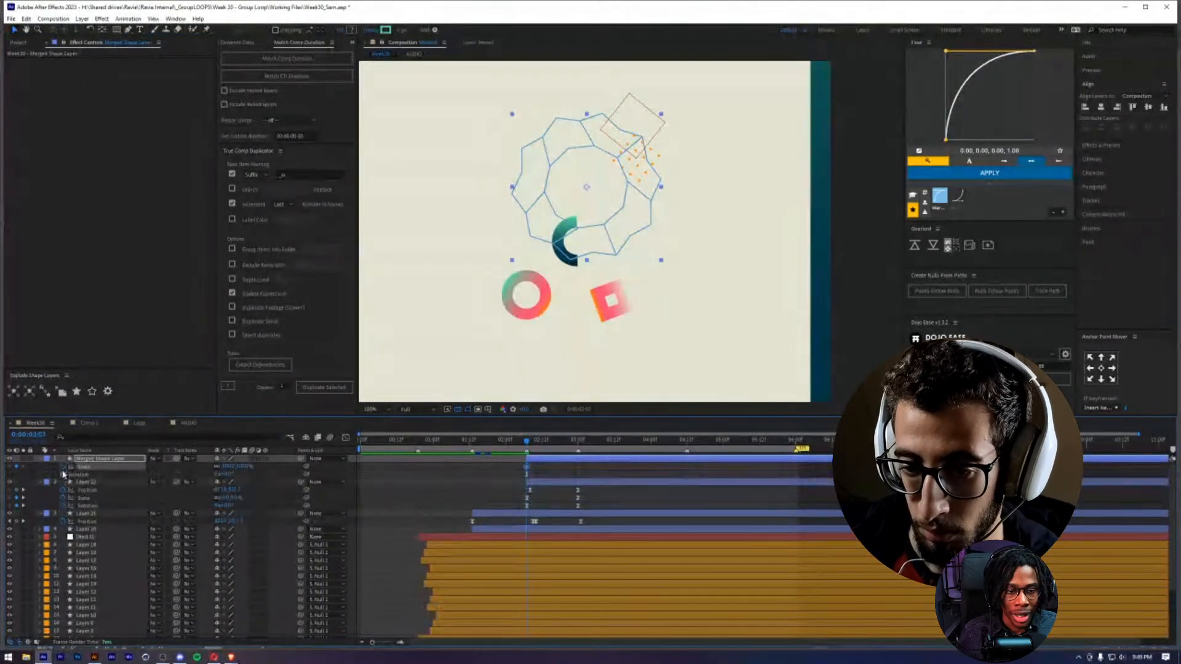
click(103, 460)
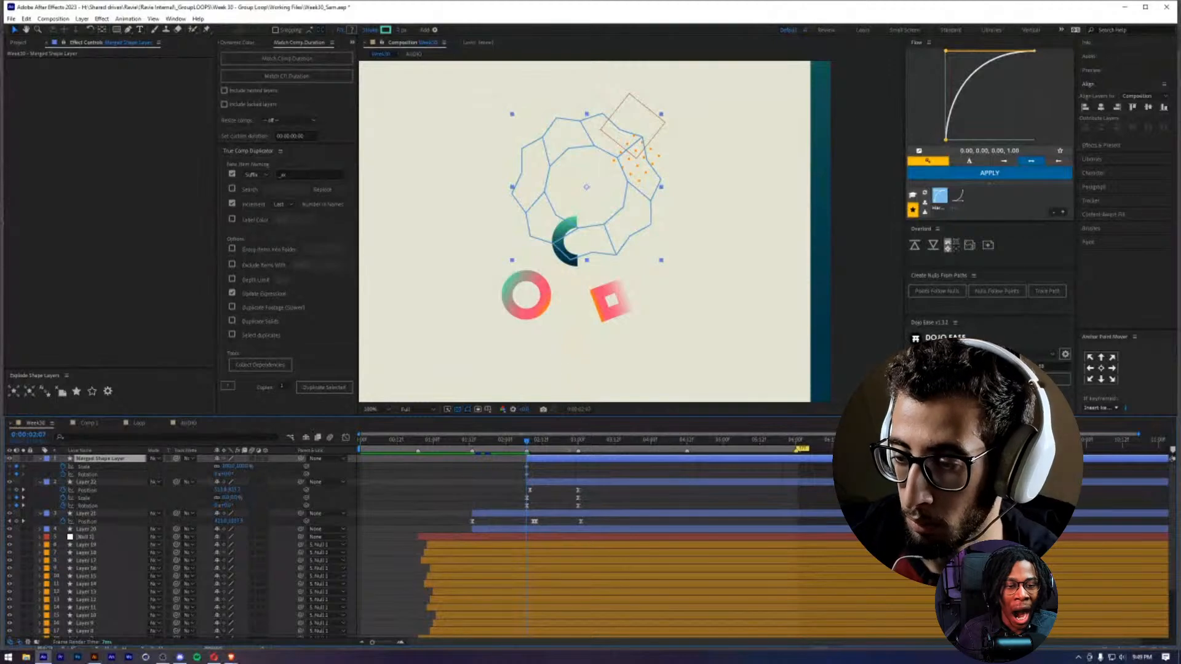
- Align the merged polygon layer to the centre of the composition
scroll(624, 237, down, 4)
scroll(624, 236, up, 4)
scroll(624, 237, down, 4)
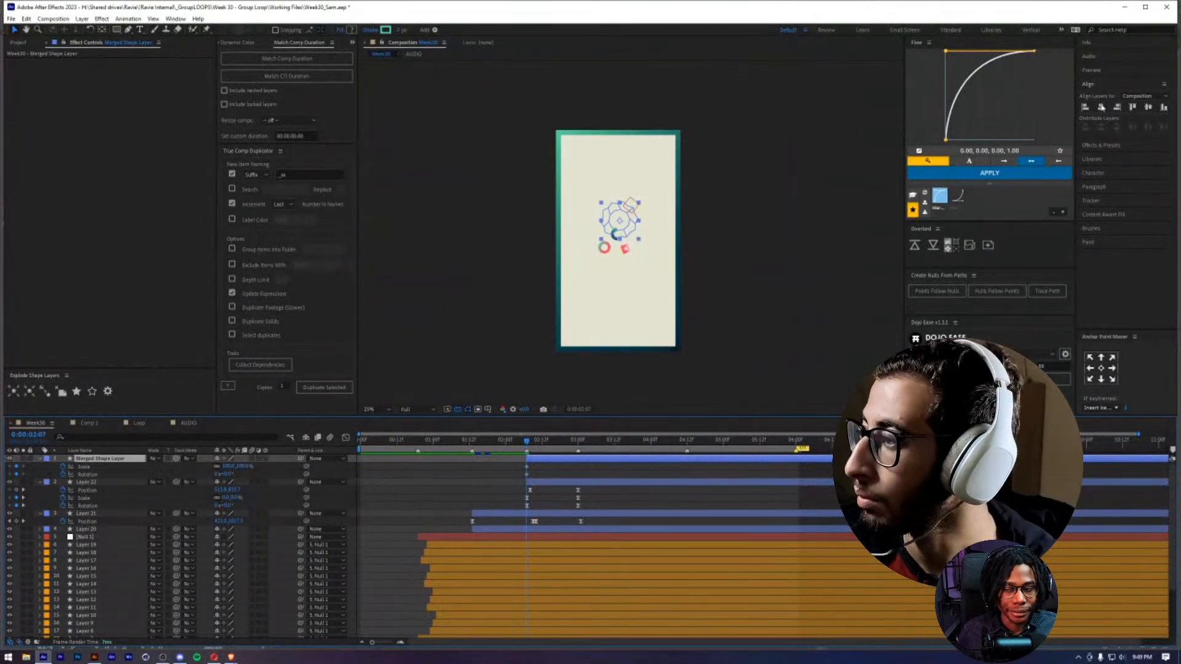
click(1148, 107)
scroll(620, 306, up, 4)
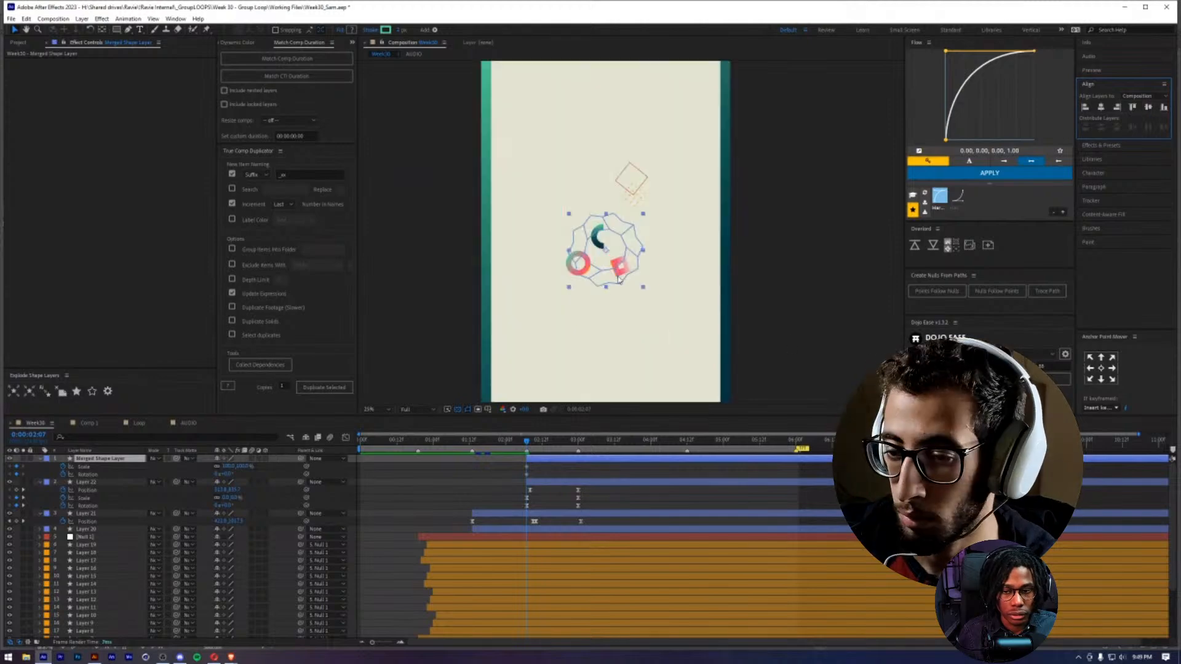
- Keyframe the merged polygon's current Scale at 0:00:03:00, set it to 0% at 0:00:02:07, and ease both keyframes with the 0.00, 0.00, 0.00, 1.00 curve
click(575, 441)
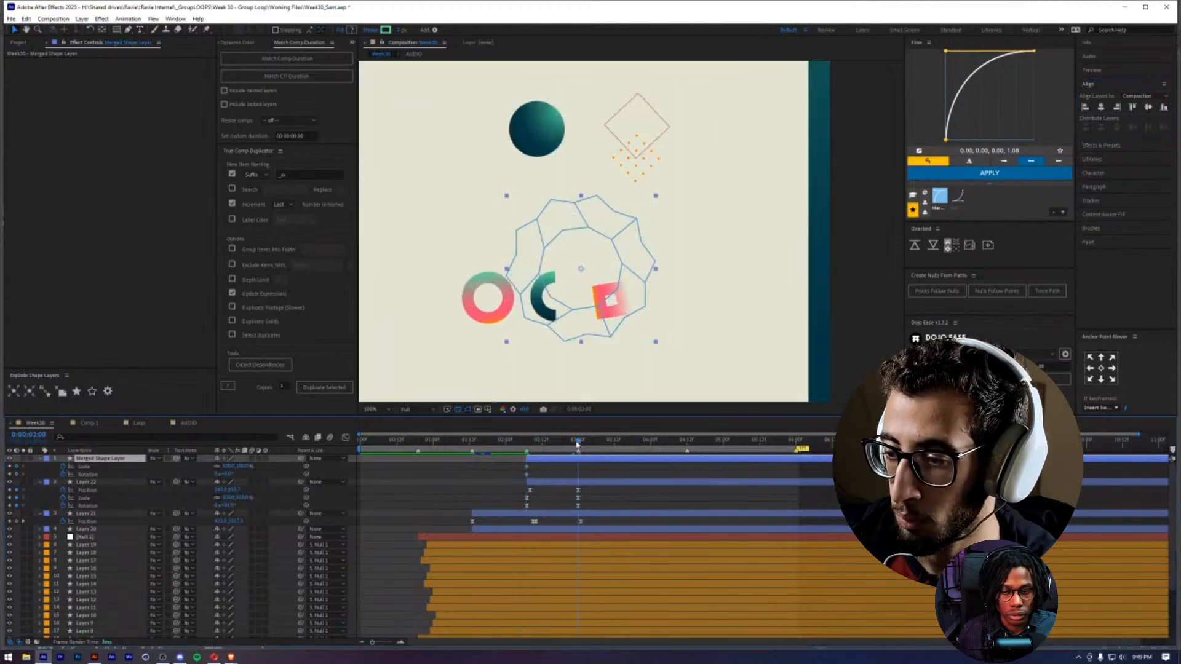
click(228, 466)
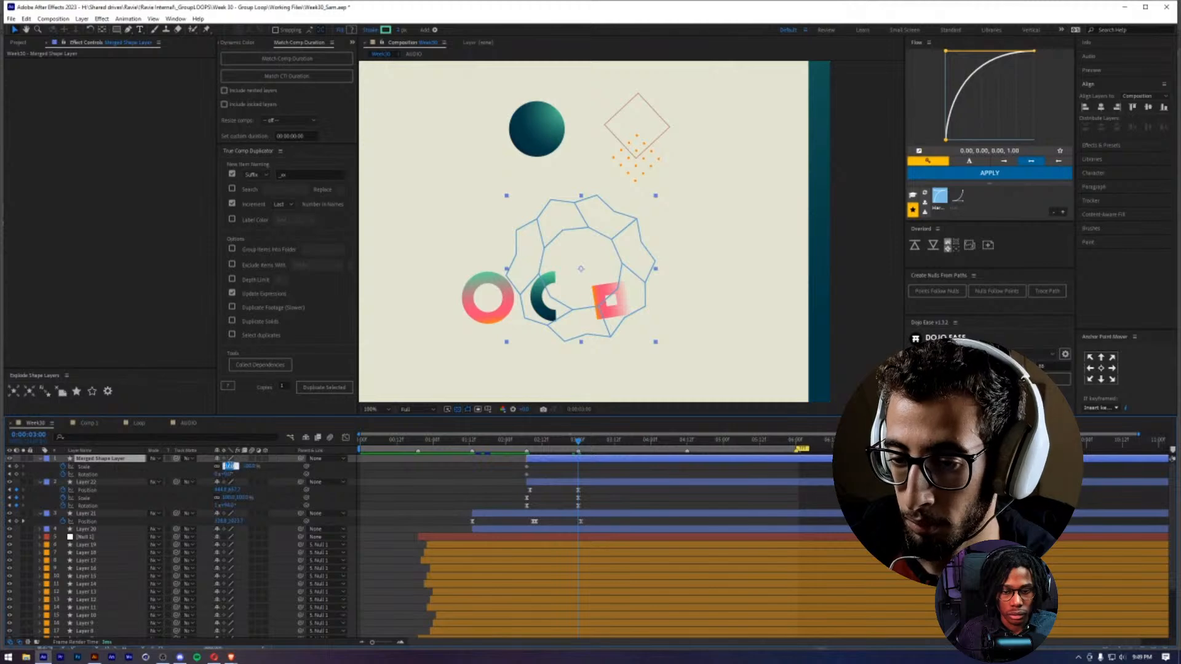
click(17, 466)
click(10, 467)
click(226, 467)
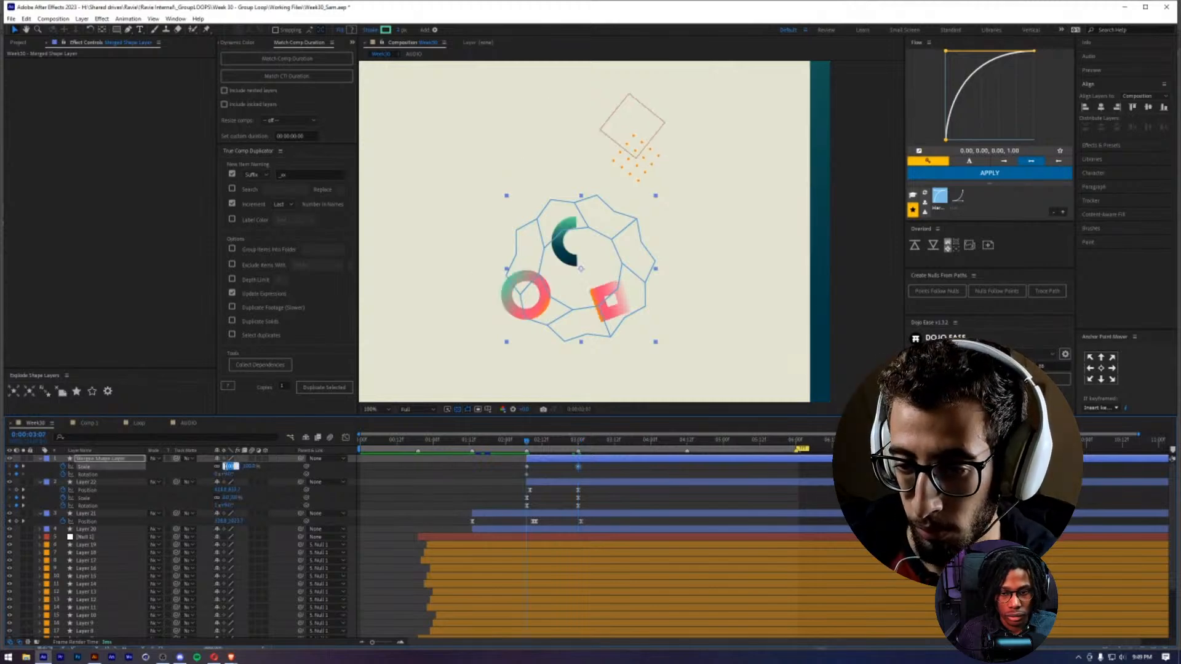
text(0)
key(Return)
drag(581, 473, 481, 469)
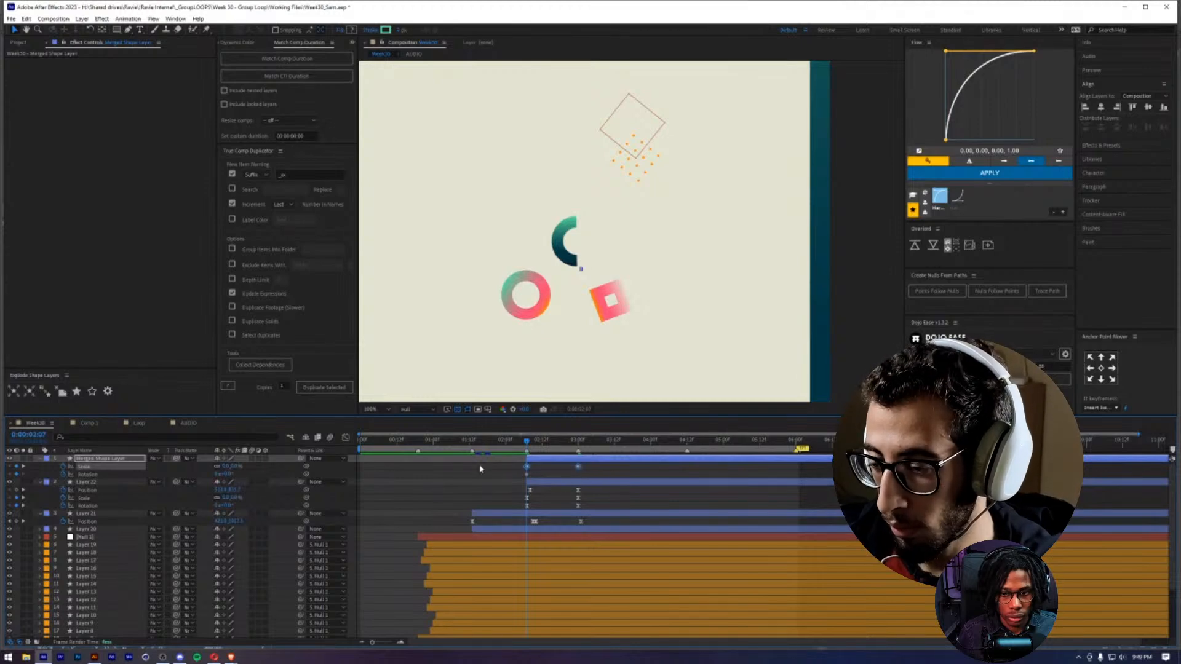
click(975, 174)
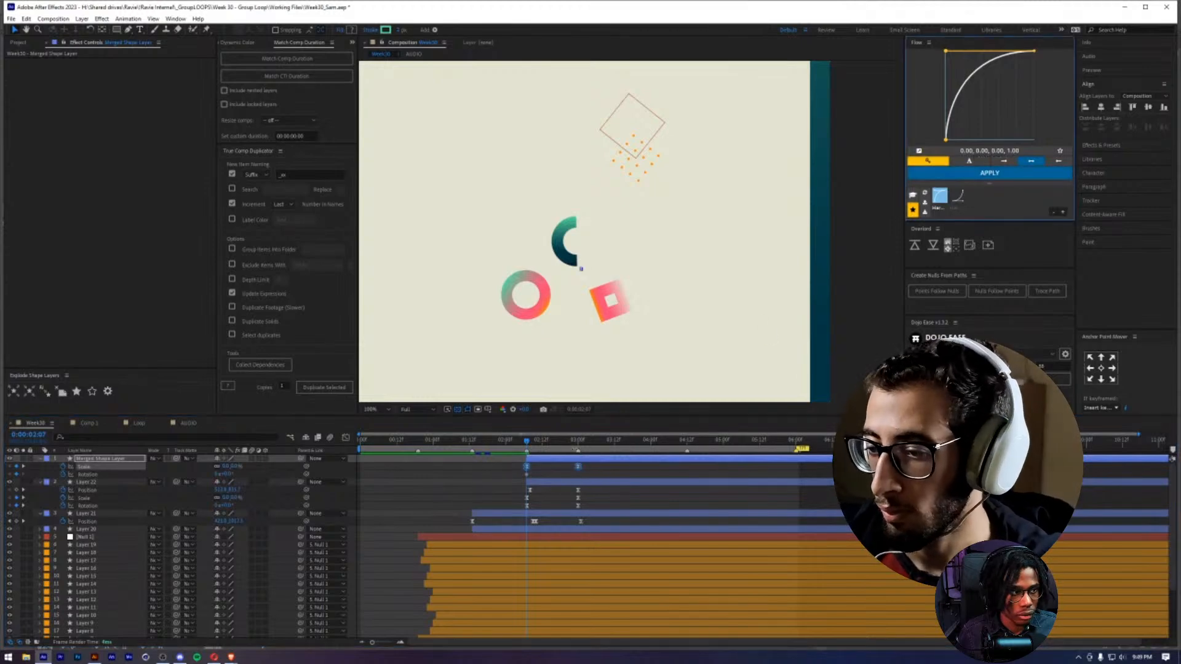
- Add Rotation keyframes to the merged polygon layer at 0:00:03:00 and 0:00:02:17, and ease all its Rotation keyframes
drag(527, 441, 578, 446)
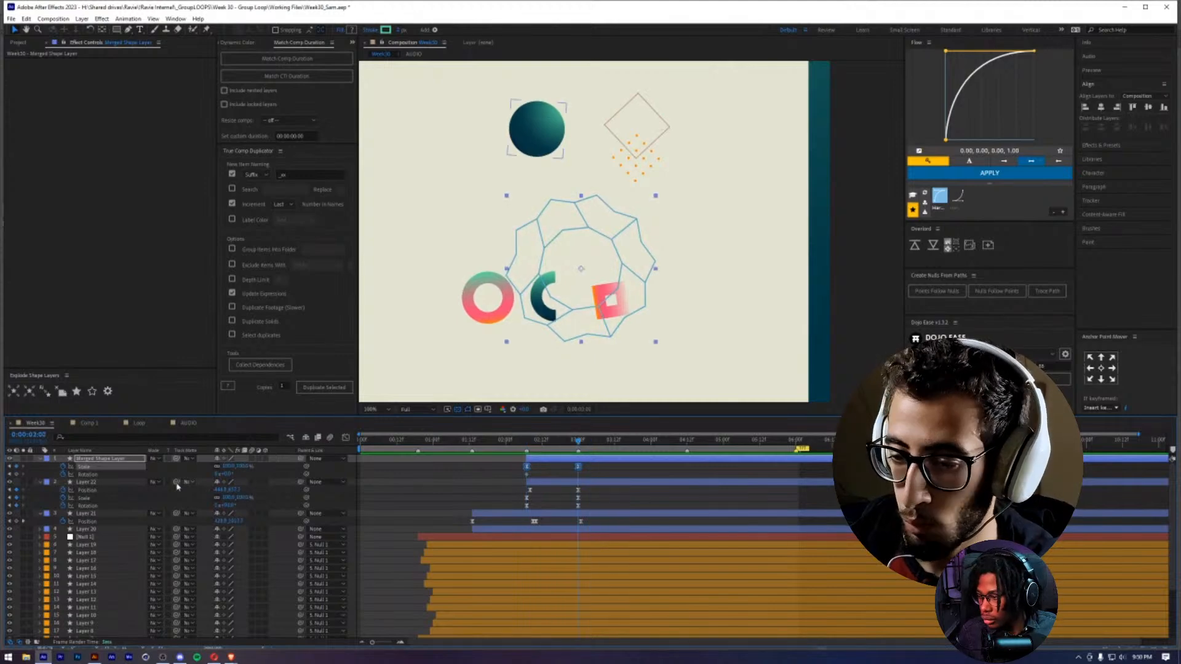
click(87, 474)
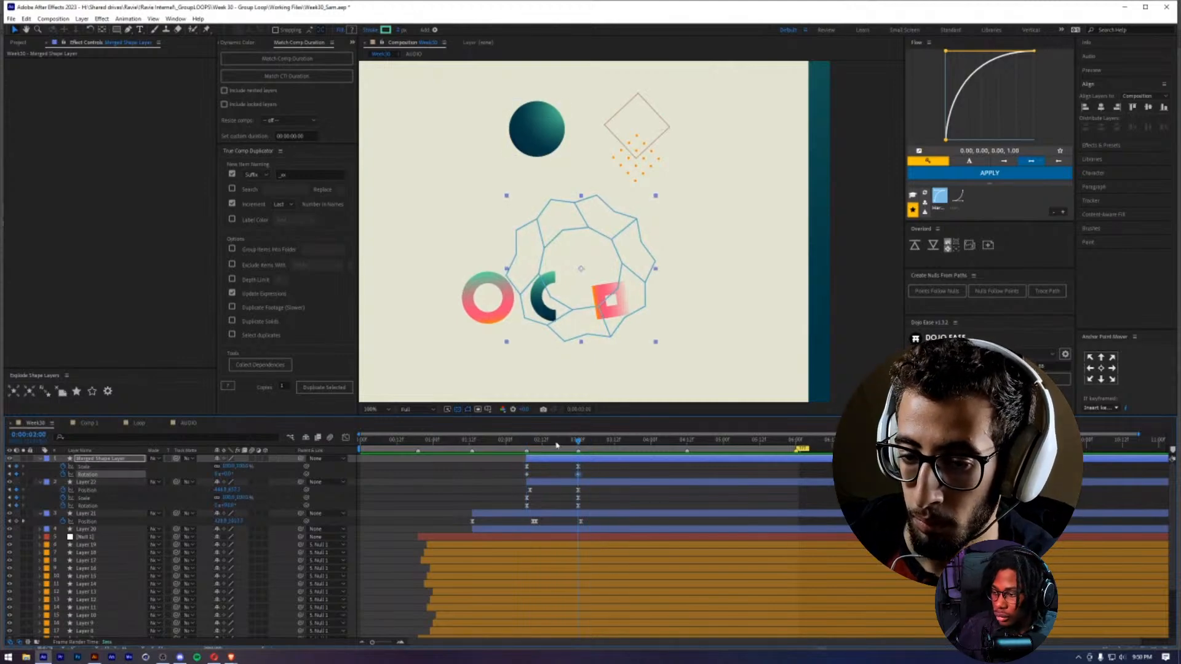
click(557, 440)
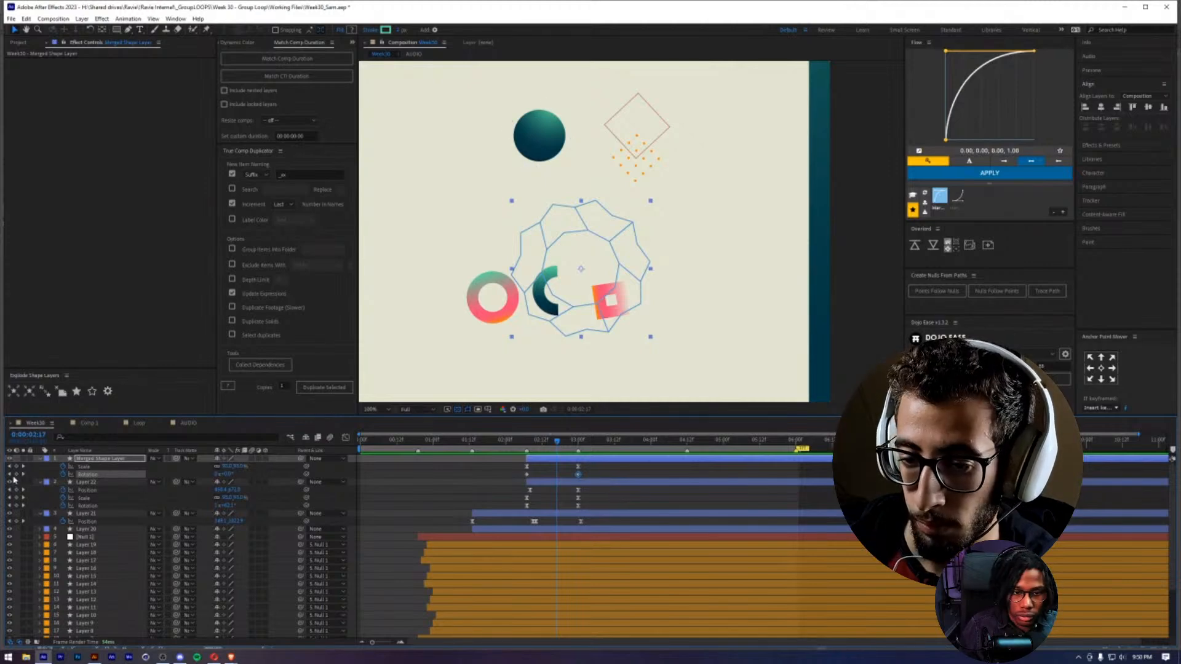
drag(229, 475, 206, 475)
click(580, 442)
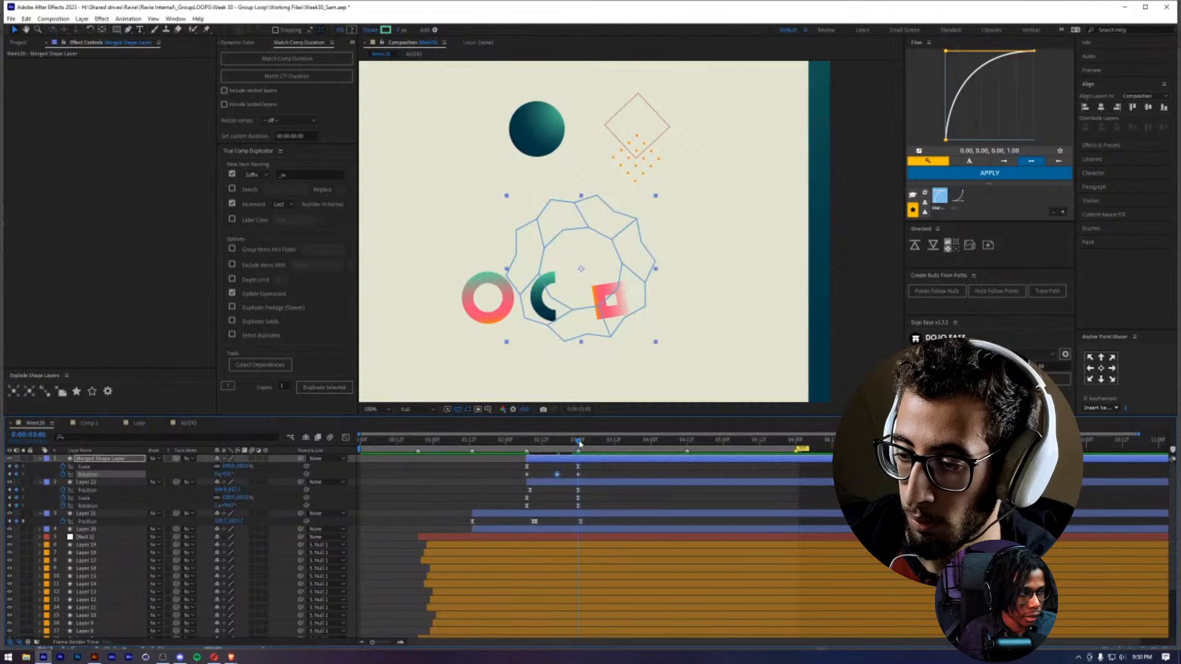
drag(589, 477, 514, 470)
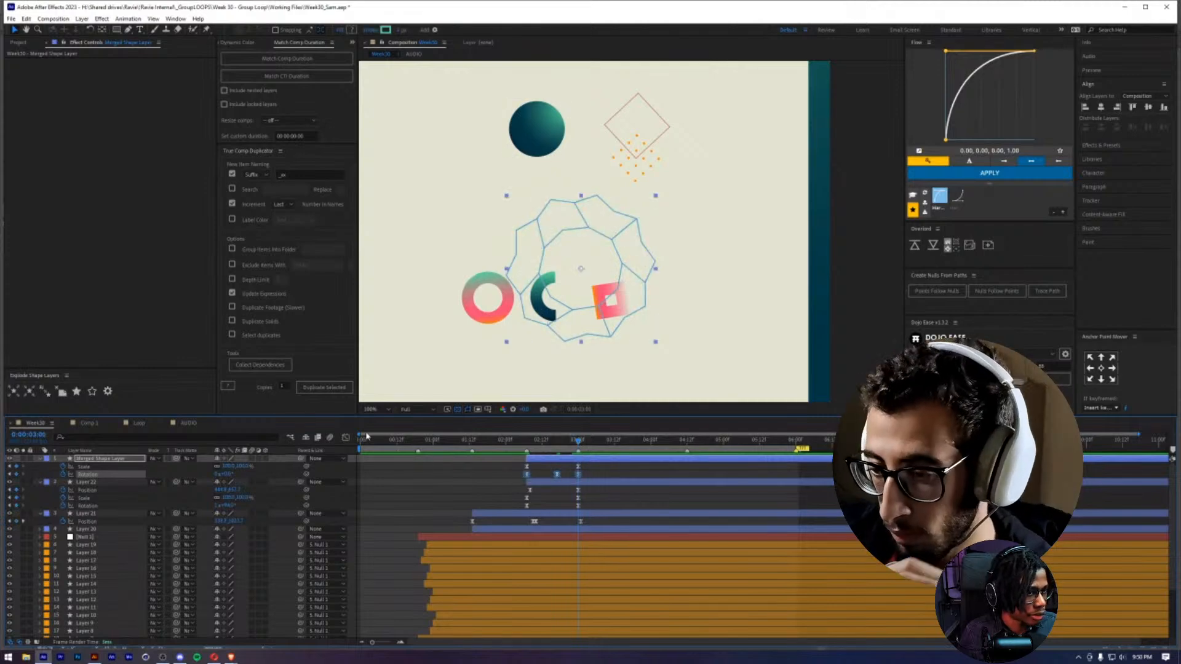
click(346, 438)
drag(565, 521, 547, 533)
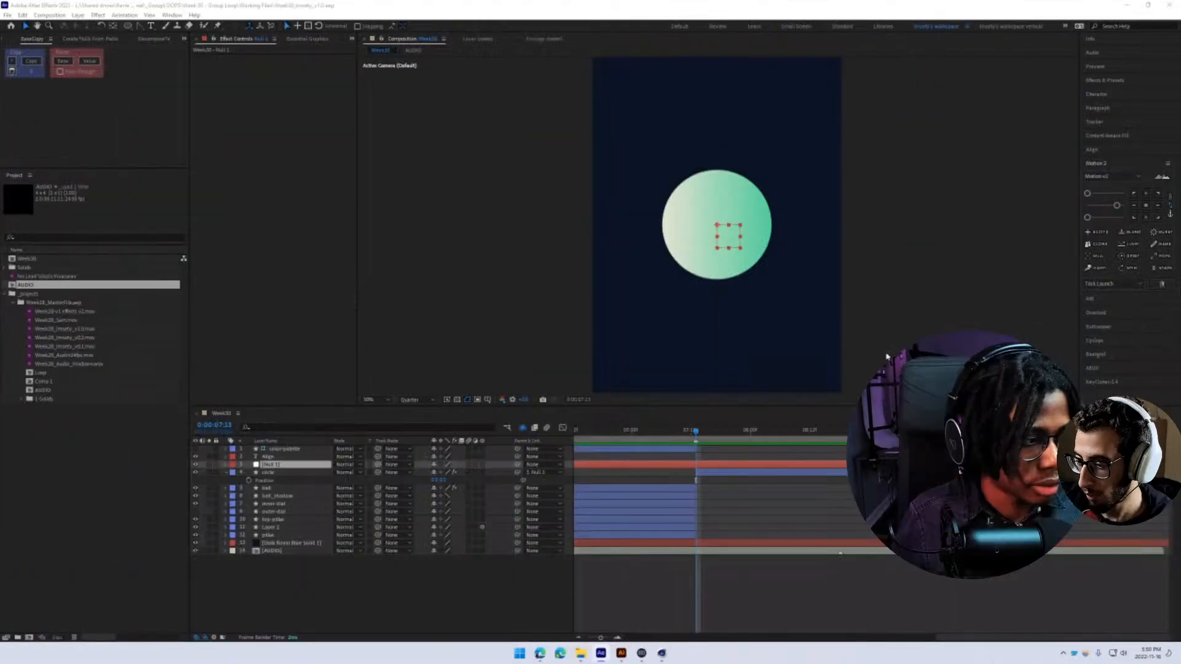
- Duplicate the null together with its parented circle and arrange the copies above the originals as a pair
click(272, 473)
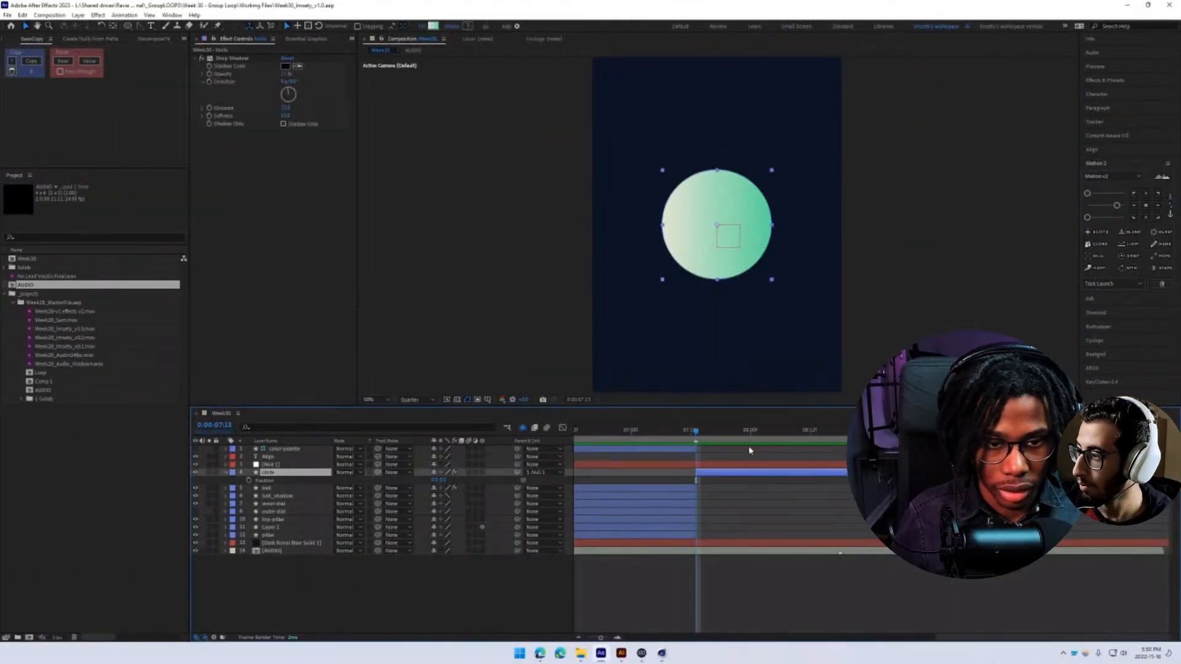
click(274, 466)
mouse_move(718, 225)
mouse_down()
mouse_move(717, 286)
mouse_move(717, 203)
mouse_move(711, 236)
mouse_move(717, 225)
mouse_up()
click(272, 472)
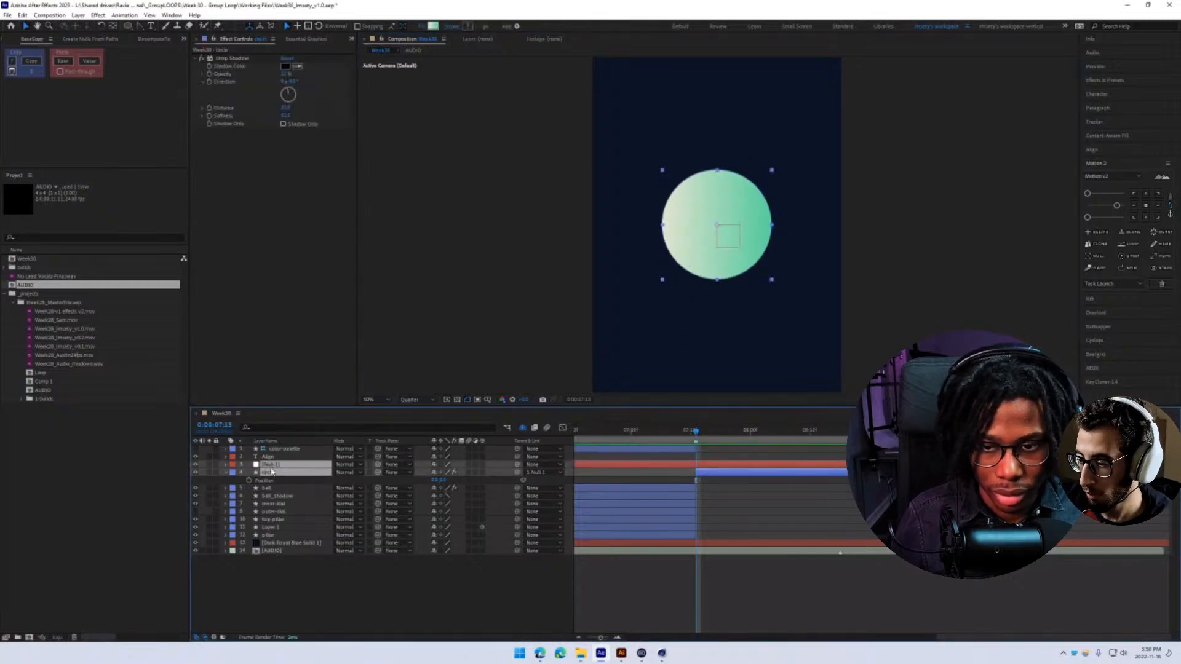
key(ctrl+d)
drag(276, 481, 281, 471)
key(ctrl+Down)
key(ctrl+Down)
key(ctrl+Down)
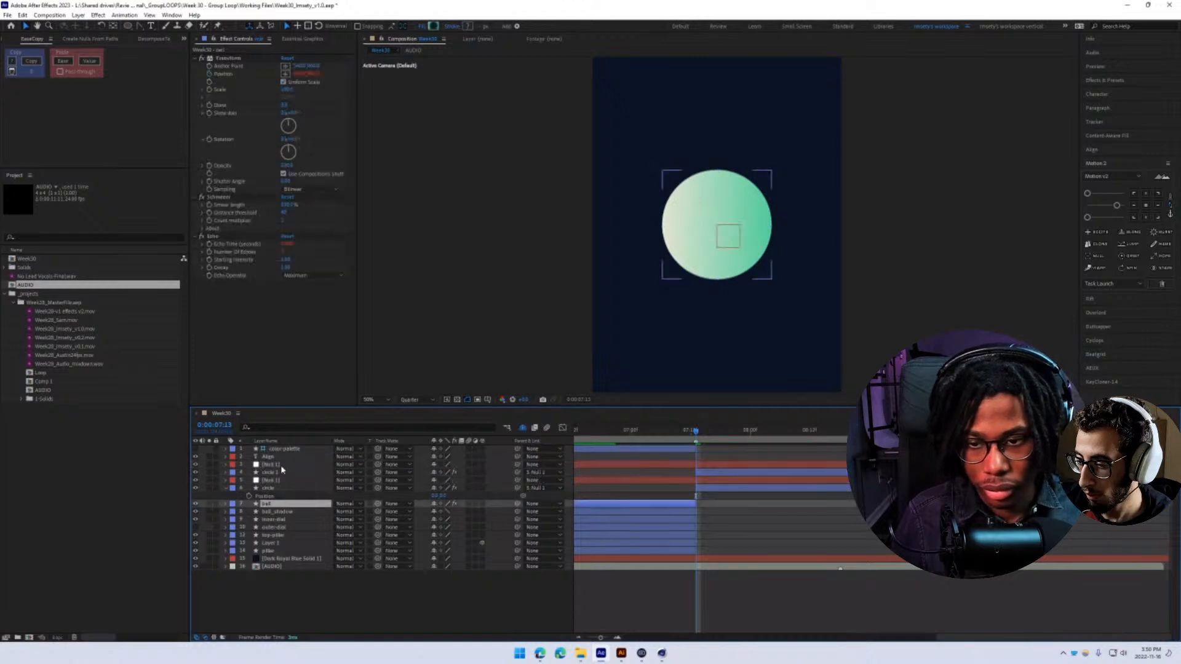
- Move the duplicate circle down over the original and try rescaling its null
click(281, 469)
click(714, 245)
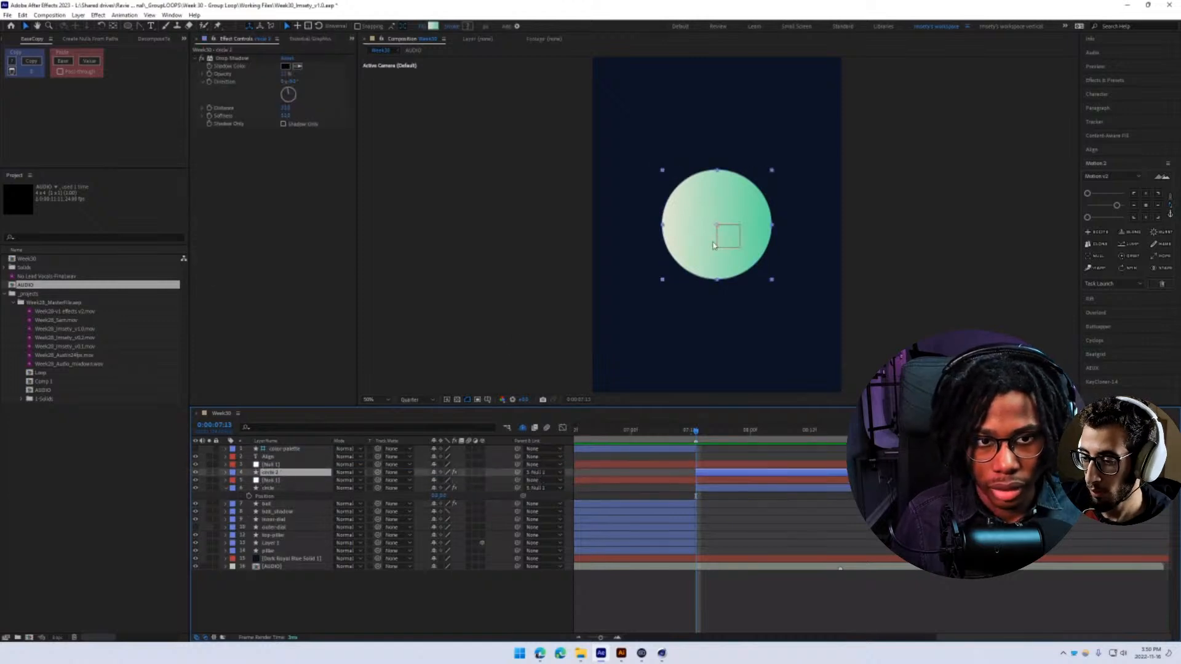
drag(714, 245, 708, 297)
click(311, 465)
key(s)
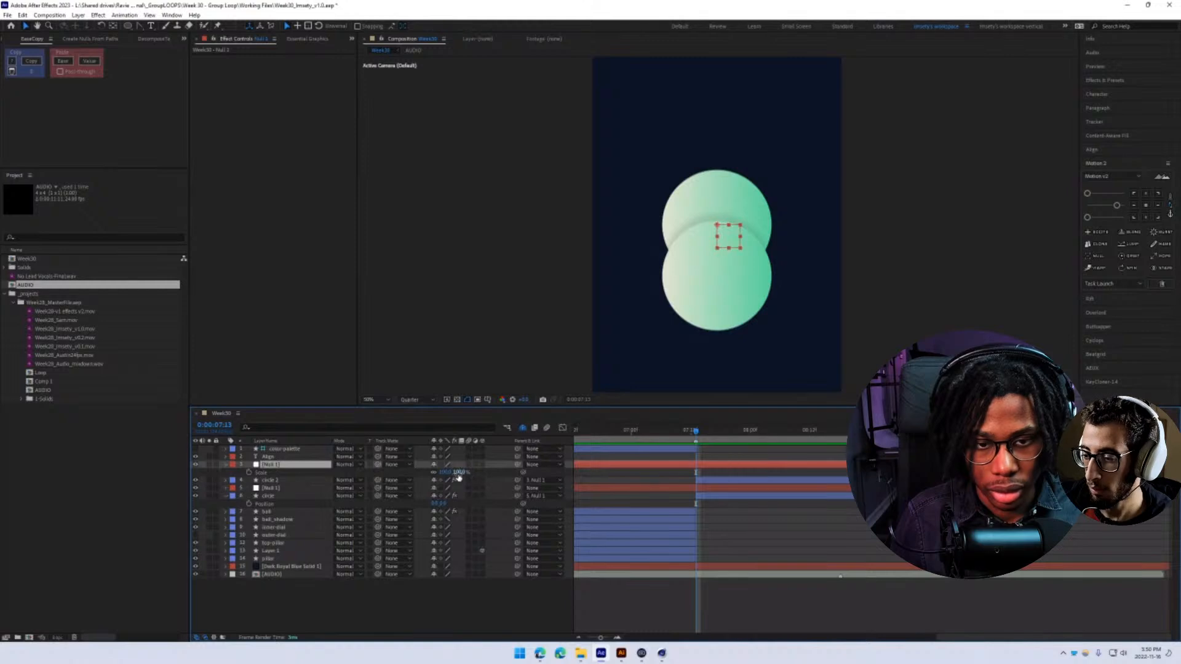
drag(458, 472, 446, 473)
- Undo the duplicate circle and null edits and save the project
key(ctrl+z)
key(ctrl+z)
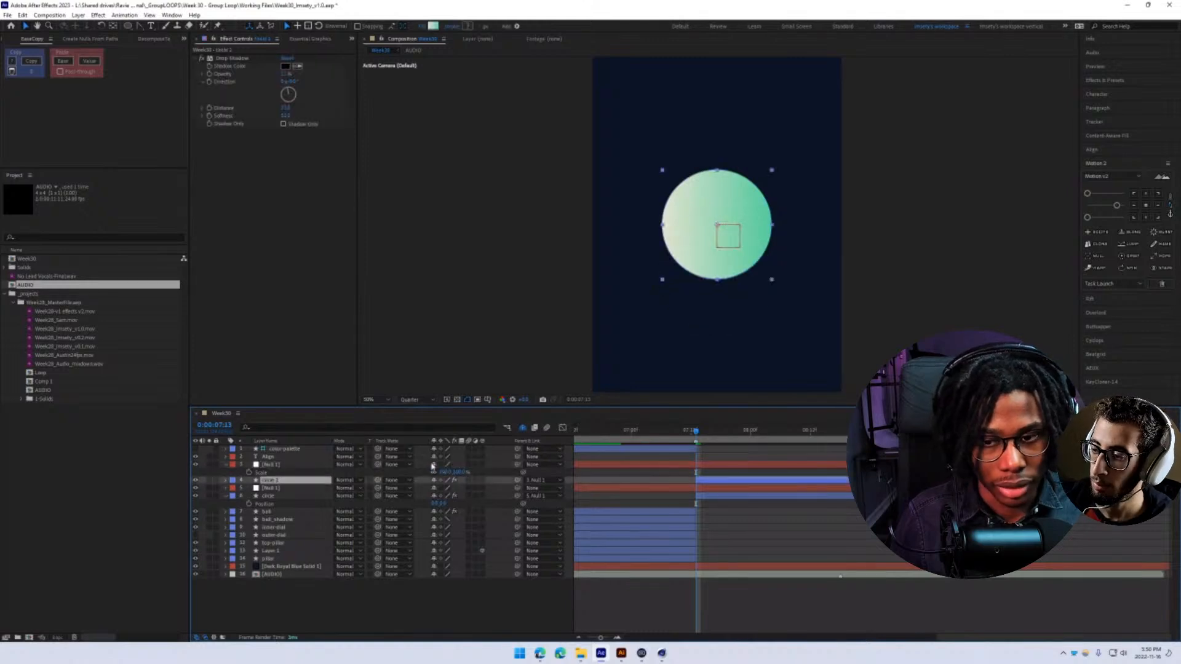
key(ctrl+z)
key(ctrl+z)
key(ctrl+s)
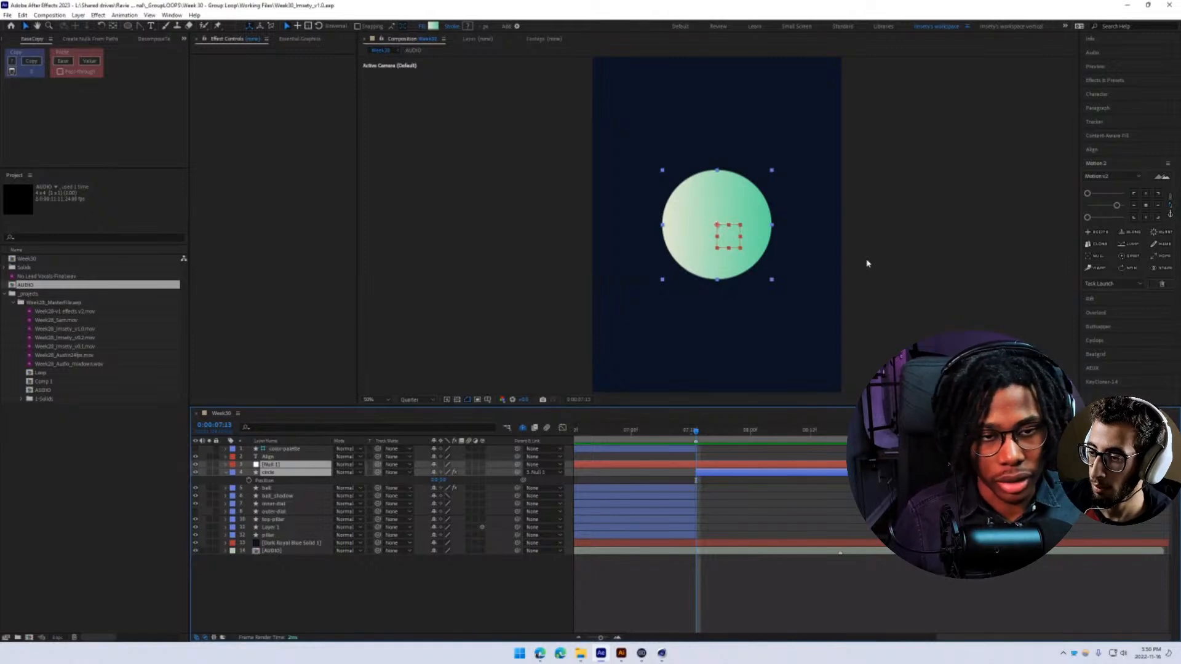
- Try to move the circle lower in the composition
mouse_move(741, 245)
mouse_down()
mouse_move(730, 288)
mouse_move(732, 256)
mouse_up()
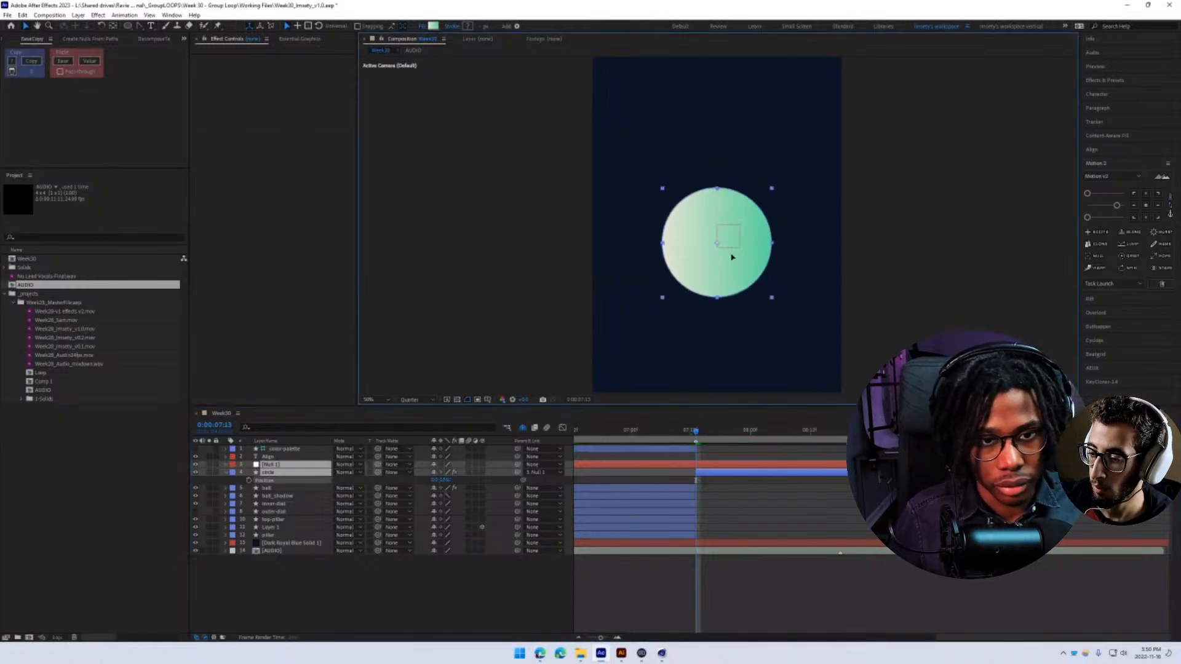
ctrl+click(355, 463)
key(ctrl+z)
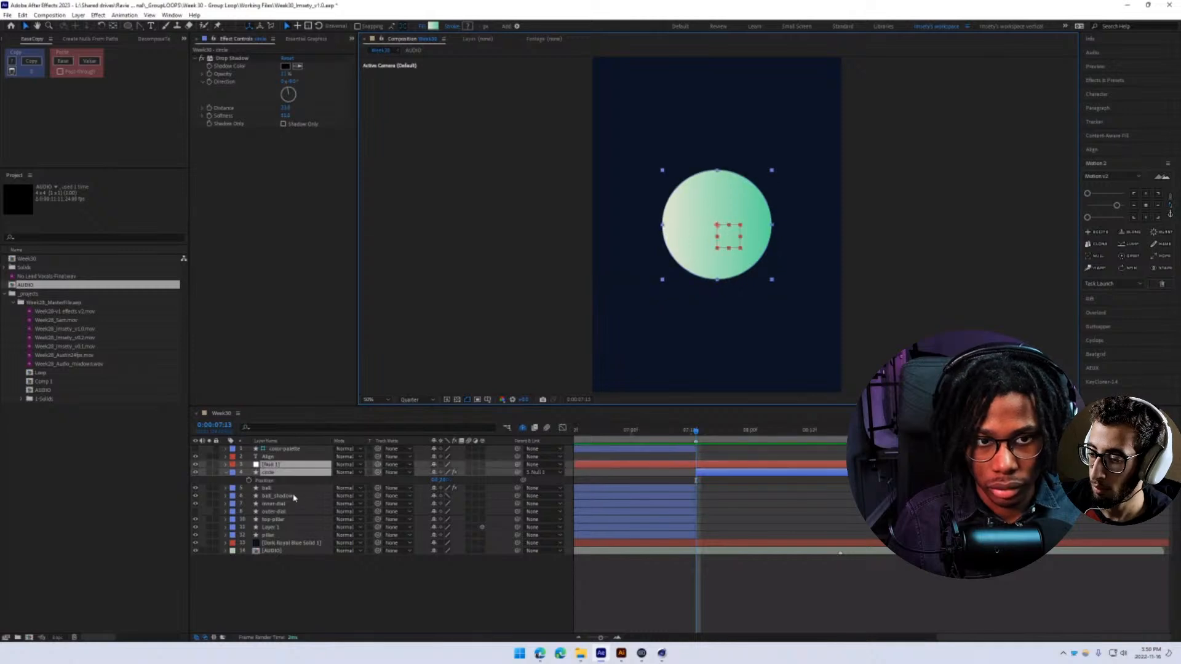
- Duplicate the null and its parented circle twice, keeping each null above its own circle
click(296, 495)
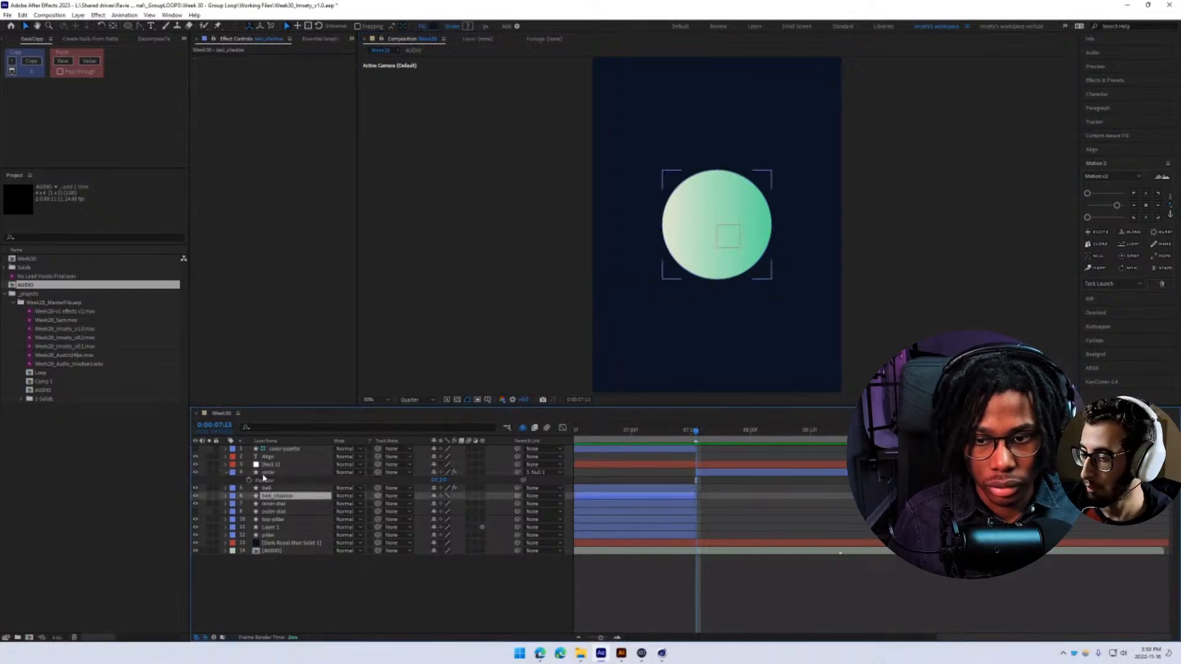
drag(788, 232, 704, 274)
click(274, 465)
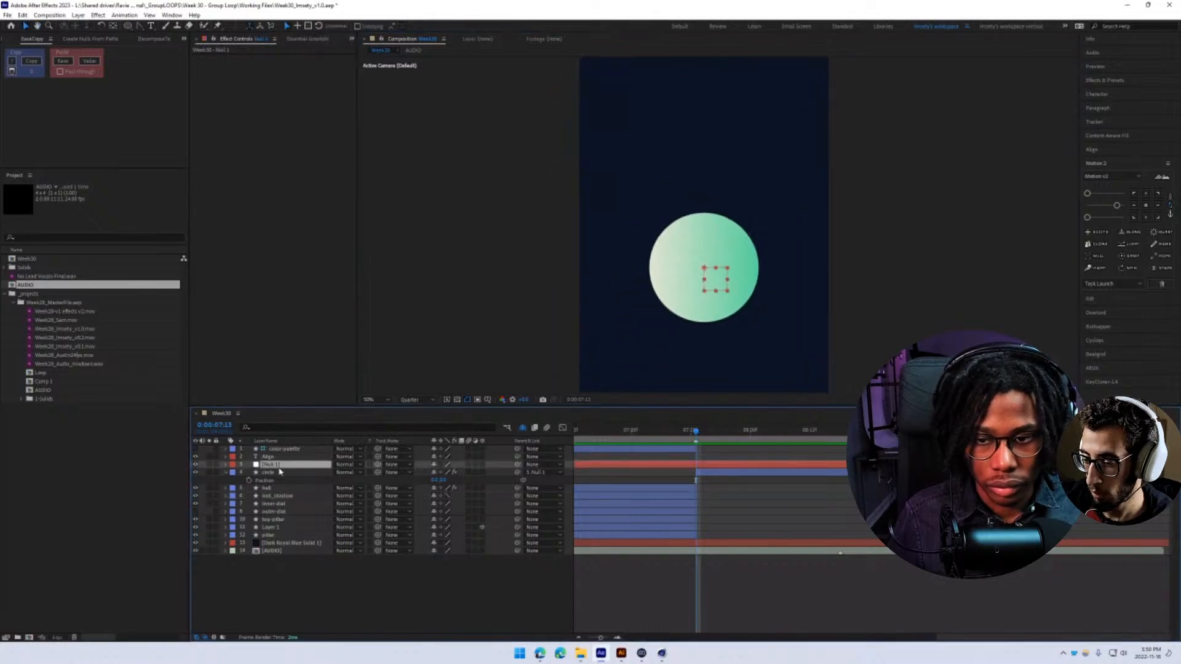
ctrl+click(280, 473)
key(ctrl+d)
drag(287, 479, 287, 476)
key(ctrl+d)
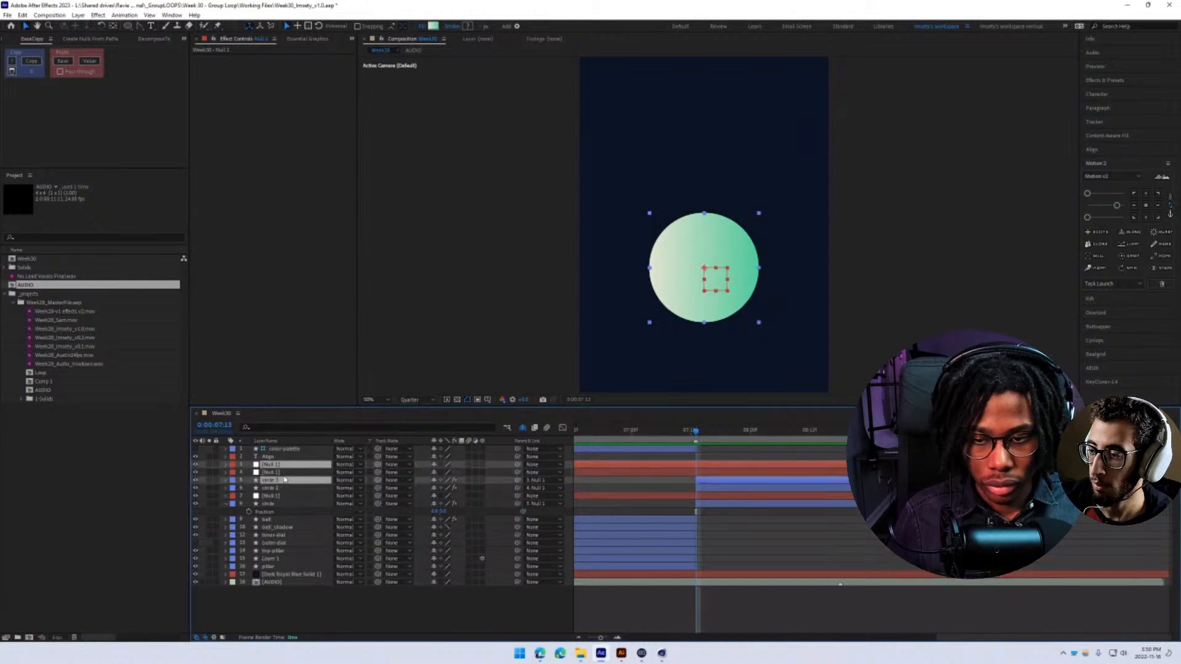
- Check the stacked circles on the storyboard in Illustrator and return to the After Effects composition
click(621, 654)
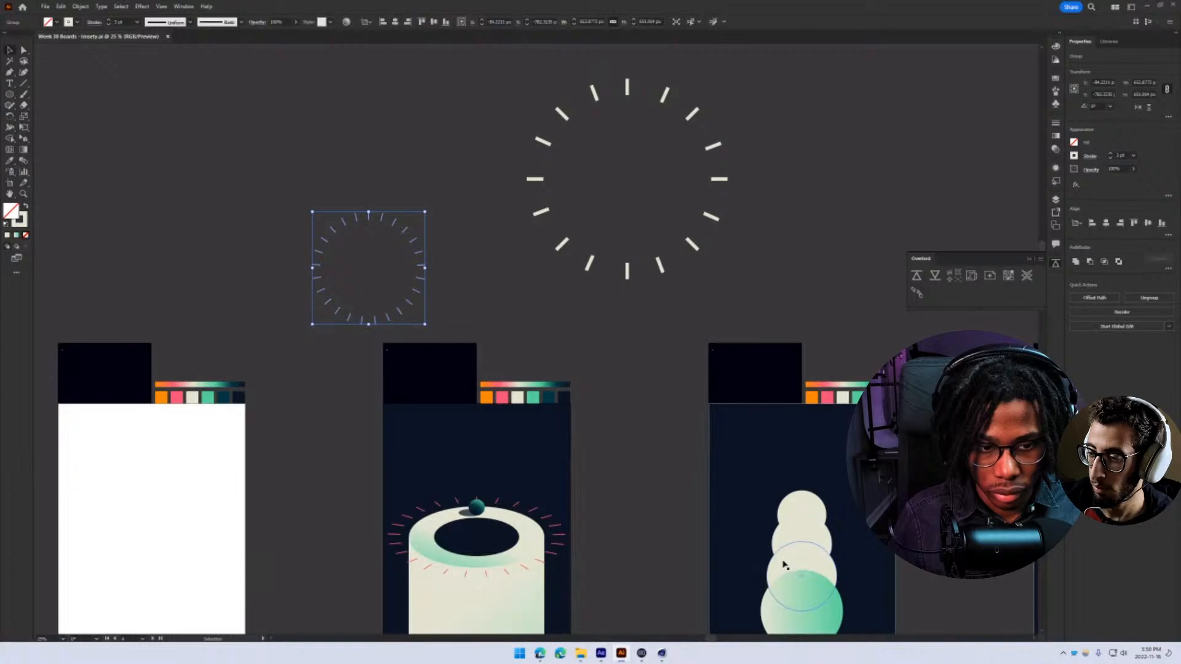
click(1146, 8)
click(1146, 12)
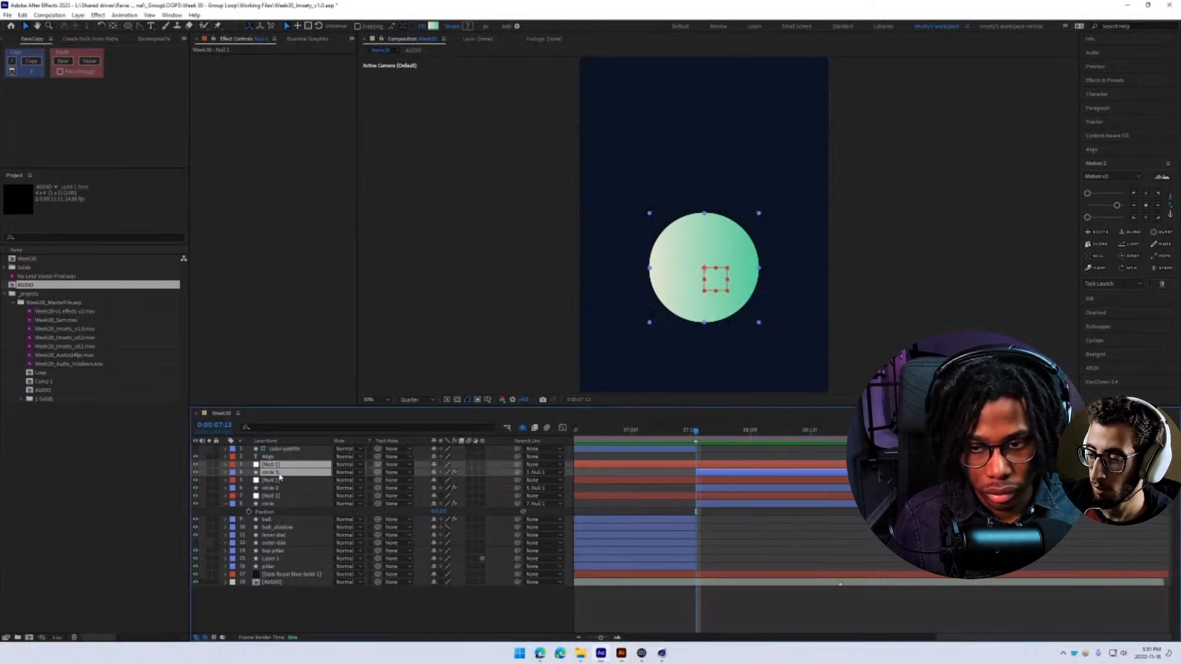
- Duplicate the topmost null and circle pair once more and preview the timing around 0:00:07:13
key(ctrl+d)
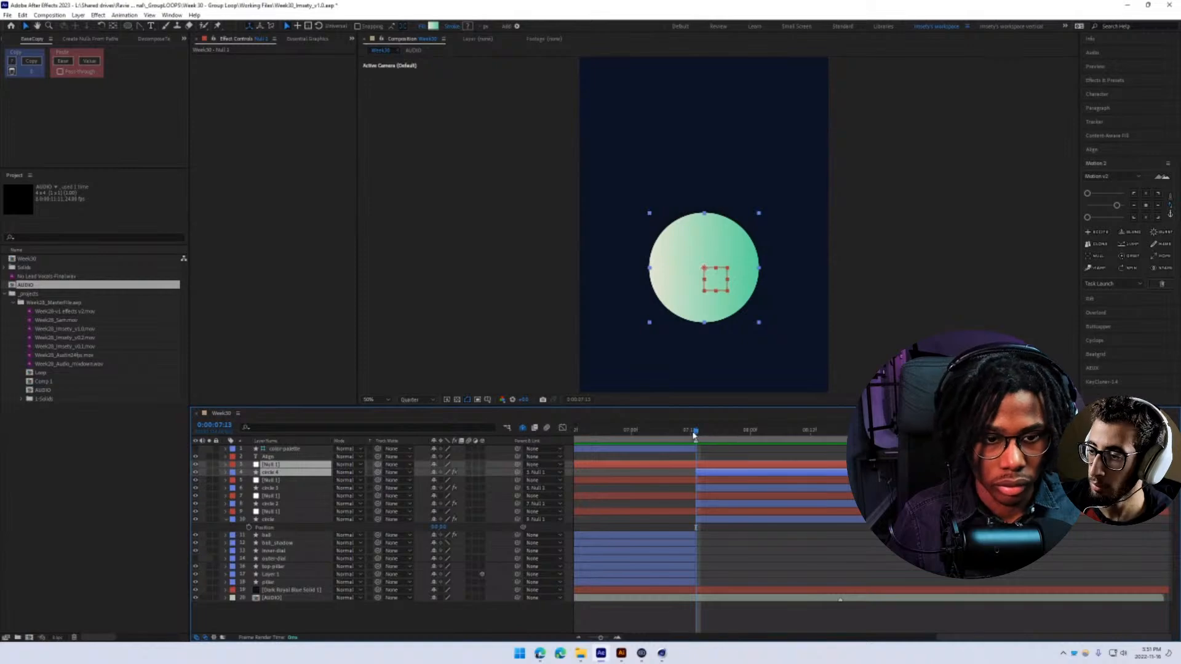
drag(693, 434, 672, 433)
key(space)
key(space)
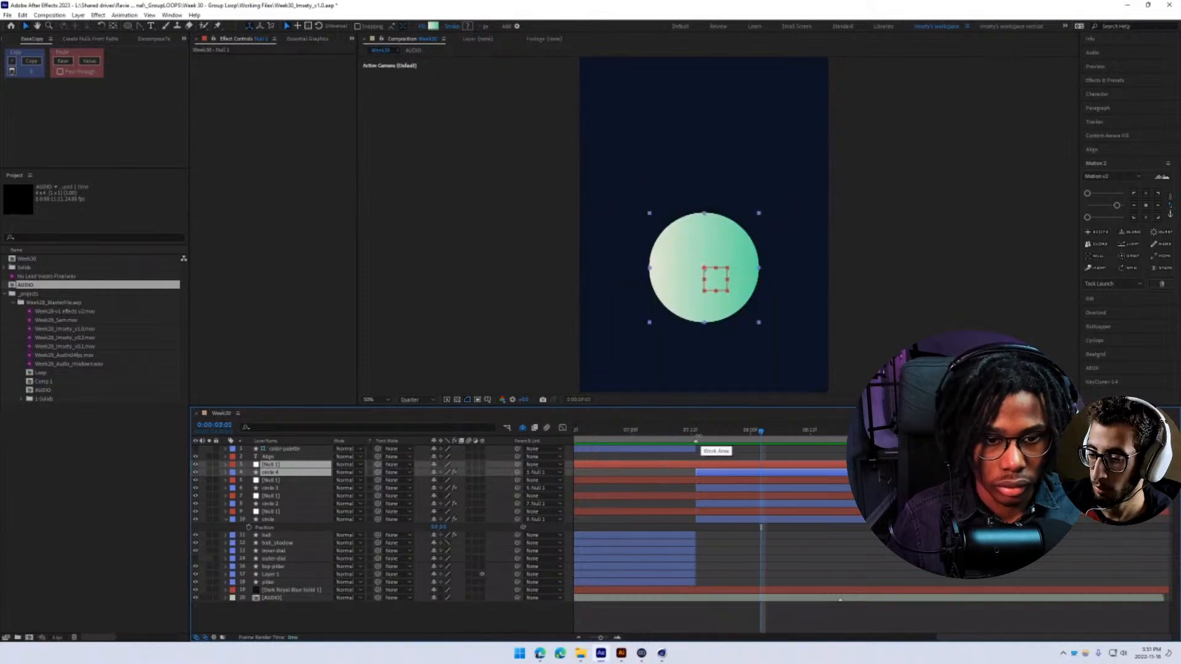
key(space)
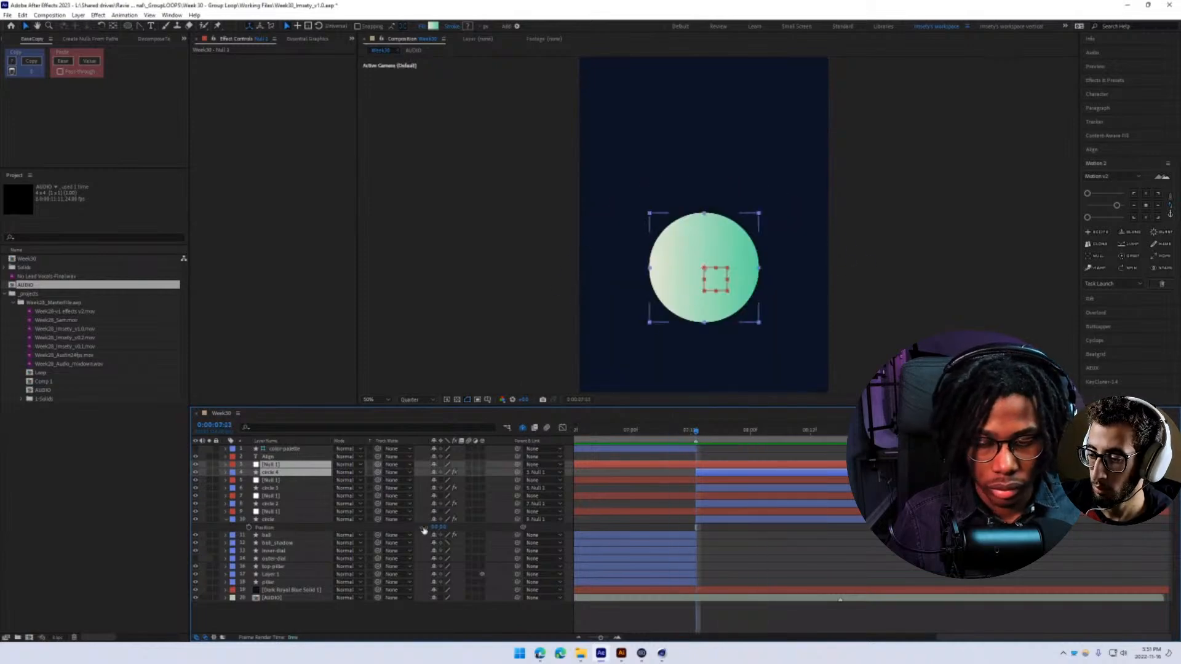
- Try scaling down the topmost null to shrink its parented circle
click(271, 465)
key(s)
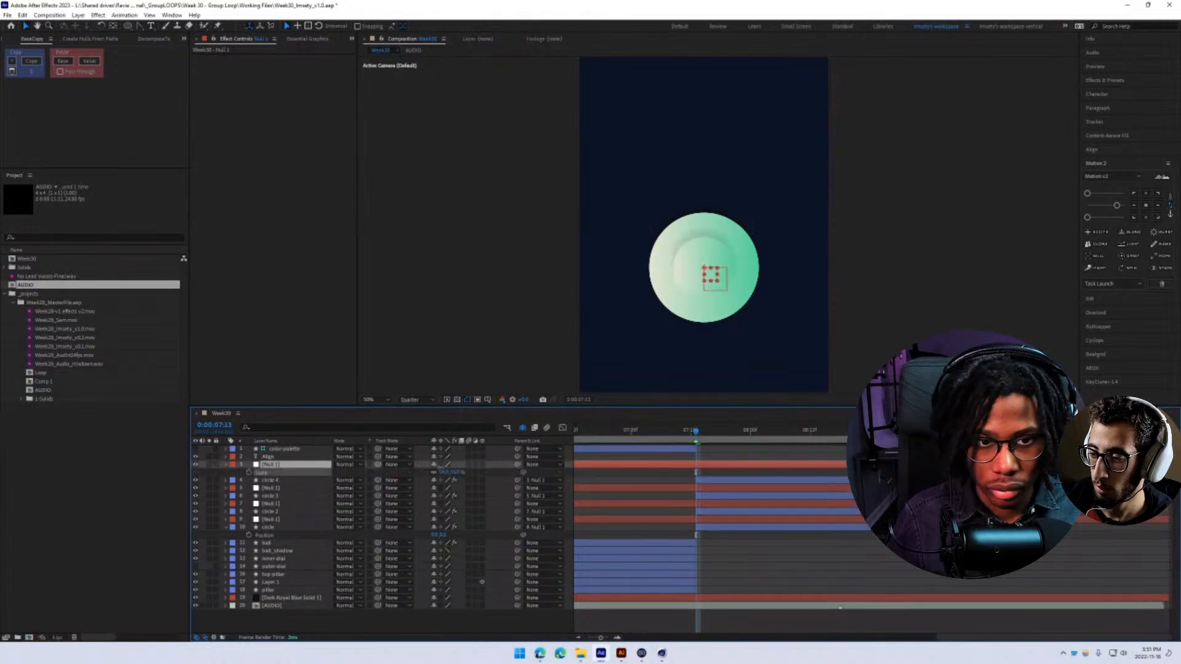
drag(440, 469, 466, 469)
key(ctrl+z)
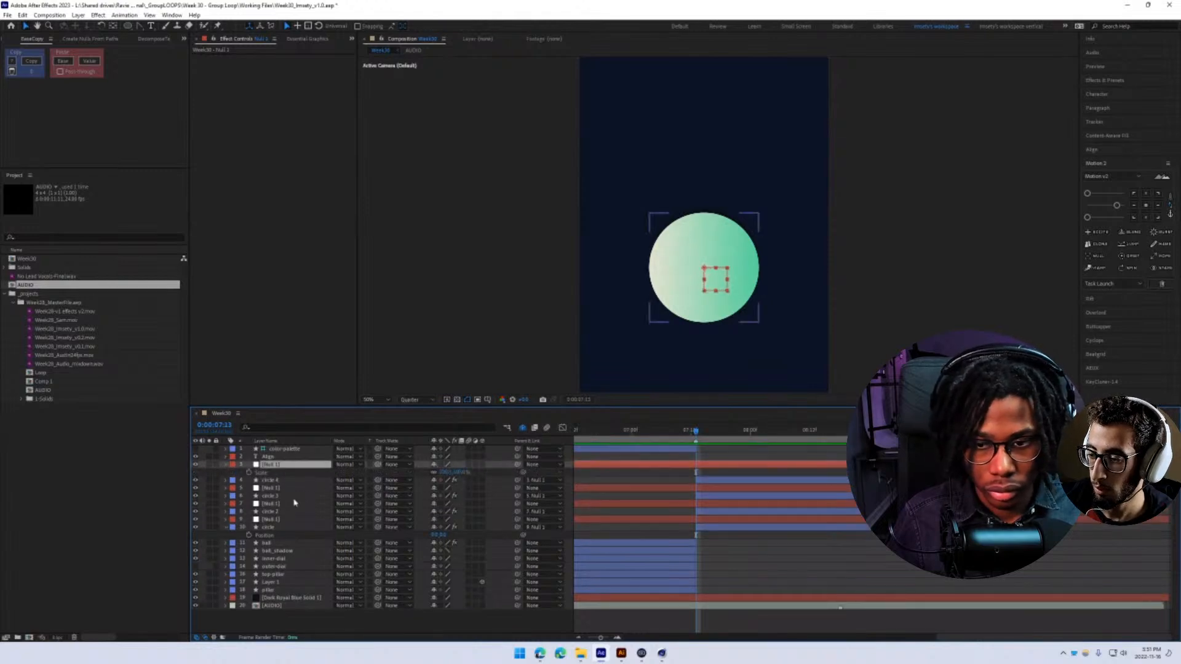
- Add Position keyframes to circle 2, circle 3 and circle 4 at 0:00:07:13
click(279, 511)
ctrl+click(280, 496)
ctrl+click(277, 480)
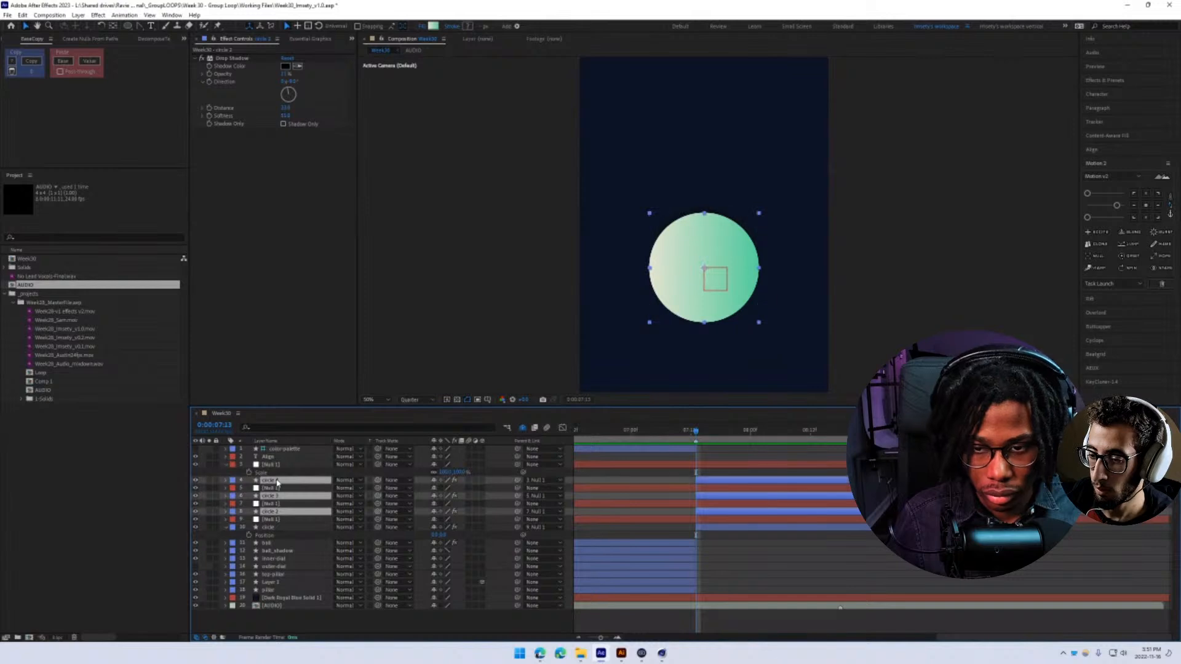
key(p)
click(249, 535)
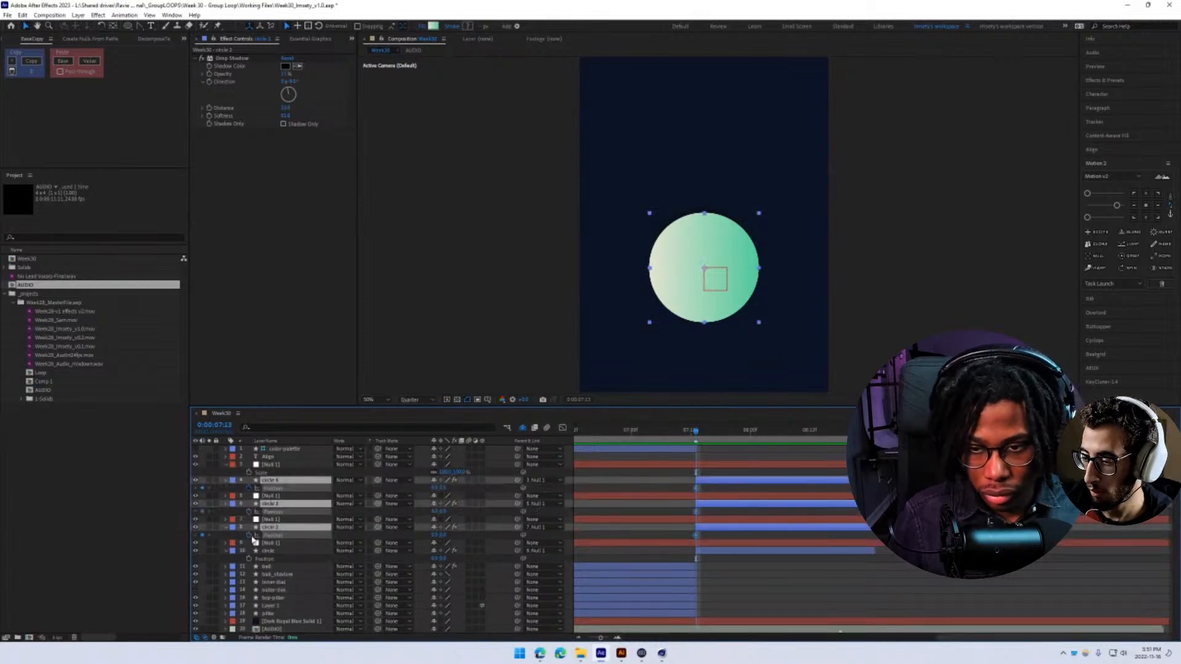
click(271, 495)
ctrl+click(271, 519)
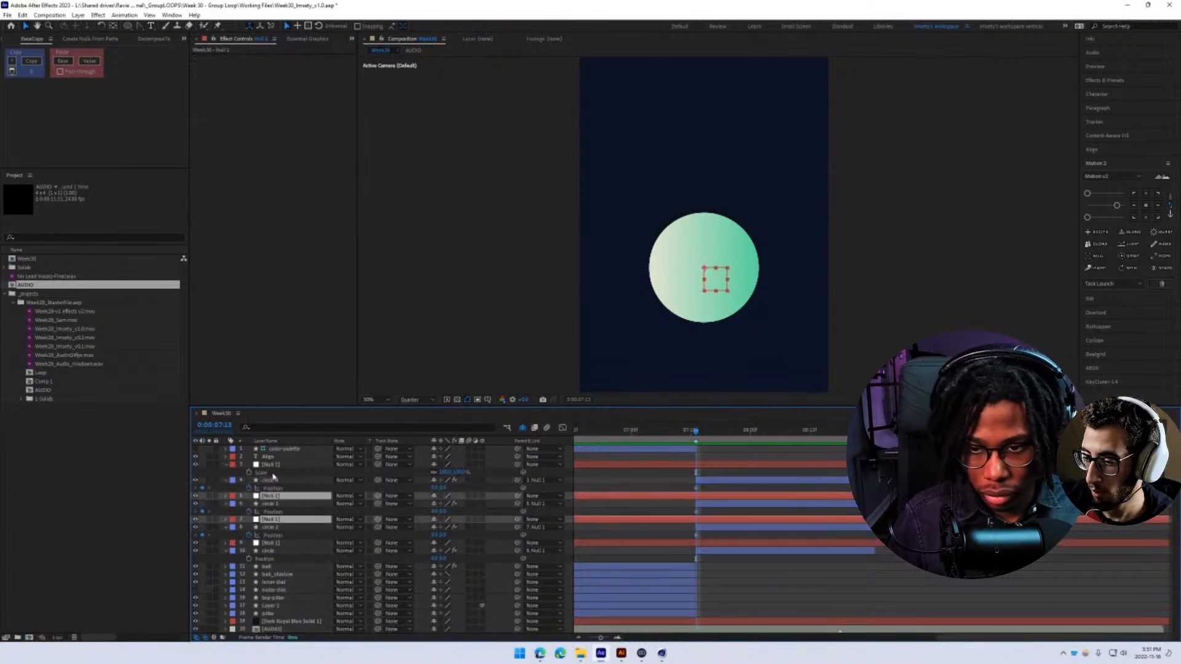
ctrl+click(272, 464)
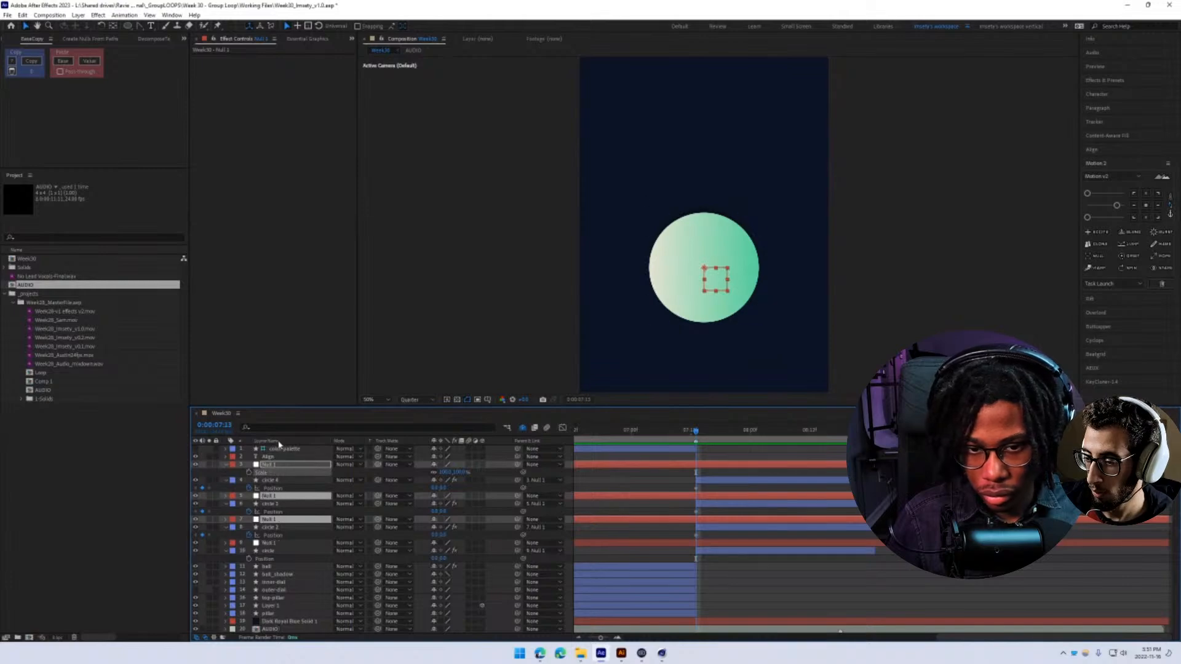
click(304, 543)
click(279, 466)
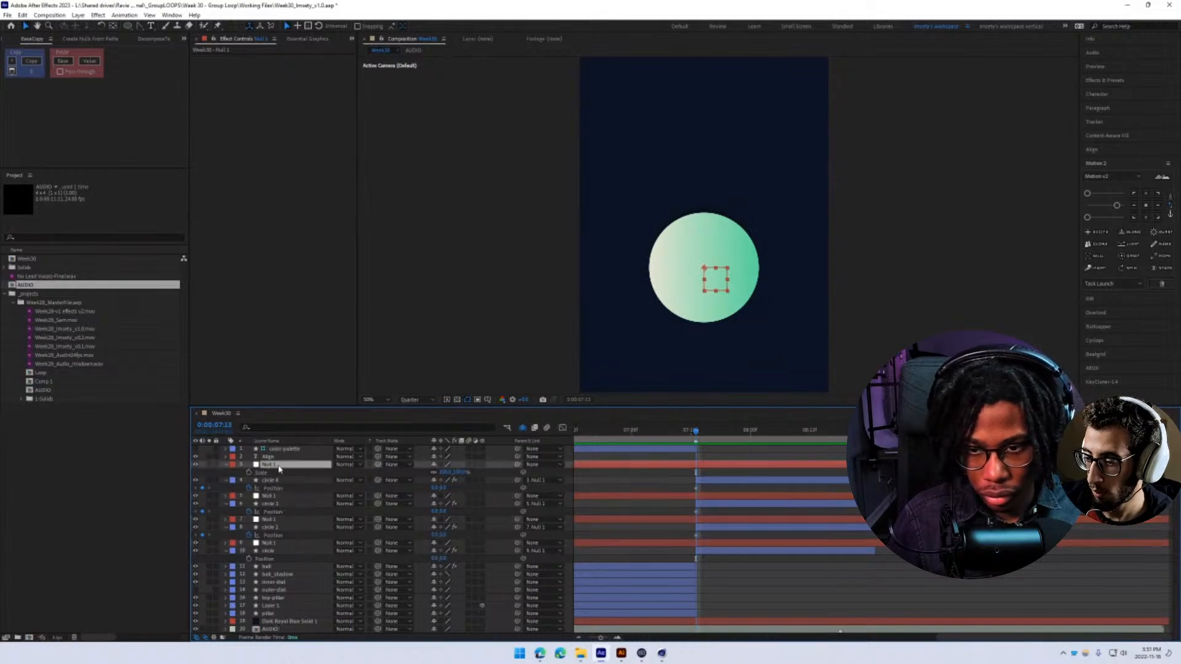
click(326, 480)
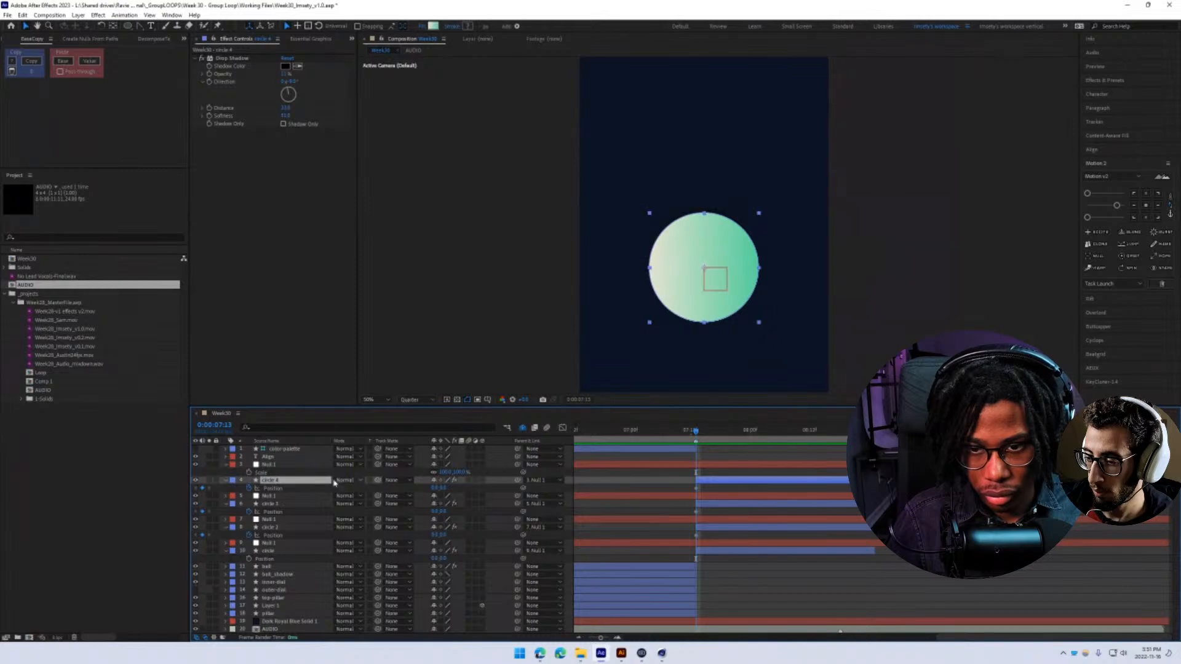
click(276, 465)
ctrl+click(275, 497)
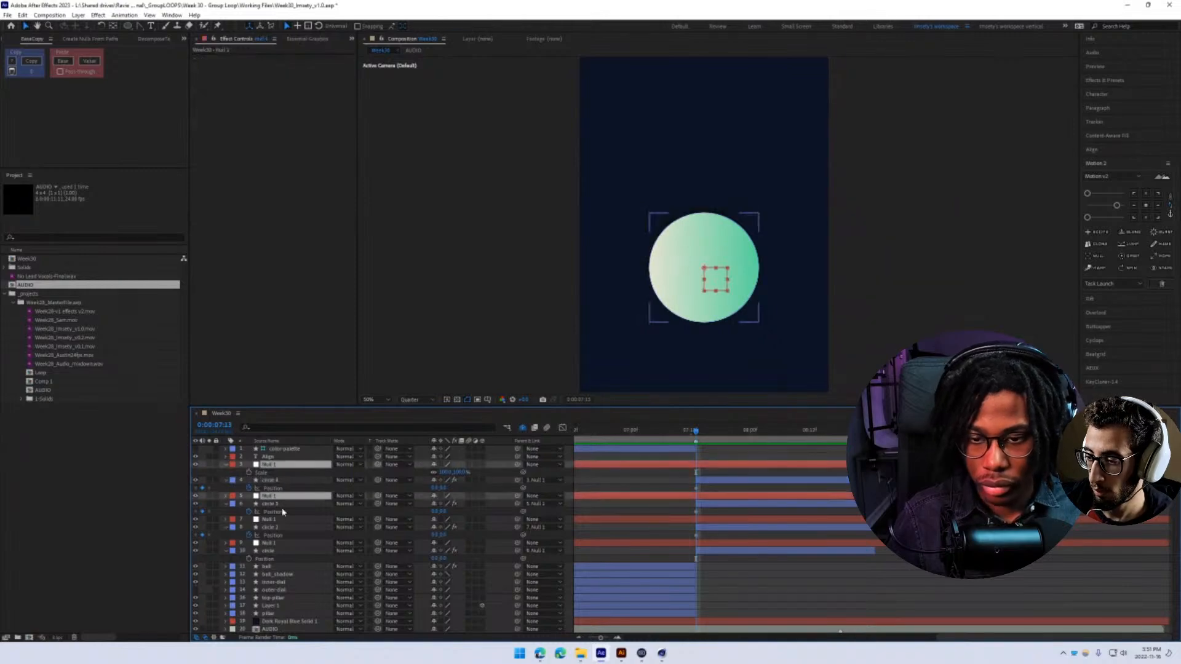
ctrl+click(282, 511)
- Add Scale keyframes to the nulls controlling circle 2, circle 3 and circle 4 at 0:00:07:13
click(276, 519)
ctrl+click(270, 496)
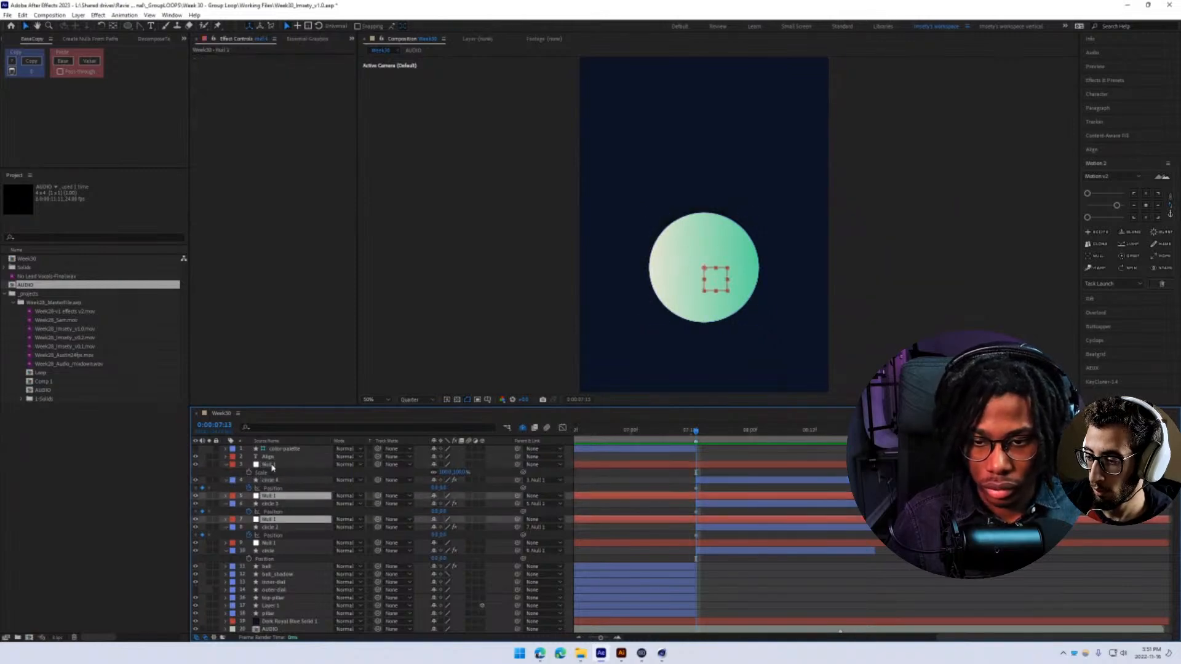
ctrl+click(269, 465)
key(s)
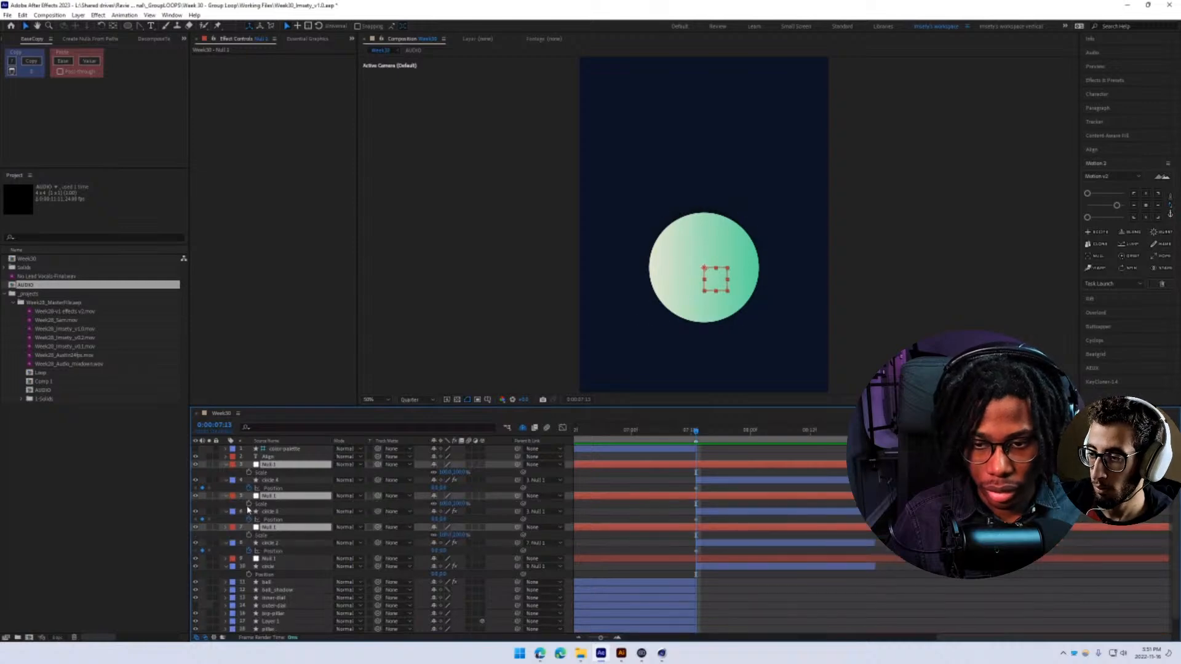
click(249, 505)
- Add Scale keyframes for the three upper nulls and Position keyframes for circle 2, circle 3 and circle 4 at 0:00:08:11
click(805, 434)
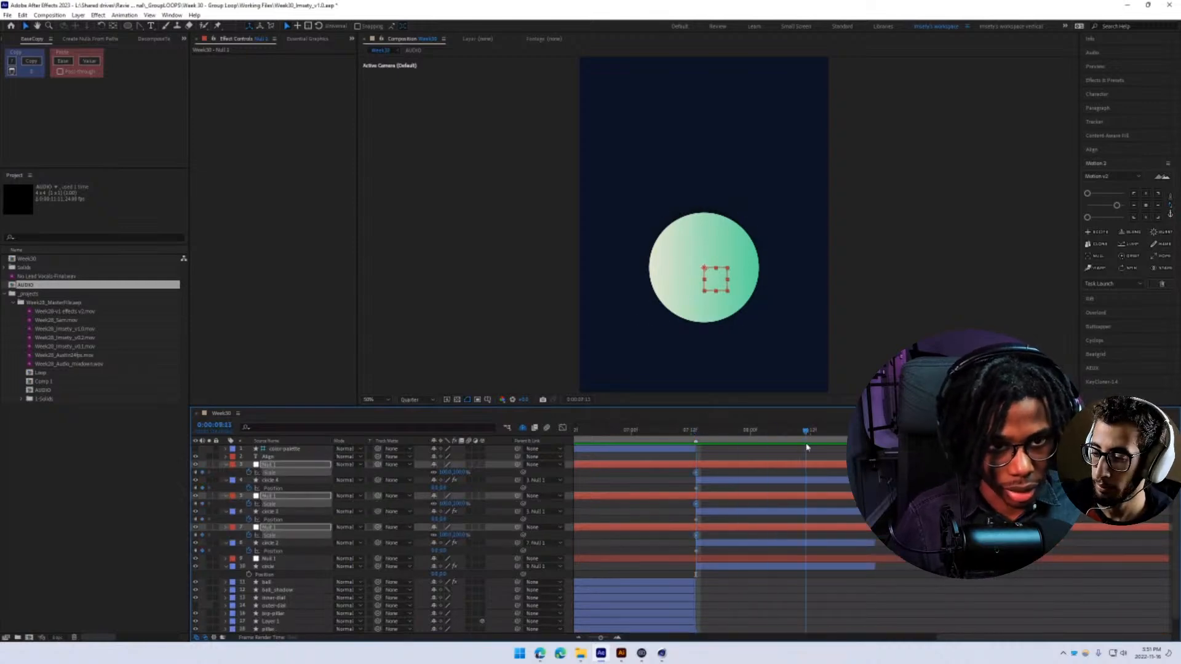
click(202, 473)
click(203, 488)
click(202, 519)
click(202, 550)
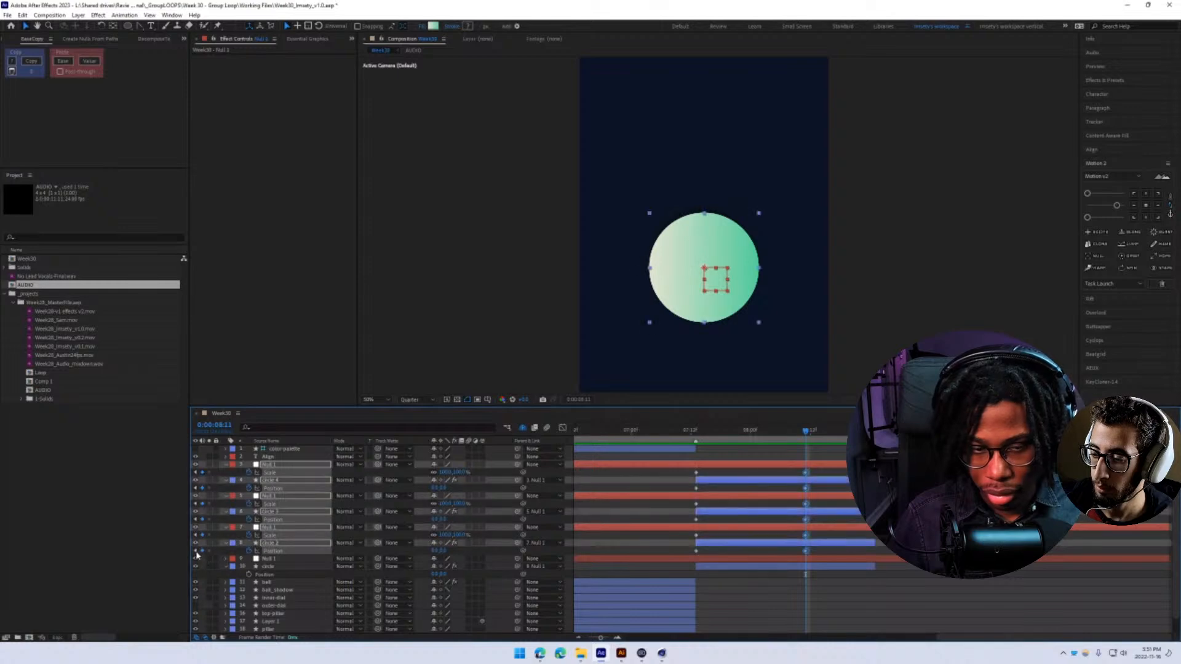
click(196, 551)
key(k)
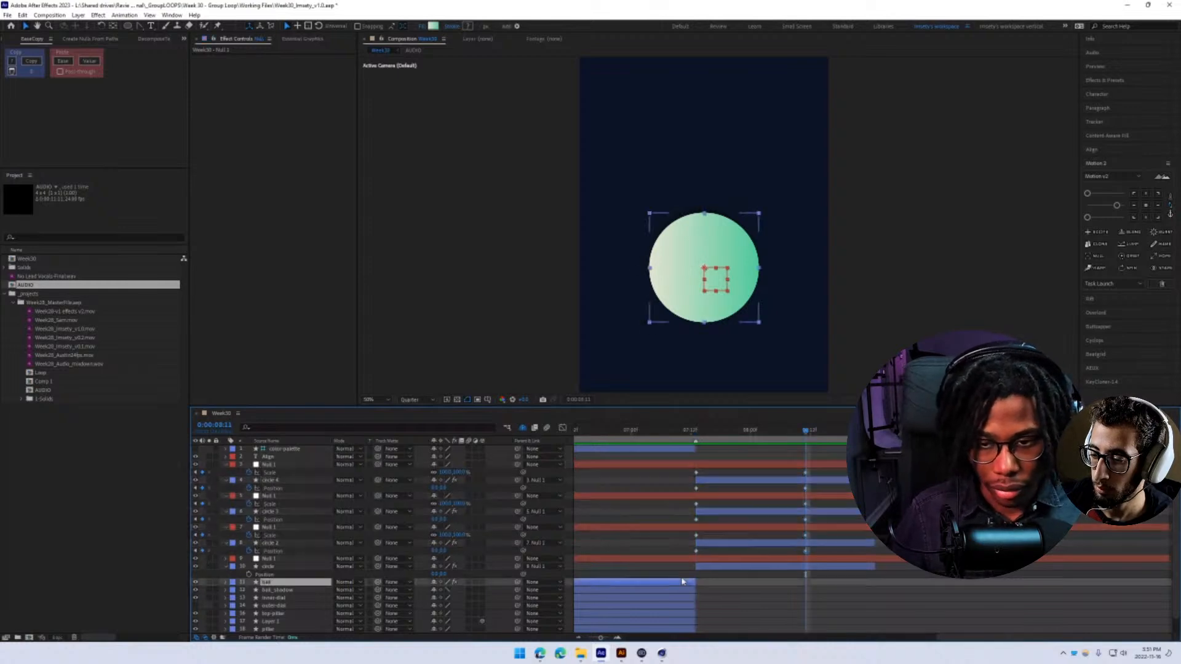
- Move circle 2, circle 3 and circle 4 upward at 0:00:08:11 into an overlapping vertical stack above the base circle
click(425, 512)
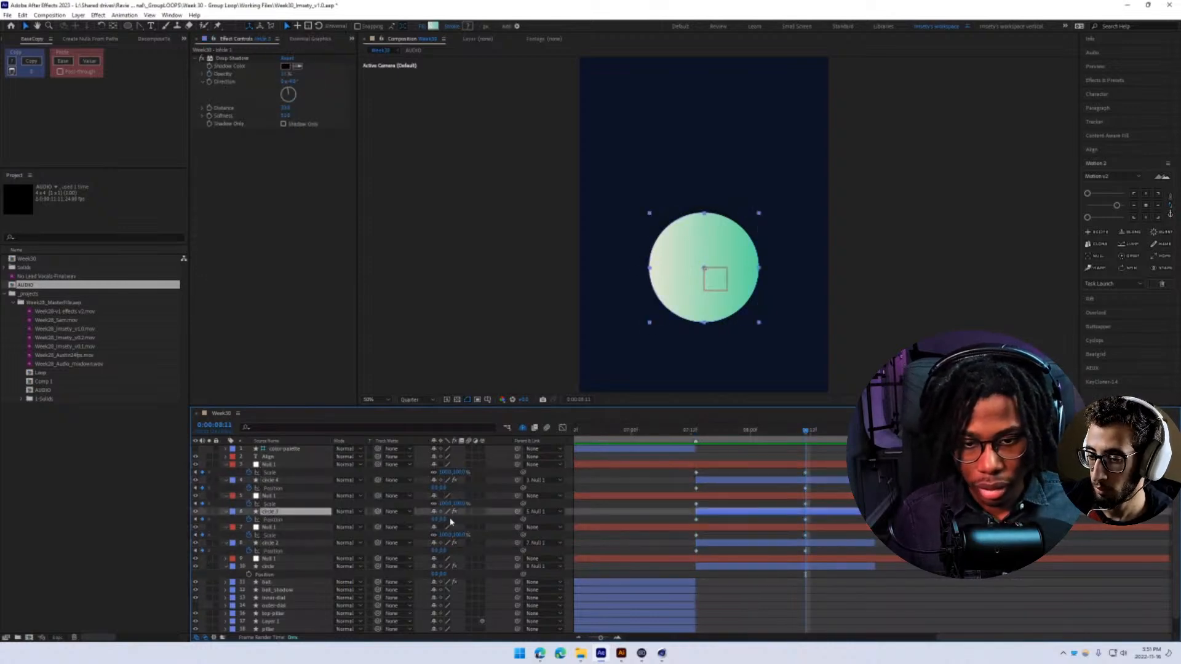
drag(439, 520, 431, 491)
drag(243, 391, 395, 410)
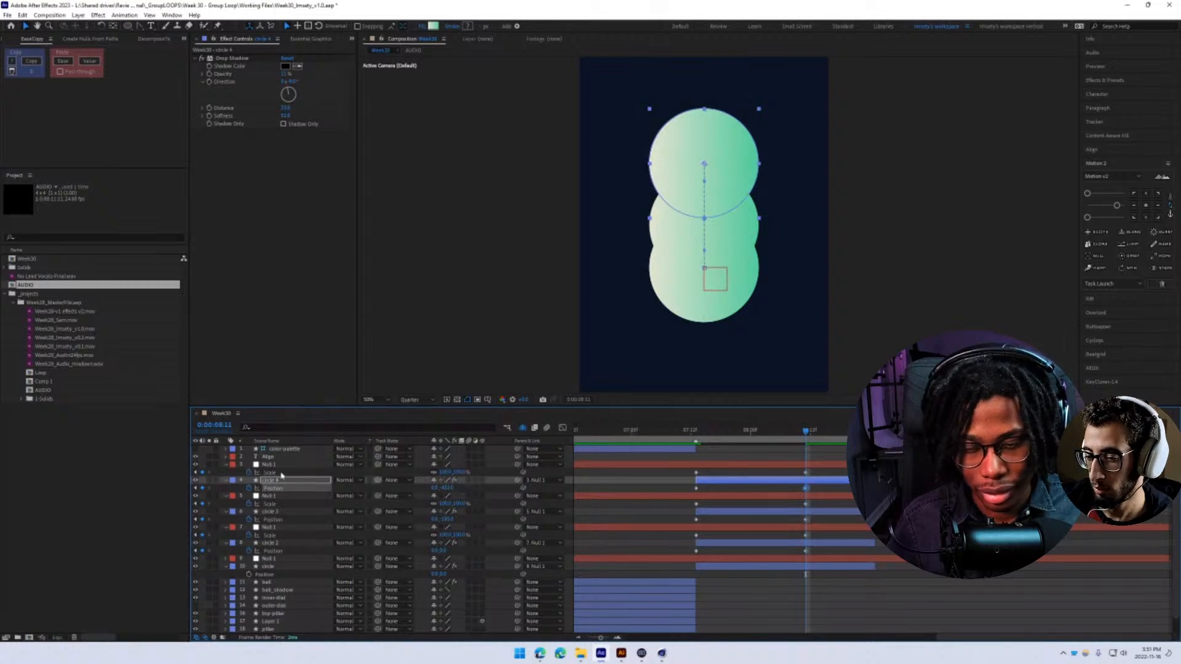
click(275, 546)
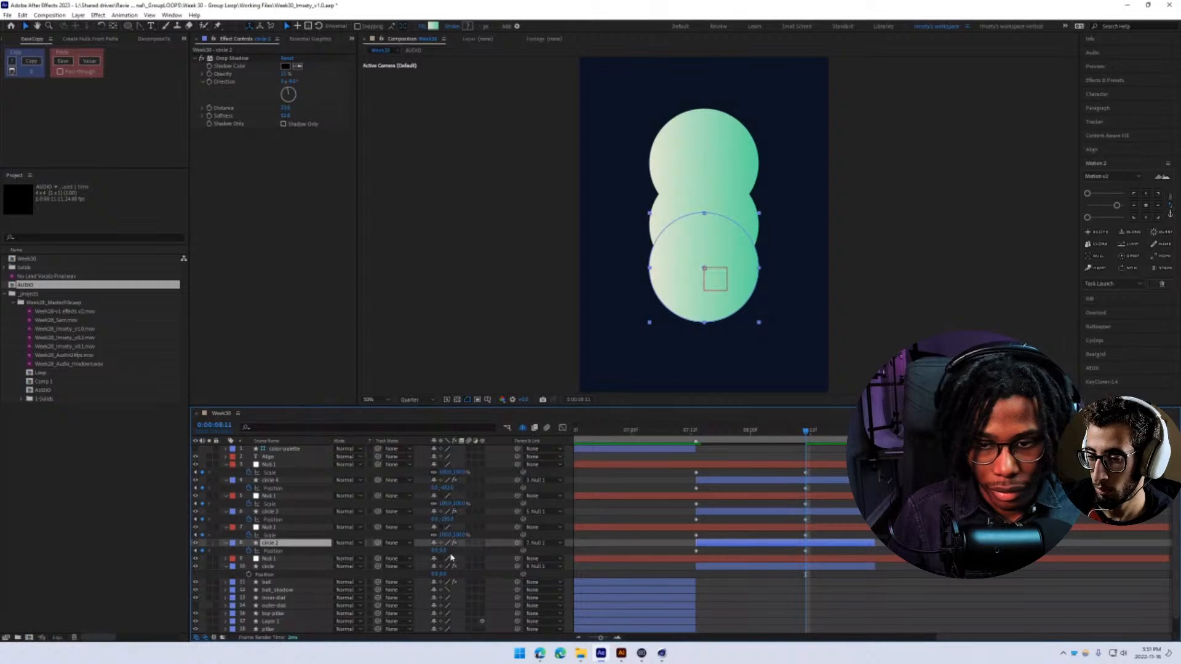
drag(444, 550, 517, 495)
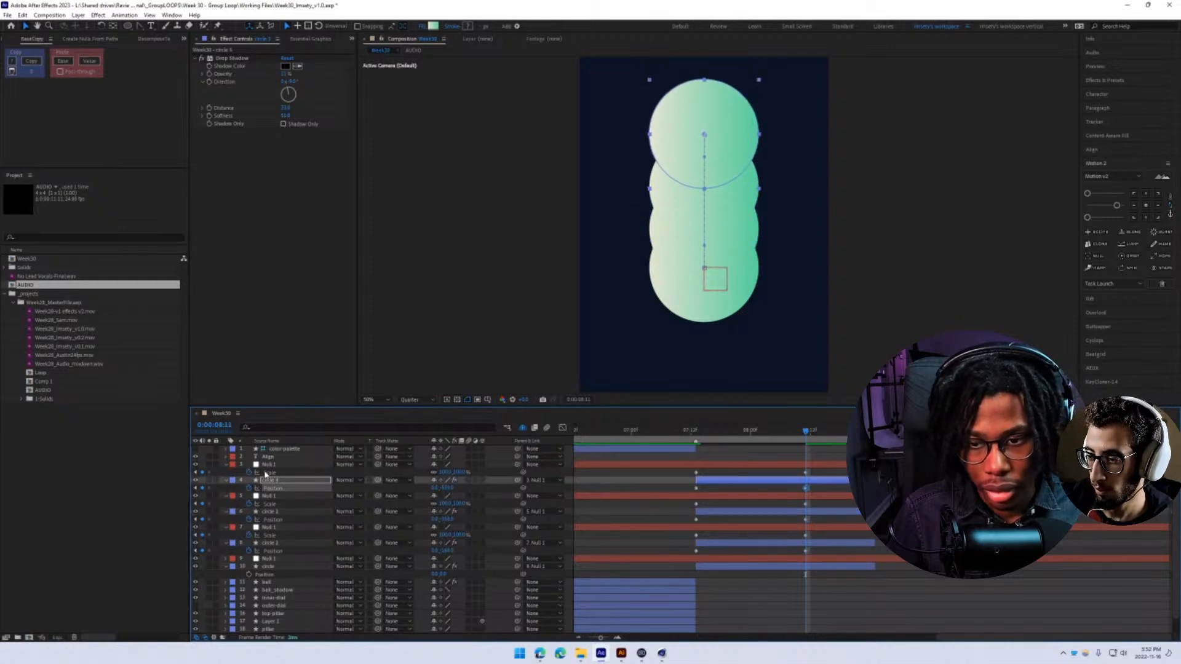
- Try scaling the three upper nulls down progressively toward the top of the stack, and undo the changes
click(268, 465)
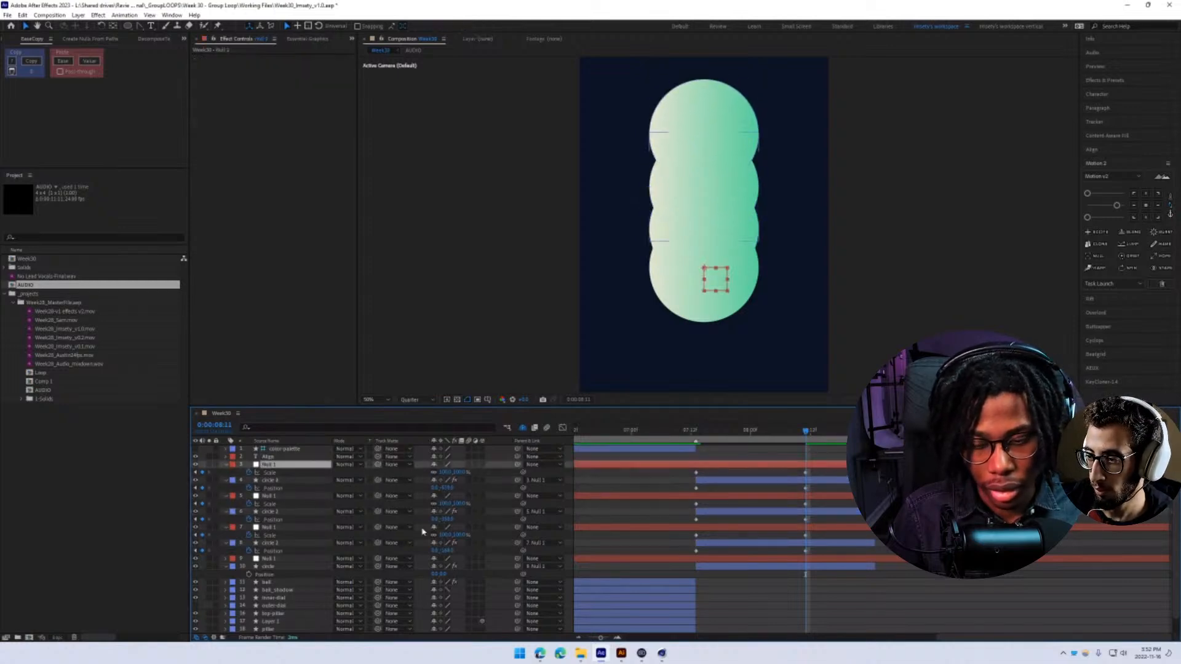
drag(460, 536, 435, 471)
click(283, 497)
click(306, 465)
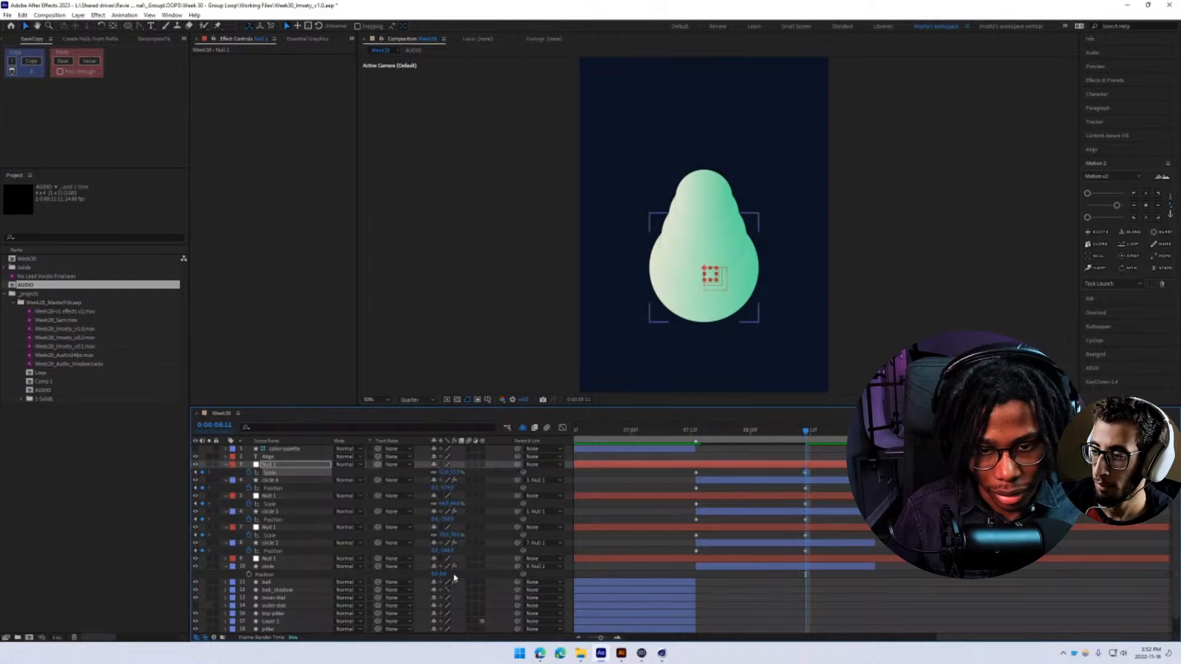
key(ctrl+z)
key(ctrl+z)
key(ctrl+z)
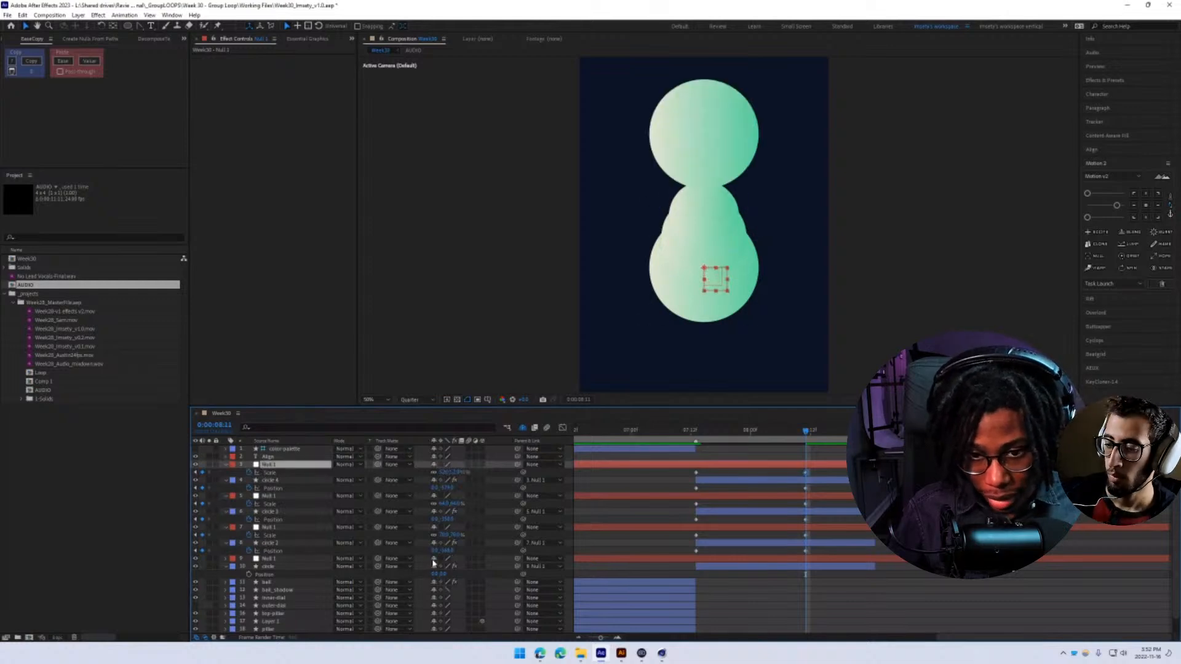
- Set the Scale of the nulls controlling circle 2, circle 3 and circle 4 to 75%, 50% and 25% respectively, and save the project
click(461, 535)
text(75)
click(795, 623)
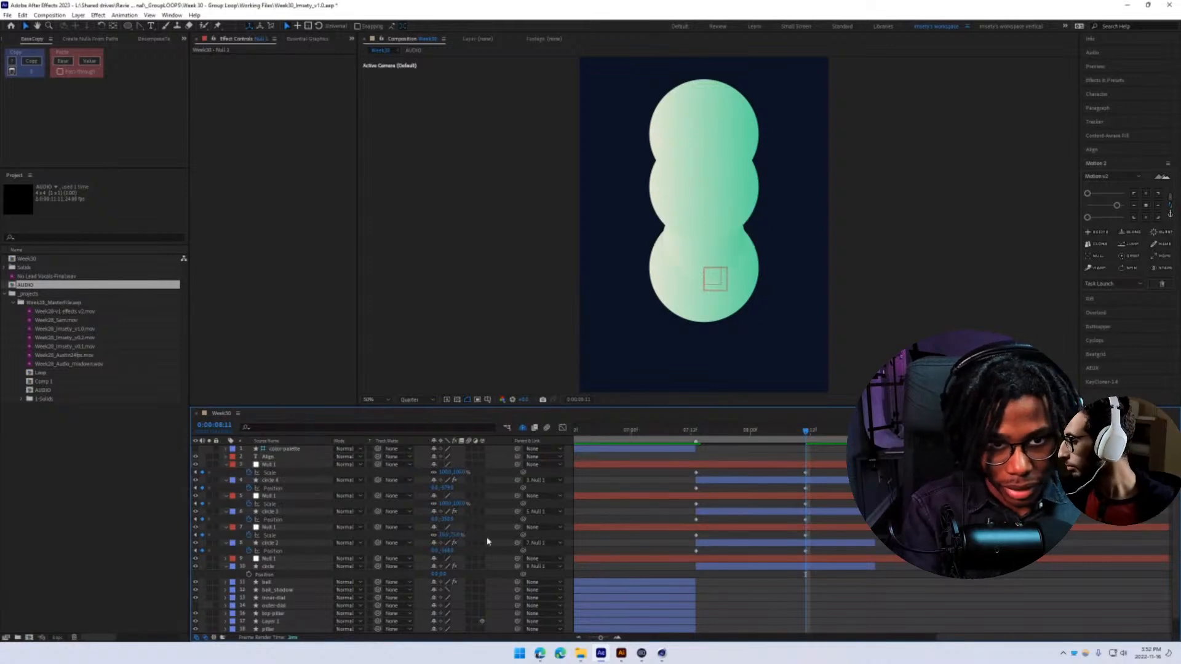
click(451, 504)
text(100)
key(Return)
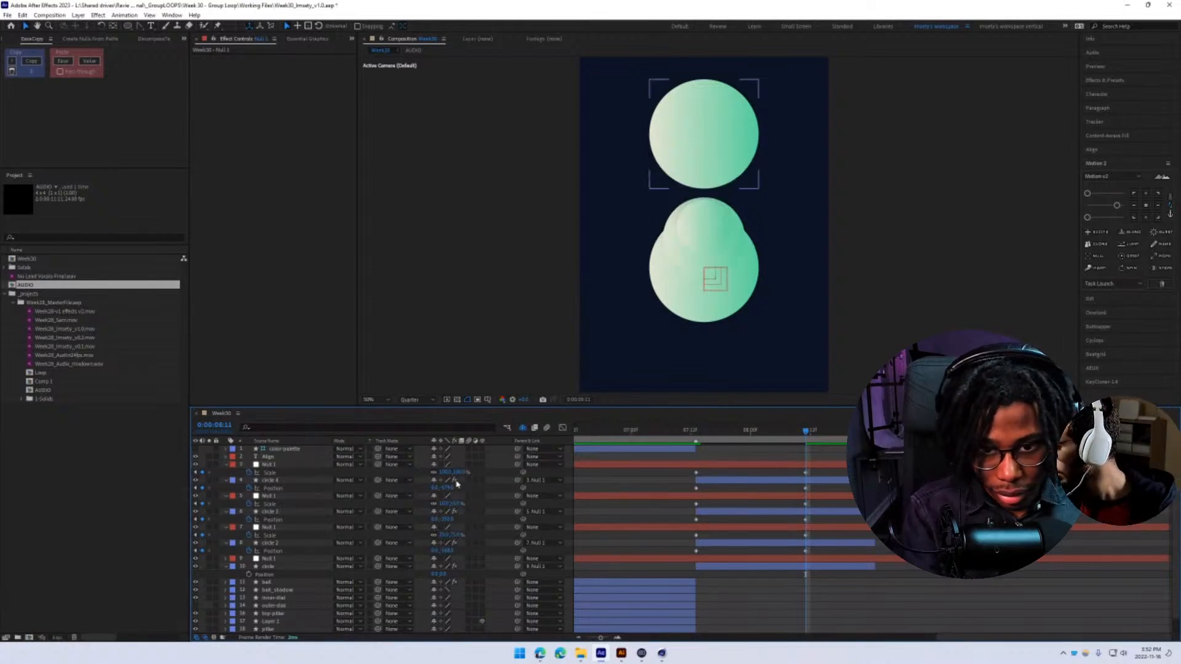
click(455, 473)
text(25)
click(831, 646)
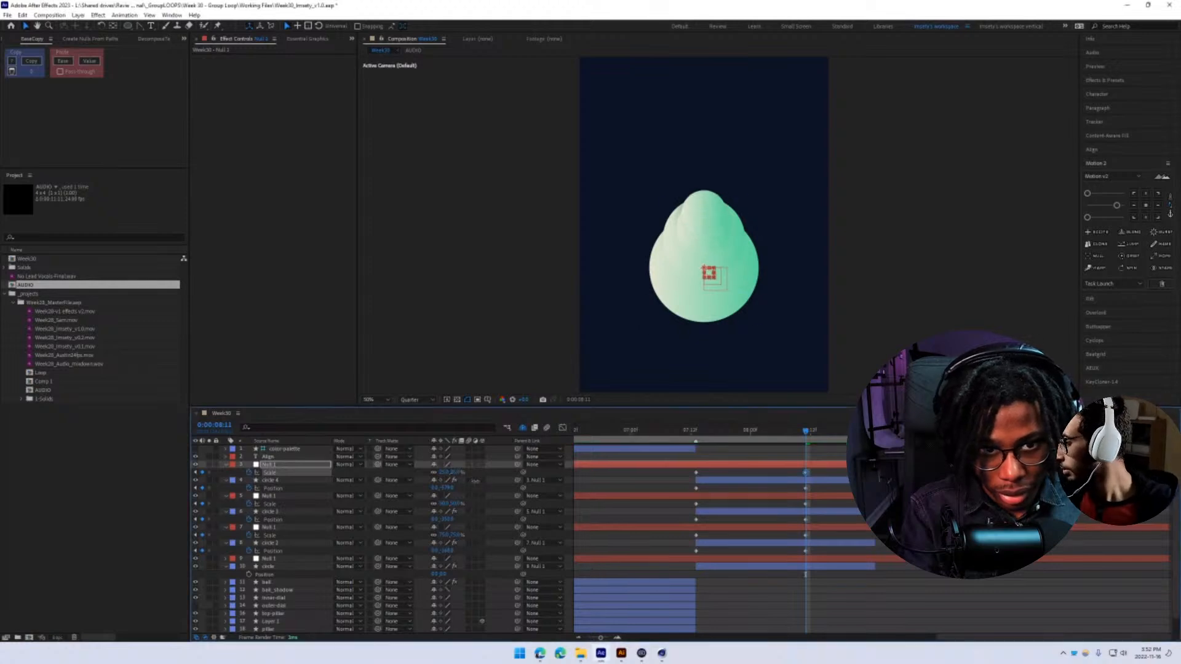
drag(474, 482, 467, 511)
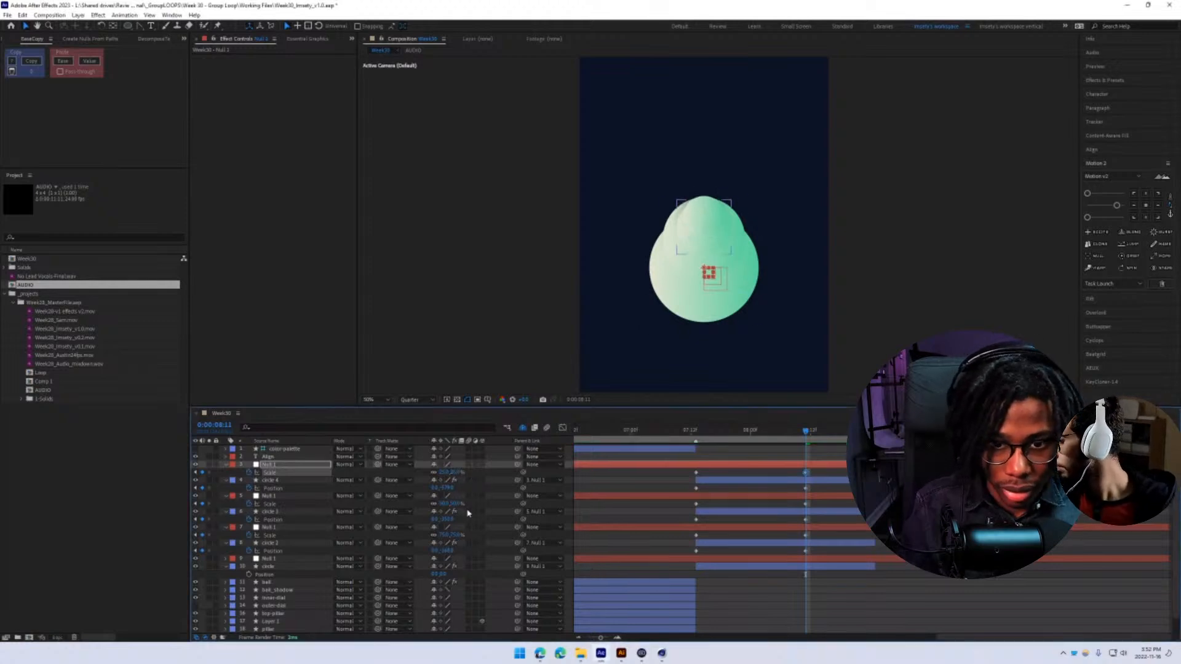
key(ctrl+s)
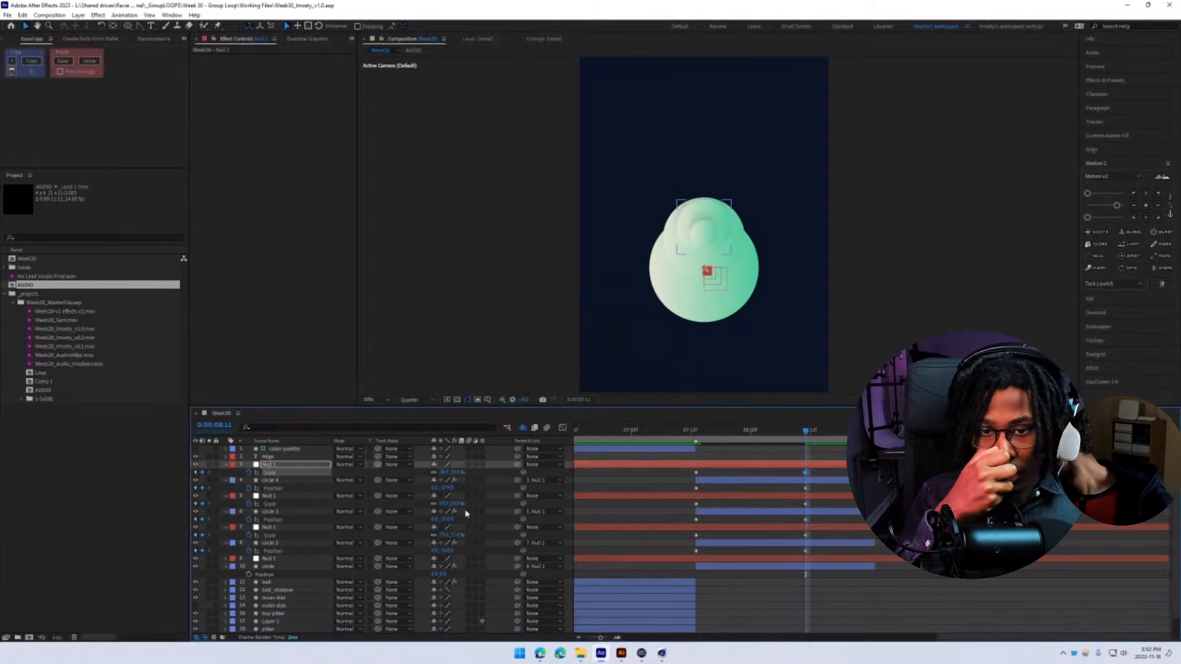
- Raise circle 4 and circle 3 at 0:00:08:11 so each sticks out above the larger circle beneath it
click(273, 488)
key(shift+Up)
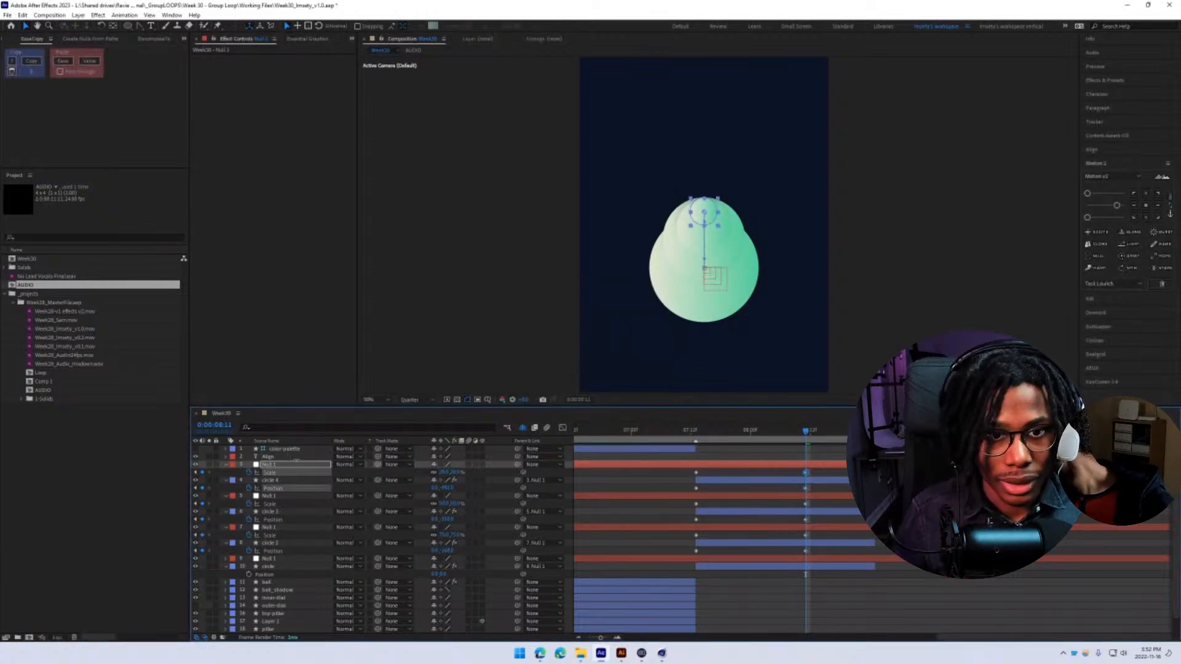
drag(288, 458, 250, 462)
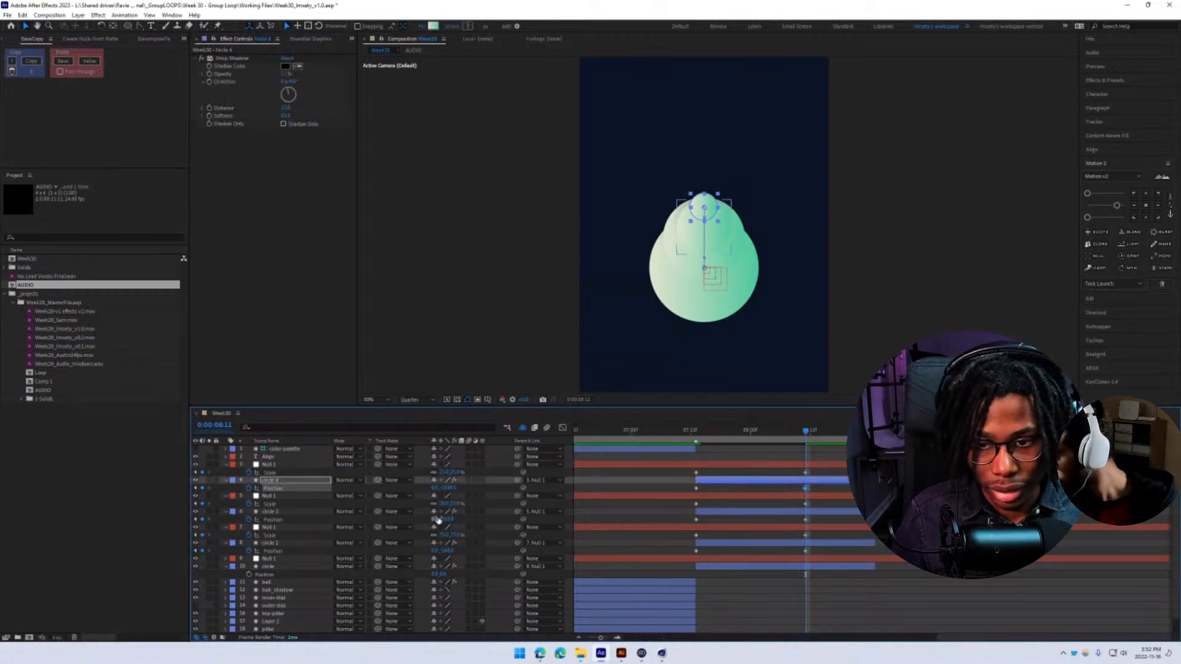
click(273, 519)
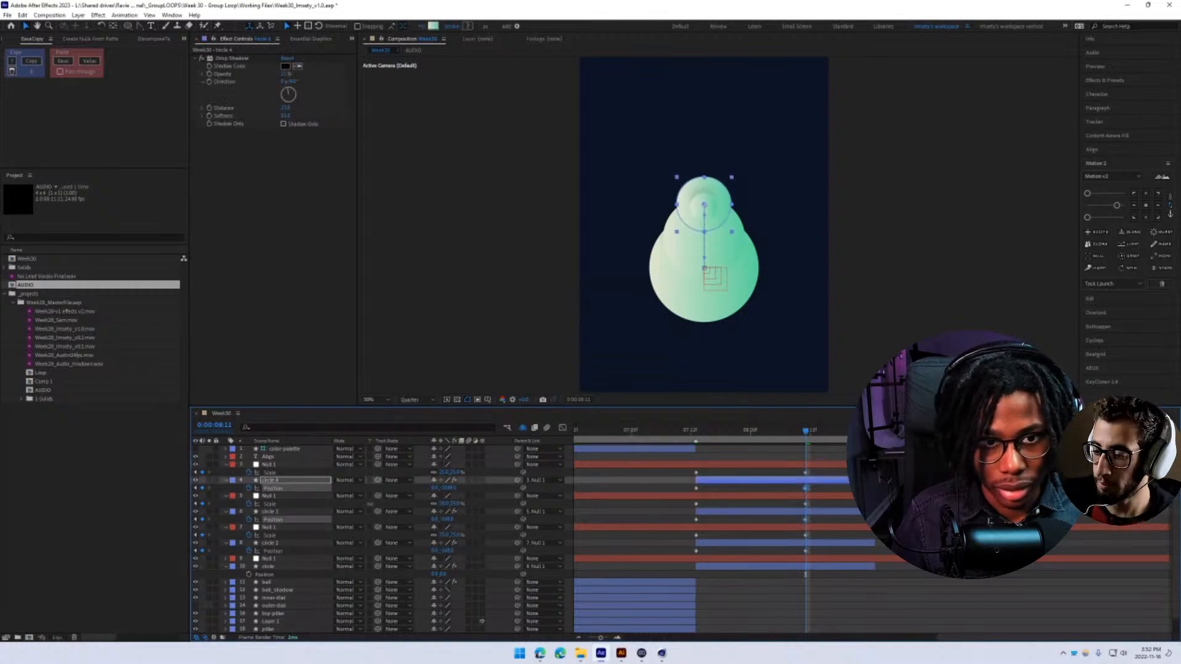
drag(447, 490, 430, 490)
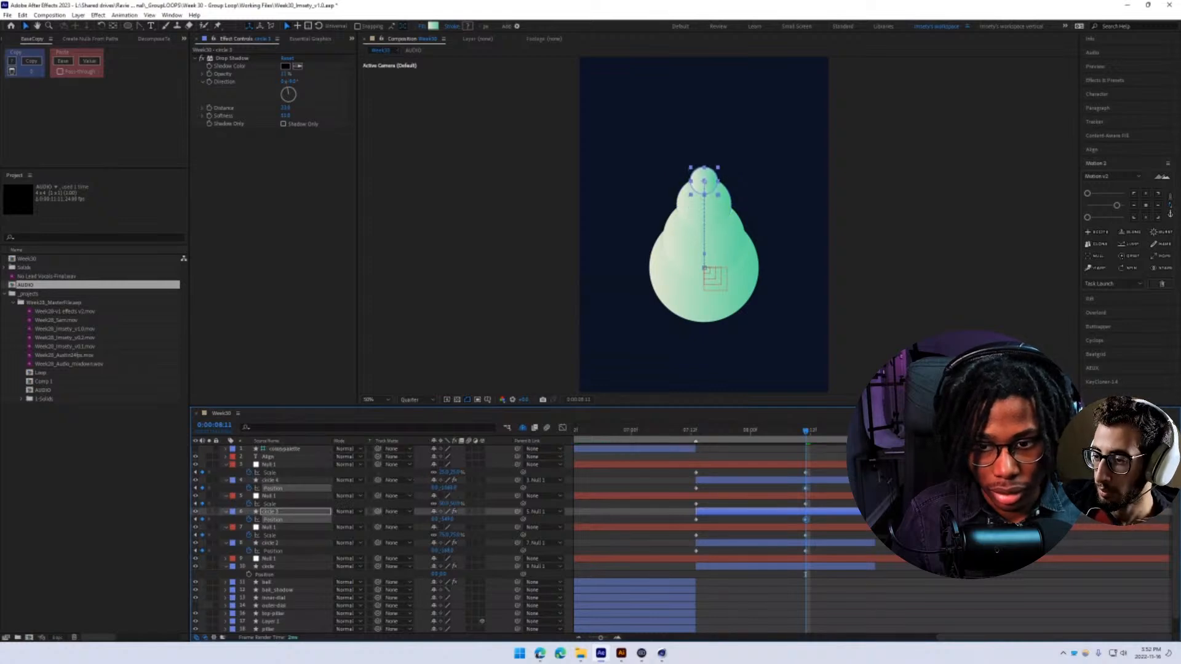
- Adjust the vertical positions of circle 2, circle 3 and circle 4 to lift the tapered stack slightly
click(270, 479)
ctrl+click(274, 511)
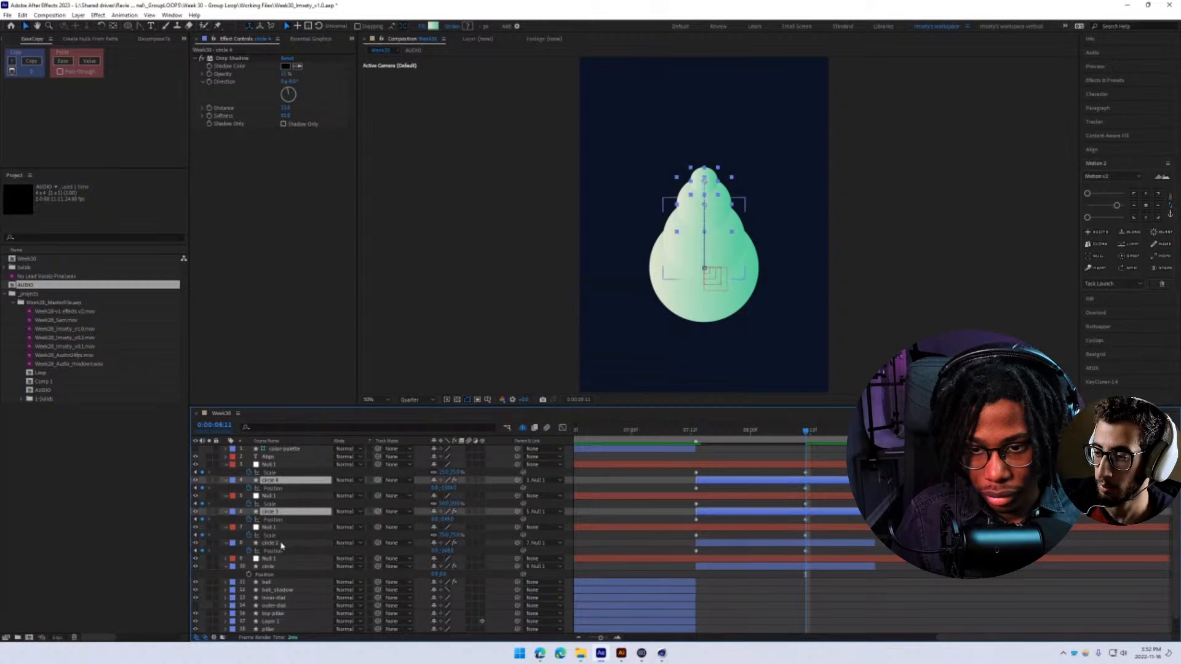
drag(447, 520, 415, 547)
click(282, 514)
ctrl+click(283, 542)
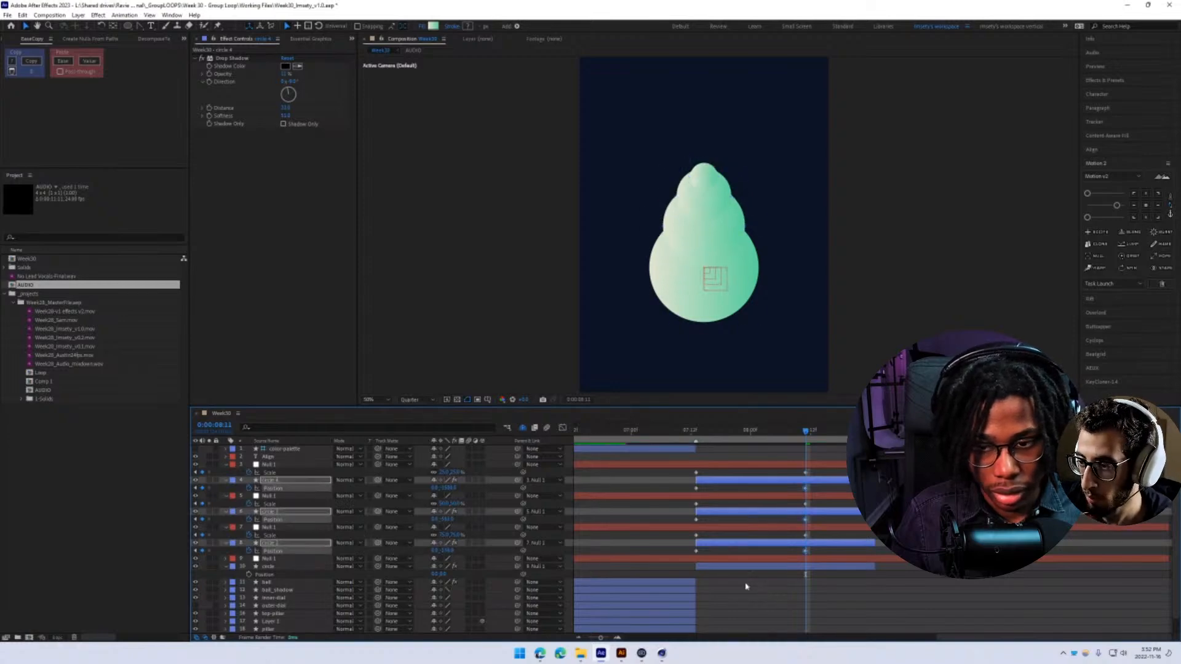
- Move circle 3 and circle 4 farther up to even out the spacing of the stack, and save the project
click(439, 523)
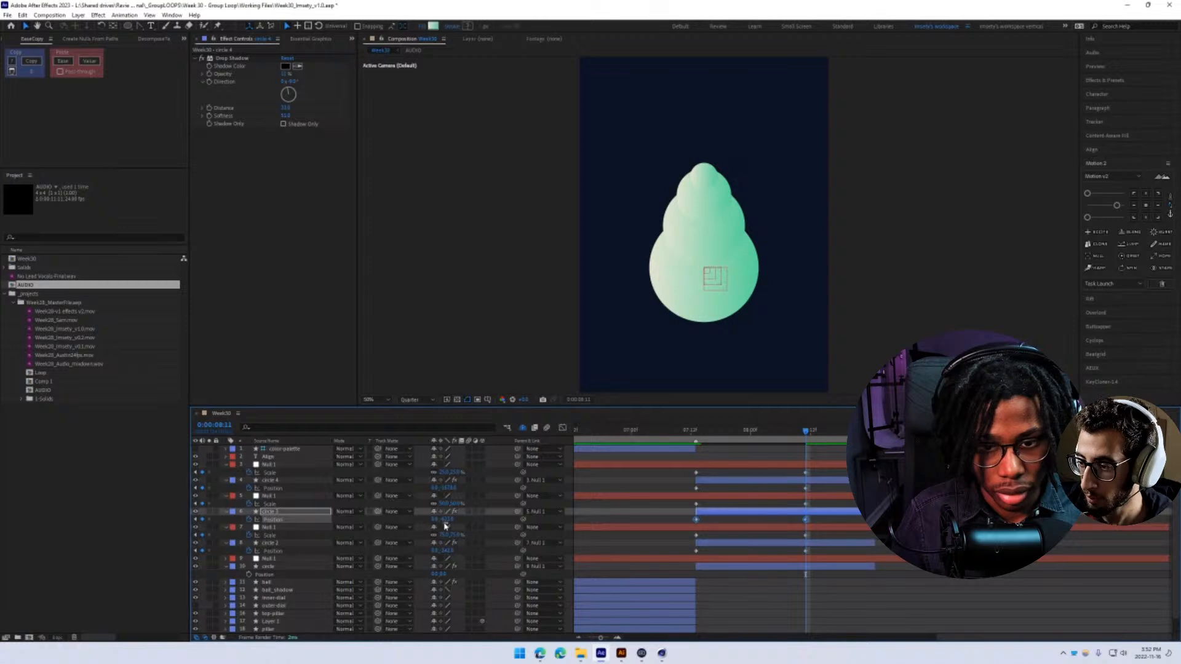
mouse_move(450, 521)
mouse_down()
mouse_move(446, 488)
mouse_move(383, 475)
mouse_up()
click(804, 582)
key(ctrl+s)
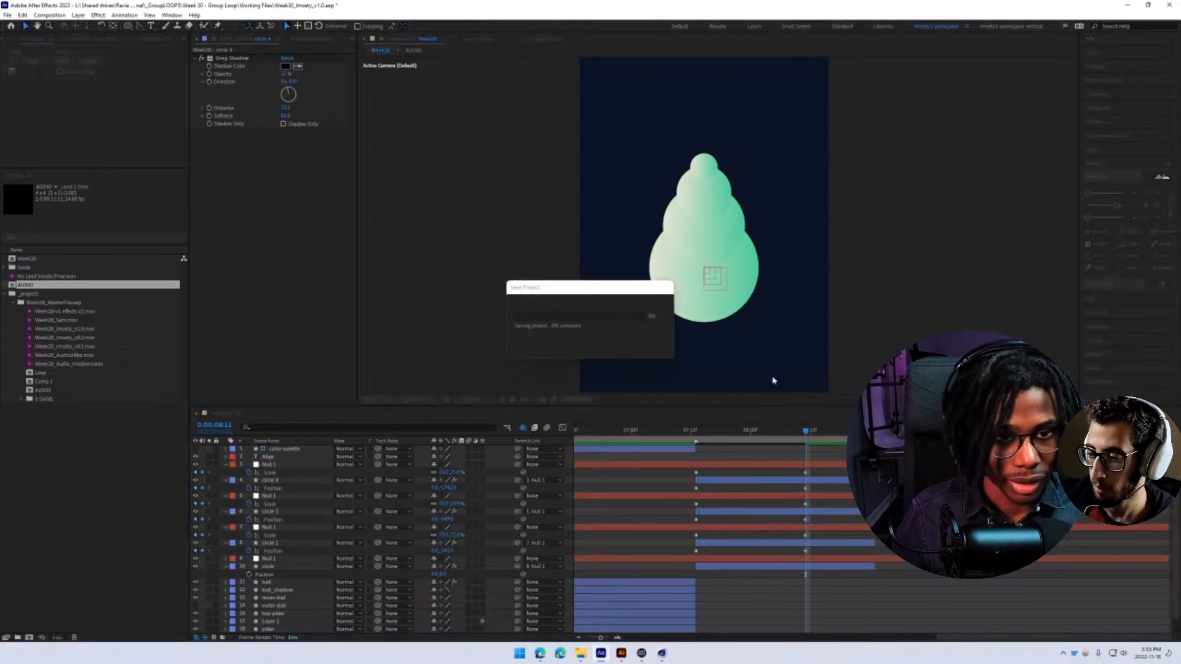
- Apply Easy Ease to all Scale and Position keyframes of the three nulls and circles, and preview the growth up to 0:00:08:11
drag(806, 431, 727, 430)
click(820, 555)
drag(820, 555, 707, 445)
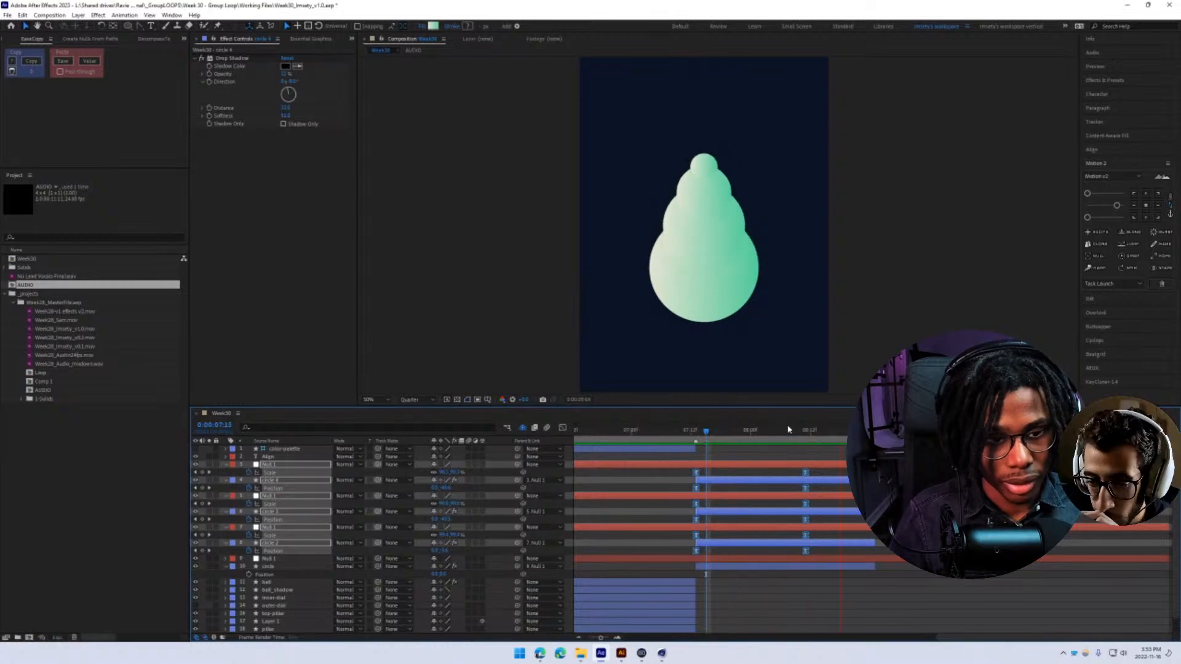
drag(789, 430, 806, 438)
click(796, 559)
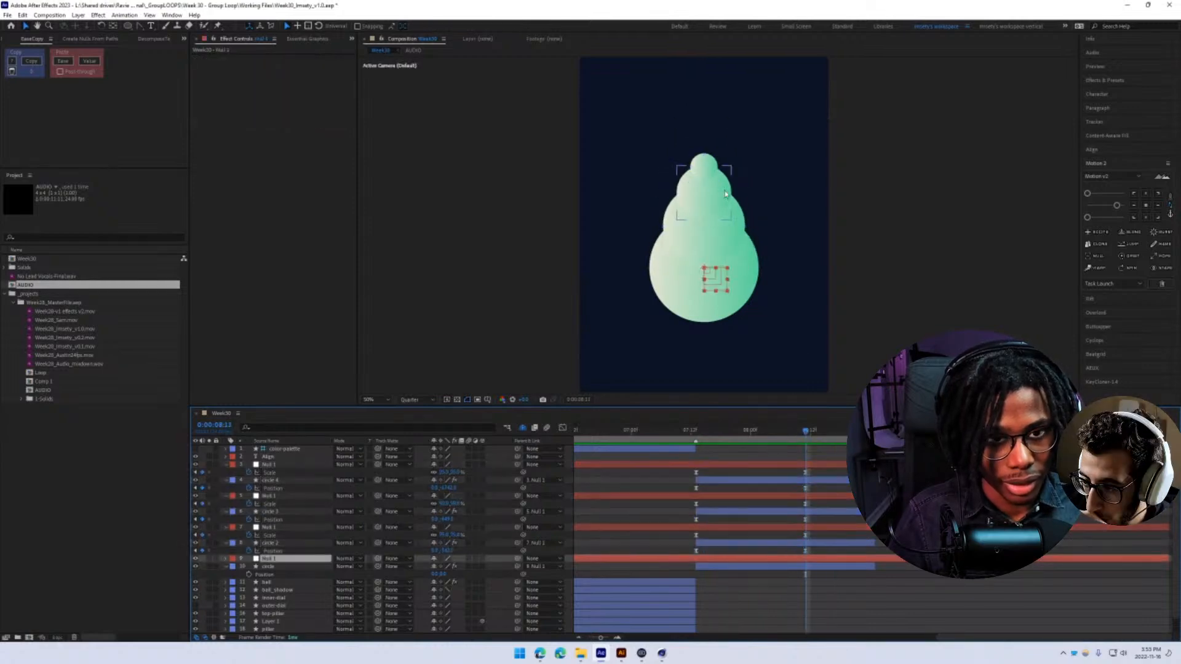
- Try moving circle 4 off the top of the stack, undo it, and collapse its Position property
mouse_move(710, 164)
mouse_down()
mouse_move(703, 150)
mouse_move(730, 160)
mouse_up()
key(ctrl+z)
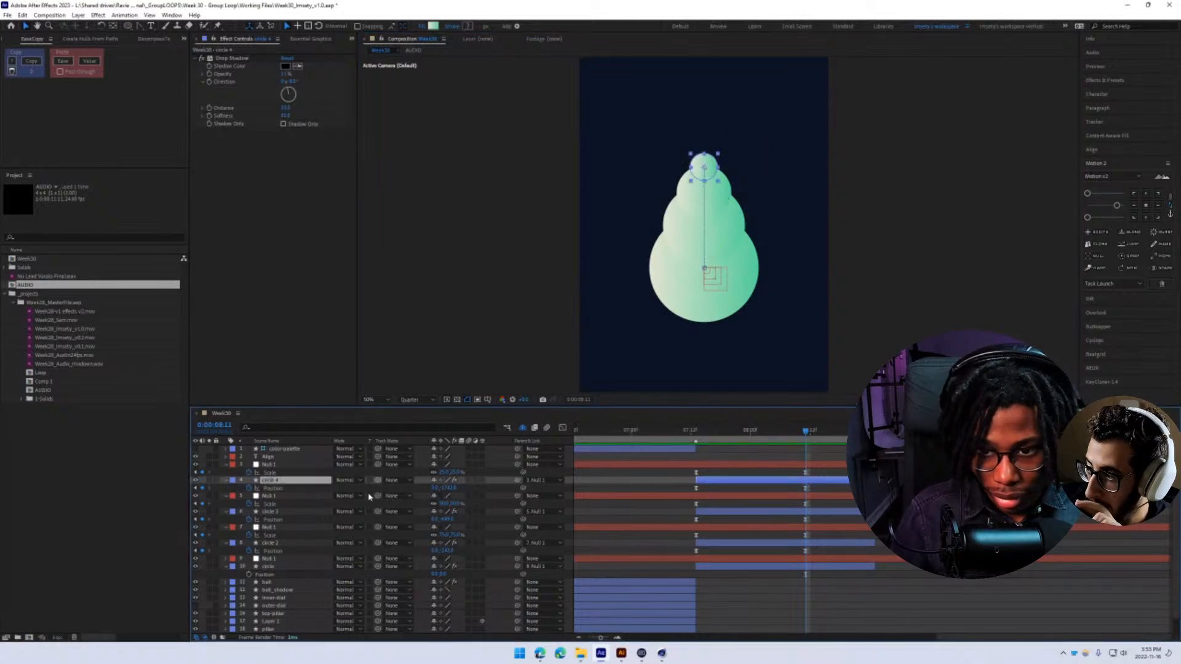
key(p)
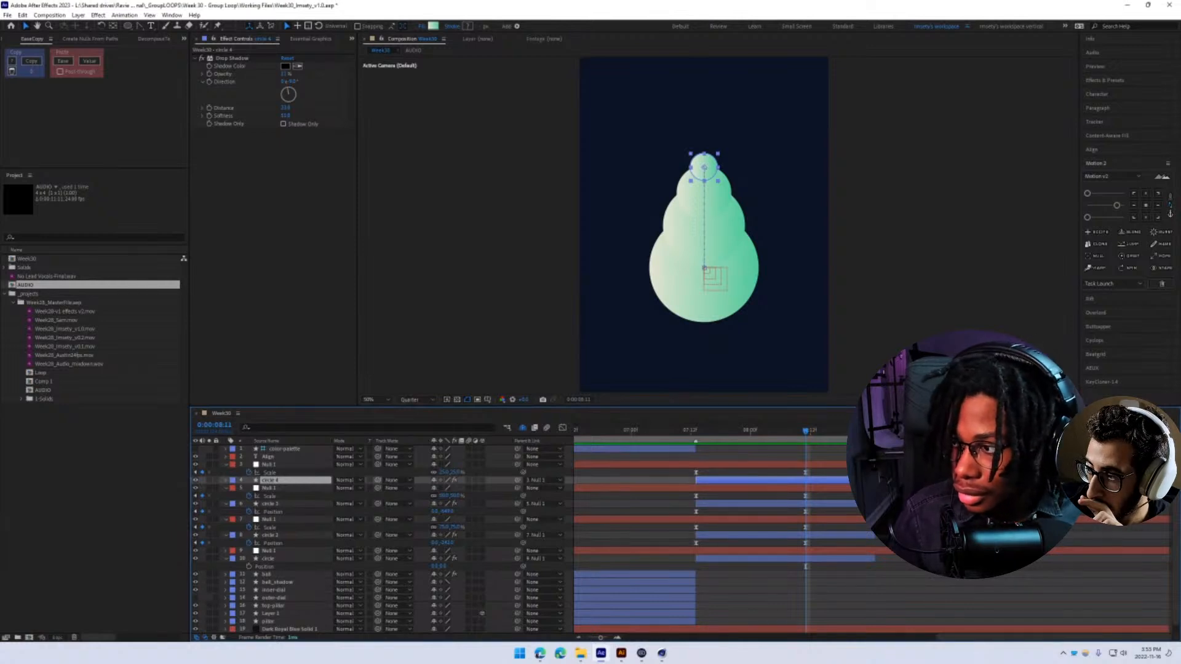
key(alt+Tab)
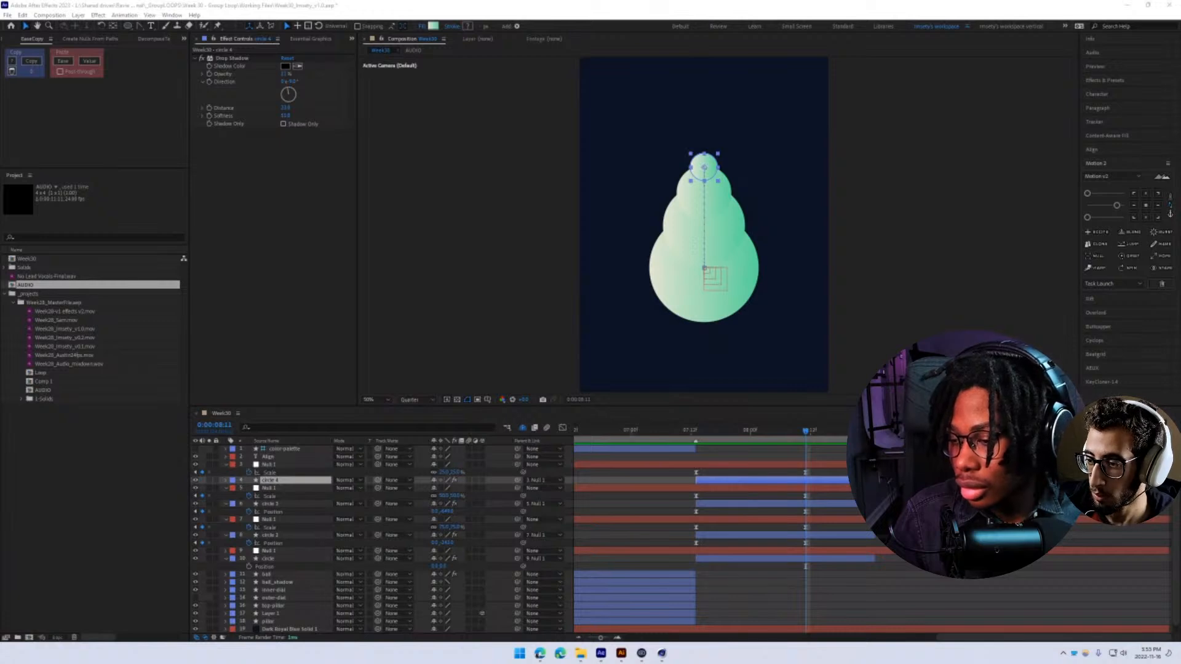
- Show the Position properties of circle, circle 2, circle 3 and circle 4 together, and save the project
click(710, 587)
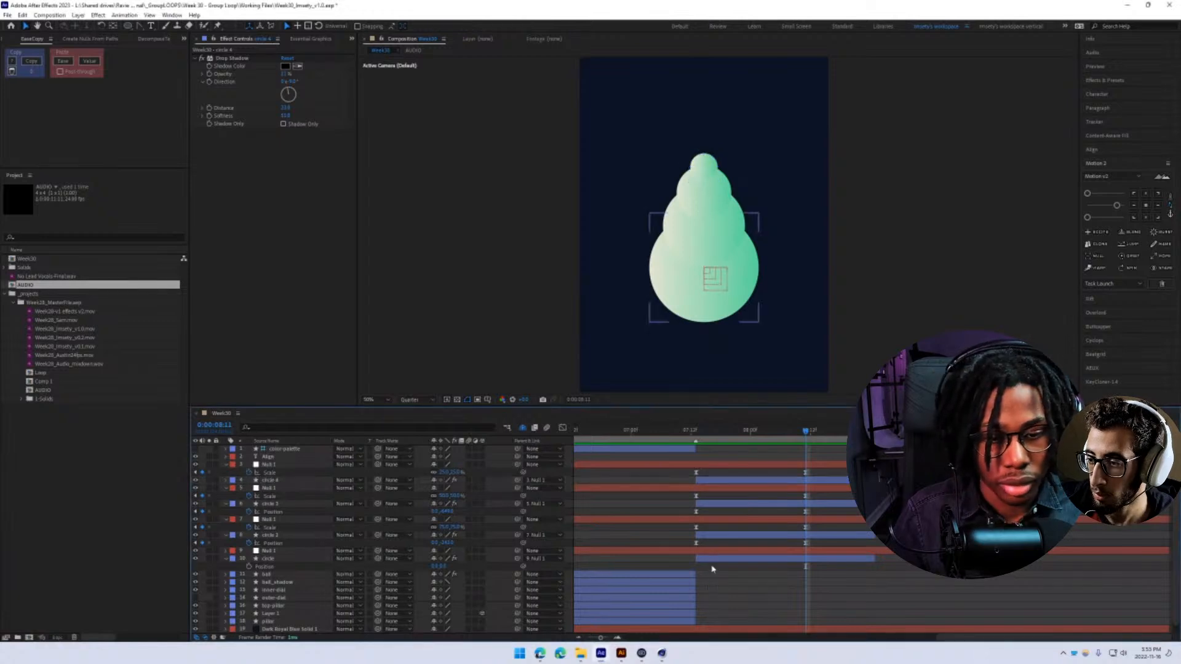
click(711, 559)
ctrl+click(720, 536)
ctrl+click(710, 504)
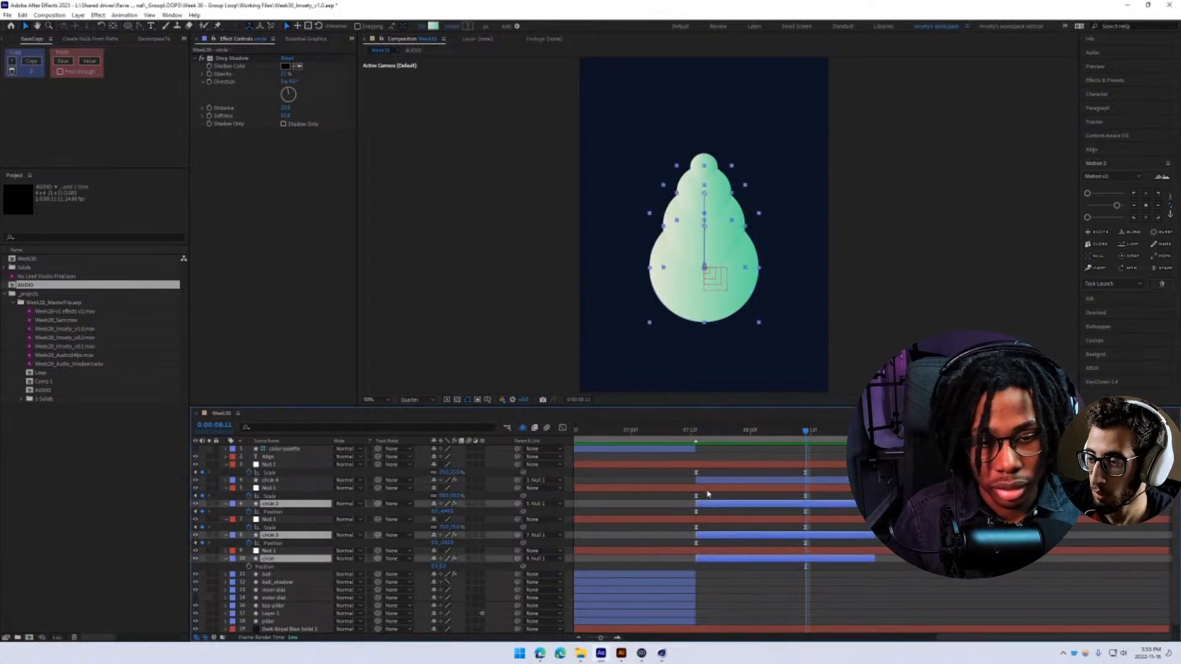
ctrl+click(711, 481)
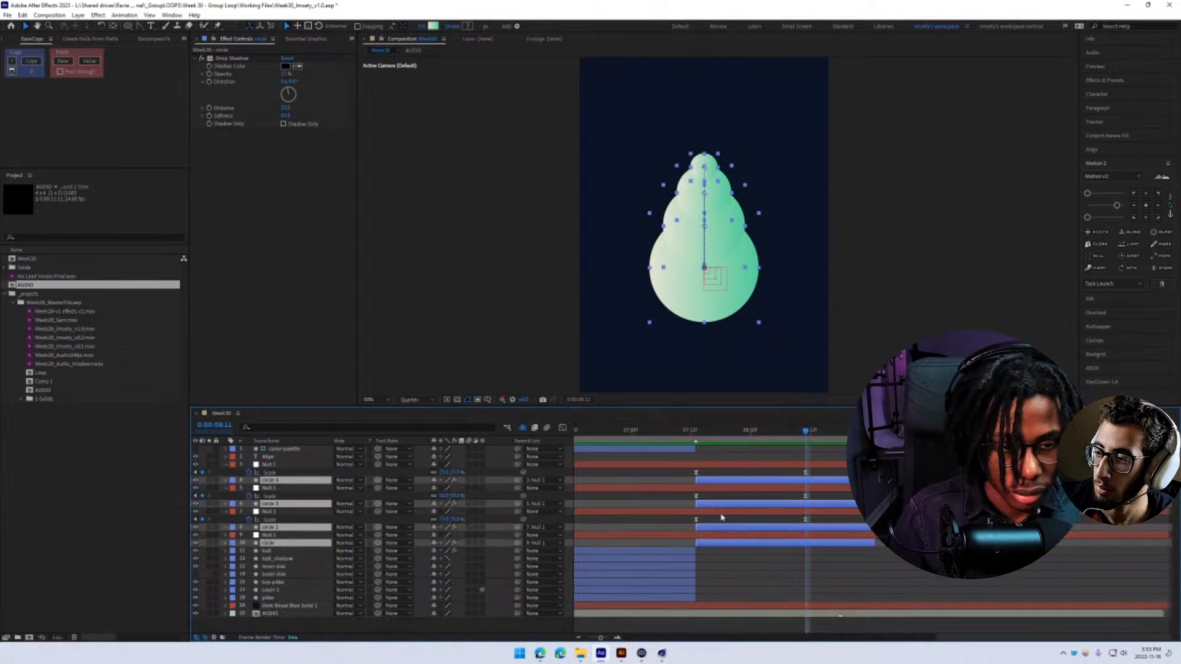
key(p)
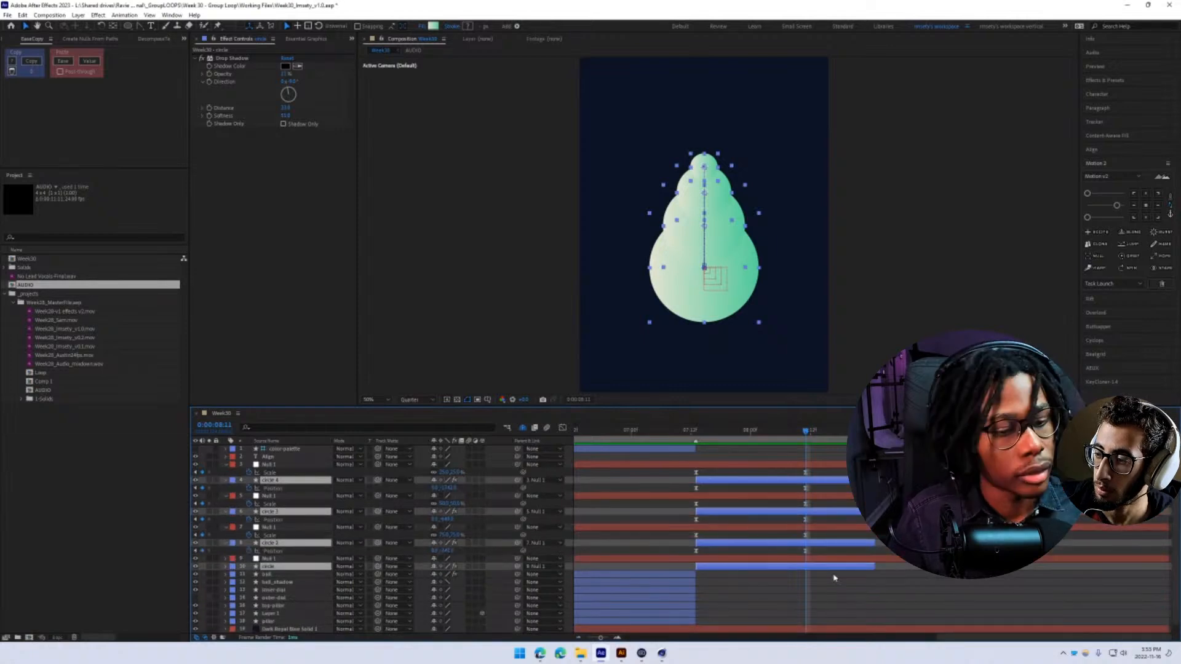
key(ctrl+s)
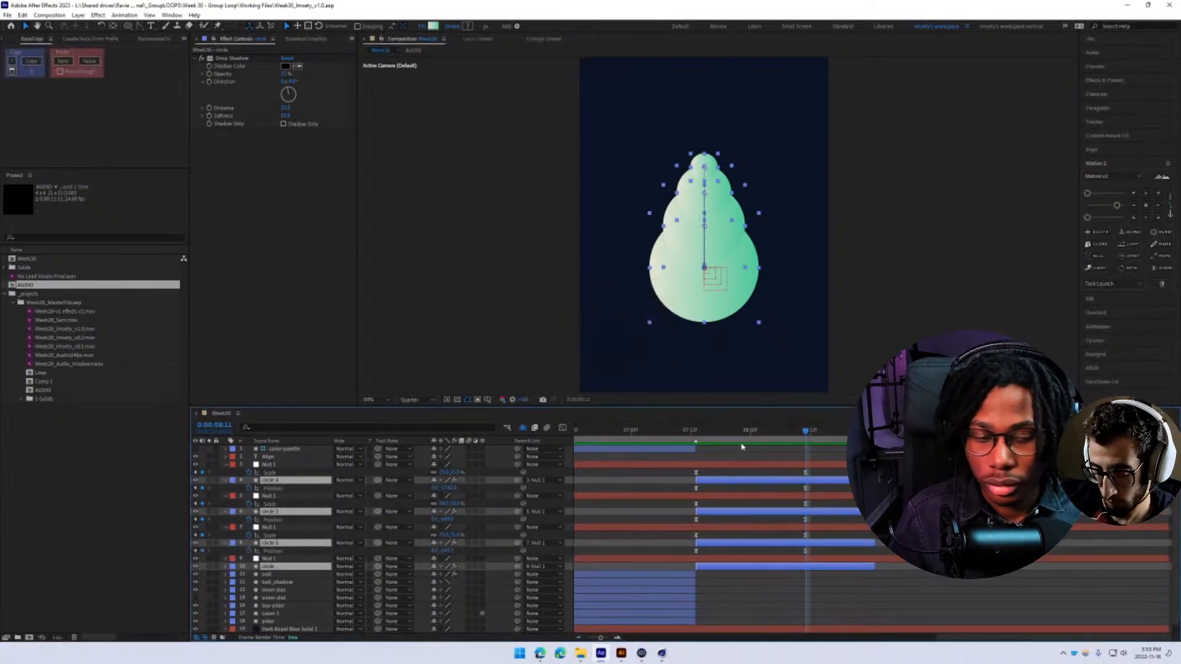
drag(763, 429, 806, 456)
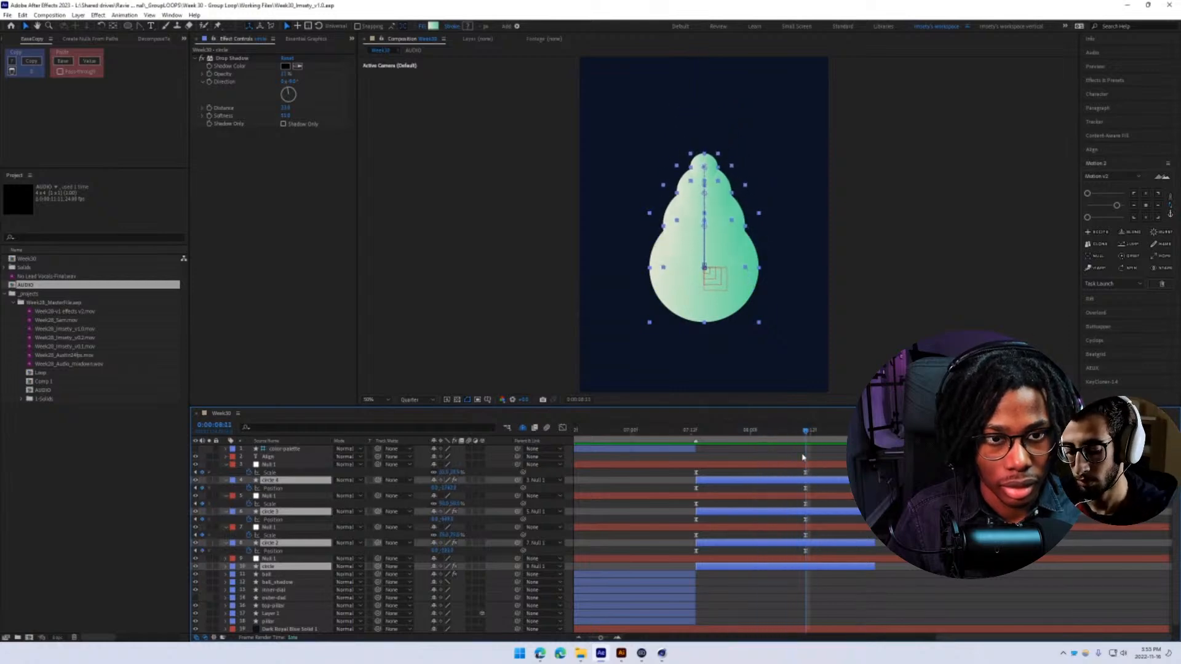
- Try lowering circle 4 slightly on the stack by changing its vertical position
click(733, 578)
click(442, 488)
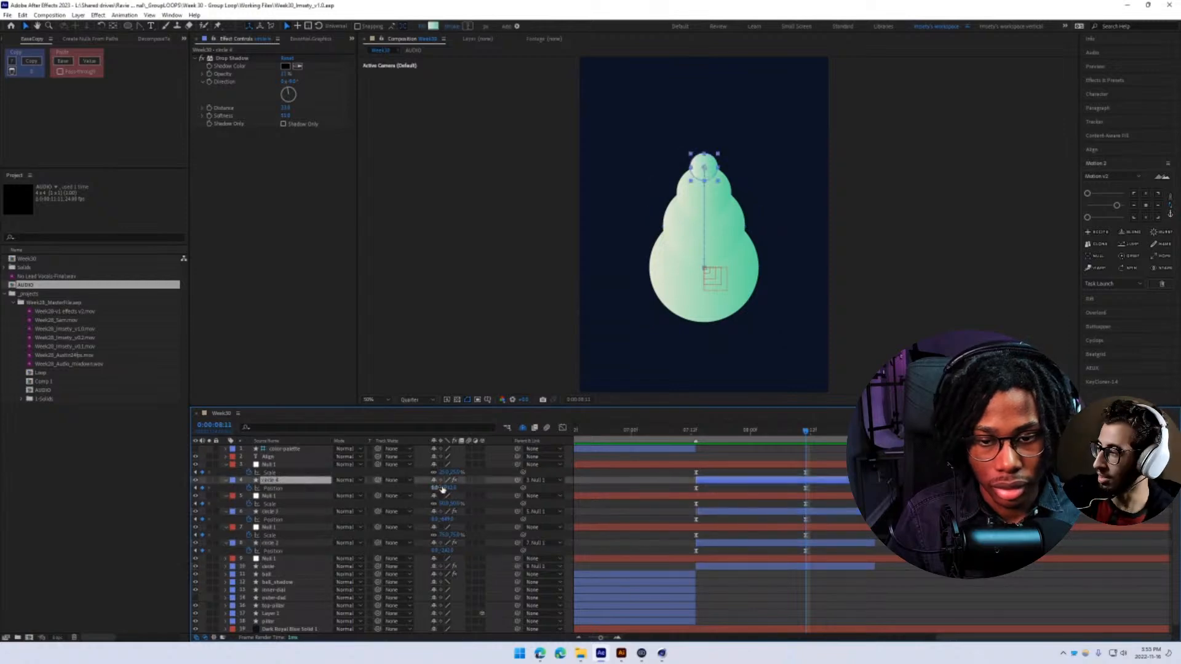
key(Return)
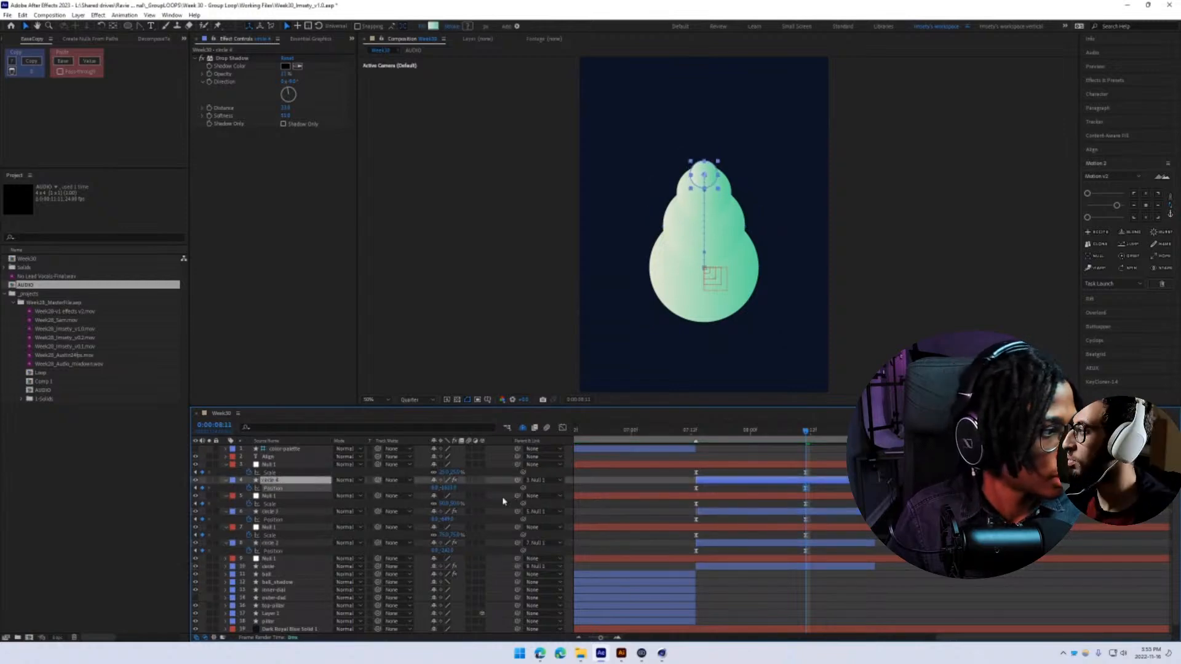
- Save the project and play back the stack's growth from just before the circles appear
key(ctrl+s)
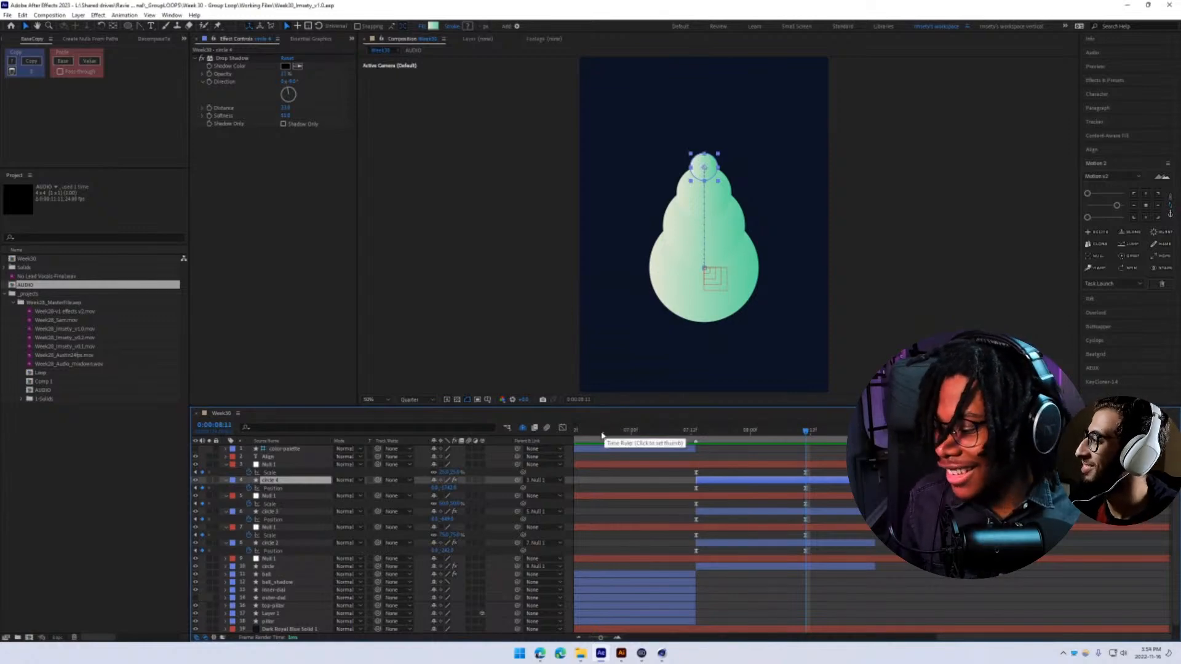
click(683, 435)
key(space)
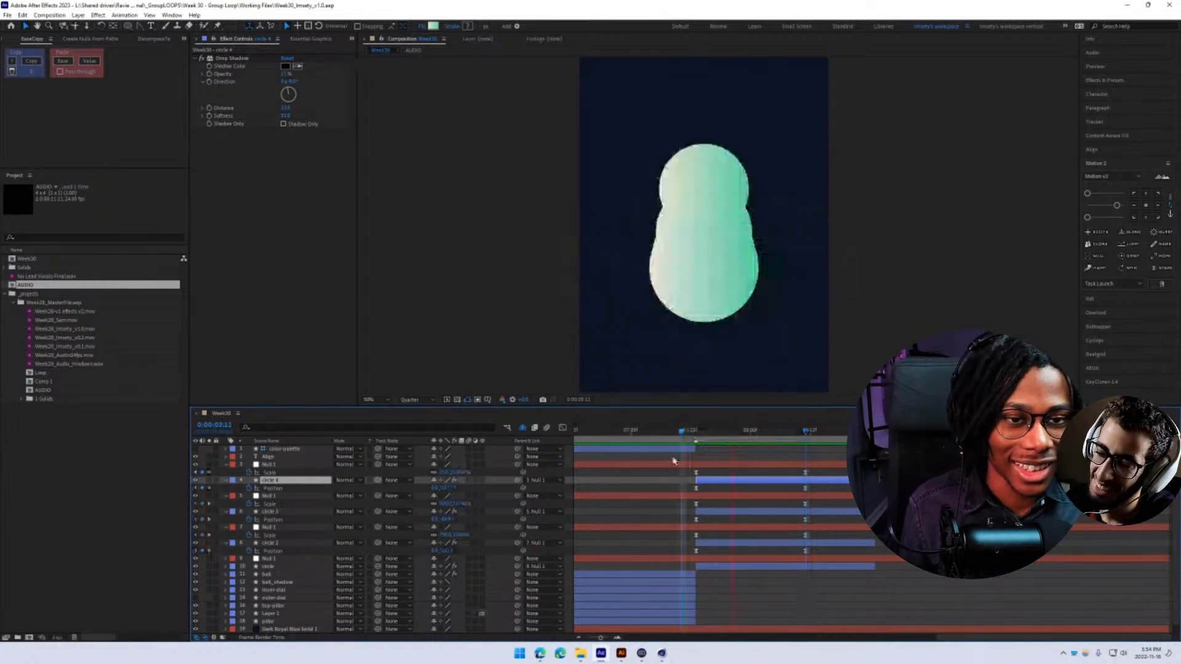
key(space)
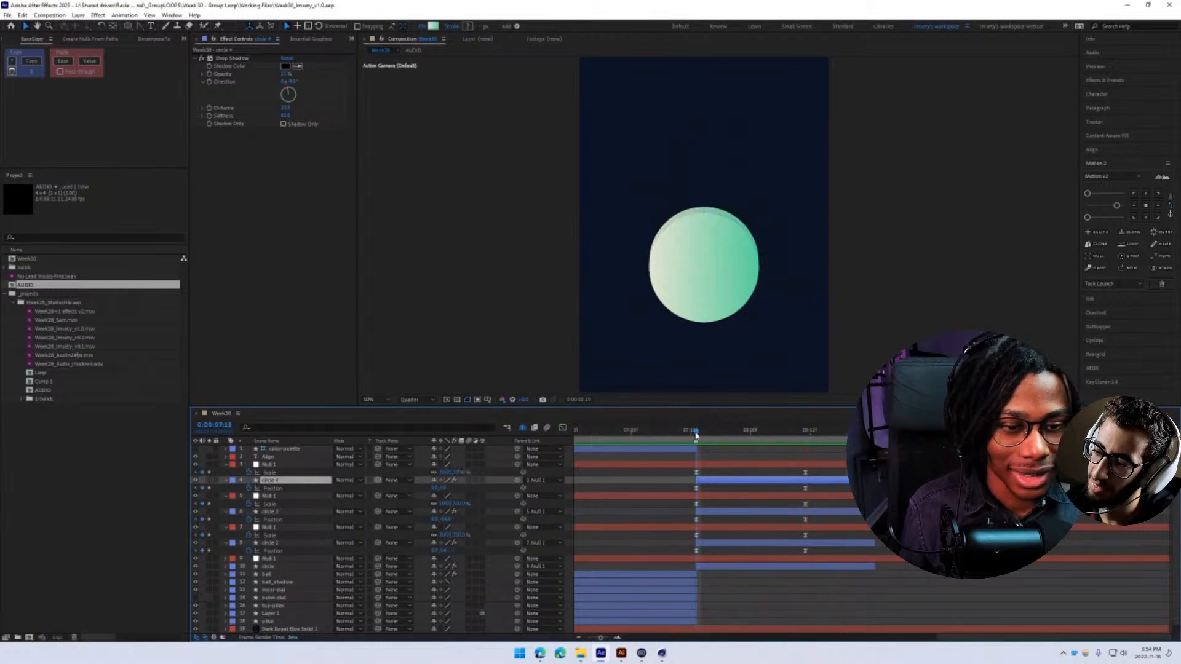
- Try moving circle 4 and its null beneath the base circle in the layer order, and undo the reordering
ctrl+click(269, 466)
drag(269, 466, 298, 572)
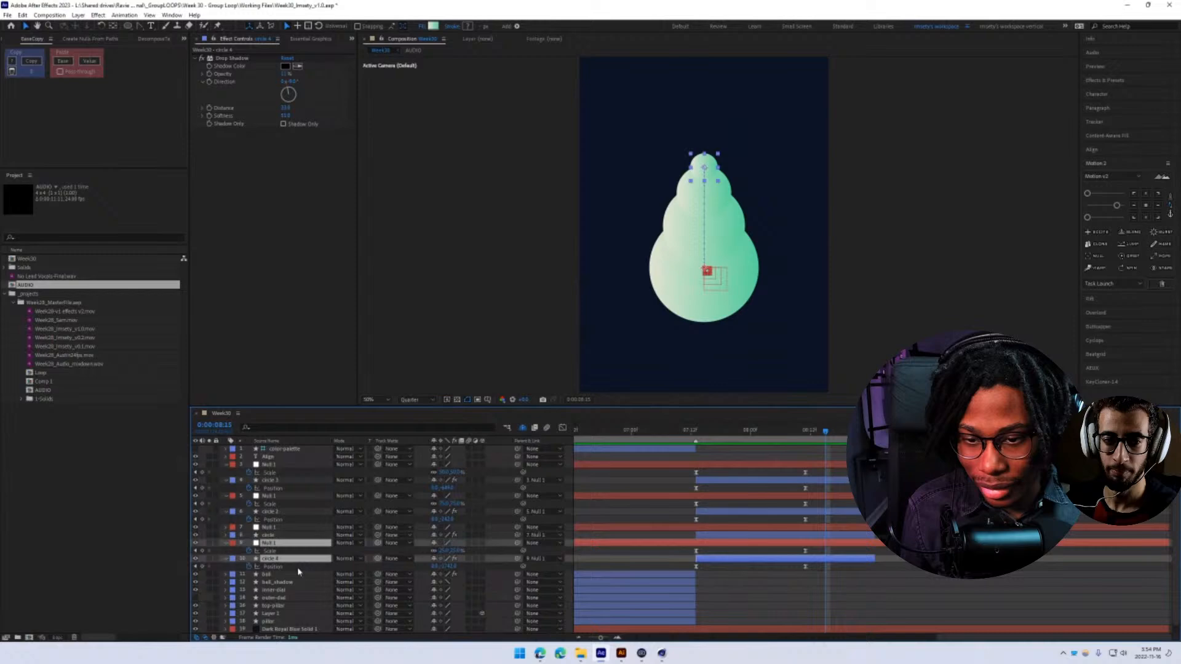
click(276, 467)
ctrl+click(282, 482)
mouse_move(283, 484)
mouse_down()
mouse_move(313, 567)
mouse_move(296, 501)
mouse_up()
key(ctrl+z)
key(ctrl+z)
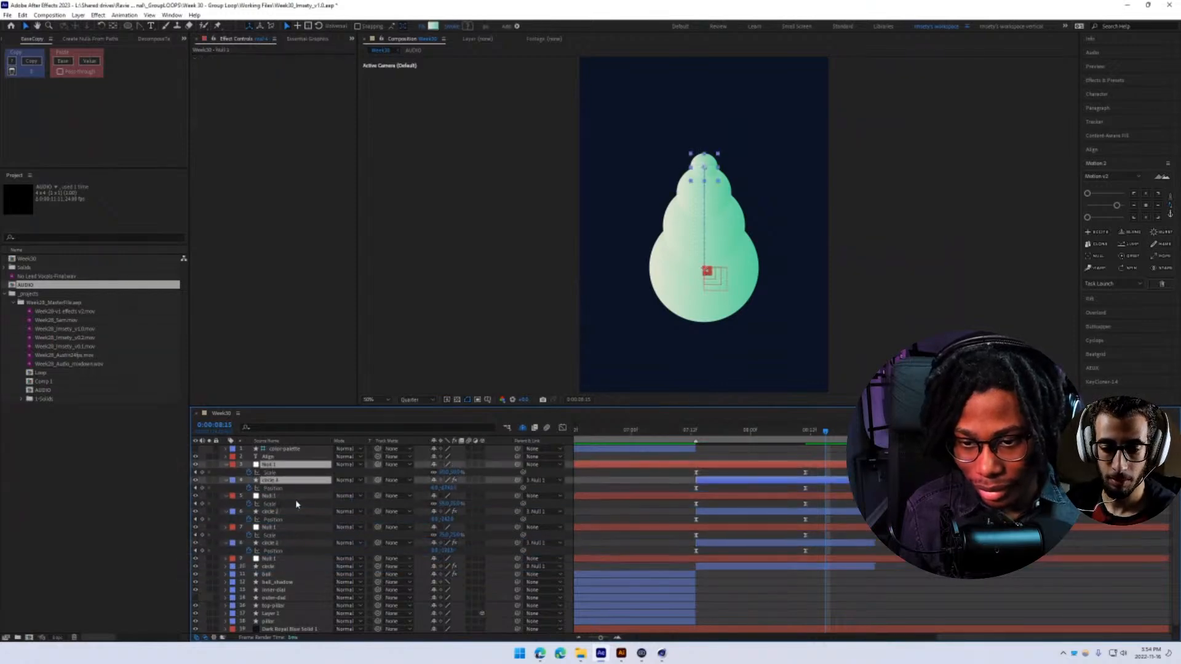
- Reorder the circles with their nulls so the base circle is uppermost, followed by circle 2, circle 3 and circle 4
click(283, 559)
ctrl+click(285, 567)
click(275, 543)
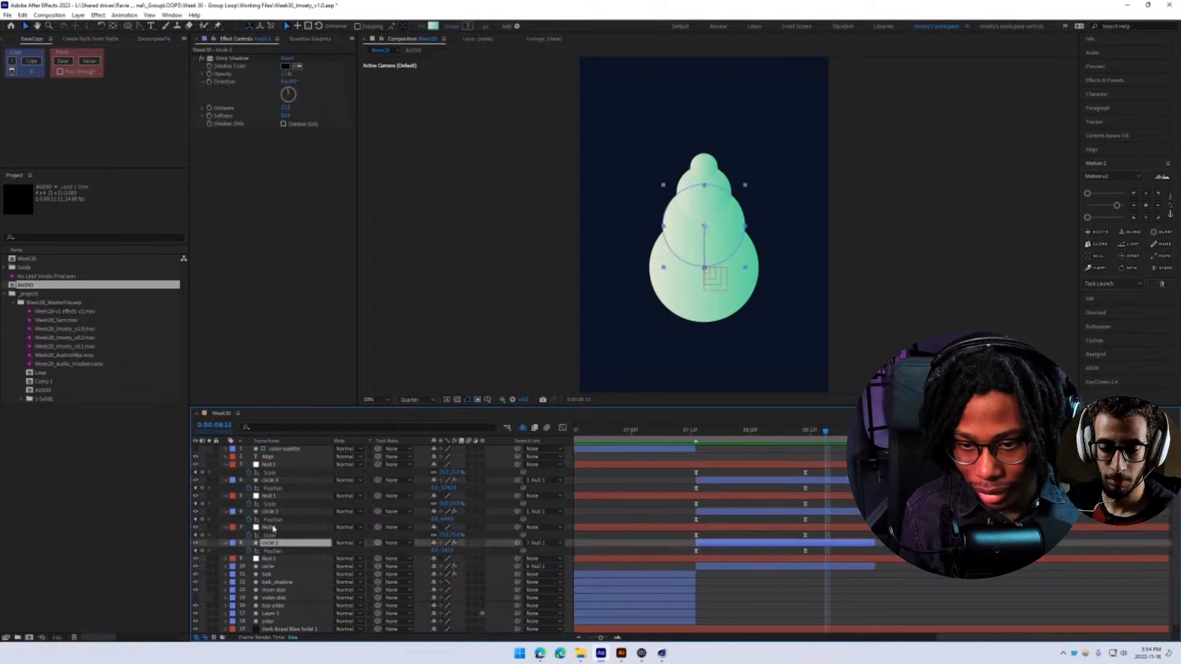
ctrl+click(275, 528)
drag(277, 550, 277, 572)
click(272, 512)
ctrl+click(270, 497)
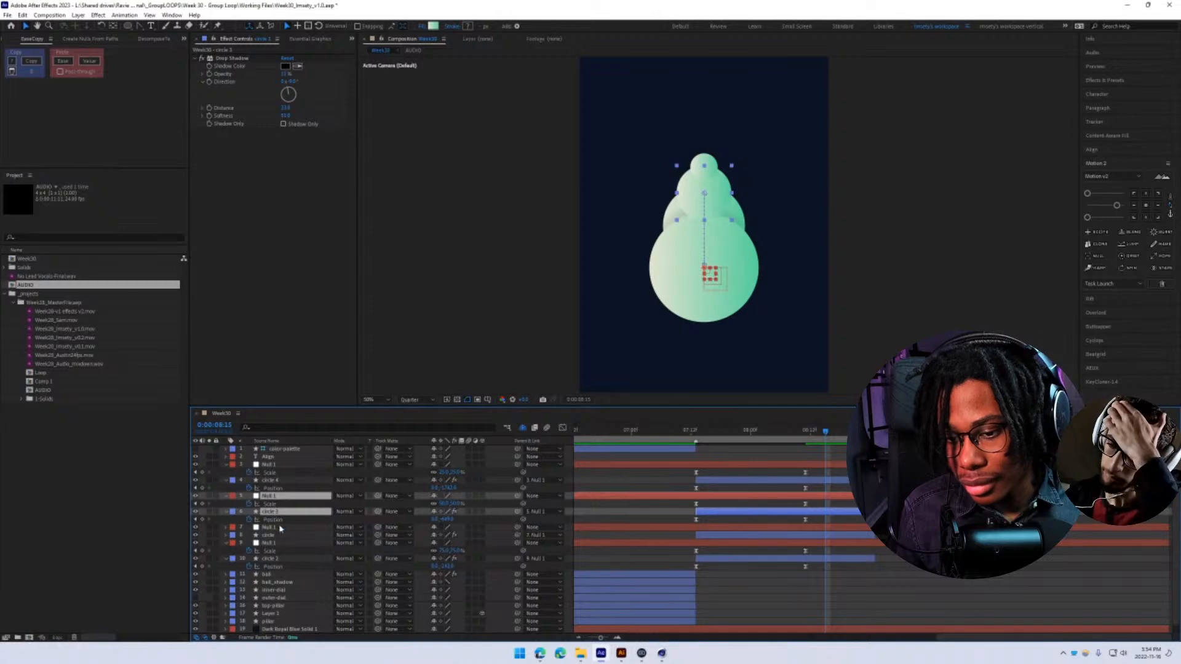
drag(279, 528, 282, 570)
click(274, 480)
ctrl+click(275, 465)
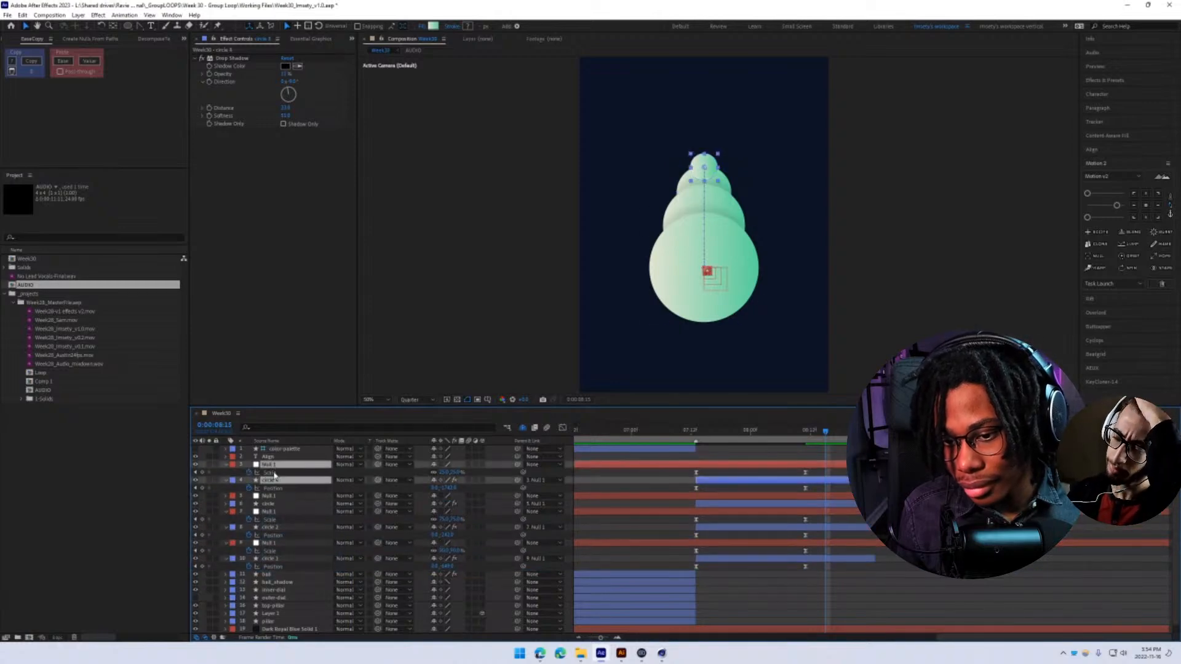
drag(274, 475, 280, 570)
- Select all Scale and Position keyframes of the nulls and circles, preview the growth from 0:00:07:11, and save the project
click(685, 434)
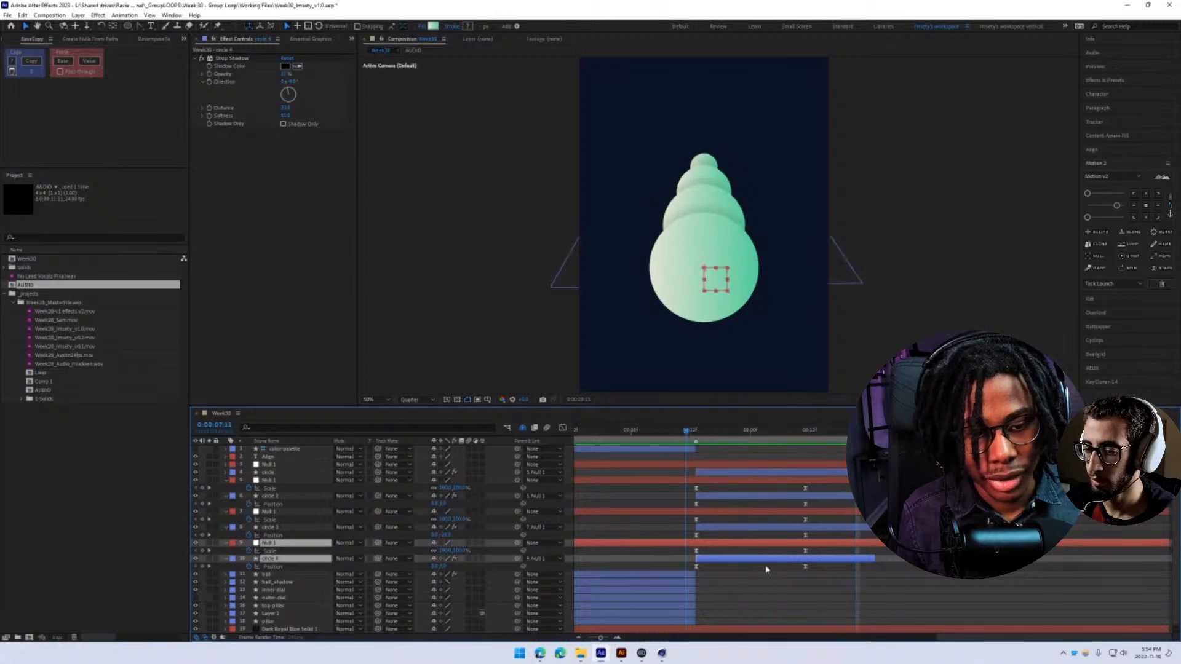
drag(818, 575, 677, 491)
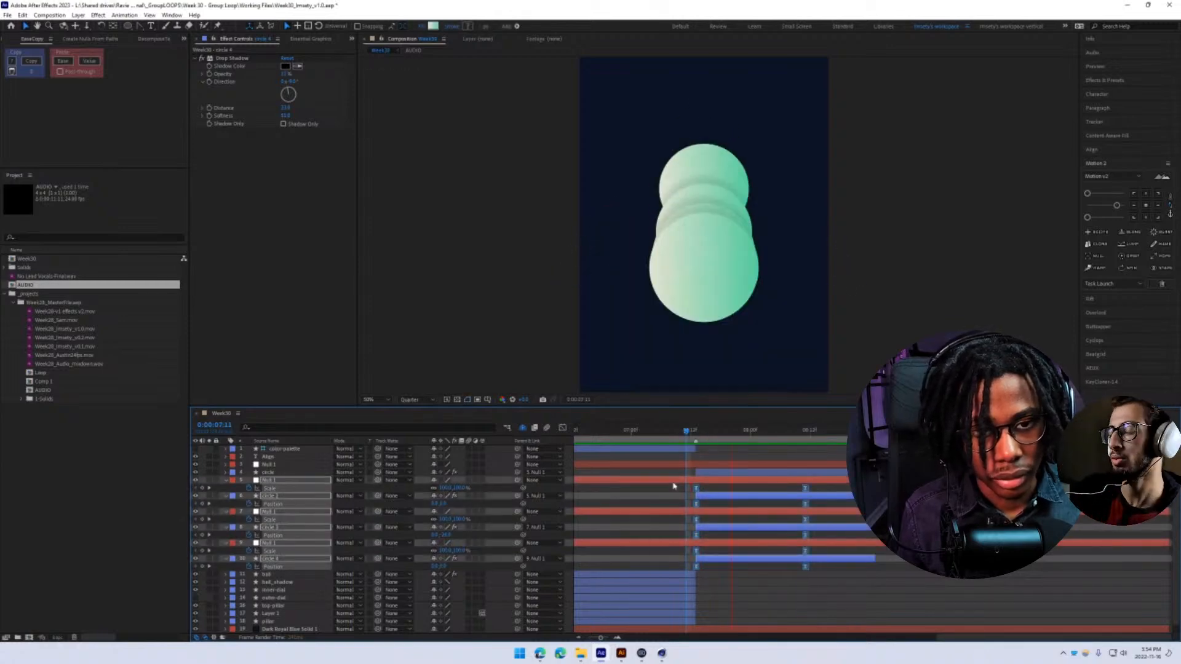
key(ctrl+s)
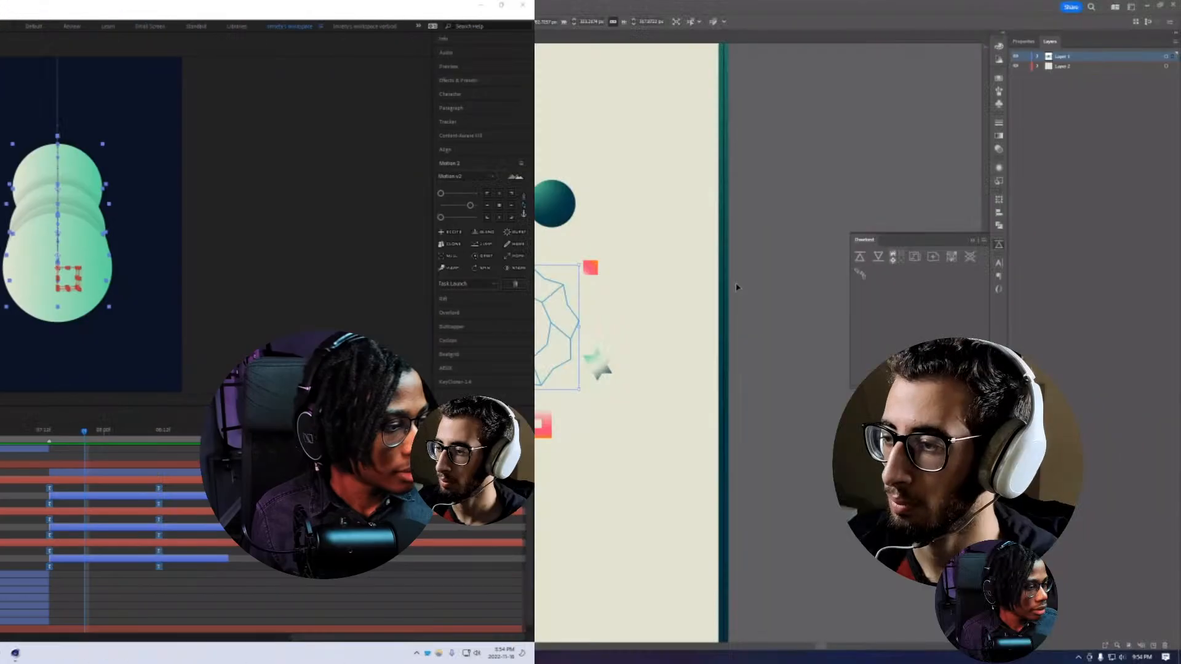
- Send the right-hand branching curve from the split-line storyboard artboard to After Effects with Overlord
key(z)
alt+click(547, 323)
alt+click(547, 322)
alt+click(305, 378)
alt+click(301, 380)
drag(301, 380, 508, 360)
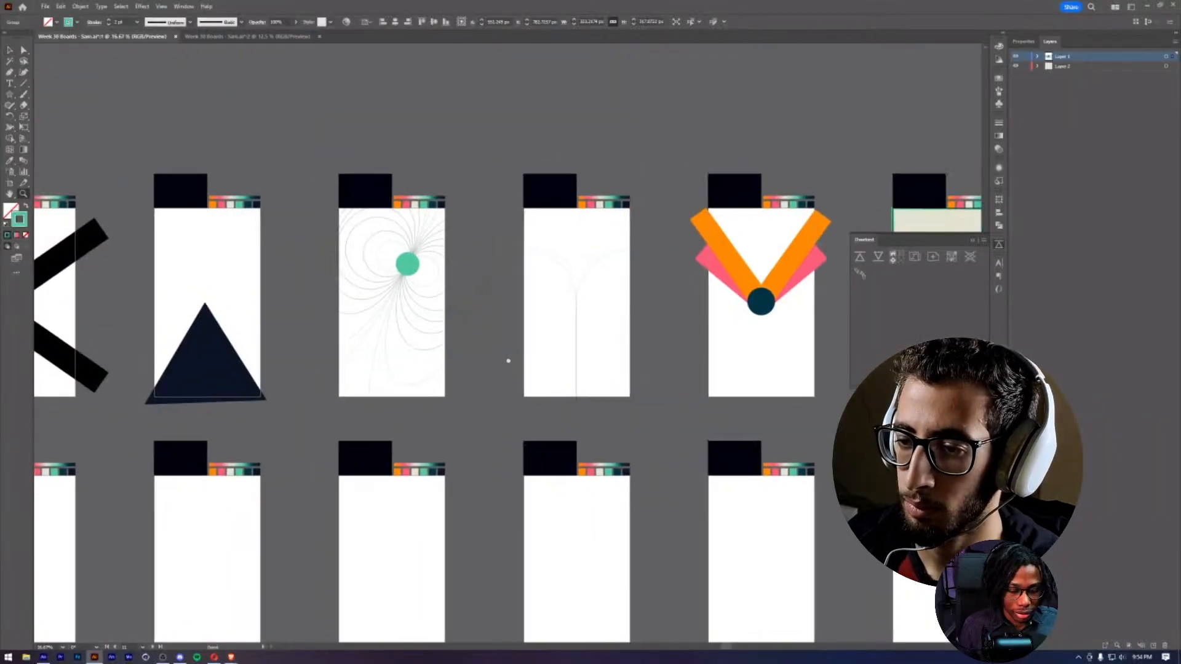
scroll(545, 322, up, 3)
scroll(553, 322, right, 2)
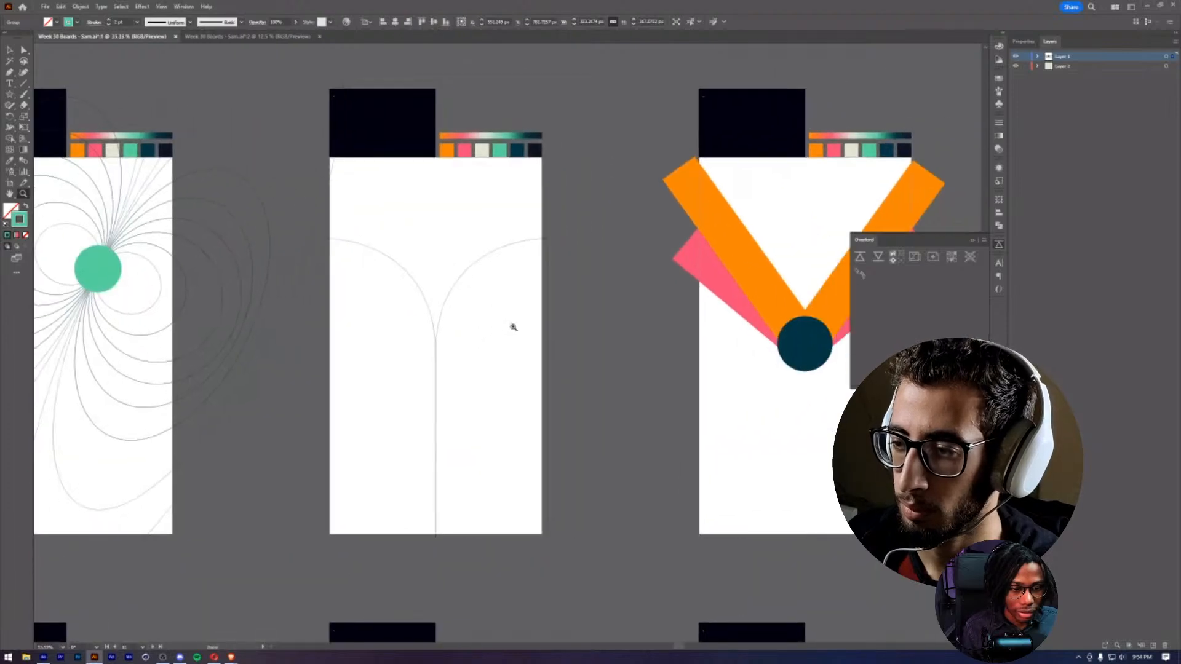
click(602, 298)
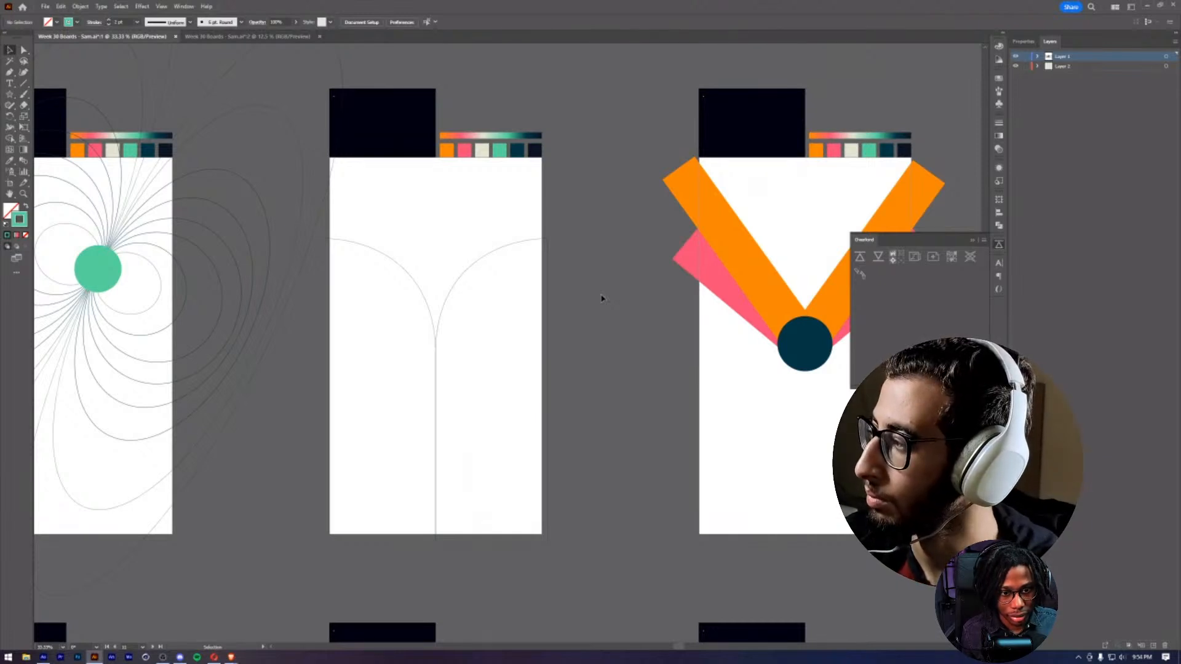
click(534, 308)
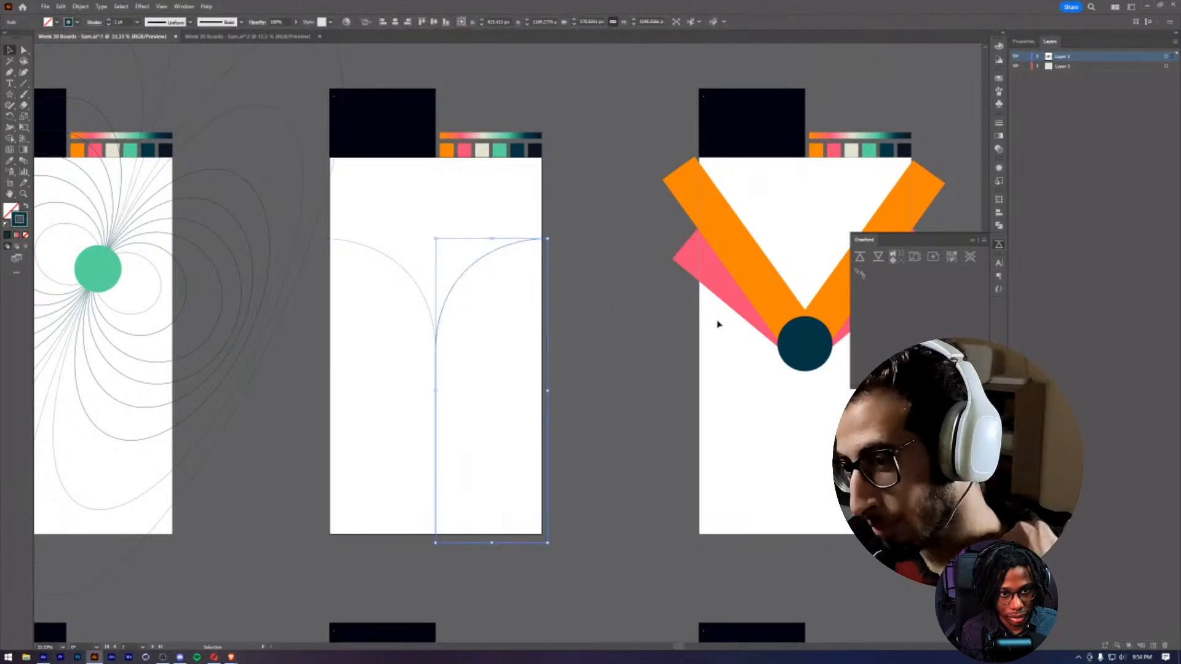
click(860, 261)
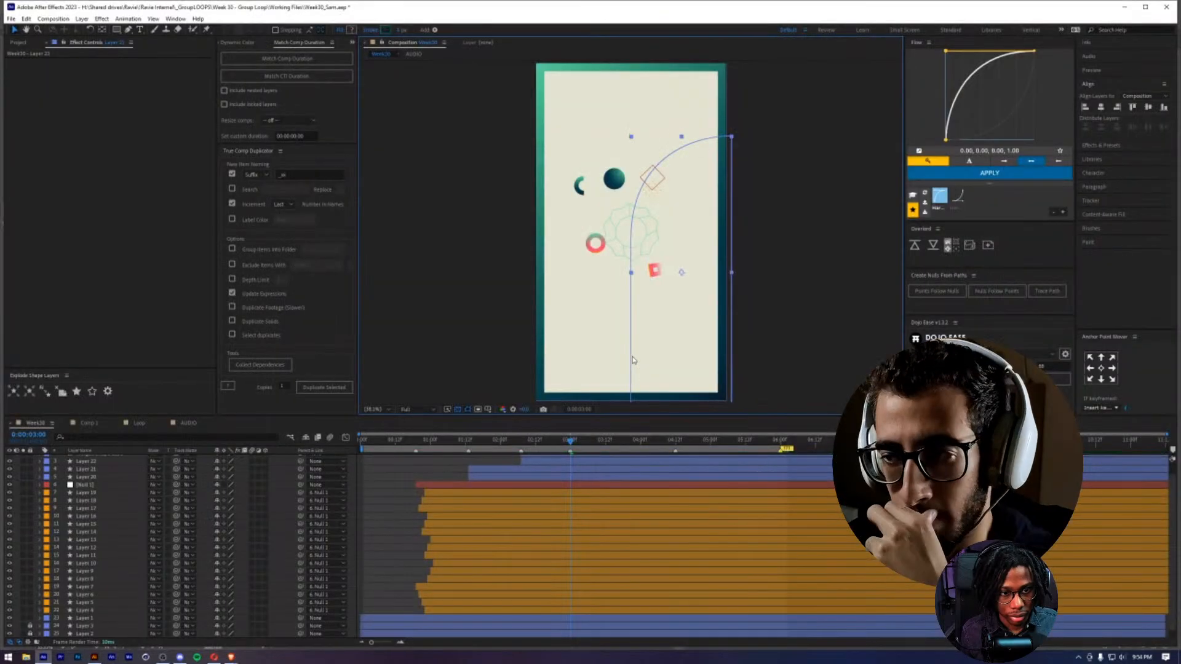
- Shift the imported curve layer to start at 0:00:02:18 and set the current time there
click(423, 492)
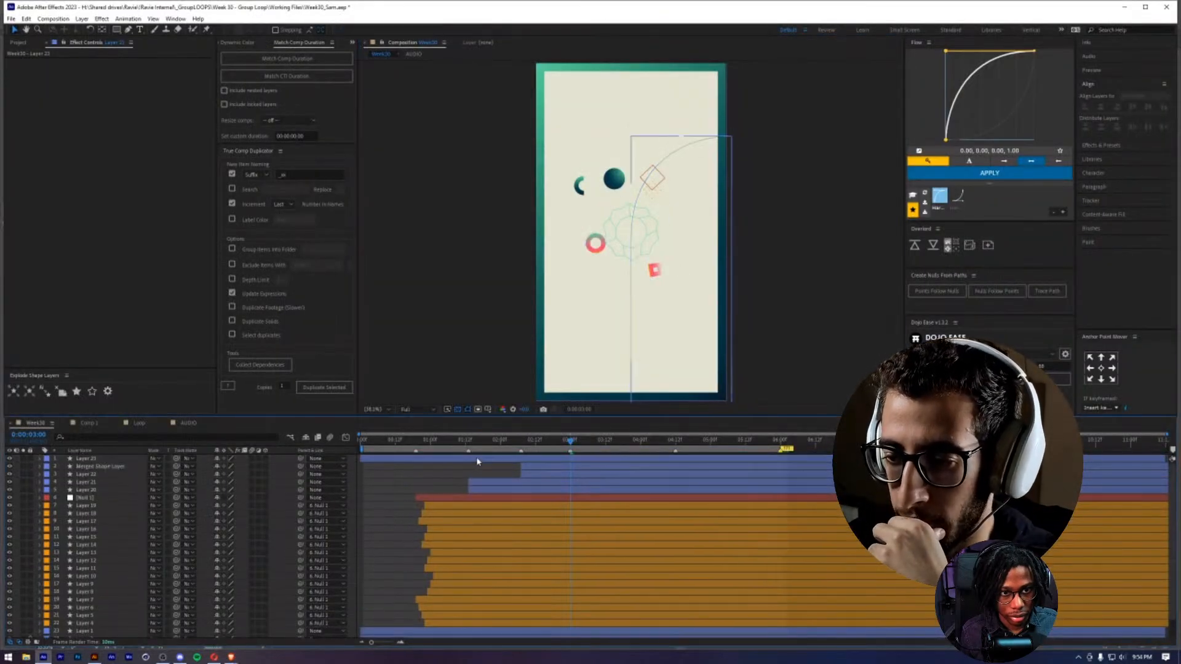
drag(477, 461, 689, 461)
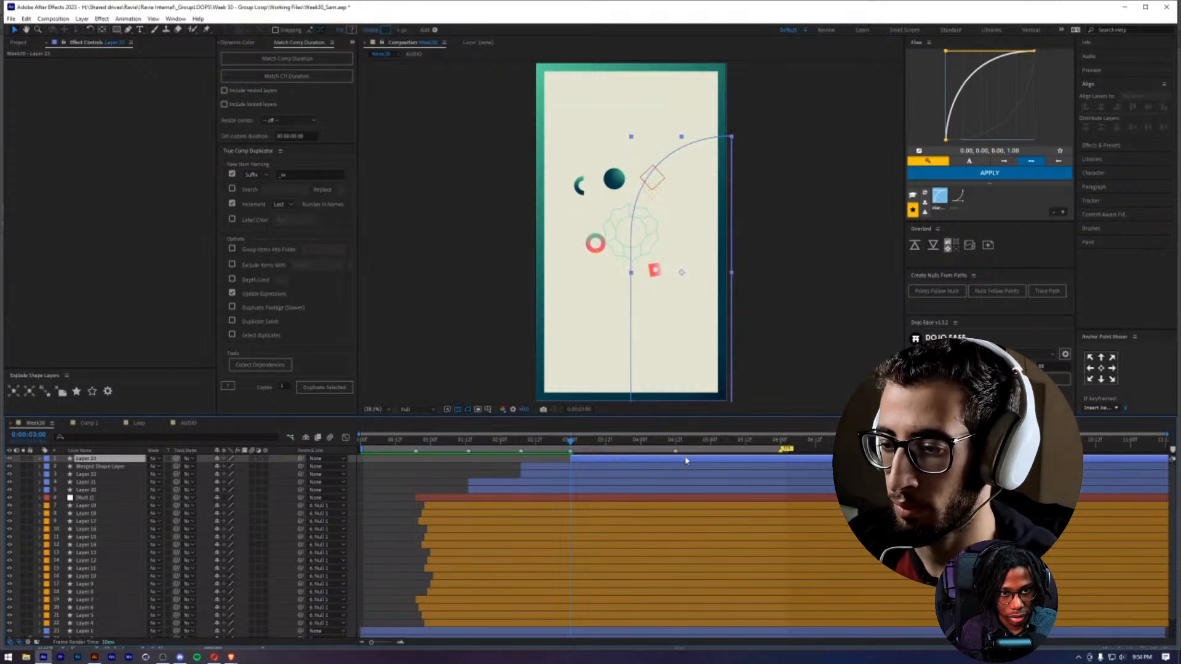
drag(582, 460, 575, 460)
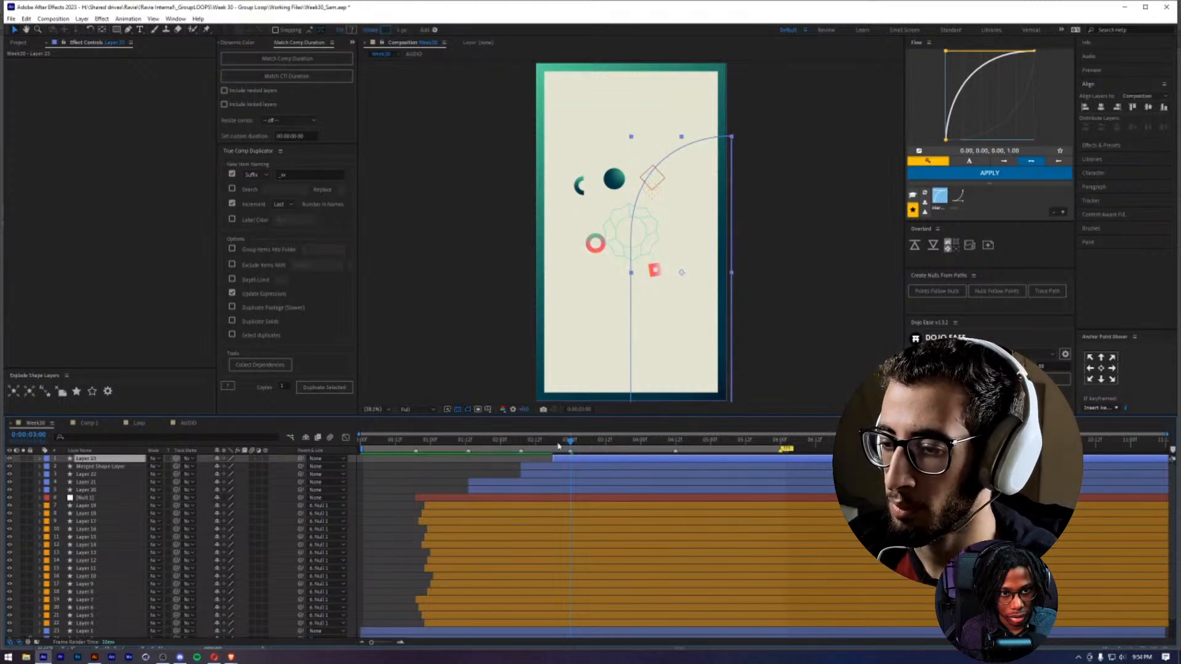
click(553, 442)
click(437, 477)
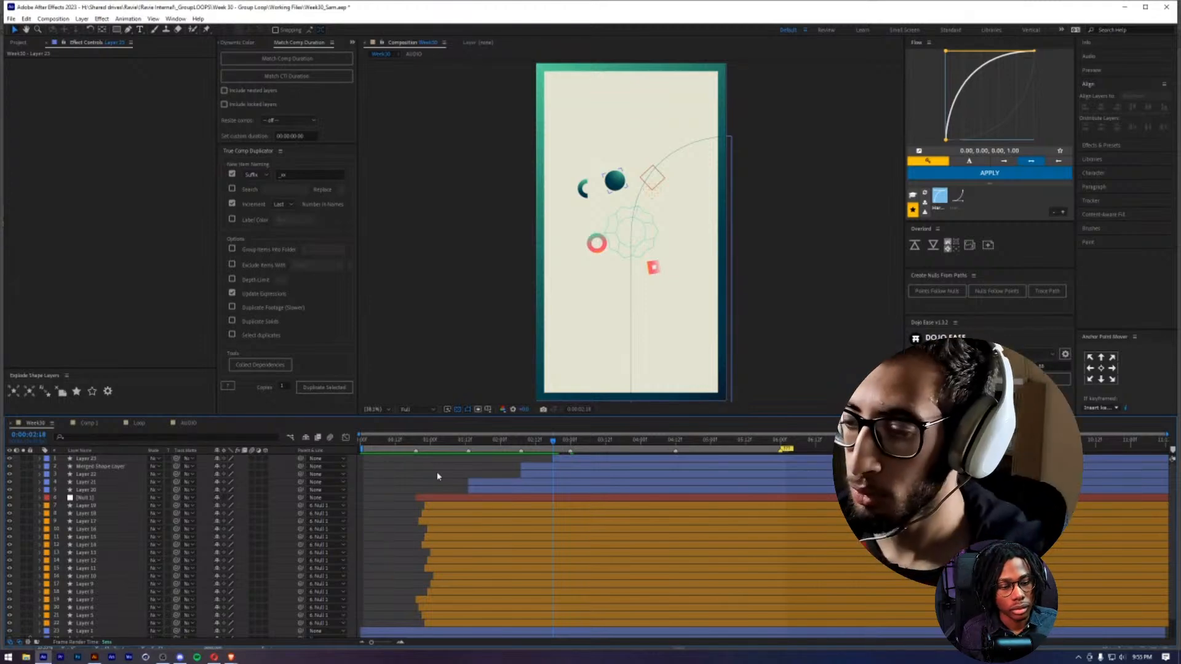
- Filter the curve layer's properties for "path" and select its Path property
click(563, 462)
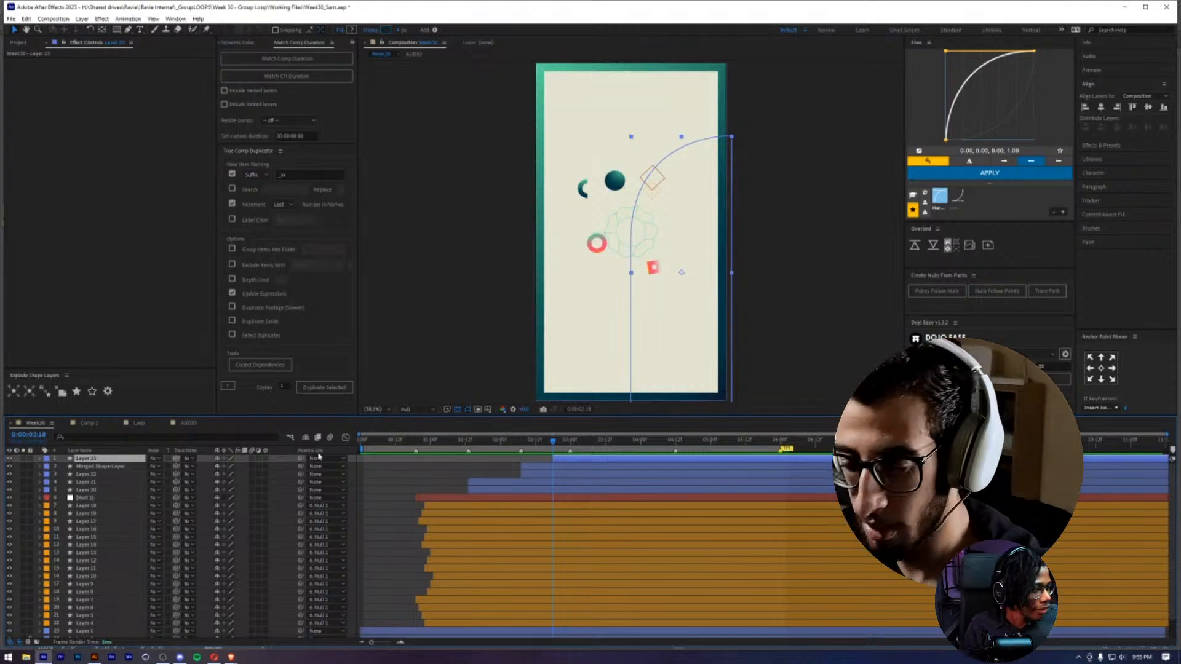
click(107, 437)
text(path)
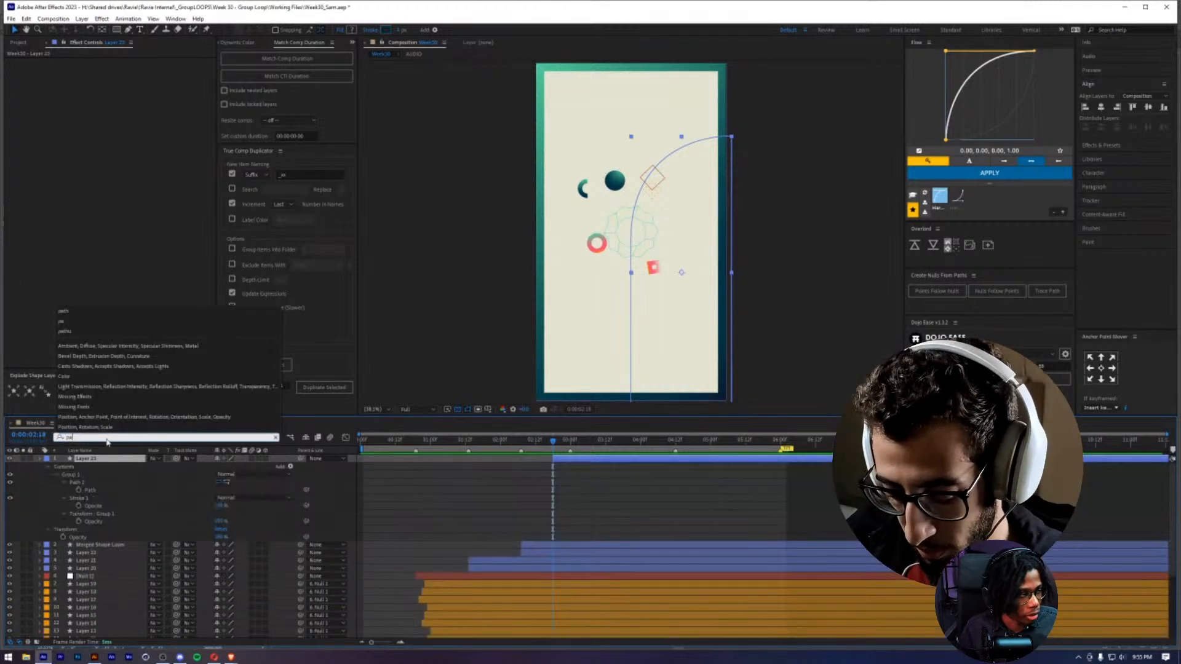
click(101, 490)
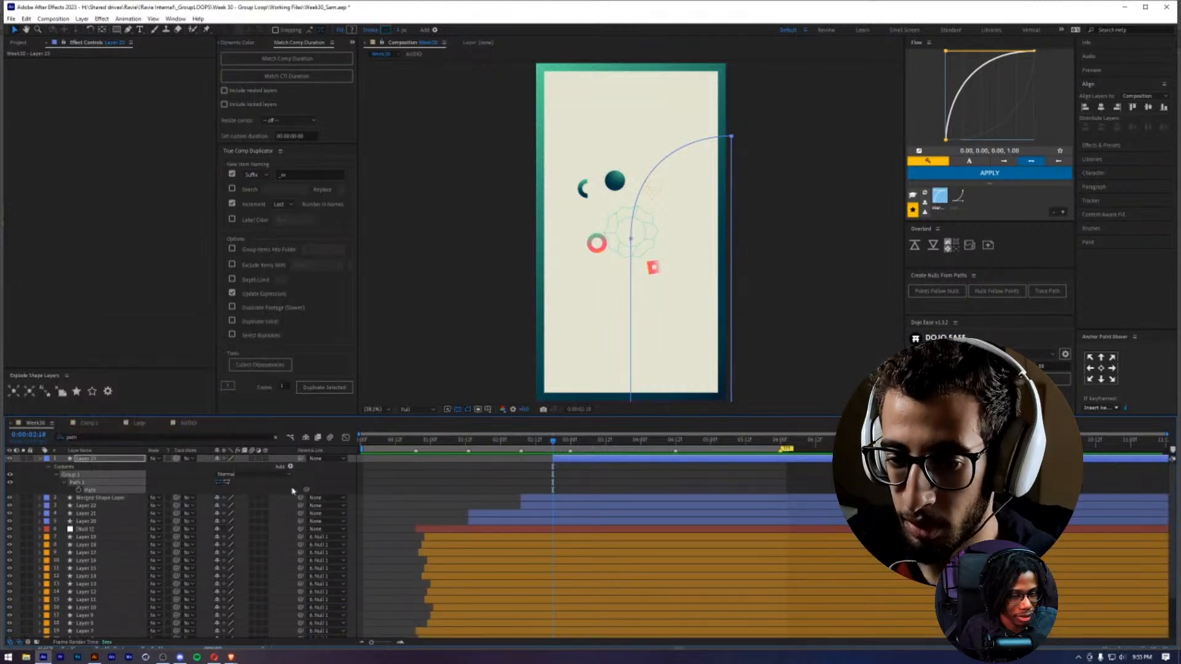
click(508, 478)
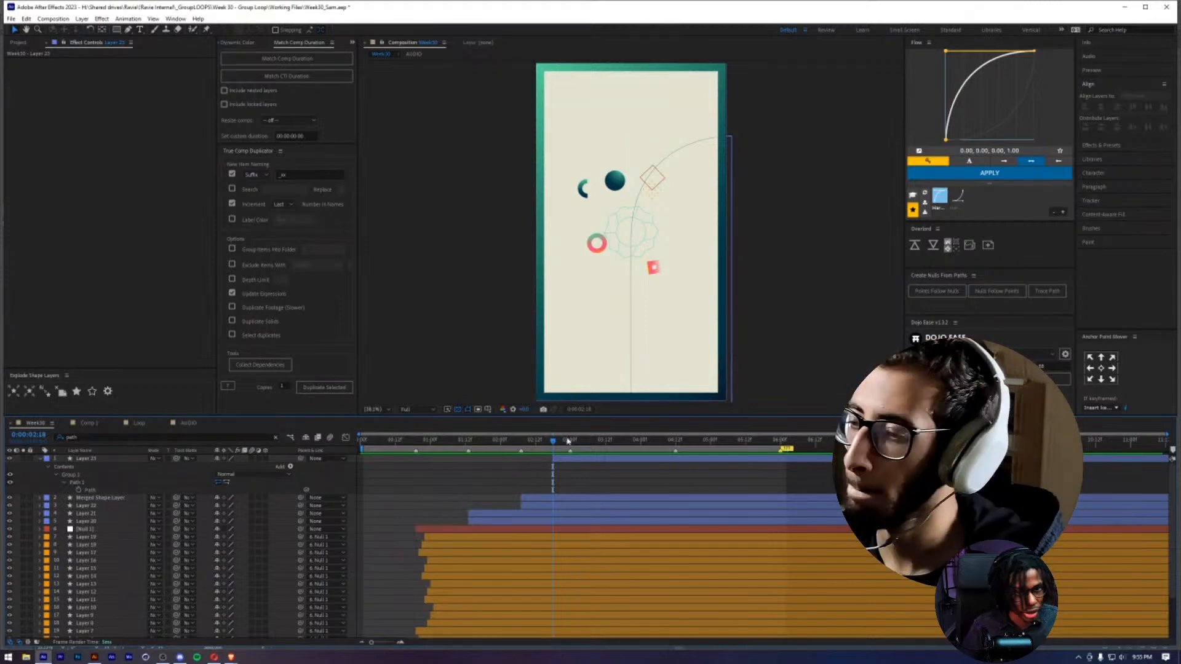
click(563, 459)
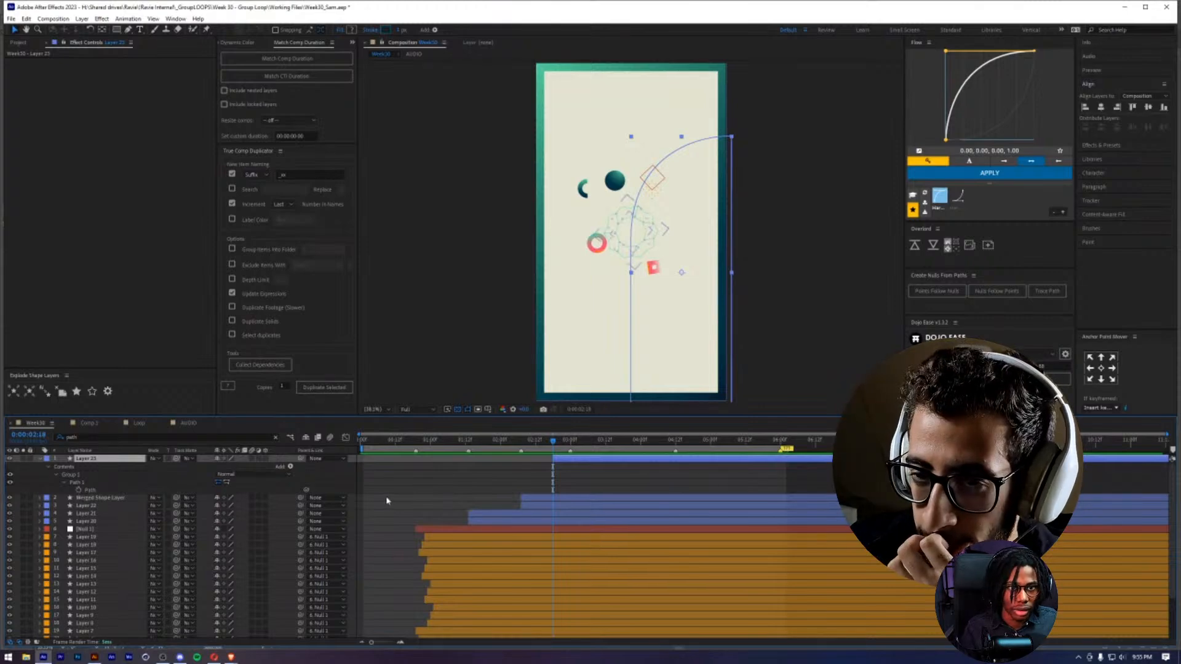
key(alt+Tab)
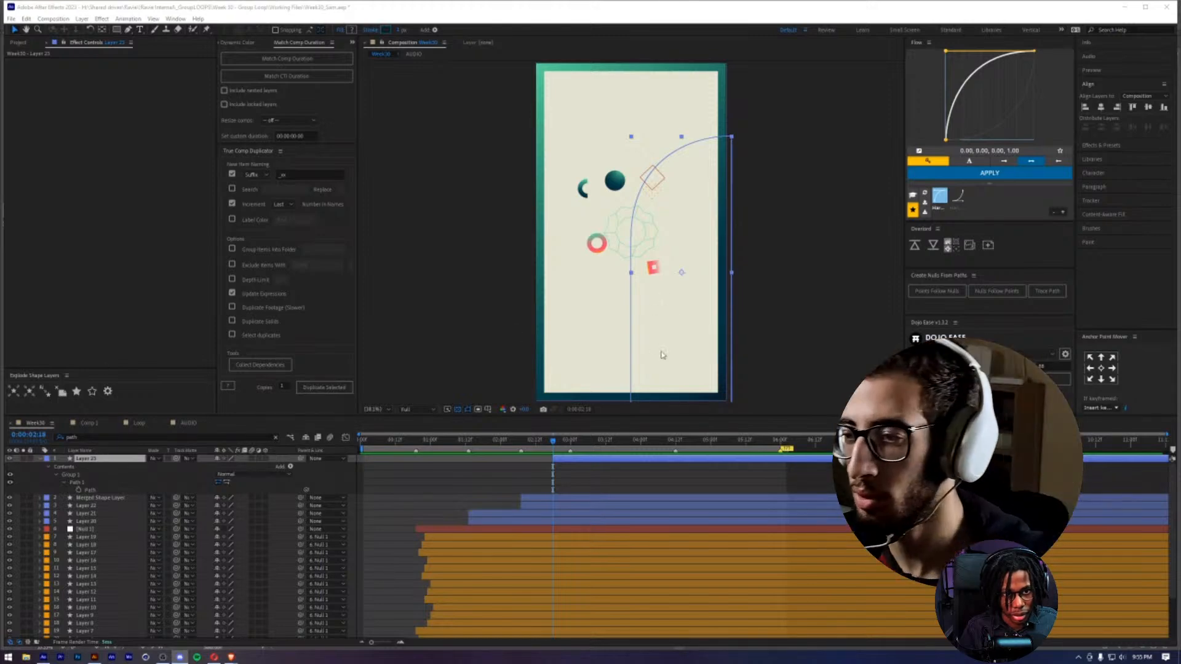
click(561, 468)
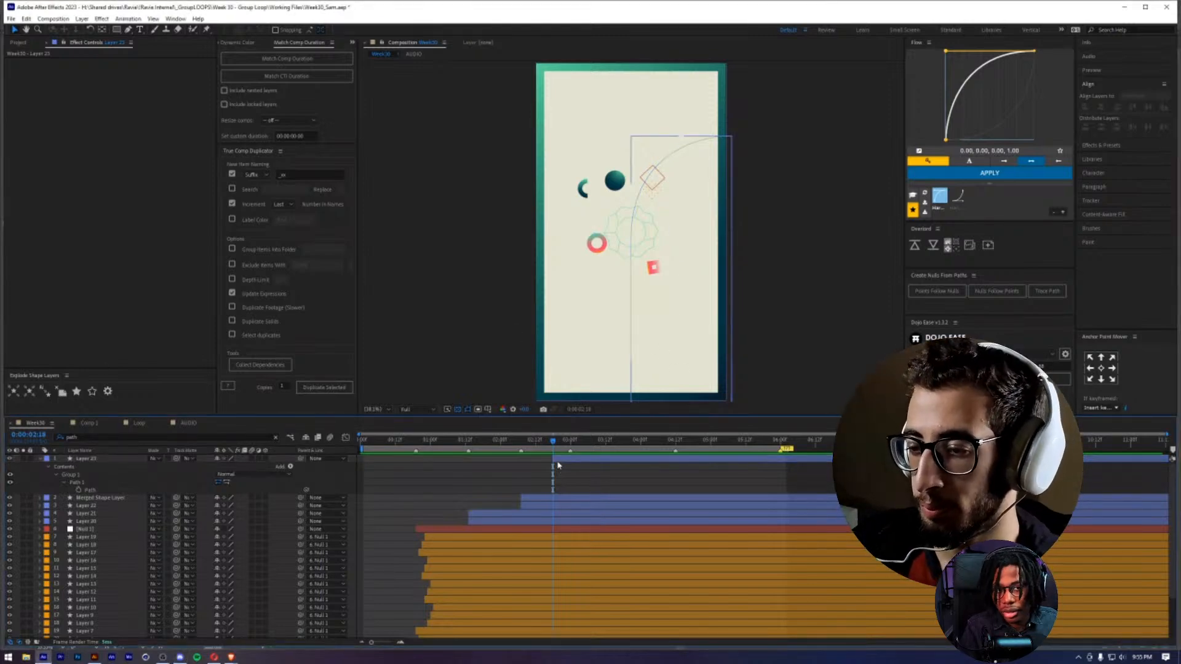
- Start keyframing the imported curve layer's Path property at 0:00:02:18
click(561, 460)
click(563, 468)
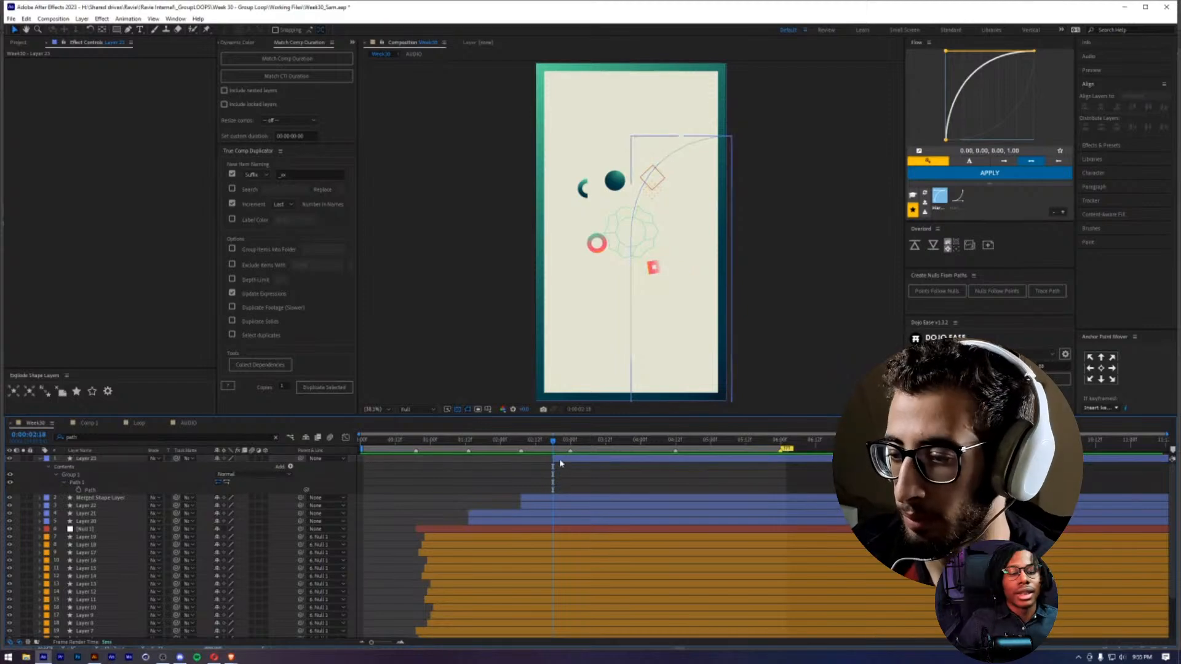
click(560, 460)
scroll(746, 246, down, 3)
scroll(685, 268, up, 2)
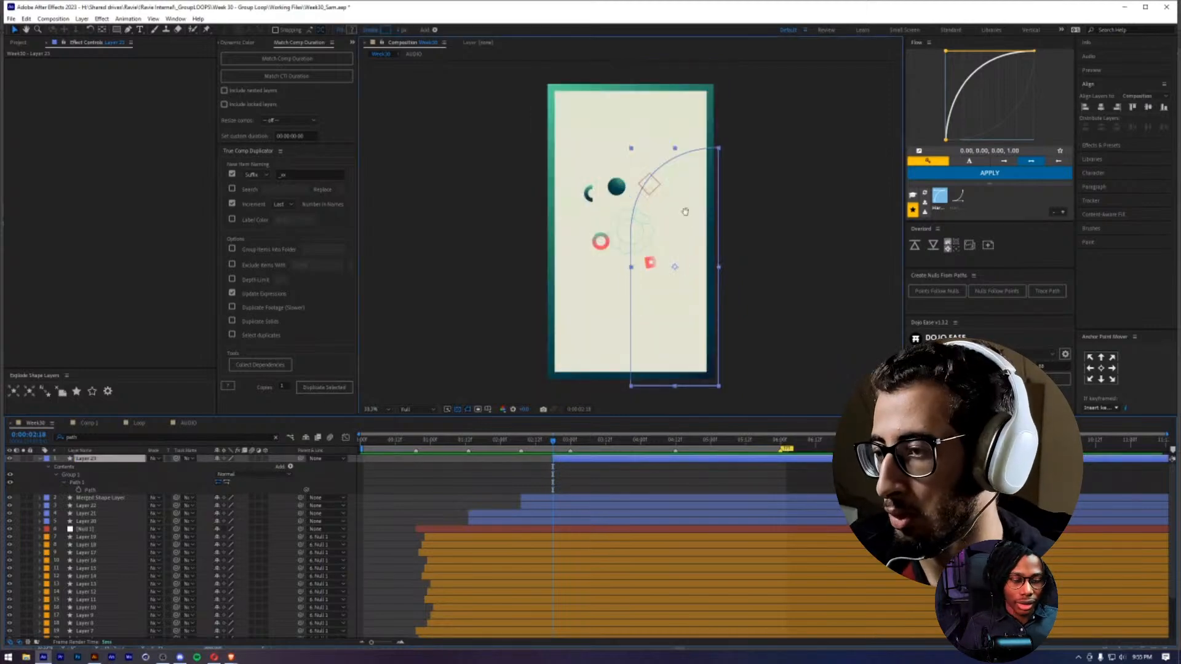
drag(685, 211, 636, 234)
click(83, 490)
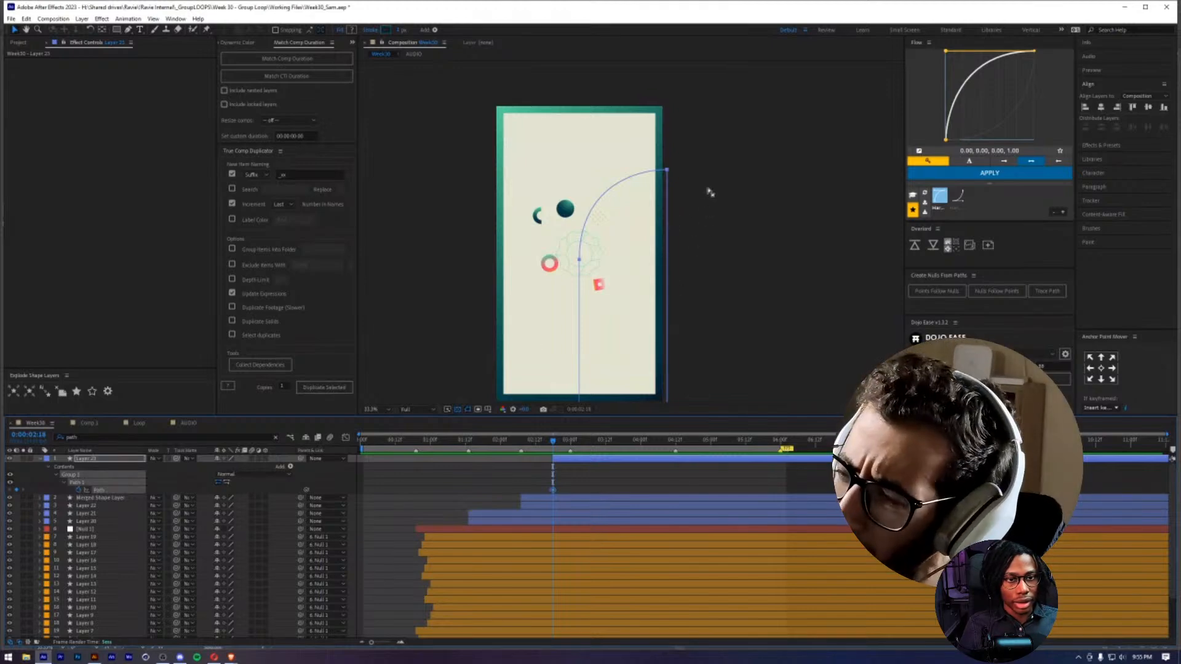
drag(691, 183, 660, 143)
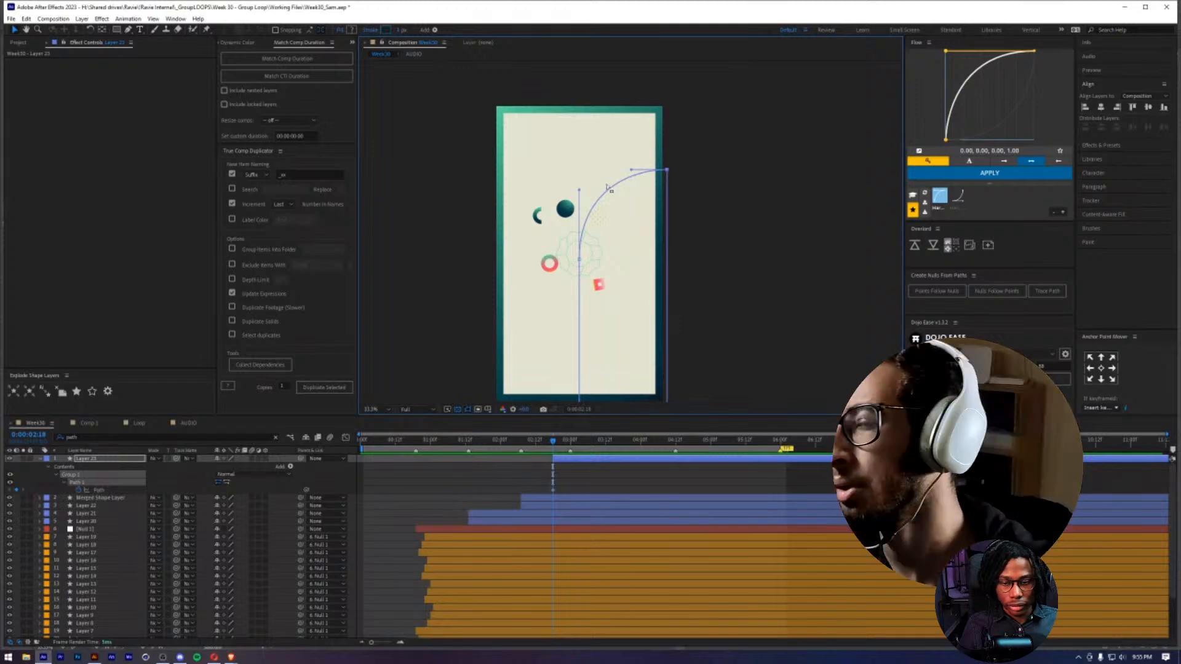
click(506, 485)
- Extend the curve shape far below the composition frame by moving its lower path points straight down
scroll(632, 231, down, 4)
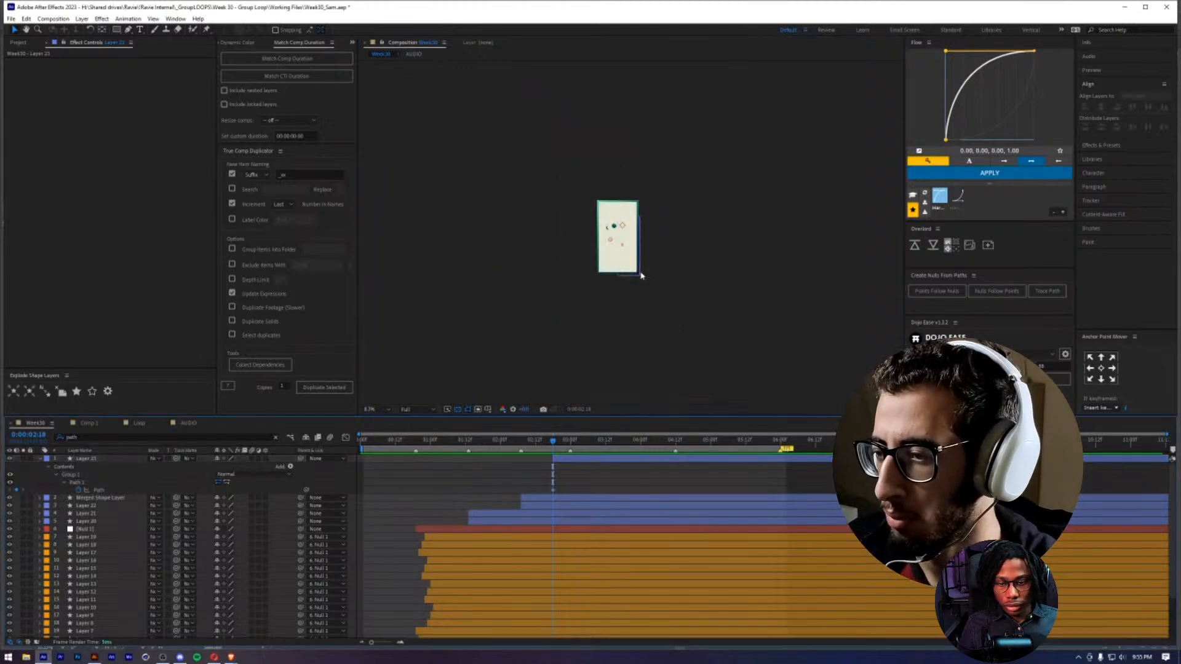
key(period)
key(period)
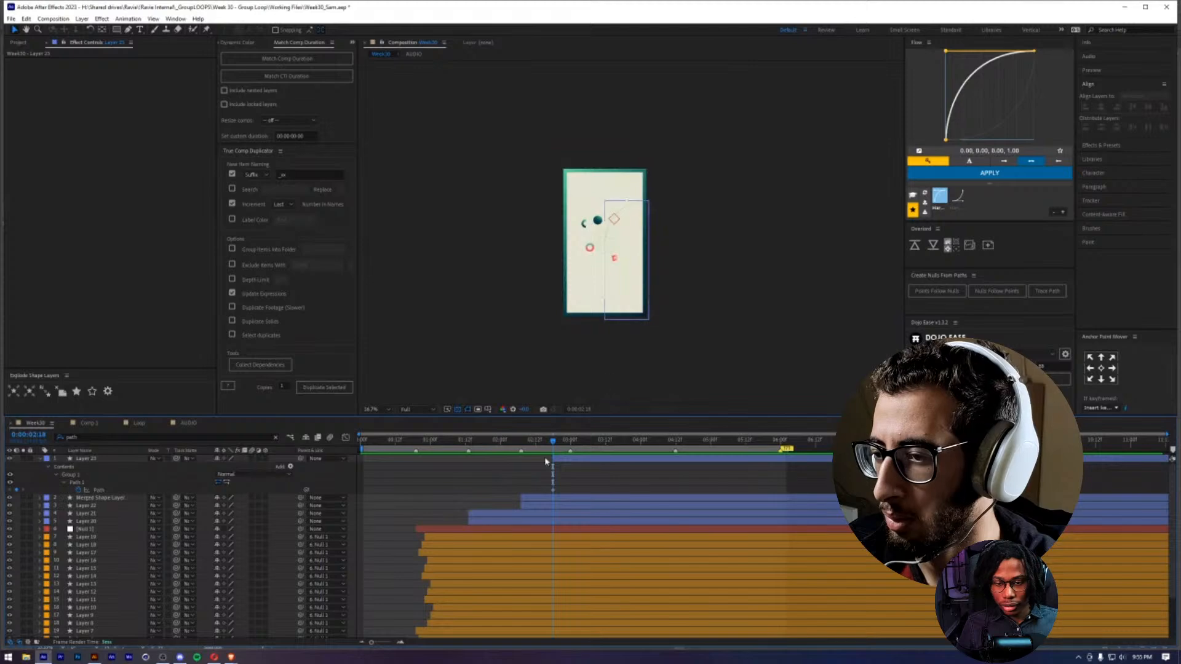
click(556, 470)
click(569, 460)
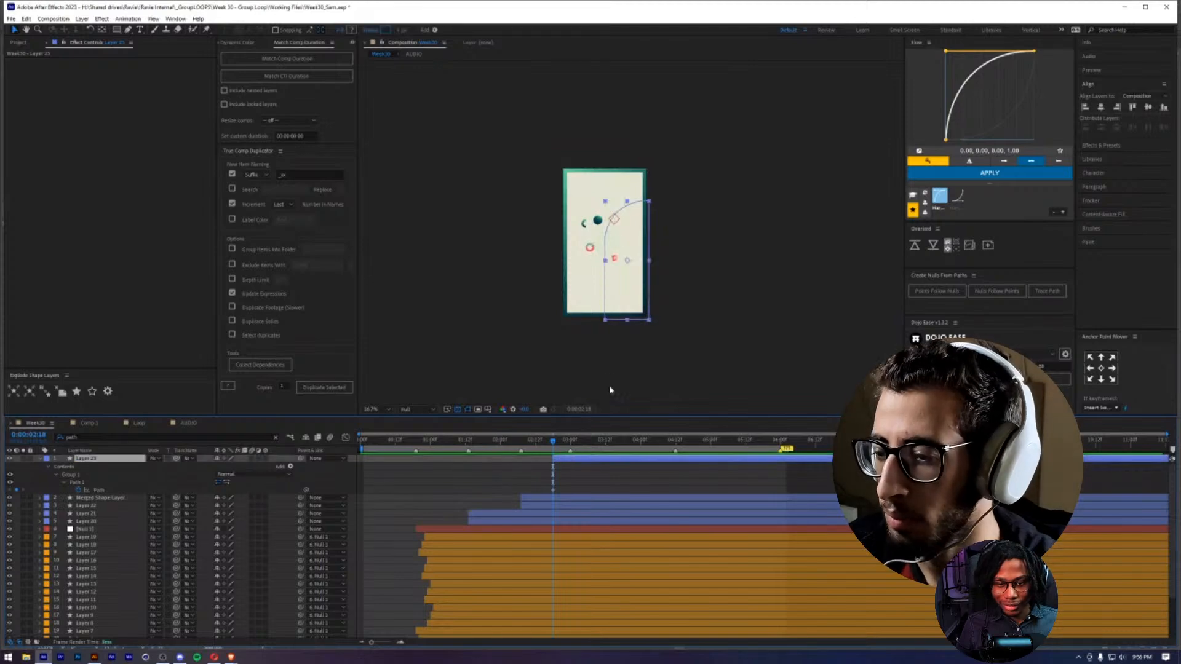
click(554, 492)
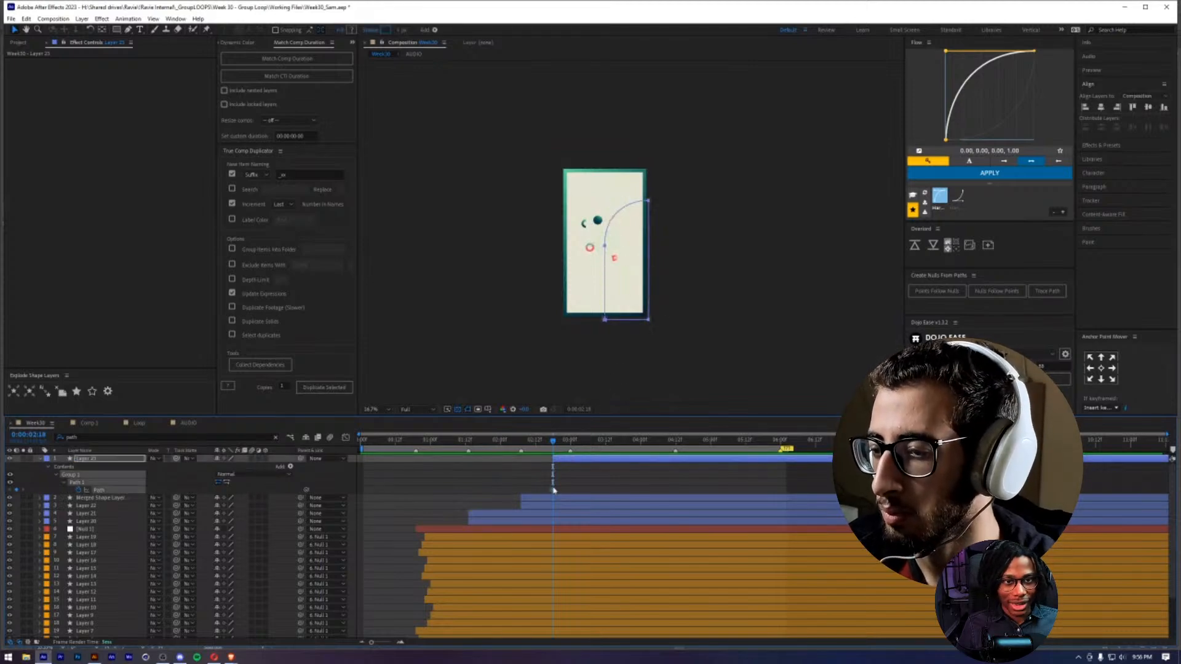
drag(680, 281, 606, 411)
scroll(693, 281, down, 2)
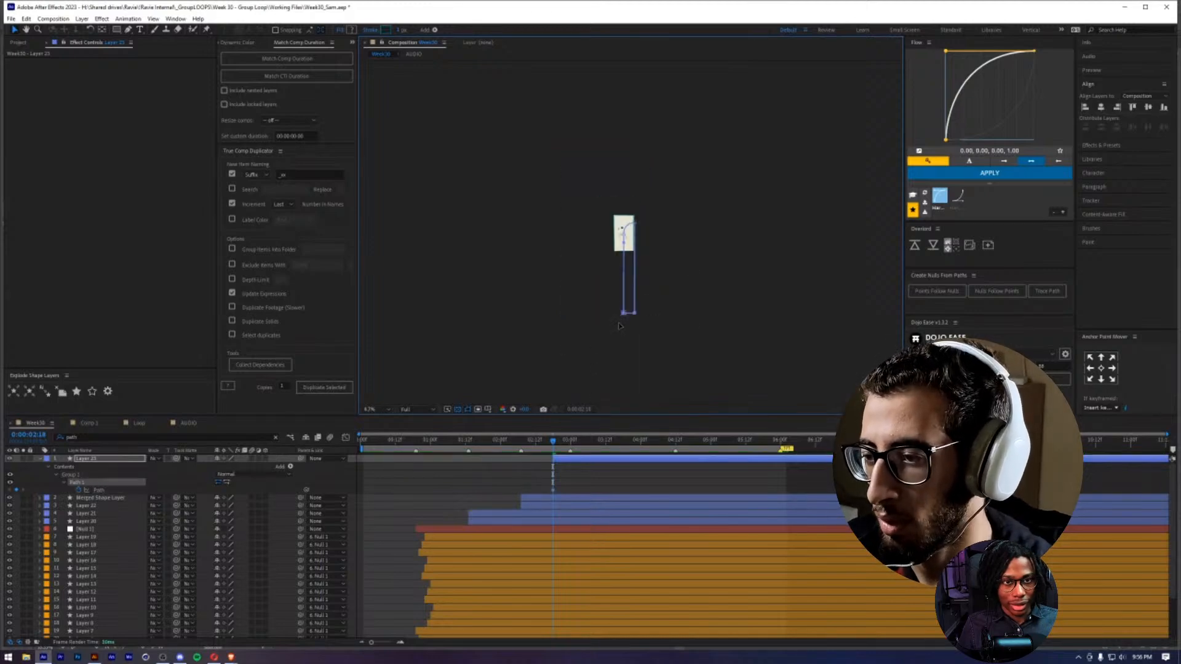
key(period)
key(period)
key(period)
key(period)
key(period)
key(period)
key(comma)
key(comma)
key(comma)
key(comma)
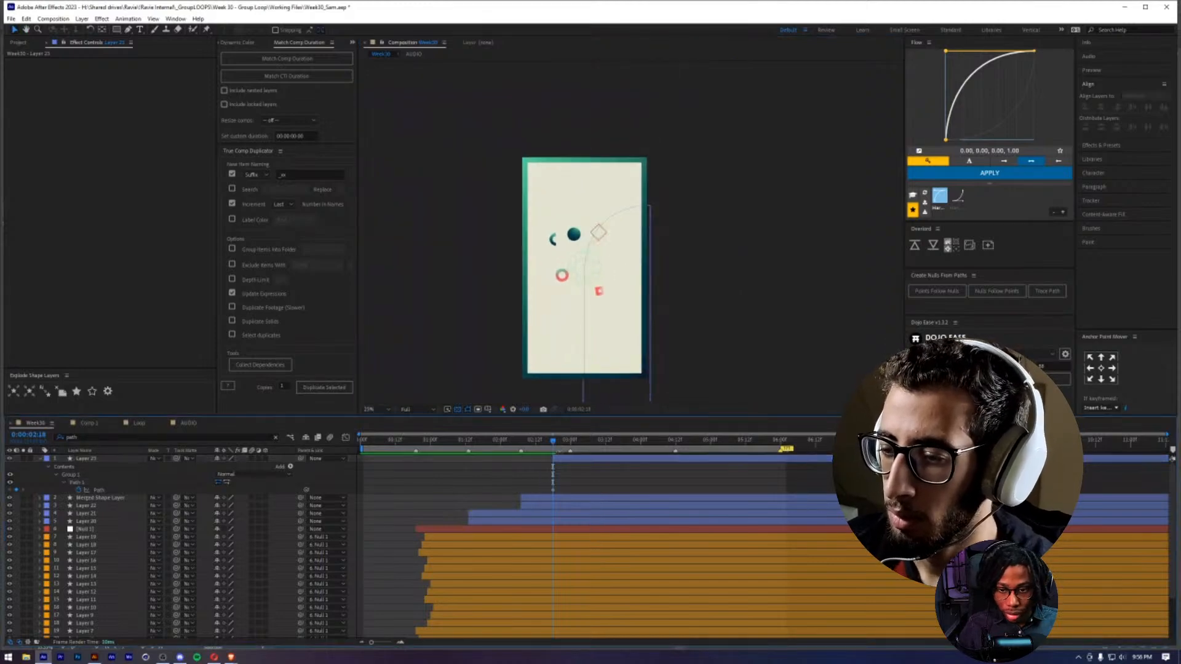
- Separate the curve layer's Position dimensions, keyframe Y Position at 0:00:02:18, and show only the layer's keyframed properties
click(563, 462)
key(p)
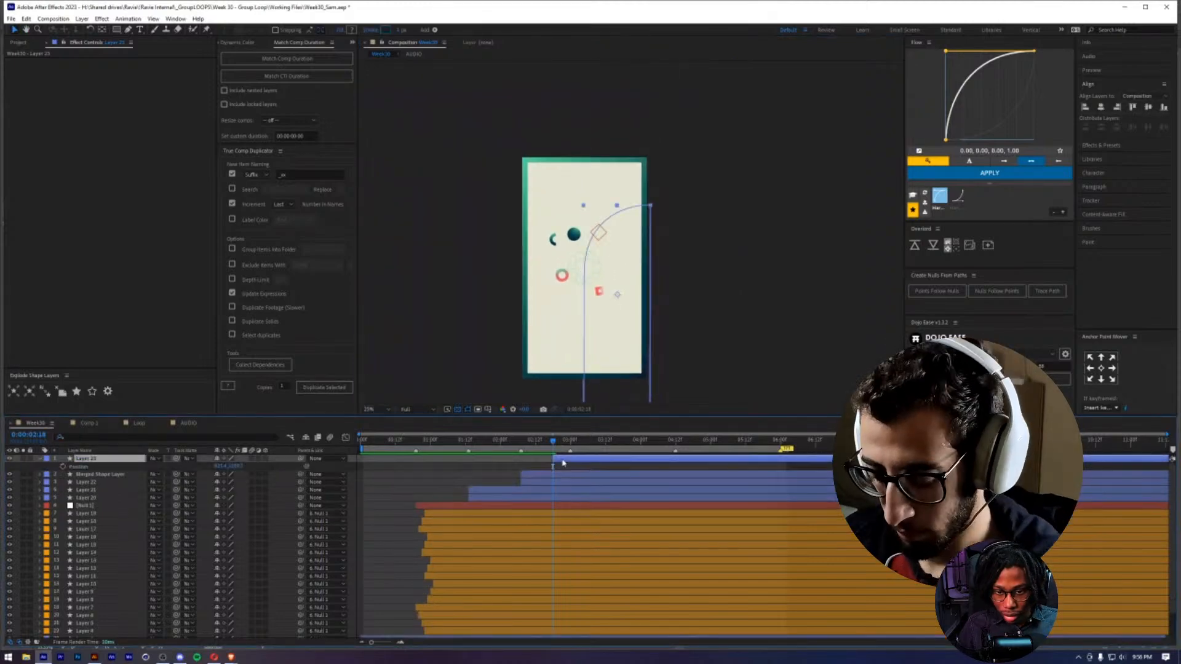
right_click(78, 466)
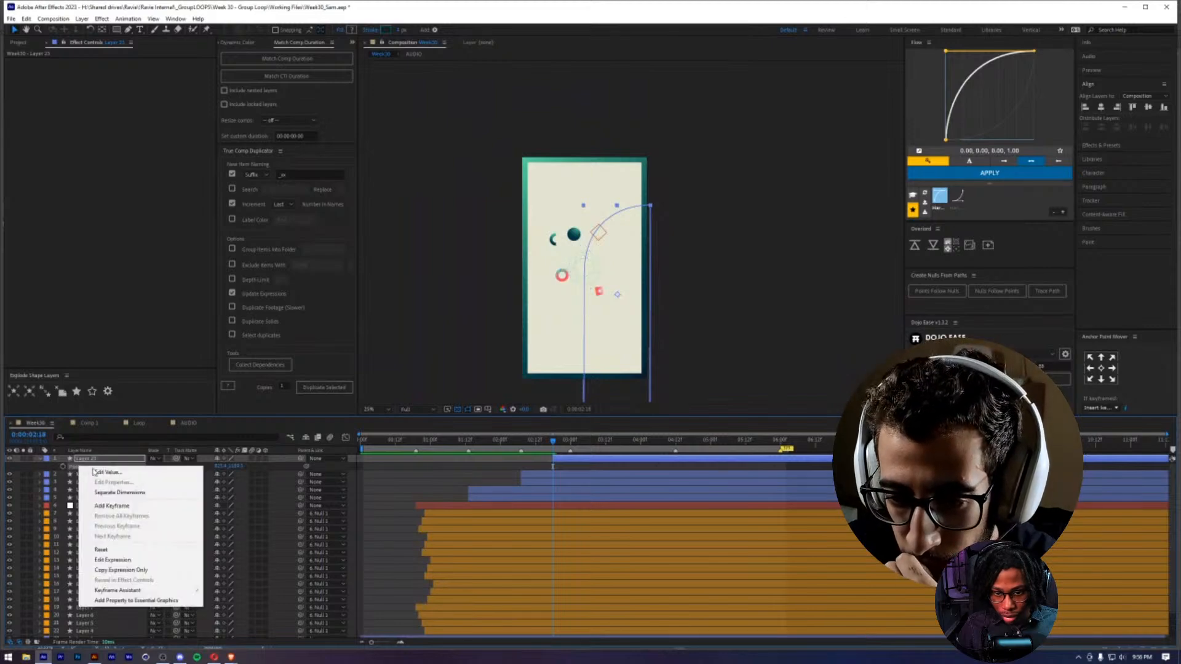
click(114, 493)
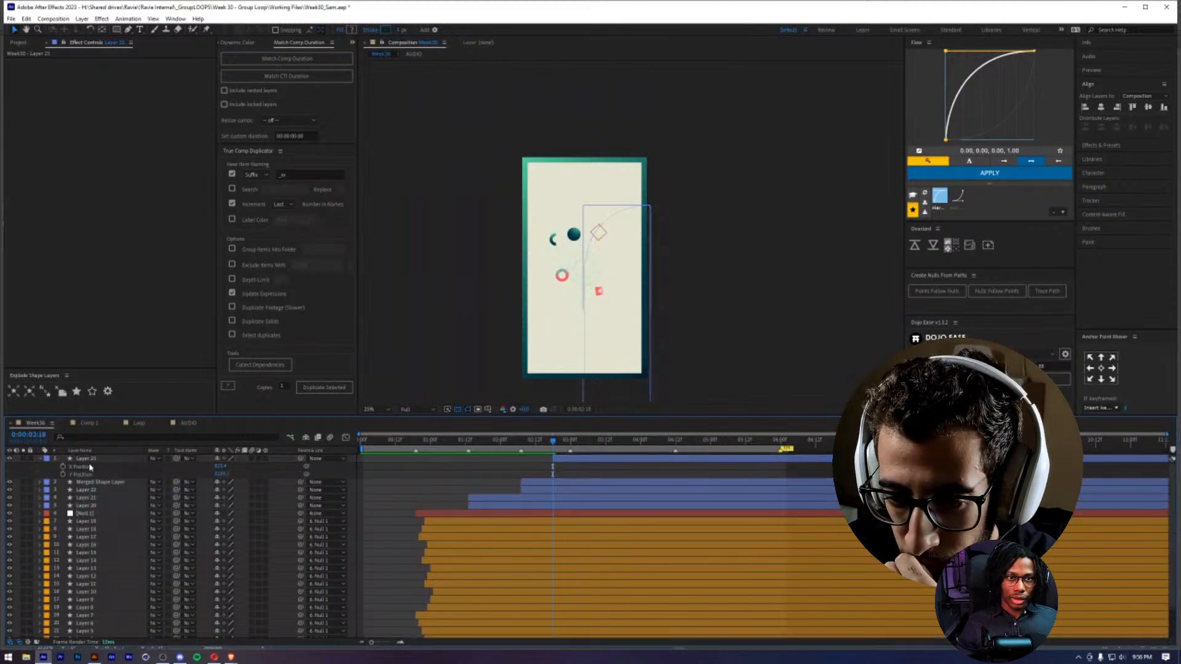
click(86, 460)
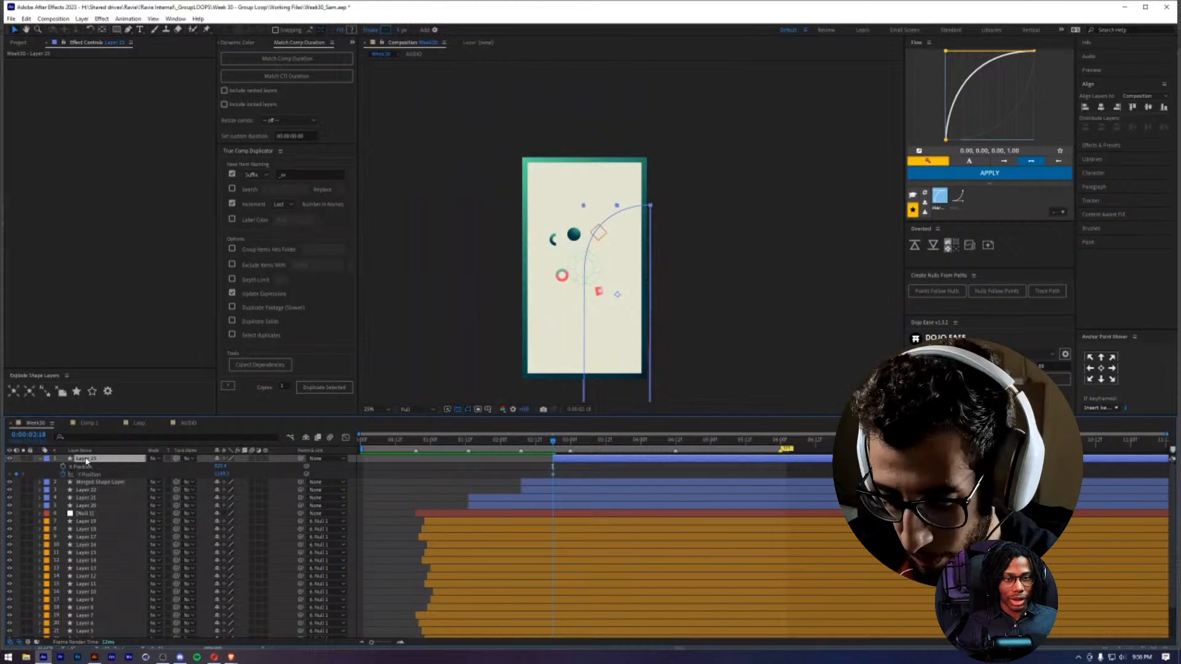
key(u)
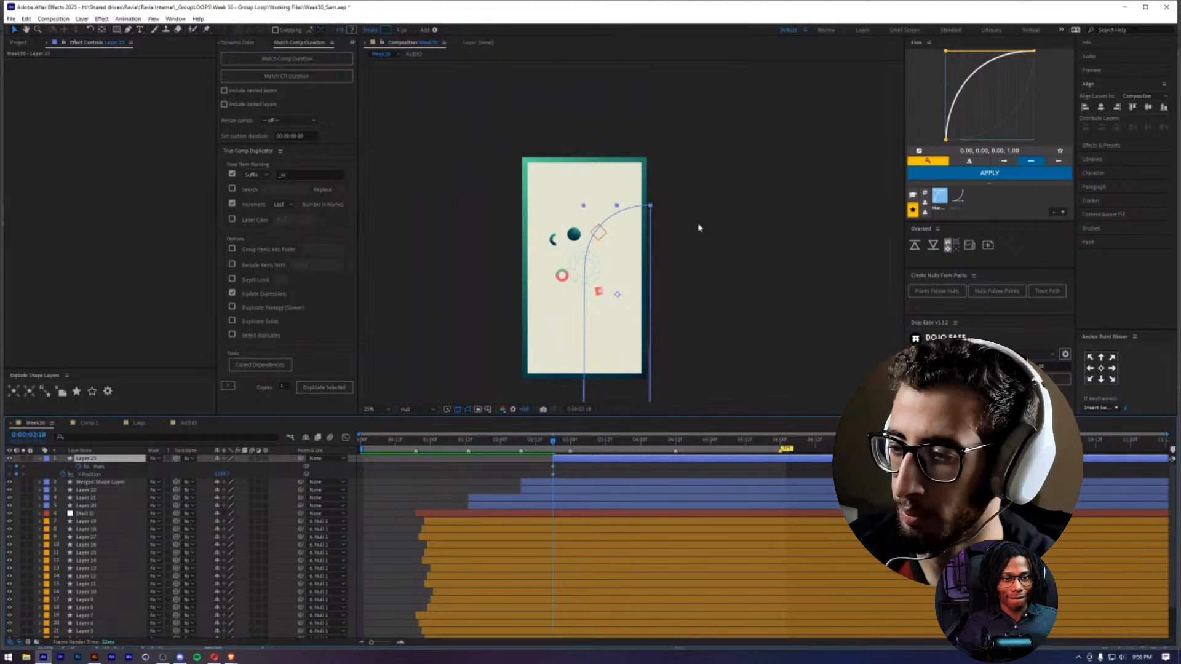
- Add a Path keyframe to the curve at 0:00:03:12 and return the current time to 0:00:02:18
click(618, 442)
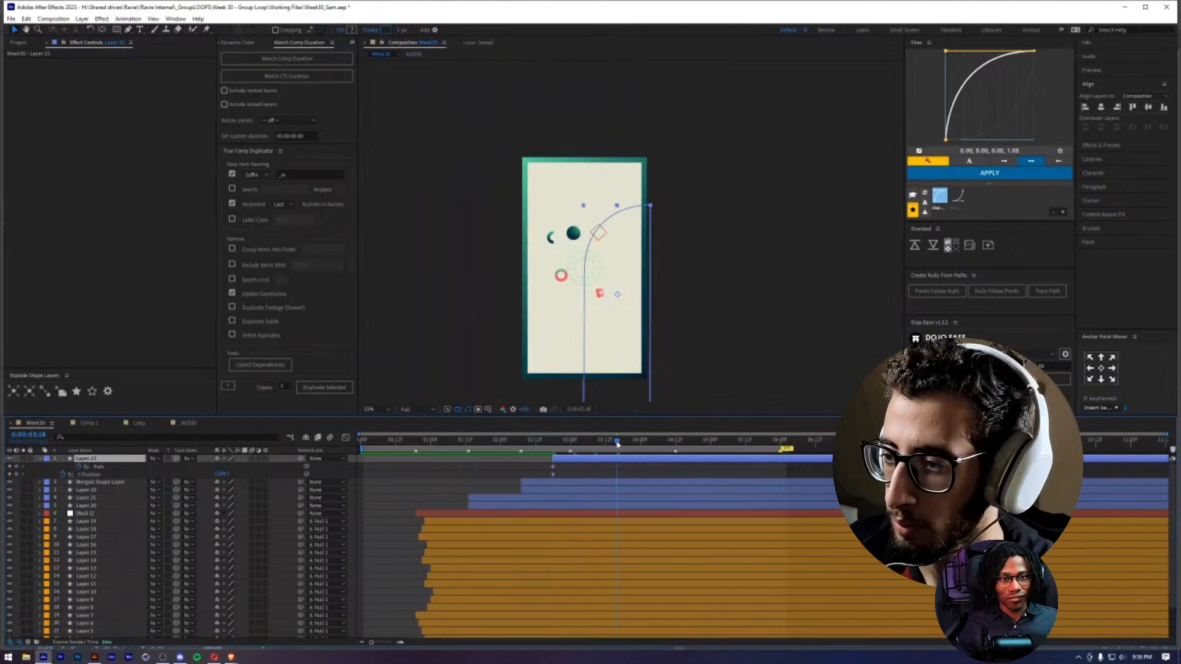
drag(634, 448, 602, 446)
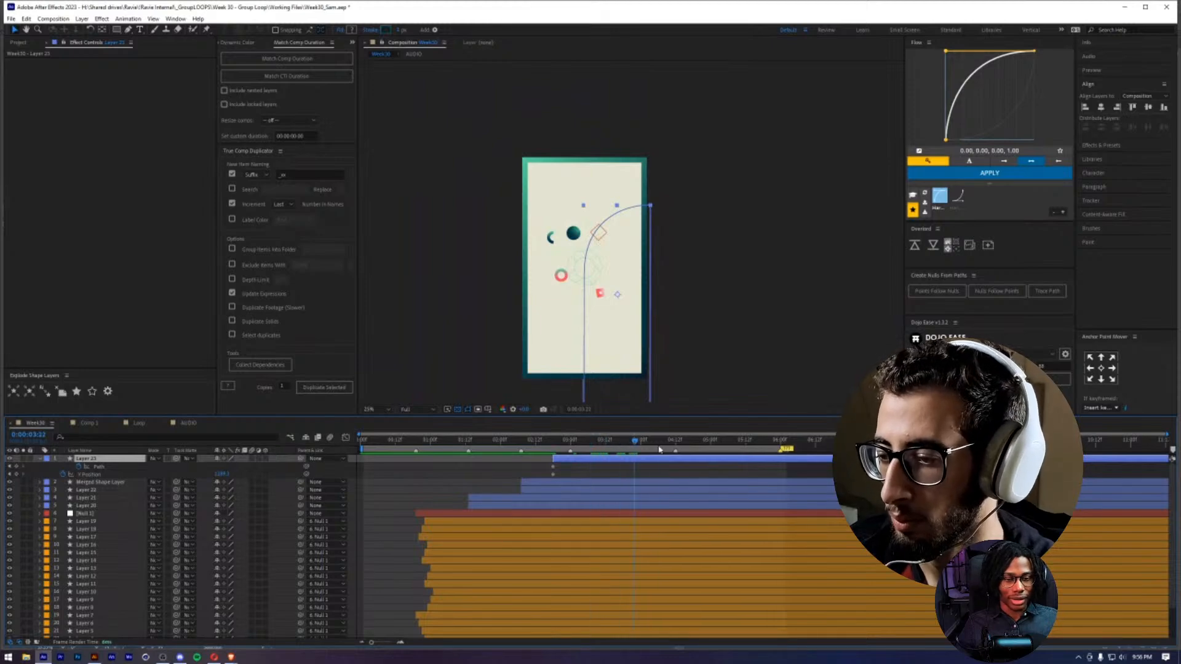
click(578, 445)
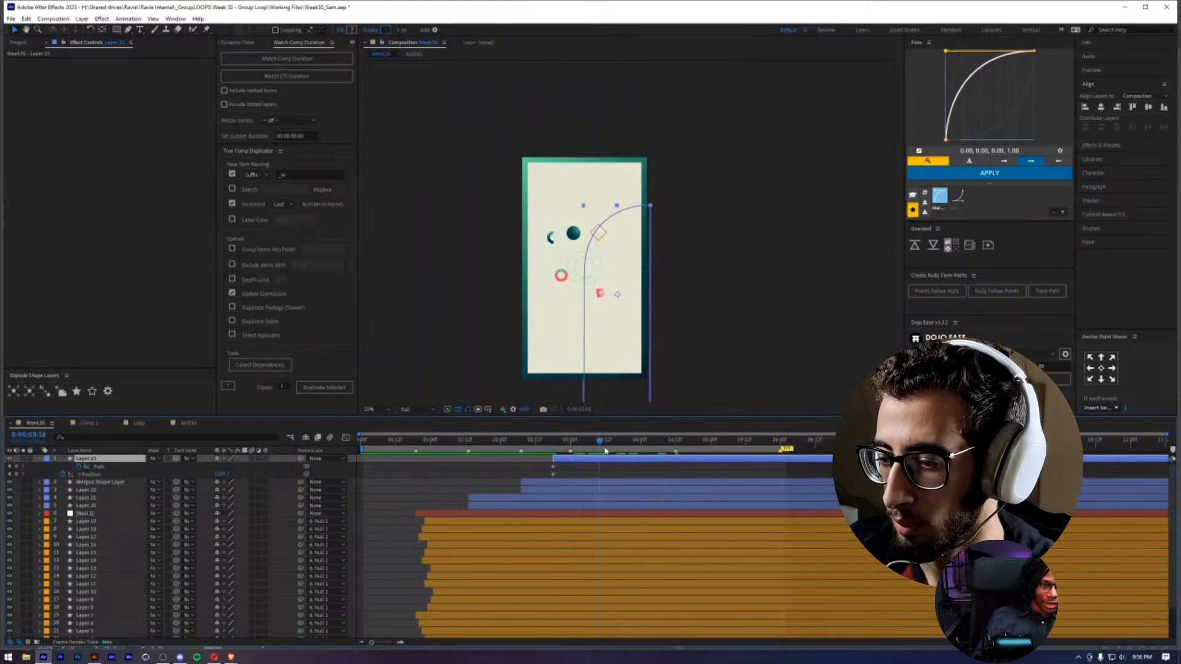
click(606, 447)
click(16, 466)
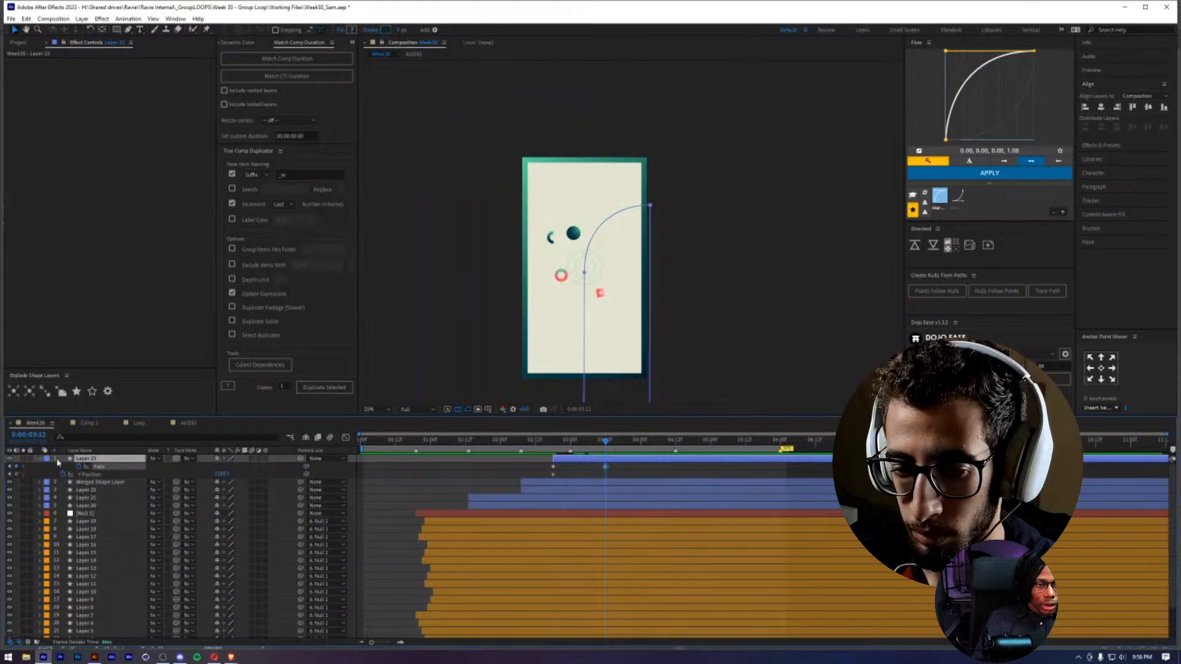
click(552, 445)
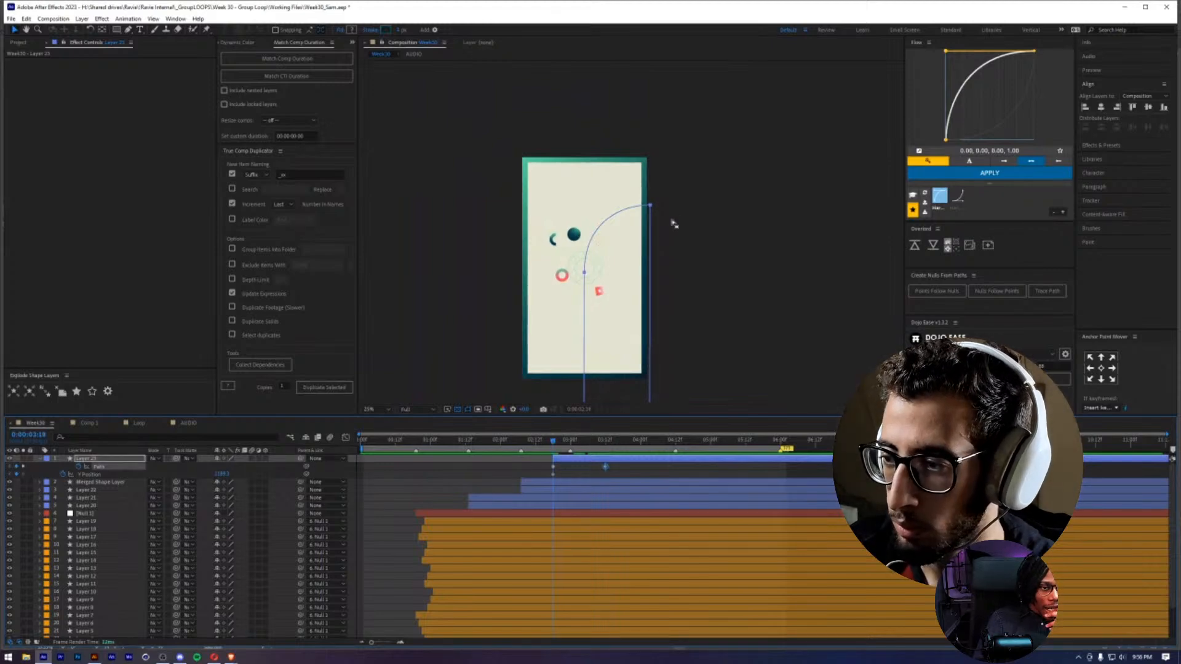
- Try to pull the curve's upper-right path point inward at 0:00:02:18
click(656, 203)
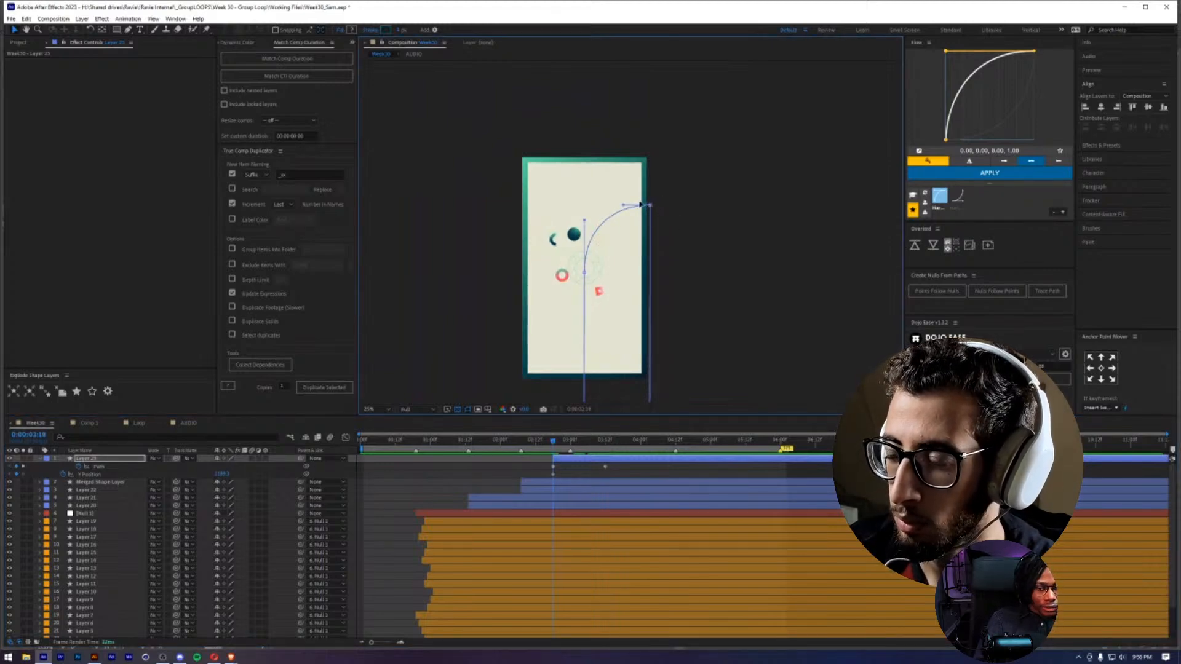
drag(640, 203, 606, 203)
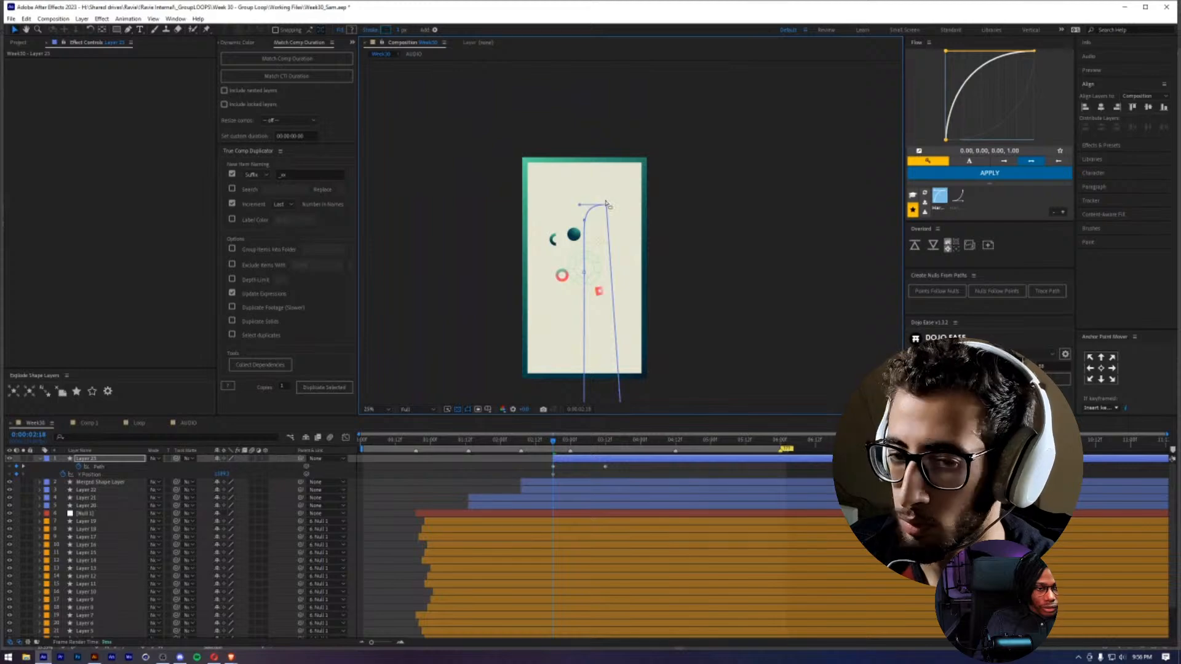
key(ctrl+z)
click(128, 30)
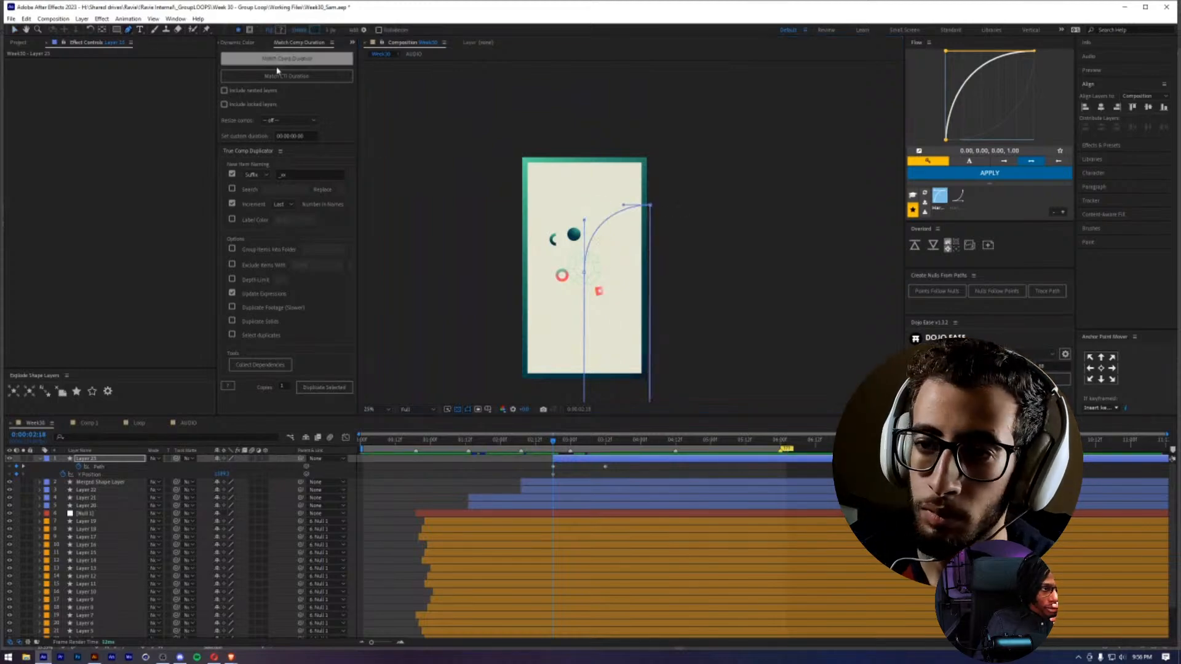
click(650, 212)
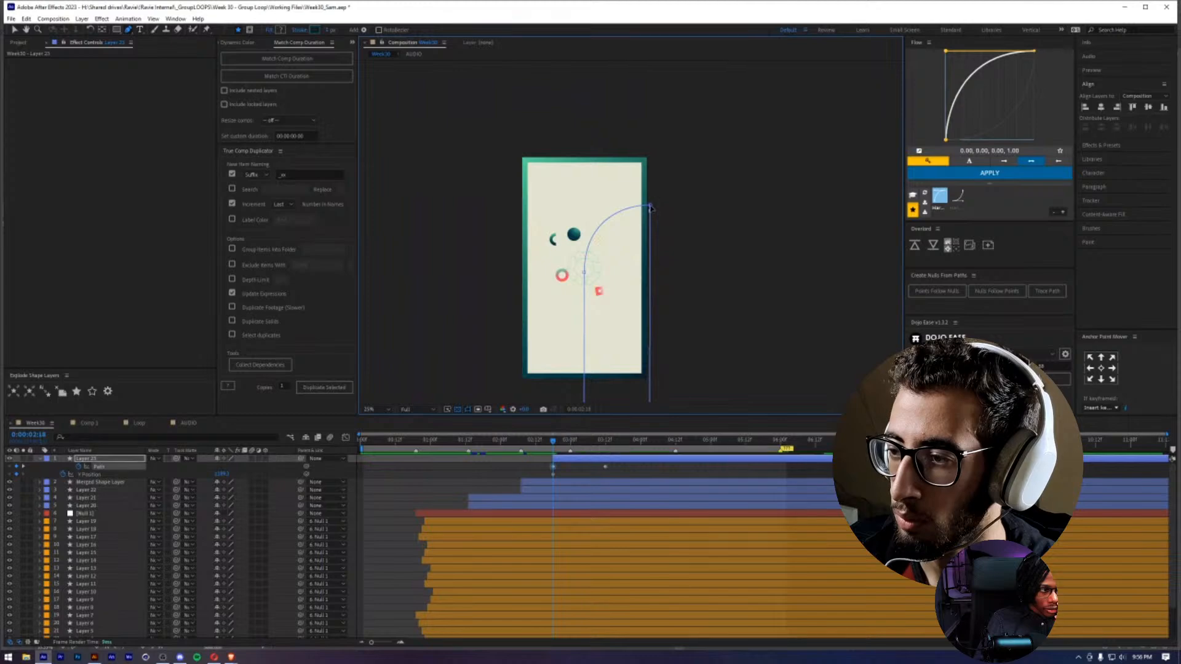
key(v)
click(650, 206)
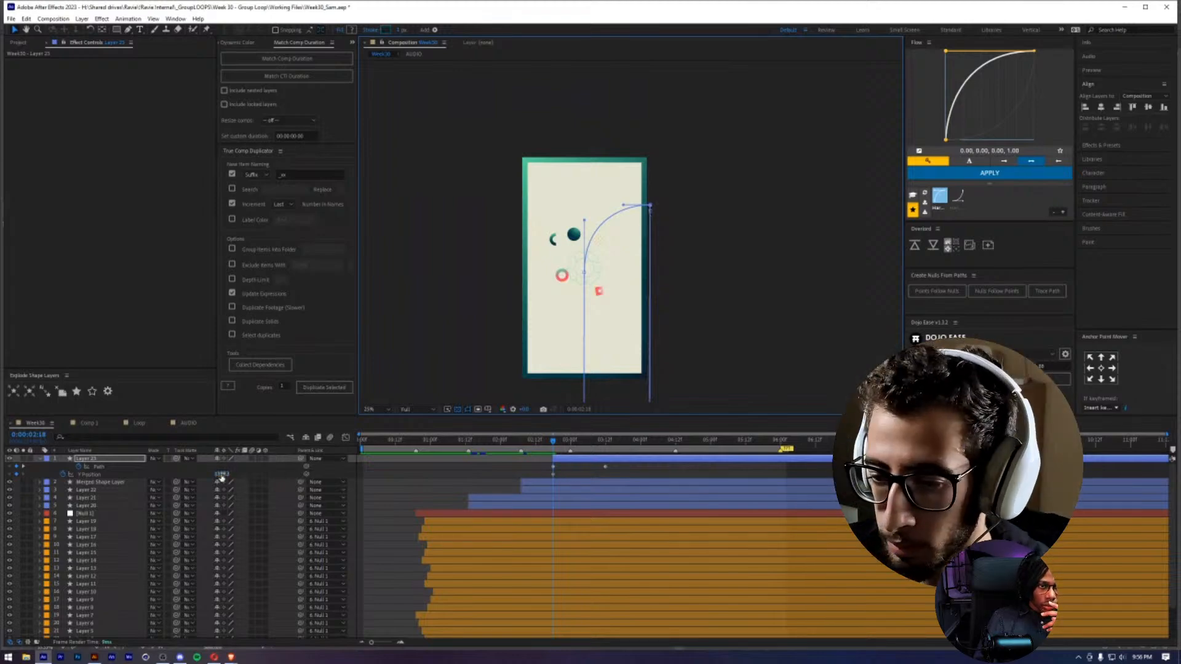
- Animate the curve's Y Position from above the frame at 0:00:02:18 to just below the frame at 0:00:03:12
drag(221, 478, 142, 477)
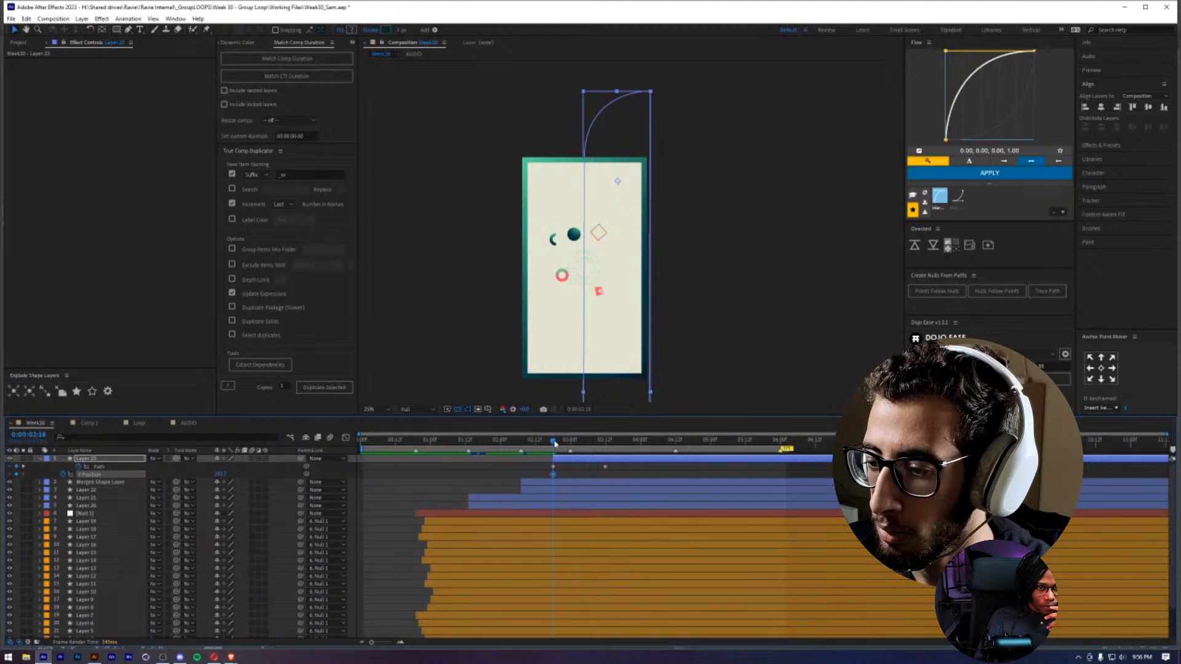
drag(555, 443, 606, 442)
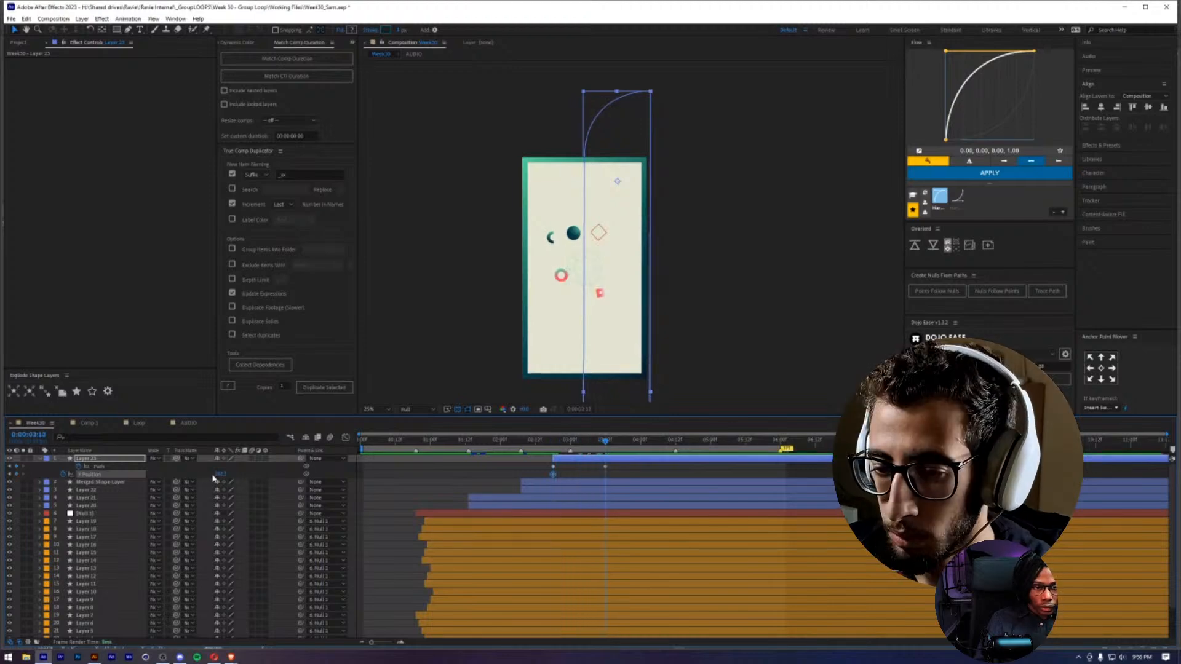
drag(216, 476, 527, 472)
drag(650, 318, 665, 216)
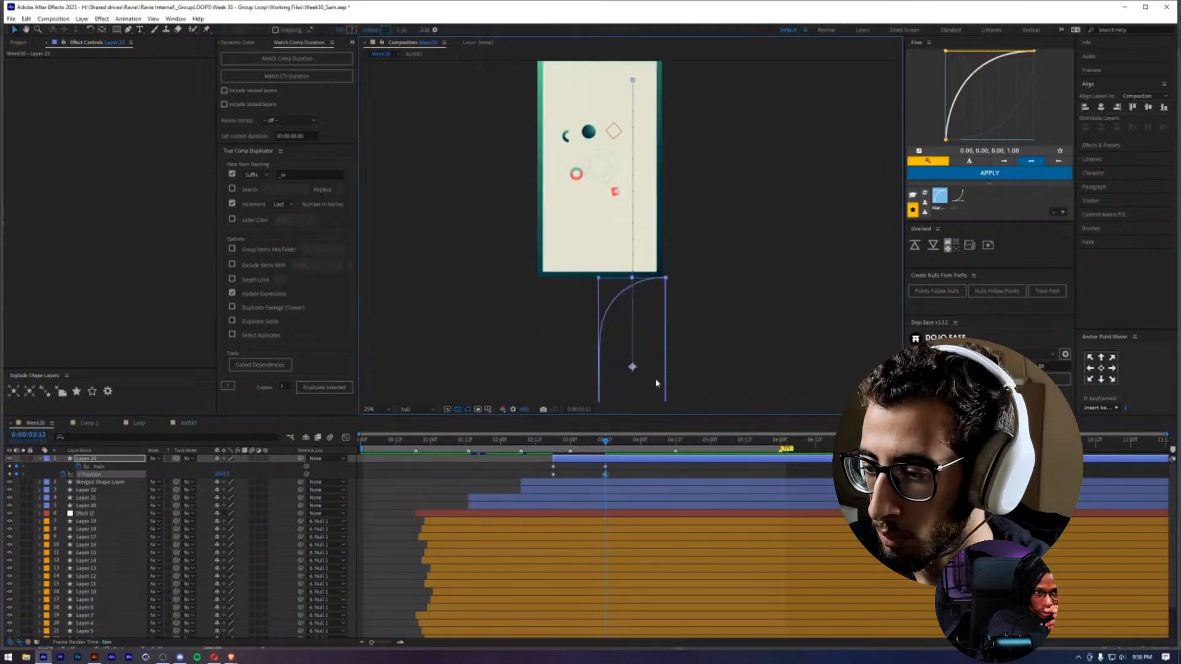
- Flatten the arc in the Path keyframe at 0:00:03:12 by angling the upper point's Bezier handle downward
click(605, 467)
drag(621, 357, 640, 291)
drag(599, 338, 601, 351)
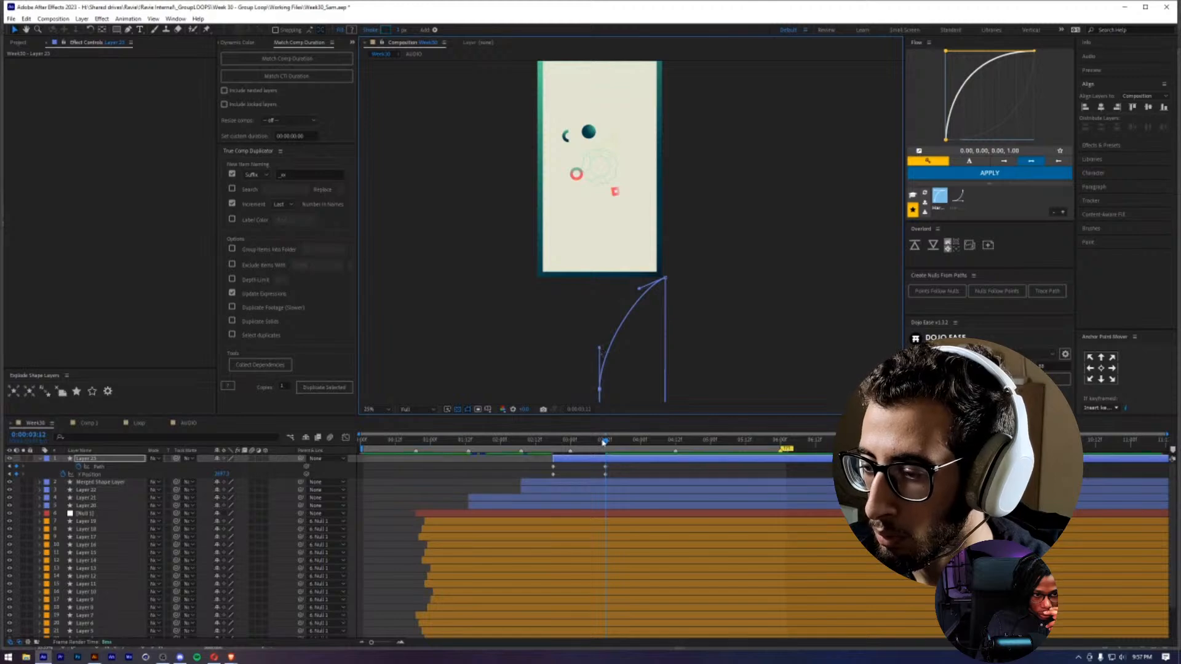
- Reshape the Path at 0:00:02:18 by extending the left point's Bezier handle upward so the arc forms a tighter corner
click(559, 441)
drag(559, 440, 553, 440)
drag(639, 150, 600, 342)
mouse_move(561, 200)
mouse_down()
mouse_move(558, 168)
mouse_move(563, 188)
mouse_move(534, 190)
mouse_move(559, 183)
mouse_up()
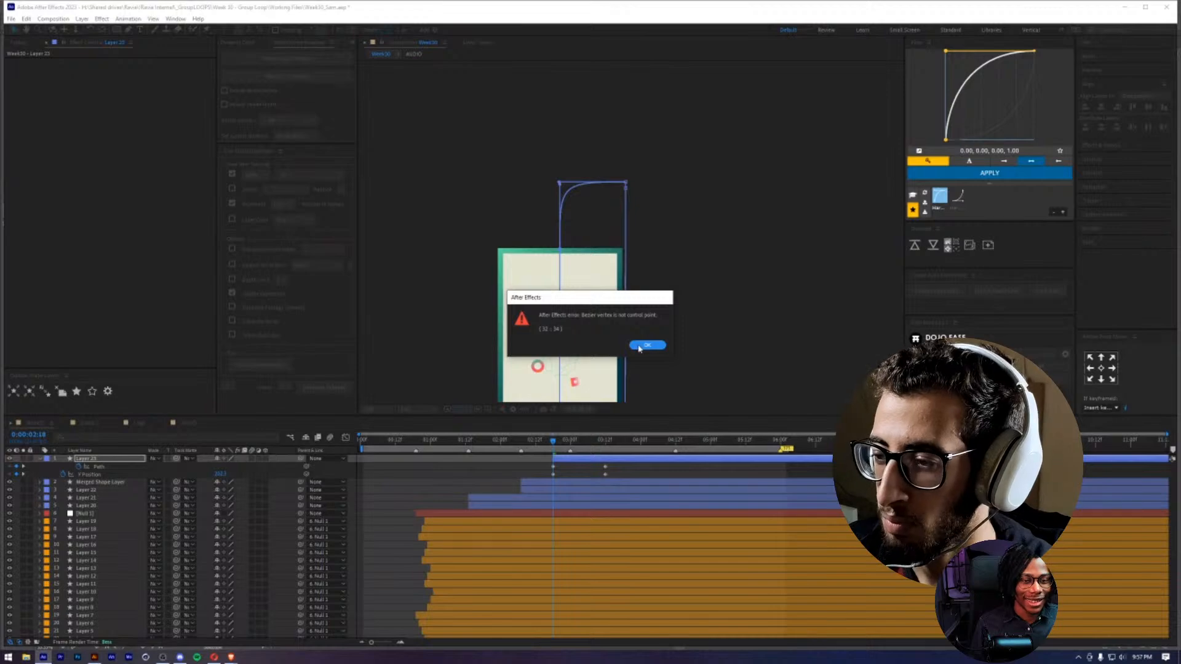
click(646, 345)
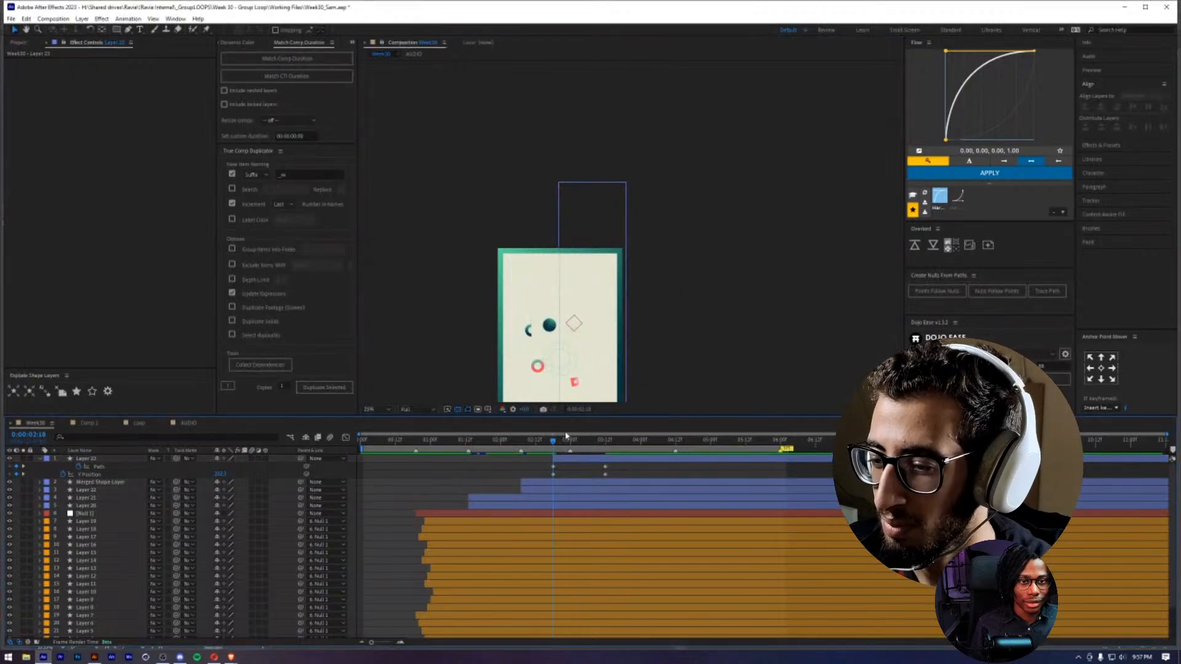
- Check the curve's descent, and steepen its arc at 0:00:03:12 by adjusting the Bezier handles of the left and upper points
drag(558, 442, 597, 447)
drag(577, 347, 583, 211)
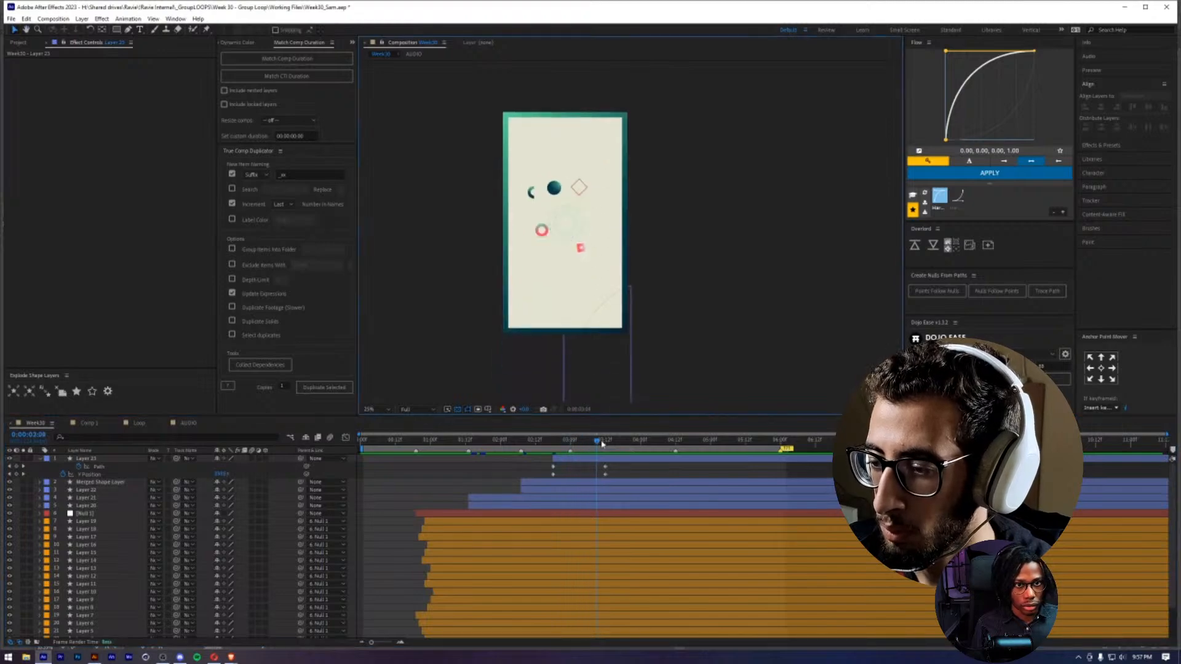
drag(602, 442, 606, 448)
click(607, 459)
drag(659, 275, 672, 112)
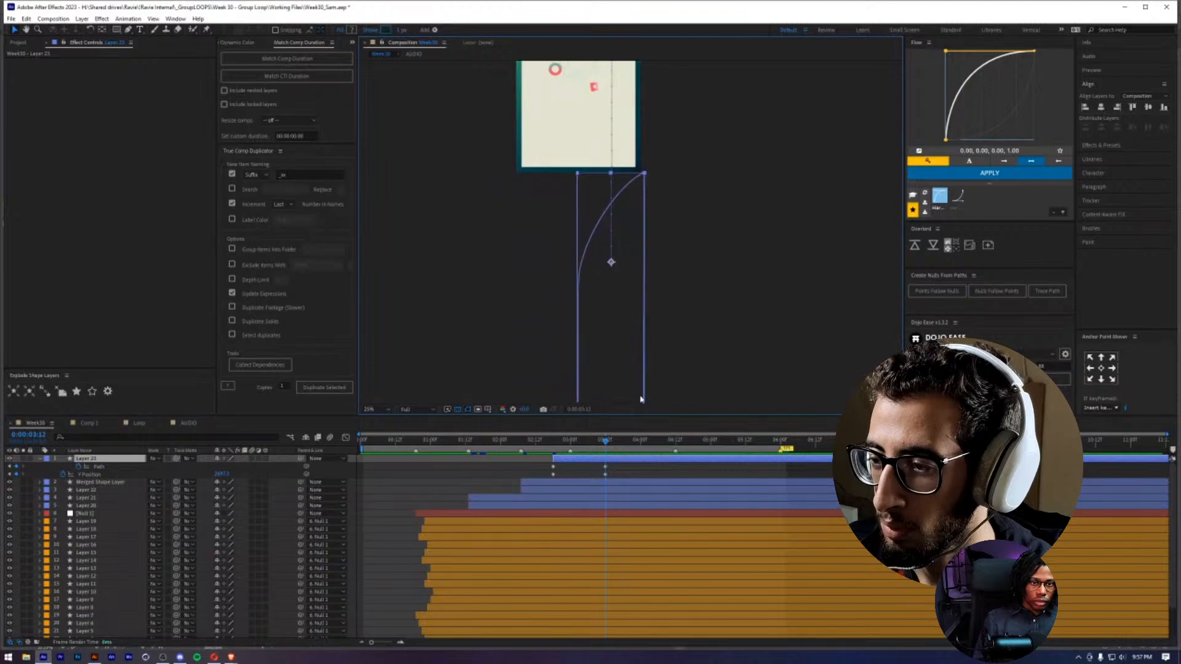
click(606, 467)
click(578, 284)
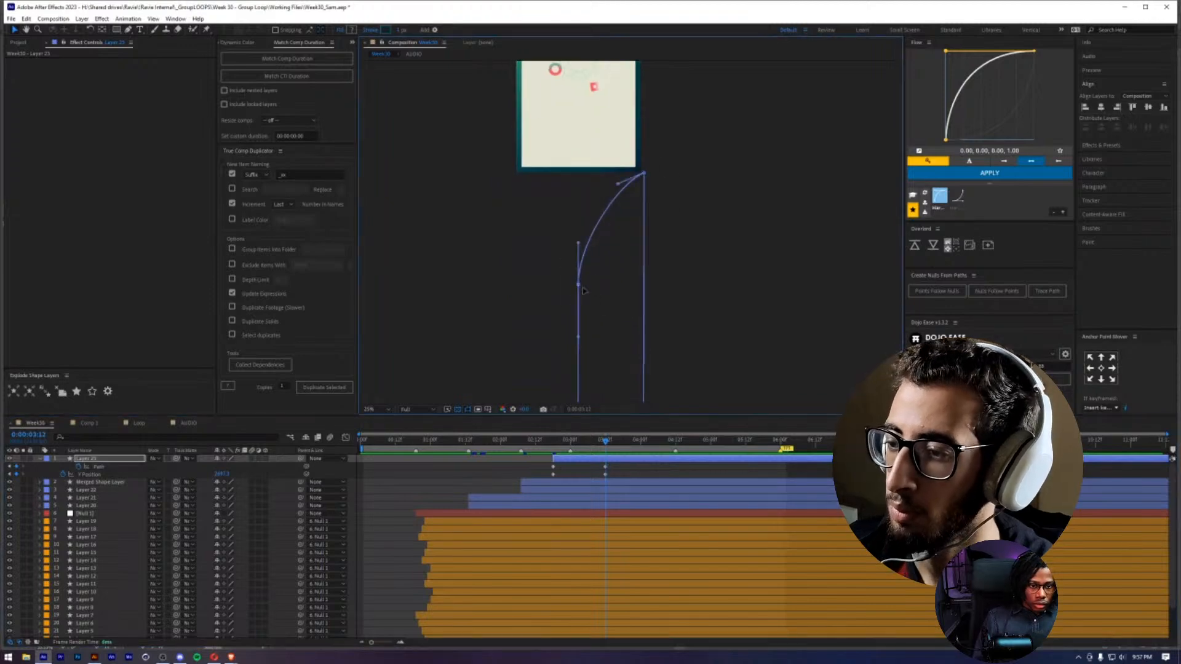
drag(581, 327, 579, 354)
drag(618, 183, 616, 217)
drag(579, 315, 585, 265)
scroll(585, 264, down, 3)
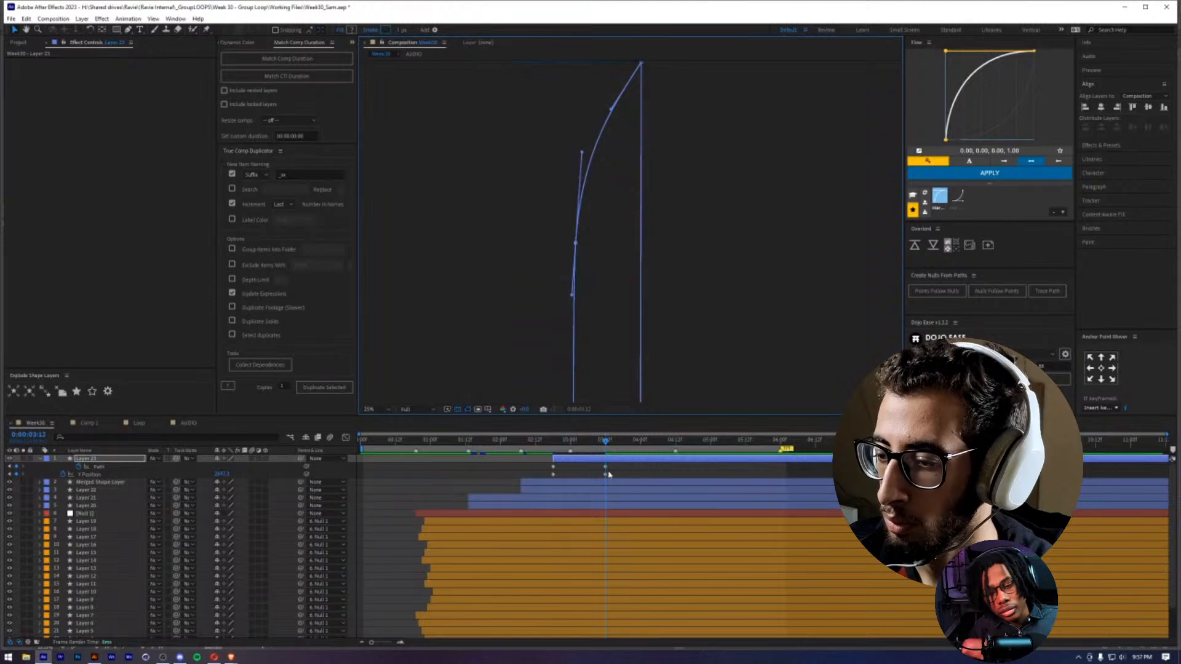
- Apply Dojo Ease easing to the curve's Path and Y Position keyframes at 0:00:02:18 and 0:00:03:12, and preview the descent
drag(612, 465, 533, 482)
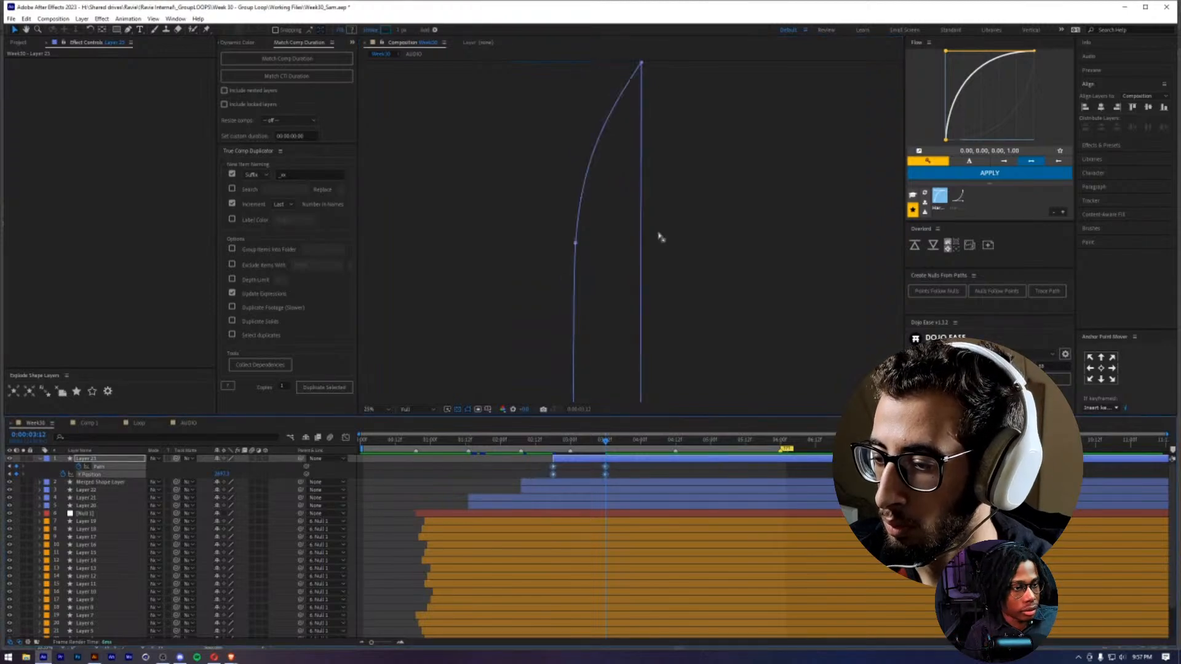
scroll(668, 135, up, 6)
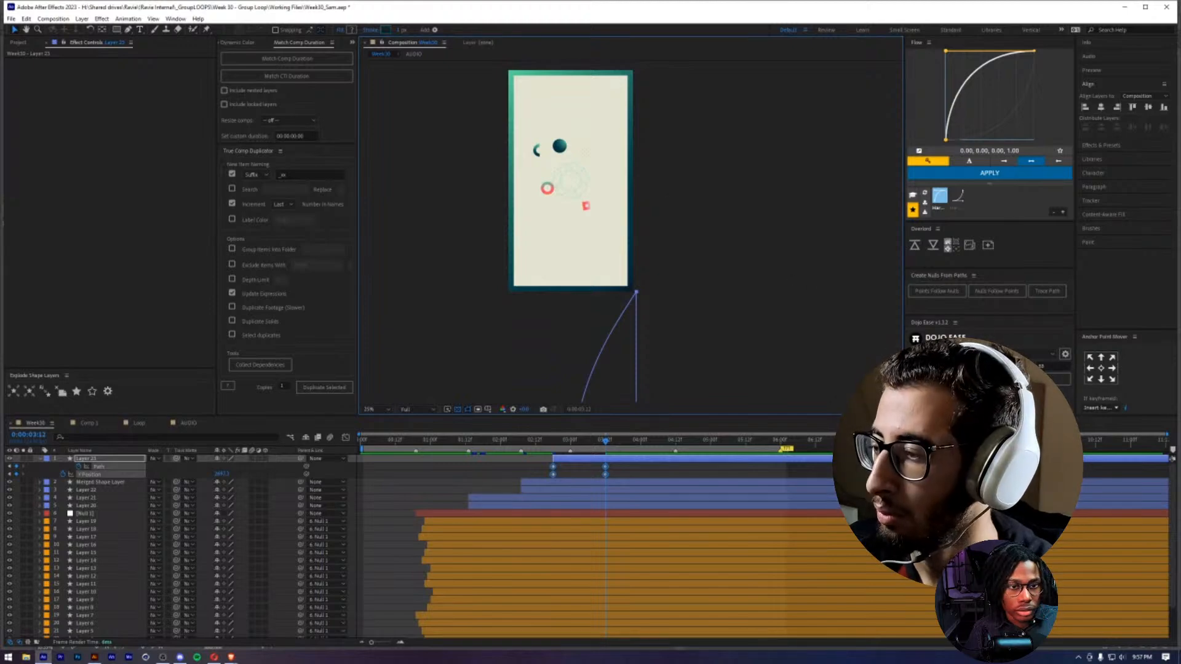
click(1055, 379)
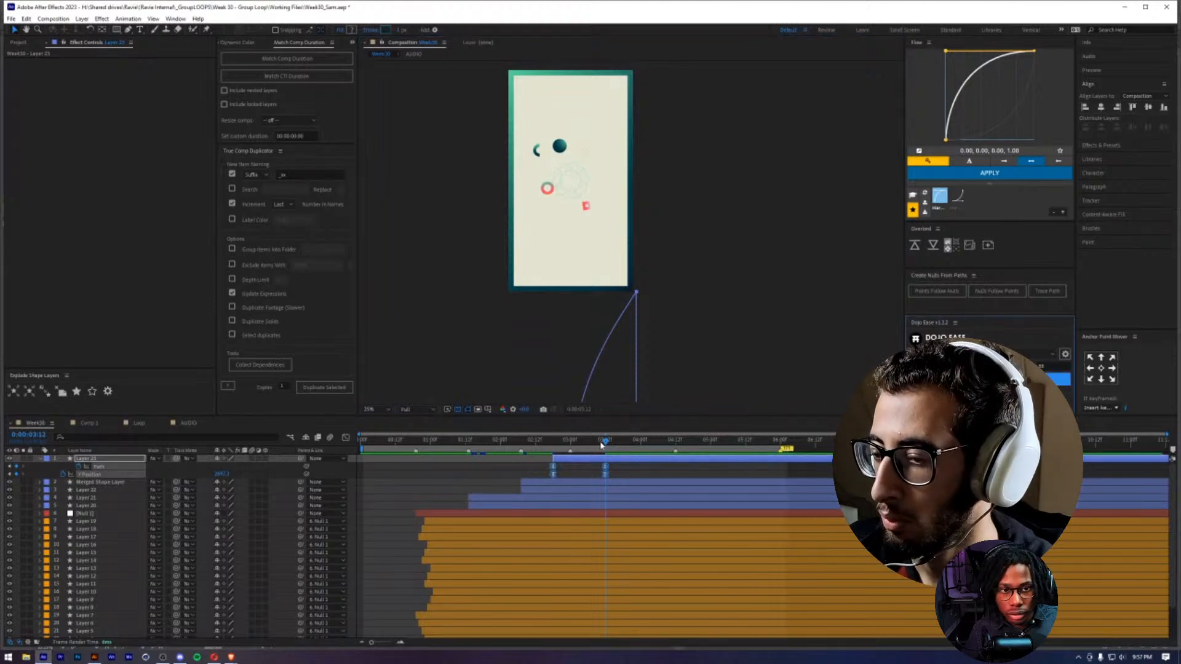
drag(606, 441, 606, 474)
key(space)
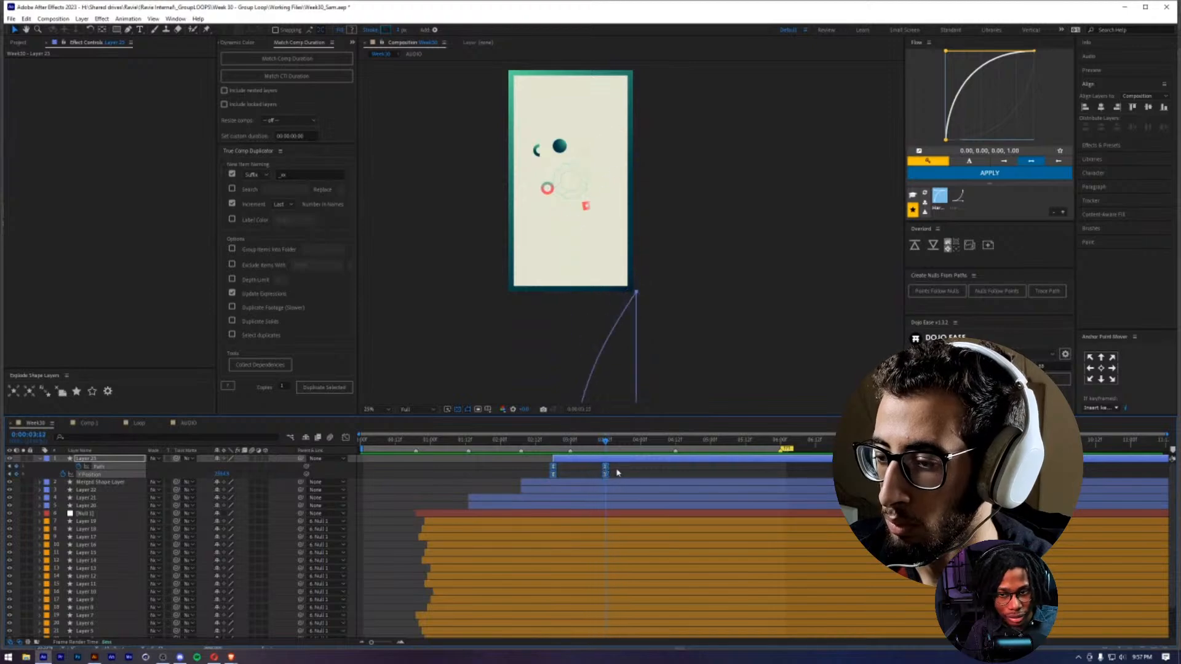
- Select the curve's Path keyframes and replay the eased descent to judge how the arc changes towards 0:00:03:12
click(612, 470)
click(596, 468)
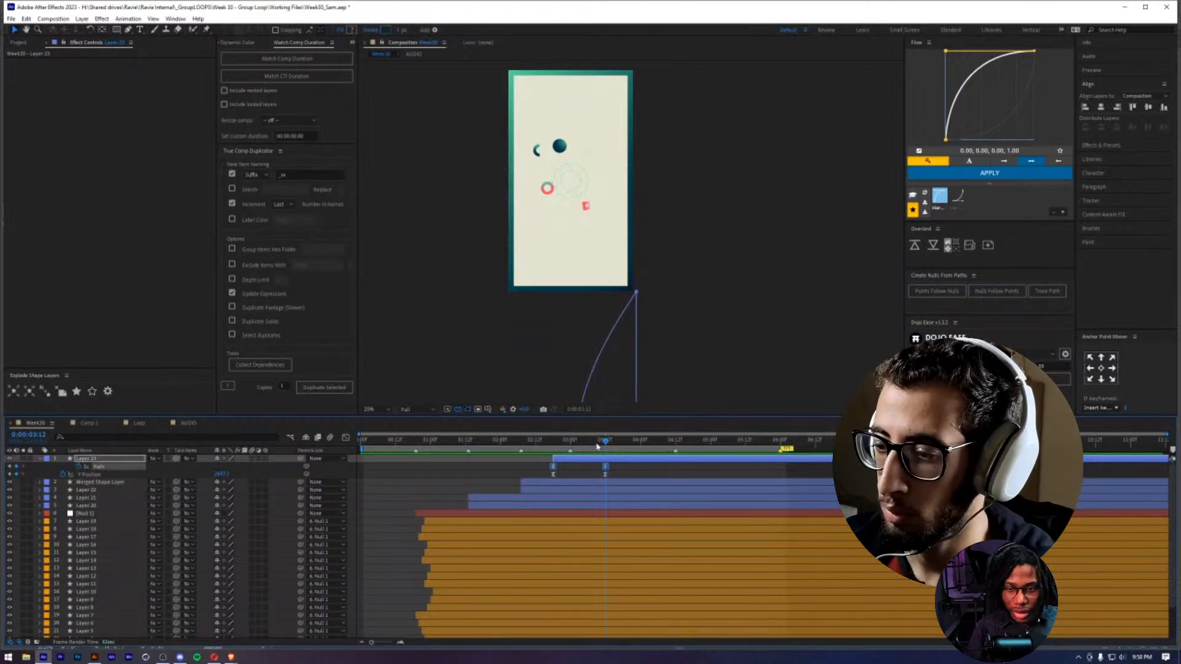
key(space)
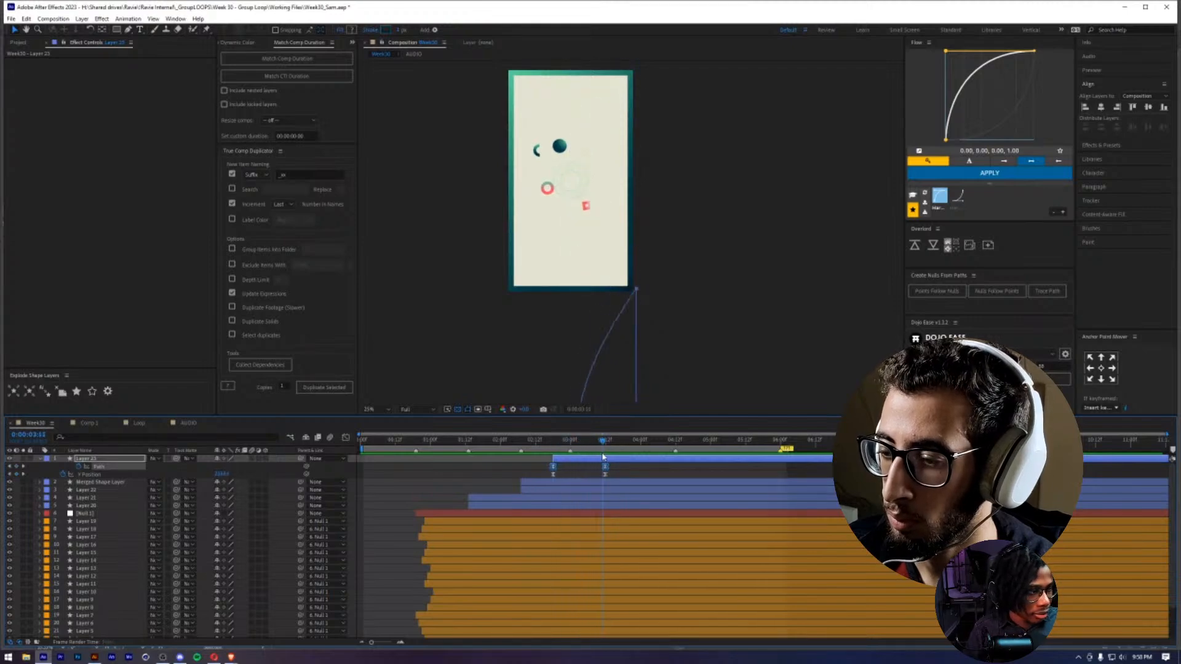
click(586, 471)
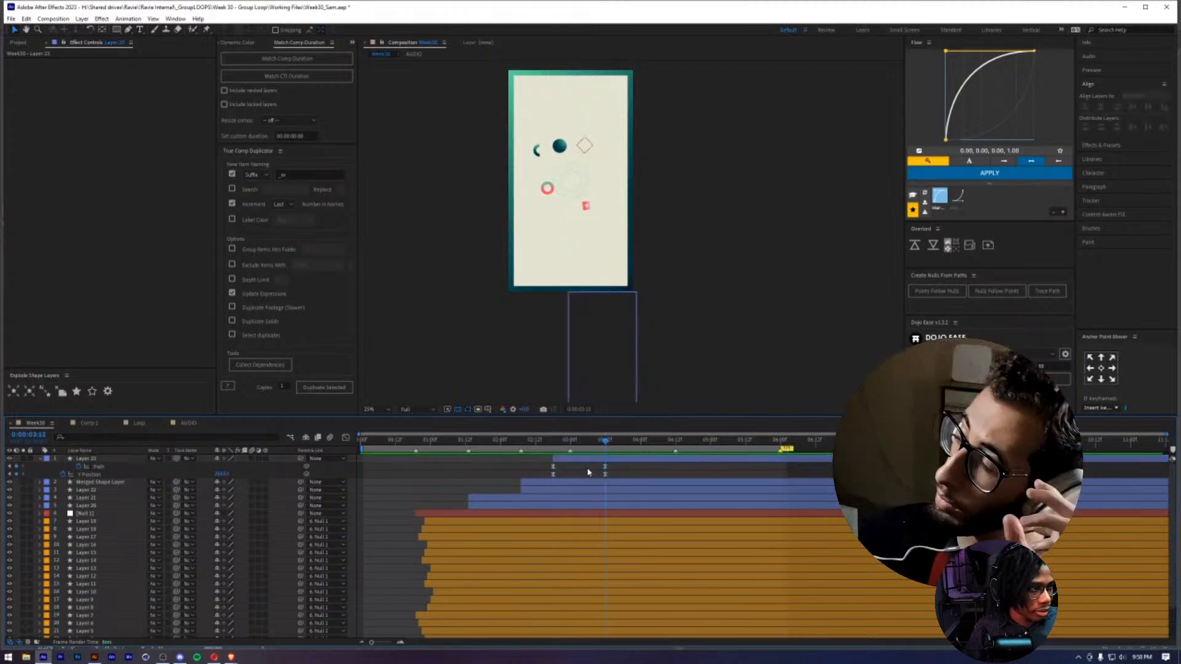
click(592, 459)
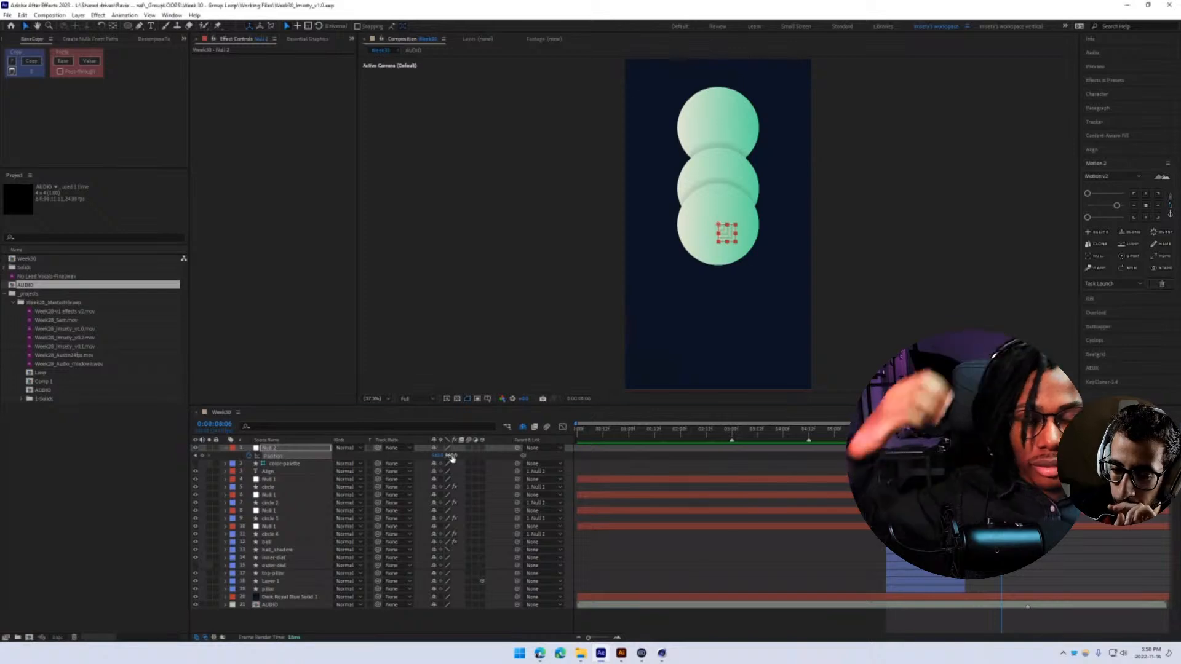
- Set Null 2's Position at 0:00:07:13 near the top of the frame and preview the circles' drop
drag(451, 456, 282, 408)
click(196, 456)
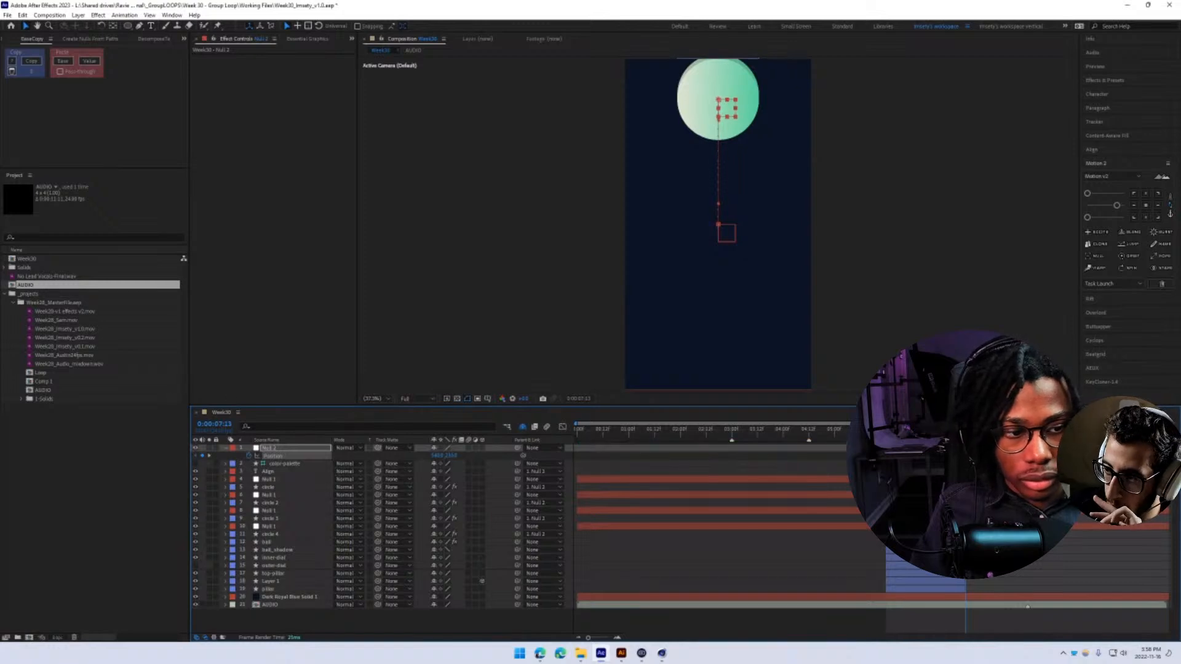
key(space)
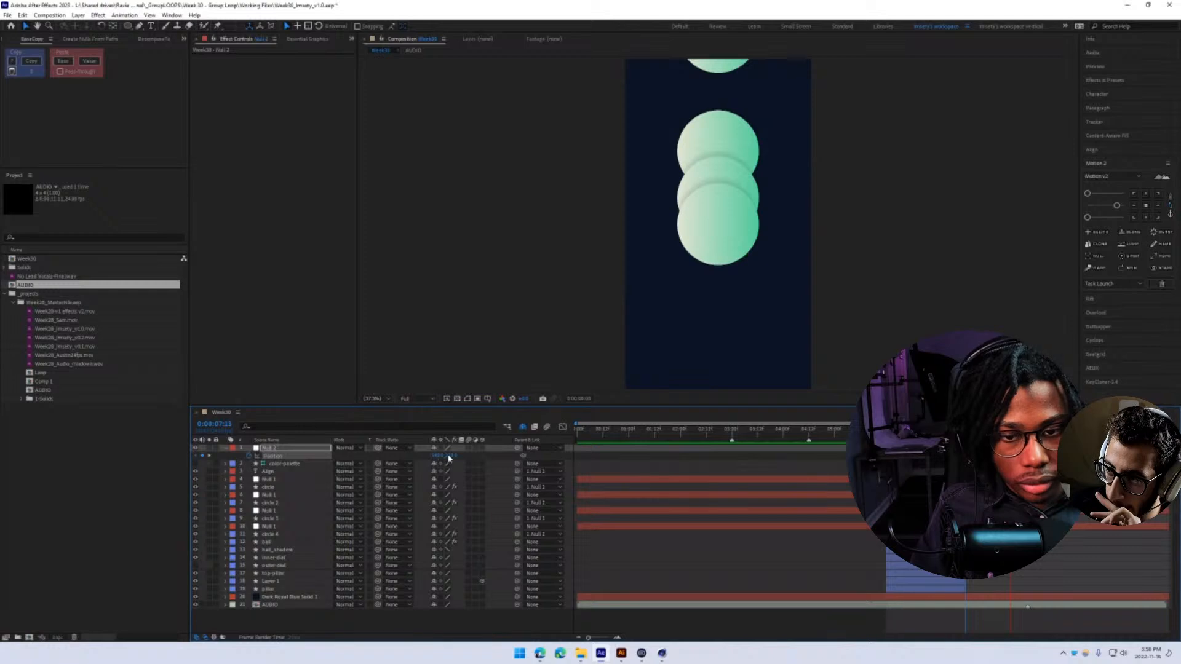
key(space)
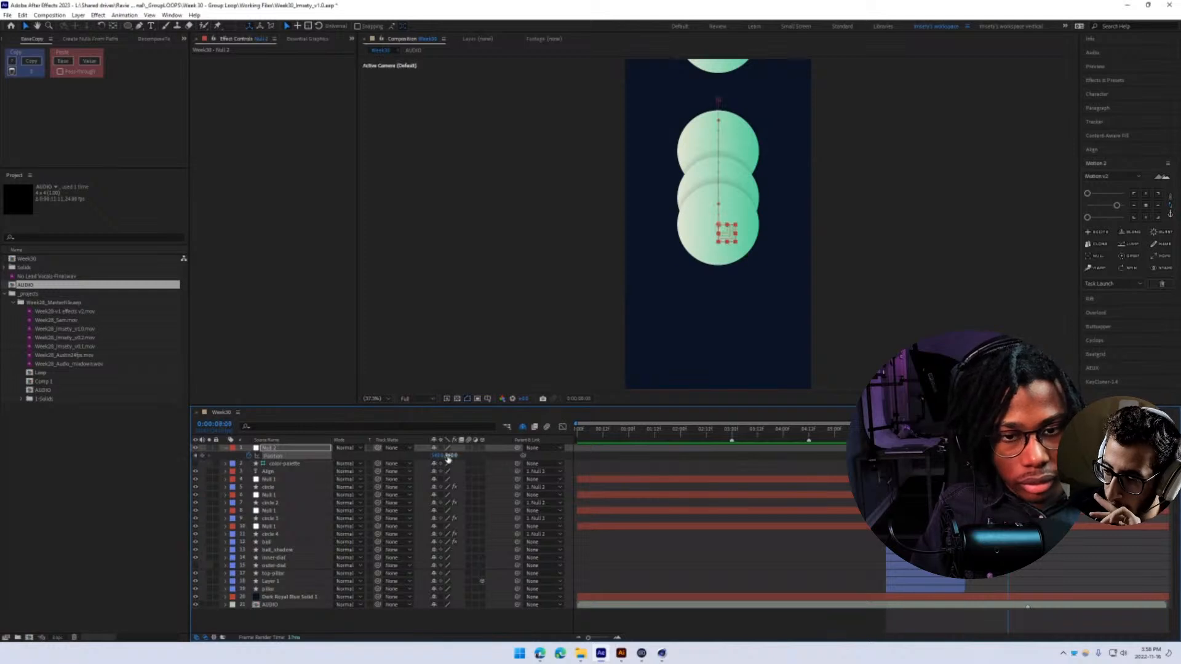
- Lower Null 2's Position at 0:00:08:09 into the lower part of the frame, preview the movement, and save the project
drag(450, 456, 606, 482)
drag(502, 456, 517, 456)
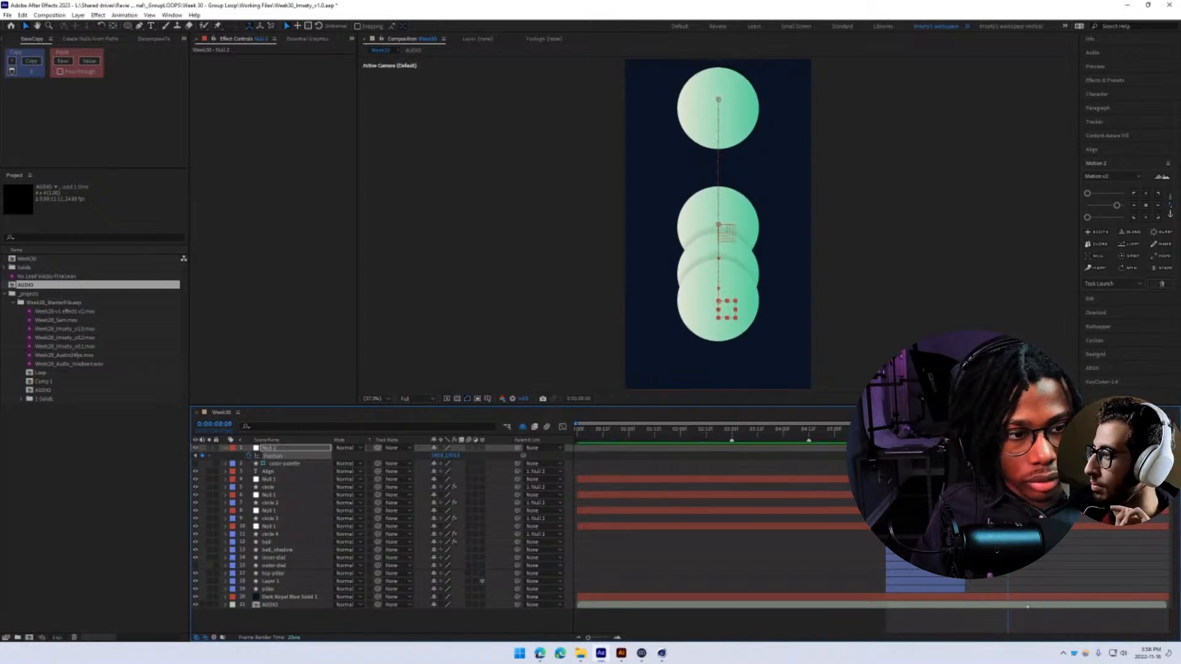
key(space)
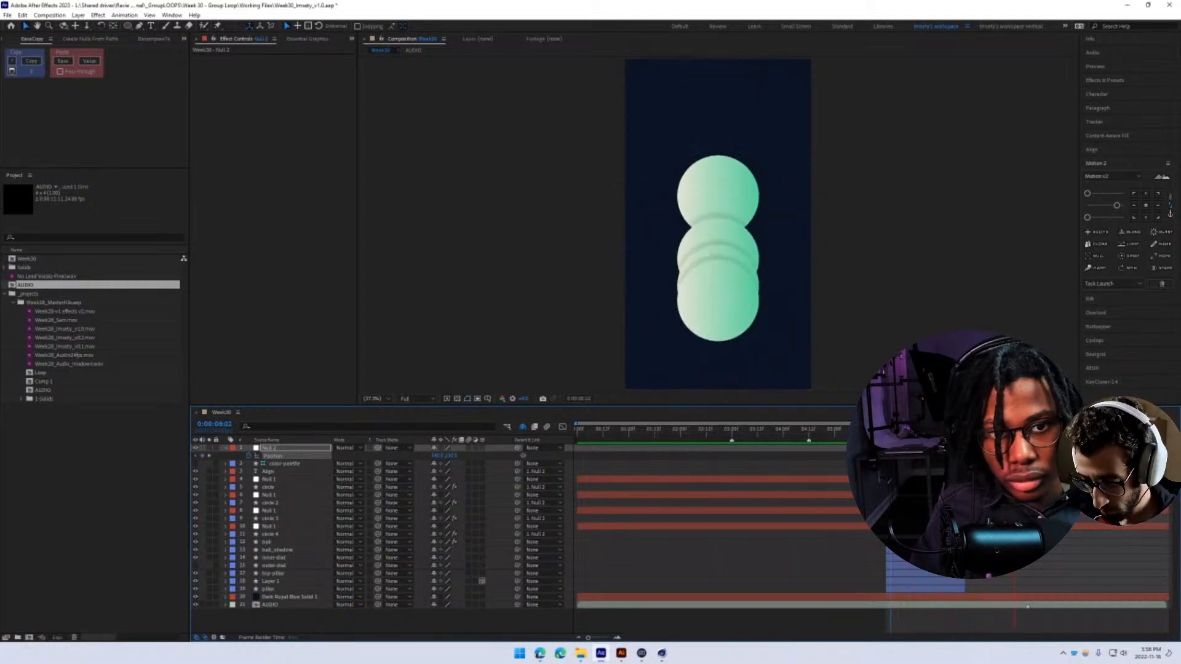
key(space)
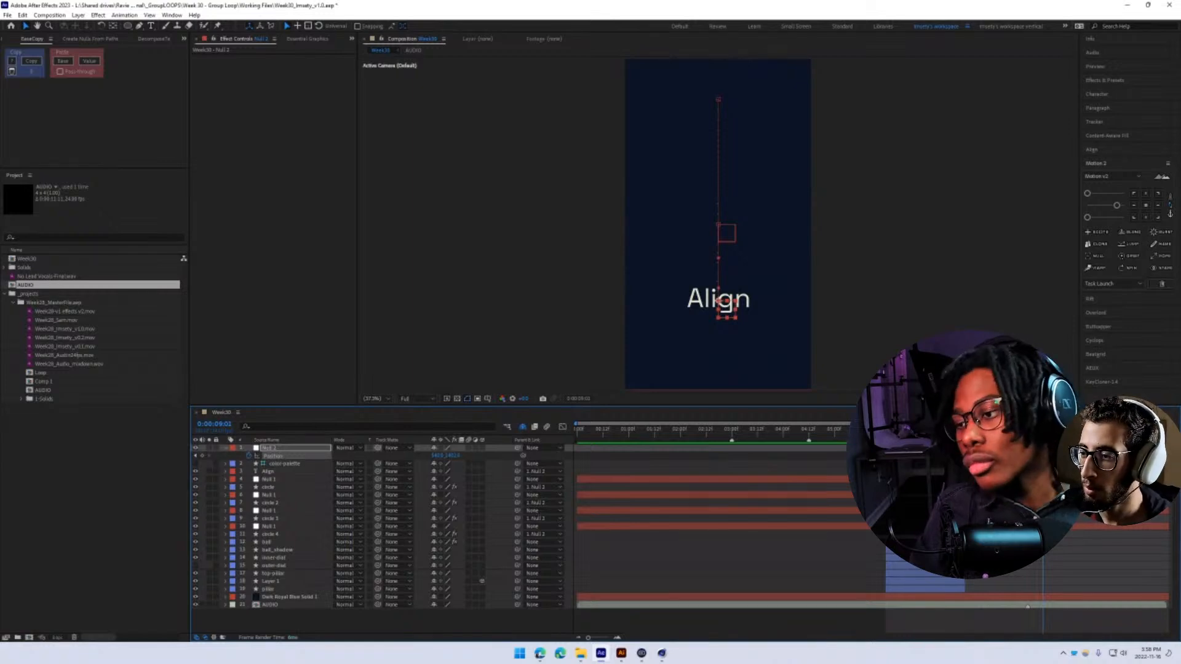
key(j)
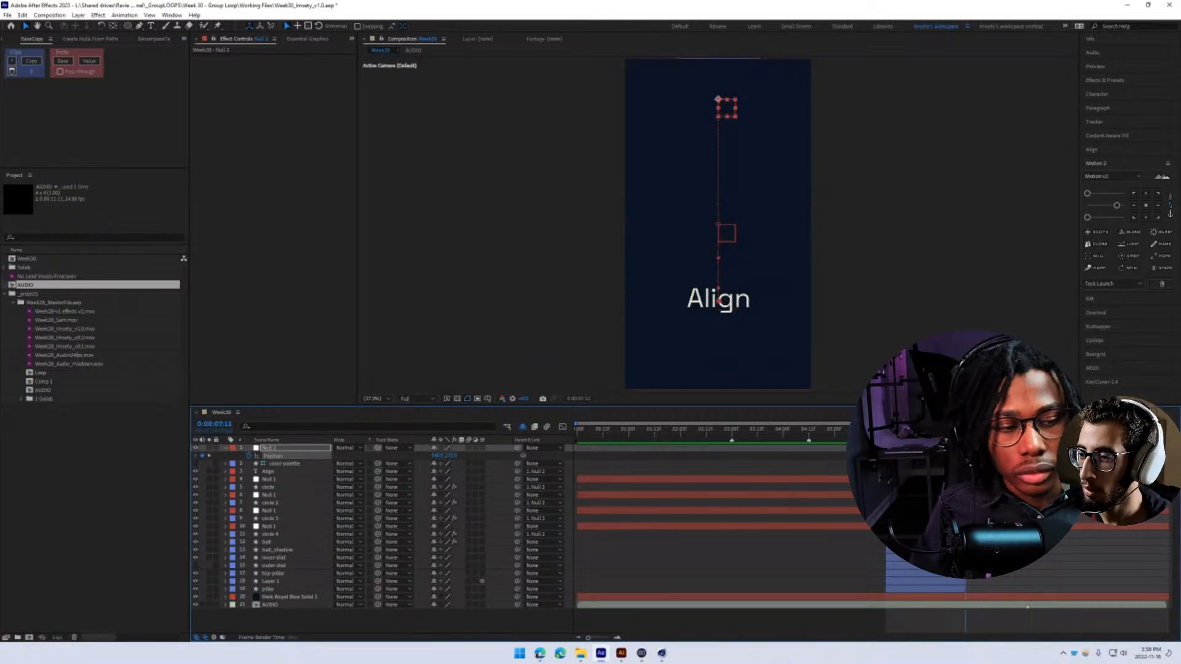
key(ctrl+s)
- Preview how the circles stack up and give way to the Align text, and fit the composition in the viewer
click(274, 534)
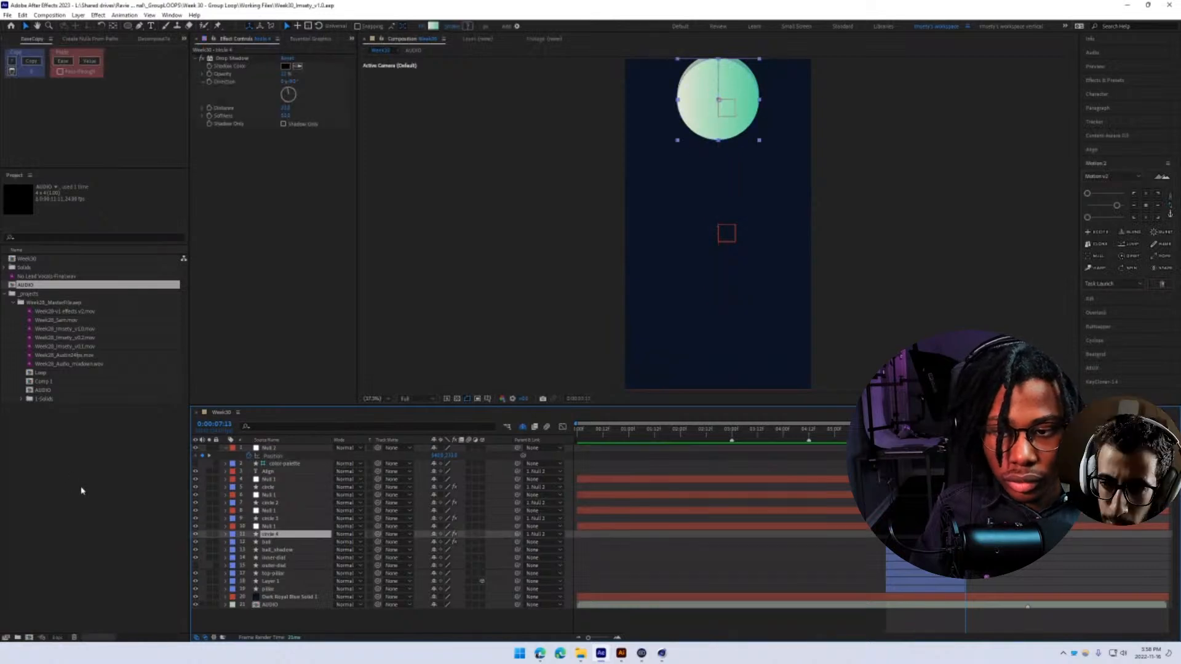
key(ctrl+n)
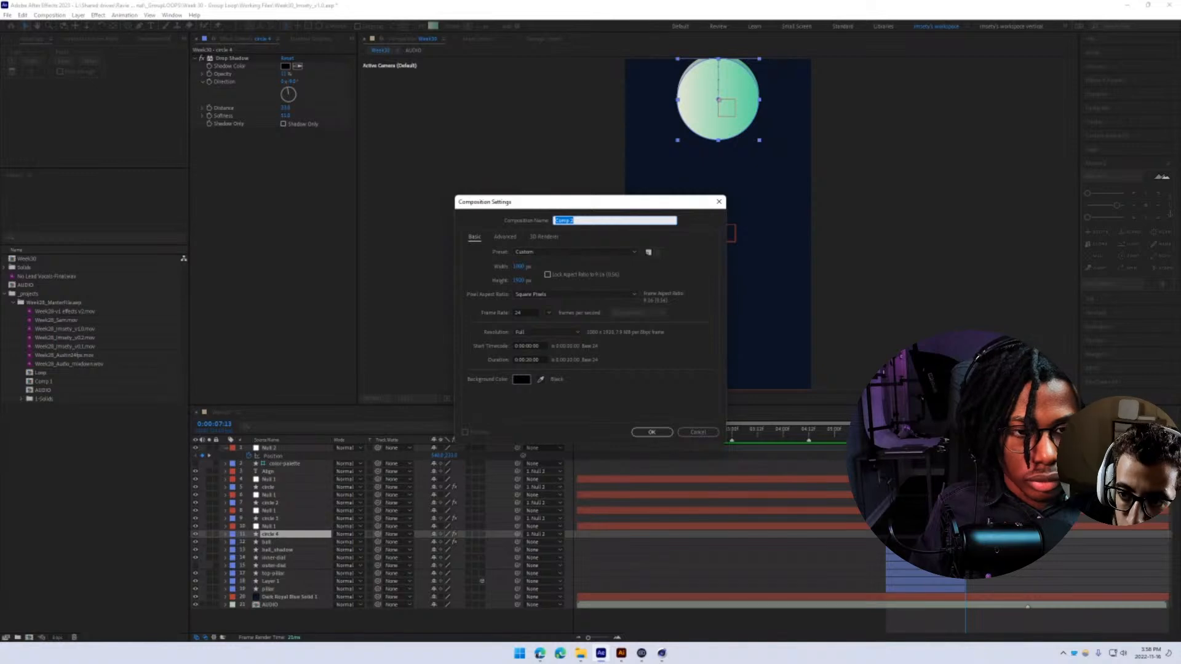
key(Escape)
key(space)
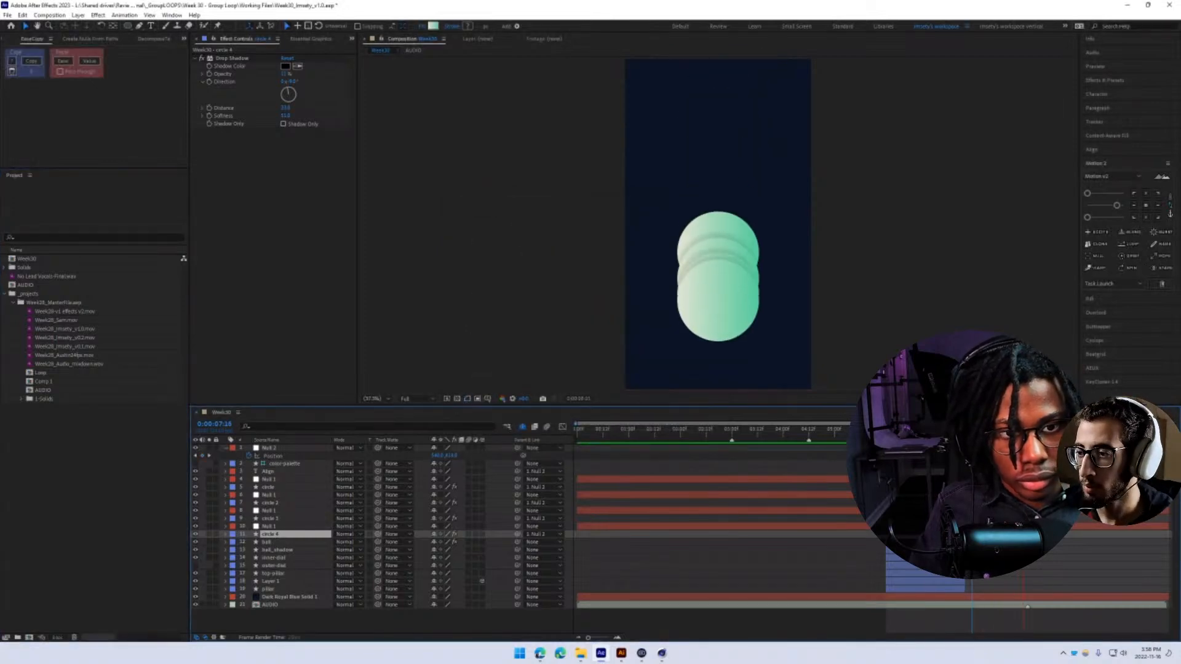
key(space)
scroll(775, 298, down, 1)
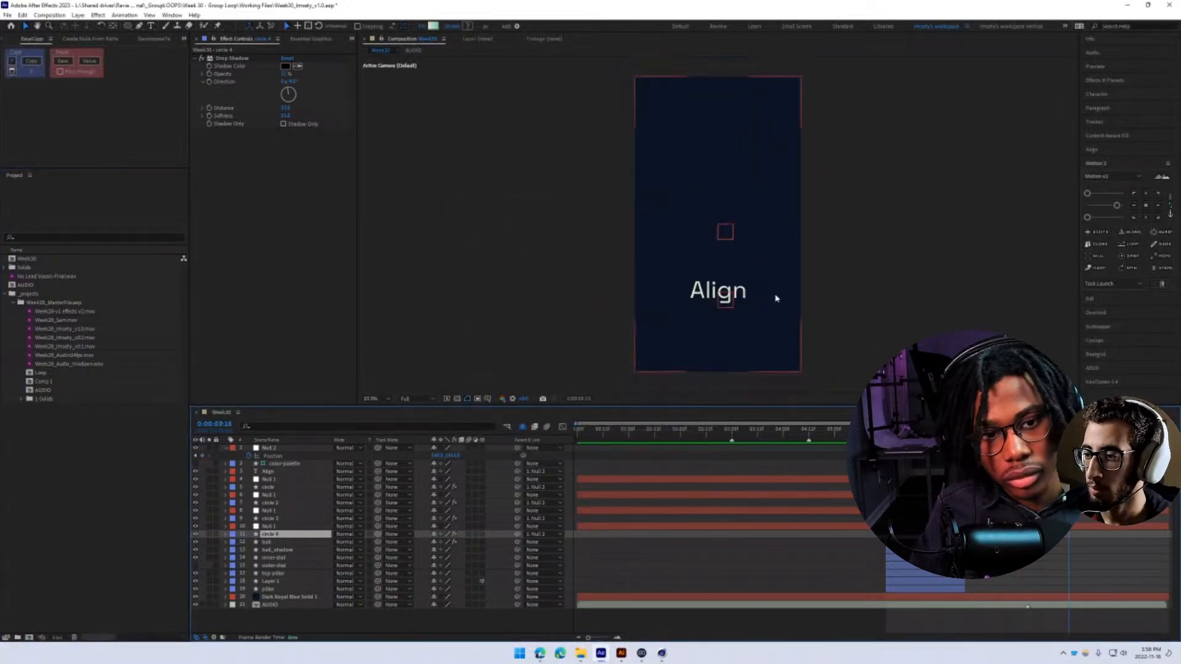
click(386, 398)
click(387, 420)
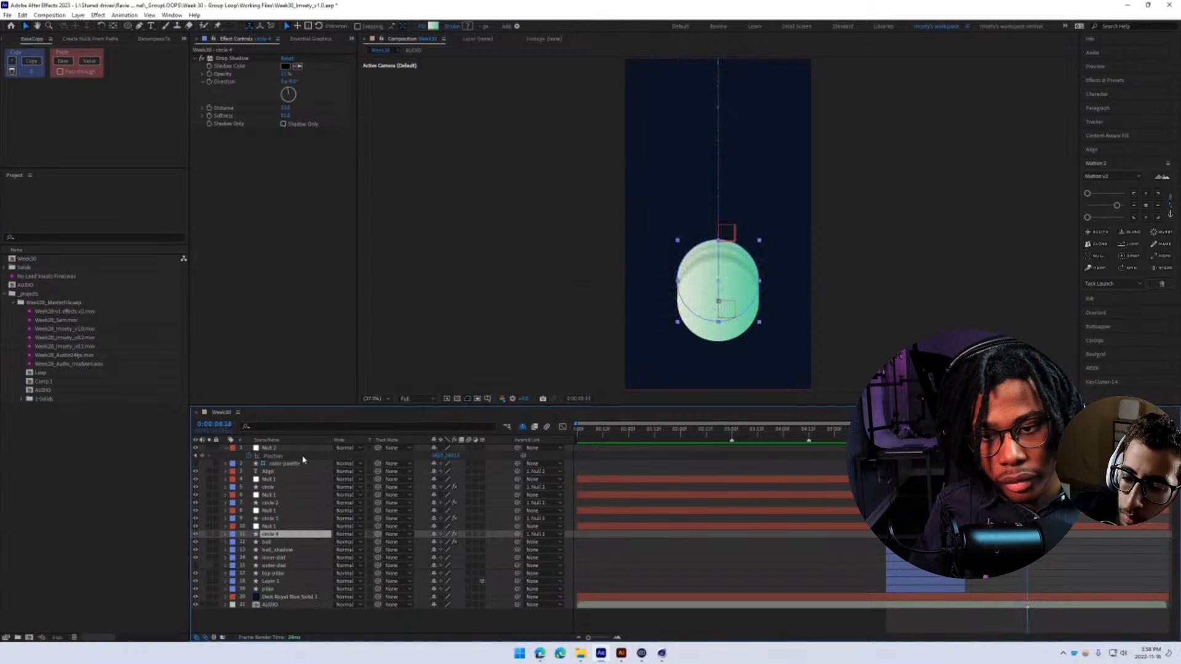
- Raise Null 2's Position keyframe at 0:00:08:18 into the upper part of the frame and move that keyframe to 0:00:09:02
click(1027, 456)
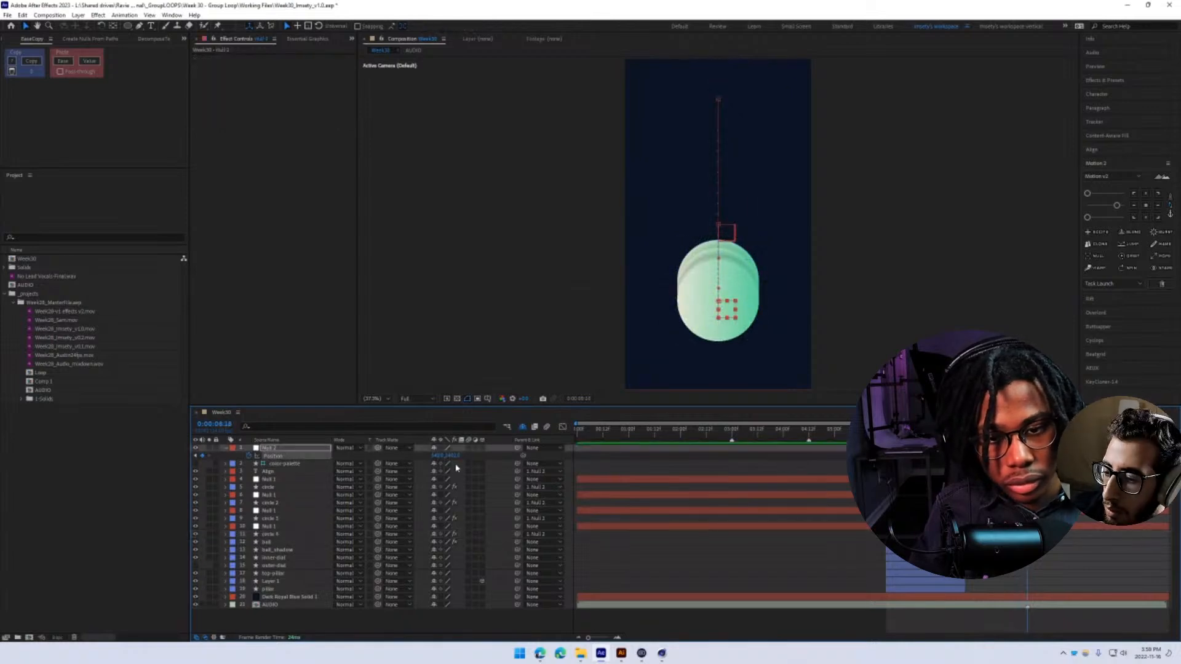
drag(454, 456, 91, 455)
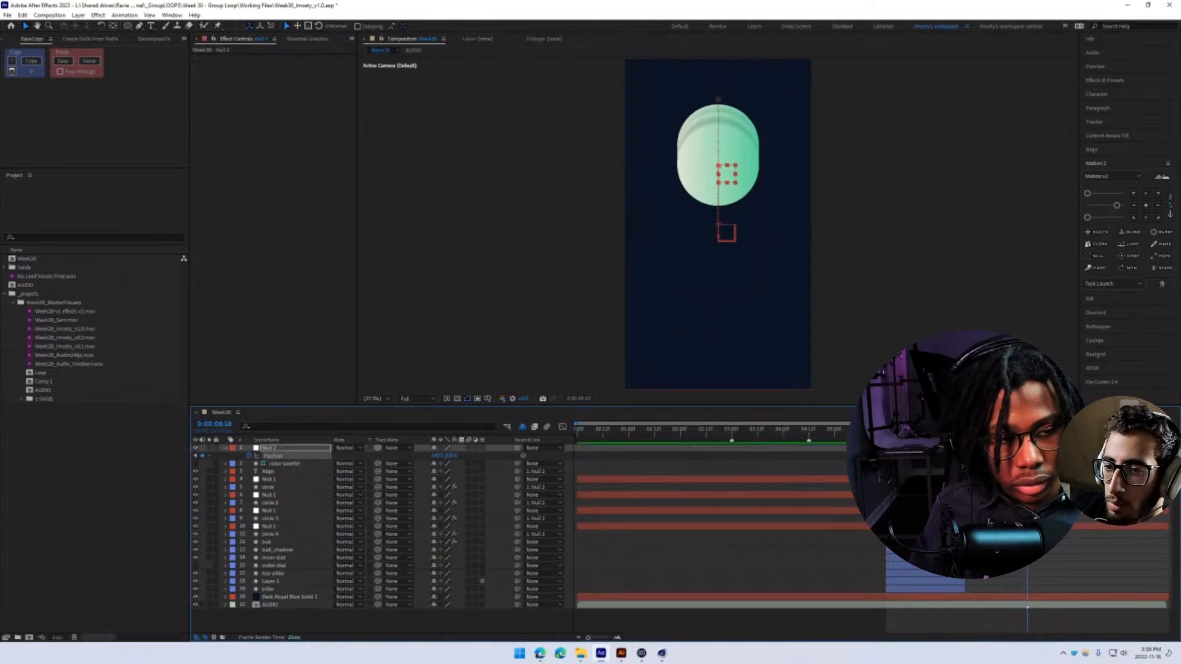
click(1009, 456)
drag(1028, 456, 1038, 455)
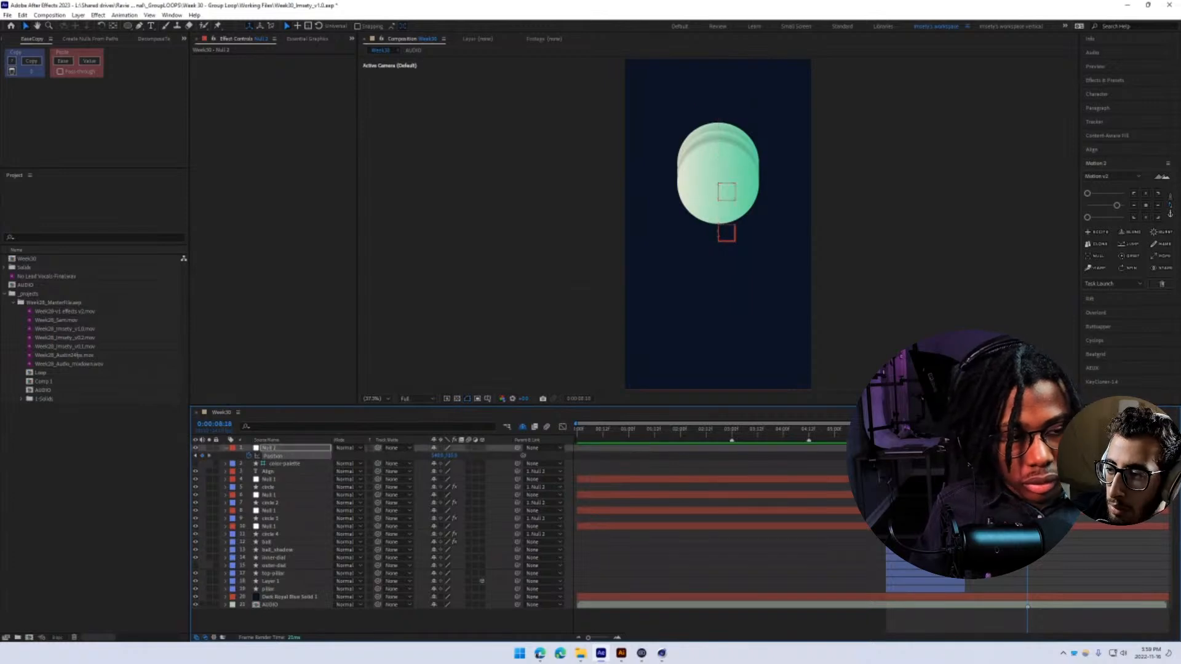
drag(454, 456, 438, 456)
- Reshape Null 2's Position speed graph so movement is fastest at the outer keyframes and slowest at the middle one, and preview it
click(562, 427)
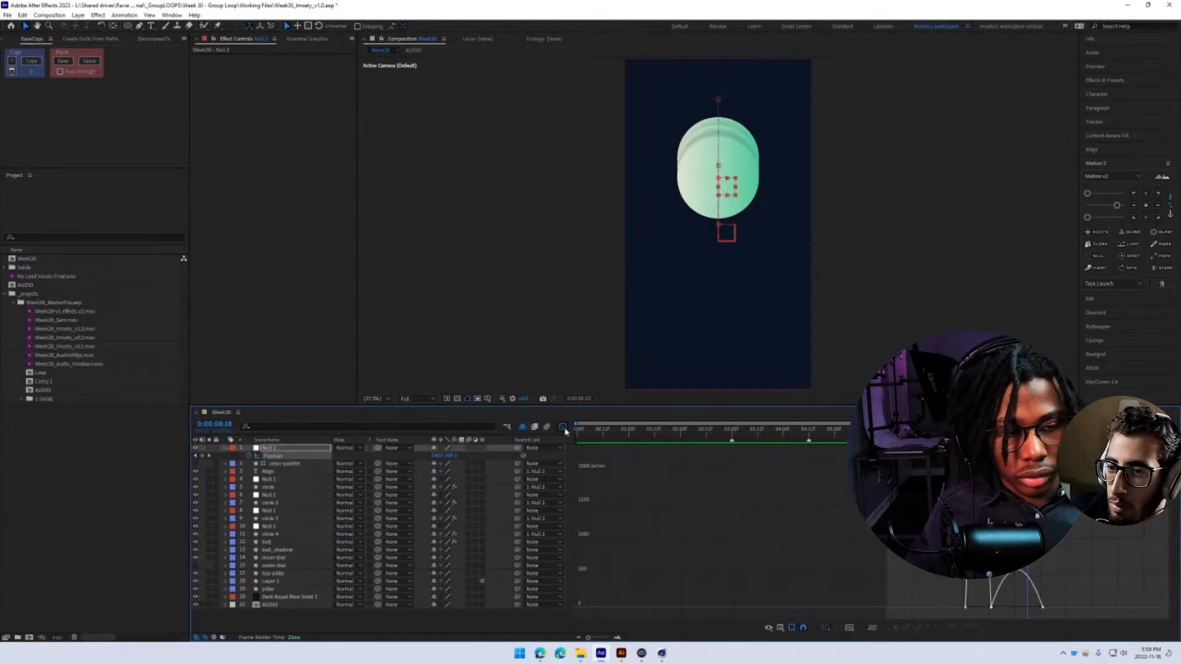
click(976, 607)
drag(969, 608, 1049, 607)
click(951, 429)
key(space)
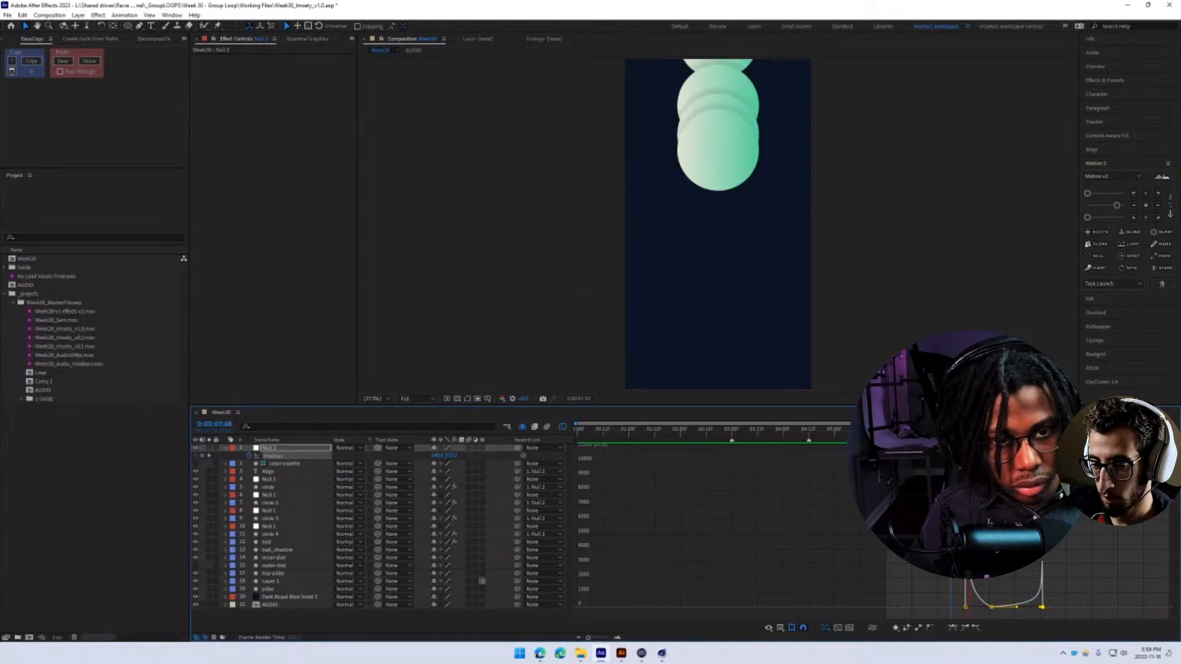
key(space)
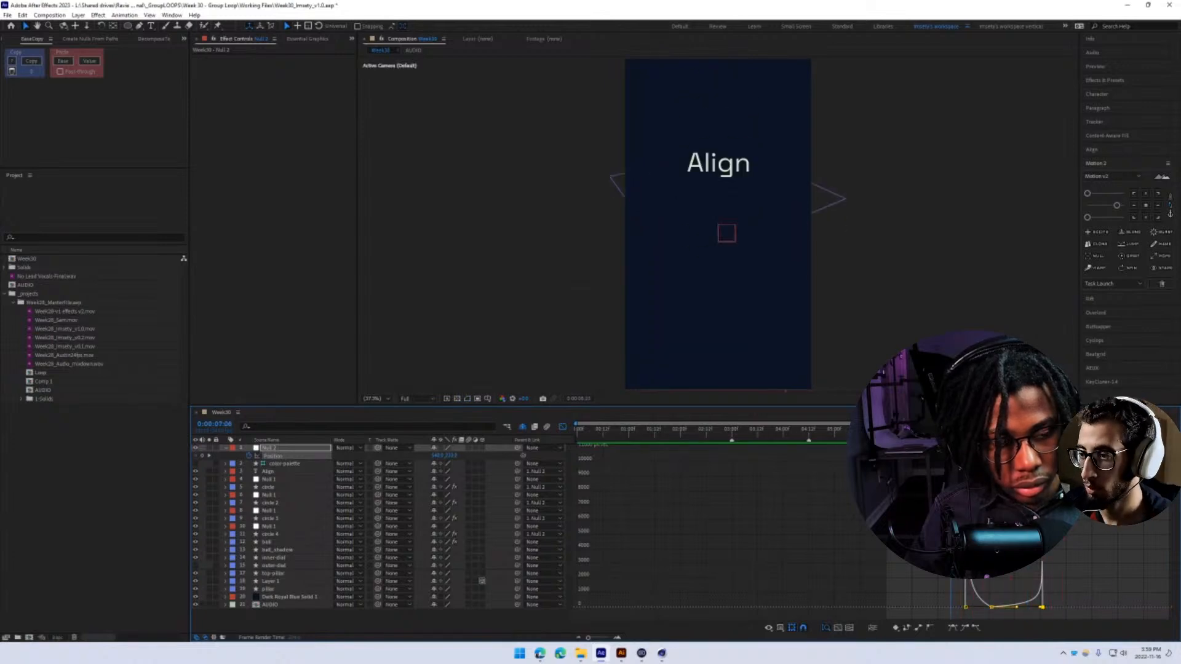
key(space)
key(space)
- Lower Null 2's middle Position keyframe at 0:00:08:01 towards the bottom of the frame and preview the fall and rise
click(563, 427)
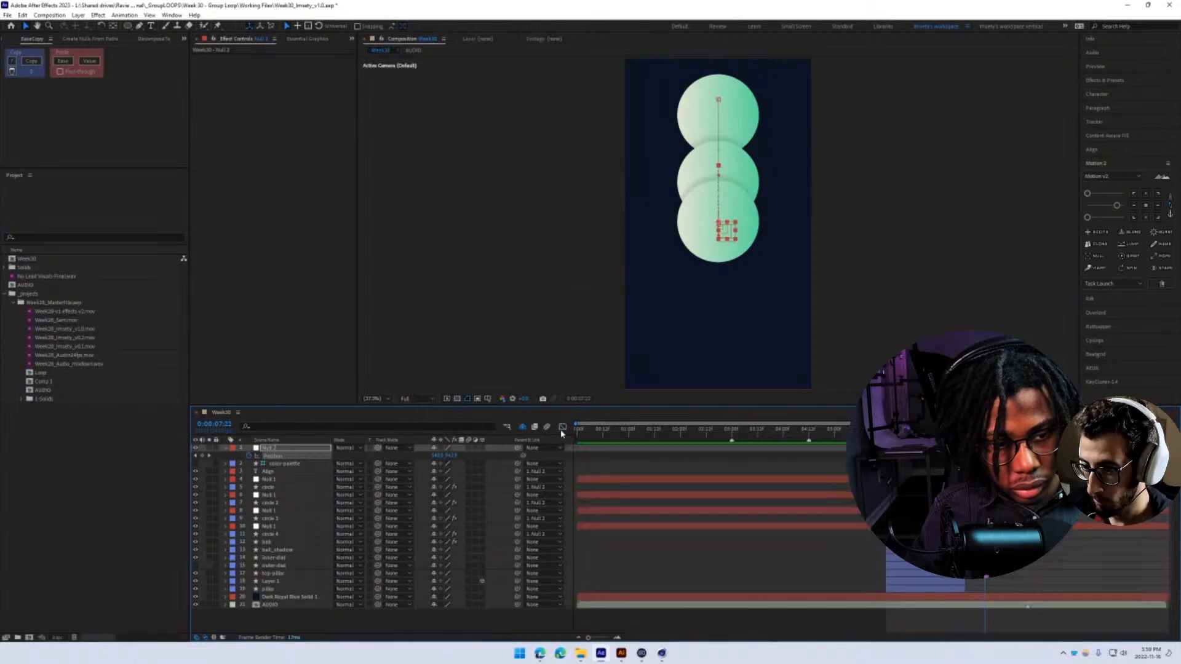
click(457, 461)
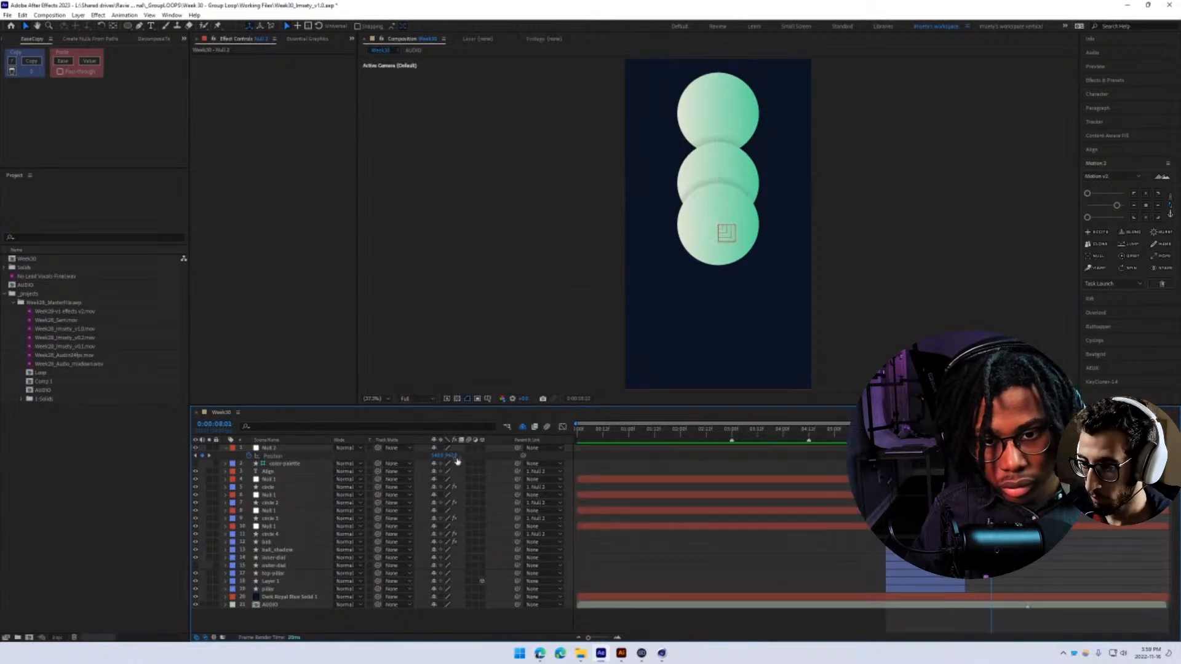
key(ctrl+z)
drag(661, 481, 754, 481)
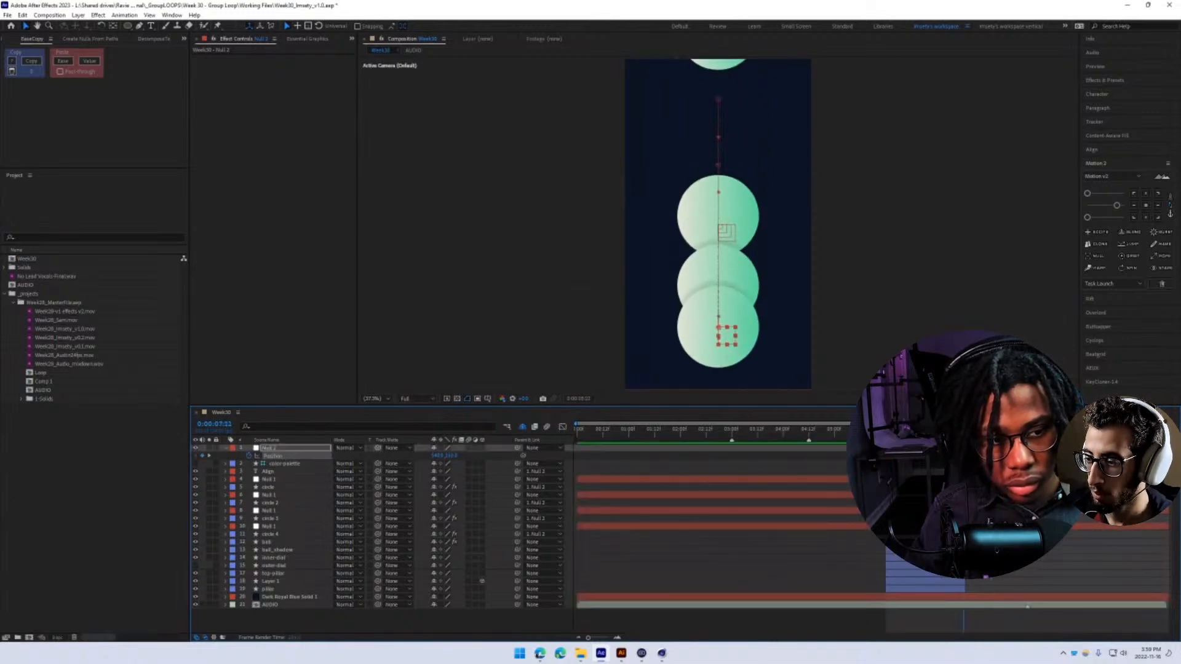
key(space)
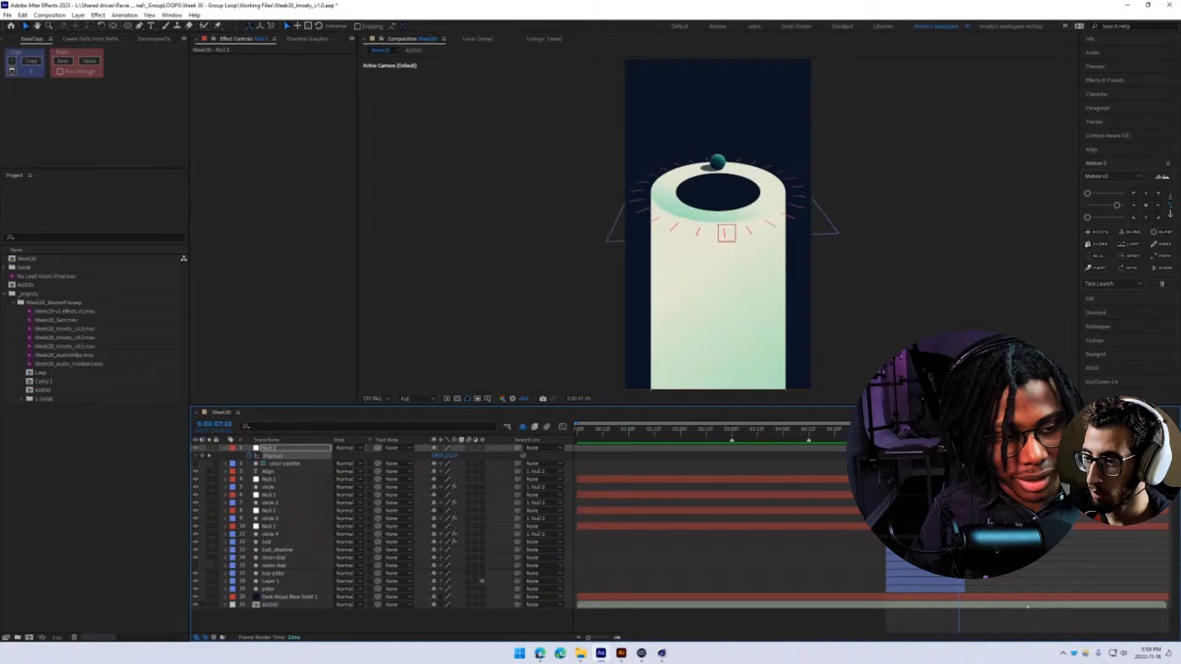
- Inspect Null 2's Position speed graph and replay the circles' movement through to the Align text
click(562, 427)
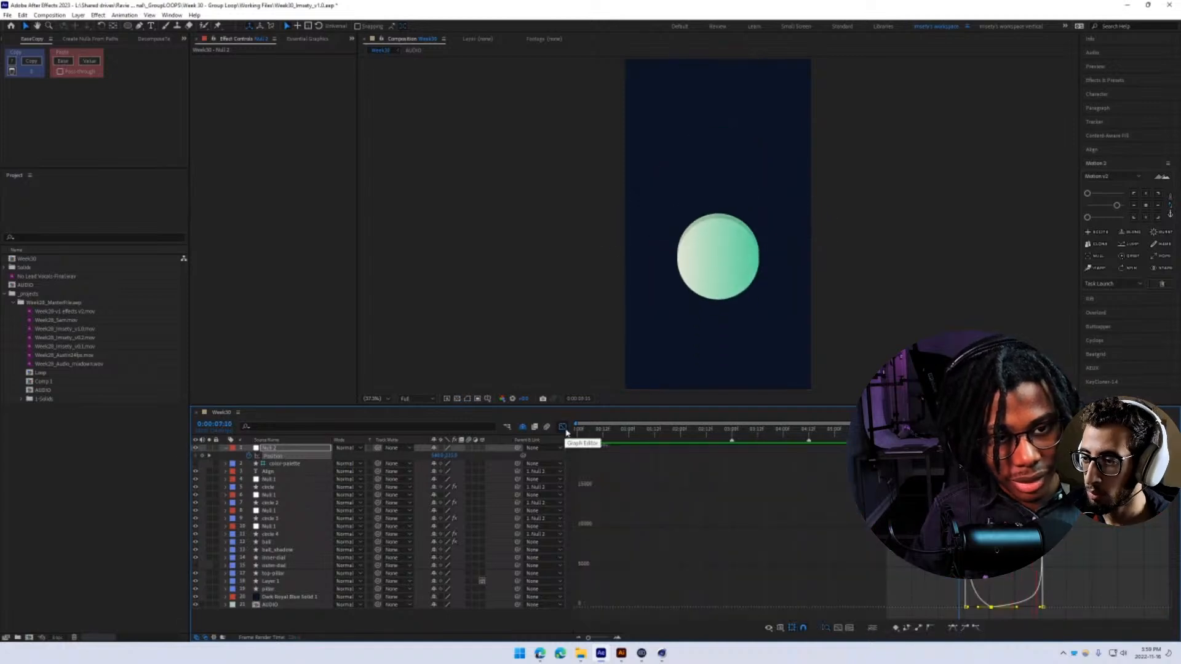
click(562, 426)
key(space)
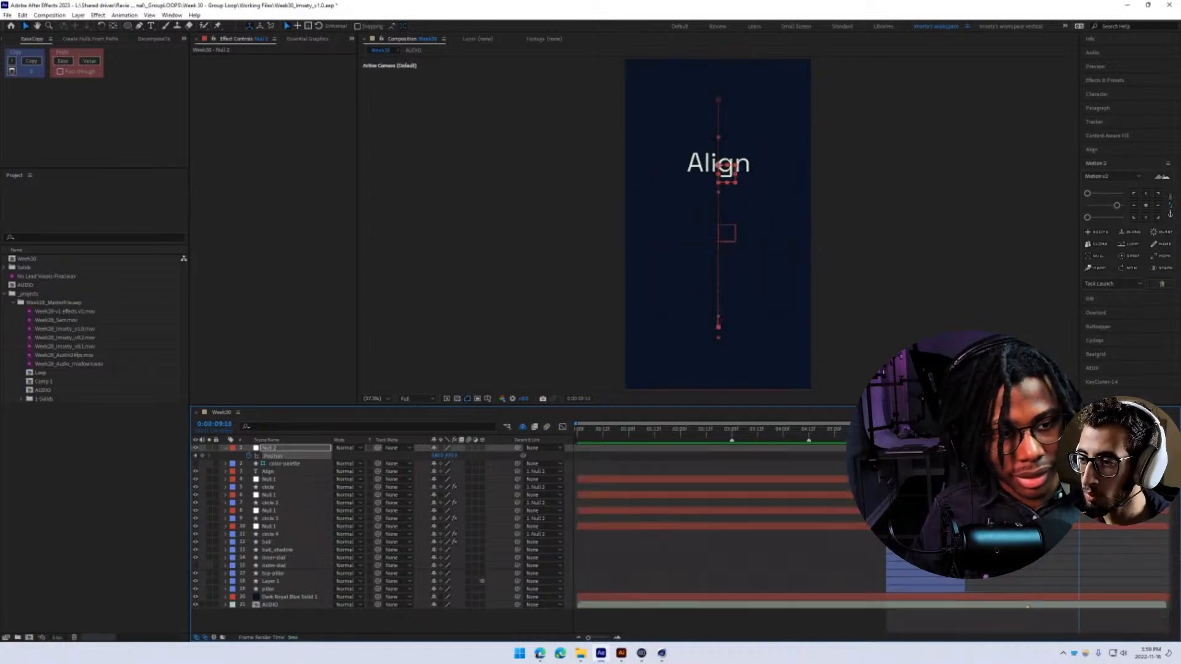
key(space)
- Start Position keyframing on the Align text layer at 0:00:09:02 and play on from there
key(Page_Down)
key(Page_Down)
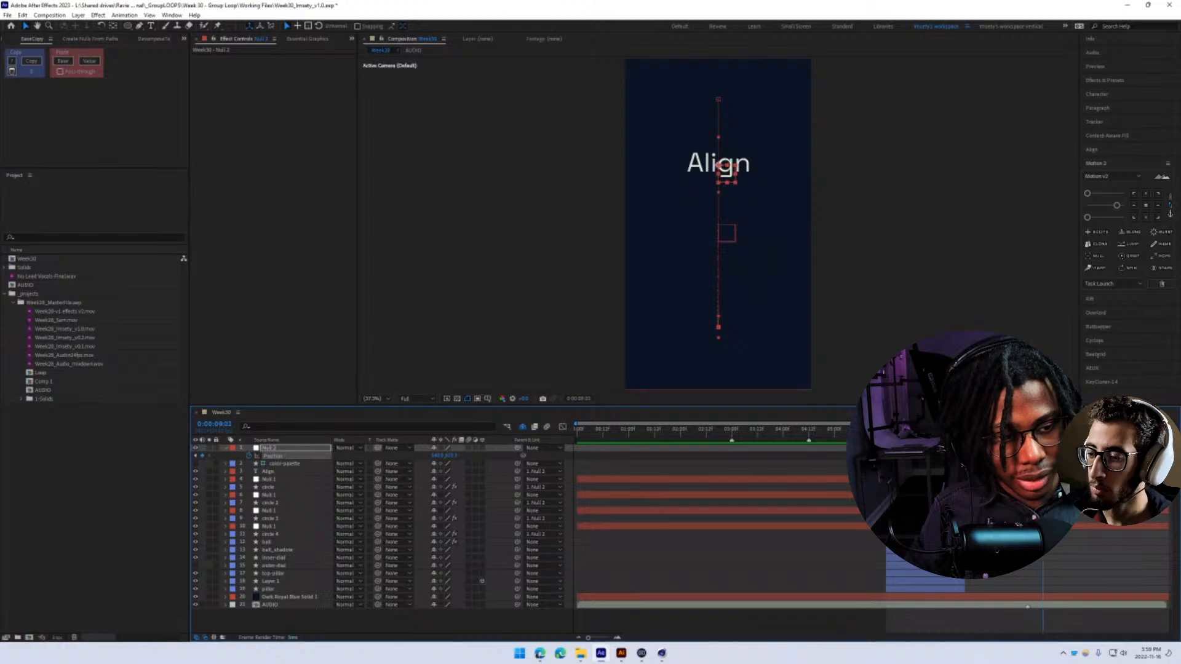
click(738, 169)
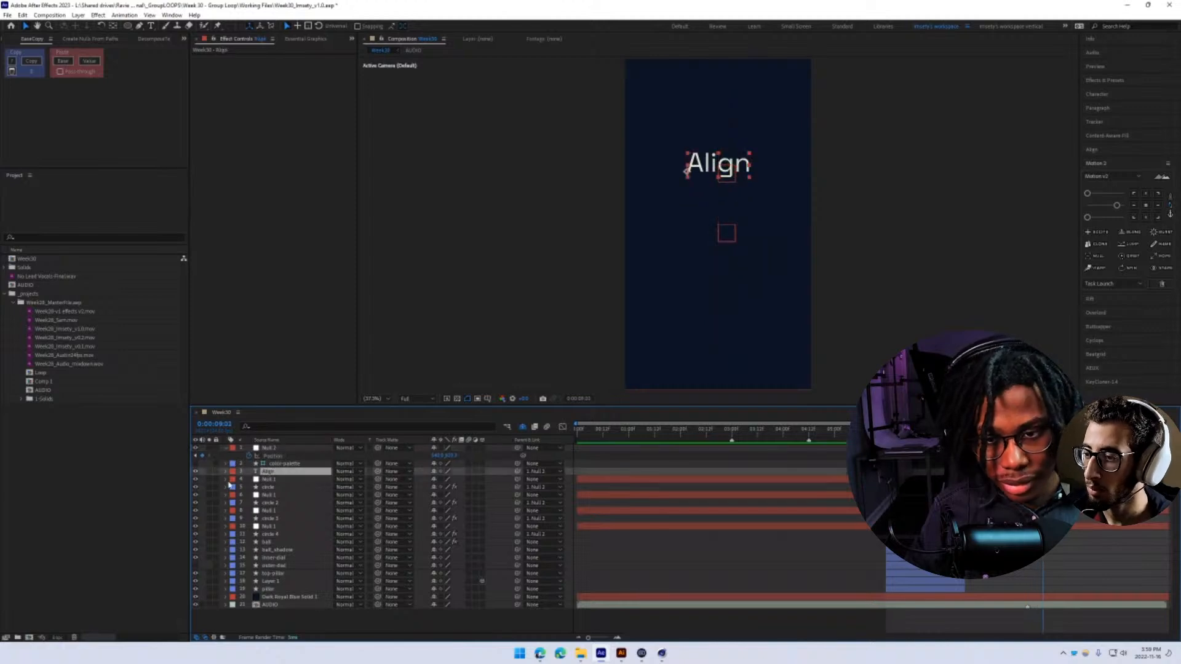
key(p)
click(248, 479)
key(space)
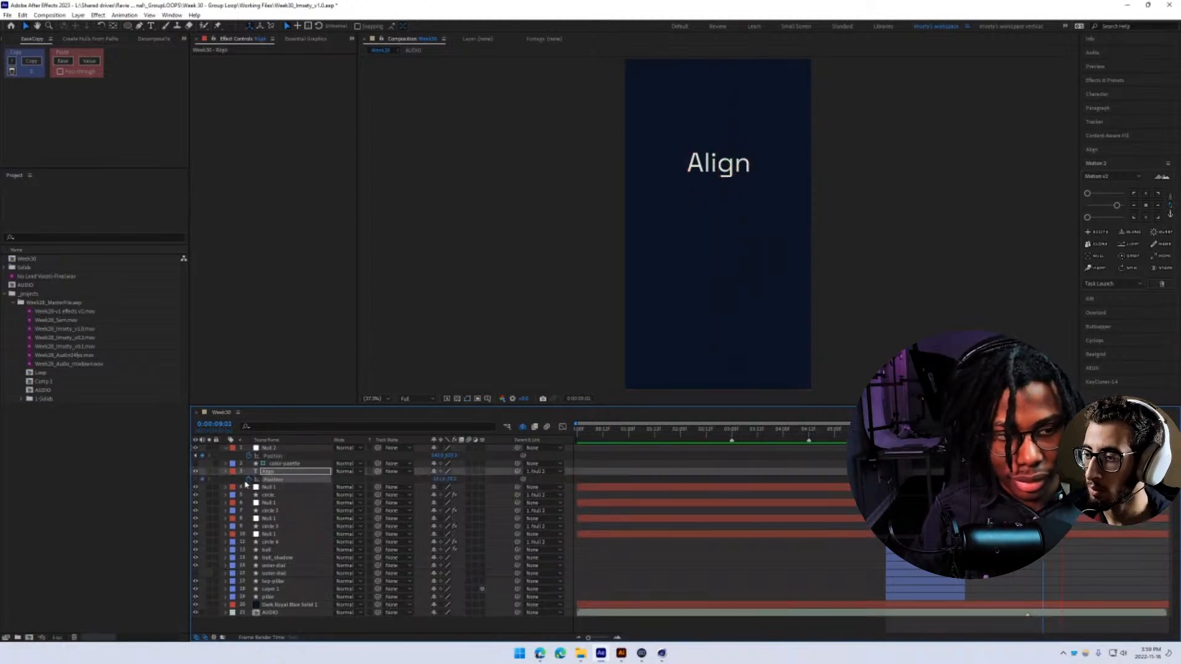
- Animate the Align text rising from near the frame's bottom at 0:00:09:01, with a fast start easing to a slow stop, and preview it
key(space)
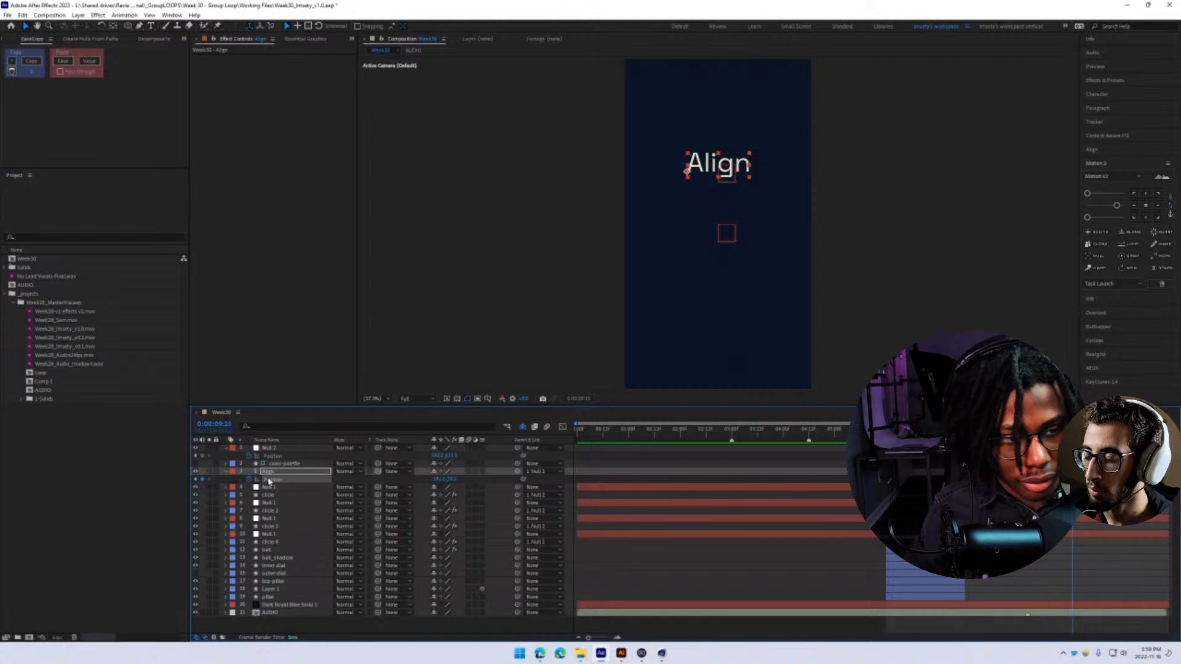
drag(452, 480, 802, 475)
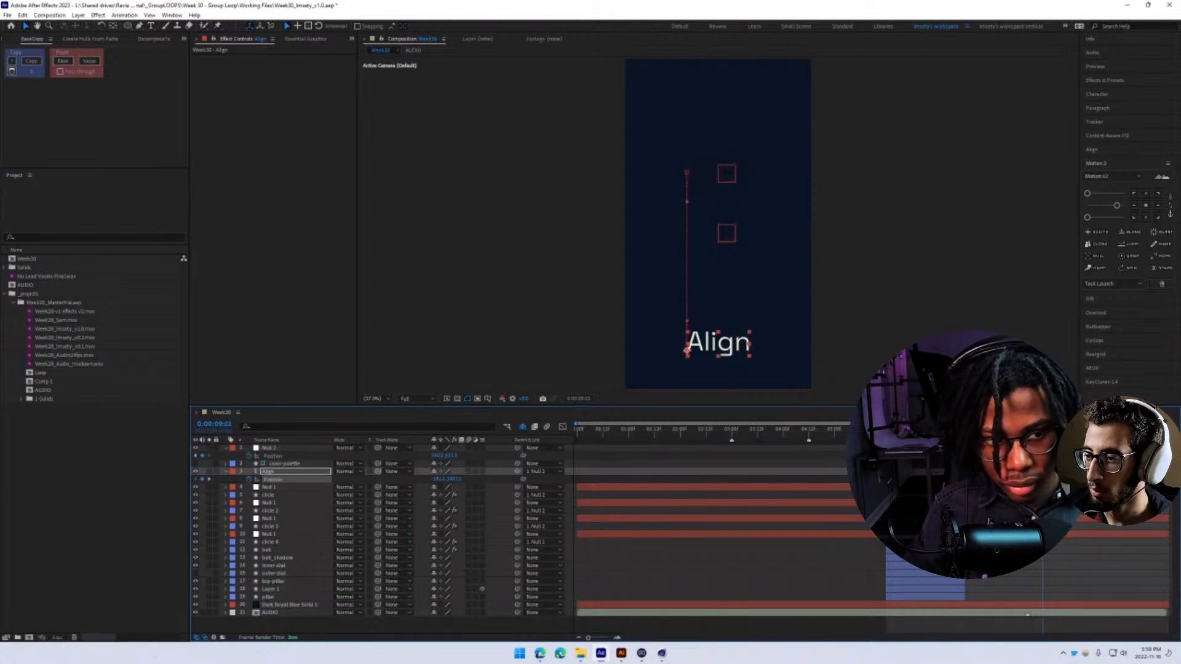
click(562, 427)
drag(1049, 612, 1049, 611)
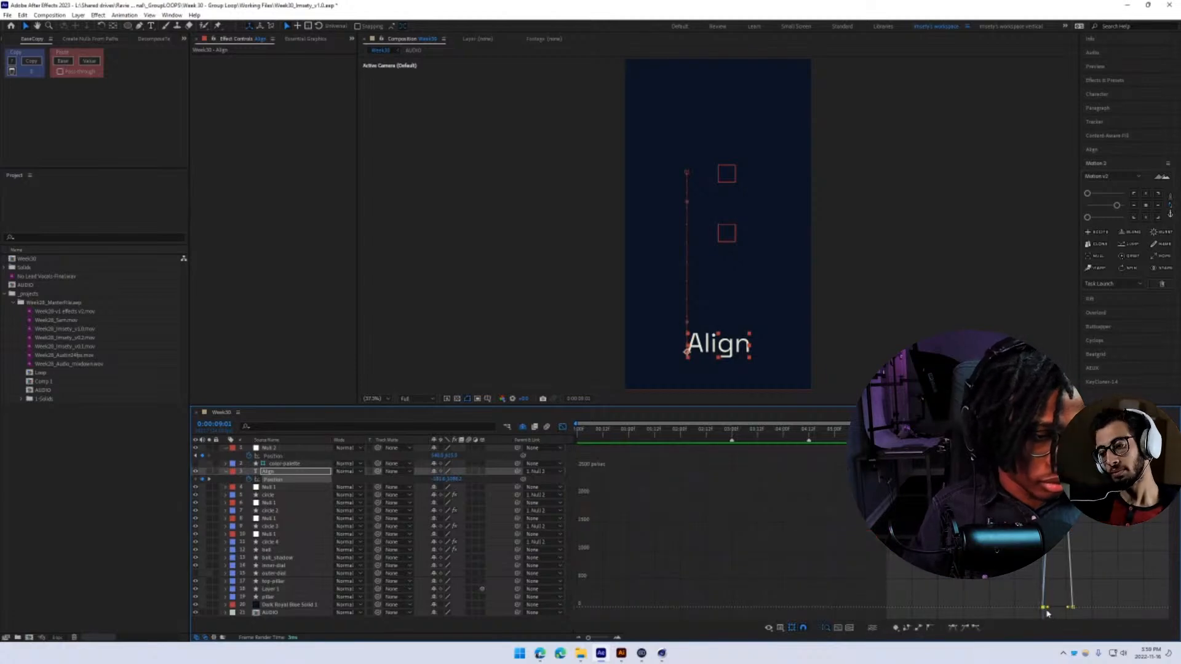
key(F9)
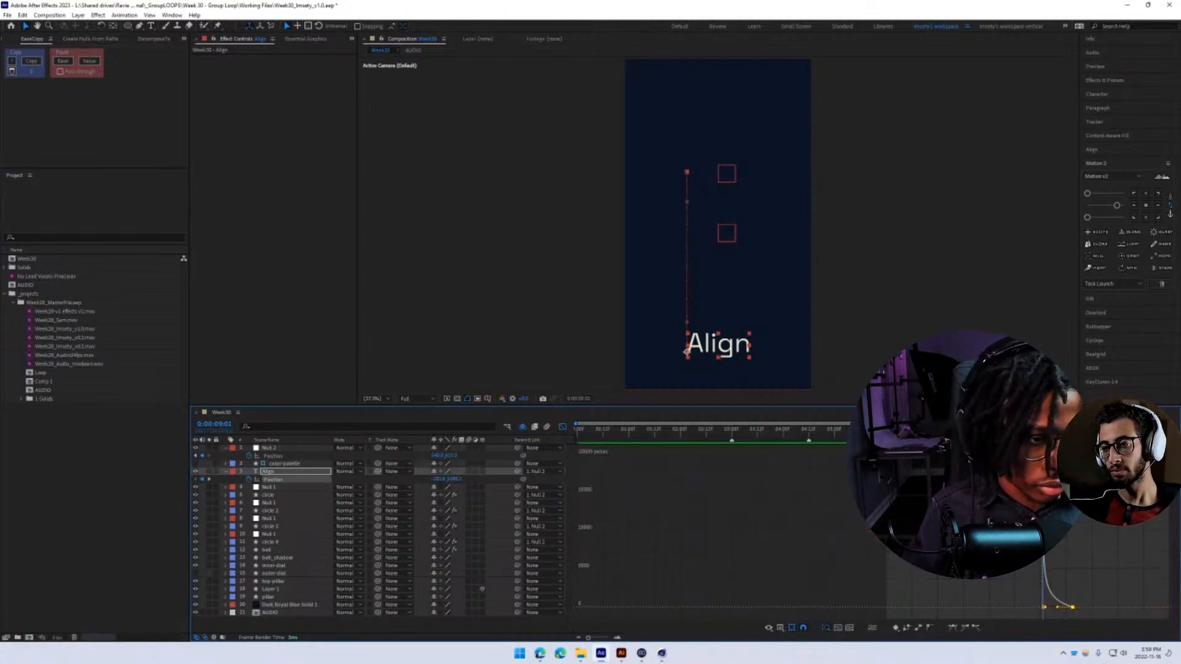
key(space)
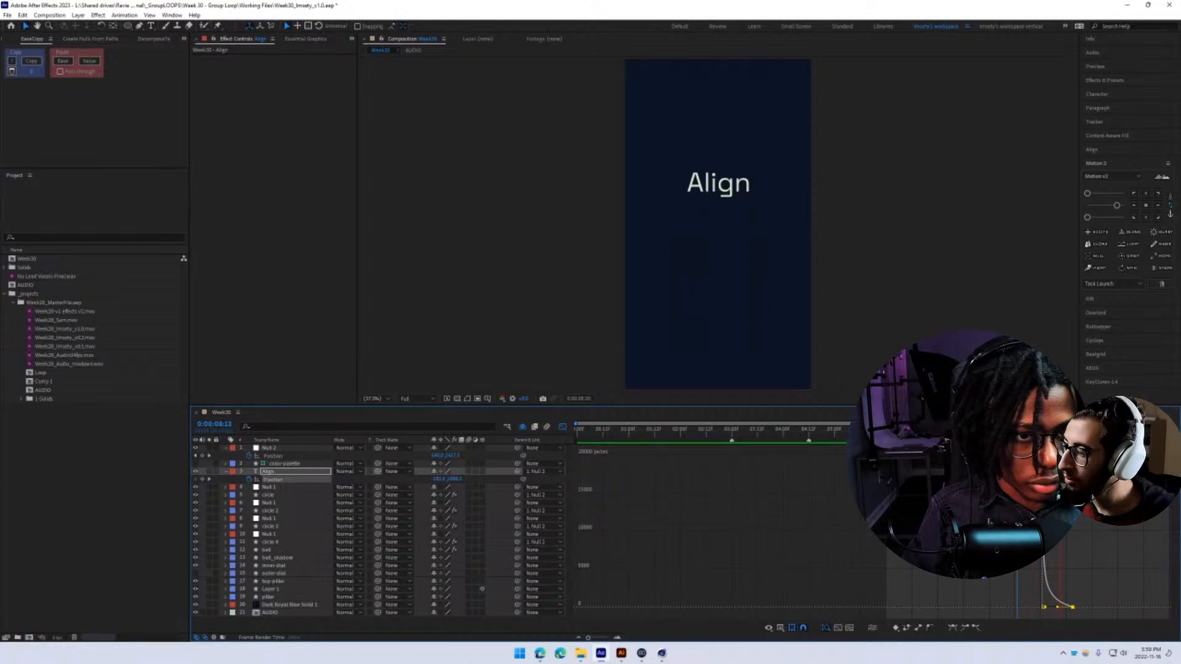
key(space)
click(562, 427)
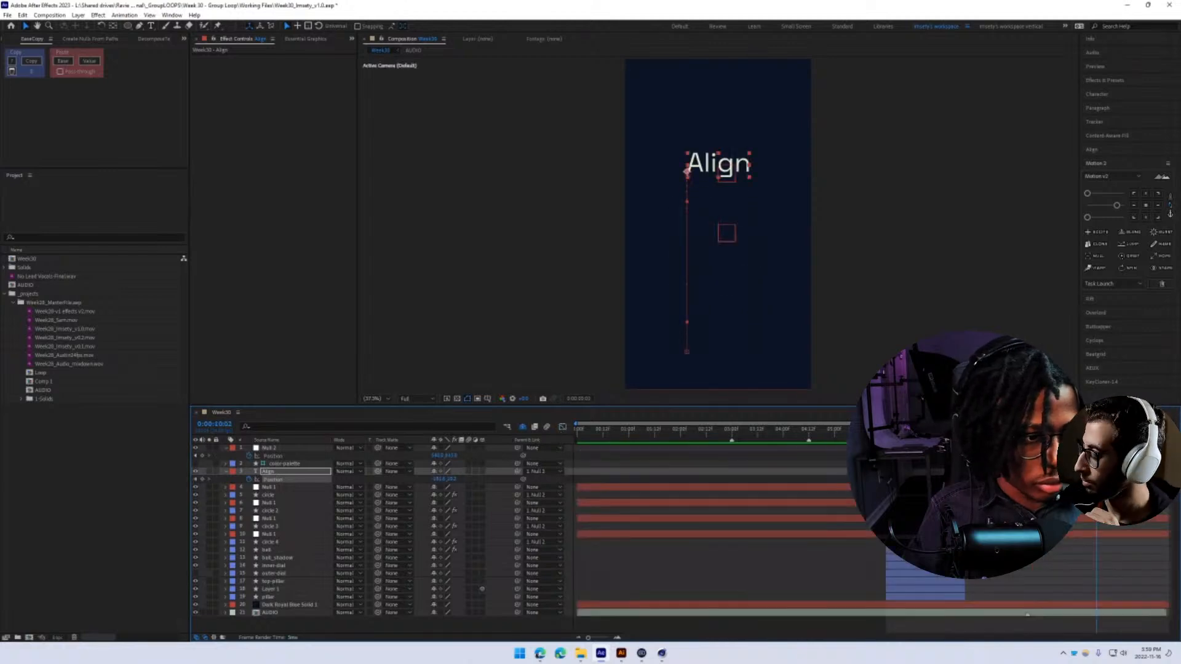
- Try centring the Align text vertically in the composition, and lower its second Position keyframe by hand to just above mid-frame
click(1113, 153)
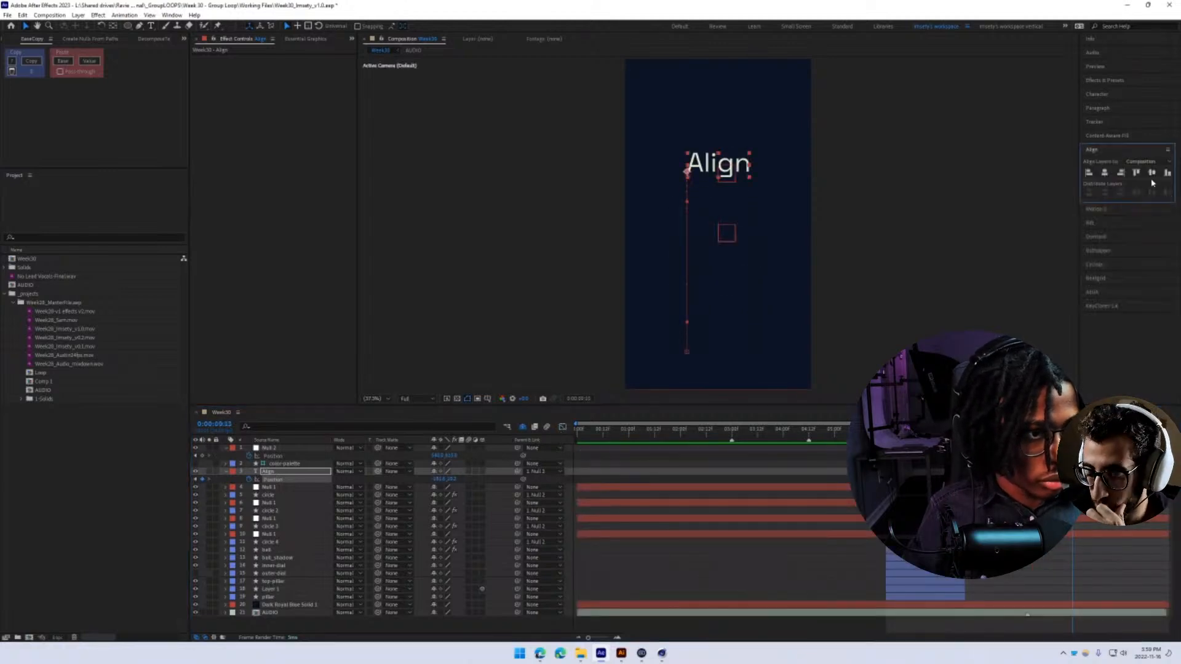
click(1153, 173)
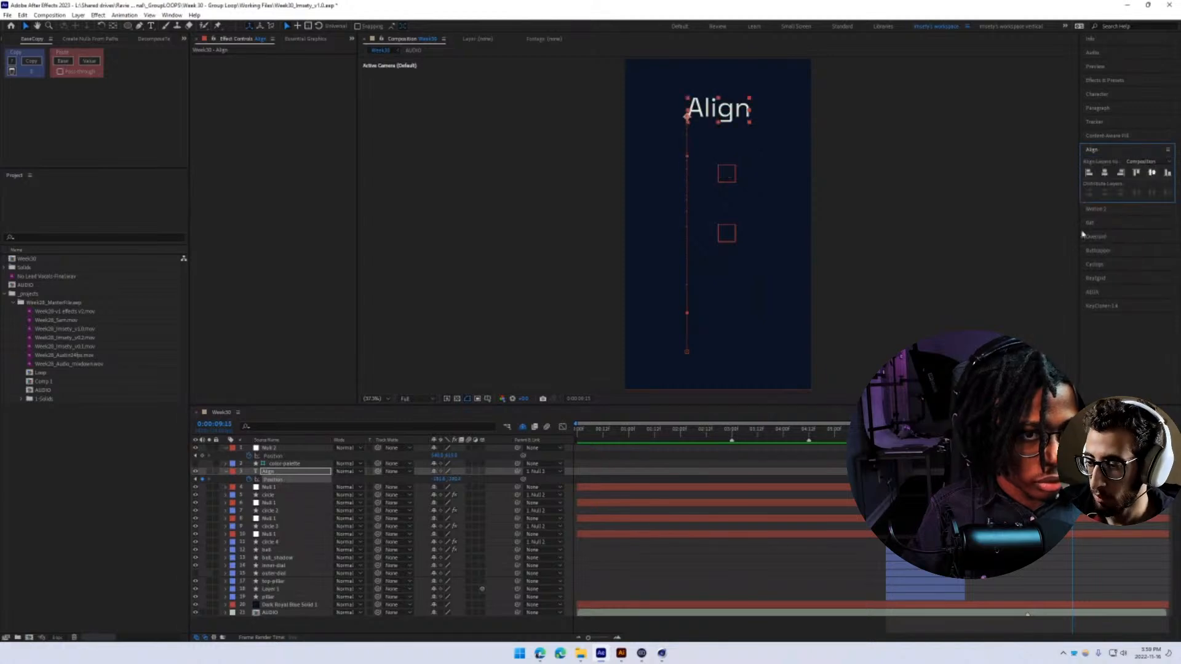
drag(454, 479, 585, 500)
key(space)
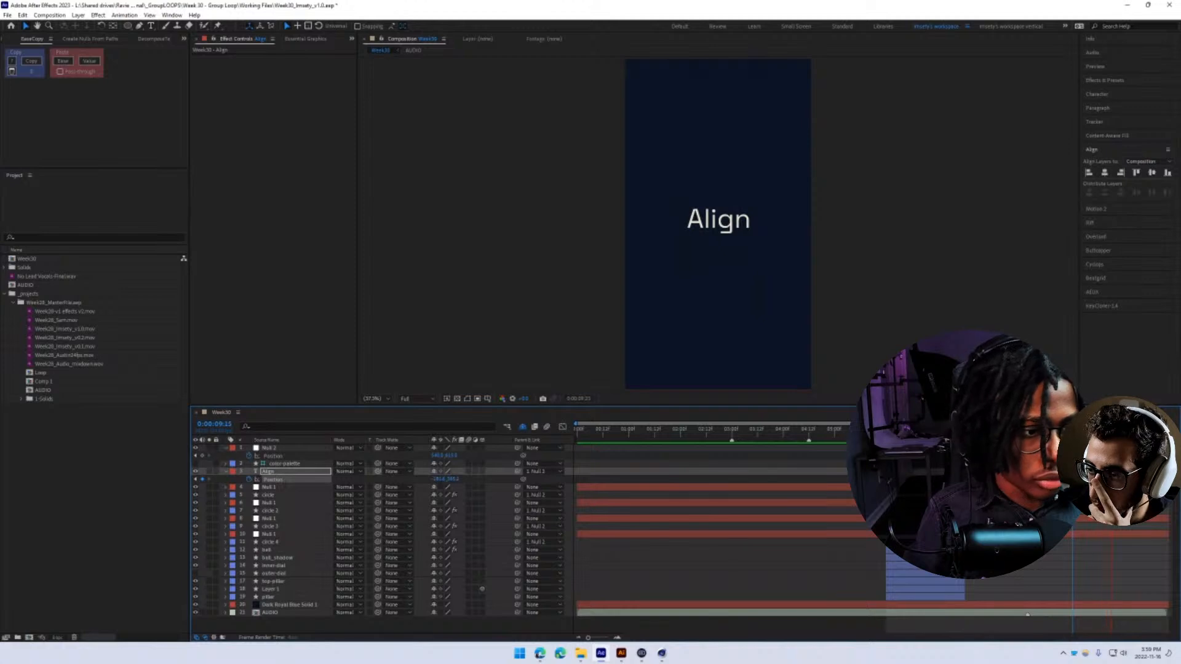
key(space)
- Keyframe the Align text's Position lower in the frame at 0:00:11:12 and preview the slow drop
drag(455, 481, 492, 481)
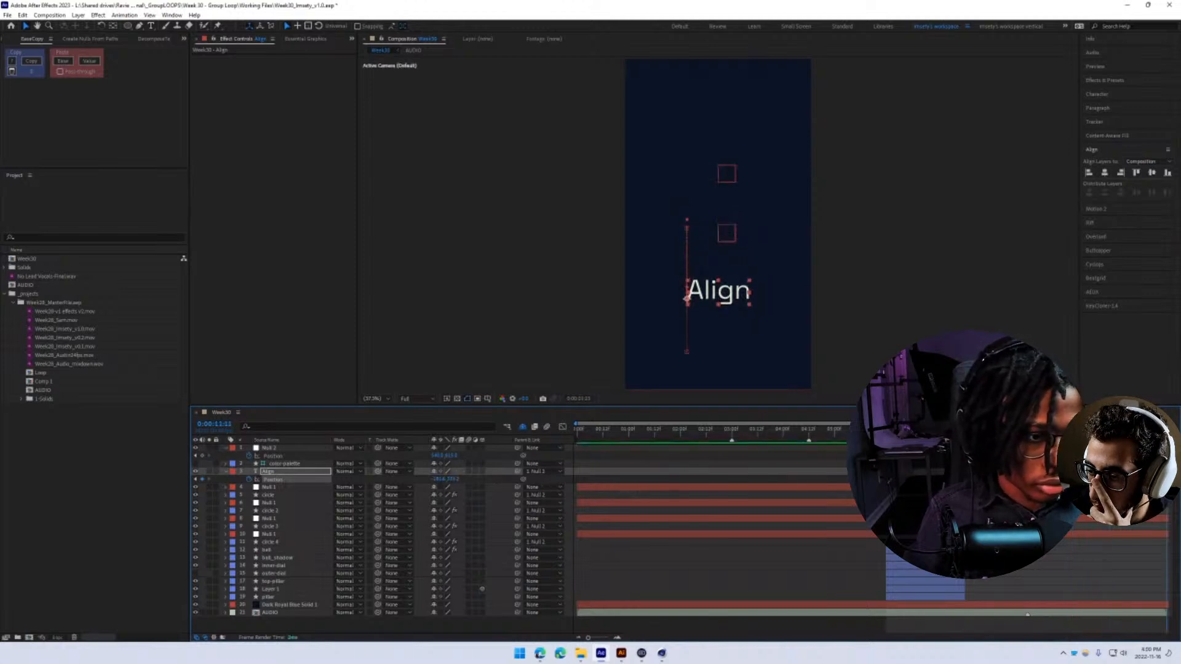
key(space)
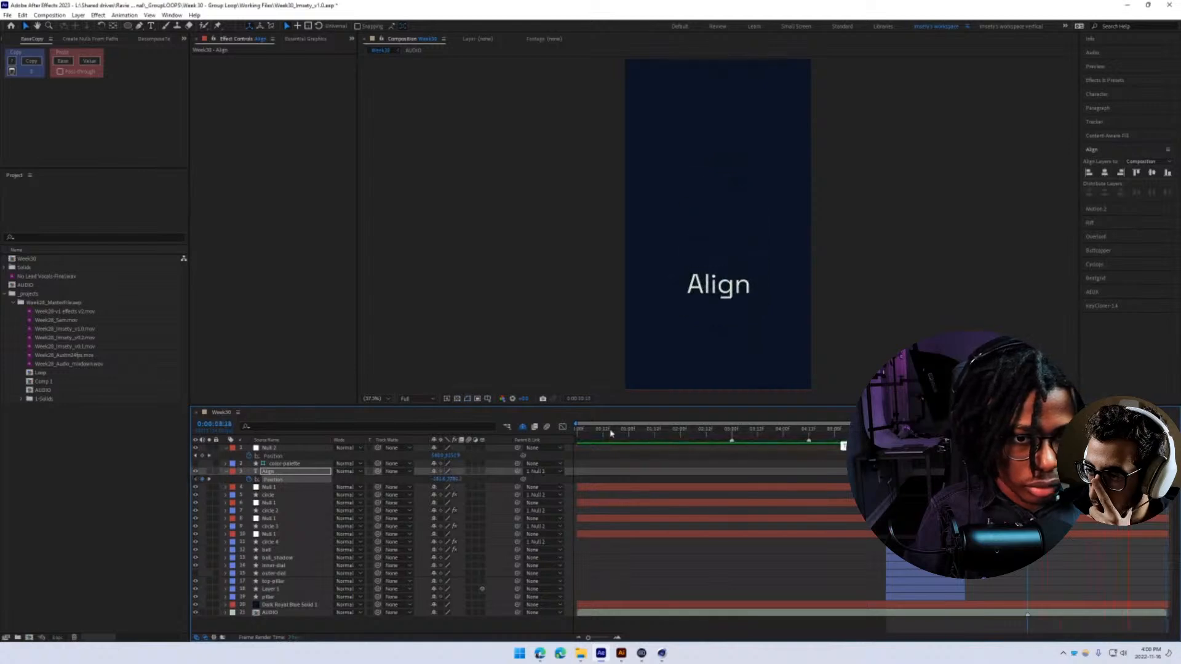
key(space)
- Reshape the Align text's Position speed graph so it starts fast, stays slow through the middle and speeds up at the last keyframe
key(shift+F3)
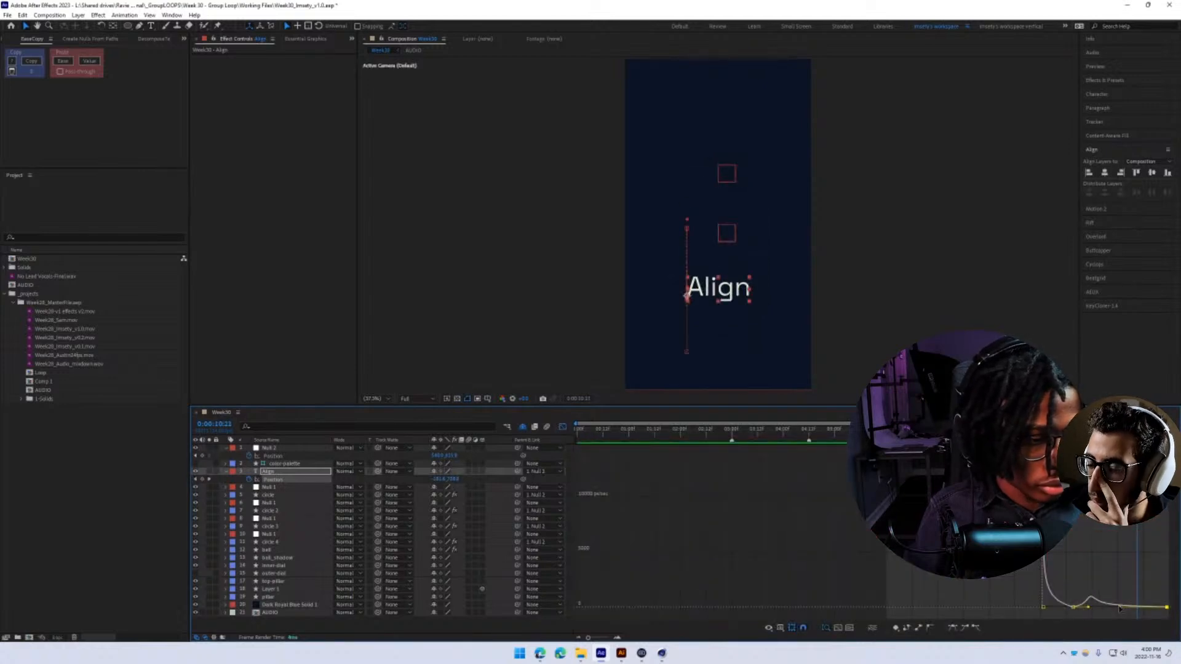
drag(1117, 608, 1174, 612)
drag(1091, 608, 1120, 607)
mouse_move(1039, 616)
mouse_down()
mouse_move(1088, 580)
mouse_move(1050, 598)
mouse_move(1130, 601)
mouse_move(1042, 608)
mouse_up()
click(953, 629)
drag(1120, 599, 1053, 618)
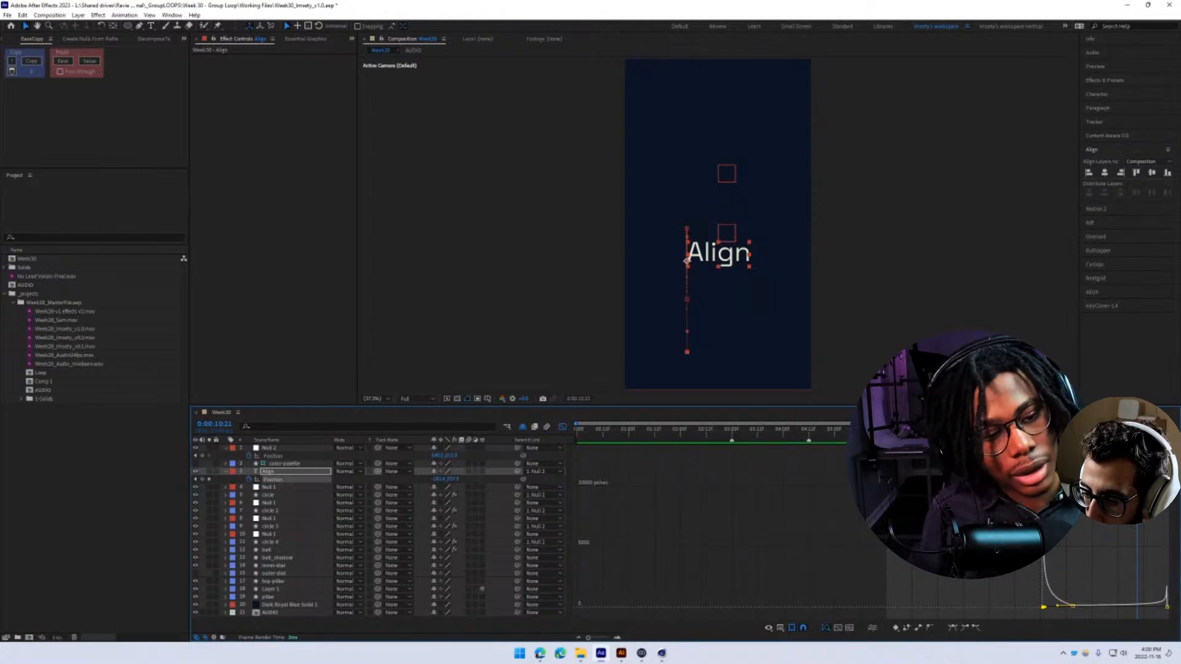
- Play back the Align text's rise and drop several times, return to the layer timeline and save the project
key(space)
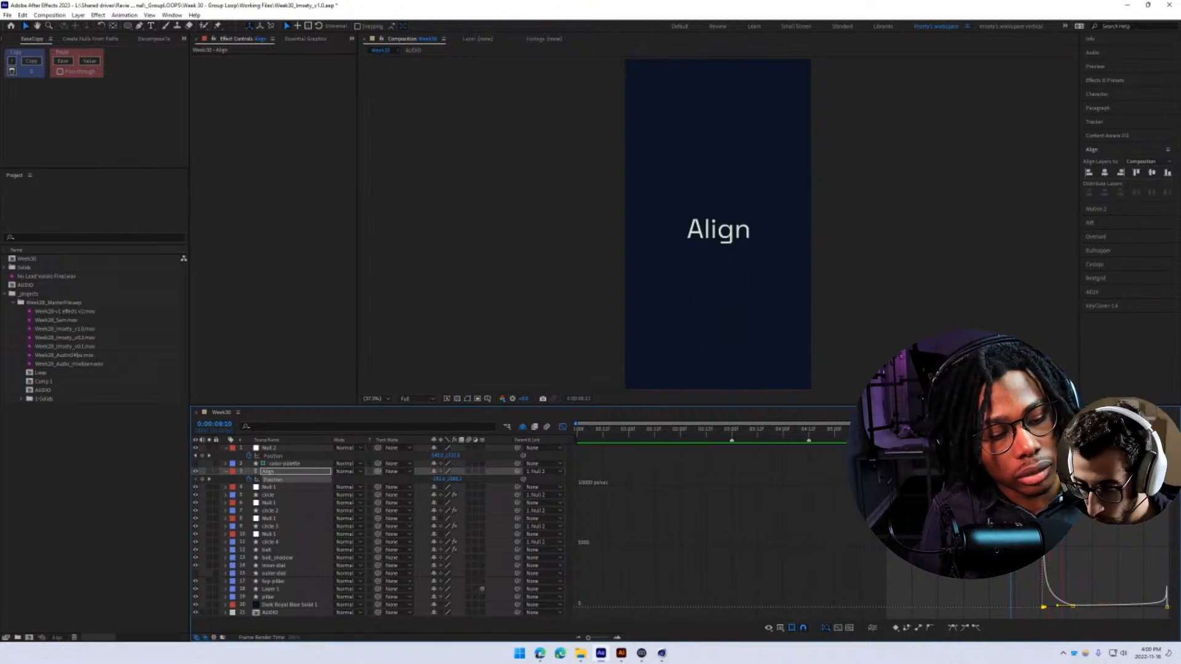
key(space)
key(space)
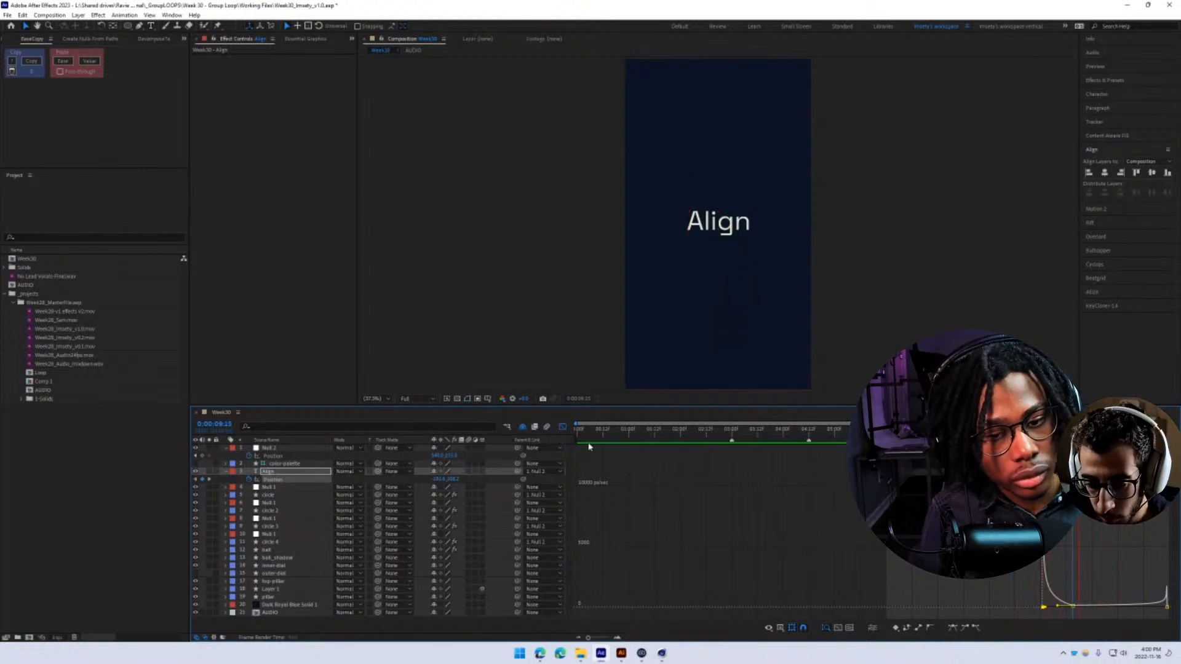
key(space)
click(562, 427)
key(space)
key(space)
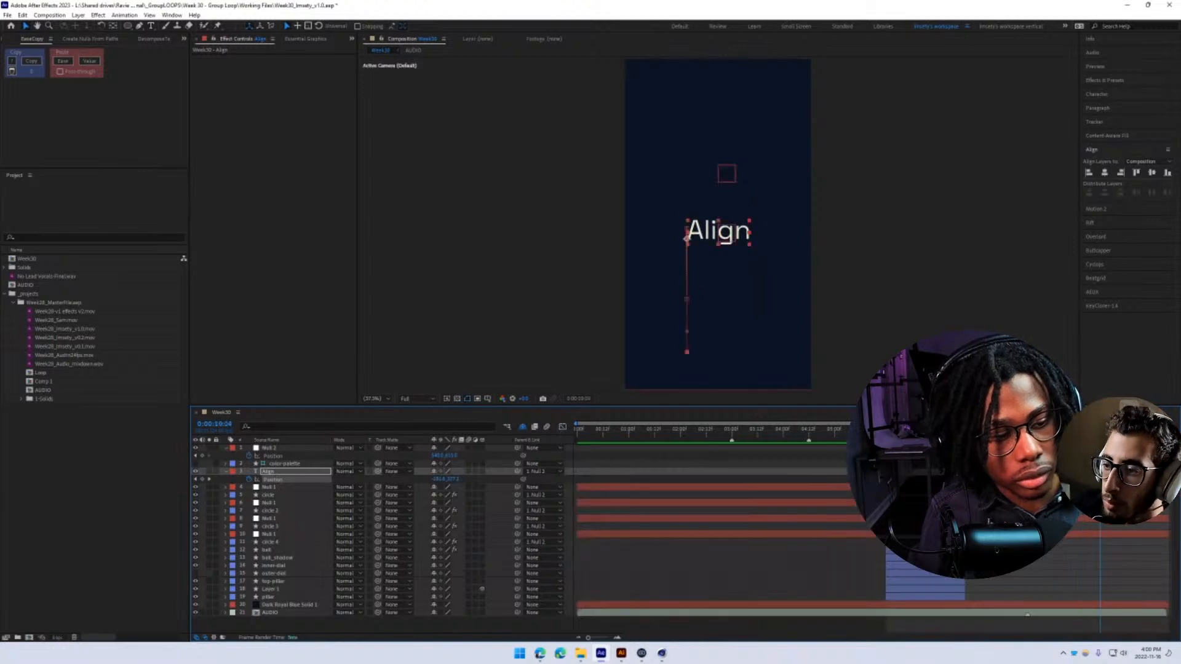
key(space)
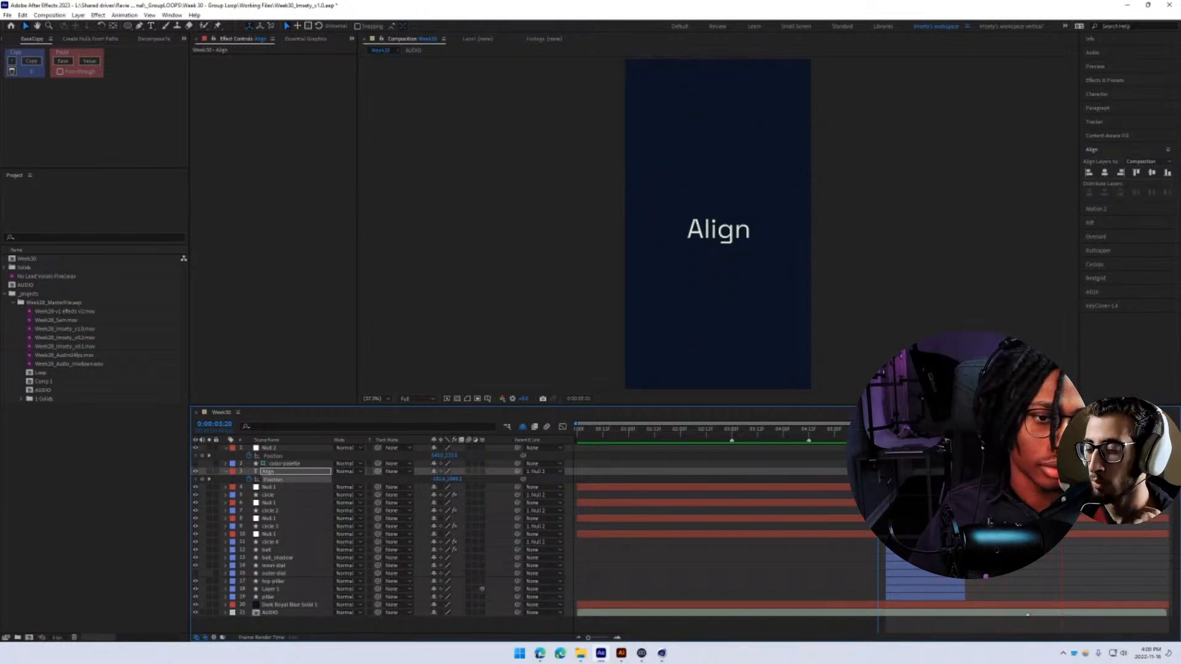
key(space)
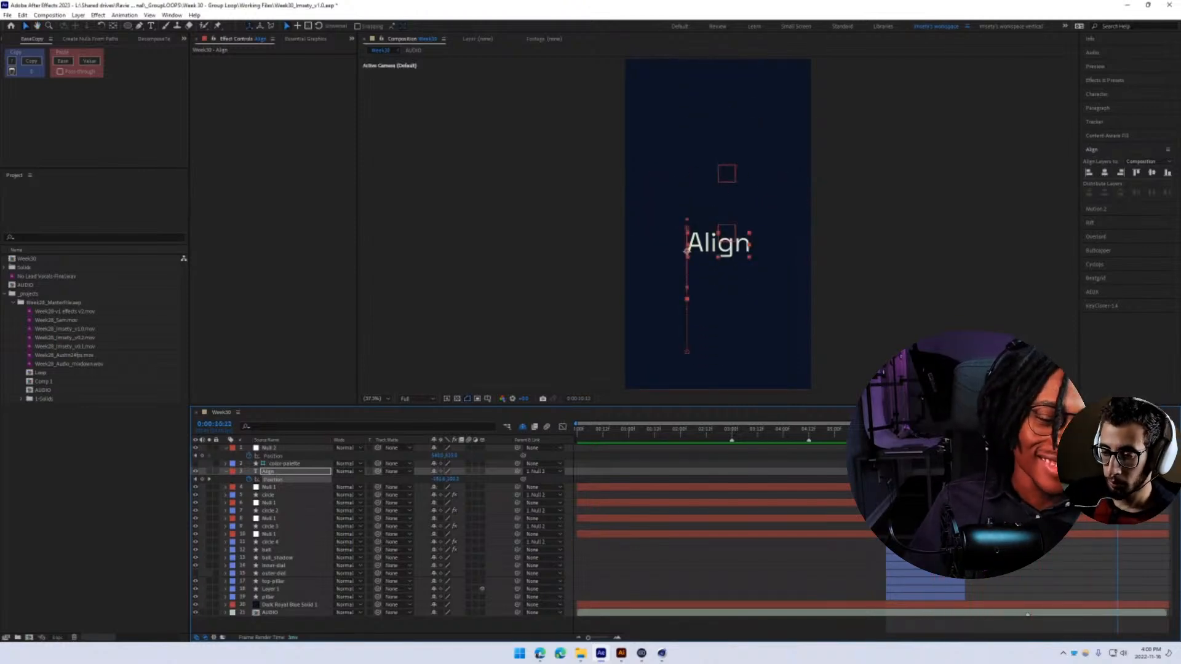
key(ctrl+s)
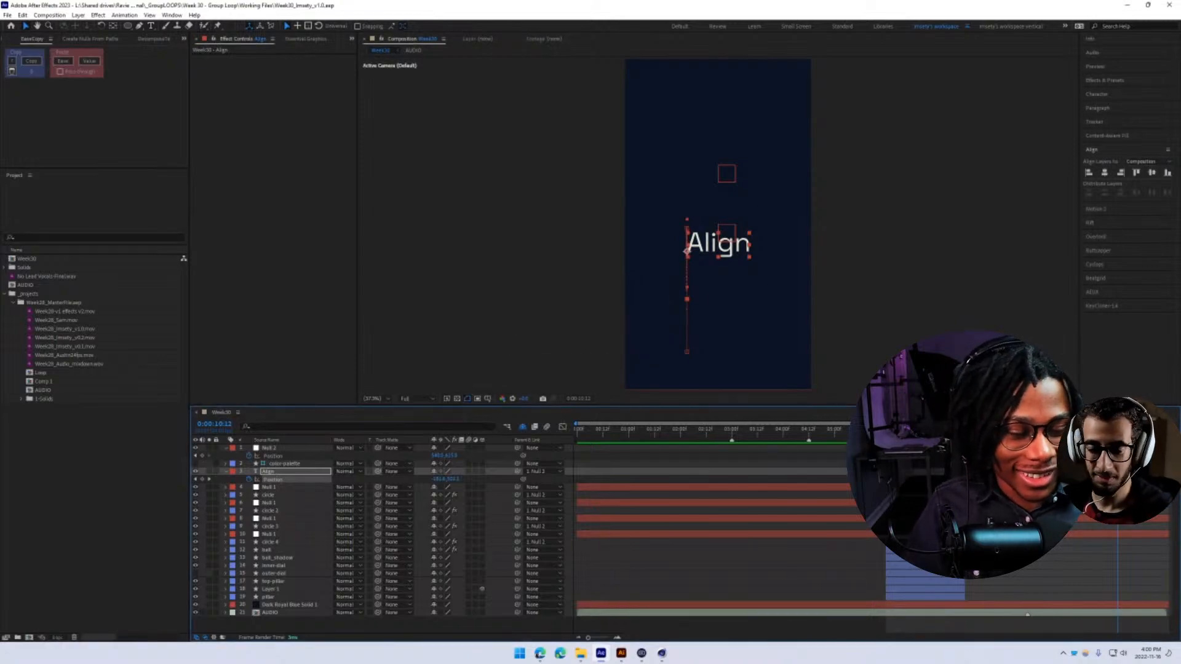
- Replay the sequence from 0:00:05:16 through to the Align text's slow drop
drag(1118, 428, 869, 429)
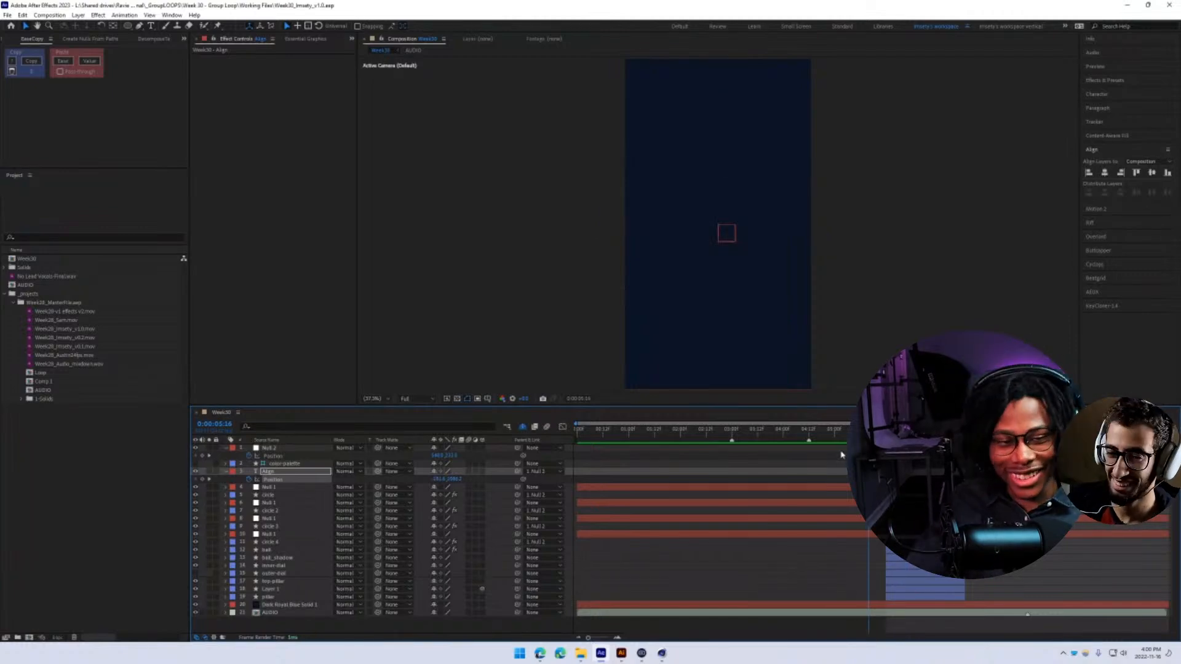
key(space)
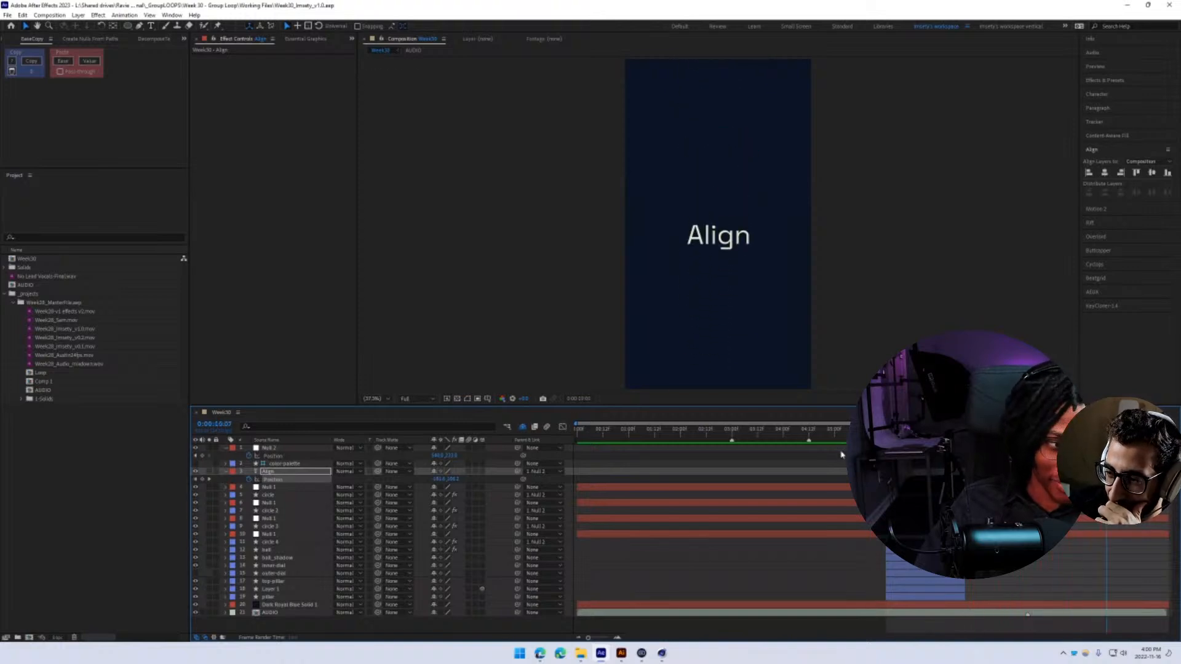
key(space)
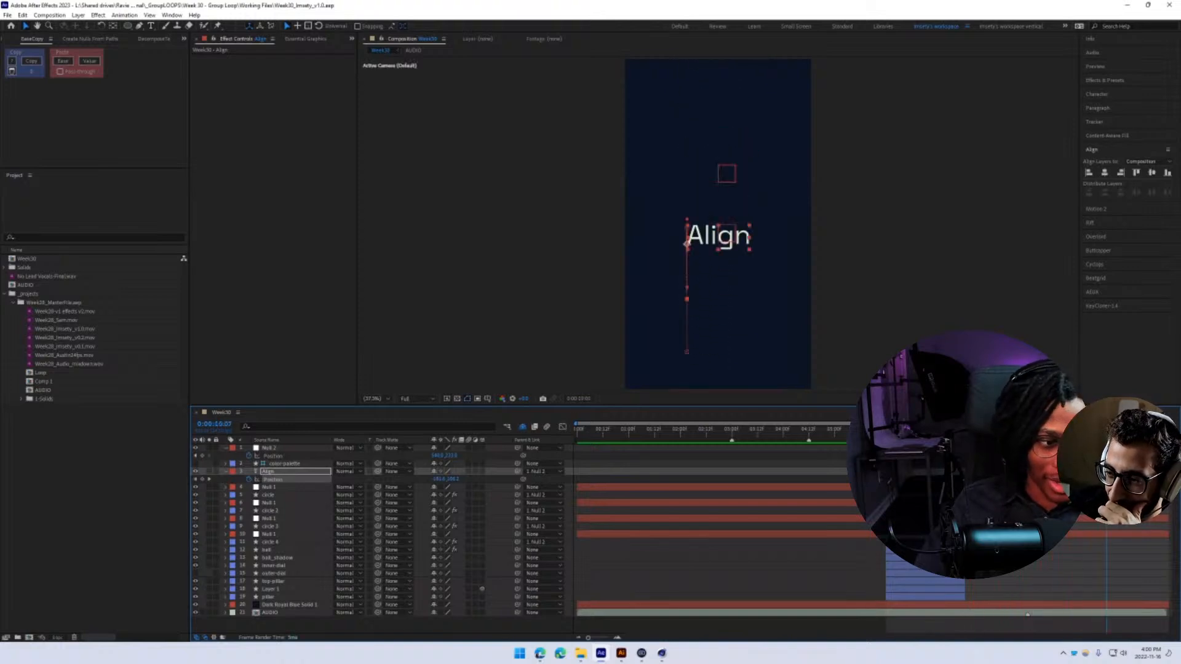
- Create a new null object above the Align layer and parent the null to the Align text
key(j)
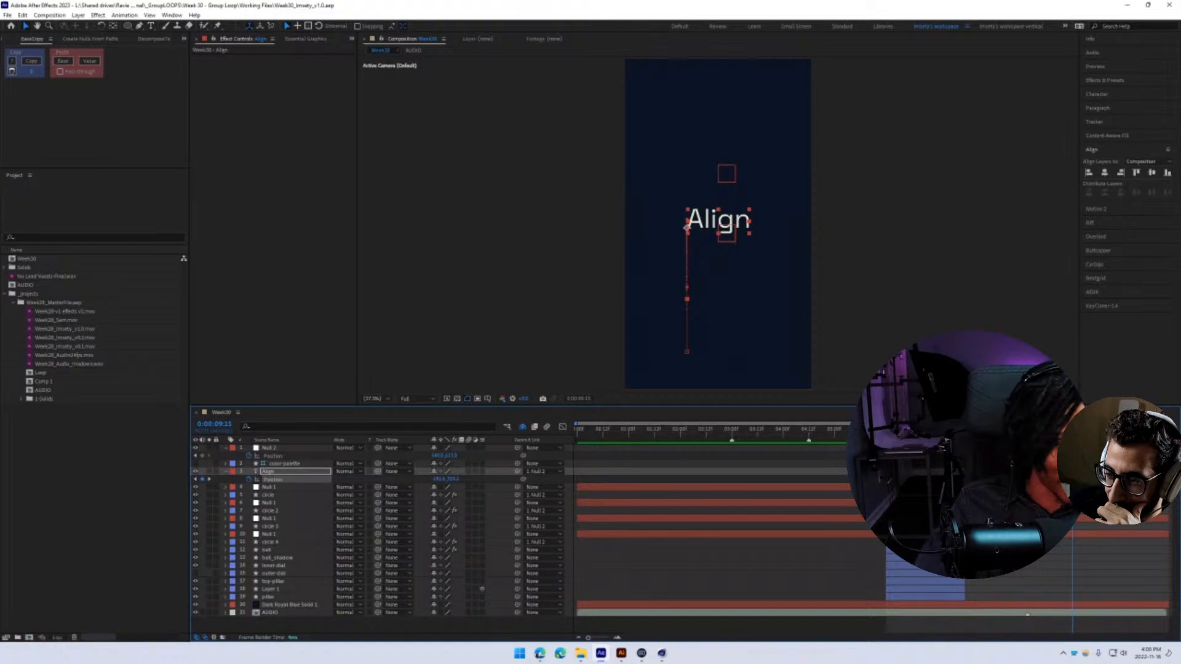
drag(984, 486, 1026, 486)
click(269, 471)
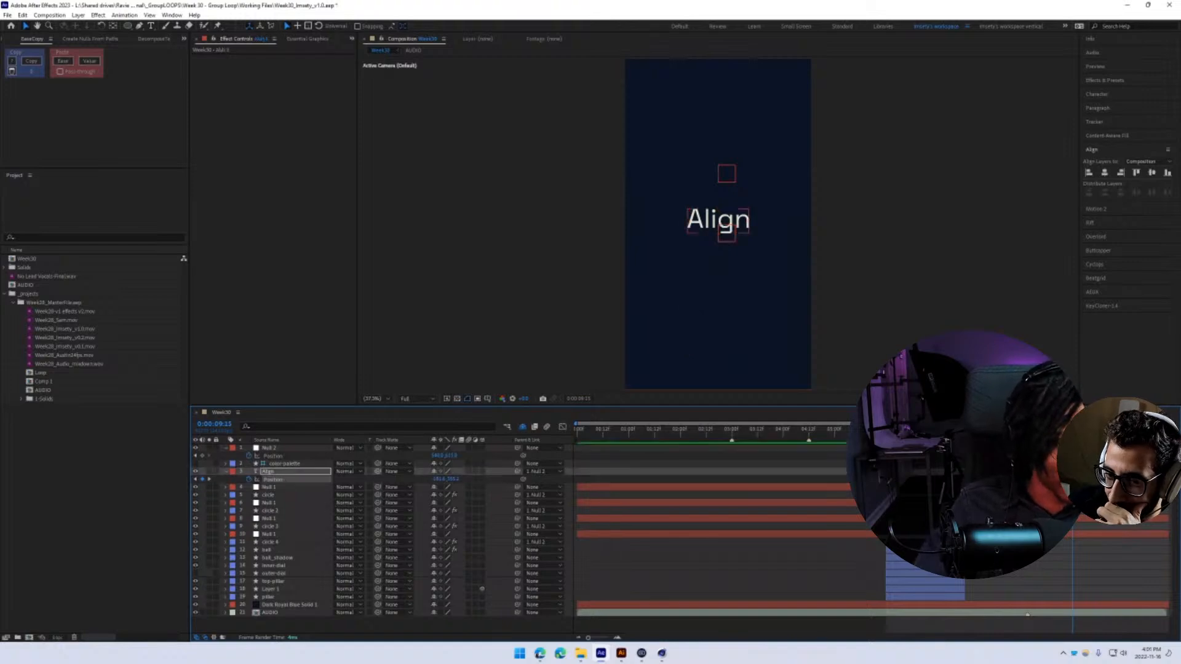
right_click(565, 482)
mouse_move(615, 485)
click(720, 528)
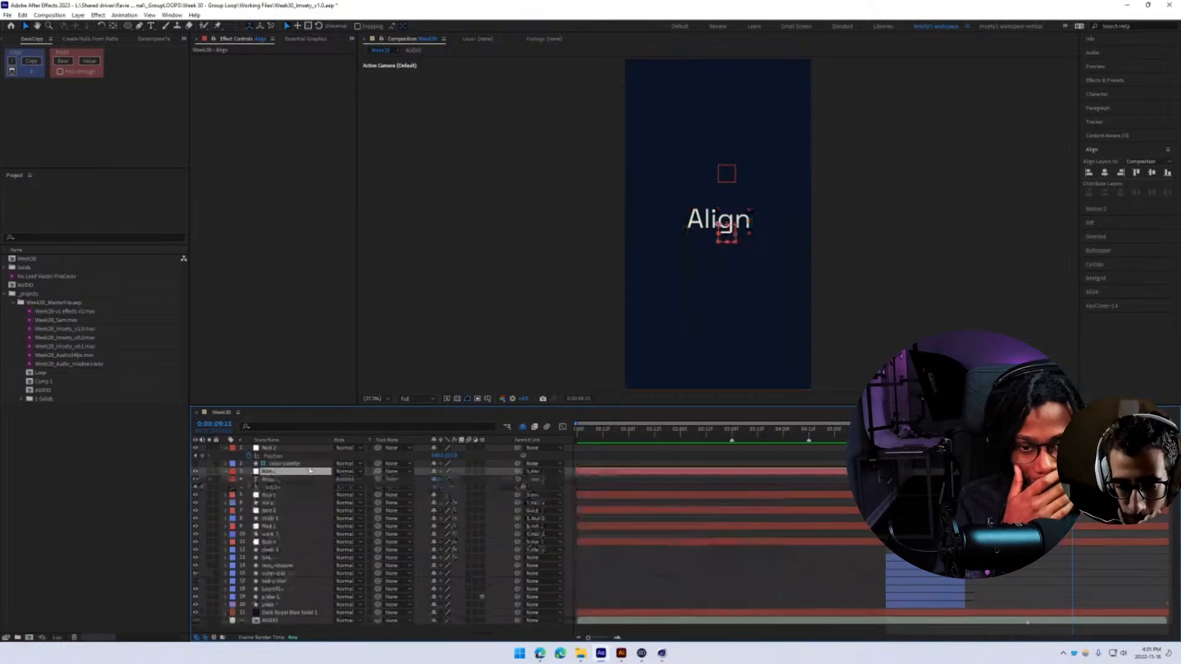
drag(518, 471, 282, 479)
- Try keyframing Null 3's Position downwards to a lower spot in the frame at 0:00:11:11, and undo it
key(p)
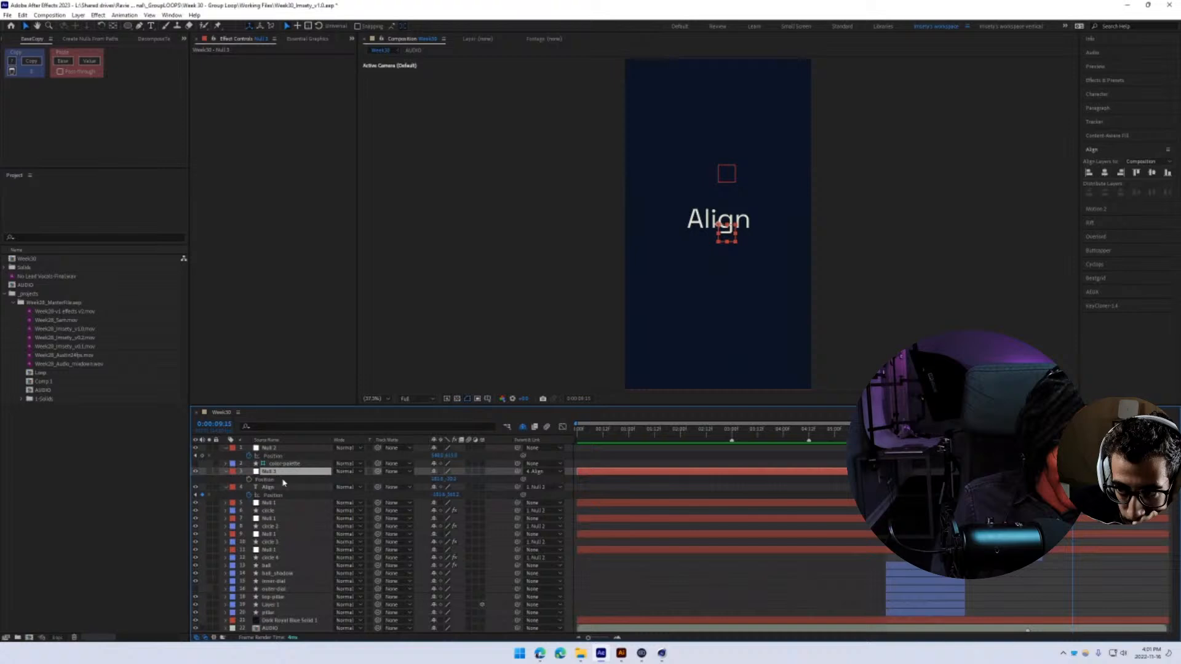
click(249, 481)
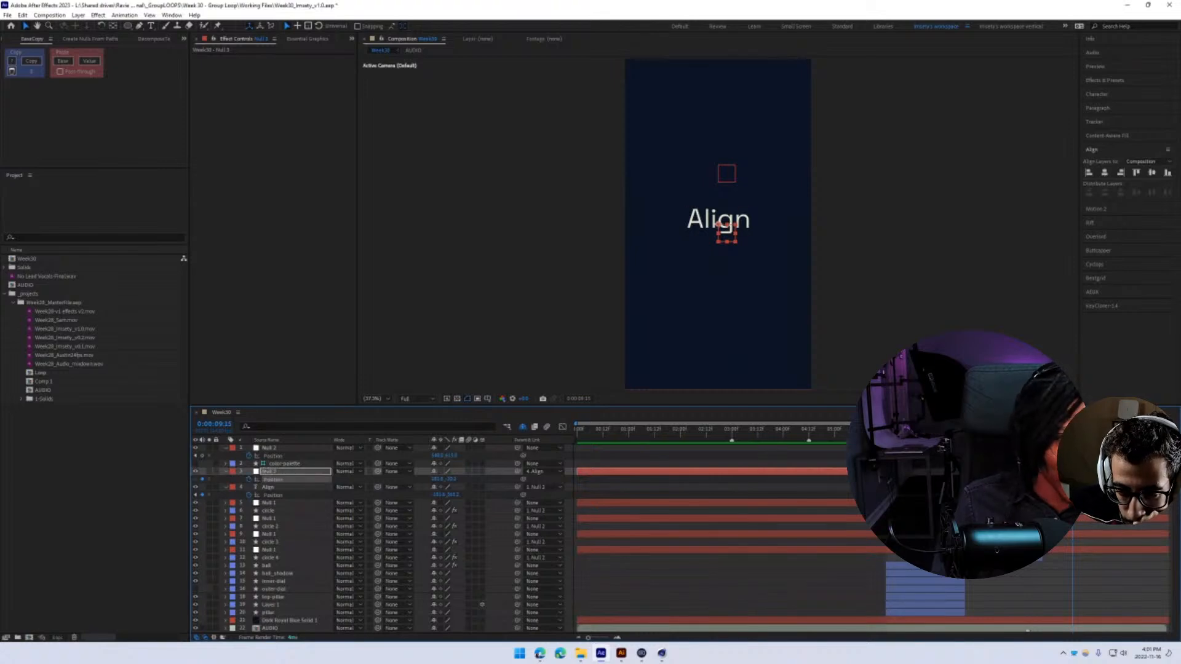
drag(464, 481, 706, 517)
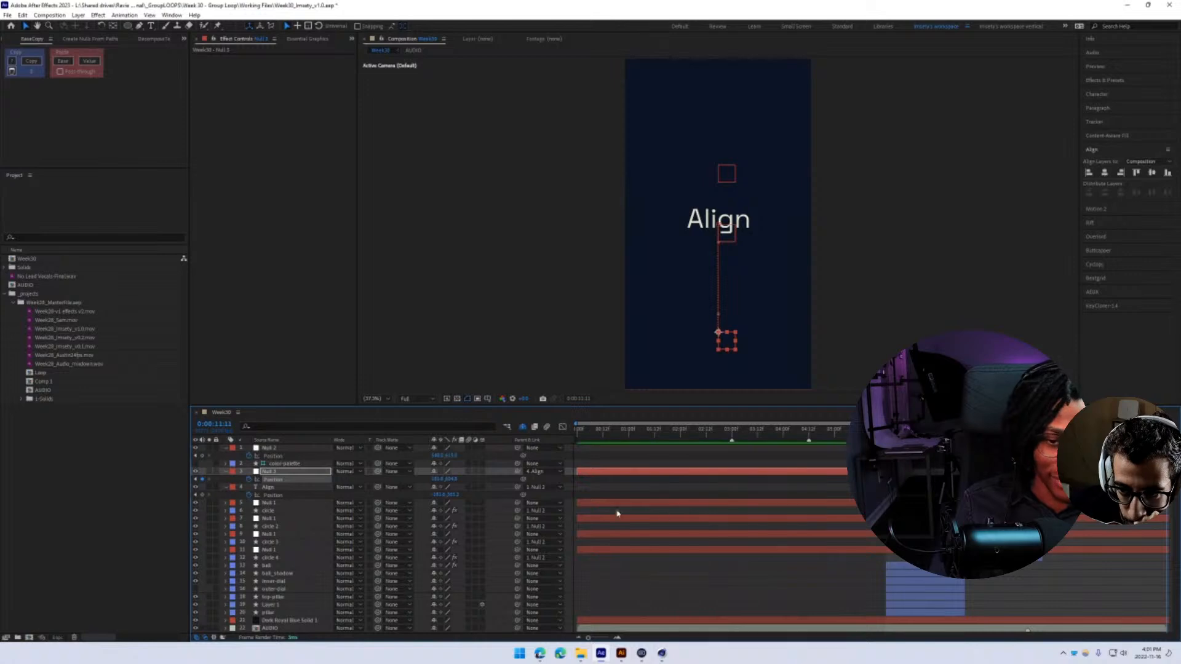
key(j)
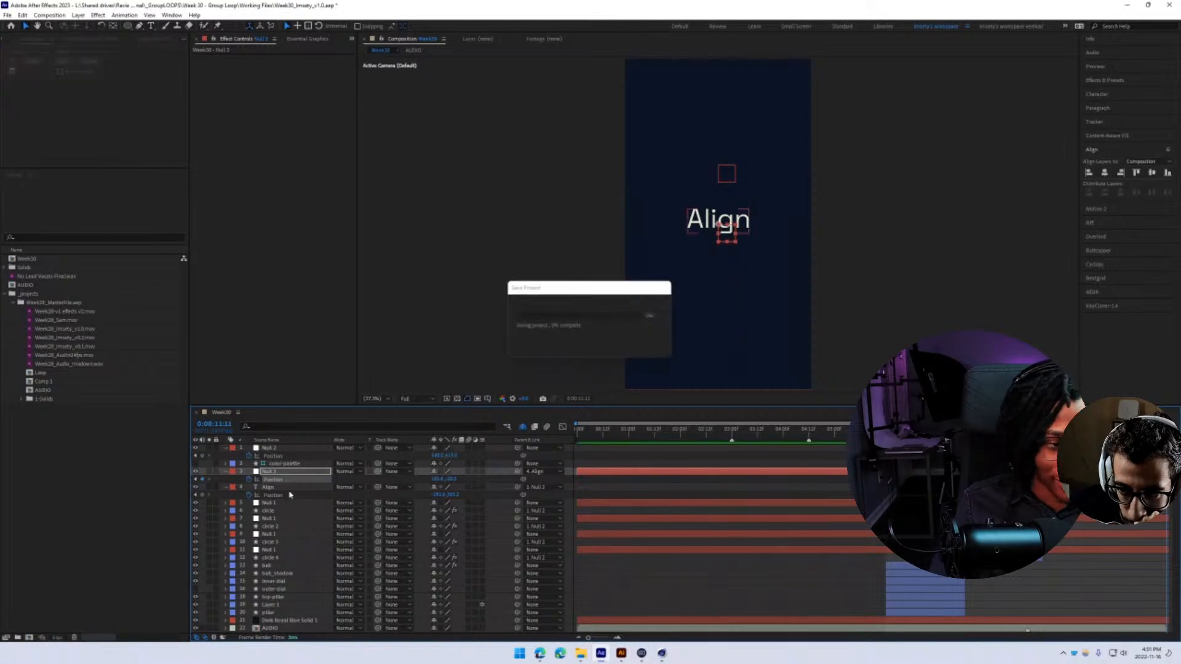
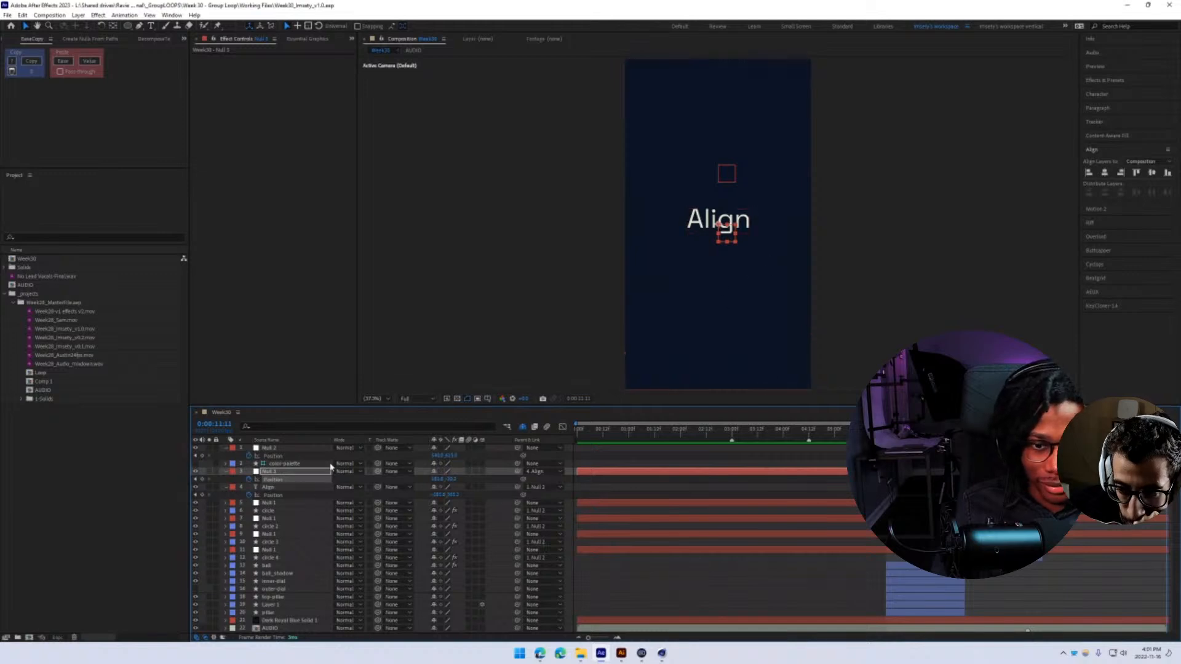
- Nudge Null 3 slightly upwards below the Align text and save the project
drag(725, 229, 724, 226)
key(ctrl+s)
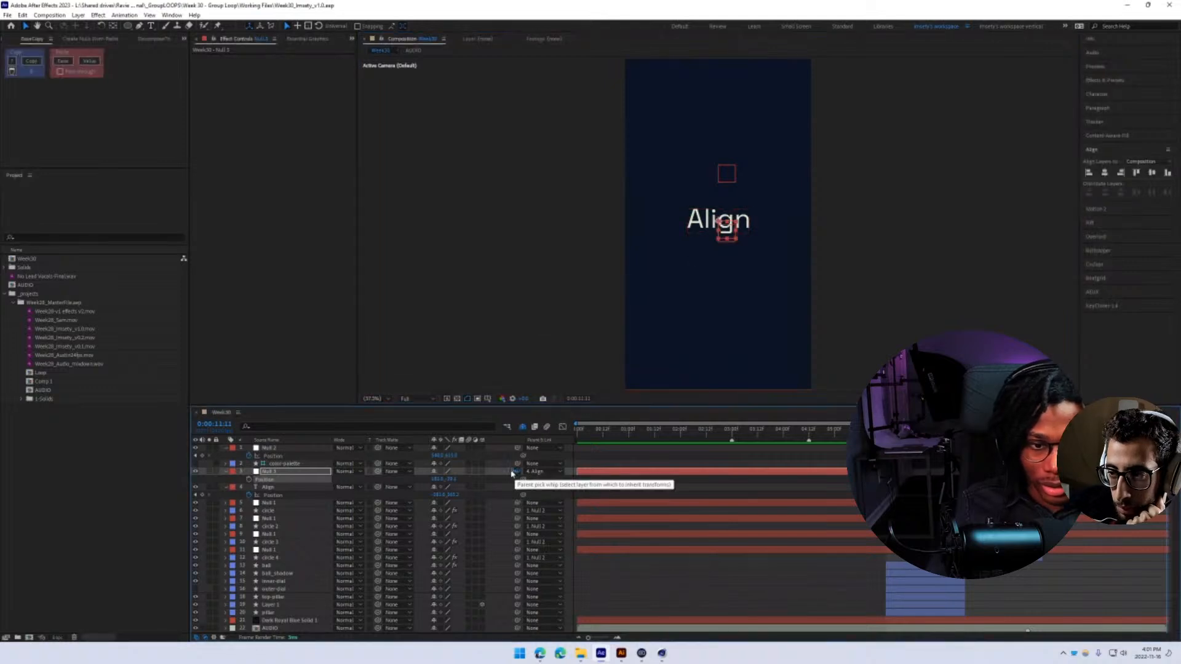
- Try to parent the Align text layer to Null 3, and reselect the null
drag(516, 487, 388, 475)
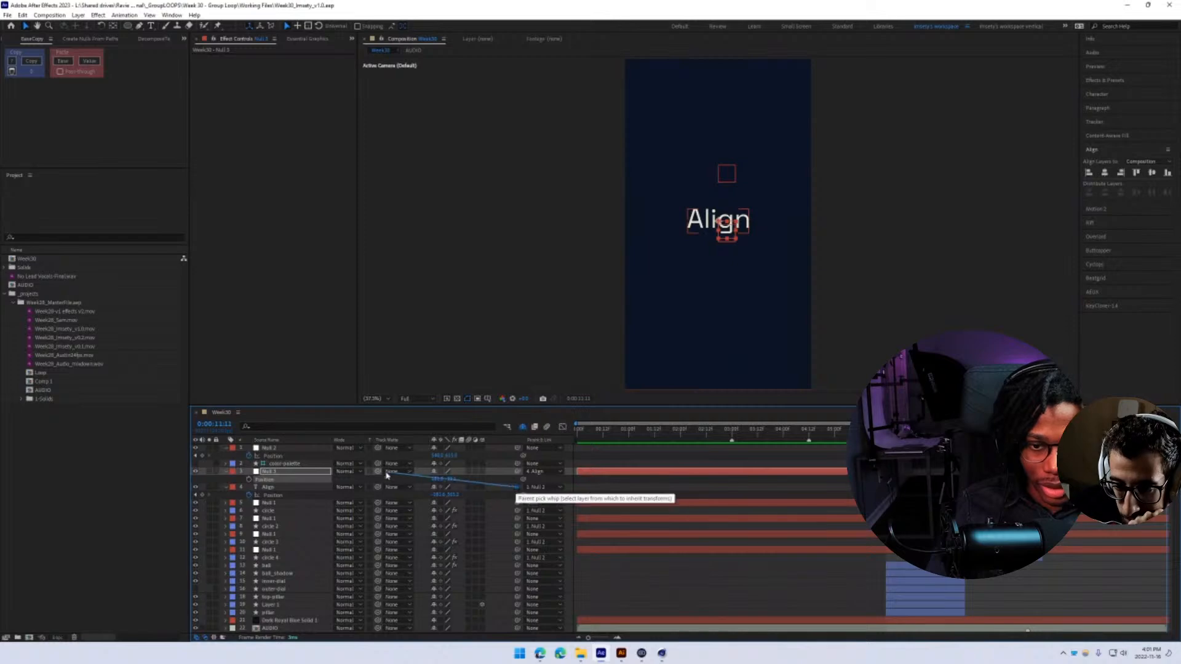
drag(476, 486, 314, 490)
click(274, 472)
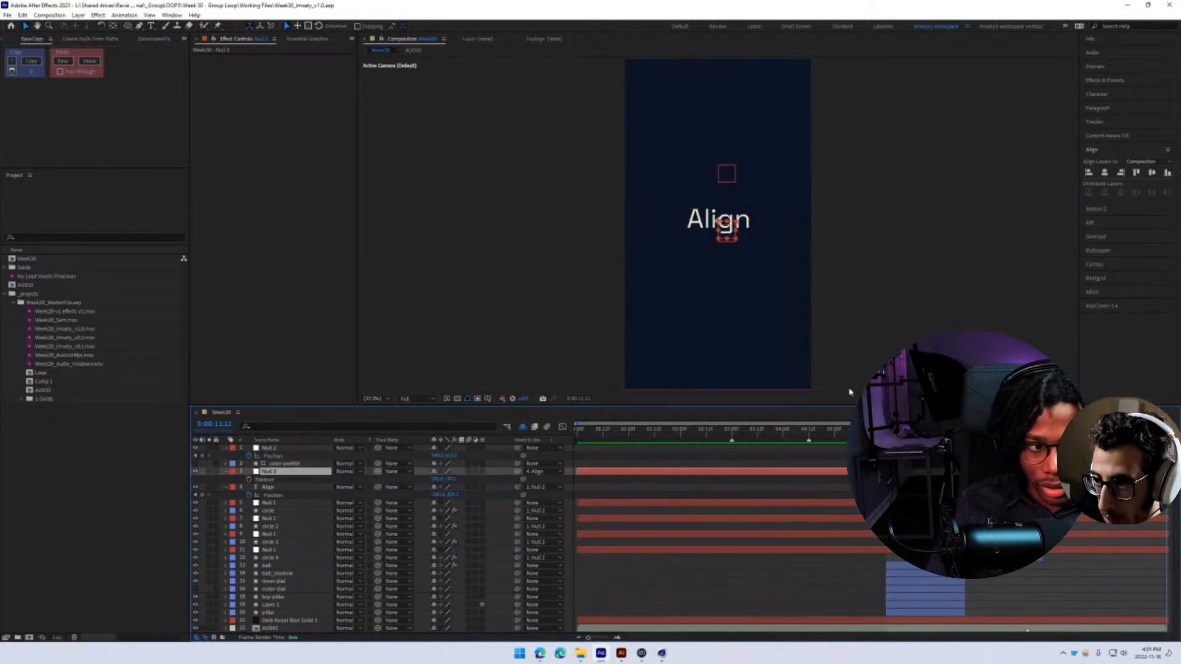
- Try keyframing Null 3's Position to move the null to a lower spot below the Align text at the timeline's end
key(space)
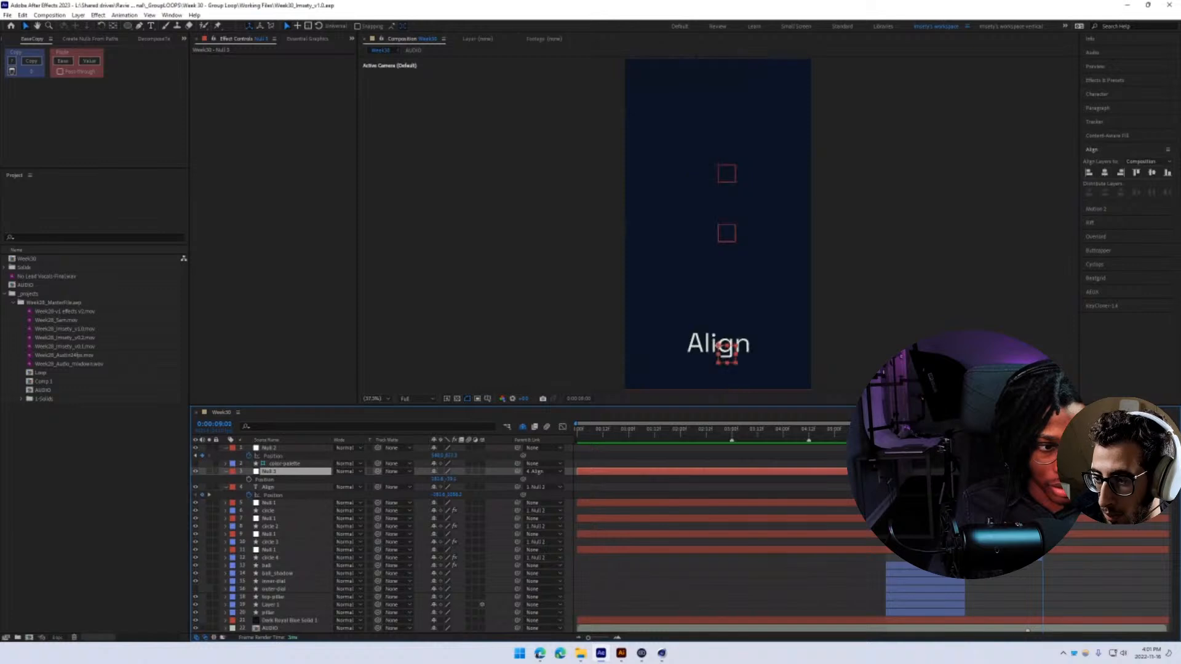
click(247, 480)
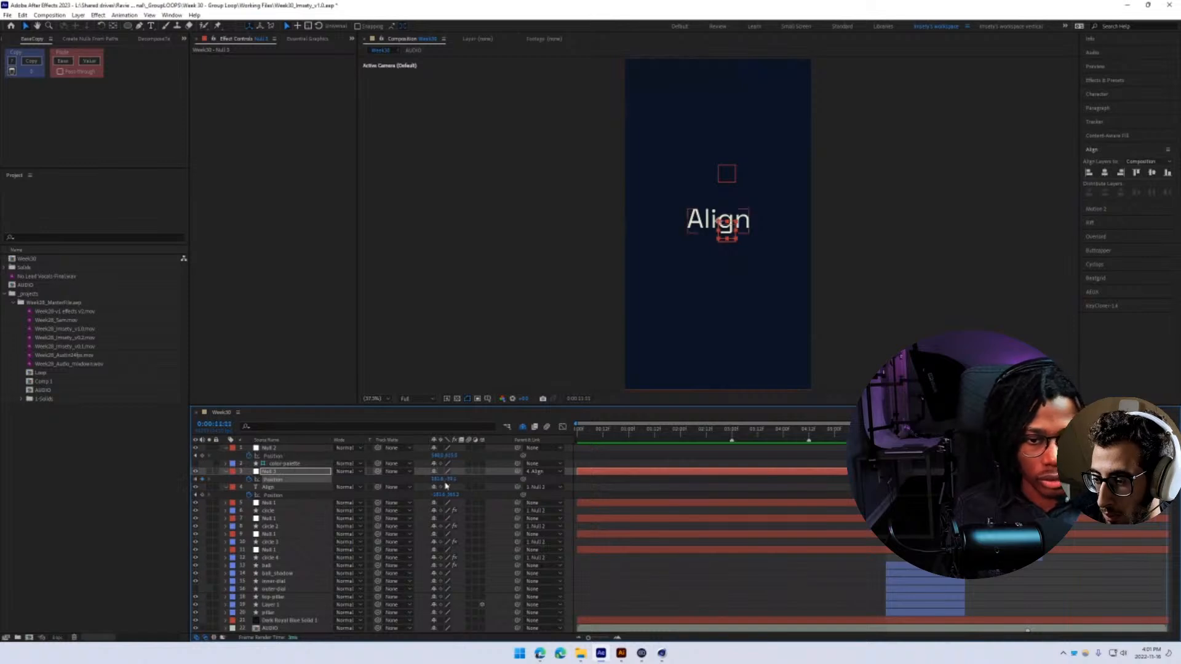
drag(446, 484, 729, 484)
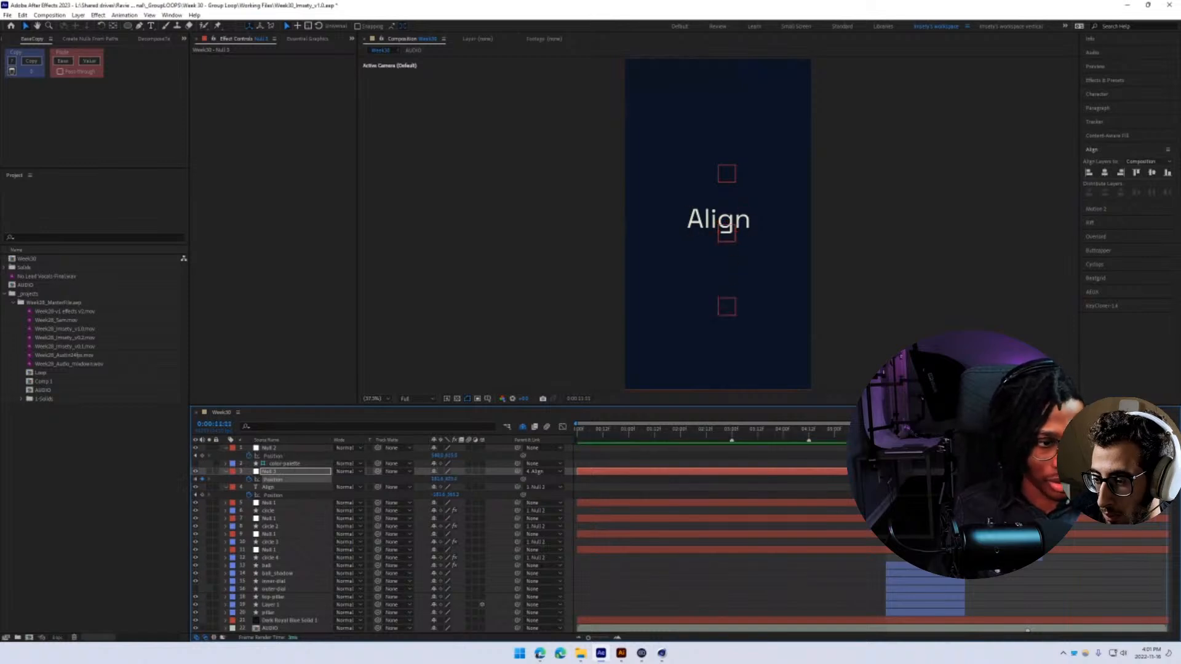
- Try shaping the speed curve of Null 3's Position so the move starts slowly and accelerates sharply at the end, and preview it
click(562, 427)
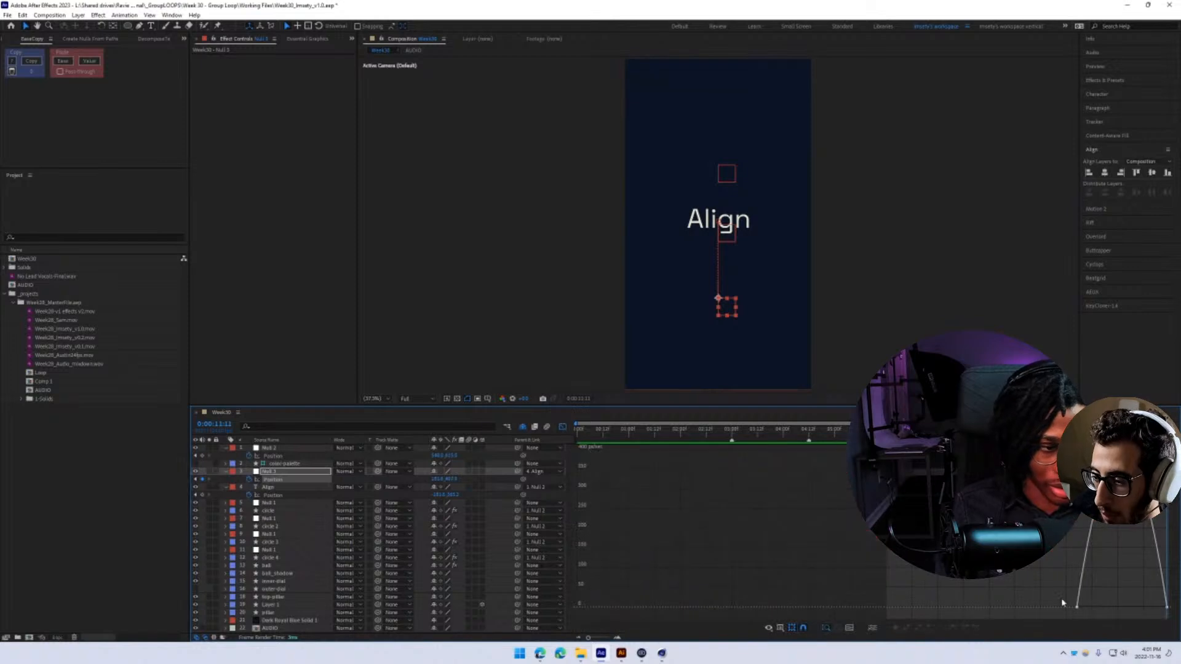
drag(1043, 601, 1122, 608)
key(space)
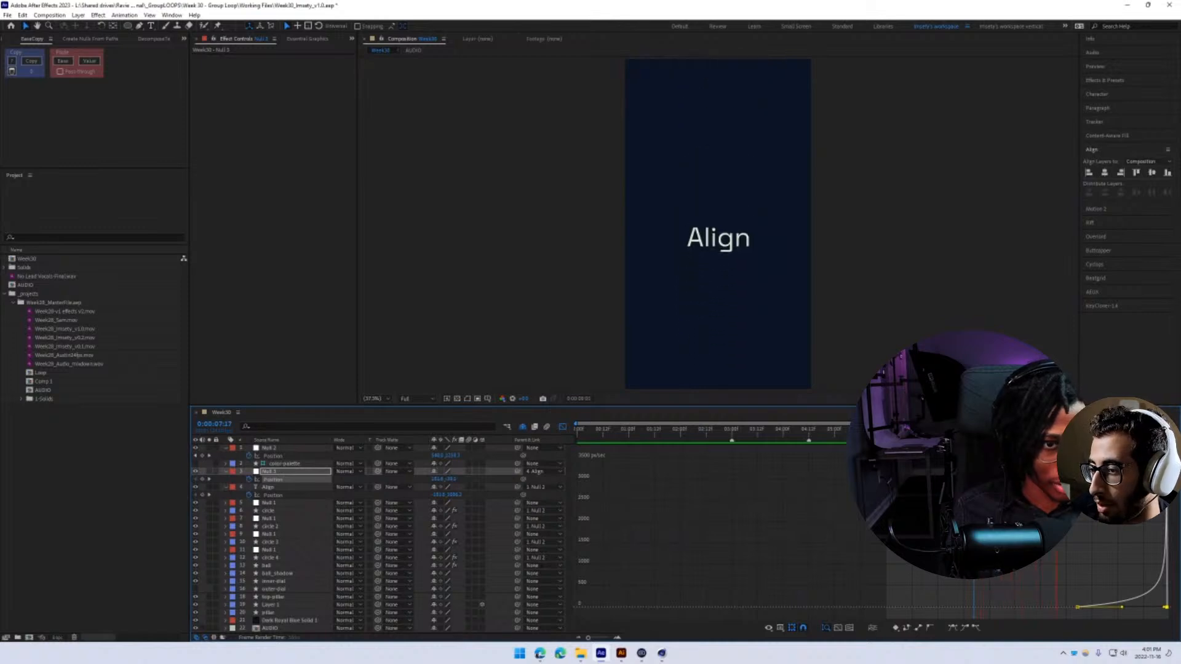
key(space)
click(563, 427)
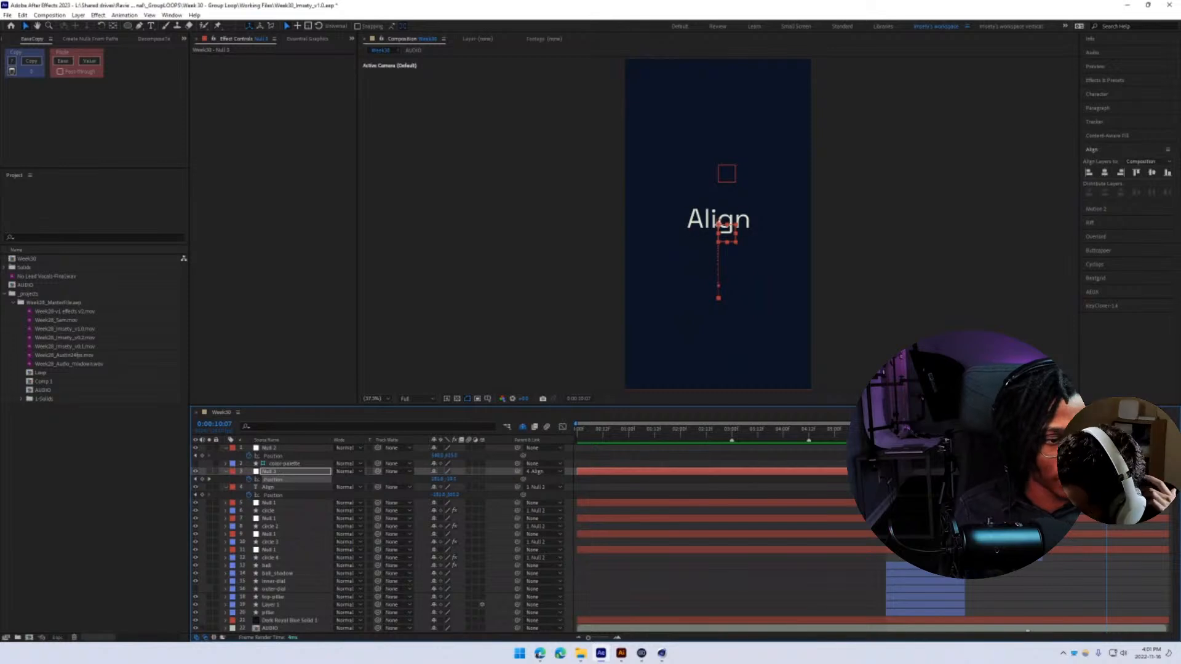
- Replay the Align text's settling motion around 0:00:10:00 and discard Null 3's Position keyframes
key(j)
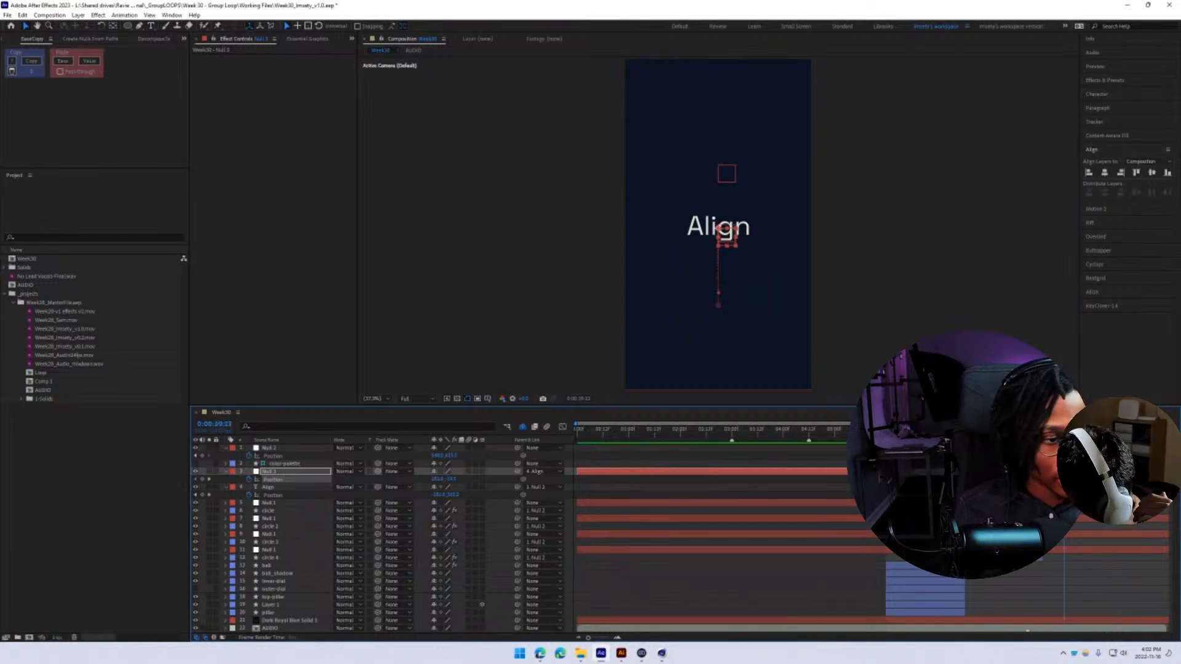
key(space)
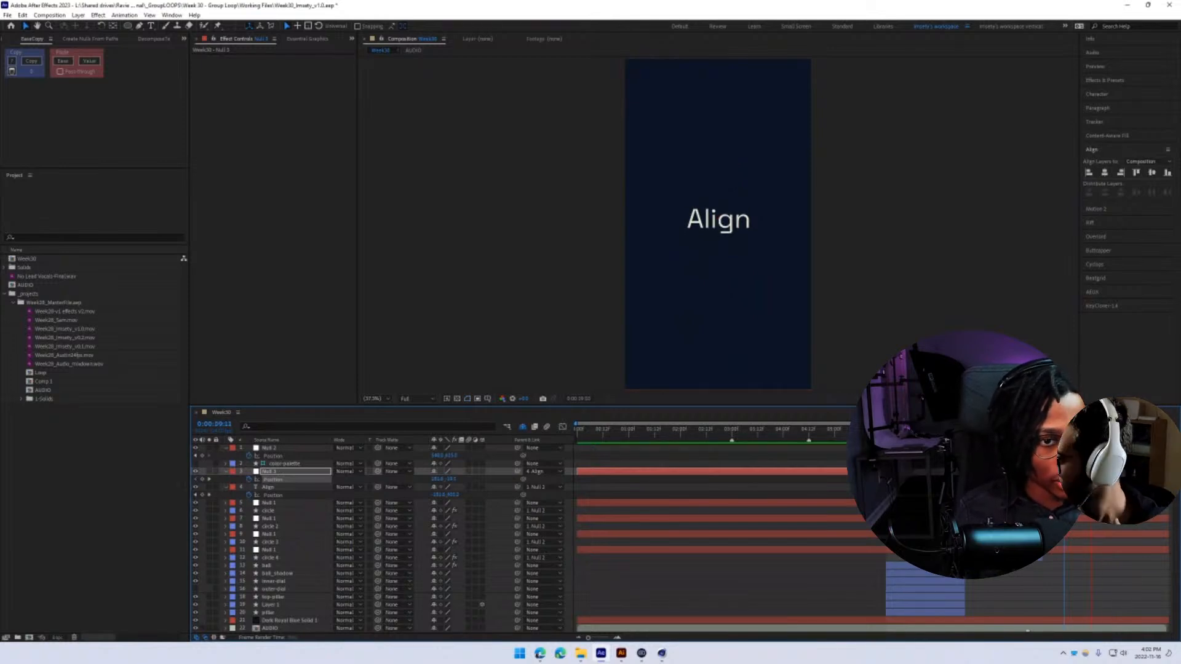
key(space)
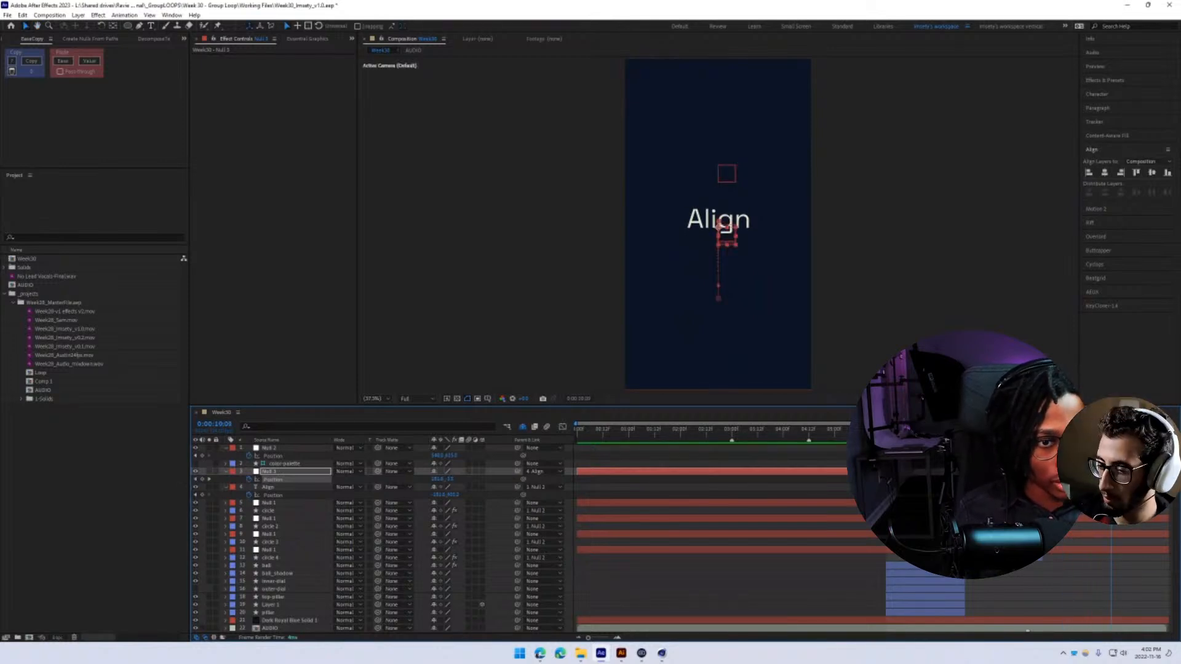
key(Page_Down)
key(Page_Down)
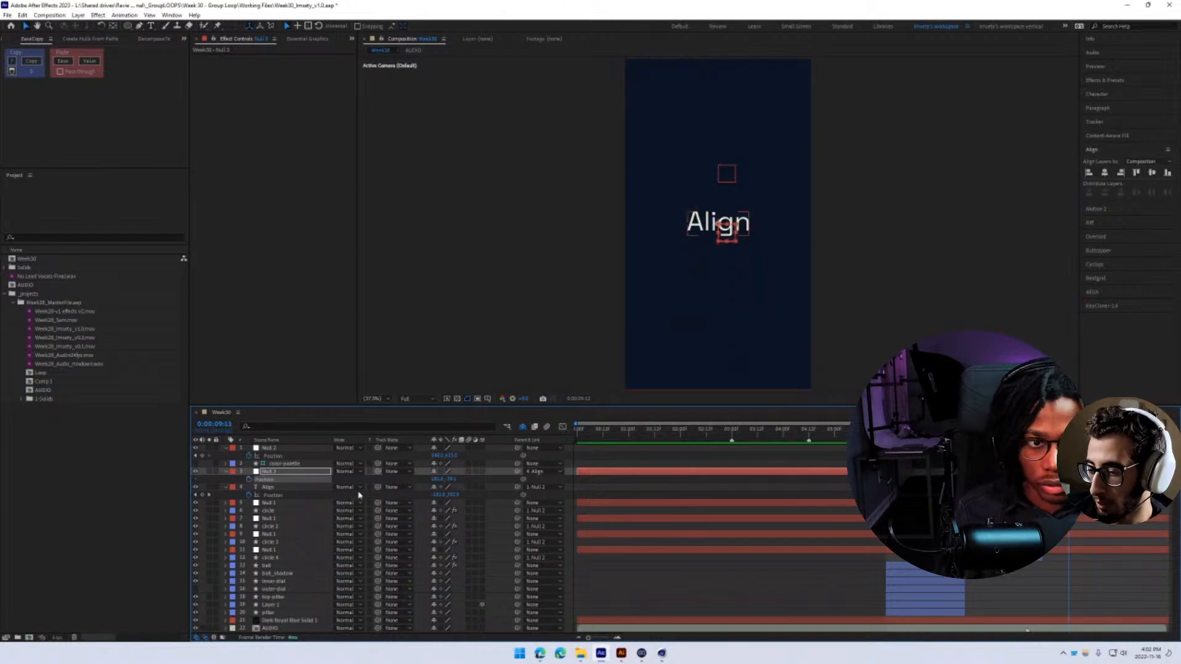
- Try keyframing Null 3's Scale from 0:00:09:13 up to a larger size at 0:00:10:00, and undo it
key(s)
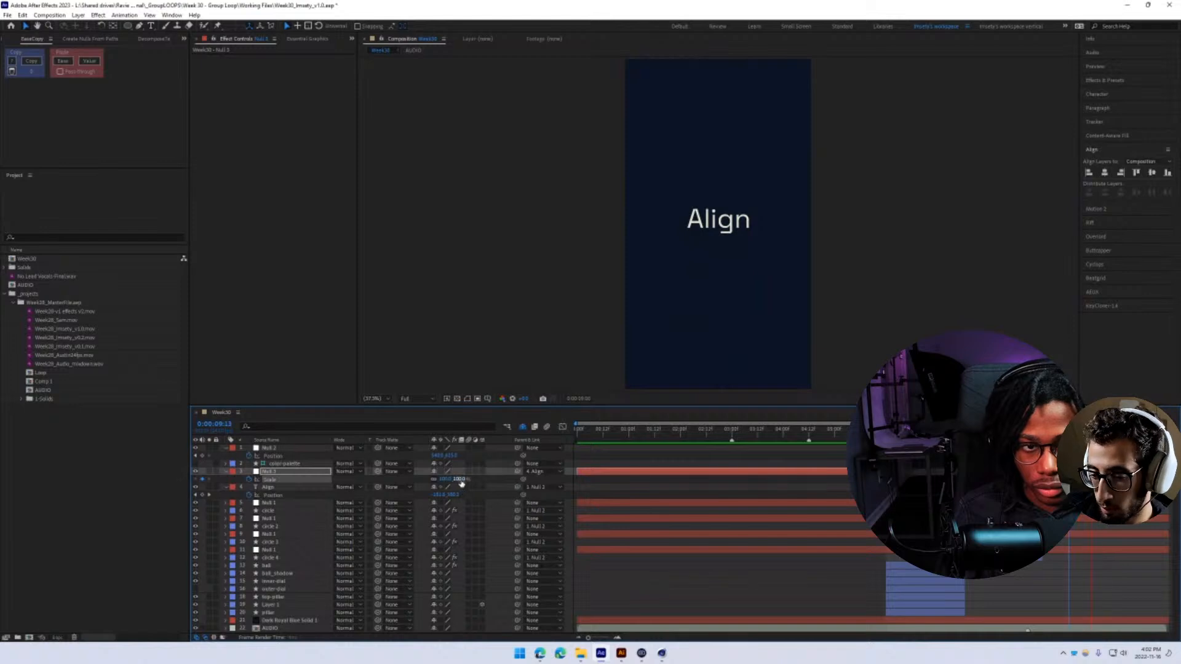
drag(461, 484, 533, 495)
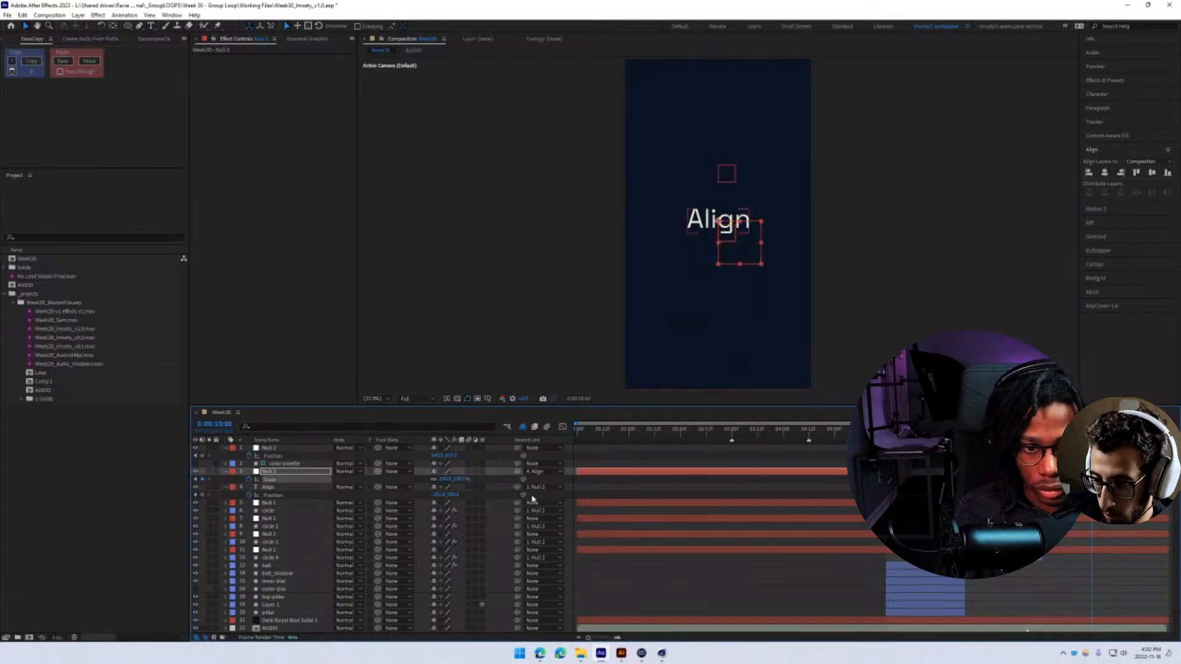
key(ctrl+z)
key(Page_Up)
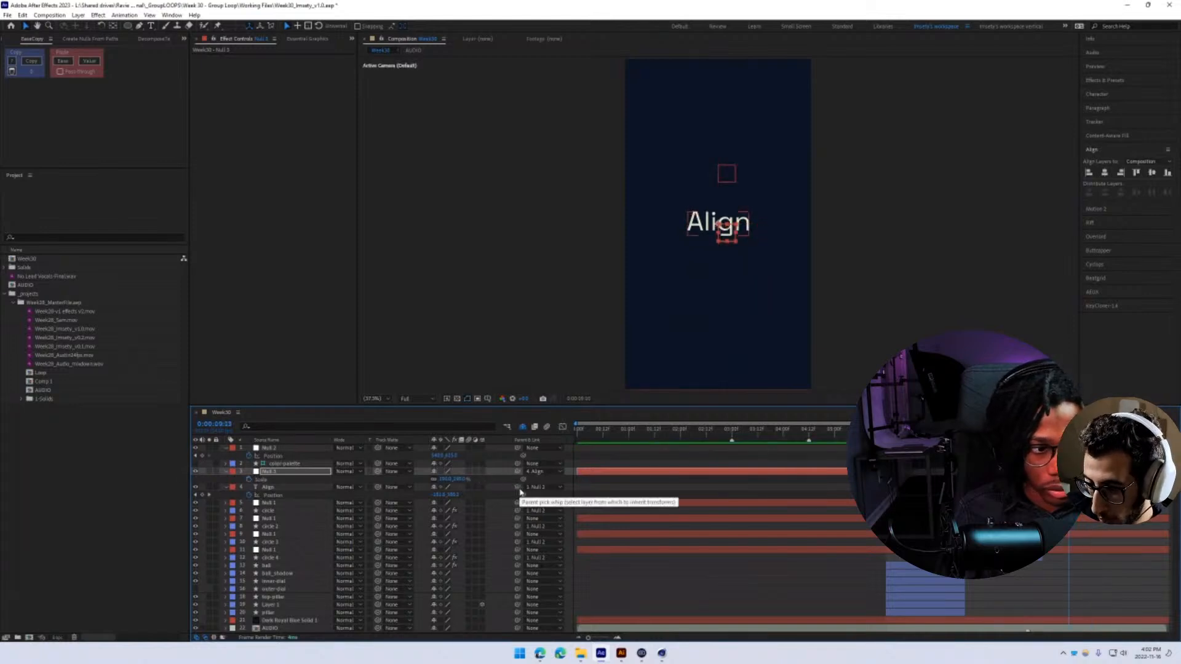
drag(444, 482, 307, 475)
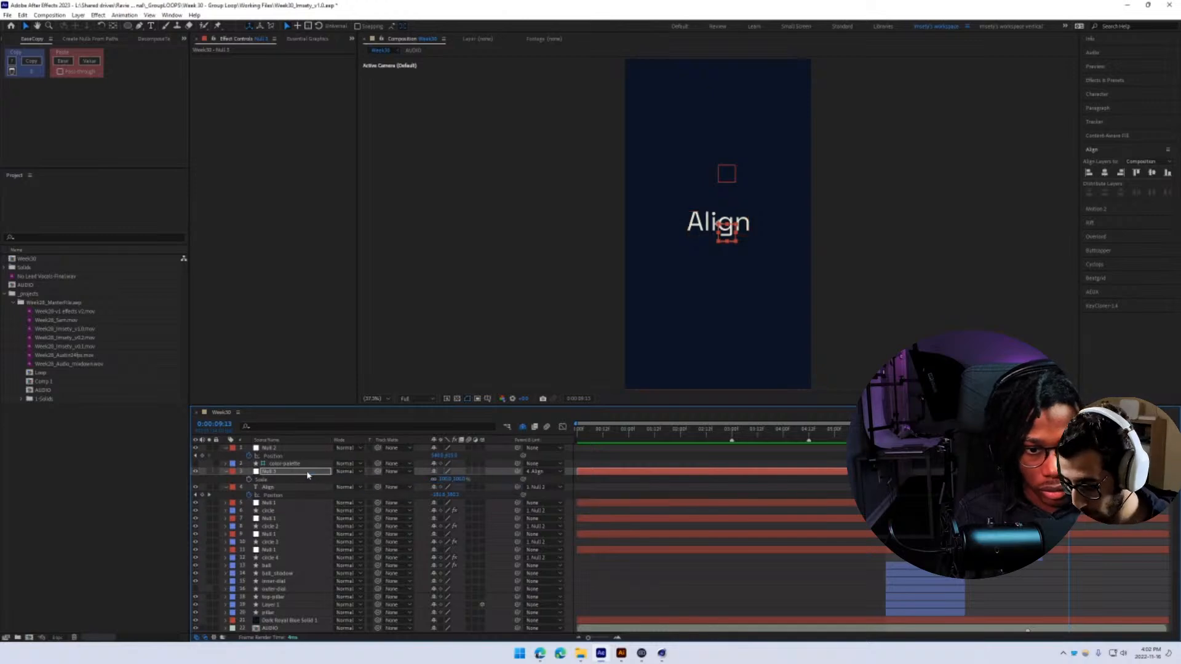
- Set Null 3's parent to None and add a Scale keyframe to the null at 0:00:09:13
click(537, 473)
click(545, 235)
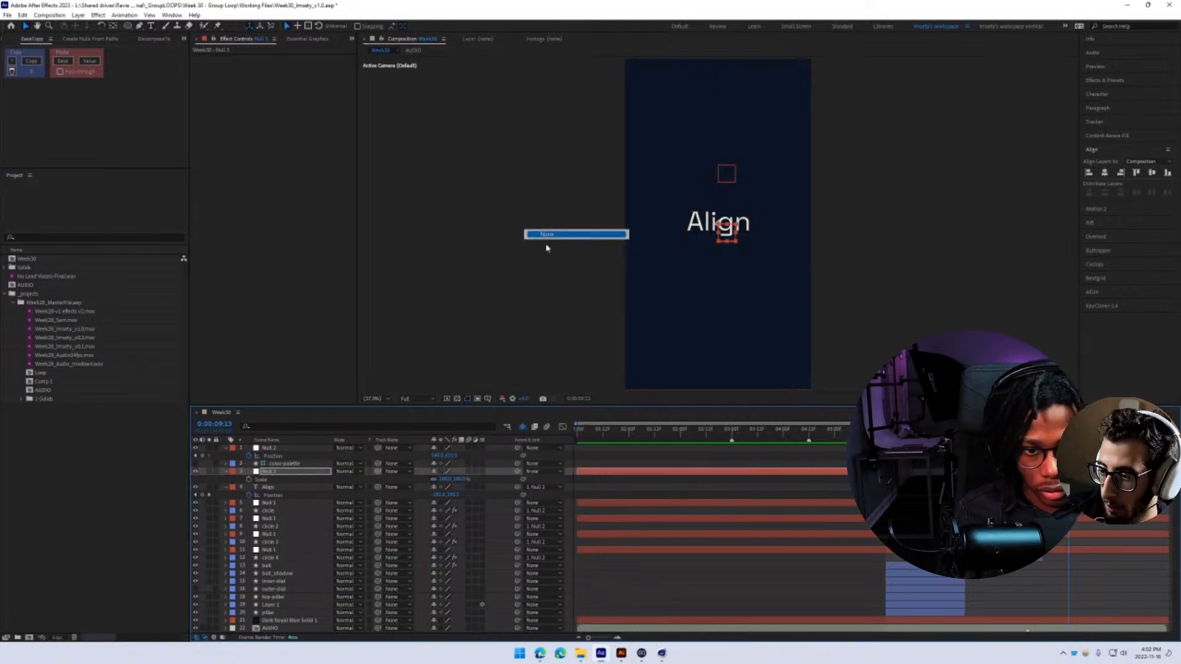
click(248, 480)
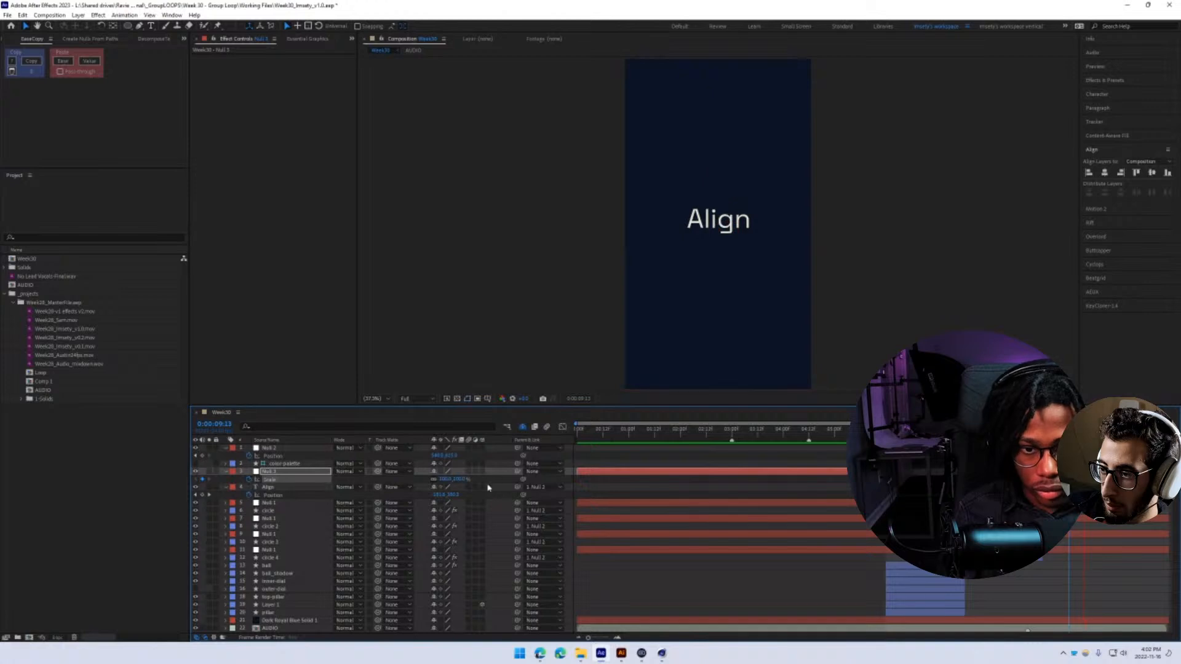
- Try scaling Null 3 up at the end of the timeline, and undo the enlargement
key(space)
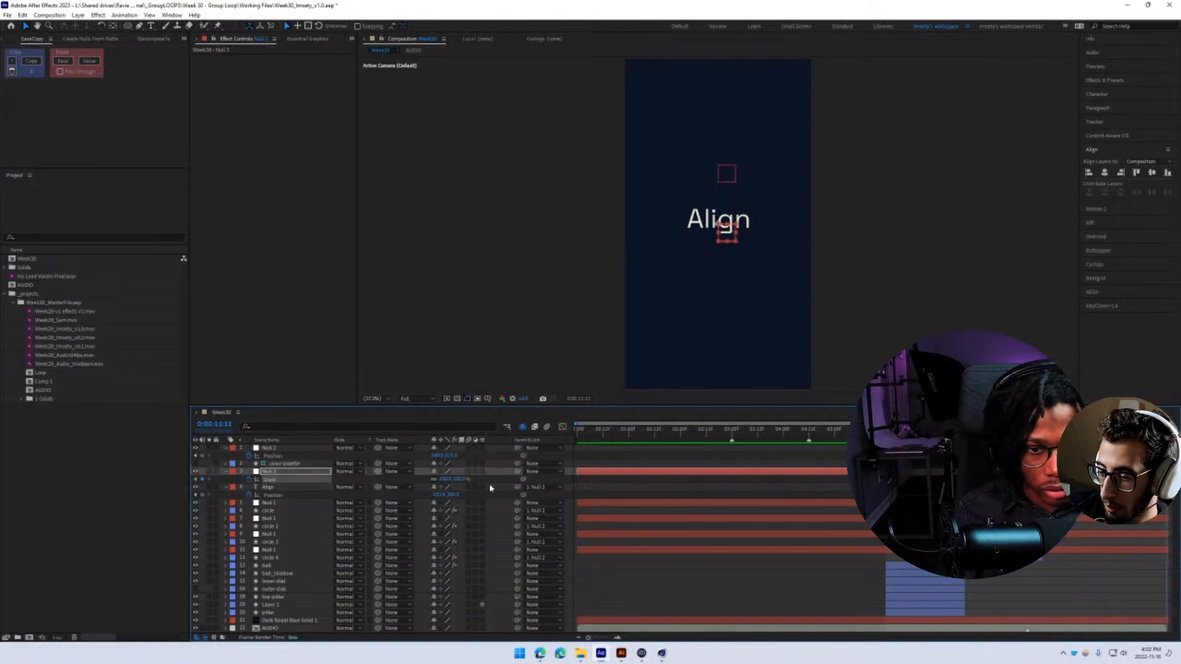
drag(452, 479, 600, 510)
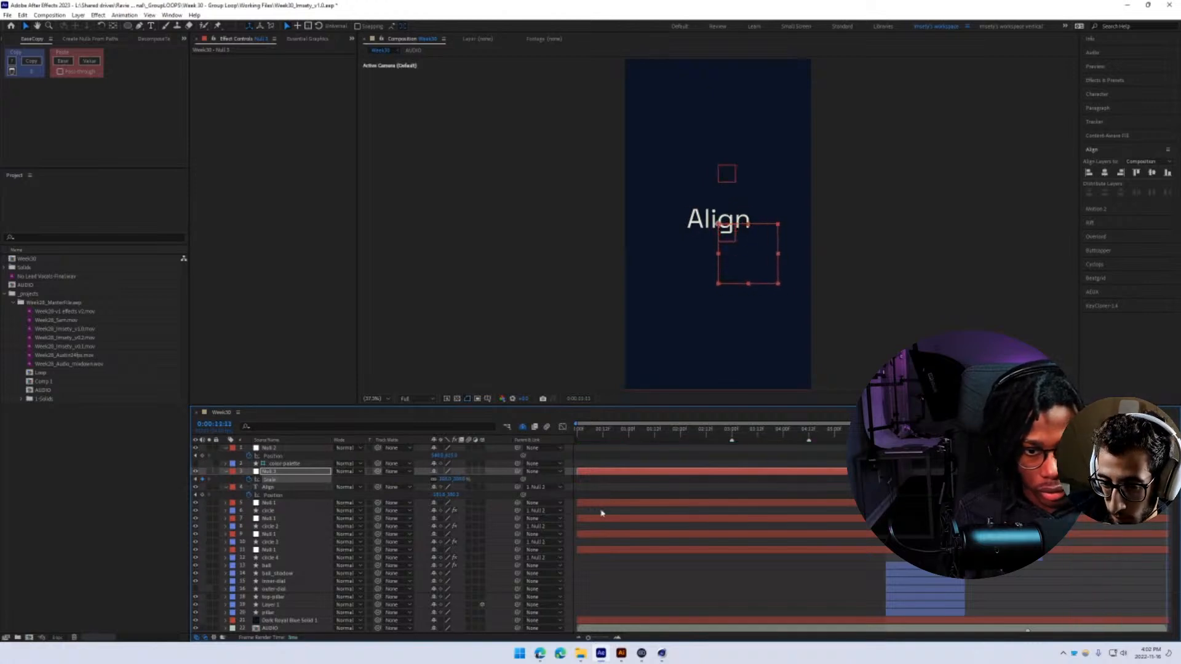
key(ctrl+z)
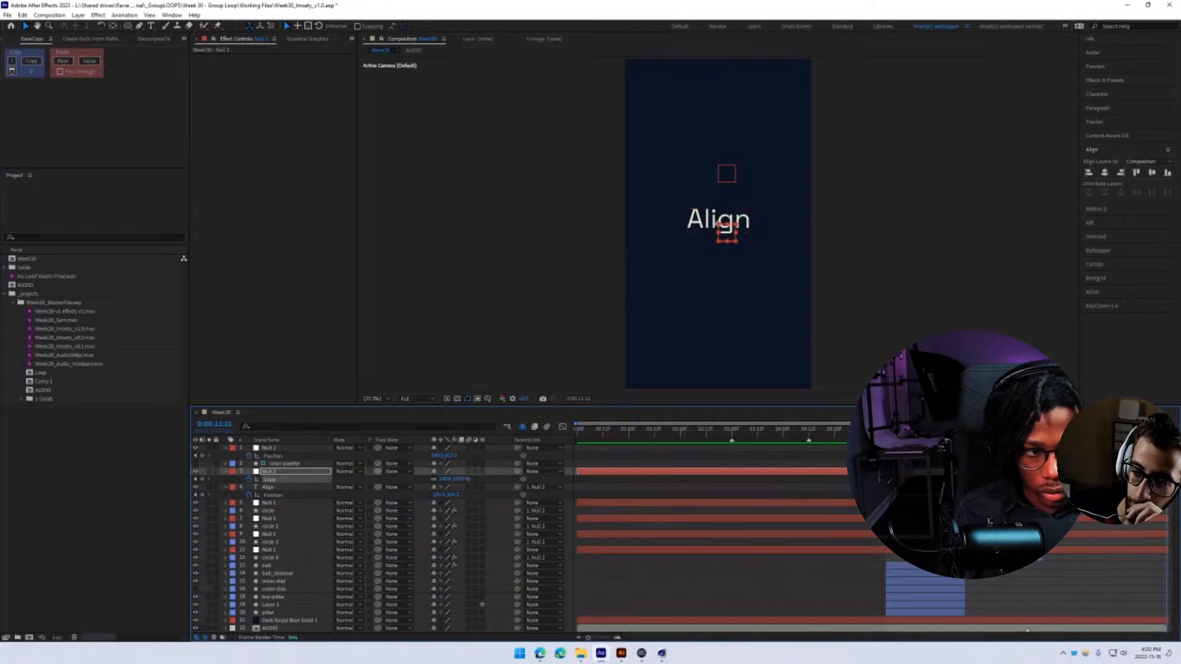
- Parent the Align text to Null 3 at 0:00:09:13 and keyframe the null's Scale larger at 0:00:11:11
key(j)
key(j)
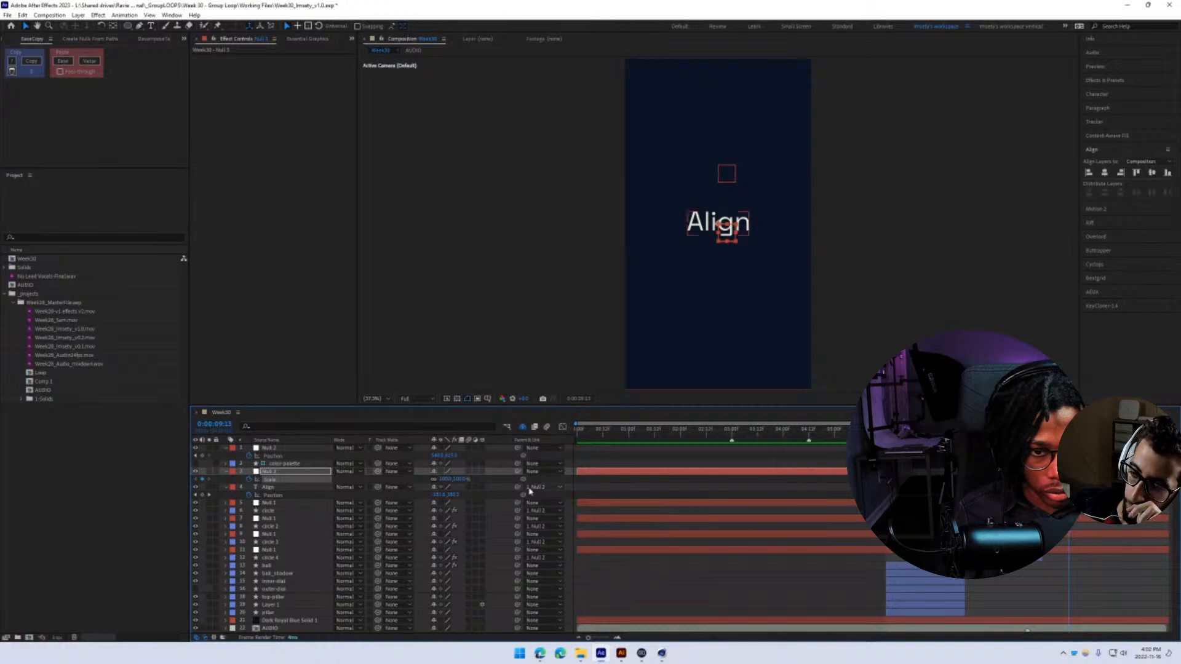
drag(517, 487, 270, 472)
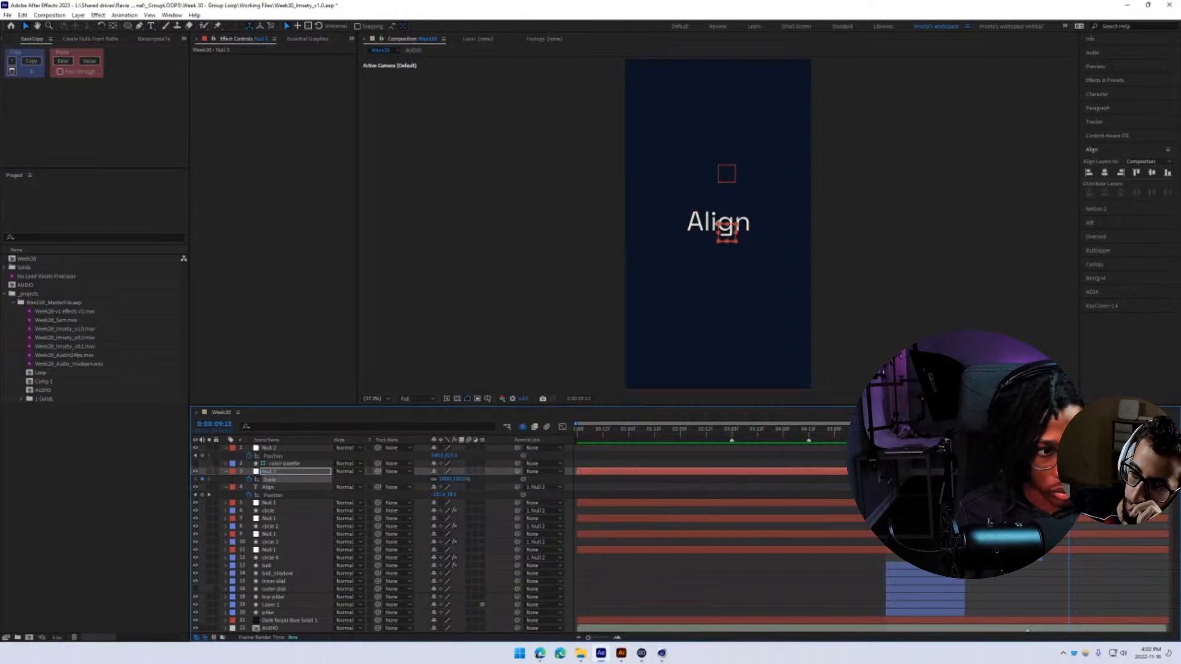
key(End)
drag(454, 480, 487, 490)
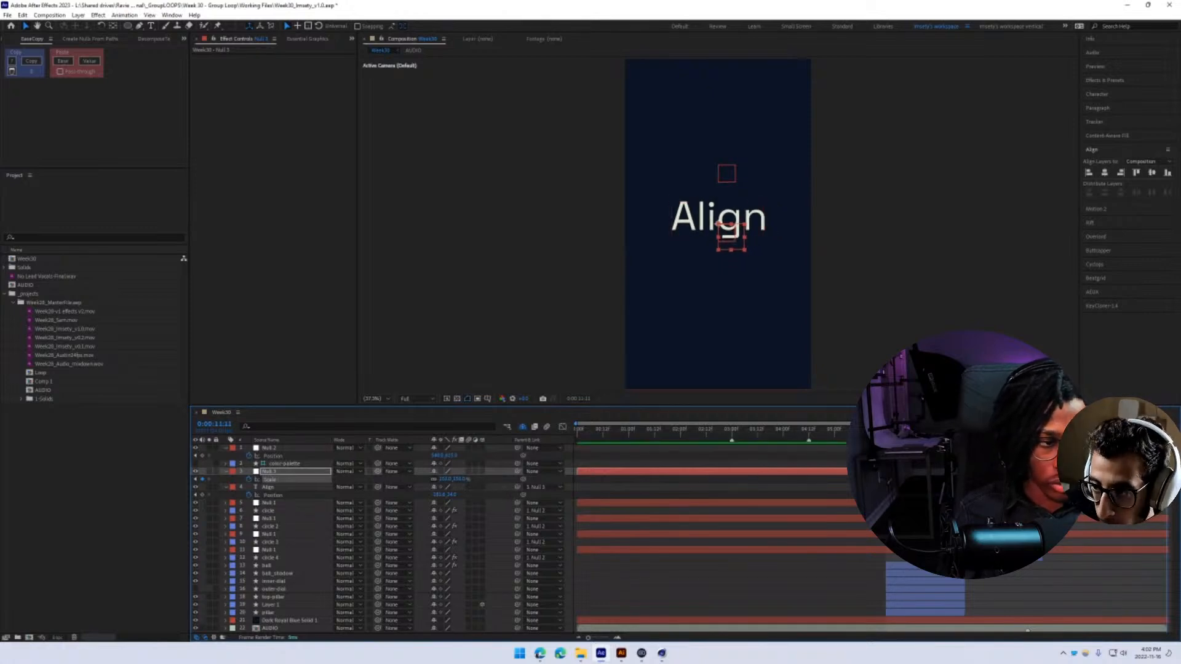
- Check the Align text's growth up close between 0:00:09:13 and 0:00:10:00, and clear Null 3's Scale keyframes
drag(1167, 428, 1069, 428)
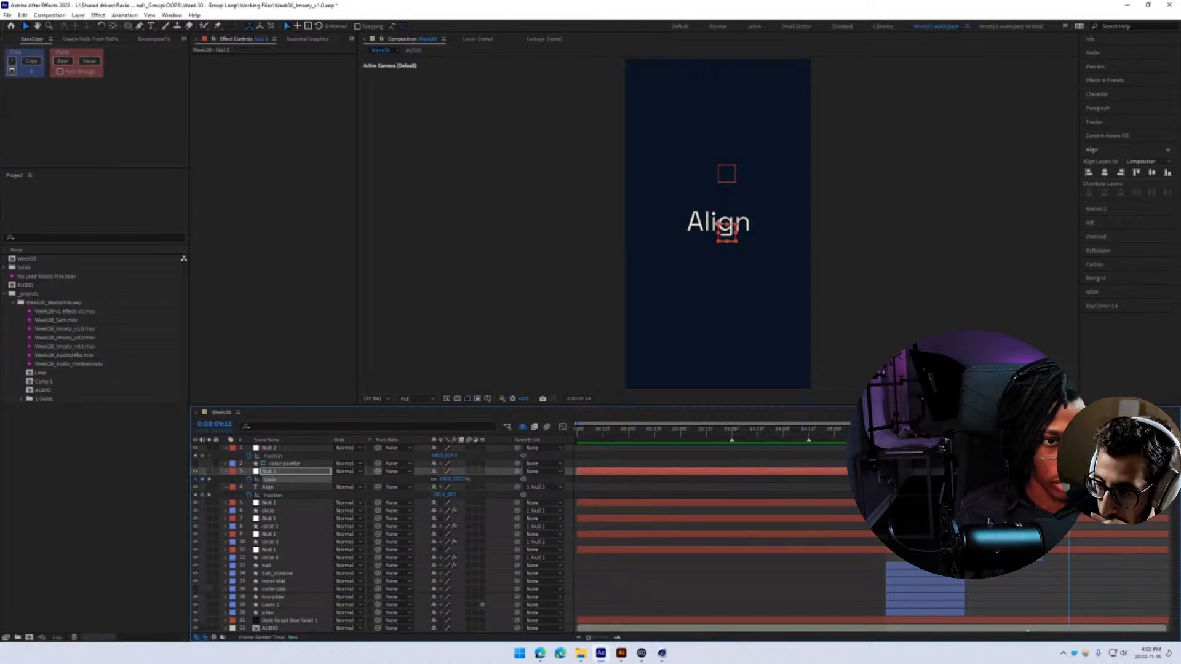
key(slash)
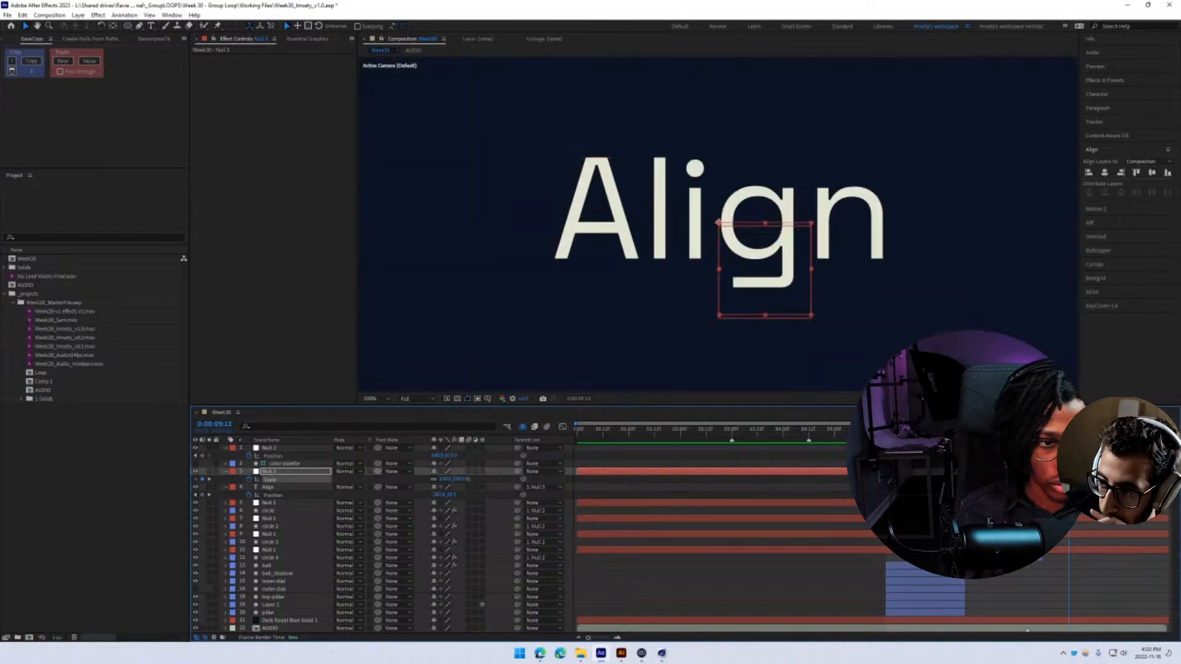
drag(1069, 429, 1091, 429)
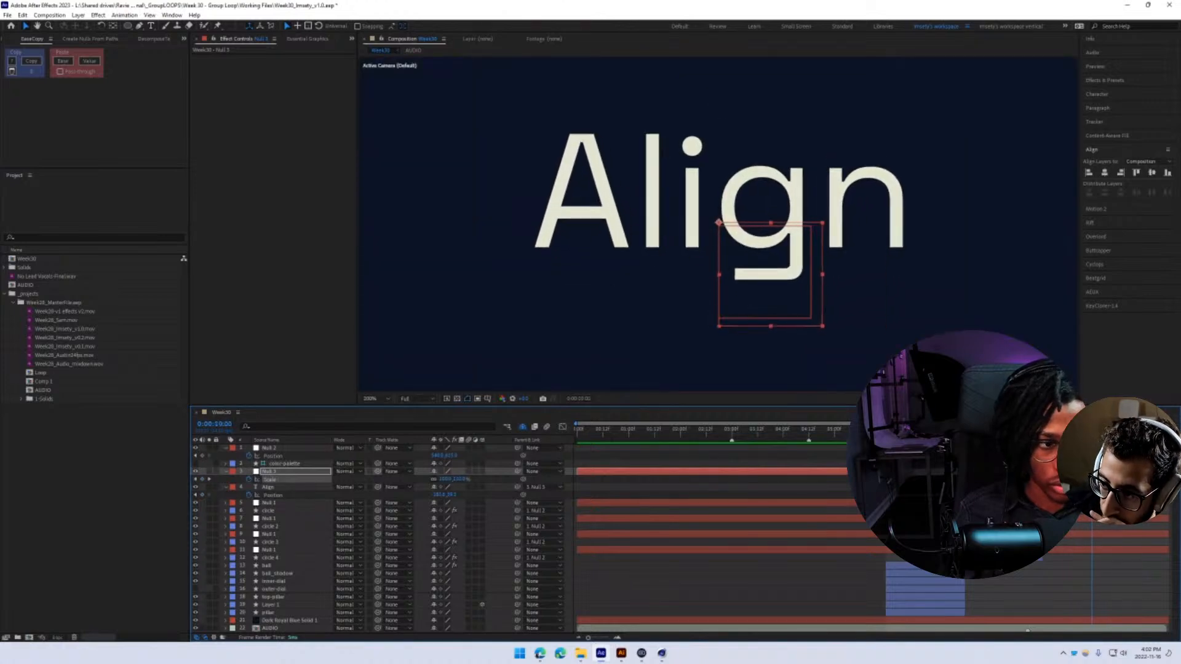
drag(1069, 479, 1092, 479)
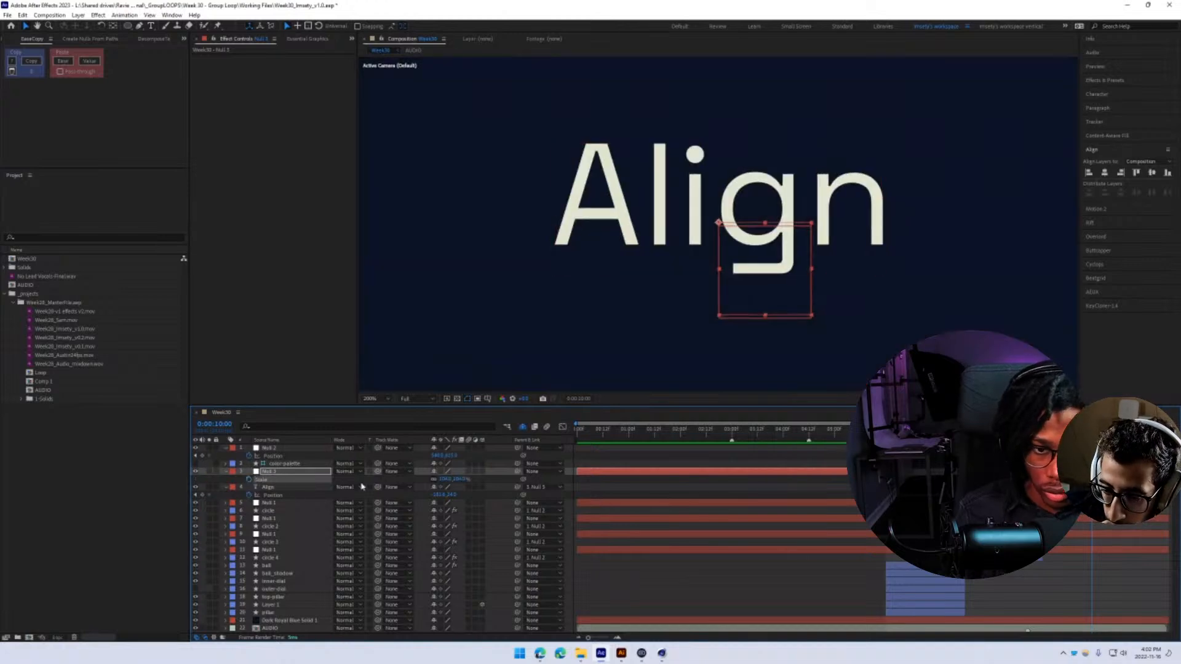
- Unparent the Align text to move Null 3 slightly up towards its centre, re-parent the text to Null 3, and save the project
click(538, 487)
click(541, 252)
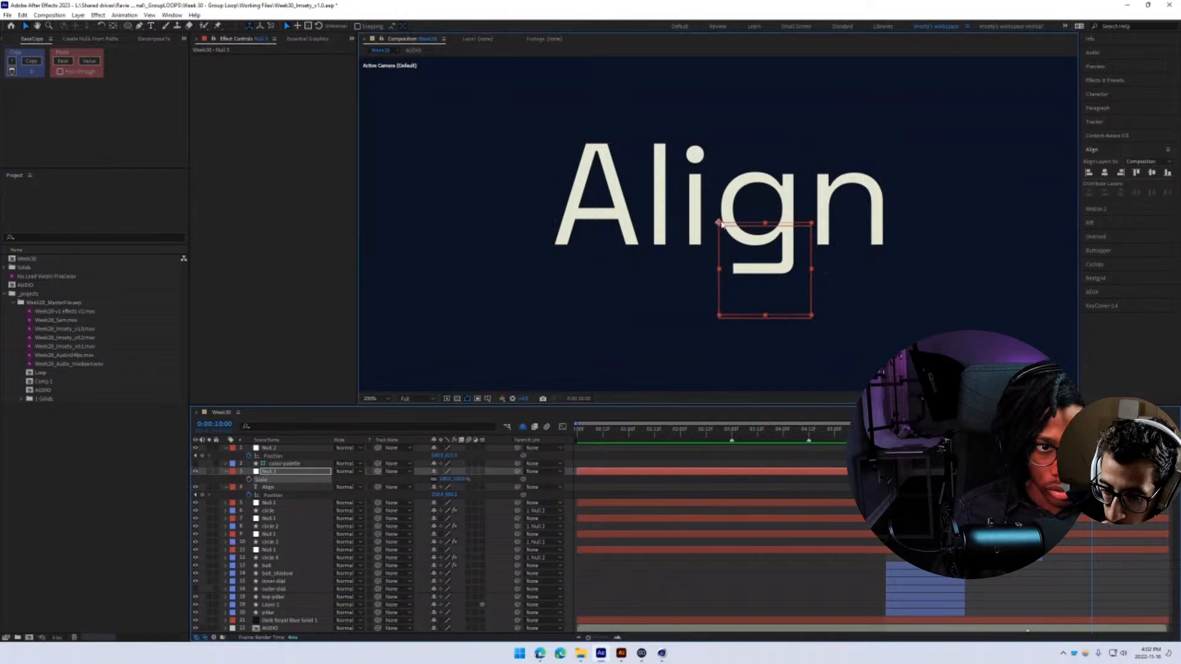
drag(721, 224, 722, 213)
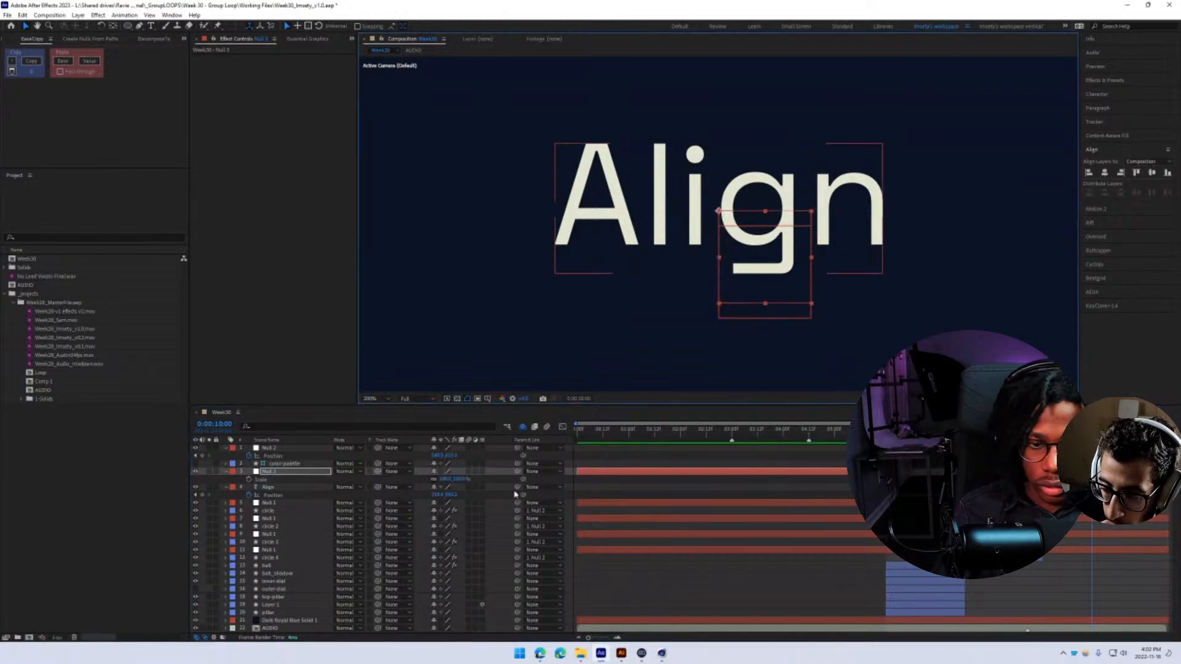
drag(517, 486, 313, 473)
key(ctrl+s)
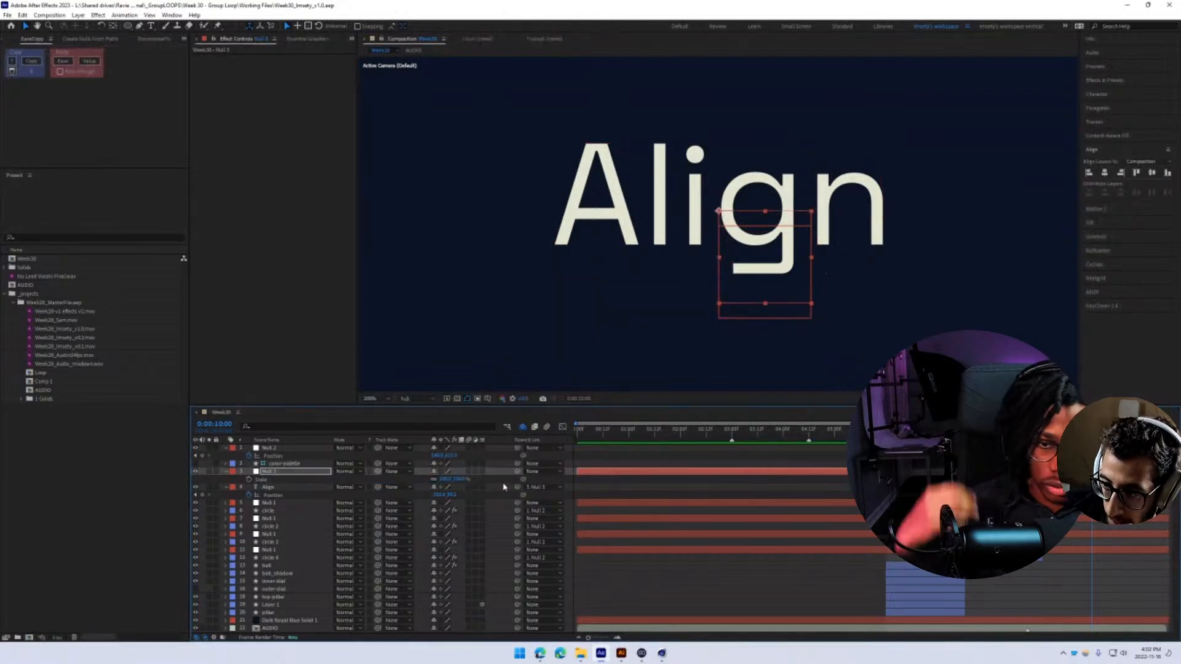
- Keyframe Null 3's Scale at 0:00:10:00 and enlarge the null at 0:00:11:11 so the Align text grows
click(323, 486)
click(249, 479)
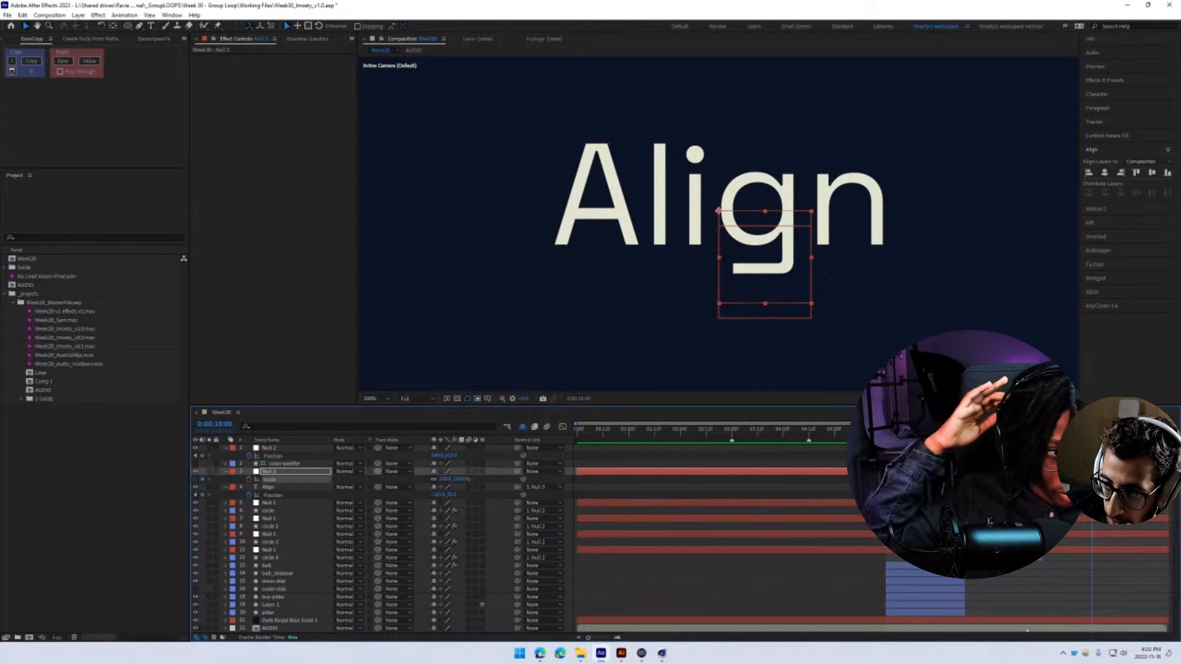
key(End)
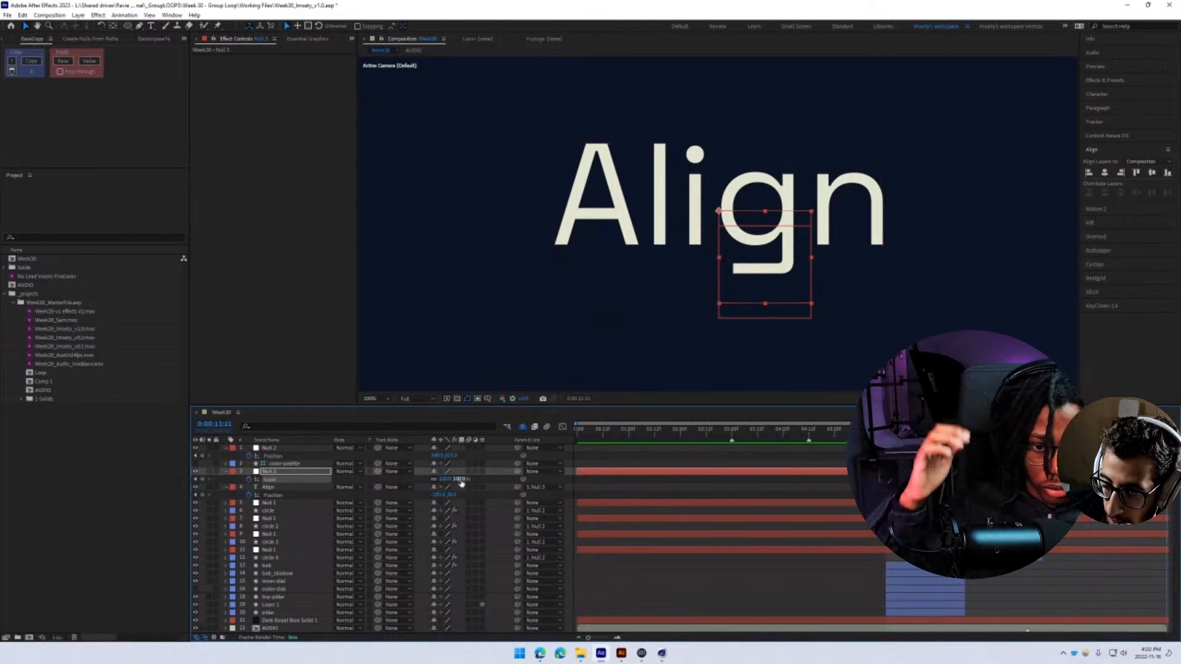
drag(460, 479, 531, 480)
scroll(635, 249, down, 2)
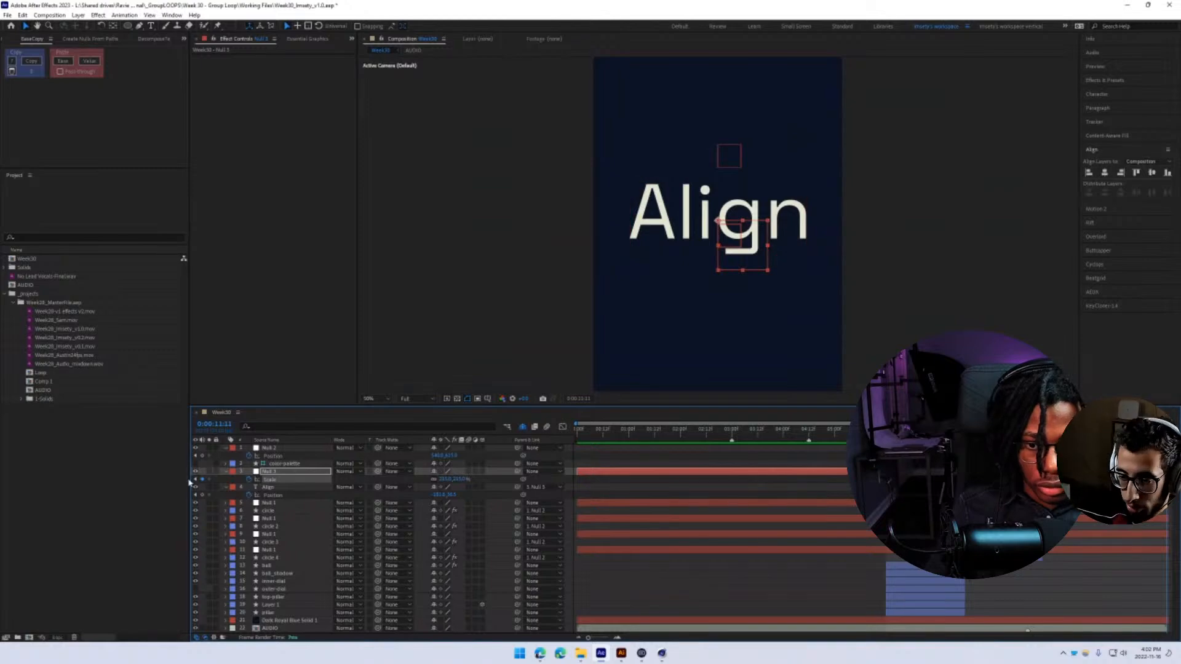
- Reshape the speed curve of Null 3's Scale keyframes so the Align text's growth from 0:00:10:00 starts slowly and accelerates towards the end
click(197, 480)
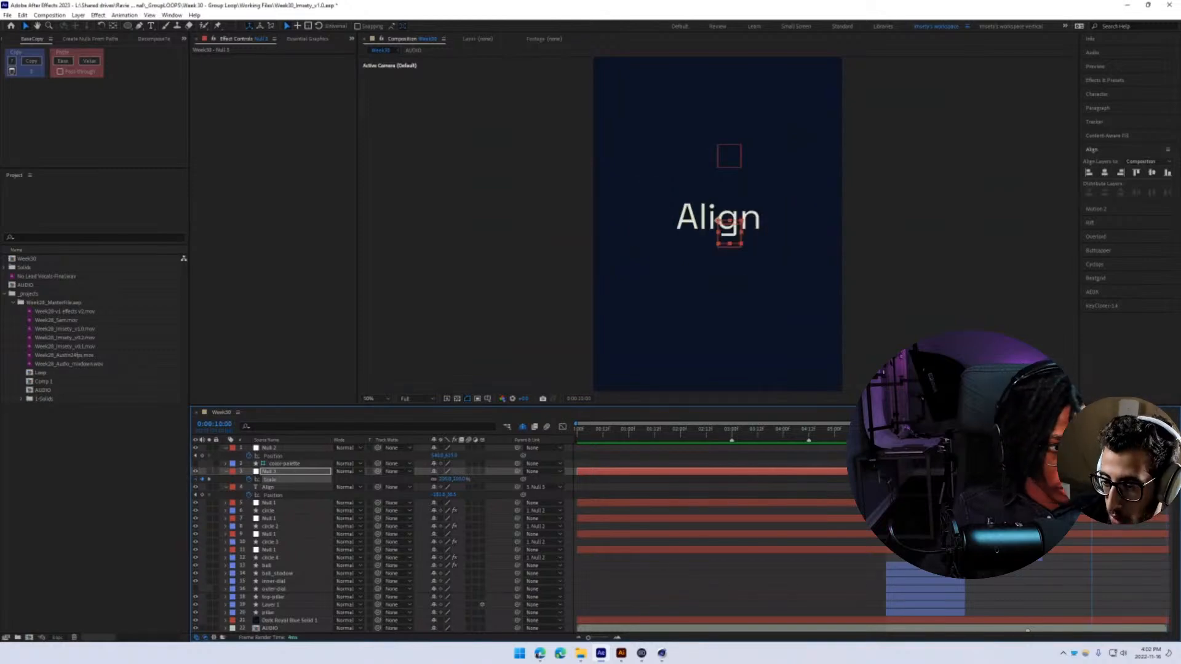
drag(1045, 468, 1108, 498)
click(1092, 479)
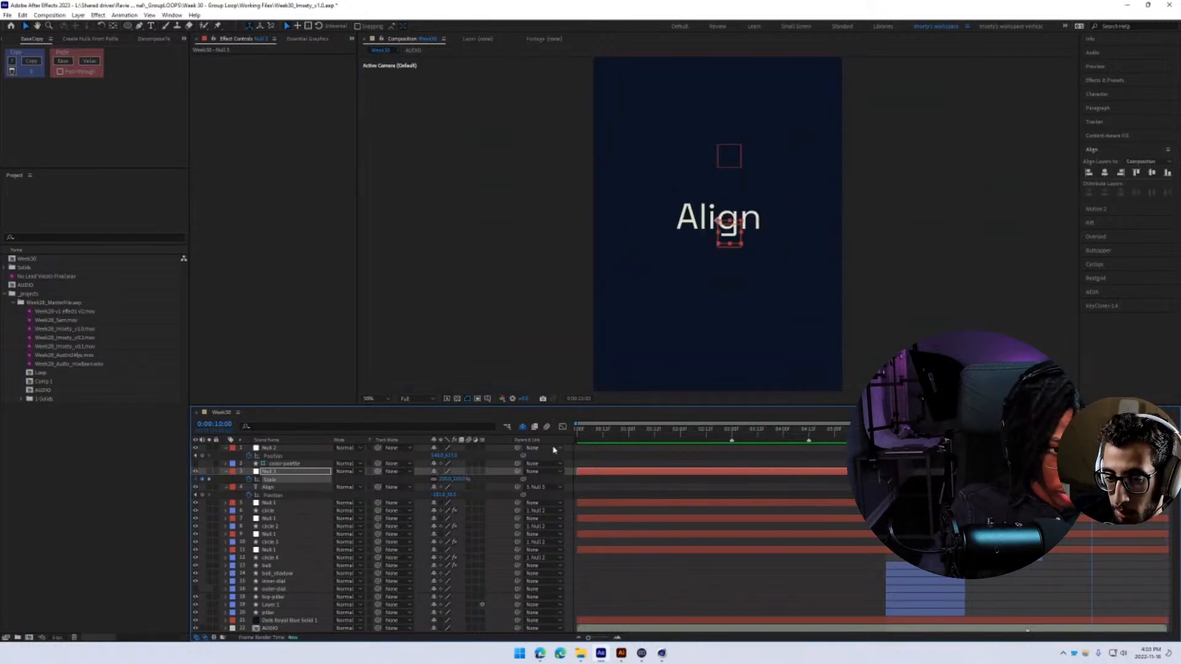
click(562, 427)
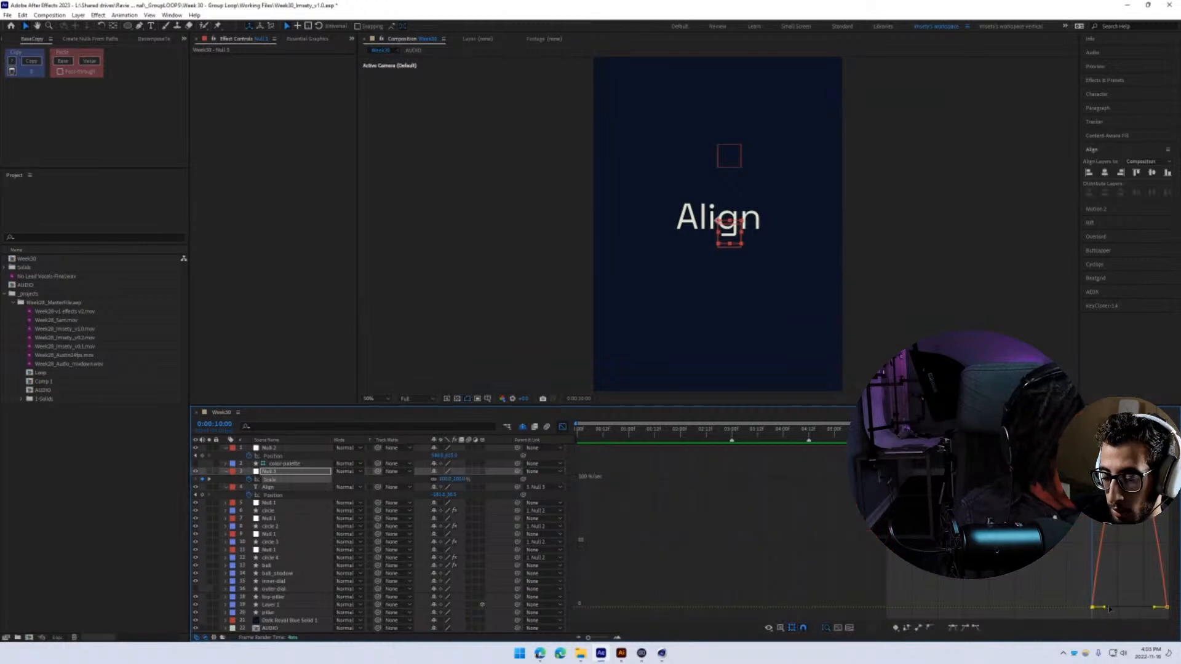
drag(1129, 608, 1166, 607)
key(space)
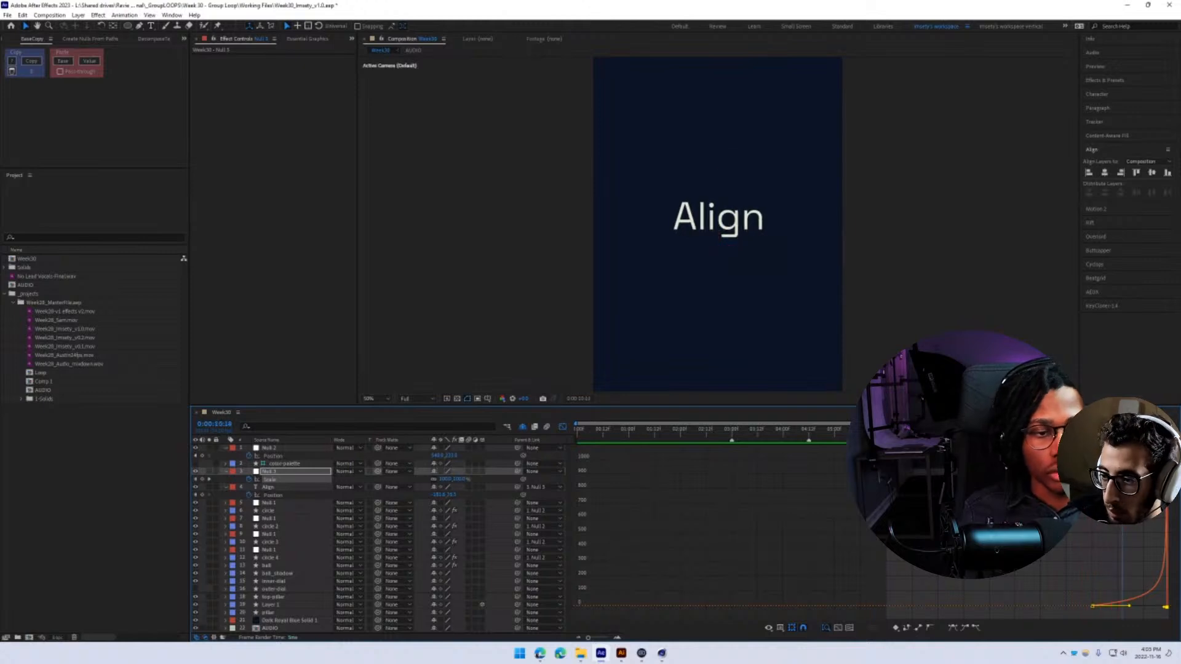
click(562, 427)
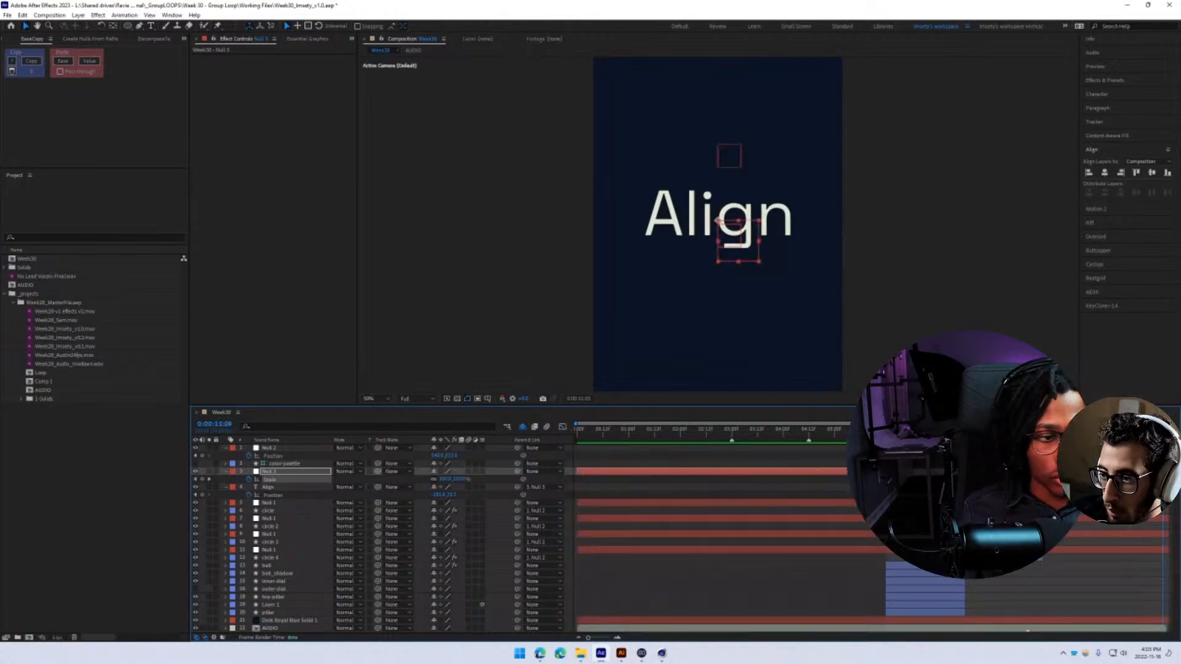
- Play back the Align text's rise from 0:00:08:22, check its Position speed graph, and move its Position keyframes later in time
drag(1163, 429, 1037, 429)
click(1058, 495)
key(space)
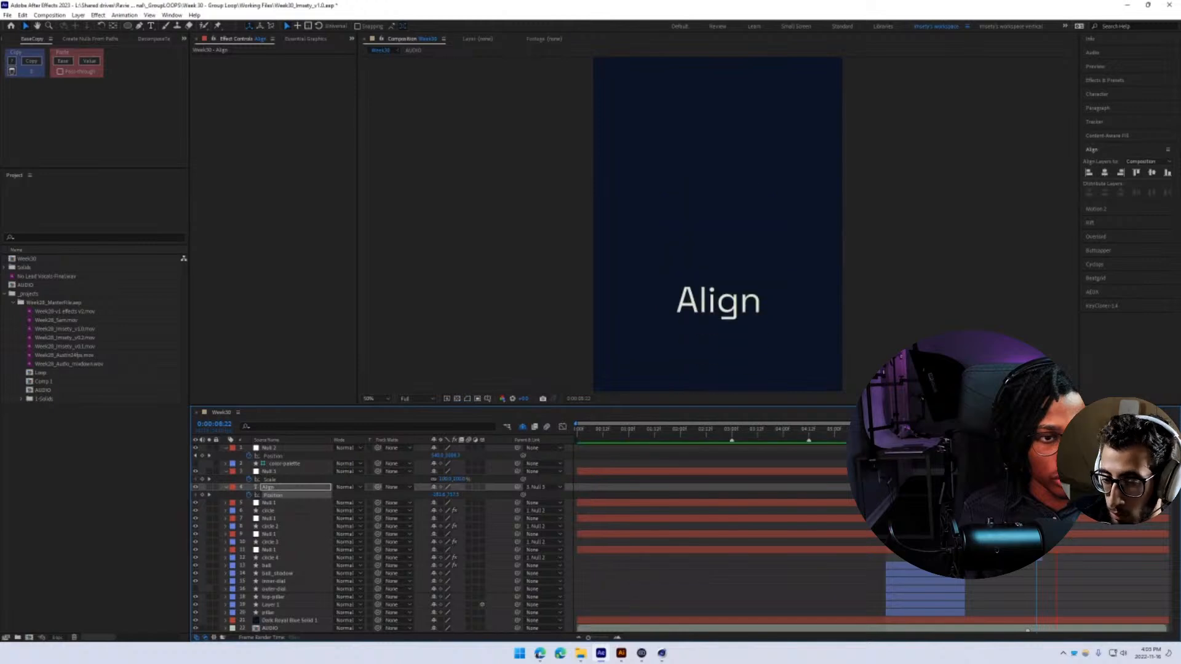
key(space)
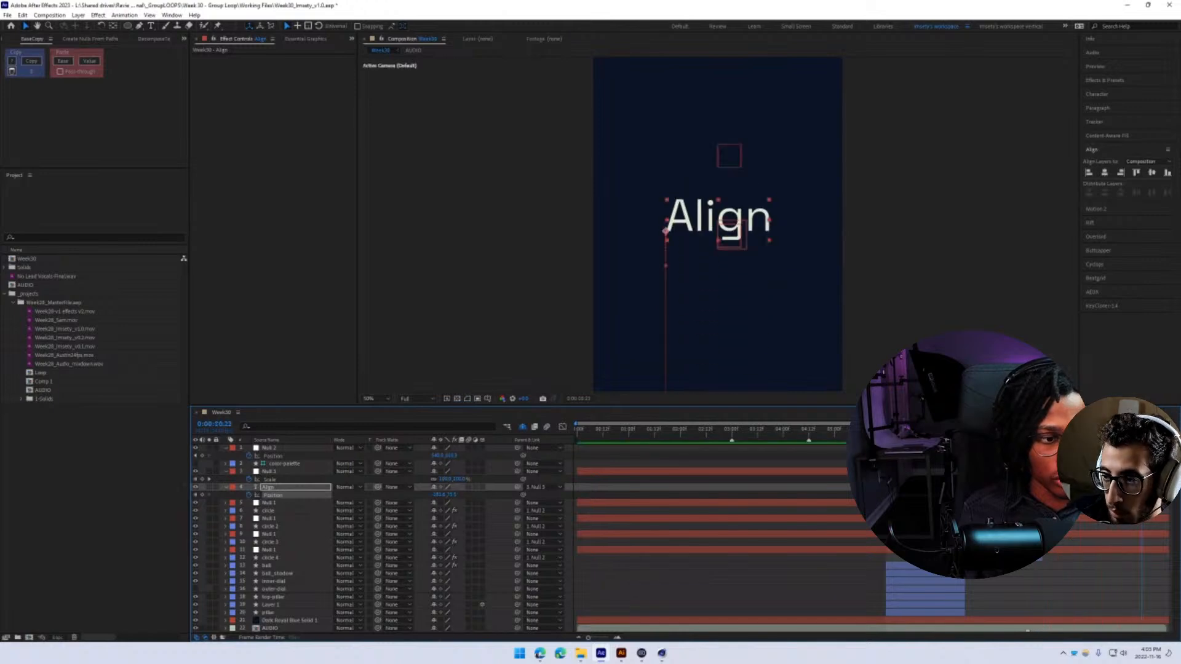
key(space)
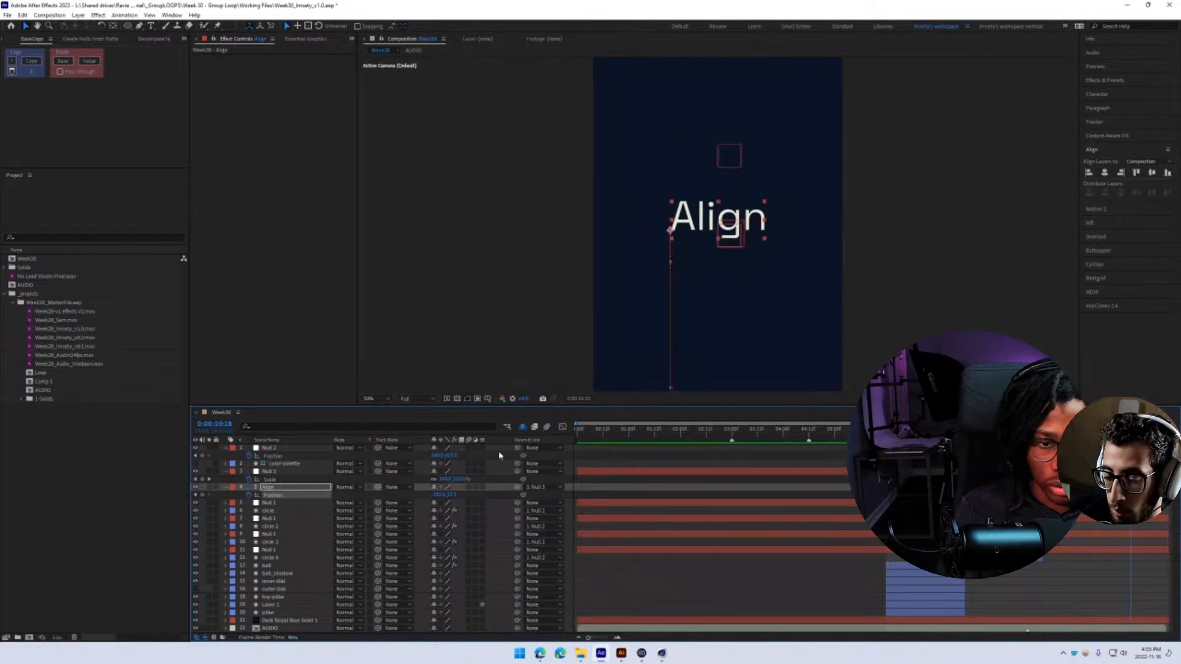
click(561, 429)
key(space)
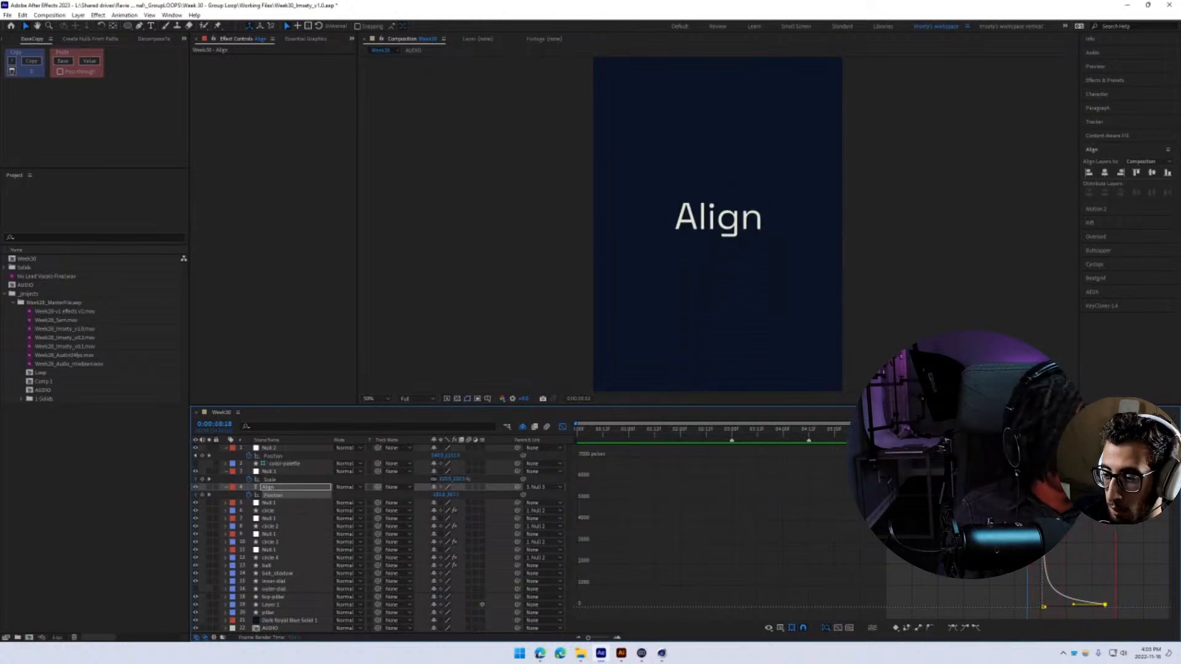
click(562, 429)
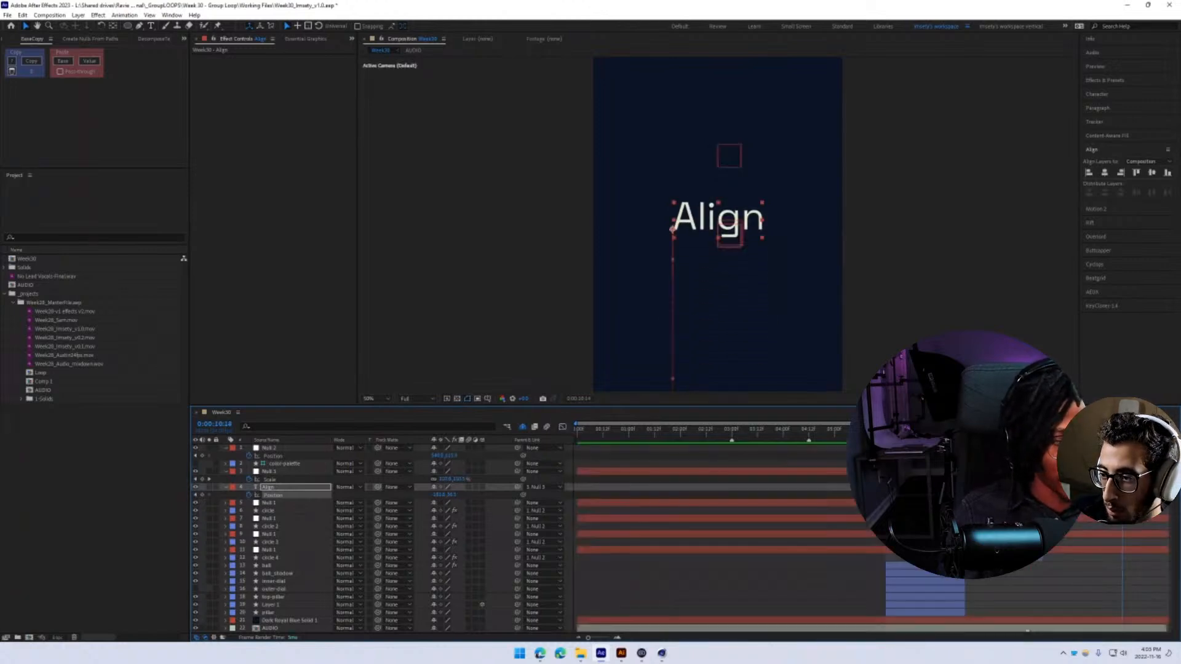
key(alt+shift+Right)
key(alt+shift+Right)
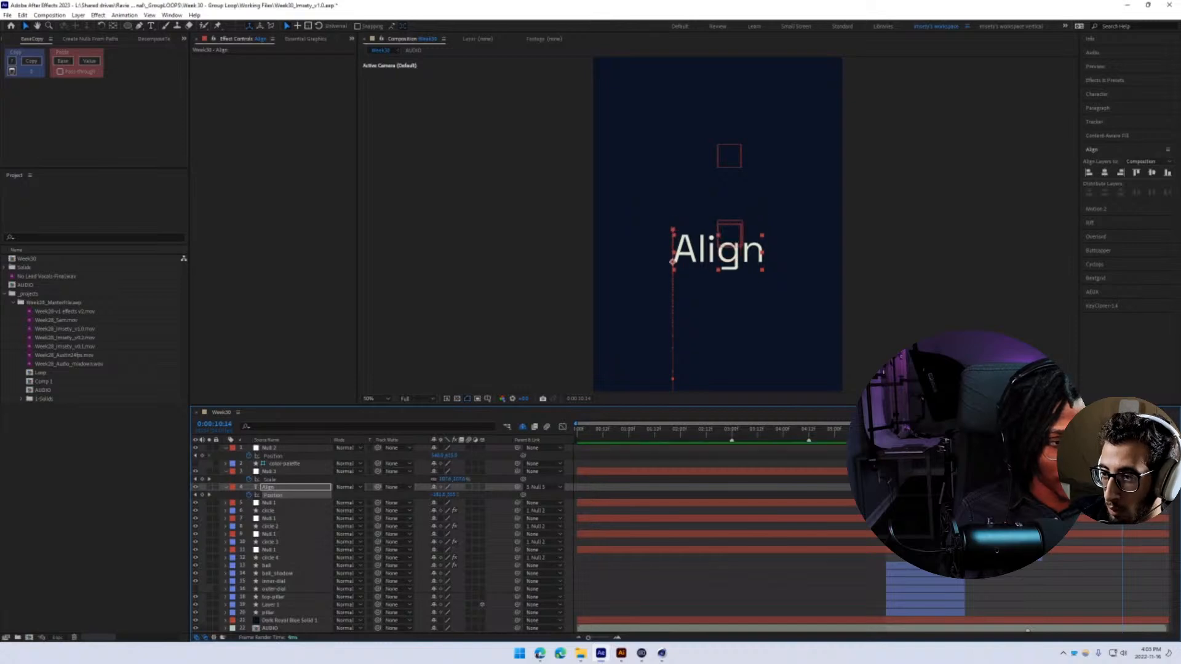
- Preview the Align text's retimed rise and scale-up together with the preceding pillar and circle animation
key(space)
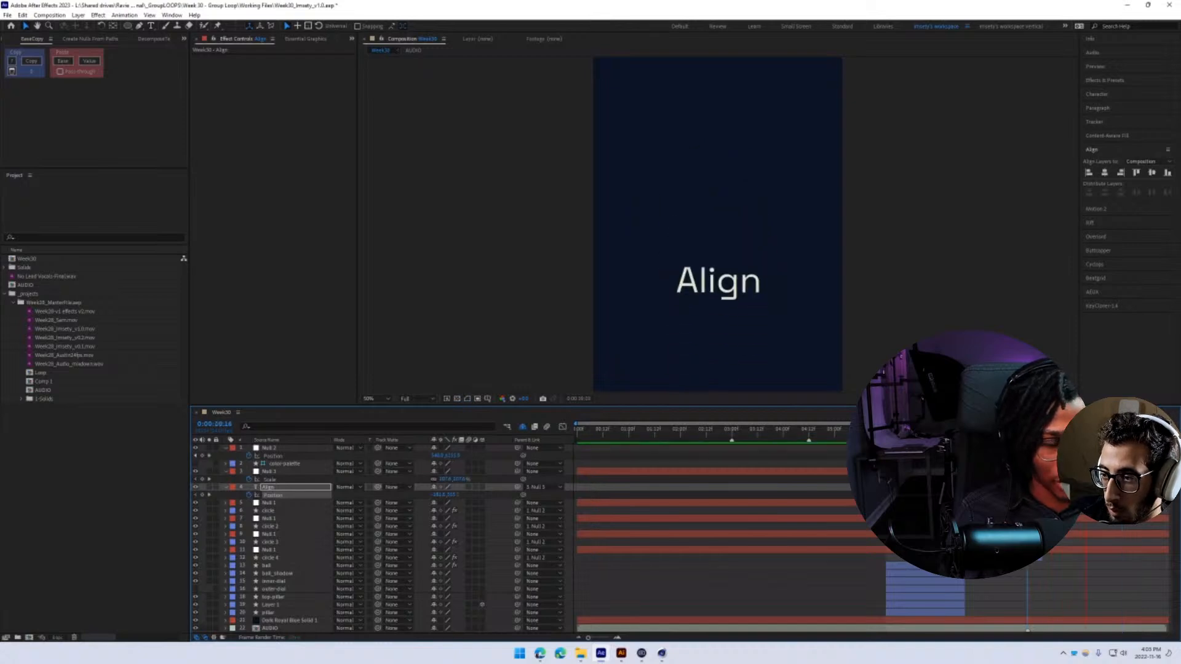
key(space)
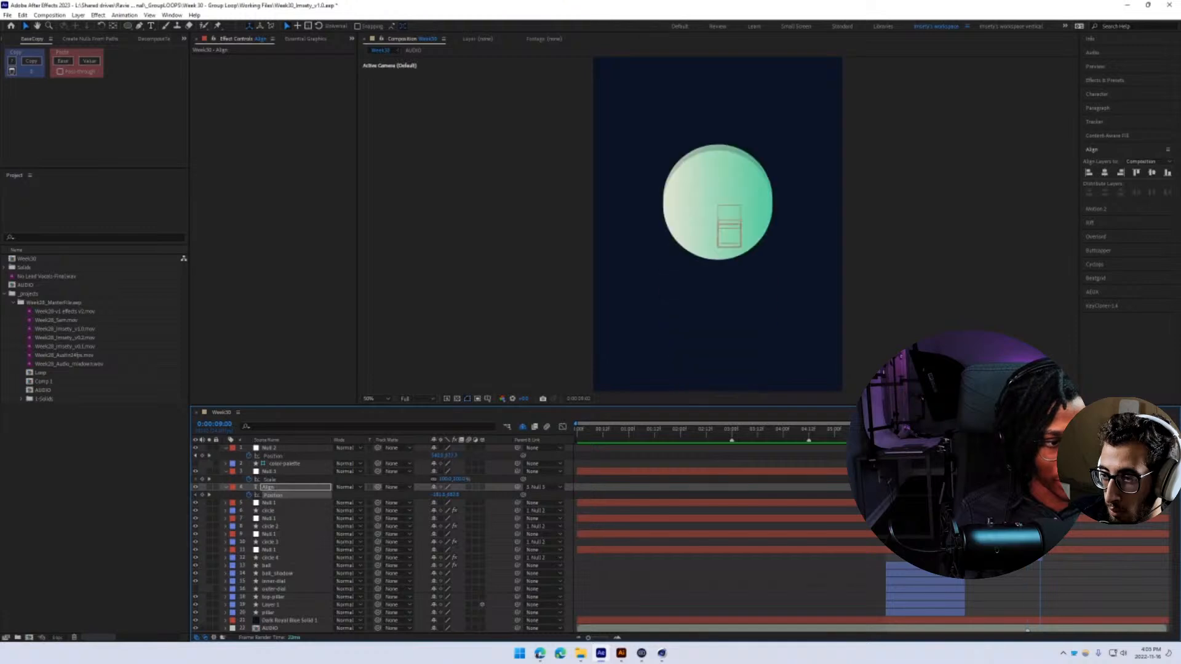
key(space)
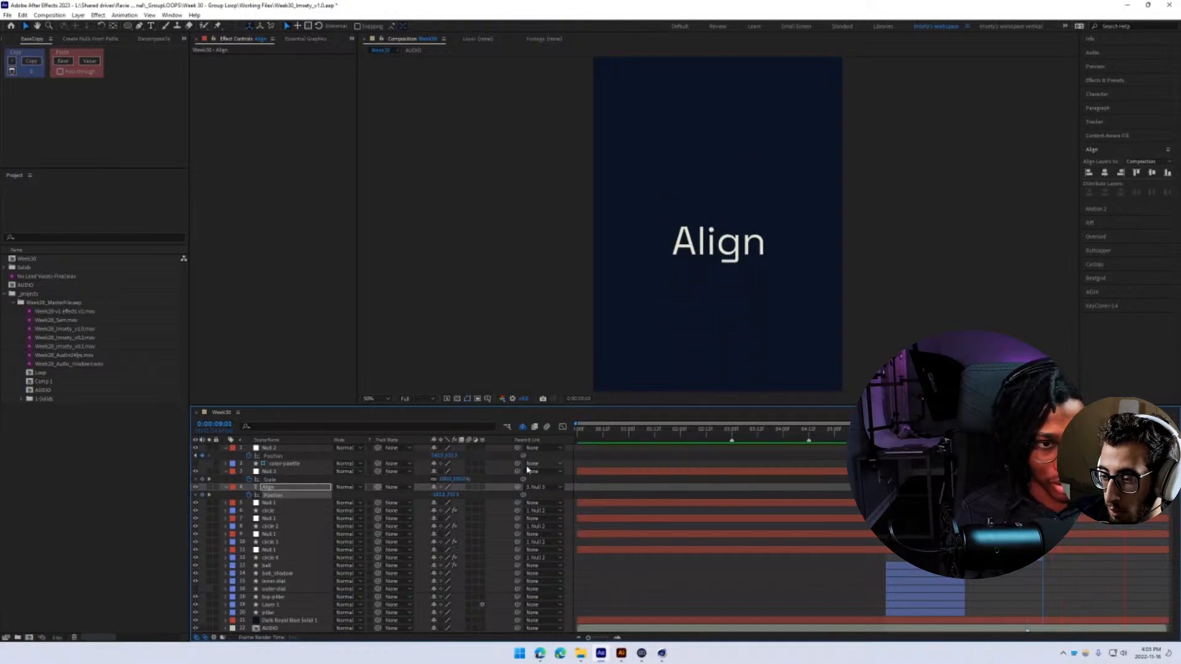
key(space)
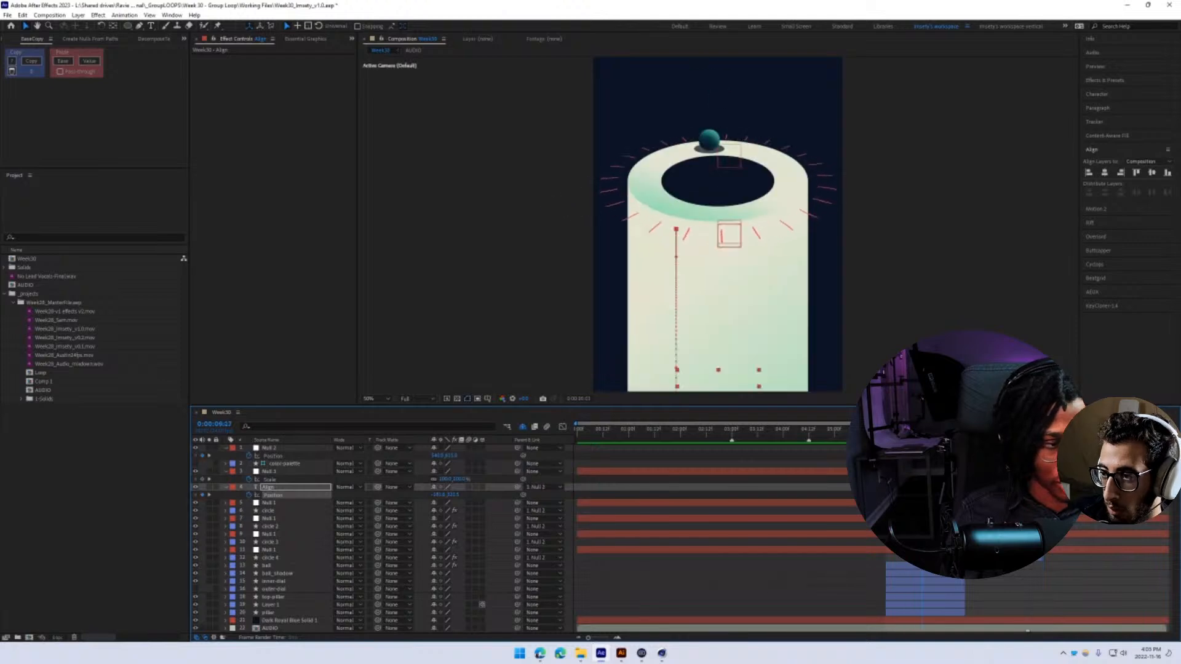
key(space)
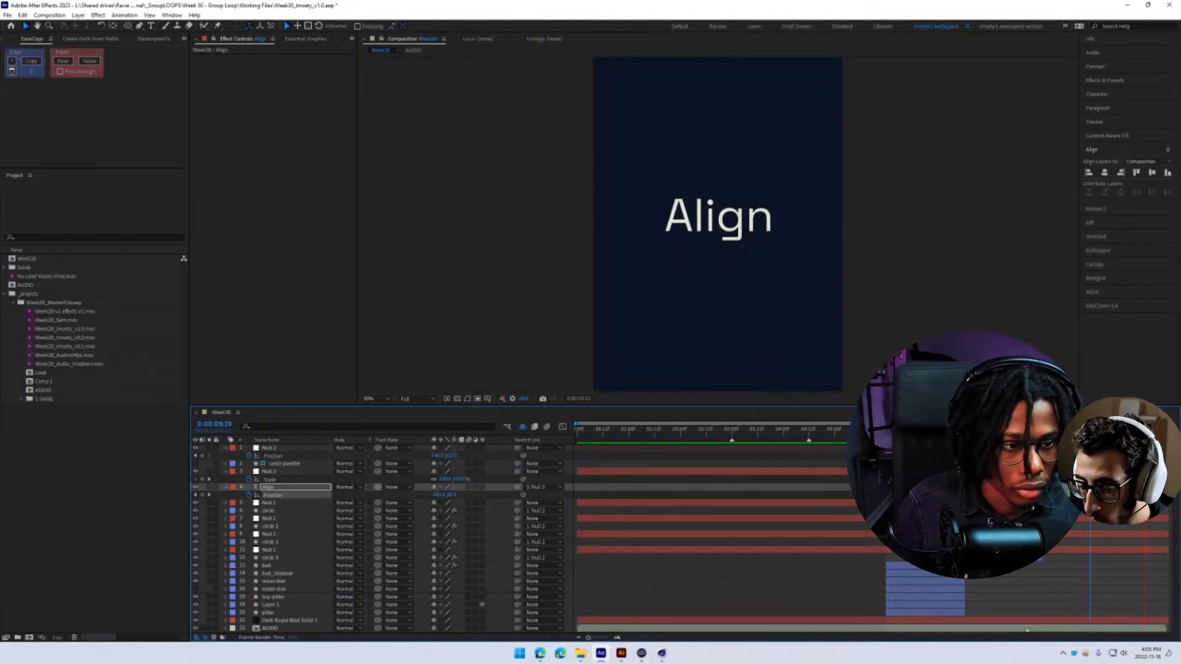
key(space)
- Display the speed graph of Null 3's Scale keyframes and save the project
click(979, 480)
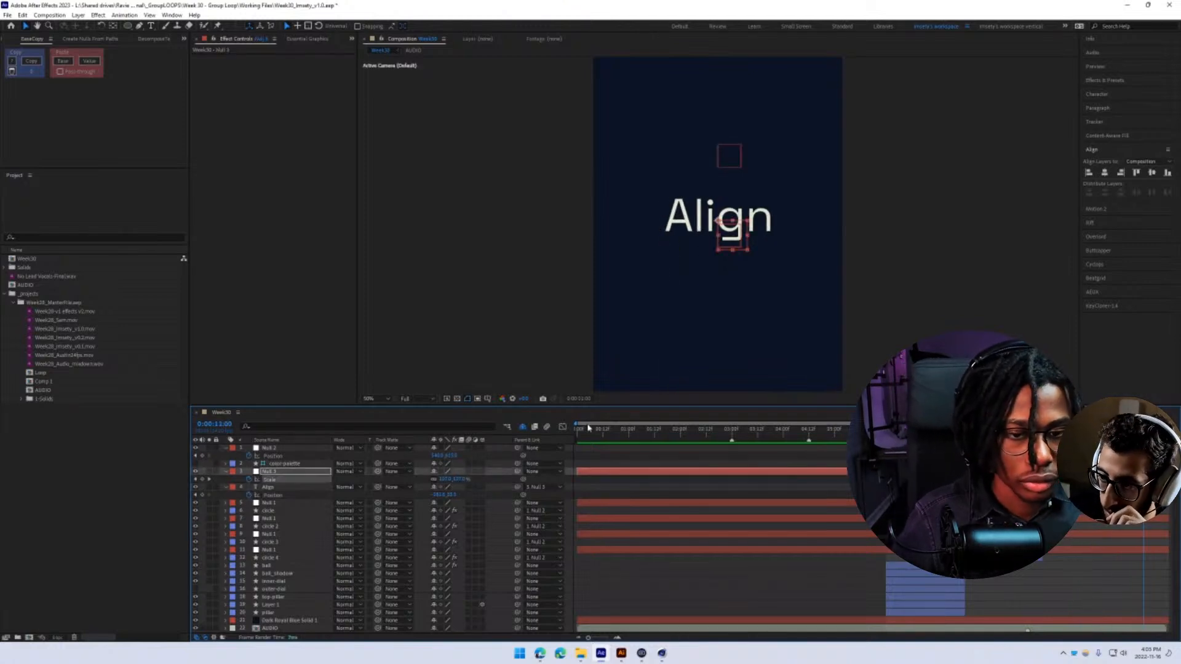
click(563, 427)
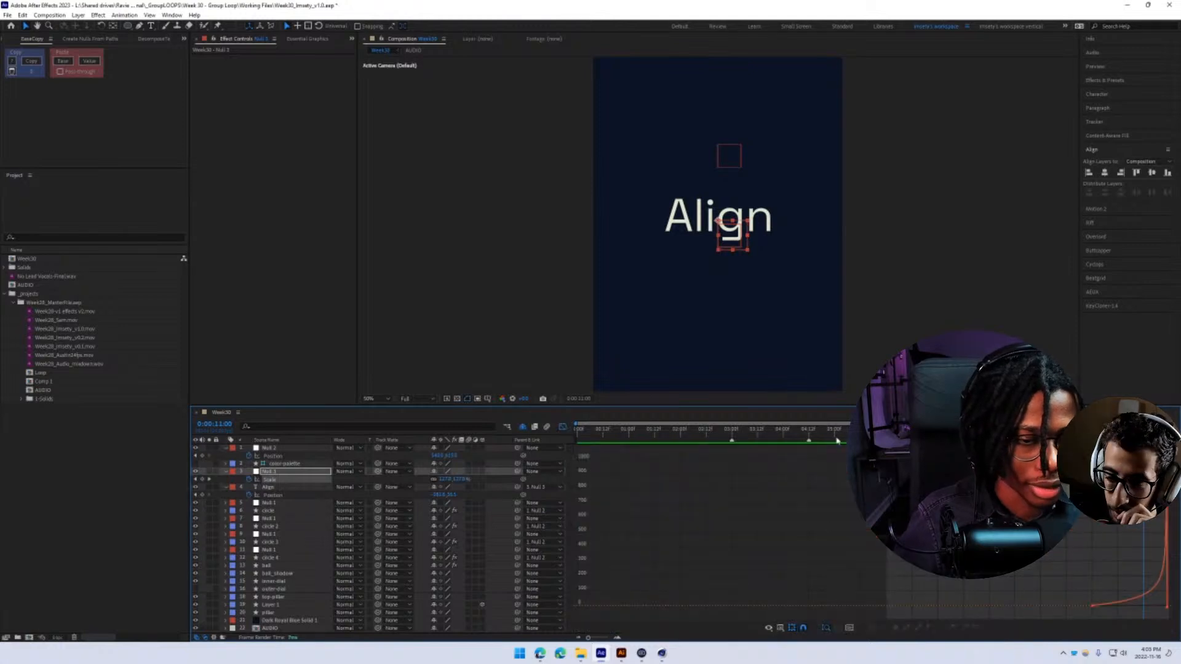
key(ctrl+s)
drag(1008, 431, 884, 430)
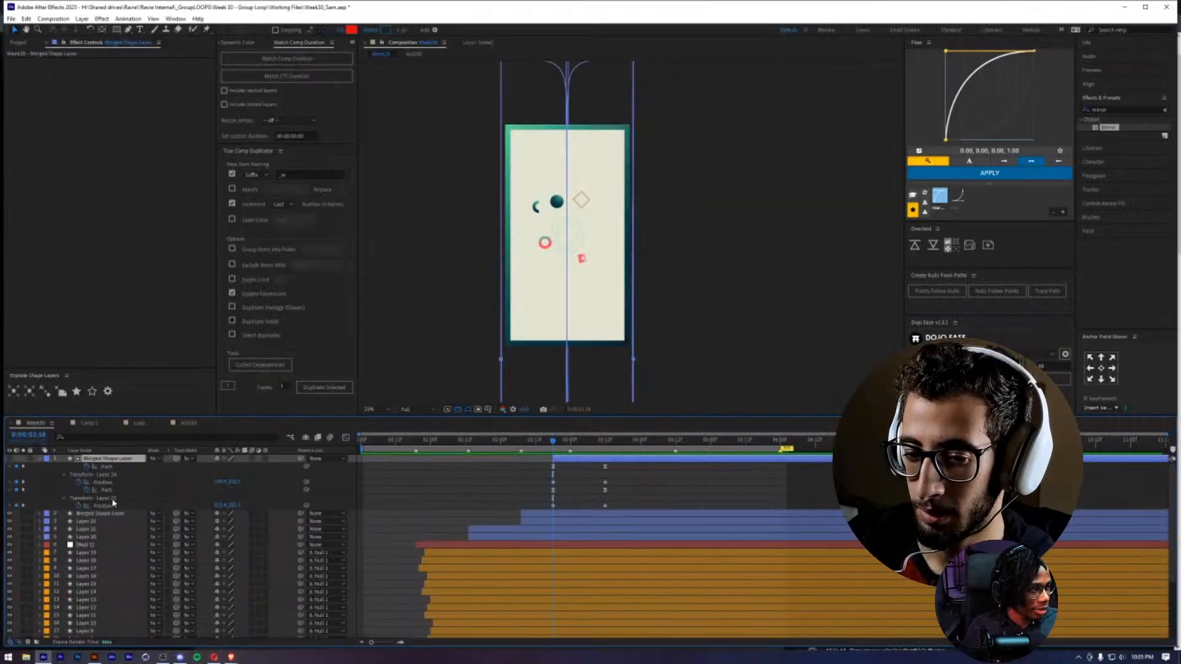
- Try offsetting the Position of the lower transform group in the Merged Shape Layer at 0:00:02:18, and undo each change
drag(562, 494, 545, 464)
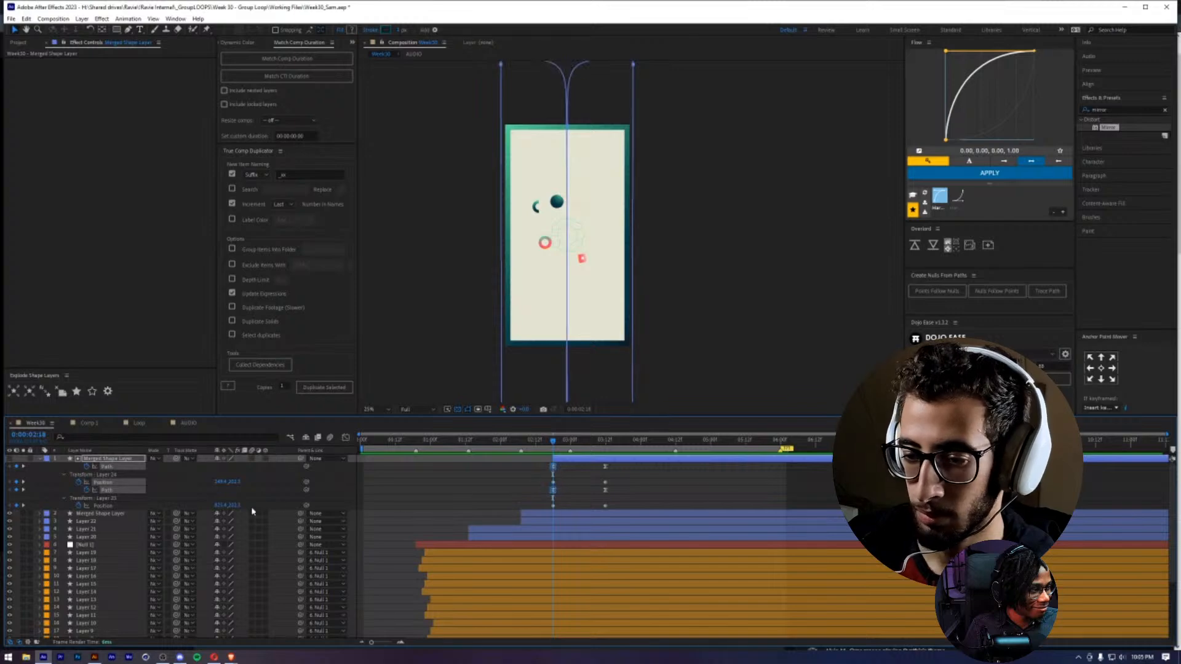
drag(220, 505, 252, 505)
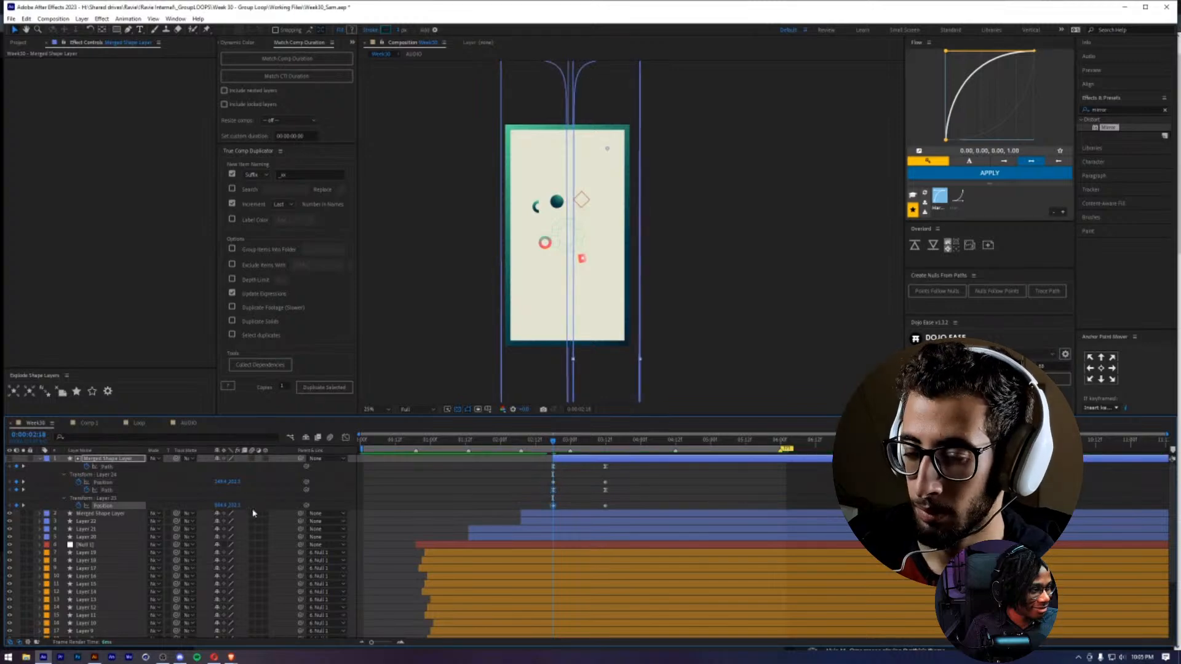
key(ctrl+z)
drag(269, 502, 376, 507)
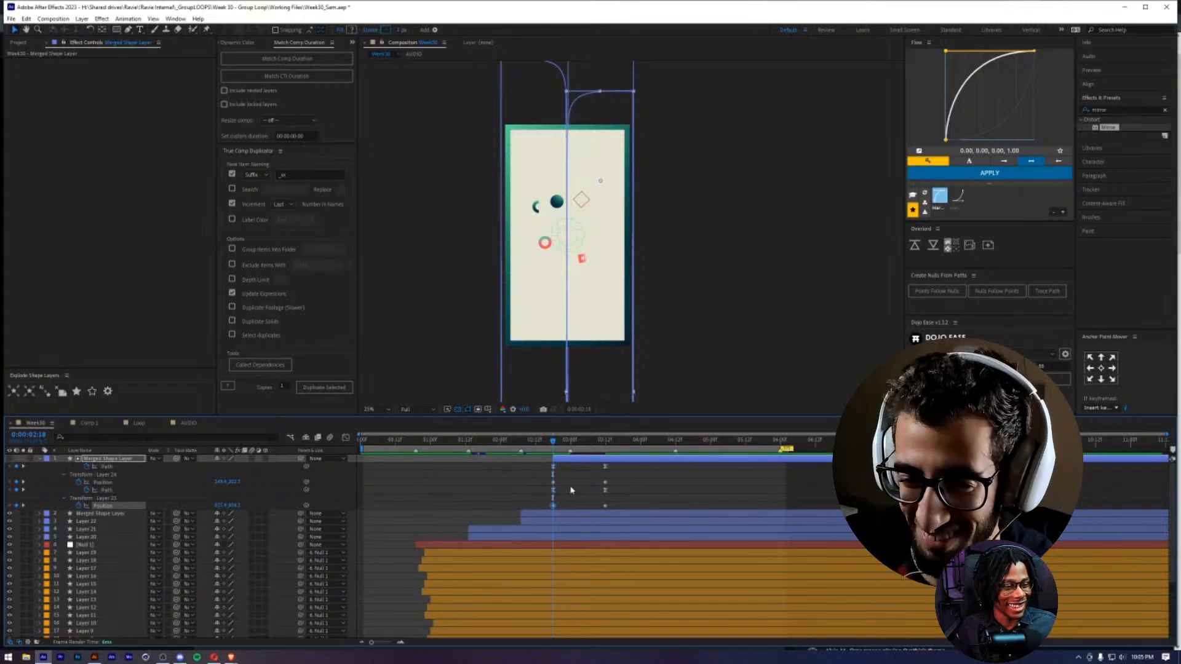
key(ctrl+z)
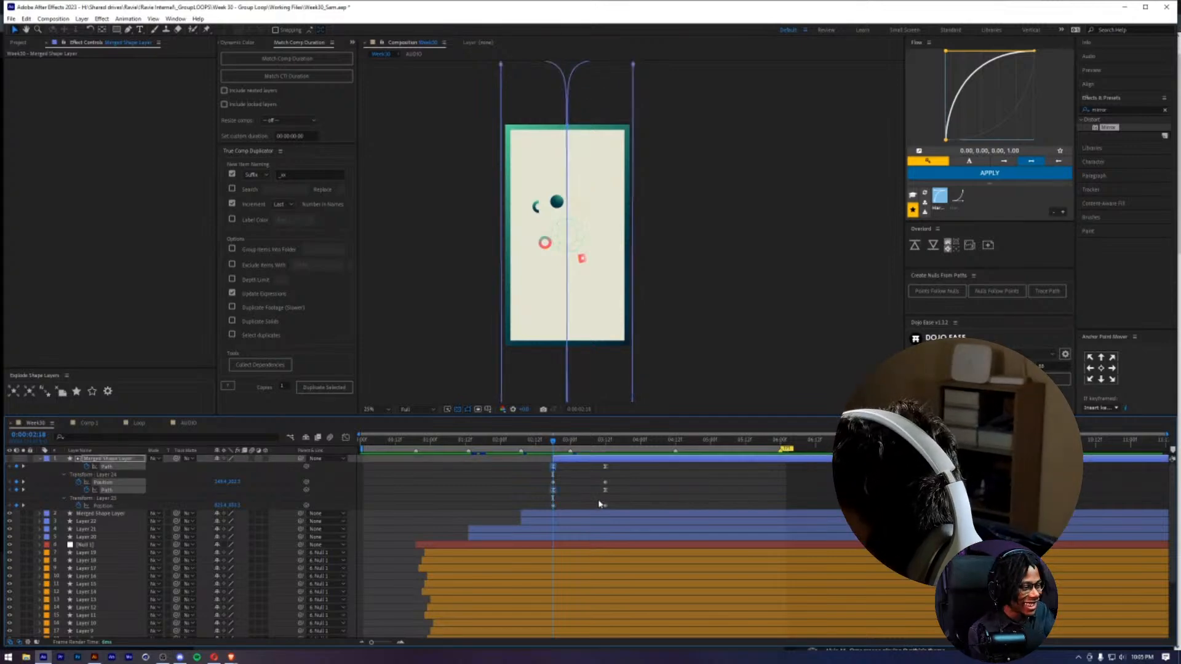
- Easy-ease the Merged Shape Layer's Path and Position keyframes and apply the 0.00, 0.00, 0.00, 1.00 Flow curve to the Path keyframes
drag(616, 510, 541, 475)
key(F9)
click(582, 470)
click(988, 173)
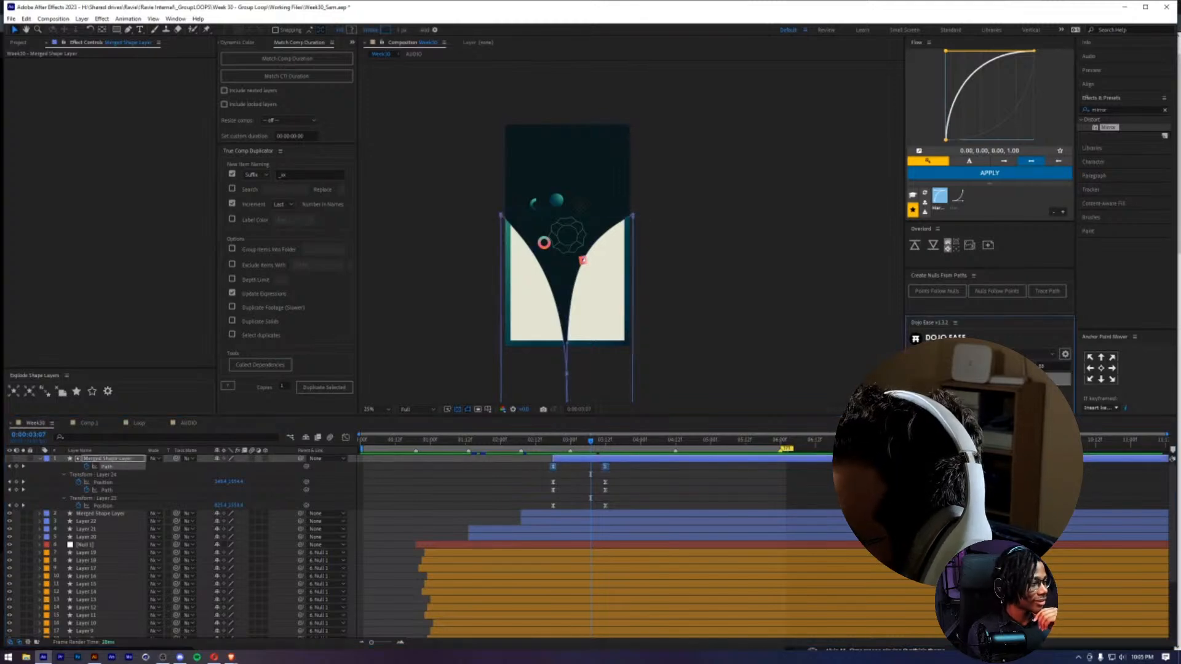
click(652, 484)
drag(591, 441, 529, 461)
key(space)
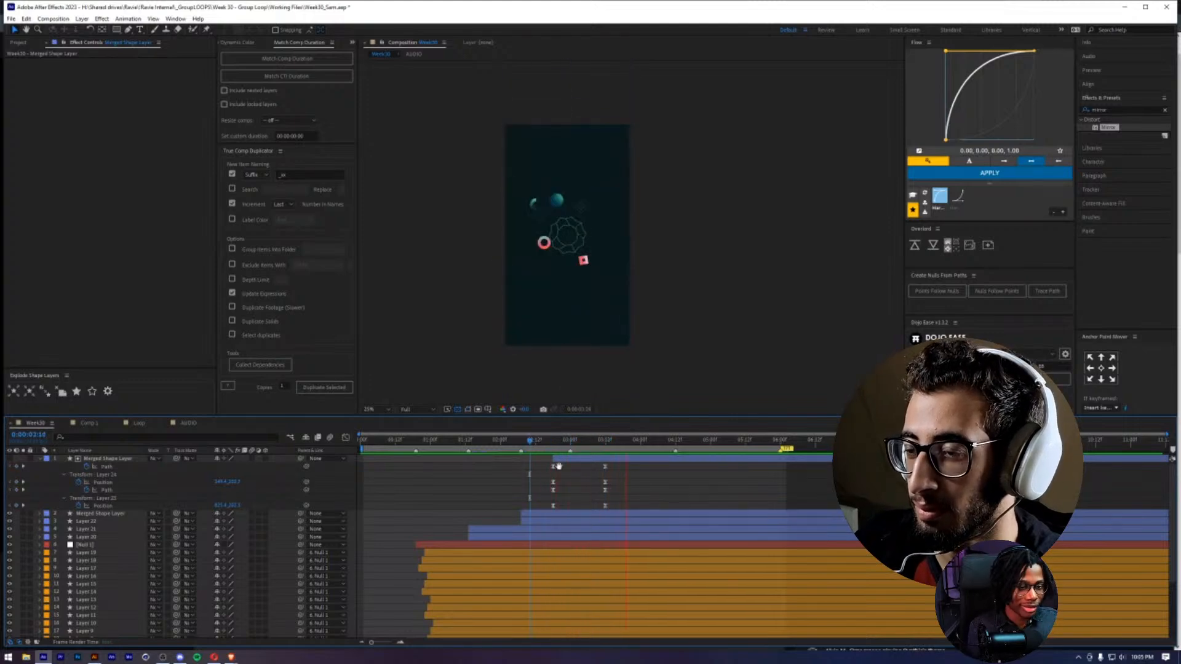
key(space)
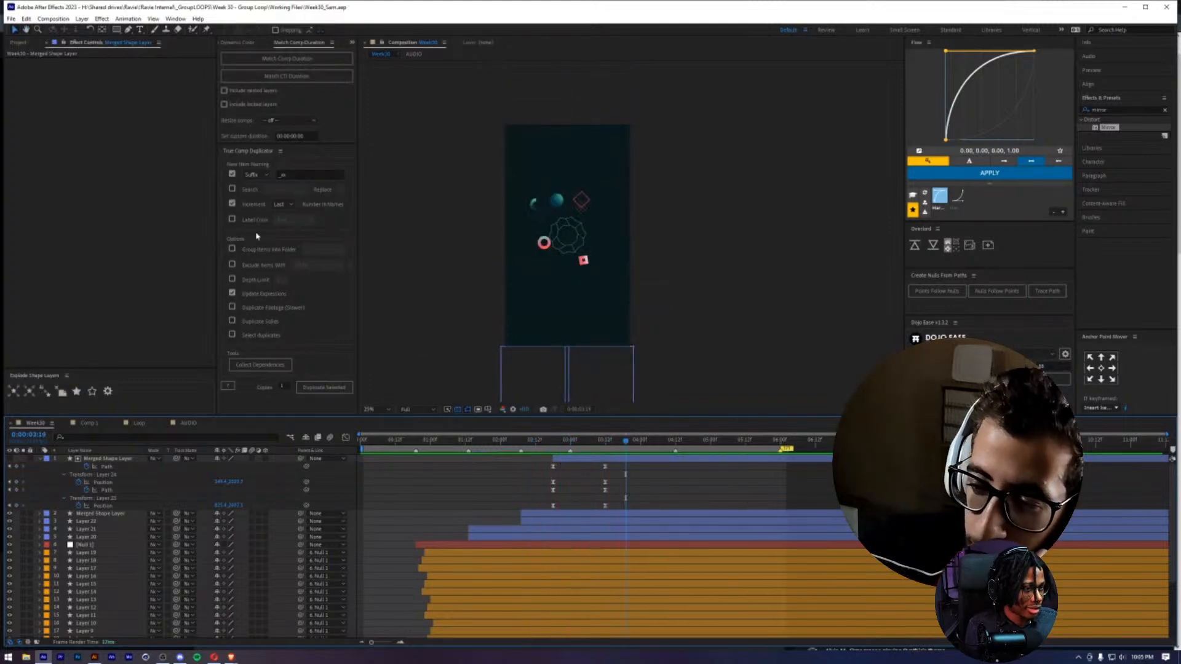
- Send the Week30 composition to the Adobe Media Encoder queue, choose its H.264 export preset and open its output file location
click(10, 19)
mouse_move(106, 168)
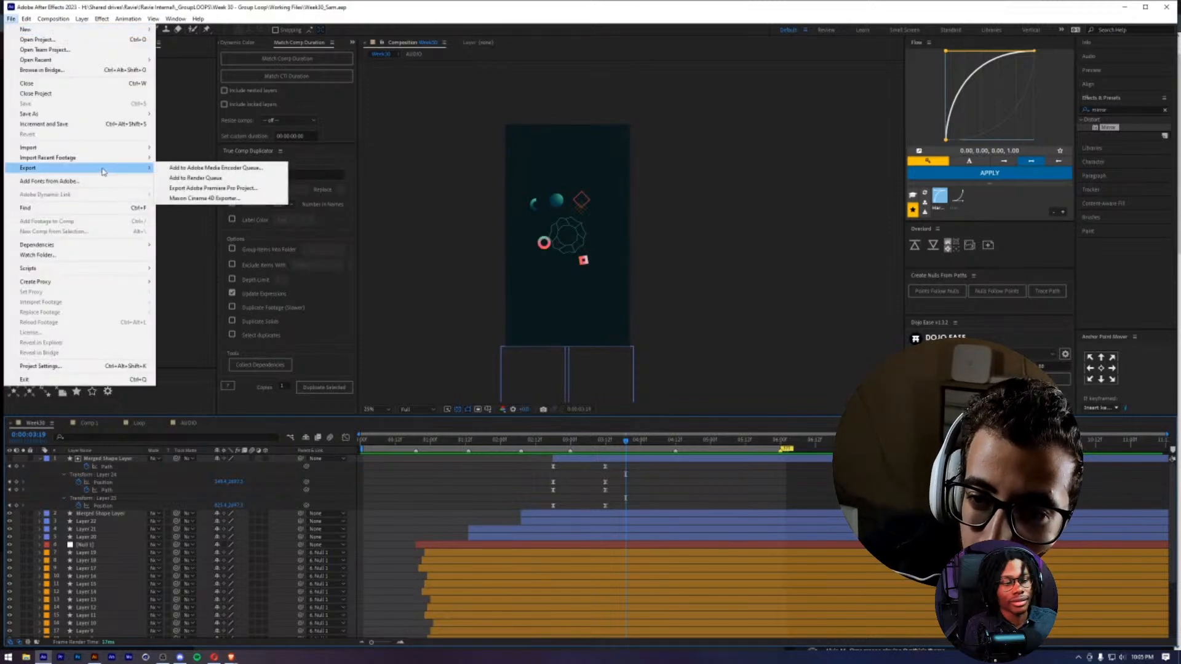
click(193, 168)
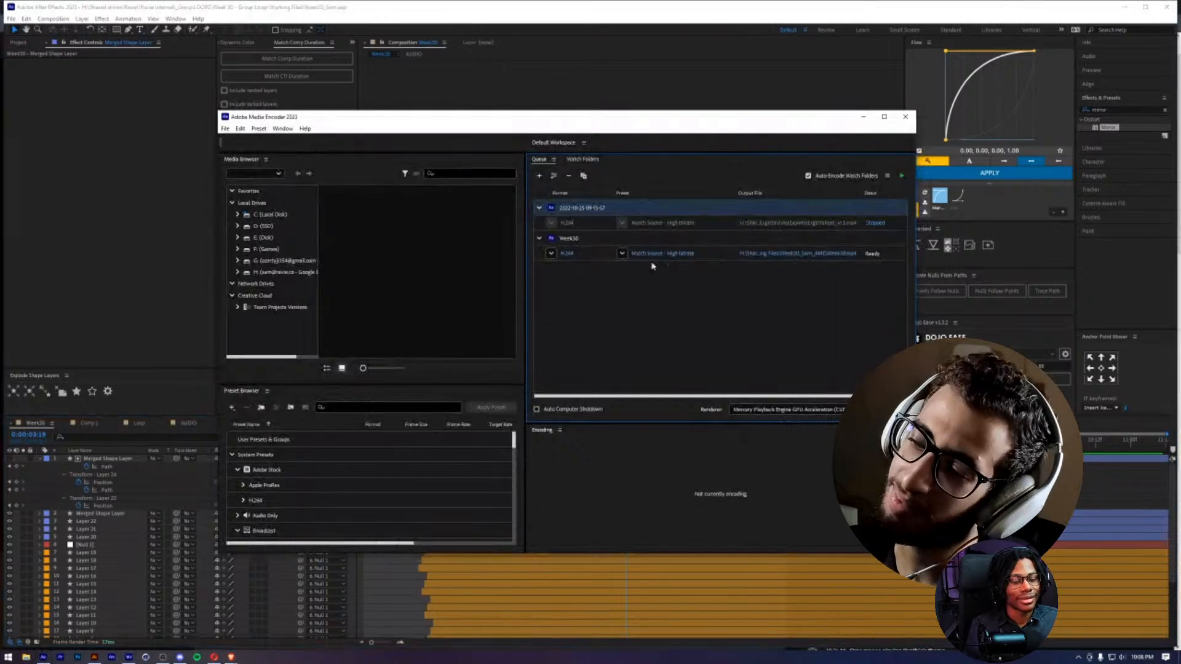
click(623, 253)
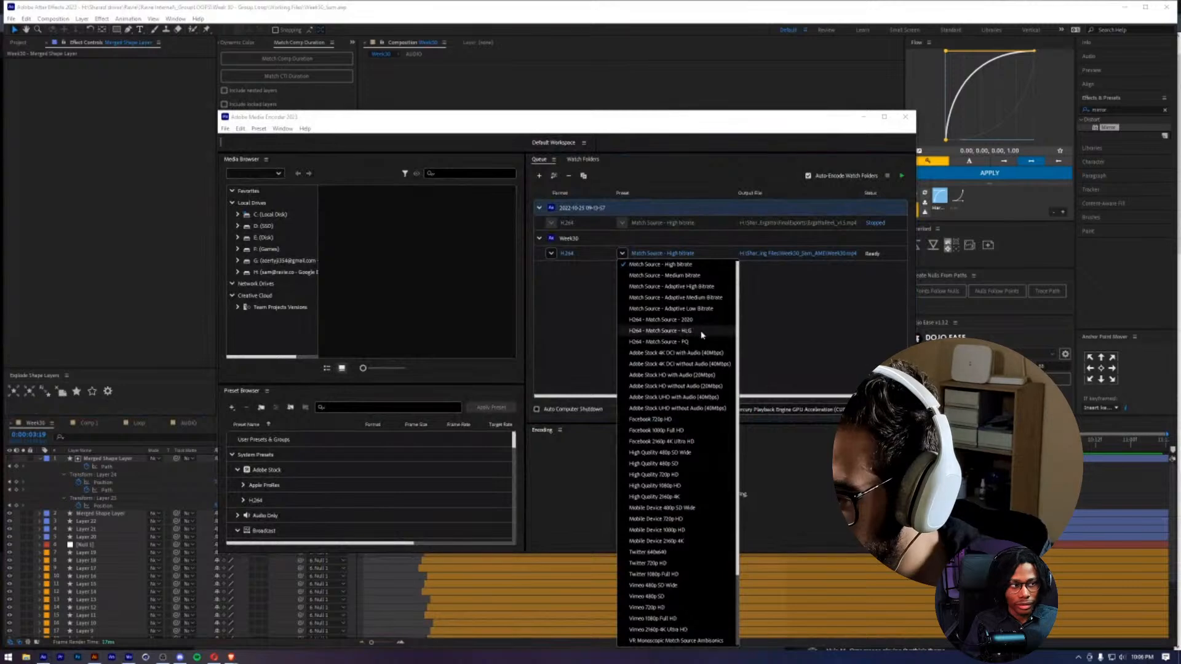
click(684, 477)
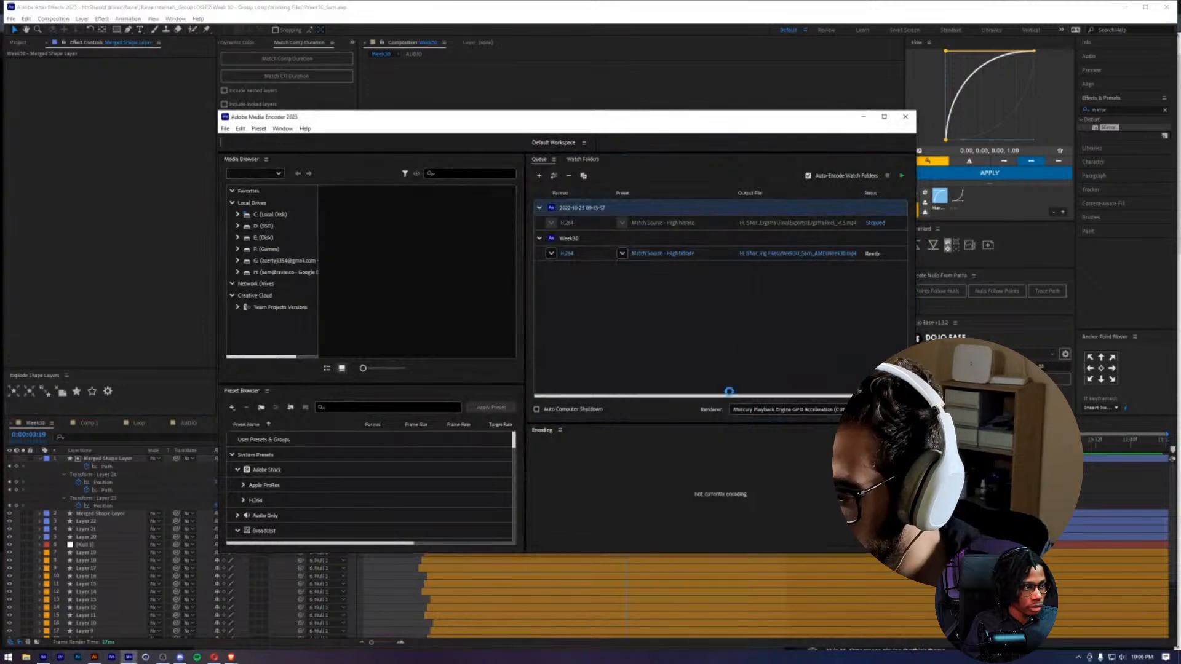
click(817, 254)
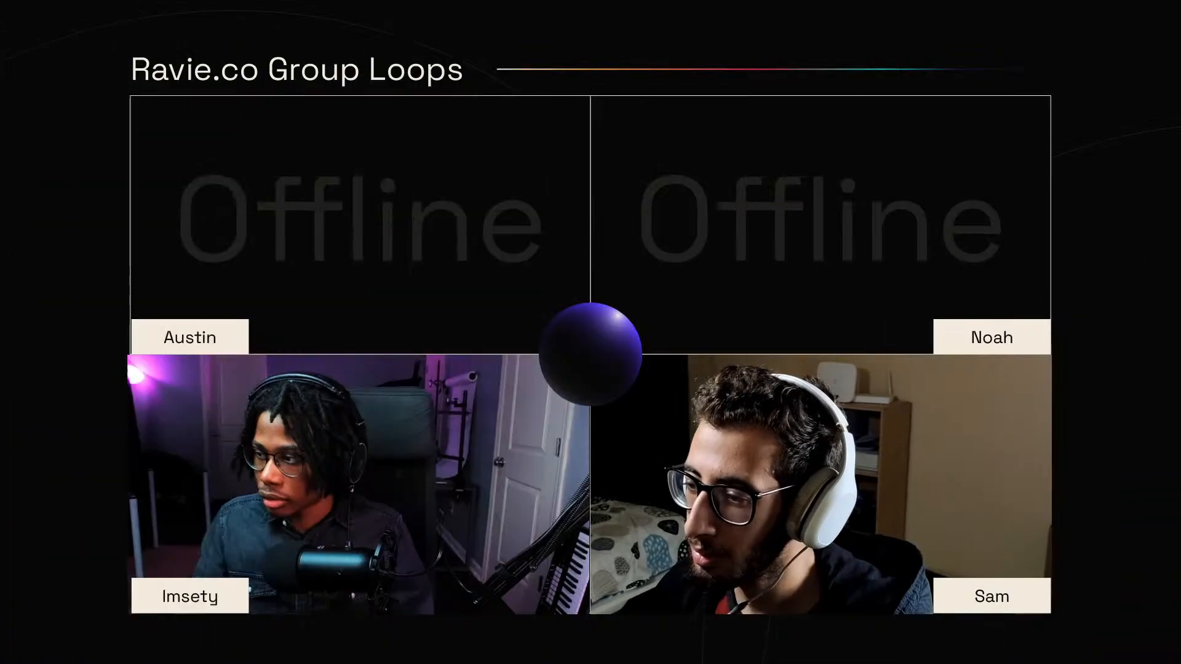
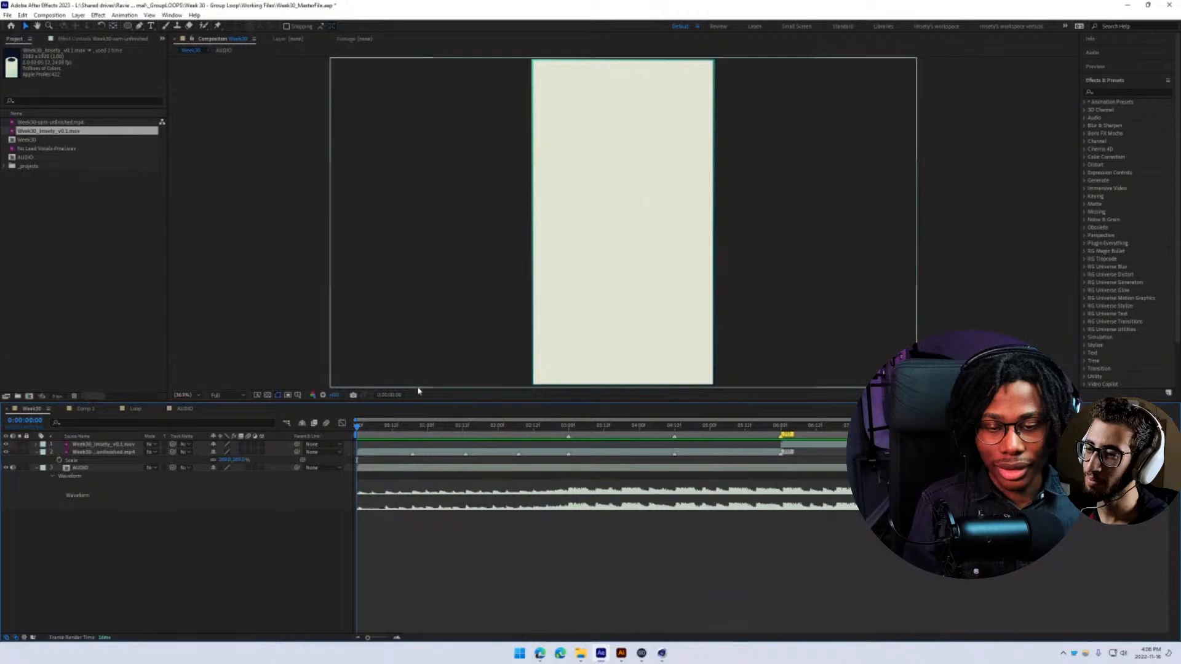
- Save the Week30_MasterFile project
key(ctrl+s)
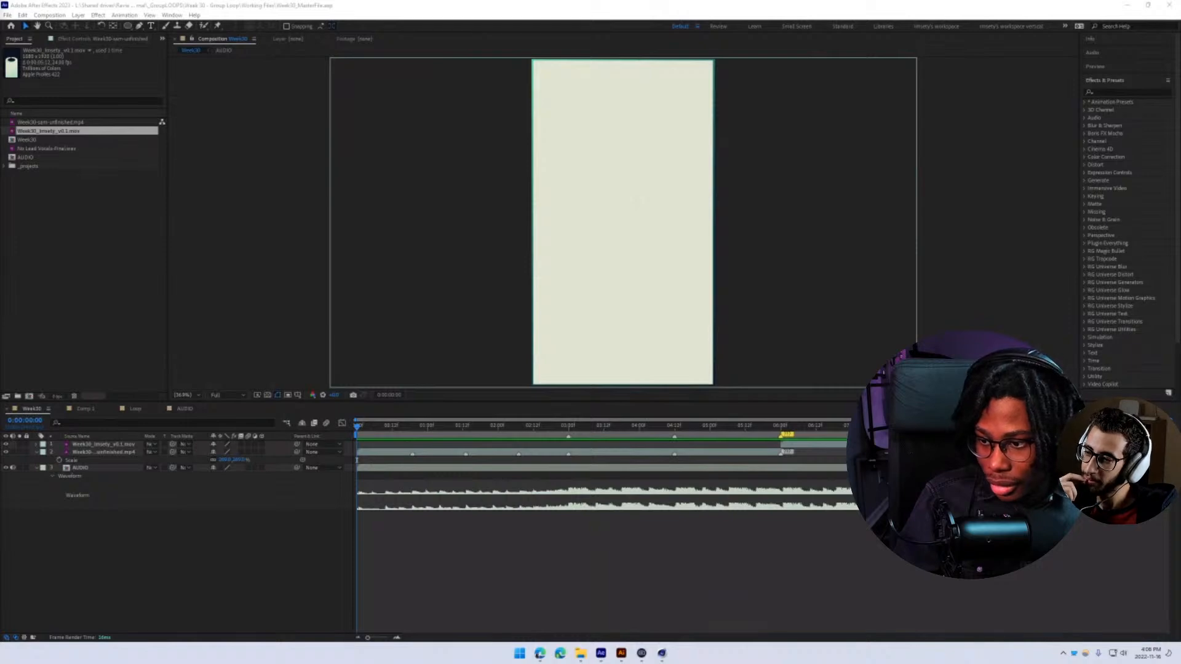
key(alt+Tab)
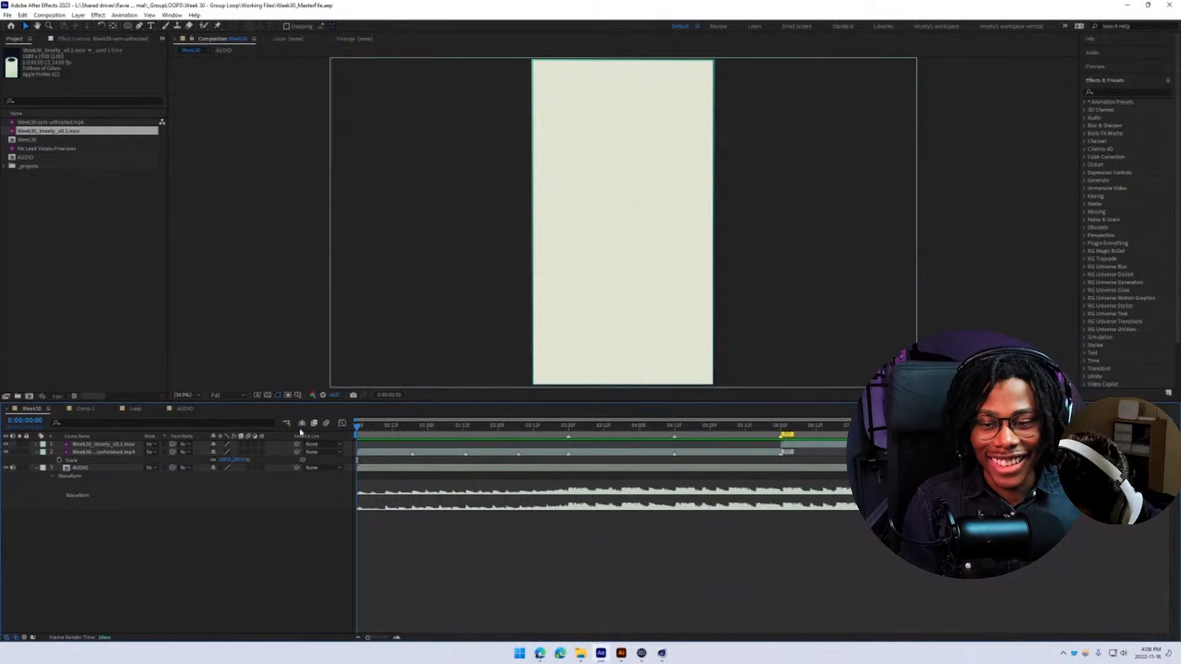
click(226, 362)
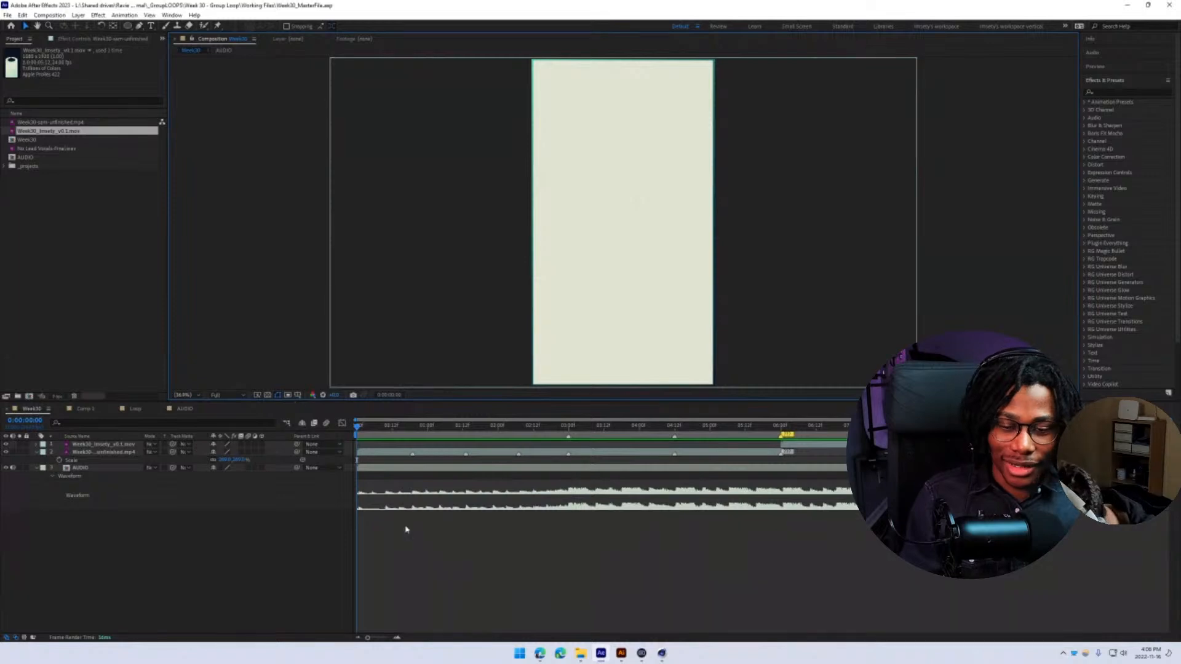
- Preview the opening of the Week30 composition from its first frame and return the playhead to the start
click(581, 655)
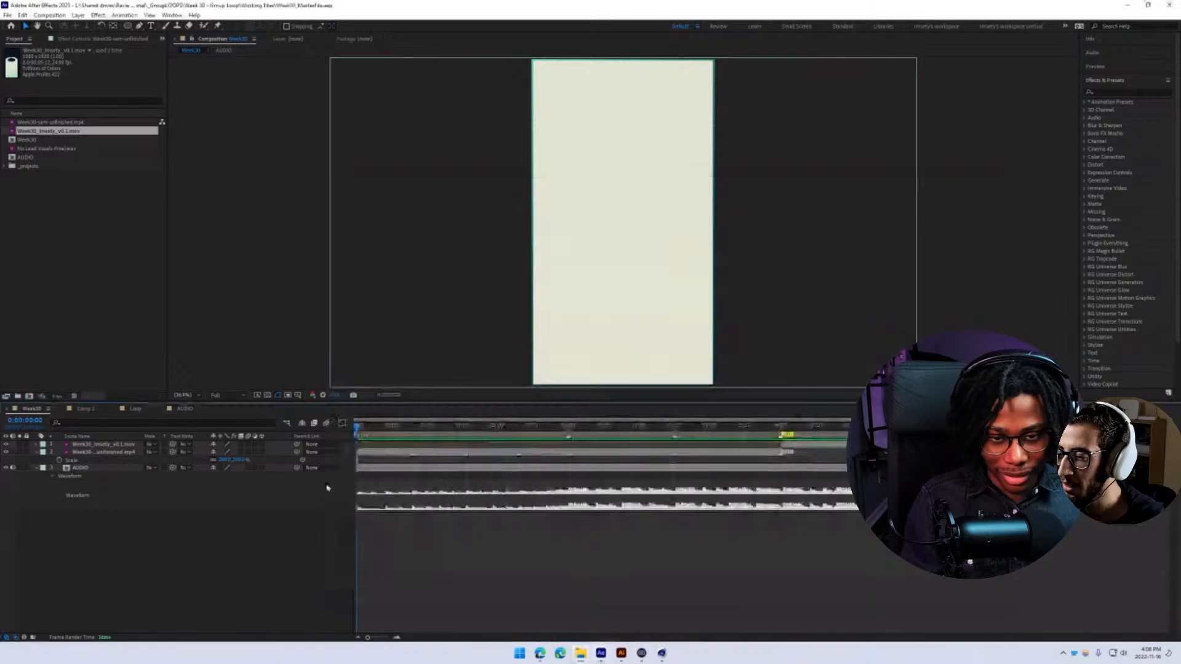
click(190, 559)
drag(371, 427, 248, 363)
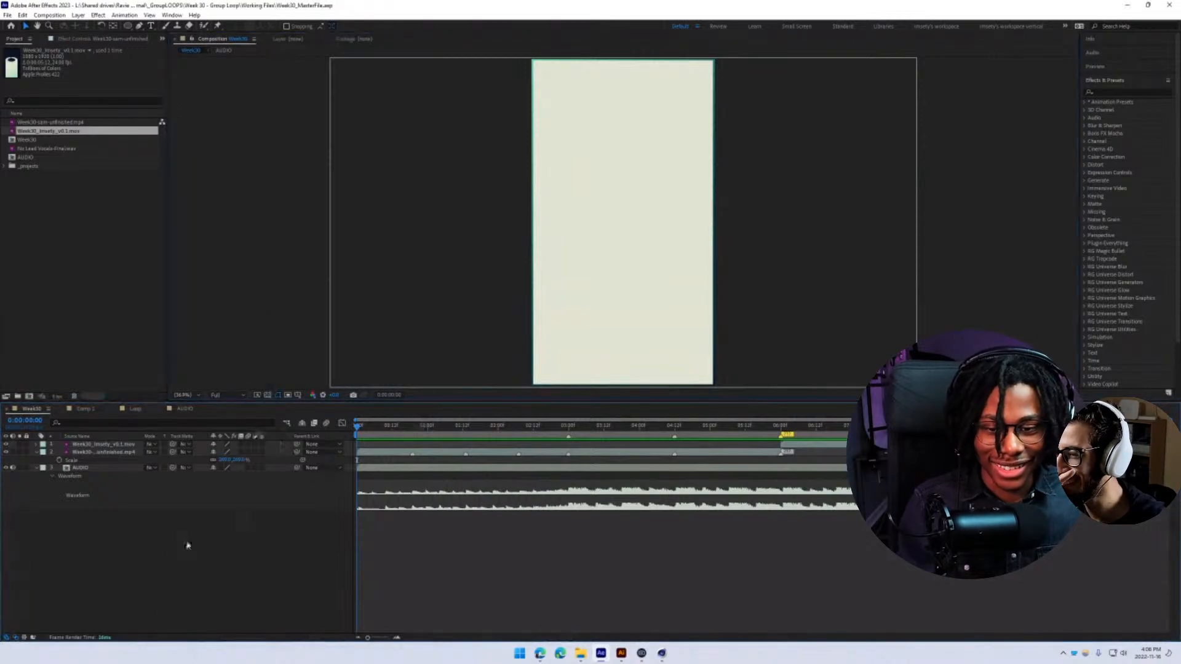
key(space)
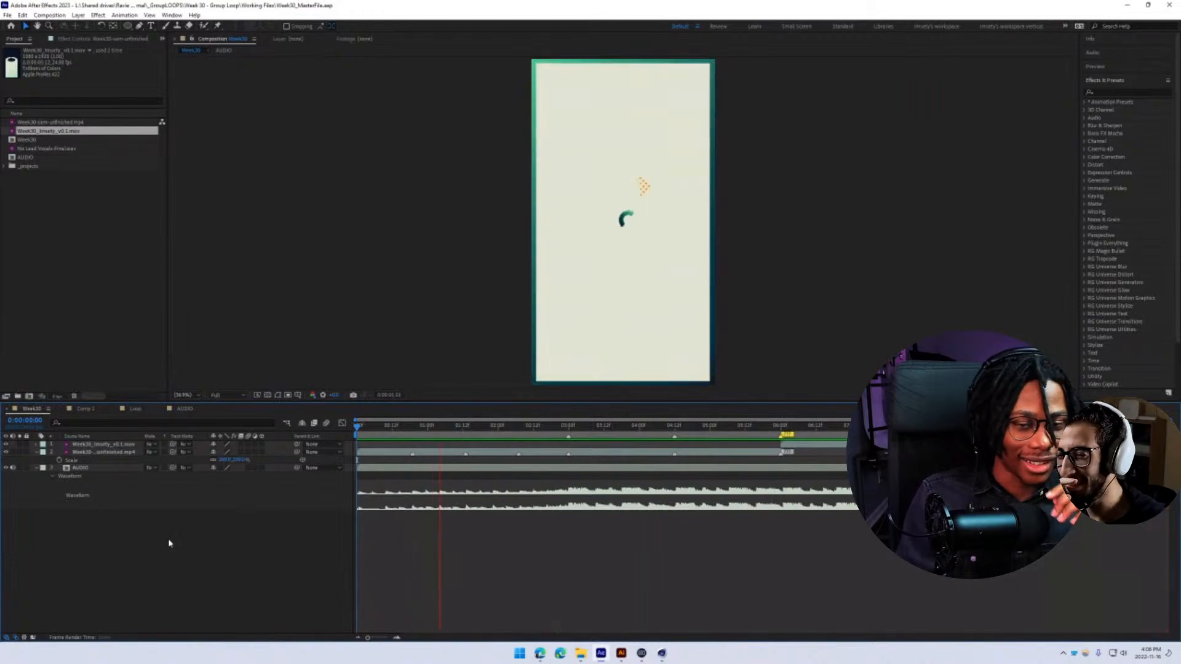
key(space)
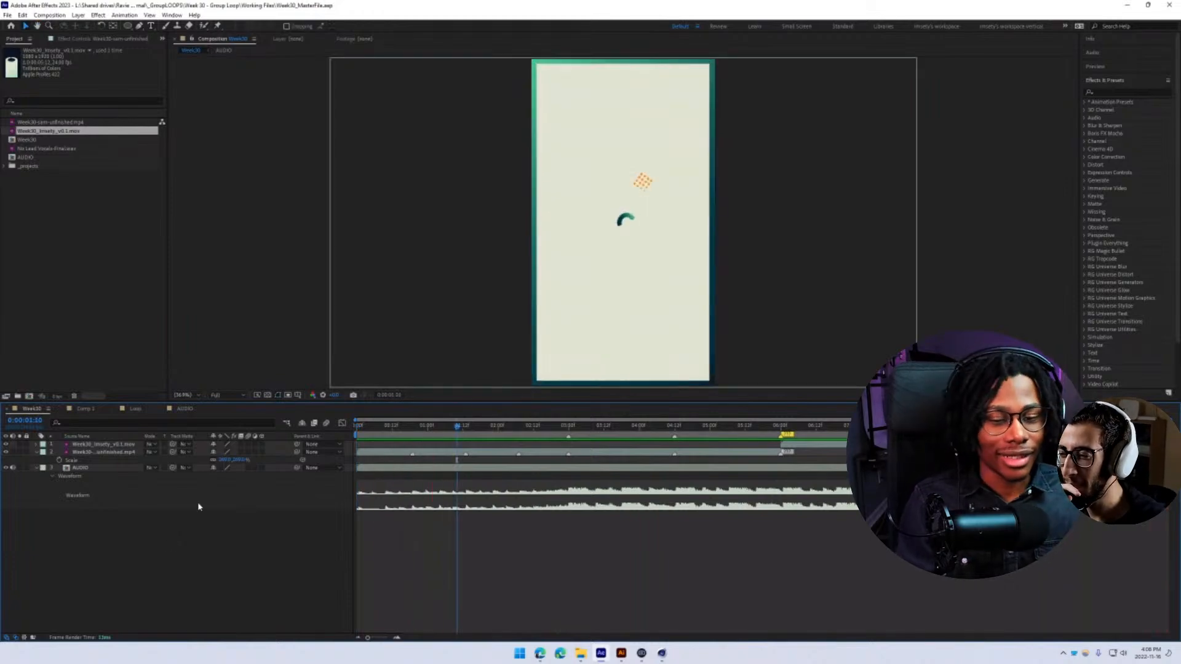
drag(561, 424, 266, 442)
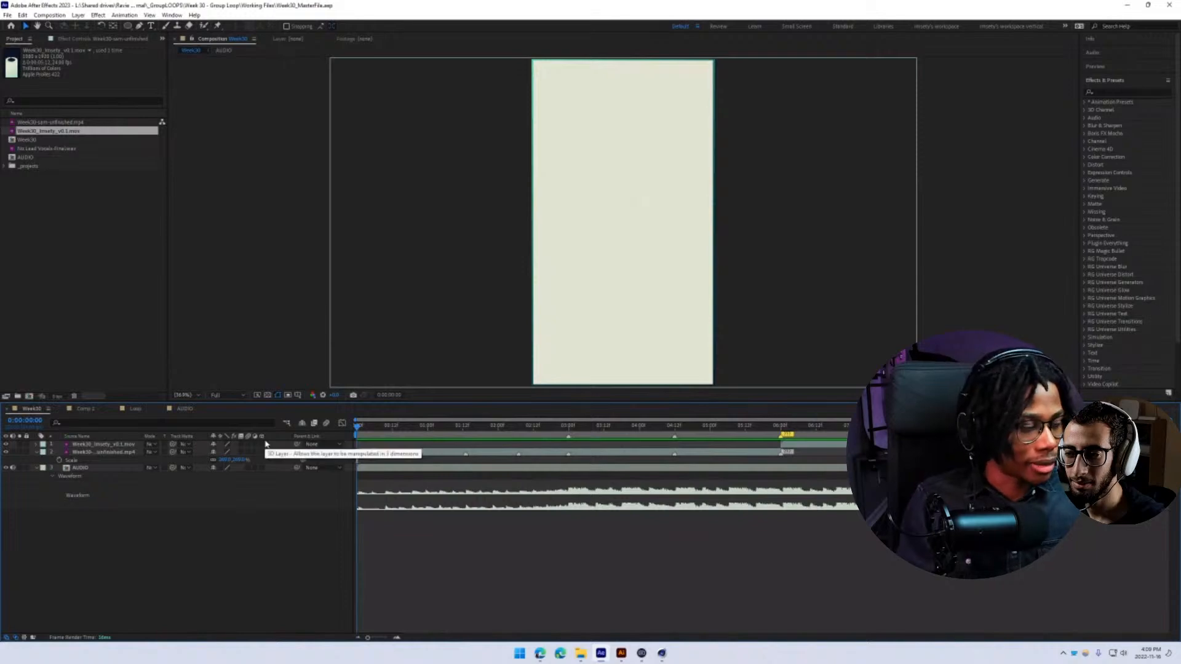
- Play through the assembled Week30 loop and scrub over the cylinder, stacked circles and Align title segments
key(space)
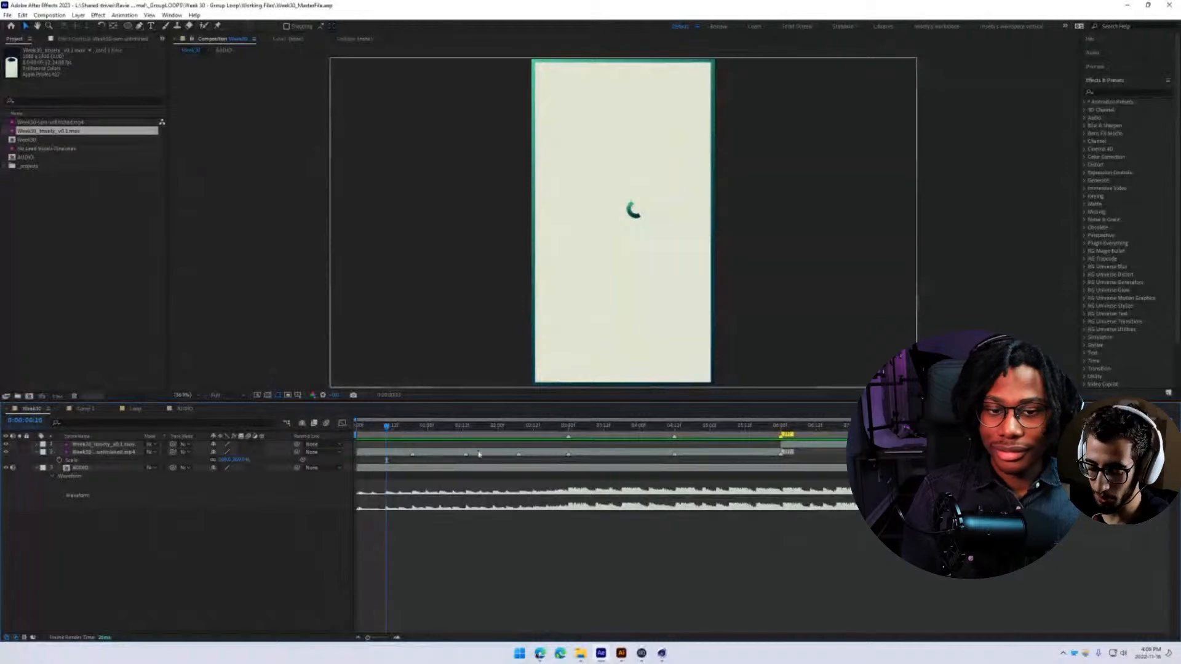
key(Home)
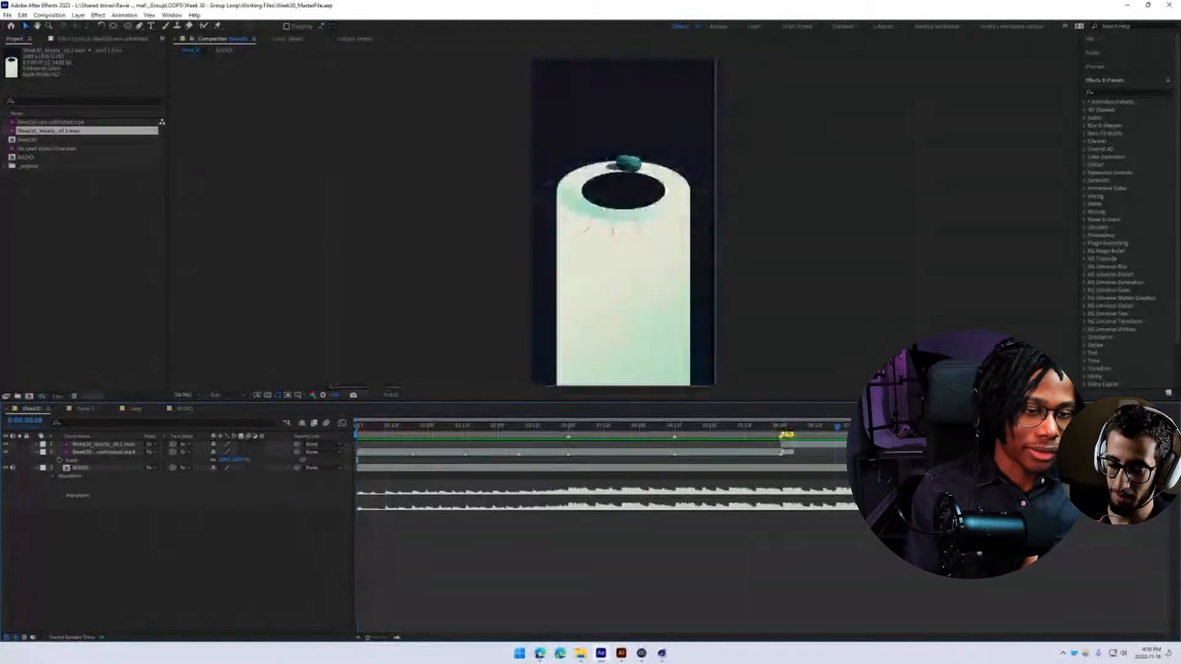
drag(838, 427, 984, 427)
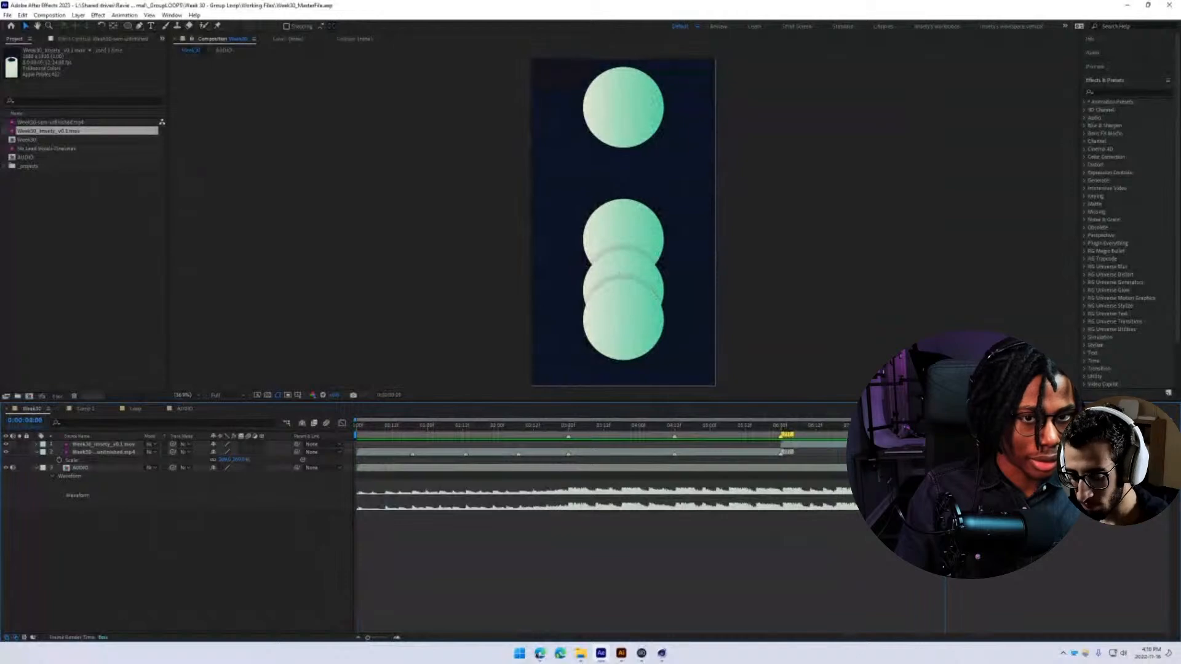
key(space)
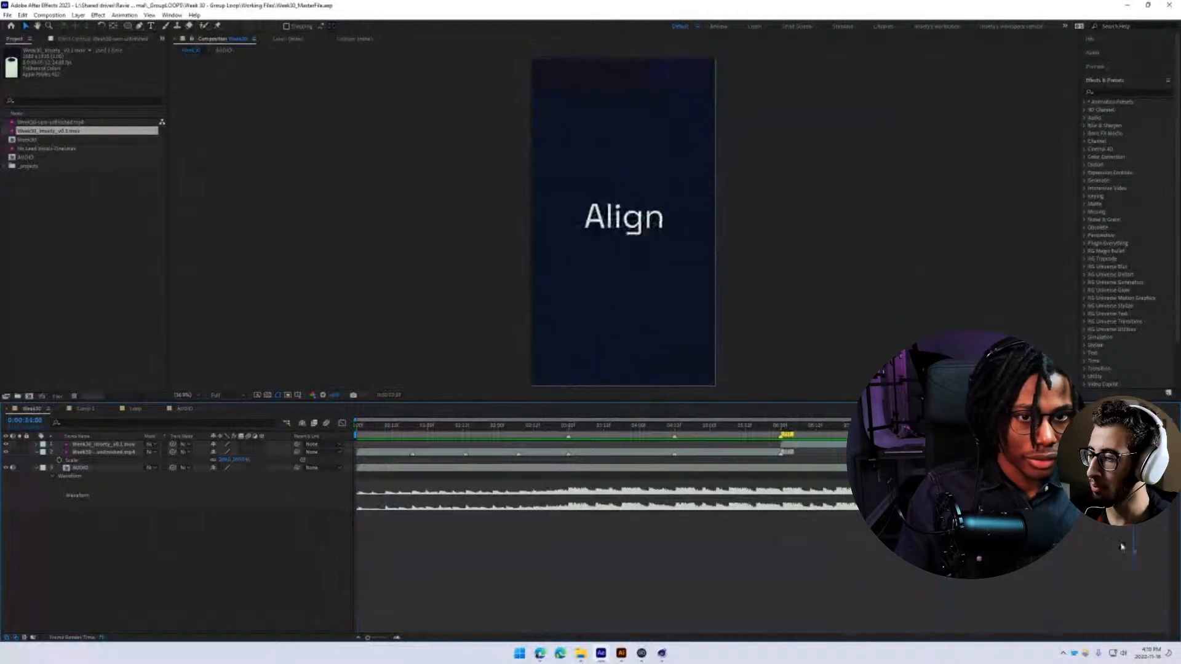
drag(1122, 547, 810, 540)
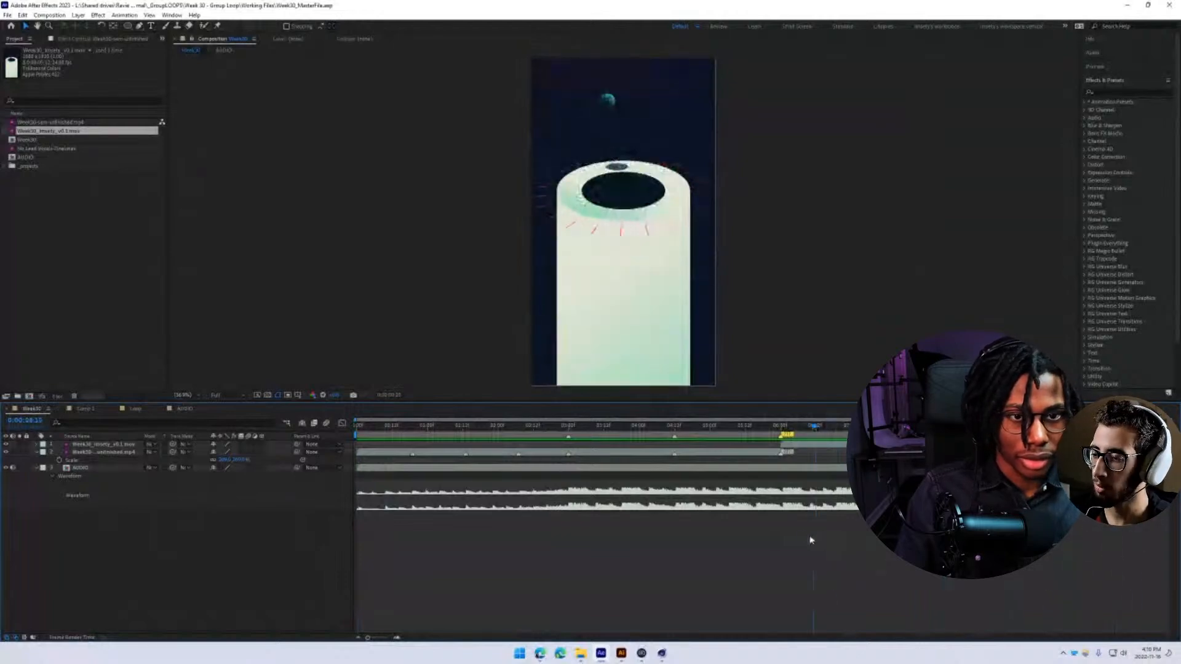
key(space)
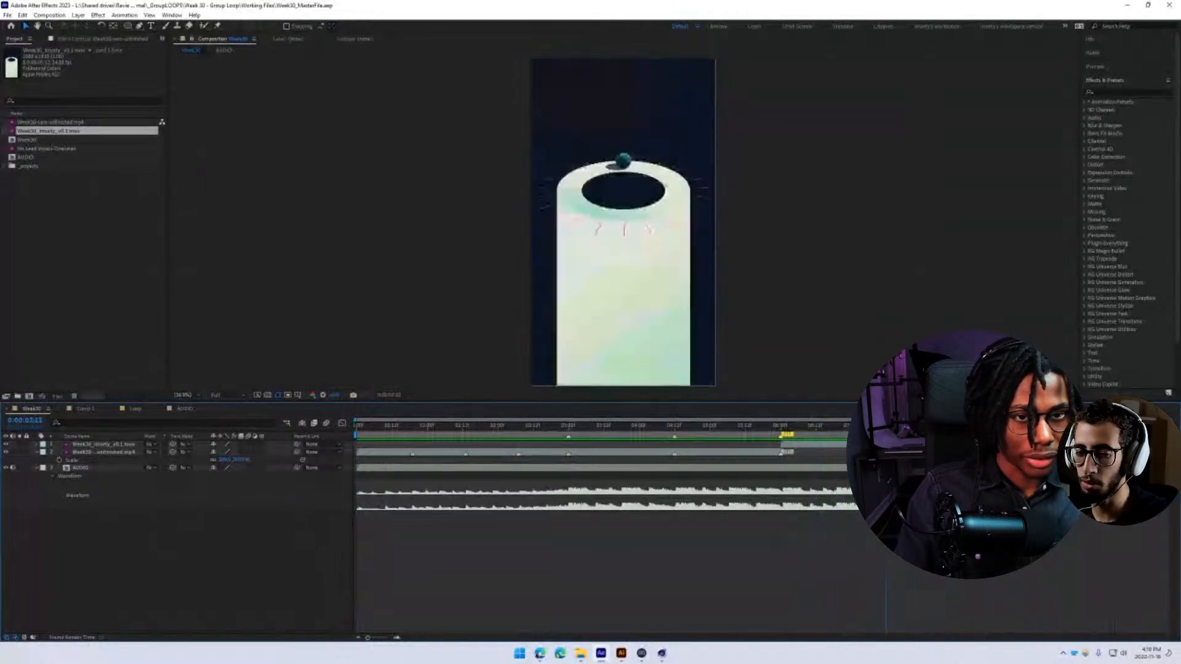
drag(885, 541, 355, 535)
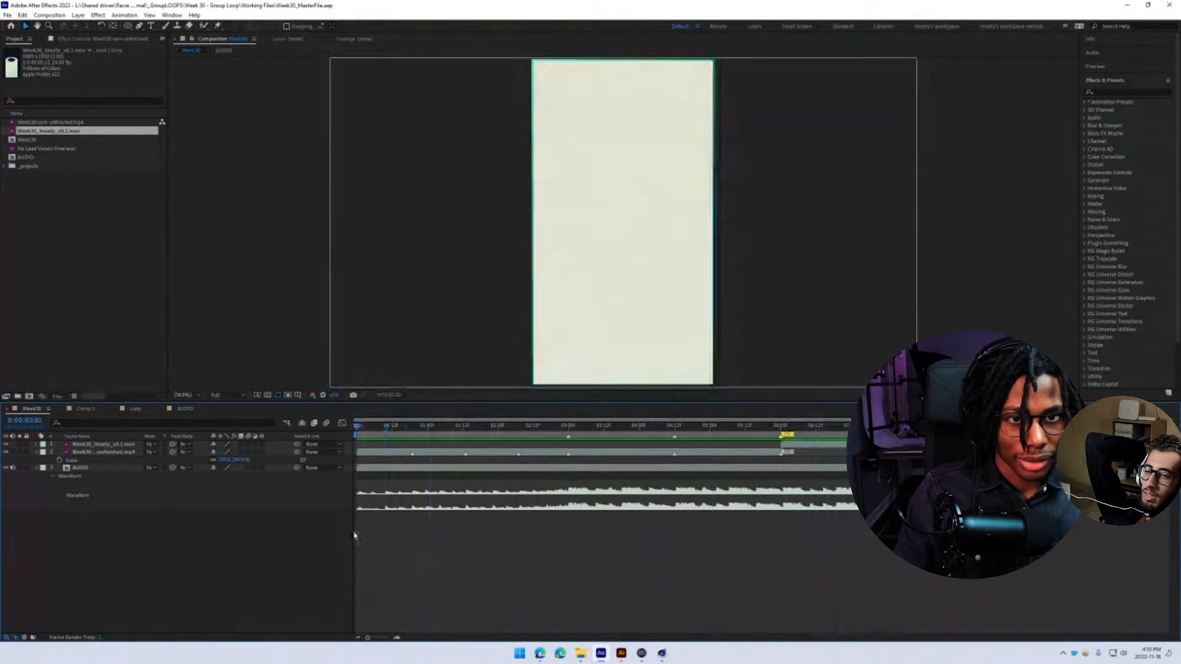
- Replay Week30 from the start, reveal the layers' Scale properties, and park the playhead on the cylinder segment at 0:00:06:22
key(space)
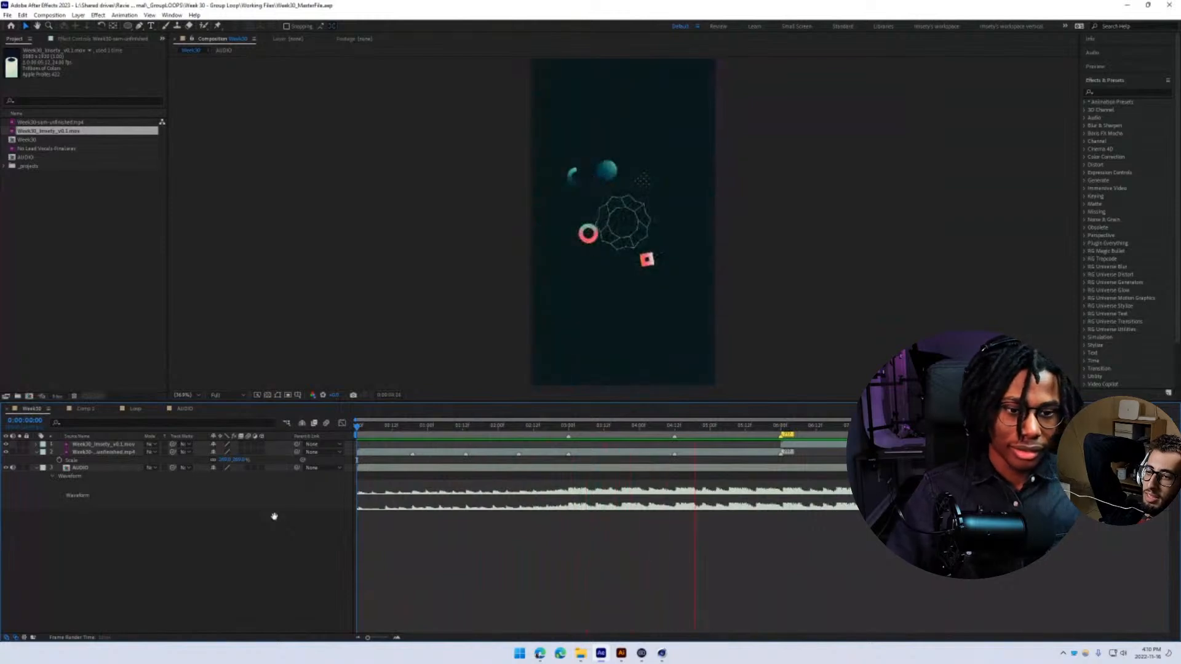
key(space)
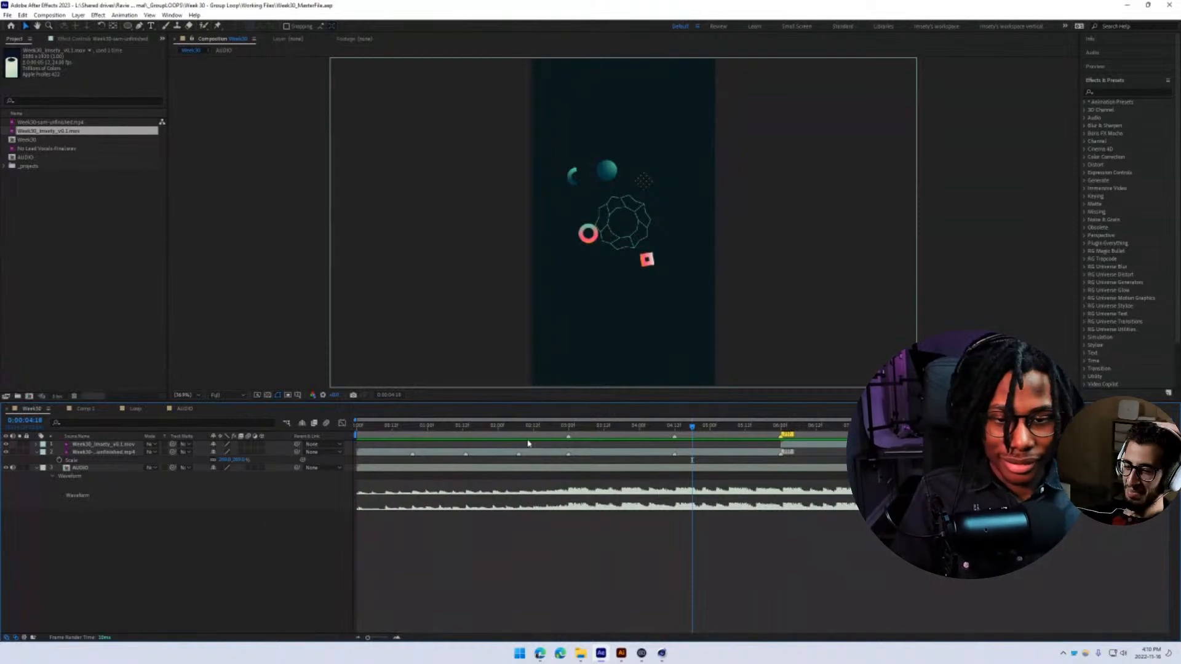
key(Home)
key(s)
key(space)
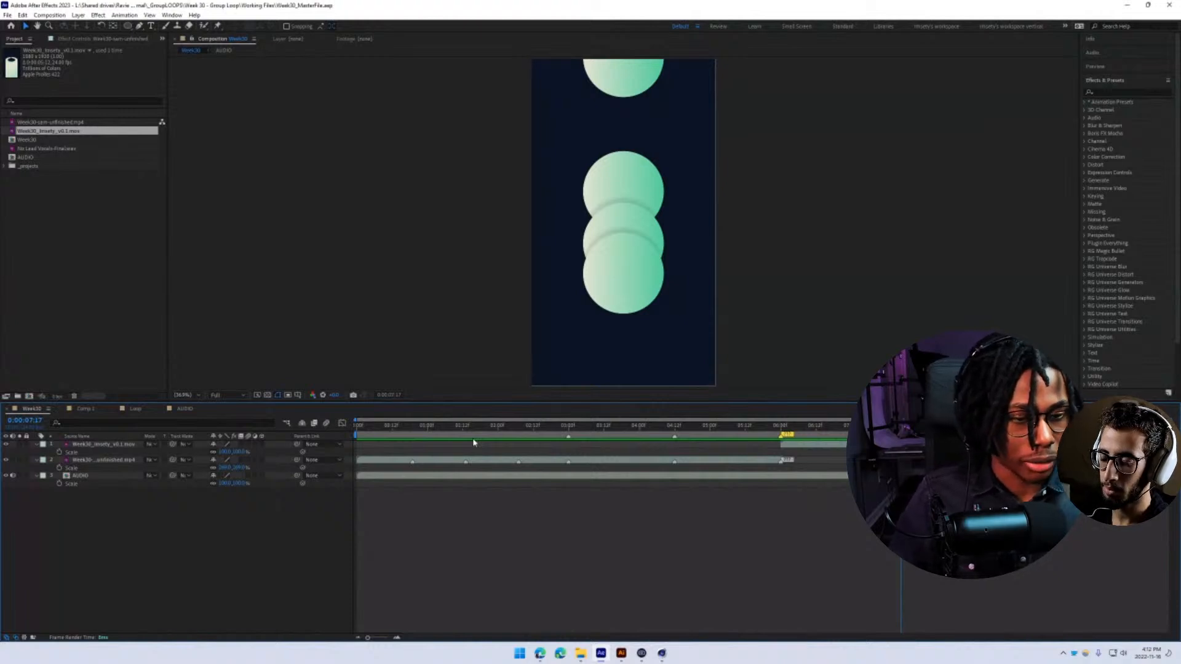
key(space)
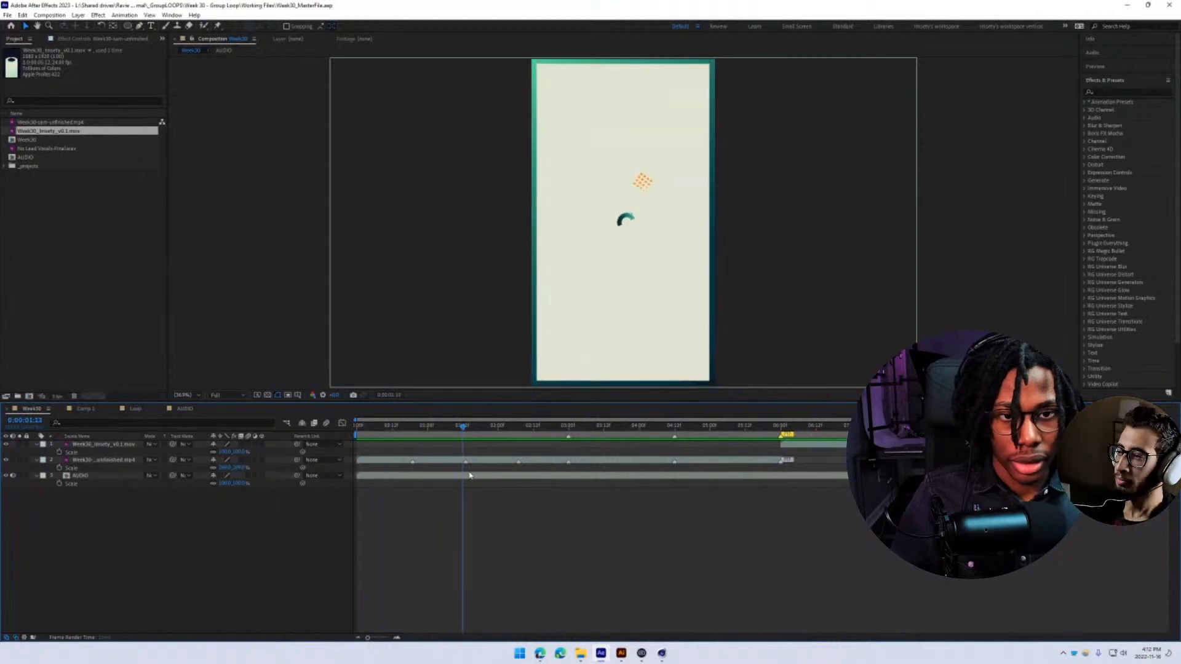
drag(395, 516, 846, 609)
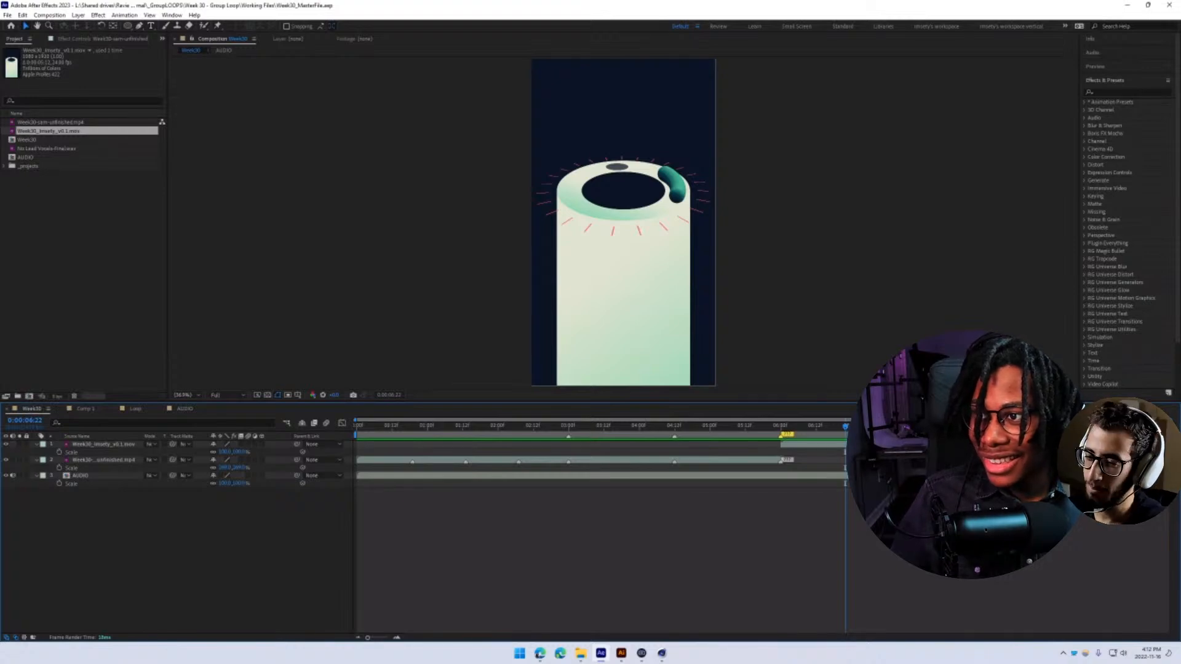
drag(0, 0, 277, 201)
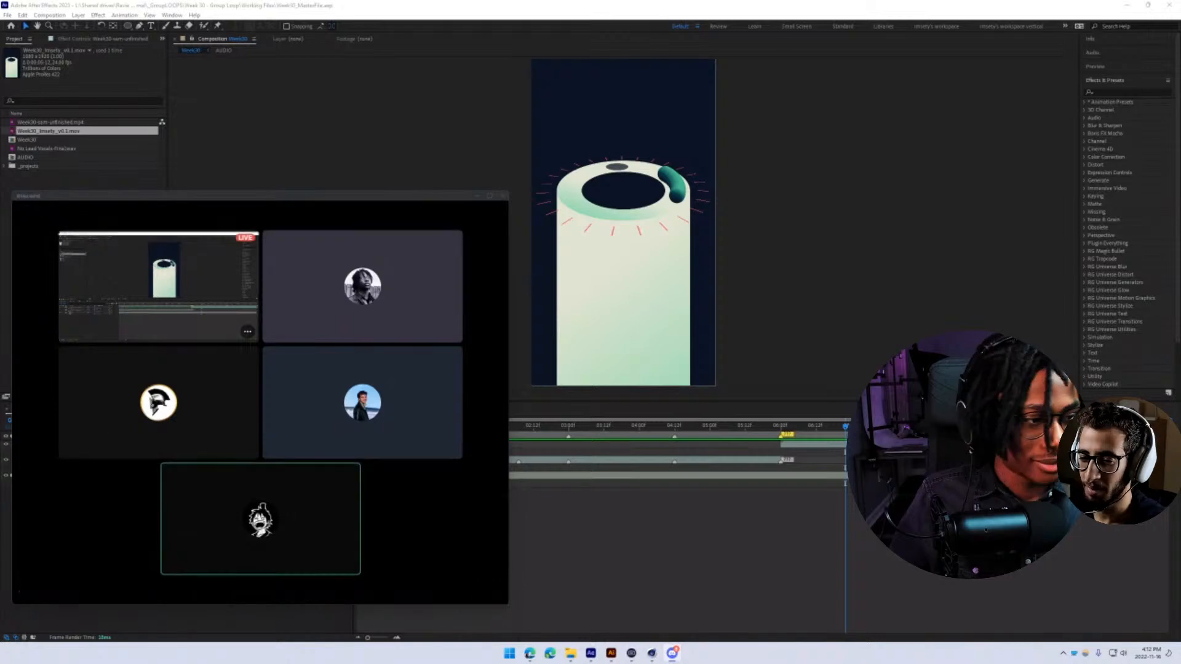
drag(113, 198, 0, 123)
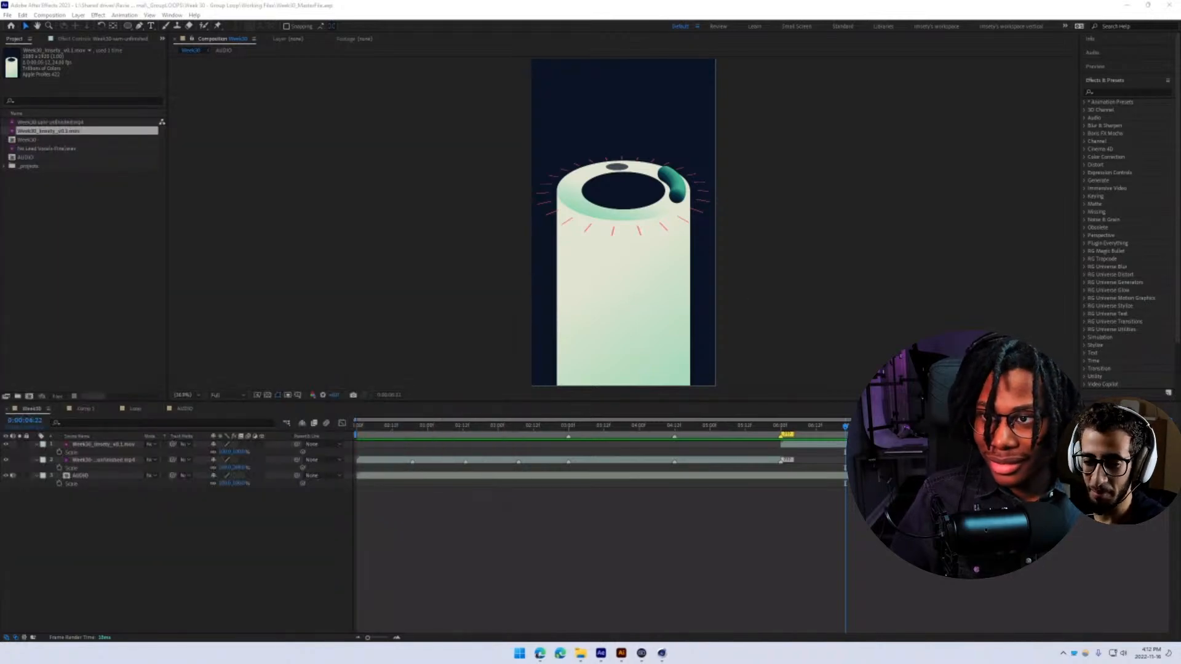